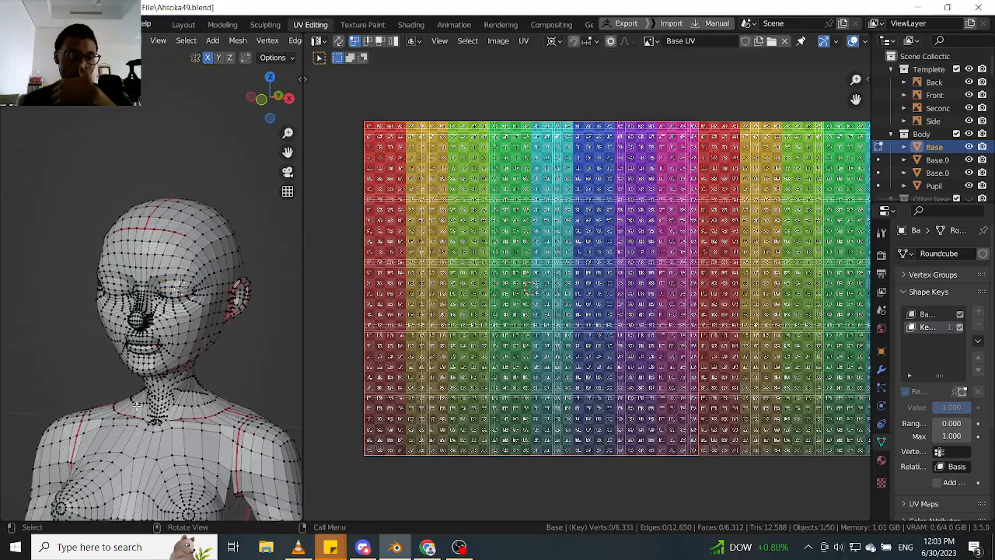
- Switch to face selection and select the linked head faces of the Base mesh, delimited by seams
{"action": "scroll", "coordinate": [138, 405], "scroll_direction": "up", "scroll_amount": 7}
{"action": "middle_click_drag", "start_coordinate": [215, 392], "coordinate": [268, 390]}
{"action": "scroll", "coordinate": [196, 391], "scroll_direction": "down", "scroll_amount": 4}
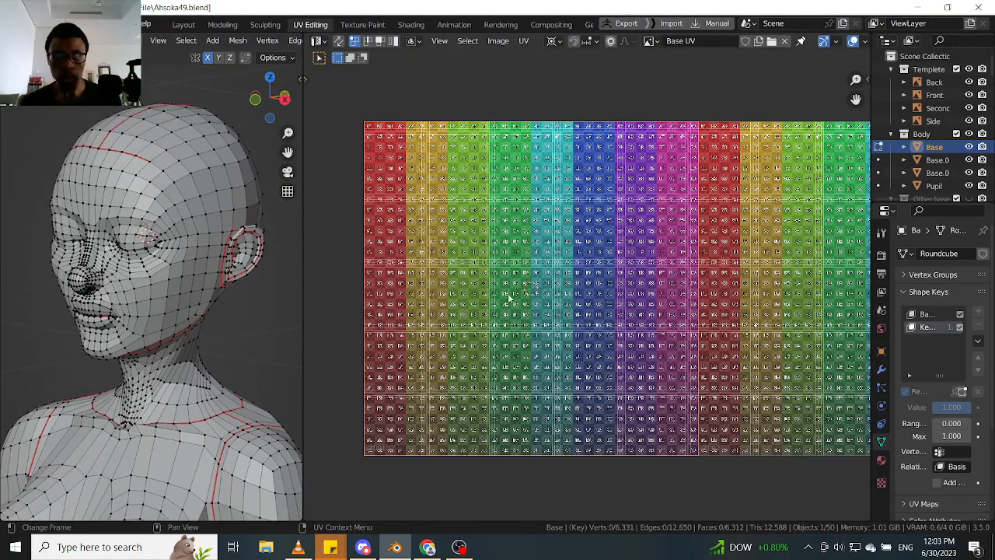
{"action": "key", "text": "Tab"}
{"action": "left_click", "coordinate": [255, 280]}
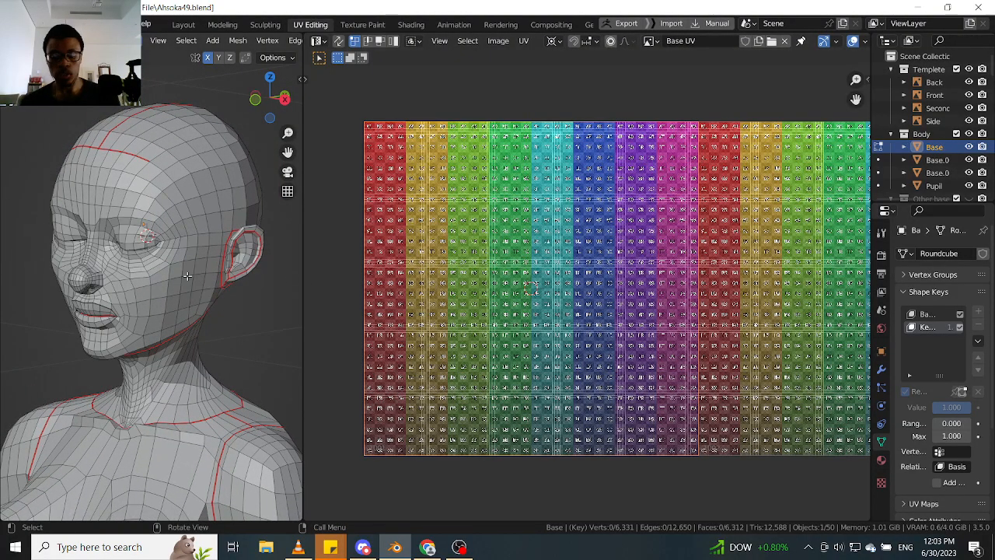
{"action": "key", "text": "l"}
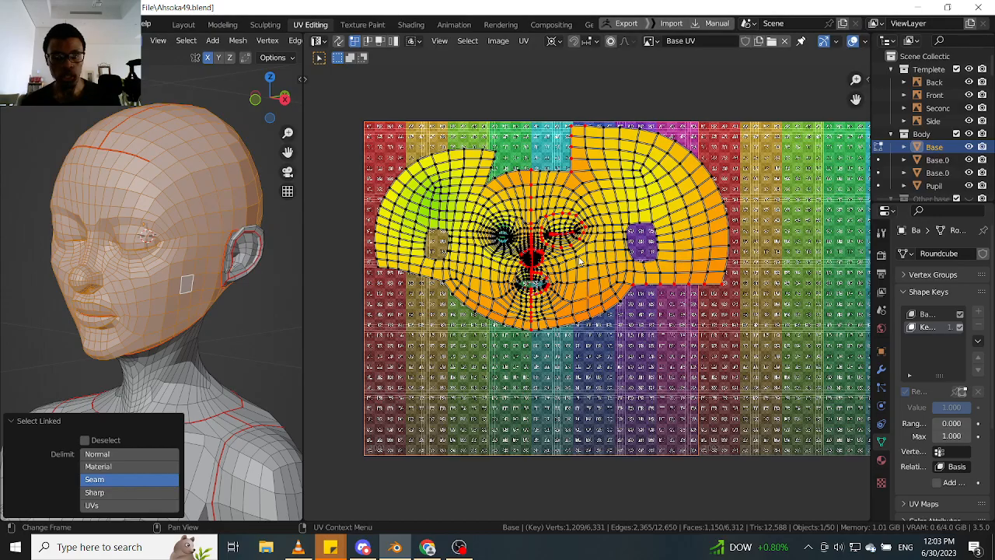
- Add the two seam-bounded ear regions and the neck to the face selection
{"action": "scroll", "coordinate": [185, 277], "scroll_direction": "up", "scroll_amount": 2}
{"action": "middle_click_drag", "start_coordinate": [217, 293], "coordinate": [217, 214], "text": "shift"}
{"action": "key", "text": "l"}
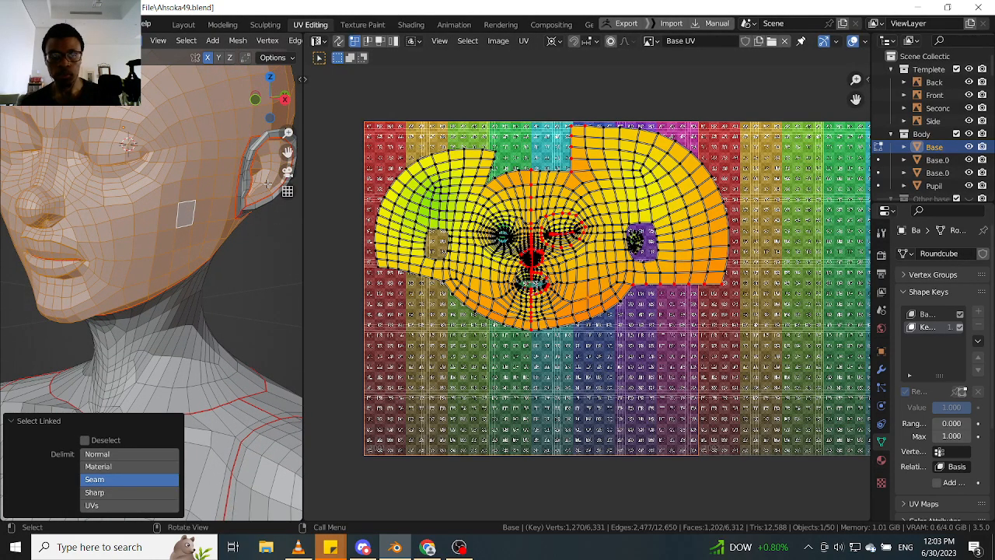
{"action": "key", "text": "l"}
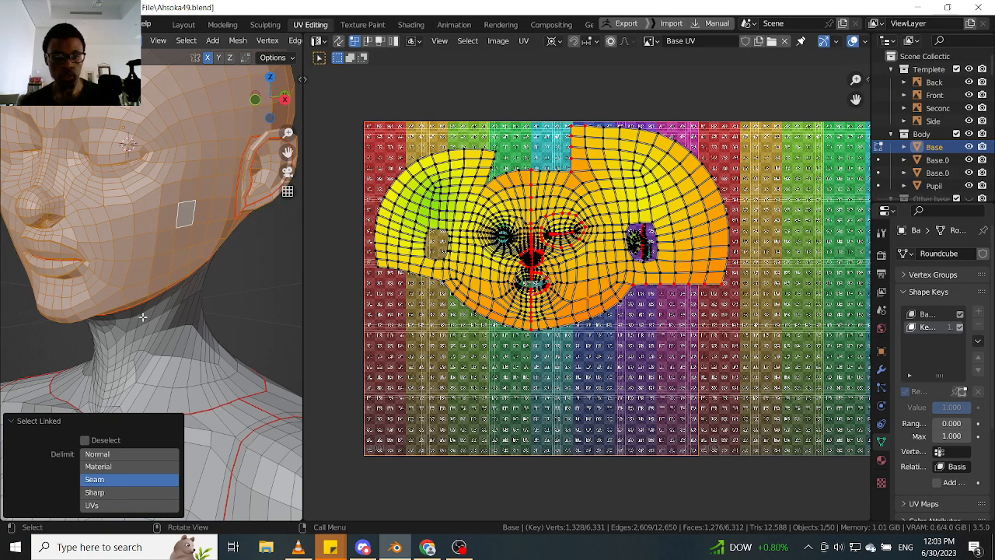
{"action": "key", "text": "l"}
- Examine how the head, ear and neck UV islands sit across the UDIM tiles
{"action": "scroll", "coordinate": [648, 239], "scroll_direction": "up", "scroll_amount": 2}
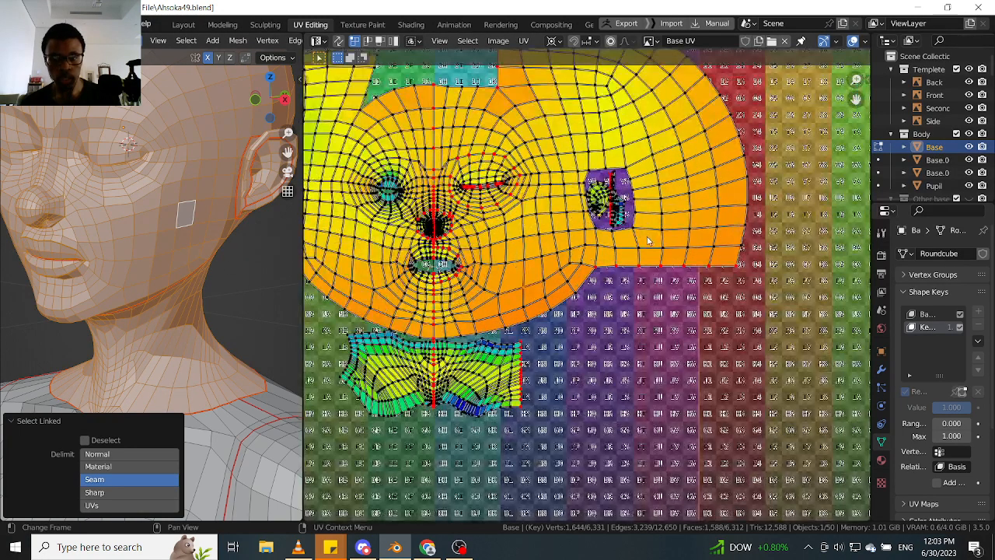
{"action": "scroll", "coordinate": [623, 306], "scroll_direction": "down", "scroll_amount": 3}
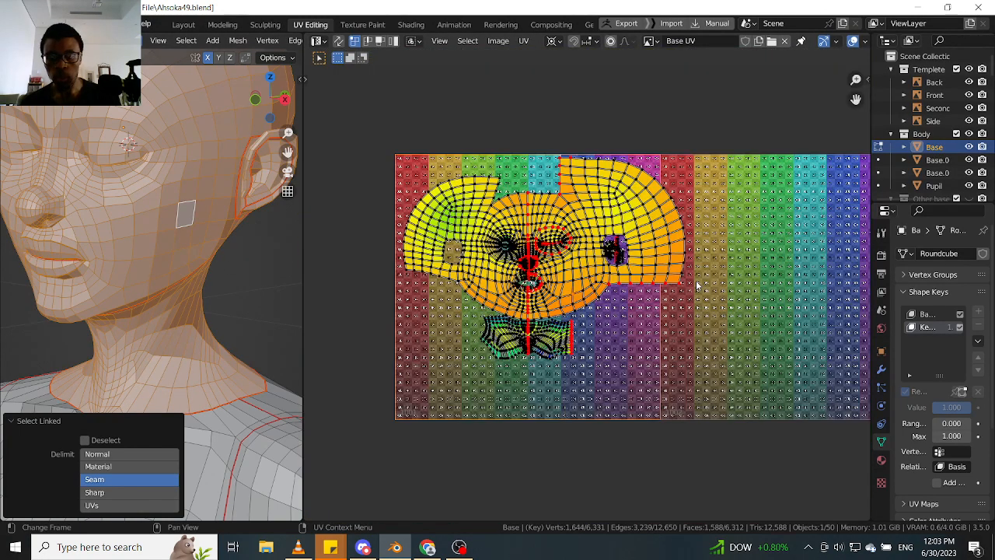
{"action": "scroll", "coordinate": [698, 286], "scroll_direction": "up", "scroll_amount": 1}
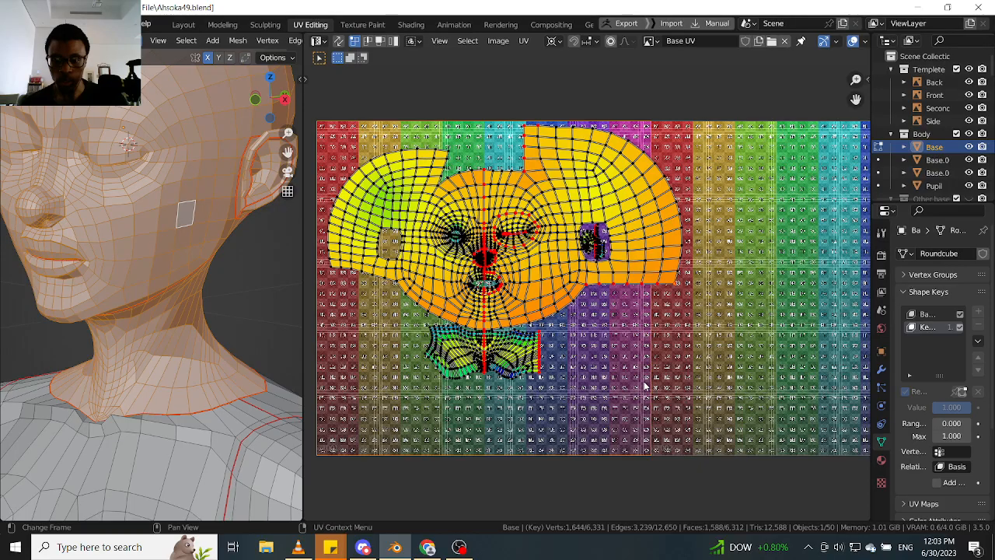
{"action": "scroll", "coordinate": [649, 377], "scroll_direction": "up", "scroll_amount": 4}
{"action": "scroll", "coordinate": [654, 371], "scroll_direction": "down", "scroll_amount": 5}
{"action": "scroll", "coordinate": [666, 345], "scroll_direction": "up", "scroll_amount": 1}
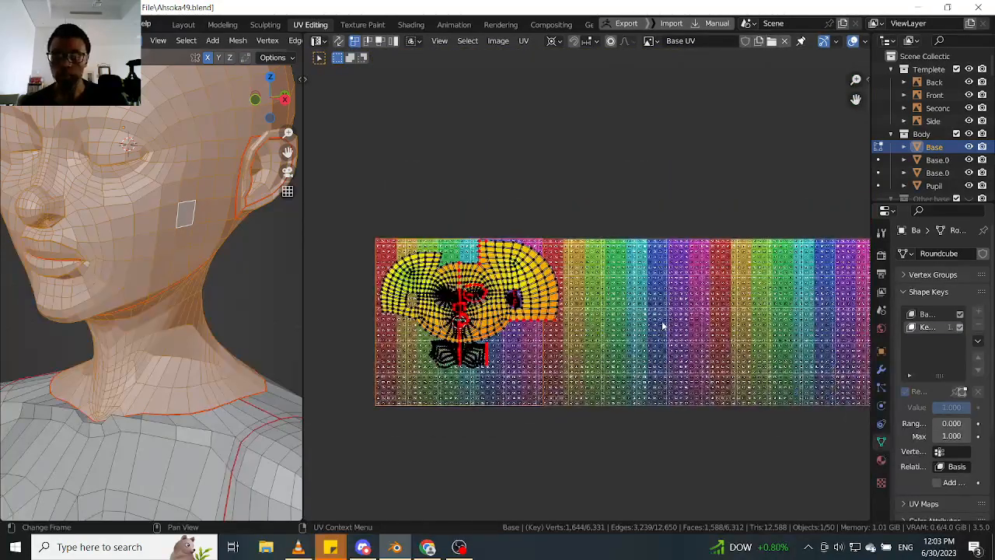
{"action": "middle_click_drag", "start_coordinate": [765, 326], "coordinate": [773, 297]}
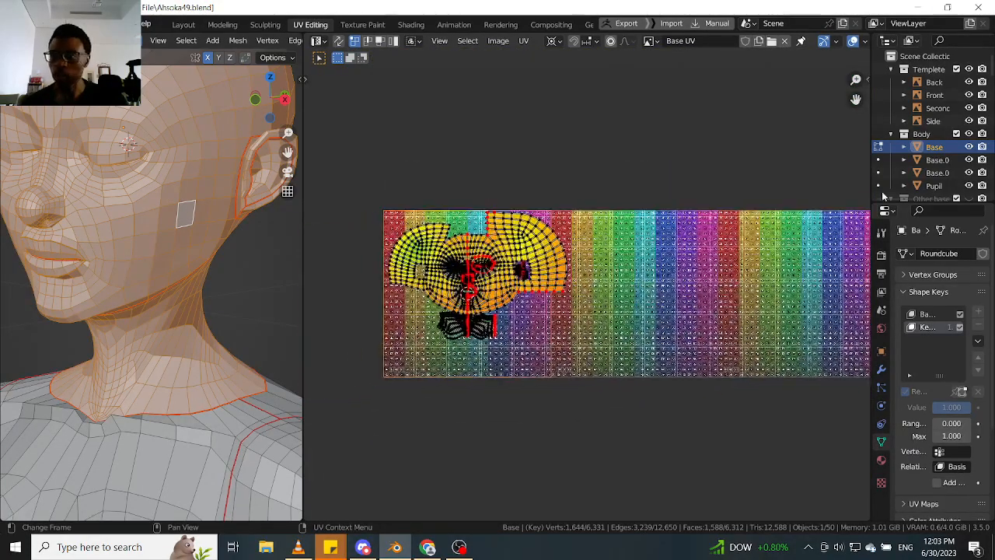
- Fill UDIM tile 1002 with a Blank black image of 4096 x 4095 px with alpha
{"action": "left_click", "coordinate": [866, 79]}
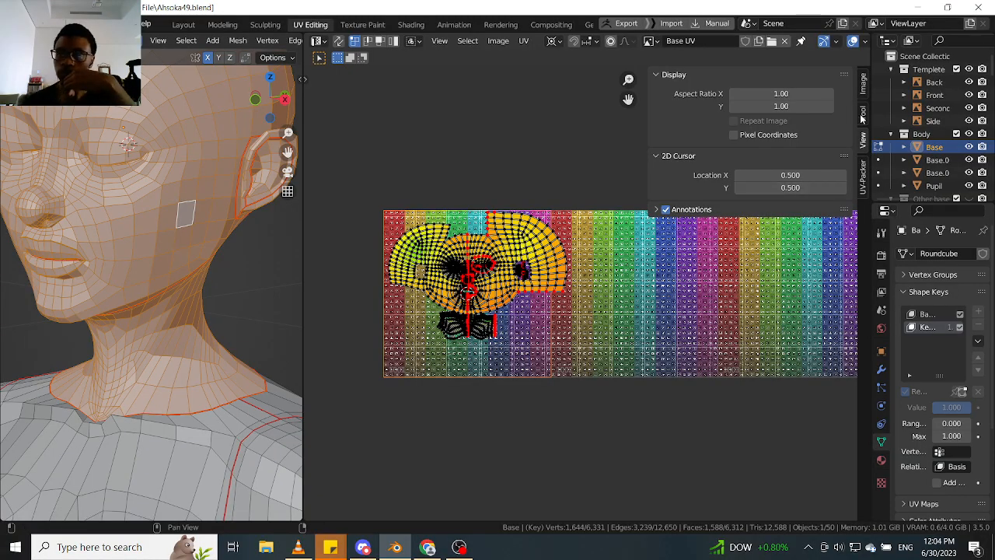
{"action": "left_click", "coordinate": [863, 117]}
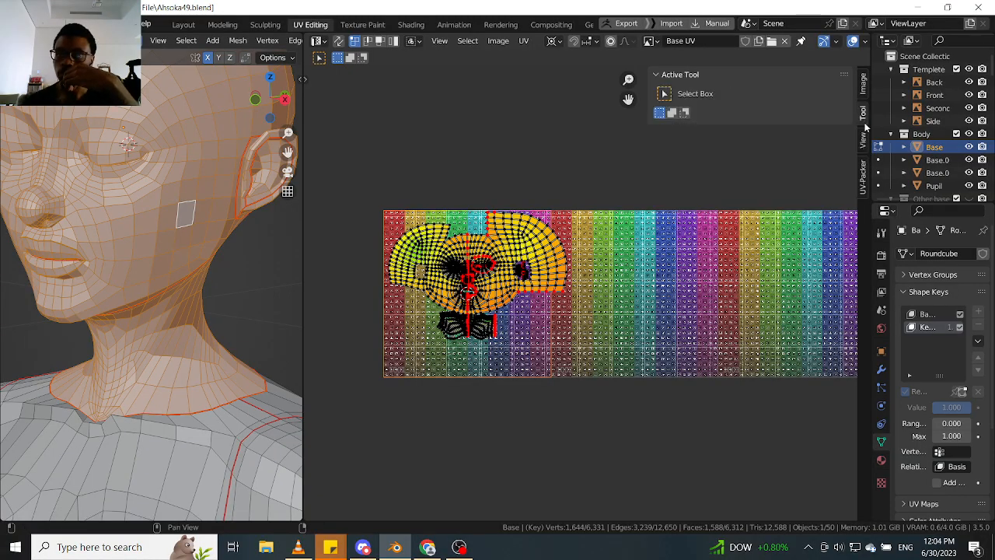
{"action": "left_click", "coordinate": [863, 144]}
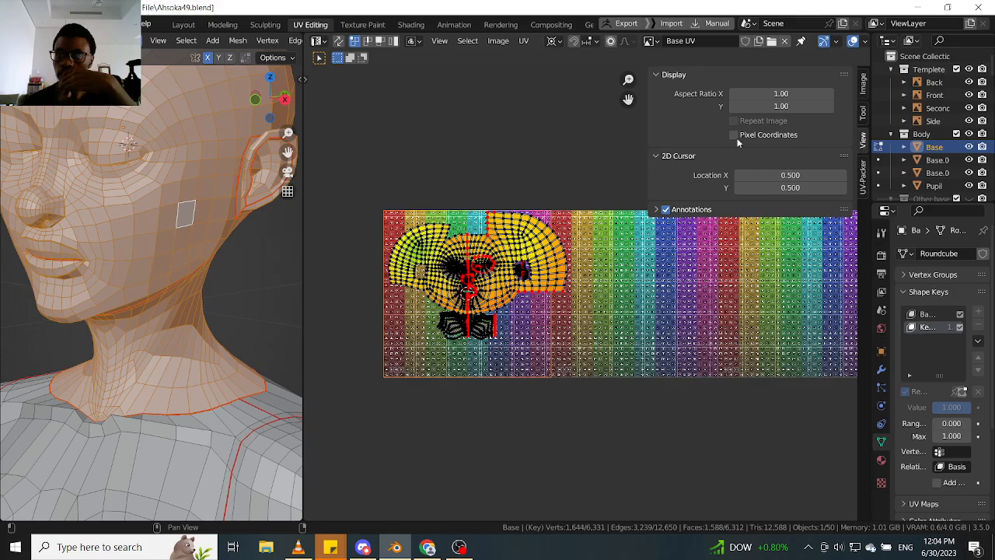
{"action": "left_click", "coordinate": [863, 89]}
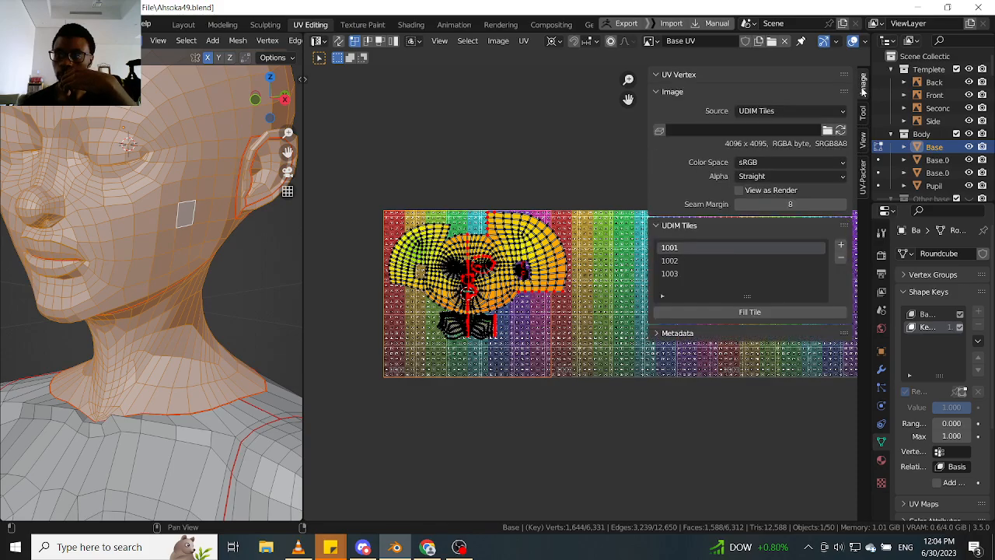
{"action": "left_click", "coordinate": [690, 262]}
{"action": "left_click", "coordinate": [737, 311]}
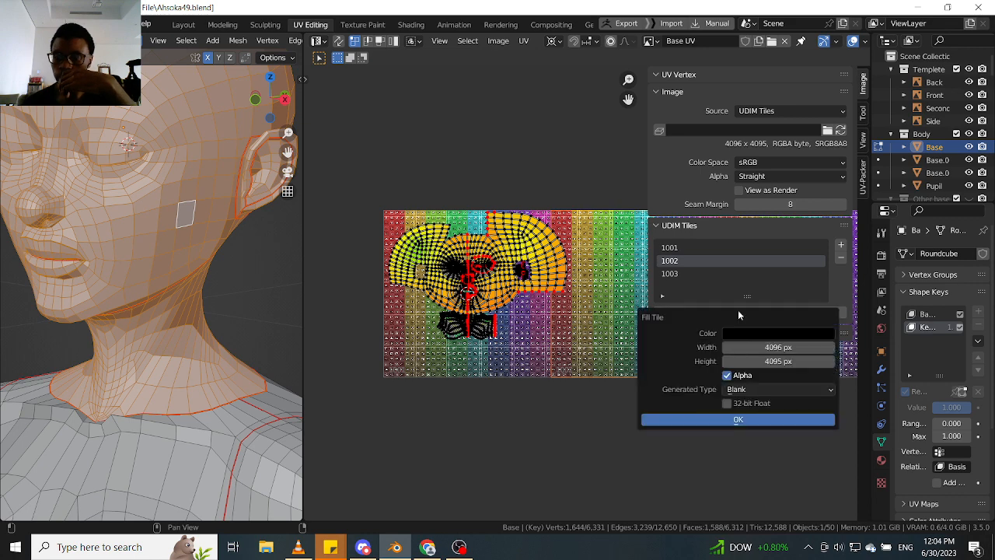
{"action": "left_click", "coordinate": [770, 390]}
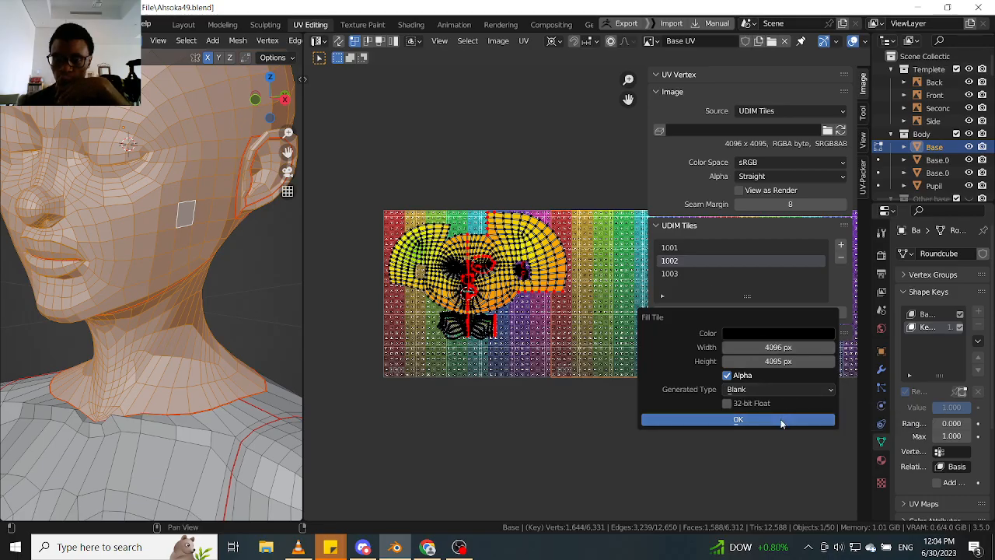
{"action": "left_click", "coordinate": [738, 421]}
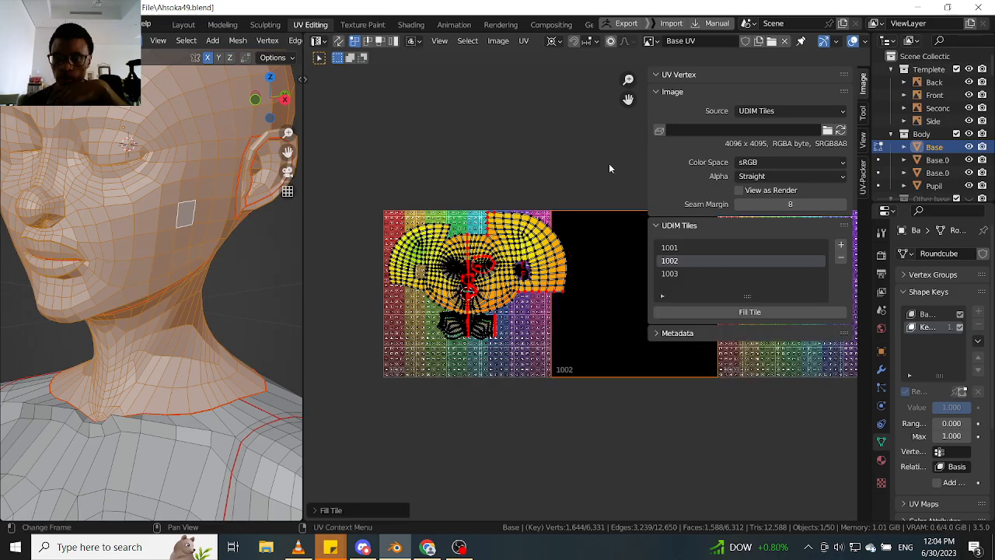
{"action": "key", "text": "n"}
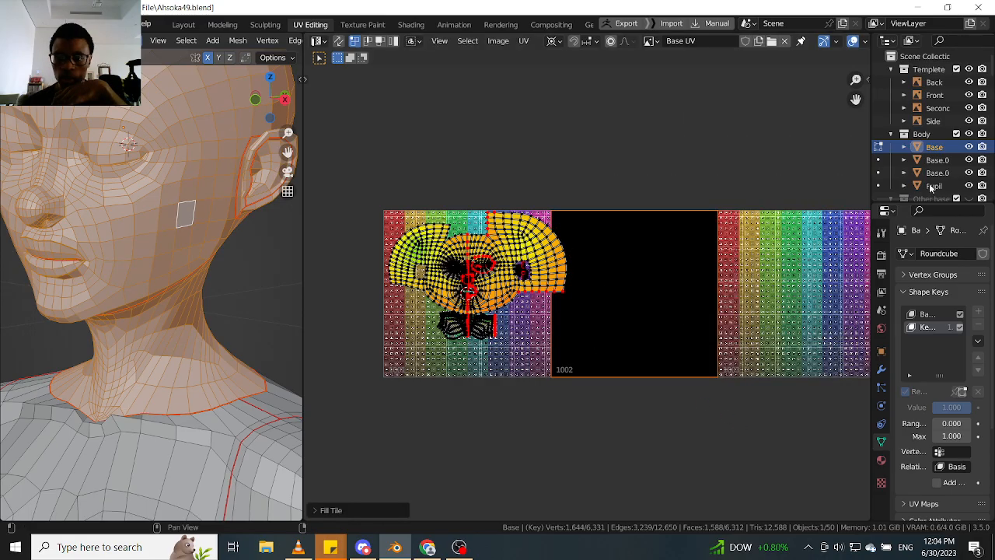
- Move the two ear UV islands out of the ear hole into the free area below the head island in tile 1001
{"action": "scroll", "coordinate": [629, 268], "scroll_direction": "up", "scroll_amount": 5}
{"action": "scroll", "coordinate": [634, 288], "scroll_direction": "down", "scroll_amount": 3}
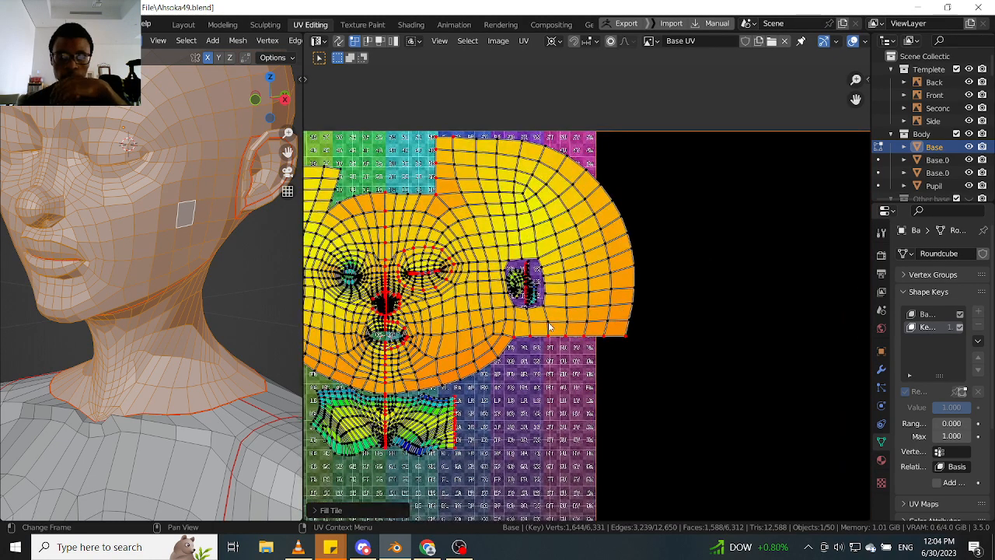
{"action": "scroll", "coordinate": [544, 303], "scroll_direction": "up", "scroll_amount": 4}
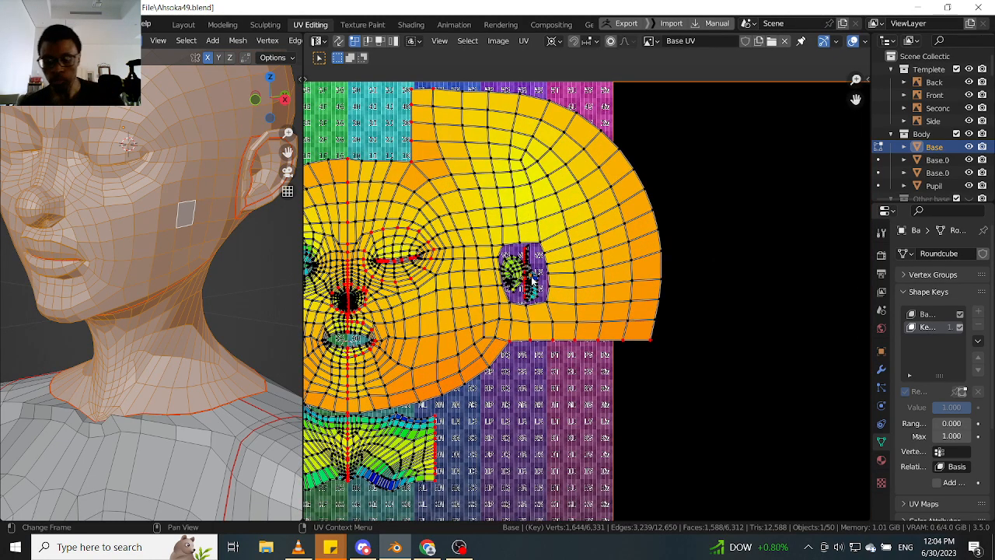
{"action": "key", "text": "l"}
{"action": "key", "text": "l"}
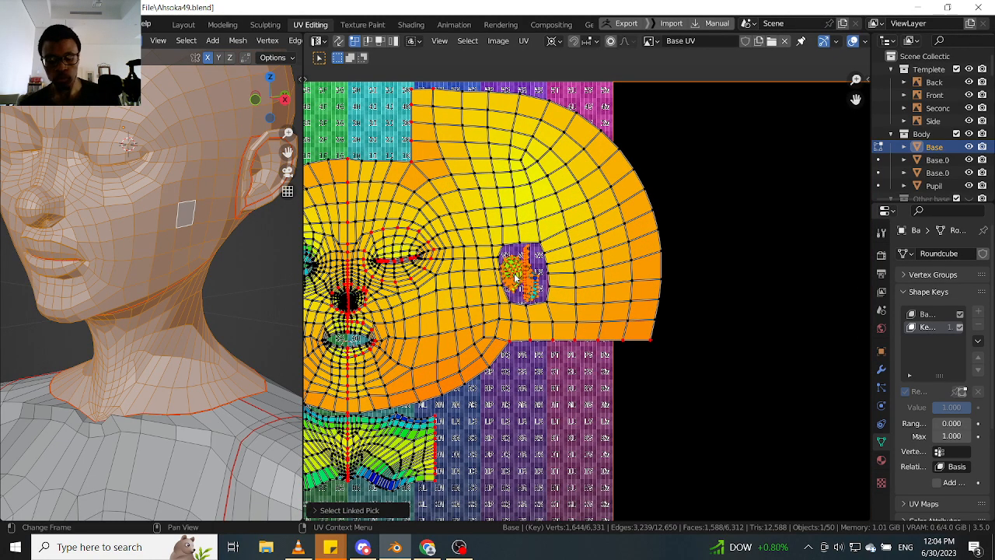
{"action": "key", "text": "g"}
{"action": "left_click", "coordinate": [537, 402]}
{"action": "scroll", "coordinate": [544, 331], "scroll_direction": "up", "scroll_amount": 2}
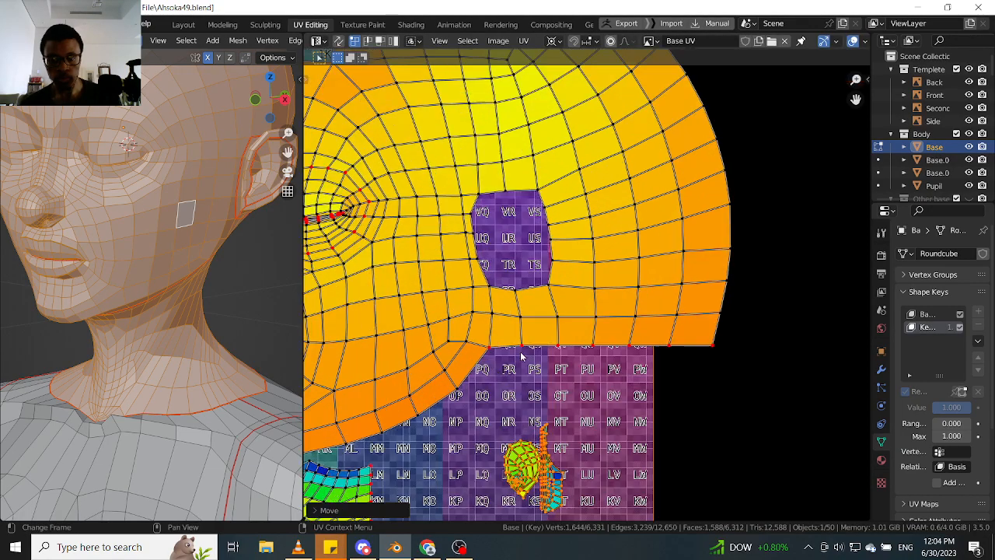
- Select the lower edge vertices of the head island's overflowing side flap and switch the 3D viewport shading to Material Preview
{"action": "left_click_drag", "start_coordinate": [463, 369], "coordinate": [775, 322]}
{"action": "scroll", "coordinate": [159, 290], "scroll_direction": "down", "scroll_amount": 5}
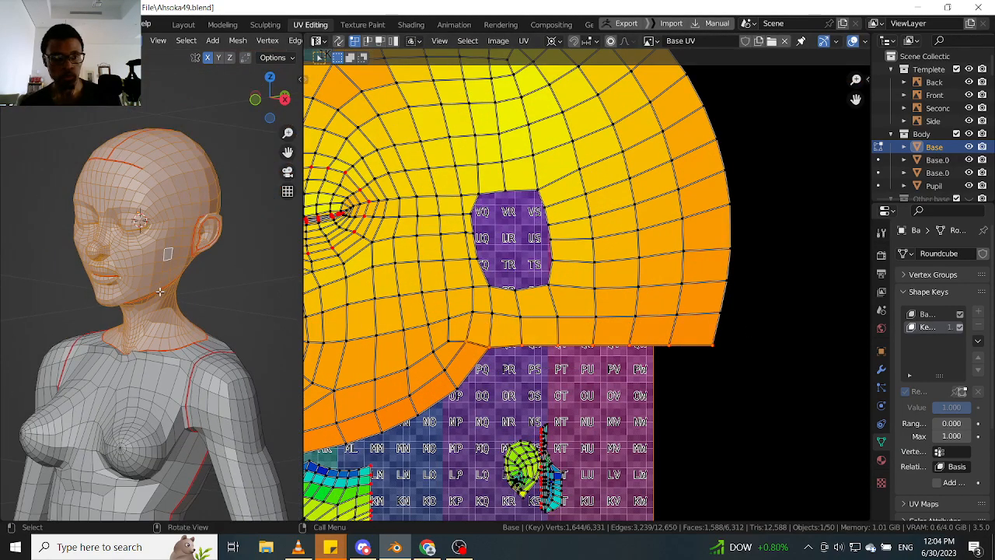
{"action": "key", "text": "z"}
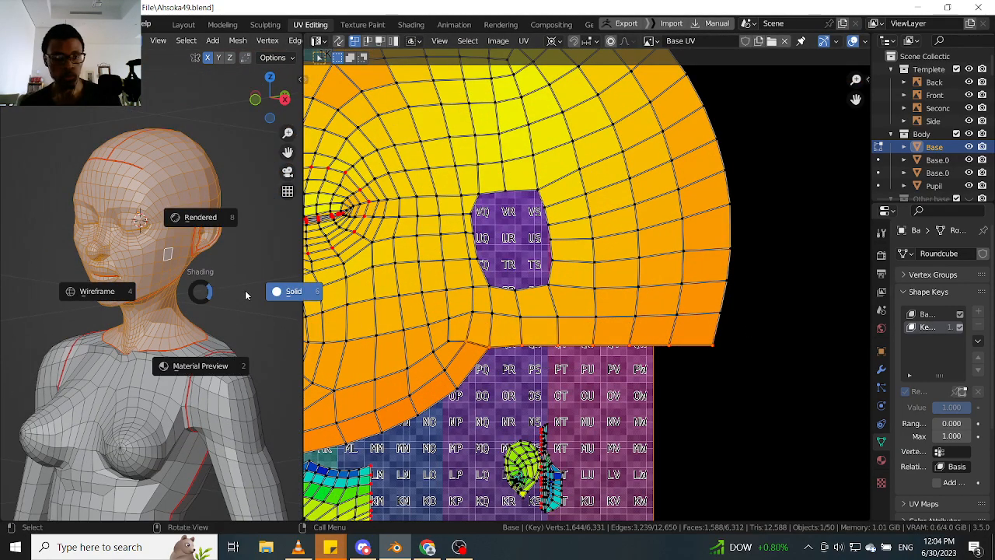
{"action": "left_click", "coordinate": [219, 370]}
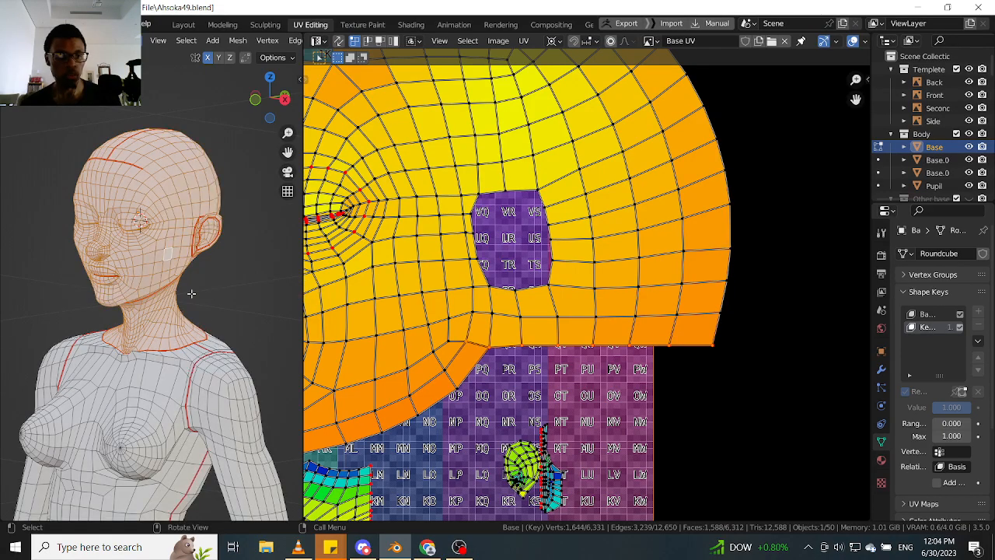
{"action": "scroll", "coordinate": [192, 294], "scroll_direction": "up", "scroll_amount": 2}
{"action": "middle_click_drag", "start_coordinate": [191, 294], "coordinate": [211, 281]}
{"action": "scroll", "coordinate": [211, 281], "scroll_direction": "down", "scroll_amount": 2}
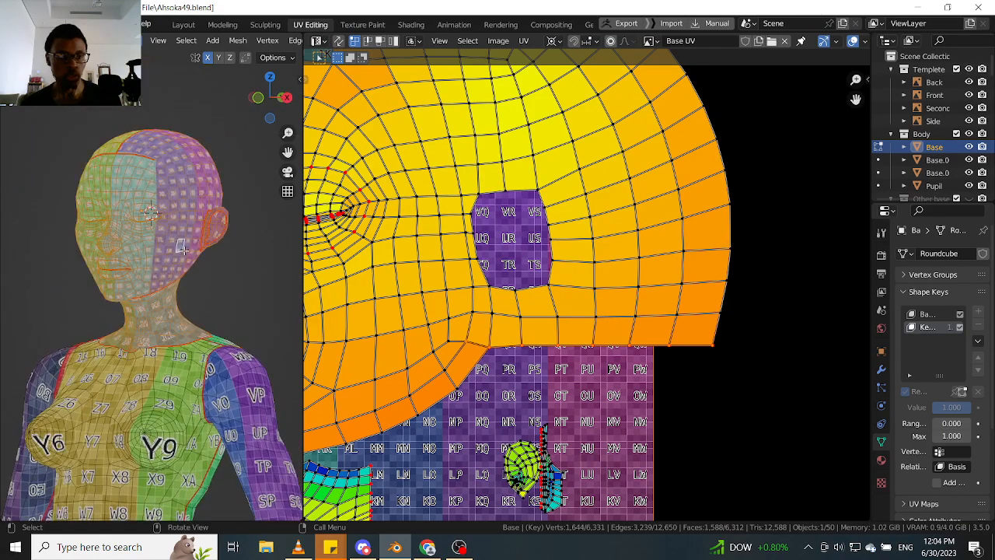
{"action": "scroll", "coordinate": [182, 247], "scroll_direction": "up", "scroll_amount": 2}
- Move the selected lower edge of the head island's side flap inward along X, away from tile 1002
{"action": "scroll", "coordinate": [565, 247], "scroll_direction": "down", "scroll_amount": 4}
{"action": "scroll", "coordinate": [529, 227], "scroll_direction": "up", "scroll_amount": 3}
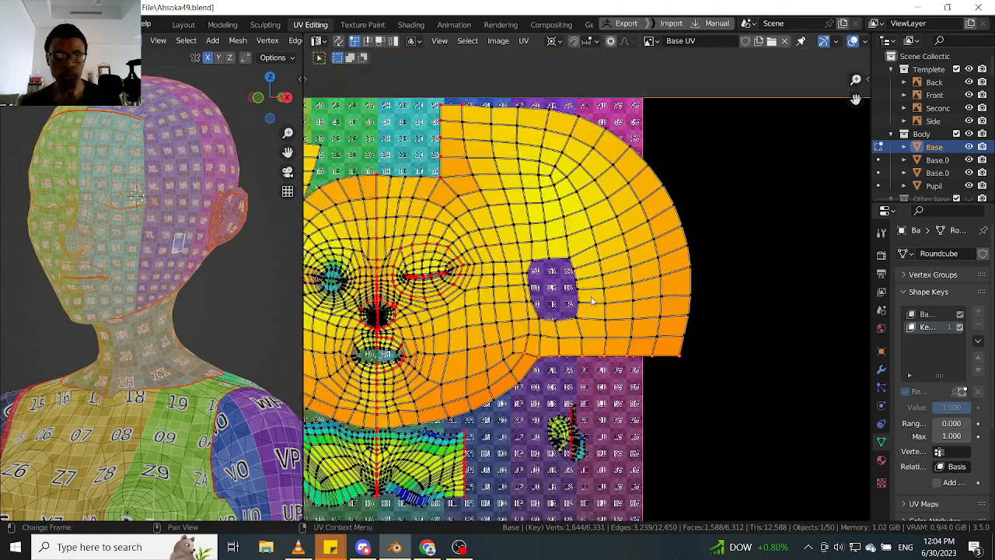
{"action": "scroll", "coordinate": [531, 227], "scroll_direction": "up", "scroll_amount": 1}
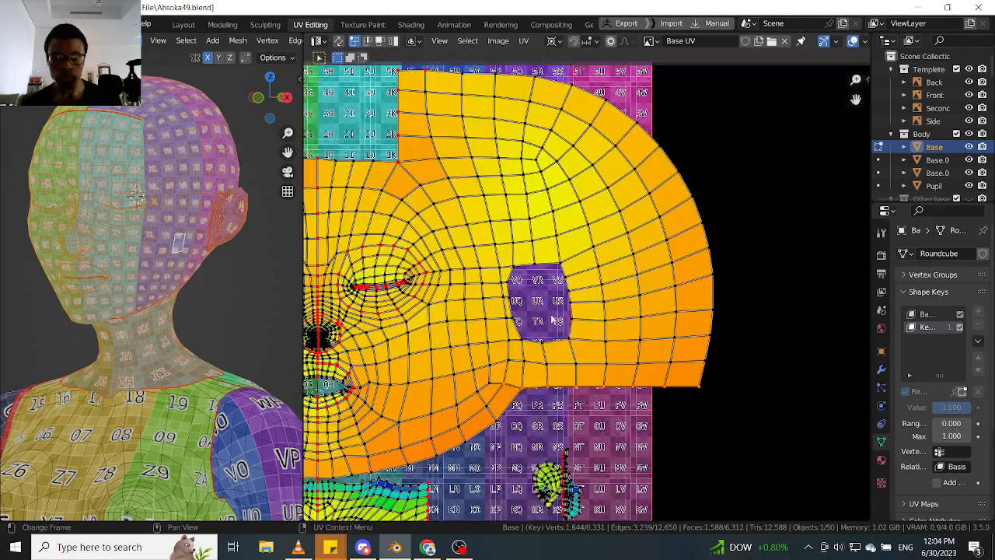
{"action": "key", "text": "g"}
{"action": "key", "text": "x"}
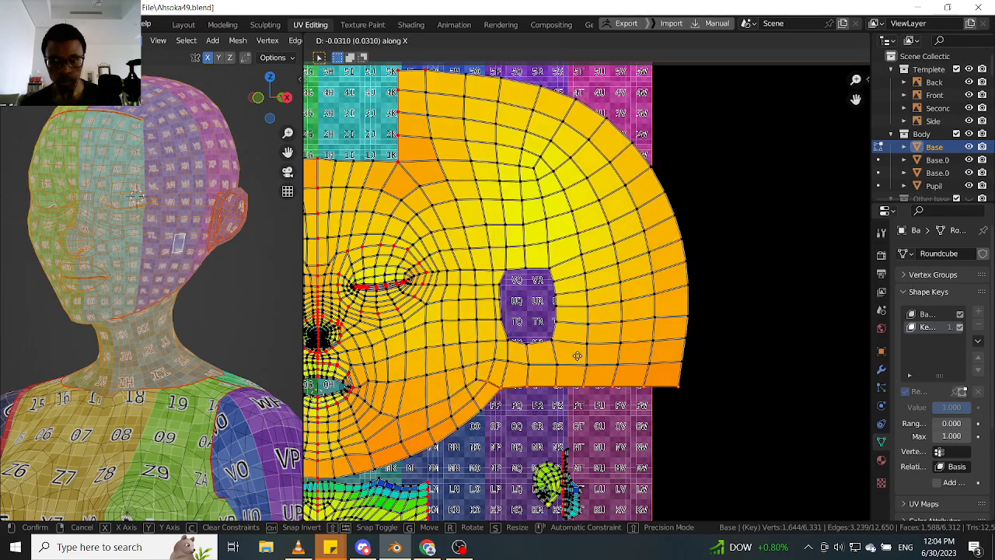
{"action": "left_click", "coordinate": [576, 359]}
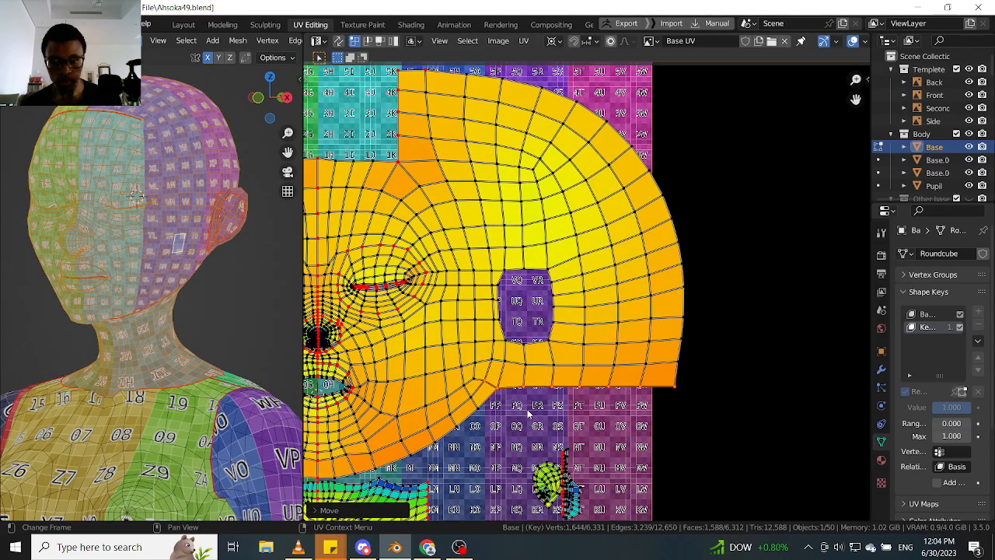
- Box-select lower edge vertices of the side flap twice more, shifting each selection slightly further inward along X
{"action": "left_click_drag", "start_coordinate": [527, 410], "coordinate": [718, 375]}
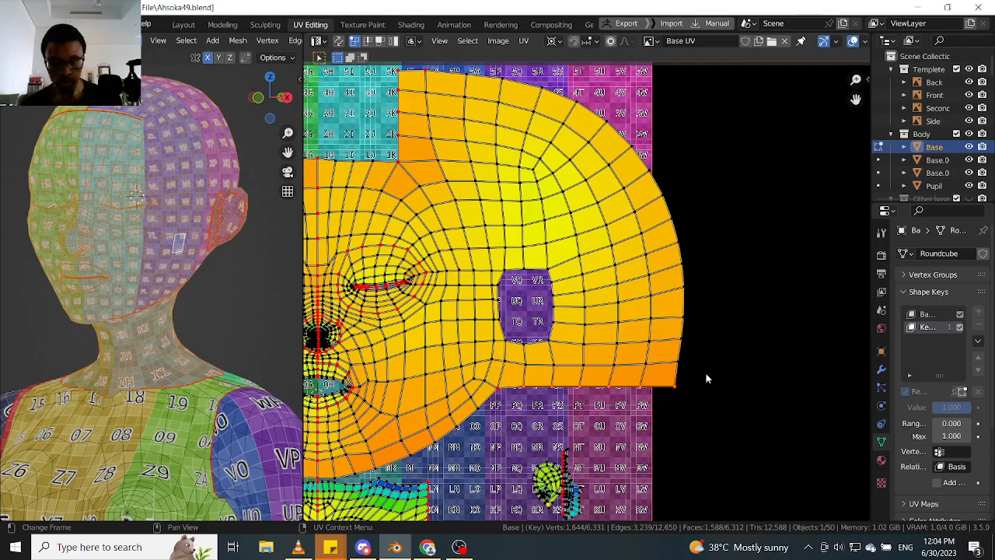
{"action": "key", "text": "g"}
{"action": "key", "text": "x"}
{"action": "left_click", "coordinate": [704, 375]}
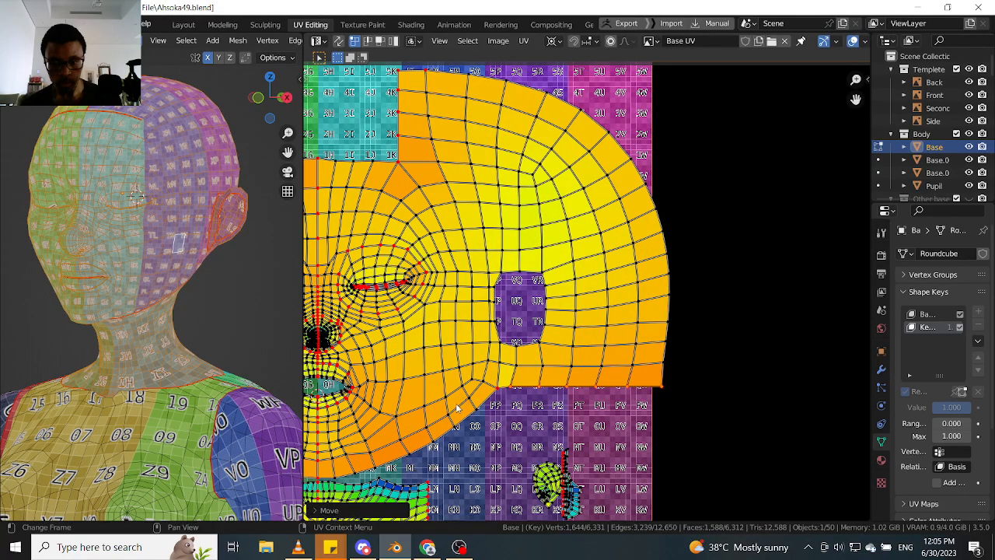
{"action": "left_click_drag", "start_coordinate": [456, 409], "coordinate": [563, 373], "text": "ctrl"}
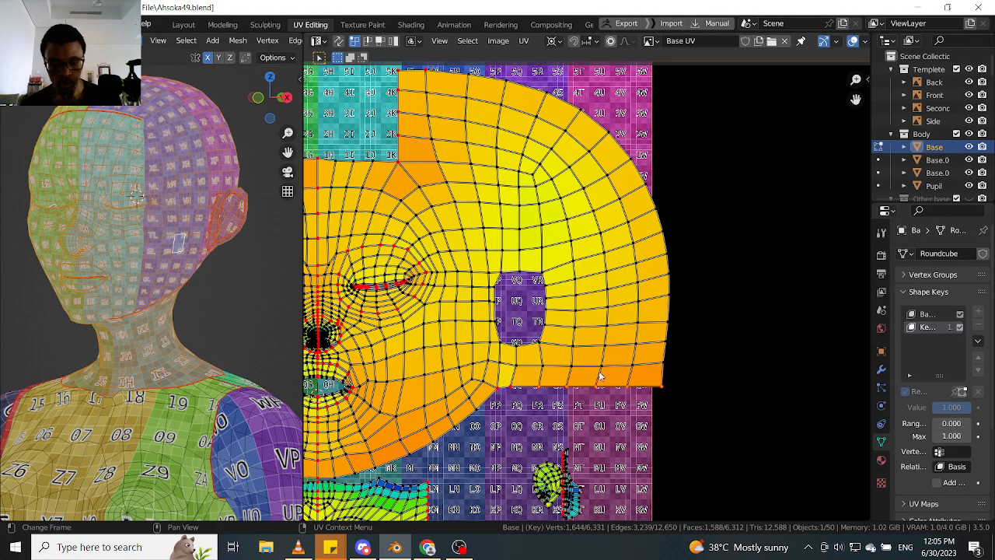
{"action": "key", "text": "g"}
{"action": "key", "text": "x"}
{"action": "left_click", "coordinate": [592, 373]}
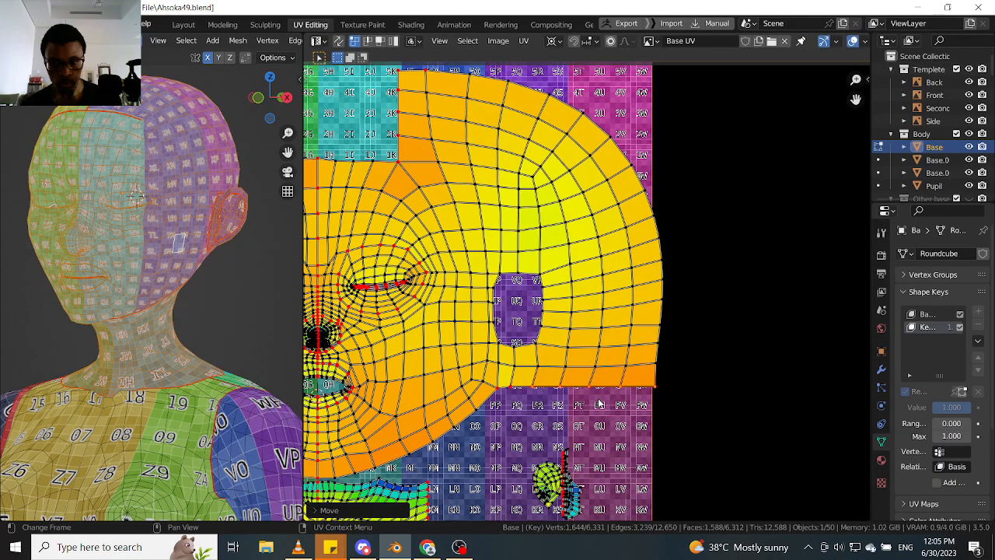
{"action": "left_click_drag", "start_coordinate": [610, 394], "coordinate": [675, 371]}
{"action": "key", "text": "g"}
{"action": "key", "text": "x"}
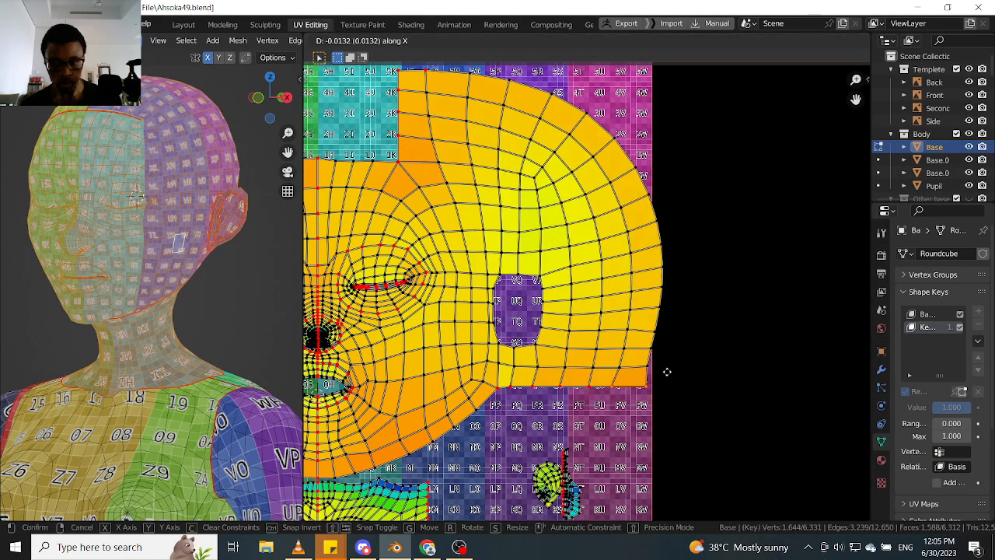
{"action": "right_click", "coordinate": [667, 371]}
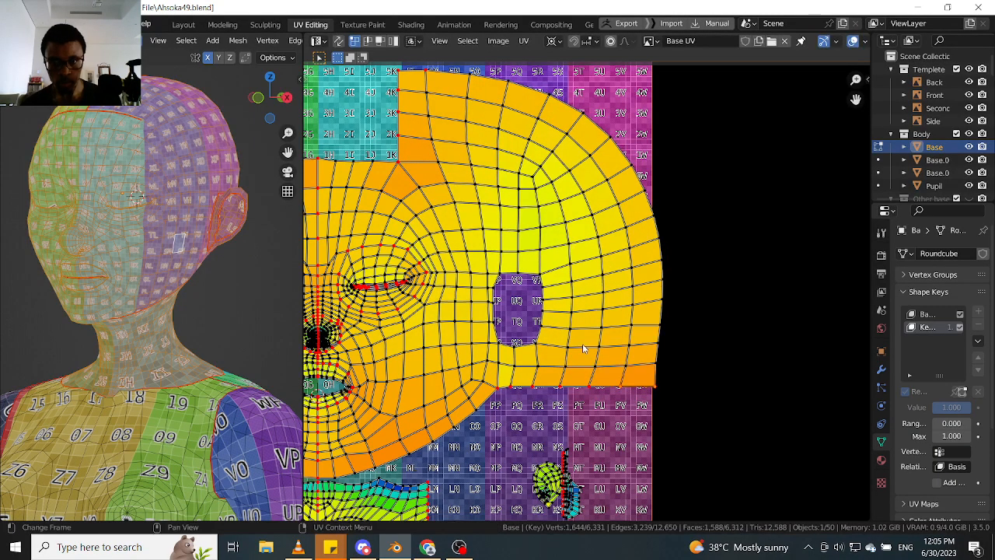
- Shift the vertex on the top edge of the head island's side flap slightly inward along X
{"action": "middle_click_drag", "start_coordinate": [444, 76], "coordinate": [459, 161]}
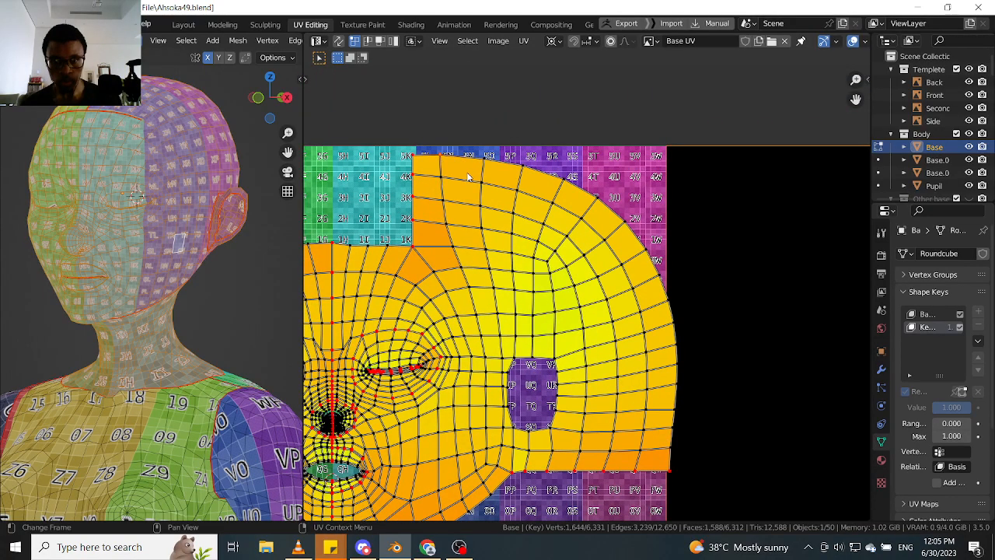
{"action": "key", "text": "g"}
{"action": "key", "text": "x"}
{"action": "left_click", "coordinate": [461, 176]}
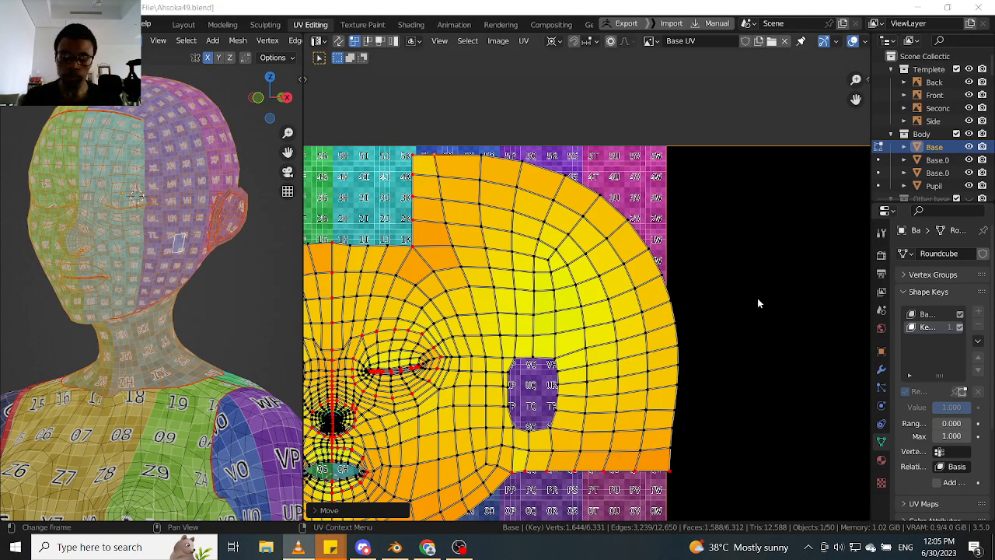
- Select the outer edge vertices of the head island's side flap and pin them
{"action": "key", "text": "XF86AudioLowerVolume"}
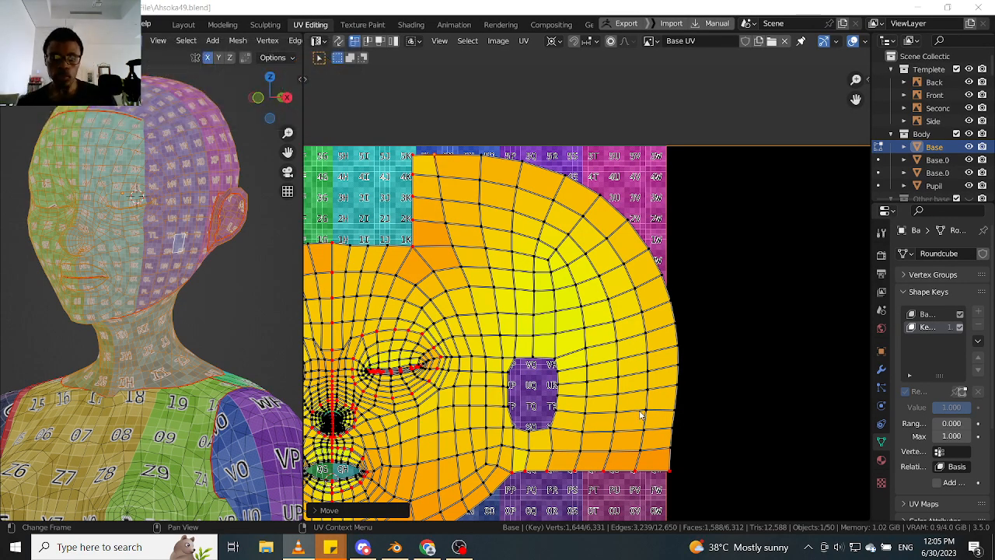
{"action": "middle_click_drag", "start_coordinate": [654, 391], "coordinate": [646, 286]}
{"action": "scroll", "coordinate": [618, 339], "scroll_direction": "up", "scroll_amount": 2}
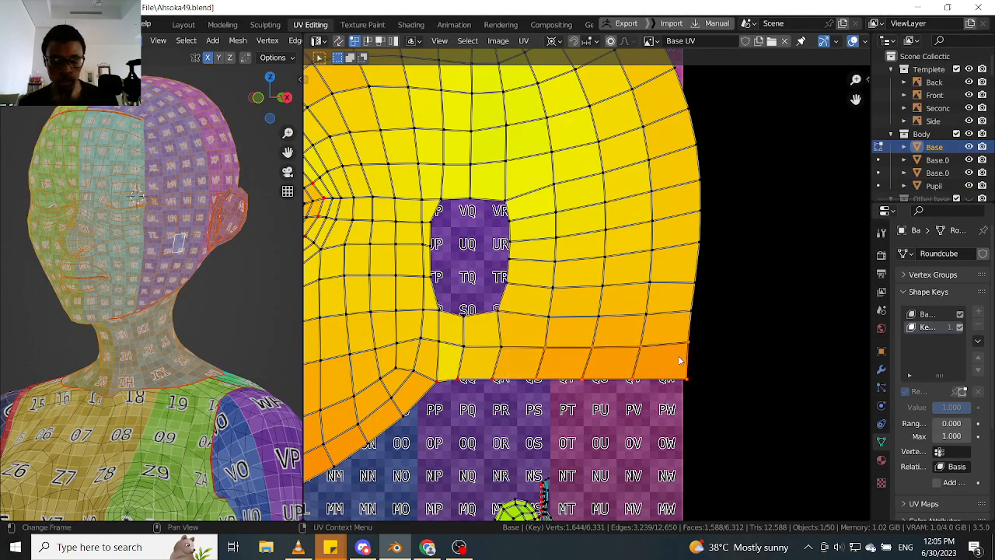
{"action": "scroll", "coordinate": [699, 300], "scroll_direction": "down", "scroll_amount": 1}
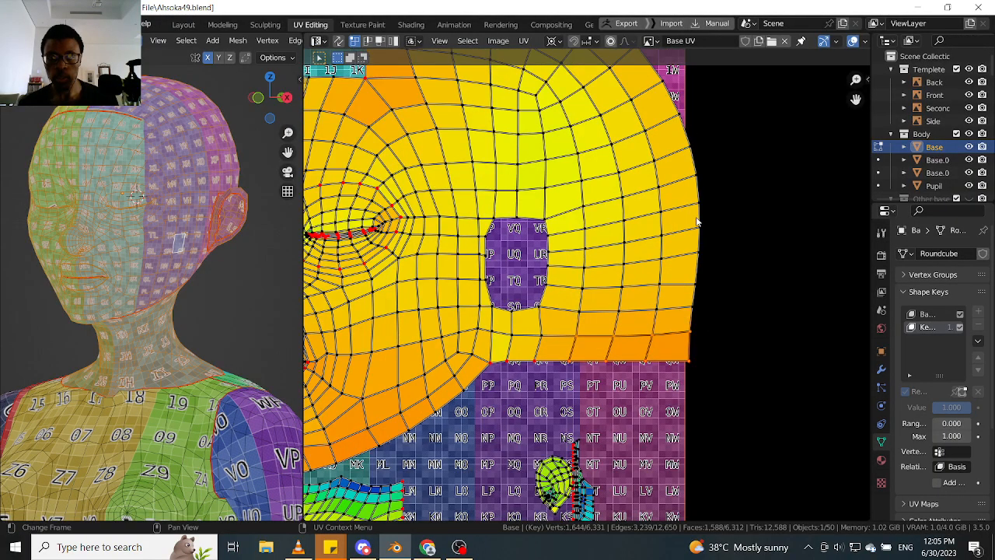
{"action": "scroll", "coordinate": [697, 223], "scroll_direction": "down", "scroll_amount": 2}
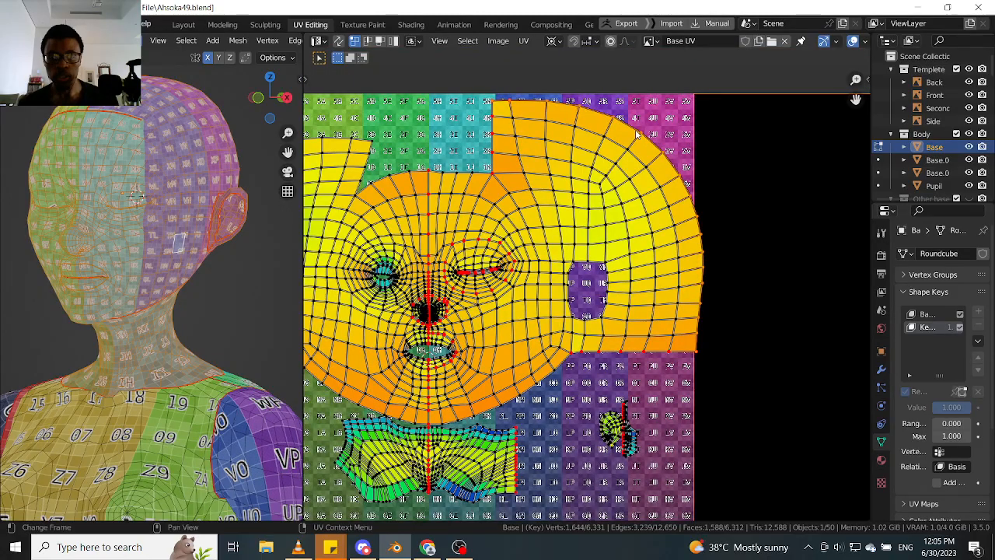
{"action": "key", "text": "p"}
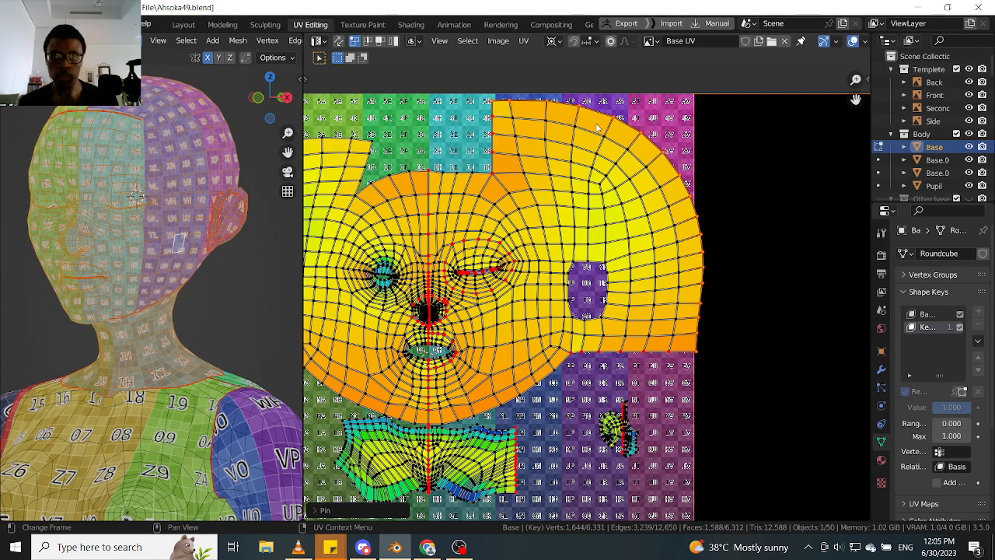
- Move the pinned outer edge of the side flap inward along X by about 0.02, inside tile 1001
{"action": "left_click_drag", "start_coordinate": [453, 102], "coordinate": [522, 78]}
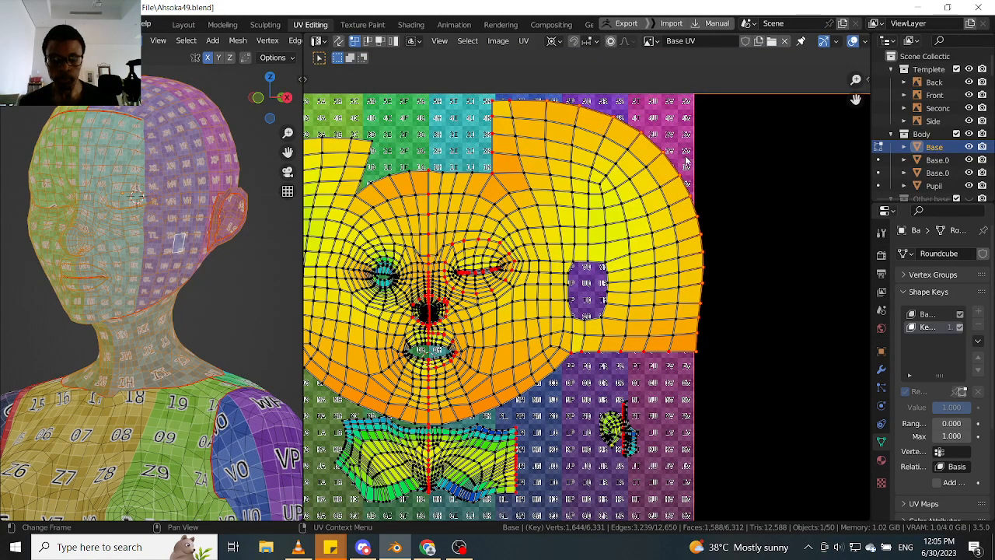
{"action": "key", "text": "h"}
{"action": "key", "text": "ctrl+z"}
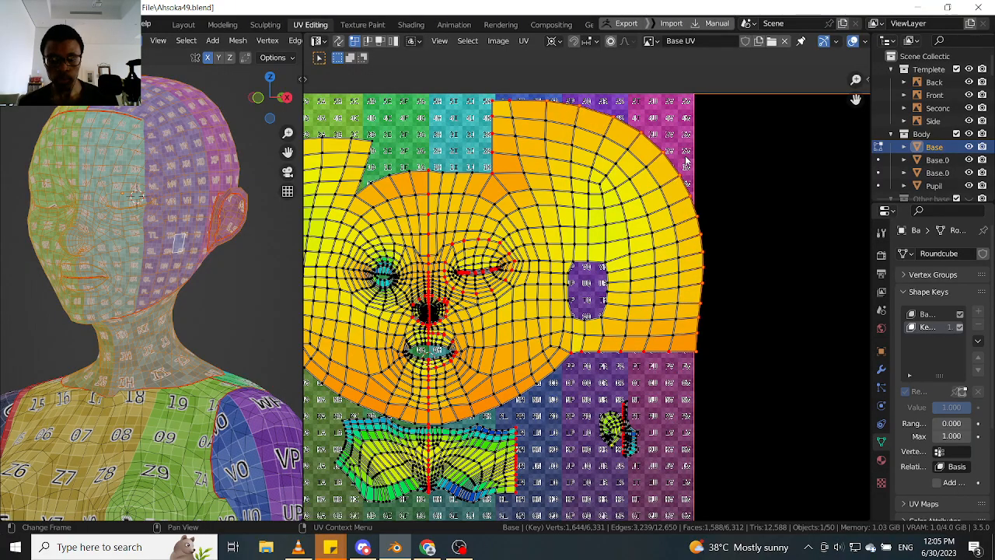
{"action": "key", "text": "g"}
{"action": "key", "text": "x"}
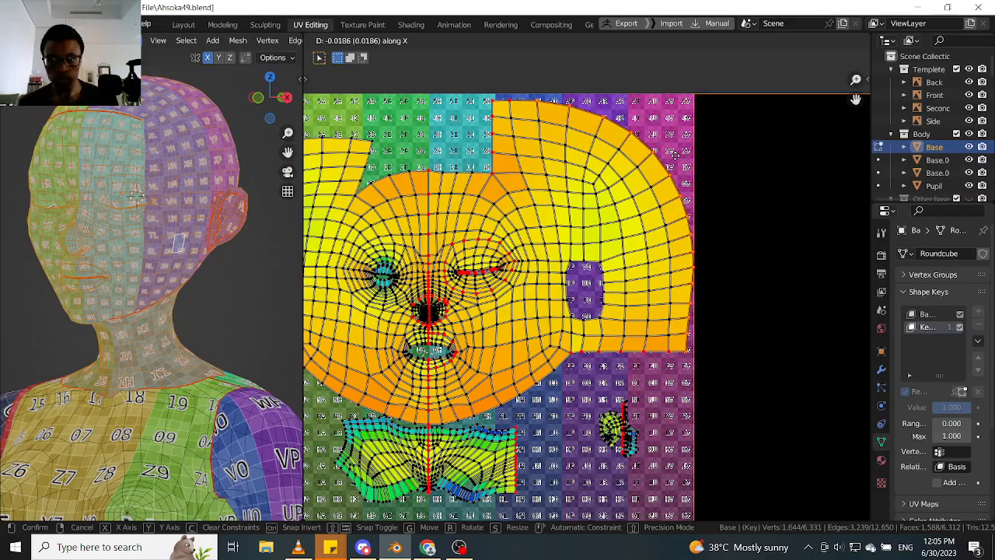
{"action": "left_click", "coordinate": [675, 156]}
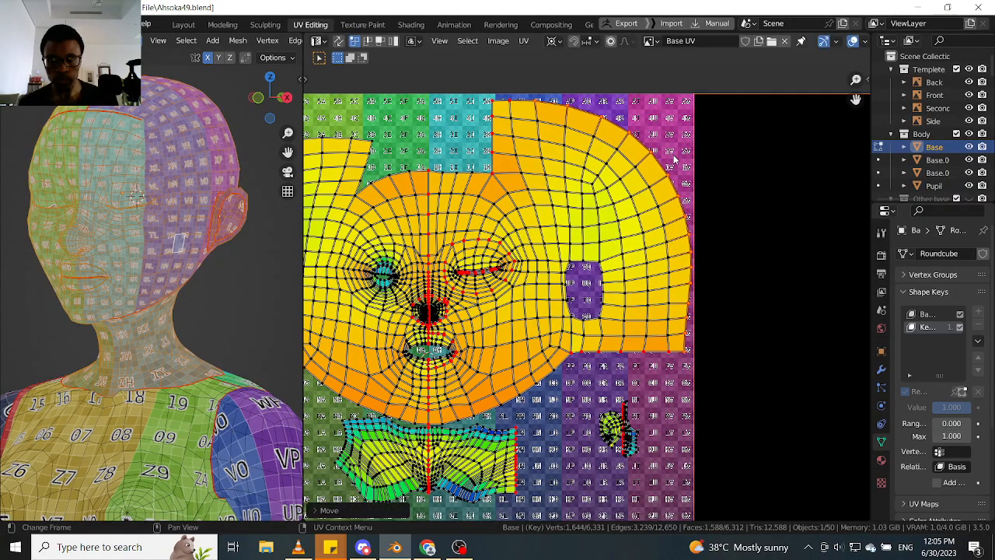
- Shift the lower corner vertices of the side flap's outer edge slightly outward along X, within tile 1001
{"action": "scroll", "coordinate": [691, 181], "scroll_direction": "up", "scroll_amount": 3}
{"action": "left_click", "coordinate": [691, 187]}
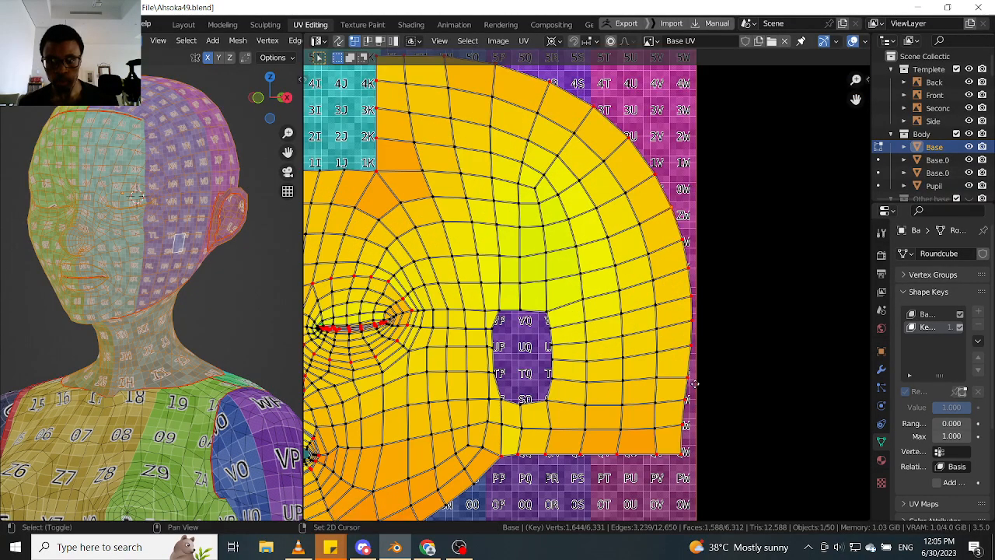
{"action": "middle_click_drag", "start_coordinate": [698, 381], "coordinate": [691, 314]}
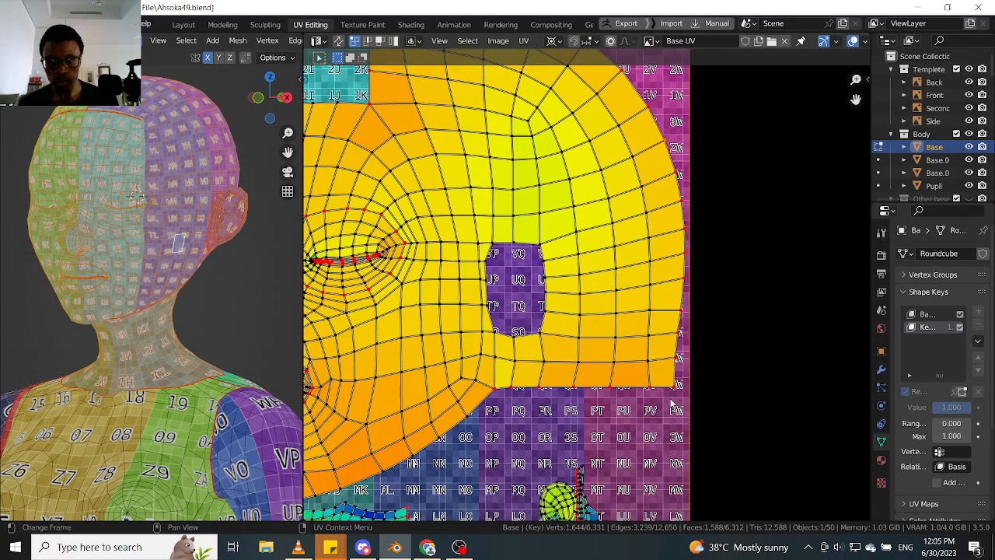
{"action": "key", "text": "g"}
{"action": "key", "text": "x"}
{"action": "left_click", "coordinate": [676, 354]}
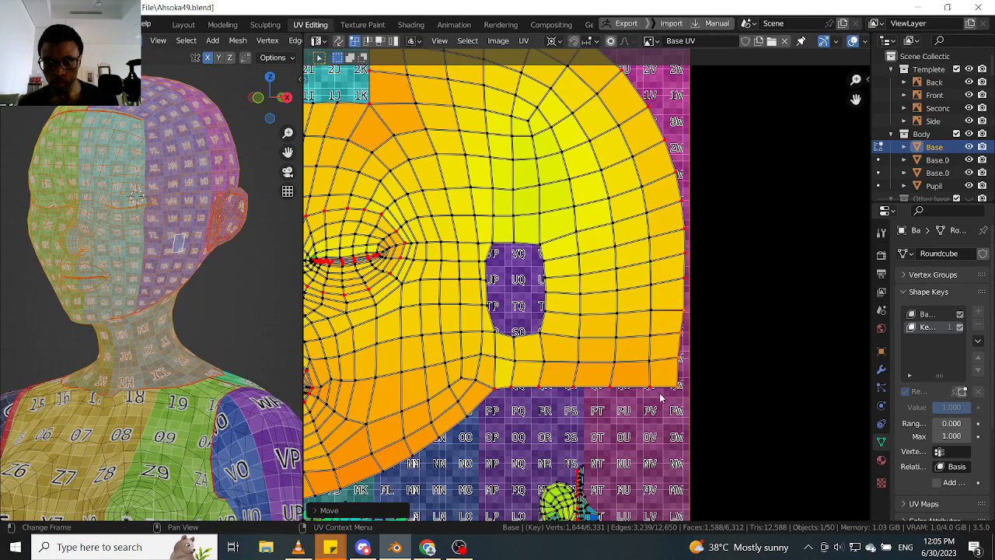
- Straighten the lower part of the flap's outer edge by nudging its vertices and the bottom corner outward along X
{"action": "scroll", "coordinate": [689, 342], "scroll_direction": "up", "scroll_amount": 3}
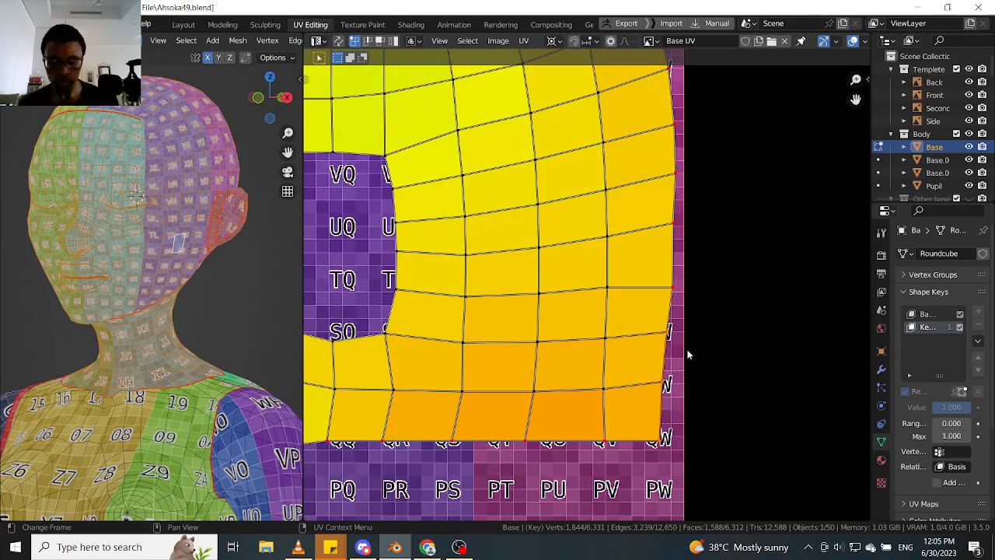
{"action": "key", "text": "g"}
{"action": "key", "text": "x"}
{"action": "left_click", "coordinate": [691, 350]}
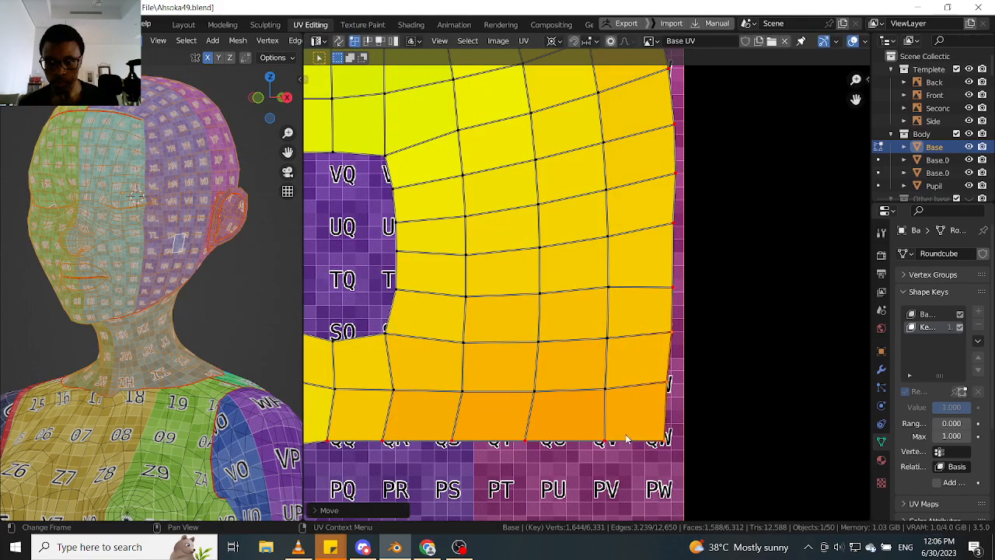
{"action": "key", "text": "g"}
{"action": "key", "text": "x"}
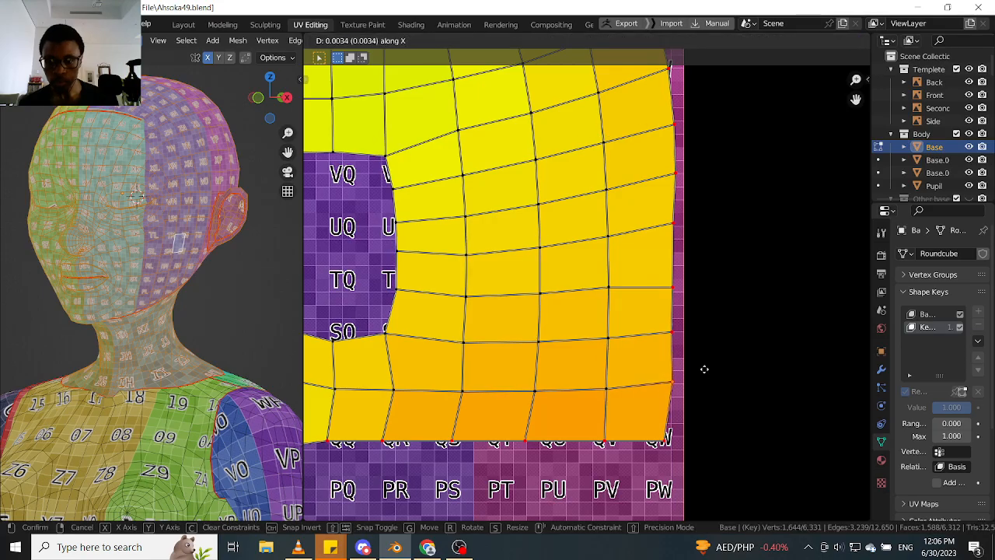
{"action": "left_click", "coordinate": [706, 374]}
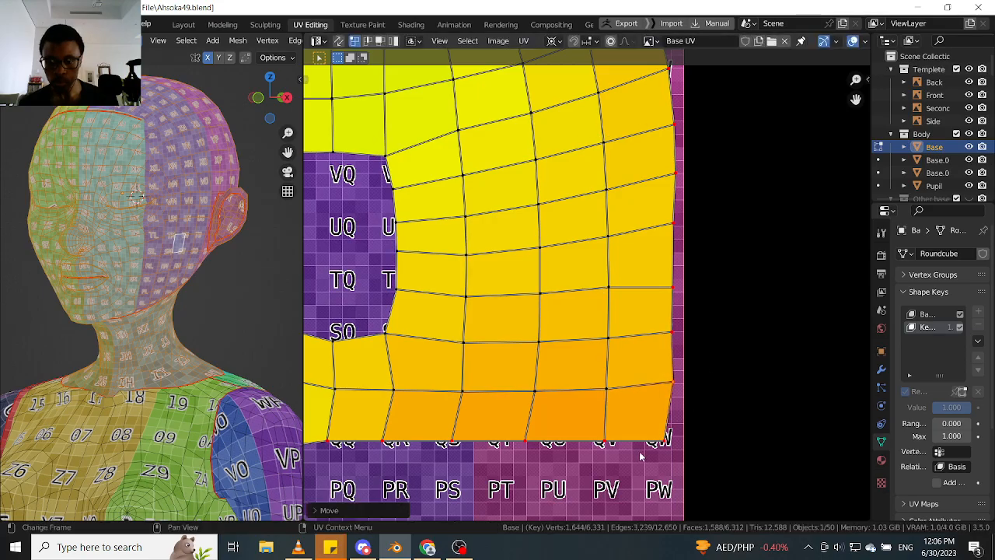
{"action": "key", "text": "g"}
{"action": "key", "text": "x"}
{"action": "left_click", "coordinate": [710, 422]}
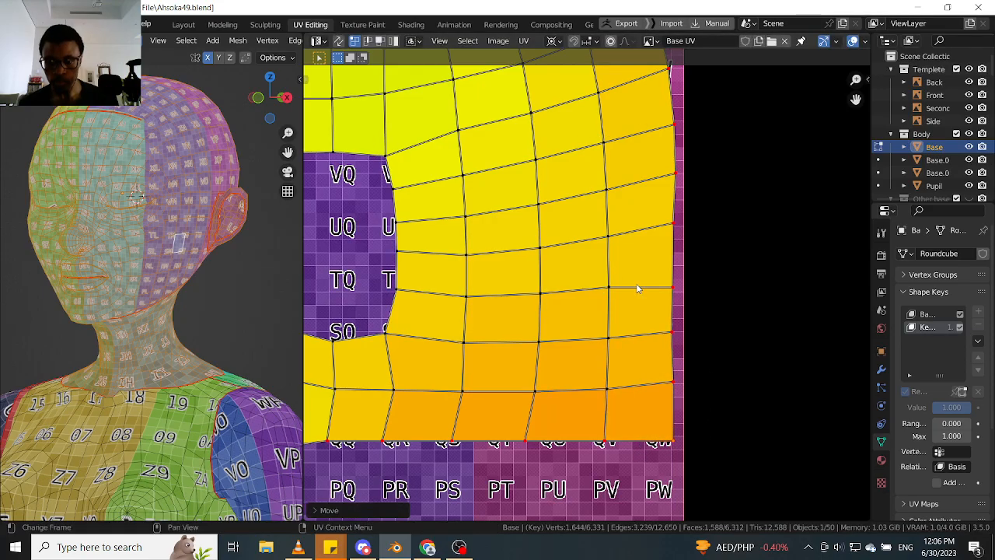
- Examine how the head, neck and ear UV islands are laid out within tile 1001
{"action": "scroll", "coordinate": [634, 276], "scroll_direction": "down", "scroll_amount": 3}
{"action": "scroll", "coordinate": [633, 276], "scroll_direction": "down", "scroll_amount": 3}
{"action": "scroll", "coordinate": [546, 308], "scroll_direction": "up", "scroll_amount": 2}
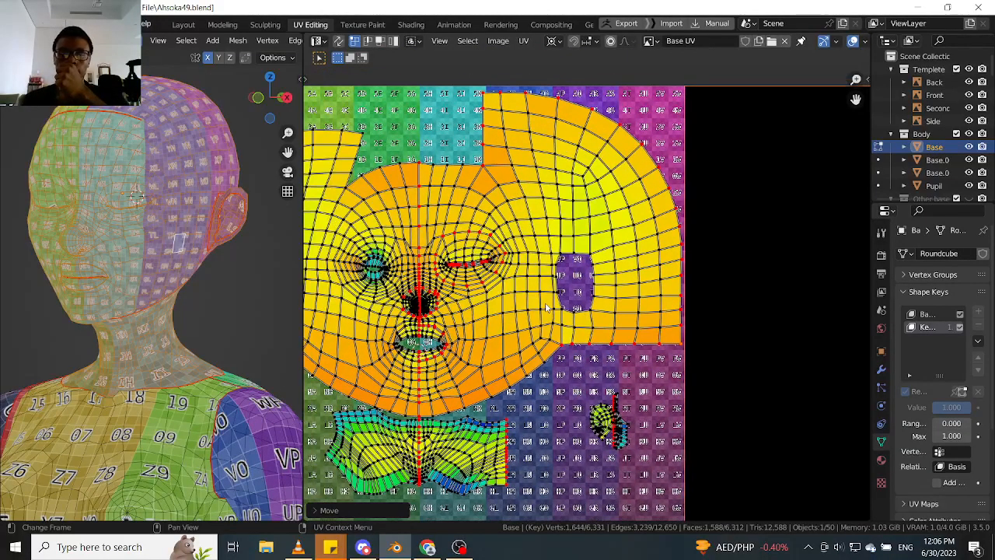
{"action": "scroll", "coordinate": [597, 446], "scroll_direction": "up", "scroll_amount": 3}
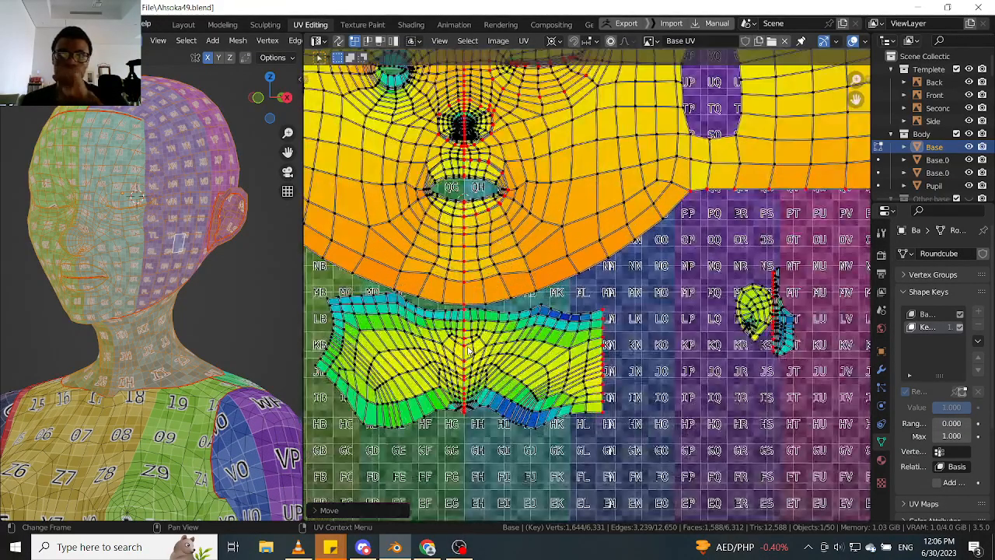
{"action": "scroll", "coordinate": [484, 342], "scroll_direction": "down", "scroll_amount": 3}
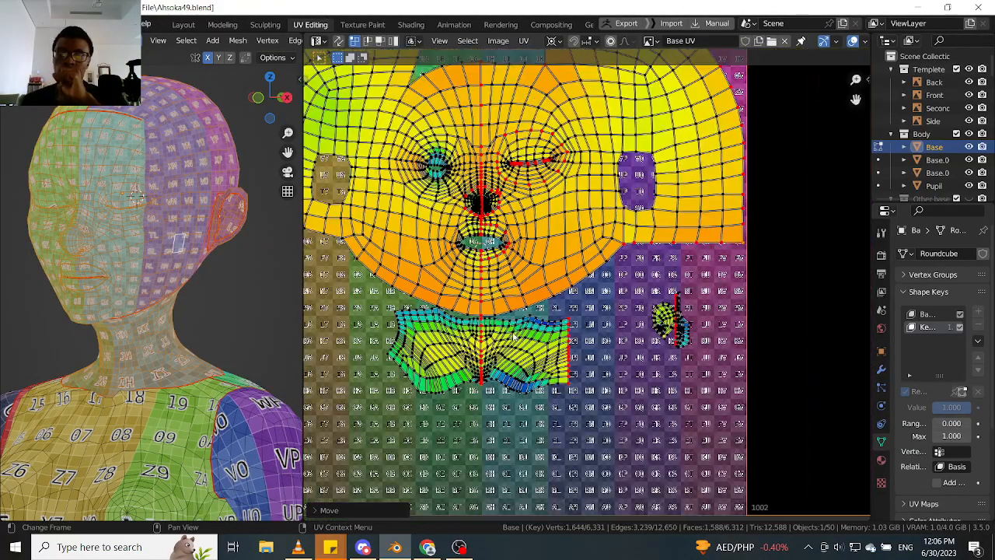
{"action": "scroll", "coordinate": [567, 365], "scroll_direction": "up", "scroll_amount": 1}
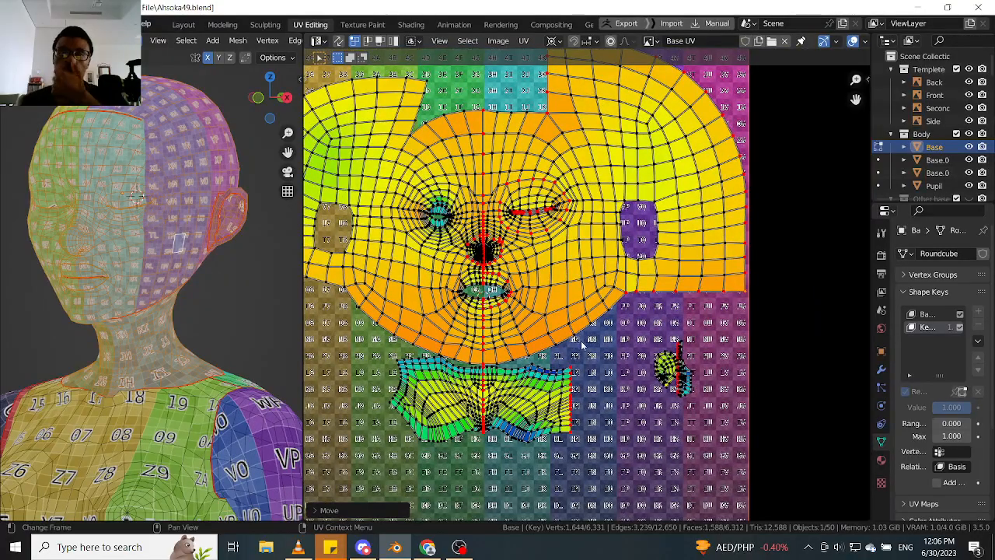
{"action": "middle_click_drag", "start_coordinate": [581, 341], "coordinate": [580, 382]}
{"action": "scroll", "coordinate": [670, 290], "scroll_direction": "down", "scroll_amount": 2}
{"action": "middle_click_drag", "start_coordinate": [670, 290], "coordinate": [614, 178]}
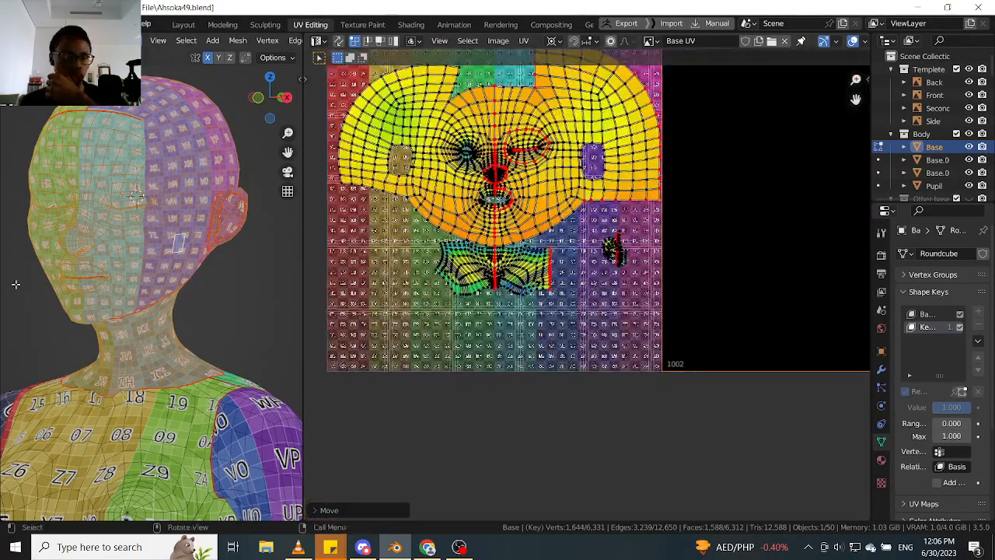
- Select the linked front torso faces of the body mesh, delimited by seam
{"action": "left_click", "coordinate": [165, 447]}
{"action": "middle_click_drag", "start_coordinate": [166, 443], "coordinate": [275, 294]}
{"action": "key", "text": "l"}
{"action": "scroll", "coordinate": [674, 224], "scroll_direction": "down", "scroll_amount": 3}
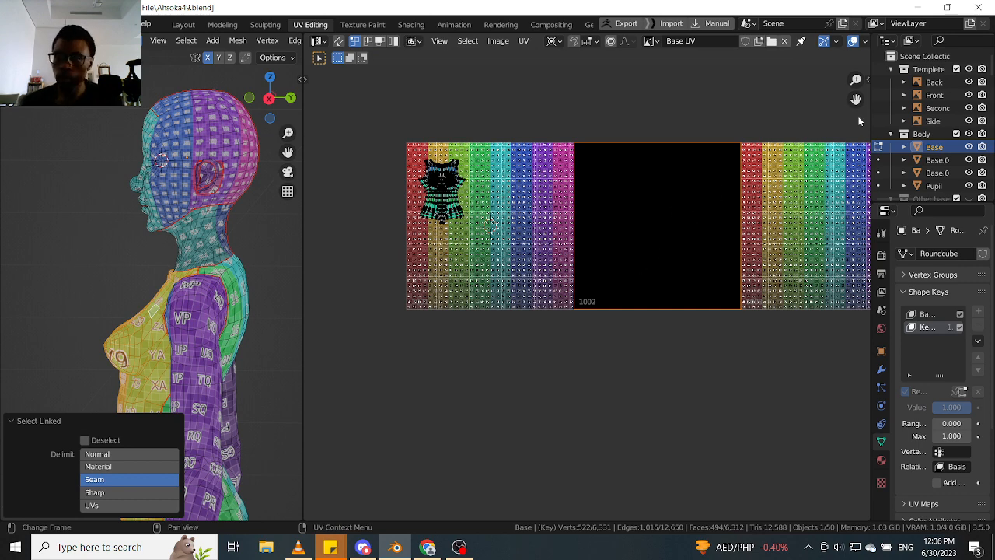
- Fill UDIM tiles 1001 and 1003 with the Blank generated type in black at 4096 × 4095 px
{"action": "left_click", "coordinate": [867, 80]}
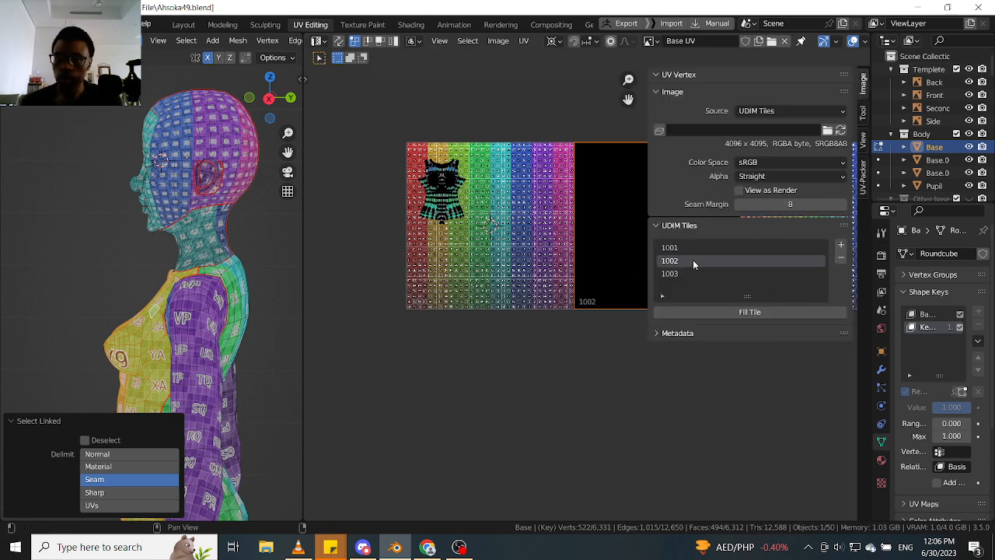
{"action": "left_click", "coordinate": [695, 248]}
{"action": "left_click", "coordinate": [742, 311]}
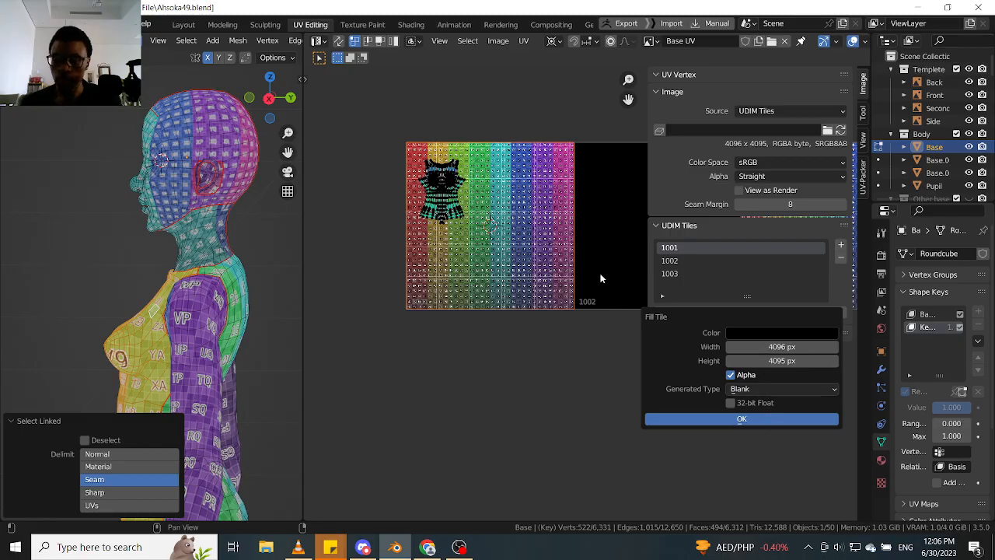
{"action": "key", "text": "Return"}
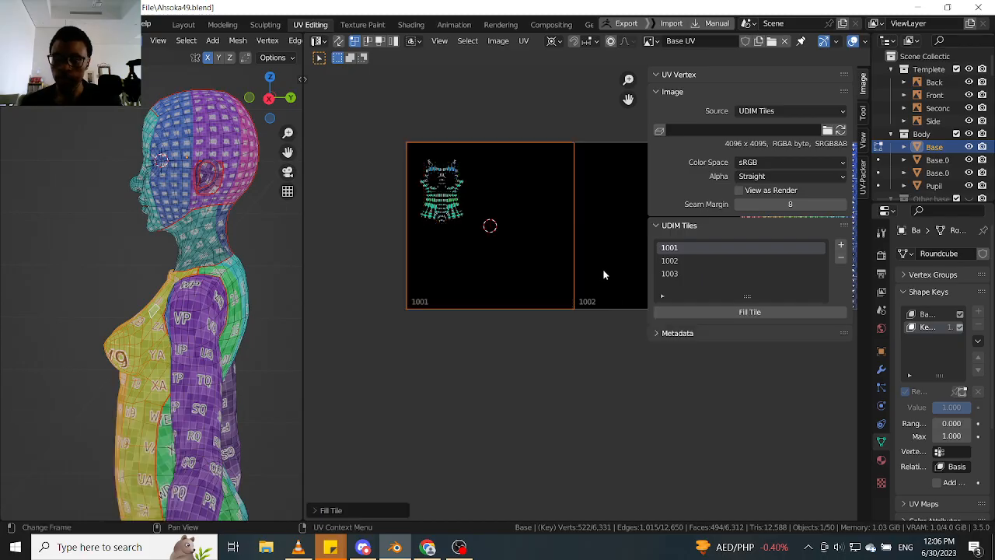
{"action": "left_click", "coordinate": [673, 273]}
{"action": "left_click", "coordinate": [730, 312]}
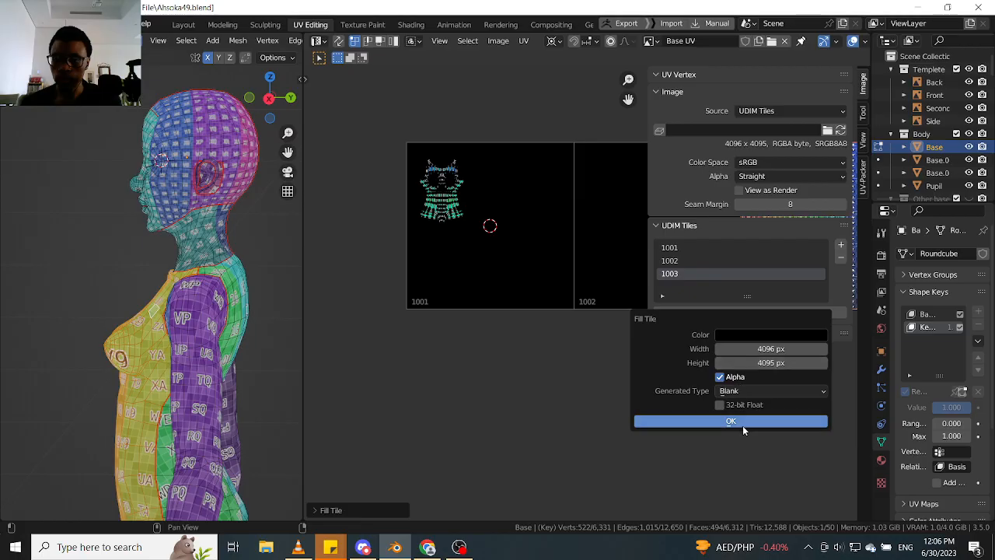
- Fill UDIM tile 1002 with the Color Grid generated type at 4096 × 4095 px
{"action": "left_click", "coordinate": [672, 261]}
{"action": "left_click", "coordinate": [723, 311]}
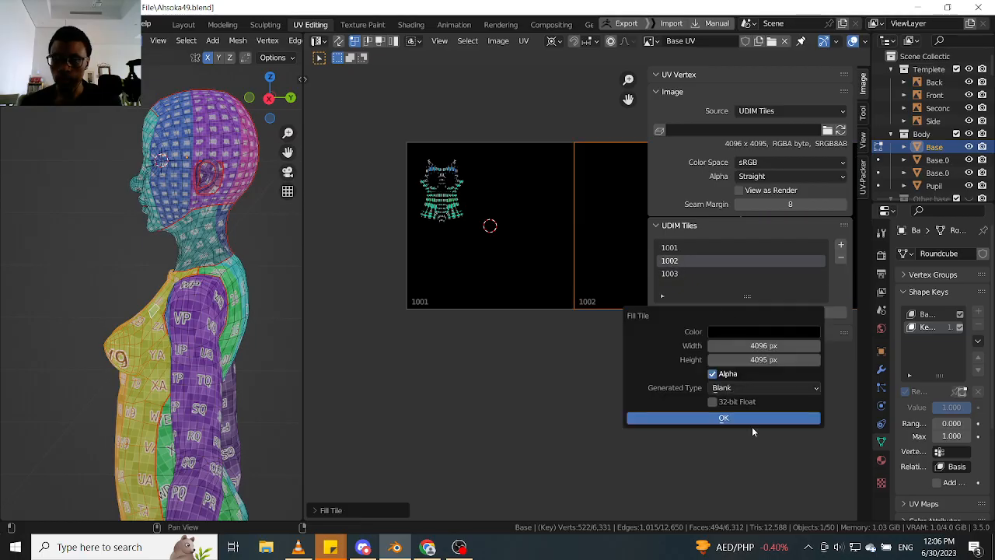
{"action": "left_click", "coordinate": [756, 387]}
{"action": "left_click", "coordinate": [742, 429]}
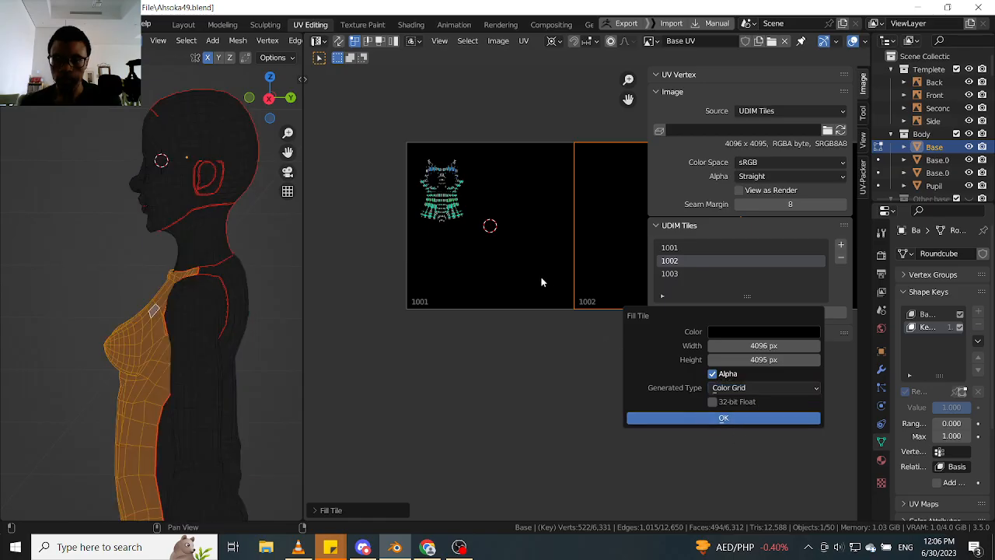
{"action": "key", "text": "Return"}
{"action": "scroll", "coordinate": [525, 274], "scroll_direction": "up", "scroll_amount": 3}
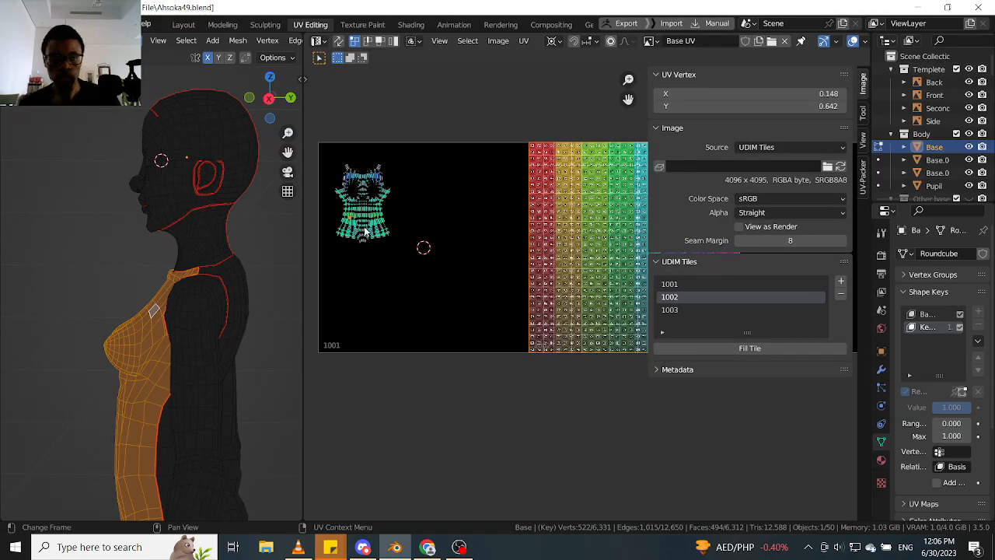
{"action": "middle_click_drag", "start_coordinate": [202, 216], "coordinate": [202, 216]}
{"action": "scroll", "coordinate": [202, 216], "scroll_direction": "up", "scroll_amount": 3}
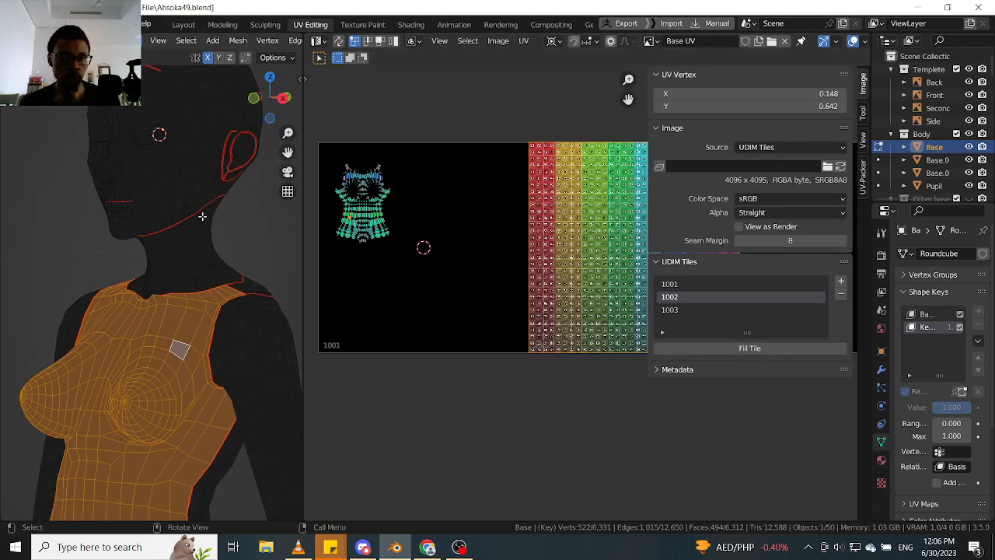
- Fill UDIM tile 1001 with the UV Grid generated type at 4096 × 4095 px
{"action": "key", "text": "l"}
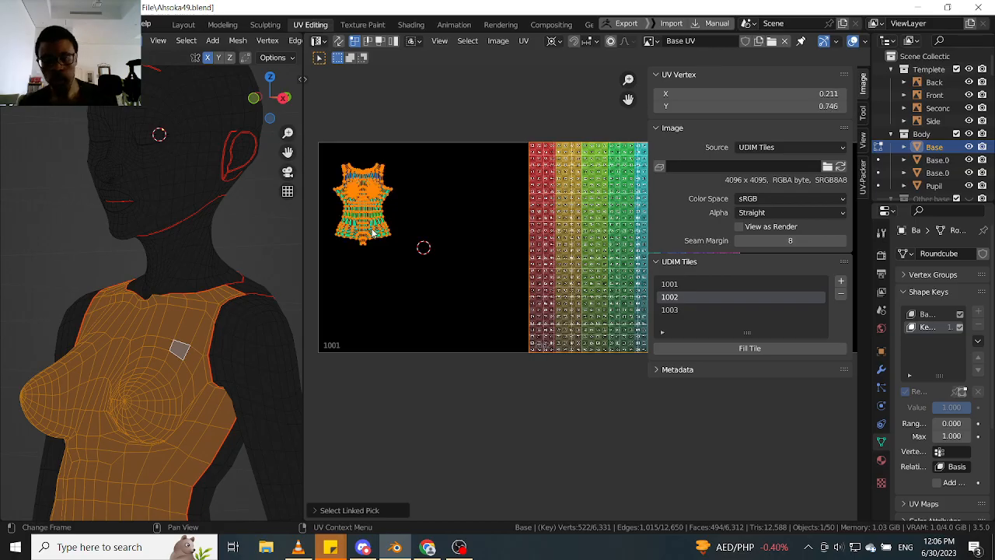
{"action": "left_click", "coordinate": [693, 287]}
{"action": "left_click", "coordinate": [751, 348]}
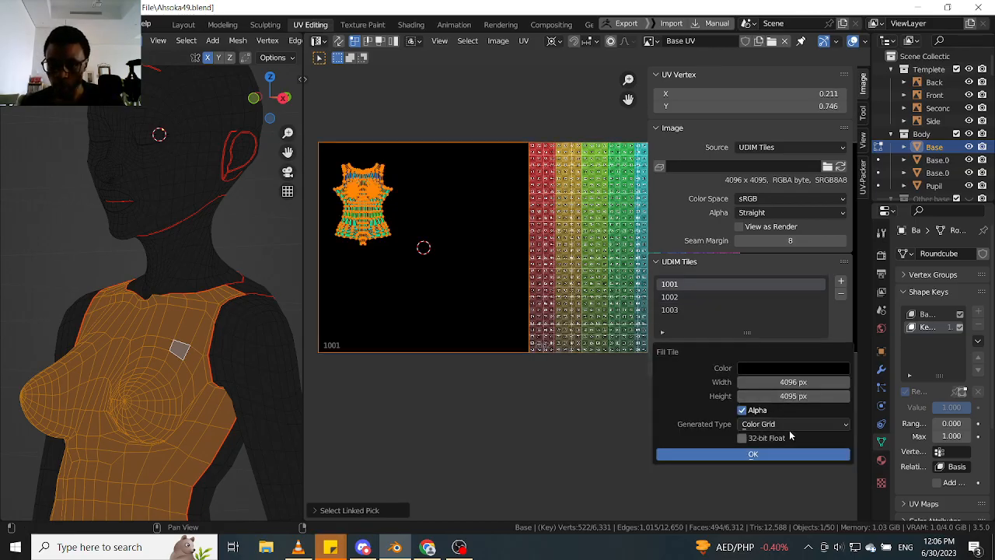
{"action": "left_click", "coordinate": [781, 424]}
{"action": "left_click", "coordinate": [750, 452]}
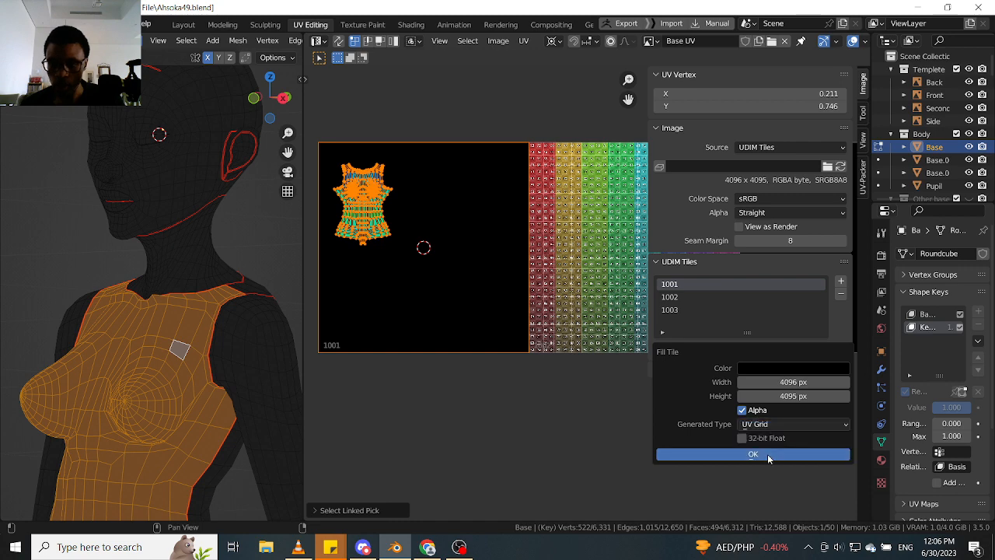
{"action": "left_click", "coordinate": [753, 455]}
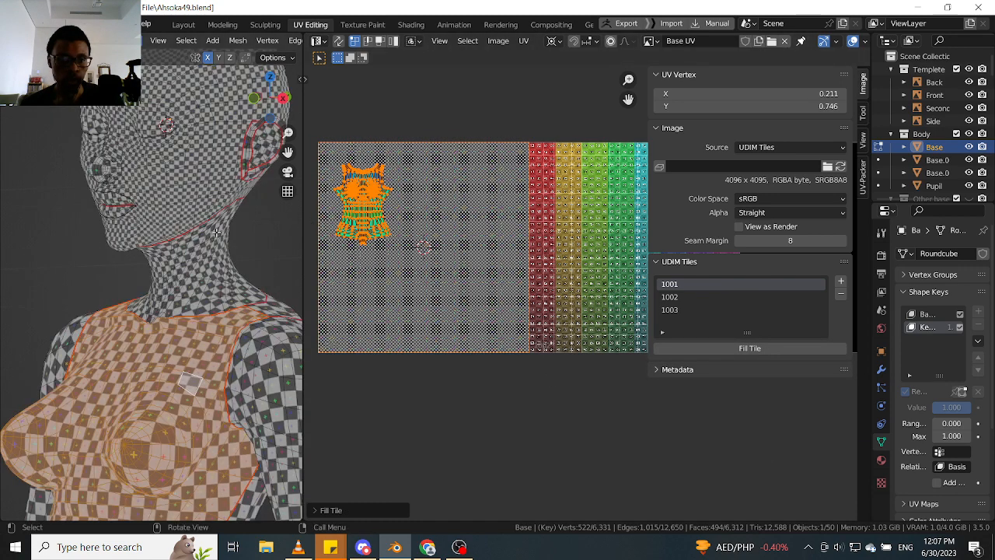
{"action": "mouse_move", "coordinate": [216, 231]}
{"action": "middle_mouse_down"}
{"action": "mouse_move", "coordinate": [298, 241]}
{"action": "mouse_move", "coordinate": [209, 233]}
{"action": "middle_mouse_up"}
{"action": "scroll", "coordinate": [239, 246], "scroll_direction": "down", "scroll_amount": 3}
{"action": "scroll", "coordinate": [210, 233], "scroll_direction": "up", "scroll_amount": 3}
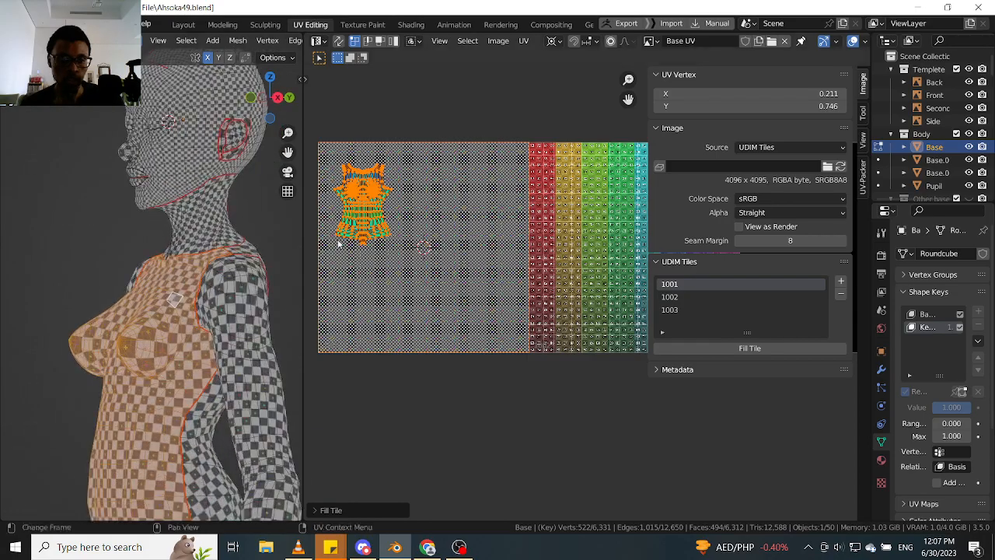
- Move the whole front torso UV island from tile 1001 across into tile 1002
{"action": "left_click", "coordinate": [376, 222]}
{"action": "key", "text": "l"}
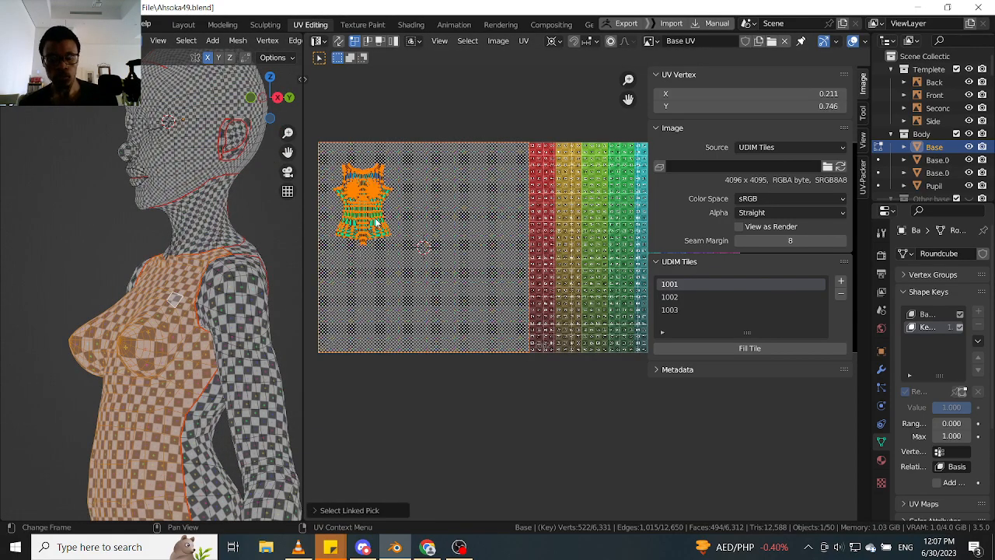
{"action": "key", "text": "g"}
{"action": "key", "text": "x"}
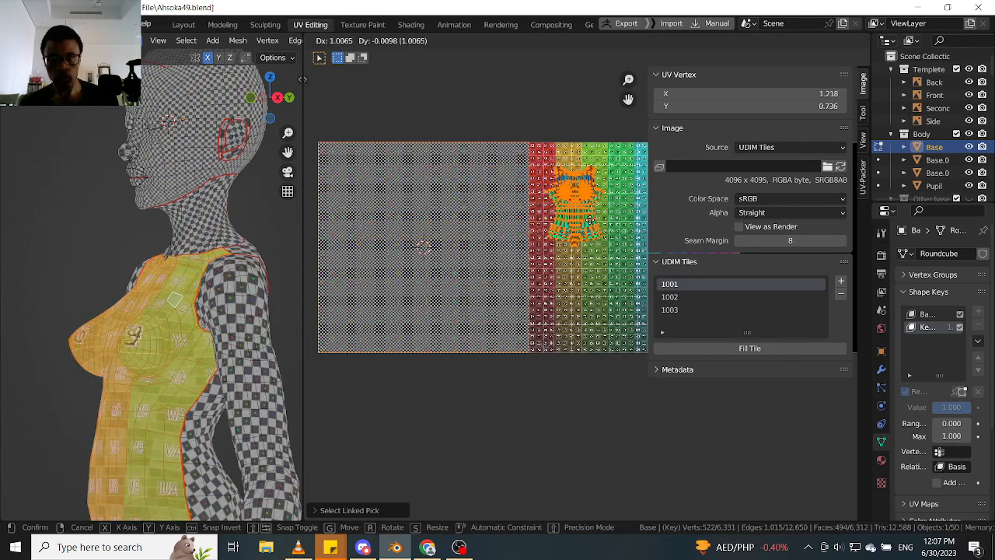
{"action": "left_click", "coordinate": [597, 221]}
{"action": "middle_click_drag", "start_coordinate": [613, 224], "coordinate": [504, 261]}
{"action": "scroll", "coordinate": [504, 233], "scroll_direction": "up", "scroll_amount": 5}
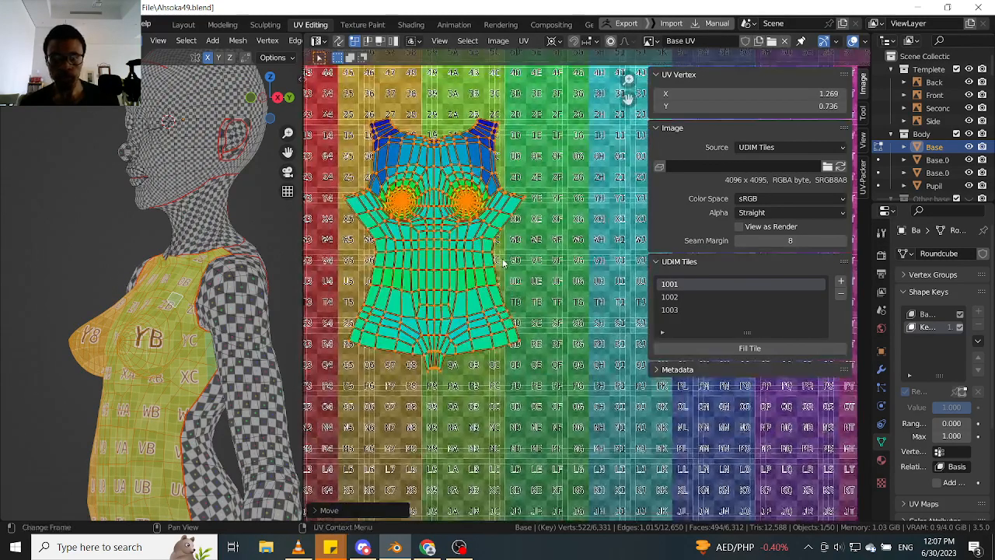
{"action": "scroll", "coordinate": [504, 262], "scroll_direction": "down", "scroll_amount": 5}
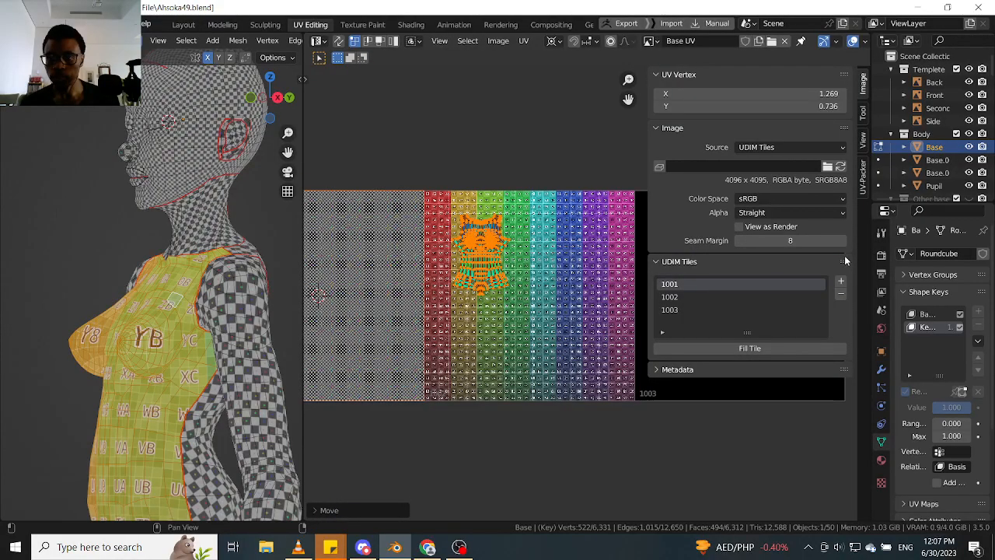
- Set both the X and Y location of the UV editor's 2D cursor to 1.5
{"action": "left_click", "coordinate": [863, 116]}
{"action": "left_click", "coordinate": [862, 140]}
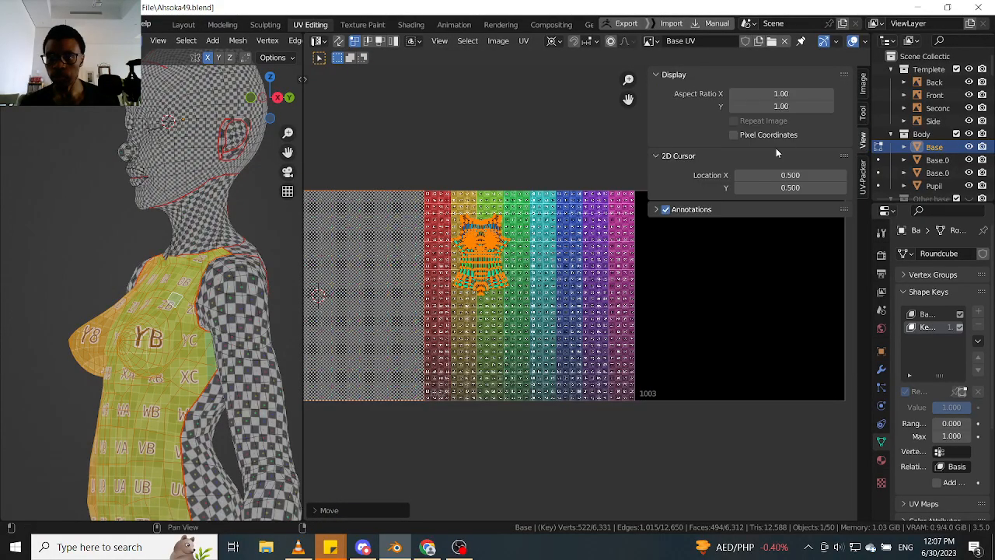
{"action": "left_click_drag", "start_coordinate": [797, 173], "coordinate": [797, 188]}
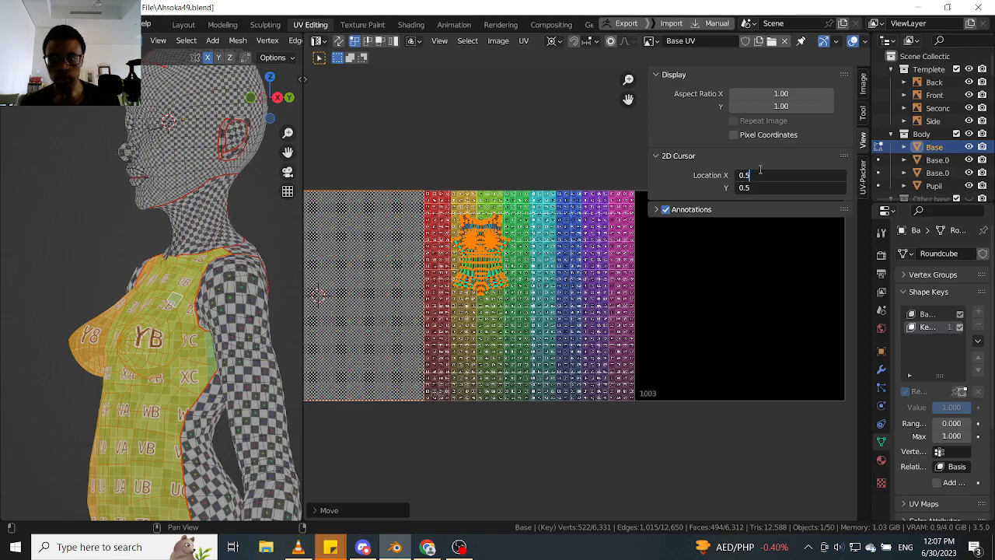
{"action": "left_click", "coordinate": [760, 165]}
{"action": "left_click_drag", "start_coordinate": [785, 172], "coordinate": [786, 188]}
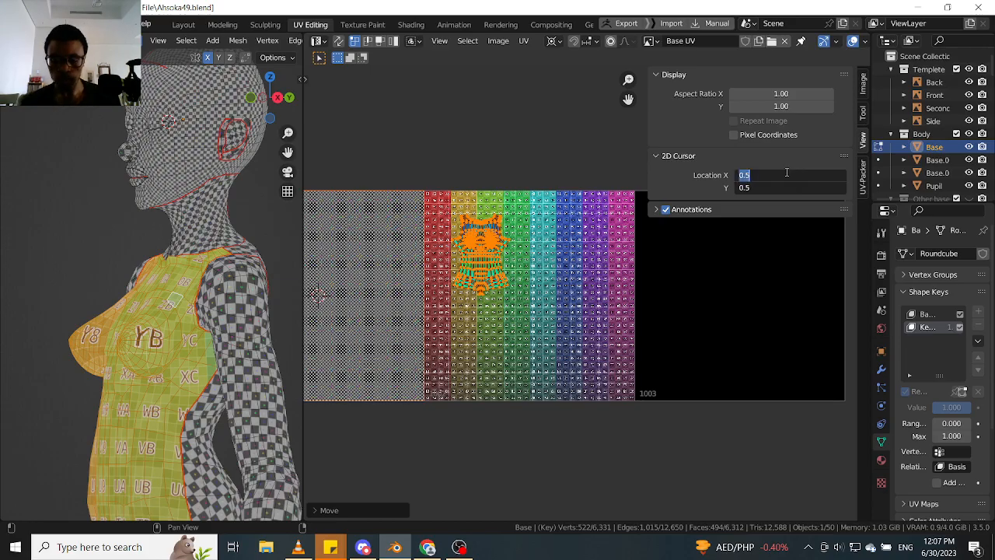
{"action": "type", "text": "1."}
{"action": "key", "text": "Return"}
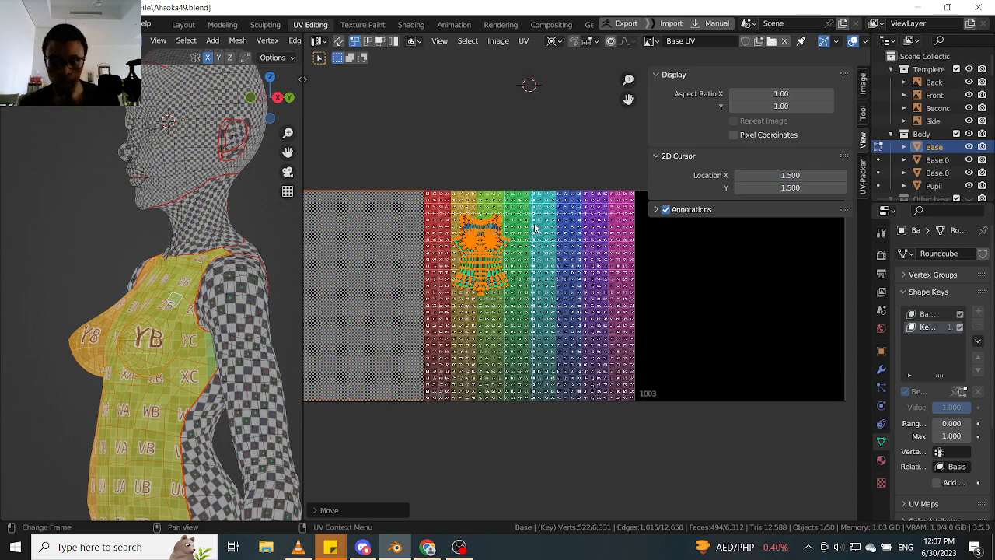
- Set the 2D cursor's Y location to 0.5 to centre it vertically in tile 1002
{"action": "scroll", "coordinate": [407, 302], "scroll_direction": "up", "scroll_amount": 3}
{"action": "scroll", "coordinate": [405, 301], "scroll_direction": "down", "scroll_amount": 3}
{"action": "middle_click_drag", "start_coordinate": [400, 300], "coordinate": [513, 296]}
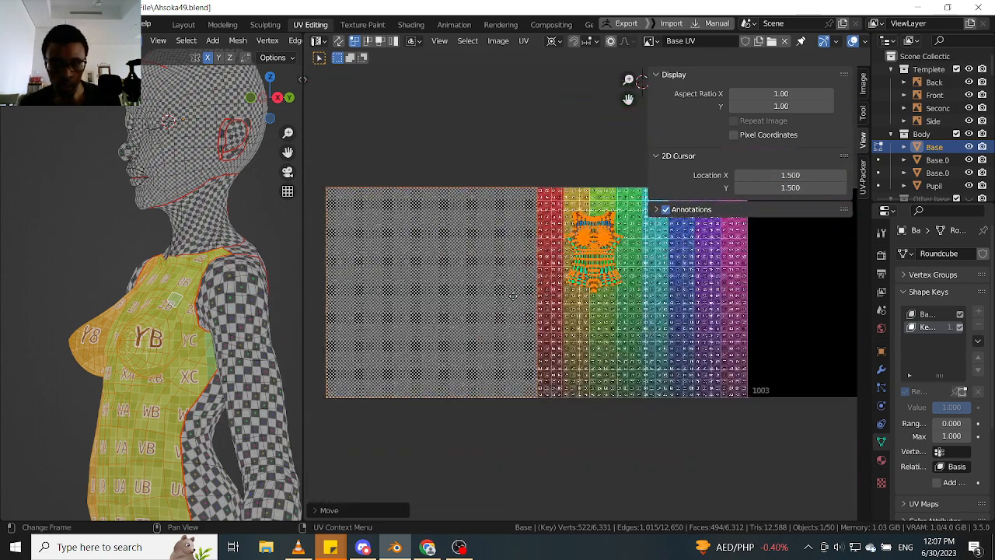
{"action": "middle_click_drag", "start_coordinate": [623, 310], "coordinate": [575, 319]}
{"action": "scroll", "coordinate": [604, 314], "scroll_direction": "up", "scroll_amount": 4}
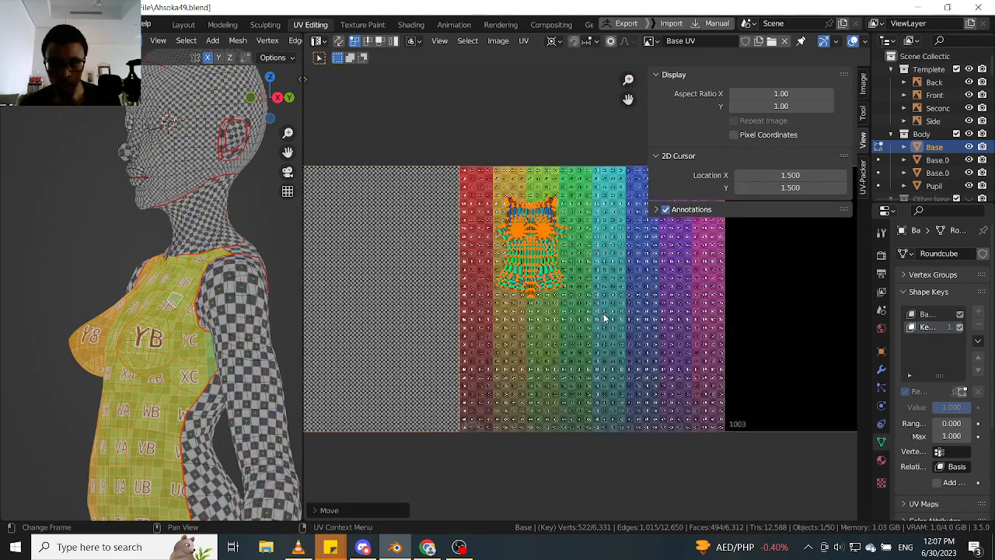
{"action": "scroll", "coordinate": [604, 313], "scroll_direction": "down", "scroll_amount": 3}
{"action": "scroll", "coordinate": [600, 264], "scroll_direction": "down", "scroll_amount": 4}
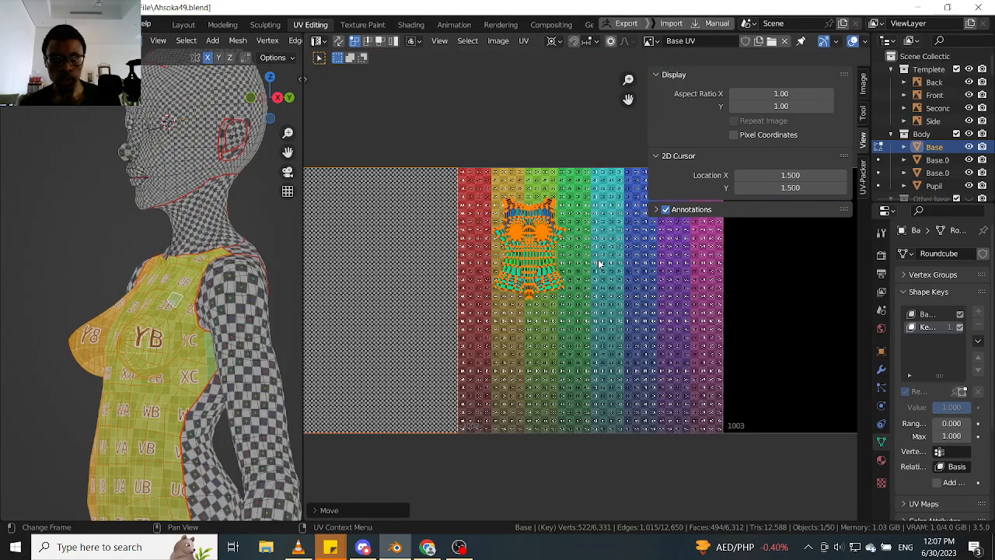
{"action": "middle_click_drag", "start_coordinate": [597, 262], "coordinate": [575, 262]}
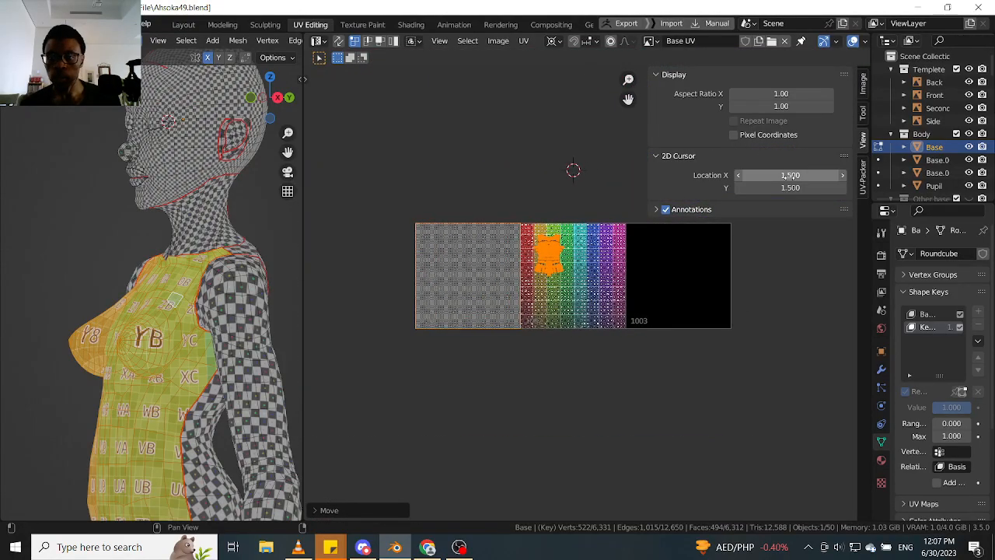
{"action": "key", "text": "ctrl+z"}
{"action": "key", "text": "ctrl+shift+z"}
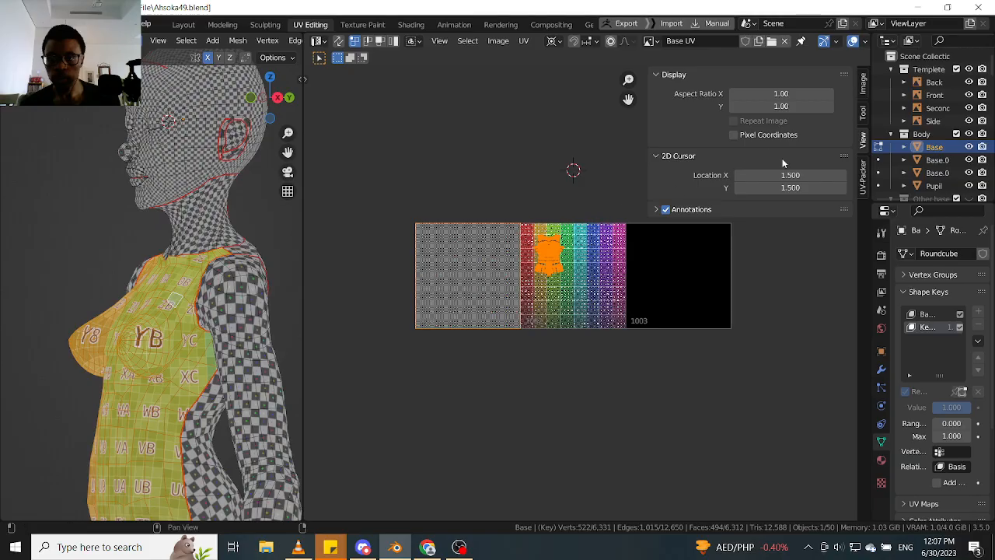
{"action": "left_click", "coordinate": [762, 188]}
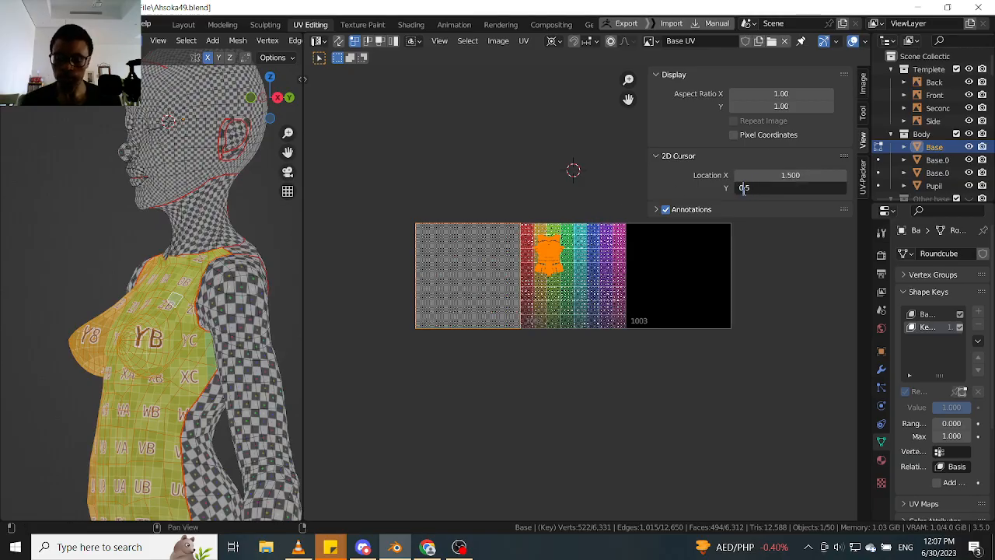
{"action": "type", "text": "0.5"}
{"action": "key", "text": "Return"}
- Move the front torso island along X until its centre line sits above the 2D cursor in tile 1002
{"action": "scroll", "coordinate": [515, 274], "scroll_direction": "up", "scroll_amount": 4}
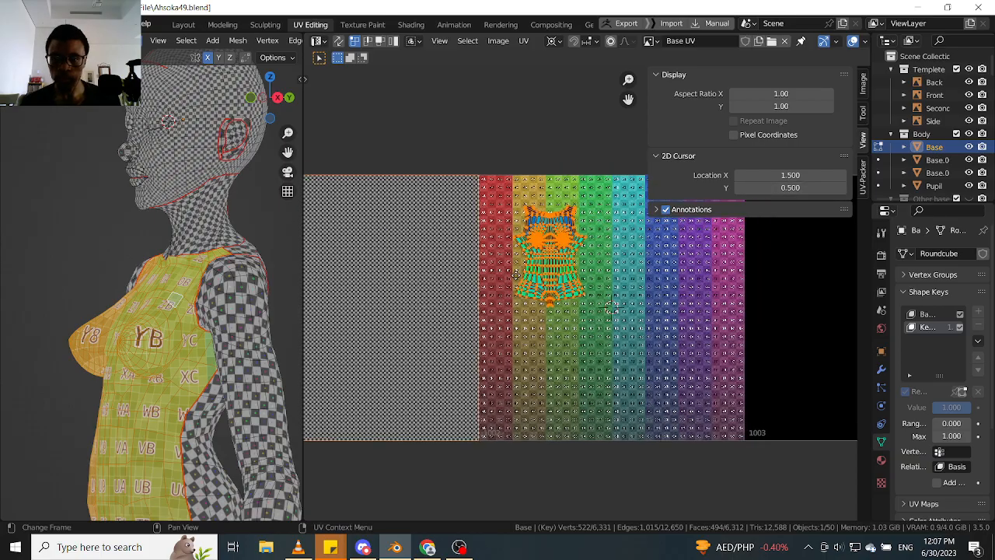
{"action": "scroll", "coordinate": [515, 275], "scroll_direction": "up", "scroll_amount": 1}
{"action": "left_click", "coordinate": [527, 282]}
{"action": "key", "text": "l"}
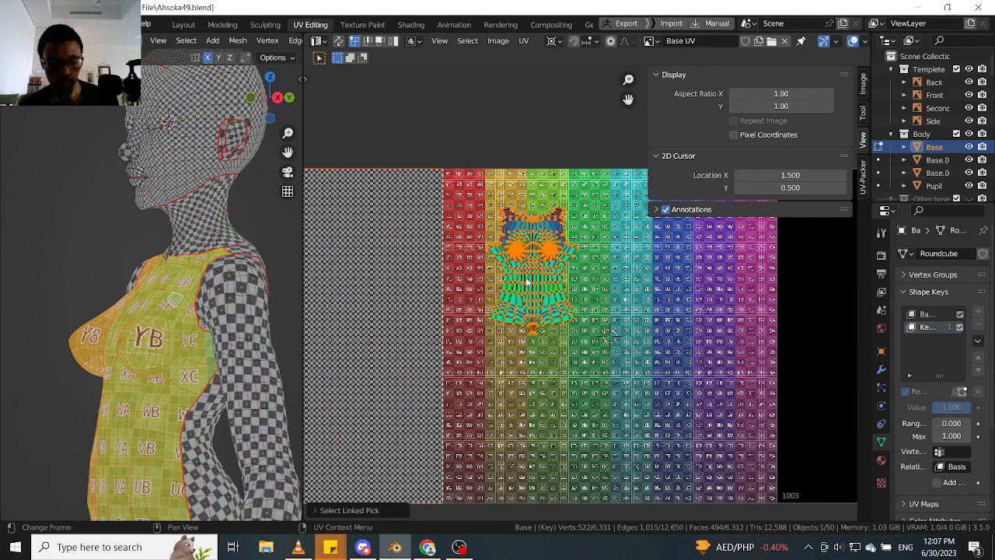
{"action": "key", "text": "g"}
{"action": "key", "text": "x"}
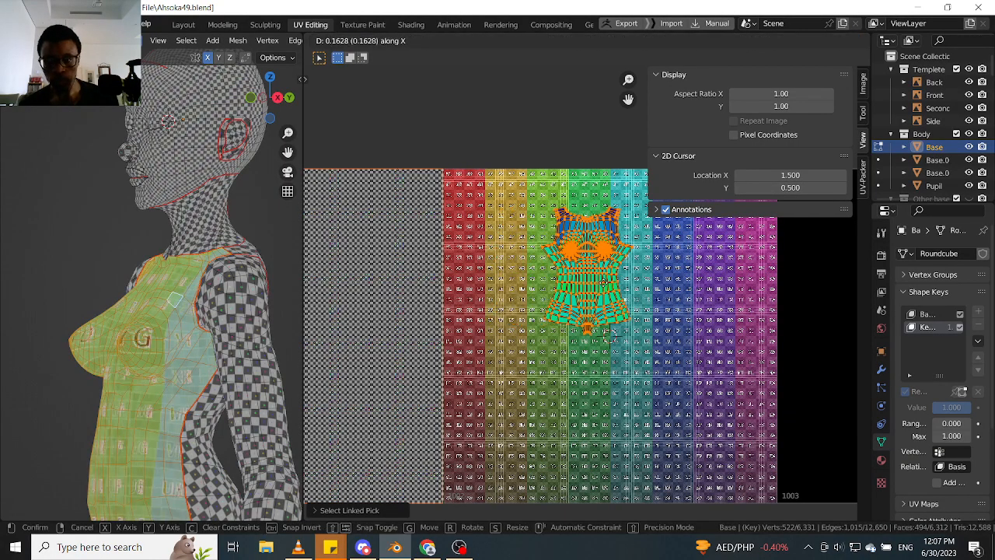
{"action": "left_click", "coordinate": [652, 286]}
{"action": "middle_click_drag", "start_coordinate": [588, 285], "coordinate": [523, 271], "text": "shift"}
{"action": "scroll", "coordinate": [555, 283], "scroll_direction": "up", "scroll_amount": 5}
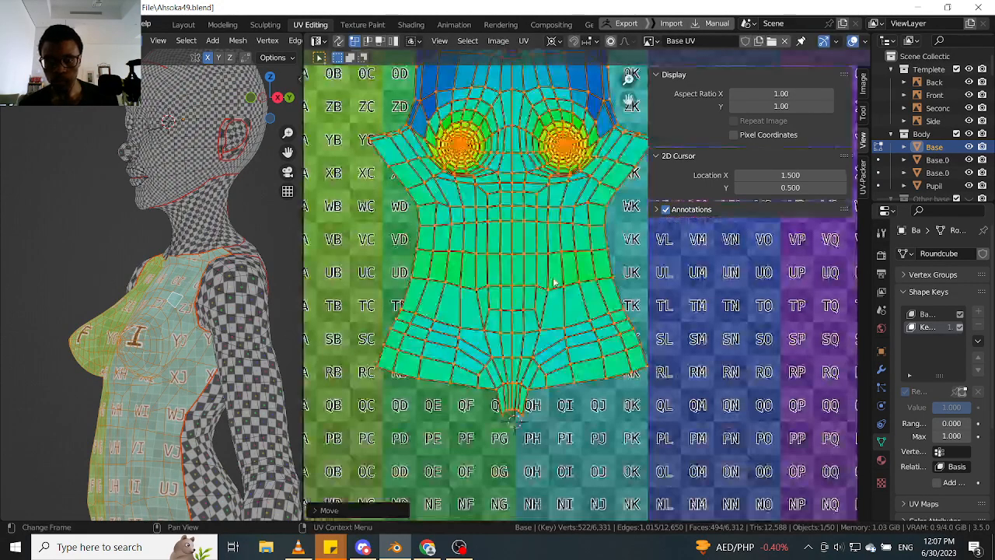
- Pin the front torso island's vertical centre edge loop and scale it into line with the 2D cursor
{"action": "left_click", "coordinate": [513, 308]}
{"action": "left_click", "coordinate": [514, 304], "text": "alt"}
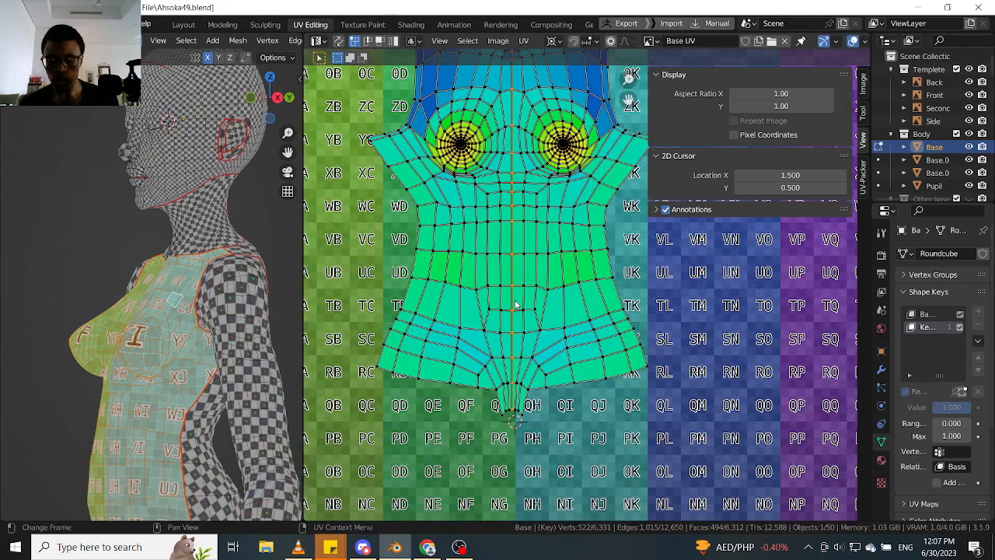
{"action": "key", "text": "p"}
{"action": "key", "text": "s"}
{"action": "left_click", "coordinate": [525, 300]}
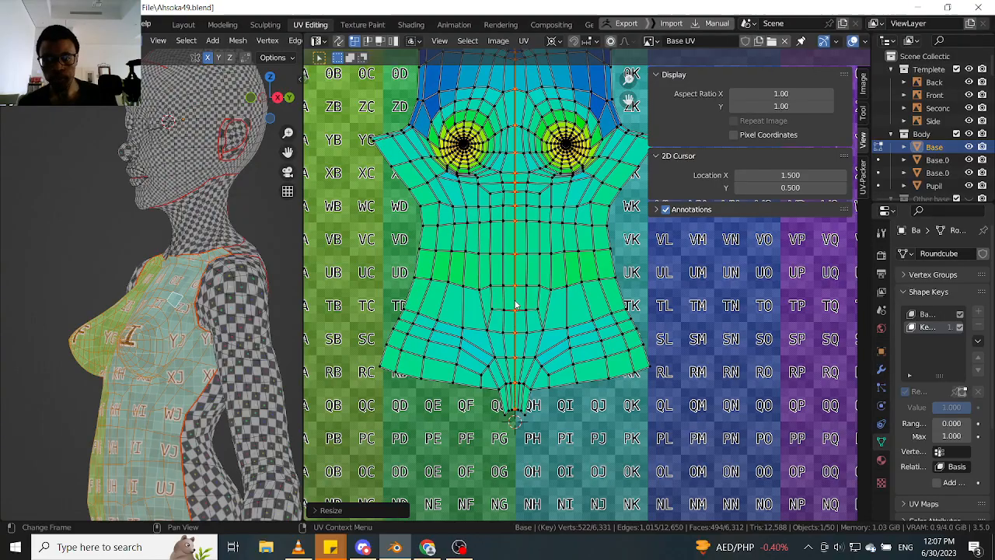
- Set the pivot point to 2D Cursor and scale up the whole front torso island to nearly reach tile 1002's upper edge
{"action": "key", "text": "period"}
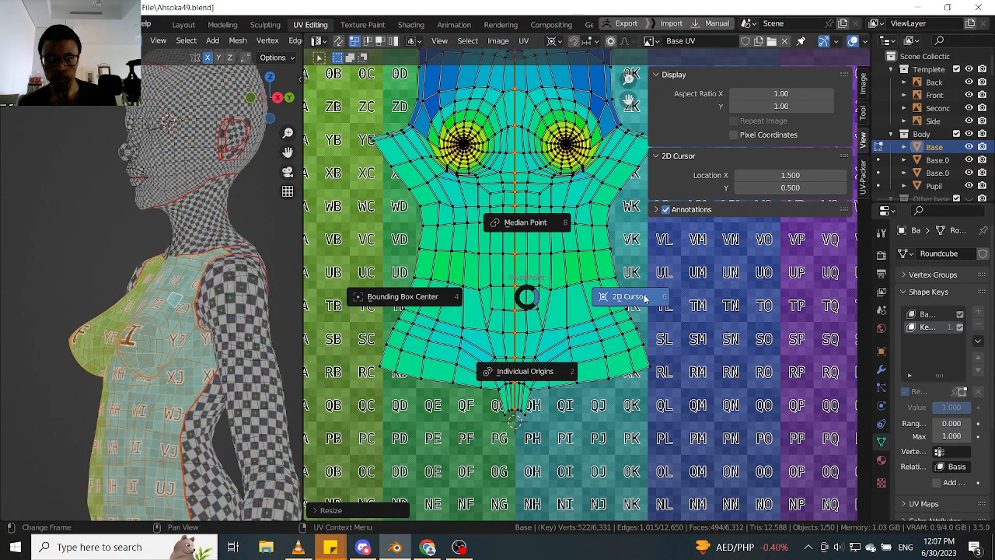
{"action": "left_click", "coordinate": [645, 298]}
{"action": "scroll", "coordinate": [533, 285], "scroll_direction": "down", "scroll_amount": 6}
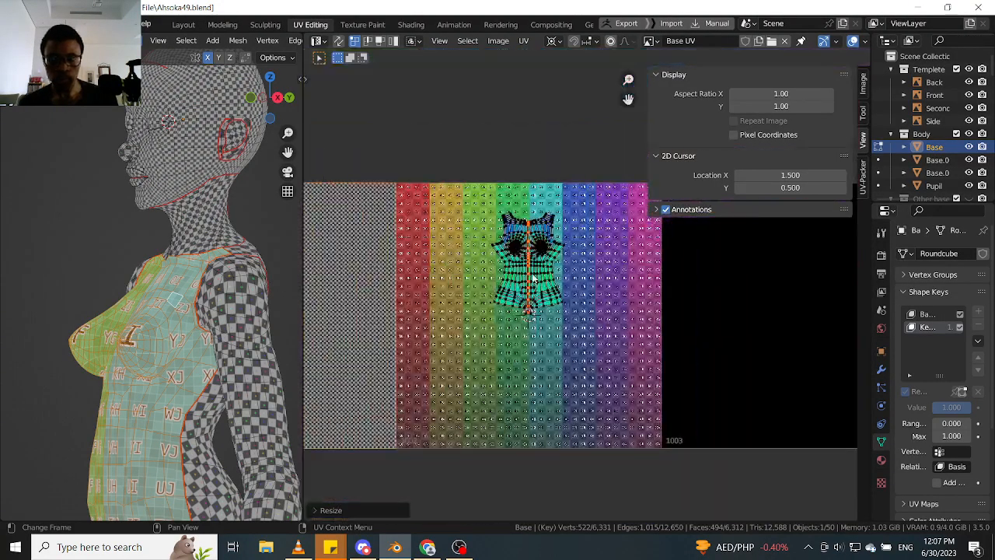
{"action": "scroll", "coordinate": [533, 278], "scroll_direction": "up", "scroll_amount": 2}
{"action": "key", "text": "l"}
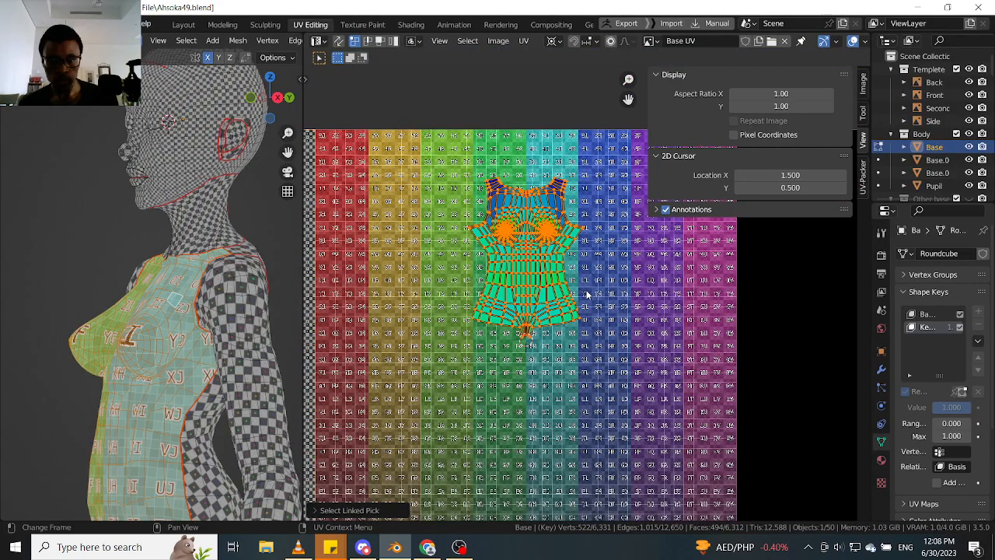
{"action": "key", "text": "s"}
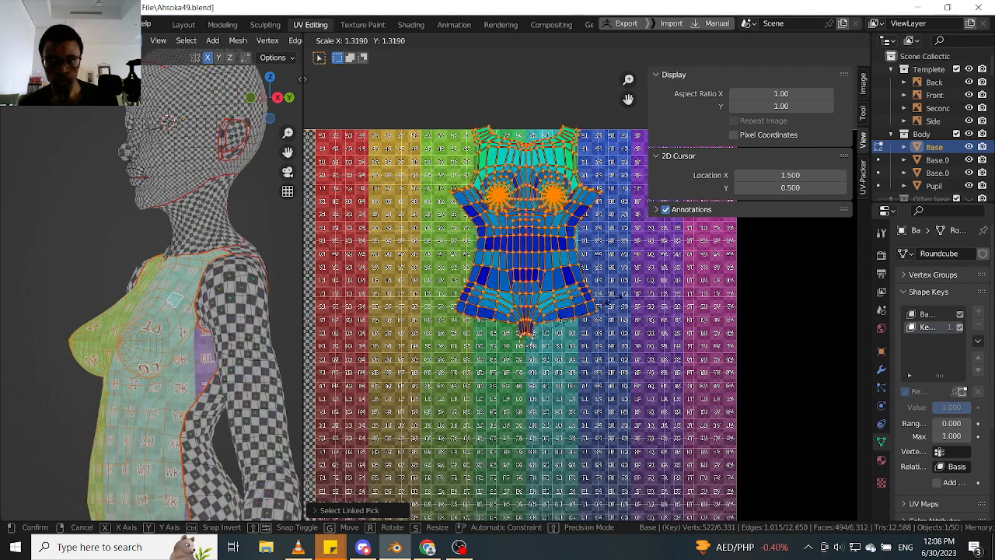
{"action": "left_click", "coordinate": [607, 305]}
{"action": "scroll", "coordinate": [525, 280], "scroll_direction": "down", "scroll_amount": 4}
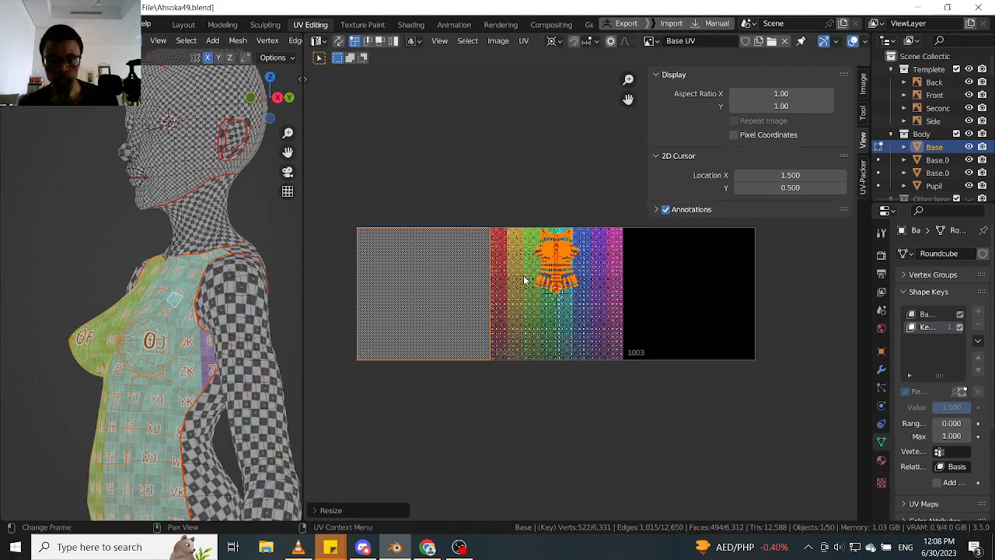
{"action": "middle_click_drag", "start_coordinate": [525, 280], "coordinate": [536, 276]}
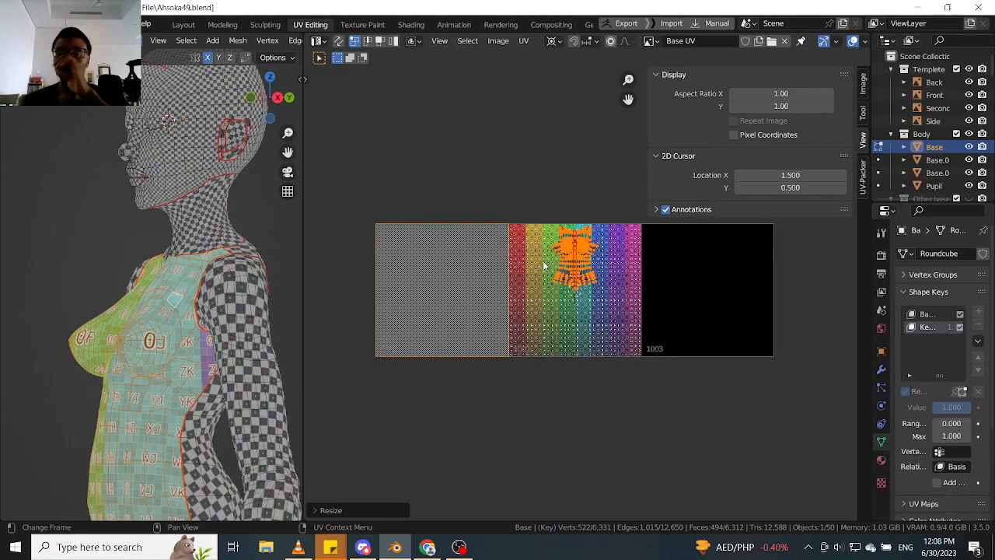
{"action": "scroll", "coordinate": [500, 285], "scroll_direction": "up", "scroll_amount": 1}
{"action": "scroll", "coordinate": [504, 280], "scroll_direction": "up", "scroll_amount": 2}
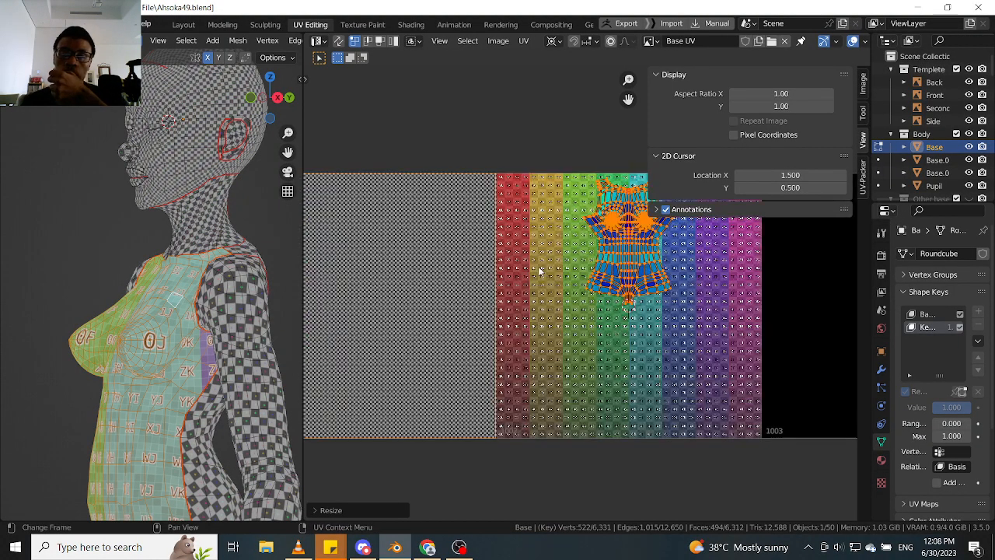
{"action": "scroll", "coordinate": [507, 270], "scroll_direction": "down", "scroll_amount": 2}
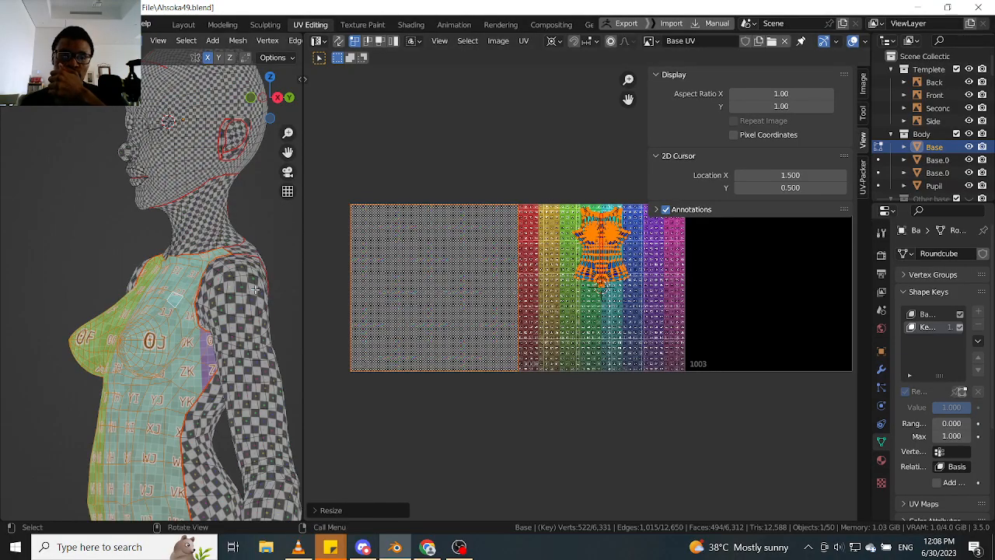
- Add the back torso faces to the selection and move their UV island into tile 1002 below the front torso island
{"action": "middle_click_drag", "start_coordinate": [265, 237], "coordinate": [242, 259]}
{"action": "key", "text": "l"}
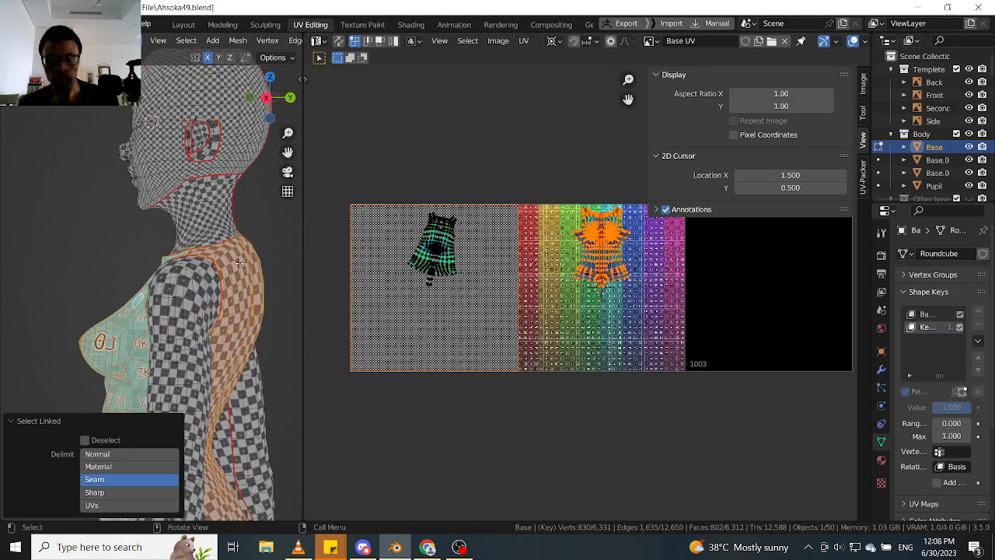
{"action": "left_click", "coordinate": [433, 261]}
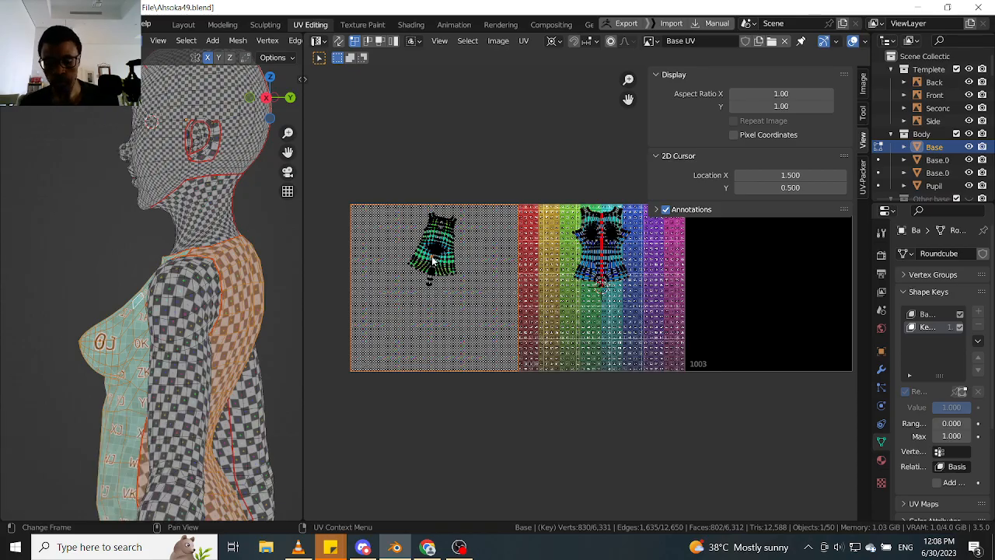
{"action": "key", "text": "l"}
{"action": "key", "text": "g"}
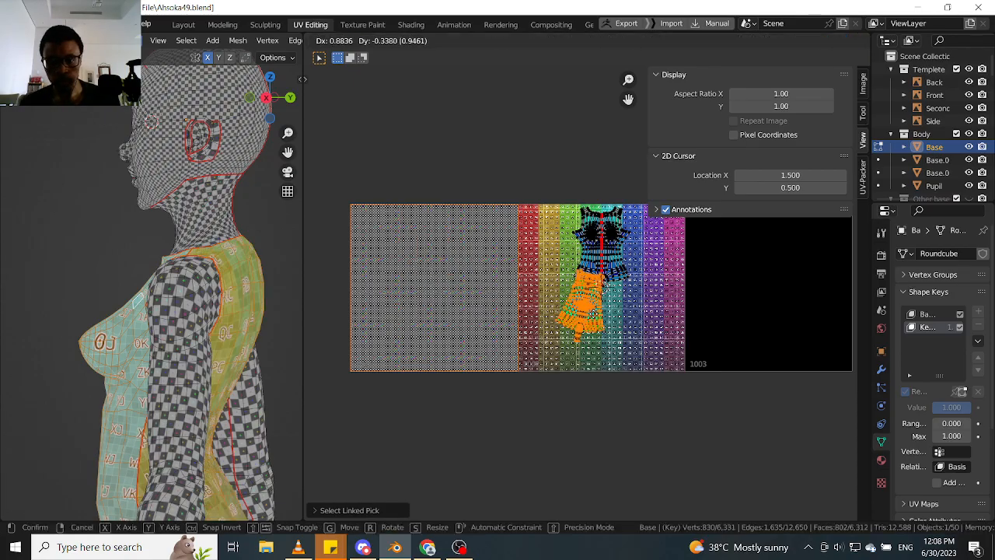
{"action": "left_click", "coordinate": [606, 333]}
- Pin the back torso island's vertical centre edge loop and scale it into line with the 2D cursor
{"action": "middle_click_drag", "start_coordinate": [603, 321], "coordinate": [522, 292]}
{"action": "scroll", "coordinate": [523, 291], "scroll_direction": "up", "scroll_amount": 1}
{"action": "scroll", "coordinate": [521, 289], "scroll_direction": "up", "scroll_amount": 8}
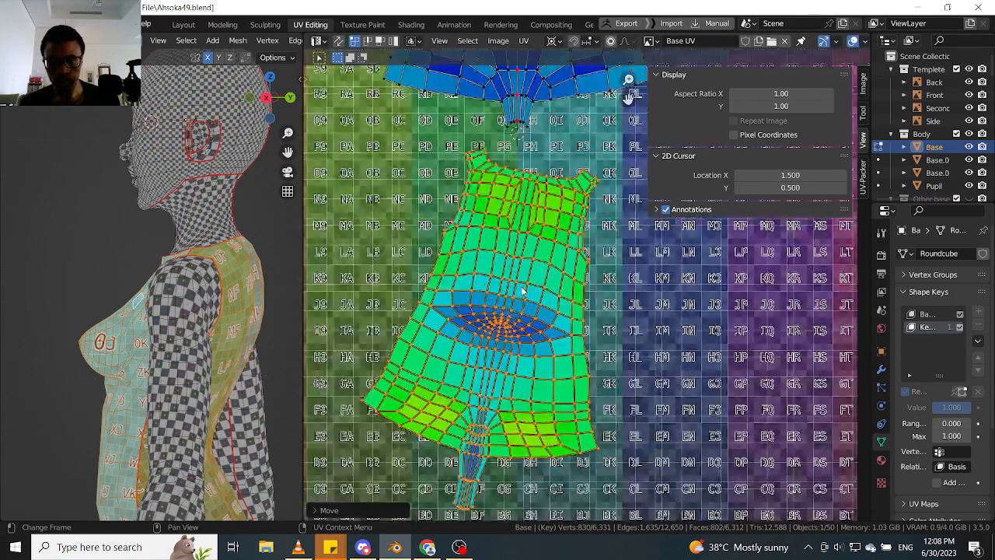
{"action": "left_click", "coordinate": [498, 303], "text": "alt"}
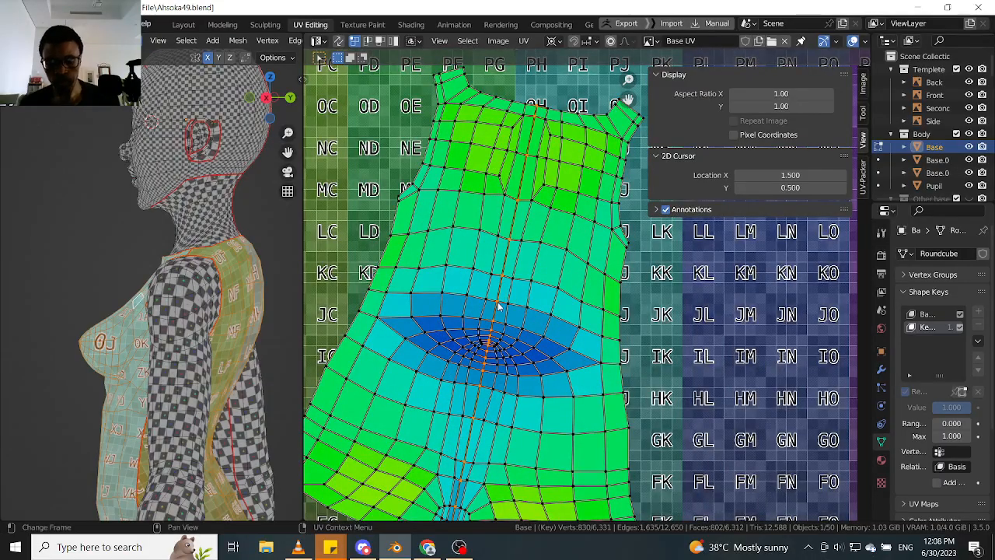
{"action": "key", "text": "p"}
{"action": "key", "text": "s"}
{"action": "left_click", "coordinate": [500, 304]}
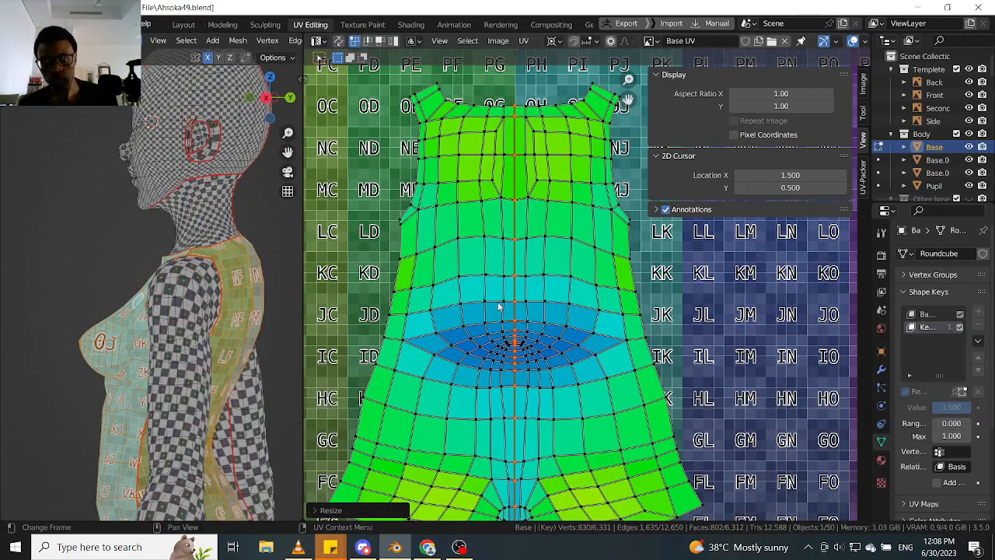
- Select both torso islands, hide the UV editor's sidebar and apply Average Islands Scale
{"action": "scroll", "coordinate": [504, 288], "scroll_direction": "down", "scroll_amount": 4}
{"action": "scroll", "coordinate": [506, 268], "scroll_direction": "down", "scroll_amount": 3}
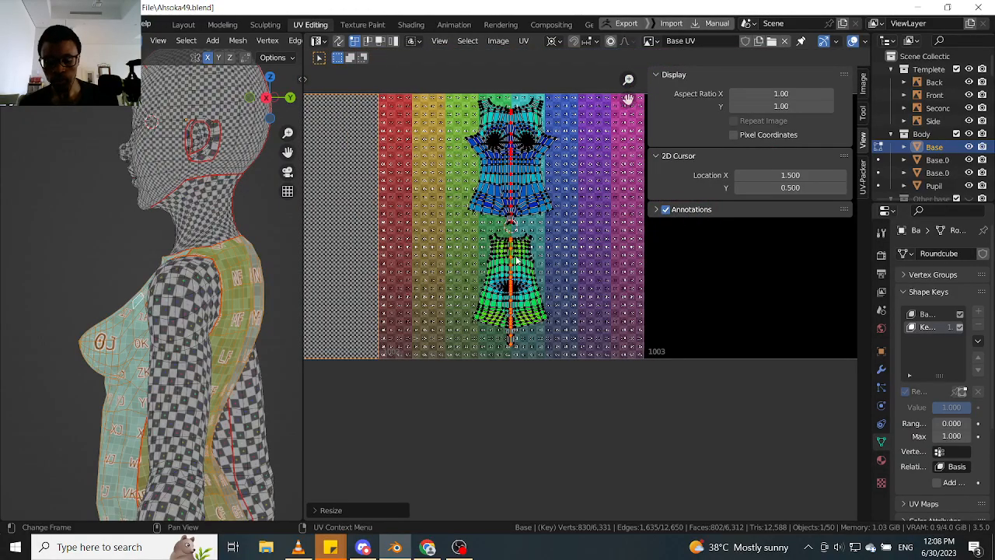
{"action": "key", "text": "l"}
{"action": "key", "text": "l"}
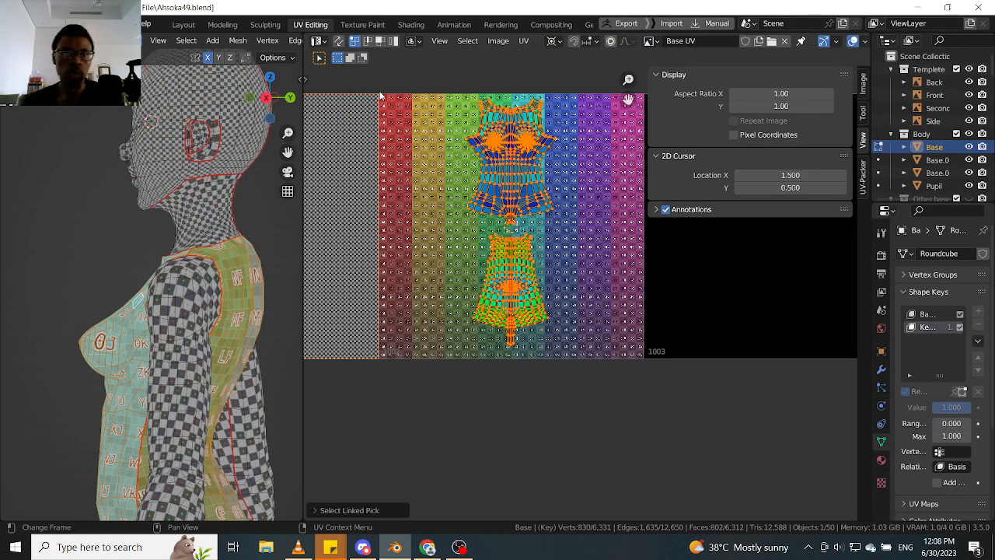
{"action": "key", "text": "n"}
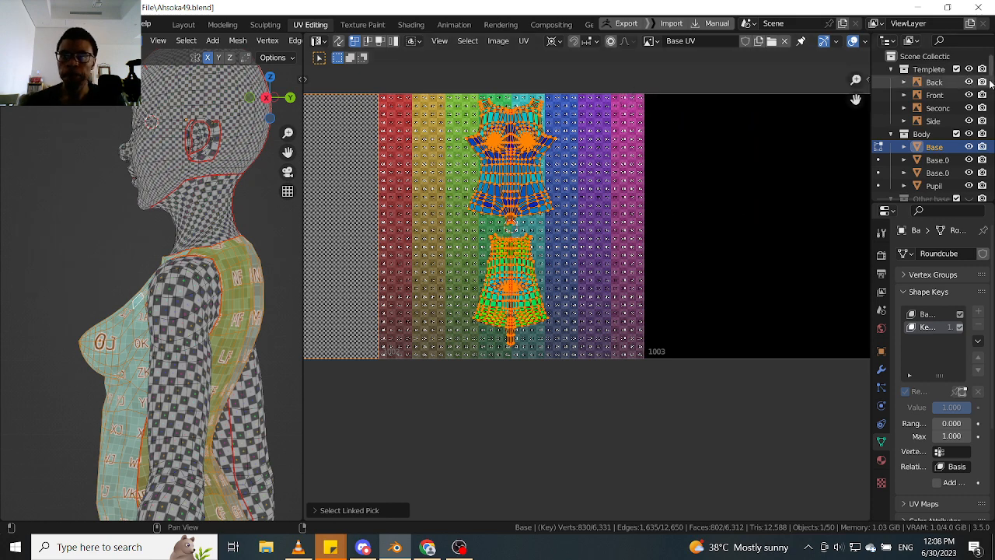
{"action": "left_click", "coordinate": [523, 41]}
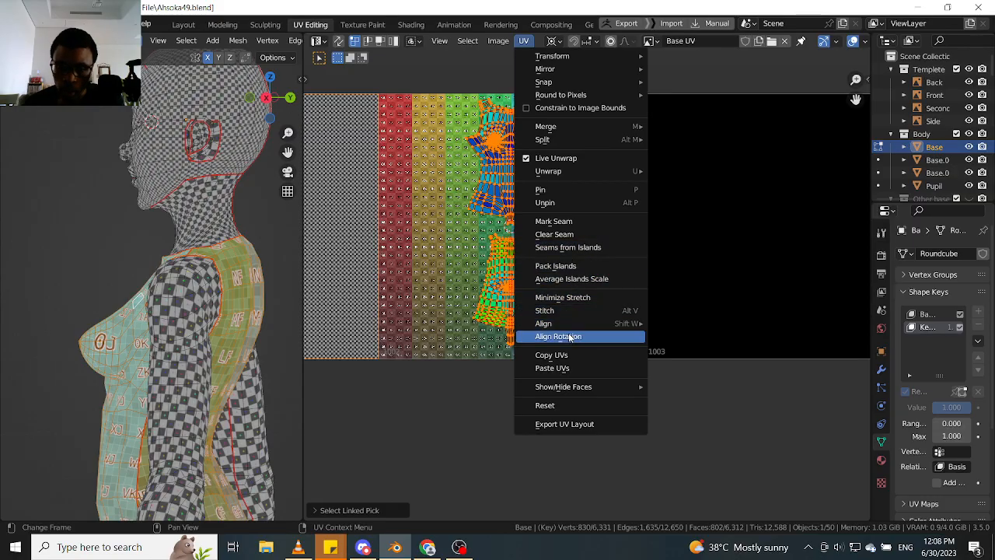
{"action": "left_click", "coordinate": [577, 281]}
- Inspect the texture scale on the torso from several angles and the layout of the torso islands across the UDIM tiles
{"action": "middle_click_drag", "start_coordinate": [249, 283], "coordinate": [233, 335]}
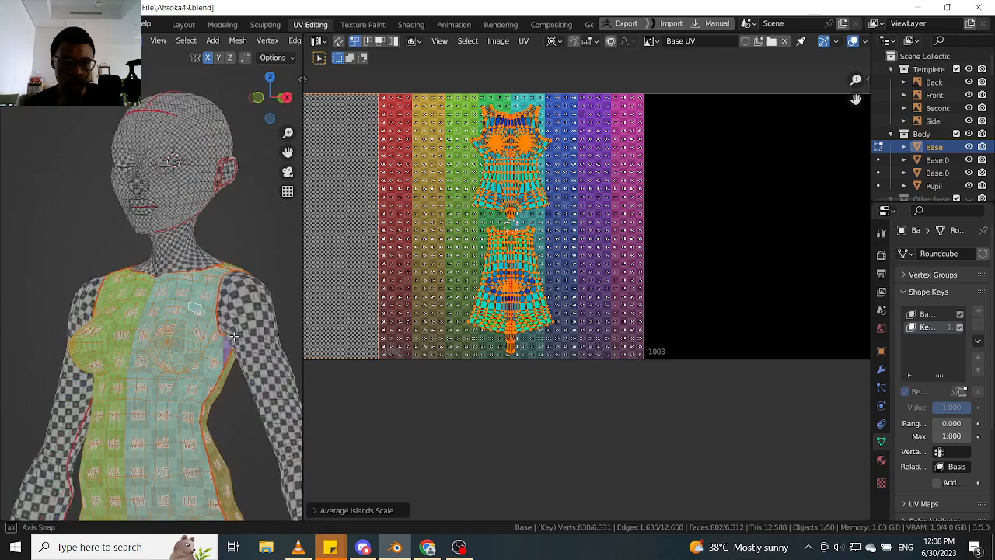
{"action": "scroll", "coordinate": [233, 336], "scroll_direction": "up", "scroll_amount": 3}
{"action": "middle_click_drag", "start_coordinate": [167, 334], "coordinate": [217, 347]}
{"action": "scroll", "coordinate": [108, 344], "scroll_direction": "down", "scroll_amount": 5}
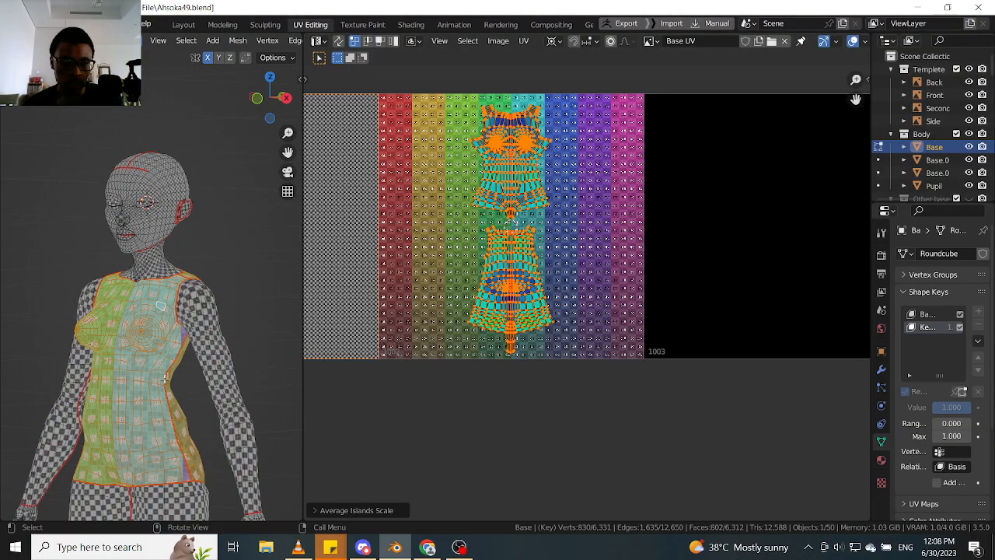
{"action": "middle_click_drag", "start_coordinate": [165, 380], "coordinate": [189, 363]}
{"action": "middle_click_drag", "start_coordinate": [263, 416], "coordinate": [198, 303], "text": "shift"}
{"action": "scroll", "coordinate": [238, 303], "scroll_direction": "down", "scroll_amount": 2}
{"action": "scroll", "coordinate": [703, 225], "scroll_direction": "down", "scroll_amount": 4}
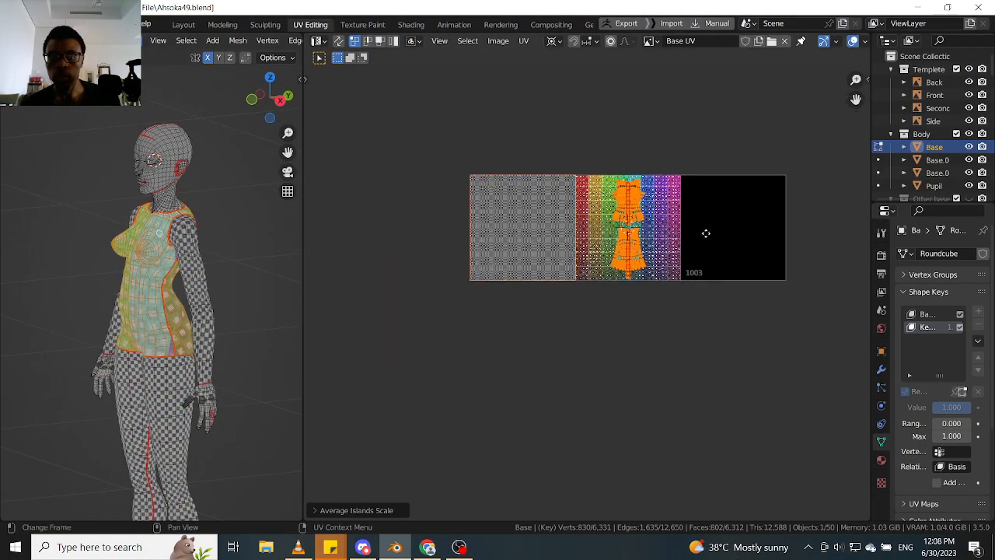
{"action": "scroll", "coordinate": [706, 231], "scroll_direction": "up", "scroll_amount": 2}
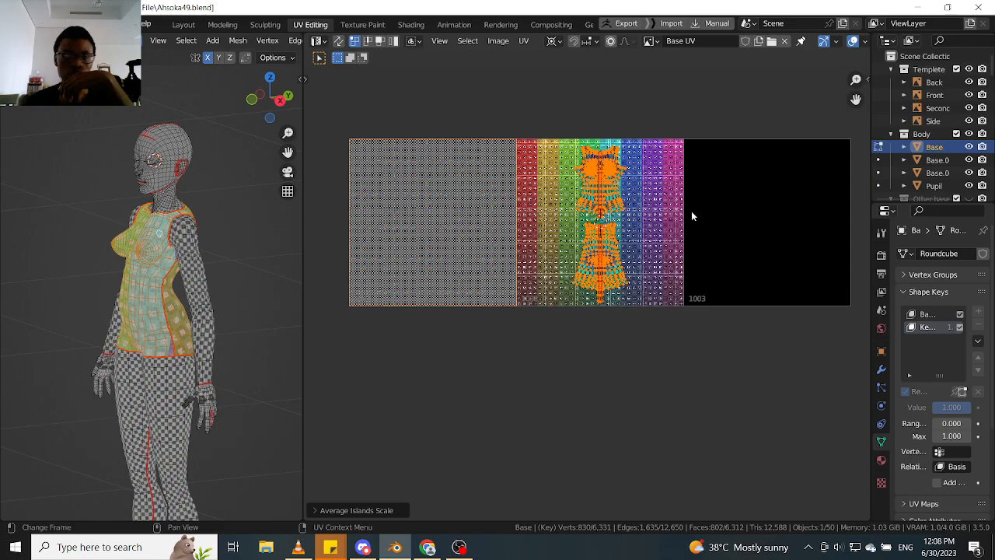
{"action": "scroll", "coordinate": [606, 222], "scroll_direction": "up", "scroll_amount": 2}
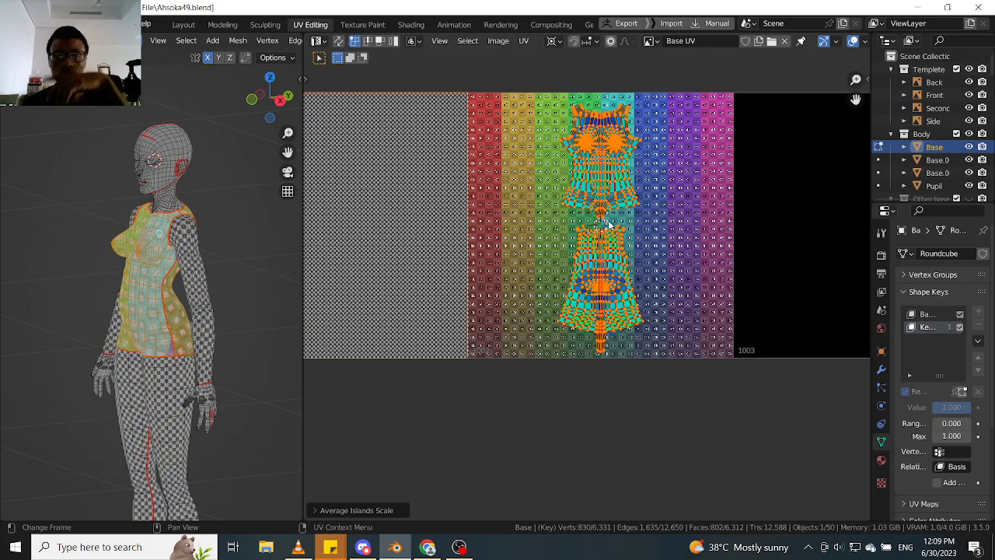
- Select only the front torso faces up to their seams, leaving the arm and back torso unselected
{"action": "left_click", "coordinate": [196, 273]}
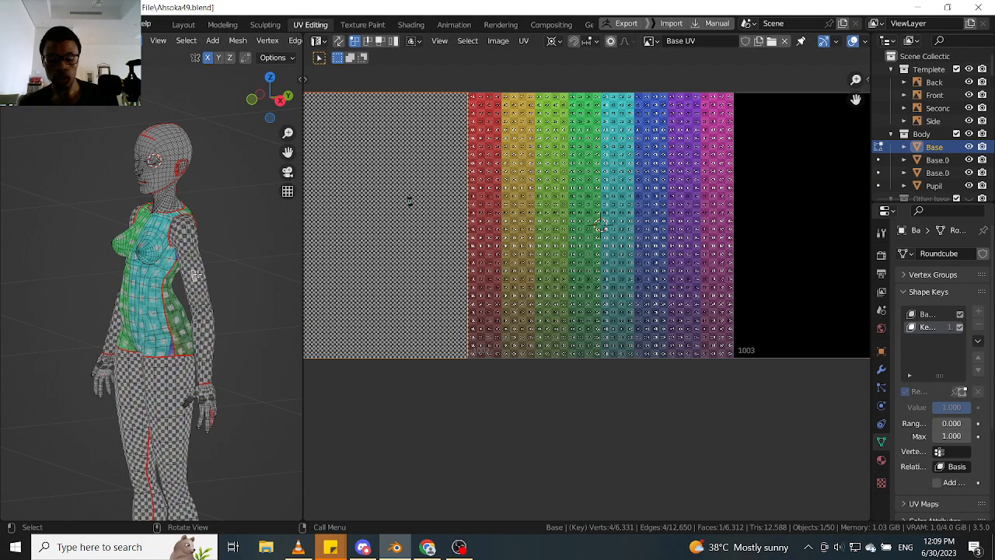
{"action": "key", "text": "l"}
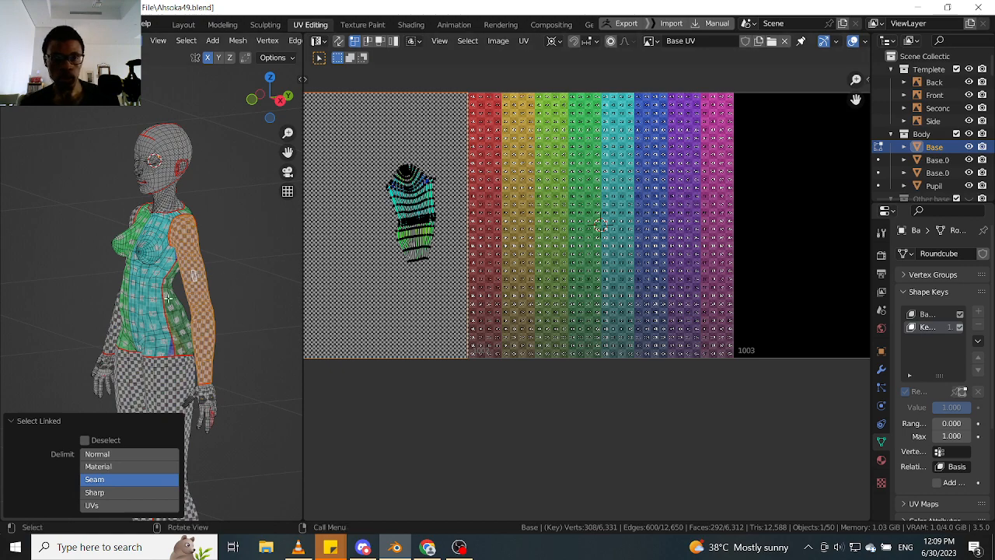
{"action": "left_click", "coordinate": [152, 275]}
{"action": "key", "text": "l"}
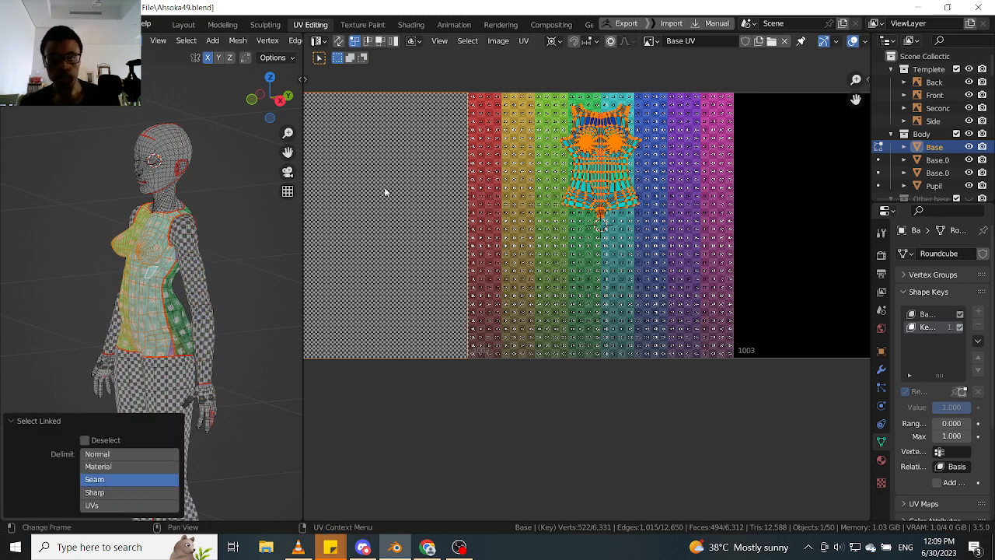
- Pin the outer corner vertex of the front torso's shoulder strap and move it about -0.0123 in X and 0.0077 in Y
{"action": "scroll", "coordinate": [544, 155], "scroll_direction": "up", "scroll_amount": 2}
{"action": "middle_click_drag", "start_coordinate": [665, 87], "coordinate": [552, 228]}
{"action": "scroll", "coordinate": [551, 228], "scroll_direction": "up", "scroll_amount": 4}
{"action": "left_click", "coordinate": [608, 220]}
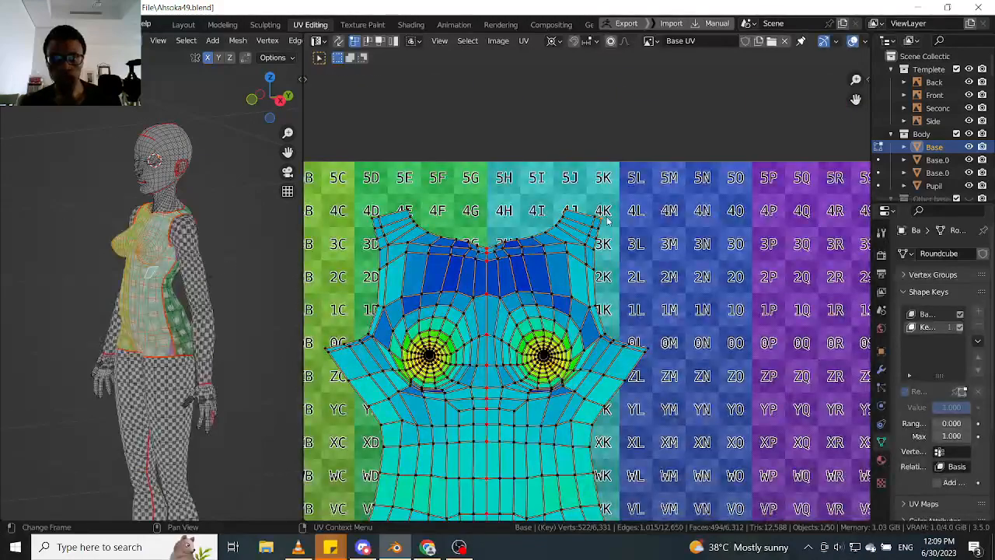
{"action": "key", "text": "p"}
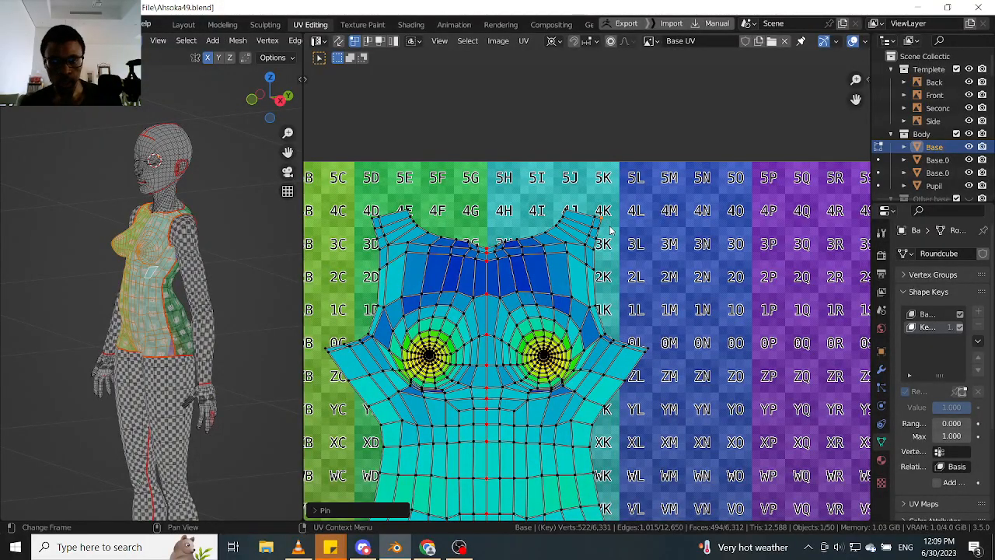
{"action": "scroll", "coordinate": [611, 231], "scroll_direction": "up", "scroll_amount": 2}
{"action": "key", "text": "XF86AudioLowerVolume"}
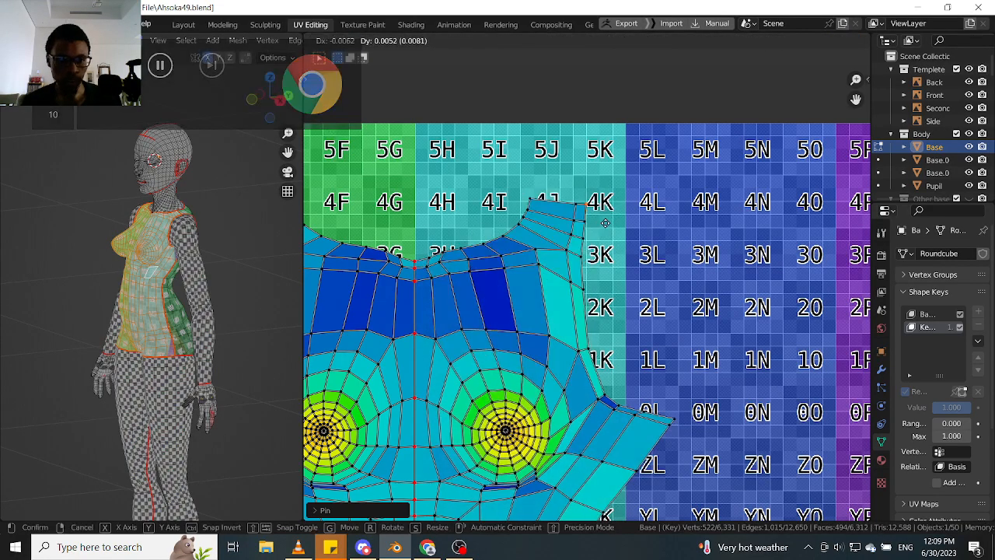
{"action": "scroll", "coordinate": [181, 257], "scroll_direction": "up", "scroll_amount": 3}
{"action": "middle_click_drag", "start_coordinate": [180, 257], "coordinate": [224, 247]}
{"action": "scroll", "coordinate": [208, 249], "scroll_direction": "up", "scroll_amount": 4}
{"action": "key", "text": "g"}
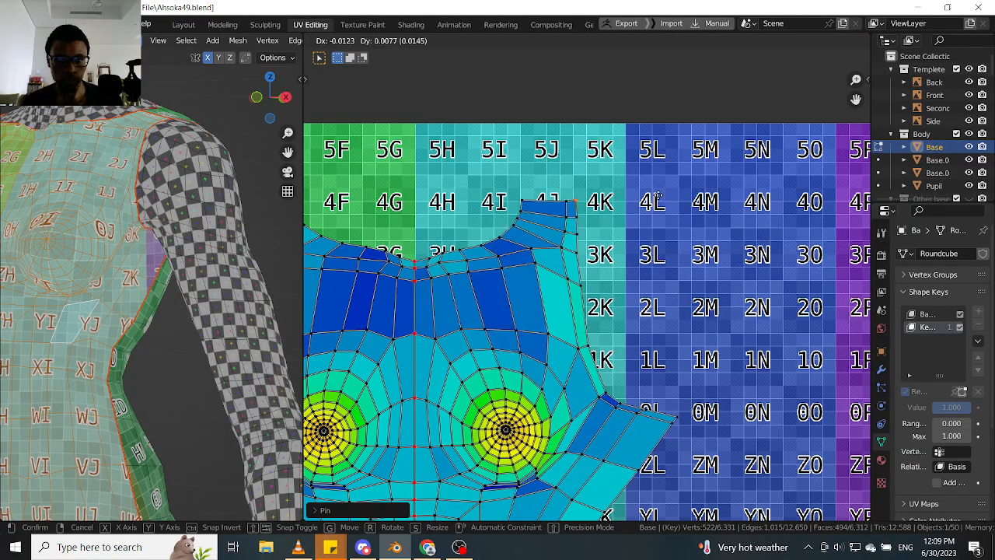
- Pin the inner corner vertex of the same shoulder strap and move it down by about 0.0025
{"action": "left_click", "coordinate": [529, 205]}
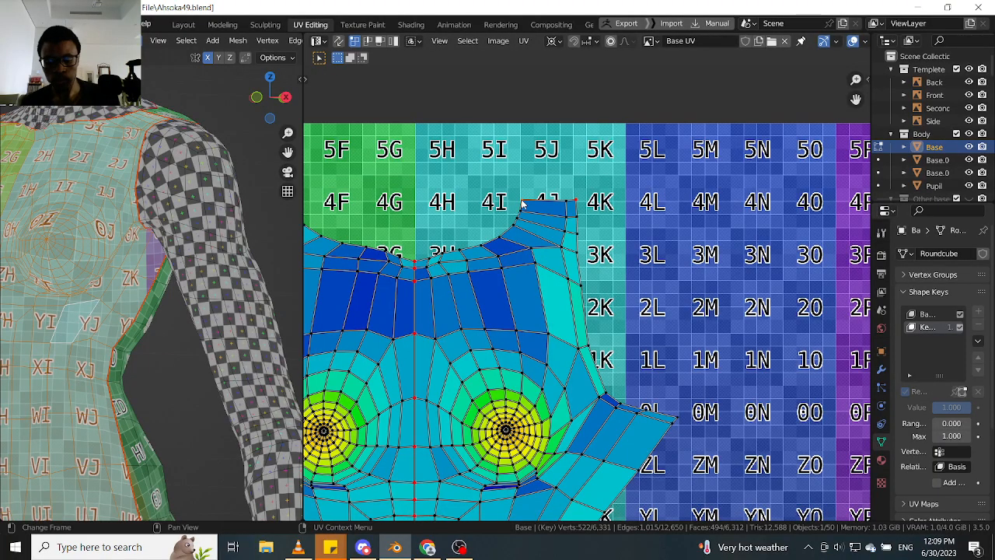
{"action": "key", "text": "p"}
{"action": "key", "text": "g"}
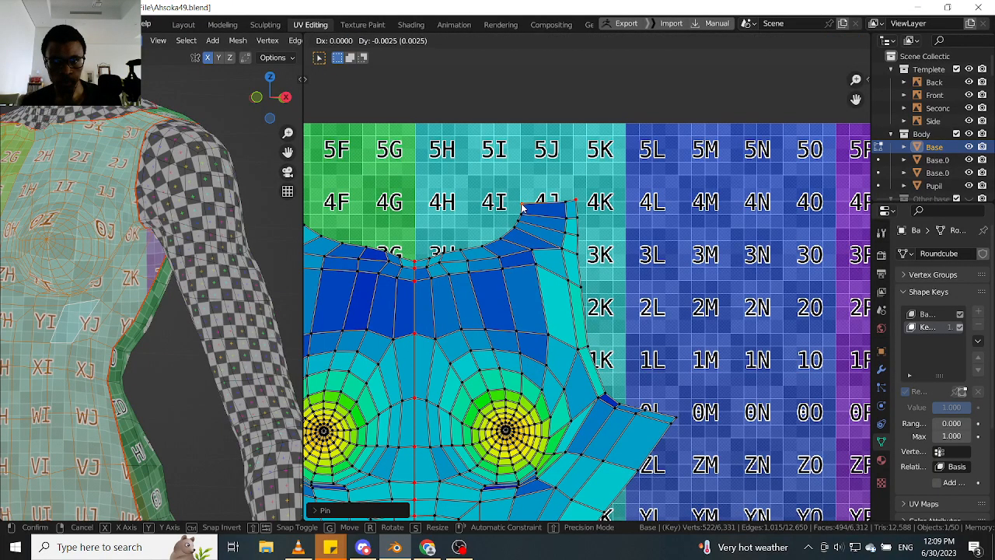
{"action": "left_click", "coordinate": [523, 205]}
- Select the outermost vertex of the front torso island's side flap below the armhole
{"action": "scroll", "coordinate": [540, 229], "scroll_direction": "down", "scroll_amount": 1}
{"action": "scroll", "coordinate": [578, 299], "scroll_direction": "down", "scroll_amount": 4}
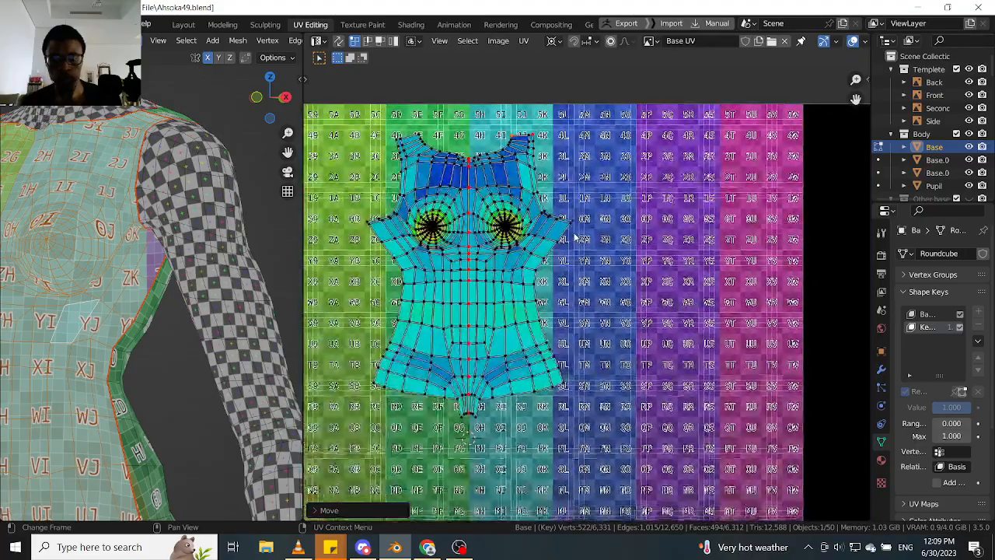
{"action": "scroll", "coordinate": [577, 220], "scroll_direction": "up", "scroll_amount": 4}
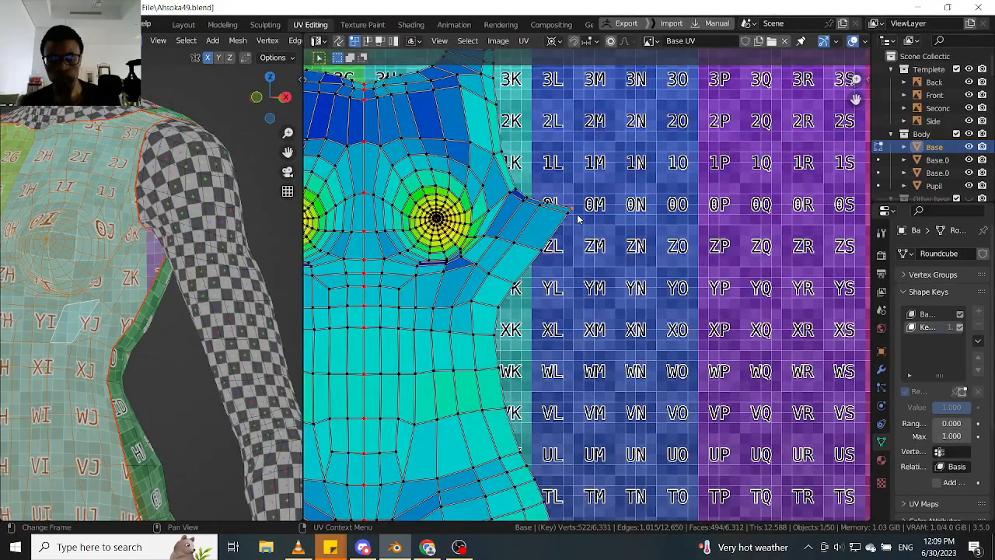
{"action": "scroll", "coordinate": [167, 357], "scroll_direction": "down", "scroll_amount": 4}
{"action": "middle_click_drag", "start_coordinate": [167, 357], "coordinate": [200, 279], "text": "shift"}
{"action": "scroll", "coordinate": [187, 305], "scroll_direction": "up", "scroll_amount": 2}
{"action": "key", "text": "Tab"}
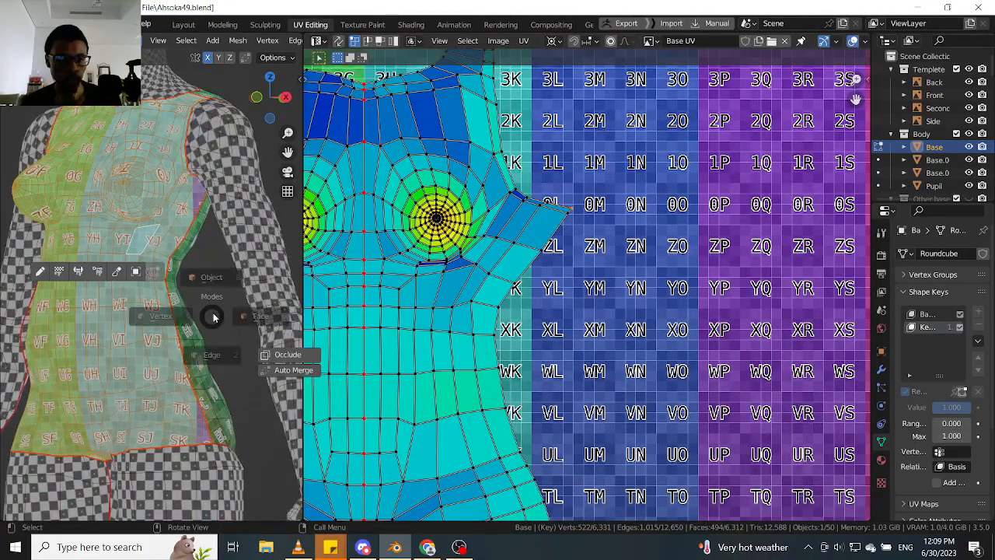
{"action": "left_click", "coordinate": [215, 208]}
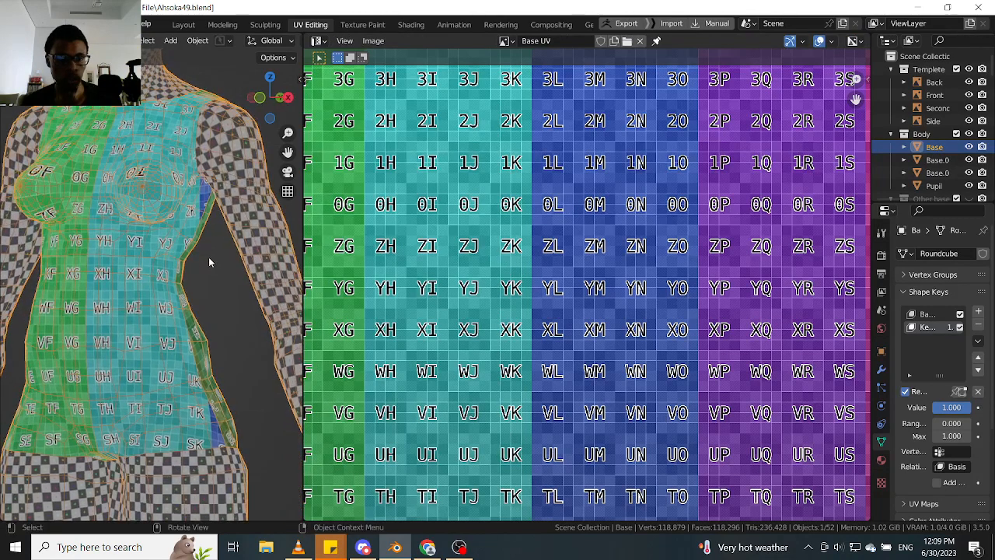
{"action": "key", "text": "Tab"}
{"action": "left_click", "coordinate": [233, 311]}
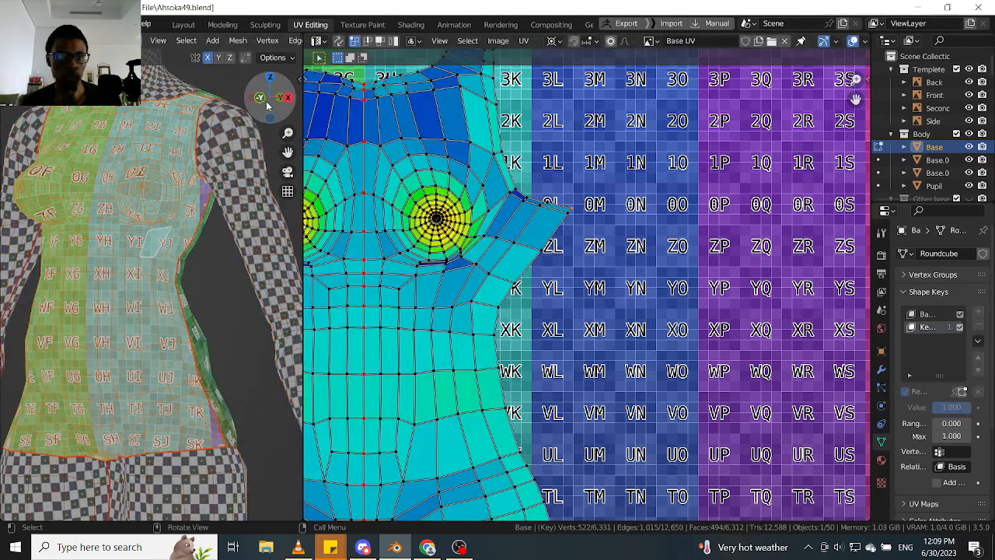
- Widen the 3D viewport and turn off its overlays to examine the checker texture around the torso's side and chest
{"action": "left_click_drag", "start_coordinate": [303, 93], "coordinate": [523, 85]}
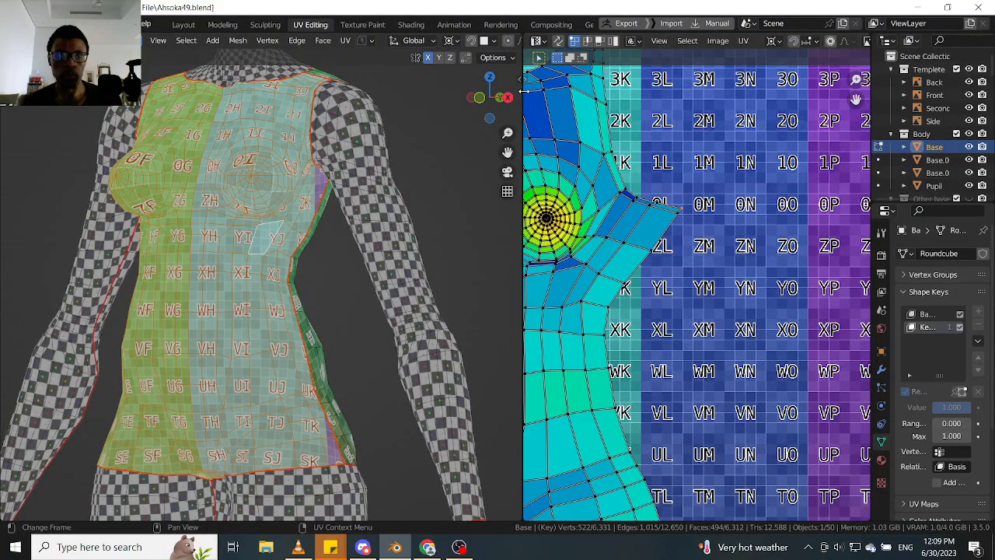
{"action": "left_click_drag", "start_coordinate": [523, 92], "coordinate": [618, 93]}
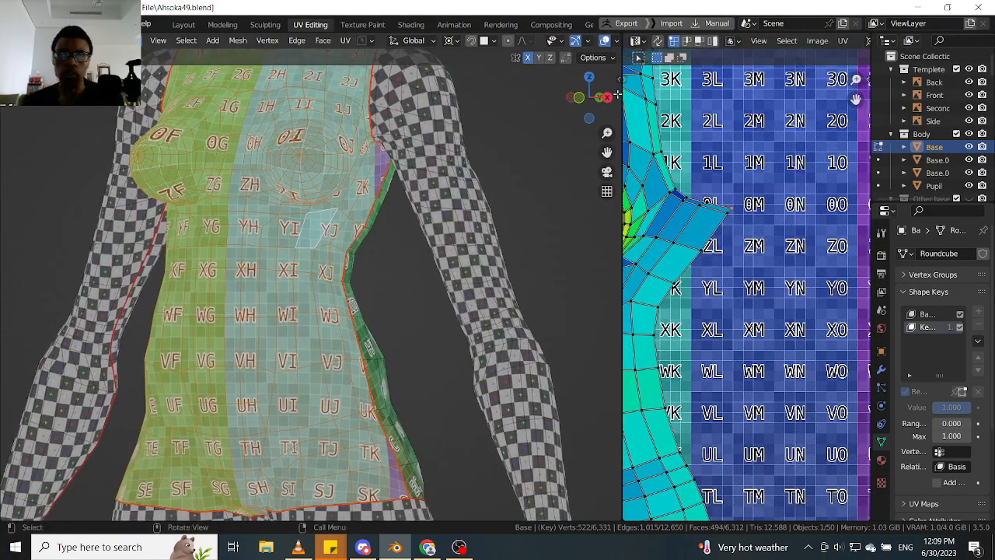
{"action": "left_click", "coordinate": [604, 40]}
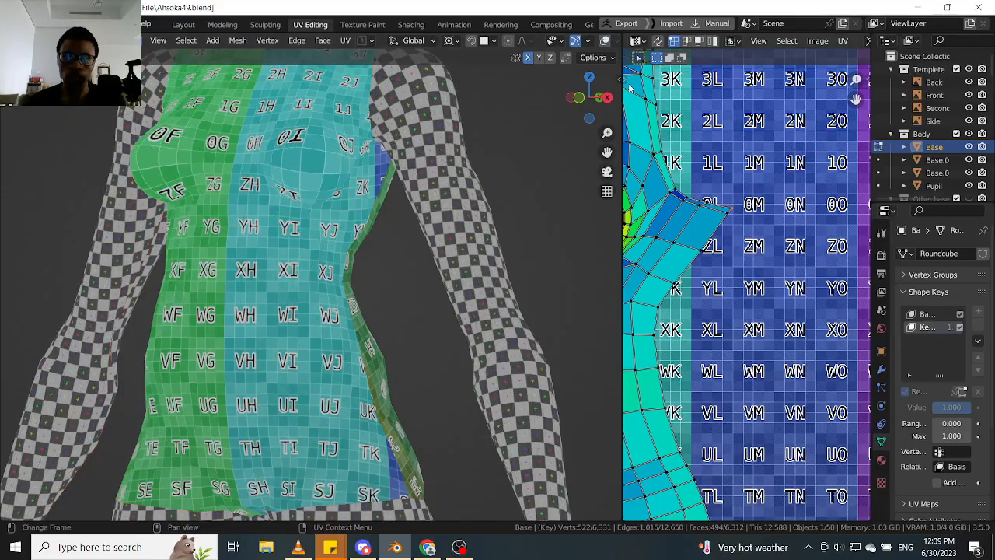
{"action": "left_click_drag", "start_coordinate": [621, 92], "coordinate": [500, 91]}
{"action": "scroll", "coordinate": [245, 202], "scroll_direction": "up", "scroll_amount": 3}
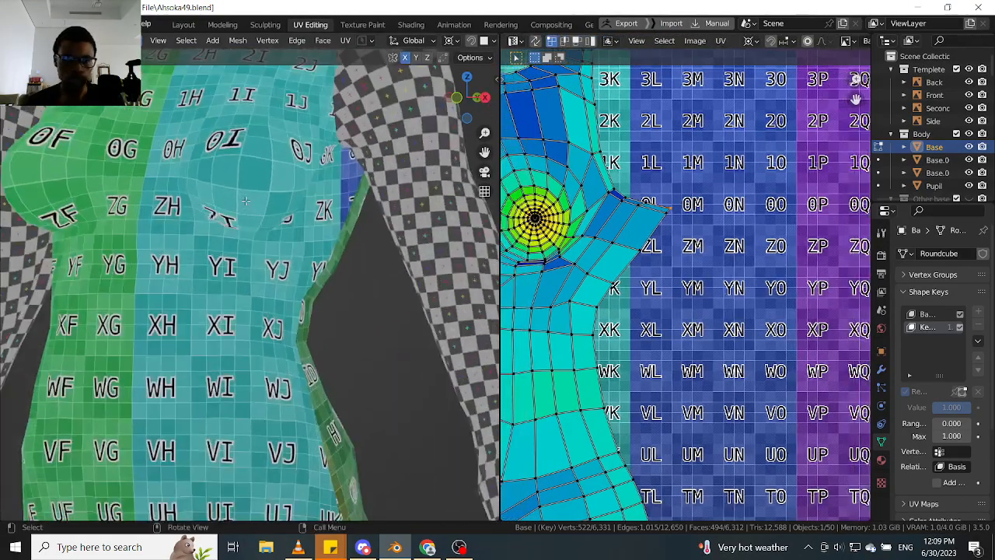
{"action": "middle_click_drag", "start_coordinate": [245, 201], "coordinate": [221, 175]}
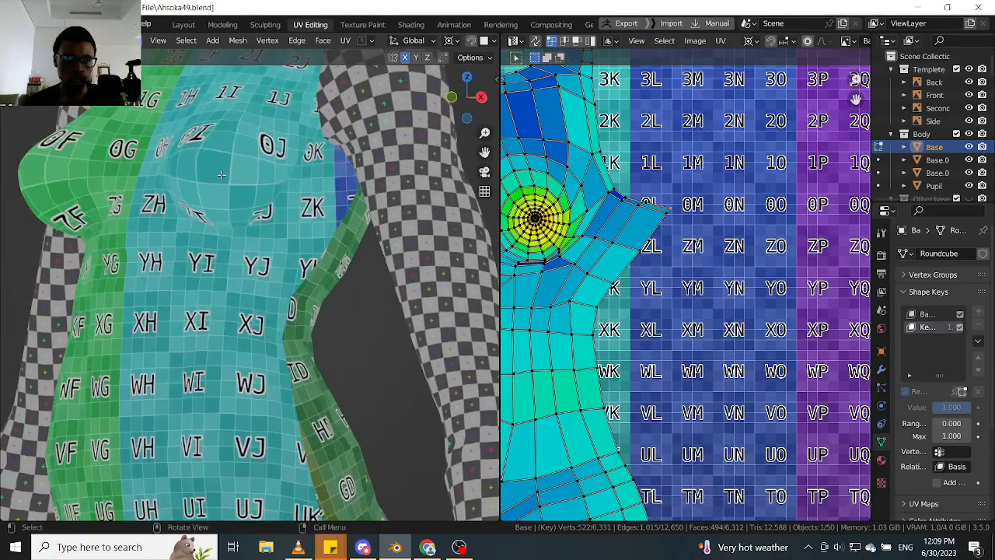
{"action": "scroll", "coordinate": [268, 221], "scroll_direction": "down", "scroll_amount": 3}
{"action": "middle_click_drag", "start_coordinate": [268, 221], "coordinate": [155, 264]}
{"action": "middle_click_drag", "start_coordinate": [647, 237], "coordinate": [723, 211]}
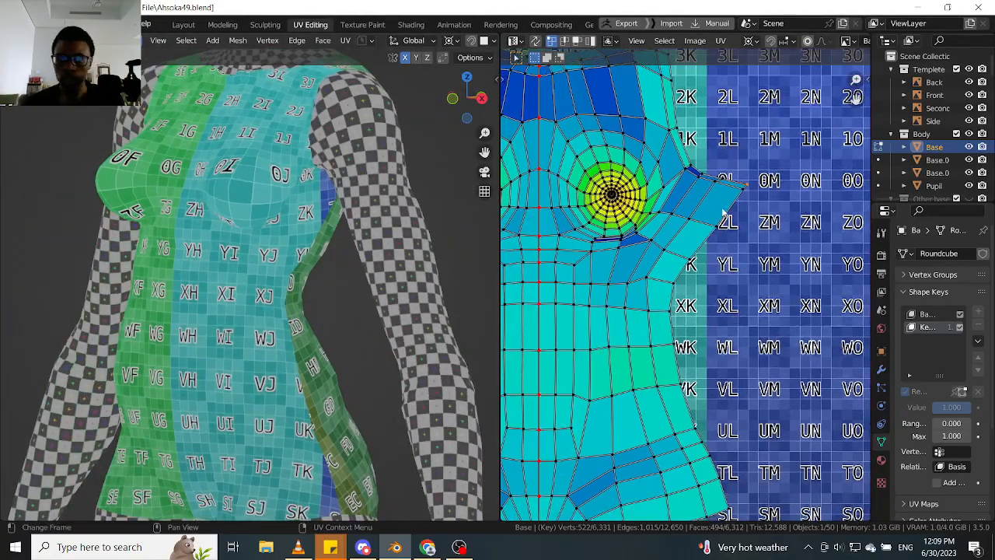
- Pin the lower outer hip corner vertex of the front torso island and move it slightly down and outward
{"action": "scroll", "coordinate": [738, 210], "scroll_direction": "down", "scroll_amount": 4}
{"action": "scroll", "coordinate": [739, 268], "scroll_direction": "up", "scroll_amount": 3}
{"action": "middle_click_drag", "start_coordinate": [741, 389], "coordinate": [719, 332], "text": "shift"}
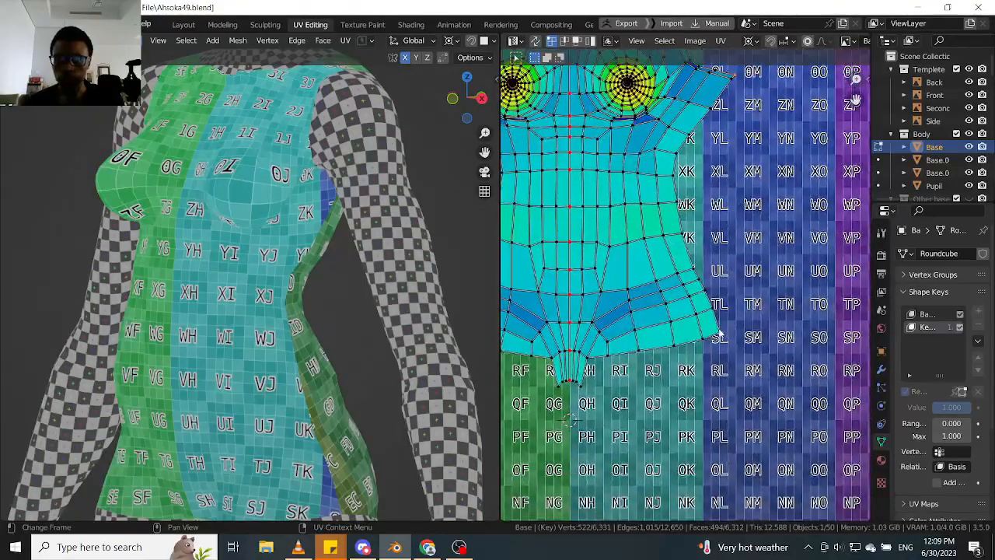
{"action": "key", "text": "p"}
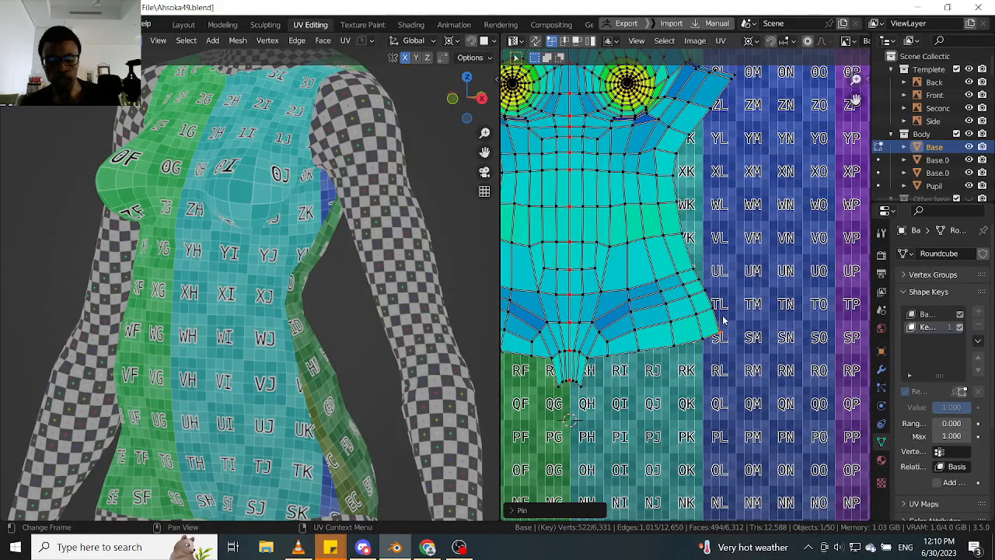
{"action": "key", "text": "g"}
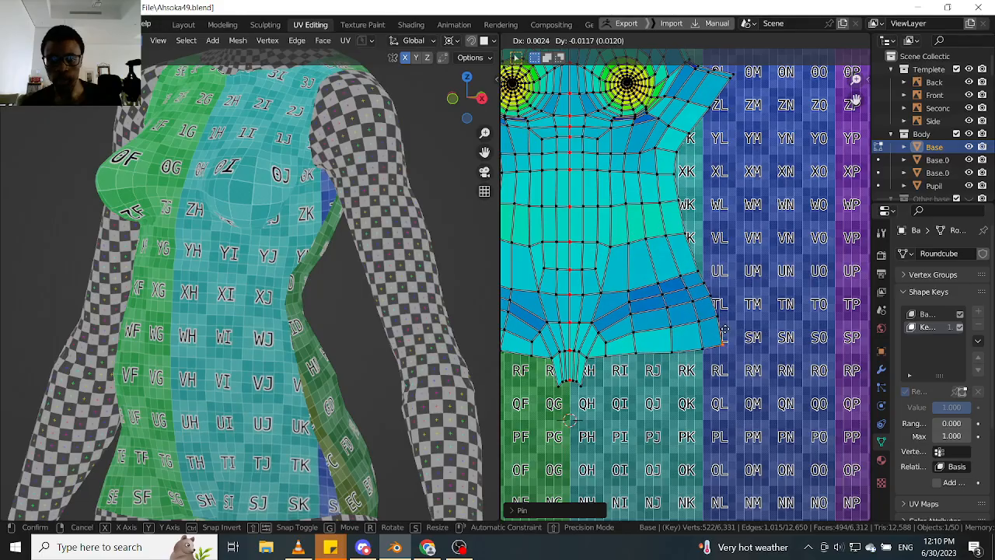
{"action": "left_click", "coordinate": [725, 336]}
- Pin the lower corner vertex of the front torso's crotch strip and the groin vertex directly above it
{"action": "scroll", "coordinate": [652, 346], "scroll_direction": "up", "scroll_amount": 2}
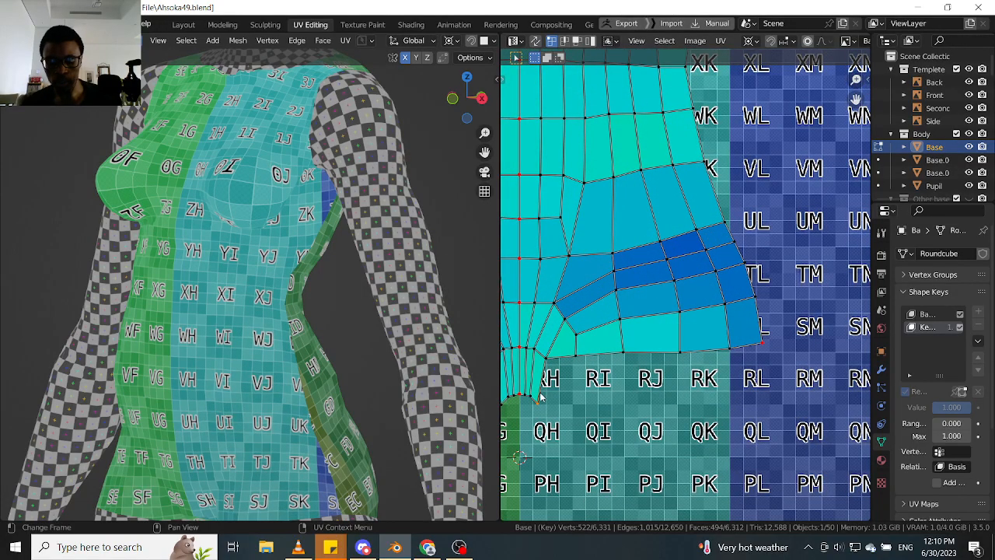
{"action": "key", "text": "p"}
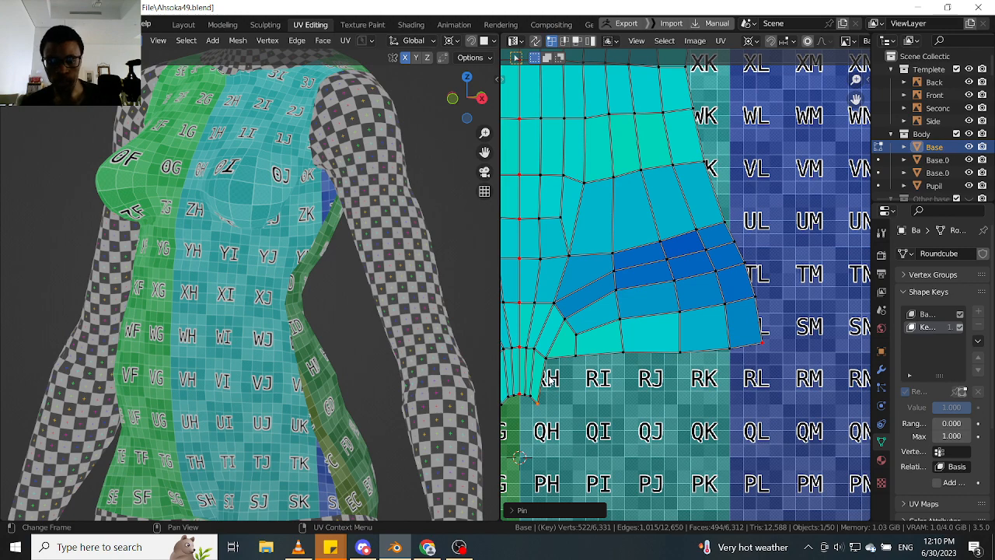
{"action": "left_click", "coordinate": [552, 365]}
{"action": "key", "text": "p"}
- Move the crotch strip's pinned corner vertex outward and up, and shift the pinned groin vertex up by about 0.0011
{"action": "scroll", "coordinate": [555, 366], "scroll_direction": "up", "scroll_amount": 2}
{"action": "key", "text": "g"}
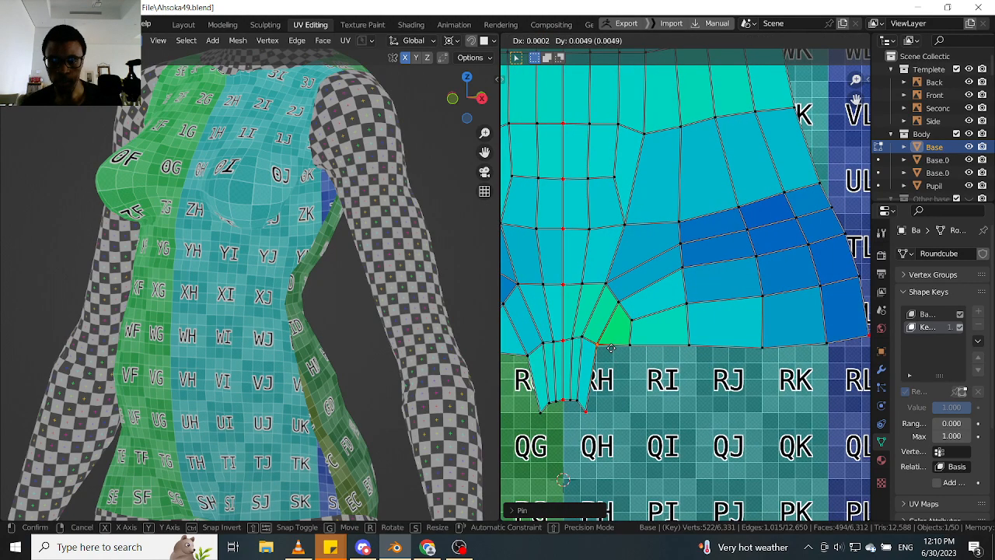
{"action": "left_click", "coordinate": [595, 396]}
{"action": "scroll", "coordinate": [595, 392], "scroll_direction": "up", "scroll_amount": 2}
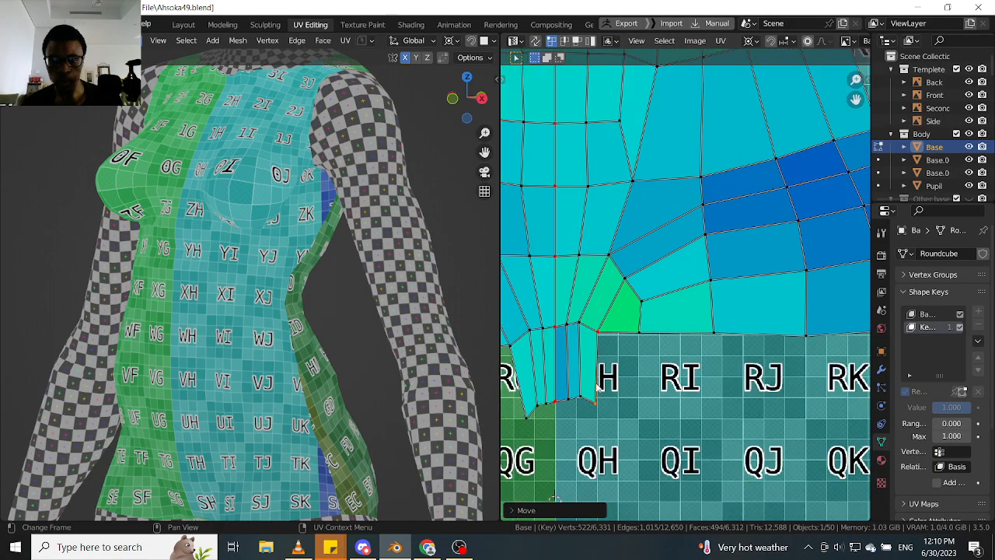
{"action": "key", "text": "g"}
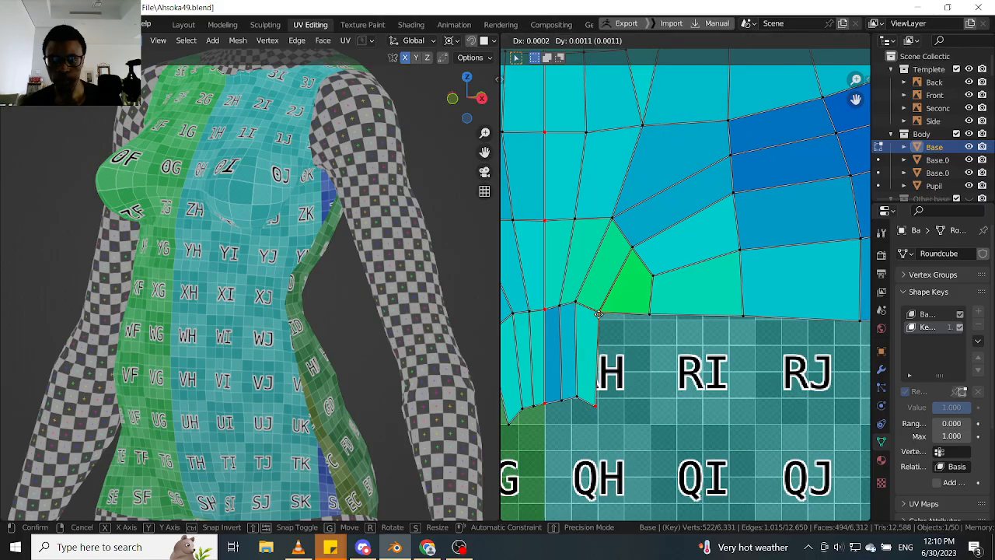
{"action": "left_click", "coordinate": [599, 315]}
- Pin the vertices at the centre of the concentric breast rings on the +X half of the front torso island
{"action": "scroll", "coordinate": [598, 316], "scroll_direction": "down", "scroll_amount": 5}
{"action": "middle_click_drag", "start_coordinate": [693, 262], "coordinate": [640, 330]}
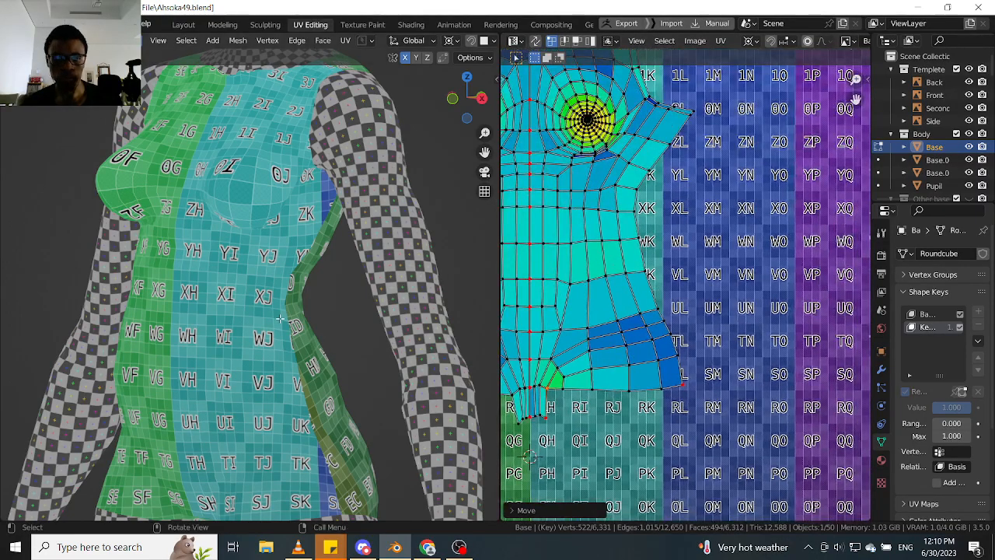
{"action": "middle_click_drag", "start_coordinate": [280, 317], "coordinate": [254, 320]}
{"action": "middle_click_drag", "start_coordinate": [309, 303], "coordinate": [356, 315]}
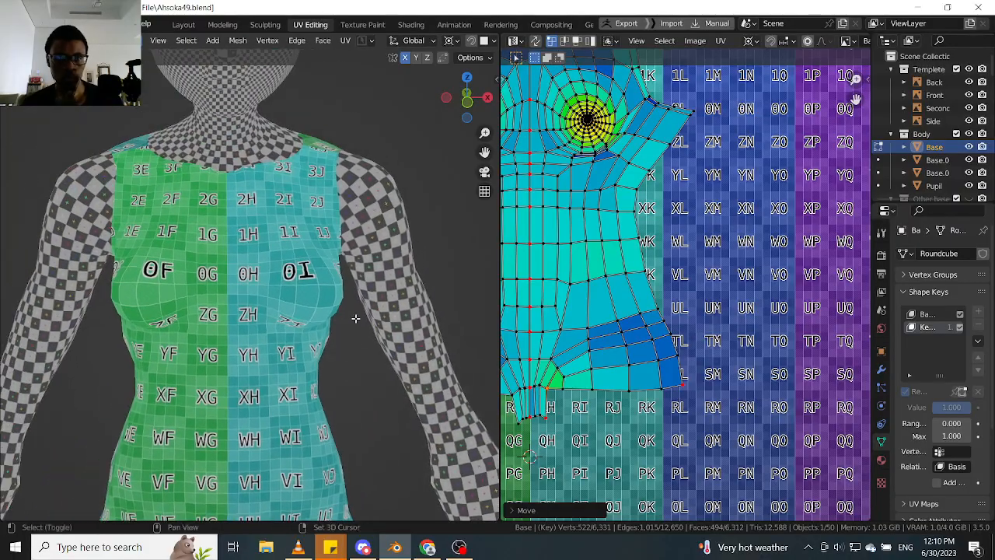
{"action": "scroll", "coordinate": [728, 317], "scroll_direction": "up", "scroll_amount": 4}
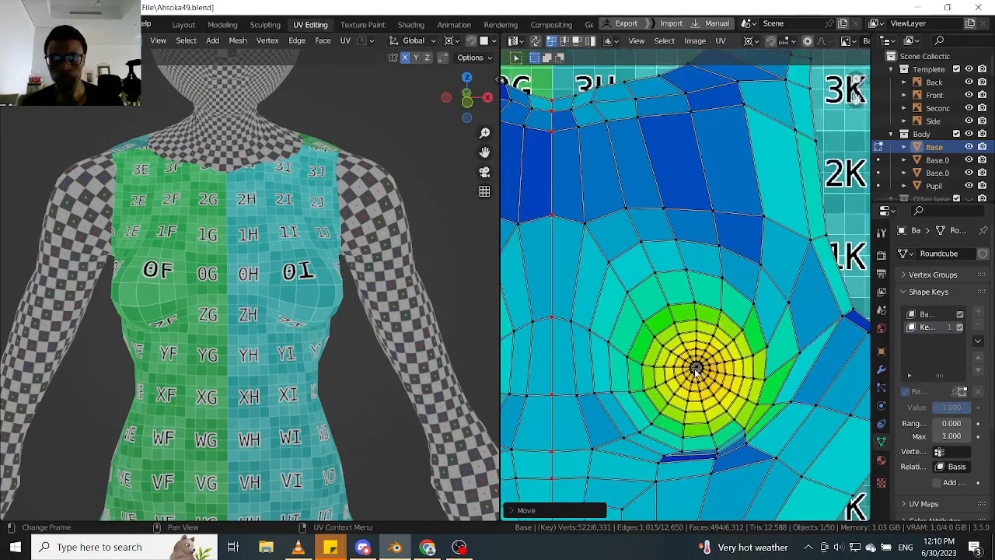
{"action": "scroll", "coordinate": [696, 370], "scroll_direction": "up", "scroll_amount": 2}
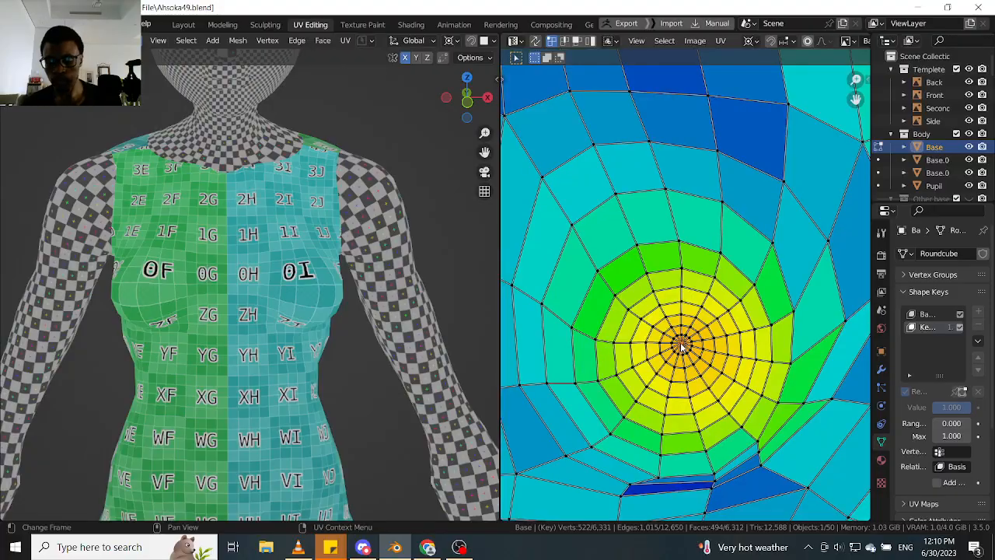
{"action": "scroll", "coordinate": [681, 348], "scroll_direction": "down", "scroll_amount": 1}
{"action": "key", "text": "p"}
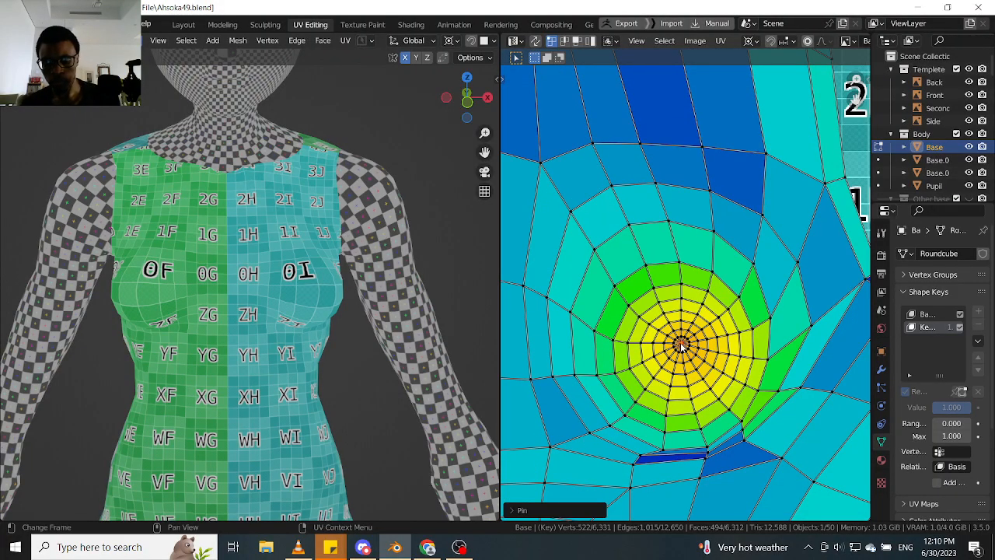
- Turn on proportional editing in the UV editor and try to move the pinned breast centre up by about 0.0015
{"action": "key", "text": "o"}
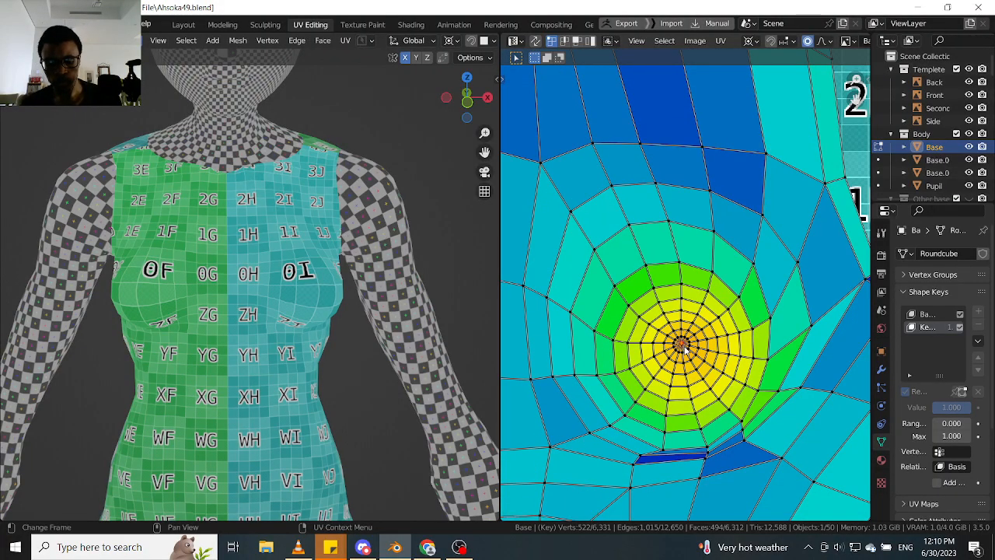
{"action": "key", "text": "g"}
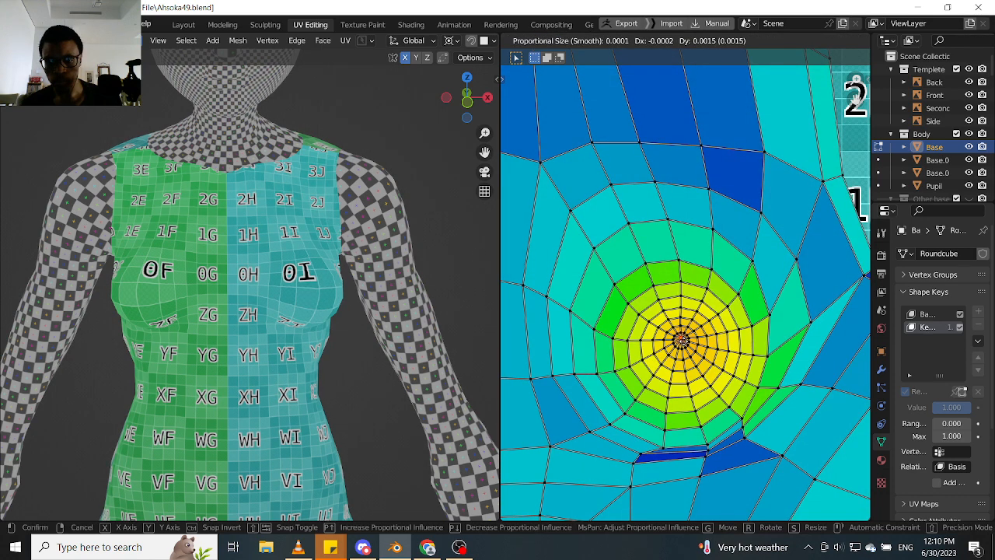
{"action": "left_click", "coordinate": [681, 340]}
{"action": "scroll", "coordinate": [682, 341], "scroll_direction": "down", "scroll_amount": 4}
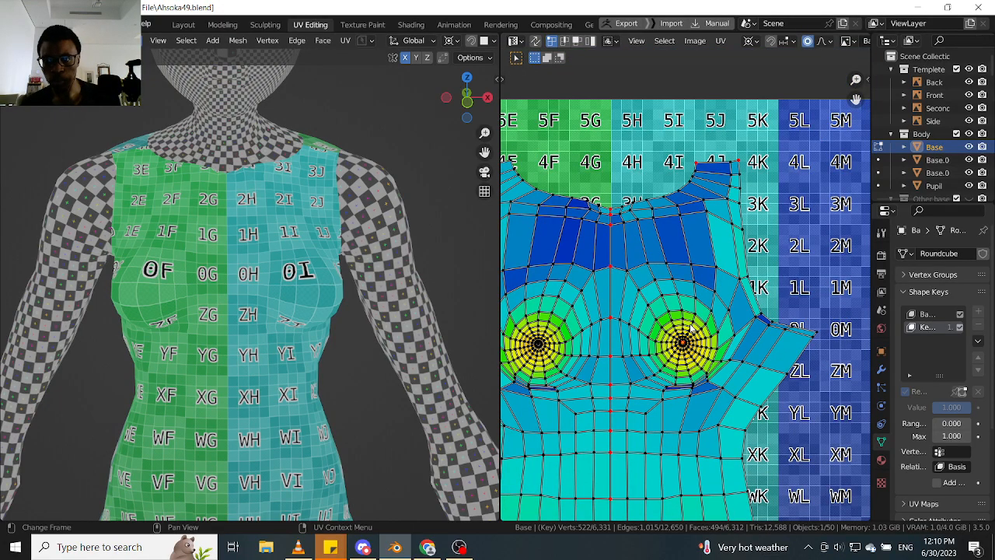
{"action": "left_click", "coordinate": [828, 42]}
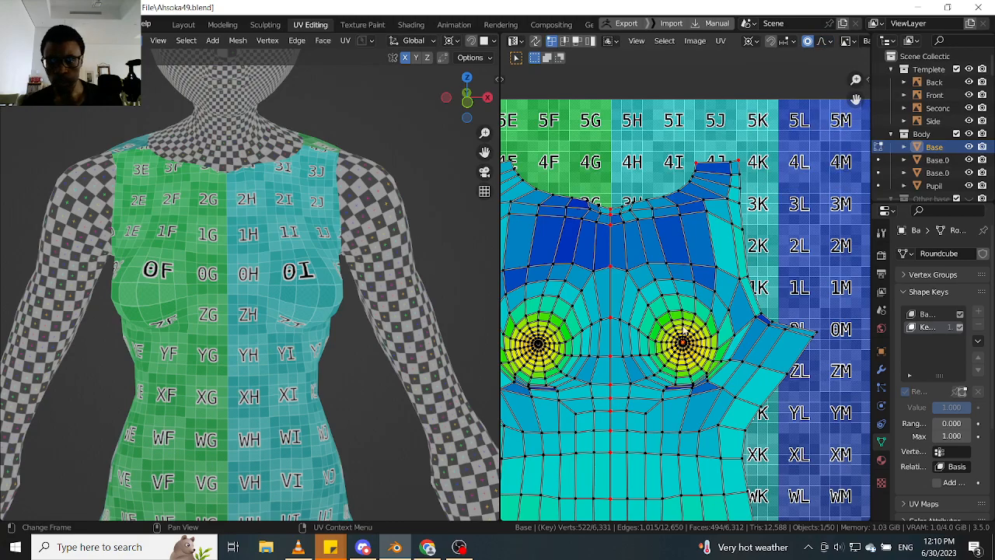
{"action": "key", "text": "g"}
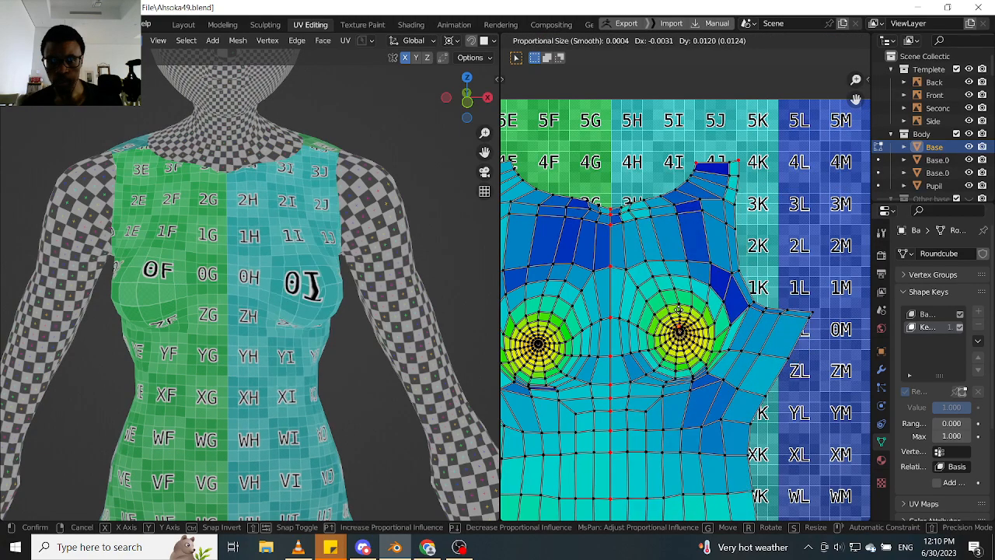
{"action": "scroll", "coordinate": [678, 311], "scroll_direction": "up", "scroll_amount": 5}
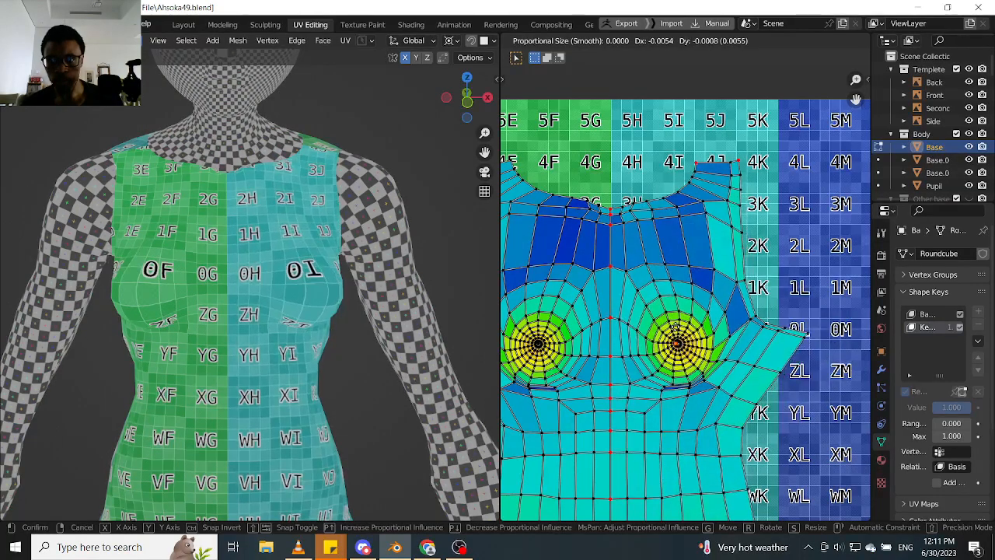
{"action": "left_click", "coordinate": [680, 317]}
{"action": "scroll", "coordinate": [680, 317], "scroll_direction": "down", "scroll_amount": 8}
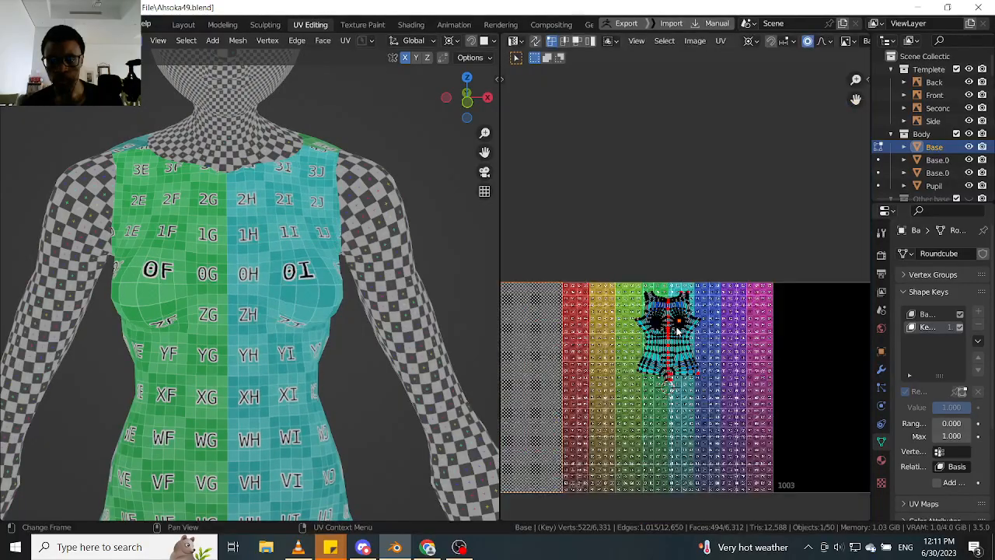
{"action": "scroll", "coordinate": [682, 322], "scroll_direction": "up", "scroll_amount": 4}
{"action": "scroll", "coordinate": [687, 330], "scroll_direction": "down", "scroll_amount": 6}
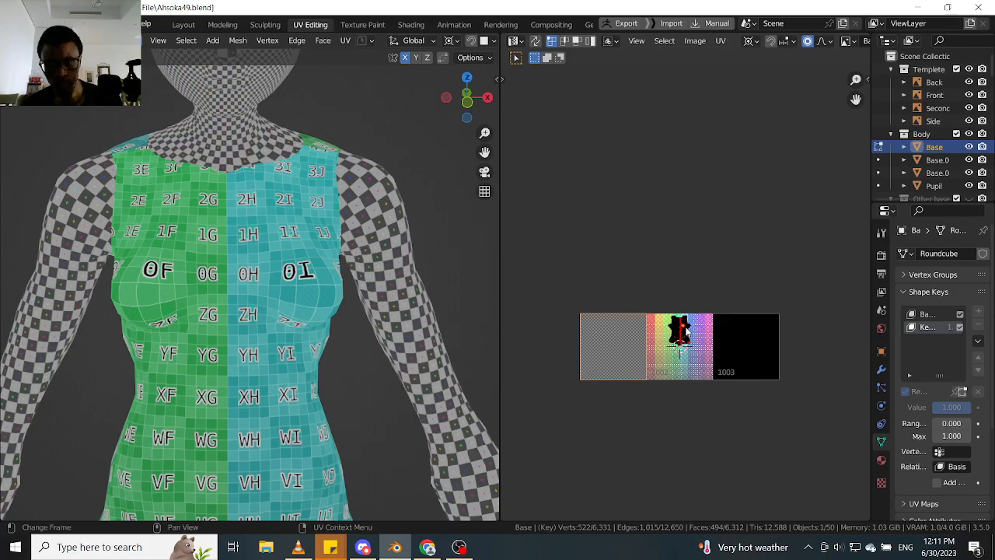
{"action": "key", "text": "g"}
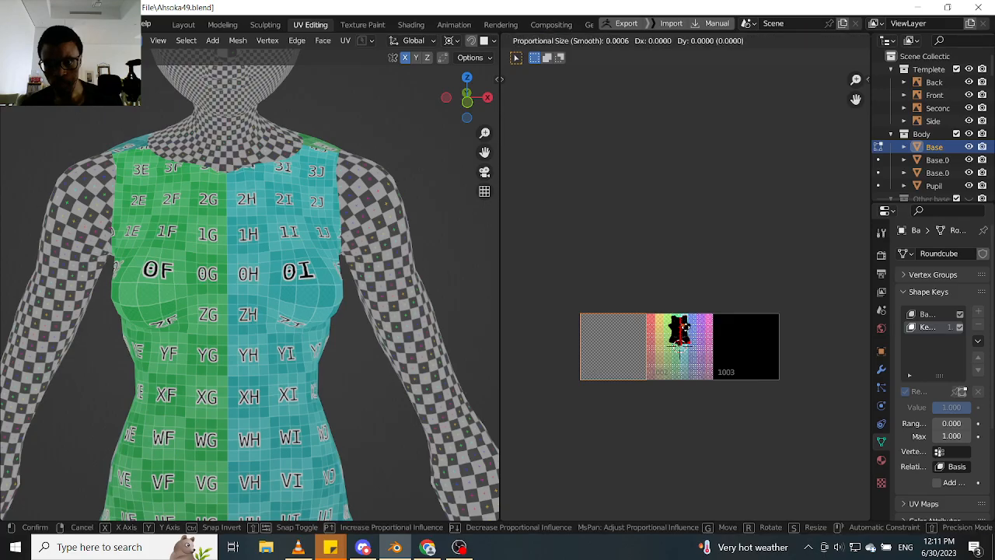
{"action": "left_click", "coordinate": [686, 330]}
{"action": "scroll", "coordinate": [686, 330], "scroll_direction": "up", "scroll_amount": 10}
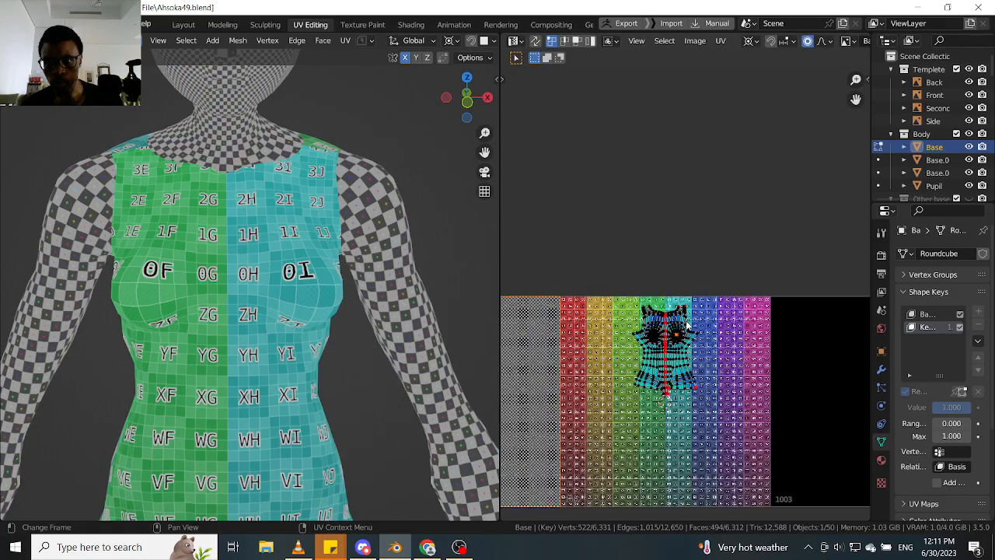
{"action": "key", "text": "g"}
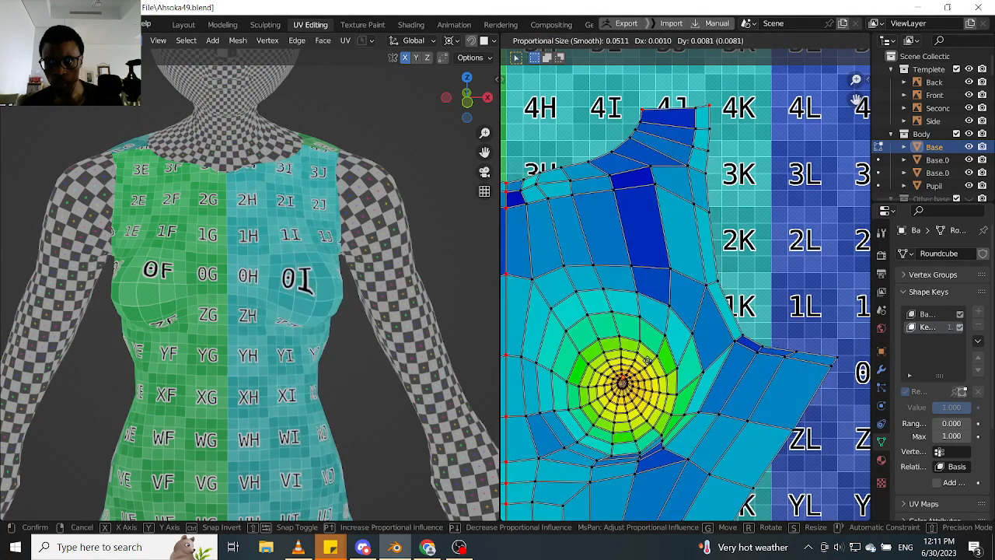
{"action": "scroll", "coordinate": [647, 361], "scroll_direction": "down", "scroll_amount": 20}
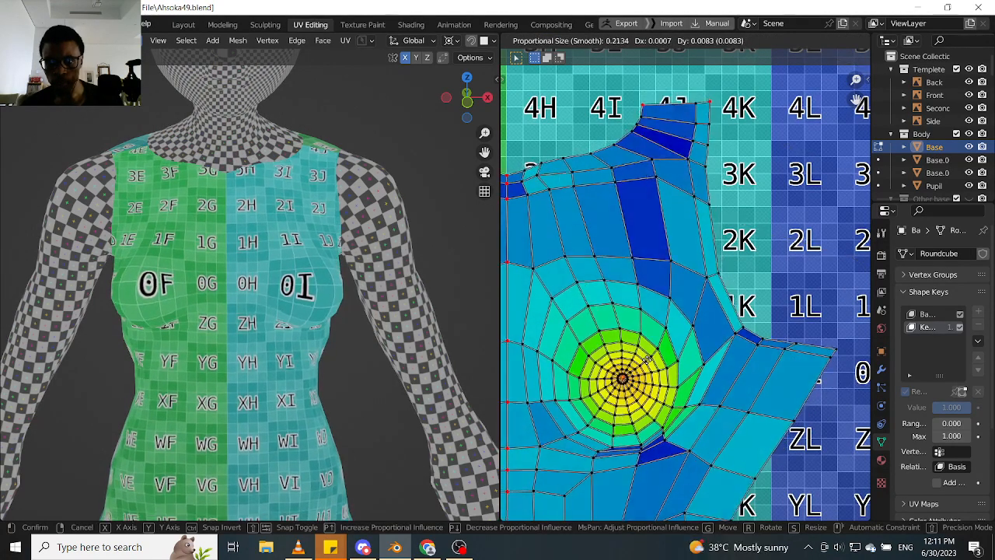
{"action": "left_click", "coordinate": [649, 363]}
{"action": "scroll", "coordinate": [649, 363], "scroll_direction": "down", "scroll_amount": 10}
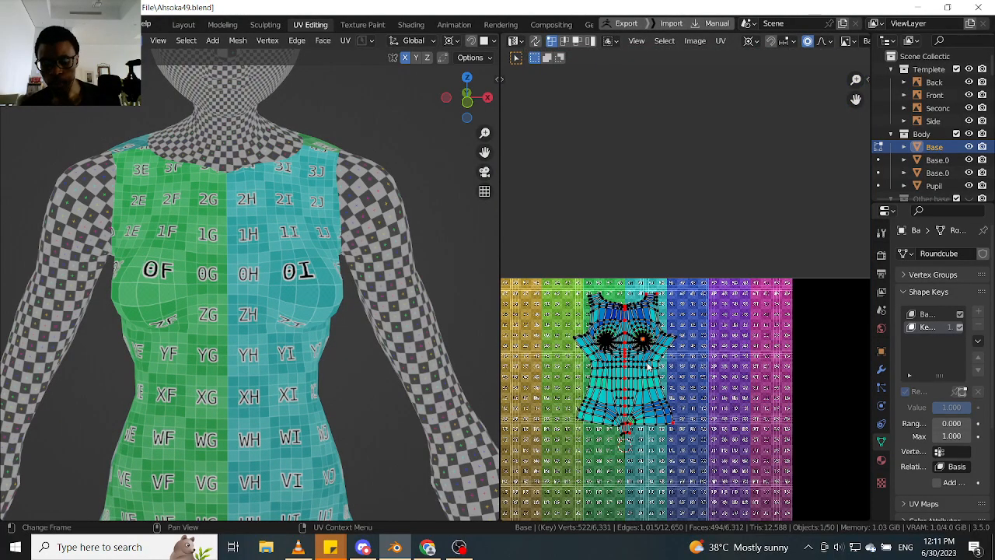
- Change the UV pivot point and try moving the breast centre with a proportional size of about 0.0238
{"action": "key", "text": "period"}
{"action": "left_click", "coordinate": [541, 365]}
{"action": "scroll", "coordinate": [673, 340], "scroll_direction": "up", "scroll_amount": 10}
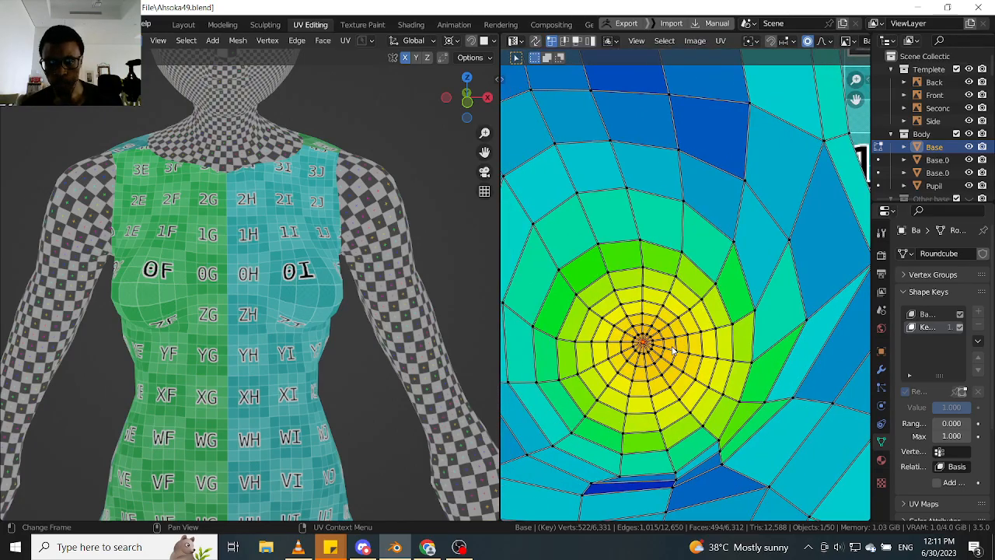
{"action": "key", "text": "g"}
{"action": "scroll", "coordinate": [670, 341], "scroll_direction": "down", "scroll_amount": 15}
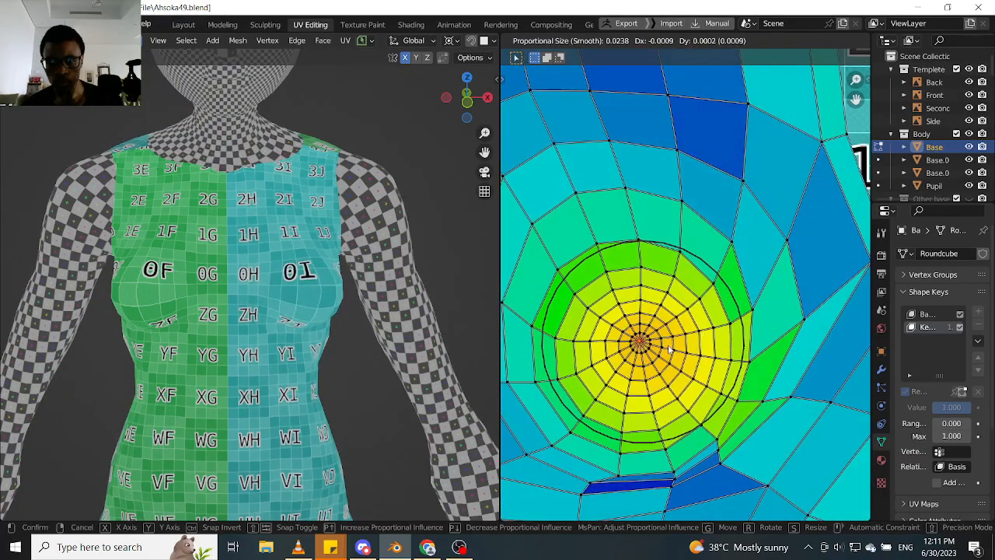
{"action": "left_click", "coordinate": [666, 343]}
- Examine the checker texture distortion around the breasts from several angles and compare it with the UV rings
{"action": "scroll", "coordinate": [672, 342], "scroll_direction": "down", "scroll_amount": 4}
{"action": "middle_click_drag", "start_coordinate": [688, 366], "coordinate": [705, 297]}
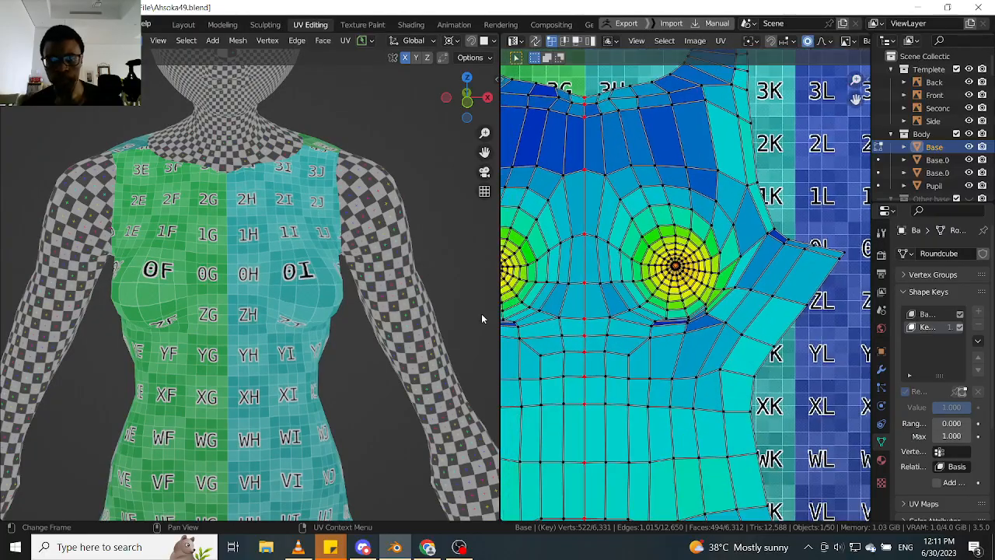
{"action": "scroll", "coordinate": [307, 303], "scroll_direction": "up", "scroll_amount": 2}
{"action": "middle_click_drag", "start_coordinate": [376, 324], "coordinate": [336, 268]}
{"action": "scroll", "coordinate": [330, 210], "scroll_direction": "up", "scroll_amount": 1}
{"action": "middle_click_drag", "start_coordinate": [328, 177], "coordinate": [253, 202], "text": "shift"}
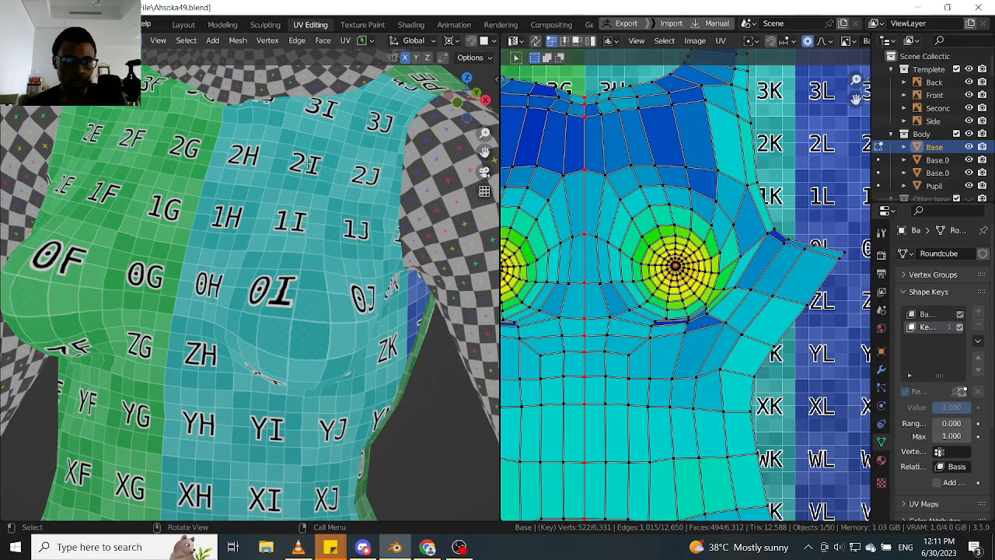
{"action": "middle_click_drag", "start_coordinate": [288, 354], "coordinate": [341, 286]}
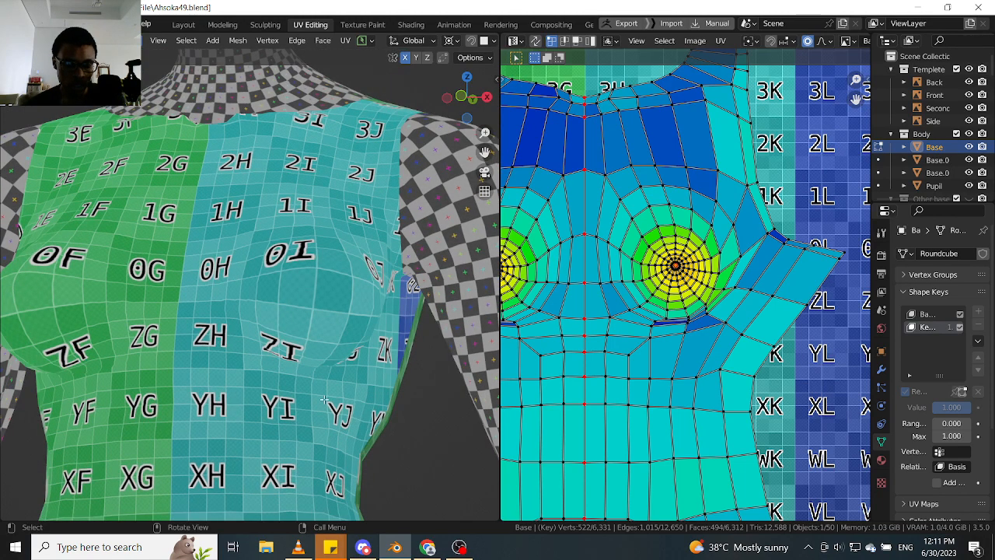
{"action": "middle_click_drag", "start_coordinate": [324, 400], "coordinate": [259, 397]}
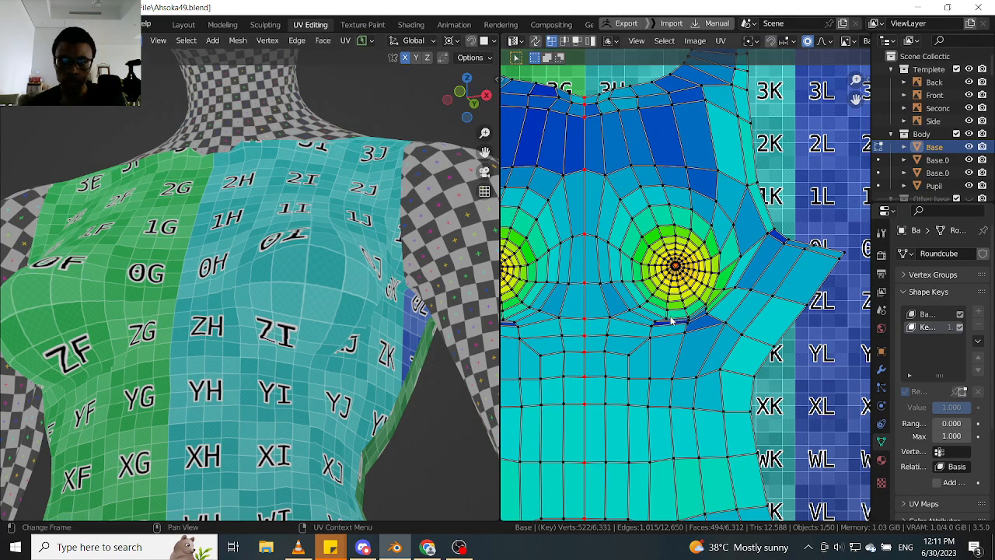
{"action": "middle_click_drag", "start_coordinate": [672, 313], "coordinate": [626, 333]}
{"action": "scroll", "coordinate": [631, 239], "scroll_direction": "up", "scroll_amount": 1}
{"action": "middle_click_drag", "start_coordinate": [257, 252], "coordinate": [291, 265]}
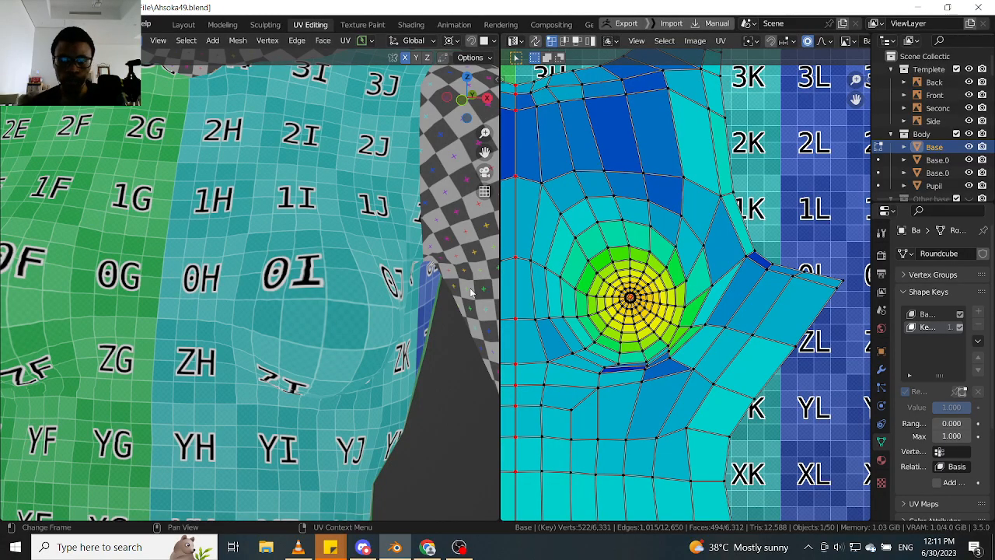
- Relax the breast's UV rings on the +X half with the Relax brush at 171 px radius and 1.000 strength
{"action": "key", "text": "t"}
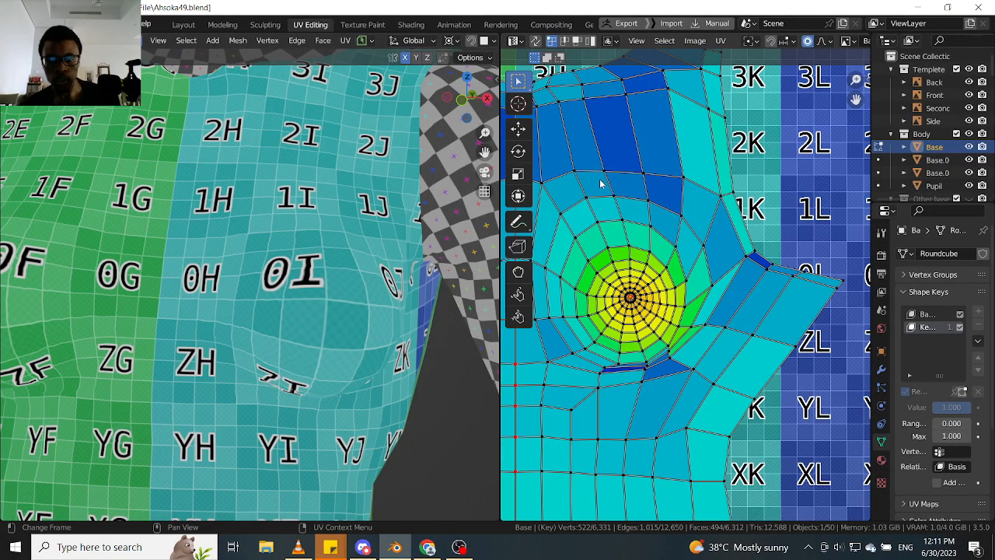
{"action": "left_click", "coordinate": [518, 295]}
{"action": "scroll", "coordinate": [651, 301], "scroll_direction": "up", "scroll_amount": 1}
{"action": "scroll", "coordinate": [651, 301], "scroll_direction": "up", "scroll_amount": 1}
{"action": "mouse_move", "coordinate": [651, 302]}
{"action": "left_mouse_down"}
{"action": "mouse_move", "coordinate": [602, 257]}
{"action": "mouse_move", "coordinate": [597, 315]}
{"action": "left_mouse_up"}
{"action": "middle_click_drag", "start_coordinate": [624, 302], "coordinate": [701, 300]}
{"action": "left_click_drag", "start_coordinate": [704, 276], "coordinate": [695, 281]}
{"action": "scroll", "coordinate": [695, 280], "scroll_direction": "down", "scroll_amount": 3}
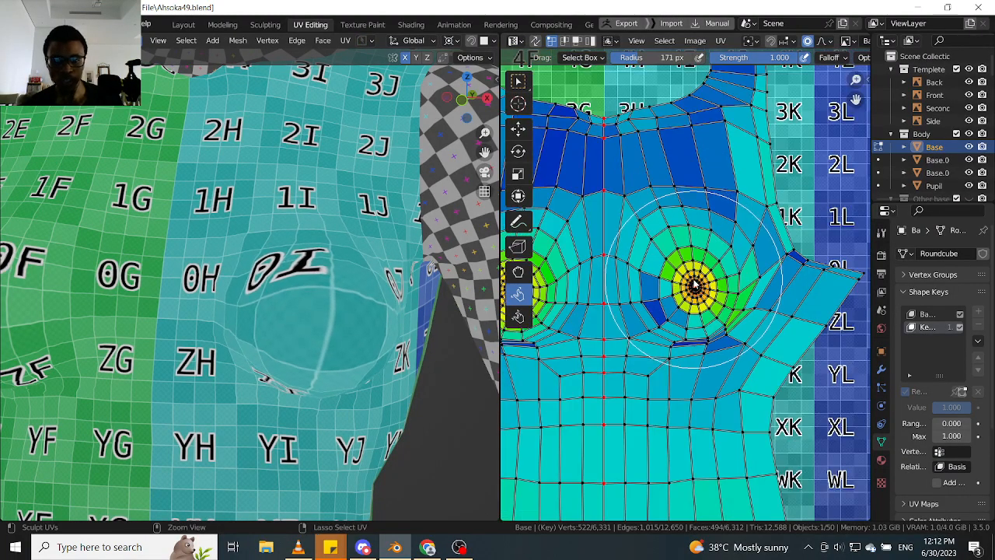
- Try another Relax brush stroke over the lower UV rings of the breast on the +X half and undo it
{"action": "key", "text": "ctrl+z"}
{"action": "scroll", "coordinate": [696, 281], "scroll_direction": "up", "scroll_amount": 3}
{"action": "mouse_move", "coordinate": [699, 334]}
{"action": "left_mouse_down"}
{"action": "mouse_move", "coordinate": [713, 368]}
{"action": "mouse_move", "coordinate": [731, 331]}
{"action": "left_mouse_up"}
{"action": "scroll", "coordinate": [237, 342], "scroll_direction": "down", "scroll_amount": 1}
{"action": "middle_click_drag", "start_coordinate": [237, 342], "coordinate": [240, 293]}
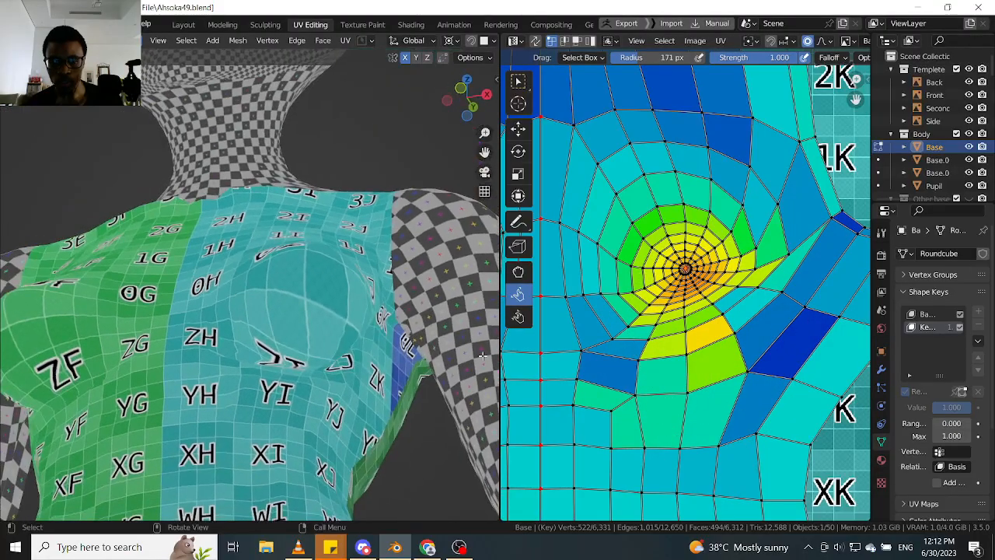
{"action": "key", "text": "ctrl+z"}
{"action": "middle_click_drag", "start_coordinate": [724, 320], "coordinate": [704, 320]}
{"action": "scroll", "coordinate": [684, 276], "scroll_direction": "up", "scroll_amount": 2}
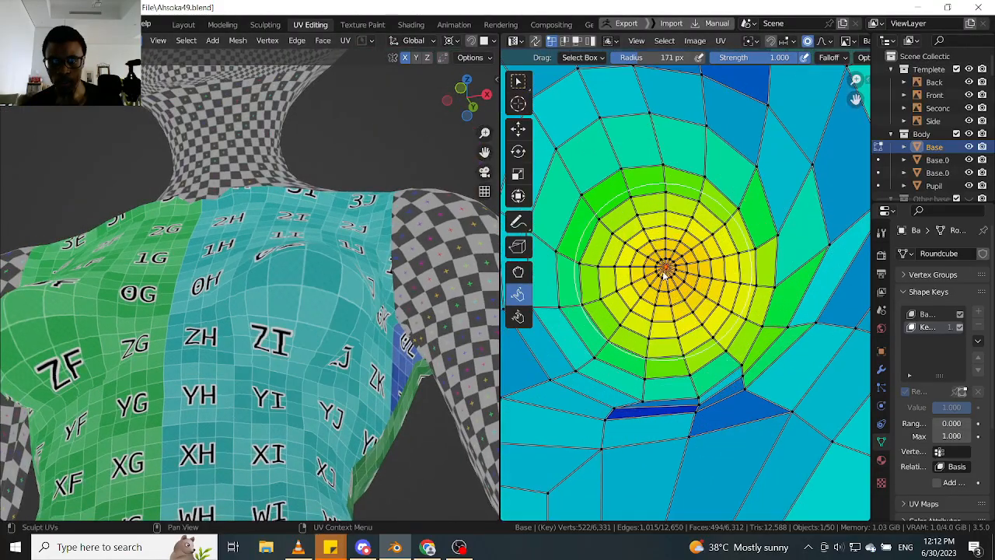
- Switch the UV editor to the selection tool and try moving the breast centre with a proportional size of 0.0057
{"action": "left_click", "coordinate": [519, 81]}
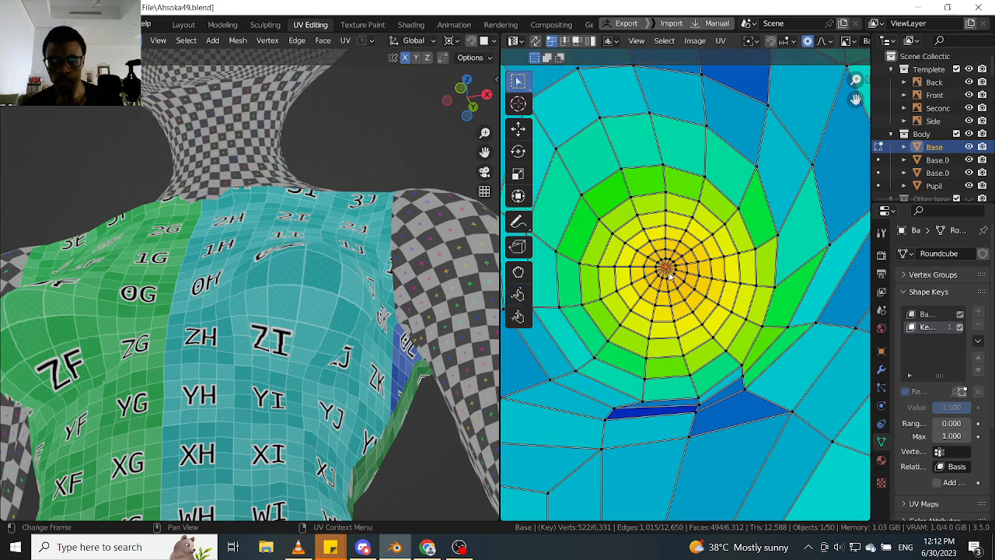
{"action": "key", "text": "g"}
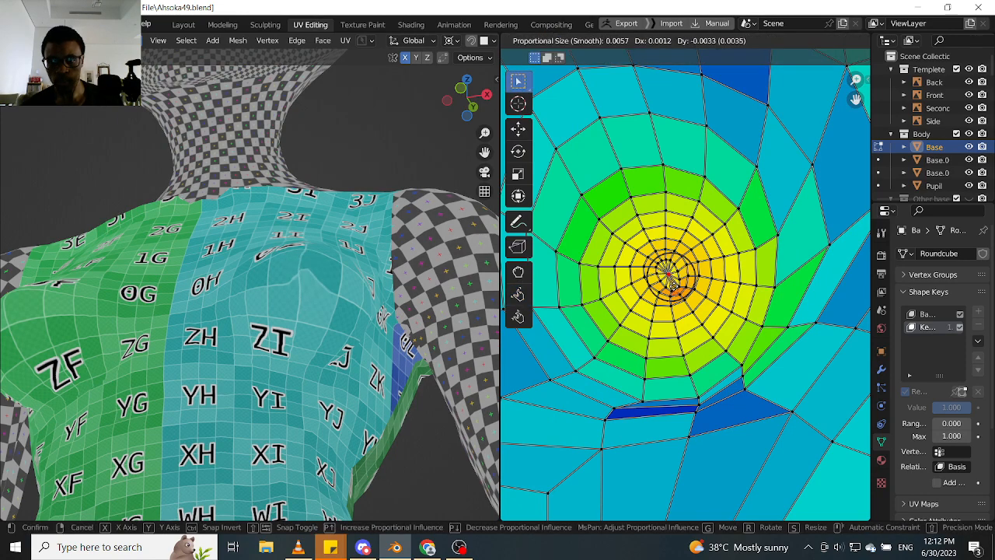
{"action": "left_click", "coordinate": [670, 270]}
{"action": "key", "text": "g"}
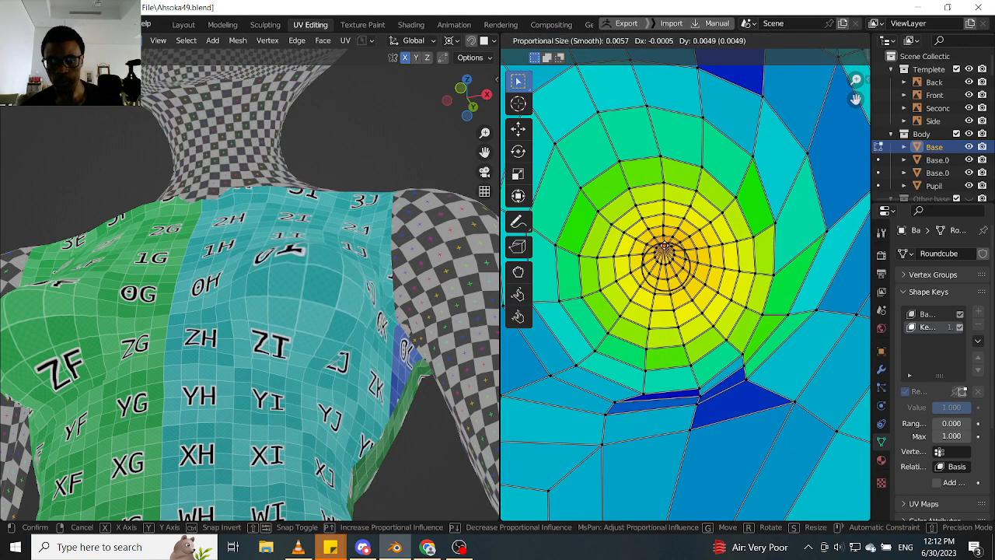
- Select and pin the loop at the breast centre, and try moving it up about 0.0050 with a proportional size of 0.0465
{"action": "scroll", "coordinate": [653, 248], "scroll_direction": "up", "scroll_amount": 4}
{"action": "left_click", "coordinate": [660, 261]}
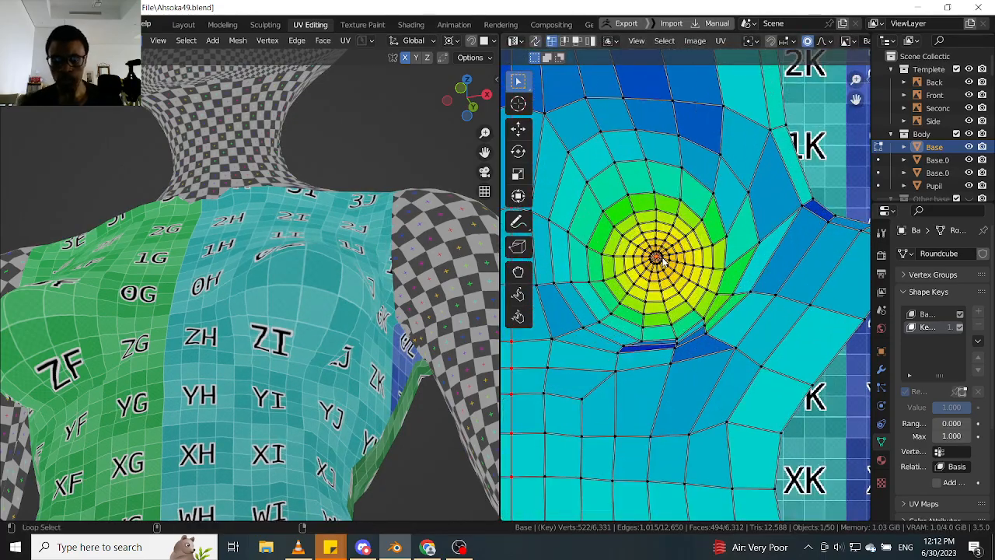
{"action": "key", "text": "p"}
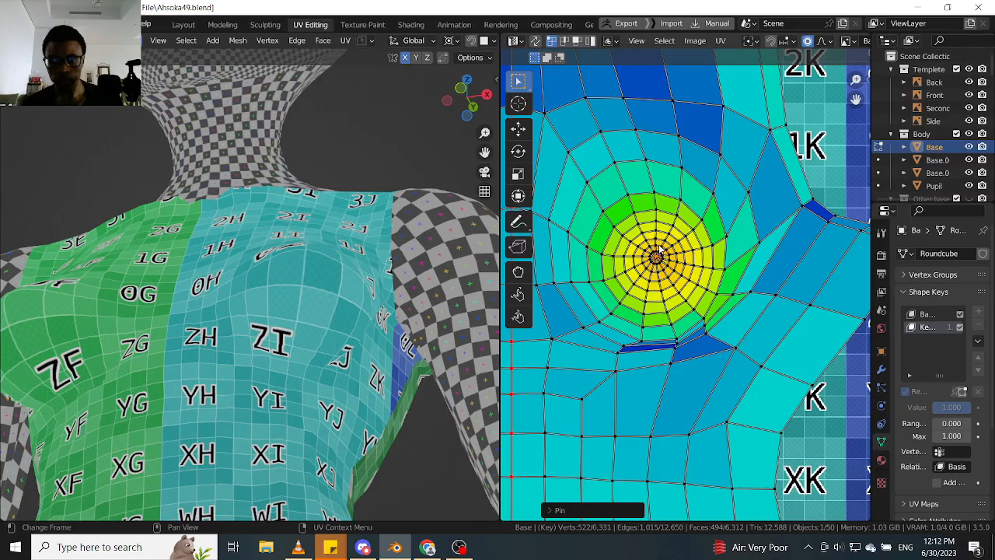
{"action": "key", "text": "g"}
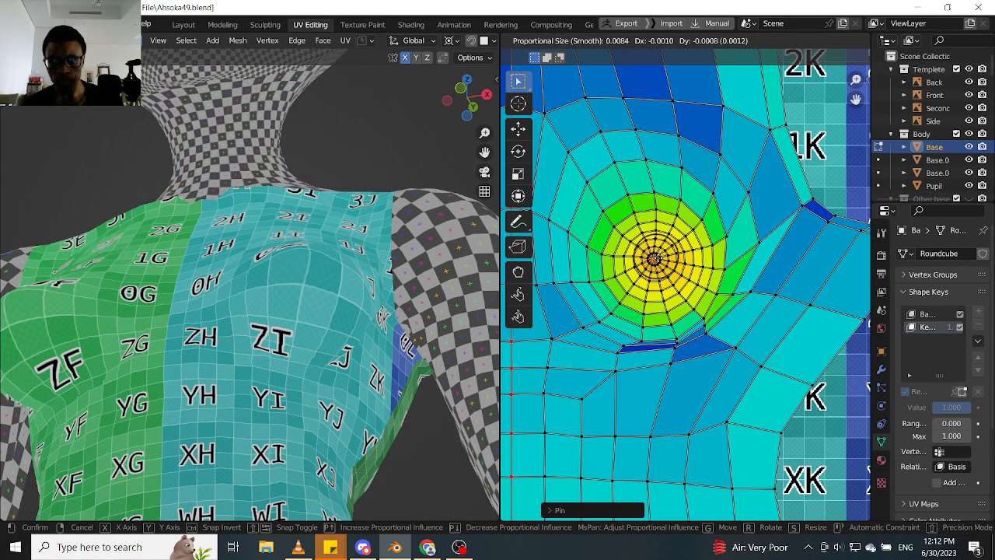
{"action": "scroll", "coordinate": [655, 258], "scroll_direction": "down", "scroll_amount": 14}
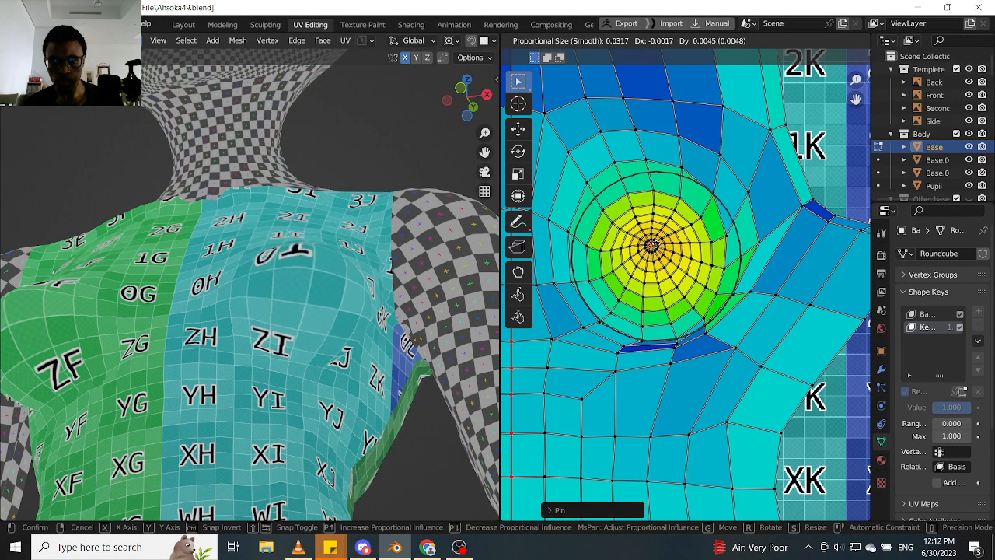
{"action": "scroll", "coordinate": [655, 258], "scroll_direction": "down", "scroll_amount": 4}
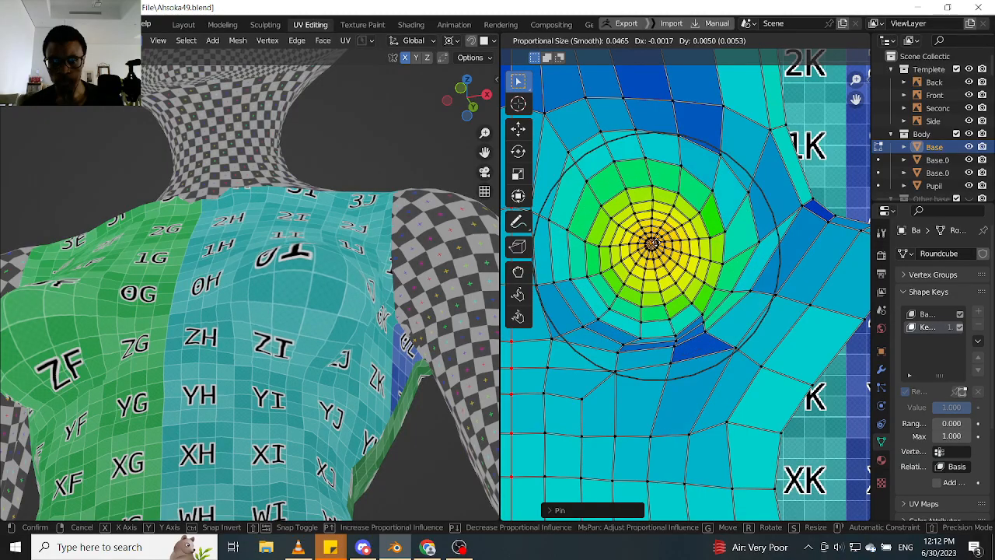
{"action": "right_click", "coordinate": [658, 247]}
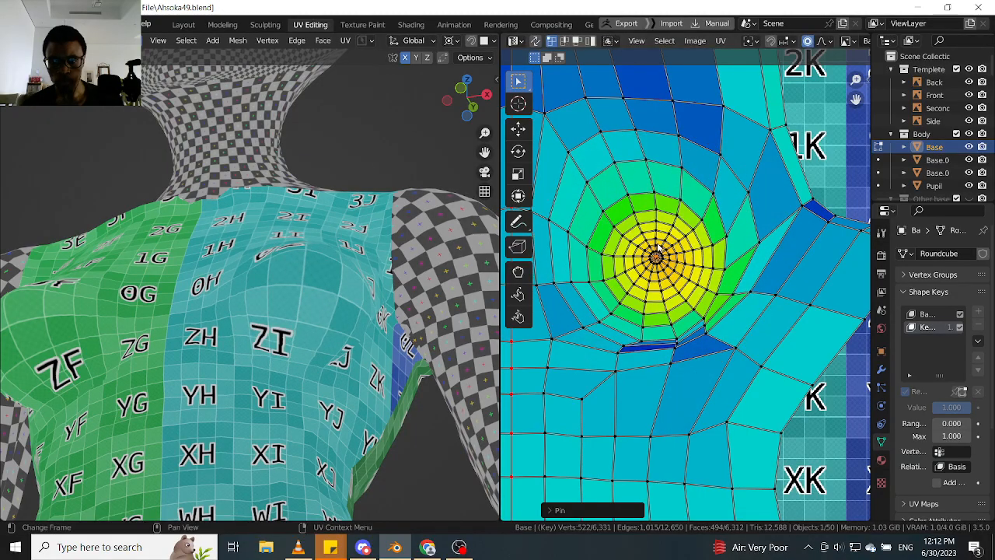
- Move the breast centre up with a proportional size of 0.0562, and shift it about 0.0012 in X and 0.0006 in Y
{"action": "key", "text": "g"}
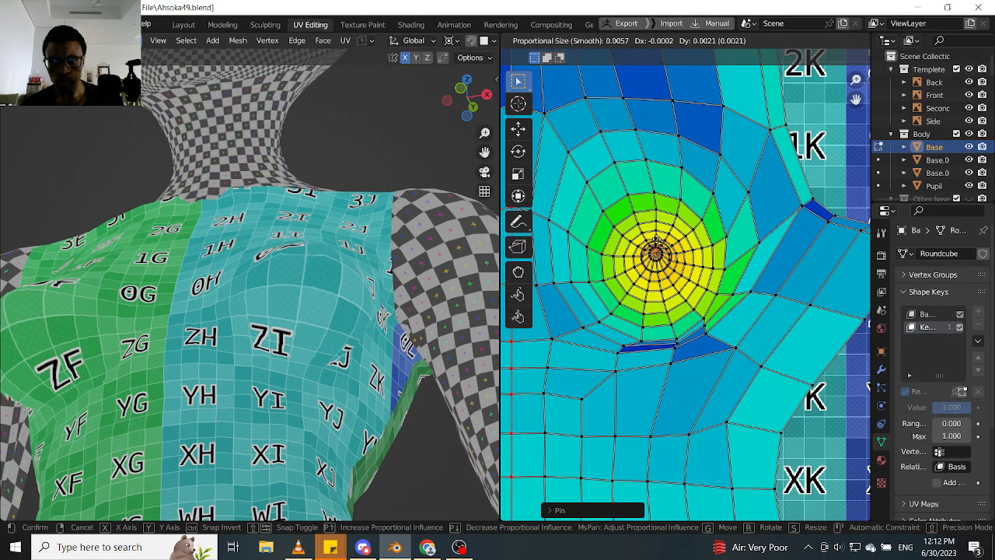
{"action": "scroll", "coordinate": [657, 242], "scroll_direction": "down", "scroll_amount": 14}
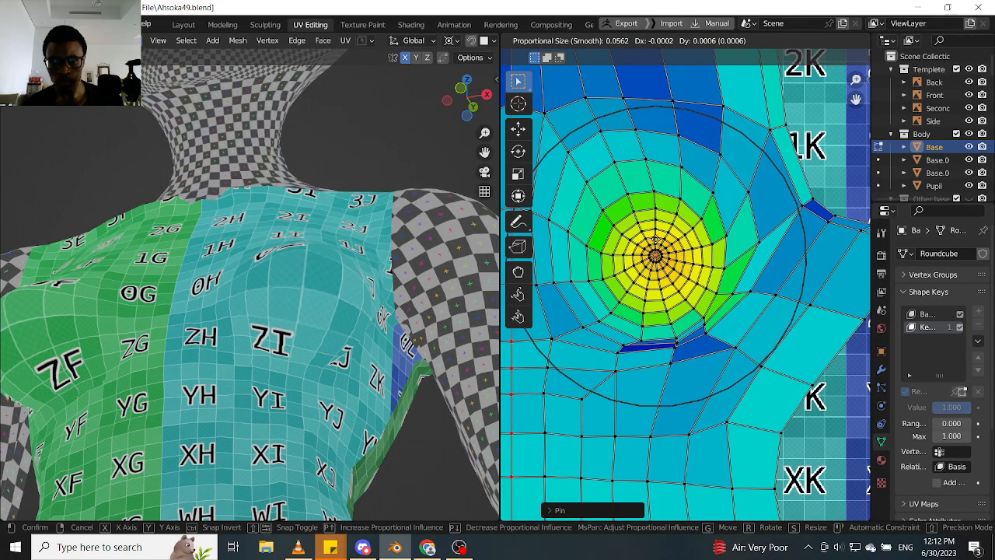
{"action": "left_click", "coordinate": [652, 224]}
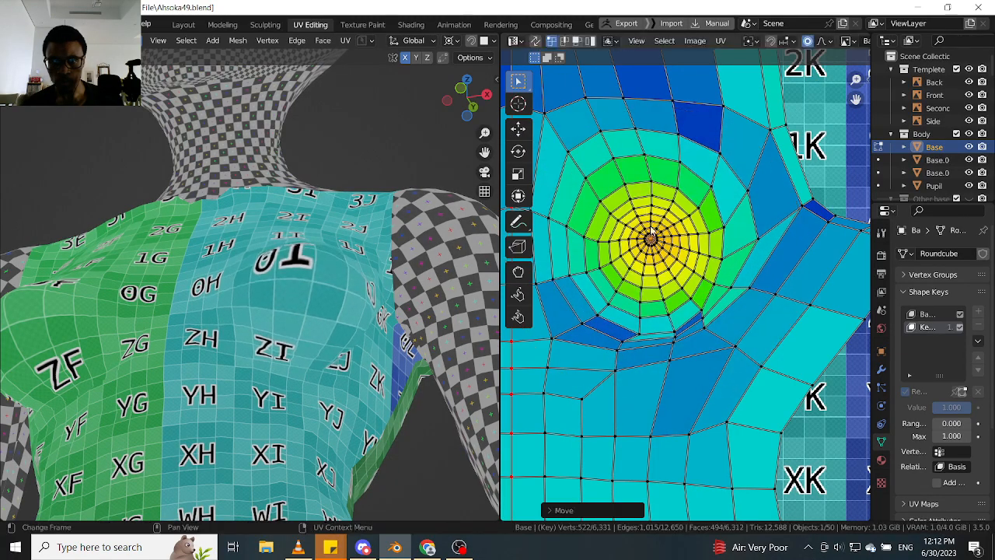
{"action": "middle_click_drag", "start_coordinate": [307, 237], "coordinate": [304, 288]}
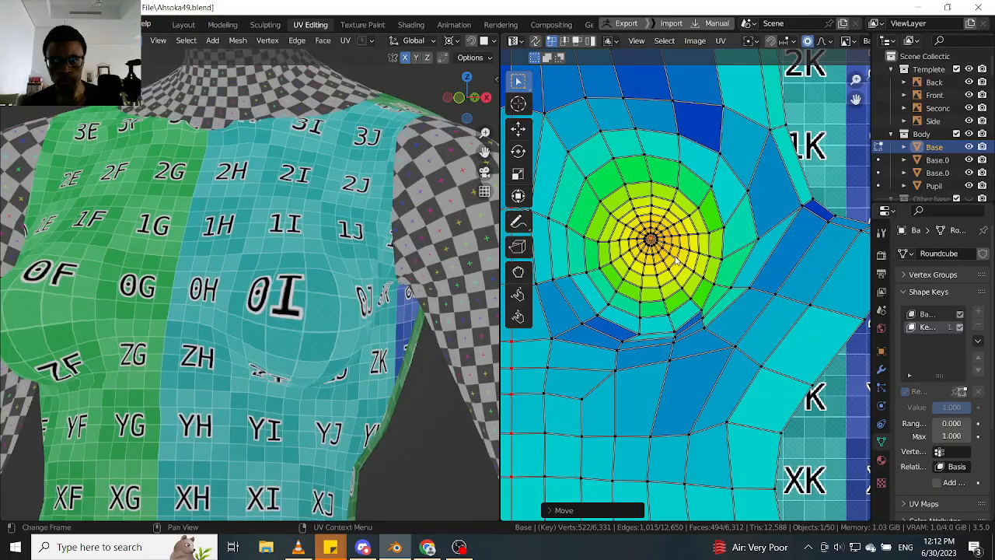
{"action": "key", "text": "g"}
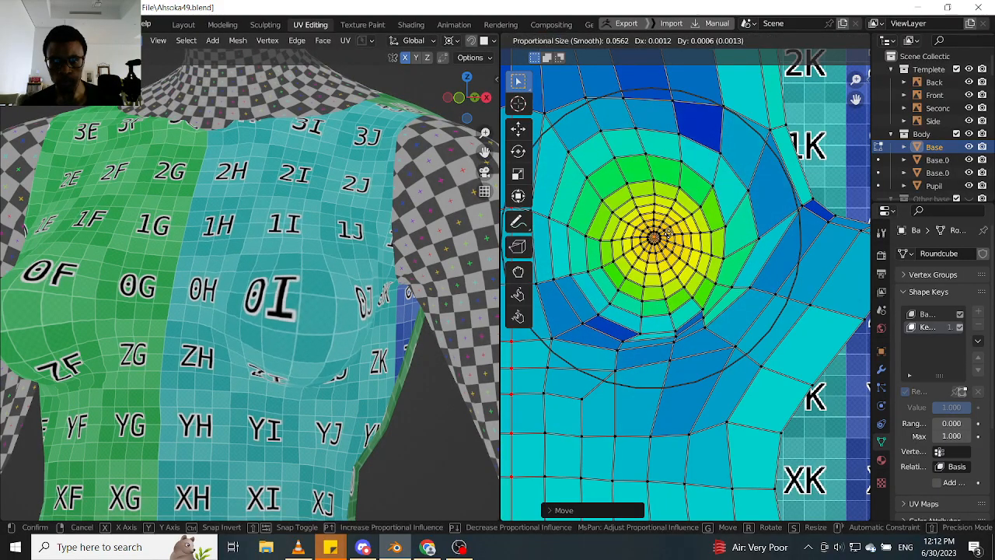
{"action": "left_click", "coordinate": [669, 234]}
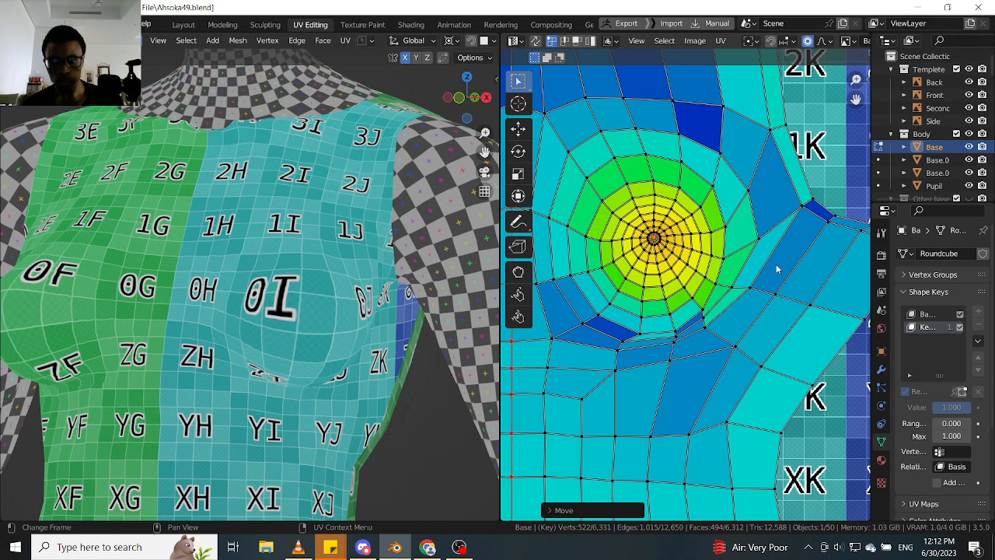
- Enlarge the breast's UV rings by scaling the centre about 1.58 with a proportional size of 0.06, and check the checker texture
{"action": "key", "text": "s"}
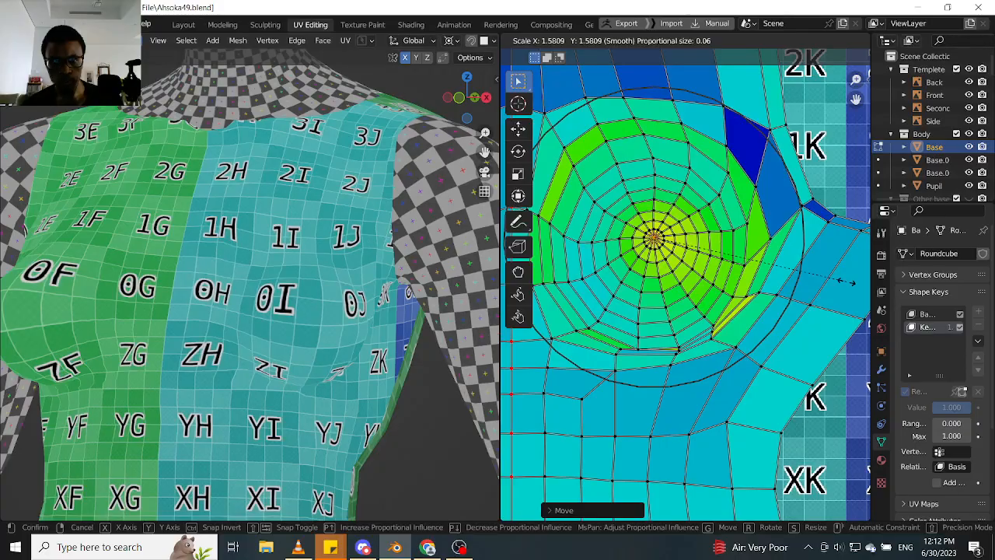
{"action": "left_click", "coordinate": [849, 285]}
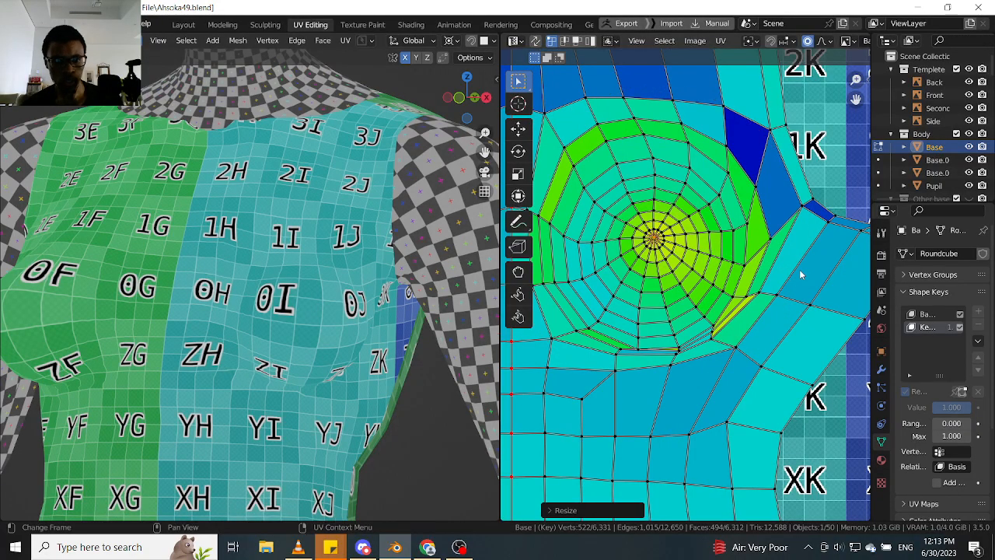
{"action": "scroll", "coordinate": [309, 299], "scroll_direction": "down", "scroll_amount": 1}
{"action": "middle_click_drag", "start_coordinate": [310, 298], "coordinate": [356, 338]}
{"action": "scroll", "coordinate": [308, 295], "scroll_direction": "up", "scroll_amount": 2}
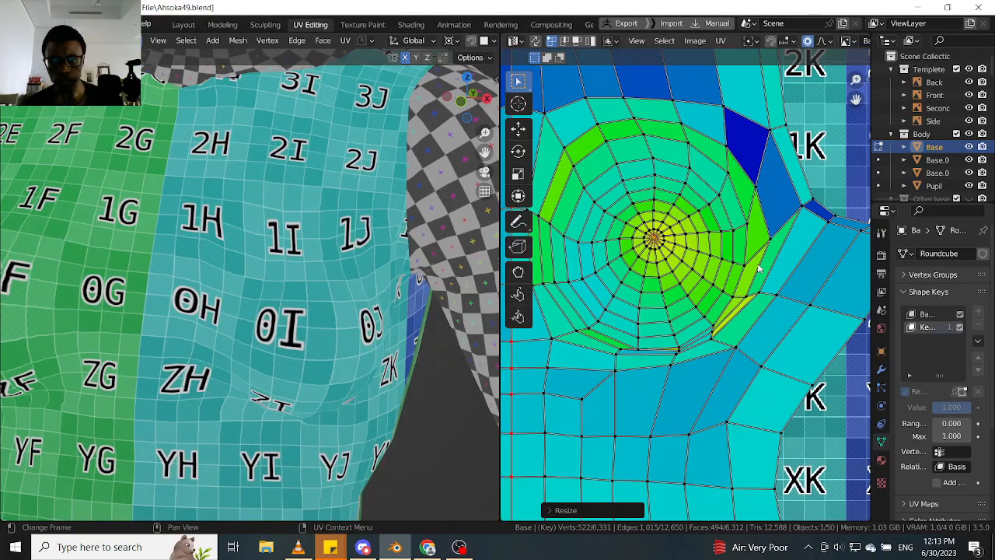
- Scale the inner breast rings about 1.27 with a proportional size of 0.03, and inspect the checker texture from several angles
{"action": "key", "text": "s"}
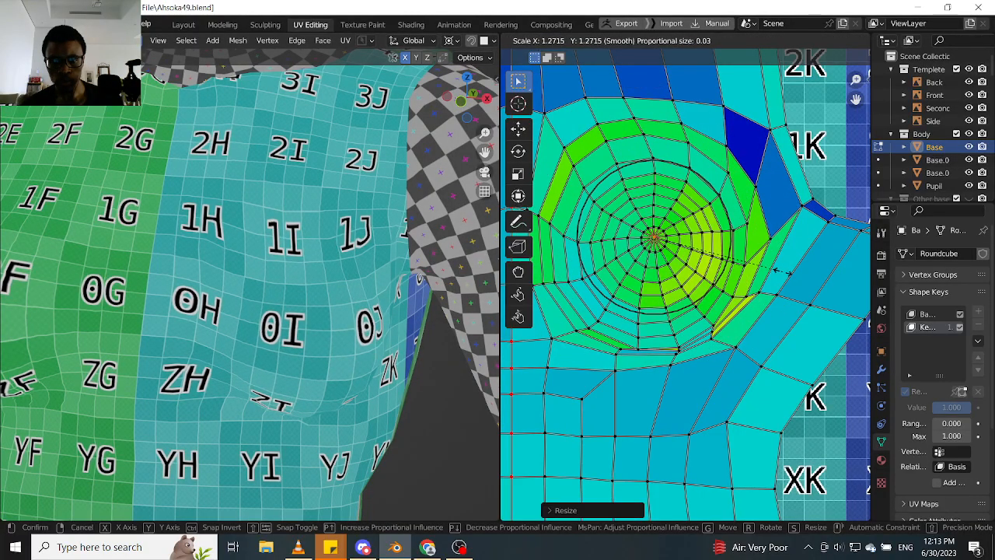
{"action": "left_click", "coordinate": [784, 273]}
{"action": "scroll", "coordinate": [350, 311], "scroll_direction": "down", "scroll_amount": 4}
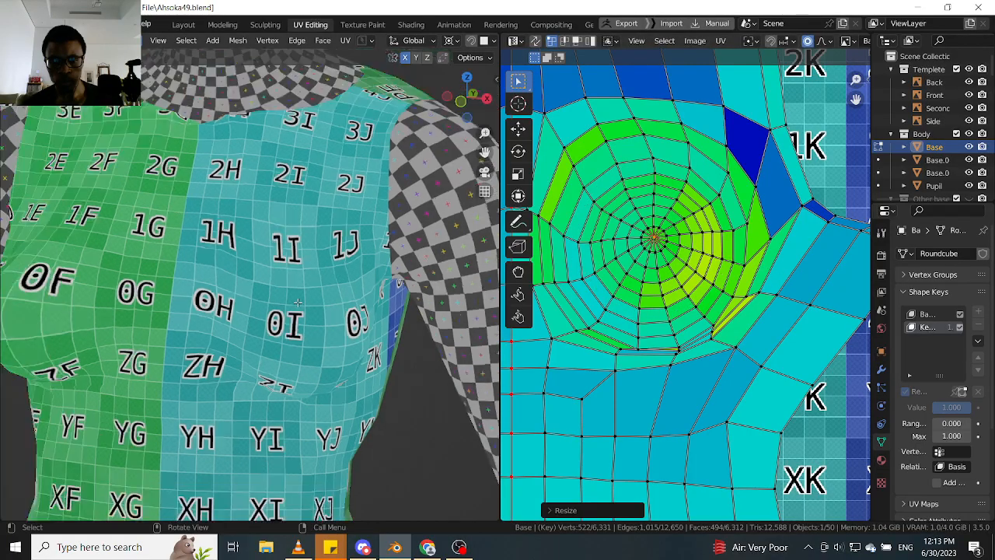
{"action": "scroll", "coordinate": [349, 318], "scroll_direction": "up", "scroll_amount": 4}
{"action": "middle_click_drag", "start_coordinate": [361, 331], "coordinate": [327, 309]}
{"action": "scroll", "coordinate": [268, 318], "scroll_direction": "down", "scroll_amount": 3}
{"action": "scroll", "coordinate": [261, 319], "scroll_direction": "up", "scroll_amount": 4}
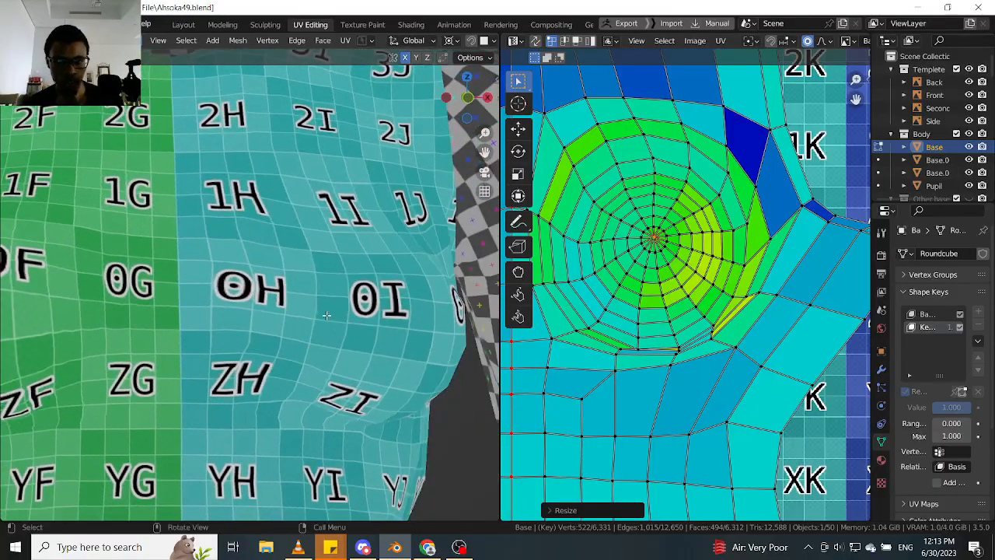
{"action": "scroll", "coordinate": [676, 255], "scroll_direction": "down", "scroll_amount": 2}
- Try nudging the breast centre about 0.0008 in X and -0.0004 in Y with a proportional size of 0.0562
{"action": "scroll", "coordinate": [676, 255], "scroll_direction": "up", "scroll_amount": 3}
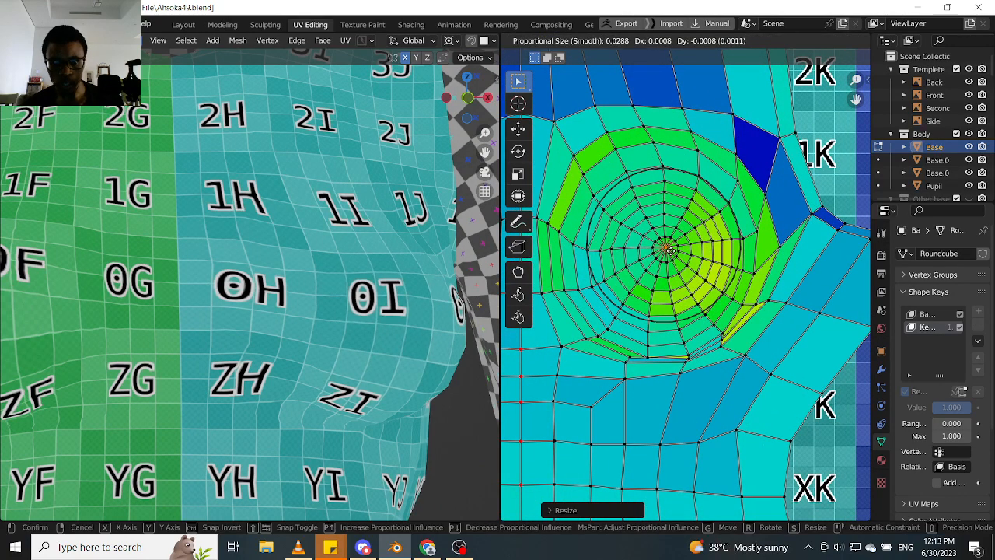
{"action": "scroll", "coordinate": [664, 247], "scroll_direction": "down", "scroll_amount": 7}
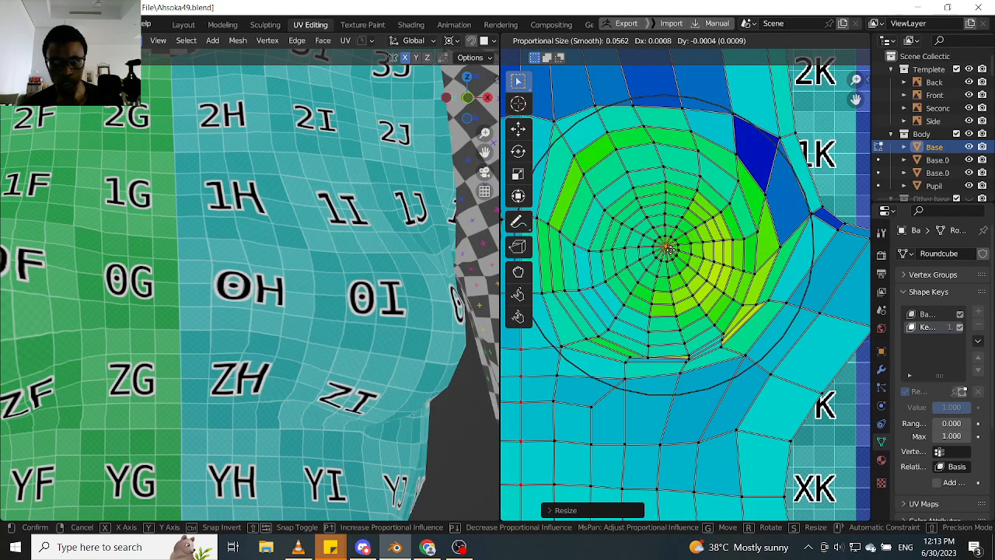
{"action": "right_click", "coordinate": [668, 246]}
{"action": "scroll", "coordinate": [244, 294], "scroll_direction": "down", "scroll_amount": 2}
{"action": "middle_click_drag", "start_coordinate": [244, 294], "coordinate": [235, 294]}
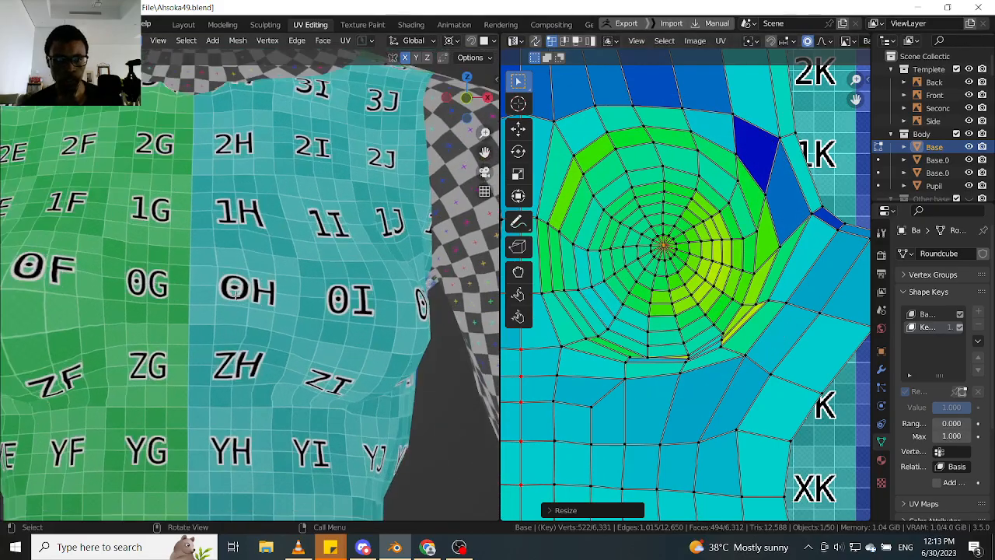
{"action": "key", "text": "Up"}
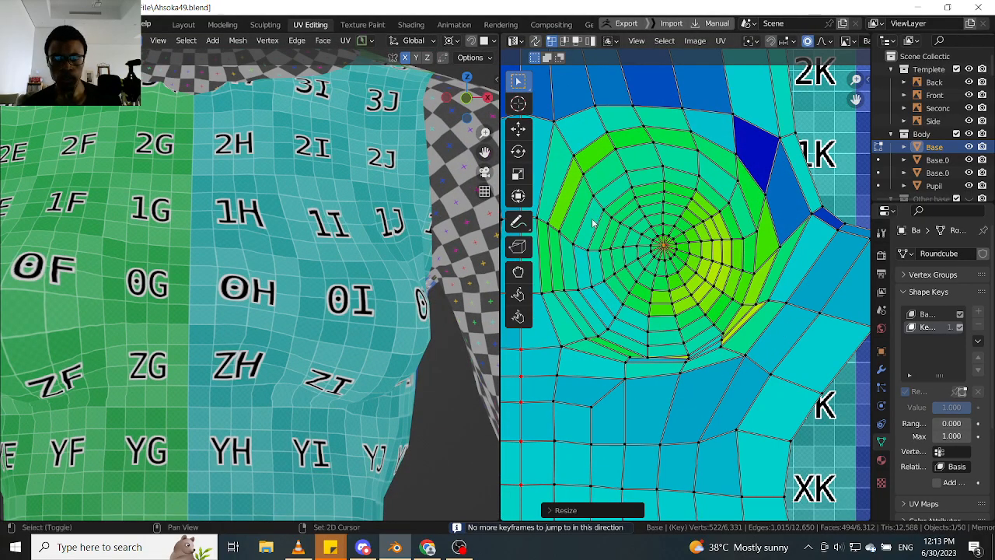
- Without proportional editing, move the outer breast ring's edge nearest the torso's centre line about 0.0016 in X and -0.0004 in Y
{"action": "middle_click_drag", "start_coordinate": [593, 223], "coordinate": [673, 222], "text": "shift"}
{"action": "key", "text": "t"}
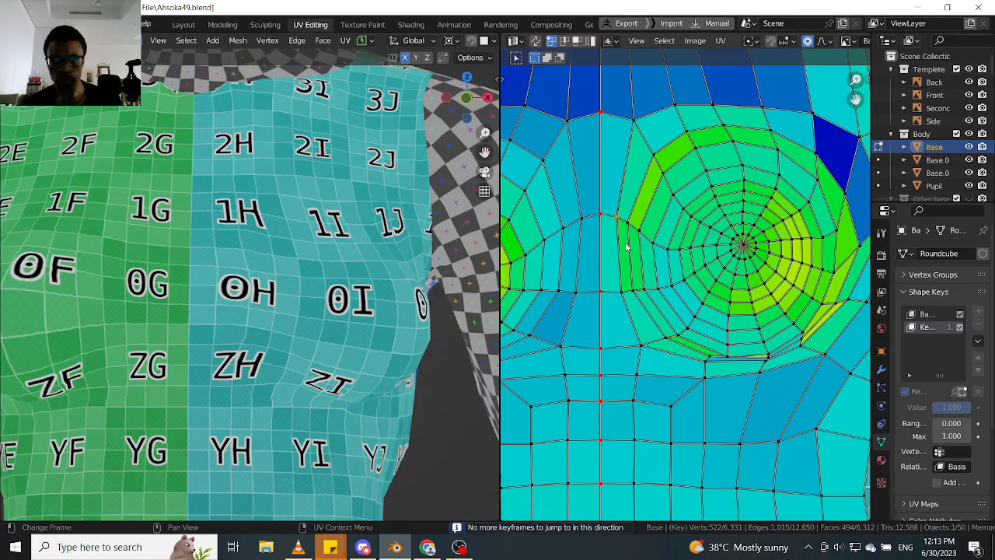
{"action": "key", "text": "g"}
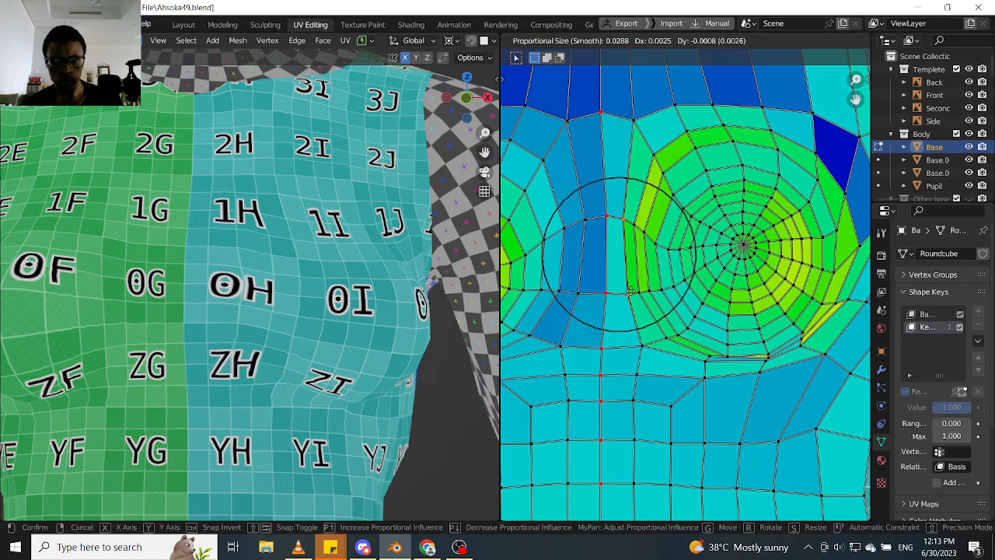
{"action": "right_click", "coordinate": [631, 295]}
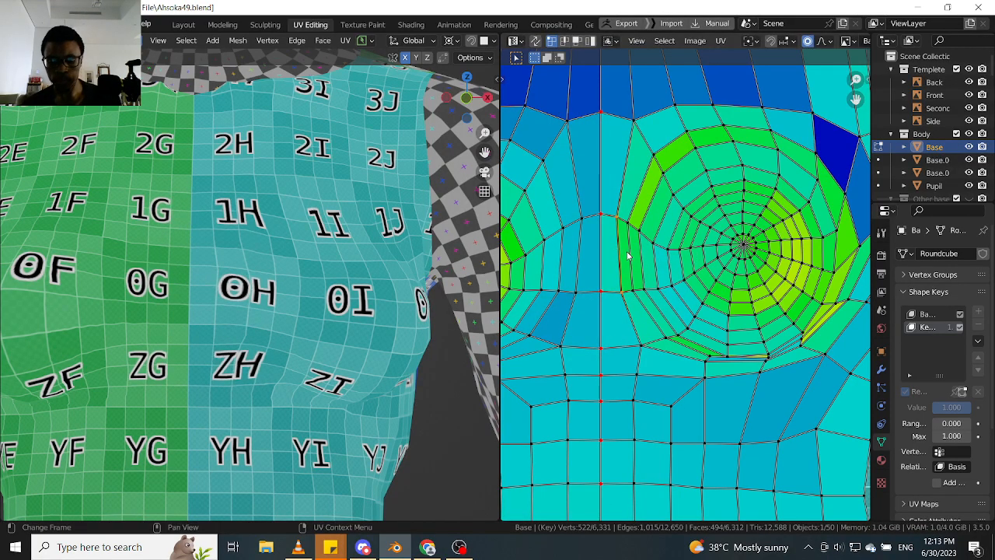
{"action": "key", "text": "g"}
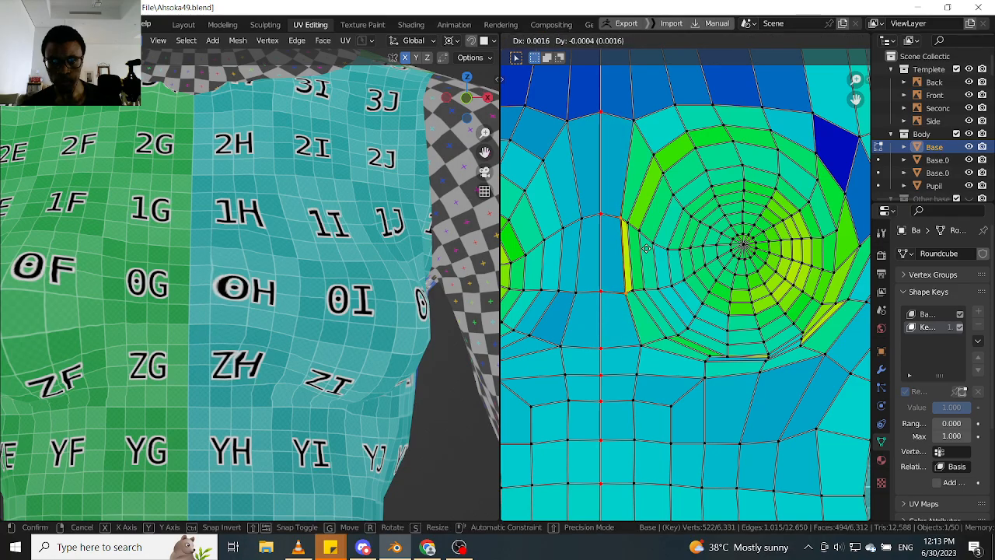
{"action": "left_click", "coordinate": [647, 255]}
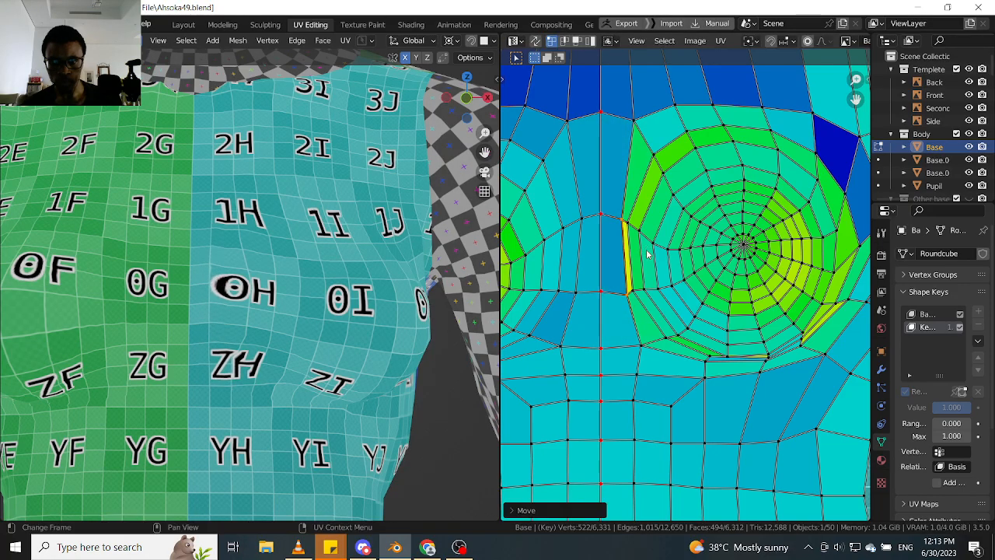
- Try moving the neighbouring ring edge about 0.0056 in X and -0.0014 in Y towards the breast centre
{"action": "left_click", "coordinate": [629, 226]}
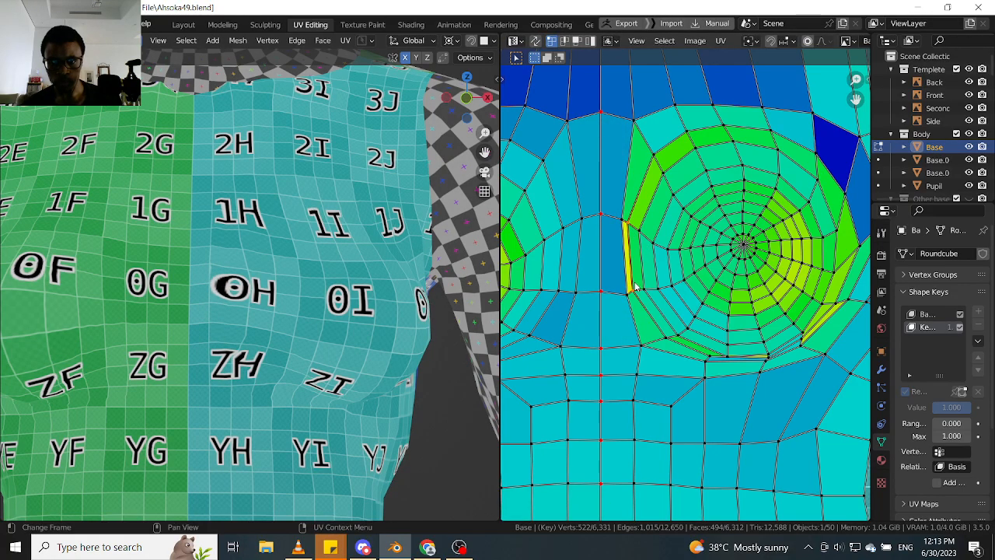
{"action": "key", "text": "g"}
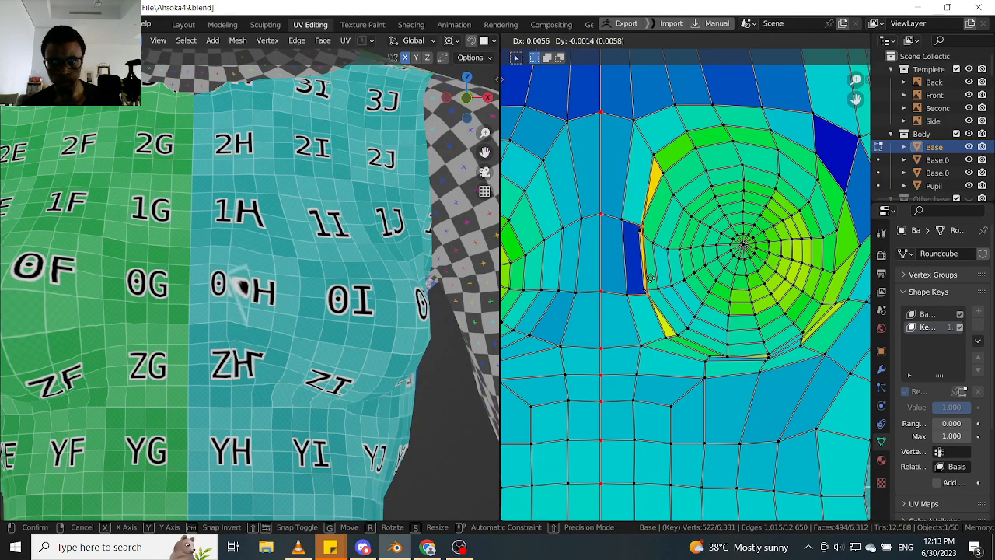
{"action": "key", "text": "Escape"}
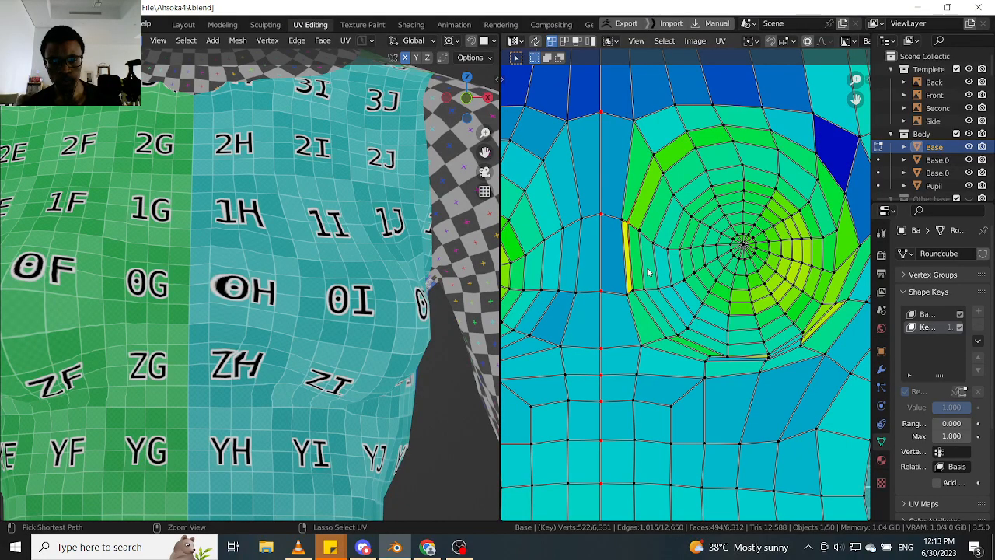
- Undo the recent edge moves on the breast rings beside the torso's centre line
{"action": "key", "text": "ctrl+z"}
{"action": "key", "text": "ctrl+z"}
{"action": "key", "text": "ctrl+z"}
{"action": "key", "text": "ctrl+z"}
- Examine the checker texture around the breast's inner side from several angles and distances
{"action": "middle_click_drag", "start_coordinate": [675, 266], "coordinate": [602, 257]}
{"action": "scroll", "coordinate": [585, 255], "scroll_direction": "up", "scroll_amount": 1}
{"action": "scroll", "coordinate": [600, 252], "scroll_direction": "down", "scroll_amount": 3}
{"action": "scroll", "coordinate": [417, 277], "scroll_direction": "down", "scroll_amount": 1}
{"action": "middle_click_drag", "start_coordinate": [418, 277], "coordinate": [406, 311]}
{"action": "scroll", "coordinate": [380, 281], "scroll_direction": "up", "scroll_amount": 3}
{"action": "scroll", "coordinate": [364, 274], "scroll_direction": "up", "scroll_amount": 2}
{"action": "scroll", "coordinate": [275, 271], "scroll_direction": "up", "scroll_amount": 2}
{"action": "scroll", "coordinate": [275, 271], "scroll_direction": "down", "scroll_amount": 3}
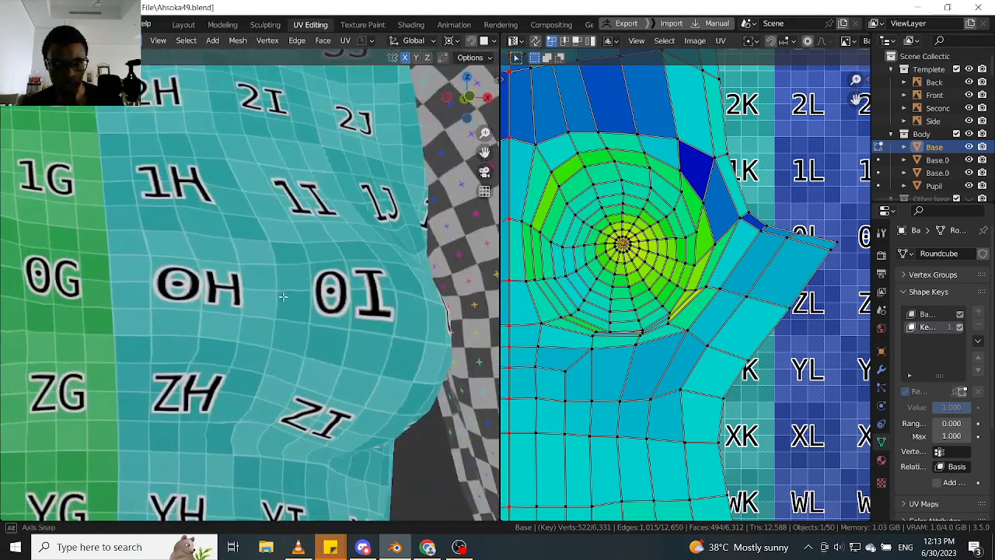
{"action": "middle_click_drag", "start_coordinate": [276, 333], "coordinate": [257, 286], "text": "shift"}
{"action": "scroll", "coordinate": [346, 311], "scroll_direction": "up", "scroll_amount": 2}
{"action": "scroll", "coordinate": [346, 311], "scroll_direction": "down", "scroll_amount": 4}
{"action": "scroll", "coordinate": [263, 280], "scroll_direction": "up", "scroll_amount": 3}
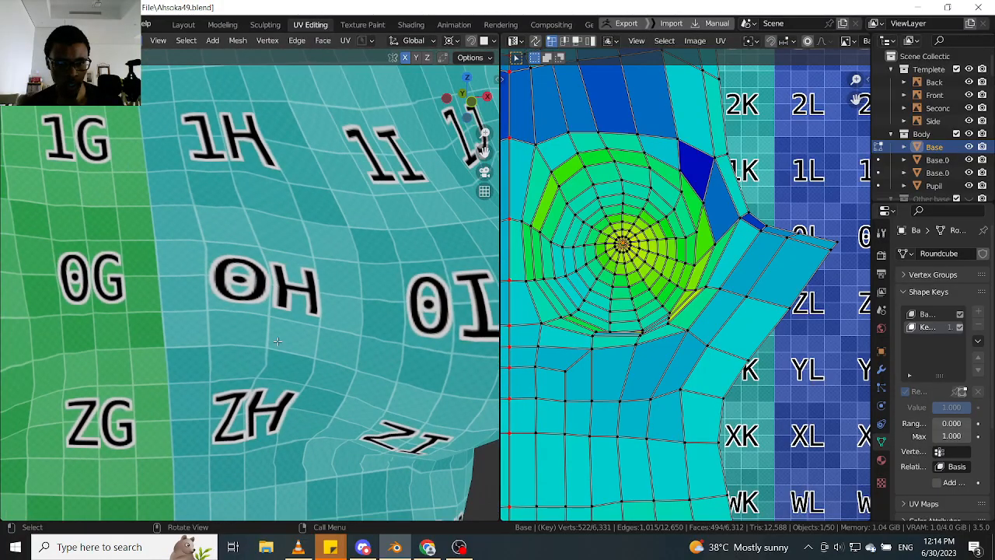
{"action": "scroll", "coordinate": [253, 282], "scroll_direction": "down", "scroll_amount": 2}
{"action": "scroll", "coordinate": [552, 226], "scroll_direction": "up", "scroll_amount": 3}
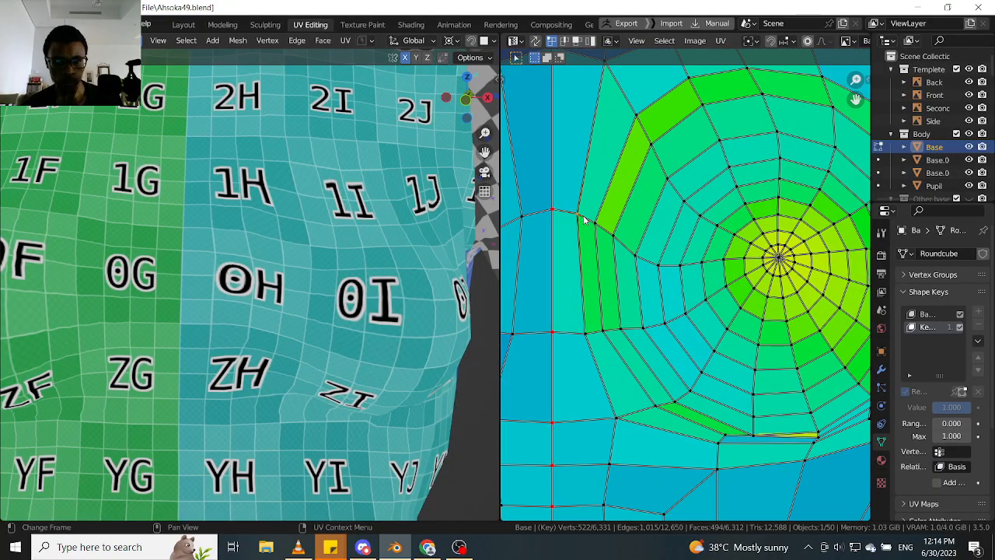
- Move the outermost breast ring's vertex nearest the torso's centre line about 0.0015 in X and -0.0006 in Y
{"action": "key", "text": "g"}
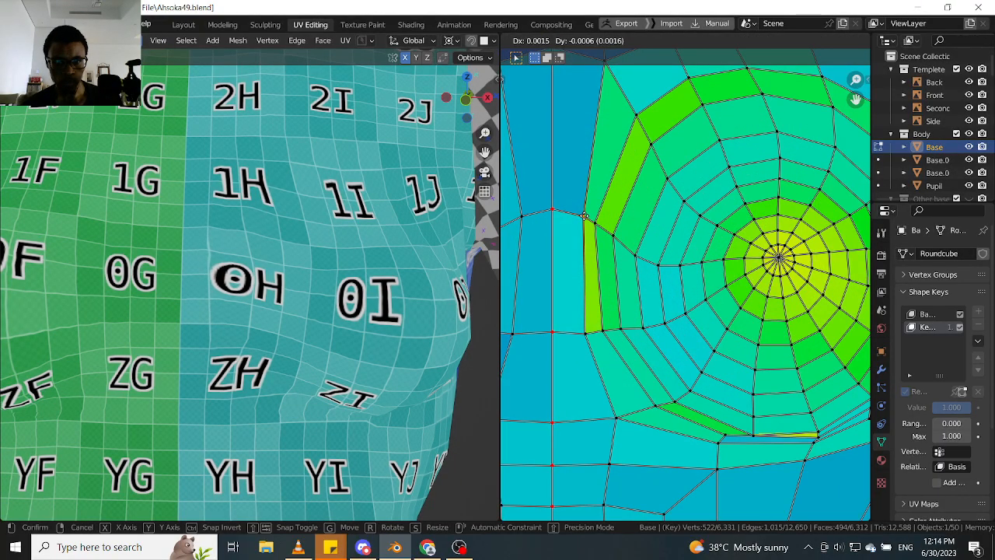
{"action": "left_click", "coordinate": [585, 216]}
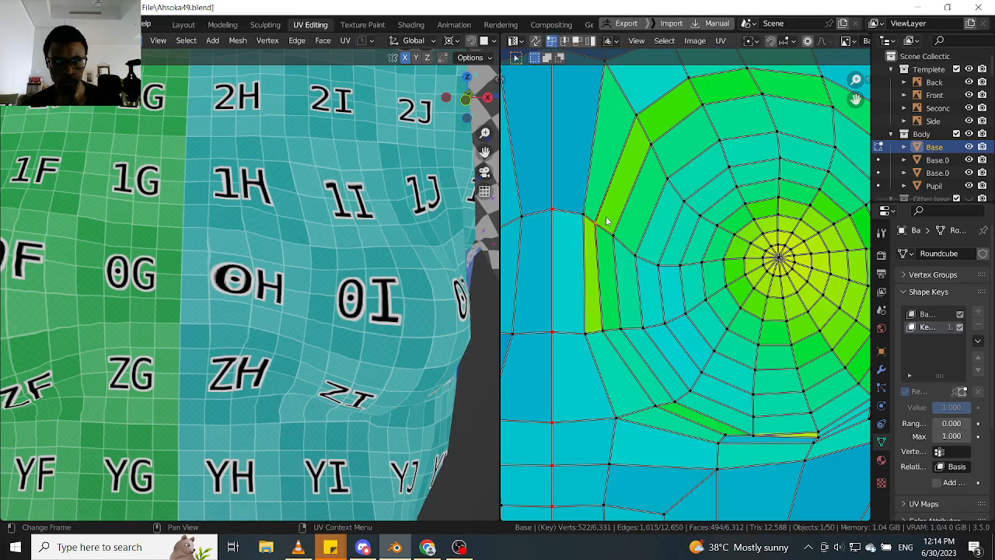
{"action": "key", "text": "g"}
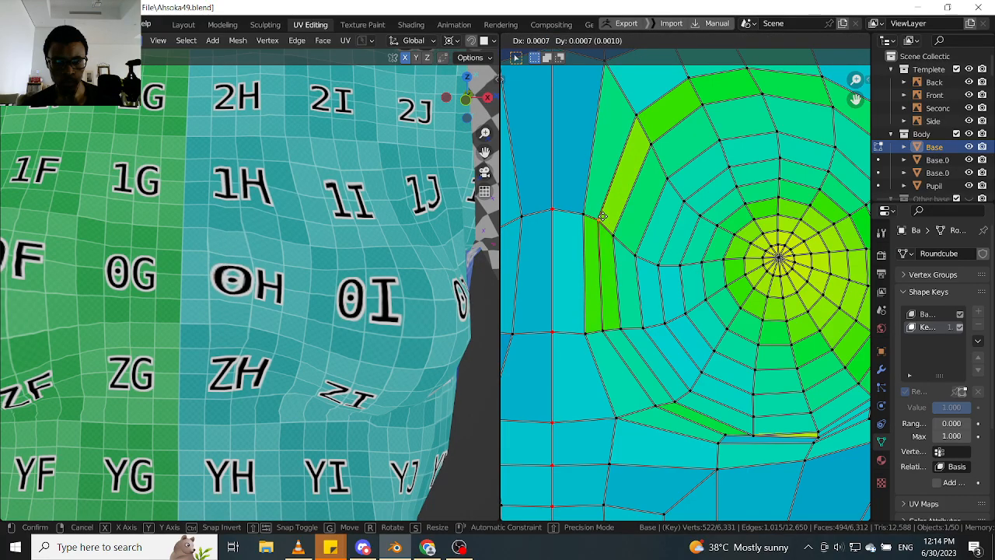
{"action": "left_click", "coordinate": [603, 217]}
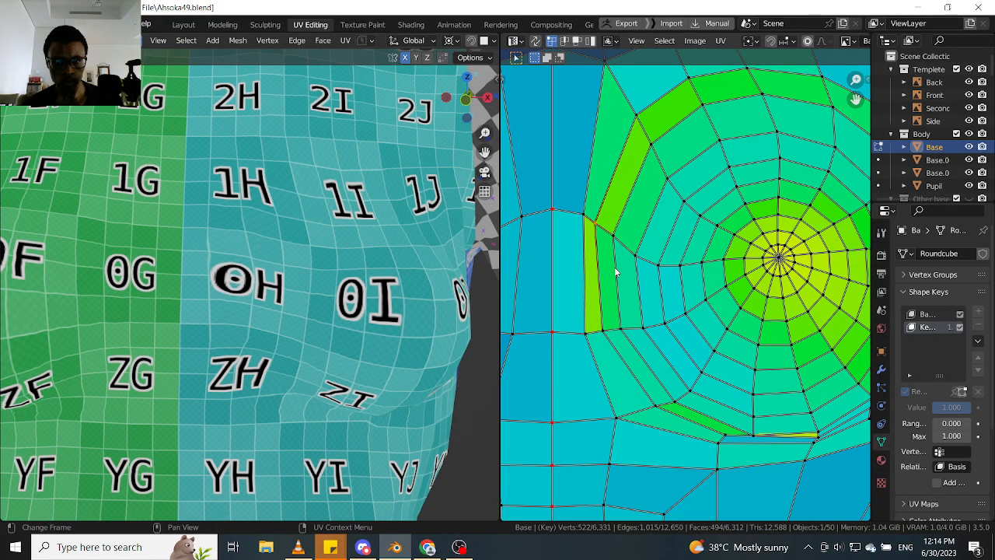
- Respace that row's vertices, shifting the second ring's about 0.0015 in X and the third's about 0.0033 in X and back 0.0015
{"action": "key", "text": "g"}
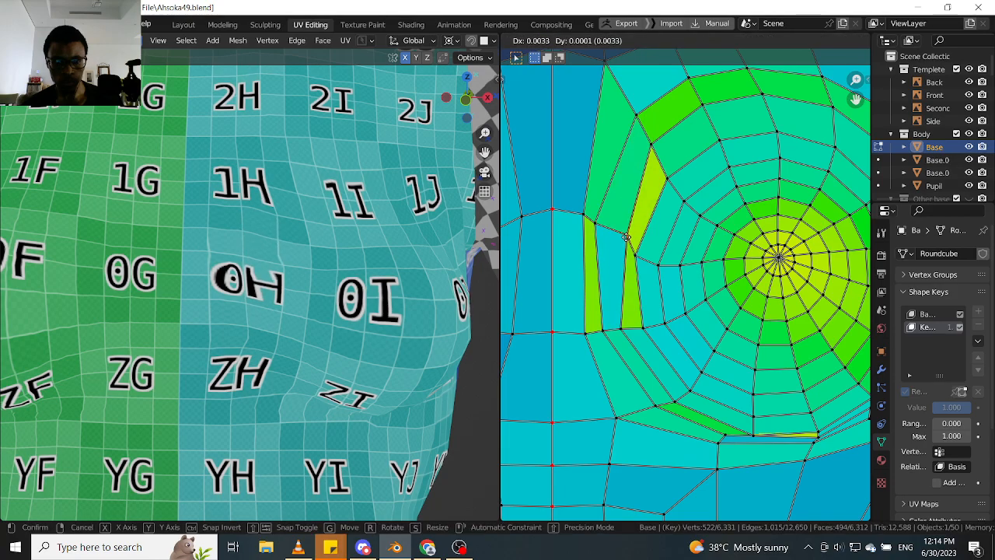
{"action": "left_click", "coordinate": [625, 237]}
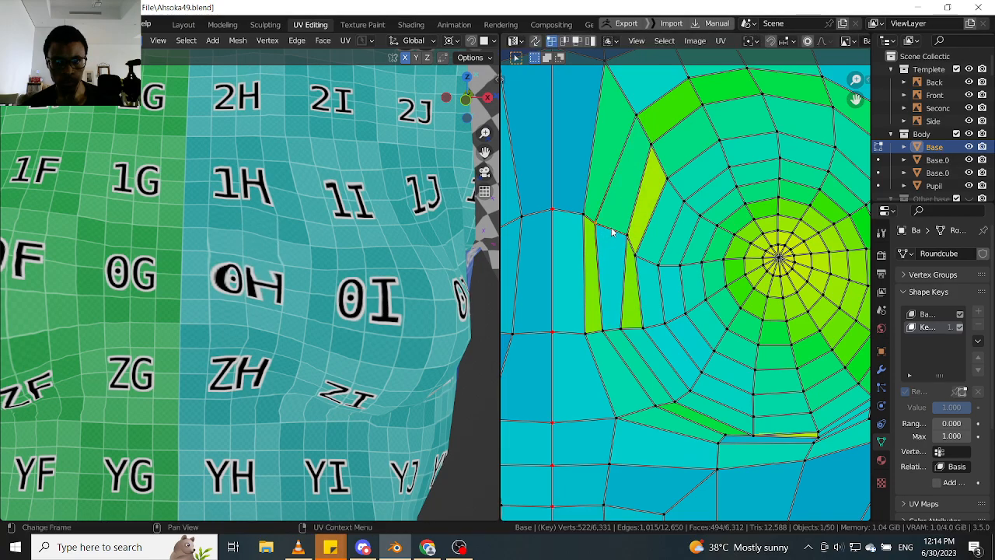
{"action": "key", "text": "g"}
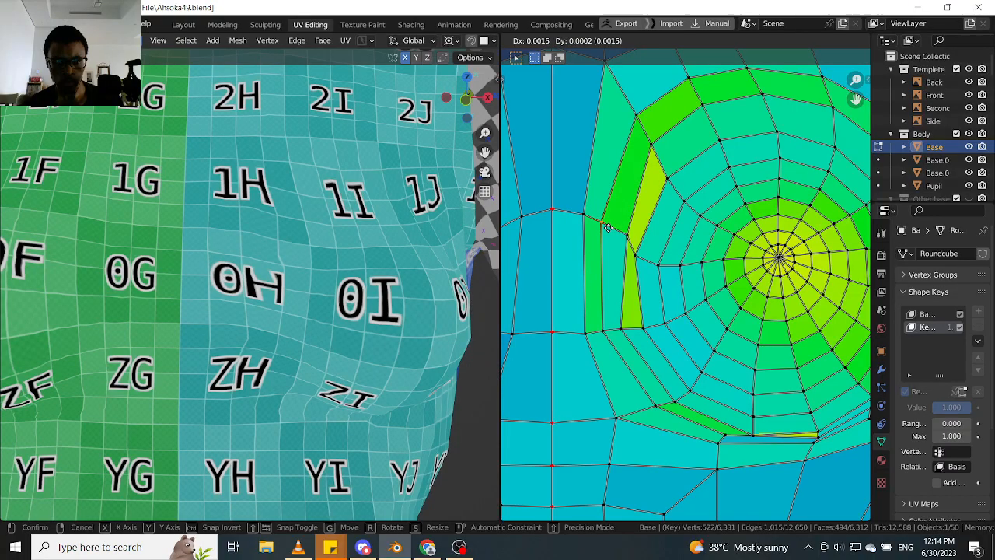
{"action": "left_click", "coordinate": [606, 227]}
{"action": "key", "text": "g"}
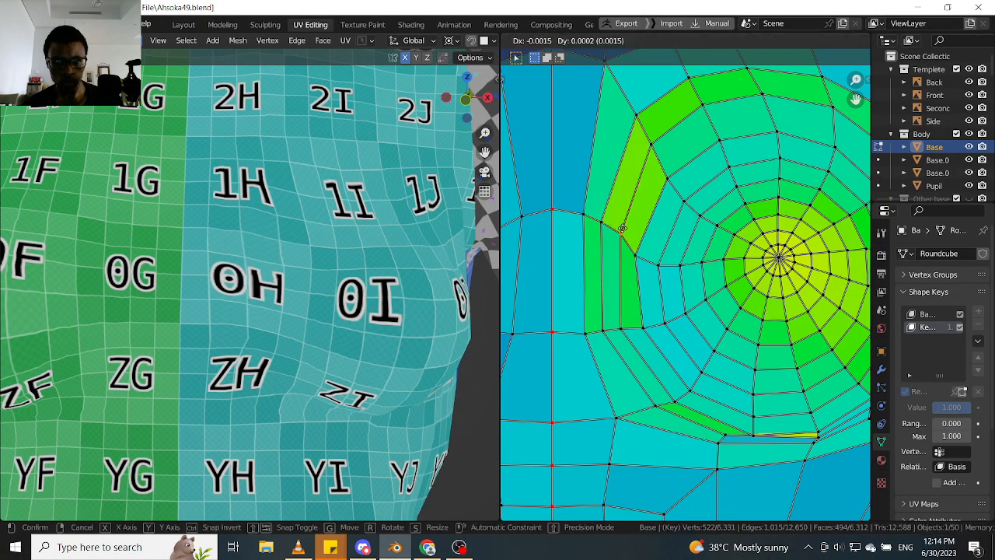
{"action": "left_click", "coordinate": [620, 229]}
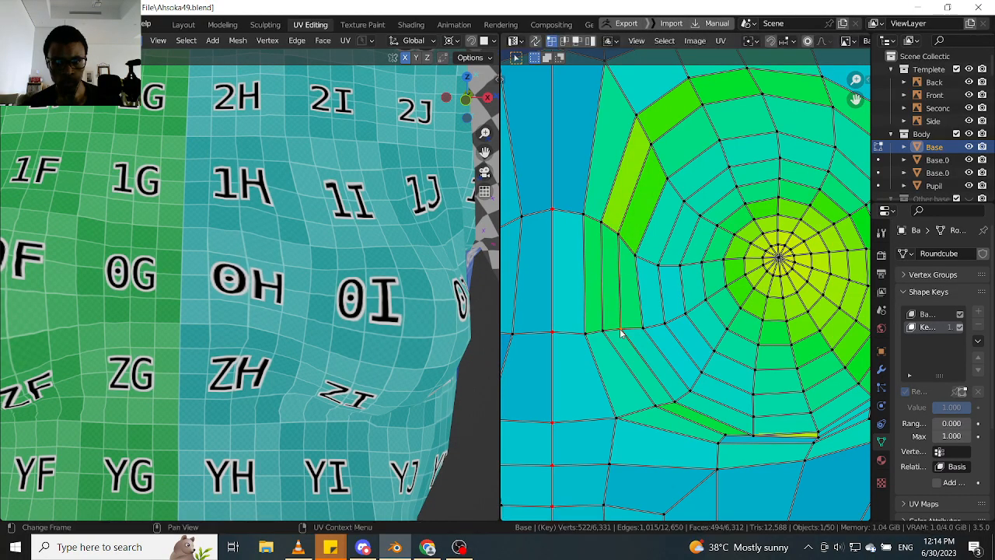
- Move two outer breast ring vertices near the armpit slightly upwards to even out the adjoining dark blue face
{"action": "scroll", "coordinate": [601, 339], "scroll_direction": "down", "scroll_amount": 6}
{"action": "scroll", "coordinate": [646, 295], "scroll_direction": "up", "scroll_amount": 5}
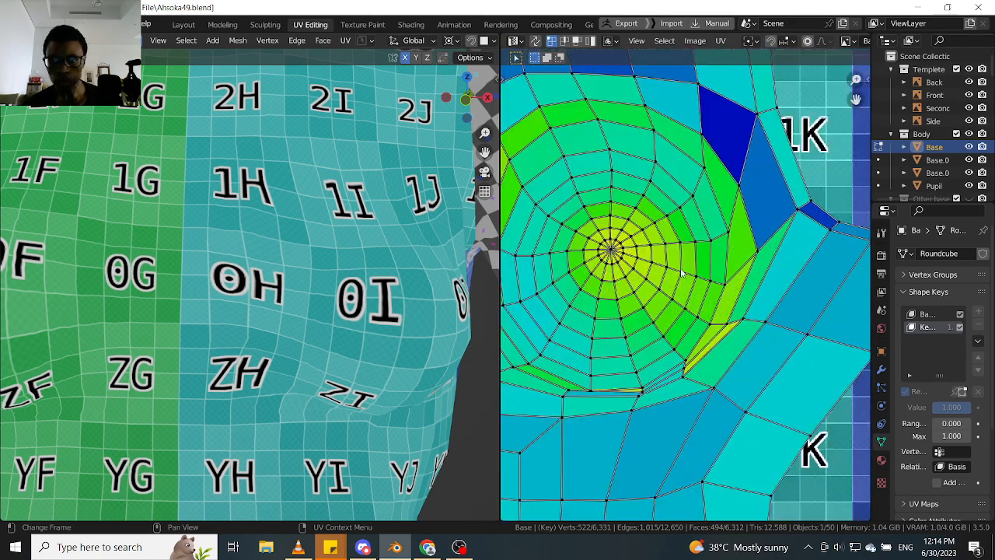
{"action": "scroll", "coordinate": [665, 268], "scroll_direction": "down", "scroll_amount": 2}
{"action": "scroll", "coordinate": [691, 221], "scroll_direction": "up", "scroll_amount": 3}
{"action": "scroll", "coordinate": [415, 262], "scroll_direction": "down", "scroll_amount": 3}
{"action": "middle_click_drag", "start_coordinate": [416, 262], "coordinate": [397, 242]}
{"action": "scroll", "coordinate": [424, 262], "scroll_direction": "up", "scroll_amount": 3}
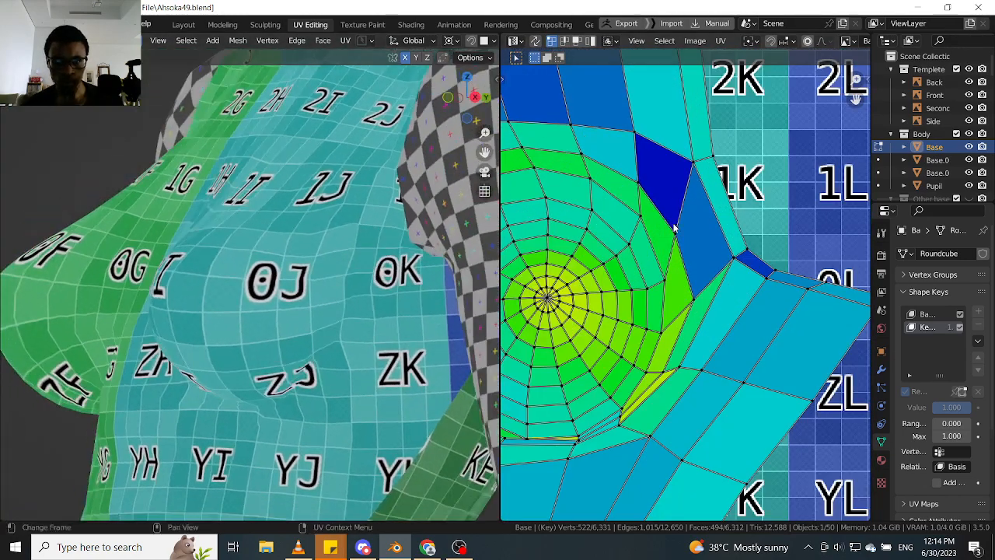
{"action": "left_click_drag", "start_coordinate": [673, 224], "coordinate": [674, 217]}
{"action": "left_click_drag", "start_coordinate": [633, 185], "coordinate": [632, 178]}
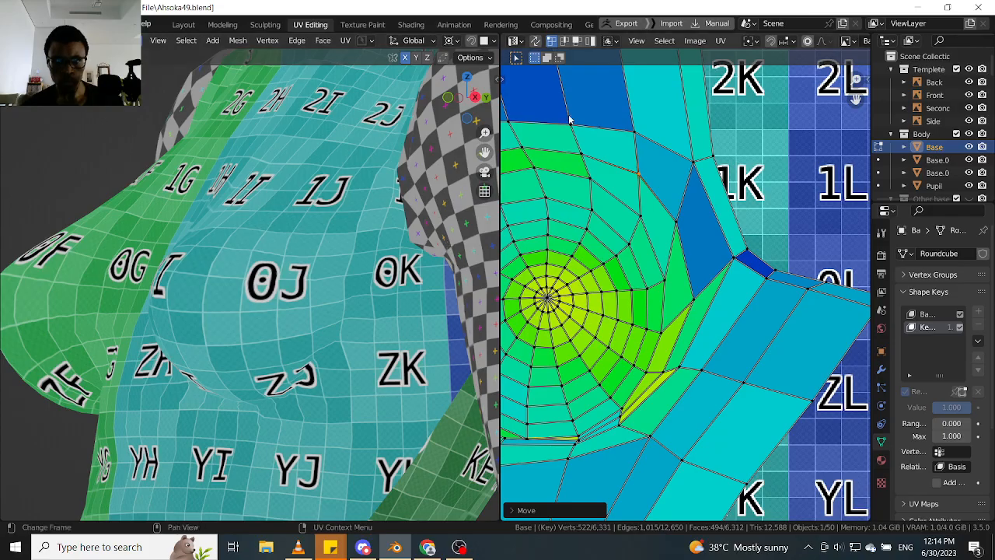
- Activate the Grab UV sculpting tool for reshaping the breast rings' armpit side
{"action": "key", "text": "t"}
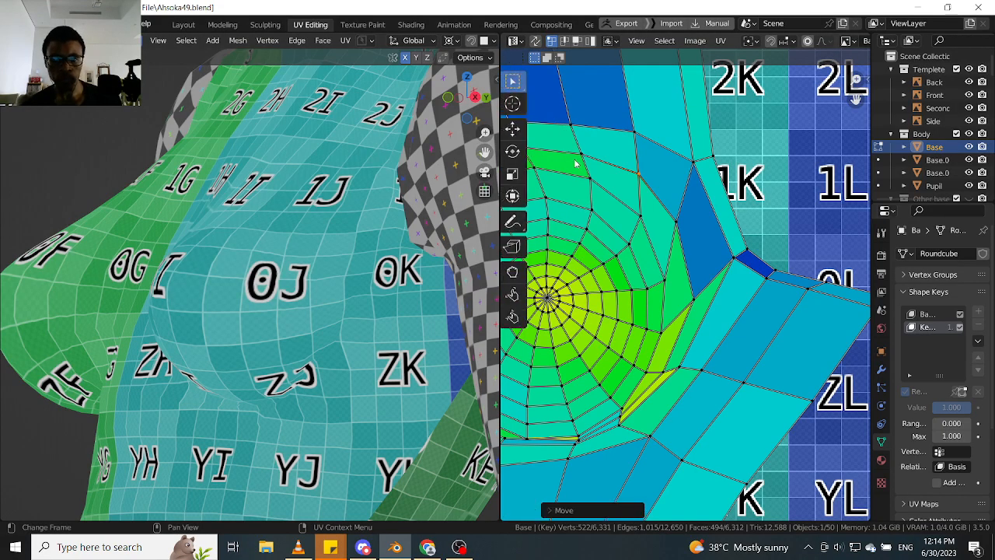
{"action": "left_click", "coordinate": [518, 271]}
{"action": "scroll", "coordinate": [684, 312], "scroll_direction": "up", "scroll_amount": 3}
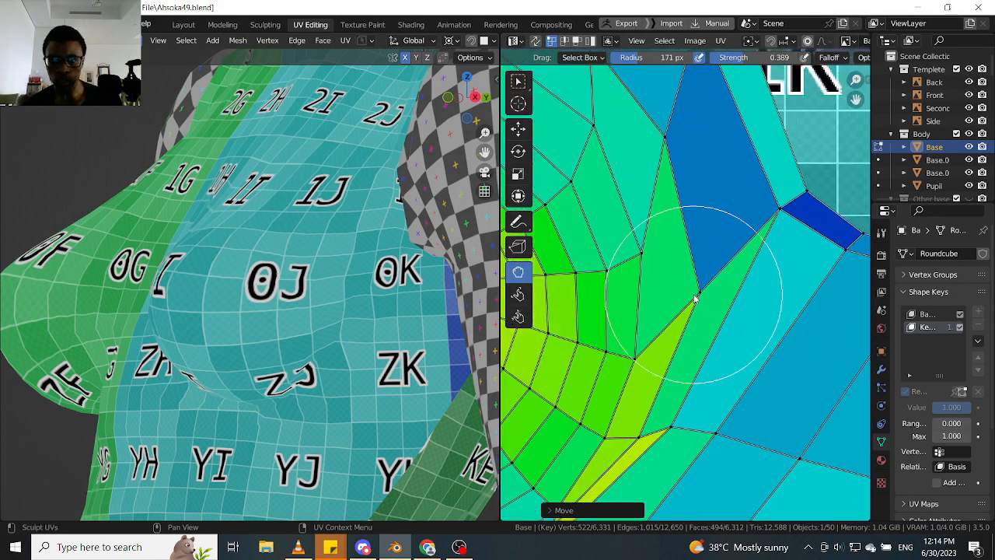
- Try to even out the faces along the breast rings' armpit-side edge with the Grab brush
{"action": "mouse_move", "coordinate": [697, 272]}
{"action": "left_mouse_down"}
{"action": "mouse_move", "coordinate": [681, 317]}
{"action": "mouse_move", "coordinate": [636, 324]}
{"action": "left_mouse_up"}
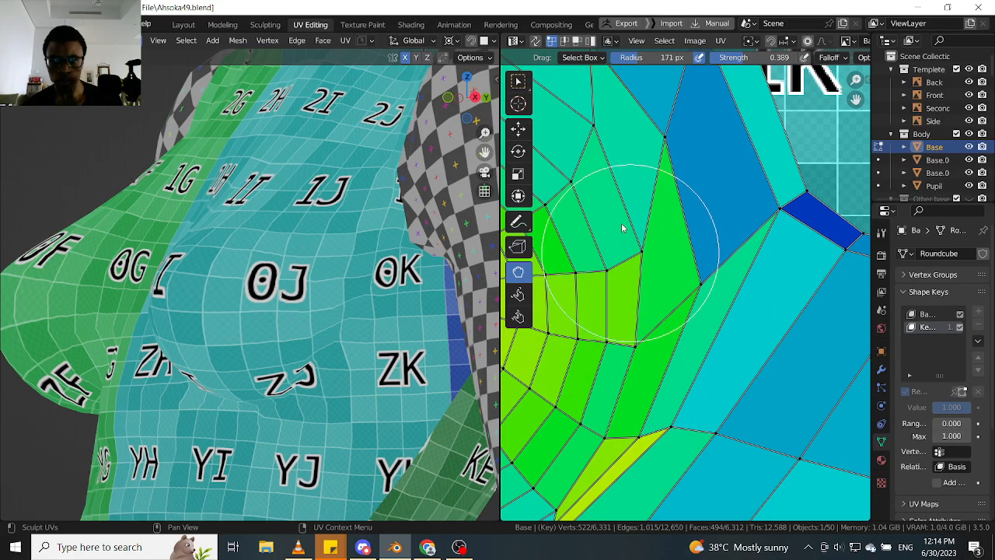
{"action": "mouse_move", "coordinate": [621, 228]}
{"action": "left_mouse_down"}
{"action": "mouse_move", "coordinate": [636, 191]}
{"action": "mouse_move", "coordinate": [642, 249]}
{"action": "left_mouse_up"}
{"action": "scroll", "coordinate": [645, 254], "scroll_direction": "down", "scroll_amount": 3}
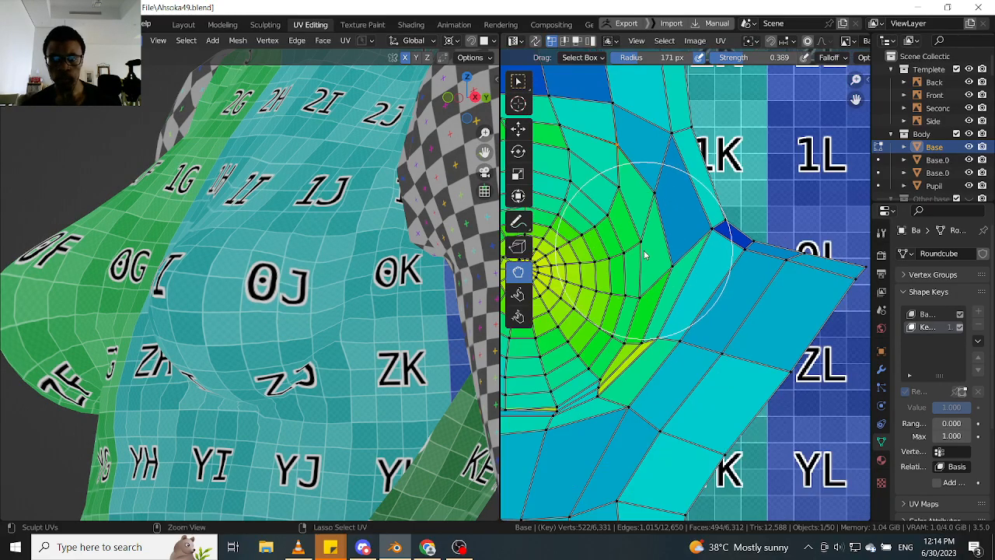
{"action": "key", "text": "ctrl+z"}
{"action": "key", "text": "ctrl+z"}
- Try to open up the narrow yellow faces at the breast rings' lower outer edge with the Grab brush
{"action": "middle_click_drag", "start_coordinate": [658, 331], "coordinate": [689, 271]}
{"action": "scroll", "coordinate": [691, 288], "scroll_direction": "up", "scroll_amount": 2}
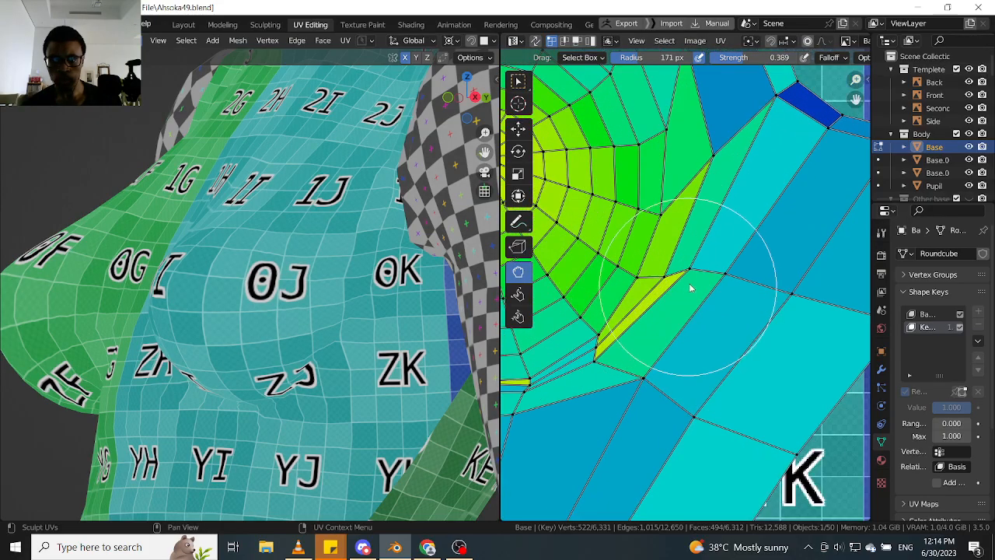
{"action": "scroll", "coordinate": [691, 287], "scroll_direction": "up", "scroll_amount": 2}
{"action": "mouse_move", "coordinate": [700, 275]}
{"action": "left_mouse_down"}
{"action": "mouse_move", "coordinate": [710, 339]}
{"action": "mouse_move", "coordinate": [733, 360]}
{"action": "left_mouse_up"}
{"action": "scroll", "coordinate": [276, 354], "scroll_direction": "down", "scroll_amount": 2}
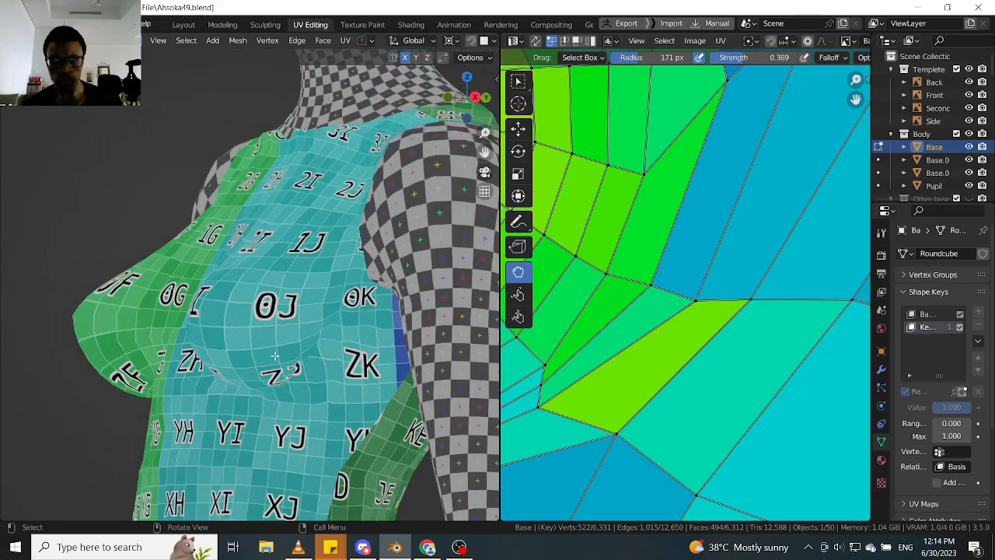
{"action": "middle_click_drag", "start_coordinate": [283, 352], "coordinate": [288, 312]}
{"action": "scroll", "coordinate": [288, 312], "scroll_direction": "up", "scroll_amount": 1}
{"action": "scroll", "coordinate": [288, 312], "scroll_direction": "up", "scroll_amount": 2}
{"action": "key", "text": "ctrl+z"}
{"action": "key", "text": "ctrl+z"}
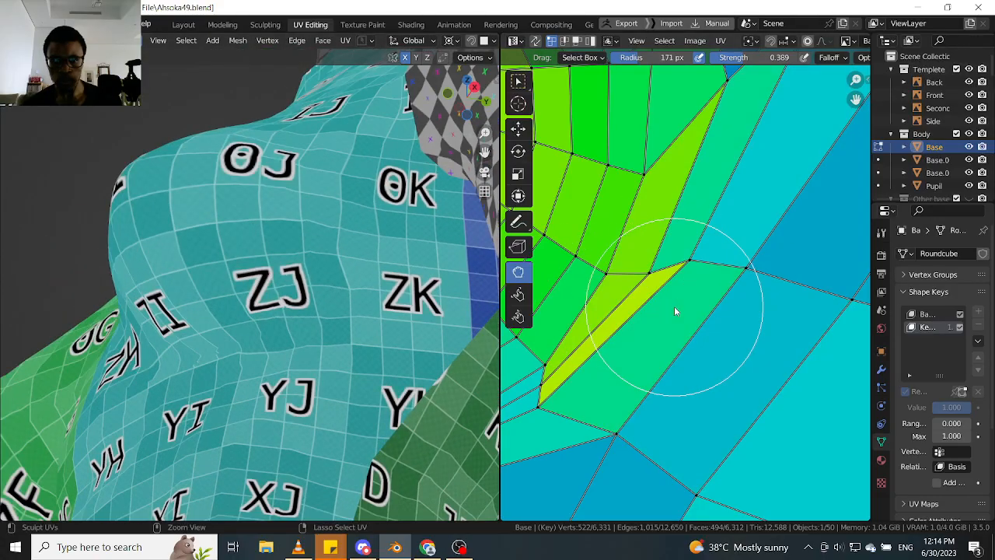
- Grab the vertices at the breast rings' lower outer corner to widen the narrow yellow faces there
{"action": "scroll", "coordinate": [676, 307], "scroll_direction": "down", "scroll_amount": 3}
{"action": "middle_click_drag", "start_coordinate": [691, 306], "coordinate": [719, 294]}
{"action": "scroll", "coordinate": [703, 302], "scroll_direction": "down", "scroll_amount": 2}
{"action": "scroll", "coordinate": [697, 304], "scroll_direction": "up", "scroll_amount": 4}
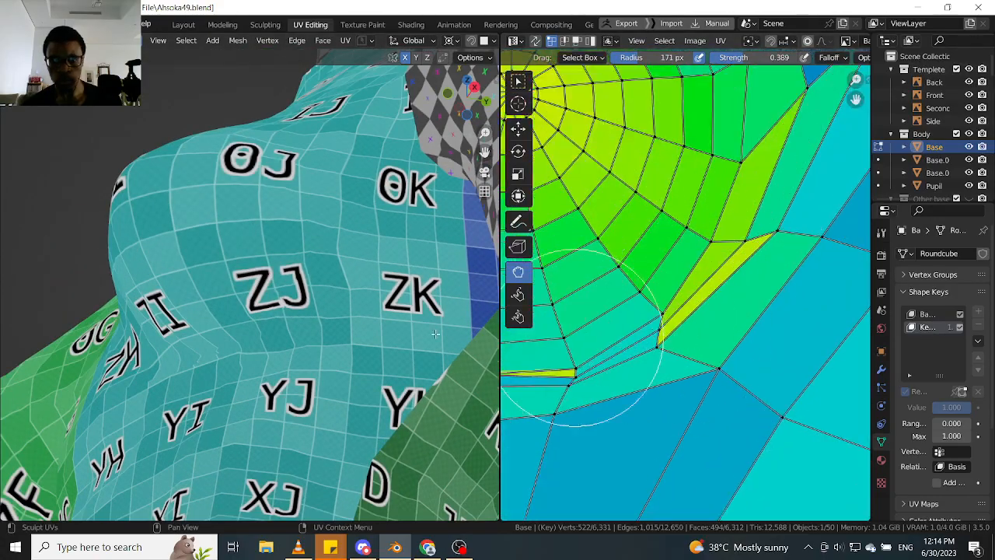
{"action": "middle_click_drag", "start_coordinate": [701, 354], "coordinate": [700, 288]}
{"action": "scroll", "coordinate": [679, 287], "scroll_direction": "up", "scroll_amount": 3}
{"action": "mouse_move", "coordinate": [678, 287]}
{"action": "left_mouse_down"}
{"action": "mouse_move", "coordinate": [745, 325]}
{"action": "mouse_move", "coordinate": [803, 329]}
{"action": "left_mouse_up"}
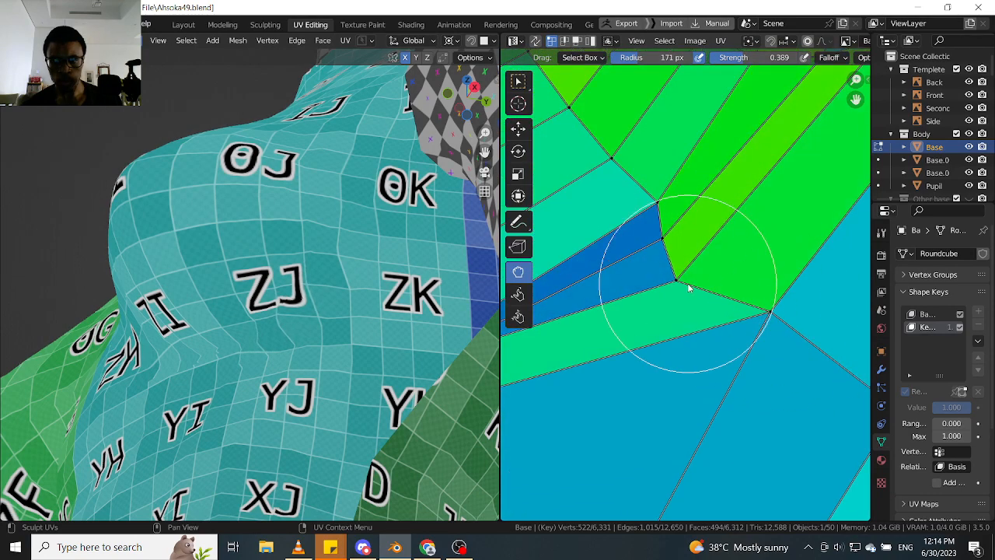
- Grab the vertices around the thin yellow sliver under the breast rings upwards to open it
{"action": "scroll", "coordinate": [687, 284], "scroll_direction": "down", "scroll_amount": 4}
{"action": "middle_click_drag", "start_coordinate": [684, 283], "coordinate": [804, 226]}
{"action": "scroll", "coordinate": [711, 257], "scroll_direction": "up", "scroll_amount": 2}
{"action": "middle_click_drag", "start_coordinate": [645, 222], "coordinate": [653, 279]}
{"action": "scroll", "coordinate": [653, 279], "scroll_direction": "up", "scroll_amount": 1}
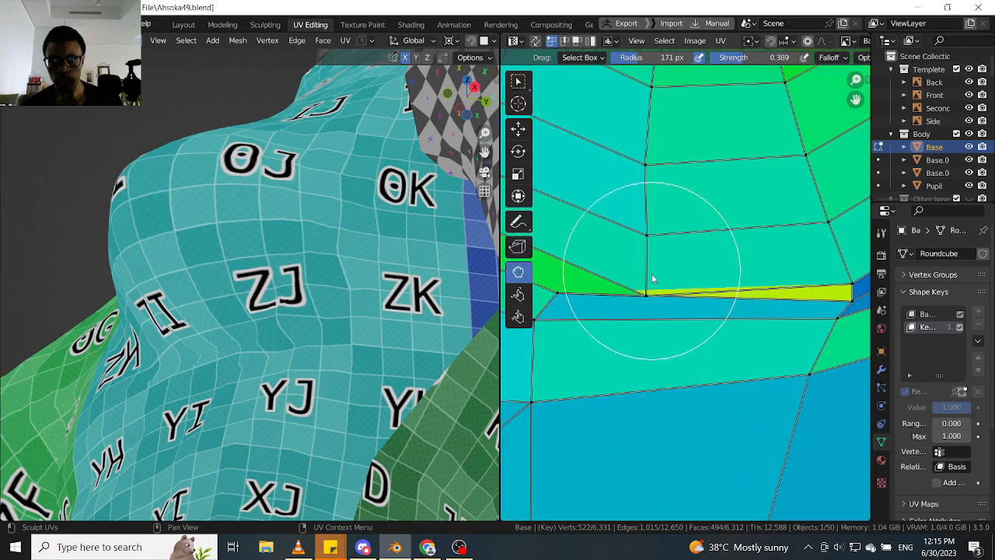
{"action": "mouse_move", "coordinate": [645, 271]}
{"action": "left_mouse_down"}
{"action": "mouse_move", "coordinate": [629, 211]}
{"action": "mouse_move", "coordinate": [647, 249]}
{"action": "mouse_move", "coordinate": [625, 211]}
{"action": "left_mouse_up"}
- Grab the lower and lower outer ring vertices slightly upwards to even out the blue strips beneath the breast
{"action": "scroll", "coordinate": [692, 263], "scroll_direction": "down", "scroll_amount": 2}
{"action": "middle_click_drag", "start_coordinate": [794, 236], "coordinate": [695, 288]}
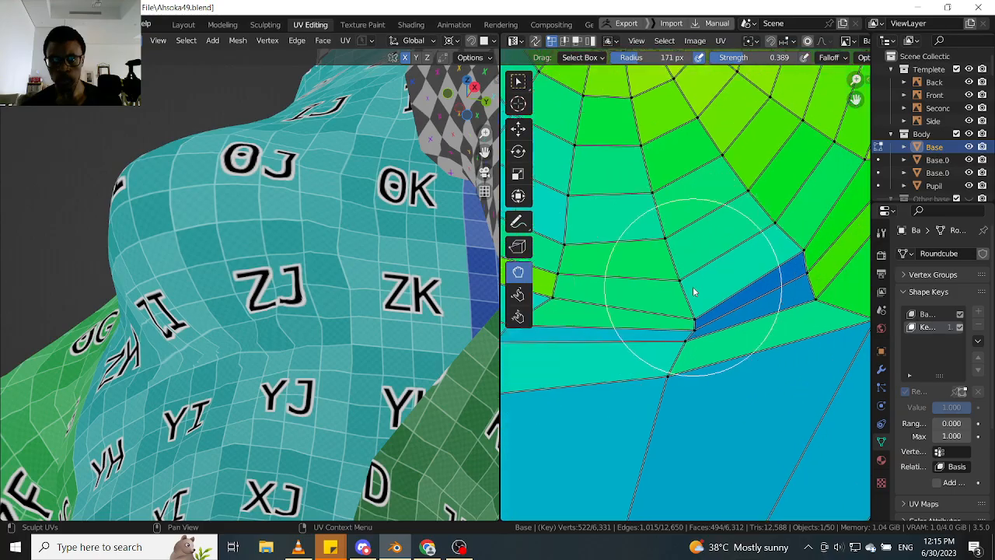
{"action": "scroll", "coordinate": [700, 313], "scroll_direction": "up", "scroll_amount": 2}
{"action": "left_click_drag", "start_coordinate": [673, 254], "coordinate": [663, 244]}
{"action": "scroll", "coordinate": [668, 326], "scroll_direction": "down", "scroll_amount": 2}
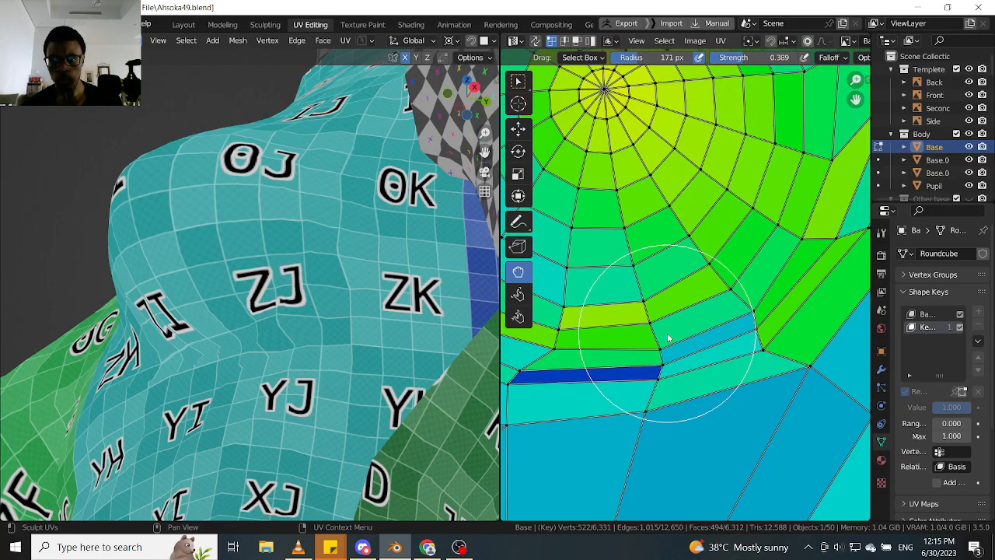
{"action": "scroll", "coordinate": [761, 331], "scroll_direction": "up", "scroll_amount": 2}
{"action": "left_click_drag", "start_coordinate": [745, 310], "coordinate": [741, 305]}
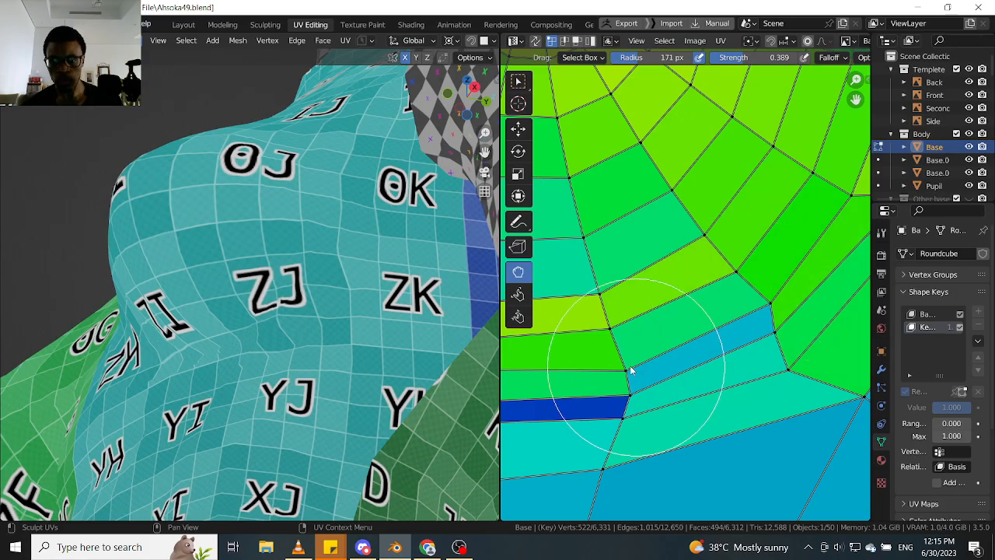
{"action": "left_click_drag", "start_coordinate": [618, 361], "coordinate": [602, 331]}
{"action": "scroll", "coordinate": [652, 368], "scroll_direction": "down", "scroll_amount": 3}
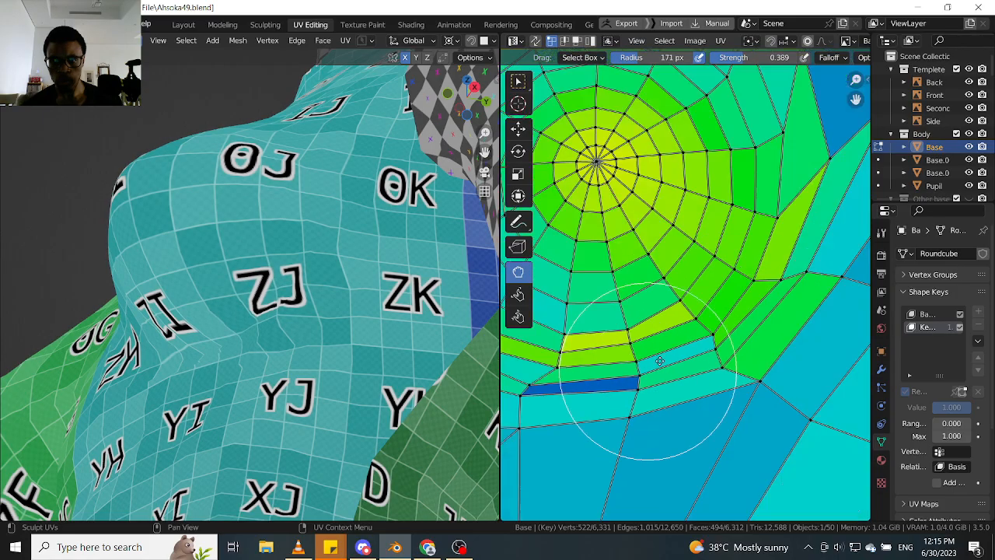
- Try to widen the dark blue strip under the breast rings by grabbing the vertices at its inner end
{"action": "middle_click_drag", "start_coordinate": [646, 371], "coordinate": [691, 329]}
{"action": "scroll", "coordinate": [683, 356], "scroll_direction": "up", "scroll_amount": 3}
{"action": "left_click_drag", "start_coordinate": [677, 360], "coordinate": [685, 416]}
{"action": "scroll", "coordinate": [683, 406], "scroll_direction": "down", "scroll_amount": 3}
{"action": "middle_click_drag", "start_coordinate": [570, 369], "coordinate": [689, 345]}
{"action": "scroll", "coordinate": [665, 348], "scroll_direction": "up", "scroll_amount": 2}
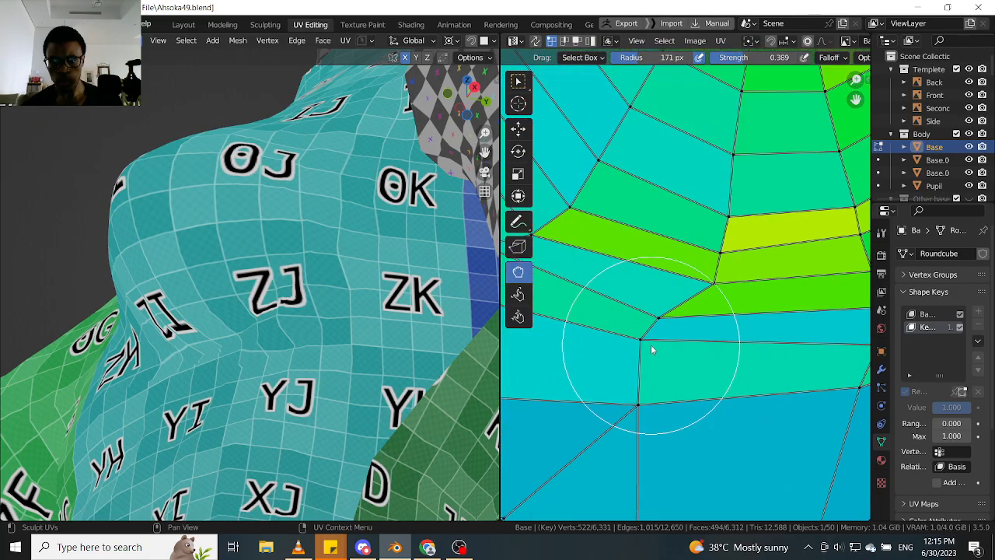
{"action": "mouse_move", "coordinate": [661, 381]}
{"action": "left_mouse_down"}
{"action": "mouse_move", "coordinate": [671, 398]}
{"action": "mouse_move", "coordinate": [670, 373]}
{"action": "mouse_move", "coordinate": [680, 393]}
{"action": "left_mouse_up"}
{"action": "middle_click_drag", "start_coordinate": [233, 325], "coordinate": [298, 348]}
{"action": "scroll", "coordinate": [684, 358], "scroll_direction": "down", "scroll_amount": 4}
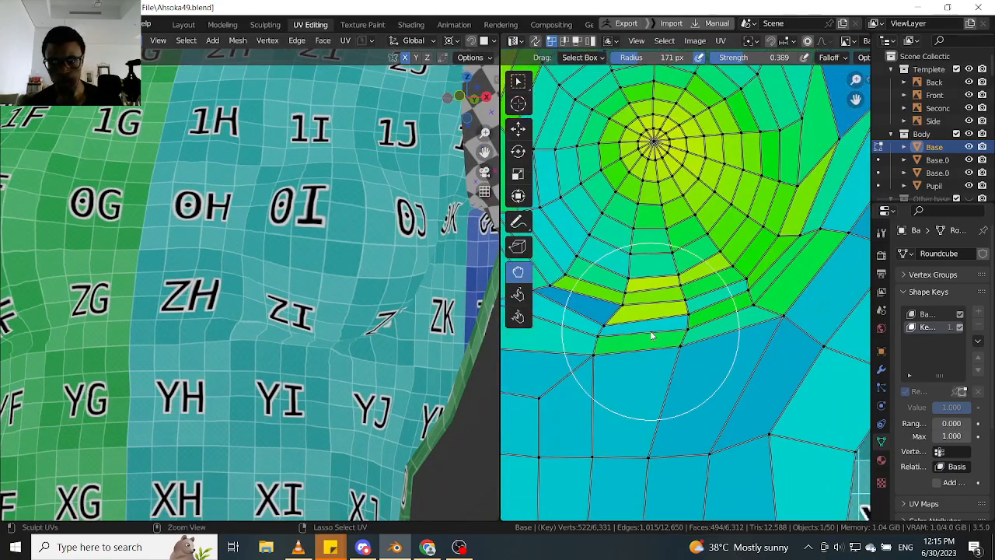
{"action": "left_click_drag", "start_coordinate": [679, 339], "coordinate": [691, 328]}
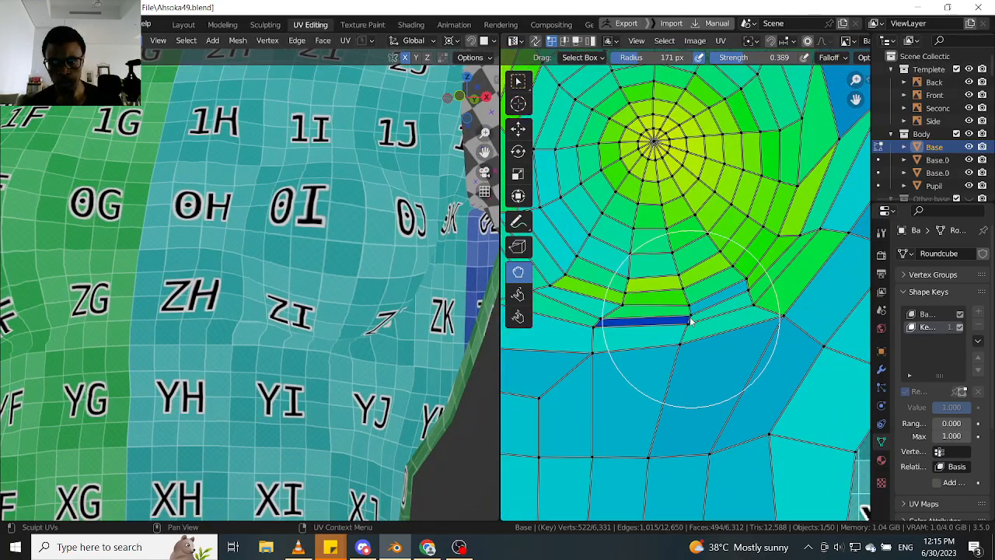
- Grab the ring vertices at the breast's lower inner edge slightly upwards to adjust the spacing of the rows there
{"action": "scroll", "coordinate": [691, 320], "scroll_direction": "up", "scroll_amount": 2}
{"action": "middle_click_drag", "start_coordinate": [600, 320], "coordinate": [677, 296]}
{"action": "scroll", "coordinate": [642, 284], "scroll_direction": "up", "scroll_amount": 4}
{"action": "scroll", "coordinate": [642, 285], "scroll_direction": "up", "scroll_amount": 1}
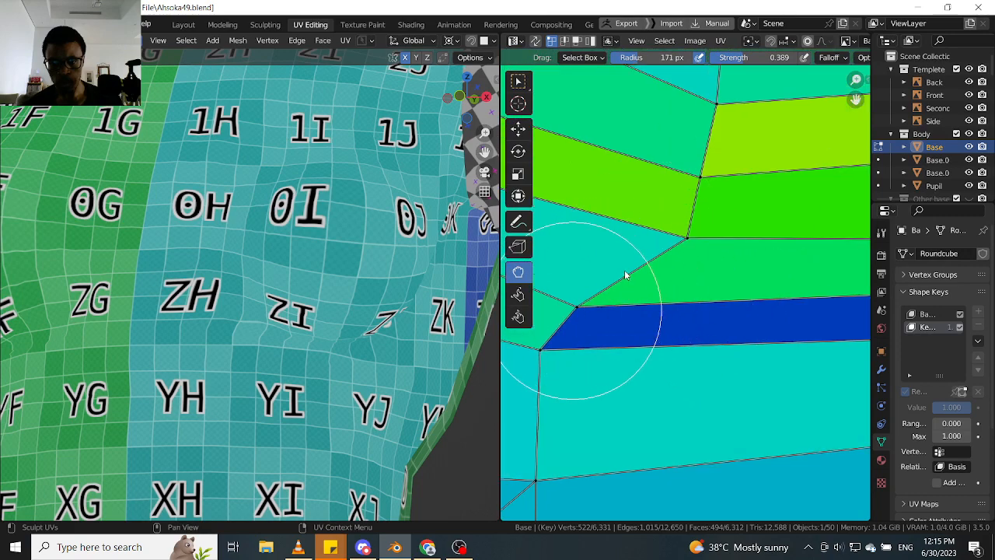
{"action": "left_click_drag", "start_coordinate": [573, 311], "coordinate": [629, 255]}
{"action": "scroll", "coordinate": [282, 349], "scroll_direction": "up", "scroll_amount": 1}
{"action": "middle_click_drag", "start_coordinate": [328, 328], "coordinate": [288, 294]}
{"action": "scroll", "coordinate": [677, 292], "scroll_direction": "down", "scroll_amount": 5}
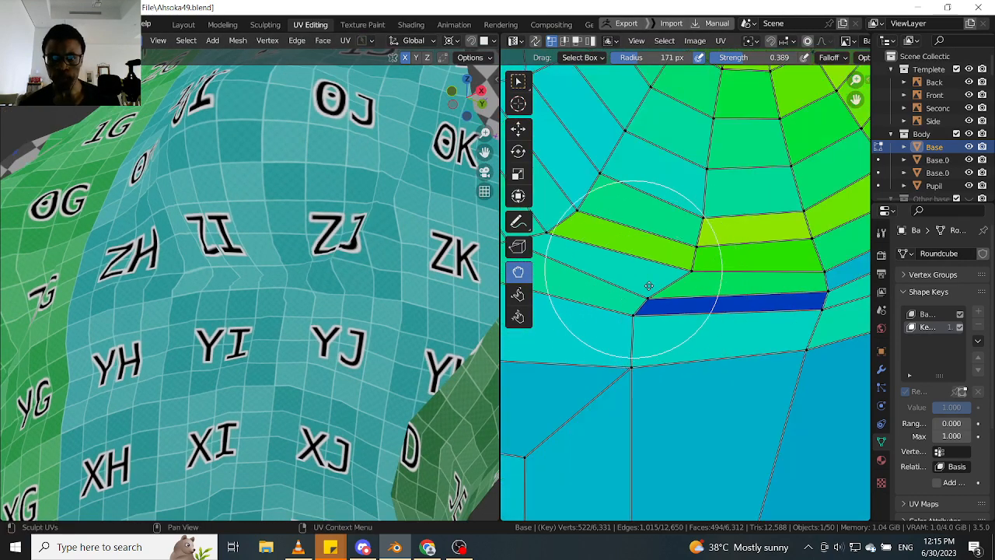
{"action": "middle_click_drag", "start_coordinate": [648, 285], "coordinate": [708, 352]}
{"action": "scroll", "coordinate": [624, 303], "scroll_direction": "up", "scroll_amount": 2}
{"action": "left_click_drag", "start_coordinate": [619, 286], "coordinate": [609, 271]}
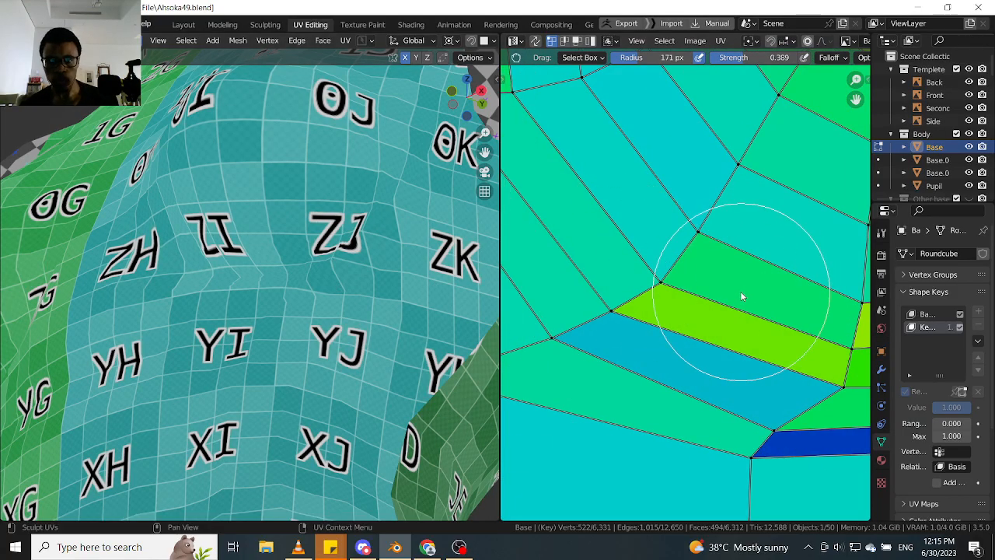
- Enlarge the UV editor by narrowing the adjacent 3D viewport, with the underside of the breast in view
{"action": "scroll", "coordinate": [740, 291], "scroll_direction": "down", "scroll_amount": 2}
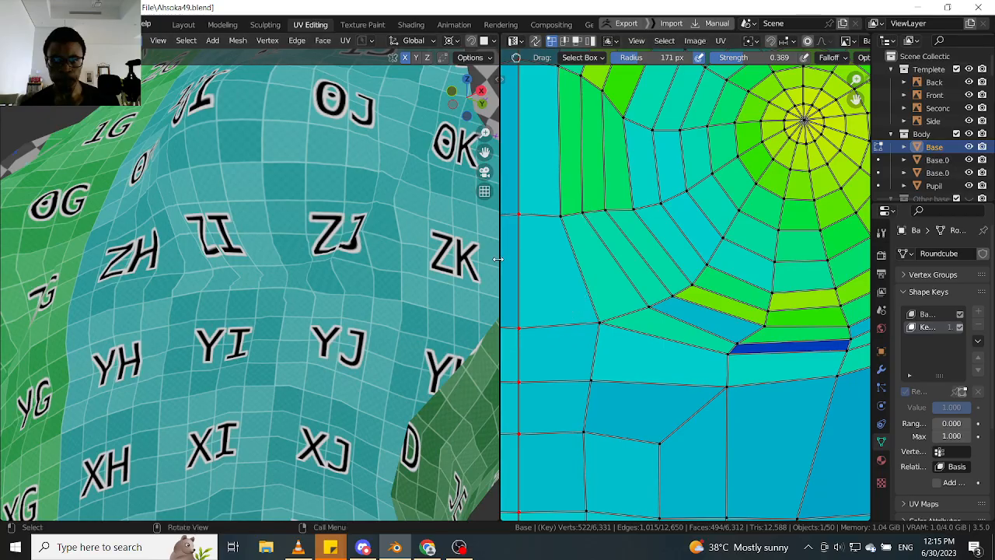
{"action": "left_click_drag", "start_coordinate": [495, 259], "coordinate": [396, 263]}
{"action": "middle_click_drag", "start_coordinate": [276, 273], "coordinate": [385, 286]}
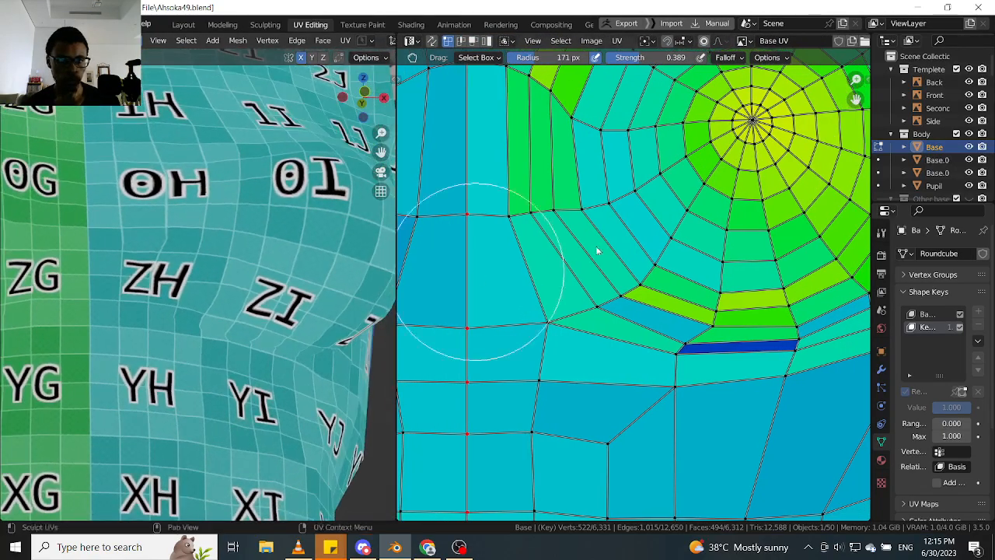
{"action": "scroll", "coordinate": [596, 244], "scroll_direction": "down", "scroll_amount": 2}
{"action": "scroll", "coordinate": [591, 311], "scroll_direction": "up", "scroll_amount": 4}
{"action": "scroll", "coordinate": [701, 285], "scroll_direction": "up", "scroll_amount": 2}
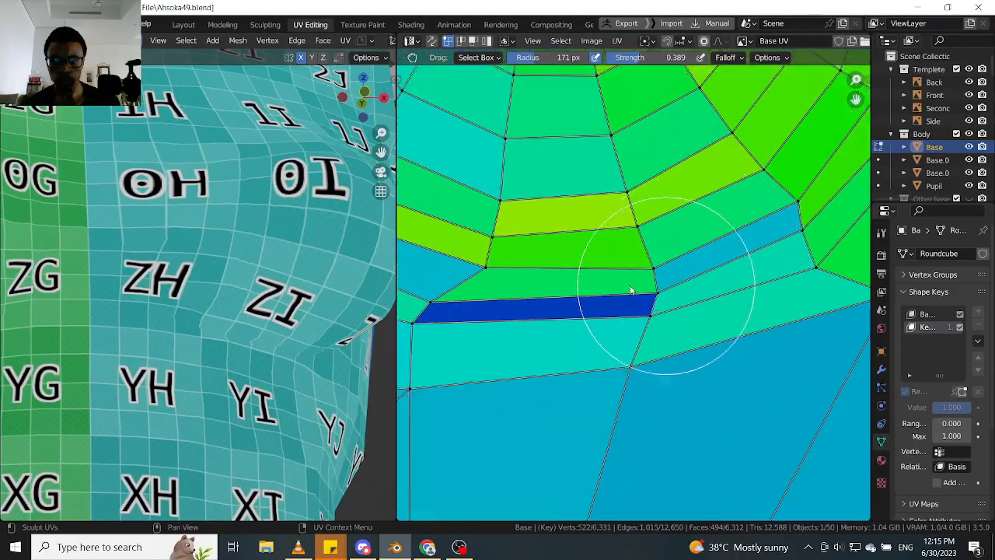
- Grab the corner vertices at the outer end of the yellow strip under the breast slightly sideways to reshape the adjoining green and blue faces
{"action": "middle_click_drag", "start_coordinate": [538, 269], "coordinate": [698, 310]}
{"action": "left_click_drag", "start_coordinate": [661, 309], "coordinate": [641, 313]}
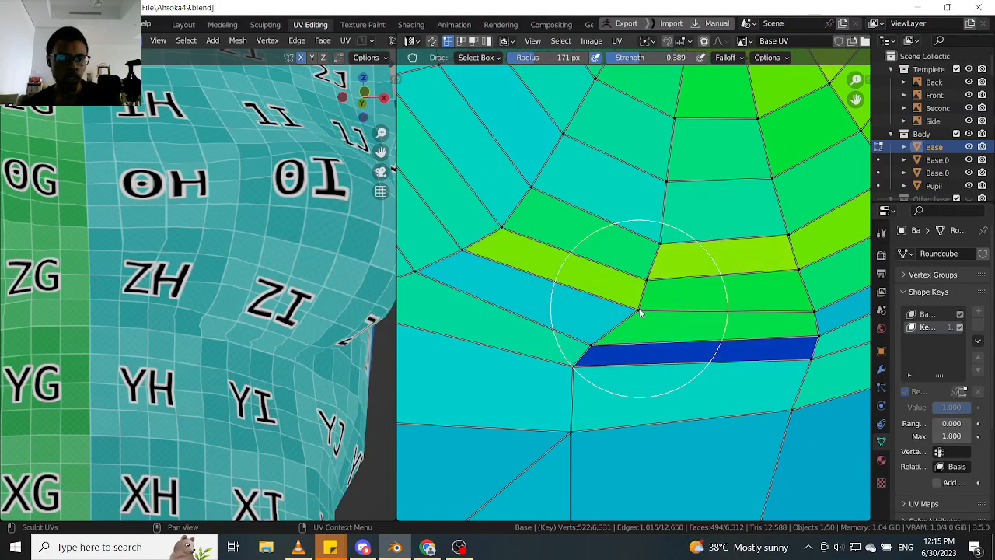
{"action": "mouse_move", "coordinate": [237, 319]}
{"action": "middle_mouse_down"}
{"action": "mouse_move", "coordinate": [218, 319]}
{"action": "mouse_move", "coordinate": [322, 314]}
{"action": "mouse_move", "coordinate": [237, 315]}
{"action": "middle_mouse_up"}
{"action": "scroll", "coordinate": [626, 323], "scroll_direction": "up", "scroll_amount": 4}
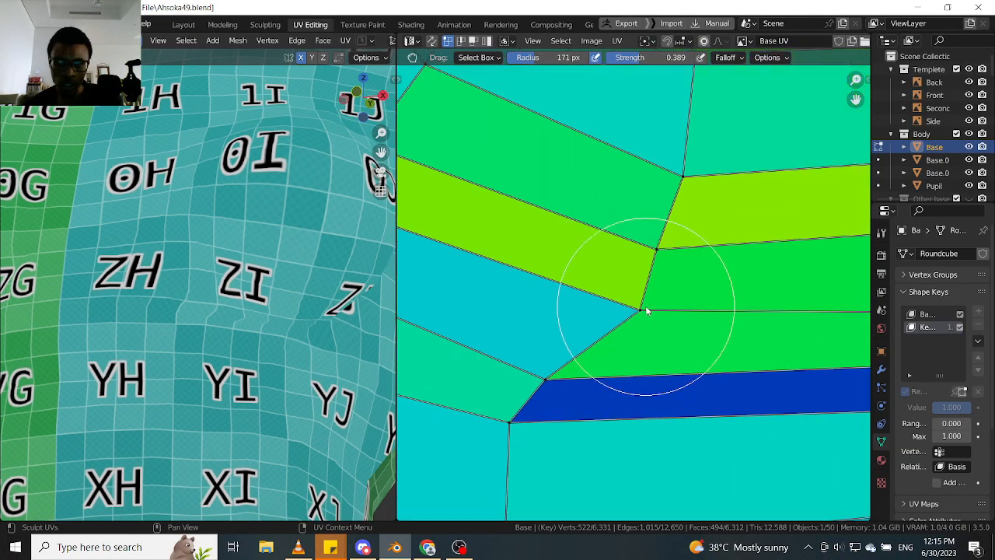
{"action": "mouse_move", "coordinate": [617, 313]}
{"action": "left_mouse_down"}
{"action": "mouse_move", "coordinate": [608, 309]}
{"action": "mouse_move", "coordinate": [623, 307]}
{"action": "left_mouse_up"}
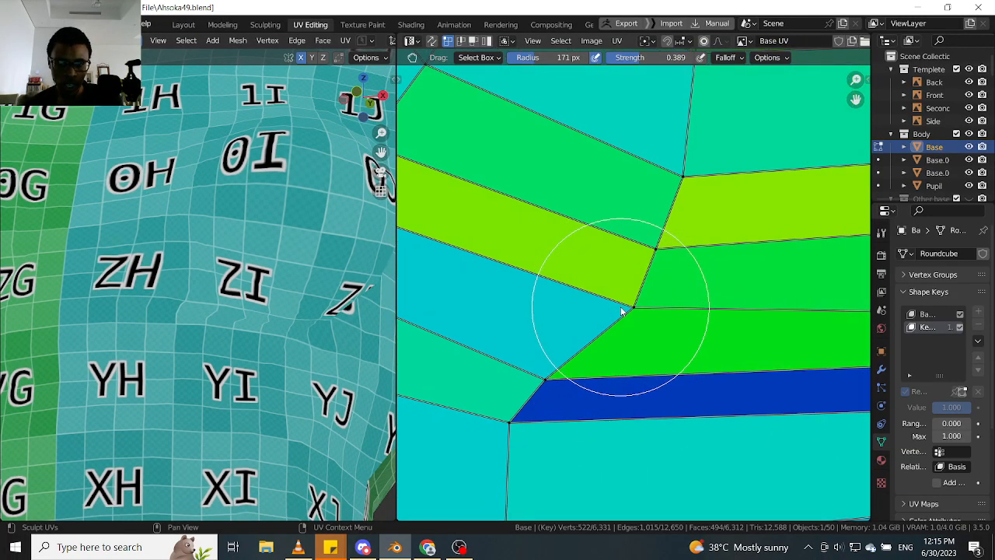
{"action": "left_click_drag", "start_coordinate": [658, 244], "coordinate": [688, 242]}
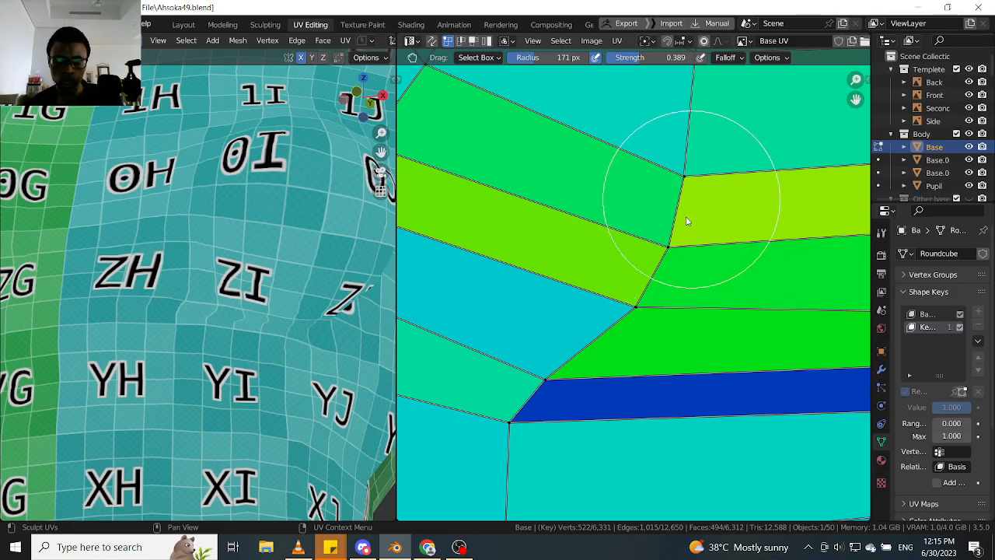
- Grab the ring vertices in the columns directly below the breast centre upwards to even out the row heights
{"action": "scroll", "coordinate": [689, 219], "scroll_direction": "down", "scroll_amount": 2}
{"action": "middle_click_drag", "start_coordinate": [689, 220], "coordinate": [673, 258]}
{"action": "scroll", "coordinate": [672, 261], "scroll_direction": "up", "scroll_amount": 1}
{"action": "left_click_drag", "start_coordinate": [658, 261], "coordinate": [653, 220]}
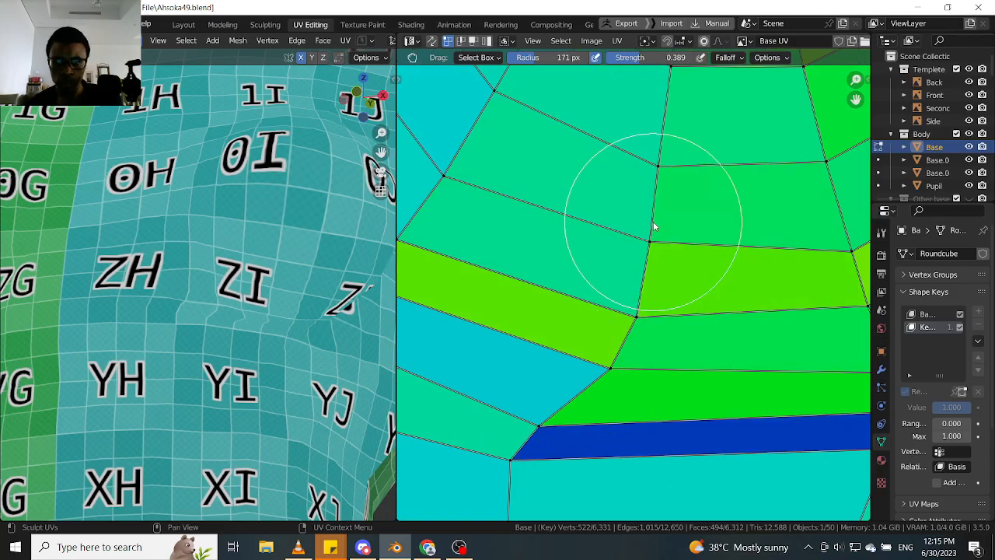
{"action": "scroll", "coordinate": [658, 247], "scroll_direction": "down", "scroll_amount": 3}
{"action": "middle_click_drag", "start_coordinate": [670, 274], "coordinate": [602, 276]}
{"action": "scroll", "coordinate": [689, 239], "scroll_direction": "up", "scroll_amount": 3}
{"action": "left_click_drag", "start_coordinate": [678, 265], "coordinate": [670, 226]}
- Grab the ring vertices on the breast's lower outer side slightly upwards and inwards to even out the strips there
{"action": "scroll", "coordinate": [684, 254], "scroll_direction": "down", "scroll_amount": 3}
{"action": "middle_click_drag", "start_coordinate": [689, 262], "coordinate": [594, 289]}
{"action": "scroll", "coordinate": [677, 251], "scroll_direction": "up", "scroll_amount": 2}
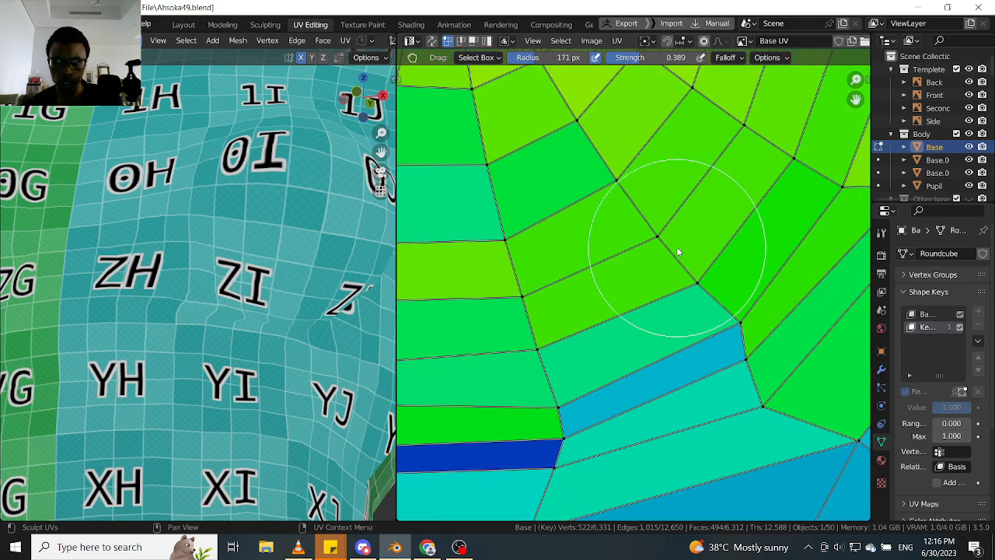
{"action": "left_click_drag", "start_coordinate": [659, 227], "coordinate": [657, 225]}
{"action": "middle_click_drag", "start_coordinate": [728, 309], "coordinate": [685, 274]}
{"action": "scroll", "coordinate": [687, 273], "scroll_direction": "up", "scroll_amount": 3}
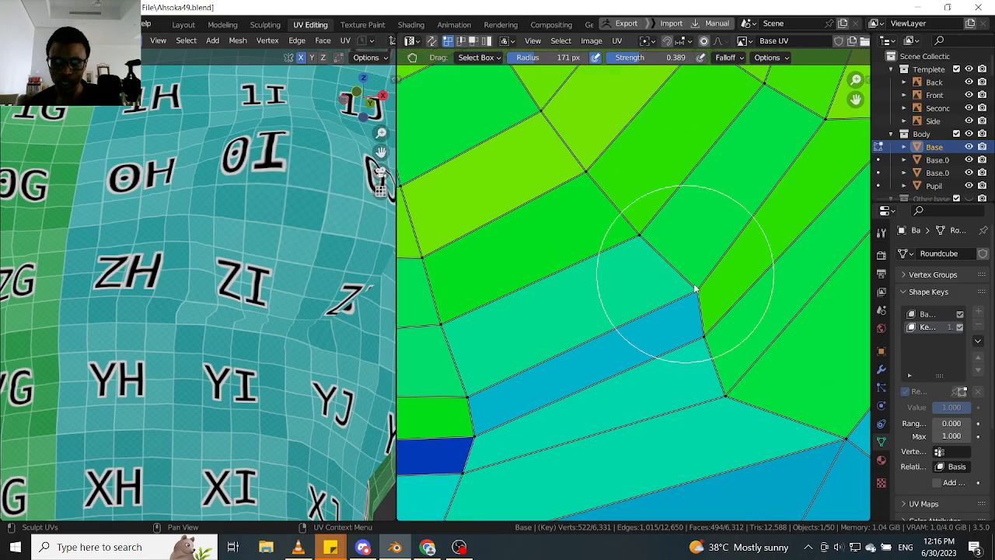
- Widen the blue strip at the lower outer corner of the breast rings by grabbing its end vertices apart
{"action": "middle_click_drag", "start_coordinate": [290, 319], "coordinate": [225, 259]}
{"action": "scroll", "coordinate": [689, 293], "scroll_direction": "up", "scroll_amount": 2}
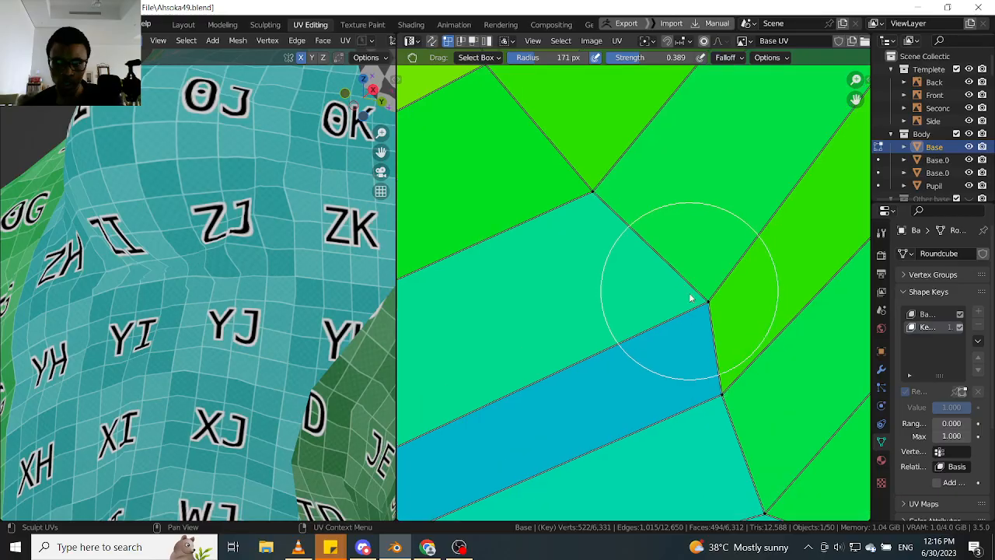
{"action": "left_click_drag", "start_coordinate": [691, 293], "coordinate": [569, 276]}
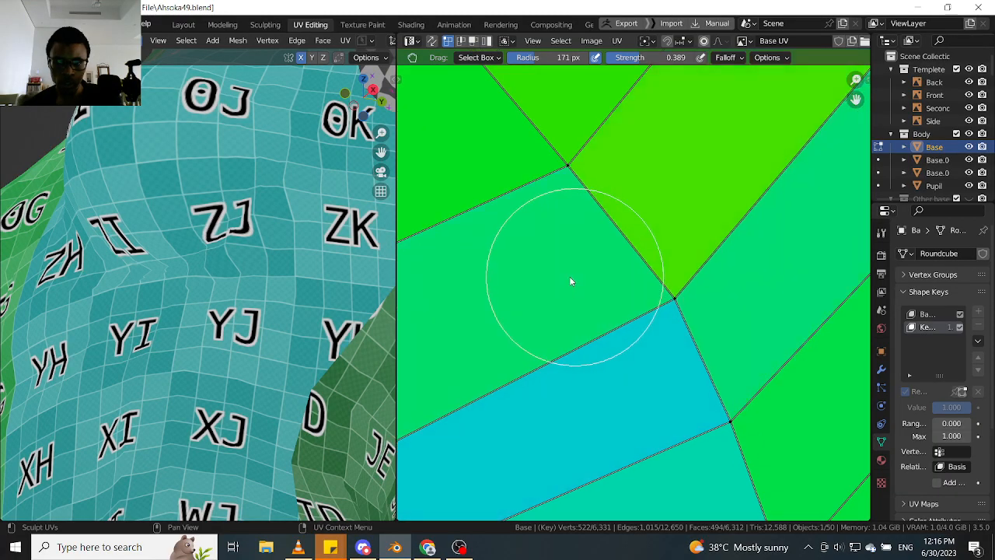
{"action": "mouse_move", "coordinate": [665, 290]}
{"action": "left_mouse_down"}
{"action": "mouse_move", "coordinate": [627, 297]}
{"action": "mouse_move", "coordinate": [640, 274]}
{"action": "mouse_move", "coordinate": [640, 283]}
{"action": "mouse_move", "coordinate": [659, 276]}
{"action": "mouse_move", "coordinate": [644, 329]}
{"action": "mouse_move", "coordinate": [697, 278]}
{"action": "mouse_move", "coordinate": [650, 344]}
{"action": "left_mouse_up"}
{"action": "scroll", "coordinate": [653, 322], "scroll_direction": "down", "scroll_amount": 6}
{"action": "scroll", "coordinate": [661, 326], "scroll_direction": "up", "scroll_amount": 2}
{"action": "scroll", "coordinate": [685, 315], "scroll_direction": "up", "scroll_amount": 3}
{"action": "scroll", "coordinate": [667, 342], "scroll_direction": "down", "scroll_amount": 8}
- Grab the outer ring vertices on the breast's outer side upwards to even the spacing of the green strips
{"action": "middle_click_drag", "start_coordinate": [663, 342], "coordinate": [640, 372]}
{"action": "scroll", "coordinate": [777, 246], "scroll_direction": "up", "scroll_amount": 3}
{"action": "left_click_drag", "start_coordinate": [629, 251], "coordinate": [630, 230]}
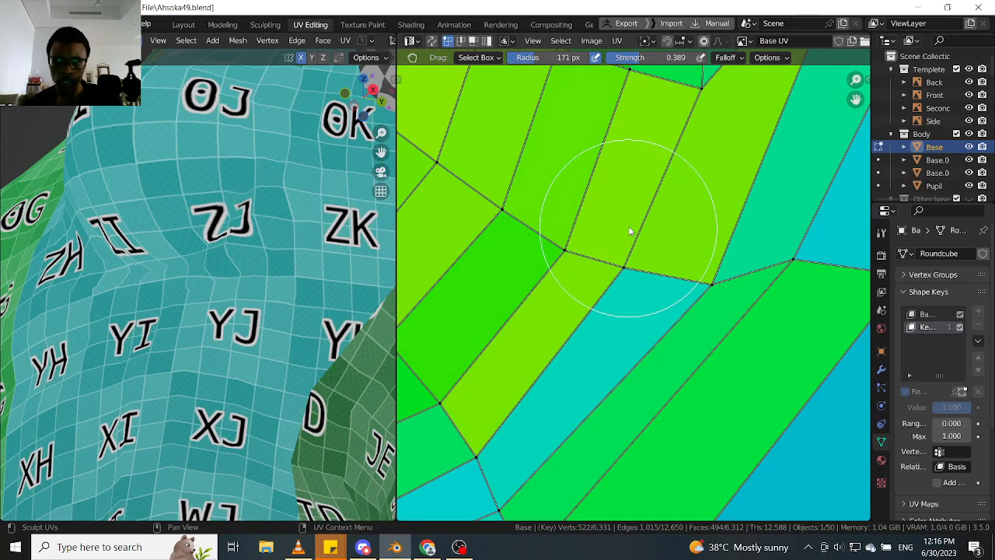
{"action": "left_click_drag", "start_coordinate": [576, 216], "coordinate": [573, 206]}
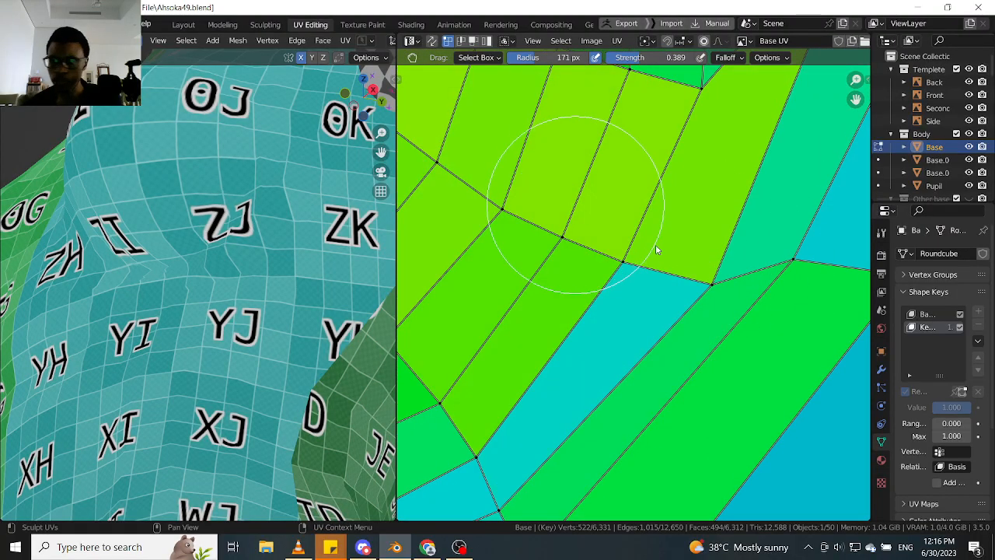
- Examine the checker texture on the breast and its underside against the stretch colours of the ring faces
{"action": "left_click", "coordinate": [882, 235]}
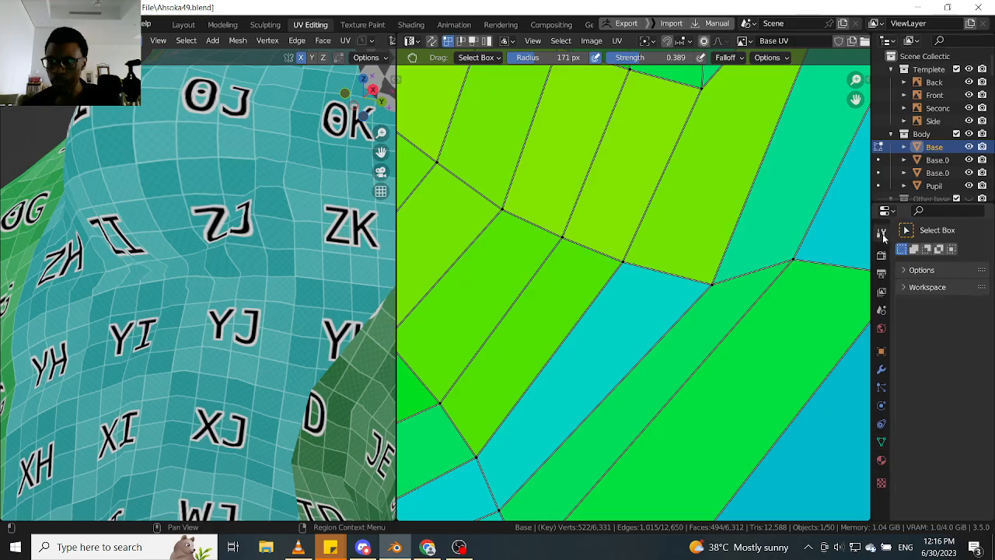
{"action": "left_click", "coordinate": [881, 255]}
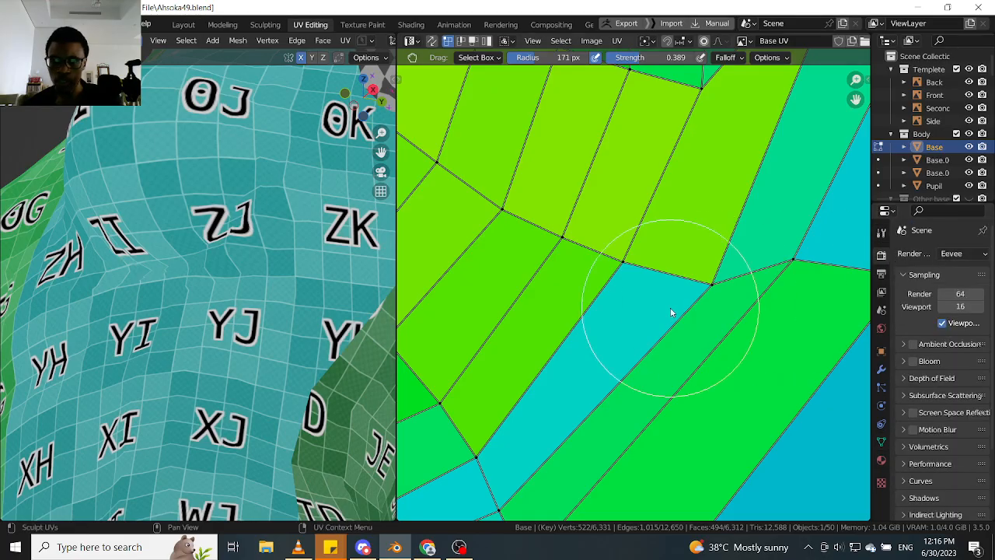
{"action": "scroll", "coordinate": [668, 299], "scroll_direction": "down", "scroll_amount": 5}
{"action": "scroll", "coordinate": [700, 299], "scroll_direction": "up", "scroll_amount": 3}
{"action": "middle_click_drag", "start_coordinate": [259, 287], "coordinate": [232, 287]}
{"action": "scroll", "coordinate": [311, 279], "scroll_direction": "down", "scroll_amount": 2}
{"action": "scroll", "coordinate": [288, 261], "scroll_direction": "up", "scroll_amount": 2}
{"action": "scroll", "coordinate": [232, 288], "scroll_direction": "up", "scroll_amount": 1}
{"action": "scroll", "coordinate": [671, 290], "scroll_direction": "down", "scroll_amount": 4}
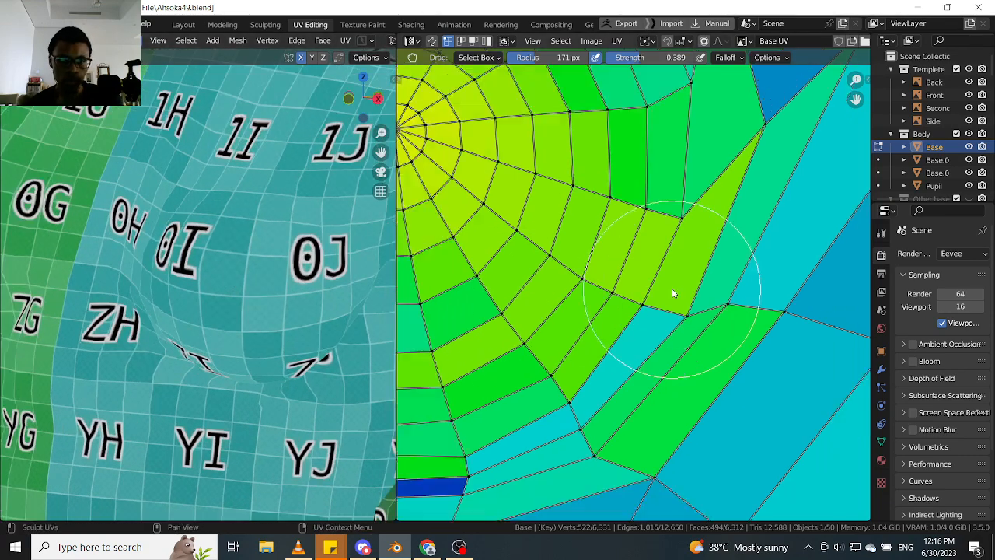
{"action": "scroll", "coordinate": [680, 303], "scroll_direction": "up", "scroll_amount": 4}
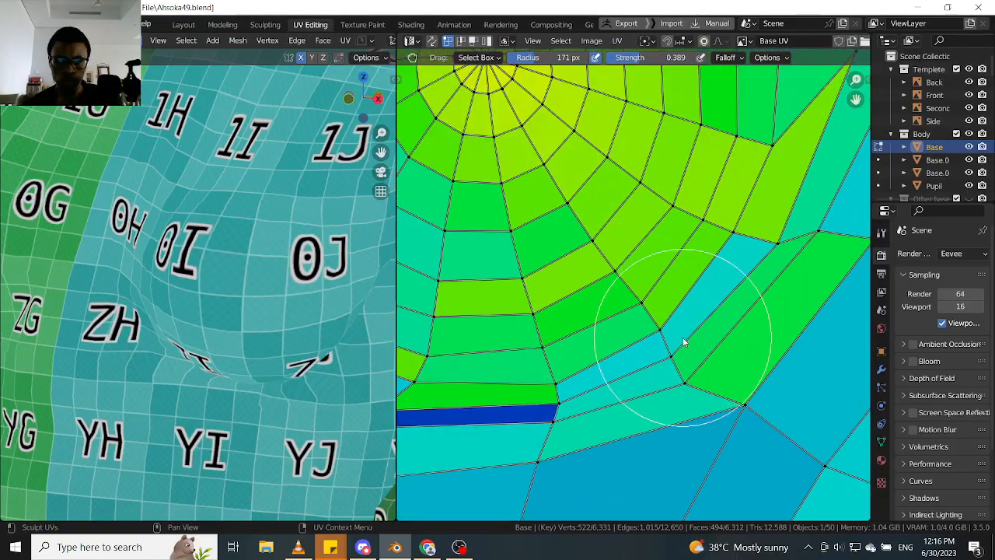
{"action": "middle_click_drag", "start_coordinate": [684, 340], "coordinate": [708, 279]}
{"action": "middle_click_drag", "start_coordinate": [285, 305], "coordinate": [280, 248]}
{"action": "scroll", "coordinate": [280, 248], "scroll_direction": "up", "scroll_amount": 2}
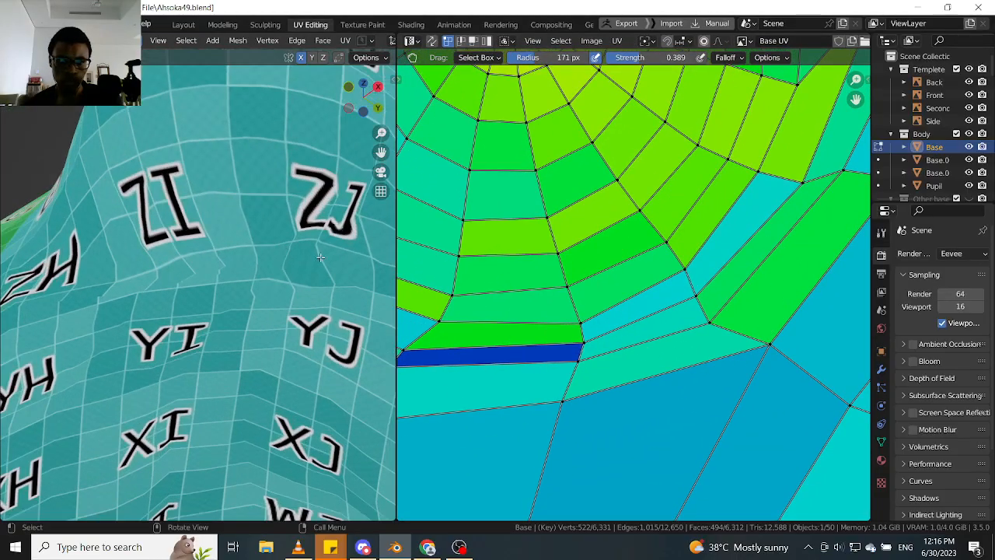
{"action": "middle_click_drag", "start_coordinate": [222, 274], "coordinate": [243, 354]}
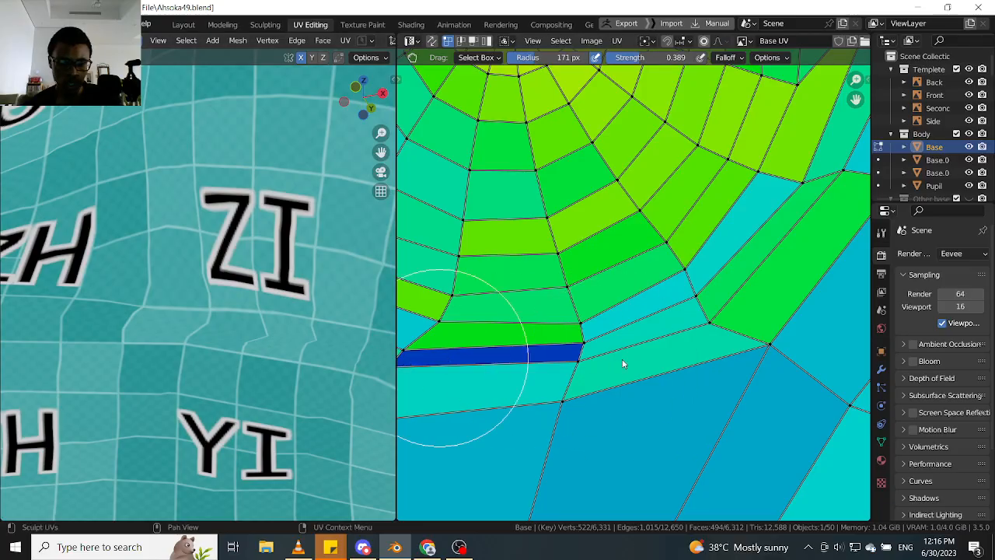
- Grab the vertices at the inner end of the dark blue strip under the breast further inwards to lengthen the strip
{"action": "middle_click_drag", "start_coordinate": [644, 355], "coordinate": [728, 342]}
{"action": "middle_click_drag", "start_coordinate": [574, 353], "coordinate": [675, 351]}
{"action": "scroll", "coordinate": [587, 351], "scroll_direction": "up", "scroll_amount": 3}
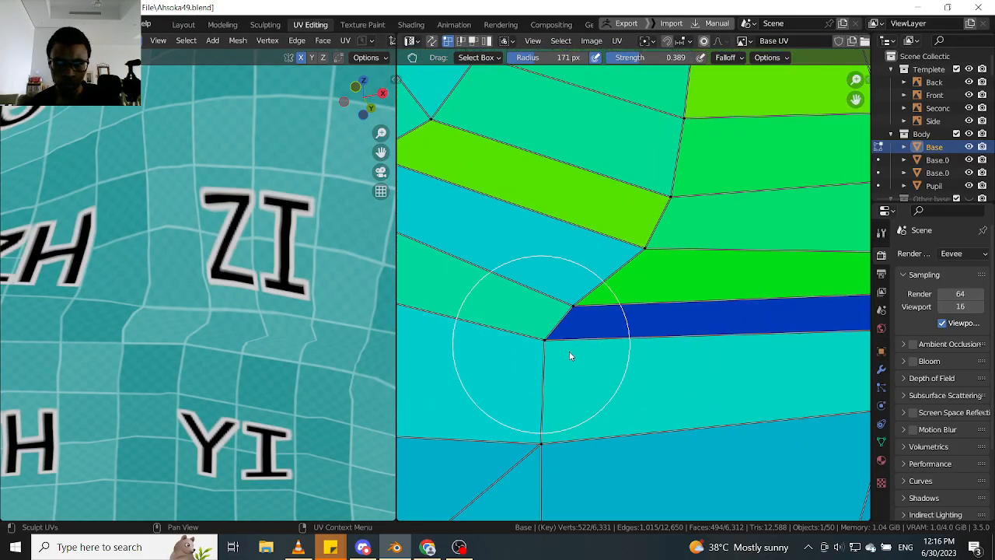
{"action": "mouse_move", "coordinate": [570, 355]}
{"action": "left_mouse_down"}
{"action": "mouse_move", "coordinate": [604, 367]}
{"action": "mouse_move", "coordinate": [531, 359]}
{"action": "left_mouse_up"}
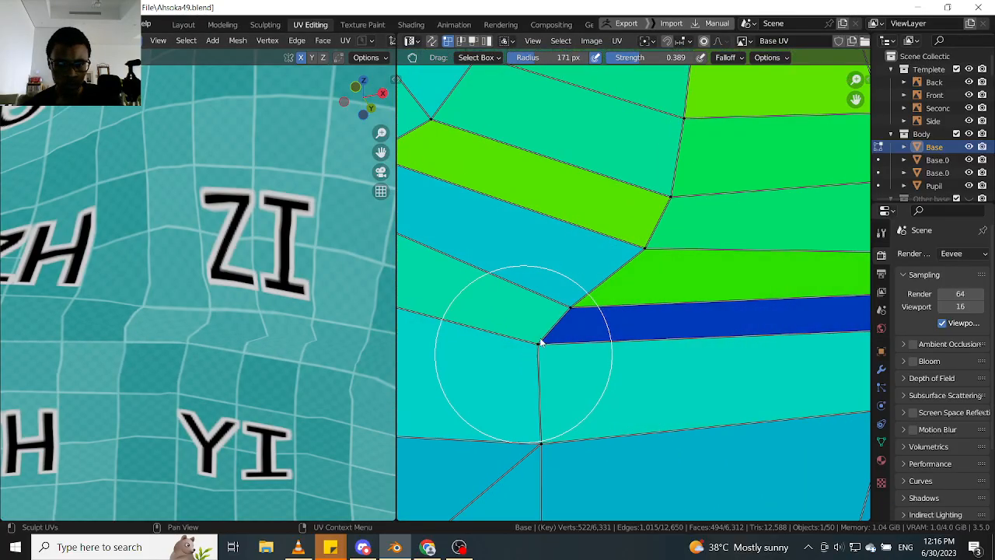
{"action": "left_click_drag", "start_coordinate": [539, 302], "coordinate": [529, 297]}
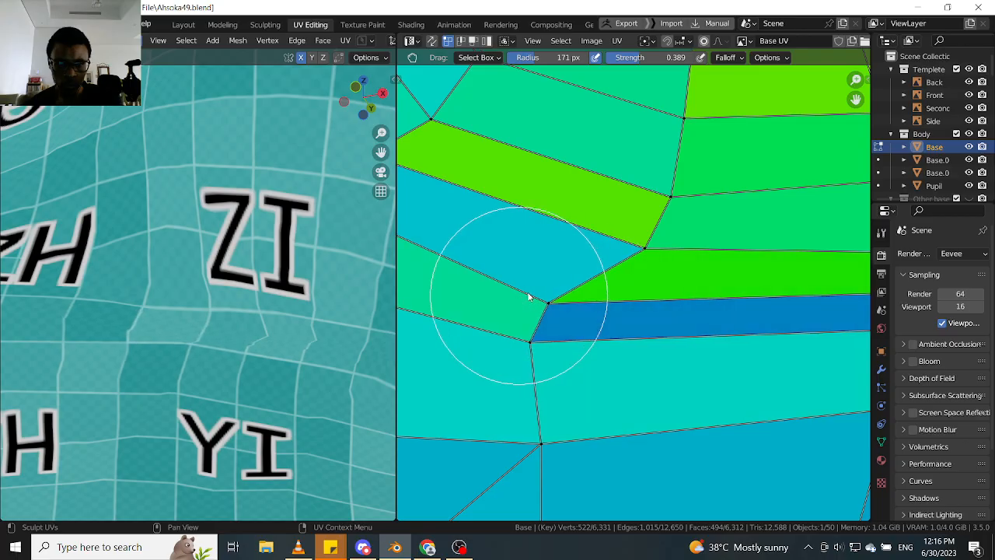
{"action": "mouse_move", "coordinate": [570, 253]}
{"action": "left_mouse_down"}
{"action": "mouse_move", "coordinate": [662, 252]}
{"action": "mouse_move", "coordinate": [639, 254]}
{"action": "left_mouse_up"}
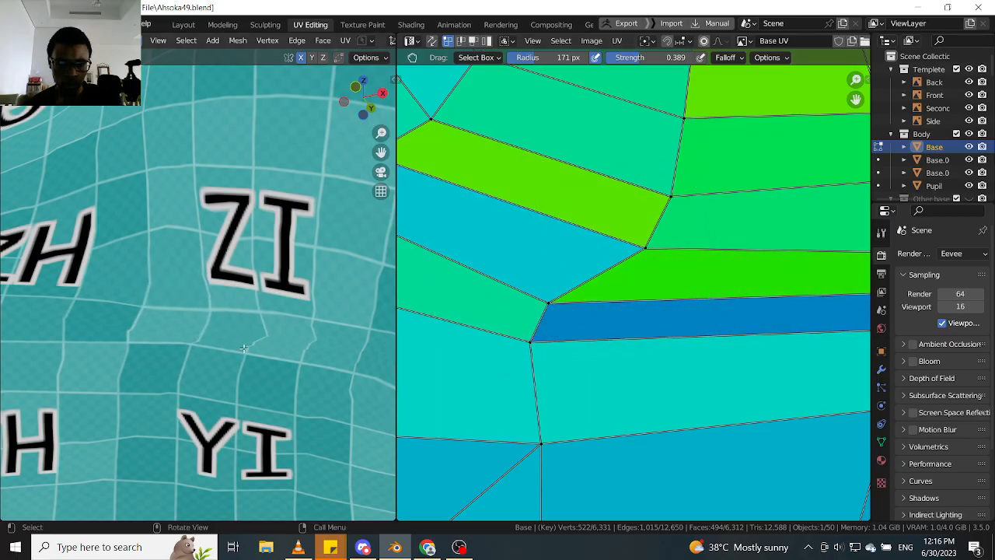
- Grab the ring vertices around the outer end of the blue strip under the breast inwards to adjust that column
{"action": "middle_click_drag", "start_coordinate": [244, 348], "coordinate": [249, 398]}
{"action": "scroll", "coordinate": [245, 382], "scroll_direction": "down", "scroll_amount": 2}
{"action": "scroll", "coordinate": [677, 344], "scroll_direction": "down", "scroll_amount": 5}
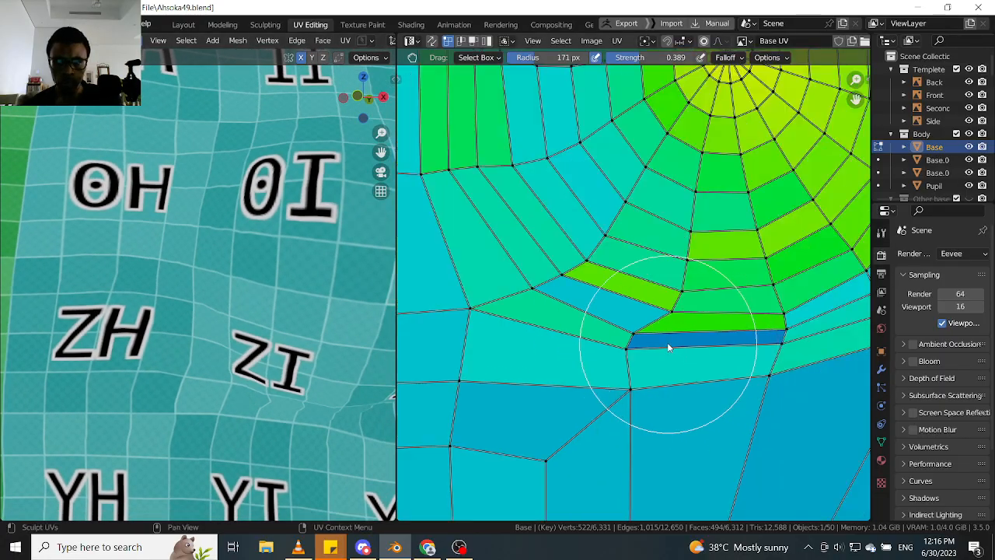
{"action": "middle_click_drag", "start_coordinate": [268, 363], "coordinate": [232, 342]}
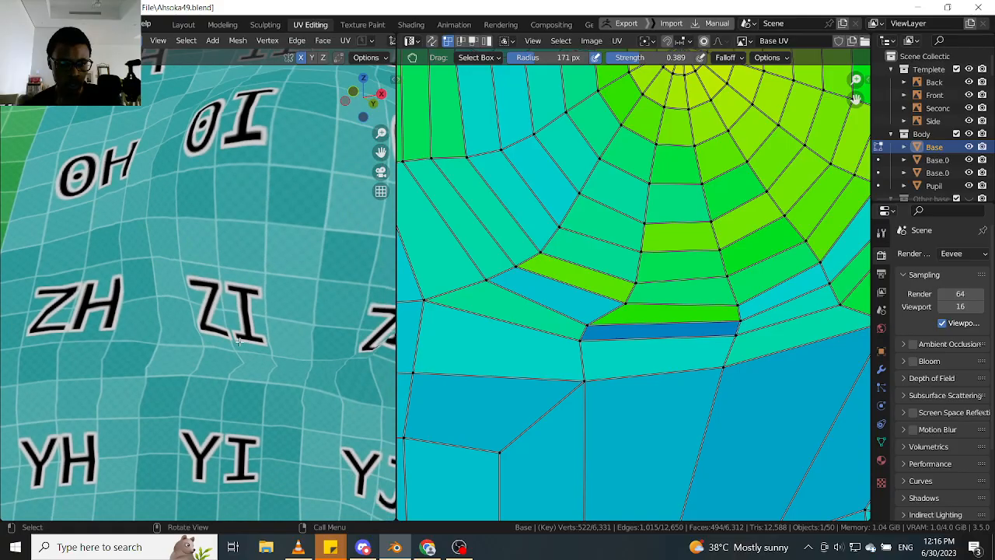
{"action": "scroll", "coordinate": [249, 357], "scroll_direction": "up", "scroll_amount": 2}
{"action": "scroll", "coordinate": [774, 329], "scroll_direction": "up", "scroll_amount": 3}
{"action": "scroll", "coordinate": [716, 349], "scroll_direction": "up", "scroll_amount": 2}
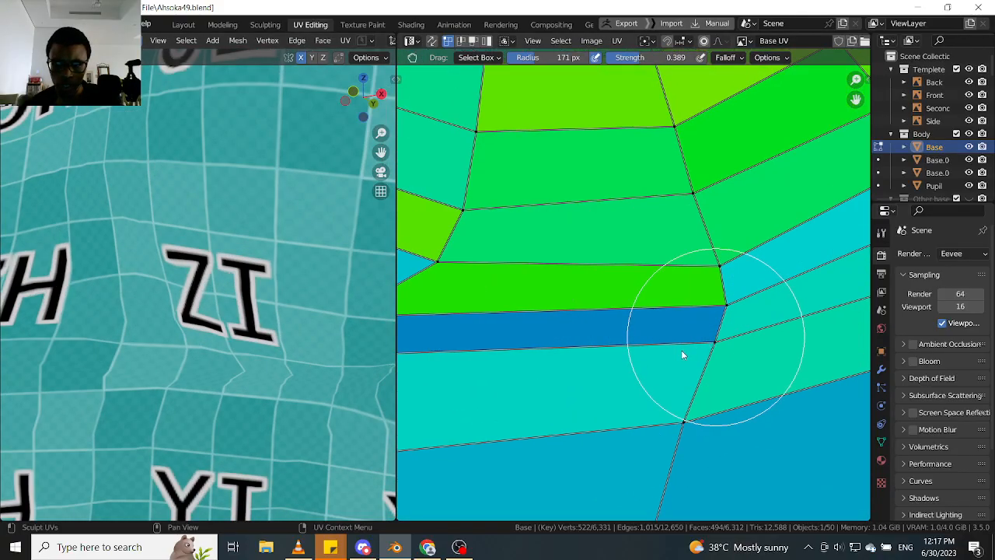
{"action": "mouse_move", "coordinate": [681, 350]}
{"action": "left_mouse_down"}
{"action": "mouse_move", "coordinate": [658, 356]}
{"action": "mouse_move", "coordinate": [646, 337]}
{"action": "mouse_move", "coordinate": [710, 288]}
{"action": "mouse_move", "coordinate": [638, 262]}
{"action": "mouse_move", "coordinate": [677, 268]}
{"action": "mouse_move", "coordinate": [684, 203]}
{"action": "mouse_move", "coordinate": [660, 203]}
{"action": "left_mouse_up"}
{"action": "scroll", "coordinate": [225, 299], "scroll_direction": "down", "scroll_amount": 2}
{"action": "middle_click_drag", "start_coordinate": [219, 299], "coordinate": [212, 343]}
{"action": "scroll", "coordinate": [608, 354], "scroll_direction": "down", "scroll_amount": 4}
{"action": "scroll", "coordinate": [632, 355], "scroll_direction": "up", "scroll_amount": 3}
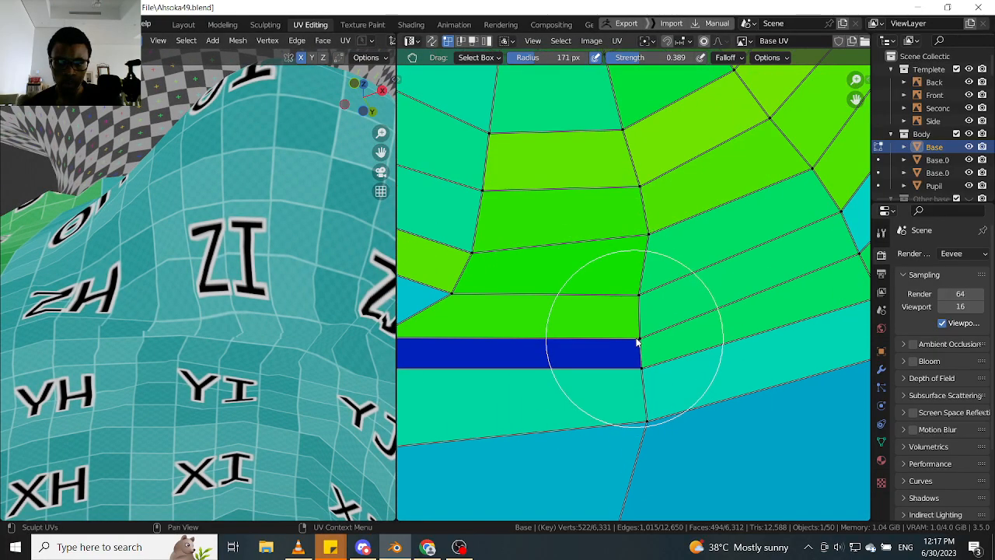
- Grab the vertices at the outer end of the blue strip and the rows above it outwards to relieve the compression
{"action": "left_click_drag", "start_coordinate": [704, 334], "coordinate": [712, 334]}
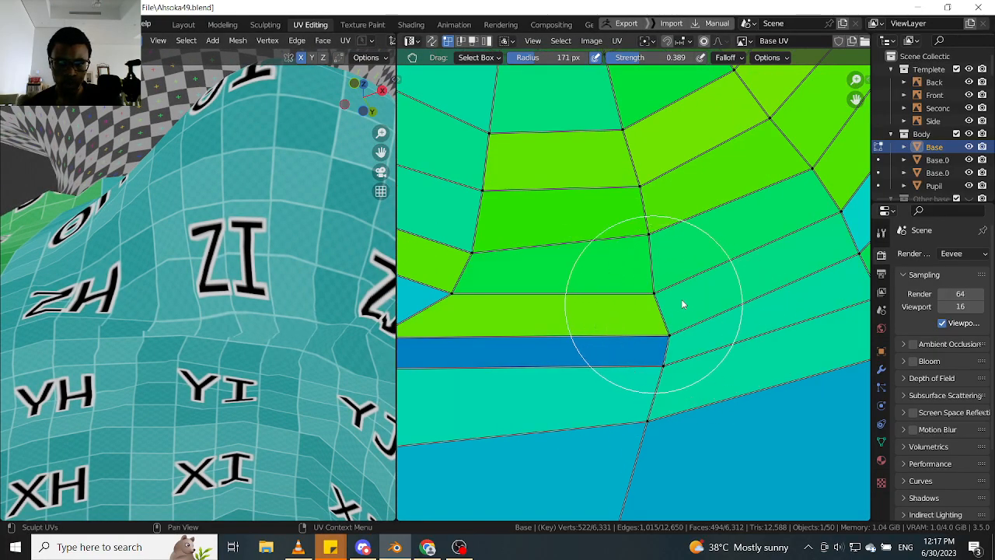
{"action": "left_click_drag", "start_coordinate": [683, 304], "coordinate": [718, 304]}
{"action": "middle_click_drag", "start_coordinate": [244, 340], "coordinate": [206, 362]}
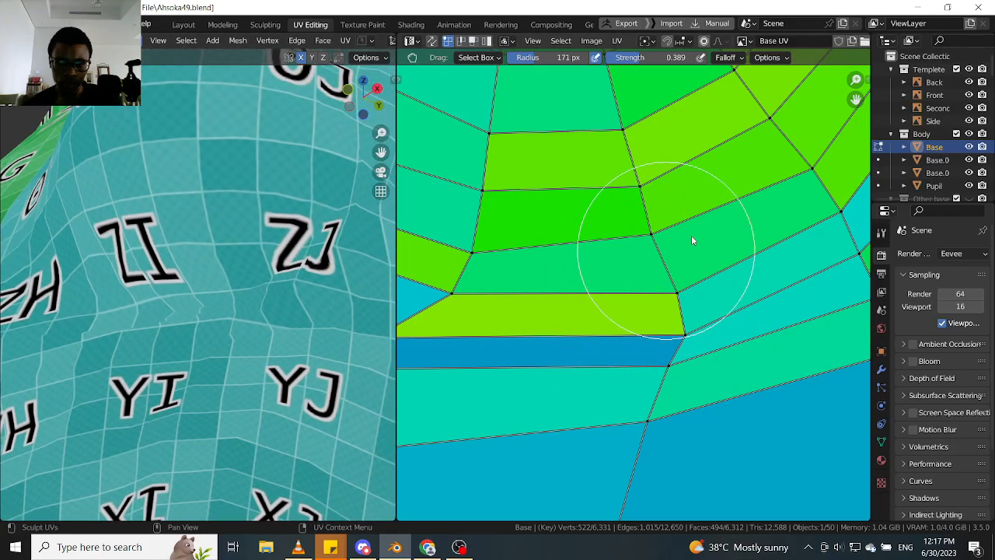
{"action": "left_click_drag", "start_coordinate": [692, 240], "coordinate": [698, 238]}
{"action": "left_click_drag", "start_coordinate": [708, 306], "coordinate": [720, 308]}
- Examine the full set of breast ring faces and the checker texture under the breast for remaining uneven strips
{"action": "scroll", "coordinate": [113, 364], "scroll_direction": "down", "scroll_amount": 2}
{"action": "mouse_move", "coordinate": [112, 364]}
{"action": "middle_mouse_down"}
{"action": "mouse_move", "coordinate": [162, 390]}
{"action": "mouse_move", "coordinate": [204, 393]}
{"action": "middle_mouse_up"}
{"action": "scroll", "coordinate": [590, 357], "scroll_direction": "down", "scroll_amount": 3}
{"action": "scroll", "coordinate": [591, 353], "scroll_direction": "down", "scroll_amount": 4}
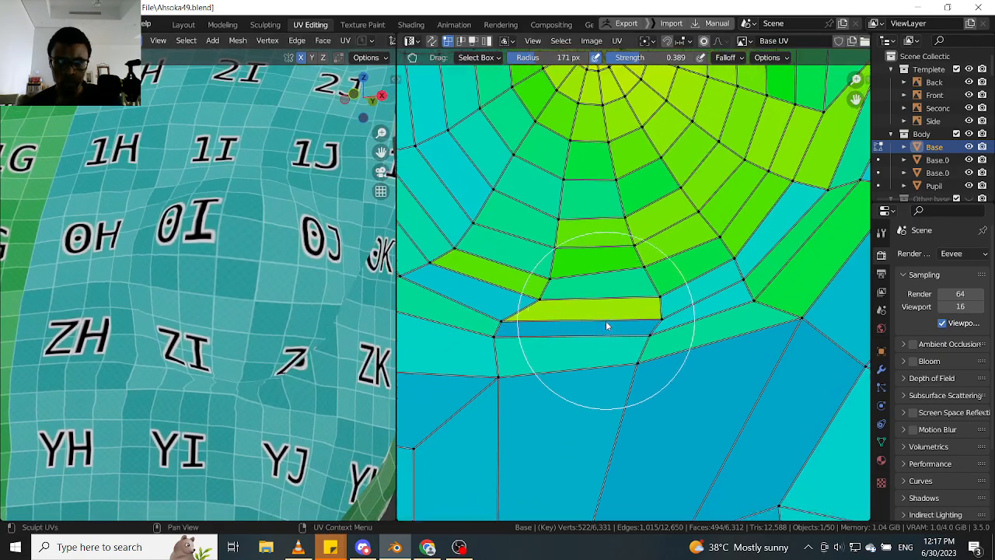
{"action": "scroll", "coordinate": [638, 322], "scroll_direction": "up", "scroll_amount": 5}
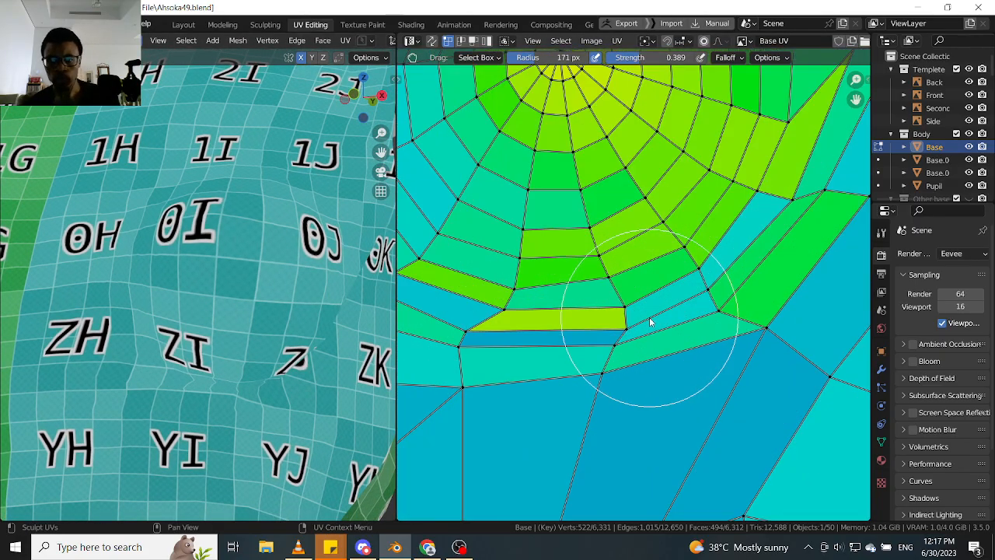
{"action": "scroll", "coordinate": [649, 325], "scroll_direction": "down", "scroll_amount": 5}
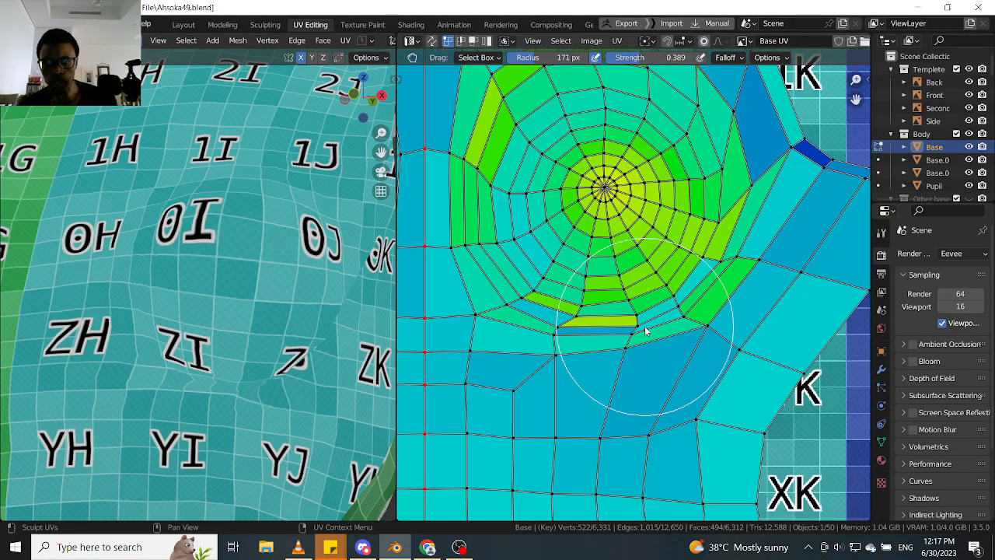
{"action": "scroll", "coordinate": [640, 340], "scroll_direction": "up", "scroll_amount": 6}
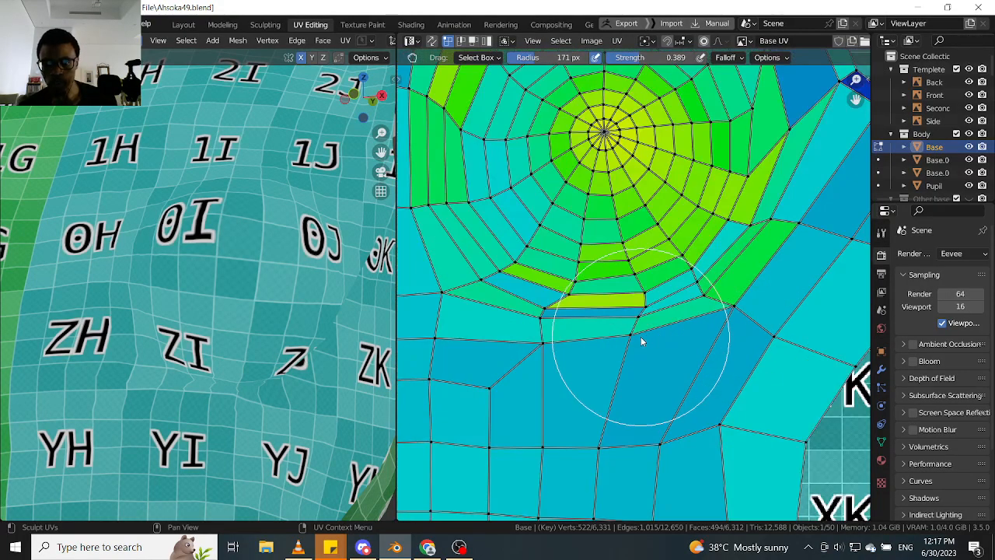
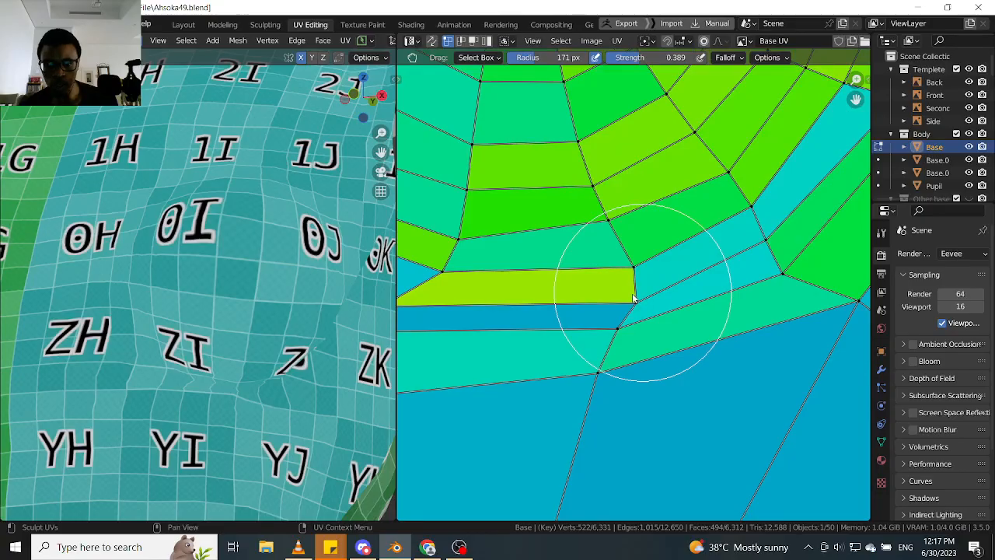
- Grab the vertices at the outer end of the yellow-green strip under the breast upwards to even the rows above it
{"action": "left_click_drag", "start_coordinate": [633, 296], "coordinate": [624, 297]}
{"action": "middle_click_drag", "start_coordinate": [166, 354], "coordinate": [280, 388]}
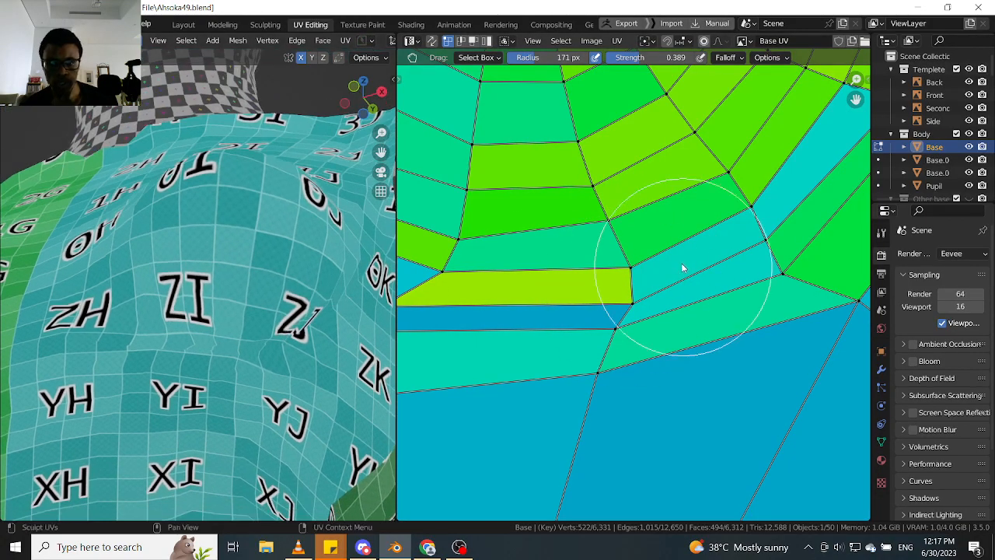
{"action": "scroll", "coordinate": [630, 247], "scroll_direction": "up", "scroll_amount": 4}
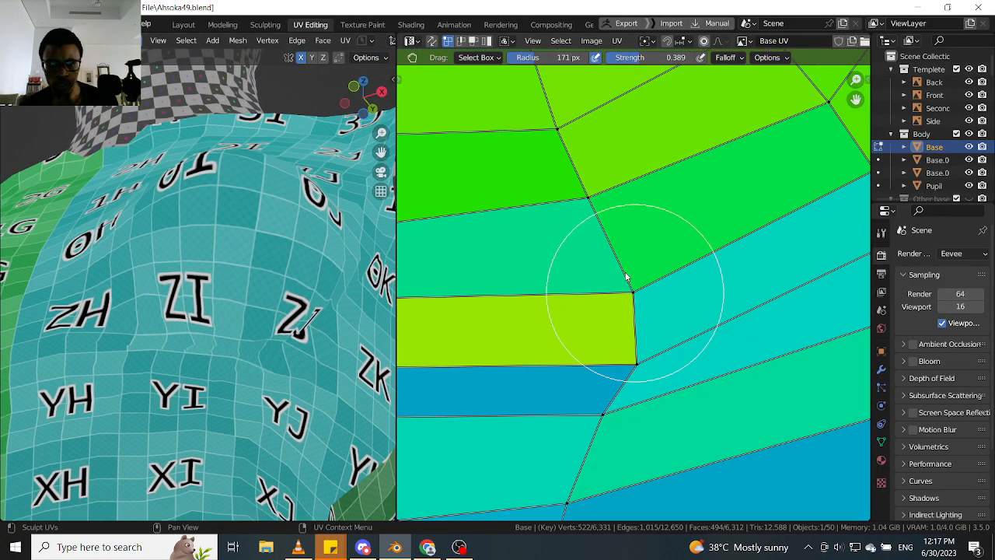
{"action": "mouse_move", "coordinate": [627, 277]}
{"action": "left_mouse_down"}
{"action": "mouse_move", "coordinate": [605, 232]}
{"action": "mouse_move", "coordinate": [600, 240]}
{"action": "left_mouse_up"}
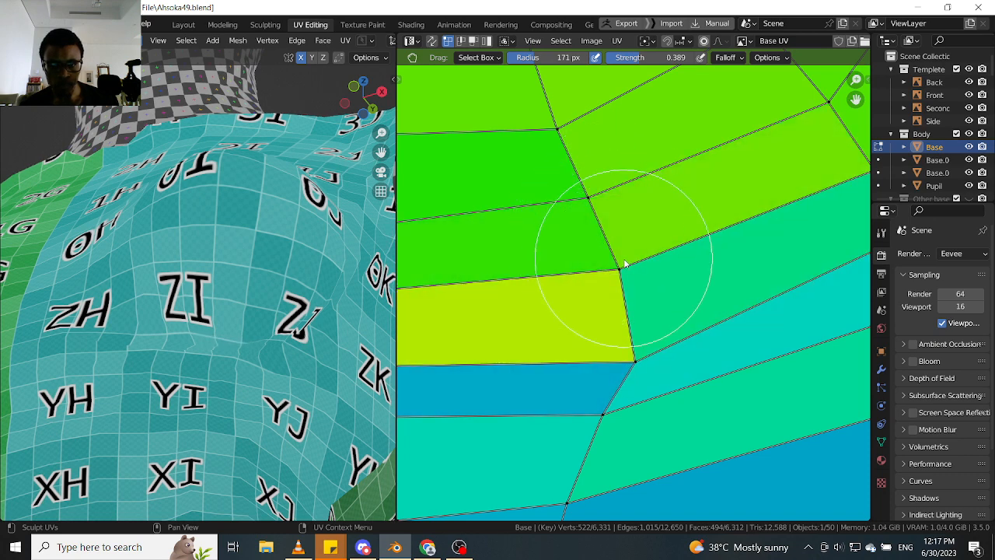
{"action": "scroll", "coordinate": [639, 265], "scroll_direction": "down", "scroll_amount": 3}
{"action": "scroll", "coordinate": [657, 276], "scroll_direction": "up", "scroll_amount": 5}
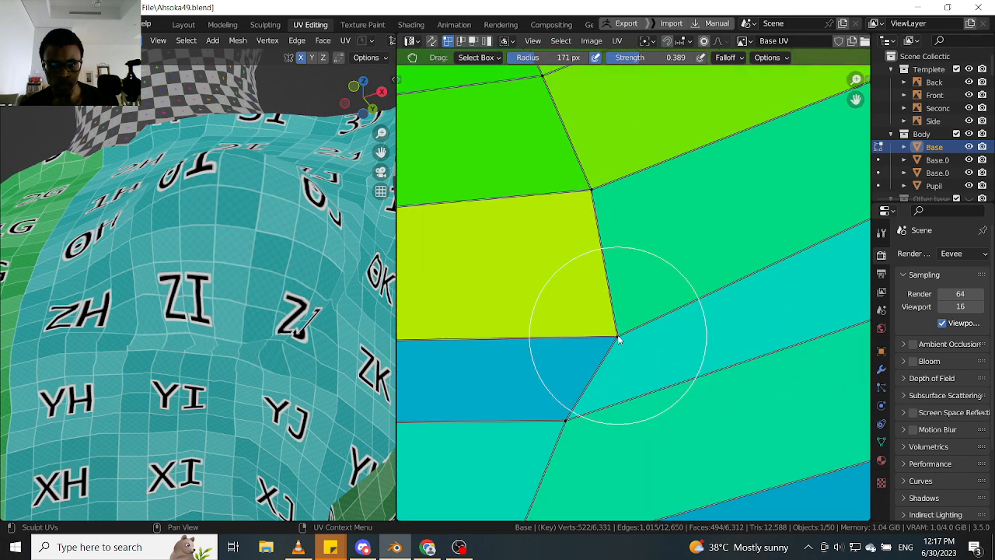
- Grab the vertices at the outer end of the dark blue strip upwards to widen it against the yellow-green strip
{"action": "mouse_move", "coordinate": [575, 286]}
{"action": "left_mouse_down"}
{"action": "mouse_move", "coordinate": [565, 271]}
{"action": "mouse_move", "coordinate": [509, 278]}
{"action": "mouse_move", "coordinate": [526, 249]}
{"action": "mouse_move", "coordinate": [579, 300]}
{"action": "mouse_move", "coordinate": [411, 242]}
{"action": "mouse_move", "coordinate": [537, 220]}
{"action": "mouse_move", "coordinate": [415, 204]}
{"action": "mouse_move", "coordinate": [595, 219]}
{"action": "mouse_move", "coordinate": [600, 238]}
{"action": "mouse_move", "coordinate": [674, 229]}
{"action": "left_mouse_up"}
{"action": "middle_click_drag", "start_coordinate": [651, 259], "coordinate": [726, 226]}
{"action": "scroll", "coordinate": [589, 252], "scroll_direction": "down", "scroll_amount": 1}
{"action": "middle_click_drag", "start_coordinate": [586, 245], "coordinate": [644, 263]}
{"action": "scroll", "coordinate": [644, 263], "scroll_direction": "down", "scroll_amount": 2}
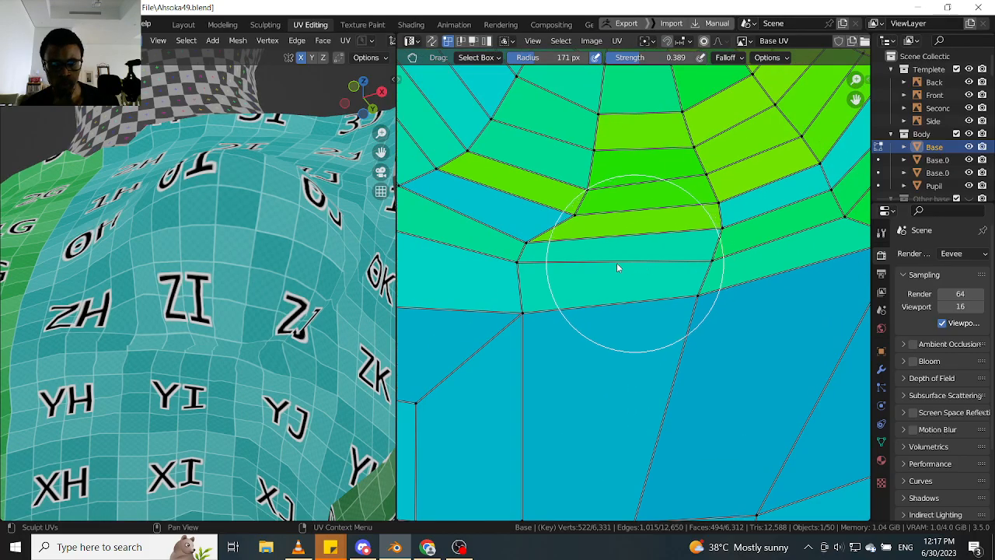
- Grab the corner vertices at the inner end of the strips under the breast sideways to balance the neighbouring faces
{"action": "scroll", "coordinate": [566, 260], "scroll_direction": "up", "scroll_amount": 5}
{"action": "middle_click_drag", "start_coordinate": [508, 228], "coordinate": [548, 255]}
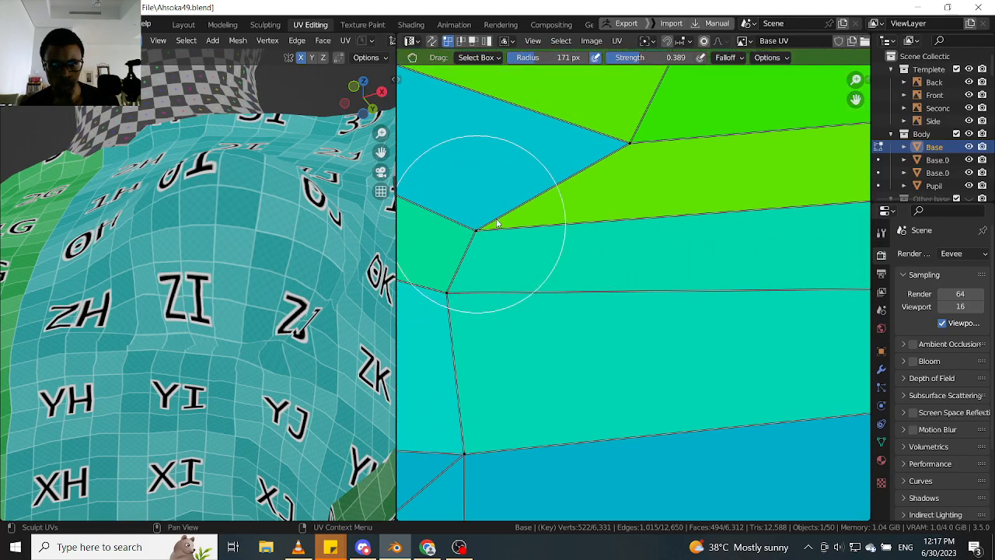
{"action": "mouse_move", "coordinate": [497, 223]}
{"action": "left_mouse_down"}
{"action": "mouse_move", "coordinate": [563, 215]}
{"action": "mouse_move", "coordinate": [538, 200]}
{"action": "mouse_move", "coordinate": [593, 200]}
{"action": "mouse_move", "coordinate": [370, 201]}
{"action": "left_mouse_up"}
{"action": "middle_click_drag", "start_coordinate": [168, 301], "coordinate": [170, 331]}
{"action": "scroll", "coordinate": [573, 336], "scroll_direction": "down", "scroll_amount": 2}
{"action": "scroll", "coordinate": [498, 263], "scroll_direction": "up", "scroll_amount": 2}
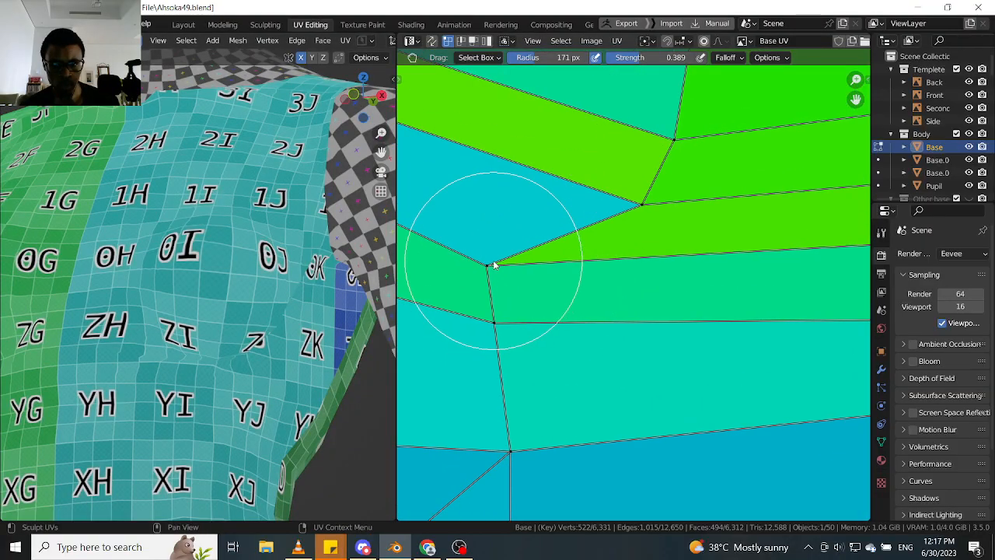
{"action": "mouse_move", "coordinate": [609, 277]}
{"action": "left_mouse_down"}
{"action": "mouse_move", "coordinate": [633, 278]}
{"action": "mouse_move", "coordinate": [659, 205]}
{"action": "mouse_move", "coordinate": [570, 205]}
{"action": "left_mouse_up"}
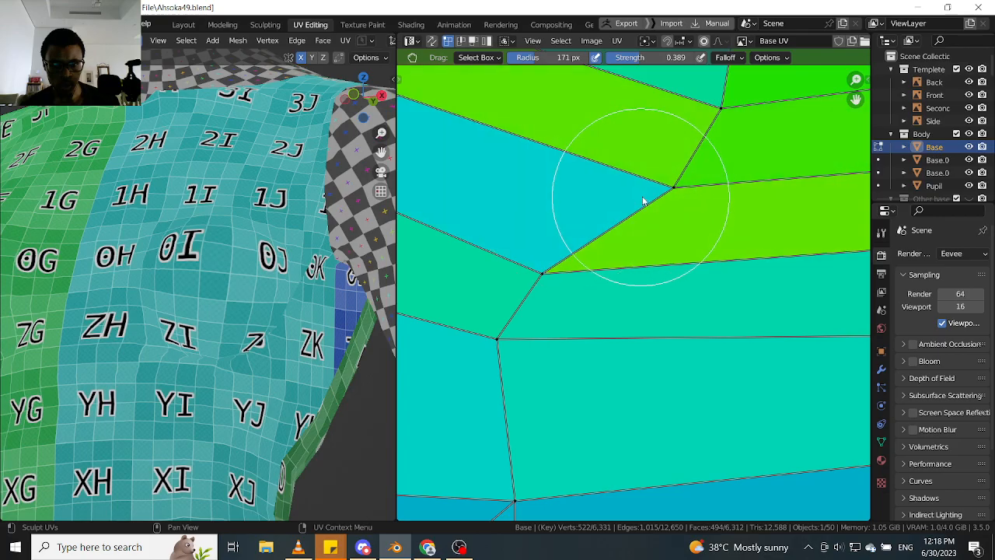
{"action": "scroll", "coordinate": [630, 220], "scroll_direction": "down", "scroll_amount": 3}
{"action": "scroll", "coordinate": [630, 221], "scroll_direction": "up", "scroll_amount": 3}
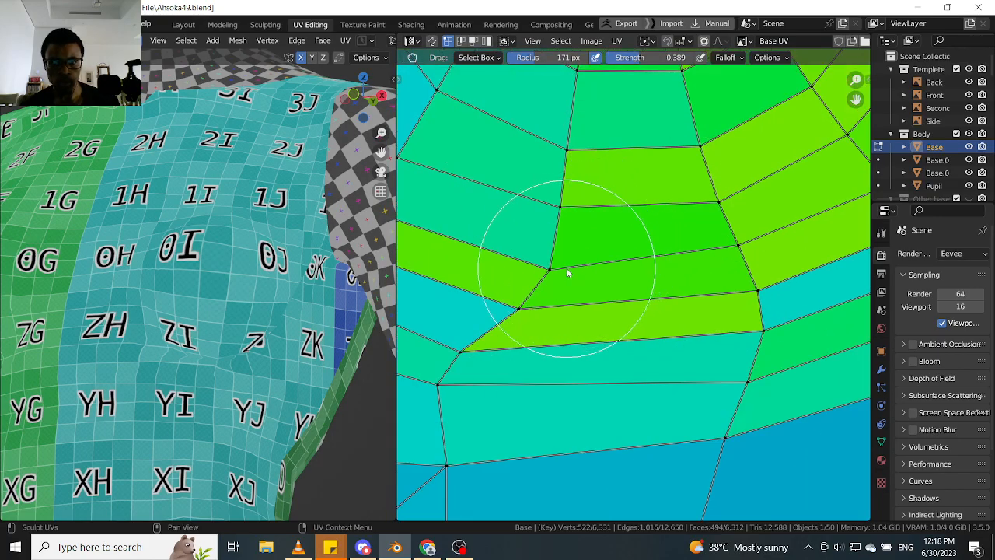
- Grab the ring vertices along the inner edge of the column under the breast towards the body's centre line
{"action": "mouse_move", "coordinate": [536, 267]}
{"action": "left_mouse_down"}
{"action": "mouse_move", "coordinate": [490, 263]}
{"action": "mouse_move", "coordinate": [545, 259]}
{"action": "left_mouse_up"}
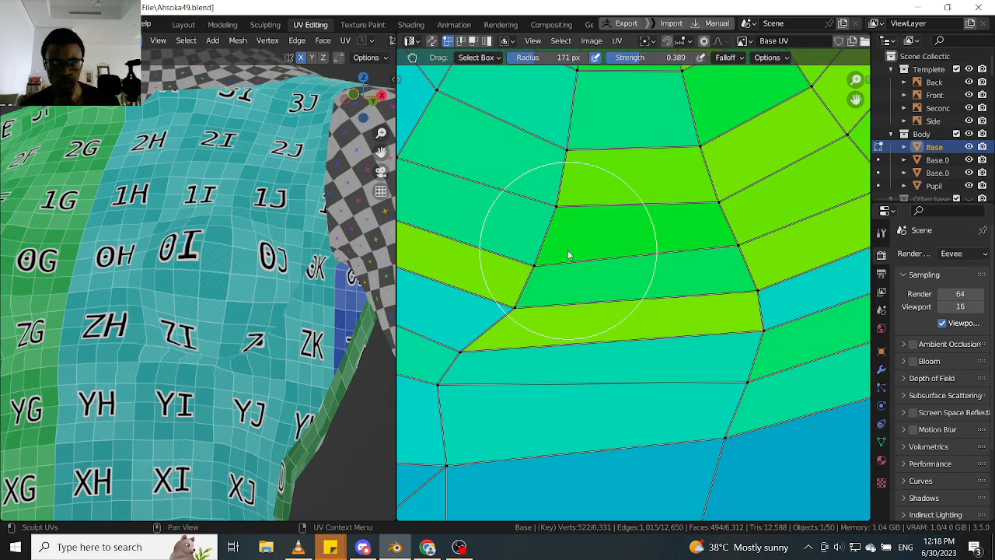
{"action": "left_click_drag", "start_coordinate": [536, 296], "coordinate": [518, 289]}
{"action": "scroll", "coordinate": [537, 301], "scroll_direction": "down", "scroll_amount": 4}
{"action": "middle_click_drag", "start_coordinate": [537, 305], "coordinate": [612, 259]}
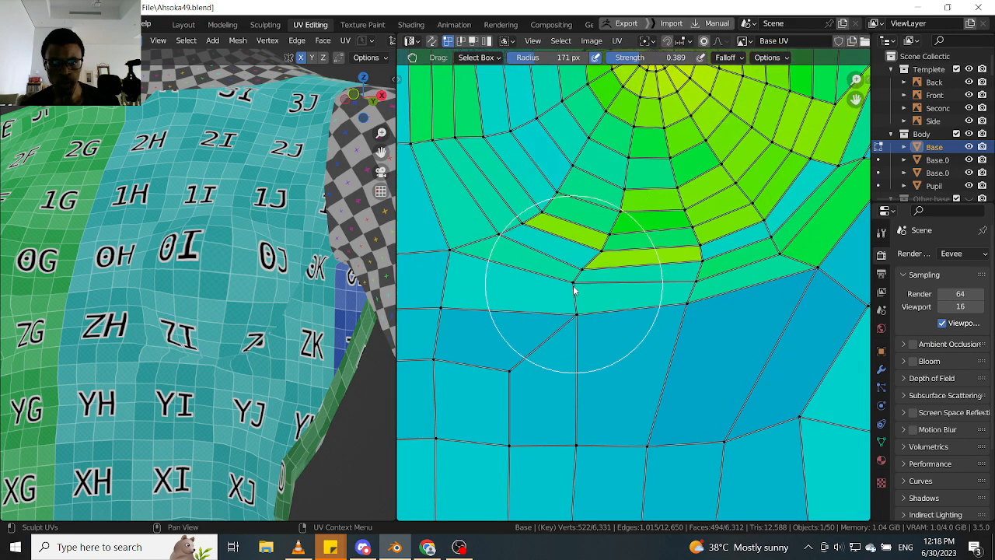
- Grab the lowest inner corner vertices under the breast slightly outwards and up to smooth the bend in the rings
{"action": "scroll", "coordinate": [569, 286], "scroll_direction": "up", "scroll_amount": 4}
{"action": "scroll", "coordinate": [569, 285], "scroll_direction": "up", "scroll_amount": 1}
{"action": "left_click_drag", "start_coordinate": [571, 286], "coordinate": [618, 302]}
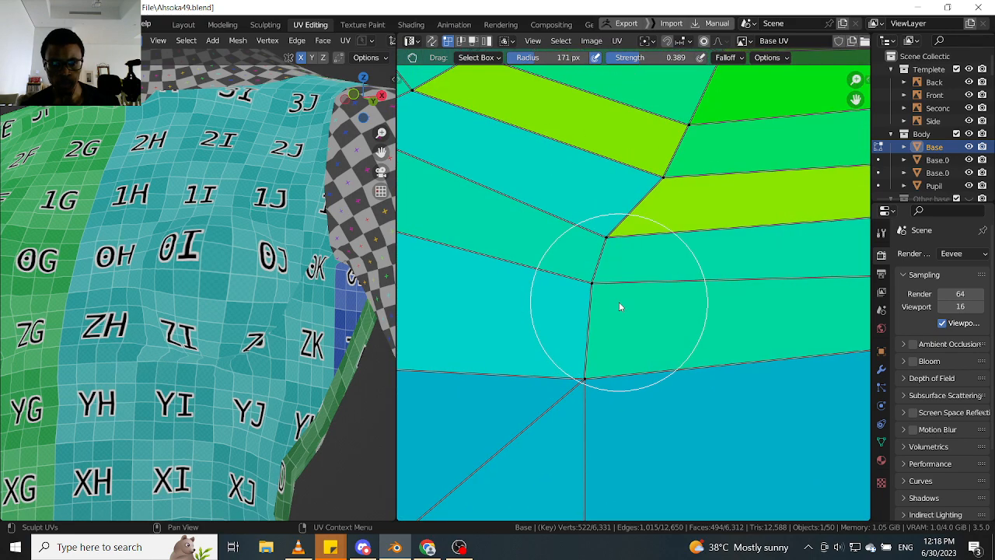
{"action": "left_click_drag", "start_coordinate": [597, 229], "coordinate": [622, 223]}
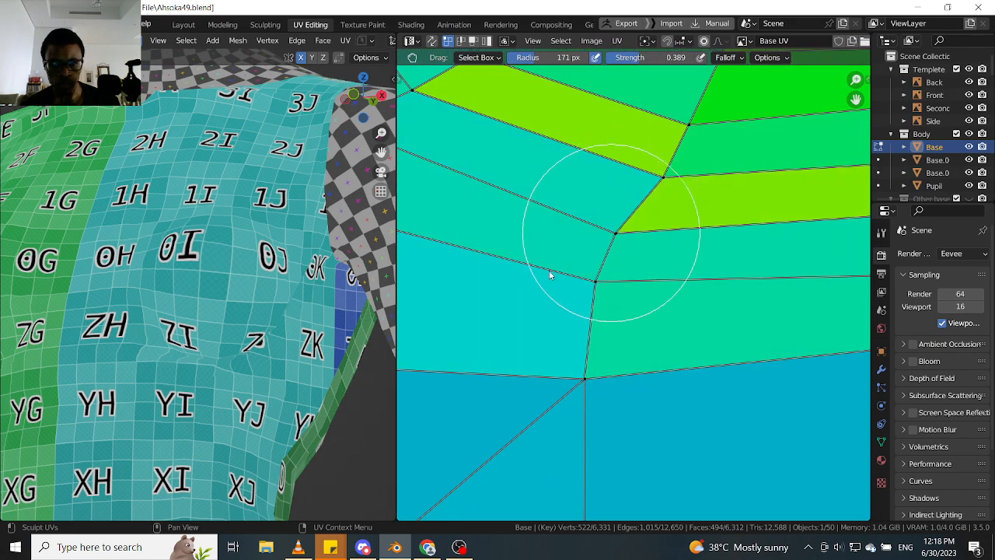
- Grab the upper end vertices of the narrow green strips on the breast's inner side away from the centre line to widen them
{"action": "mouse_move", "coordinate": [214, 386]}
{"action": "middle_mouse_down"}
{"action": "mouse_move", "coordinate": [198, 360]}
{"action": "mouse_move", "coordinate": [262, 408]}
{"action": "mouse_move", "coordinate": [253, 381]}
{"action": "middle_mouse_up"}
{"action": "scroll", "coordinate": [197, 359], "scroll_direction": "up", "scroll_amount": 6}
{"action": "scroll", "coordinate": [174, 342], "scroll_direction": "down", "scroll_amount": 3}
{"action": "scroll", "coordinate": [536, 262], "scroll_direction": "down", "scroll_amount": 5}
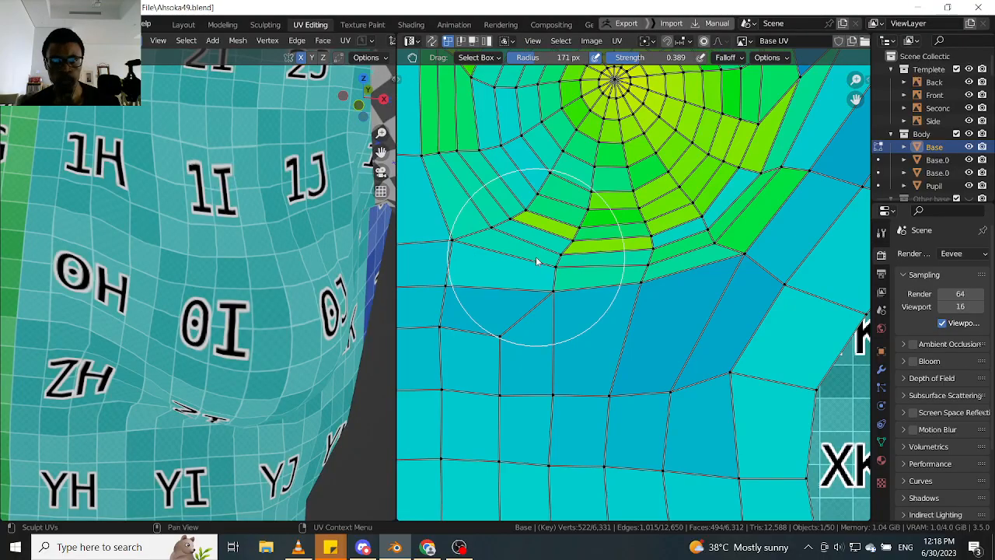
{"action": "middle_click_drag", "start_coordinate": [486, 181], "coordinate": [511, 275]}
{"action": "scroll", "coordinate": [508, 203], "scroll_direction": "up", "scroll_amount": 3}
{"action": "middle_click_drag", "start_coordinate": [513, 198], "coordinate": [524, 264]}
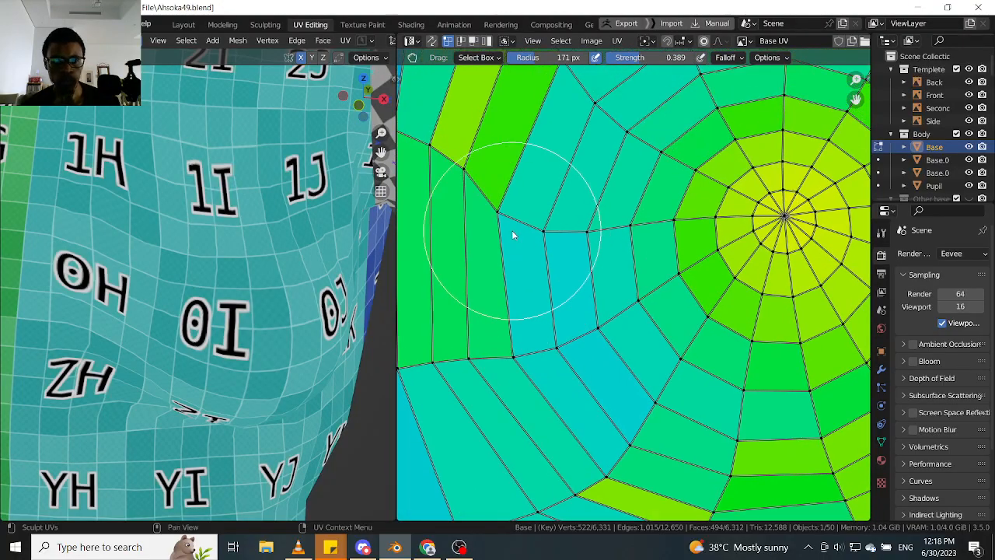
{"action": "scroll", "coordinate": [513, 235], "scroll_direction": "up", "scroll_amount": 2}
{"action": "left_click_drag", "start_coordinate": [533, 195], "coordinate": [540, 163]}
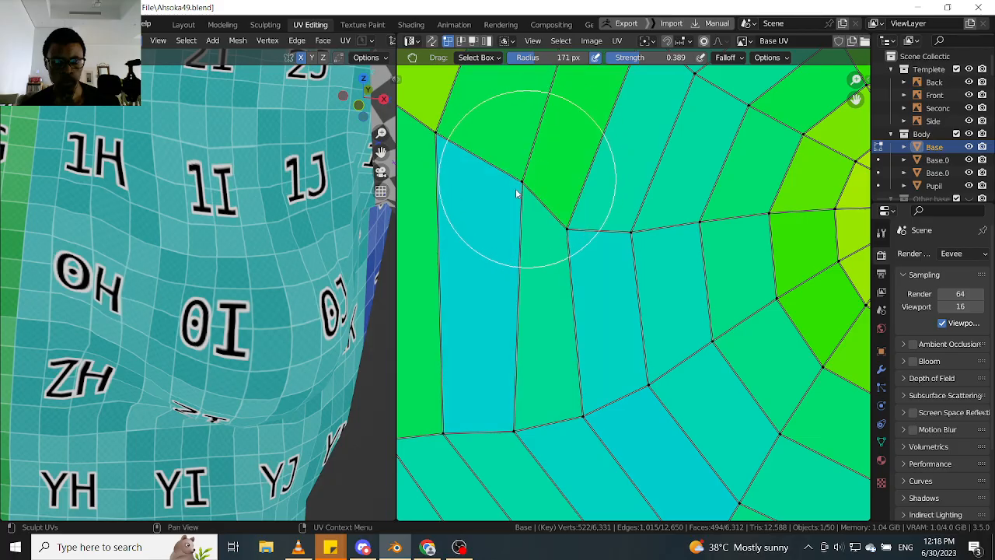
- Grab the outer ring vertices at the breast's upper inner corner apart to widen the compressed yellow-green strip
{"action": "middle_click_drag", "start_coordinate": [515, 188], "coordinate": [518, 298]}
{"action": "scroll", "coordinate": [518, 297], "scroll_direction": "down", "scroll_amount": 2}
{"action": "scroll", "coordinate": [557, 168], "scroll_direction": "up", "scroll_amount": 1}
{"action": "scroll", "coordinate": [557, 169], "scroll_direction": "up", "scroll_amount": 1}
{"action": "left_click_drag", "start_coordinate": [560, 158], "coordinate": [614, 132]}
{"action": "scroll", "coordinate": [591, 157], "scroll_direction": "down", "scroll_amount": 1}
{"action": "scroll", "coordinate": [575, 195], "scroll_direction": "down", "scroll_amount": 2}
{"action": "scroll", "coordinate": [541, 208], "scroll_direction": "up", "scroll_amount": 2}
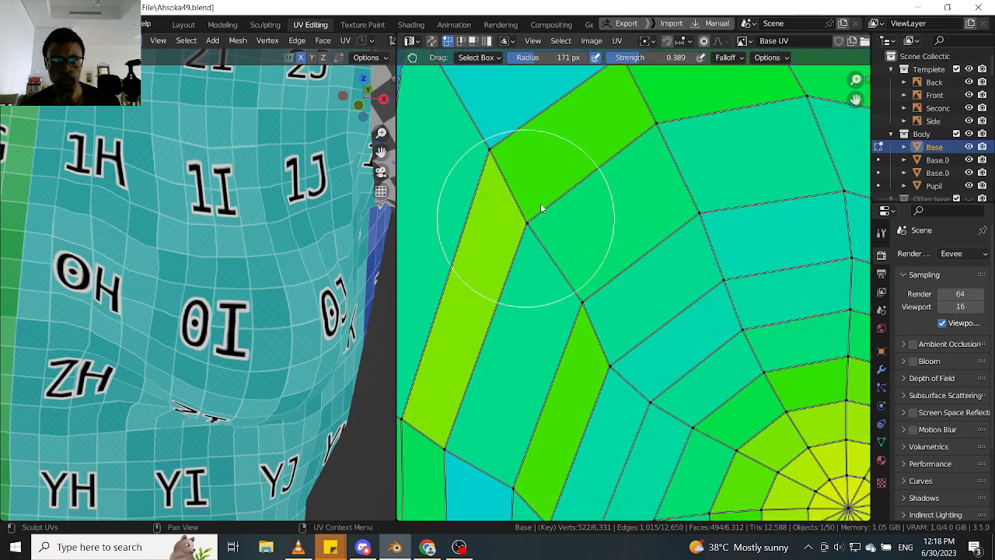
{"action": "left_click_drag", "start_coordinate": [566, 193], "coordinate": [571, 188]}
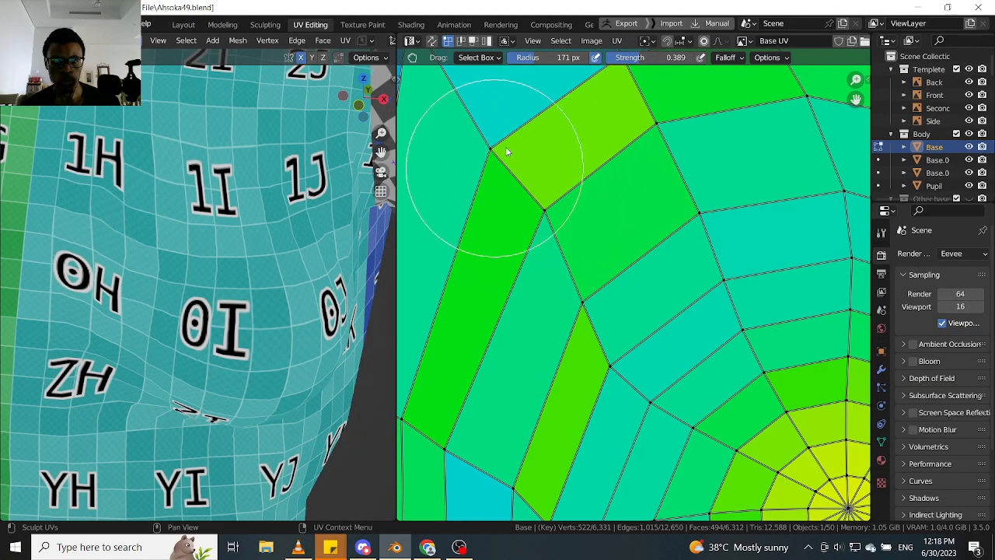
{"action": "left_click_drag", "start_coordinate": [523, 131], "coordinate": [482, 124]}
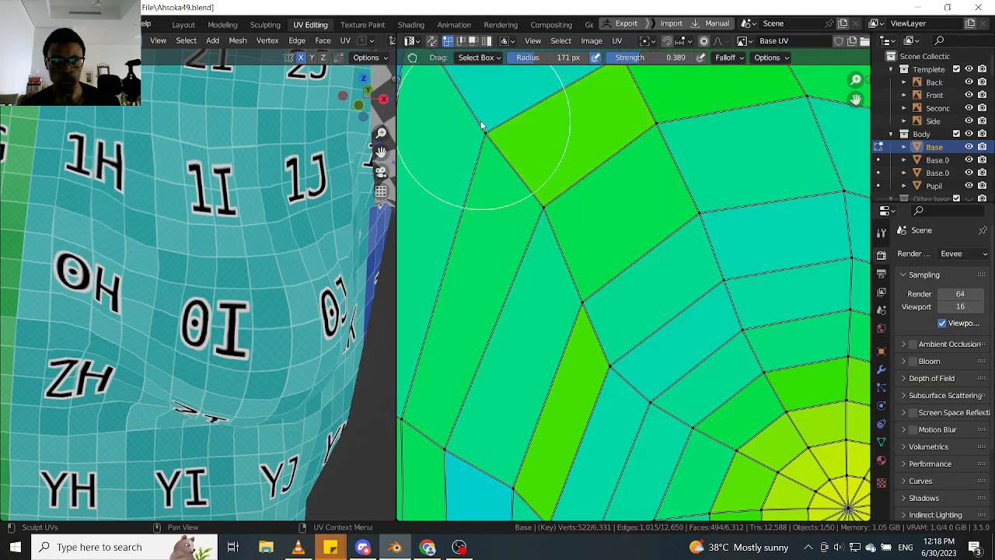
- Grab the outermost vertices at the upper inner corner of the breast rings to even out the faces along the dark blue border
{"action": "middle_click_drag", "start_coordinate": [500, 151], "coordinate": [547, 203]}
{"action": "left_click_drag", "start_coordinate": [535, 178], "coordinate": [534, 161]}
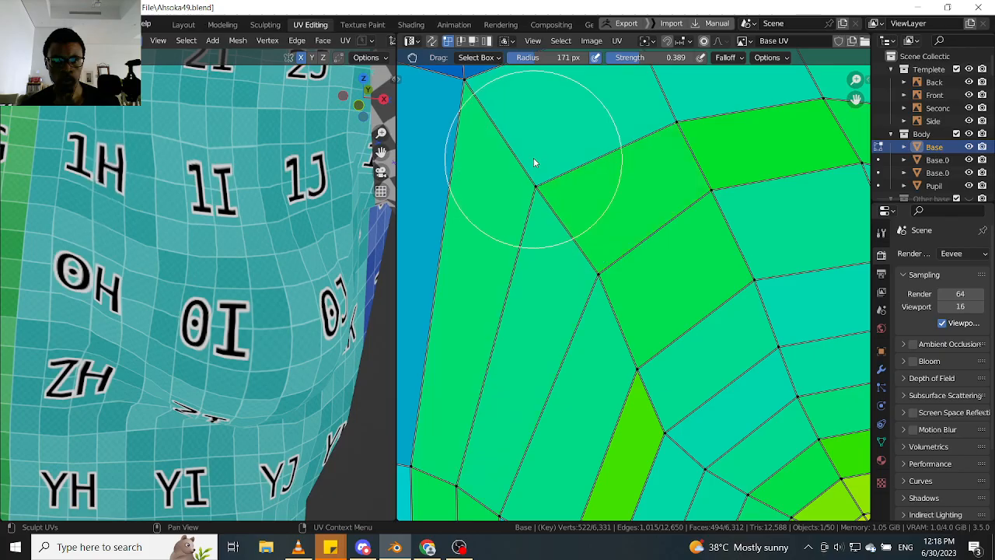
{"action": "scroll", "coordinate": [538, 200], "scroll_direction": "down", "scroll_amount": 1}
{"action": "middle_click_drag", "start_coordinate": [537, 195], "coordinate": [539, 276]}
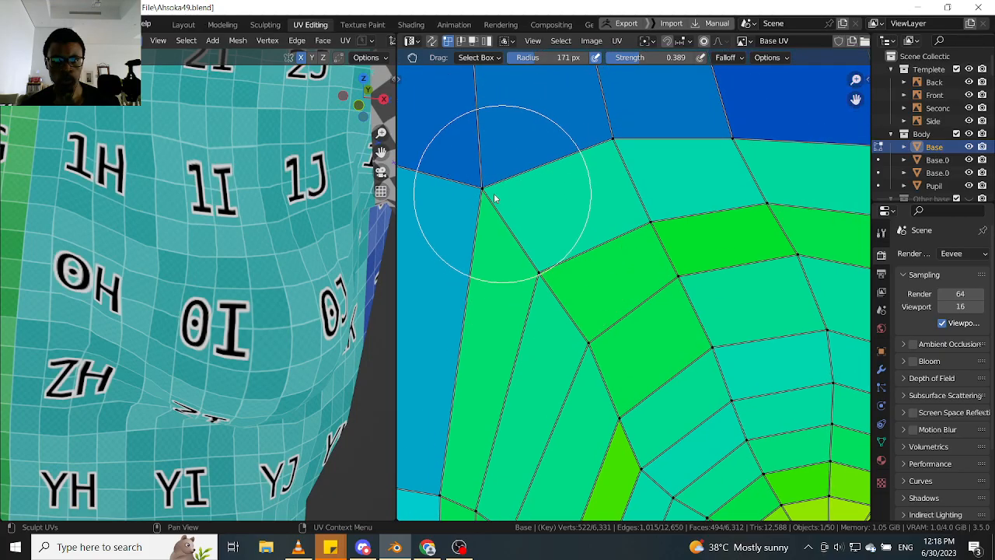
{"action": "left_click_drag", "start_coordinate": [474, 195], "coordinate": [471, 194]}
{"action": "scroll", "coordinate": [513, 231], "scroll_direction": "down", "scroll_amount": 5}
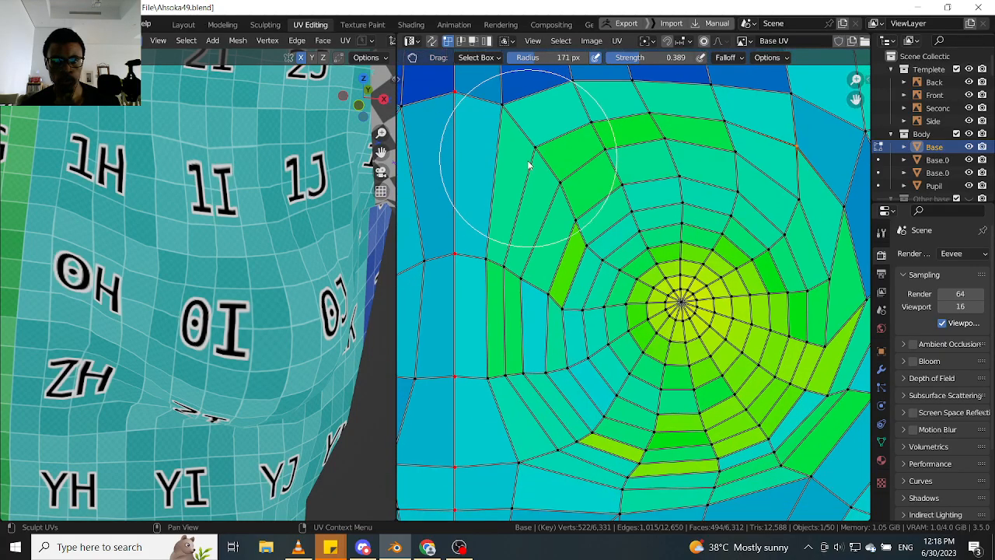
- Grab the vertex between the narrow green and cyan strips on the breast's inner side away from the centre line, equalizing both
{"action": "scroll", "coordinate": [521, 280], "scroll_direction": "up", "scroll_amount": 6}
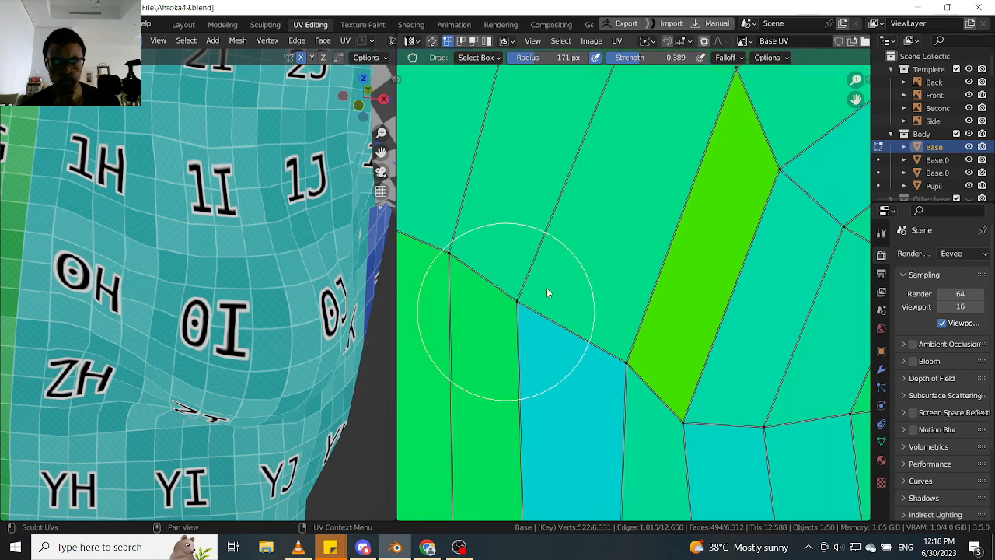
{"action": "left_click_drag", "start_coordinate": [547, 292], "coordinate": [569, 288]}
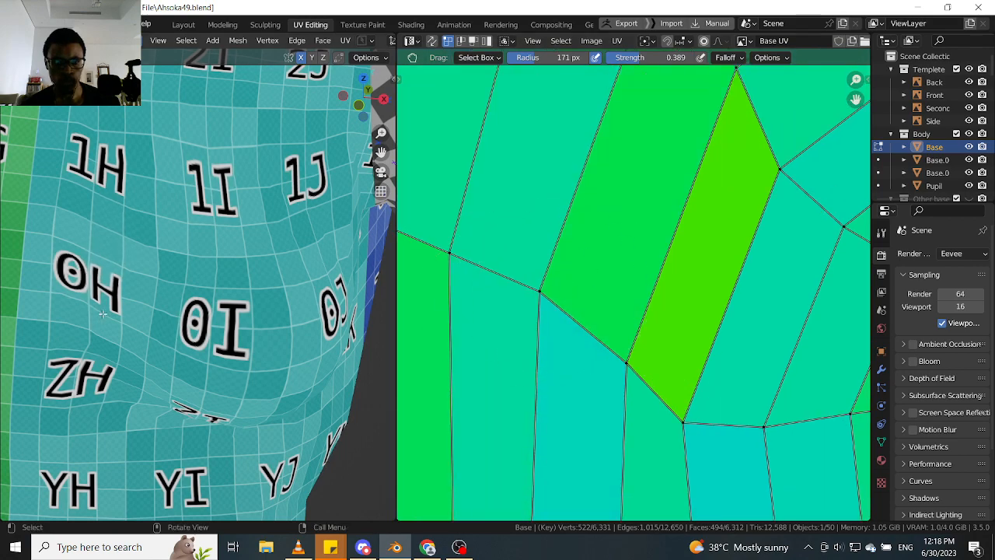
{"action": "scroll", "coordinate": [103, 314], "scroll_direction": "down", "scroll_amount": 2}
{"action": "middle_click_drag", "start_coordinate": [102, 314], "coordinate": [157, 277]}
{"action": "scroll", "coordinate": [156, 277], "scroll_direction": "up", "scroll_amount": 3}
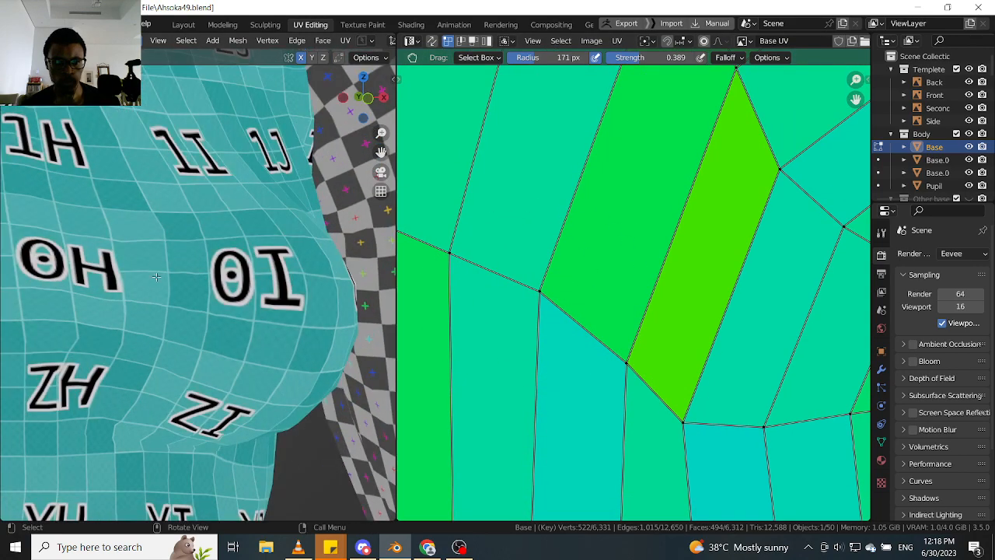
- Grab the lower end vertices of the inner-side strips away from the centre line to even out their widths
{"action": "scroll", "coordinate": [545, 256], "scroll_direction": "down", "scroll_amount": 3}
{"action": "scroll", "coordinate": [555, 355], "scroll_direction": "up", "scroll_amount": 4}
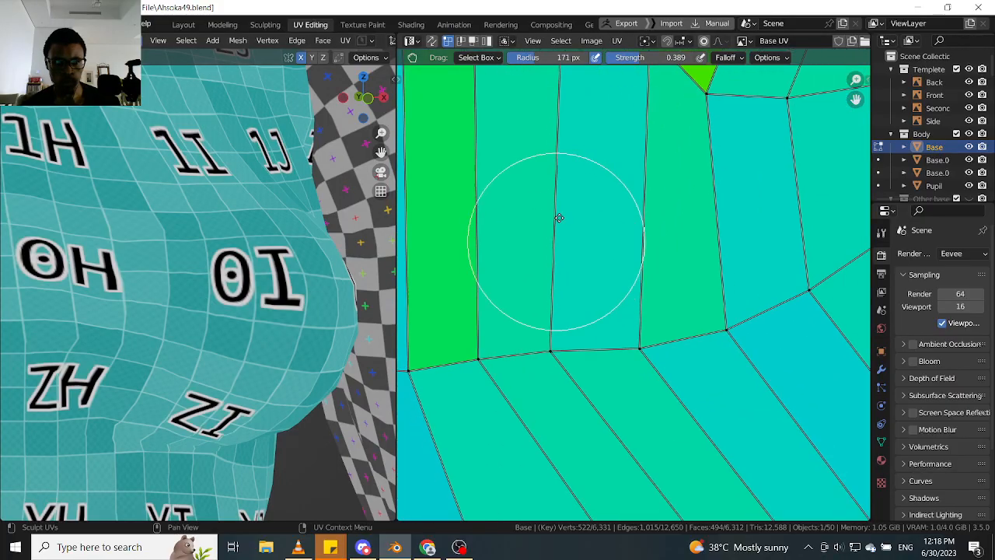
{"action": "scroll", "coordinate": [115, 262], "scroll_direction": "down", "scroll_amount": 3}
{"action": "mouse_move", "coordinate": [116, 265]}
{"action": "middle_mouse_down"}
{"action": "mouse_move", "coordinate": [97, 260]}
{"action": "mouse_move", "coordinate": [116, 262]}
{"action": "middle_mouse_up"}
{"action": "scroll", "coordinate": [116, 262], "scroll_direction": "up", "scroll_amount": 2}
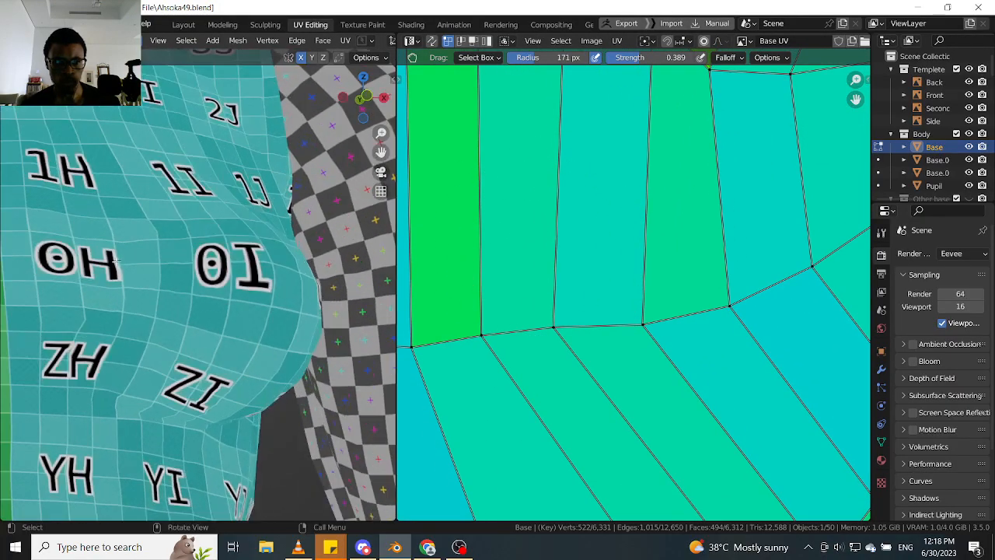
{"action": "scroll", "coordinate": [529, 325], "scroll_direction": "up", "scroll_amount": 1}
{"action": "left_click_drag", "start_coordinate": [605, 323], "coordinate": [616, 323]}
{"action": "mouse_move", "coordinate": [501, 330]}
{"action": "left_mouse_down"}
{"action": "mouse_move", "coordinate": [543, 333]}
{"action": "mouse_move", "coordinate": [528, 334]}
{"action": "left_mouse_up"}
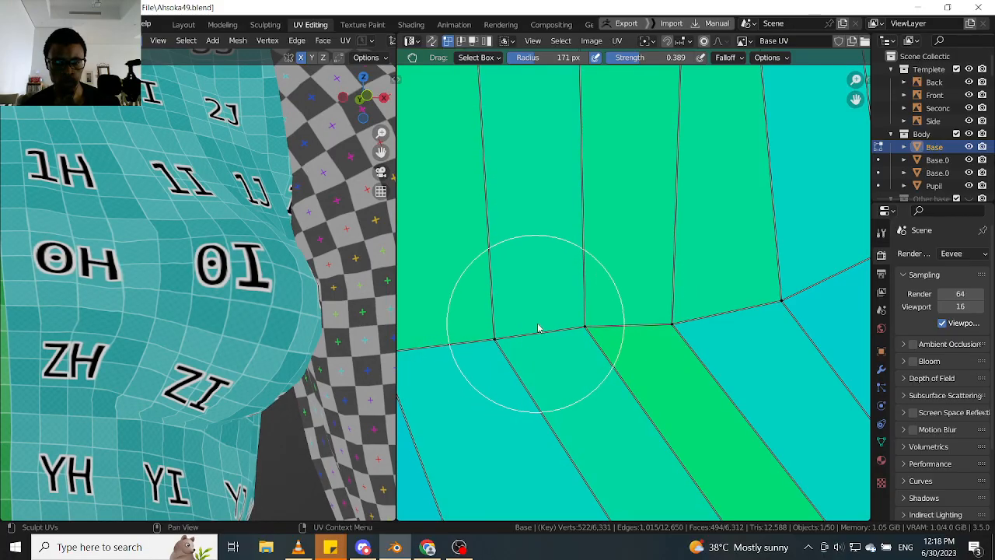
- Grab the vertices at the lower end of the diagonal strips under the breast towards the centre line to redistribute their widths
{"action": "scroll", "coordinate": [540, 295], "scroll_direction": "down", "scroll_amount": 4}
{"action": "scroll", "coordinate": [589, 304], "scroll_direction": "up", "scroll_amount": 4}
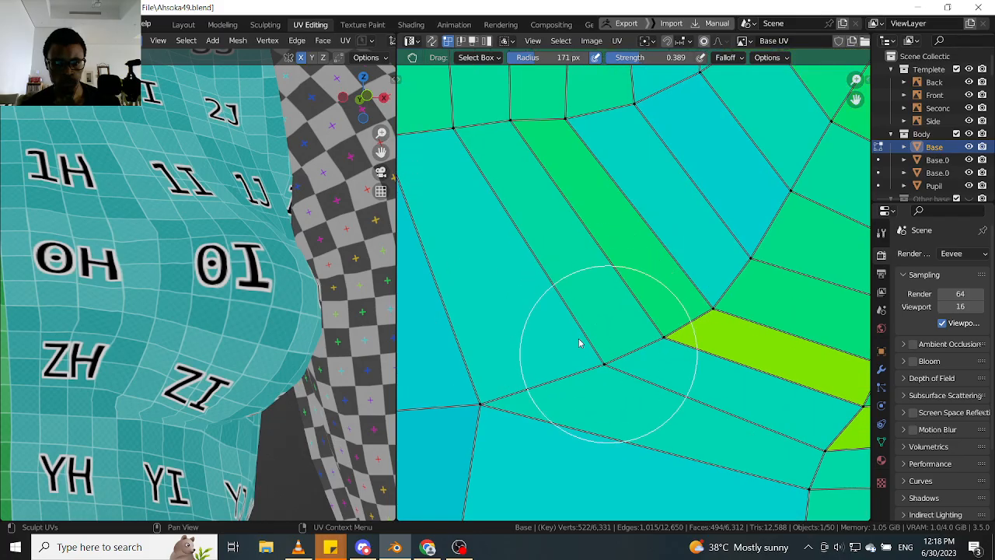
{"action": "mouse_move", "coordinate": [578, 342]}
{"action": "left_mouse_down"}
{"action": "mouse_move", "coordinate": [539, 322]}
{"action": "mouse_move", "coordinate": [634, 336]}
{"action": "mouse_move", "coordinate": [556, 312]}
{"action": "left_mouse_up"}
{"action": "mouse_move", "coordinate": [116, 311]}
{"action": "middle_mouse_down"}
{"action": "mouse_move", "coordinate": [74, 317]}
{"action": "mouse_move", "coordinate": [133, 318]}
{"action": "mouse_move", "coordinate": [77, 339]}
{"action": "mouse_move", "coordinate": [124, 342]}
{"action": "mouse_move", "coordinate": [119, 362]}
{"action": "mouse_move", "coordinate": [148, 253]}
{"action": "middle_mouse_up"}
{"action": "scroll", "coordinate": [128, 342], "scroll_direction": "down", "scroll_amount": 4}
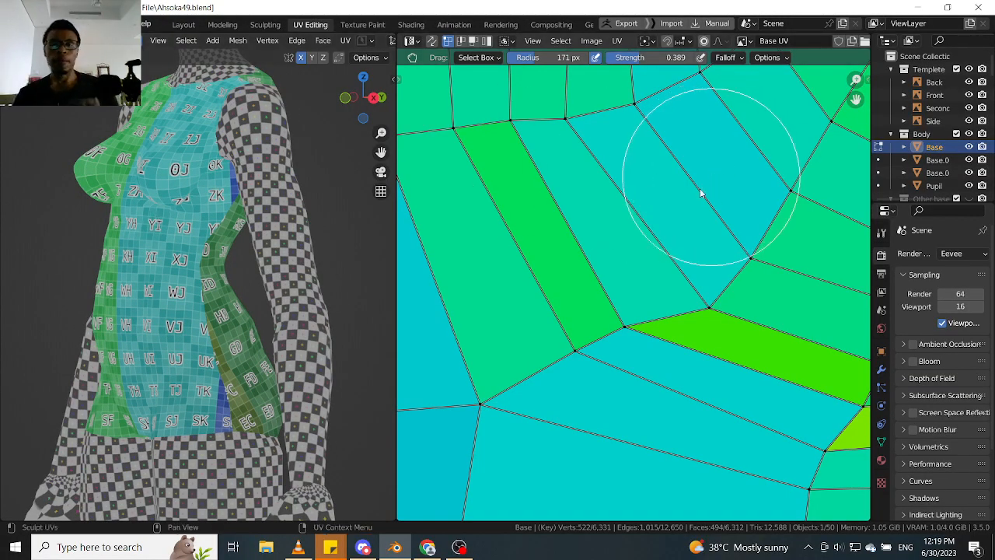
- Check the checker texture across the torso and grab the inner-side strip vertex back towards the centre line to relieve the green strips
{"action": "scroll", "coordinate": [700, 193], "scroll_direction": "down", "scroll_amount": 7}
{"action": "scroll", "coordinate": [264, 200], "scroll_direction": "up", "scroll_amount": 6}
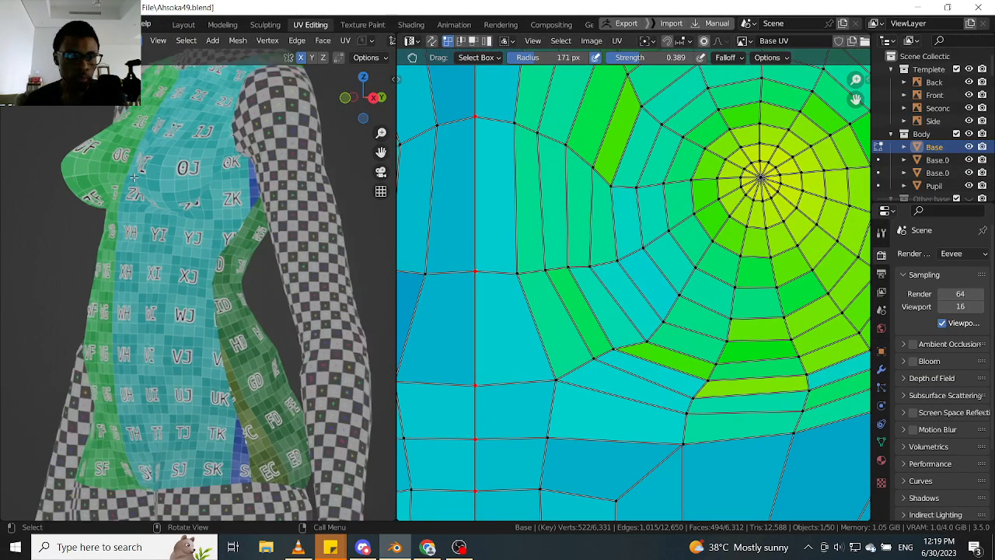
{"action": "scroll", "coordinate": [265, 200], "scroll_direction": "down", "scroll_amount": 3}
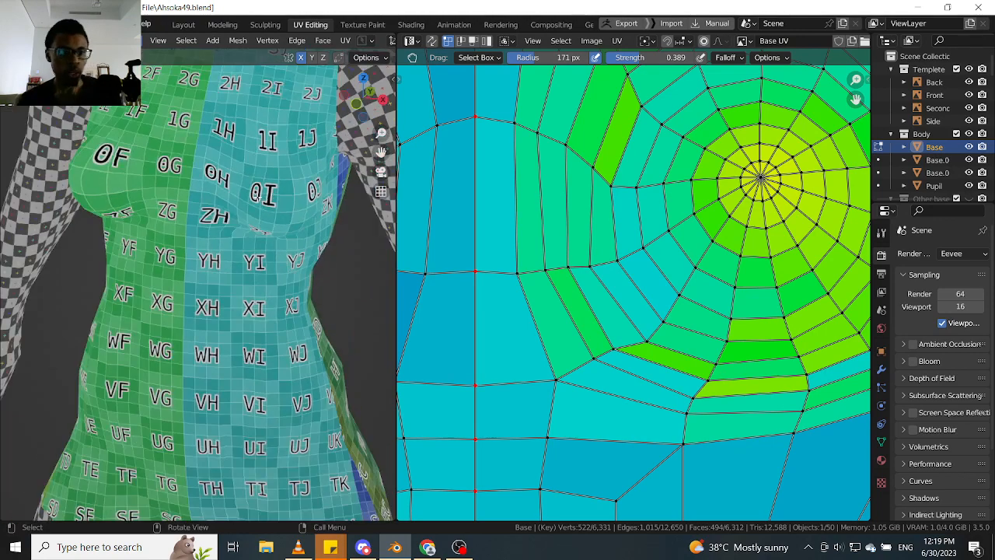
{"action": "scroll", "coordinate": [242, 243], "scroll_direction": "up", "scroll_amount": 4}
{"action": "middle_click_drag", "start_coordinate": [237, 166], "coordinate": [272, 177], "text": "shift"}
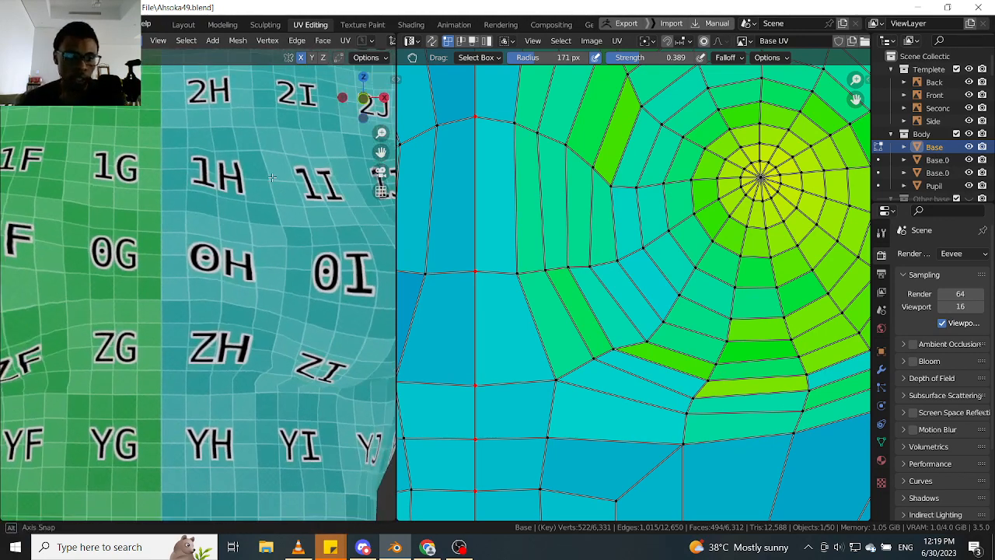
{"action": "scroll", "coordinate": [560, 237], "scroll_direction": "up", "scroll_amount": 6}
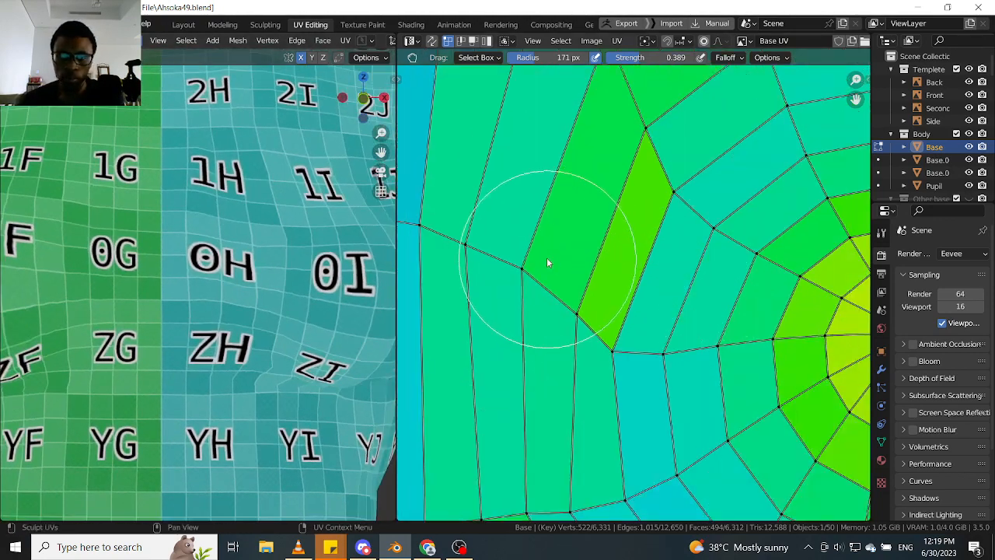
{"action": "left_click_drag", "start_coordinate": [525, 277], "coordinate": [523, 278]}
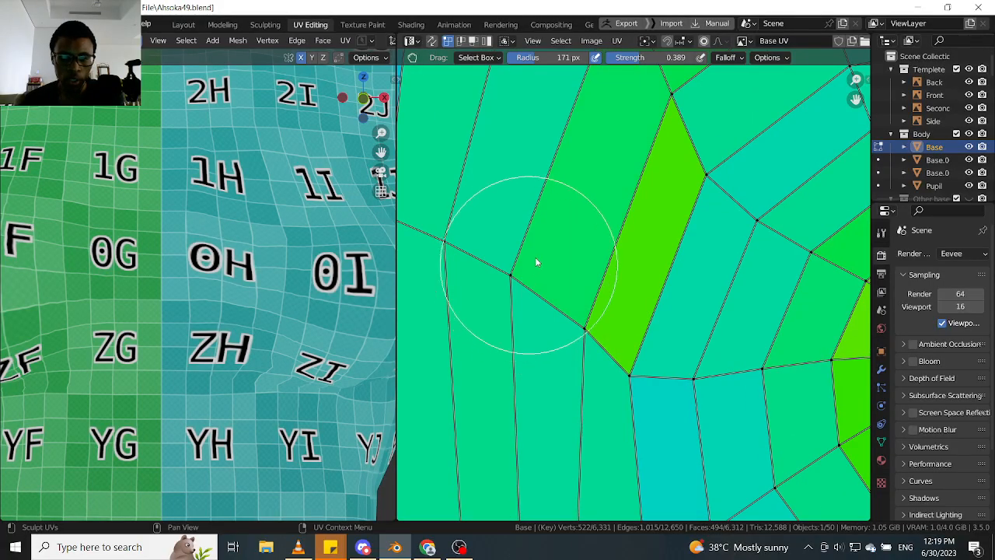
- Grab the upper end vertex of the bright-green strip on the breast's inner side upward to enlarge the strip
{"action": "scroll", "coordinate": [535, 256], "scroll_direction": "down", "scroll_amount": 2}
{"action": "middle_click_drag", "start_coordinate": [535, 256], "coordinate": [543, 336]}
{"action": "scroll", "coordinate": [601, 322], "scroll_direction": "up", "scroll_amount": 1}
{"action": "middle_click_drag", "start_coordinate": [602, 322], "coordinate": [595, 314]}
{"action": "scroll", "coordinate": [599, 167], "scroll_direction": "up", "scroll_amount": 2}
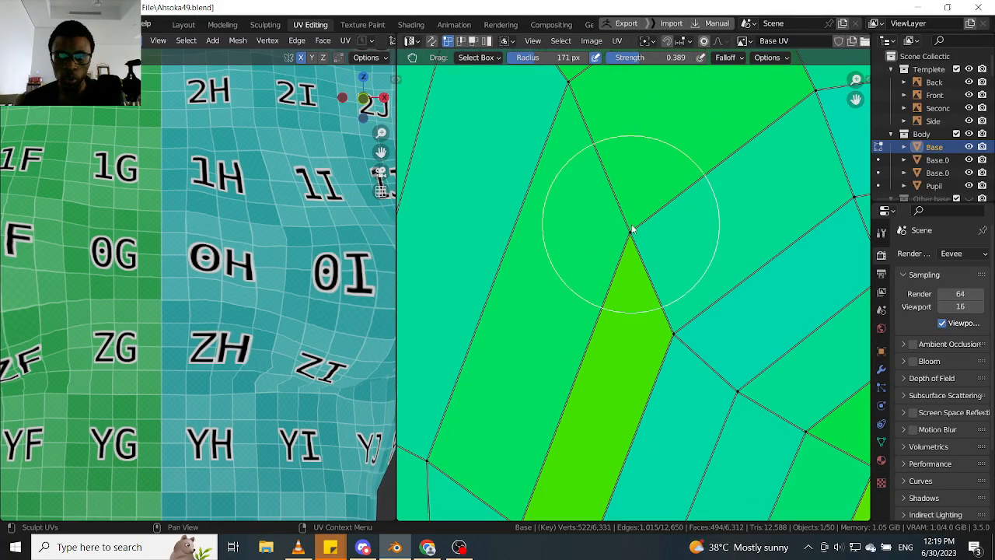
{"action": "left_click_drag", "start_coordinate": [632, 229], "coordinate": [618, 154]}
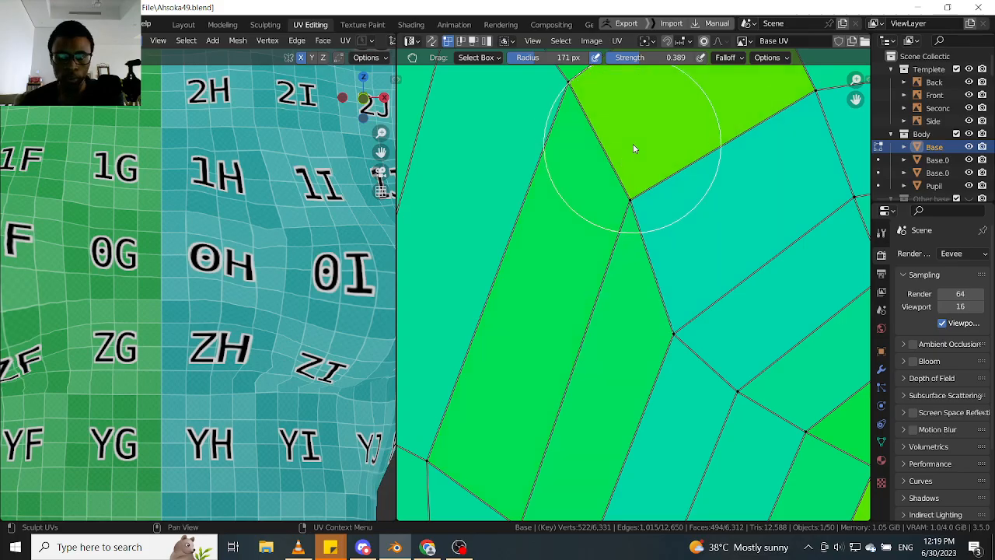
- Grab the two ring vertices above the widened strip slightly towards the centre line to even out the adjoining faces
{"action": "scroll", "coordinate": [582, 166], "scroll_direction": "down", "scroll_amount": 2}
{"action": "middle_click_drag", "start_coordinate": [582, 167], "coordinate": [598, 225]}
{"action": "left_click_drag", "start_coordinate": [592, 230], "coordinate": [588, 230]}
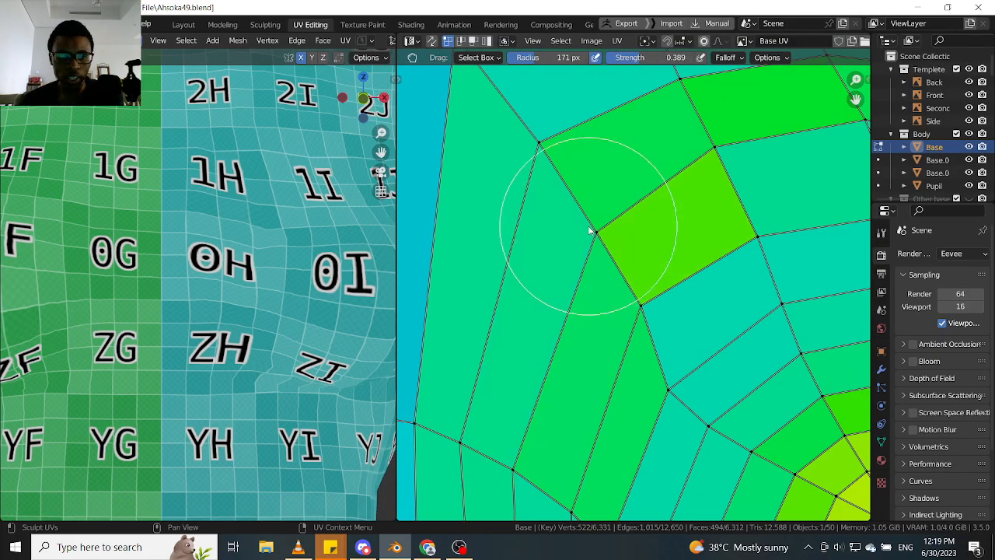
{"action": "left_click_drag", "start_coordinate": [572, 131], "coordinate": [556, 145]}
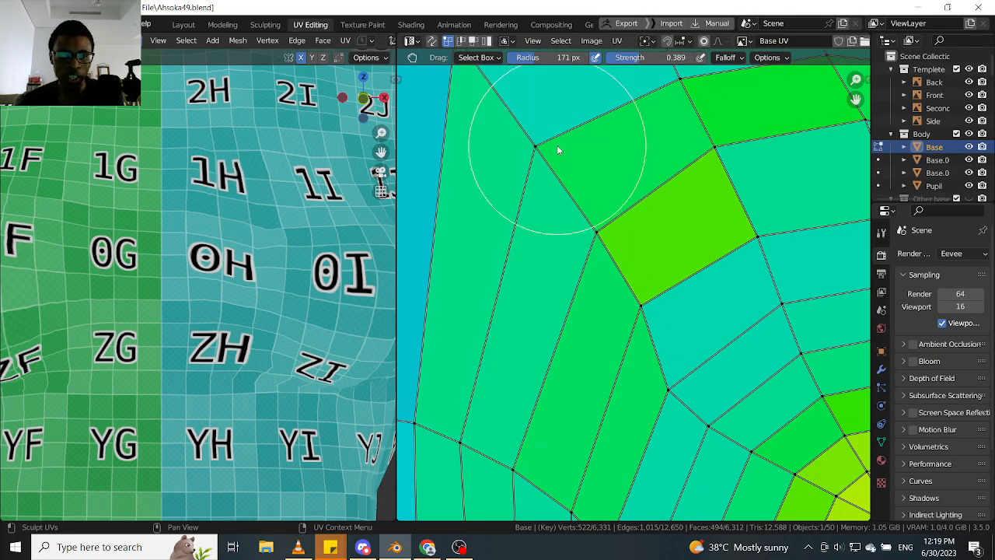
- Grab the upper end vertices of the neighbouring inner-side strips upward along the ring to redistribute the green and cyan faces
{"action": "scroll", "coordinate": [607, 349], "scroll_direction": "down", "scroll_amount": 2}
{"action": "middle_click_drag", "start_coordinate": [607, 348], "coordinate": [586, 213]}
{"action": "scroll", "coordinate": [586, 213], "scroll_direction": "up", "scroll_amount": 1}
{"action": "scroll", "coordinate": [622, 228], "scroll_direction": "up", "scroll_amount": 3}
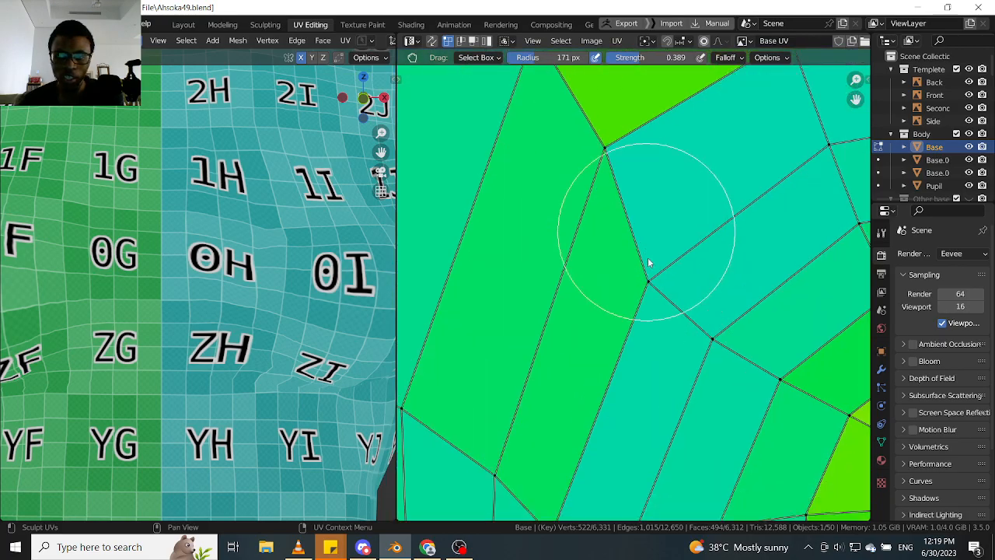
{"action": "mouse_move", "coordinate": [674, 232]}
{"action": "left_mouse_down"}
{"action": "mouse_move", "coordinate": [694, 204]}
{"action": "mouse_move", "coordinate": [691, 218]}
{"action": "left_mouse_up"}
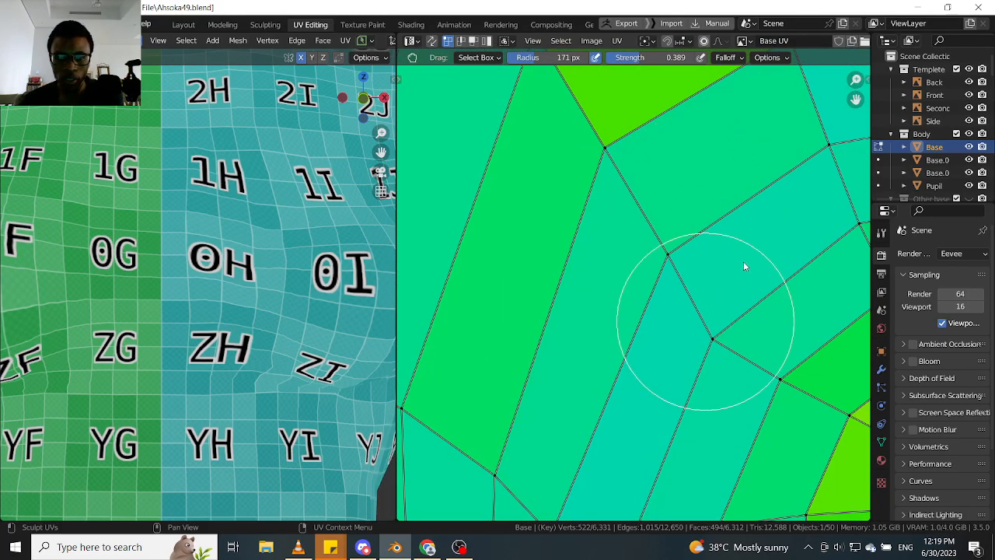
{"action": "mouse_move", "coordinate": [744, 266]}
{"action": "left_mouse_down"}
{"action": "mouse_move", "coordinate": [747, 254]}
{"action": "mouse_move", "coordinate": [663, 224]}
{"action": "mouse_move", "coordinate": [686, 192]}
{"action": "mouse_move", "coordinate": [626, 231]}
{"action": "left_mouse_up"}
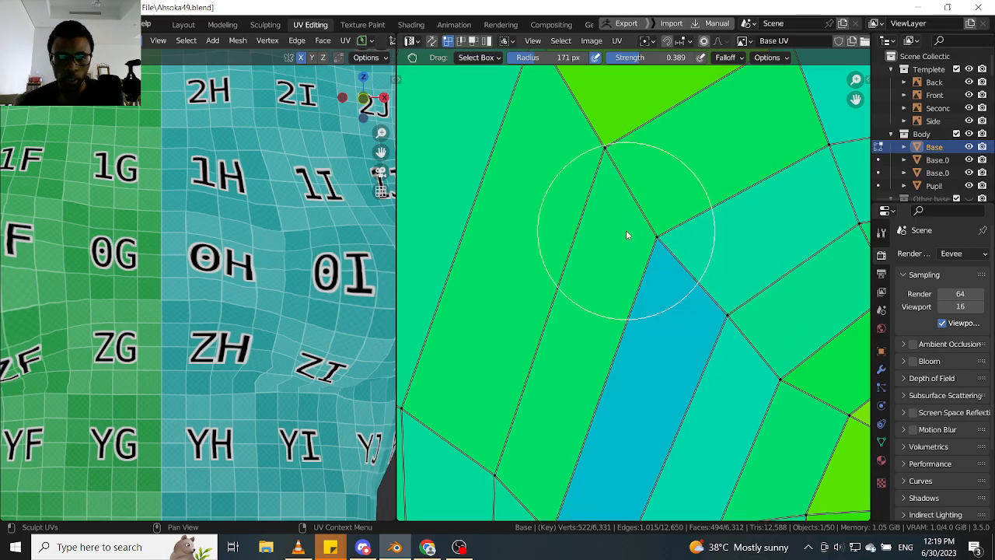
- Grab the lower end vertices between the green and blue inner-side strips to balance their widths
{"action": "scroll", "coordinate": [640, 233], "scroll_direction": "down", "scroll_amount": 3}
{"action": "middle_click_drag", "start_coordinate": [655, 250], "coordinate": [638, 184]}
{"action": "scroll", "coordinate": [610, 290], "scroll_direction": "up", "scroll_amount": 4}
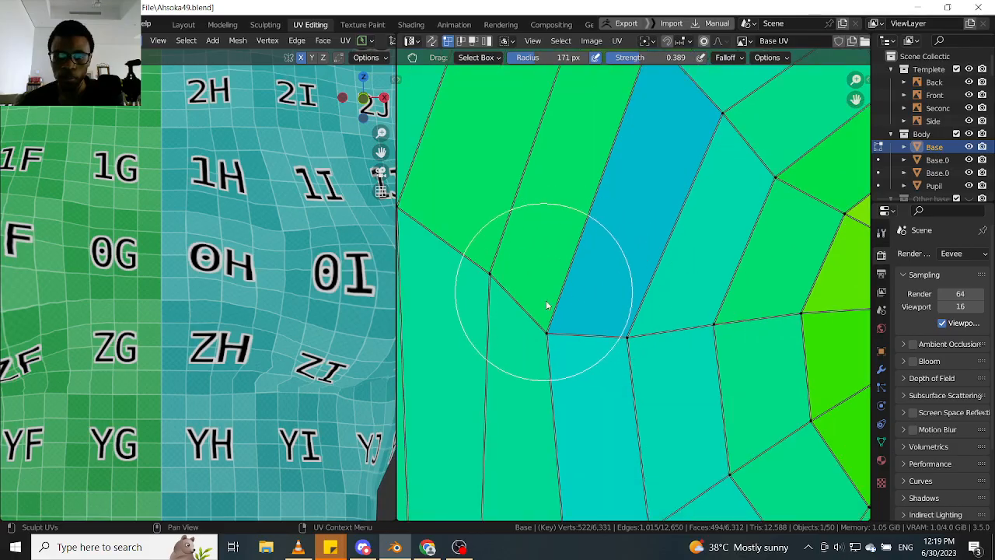
{"action": "left_click_drag", "start_coordinate": [585, 247], "coordinate": [591, 236]}
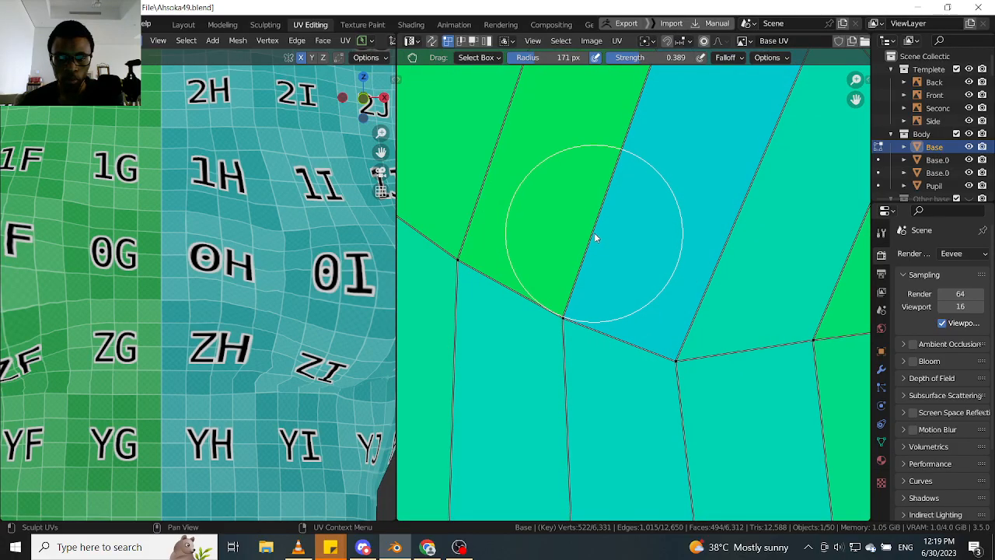
{"action": "scroll", "coordinate": [550, 268], "scroll_direction": "down", "scroll_amount": 2}
{"action": "middle_click_drag", "start_coordinate": [469, 244], "coordinate": [614, 290]}
{"action": "scroll", "coordinate": [613, 290], "scroll_direction": "up", "scroll_amount": 2}
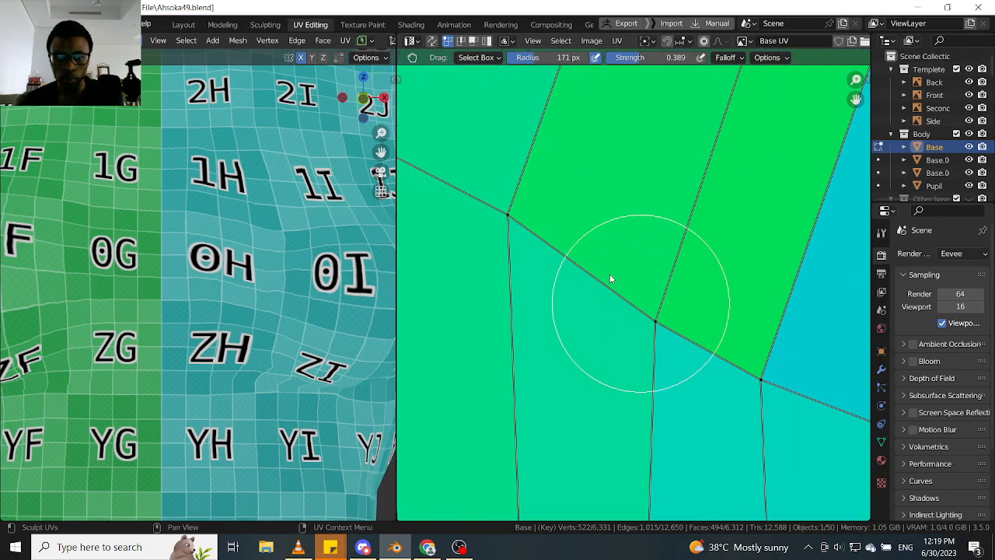
{"action": "left_click_drag", "start_coordinate": [611, 276], "coordinate": [596, 262]}
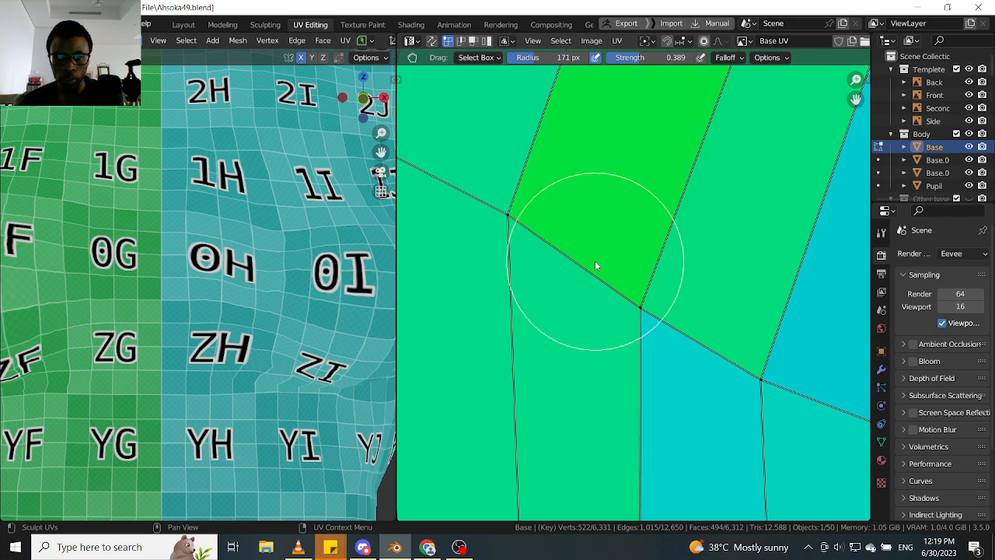
- Grab the lower end vertex on the blue strip's outer edge slightly away from the centre line
{"action": "scroll", "coordinate": [643, 277], "scroll_direction": "down", "scroll_amount": 3}
{"action": "middle_click_drag", "start_coordinate": [755, 321], "coordinate": [617, 271]}
{"action": "scroll", "coordinate": [643, 282], "scroll_direction": "up", "scroll_amount": 2}
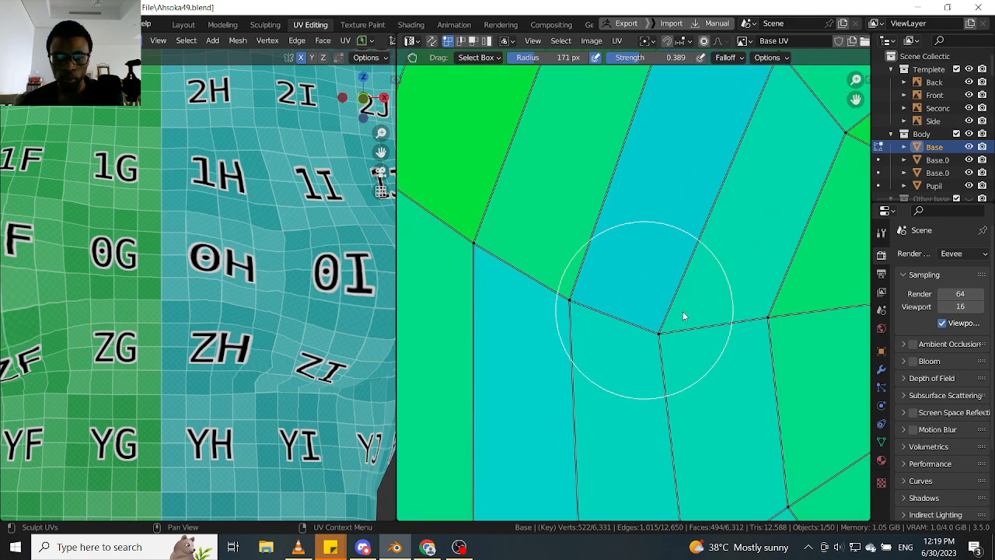
{"action": "left_click_drag", "start_coordinate": [683, 311], "coordinate": [696, 308]}
- Grab the upper end vertex of the blue strip away from the centre line to narrow the strip
{"action": "scroll", "coordinate": [692, 302], "scroll_direction": "down", "scroll_amount": 3}
{"action": "middle_click_drag", "start_coordinate": [658, 298], "coordinate": [580, 392]}
{"action": "scroll", "coordinate": [653, 235], "scroll_direction": "up", "scroll_amount": 1}
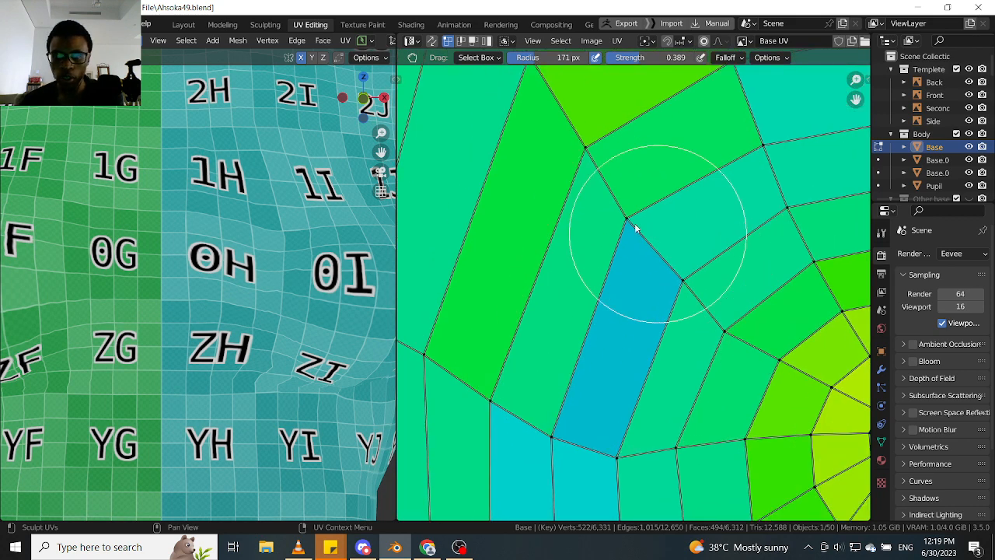
{"action": "scroll", "coordinate": [635, 228], "scroll_direction": "up", "scroll_amount": 3}
{"action": "left_click_drag", "start_coordinate": [650, 204], "coordinate": [661, 203]}
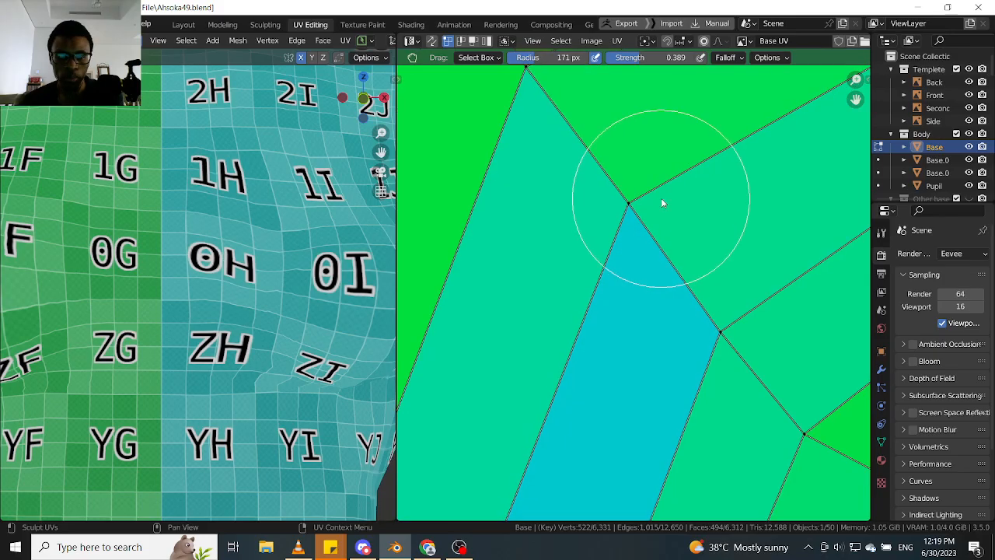
- Check the checker texture across the chest and grab the lower vertices of the vertical inner-side strips away from the centre line
{"action": "scroll", "coordinate": [615, 249], "scroll_direction": "down", "scroll_amount": 3}
{"action": "middle_click_drag", "start_coordinate": [327, 299], "coordinate": [289, 262]}
{"action": "scroll", "coordinate": [663, 332], "scroll_direction": "down", "scroll_amount": 5}
{"action": "middle_click_drag", "start_coordinate": [654, 389], "coordinate": [646, 280]}
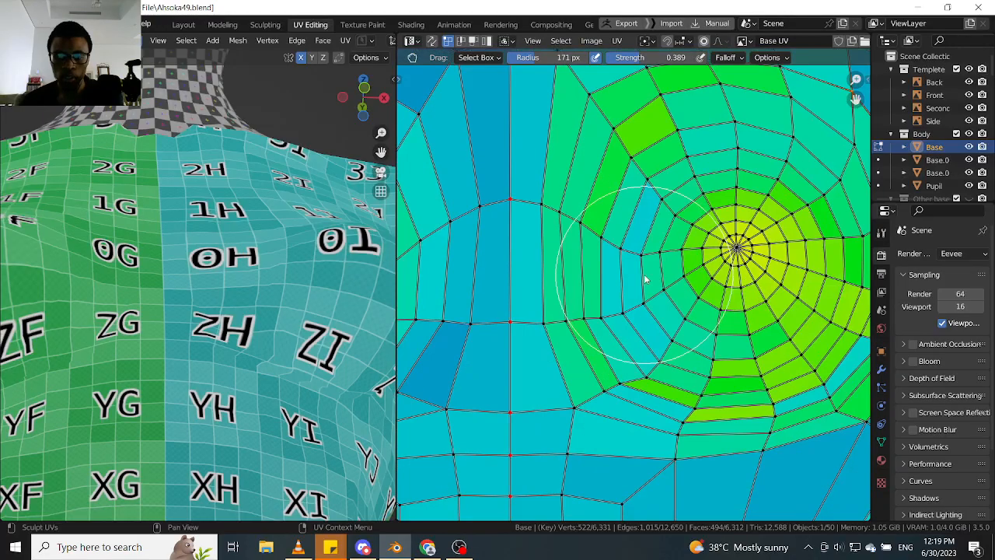
{"action": "scroll", "coordinate": [611, 330], "scroll_direction": "up", "scroll_amount": 6}
{"action": "middle_click_drag", "start_coordinate": [601, 327], "coordinate": [612, 309]}
{"action": "scroll", "coordinate": [612, 309], "scroll_direction": "up", "scroll_amount": 2}
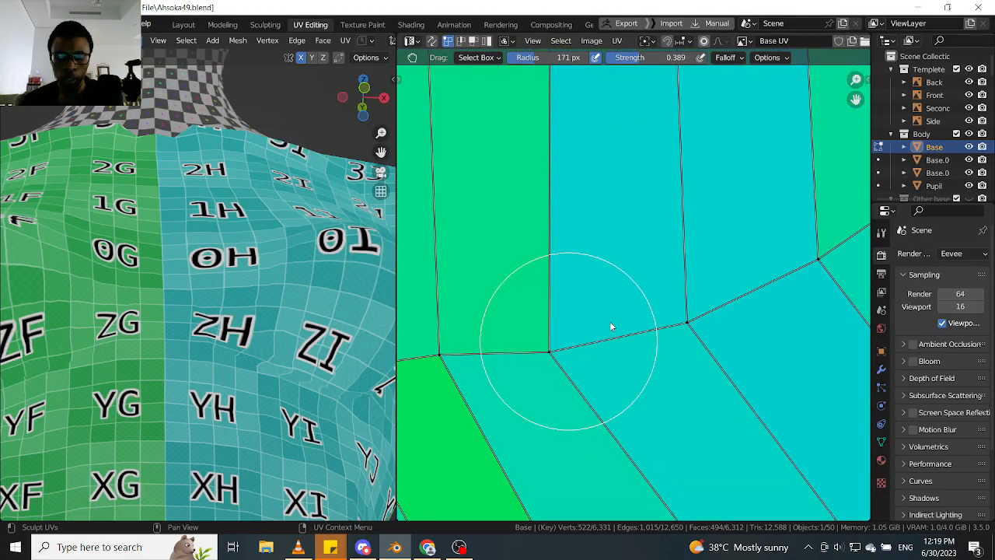
{"action": "mouse_move", "coordinate": [568, 340]}
{"action": "left_mouse_down"}
{"action": "mouse_move", "coordinate": [636, 318]}
{"action": "mouse_move", "coordinate": [625, 317]}
{"action": "left_mouse_up"}
{"action": "scroll", "coordinate": [630, 314], "scroll_direction": "down", "scroll_amount": 1}
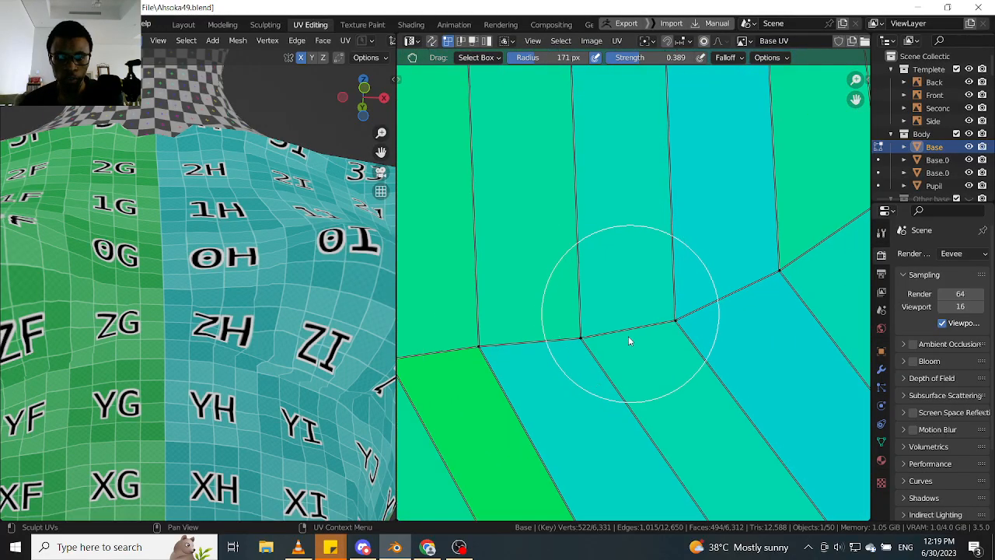
- Grab the upper end vertices of the green diagonal strip under the breast's inner side slightly downward
{"action": "scroll", "coordinate": [629, 339], "scroll_direction": "down", "scroll_amount": 2}
{"action": "middle_click_drag", "start_coordinate": [603, 359], "coordinate": [613, 261]}
{"action": "scroll", "coordinate": [578, 256], "scroll_direction": "up", "scroll_amount": 2}
{"action": "scroll", "coordinate": [545, 234], "scroll_direction": "up", "scroll_amount": 1}
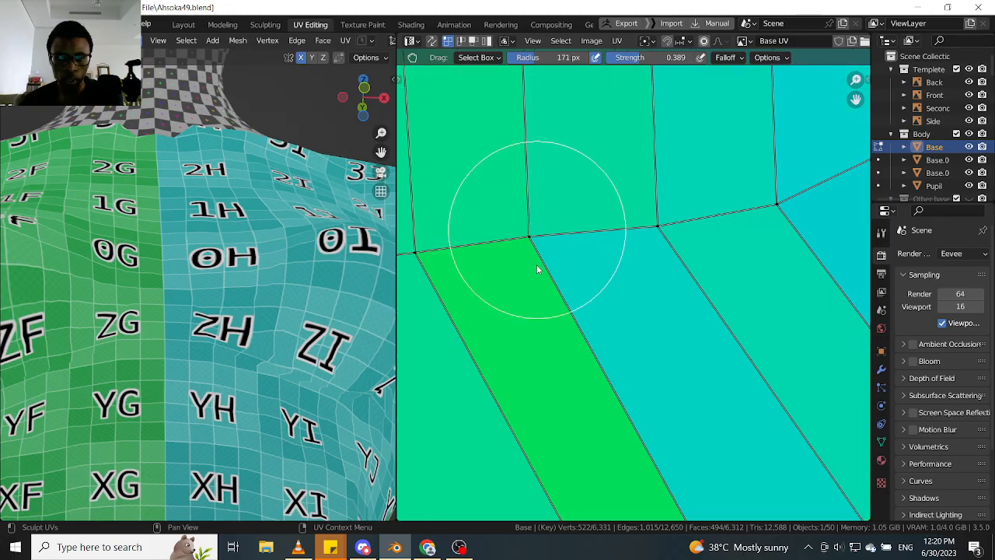
{"action": "left_click_drag", "start_coordinate": [537, 230], "coordinate": [537, 266]}
{"action": "scroll", "coordinate": [542, 265], "scroll_direction": "down", "scroll_amount": 1}
{"action": "scroll", "coordinate": [547, 259], "scroll_direction": "up", "scroll_amount": 5}
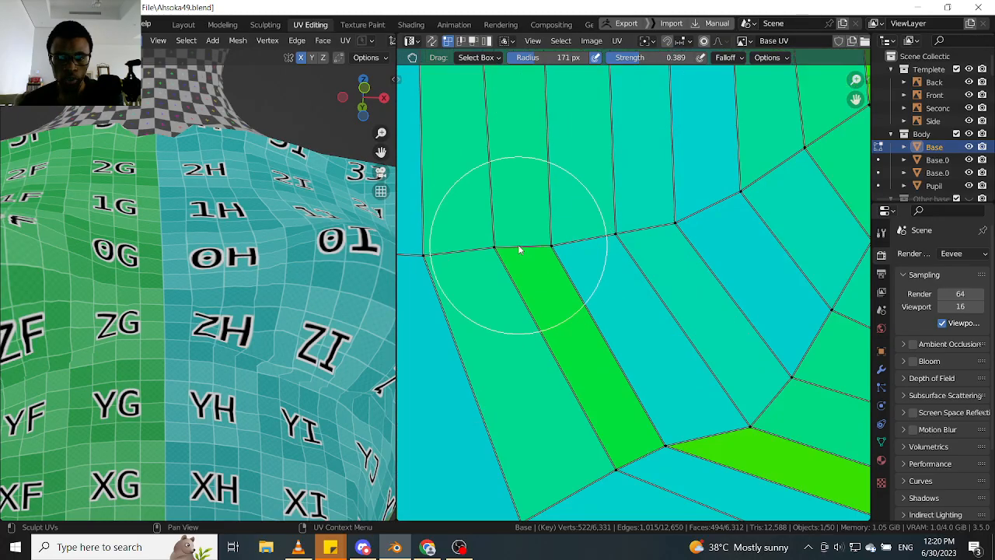
{"action": "left_click_drag", "start_coordinate": [498, 245], "coordinate": [498, 260]}
- Grab the lower vertex between the cyan diagonal strips up towards the centre line to enlarge the bright-green face below it
{"action": "scroll", "coordinate": [577, 261], "scroll_direction": "down", "scroll_amount": 5}
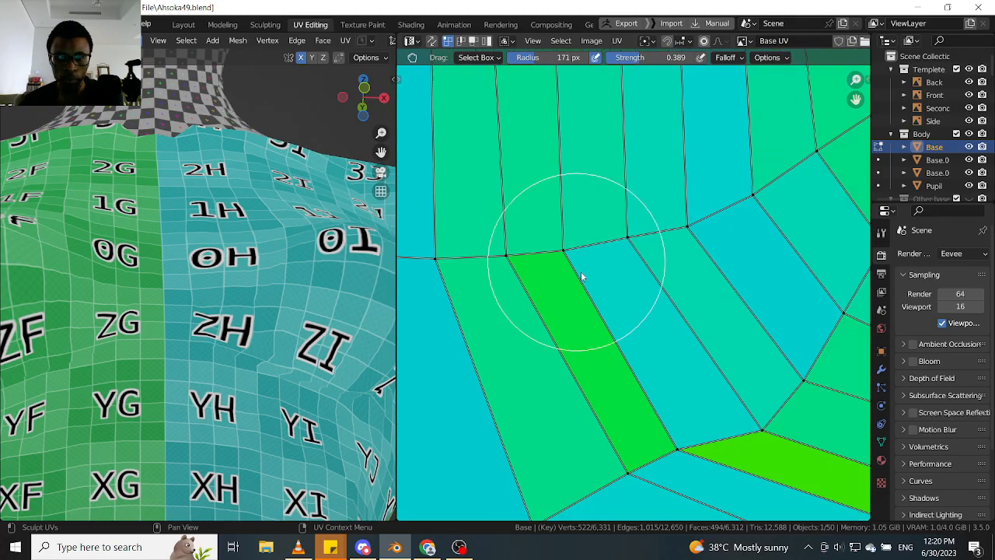
{"action": "middle_click_drag", "start_coordinate": [618, 289], "coordinate": [584, 244]}
{"action": "scroll", "coordinate": [587, 246], "scroll_direction": "up", "scroll_amount": 4}
{"action": "scroll", "coordinate": [677, 294], "scroll_direction": "up", "scroll_amount": 4}
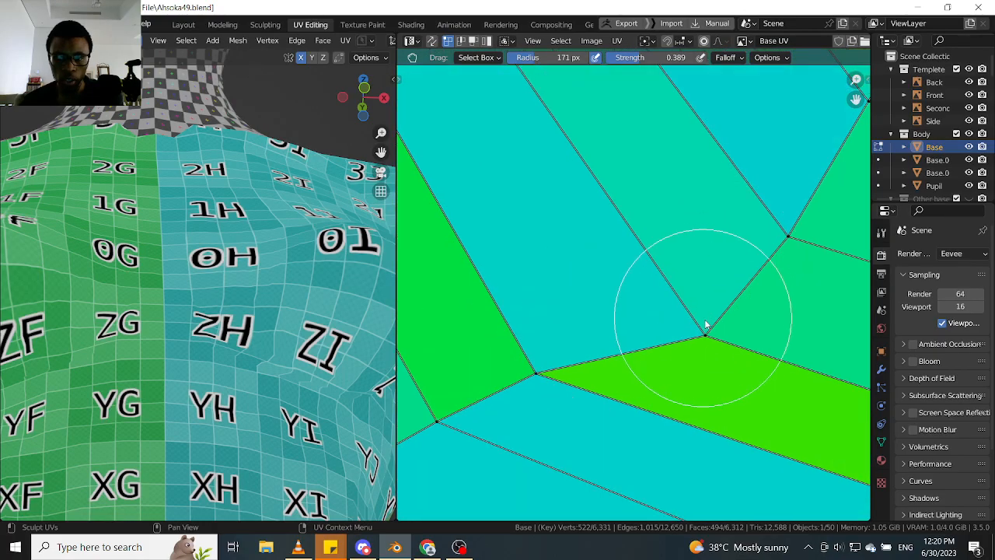
{"action": "left_click_drag", "start_coordinate": [651, 294], "coordinate": [633, 279]}
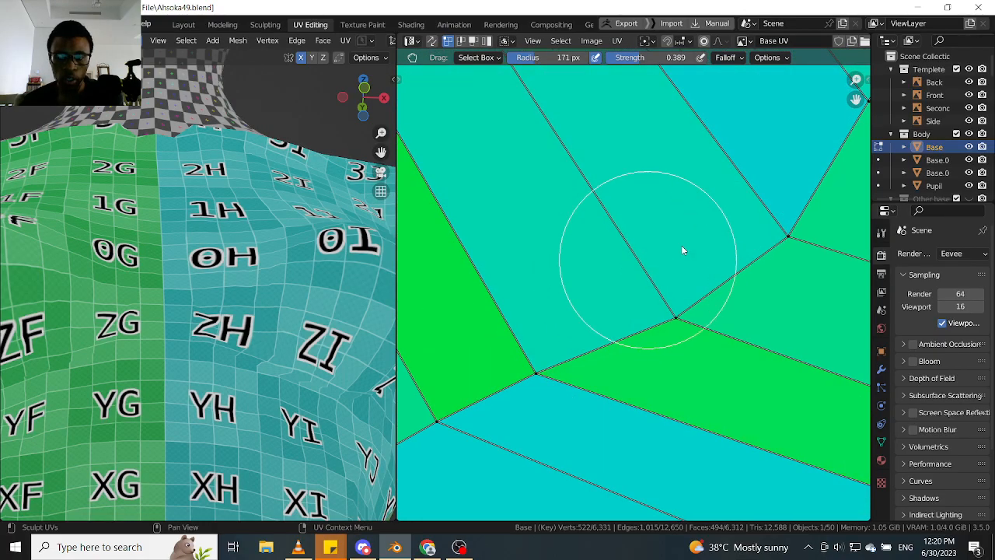
{"action": "left_click_drag", "start_coordinate": [736, 224], "coordinate": [726, 222]}
- Grab the two lower end vertices of the green diagonal strip apart to widen it to match its neighbours
{"action": "scroll", "coordinate": [726, 222], "scroll_direction": "down", "scroll_amount": 3}
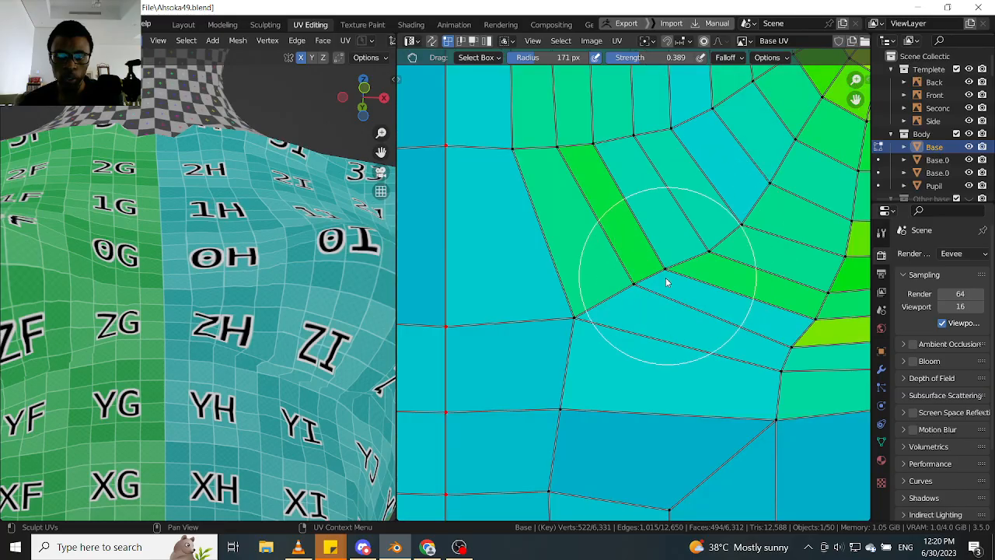
{"action": "scroll", "coordinate": [666, 282], "scroll_direction": "up", "scroll_amount": 3}
{"action": "mouse_move", "coordinate": [656, 268]}
{"action": "left_mouse_down"}
{"action": "mouse_move", "coordinate": [684, 260]}
{"action": "mouse_move", "coordinate": [702, 270]}
{"action": "left_mouse_up"}
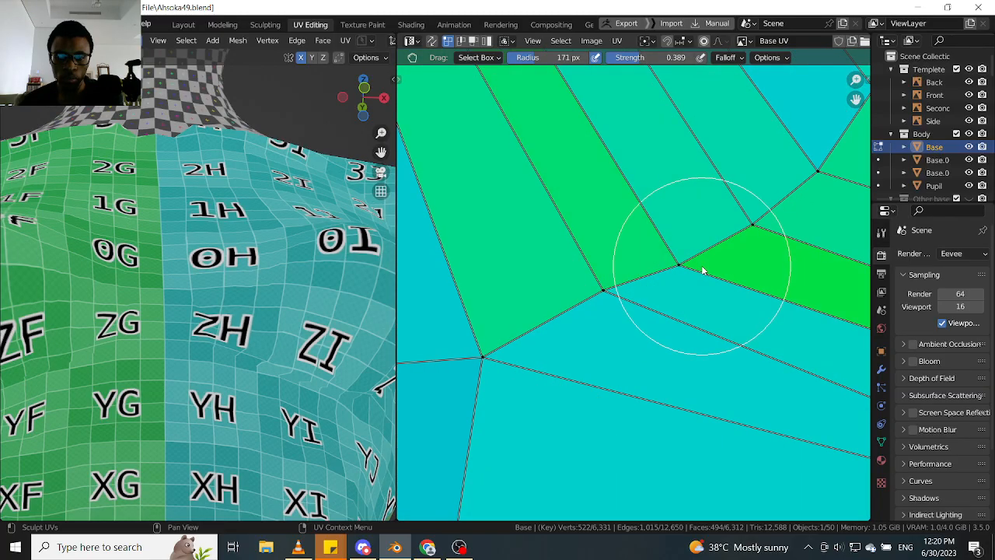
{"action": "left_click_drag", "start_coordinate": [607, 286], "coordinate": [598, 320]}
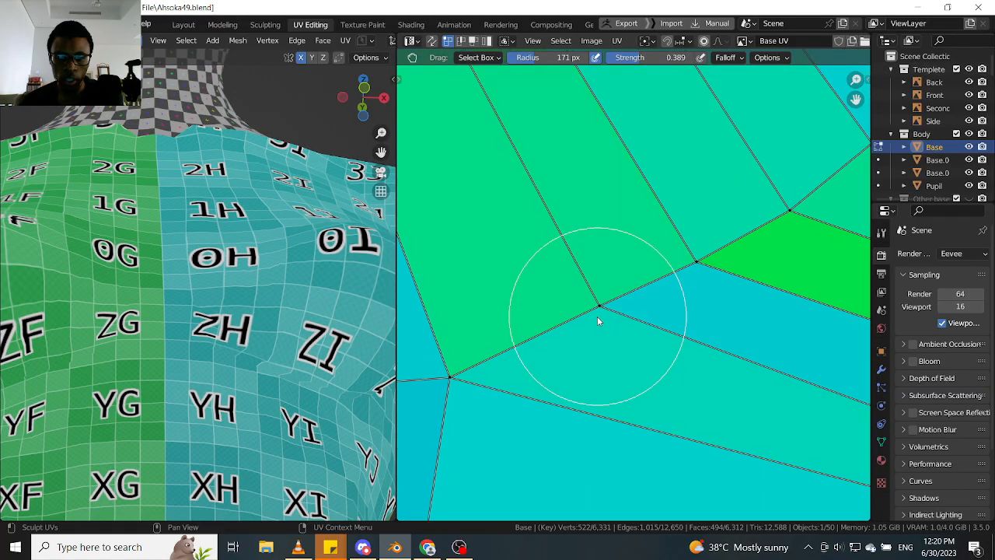
- Check the checker texture from the front and adjust the ring vertices directly under the breast to ease the yellow-green faces
{"action": "middle_click_drag", "start_coordinate": [268, 336], "coordinate": [272, 312]}
{"action": "scroll", "coordinate": [684, 303], "scroll_direction": "down", "scroll_amount": 4}
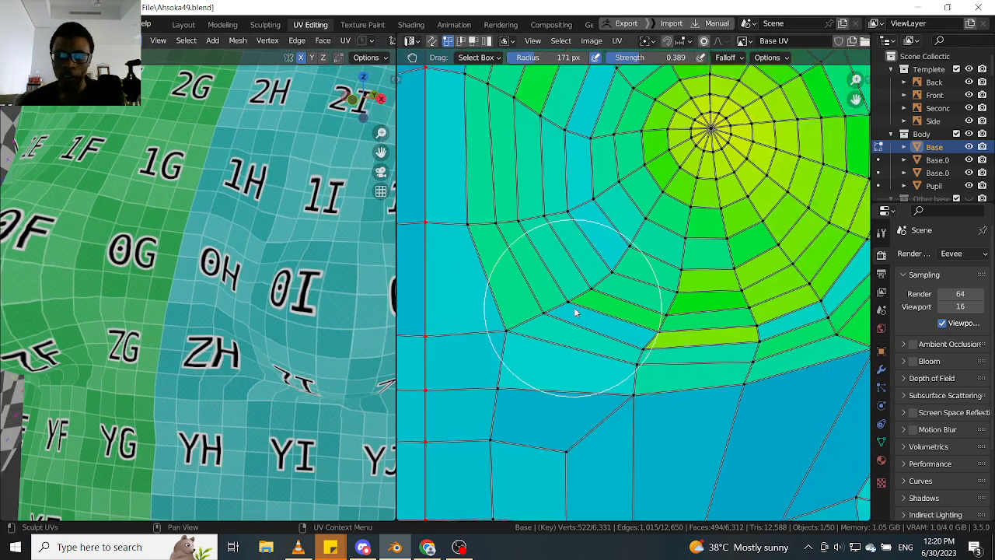
{"action": "scroll", "coordinate": [605, 314], "scroll_direction": "up", "scroll_amount": 5}
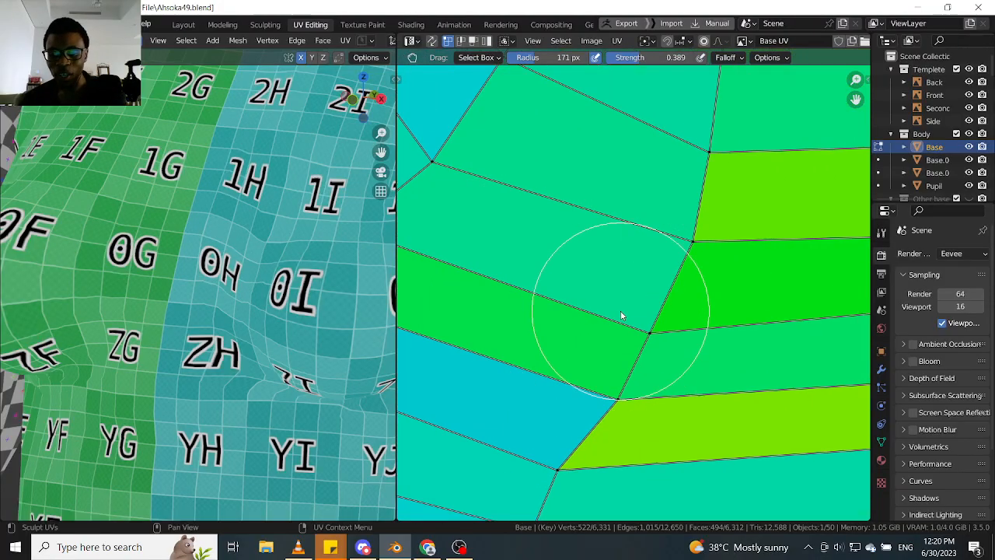
{"action": "scroll", "coordinate": [637, 304], "scroll_direction": "down", "scroll_amount": 3}
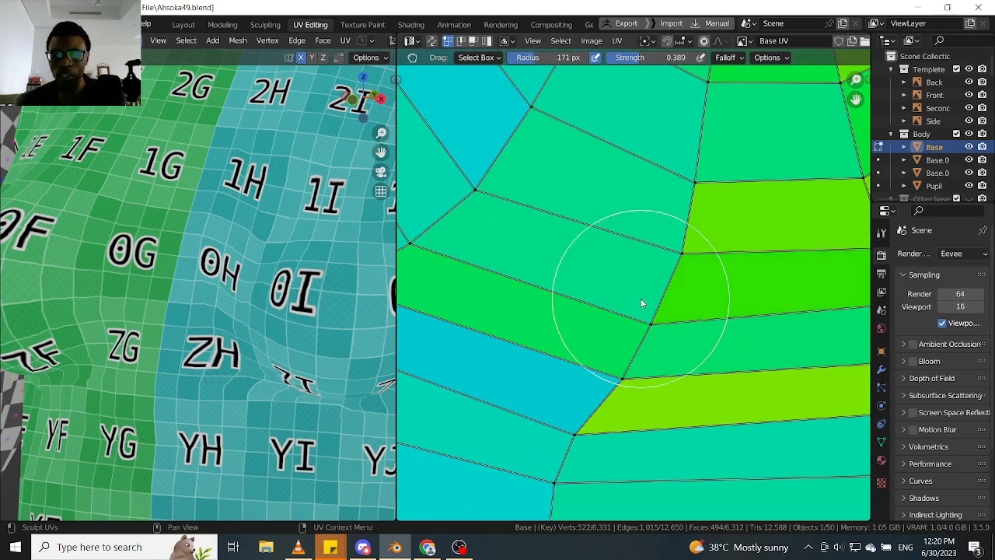
{"action": "scroll", "coordinate": [616, 311], "scroll_direction": "up", "scroll_amount": 3}
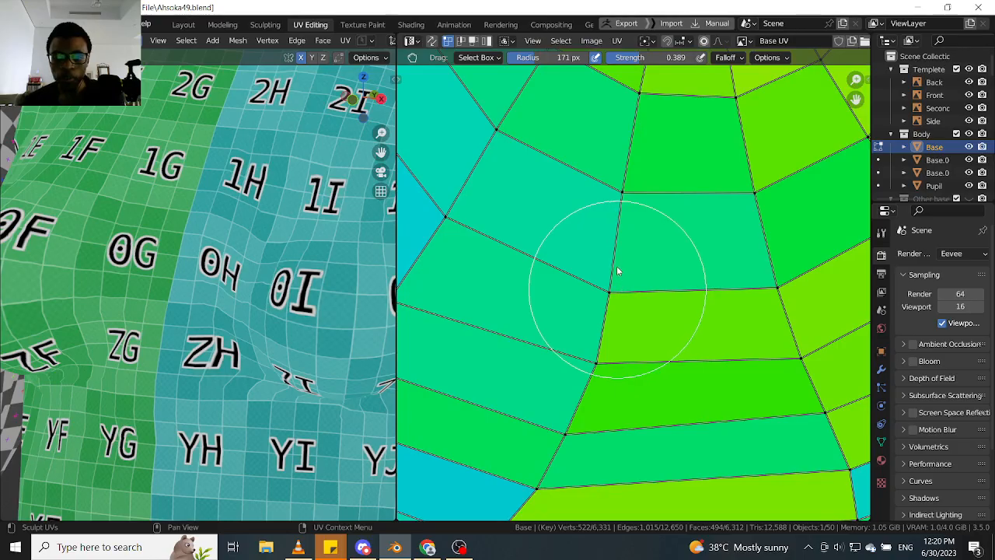
{"action": "scroll", "coordinate": [618, 267], "scroll_direction": "down", "scroll_amount": 2}
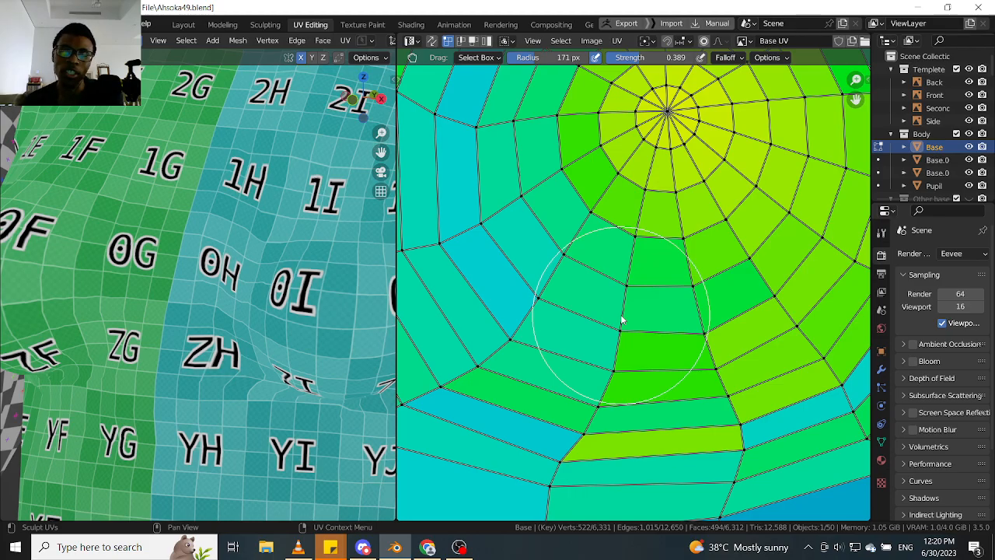
{"action": "scroll", "coordinate": [621, 317], "scroll_direction": "down", "scroll_amount": 3}
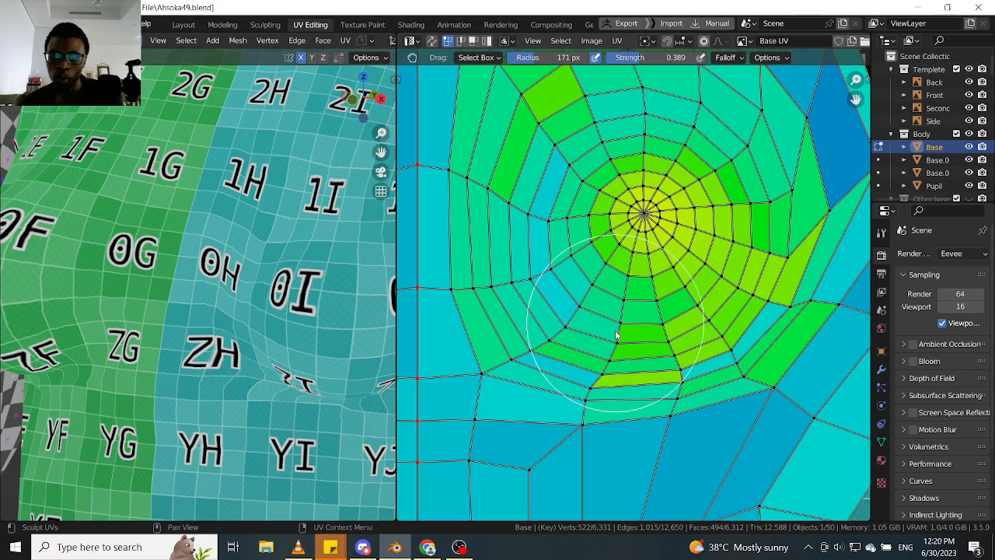
- Check the texture on the breast's outer side and grab the lower outer ring vertices between the cyan and green strips towards the centre line
{"action": "middle_click_drag", "start_coordinate": [618, 334], "coordinate": [618, 292]}
{"action": "scroll", "coordinate": [667, 314], "scroll_direction": "up", "scroll_amount": 1}
{"action": "scroll", "coordinate": [667, 319], "scroll_direction": "up", "scroll_amount": 5}
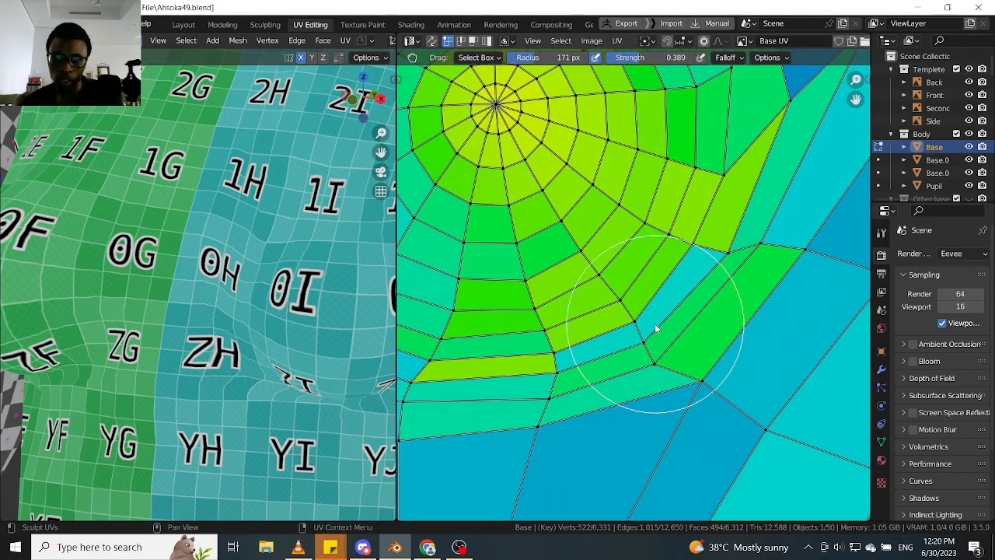
{"action": "left_click_drag", "start_coordinate": [648, 401], "coordinate": [700, 356]}
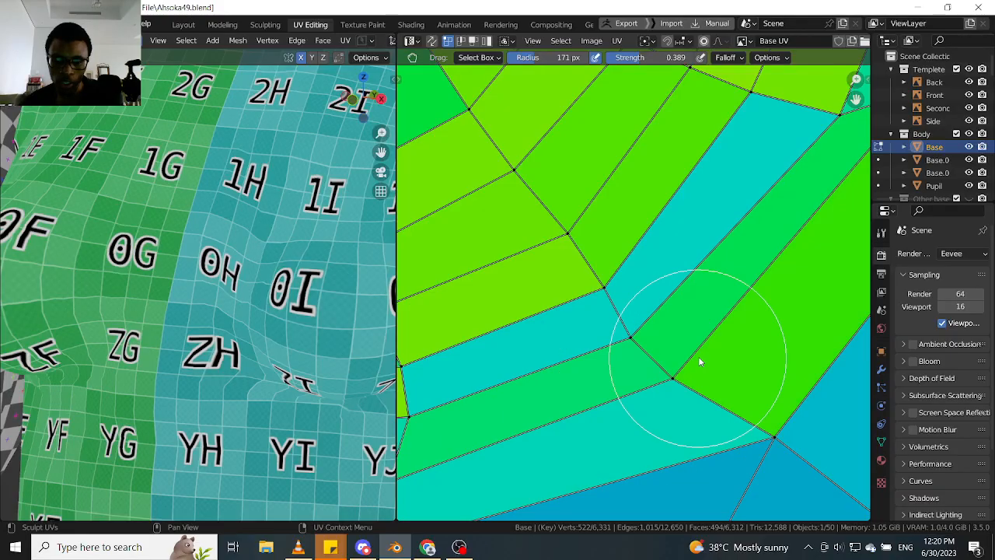
{"action": "mouse_move", "coordinate": [269, 358]}
{"action": "middle_mouse_down"}
{"action": "mouse_move", "coordinate": [253, 330]}
{"action": "mouse_move", "coordinate": [316, 302]}
{"action": "middle_mouse_up"}
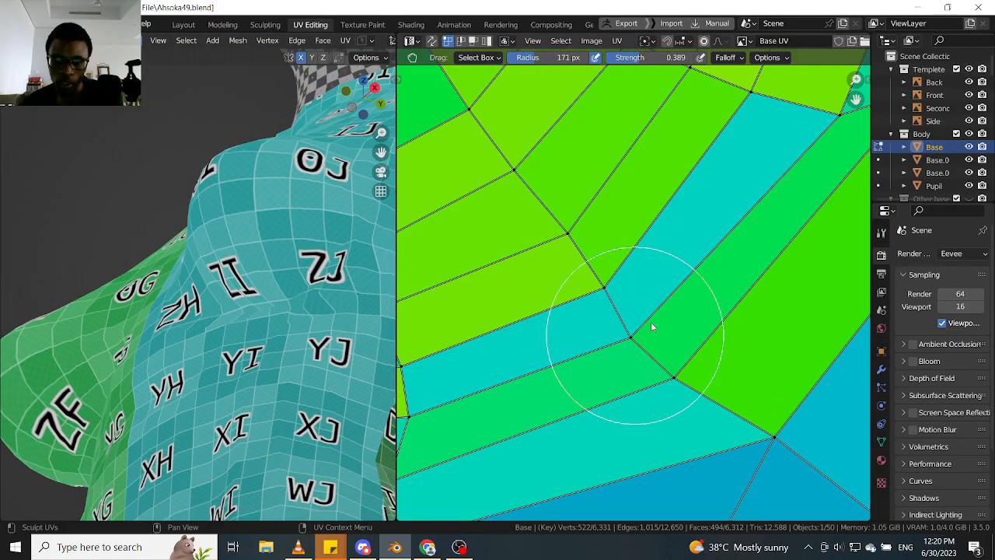
{"action": "left_click_drag", "start_coordinate": [651, 322], "coordinate": [662, 313]}
{"action": "left_click_drag", "start_coordinate": [609, 345], "coordinate": [585, 352]}
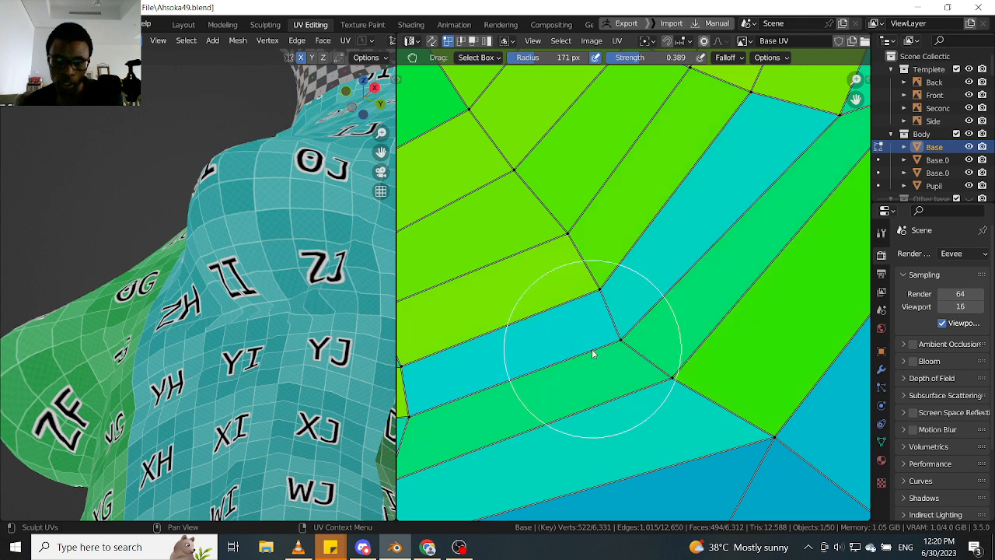
- Grab the outer ring vertex between the two green strips down and the two vertices above it towards the centre line
{"action": "left_click_drag", "start_coordinate": [684, 368], "coordinate": [663, 443]}
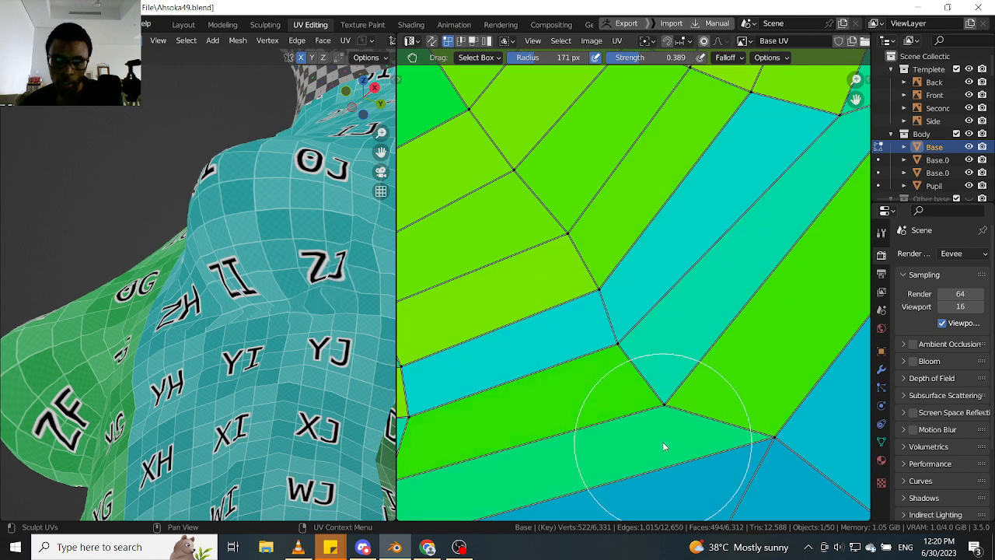
{"action": "middle_click_drag", "start_coordinate": [680, 355], "coordinate": [676, 323]}
{"action": "left_click_drag", "start_coordinate": [616, 299], "coordinate": [572, 321]}
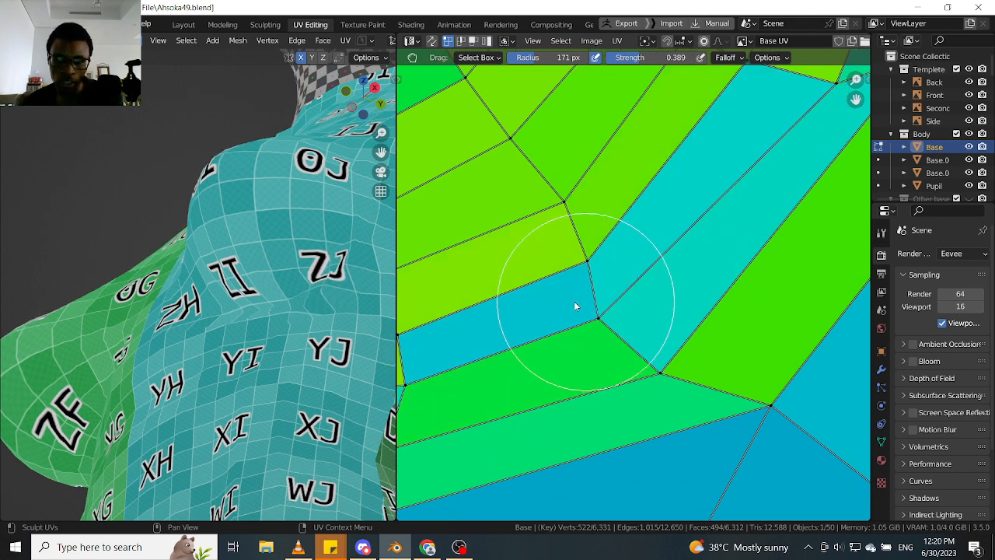
- Check the texture under the breast and grab the bright-green diagonal strip's two lower end vertices upwards and away from the centre line
{"action": "middle_click_drag", "start_coordinate": [311, 311], "coordinate": [333, 296]}
{"action": "scroll", "coordinate": [615, 324], "scroll_direction": "down", "scroll_amount": 5}
{"action": "middle_click_drag", "start_coordinate": [616, 325], "coordinate": [573, 311]}
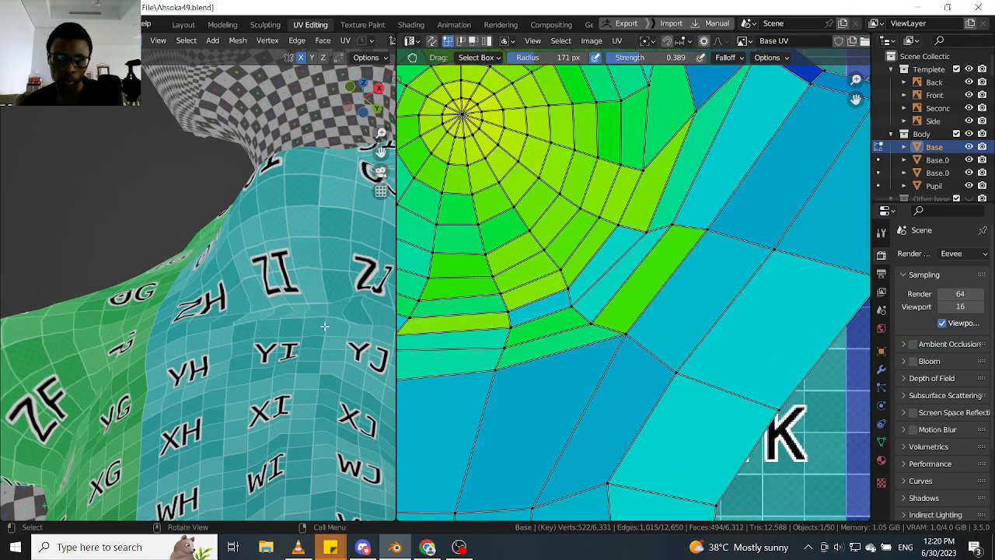
{"action": "middle_click_drag", "start_coordinate": [303, 319], "coordinate": [316, 333]}
{"action": "scroll", "coordinate": [718, 381], "scroll_direction": "up", "scroll_amount": 3}
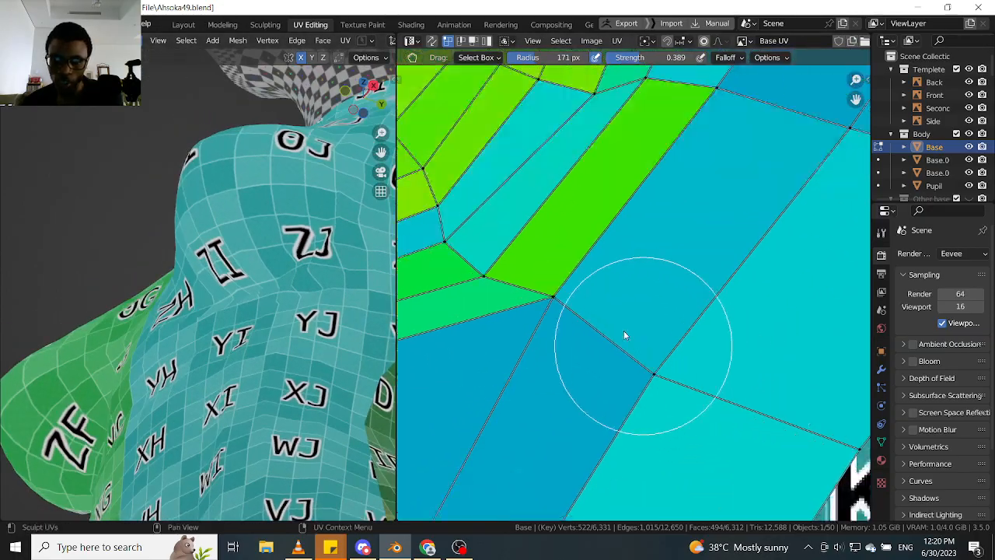
{"action": "mouse_move", "coordinate": [512, 334]}
{"action": "left_mouse_down"}
{"action": "mouse_move", "coordinate": [477, 349]}
{"action": "mouse_move", "coordinate": [524, 345]}
{"action": "mouse_move", "coordinate": [506, 351]}
{"action": "mouse_move", "coordinate": [557, 295]}
{"action": "mouse_move", "coordinate": [456, 388]}
{"action": "mouse_move", "coordinate": [632, 221]}
{"action": "left_mouse_up"}
{"action": "scroll", "coordinate": [614, 233], "scroll_direction": "down", "scroll_amount": 4}
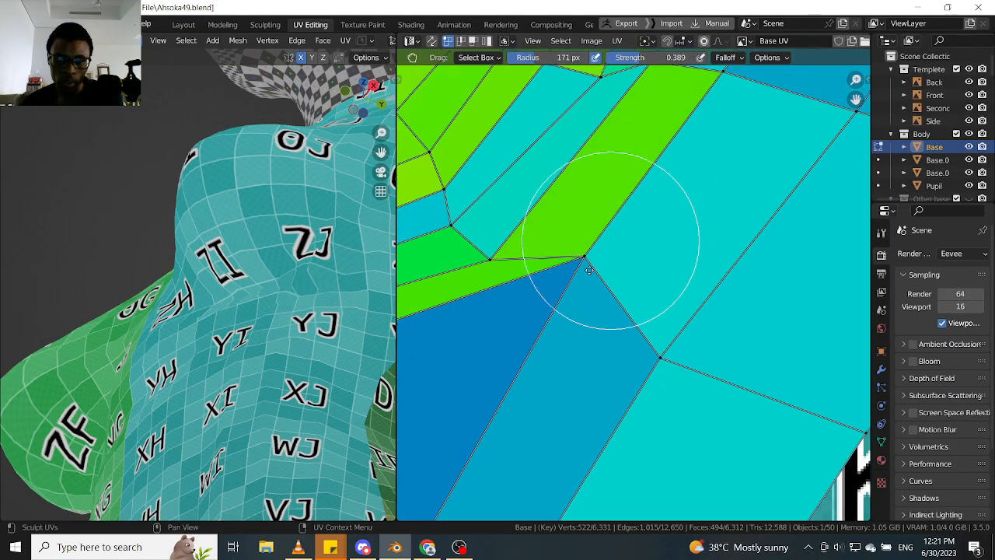
{"action": "scroll", "coordinate": [578, 281], "scroll_direction": "up", "scroll_amount": 4}
{"action": "left_click_drag", "start_coordinate": [609, 233], "coordinate": [626, 220]}
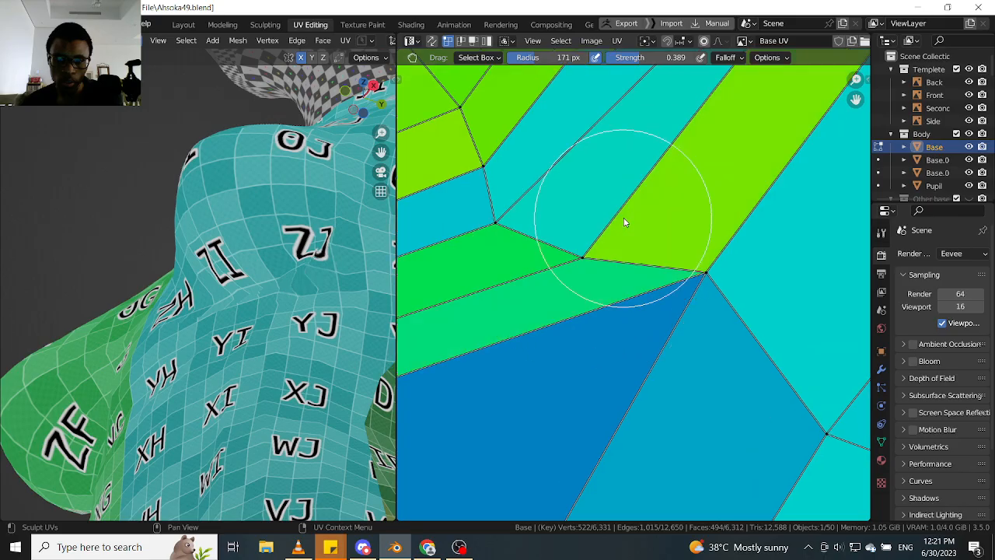
- Grab the ring vertices at the lower ends of the cyan diagonal strips away from the centre line to redistribute the strip widths
{"action": "mouse_move", "coordinate": [508, 224]}
{"action": "left_mouse_down"}
{"action": "mouse_move", "coordinate": [626, 174]}
{"action": "mouse_move", "coordinate": [495, 253]}
{"action": "mouse_move", "coordinate": [491, 284]}
{"action": "mouse_move", "coordinate": [526, 227]}
{"action": "mouse_move", "coordinate": [497, 156]}
{"action": "mouse_move", "coordinate": [502, 185]}
{"action": "mouse_move", "coordinate": [593, 226]}
{"action": "mouse_move", "coordinate": [567, 221]}
{"action": "mouse_move", "coordinate": [632, 210]}
{"action": "mouse_move", "coordinate": [621, 212]}
{"action": "left_mouse_up"}
{"action": "scroll", "coordinate": [558, 193], "scroll_direction": "down", "scroll_amount": 2}
{"action": "scroll", "coordinate": [576, 244], "scroll_direction": "up", "scroll_amount": 2}
{"action": "left_click_drag", "start_coordinate": [574, 234], "coordinate": [597, 206]}
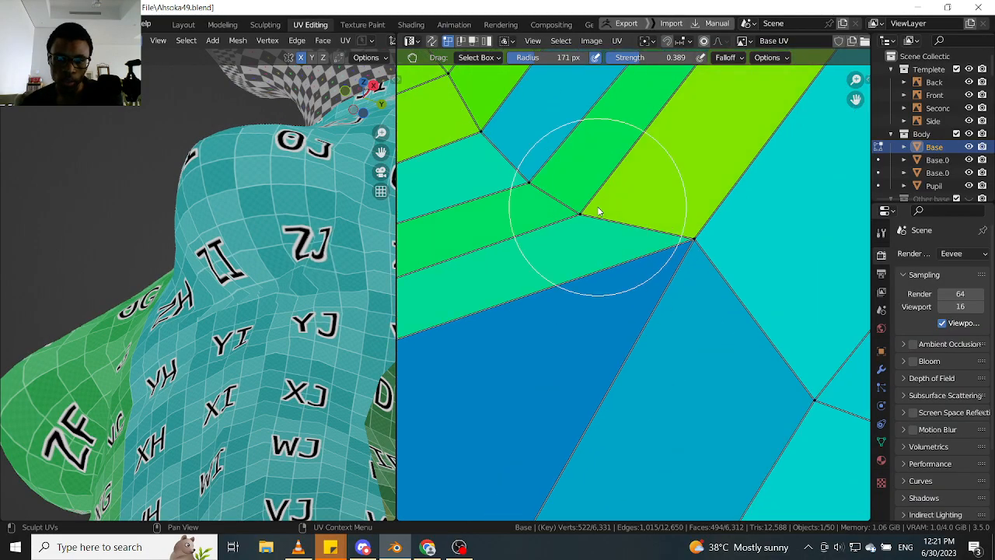
{"action": "scroll", "coordinate": [597, 206], "scroll_direction": "down", "scroll_amount": 5}
{"action": "middle_click_drag", "start_coordinate": [558, 284], "coordinate": [683, 234]}
- Check the texture's outer underside and nudge the vertices around the teal strip's outer end to ease the strips below it
{"action": "middle_click_drag", "start_coordinate": [213, 302], "coordinate": [174, 255]}
{"action": "scroll", "coordinate": [637, 281], "scroll_direction": "down", "scroll_amount": 2}
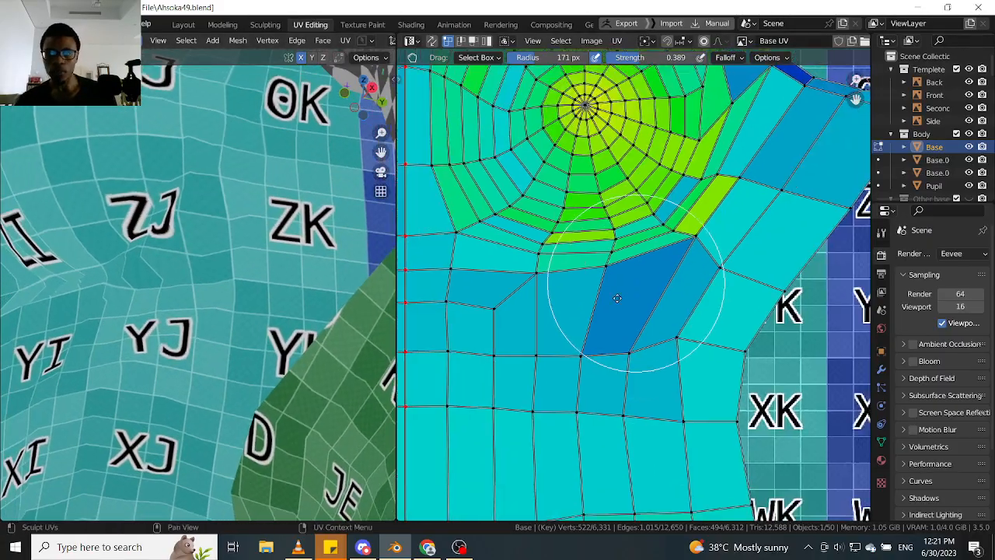
{"action": "middle_click_drag", "start_coordinate": [676, 248], "coordinate": [652, 267]}
{"action": "scroll", "coordinate": [652, 266], "scroll_direction": "up", "scroll_amount": 3}
{"action": "middle_click_drag", "start_coordinate": [217, 279], "coordinate": [230, 320], "text": "shift"}
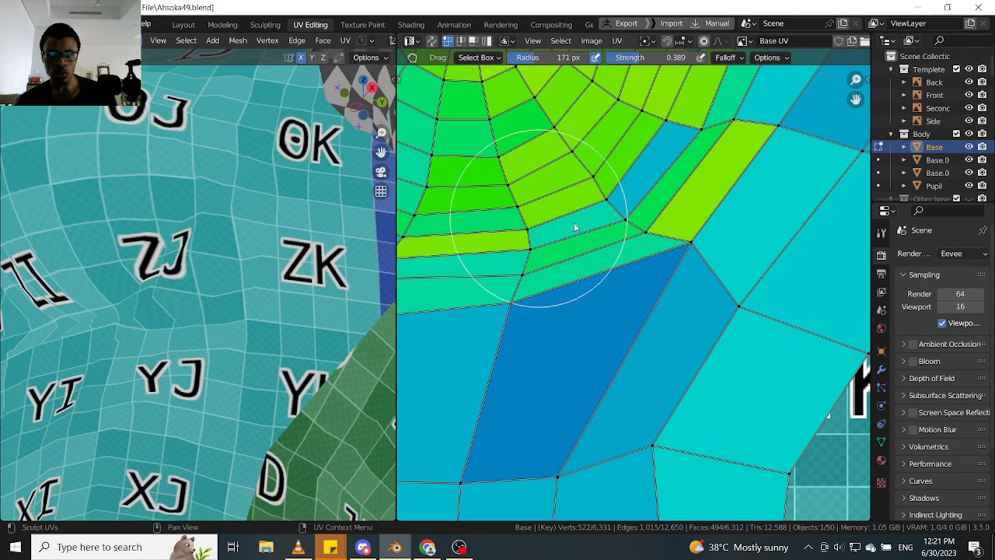
{"action": "scroll", "coordinate": [624, 232], "scroll_direction": "up", "scroll_amount": 2}
{"action": "left_click_drag", "start_coordinate": [640, 227], "coordinate": [625, 140]}
{"action": "key", "text": "ctrl+z"}
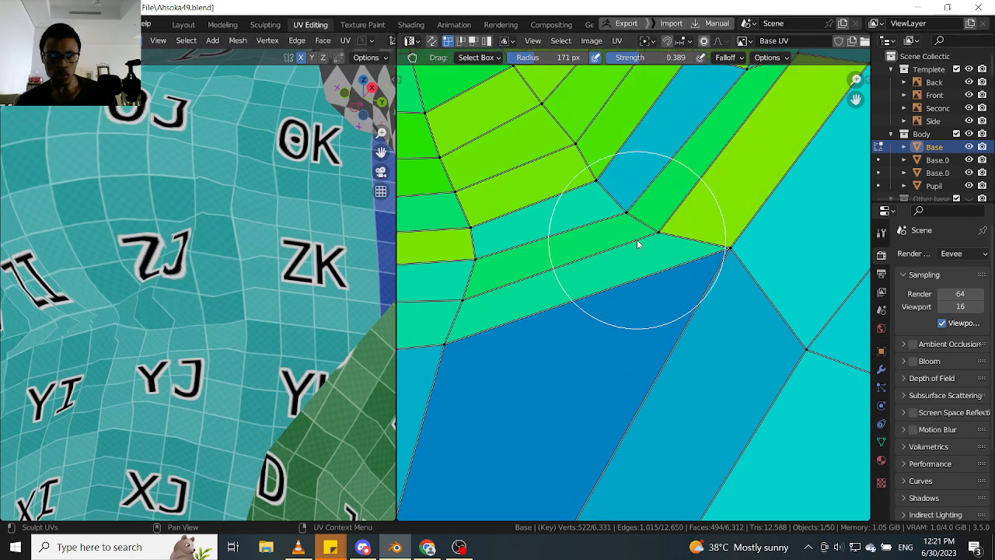
{"action": "mouse_move", "coordinate": [551, 220]}
{"action": "left_mouse_down", "text": "shift"}
{"action": "mouse_move", "coordinate": [510, 235]}
{"action": "mouse_move", "coordinate": [568, 237]}
{"action": "left_mouse_up", "text": "shift"}
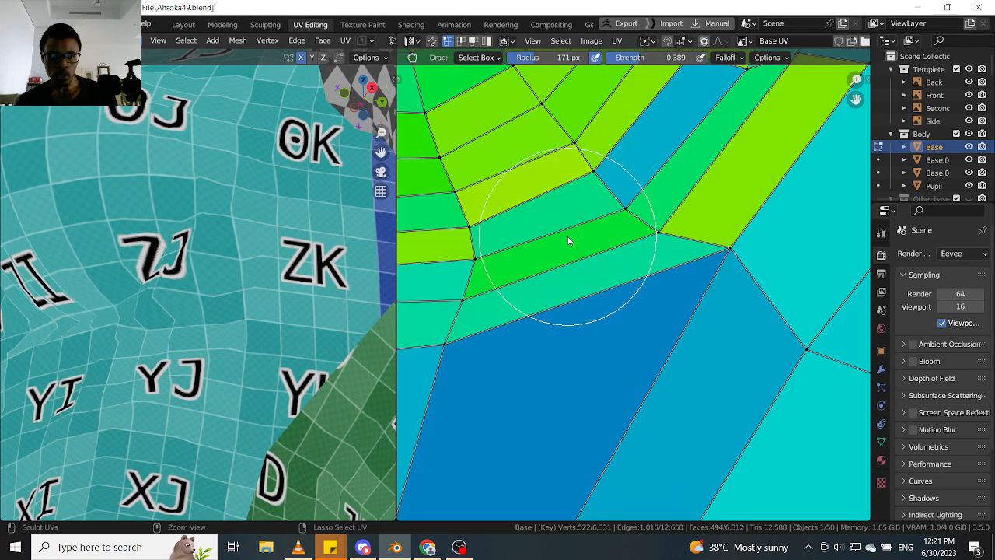
{"action": "scroll", "coordinate": [597, 241], "scroll_direction": "down", "scroll_amount": 3}
{"action": "scroll", "coordinate": [541, 279], "scroll_direction": "up", "scroll_amount": 5}
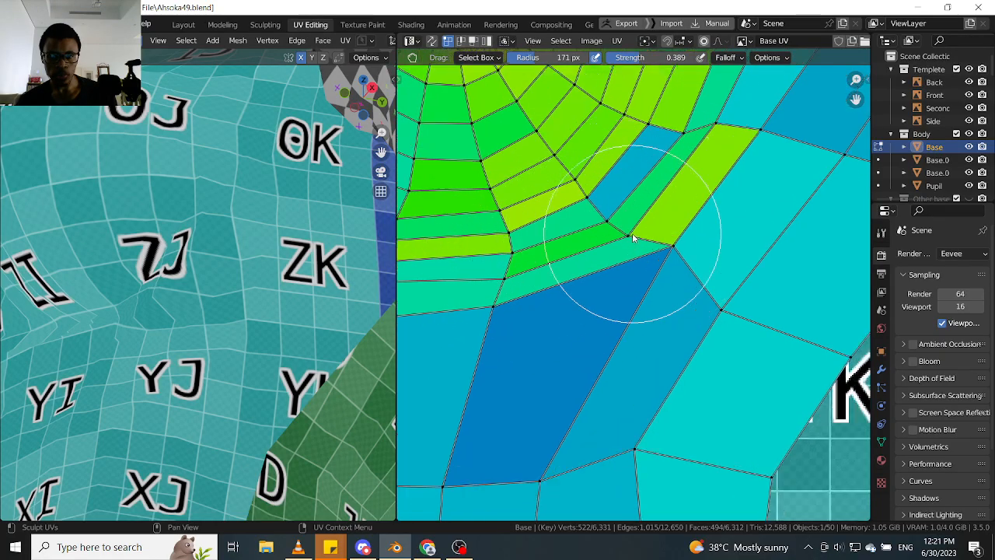
- Grab the two vertices ending the green diagonal strips down towards the centre line to reshape the lower ring faces
{"action": "mouse_move", "coordinate": [624, 237]}
{"action": "left_mouse_down"}
{"action": "mouse_move", "coordinate": [535, 323]}
{"action": "mouse_move", "coordinate": [501, 337]}
{"action": "left_mouse_up"}
{"action": "left_click_drag", "start_coordinate": [585, 263], "coordinate": [489, 343]}
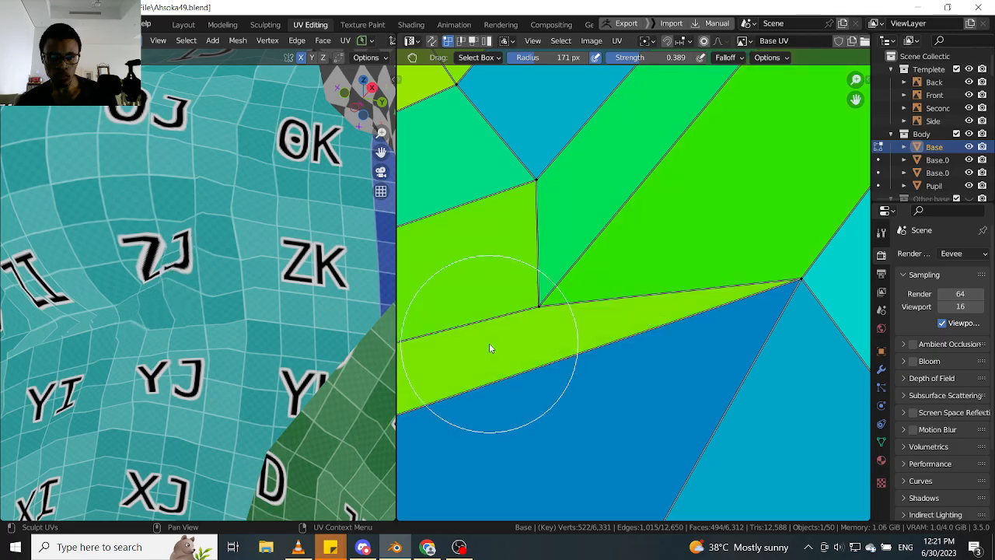
{"action": "left_click_drag", "start_coordinate": [532, 194], "coordinate": [450, 273]}
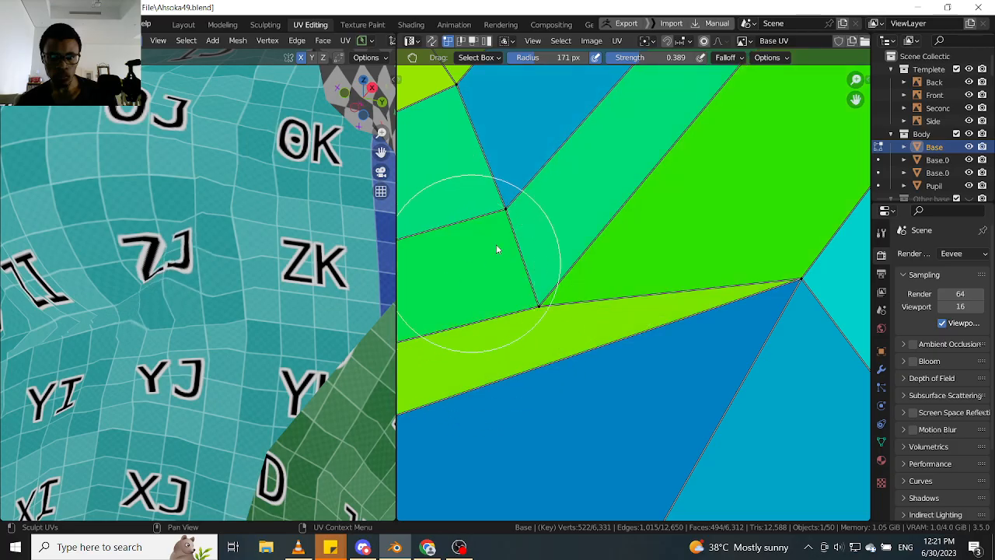
{"action": "scroll", "coordinate": [503, 227], "scroll_direction": "down", "scroll_amount": 2}
{"action": "middle_click_drag", "start_coordinate": [505, 227], "coordinate": [609, 244]}
{"action": "scroll", "coordinate": [611, 224], "scroll_direction": "up", "scroll_amount": 1}
{"action": "left_click_drag", "start_coordinate": [611, 224], "coordinate": [576, 261]}
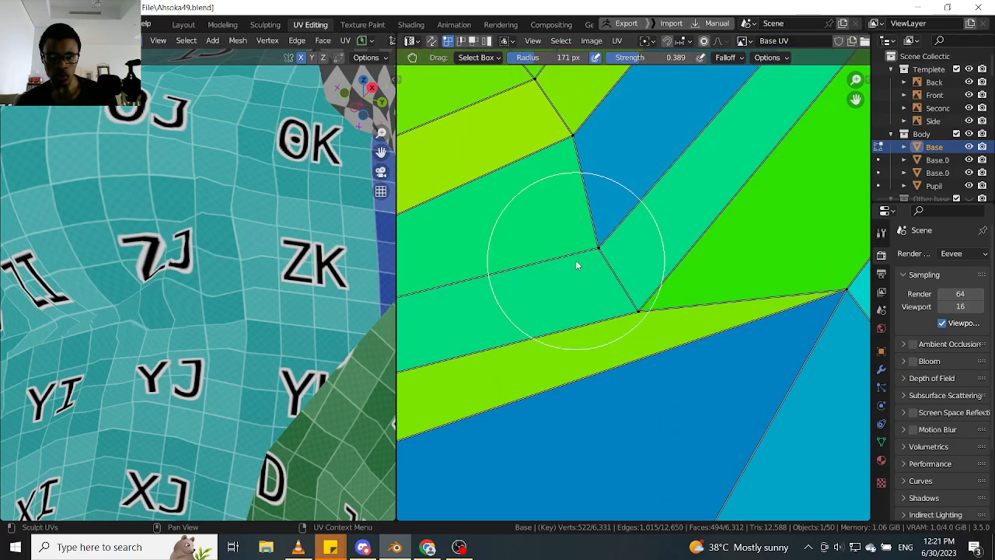
- Grab the three vertices where the diagonal strips meet the lower ring back upwards to even out the faces around them
{"action": "mouse_move", "coordinate": [590, 194]}
{"action": "left_mouse_down"}
{"action": "mouse_move", "coordinate": [593, 204]}
{"action": "mouse_move", "coordinate": [588, 171]}
{"action": "mouse_move", "coordinate": [589, 184]}
{"action": "left_mouse_up"}
{"action": "left_click_drag", "start_coordinate": [555, 130], "coordinate": [547, 122]}
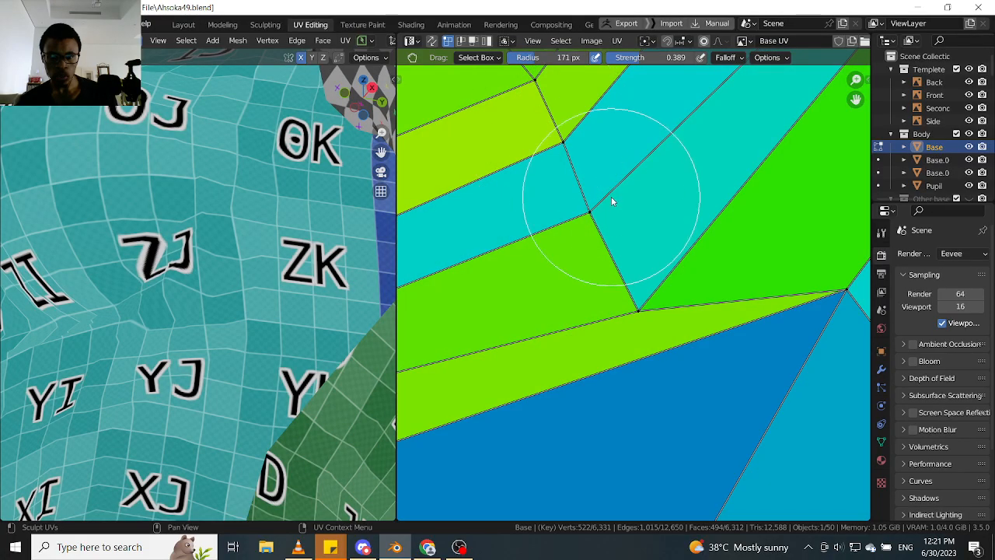
{"action": "left_click_drag", "start_coordinate": [587, 166], "coordinate": [582, 153]}
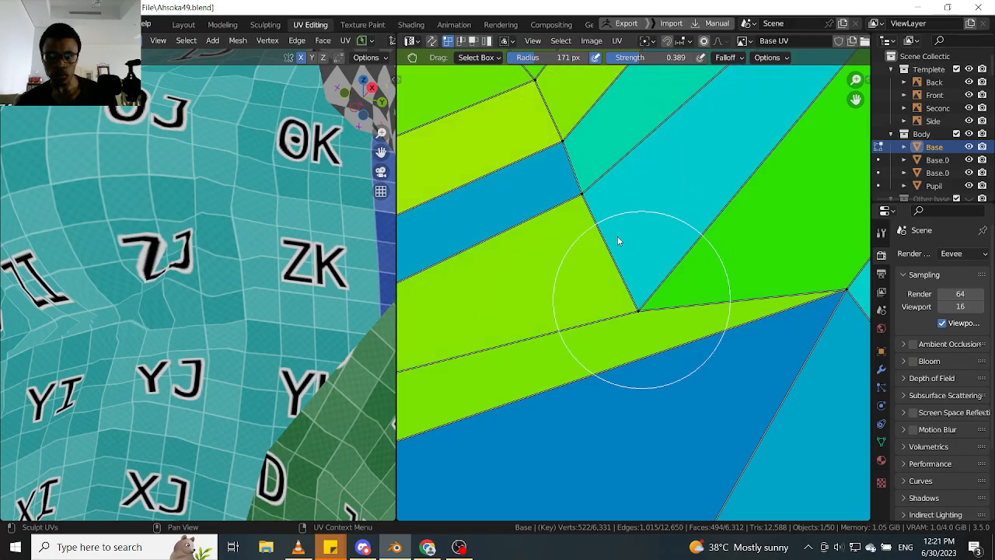
{"action": "left_click_drag", "start_coordinate": [612, 217], "coordinate": [599, 191]}
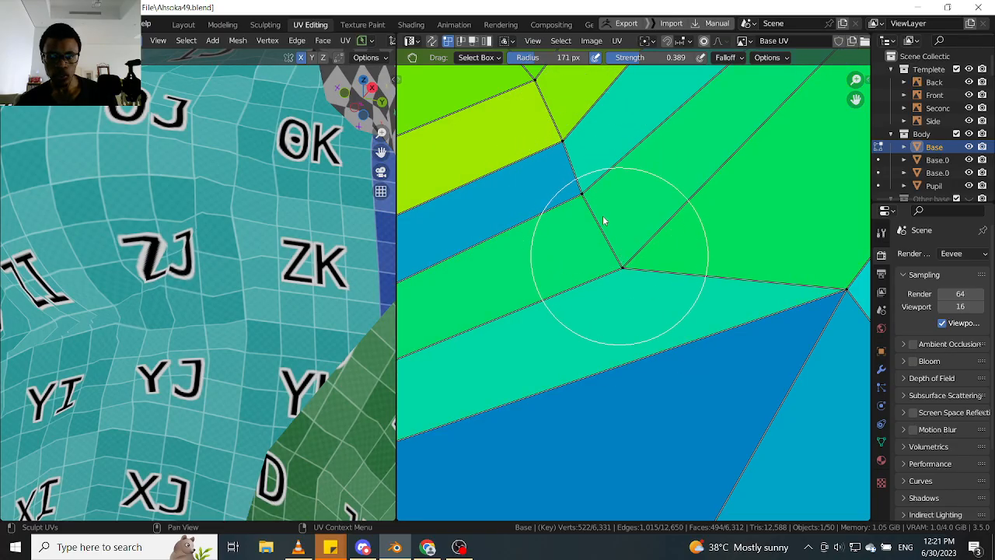
{"action": "left_click_drag", "start_coordinate": [620, 255], "coordinate": [601, 216]}
{"action": "scroll", "coordinate": [602, 260], "scroll_direction": "down", "scroll_amount": 3}
{"action": "middle_click_drag", "start_coordinate": [597, 272], "coordinate": [667, 239]}
{"action": "scroll", "coordinate": [548, 252], "scroll_direction": "up", "scroll_amount": 1}
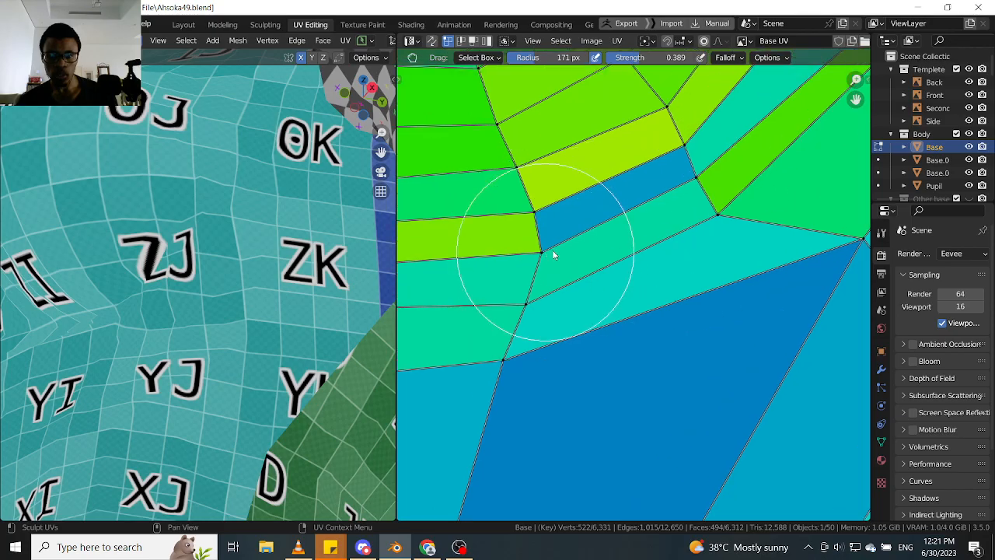
- Adjust the spacing of the vertices along the radial edge at the inner end of the narrow blue strip to relieve its compression
{"action": "scroll", "coordinate": [553, 255], "scroll_direction": "up", "scroll_amount": 2}
{"action": "scroll", "coordinate": [497, 255], "scroll_direction": "down", "scroll_amount": 3}
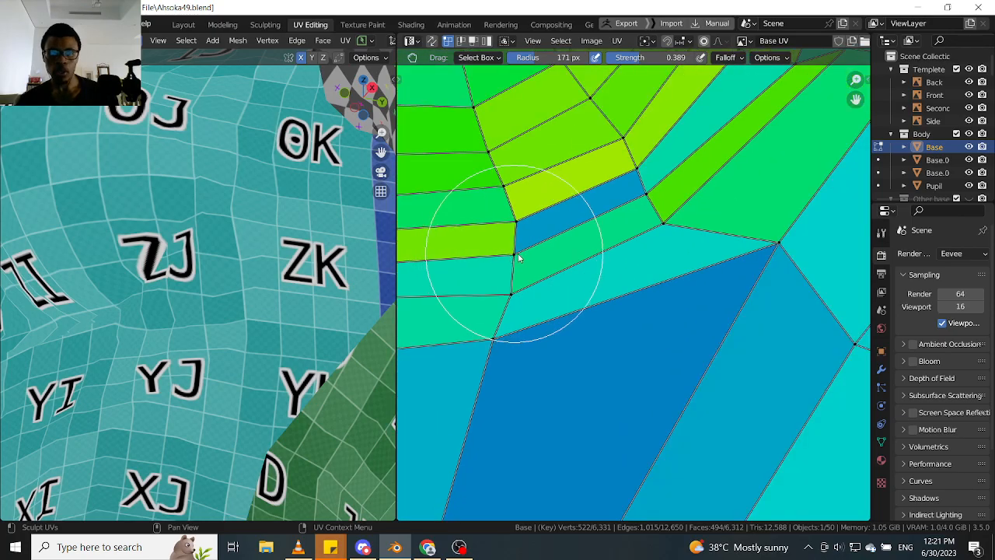
{"action": "scroll", "coordinate": [524, 241], "scroll_direction": "up", "scroll_amount": 1}
{"action": "middle_click_drag", "start_coordinate": [523, 240], "coordinate": [601, 268]}
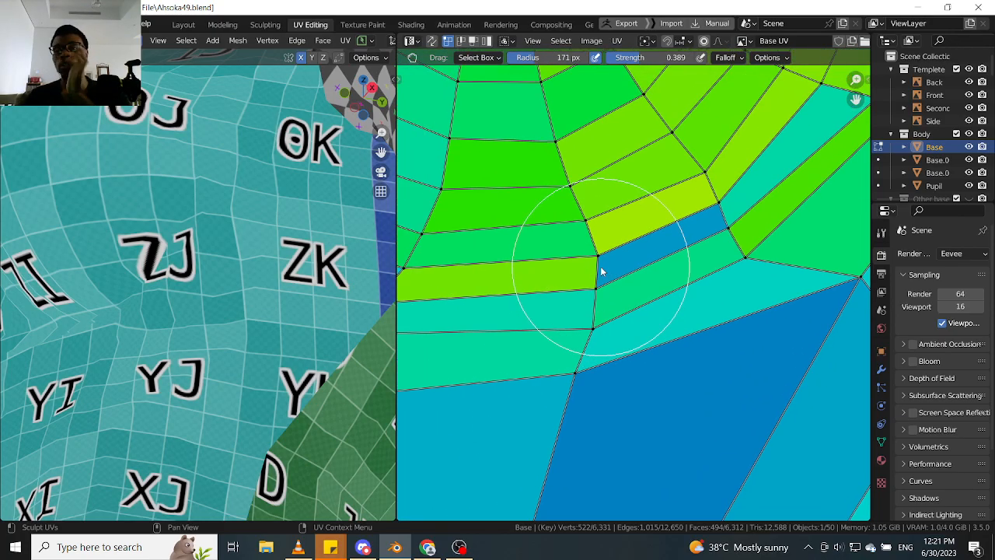
{"action": "scroll", "coordinate": [601, 265], "scroll_direction": "up", "scroll_amount": 2}
{"action": "left_click_drag", "start_coordinate": [590, 245], "coordinate": [553, 244]}
{"action": "scroll", "coordinate": [566, 202], "scroll_direction": "down", "scroll_amount": 2}
{"action": "scroll", "coordinate": [555, 253], "scroll_direction": "up", "scroll_amount": 2}
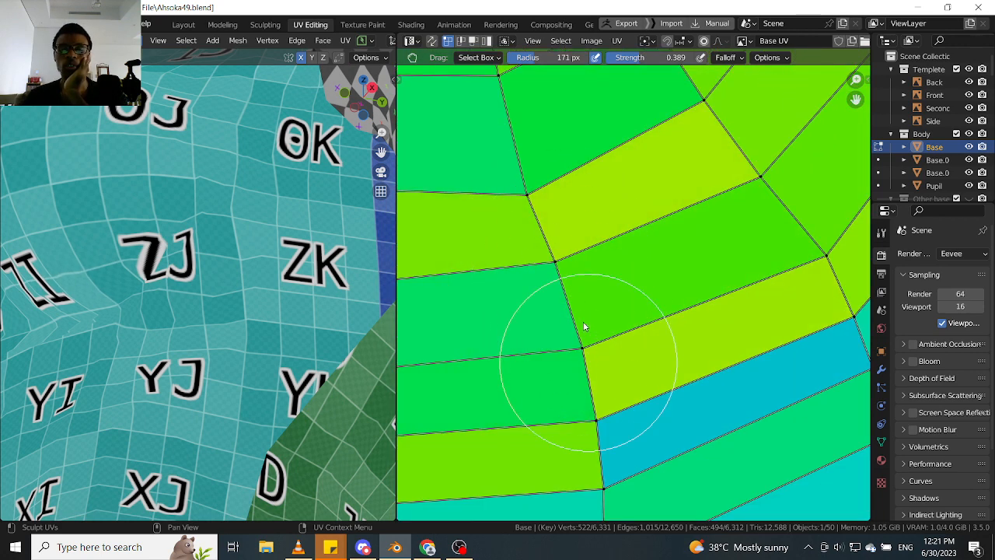
- Grab the radial-edge vertices and the outer vertices of the yellow-green strips upwards to balance them with the strips below
{"action": "left_click_drag", "start_coordinate": [583, 325], "coordinate": [582, 320]}
{"action": "left_click_drag", "start_coordinate": [690, 306], "coordinate": [638, 230]}
{"action": "scroll", "coordinate": [638, 237], "scroll_direction": "down", "scroll_amount": 2}
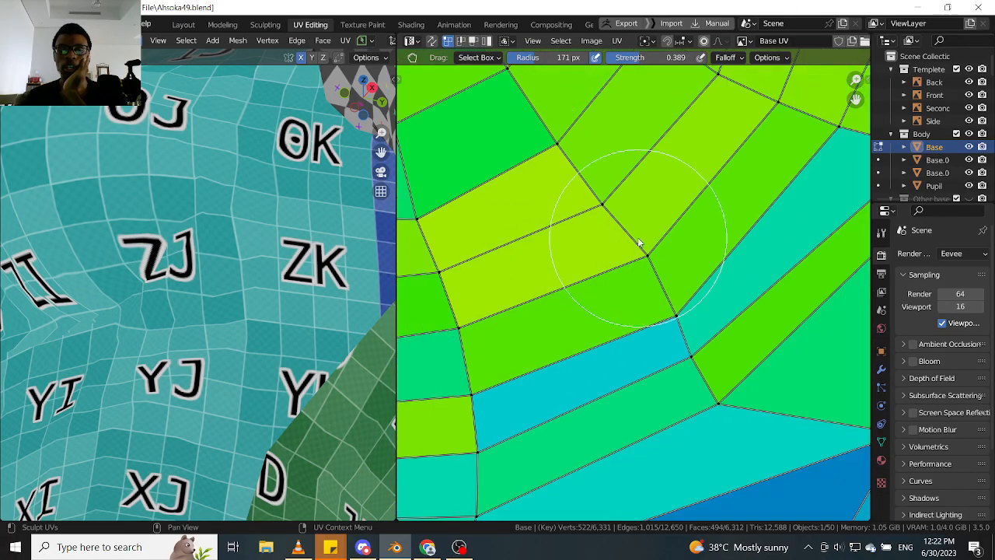
{"action": "scroll", "coordinate": [643, 261], "scroll_direction": "down", "scroll_amount": 5}
{"action": "scroll", "coordinate": [633, 244], "scroll_direction": "up", "scroll_amount": 2}
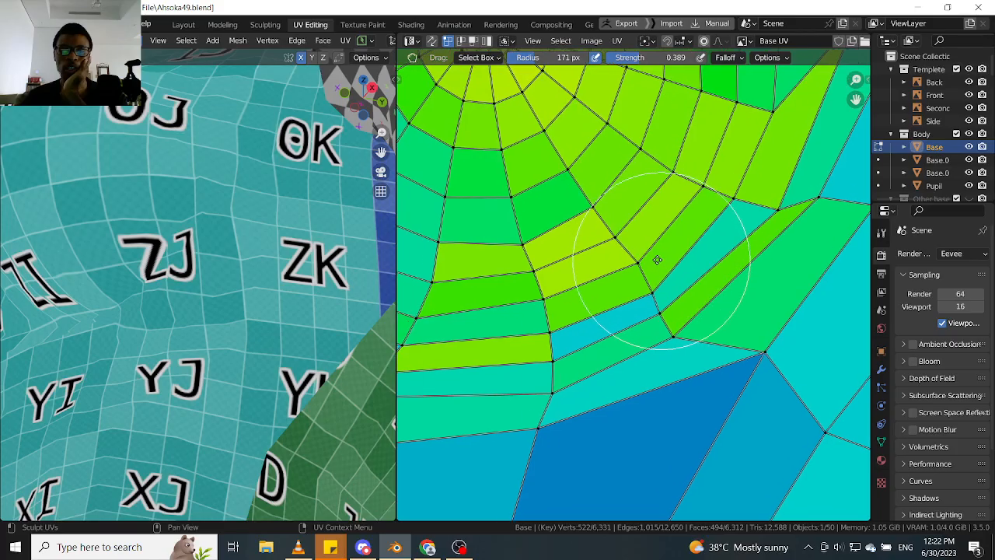
{"action": "scroll", "coordinate": [684, 237], "scroll_direction": "up", "scroll_amount": 3}
{"action": "scroll", "coordinate": [723, 205], "scroll_direction": "up", "scroll_amount": 3}
{"action": "scroll", "coordinate": [288, 257], "scroll_direction": "down", "scroll_amount": 2}
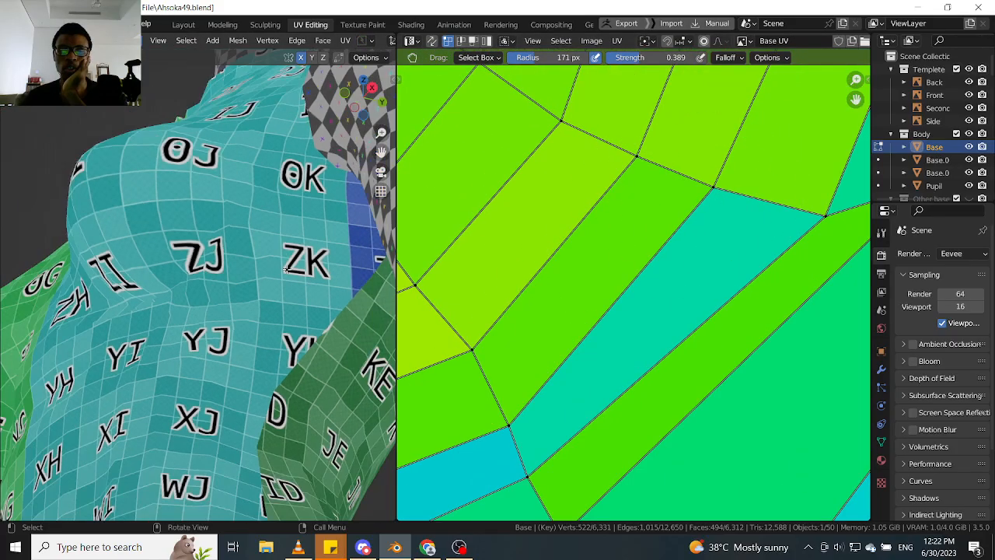
- Check the checker texture and grab the upper end vertices of the diagonal strips on the breast's outer side to balance their widths
{"action": "middle_click_drag", "start_coordinate": [265, 250], "coordinate": [222, 278]}
{"action": "scroll", "coordinate": [210, 276], "scroll_direction": "up", "scroll_amount": 2}
{"action": "middle_click_drag", "start_coordinate": [646, 226], "coordinate": [554, 285]}
{"action": "mouse_move", "coordinate": [644, 235]}
{"action": "left_mouse_down"}
{"action": "mouse_move", "coordinate": [702, 218]}
{"action": "mouse_move", "coordinate": [696, 223]}
{"action": "left_mouse_up"}
{"action": "scroll", "coordinate": [677, 230], "scroll_direction": "down", "scroll_amount": 2}
{"action": "middle_click_drag", "start_coordinate": [679, 229], "coordinate": [696, 234]}
{"action": "middle_click_drag", "start_coordinate": [725, 147], "coordinate": [637, 311]}
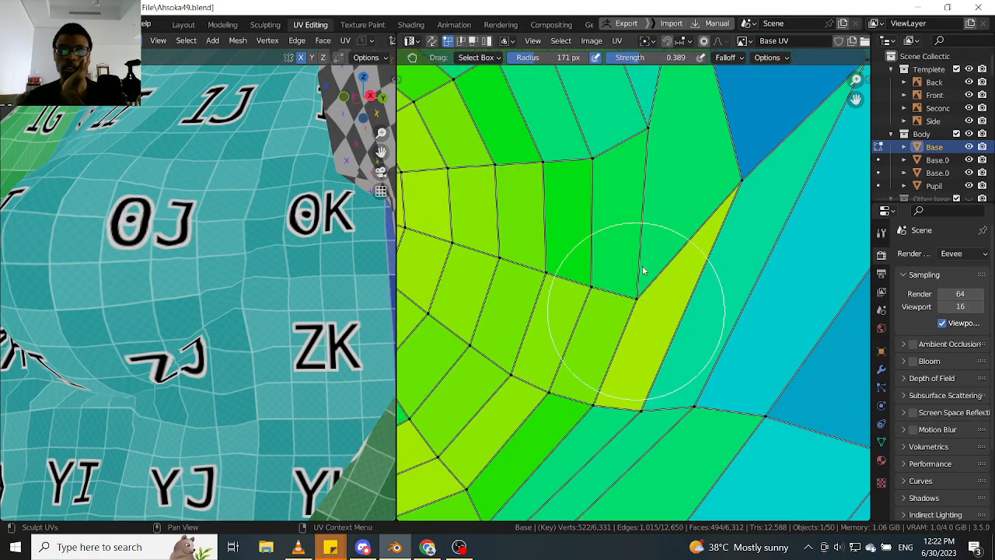
- Examine the yellow wedge-shaped face on the ring's outer side and the checker texture around the breast
{"action": "scroll", "coordinate": [639, 289], "scroll_direction": "up", "scroll_amount": 1}
{"action": "mouse_move", "coordinate": [650, 247]}
{"action": "left_mouse_down"}
{"action": "mouse_move", "coordinate": [653, 236]}
{"action": "mouse_move", "coordinate": [641, 323]}
{"action": "left_mouse_up"}
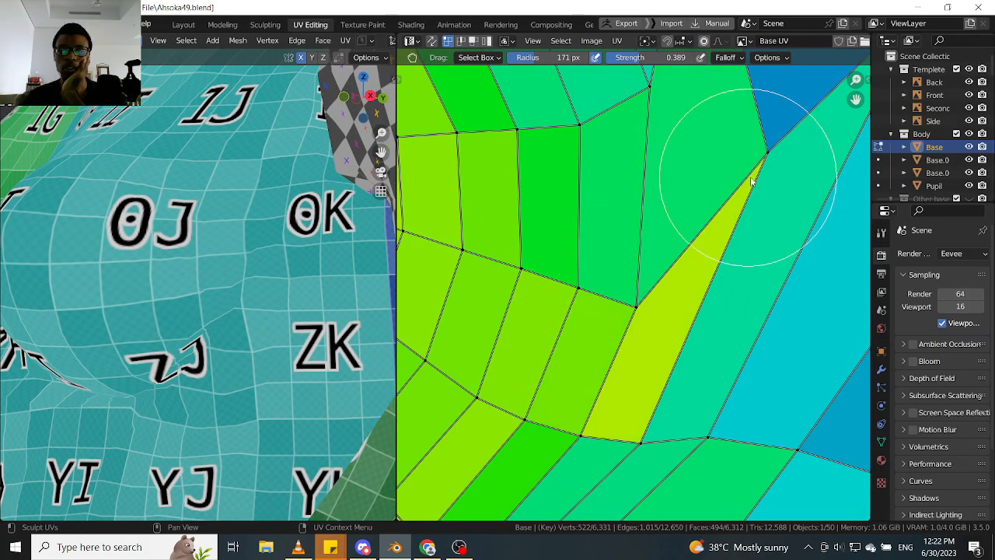
{"action": "middle_click_drag", "start_coordinate": [751, 180], "coordinate": [703, 225]}
{"action": "left_click_drag", "start_coordinate": [683, 298], "coordinate": [679, 310]}
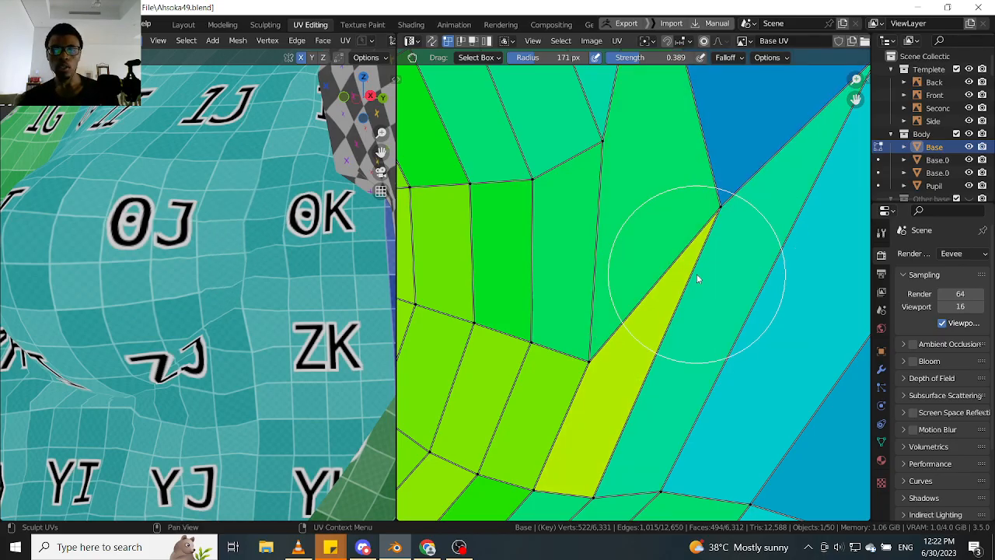
{"action": "scroll", "coordinate": [692, 279], "scroll_direction": "down", "scroll_amount": 5}
{"action": "middle_click_drag", "start_coordinate": [662, 301], "coordinate": [673, 290]}
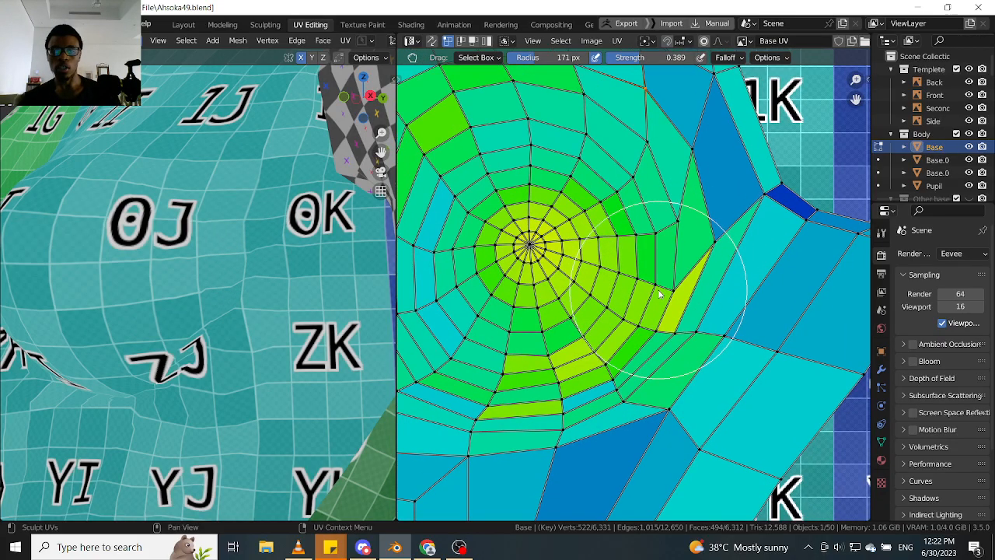
{"action": "middle_click_drag", "start_coordinate": [139, 265], "coordinate": [167, 314]}
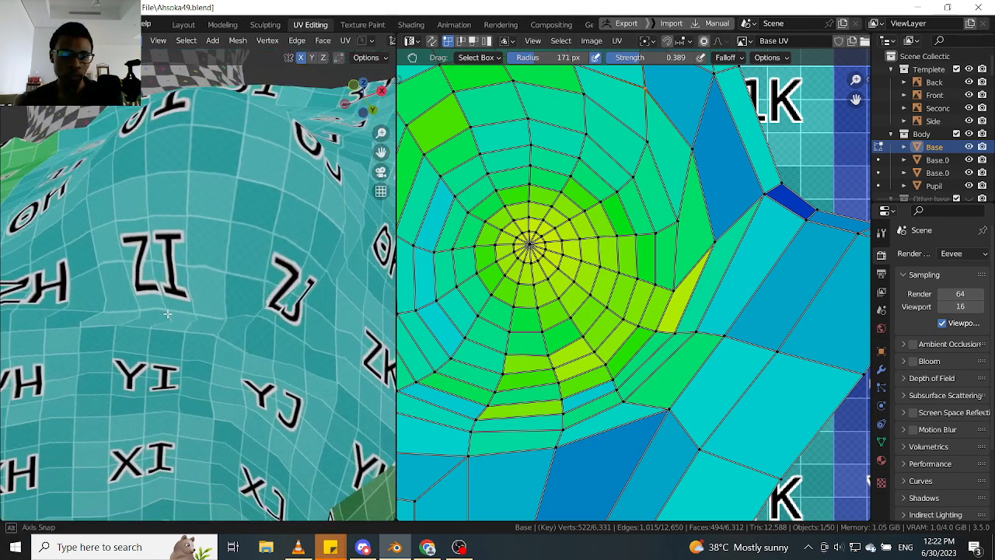
- Grab the radial-edge vertices at the inner end of the yellow-green lower strip towards the centre line to widen the strip
{"action": "scroll", "coordinate": [539, 311], "scroll_direction": "down", "scroll_amount": 2}
{"action": "scroll", "coordinate": [588, 334], "scroll_direction": "up", "scroll_amount": 5}
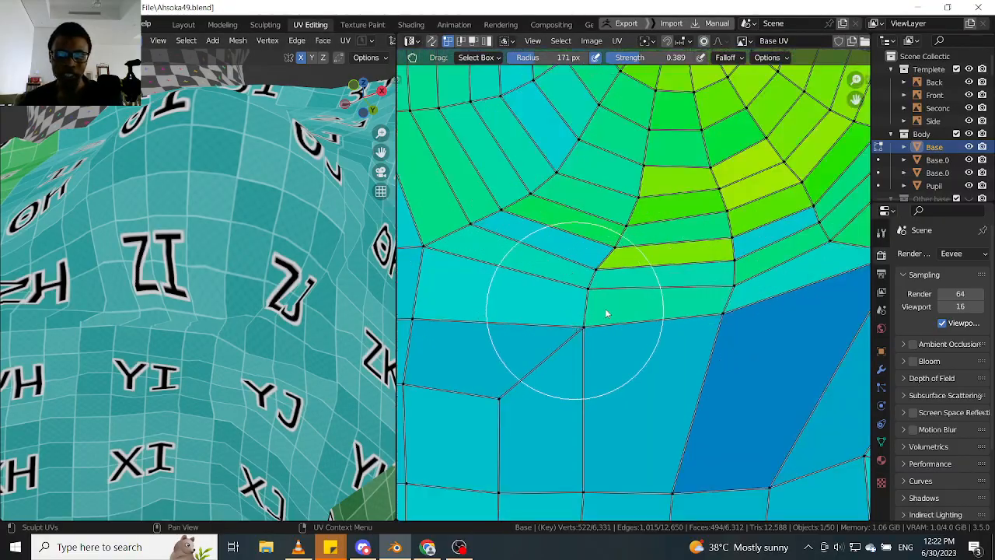
{"action": "scroll", "coordinate": [591, 287], "scroll_direction": "up", "scroll_amount": 3}
{"action": "middle_click_drag", "start_coordinate": [171, 305], "coordinate": [136, 335]}
{"action": "scroll", "coordinate": [610, 288], "scroll_direction": "down", "scroll_amount": 2}
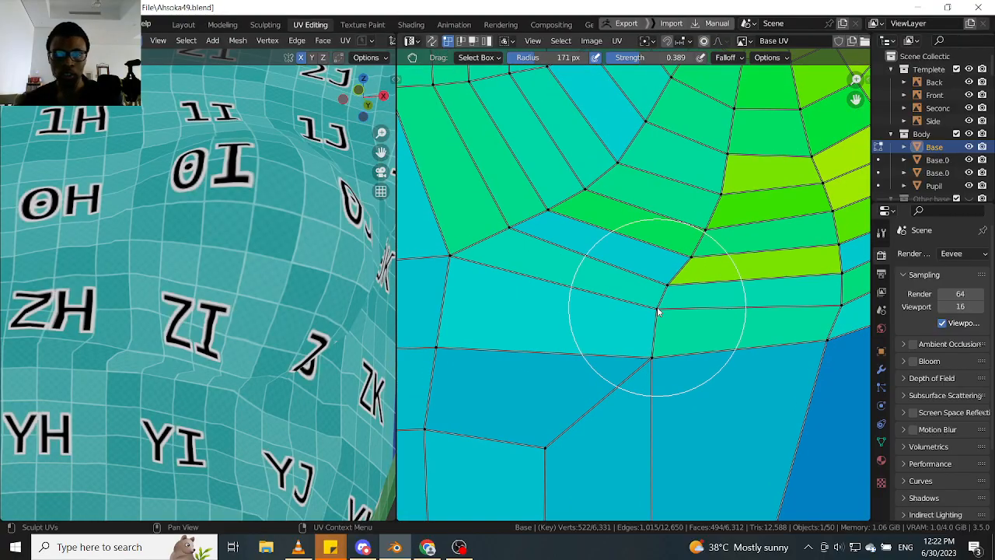
{"action": "scroll", "coordinate": [656, 313], "scroll_direction": "up", "scroll_amount": 2}
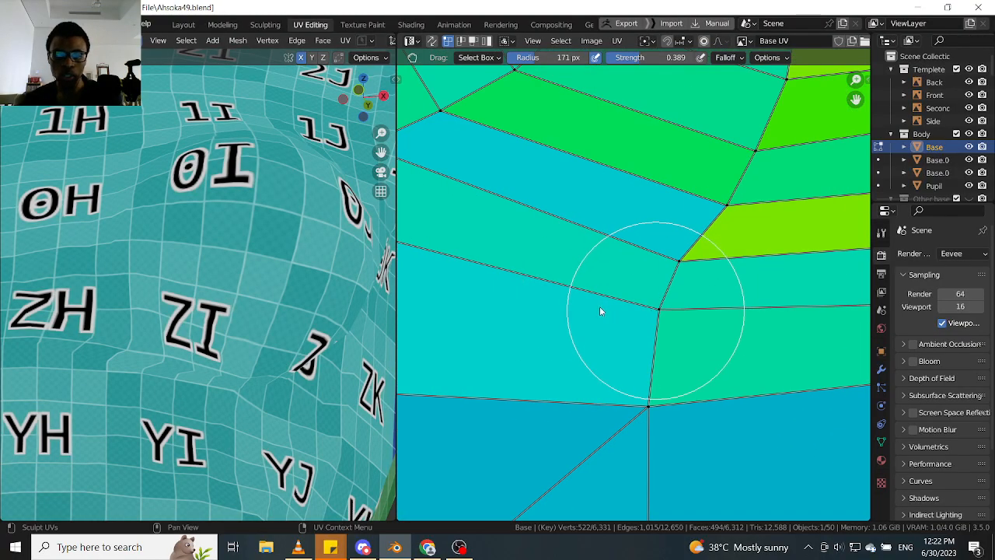
{"action": "mouse_move", "coordinate": [600, 311]}
{"action": "left_mouse_down"}
{"action": "mouse_move", "coordinate": [544, 311]}
{"action": "mouse_move", "coordinate": [669, 306]}
{"action": "left_mouse_up"}
{"action": "mouse_move", "coordinate": [660, 267]}
{"action": "left_mouse_down"}
{"action": "mouse_move", "coordinate": [623, 264]}
{"action": "mouse_move", "coordinate": [845, 260]}
{"action": "left_mouse_up"}
{"action": "mouse_move", "coordinate": [702, 259]}
{"action": "left_mouse_down"}
{"action": "mouse_move", "coordinate": [731, 260]}
{"action": "mouse_move", "coordinate": [526, 240]}
{"action": "left_mouse_up"}
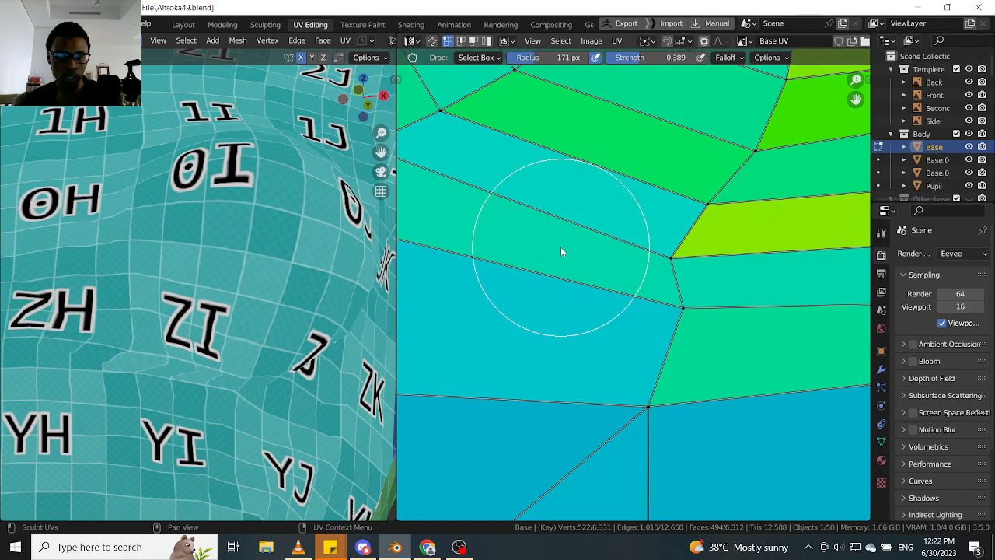
{"action": "left_click_drag", "start_coordinate": [685, 302], "coordinate": [621, 309]}
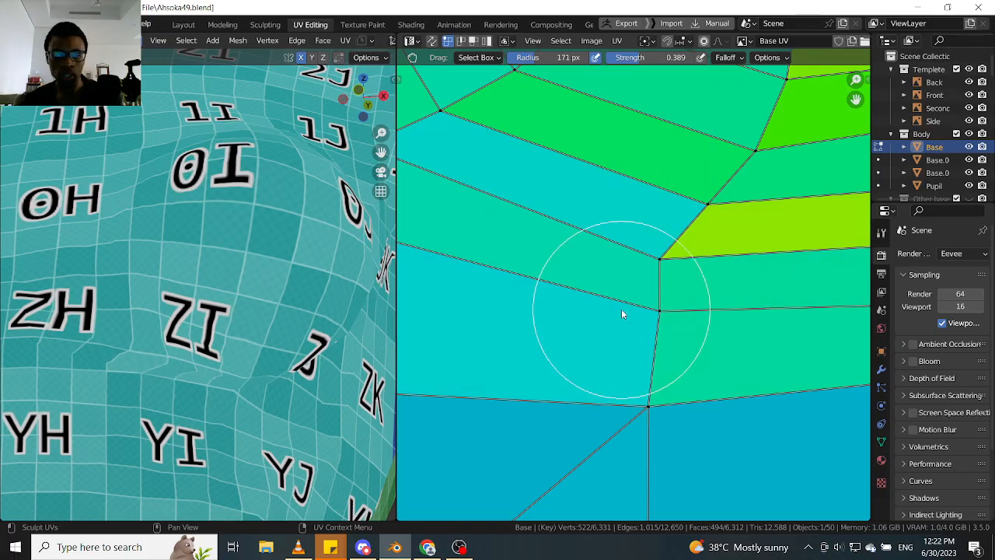
- Grab the radial-edge vertex at the inner end of the yellow-green lower strip upwards and the vertices below it sideways to balance the neighbouring faces
{"action": "scroll", "coordinate": [663, 294], "scroll_direction": "down", "scroll_amount": 1}
{"action": "scroll", "coordinate": [663, 294], "scroll_direction": "up", "scroll_amount": 3}
{"action": "scroll", "coordinate": [646, 269], "scroll_direction": "up", "scroll_amount": 2}
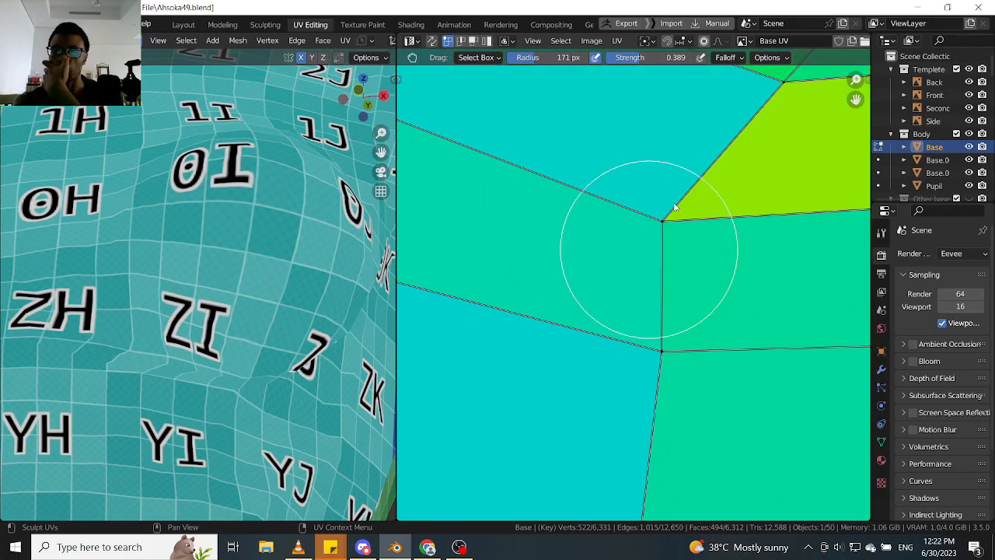
{"action": "left_click_drag", "start_coordinate": [665, 220], "coordinate": [679, 199]}
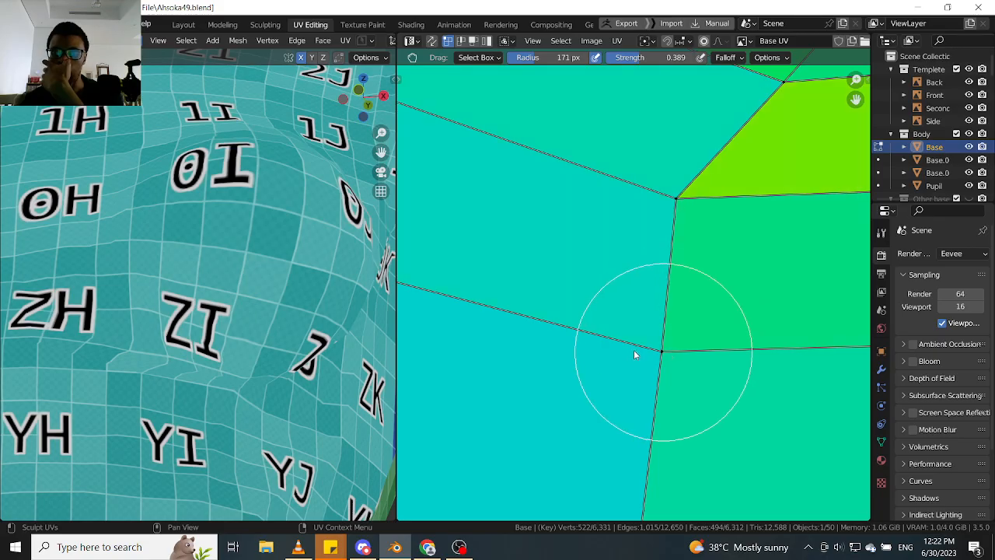
{"action": "left_click_drag", "start_coordinate": [586, 356], "coordinate": [572, 364]}
- Examine the checker texture on the breast's underside and inner side against the green and yellow-green lower strips of the ring
{"action": "scroll", "coordinate": [161, 369], "scroll_direction": "down", "scroll_amount": 4}
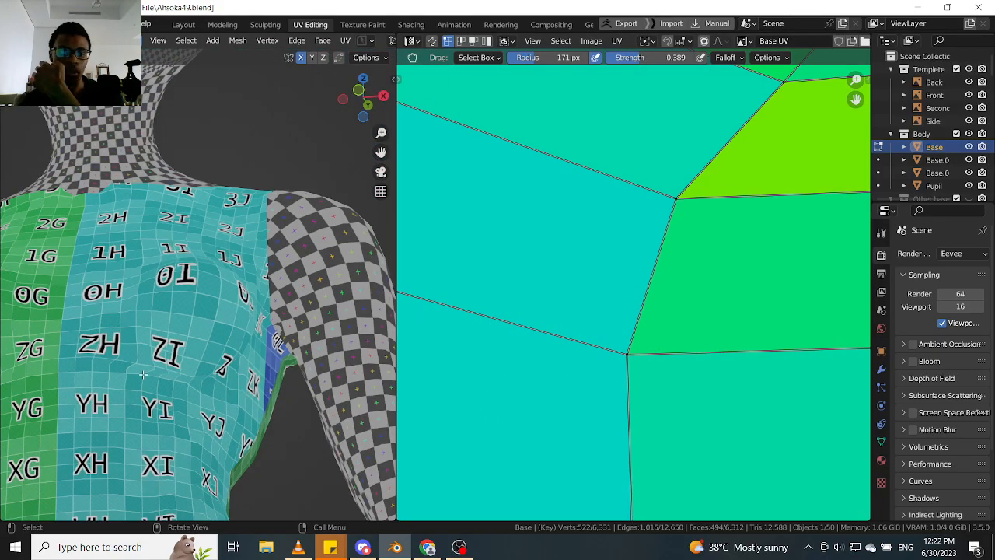
{"action": "middle_click_drag", "start_coordinate": [162, 370], "coordinate": [132, 340]}
{"action": "scroll", "coordinate": [132, 340], "scroll_direction": "up", "scroll_amount": 4}
{"action": "scroll", "coordinate": [669, 326], "scroll_direction": "down", "scroll_amount": 5}
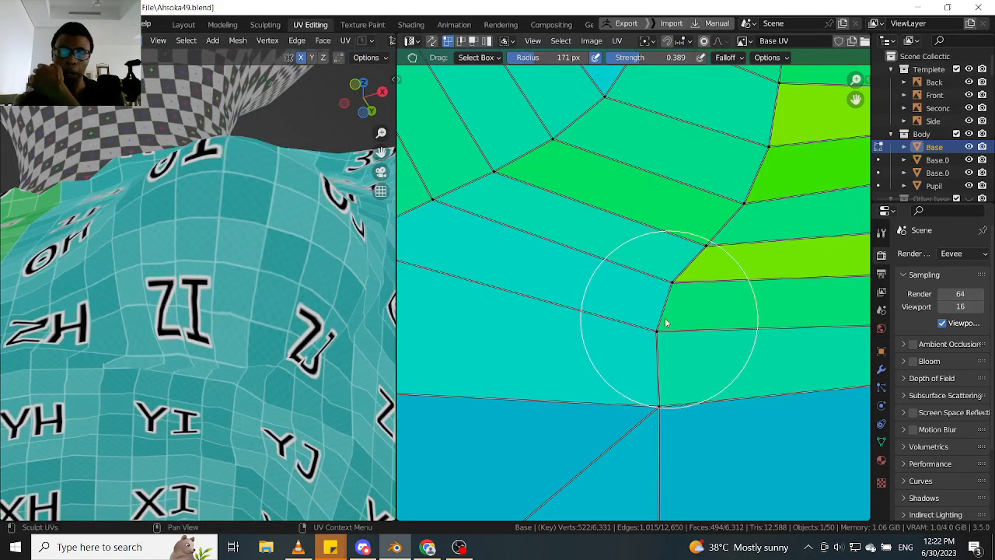
{"action": "scroll", "coordinate": [622, 299], "scroll_direction": "up", "scroll_amount": 4}
{"action": "scroll", "coordinate": [191, 314], "scroll_direction": "down", "scroll_amount": 2}
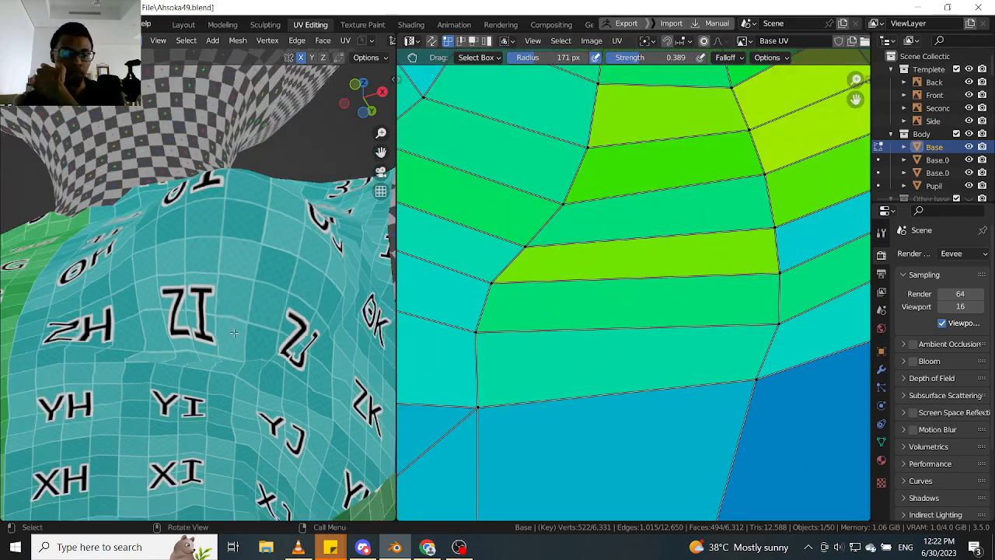
{"action": "middle_click_drag", "start_coordinate": [191, 314], "coordinate": [266, 303]}
{"action": "scroll", "coordinate": [154, 304], "scroll_direction": "up", "scroll_amount": 2}
{"action": "scroll", "coordinate": [167, 275], "scroll_direction": "down", "scroll_amount": 2}
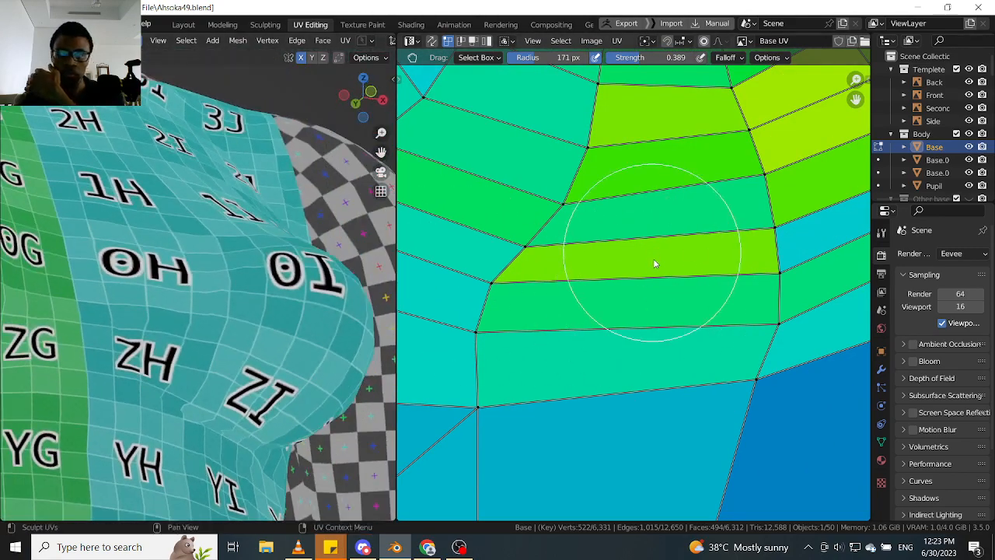
{"action": "scroll", "coordinate": [655, 262], "scroll_direction": "down", "scroll_amount": 2}
{"action": "scroll", "coordinate": [640, 285], "scroll_direction": "up", "scroll_amount": 2}
{"action": "scroll", "coordinate": [723, 243], "scroll_direction": "up", "scroll_amount": 1}
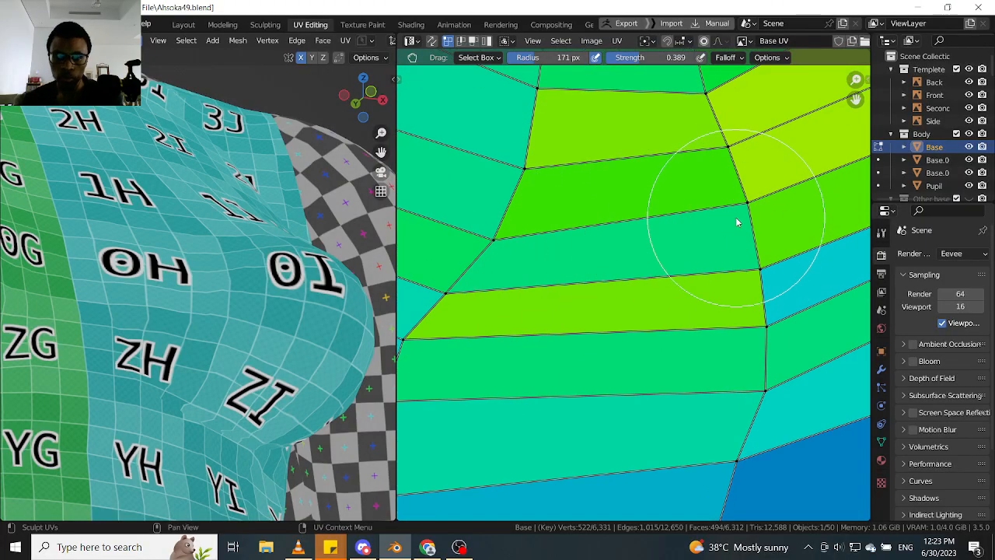
- Try to raise the vertices at both ends of the edge above the lower green strip, check the texture, and undo both grabs
{"action": "mouse_move", "coordinate": [740, 241]}
{"action": "left_mouse_down"}
{"action": "mouse_move", "coordinate": [738, 254]}
{"action": "mouse_move", "coordinate": [739, 220]}
{"action": "mouse_move", "coordinate": [739, 285]}
{"action": "mouse_move", "coordinate": [739, 195]}
{"action": "mouse_move", "coordinate": [723, 194]}
{"action": "left_mouse_up"}
{"action": "middle_click_drag", "start_coordinate": [659, 223], "coordinate": [707, 263]}
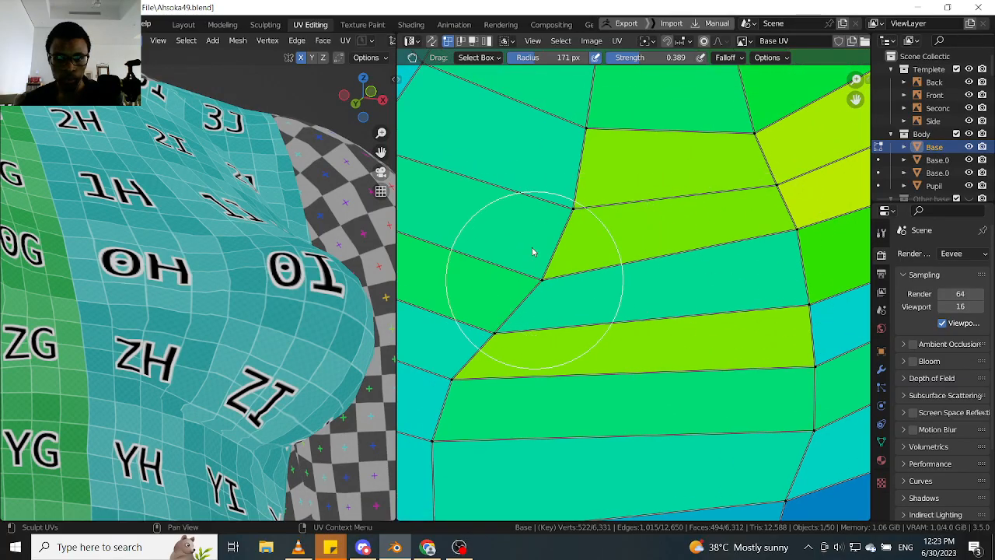
{"action": "left_click_drag", "start_coordinate": [534, 280], "coordinate": [529, 215]}
{"action": "scroll", "coordinate": [283, 359], "scroll_direction": "down", "scroll_amount": 1}
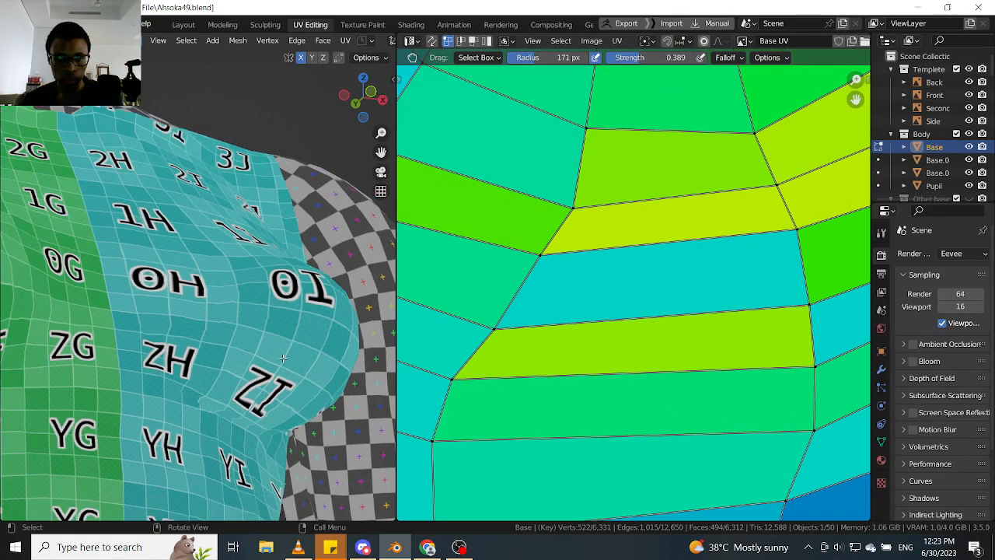
{"action": "middle_click_drag", "start_coordinate": [283, 359], "coordinate": [239, 323]}
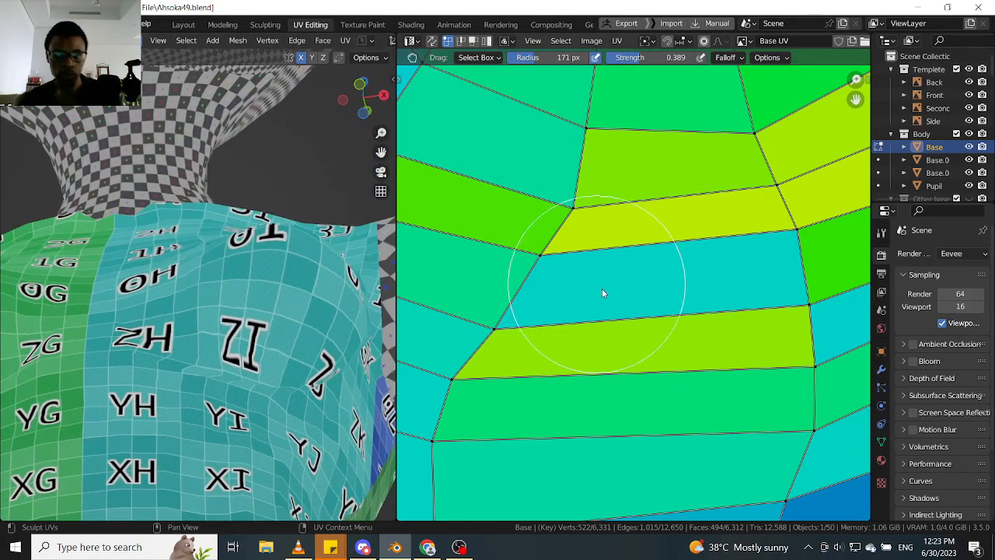
{"action": "scroll", "coordinate": [602, 289], "scroll_direction": "down", "scroll_amount": 4}
{"action": "key", "text": "ctrl+z"}
{"action": "key", "text": "ctrl+z"}
- Grab the outer-end vertex between the two lower green strips downwards and nudge the vertex at the outer end of the adjacent diagonal strips
{"action": "scroll", "coordinate": [675, 274], "scroll_direction": "up", "scroll_amount": 4}
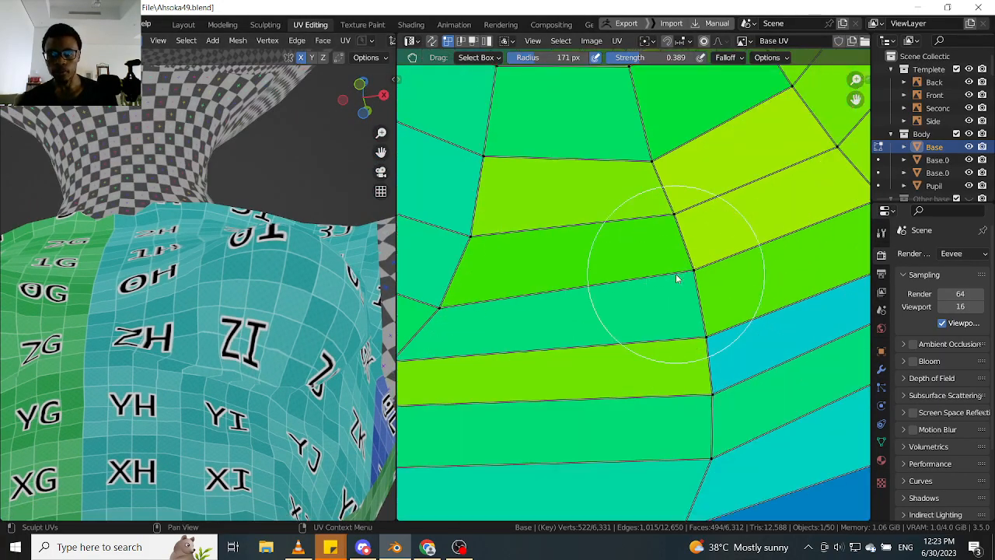
{"action": "scroll", "coordinate": [676, 278], "scroll_direction": "up", "scroll_amount": 1}
{"action": "scroll", "coordinate": [653, 311], "scroll_direction": "down", "scroll_amount": 3}
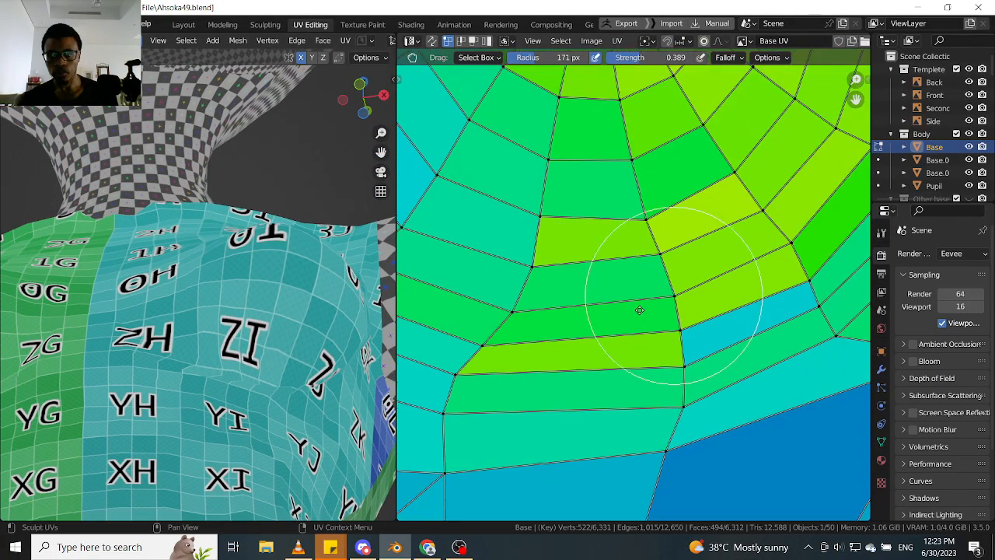
{"action": "scroll", "coordinate": [677, 265], "scroll_direction": "up", "scroll_amount": 4}
{"action": "left_click_drag", "start_coordinate": [709, 282], "coordinate": [713, 287]}
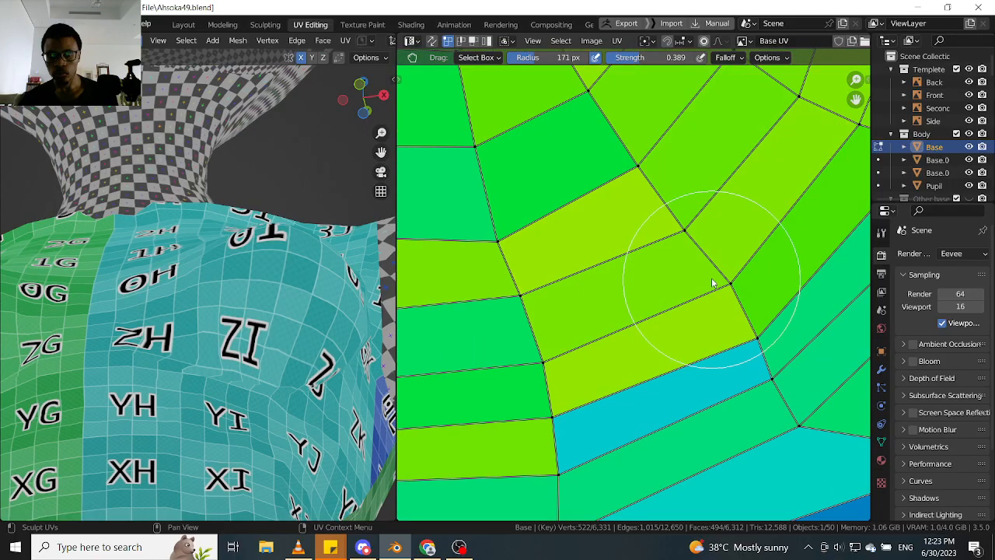
- Examine the pinched checker texture along the crease under the breast from below, the front and the side
{"action": "scroll", "coordinate": [711, 277], "scroll_direction": "down", "scroll_amount": 4}
{"action": "middle_click_drag", "start_coordinate": [182, 339], "coordinate": [219, 323]}
{"action": "scroll", "coordinate": [195, 355], "scroll_direction": "up", "scroll_amount": 3}
{"action": "scroll", "coordinate": [219, 323], "scroll_direction": "up", "scroll_amount": 2}
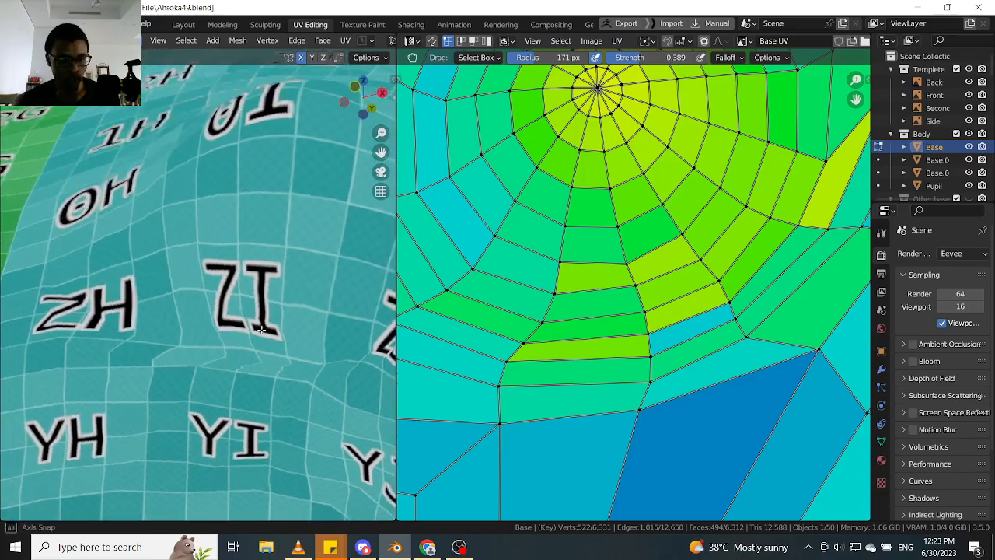
{"action": "middle_click_drag", "start_coordinate": [276, 358], "coordinate": [223, 292]}
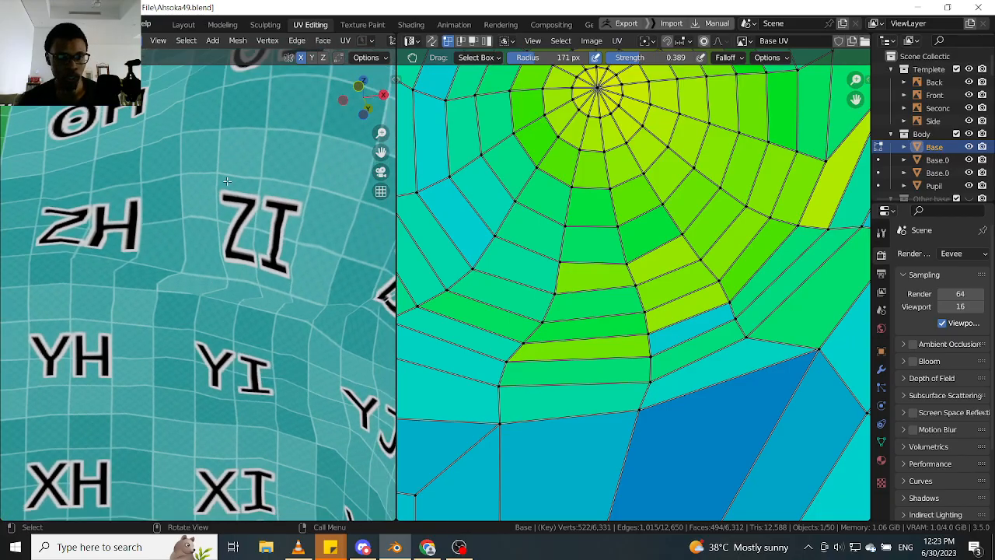
{"action": "middle_click_drag", "start_coordinate": [227, 181], "coordinate": [225, 266]}
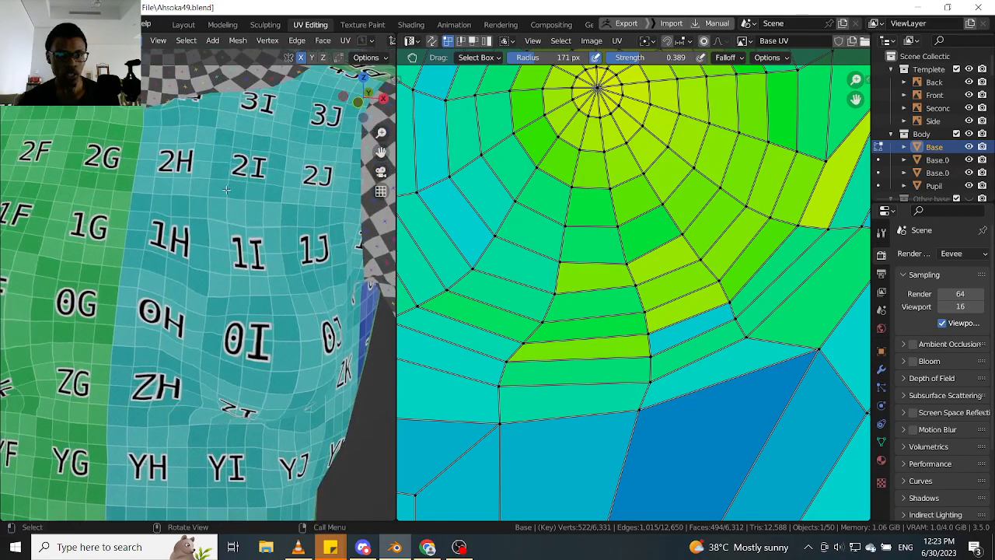
{"action": "middle_click_drag", "start_coordinate": [232, 320], "coordinate": [199, 264]}
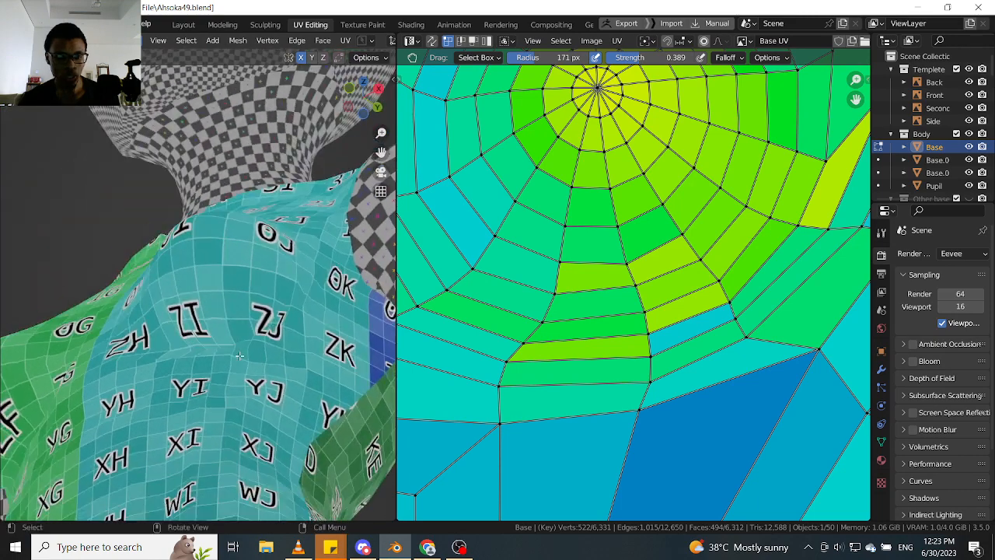
{"action": "scroll", "coordinate": [268, 338], "scroll_direction": "up", "scroll_amount": 4}
{"action": "middle_click_drag", "start_coordinate": [268, 337], "coordinate": [236, 312]}
{"action": "scroll", "coordinate": [254, 310], "scroll_direction": "down", "scroll_amount": 3}
{"action": "scroll", "coordinate": [223, 302], "scroll_direction": "up", "scroll_amount": 3}
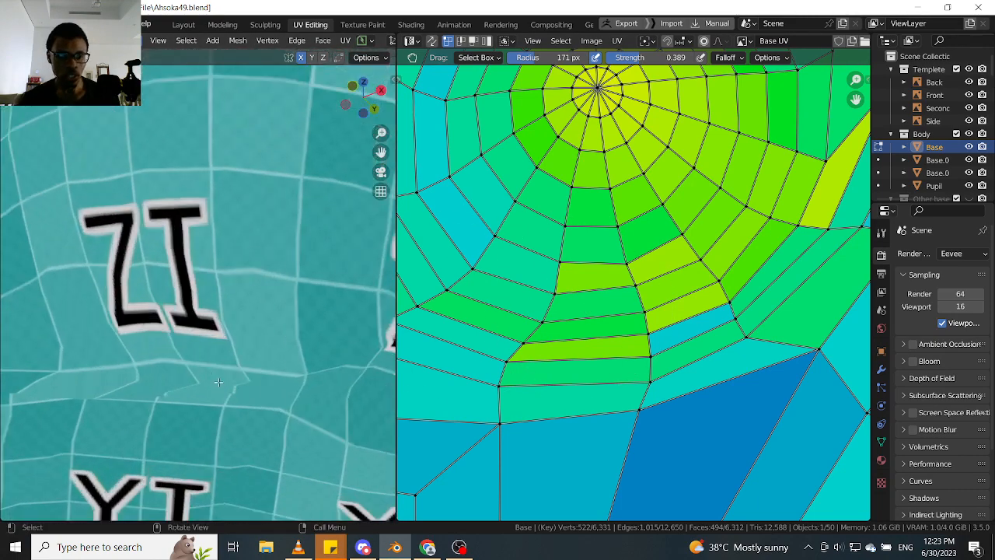
{"action": "scroll", "coordinate": [300, 301], "scroll_direction": "down", "scroll_amount": 5}
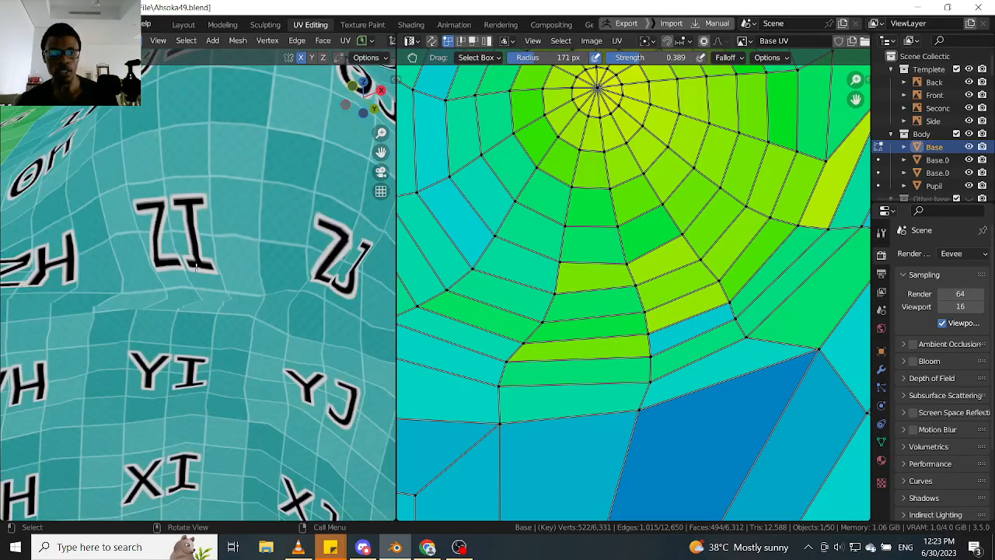
{"action": "middle_click_drag", "start_coordinate": [300, 300], "coordinate": [339, 328]}
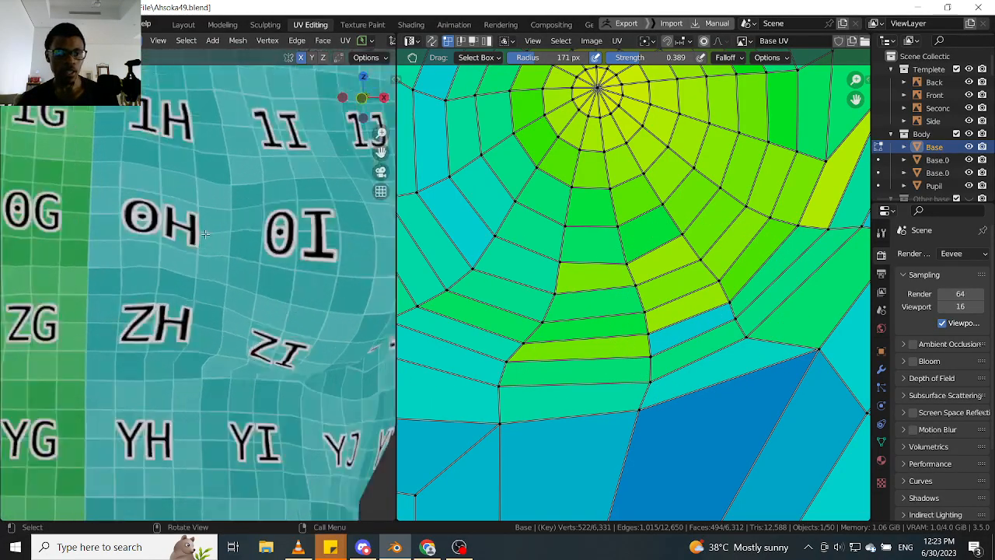
{"action": "scroll", "coordinate": [204, 233], "scroll_direction": "up", "scroll_amount": 2}
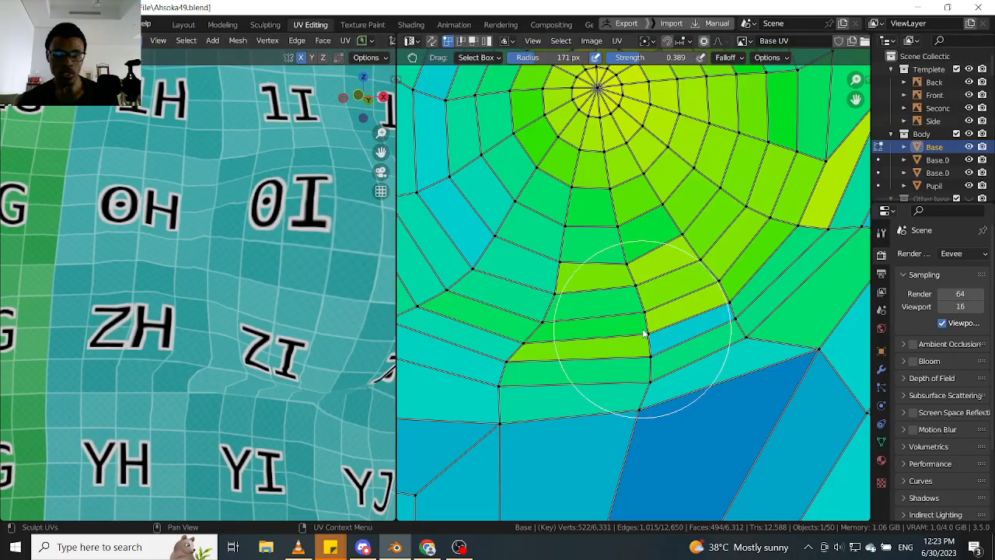
- Examine the faces at the ring's lower inner corner and the checker texture down the torso to the crotch
{"action": "middle_click_drag", "start_coordinate": [579, 330], "coordinate": [638, 302]}
{"action": "middle_click_drag", "start_coordinate": [573, 307], "coordinate": [719, 299]}
{"action": "scroll", "coordinate": [577, 306], "scroll_direction": "up", "scroll_amount": 1}
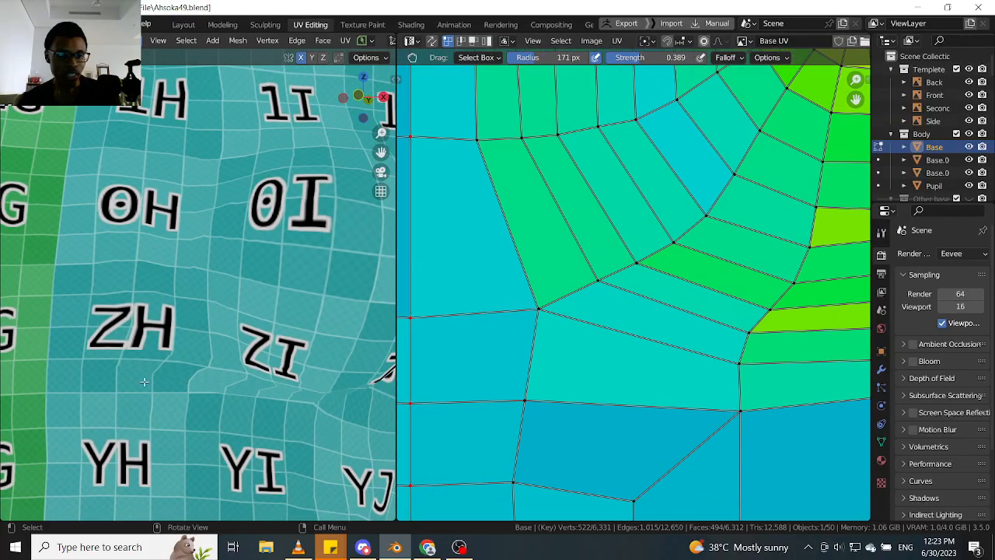
{"action": "scroll", "coordinate": [206, 373], "scroll_direction": "down", "scroll_amount": 8}
{"action": "middle_click_drag", "start_coordinate": [237, 412], "coordinate": [223, 261], "text": "shift"}
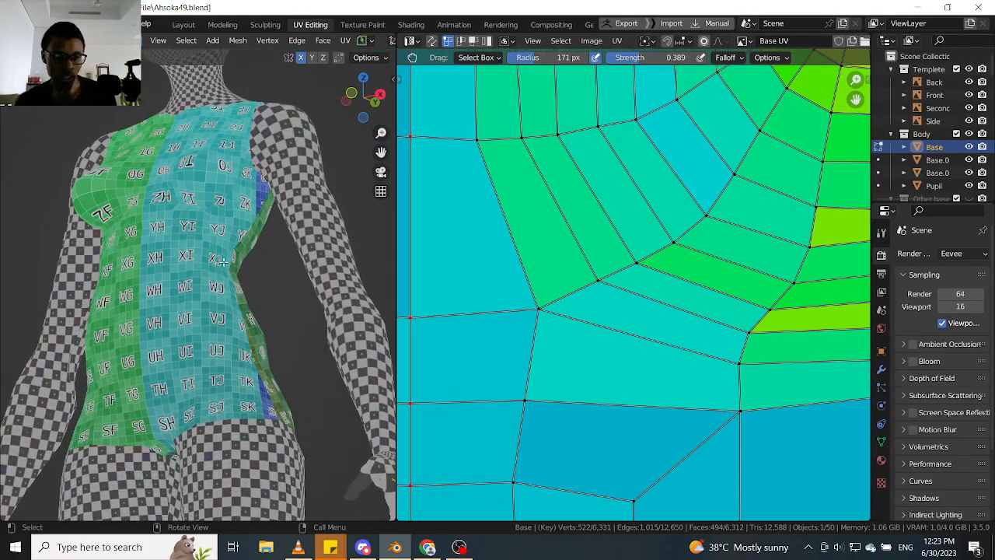
{"action": "scroll", "coordinate": [233, 381], "scroll_direction": "up", "scroll_amount": 6}
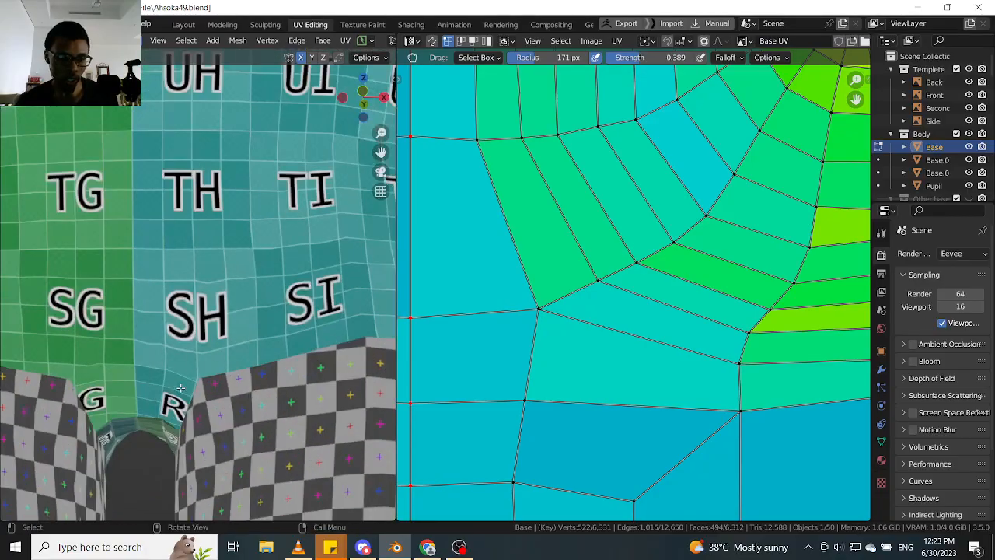
{"action": "middle_click_drag", "start_coordinate": [237, 380], "coordinate": [249, 378]}
{"action": "scroll", "coordinate": [250, 378], "scroll_direction": "down", "scroll_amount": 6}
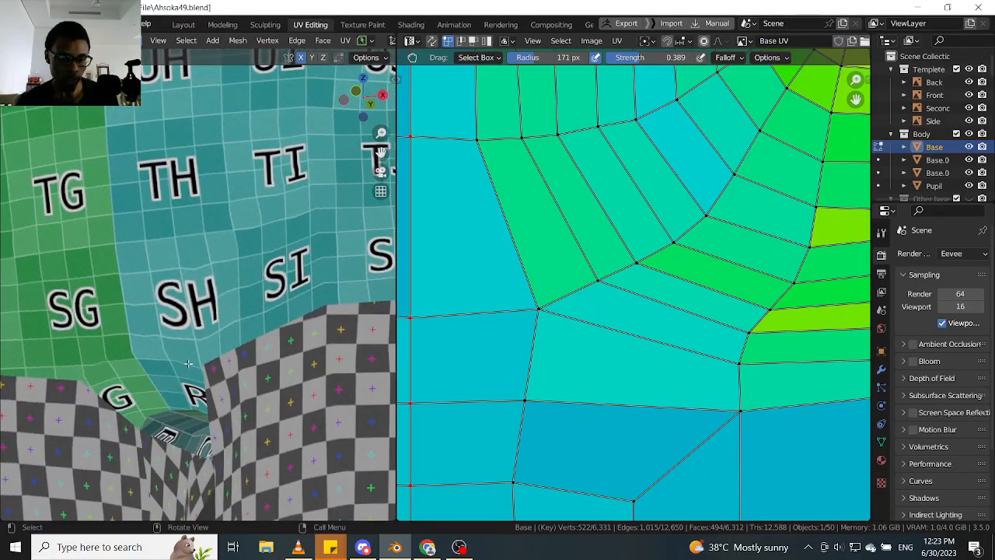
{"action": "middle_click_drag", "start_coordinate": [218, 317], "coordinate": [218, 340]}
{"action": "middle_click_drag", "start_coordinate": [218, 288], "coordinate": [214, 365], "text": "shift"}
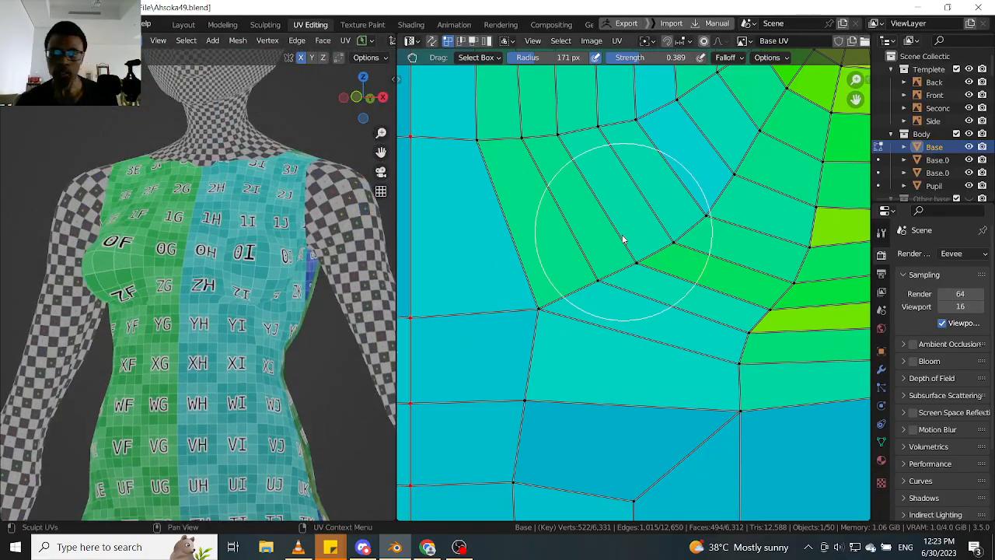
- Grab the vertex at the ring's lower inner corner towards the centre line to narrow the faces beside it
{"action": "scroll", "coordinate": [622, 240], "scroll_direction": "down", "scroll_amount": 5}
{"action": "scroll", "coordinate": [618, 278], "scroll_direction": "up", "scroll_amount": 5}
{"action": "scroll", "coordinate": [236, 335], "scroll_direction": "up", "scroll_amount": 4}
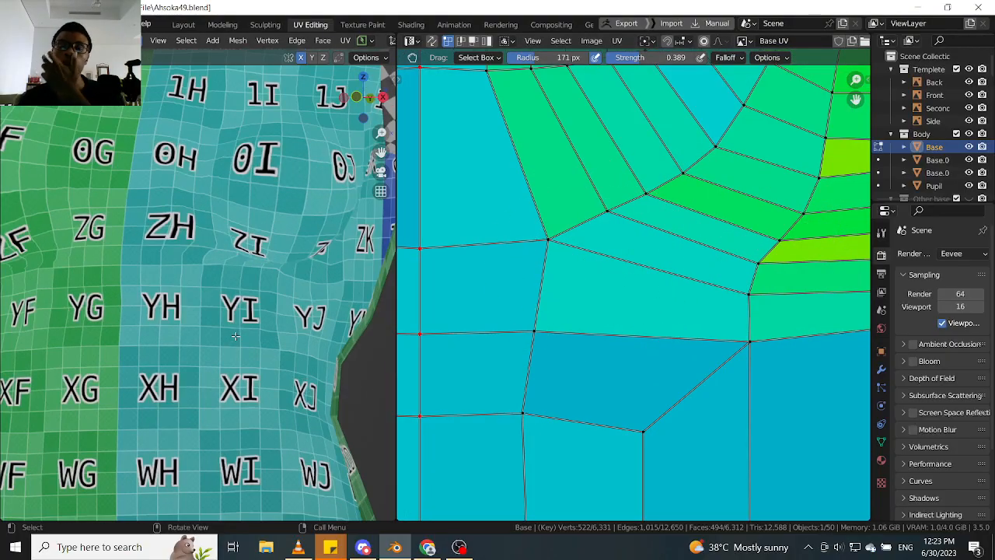
{"action": "scroll", "coordinate": [236, 336], "scroll_direction": "up", "scroll_amount": 6}
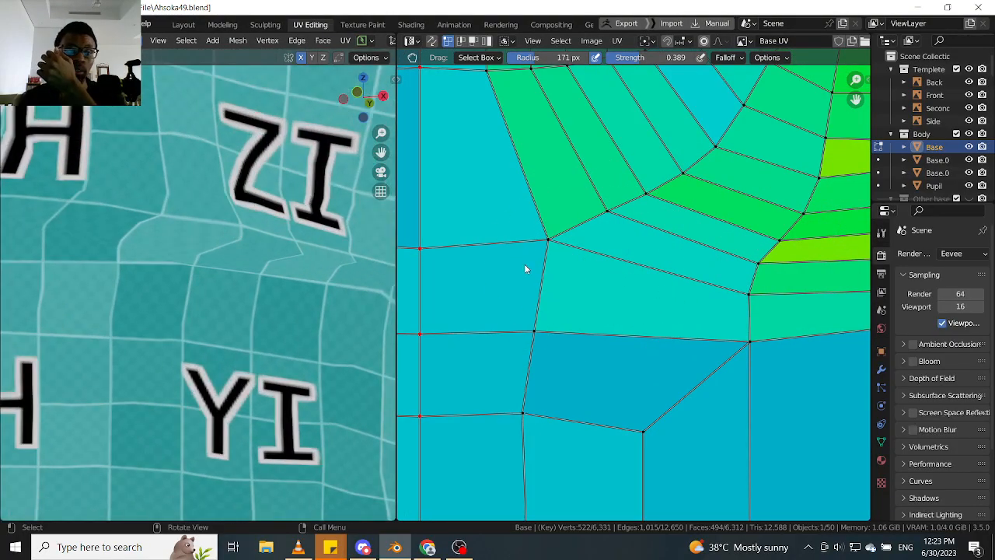
{"action": "scroll", "coordinate": [652, 259], "scroll_direction": "down", "scroll_amount": 2}
{"action": "scroll", "coordinate": [678, 272], "scroll_direction": "up", "scroll_amount": 3}
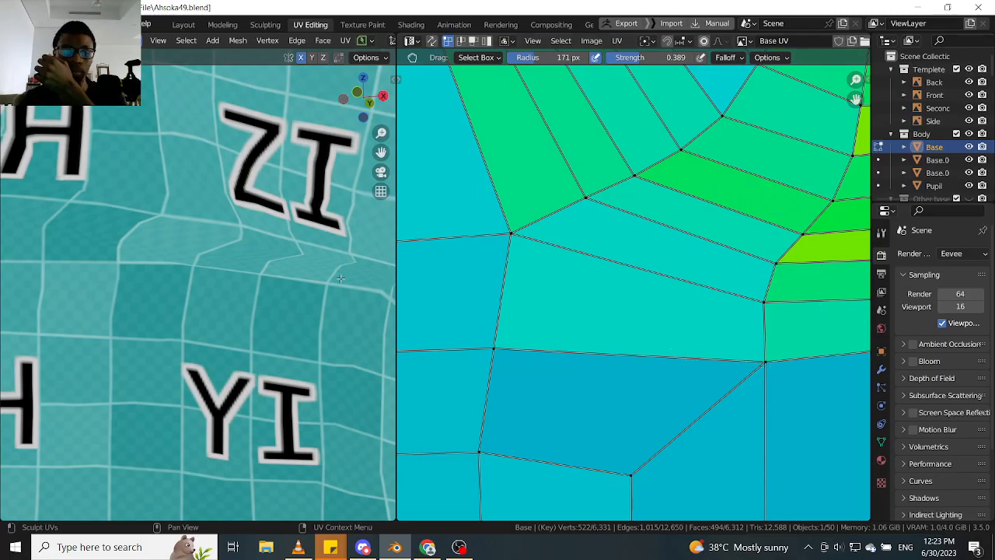
{"action": "scroll", "coordinate": [575, 261], "scroll_direction": "up", "scroll_amount": 2}
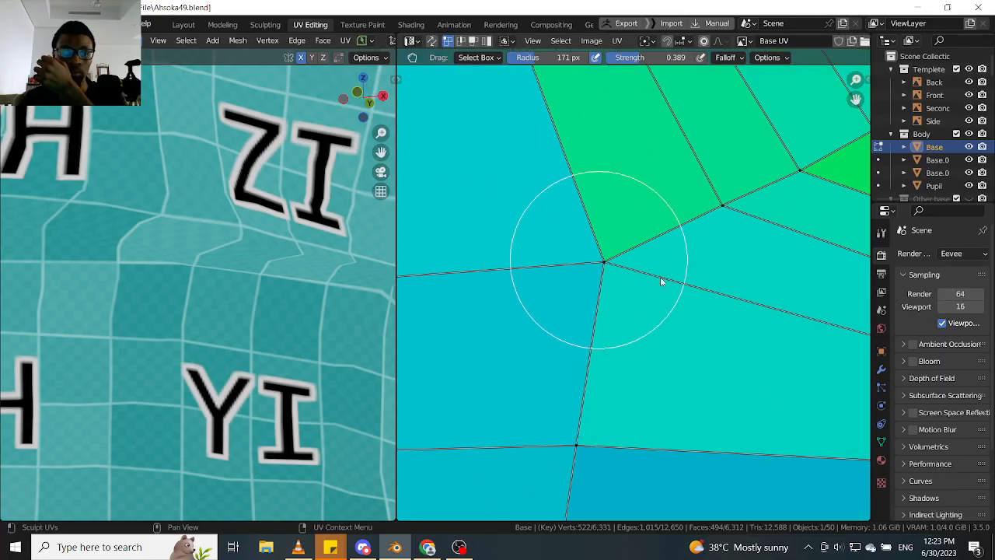
{"action": "mouse_move", "coordinate": [660, 278]}
{"action": "left_mouse_down"}
{"action": "mouse_move", "coordinate": [684, 288]}
{"action": "mouse_move", "coordinate": [480, 260]}
{"action": "left_mouse_up"}
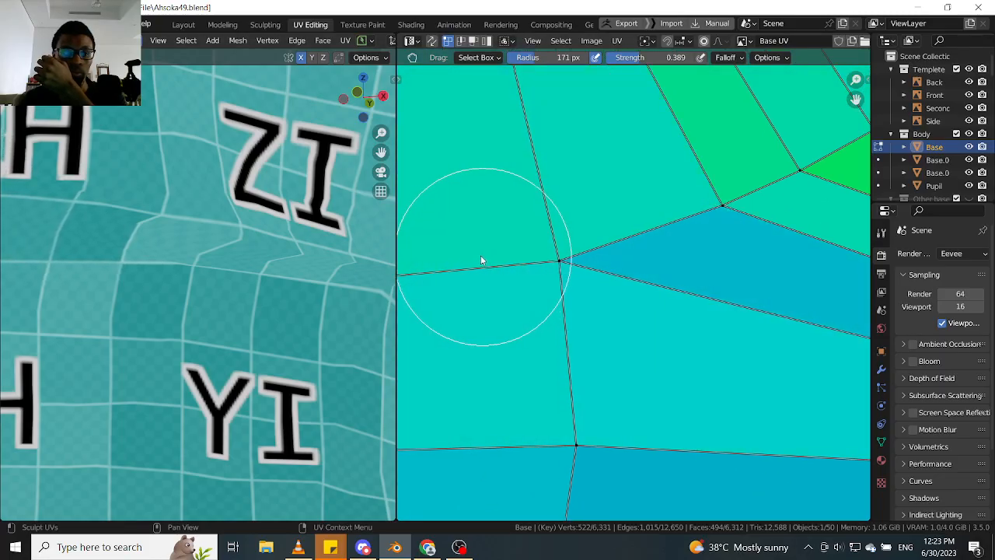
- Grab the ring's lower inner corner vertex and the vertex below it towards the centre line, straightening the column edge
{"action": "scroll", "coordinate": [680, 284], "scroll_direction": "down", "scroll_amount": 4}
{"action": "scroll", "coordinate": [140, 276], "scroll_direction": "down", "scroll_amount": 3}
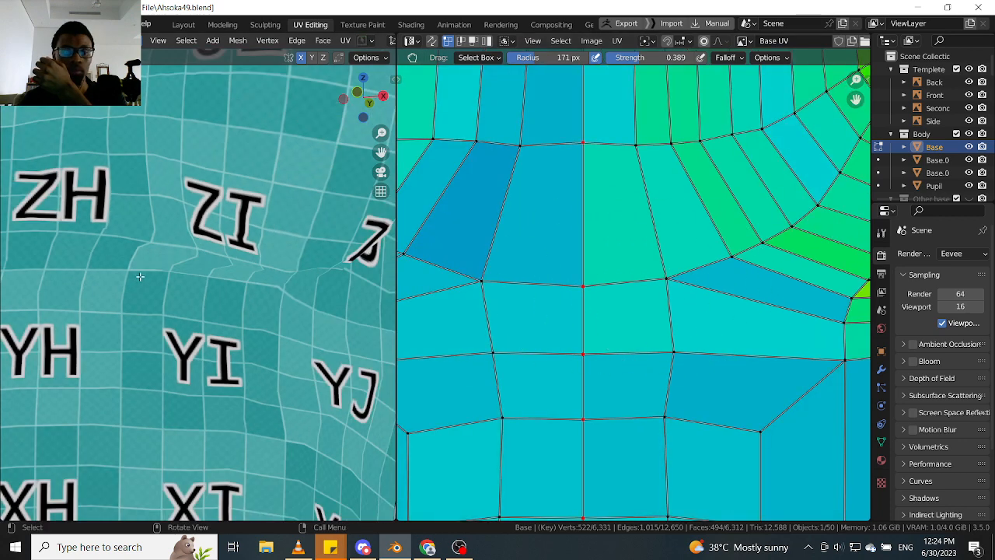
{"action": "scroll", "coordinate": [145, 261], "scroll_direction": "down", "scroll_amount": 3}
{"action": "middle_click_drag", "start_coordinate": [145, 262], "coordinate": [153, 262]}
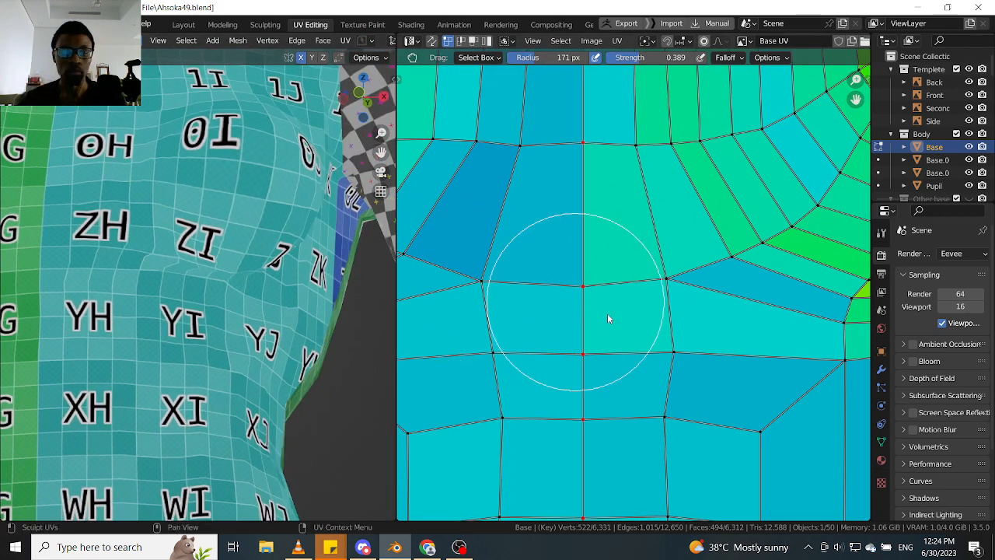
{"action": "scroll", "coordinate": [608, 316], "scroll_direction": "up", "scroll_amount": 3}
{"action": "left_click_drag", "start_coordinate": [675, 262], "coordinate": [658, 262]}
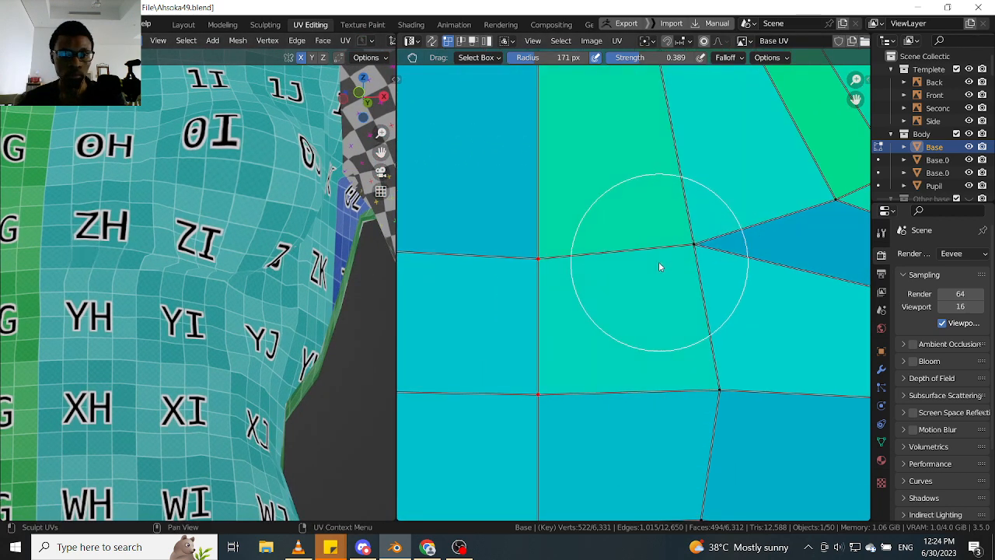
{"action": "middle_click_drag", "start_coordinate": [744, 369], "coordinate": [662, 278]}
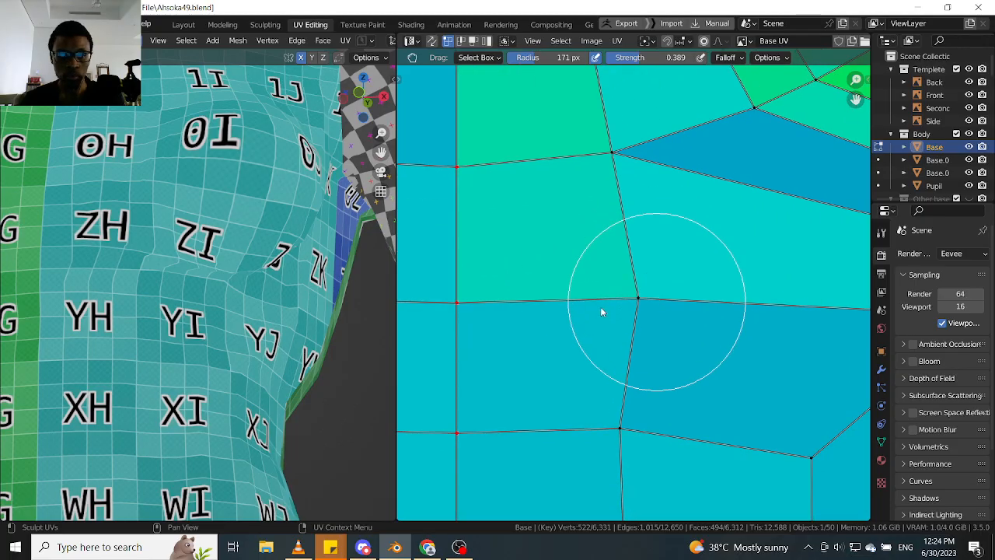
{"action": "left_click_drag", "start_coordinate": [601, 308], "coordinate": [584, 308]}
{"action": "scroll", "coordinate": [656, 277], "scroll_direction": "down", "scroll_amount": 3}
- Grab the inner-end vertices of the lowest green strips under the breast towards the centre line
{"action": "middle_click_drag", "start_coordinate": [658, 277], "coordinate": [563, 275]}
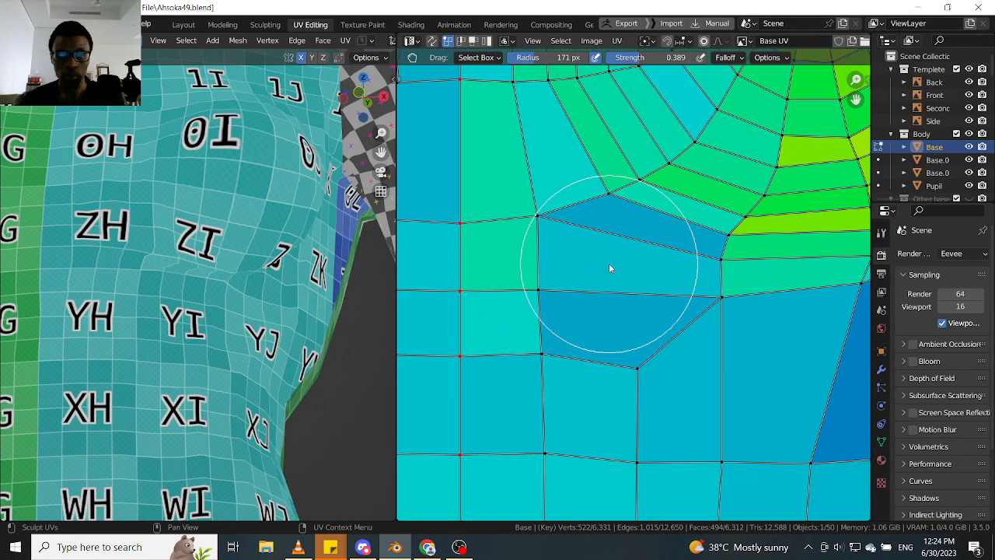
{"action": "scroll", "coordinate": [609, 263], "scroll_direction": "up", "scroll_amount": 2}
{"action": "middle_click_drag", "start_coordinate": [763, 251], "coordinate": [578, 264]}
{"action": "scroll", "coordinate": [729, 256], "scroll_direction": "up", "scroll_amount": 1}
{"action": "scroll", "coordinate": [576, 265], "scroll_direction": "up", "scroll_amount": 2}
{"action": "mouse_move", "coordinate": [602, 275]}
{"action": "left_mouse_down"}
{"action": "mouse_move", "coordinate": [703, 278]}
{"action": "mouse_move", "coordinate": [477, 268]}
{"action": "mouse_move", "coordinate": [498, 274]}
{"action": "left_mouse_up"}
{"action": "left_click_drag", "start_coordinate": [555, 207], "coordinate": [456, 204]}
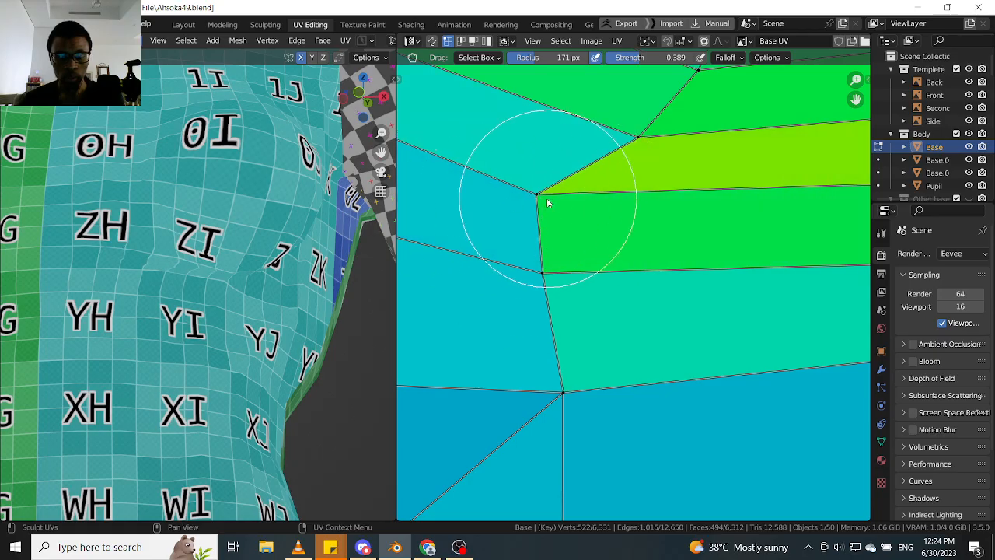
{"action": "left_click_drag", "start_coordinate": [548, 199], "coordinate": [534, 199]}
- Check the crease from the front and grab the two outer-end vertices of the lower green strips inwards and down
{"action": "scroll", "coordinate": [209, 264], "scroll_direction": "down", "scroll_amount": 2}
{"action": "mouse_move", "coordinate": [204, 272]}
{"action": "middle_mouse_down"}
{"action": "mouse_move", "coordinate": [238, 286]}
{"action": "mouse_move", "coordinate": [209, 298]}
{"action": "mouse_move", "coordinate": [194, 291]}
{"action": "mouse_move", "coordinate": [225, 284]}
{"action": "mouse_move", "coordinate": [147, 270]}
{"action": "mouse_move", "coordinate": [124, 306]}
{"action": "mouse_move", "coordinate": [183, 297]}
{"action": "middle_mouse_up"}
{"action": "scroll", "coordinate": [183, 298], "scroll_direction": "down", "scroll_amount": 5}
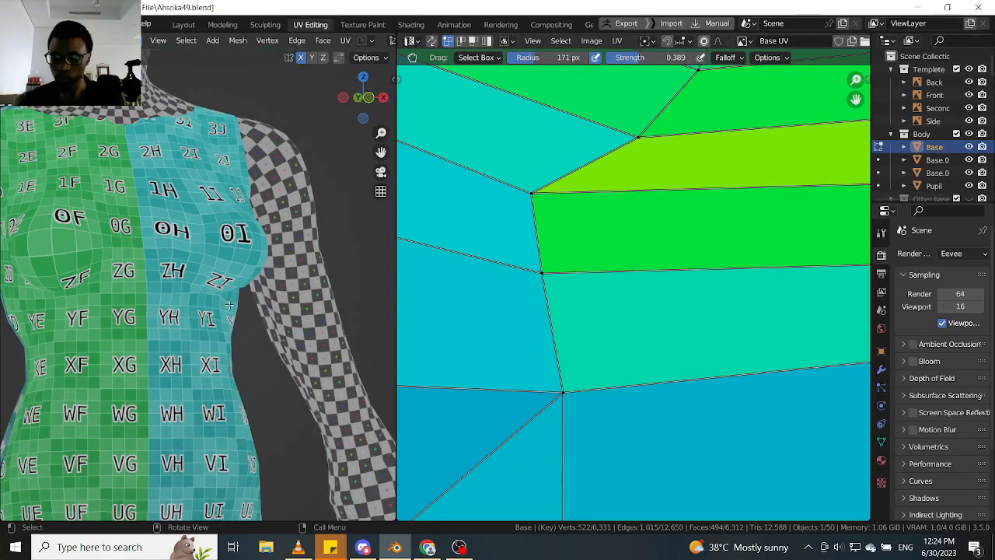
{"action": "key", "text": "KP_1"}
{"action": "scroll", "coordinate": [195, 303], "scroll_direction": "up", "scroll_amount": 6}
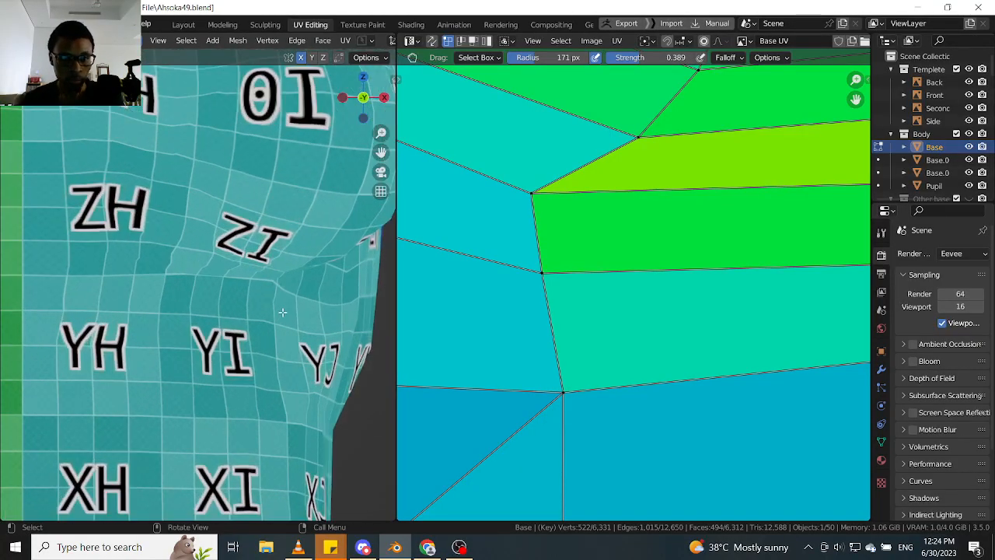
{"action": "scroll", "coordinate": [240, 277], "scroll_direction": "up", "scroll_amount": 2}
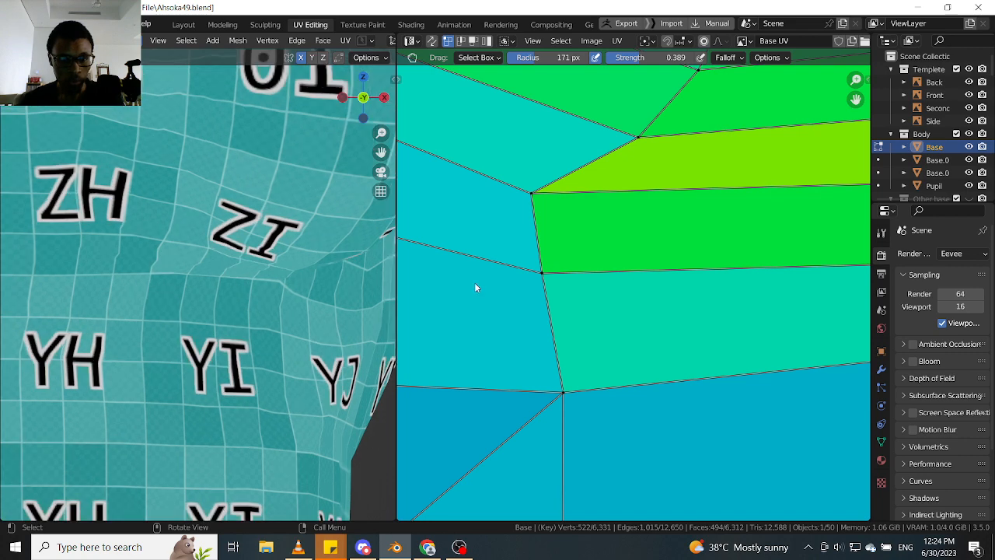
{"action": "scroll", "coordinate": [644, 298], "scroll_direction": "down", "scroll_amount": 3}
{"action": "scroll", "coordinate": [544, 311], "scroll_direction": "up", "scroll_amount": 4}
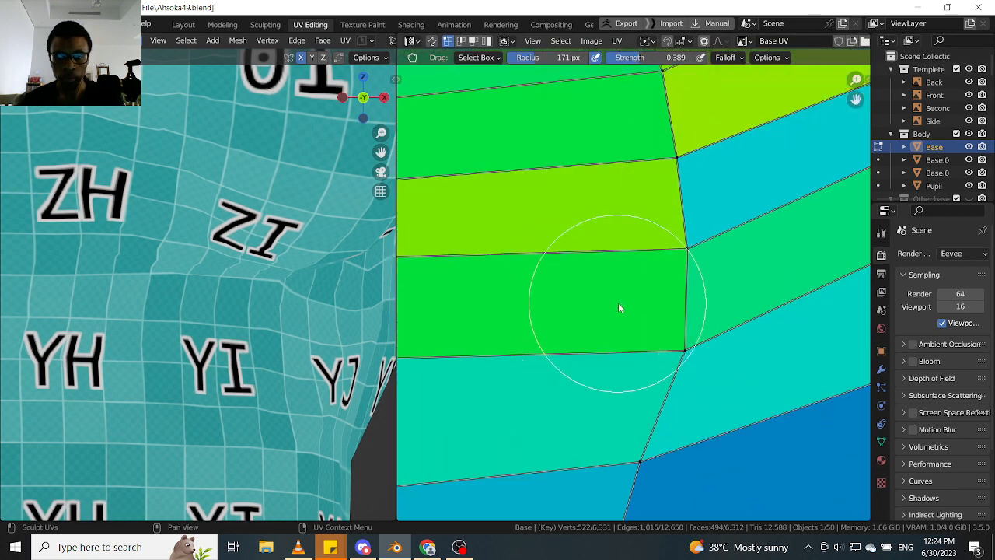
{"action": "left_click_drag", "start_coordinate": [613, 368], "coordinate": [573, 384]}
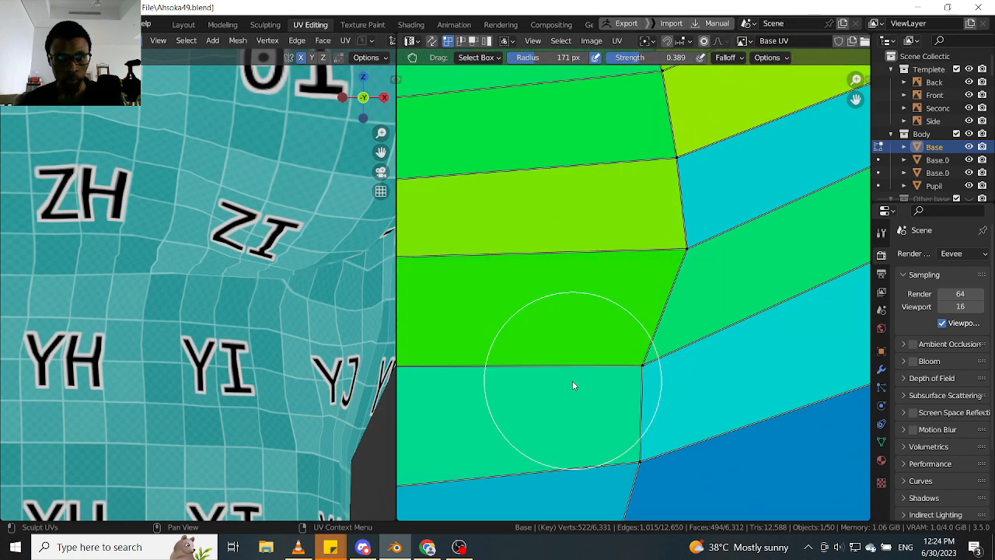
{"action": "mouse_move", "coordinate": [583, 311]}
{"action": "left_mouse_down"}
{"action": "mouse_move", "coordinate": [555, 326]}
{"action": "mouse_move", "coordinate": [562, 302]}
{"action": "left_mouse_up"}
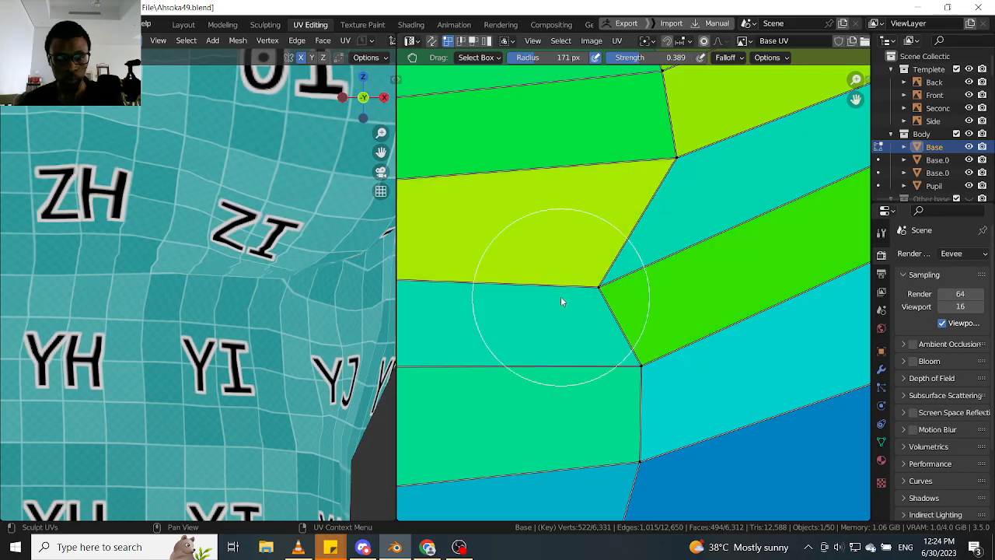
- Ease the upper outer-end vertex of the lower green strips back up and outwards after checking the crease from below
{"action": "scroll", "coordinate": [179, 289], "scroll_direction": "down", "scroll_amount": 1}
{"action": "middle_click_drag", "start_coordinate": [227, 286], "coordinate": [219, 253]}
{"action": "scroll", "coordinate": [220, 253], "scroll_direction": "up", "scroll_amount": 3}
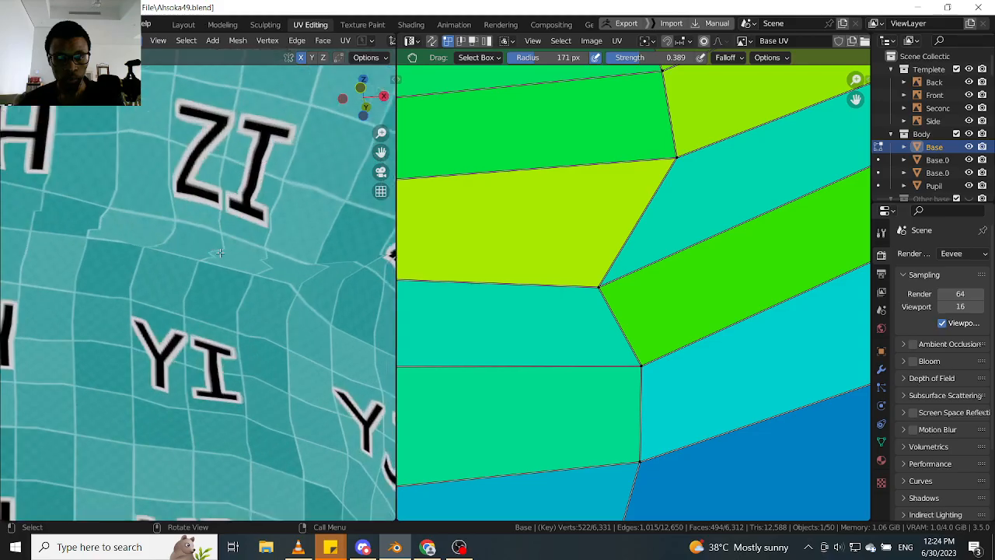
{"action": "left_click_drag", "start_coordinate": [622, 270], "coordinate": [649, 236]}
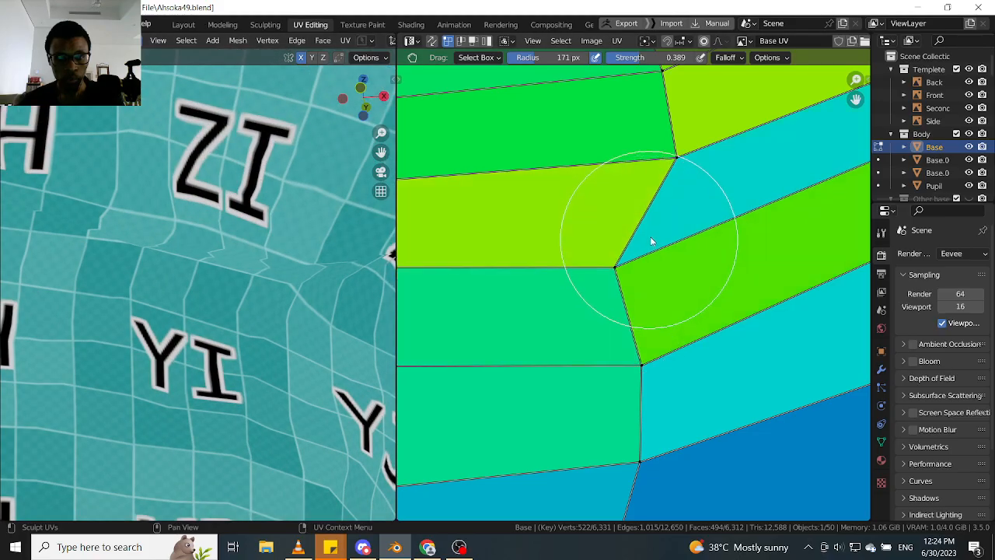
{"action": "left_click_drag", "start_coordinate": [718, 235], "coordinate": [689, 237]}
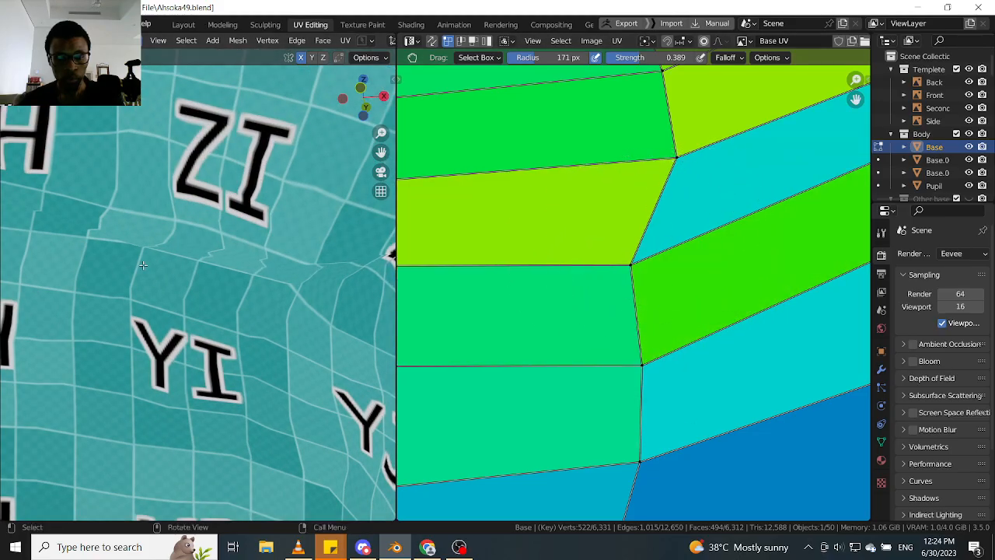
- Inspect the crease from the side and grab the vertex at the outer end of the lowest diagonal strips up and outwards
{"action": "scroll", "coordinate": [143, 265], "scroll_direction": "down", "scroll_amount": 3}
{"action": "mouse_move", "coordinate": [143, 265]}
{"action": "middle_mouse_down"}
{"action": "mouse_move", "coordinate": [185, 259]}
{"action": "mouse_move", "coordinate": [144, 268]}
{"action": "mouse_move", "coordinate": [138, 248]}
{"action": "middle_mouse_up"}
{"action": "scroll", "coordinate": [153, 253], "scroll_direction": "down", "scroll_amount": 1}
{"action": "scroll", "coordinate": [153, 254], "scroll_direction": "up", "scroll_amount": 3}
{"action": "scroll", "coordinate": [153, 252], "scroll_direction": "down", "scroll_amount": 1}
{"action": "scroll", "coordinate": [153, 271], "scroll_direction": "down", "scroll_amount": 4}
{"action": "scroll", "coordinate": [148, 268], "scroll_direction": "up", "scroll_amount": 6}
{"action": "scroll", "coordinate": [614, 278], "scroll_direction": "down", "scroll_amount": 3}
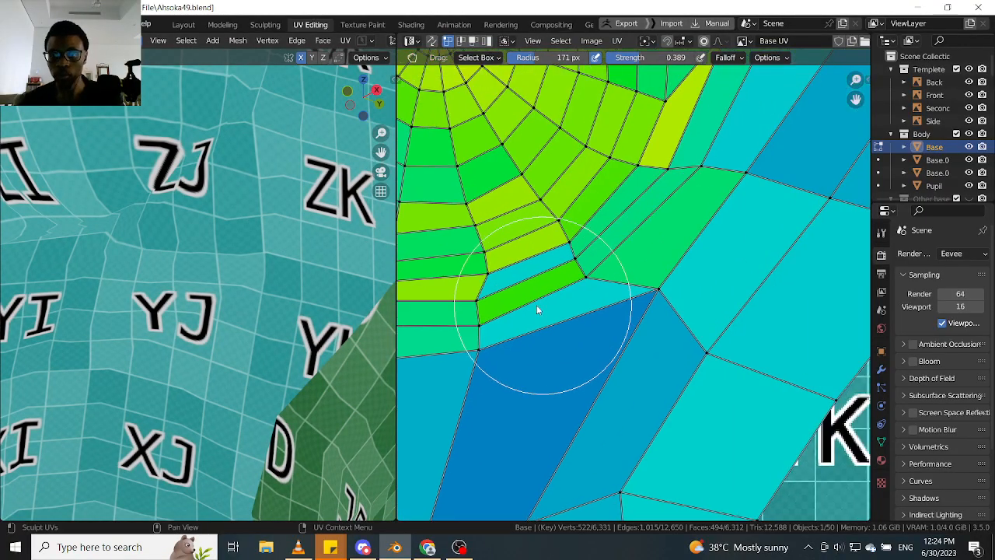
{"action": "scroll", "coordinate": [544, 295], "scroll_direction": "up", "scroll_amount": 3}
{"action": "mouse_move", "coordinate": [596, 317]}
{"action": "left_mouse_down"}
{"action": "mouse_move", "coordinate": [589, 336]}
{"action": "mouse_move", "coordinate": [604, 220]}
{"action": "mouse_move", "coordinate": [537, 287]}
{"action": "mouse_move", "coordinate": [612, 161]}
{"action": "left_mouse_up"}
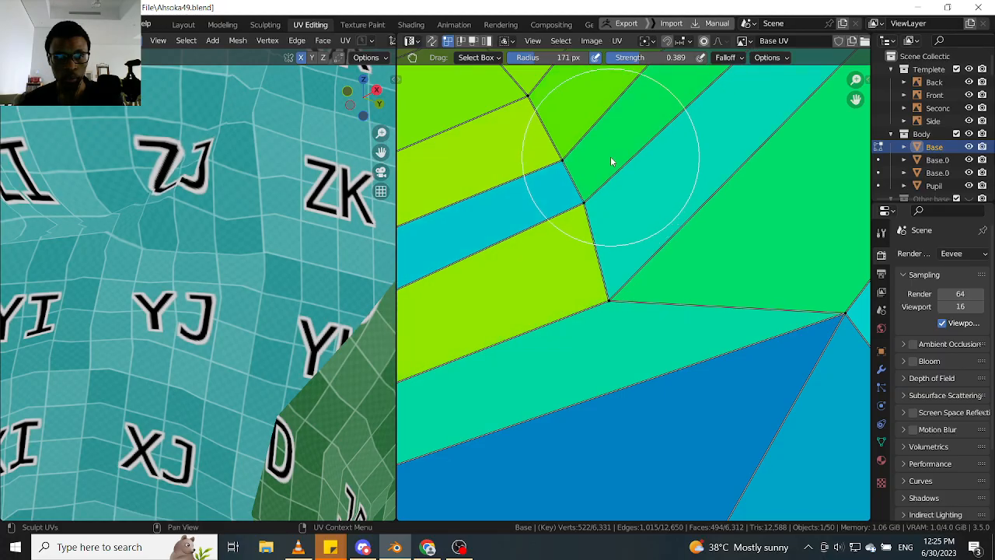
{"action": "mouse_move", "coordinate": [677, 232]}
{"action": "left_mouse_down"}
{"action": "mouse_move", "coordinate": [711, 186]}
{"action": "mouse_move", "coordinate": [612, 240]}
{"action": "mouse_move", "coordinate": [614, 192]}
{"action": "mouse_move", "coordinate": [618, 214]}
{"action": "mouse_move", "coordinate": [644, 238]}
{"action": "mouse_move", "coordinate": [673, 234]}
{"action": "left_mouse_up"}
- Try raising the vertices along the lower edge of the bottom strip under the breast towards the ring
{"action": "scroll", "coordinate": [168, 234], "scroll_direction": "down", "scroll_amount": 4}
{"action": "mouse_move", "coordinate": [168, 234]}
{"action": "middle_mouse_down"}
{"action": "mouse_move", "coordinate": [237, 233]}
{"action": "mouse_move", "coordinate": [182, 246]}
{"action": "middle_mouse_up"}
{"action": "scroll", "coordinate": [167, 251], "scroll_direction": "up", "scroll_amount": 2}
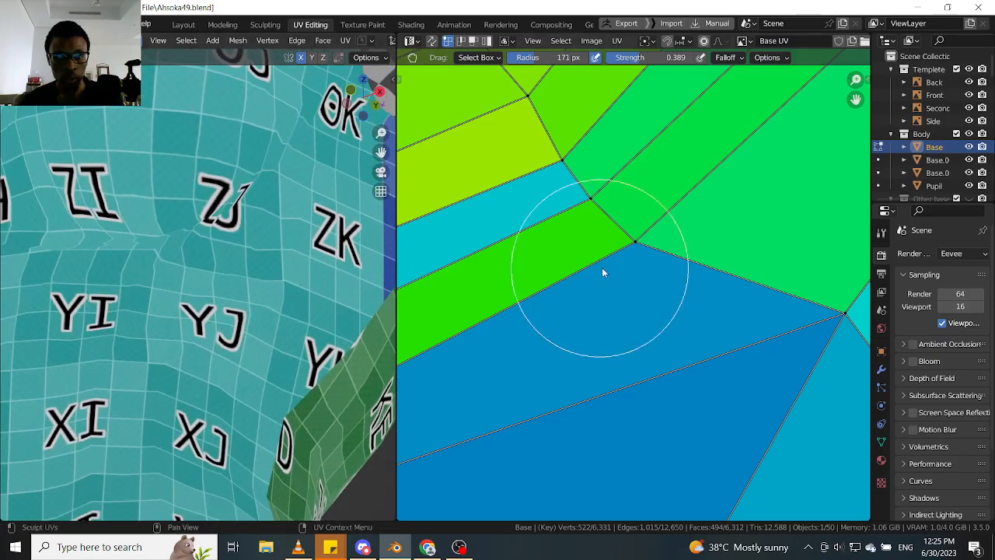
{"action": "scroll", "coordinate": [600, 272], "scroll_direction": "down", "scroll_amount": 5}
{"action": "middle_click_drag", "start_coordinate": [598, 288], "coordinate": [685, 206]}
{"action": "scroll", "coordinate": [581, 263], "scroll_direction": "up", "scroll_amount": 3}
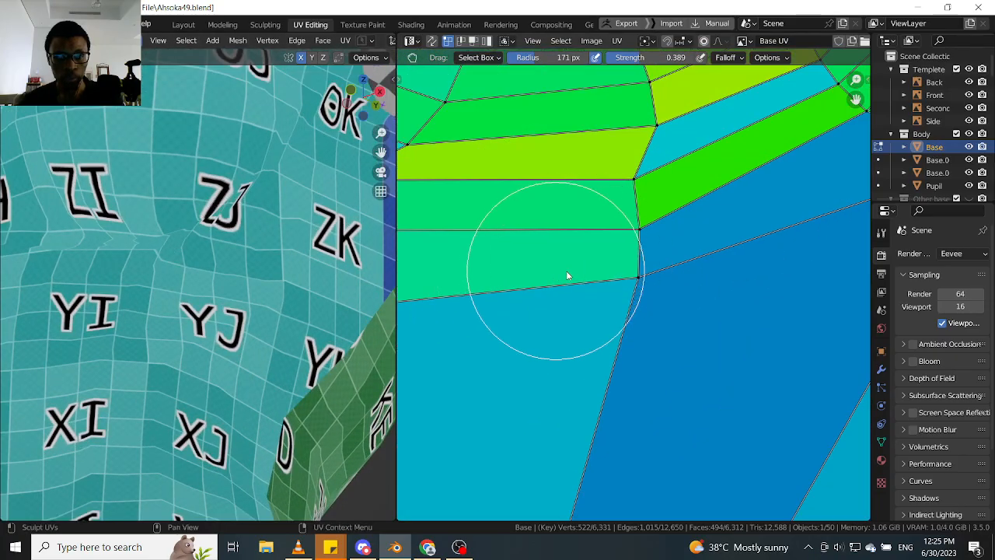
{"action": "mouse_move", "coordinate": [624, 280]}
{"action": "left_mouse_down"}
{"action": "mouse_move", "coordinate": [620, 319]}
{"action": "mouse_move", "coordinate": [619, 241]}
{"action": "left_mouse_up"}
{"action": "middle_click_drag", "start_coordinate": [571, 294], "coordinate": [727, 246]}
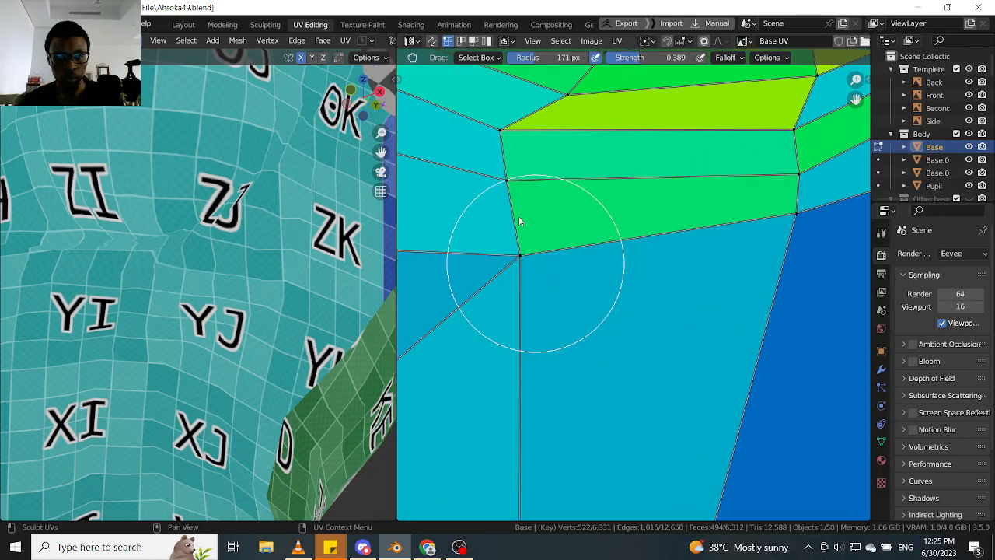
{"action": "mouse_move", "coordinate": [518, 216]}
{"action": "left_mouse_down"}
{"action": "mouse_move", "coordinate": [484, 130]}
{"action": "mouse_move", "coordinate": [495, 179]}
{"action": "mouse_move", "coordinate": [510, 164]}
{"action": "left_mouse_up"}
{"action": "middle_click_drag", "start_coordinate": [225, 272], "coordinate": [155, 294]}
{"action": "scroll", "coordinate": [587, 276], "scroll_direction": "down", "scroll_amount": 4}
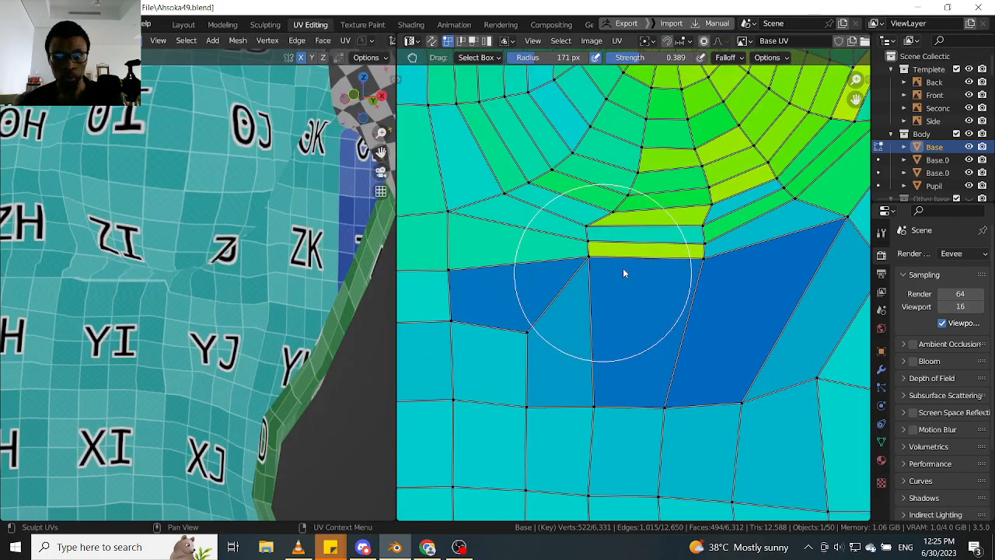
{"action": "left_click_drag", "start_coordinate": [653, 275], "coordinate": [653, 275]}
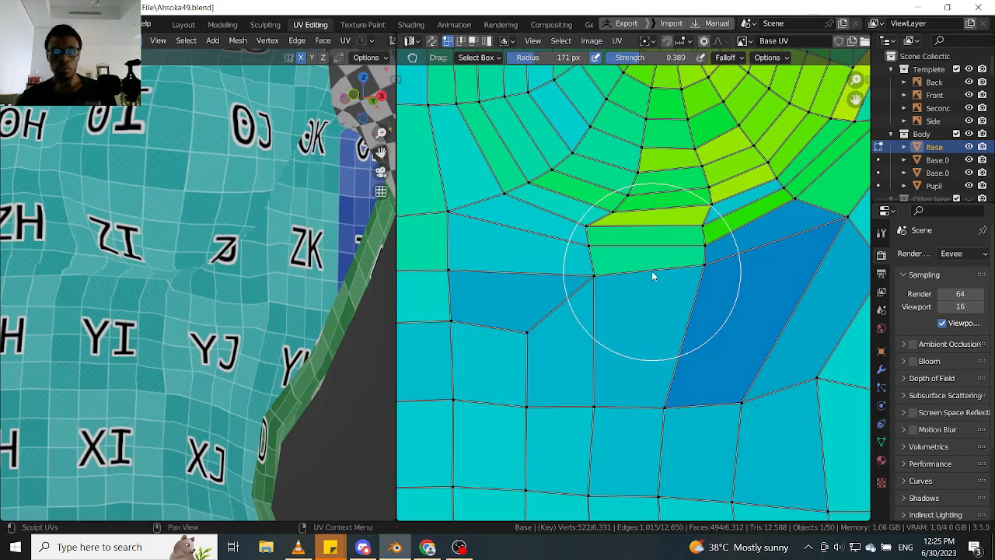
- Examine the checker texture under the breast and the stretch colours across the torso island and its side flap
{"action": "scroll", "coordinate": [684, 280], "scroll_direction": "down", "scroll_amount": 3}
{"action": "scroll", "coordinate": [311, 291], "scroll_direction": "down", "scroll_amount": 2}
{"action": "middle_click_drag", "start_coordinate": [307, 291], "coordinate": [280, 301]}
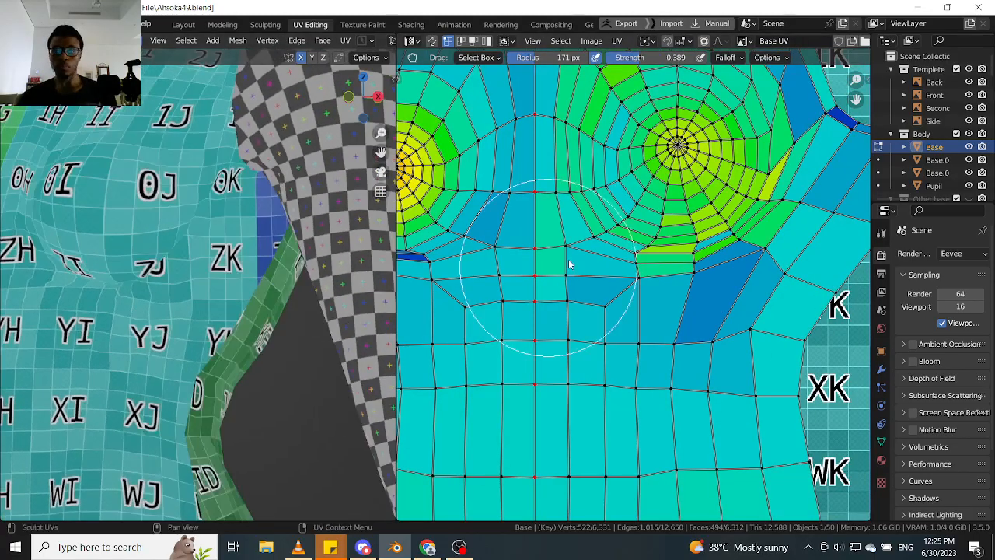
{"action": "scroll", "coordinate": [569, 264], "scroll_direction": "down", "scroll_amount": 3}
{"action": "scroll", "coordinate": [667, 259], "scroll_direction": "up", "scroll_amount": 2}
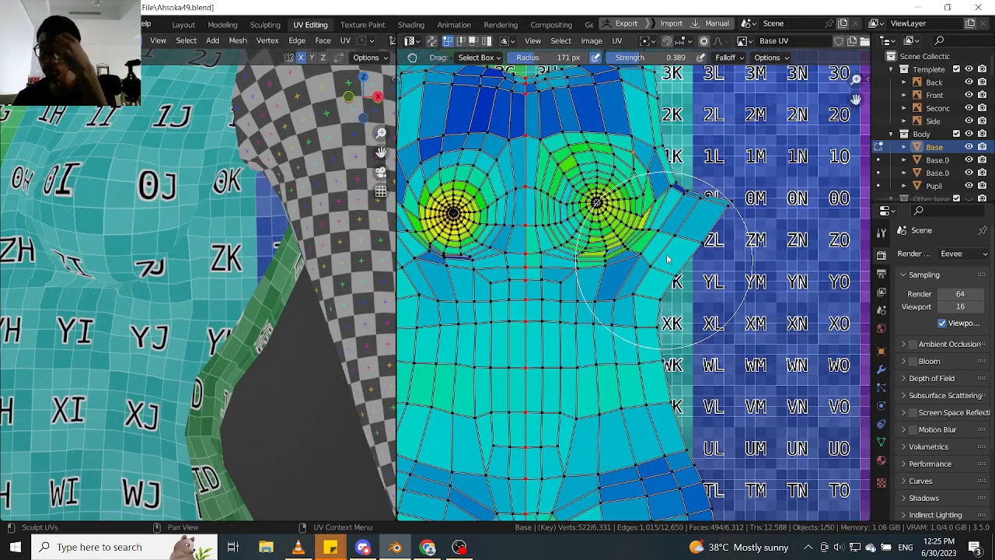
{"action": "scroll", "coordinate": [744, 199], "scroll_direction": "up", "scroll_amount": 3}
{"action": "key", "text": "Tab"}
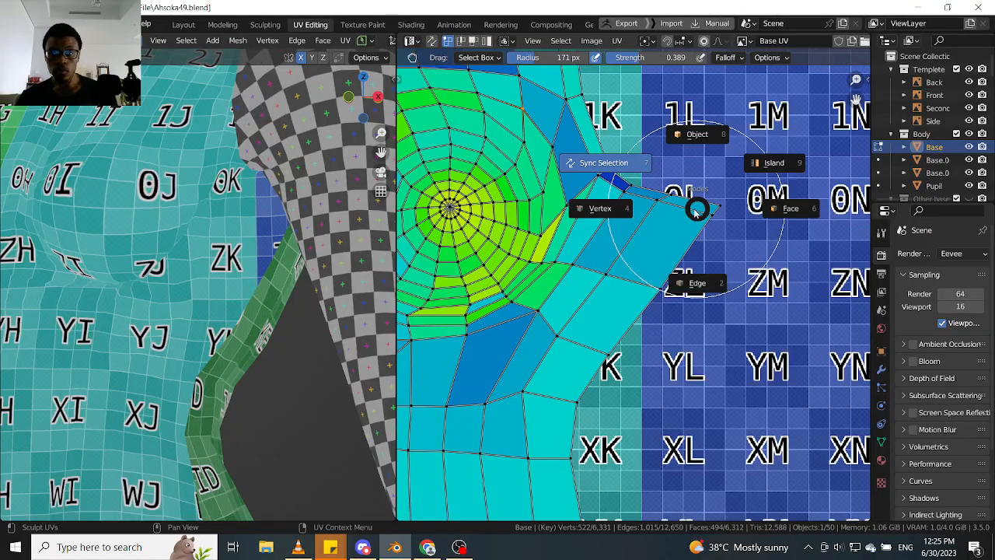
{"action": "scroll", "coordinate": [664, 203], "scroll_direction": "down", "scroll_amount": 3}
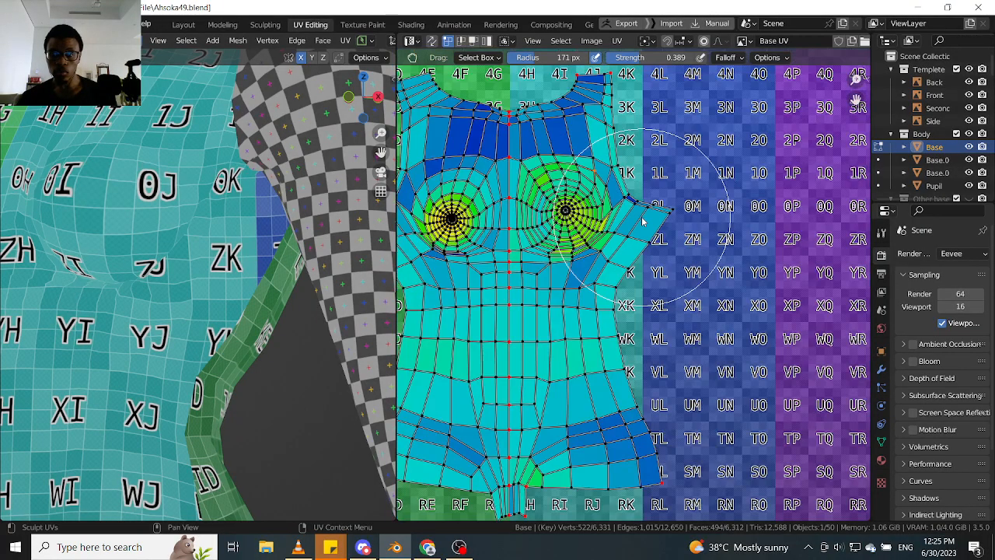
{"action": "scroll", "coordinate": [666, 213], "scroll_direction": "up", "scroll_amount": 3}
{"action": "left_click", "coordinate": [624, 212]}
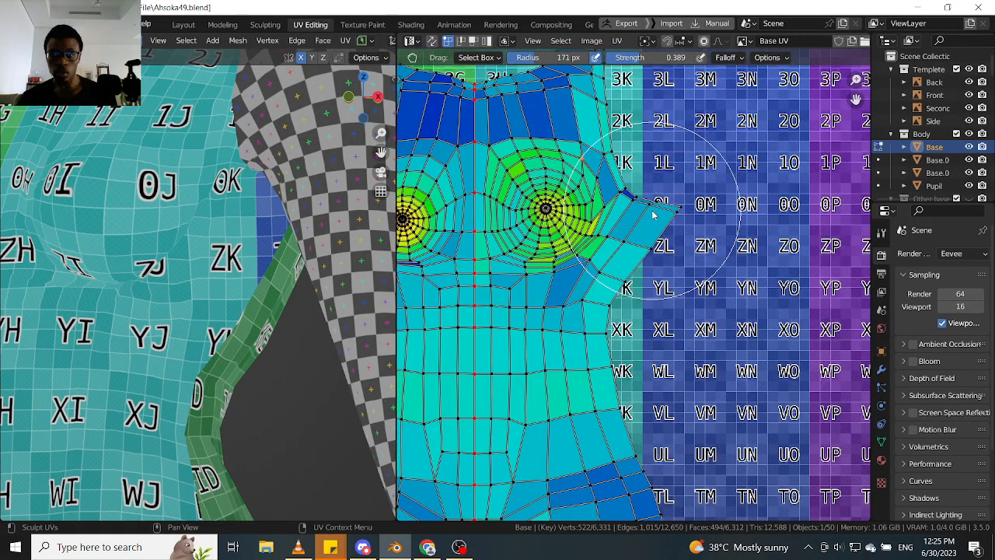
- Switch to the Select Box tool and pin the vertex at the outermost tip of the torso's side flap
{"action": "left_click", "coordinate": [399, 77]}
{"action": "left_click", "coordinate": [415, 85]}
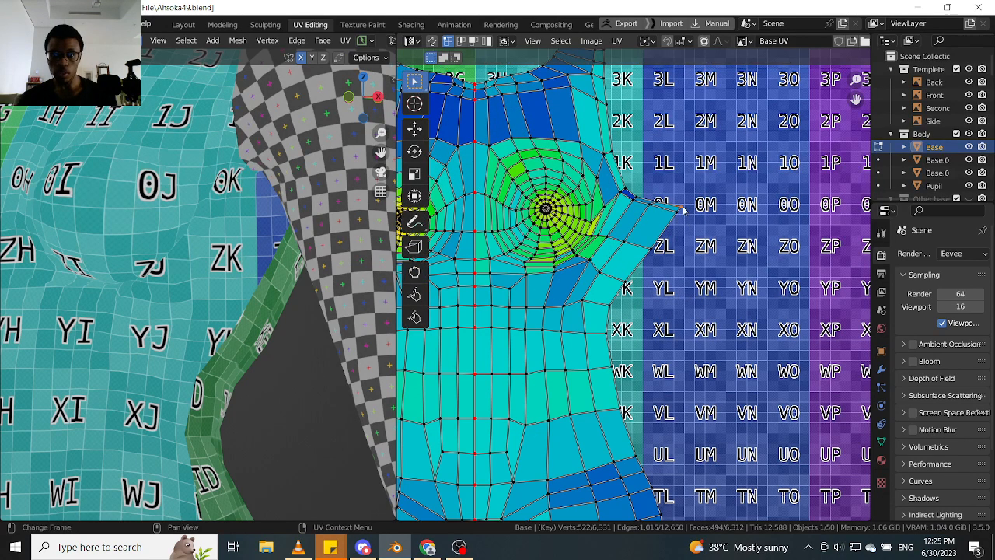
{"action": "scroll", "coordinate": [699, 295], "scroll_direction": "down", "scroll_amount": 3}
{"action": "scroll", "coordinate": [666, 286], "scroll_direction": "up", "scroll_amount": 1}
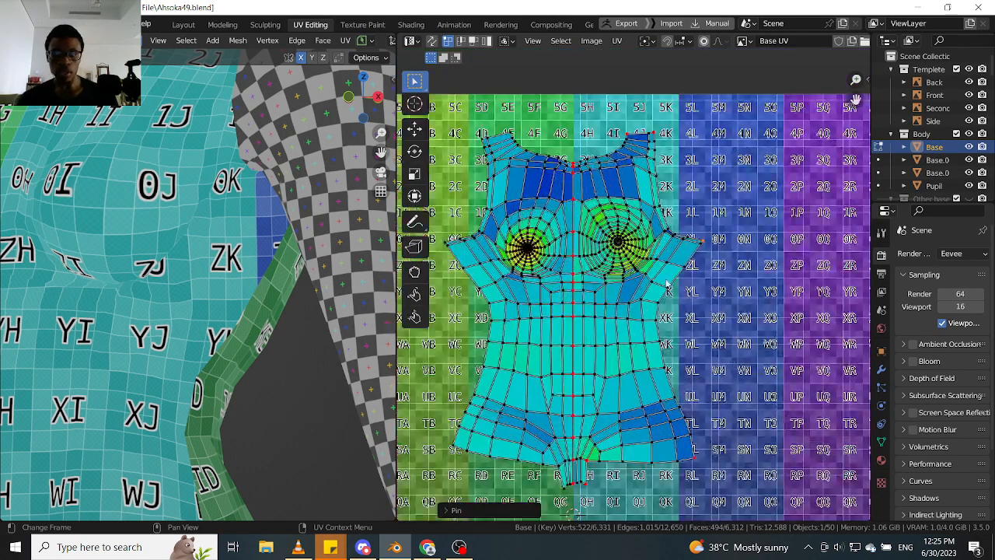
- Select all vertices of the sculpted breast ring, pin them and clear the selection
{"action": "scroll", "coordinate": [645, 265], "scroll_direction": "up", "scroll_amount": 2}
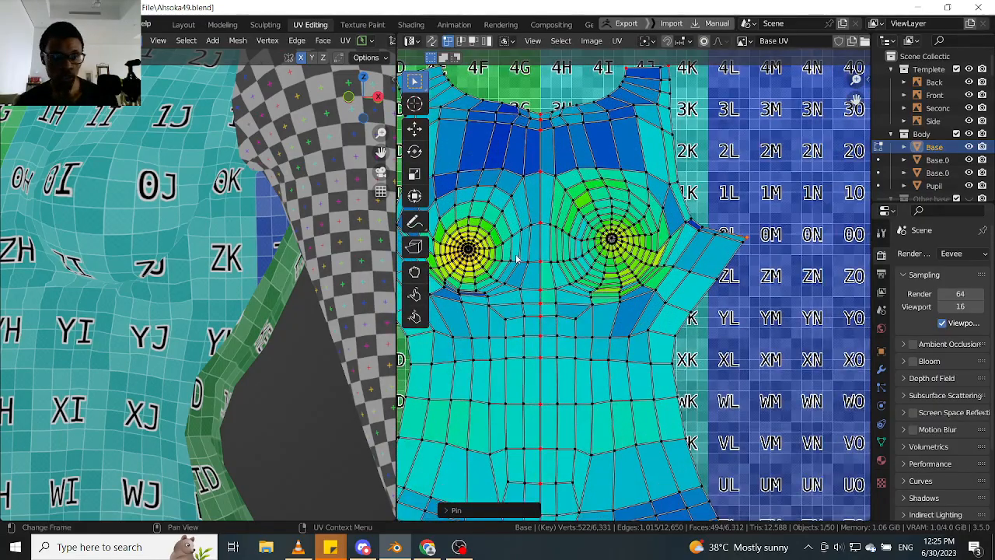
{"action": "scroll", "coordinate": [261, 283], "scroll_direction": "down", "scroll_amount": 5}
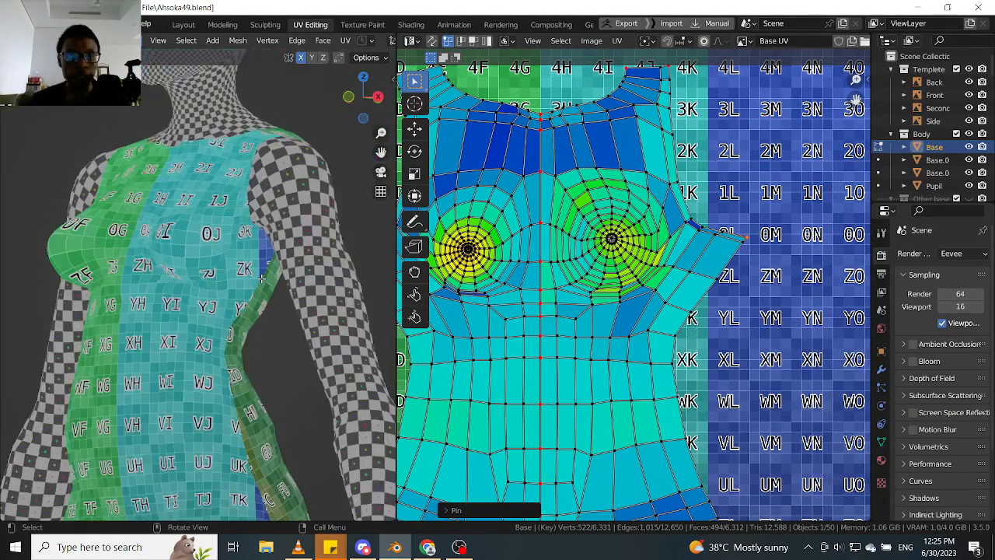
{"action": "middle_click_drag", "start_coordinate": [261, 282], "coordinate": [181, 277]}
{"action": "scroll", "coordinate": [180, 276], "scroll_direction": "up", "scroll_amount": 2}
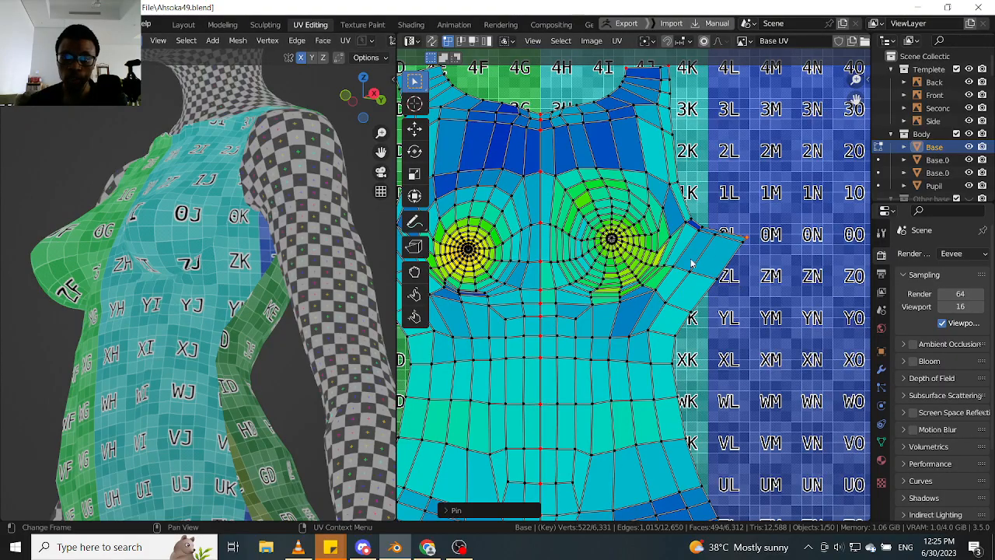
{"action": "scroll", "coordinate": [625, 232], "scroll_direction": "up", "scroll_amount": 3}
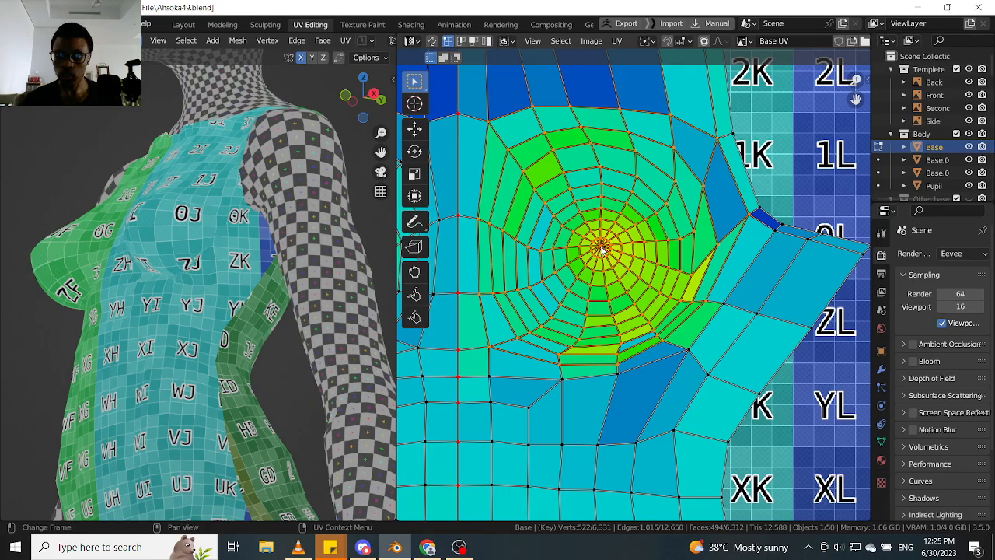
{"action": "scroll", "coordinate": [805, 348], "scroll_direction": "down", "scroll_amount": 2}
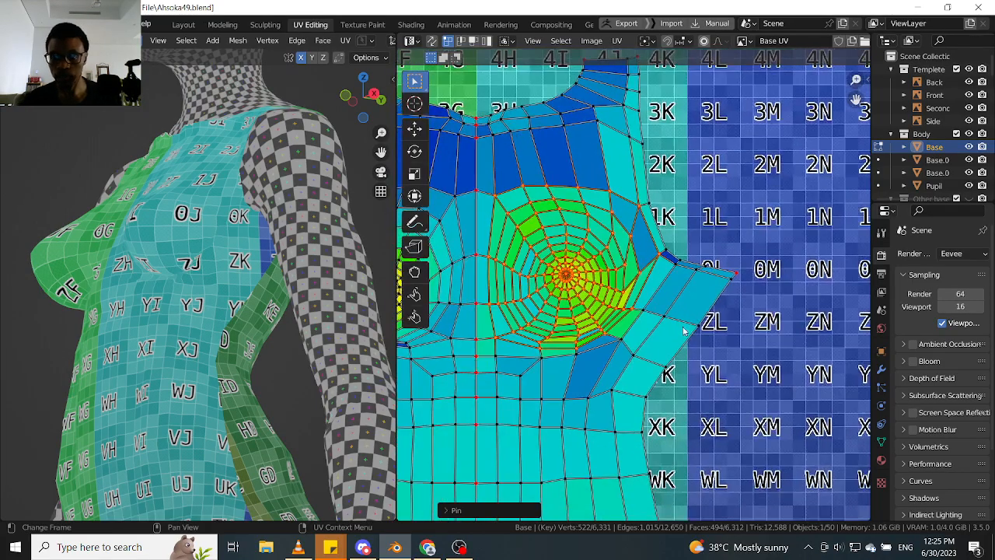
{"action": "scroll", "coordinate": [733, 270], "scroll_direction": "up", "scroll_amount": 1}
{"action": "key", "text": "alt+a"}
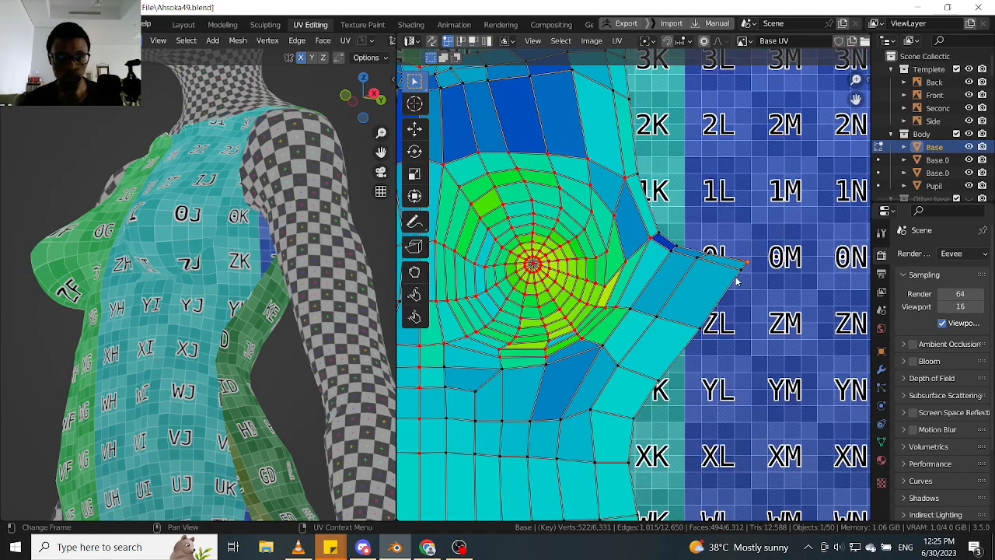
- Move the pinned tip of the torso's side flap inward and upward until the flap's upper edge runs level
{"action": "key", "text": "g"}
{"action": "left_click", "coordinate": [726, 259]}
{"action": "scroll", "coordinate": [178, 278], "scroll_direction": "up", "scroll_amount": 3}
{"action": "middle_click_drag", "start_coordinate": [177, 278], "coordinate": [212, 279]}
{"action": "scroll", "coordinate": [212, 280], "scroll_direction": "up", "scroll_amount": 3}
{"action": "scroll", "coordinate": [684, 305], "scroll_direction": "down", "scroll_amount": 2}
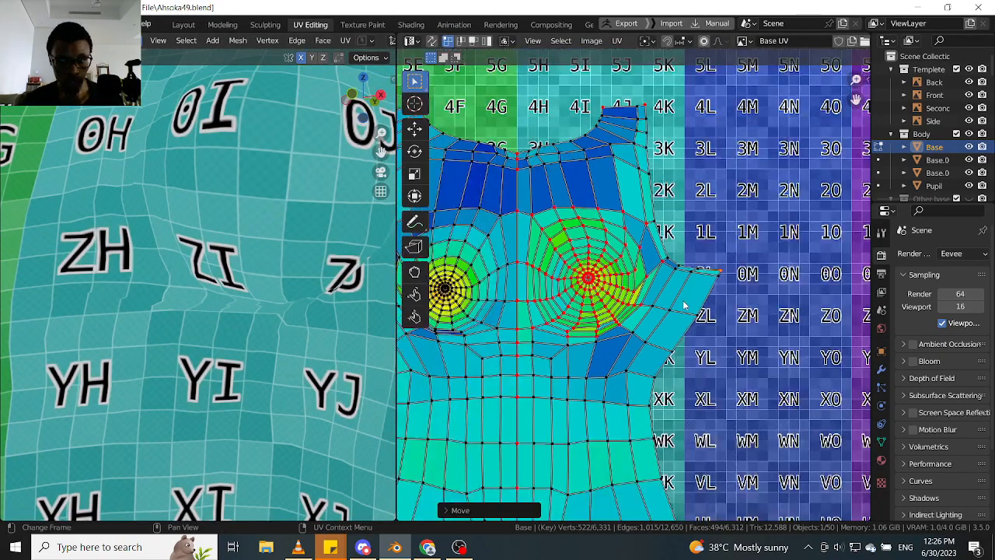
{"action": "scroll", "coordinate": [683, 300], "scroll_direction": "up", "scroll_amount": 1}
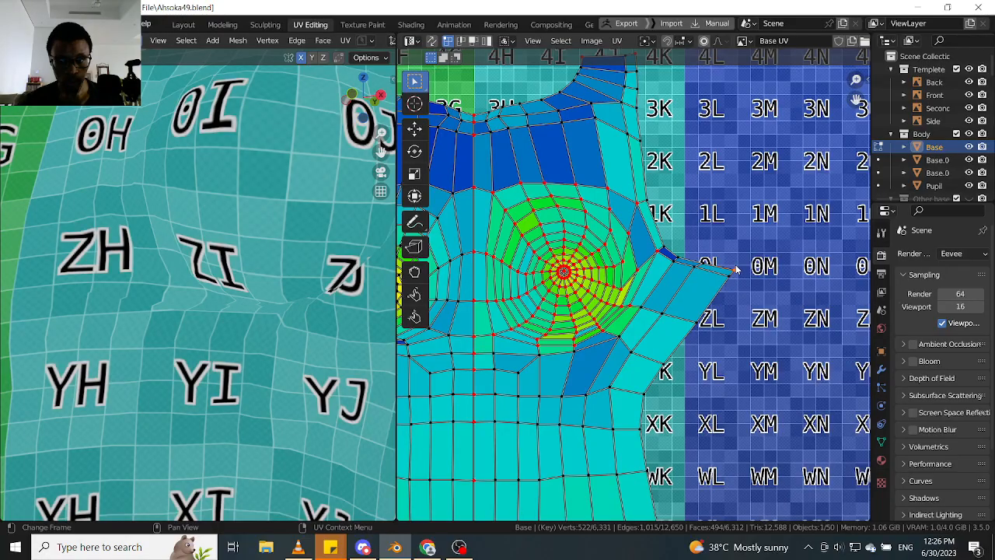
{"action": "left_click_drag", "start_coordinate": [732, 266], "coordinate": [731, 254]}
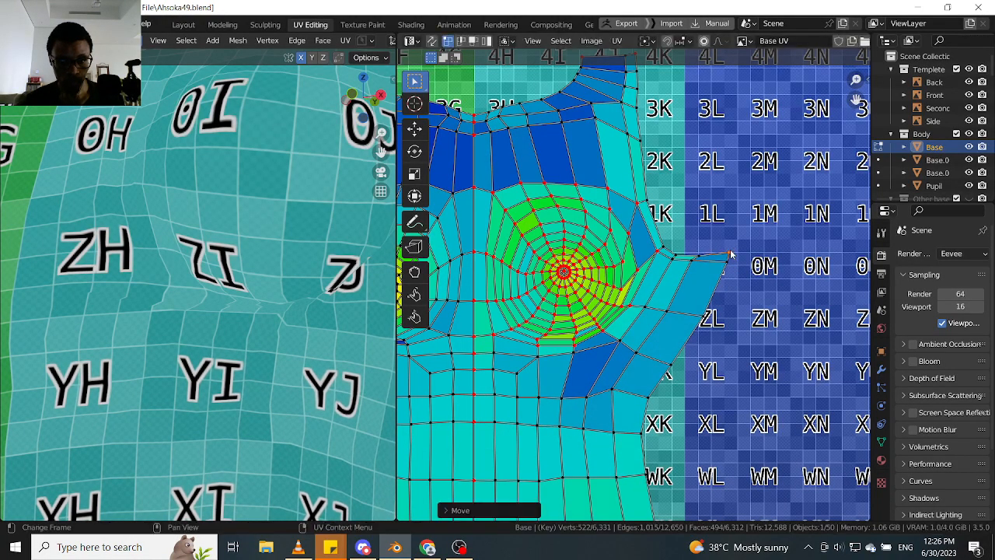
{"action": "scroll", "coordinate": [290, 302], "scroll_direction": "down", "scroll_amount": 3}
{"action": "middle_click_drag", "start_coordinate": [300, 301], "coordinate": [265, 303]}
{"action": "scroll", "coordinate": [266, 305], "scroll_direction": "up", "scroll_amount": 3}
{"action": "scroll", "coordinate": [267, 309], "scroll_direction": "down", "scroll_amount": 4}
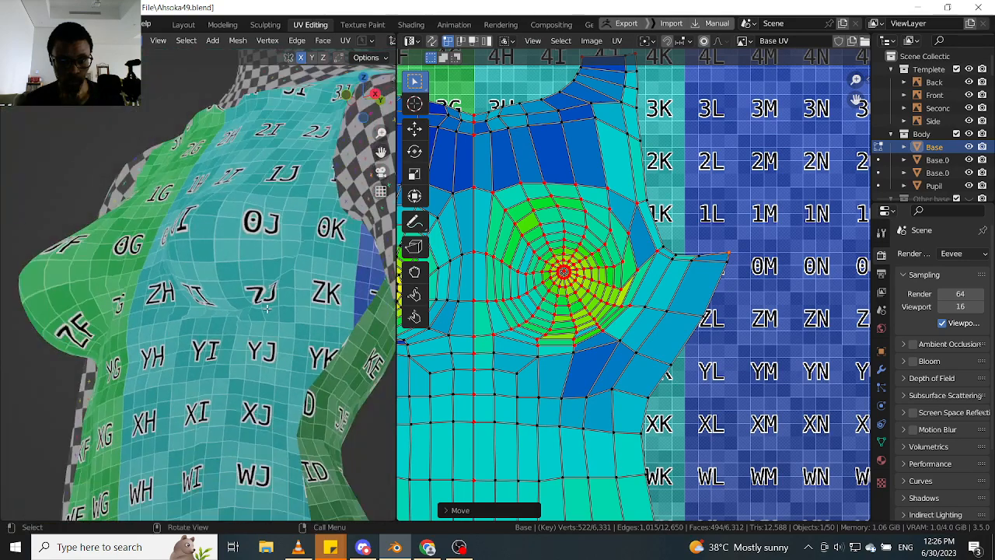
- Select the whole front torso island and move it up about 0.039 along Y to the tile's upper edge
{"action": "scroll", "coordinate": [709, 364], "scroll_direction": "down", "scroll_amount": 4}
{"action": "scroll", "coordinate": [588, 266], "scroll_direction": "down", "scroll_amount": 2}
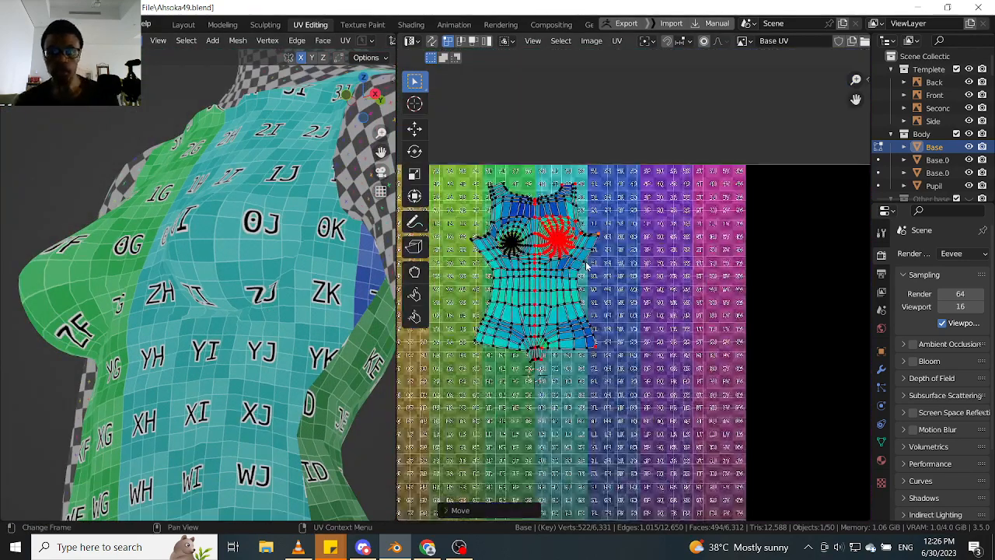
{"action": "key", "text": "l"}
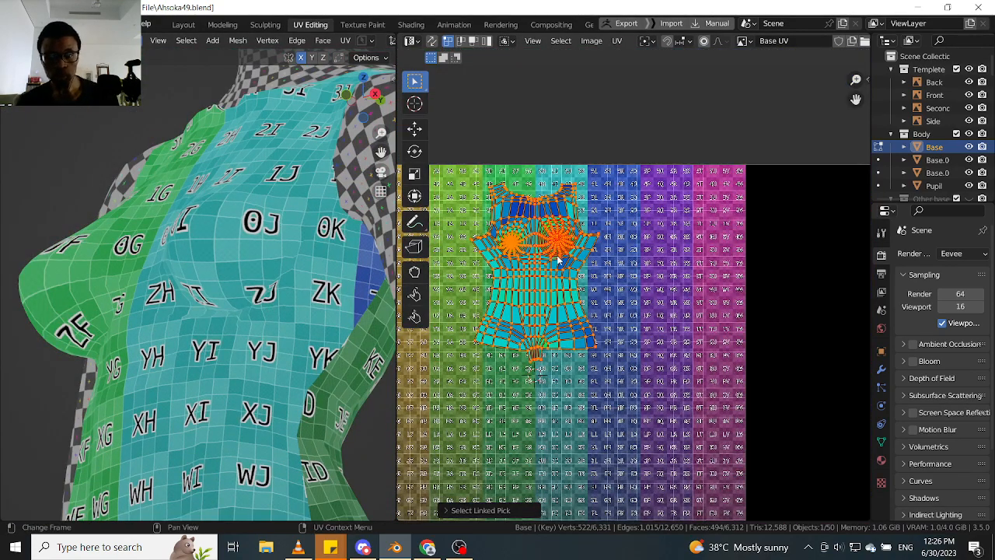
{"action": "key", "text": "g"}
{"action": "key", "text": "y"}
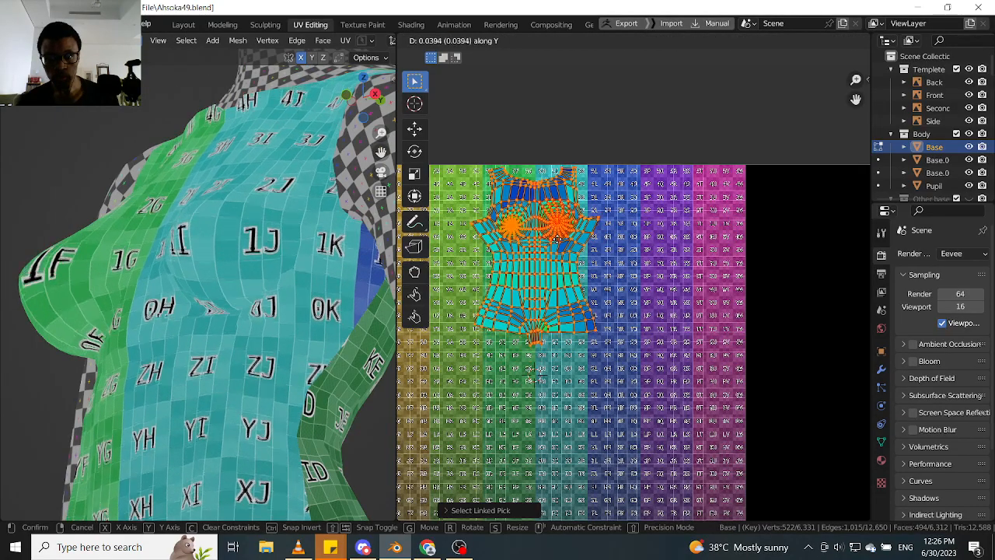
{"action": "left_click", "coordinate": [557, 237]}
- Extend the mesh selection to the linked faces of the character's back, delimited by seam
{"action": "middle_click_drag", "start_coordinate": [260, 217], "coordinate": [237, 274]}
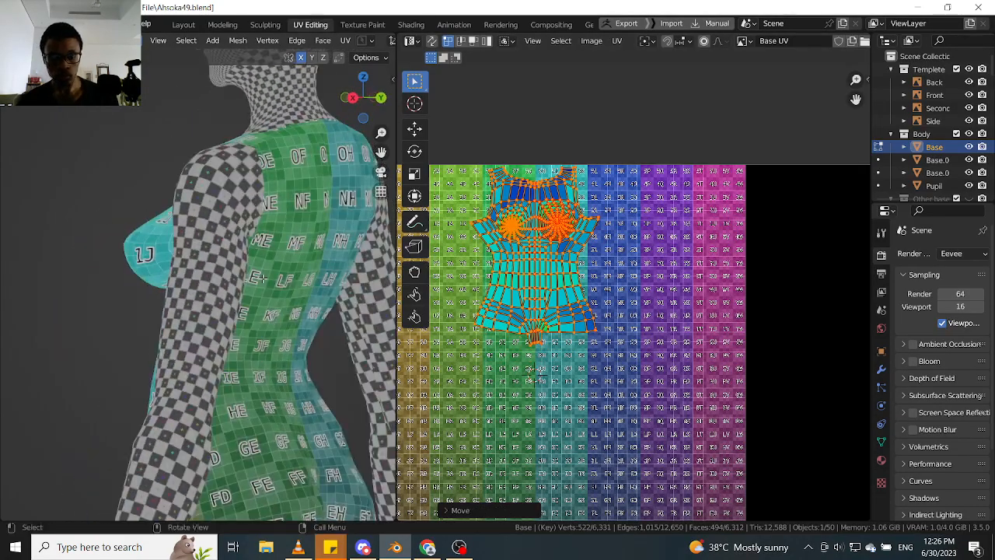
{"action": "key", "text": "Tab"}
{"action": "left_click", "coordinate": [384, 291]}
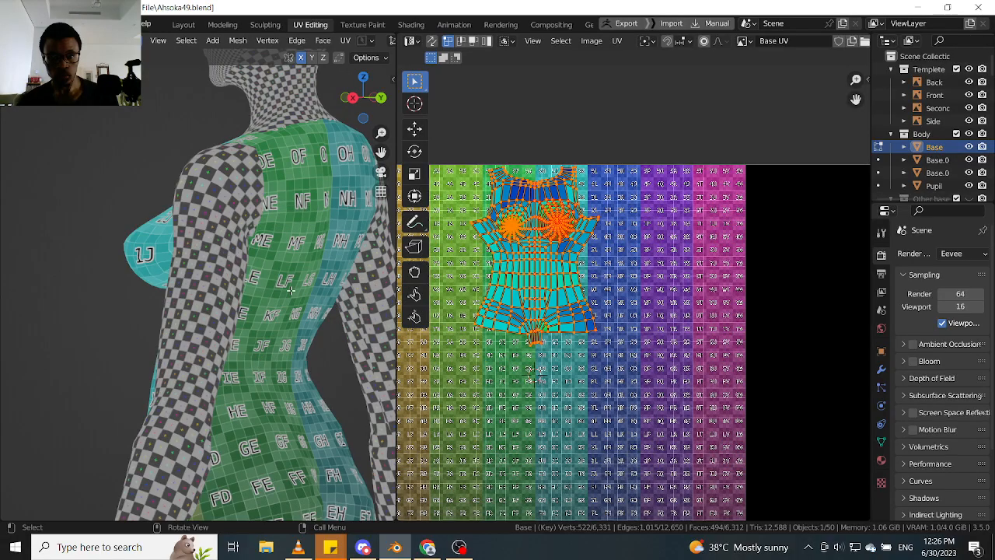
{"action": "key", "text": "ctrl+l"}
{"action": "scroll", "coordinate": [599, 392], "scroll_direction": "up", "scroll_amount": 5}
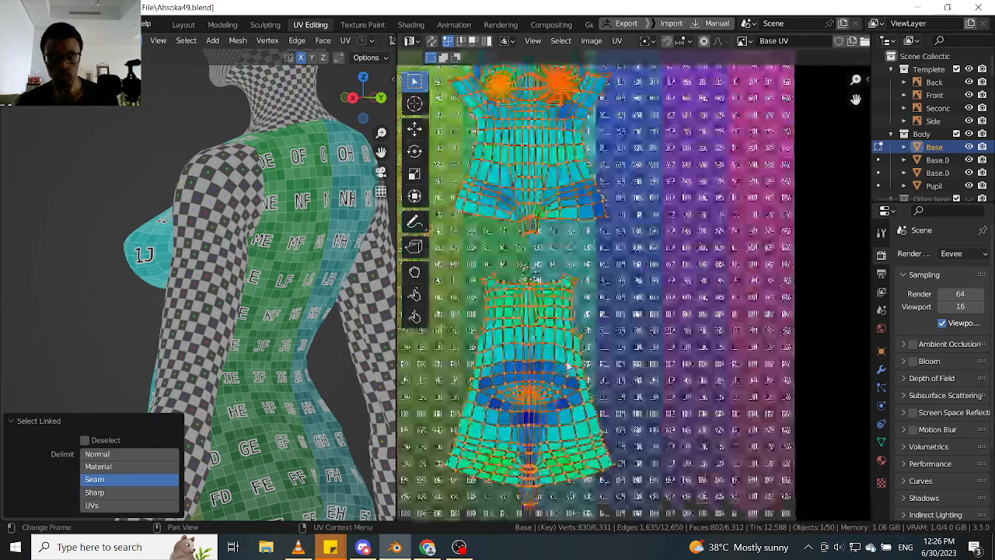
{"action": "middle_click_drag", "start_coordinate": [280, 257], "coordinate": [230, 266]}
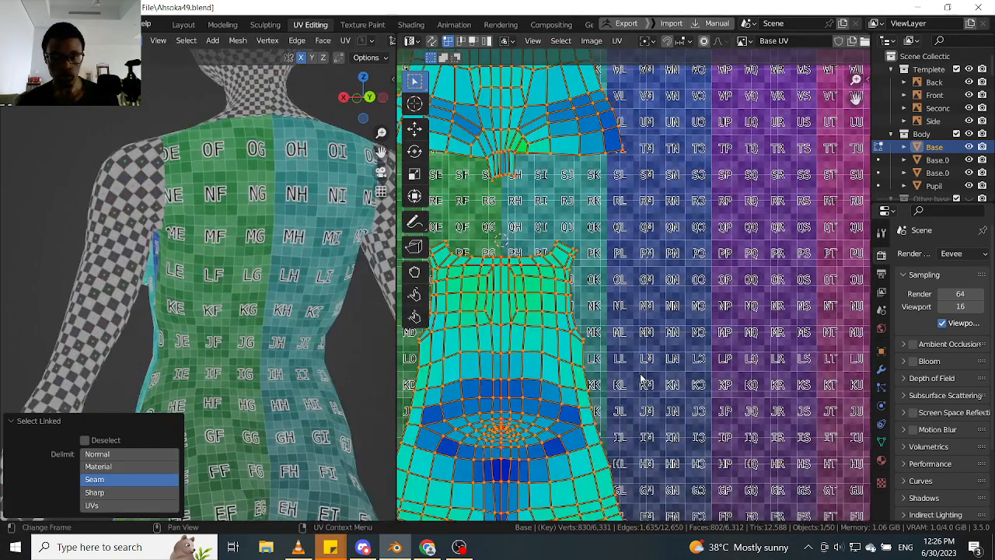
- Pin the outer corner of the back island's right shoulder strap and try moving it upward and inward
{"action": "middle_click_drag", "start_coordinate": [628, 386], "coordinate": [626, 321]}
{"action": "middle_click_drag", "start_coordinate": [601, 407], "coordinate": [639, 319]}
{"action": "middle_click_drag", "start_coordinate": [259, 313], "coordinate": [291, 285]}
{"action": "middle_click_drag", "start_coordinate": [608, 146], "coordinate": [600, 254]}
{"action": "scroll", "coordinate": [611, 206], "scroll_direction": "up", "scroll_amount": 3}
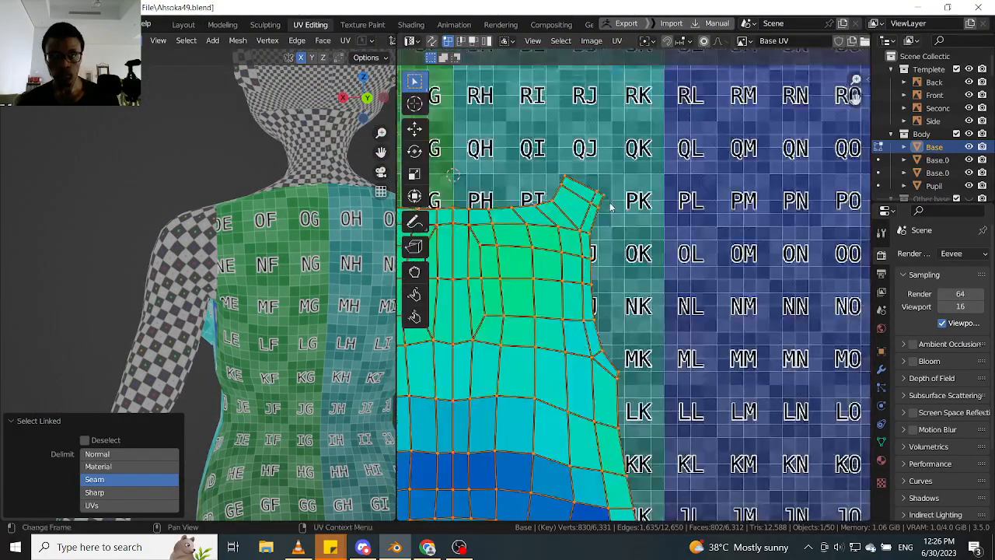
{"action": "left_click", "coordinate": [604, 194]}
{"action": "scroll", "coordinate": [598, 209], "scroll_direction": "down", "scroll_amount": 2}
{"action": "middle_click_drag", "start_coordinate": [599, 209], "coordinate": [599, 243]}
{"action": "scroll", "coordinate": [600, 242], "scroll_direction": "up", "scroll_amount": 2}
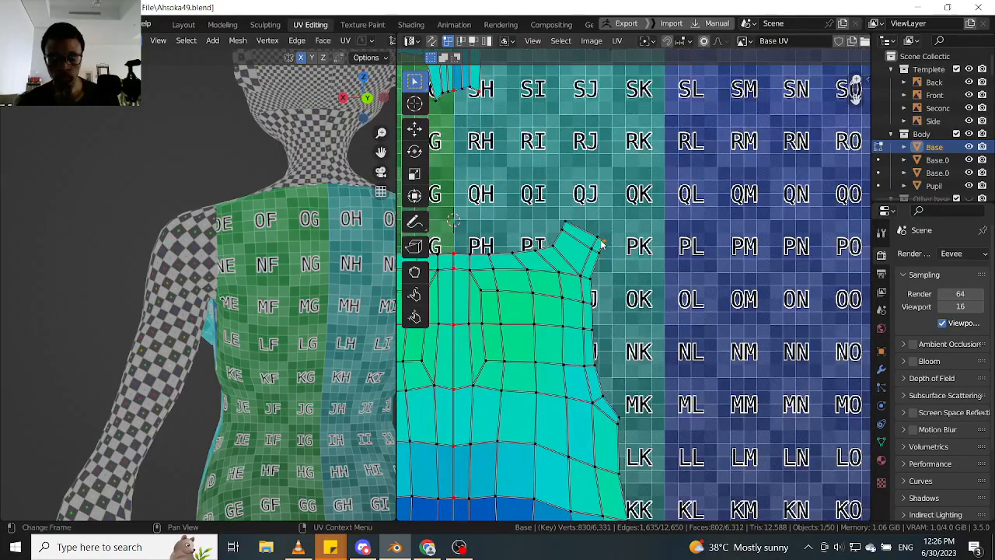
{"action": "key", "text": "g"}
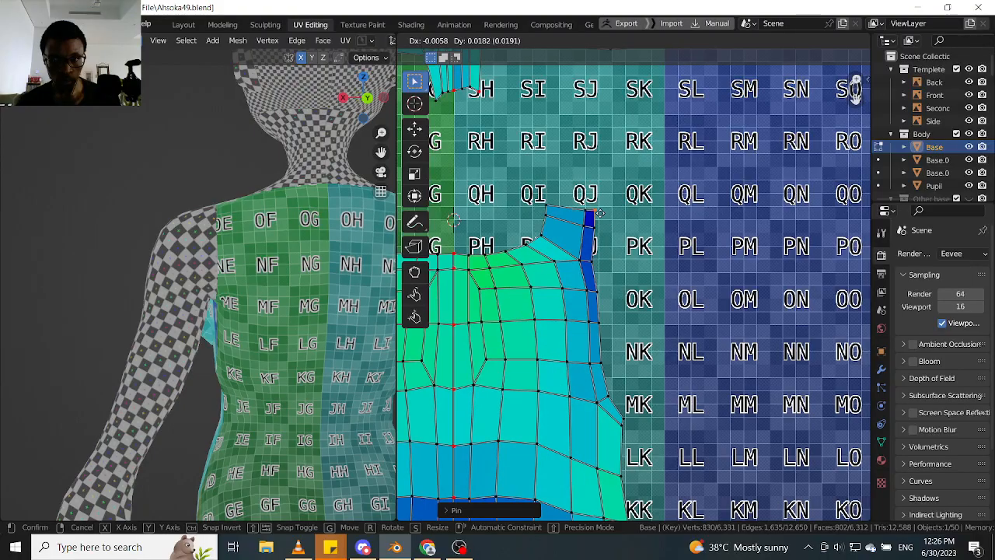
{"action": "left_click", "coordinate": [601, 224]}
- Examine the checker texture across the character's back and the stretch colours of the back torso island
{"action": "scroll", "coordinate": [600, 229], "scroll_direction": "down", "scroll_amount": 2}
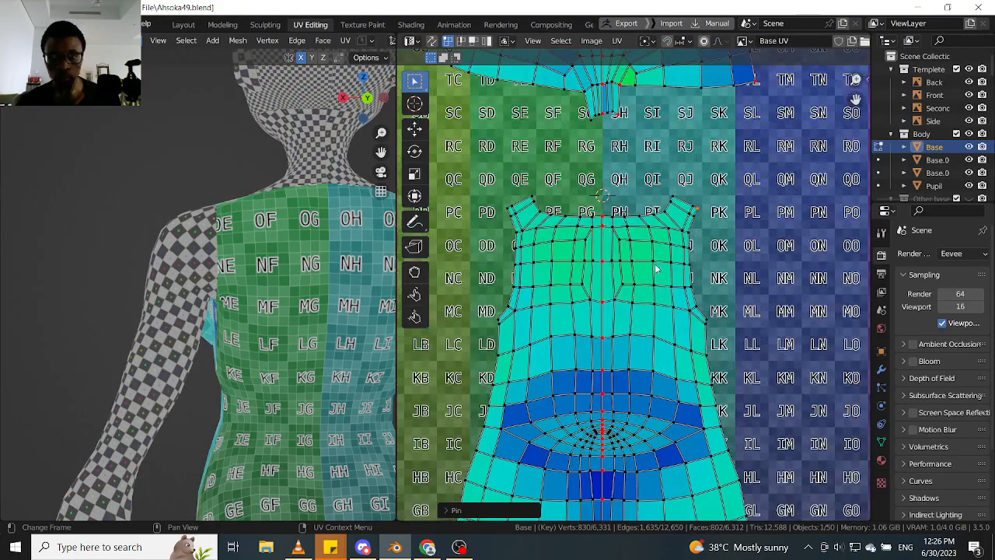
{"action": "scroll", "coordinate": [655, 268], "scroll_direction": "down", "scroll_amount": 3}
{"action": "scroll", "coordinate": [273, 256], "scroll_direction": "up", "scroll_amount": 4}
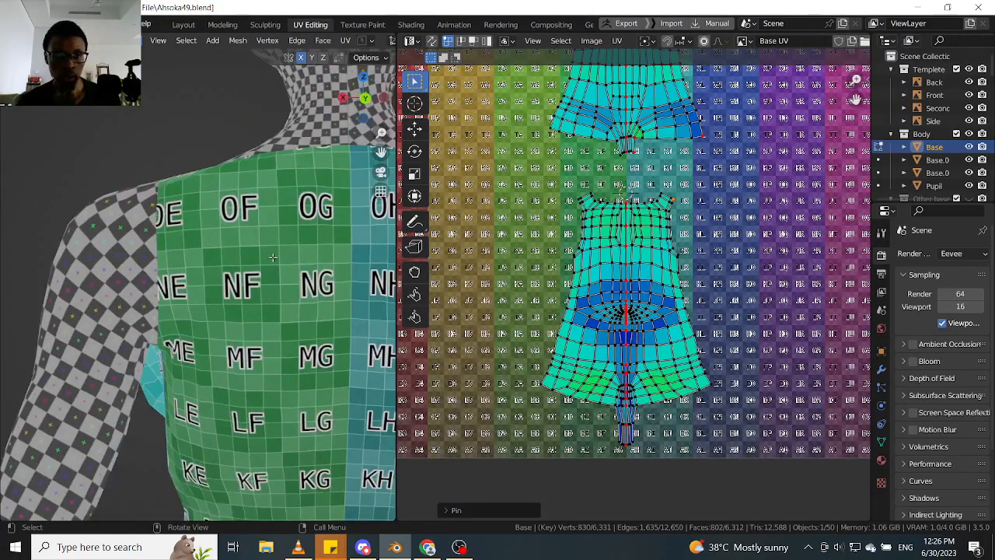
{"action": "scroll", "coordinate": [273, 257], "scroll_direction": "down", "scroll_amount": 3}
{"action": "scroll", "coordinate": [634, 287], "scroll_direction": "up", "scroll_amount": 3}
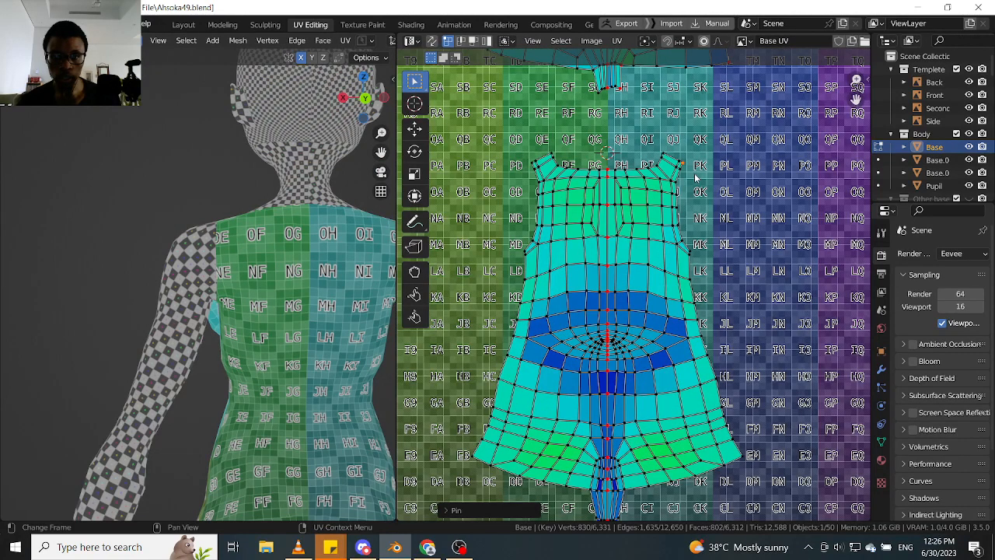
{"action": "key", "text": "g"}
{"action": "scroll", "coordinate": [269, 258], "scroll_direction": "down", "scroll_amount": 1}
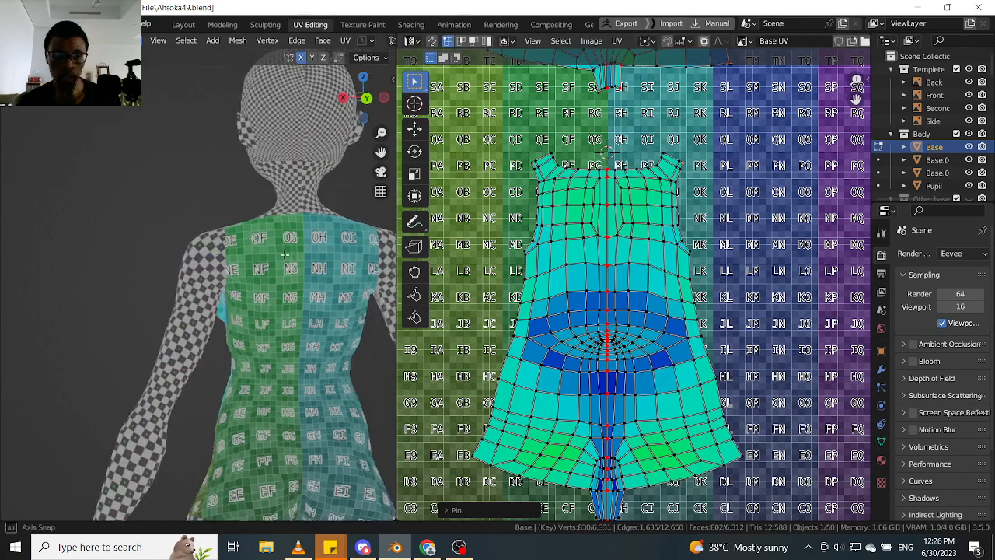
{"action": "middle_click_drag", "start_coordinate": [268, 258], "coordinate": [320, 262]}
{"action": "left_click", "coordinate": [655, 278]}
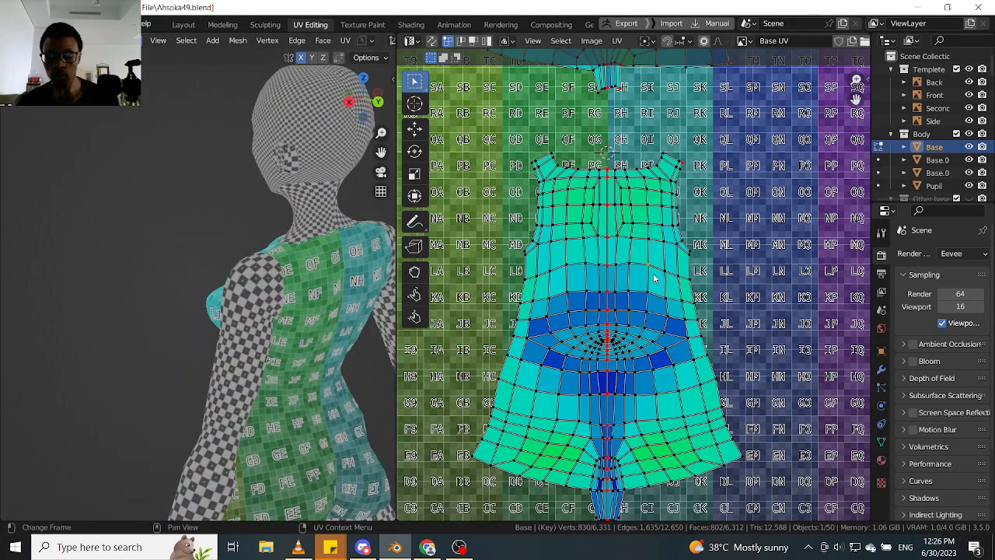
{"action": "key", "text": "l"}
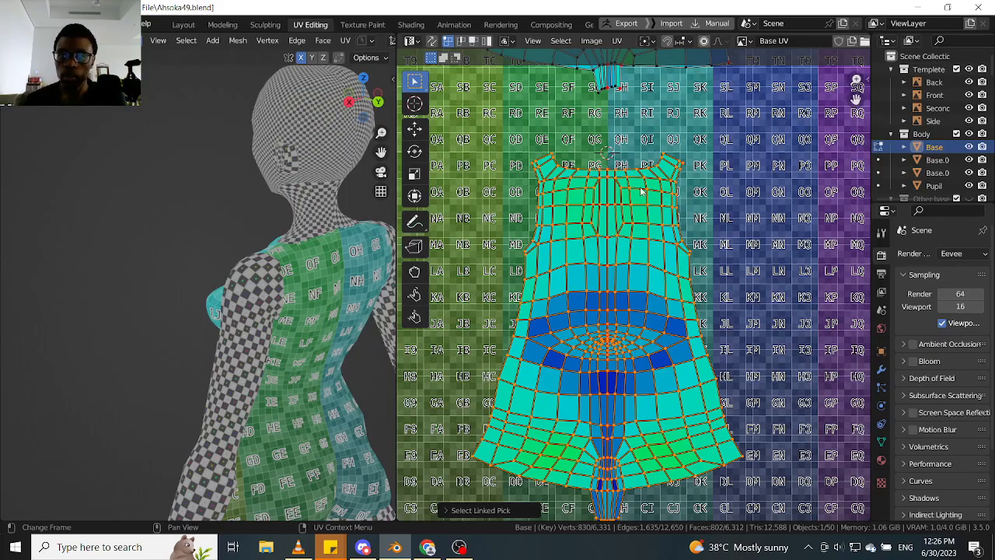
{"action": "left_click", "coordinate": [536, 168]}
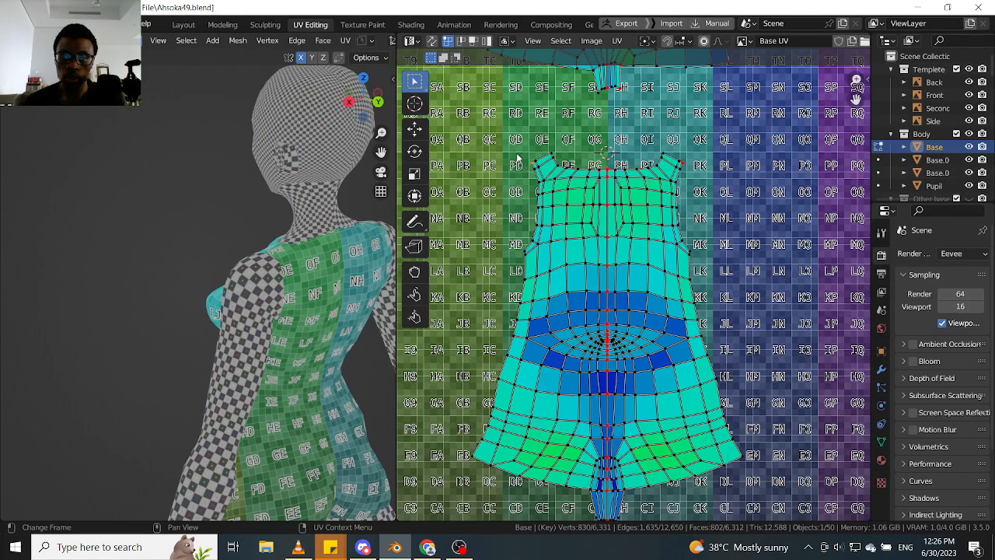
- Compare both shoulder straps of the back island and apply Pin once more to the right strap's outermost vertex
{"action": "scroll", "coordinate": [518, 158], "scroll_direction": "up", "scroll_amount": 3}
{"action": "scroll", "coordinate": [533, 188], "scroll_direction": "down", "scroll_amount": 3}
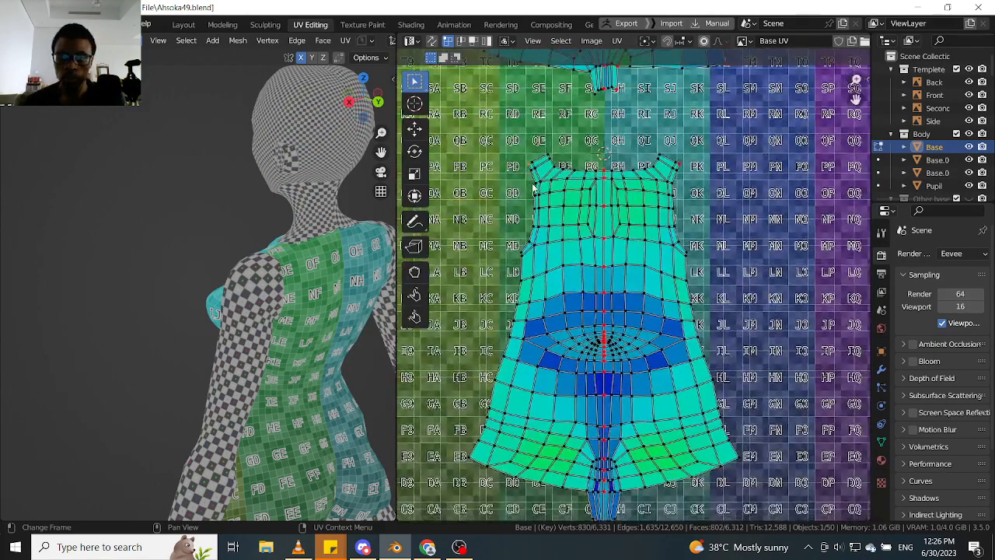
{"action": "scroll", "coordinate": [533, 189], "scroll_direction": "up", "scroll_amount": 3}
{"action": "scroll", "coordinate": [589, 212], "scroll_direction": "down", "scroll_amount": 3}
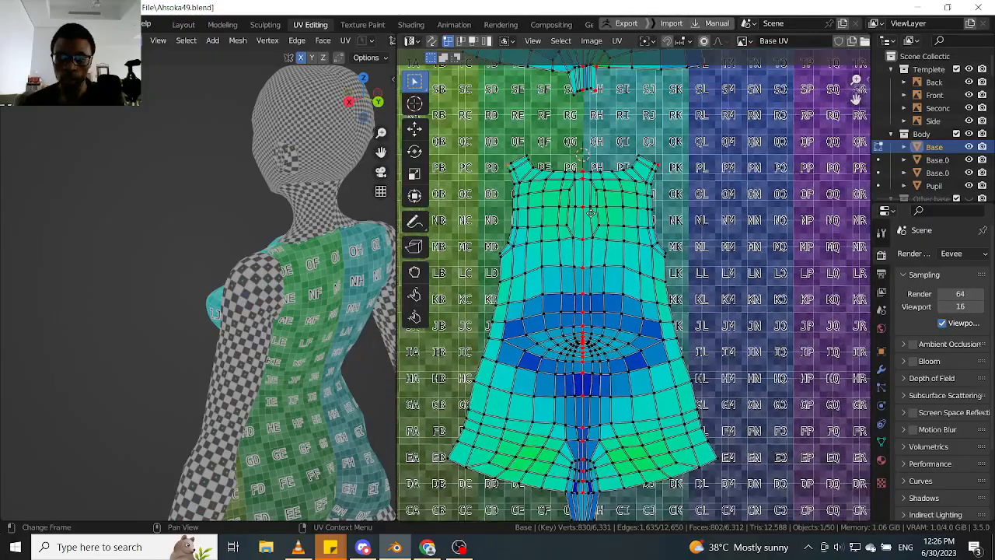
{"action": "middle_click_drag", "start_coordinate": [591, 213], "coordinate": [569, 178]}
{"action": "middle_click_drag", "start_coordinate": [616, 236], "coordinate": [606, 262]}
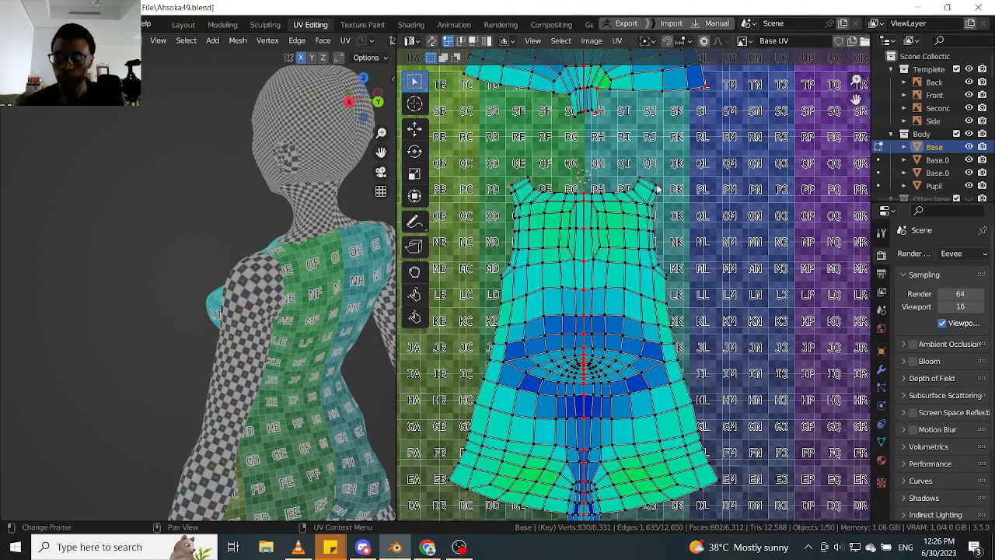
{"action": "key", "text": "p"}
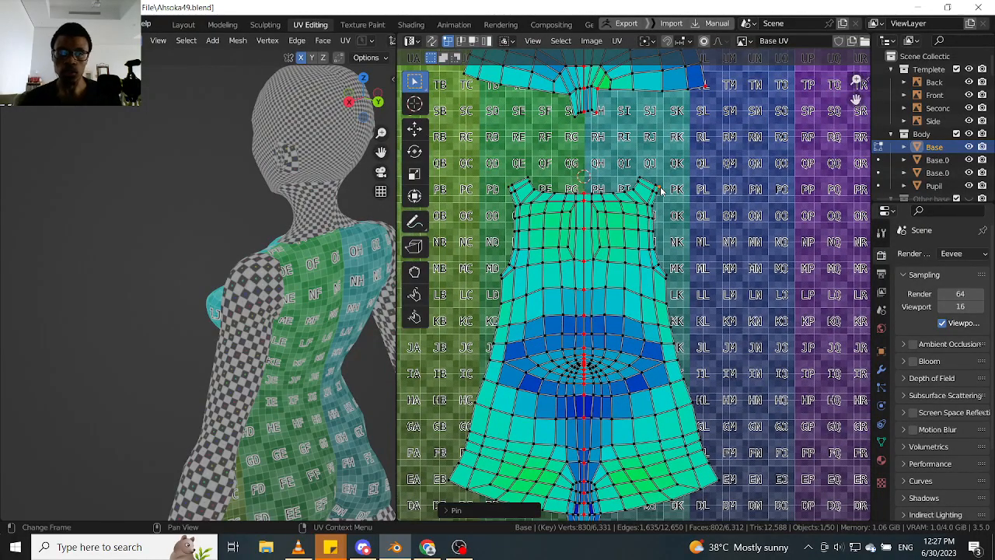
- Move the outer corner of the back island's left shoulder strap upward and inward until the strap's end is level, keeping it pinned
{"action": "scroll", "coordinate": [542, 189], "scroll_direction": "up", "scroll_amount": 4}
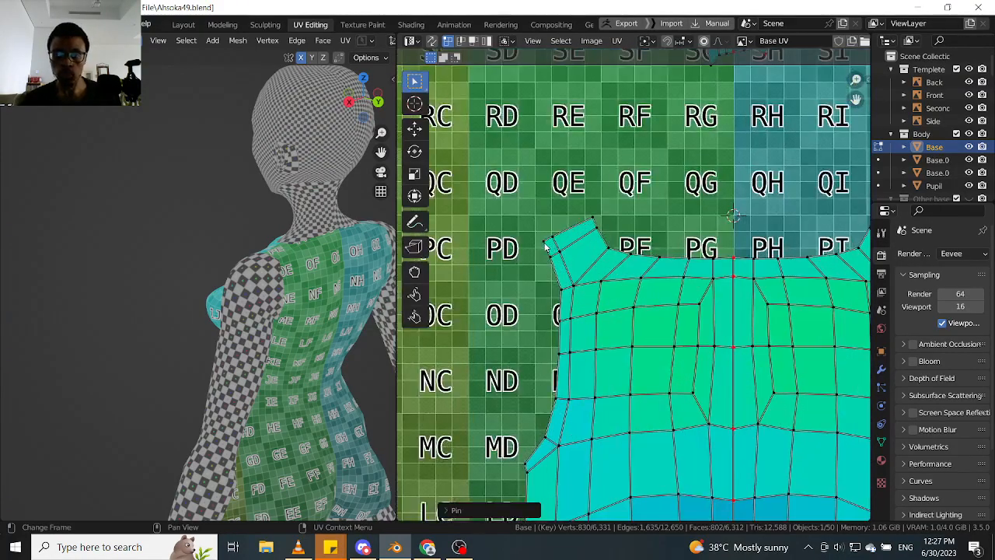
{"action": "scroll", "coordinate": [546, 247], "scroll_direction": "up", "scroll_amount": 1}
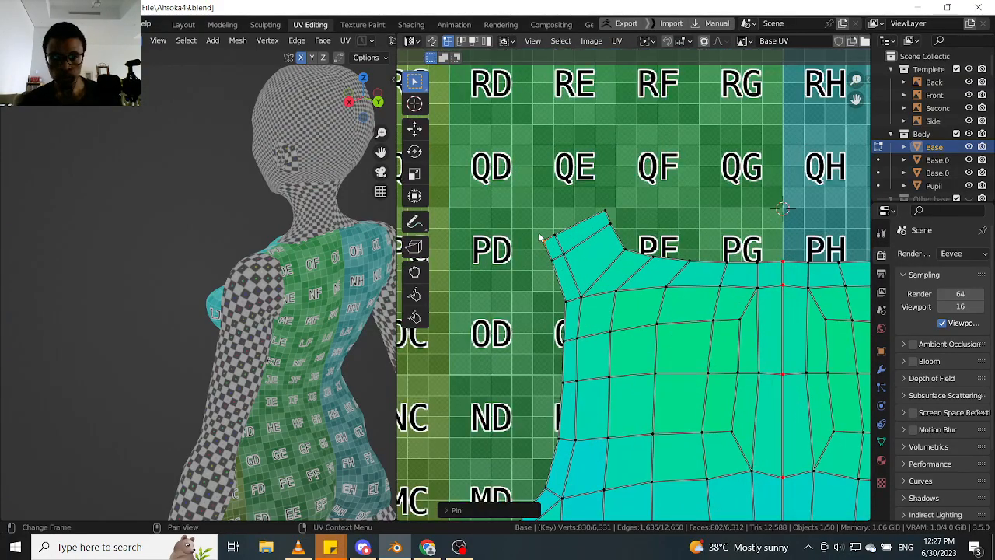
{"action": "key", "text": "g"}
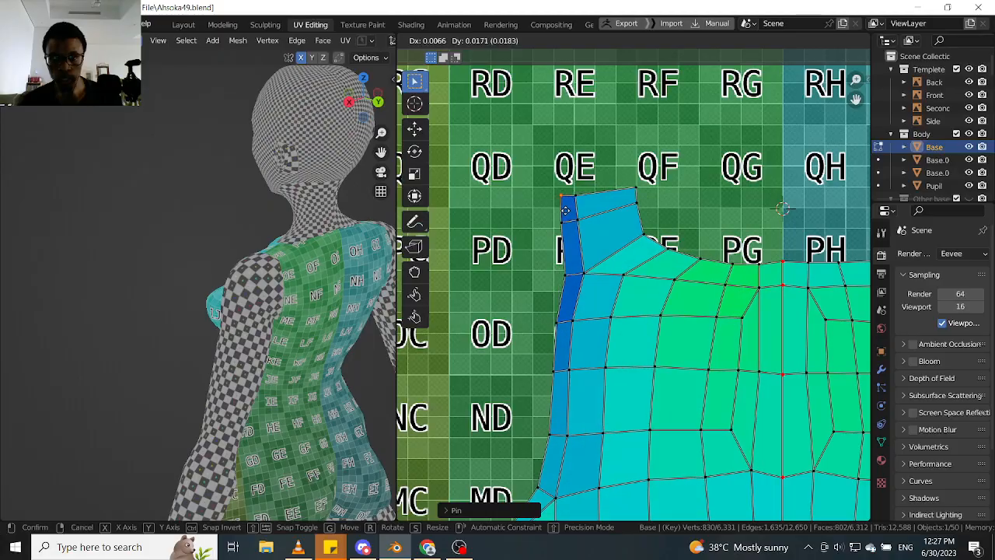
{"action": "left_click", "coordinate": [576, 204]}
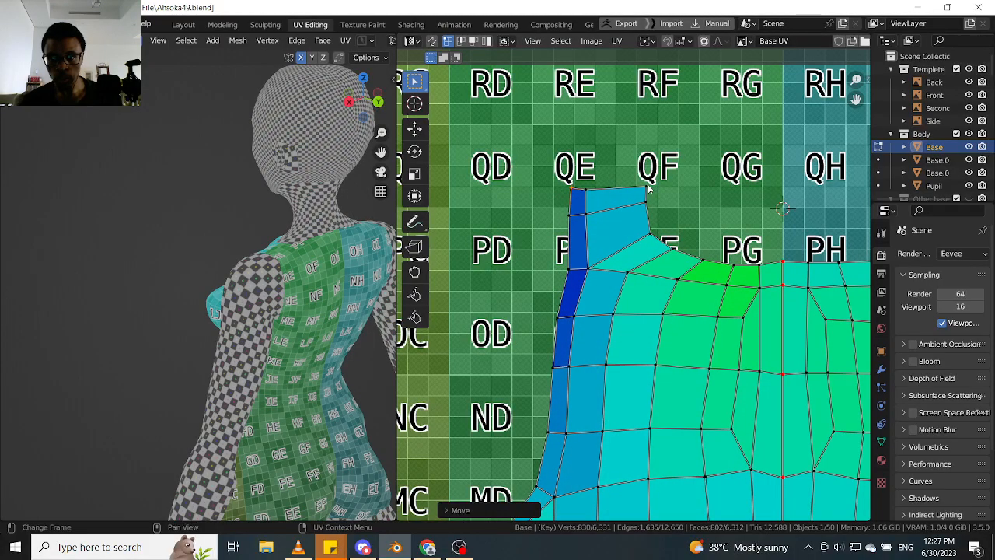
{"action": "key", "text": "p"}
- Try to mirror the pinned left shoulder strap vertex along the X axis
{"action": "left_click", "coordinate": [616, 40]}
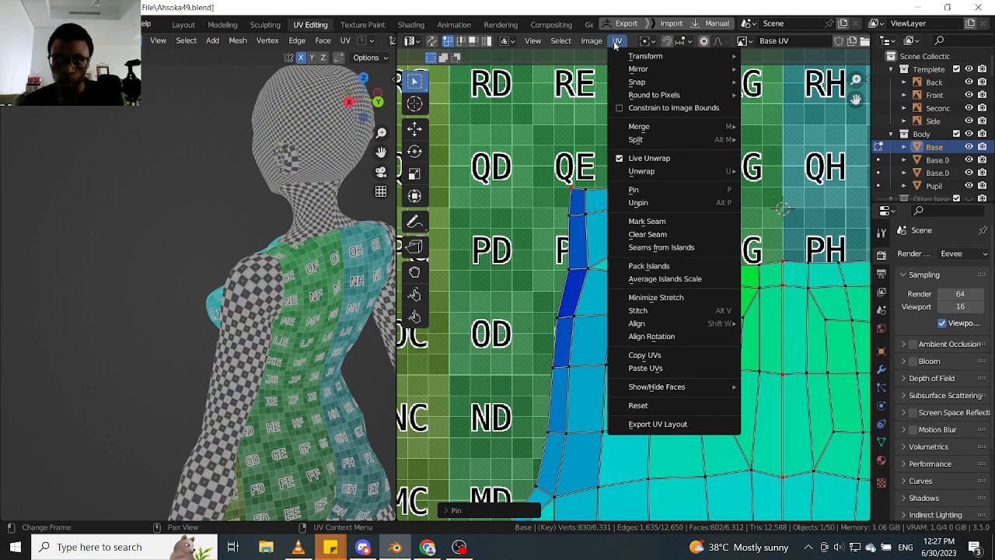
{"action": "mouse_move", "coordinate": [664, 70]}
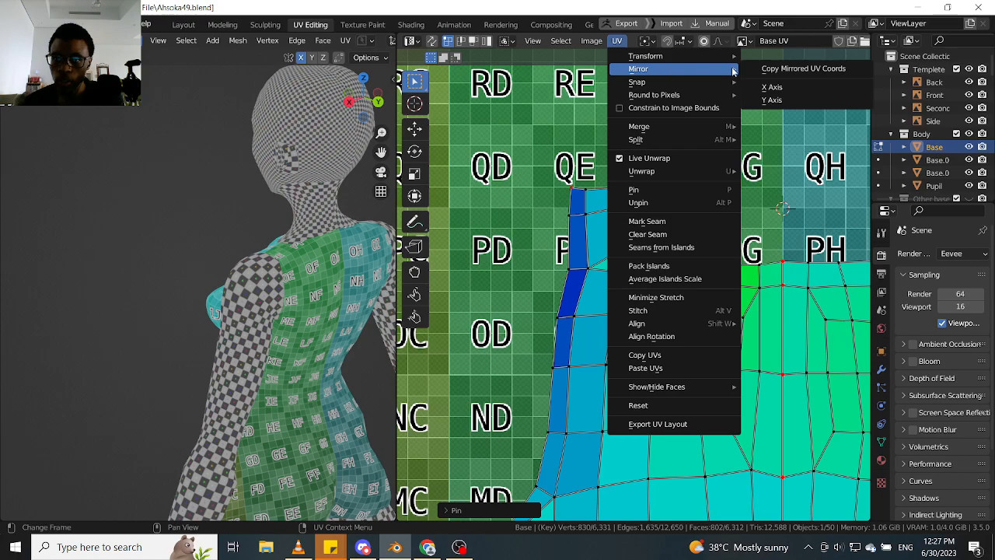
{"action": "left_click", "coordinate": [788, 91]}
- Pin the left hem corner vertex of the back torso island and move it down in two passes until that side's hem runs nearly level
{"action": "scroll", "coordinate": [588, 262], "scroll_direction": "down", "scroll_amount": 5}
{"action": "scroll", "coordinate": [593, 249], "scroll_direction": "up", "scroll_amount": 5}
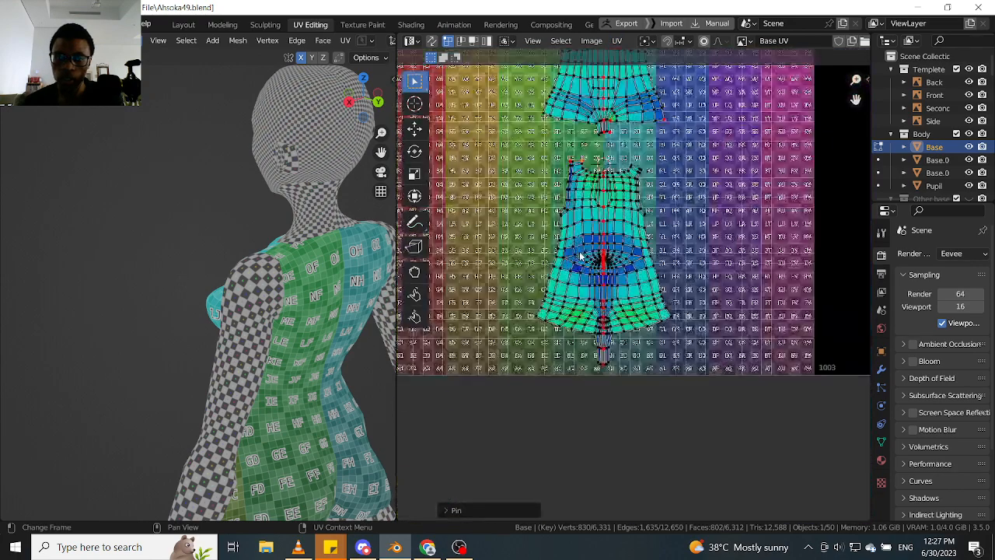
{"action": "scroll", "coordinate": [528, 352], "scroll_direction": "up", "scroll_amount": 1}
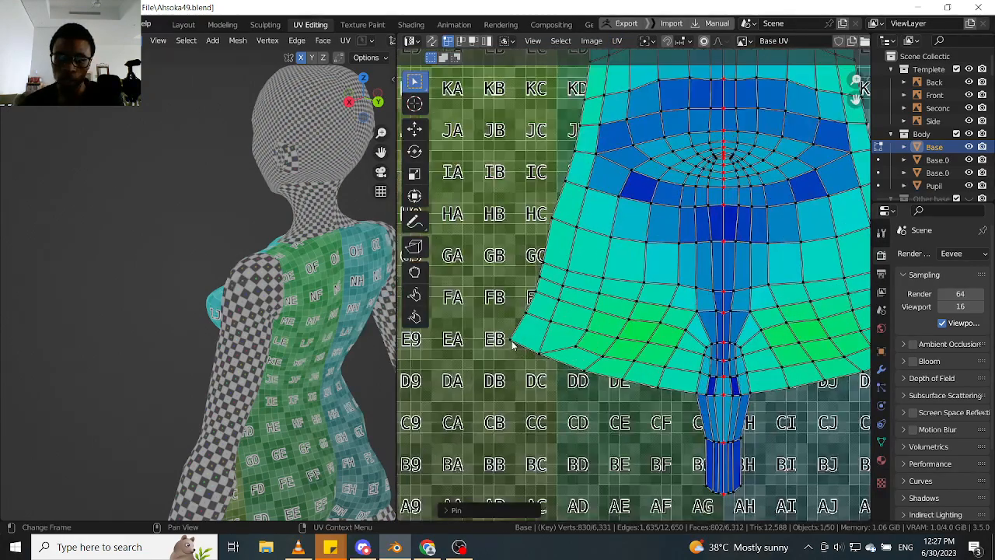
{"action": "key", "text": "p"}
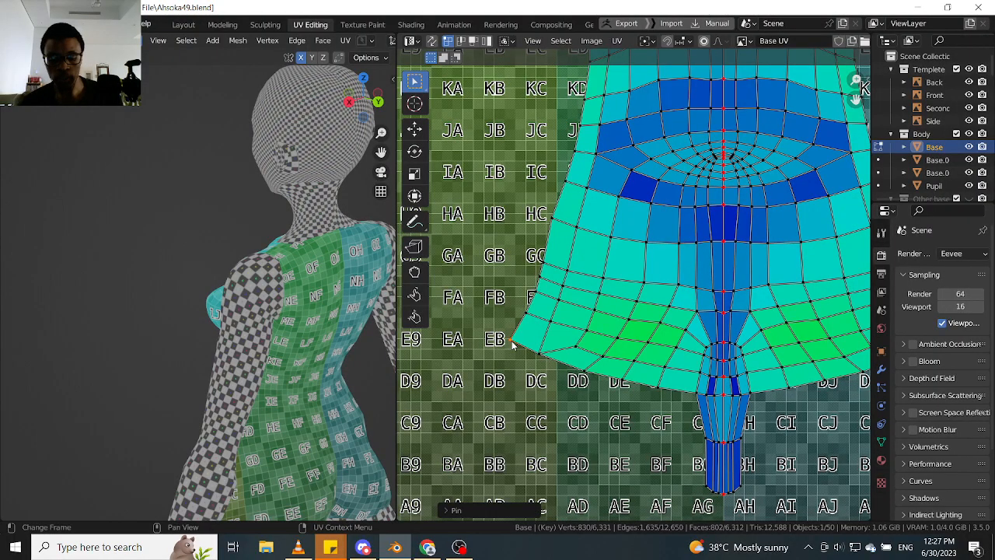
{"action": "key", "text": "g"}
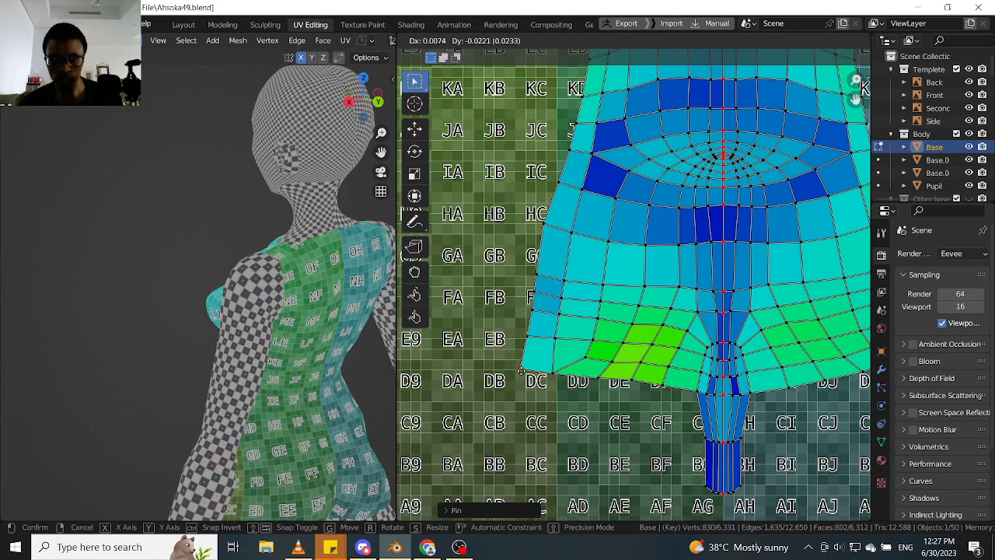
{"action": "left_click", "coordinate": [524, 389]}
{"action": "scroll", "coordinate": [340, 381], "scroll_direction": "down", "scroll_amount": 2}
{"action": "scroll", "coordinate": [340, 381], "scroll_direction": "up", "scroll_amount": 6}
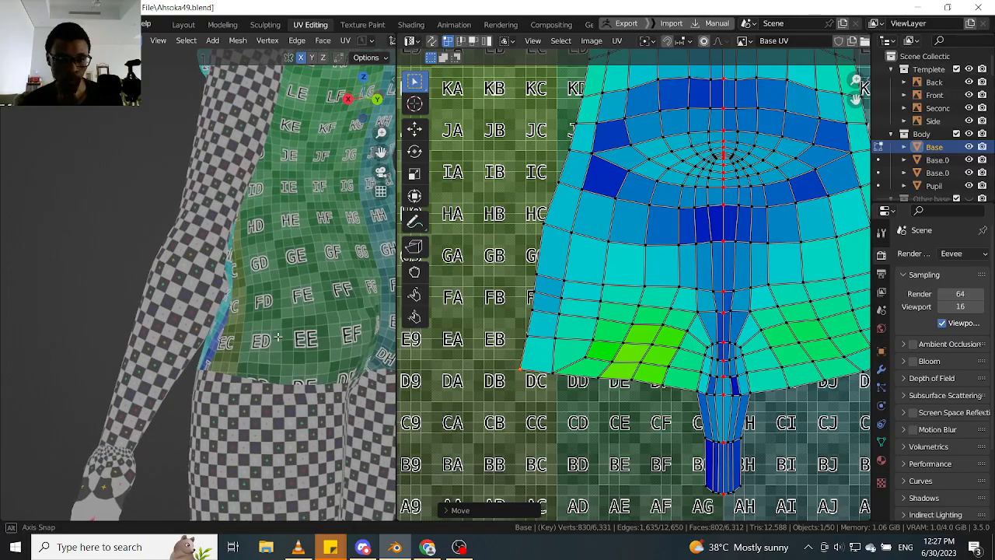
{"action": "middle_click_drag", "start_coordinate": [555, 377], "coordinate": [552, 363]}
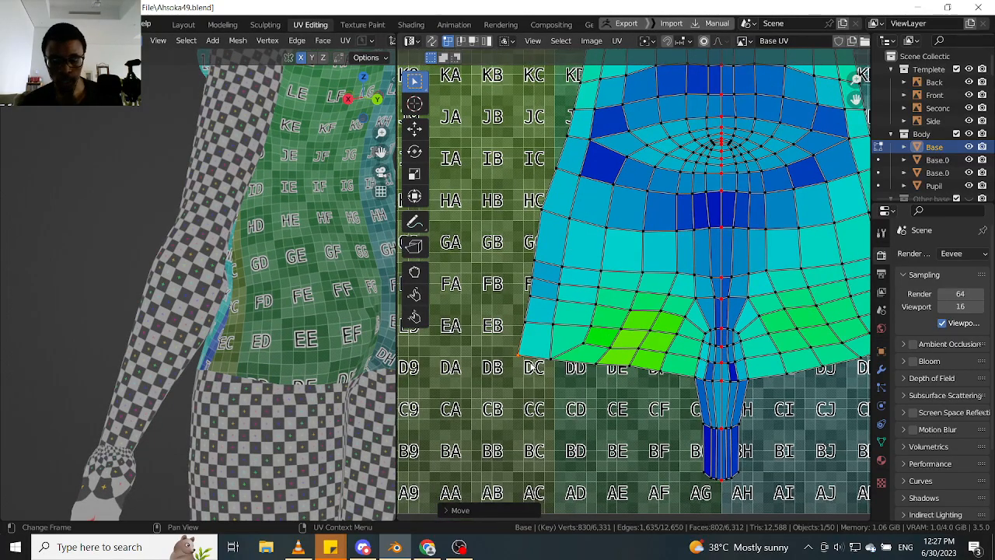
{"action": "key", "text": "g"}
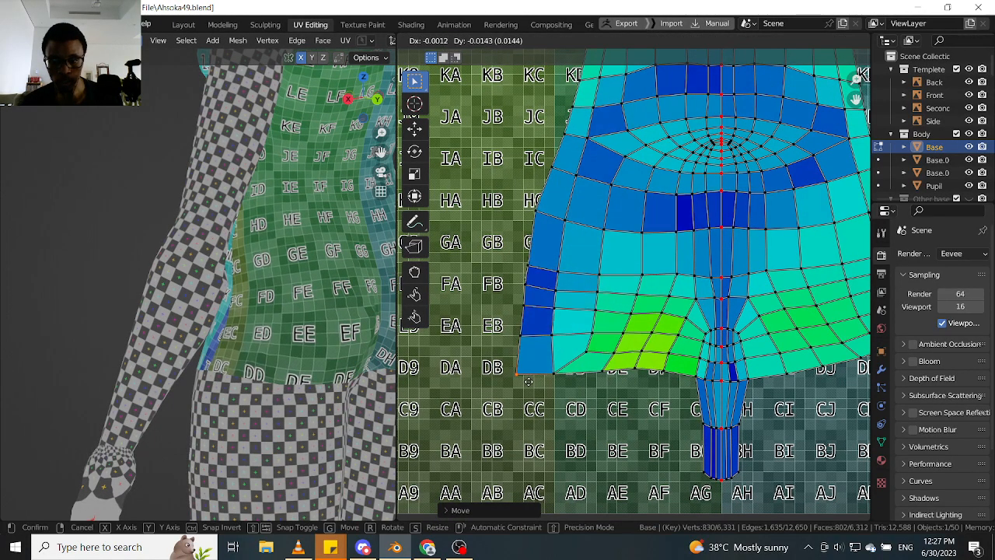
{"action": "left_click", "coordinate": [528, 386]}
- Pin the left vertex joining the hem to the narrow centre strip and the strip's lower left corner, and move that corner slightly down and outward
{"action": "middle_click_drag", "start_coordinate": [622, 380], "coordinate": [564, 351]}
{"action": "scroll", "coordinate": [572, 351], "scroll_direction": "up", "scroll_amount": 1}
{"action": "left_click", "coordinate": [660, 356]}
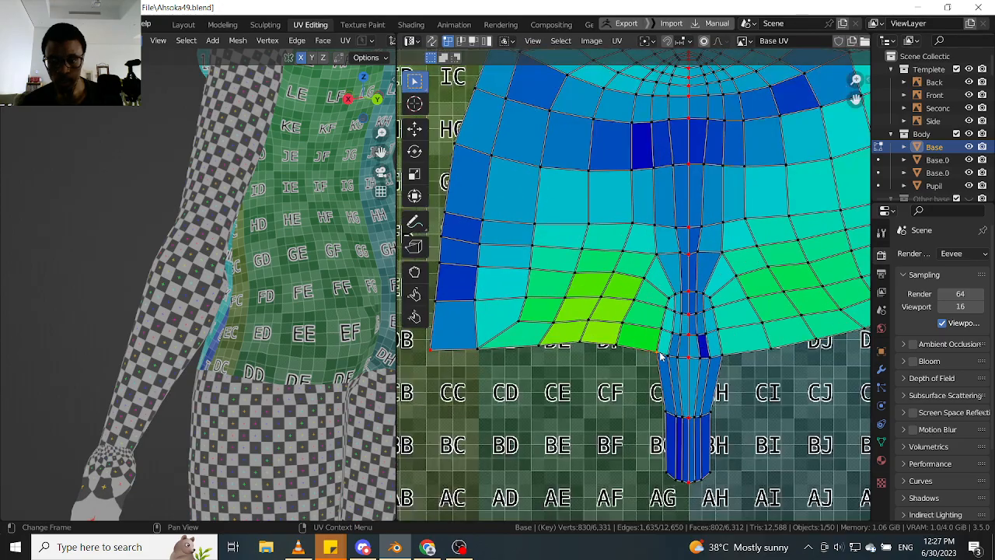
{"action": "scroll", "coordinate": [700, 436], "scroll_direction": "up", "scroll_amount": 3}
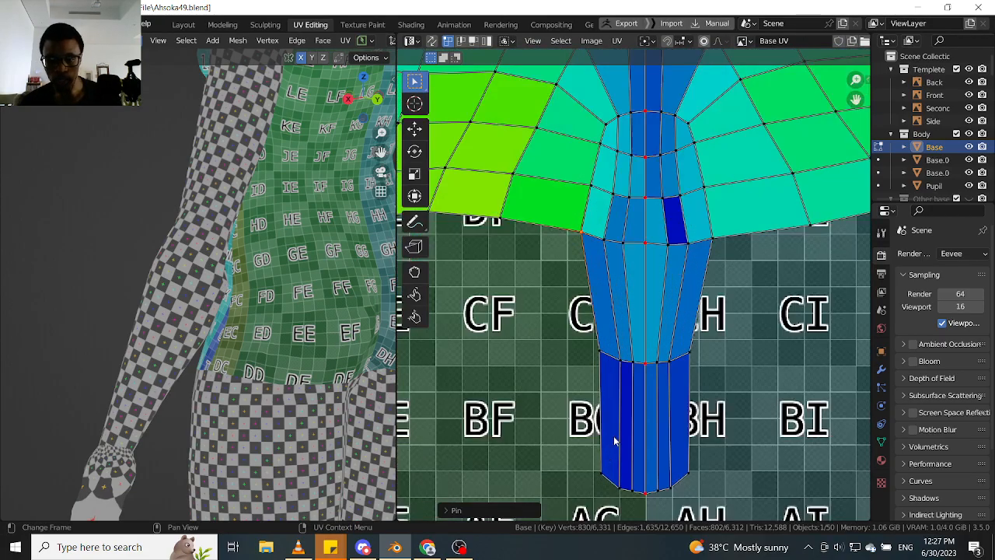
{"action": "middle_click_drag", "start_coordinate": [604, 431], "coordinate": [590, 361]}
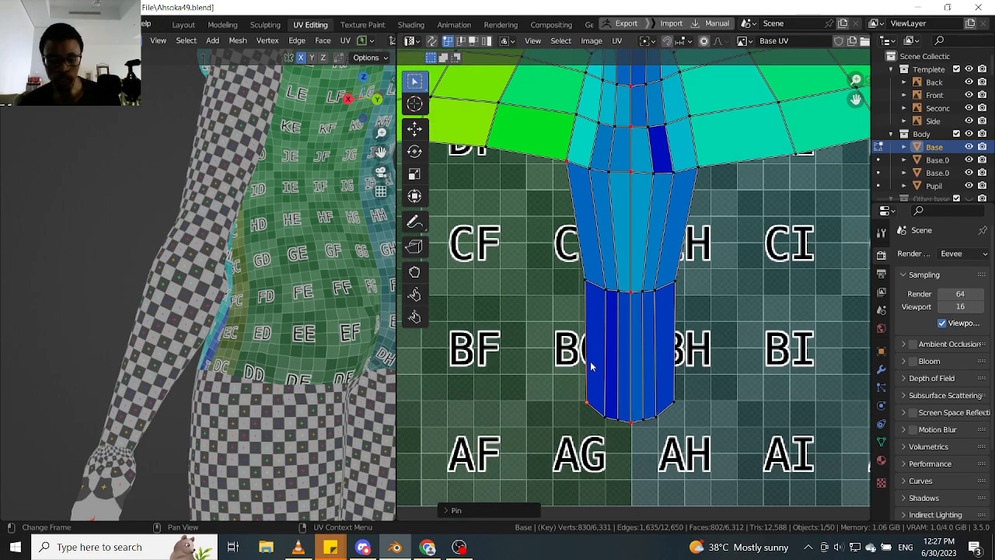
{"action": "key", "text": "g"}
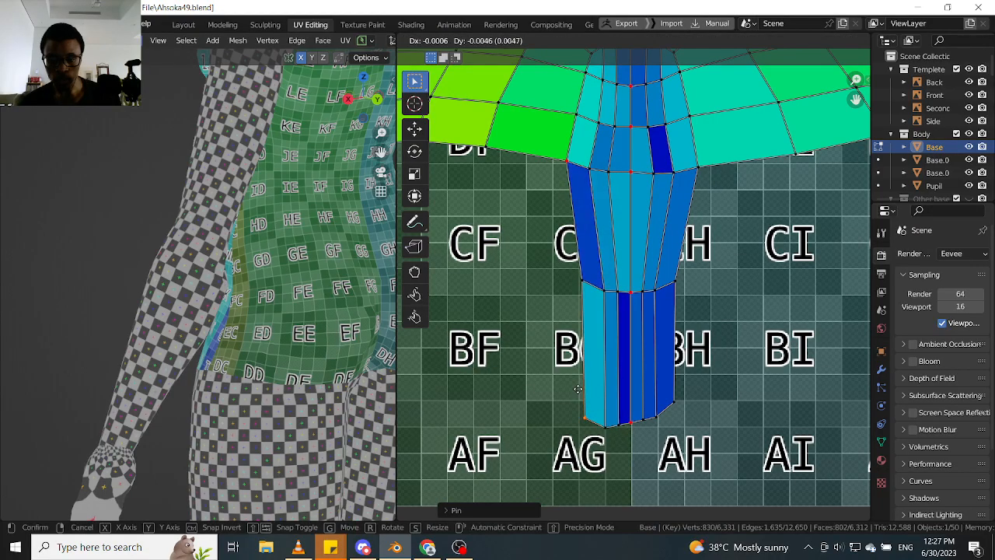
{"action": "left_click", "coordinate": [578, 391]}
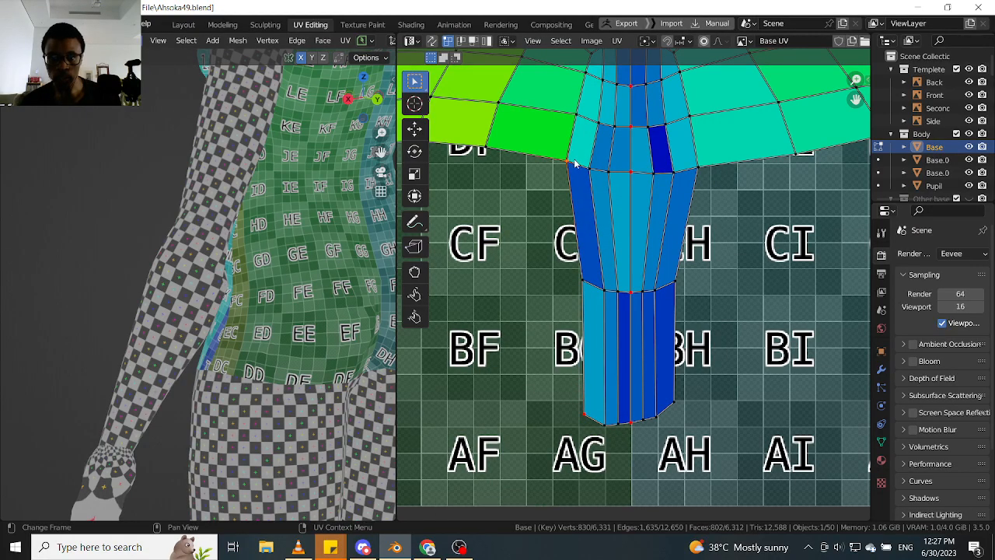
- Nudge the pinned left vertex where the back island's hem meets the narrow centre strip
{"action": "scroll", "coordinate": [548, 172], "scroll_direction": "down", "scroll_amount": 1}
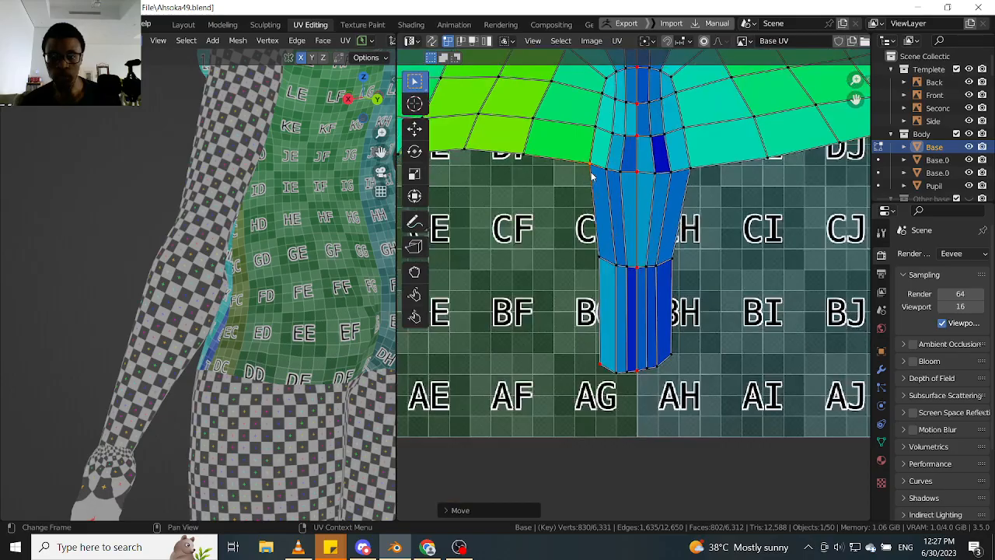
{"action": "key", "text": "g"}
{"action": "left_click", "coordinate": [591, 172]}
- Pin the left underarm corner vertex of the back island and move it outward and up by about 0.021
{"action": "scroll", "coordinate": [563, 178], "scroll_direction": "down", "scroll_amount": 3}
{"action": "middle_click_drag", "start_coordinate": [448, 178], "coordinate": [557, 371]}
{"action": "scroll", "coordinate": [575, 171], "scroll_direction": "down", "scroll_amount": 4}
{"action": "scroll", "coordinate": [552, 168], "scroll_direction": "up", "scroll_amount": 4}
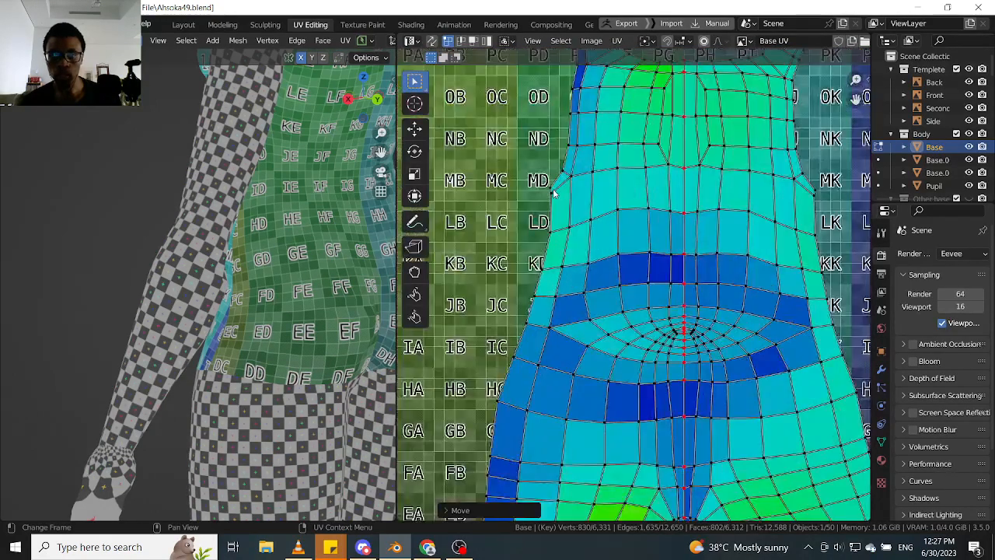
{"action": "left_click", "coordinate": [549, 189]}
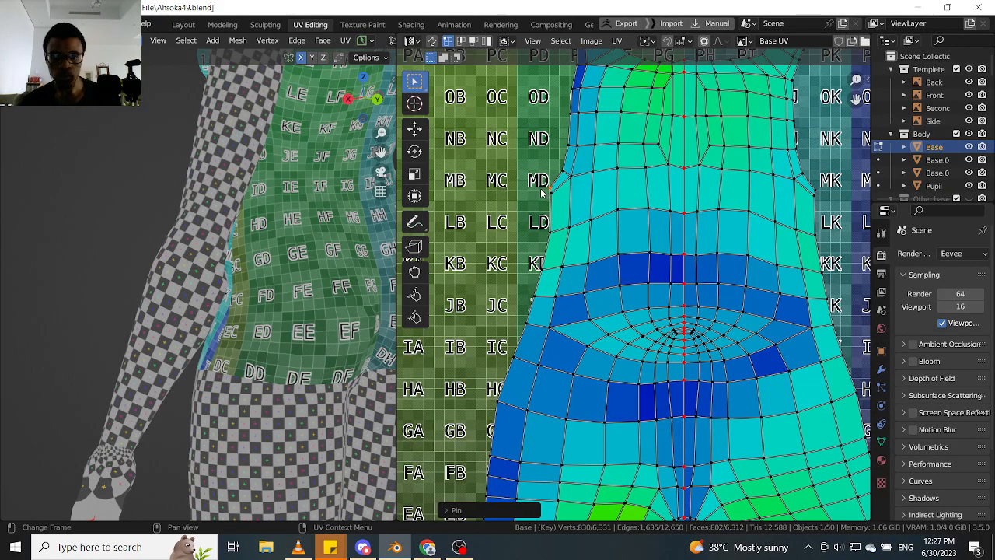
{"action": "key", "text": "g"}
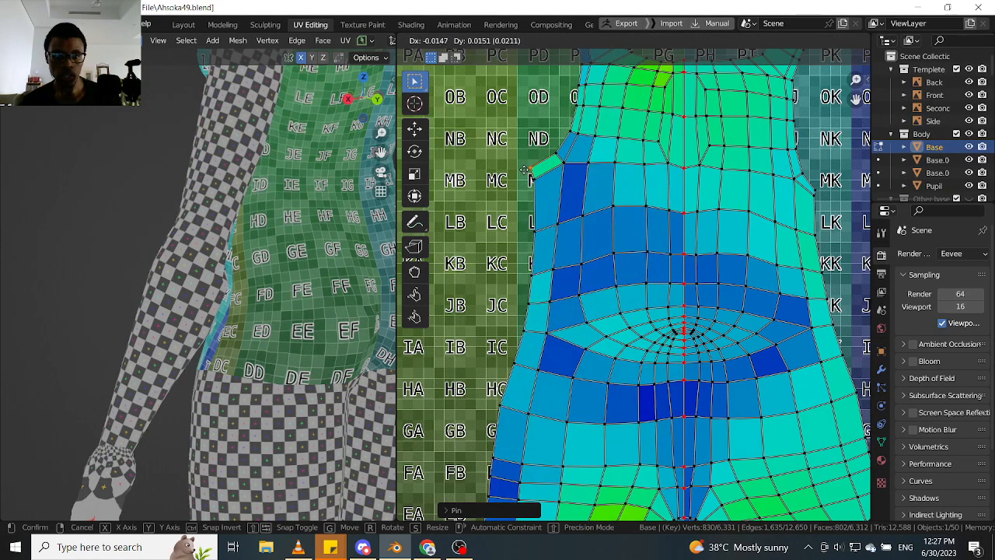
{"action": "left_click", "coordinate": [526, 172]}
- Examine the checker texture down the character's back and compare the stretch colours on both halves of the back island
{"action": "scroll", "coordinate": [255, 203], "scroll_direction": "down", "scroll_amount": 1}
{"action": "middle_click_drag", "start_coordinate": [256, 203], "coordinate": [289, 192]}
{"action": "middle_click_drag", "start_coordinate": [335, 166], "coordinate": [211, 252], "text": "shift"}
{"action": "scroll", "coordinate": [288, 243], "scroll_direction": "up", "scroll_amount": 2}
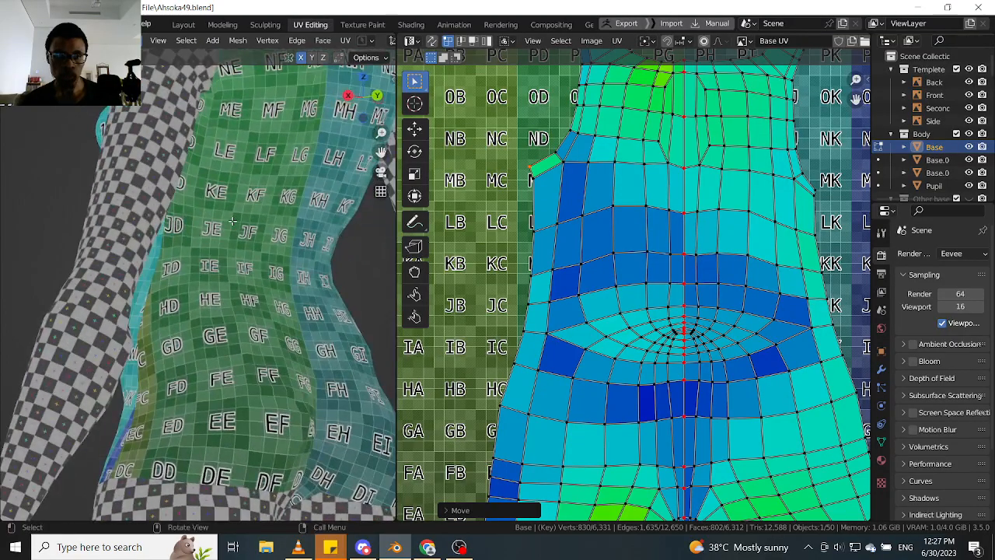
{"action": "scroll", "coordinate": [338, 288], "scroll_direction": "down", "scroll_amount": 4}
{"action": "scroll", "coordinate": [622, 247], "scroll_direction": "down", "scroll_amount": 5}
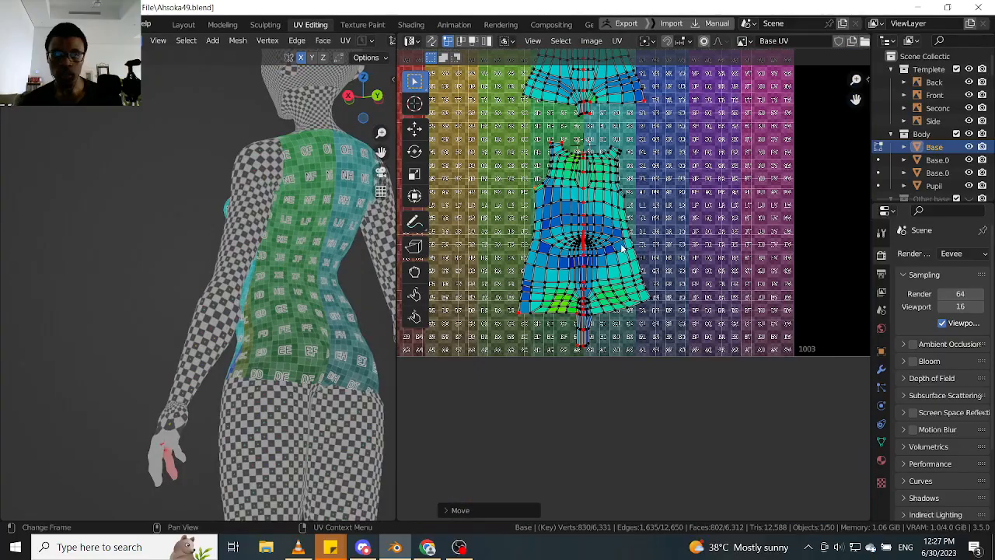
{"action": "scroll", "coordinate": [546, 166], "scroll_direction": "up", "scroll_amount": 3}
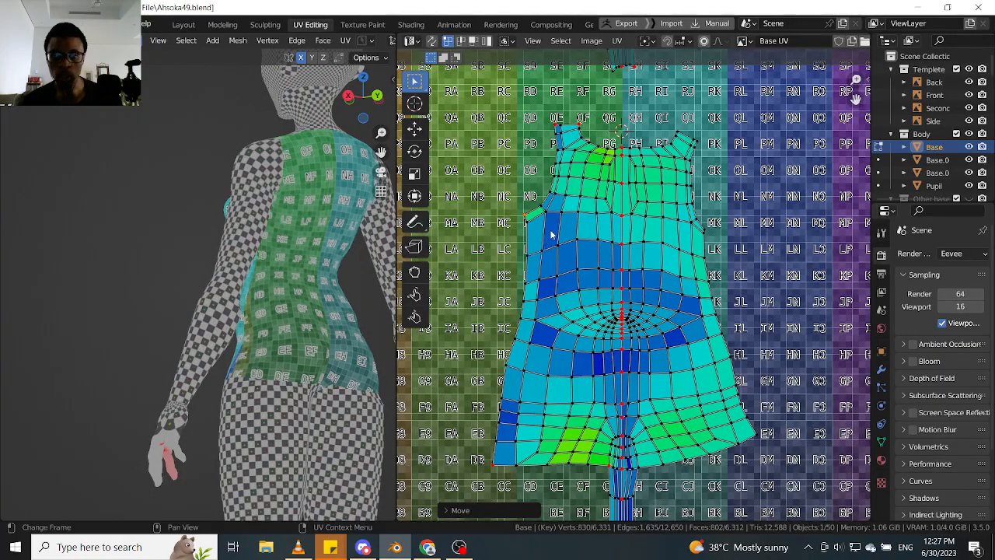
{"action": "scroll", "coordinate": [575, 230], "scroll_direction": "down", "scroll_amount": 4}
{"action": "scroll", "coordinate": [588, 232], "scroll_direction": "up", "scroll_amount": 1}
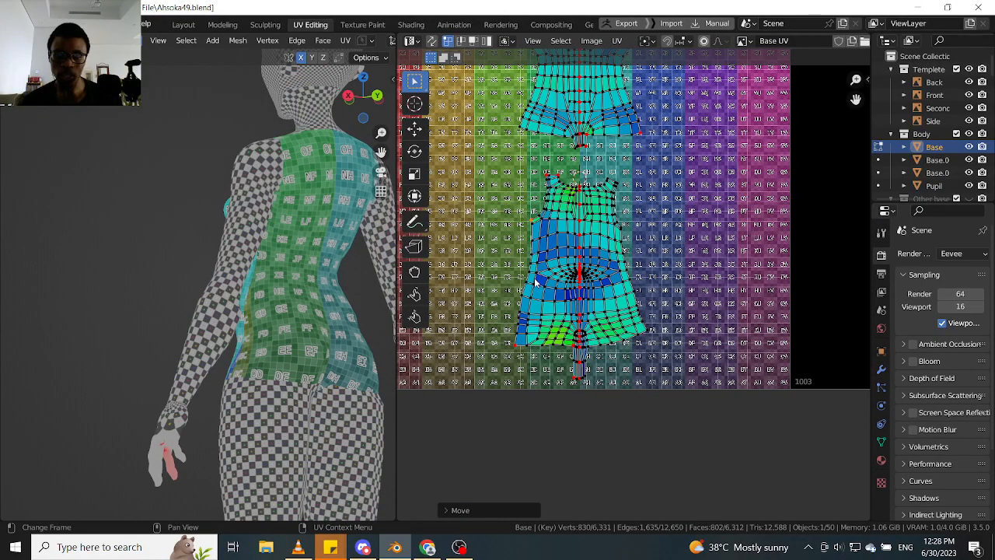
- Raise the back island's pinned left underarm corner further in two small moves, shifting it slightly outward
{"action": "scroll", "coordinate": [559, 267], "scroll_direction": "up", "scroll_amount": 4}
{"action": "key", "text": "g"}
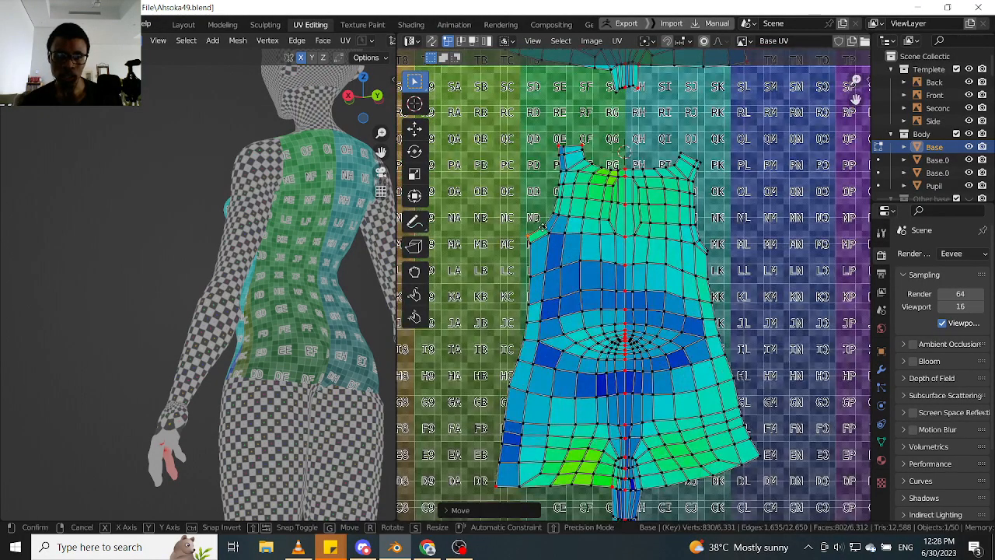
{"action": "left_click", "coordinate": [543, 230]}
{"action": "scroll", "coordinate": [544, 232], "scroll_direction": "up", "scroll_amount": 2}
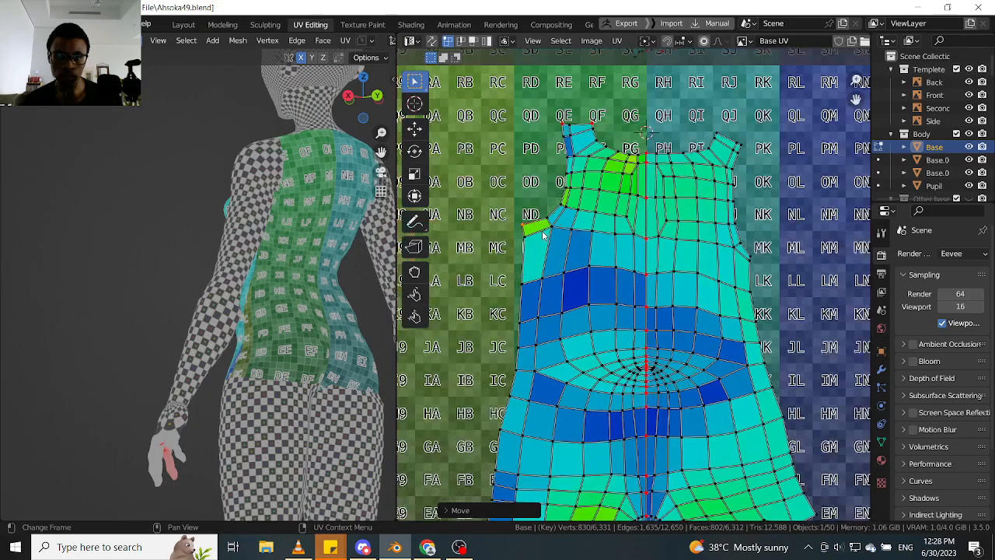
{"action": "key", "text": "g"}
{"action": "left_click", "coordinate": [539, 230]}
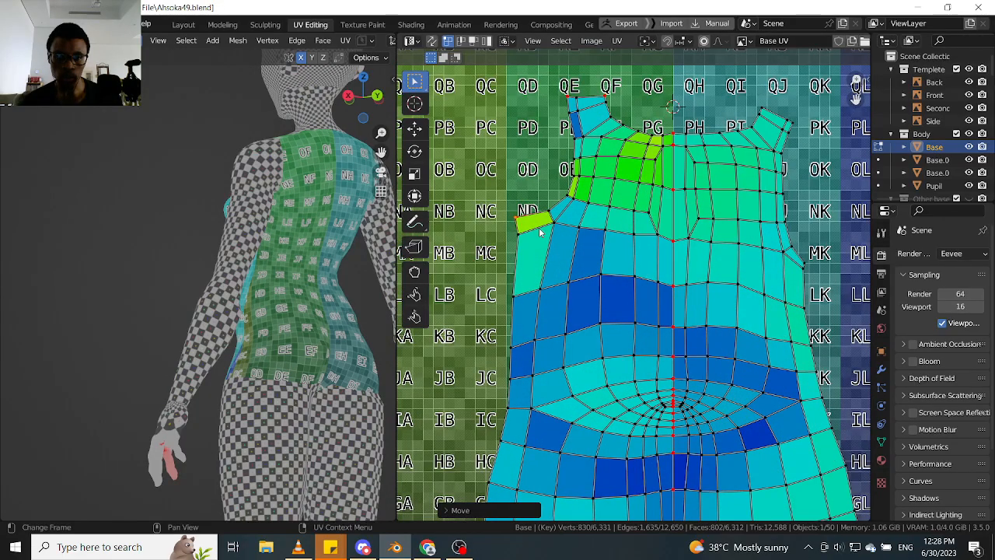
{"action": "scroll", "coordinate": [545, 249], "scroll_direction": "down", "scroll_amount": 3}
{"action": "scroll", "coordinate": [548, 238], "scroll_direction": "up", "scroll_amount": 1}
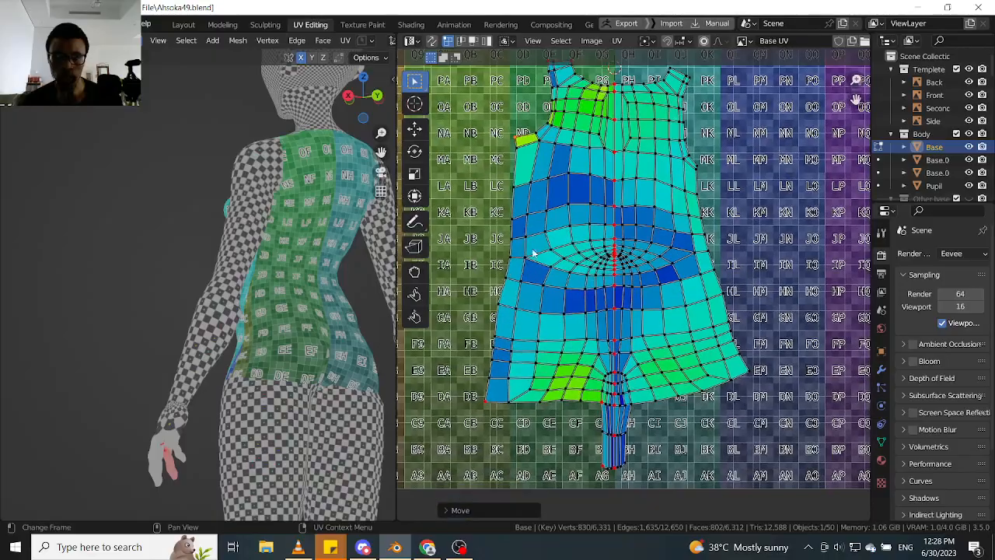
{"action": "scroll", "coordinate": [263, 220], "scroll_direction": "up", "scroll_amount": 2}
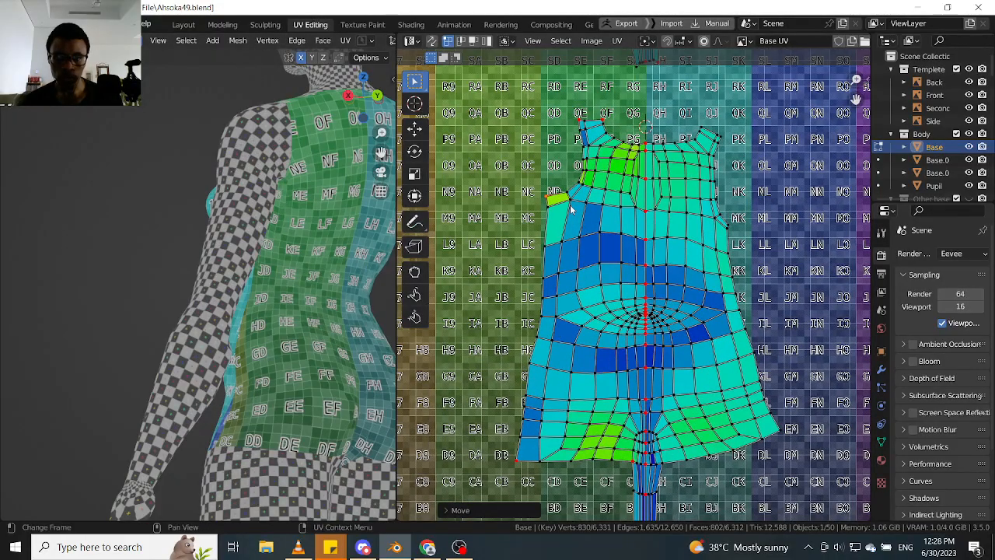
{"action": "key", "text": "g"}
{"action": "key", "text": "x"}
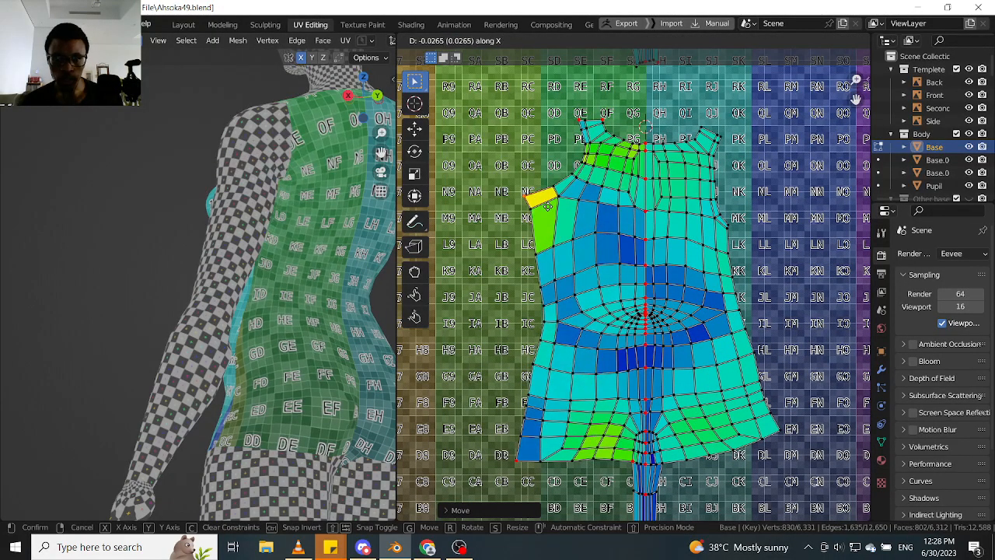
{"action": "right_click", "coordinate": [555, 213]}
- Move the back island's left underarm corner inward along the X axis by about 0.012 and check the character's side and front
{"action": "scroll", "coordinate": [637, 218], "scroll_direction": "down", "scroll_amount": 3}
{"action": "middle_click_drag", "start_coordinate": [655, 214], "coordinate": [591, 219]}
{"action": "scroll", "coordinate": [566, 214], "scroll_direction": "up", "scroll_amount": 4}
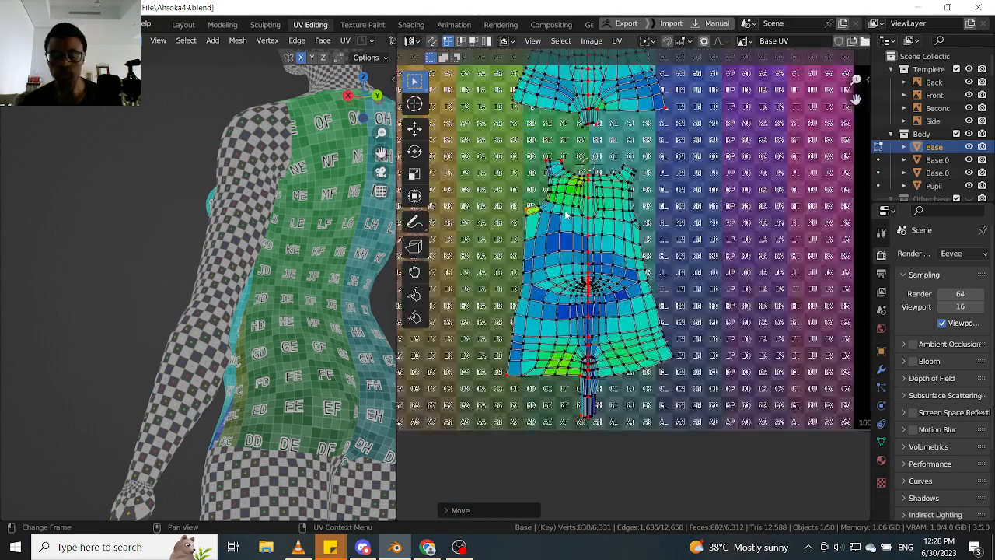
{"action": "key", "text": "g"}
{"action": "key", "text": "x"}
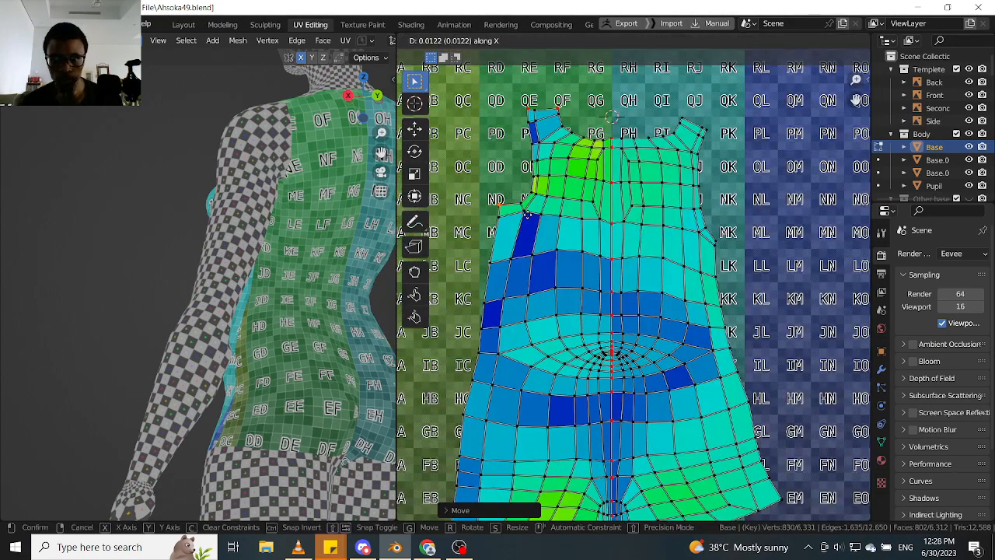
{"action": "left_click", "coordinate": [528, 218]}
{"action": "scroll", "coordinate": [267, 196], "scroll_direction": "up", "scroll_amount": 2}
{"action": "middle_click_drag", "start_coordinate": [266, 197], "coordinate": [116, 247]}
{"action": "scroll", "coordinate": [599, 245], "scroll_direction": "down", "scroll_amount": 4}
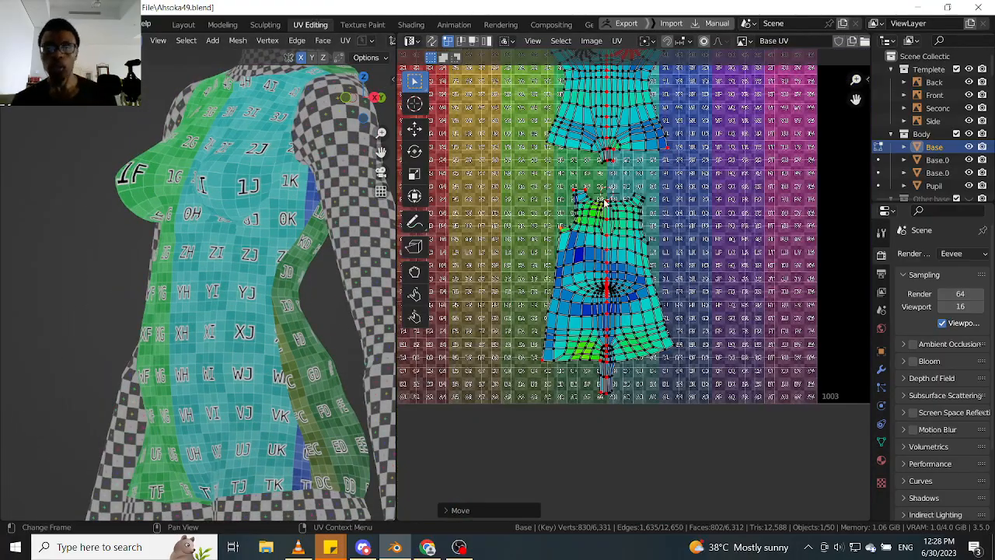
- Select the entire front and back torso islands and average their island scale
{"action": "scroll", "coordinate": [604, 202], "scroll_direction": "down", "scroll_amount": 2}
{"action": "scroll", "coordinate": [614, 225], "scroll_direction": "up", "scroll_amount": 1}
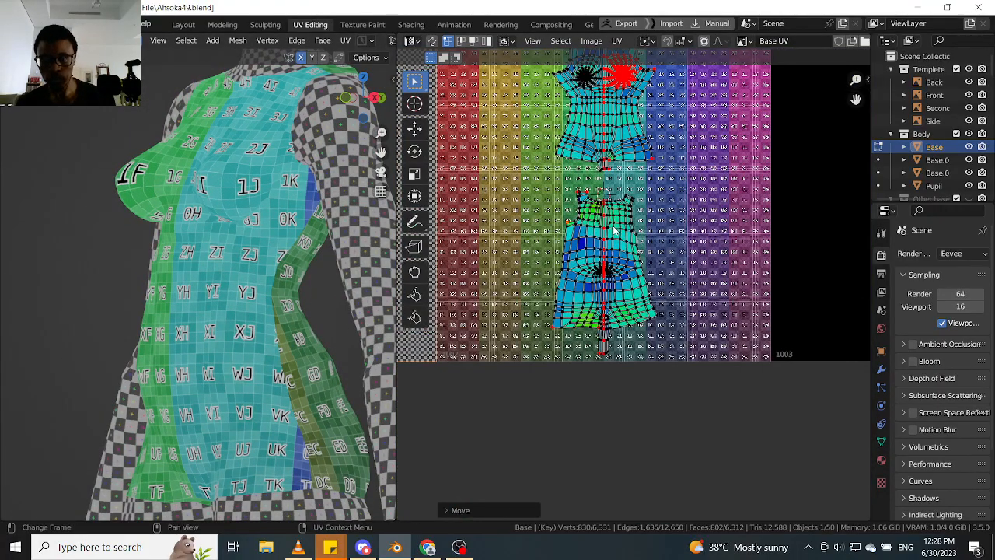
{"action": "key", "text": "l"}
{"action": "scroll", "coordinate": [614, 227], "scroll_direction": "up", "scroll_amount": 1}
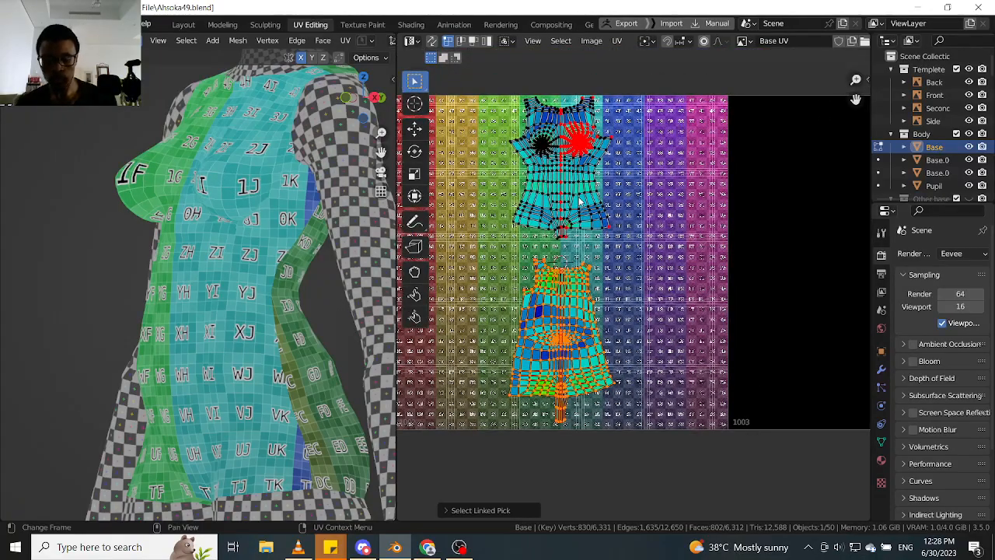
{"action": "key", "text": "l"}
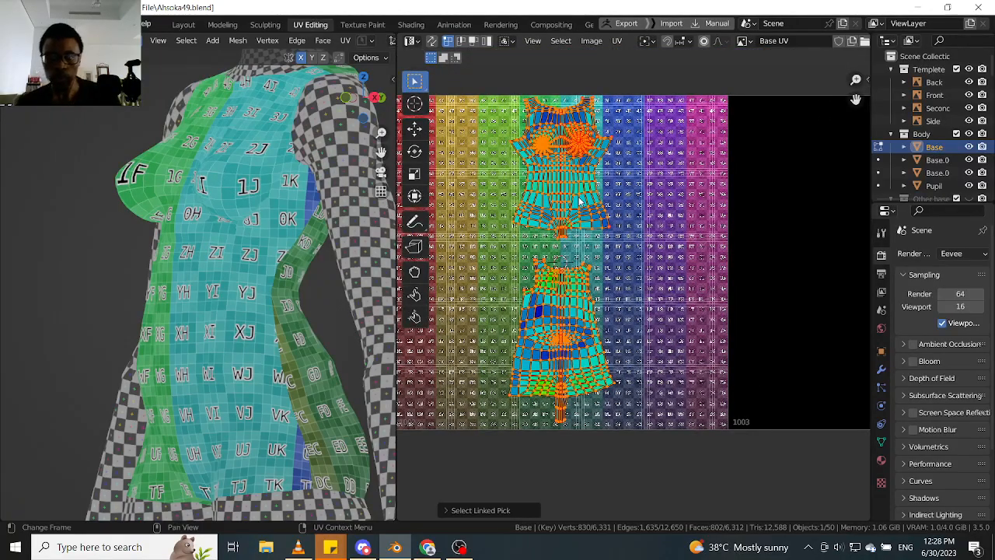
{"action": "left_click", "coordinate": [616, 40]}
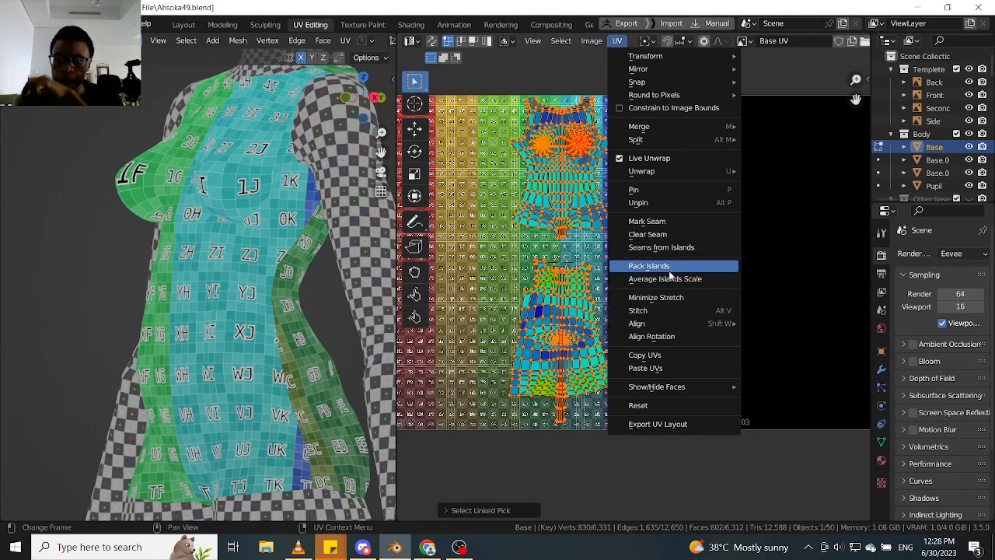
{"action": "left_click", "coordinate": [672, 279]}
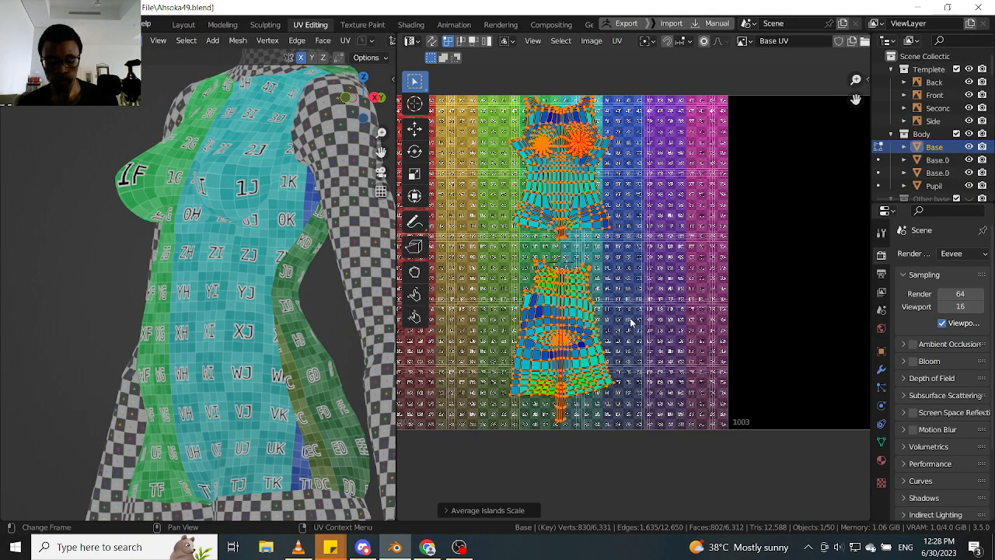
- Set the UV pivot to Individual Origins and scale the front and back torso islands up by about 1.08
{"action": "key", "text": "period"}
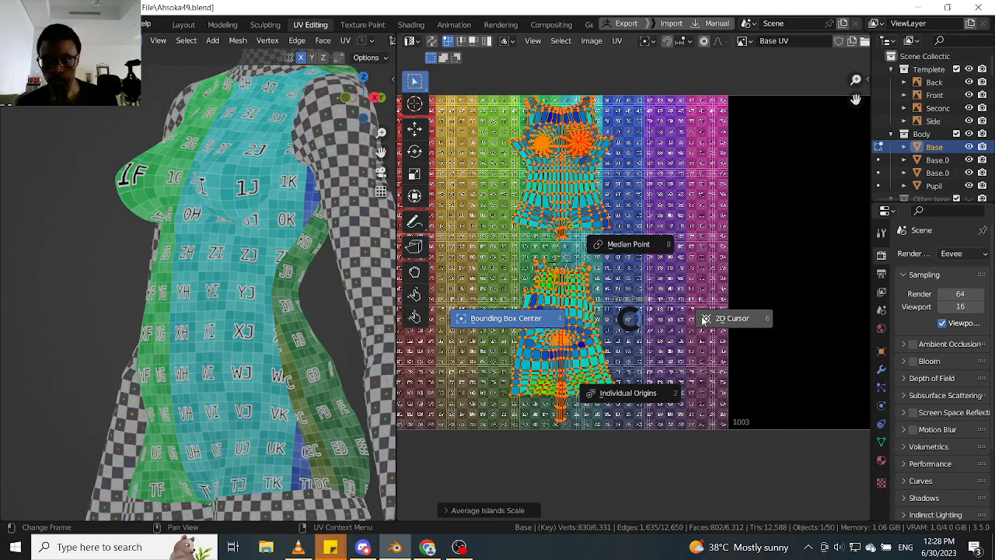
{"action": "left_click", "coordinate": [660, 378]}
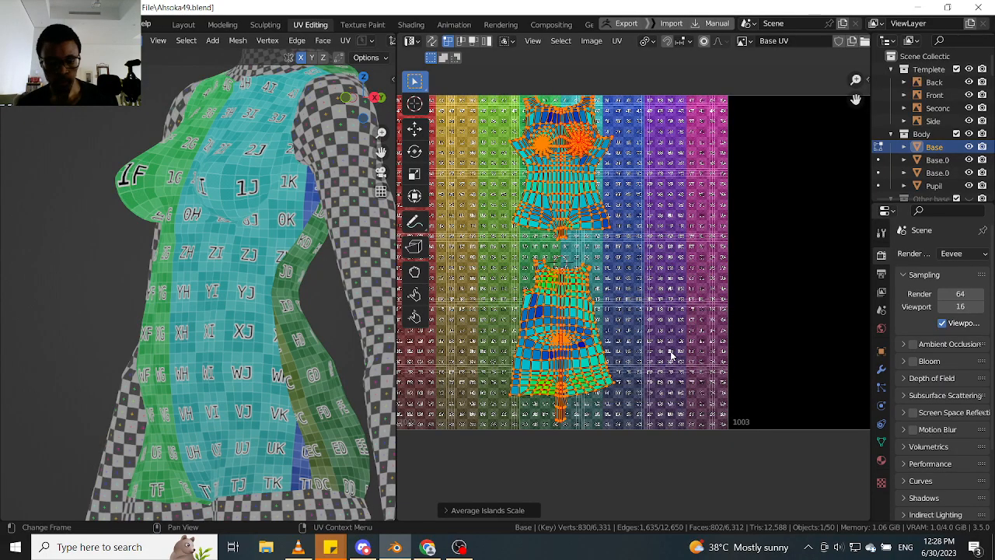
{"action": "key", "text": "s"}
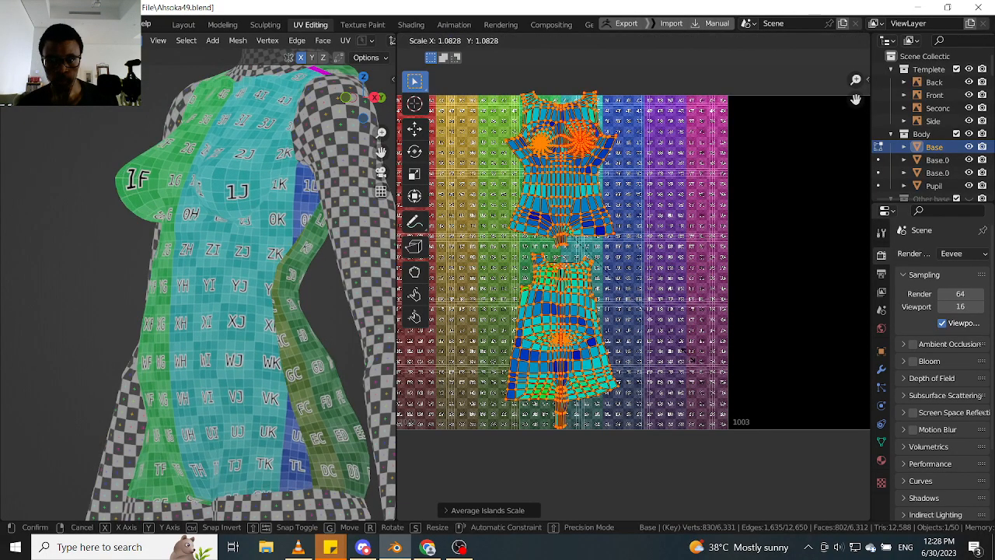
{"action": "left_click", "coordinate": [689, 359]}
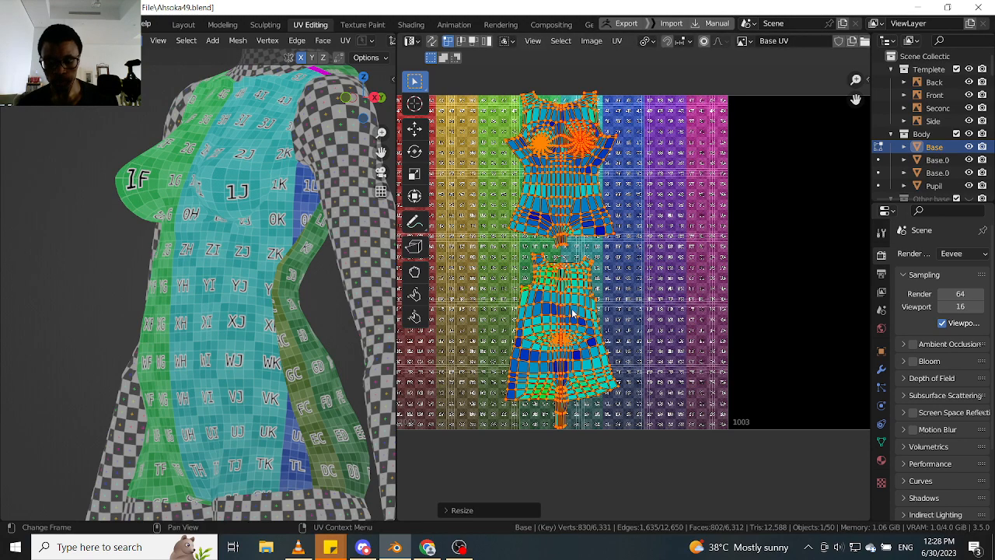
{"action": "left_click", "coordinate": [573, 312]}
{"action": "key", "text": "l"}
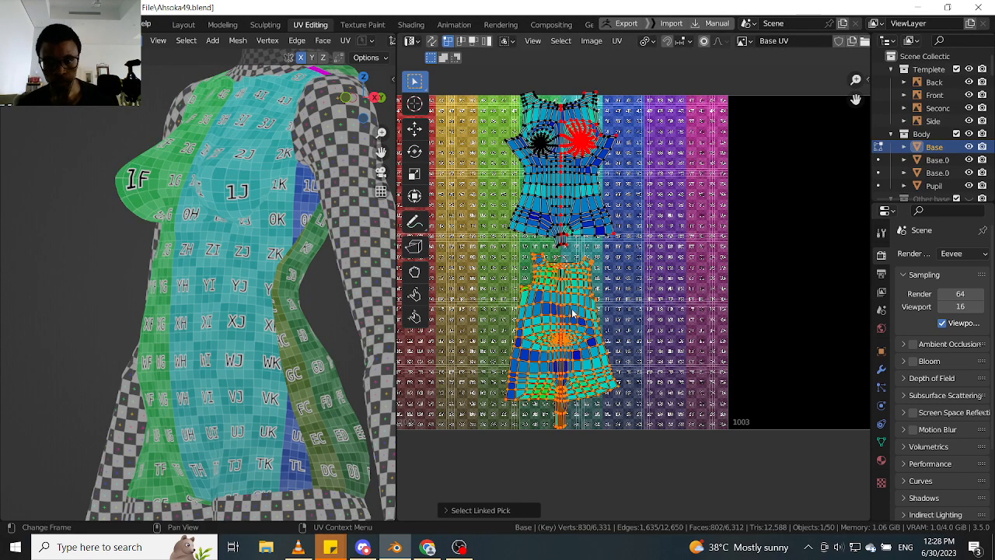
{"action": "key", "text": "g"}
{"action": "key", "text": "y"}
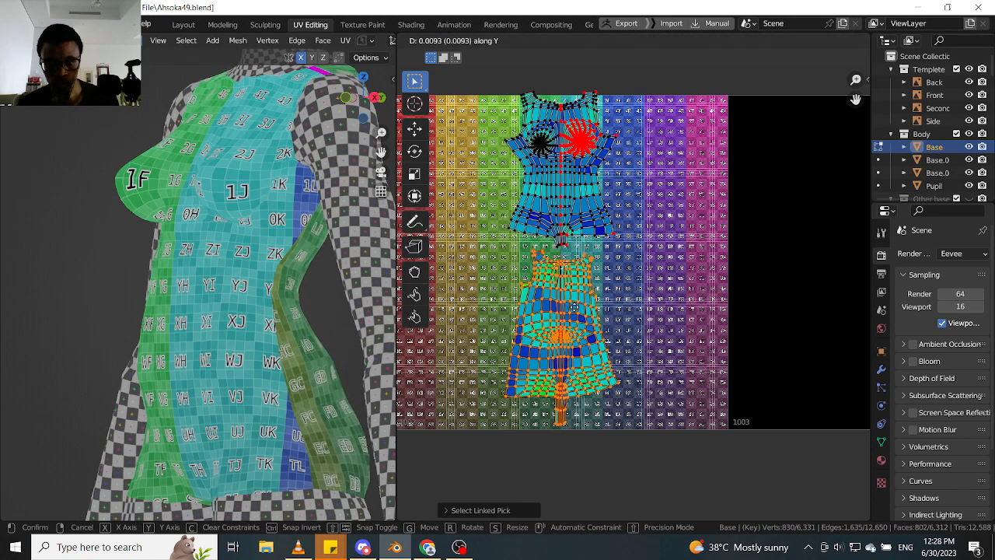
{"action": "left_click", "coordinate": [574, 308]}
- Select only the front torso island and move it down along the Y axis by about 0.042
{"action": "key", "text": "alt+a"}
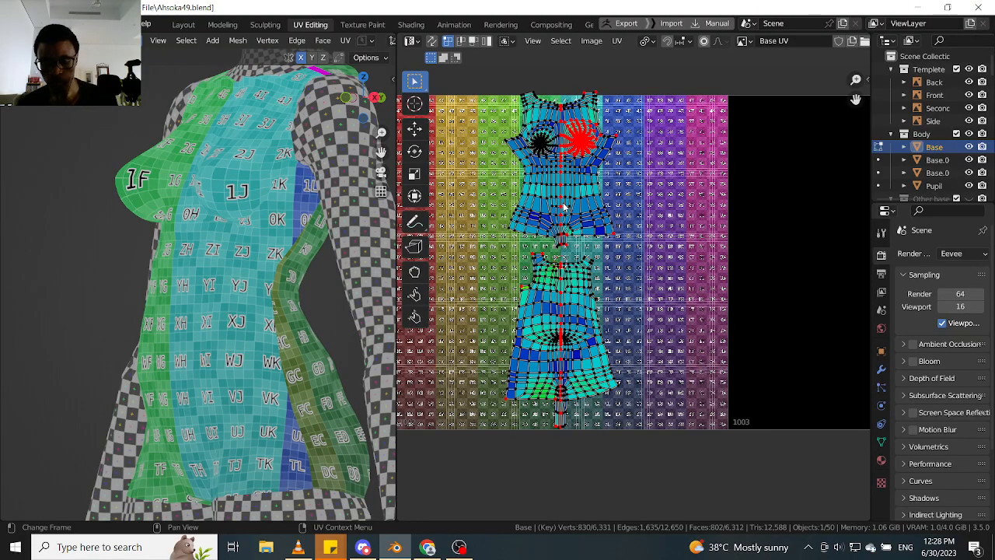
{"action": "key", "text": "l"}
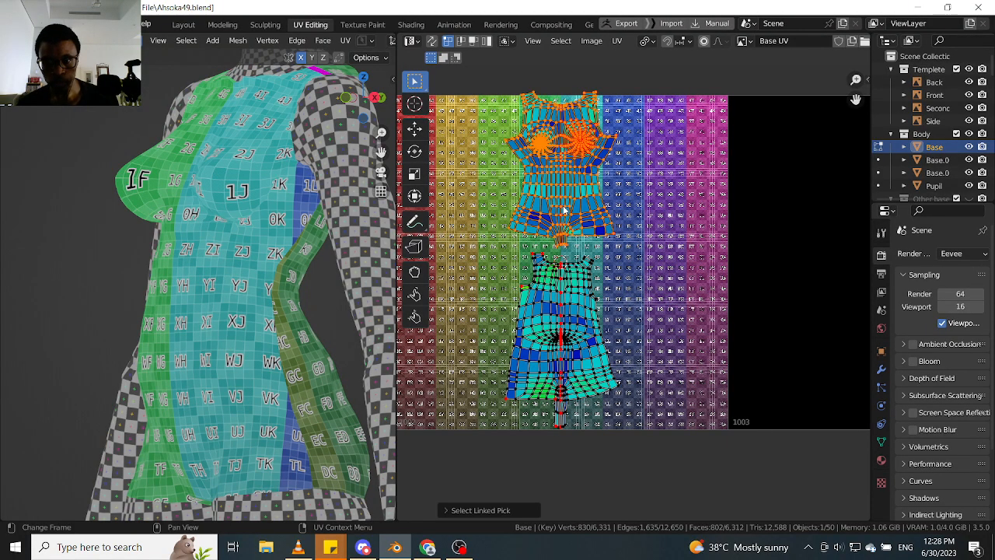
{"action": "key", "text": "g"}
{"action": "key", "text": "y"}
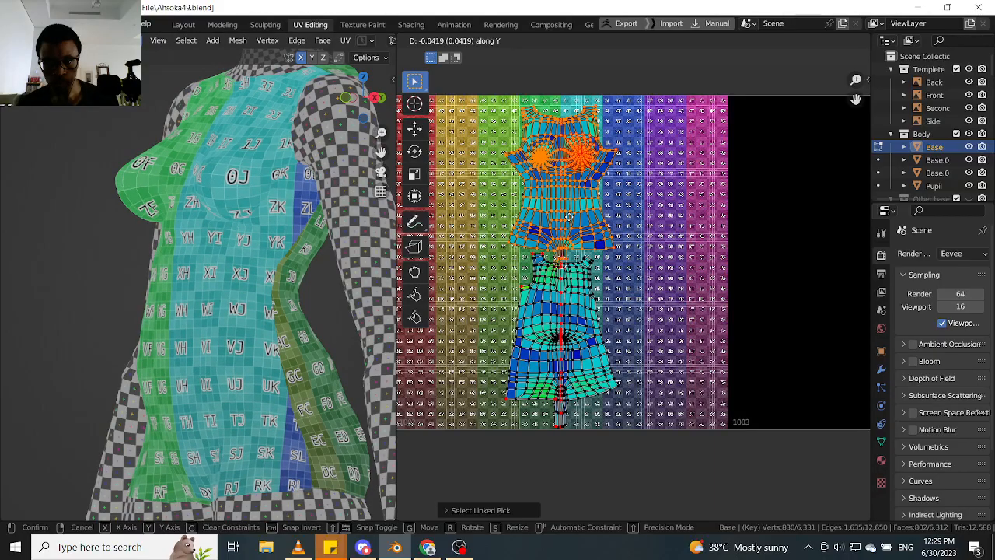
{"action": "left_click", "coordinate": [581, 276]}
- Add the back torso island to the selection and scale both islands up by about 1.06 around their individual origins
{"action": "key", "text": "l"}
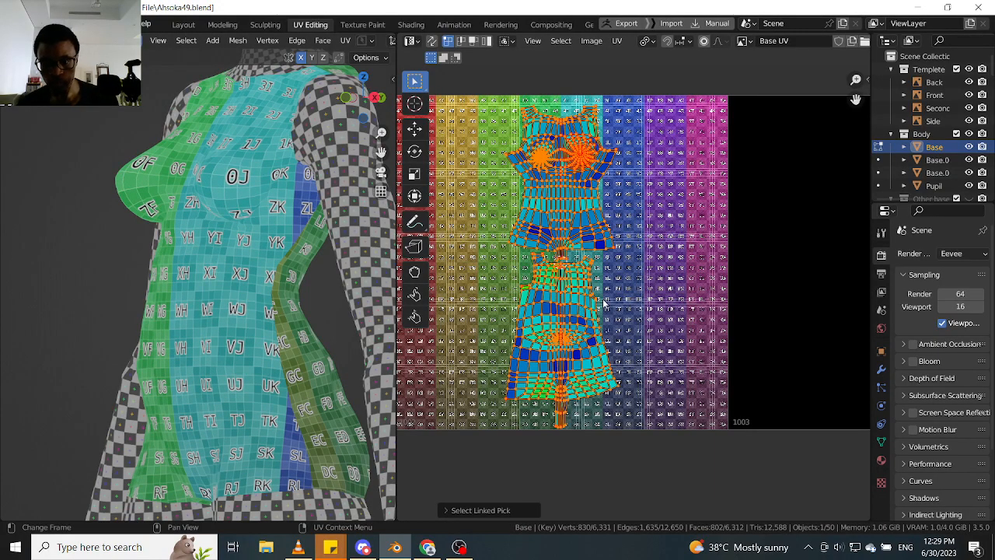
{"action": "key", "text": "s"}
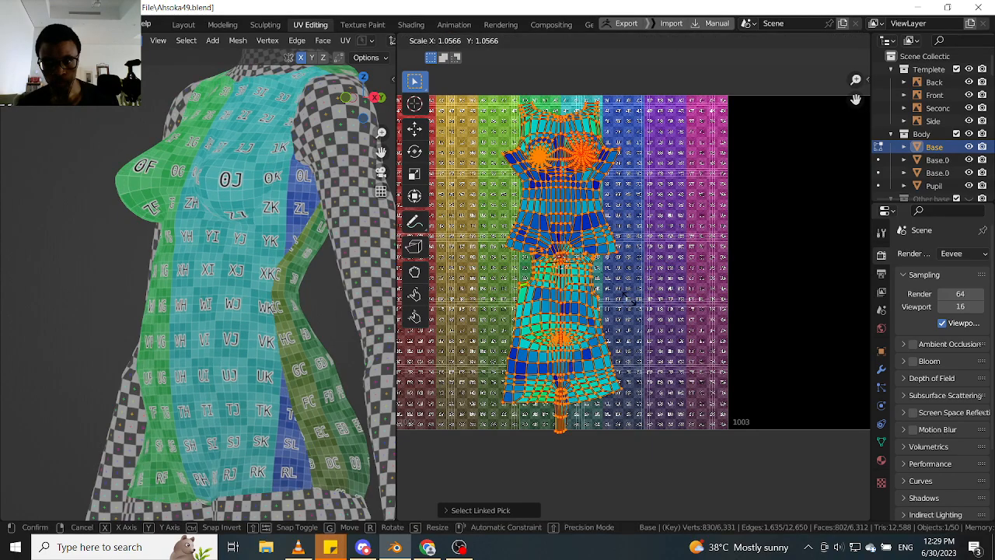
{"action": "left_click", "coordinate": [628, 300]}
- Select only the front torso island, move it up along the Y axis by about 0.02, and check its shoulders against the tile's upper edge
{"action": "key", "text": "alt+a"}
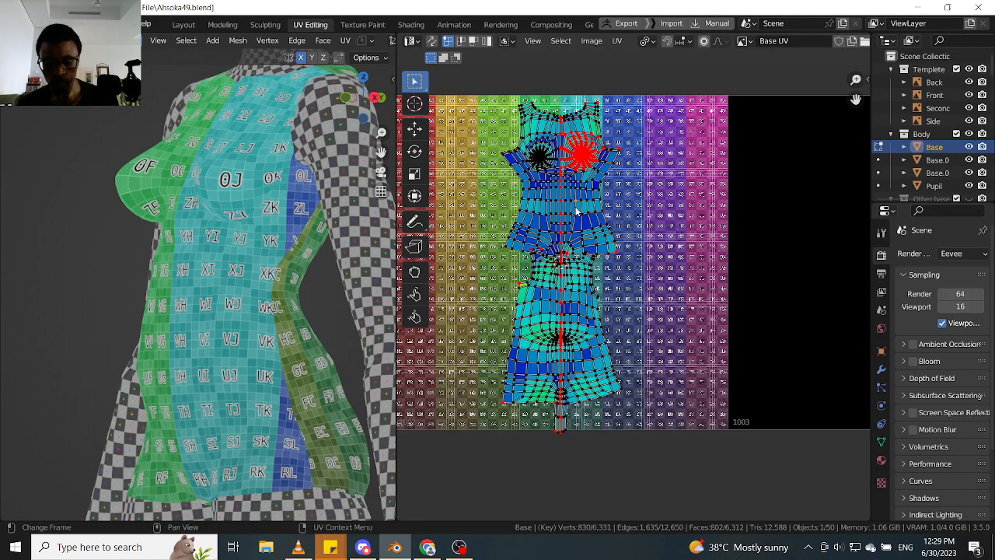
{"action": "key", "text": "l"}
{"action": "key", "text": "g"}
{"action": "key", "text": "y"}
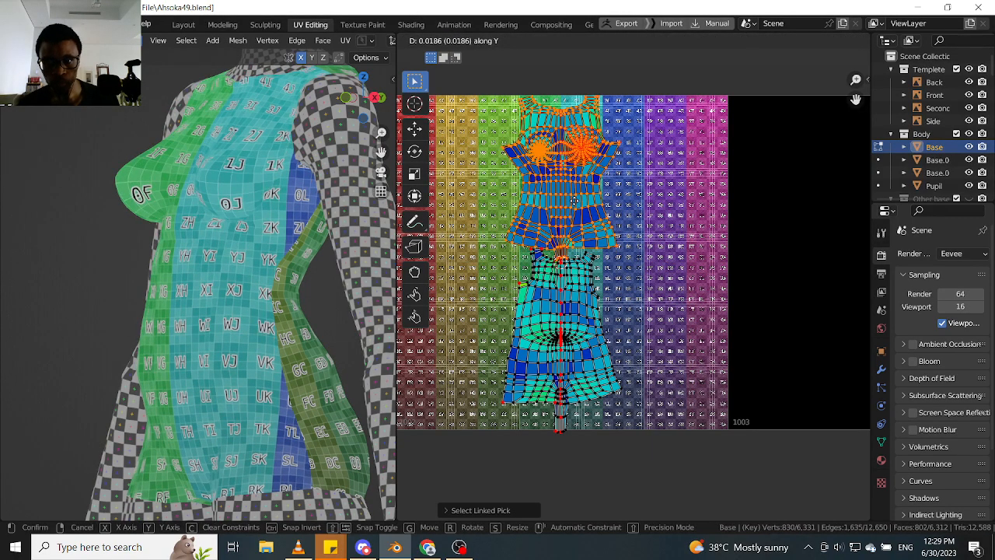
{"action": "left_click", "coordinate": [574, 202]}
{"action": "middle_click_drag", "start_coordinate": [564, 172], "coordinate": [561, 178]}
{"action": "scroll", "coordinate": [561, 178], "scroll_direction": "up", "scroll_amount": 6}
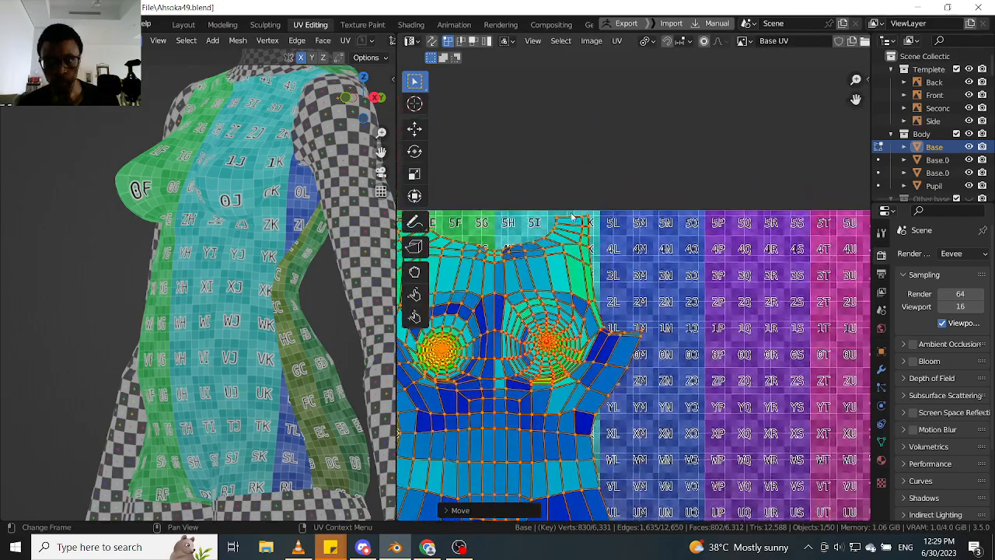
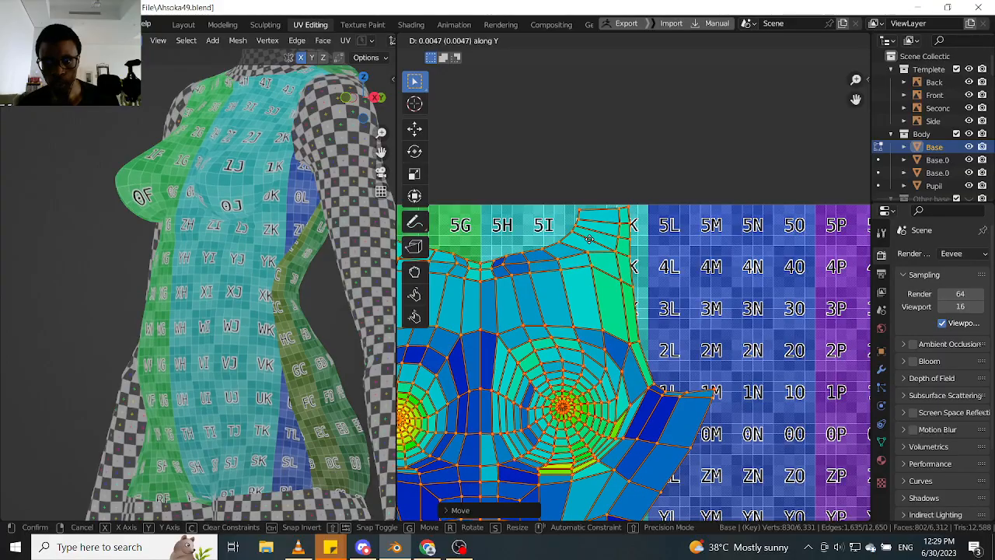
- Select only the back torso island and move it up along the Y axis by about 0.003
{"action": "scroll", "coordinate": [589, 240], "scroll_direction": "down", "scroll_amount": 1}
{"action": "scroll", "coordinate": [589, 240], "scroll_direction": "down", "scroll_amount": 3}
{"action": "middle_click_drag", "start_coordinate": [589, 240], "coordinate": [620, 209]}
{"action": "scroll", "coordinate": [604, 260], "scroll_direction": "down", "scroll_amount": 1}
{"action": "scroll", "coordinate": [567, 279], "scroll_direction": "up", "scroll_amount": 1}
{"action": "middle_click_drag", "start_coordinate": [610, 446], "coordinate": [560, 218]}
{"action": "left_click", "coordinate": [520, 250]}
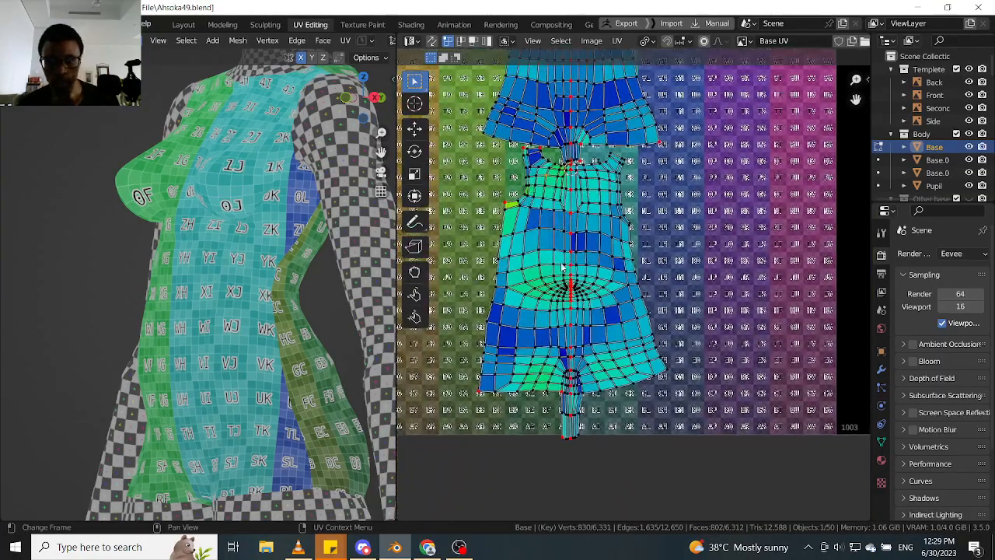
{"action": "key", "text": "l"}
{"action": "scroll", "coordinate": [519, 204], "scroll_direction": "up", "scroll_amount": 3}
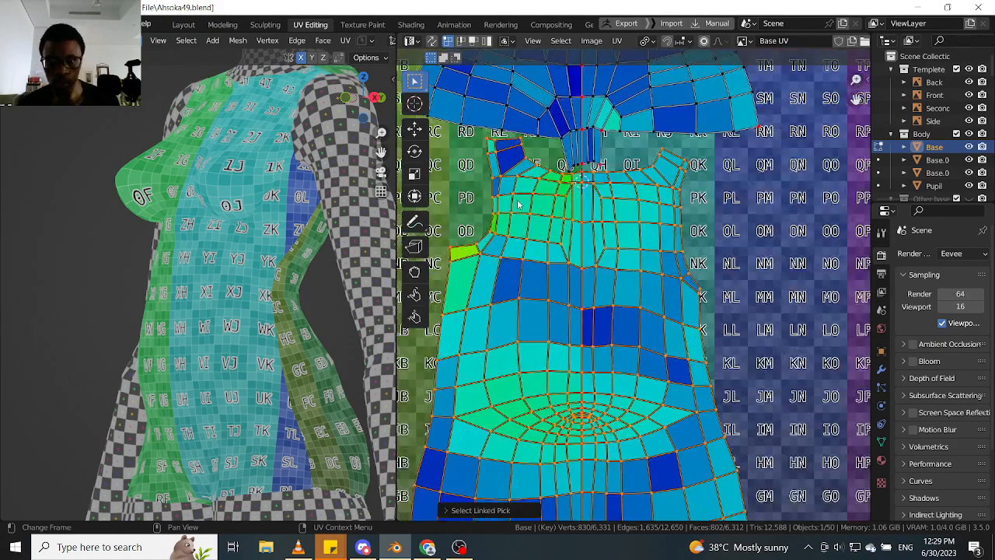
{"action": "middle_click_drag", "start_coordinate": [544, 179], "coordinate": [553, 220]}
{"action": "key", "text": "h"}
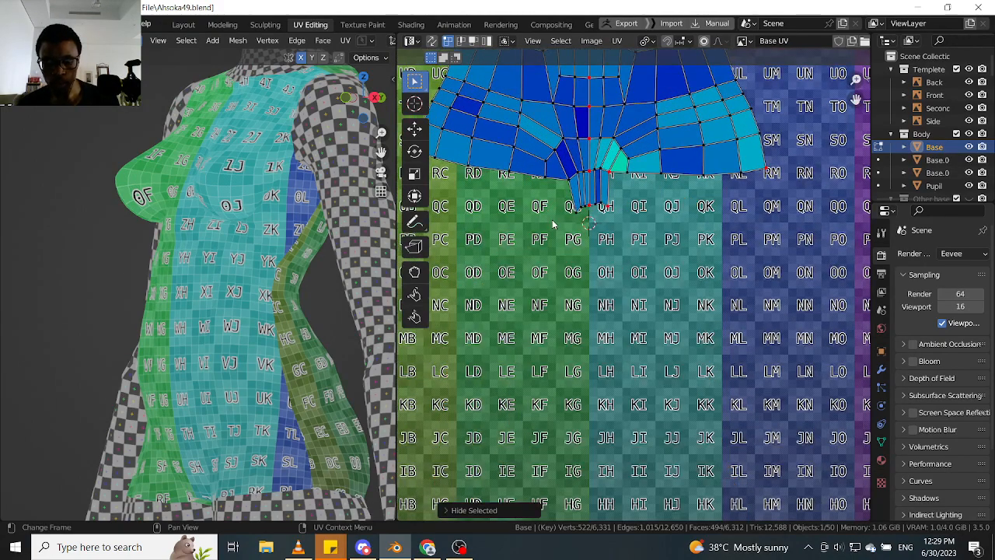
{"action": "key", "text": "ctrl+z"}
{"action": "key", "text": "g"}
{"action": "key", "text": "y"}
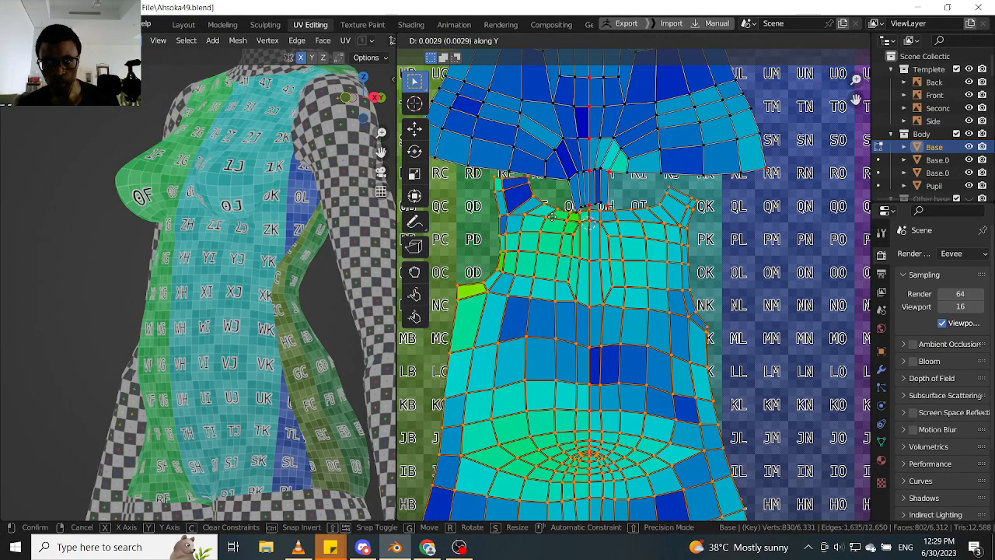
{"action": "left_click", "coordinate": [552, 217]}
- Add the front torso island to the selection and scale both torso islands down to about 0.98
{"action": "scroll", "coordinate": [551, 219], "scroll_direction": "down", "scroll_amount": 6}
{"action": "middle_click_drag", "start_coordinate": [562, 328], "coordinate": [565, 366]}
{"action": "scroll", "coordinate": [558, 232], "scroll_direction": "up", "scroll_amount": 5}
{"action": "scroll", "coordinate": [562, 247], "scroll_direction": "down", "scroll_amount": 5}
{"action": "scroll", "coordinate": [562, 210], "scroll_direction": "up", "scroll_amount": 2}
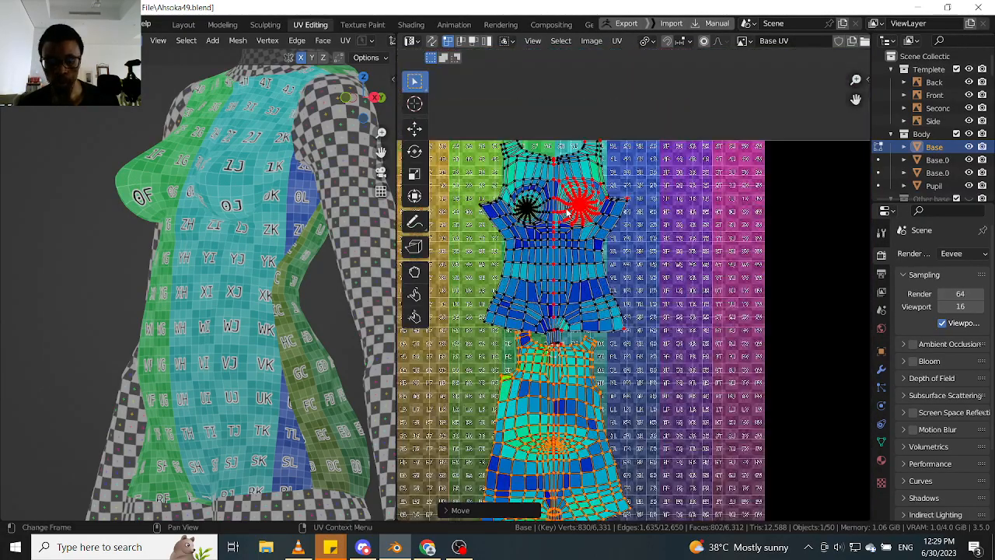
{"action": "key", "text": "l"}
{"action": "key", "text": "s"}
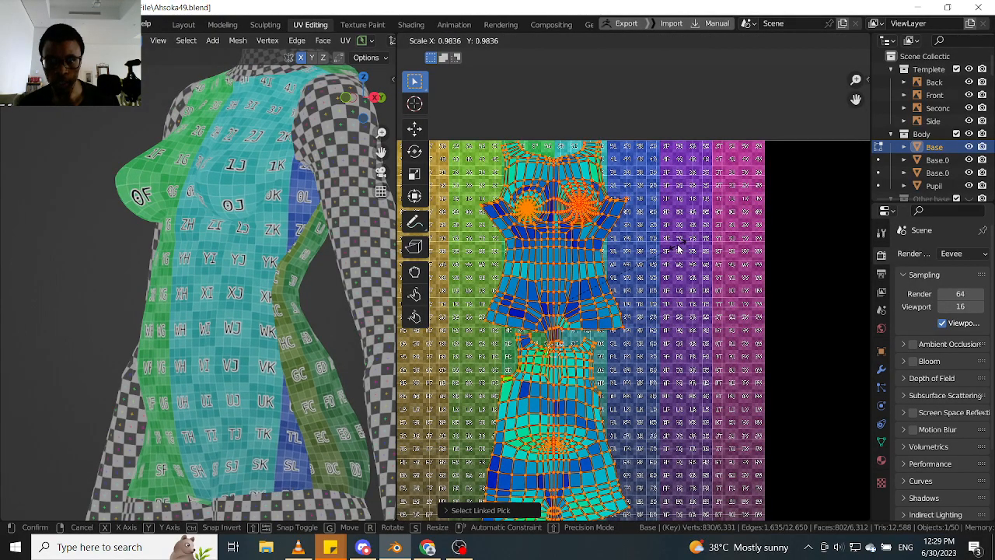
{"action": "left_click", "coordinate": [678, 248]}
- Select only the back torso island and move it up along the Y axis by about 0.0015, checking its lower strip against the tile edge
{"action": "scroll", "coordinate": [660, 256], "scroll_direction": "down", "scroll_amount": 2}
{"action": "scroll", "coordinate": [622, 269], "scroll_direction": "up", "scroll_amount": 5}
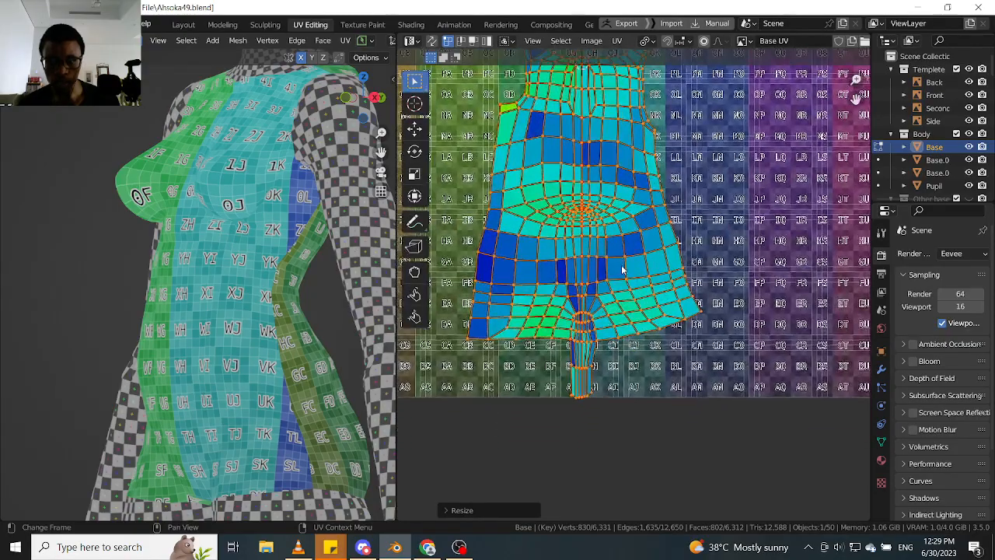
{"action": "scroll", "coordinate": [586, 385], "scroll_direction": "up", "scroll_amount": 5}
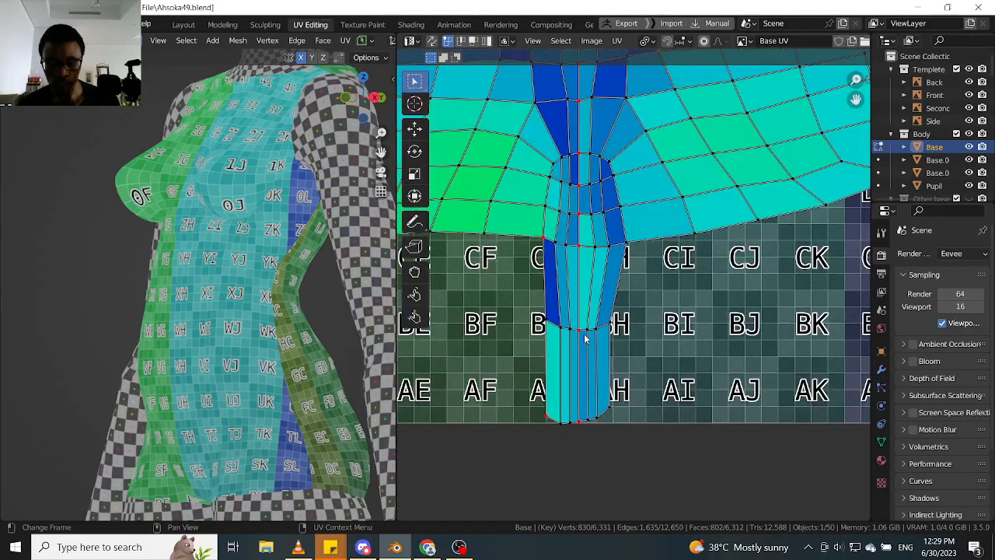
{"action": "key", "text": "l"}
{"action": "key", "text": "g"}
{"action": "key", "text": "y"}
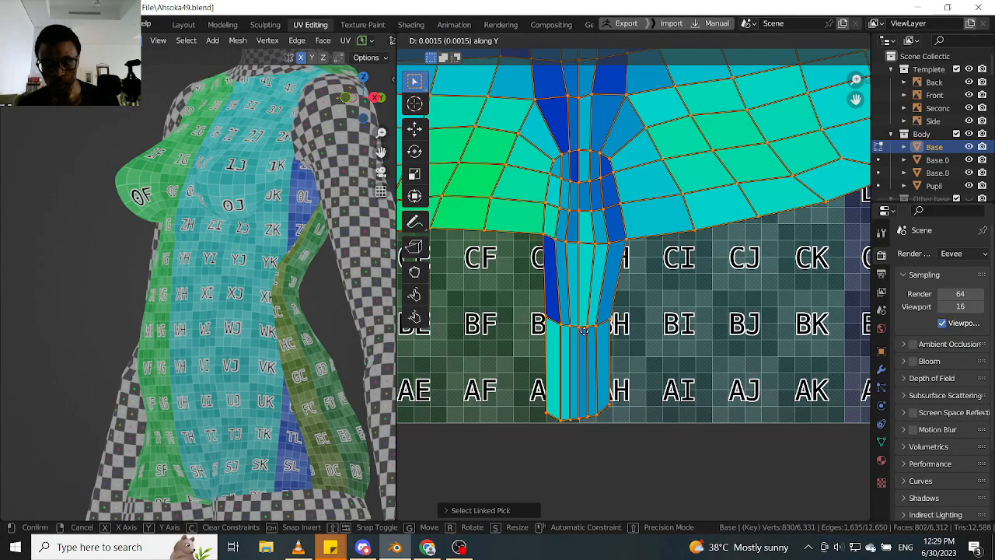
{"action": "left_click", "coordinate": [585, 334]}
- Select only the front torso island and nudge it up along the Y axis towards the tile's upper edge
{"action": "scroll", "coordinate": [585, 327], "scroll_direction": "down", "scroll_amount": 6}
{"action": "middle_click_drag", "start_coordinate": [583, 88], "coordinate": [583, 199]}
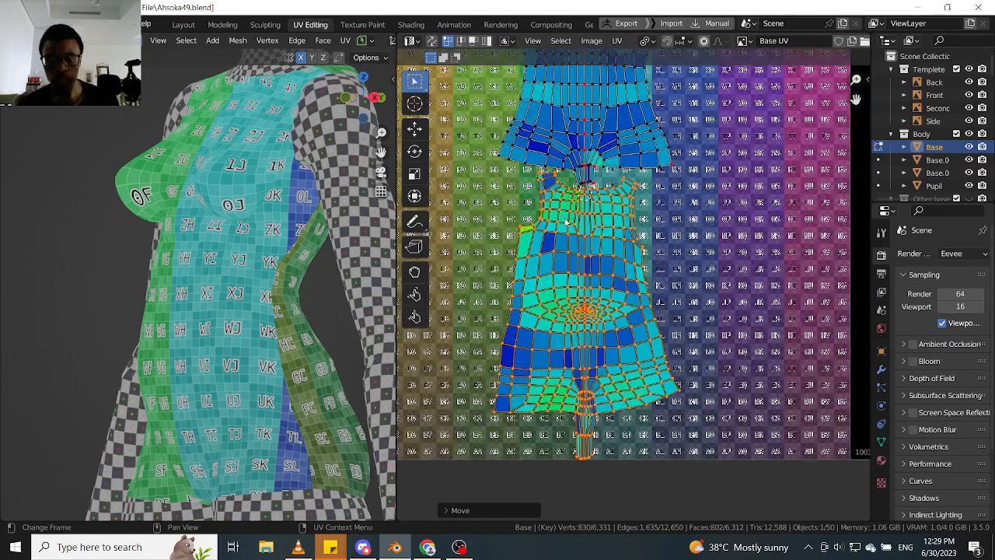
{"action": "middle_click_drag", "start_coordinate": [194, 233], "coordinate": [188, 167]}
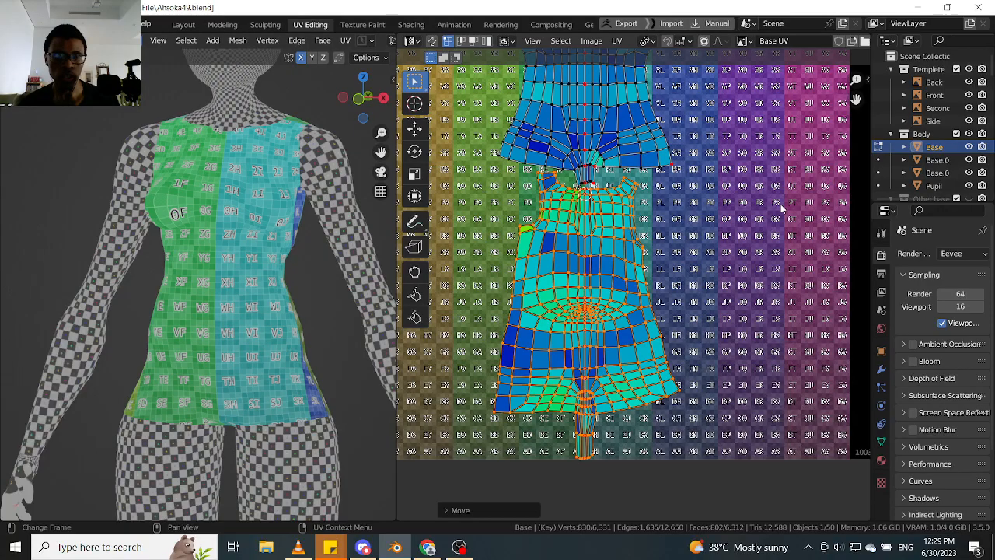
{"action": "middle_click_drag", "start_coordinate": [613, 97], "coordinate": [597, 346]}
{"action": "scroll", "coordinate": [596, 190], "scroll_direction": "up", "scroll_amount": 4}
{"action": "middle_click_drag", "start_coordinate": [610, 296], "coordinate": [612, 235]}
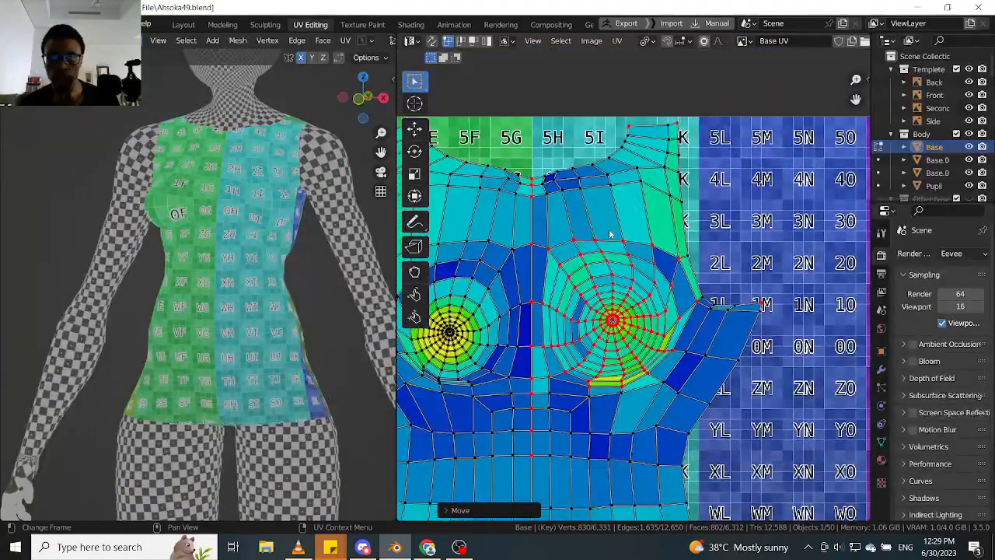
{"action": "key", "text": "l"}
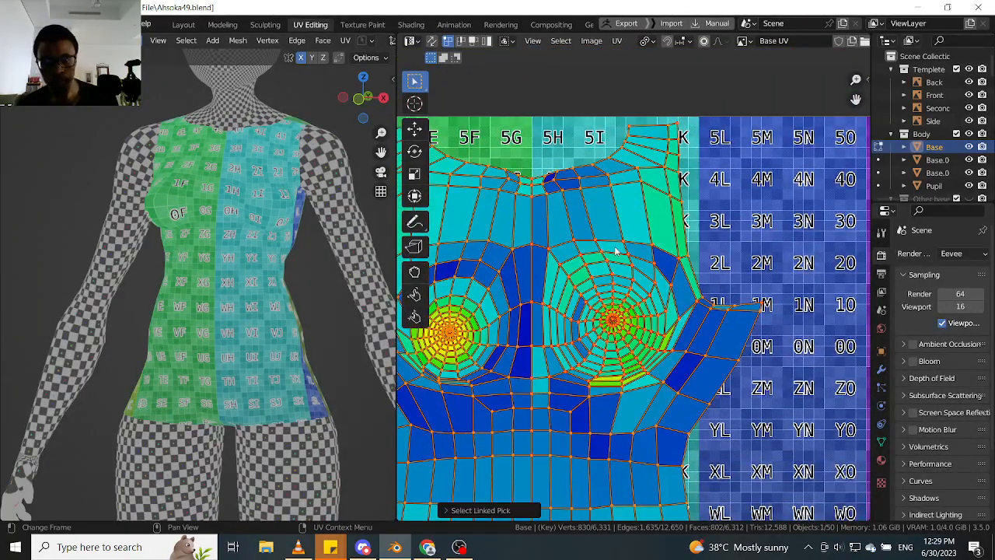
{"action": "key", "text": "g"}
{"action": "key", "text": "y"}
{"action": "left_click", "coordinate": [618, 244]}
- Select the character's whole left arm on the body mesh as linked faces delimited by Seam
{"action": "scroll", "coordinate": [617, 244], "scroll_direction": "down", "scroll_amount": 5}
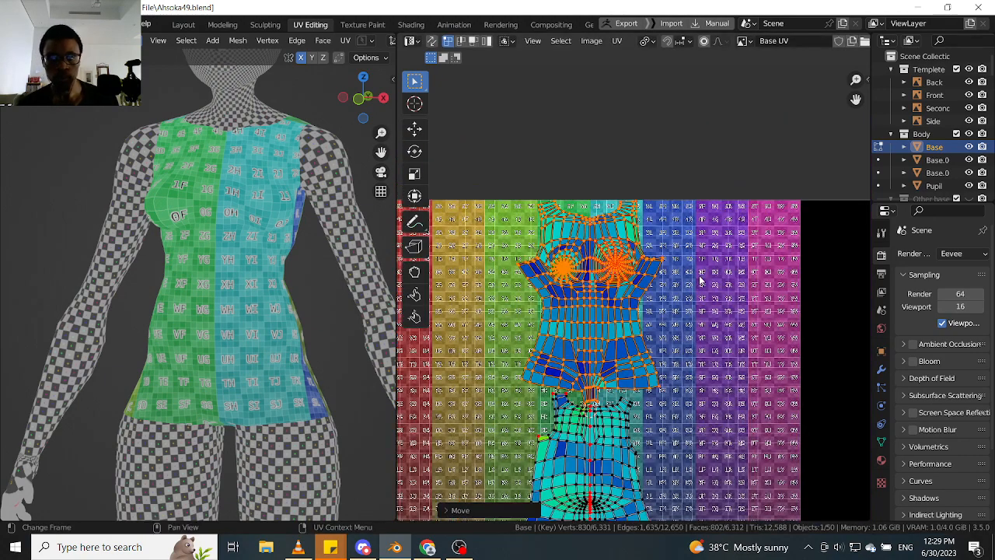
{"action": "scroll", "coordinate": [699, 280], "scroll_direction": "down", "scroll_amount": 3}
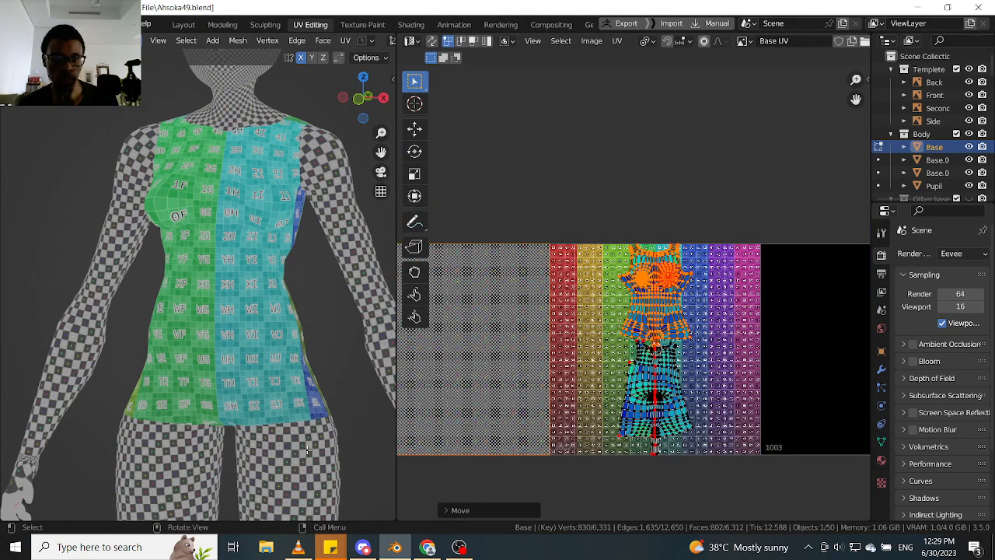
{"action": "scroll", "coordinate": [321, 345], "scroll_direction": "down", "scroll_amount": 3}
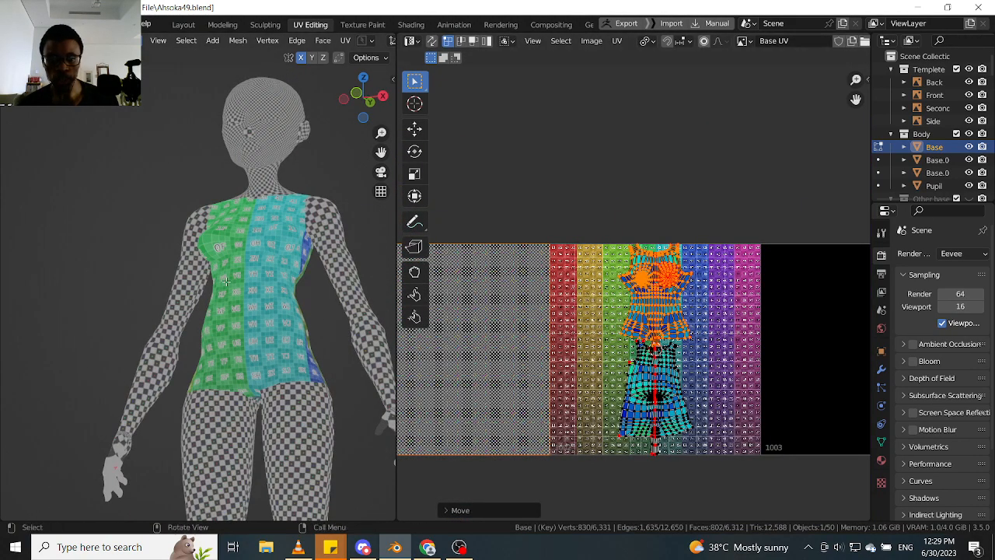
{"action": "middle_click_drag", "start_coordinate": [684, 318], "coordinate": [540, 263]}
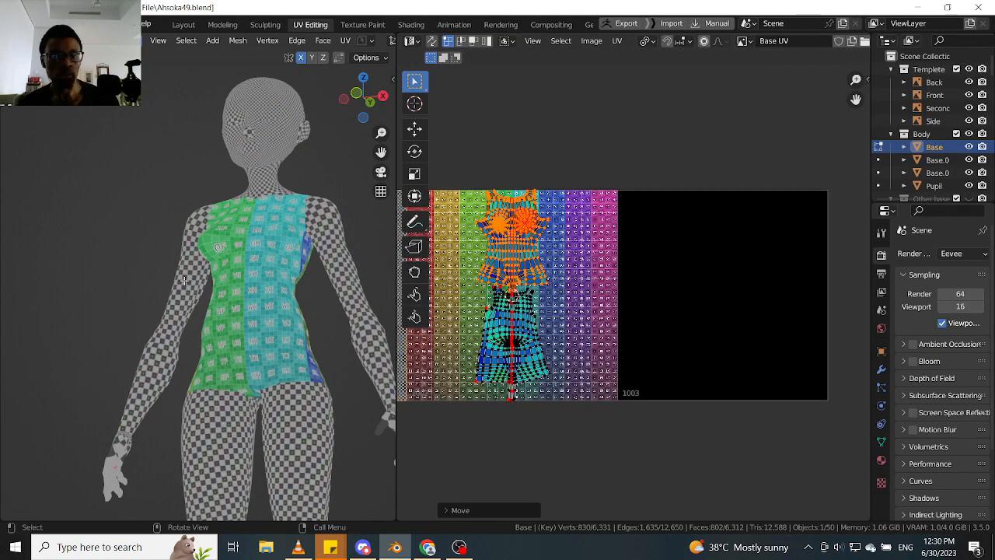
{"action": "left_click", "coordinate": [347, 259]}
{"action": "key", "text": "ctrl+l"}
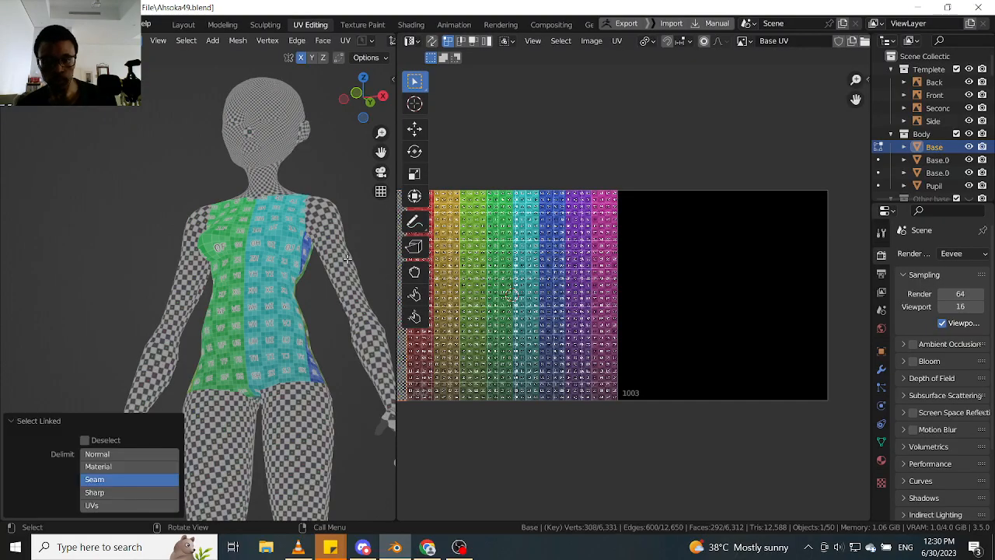
{"action": "middle_click_drag", "start_coordinate": [342, 267], "coordinate": [326, 283]}
{"action": "left_click", "coordinate": [333, 270]}
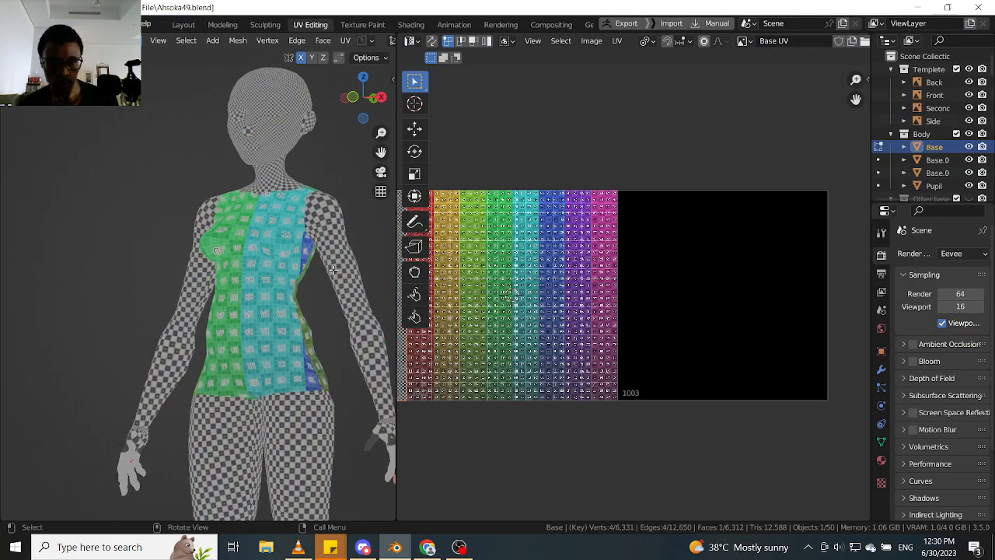
{"action": "key", "text": "l"}
{"action": "key", "text": "Tab"}
{"action": "left_click", "coordinate": [394, 271]}
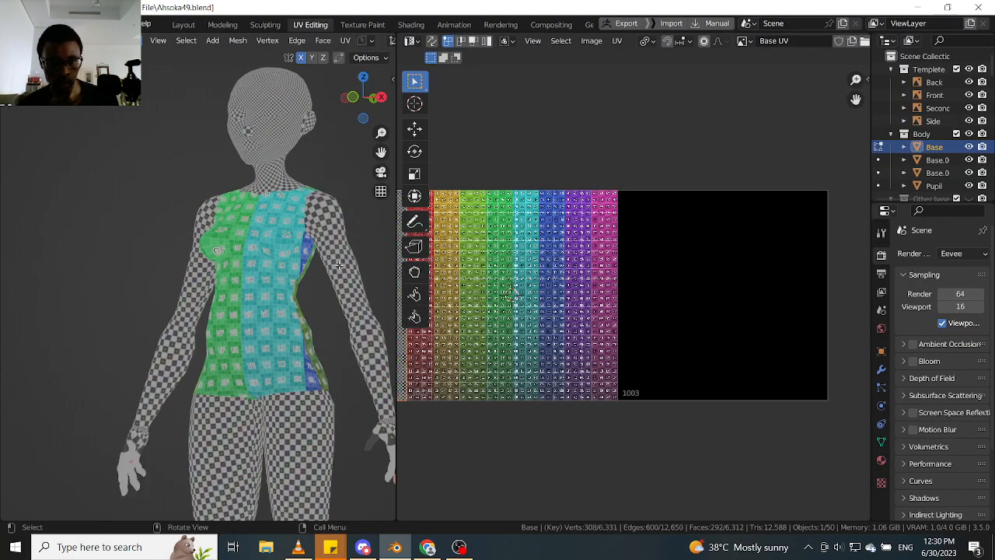
{"action": "left_click", "coordinate": [338, 265]}
{"action": "key", "text": "ctrl+l"}
{"action": "middle_click_drag", "start_coordinate": [347, 259], "coordinate": [304, 260]}
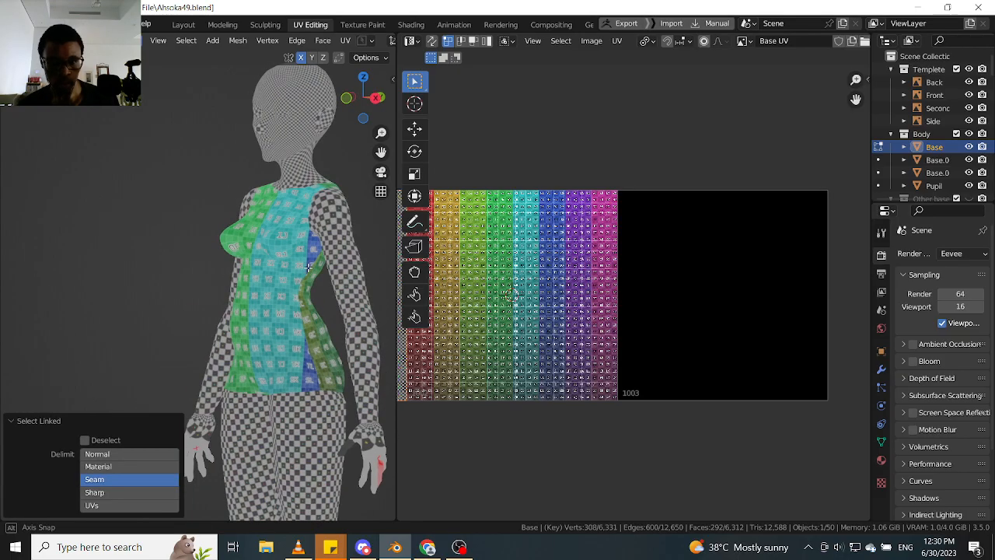
- Select the left arm's UV island in the checkered tile and move it into the colour-grid tile
{"action": "scroll", "coordinate": [546, 276], "scroll_direction": "down", "scroll_amount": 4}
{"action": "middle_click_drag", "start_coordinate": [452, 275], "coordinate": [546, 270]}
{"action": "scroll", "coordinate": [546, 269], "scroll_direction": "up", "scroll_amount": 3}
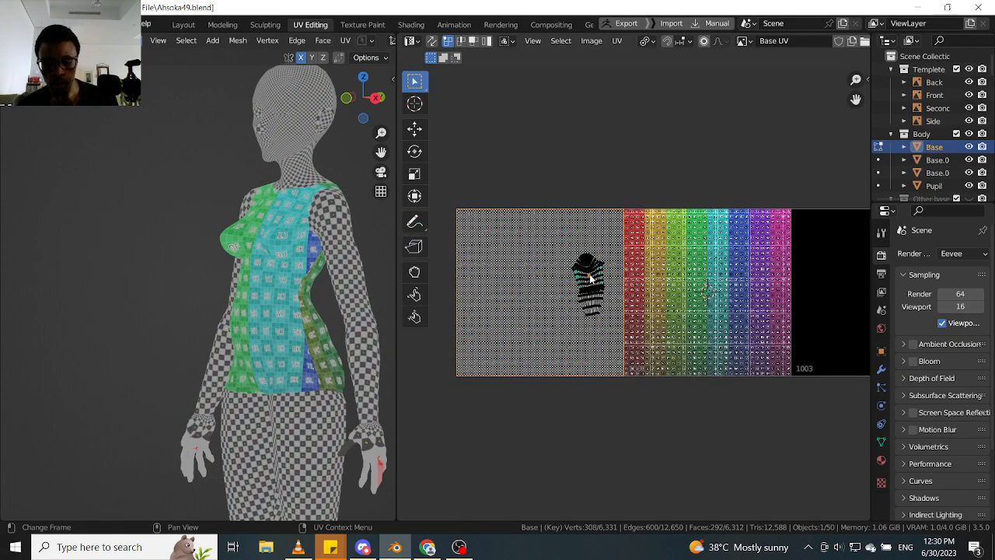
{"action": "key", "text": "l"}
{"action": "scroll", "coordinate": [584, 280], "scroll_direction": "right", "scroll_amount": 2, "text": "ctrl"}
{"action": "key", "text": "g"}
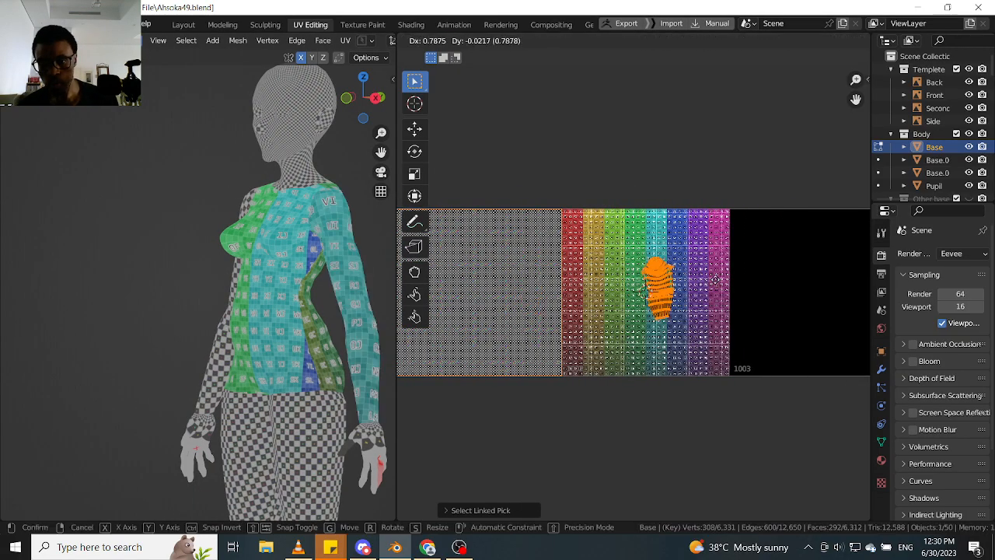
{"action": "left_click", "coordinate": [721, 282]}
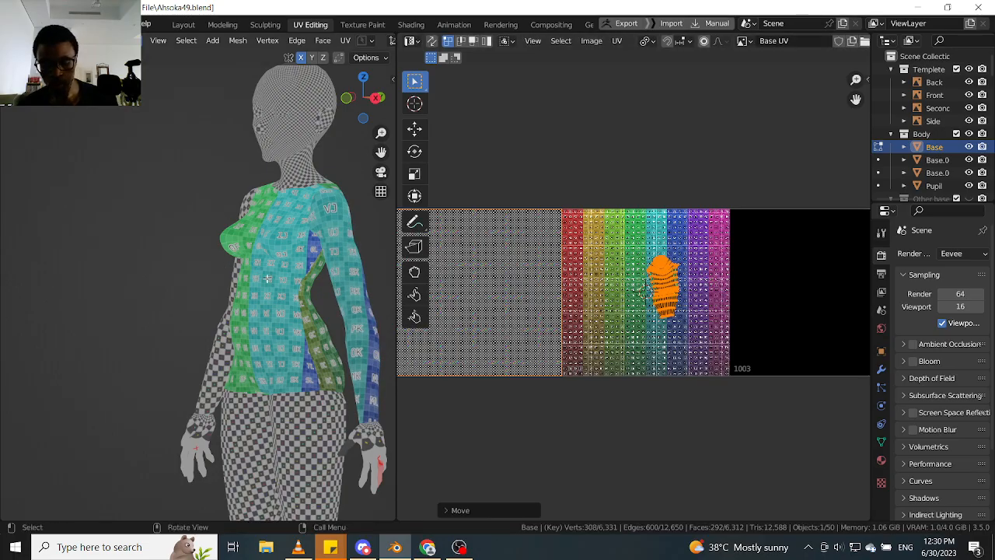
- Add the torso to the mesh selection and move the arm island clear of the torso islands into the purple upper area of the tile
{"action": "key", "text": "ctrl+l"}
{"action": "key", "text": "l"}
{"action": "middle_click_drag", "start_coordinate": [688, 299], "coordinate": [529, 297]}
{"action": "scroll", "coordinate": [528, 296], "scroll_direction": "up", "scroll_amount": 3}
{"action": "left_click", "coordinate": [495, 303]}
{"action": "key", "text": "l"}
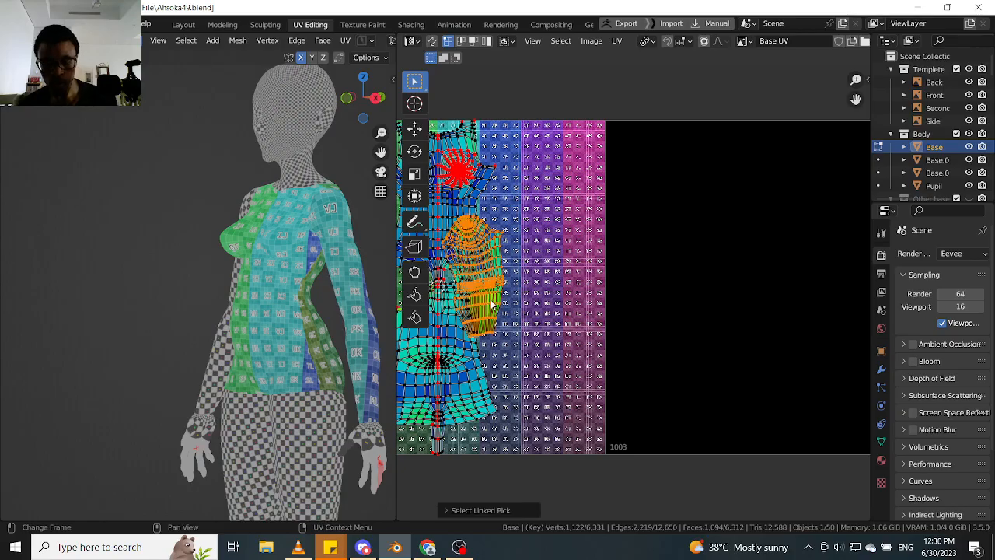
{"action": "key", "text": "g"}
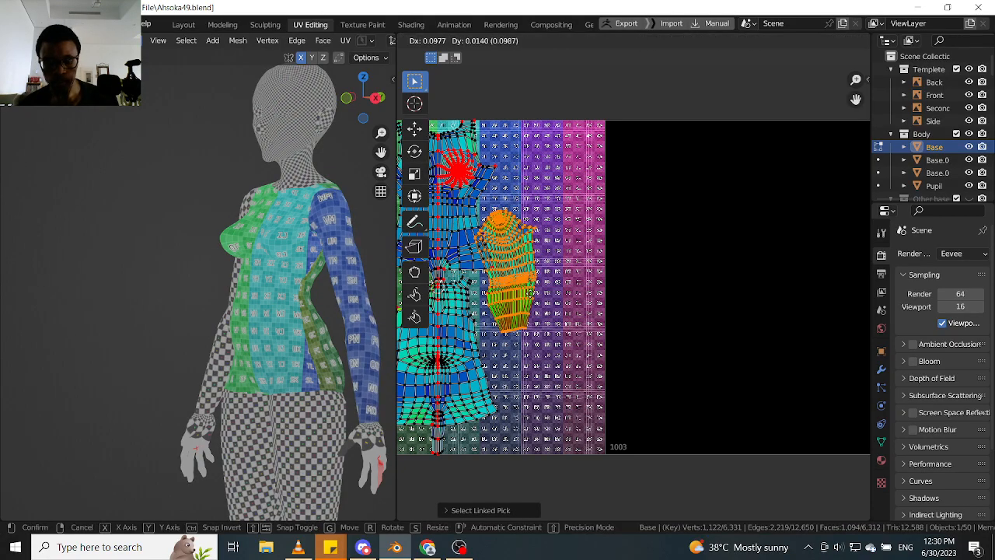
{"action": "left_click", "coordinate": [614, 224]}
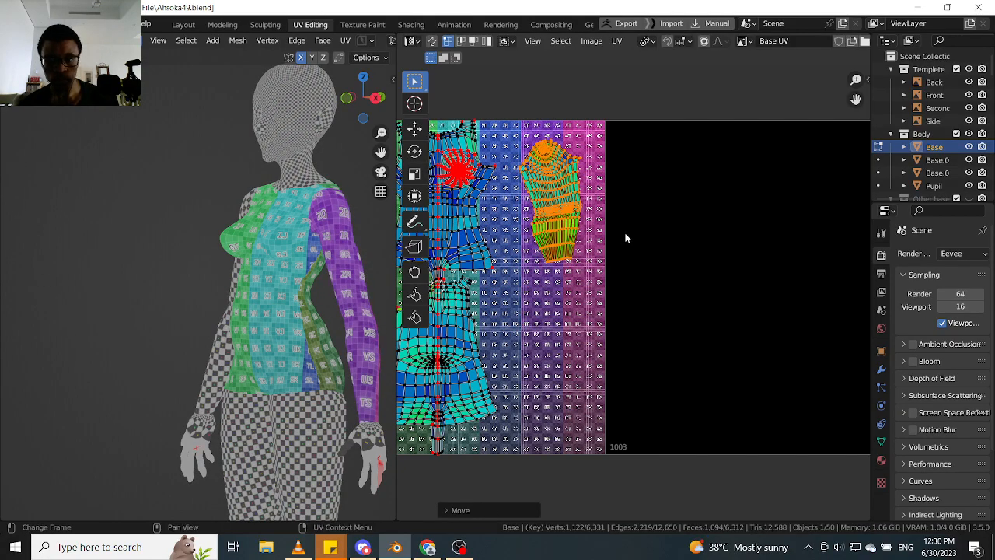
- Rotate the arm island slightly to straighten it and scale it up
{"action": "key", "text": "r"}
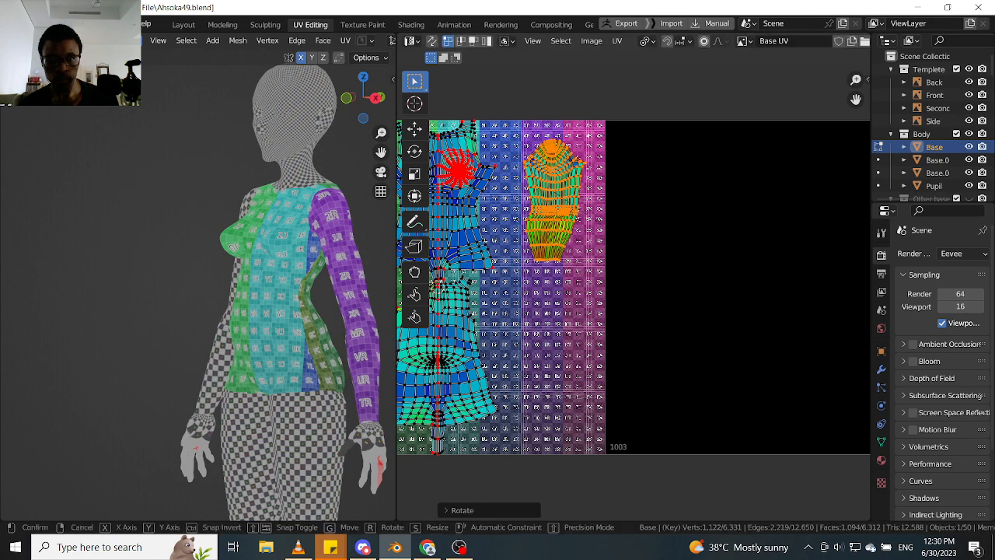
{"action": "key", "text": "s"}
{"action": "left_click", "coordinate": [655, 258]}
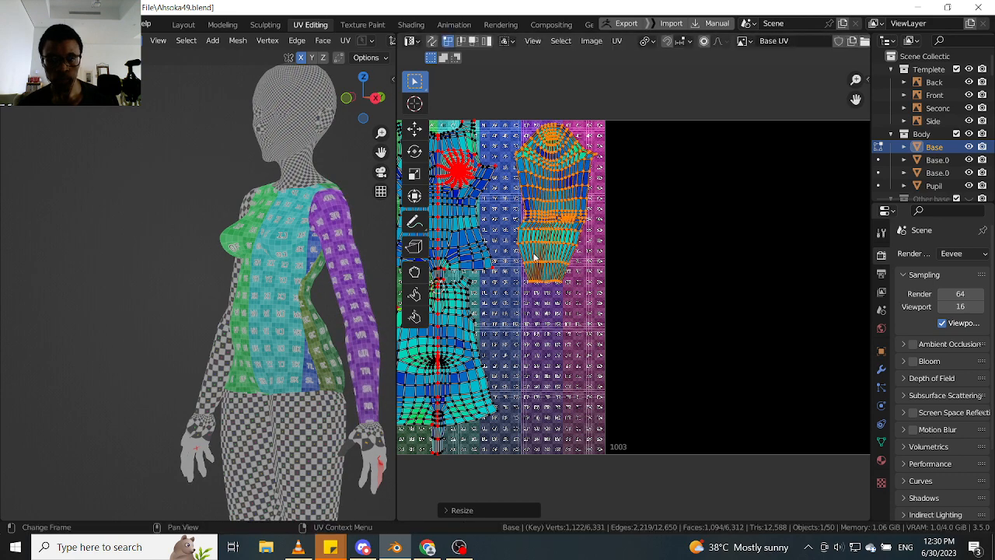
- Add the character's left leg to the mesh selection and move its UV island into the colour-grid tile, directly below the arm island
{"action": "middle_click_drag", "start_coordinate": [333, 321], "coordinate": [300, 357]}
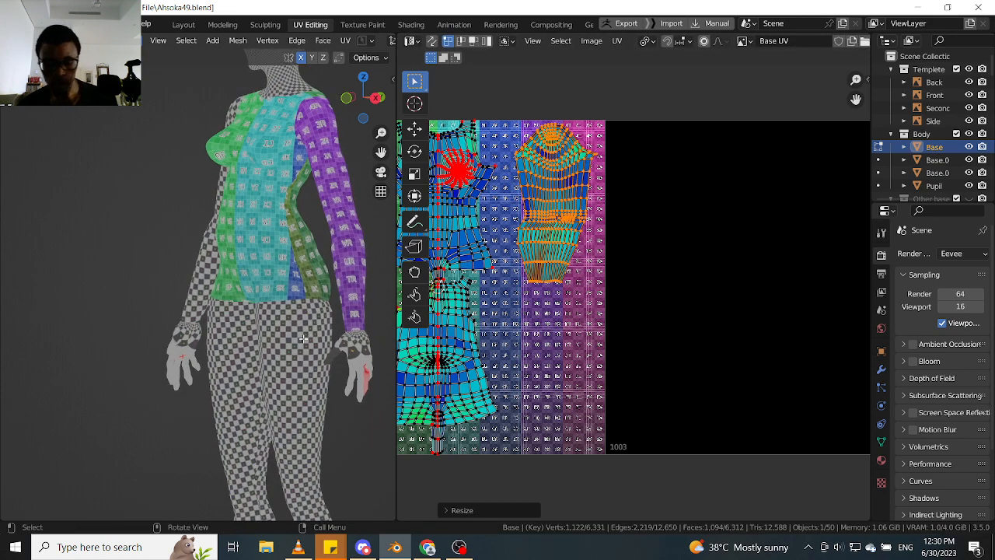
{"action": "key", "text": "l"}
{"action": "scroll", "coordinate": [604, 329], "scroll_direction": "down", "scroll_amount": 2}
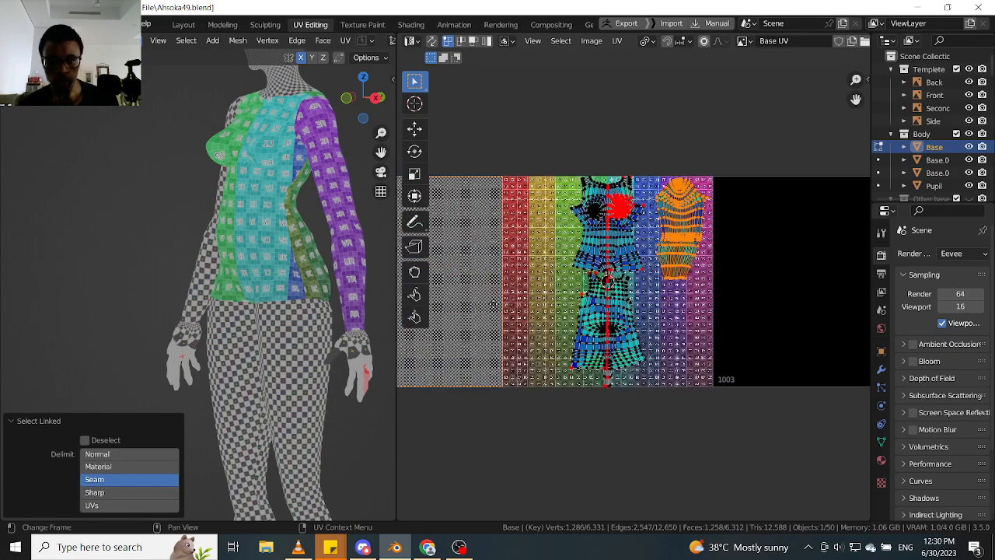
{"action": "middle_click_drag", "start_coordinate": [493, 304], "coordinate": [639, 294]}
{"action": "left_click", "coordinate": [487, 330]}
{"action": "key", "text": "l"}
{"action": "scroll", "coordinate": [489, 330], "scroll_direction": "down", "scroll_amount": 3}
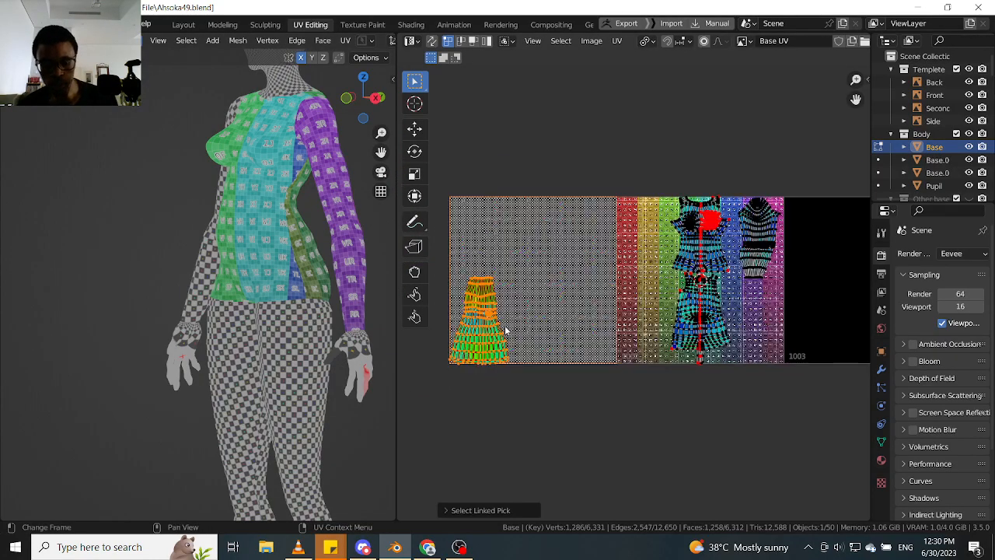
{"action": "key", "text": "g"}
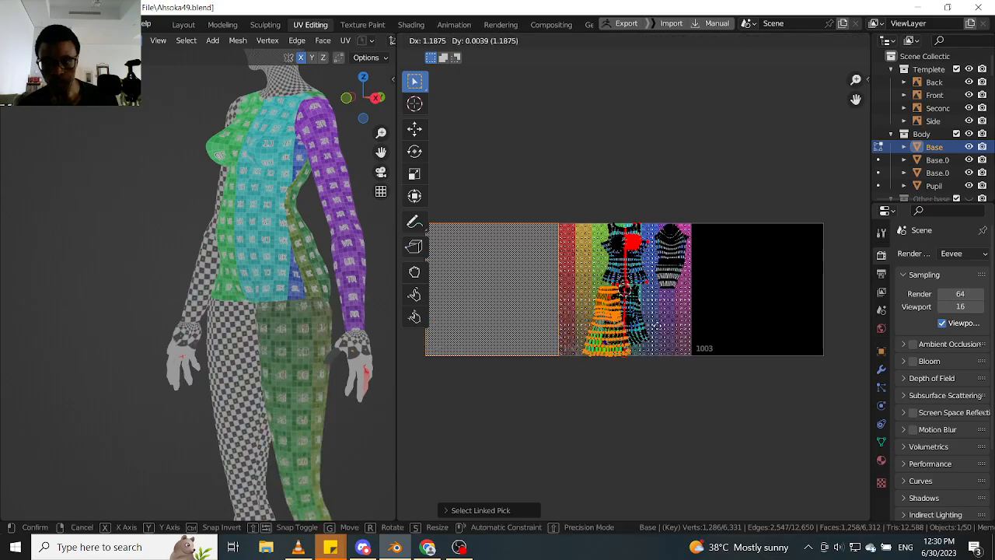
{"action": "left_click", "coordinate": [717, 322]}
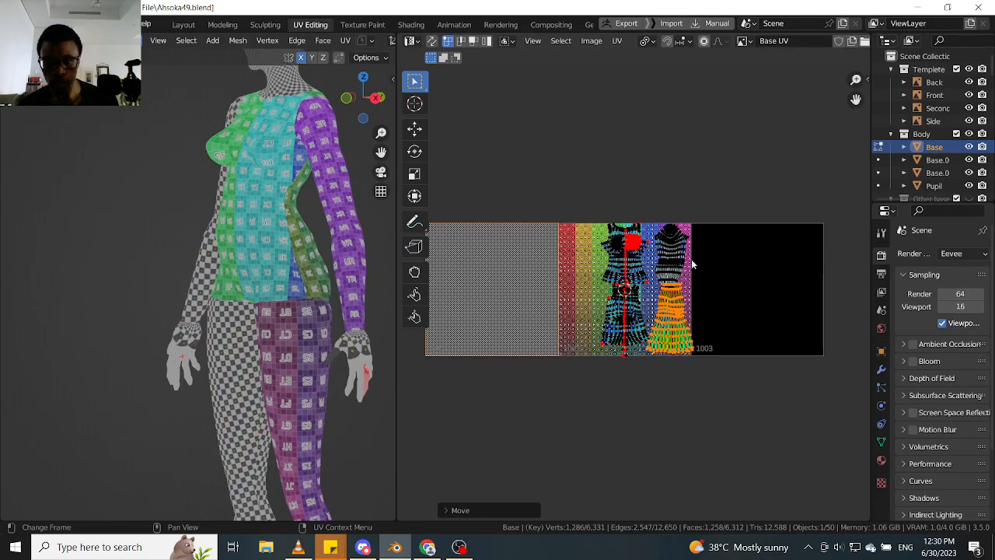
- Select all the UV islands in the colour-grid tile and average their scale
{"action": "left_click_drag", "start_coordinate": [764, 181], "coordinate": [524, 479]}
{"action": "left_click_drag", "start_coordinate": [780, 142], "coordinate": [530, 472]}
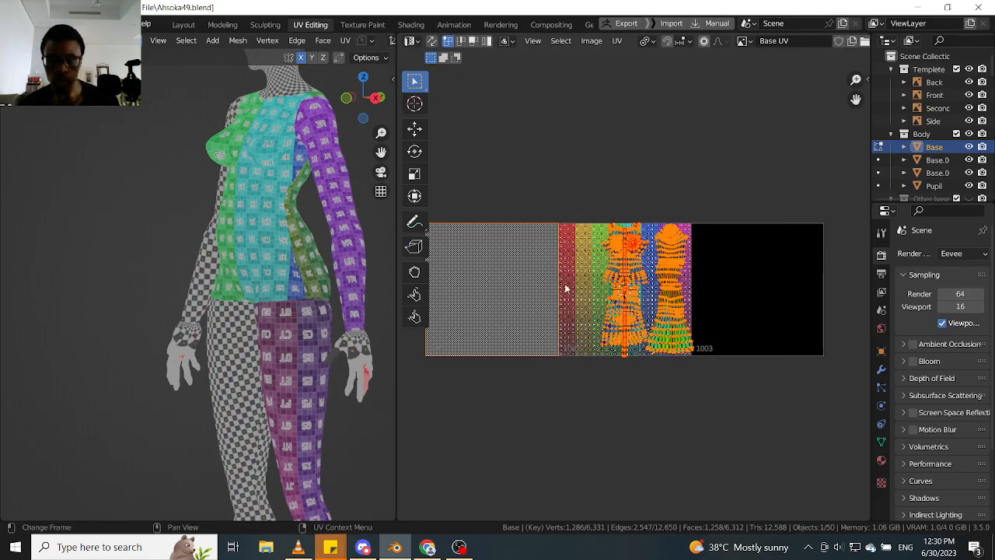
{"action": "left_click", "coordinate": [617, 41]}
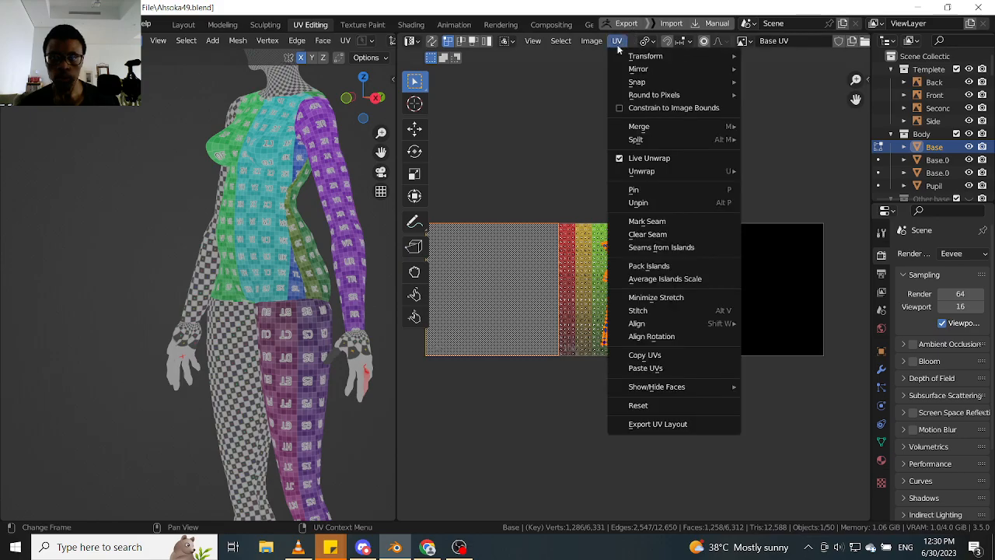
{"action": "left_click", "coordinate": [661, 287]}
{"action": "scroll", "coordinate": [297, 314], "scroll_direction": "up", "scroll_amount": 3}
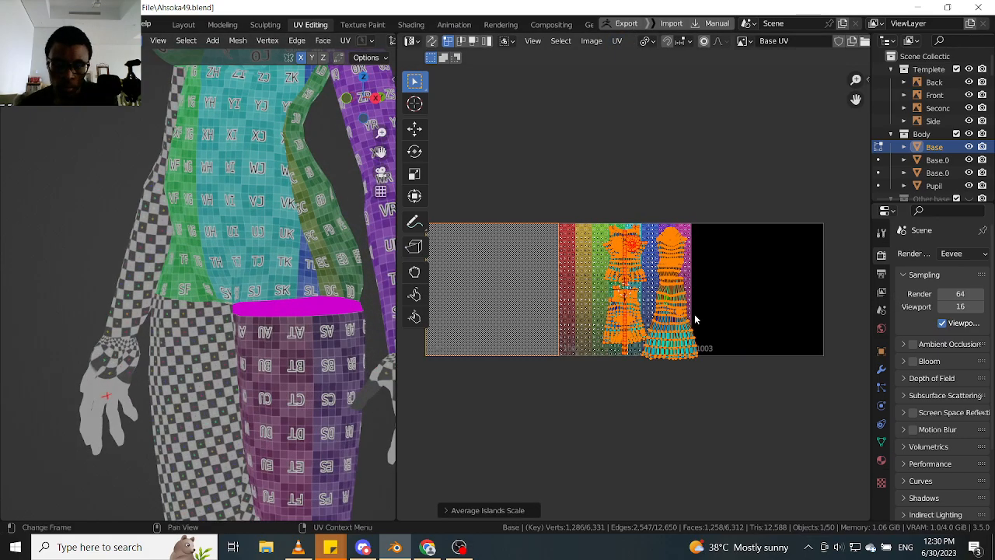
{"action": "scroll", "coordinate": [257, 304], "scroll_direction": "up", "scroll_amount": 2}
{"action": "scroll", "coordinate": [260, 310], "scroll_direction": "down", "scroll_amount": 2}
{"action": "scroll", "coordinate": [261, 276], "scroll_direction": "up", "scroll_amount": 1}
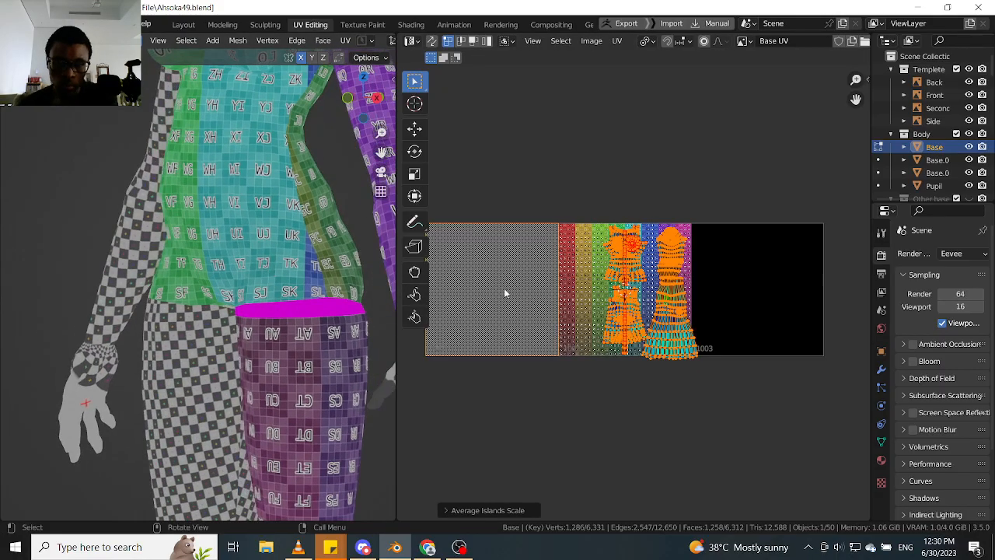
{"action": "scroll", "coordinate": [688, 268], "scroll_direction": "up", "scroll_amount": 4}
- Select the leg's UV island and rotate it 180 degrees
{"action": "middle_click_drag", "start_coordinate": [684, 333], "coordinate": [691, 284]}
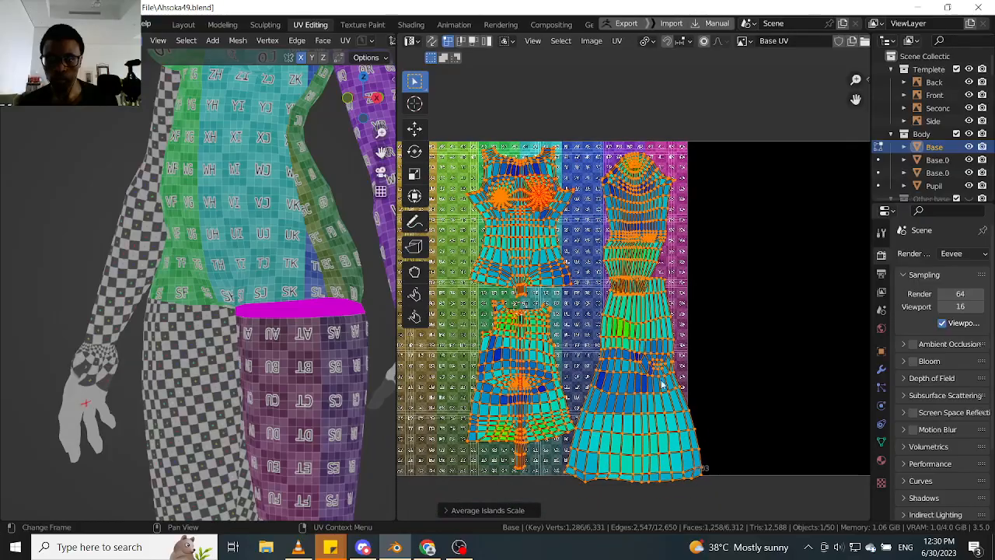
{"action": "left_click", "coordinate": [657, 389]}
{"action": "key", "text": "l"}
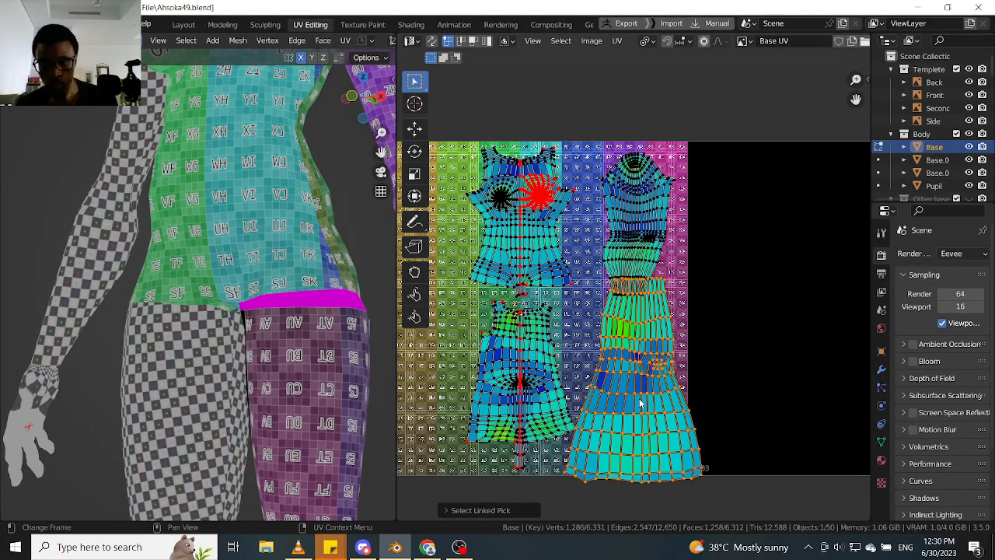
{"action": "type", "text": "r"}
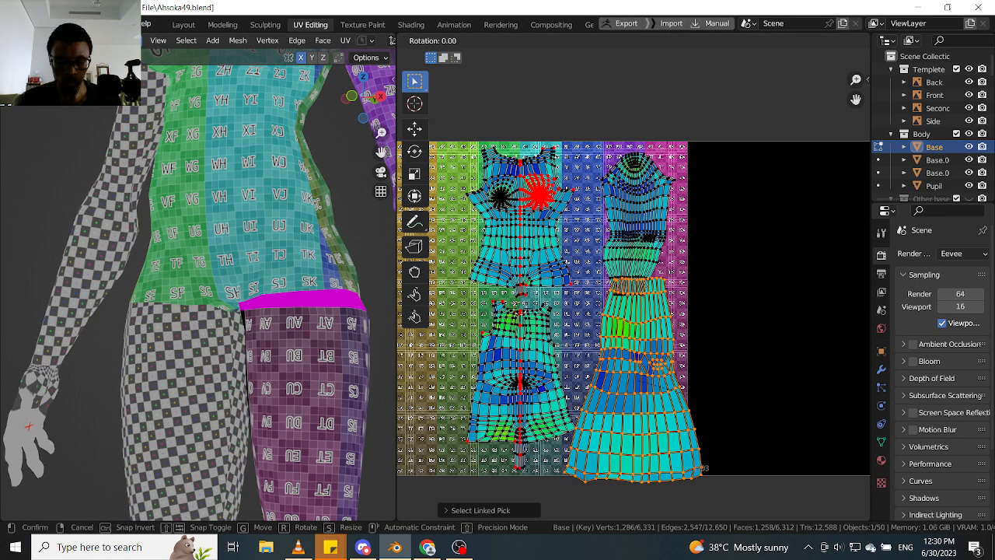
{"action": "type", "text": "180"}
{"action": "key", "text": "Return"}
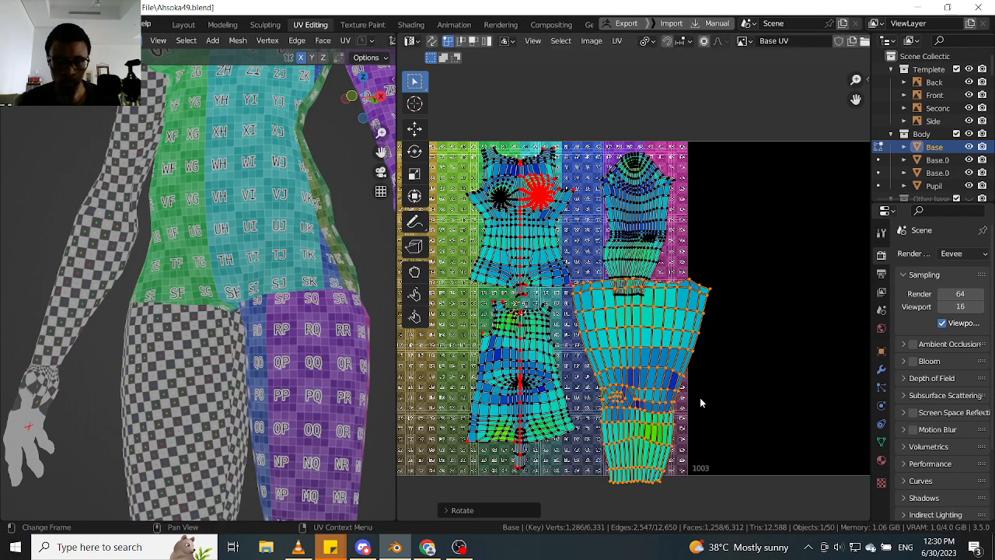
{"action": "scroll", "coordinate": [283, 306], "scroll_direction": "up", "scroll_amount": 3}
{"action": "scroll", "coordinate": [284, 306], "scroll_direction": "up", "scroll_amount": 3}
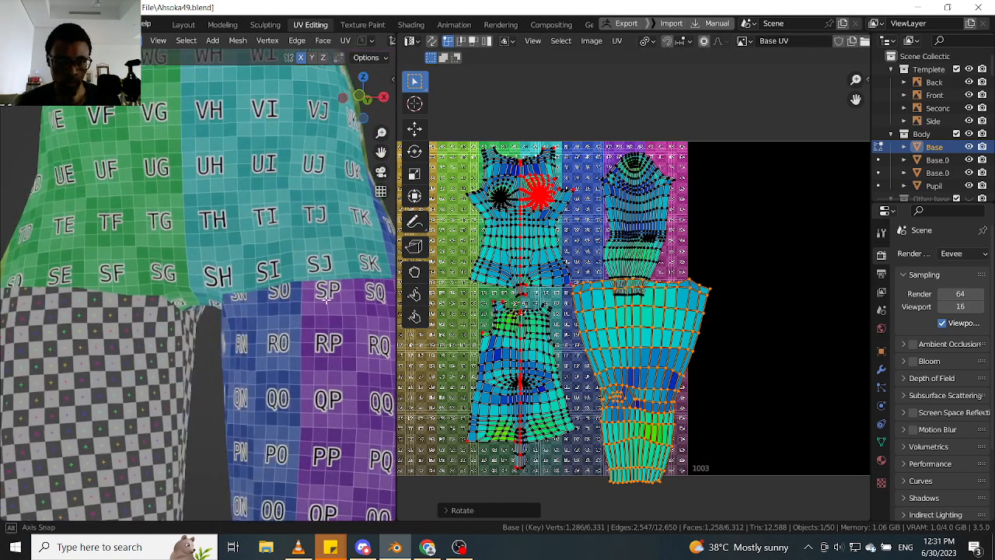
- Try scaling the whole leg island down to fit the tile, and undo the resize
{"action": "left_click", "coordinate": [716, 372]}
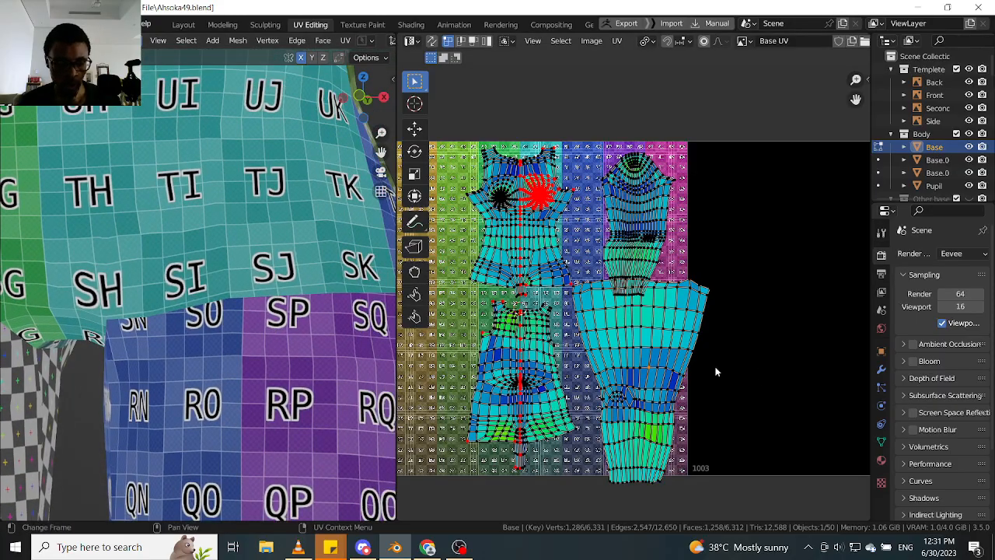
{"action": "key", "text": "l"}
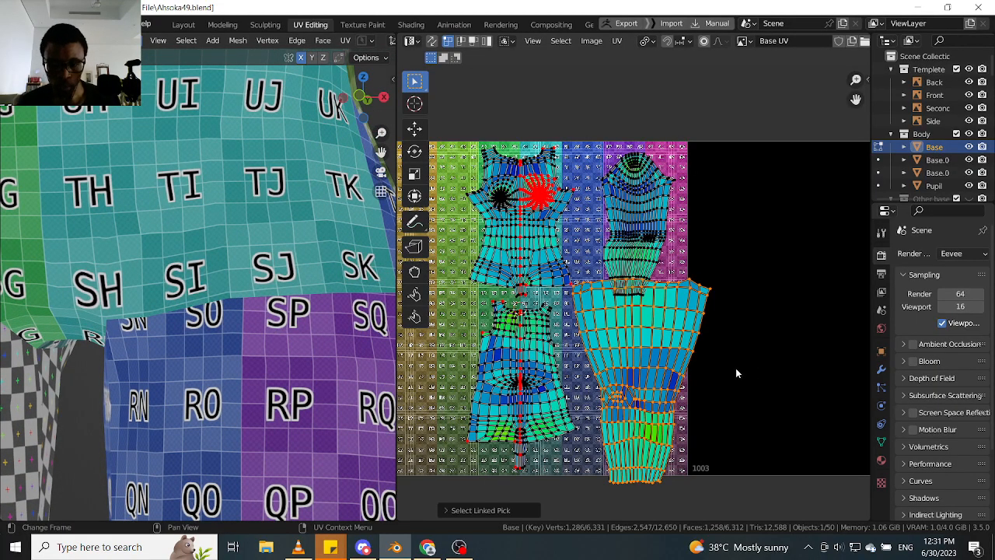
{"action": "key", "text": "s"}
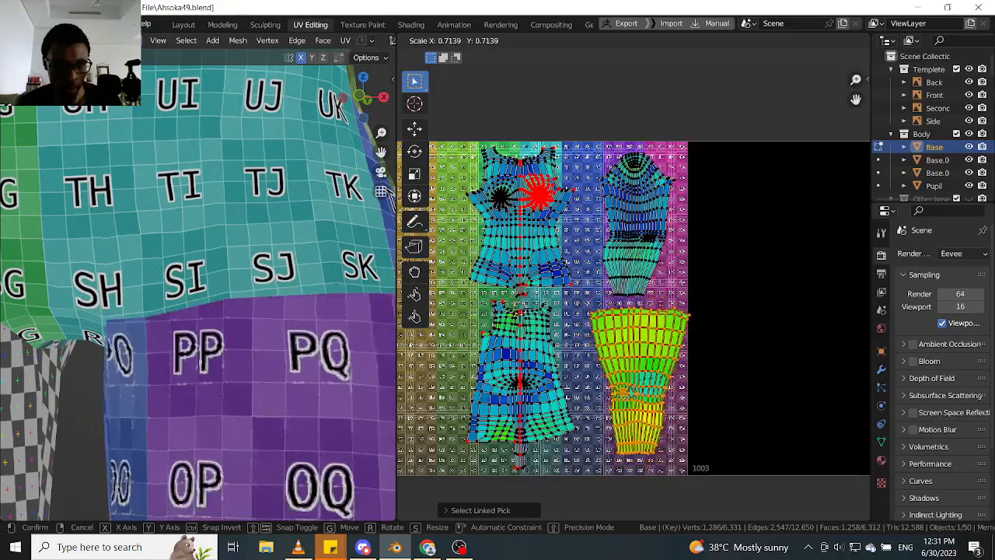
{"action": "left_click", "coordinate": [699, 378]}
{"action": "middle_click_drag", "start_coordinate": [272, 390], "coordinate": [262, 323], "text": "shift"}
{"action": "scroll", "coordinate": [250, 365], "scroll_direction": "down", "scroll_amount": 3}
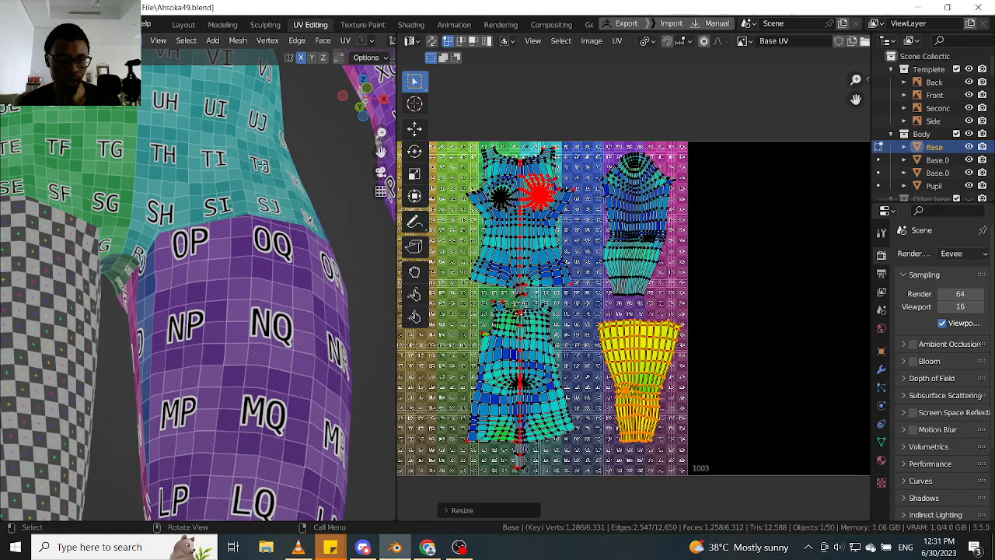
{"action": "key", "text": "ctrl+z"}
- Move the leg island up and left to fit inside the tile's right edge and rotate it about -3 degrees
{"action": "middle_click_drag", "start_coordinate": [273, 273], "coordinate": [238, 310]}
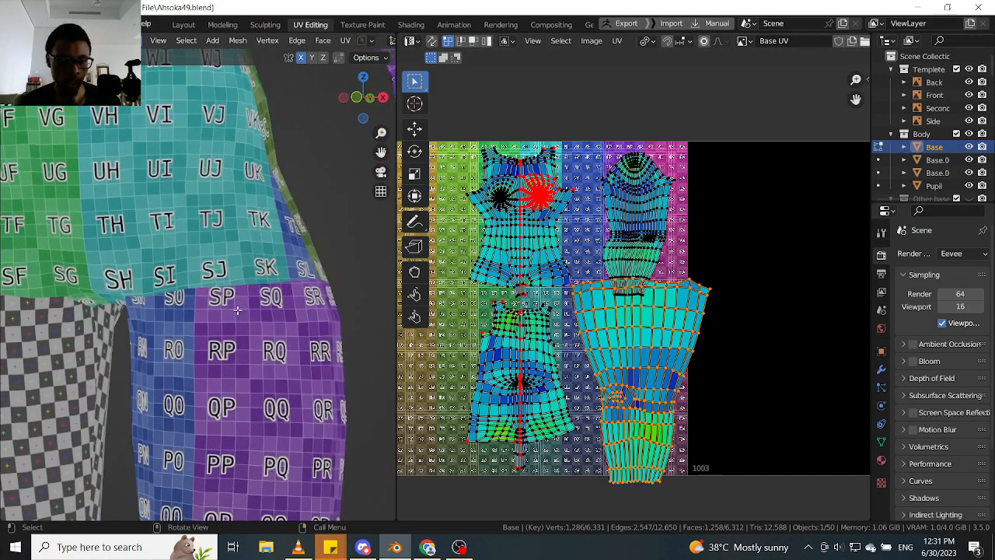
{"action": "scroll", "coordinate": [192, 220], "scroll_direction": "up", "scroll_amount": 2}
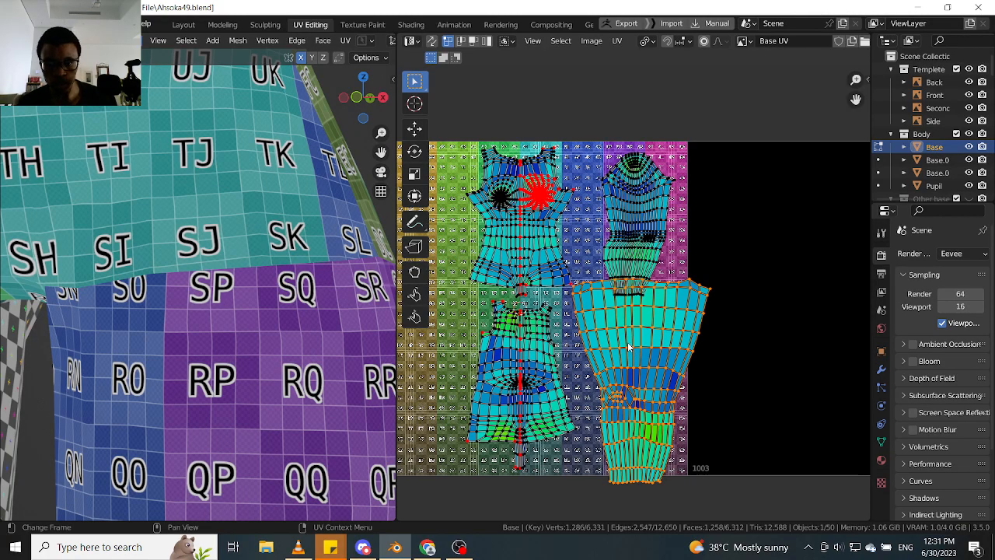
{"action": "left_click_drag", "start_coordinate": [627, 342], "coordinate": [623, 343]}
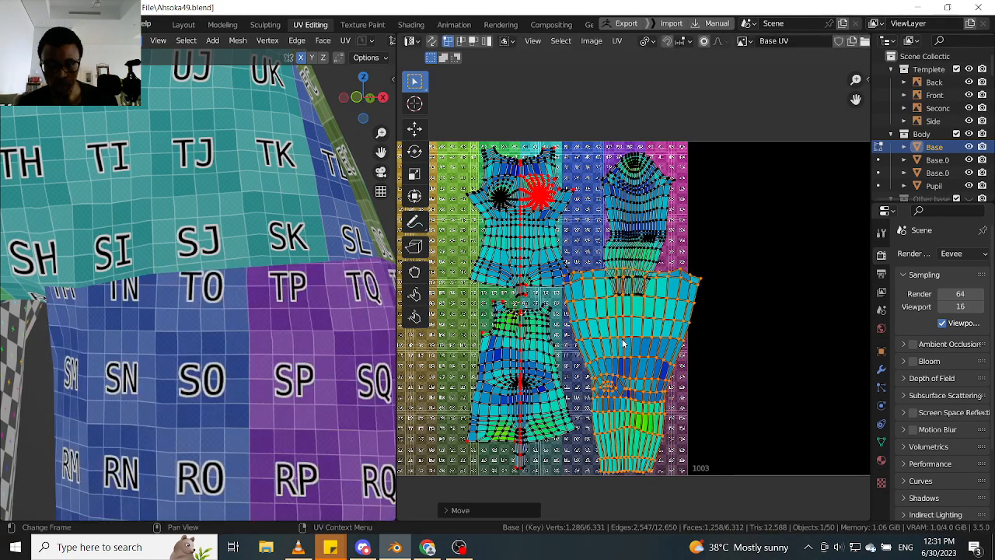
{"action": "key", "text": "r"}
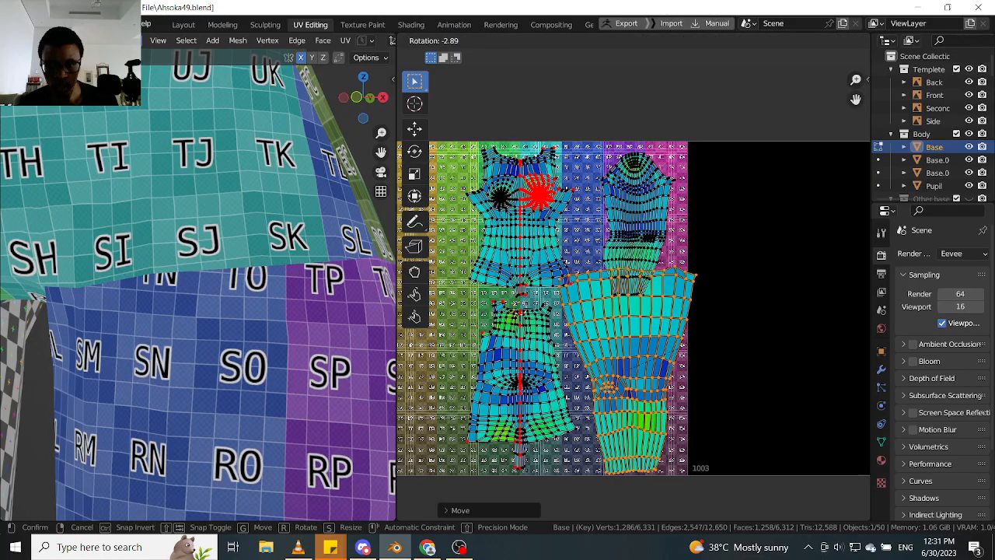
{"action": "left_click", "coordinate": [675, 315]}
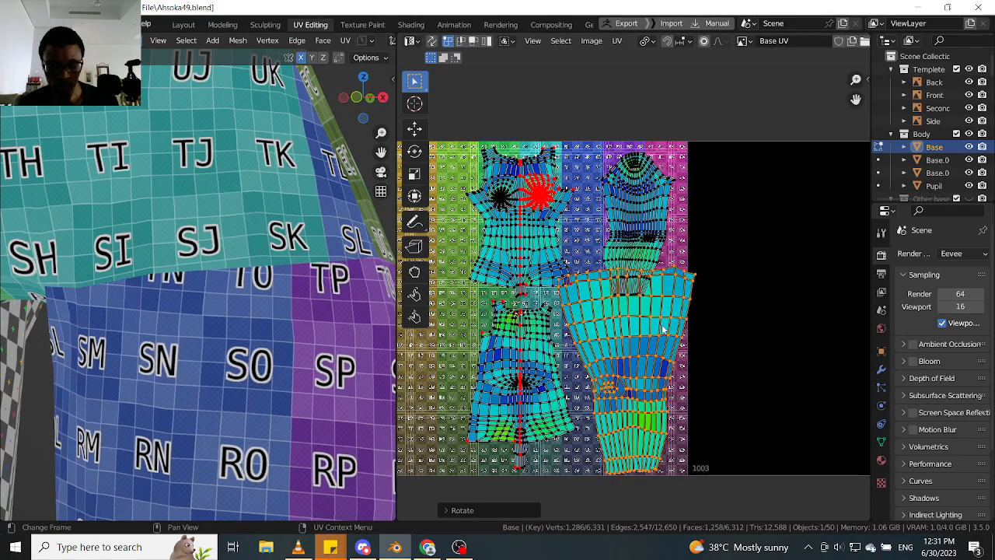
{"action": "key", "text": "g"}
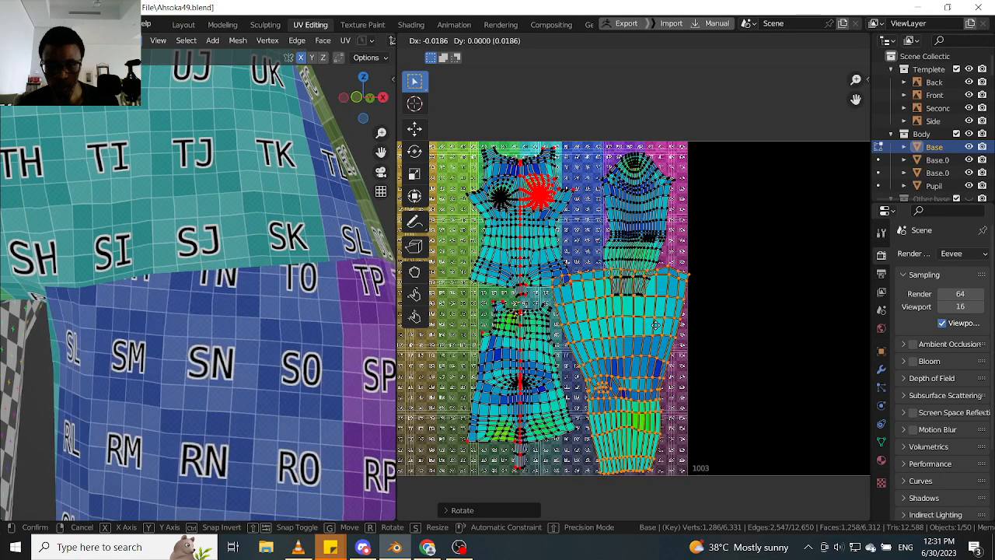
{"action": "left_click", "coordinate": [661, 318]}
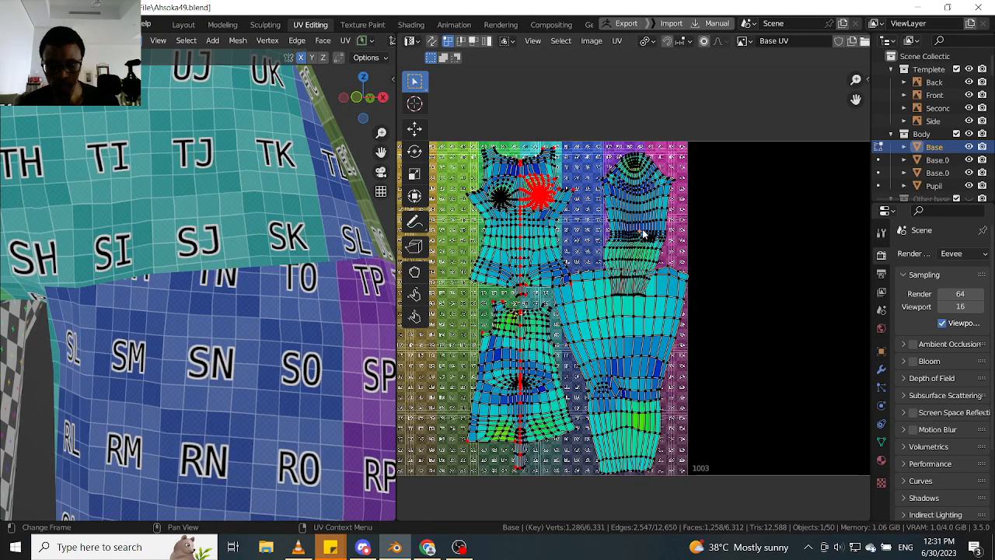
- Select the arm, leg and both torso islands and scale them down together to about 0.97
{"action": "key", "text": "l"}
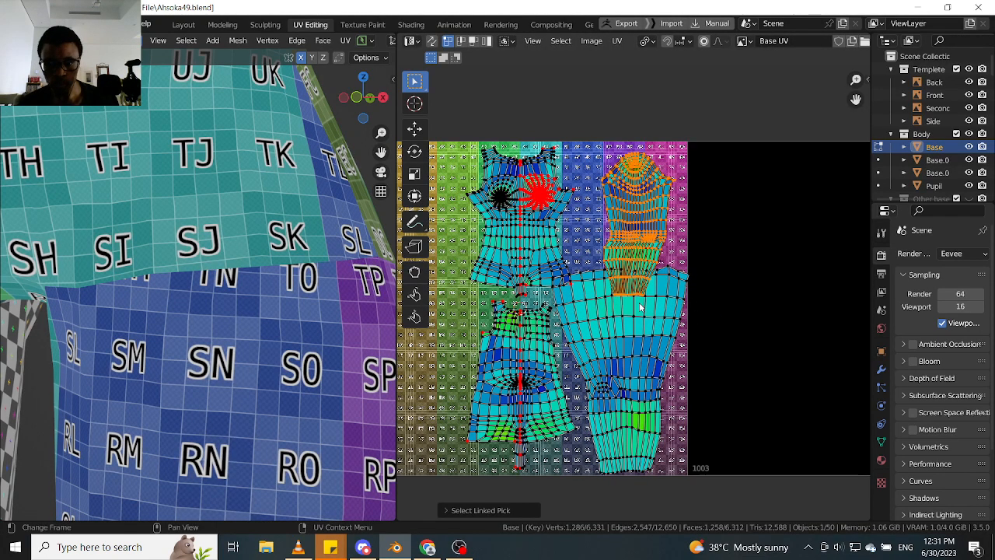
{"action": "key", "text": "l"}
{"action": "key", "text": "l"}
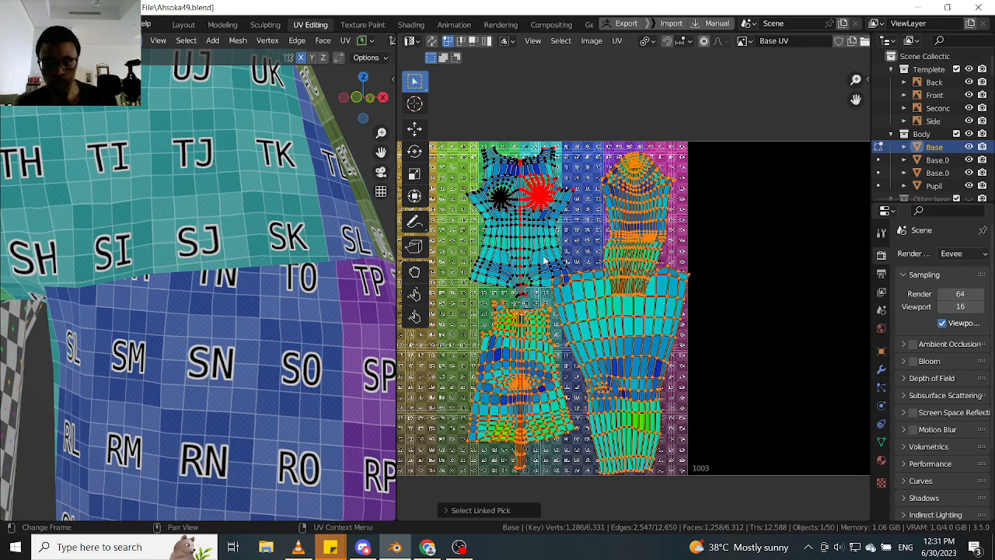
{"action": "key", "text": "l"}
{"action": "key", "text": "s"}
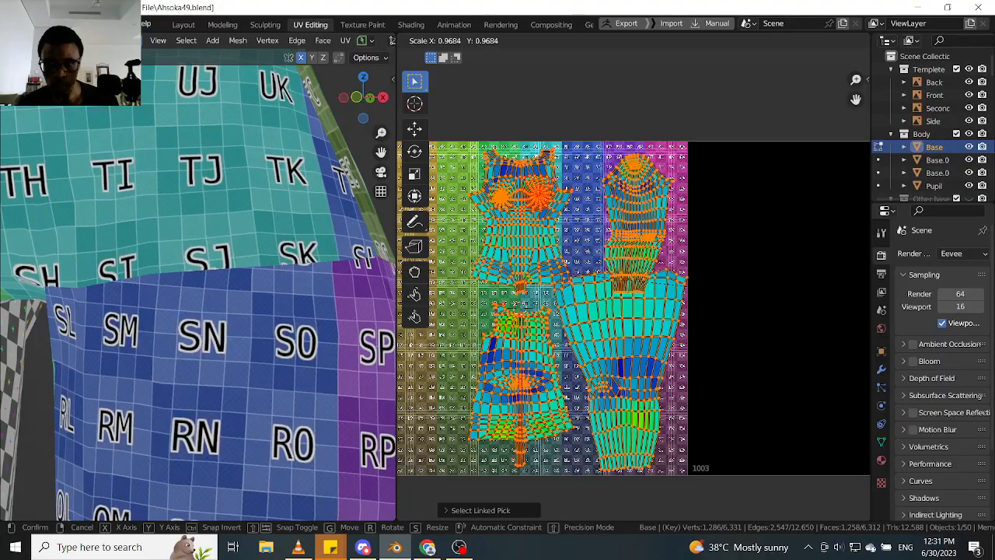
{"action": "left_click", "coordinate": [695, 303]}
{"action": "middle_click_drag", "start_coordinate": [695, 304], "coordinate": [684, 281]}
- Select the leg island alone and shift it slightly down and right, close to the tile's lower edge
{"action": "left_click", "coordinate": [647, 323]}
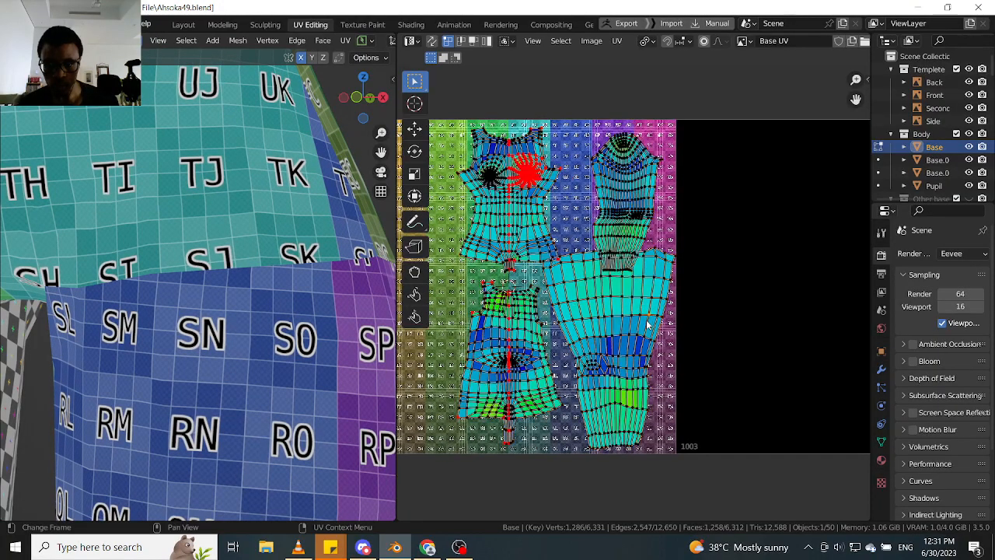
{"action": "key", "text": "l"}
{"action": "scroll", "coordinate": [647, 324], "scroll_direction": "up", "scroll_amount": 1}
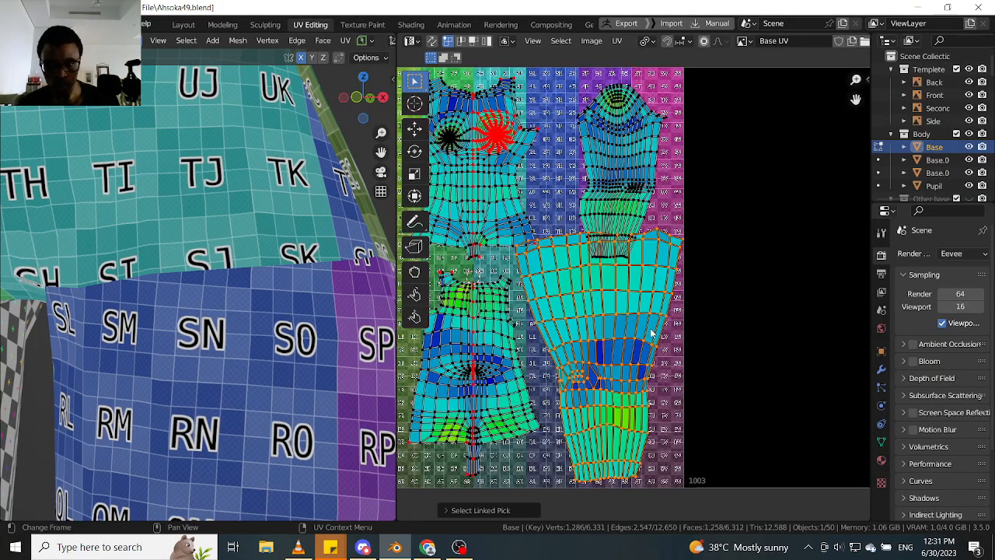
{"action": "key", "text": "g"}
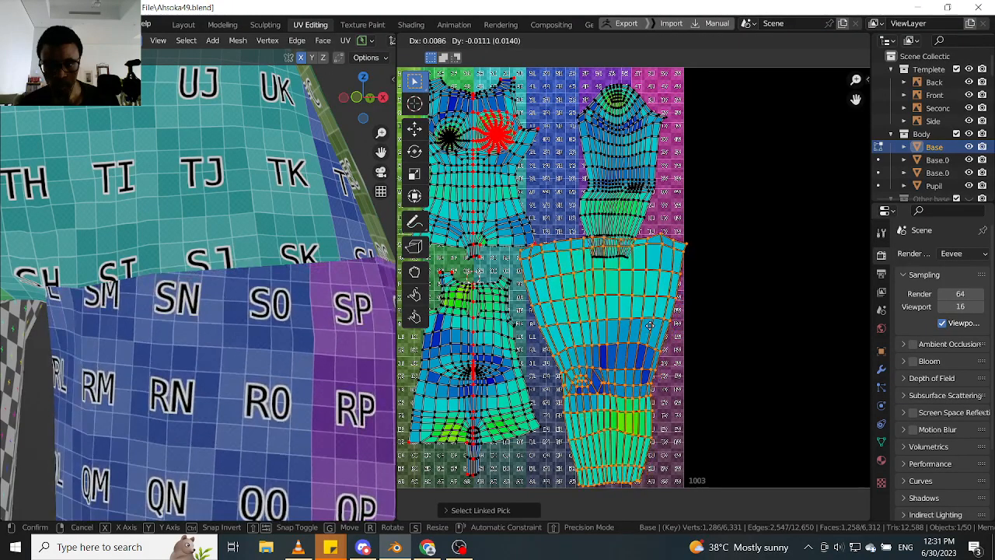
{"action": "left_click", "coordinate": [650, 328]}
- Pin the upper-right corner vertex of the leg island
{"action": "scroll", "coordinate": [607, 253], "scroll_direction": "up", "scroll_amount": 2}
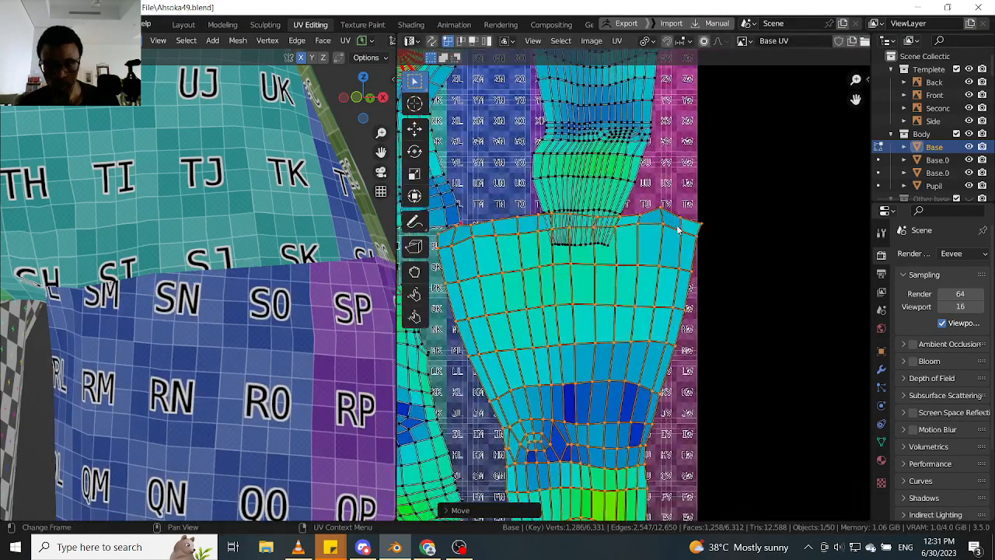
{"action": "scroll", "coordinate": [668, 263], "scroll_direction": "down", "scroll_amount": 4}
{"action": "scroll", "coordinate": [670, 257], "scroll_direction": "up", "scroll_amount": 1}
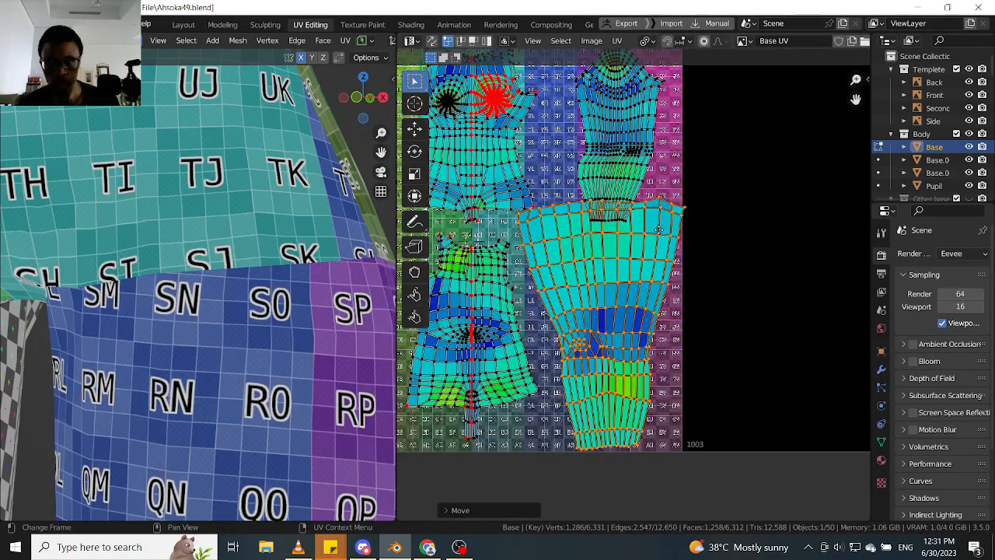
{"action": "scroll", "coordinate": [678, 241], "scroll_direction": "up", "scroll_amount": 2}
{"action": "key", "text": "p"}
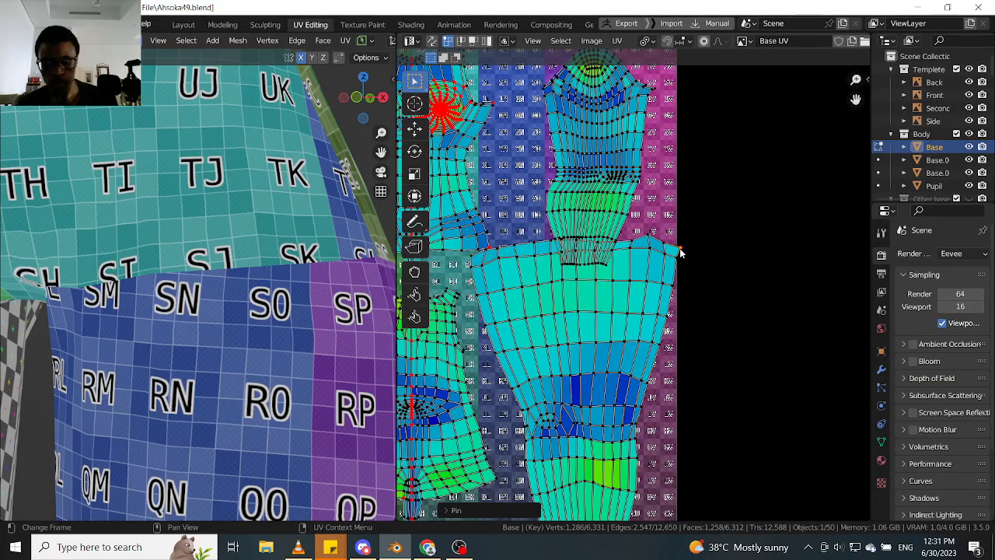
{"action": "key", "text": "g"}
{"action": "right_click", "coordinate": [677, 252]}
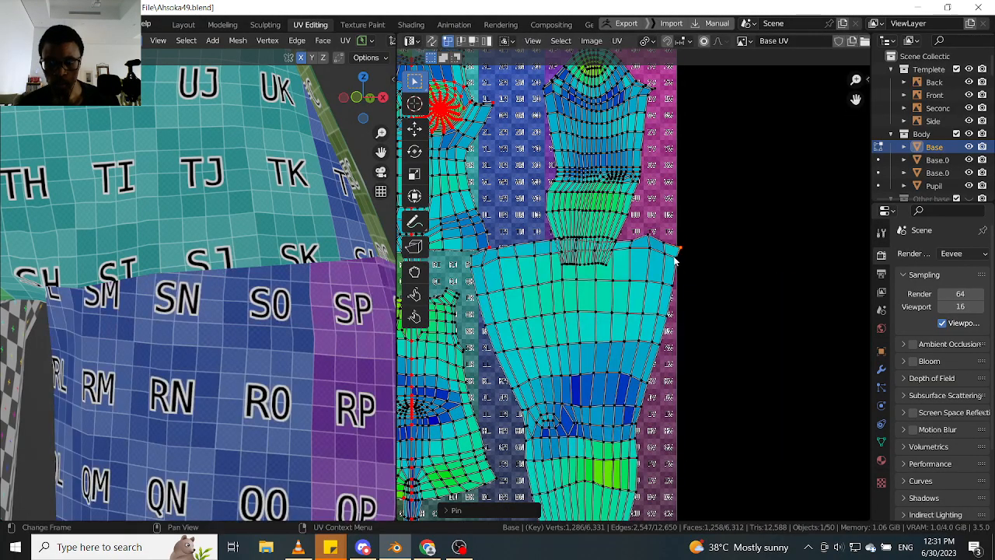
- Pin the two bottom corner vertices and the upper-left corner vertex of the leg island
{"action": "scroll", "coordinate": [677, 252], "scroll_direction": "down", "scroll_amount": 3}
{"action": "scroll", "coordinate": [572, 275], "scroll_direction": "up", "scroll_amount": 2}
{"action": "middle_click_drag", "start_coordinate": [621, 337], "coordinate": [586, 285], "text": "shift"}
{"action": "scroll", "coordinate": [599, 431], "scroll_direction": "up", "scroll_amount": 1}
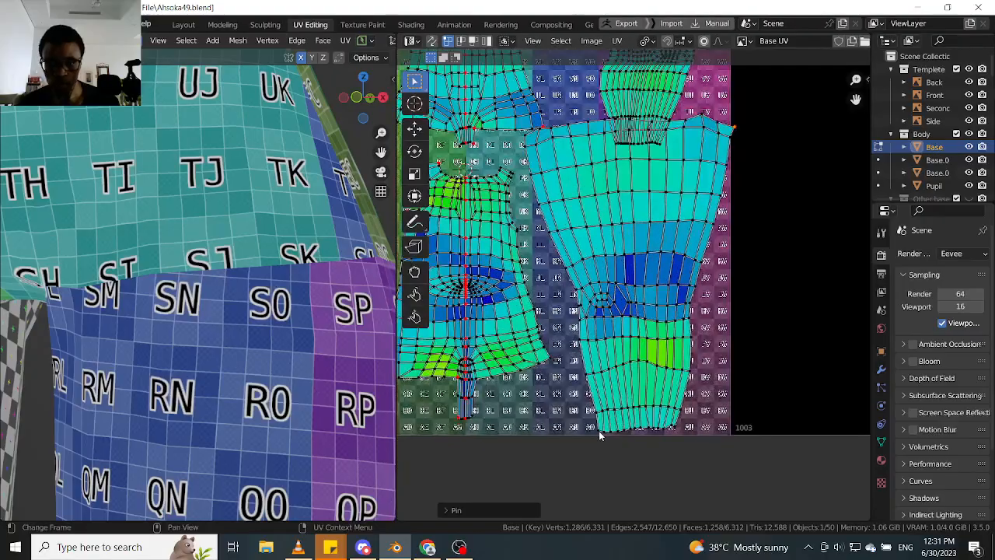
{"action": "left_click", "coordinate": [598, 431], "text": "shift"}
{"action": "left_click", "coordinate": [675, 428], "text": "shift"}
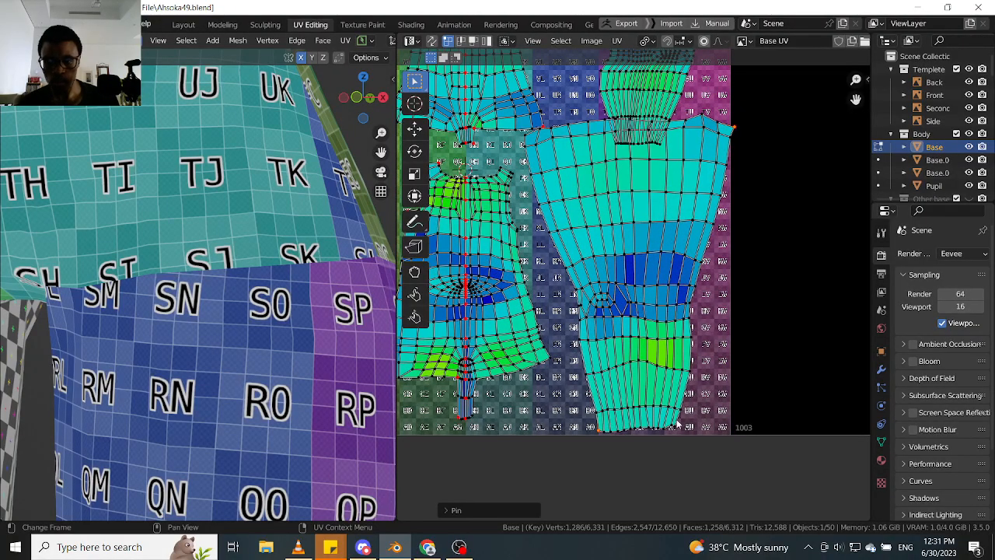
{"action": "key", "text": "p"}
{"action": "middle_click_drag", "start_coordinate": [552, 199], "coordinate": [558, 288]}
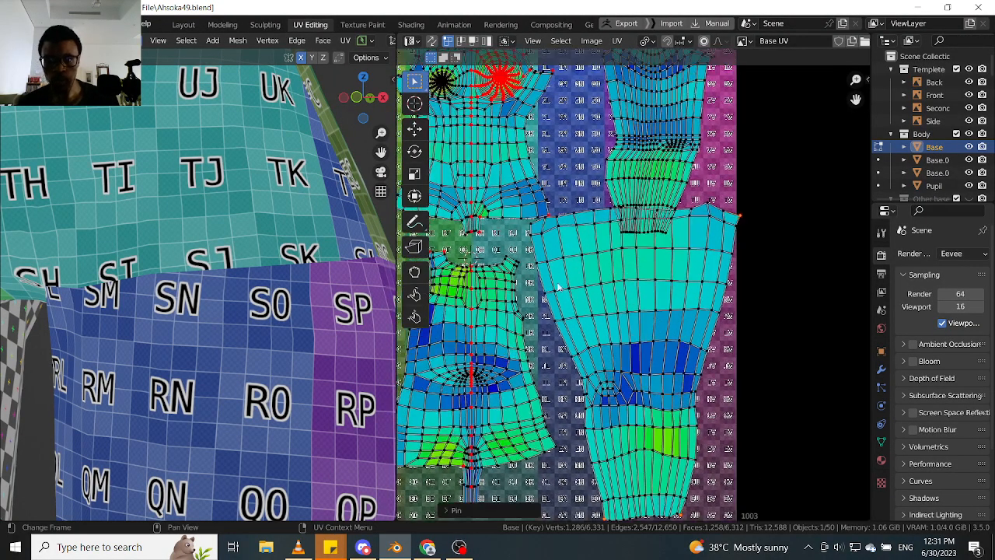
{"action": "left_click", "coordinate": [532, 226]}
{"action": "key", "text": "p"}
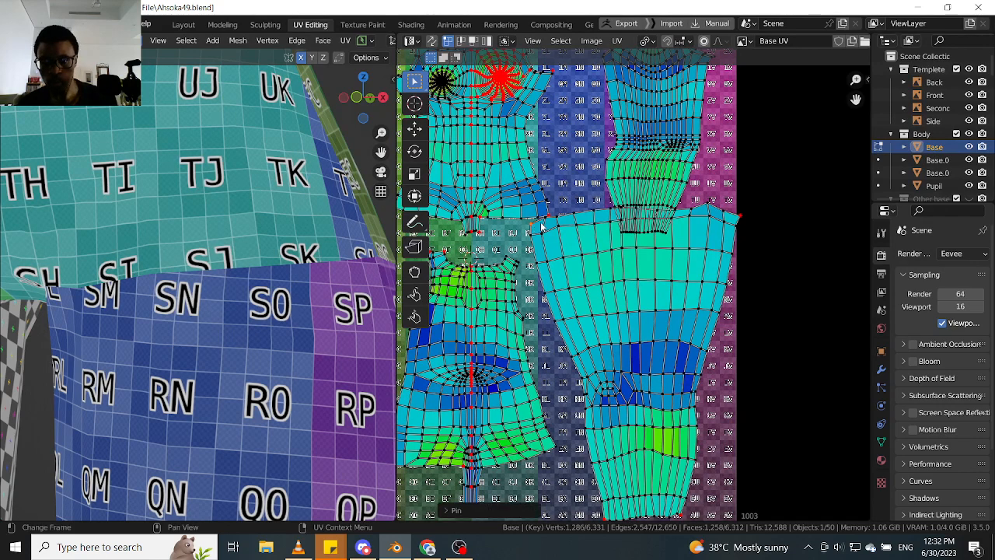
- Move the leg island's pinned upper-right corner inward and slightly down, and its upper-left corner inward and slightly up
{"action": "left_click", "coordinate": [745, 220]}
{"action": "key", "text": "g"}
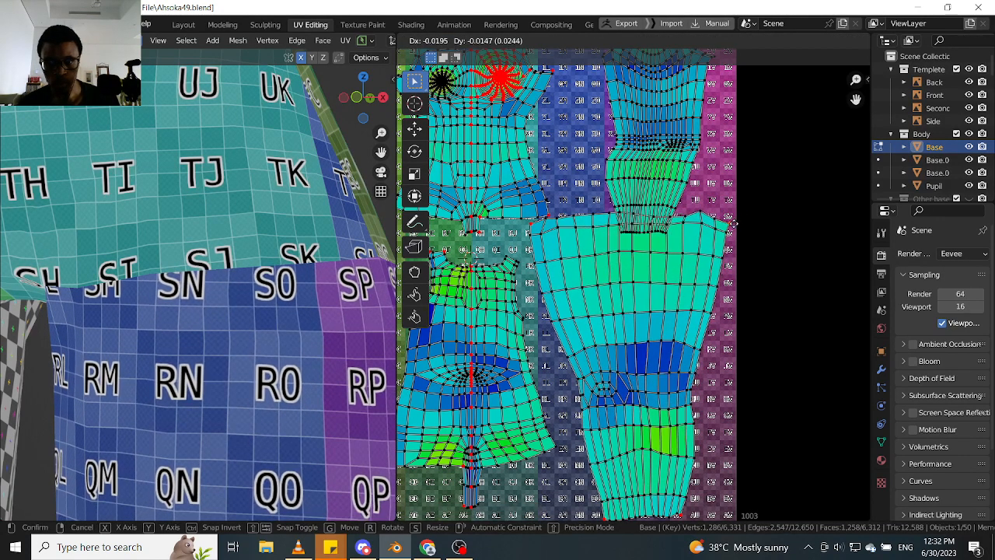
{"action": "left_click", "coordinate": [735, 227]}
{"action": "left_click", "coordinate": [528, 226]}
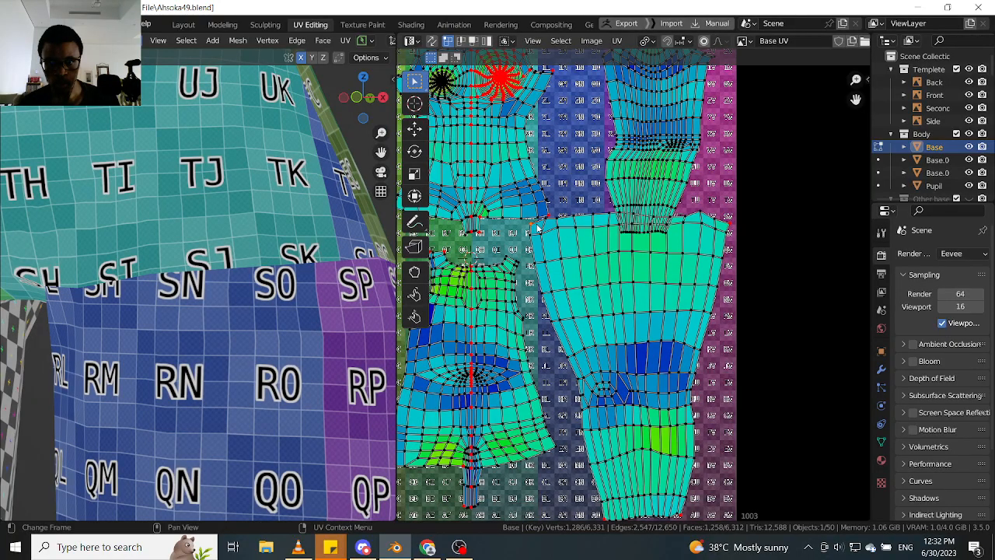
{"action": "key", "text": "g"}
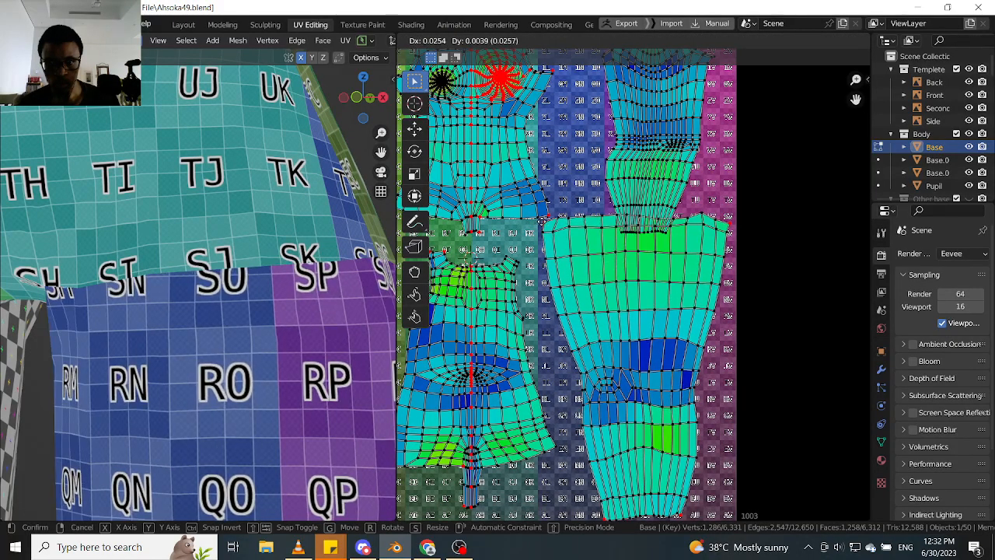
{"action": "left_click", "coordinate": [723, 223]}
- Pull both pinned upper corners of the leg island further inward to narrow the top of the thigh
{"action": "scroll", "coordinate": [720, 298], "scroll_direction": "up", "scroll_amount": 2}
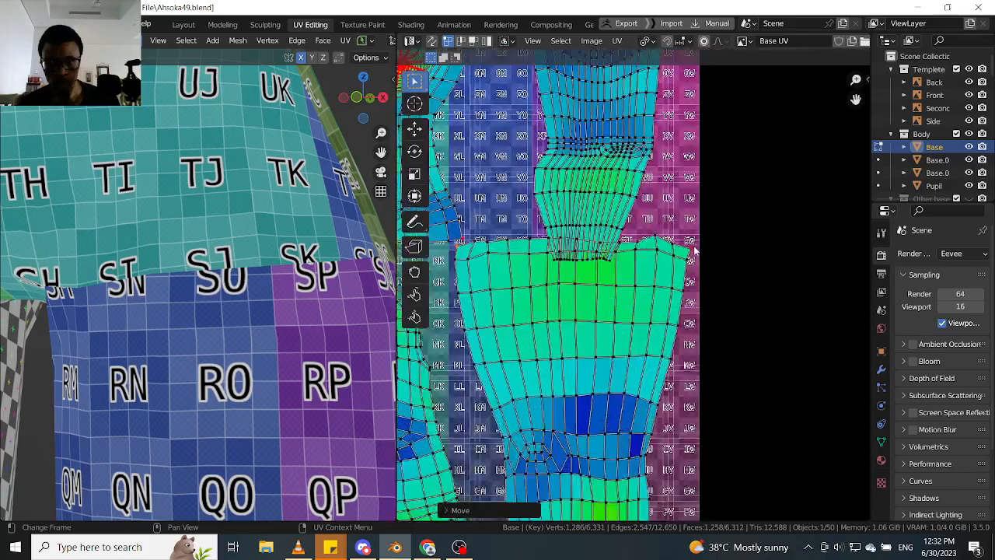
{"action": "key", "text": "g"}
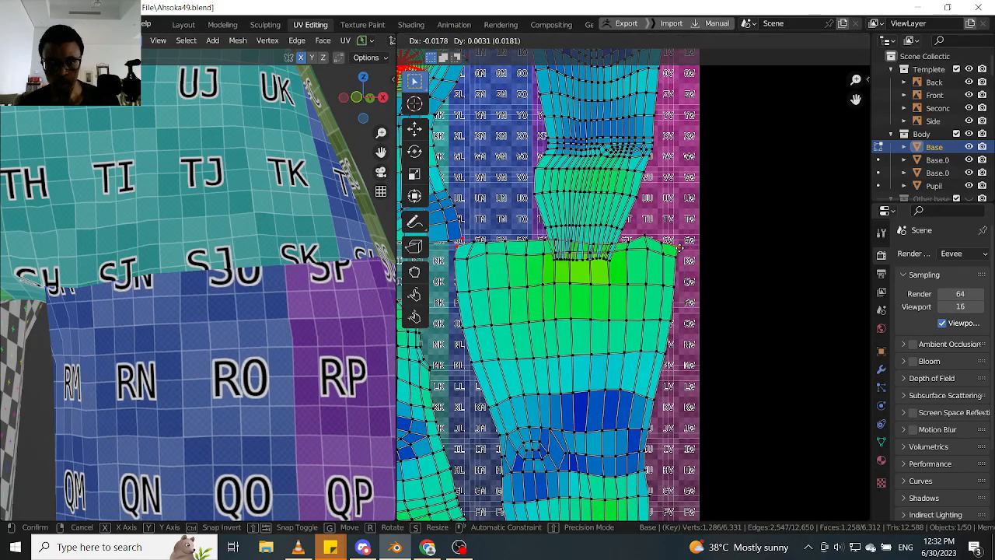
{"action": "left_click", "coordinate": [676, 250]}
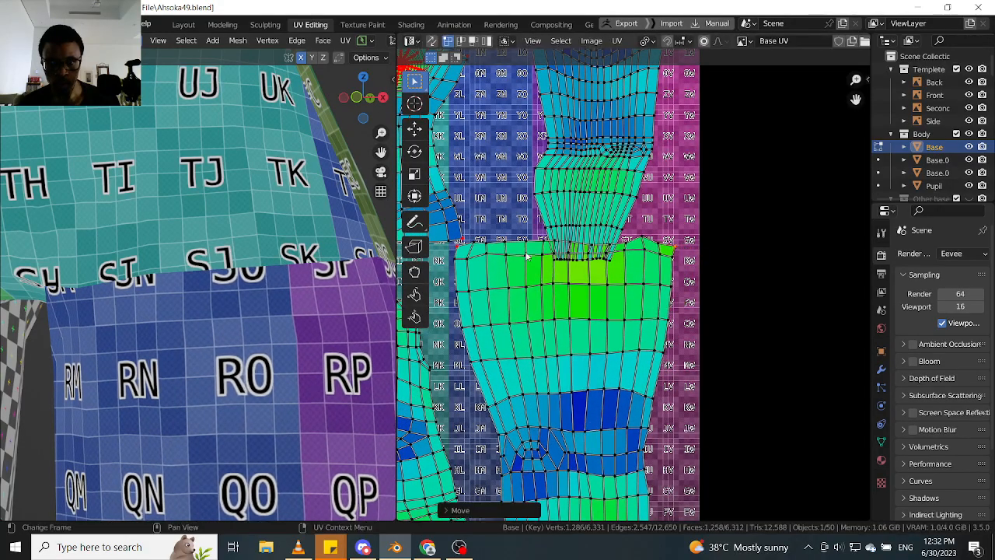
{"action": "left_click", "coordinate": [462, 249]}
{"action": "key", "text": "g"}
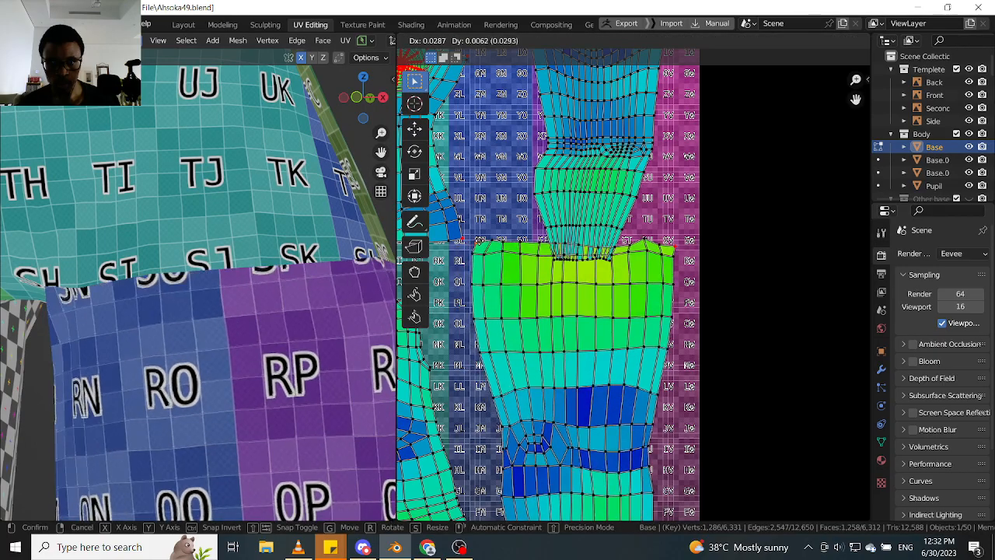
{"action": "left_click", "coordinate": [479, 246]}
- Move the leg island's pinned lower-left corner outward and down toward the tile's lower edge
{"action": "scroll", "coordinate": [481, 246], "scroll_direction": "down", "scroll_amount": 5}
{"action": "middle_click_drag", "start_coordinate": [533, 339], "coordinate": [537, 254]}
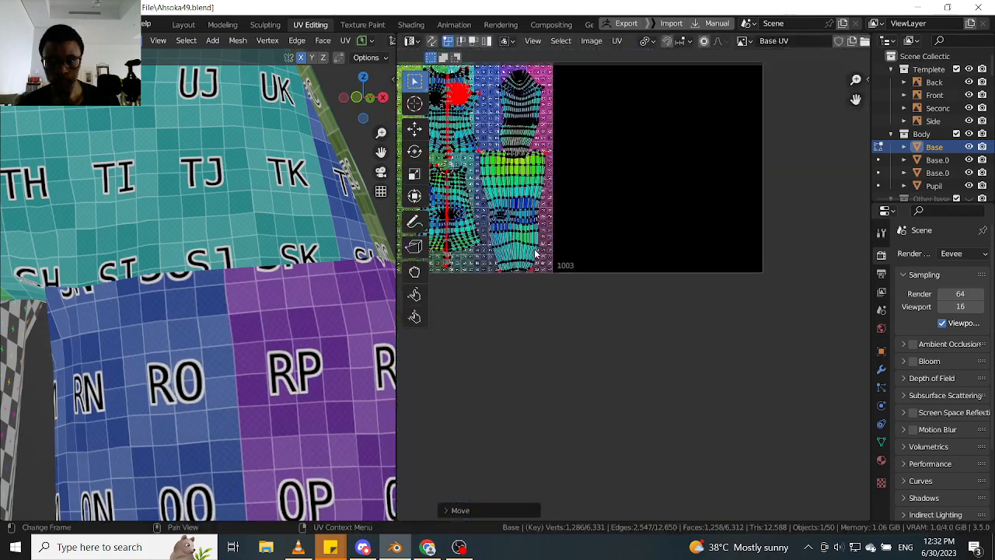
{"action": "scroll", "coordinate": [516, 265], "scroll_direction": "up", "scroll_amount": 6}
{"action": "middle_click_drag", "start_coordinate": [487, 287], "coordinate": [562, 324]}
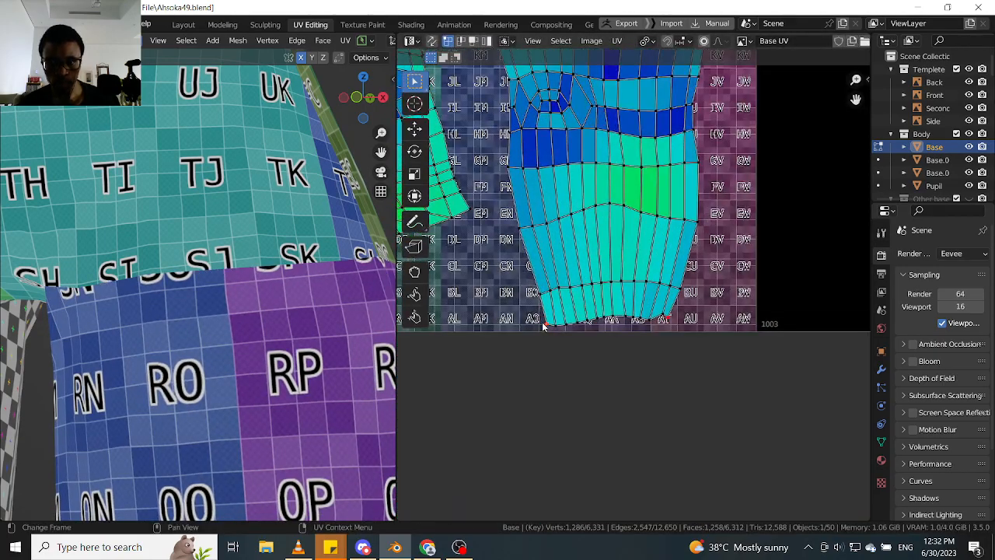
{"action": "key", "text": "g"}
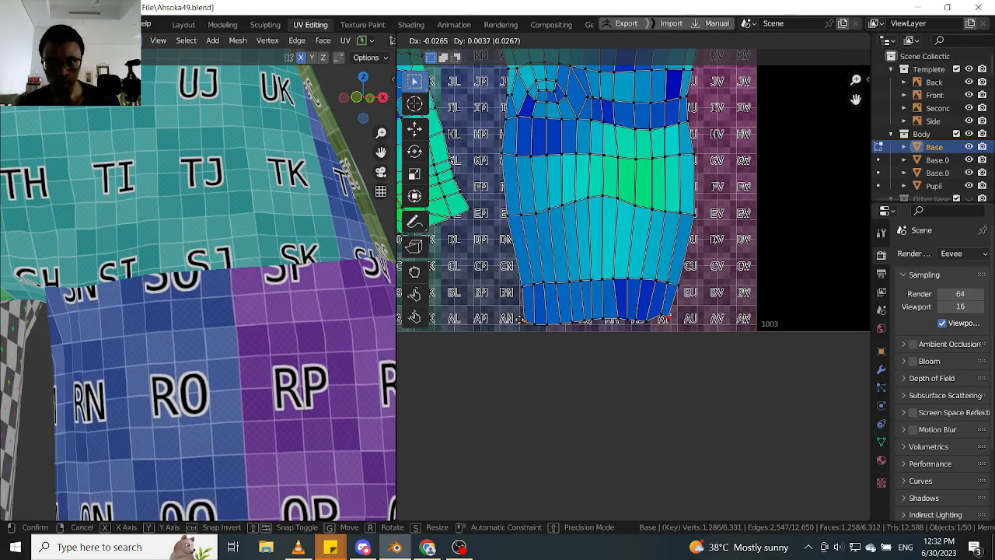
{"action": "left_click", "coordinate": [540, 342]}
{"action": "scroll", "coordinate": [552, 374], "scroll_direction": "down", "scroll_amount": 3}
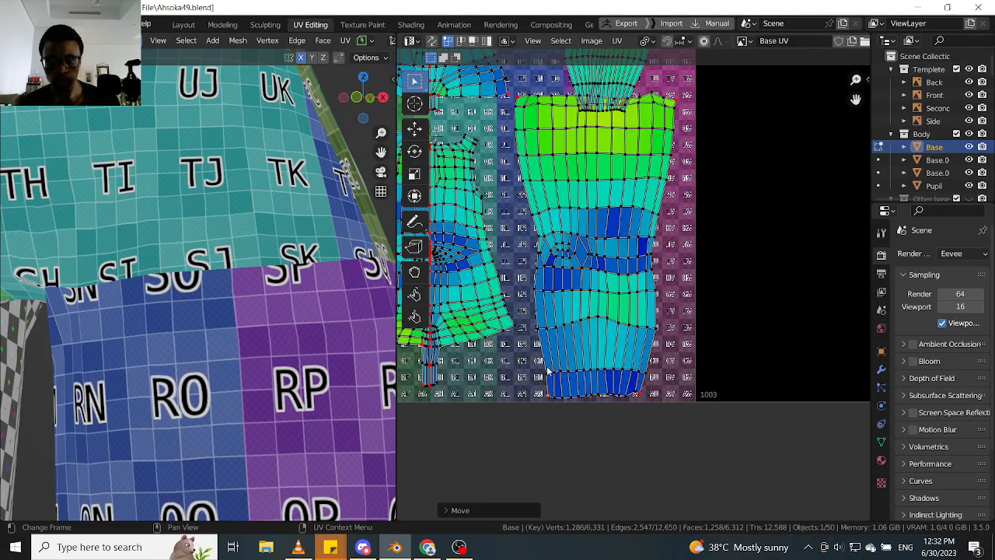
{"action": "key", "text": "g"}
{"action": "left_click", "coordinate": [545, 368]}
- Move the leg island's pinned lower-right corner outward to widen the ankle end
{"action": "left_click", "coordinate": [644, 394]}
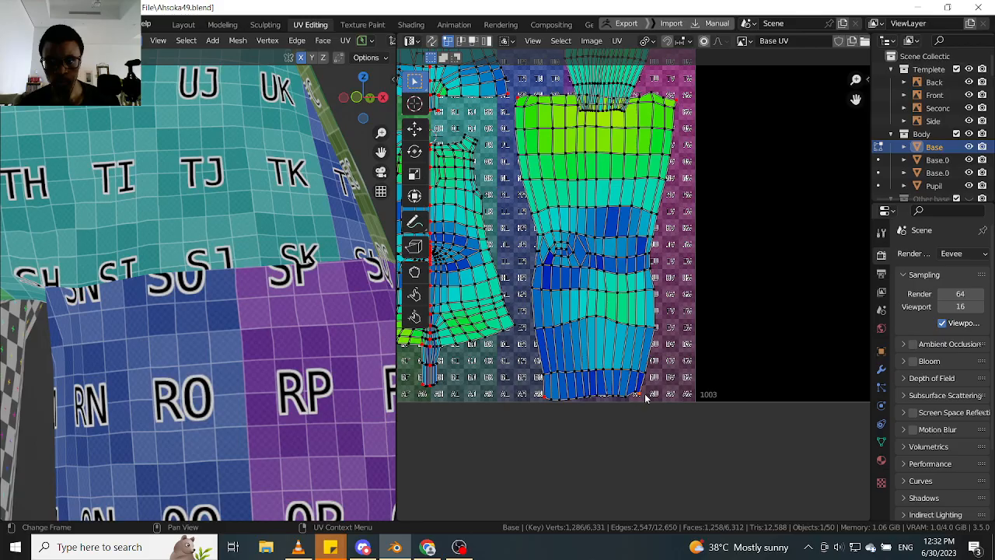
{"action": "key", "text": "g"}
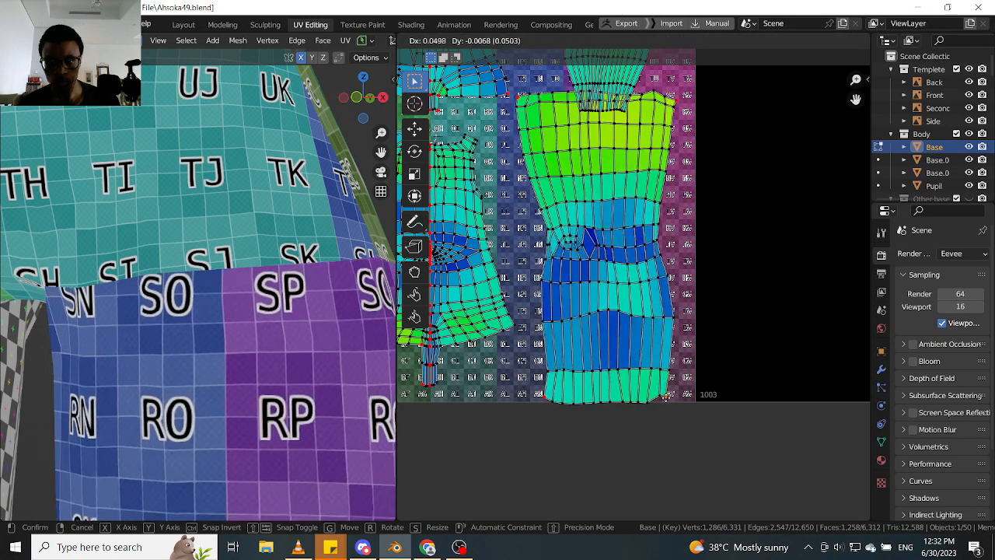
{"action": "left_click", "coordinate": [663, 394]}
- Select the whole arm island and move it straight up, clear of the leg island, to the tile's upper edge
{"action": "scroll", "coordinate": [600, 325], "scroll_direction": "down", "scroll_amount": 3}
{"action": "middle_click_drag", "start_coordinate": [612, 144], "coordinate": [620, 226]}
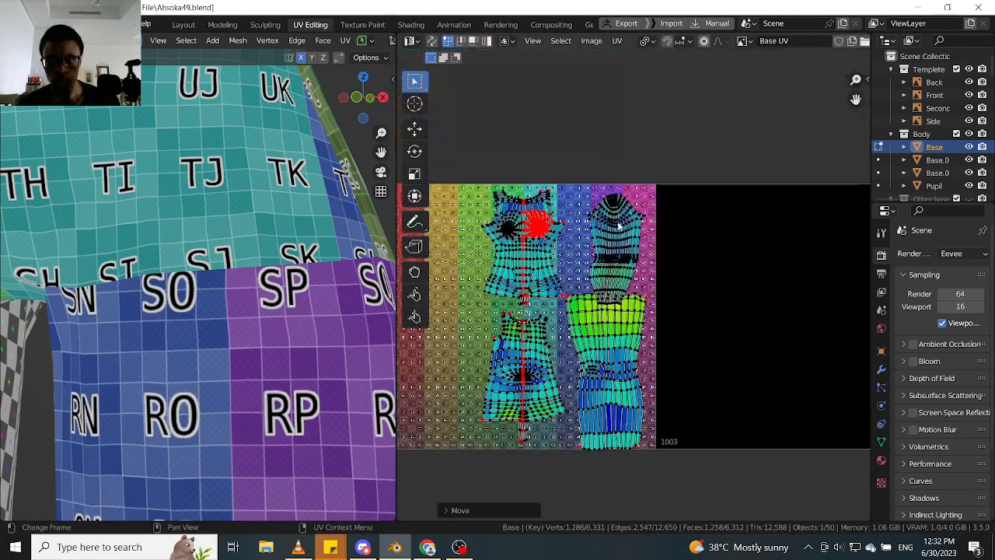
{"action": "scroll", "coordinate": [620, 226], "scroll_direction": "up", "scroll_amount": 3}
{"action": "key", "text": "l"}
{"action": "scroll", "coordinate": [243, 227], "scroll_direction": "down", "scroll_amount": 2}
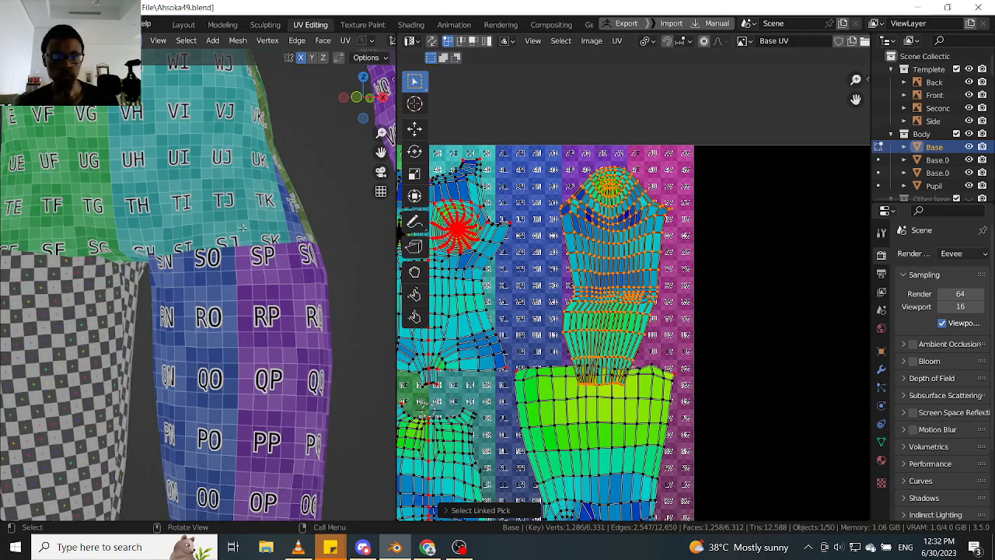
{"action": "middle_click_drag", "start_coordinate": [242, 227], "coordinate": [304, 239]}
{"action": "middle_click_drag", "start_coordinate": [268, 147], "coordinate": [240, 258], "text": "shift"}
{"action": "middle_click_drag", "start_coordinate": [241, 258], "coordinate": [306, 256]}
{"action": "scroll", "coordinate": [255, 228], "scroll_direction": "up", "scroll_amount": 3}
{"action": "middle_click_drag", "start_coordinate": [255, 229], "coordinate": [245, 294], "text": "shift"}
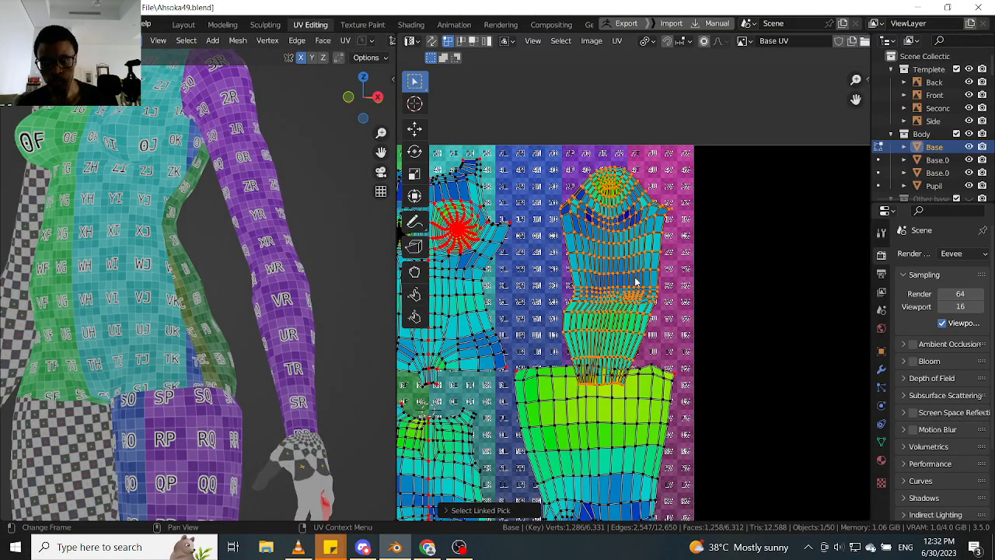
{"action": "key", "text": "g"}
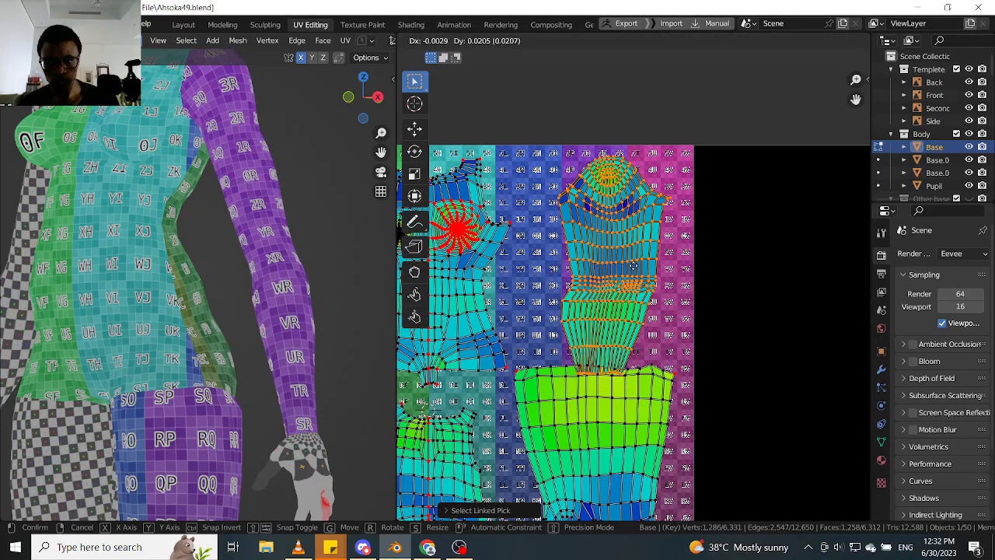
{"action": "left_click", "coordinate": [632, 255]}
- Pin the two bottom corner vertices at the wrist end of the arm island
{"action": "scroll", "coordinate": [626, 292], "scroll_direction": "up", "scroll_amount": 4}
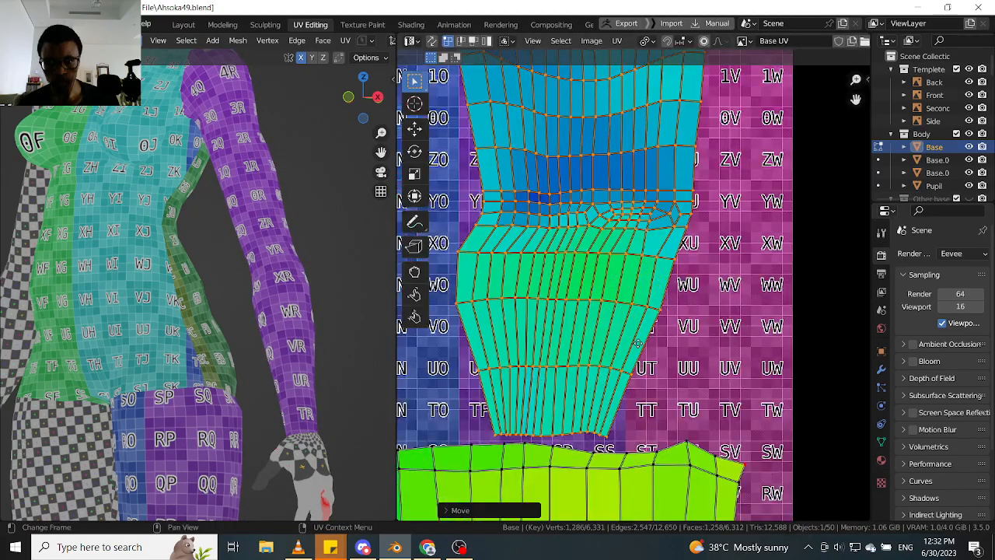
{"action": "middle_click_drag", "start_coordinate": [631, 366], "coordinate": [623, 319]}
{"action": "left_click", "coordinate": [598, 393]}
{"action": "key", "text": "p"}
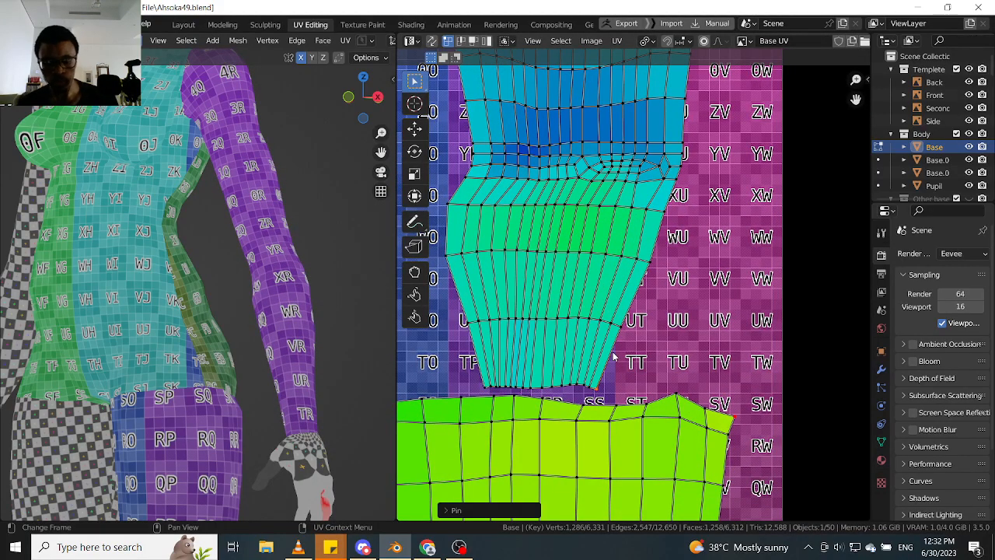
{"action": "left_click", "coordinate": [482, 393]}
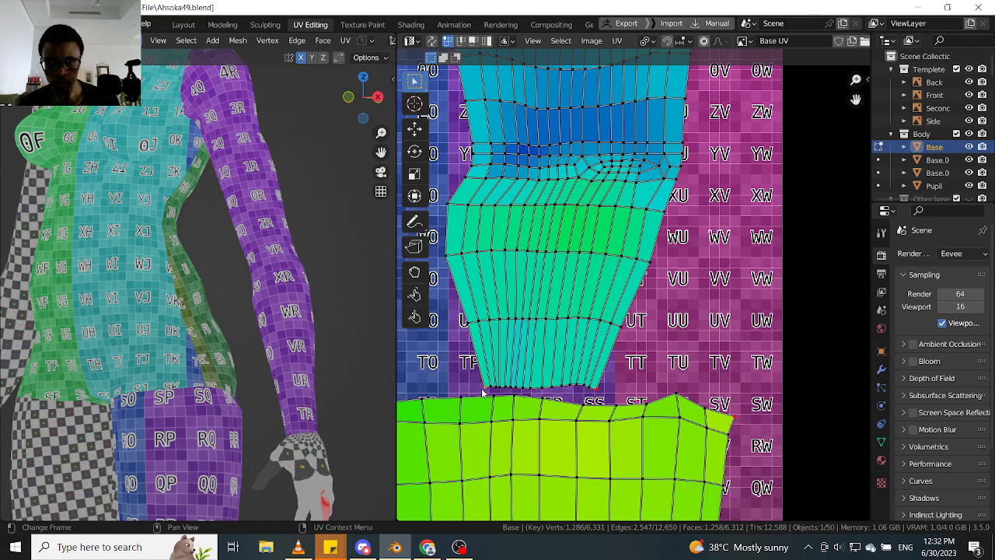
{"action": "key", "text": "p"}
{"action": "left_click", "coordinate": [600, 389]}
- Pin the outermost upper-right and upper-left corner vertices at the shoulder end of the arm island
{"action": "scroll", "coordinate": [607, 384], "scroll_direction": "down", "scroll_amount": 5}
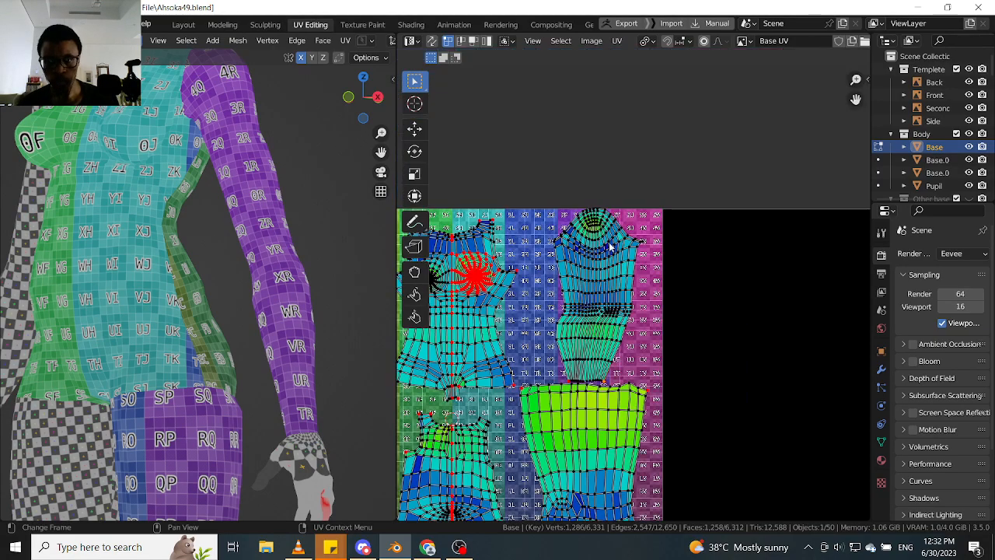
{"action": "scroll", "coordinate": [618, 243], "scroll_direction": "up", "scroll_amount": 1}
{"action": "middle_click_drag", "start_coordinate": [619, 242], "coordinate": [616, 336]}
{"action": "scroll", "coordinate": [616, 336], "scroll_direction": "up", "scroll_amount": 2}
{"action": "key", "text": "p"}
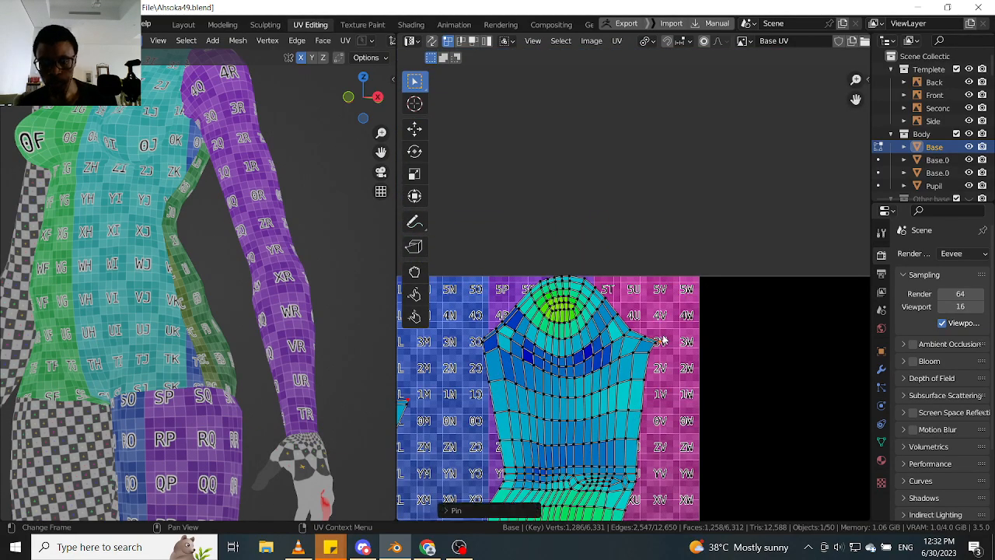
{"action": "left_click", "coordinate": [487, 336]}
{"action": "scroll", "coordinate": [488, 342], "scroll_direction": "up", "scroll_amount": 5}
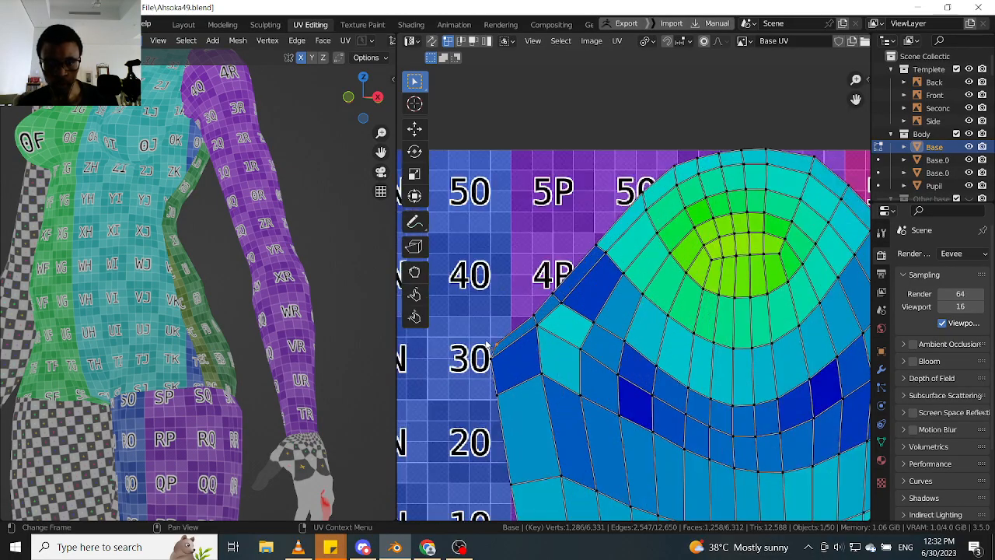
{"action": "scroll", "coordinate": [503, 351], "scroll_direction": "down", "scroll_amount": 1}
{"action": "scroll", "coordinate": [729, 350], "scroll_direction": "down", "scroll_amount": 3}
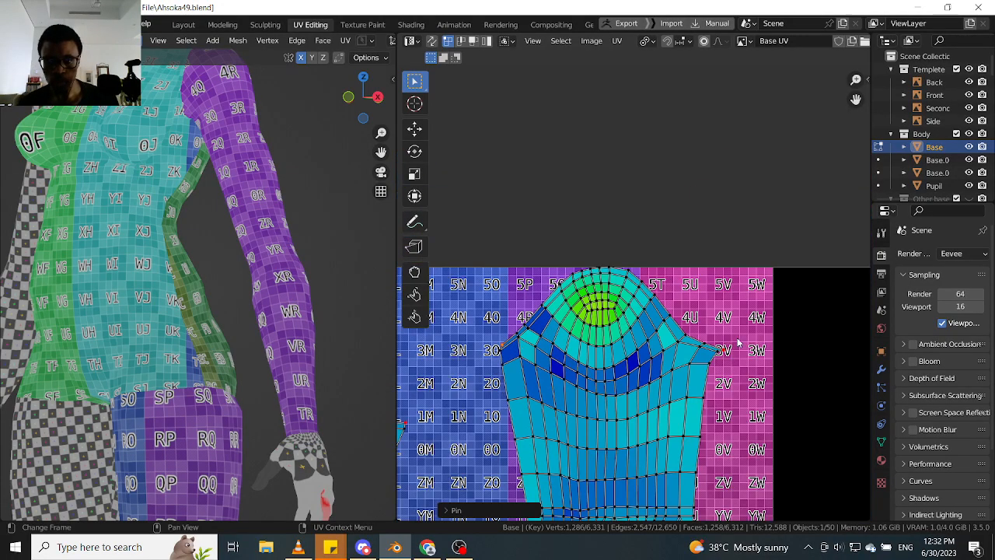
- Move the arm island's pinned upper-right corner inward and up, and its lower-right corner outward
{"action": "key", "text": "g"}
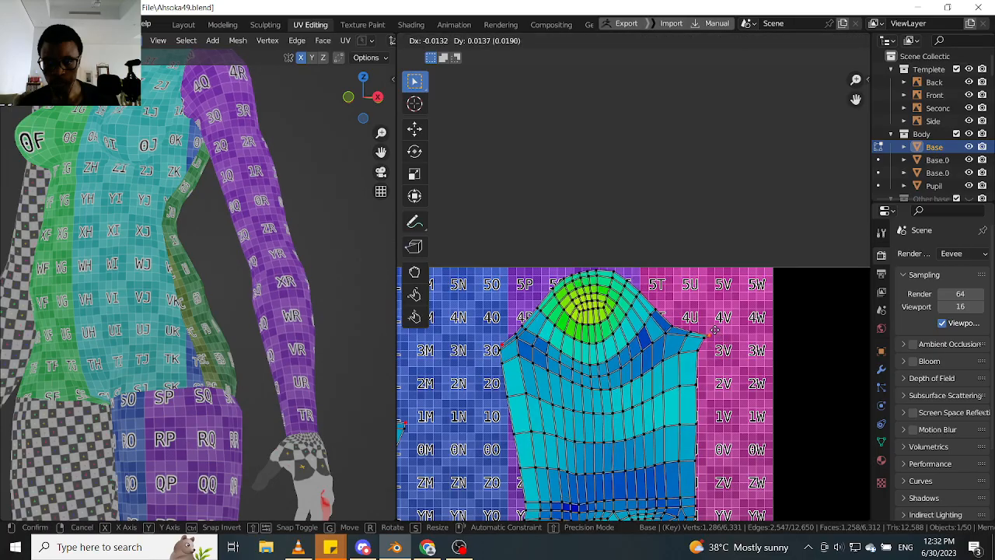
{"action": "left_click", "coordinate": [709, 325]}
{"action": "scroll", "coordinate": [657, 380], "scroll_direction": "down", "scroll_amount": 4}
{"action": "middle_click_drag", "start_coordinate": [654, 380], "coordinate": [678, 261]}
{"action": "scroll", "coordinate": [684, 365], "scroll_direction": "up", "scroll_amount": 2}
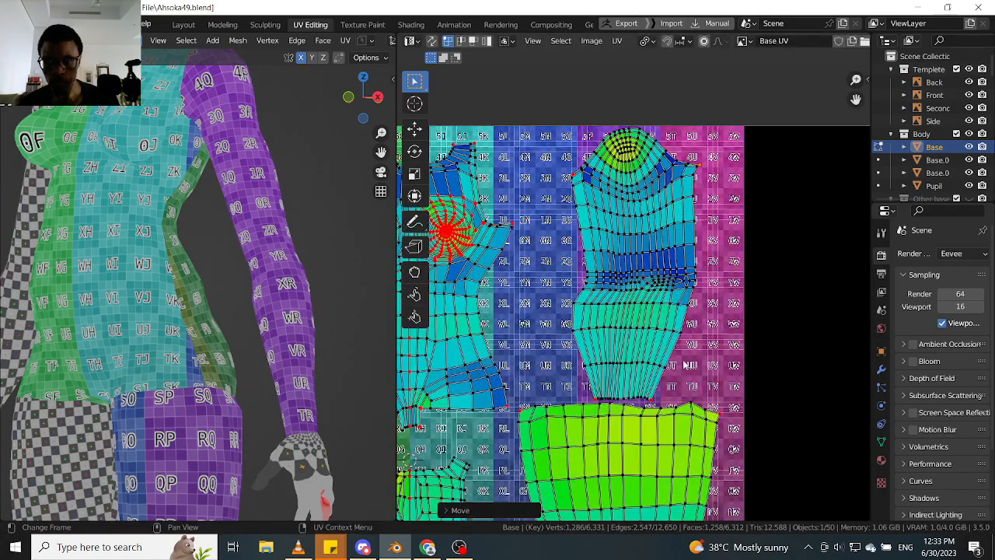
{"action": "scroll", "coordinate": [658, 402], "scroll_direction": "up", "scroll_amount": 2}
{"action": "key", "text": "g"}
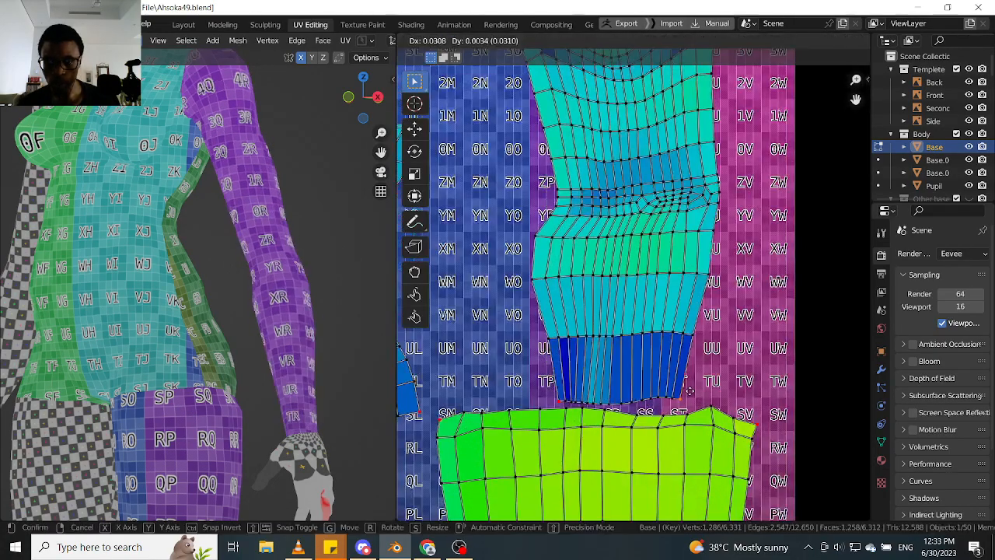
{"action": "left_click", "coordinate": [703, 393]}
- Shift the arm island's pinned lower-left corner slightly inward and its upper-left corner inward and up
{"action": "left_click", "coordinate": [558, 402]}
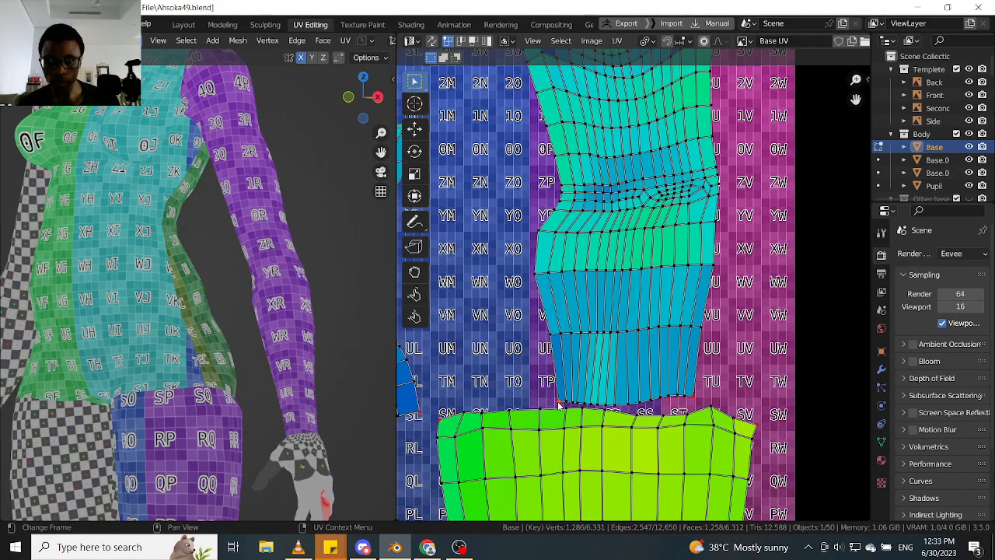
{"action": "key", "text": "g"}
{"action": "left_click", "coordinate": [568, 398]}
{"action": "scroll", "coordinate": [567, 386], "scroll_direction": "down", "scroll_amount": 3}
{"action": "middle_click_drag", "start_coordinate": [565, 331], "coordinate": [546, 434]}
{"action": "scroll", "coordinate": [536, 306], "scroll_direction": "up", "scroll_amount": 4}
{"action": "left_click", "coordinate": [514, 338]}
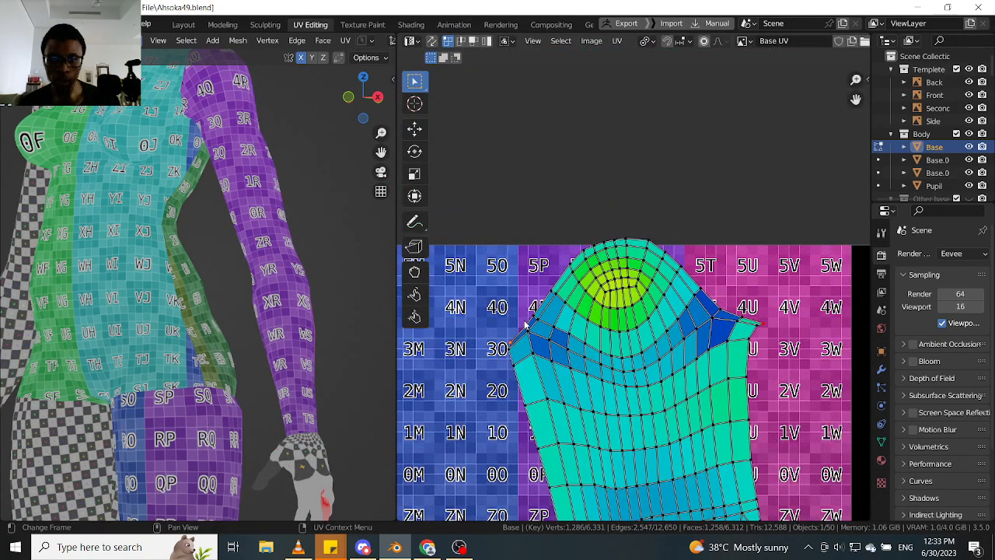
{"action": "key", "text": "g"}
{"action": "left_click", "coordinate": [537, 310]}
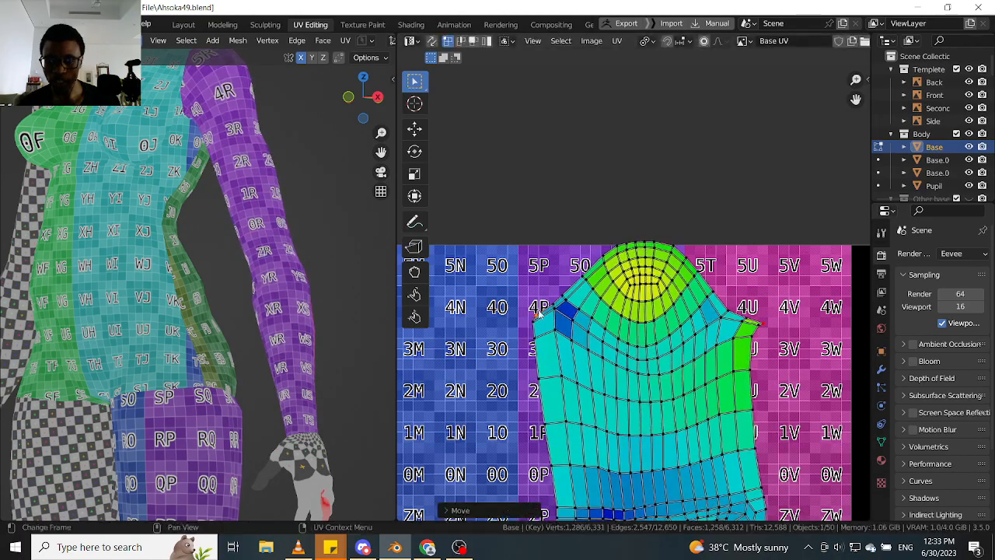
- Nudge the arm island's pinned lower-left corner slightly outward and down, and its lower-right corner slightly down
{"action": "scroll", "coordinate": [466, 349], "scroll_direction": "down", "scroll_amount": 4}
{"action": "middle_click_drag", "start_coordinate": [466, 349], "coordinate": [468, 256]}
{"action": "scroll", "coordinate": [579, 269], "scroll_direction": "up", "scroll_amount": 3}
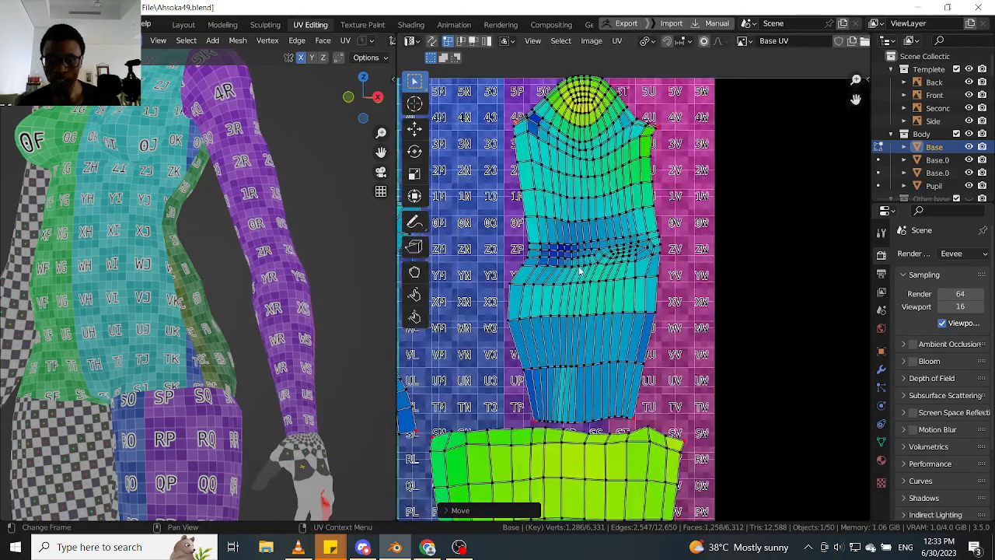
{"action": "left_click", "coordinate": [535, 423]}
{"action": "key", "text": "g"}
{"action": "left_click", "coordinate": [534, 426]}
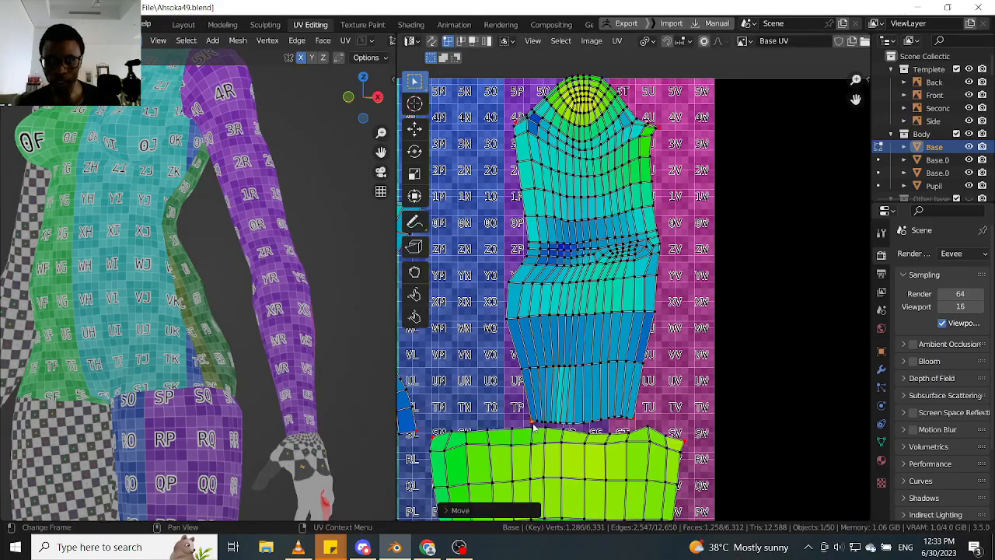
{"action": "left_click", "coordinate": [636, 419]}
{"action": "key", "text": "g"}
{"action": "left_click", "coordinate": [636, 422]}
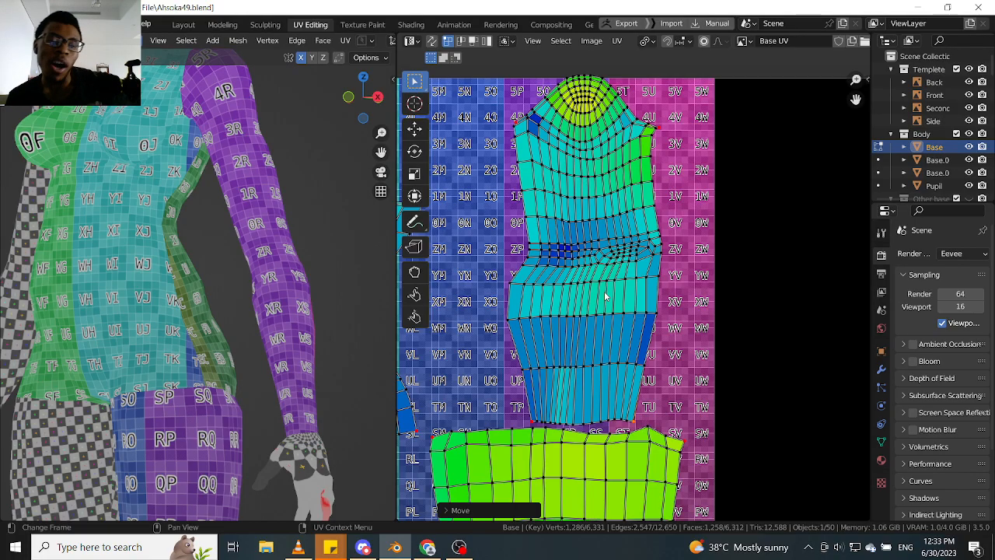
{"action": "scroll", "coordinate": [548, 163], "scroll_direction": "down", "scroll_amount": 2}
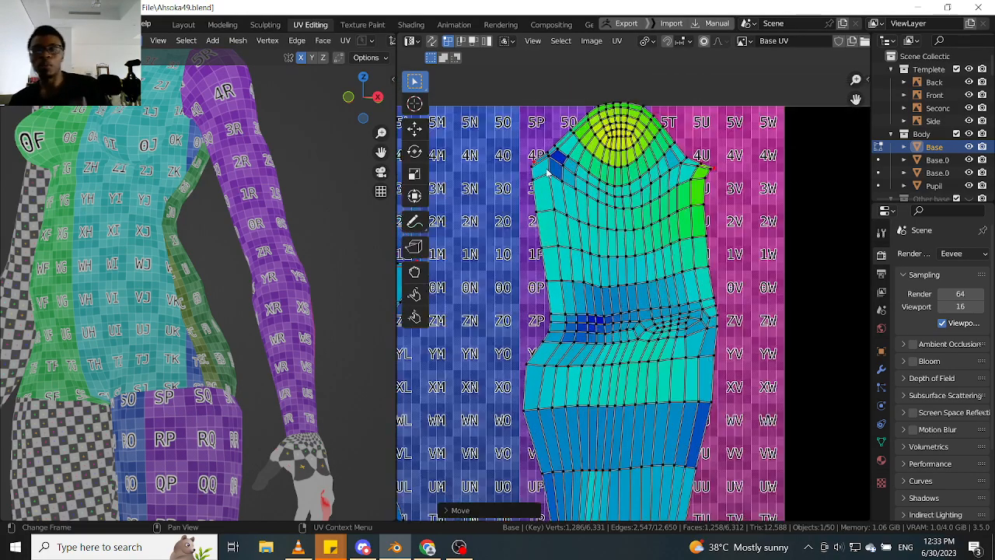
{"action": "scroll", "coordinate": [549, 180], "scroll_direction": "down", "scroll_amount": 2}
{"action": "middle_click_drag", "start_coordinate": [548, 179], "coordinate": [612, 168]}
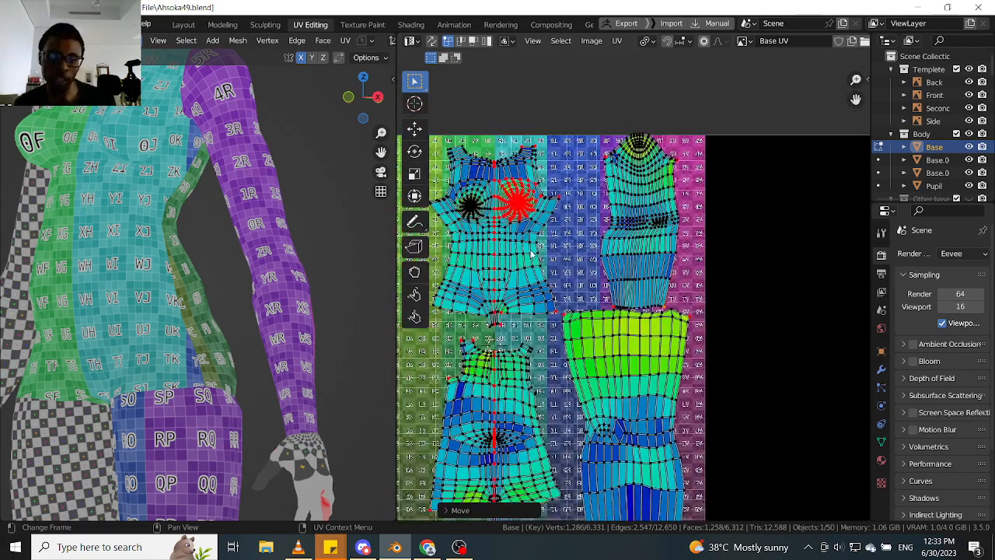
- Select both torso islands, the arm island and the leg island, average their island scale, and deselect everything
{"action": "key", "text": "l"}
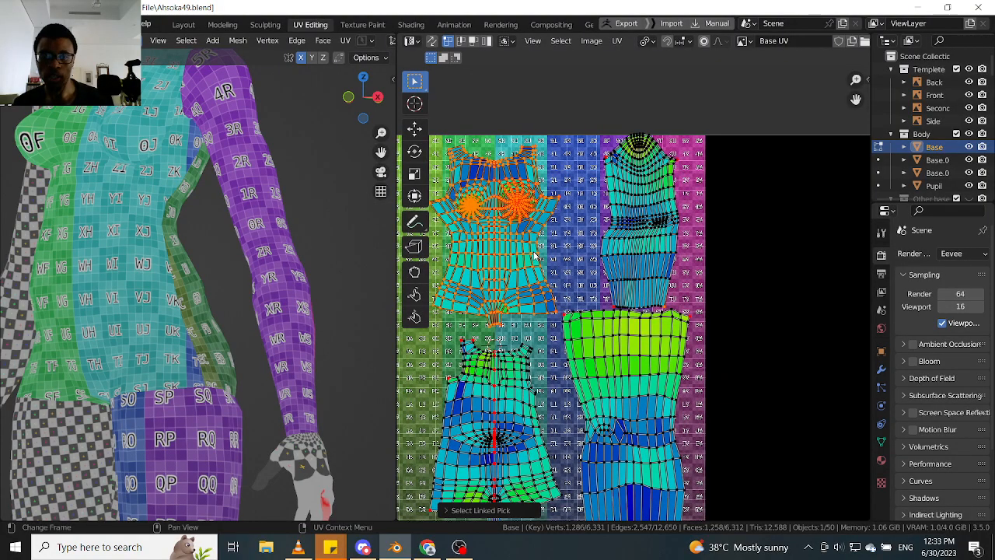
{"action": "key", "text": "l"}
{"action": "key", "text": "l"}
{"action": "key", "text": "l"}
{"action": "scroll", "coordinate": [523, 370], "scroll_direction": "down", "scroll_amount": 1}
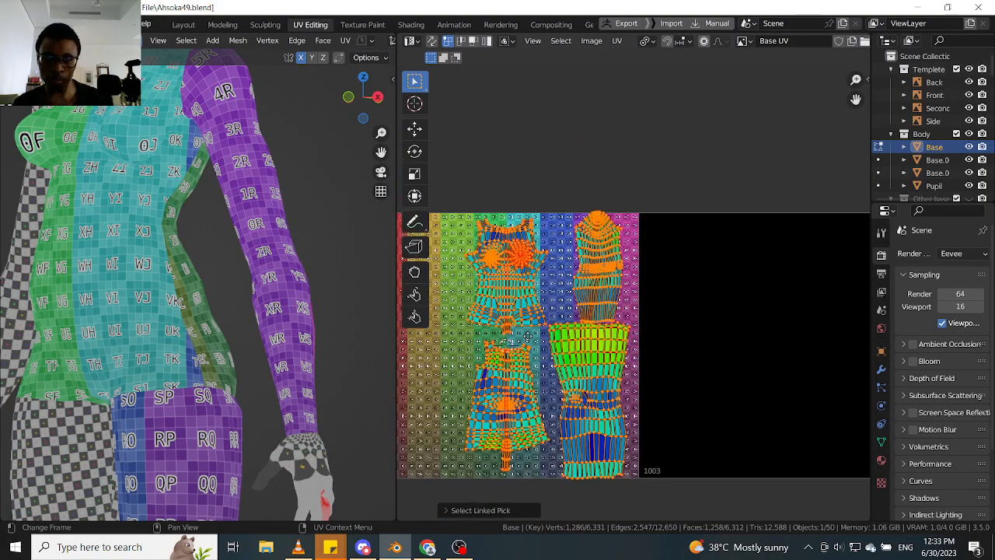
{"action": "middle_click_drag", "start_coordinate": [522, 370], "coordinate": [528, 336]}
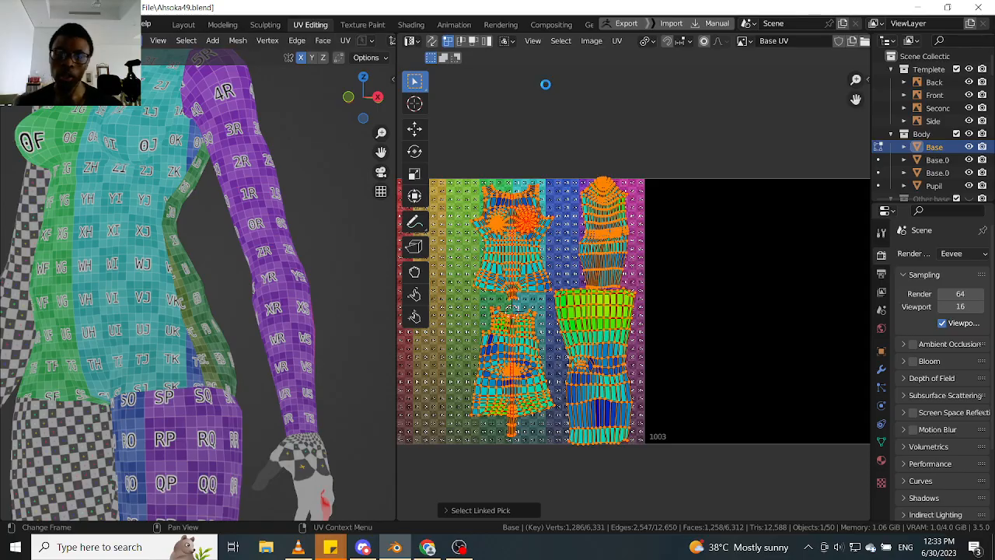
{"action": "left_click", "coordinate": [614, 42]}
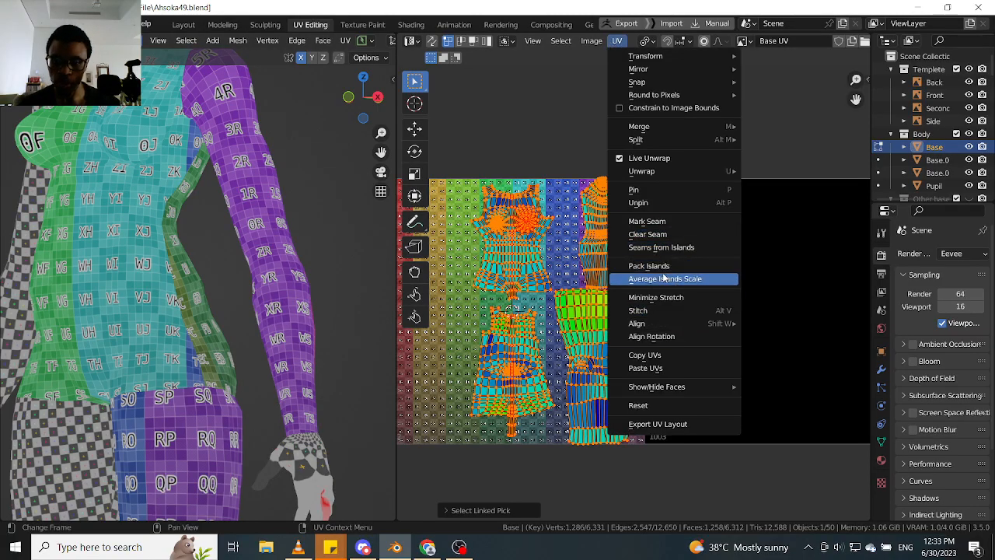
{"action": "left_click", "coordinate": [659, 279]}
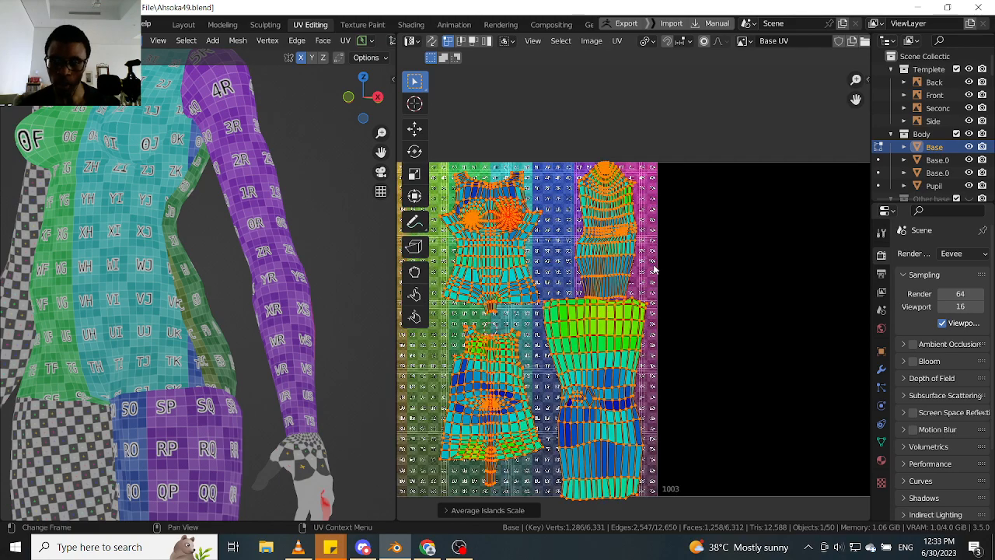
{"action": "key", "text": "alt+a"}
- Examine the stretch colouring of the arm island and the overall layout of the islands in the colour-grid tile
{"action": "scroll", "coordinate": [622, 279], "scroll_direction": "up", "scroll_amount": 5}
{"action": "middle_click_drag", "start_coordinate": [629, 290], "coordinate": [636, 377]}
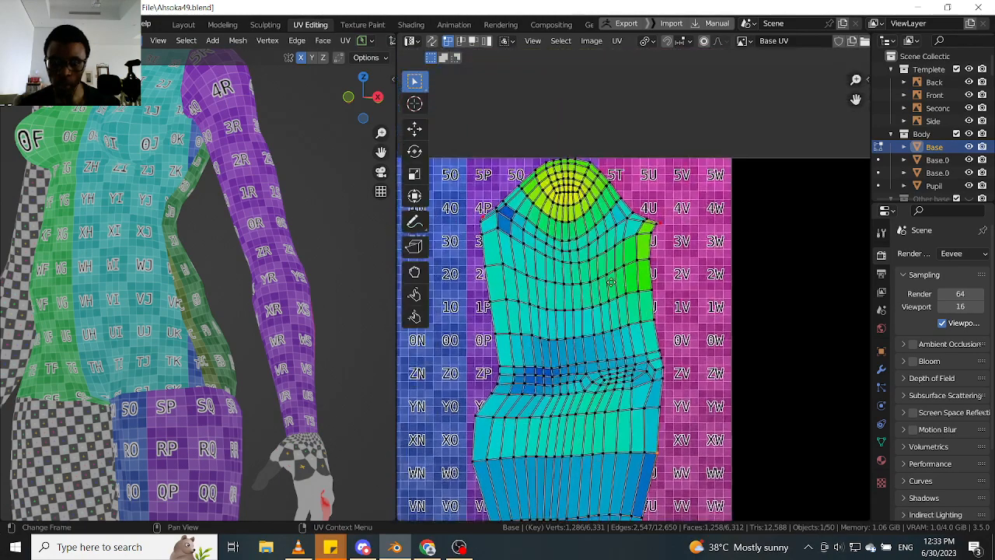
{"action": "scroll", "coordinate": [572, 160], "scroll_direction": "up", "scroll_amount": 3}
{"action": "scroll", "coordinate": [570, 185], "scroll_direction": "down", "scroll_amount": 5}
{"action": "scroll", "coordinate": [569, 187], "scroll_direction": "down", "scroll_amount": 2}
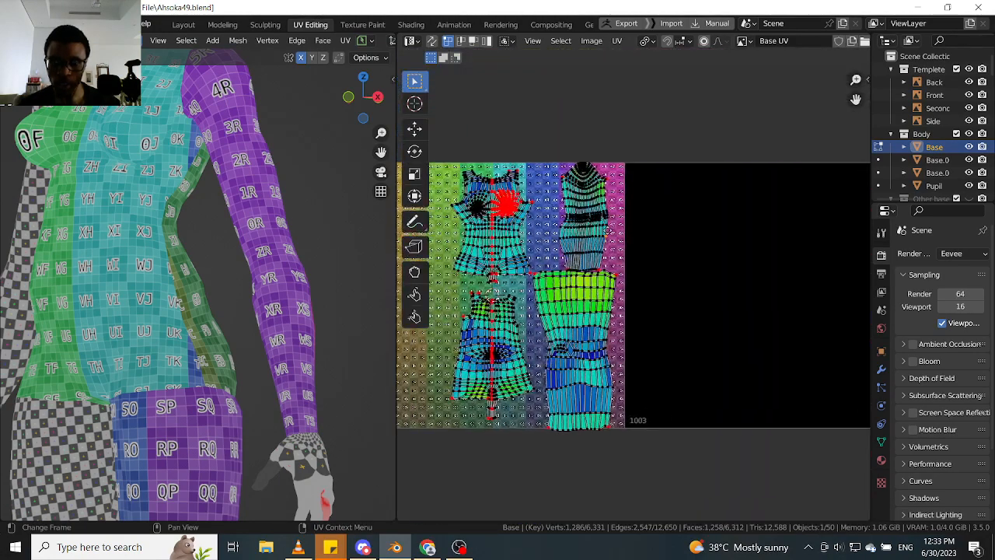
{"action": "scroll", "coordinate": [570, 226], "scroll_direction": "up", "scroll_amount": 5}
{"action": "scroll", "coordinate": [566, 202], "scroll_direction": "down", "scroll_amount": 4}
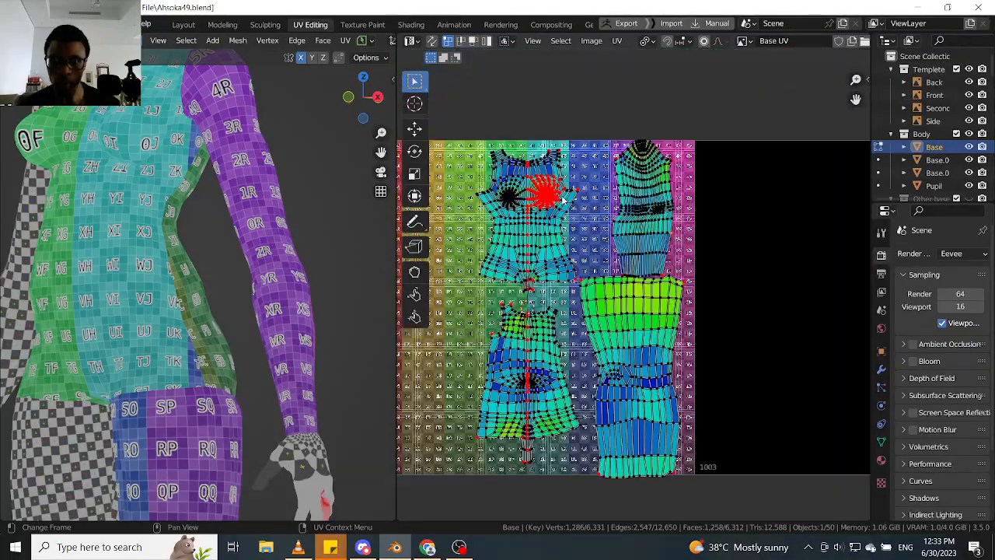
- Move the whole leg island slightly up along Y so its ankle end fits inside the tile, and clear the selection
{"action": "scroll", "coordinate": [561, 307], "scroll_direction": "up", "scroll_amount": 4}
{"action": "middle_click_drag", "start_coordinate": [628, 342], "coordinate": [614, 327]}
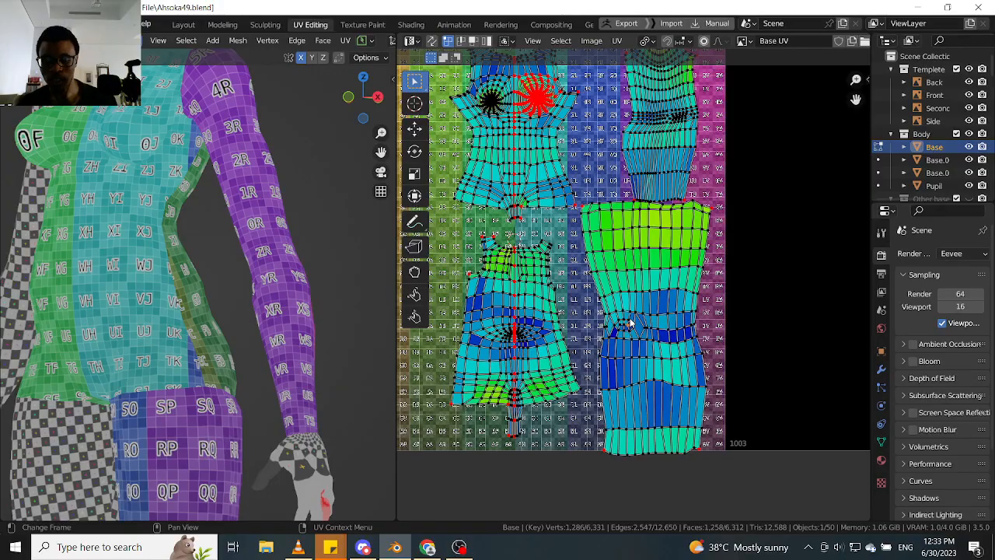
{"action": "key", "text": "l"}
{"action": "scroll", "coordinate": [636, 321], "scroll_direction": "up", "scroll_amount": 1}
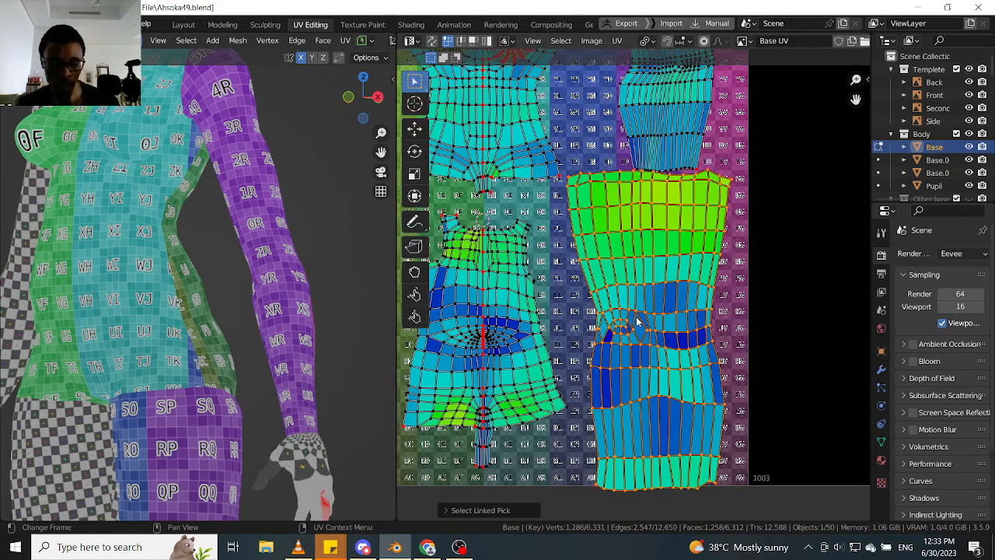
{"action": "key", "text": "g"}
{"action": "key", "text": "y"}
{"action": "left_click", "coordinate": [639, 311]}
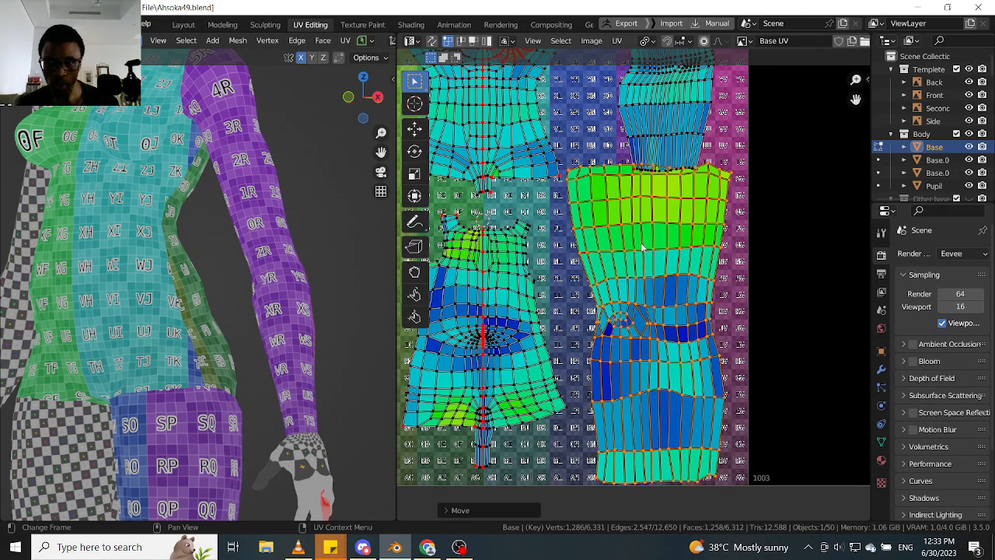
{"action": "middle_click_drag", "start_coordinate": [645, 209], "coordinate": [642, 280]}
{"action": "scroll", "coordinate": [690, 248], "scroll_direction": "down", "scroll_amount": 1}
{"action": "middle_click_drag", "start_coordinate": [688, 245], "coordinate": [681, 319]}
{"action": "key", "text": "alt+a"}
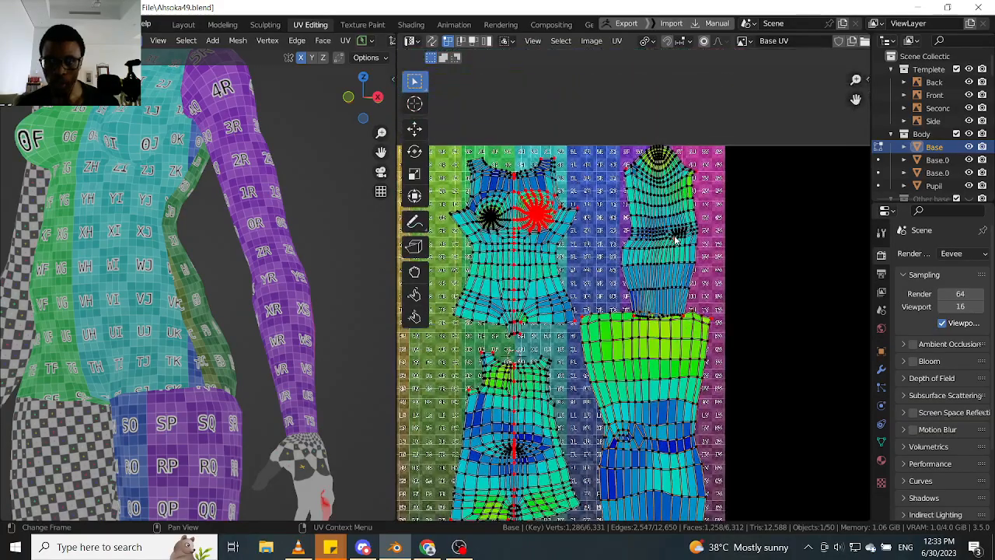
- Select the arm island and inspect its colour-grid texture on the model's arm from several angles
{"action": "key", "text": "l"}
{"action": "middle_click_drag", "start_coordinate": [234, 265], "coordinate": [307, 266]}
{"action": "scroll", "coordinate": [280, 319], "scroll_direction": "up", "scroll_amount": 3}
{"action": "scroll", "coordinate": [280, 344], "scroll_direction": "down", "scroll_amount": 3}
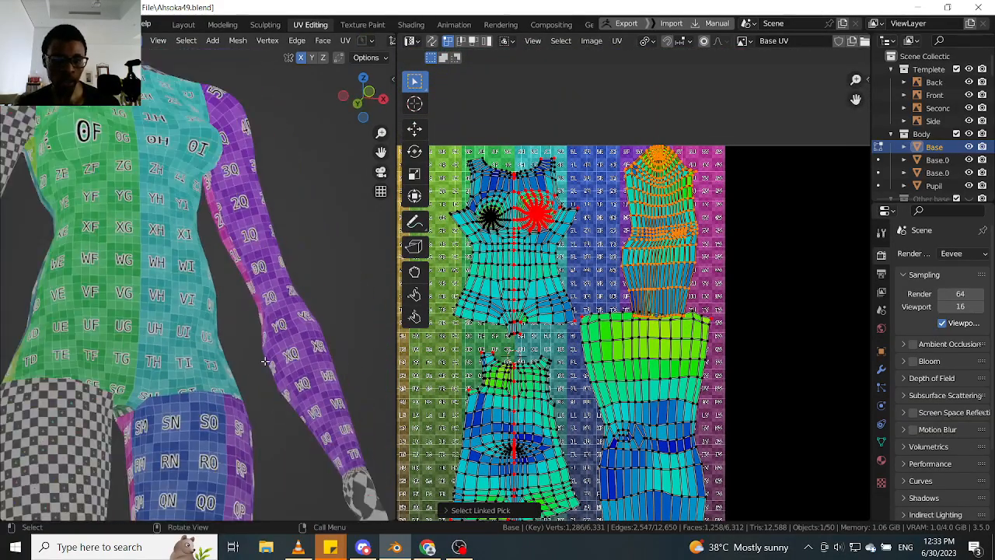
{"action": "middle_click_drag", "start_coordinate": [265, 362], "coordinate": [299, 388]}
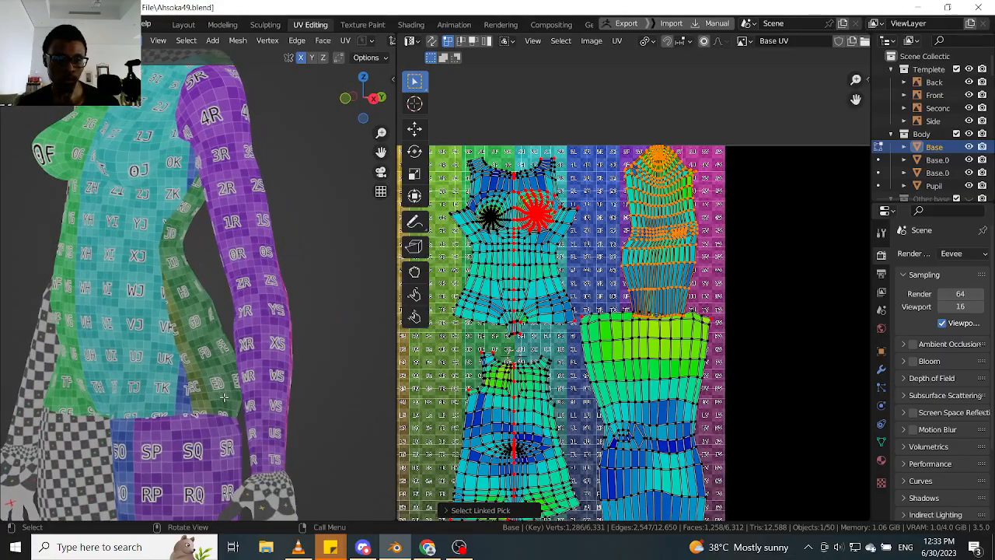
- Select the two pinned corner vertices at the arm island's wrist end and try to shift them along X
{"action": "scroll", "coordinate": [623, 234], "scroll_direction": "up", "scroll_amount": 2}
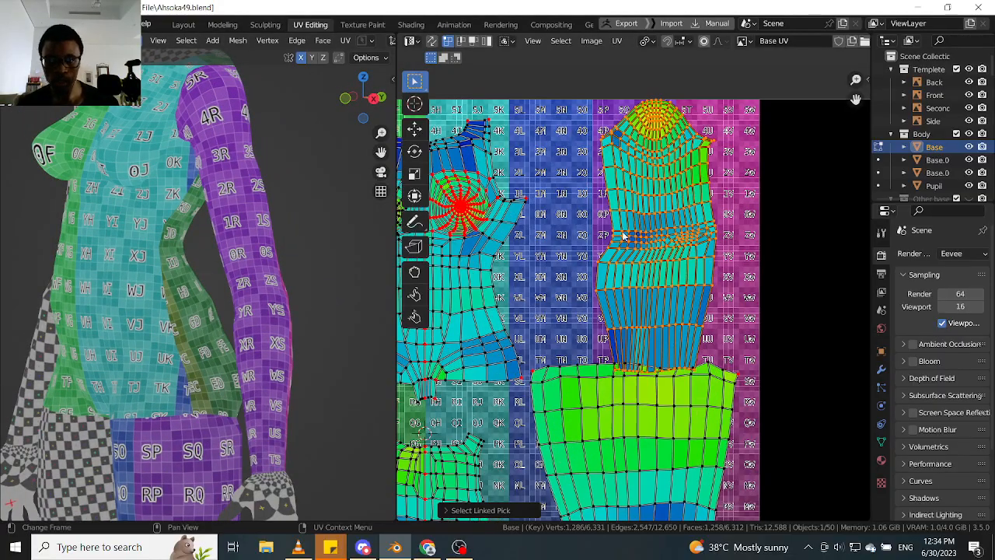
{"action": "left_click", "coordinate": [691, 366]}
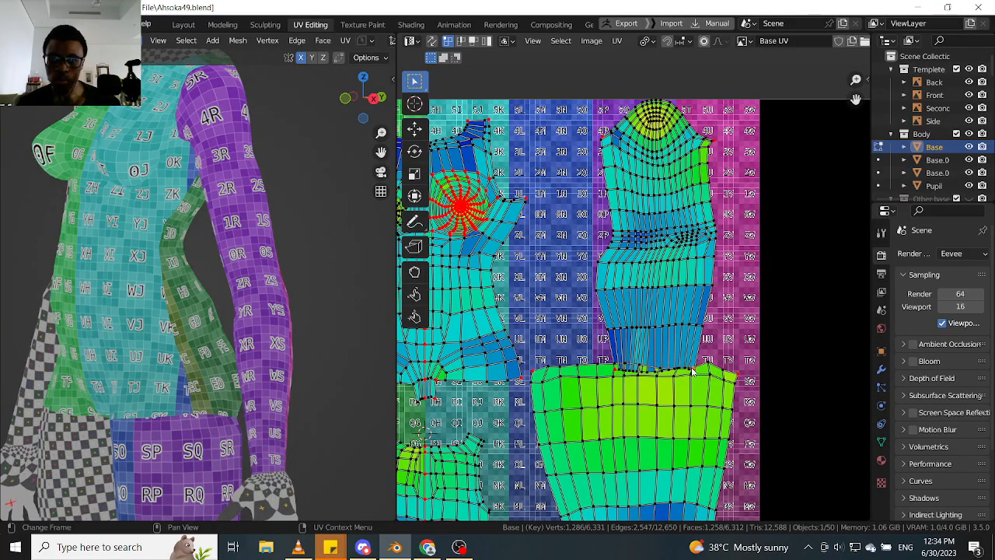
{"action": "scroll", "coordinate": [698, 373], "scroll_direction": "up", "scroll_amount": 2}
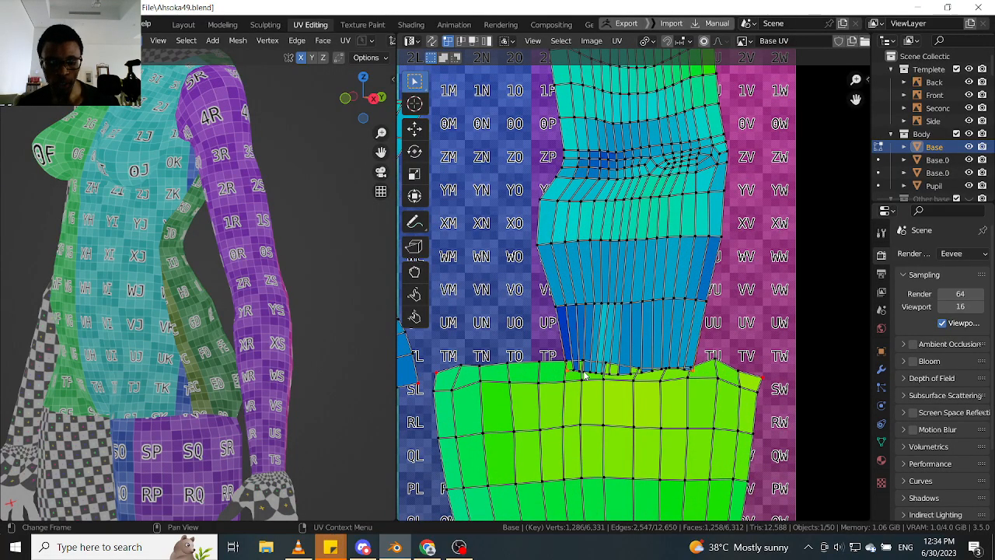
{"action": "key", "text": "g"}
{"action": "key", "text": "x"}
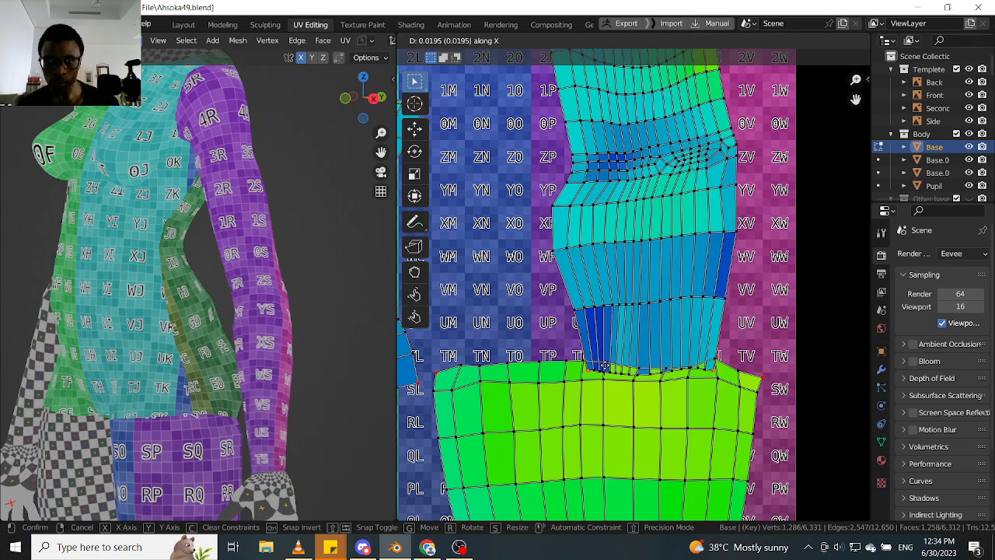
{"action": "left_click", "coordinate": [608, 359]}
- Move the arm island's two pinned wrist-end corners up by about 0.014 along Y, clear of the leg island
{"action": "key", "text": "g"}
{"action": "key", "text": "y"}
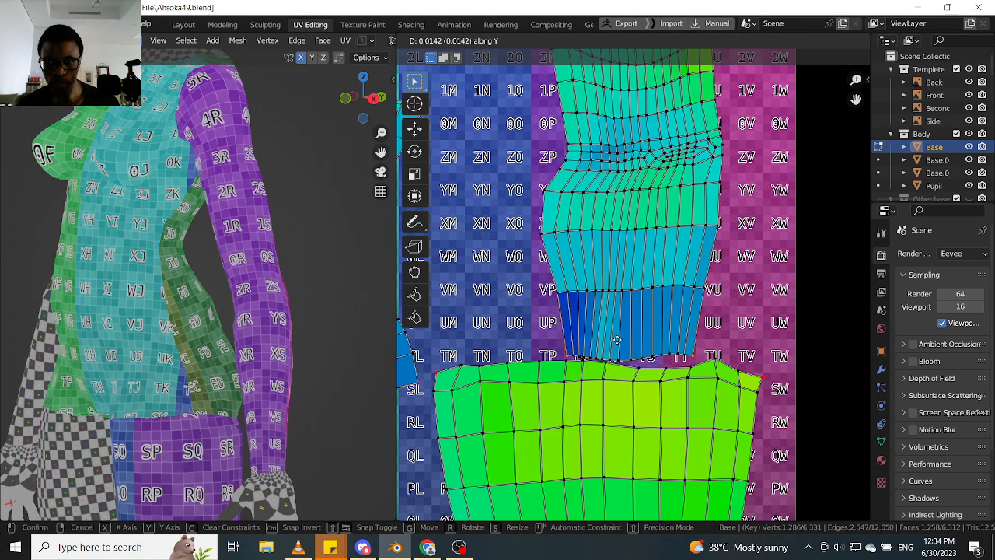
{"action": "left_click", "coordinate": [617, 340]}
- Try to nudge the arm island's pinned upper-left corner at the shoulder end, and undo the move
{"action": "scroll", "coordinate": [622, 327], "scroll_direction": "down", "scroll_amount": 2}
{"action": "middle_click_drag", "start_coordinate": [625, 307], "coordinate": [587, 398]}
{"action": "scroll", "coordinate": [646, 196], "scroll_direction": "up", "scroll_amount": 2}
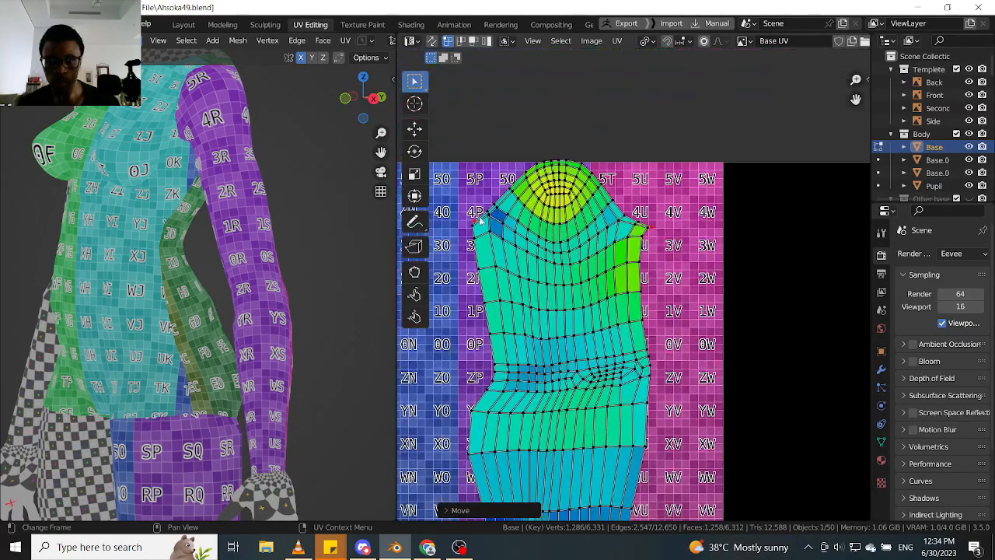
{"action": "middle_click_drag", "start_coordinate": [480, 219], "coordinate": [498, 225]}
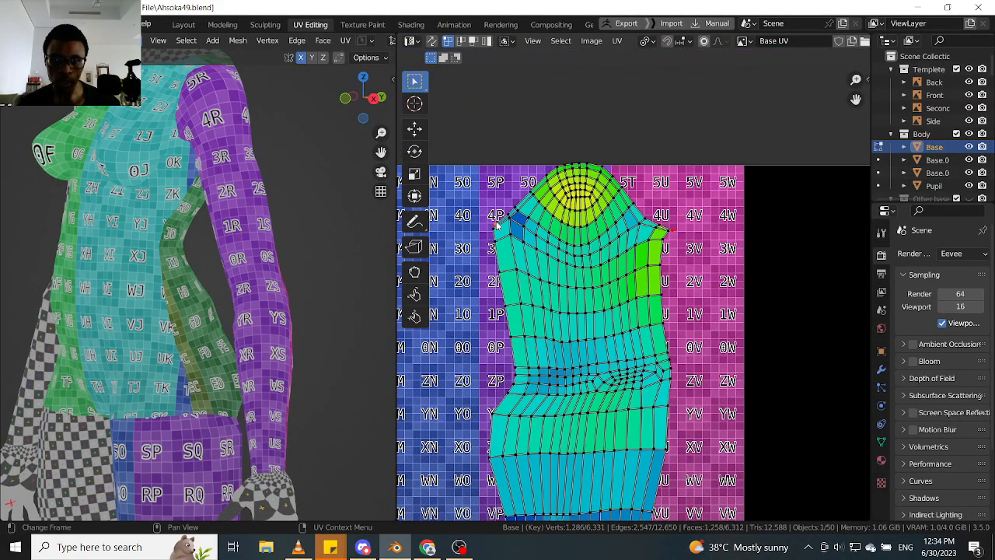
{"action": "key", "text": "g"}
{"action": "left_click", "coordinate": [497, 223]}
{"action": "scroll", "coordinate": [585, 211], "scroll_direction": "down", "scroll_amount": 4}
{"action": "middle_click_drag", "start_coordinate": [598, 437], "coordinate": [622, 332]}
{"action": "scroll", "coordinate": [600, 286], "scroll_direction": "up", "scroll_amount": 2}
{"action": "scroll", "coordinate": [603, 295], "scroll_direction": "down", "scroll_amount": 2}
{"action": "scroll", "coordinate": [622, 331], "scroll_direction": "up", "scroll_amount": 3}
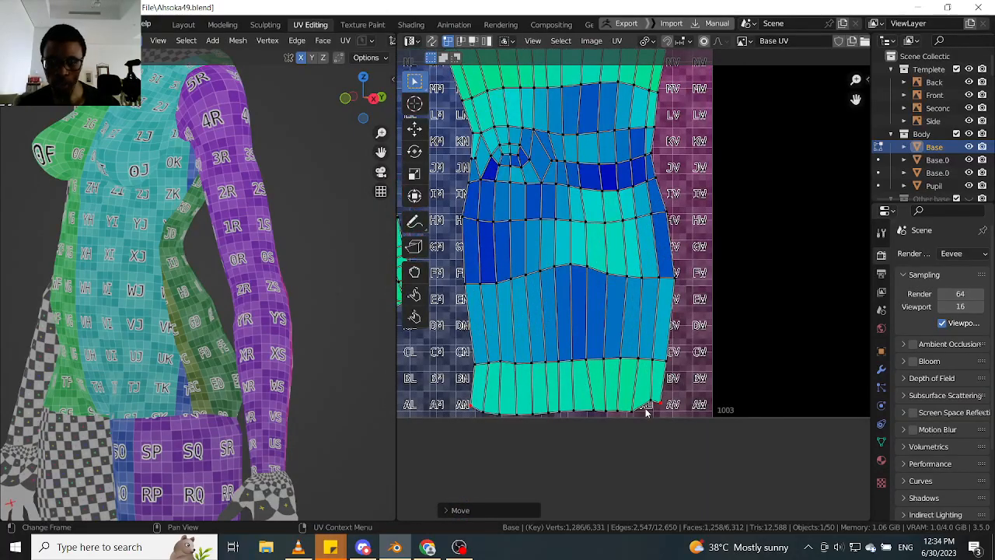
{"action": "key", "text": "ctrl+z"}
- Select the whole upper boundary edge of the leg island at the thigh end and pin its vertices
{"action": "scroll", "coordinate": [633, 321], "scroll_direction": "down", "scroll_amount": 4}
{"action": "middle_click_drag", "start_coordinate": [612, 155], "coordinate": [616, 272]}
{"action": "scroll", "coordinate": [618, 280], "scroll_direction": "up", "scroll_amount": 4}
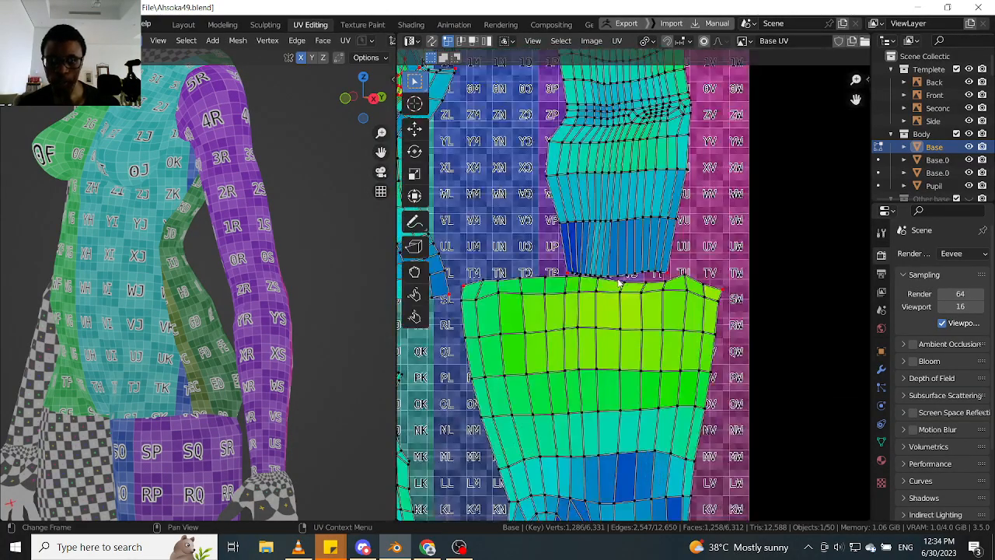
{"action": "left_click", "coordinate": [644, 287], "text": "alt"}
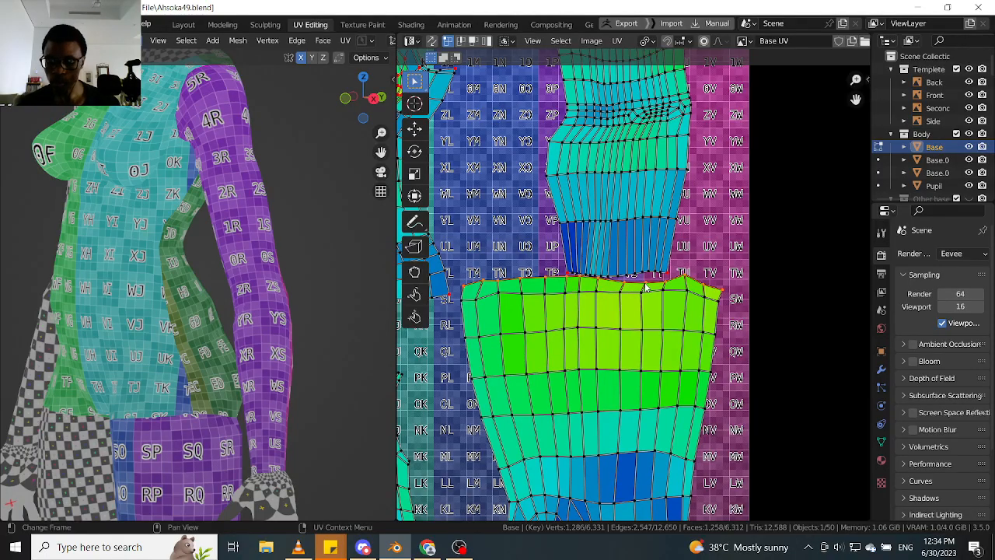
{"action": "key", "text": "p"}
{"action": "key", "text": "s"}
{"action": "key", "text": "x"}
{"action": "key", "text": "0"}
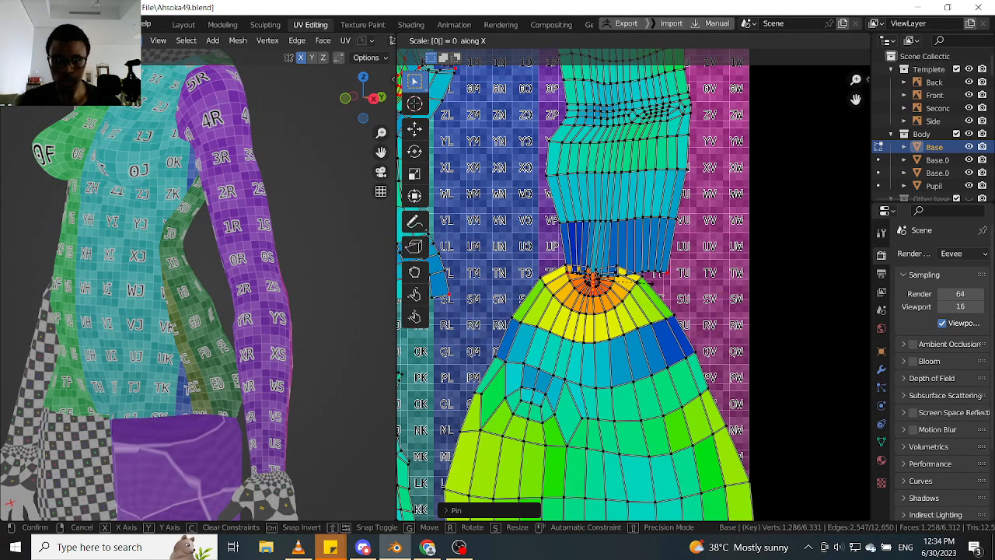
{"action": "key", "text": "Escape"}
- Straighten the leg island's pinned upper edge by scaling it to 0 along Y
{"action": "key", "text": "s"}
{"action": "key", "text": "y"}
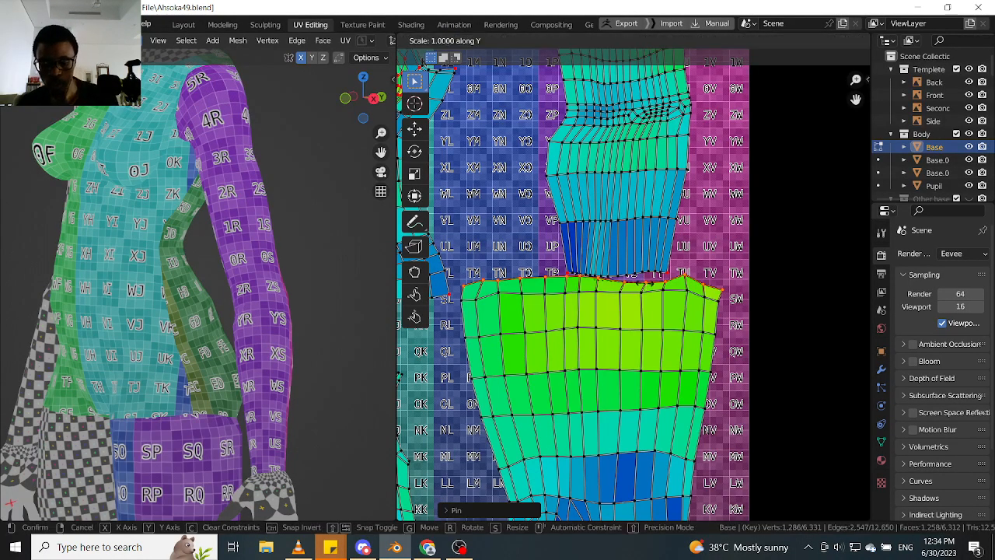
{"action": "key", "text": "0"}
{"action": "left_click", "coordinate": [644, 285]}
- Select and pin the leg island's lower edge at the ankle end, and straighten it by scaling to 0 along Y
{"action": "scroll", "coordinate": [645, 285], "scroll_direction": "down", "scroll_amount": 4}
{"action": "scroll", "coordinate": [629, 435], "scroll_direction": "up", "scroll_amount": 4}
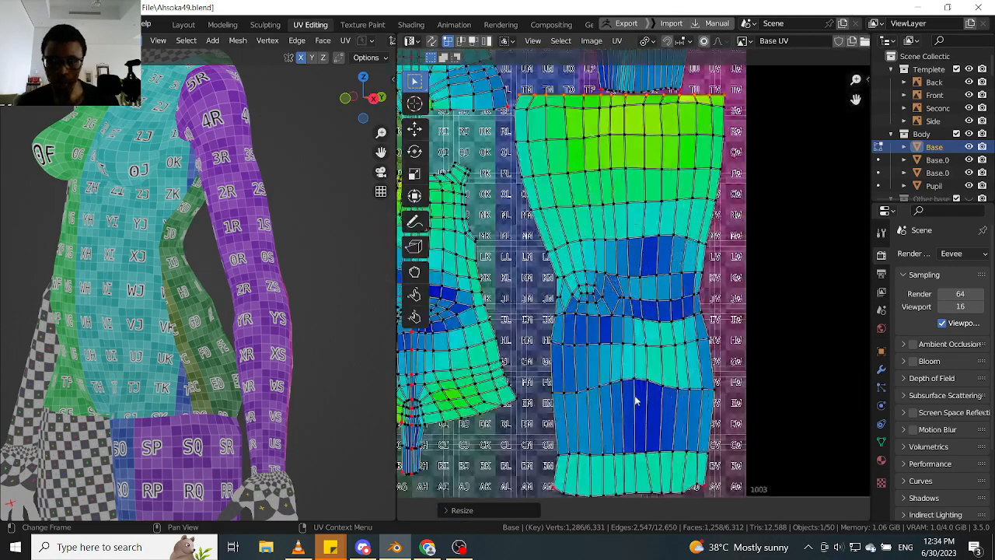
{"action": "left_click", "coordinate": [651, 497], "text": "alt"}
{"action": "middle_click_drag", "start_coordinate": [688, 471], "coordinate": [670, 436]}
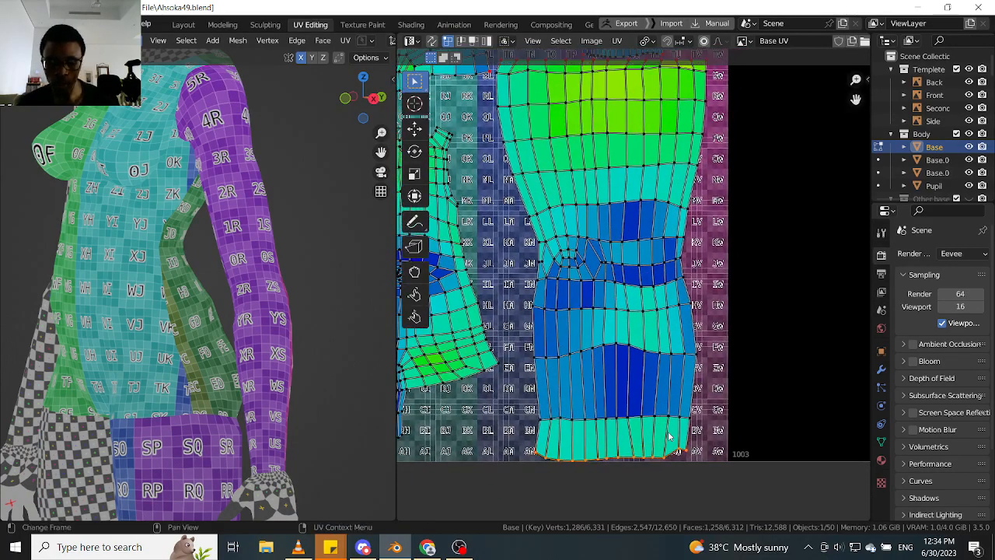
{"action": "key", "text": "p"}
{"action": "key", "text": "s"}
{"action": "key", "text": "y"}
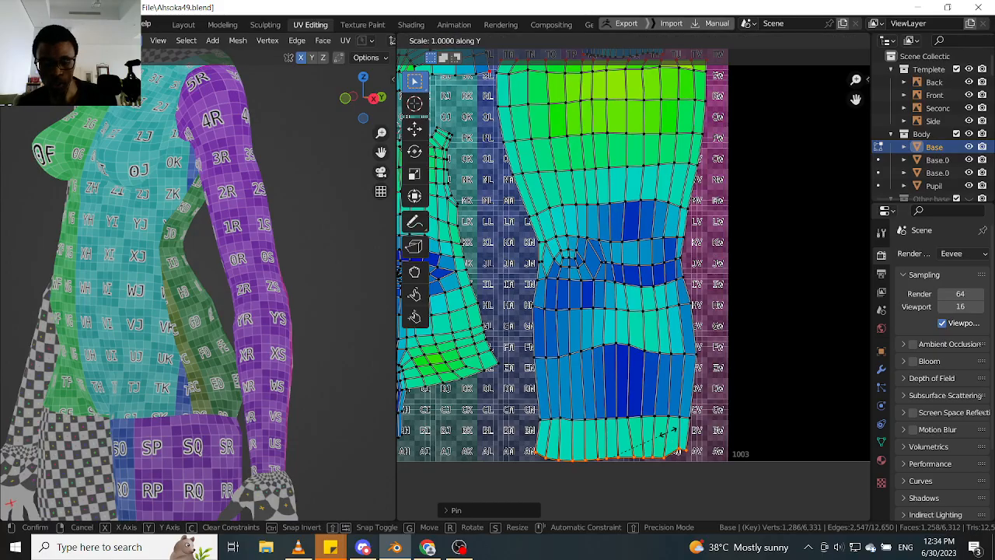
{"action": "key", "text": "0"}
{"action": "left_click", "coordinate": [669, 436]}
- Pin the arm island's lower edge at the wrist end and straighten it by scaling to 0 along Y
{"action": "scroll", "coordinate": [628, 355], "scroll_direction": "down", "scroll_amount": 3}
{"action": "middle_click_drag", "start_coordinate": [593, 226], "coordinate": [618, 345]}
{"action": "scroll", "coordinate": [619, 344], "scroll_direction": "up", "scroll_amount": 6}
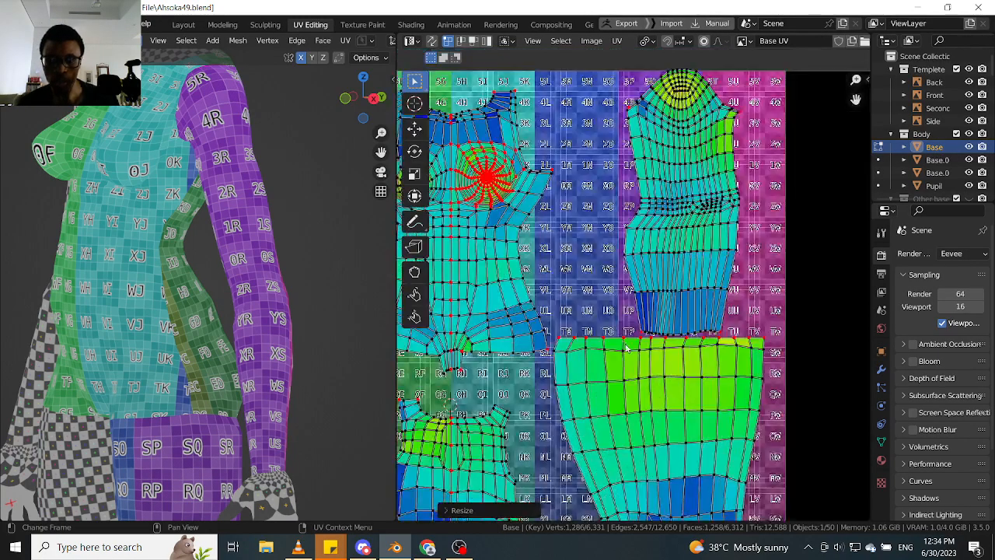
{"action": "key", "text": "p"}
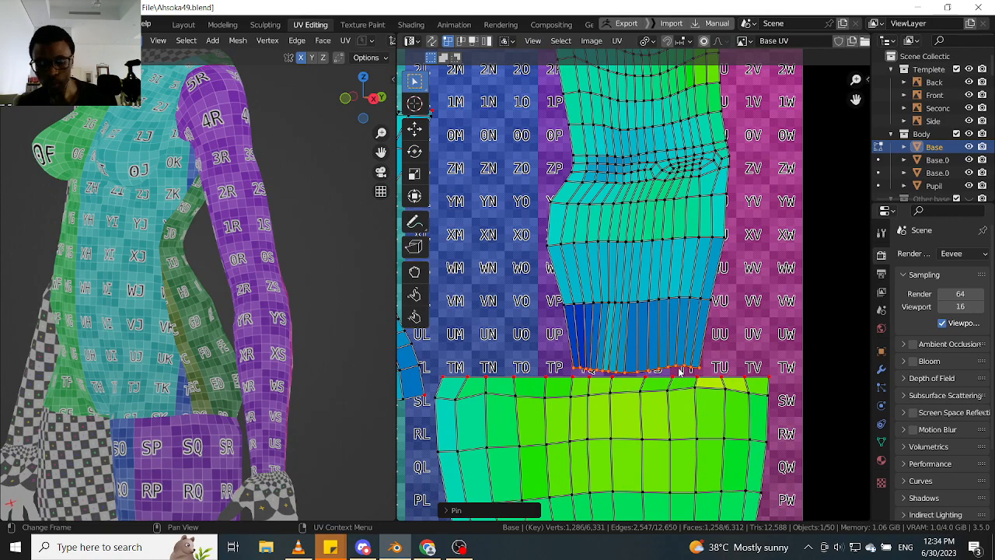
{"action": "key", "text": "s"}
{"action": "key", "text": "y"}
{"action": "key", "text": "0"}
{"action": "left_click", "coordinate": [681, 372]}
- Move the pinned shoulder corner near column U of the arm island outward to widen the top of the sleeve shape
{"action": "scroll", "coordinate": [680, 371], "scroll_direction": "down", "scroll_amount": 3}
{"action": "middle_click_drag", "start_coordinate": [656, 183], "coordinate": [622, 261]}
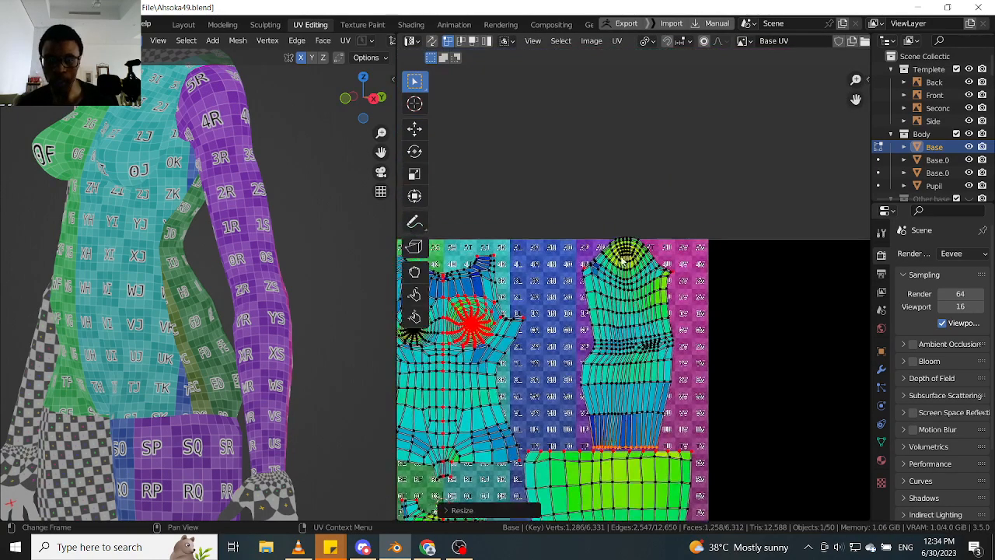
{"action": "scroll", "coordinate": [622, 263], "scroll_direction": "up", "scroll_amount": 5}
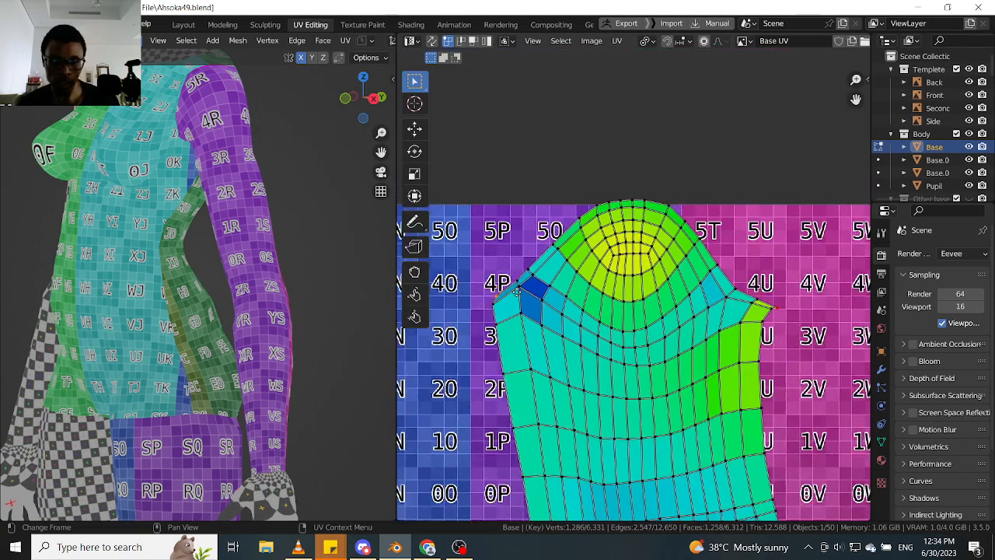
{"action": "middle_click_drag", "start_coordinate": [517, 291], "coordinate": [521, 270]}
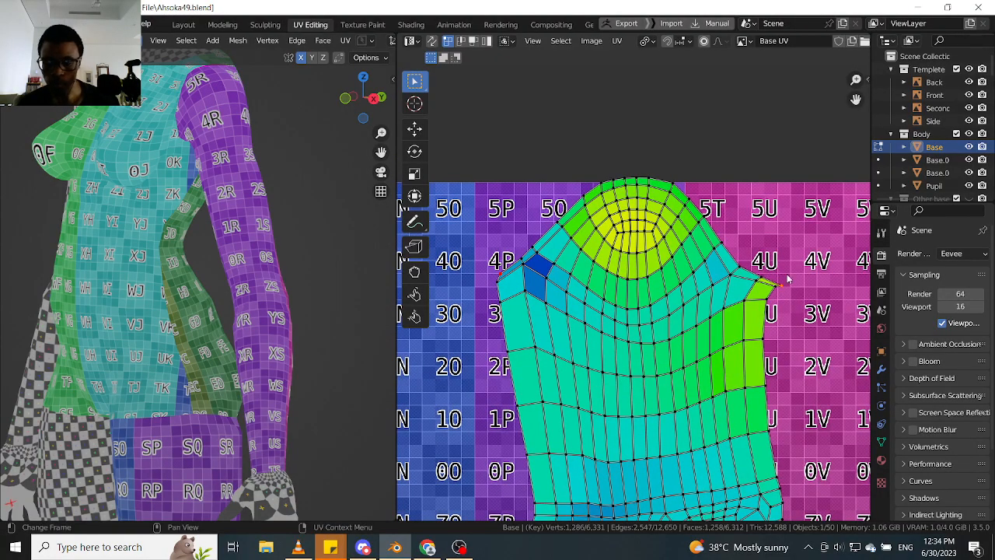
{"action": "key", "text": "g"}
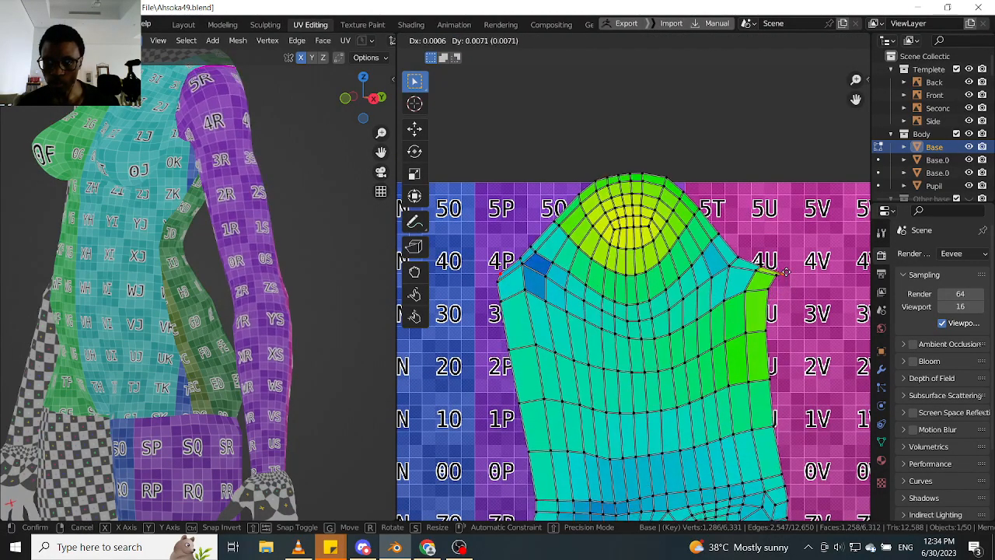
{"action": "left_click", "coordinate": [750, 287]}
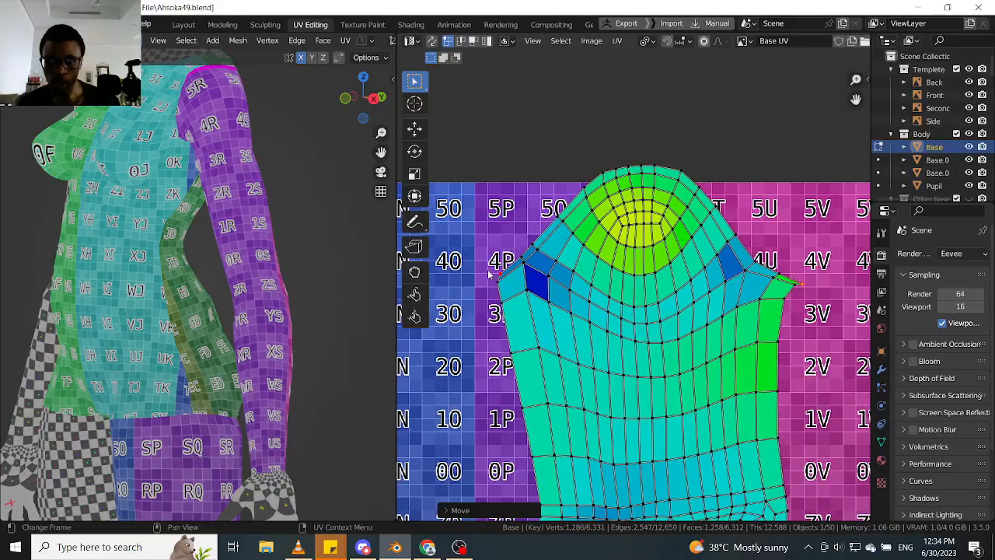
- Add the opposite pinned shoulder corner to the selection and move both about 0.015 in X and -0.014 in Y
{"action": "left_click", "coordinate": [501, 277], "text": "shift"}
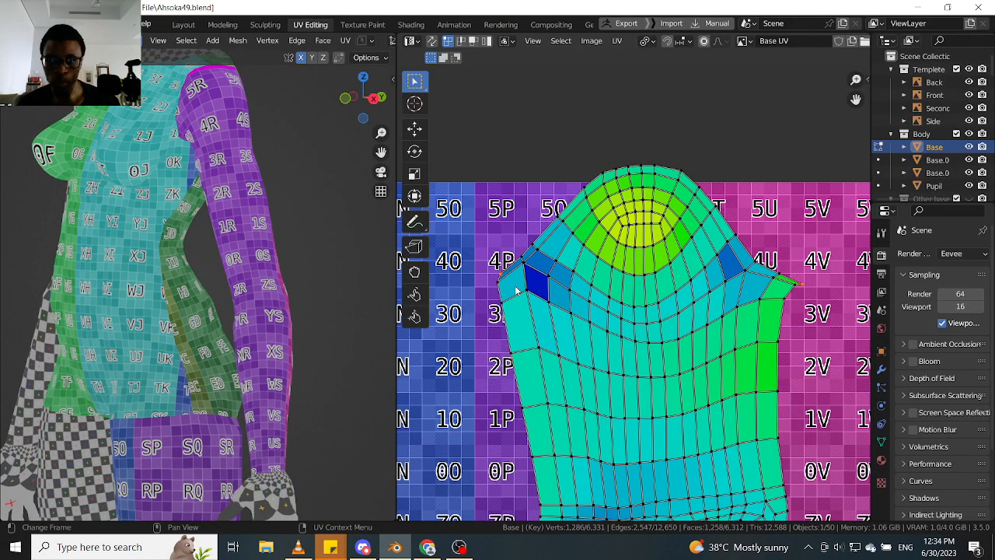
{"action": "key", "text": "g"}
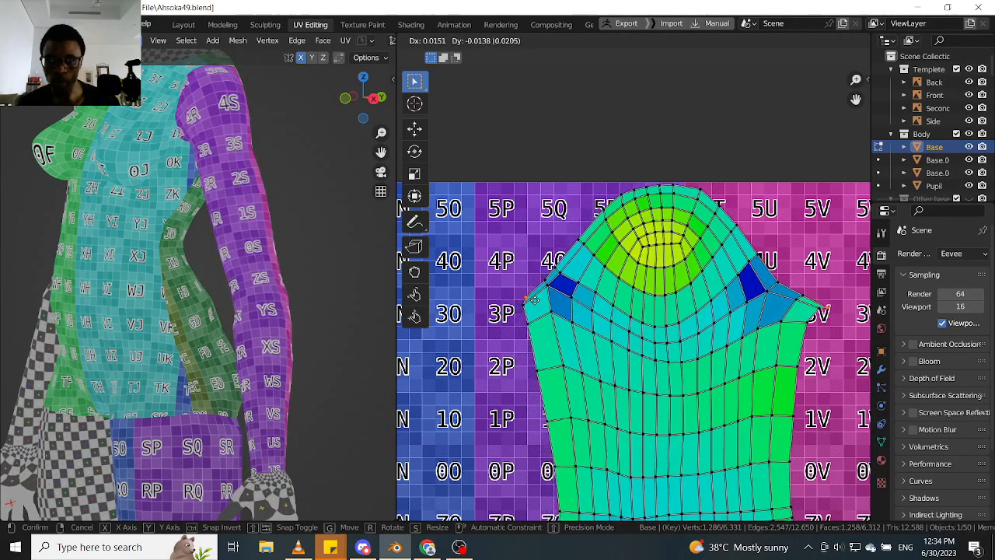
{"action": "left_click", "coordinate": [534, 300]}
{"action": "scroll", "coordinate": [540, 301], "scroll_direction": "down", "scroll_amount": 5}
{"action": "middle_click_drag", "start_coordinate": [562, 339], "coordinate": [553, 255]}
{"action": "scroll", "coordinate": [553, 272], "scroll_direction": "up", "scroll_amount": 3}
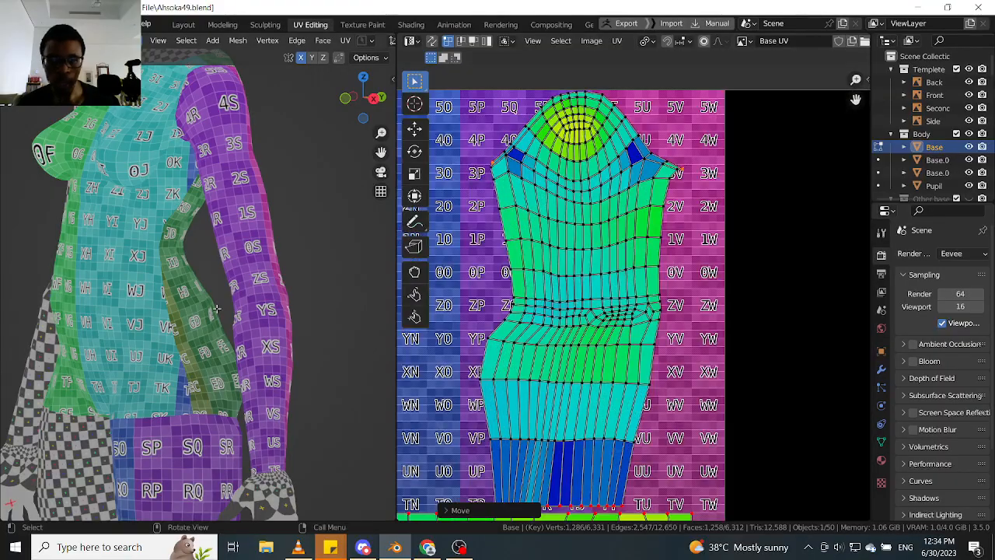
- Select the leg island's pinned upper edge and move it slightly along X towards the tile's outer border
{"action": "middle_click_drag", "start_coordinate": [217, 310], "coordinate": [293, 187]}
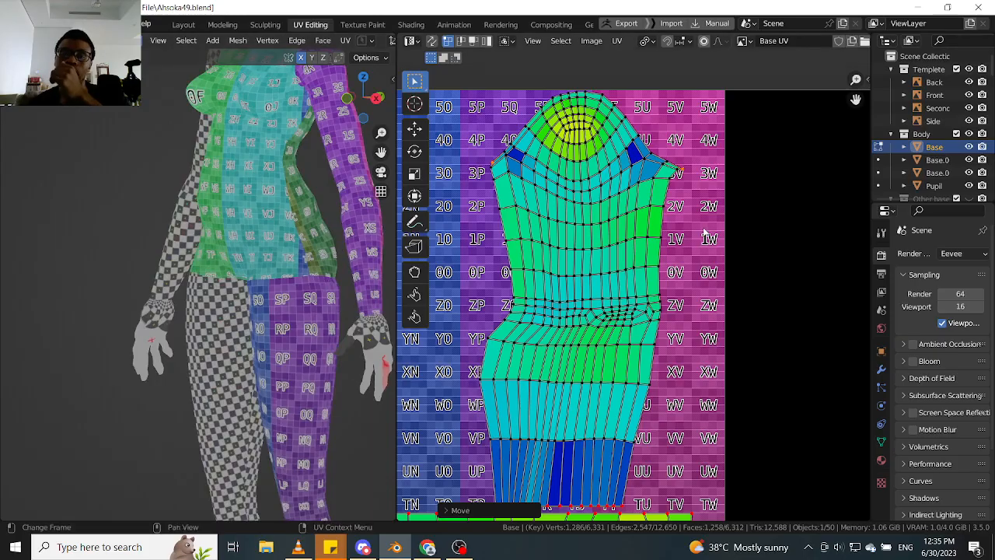
{"action": "scroll", "coordinate": [688, 171], "scroll_direction": "down", "scroll_amount": 3}
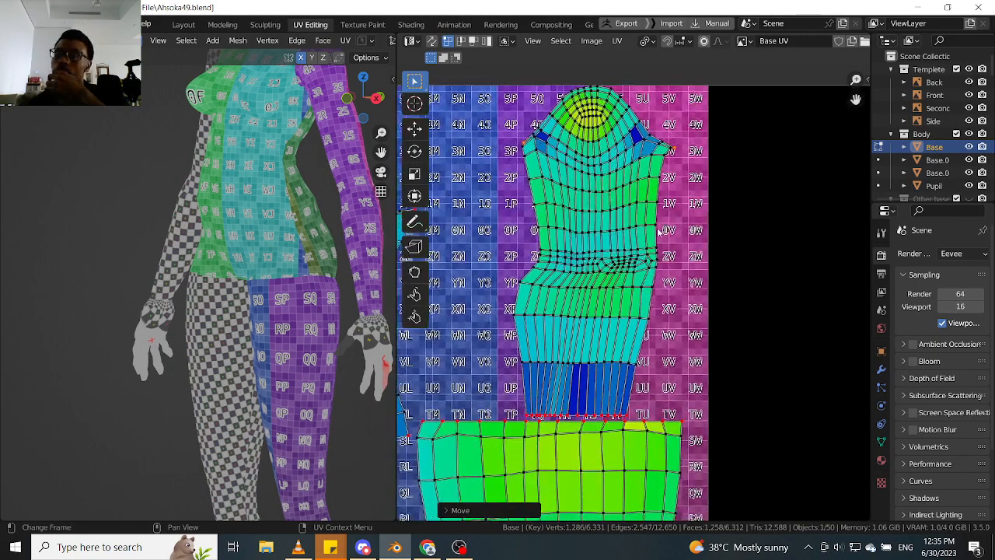
{"action": "scroll", "coordinate": [601, 374], "scroll_direction": "down", "scroll_amount": 5}
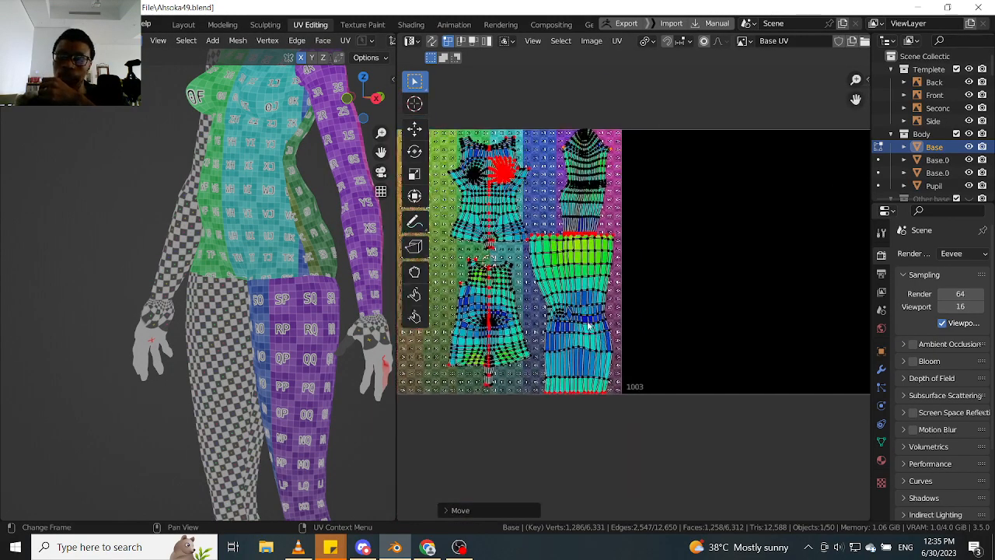
{"action": "scroll", "coordinate": [592, 398], "scroll_direction": "up", "scroll_amount": 6}
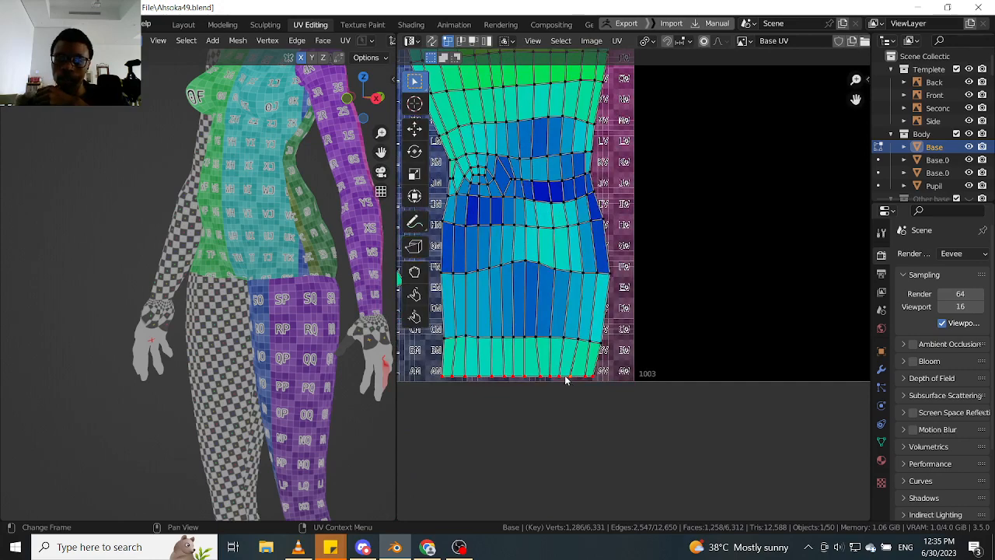
{"action": "scroll", "coordinate": [565, 379], "scroll_direction": "down", "scroll_amount": 2}
{"action": "middle_click_drag", "start_coordinate": [567, 304], "coordinate": [569, 373]}
{"action": "scroll", "coordinate": [570, 239], "scroll_direction": "up", "scroll_amount": 2}
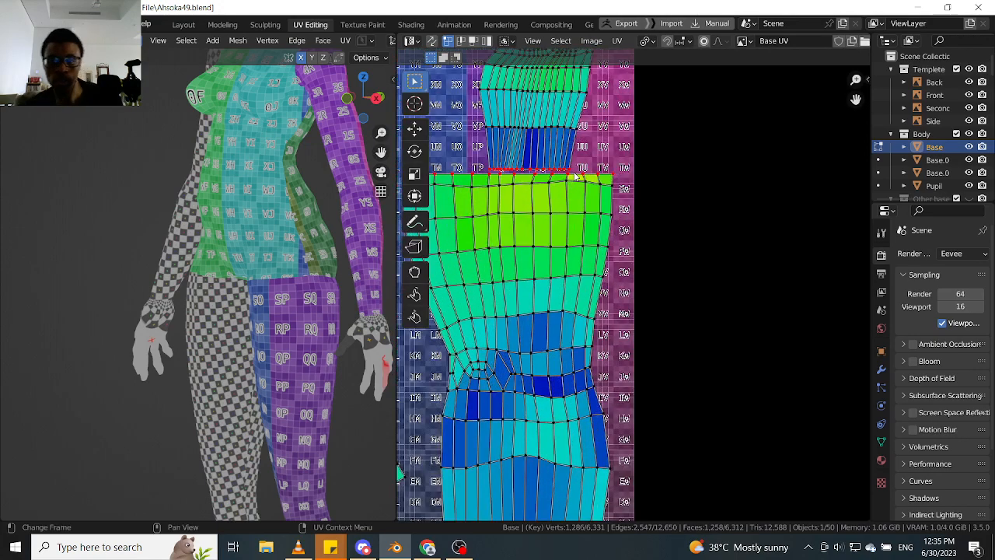
{"action": "middle_click_drag", "start_coordinate": [575, 177], "coordinate": [631, 241]}
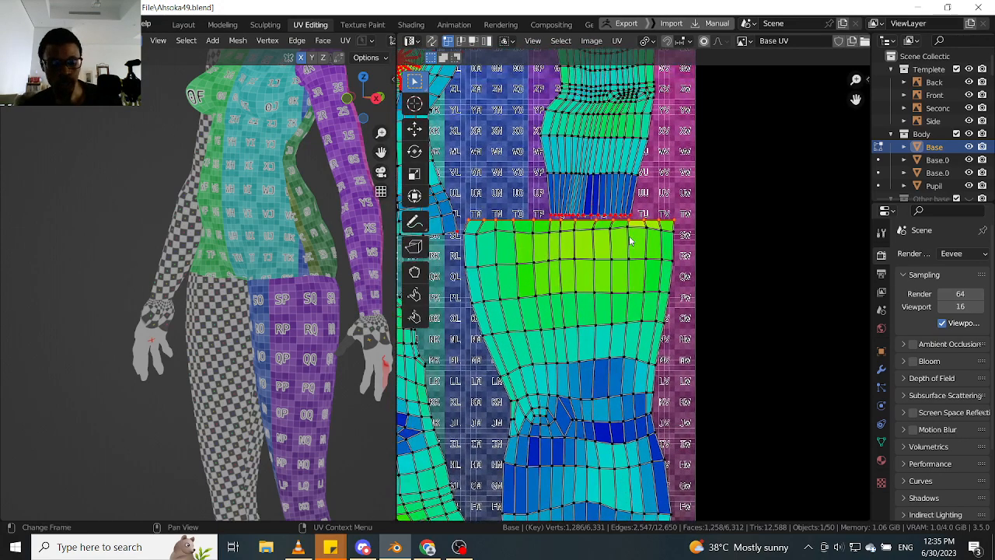
{"action": "key", "text": "g"}
{"action": "key", "text": "x"}
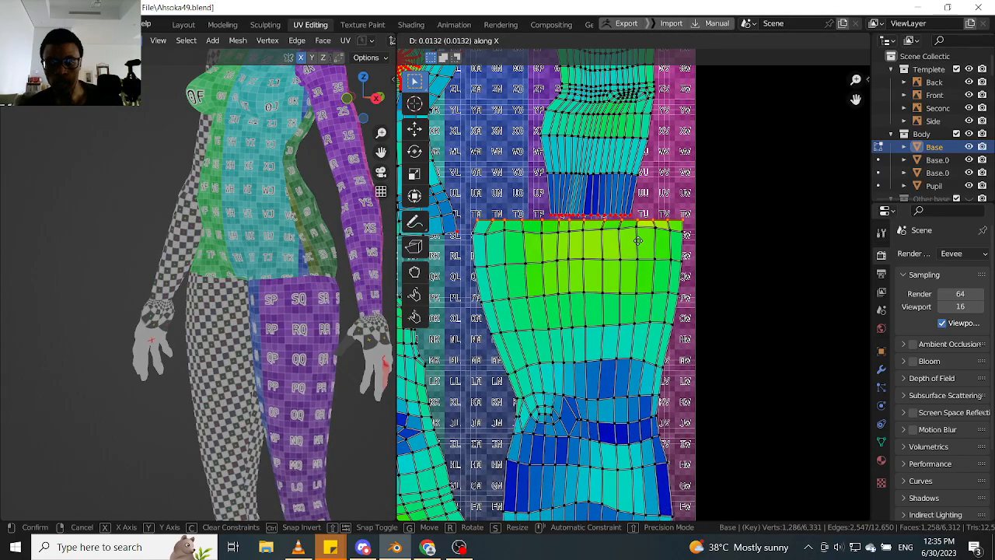
{"action": "left_click", "coordinate": [640, 243]}
{"action": "scroll", "coordinate": [623, 282], "scroll_direction": "down", "scroll_amount": 3}
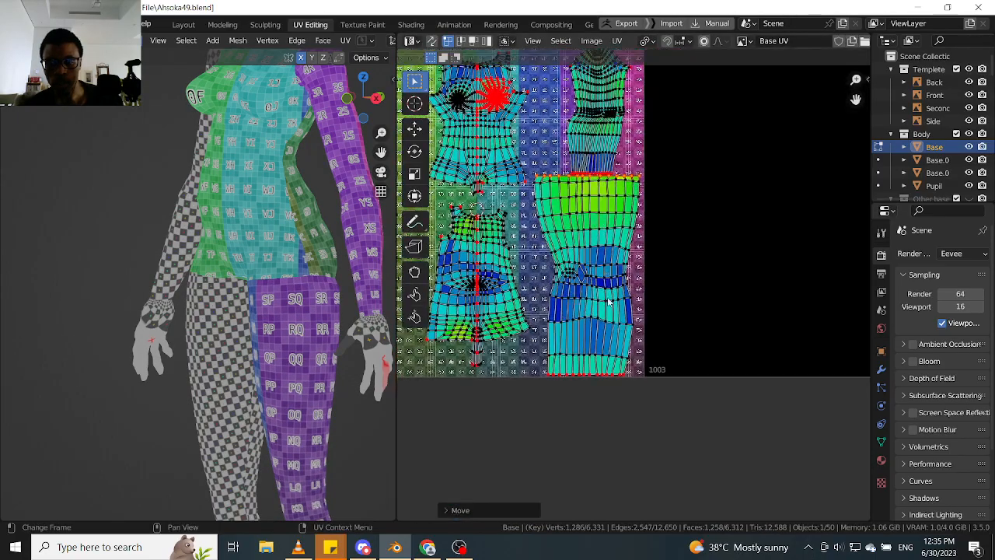
- Select the complete arm, torso front and torso back islands
{"action": "middle_click_drag", "start_coordinate": [530, 229], "coordinate": [570, 302]}
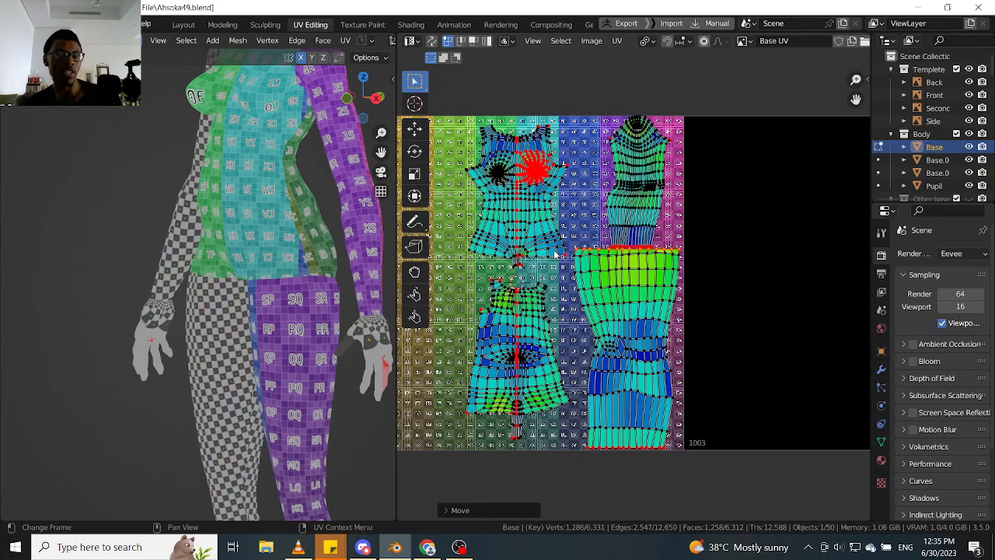
{"action": "scroll", "coordinate": [572, 249], "scroll_direction": "up", "scroll_amount": 2}
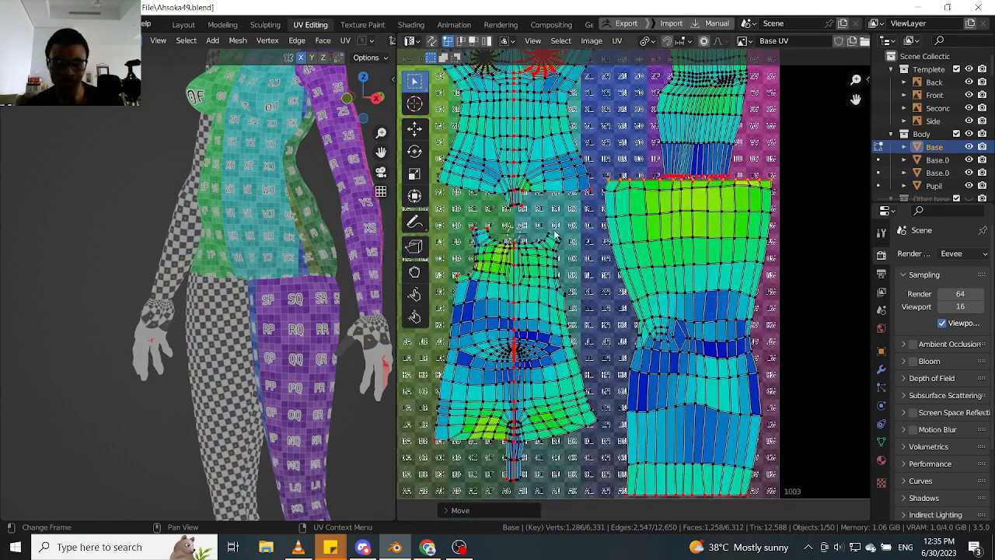
{"action": "middle_click_drag", "start_coordinate": [640, 210], "coordinate": [544, 258]}
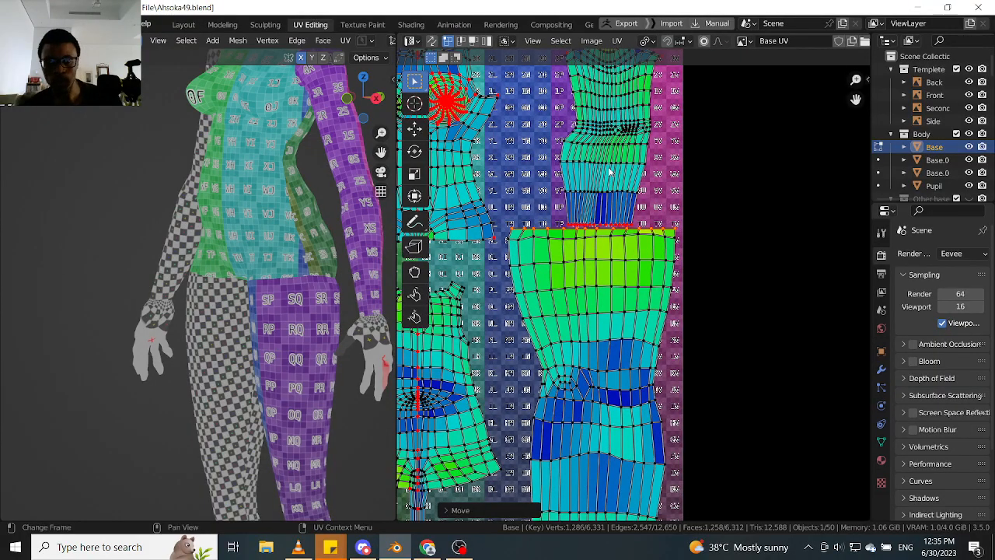
{"action": "key", "text": "l"}
{"action": "scroll", "coordinate": [583, 182], "scroll_direction": "down", "scroll_amount": 2}
{"action": "key", "text": "l"}
{"action": "key", "text": "l"}
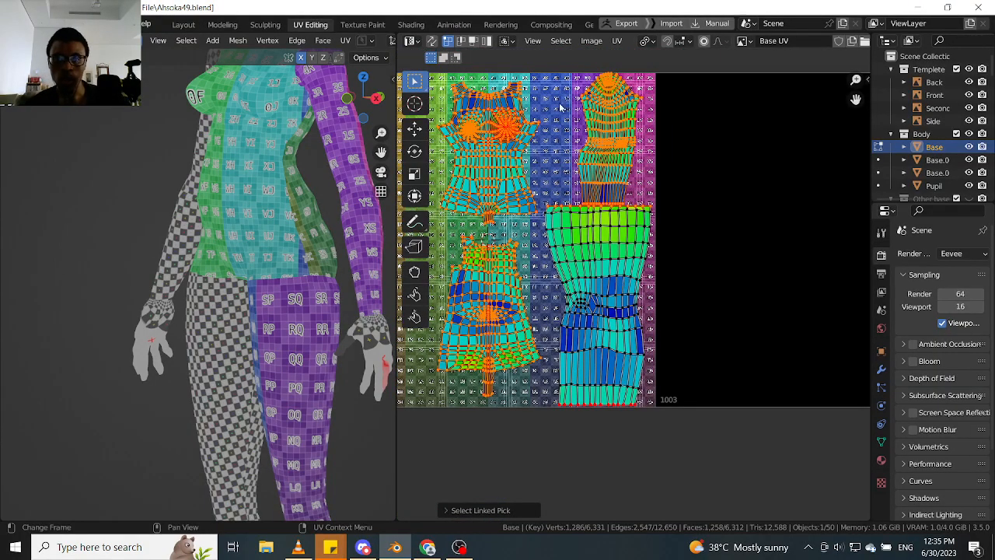
- Try averaging the scale of the selected arm and torso islands, and undo it
{"action": "left_click", "coordinate": [617, 41]}
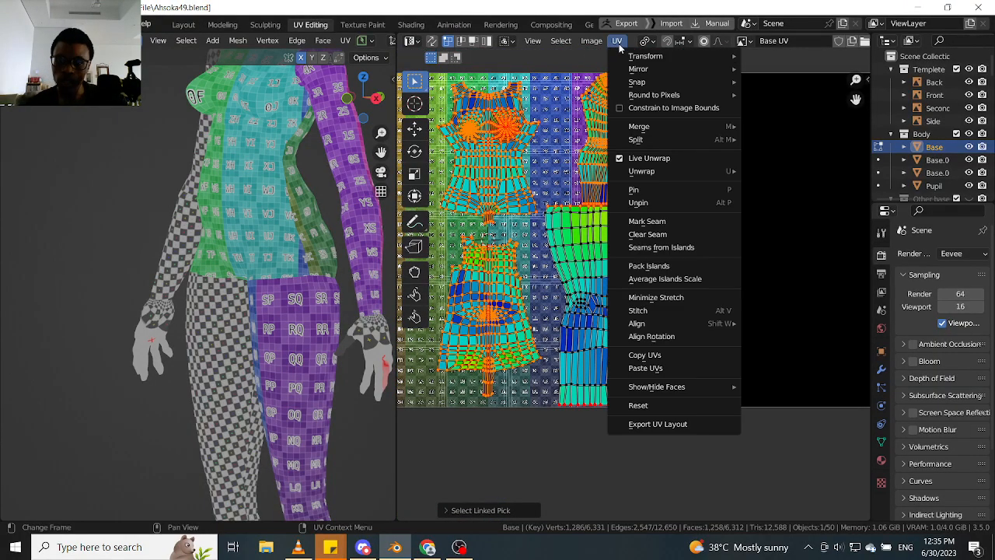
{"action": "left_click", "coordinate": [669, 278]}
{"action": "scroll", "coordinate": [590, 184], "scroll_direction": "up", "scroll_amount": 2}
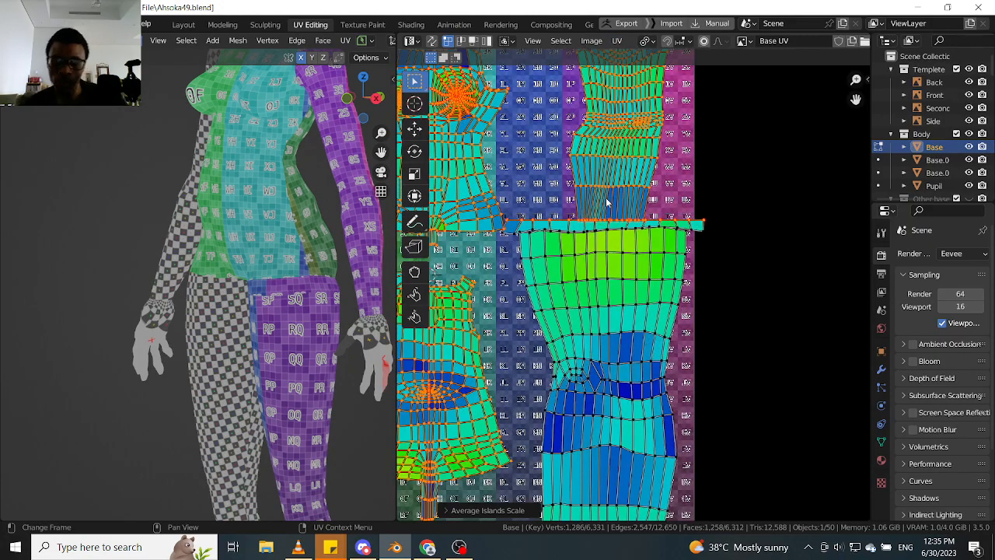
{"action": "key", "text": "ctrl+z"}
- Add the whole leg island to the selection, average the scale of all selected islands, and clear the selection
{"action": "key", "text": "l"}
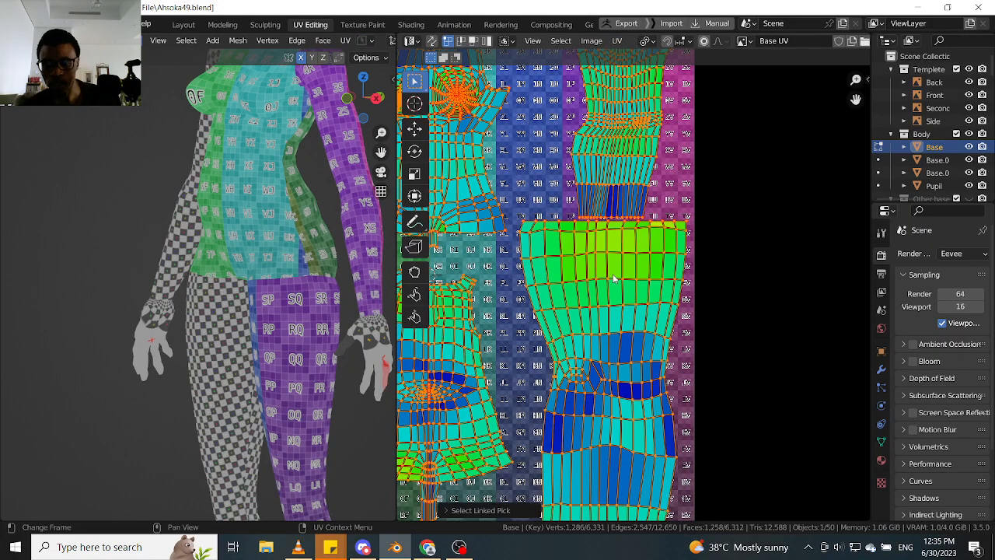
{"action": "scroll", "coordinate": [613, 268], "scroll_direction": "down", "scroll_amount": 3}
{"action": "left_click", "coordinate": [617, 41]}
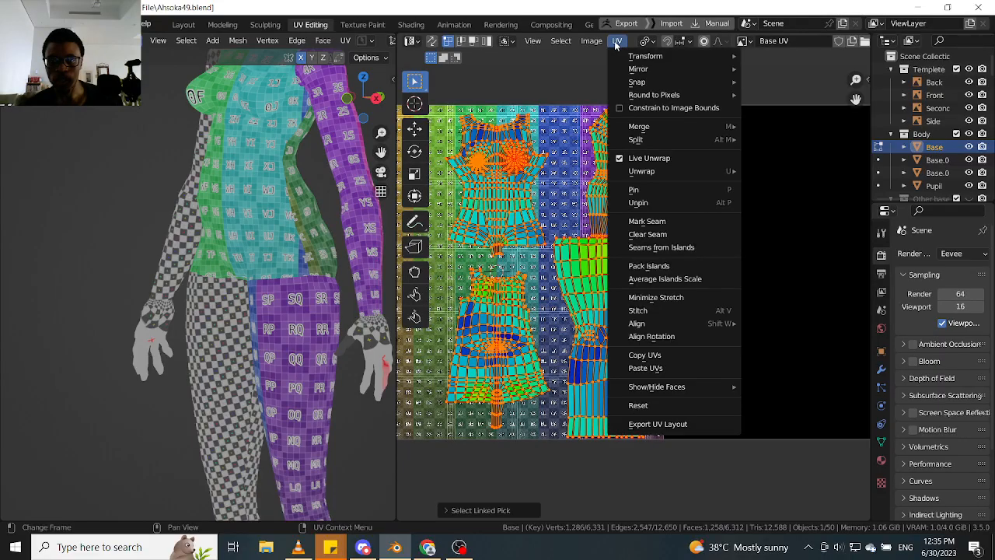
{"action": "left_click", "coordinate": [665, 278]}
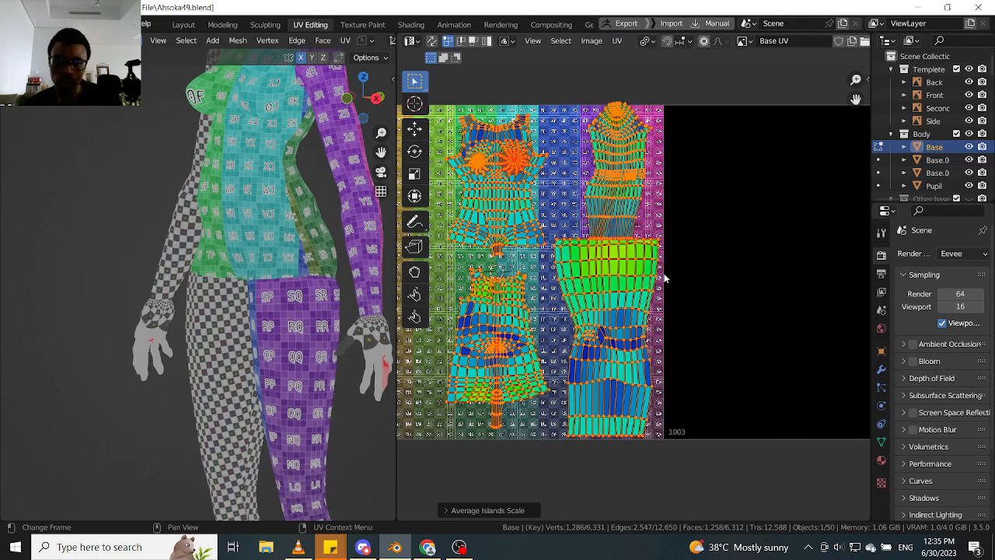
{"action": "scroll", "coordinate": [628, 249], "scroll_direction": "up", "scroll_amount": 3}
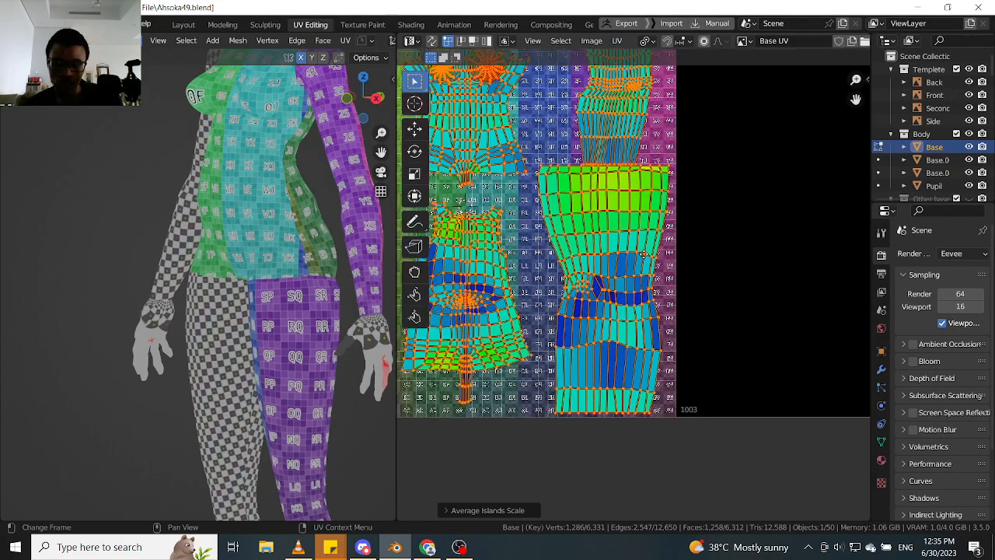
{"action": "key", "text": "alt+a"}
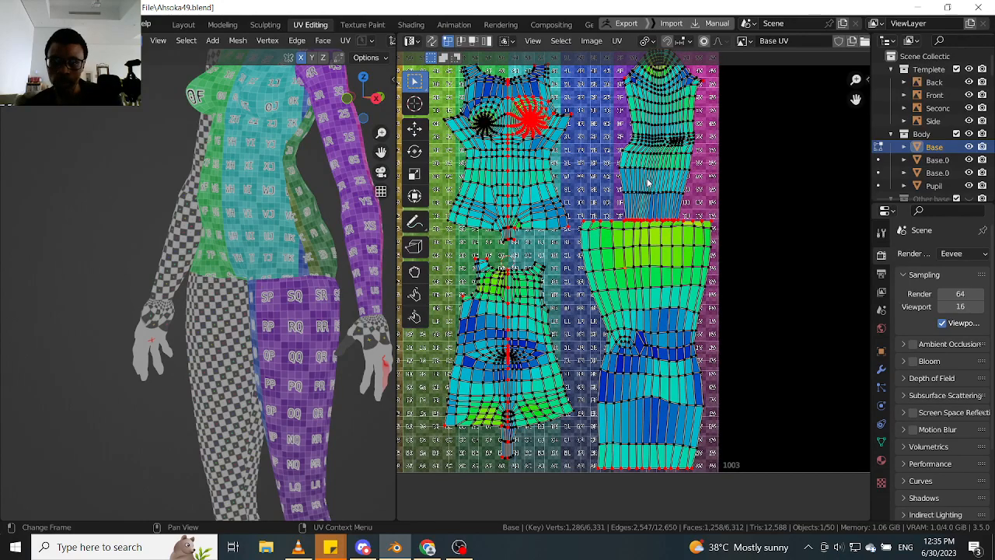
- Examine the arm and leg islands' boundary edges, spacing and stretch colours, from the ankle end up to the shoulder cap
{"action": "middle_click_drag", "start_coordinate": [646, 183], "coordinate": [614, 228]}
{"action": "scroll", "coordinate": [619, 250], "scroll_direction": "up", "scroll_amount": 2}
{"action": "scroll", "coordinate": [621, 241], "scroll_direction": "down", "scroll_amount": 4}
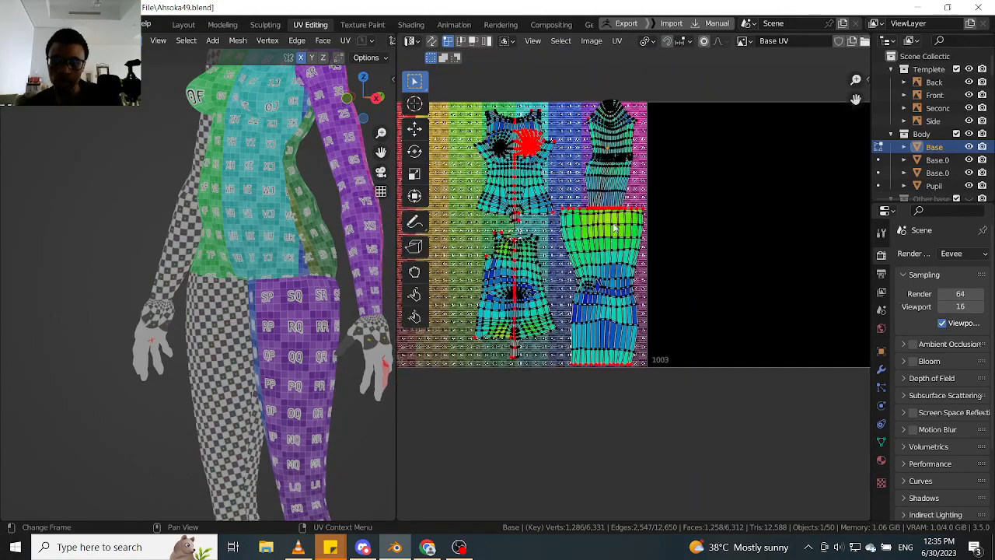
{"action": "scroll", "coordinate": [614, 226], "scroll_direction": "up", "scroll_amount": 7}
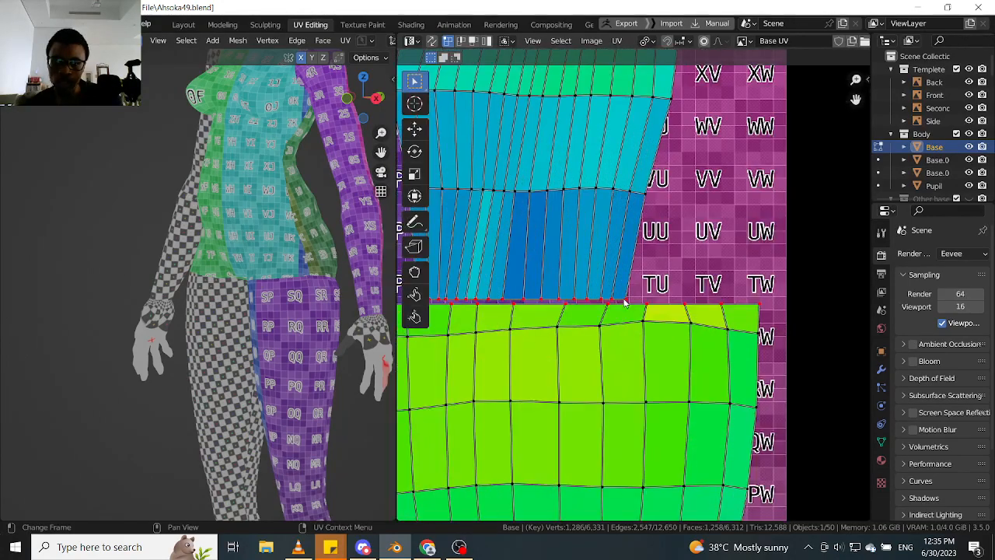
{"action": "scroll", "coordinate": [622, 292], "scroll_direction": "down", "scroll_amount": 6}
{"action": "scroll", "coordinate": [615, 356], "scroll_direction": "up", "scroll_amount": 4}
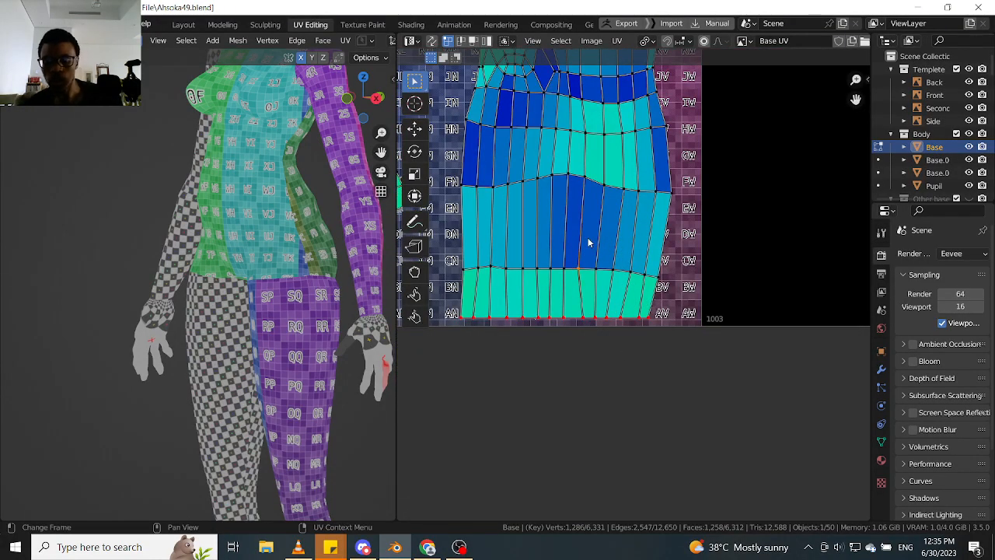
{"action": "key", "text": "l"}
{"action": "scroll", "coordinate": [588, 240], "scroll_direction": "down", "scroll_amount": 5}
{"action": "middle_click_drag", "start_coordinate": [589, 241], "coordinate": [593, 359]}
{"action": "scroll", "coordinate": [583, 223], "scroll_direction": "up", "scroll_amount": 5}
{"action": "middle_click_drag", "start_coordinate": [591, 223], "coordinate": [570, 278]}
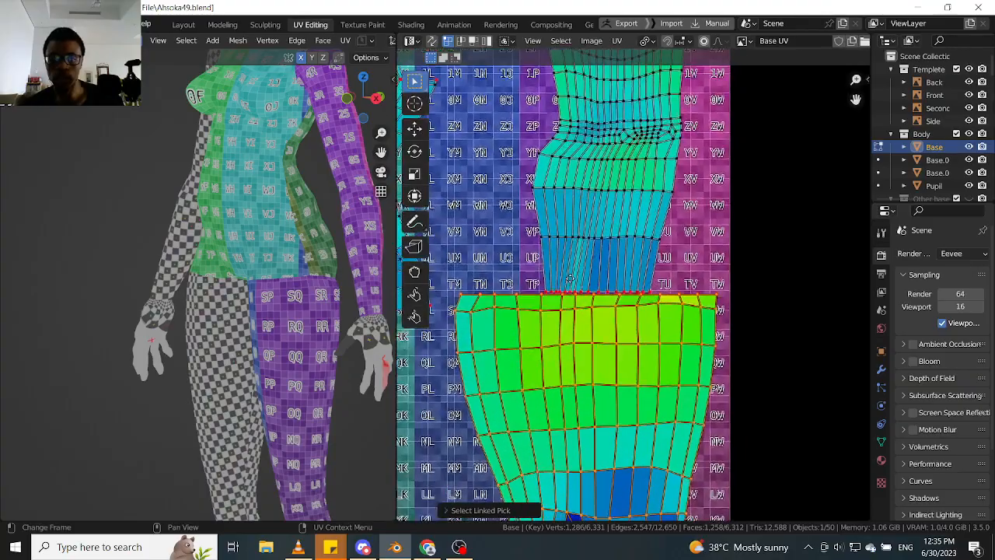
{"action": "left_click", "coordinate": [599, 196]}
{"action": "scroll", "coordinate": [598, 197], "scroll_direction": "down", "scroll_amount": 4}
{"action": "scroll", "coordinate": [592, 252], "scroll_direction": "up", "scroll_amount": 4}
{"action": "middle_click_drag", "start_coordinate": [599, 203], "coordinate": [569, 302]}
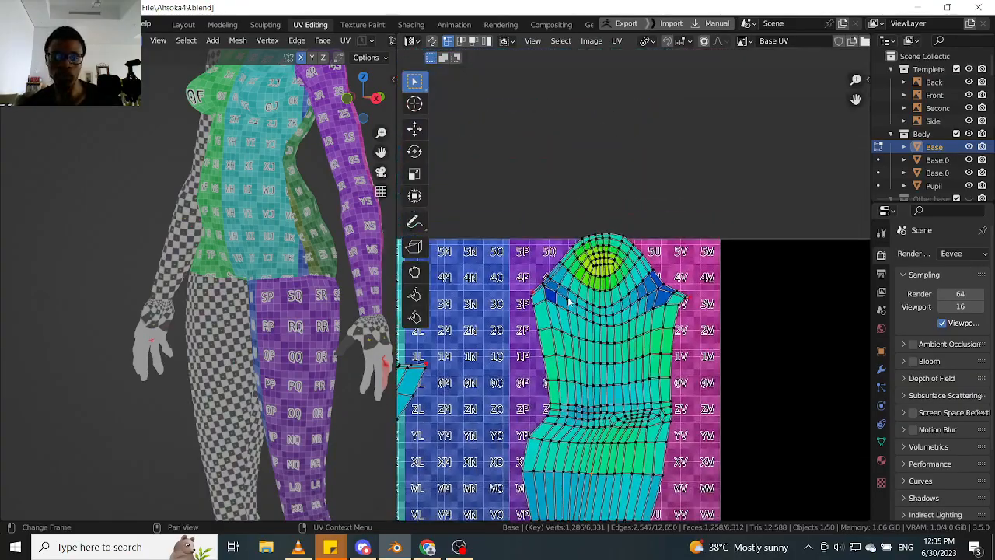
{"action": "scroll", "coordinate": [568, 302], "scroll_direction": "up", "scroll_amount": 2}
{"action": "scroll", "coordinate": [517, 309], "scroll_direction": "up", "scroll_amount": 2}
{"action": "scroll", "coordinate": [517, 309], "scroll_direction": "down", "scroll_amount": 3}
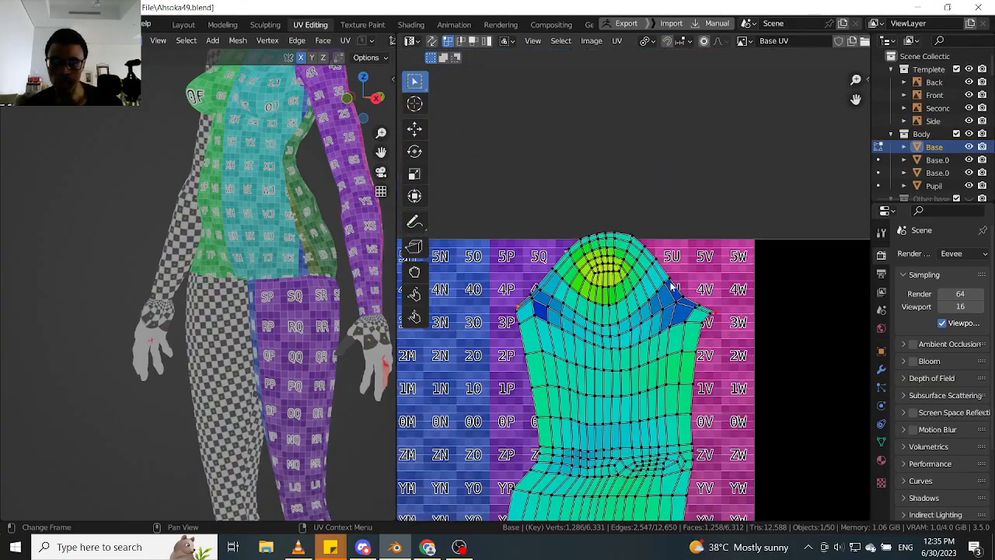
- Move the pinned outer corner of the torso front island's shoulder strap slightly inward
{"action": "scroll", "coordinate": [706, 311], "scroll_direction": "down", "scroll_amount": 5}
{"action": "middle_click_drag", "start_coordinate": [562, 327], "coordinate": [583, 255]}
{"action": "scroll", "coordinate": [581, 255], "scroll_direction": "up", "scroll_amount": 3}
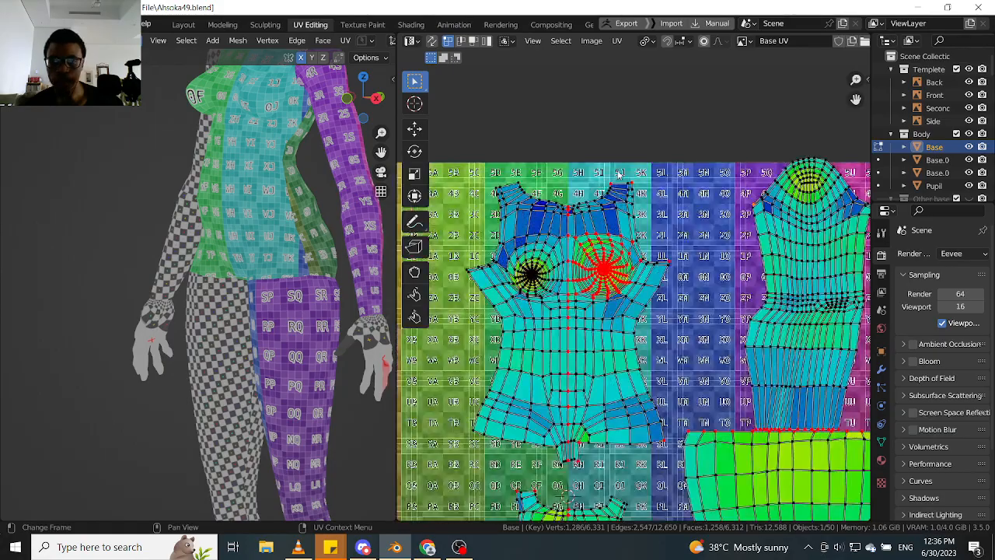
{"action": "middle_click_drag", "start_coordinate": [618, 178], "coordinate": [613, 213]}
{"action": "scroll", "coordinate": [613, 212], "scroll_direction": "up", "scroll_amount": 2}
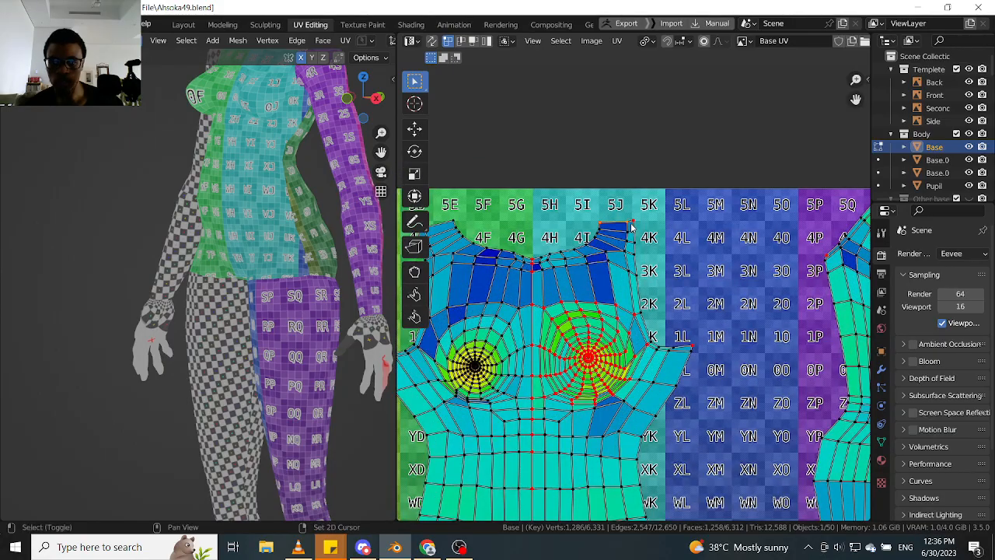
{"action": "scroll", "coordinate": [636, 232], "scroll_direction": "up", "scroll_amount": 3}
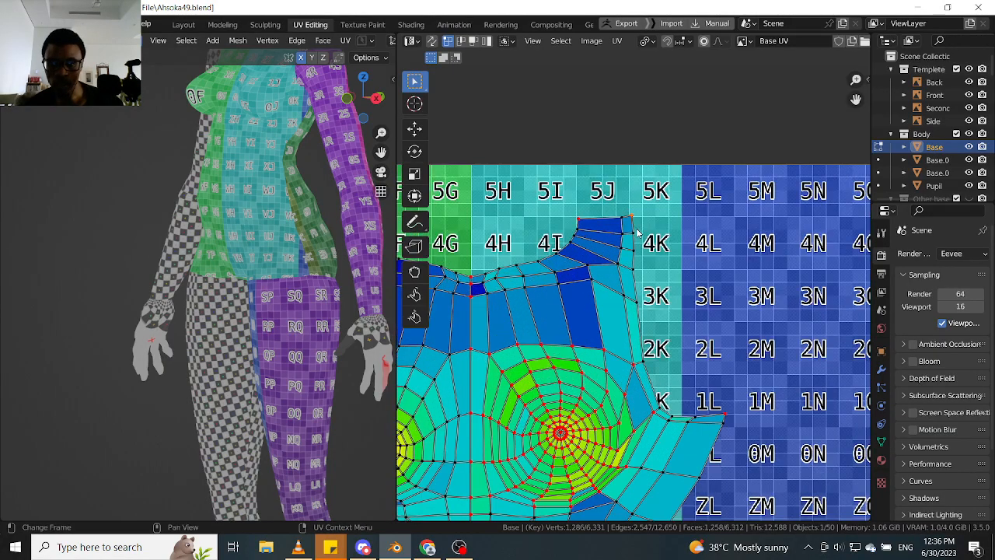
{"action": "key", "text": "g"}
{"action": "left_click", "coordinate": [636, 236]}
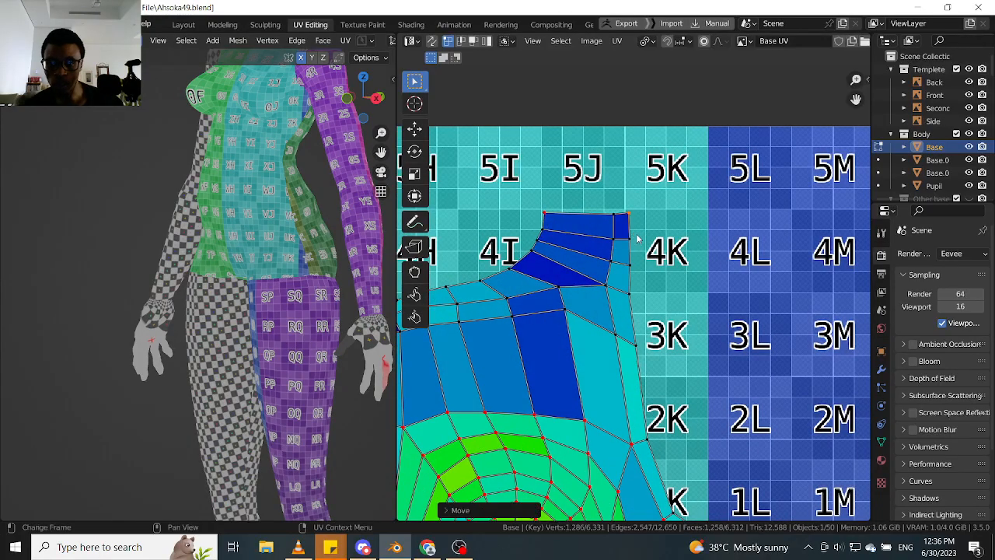
- Move the pinned outer hip corner of the torso front island about 0.009 inward
{"action": "scroll", "coordinate": [636, 235], "scroll_direction": "down", "scroll_amount": 3}
{"action": "scroll", "coordinate": [651, 245], "scroll_direction": "up", "scroll_amount": 2}
{"action": "scroll", "coordinate": [651, 246], "scroll_direction": "up", "scroll_amount": 2}
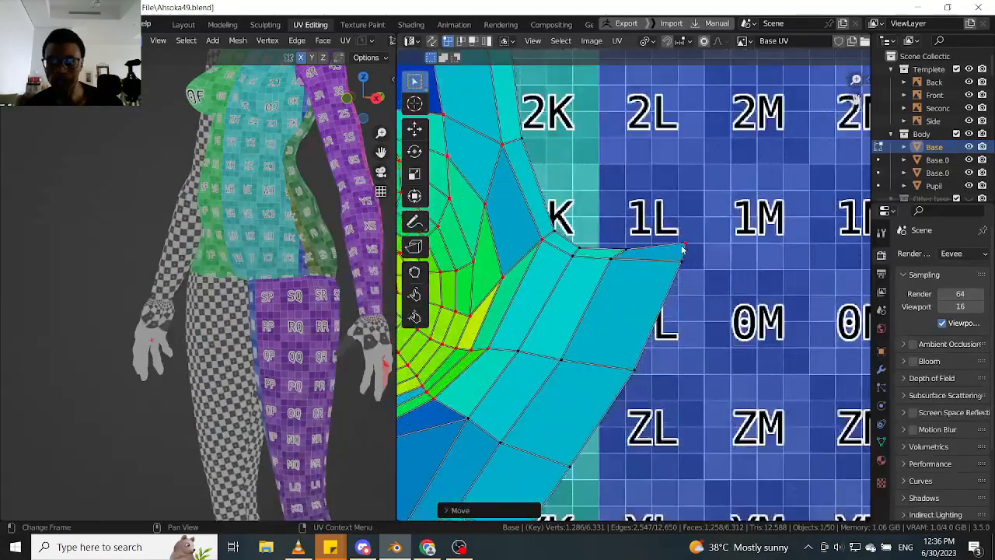
{"action": "scroll", "coordinate": [622, 233], "scroll_direction": "down", "scroll_amount": 8}
{"action": "scroll", "coordinate": [617, 231], "scroll_direction": "up", "scroll_amount": 5}
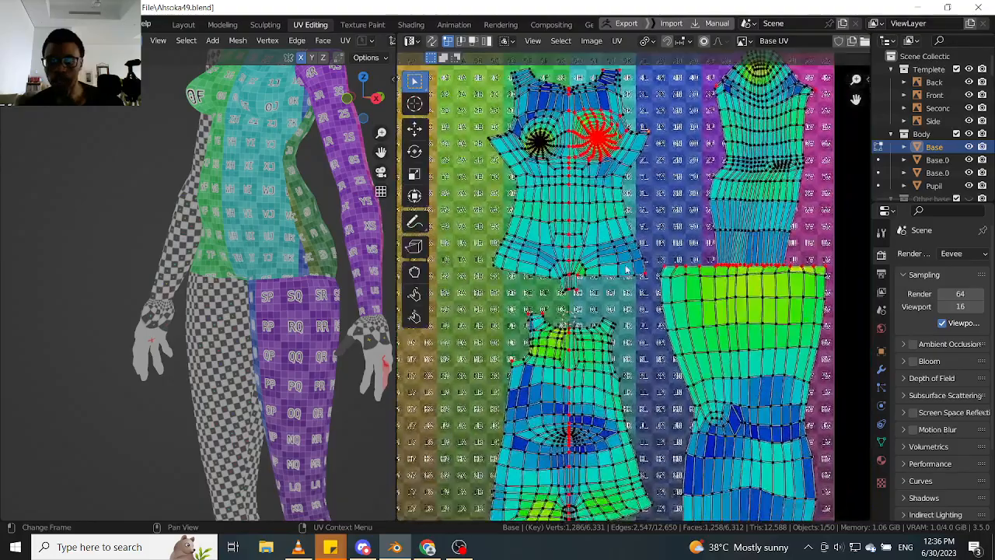
{"action": "scroll", "coordinate": [687, 289], "scroll_direction": "down", "scroll_amount": 1}
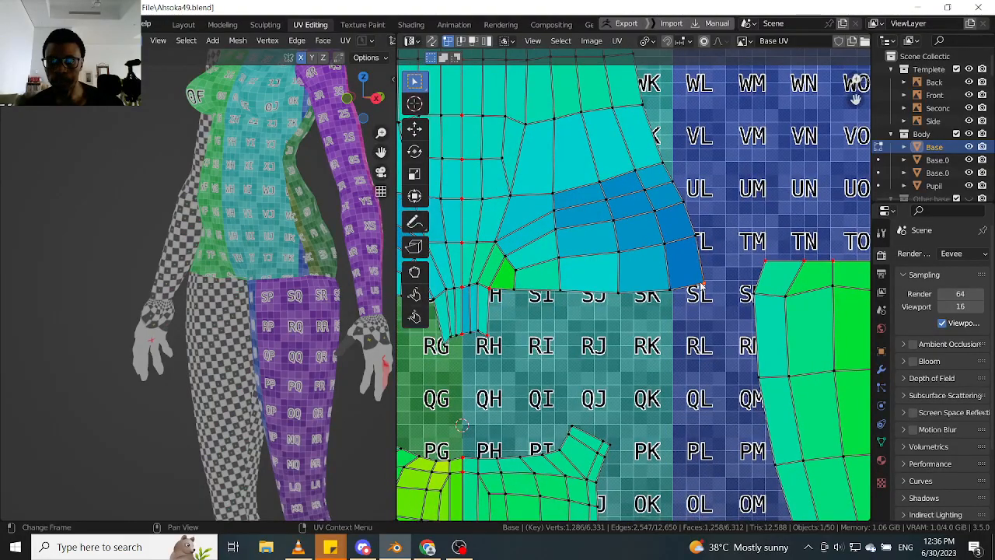
{"action": "key", "text": "g"}
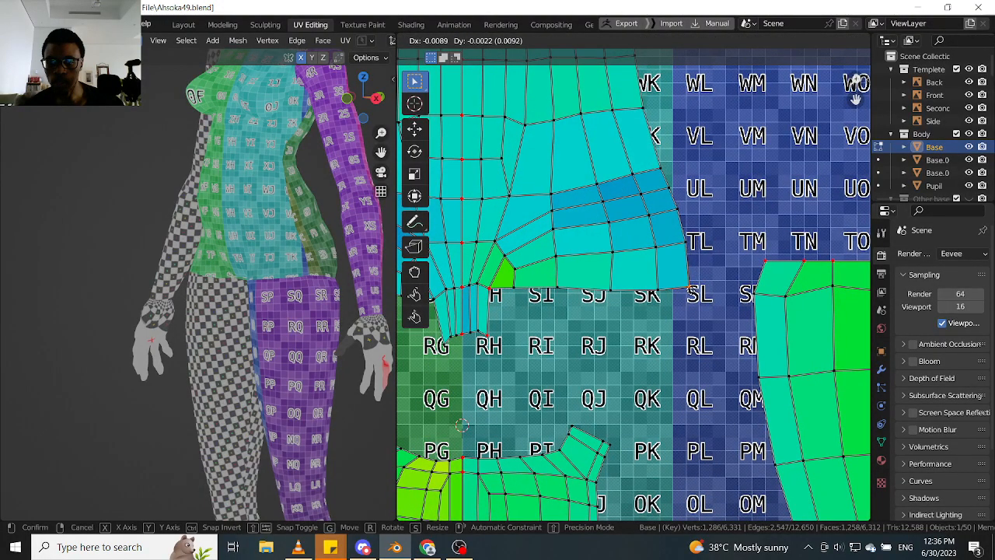
{"action": "left_click", "coordinate": [690, 294]}
- Examine the torso back, torso front, leg and arm islands for stretch colours and spacing within tile 1003
{"action": "scroll", "coordinate": [566, 269], "scroll_direction": "down", "scroll_amount": 5}
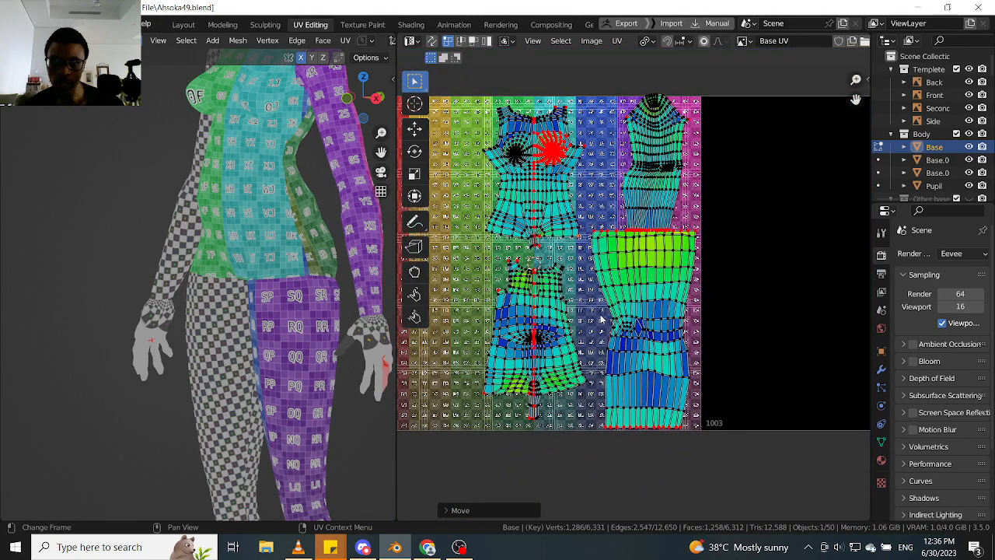
{"action": "scroll", "coordinate": [601, 319], "scroll_direction": "up", "scroll_amount": 2}
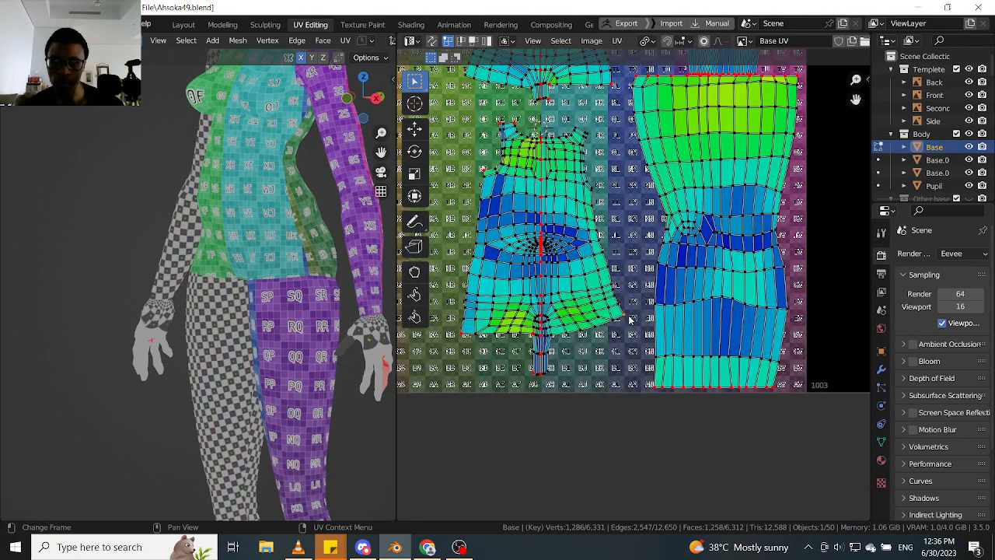
{"action": "scroll", "coordinate": [622, 333], "scroll_direction": "up", "scroll_amount": 3}
{"action": "scroll", "coordinate": [620, 332], "scroll_direction": "down", "scroll_amount": 3}
{"action": "scroll", "coordinate": [591, 339], "scroll_direction": "up", "scroll_amount": 2}
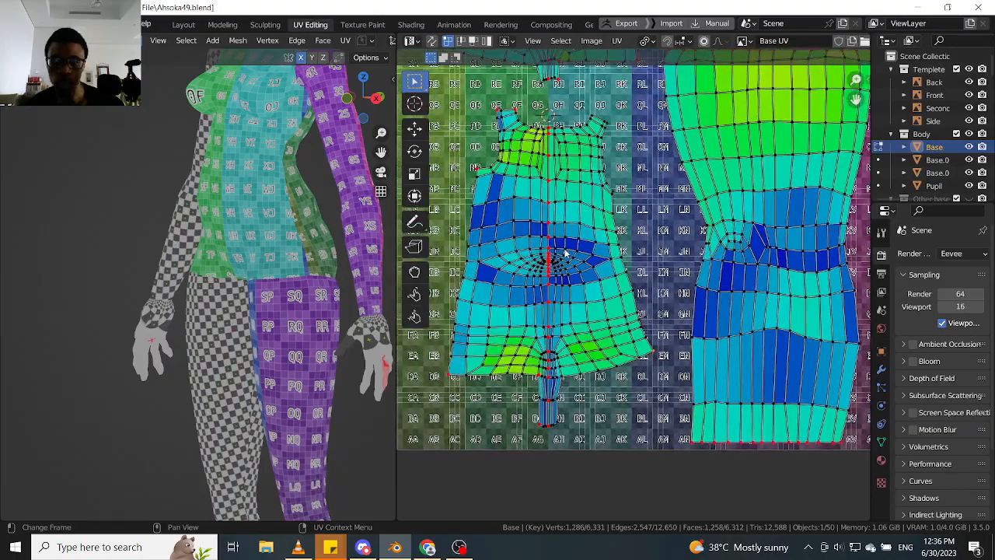
{"action": "scroll", "coordinate": [564, 252], "scroll_direction": "down", "scroll_amount": 1}
{"action": "middle_click_drag", "start_coordinate": [564, 252], "coordinate": [558, 367]}
{"action": "scroll", "coordinate": [558, 244], "scroll_direction": "up", "scroll_amount": 3}
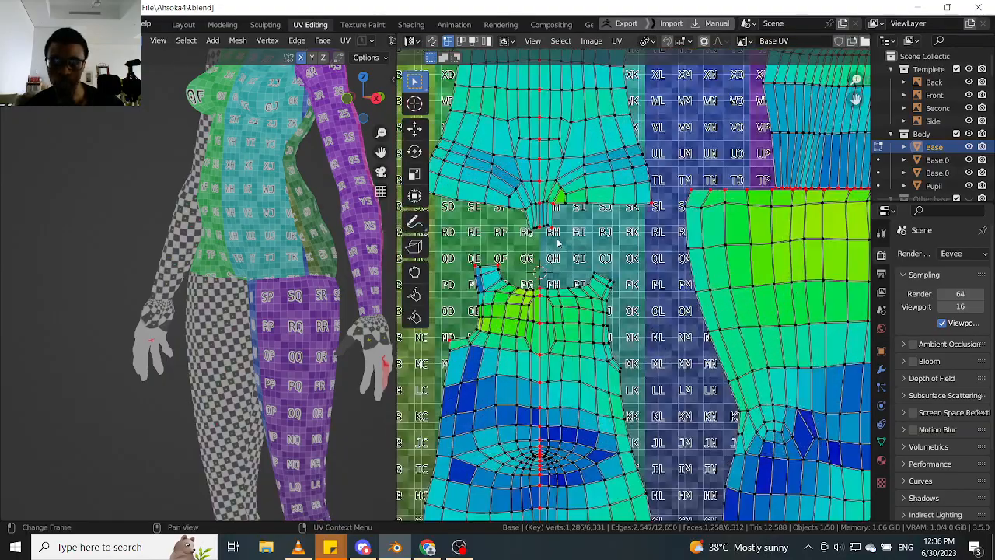
{"action": "scroll", "coordinate": [548, 257], "scroll_direction": "down", "scroll_amount": 3}
{"action": "scroll", "coordinate": [528, 276], "scroll_direction": "up", "scroll_amount": 3}
{"action": "scroll", "coordinate": [529, 276], "scroll_direction": "down", "scroll_amount": 2}
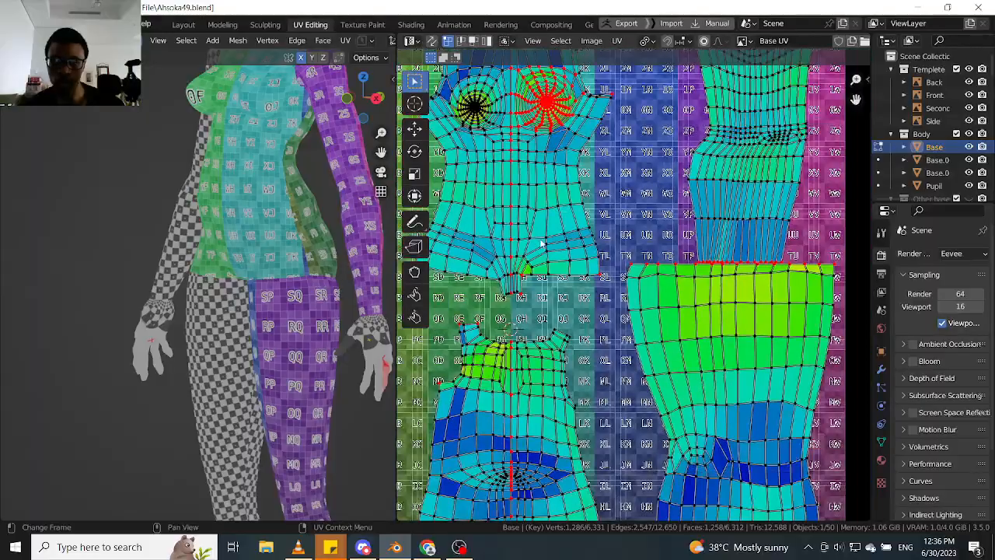
{"action": "middle_click_drag", "start_coordinate": [549, 184], "coordinate": [544, 268]}
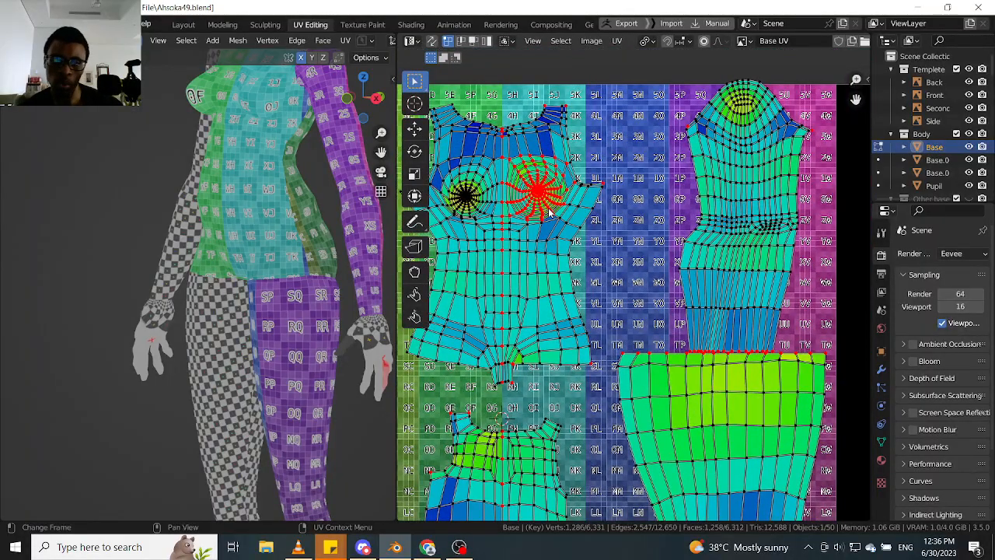
{"action": "middle_click_drag", "start_coordinate": [719, 288], "coordinate": [645, 262]}
{"action": "scroll", "coordinate": [625, 227], "scroll_direction": "up", "scroll_amount": 2}
{"action": "scroll", "coordinate": [639, 200], "scroll_direction": "down", "scroll_amount": 2}
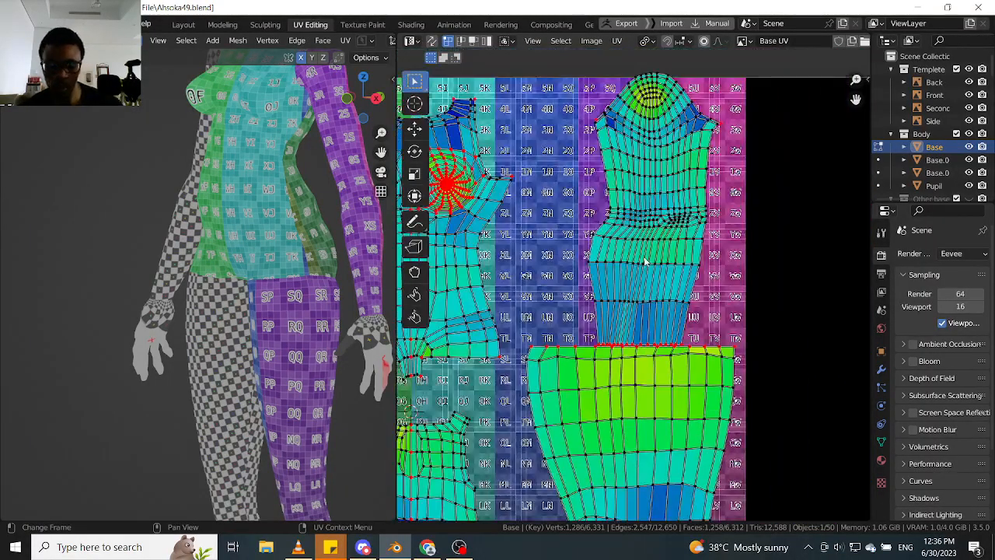
- Highlight the arm island and the leg island in turn to check their extents and shared border, and clear the selection
{"action": "key", "text": "l"}
{"action": "scroll", "coordinate": [644, 262], "scroll_direction": "down", "scroll_amount": 3}
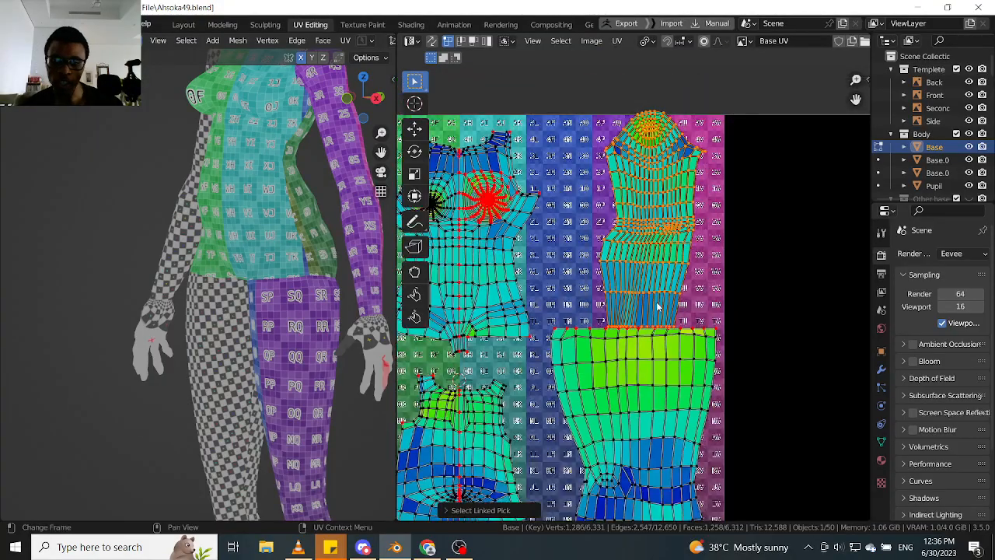
{"action": "middle_click_drag", "start_coordinate": [662, 334], "coordinate": [613, 249]}
{"action": "scroll", "coordinate": [612, 249], "scroll_direction": "up", "scroll_amount": 3}
{"action": "middle_click_drag", "start_coordinate": [641, 387], "coordinate": [618, 259]}
{"action": "middle_click_drag", "start_coordinate": [631, 323], "coordinate": [644, 247]}
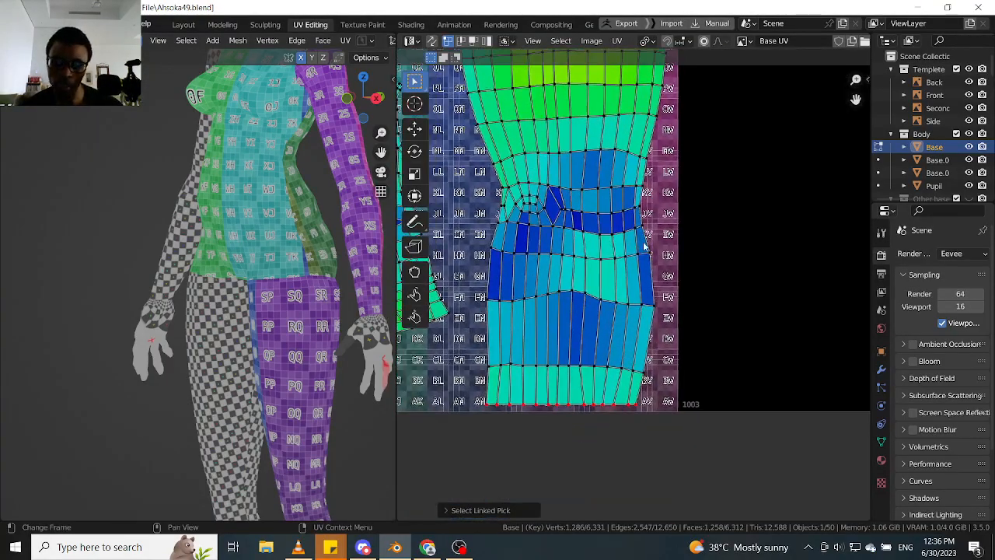
{"action": "left_click", "coordinate": [596, 362]}
{"action": "key", "text": "l"}
{"action": "scroll", "coordinate": [605, 342], "scroll_direction": "down", "scroll_amount": 4}
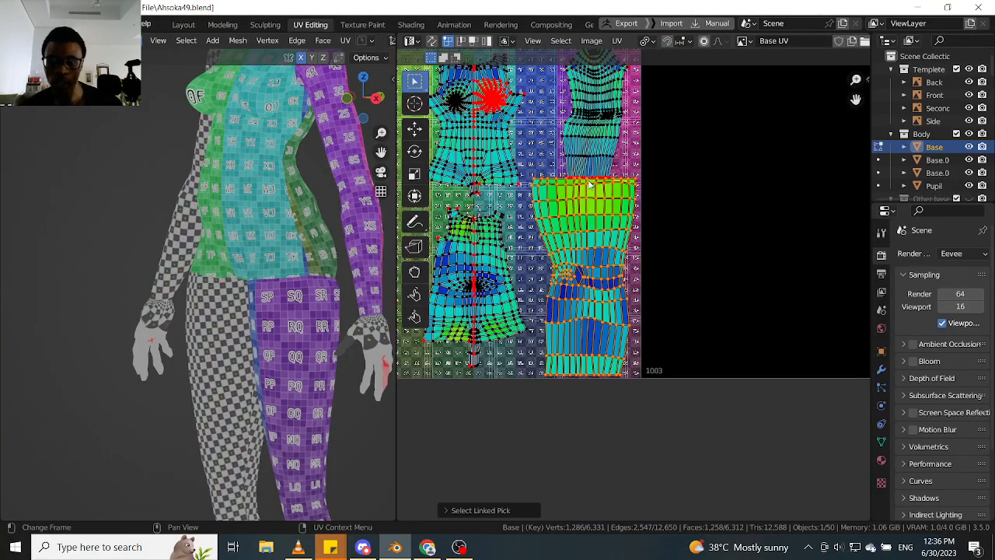
{"action": "middle_click_drag", "start_coordinate": [590, 158], "coordinate": [627, 365]}
{"action": "scroll", "coordinate": [590, 233], "scroll_direction": "up", "scroll_amount": 3}
{"action": "scroll", "coordinate": [597, 255], "scroll_direction": "up", "scroll_amount": 2}
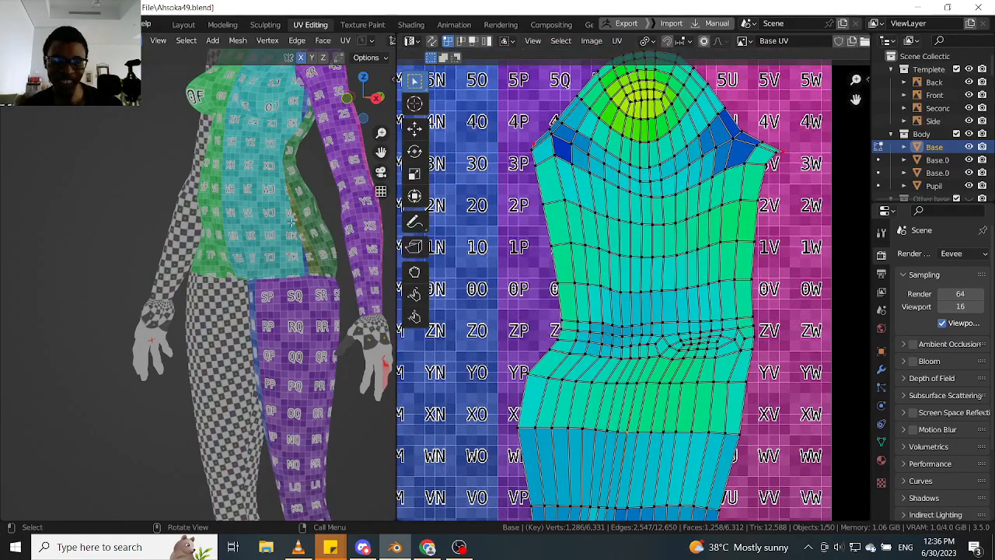
- Examine the colour-grid pattern and seam around the model's elbow and forearm, and dismiss the scan reminder
{"action": "middle_click_drag", "start_coordinate": [342, 233], "coordinate": [186, 204]}
{"action": "middle_click_drag", "start_coordinate": [234, 292], "coordinate": [178, 289]}
{"action": "scroll", "coordinate": [231, 288], "scroll_direction": "up", "scroll_amount": 5}
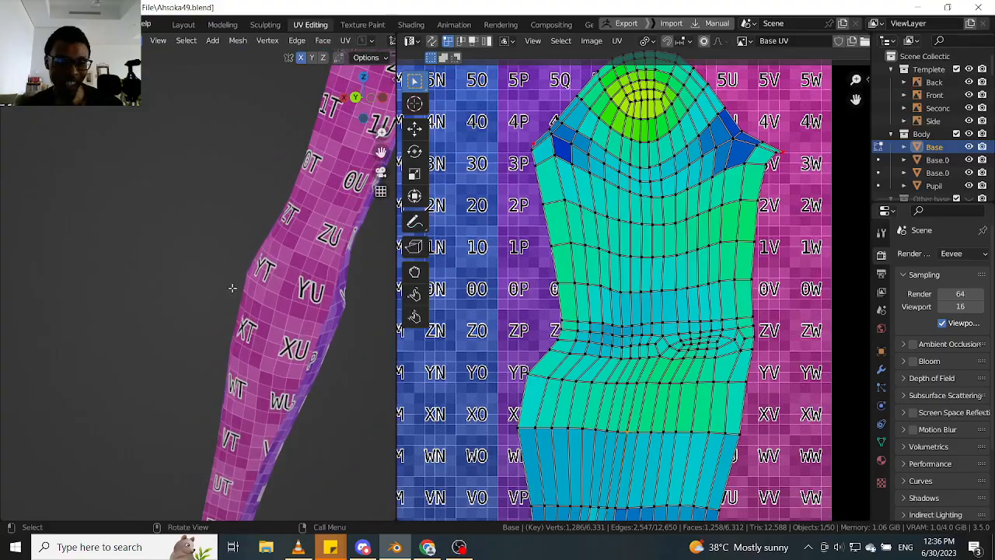
{"action": "middle_click_drag", "start_coordinate": [276, 284], "coordinate": [245, 278]}
{"action": "middle_click_drag", "start_coordinate": [327, 295], "coordinate": [272, 260], "text": "shift"}
{"action": "scroll", "coordinate": [210, 255], "scroll_direction": "up", "scroll_amount": 1}
{"action": "scroll", "coordinate": [211, 255], "scroll_direction": "down", "scroll_amount": 3}
{"action": "scroll", "coordinate": [211, 255], "scroll_direction": "up", "scroll_amount": 5}
{"action": "scroll", "coordinate": [211, 255], "scroll_direction": "down", "scroll_amount": 5}
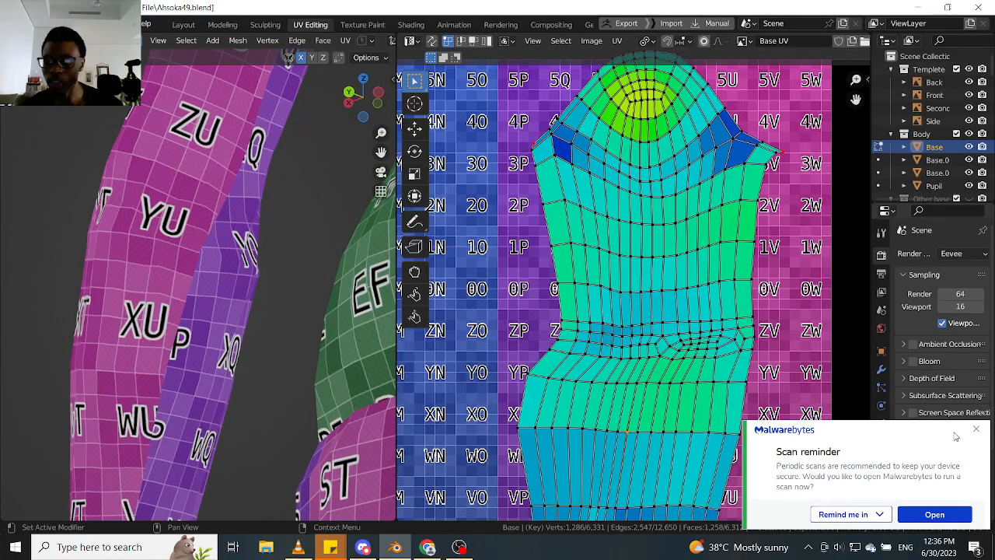
{"action": "left_click", "coordinate": [978, 430]}
{"action": "middle_click_drag", "start_coordinate": [319, 291], "coordinate": [244, 287]}
{"action": "middle_click_drag", "start_coordinate": [362, 263], "coordinate": [279, 247]}
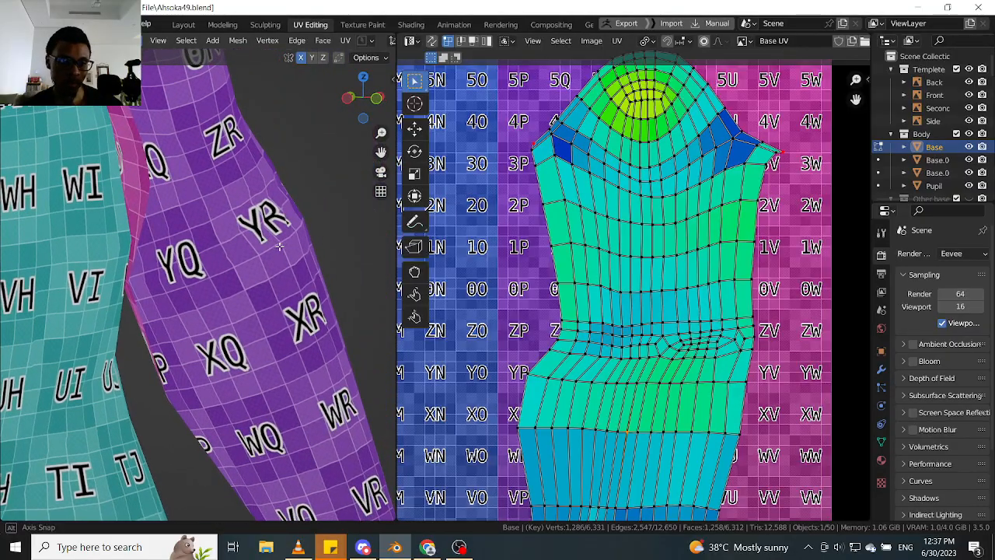
- Move the arm island's pinned wrist edge about 0.04 along X
{"action": "scroll", "coordinate": [706, 273], "scroll_direction": "down", "scroll_amount": 5}
{"action": "scroll", "coordinate": [704, 273], "scroll_direction": "up", "scroll_amount": 5}
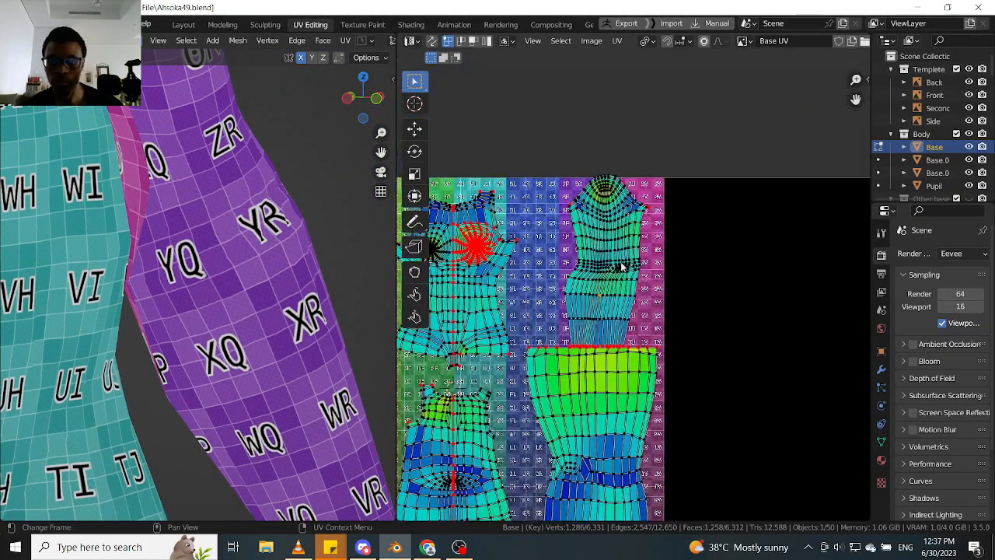
{"action": "mouse_move", "coordinate": [669, 387]}
{"action": "middle_mouse_down"}
{"action": "mouse_move", "coordinate": [658, 331]}
{"action": "mouse_move", "coordinate": [657, 384]}
{"action": "middle_mouse_up"}
{"action": "middle_click_drag", "start_coordinate": [643, 445], "coordinate": [636, 373]}
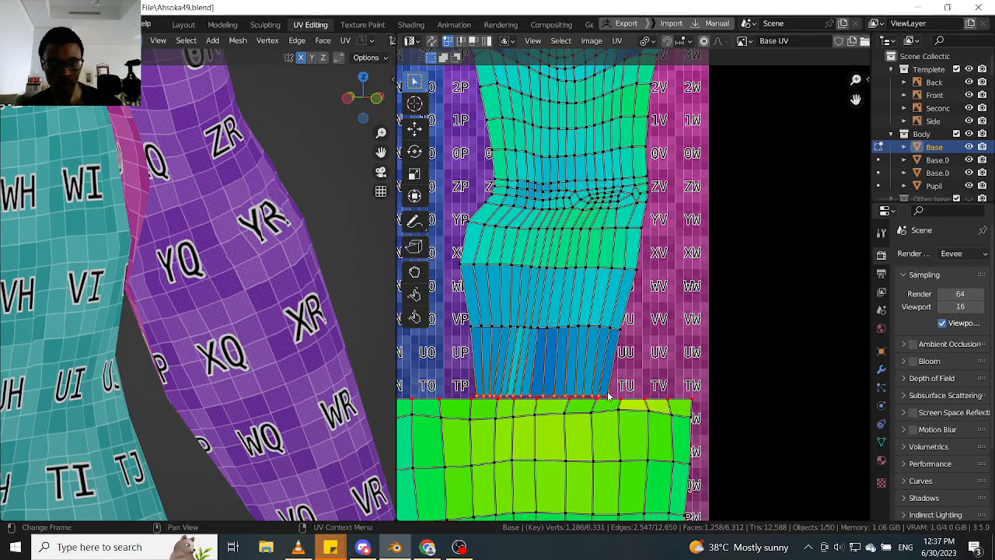
{"action": "key", "text": "g"}
{"action": "key", "text": "x"}
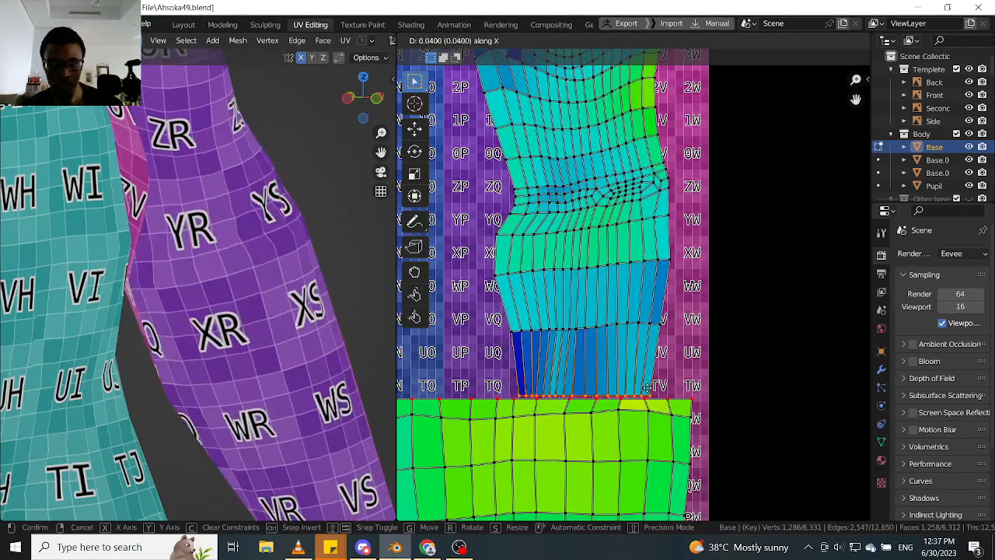
{"action": "left_click", "coordinate": [646, 386]}
- Select the complete arm, leg, torso front and torso back islands and scale them down slightly together
{"action": "scroll", "coordinate": [603, 163], "scroll_direction": "down", "scroll_amount": 3}
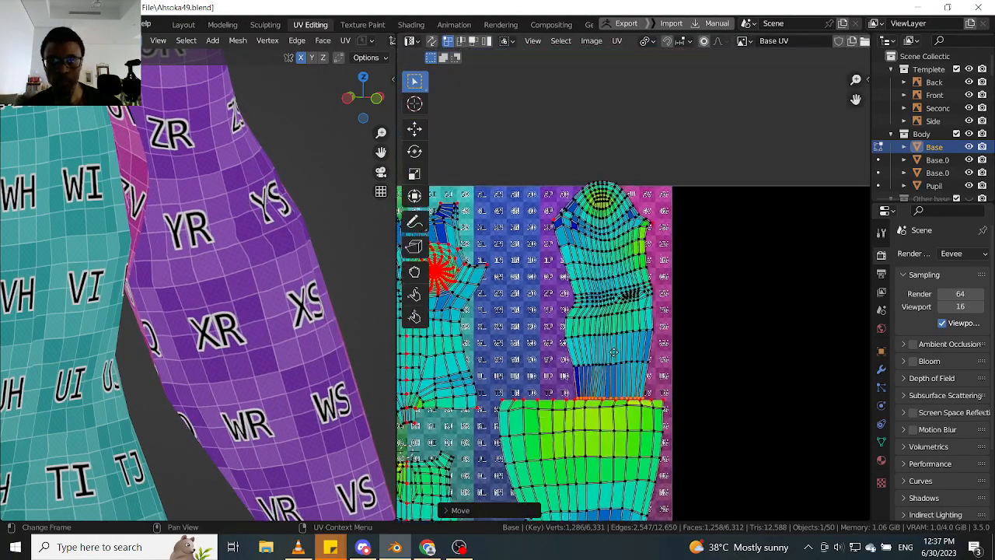
{"action": "scroll", "coordinate": [604, 163], "scroll_direction": "up", "scroll_amount": 1}
{"action": "scroll", "coordinate": [603, 163], "scroll_direction": "up", "scroll_amount": 4}
{"action": "mouse_move", "coordinate": [195, 179]}
{"action": "middle_mouse_down"}
{"action": "mouse_move", "coordinate": [189, 202]}
{"action": "mouse_move", "coordinate": [217, 294]}
{"action": "mouse_move", "coordinate": [186, 177]}
{"action": "middle_mouse_up"}
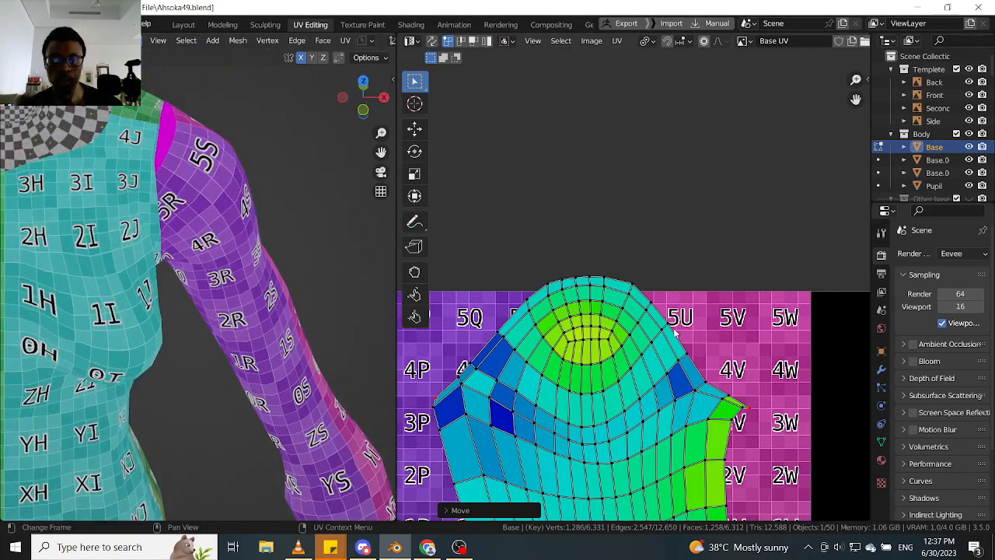
{"action": "scroll", "coordinate": [675, 333], "scroll_direction": "down", "scroll_amount": 7}
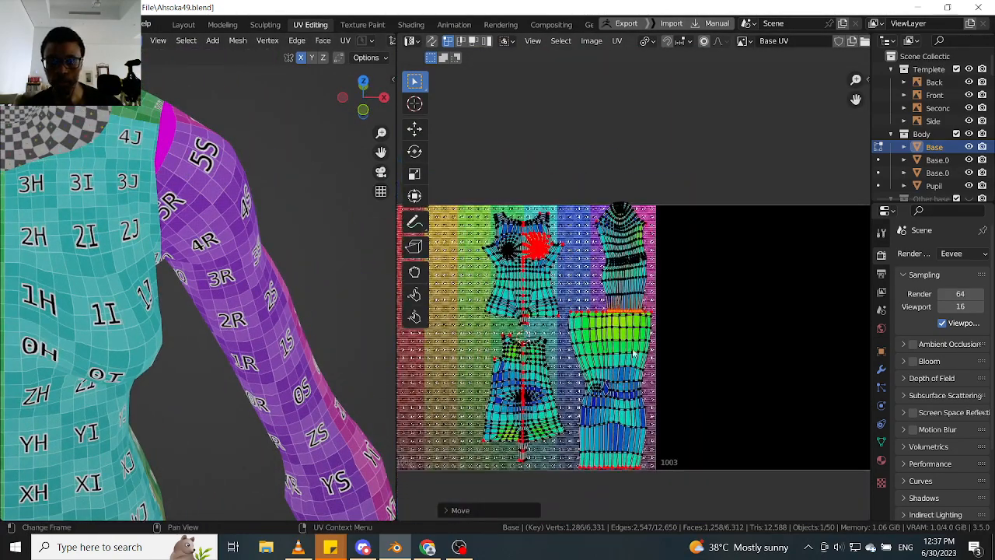
{"action": "key", "text": "l"}
{"action": "key", "text": "l"}
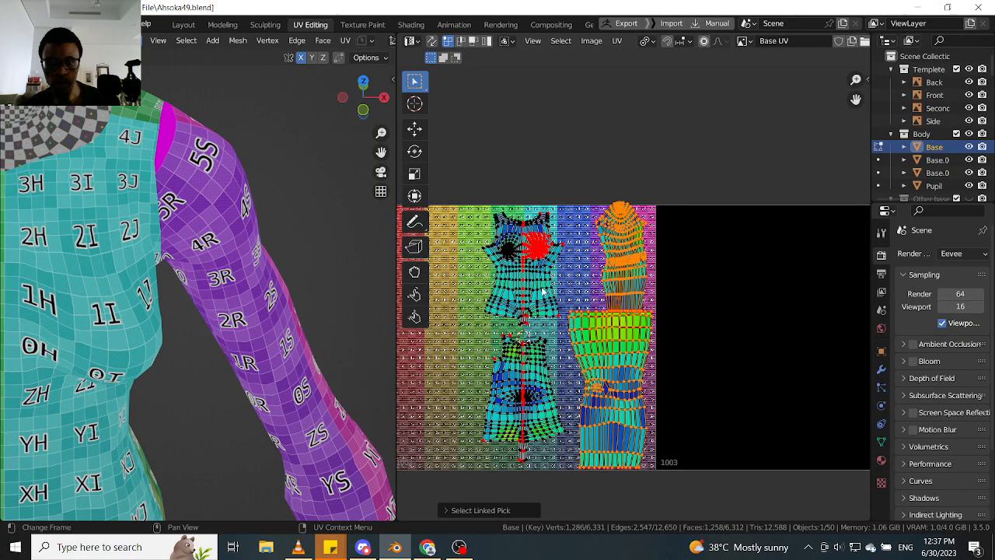
{"action": "key", "text": "l"}
{"action": "key", "text": "l"}
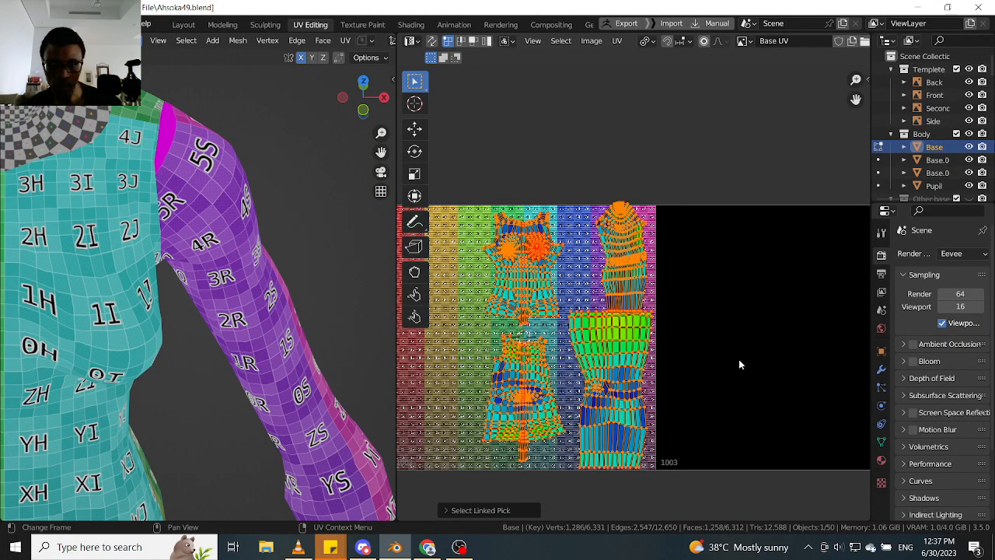
{"action": "key", "text": "s"}
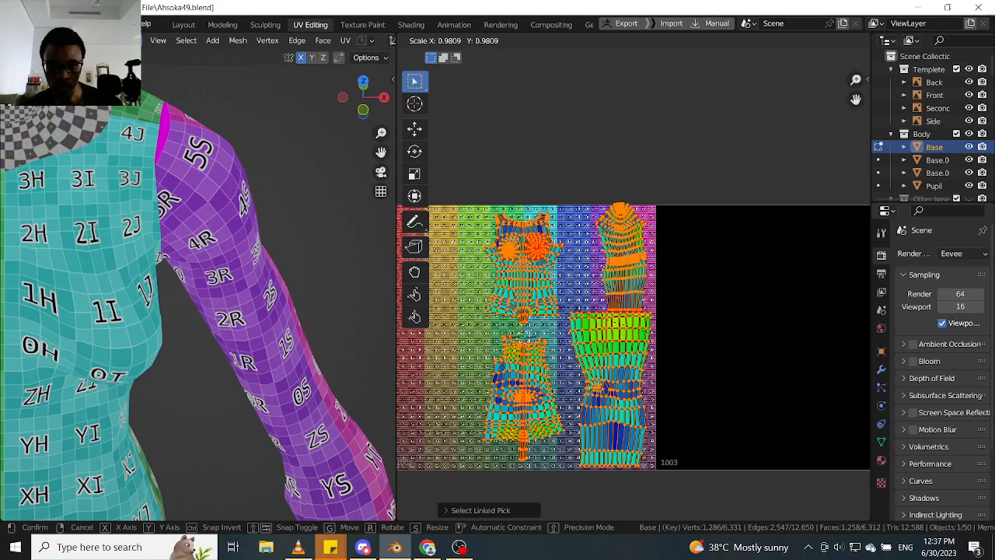
{"action": "left_click", "coordinate": [732, 363]}
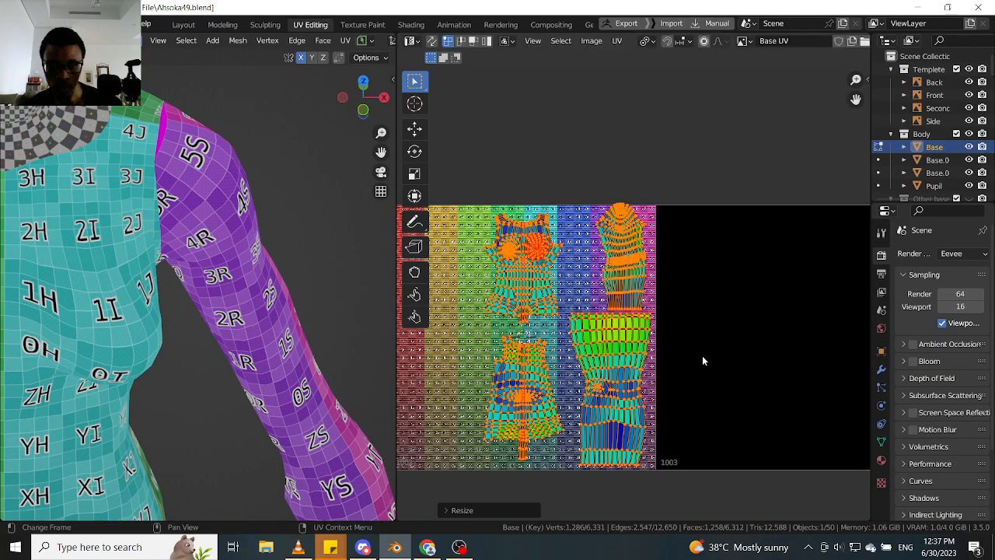
- Select the complete arm island and move it about -0.10 along X and -0.006 along Y, above the leg island
{"action": "middle_click_drag", "start_coordinate": [268, 321], "coordinate": [235, 295]}
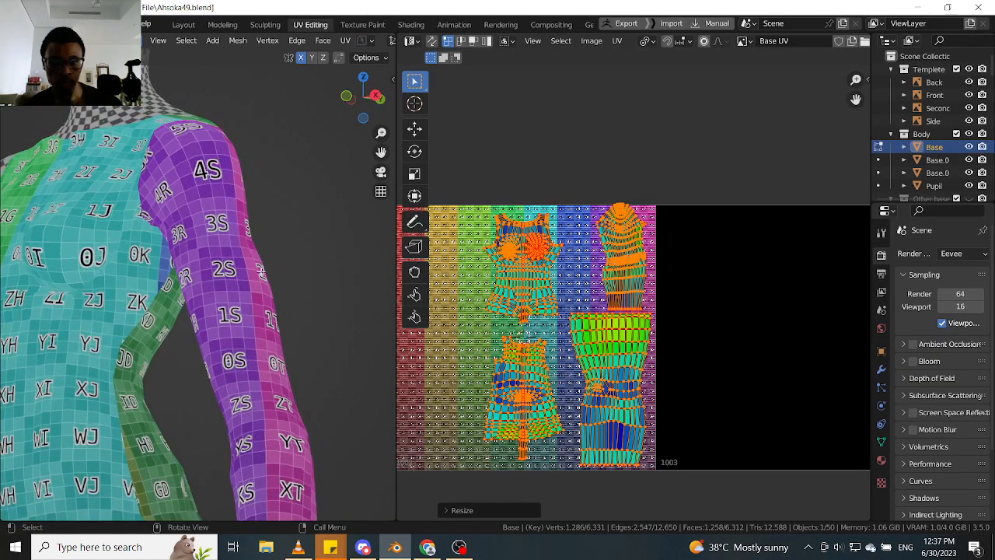
{"action": "scroll", "coordinate": [644, 285], "scroll_direction": "up", "scroll_amount": 2}
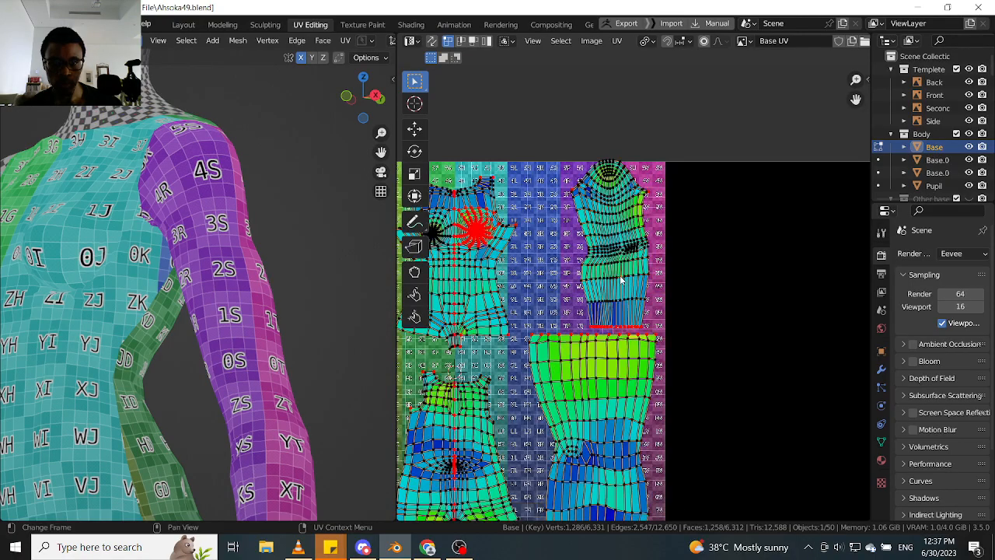
{"action": "key", "text": "l"}
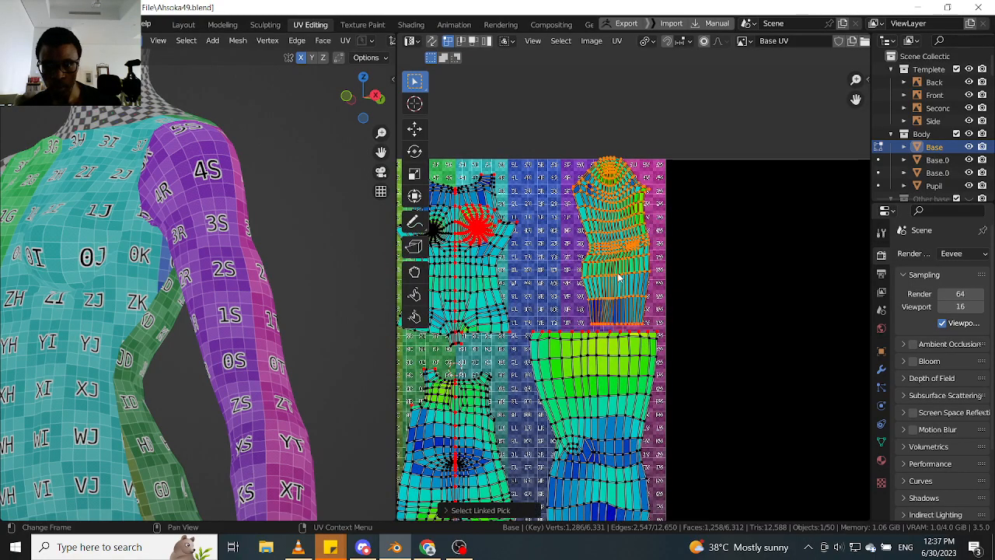
{"action": "scroll", "coordinate": [619, 276], "scroll_direction": "up", "scroll_amount": 2}
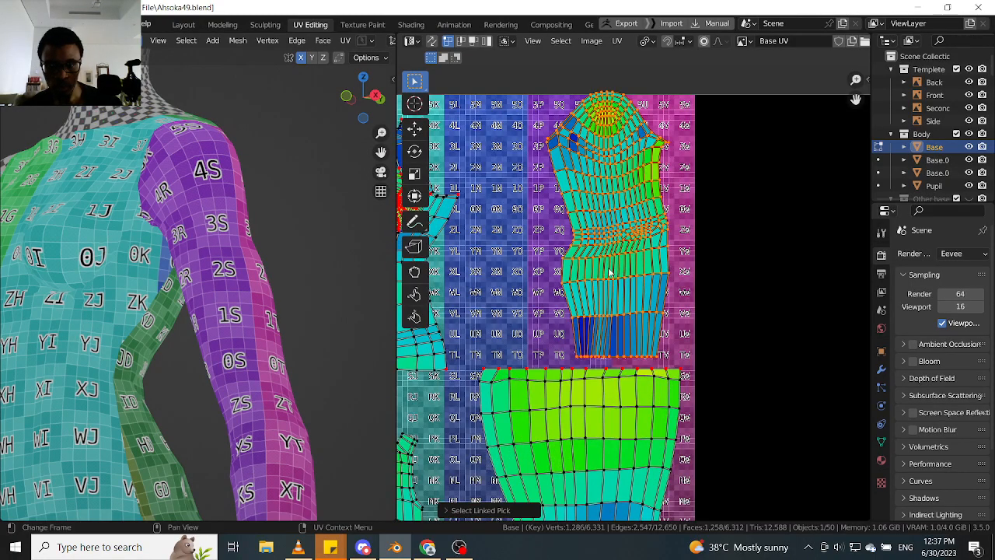
{"action": "key", "text": "g"}
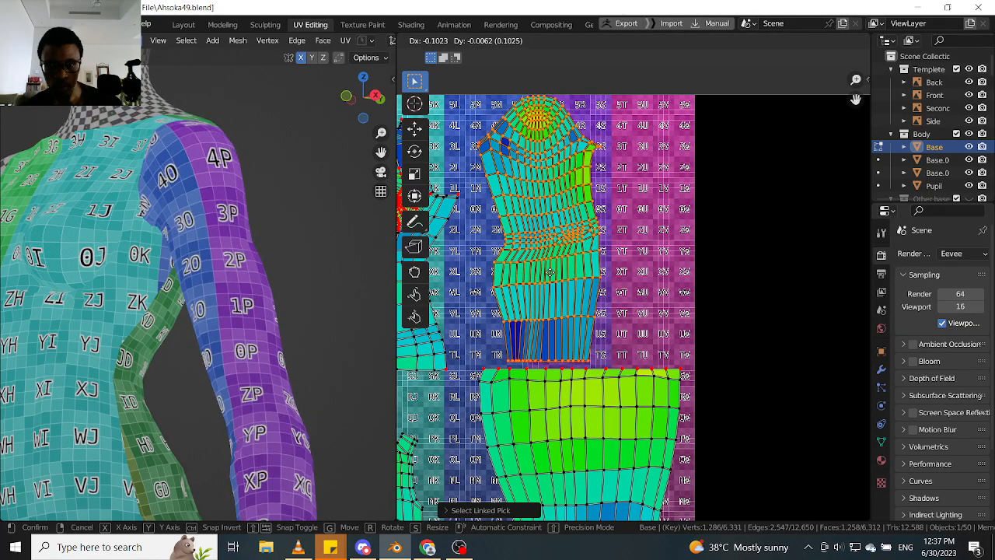
{"action": "left_click", "coordinate": [550, 272]}
- Examine the spacing between the torso, arm and leg islands and the colour-grid pattern across the model's shoulder and arm
{"action": "scroll", "coordinate": [595, 285], "scroll_direction": "down", "scroll_amount": 4}
{"action": "middle_click_drag", "start_coordinate": [597, 333], "coordinate": [600, 251]}
{"action": "scroll", "coordinate": [599, 264], "scroll_direction": "up", "scroll_amount": 2}
{"action": "middle_click_drag", "start_coordinate": [621, 352], "coordinate": [622, 322]}
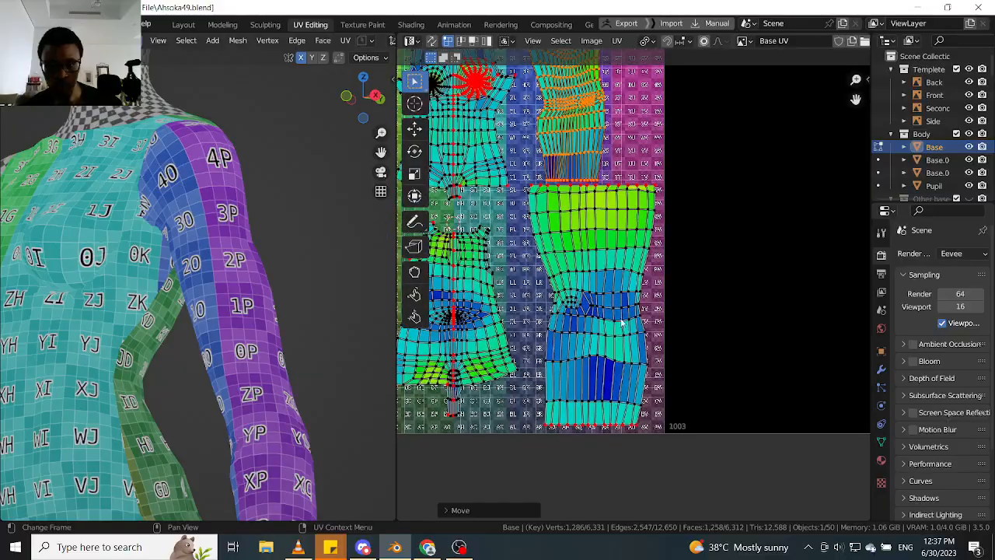
{"action": "middle_click_drag", "start_coordinate": [589, 294], "coordinate": [574, 332]}
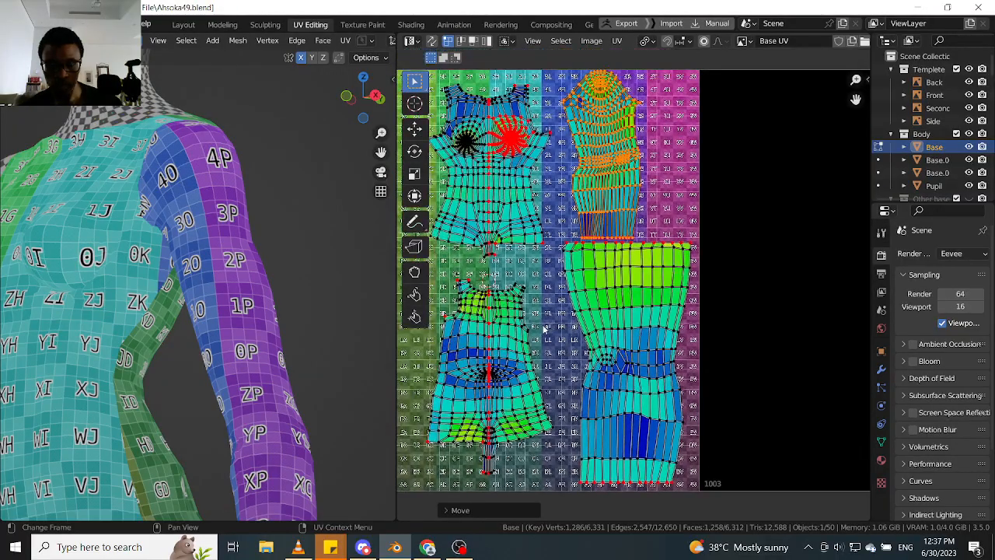
{"action": "middle_click_drag", "start_coordinate": [614, 259], "coordinate": [596, 308]}
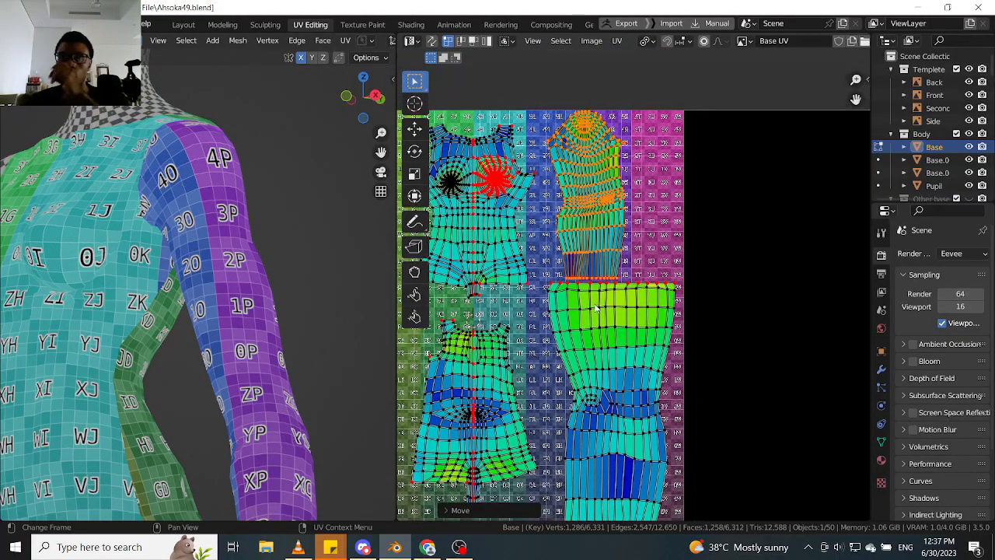
{"action": "middle_click_drag", "start_coordinate": [202, 350], "coordinate": [160, 346]}
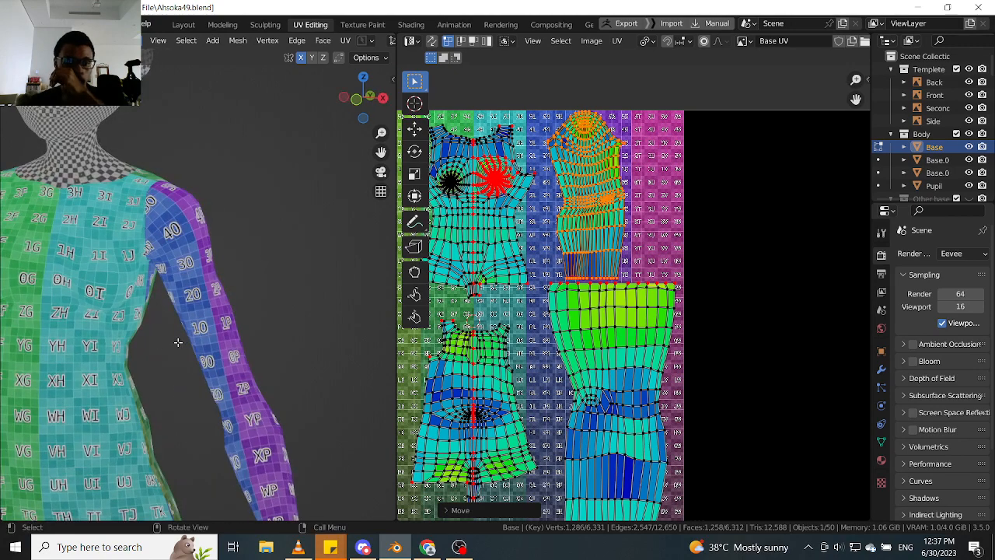
{"action": "scroll", "coordinate": [203, 359], "scroll_direction": "down", "scroll_amount": 2}
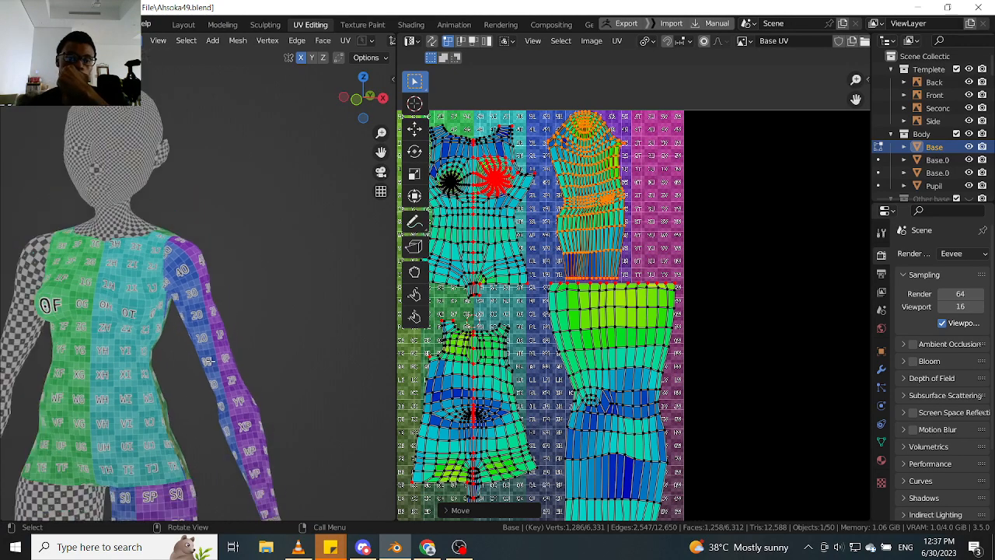
{"action": "middle_click_drag", "start_coordinate": [276, 342], "coordinate": [31, 308]}
- Show the body together with its full costume and examine how the gauntlet and shoulder pieces cover the arm
{"action": "key", "text": "KP_Divide"}
{"action": "middle_click_drag", "start_coordinate": [231, 293], "coordinate": [187, 292]}
{"action": "middle_click_drag", "start_coordinate": [491, 419], "coordinate": [519, 365]}
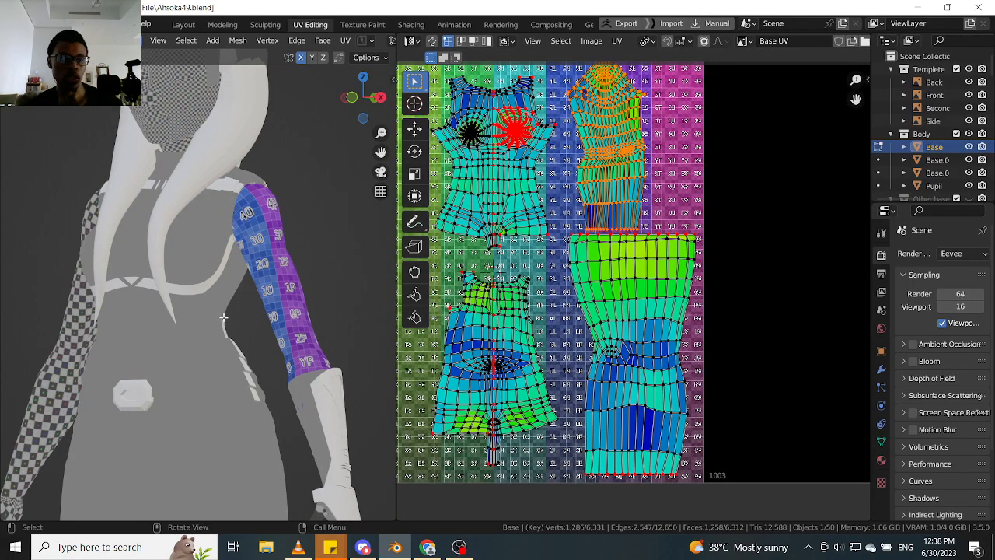
{"action": "scroll", "coordinate": [272, 339], "scroll_direction": "down", "scroll_amount": 5}
{"action": "mouse_move", "coordinate": [272, 340]}
{"action": "middle_mouse_down"}
{"action": "mouse_move", "coordinate": [218, 342]}
{"action": "mouse_move", "coordinate": [253, 342]}
{"action": "middle_mouse_up"}
{"action": "scroll", "coordinate": [231, 330], "scroll_direction": "up", "scroll_amount": 7}
{"action": "scroll", "coordinate": [230, 328], "scroll_direction": "down", "scroll_amount": 3}
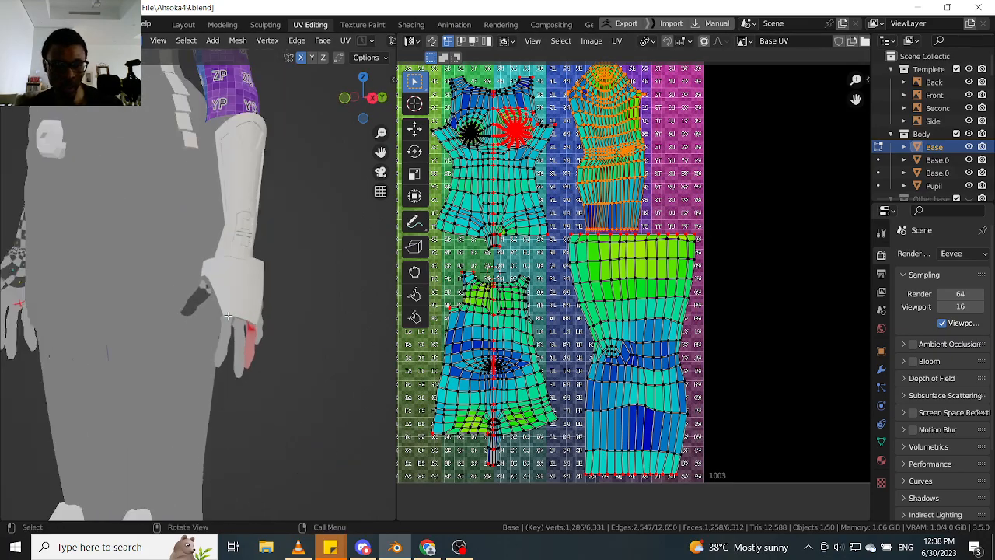
{"action": "middle_click_drag", "start_coordinate": [214, 234], "coordinate": [217, 374], "text": "shift"}
{"action": "scroll", "coordinate": [218, 274], "scroll_direction": "up", "scroll_amount": 5}
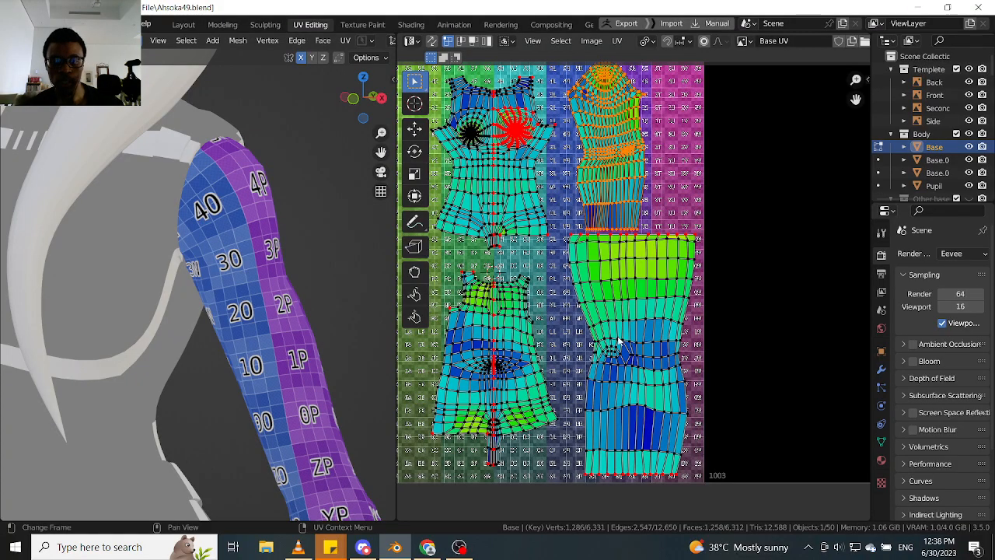
- Examine the costumed figure's arm and outfit at close range and over the full body
{"action": "scroll", "coordinate": [227, 329], "scroll_direction": "down", "scroll_amount": 3}
{"action": "middle_click_drag", "start_coordinate": [226, 329], "coordinate": [301, 363]}
{"action": "scroll", "coordinate": [261, 345], "scroll_direction": "up", "scroll_amount": 7}
{"action": "middle_click_drag", "start_coordinate": [253, 443], "coordinate": [220, 259], "text": "shift"}
{"action": "scroll", "coordinate": [257, 321], "scroll_direction": "up", "scroll_amount": 3}
{"action": "scroll", "coordinate": [257, 322], "scroll_direction": "down", "scroll_amount": 8}
{"action": "scroll", "coordinate": [267, 237], "scroll_direction": "up", "scroll_amount": 4}
{"action": "scroll", "coordinate": [248, 211], "scroll_direction": "up", "scroll_amount": 3}
{"action": "scroll", "coordinate": [248, 211], "scroll_direction": "up", "scroll_amount": 3}
{"action": "scroll", "coordinate": [248, 212], "scroll_direction": "down", "scroll_amount": 9}
{"action": "scroll", "coordinate": [192, 284], "scroll_direction": "up", "scroll_amount": 7}
{"action": "middle_click_drag", "start_coordinate": [112, 258], "coordinate": [219, 261], "text": "shift"}
{"action": "scroll", "coordinate": [193, 283], "scroll_direction": "down", "scroll_amount": 10}
{"action": "scroll", "coordinate": [193, 283], "scroll_direction": "down", "scroll_amount": 5}
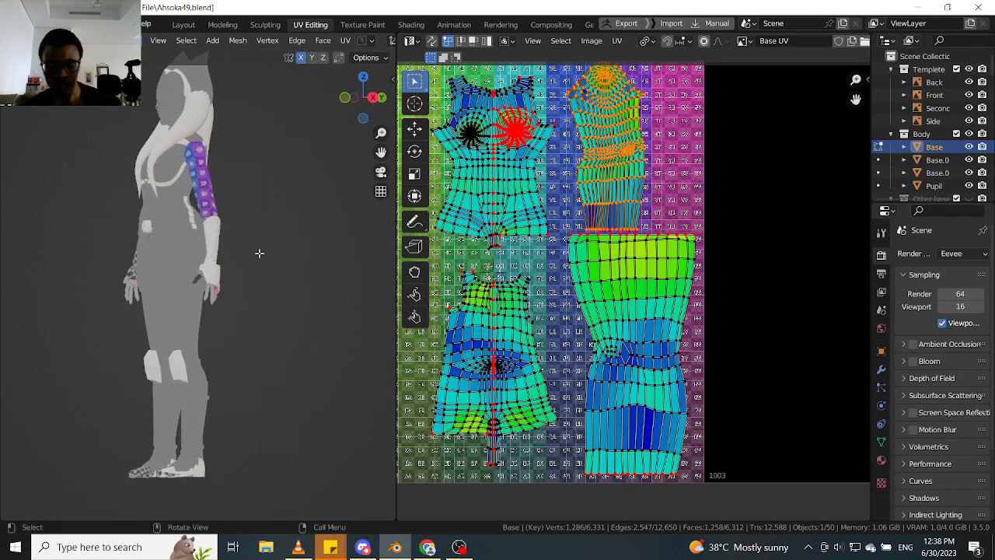
- Isolate the body mesh again, clear the arm island's selection, and bring the hand and all UDIM tiles into view
{"action": "scroll", "coordinate": [253, 233], "scroll_direction": "up", "scroll_amount": 6}
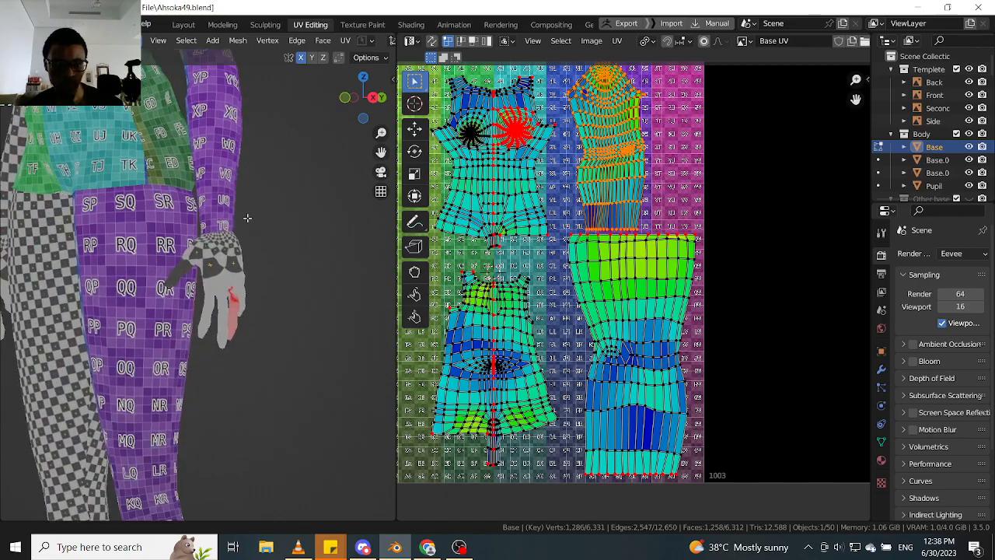
{"action": "scroll", "coordinate": [247, 218], "scroll_direction": "up", "scroll_amount": 9}
{"action": "scroll", "coordinate": [224, 237], "scroll_direction": "down", "scroll_amount": 6}
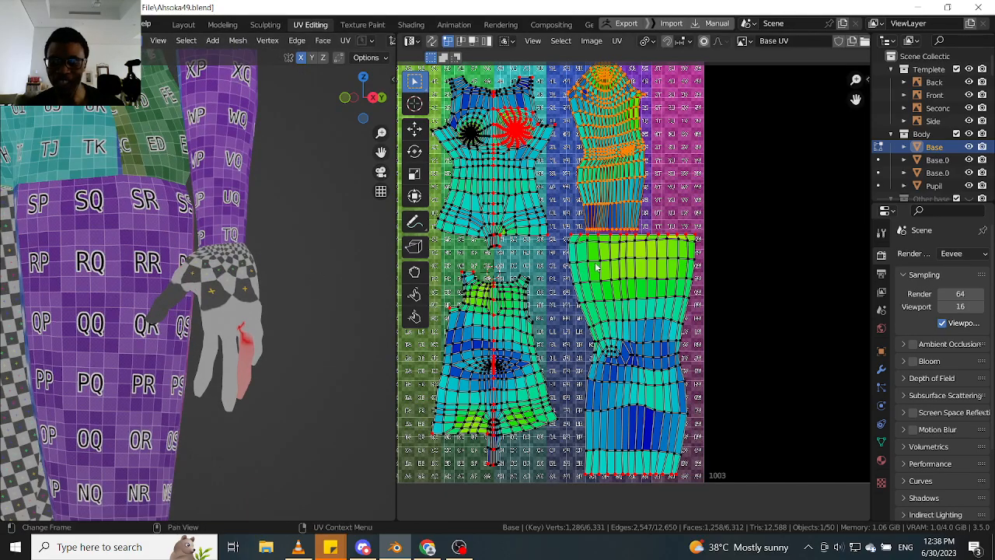
{"action": "left_click", "coordinate": [566, 191]}
{"action": "scroll", "coordinate": [569, 208], "scroll_direction": "down", "scroll_amount": 7}
{"action": "middle_click_drag", "start_coordinate": [559, 251], "coordinate": [585, 283]}
{"action": "scroll", "coordinate": [549, 270], "scroll_direction": "up", "scroll_amount": 2}
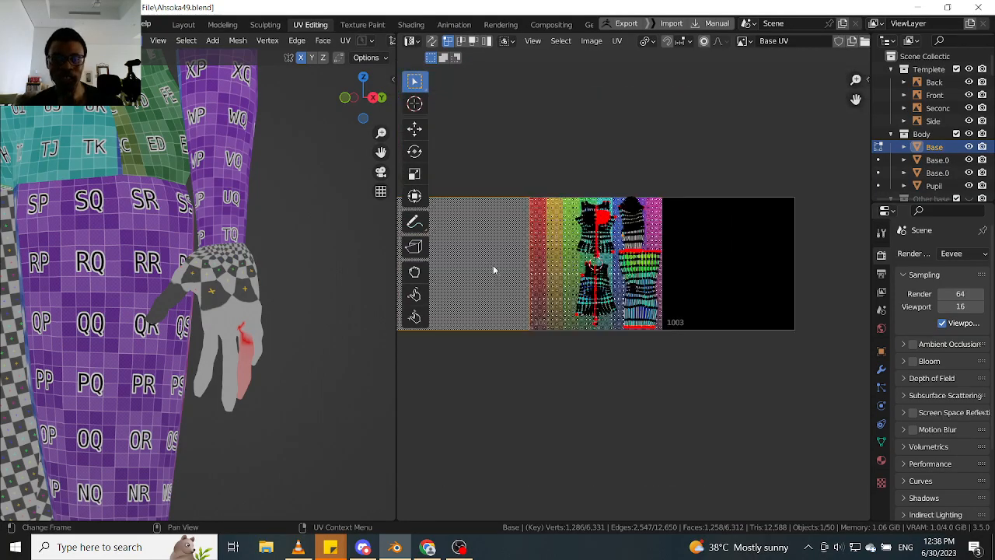
{"action": "scroll", "coordinate": [476, 265], "scroll_direction": "down", "scroll_amount": 1}
{"action": "middle_click_drag", "start_coordinate": [476, 265], "coordinate": [548, 262]}
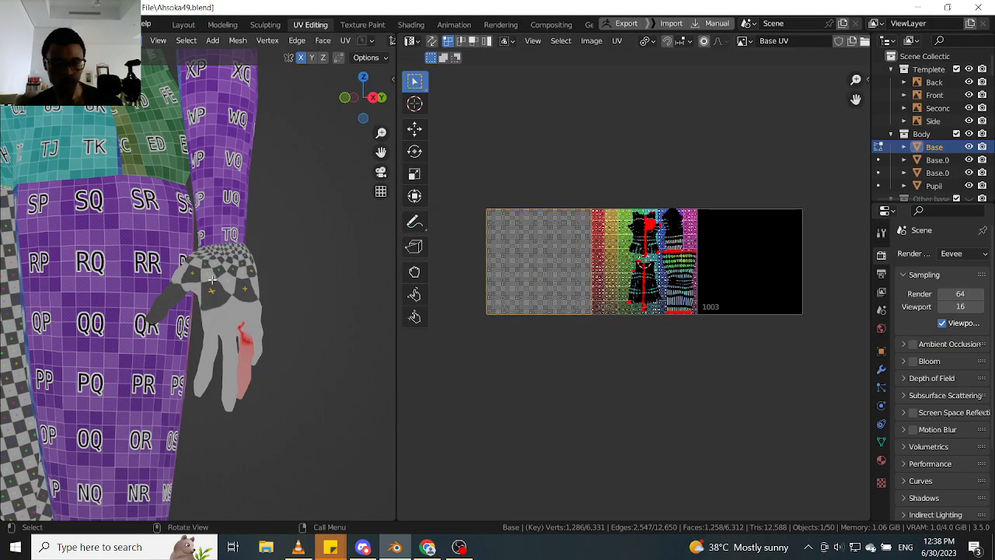
- Select all the linked hand faces up to the wrist, delimited by seams, to show the hand's UV island
{"action": "left_click", "coordinate": [244, 278]}
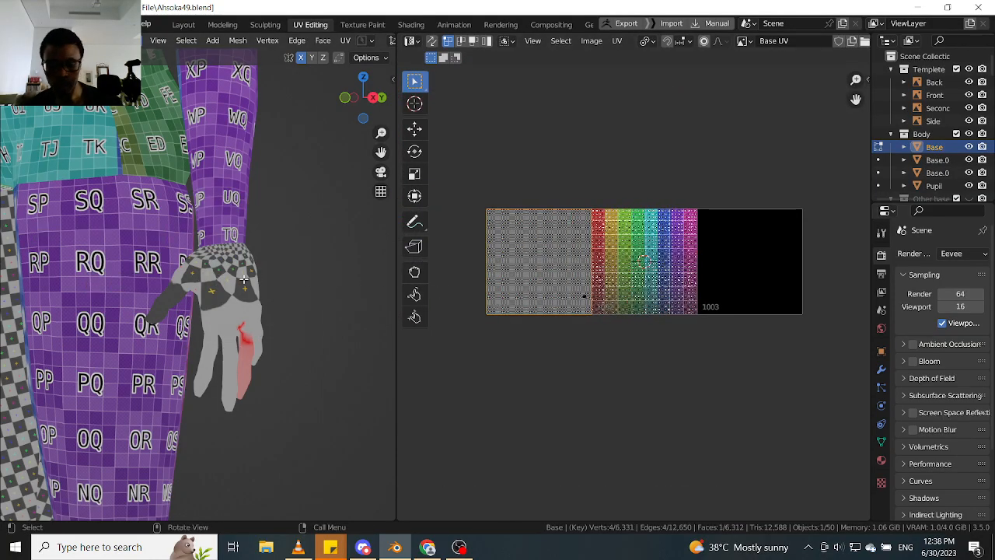
{"action": "key", "text": "ctrl+l"}
{"action": "middle_click_drag", "start_coordinate": [244, 279], "coordinate": [197, 286]}
{"action": "scroll", "coordinate": [579, 296], "scroll_direction": "up", "scroll_amount": 8}
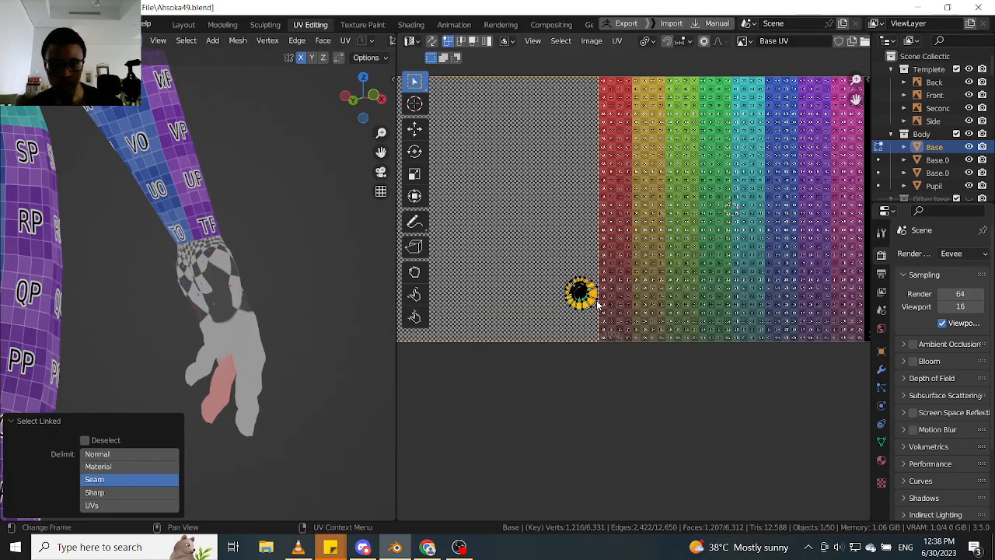
- Switch the 3D view to solid shading and turn its overlays on to show the hand's wireframe and seams
{"action": "middle_click_drag", "start_coordinate": [316, 290], "coordinate": [291, 259]}
{"action": "key", "text": "z"}
{"action": "left_click", "coordinate": [355, 281]}
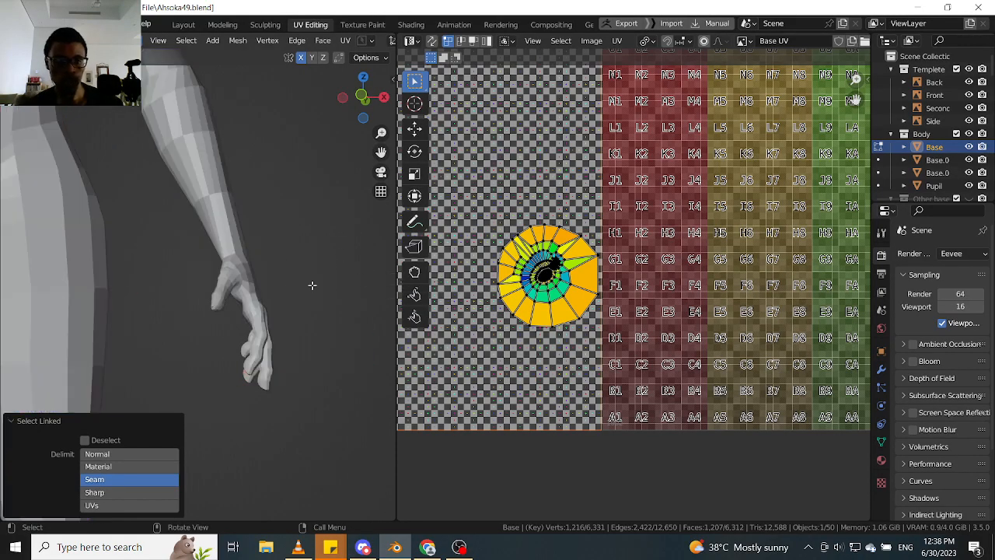
{"action": "key", "text": "alt+shift+z"}
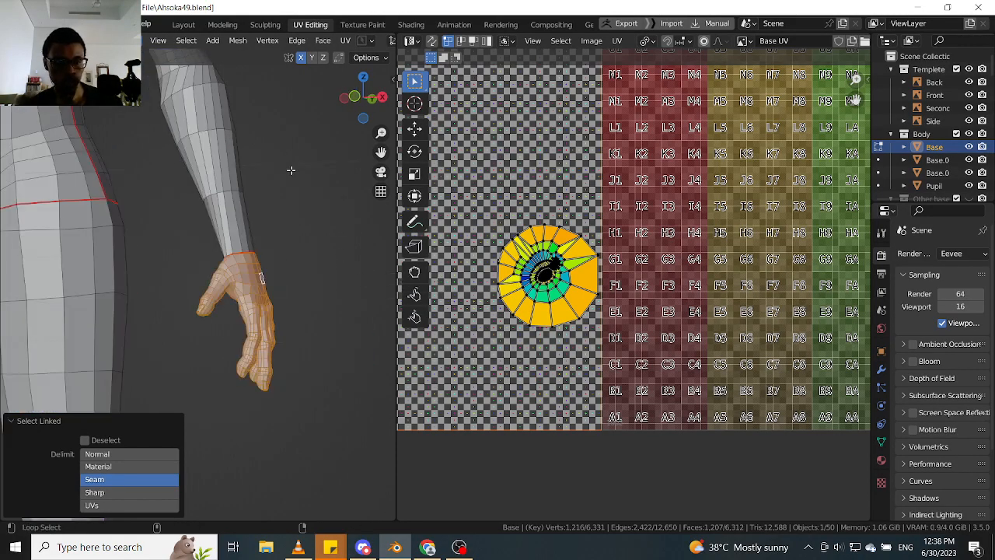
- Replace the hand face selection with an edge loop running lengthwise along the fingers
{"action": "middle_click_drag", "start_coordinate": [262, 280], "coordinate": [257, 192]}
{"action": "key", "text": "Tab"}
{"action": "left_click", "coordinate": [248, 267]}
{"action": "left_click", "coordinate": [250, 253]}
{"action": "scroll", "coordinate": [205, 191], "scroll_direction": "up", "scroll_amount": 2}
{"action": "scroll", "coordinate": [184, 159], "scroll_direction": "up", "scroll_amount": 3}
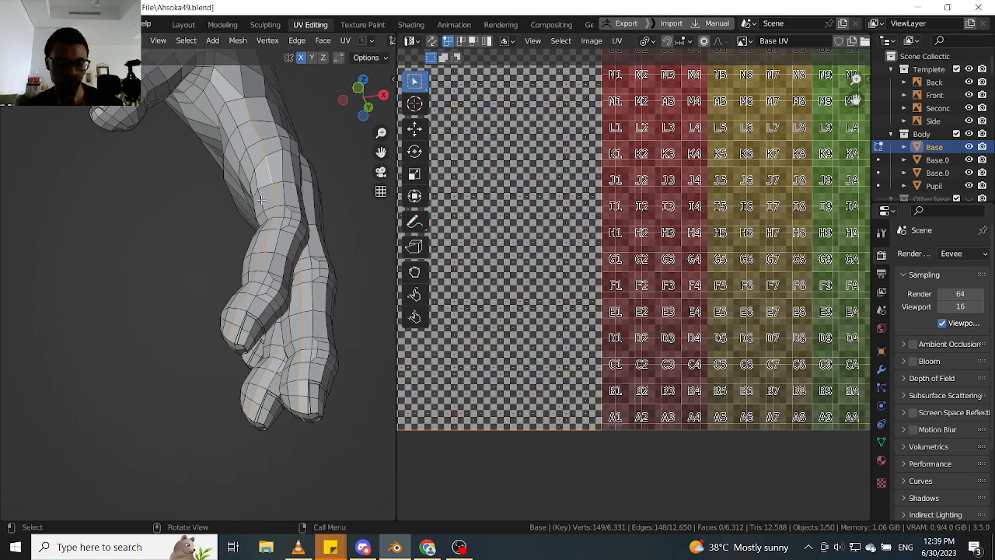
{"action": "scroll", "coordinate": [274, 222], "scroll_direction": "up", "scroll_amount": 2}
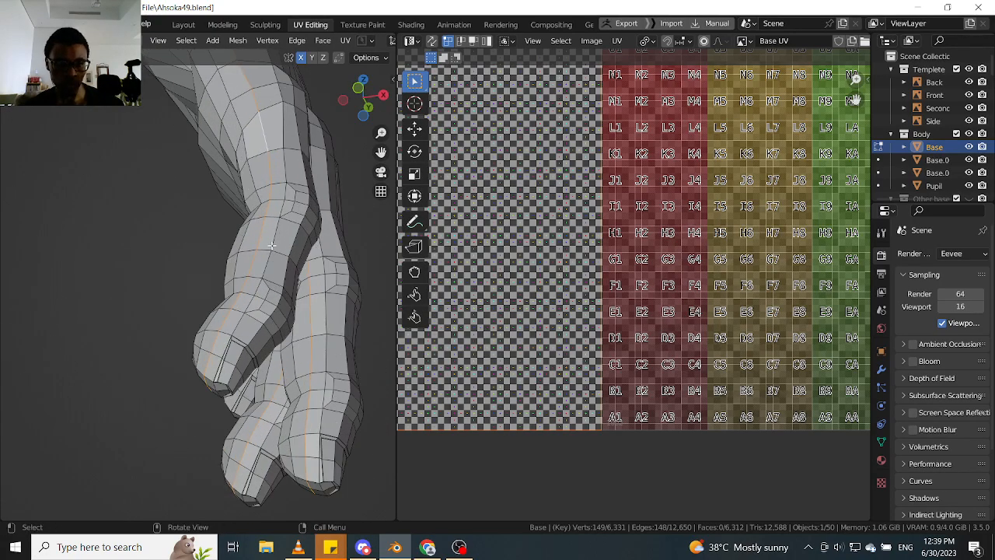
- Try shorter edge loops along the index and middle fingers and compare their courses toward the fingertips
{"action": "scroll", "coordinate": [276, 239], "scroll_direction": "down", "scroll_amount": 1}
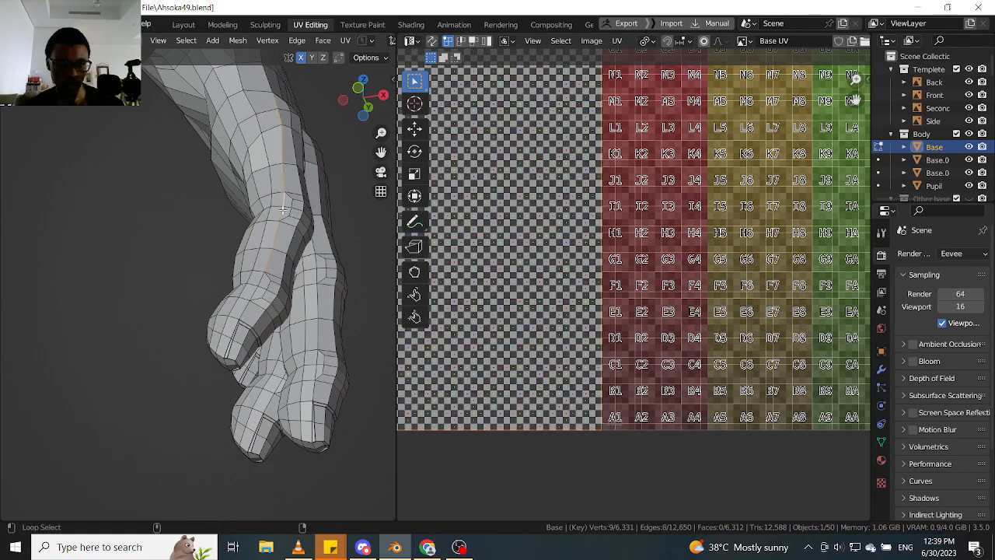
{"action": "middle_click_drag", "start_coordinate": [283, 208], "coordinate": [305, 241]}
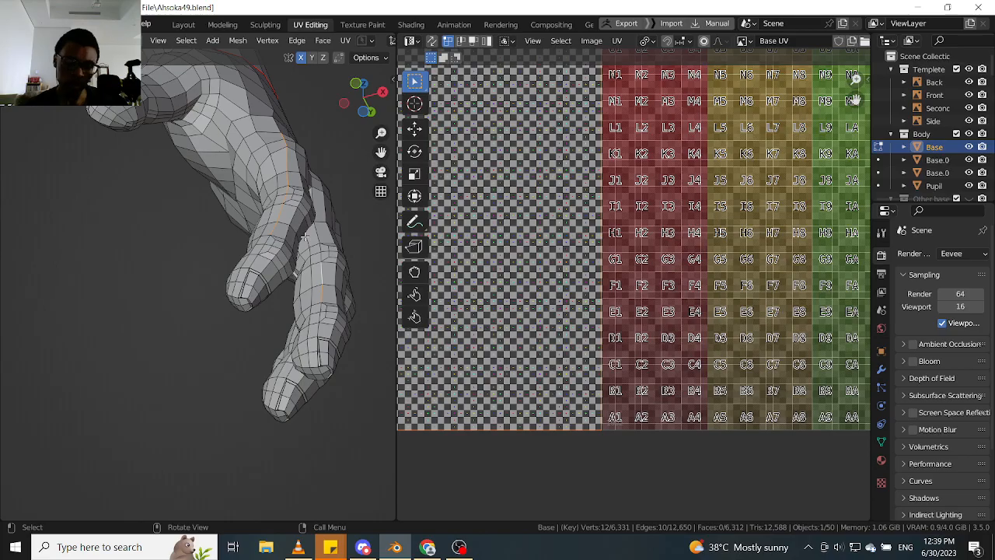
{"action": "scroll", "coordinate": [274, 236], "scroll_direction": "up", "scroll_amount": 3}
{"action": "middle_click_drag", "start_coordinate": [281, 237], "coordinate": [238, 273]}
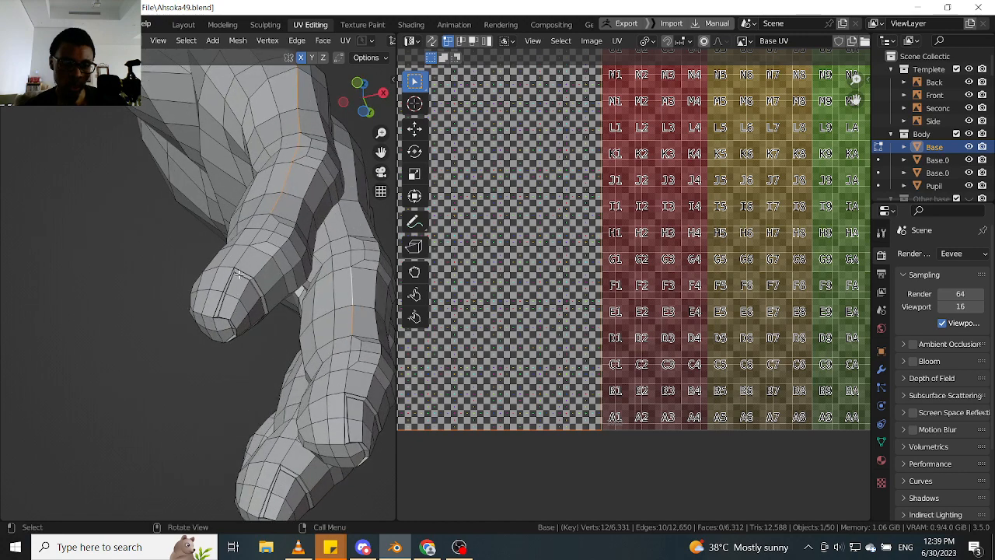
{"action": "scroll", "coordinate": [242, 268], "scroll_direction": "up", "scroll_amount": 2}
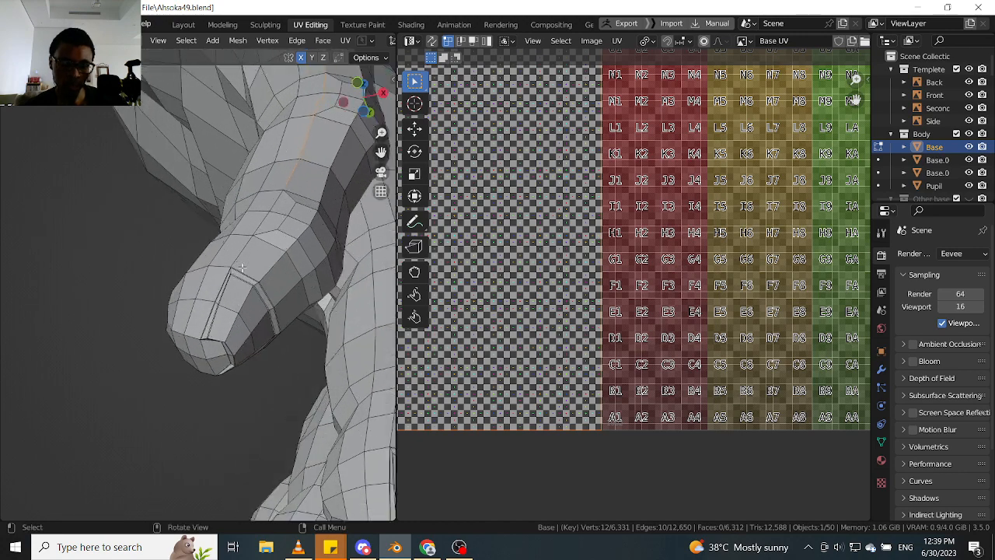
{"action": "scroll", "coordinate": [283, 188], "scroll_direction": "down", "scroll_amount": 4}
{"action": "middle_click_drag", "start_coordinate": [330, 208], "coordinate": [264, 221]}
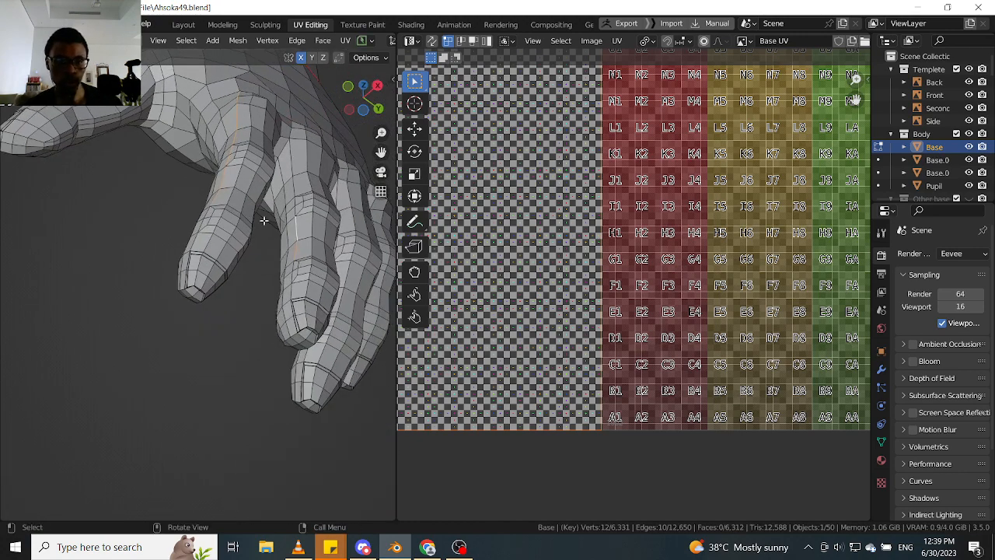
{"action": "middle_click_drag", "start_coordinate": [305, 255], "coordinate": [282, 239]}
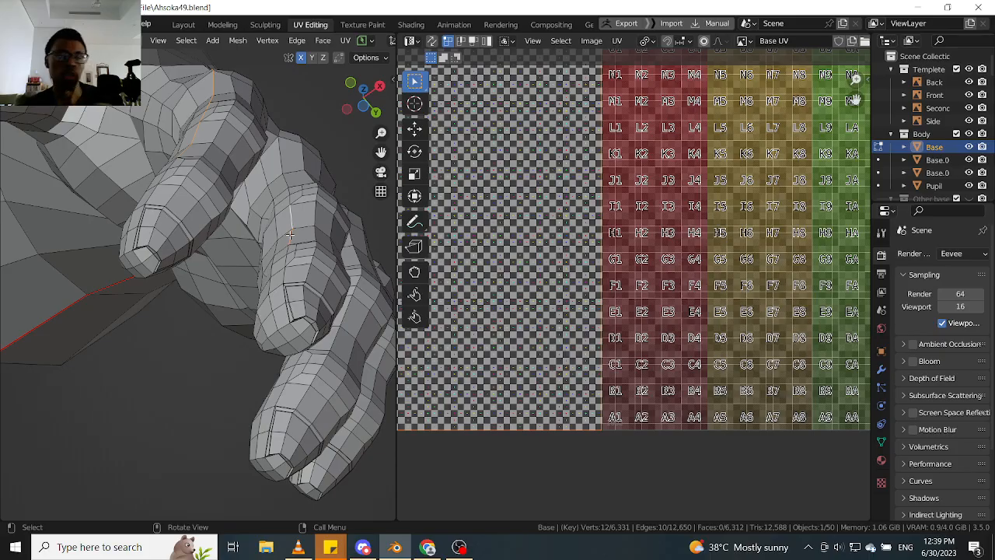
- Extend the lengthwise edge selection along the fingers and add the edge at the index finger's base leading toward the thumb
{"action": "middle_click_drag", "start_coordinate": [246, 180], "coordinate": [291, 266]}
{"action": "scroll", "coordinate": [291, 266], "scroll_direction": "up", "scroll_amount": 2}
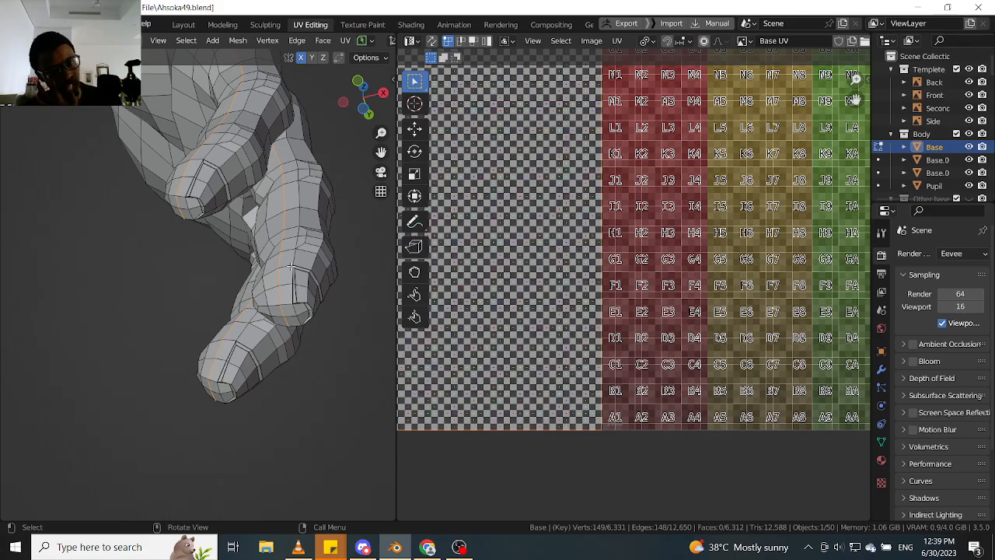
{"action": "middle_click_drag", "start_coordinate": [290, 266], "coordinate": [280, 275]}
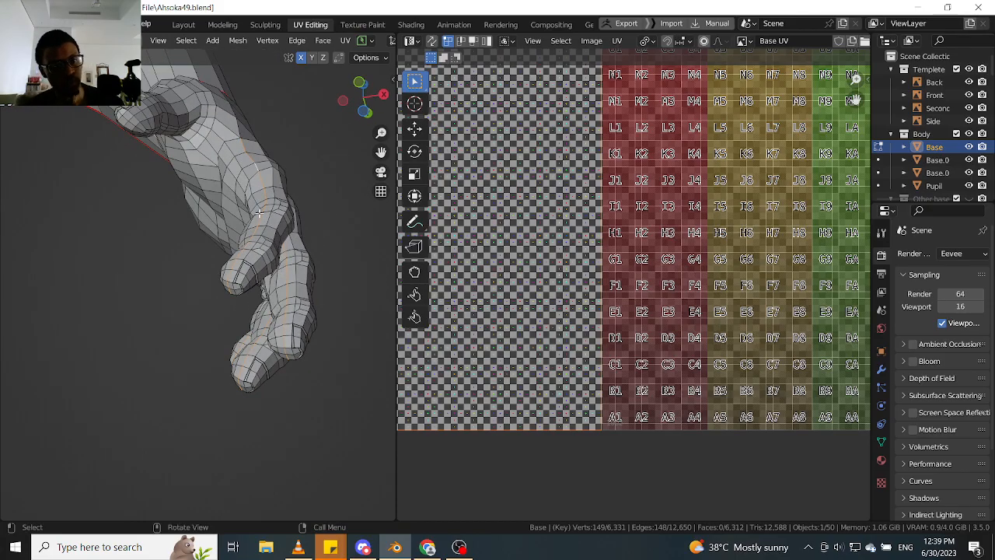
{"action": "middle_click_drag", "start_coordinate": [259, 212], "coordinate": [242, 261]}
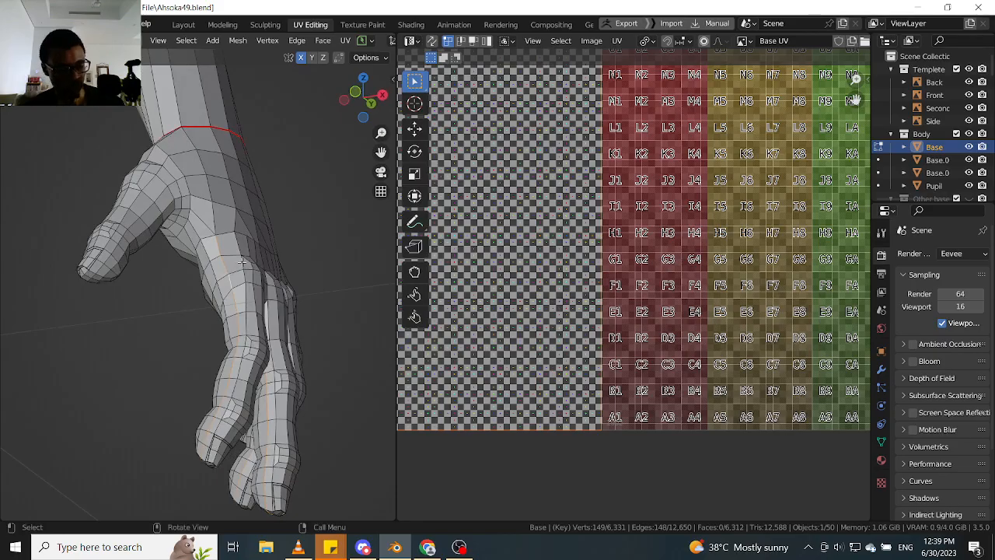
{"action": "scroll", "coordinate": [242, 262], "scroll_direction": "up", "scroll_amount": 3}
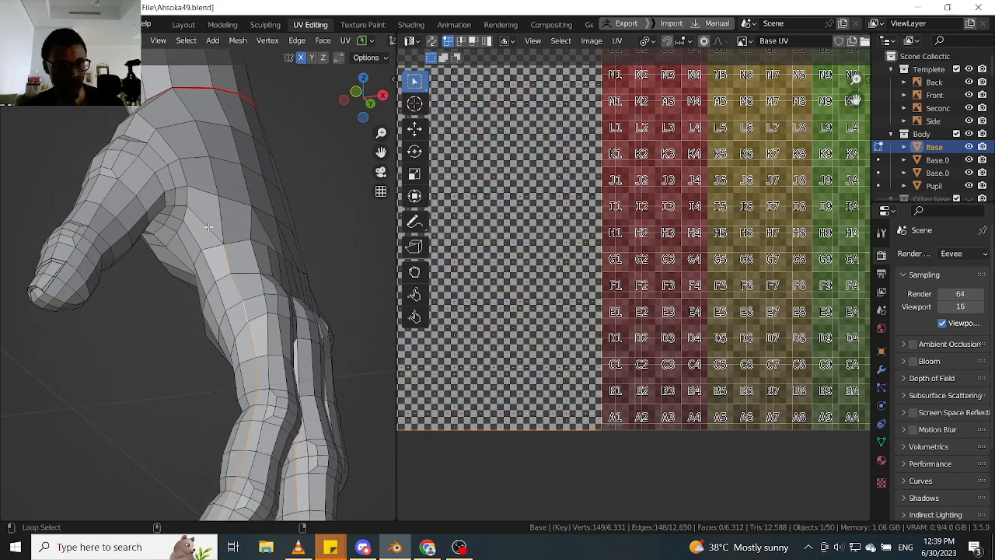
{"action": "middle_click_drag", "start_coordinate": [197, 221], "coordinate": [240, 222]}
{"action": "mouse_move", "coordinate": [244, 225]}
{"action": "middle_mouse_down"}
{"action": "mouse_move", "coordinate": [223, 258]}
{"action": "mouse_move", "coordinate": [249, 230]}
{"action": "mouse_move", "coordinate": [253, 238]}
{"action": "middle_mouse_up"}
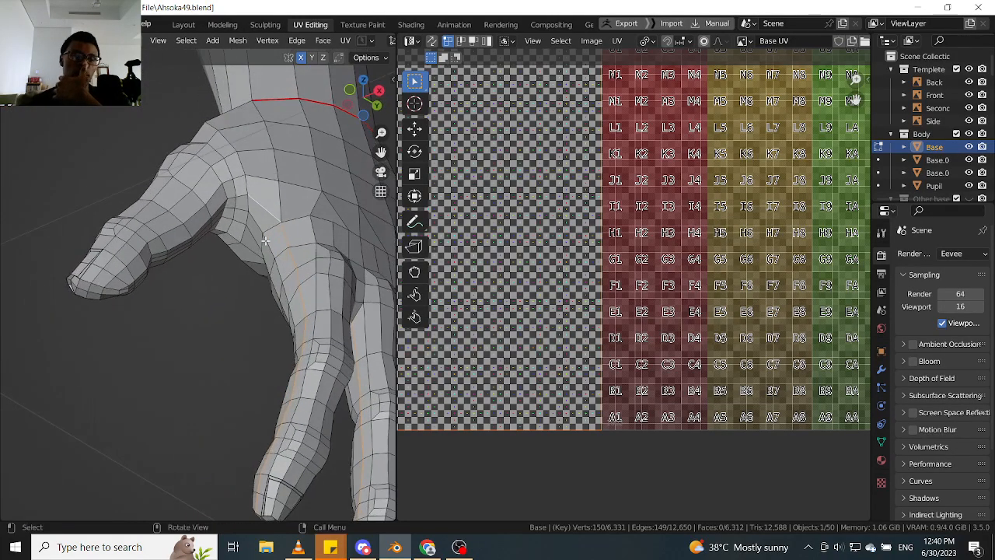
- Continue the selected edge path from the index finger's base across the thumb web toward the top of the thumb base
{"action": "middle_click_drag", "start_coordinate": [306, 269], "coordinate": [309, 179]}
{"action": "scroll", "coordinate": [294, 237], "scroll_direction": "up", "scroll_amount": 1}
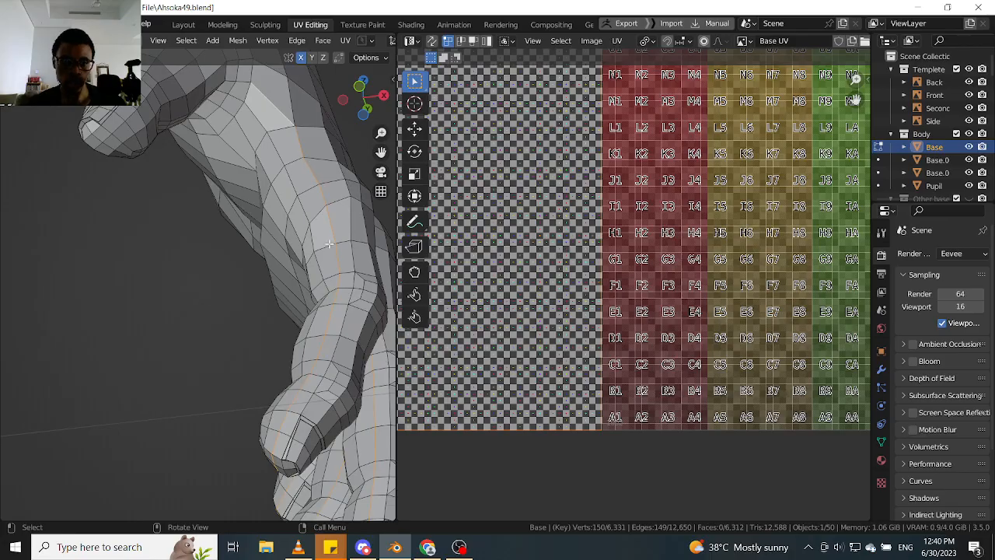
{"action": "middle_click_drag", "start_coordinate": [333, 339], "coordinate": [306, 319]}
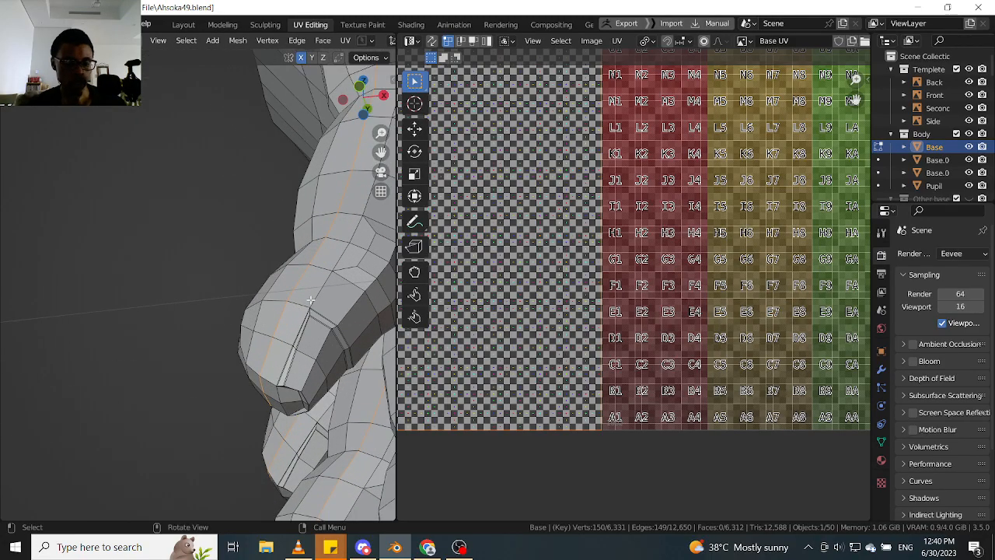
{"action": "middle_click_drag", "start_coordinate": [308, 289], "coordinate": [282, 285]}
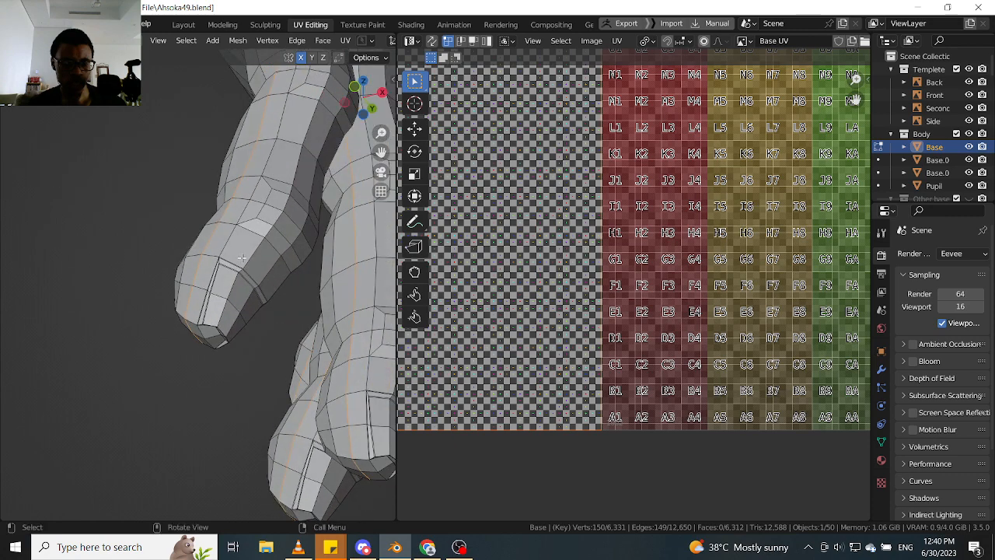
{"action": "scroll", "coordinate": [234, 255], "scroll_direction": "up", "scroll_amount": 8}
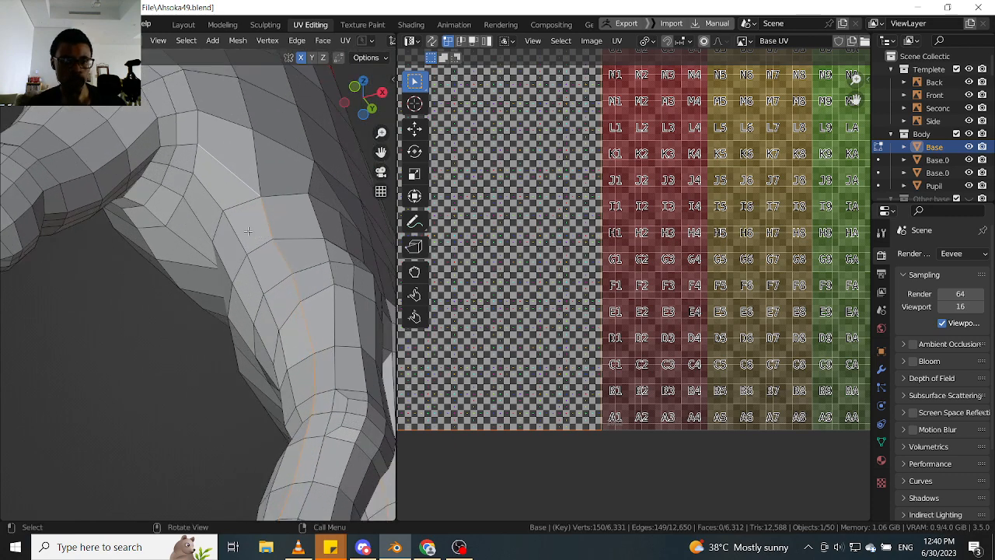
{"action": "middle_click_drag", "start_coordinate": [260, 298], "coordinate": [299, 232]}
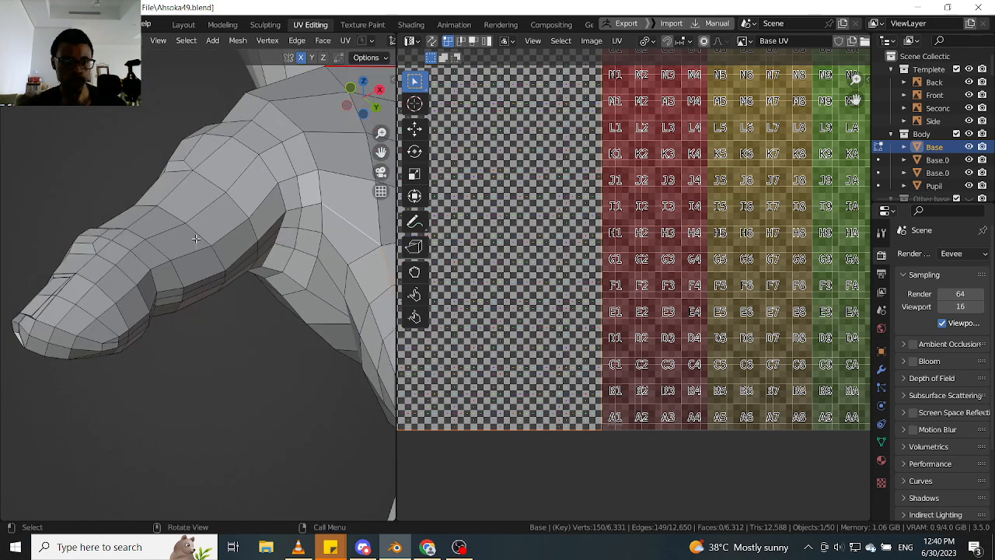
{"action": "middle_click_drag", "start_coordinate": [196, 239], "coordinate": [285, 248]}
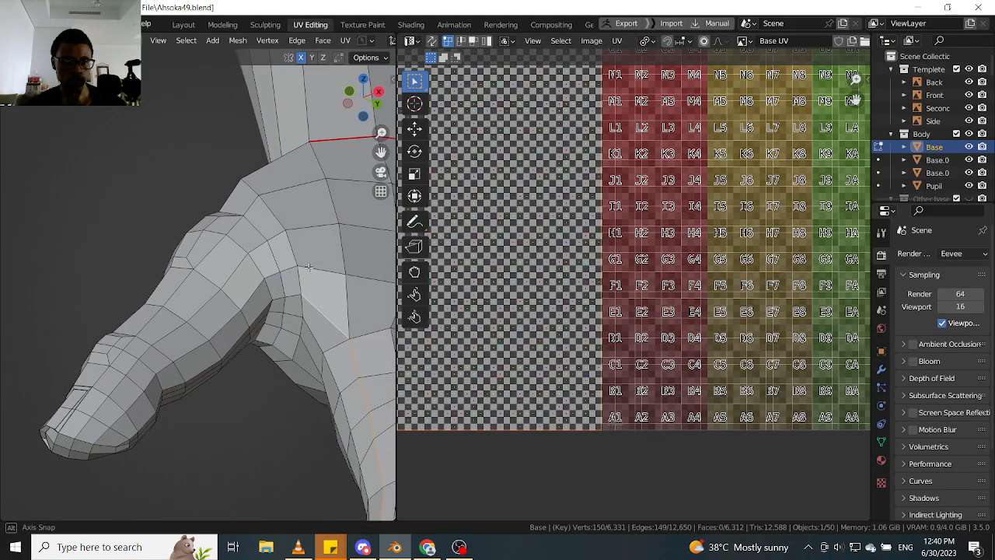
{"action": "left_click", "coordinate": [292, 257], "text": "ctrl"}
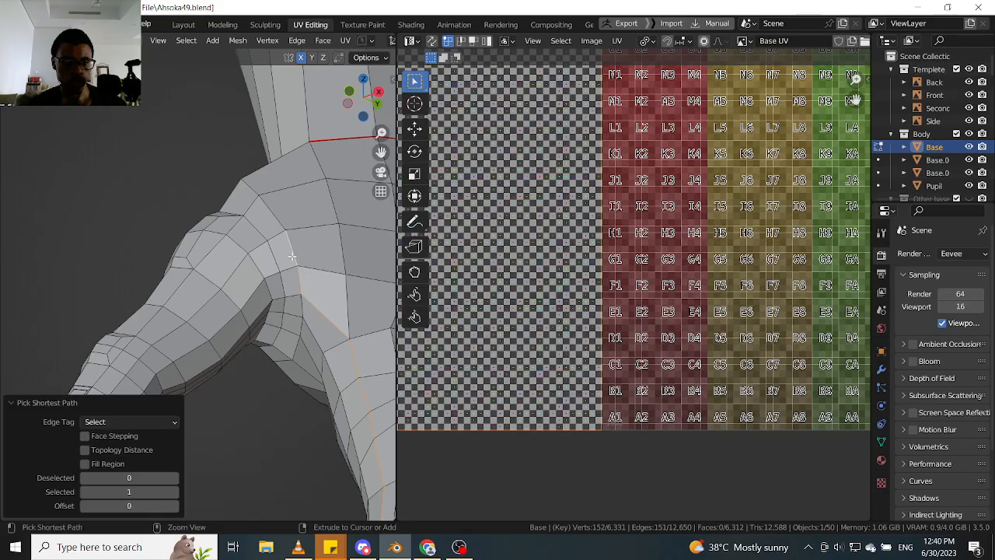
{"action": "left_click", "coordinate": [255, 204], "text": "ctrl"}
{"action": "middle_click_drag", "start_coordinate": [255, 205], "coordinate": [266, 244]}
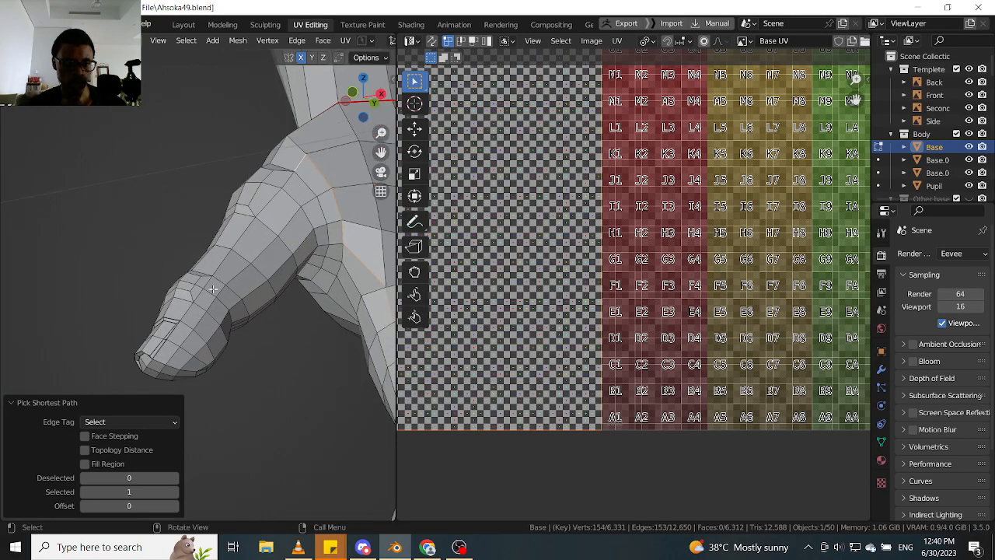
- Undo the last picked edge and route the shortest path along the thumb, around its tip and back to its base
{"action": "key", "text": "ctrl+z"}
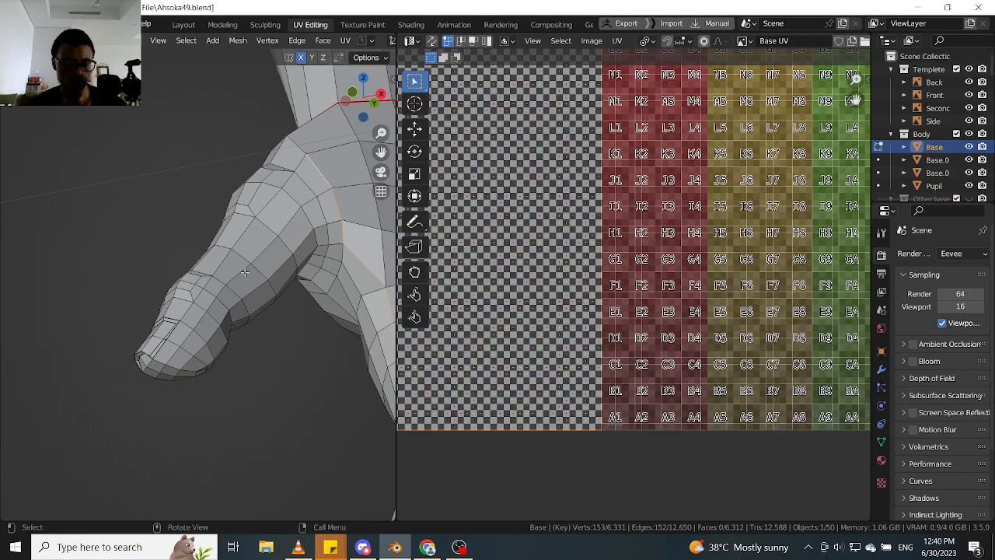
{"action": "left_click", "coordinate": [247, 269], "text": "ctrl"}
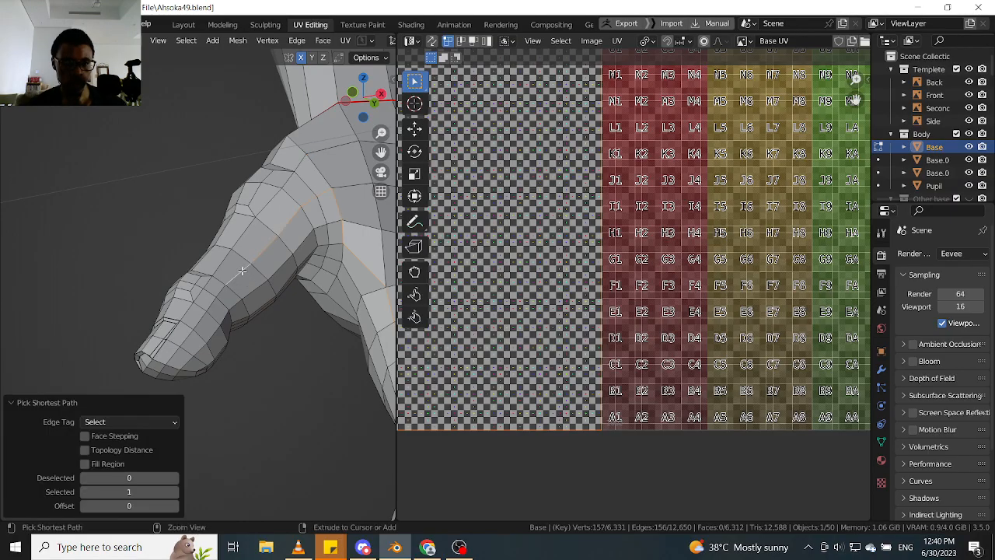
{"action": "left_click", "coordinate": [203, 332], "text": "ctrl"}
{"action": "middle_click_drag", "start_coordinate": [203, 333], "coordinate": [223, 291]}
{"action": "scroll", "coordinate": [305, 327], "scroll_direction": "up", "scroll_amount": 2}
{"action": "left_click", "coordinate": [243, 314], "text": "ctrl"}
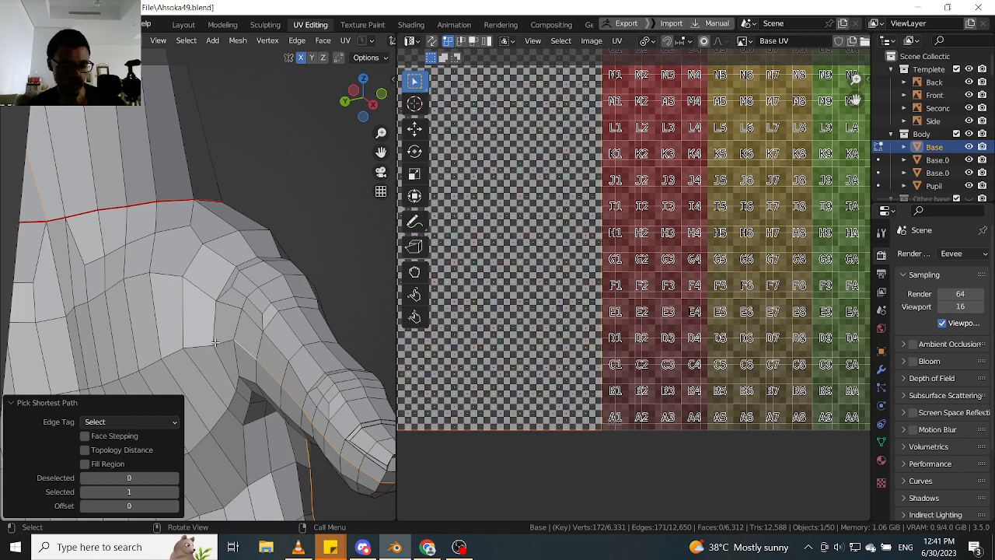
- Extend the selected path from the thumb's base up to the wrist seam
{"action": "middle_click_drag", "start_coordinate": [223, 319], "coordinate": [235, 286]}
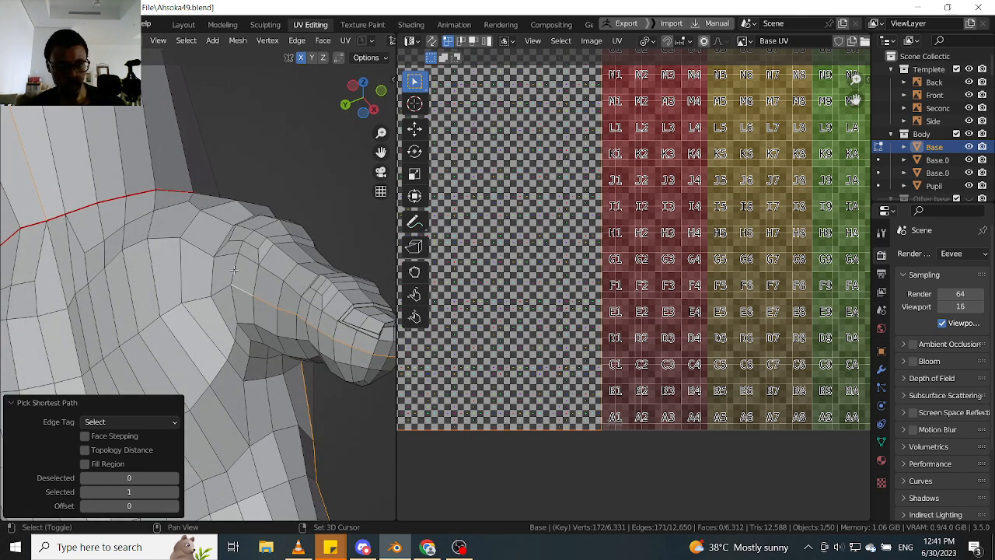
{"action": "left_click", "coordinate": [233, 270], "text": "shift"}
{"action": "left_click", "coordinate": [200, 251], "text": "shift"}
{"action": "middle_click_drag", "start_coordinate": [201, 250], "coordinate": [273, 270]}
- Mark the selected edge path along the fingers, thumb and wrist as a seam
{"action": "scroll", "coordinate": [195, 269], "scroll_direction": "down", "scroll_amount": 2}
{"action": "scroll", "coordinate": [194, 272], "scroll_direction": "up", "scroll_amount": 2}
{"action": "scroll", "coordinate": [267, 292], "scroll_direction": "up", "scroll_amount": 2}
{"action": "scroll", "coordinate": [293, 288], "scroll_direction": "up", "scroll_amount": 2}
{"action": "scroll", "coordinate": [300, 290], "scroll_direction": "down", "scroll_amount": 2}
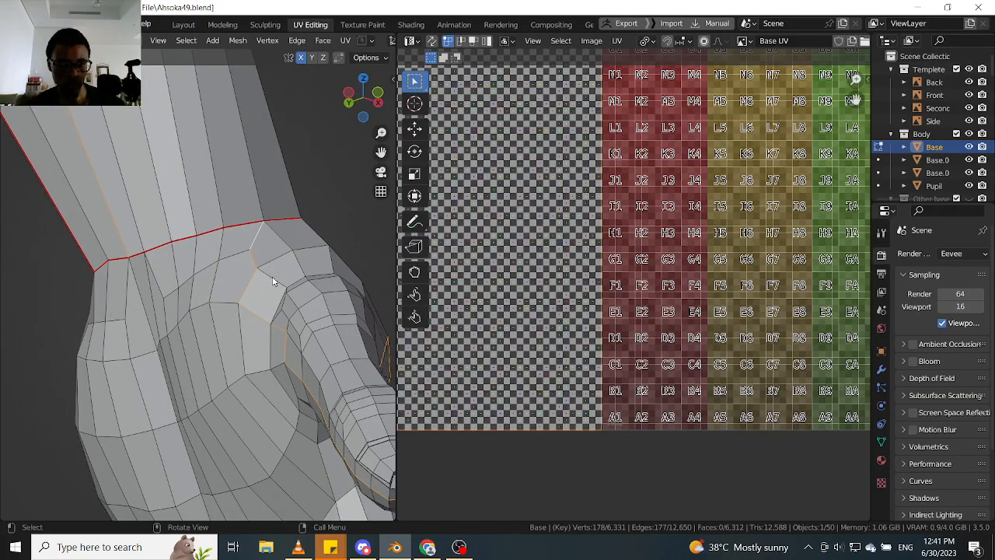
{"action": "right_click", "coordinate": [273, 281]}
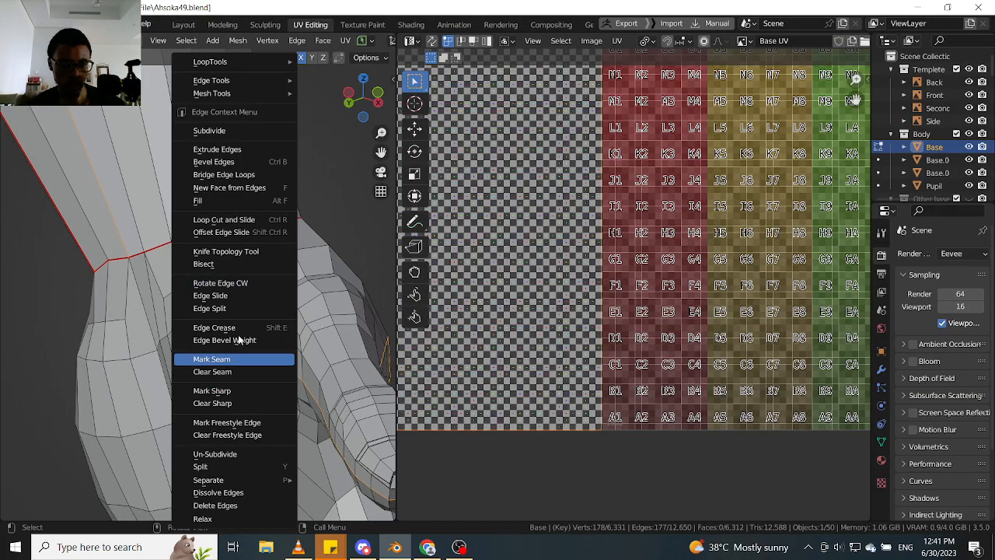
{"action": "left_click", "coordinate": [232, 358]}
- Switch to vertex selection, select the new seam's vertex between the thumb base and wrist, and examine the surrounding topology
{"action": "middle_click_drag", "start_coordinate": [241, 320], "coordinate": [181, 301]}
{"action": "scroll", "coordinate": [280, 292], "scroll_direction": "up", "scroll_amount": 2}
{"action": "key", "text": "Tab"}
{"action": "left_click", "coordinate": [194, 300]}
{"action": "left_click", "coordinate": [242, 292]}
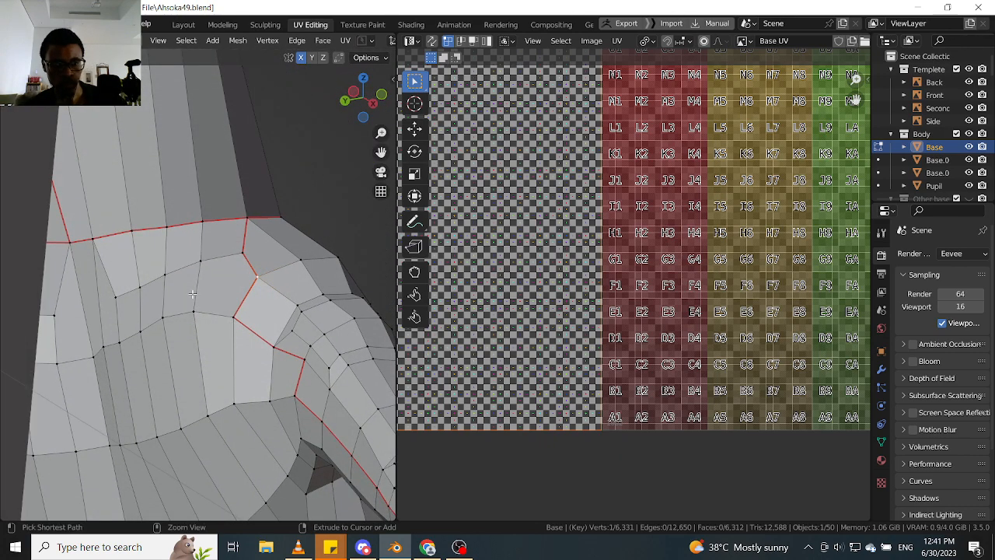
{"action": "key", "text": "ctrl+r"}
{"action": "key", "text": "Escape"}
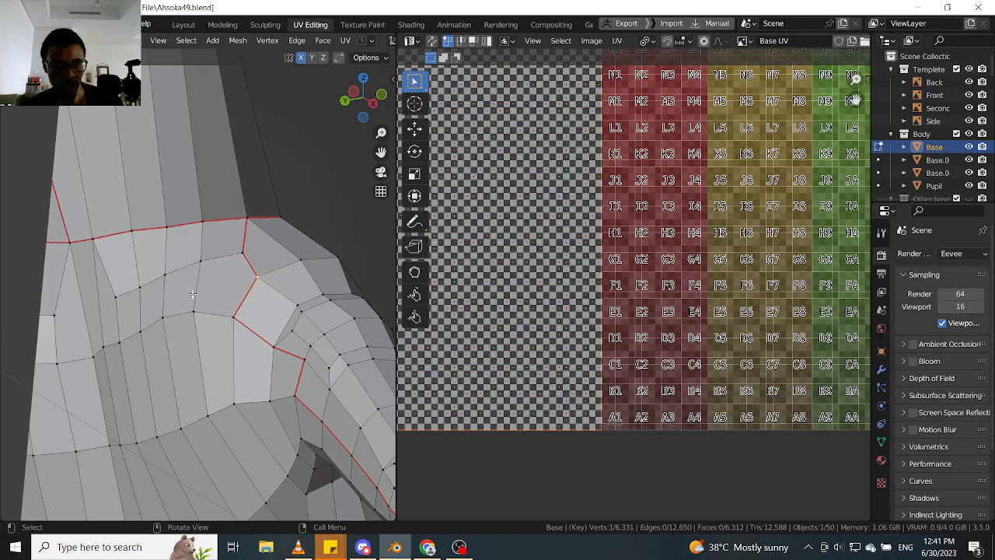
{"action": "middle_click_drag", "start_coordinate": [226, 314], "coordinate": [185, 329]}
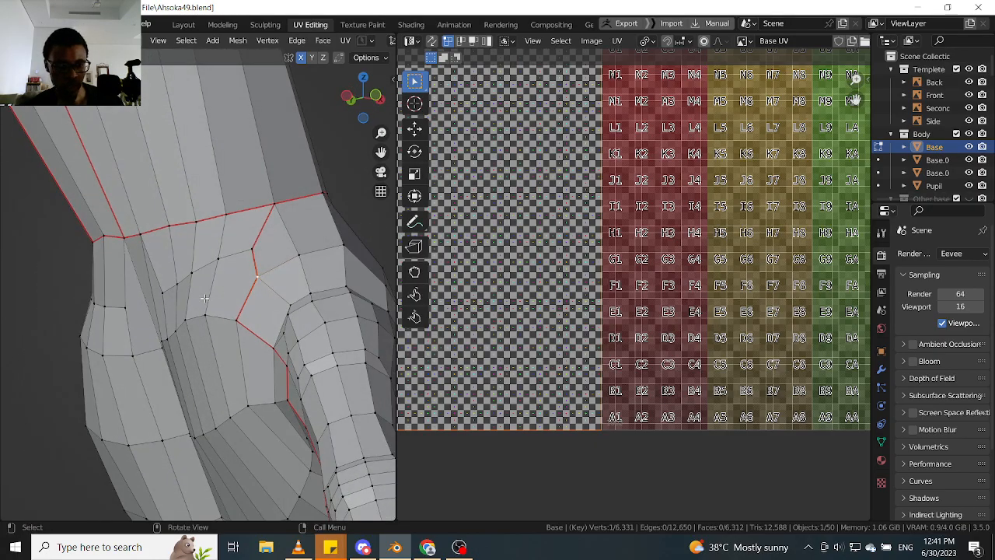
{"action": "middle_click_drag", "start_coordinate": [204, 298], "coordinate": [235, 314]}
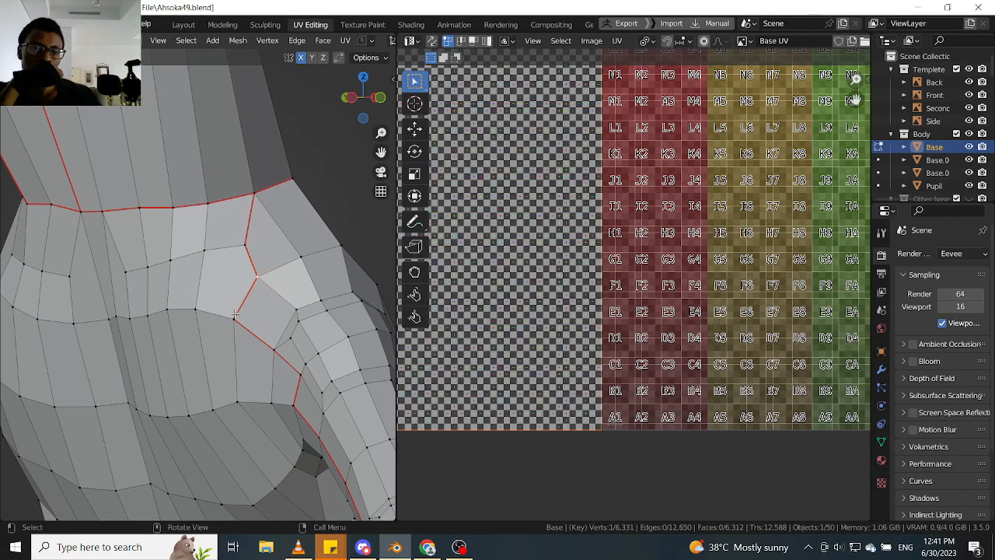
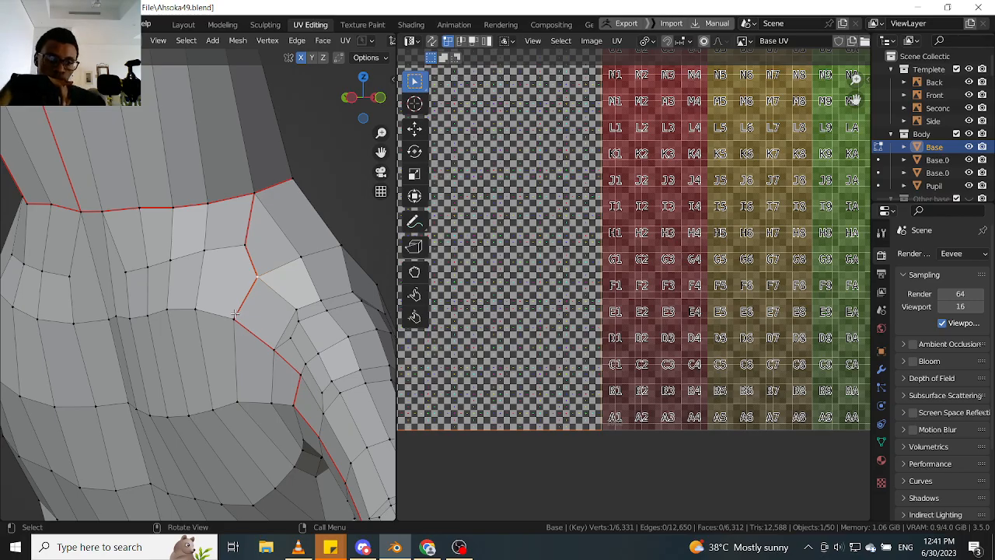
- Select both seam-bounded halves of the hand and hide all the unselected geometry
{"action": "middle_click_drag", "start_coordinate": [233, 346], "coordinate": [203, 369]}
{"action": "scroll", "coordinate": [174, 300], "scroll_direction": "down", "scroll_amount": 2}
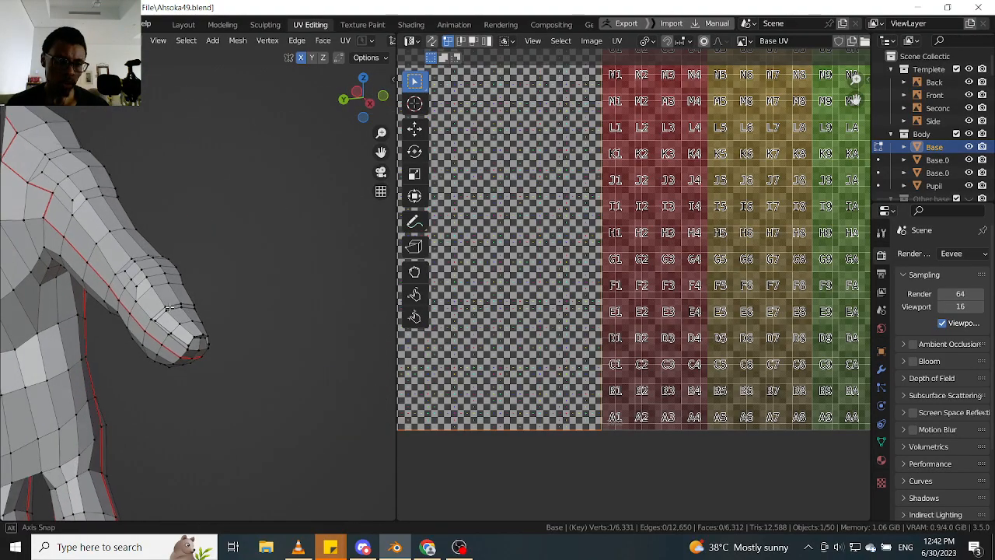
{"action": "middle_click_drag", "start_coordinate": [101, 233], "coordinate": [110, 263]}
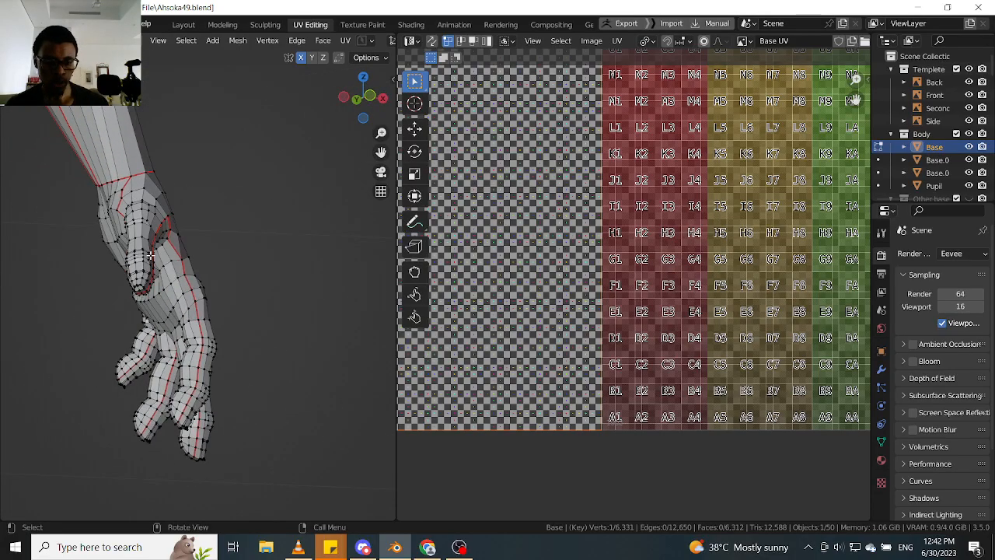
{"action": "key", "text": "2"}
{"action": "key", "text": "l"}
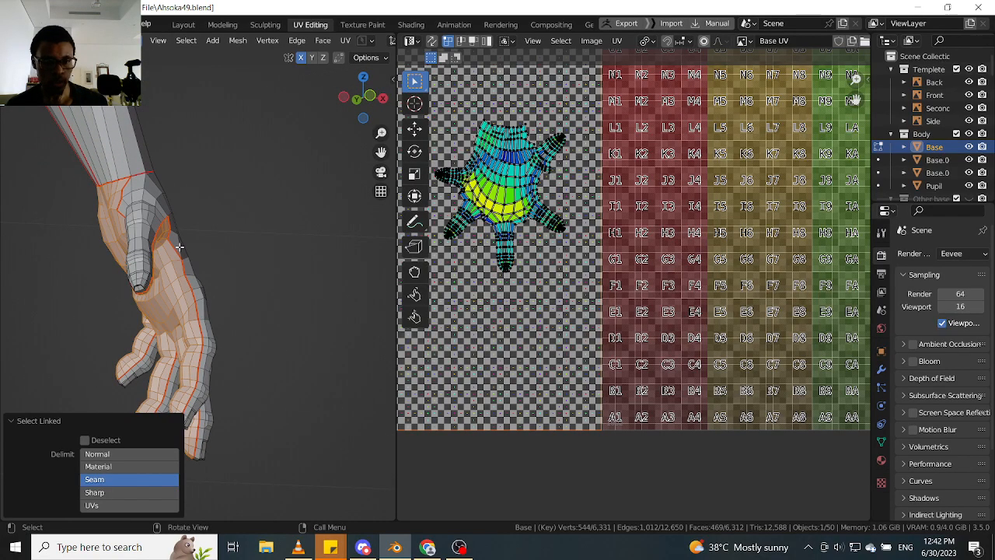
{"action": "middle_click_drag", "start_coordinate": [187, 268], "coordinate": [195, 262]}
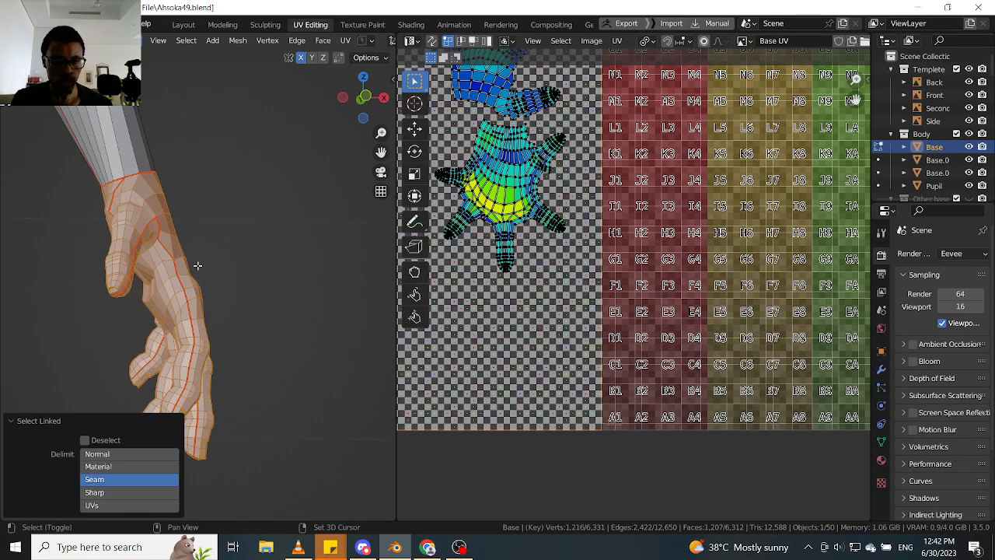
{"action": "key", "text": "shift+h"}
{"action": "middle_click_drag", "start_coordinate": [142, 220], "coordinate": [263, 208]}
{"action": "scroll", "coordinate": [249, 215], "scroll_direction": "up", "scroll_amount": 4}
{"action": "left_click_drag", "start_coordinate": [264, 207], "coordinate": [248, 210], "text": "shift"}
- Switch to vertex selection and connect the seam vertex above the thumb base to the diagonal vertex one row closer to the fingers
{"action": "key", "text": "Tab"}
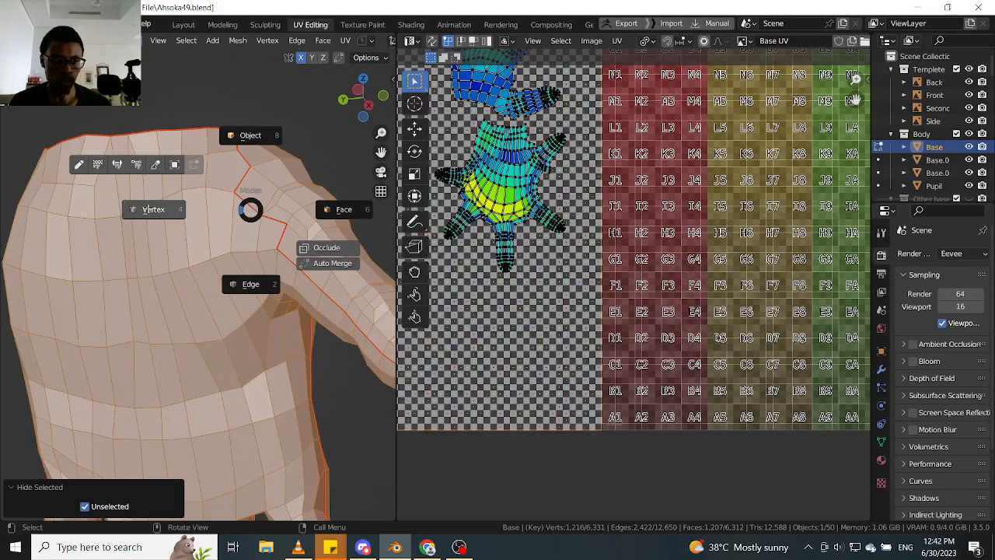
{"action": "left_click", "coordinate": [177, 204]}
{"action": "left_click", "coordinate": [263, 180]}
{"action": "middle_click_drag", "start_coordinate": [263, 180], "coordinate": [146, 126]}
{"action": "scroll", "coordinate": [235, 168], "scroll_direction": "up", "scroll_amount": 3}
{"action": "scroll", "coordinate": [211, 202], "scroll_direction": "down", "scroll_amount": 4}
{"action": "scroll", "coordinate": [228, 188], "scroll_direction": "up", "scroll_amount": 5}
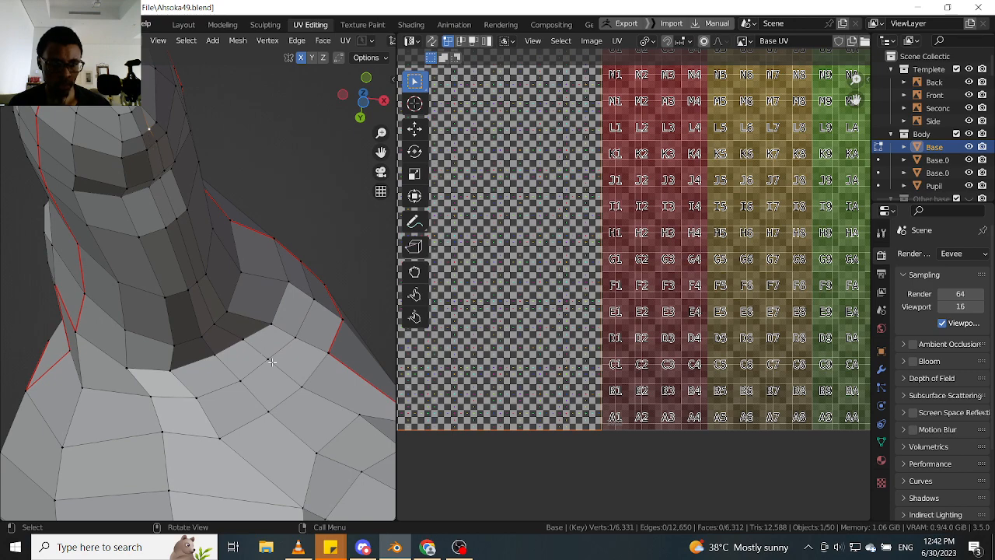
{"action": "middle_click_drag", "start_coordinate": [220, 333], "coordinate": [196, 278]}
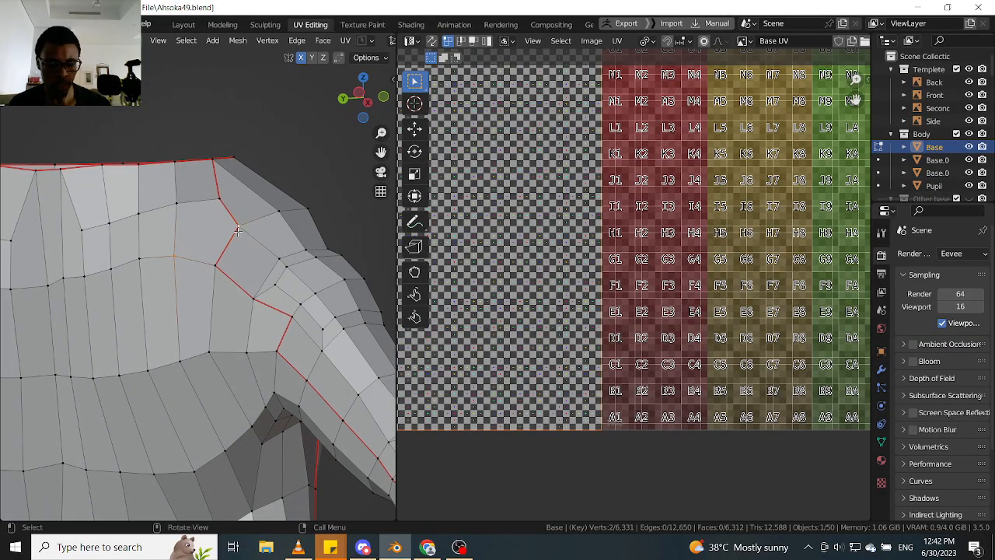
{"action": "middle_click_drag", "start_coordinate": [211, 273], "coordinate": [214, 257]}
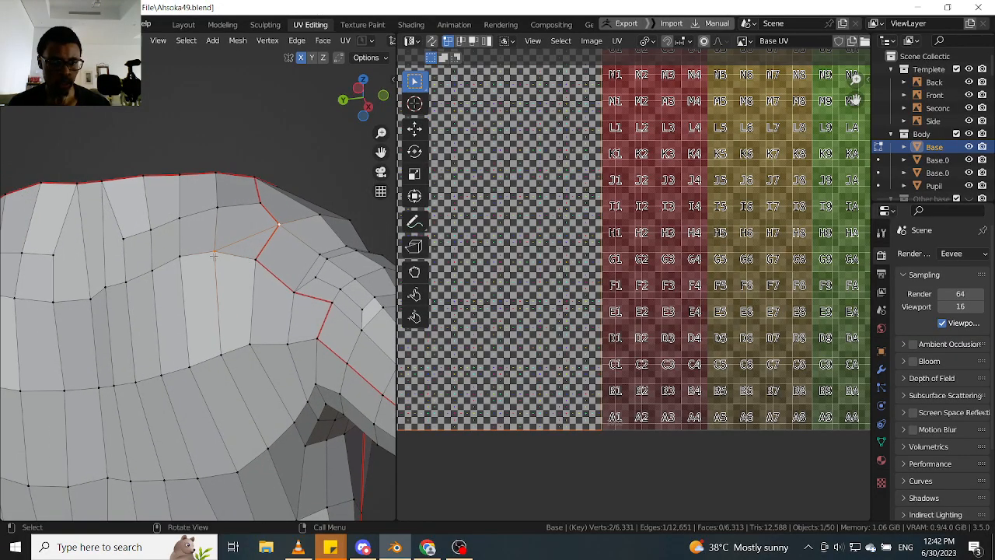
- Examine the topology around the thumb base, the wrist seam and the newly connected edge from several angles
{"action": "mouse_move", "coordinate": [290, 273]}
{"action": "middle_mouse_down"}
{"action": "mouse_move", "coordinate": [273, 270]}
{"action": "mouse_move", "coordinate": [290, 265]}
{"action": "mouse_move", "coordinate": [294, 276]}
{"action": "middle_mouse_up"}
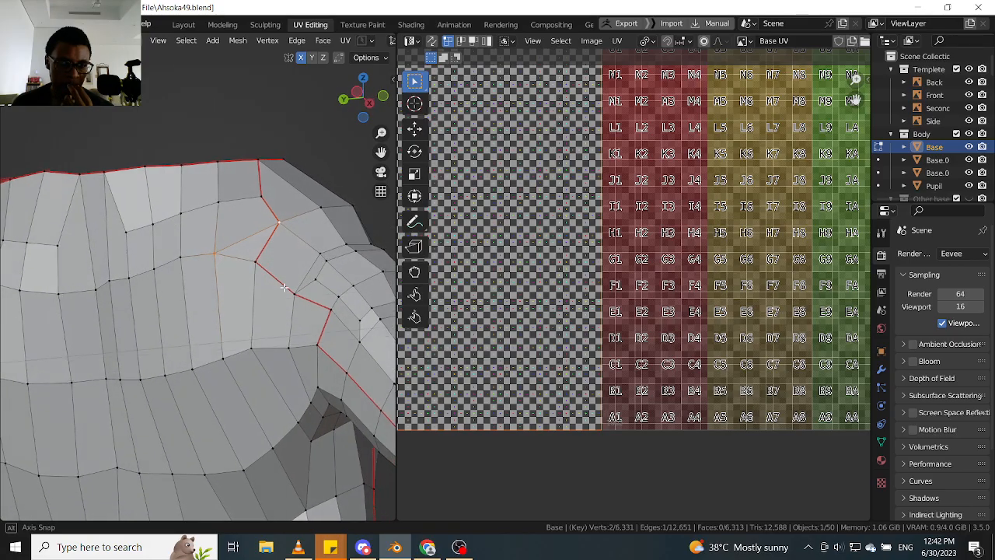
{"action": "middle_click_drag", "start_coordinate": [286, 287], "coordinate": [251, 230]}
{"action": "scroll", "coordinate": [249, 281], "scroll_direction": "down", "scroll_amount": 5}
{"action": "scroll", "coordinate": [283, 294], "scroll_direction": "up", "scroll_amount": 3}
{"action": "scroll", "coordinate": [263, 289], "scroll_direction": "up", "scroll_amount": 4}
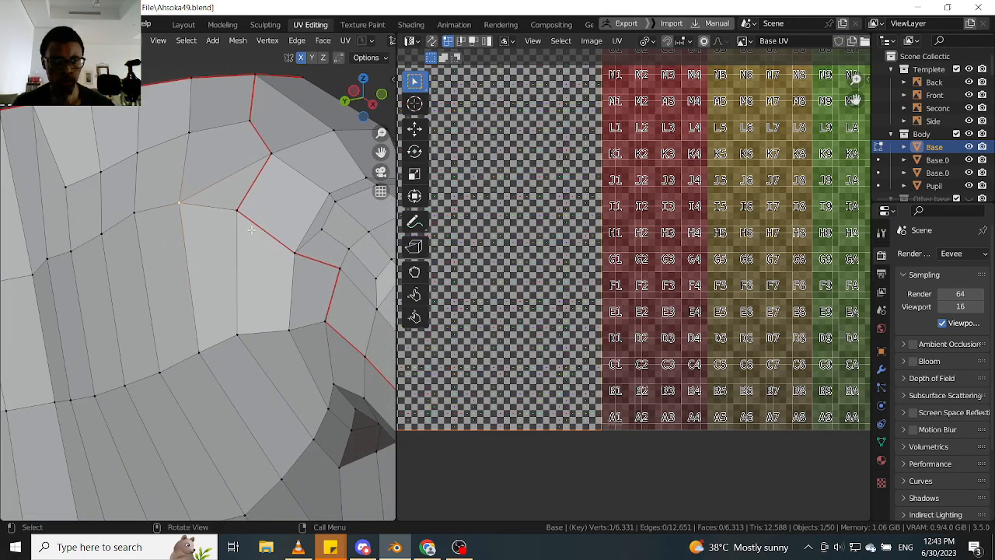
{"action": "scroll", "coordinate": [251, 230], "scroll_direction": "down", "scroll_amount": 2}
{"action": "middle_click_drag", "start_coordinate": [336, 327], "coordinate": [241, 250], "text": "shift"}
{"action": "middle_click_drag", "start_coordinate": [289, 319], "coordinate": [303, 330]}
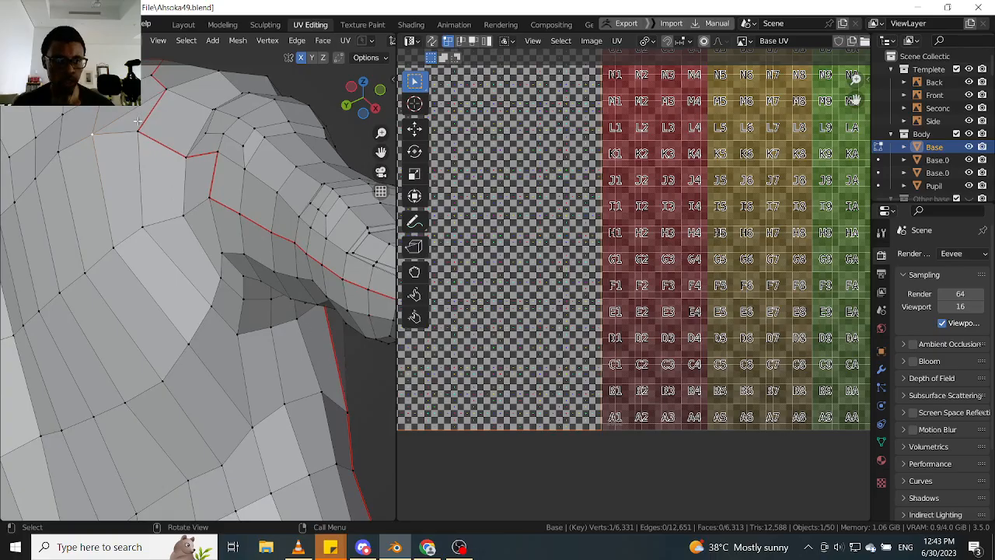
{"action": "middle_click_drag", "start_coordinate": [206, 274], "coordinate": [246, 291]}
{"action": "middle_click_drag", "start_coordinate": [292, 411], "coordinate": [288, 311], "text": "shift"}
- Switch to edge selection and dissolve the edge joining the new diagonal to the seam corner just below it
{"action": "left_click", "coordinate": [258, 275]}
{"action": "middle_click_drag", "start_coordinate": [184, 130], "coordinate": [209, 202], "text": "shift"}
{"action": "key", "text": "2"}
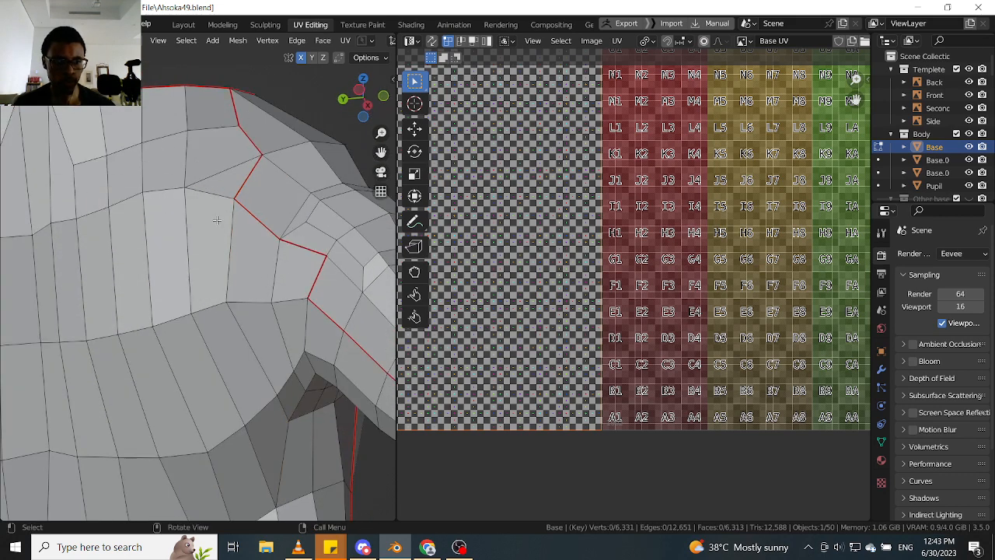
{"action": "key", "text": "ctrl+x"}
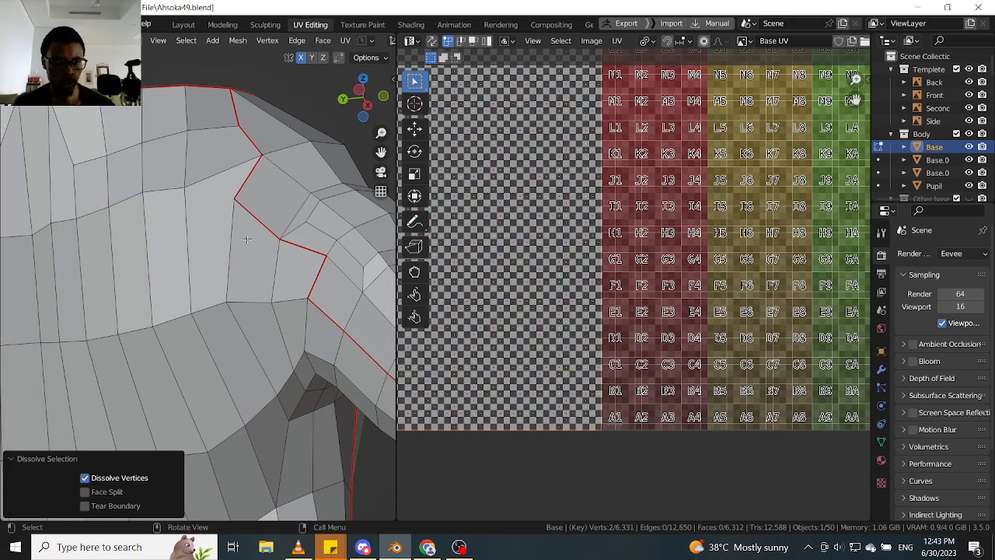
- Return to vertex selection and slide the seam's corner vertex along its vertical edge, away from the wrist
{"action": "middle_click_drag", "start_coordinate": [218, 303], "coordinate": [219, 305]}
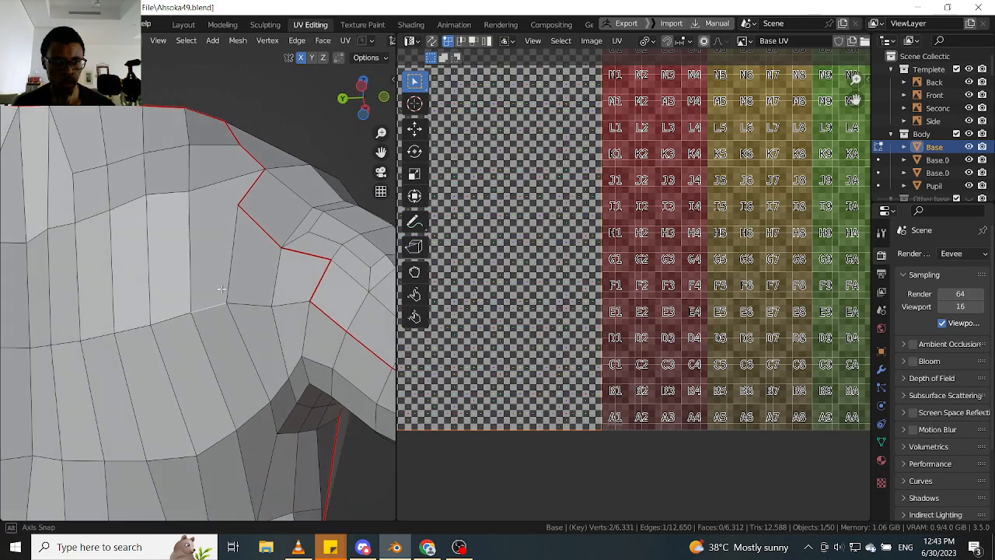
{"action": "key", "text": "Tab"}
{"action": "left_click", "coordinate": [224, 239]}
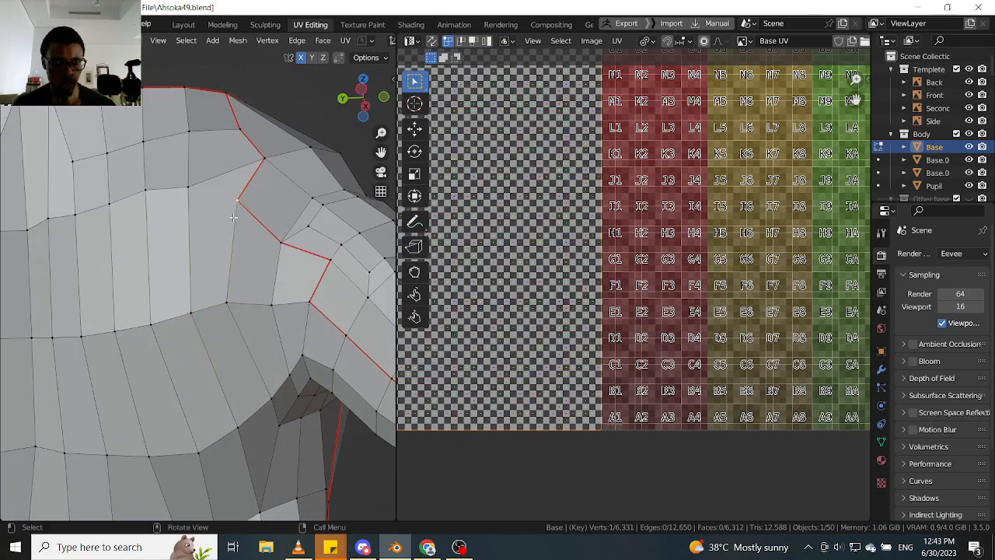
{"action": "key", "text": "g"}
{"action": "key", "text": "g"}
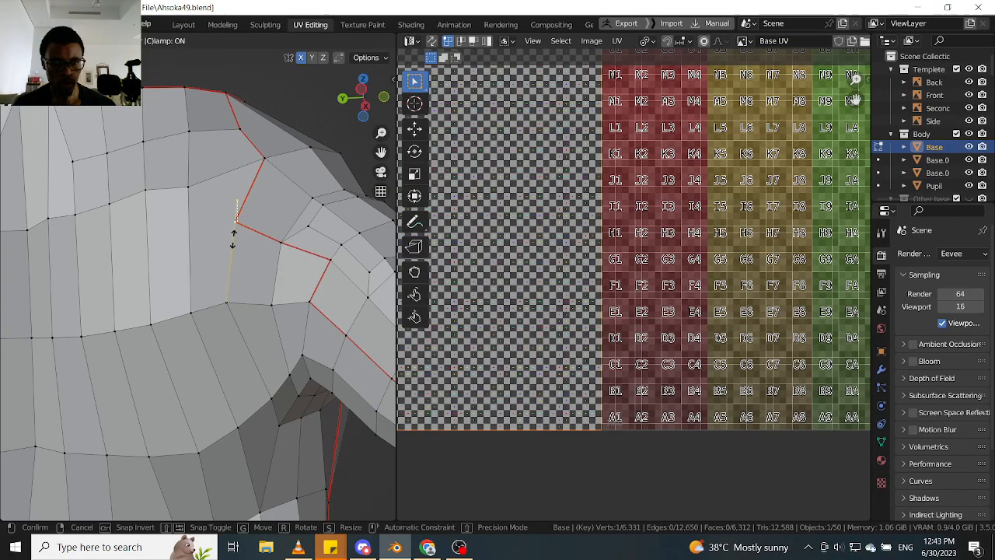
{"action": "left_click", "coordinate": [234, 240]}
- Connect the repositioned seam corner vertex to the diagonal vertex on the row below
{"action": "left_click", "coordinate": [194, 313]}
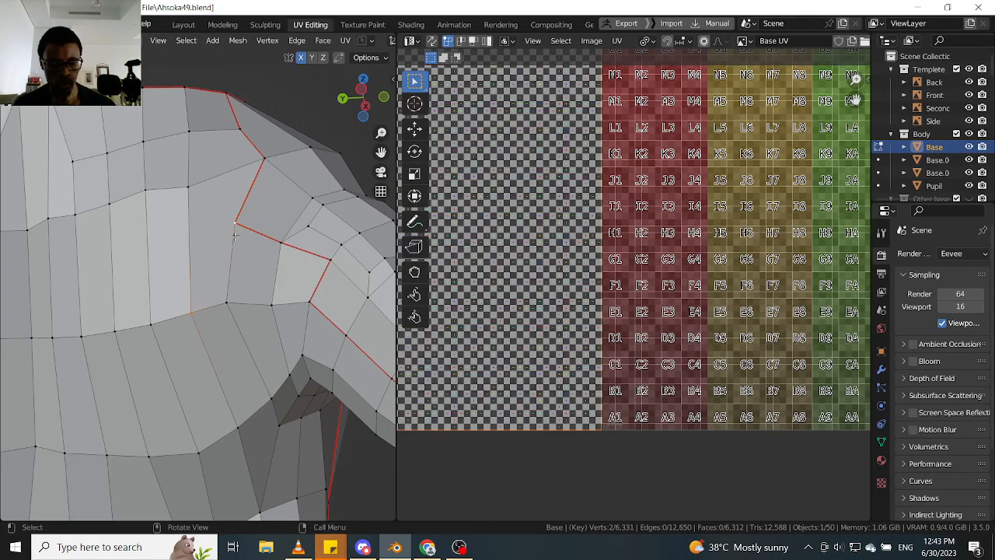
{"action": "key", "text": "j"}
{"action": "middle_click_drag", "start_coordinate": [234, 235], "coordinate": [235, 293]}
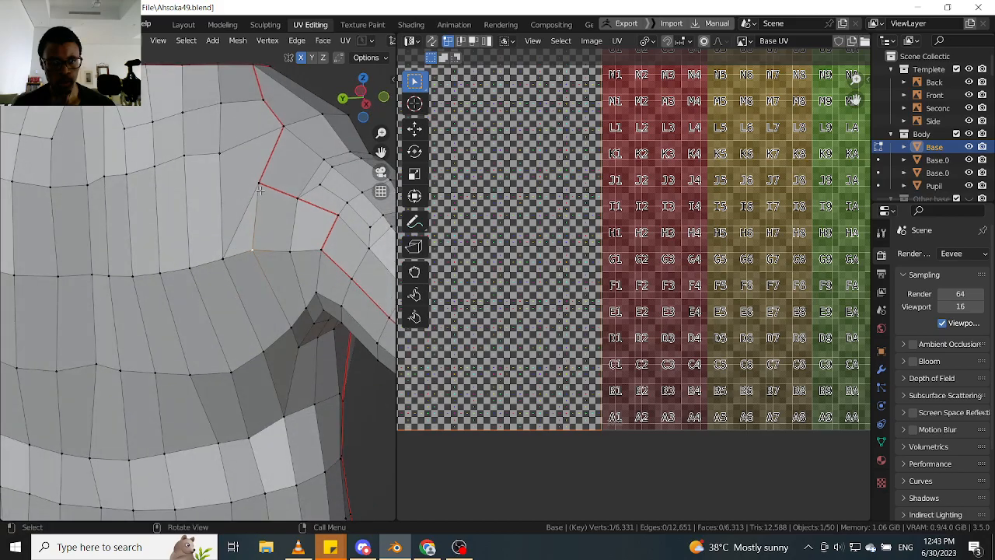
- Slide the seam's corner vertex a little along the seam towards the thumb
{"action": "key", "text": "shift+v"}
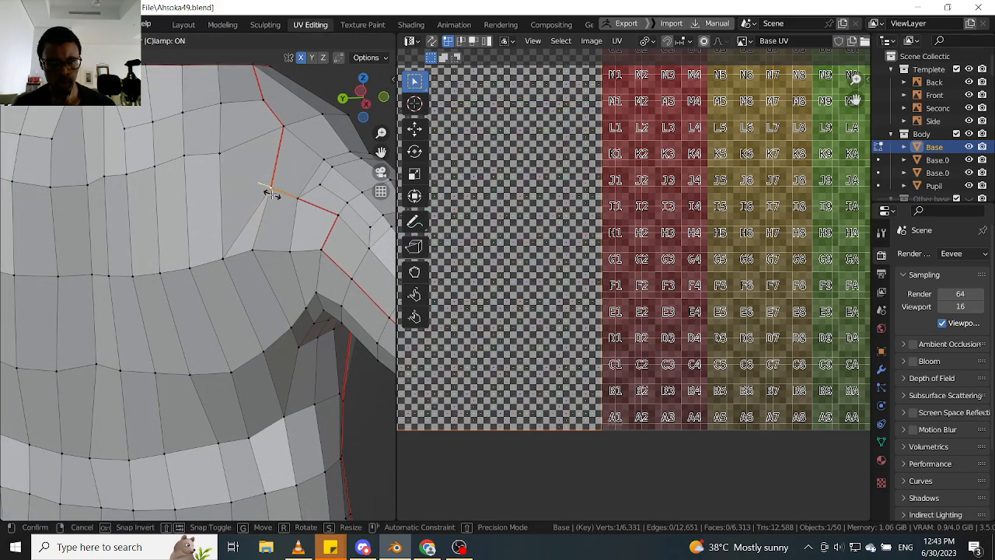
{"action": "left_click", "coordinate": [271, 193]}
{"action": "left_click", "coordinate": [255, 254]}
{"action": "middle_click_drag", "start_coordinate": [255, 254], "coordinate": [243, 215]}
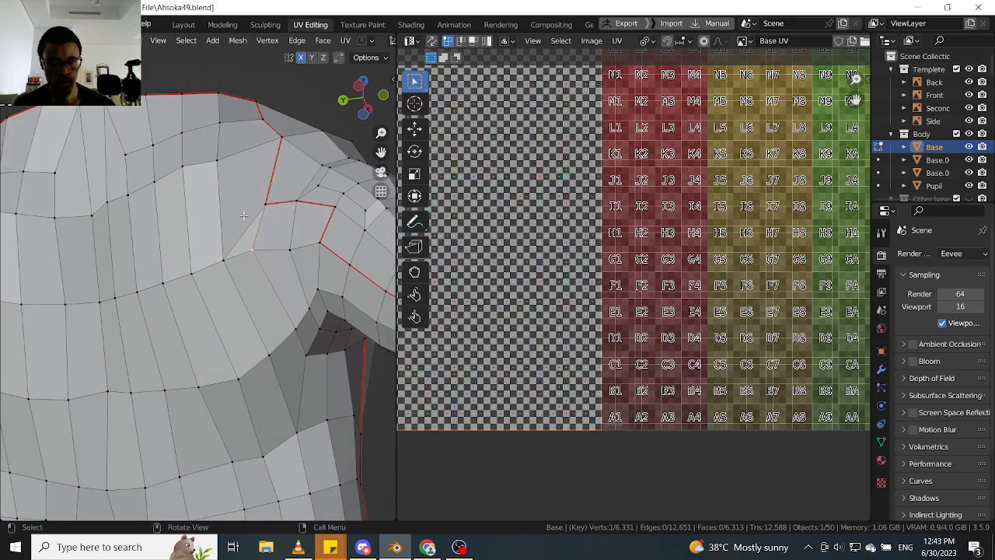
- Select the shortest vertex path along the row across the hand up to the thumb base and slide it to even the spacing
{"action": "middle_click_drag", "start_coordinate": [258, 256], "coordinate": [268, 295]}
{"action": "middle_click_drag", "start_coordinate": [137, 365], "coordinate": [161, 310]}
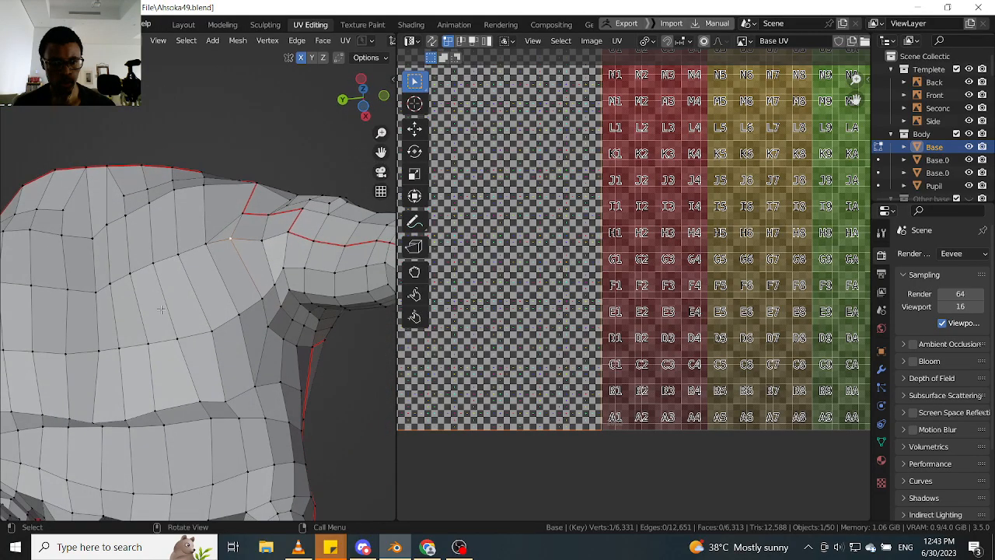
{"action": "scroll", "coordinate": [231, 316], "scroll_direction": "up", "scroll_amount": 1}
{"action": "left_click", "coordinate": [236, 317], "text": "ctrl"}
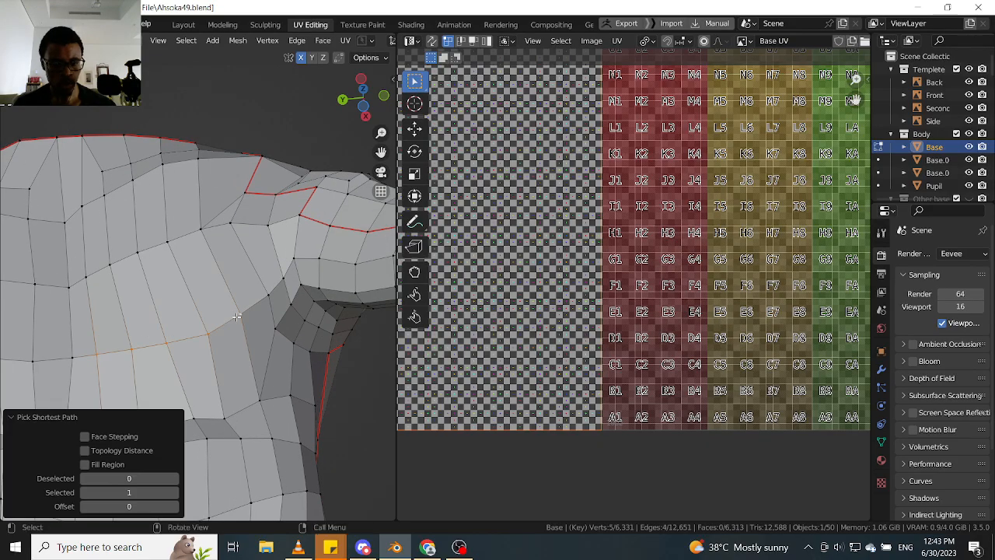
{"action": "key", "text": "g"}
{"action": "key", "text": "g"}
{"action": "left_click", "coordinate": [232, 302]}
- Slide individual vertices of the rows across the hand beside the thumb base to even out the faces
{"action": "left_click", "coordinate": [98, 340]}
{"action": "middle_click_drag", "start_coordinate": [98, 340], "coordinate": [99, 347]}
{"action": "key", "text": "g"}
{"action": "key", "text": "g"}
{"action": "left_click", "coordinate": [101, 353]}
{"action": "key", "text": "g"}
{"action": "key", "text": "g"}
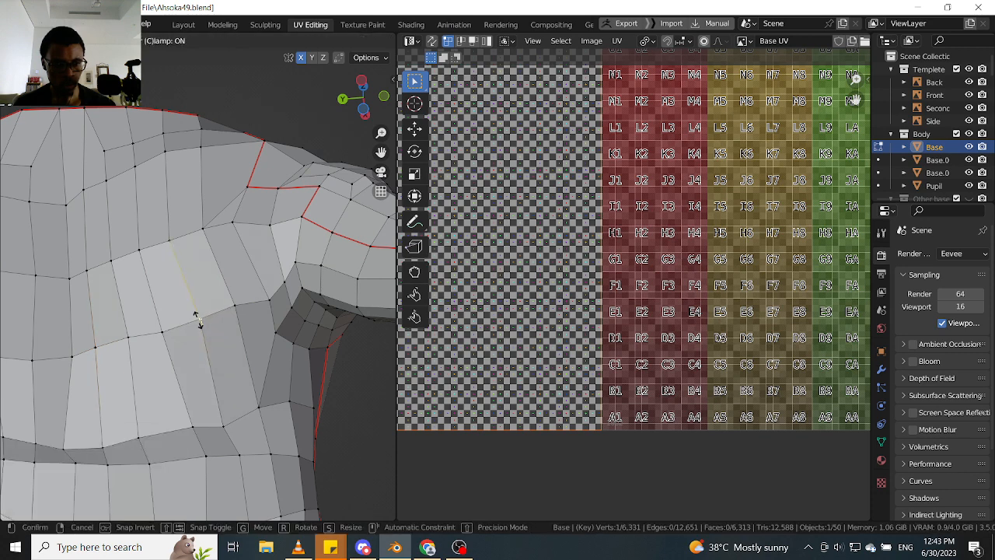
{"action": "left_click", "coordinate": [198, 320]}
- Switch to edge selection and dissolve the short edge below the seam corner, beside the new diagonal
{"action": "middle_click_drag", "start_coordinate": [218, 290], "coordinate": [251, 258]}
{"action": "key", "text": "Tab"}
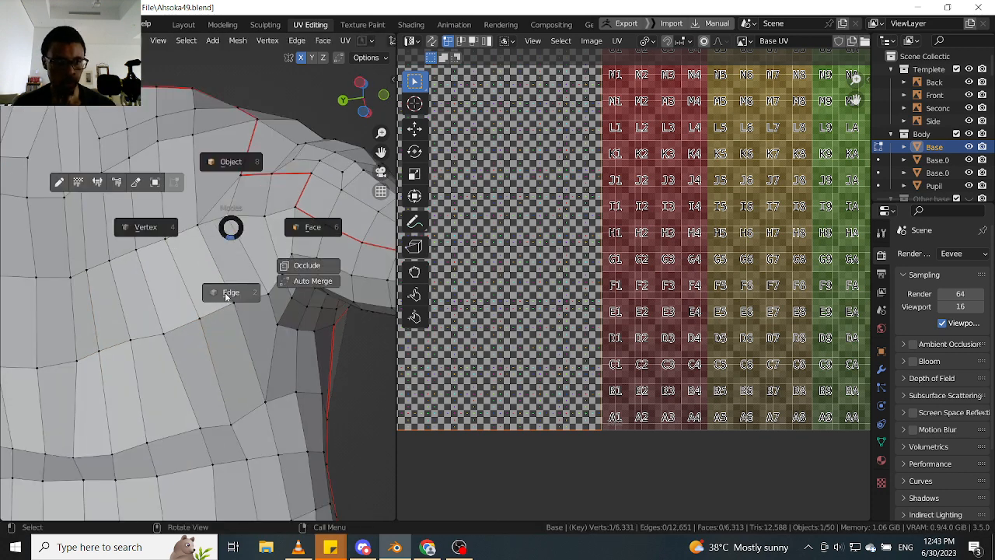
{"action": "left_click", "coordinate": [226, 295]}
{"action": "key", "text": "ctrl+s"}
{"action": "left_click", "coordinate": [231, 227]}
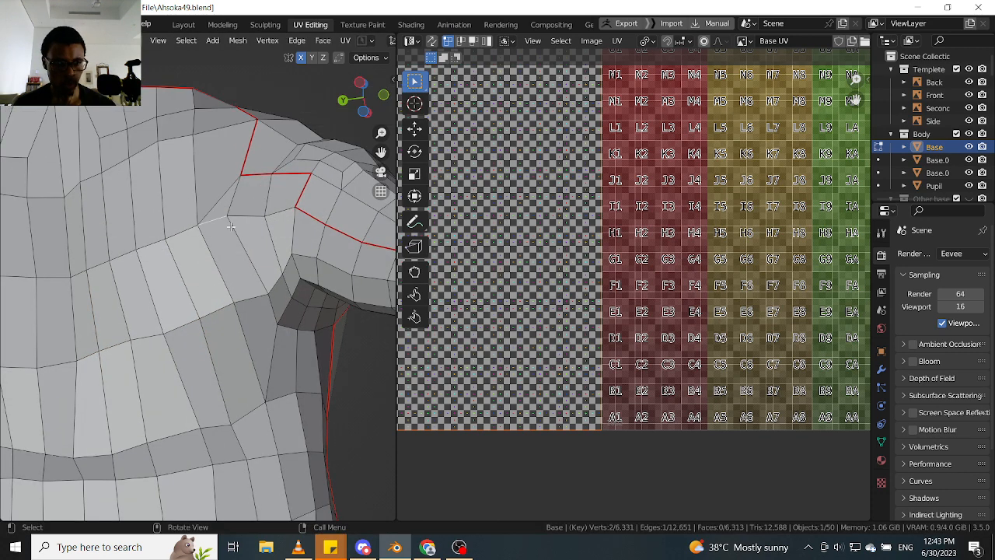
{"action": "key", "text": "ctrl+x"}
- Return to vertex selection, slide the vertex below the seam corner towards the thumb, and slide the seam corner vertex slightly downwards
{"action": "middle_click_drag", "start_coordinate": [217, 222], "coordinate": [269, 228]}
{"action": "key", "text": "Tab"}
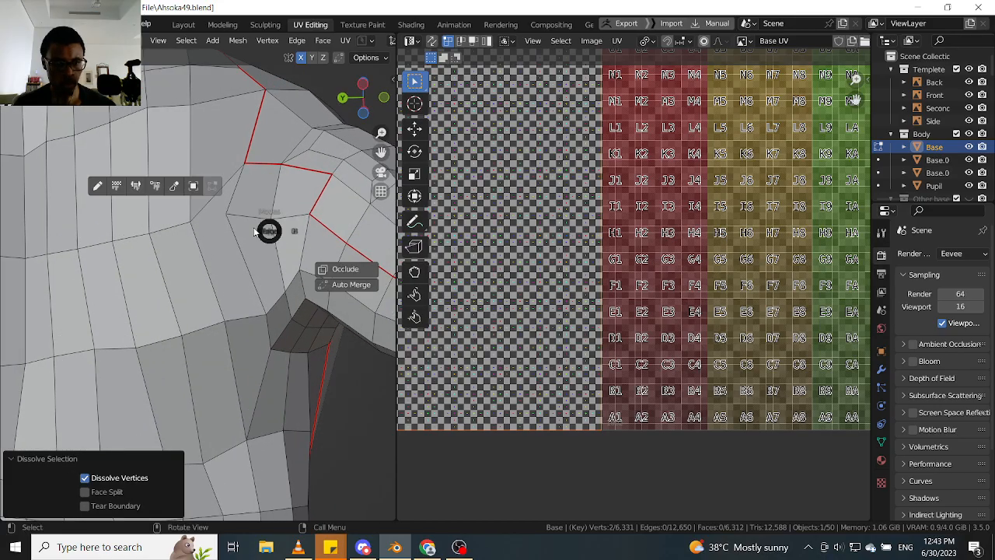
{"action": "left_click", "coordinate": [211, 219]}
{"action": "key", "text": "g"}
{"action": "key", "text": "g"}
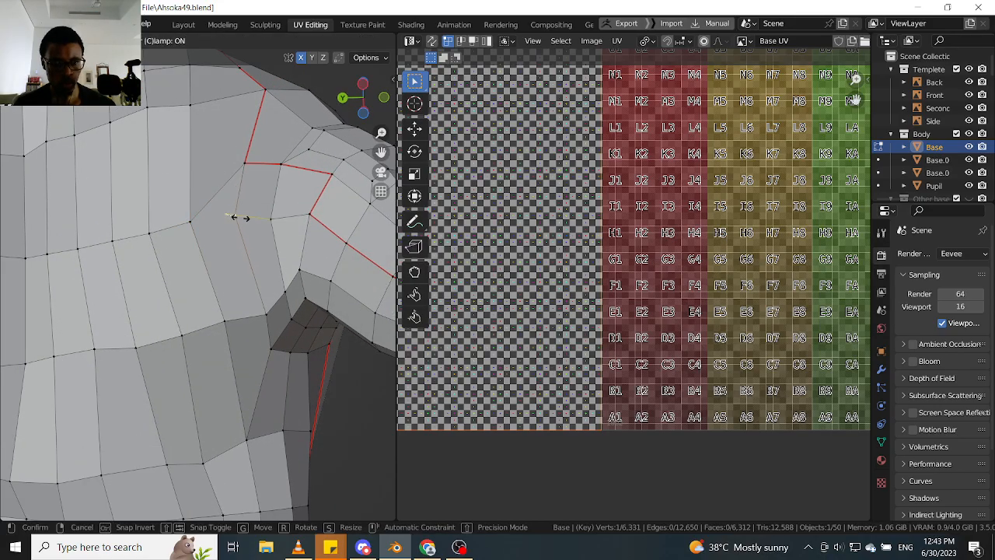
{"action": "left_click", "coordinate": [237, 218]}
{"action": "key", "text": "g"}
{"action": "key", "text": "g"}
{"action": "left_click", "coordinate": [243, 177]}
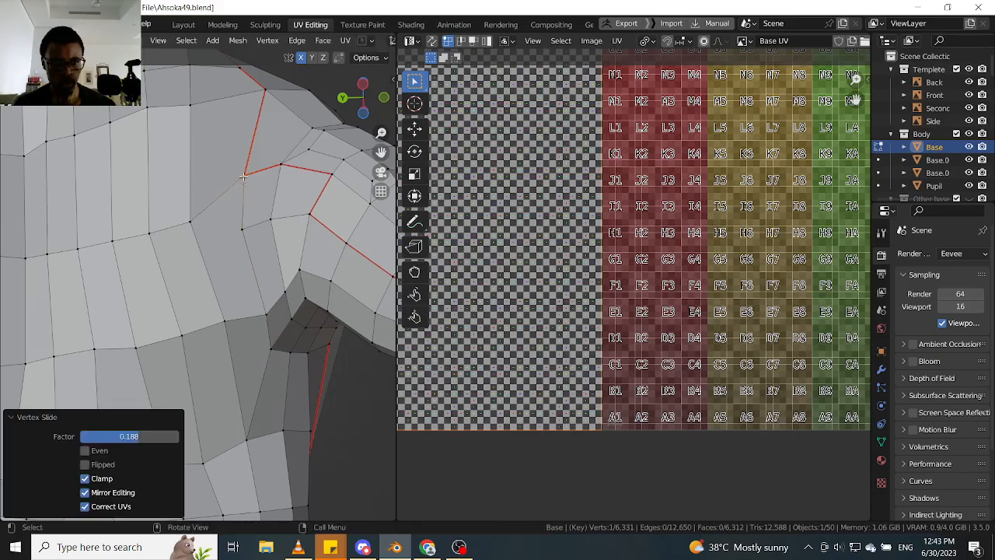
- Slide the two neighbouring vertices on the row leading away from the seam corner to smooth the edge flow
{"action": "middle_click_drag", "start_coordinate": [243, 177], "coordinate": [225, 186]}
{"action": "key", "text": "g"}
{"action": "key", "text": "g"}
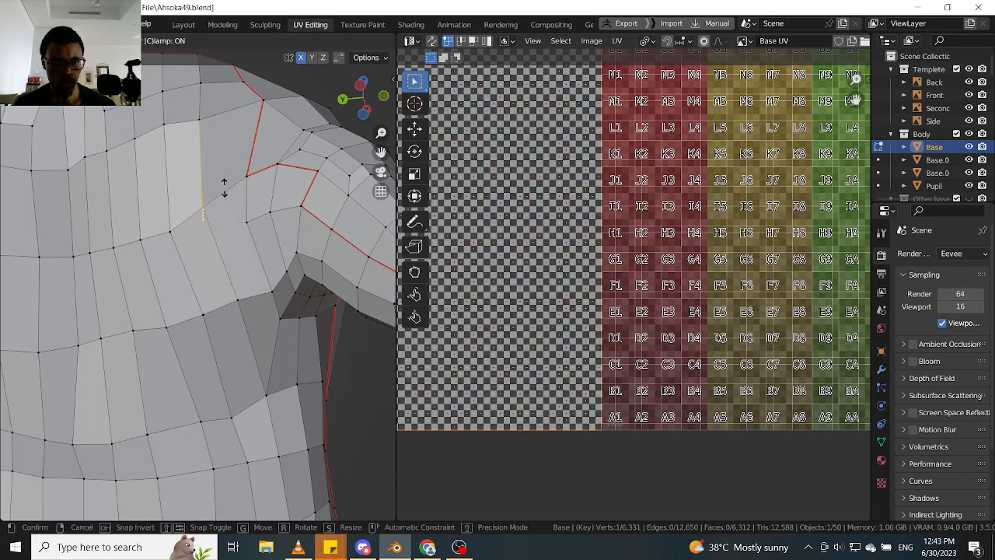
{"action": "left_click", "coordinate": [225, 183]}
{"action": "left_click", "coordinate": [176, 223]}
{"action": "key", "text": "g"}
{"action": "key", "text": "g"}
{"action": "left_click", "coordinate": [184, 196]}
- Select the three-vertex path from below the seam corner to the thumb seam and slide it towards the fingers
{"action": "scroll", "coordinate": [204, 207], "scroll_direction": "down", "scroll_amount": 1}
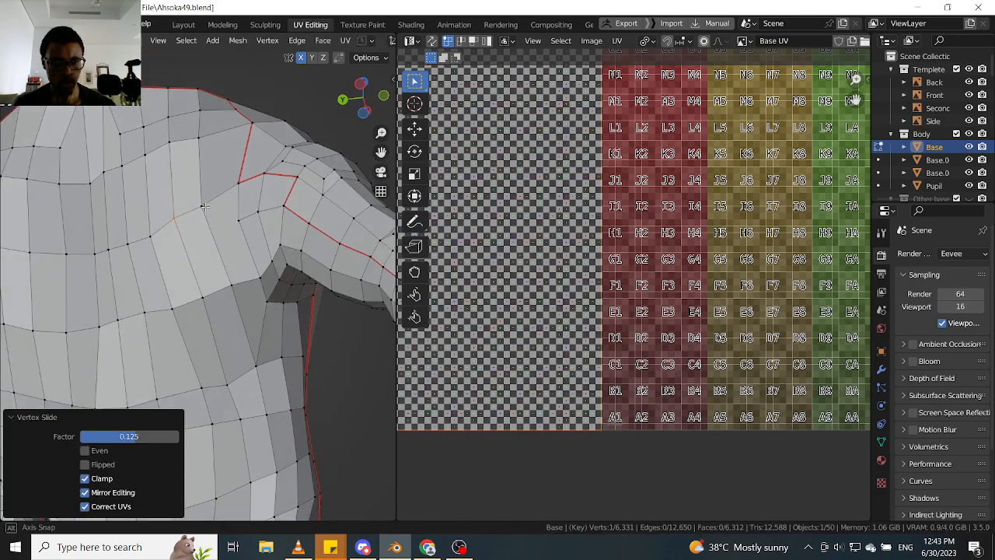
{"action": "middle_click_drag", "start_coordinate": [205, 206], "coordinate": [250, 218]}
{"action": "left_click", "coordinate": [238, 276]}
{"action": "scroll", "coordinate": [280, 216], "scroll_direction": "up", "scroll_amount": 2}
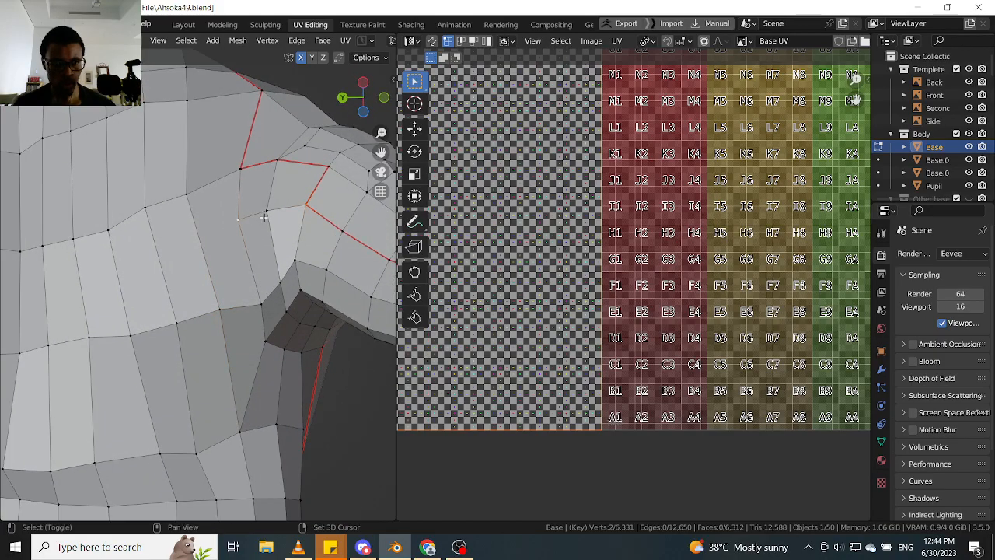
{"action": "key", "text": "g"}
{"action": "key", "text": "g"}
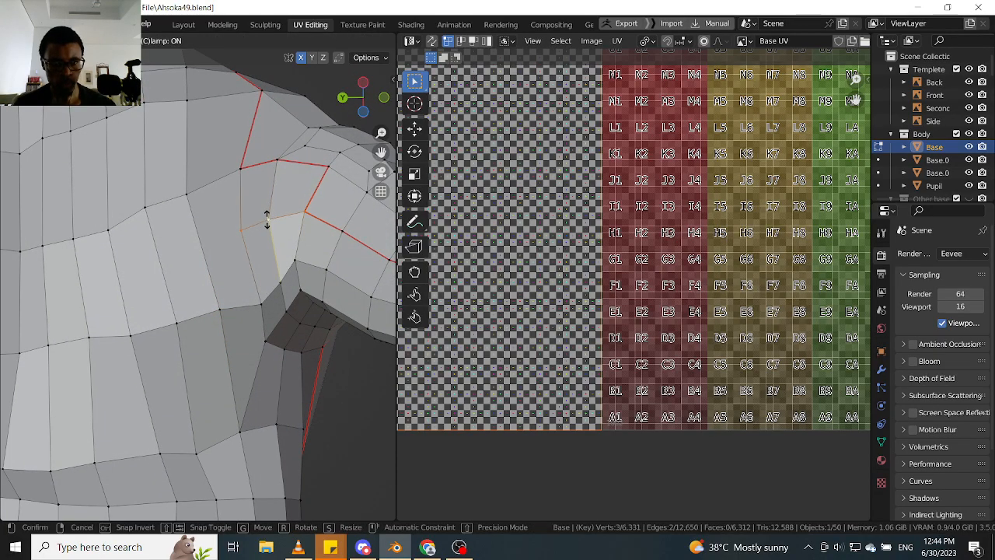
{"action": "left_click", "coordinate": [267, 220]}
{"action": "key", "text": "g"}
{"action": "key", "text": "g"}
{"action": "left_click", "coordinate": [269, 276]}
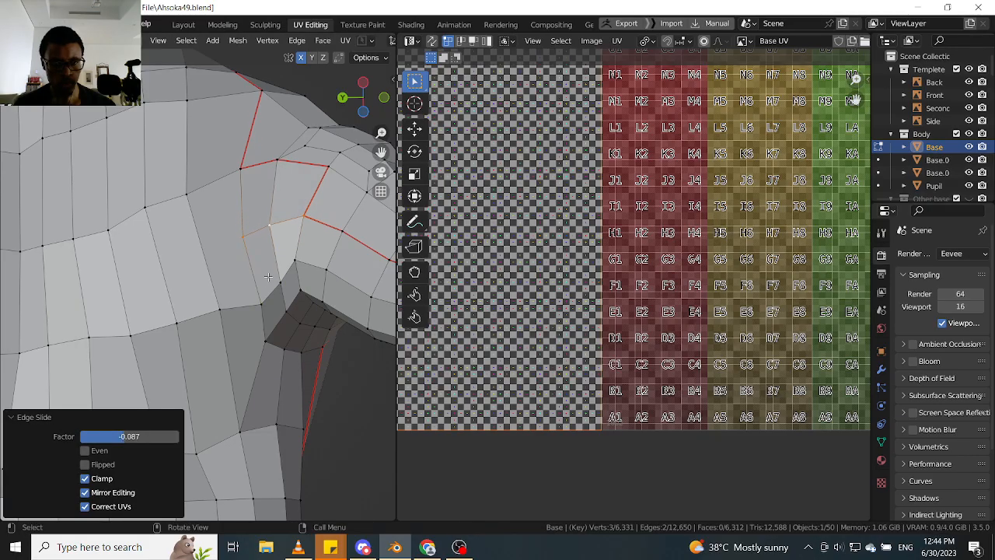
- Connect the vertex below the seam corner to the one on the next row, and dissolve the old edge beside the new one
{"action": "middle_click_drag", "start_coordinate": [300, 227], "coordinate": [274, 232]}
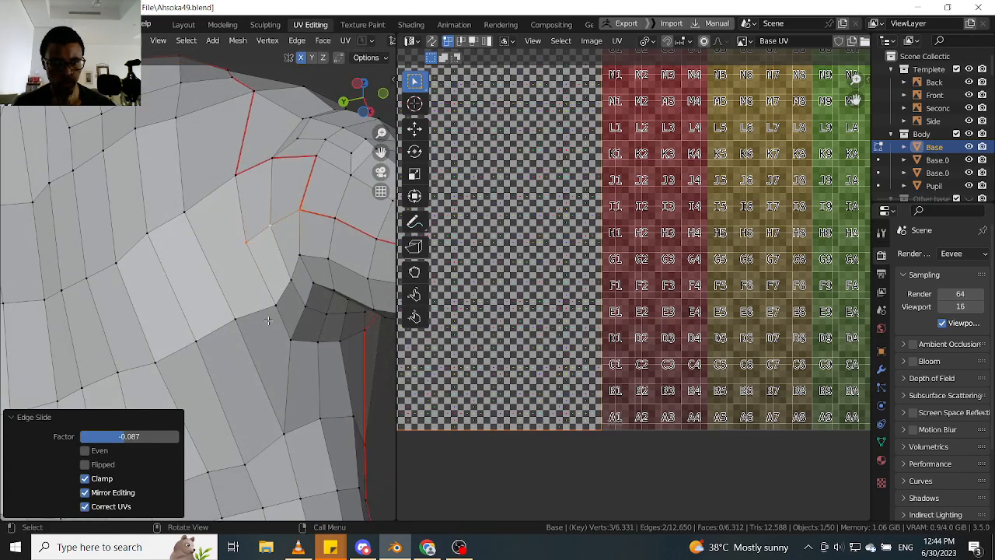
{"action": "left_click", "coordinate": [300, 274]}
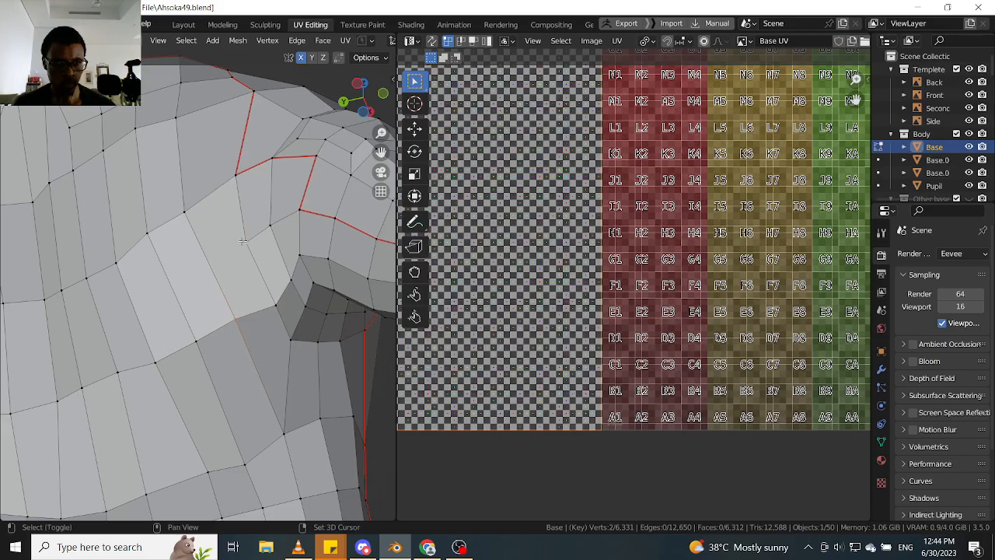
{"action": "middle_click_drag", "start_coordinate": [268, 286], "coordinate": [278, 285]}
{"action": "key", "text": "Tab"}
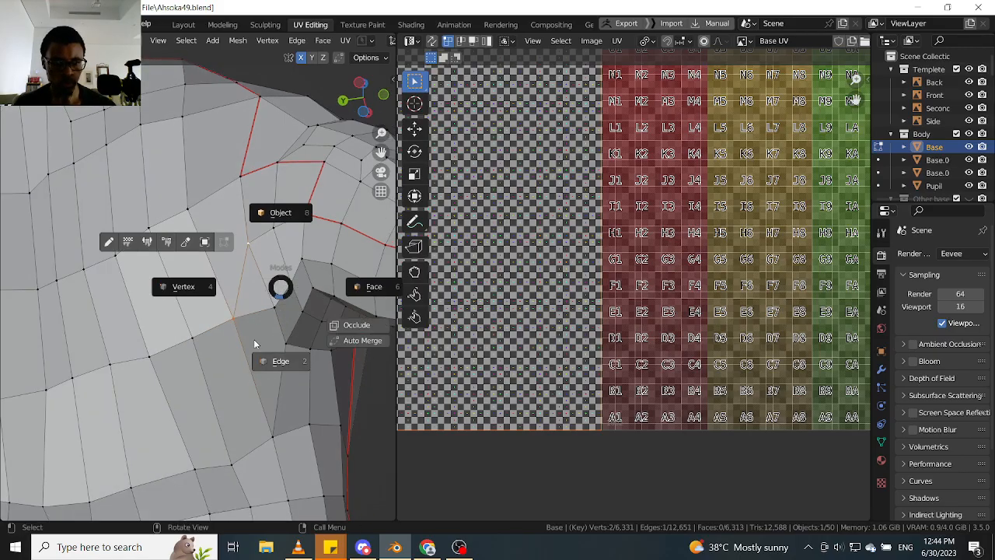
{"action": "left_click", "coordinate": [256, 312]}
{"action": "key", "text": "Tab"}
{"action": "left_click", "coordinate": [275, 381]}
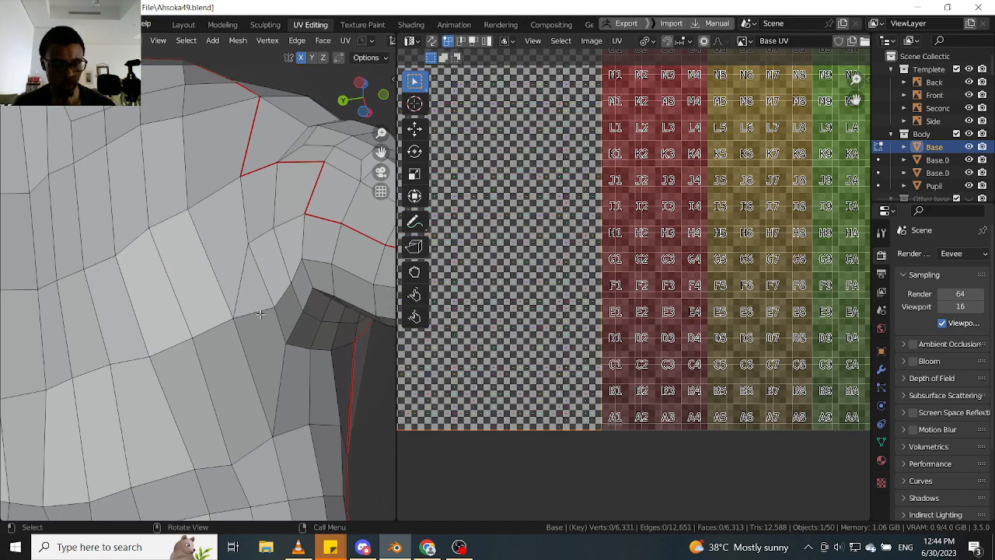
{"action": "key", "text": "ctrl+x"}
{"action": "middle_click_drag", "start_coordinate": [268, 323], "coordinate": [274, 315]}
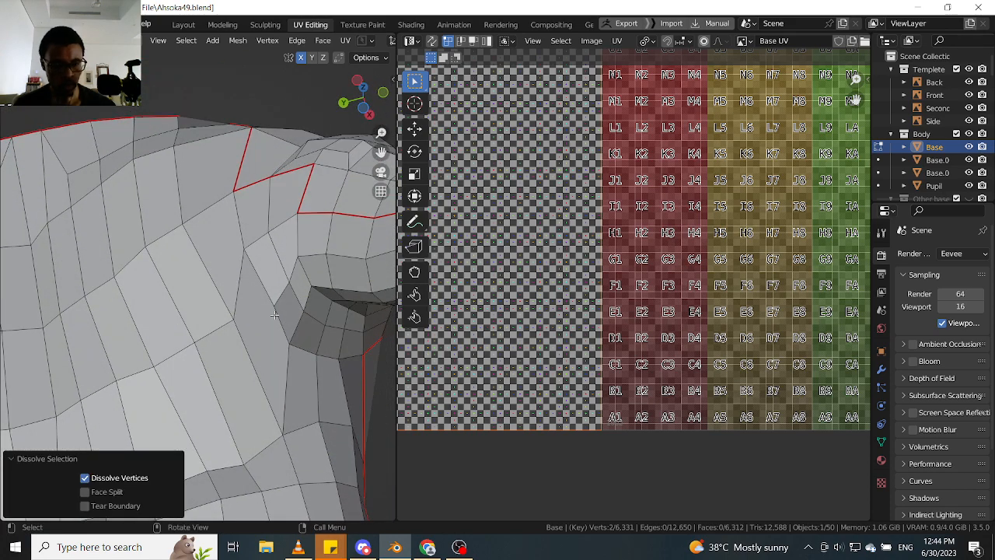
- Return to vertex selection and slide the lower end vertex of the new edge upwards
{"action": "key", "text": "Tab"}
{"action": "left_click", "coordinate": [213, 320]}
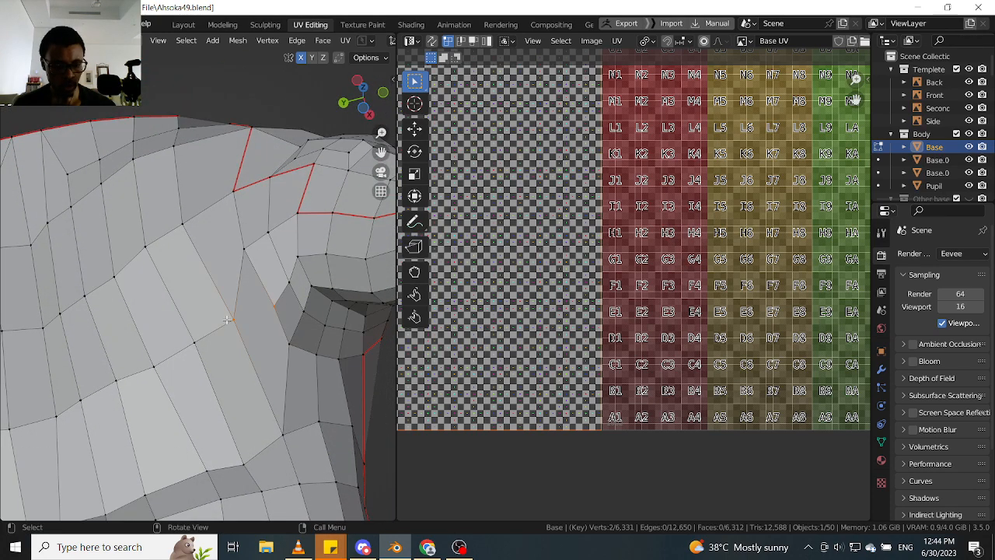
{"action": "key", "text": "g"}
{"action": "key", "text": "g"}
{"action": "left_click", "coordinate": [233, 289]}
- Slide the new edge's upper end vertex and its neighbour towards the thumb to even out the faces
{"action": "left_click", "coordinate": [238, 261]}
{"action": "key", "text": "g"}
{"action": "key", "text": "g"}
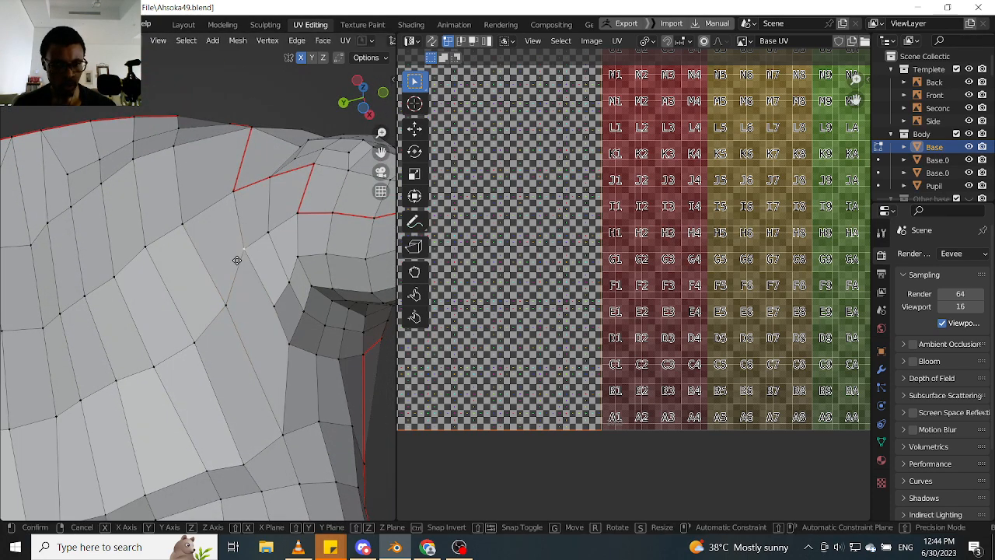
{"action": "left_click", "coordinate": [248, 272]}
{"action": "left_click", "coordinate": [268, 238]}
{"action": "key", "text": "g"}
{"action": "key", "text": "g"}
{"action": "left_click", "coordinate": [268, 243]}
- Connect two vertices diagonally below the thumb web with a new edge, and dissolve the old edge next to it
{"action": "scroll", "coordinate": [269, 246], "scroll_direction": "down", "scroll_amount": 2}
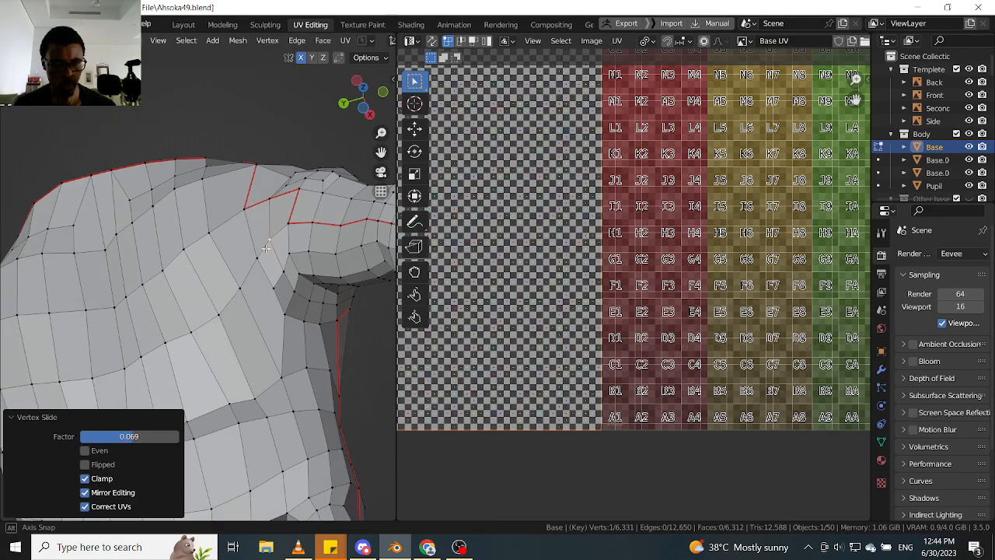
{"action": "middle_click_drag", "start_coordinate": [271, 253], "coordinate": [317, 296]}
{"action": "scroll", "coordinate": [327, 311], "scroll_direction": "up", "scroll_amount": 2}
{"action": "middle_click_drag", "start_coordinate": [317, 295], "coordinate": [217, 260], "text": "shift"}
{"action": "left_click", "coordinate": [329, 311]}
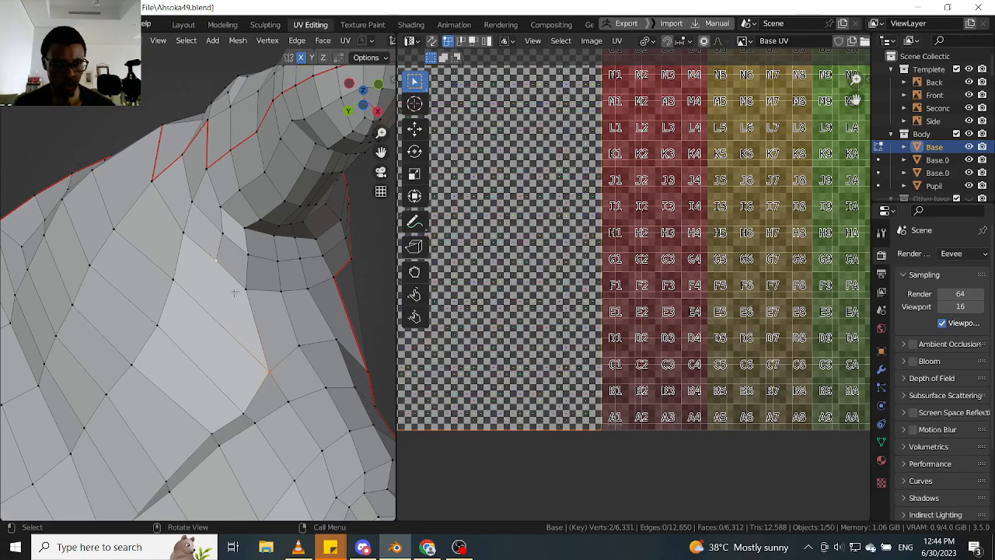
{"action": "key", "text": "2"}
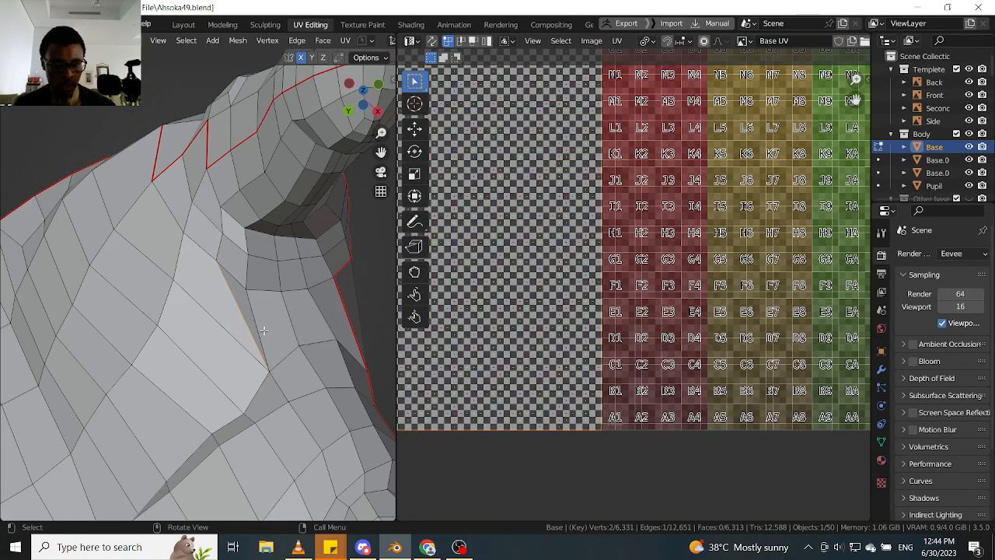
{"action": "key", "text": "ctrl+x"}
- Return to vertex selection and slide the corner vertex below the thumb web and its upper neighbour to smooth the flow
{"action": "middle_click_drag", "start_coordinate": [256, 317], "coordinate": [220, 261]}
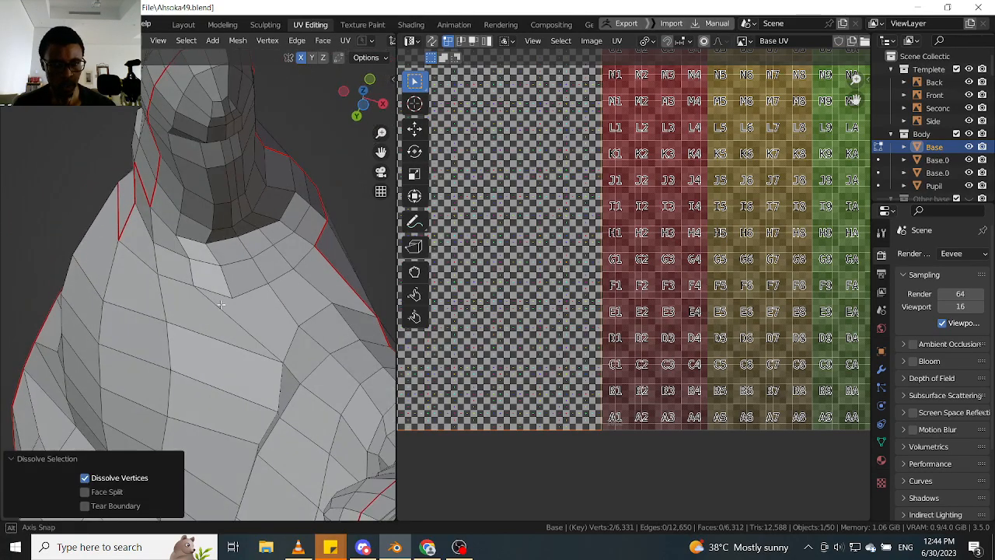
{"action": "key", "text": "1"}
{"action": "left_click", "coordinate": [199, 284]}
{"action": "left_click", "coordinate": [222, 261]}
{"action": "key", "text": "g"}
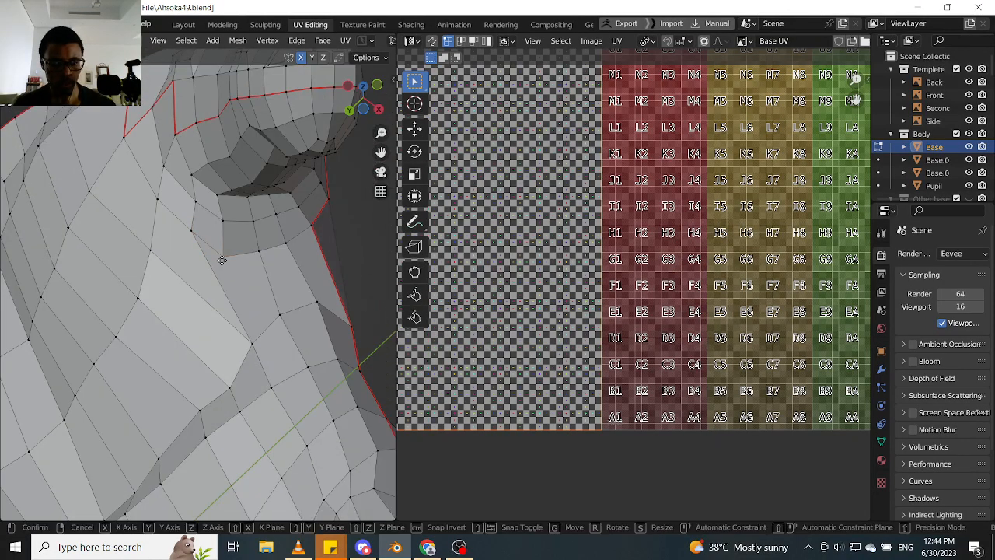
{"action": "key", "text": "g"}
{"action": "left_click", "coordinate": [235, 262]}
{"action": "left_click", "coordinate": [194, 231]}
{"action": "key", "text": "g"}
{"action": "key", "text": "g"}
{"action": "left_click", "coordinate": [199, 235]}
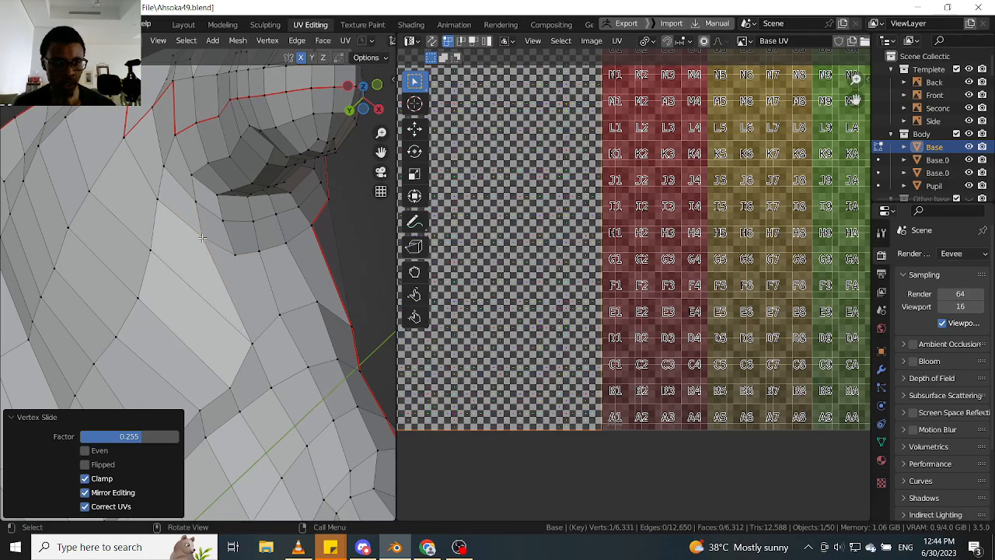
- Connect the two vertices on the opposite side of the thumb base, and dissolve the neighbouring edge and the short edge above it
{"action": "middle_click_drag", "start_coordinate": [202, 238], "coordinate": [248, 264]}
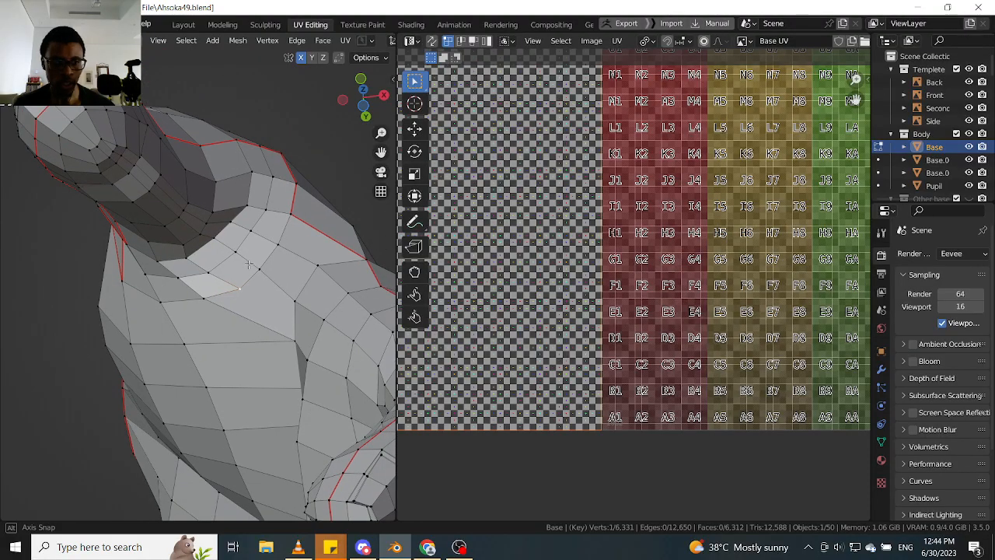
{"action": "key", "text": "1"}
{"action": "right_click", "coordinate": [287, 299], "text": "ctrl"}
{"action": "middle_click_drag", "start_coordinate": [287, 295], "coordinate": [265, 276]}
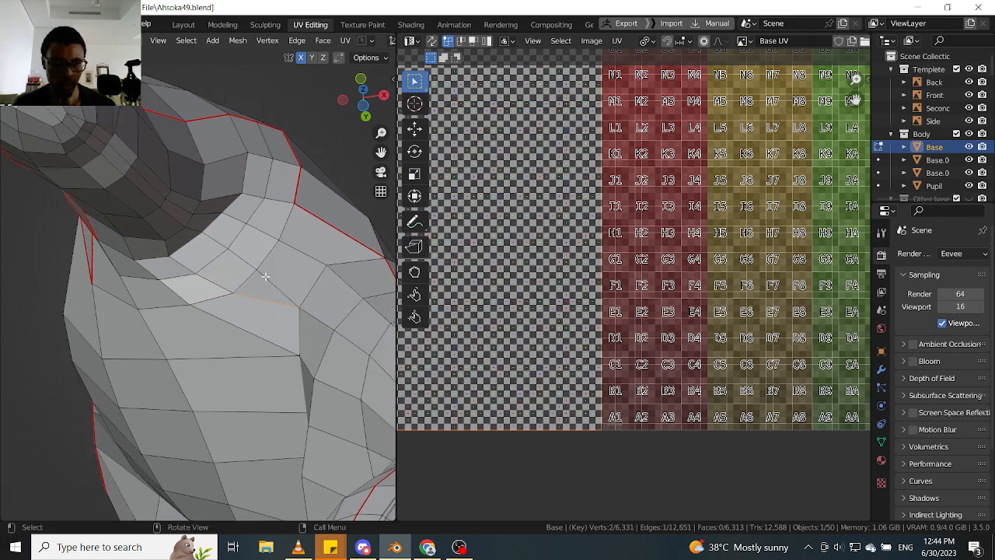
{"action": "key", "text": "ctrl+x"}
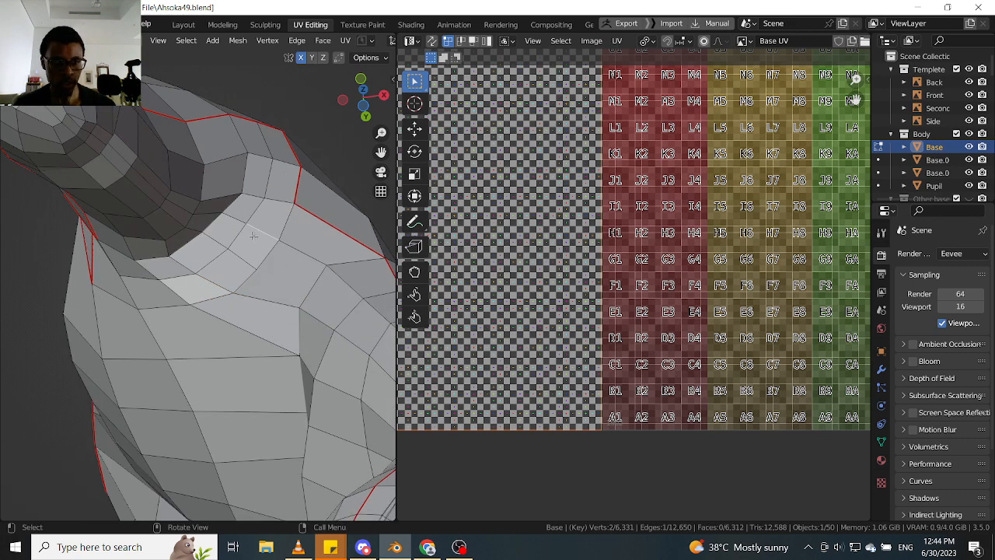
{"action": "middle_click_drag", "start_coordinate": [253, 232], "coordinate": [253, 264]}
{"action": "key", "text": "ctrl+x"}
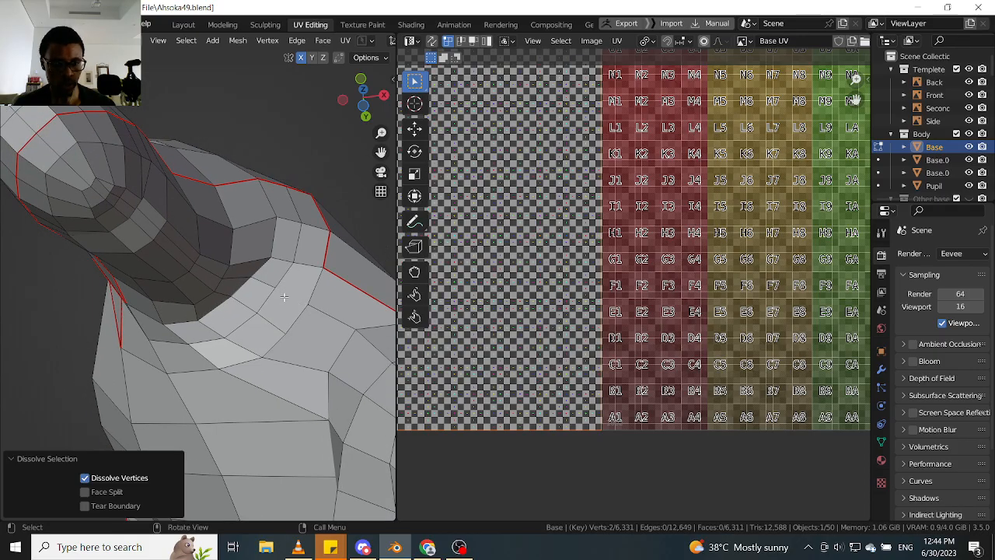
- Dissolve the surplus edge path running along the thumb from near its tip to its base
{"action": "left_click", "coordinate": [272, 286], "text": "alt"}
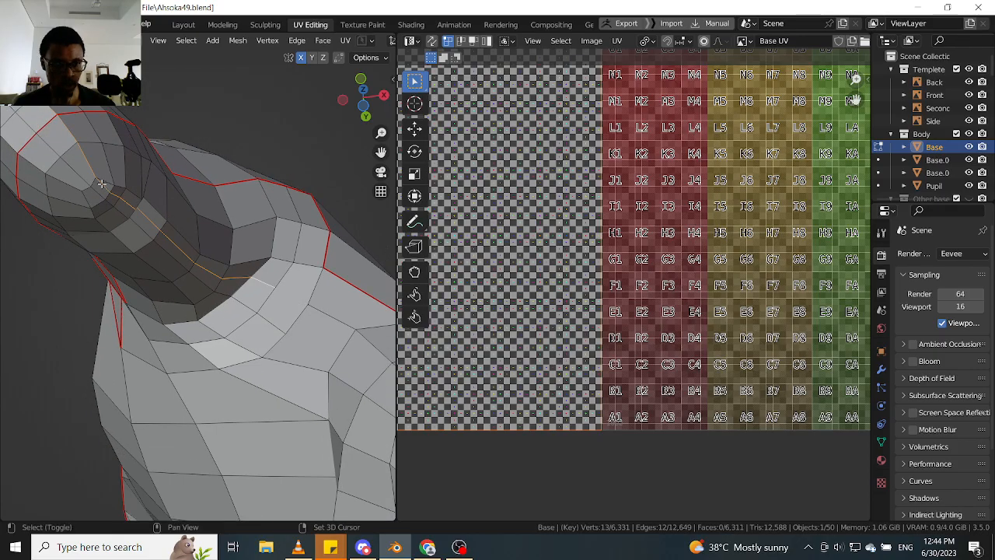
{"action": "key", "text": "ctrl+x"}
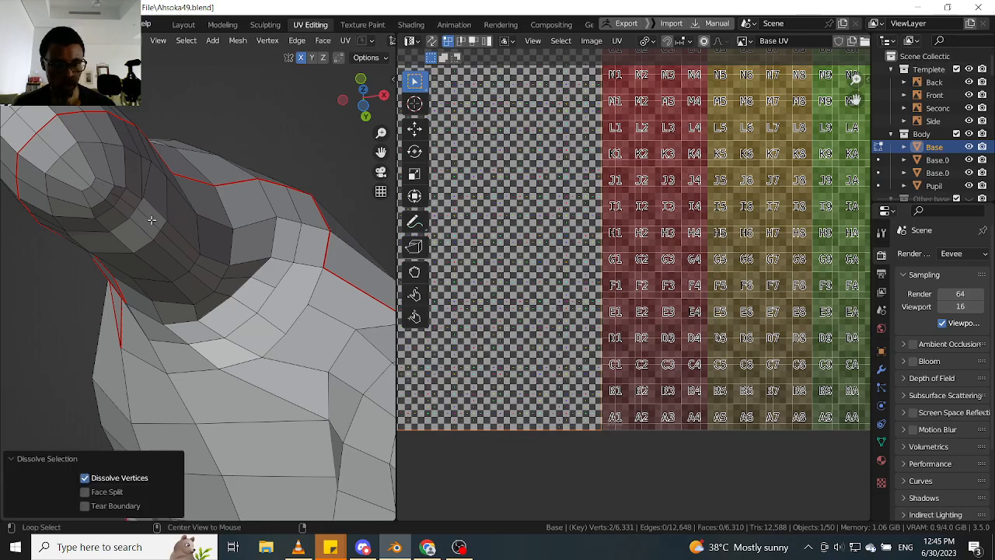
{"action": "left_click", "coordinate": [152, 220], "text": "alt"}
{"action": "key", "text": "ctrl+x"}
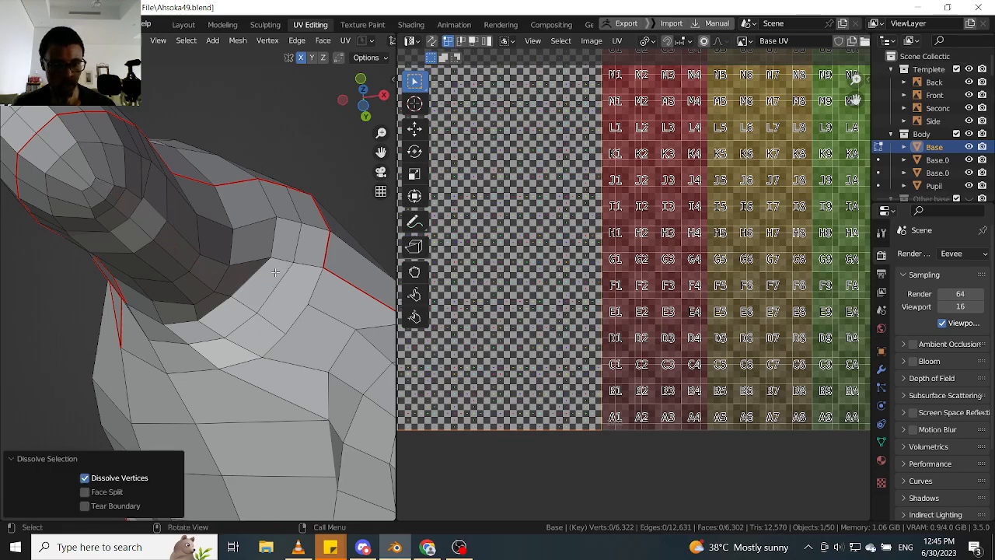
- Return to vertex selection, remove the leftover vertex beneath the thumb base, and slide the adjacent vertex slightly
{"action": "middle_click_drag", "start_coordinate": [285, 329], "coordinate": [293, 334]}
{"action": "key", "text": "1"}
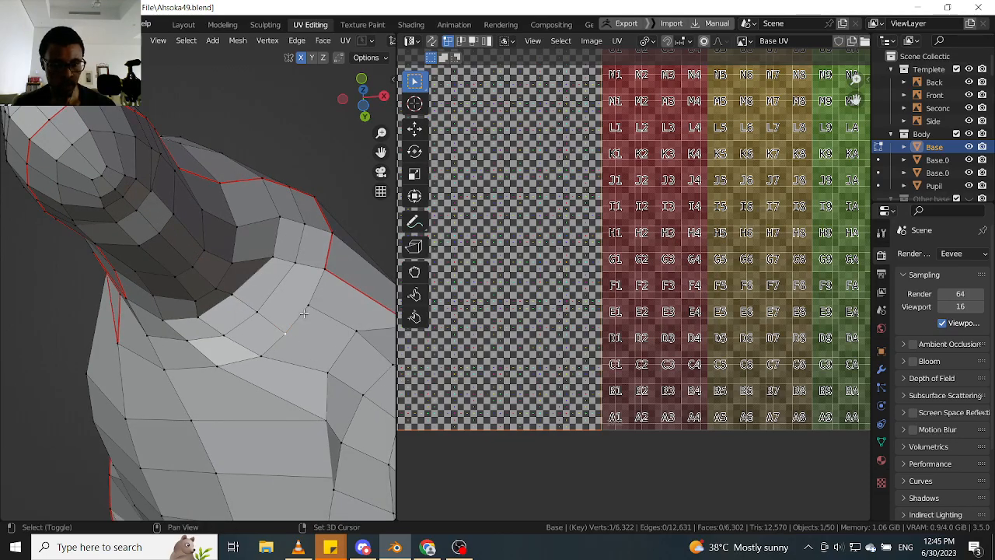
{"action": "key", "text": "1"}
{"action": "scroll", "coordinate": [304, 323], "scroll_direction": "down", "scroll_amount": 4}
{"action": "middle_click_drag", "start_coordinate": [304, 323], "coordinate": [335, 214]}
{"action": "scroll", "coordinate": [302, 320], "scroll_direction": "up", "scroll_amount": 4}
{"action": "left_click", "coordinate": [301, 315]}
{"action": "key", "text": "g"}
{"action": "key", "text": "g"}
{"action": "left_click", "coordinate": [302, 317]}
- Slide three successive vertices along the thumb base one by one to even out their spacing
{"action": "scroll", "coordinate": [289, 304], "scroll_direction": "up", "scroll_amount": 1}
{"action": "left_click", "coordinate": [265, 311]}
{"action": "key", "text": "g"}
{"action": "key", "text": "g"}
{"action": "left_click", "coordinate": [267, 307]}
{"action": "left_click", "coordinate": [240, 268]}
{"action": "key", "text": "g"}
{"action": "key", "text": "g"}
{"action": "left_click", "coordinate": [246, 271]}
{"action": "left_click", "coordinate": [234, 237]}
{"action": "key", "text": "g"}
{"action": "key", "text": "g"}
{"action": "left_click", "coordinate": [243, 239]}
- Slide two vertices on the row where the thumb base meets the palm to straighten that row
{"action": "left_click", "coordinate": [337, 210], "text": "shift"}
{"action": "left_click", "coordinate": [300, 225]}
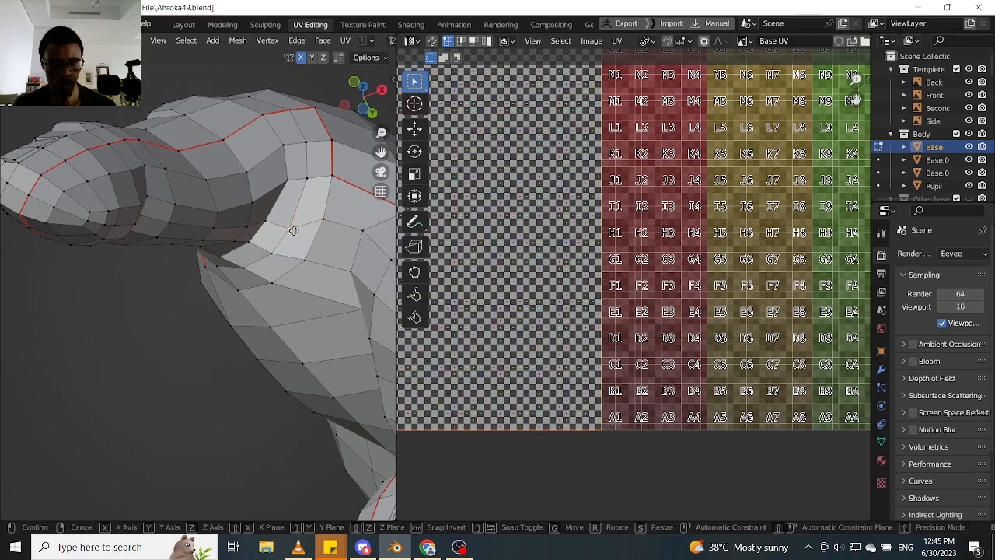
{"action": "key", "text": "g"}
{"action": "key", "text": "g"}
{"action": "left_click", "coordinate": [269, 223]}
{"action": "left_click", "coordinate": [290, 186]}
{"action": "key", "text": "g"}
{"action": "key", "text": "g"}
{"action": "left_click", "coordinate": [295, 193]}
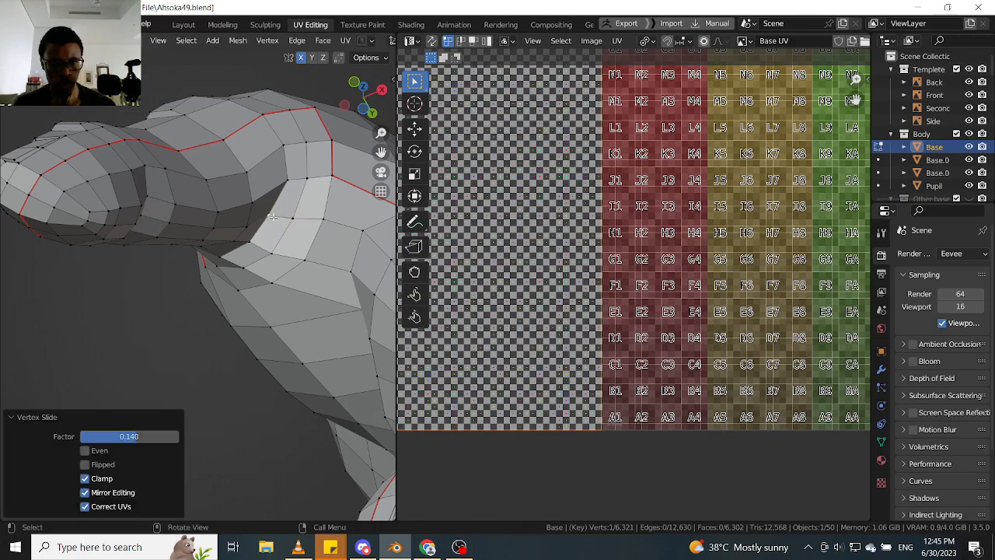
- Select the three-vertex path leading from the thumb base to the seam corner and slide it towards the palm
{"action": "left_click", "coordinate": [313, 168], "text": "shift"}
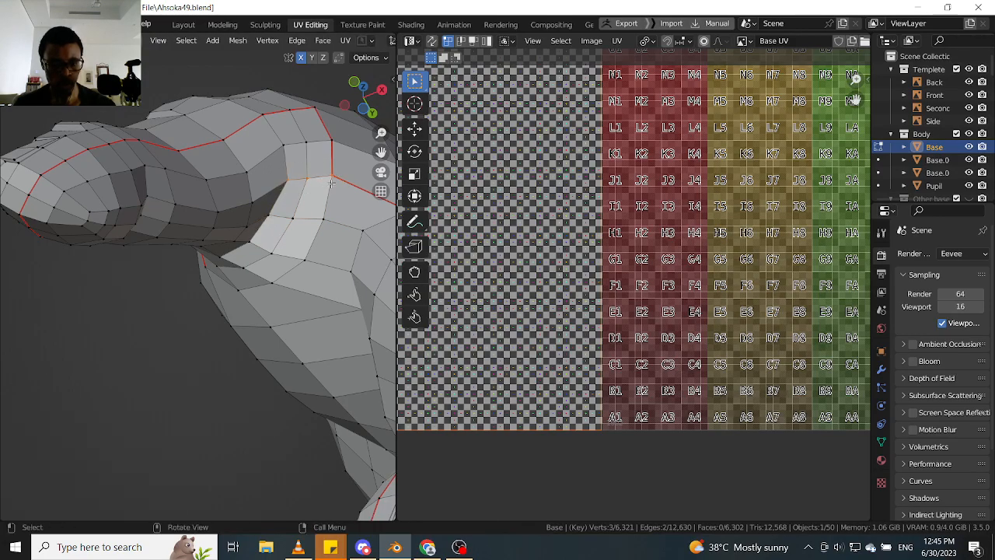
{"action": "key", "text": "g"}
{"action": "key", "text": "g"}
{"action": "left_click", "coordinate": [326, 197]}
- Examine the reworked topology and seam line around the thumb and the rest of the hand
{"action": "scroll", "coordinate": [299, 203], "scroll_direction": "down", "scroll_amount": 3}
{"action": "middle_click_drag", "start_coordinate": [281, 206], "coordinate": [272, 239]}
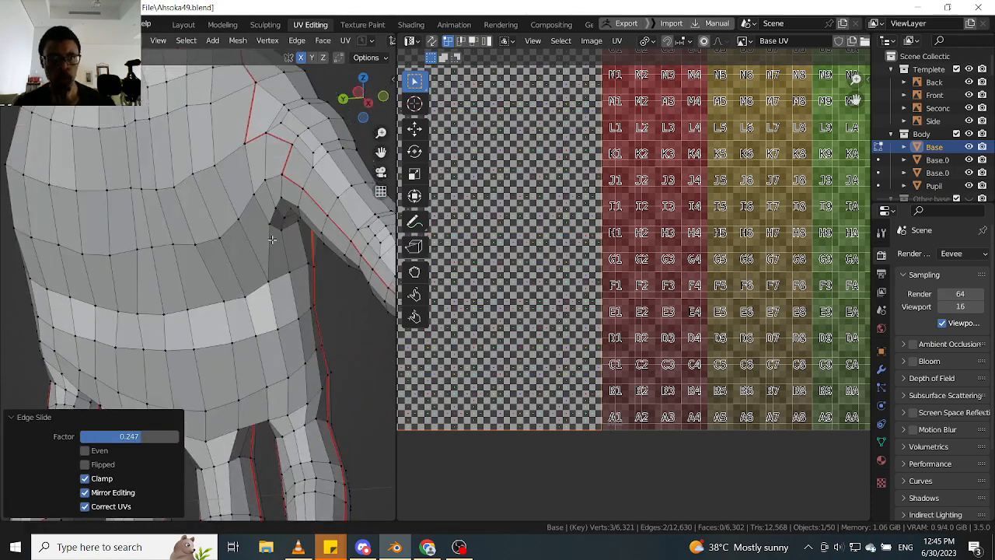
{"action": "scroll", "coordinate": [273, 237], "scroll_direction": "down", "scroll_amount": 2}
{"action": "scroll", "coordinate": [278, 225], "scroll_direction": "up", "scroll_amount": 1}
{"action": "scroll", "coordinate": [271, 208], "scroll_direction": "up", "scroll_amount": 2}
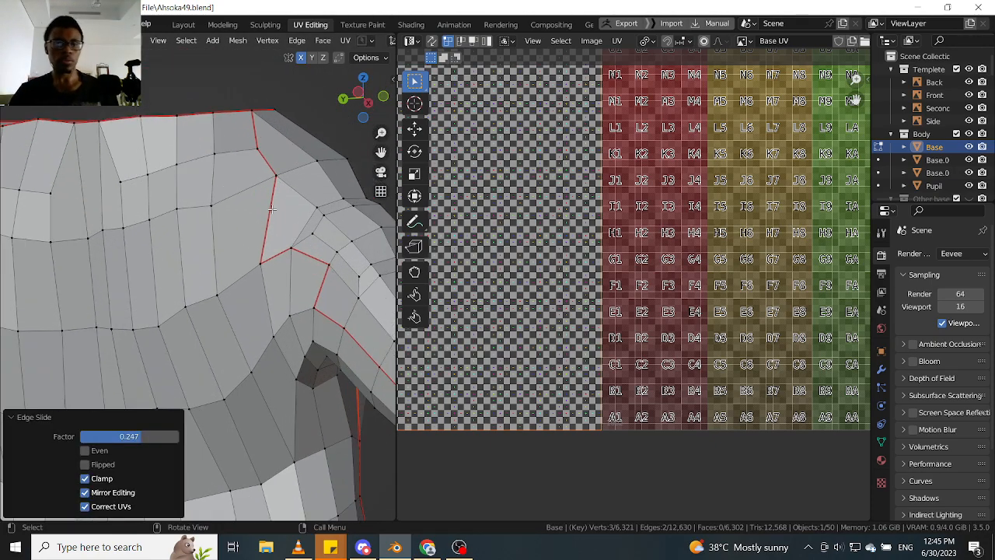
{"action": "scroll", "coordinate": [246, 280], "scroll_direction": "down", "scroll_amount": 5}
{"action": "middle_click_drag", "start_coordinate": [213, 305], "coordinate": [147, 319]}
{"action": "scroll", "coordinate": [210, 293], "scroll_direction": "up", "scroll_amount": 3}
{"action": "middle_click_drag", "start_coordinate": [289, 286], "coordinate": [447, 248]}
{"action": "scroll", "coordinate": [121, 272], "scroll_direction": "down", "scroll_amount": 4}
{"action": "scroll", "coordinate": [165, 268], "scroll_direction": "up", "scroll_amount": 4}
{"action": "scroll", "coordinate": [192, 330], "scroll_direction": "up", "scroll_amount": 3}
{"action": "scroll", "coordinate": [220, 291], "scroll_direction": "down", "scroll_amount": 2}
- Switch to face selection and select both halves of the hand as linked regions delimited by seams
{"action": "key", "text": "Tab"}
{"action": "left_click", "coordinate": [330, 302]}
{"action": "left_click", "coordinate": [247, 292]}
{"action": "key", "text": "ctrl+l"}
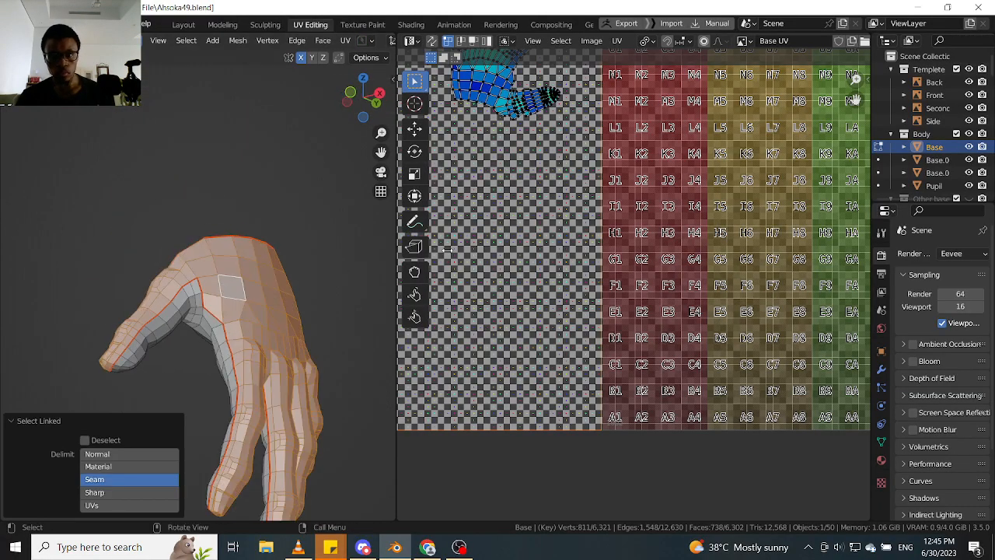
{"action": "scroll", "coordinate": [496, 187], "scroll_direction": "down", "scroll_amount": 2}
{"action": "middle_click_drag", "start_coordinate": [247, 303], "coordinate": [244, 342]}
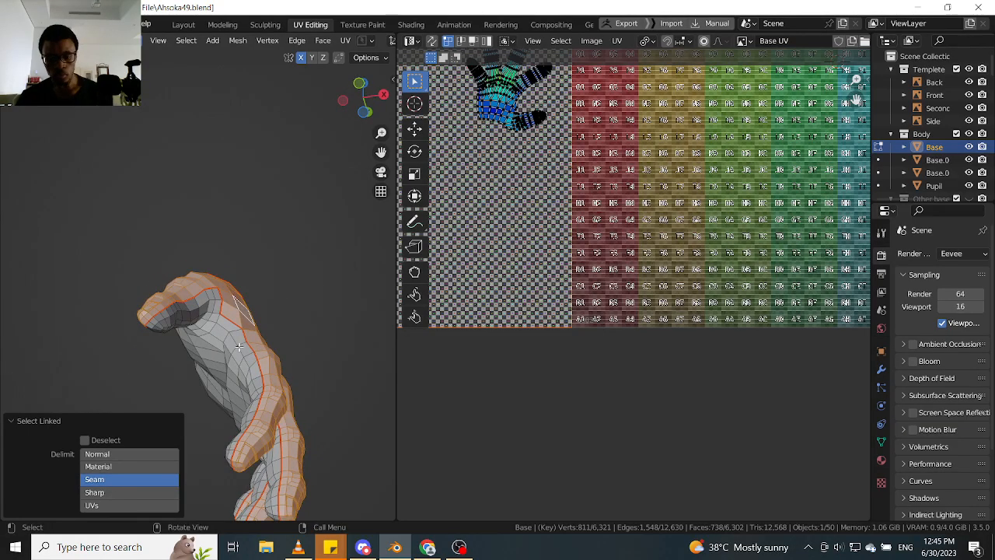
{"action": "key", "text": "l"}
- Select both hand UV islands and move them together into the middle of the empty UDIM tile 1003
{"action": "scroll", "coordinate": [503, 182], "scroll_direction": "down", "scroll_amount": 3}
{"action": "middle_click_drag", "start_coordinate": [508, 138], "coordinate": [503, 204]}
{"action": "left_click", "coordinate": [497, 213]}
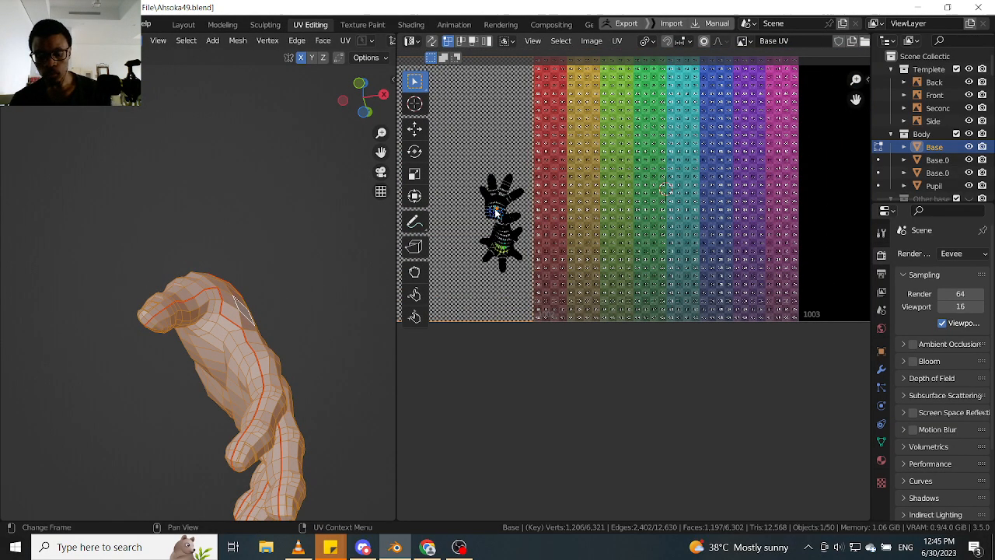
{"action": "key", "text": "l"}
{"action": "key", "text": "l"}
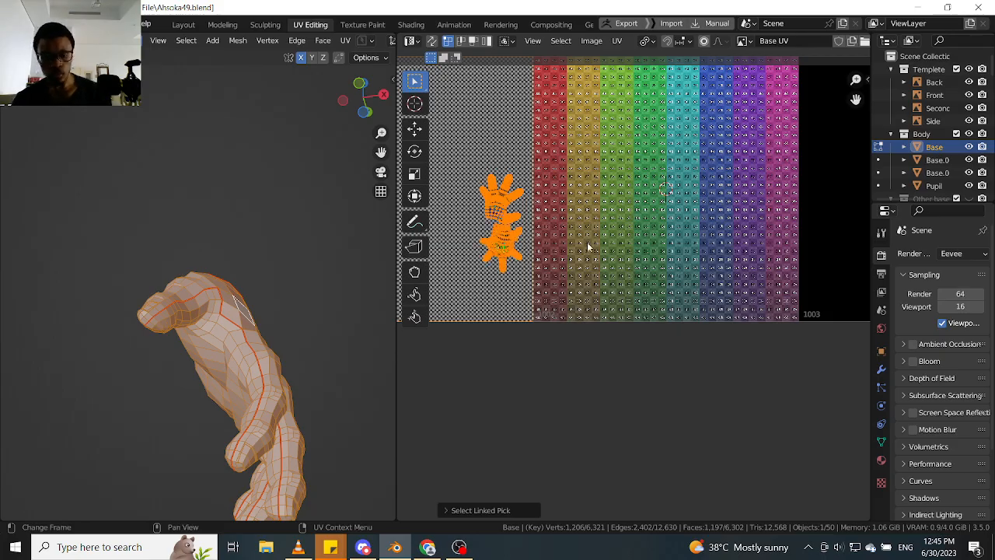
{"action": "key", "text": "g"}
{"action": "left_click", "coordinate": [412, 243]}
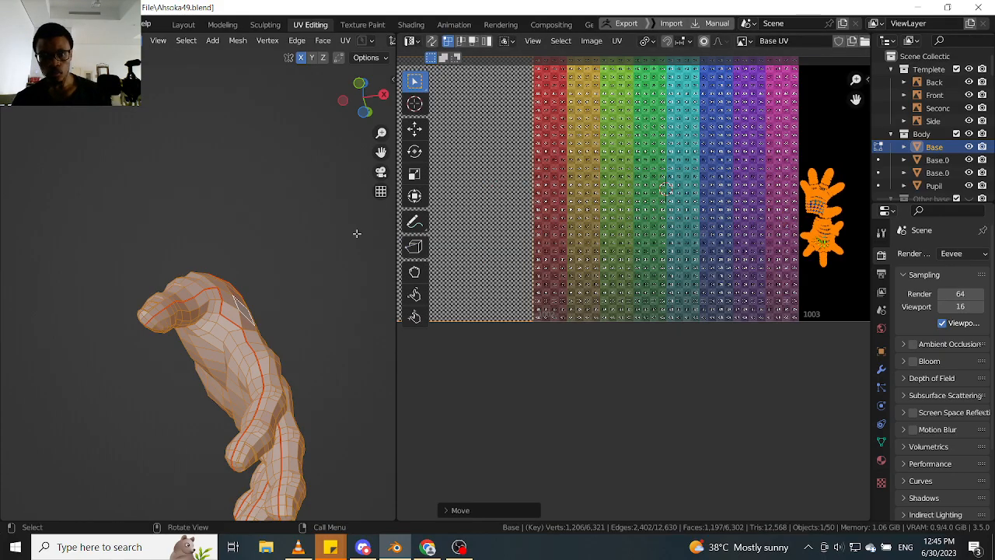
{"action": "middle_click_drag", "start_coordinate": [839, 206], "coordinate": [707, 229]}
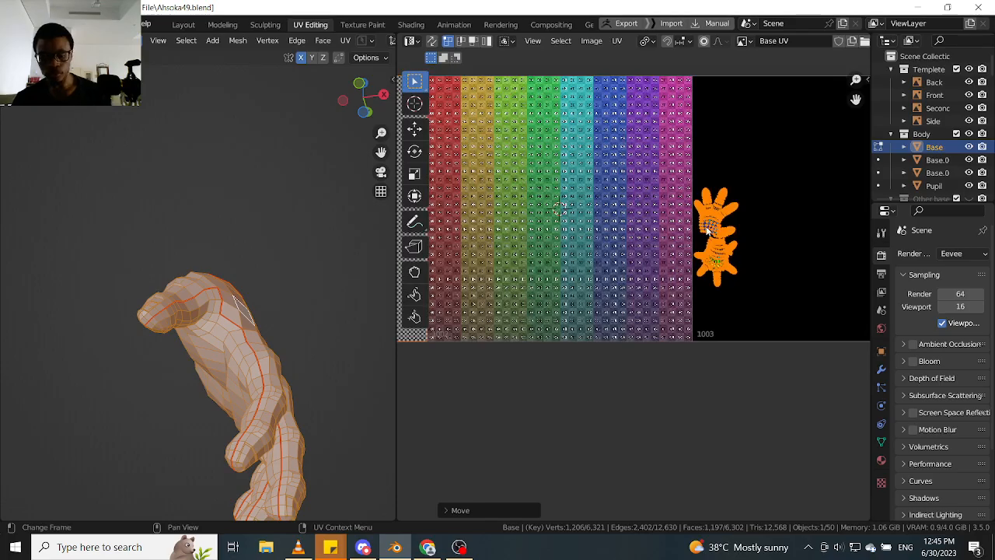
{"action": "key", "text": "g"}
{"action": "left_click", "coordinate": [763, 218]}
- Switch to edge selection and select the outer edge loop along the border of the fingertip's nail
{"action": "middle_click_drag", "start_coordinate": [280, 268], "coordinate": [236, 362]}
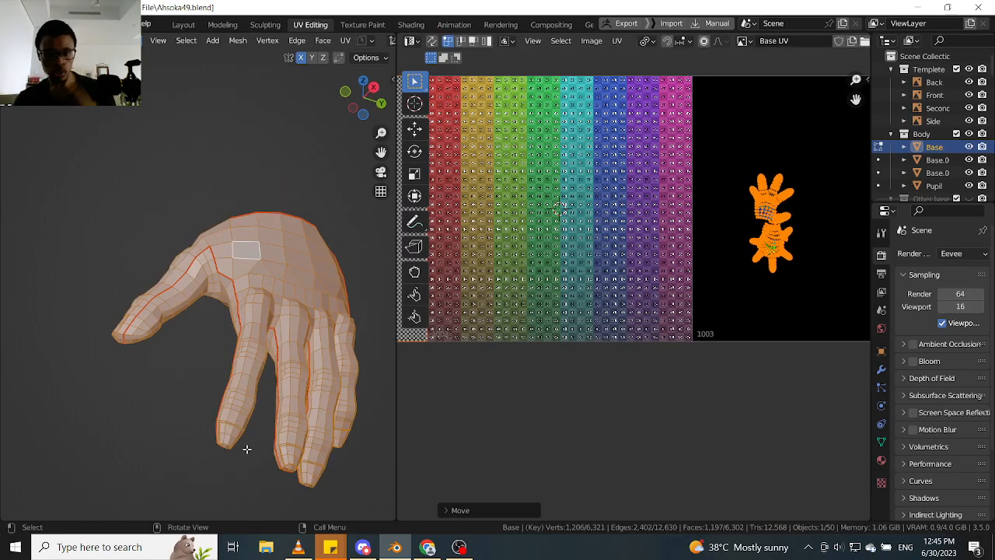
{"action": "scroll", "coordinate": [246, 449], "scroll_direction": "up", "scroll_amount": 10}
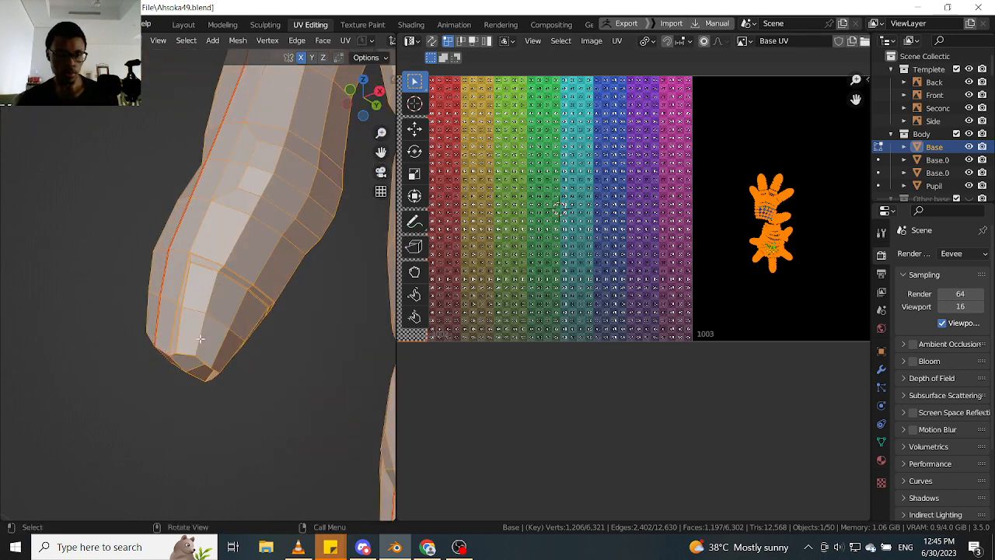
{"action": "left_click", "coordinate": [189, 331]}
{"action": "middle_click_drag", "start_coordinate": [197, 341], "coordinate": [187, 273]}
{"action": "scroll", "coordinate": [217, 303], "scroll_direction": "up", "scroll_amount": 4}
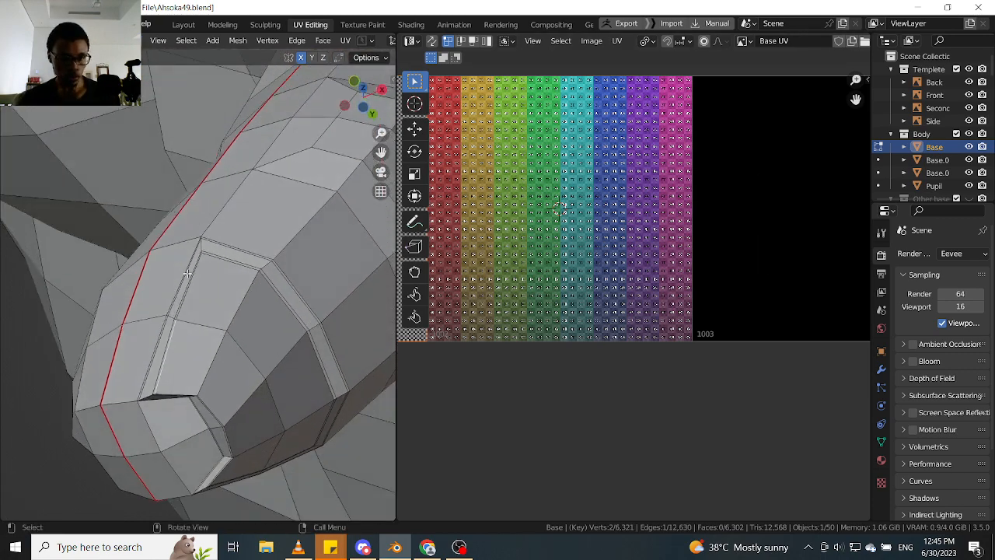
{"action": "mouse_move", "coordinate": [171, 329]}
{"action": "middle_mouse_down", "text": "shift"}
{"action": "mouse_move", "coordinate": [199, 286]}
{"action": "mouse_move", "coordinate": [186, 320]}
{"action": "middle_mouse_up", "text": "shift"}
{"action": "scroll", "coordinate": [201, 286], "scroll_direction": "up", "scroll_amount": 3}
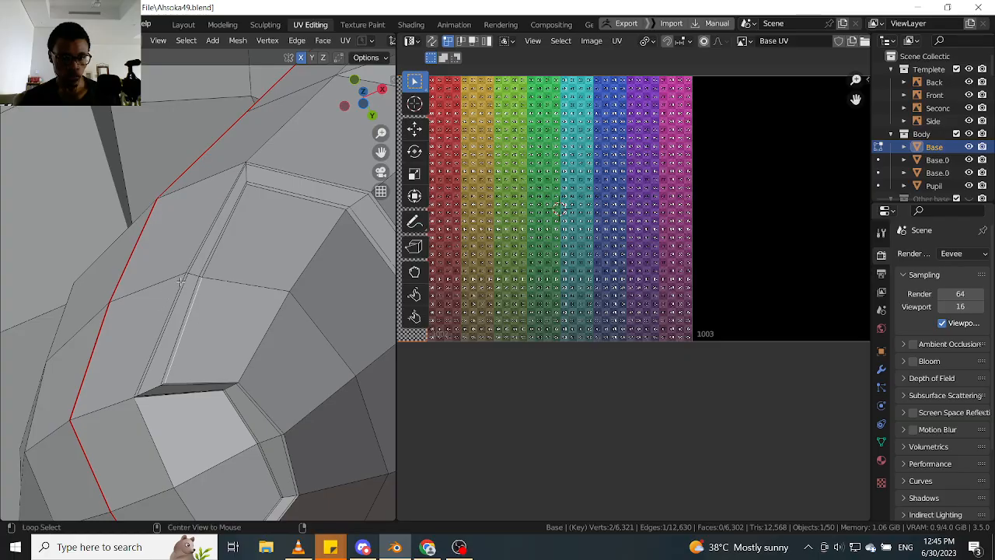
{"action": "left_click", "coordinate": [251, 218], "text": "shift"}
{"action": "scroll", "coordinate": [286, 172], "scroll_direction": "down", "scroll_amount": 4}
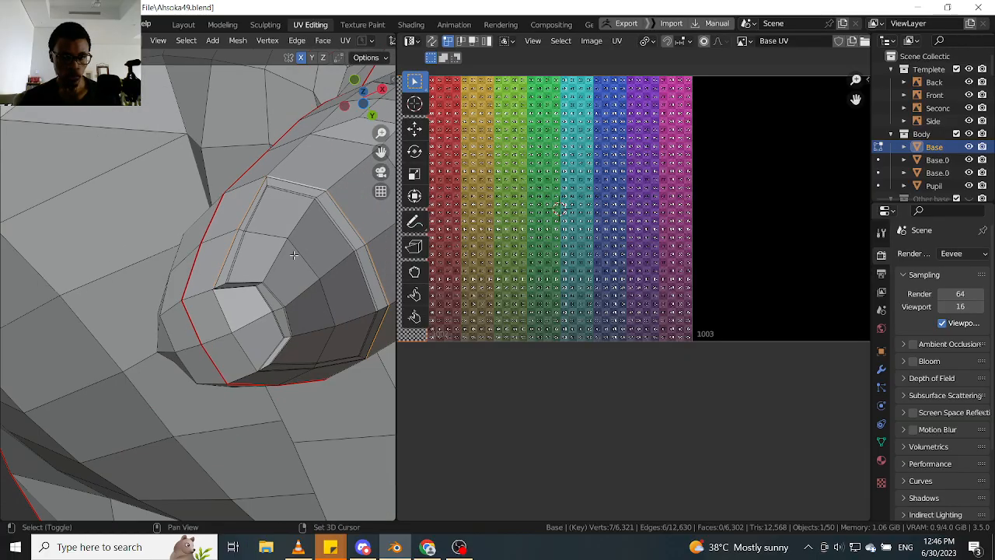
- Add the remaining edges at the front of the nail to the selection to close the loop around it
{"action": "middle_click_drag", "start_coordinate": [293, 325], "coordinate": [201, 310], "text": "shift"}
{"action": "middle_click_drag", "start_coordinate": [277, 307], "coordinate": [223, 284], "text": "shift"}
{"action": "scroll", "coordinate": [253, 309], "scroll_direction": "up", "scroll_amount": 2}
{"action": "left_click", "coordinate": [253, 308], "text": "alt+shift"}
{"action": "scroll", "coordinate": [253, 308], "scroll_direction": "down", "scroll_amount": 4}
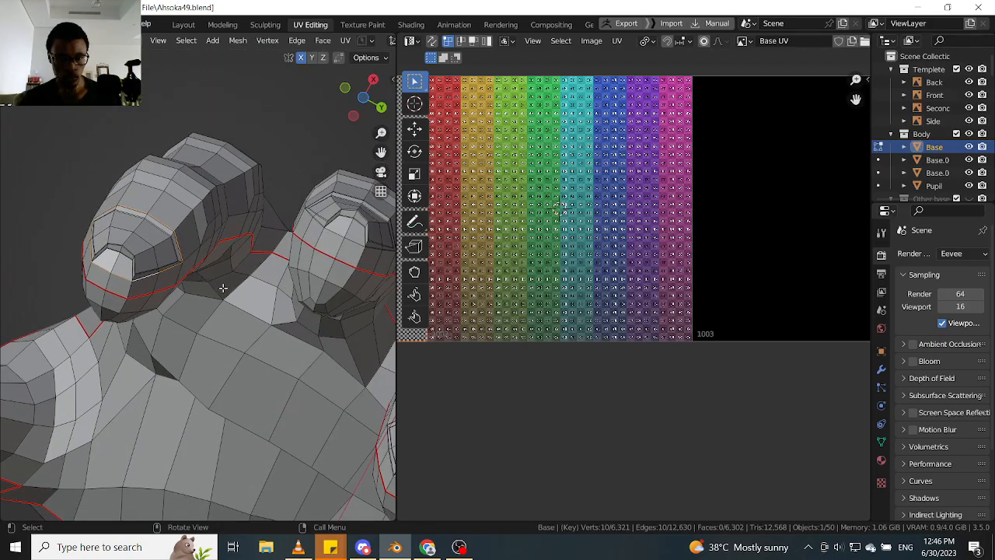
- Mark the selected edge loop around the index fingernail as a seam
{"action": "right_click", "coordinate": [196, 241]}
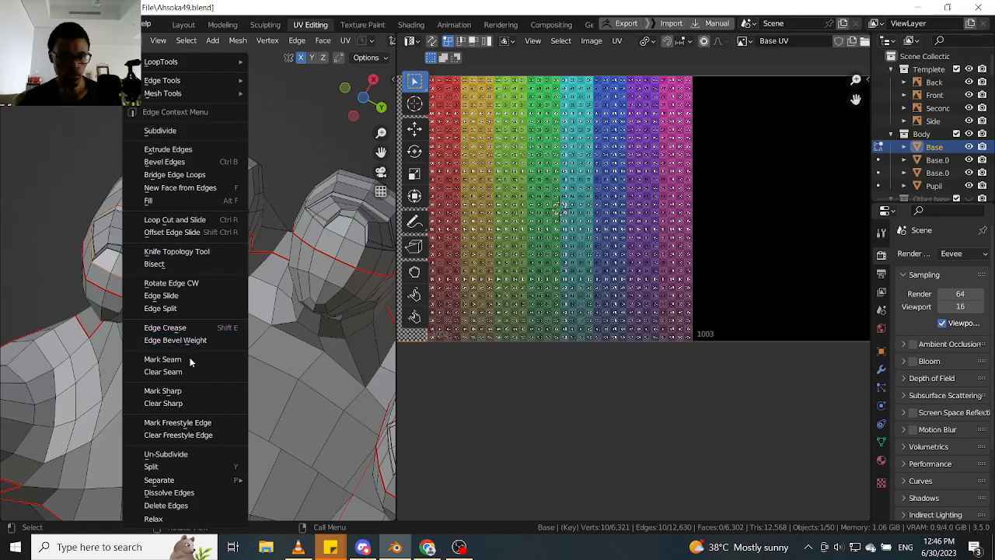
{"action": "left_click", "coordinate": [191, 364]}
{"action": "middle_click_drag", "start_coordinate": [190, 364], "coordinate": [216, 313]}
- Select the edge loop around the middle fingernail's outer border and mark it as a seam
{"action": "left_click", "coordinate": [221, 315]}
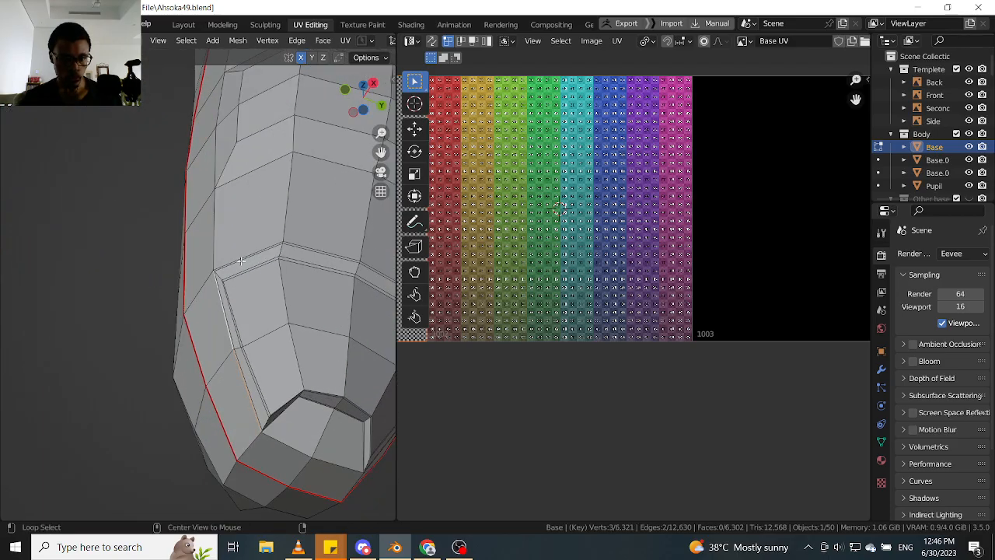
{"action": "middle_click_drag", "start_coordinate": [309, 272], "coordinate": [251, 361]}
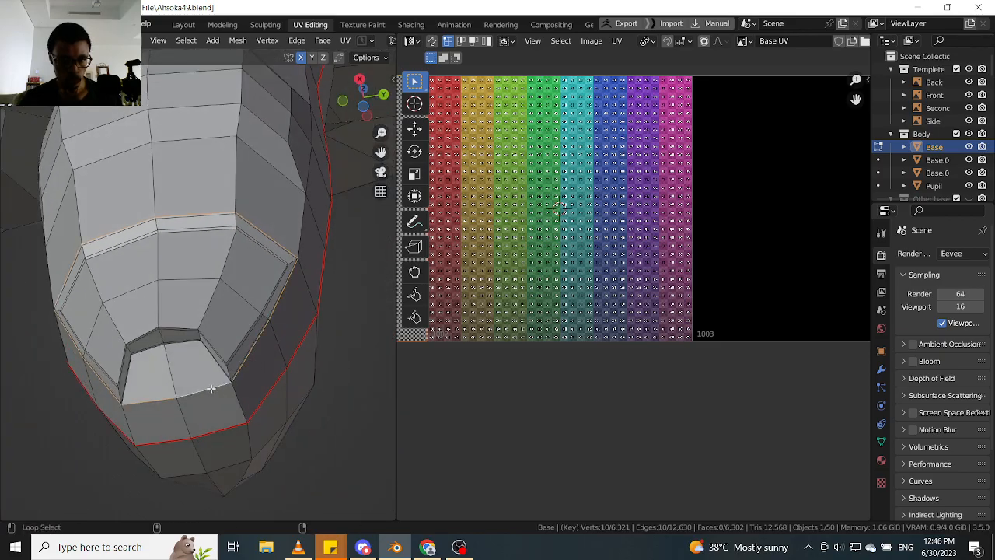
{"action": "right_click", "coordinate": [255, 377]}
{"action": "left_click", "coordinate": [242, 360]}
- Select the edges around the thumbnail's outer border, including the front edges, and mark the closed loop as a seam
{"action": "scroll", "coordinate": [292, 329], "scroll_direction": "down", "scroll_amount": 9}
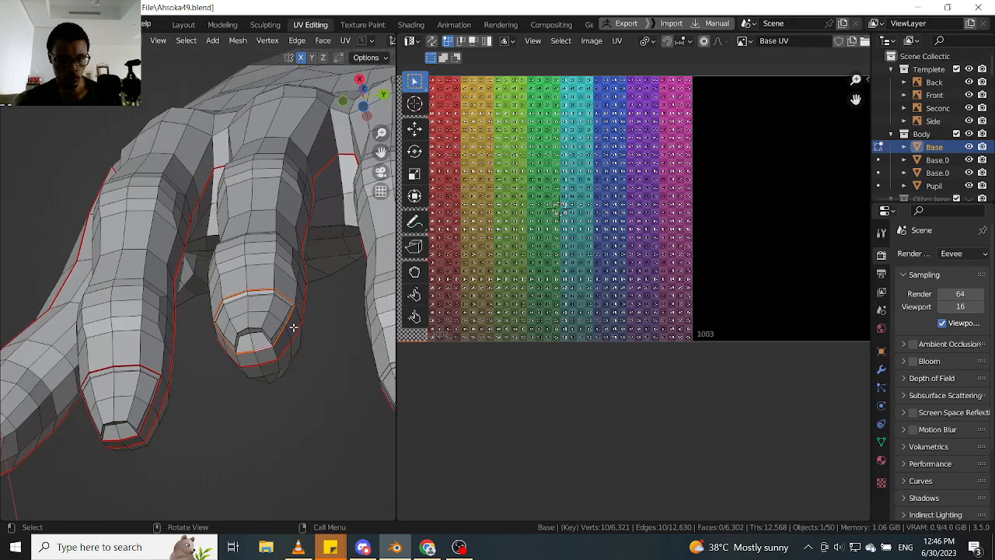
{"action": "middle_click_drag", "start_coordinate": [227, 322], "coordinate": [201, 339]}
{"action": "scroll", "coordinate": [201, 339], "scroll_direction": "up", "scroll_amount": 8}
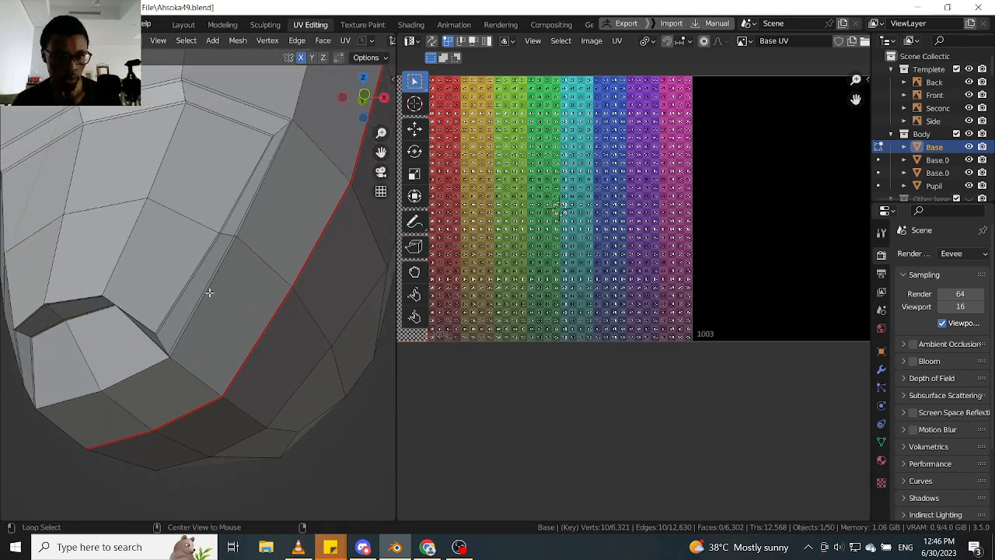
{"action": "left_click", "coordinate": [156, 363], "text": "alt"}
{"action": "middle_click_drag", "start_coordinate": [156, 363], "coordinate": [197, 422]}
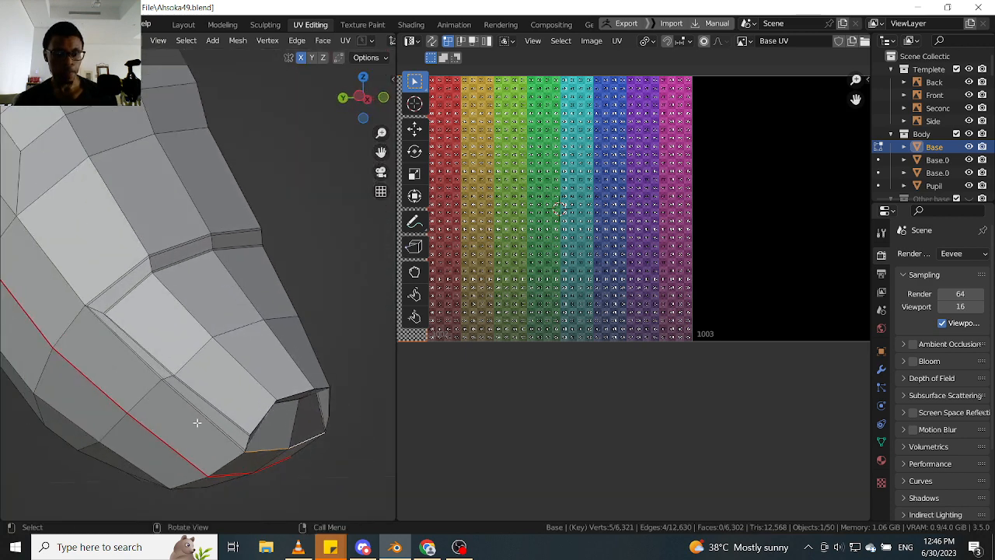
{"action": "left_click", "coordinate": [116, 274], "text": "alt+shift"}
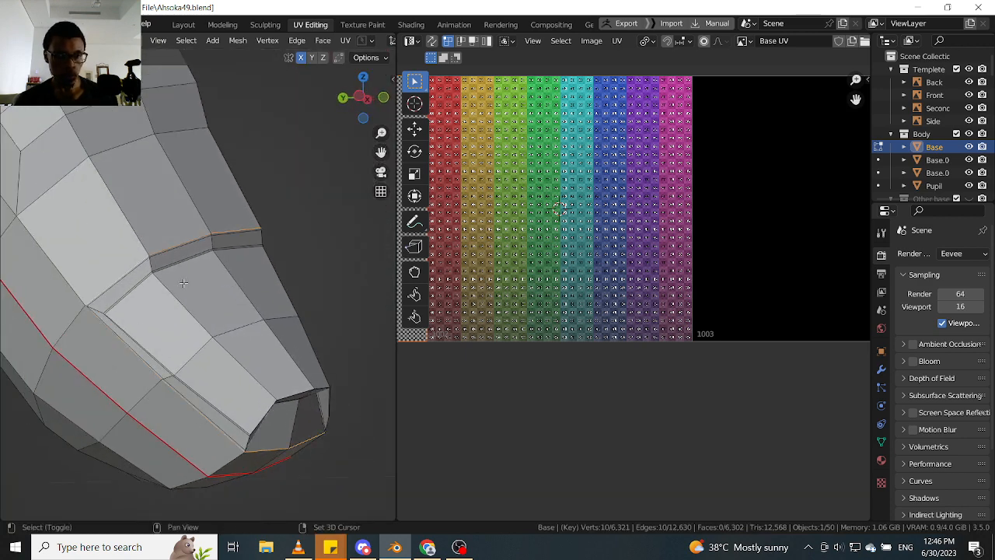
{"action": "middle_click_drag", "start_coordinate": [115, 274], "coordinate": [221, 288]}
{"action": "right_click", "coordinate": [222, 288]}
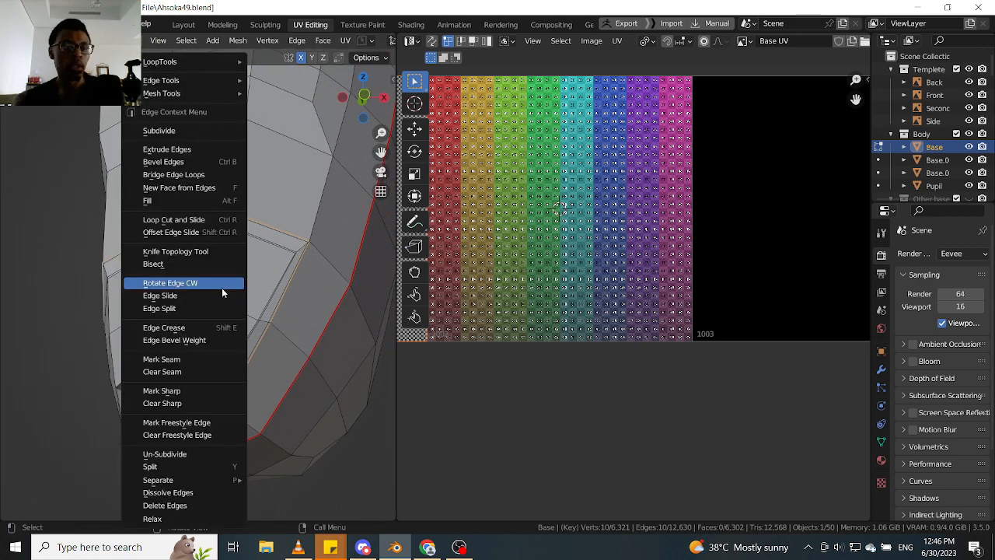
{"action": "left_click", "coordinate": [200, 359]}
- Select the closed edge loop around the ring fingernail's outer border and mark it as a seam
{"action": "scroll", "coordinate": [276, 316], "scroll_direction": "down", "scroll_amount": 2}
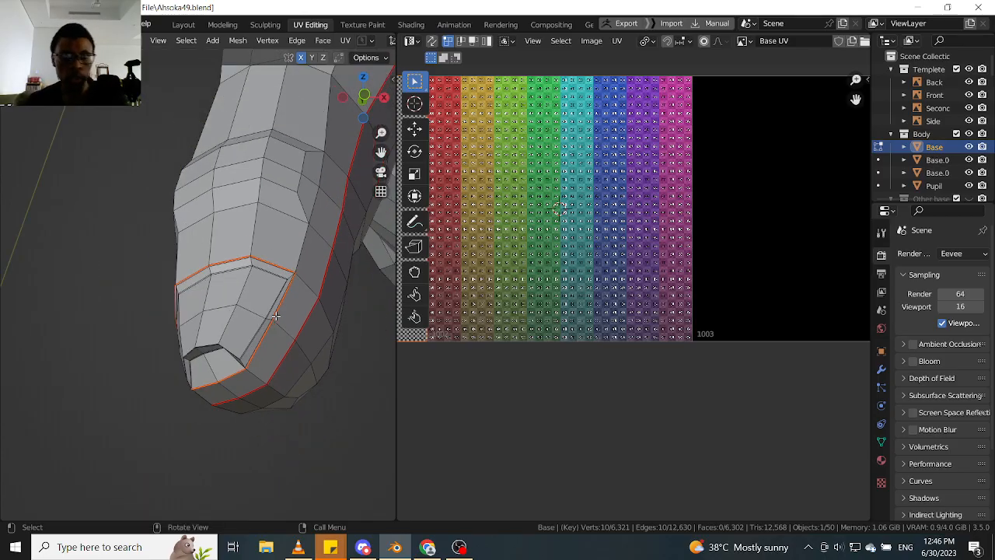
{"action": "scroll", "coordinate": [293, 309], "scroll_direction": "down", "scroll_amount": 6}
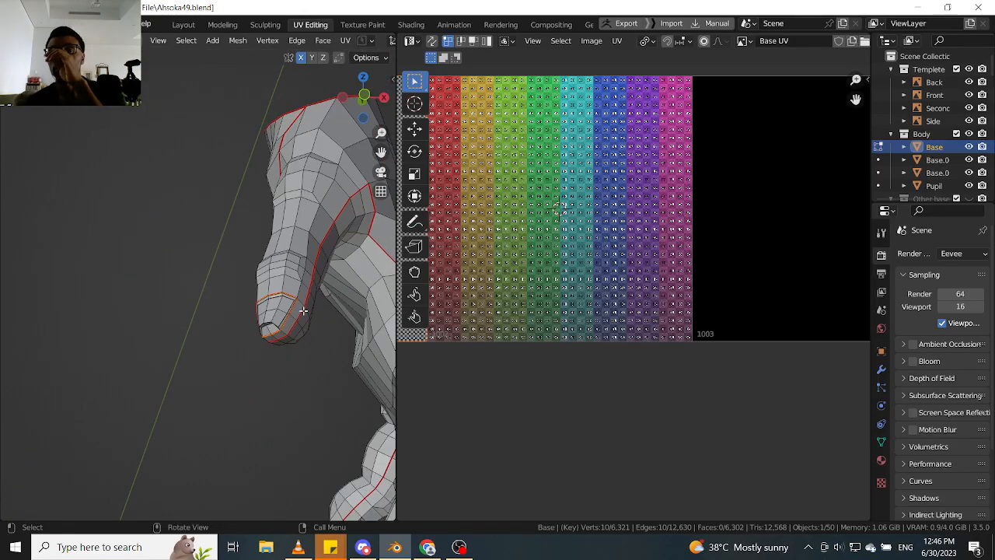
{"action": "middle_click_drag", "start_coordinate": [321, 339], "coordinate": [202, 334]}
{"action": "scroll", "coordinate": [201, 334], "scroll_direction": "up", "scroll_amount": 4}
{"action": "middle_click_drag", "start_coordinate": [224, 242], "coordinate": [165, 318], "text": "shift"}
{"action": "scroll", "coordinate": [173, 346], "scroll_direction": "up", "scroll_amount": 5}
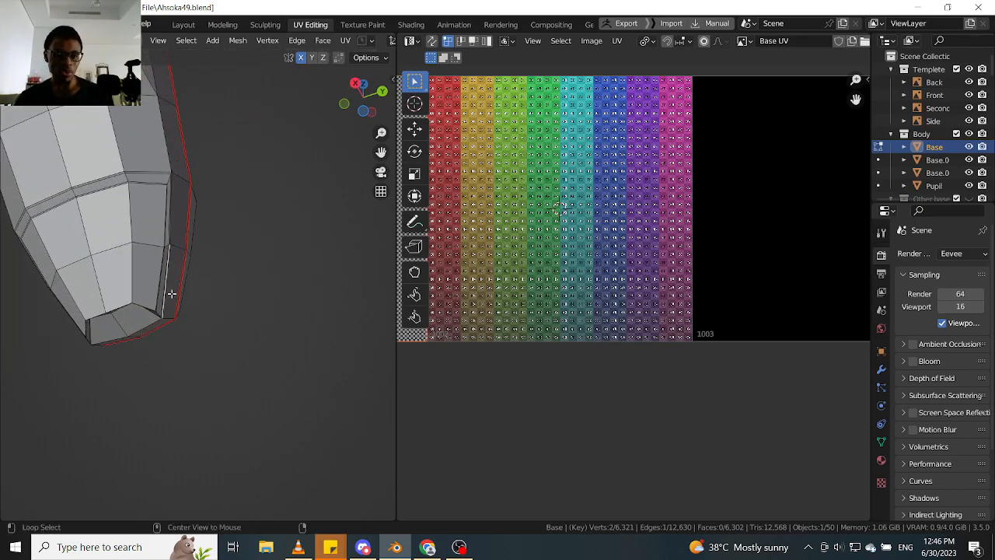
{"action": "middle_click_drag", "start_coordinate": [159, 202], "coordinate": [225, 164]}
{"action": "scroll", "coordinate": [91, 308], "scroll_direction": "up", "scroll_amount": 4}
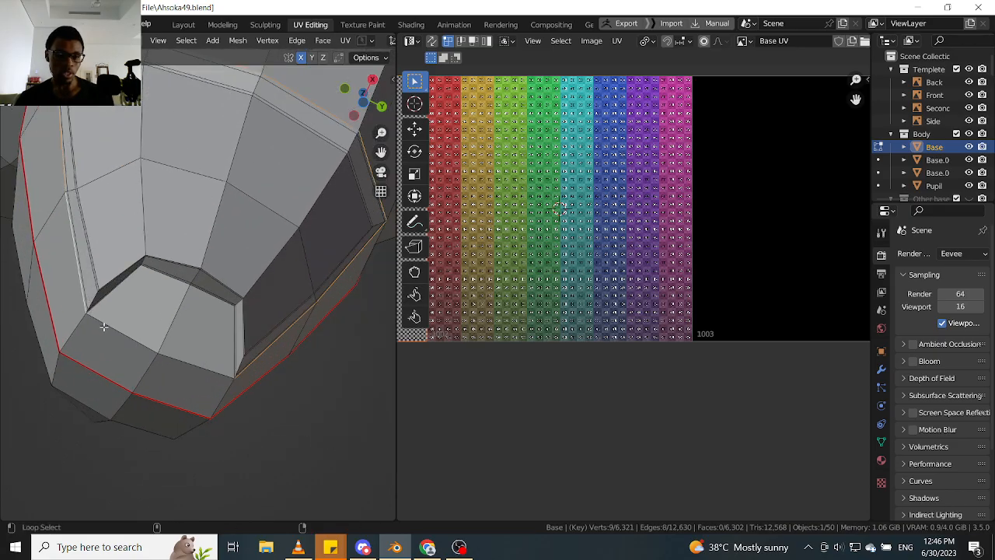
{"action": "left_click", "coordinate": [104, 327], "text": "alt"}
{"action": "right_click", "coordinate": [162, 325]}
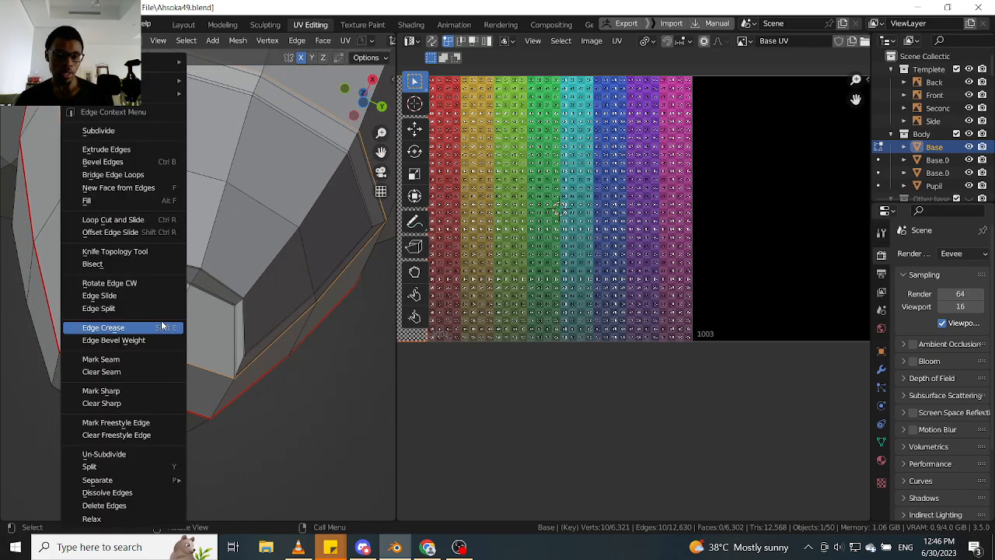
{"action": "left_click", "coordinate": [141, 361]}
- Select all the outer border edges around the little fingernail and mark them as a seam
{"action": "scroll", "coordinate": [151, 365], "scroll_direction": "down", "scroll_amount": 5}
{"action": "middle_click_drag", "start_coordinate": [276, 325], "coordinate": [258, 354]}
{"action": "scroll", "coordinate": [257, 354], "scroll_direction": "up", "scroll_amount": 4}
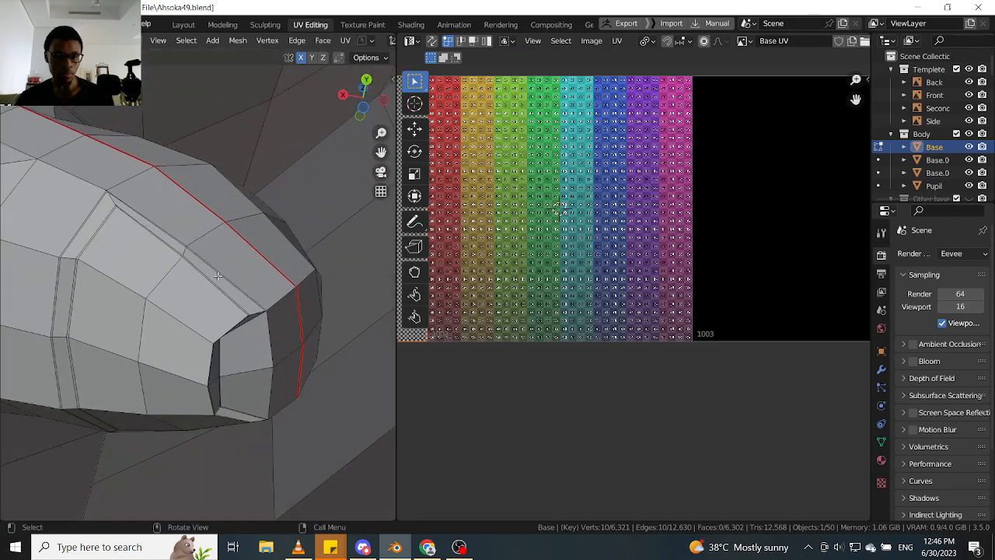
{"action": "left_click", "coordinate": [268, 331], "text": "alt"}
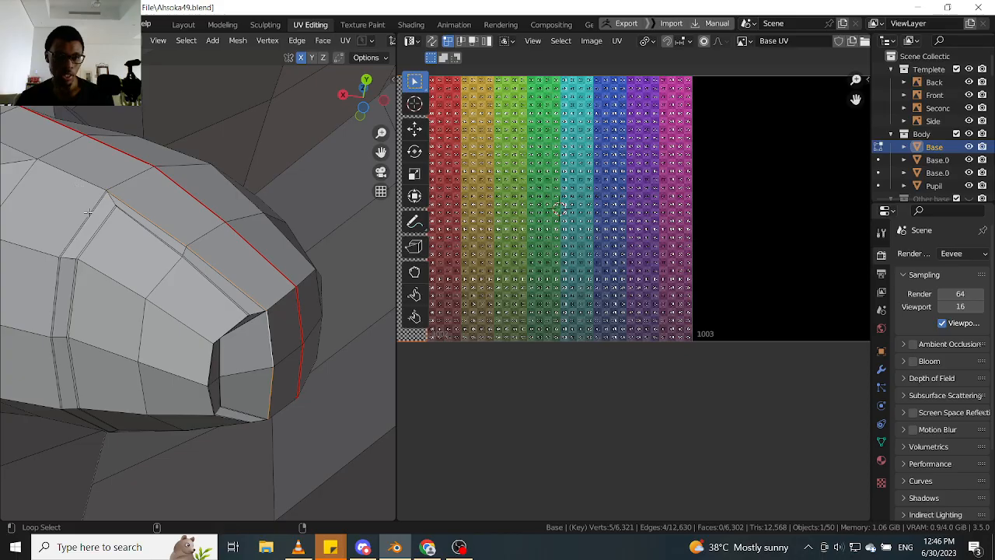
{"action": "middle_click_drag", "start_coordinate": [96, 324], "coordinate": [140, 426]}
{"action": "left_click", "coordinate": [142, 427], "text": "alt+shift"}
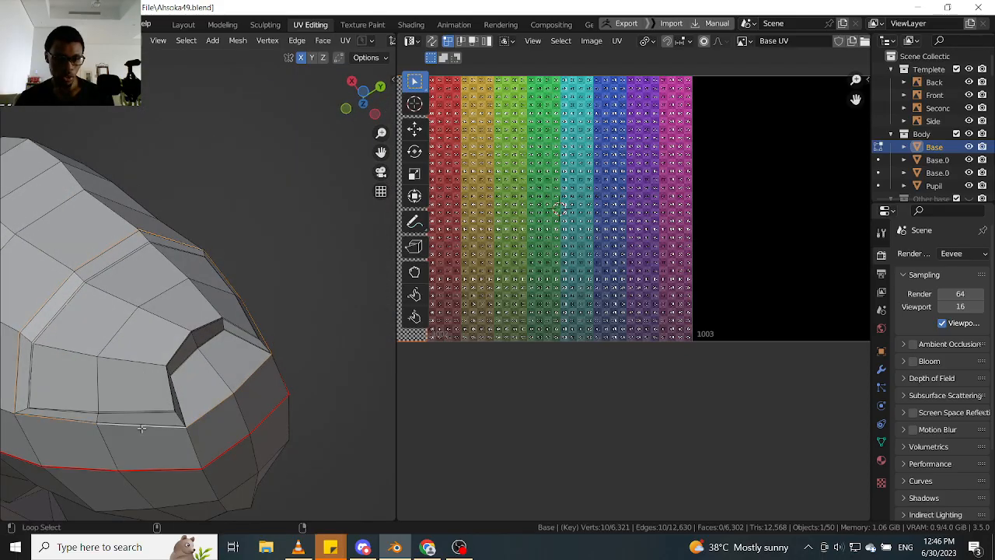
{"action": "right_click", "coordinate": [193, 367]}
{"action": "left_click", "coordinate": [192, 365]}
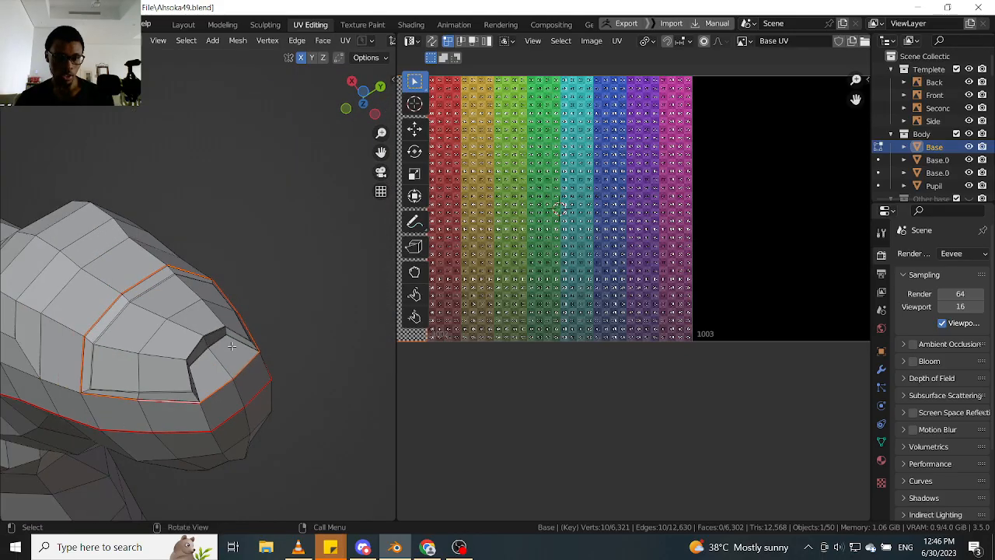
- Examine the seams around the fingernails and along the hand from several angles
{"action": "middle_click_drag", "start_coordinate": [193, 365], "coordinate": [138, 287]}
{"action": "scroll", "coordinate": [138, 287], "scroll_direction": "up", "scroll_amount": 3}
{"action": "scroll", "coordinate": [138, 288], "scroll_direction": "down", "scroll_amount": 4}
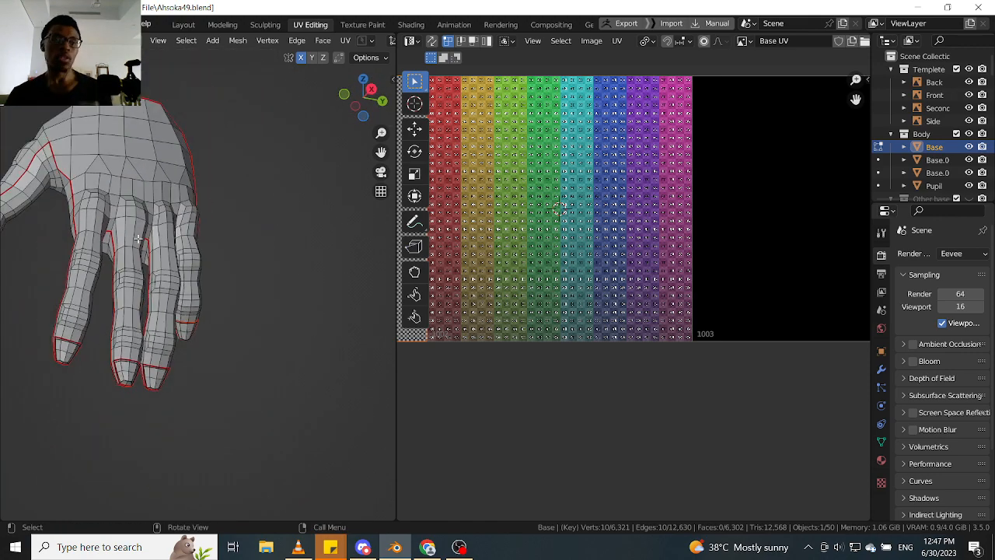
{"action": "middle_click_drag", "start_coordinate": [131, 225], "coordinate": [200, 332], "text": "shift"}
{"action": "scroll", "coordinate": [146, 291], "scroll_direction": "up", "scroll_amount": 1}
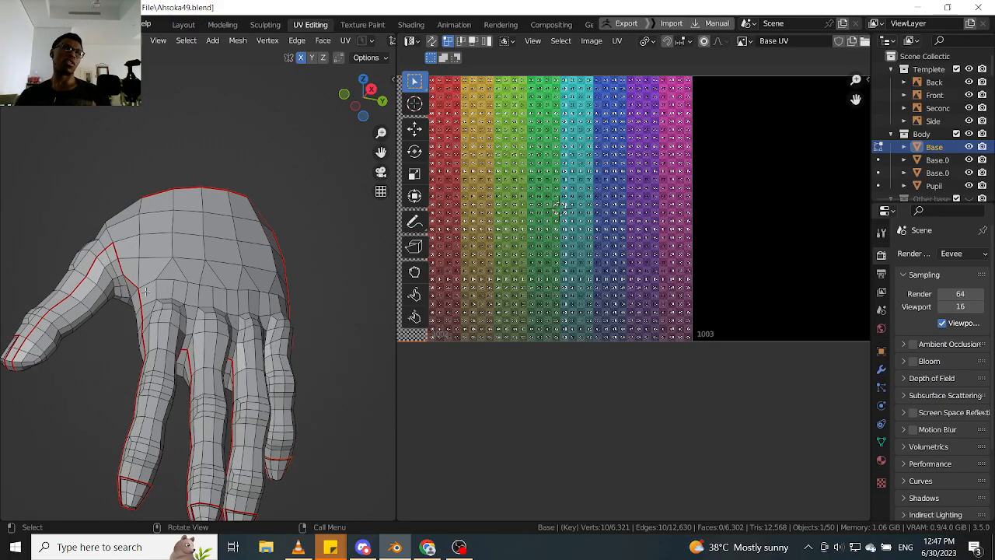
{"action": "middle_click_drag", "start_coordinate": [185, 298], "coordinate": [257, 272]}
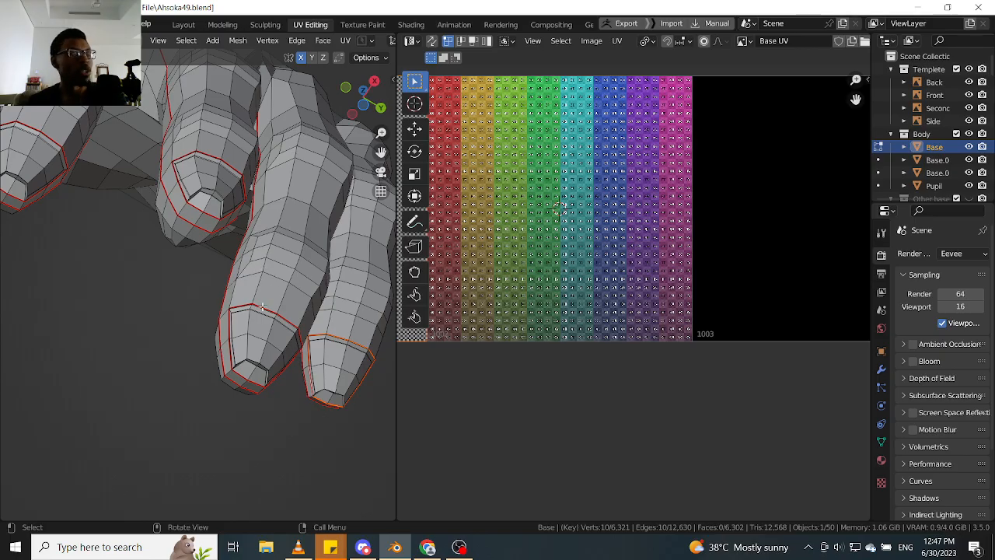
{"action": "middle_click_drag", "start_coordinate": [261, 305], "coordinate": [265, 333]}
{"action": "left_click", "coordinate": [311, 324]}
{"action": "scroll", "coordinate": [311, 318], "scroll_direction": "down", "scroll_amount": 6}
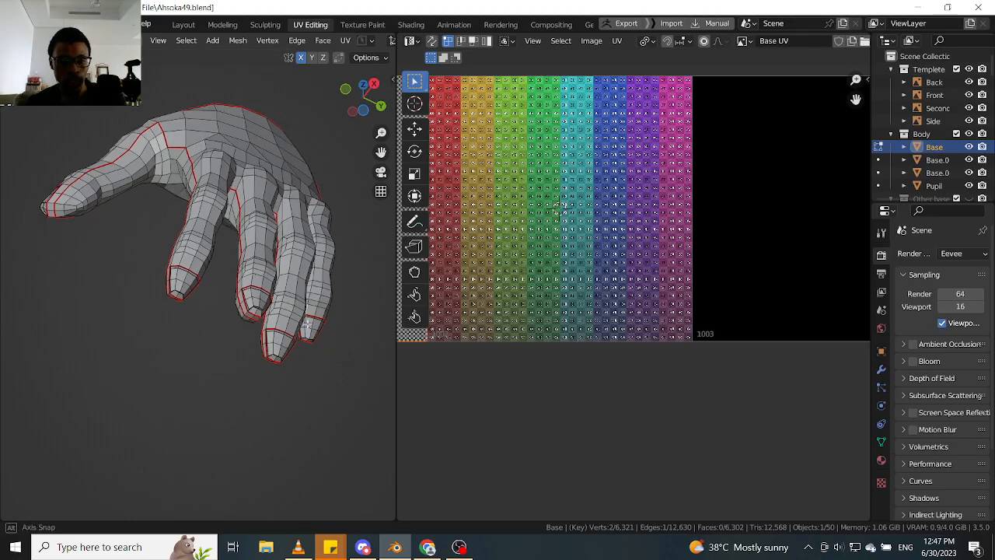
{"action": "middle_click_drag", "start_coordinate": [297, 296], "coordinate": [282, 359]}
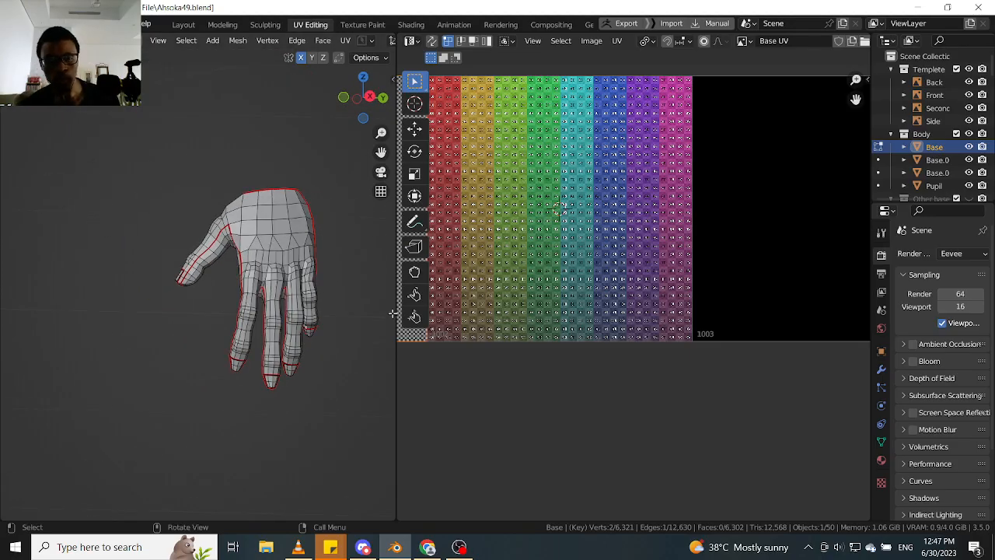
- Widen the 3D viewport and return from Edit Mode to Object Mode with the whole body in view
{"action": "left_click_drag", "start_coordinate": [396, 315], "coordinate": [512, 327]}
{"action": "mouse_move", "coordinate": [442, 333]}
{"action": "middle_mouse_down"}
{"action": "mouse_move", "coordinate": [427, 340]}
{"action": "mouse_move", "coordinate": [408, 384]}
{"action": "mouse_move", "coordinate": [411, 325]}
{"action": "mouse_move", "coordinate": [436, 322]}
{"action": "middle_mouse_up"}
{"action": "scroll", "coordinate": [409, 351], "scroll_direction": "down", "scroll_amount": 9}
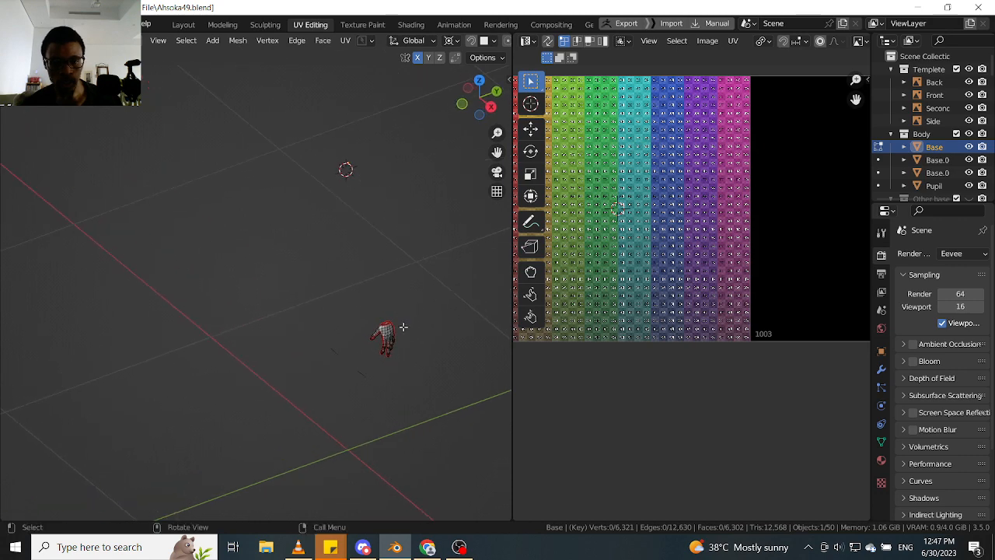
{"action": "scroll", "coordinate": [403, 326], "scroll_direction": "up", "scroll_amount": 1}
{"action": "key", "text": "Tab"}
{"action": "left_click", "coordinate": [405, 266]}
{"action": "middle_click_drag", "start_coordinate": [366, 285], "coordinate": [389, 274]}
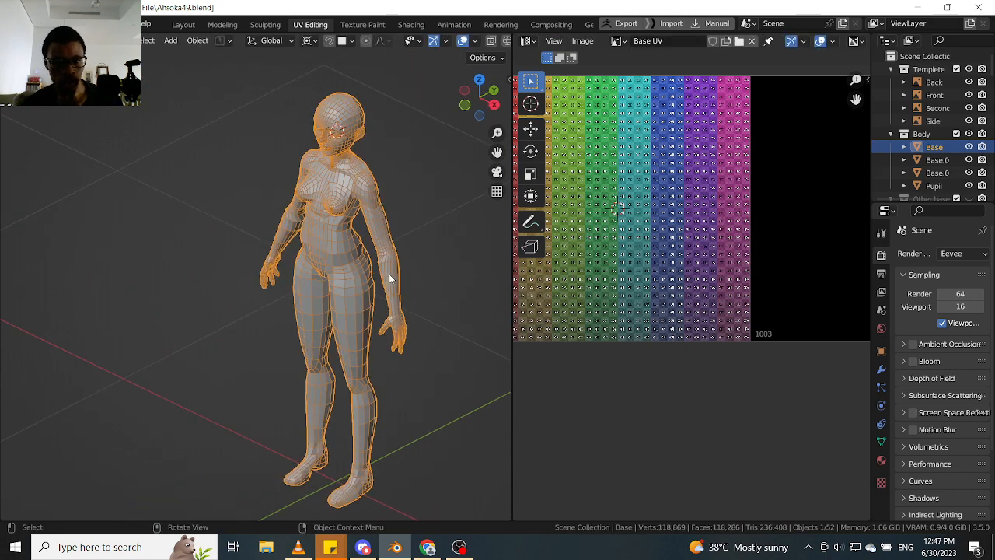
- Place the 3D cursor at the world origin and add a cylinder mesh there
{"action": "key", "text": "shift+s"}
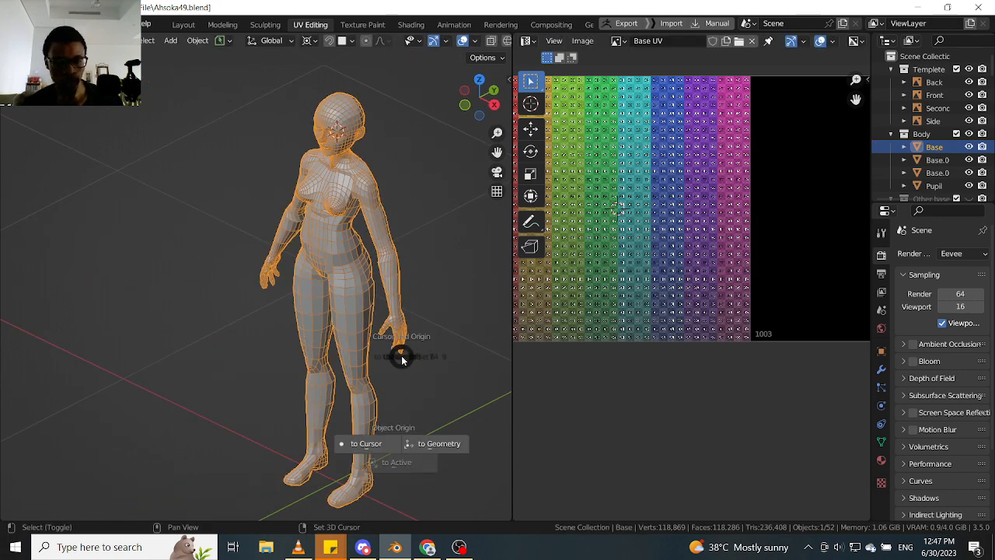
{"action": "left_click", "coordinate": [334, 304]}
{"action": "middle_click_drag", "start_coordinate": [363, 443], "coordinate": [391, 431]}
{"action": "scroll", "coordinate": [374, 404], "scroll_direction": "up", "scroll_amount": 5}
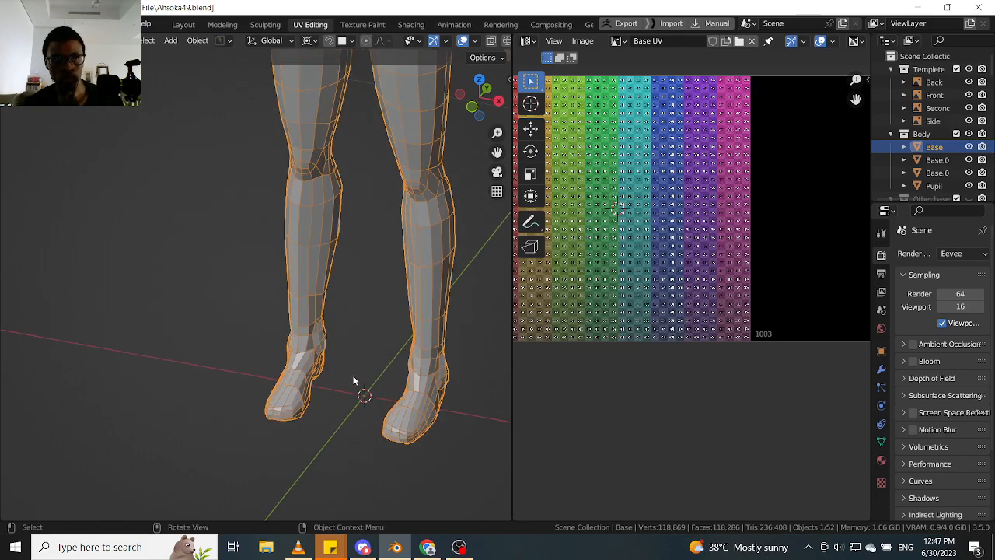
{"action": "key", "text": "shift+a"}
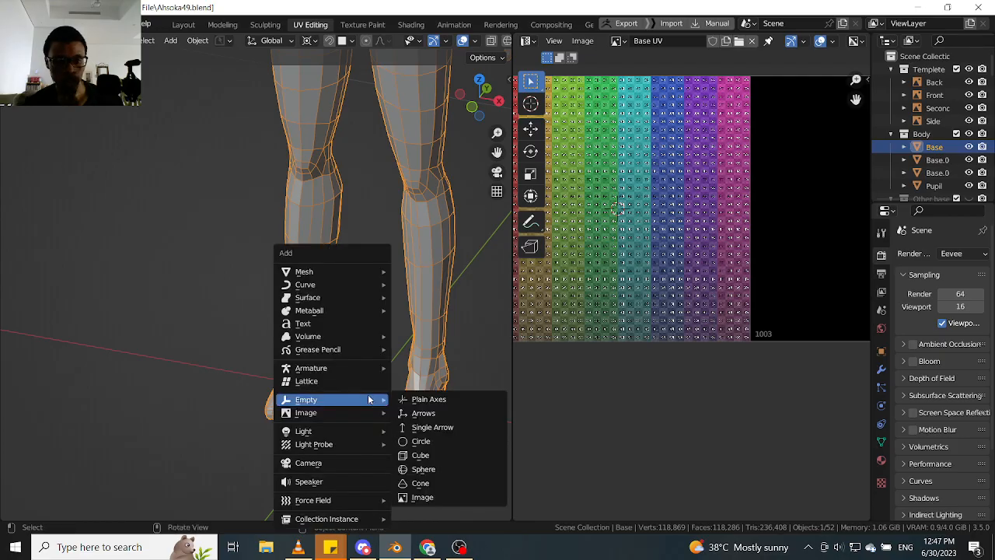
{"action": "mouse_move", "coordinate": [359, 271]}
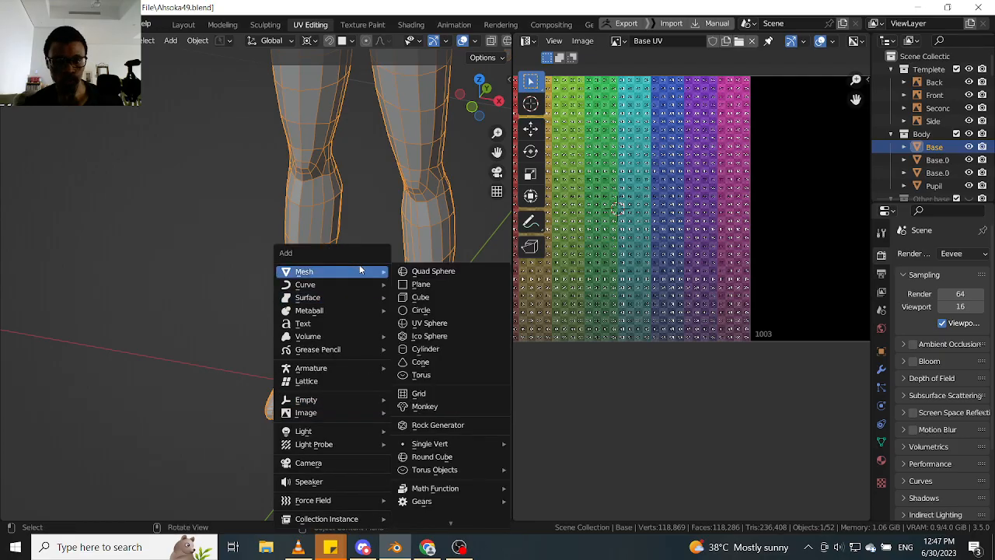
{"action": "left_click", "coordinate": [433, 349]}
- Scale the cylinder uniformly by 0.269 and again by 0.112 so it fits between the character's feet
{"action": "scroll", "coordinate": [401, 346], "scroll_direction": "down", "scroll_amount": 5}
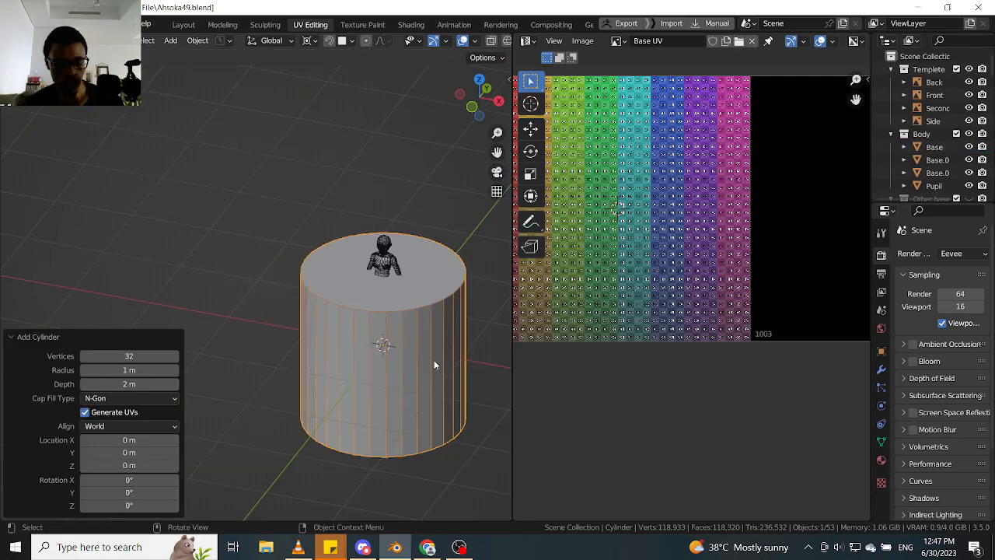
{"action": "key", "text": "s"}
{"action": "left_click", "coordinate": [402, 356]}
{"action": "scroll", "coordinate": [403, 355], "scroll_direction": "up", "scroll_amount": 3}
{"action": "key", "text": "s"}
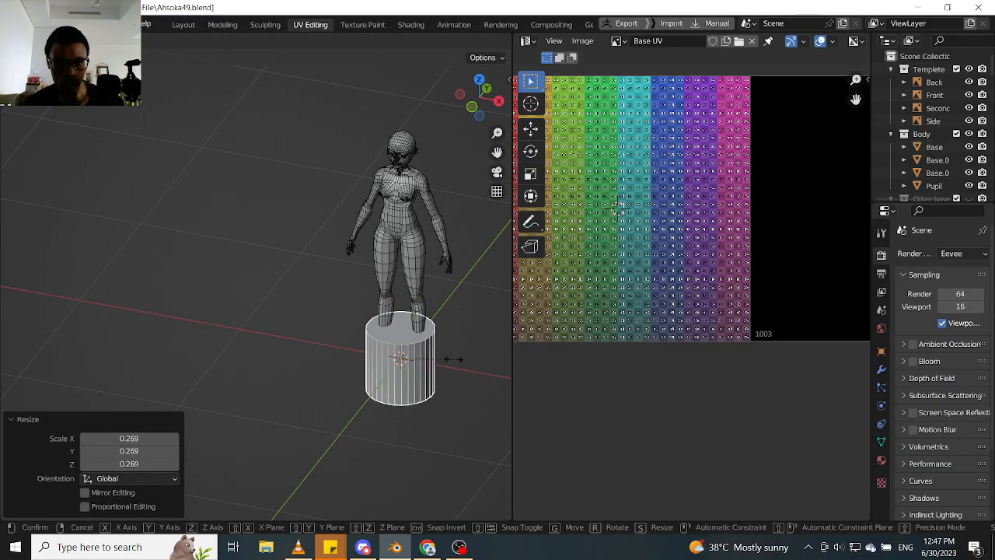
{"action": "left_click", "coordinate": [409, 364]}
{"action": "scroll", "coordinate": [411, 369], "scroll_direction": "up", "scroll_amount": 5}
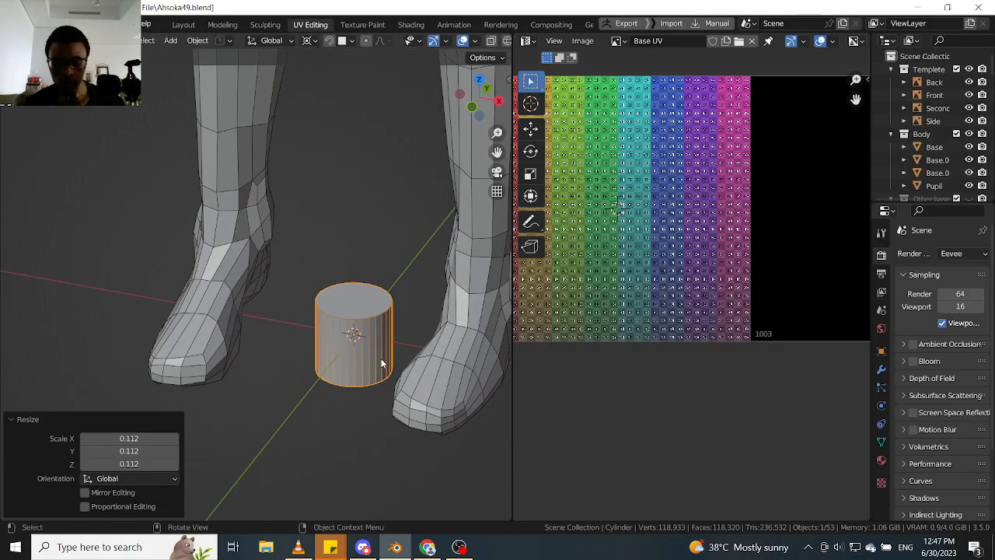
- Leave the body's local view and isolate the small cylinder in its own local view
{"action": "key", "text": "KP_Divide"}
{"action": "middle_click_drag", "start_coordinate": [318, 395], "coordinate": [325, 428]}
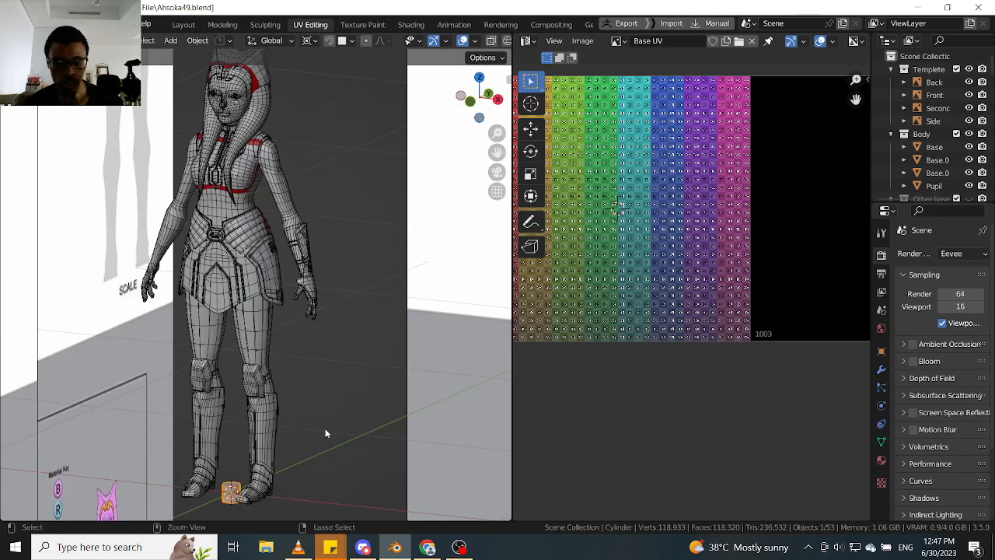
{"action": "scroll", "coordinate": [291, 438], "scroll_direction": "up", "scroll_amount": 10}
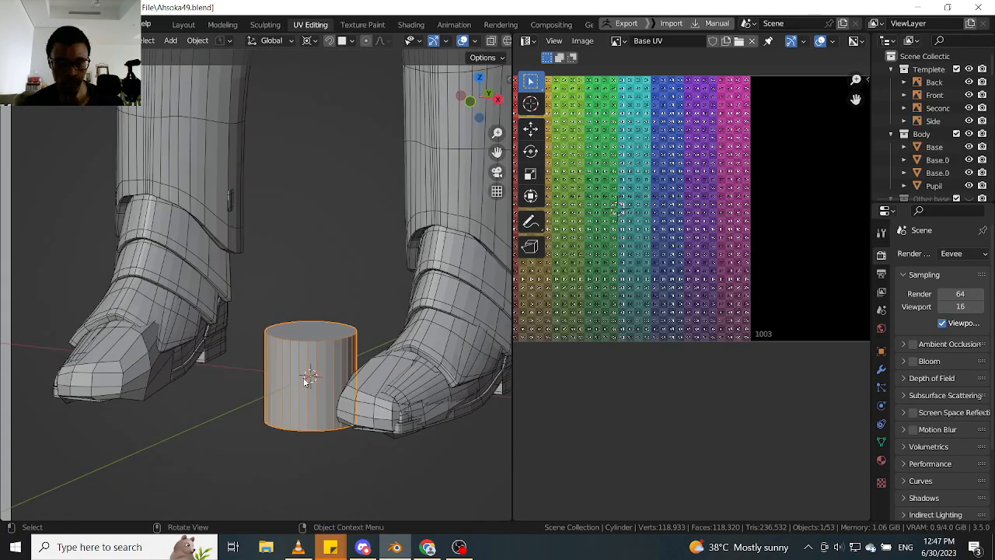
{"action": "key", "text": "KP_Divide"}
{"action": "scroll", "coordinate": [313, 361], "scroll_direction": "down", "scroll_amount": 2}
{"action": "mouse_move", "coordinate": [313, 361]}
{"action": "middle_mouse_down"}
{"action": "mouse_move", "coordinate": [344, 340]}
{"action": "mouse_move", "coordinate": [305, 347]}
{"action": "middle_mouse_up"}
- Enter Edit Mode on the cylinder and select both its top and bottom cap faces
{"action": "key", "text": "Tab"}
{"action": "left_click", "coordinate": [349, 316]}
{"action": "left_click", "coordinate": [317, 228]}
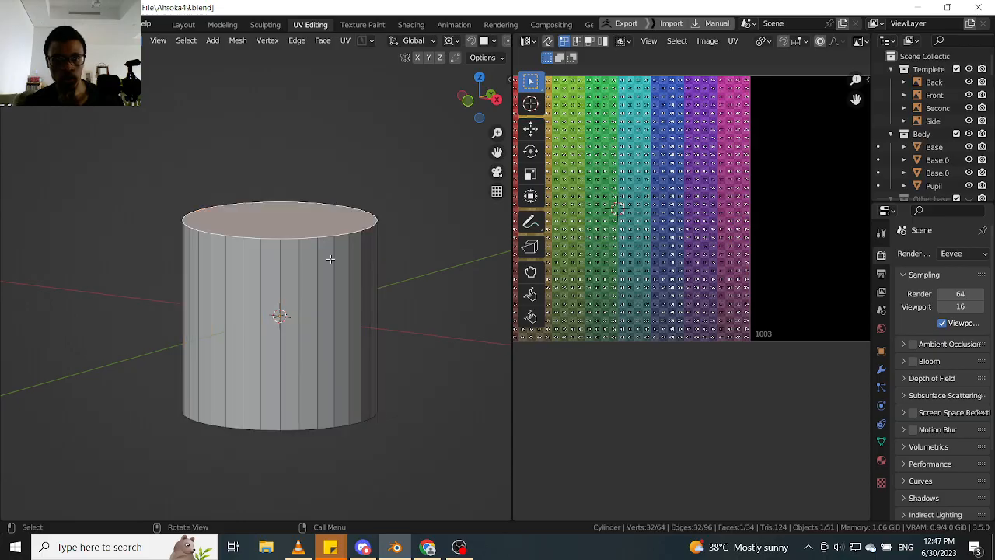
{"action": "middle_click_drag", "start_coordinate": [331, 257], "coordinate": [323, 231]}
{"action": "left_click", "coordinate": [308, 413], "text": "shift"}
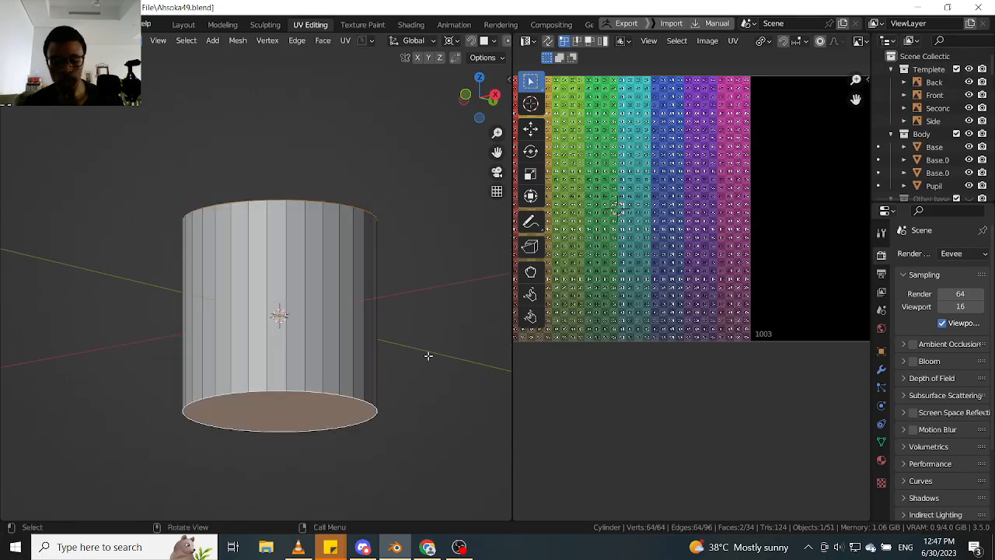
- Inset both selected cap faces of the cylinder with a thickness of 0.4574 m
{"action": "key", "text": "i"}
{"action": "left_click", "coordinate": [384, 342]}
{"action": "middle_click_drag", "start_coordinate": [384, 342], "coordinate": [345, 395]}
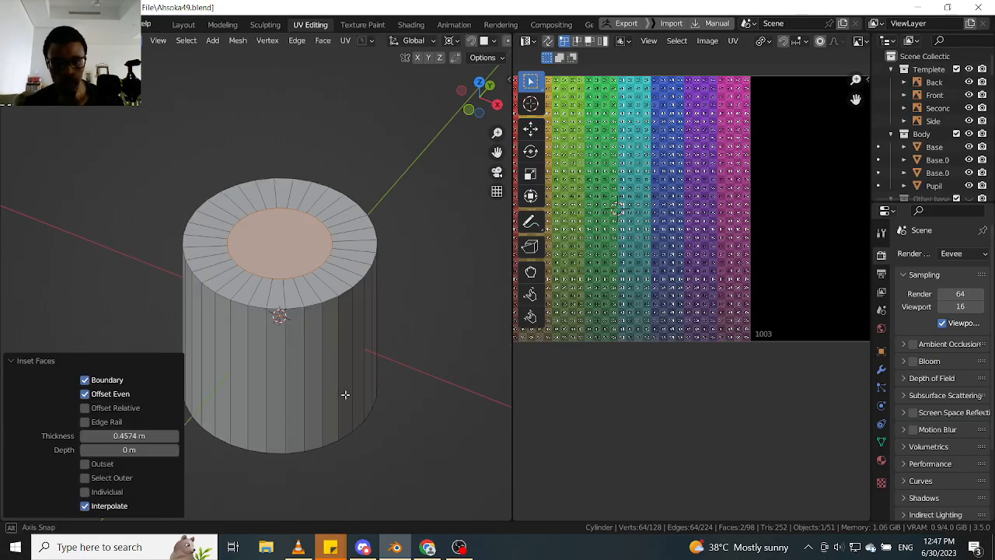
- Bridge the two inset cap faces with LoopTools Bridge to open a hole through the cylinder
{"action": "right_click", "coordinate": [297, 249]}
{"action": "mouse_move", "coordinate": [301, 204]}
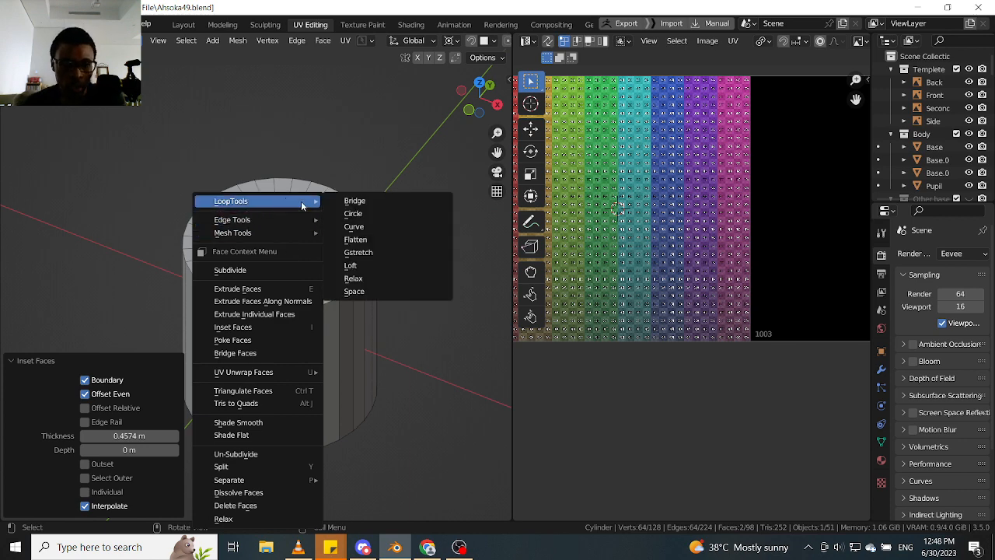
{"action": "mouse_move", "coordinate": [284, 220]}
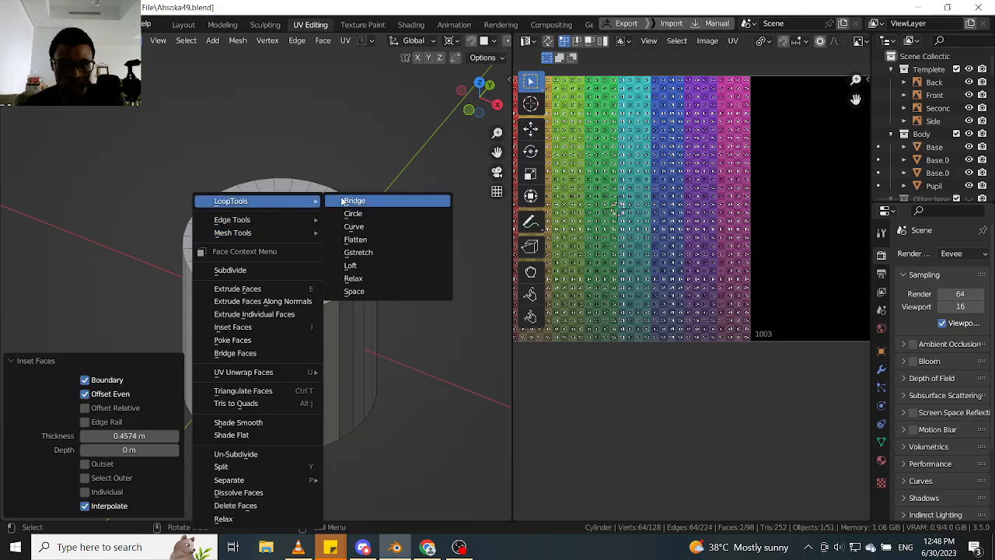
{"action": "left_click", "coordinate": [342, 201]}
{"action": "middle_click_drag", "start_coordinate": [346, 204], "coordinate": [189, 239]}
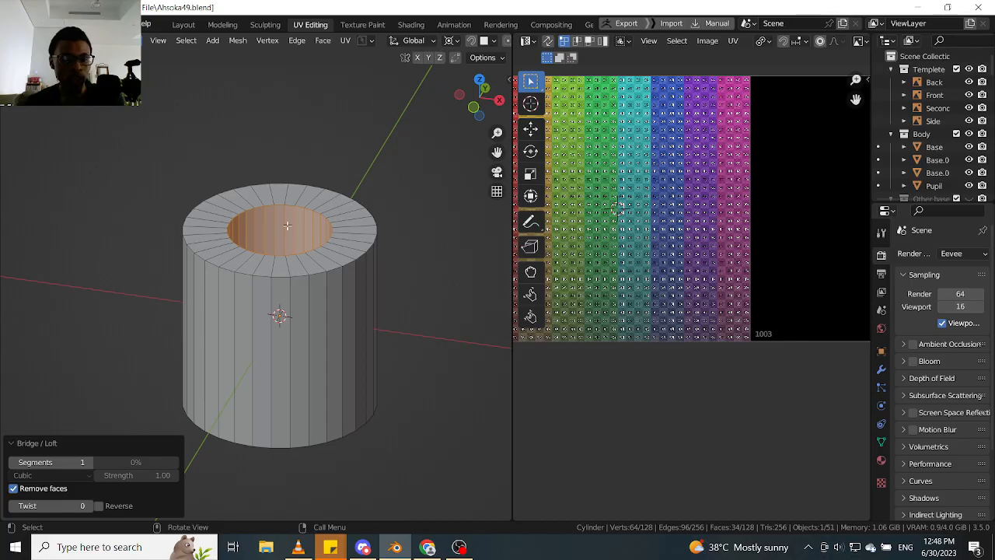
{"action": "middle_click_drag", "start_coordinate": [287, 225], "coordinate": [323, 345]}
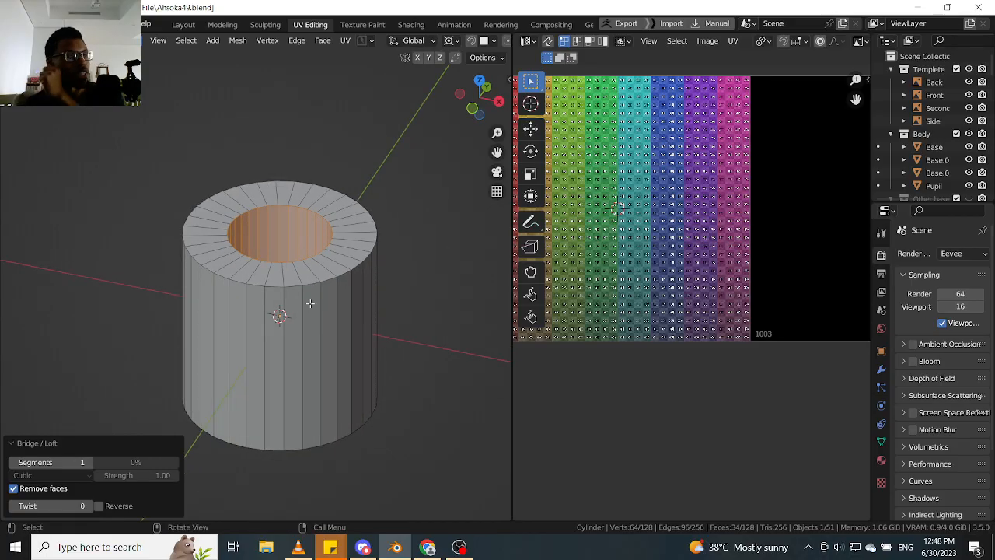
{"action": "middle_click_drag", "start_coordinate": [319, 315], "coordinate": [330, 291]}
{"action": "left_click", "coordinate": [321, 291]}
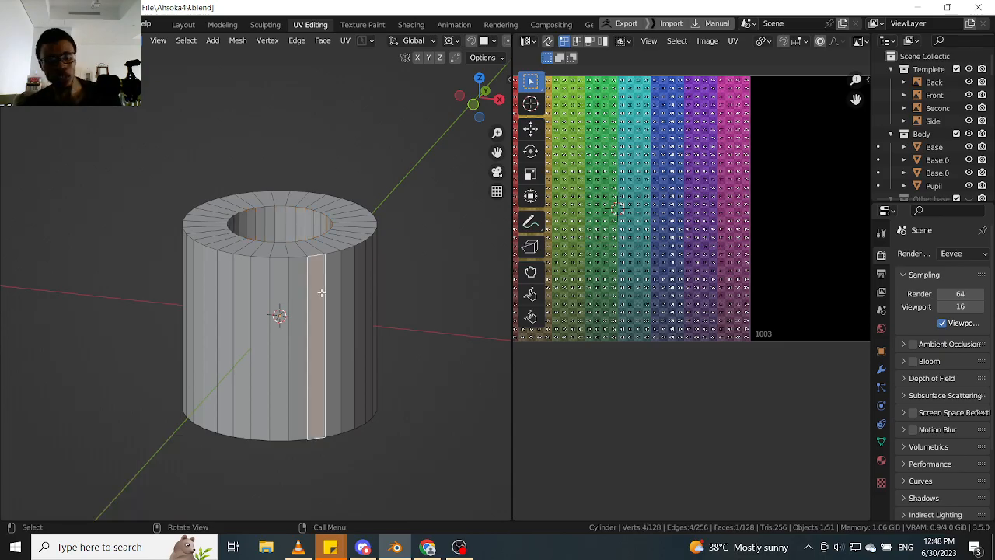
{"action": "key", "text": "ctrl+r"}
{"action": "key", "text": "Escape"}
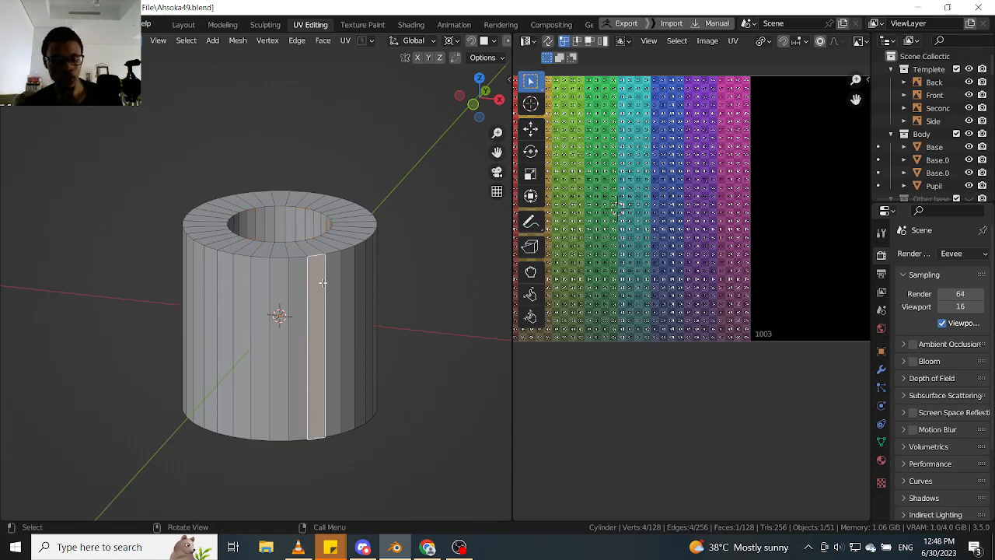
- Select five adjacent faces on the cylinder's outer wall
{"action": "mouse_move", "coordinate": [268, 316]}
{"action": "middle_mouse_down"}
{"action": "mouse_move", "coordinate": [291, 284]}
{"action": "mouse_move", "coordinate": [259, 303]}
{"action": "middle_mouse_up"}
{"action": "left_click", "coordinate": [260, 302]}
{"action": "left_click", "coordinate": [340, 315], "text": "shift"}
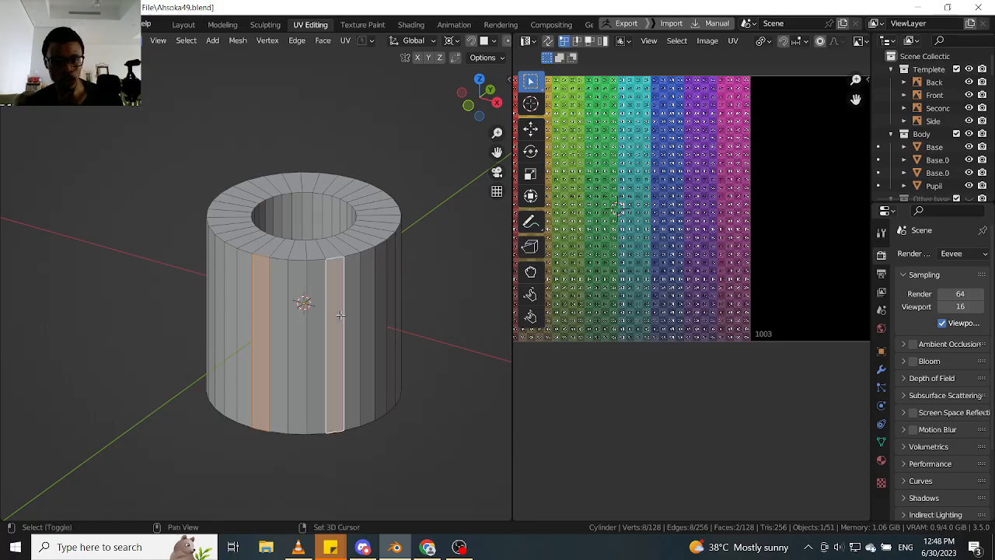
{"action": "left_click", "coordinate": [316, 313], "text": "shift"}
{"action": "left_click", "coordinate": [297, 309], "text": "shift"}
{"action": "left_click", "coordinate": [281, 309], "text": "shift"}
{"action": "middle_click_drag", "start_coordinate": [281, 308], "coordinate": [336, 283]}
{"action": "scroll", "coordinate": [255, 306], "scroll_direction": "up", "scroll_amount": 2}
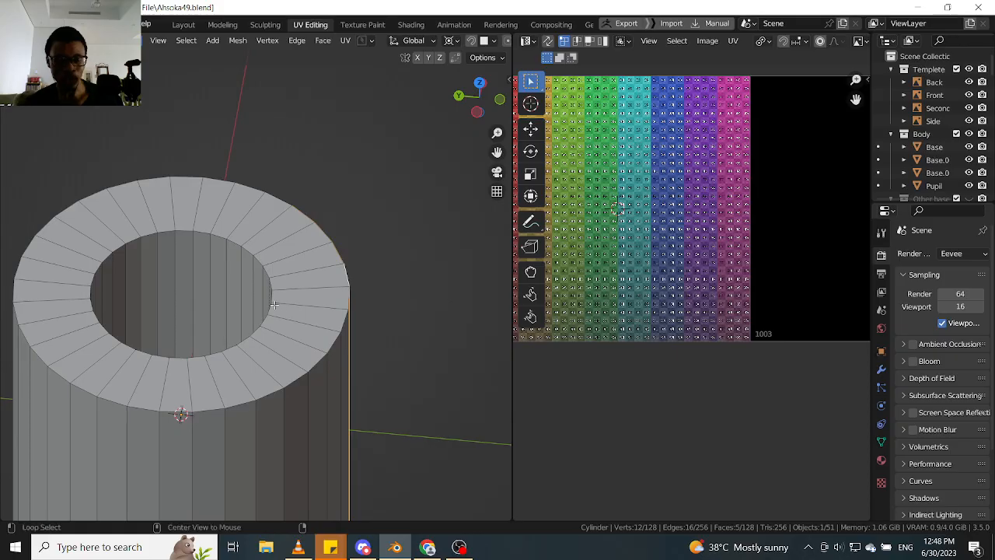
- Add the five matching inner wall faces to the selection and inset both face groups by 0.06282 m
{"action": "key", "text": "alt+z"}
{"action": "middle_click_drag", "start_coordinate": [240, 304], "coordinate": [347, 278]}
{"action": "key", "text": "alt+z"}
{"action": "left_click", "coordinate": [231, 304], "text": "shift"}
{"action": "left_click", "coordinate": [290, 321], "text": "ctrl"}
{"action": "key", "text": "alt+z"}
{"action": "key", "text": "alt+z"}
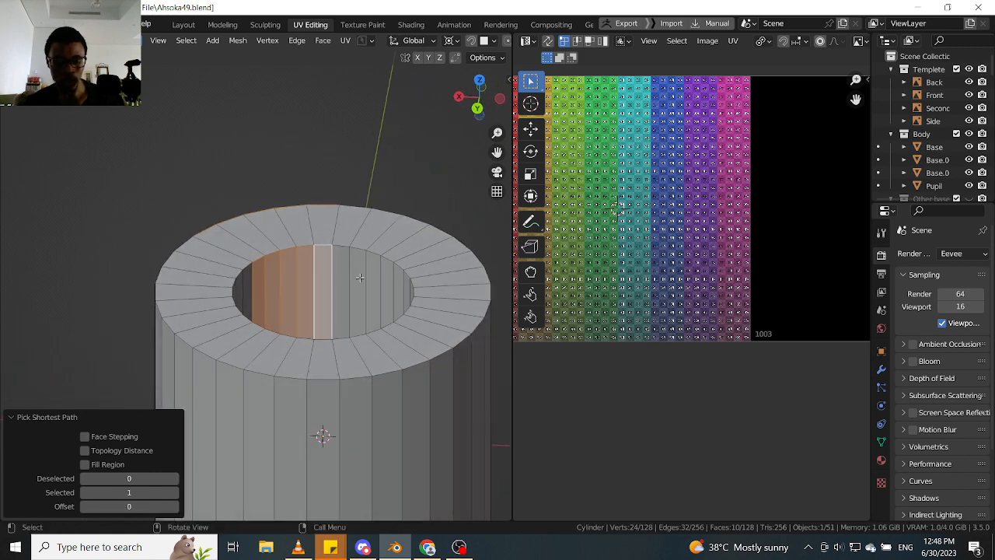
{"action": "key", "text": "i"}
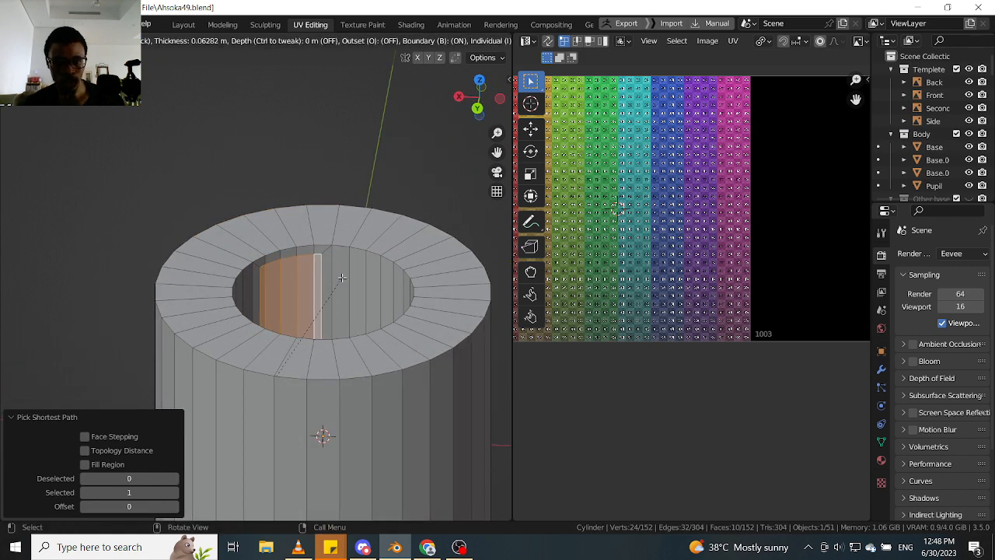
{"action": "left_click", "coordinate": [342, 278]}
- Try LoopTools Bridge between the inset inner and outer wall faces, and undo it
{"action": "right_click", "coordinate": [292, 259]}
{"action": "mouse_move", "coordinate": [256, 201]}
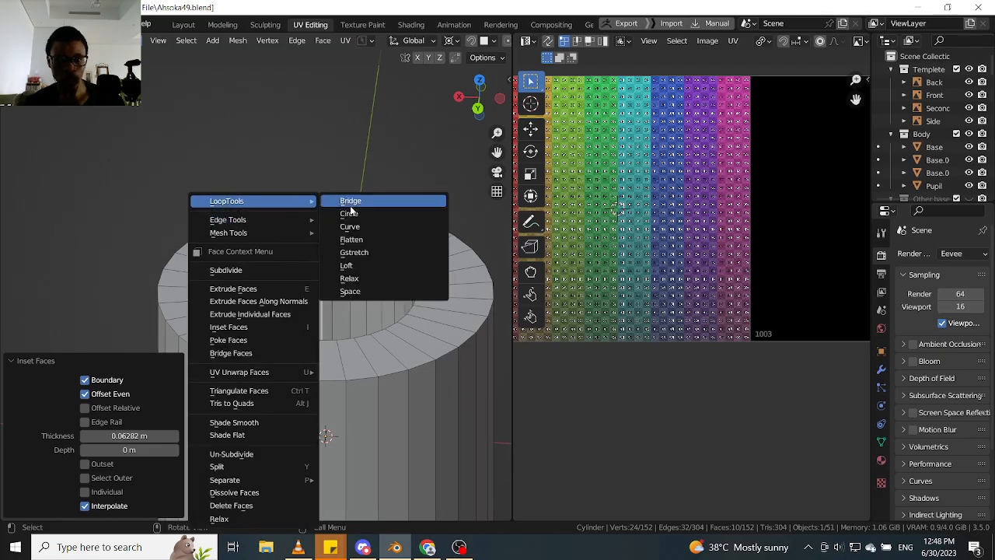
{"action": "left_click", "coordinate": [351, 204]}
{"action": "middle_click_drag", "start_coordinate": [350, 208], "coordinate": [271, 259]}
{"action": "key", "text": "ctrl+z"}
{"action": "scroll", "coordinate": [271, 288], "scroll_direction": "up", "scroll_amount": 3}
- Try LoopTools Bridge once more on the ten selected wall faces and check the outer wall
{"action": "right_click", "coordinate": [271, 259]}
{"action": "mouse_move", "coordinate": [260, 232]}
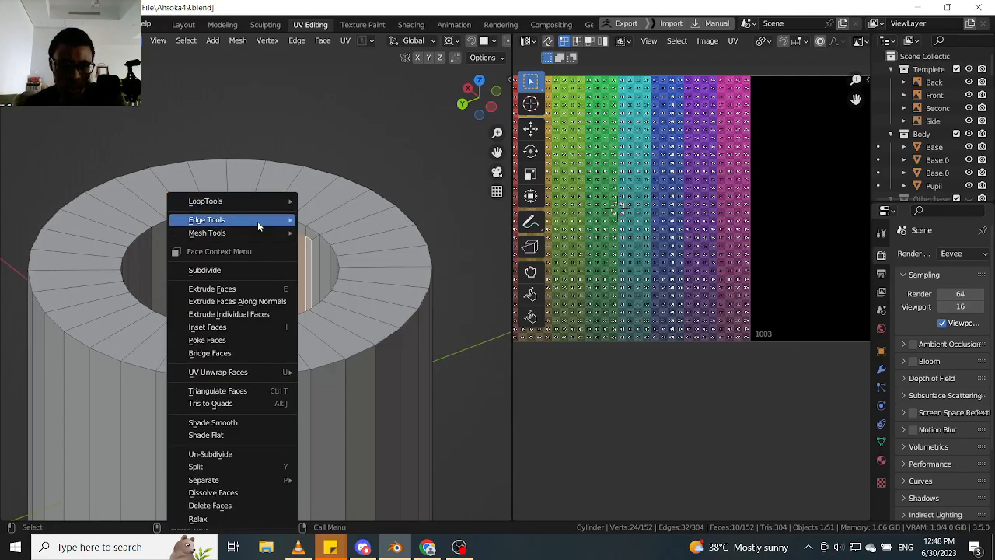
{"action": "mouse_move", "coordinate": [256, 202]}
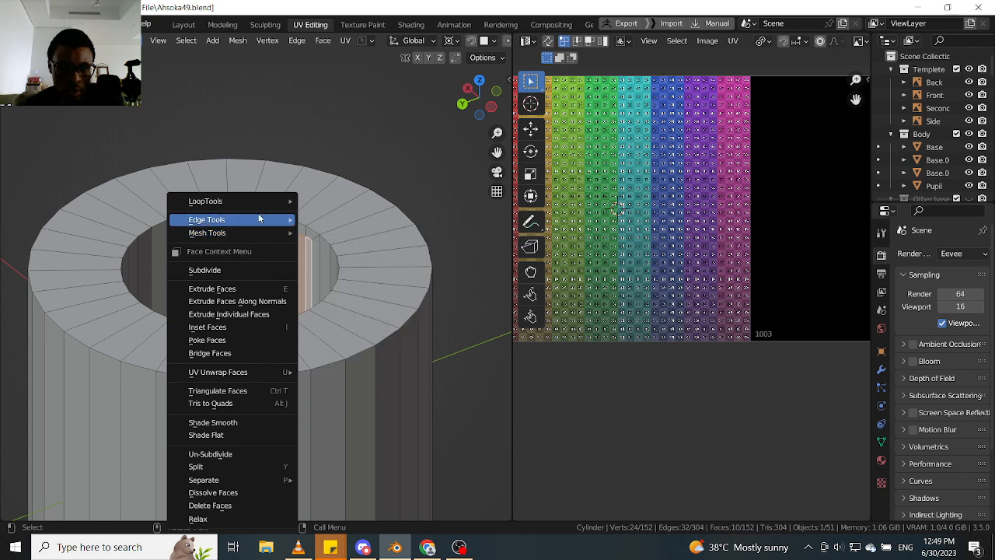
{"action": "left_click", "coordinate": [346, 203]}
{"action": "middle_click_drag", "start_coordinate": [260, 251], "coordinate": [138, 267]}
{"action": "scroll", "coordinate": [344, 238], "scroll_direction": "down", "scroll_amount": 4}
{"action": "scroll", "coordinate": [313, 241], "scroll_direction": "up", "scroll_amount": 4}
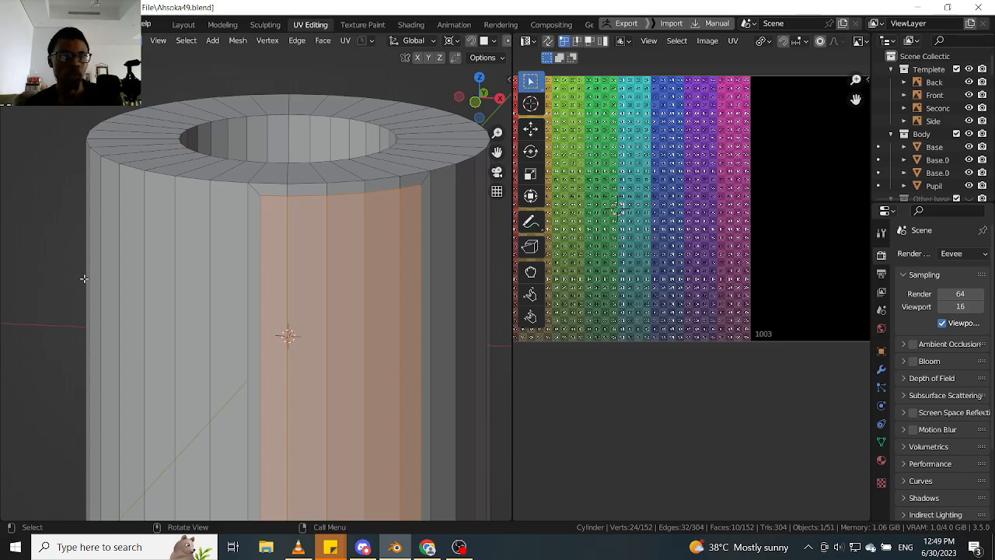
- Examine the inset faces on the cylinder's outer wall from several angles and distances
{"action": "scroll", "coordinate": [206, 234], "scroll_direction": "down", "scroll_amount": 4}
{"action": "mouse_move", "coordinate": [272, 248]}
{"action": "middle_mouse_down"}
{"action": "mouse_move", "coordinate": [297, 249]}
{"action": "mouse_move", "coordinate": [282, 253]}
{"action": "mouse_move", "coordinate": [279, 240]}
{"action": "middle_mouse_up"}
{"action": "scroll", "coordinate": [275, 254], "scroll_direction": "up", "scroll_amount": 3}
{"action": "scroll", "coordinate": [260, 254], "scroll_direction": "down", "scroll_amount": 2}
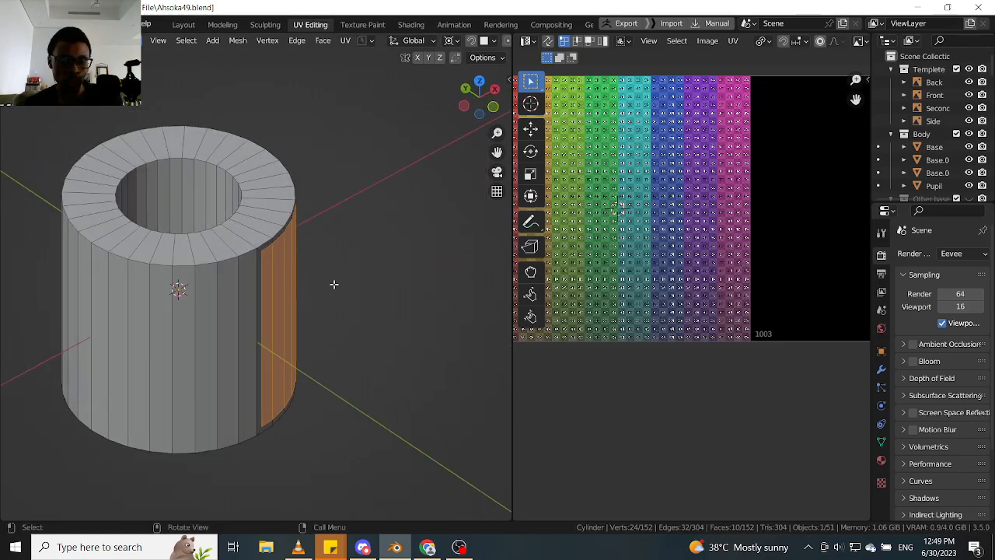
{"action": "middle_click_drag", "start_coordinate": [334, 285], "coordinate": [298, 237]}
{"action": "scroll", "coordinate": [312, 255], "scroll_direction": "up", "scroll_amount": 3}
{"action": "left_click", "coordinate": [322, 43]}
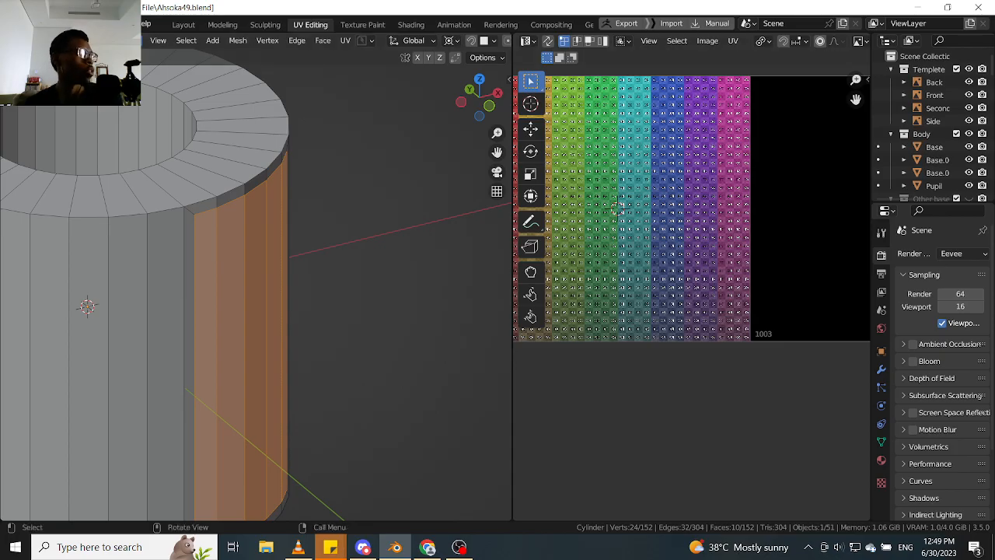
{"action": "key", "text": "alt+Tab"}
{"action": "scroll", "coordinate": [300, 278], "scroll_direction": "down", "scroll_amount": 6}
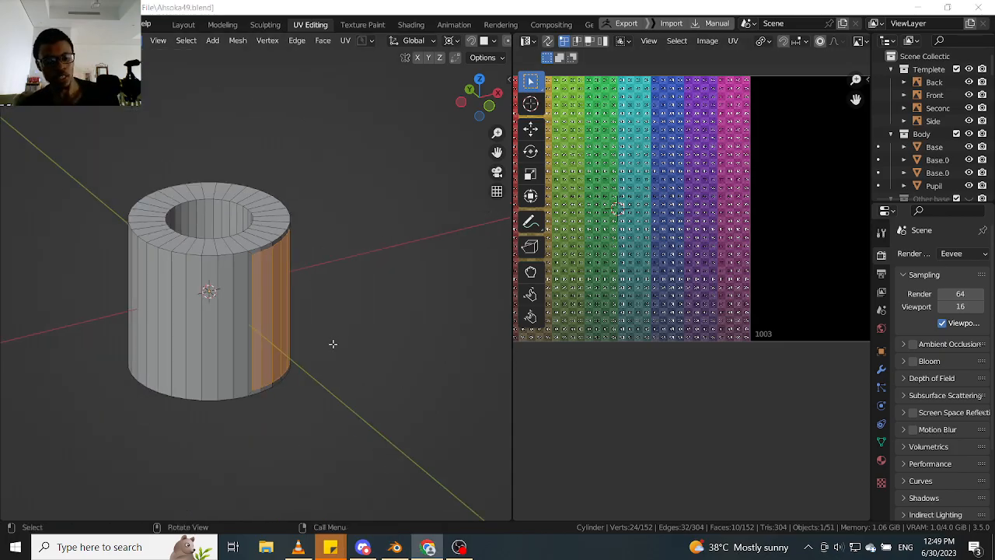
- Return to Object Mode and delete the cylinder
{"action": "left_click", "coordinate": [346, 326]}
{"action": "key", "text": "Tab"}
{"action": "left_click", "coordinate": [267, 280]}
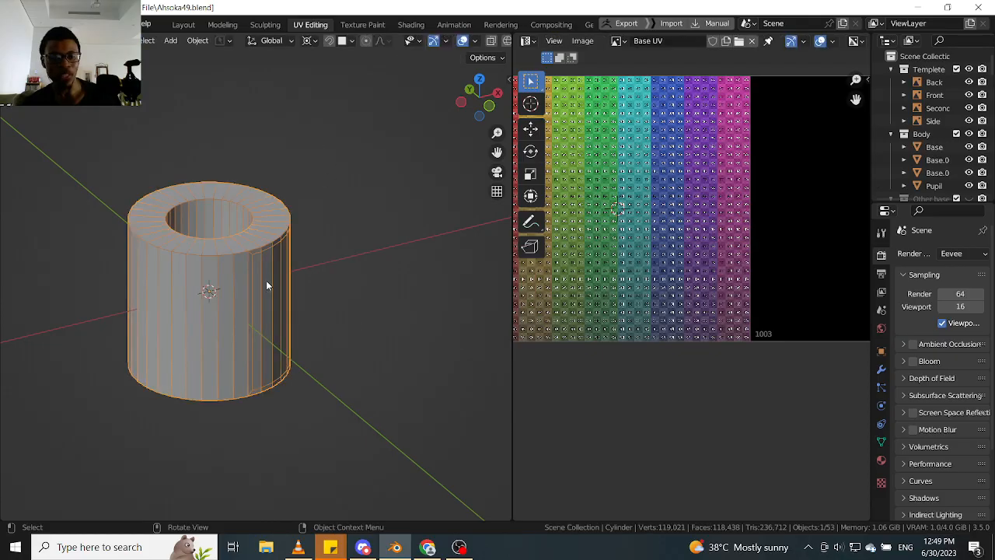
{"action": "key", "text": "x"}
{"action": "left_click", "coordinate": [319, 272]}
{"action": "scroll", "coordinate": [287, 244], "scroll_direction": "down", "scroll_amount": 5}
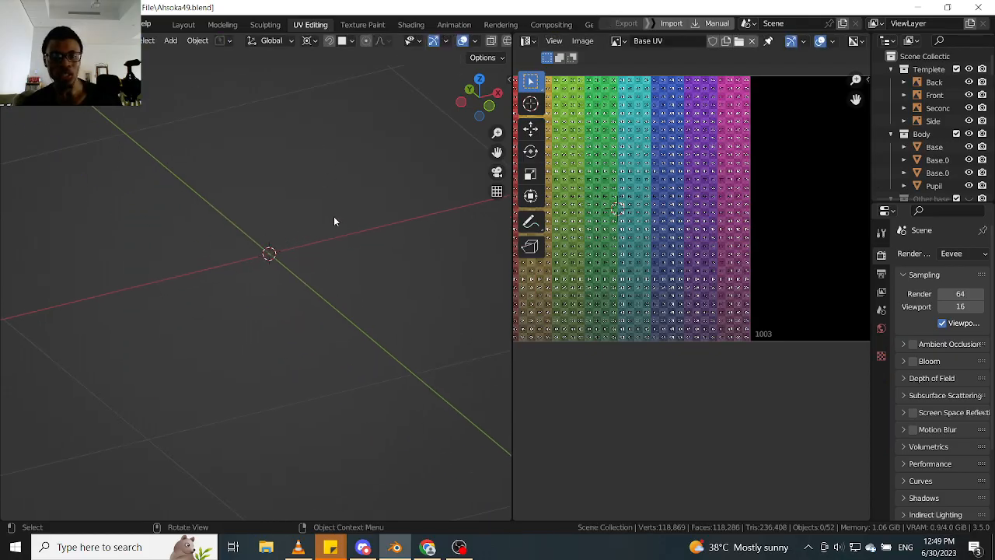
- Leave the cylinder's local view and isolate the character's body mesh in its own local view
{"action": "key", "text": "KP_Divide"}
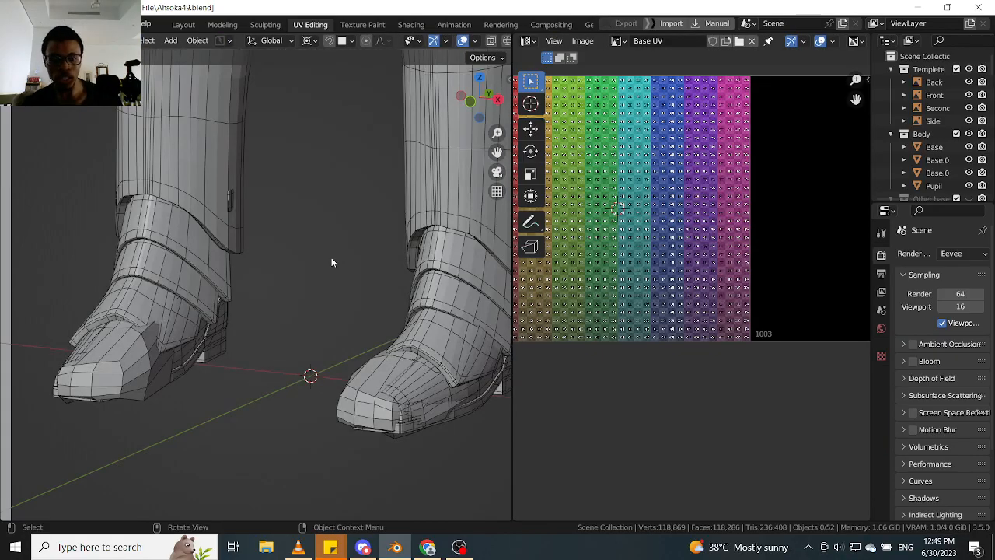
{"action": "scroll", "coordinate": [311, 175], "scroll_direction": "down", "scroll_amount": 5}
{"action": "left_click", "coordinate": [301, 375]}
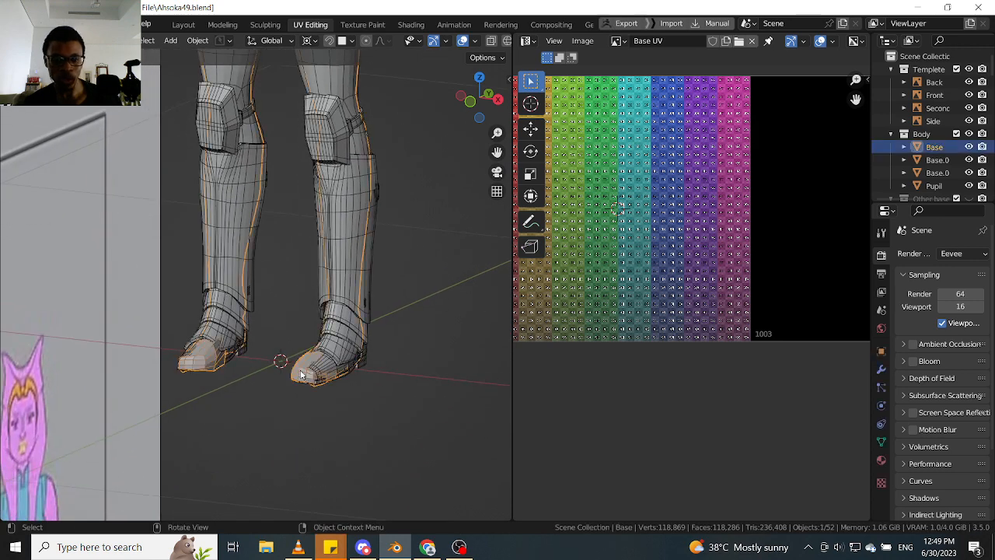
{"action": "key", "text": "KP_Divide"}
{"action": "scroll", "coordinate": [289, 237], "scroll_direction": "up", "scroll_amount": 4}
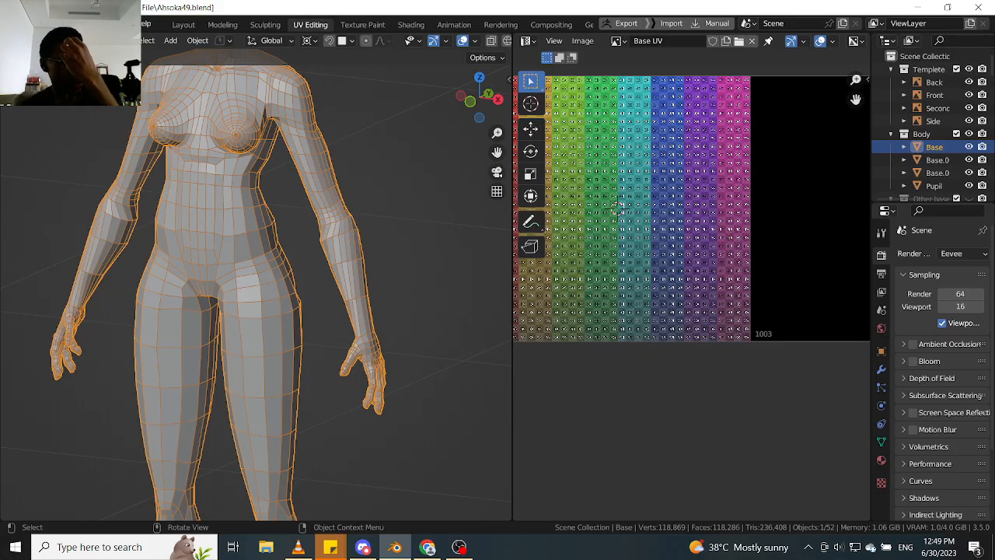
- Switch to Chrome and bring the Twitter window with the Bridge Edge Loops post onto this screen
{"action": "key", "text": "alt+Tab"}
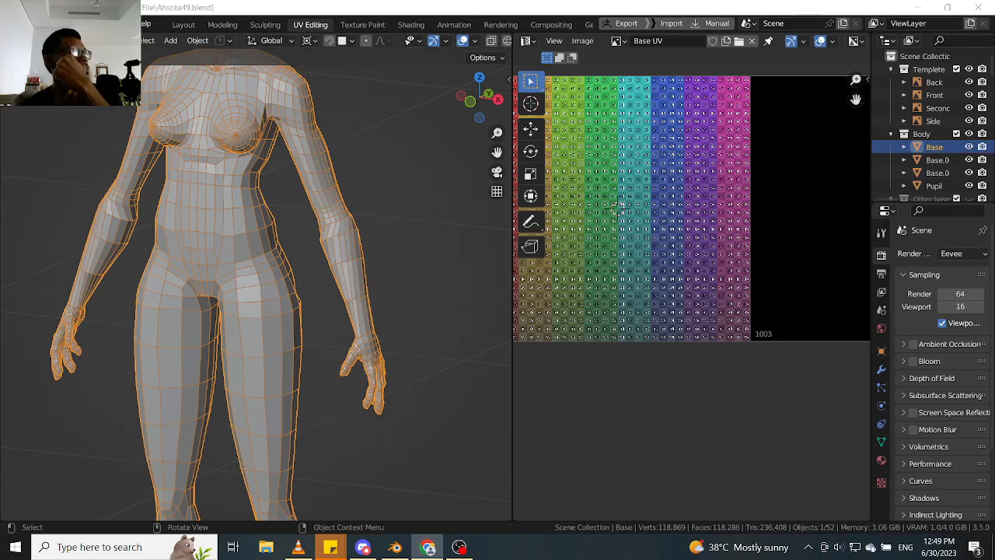
{"action": "left_click_drag", "start_coordinate": [0, 179], "coordinate": [117, 16]}
{"action": "key", "text": "alt+Tab"}
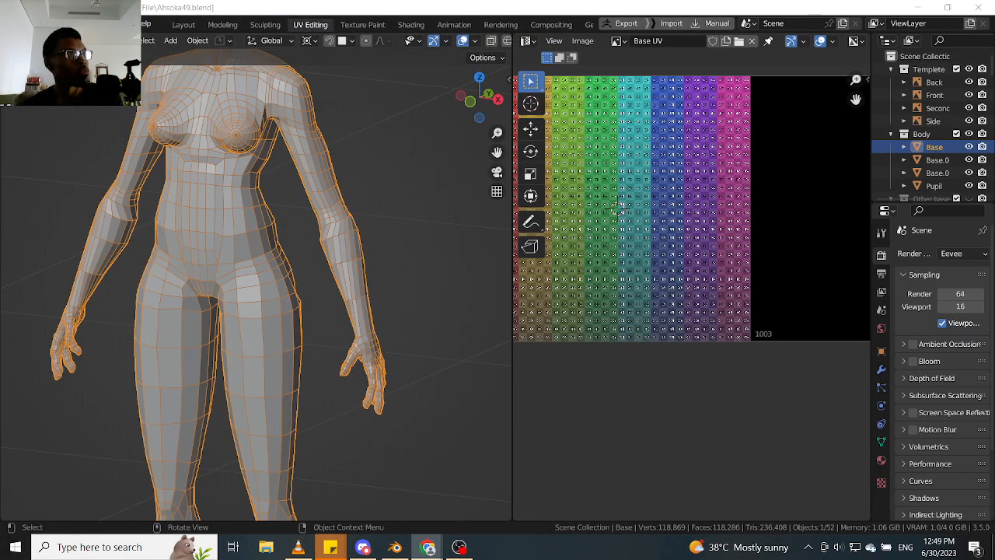
{"action": "mouse_move", "coordinate": [0, 21]}
{"action": "left_mouse_down"}
{"action": "mouse_move", "coordinate": [46, 22]}
{"action": "mouse_move", "coordinate": [0, 260]}
{"action": "mouse_move", "coordinate": [160, 106]}
{"action": "mouse_move", "coordinate": [142, 68]}
{"action": "left_mouse_up"}
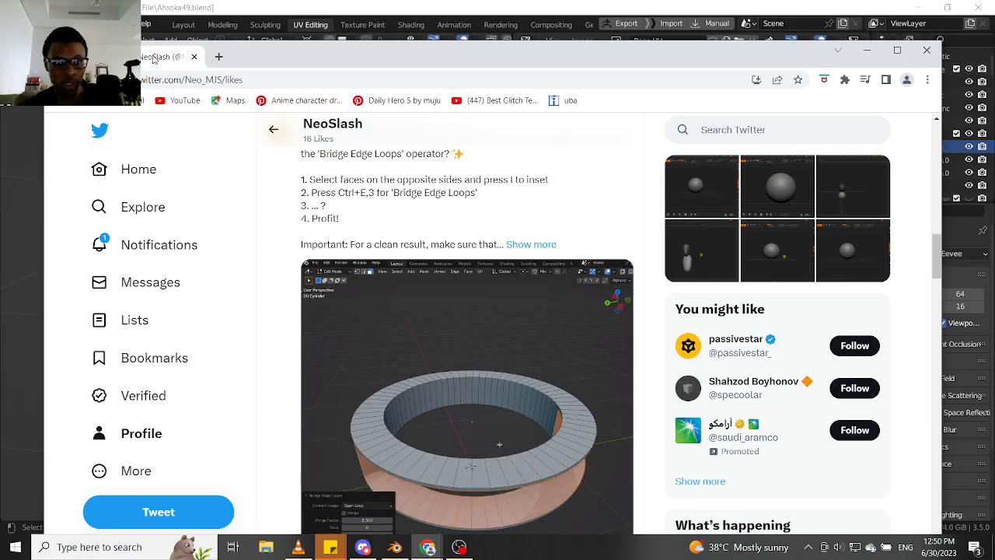
{"action": "left_click_drag", "start_coordinate": [154, 60], "coordinate": [146, 32]}
- Replay the post's demo video, pause it where Bridge Edge Loops is chosen, and minimise the browser
{"action": "scroll", "coordinate": [508, 341], "scroll_direction": "down", "scroll_amount": 1}
{"action": "scroll", "coordinate": [506, 339], "scroll_direction": "down", "scroll_amount": 1}
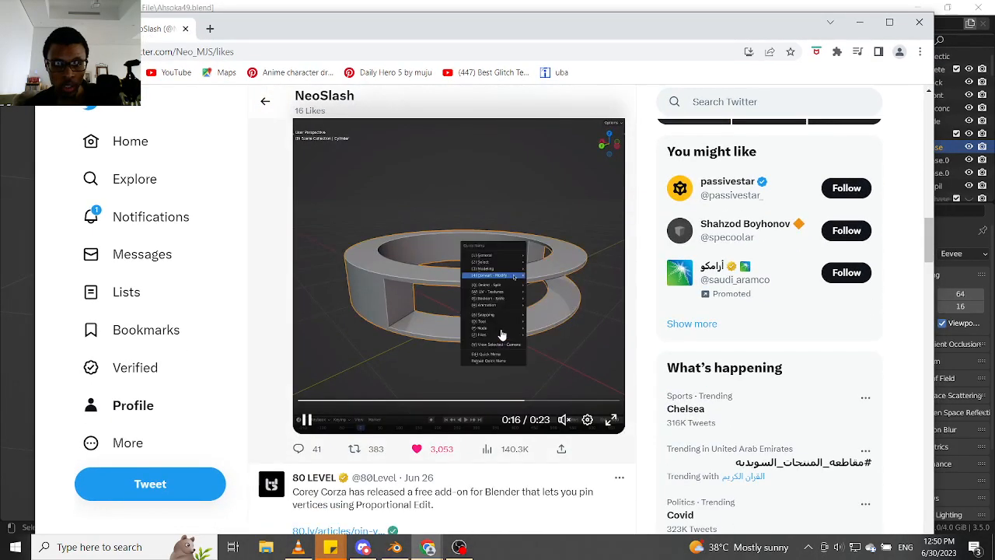
{"action": "left_click", "coordinate": [300, 401]}
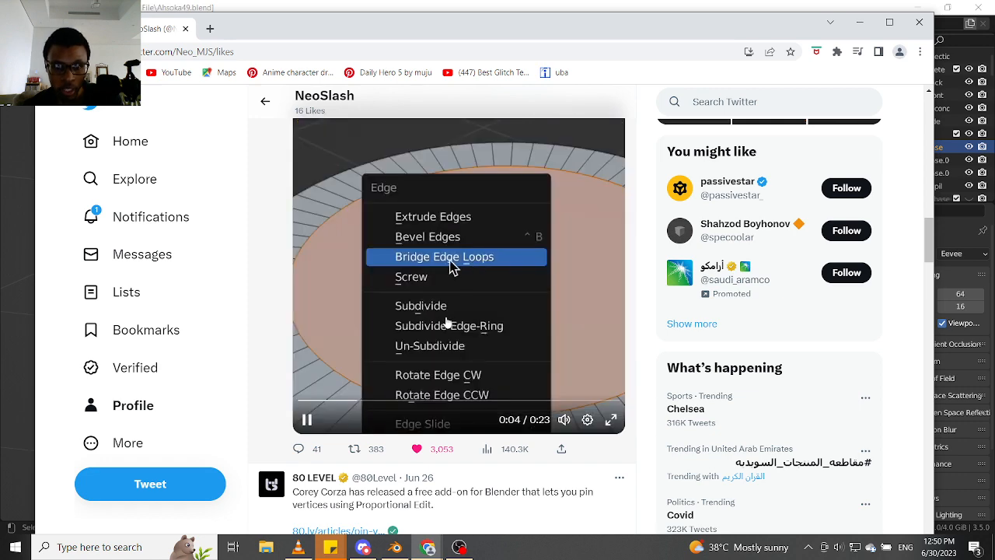
{"action": "left_click", "coordinate": [437, 322]}
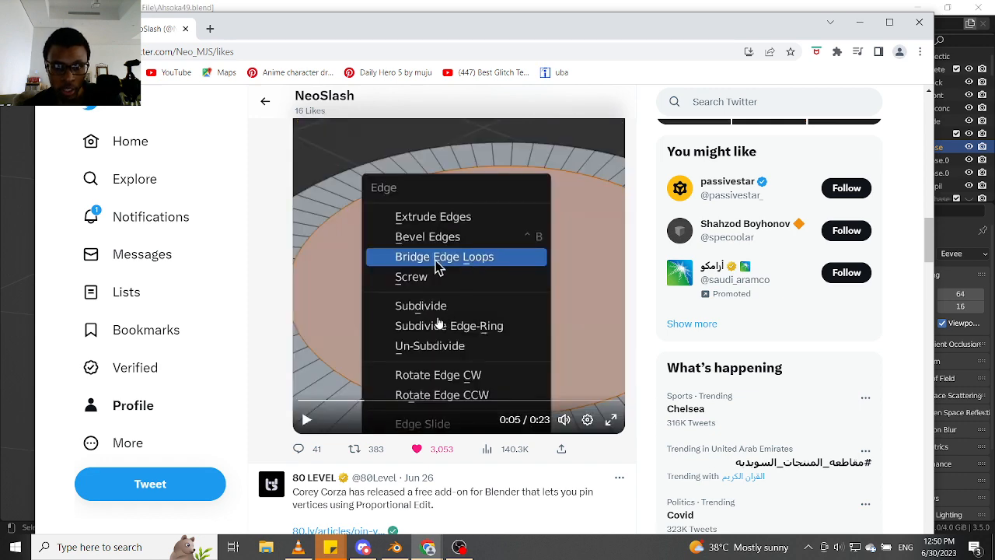
{"action": "left_click", "coordinate": [859, 22]}
- Undo the body's isolation and the cylinder's deletion to bring the cylinder back between the character's feet
{"action": "scroll", "coordinate": [327, 274], "scroll_direction": "down", "scroll_amount": 3}
{"action": "scroll", "coordinate": [393, 384], "scroll_direction": "down", "scroll_amount": 4}
{"action": "middle_click_drag", "start_coordinate": [392, 384], "coordinate": [390, 405]}
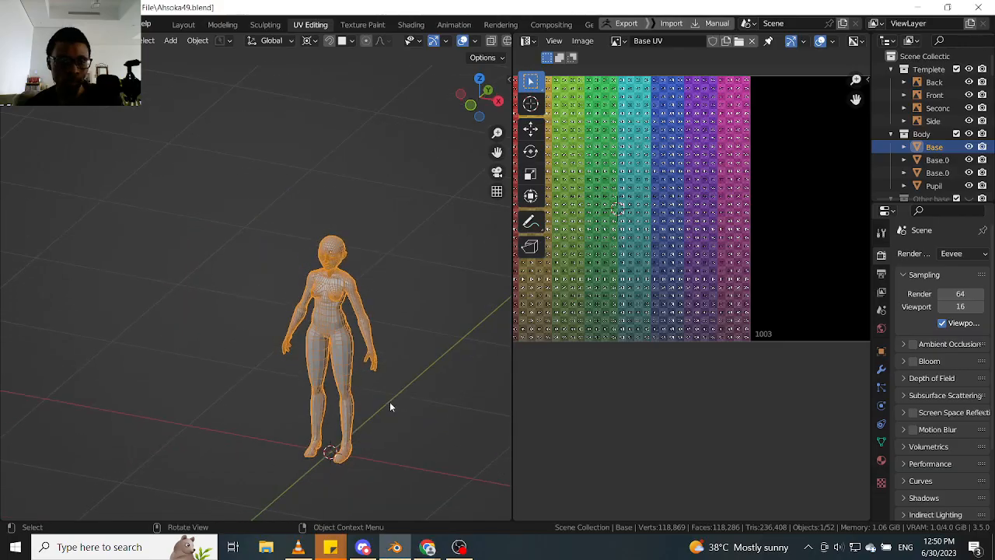
{"action": "scroll", "coordinate": [377, 417], "scroll_direction": "up", "scroll_amount": 3}
{"action": "key", "text": "ctrl+z"}
{"action": "key", "text": "ctrl+z"}
{"action": "key", "text": "ctrl+z"}
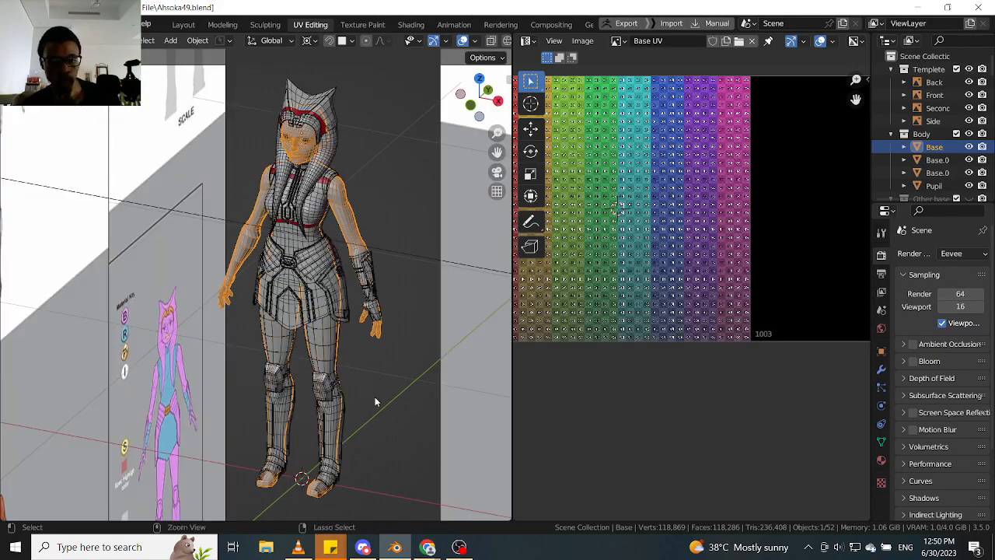
{"action": "middle_click_drag", "start_coordinate": [306, 501], "coordinate": [342, 383], "text": "shift"}
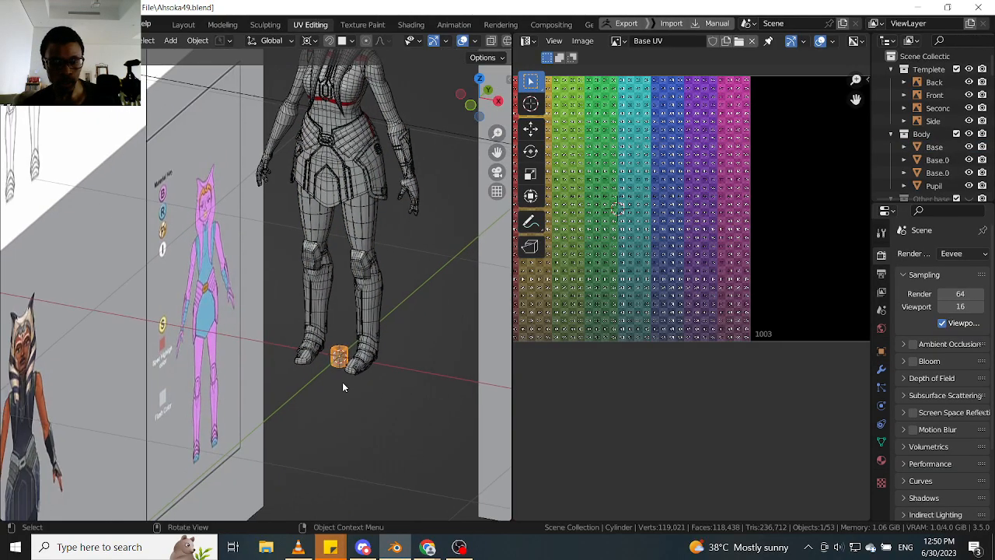
- Enter edit mode on the cylinder, select one face on its outer wall and look through the face operations
{"action": "scroll", "coordinate": [347, 365], "scroll_direction": "up", "scroll_amount": 10}
{"action": "key", "text": "Tab"}
{"action": "scroll", "coordinate": [342, 350], "scroll_direction": "up", "scroll_amount": 4}
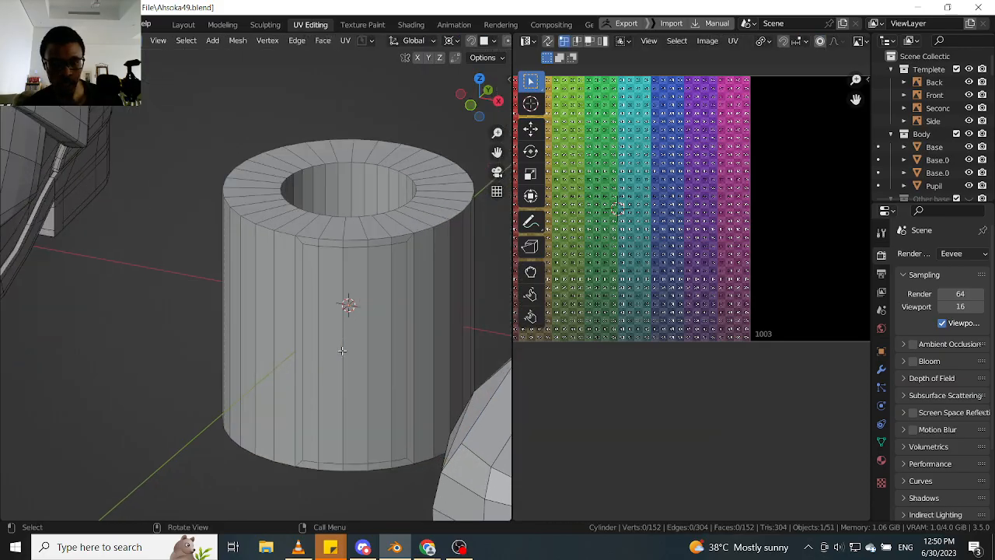
{"action": "left_click", "coordinate": [343, 342]}
{"action": "right_click", "coordinate": [355, 299]}
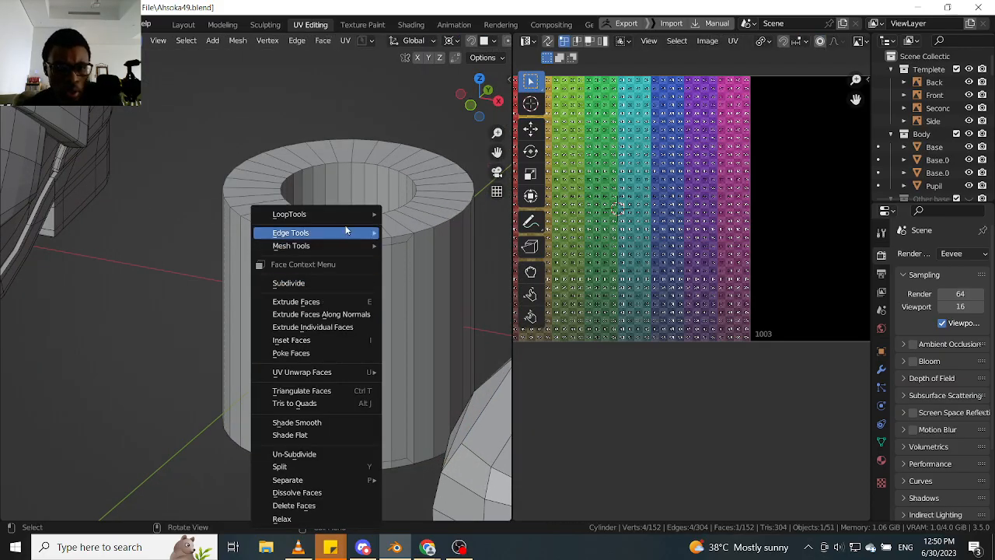
{"action": "mouse_move", "coordinate": [344, 214]}
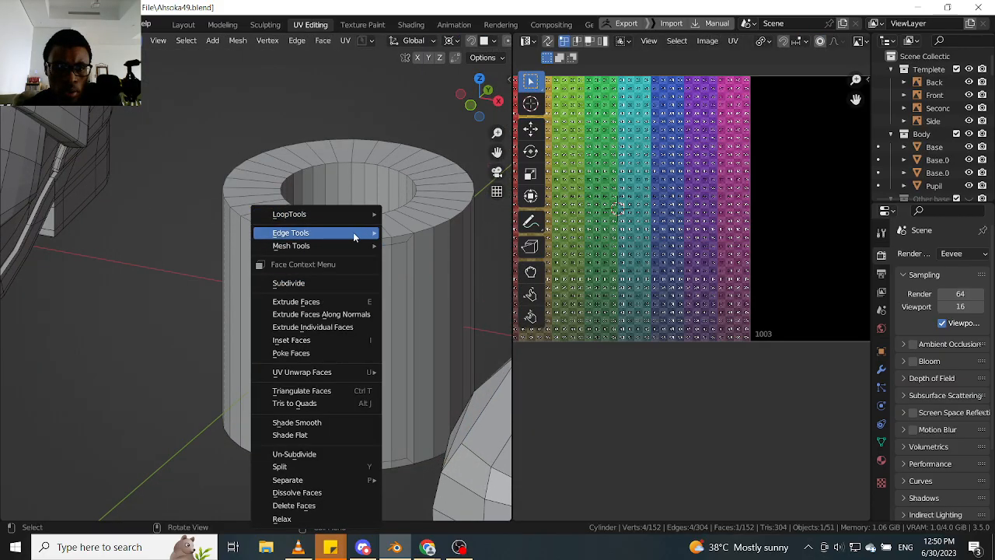
{"action": "mouse_move", "coordinate": [353, 237]}
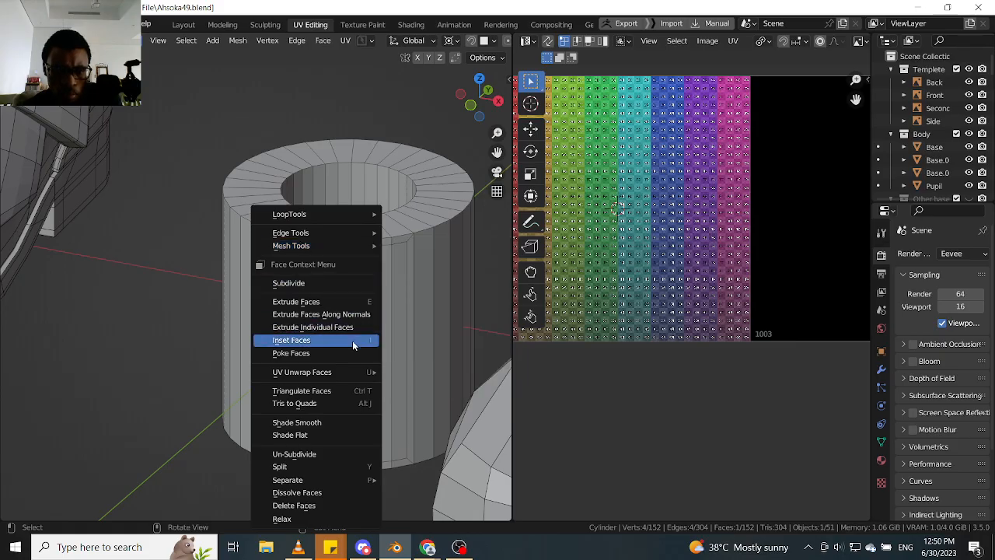
- Add the opposite face on the cylinder's inner wall to the selection and check the available face operations for bridging
{"action": "middle_click_drag", "start_coordinate": [359, 234], "coordinate": [334, 296]}
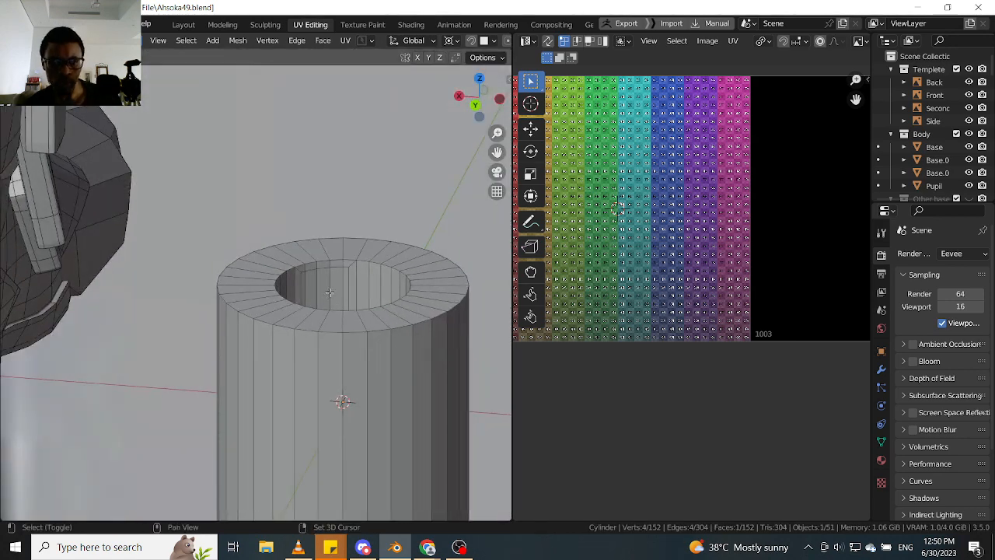
{"action": "left_click", "coordinate": [335, 288], "text": "shift"}
{"action": "scroll", "coordinate": [335, 288], "scroll_direction": "up", "scroll_amount": 4}
{"action": "right_click", "coordinate": [333, 290]}
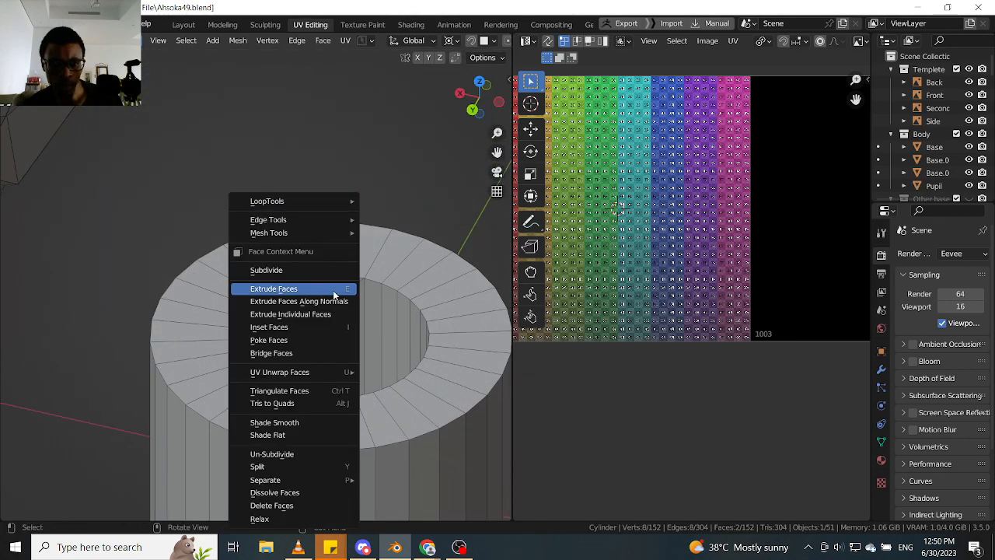
{"action": "mouse_move", "coordinate": [331, 373]}
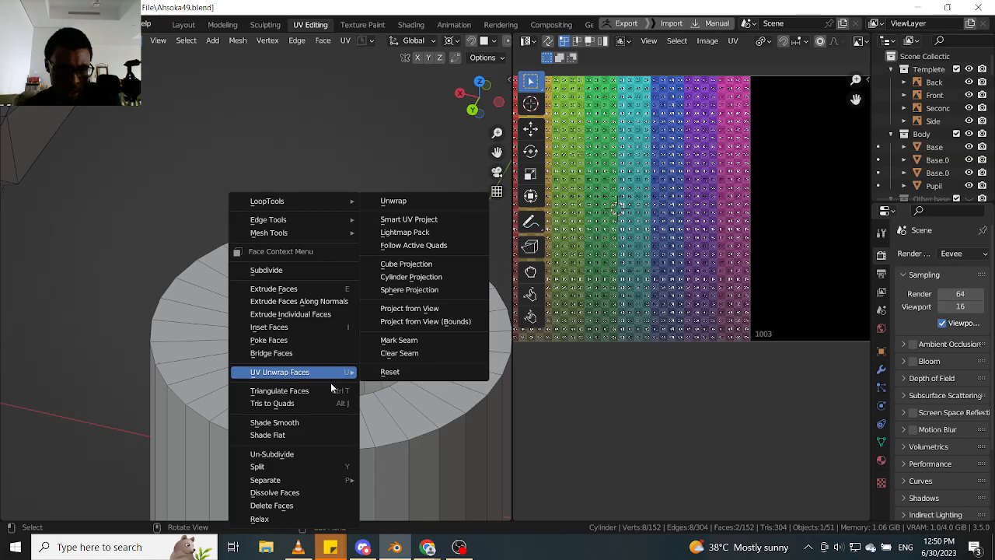
{"action": "mouse_move", "coordinate": [304, 219]}
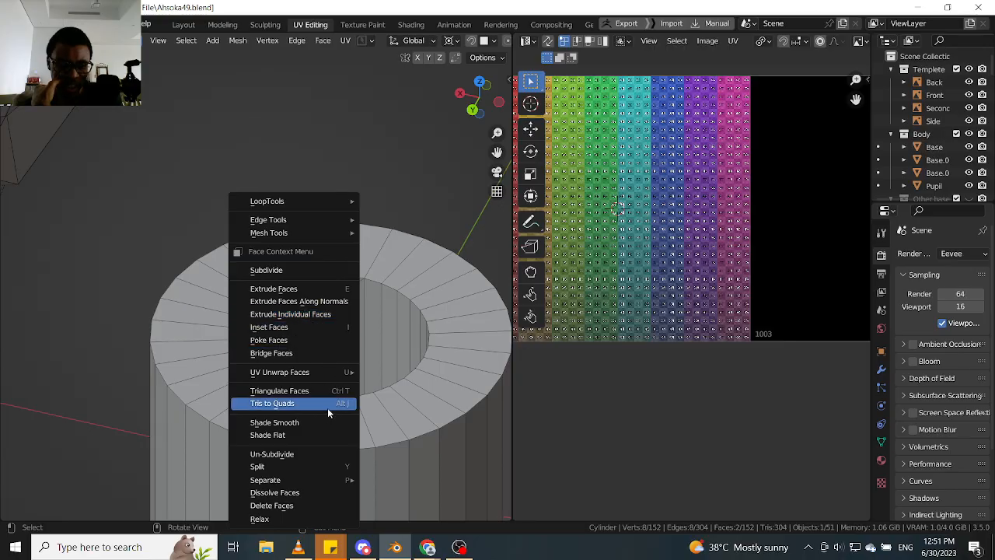
{"action": "scroll", "coordinate": [327, 421], "scroll_direction": "down", "scroll_amount": 10}
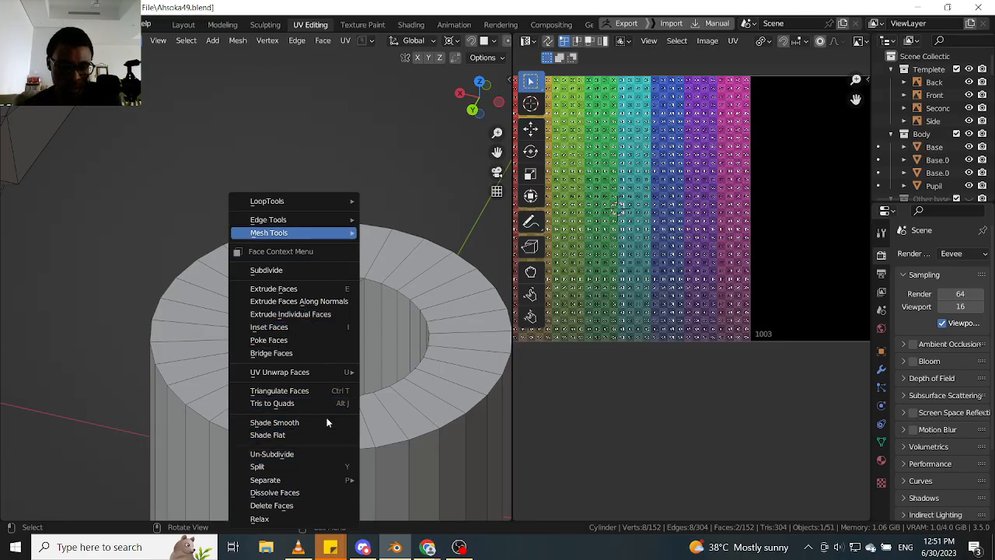
{"action": "scroll", "coordinate": [326, 405], "scroll_direction": "up", "scroll_amount": 16}
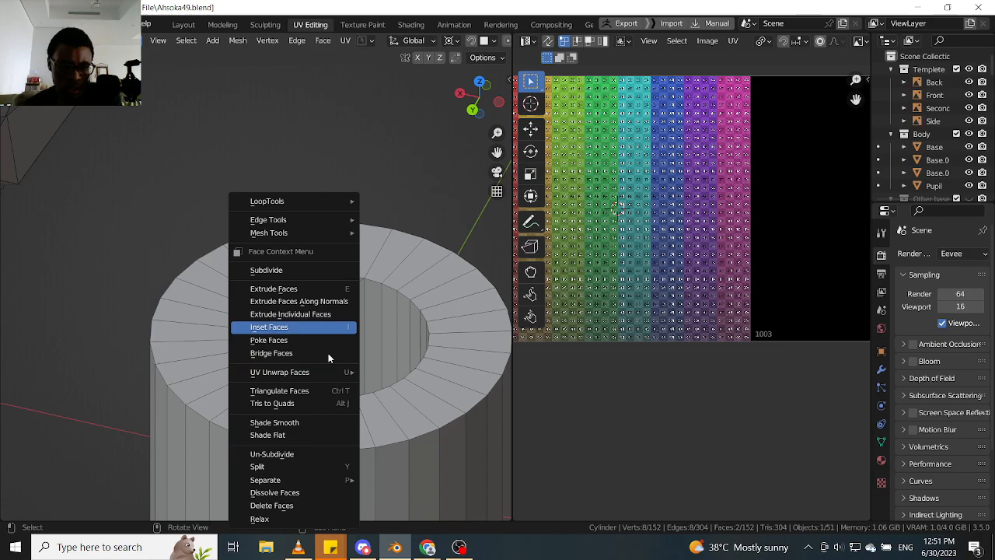
{"action": "scroll", "coordinate": [328, 353], "scroll_direction": "down", "scroll_amount": 4}
{"action": "scroll", "coordinate": [328, 349], "scroll_direction": "up", "scroll_amount": 1}
{"action": "scroll", "coordinate": [378, 328], "scroll_direction": "down", "scroll_amount": 2}
{"action": "scroll", "coordinate": [351, 314], "scroll_direction": "up", "scroll_amount": 2}
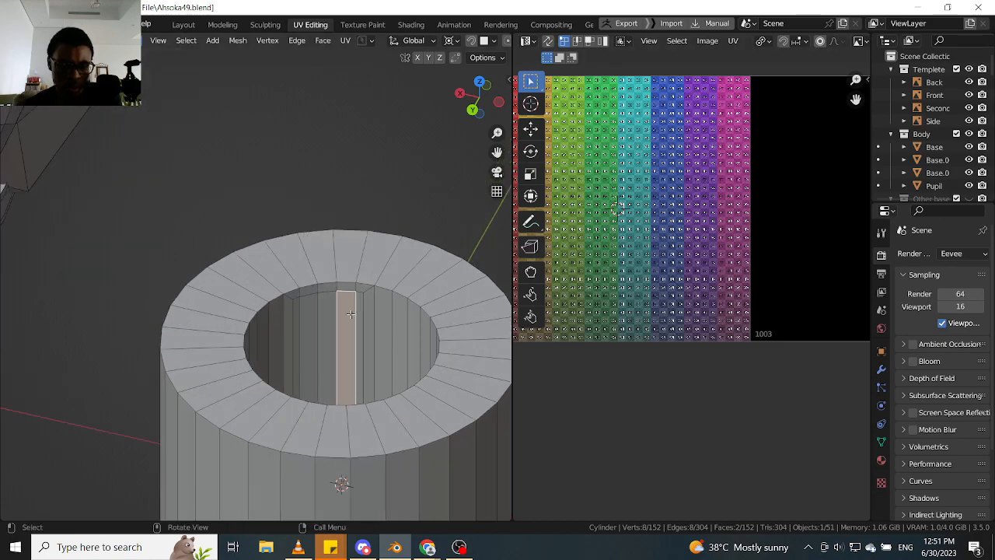
- Extend the selection with the neighbouring face on both the inner and outer walls of the cylinder
{"action": "left_click", "coordinate": [340, 316], "text": "shift"}
{"action": "middle_click_drag", "start_coordinate": [339, 316], "coordinate": [446, 304]}
{"action": "left_click", "coordinate": [346, 311], "text": "shift"}
{"action": "right_click", "coordinate": [342, 313]}
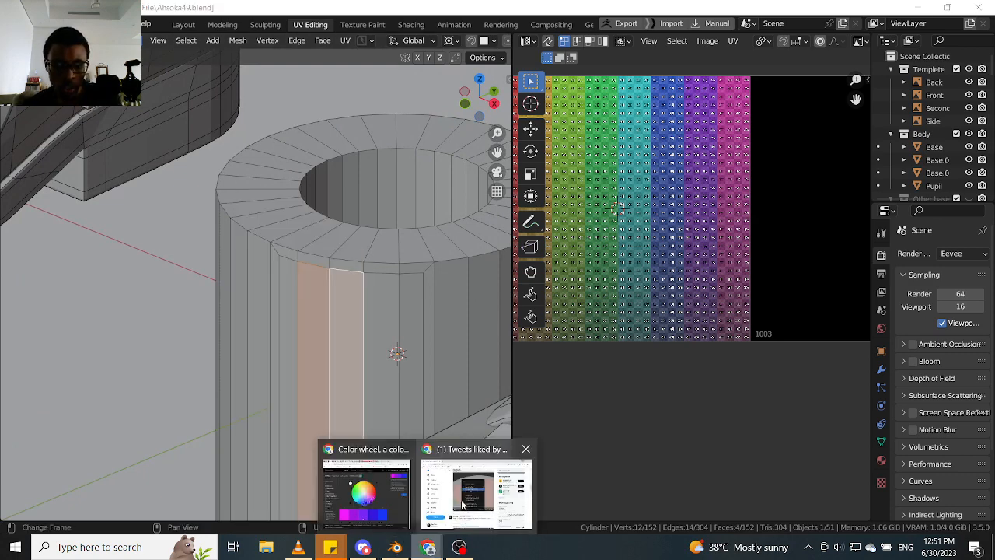
- Switch to the Twitter window in Chrome, play the Bridge Edge Loops demo, pause it and move the window off this screen
{"action": "left_click", "coordinate": [466, 482]}
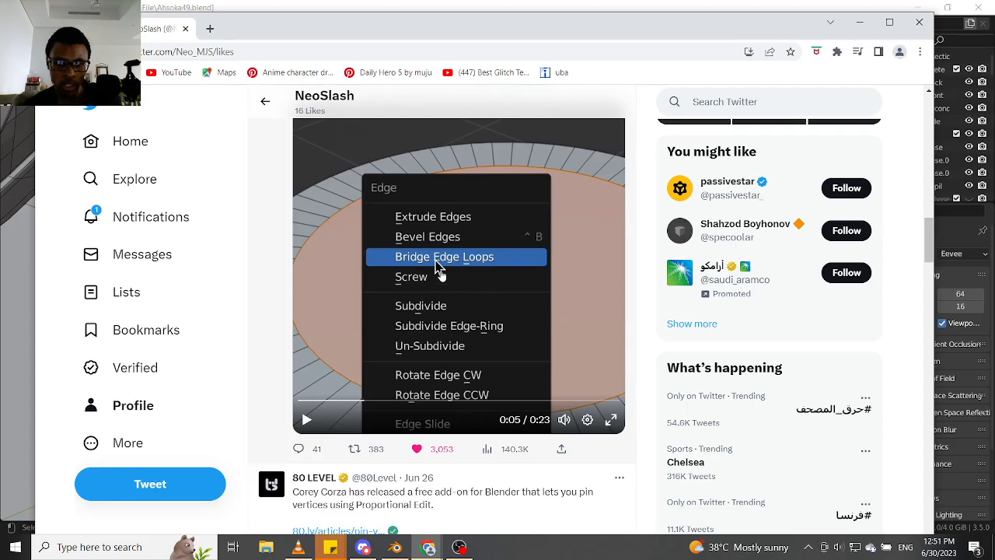
{"action": "left_click", "coordinate": [307, 420]}
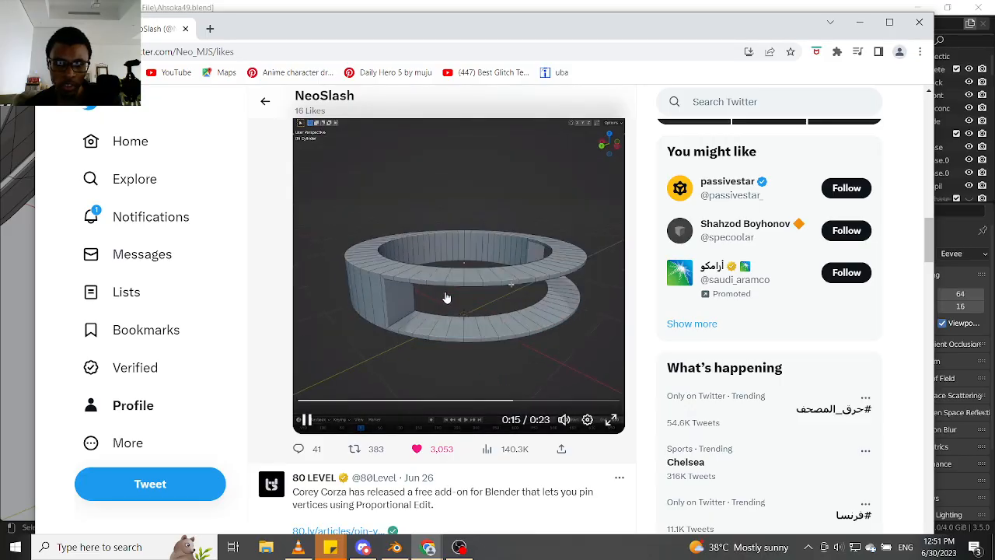
{"action": "left_click", "coordinate": [445, 300]}
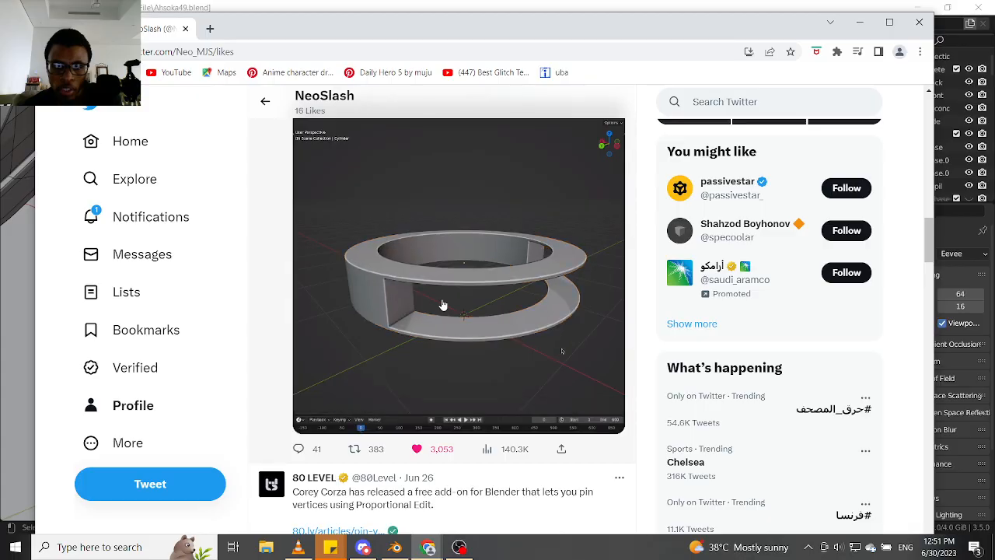
{"action": "left_click", "coordinate": [443, 305]}
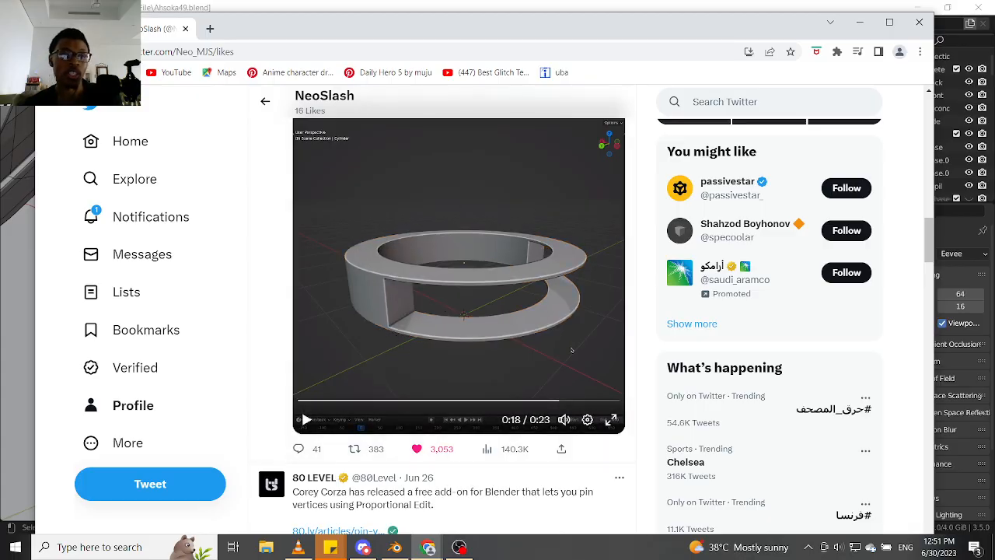
{"action": "left_click_drag", "start_coordinate": [497, 24], "coordinate": [0, 31]}
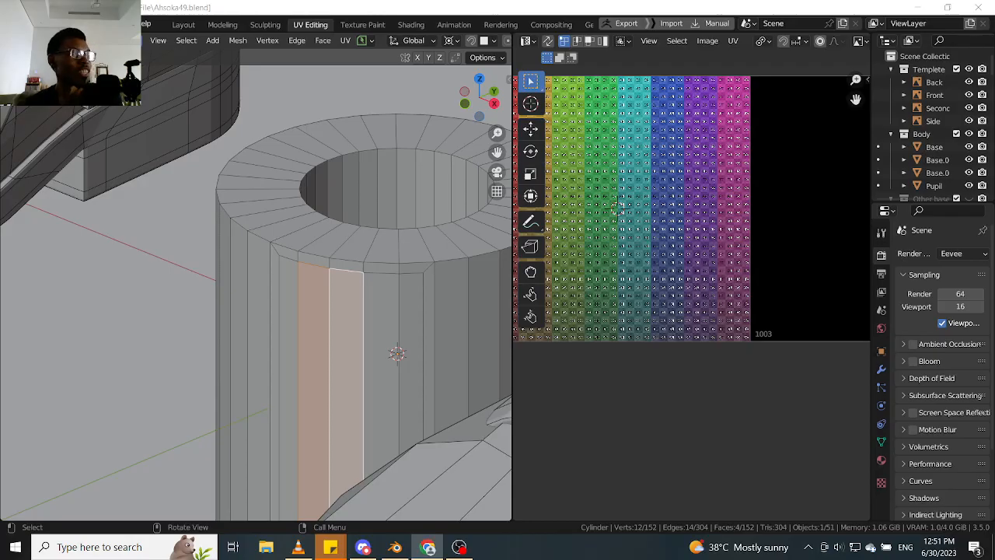
- Apply Bridge Edge Loops to the selected inner and outer cylinder faces, inspect the opening and undo it
{"action": "middle_click_drag", "start_coordinate": [378, 304], "coordinate": [345, 329]}
{"action": "left_click", "coordinate": [297, 41]}
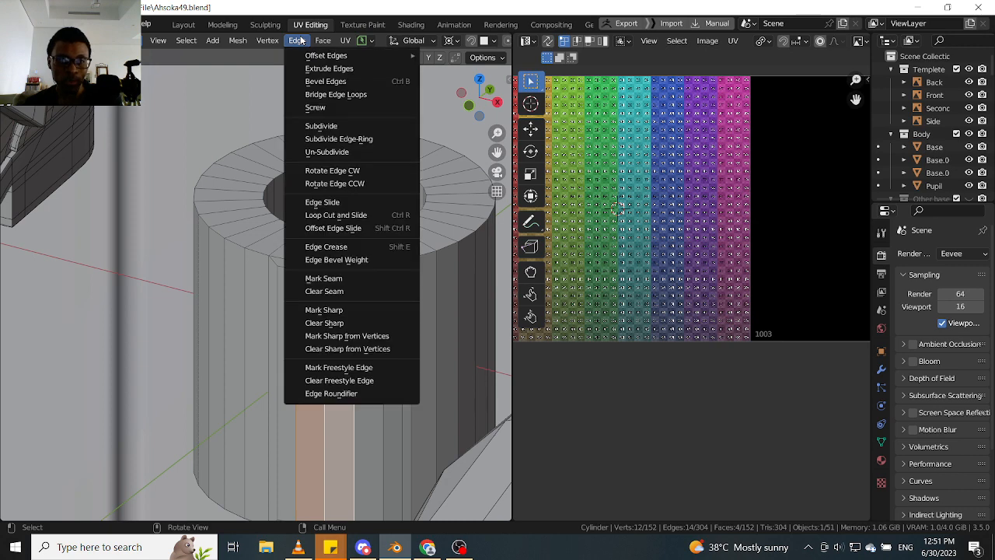
{"action": "right_click", "coordinate": [311, 302]}
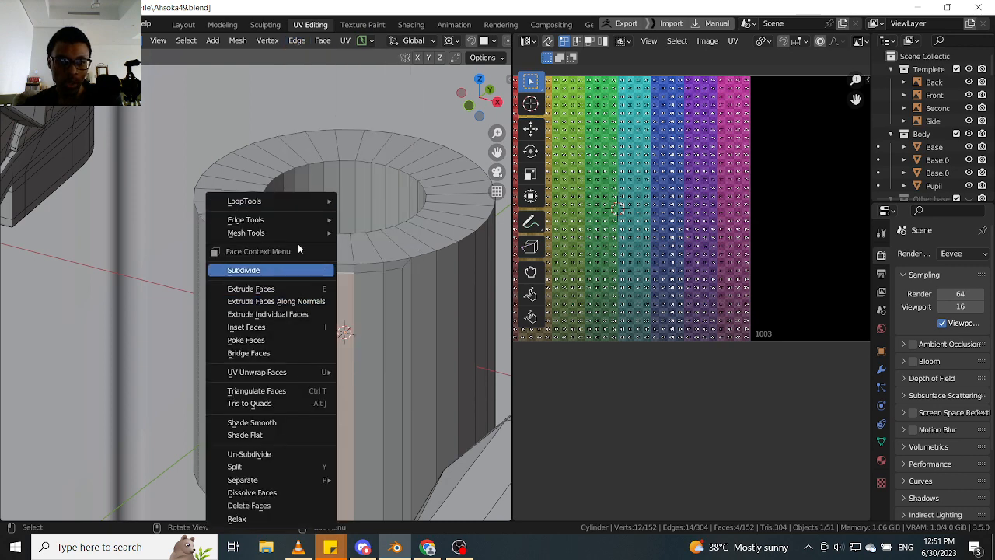
{"action": "left_click", "coordinate": [298, 41]}
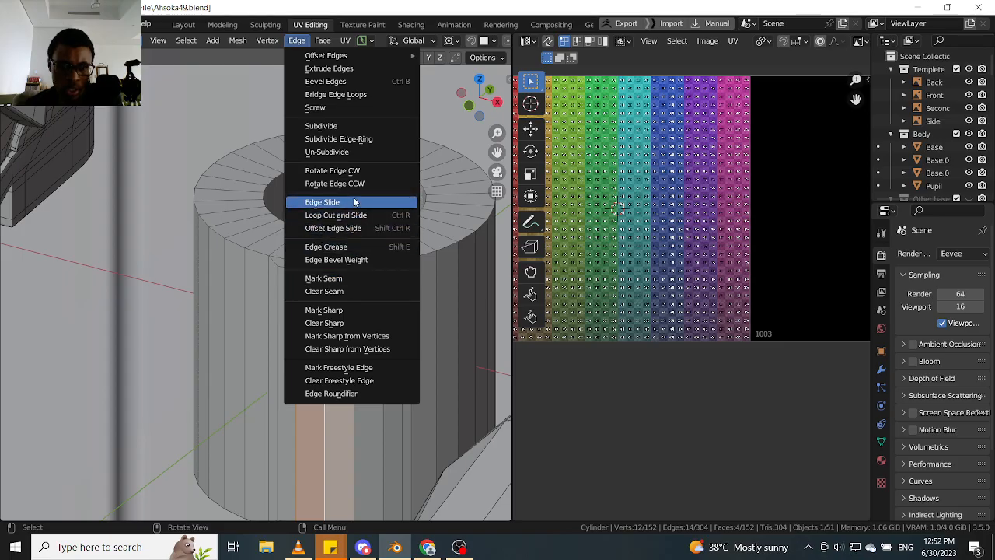
{"action": "left_click", "coordinate": [369, 96]}
{"action": "middle_click_drag", "start_coordinate": [344, 329], "coordinate": [324, 379]}
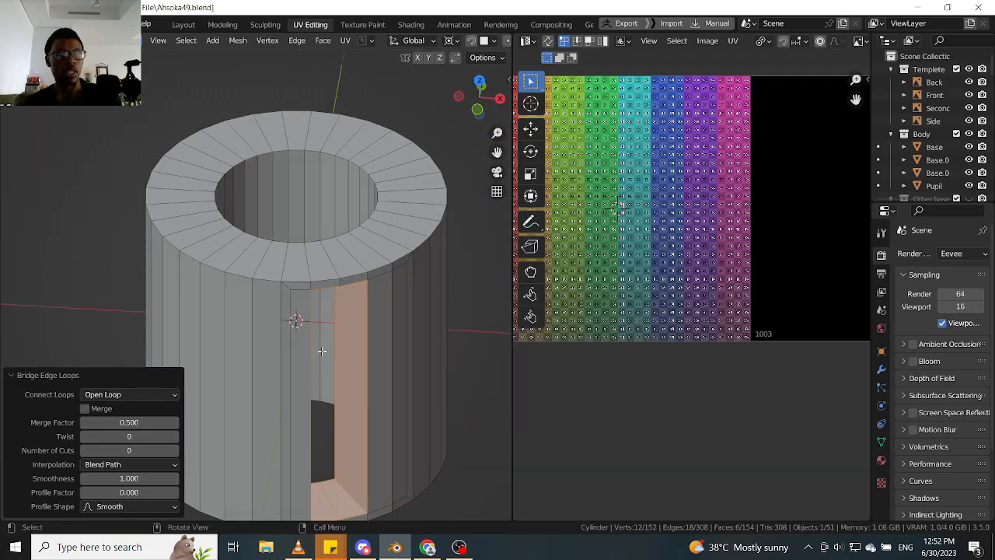
{"action": "key", "text": "ctrl+z"}
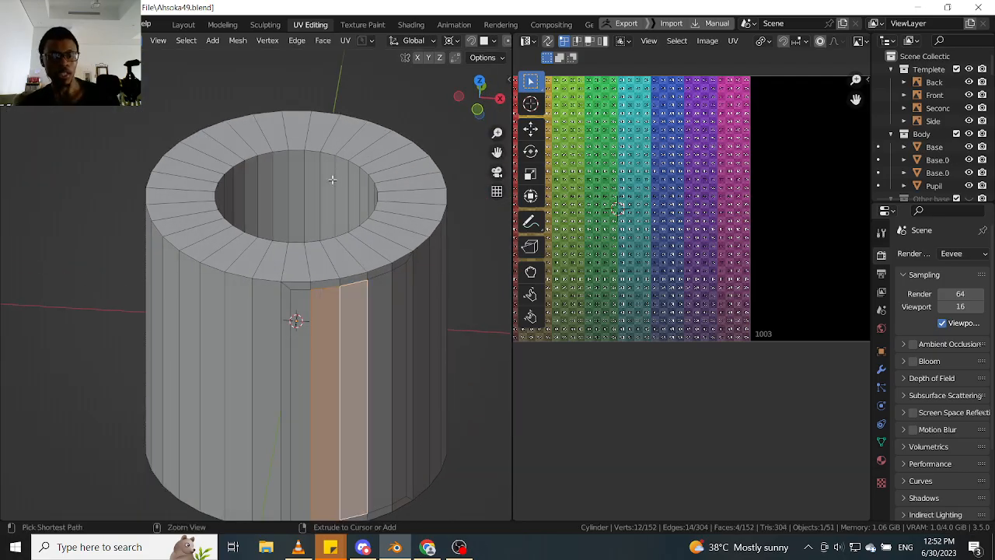
- Run Bridge Edge Loops again on the selected faces to cut an opening through the cylinder wall, and inspect it
{"action": "left_click", "coordinate": [297, 41]}
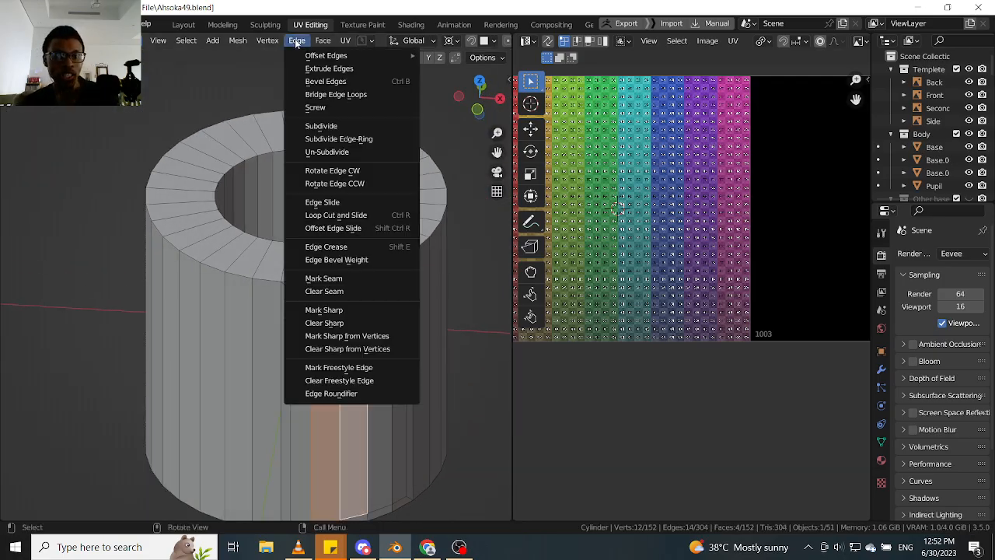
{"action": "left_click", "coordinate": [330, 95]}
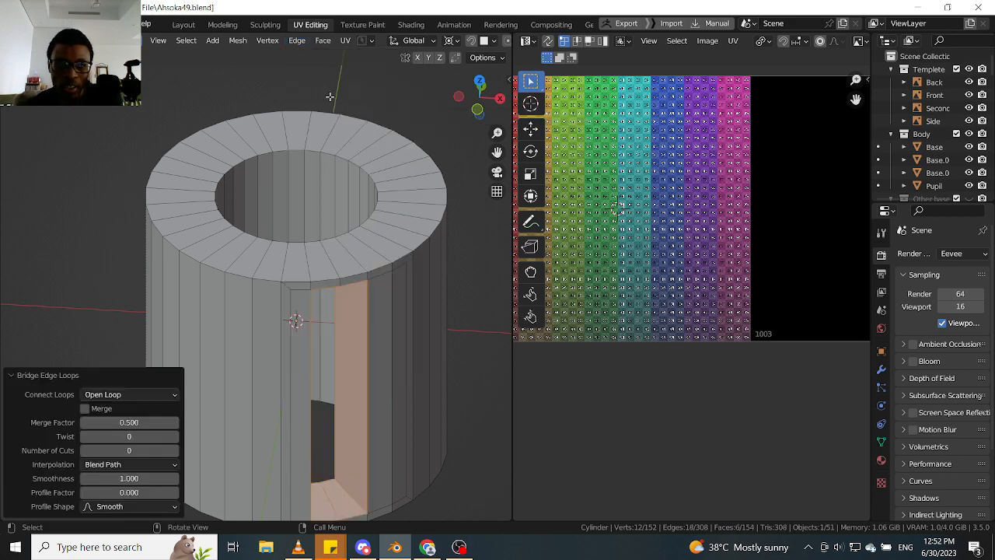
{"action": "middle_click_drag", "start_coordinate": [289, 322], "coordinate": [349, 279]}
{"action": "scroll", "coordinate": [355, 304], "scroll_direction": "down", "scroll_amount": 4}
{"action": "scroll", "coordinate": [355, 296], "scroll_direction": "up", "scroll_amount": 2}
{"action": "scroll", "coordinate": [355, 296], "scroll_direction": "up", "scroll_amount": 2}
{"action": "scroll", "coordinate": [370, 300], "scroll_direction": "down", "scroll_amount": 4}
{"action": "middle_click_drag", "start_coordinate": [295, 291], "coordinate": [354, 277]}
{"action": "scroll", "coordinate": [354, 278], "scroll_direction": "down", "scroll_amount": 2}
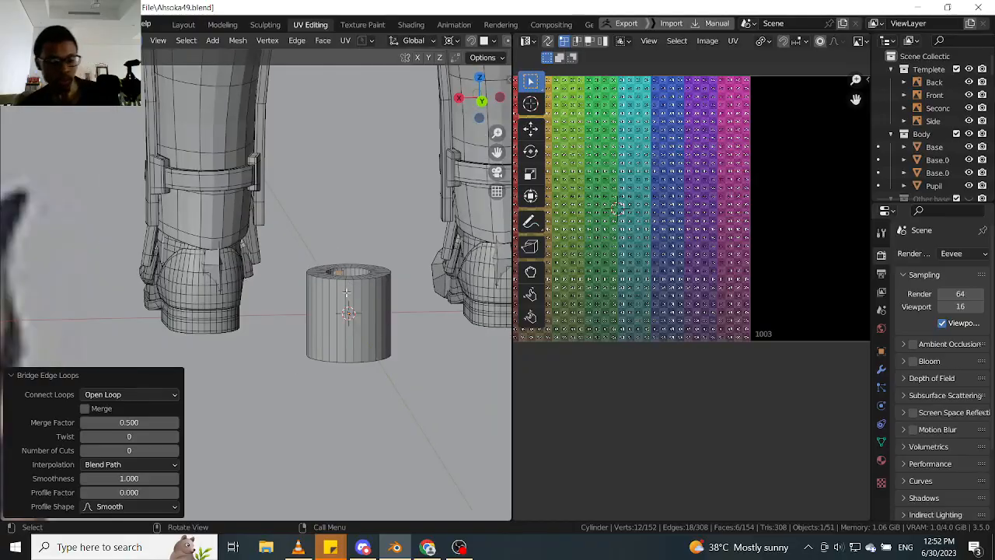
- Return to object mode and delete the test cylinder from between the character's feet
{"action": "key", "text": "ctrl+Tab"}
{"action": "left_click", "coordinate": [344, 182]}
{"action": "key", "text": "x"}
{"action": "left_click", "coordinate": [363, 312]}
{"action": "scroll", "coordinate": [356, 301], "scroll_direction": "down", "scroll_amount": 3}
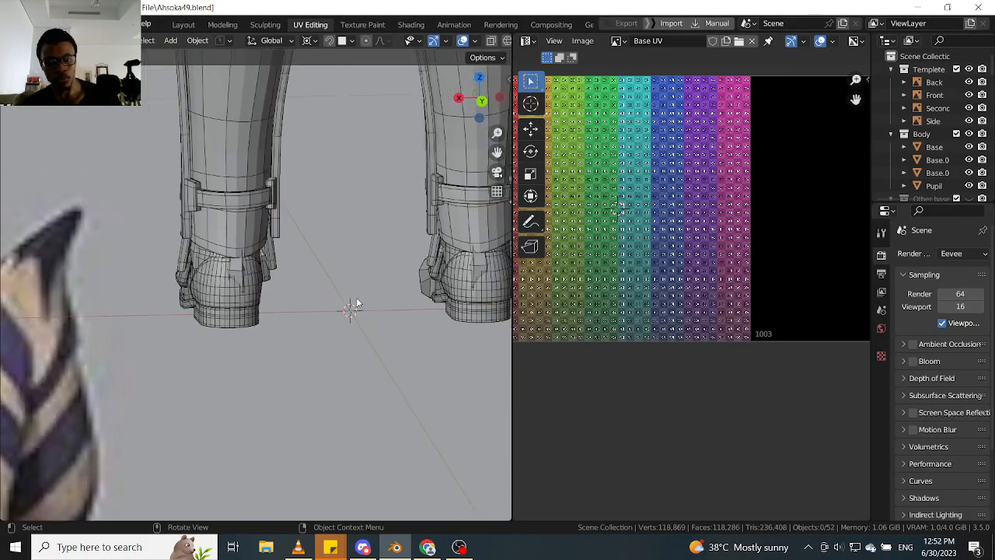
- Select the Base body mesh and isolate it in local view with its upper body in focus
{"action": "middle_click_drag", "start_coordinate": [356, 301], "coordinate": [207, 303]}
{"action": "scroll", "coordinate": [207, 306], "scroll_direction": "up", "scroll_amount": 4}
{"action": "left_click", "coordinate": [171, 298]}
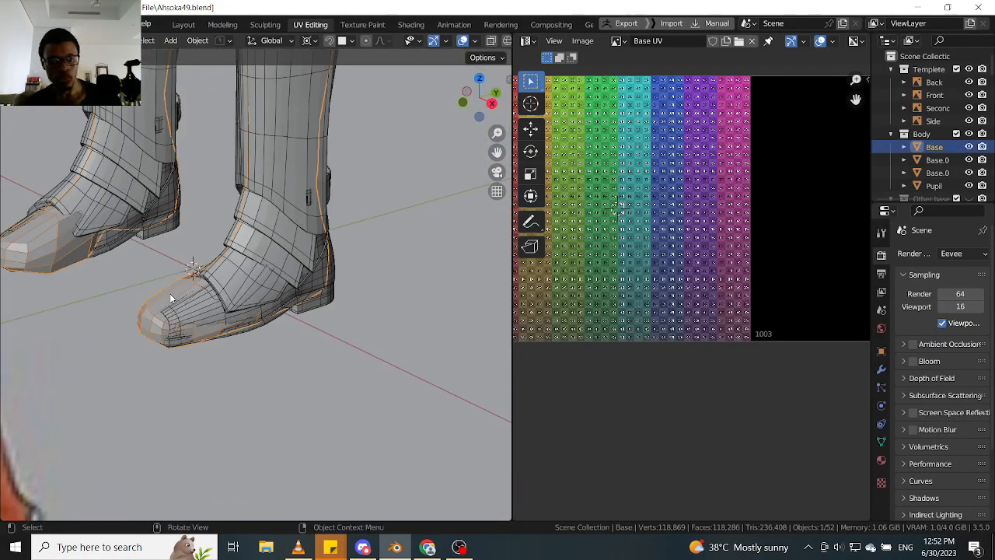
{"action": "key", "text": "KP_Divide"}
{"action": "scroll", "coordinate": [233, 291], "scroll_direction": "down", "scroll_amount": 3}
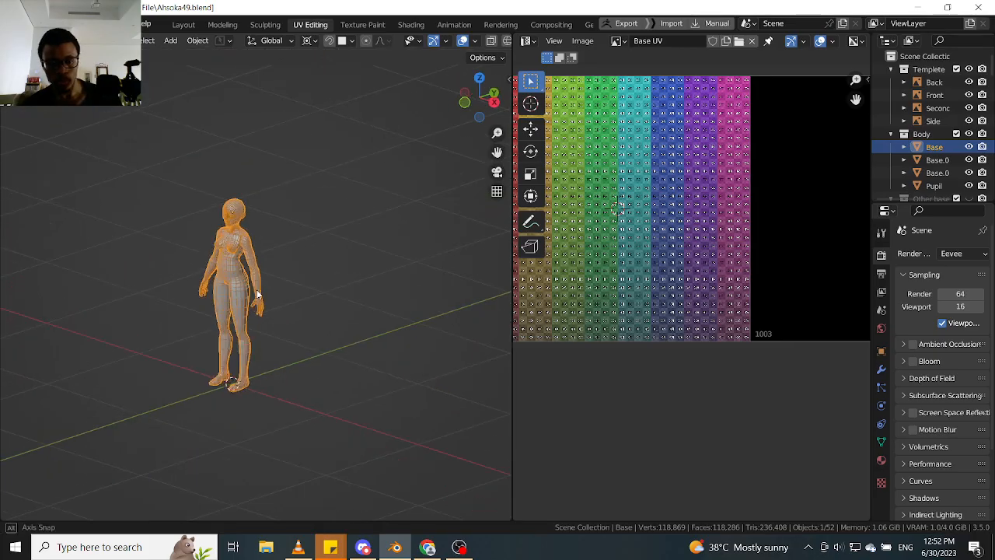
{"action": "middle_click_drag", "start_coordinate": [256, 289], "coordinate": [296, 282]}
{"action": "scroll", "coordinate": [245, 228], "scroll_direction": "up", "scroll_amount": 7}
{"action": "middle_click_drag", "start_coordinate": [257, 183], "coordinate": [289, 160], "text": "shift"}
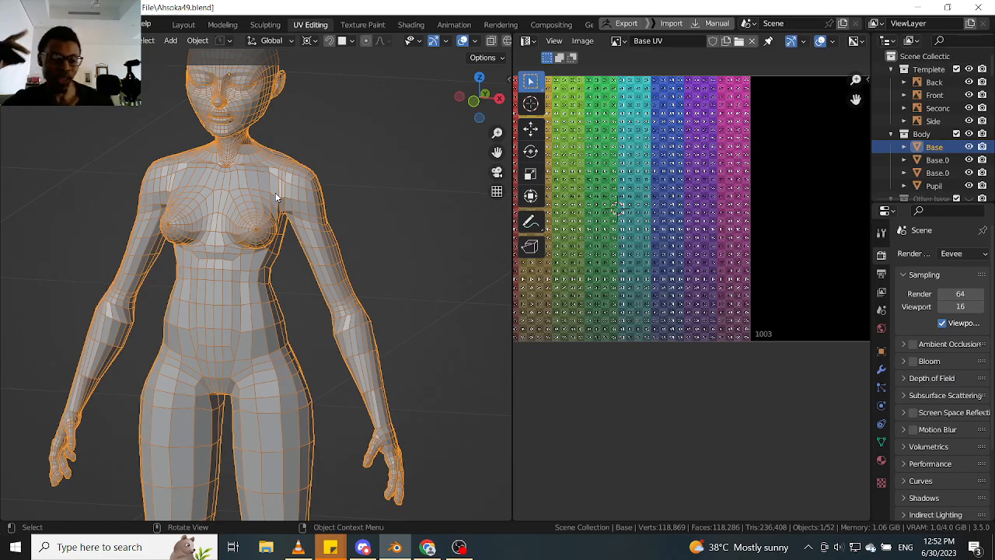
- Switch the body to face selection and select the hand's palm and back as linked faces delimited by seams
{"action": "key", "text": "Tab"}
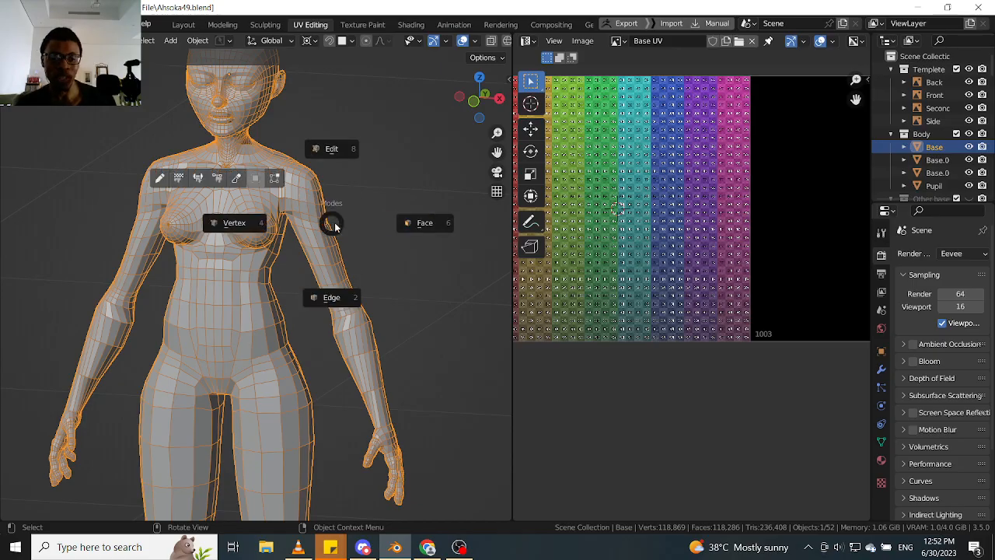
{"action": "left_click", "coordinate": [416, 224]}
{"action": "middle_click_drag", "start_coordinate": [391, 349], "coordinate": [344, 191], "text": "shift"}
{"action": "scroll", "coordinate": [346, 260], "scroll_direction": "up", "scroll_amount": 6}
{"action": "left_click", "coordinate": [337, 341]}
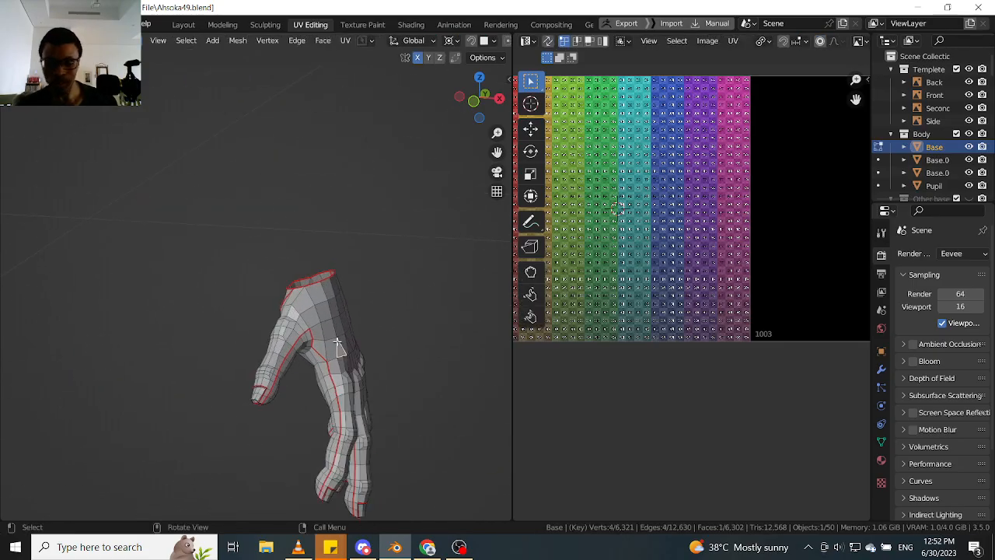
{"action": "key", "text": "l"}
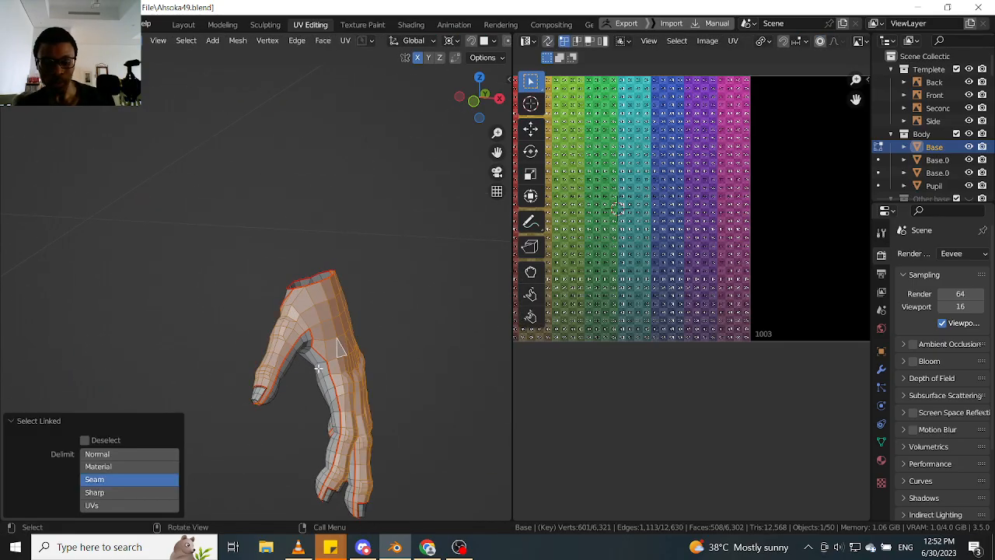
{"action": "key", "text": "l"}
{"action": "scroll", "coordinate": [762, 263], "scroll_direction": "down", "scroll_amount": 4}
{"action": "middle_click_drag", "start_coordinate": [761, 263], "coordinate": [614, 273]}
{"action": "key", "text": "l"}
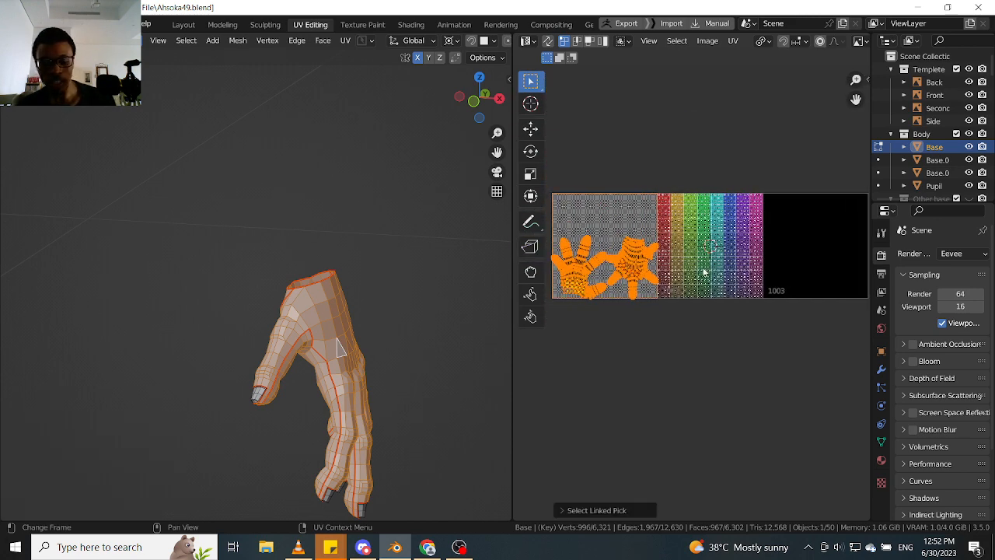
- Move both hand UV islands out of tile 1001 to the empty space just past tile 1003
{"action": "key", "text": "g"}
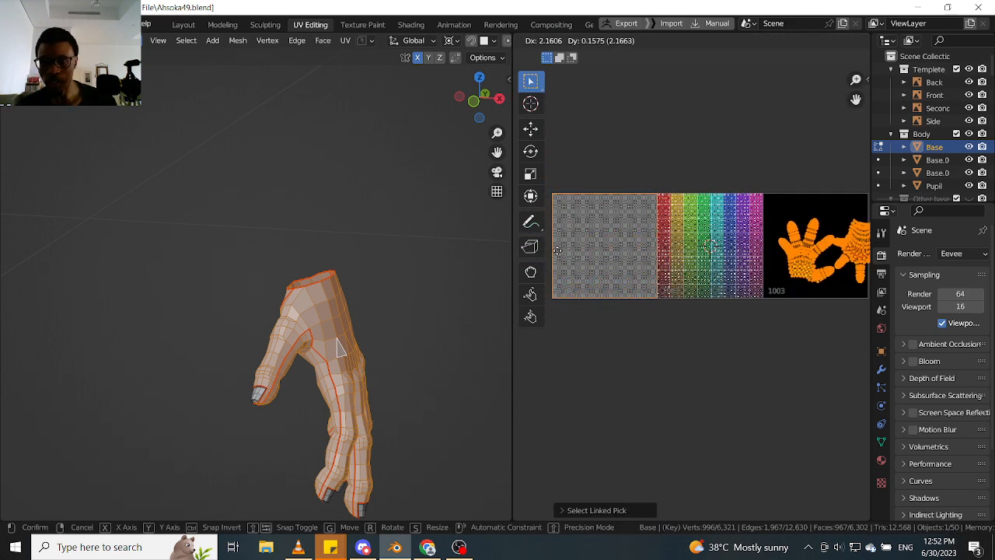
{"action": "left_click", "coordinate": [556, 253]}
{"action": "middle_click_drag", "start_coordinate": [769, 235], "coordinate": [634, 237]}
{"action": "scroll", "coordinate": [719, 247], "scroll_direction": "up", "scroll_amount": 4}
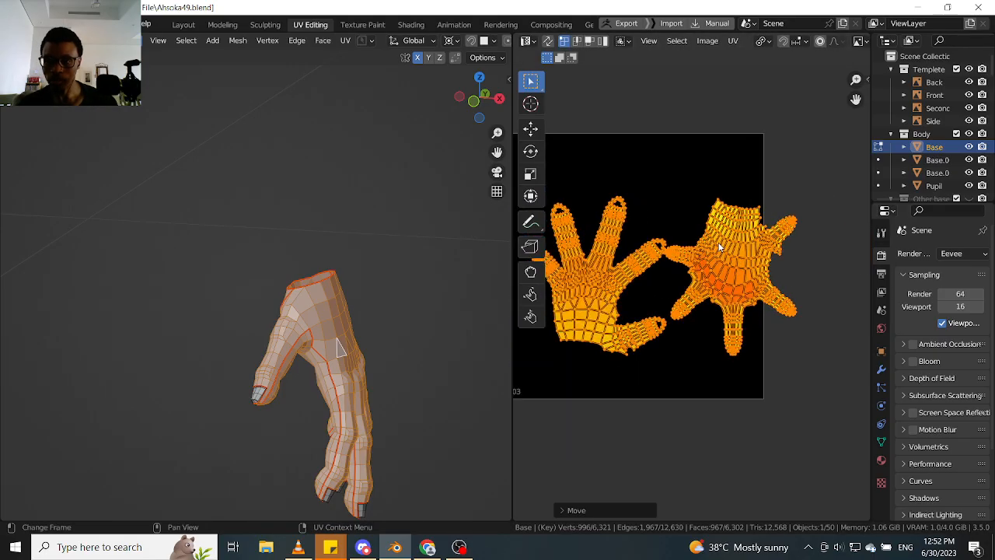
{"action": "scroll", "coordinate": [719, 247], "scroll_direction": "down", "scroll_amount": 3}
{"action": "key", "text": "g"}
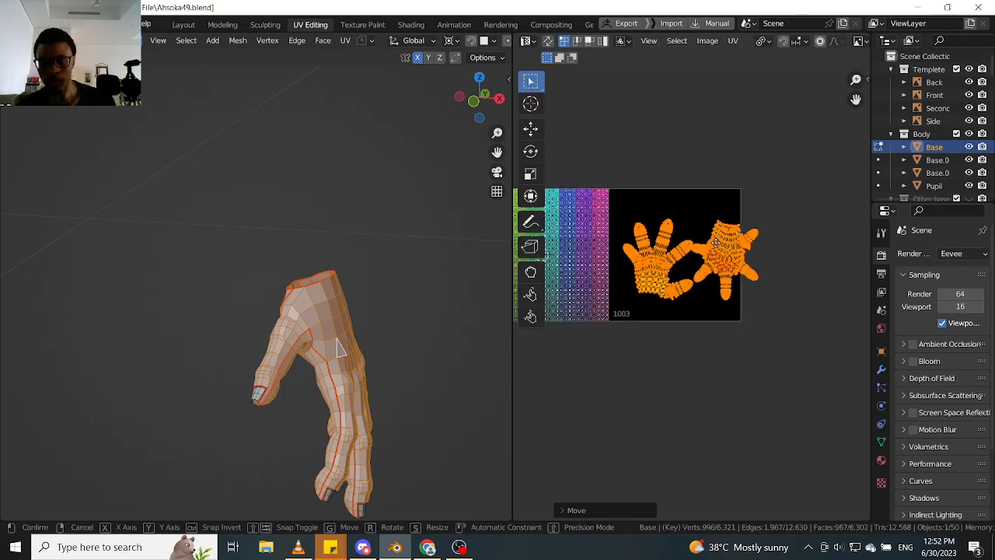
{"action": "left_click", "coordinate": [835, 225]}
- Select only the hand island with the upward-pointing fingers and move it back into tile 1003
{"action": "left_click", "coordinate": [765, 255]}
{"action": "key", "text": "l"}
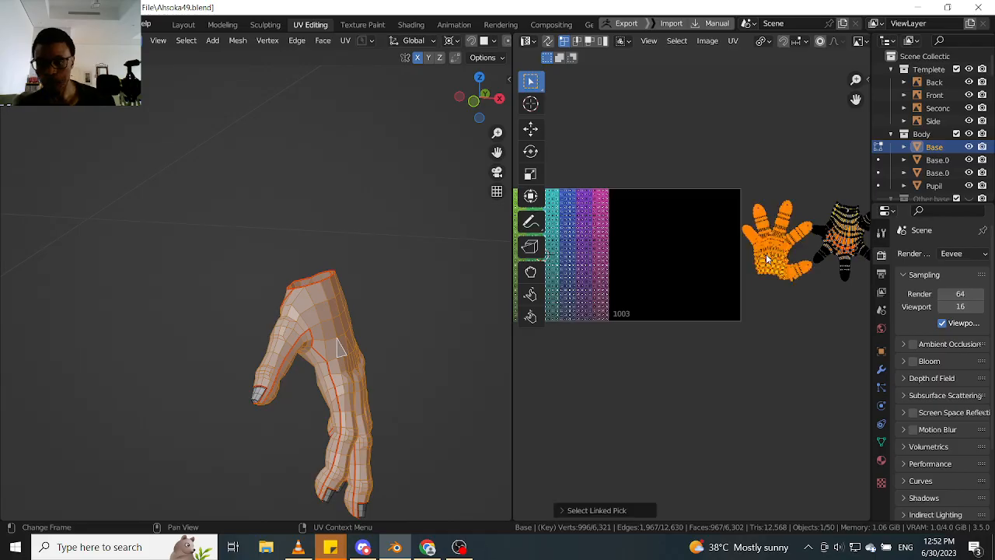
{"action": "key", "text": "g"}
{"action": "left_click", "coordinate": [702, 247]}
{"action": "scroll", "coordinate": [647, 236], "scroll_direction": "down", "scroll_amount": 2}
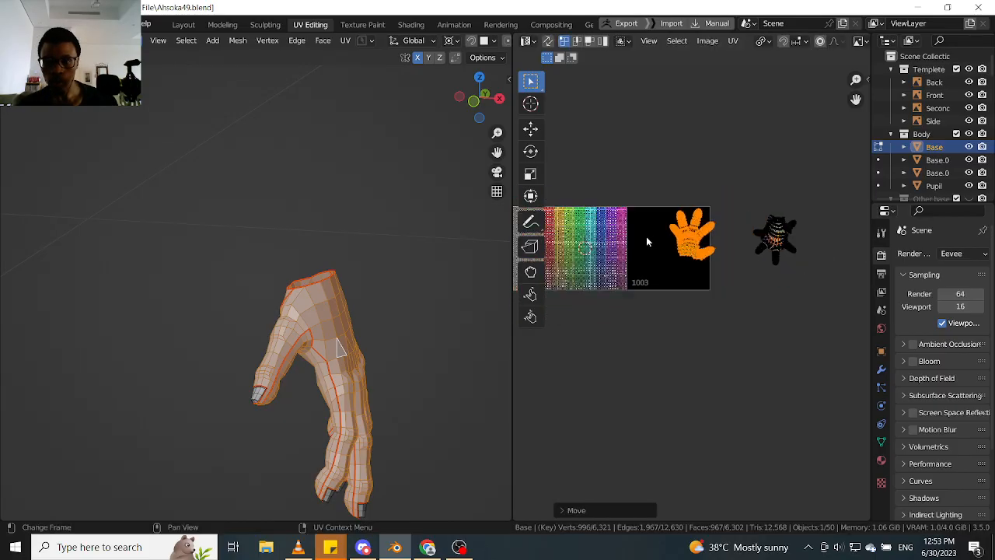
{"action": "middle_click_drag", "start_coordinate": [646, 237], "coordinate": [671, 236]}
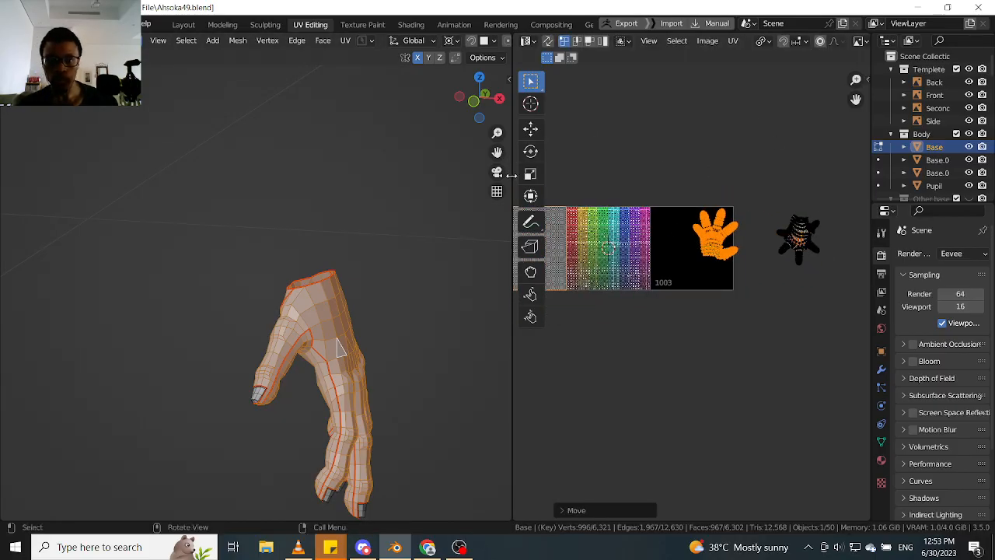
- Widen the UV editor and add all five fingernails to the hand's face selection as linked faces delimited by seams
{"action": "left_click_drag", "start_coordinate": [510, 175], "coordinate": [120, 291]}
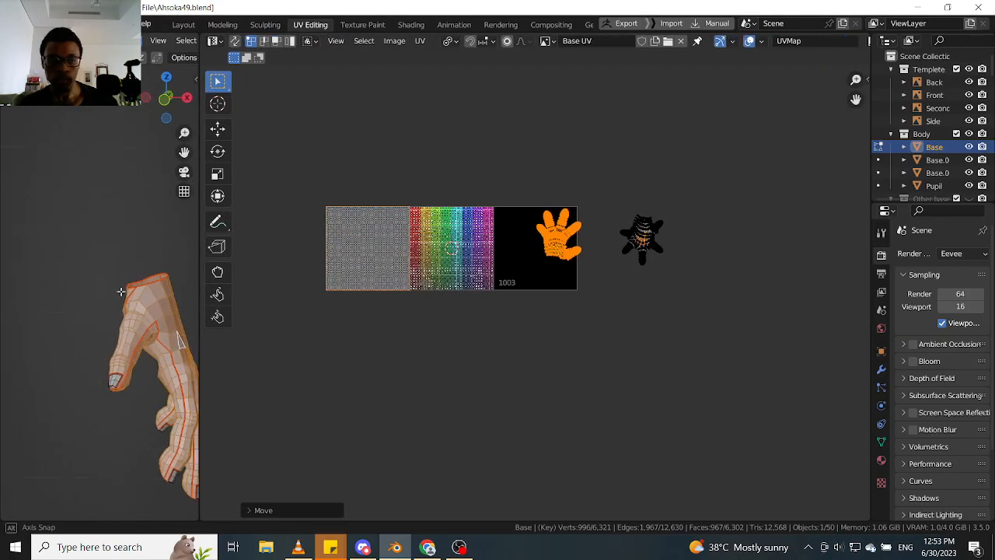
{"action": "middle_click_drag", "start_coordinate": [120, 291], "coordinate": [162, 282]}
{"action": "scroll", "coordinate": [163, 282], "scroll_direction": "up", "scroll_amount": 3}
{"action": "scroll", "coordinate": [157, 301], "scroll_direction": "down", "scroll_amount": 2}
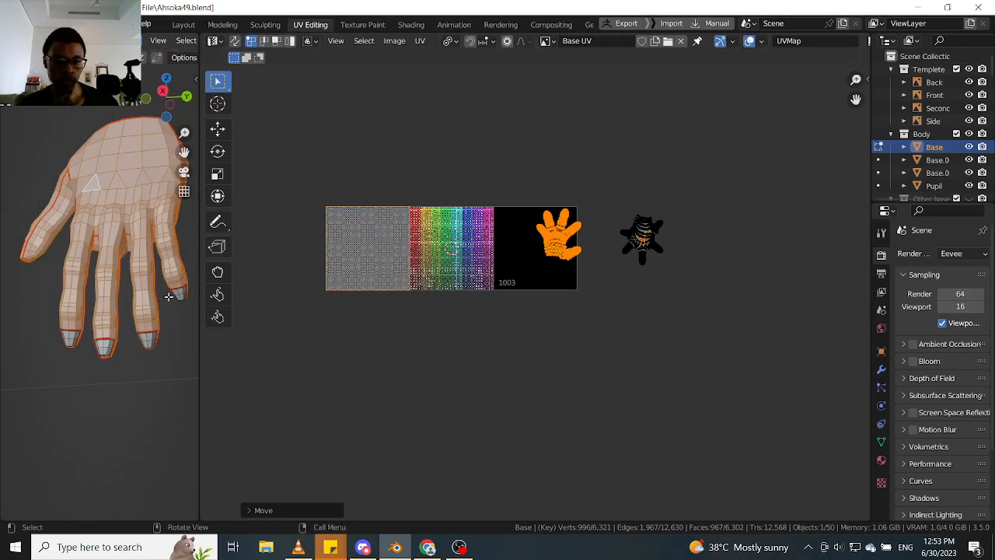
{"action": "key", "text": "l"}
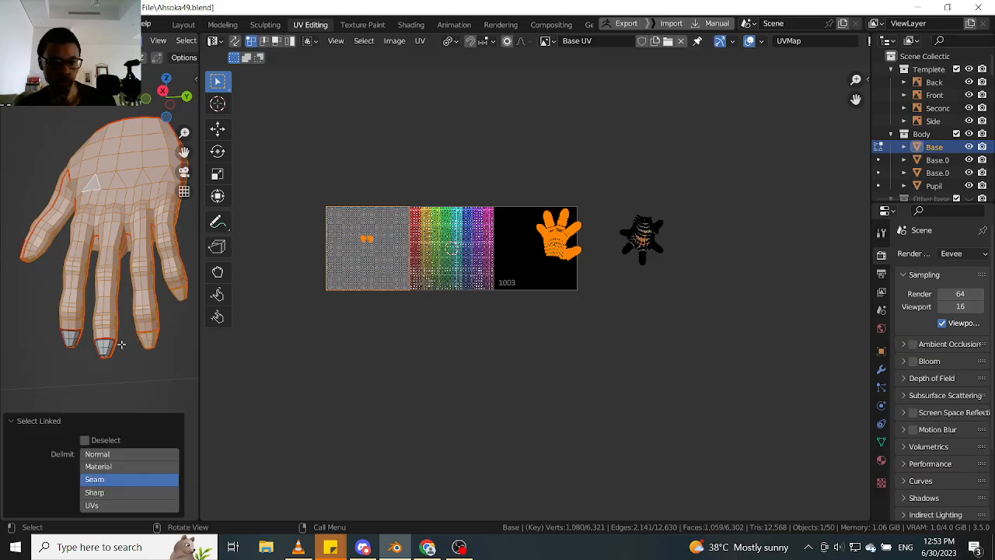
{"action": "key", "text": "l"}
{"action": "key", "text": "l"}
{"action": "middle_click_drag", "start_coordinate": [44, 269], "coordinate": [139, 273]}
{"action": "key", "text": "l"}
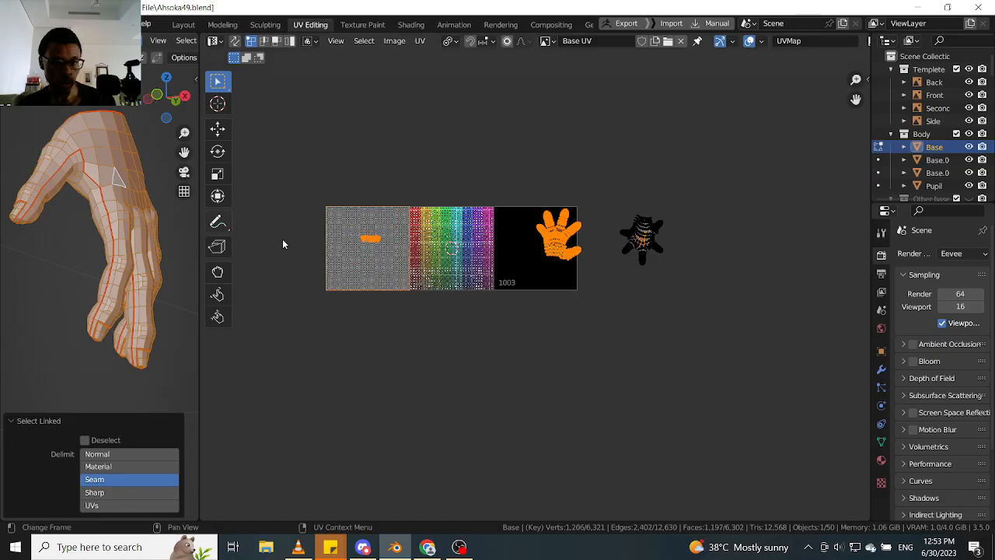
- Select the five fingernail islands in tile 1001 and move them to the empty space below tile 1003
{"action": "left_click_drag", "start_coordinate": [330, 286], "coordinate": [402, 223]}
{"action": "key", "text": "g"}
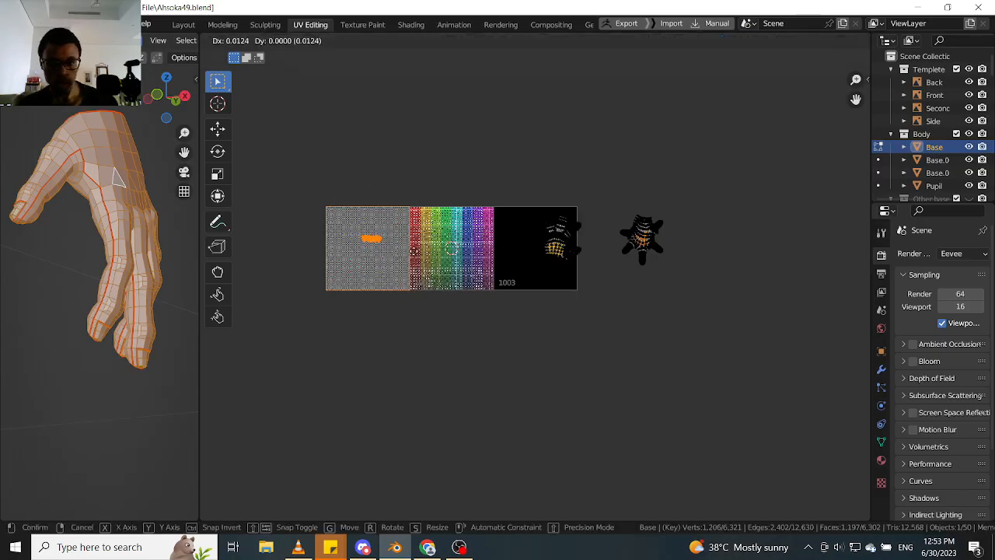
{"action": "left_click", "coordinate": [588, 319]}
{"action": "scroll", "coordinate": [588, 319], "scroll_direction": "up", "scroll_amount": 1}
{"action": "scroll", "coordinate": [588, 319], "scroll_direction": "up", "scroll_amount": 8}
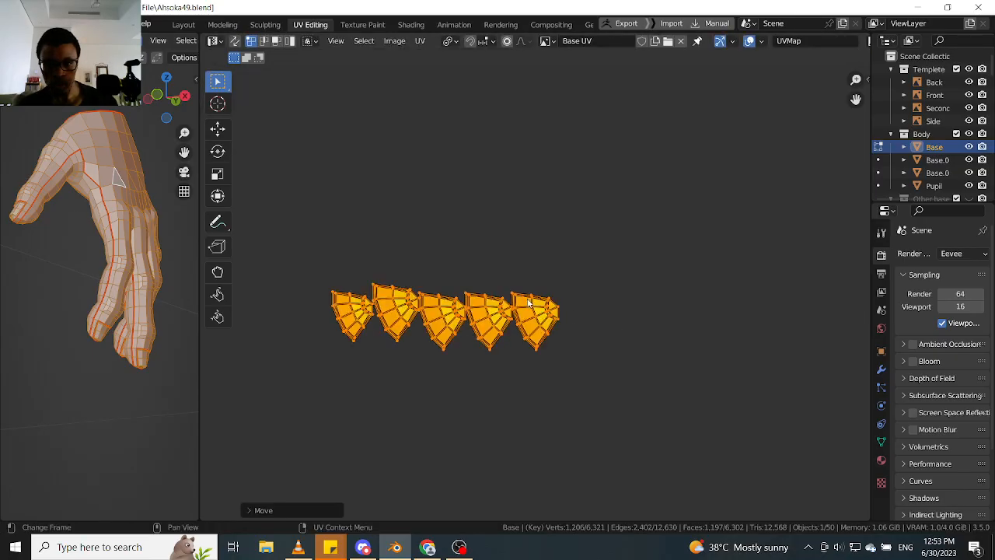
{"action": "scroll", "coordinate": [397, 285], "scroll_direction": "up", "scroll_amount": 4}
{"action": "scroll", "coordinate": [416, 291], "scroll_direction": "down", "scroll_amount": 4}
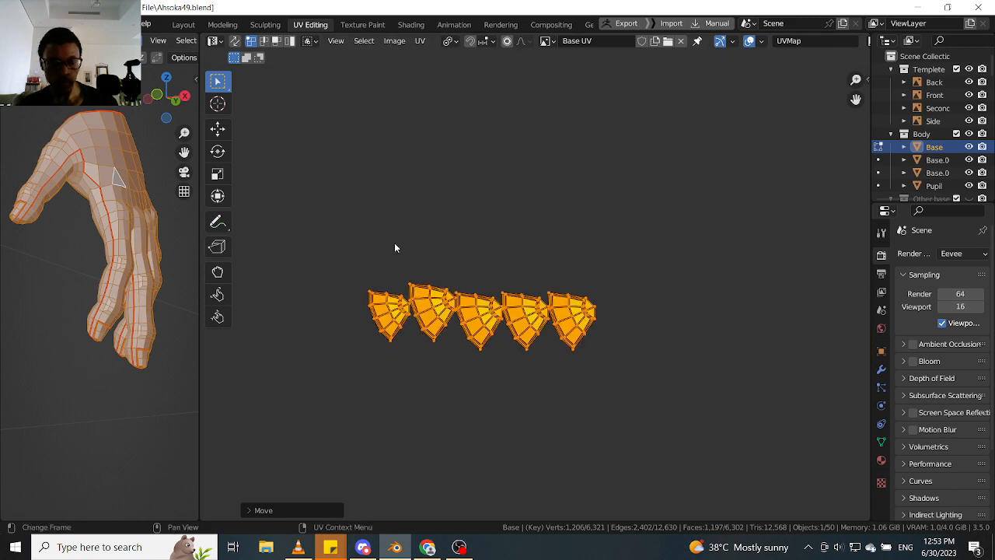
{"action": "scroll", "coordinate": [478, 208], "scroll_direction": "down", "scroll_amount": 5}
{"action": "middle_click_drag", "start_coordinate": [424, 178], "coordinate": [434, 208]}
- Switch the 3D viewport's shading to Material Preview to display the tile textures on the hand
{"action": "key", "text": "z"}
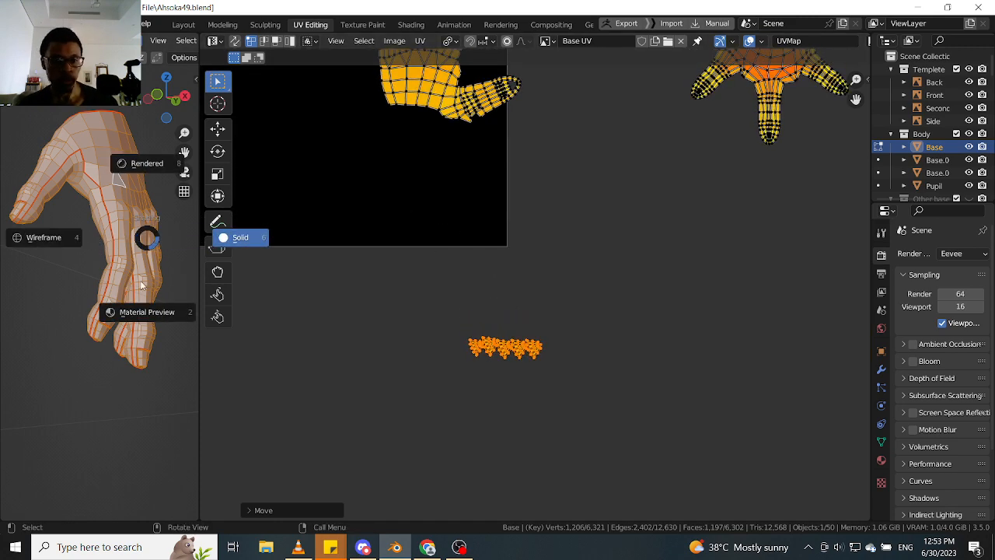
{"action": "left_click", "coordinate": [127, 309]}
{"action": "scroll", "coordinate": [514, 204], "scroll_direction": "down", "scroll_amount": 2}
{"action": "middle_click_drag", "start_coordinate": [442, 162], "coordinate": [502, 267]}
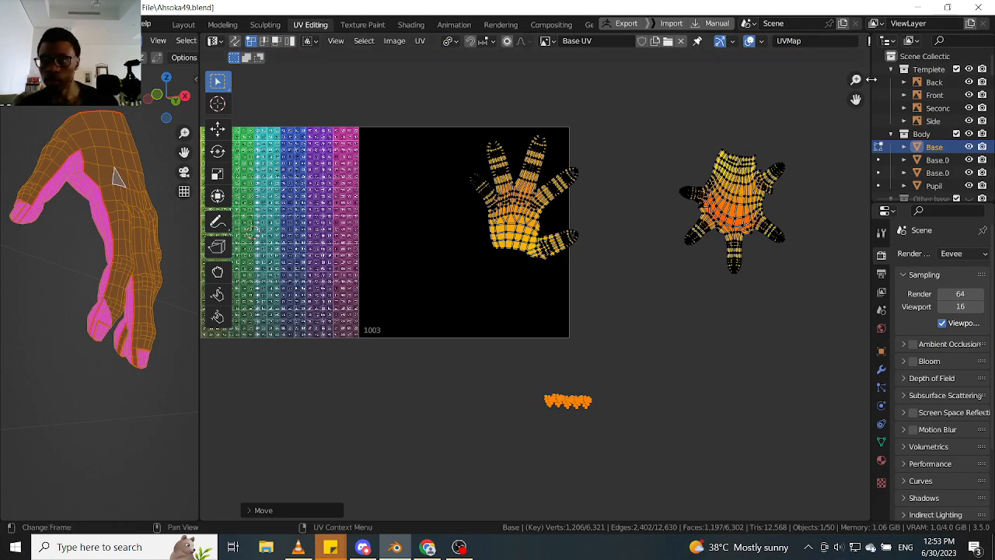
{"action": "middle_click_drag", "start_coordinate": [668, 177], "coordinate": [820, 180]}
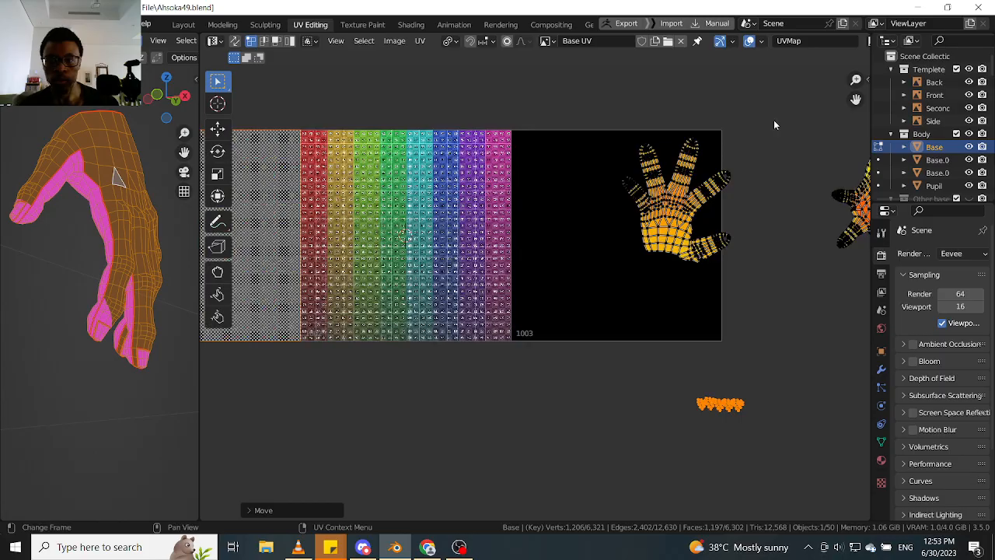
- Fill UDIM tile 1002 with a generated UV Grid at 4096 × 4095 px
{"action": "left_click", "coordinate": [869, 78]}
{"action": "left_click", "coordinate": [864, 112]}
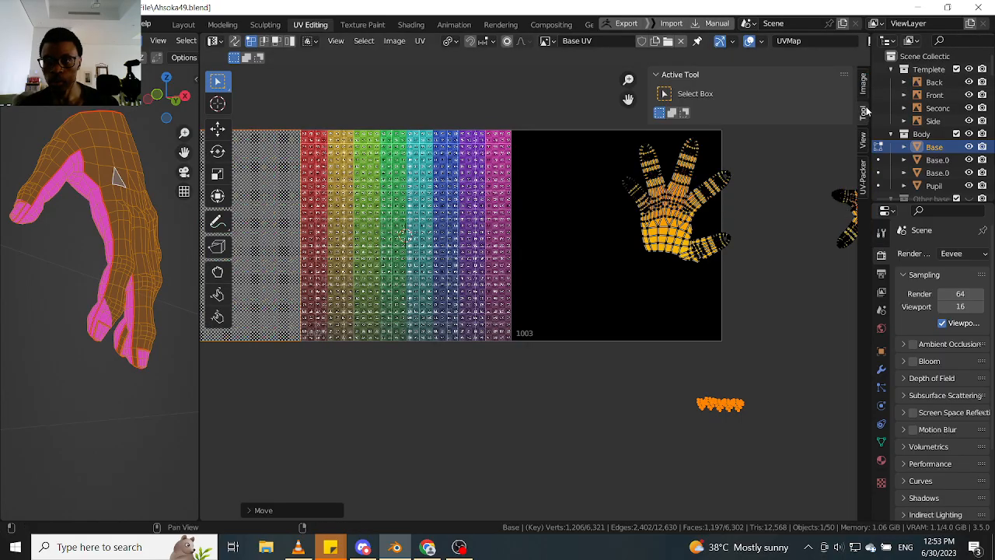
{"action": "left_click", "coordinate": [864, 92]}
{"action": "left_click", "coordinate": [733, 299]}
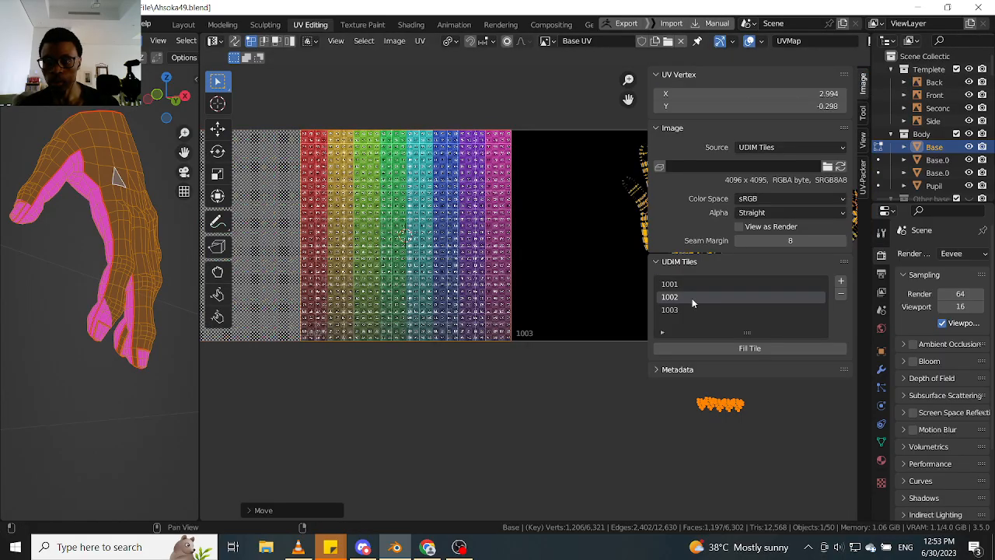
{"action": "left_click", "coordinate": [734, 346]}
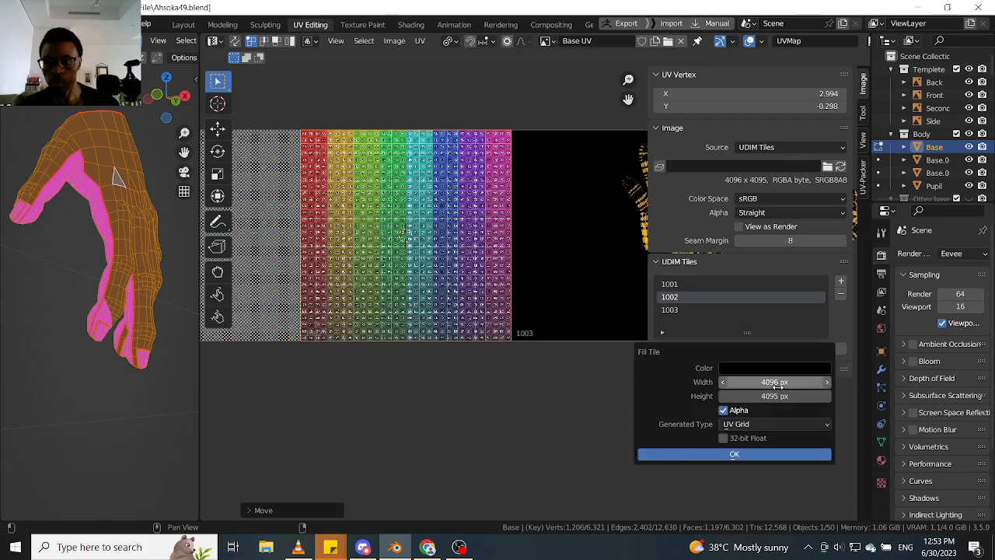
{"action": "left_click", "coordinate": [777, 423]}
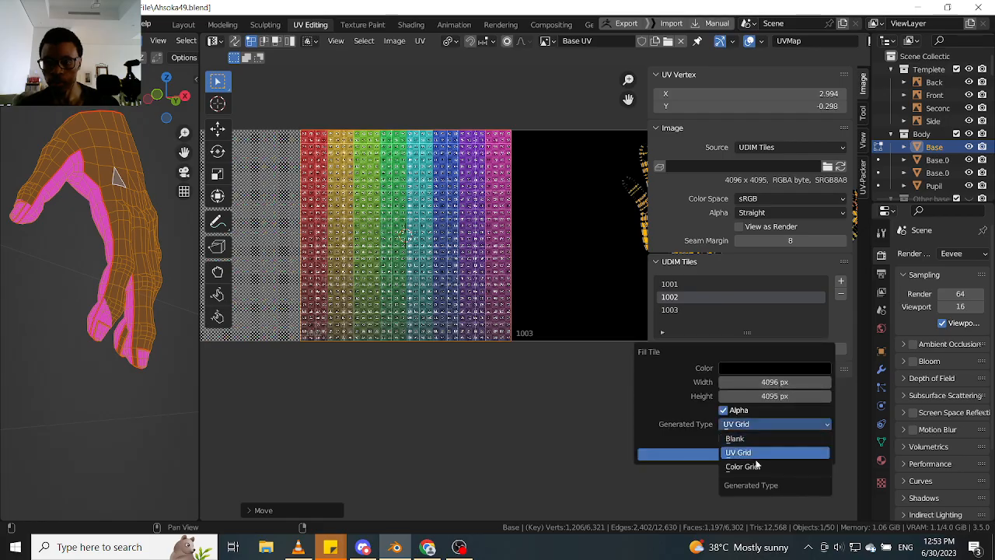
{"action": "left_click", "coordinate": [755, 453]}
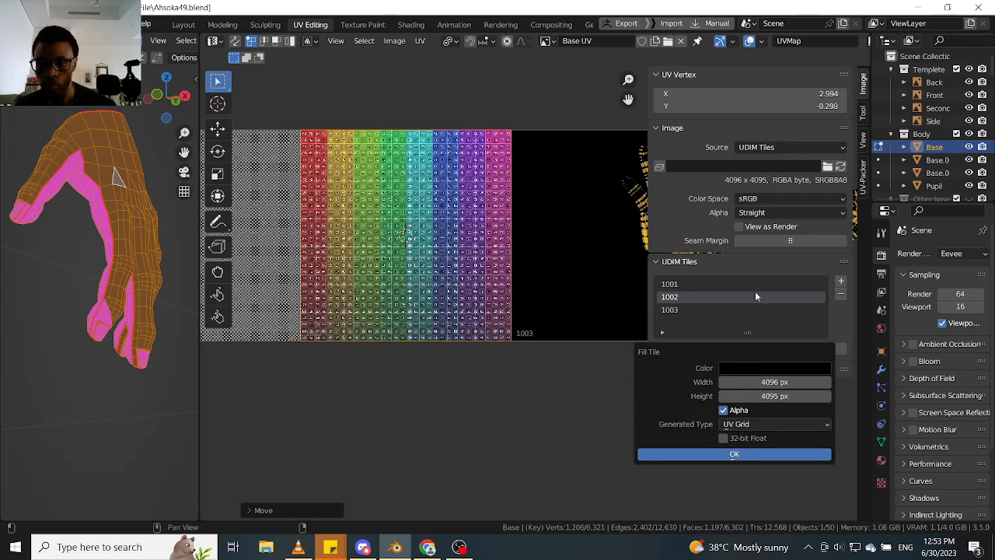
{"action": "key", "text": "Return"}
- Fill UDIM tile 1003 with a generated Color Grid at 4096 × 4095 px, and hide the UV editor's sidebar
{"action": "left_click", "coordinate": [670, 309]}
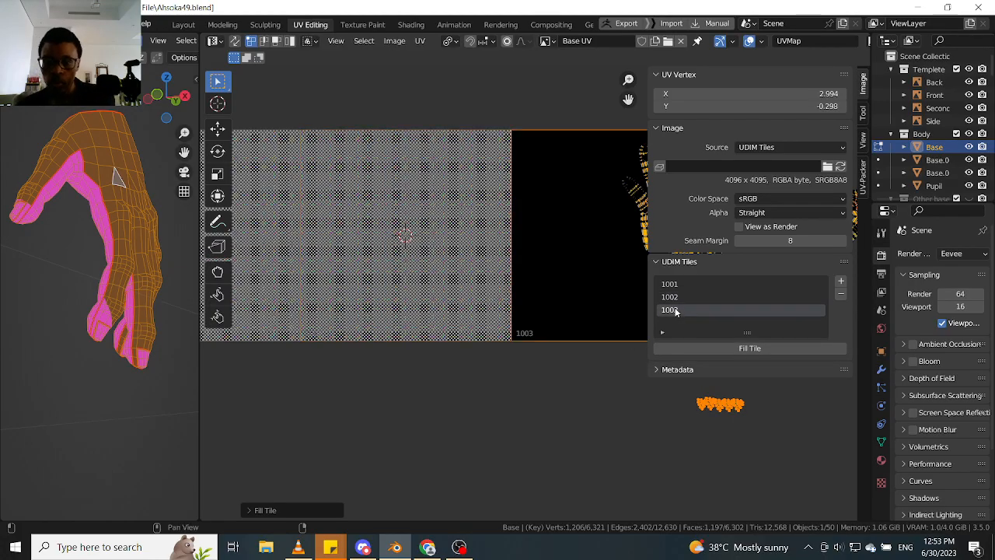
{"action": "left_click", "coordinate": [740, 350]}
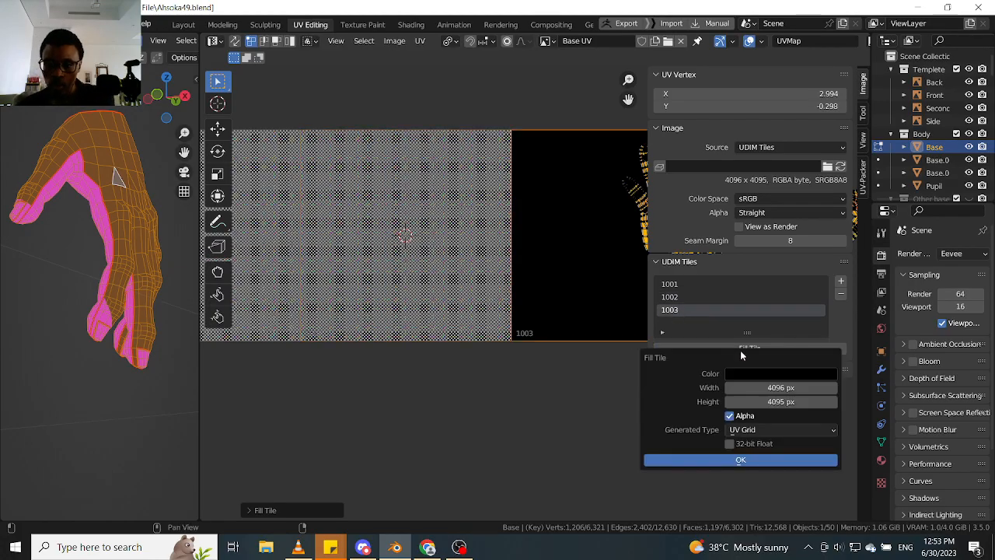
{"action": "left_click", "coordinate": [764, 430]}
{"action": "left_click", "coordinate": [749, 472]}
{"action": "key", "text": "Return"}
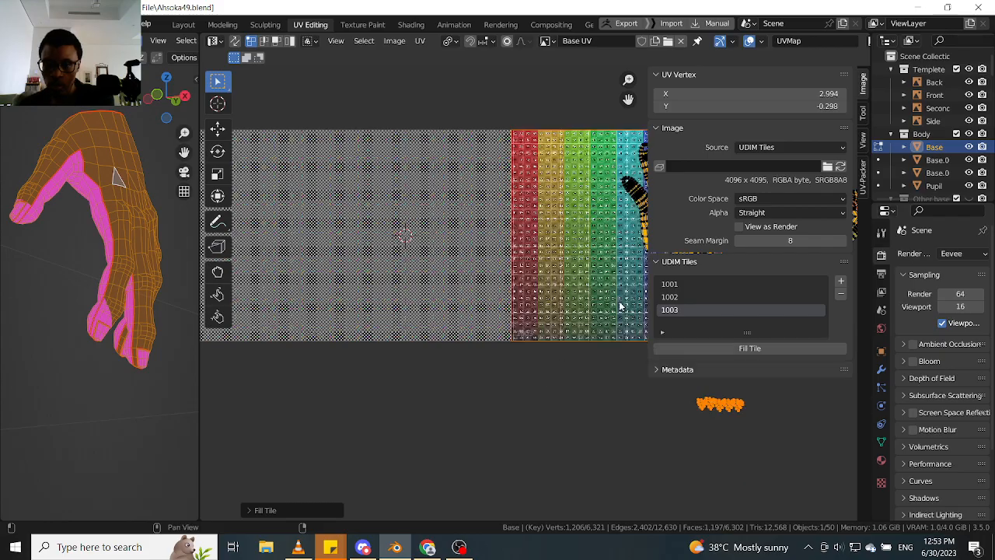
{"action": "left_click_drag", "start_coordinate": [645, 203], "coordinate": [723, 233]}
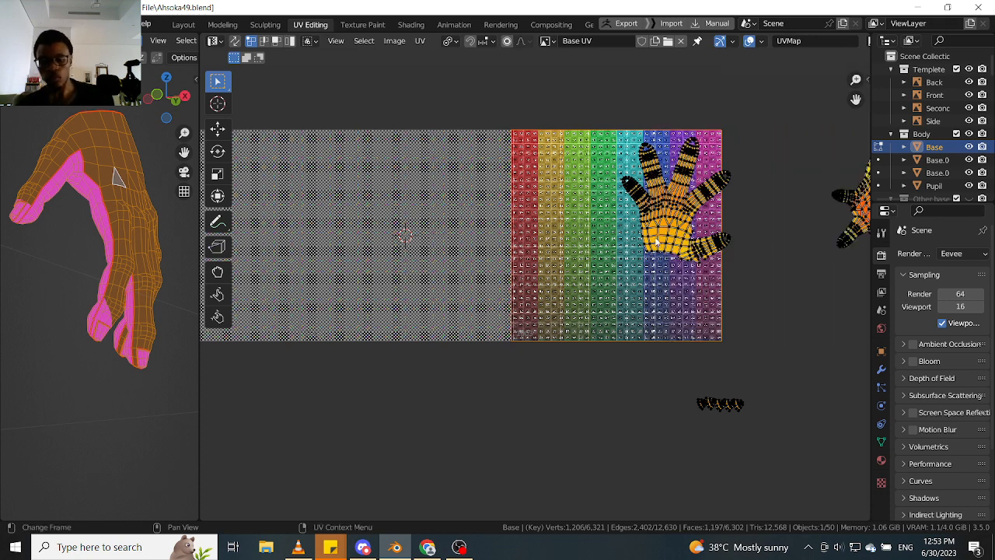
- Select the hand island overlapping the edge of tile 1003 and move it fully inside the tile
{"action": "key", "text": "l"}
{"action": "key", "text": "g"}
{"action": "left_click", "coordinate": [694, 251]}
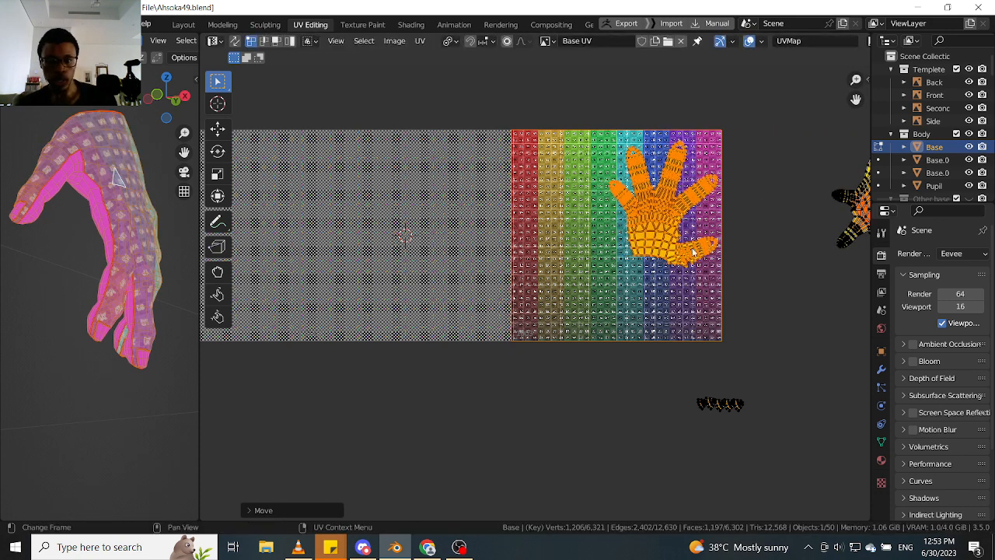
- Set the 2D cursor's X location to 2.5 to centre it on tile 1003, and hide the sidebar
{"action": "left_click", "coordinate": [868, 79]}
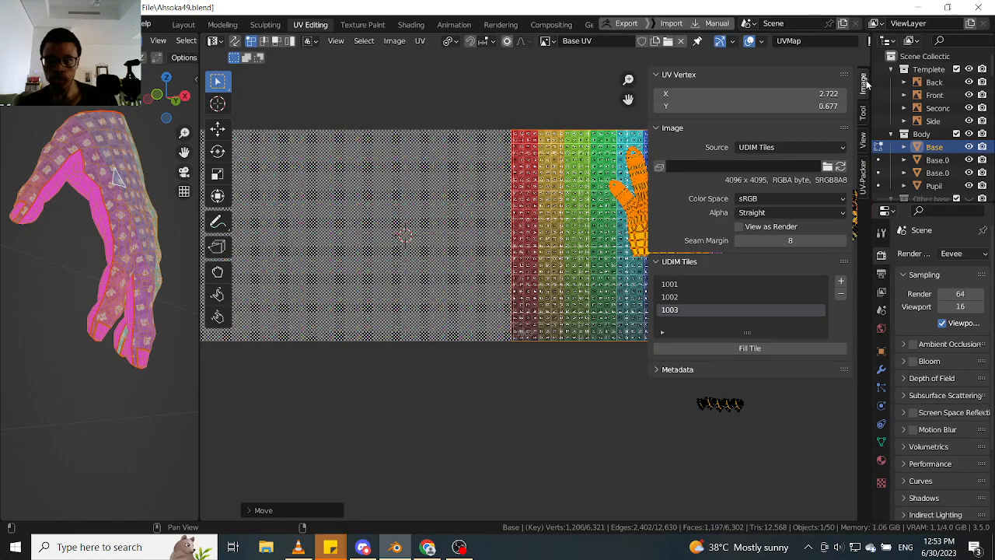
{"action": "left_click", "coordinate": [864, 140]}
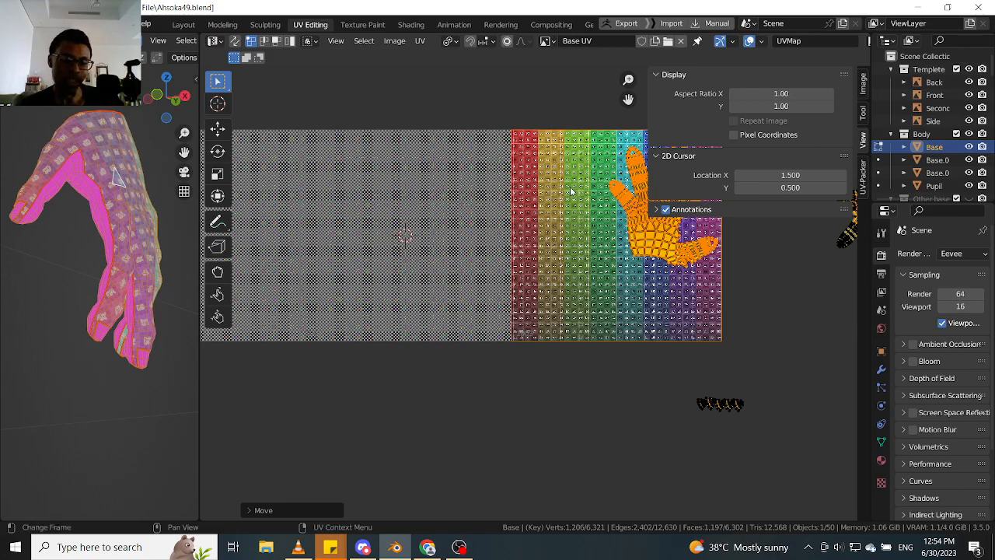
{"action": "middle_click_drag", "start_coordinate": [633, 214], "coordinate": [493, 216]}
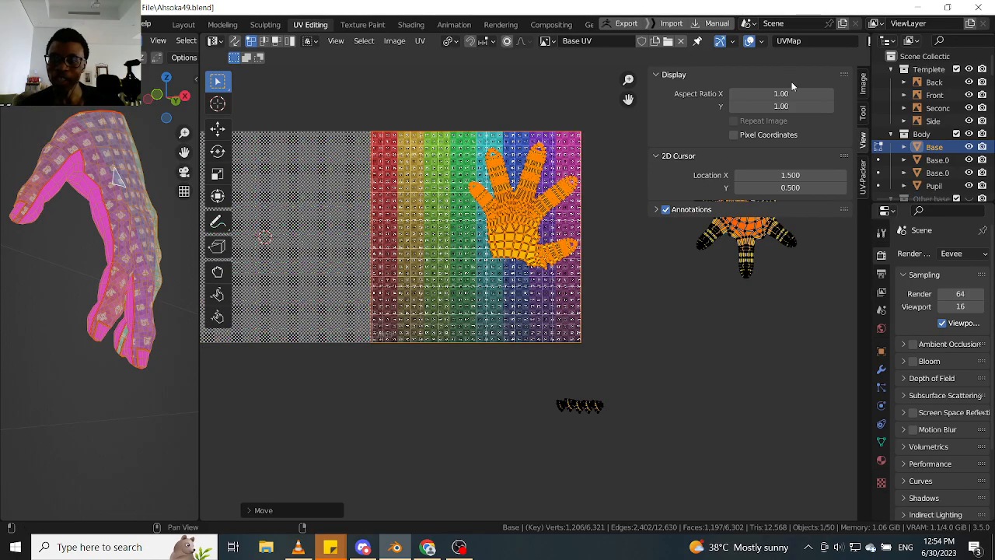
{"action": "left_click", "coordinate": [767, 175]}
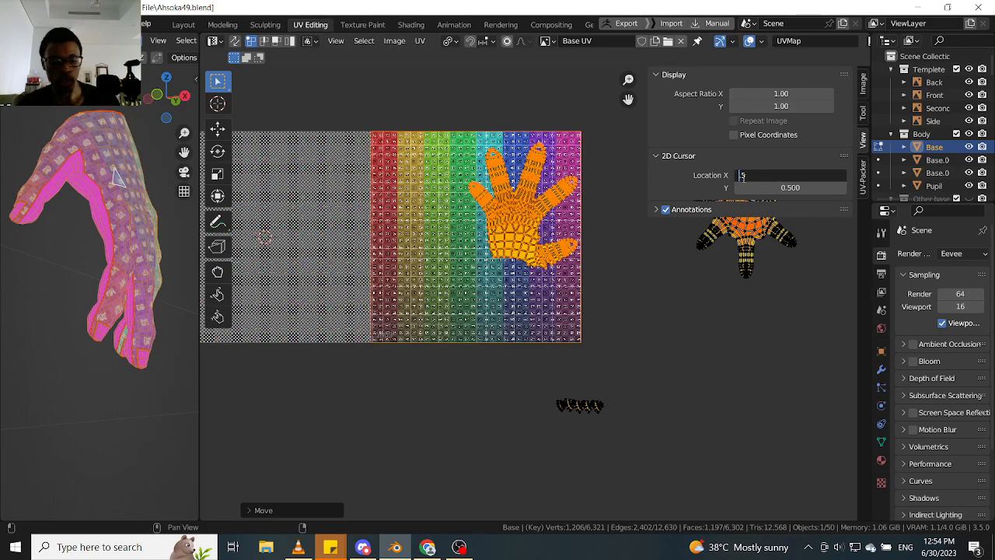
{"action": "key", "text": "Return"}
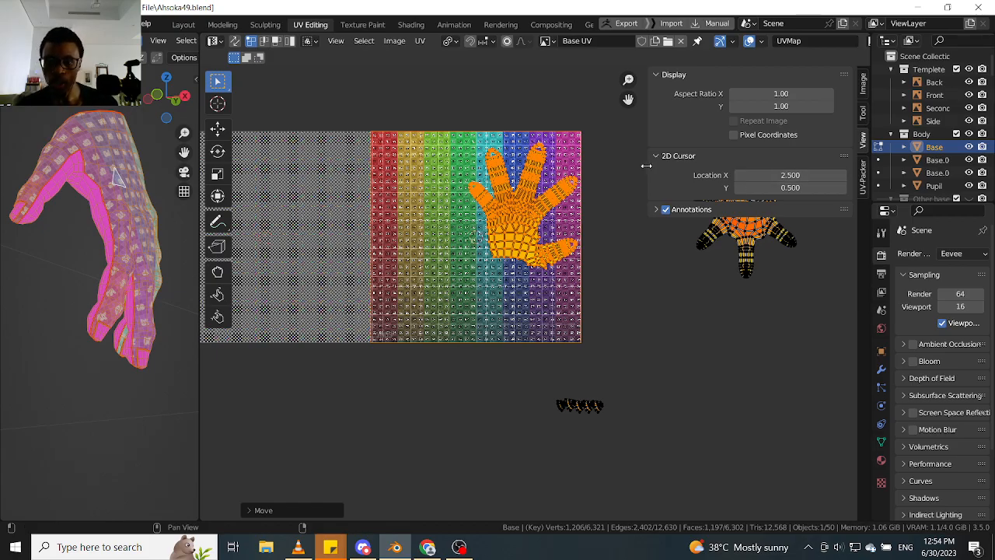
{"action": "left_click_drag", "start_coordinate": [649, 165], "coordinate": [828, 173]}
- Rotate the hand island in tile 1003 clockwise until its middle finger points straight up, and inspect the grid on the 3D hand
{"action": "scroll", "coordinate": [521, 218], "scroll_direction": "up", "scroll_amount": 2}
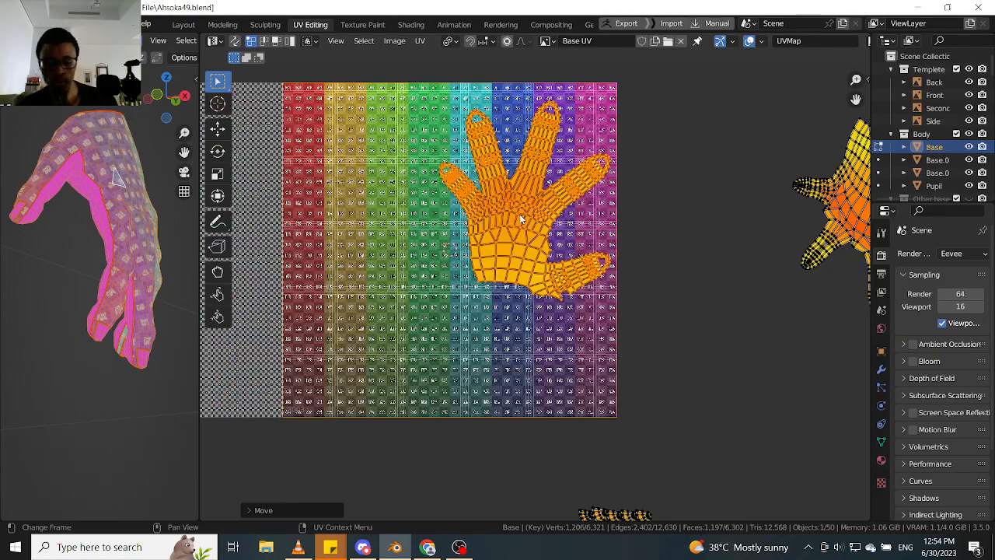
{"action": "key", "text": "l"}
{"action": "key", "text": "r"}
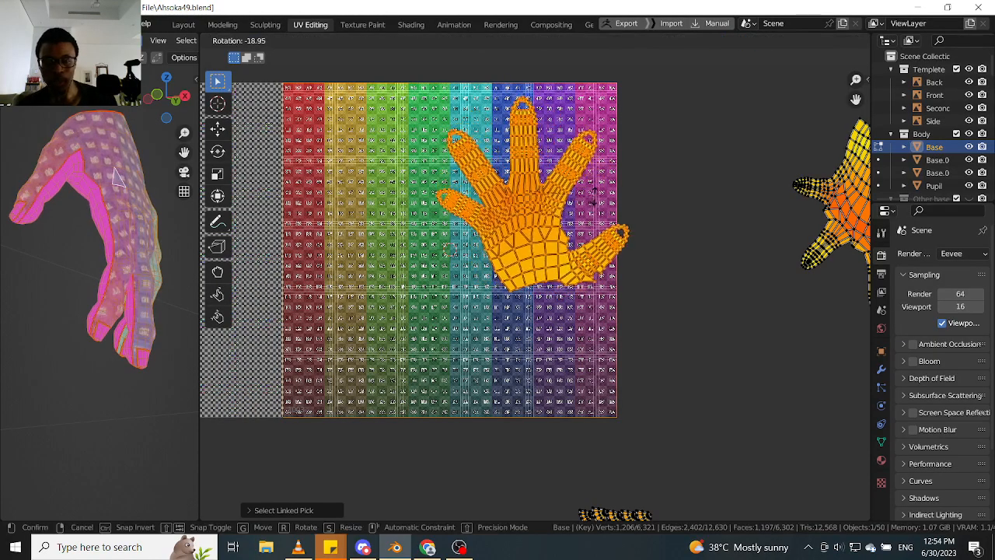
{"action": "left_click", "coordinate": [596, 197]}
{"action": "key", "text": "r"}
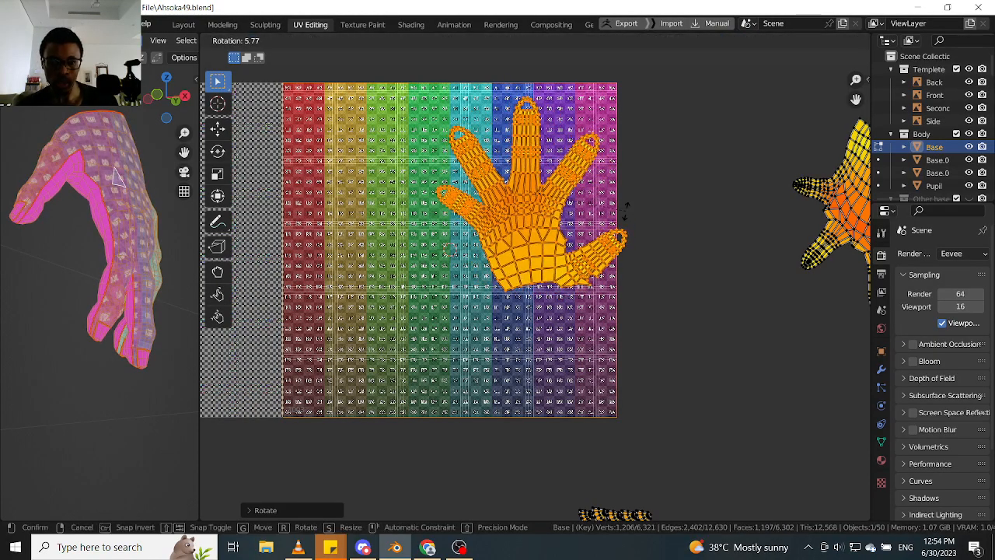
{"action": "left_click", "coordinate": [626, 207]}
{"action": "middle_click_drag", "start_coordinate": [136, 220], "coordinate": [124, 256]}
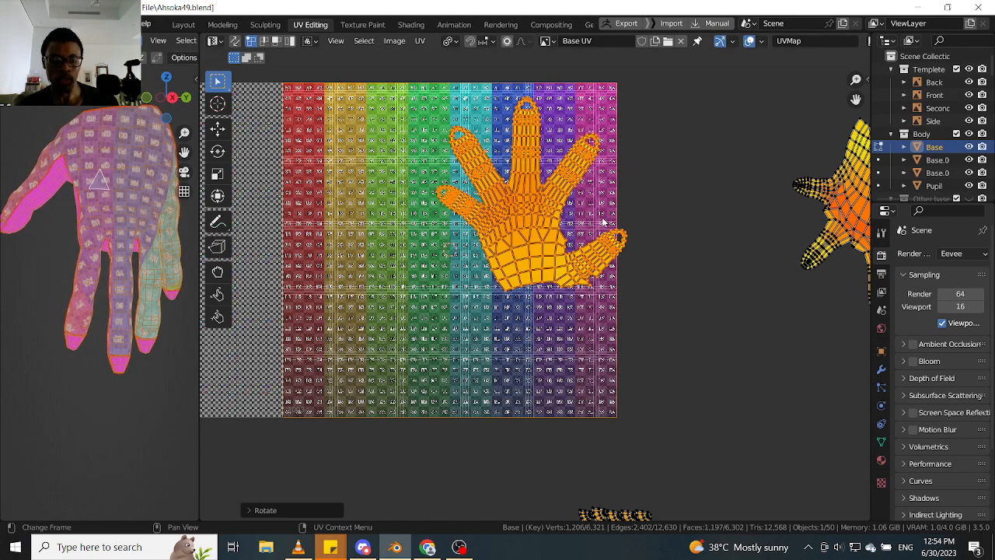
- Select the star-shaped hand island outside the tiles and move it onto tile 1003, below the upright hand island
{"action": "scroll", "coordinate": [689, 247], "scroll_direction": "down", "scroll_amount": 4}
{"action": "middle_click_drag", "start_coordinate": [720, 238], "coordinate": [657, 237]}
{"action": "scroll", "coordinate": [658, 238], "scroll_direction": "up", "scroll_amount": 2}
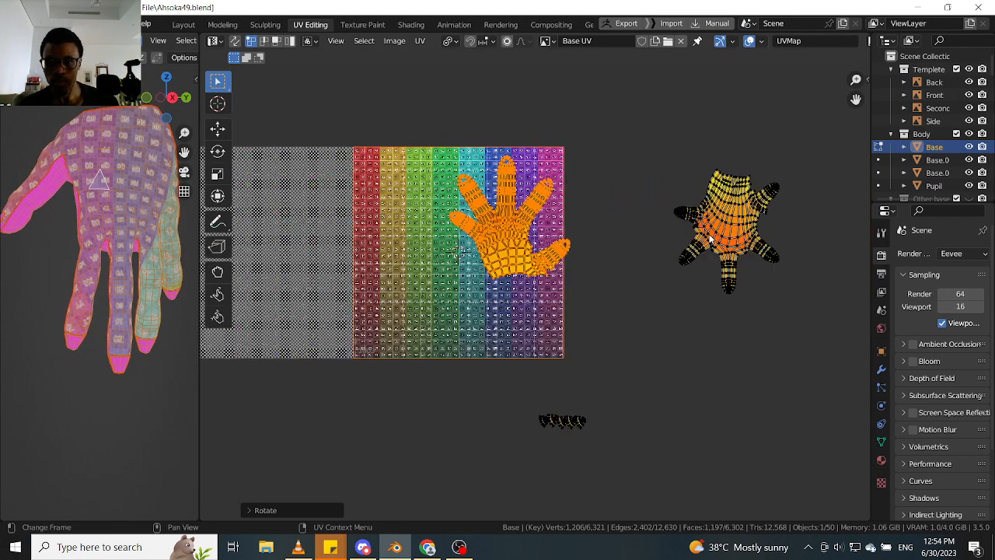
{"action": "left_click", "coordinate": [709, 236]}
{"action": "key", "text": "l"}
{"action": "key", "text": "g"}
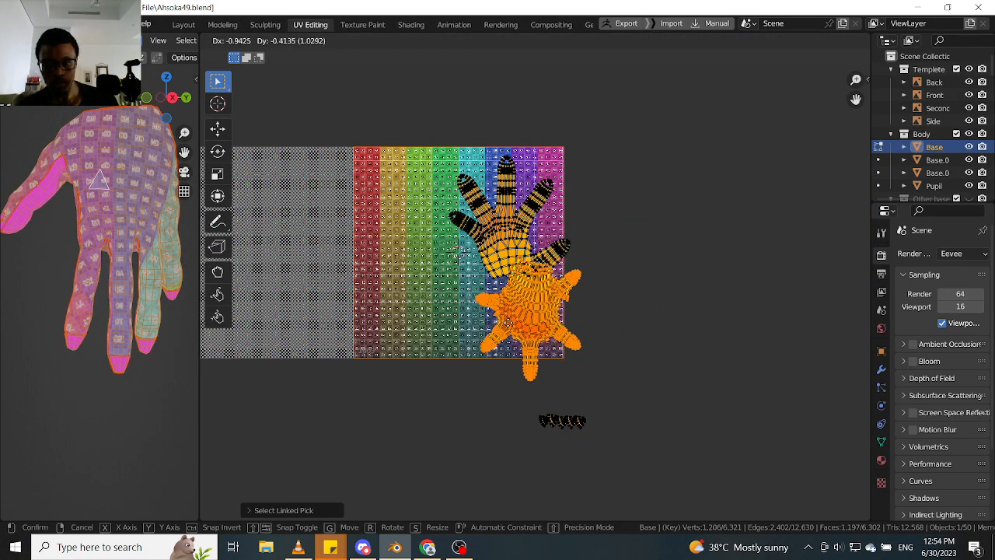
{"action": "left_click", "coordinate": [495, 342]}
- Select all visible islands and average their scale
{"action": "scroll", "coordinate": [756, 147], "scroll_direction": "down", "scroll_amount": 3}
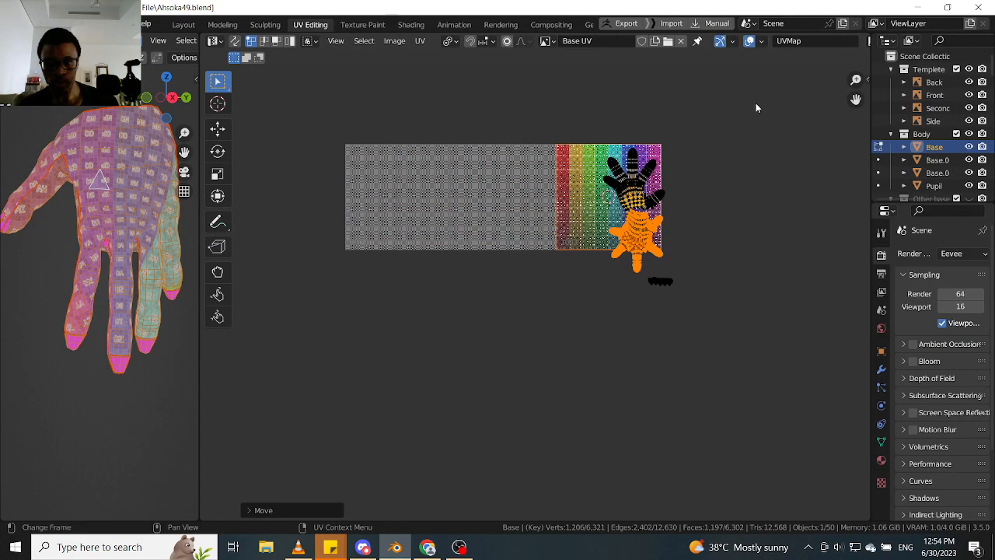
{"action": "key", "text": "a"}
{"action": "scroll", "coordinate": [676, 190], "scroll_direction": "up", "scroll_amount": 2}
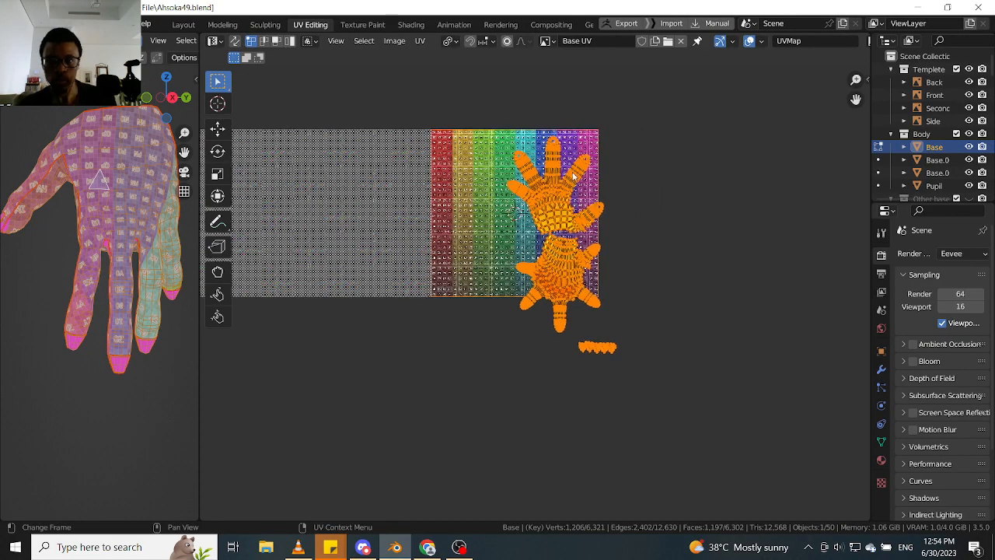
{"action": "left_click", "coordinate": [420, 41]}
{"action": "left_click", "coordinate": [475, 278]}
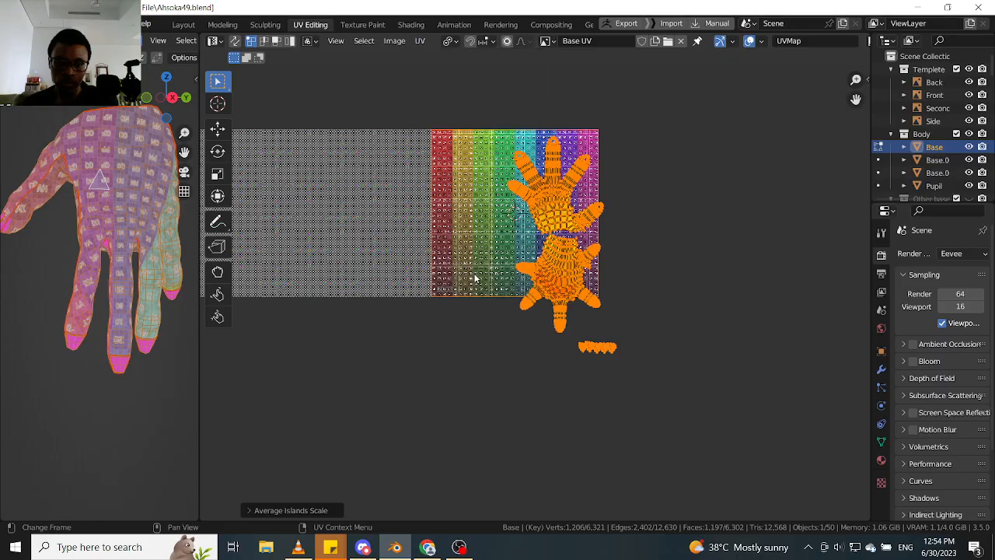
{"action": "scroll", "coordinate": [582, 230], "scroll_direction": "up", "scroll_amount": 3}
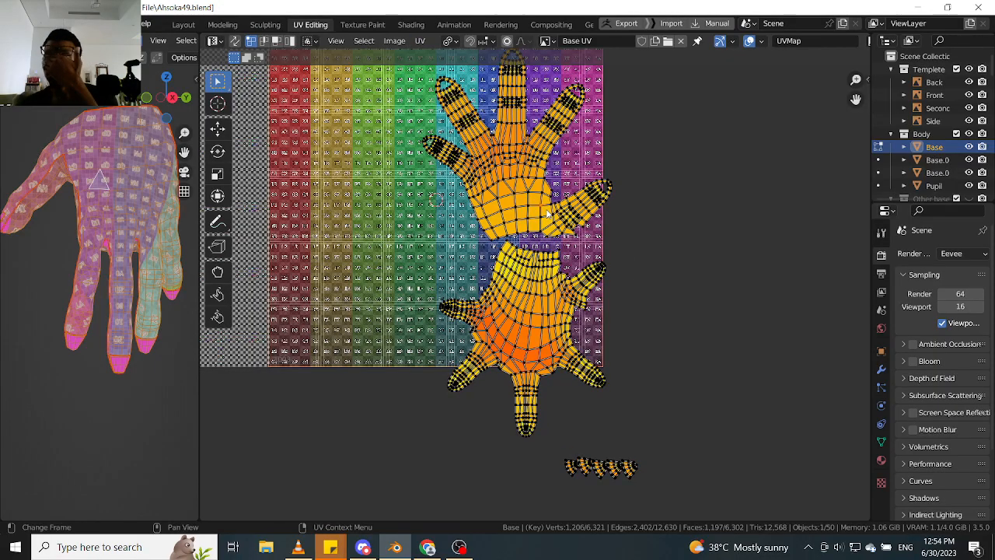
- Scale all selected islands down slightly, each about its own centre
{"action": "scroll", "coordinate": [601, 290], "scroll_direction": "down", "scroll_amount": 3}
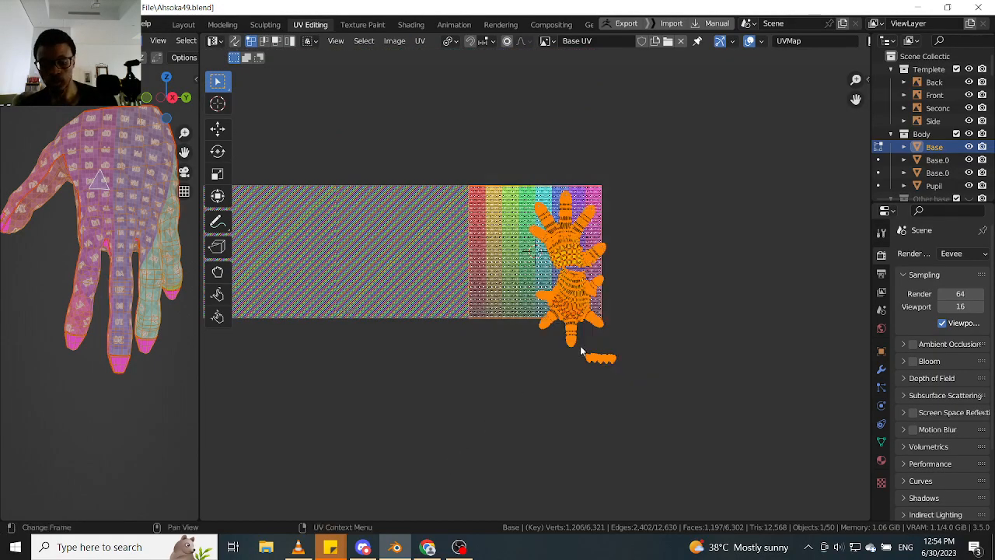
{"action": "key", "text": "period"}
{"action": "key", "text": "s"}
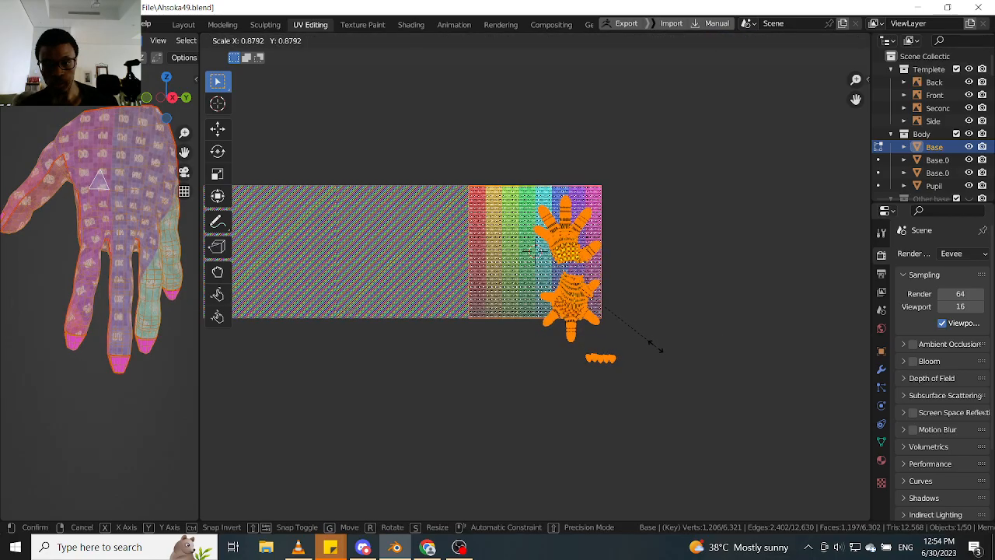
{"action": "left_click", "coordinate": [637, 332]}
- Select the upright hand island and move it straight up to the upper edge of tile 1003
{"action": "scroll", "coordinate": [574, 256], "scroll_direction": "up", "scroll_amount": 2}
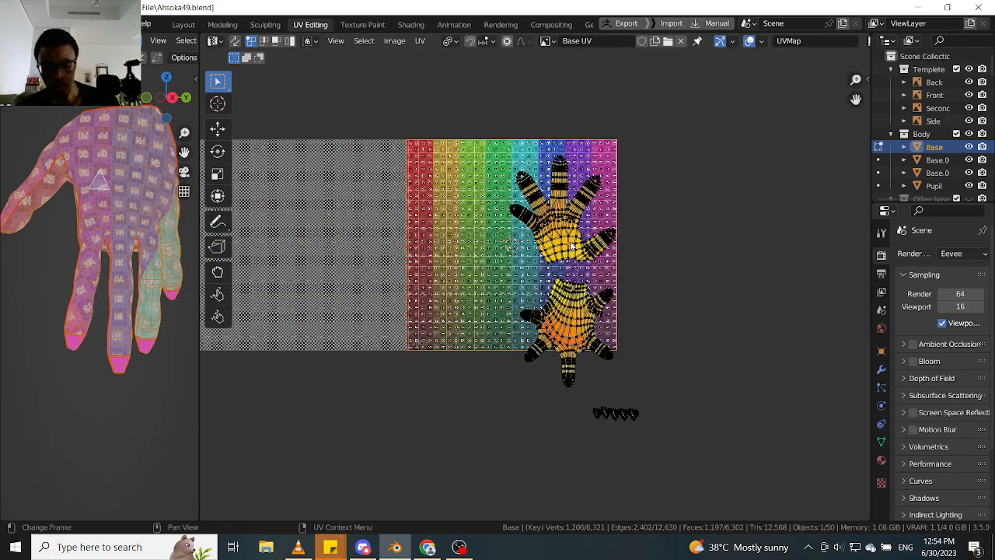
{"action": "key", "text": "l"}
{"action": "key", "text": "g"}
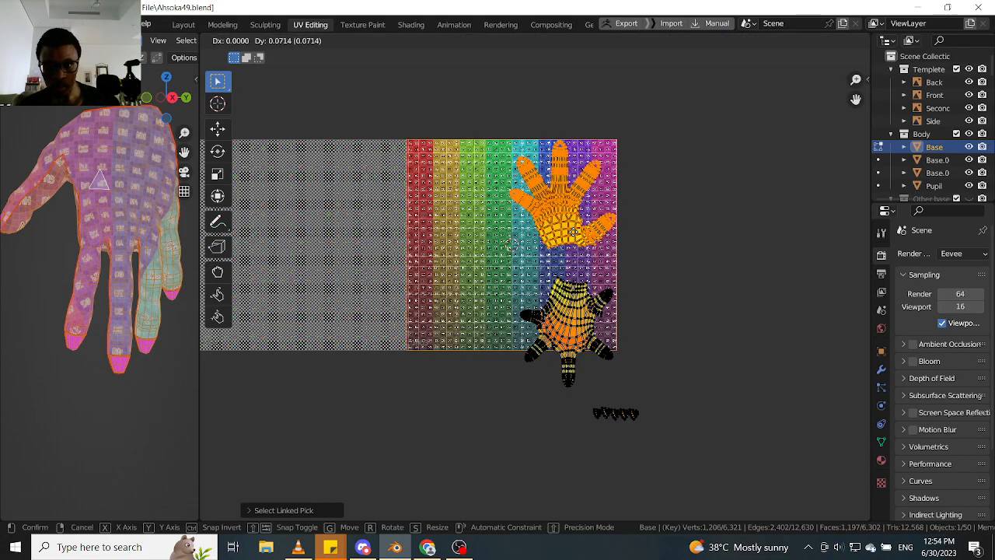
{"action": "left_click", "coordinate": [573, 232]}
- Rotate the lower hand island slightly counterclockwise and move it up into tile 1003, just beneath the upright hand's wrist
{"action": "left_click", "coordinate": [576, 308]}
{"action": "key", "text": "l"}
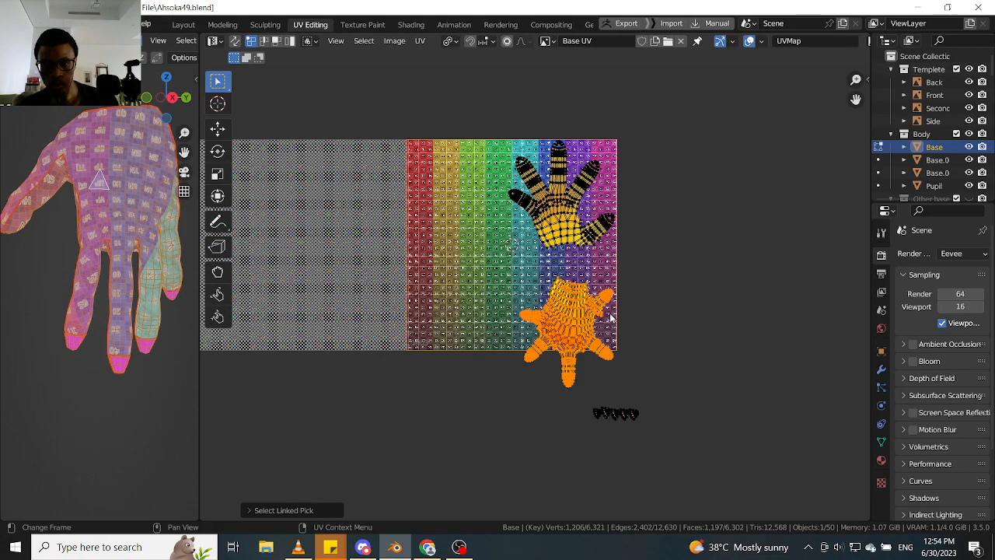
{"action": "key", "text": "r"}
{"action": "left_click", "coordinate": [676, 311]}
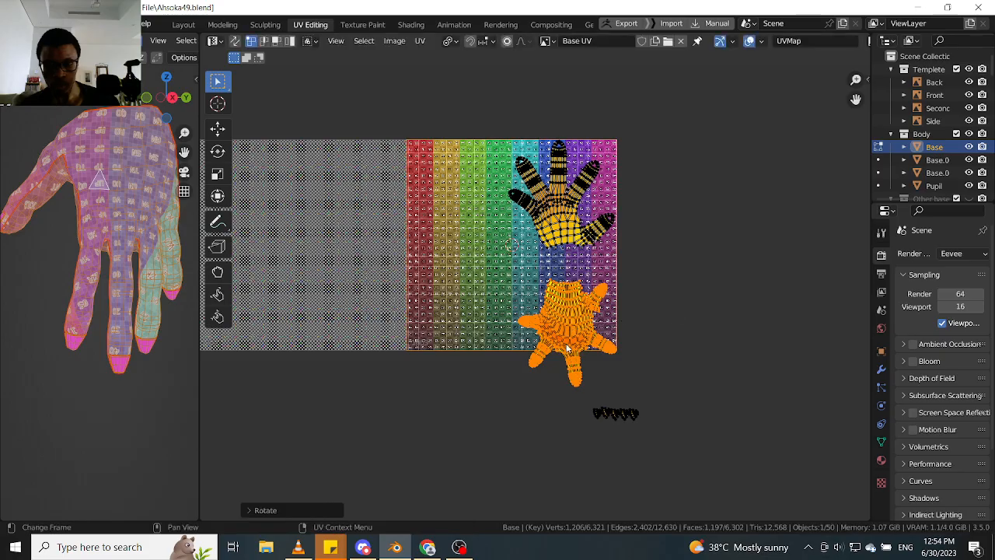
{"action": "key", "text": "g"}
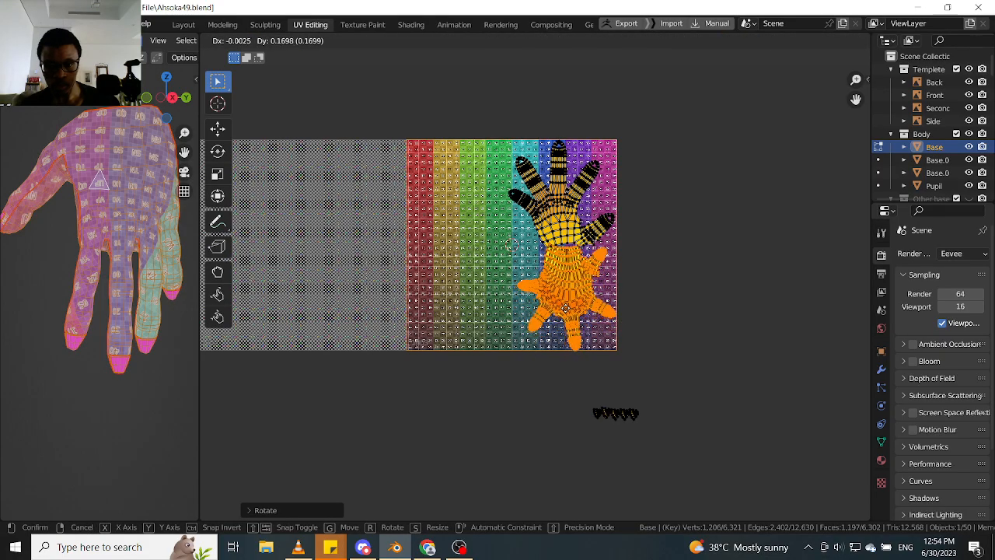
{"action": "left_click", "coordinate": [568, 318]}
{"action": "scroll", "coordinate": [594, 265], "scroll_direction": "up", "scroll_amount": 4}
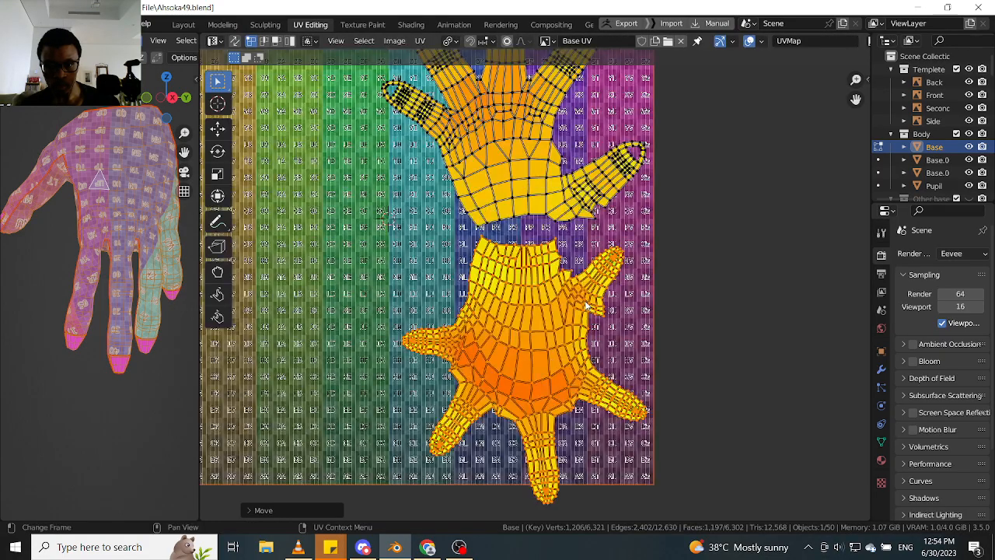
{"action": "key", "text": "g"}
{"action": "left_click", "coordinate": [558, 281]}
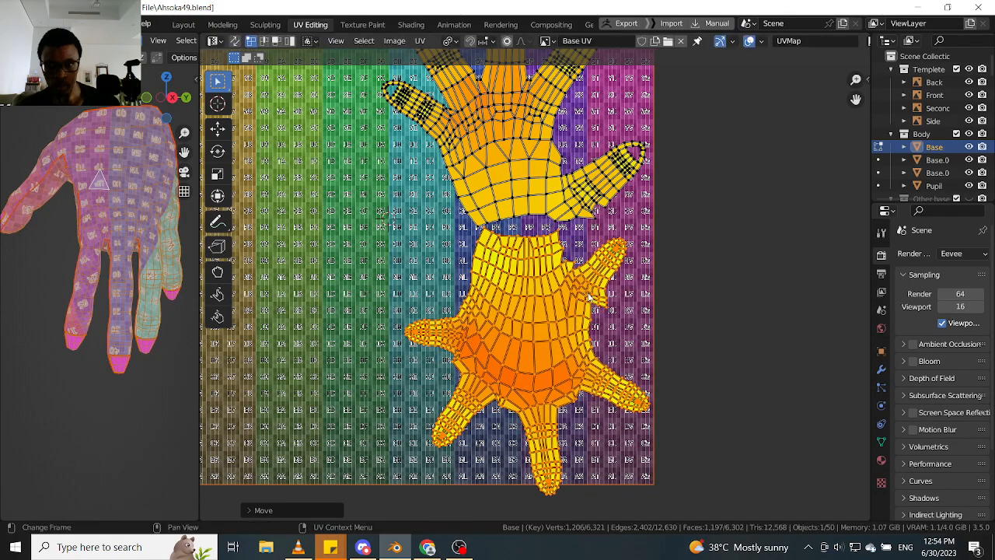
- Select both hand islands and the fingernail islands and shrink them slightly, each about its own centre
{"action": "scroll", "coordinate": [564, 275], "scroll_direction": "down", "scroll_amount": 3}
{"action": "scroll", "coordinate": [549, 263], "scroll_direction": "up", "scroll_amount": 5}
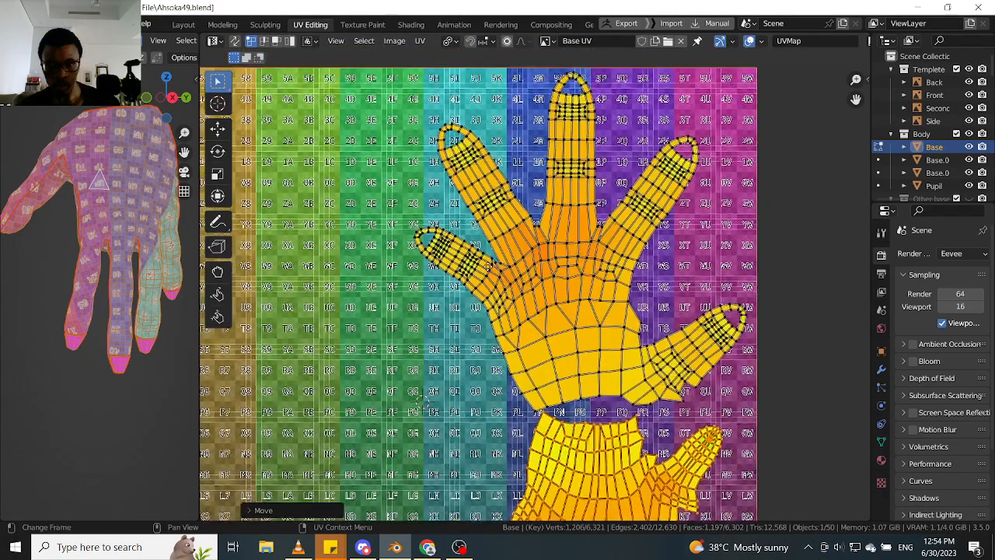
{"action": "middle_click_drag", "start_coordinate": [453, 343], "coordinate": [480, 292]}
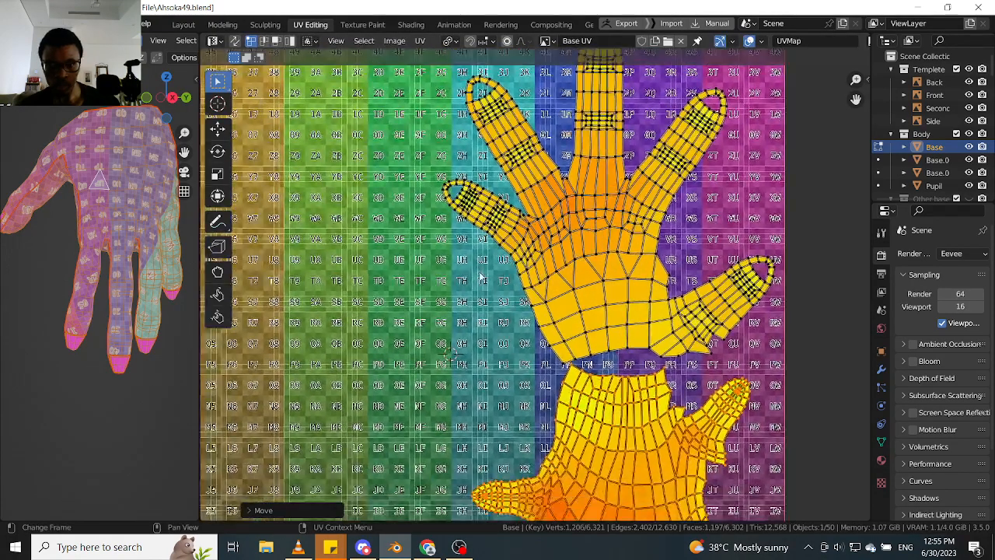
{"action": "scroll", "coordinate": [578, 347], "scroll_direction": "down", "scroll_amount": 6}
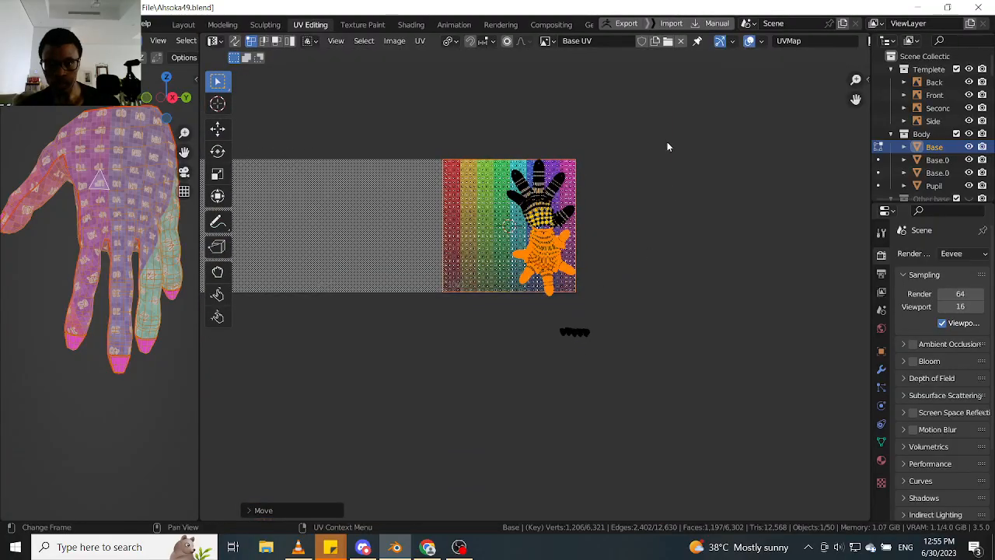
{"action": "left_click_drag", "start_coordinate": [669, 117], "coordinate": [409, 469]}
{"action": "key", "text": "s"}
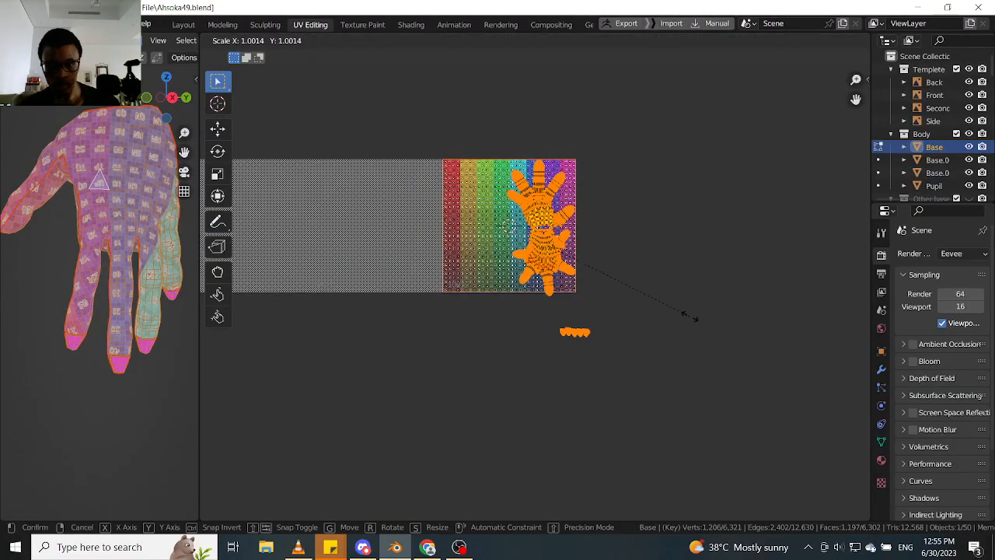
{"action": "left_click", "coordinate": [687, 315]}
{"action": "scroll", "coordinate": [519, 249], "scroll_direction": "up", "scroll_amount": 4}
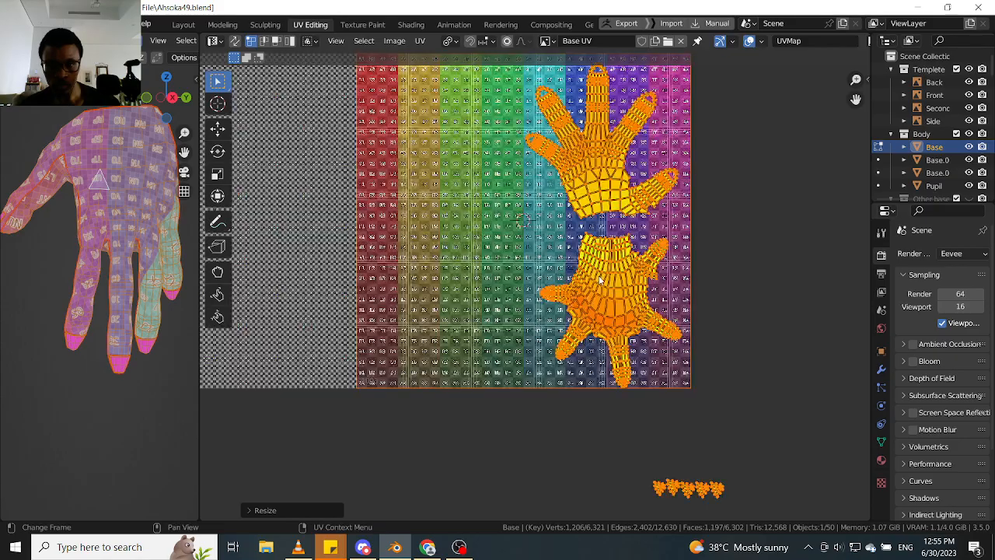
- Select the lower hand island alone, move it slightly up and right within tile 1003, and clear the selection
{"action": "middle_click_drag", "start_coordinate": [622, 282], "coordinate": [571, 370]}
{"action": "key", "text": "alt+a"}
{"action": "key", "text": "l"}
{"action": "key", "text": "g"}
{"action": "left_click", "coordinate": [588, 291]}
{"action": "key", "text": "alt+a"}
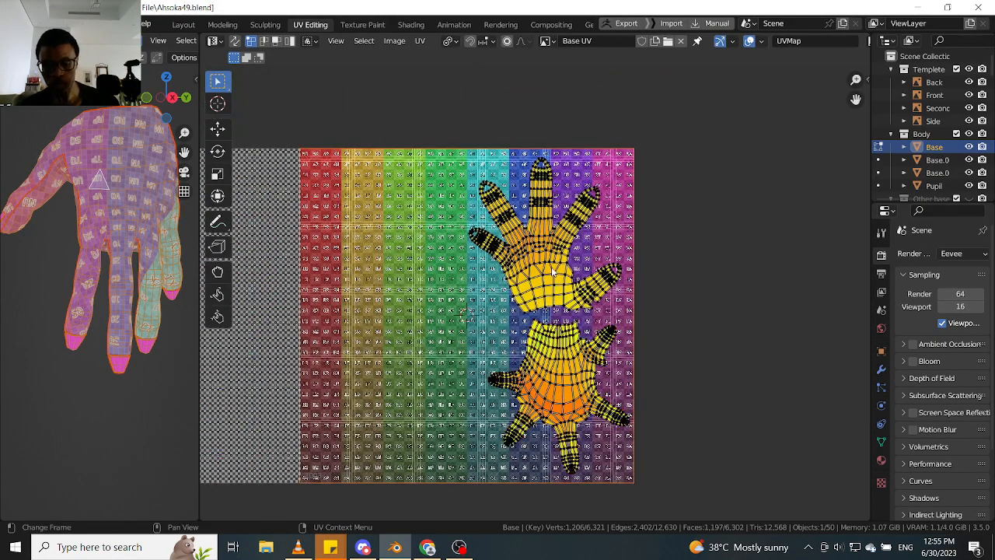
- Rotate the upright hand island slightly clockwise and shift it a little up and right within tile 1003
{"action": "key", "text": "l"}
{"action": "key", "text": "g"}
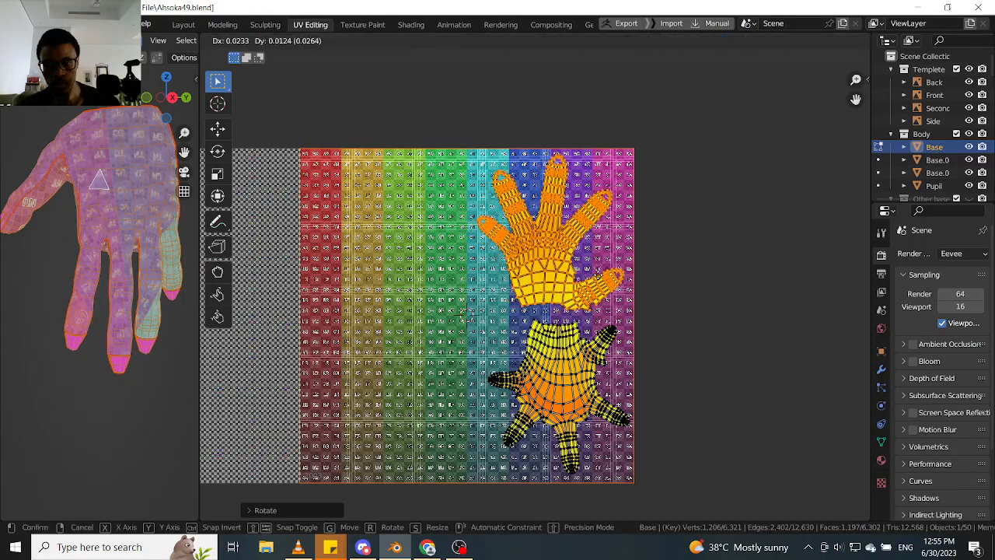
{"action": "left_click", "coordinate": [591, 283]}
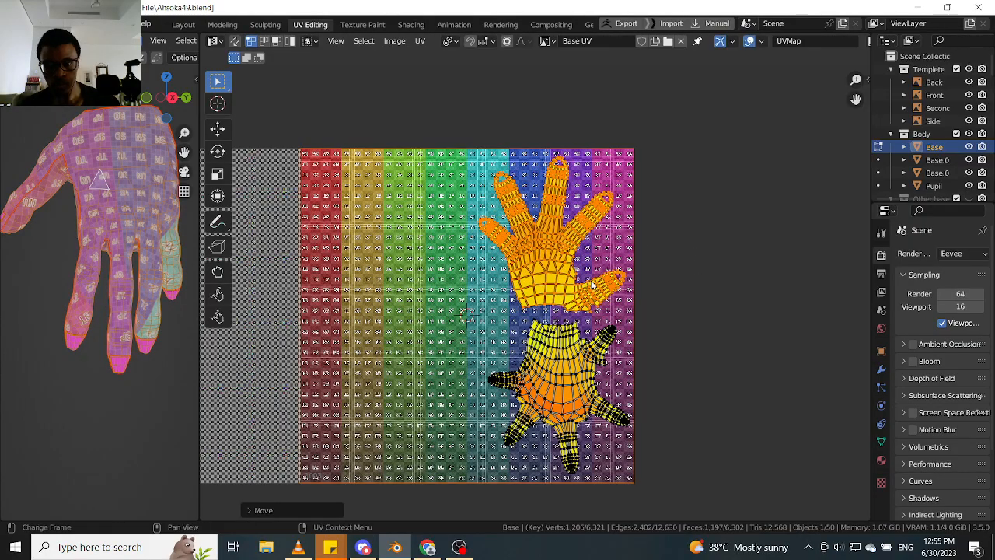
- Select the fingernail islands below the tile and move them into tile 1003, beside the lower hand's downward-pointing finger
{"action": "scroll", "coordinate": [590, 284], "scroll_direction": "down", "scroll_amount": 2}
{"action": "left_click", "coordinate": [703, 349]}
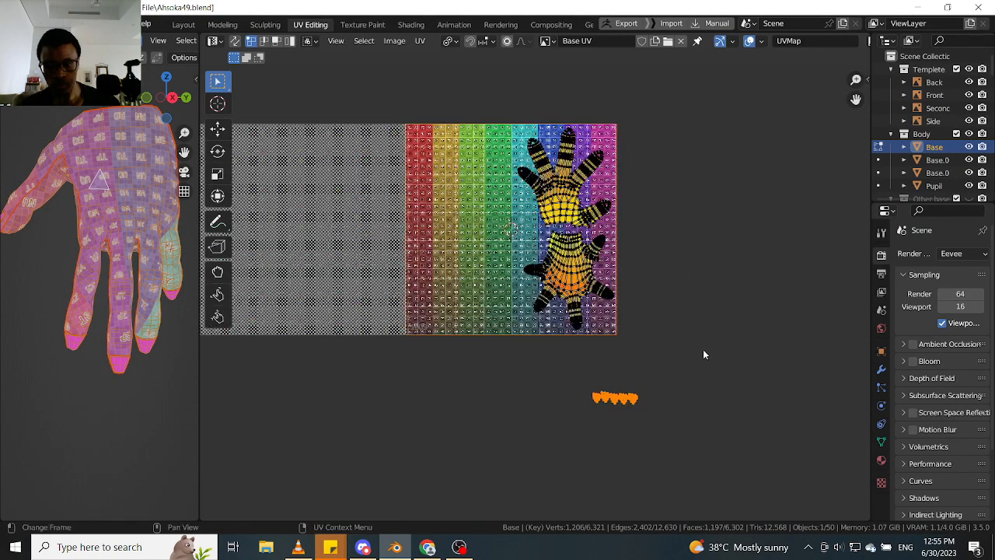
{"action": "scroll", "coordinate": [656, 374], "scroll_direction": "up", "scroll_amount": 2}
{"action": "key", "text": "g"}
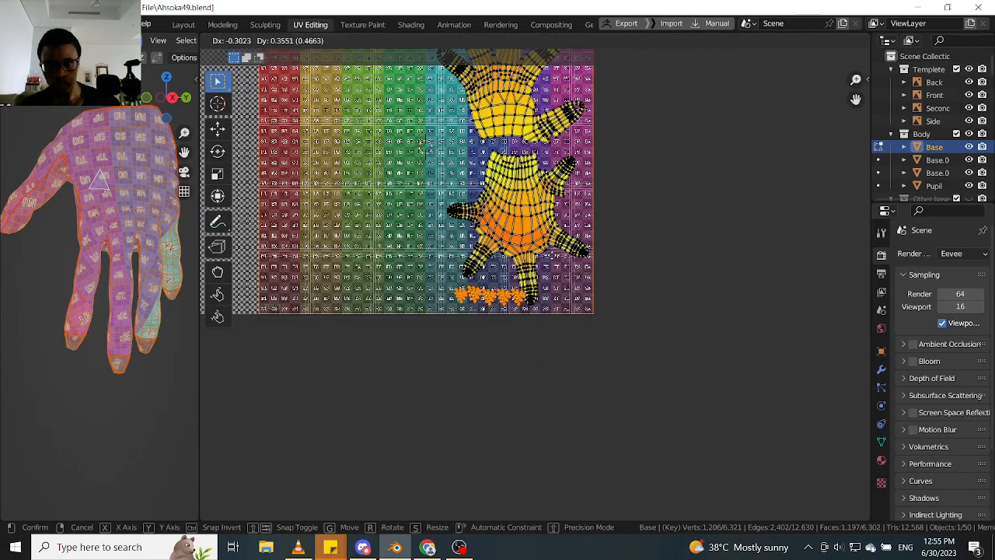
{"action": "left_click", "coordinate": [544, 260]}
{"action": "key", "text": "g"}
{"action": "left_click", "coordinate": [513, 283]}
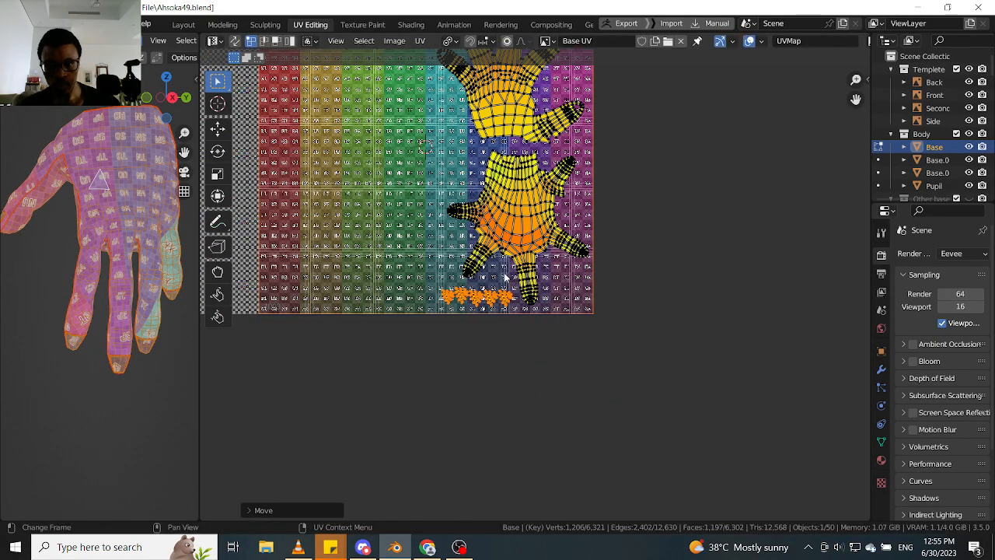
- Examine the fingernail islands' spacing in the tile and compare the grid texture on the 3D fingers and nails
{"action": "middle_click_drag", "start_coordinate": [490, 238], "coordinate": [502, 304]}
{"action": "scroll", "coordinate": [501, 304], "scroll_direction": "up", "scroll_amount": 7}
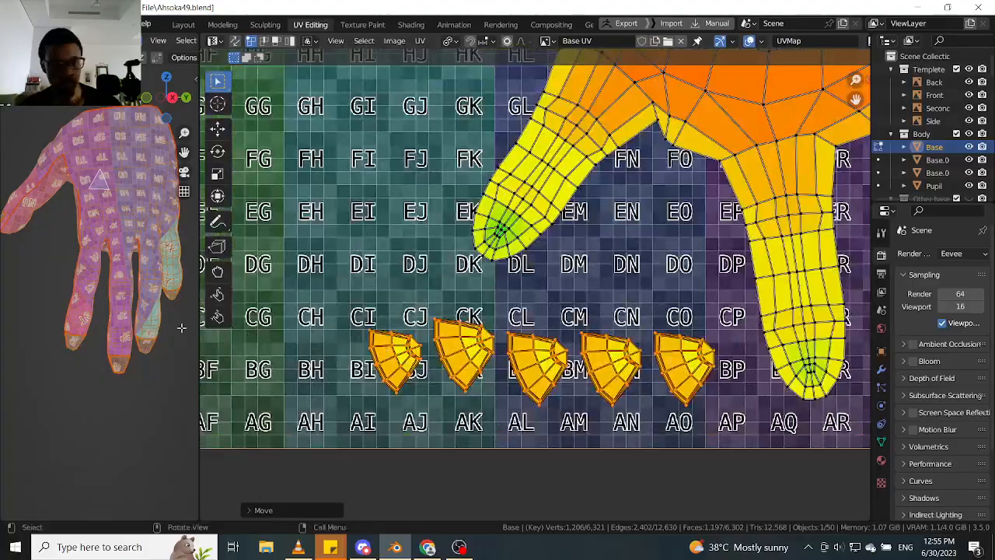
{"action": "scroll", "coordinate": [92, 335], "scroll_direction": "up", "scroll_amount": 4}
{"action": "scroll", "coordinate": [583, 343], "scroll_direction": "down", "scroll_amount": 4}
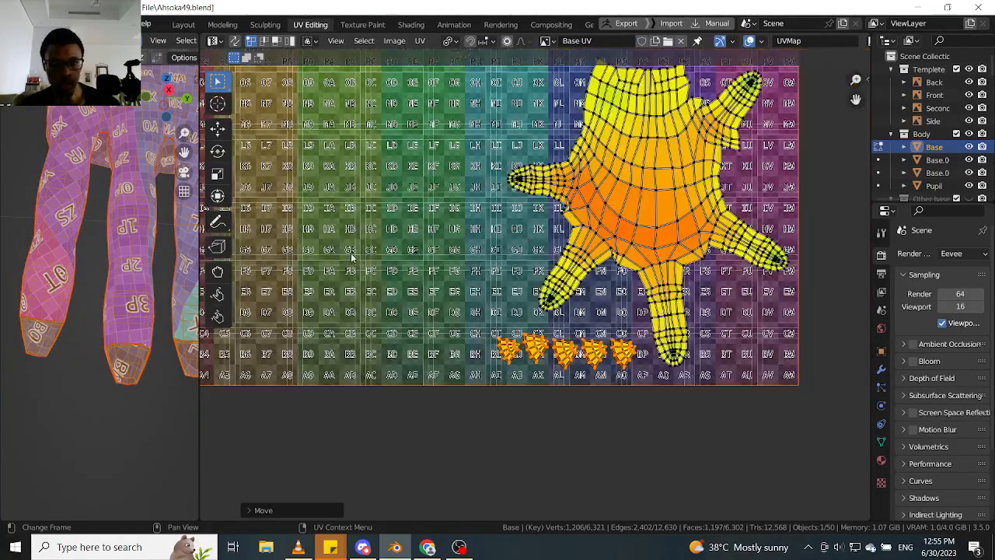
{"action": "scroll", "coordinate": [74, 221], "scroll_direction": "down", "scroll_amount": 3}
{"action": "middle_click_drag", "start_coordinate": [79, 216], "coordinate": [91, 317], "text": "shift"}
{"action": "scroll", "coordinate": [691, 222], "scroll_direction": "down", "scroll_amount": 2}
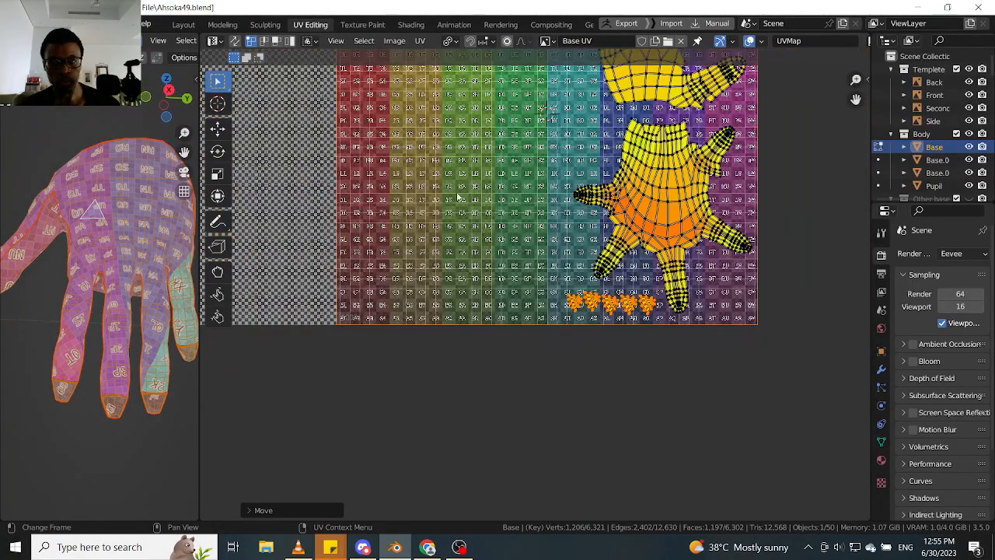
{"action": "middle_click_drag", "start_coordinate": [114, 277], "coordinate": [91, 343], "text": "shift"}
{"action": "scroll", "coordinate": [91, 343], "scroll_direction": "down", "scroll_amount": 4}
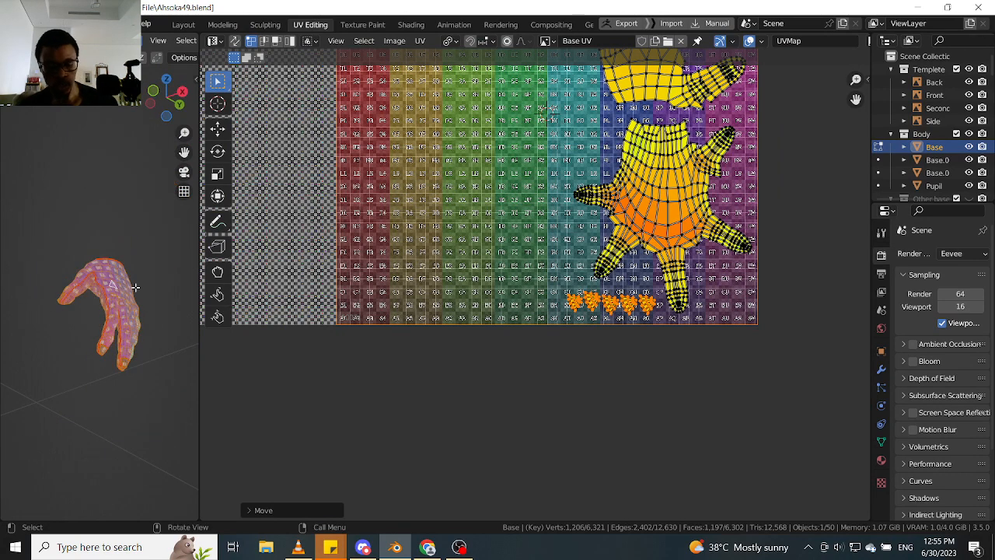
- Reveal all hidden geometry of the body mesh and examine the whole UV layout across the UDIM tiles
{"action": "key", "text": "alt+h"}
{"action": "scroll", "coordinate": [125, 296], "scroll_direction": "down", "scroll_amount": 3}
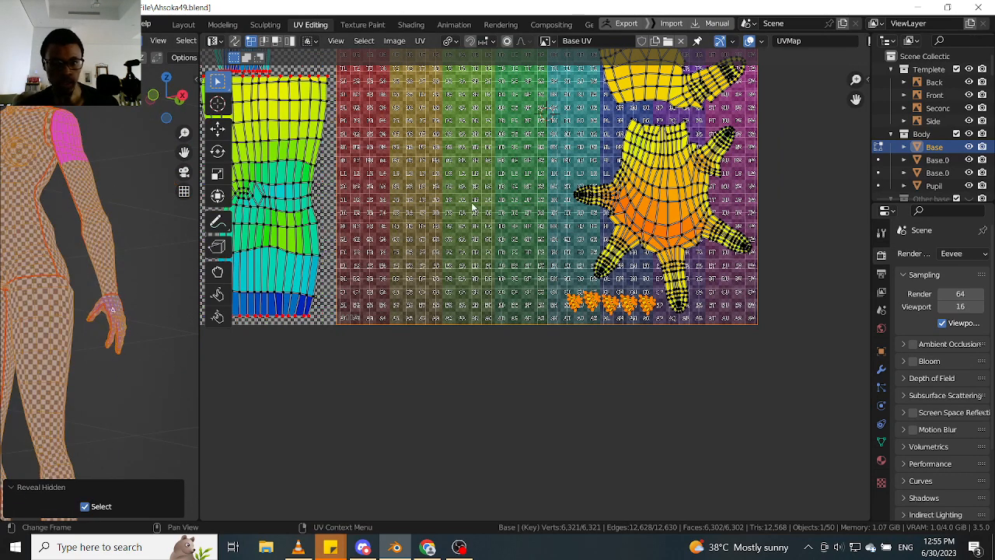
{"action": "scroll", "coordinate": [531, 259], "scroll_direction": "down", "scroll_amount": 5}
{"action": "scroll", "coordinate": [531, 259], "scroll_direction": "up", "scroll_amount": 4}
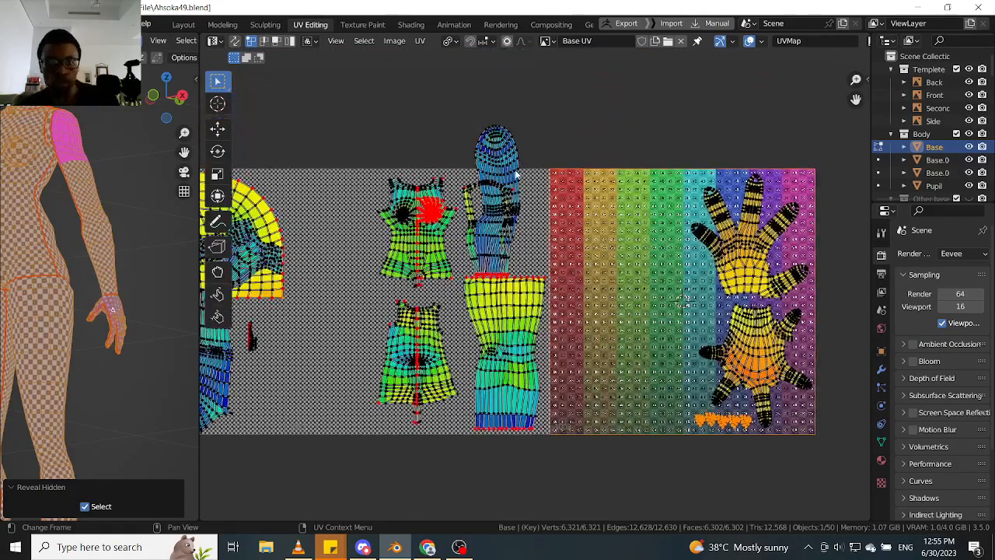
{"action": "scroll", "coordinate": [512, 208], "scroll_direction": "up", "scroll_amount": 2}
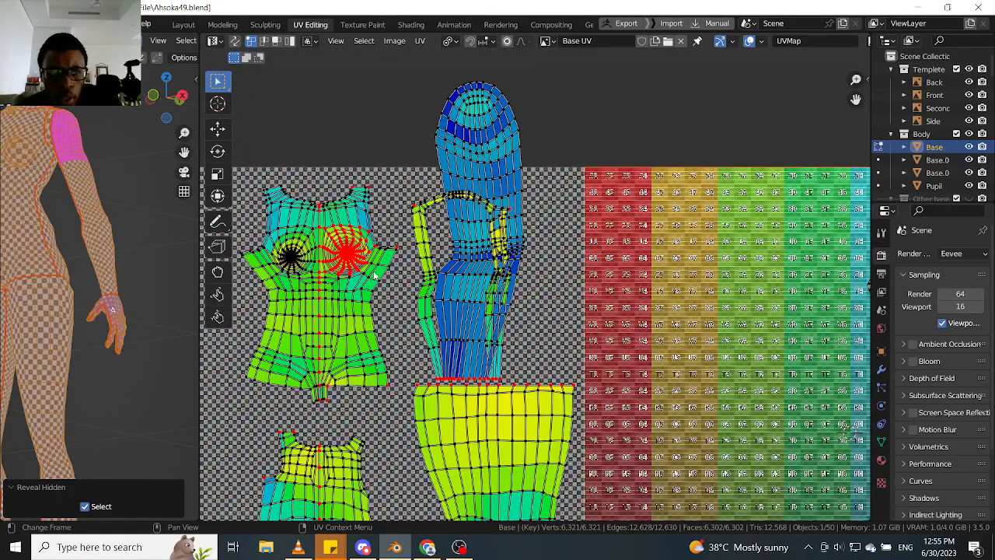
{"action": "scroll", "coordinate": [116, 268], "scroll_direction": "down", "scroll_amount": 2}
{"action": "middle_click_drag", "start_coordinate": [116, 268], "coordinate": [142, 268]}
{"action": "scroll", "coordinate": [477, 267], "scroll_direction": "down", "scroll_amount": 3}
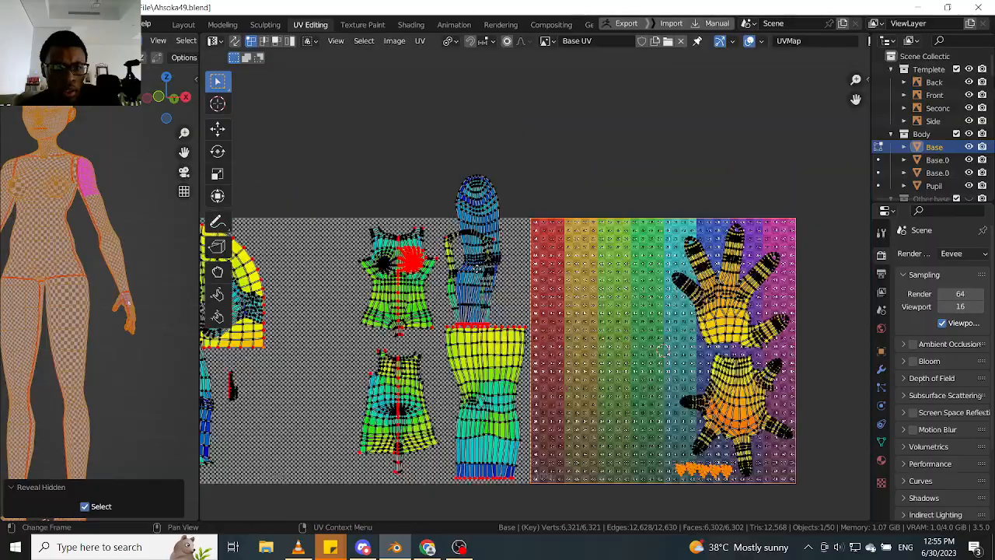
{"action": "middle_click_drag", "start_coordinate": [662, 351], "coordinate": [837, 297]}
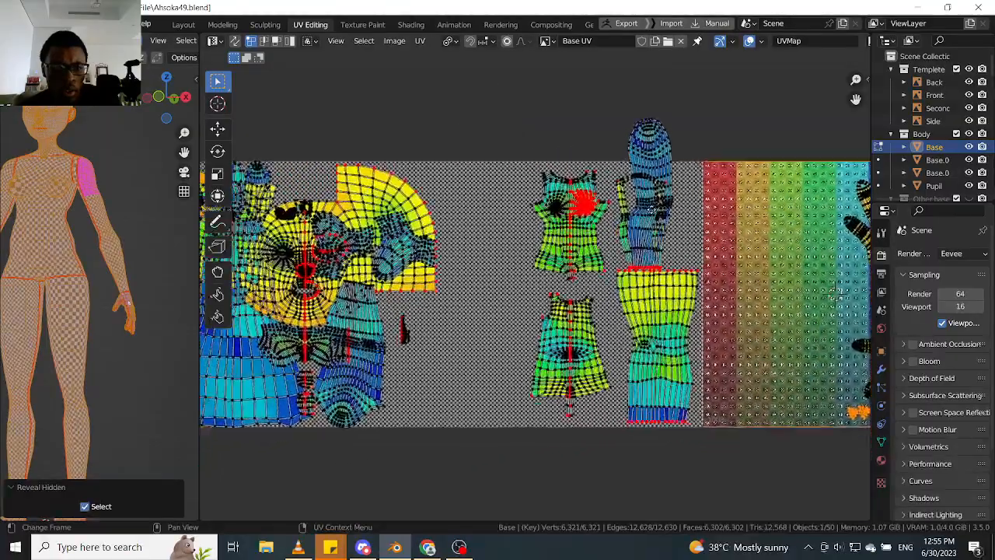
- Clear the selection, then select the seam-bounded front arm and thigh islands and inspect their UV shapes against the 3D body
{"action": "middle_click_drag", "start_coordinate": [652, 209], "coordinate": [568, 224]}
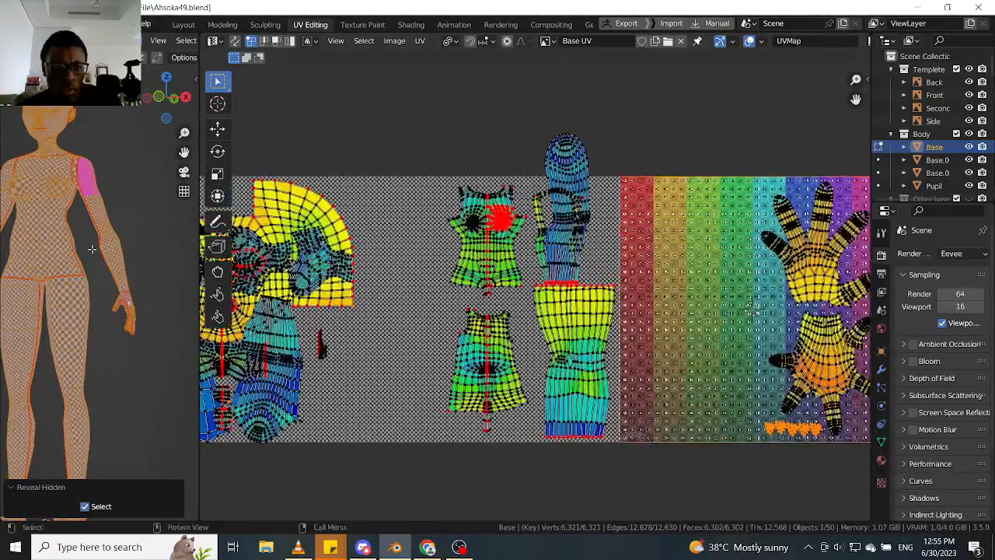
{"action": "left_click", "coordinate": [133, 258]}
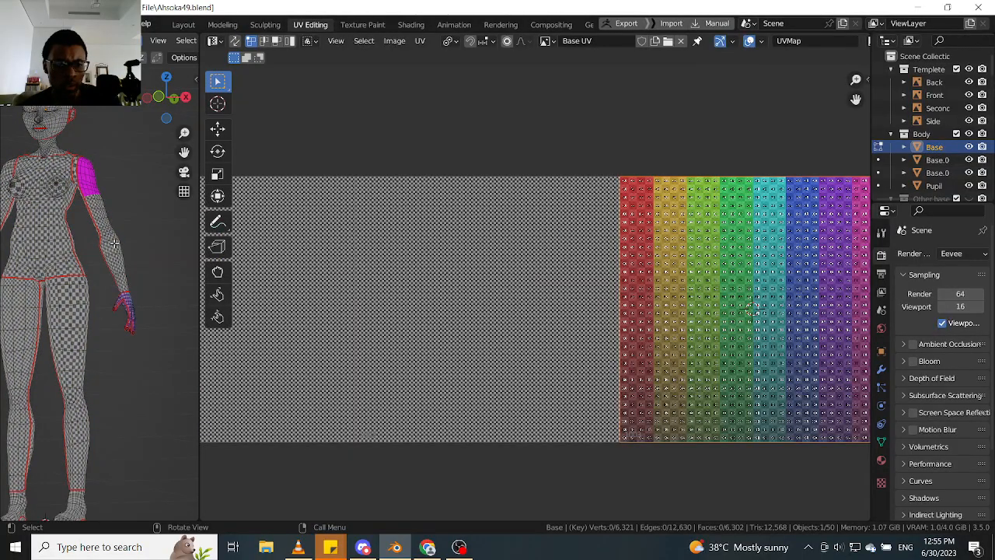
{"action": "key", "text": "ctrl+l"}
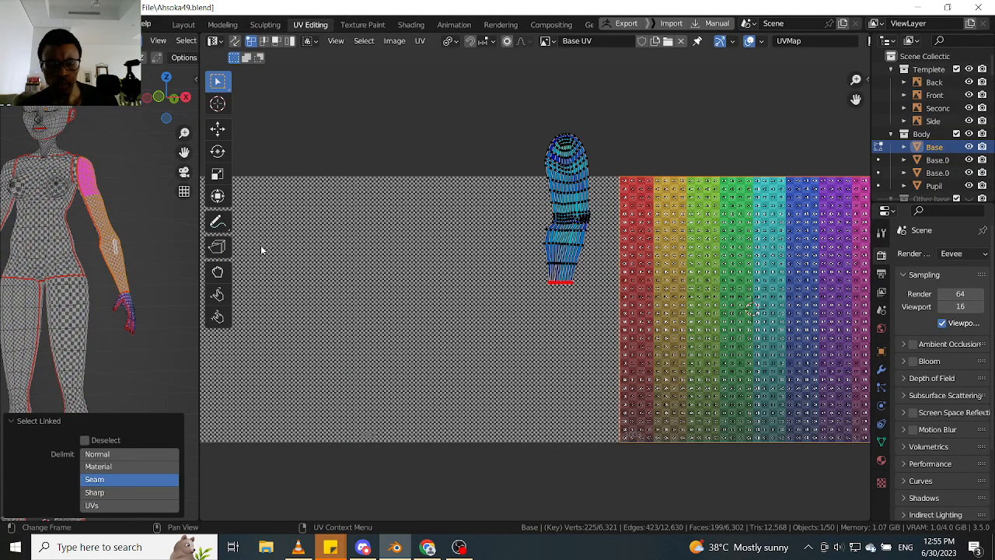
{"action": "middle_click_drag", "start_coordinate": [144, 245], "coordinate": [91, 312]}
{"action": "key", "text": "l"}
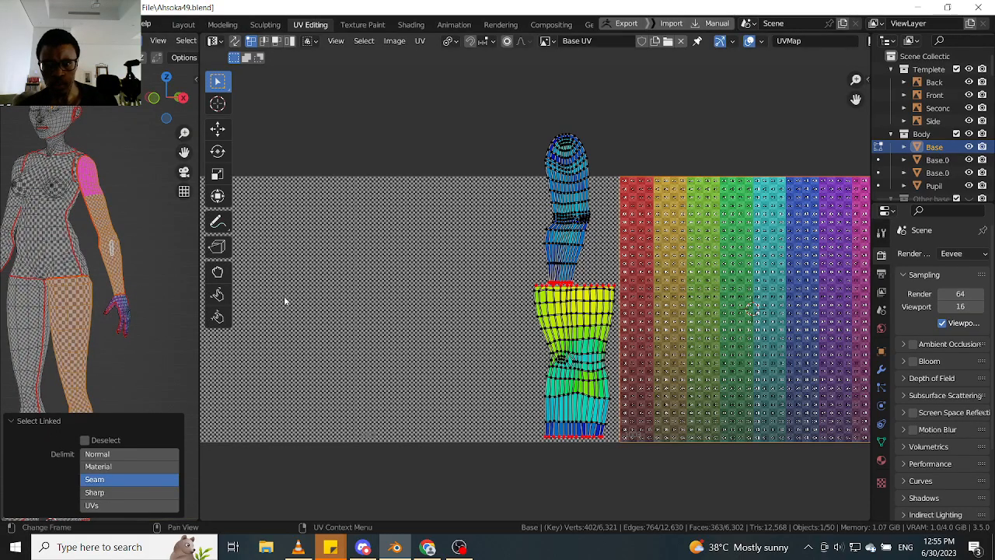
{"action": "scroll", "coordinate": [599, 231], "scroll_direction": "down", "scroll_amount": 2}
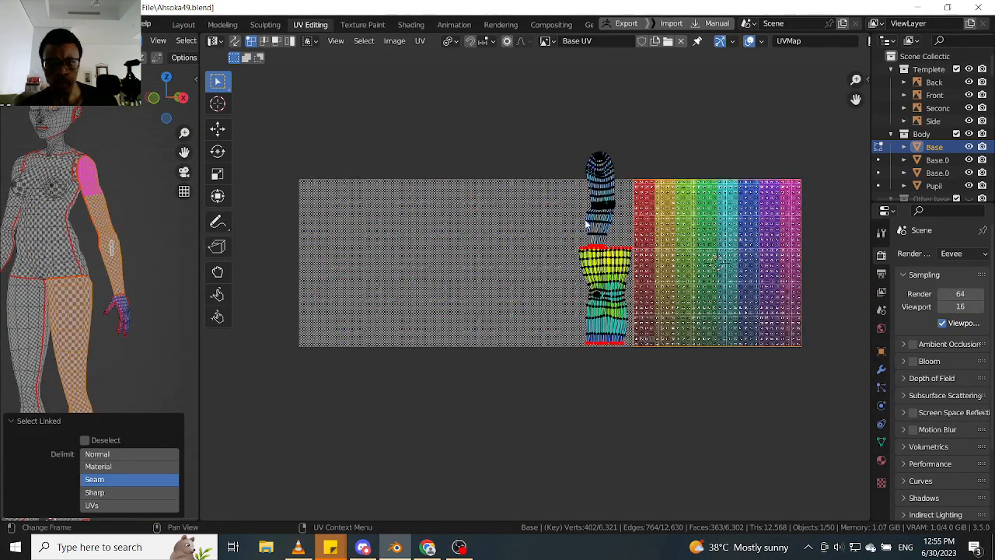
{"action": "scroll", "coordinate": [587, 225], "scroll_direction": "up", "scroll_amount": 5}
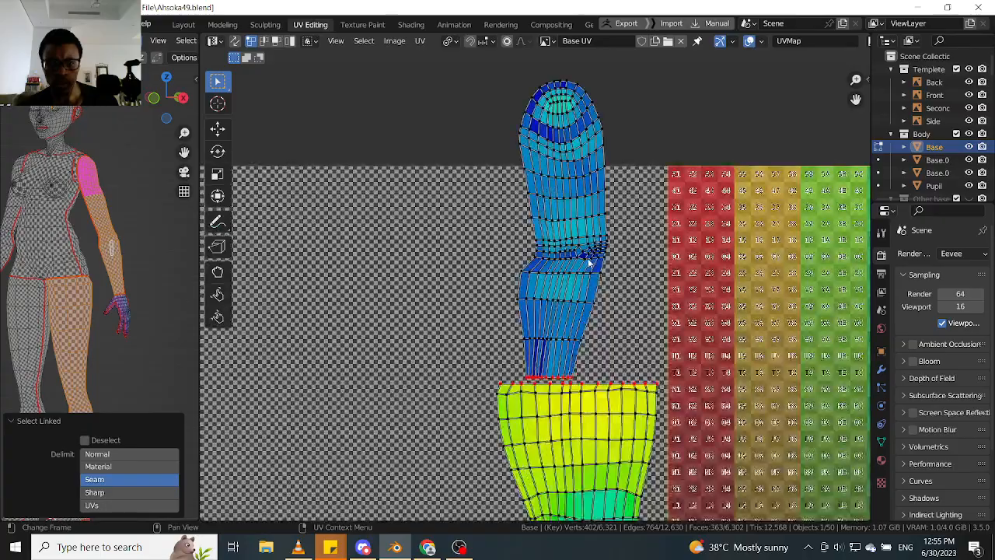
{"action": "scroll", "coordinate": [92, 199], "scroll_direction": "up", "scroll_amount": 3}
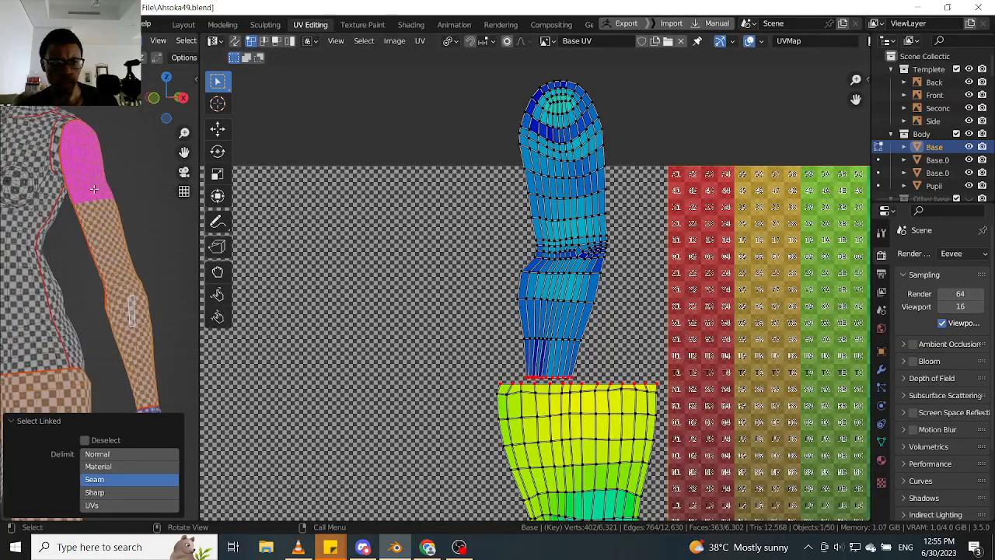
{"action": "scroll", "coordinate": [71, 198], "scroll_direction": "down", "scroll_amount": 2}
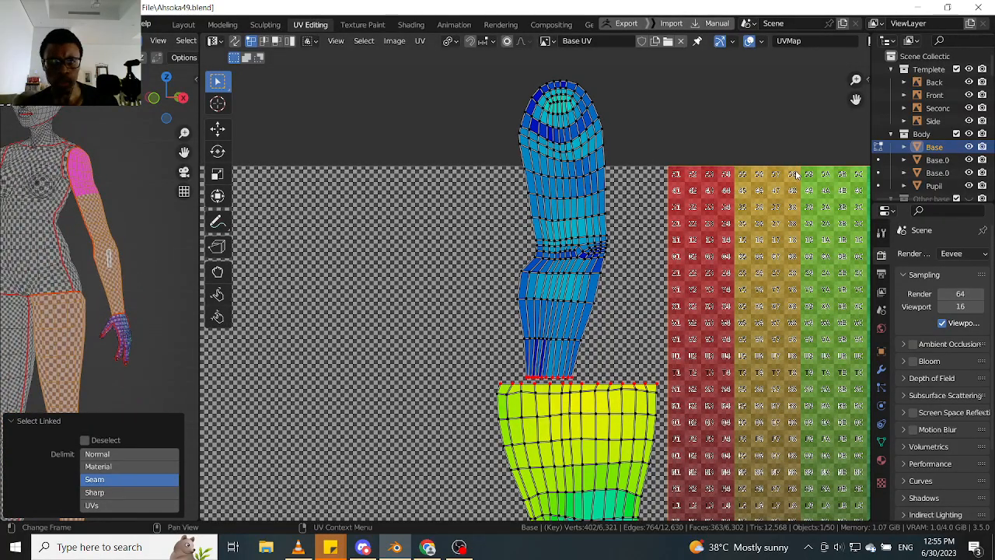
- Fill UDIM tile 1002 with a generated Color Grid image
{"action": "key", "text": "n"}
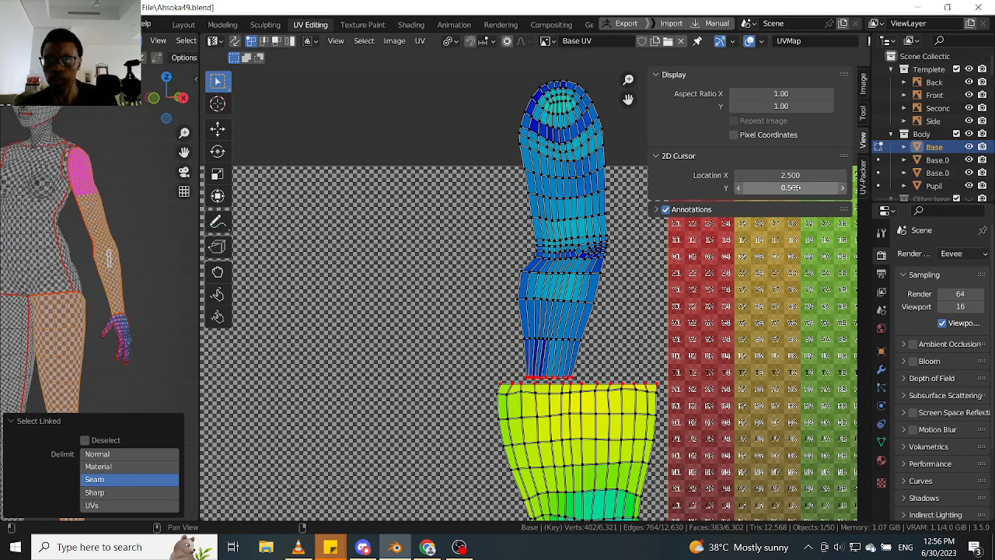
{"action": "left_click", "coordinate": [864, 82]}
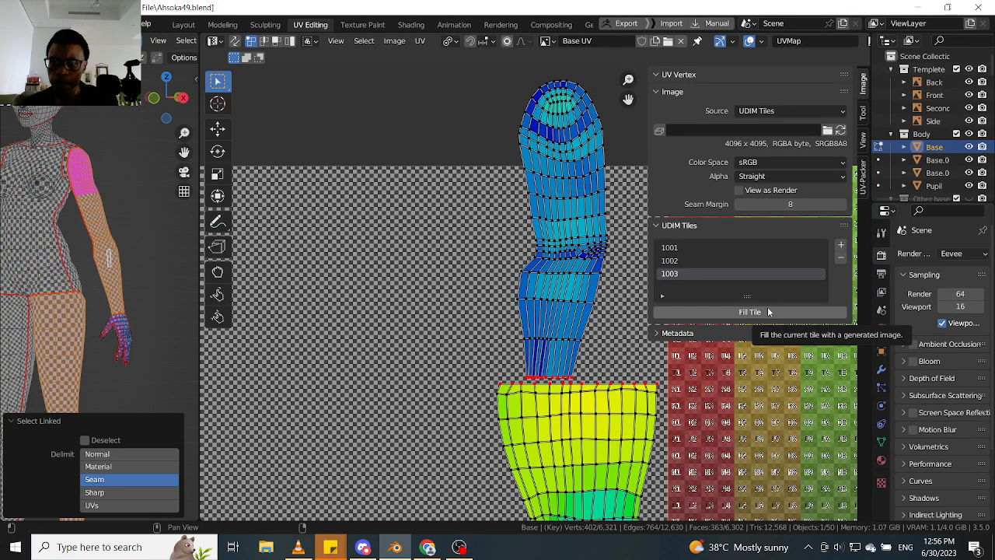
{"action": "left_click", "coordinate": [722, 261]}
{"action": "left_click", "coordinate": [748, 312]}
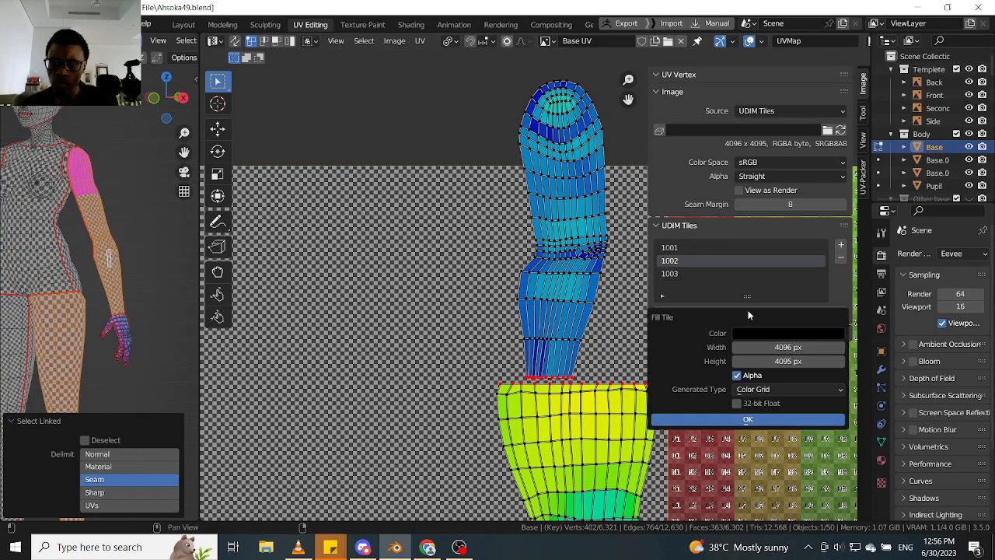
{"action": "left_click", "coordinate": [761, 391]}
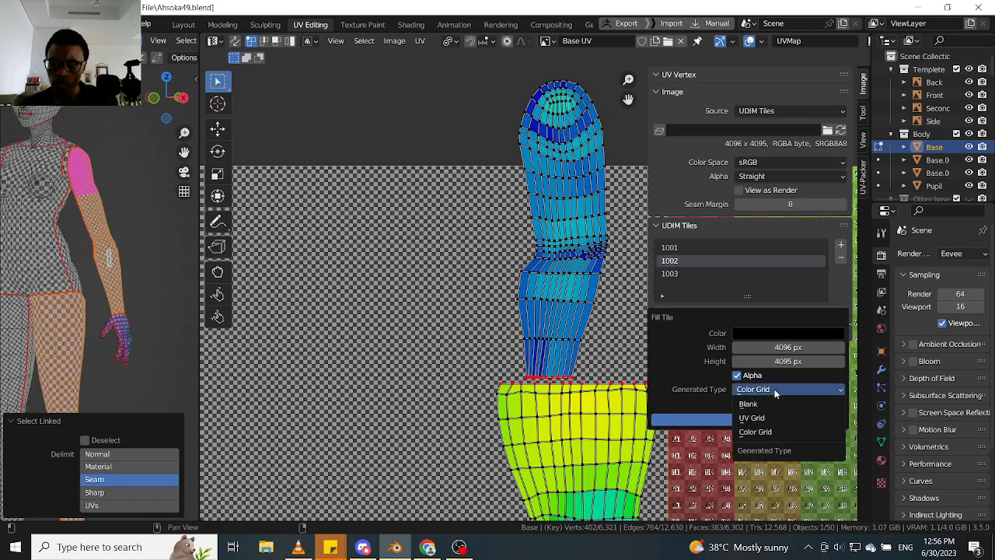
{"action": "left_click", "coordinate": [758, 431]}
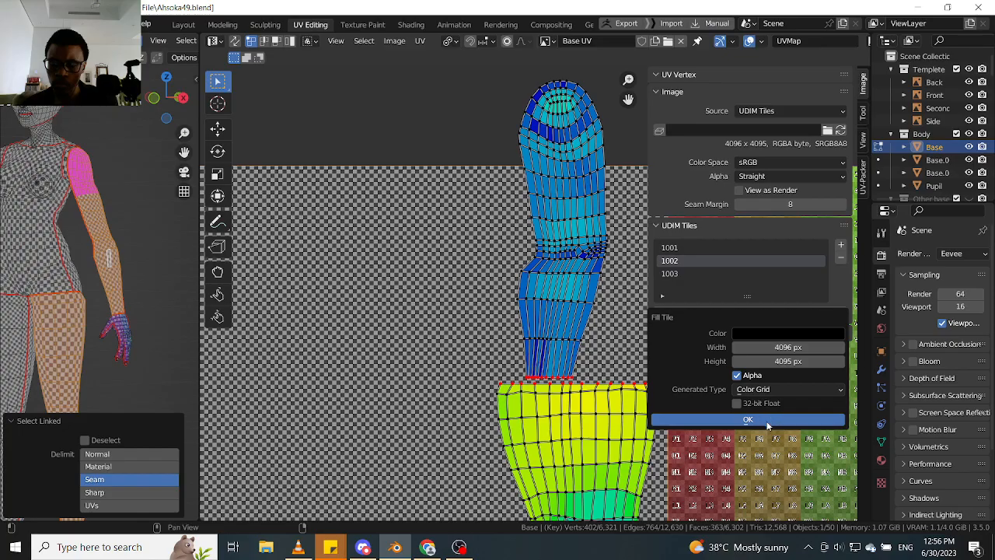
{"action": "key", "text": "Return"}
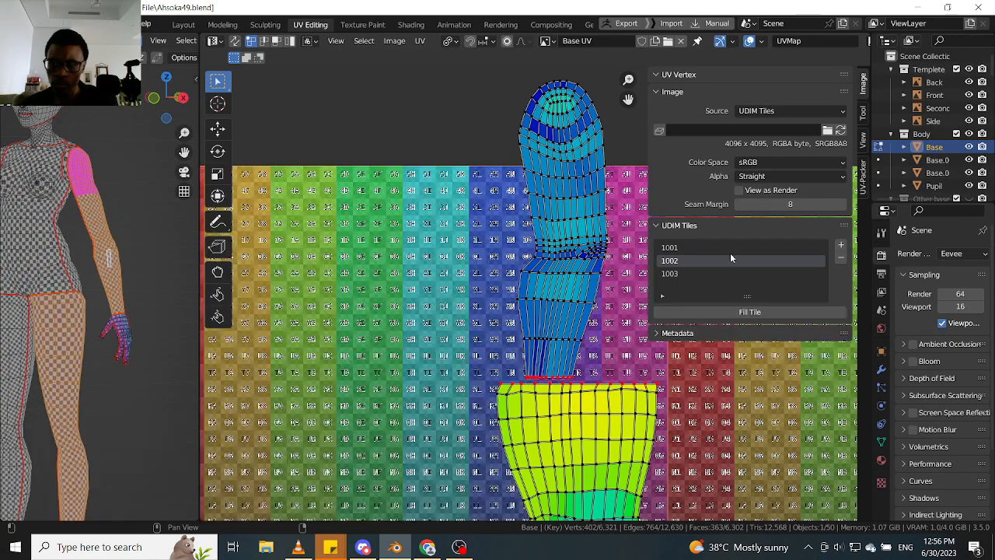
- Fill UDIM tile 1001 with a generated Color Grid image
{"action": "left_click", "coordinate": [723, 247]}
{"action": "scroll", "coordinate": [373, 315], "scroll_direction": "down", "scroll_amount": 4}
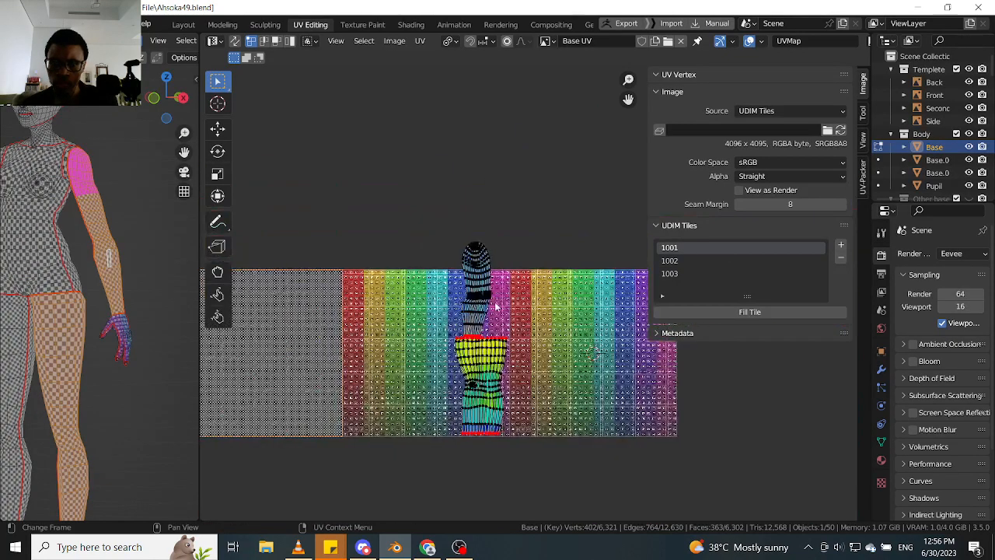
{"action": "left_click", "coordinate": [715, 312]}
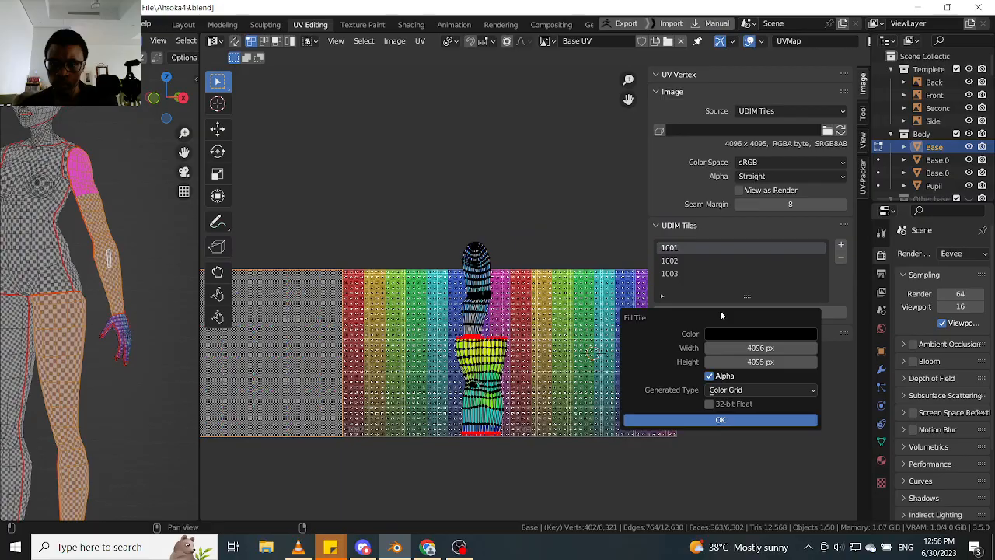
{"action": "left_click", "coordinate": [723, 420]}
{"action": "scroll", "coordinate": [391, 328], "scroll_direction": "down", "scroll_amount": 2}
- Compare the color grid's scale and lettering on the 3D arm, torso and thigh with the arm and thigh UV islands
{"action": "middle_click_drag", "start_coordinate": [86, 256], "coordinate": [122, 233]}
{"action": "scroll", "coordinate": [185, 278], "scroll_direction": "down", "scroll_amount": 5}
{"action": "scroll", "coordinate": [107, 327], "scroll_direction": "up", "scroll_amount": 4}
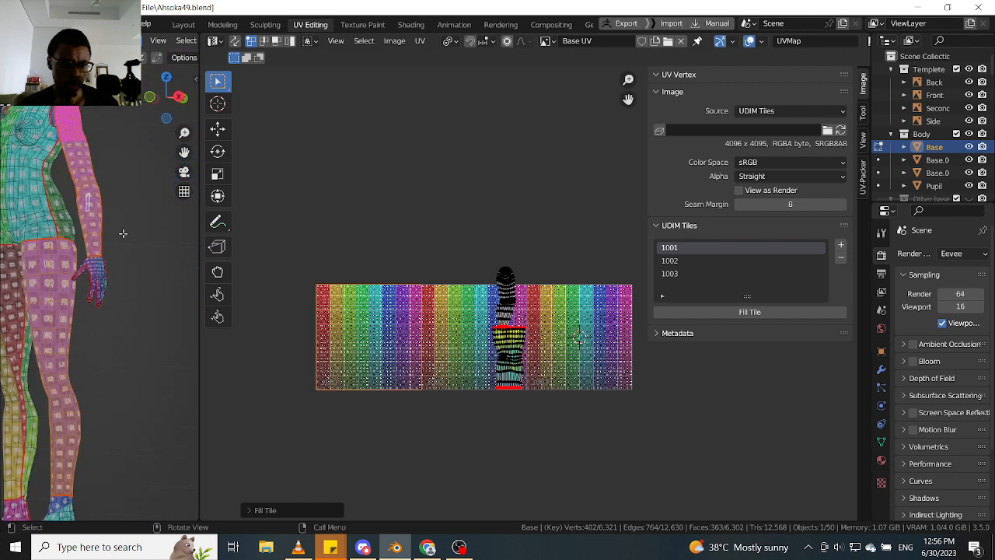
{"action": "scroll", "coordinate": [122, 233], "scroll_direction": "up", "scroll_amount": 2}
{"action": "middle_click_drag", "start_coordinate": [62, 143], "coordinate": [116, 159], "text": "shift"}
{"action": "scroll", "coordinate": [79, 180], "scroll_direction": "up", "scroll_amount": 2}
{"action": "scroll", "coordinate": [533, 317], "scroll_direction": "up", "scroll_amount": 4}
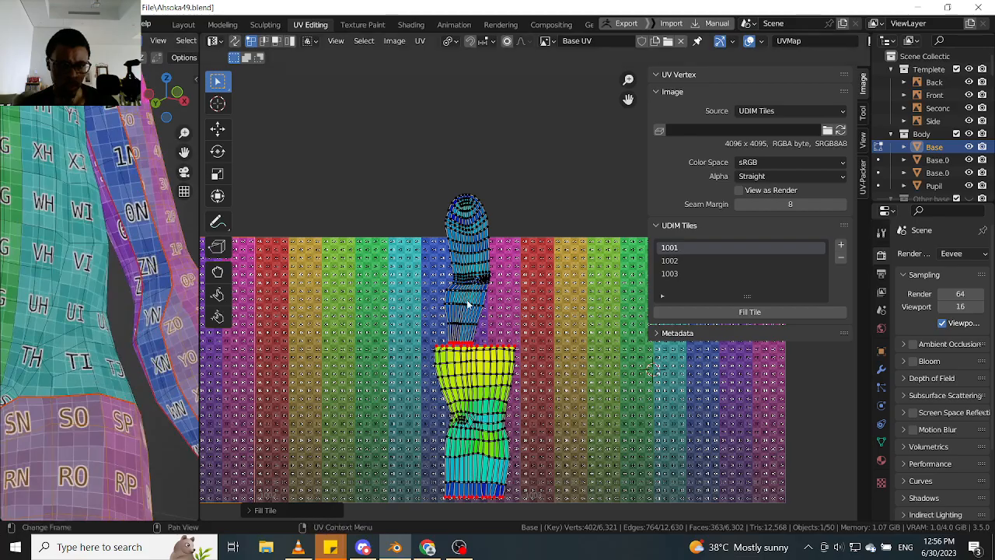
{"action": "scroll", "coordinate": [460, 315], "scroll_direction": "up", "scroll_amount": 3}
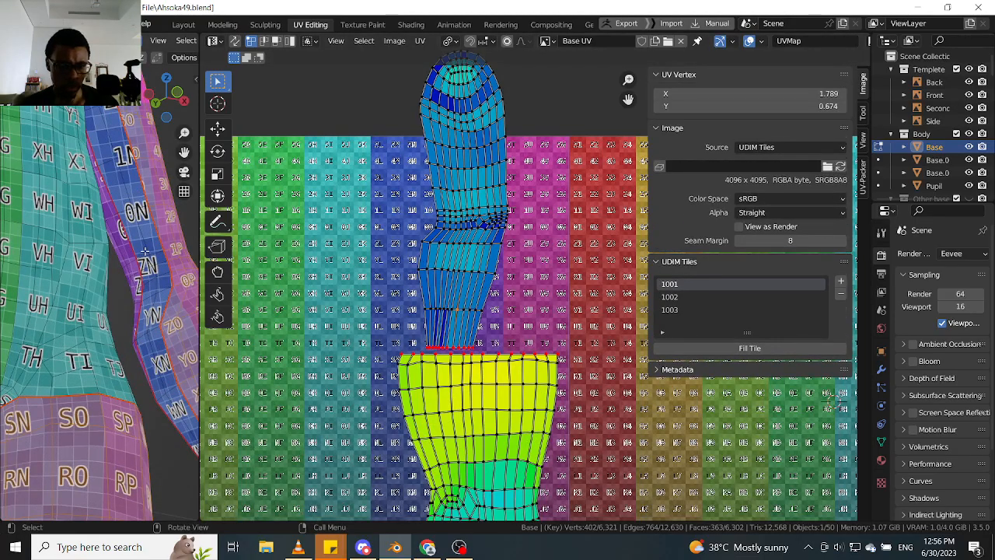
- Add the narrow seam-bounded strip along the inner arm to the selection and check it on the model
{"action": "middle_click_drag", "start_coordinate": [144, 251], "coordinate": [121, 248], "text": "shift"}
{"action": "key", "text": "l"}
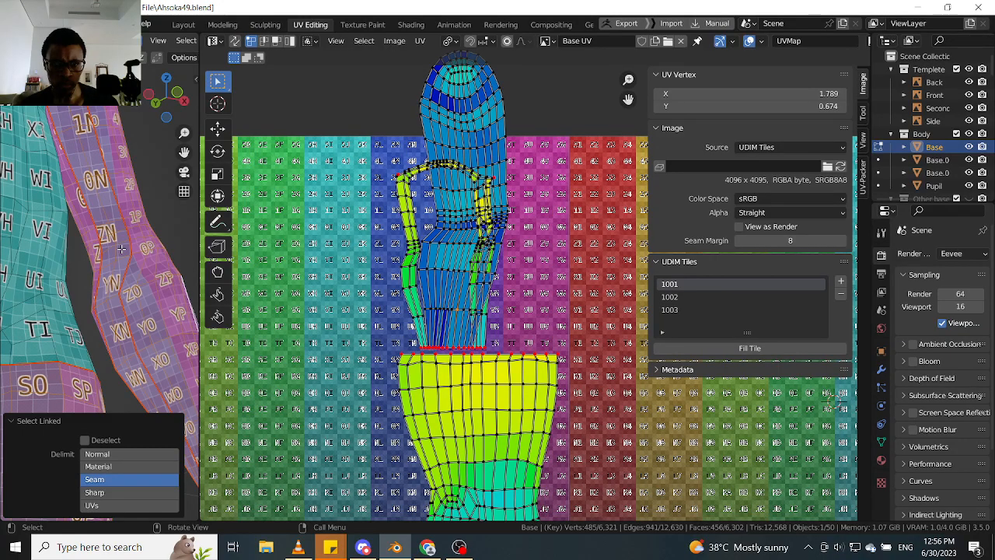
{"action": "middle_click_drag", "start_coordinate": [121, 248], "coordinate": [81, 227]}
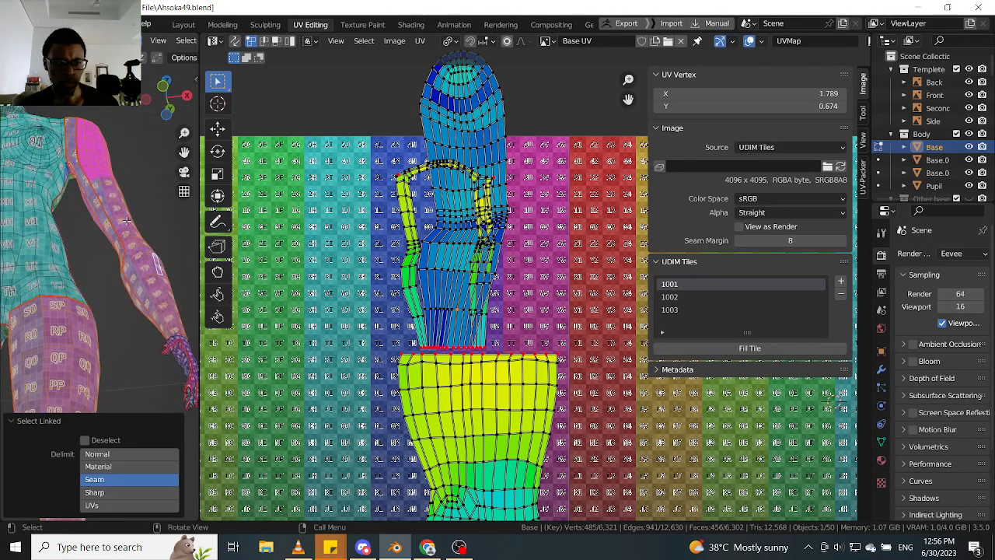
- Try picking the seam edges along the inner arm strip as a shortest path, starting at the upper arm
{"action": "scroll", "coordinate": [117, 234], "scroll_direction": "up", "scroll_amount": 1}
{"action": "key", "text": "Tab"}
{"action": "left_click", "coordinate": [151, 312]}
{"action": "left_click", "coordinate": [147, 312], "text": "alt"}
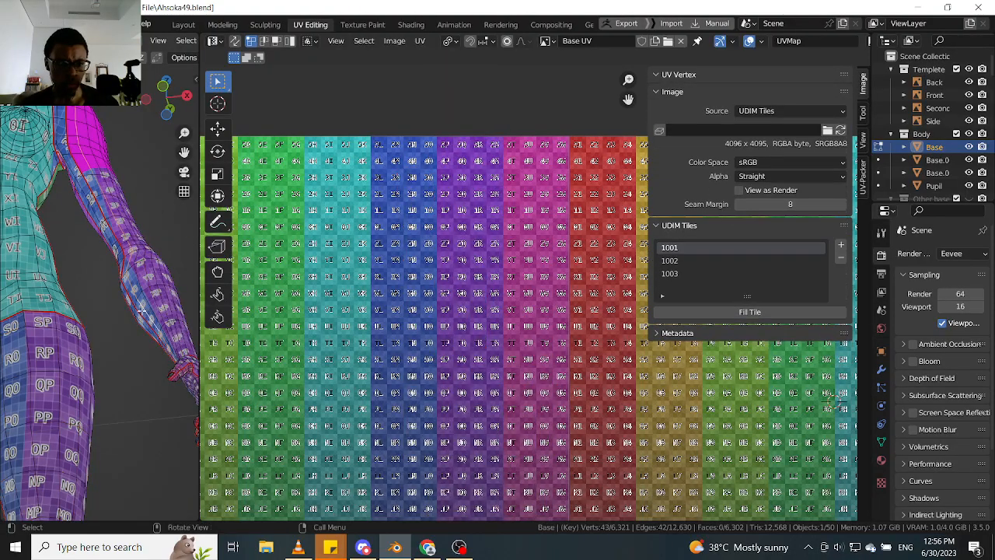
{"action": "middle_click_drag", "start_coordinate": [147, 312], "coordinate": [182, 291]}
{"action": "left_click", "coordinate": [130, 308], "text": "alt"}
{"action": "left_click", "coordinate": [123, 244], "text": "ctrl"}
{"action": "scroll", "coordinate": [124, 246], "scroll_direction": "down", "scroll_amount": 5}
{"action": "middle_click_drag", "start_coordinate": [91, 284], "coordinate": [118, 204]}
{"action": "scroll", "coordinate": [118, 203], "scroll_direction": "up", "scroll_amount": 2}
{"action": "scroll", "coordinate": [122, 299], "scroll_direction": "up", "scroll_amount": 2}
{"action": "middle_click_drag", "start_coordinate": [99, 311], "coordinate": [124, 307]}
{"action": "scroll", "coordinate": [117, 319], "scroll_direction": "up", "scroll_amount": 3}
{"action": "scroll", "coordinate": [110, 332], "scroll_direction": "down", "scroll_amount": 4}
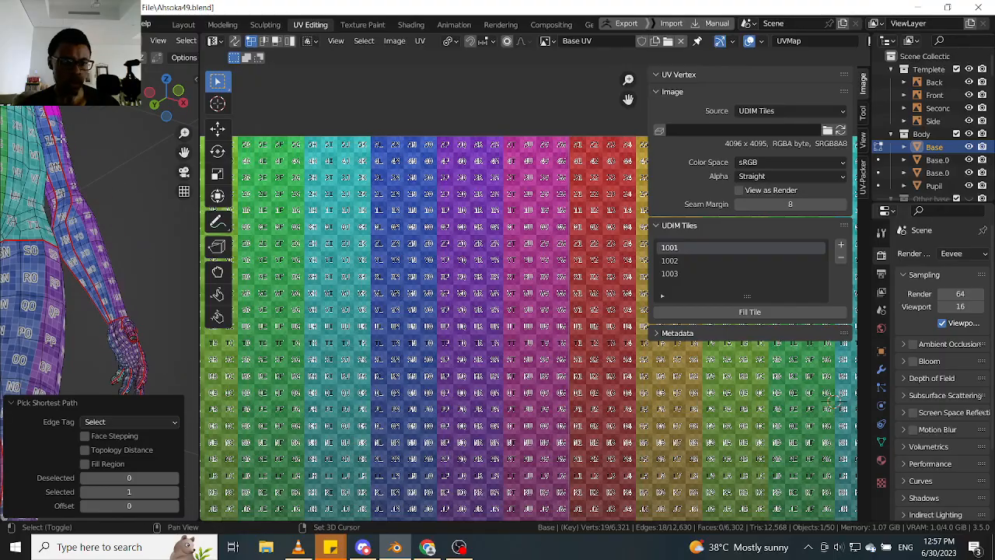
- Extend the picked edge path down the forearm to the wrist and clear its seam
{"action": "middle_click_drag", "start_coordinate": [58, 179], "coordinate": [108, 140], "text": "shift"}
{"action": "scroll", "coordinate": [62, 242], "scroll_direction": "down", "scroll_amount": 4}
{"action": "scroll", "coordinate": [133, 266], "scroll_direction": "up", "scroll_amount": 5}
{"action": "middle_click_drag", "start_coordinate": [132, 266], "coordinate": [156, 253]}
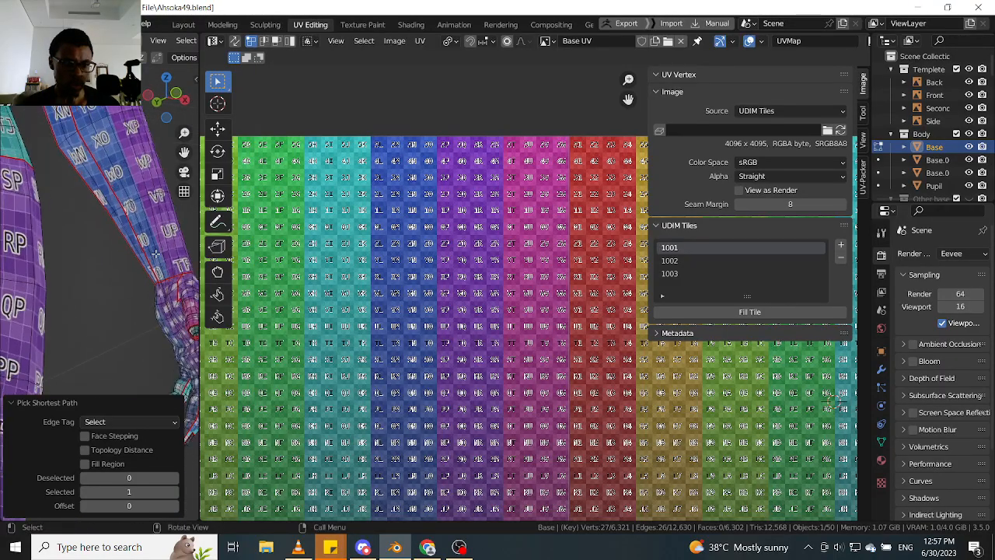
{"action": "scroll", "coordinate": [156, 252], "scroll_direction": "up", "scroll_amount": 2}
{"action": "right_click", "coordinate": [152, 269]}
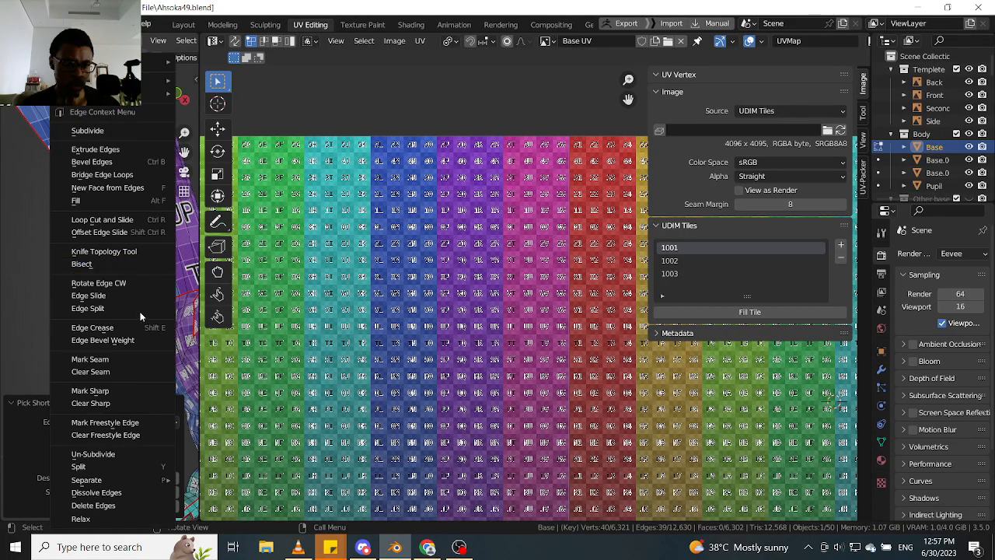
{"action": "left_click", "coordinate": [130, 374]}
- Select all linked geometry to examine the arm island in the full UV layout, then undo the arm's seam clearing
{"action": "scroll", "coordinate": [335, 307], "scroll_direction": "down", "scroll_amount": 5}
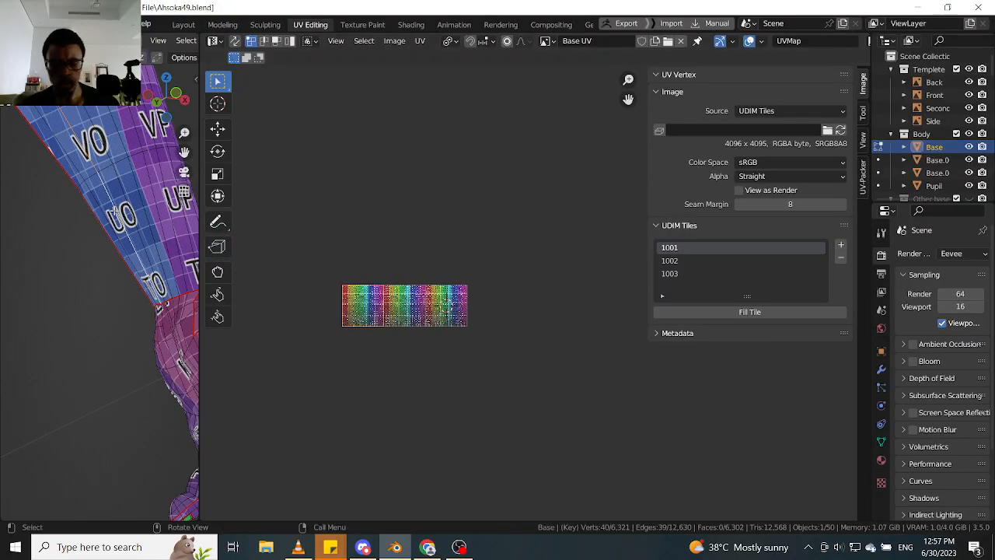
{"action": "key", "text": "l"}
{"action": "scroll", "coordinate": [426, 287], "scroll_direction": "up", "scroll_amount": 8}
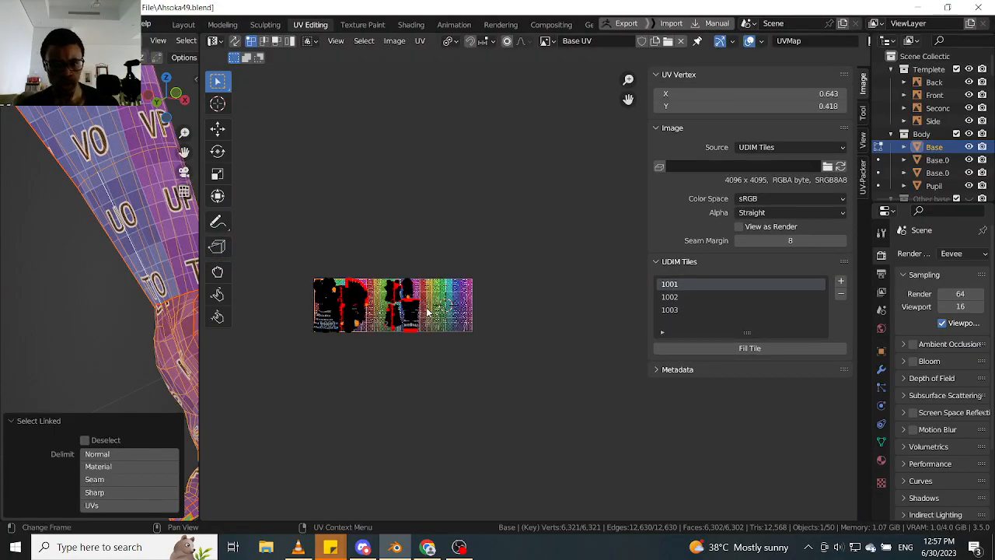
{"action": "scroll", "coordinate": [425, 289], "scroll_direction": "up", "scroll_amount": 5}
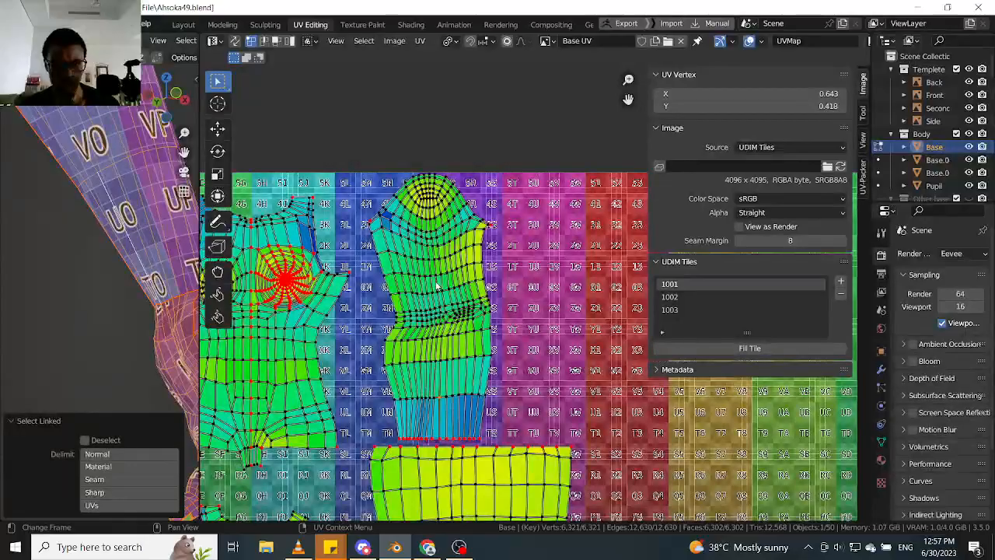
{"action": "scroll", "coordinate": [437, 285], "scroll_direction": "down", "scroll_amount": 4}
{"action": "scroll", "coordinate": [125, 288], "scroll_direction": "down", "scroll_amount": 6}
{"action": "scroll", "coordinate": [537, 348], "scroll_direction": "down", "scroll_amount": 4}
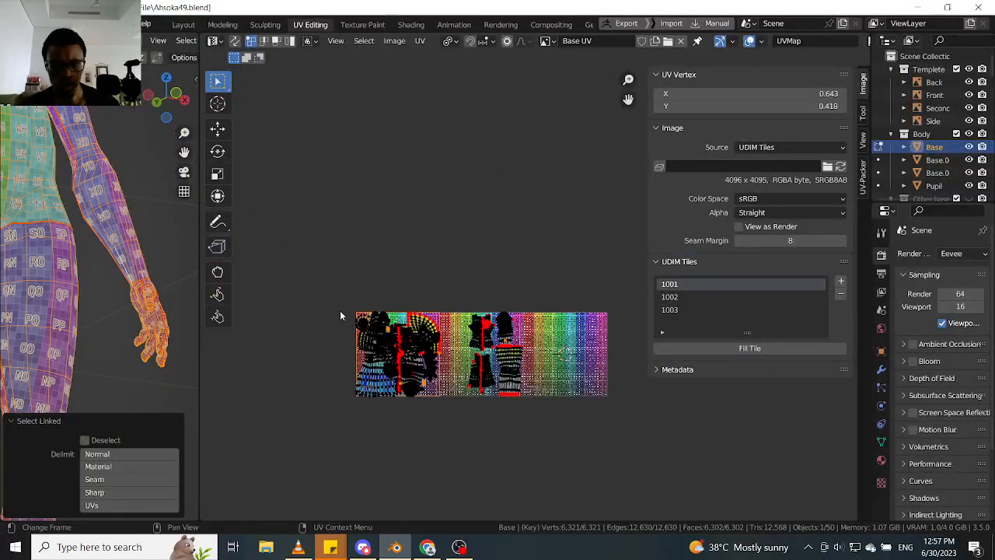
{"action": "left_click_drag", "start_coordinate": [649, 237], "coordinate": [851, 237]}
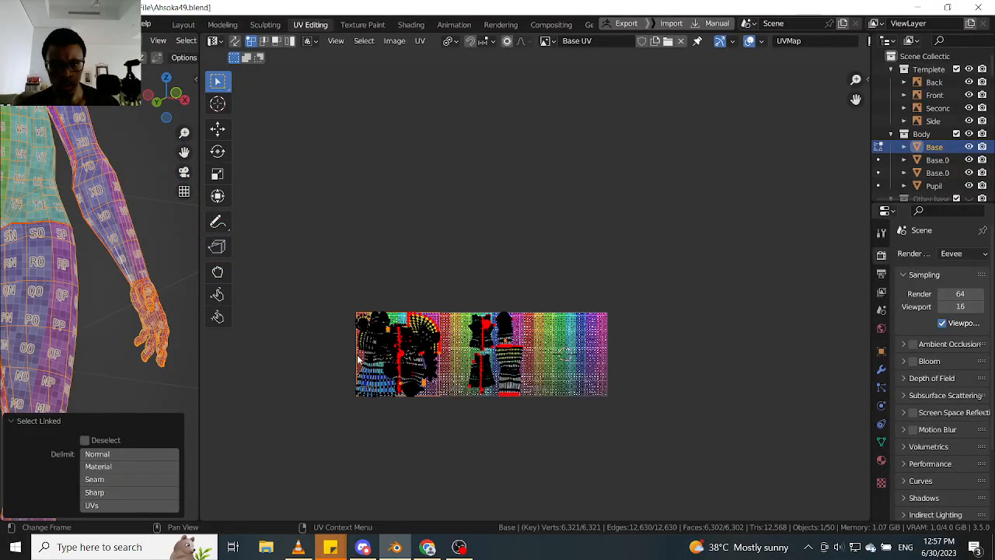
{"action": "scroll", "coordinate": [544, 349], "scroll_direction": "up", "scroll_amount": 4}
{"action": "scroll", "coordinate": [544, 350], "scroll_direction": "down", "scroll_amount": 5}
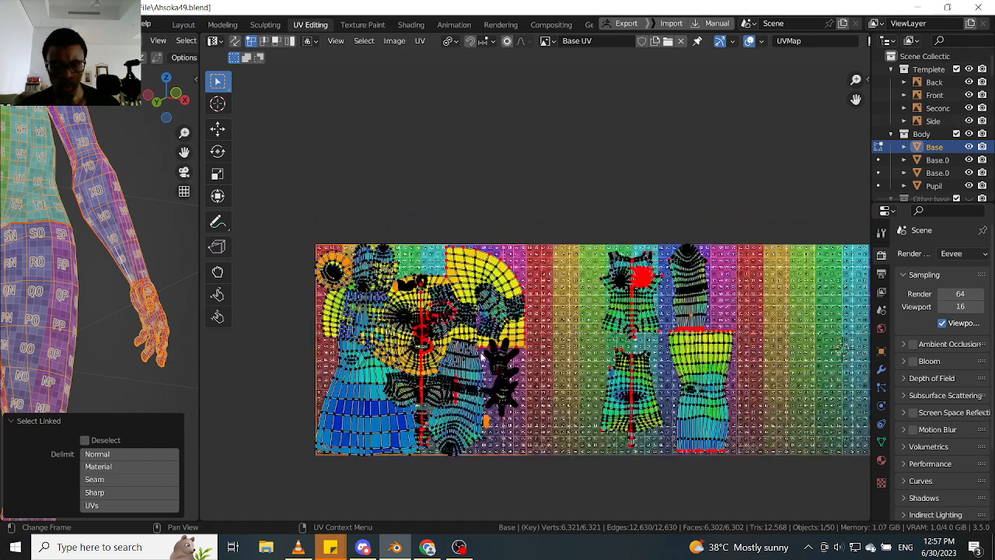
{"action": "key", "text": "ctrl+z"}
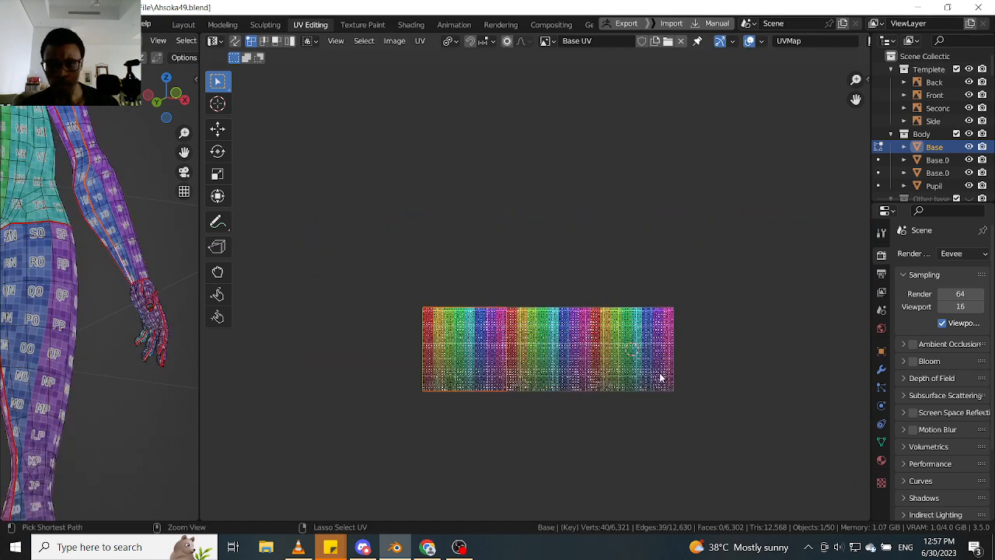
- Switch to face selection and select both seam-bounded islands of the hand
{"action": "key", "text": "Tab"}
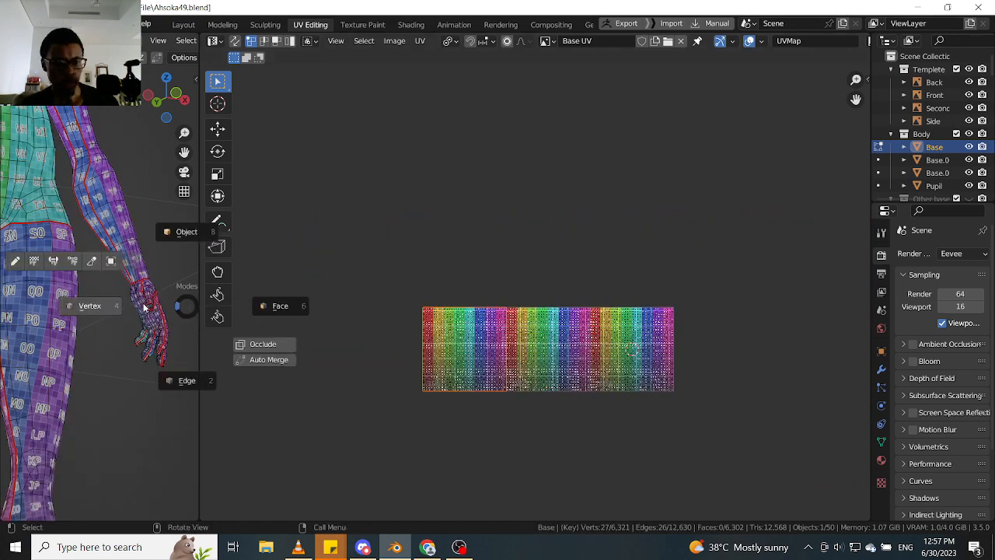
{"action": "left_click", "coordinate": [276, 306]}
{"action": "key", "text": "l"}
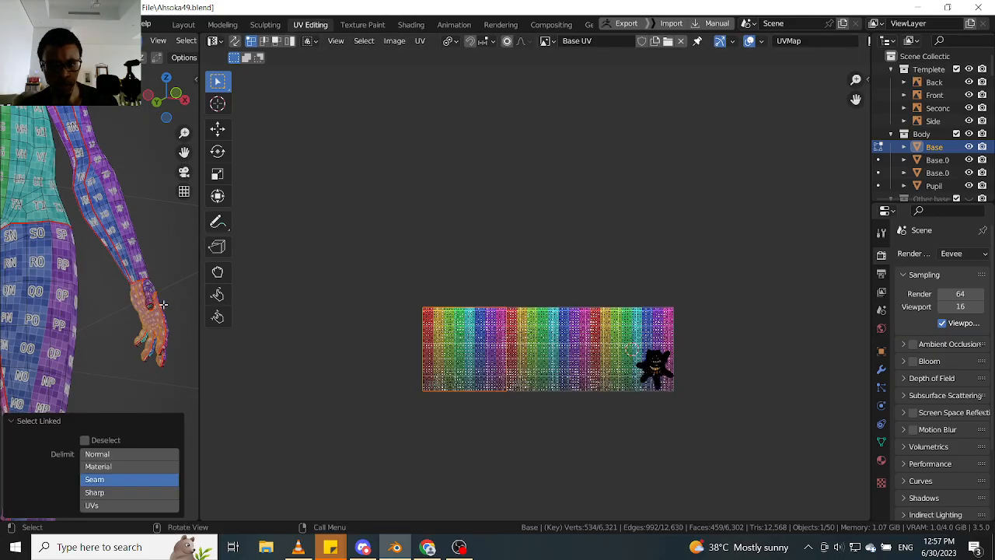
{"action": "middle_click_drag", "start_coordinate": [108, 317], "coordinate": [164, 301]}
{"action": "scroll", "coordinate": [164, 301], "scroll_direction": "up", "scroll_amount": 4}
{"action": "key", "text": "l"}
{"action": "scroll", "coordinate": [170, 312], "scroll_direction": "down", "scroll_amount": 4}
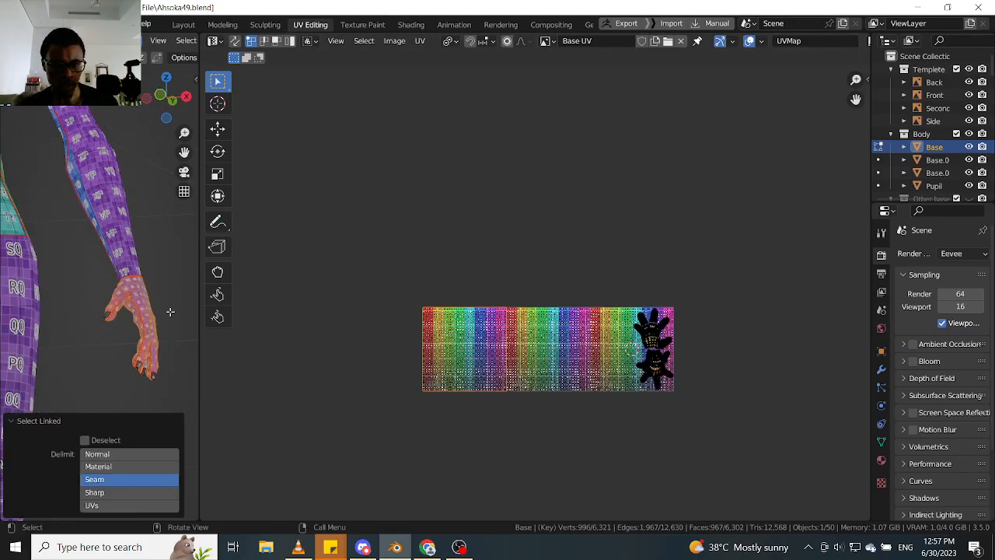
- Extend the selection to the whole hand with its fingernails and pin all of its UV vertices
{"action": "middle_click_drag", "start_coordinate": [156, 340], "coordinate": [115, 314]}
{"action": "left_click_drag", "start_coordinate": [56, 352], "coordinate": [166, 191]}
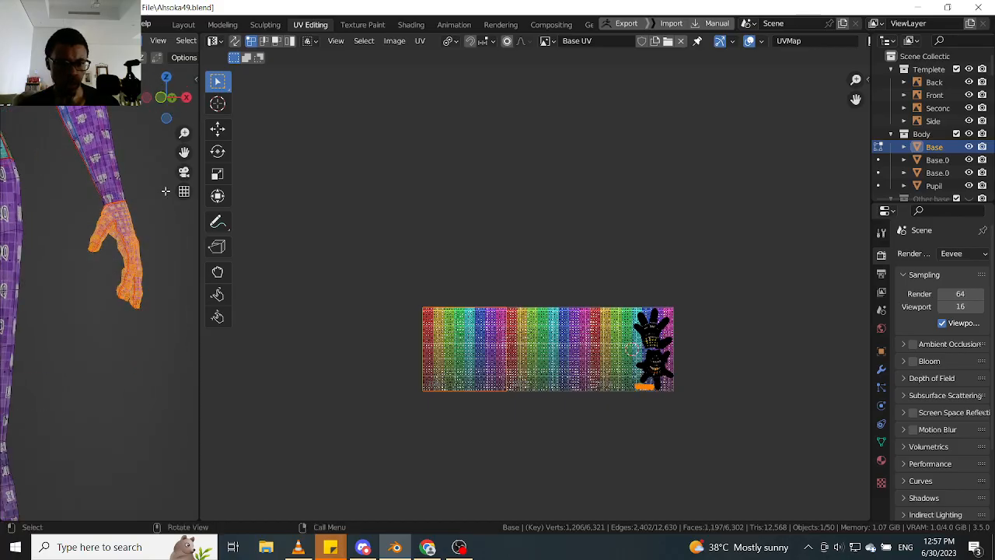
{"action": "scroll", "coordinate": [704, 340], "scroll_direction": "up", "scroll_amount": 3}
{"action": "left_click_drag", "start_coordinate": [693, 240], "coordinate": [522, 515]}
{"action": "scroll", "coordinate": [598, 420], "scroll_direction": "up", "scroll_amount": 1}
{"action": "scroll", "coordinate": [599, 422], "scroll_direction": "up", "scroll_amount": 6}
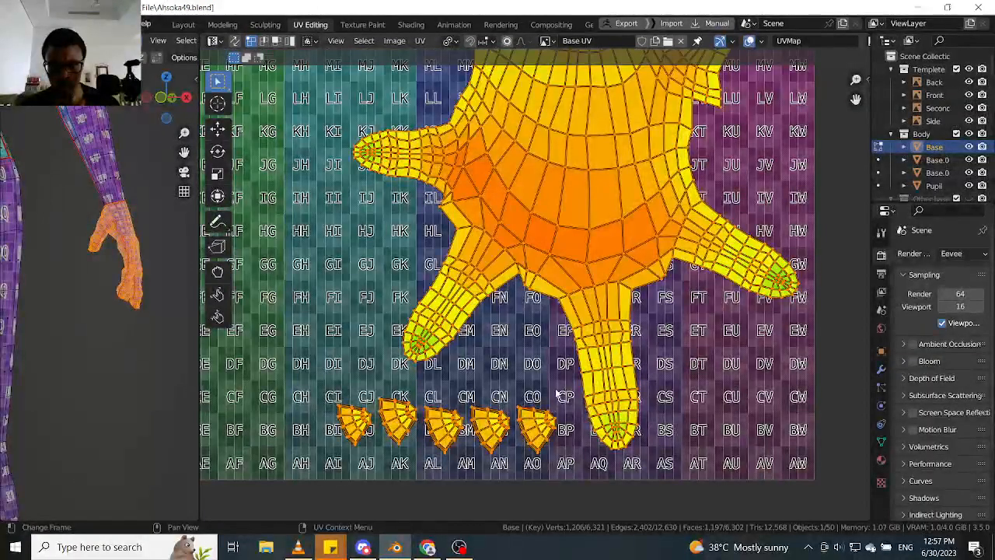
{"action": "scroll", "coordinate": [558, 395], "scroll_direction": "down", "scroll_amount": 5}
{"action": "key", "text": "p"}
{"action": "scroll", "coordinate": [507, 378], "scroll_direction": "down", "scroll_amount": 2}
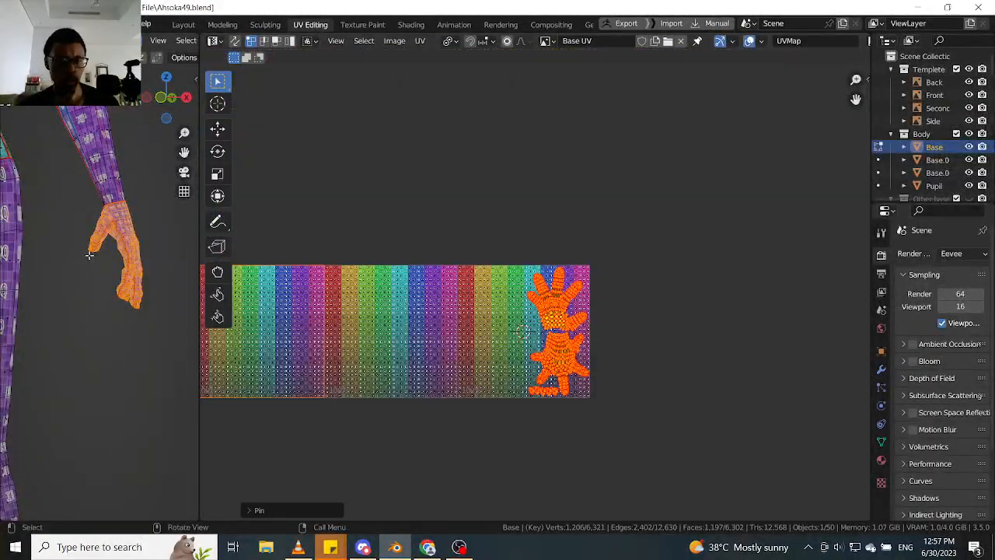
{"action": "scroll", "coordinate": [89, 255], "scroll_direction": "down", "scroll_amount": 3}
{"action": "middle_click_drag", "start_coordinate": [110, 190], "coordinate": [148, 289], "text": "shift"}
{"action": "scroll", "coordinate": [132, 299], "scroll_direction": "up", "scroll_amount": 3}
{"action": "key", "text": "Tab"}
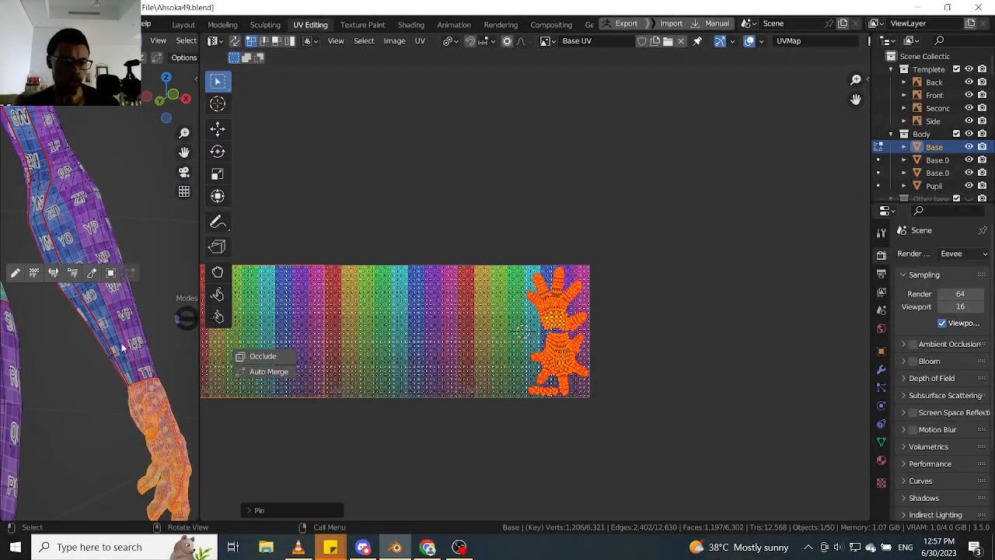
{"action": "scroll", "coordinate": [129, 362], "scroll_direction": "up", "scroll_amount": 2}
{"action": "left_click", "coordinate": [115, 375]}
{"action": "scroll", "coordinate": [128, 379], "scroll_direction": "down", "scroll_amount": 2}
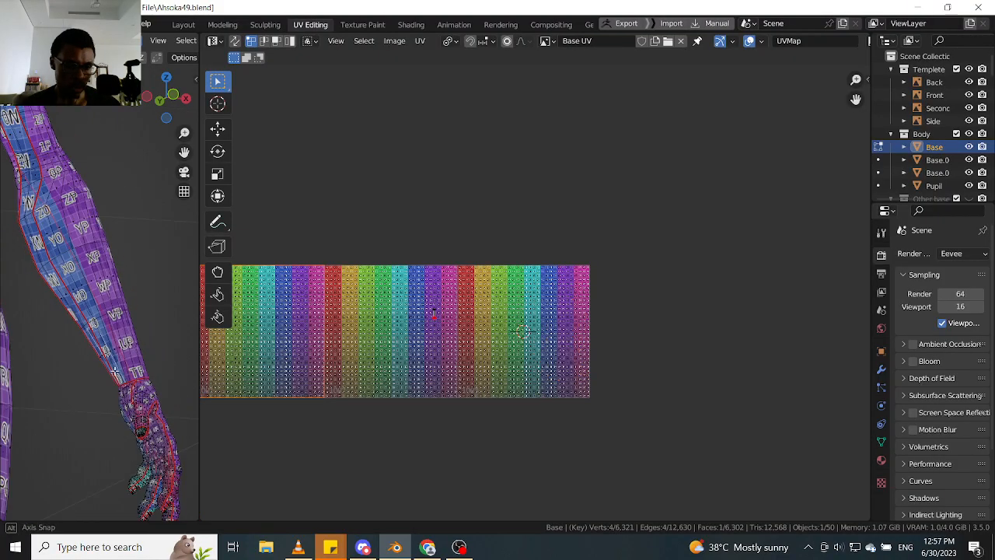
{"action": "scroll", "coordinate": [123, 348], "scroll_direction": "up", "scroll_amount": 3}
{"action": "left_click", "coordinate": [109, 347]}
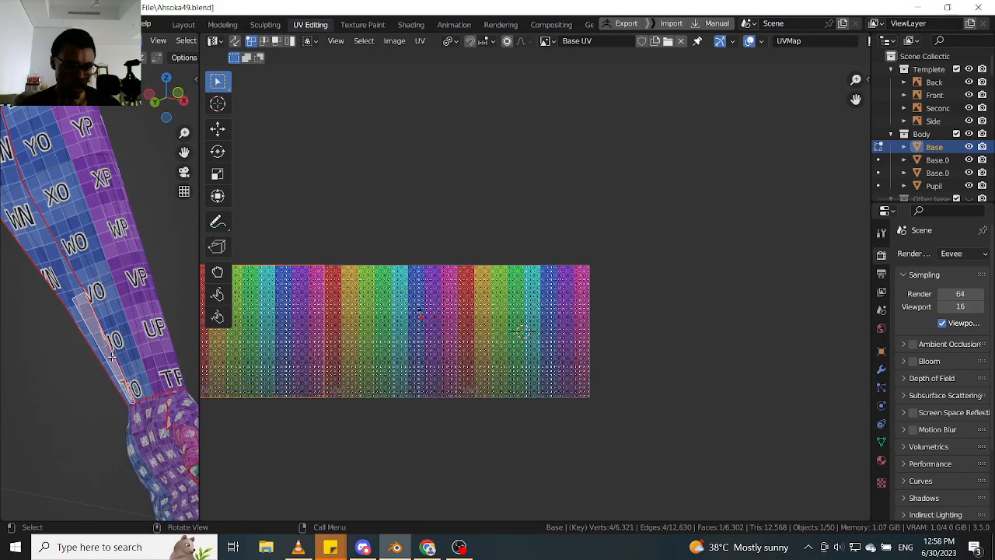
{"action": "scroll", "coordinate": [113, 348], "scroll_direction": "down", "scroll_amount": 5}
{"action": "scroll", "coordinate": [112, 348], "scroll_direction": "up", "scroll_amount": 4}
- Switch to edge selection, select the seam edges along the inner arm strip up from the wrist, and clear their seam
{"action": "key", "text": "Tab"}
{"action": "left_click", "coordinate": [142, 449]}
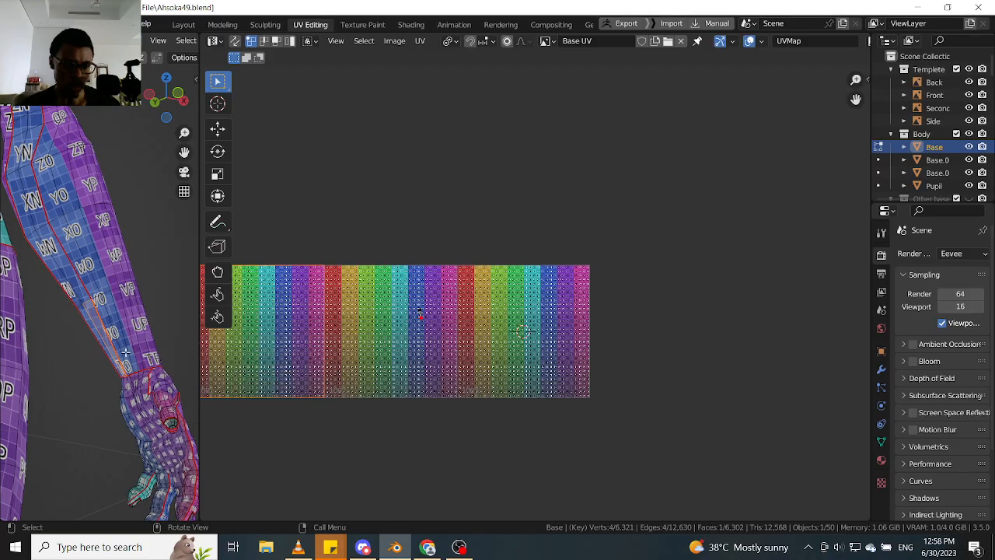
{"action": "left_click", "coordinate": [108, 343]}
{"action": "scroll", "coordinate": [108, 340], "scroll_direction": "down", "scroll_amount": 4}
{"action": "middle_click_drag", "start_coordinate": [62, 224], "coordinate": [113, 330], "text": "shift"}
{"action": "mouse_move", "coordinate": [101, 235]}
{"action": "middle_mouse_down"}
{"action": "mouse_move", "coordinate": [73, 206]}
{"action": "mouse_move", "coordinate": [163, 244]}
{"action": "mouse_move", "coordinate": [79, 237]}
{"action": "mouse_move", "coordinate": [161, 248]}
{"action": "mouse_move", "coordinate": [165, 236]}
{"action": "mouse_move", "coordinate": [119, 255]}
{"action": "mouse_move", "coordinate": [173, 288]}
{"action": "mouse_move", "coordinate": [137, 280]}
{"action": "mouse_move", "coordinate": [124, 262]}
{"action": "mouse_move", "coordinate": [156, 252]}
{"action": "mouse_move", "coordinate": [116, 238]}
{"action": "middle_mouse_up"}
{"action": "left_click", "coordinate": [73, 185], "text": "ctrl"}
{"action": "left_click", "coordinate": [157, 243], "text": "ctrl"}
{"action": "scroll", "coordinate": [115, 239], "scroll_direction": "up", "scroll_amount": 4}
{"action": "left_click", "coordinate": [94, 253], "text": "ctrl"}
{"action": "right_click", "coordinate": [95, 252]}
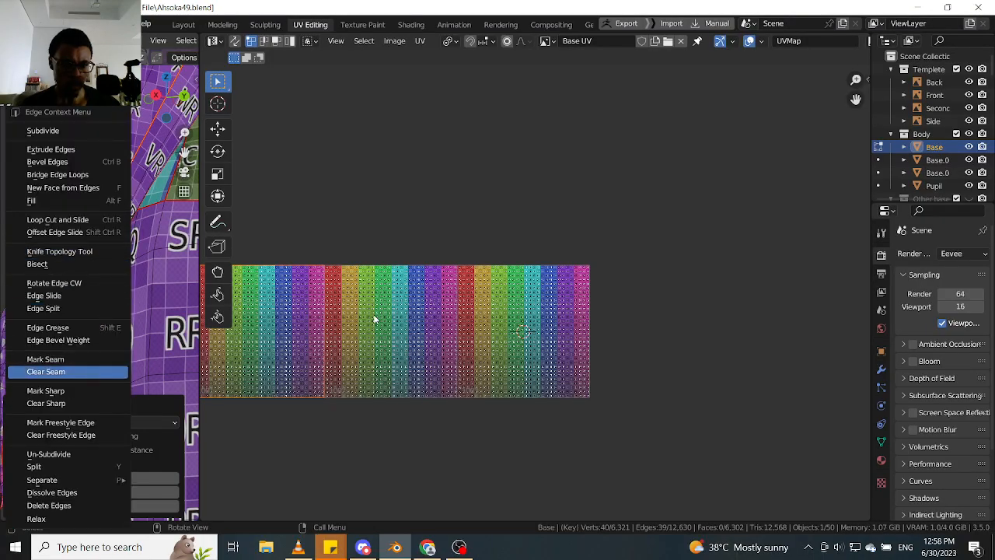
- Select all linked geometry and examine the arm and hand islands across the full UV layout
{"action": "scroll", "coordinate": [365, 311], "scroll_direction": "down", "scroll_amount": 6}
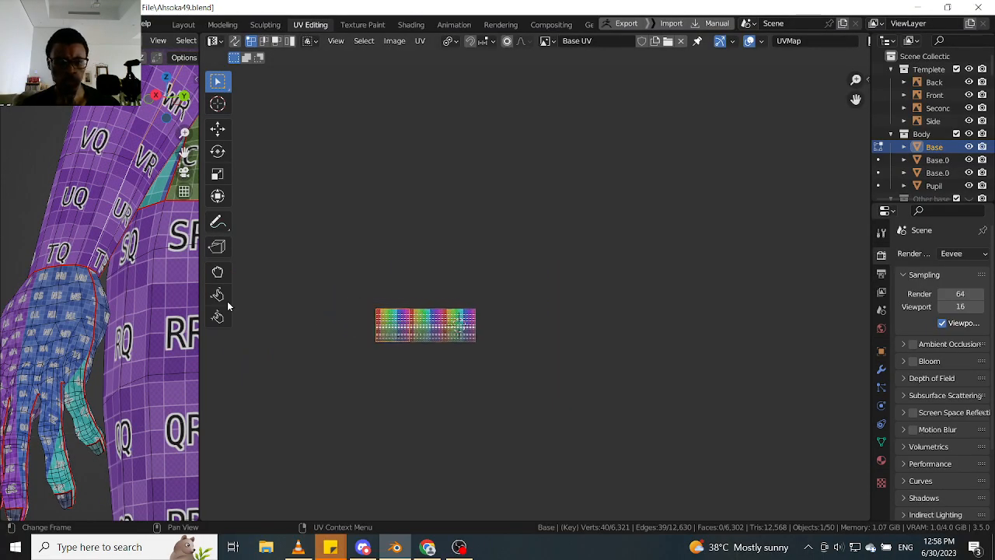
{"action": "key", "text": "ctrl+l"}
{"action": "scroll", "coordinate": [507, 351], "scroll_direction": "up", "scroll_amount": 7}
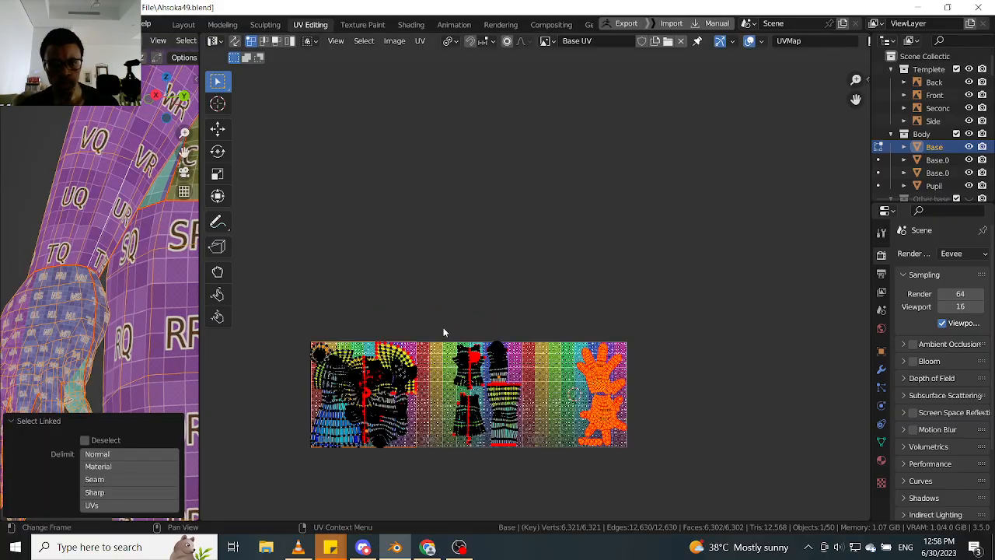
{"action": "scroll", "coordinate": [381, 291], "scroll_direction": "down", "scroll_amount": 3}
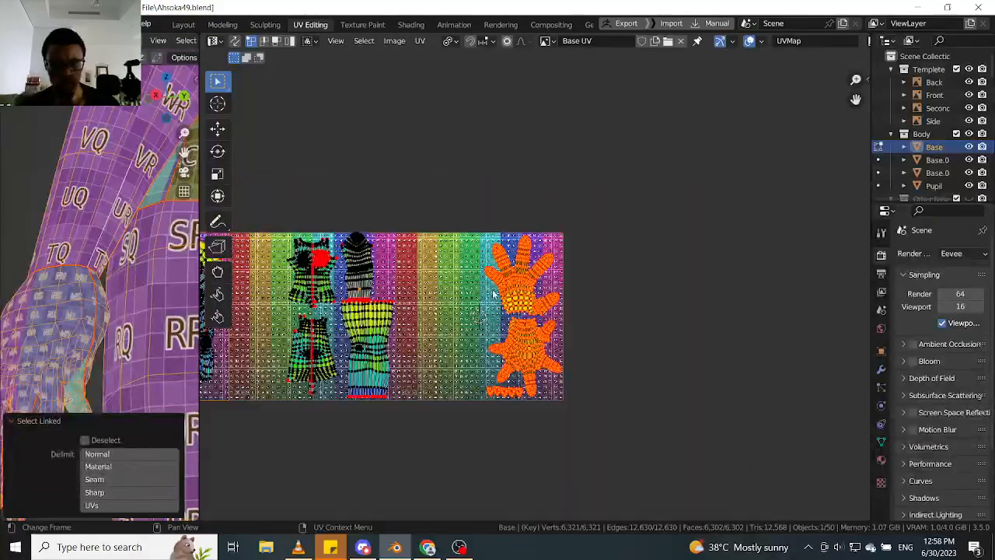
{"action": "scroll", "coordinate": [396, 268], "scroll_direction": "up", "scroll_amount": 4}
{"action": "middle_click_drag", "start_coordinate": [492, 297], "coordinate": [635, 382]}
{"action": "scroll", "coordinate": [281, 226], "scroll_direction": "up", "scroll_amount": 4}
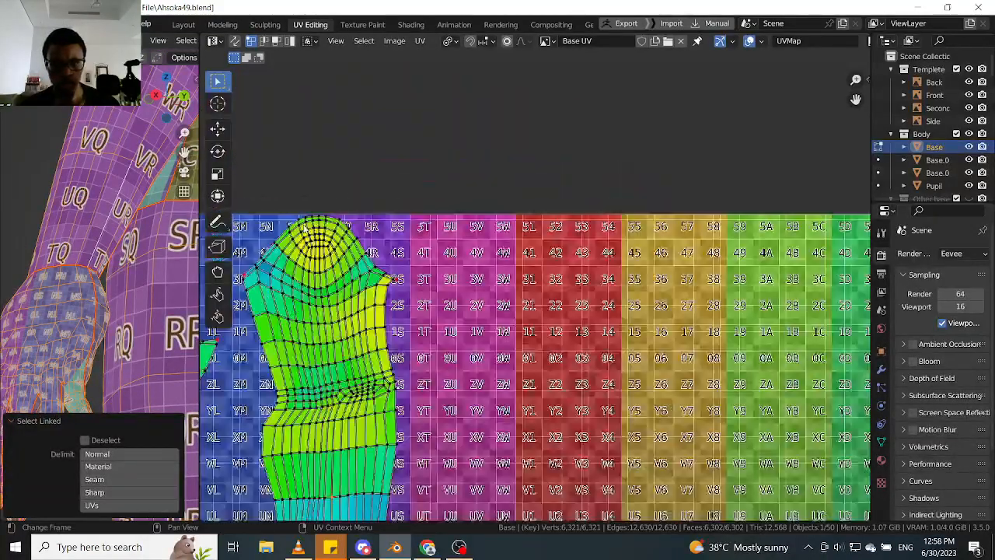
{"action": "scroll", "coordinate": [318, 225], "scroll_direction": "down", "scroll_amount": 11}
{"action": "scroll", "coordinate": [411, 267], "scroll_direction": "up", "scroll_amount": 4}
{"action": "middle_click_drag", "start_coordinate": [441, 311], "coordinate": [433, 285]}
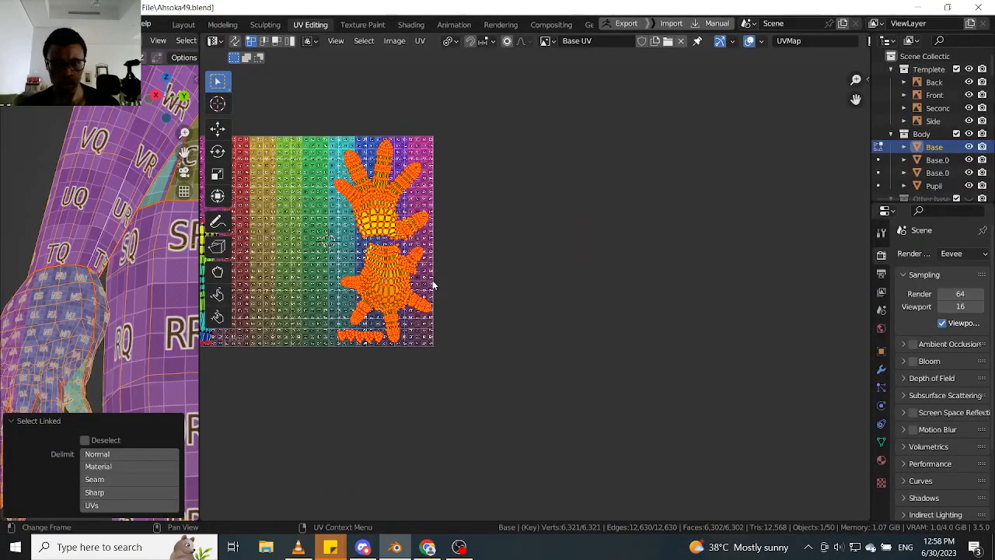
{"action": "scroll", "coordinate": [433, 284], "scroll_direction": "up", "scroll_amount": 1}
{"action": "scroll", "coordinate": [450, 226], "scroll_direction": "down", "scroll_amount": 3}
- Select all hand and fingernail UV islands and clear the pins from their vertices
{"action": "left_click_drag", "start_coordinate": [521, 115], "coordinate": [361, 350]}
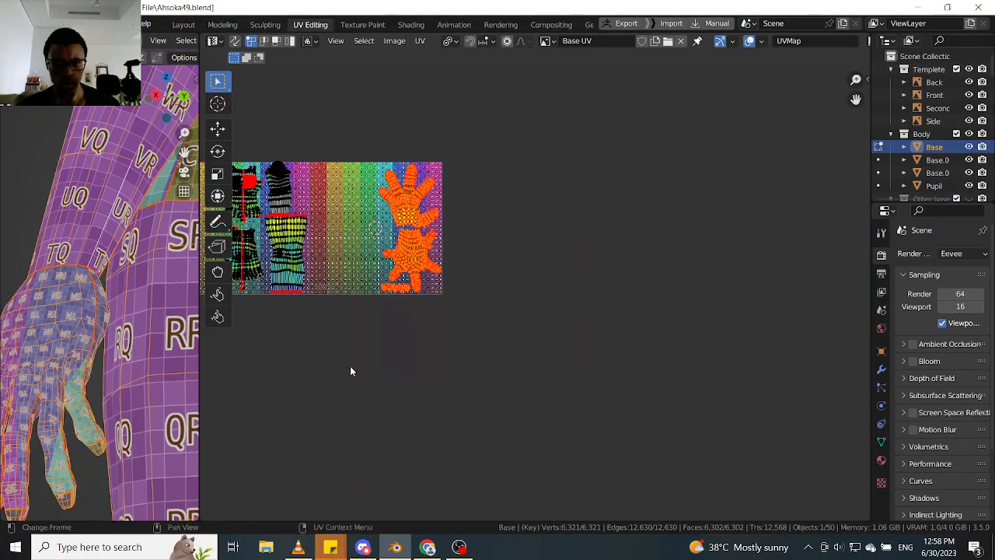
{"action": "scroll", "coordinate": [420, 206], "scroll_direction": "up", "scroll_amount": 3}
{"action": "key", "text": "p"}
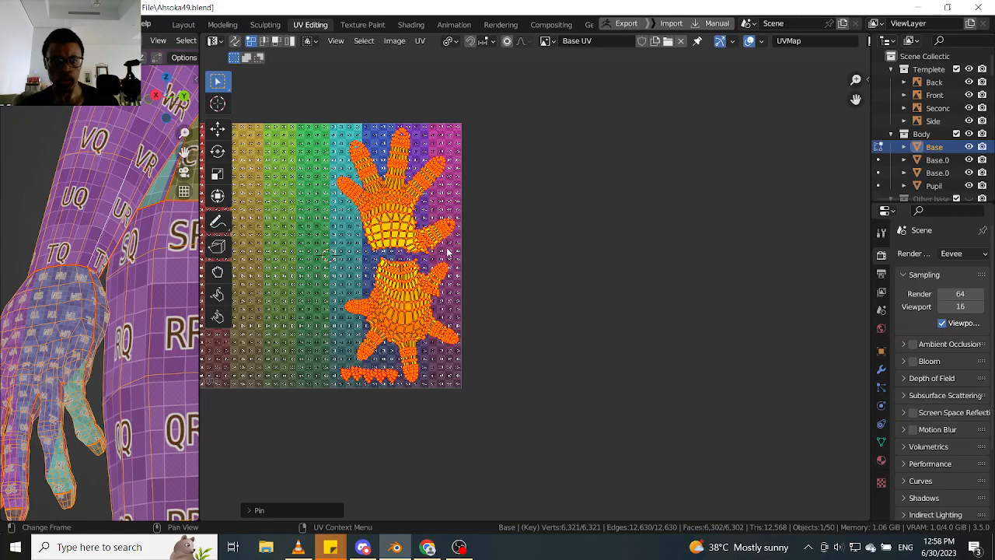
{"action": "key", "text": "p"}
{"action": "scroll", "coordinate": [424, 264], "scroll_direction": "up", "scroll_amount": 2}
{"action": "scroll", "coordinate": [459, 249], "scroll_direction": "down", "scroll_amount": 3}
{"action": "left_click_drag", "start_coordinate": [537, 89], "coordinate": [290, 465]}
{"action": "key", "text": "alt+p"}
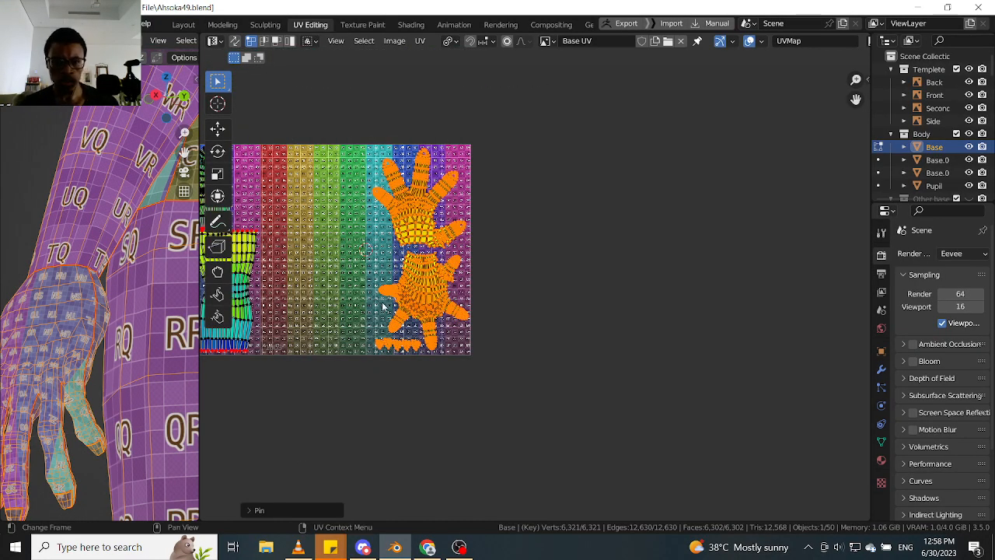
- Pin the wrist corner vertices of the two hand UV islands
{"action": "scroll", "coordinate": [382, 307], "scroll_direction": "up", "scroll_amount": 6}
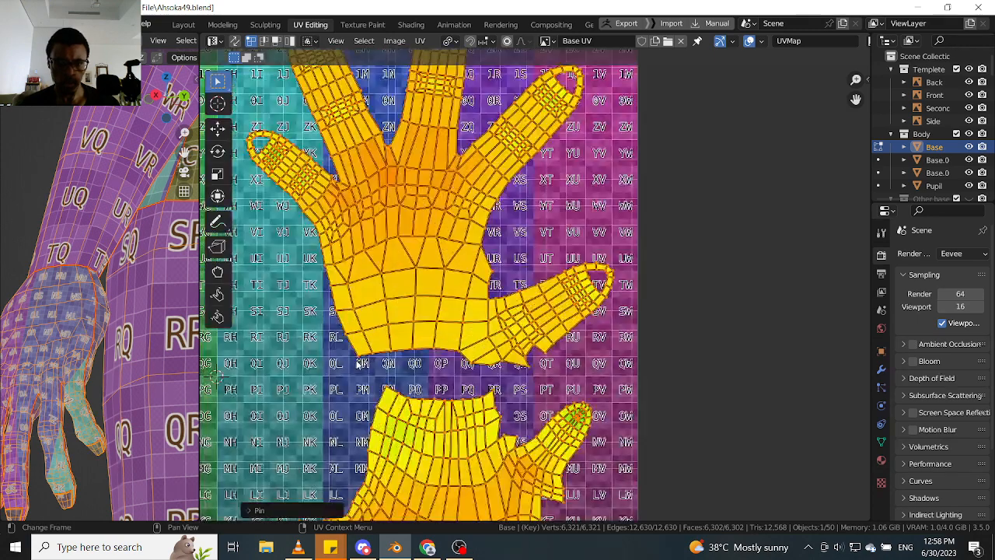
{"action": "left_click", "coordinate": [357, 360]}
{"action": "key", "text": "p"}
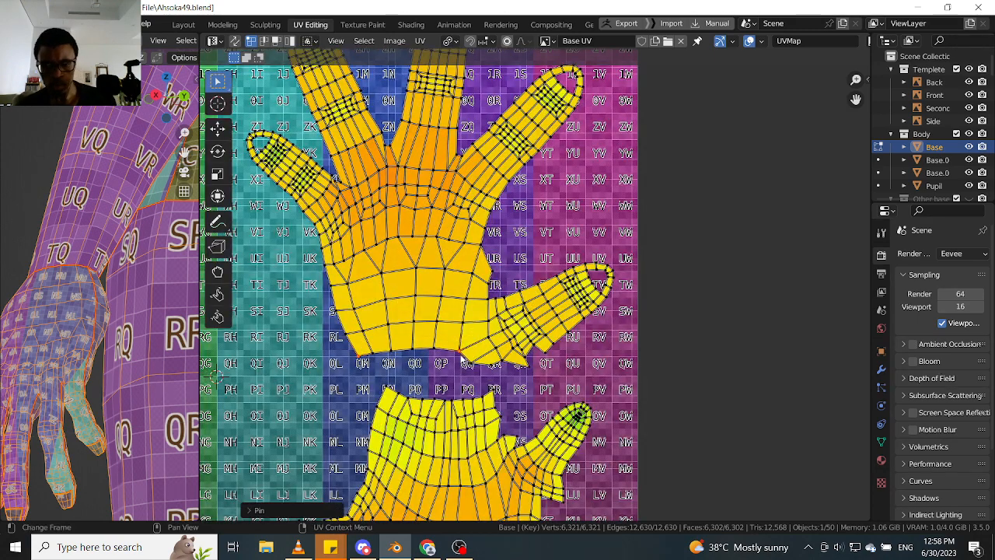
{"action": "left_click", "coordinate": [384, 384]}
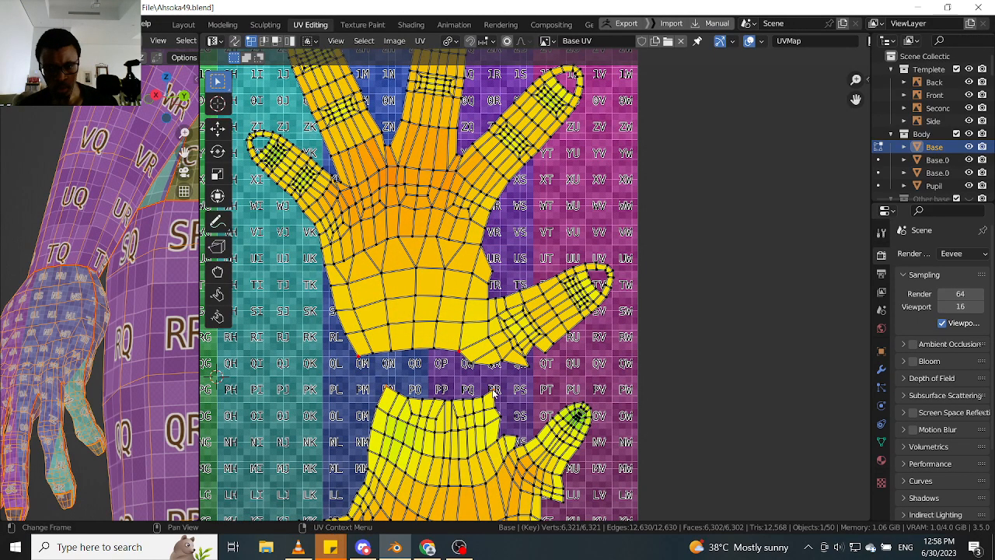
{"action": "key", "text": "p"}
- Select the lower corner vertex of the first fingernail UV island beneath the hand
{"action": "scroll", "coordinate": [494, 395], "scroll_direction": "down", "scroll_amount": 5}
{"action": "scroll", "coordinate": [437, 371], "scroll_direction": "up", "scroll_amount": 5}
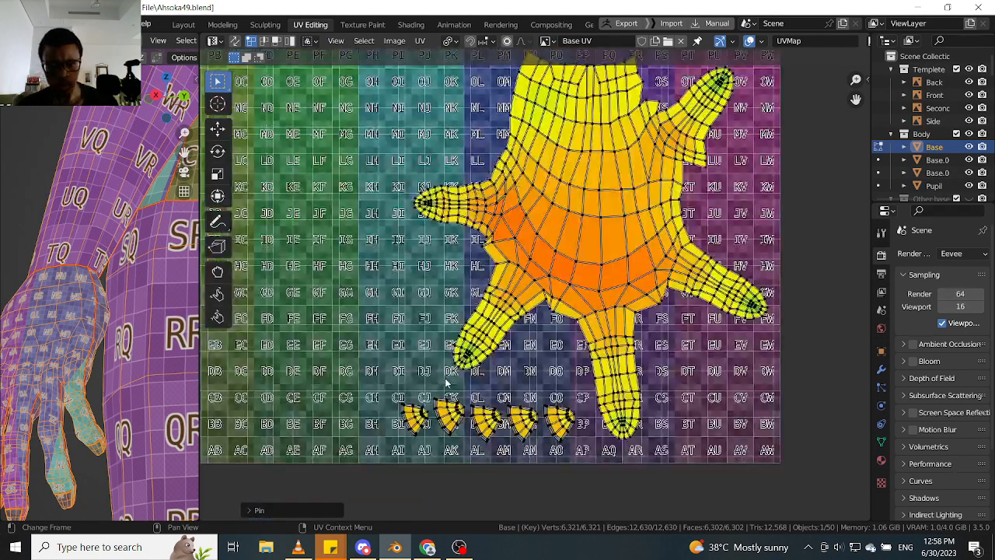
{"action": "scroll", "coordinate": [437, 371], "scroll_direction": "up", "scroll_amount": 3}
{"action": "left_click", "coordinate": [438, 372]}
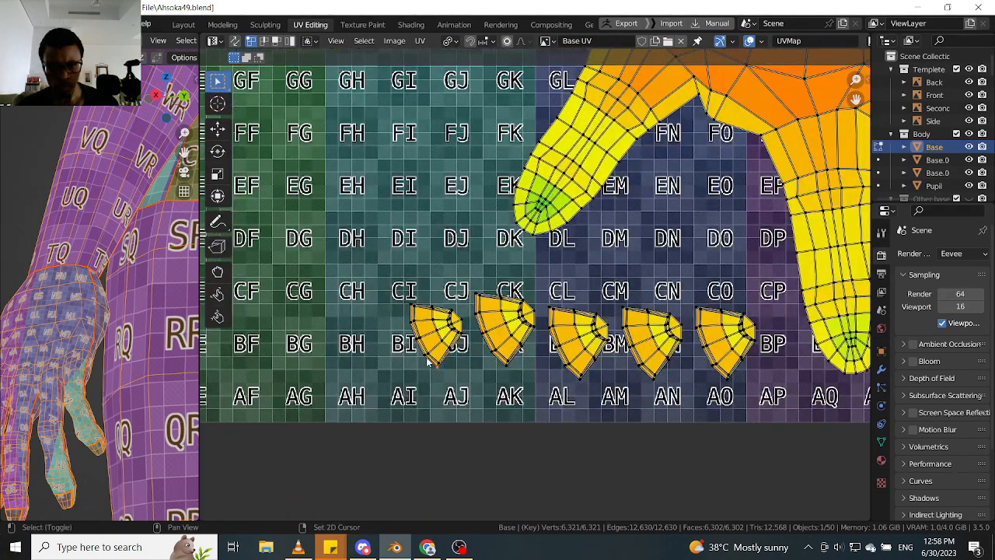
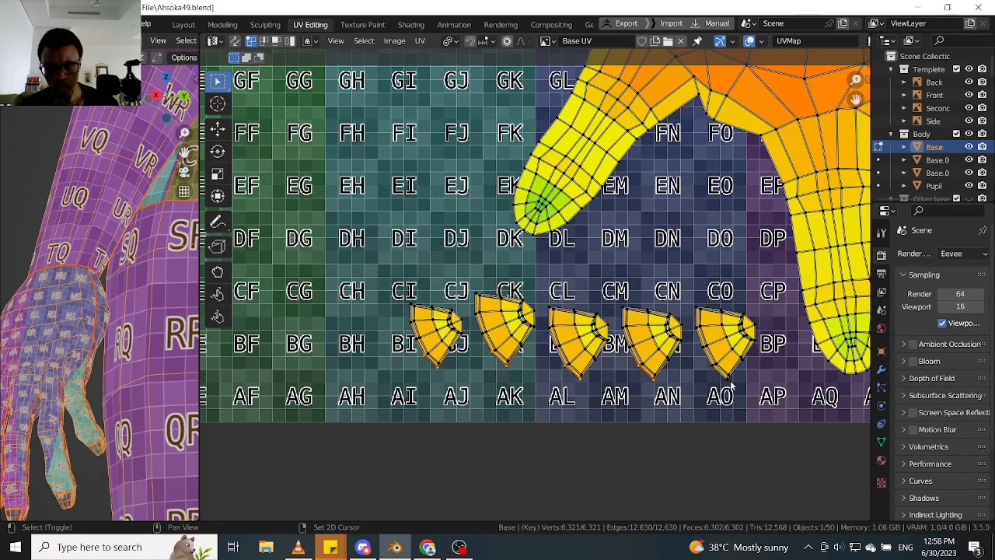
- Pin the selected corner vertices of the five small fan-shaped fingernail UV islands
{"action": "key", "text": "p"}
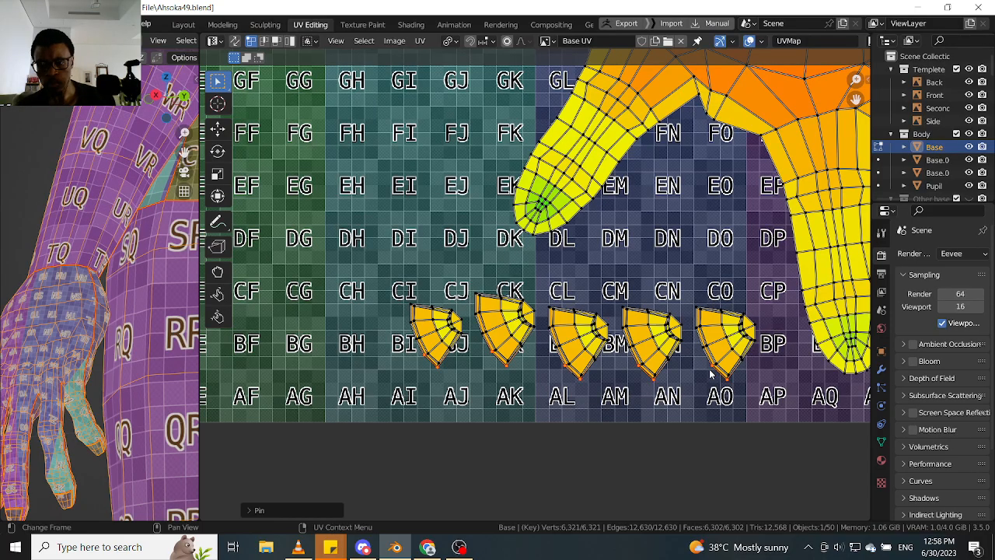
{"action": "scroll", "coordinate": [711, 373], "scroll_direction": "down", "scroll_amount": 4}
{"action": "scroll", "coordinate": [52, 346], "scroll_direction": "down", "scroll_amount": 3}
{"action": "scroll", "coordinate": [52, 347], "scroll_direction": "down", "scroll_amount": 5}
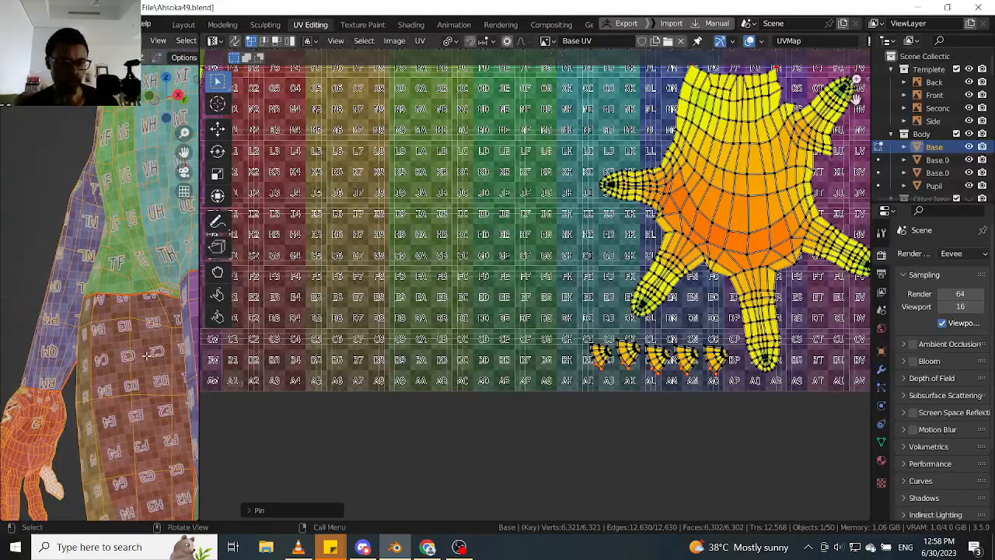
- Examine how the checker texture maps onto the model's hands and fingernails in the 3D view
{"action": "scroll", "coordinate": [121, 334], "scroll_direction": "up", "scroll_amount": 2}
{"action": "middle_click_drag", "start_coordinate": [120, 339], "coordinate": [144, 344]}
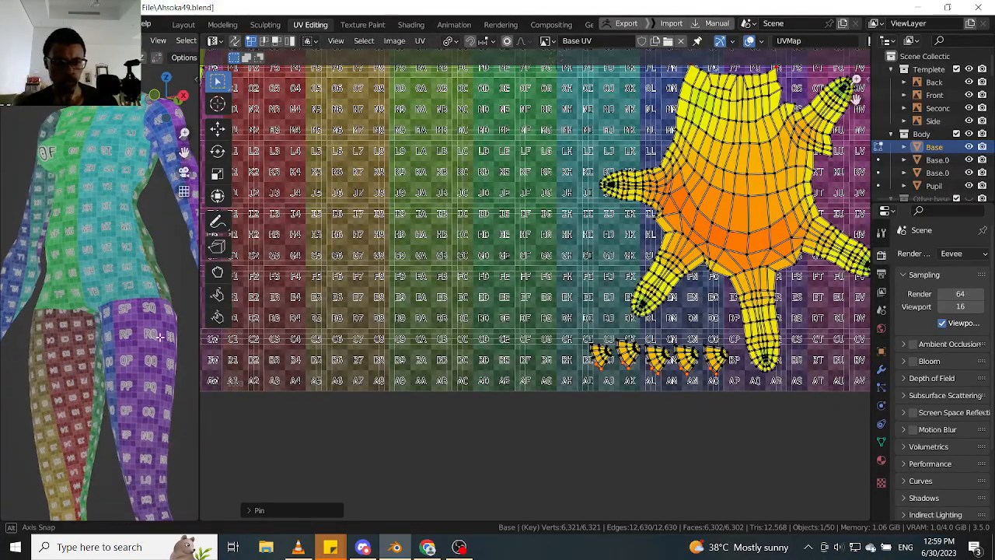
{"action": "middle_click_drag", "start_coordinate": [154, 303], "coordinate": [78, 294], "text": "shift"}
{"action": "scroll", "coordinate": [79, 296], "scroll_direction": "up", "scroll_amount": 3}
{"action": "scroll", "coordinate": [136, 339], "scroll_direction": "up", "scroll_amount": 3}
{"action": "middle_click_drag", "start_coordinate": [116, 333], "coordinate": [111, 298]}
{"action": "scroll", "coordinate": [111, 298], "scroll_direction": "down", "scroll_amount": 3}
{"action": "middle_click_drag", "start_coordinate": [155, 341], "coordinate": [116, 311], "text": "shift"}
{"action": "scroll", "coordinate": [124, 287], "scroll_direction": "up", "scroll_amount": 4}
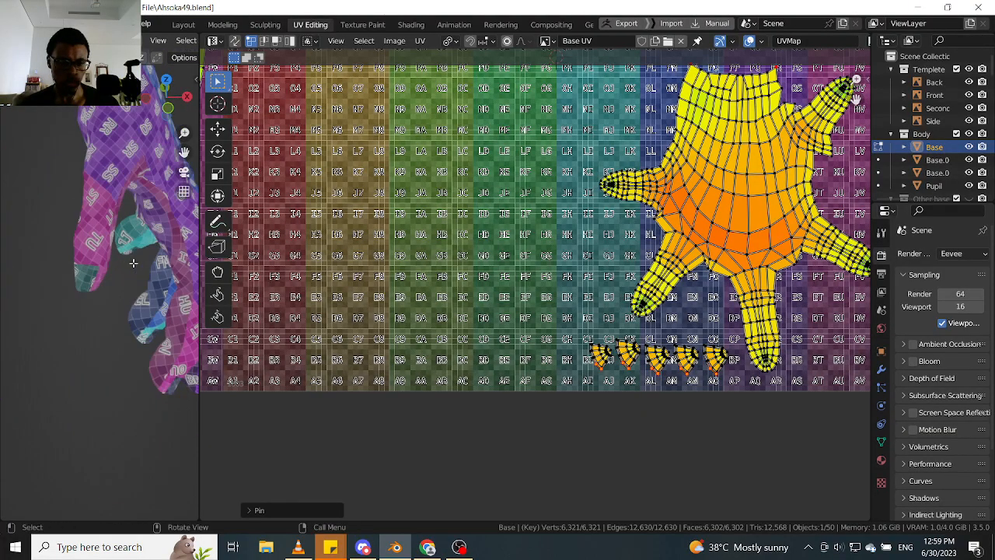
{"action": "middle_click_drag", "start_coordinate": [133, 262], "coordinate": [87, 286]}
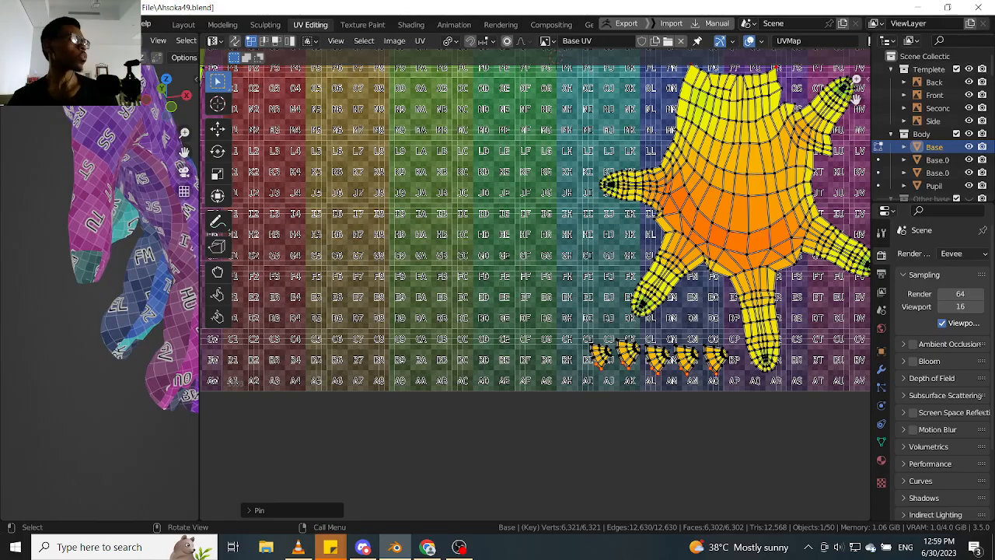
{"action": "key", "text": "alt+Tab"}
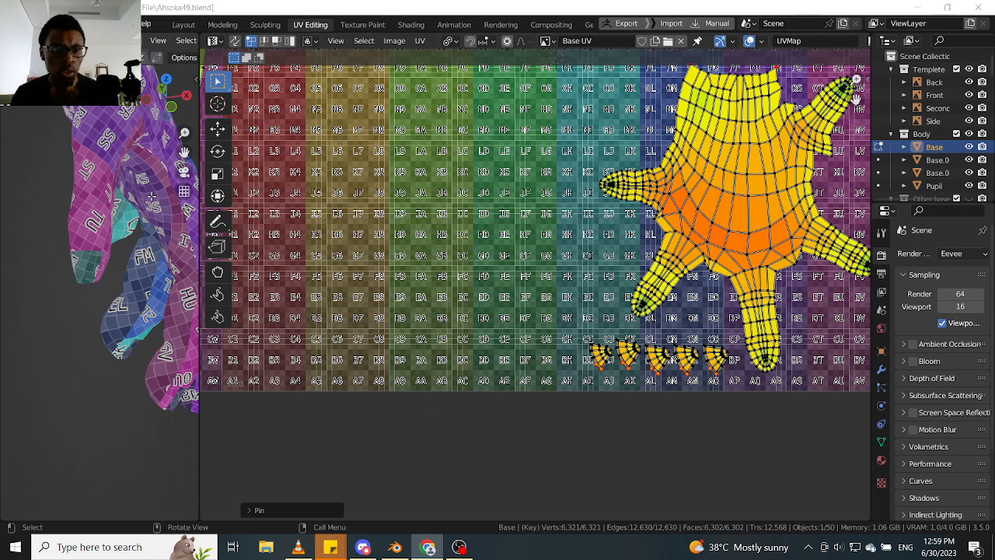
{"action": "scroll", "coordinate": [674, 373], "scroll_direction": "up", "scroll_amount": 4}
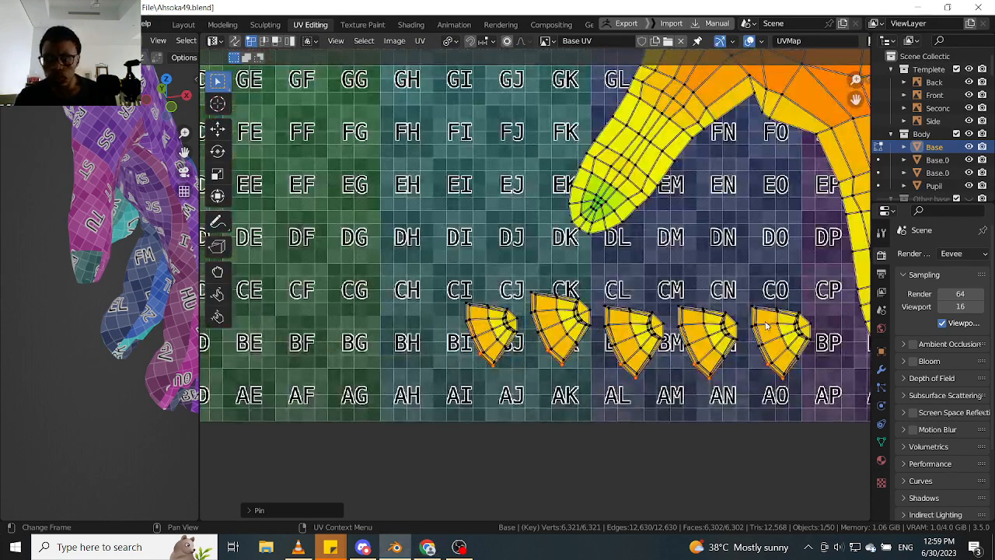
- Trial-move the fifth, fourth and first fingernail UV islands to identify which finger each belongs to
{"action": "key", "text": "l"}
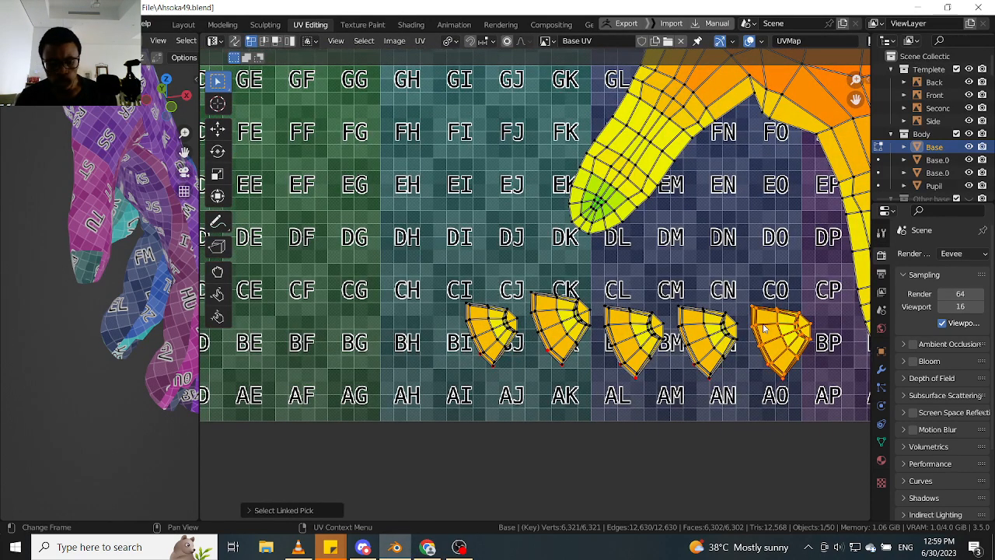
{"action": "key", "text": "g"}
{"action": "right_click", "coordinate": [760, 317]}
{"action": "key", "text": "ctrl+z"}
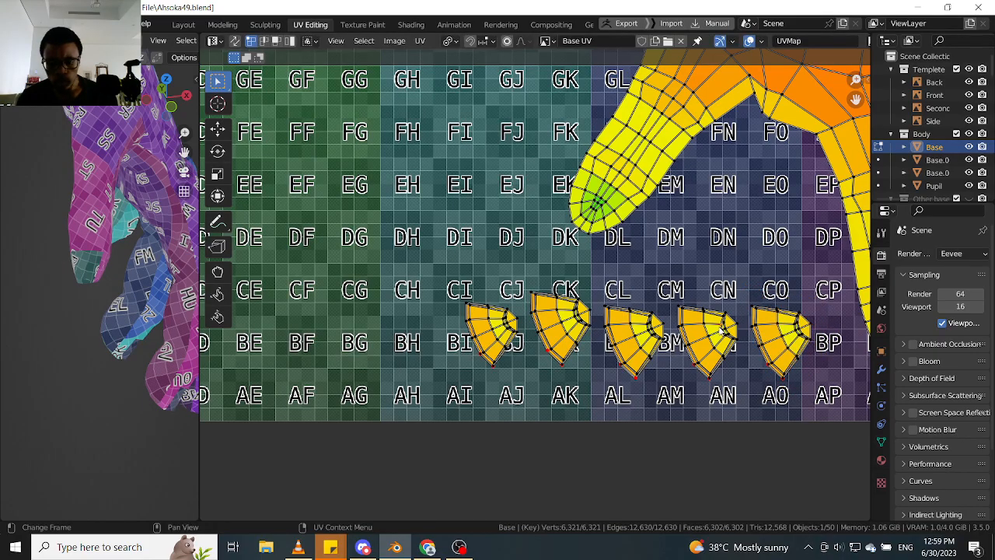
{"action": "key", "text": "l"}
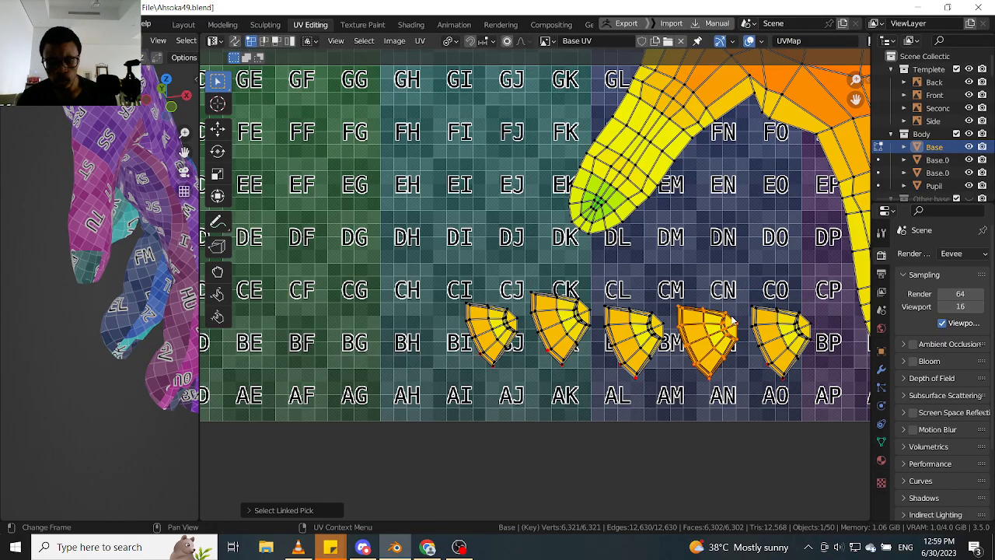
{"action": "key", "text": "g"}
{"action": "right_click", "coordinate": [723, 313]}
{"action": "key", "text": "ctrl+z"}
{"action": "key", "text": "l"}
{"action": "key", "text": "g"}
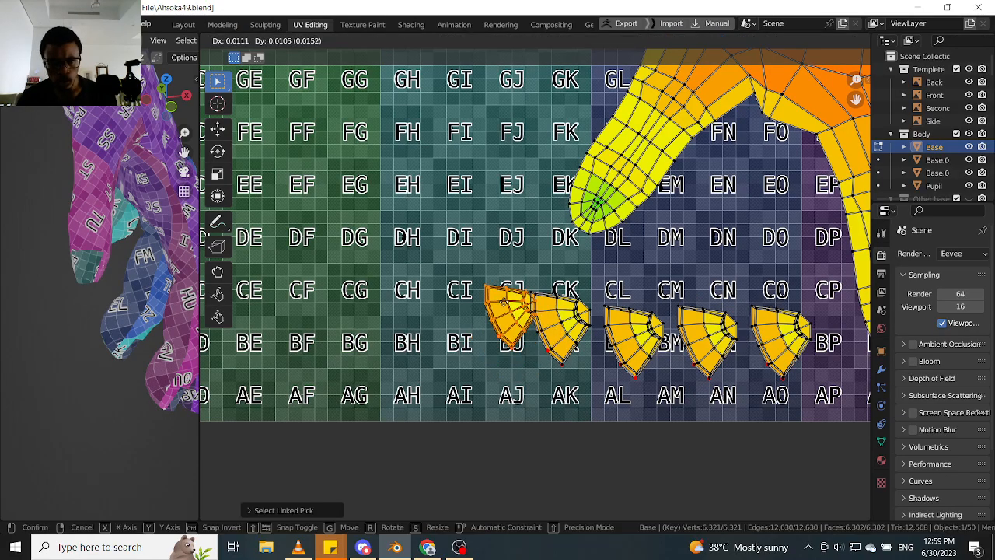
{"action": "right_click", "coordinate": [495, 335]}
{"action": "key", "text": "ctrl+z"}
- Rotate the second fingernail UV island upright with its narrow end up and place it around grid tile BI
{"action": "key", "text": "l"}
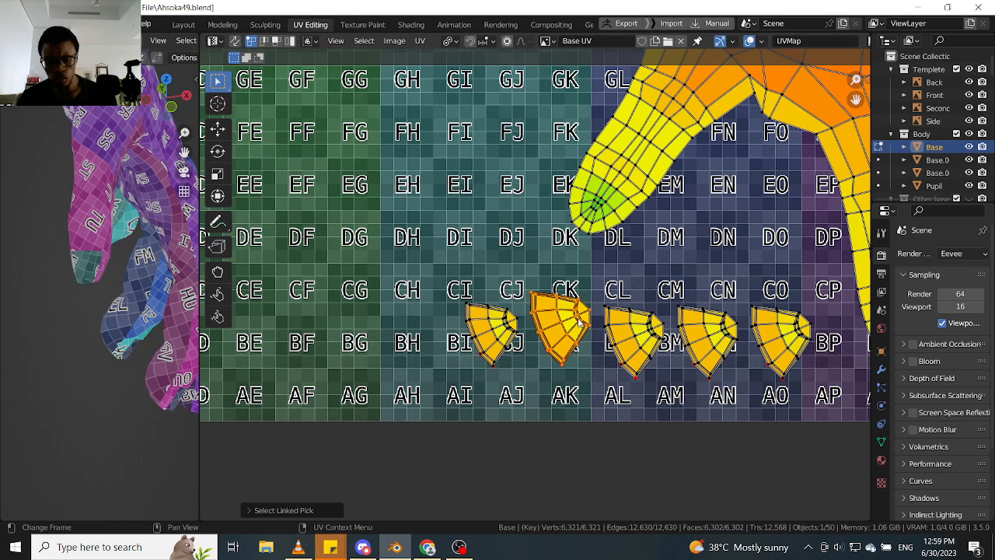
{"action": "key", "text": "g"}
{"action": "right_click", "coordinate": [582, 320]}
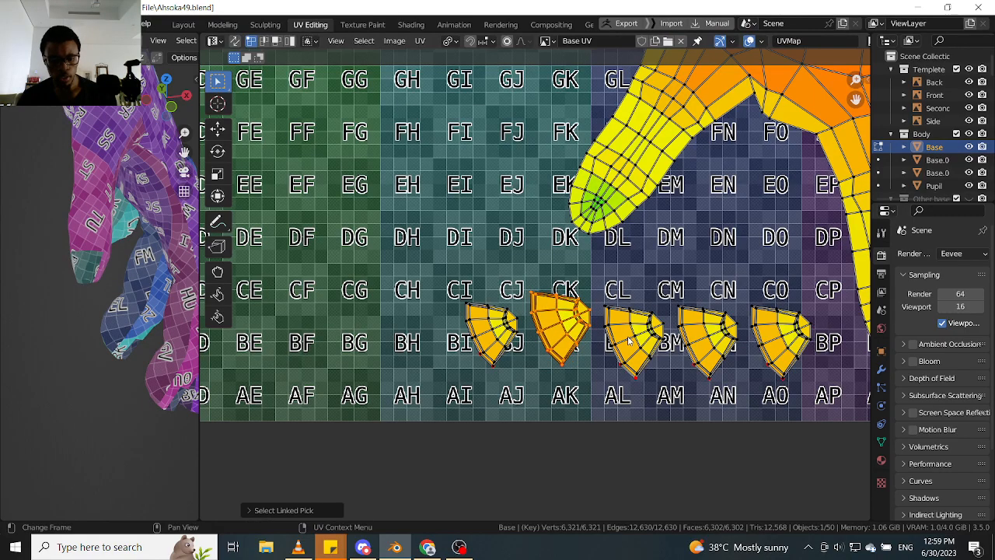
{"action": "key", "text": "r"}
{"action": "left_click", "coordinate": [582, 293]}
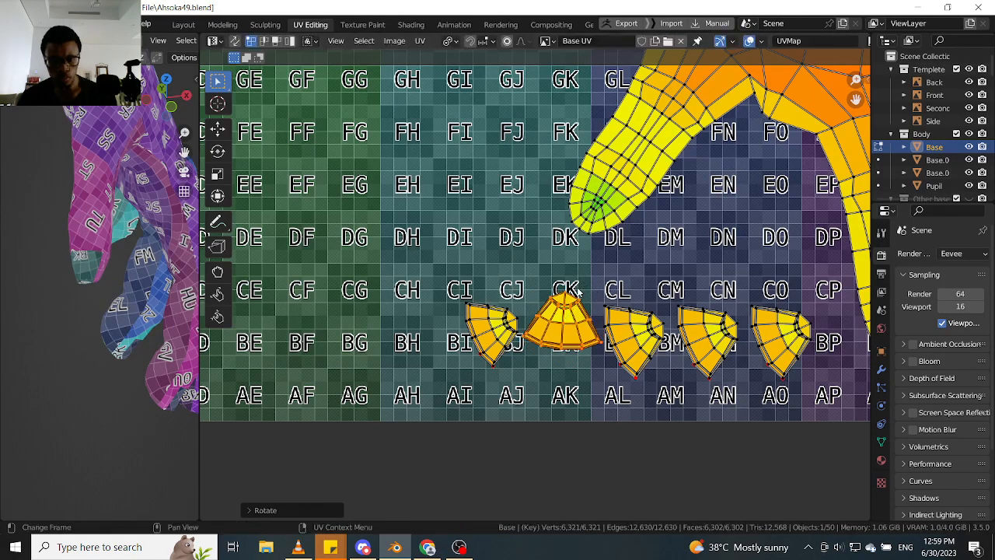
{"action": "key", "text": "g"}
{"action": "left_click", "coordinate": [471, 322]}
{"action": "key", "text": "alt+a"}
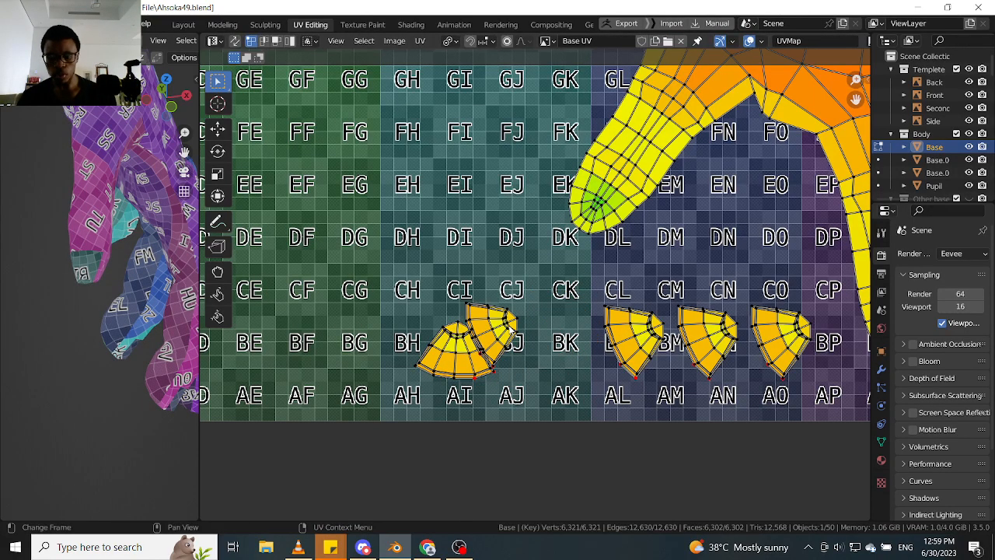
- Move the unrotated fingernail island overlapping the upright one up to between grid tiles DJ and CJ
{"action": "key", "text": "l"}
{"action": "key", "text": "g"}
{"action": "left_click", "coordinate": [514, 328]}
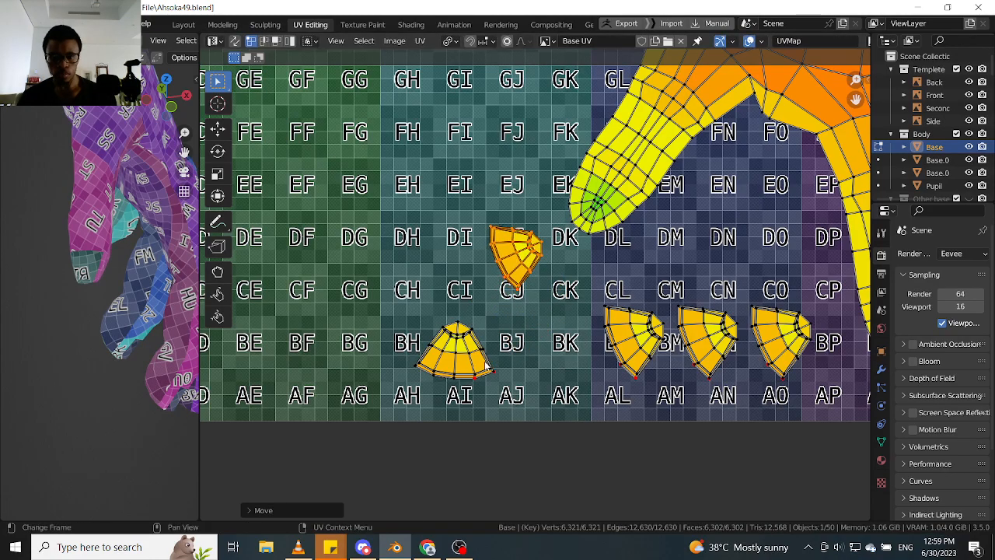
{"action": "key", "text": "alt+a"}
- Fine-tune the rotation of the upright fingernail island at tile BI so its base sits level
{"action": "key", "text": "l"}
{"action": "scroll", "coordinate": [456, 369], "scroll_direction": "up", "scroll_amount": 2}
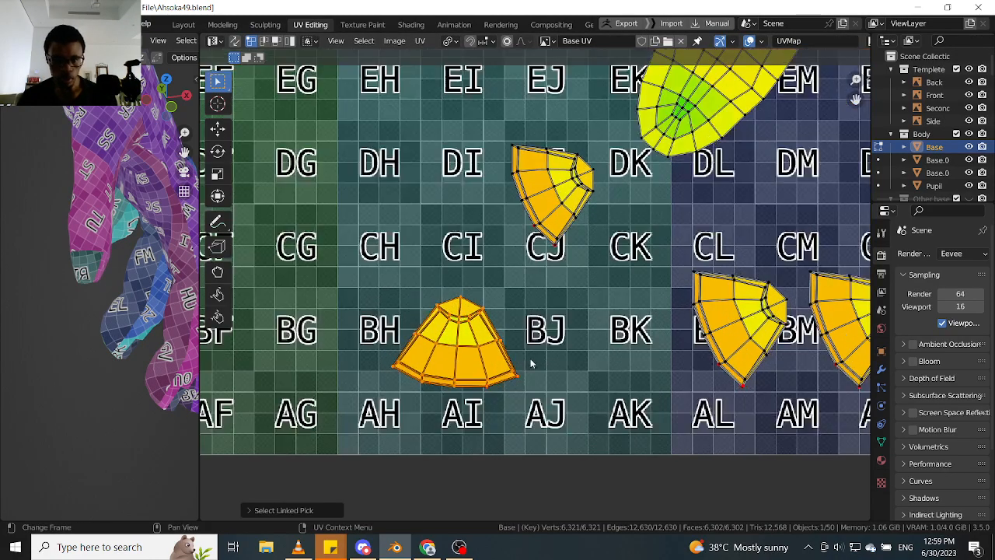
{"action": "key", "text": "r"}
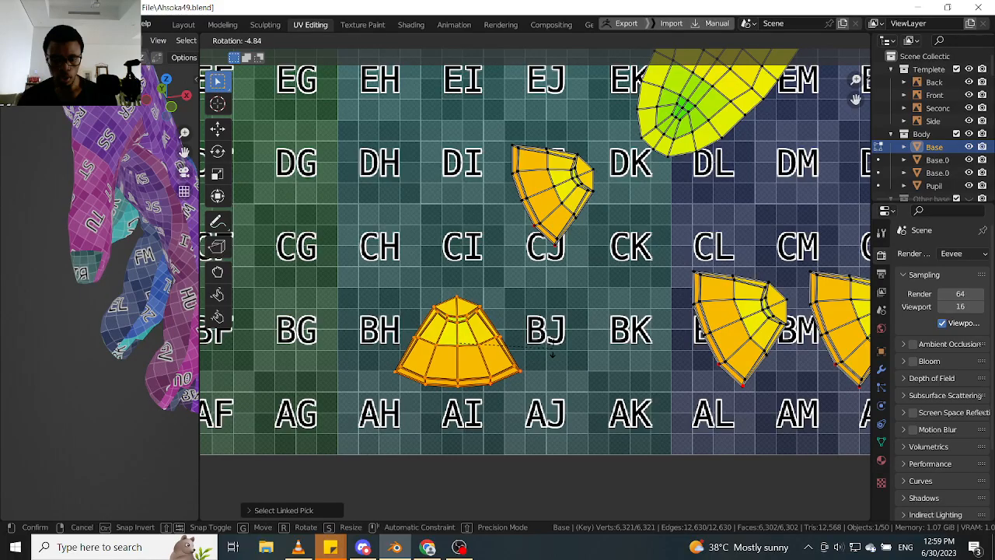
{"action": "left_click", "coordinate": [502, 371]}
{"action": "scroll", "coordinate": [443, 383], "scroll_direction": "up", "scroll_amount": 5}
{"action": "left_click", "coordinate": [474, 401]}
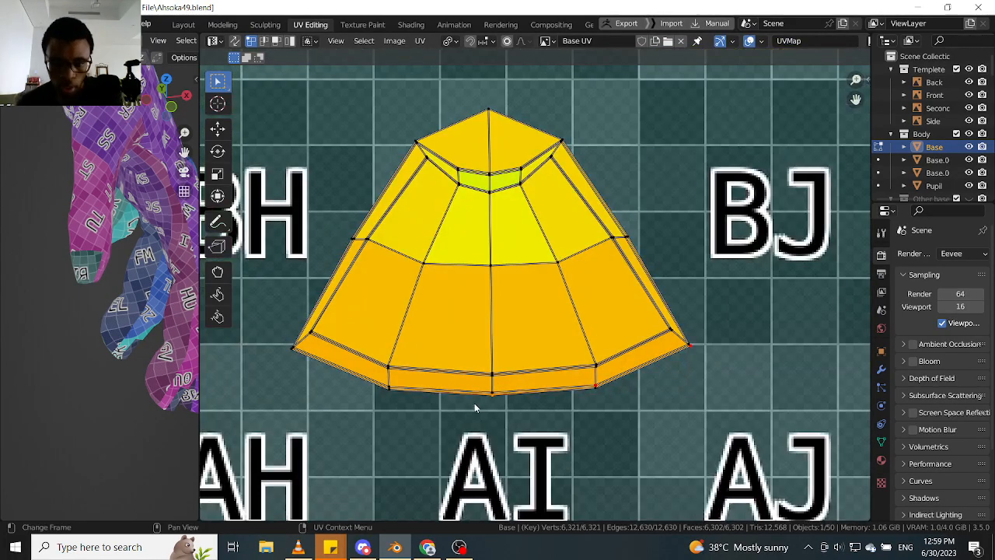
- Rotate the nearest of the three remaining fingernail islands in the bottom row upright and place it around tile BK
{"action": "scroll", "coordinate": [476, 401], "scroll_direction": "down", "scroll_amount": 1}
{"action": "scroll", "coordinate": [480, 399], "scroll_direction": "down", "scroll_amount": 5}
{"action": "scroll", "coordinate": [519, 393], "scroll_direction": "up", "scroll_amount": 3}
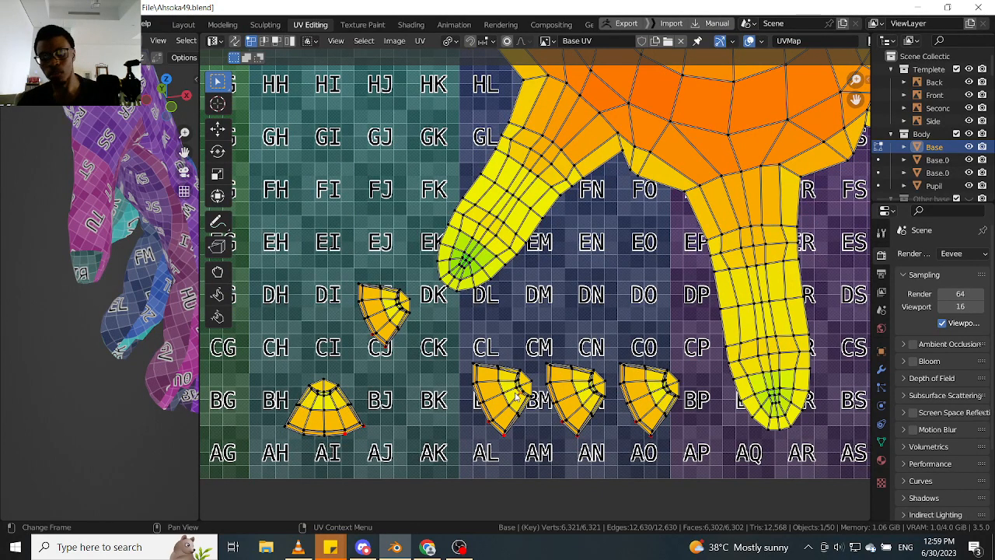
{"action": "key", "text": "l"}
{"action": "key", "text": "r"}
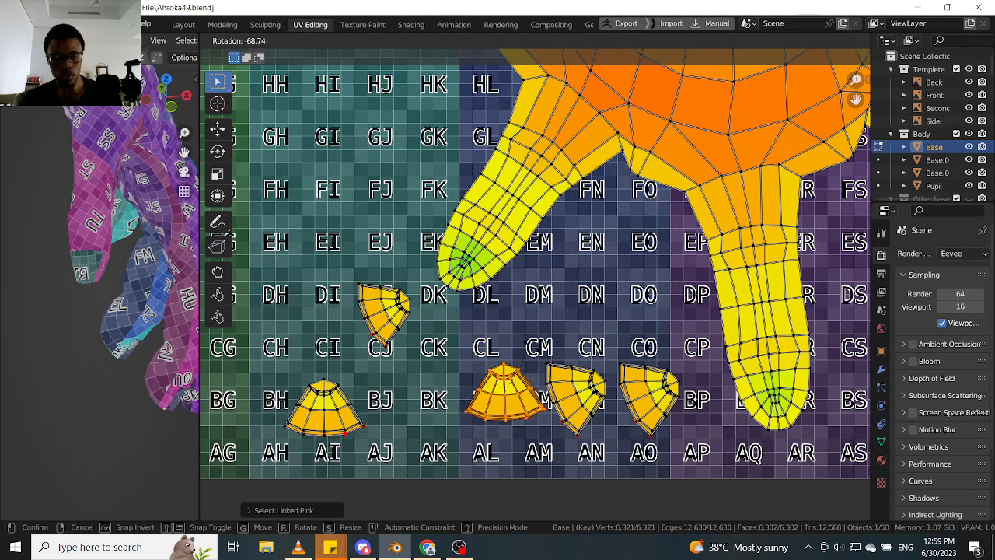
{"action": "left_click", "coordinate": [520, 352]}
{"action": "key", "text": "g"}
{"action": "left_click", "coordinate": [440, 366]}
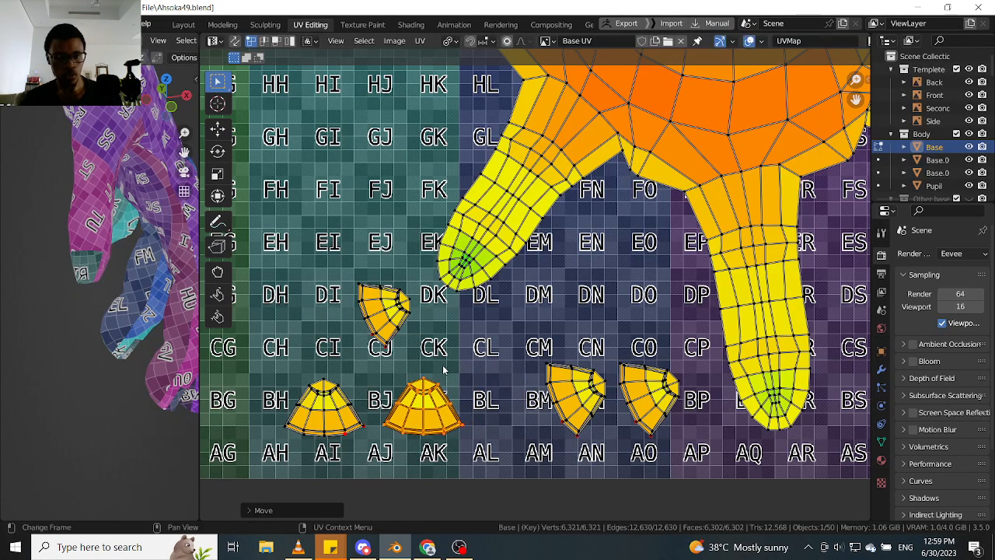
- Check the fingers on the model and move the upright fingernail island from tile BK up to around tile CL
{"action": "middle_click_drag", "start_coordinate": [77, 313], "coordinate": [161, 257]}
{"action": "scroll", "coordinate": [161, 258], "scroll_direction": "up", "scroll_amount": 5}
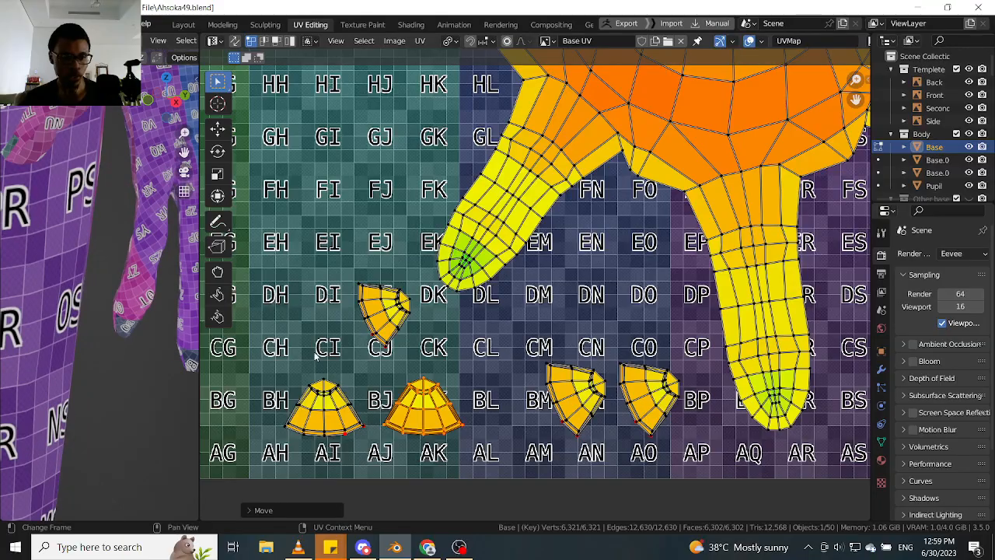
{"action": "key", "text": "g"}
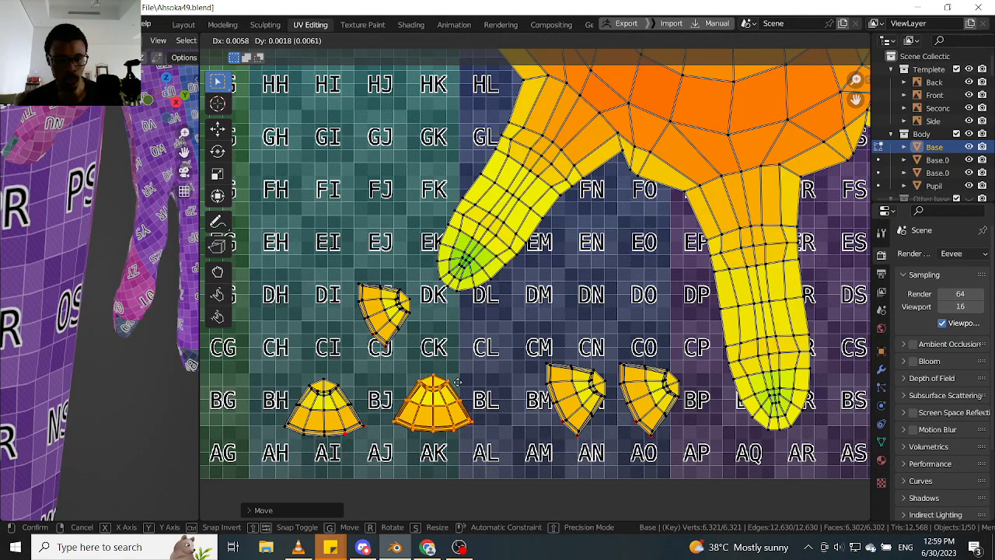
{"action": "left_click", "coordinate": [512, 321]}
{"action": "scroll", "coordinate": [142, 330], "scroll_direction": "down", "scroll_amount": 3}
{"action": "middle_click_drag", "start_coordinate": [142, 329], "coordinate": [174, 345]}
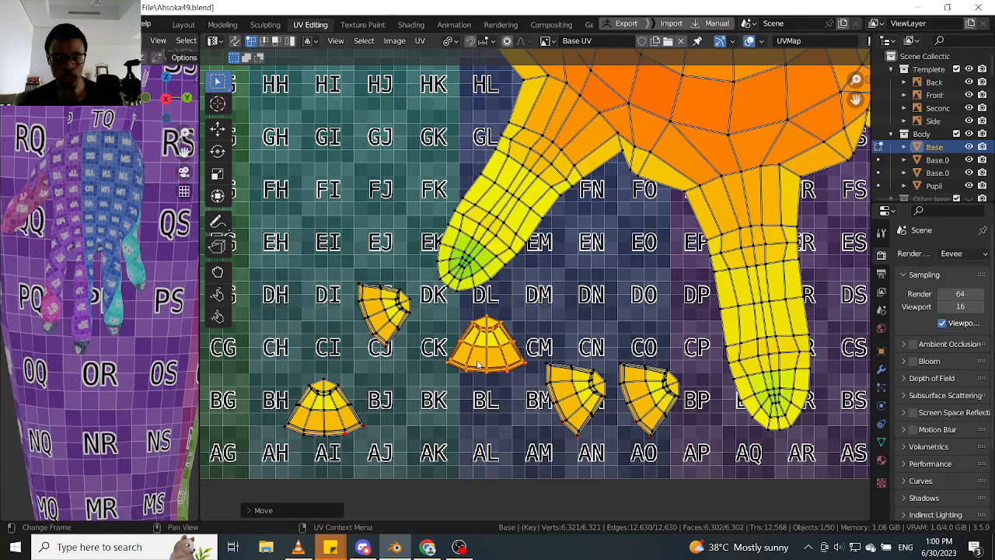
- Rotate the fingernail island near tile BN upright and place it around tile BL, below the one at CL
{"action": "scroll", "coordinate": [478, 364], "scroll_direction": "down", "scroll_amount": 1}
{"action": "key", "text": "l"}
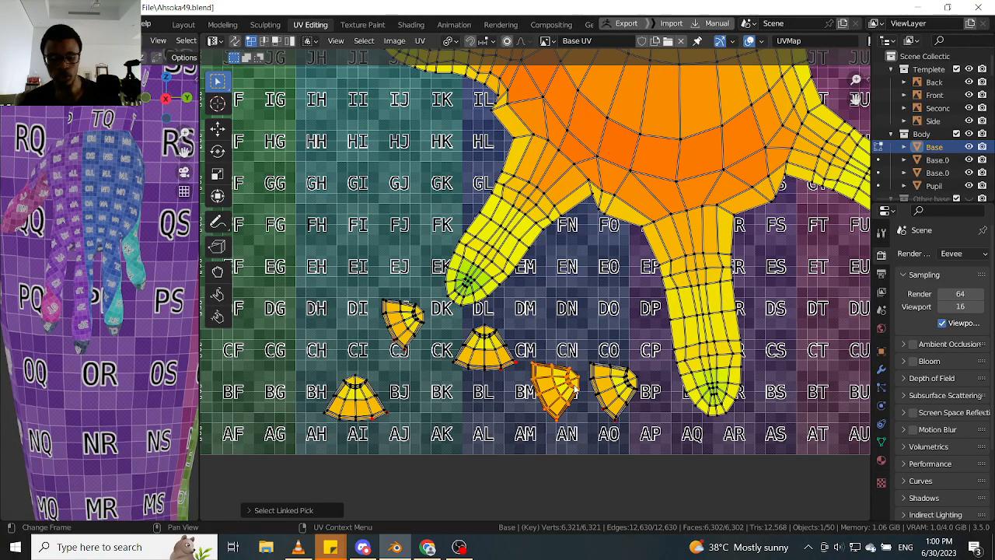
{"action": "key", "text": "r"}
{"action": "left_click", "coordinate": [583, 324]}
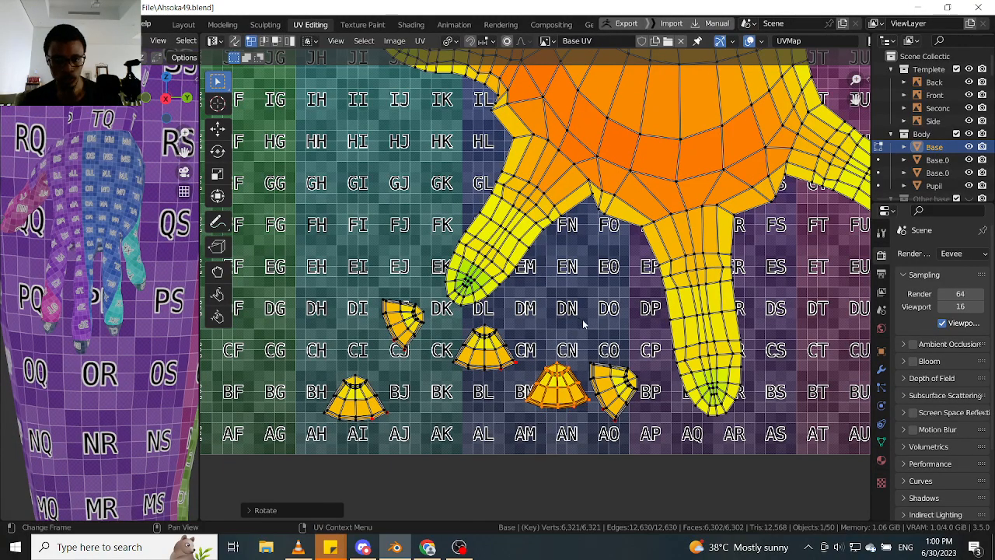
{"action": "key", "text": "g"}
{"action": "left_click", "coordinate": [509, 372]}
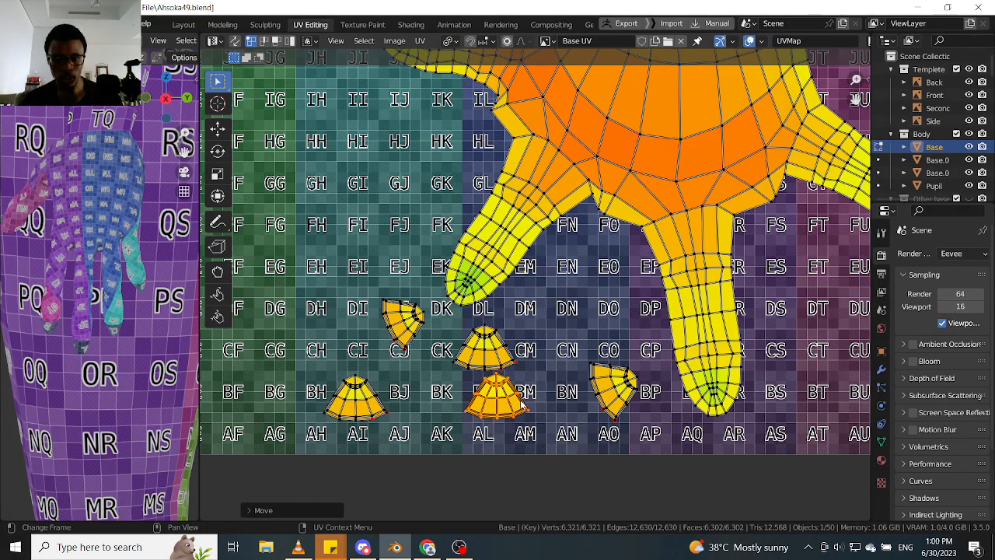
{"action": "key", "text": "g"}
{"action": "left_click", "coordinate": [519, 401]}
- Rotate the fingernail island near tile BO upright and place it in the row between the islands at BI and BL
{"action": "left_click", "coordinate": [639, 399]}
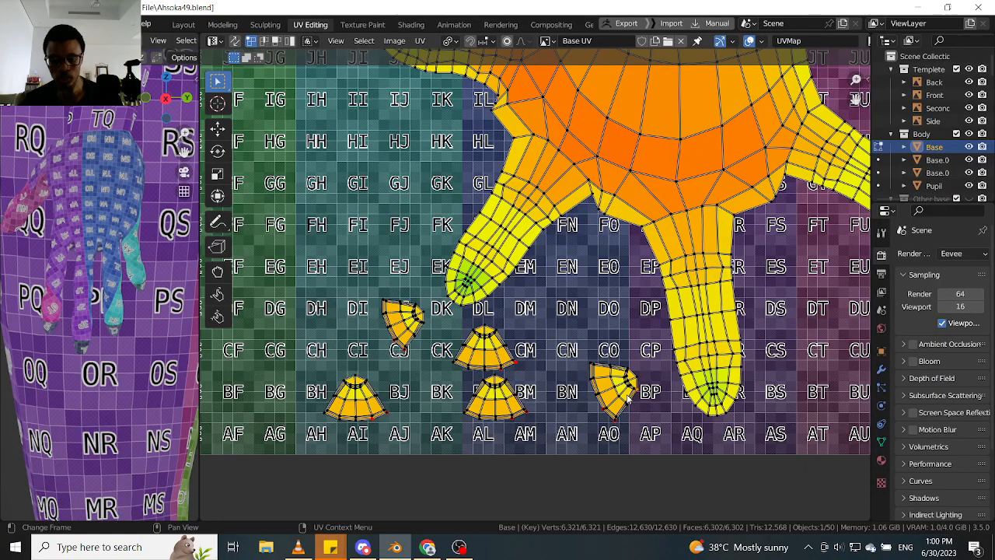
{"action": "key", "text": "l"}
{"action": "key", "text": "r"}
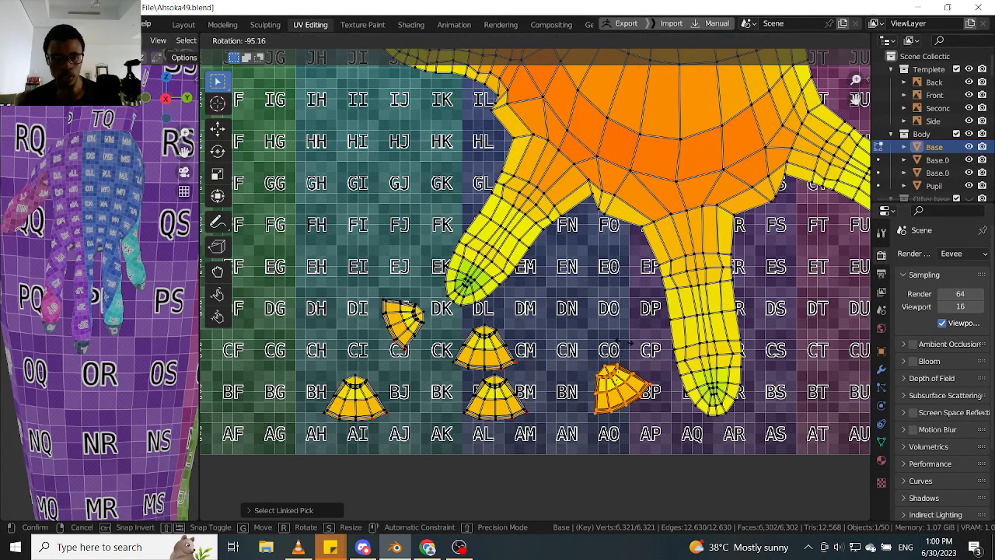
{"action": "left_click", "coordinate": [592, 390]}
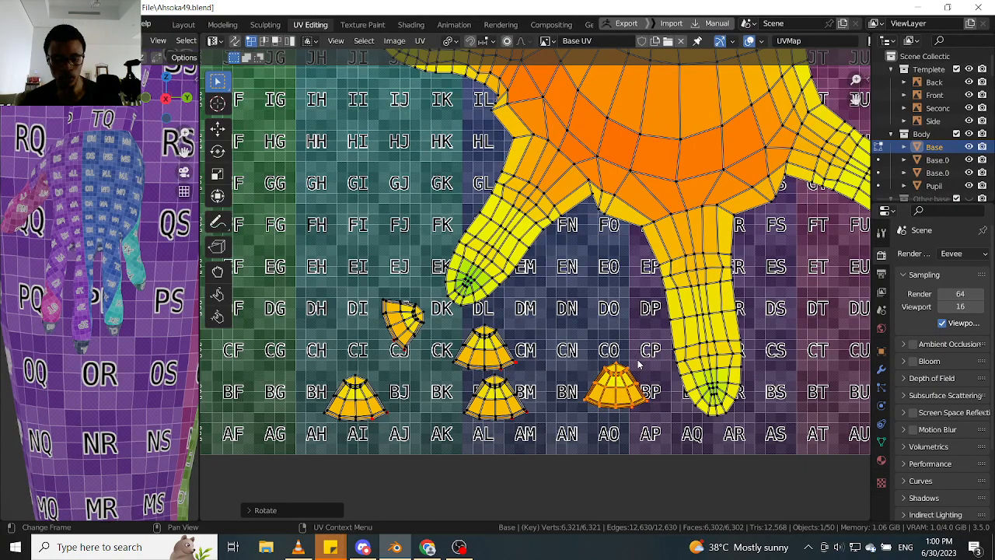
{"action": "key", "text": "g"}
{"action": "left_click", "coordinate": [412, 391]}
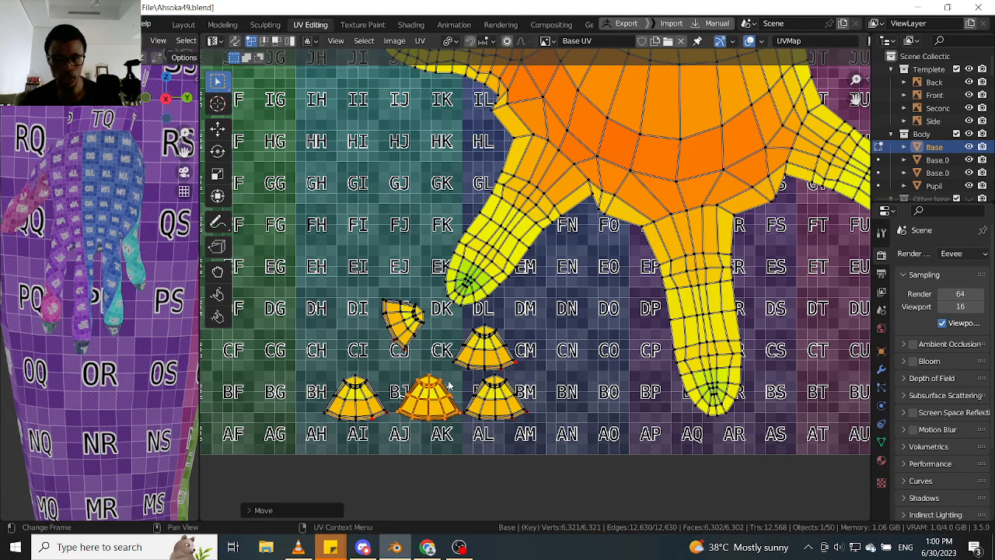
- Move the upright fingernail island from tile CL down to the end of the row at tile BN
{"action": "key", "text": "l"}
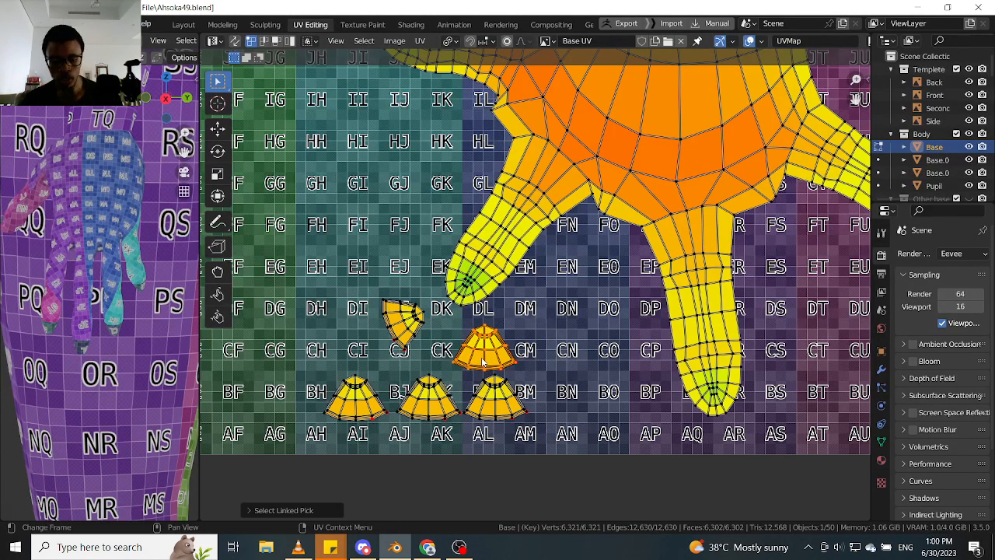
{"action": "key", "text": "g"}
{"action": "left_click", "coordinate": [565, 410]}
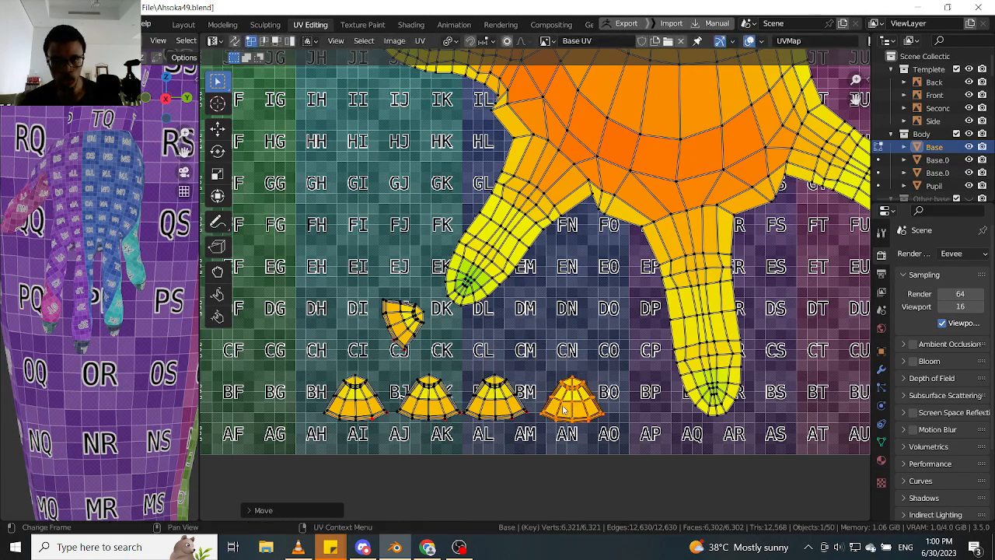
- Rotate the fingernail island near tile CJ upright and move it to the end of the fingernail row near tile BP
{"action": "key", "text": "alt+a"}
{"action": "key", "text": "l"}
{"action": "key", "text": "r"}
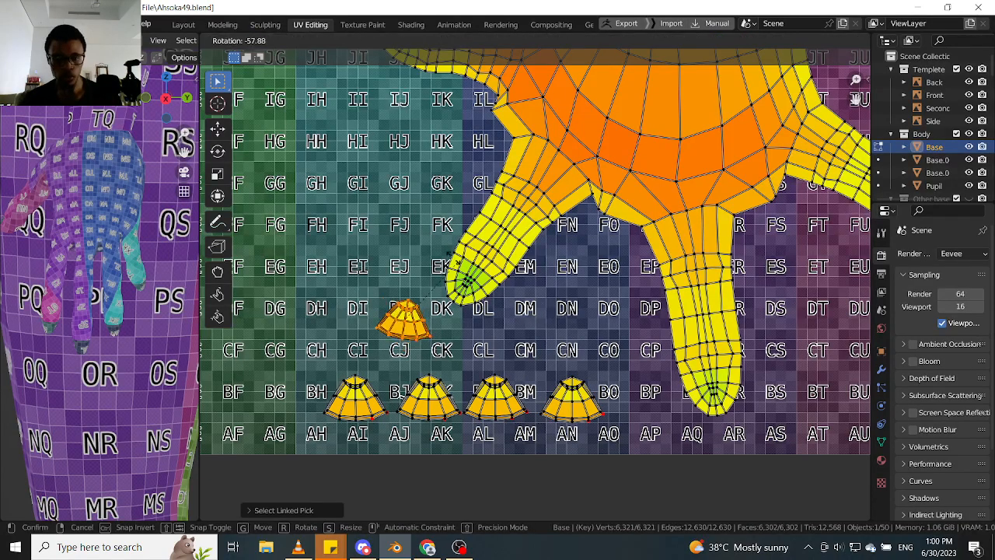
{"action": "left_click", "coordinate": [432, 254]}
{"action": "key", "text": "g"}
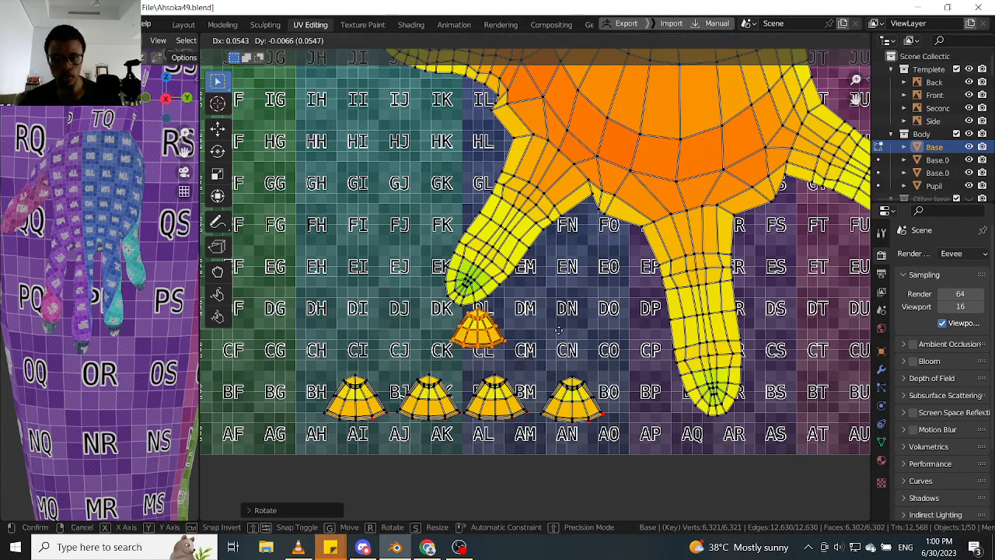
{"action": "left_click", "coordinate": [662, 410]}
- Pin the tip vertex of the middle finger on the lower hand island and try shifting the fingertip sideways
{"action": "scroll", "coordinate": [603, 300], "scroll_direction": "down", "scroll_amount": 5}
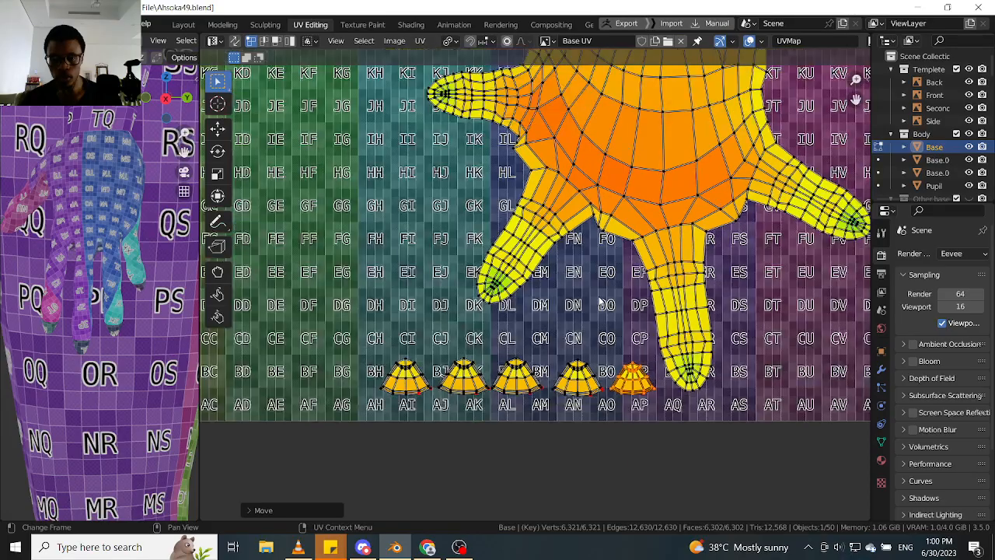
{"action": "scroll", "coordinate": [594, 298], "scroll_direction": "up", "scroll_amount": 2}
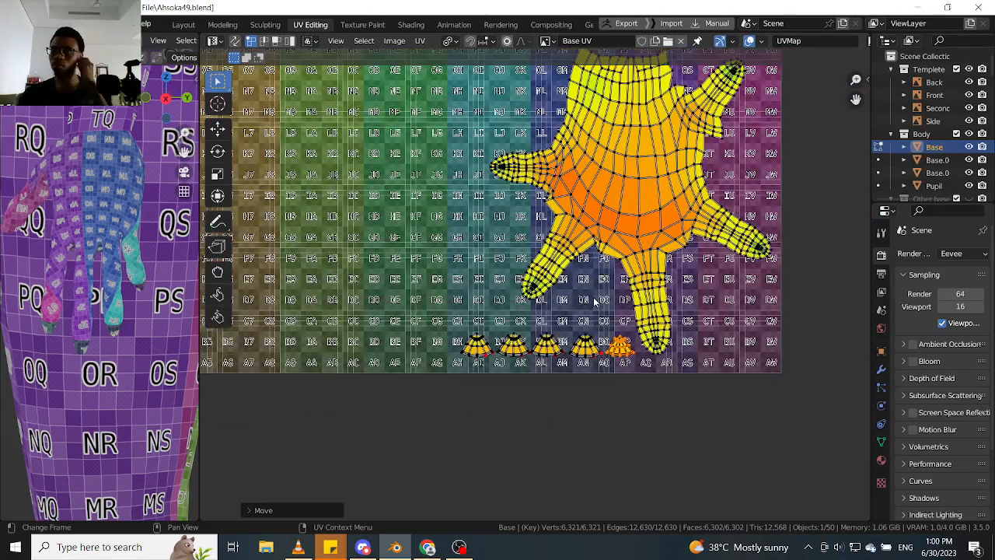
{"action": "middle_click_drag", "start_coordinate": [593, 297], "coordinate": [568, 359]}
{"action": "middle_click_drag", "start_coordinate": [566, 196], "coordinate": [546, 236]}
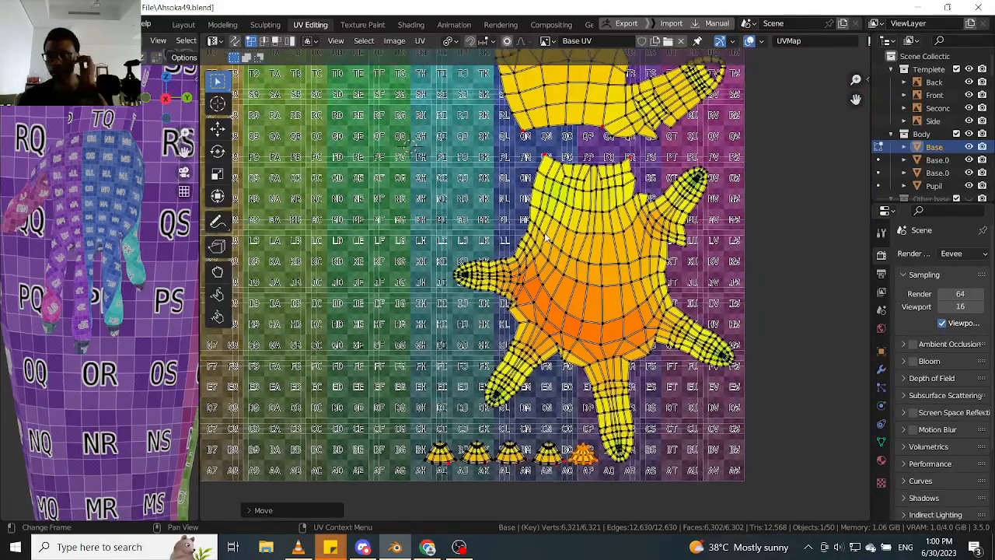
{"action": "scroll", "coordinate": [533, 155], "scroll_direction": "up", "scroll_amount": 1}
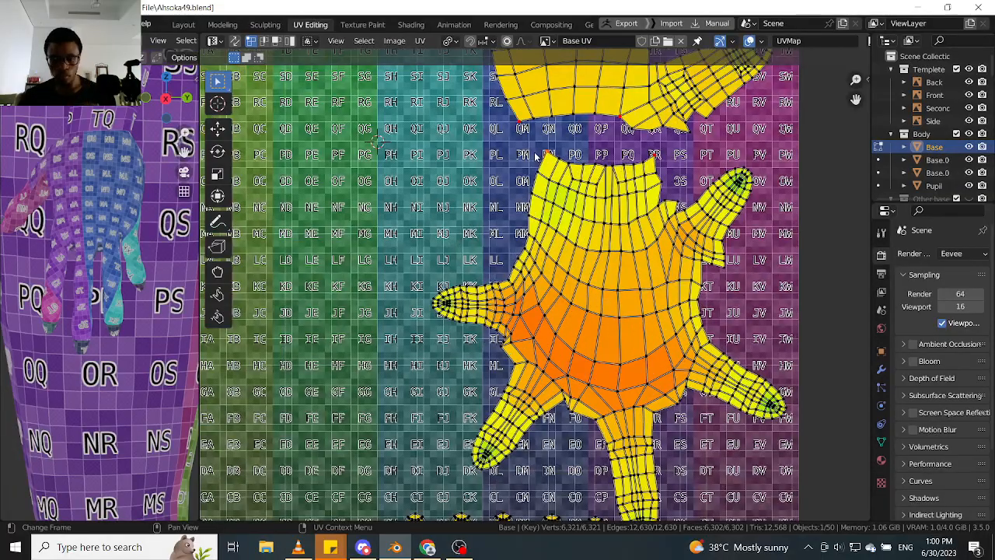
{"action": "scroll", "coordinate": [587, 317], "scroll_direction": "down", "scroll_amount": 4}
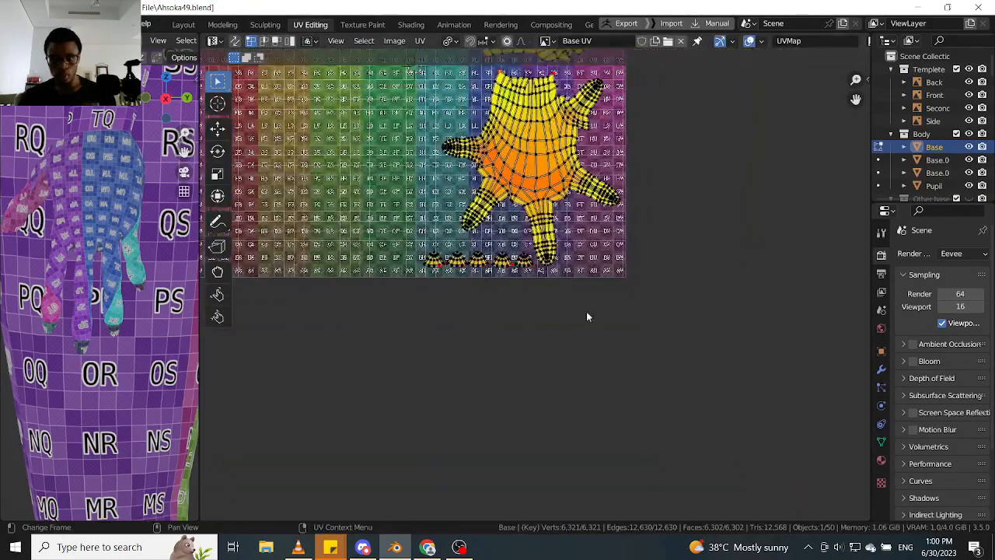
{"action": "scroll", "coordinate": [564, 276], "scroll_direction": "up", "scroll_amount": 3}
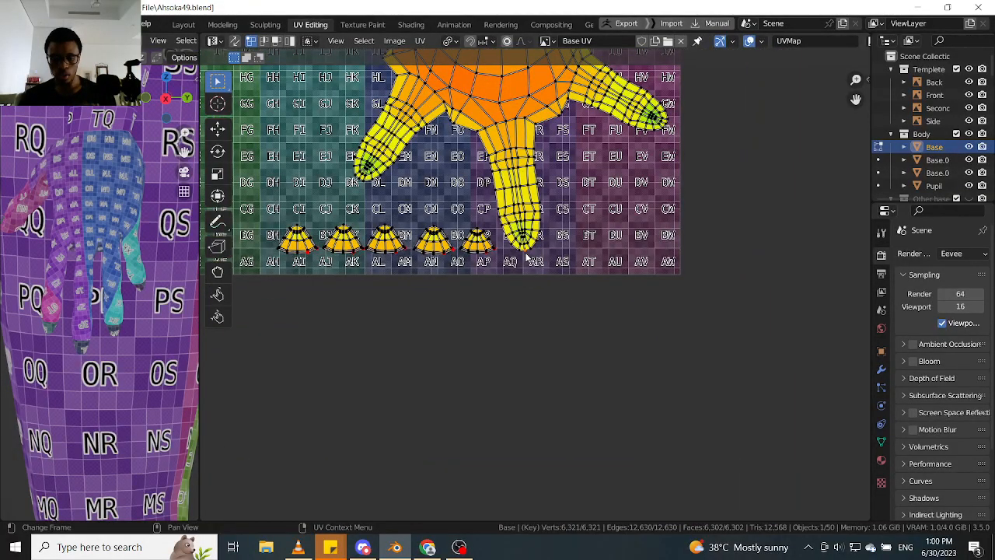
{"action": "key", "text": "p"}
{"action": "key", "text": "g"}
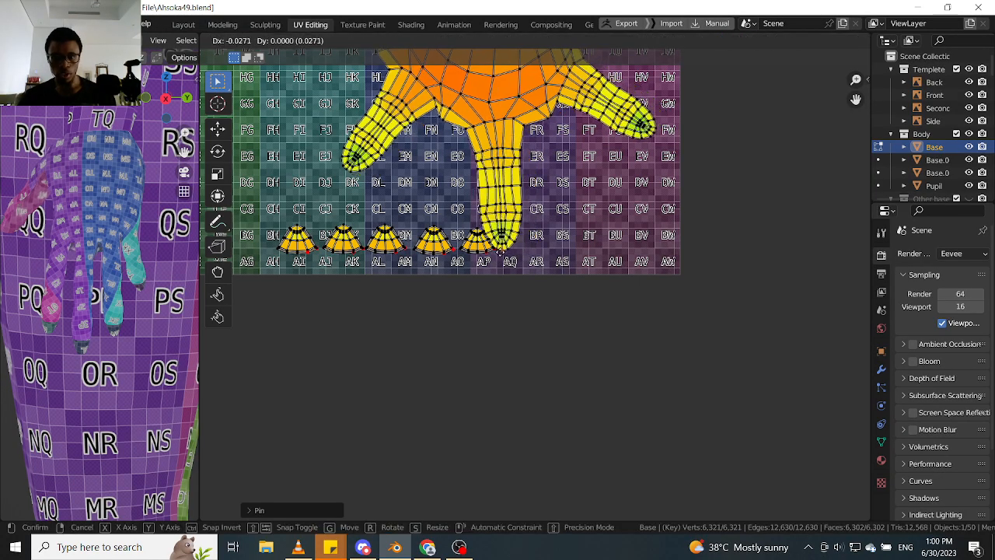
{"action": "left_click", "coordinate": [538, 242]}
- Pin the tip vertex of the middle finger on the upper hand island and move it until the finger stands upright
{"action": "scroll", "coordinate": [539, 243], "scroll_direction": "down", "scroll_amount": 3}
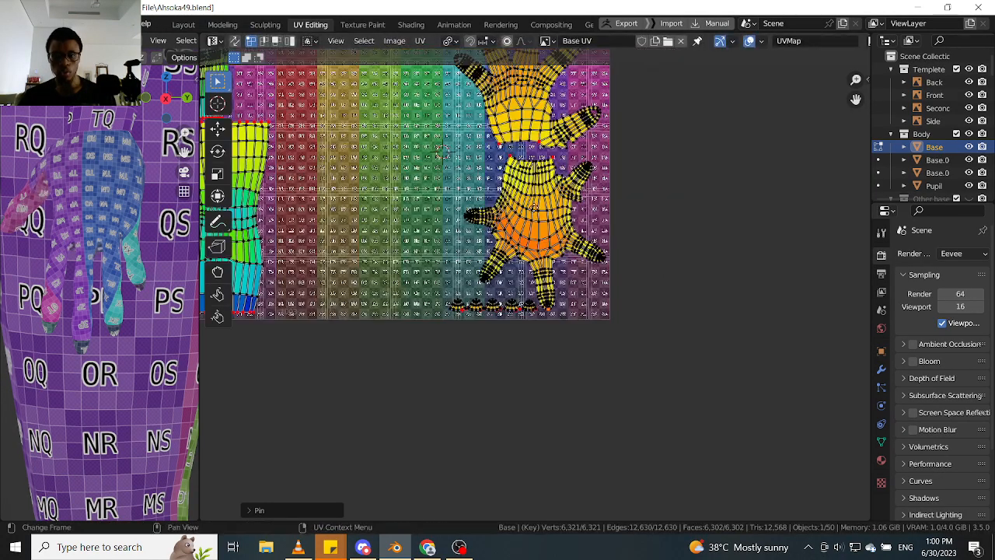
{"action": "scroll", "coordinate": [538, 243], "scroll_direction": "up", "scroll_amount": 2}
{"action": "middle_click_drag", "start_coordinate": [538, 242], "coordinate": [482, 538]}
{"action": "left_click", "coordinate": [481, 167]}
{"action": "key", "text": "p"}
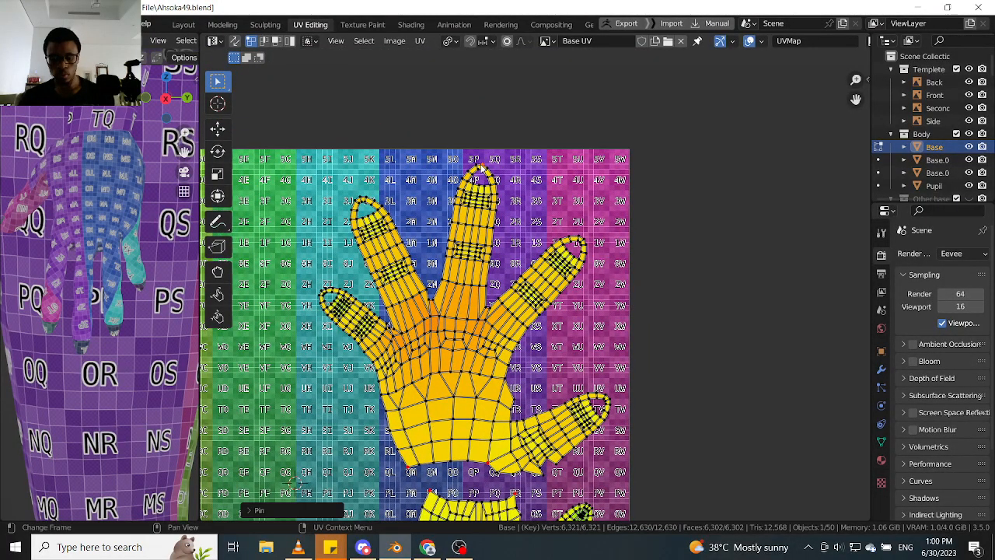
{"action": "key", "text": "g"}
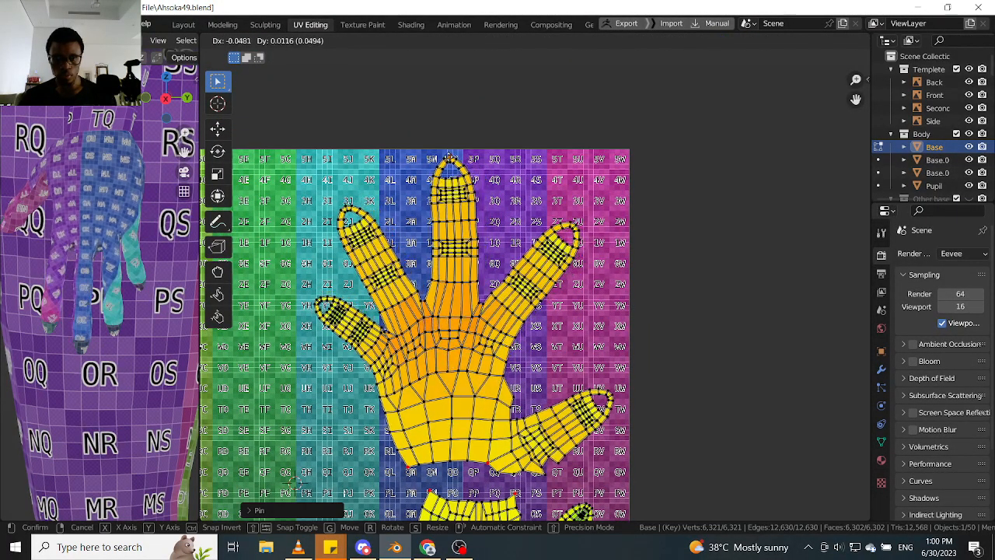
{"action": "left_click", "coordinate": [451, 161]}
- Examine both hand islands, the gap between their wrists and the fingernail row for shape and spacing
{"action": "scroll", "coordinate": [437, 265], "scroll_direction": "down", "scroll_amount": 3}
{"action": "scroll", "coordinate": [464, 231], "scroll_direction": "up", "scroll_amount": 5}
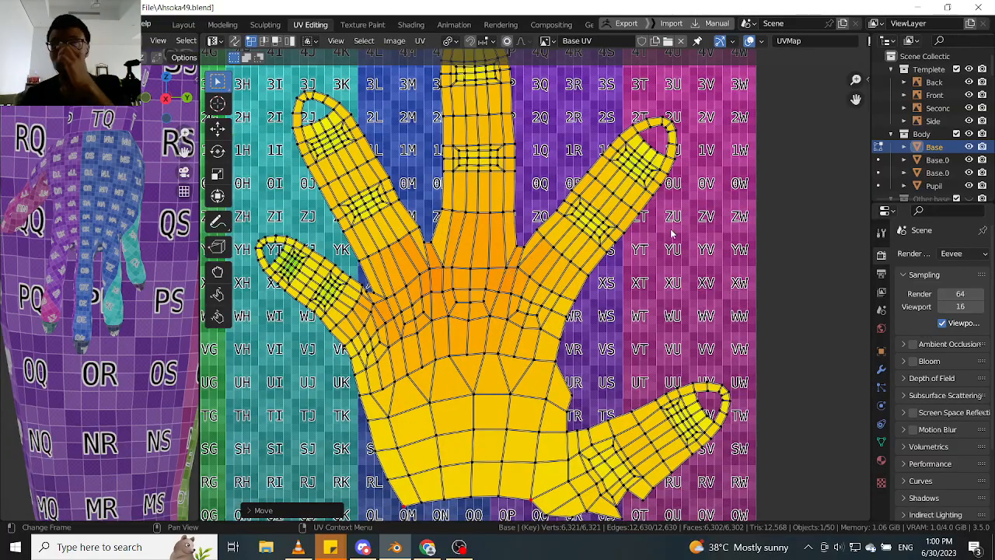
{"action": "scroll", "coordinate": [675, 272], "scroll_direction": "down", "scroll_amount": 2}
{"action": "scroll", "coordinate": [566, 370], "scroll_direction": "up", "scroll_amount": 3}
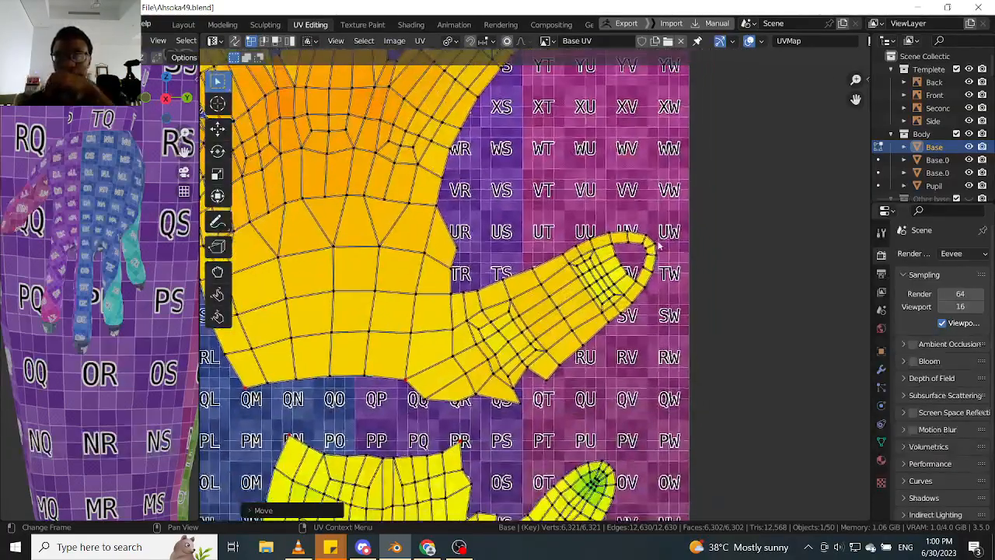
{"action": "middle_click_drag", "start_coordinate": [546, 457], "coordinate": [588, 271]}
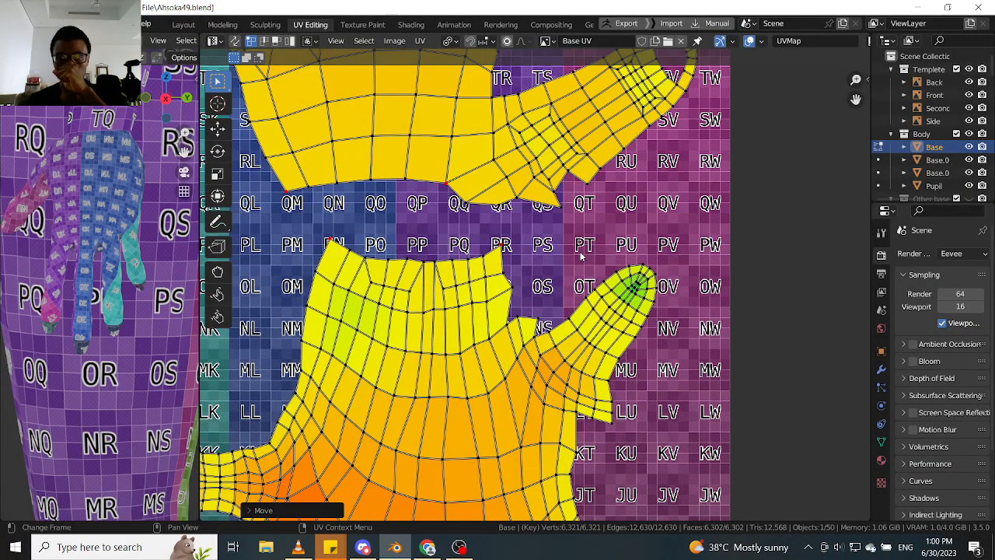
{"action": "scroll", "coordinate": [579, 261], "scroll_direction": "down", "scroll_amount": 3}
{"action": "scroll", "coordinate": [580, 279], "scroll_direction": "up", "scroll_amount": 2}
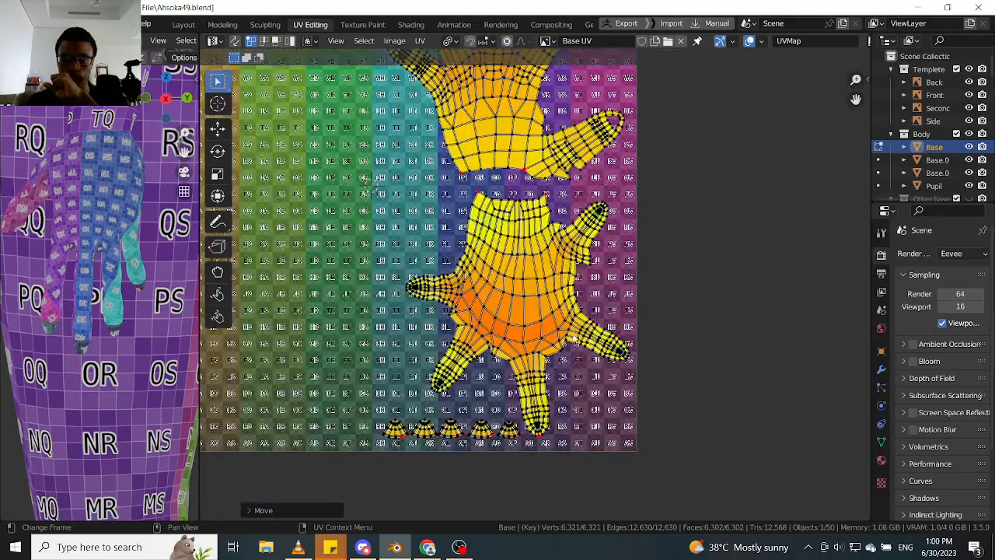
{"action": "scroll", "coordinate": [584, 247], "scroll_direction": "up", "scroll_amount": 2}
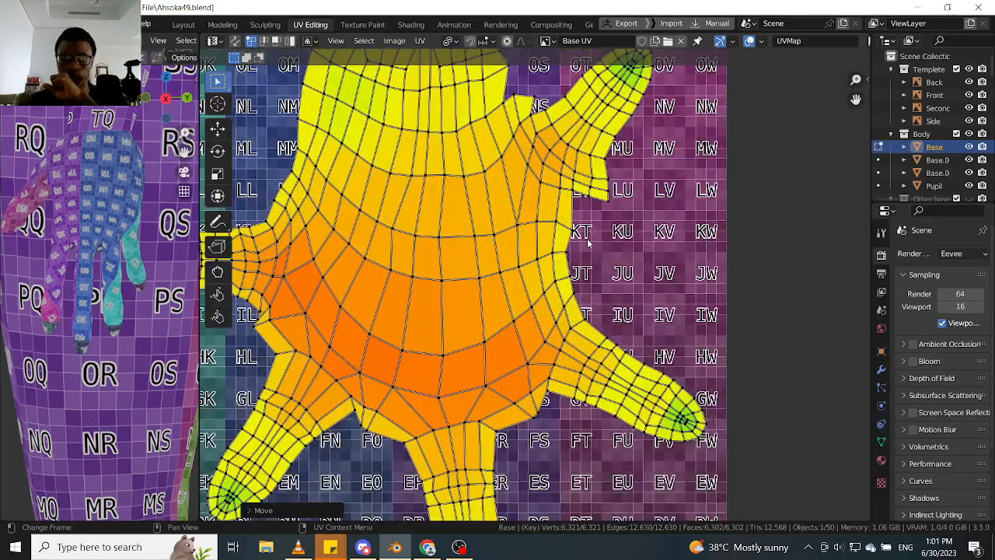
{"action": "scroll", "coordinate": [587, 242], "scroll_direction": "down", "scroll_amount": 3}
{"action": "middle_click_drag", "start_coordinate": [525, 330], "coordinate": [542, 274]}
{"action": "scroll", "coordinate": [494, 374], "scroll_direction": "up", "scroll_amount": 4}
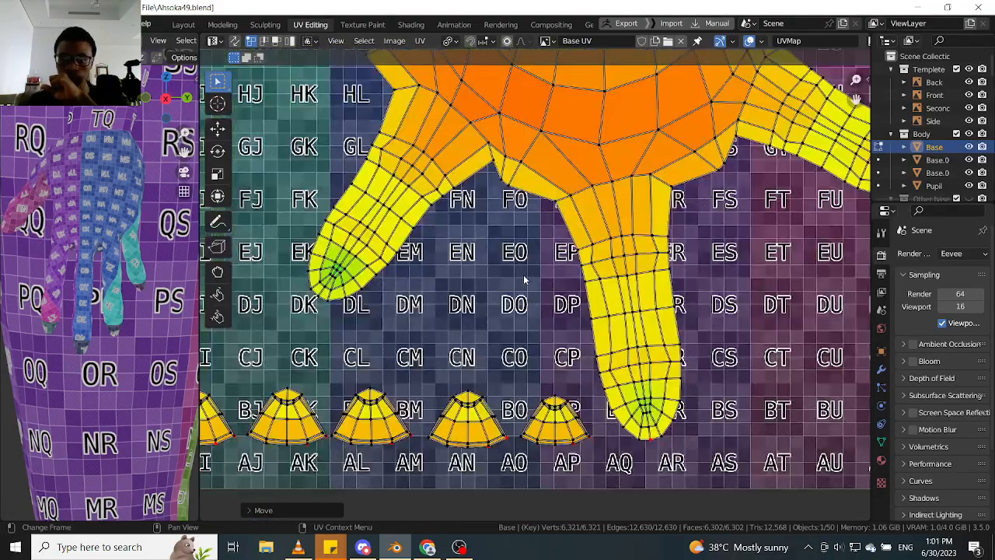
{"action": "middle_click_drag", "start_coordinate": [527, 211], "coordinate": [526, 278]}
{"action": "scroll", "coordinate": [516, 243], "scroll_direction": "down", "scroll_amount": 2}
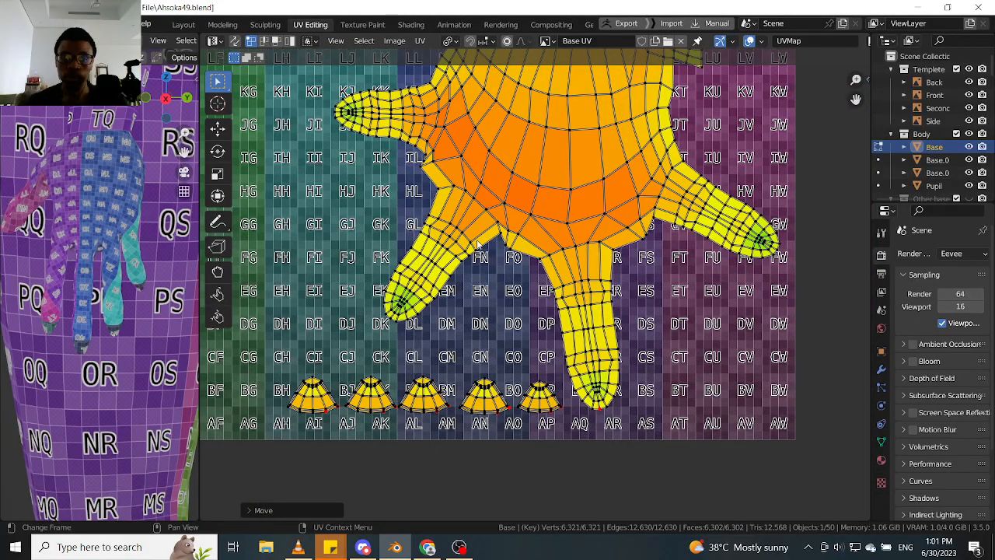
- Review the torso and leg islands and the overall layout across all the UV tiles
{"action": "scroll", "coordinate": [408, 249], "scroll_direction": "down", "scroll_amount": 3}
{"action": "middle_click_drag", "start_coordinate": [407, 249], "coordinate": [420, 293]}
{"action": "scroll", "coordinate": [438, 226], "scroll_direction": "down", "scroll_amount": 1}
{"action": "middle_click_drag", "start_coordinate": [437, 227], "coordinate": [452, 302]}
{"action": "scroll", "coordinate": [389, 281], "scroll_direction": "down", "scroll_amount": 2}
{"action": "middle_click_drag", "start_coordinate": [389, 281], "coordinate": [463, 276]}
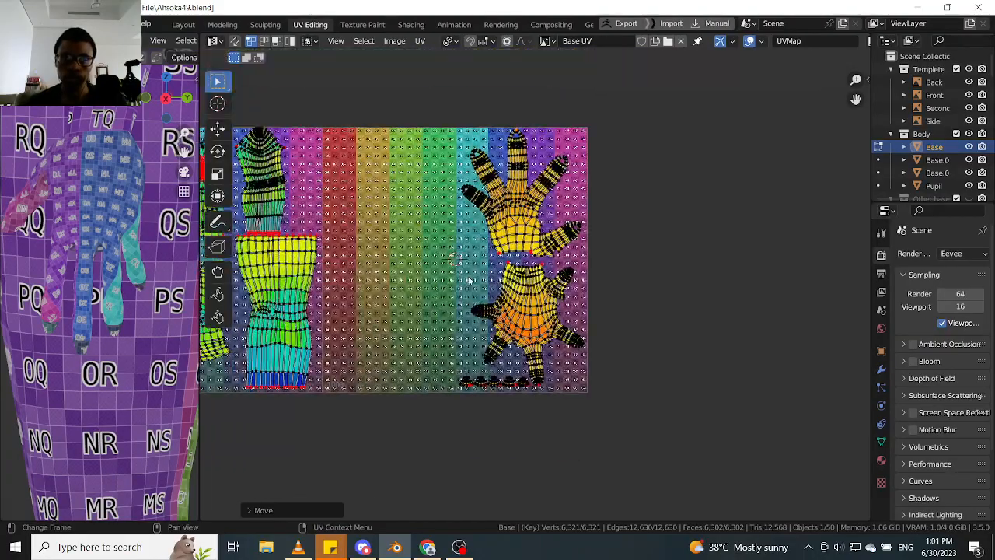
{"action": "middle_click_drag", "start_coordinate": [378, 260], "coordinate": [454, 264]}
{"action": "scroll", "coordinate": [361, 233], "scroll_direction": "up", "scroll_amount": 2}
{"action": "middle_click_drag", "start_coordinate": [360, 240], "coordinate": [434, 246]}
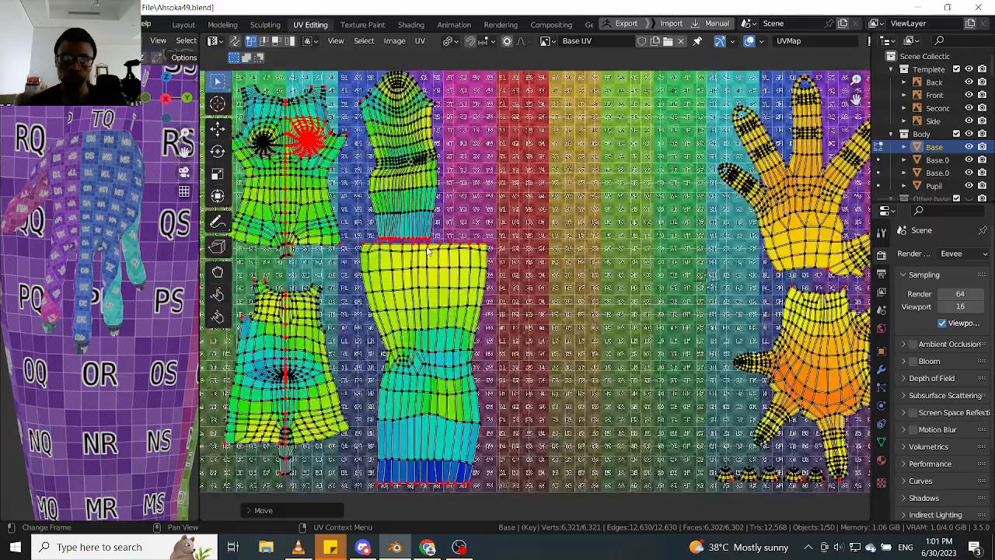
{"action": "scroll", "coordinate": [436, 247], "scroll_direction": "down", "scroll_amount": 1}
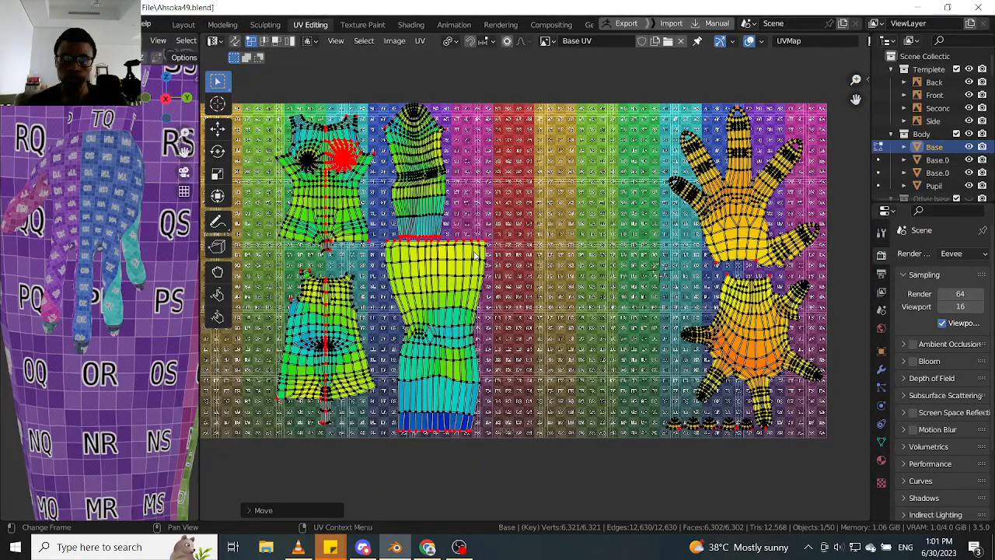
{"action": "scroll", "coordinate": [476, 257], "scroll_direction": "down", "scroll_amount": 1}
{"action": "scroll", "coordinate": [374, 255], "scroll_direction": "down", "scroll_amount": 4}
{"action": "middle_click_drag", "start_coordinate": [375, 254], "coordinate": [457, 251]}
{"action": "scroll", "coordinate": [109, 232], "scroll_direction": "down", "scroll_amount": 6}
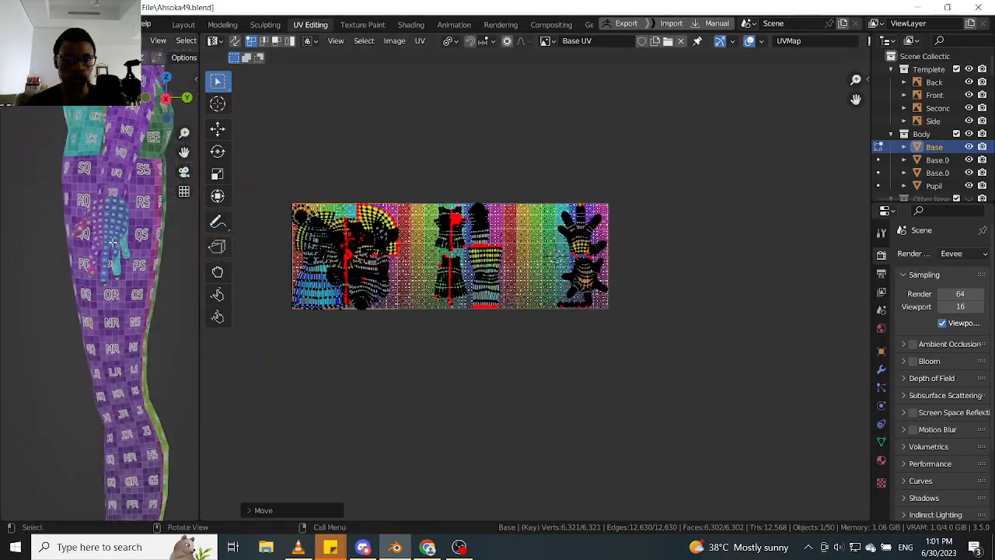
- Check the legs and feet on the model, and shift the round-capped island above the leg island slightly left along the X axis
{"action": "middle_click_drag", "start_coordinate": [54, 231], "coordinate": [146, 234]}
{"action": "scroll", "coordinate": [146, 237], "scroll_direction": "down", "scroll_amount": 3}
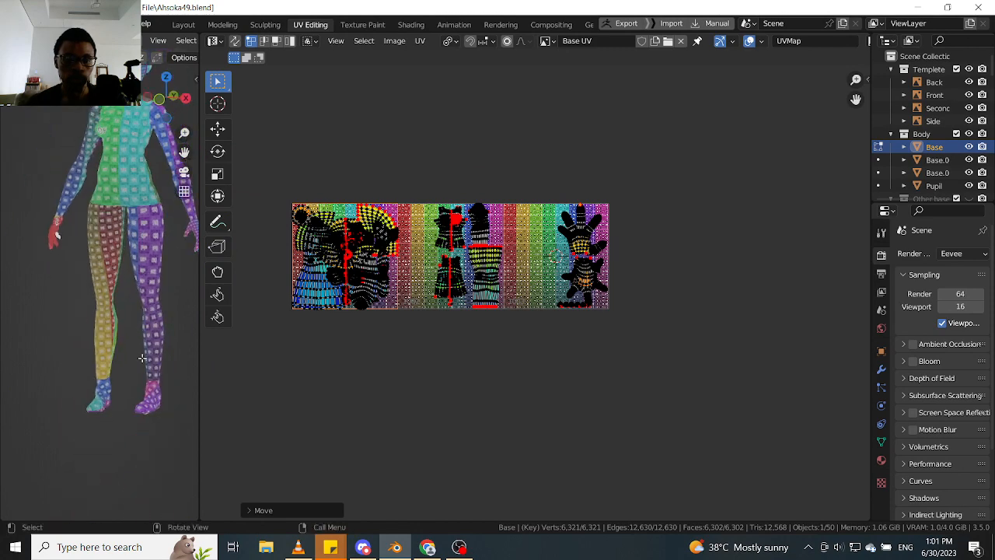
{"action": "scroll", "coordinate": [145, 374], "scroll_direction": "up", "scroll_amount": 4}
{"action": "scroll", "coordinate": [585, 271], "scroll_direction": "up", "scroll_amount": 3}
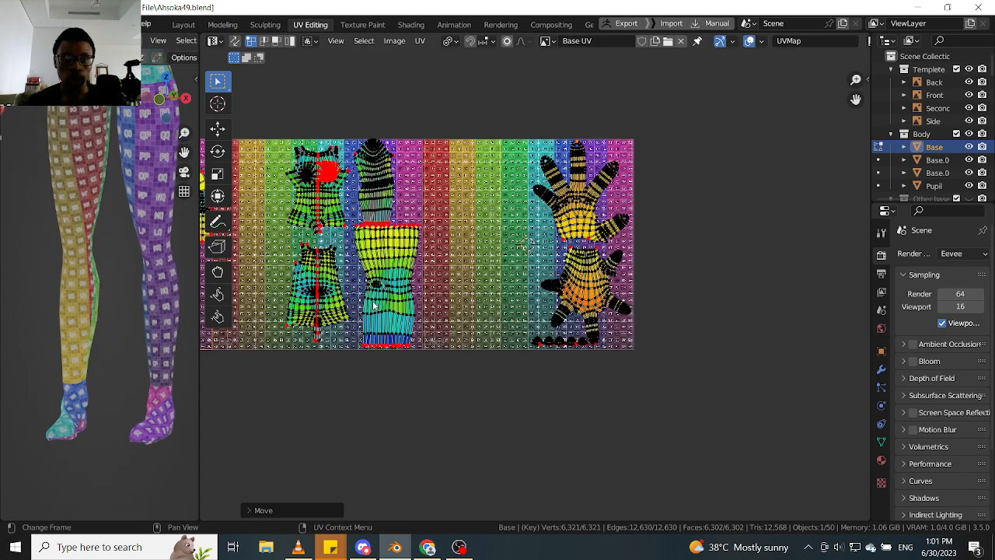
{"action": "middle_click_drag", "start_coordinate": [163, 384], "coordinate": [152, 322]}
{"action": "scroll", "coordinate": [385, 194], "scroll_direction": "up", "scroll_amount": 3}
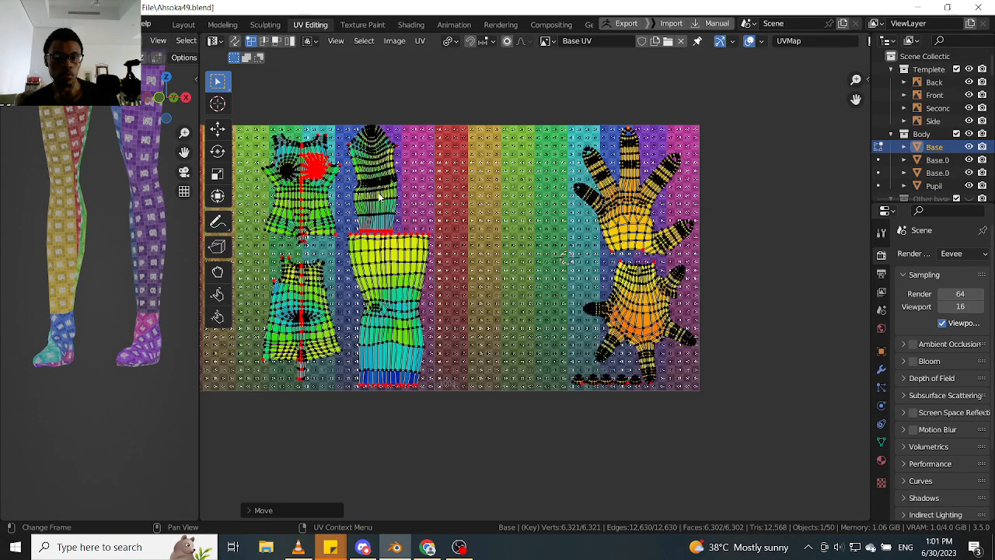
{"action": "key", "text": "l"}
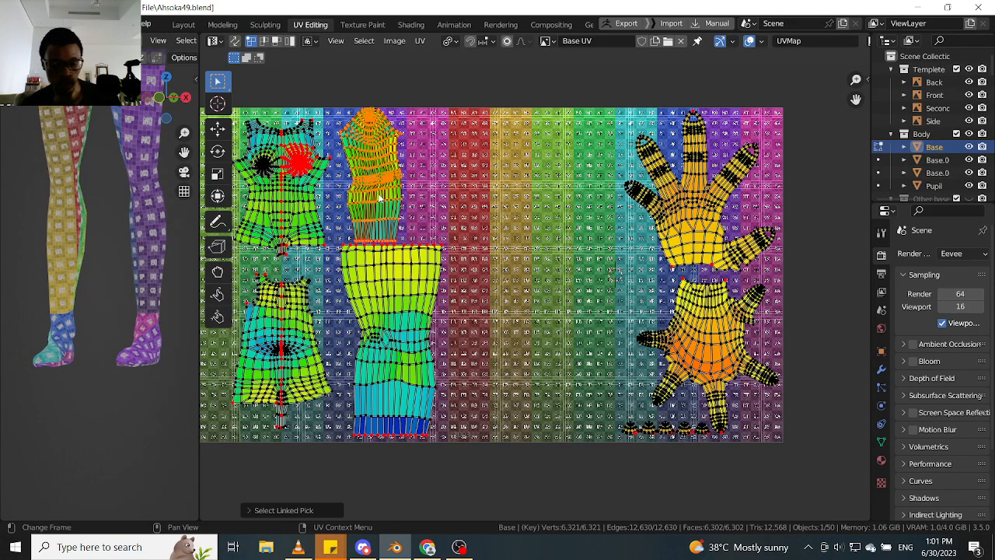
{"action": "scroll", "coordinate": [378, 198], "scroll_direction": "up", "scroll_amount": 2}
{"action": "key", "text": "g"}
{"action": "key", "text": "x"}
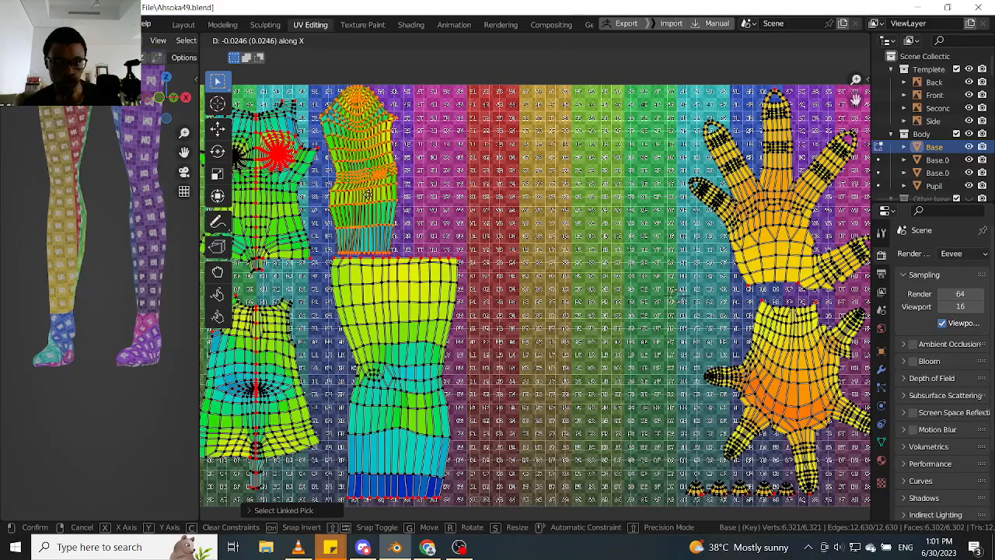
{"action": "left_click", "coordinate": [366, 195]}
{"action": "scroll", "coordinate": [144, 336], "scroll_direction": "up", "scroll_amount": 3}
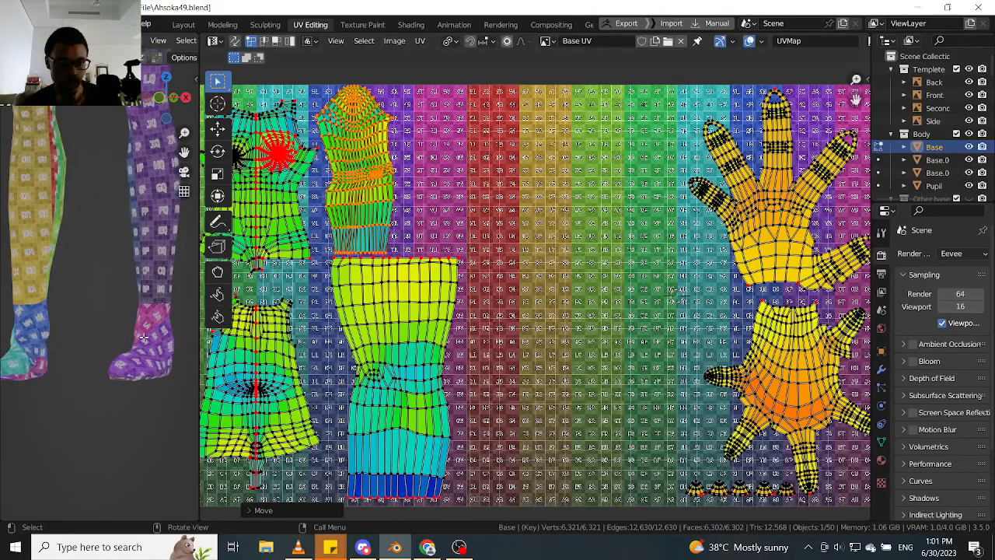
{"action": "key", "text": "alt+a"}
{"action": "scroll", "coordinate": [144, 337], "scroll_direction": "up", "scroll_amount": 3}
{"action": "scroll", "coordinate": [287, 296], "scroll_direction": "down", "scroll_amount": 4}
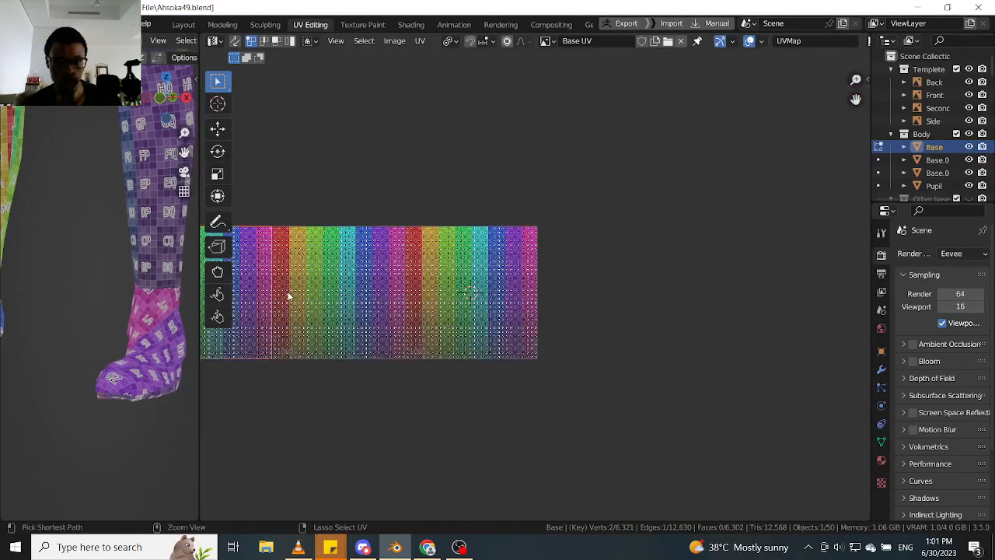
{"action": "key", "text": "a"}
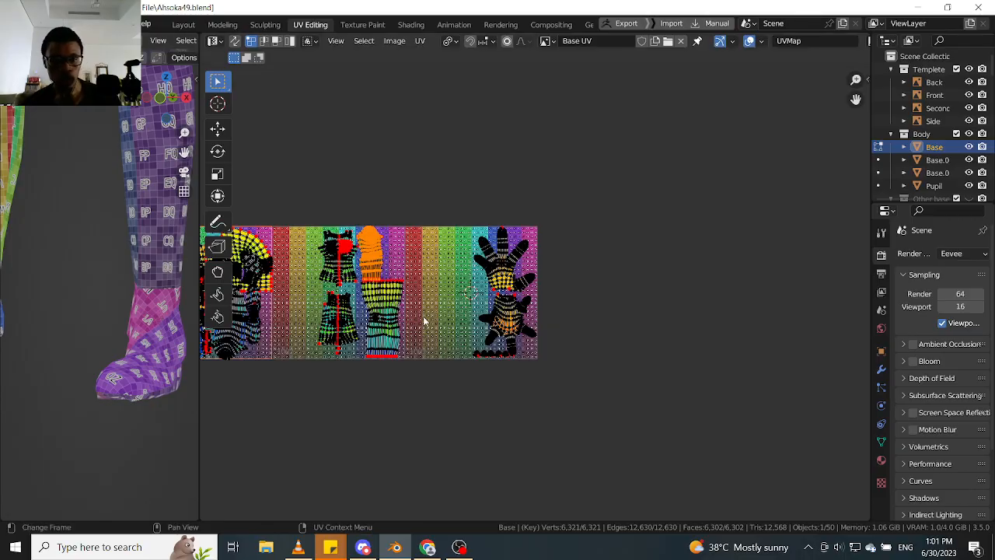
- Pick the ankle and foot areas on the model and locate their islands in the UV layout
{"action": "key", "text": "Tab"}
{"action": "left_click", "coordinate": [50, 301]}
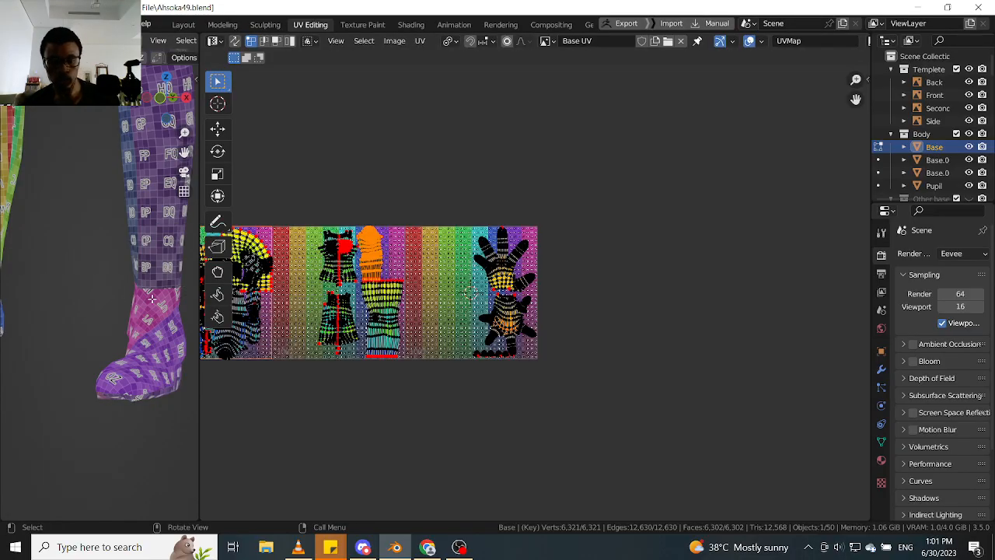
{"action": "key", "text": "l"}
{"action": "scroll", "coordinate": [516, 310], "scroll_direction": "down", "scroll_amount": 3}
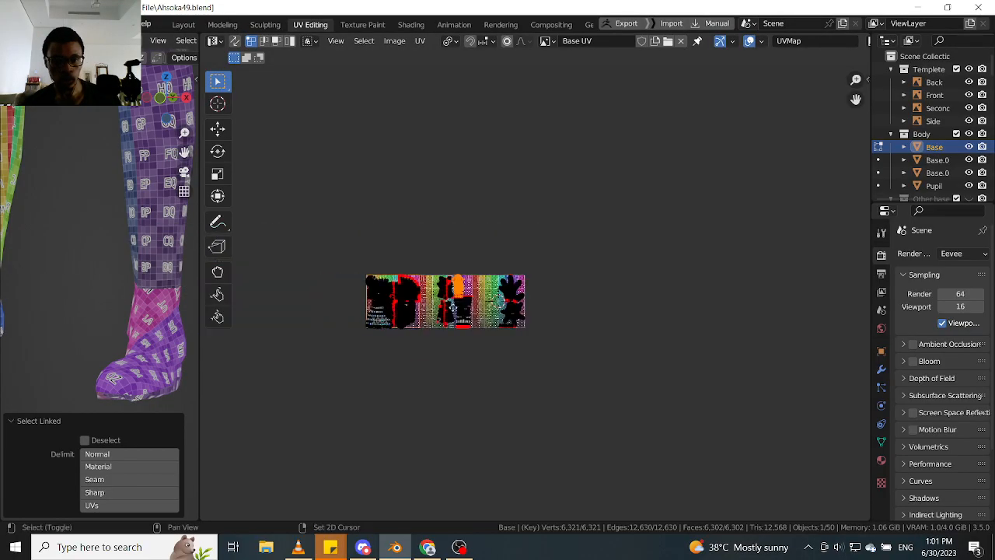
{"action": "scroll", "coordinate": [200, 322], "scroll_direction": "up", "scroll_amount": 2}
{"action": "key", "text": "Tab"}
{"action": "left_click", "coordinate": [179, 383]}
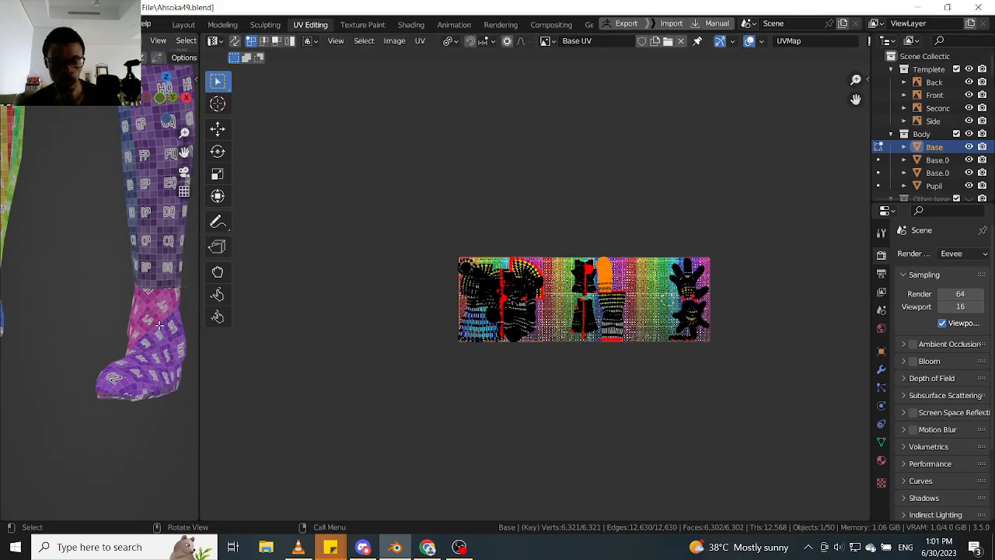
{"action": "key", "text": "l"}
{"action": "scroll", "coordinate": [515, 308], "scroll_direction": "up", "scroll_amount": 4}
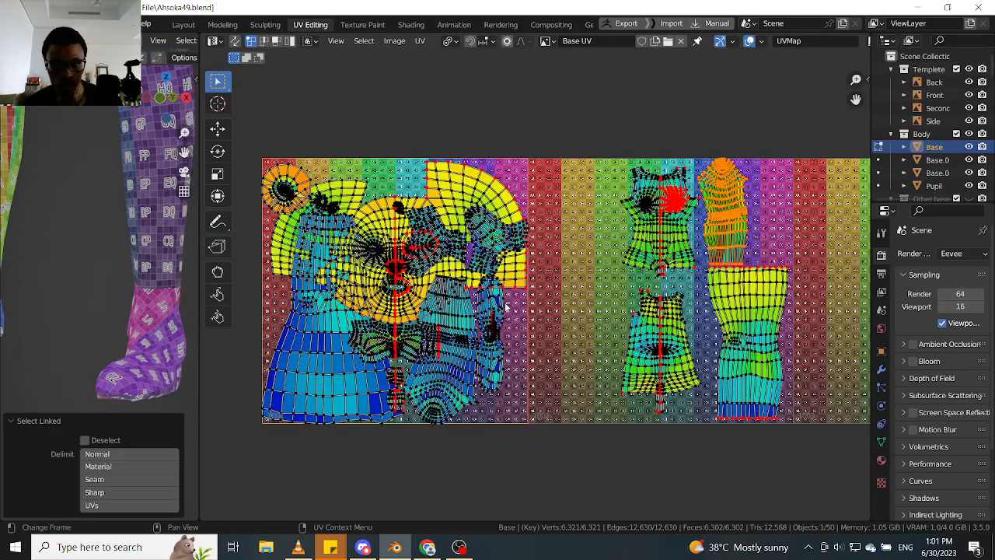
{"action": "scroll", "coordinate": [504, 305], "scroll_direction": "up", "scroll_amount": 3}
{"action": "left_click", "coordinate": [489, 321]}
{"action": "key", "text": "l"}
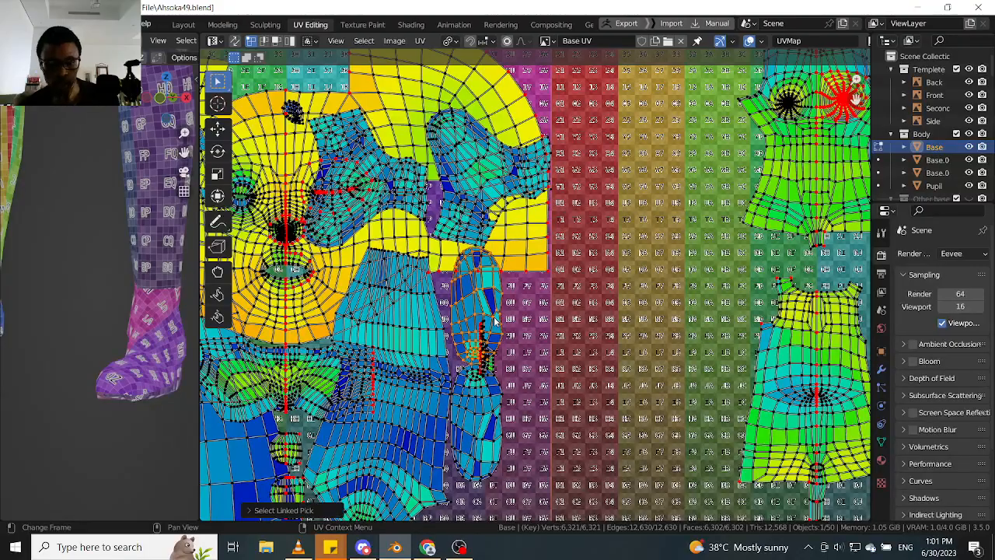
{"action": "middle_click_drag", "start_coordinate": [122, 356], "coordinate": [513, 339]}
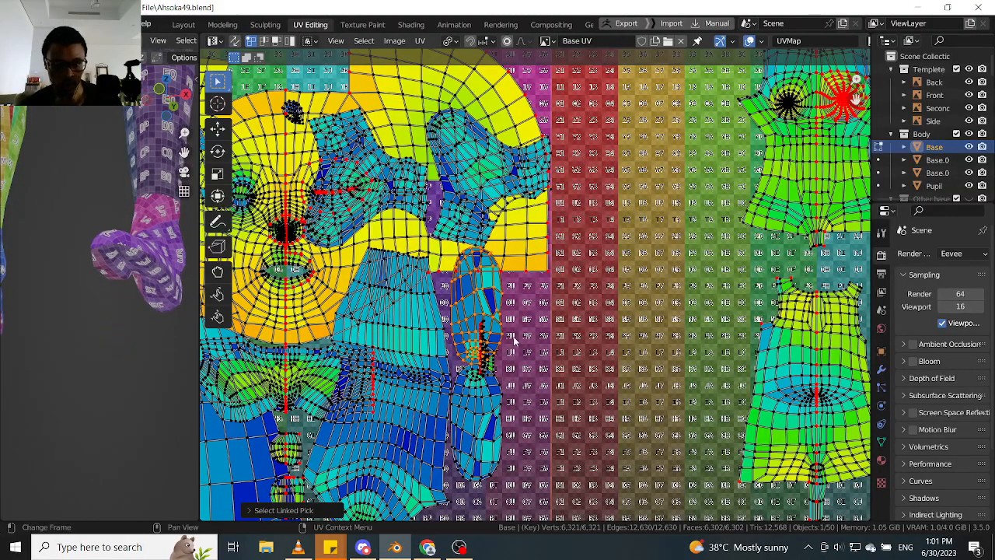
{"action": "key", "text": "g"}
{"action": "right_click", "coordinate": [603, 351]}
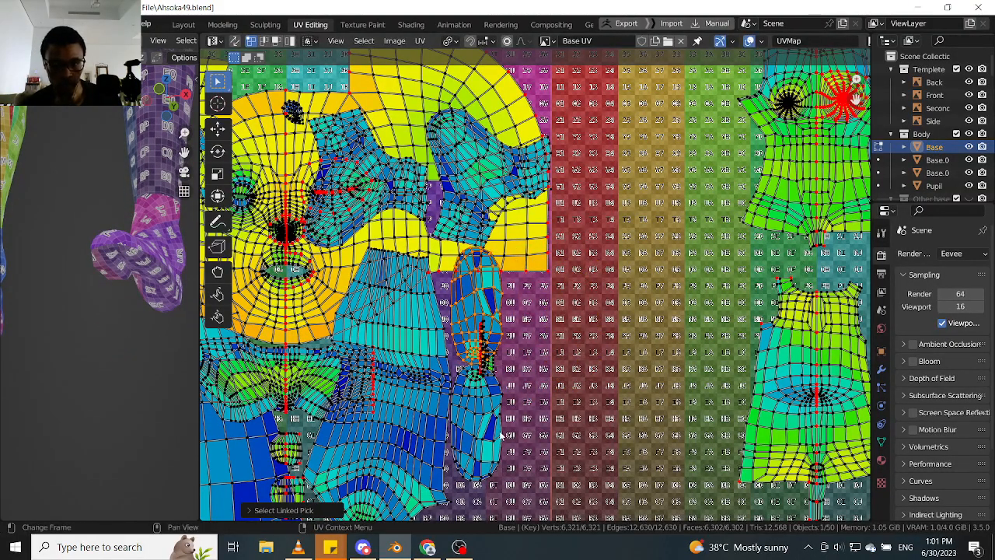
{"action": "left_click", "coordinate": [497, 434]}
{"action": "key", "text": "g"}
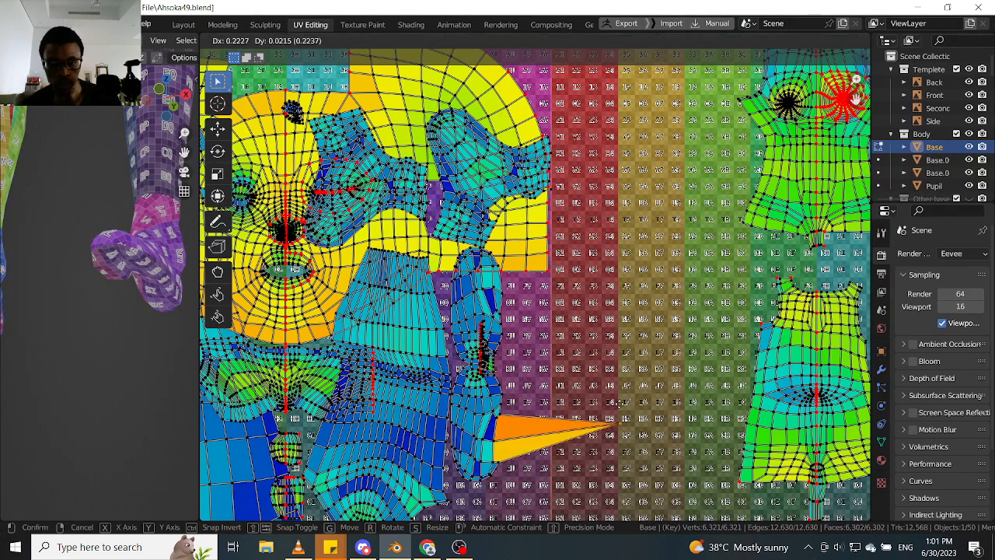
{"action": "right_click", "coordinate": [560, 403]}
- Select the lower sole island in the first tile and move it into the empty area of the second tile
{"action": "key", "text": "l"}
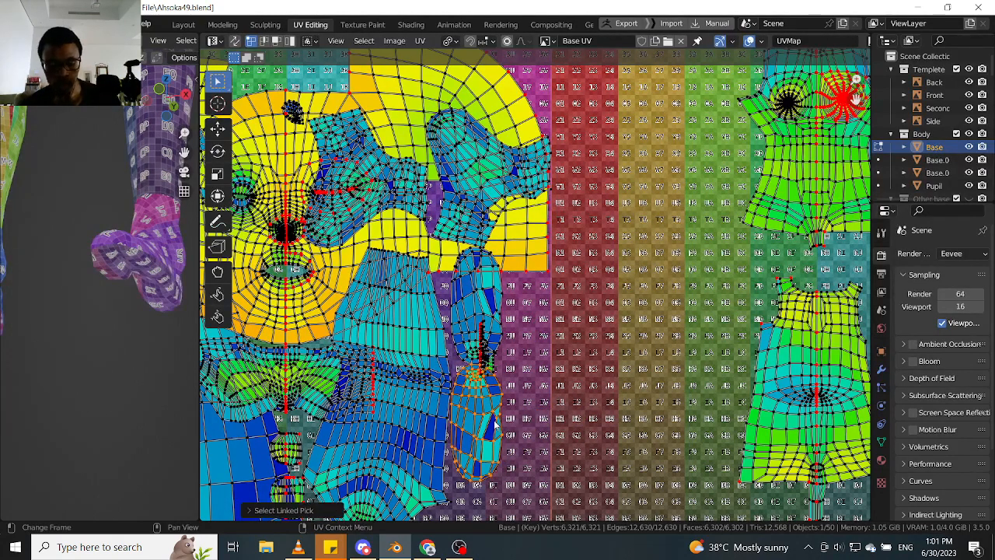
{"action": "key", "text": "g"}
{"action": "left_click", "coordinate": [662, 331]}
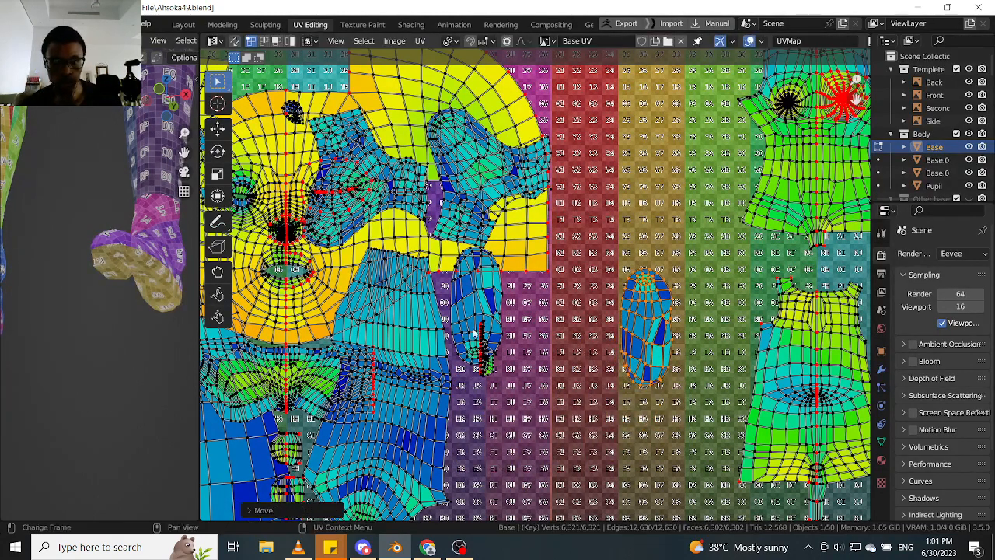
- Select the foot's upper island with its two ankle flaps and move it into the second tile, above the sole island
{"action": "scroll", "coordinate": [502, 352], "scroll_direction": "up", "scroll_amount": 2}
{"action": "scroll", "coordinate": [505, 326], "scroll_direction": "down", "scroll_amount": 3}
{"action": "scroll", "coordinate": [513, 296], "scroll_direction": "up", "scroll_amount": 4}
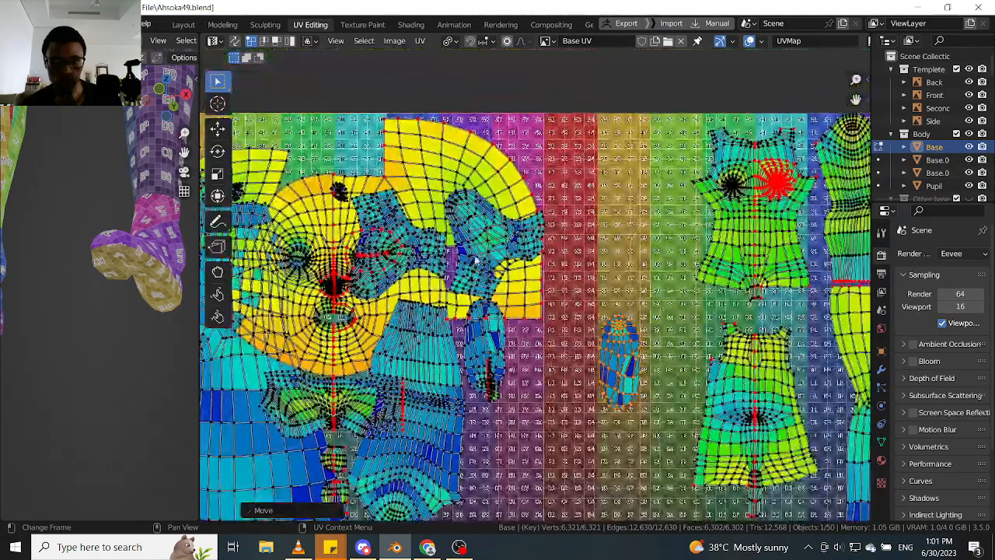
{"action": "scroll", "coordinate": [443, 286], "scroll_direction": "up", "scroll_amount": 2}
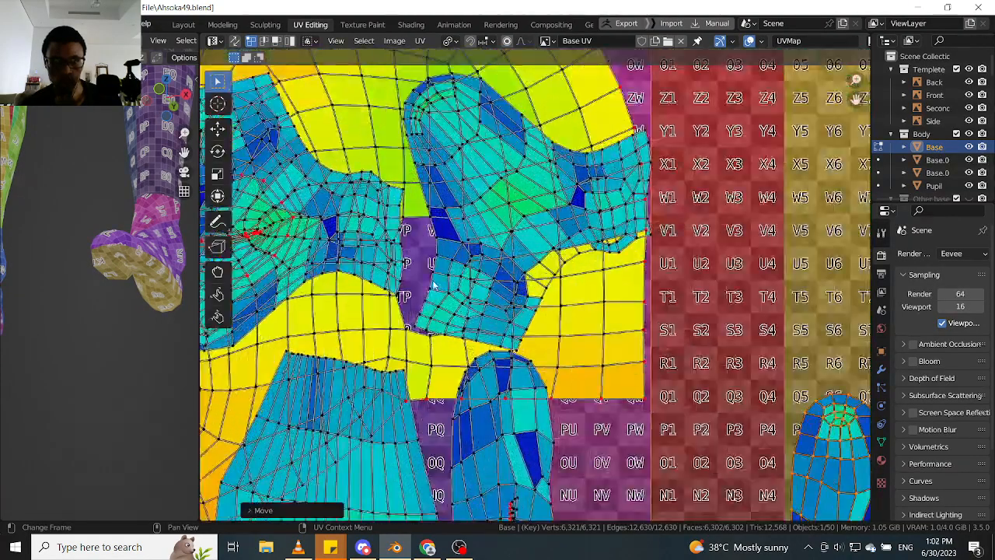
{"action": "key", "text": "l"}
{"action": "scroll", "coordinate": [434, 286], "scroll_direction": "down", "scroll_amount": 2}
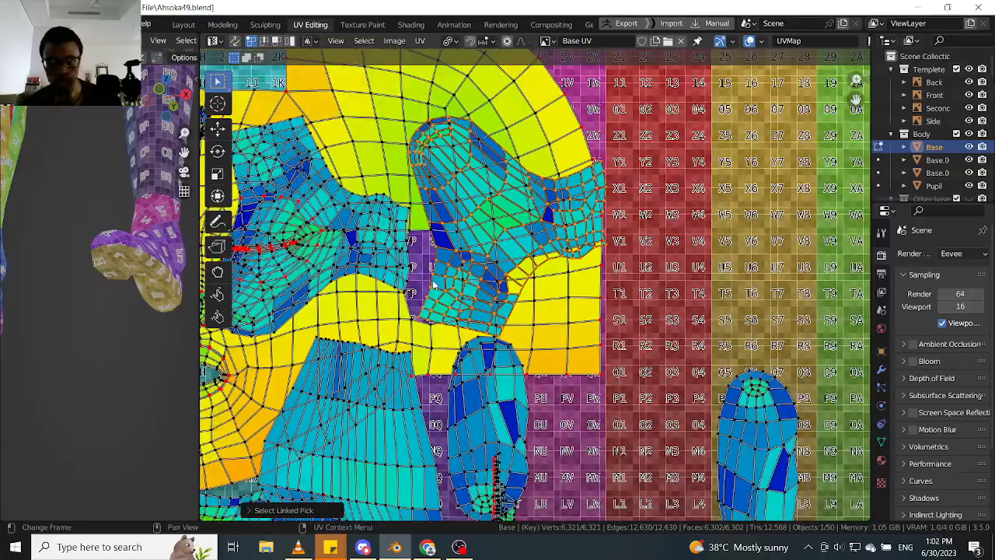
{"action": "key", "text": "g"}
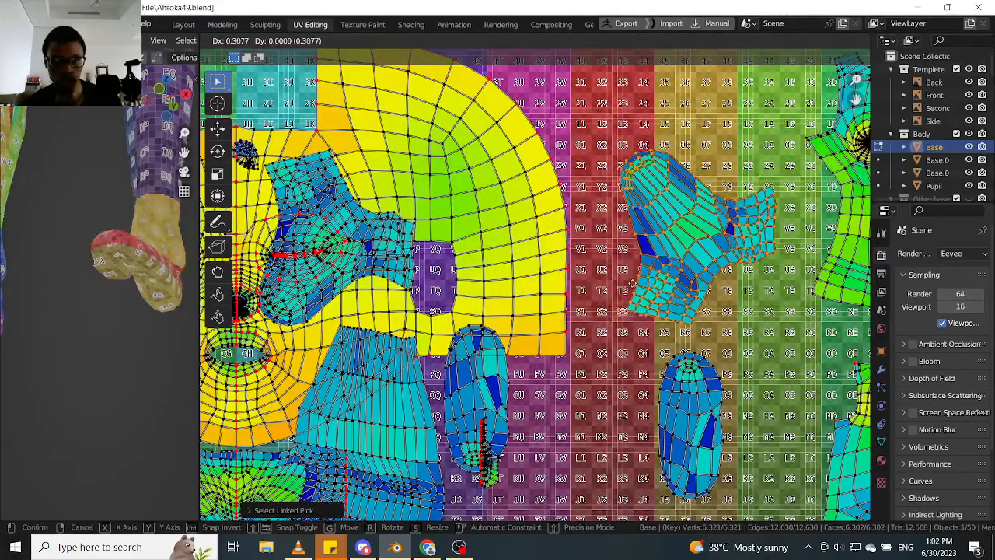
{"action": "left_click", "coordinate": [636, 297]}
- Rotate the foot's upper island until the toe end points straight up
{"action": "scroll", "coordinate": [636, 297], "scroll_direction": "down", "scroll_amount": 7}
{"action": "scroll", "coordinate": [537, 295], "scroll_direction": "up", "scroll_amount": 2}
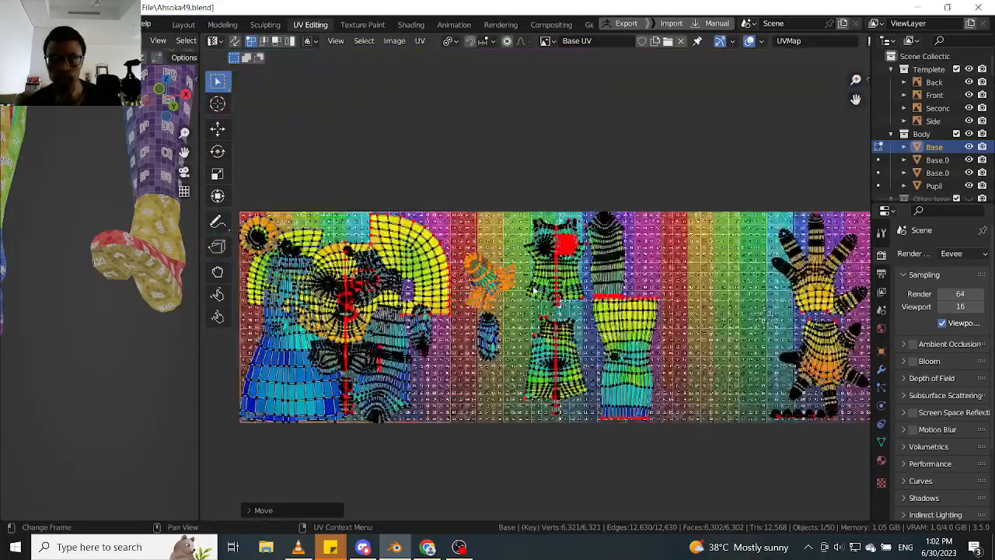
{"action": "mouse_move", "coordinate": [478, 304]}
{"action": "middle_mouse_down"}
{"action": "mouse_move", "coordinate": [508, 279]}
{"action": "mouse_move", "coordinate": [477, 298]}
{"action": "middle_mouse_up"}
{"action": "key", "text": "r"}
{"action": "left_click", "coordinate": [477, 298]}
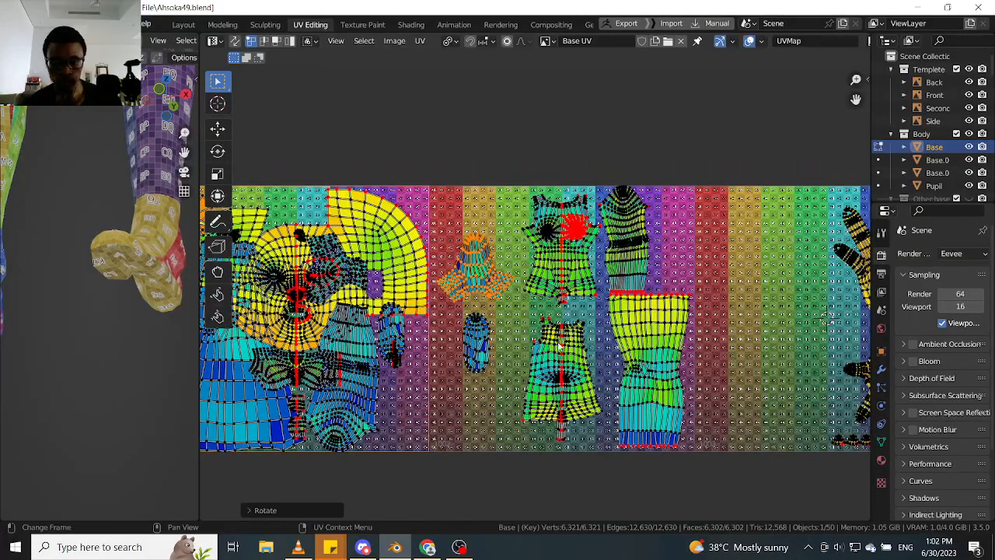
- Place the foot's upper island beside the round-capped island above the leg and scale it down to about 0.78
{"action": "key", "text": "g"}
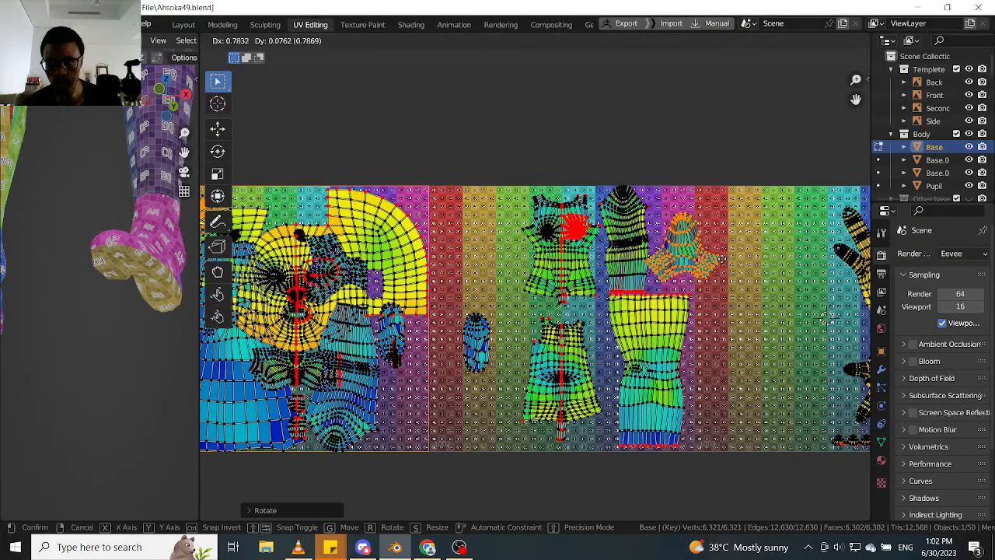
{"action": "left_click", "coordinate": [712, 266]}
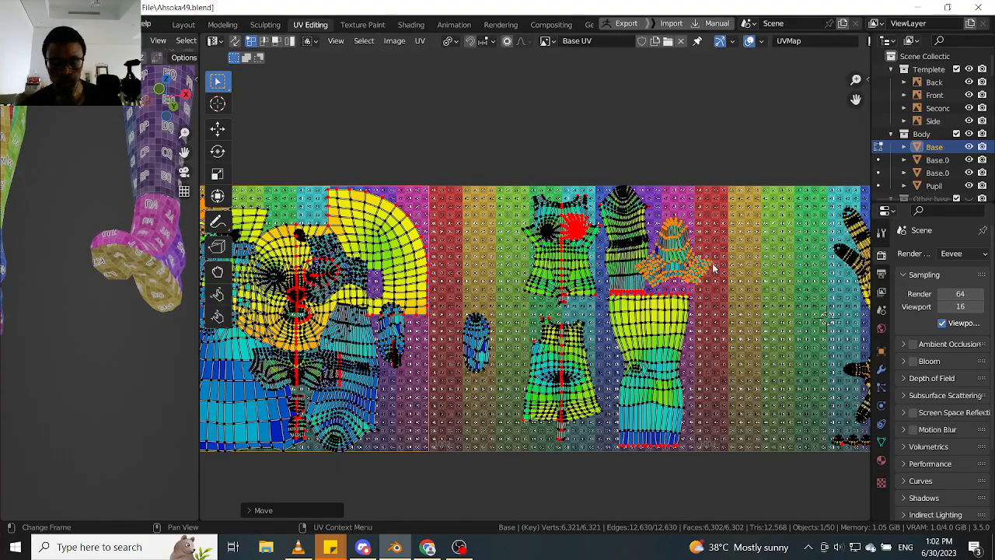
{"action": "middle_click_drag", "start_coordinate": [713, 268], "coordinate": [703, 269]}
{"action": "key", "text": "s"}
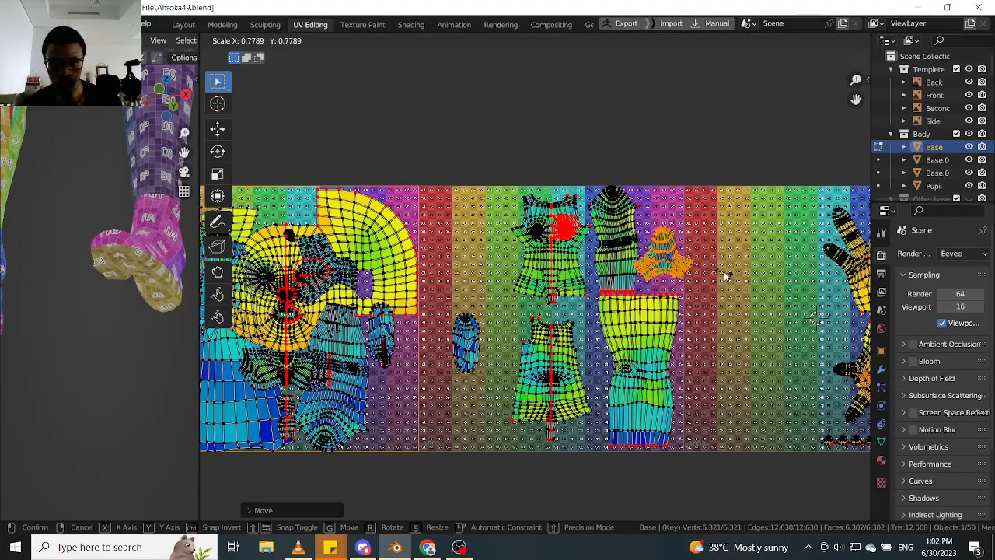
{"action": "left_click", "coordinate": [727, 278]}
{"action": "scroll", "coordinate": [696, 294], "scroll_direction": "up", "scroll_amount": 3}
{"action": "key", "text": "g"}
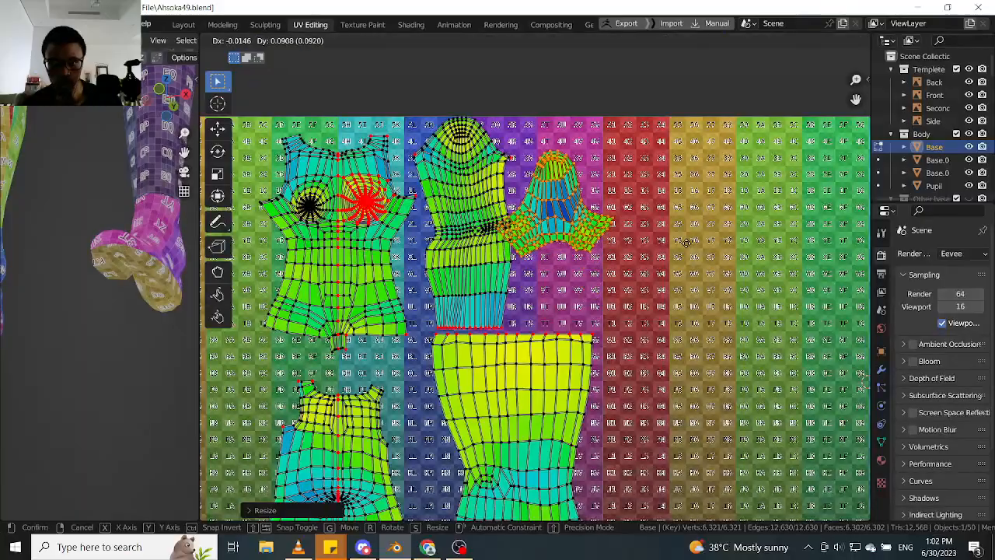
{"action": "left_click", "coordinate": [690, 256]}
- Move the reduced foot island back into the first tile, near its lower outer corner
{"action": "scroll", "coordinate": [684, 275], "scroll_direction": "down", "scroll_amount": 5}
{"action": "scroll", "coordinate": [568, 296], "scroll_direction": "up", "scroll_amount": 2}
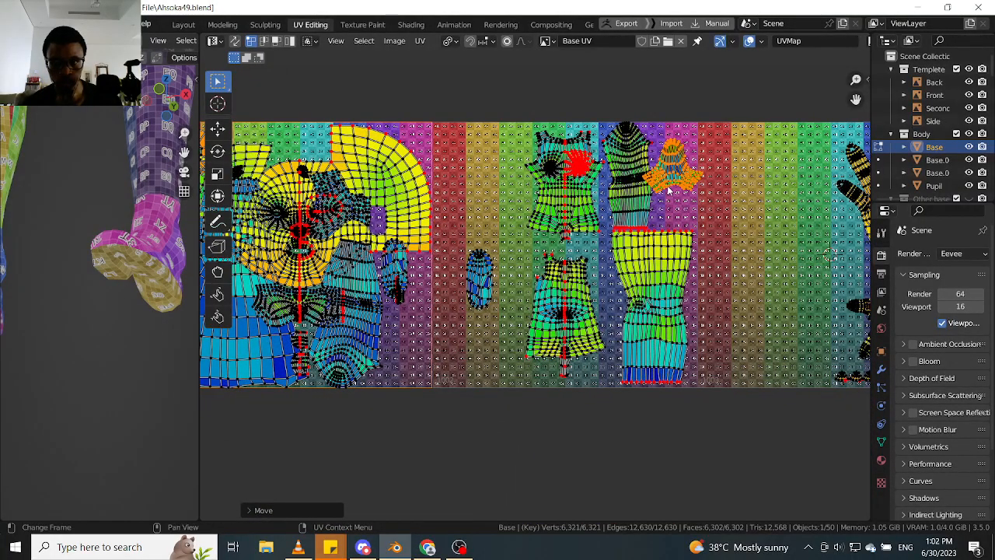
{"action": "key", "text": "g"}
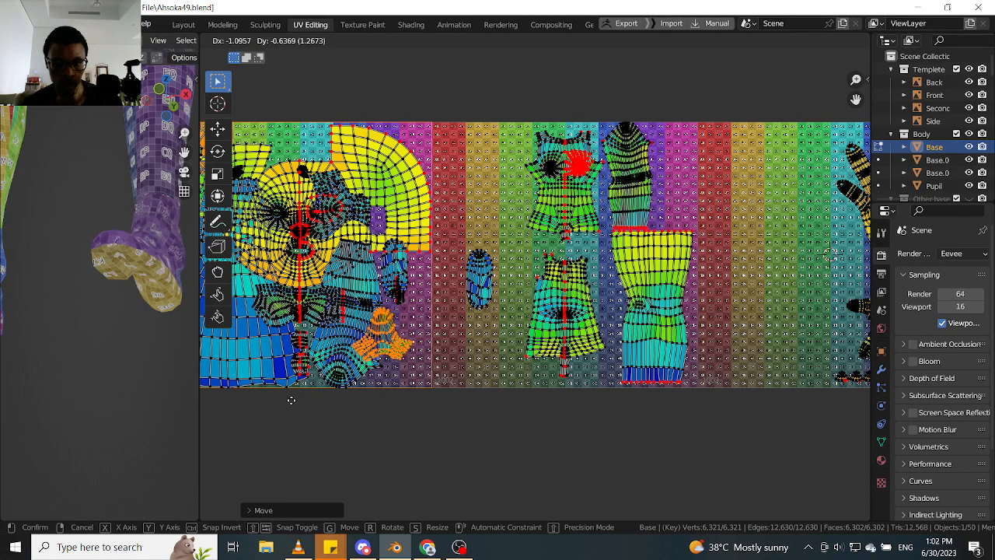
{"action": "left_click", "coordinate": [285, 391]}
- Move the sole island from the second tile back into the first tile, next to the foot's upper island
{"action": "scroll", "coordinate": [391, 300], "scroll_direction": "up", "scroll_amount": 3}
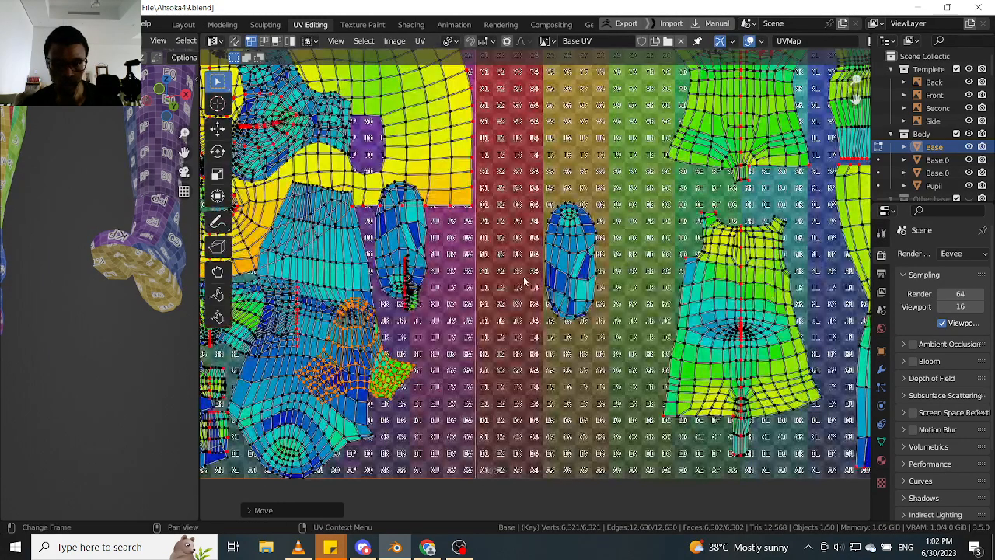
{"action": "left_click", "coordinate": [567, 280]}
{"action": "key", "text": "g"}
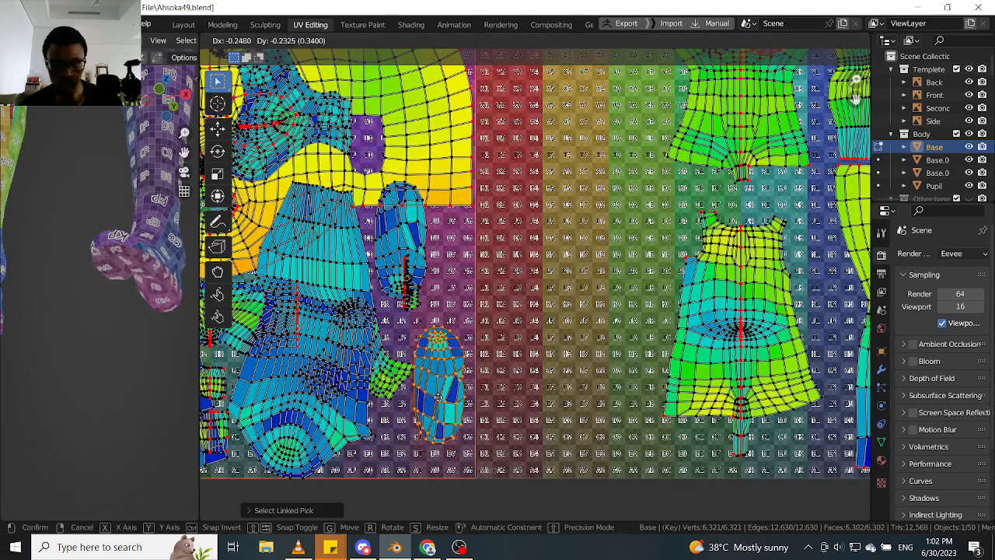
{"action": "left_click", "coordinate": [436, 396]}
- Add the foot's upper island to the selected sole island and move both together below the UV tiles
{"action": "scroll", "coordinate": [437, 398], "scroll_direction": "down", "scroll_amount": 4}
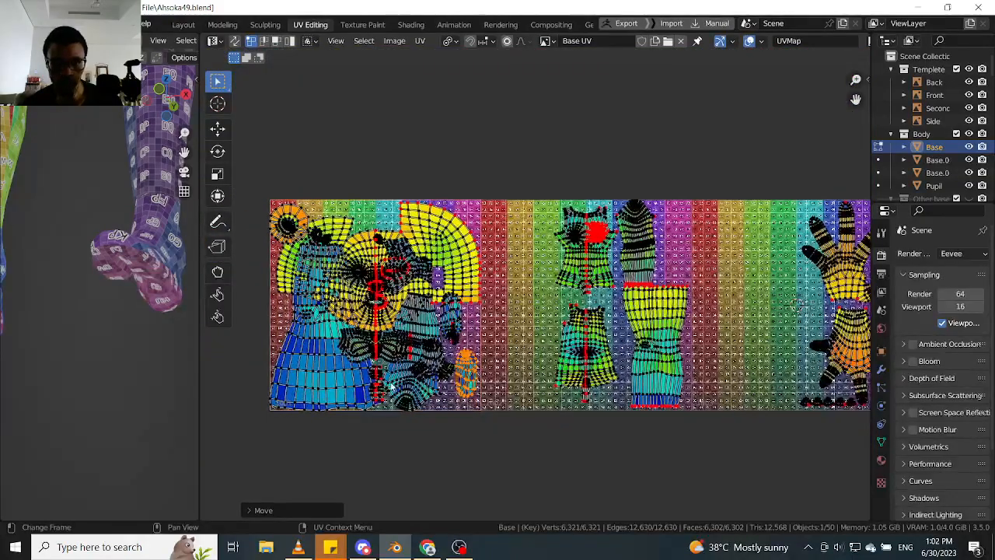
{"action": "scroll", "coordinate": [392, 384], "scroll_direction": "up", "scroll_amount": 4}
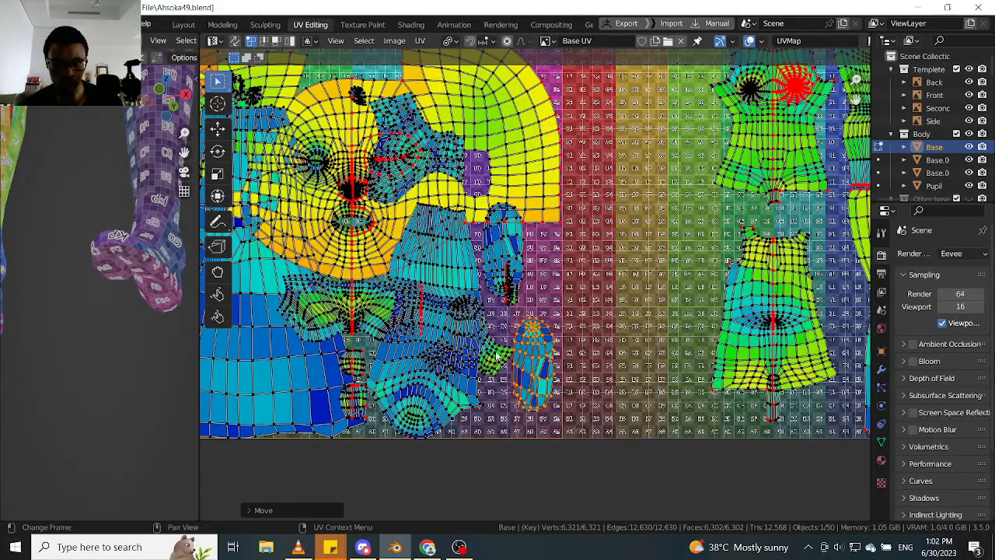
{"action": "scroll", "coordinate": [496, 356], "scroll_direction": "down", "scroll_amount": 4}
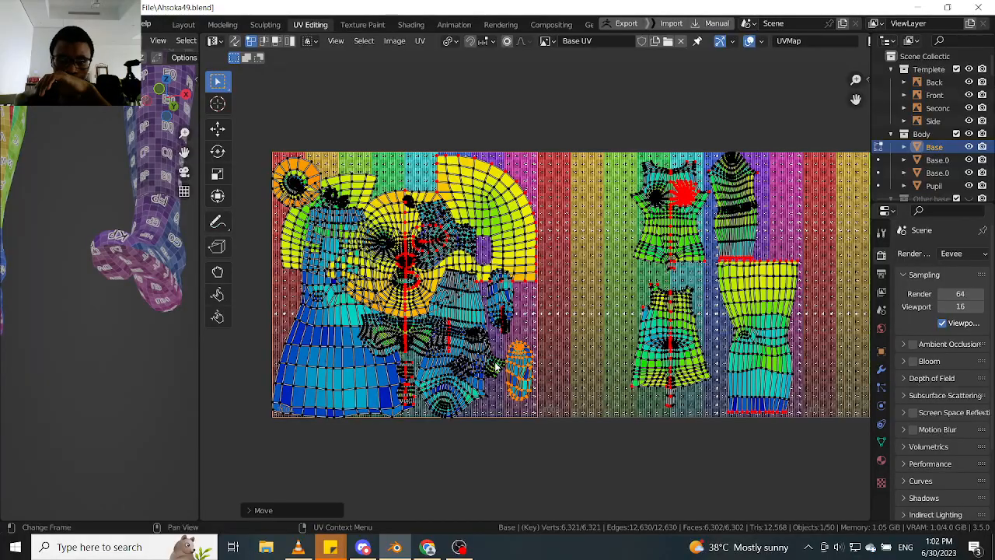
{"action": "middle_click_drag", "start_coordinate": [495, 366], "coordinate": [472, 374]}
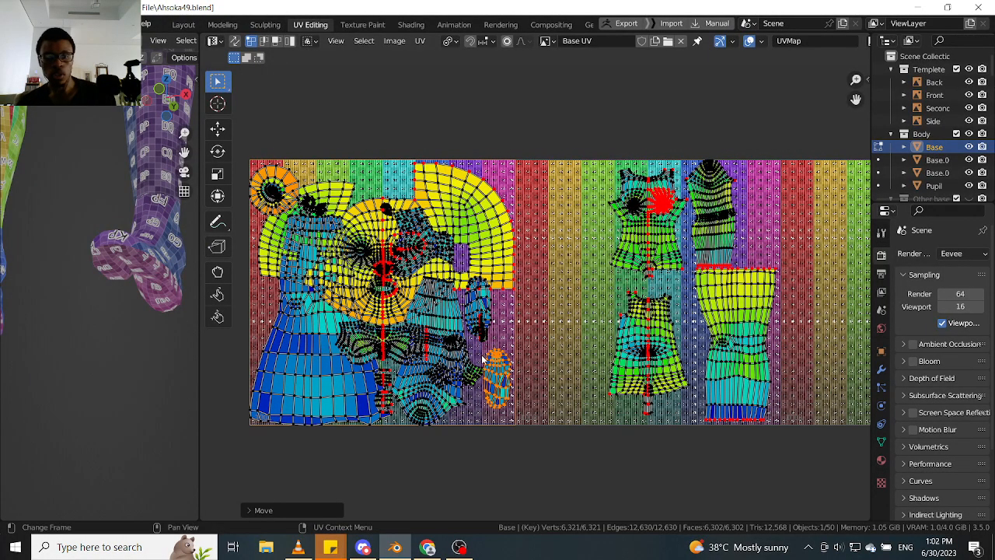
{"action": "scroll", "coordinate": [484, 359], "scroll_direction": "up", "scroll_amount": 3}
{"action": "key", "text": "l"}
{"action": "scroll", "coordinate": [480, 383], "scroll_direction": "down", "scroll_amount": 3}
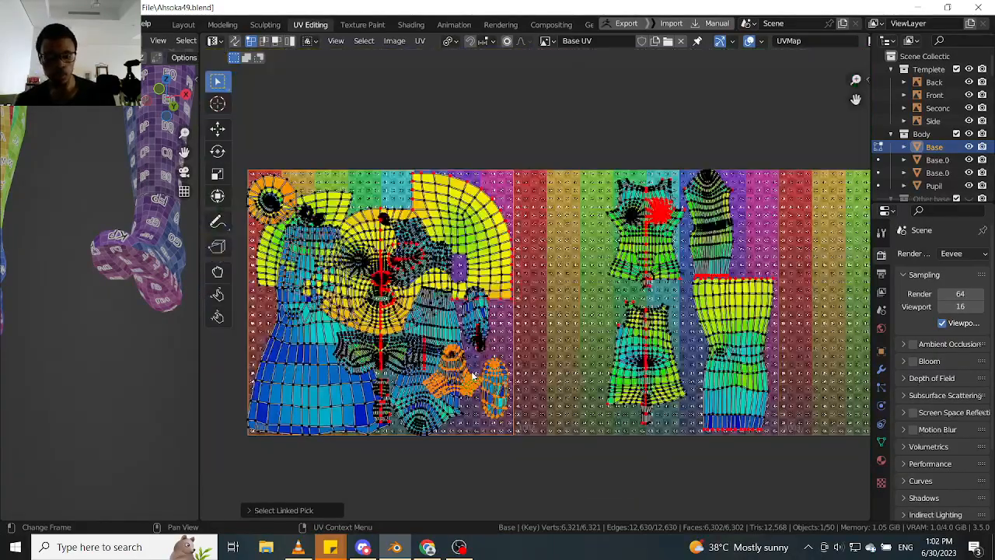
{"action": "key", "text": "g"}
{"action": "left_click", "coordinate": [439, 354]}
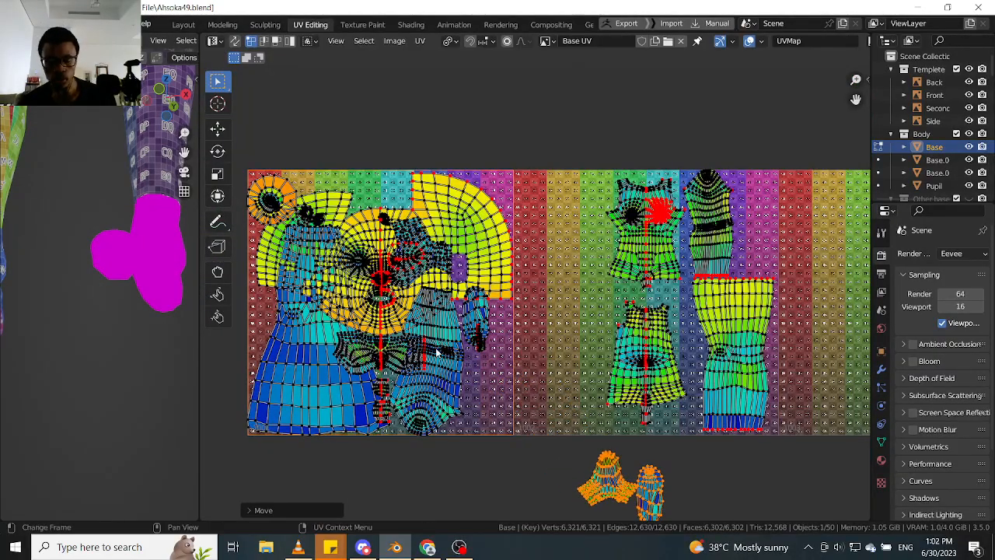
- Frame the whole body from the front and enlarge the 3D viewport beside the UV layout
{"action": "scroll", "coordinate": [438, 353], "scroll_direction": "up", "scroll_amount": 2}
{"action": "scroll", "coordinate": [453, 363], "scroll_direction": "down", "scroll_amount": 1}
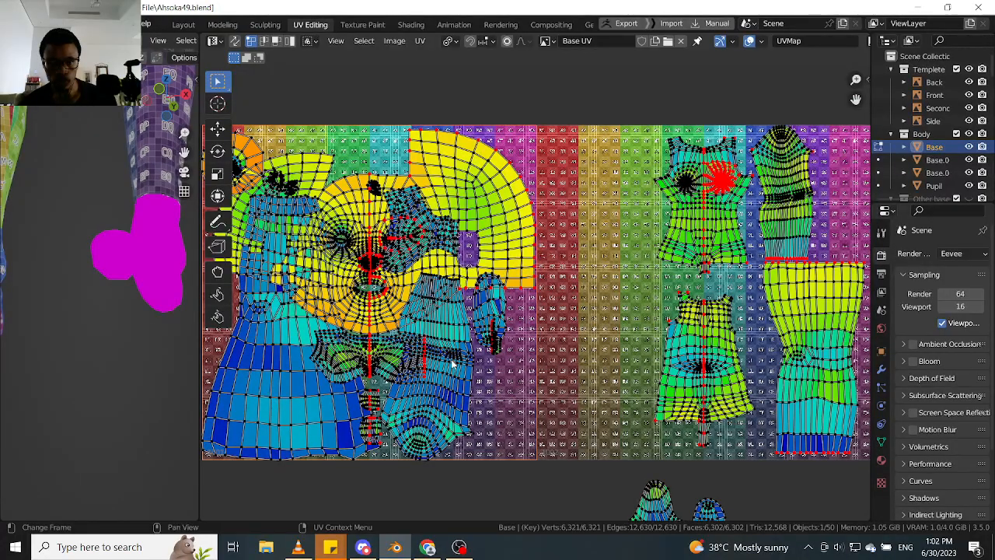
{"action": "scroll", "coordinate": [145, 266], "scroll_direction": "down", "scroll_amount": 5}
{"action": "middle_click_drag", "start_coordinate": [145, 266], "coordinate": [120, 392]}
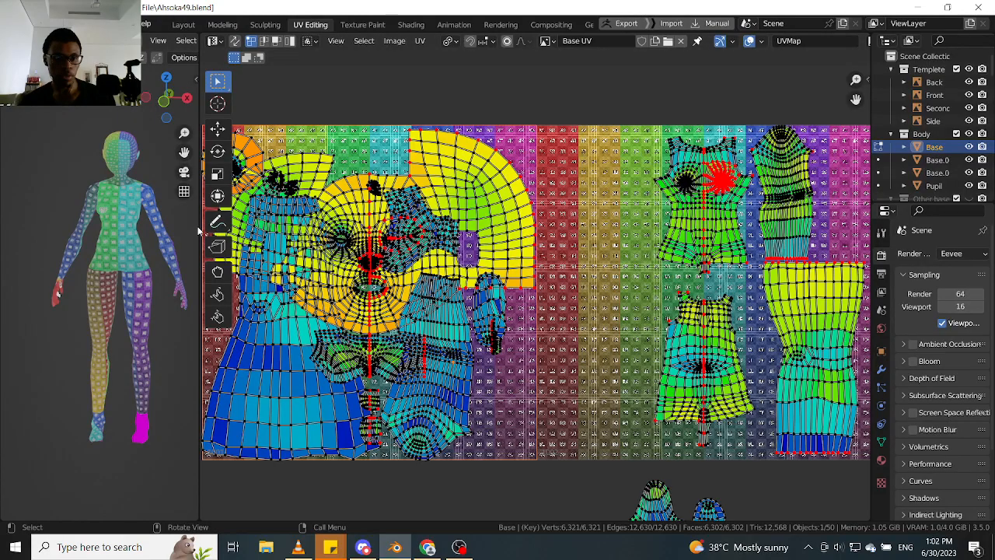
{"action": "left_click_drag", "start_coordinate": [200, 231], "coordinate": [346, 231]}
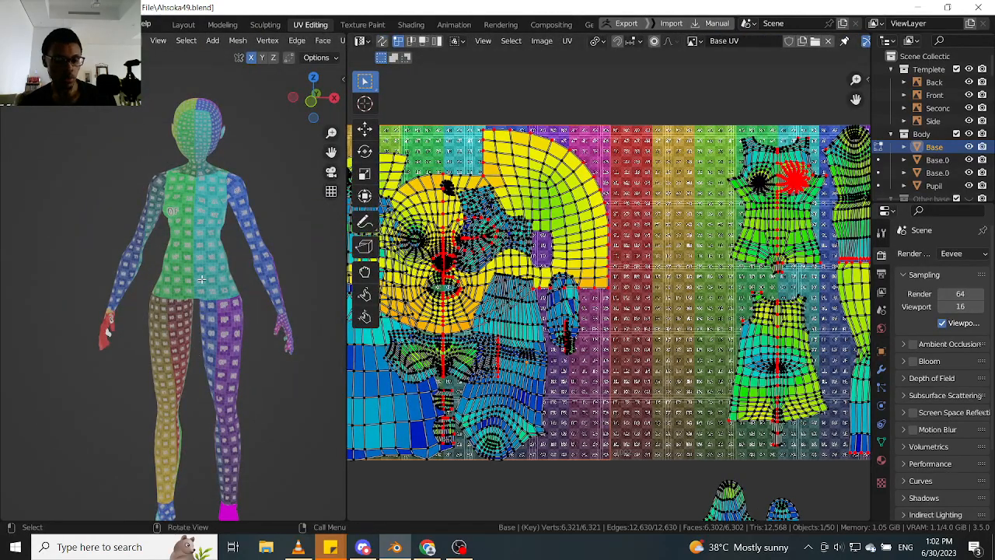
- Select the vertical centre edge loop on the front of the torso
{"action": "scroll", "coordinate": [201, 279], "scroll_direction": "up", "scroll_amount": 7}
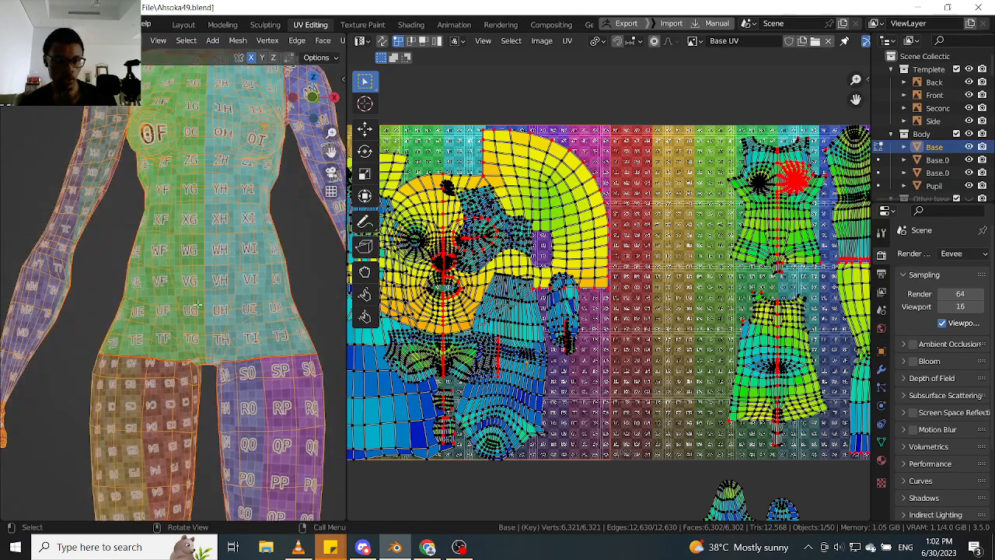
{"action": "left_click", "coordinate": [206, 292], "text": "alt"}
{"action": "left_click", "coordinate": [203, 305], "text": "alt"}
{"action": "scroll", "coordinate": [204, 305], "scroll_direction": "down", "scroll_amount": 5}
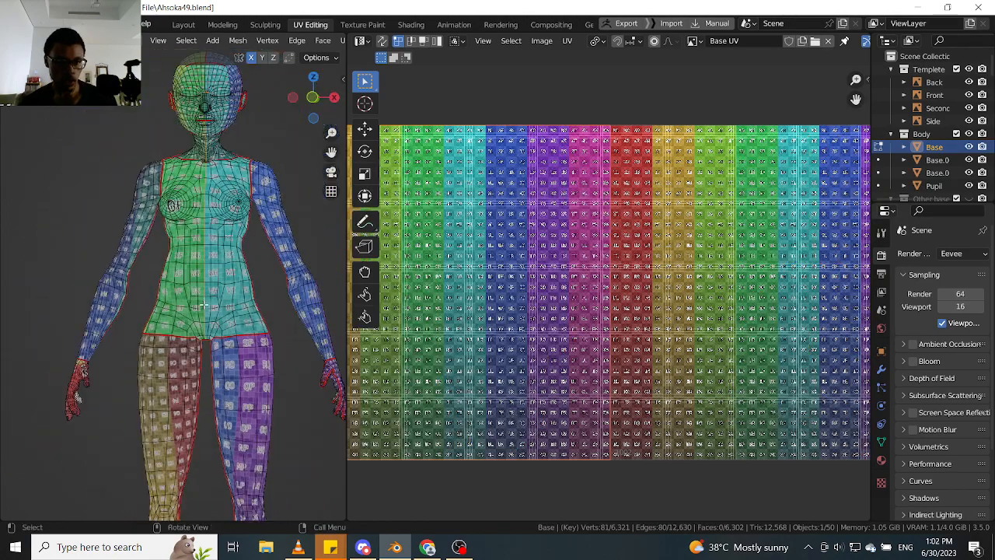
- Add the centre edge loop of the face and neck to the torso's selected centre line
{"action": "scroll", "coordinate": [206, 220], "scroll_direction": "up", "scroll_amount": 8}
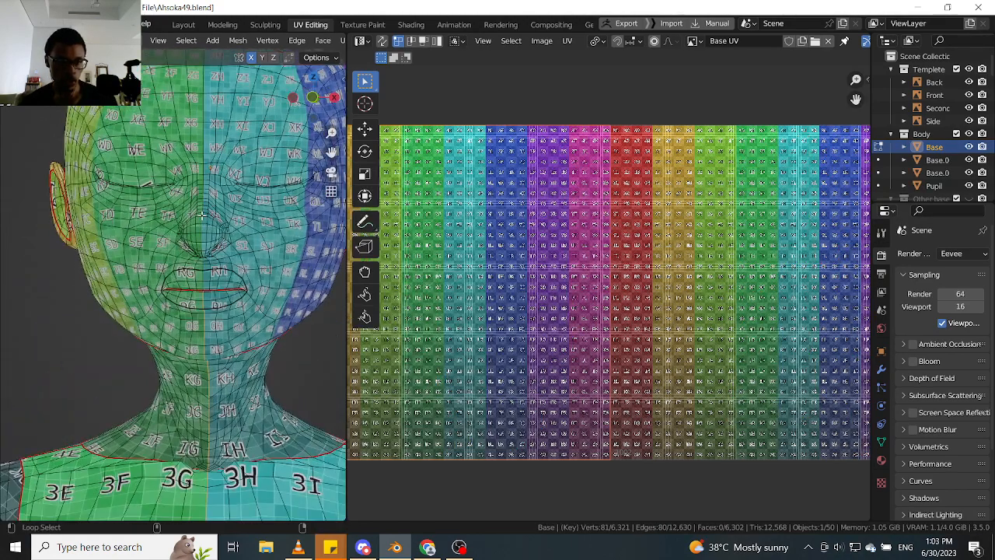
{"action": "scroll", "coordinate": [202, 215], "scroll_direction": "down", "scroll_amount": 4}
{"action": "middle_click_drag", "start_coordinate": [202, 215], "coordinate": [223, 232]}
{"action": "scroll", "coordinate": [241, 279], "scroll_direction": "up", "scroll_amount": 7}
{"action": "scroll", "coordinate": [201, 255], "scroll_direction": "down", "scroll_amount": 2}
{"action": "mouse_move", "coordinate": [255, 275]}
{"action": "middle_mouse_down"}
{"action": "mouse_move", "coordinate": [244, 271]}
{"action": "mouse_move", "coordinate": [255, 270]}
{"action": "middle_mouse_up"}
{"action": "scroll", "coordinate": [263, 269], "scroll_direction": "up", "scroll_amount": 2}
- Try hiding the selected centre line in vertex select mode and undo the hide
{"action": "key", "text": "ctrl+Tab"}
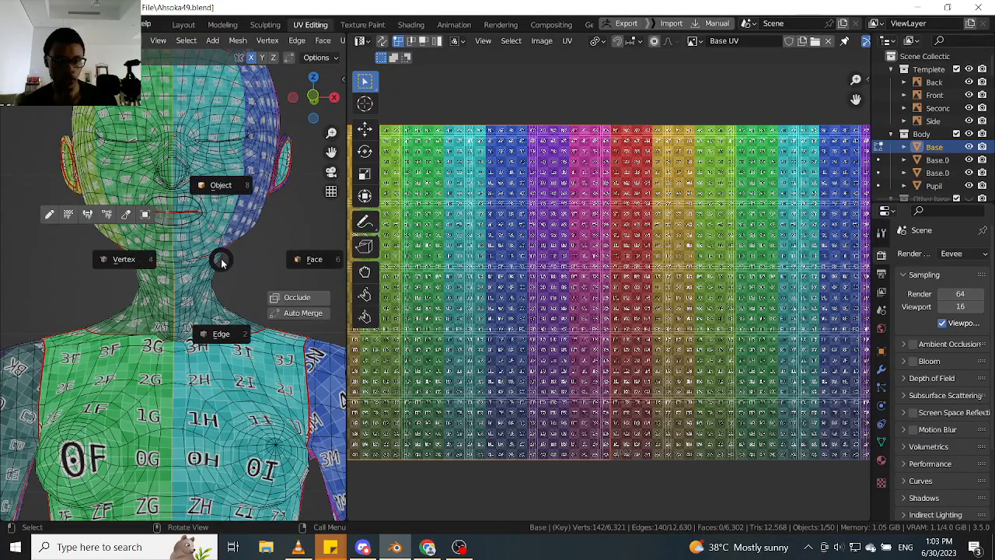
{"action": "left_click", "coordinate": [123, 265]}
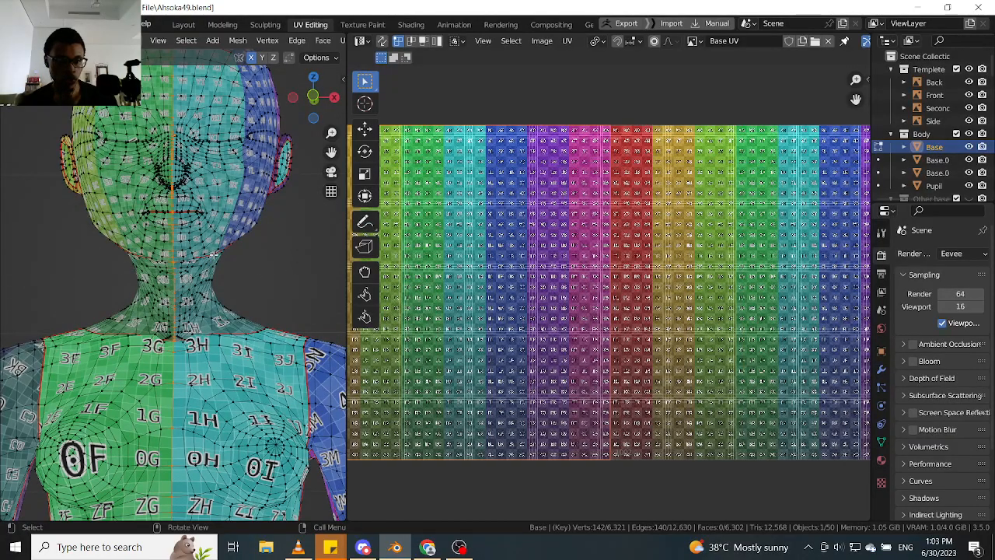
{"action": "key", "text": "h"}
{"action": "scroll", "coordinate": [156, 285], "scroll_direction": "down", "scroll_amount": 1}
{"action": "scroll", "coordinate": [154, 284], "scroll_direction": "up", "scroll_amount": 3}
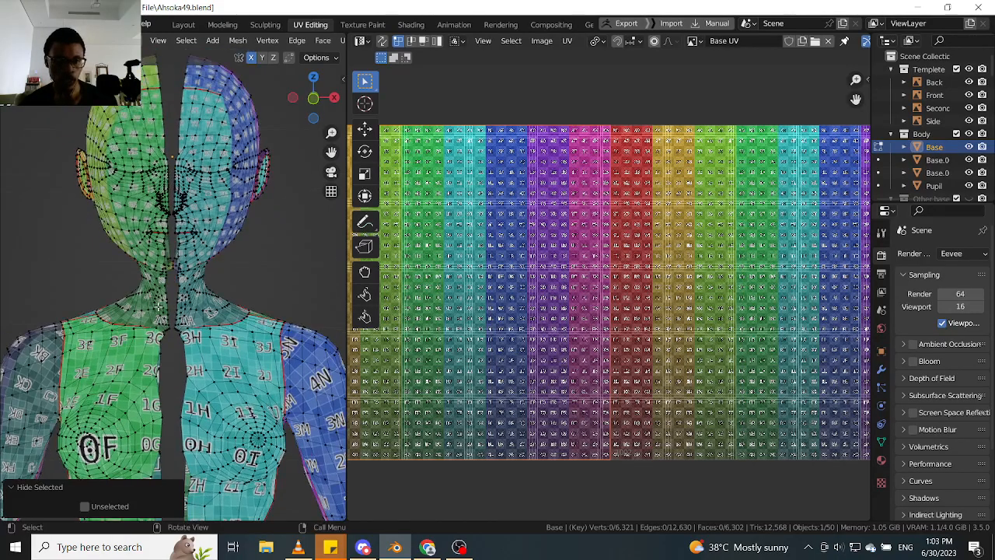
{"action": "key", "text": "ctrl+z"}
- Add the missing centre edges at the back of the neck to the selection in edge select mode
{"action": "scroll", "coordinate": [155, 285], "scroll_direction": "down", "scroll_amount": 3}
{"action": "middle_click_drag", "start_coordinate": [18, 272], "coordinate": [144, 266]}
{"action": "scroll", "coordinate": [151, 268], "scroll_direction": "up", "scroll_amount": 5}
{"action": "scroll", "coordinate": [145, 266], "scroll_direction": "up", "scroll_amount": 2}
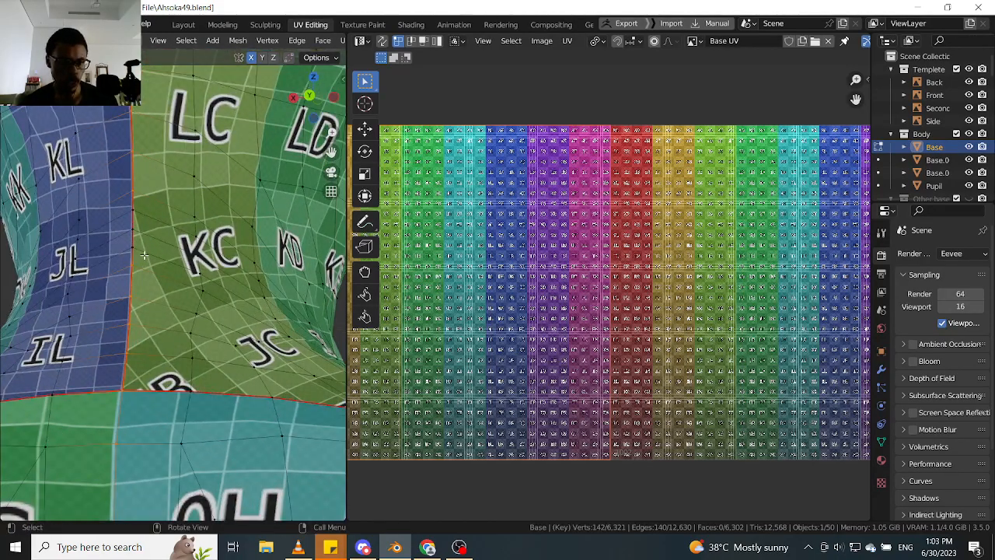
{"action": "key", "text": "Tab"}
{"action": "left_click", "coordinate": [129, 222]}
{"action": "key", "text": "Tab"}
{"action": "key", "text": "Tab"}
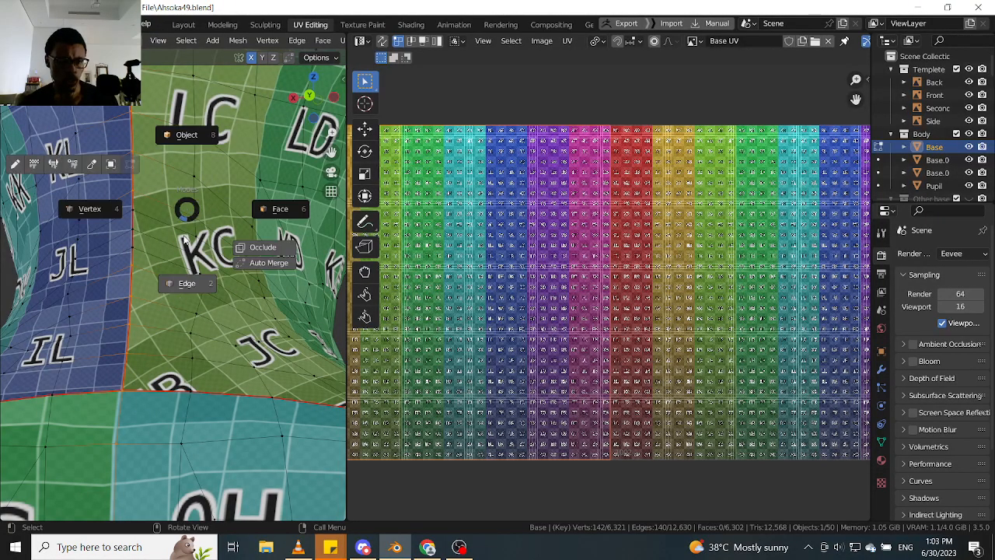
{"action": "left_click", "coordinate": [184, 287]}
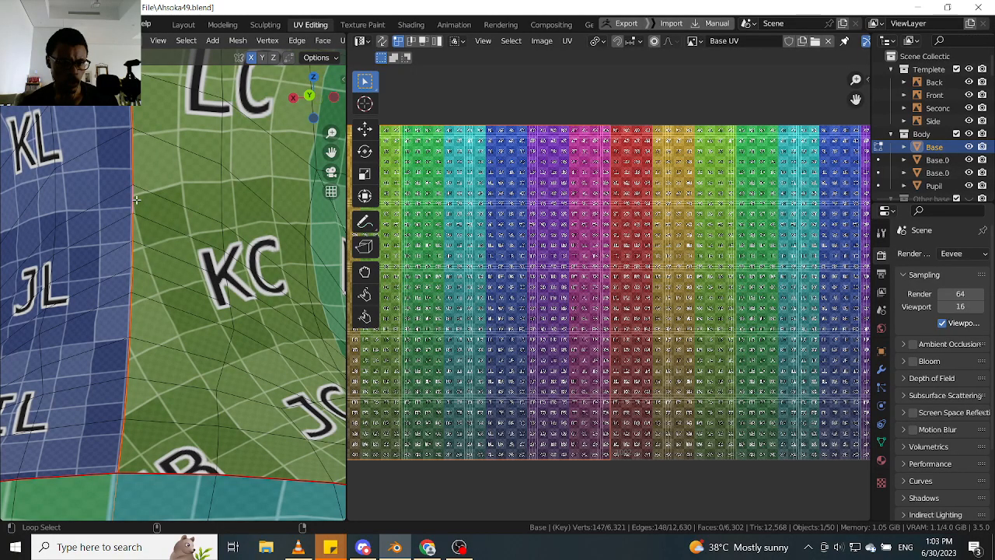
{"action": "scroll", "coordinate": [132, 285], "scroll_direction": "up", "scroll_amount": 5}
{"action": "middle_click_drag", "start_coordinate": [141, 288], "coordinate": [186, 296]}
{"action": "scroll", "coordinate": [187, 298], "scroll_direction": "down", "scroll_amount": 4}
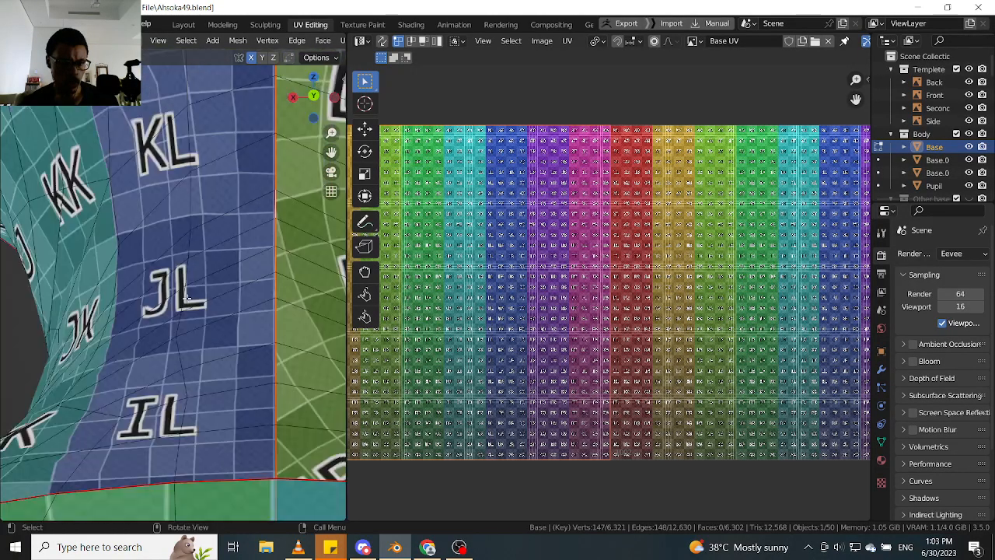
{"action": "scroll", "coordinate": [187, 298], "scroll_direction": "down", "scroll_amount": 5}
{"action": "scroll", "coordinate": [208, 359], "scroll_direction": "down", "scroll_amount": 5}
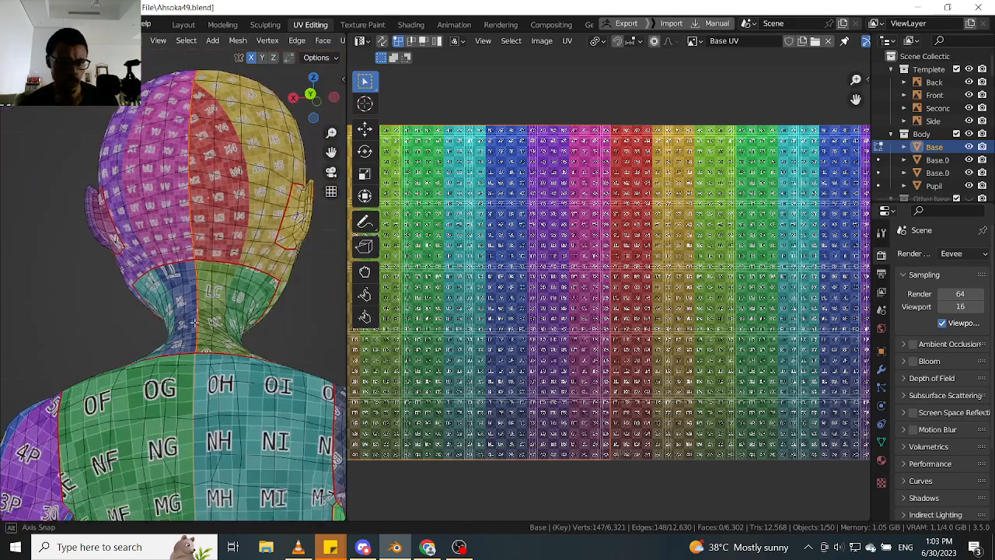
- Try hiding the completed centre line in edge select mode and reveal it again
{"action": "middle_click_drag", "start_coordinate": [208, 360], "coordinate": [43, 337]}
{"action": "scroll", "coordinate": [203, 346], "scroll_direction": "up", "scroll_amount": 4}
{"action": "scroll", "coordinate": [206, 348], "scroll_direction": "down", "scroll_amount": 1}
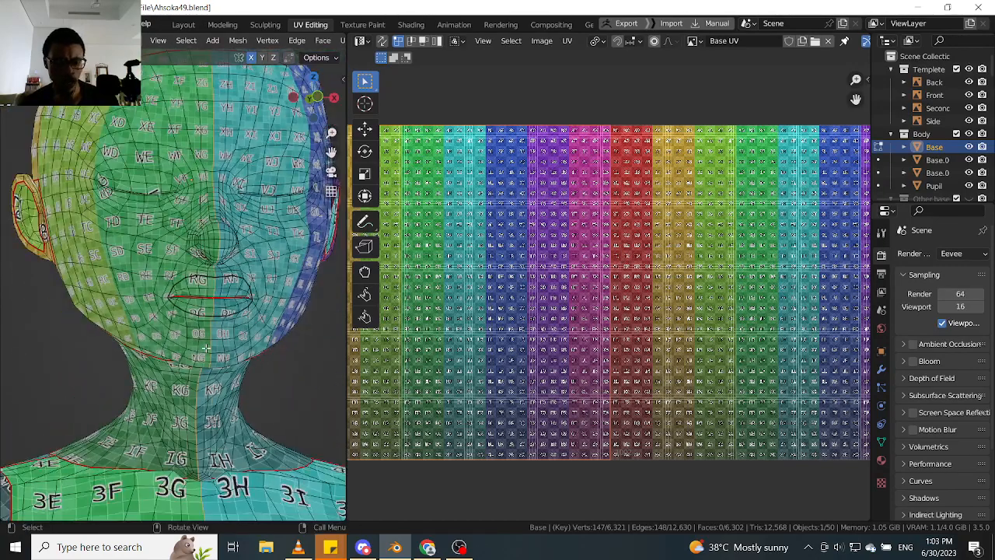
{"action": "key", "text": "h"}
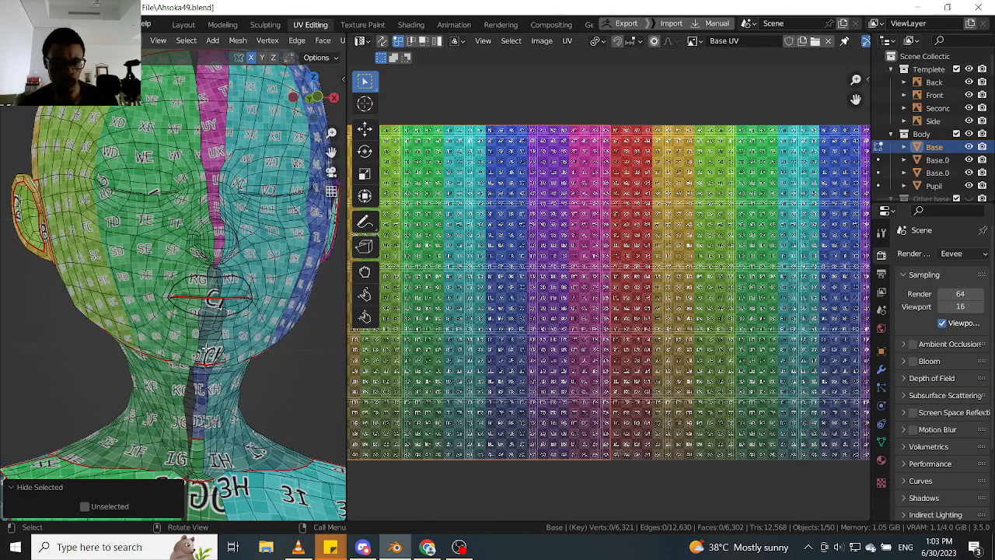
{"action": "scroll", "coordinate": [211, 348], "scroll_direction": "down", "scroll_amount": 1}
{"action": "scroll", "coordinate": [211, 347], "scroll_direction": "up", "scroll_amount": 4}
{"action": "middle_click_drag", "start_coordinate": [212, 347], "coordinate": [238, 275]}
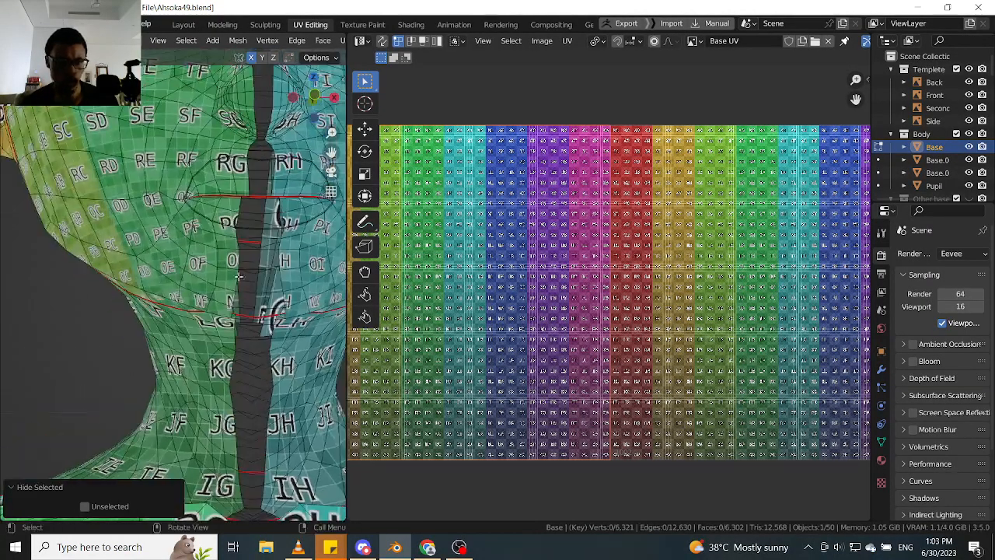
{"action": "scroll", "coordinate": [257, 397], "scroll_direction": "down", "scroll_amount": 4}
{"action": "key", "text": "alt+h"}
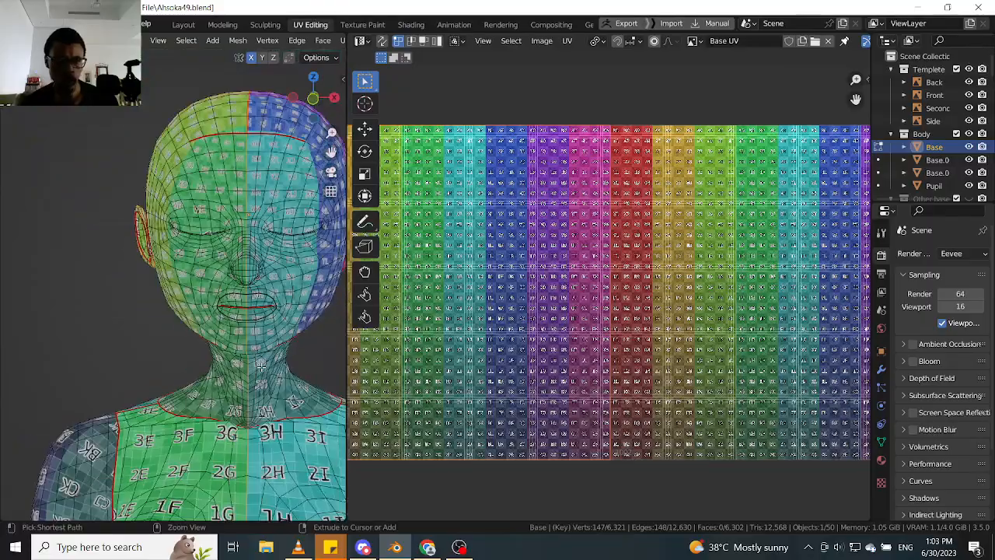
- Switch to vertex select mode and hide the selected centre-line vertices so the body splits into two halves
{"action": "key", "text": "Tab"}
{"action": "left_click", "coordinate": [206, 357]}
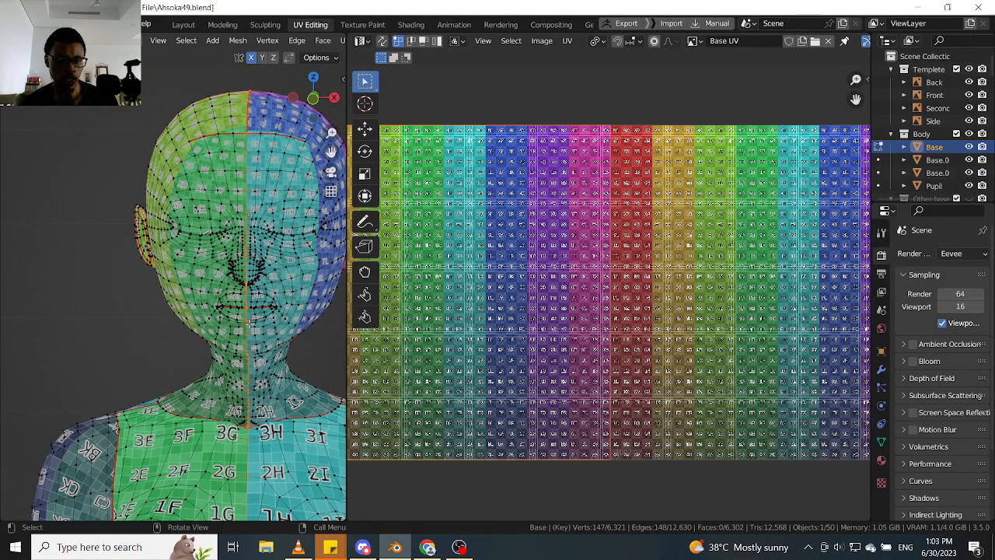
{"action": "key", "text": "h"}
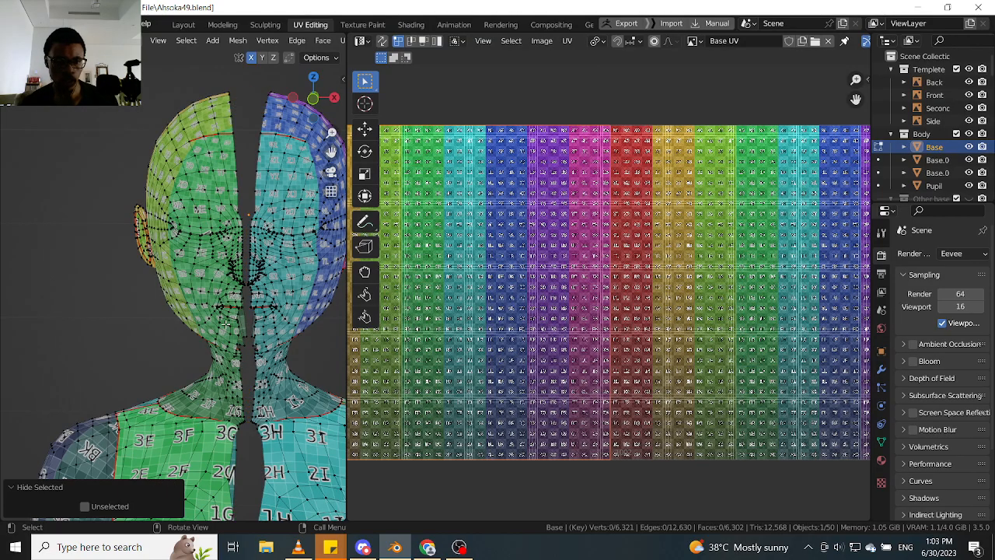
- Select all linked geometry of the character's right half, checking the selection from the head down to the legs
{"action": "left_click", "coordinate": [225, 324]}
{"action": "key", "text": "ctrl+l"}
{"action": "middle_click_drag", "start_coordinate": [225, 325], "coordinate": [243, 284]}
{"action": "scroll", "coordinate": [243, 284], "scroll_direction": "down", "scroll_amount": 3}
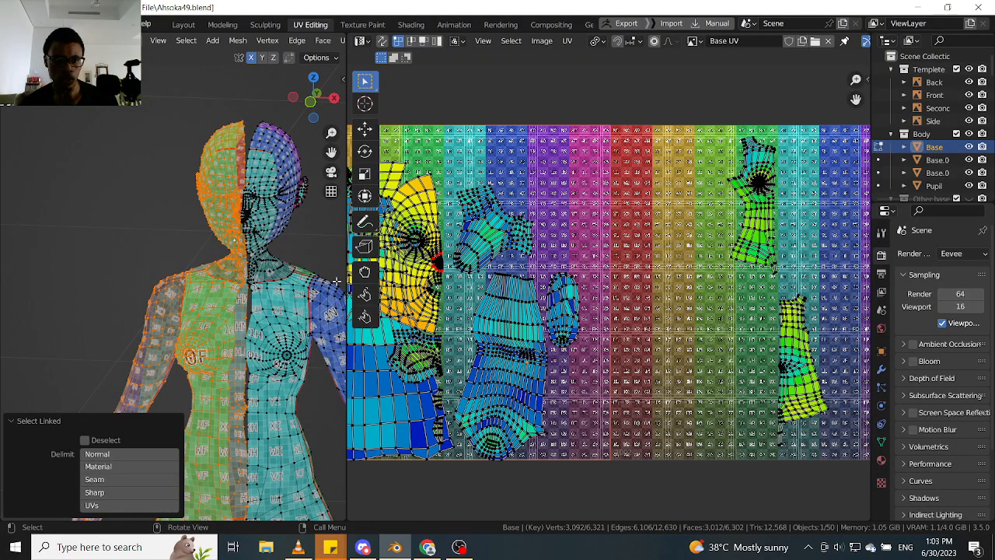
{"action": "middle_click_drag", "start_coordinate": [258, 298], "coordinate": [247, 260]}
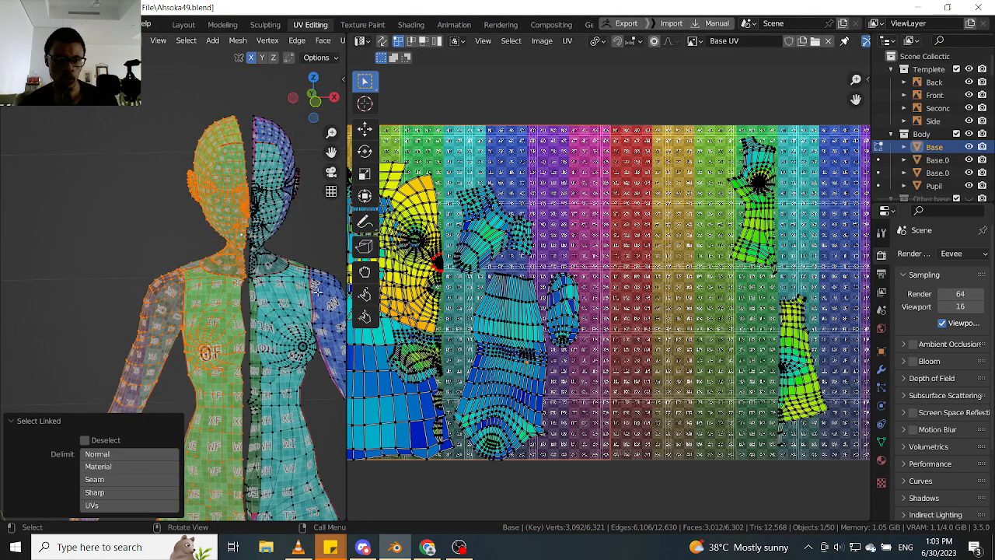
{"action": "scroll", "coordinate": [219, 300], "scroll_direction": "down", "scroll_amount": 4}
{"action": "middle_click_drag", "start_coordinate": [245, 354], "coordinate": [233, 264], "text": "shift"}
{"action": "scroll", "coordinate": [261, 269], "scroll_direction": "up", "scroll_amount": 4}
{"action": "scroll", "coordinate": [232, 264], "scroll_direction": "down", "scroll_amount": 4}
{"action": "scroll", "coordinate": [233, 264], "scroll_direction": "up", "scroll_amount": 4}
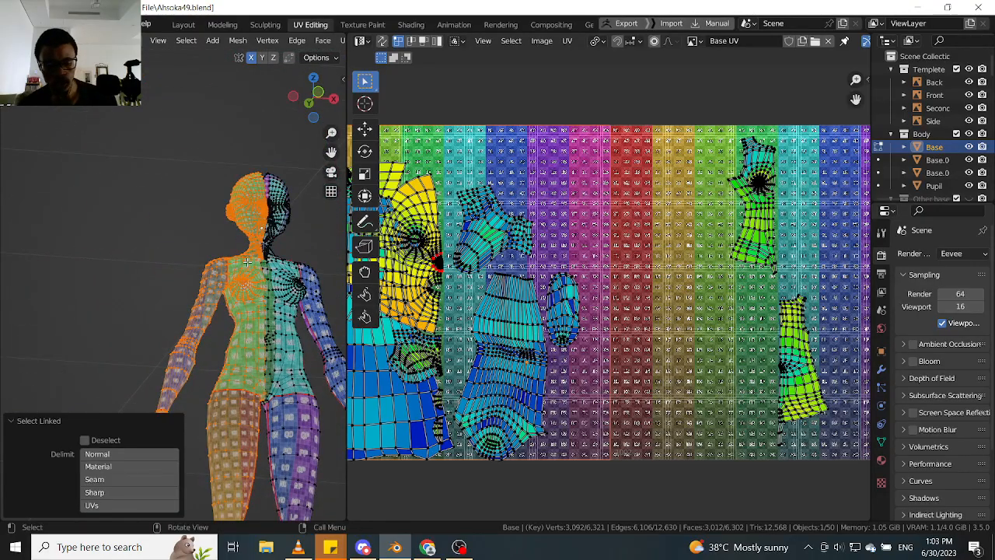
- Reveal the hidden centre line as part of the selection and delete the faces of the selected body half
{"action": "key", "text": "alt+h"}
{"action": "scroll", "coordinate": [241, 280], "scroll_direction": "up", "scroll_amount": 4}
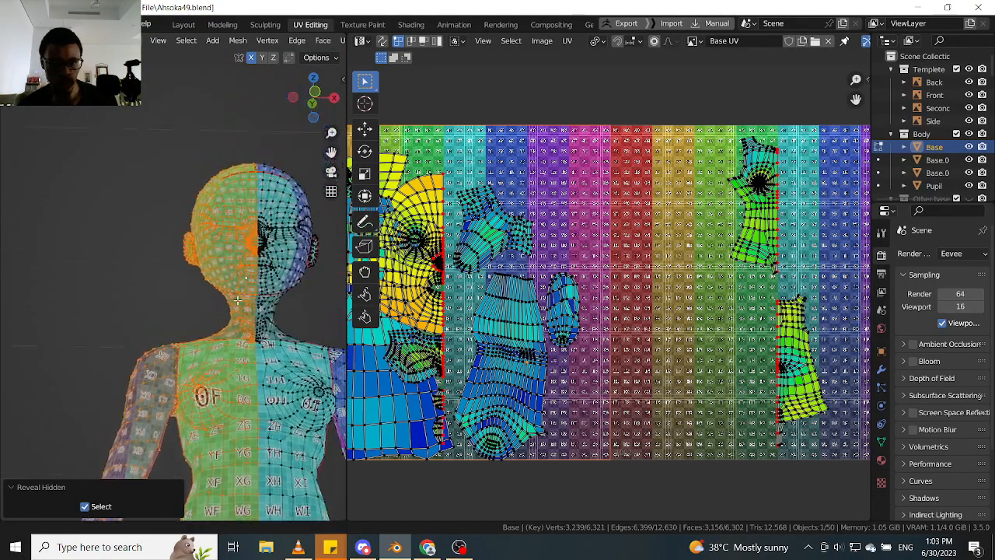
{"action": "scroll", "coordinate": [261, 252], "scroll_direction": "up", "scroll_amount": 4}
{"action": "middle_click_drag", "start_coordinate": [268, 265], "coordinate": [189, 227]}
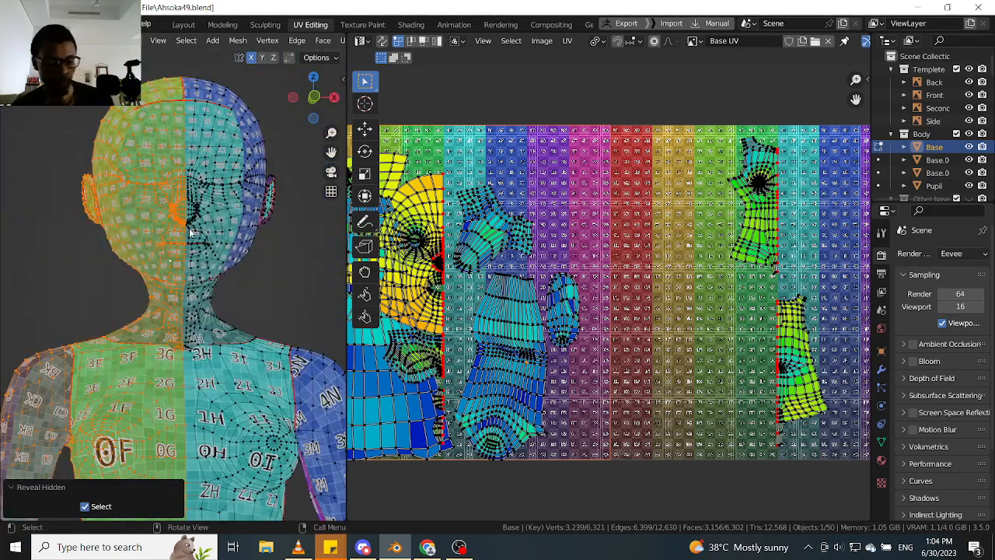
{"action": "key", "text": "x"}
{"action": "left_click", "coordinate": [177, 257]}
{"action": "scroll", "coordinate": [184, 208], "scroll_direction": "down", "scroll_amount": 1}
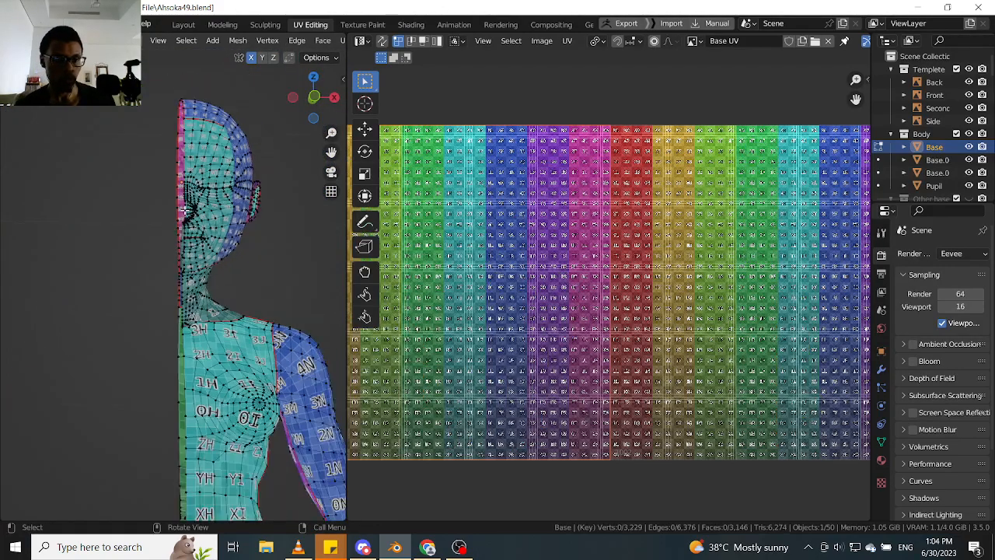
- Try selecting the remaining half's open centre border from the back of the neck
{"action": "middle_click_drag", "start_coordinate": [184, 208], "coordinate": [192, 262]}
{"action": "scroll", "coordinate": [233, 283], "scroll_direction": "up", "scroll_amount": 4}
{"action": "scroll", "coordinate": [193, 261], "scroll_direction": "up", "scroll_amount": 4}
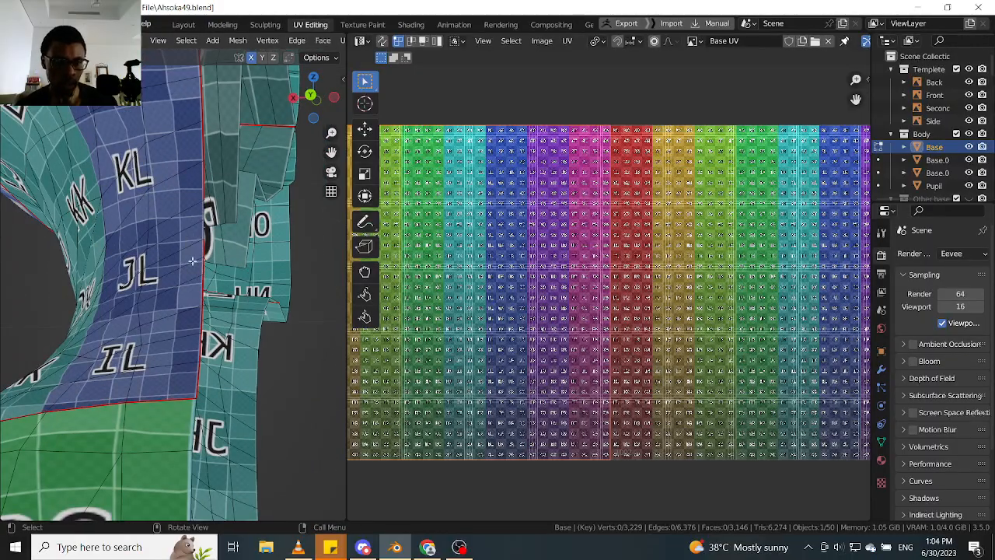
{"action": "left_click", "coordinate": [196, 227], "text": "alt"}
{"action": "scroll", "coordinate": [210, 216], "scroll_direction": "up", "scroll_amount": 3}
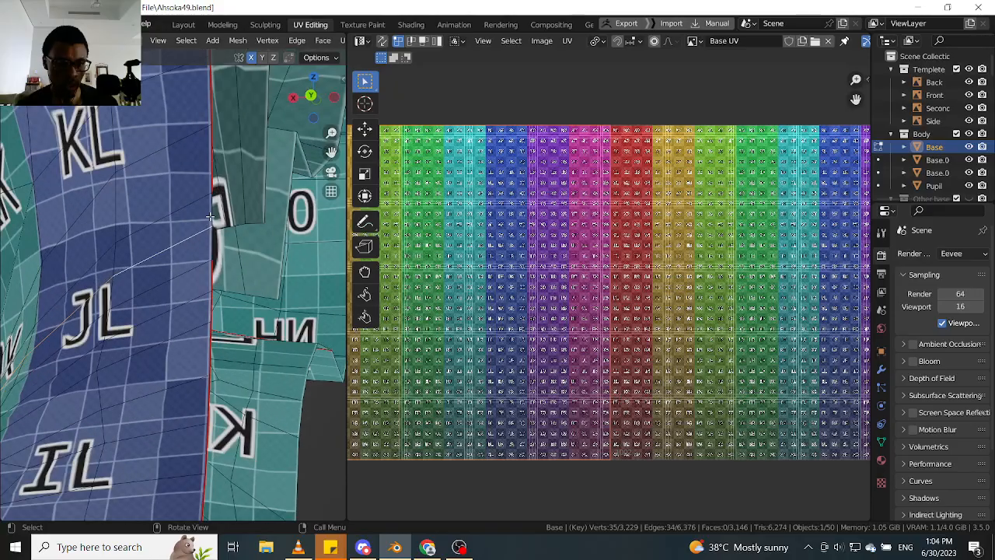
{"action": "left_click", "coordinate": [212, 220]}
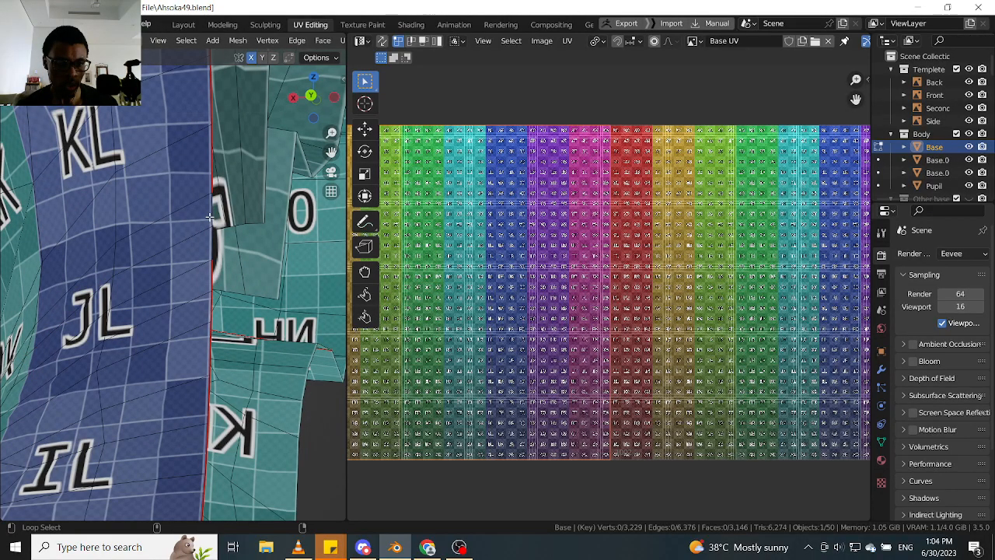
{"action": "left_click", "coordinate": [211, 219], "text": "alt"}
{"action": "scroll", "coordinate": [211, 222], "scroll_direction": "down", "scroll_amount": 4}
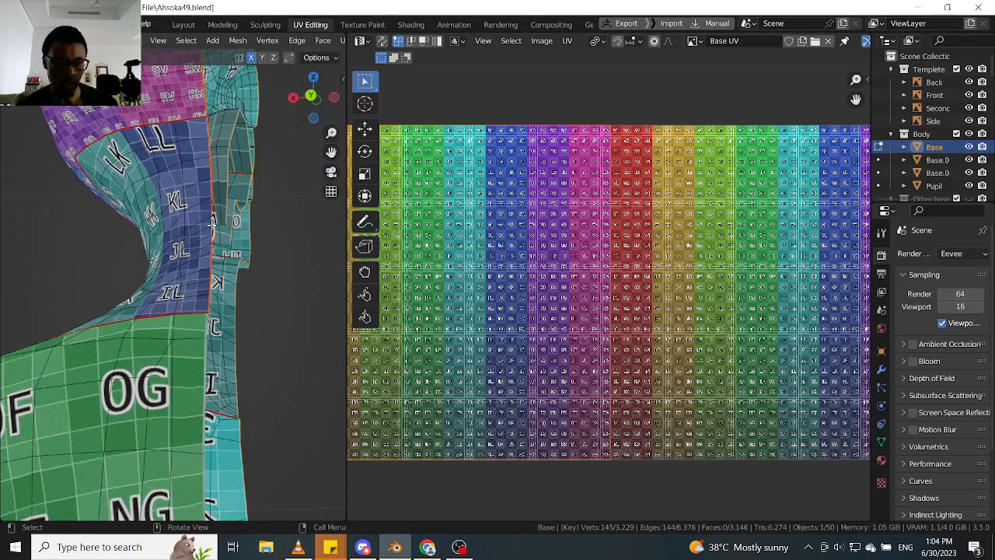
{"action": "right_click", "coordinate": [212, 221]}
{"action": "left_click", "coordinate": [211, 220]}
{"action": "scroll", "coordinate": [214, 222], "scroll_direction": "up", "scroll_amount": 5}
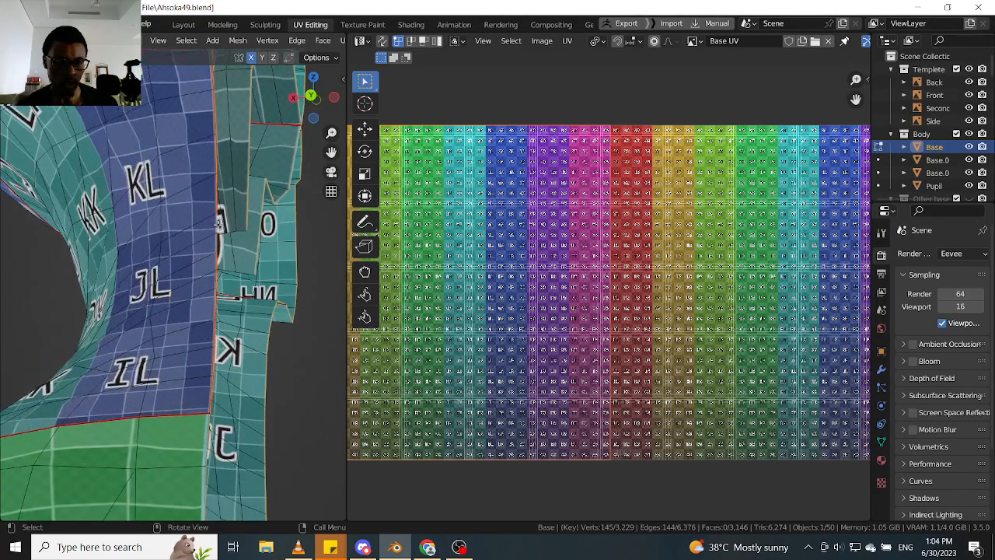
- Mark the unseamed edges along the centre border at the back of the neck as a seam
{"action": "middle_click_drag", "start_coordinate": [217, 223], "coordinate": [264, 249]}
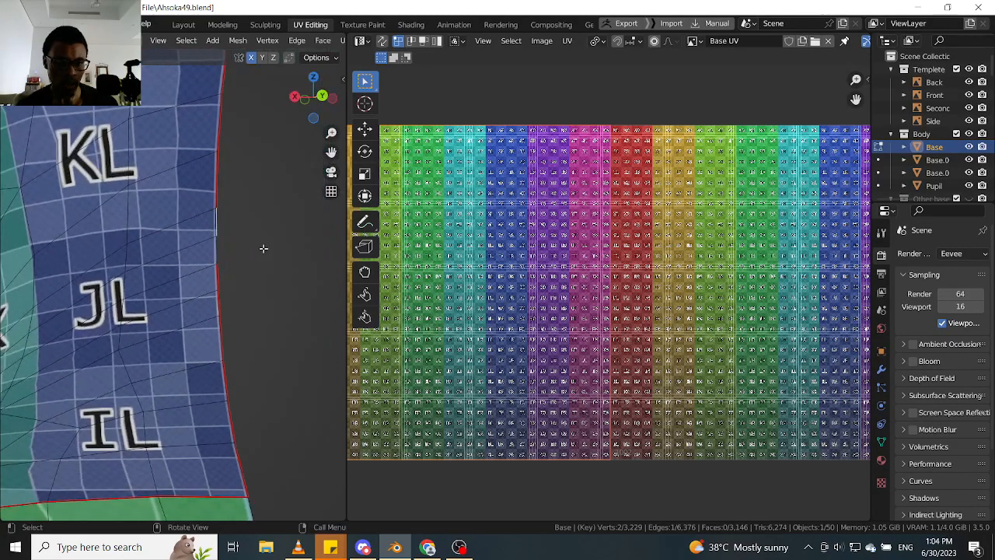
{"action": "left_click", "coordinate": [217, 243], "text": "alt"}
{"action": "right_click", "coordinate": [216, 243]}
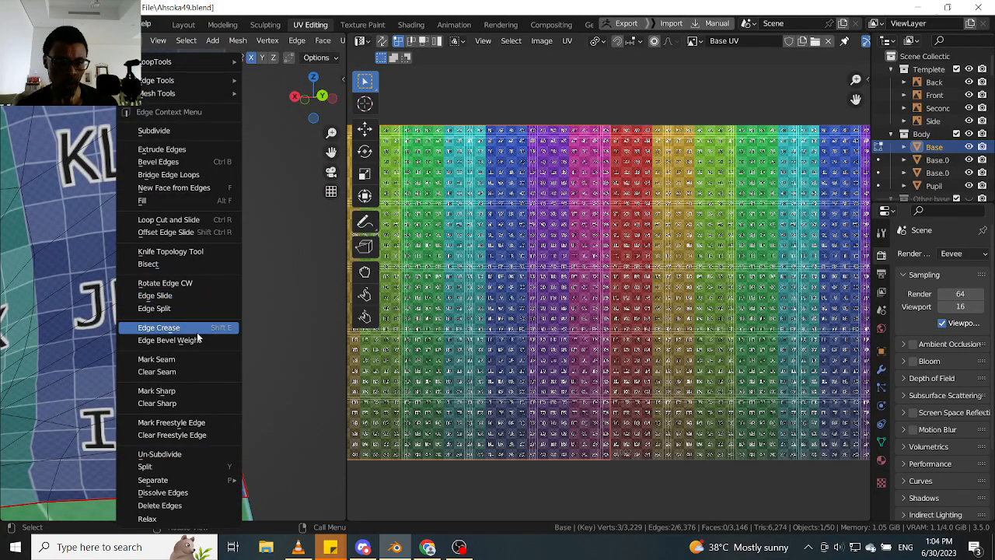
{"action": "left_click", "coordinate": [195, 360]}
{"action": "mouse_move", "coordinate": [222, 277]}
{"action": "middle_mouse_down"}
{"action": "mouse_move", "coordinate": [200, 274]}
{"action": "mouse_move", "coordinate": [227, 296]}
{"action": "middle_mouse_up"}
{"action": "scroll", "coordinate": [220, 289], "scroll_direction": "up", "scroll_amount": 3}
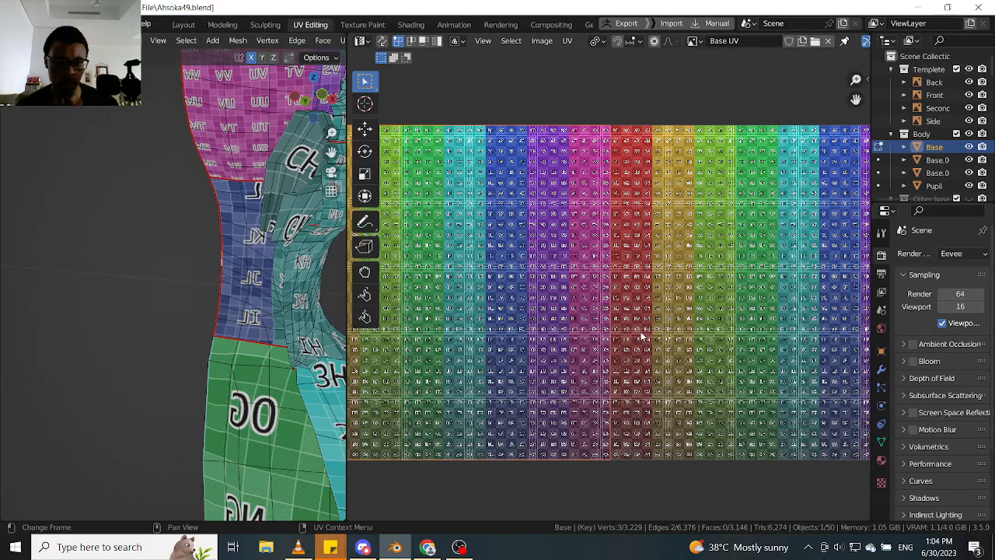
- Select all linked geometry of the body and move the two large yellow UV islands overlapping the head island down below the tiles
{"action": "scroll", "coordinate": [693, 356], "scroll_direction": "down", "scroll_amount": 3}
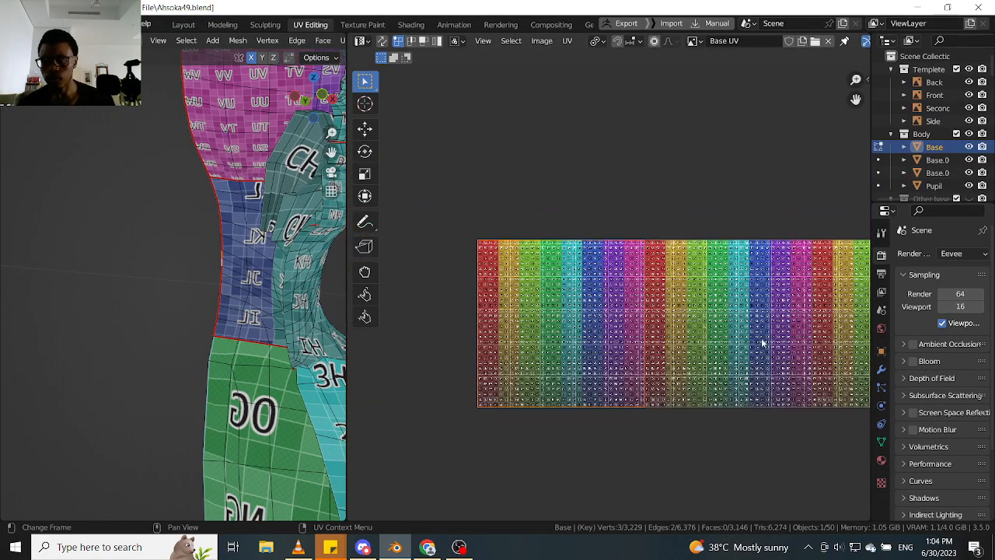
{"action": "key", "text": "ctrl+l"}
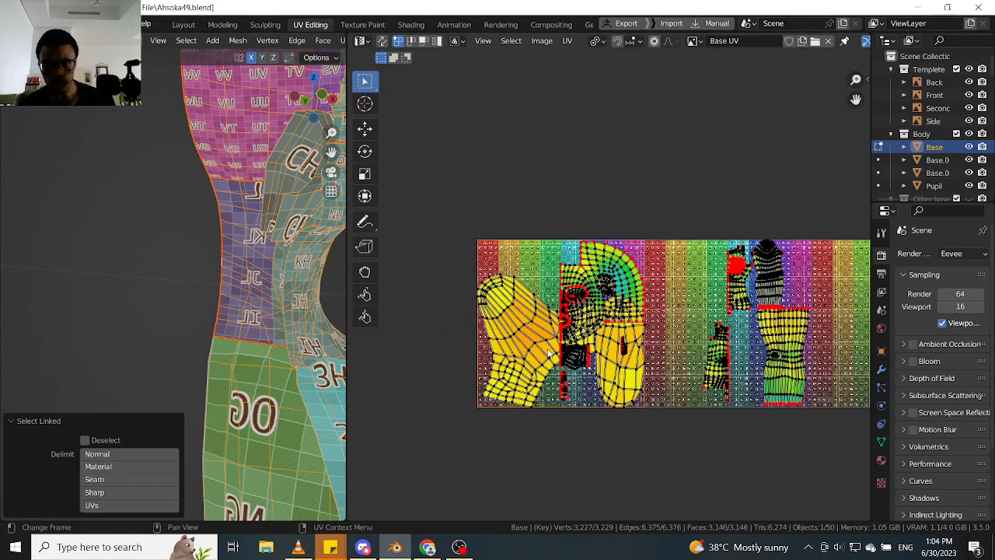
{"action": "scroll", "coordinate": [438, 360], "scroll_direction": "up", "scroll_amount": 3}
{"action": "left_click", "coordinate": [435, 358]}
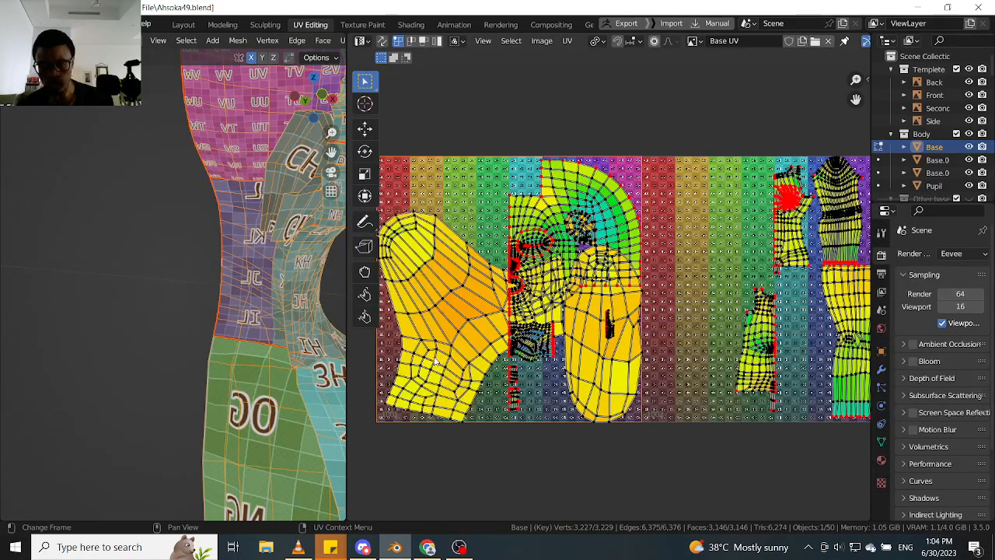
{"action": "key", "text": "shift+l"}
{"action": "key", "text": "shift+l"}
{"action": "key", "text": "g"}
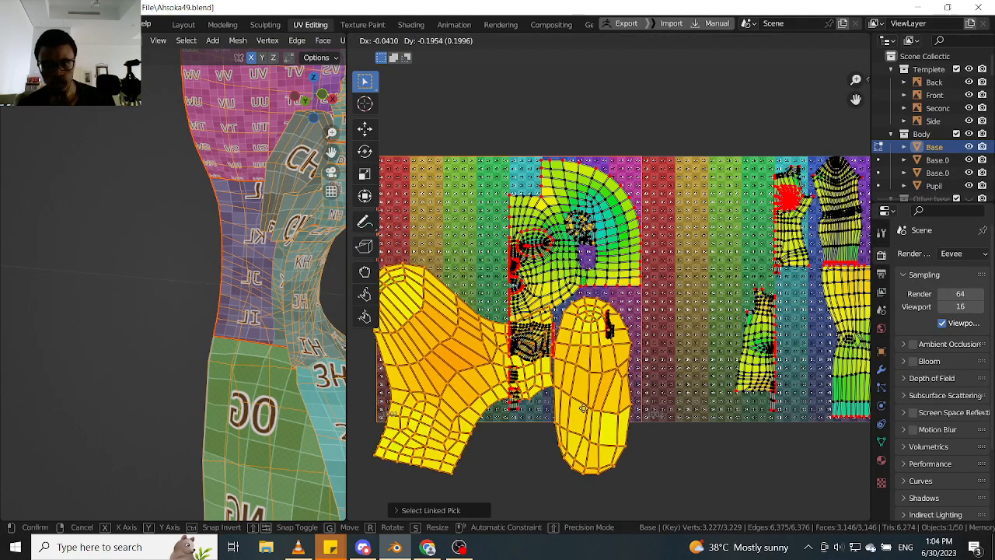
{"action": "left_click", "coordinate": [622, 513]}
{"action": "scroll", "coordinate": [586, 409], "scroll_direction": "down", "scroll_amount": 1}
{"action": "middle_click_drag", "start_coordinate": [575, 408], "coordinate": [555, 313]}
{"action": "key", "text": "g"}
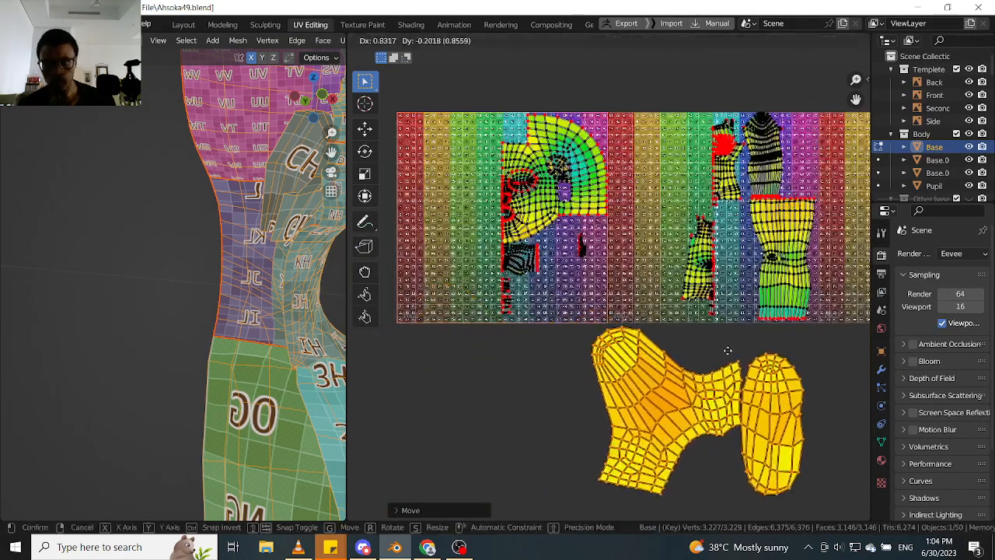
{"action": "left_click", "coordinate": [726, 352]}
- Examine the arrangement of the remaining UV islands across the tiles, from the head to the hands
{"action": "scroll", "coordinate": [692, 353], "scroll_direction": "down", "scroll_amount": 1}
{"action": "middle_click_drag", "start_coordinate": [738, 350], "coordinate": [605, 360]}
{"action": "scroll", "coordinate": [606, 360], "scroll_direction": "down", "scroll_amount": 3}
{"action": "middle_click_drag", "start_coordinate": [690, 339], "coordinate": [644, 342]}
{"action": "scroll", "coordinate": [644, 342], "scroll_direction": "up", "scroll_amount": 1}
{"action": "scroll", "coordinate": [644, 342], "scroll_direction": "up", "scroll_amount": 3}
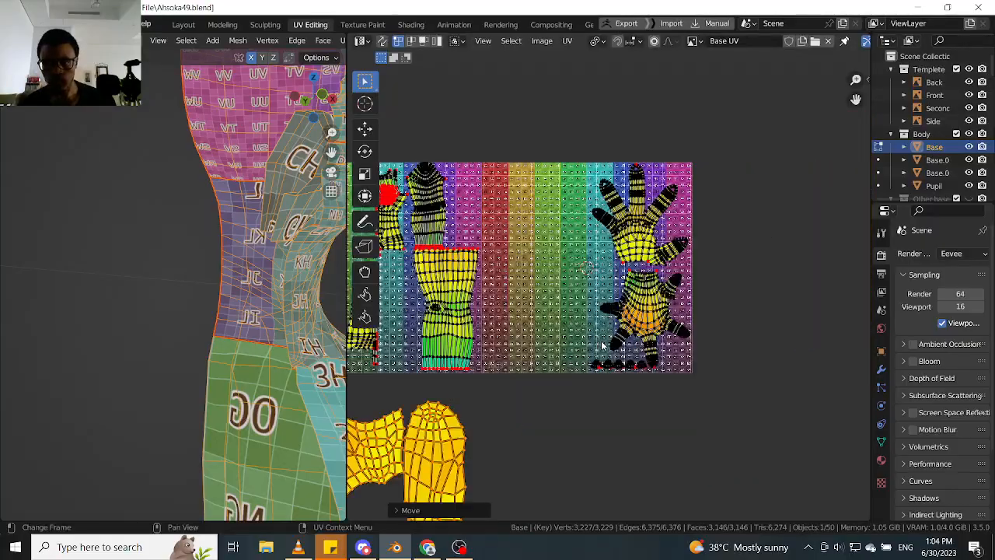
{"action": "scroll", "coordinate": [603, 343], "scroll_direction": "up", "scroll_amount": 2}
{"action": "scroll", "coordinate": [571, 336], "scroll_direction": "down", "scroll_amount": 2}
{"action": "middle_click_drag", "start_coordinate": [555, 331], "coordinate": [681, 299]}
{"action": "middle_click_drag", "start_coordinate": [534, 363], "coordinate": [667, 339]}
{"action": "left_click", "coordinate": [563, 381]}
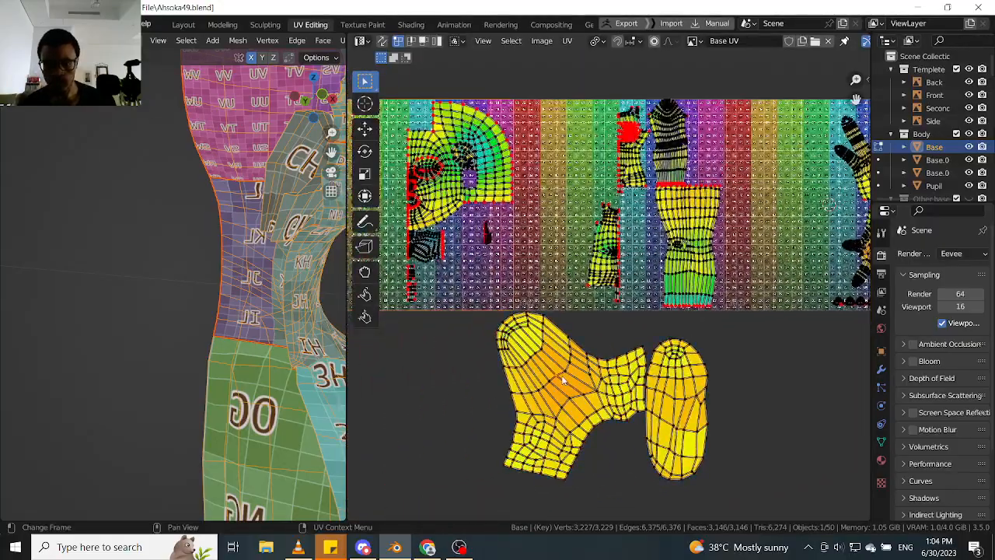
- Move the two small strip islands beneath the neck island down along Y to the lower edge of the first tile
{"action": "middle_click_drag", "start_coordinate": [469, 224], "coordinate": [512, 276]}
{"action": "scroll", "coordinate": [511, 277], "scroll_direction": "up", "scroll_amount": 2}
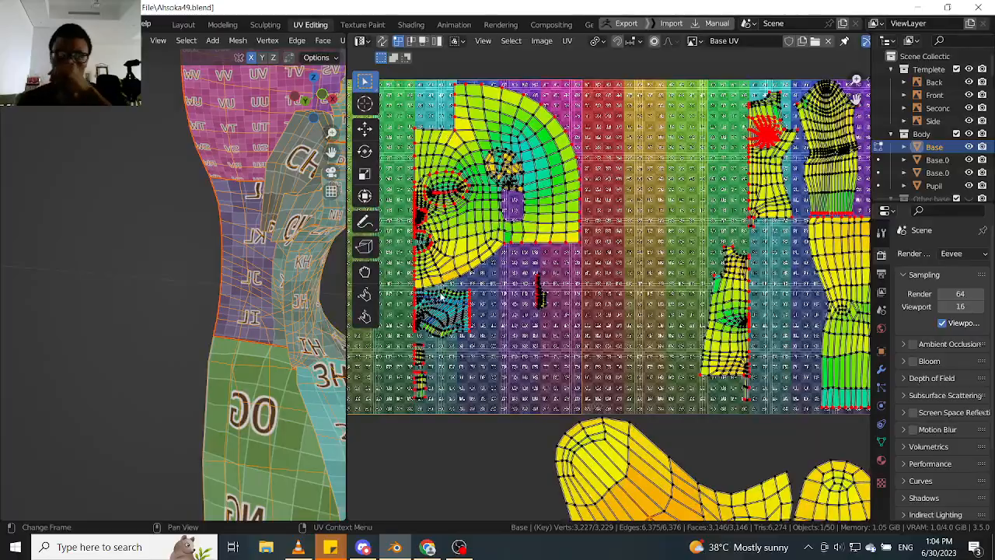
{"action": "scroll", "coordinate": [430, 370], "scroll_direction": "up", "scroll_amount": 5}
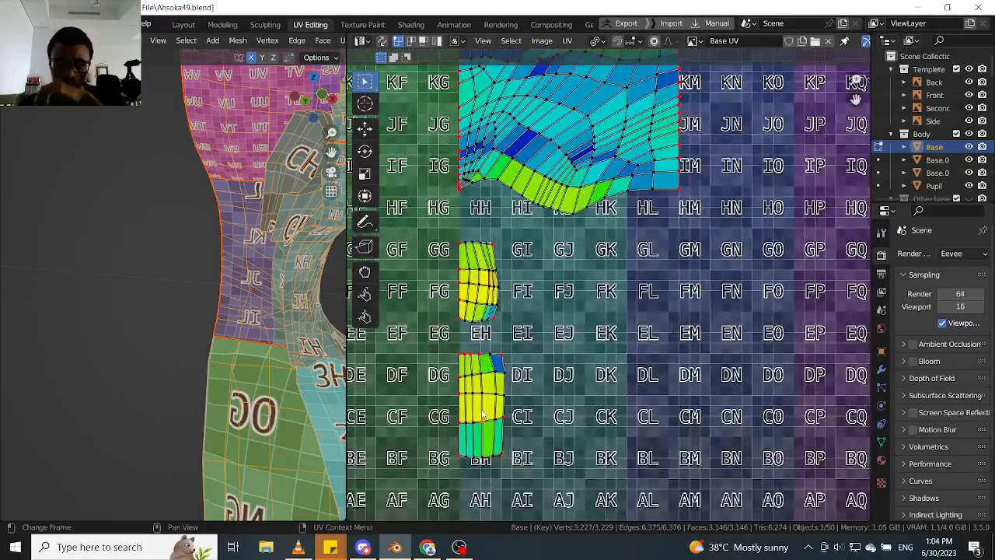
{"action": "key", "text": "l"}
{"action": "key", "text": "l"}
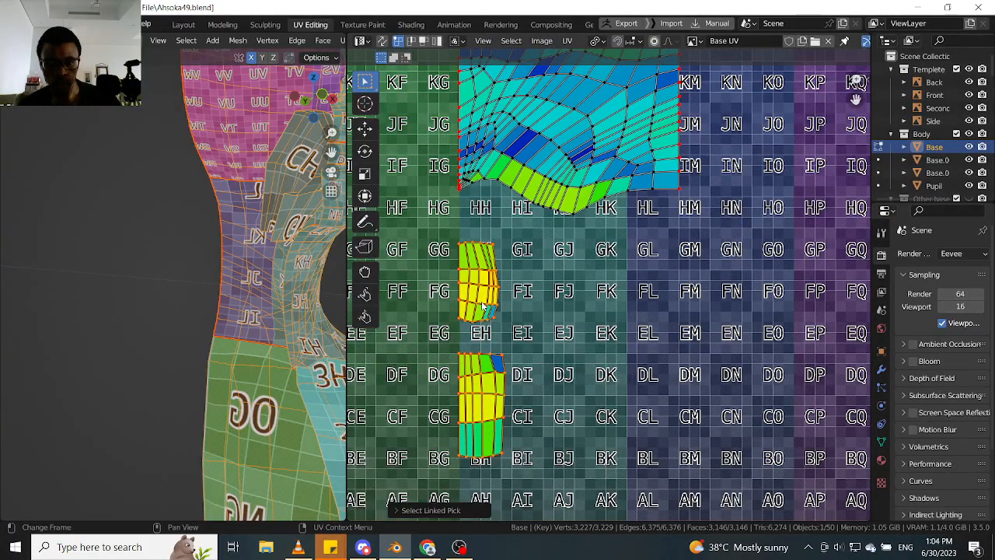
{"action": "key", "text": "g"}
{"action": "key", "text": "y"}
{"action": "left_click", "coordinate": [489, 384]}
{"action": "middle_click_drag", "start_coordinate": [490, 384], "coordinate": [503, 287]}
{"action": "key", "text": "g"}
{"action": "key", "text": "y"}
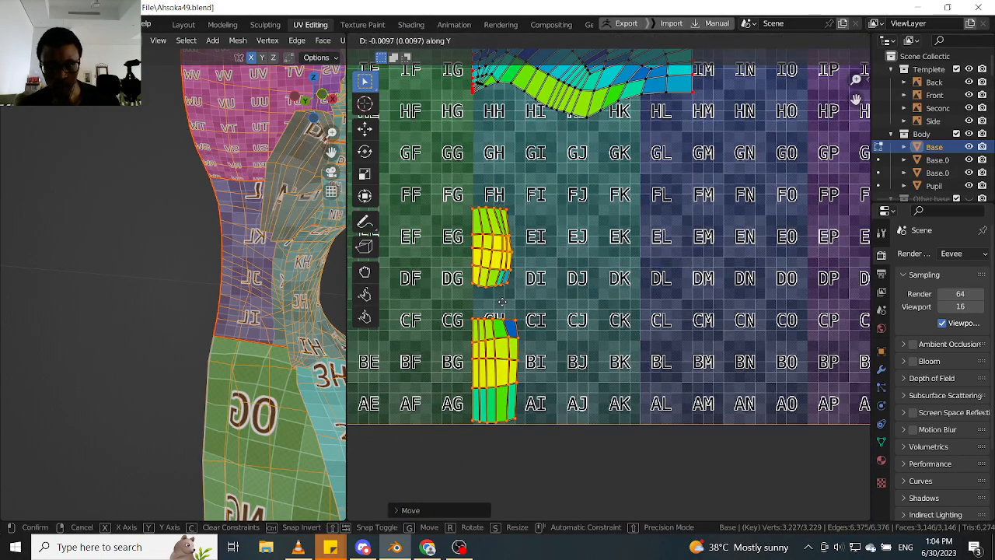
{"action": "left_click", "coordinate": [504, 305]}
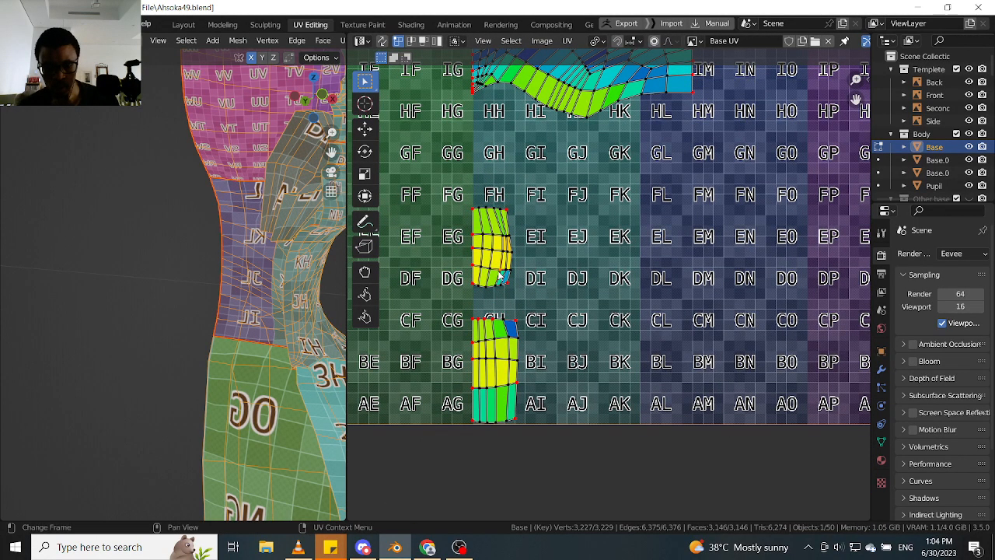
- Move the upper small strip island down along Y until it sits just above the lower strip
{"action": "key", "text": "l"}
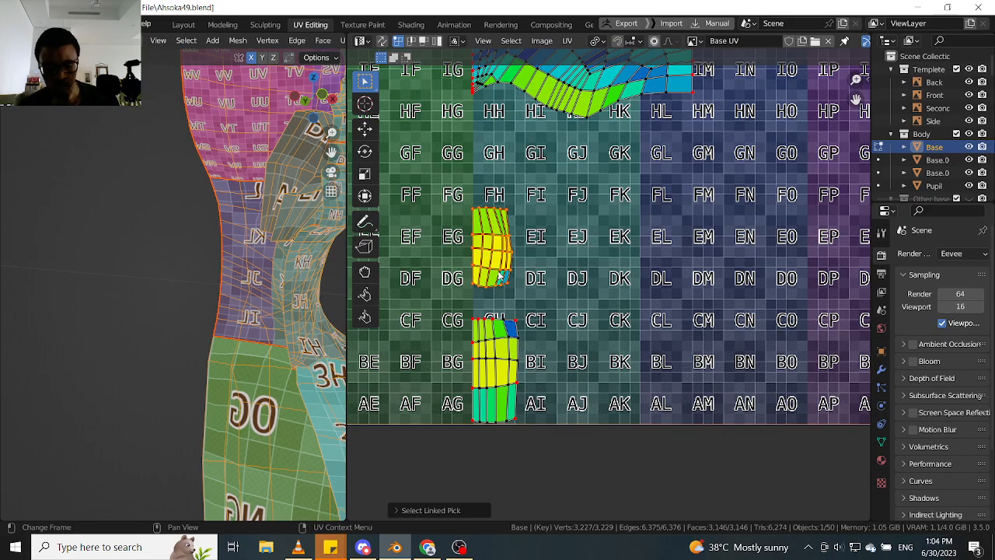
{"action": "key", "text": "g"}
{"action": "key", "text": "y"}
{"action": "left_click", "coordinate": [501, 300]}
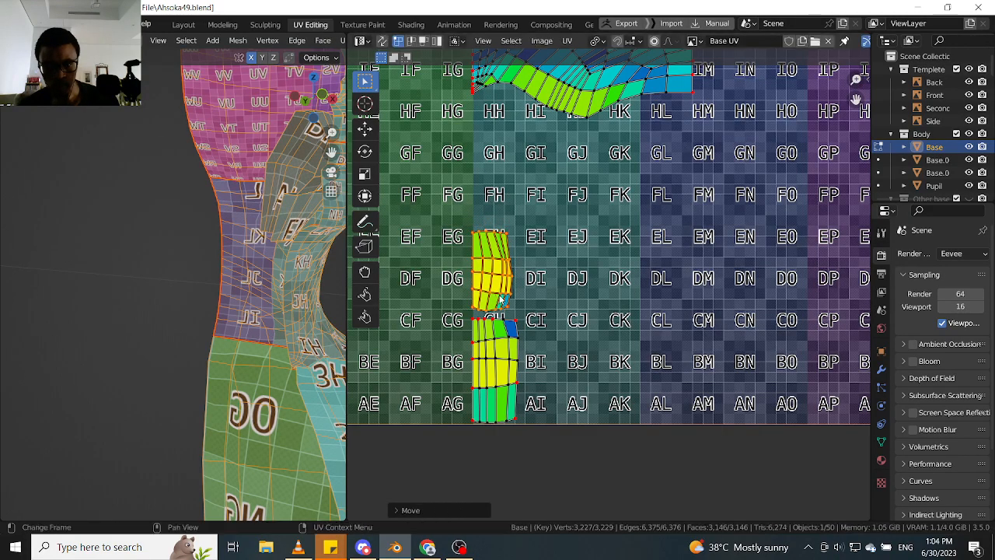
- Move the blue neck island down along Y to sit directly above the two stacked strip islands
{"action": "scroll", "coordinate": [505, 296], "scroll_direction": "down", "scroll_amount": 3}
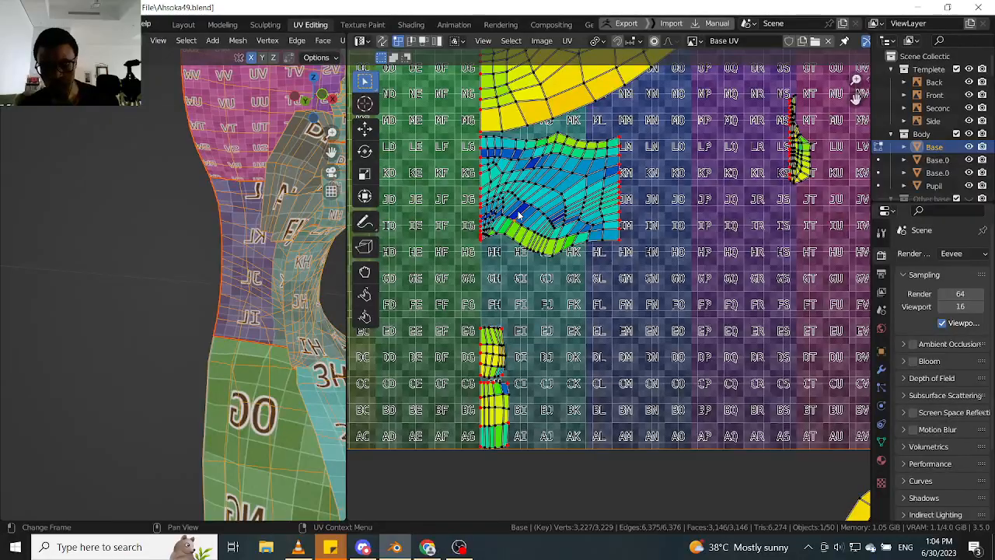
{"action": "key", "text": "l"}
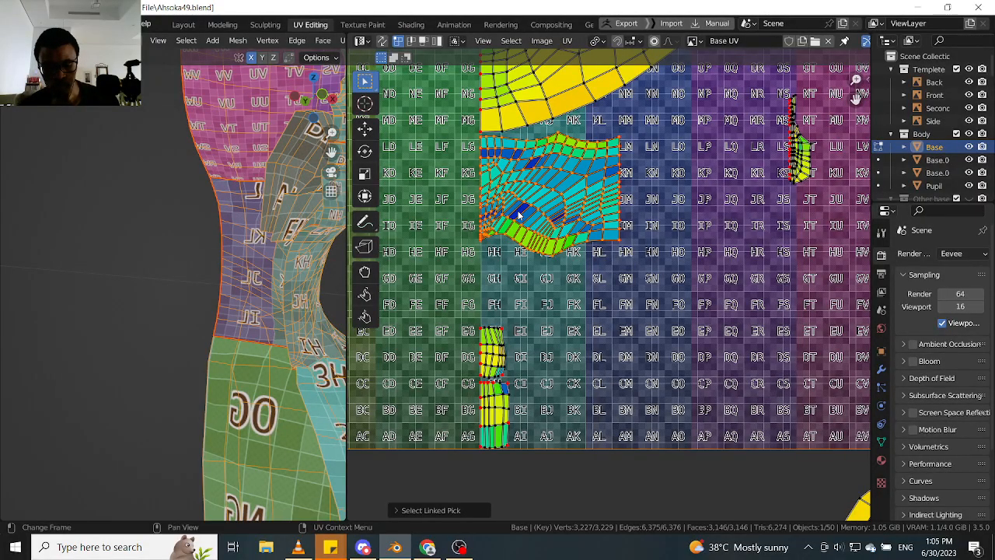
{"action": "key", "text": "g"}
{"action": "key", "text": "y"}
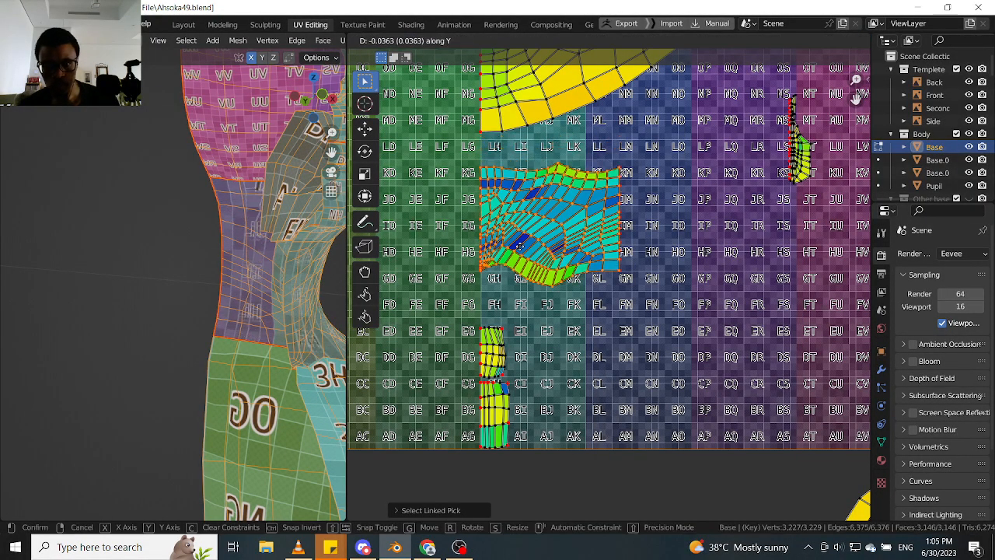
{"action": "left_click", "coordinate": [521, 296]}
{"action": "middle_click_drag", "start_coordinate": [527, 270], "coordinate": [510, 346]}
{"action": "scroll", "coordinate": [511, 346], "scroll_direction": "down", "scroll_amount": 2}
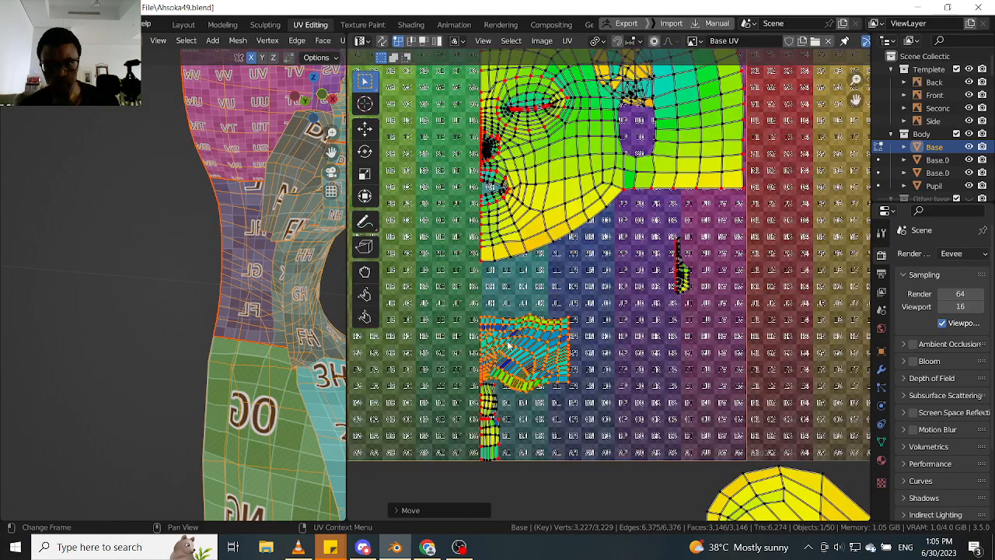
{"action": "scroll", "coordinate": [256, 281], "scroll_direction": "down", "scroll_amount": 2}
- Examine the face profile on the model and the linked head island, including the small islands around its ear opening
{"action": "middle_click_drag", "start_coordinate": [257, 282], "coordinate": [248, 286]}
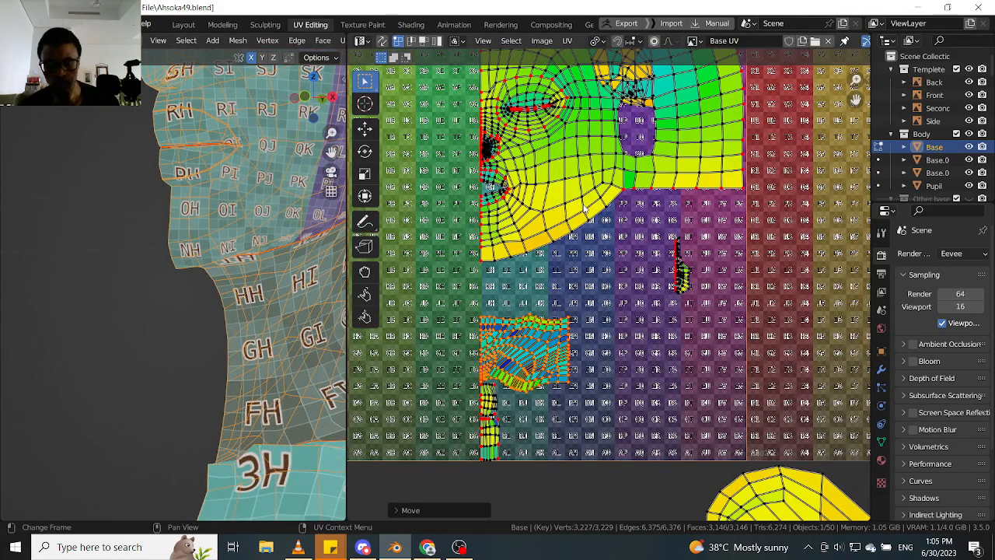
{"action": "left_click", "coordinate": [585, 211]}
{"action": "key", "text": "l"}
{"action": "scroll", "coordinate": [585, 210], "scroll_direction": "down", "scroll_amount": 2}
{"action": "middle_click_drag", "start_coordinate": [585, 210], "coordinate": [555, 258]}
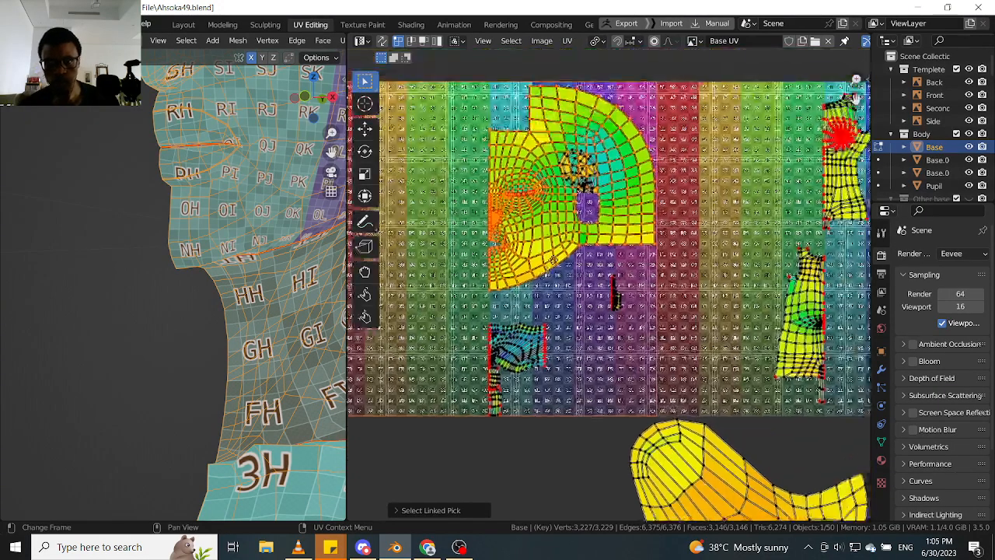
{"action": "middle_click_drag", "start_coordinate": [569, 219], "coordinate": [555, 261]}
{"action": "scroll", "coordinate": [554, 261], "scroll_direction": "up", "scroll_amount": 2}
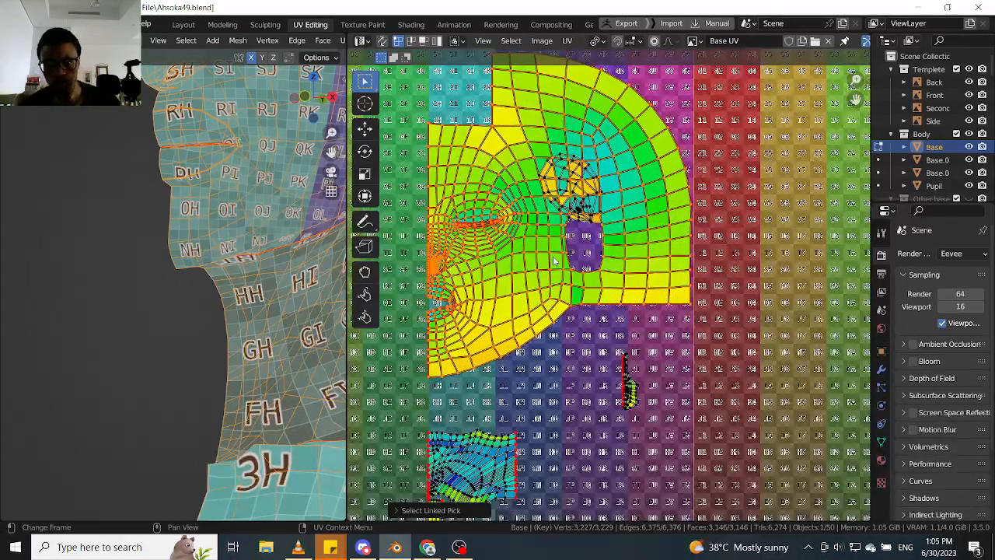
{"action": "scroll", "coordinate": [635, 361], "scroll_direction": "up", "scroll_amount": 3}
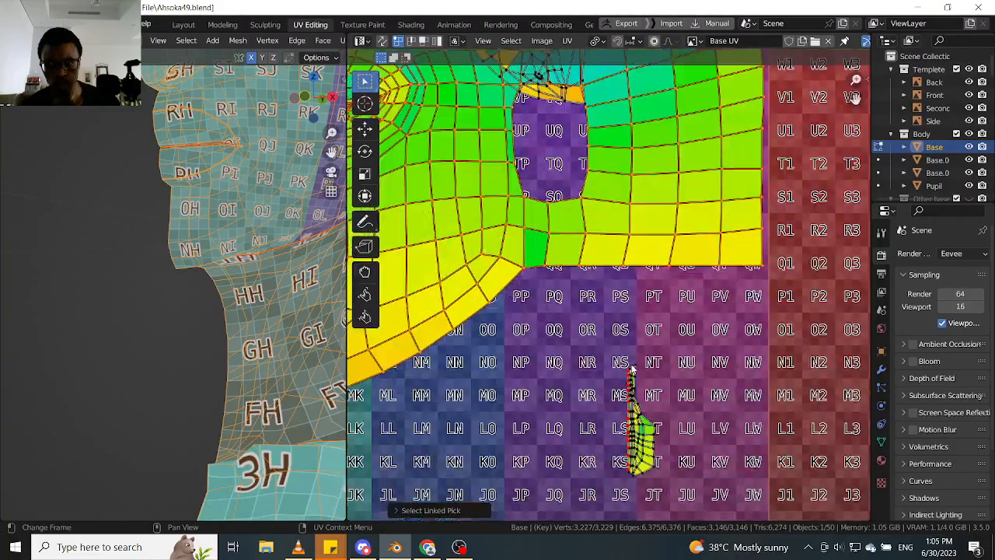
{"action": "middle_click_drag", "start_coordinate": [593, 215], "coordinate": [609, 349]}
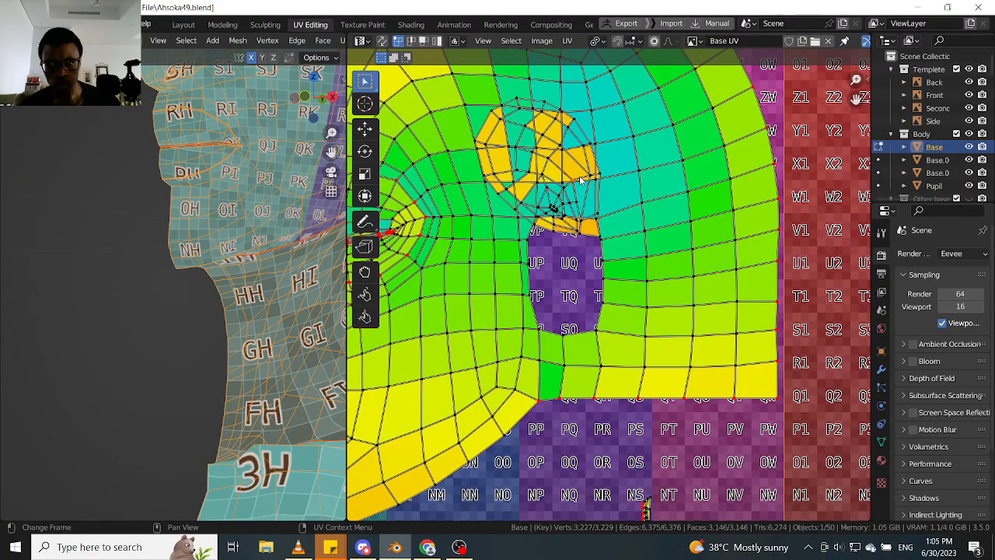
- Select the ear island overlapping the head island and move it into the free space below the head
{"action": "scroll", "coordinate": [581, 181], "scroll_direction": "down", "scroll_amount": 3}
{"action": "key", "text": "l"}
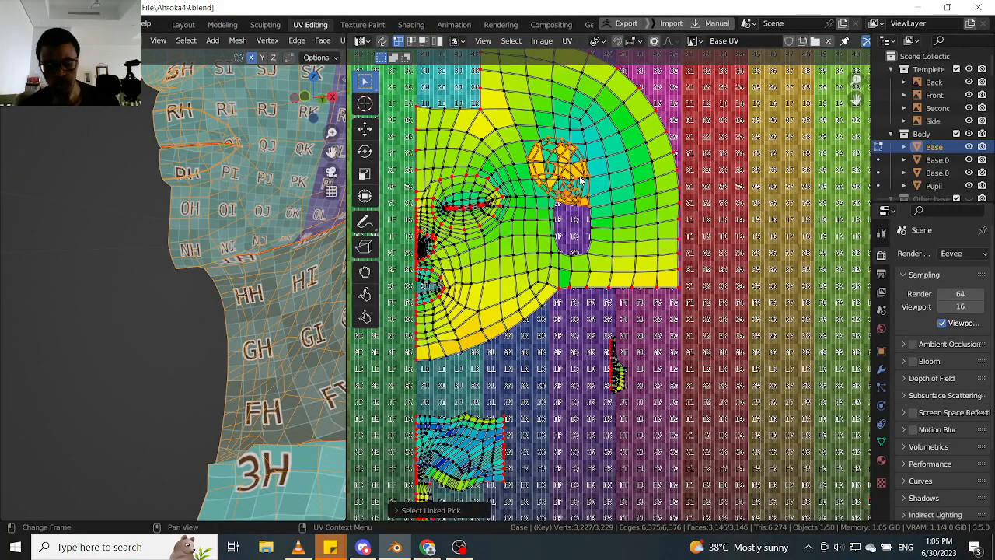
{"action": "key", "text": "g"}
{"action": "left_click", "coordinate": [610, 348]}
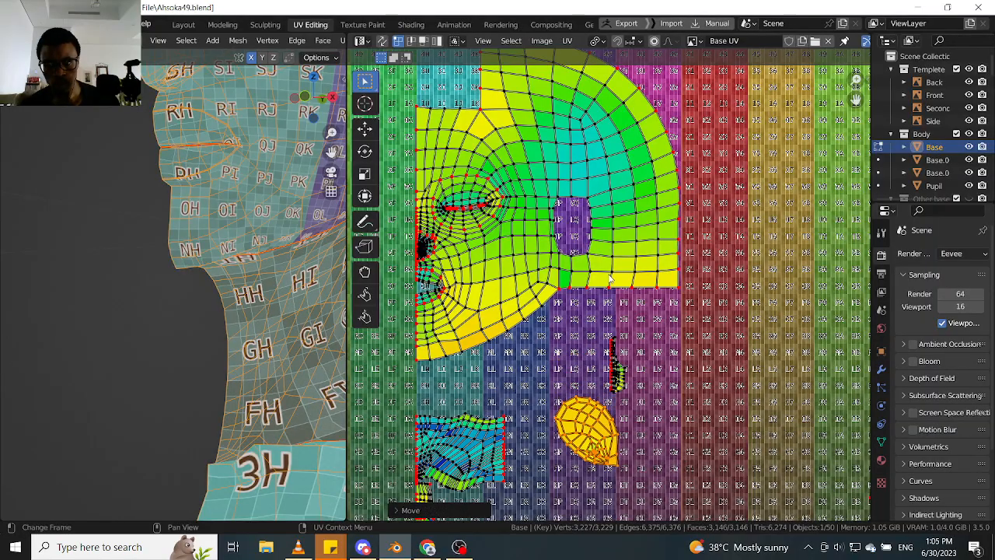
- Pin a vertex on the upper outline of the ear island
{"action": "scroll", "coordinate": [610, 273], "scroll_direction": "down", "scroll_amount": 1}
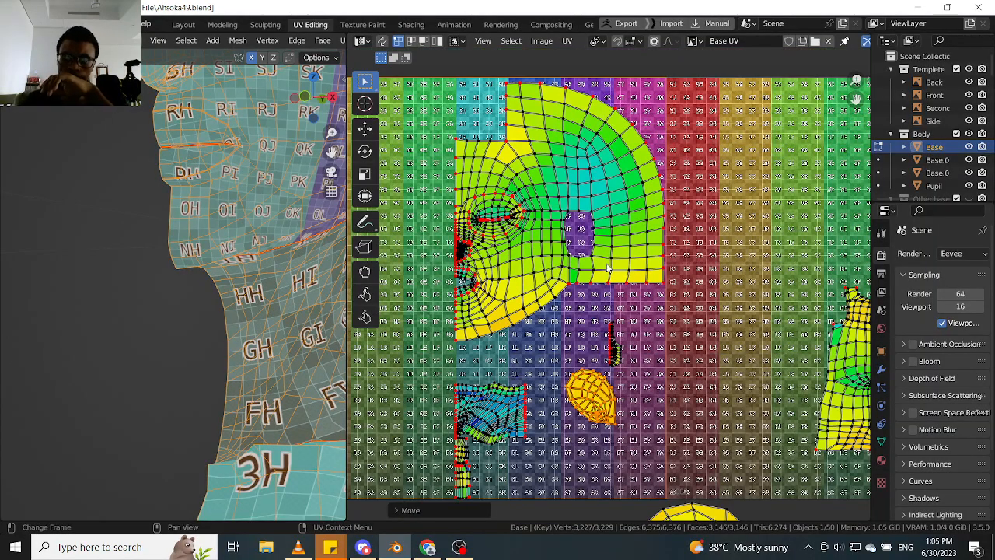
{"action": "scroll", "coordinate": [590, 362], "scroll_direction": "up", "scroll_amount": 2}
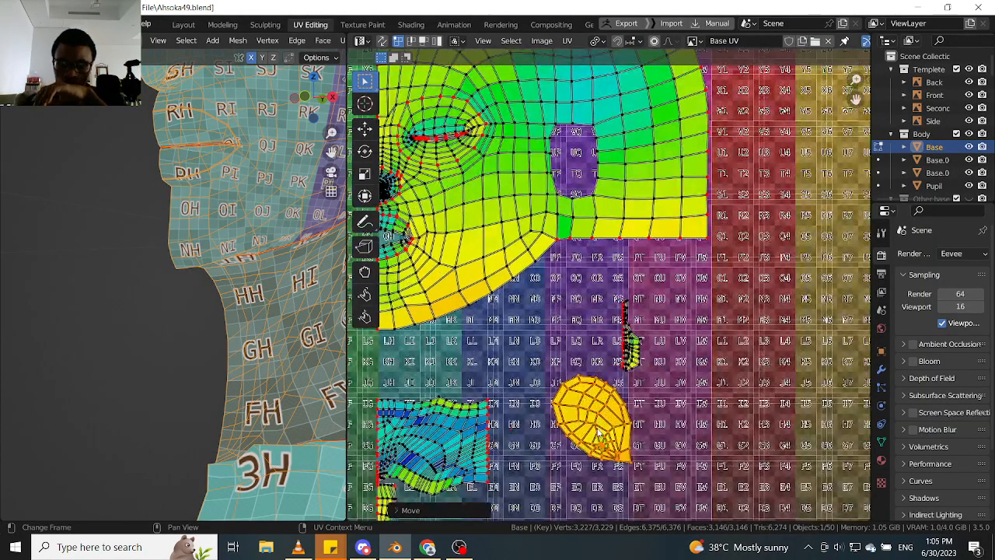
{"action": "scroll", "coordinate": [633, 451], "scroll_direction": "up", "scroll_amount": 2}
{"action": "left_click", "coordinate": [604, 402]}
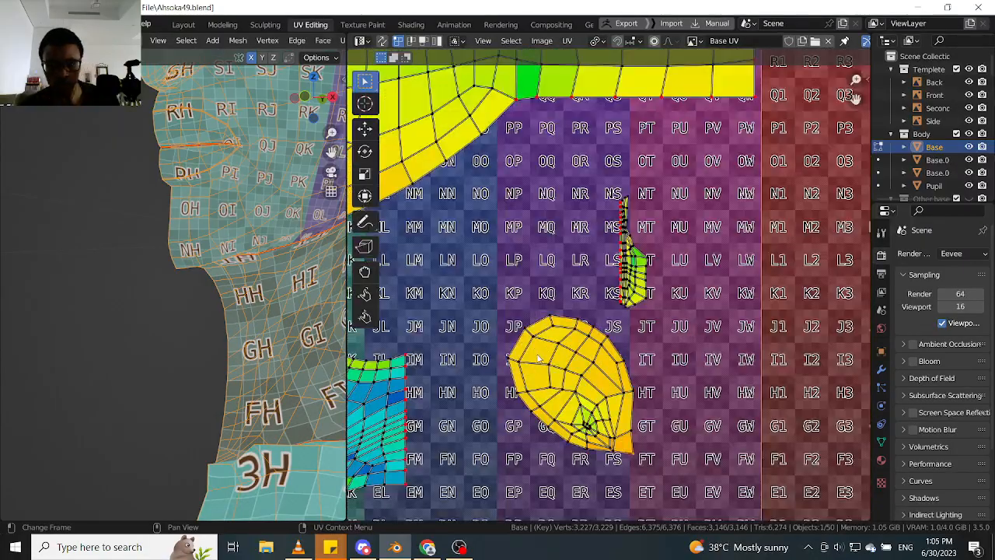
{"action": "key", "text": "p"}
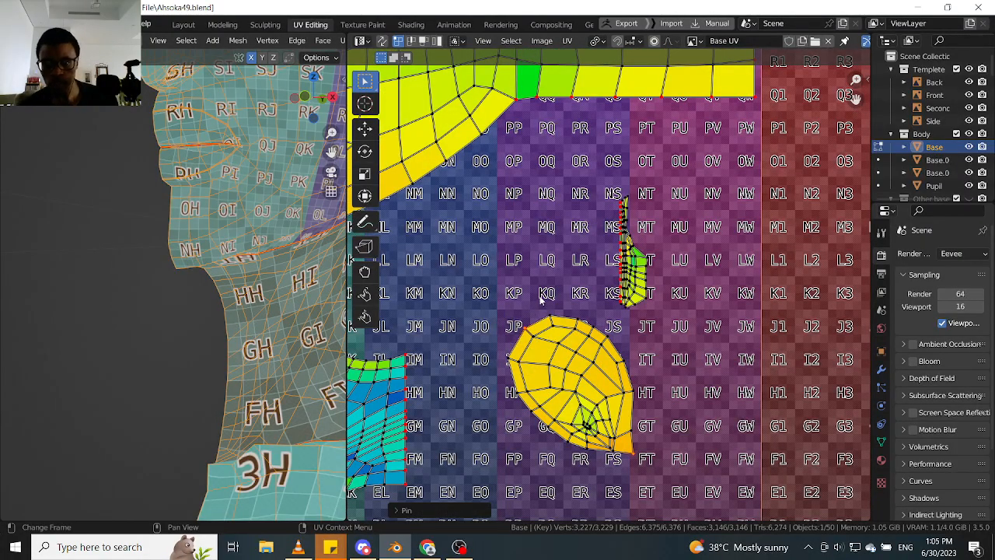
- Rotate the ear island upright and move it up beside the small narrow island beneath the head
{"action": "scroll", "coordinate": [544, 334], "scroll_direction": "down", "scroll_amount": 4}
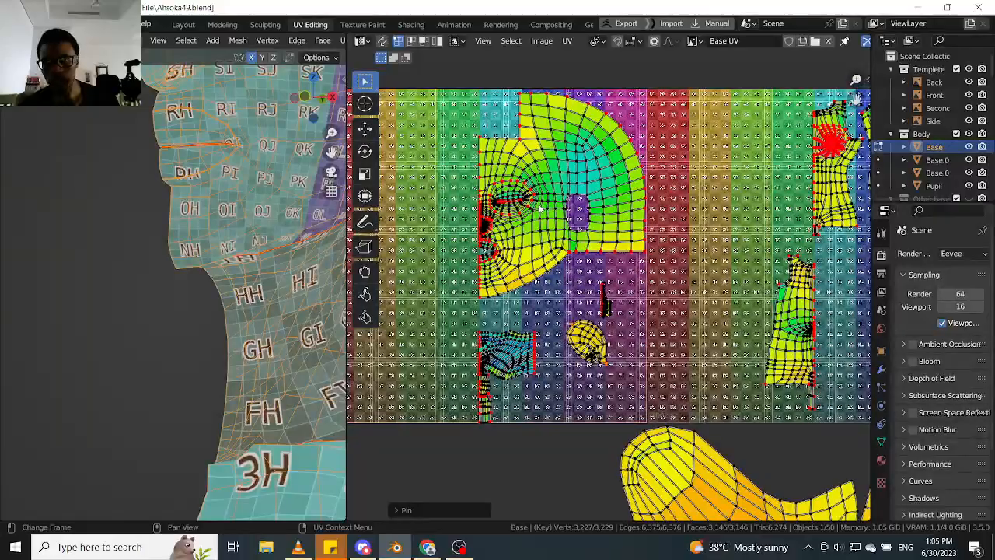
{"action": "scroll", "coordinate": [519, 222], "scroll_direction": "up", "scroll_amount": 10}
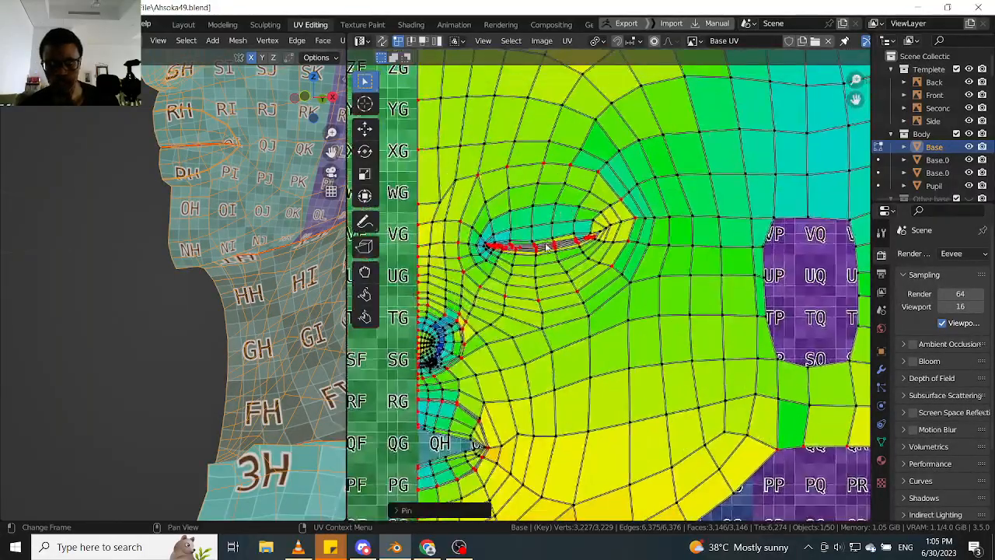
{"action": "scroll", "coordinate": [546, 247], "scroll_direction": "down", "scroll_amount": 6}
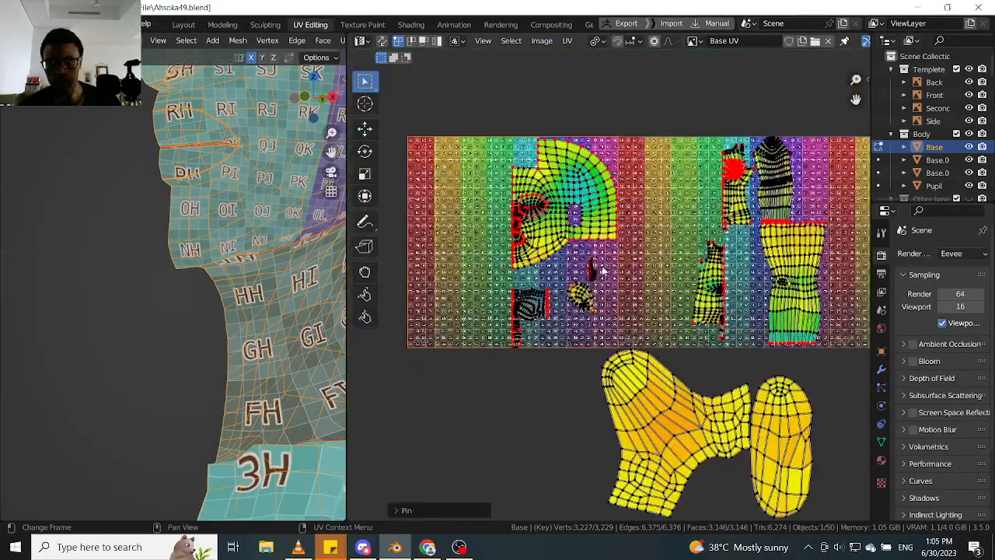
{"action": "scroll", "coordinate": [579, 307], "scroll_direction": "up", "scroll_amount": 2}
{"action": "key", "text": "l"}
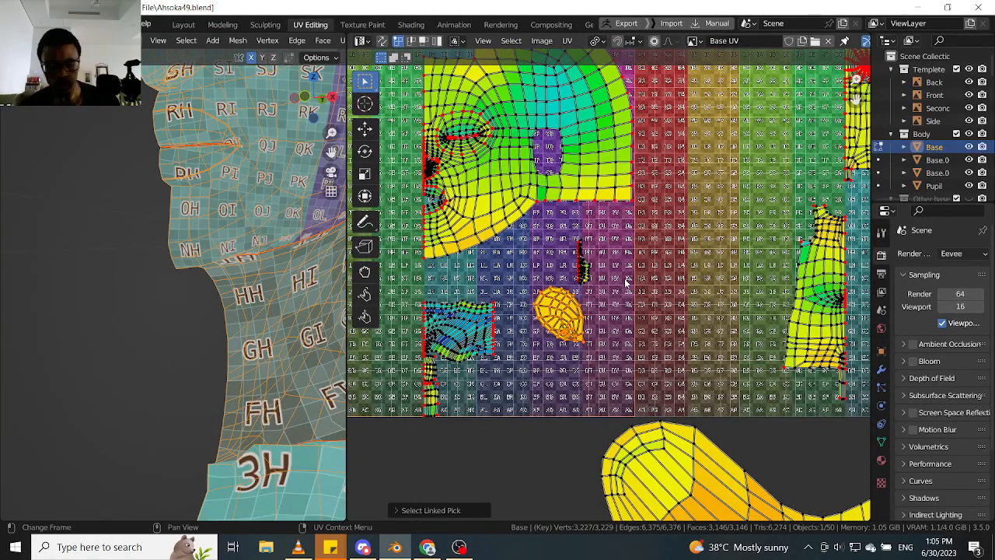
{"action": "key", "text": "r"}
{"action": "left_click", "coordinate": [628, 345]}
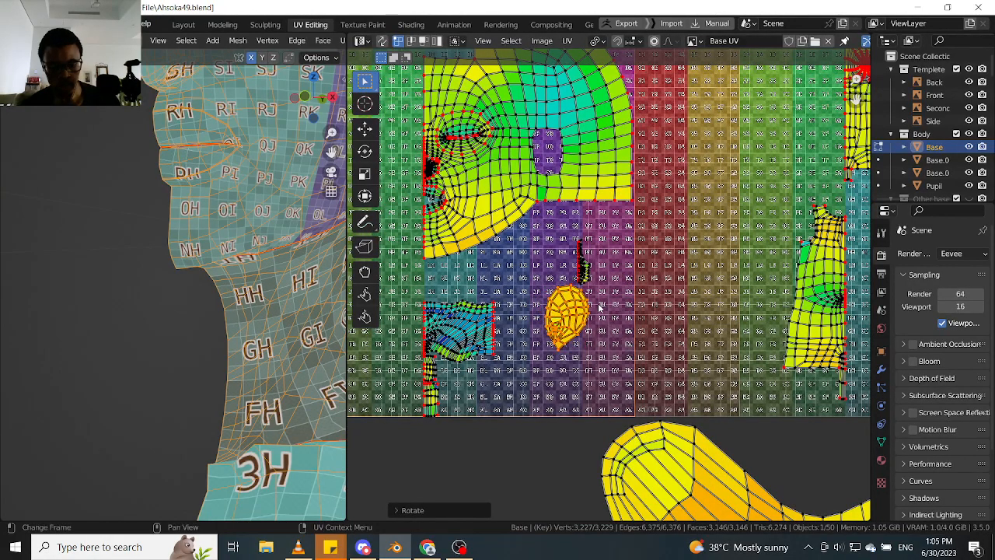
{"action": "key", "text": "g"}
{"action": "left_click", "coordinate": [564, 248]}
{"action": "scroll", "coordinate": [561, 248], "scroll_direction": "up", "scroll_amount": 3}
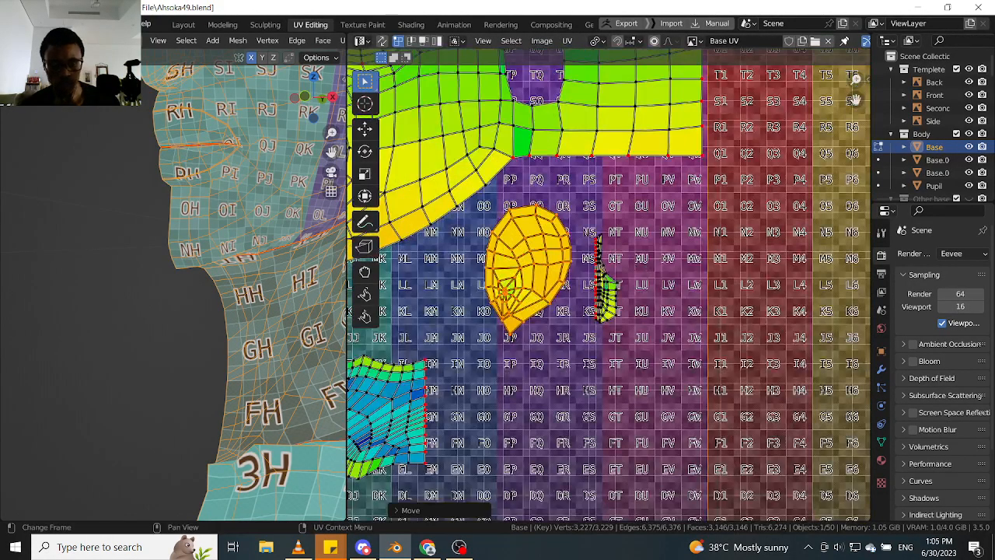
- Scale the ear island down and move it slightly up beneath the head, beside the narrow strip island
{"action": "key", "text": "s"}
{"action": "left_click", "coordinate": [561, 260]}
{"action": "scroll", "coordinate": [529, 257], "scroll_direction": "up", "scroll_amount": 4}
{"action": "left_click", "coordinate": [568, 321]}
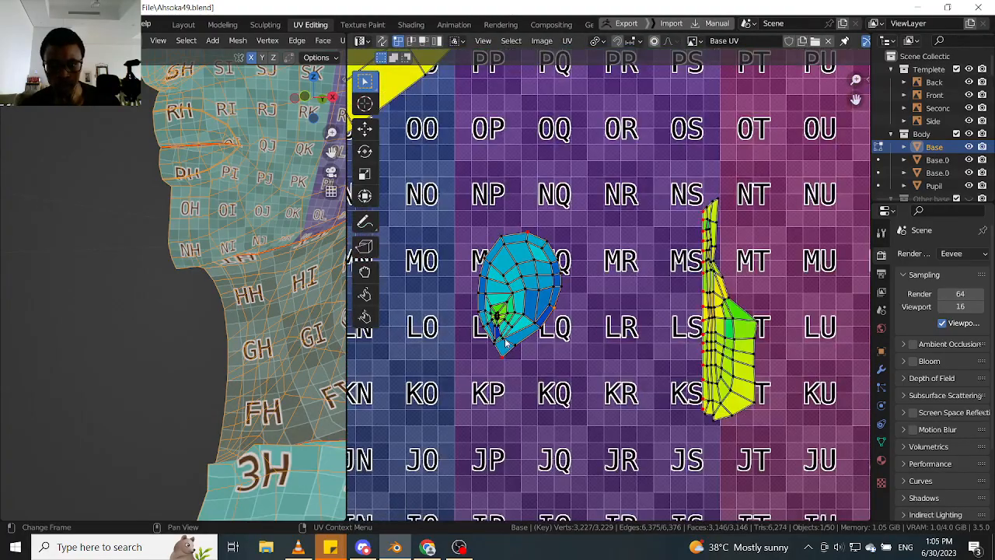
{"action": "key", "text": "l"}
{"action": "scroll", "coordinate": [520, 296], "scroll_direction": "down", "scroll_amount": 3}
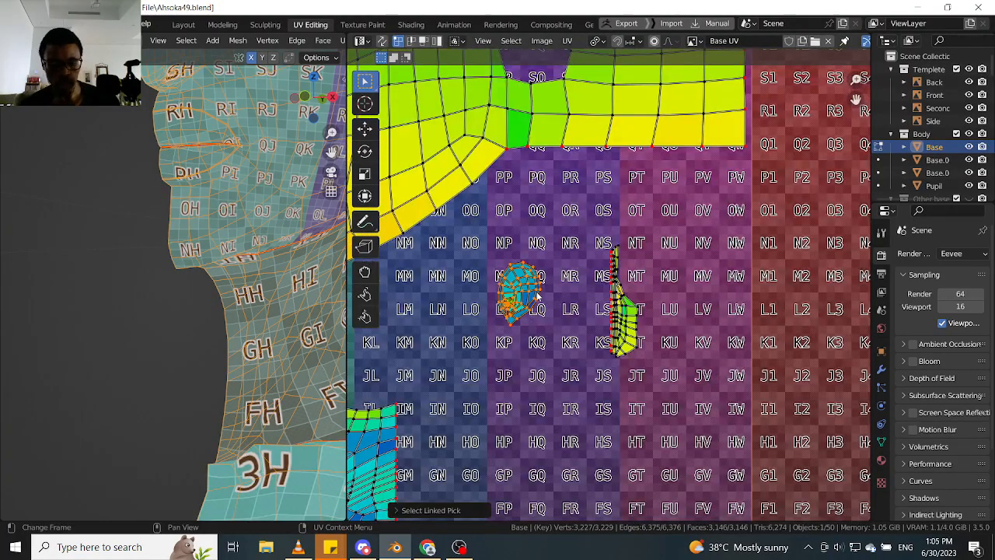
{"action": "key", "text": "g"}
{"action": "left_click", "coordinate": [562, 265]}
- Select the branched and oval islands below the tiles, scale them down and move them up to the tiles' lower edge
{"action": "scroll", "coordinate": [561, 264], "scroll_direction": "down", "scroll_amount": 6}
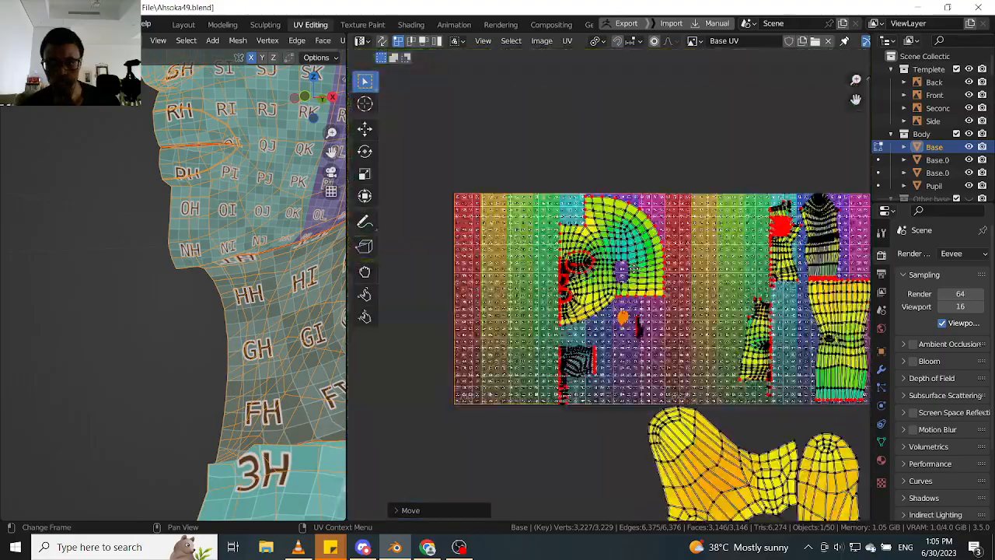
{"action": "middle_click_drag", "start_coordinate": [715, 474], "coordinate": [645, 318]}
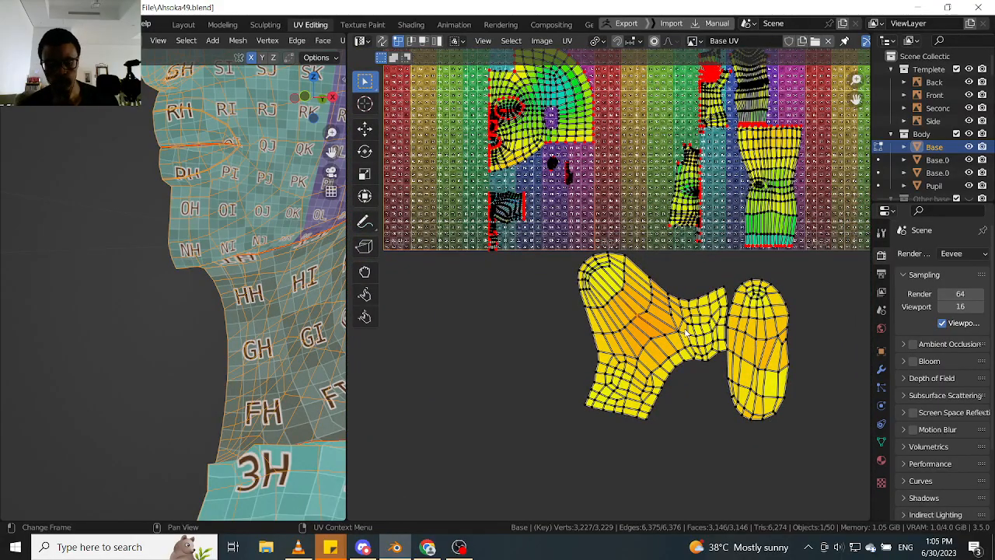
{"action": "key", "text": "l"}
{"action": "key", "text": "l"}
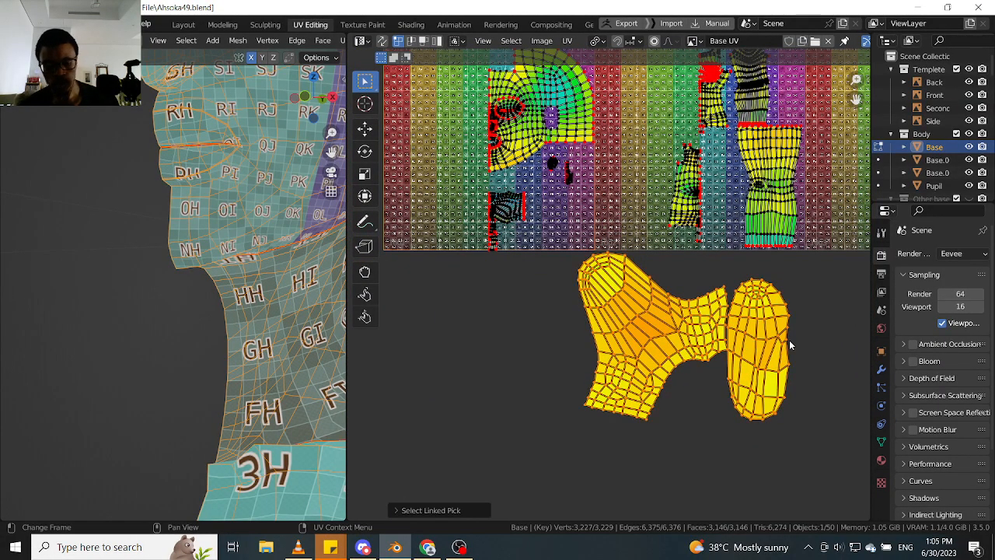
{"action": "key", "text": "s"}
{"action": "left_click", "coordinate": [707, 331]}
{"action": "key", "text": "g"}
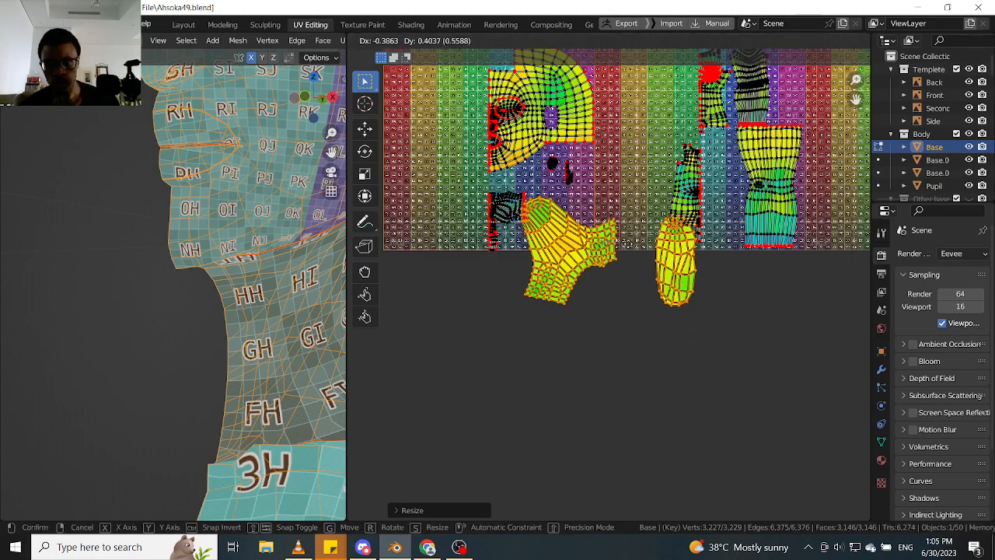
{"action": "left_click", "coordinate": [663, 241]}
- Scale the branched and oval islands down further and move them up inside the tiles
{"action": "key", "text": "s"}
{"action": "left_click", "coordinate": [649, 251]}
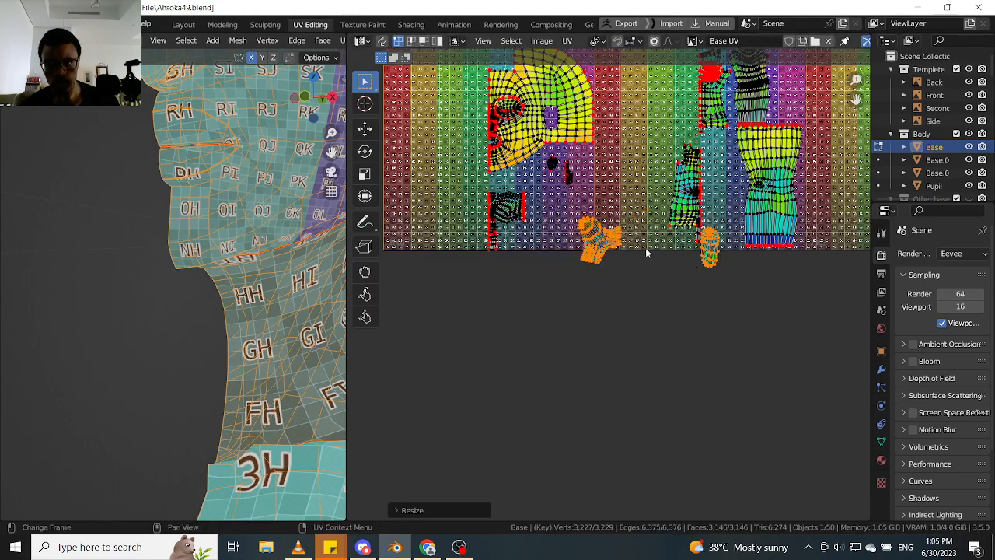
{"action": "scroll", "coordinate": [630, 247], "scroll_direction": "up", "scroll_amount": 2}
{"action": "key", "text": "g"}
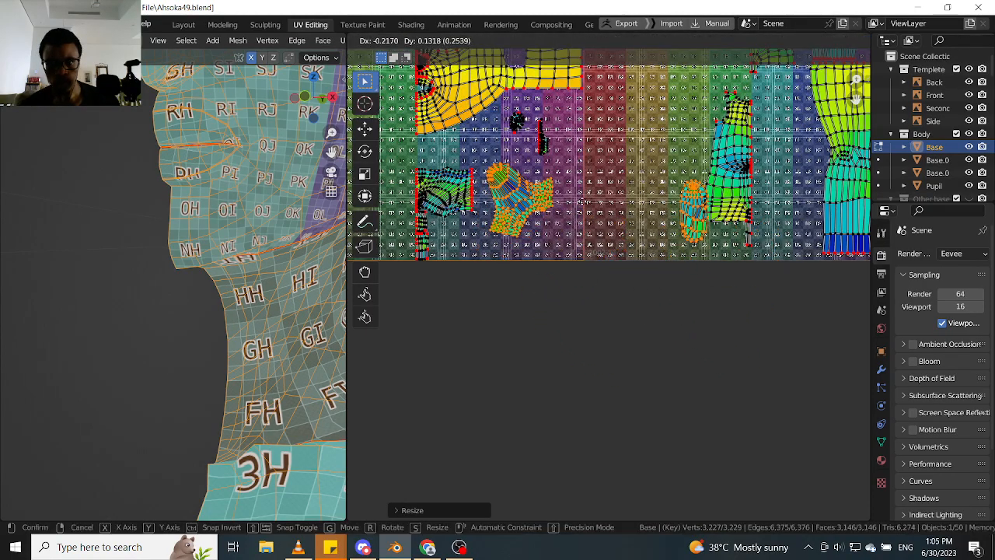
{"action": "left_click", "coordinate": [690, 200]}
- Select only the oval island and move it into the first tile's lower corner, beside the branched island
{"action": "left_click", "coordinate": [690, 200]}
{"action": "key", "text": "l"}
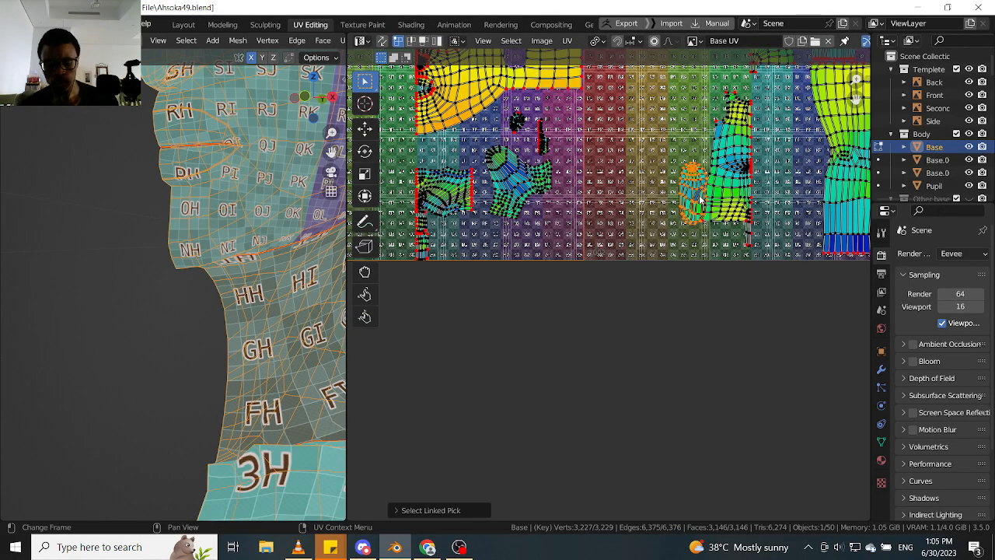
{"action": "key", "text": "g"}
{"action": "right_click", "coordinate": [584, 225]}
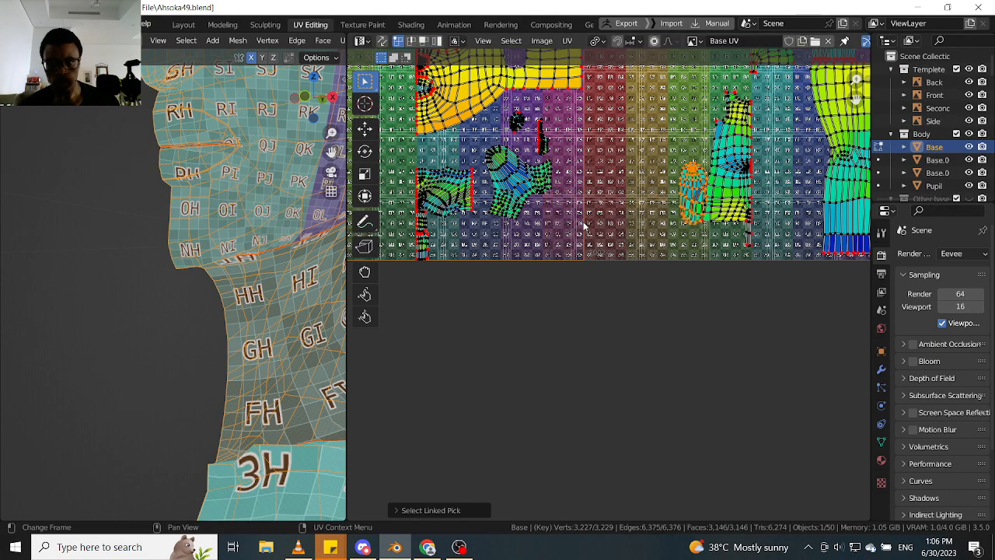
{"action": "left_click", "coordinate": [678, 178]}
{"action": "key", "text": "l"}
{"action": "key", "text": "g"}
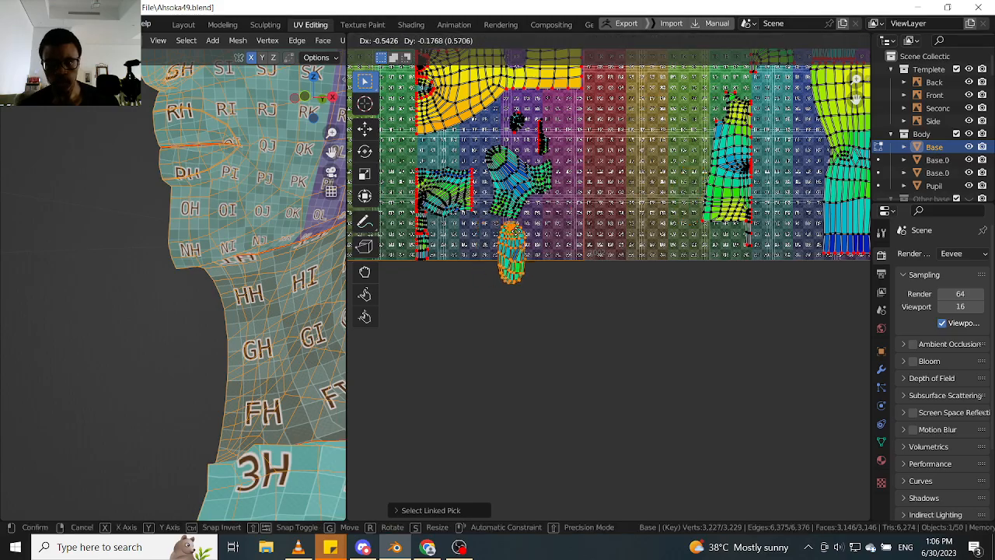
{"action": "left_click", "coordinate": [511, 177]}
- Rotate the branched island upright by about 38° and position it between the neck and oval islands
{"action": "scroll", "coordinate": [511, 178], "scroll_direction": "up", "scroll_amount": 3}
{"action": "left_click", "coordinate": [537, 185]}
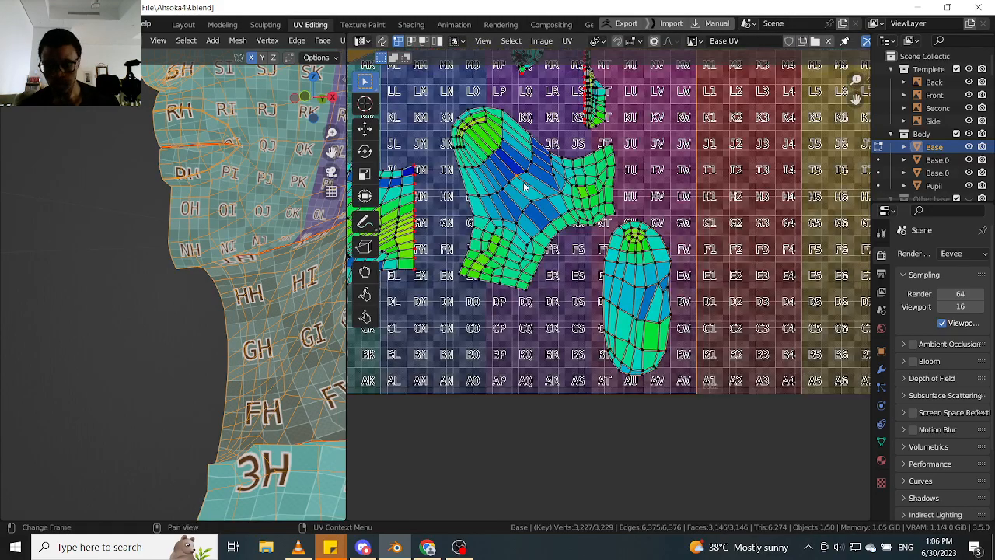
{"action": "key", "text": "l"}
{"action": "key", "text": "r"}
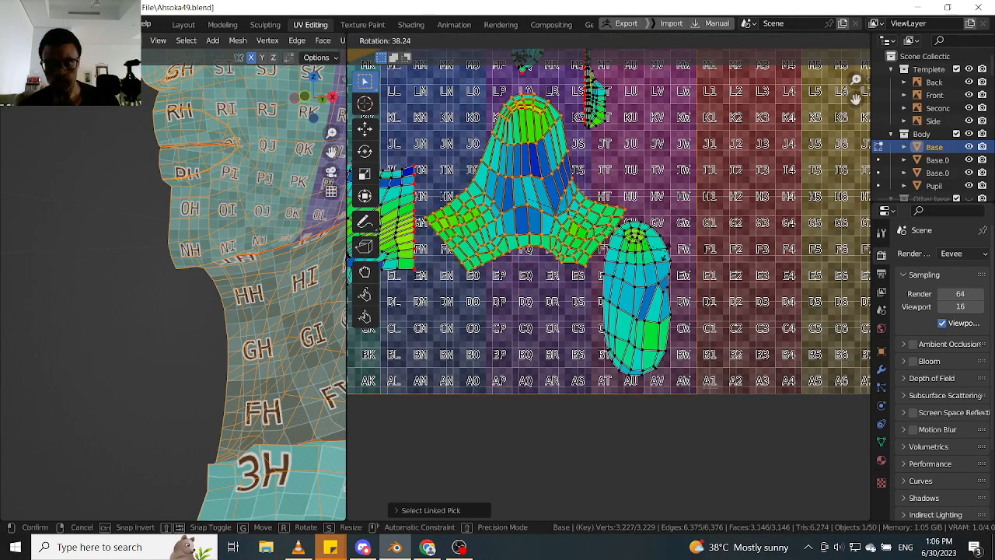
{"action": "left_click", "coordinate": [555, 197]}
{"action": "middle_click_drag", "start_coordinate": [555, 199], "coordinate": [553, 280]}
{"action": "key", "text": "g"}
{"action": "left_click", "coordinate": [553, 261]}
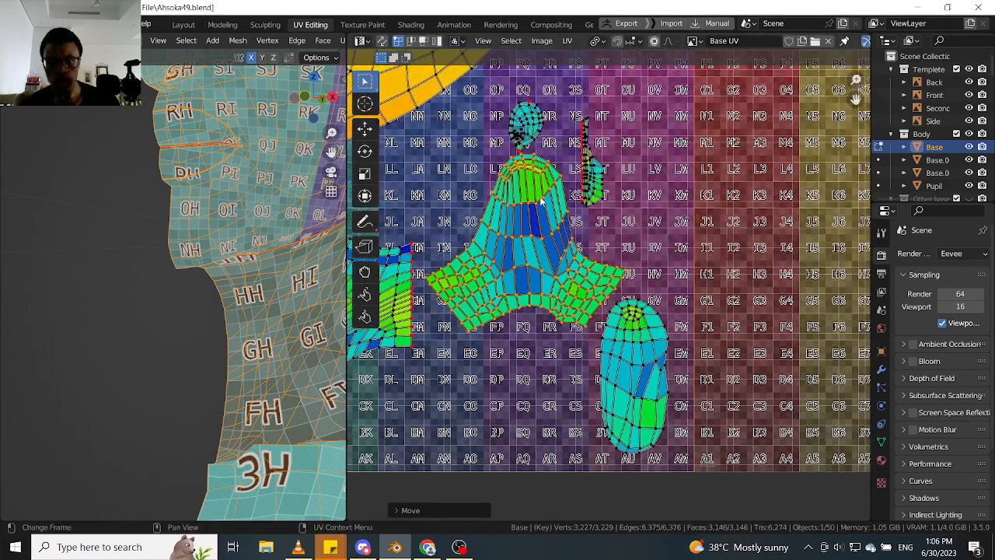
- Move the narrow strip island up under the head's back edge, near the first tile's outer border
{"action": "middle_click_drag", "start_coordinate": [550, 184], "coordinate": [538, 261]}
{"action": "left_click", "coordinate": [571, 231]}
{"action": "key", "text": "l"}
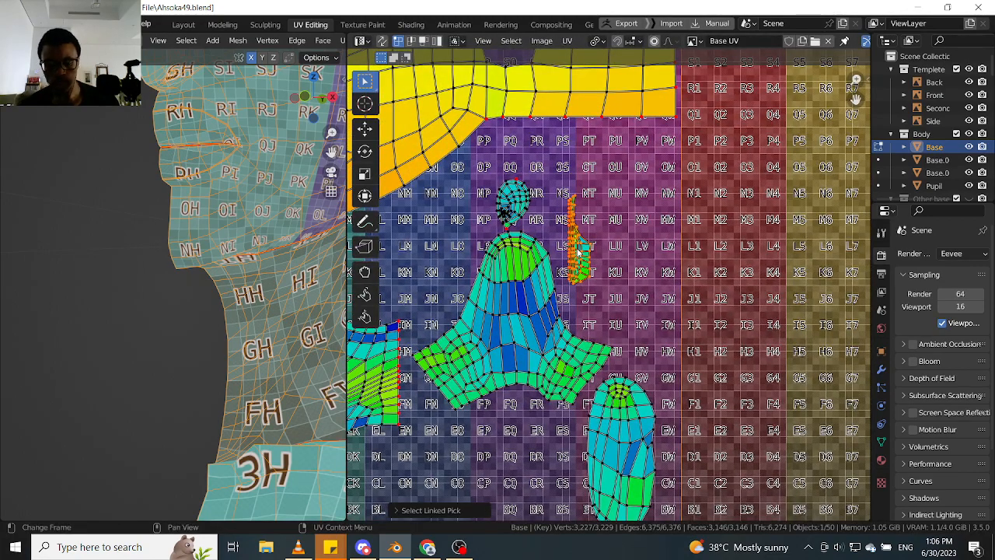
{"action": "key", "text": "g"}
{"action": "left_click", "coordinate": [636, 205]}
- Move the ear island up beside the narrow strip island beneath the back of the head
{"action": "left_click", "coordinate": [531, 206]}
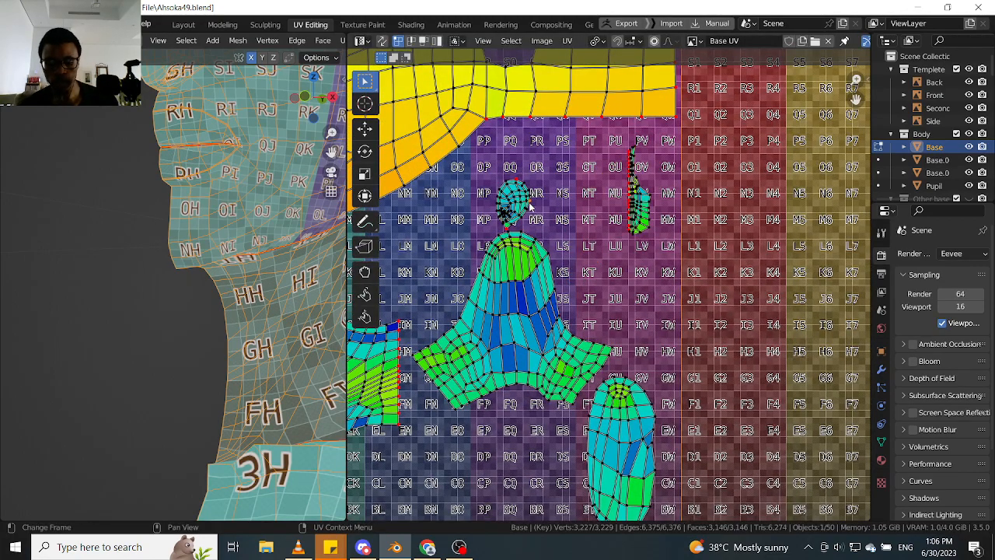
{"action": "key", "text": "l"}
{"action": "key", "text": "g"}
{"action": "left_click", "coordinate": [610, 187]}
- Move the branched island up into the space freed beneath the head, beside the ear island
{"action": "left_click", "coordinate": [542, 295]}
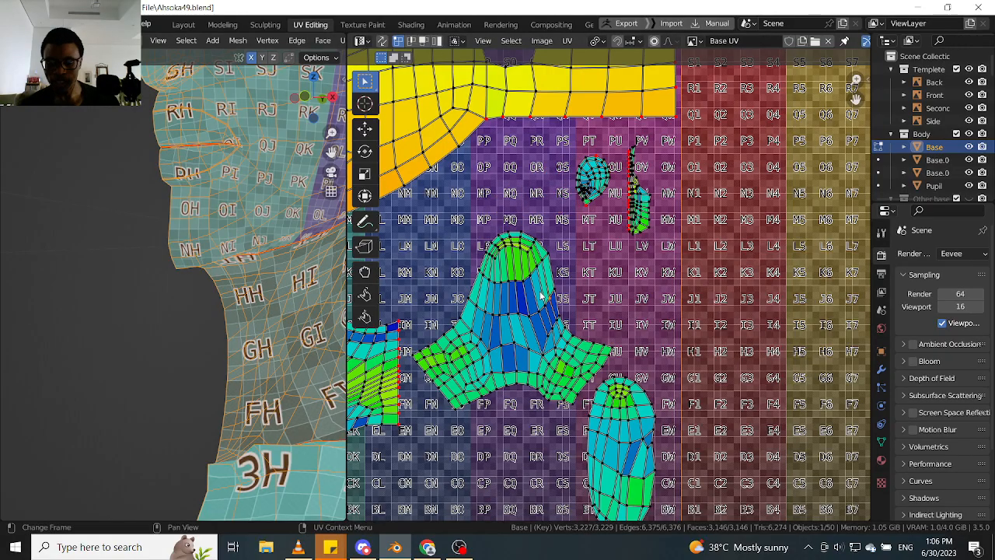
{"action": "key", "text": "l"}
{"action": "key", "text": "g"}
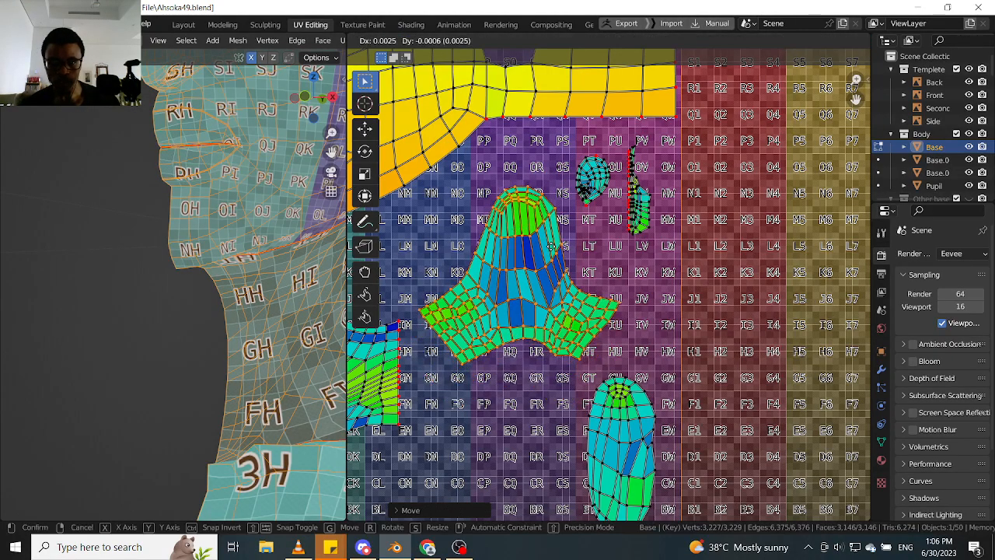
{"action": "left_click", "coordinate": [551, 246]}
- Select the whole oval island in the first tile's lower corner
{"action": "middle_click_drag", "start_coordinate": [630, 441], "coordinate": [630, 332]}
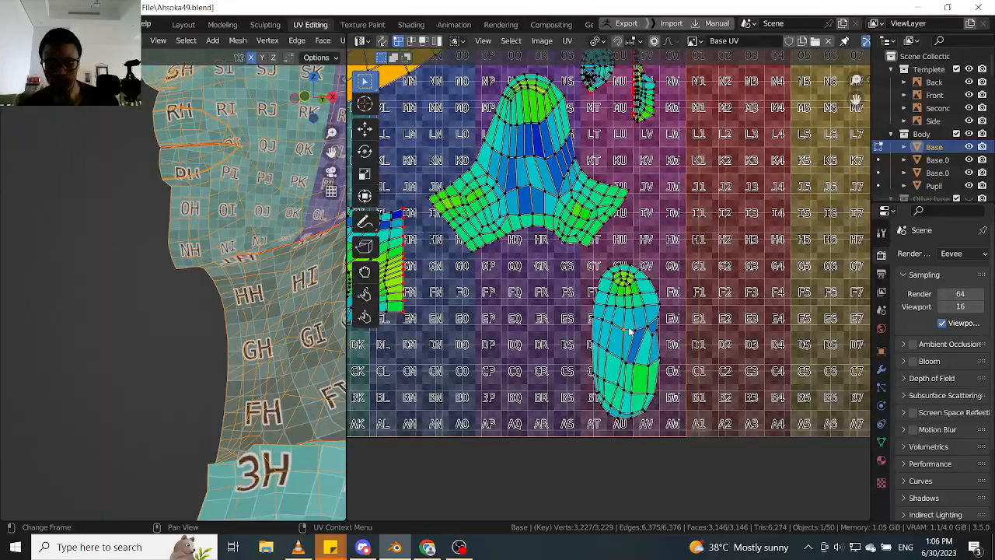
{"action": "key", "text": "l"}
{"action": "scroll", "coordinate": [607, 318], "scroll_direction": "down", "scroll_amount": 4}
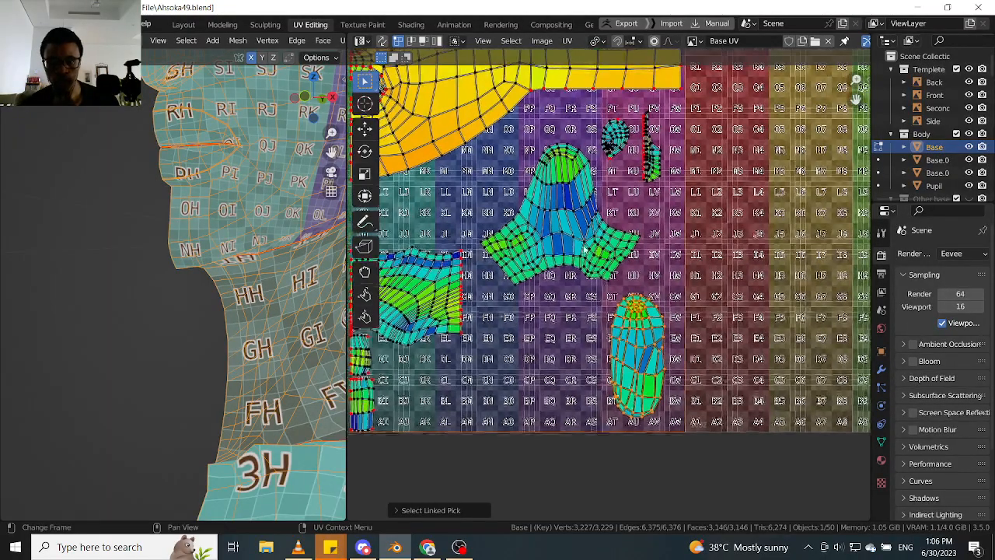
{"action": "scroll", "coordinate": [530, 307], "scroll_direction": "down", "scroll_amount": 2}
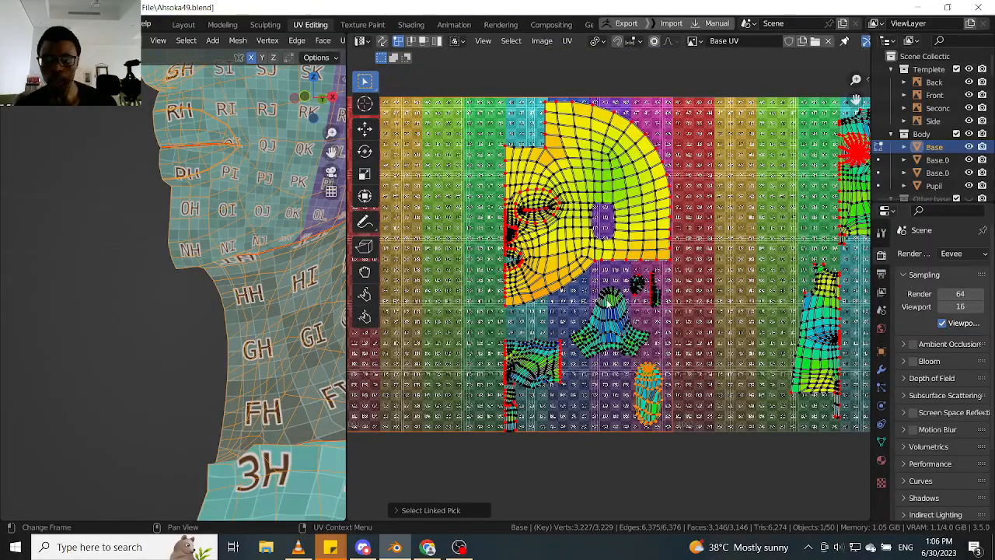
- Examine the UV layout across all three tiles, comparing the size and spacing of the head, body, limb and hand islands
{"action": "scroll", "coordinate": [609, 303], "scroll_direction": "down", "scroll_amount": 2}
{"action": "middle_click_drag", "start_coordinate": [646, 330], "coordinate": [569, 356]}
{"action": "middle_click_drag", "start_coordinate": [680, 329], "coordinate": [576, 331]}
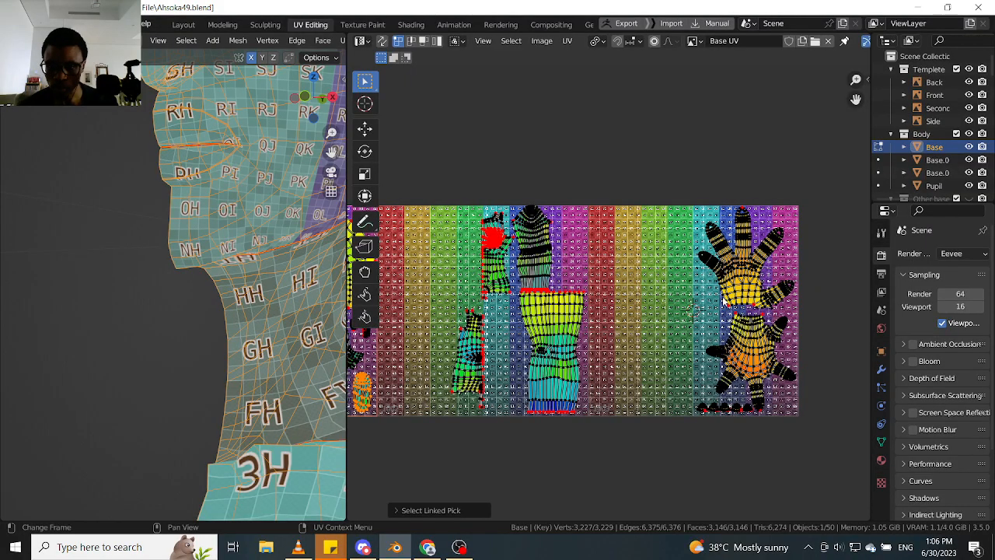
{"action": "middle_click_drag", "start_coordinate": [551, 328], "coordinate": [607, 321]}
{"action": "middle_click_drag", "start_coordinate": [725, 297], "coordinate": [695, 319]}
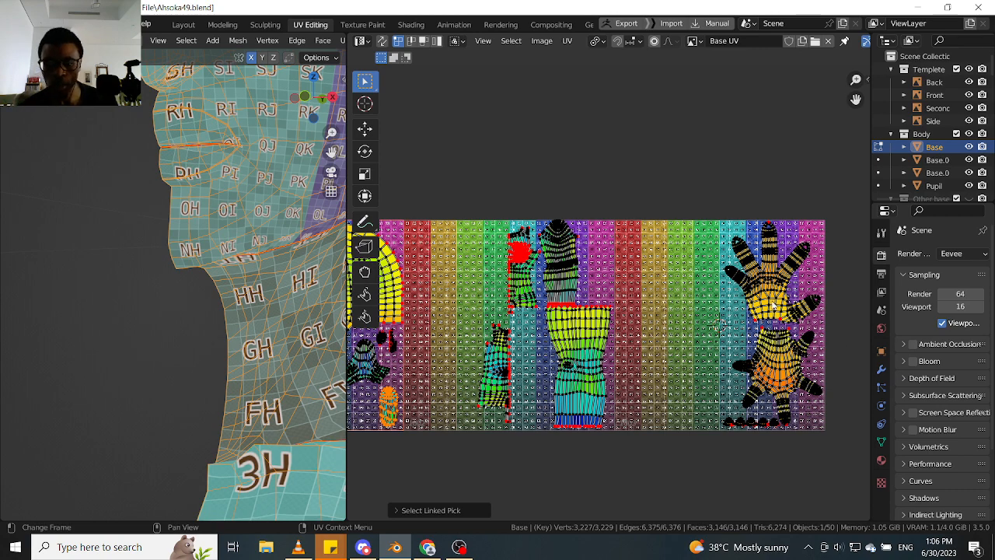
{"action": "scroll", "coordinate": [472, 327], "scroll_direction": "down", "scroll_amount": 1}
{"action": "middle_click_drag", "start_coordinate": [476, 327], "coordinate": [554, 324]}
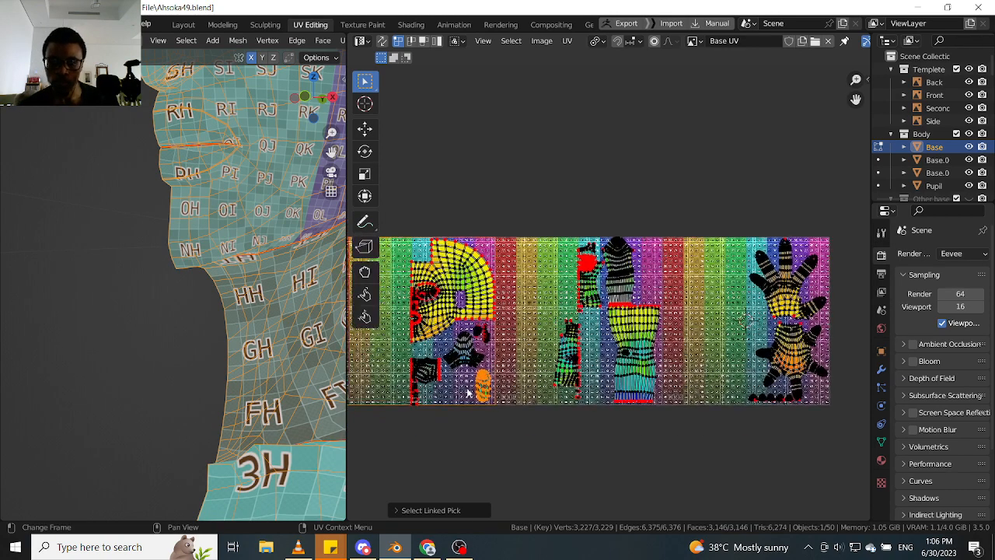
{"action": "scroll", "coordinate": [241, 355], "scroll_direction": "down", "scroll_amount": 3}
{"action": "scroll", "coordinate": [481, 384], "scroll_direction": "up", "scroll_amount": 2}
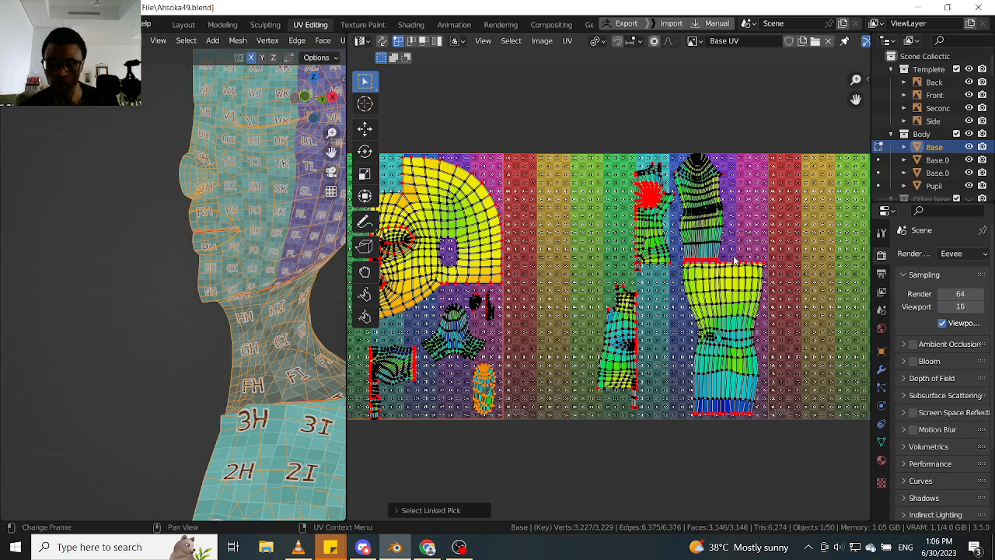
{"action": "scroll", "coordinate": [636, 286], "scroll_direction": "down", "scroll_amount": 2}
{"action": "middle_click_drag", "start_coordinate": [633, 290], "coordinate": [655, 262]}
{"action": "scroll", "coordinate": [527, 309], "scroll_direction": "up", "scroll_amount": 3}
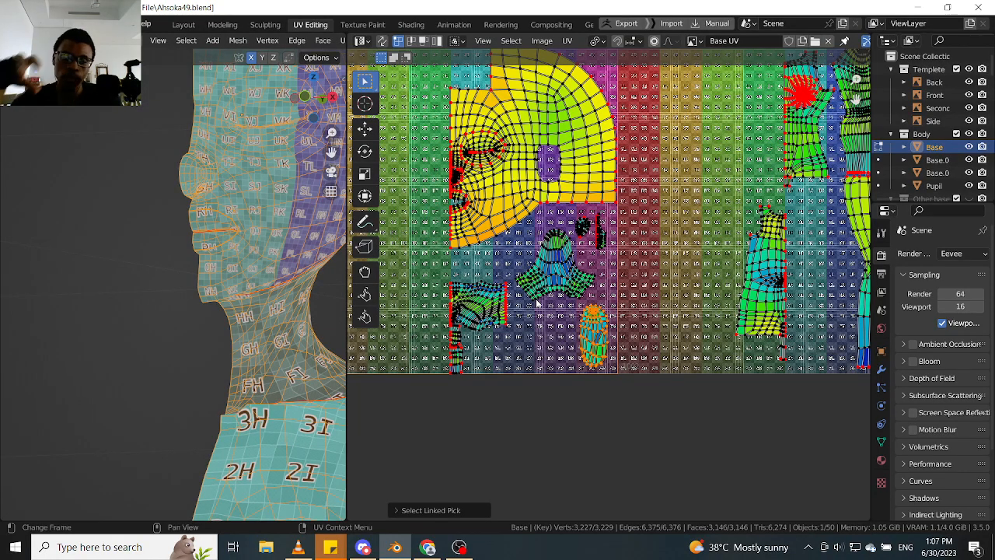
{"action": "middle_click_drag", "start_coordinate": [501, 201], "coordinate": [485, 247]}
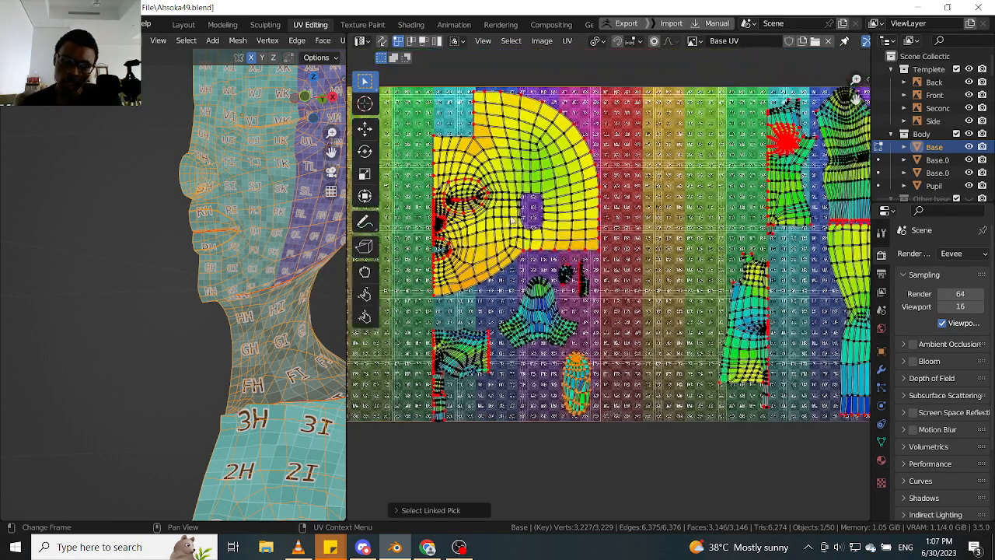
{"action": "scroll", "coordinate": [489, 225], "scroll_direction": "up", "scroll_amount": 2}
{"action": "middle_click_drag", "start_coordinate": [587, 227], "coordinate": [517, 233]}
{"action": "scroll", "coordinate": [560, 241], "scroll_direction": "down", "scroll_amount": 3}
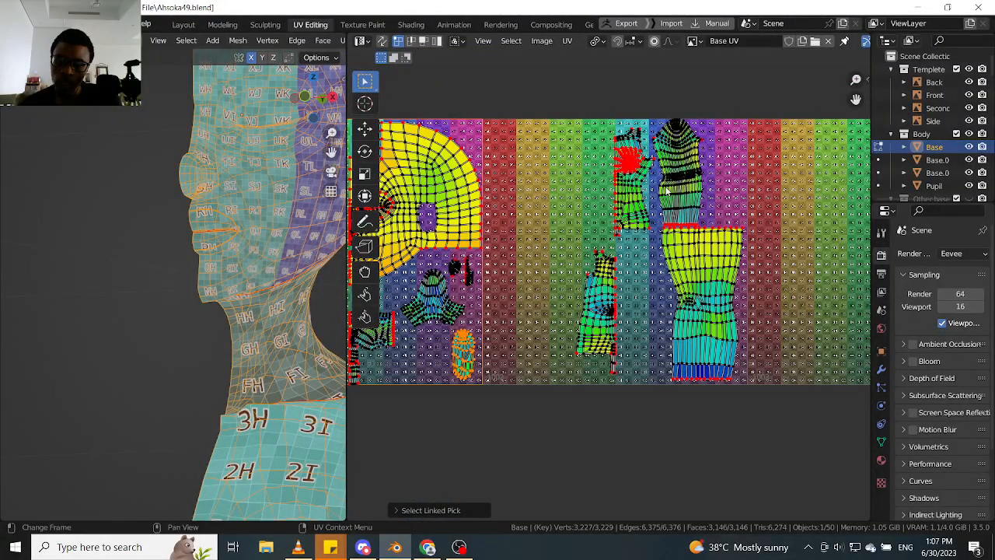
{"action": "middle_click_drag", "start_coordinate": [533, 257], "coordinate": [599, 256]}
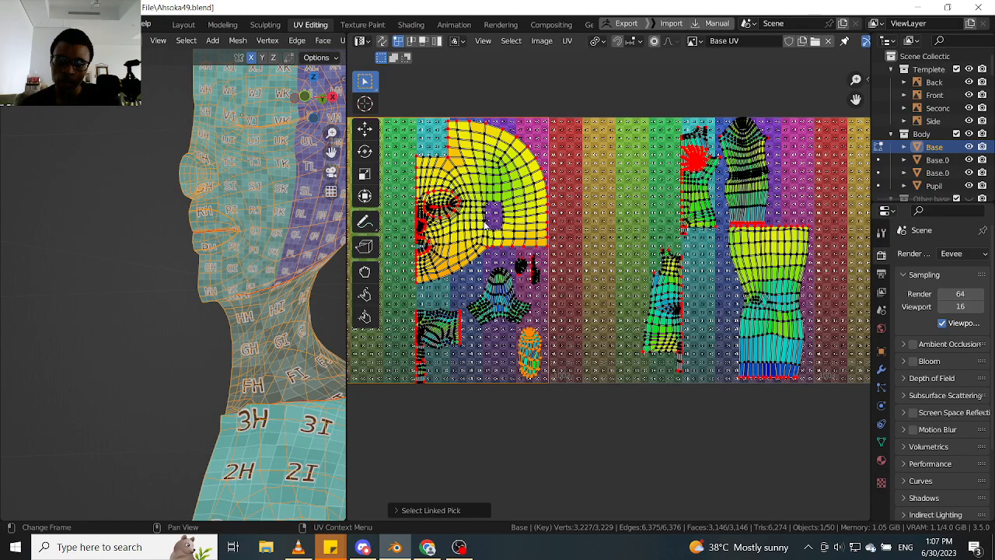
{"action": "scroll", "coordinate": [486, 223], "scroll_direction": "down", "scroll_amount": 1}
{"action": "middle_click_drag", "start_coordinate": [490, 221], "coordinate": [440, 220]}
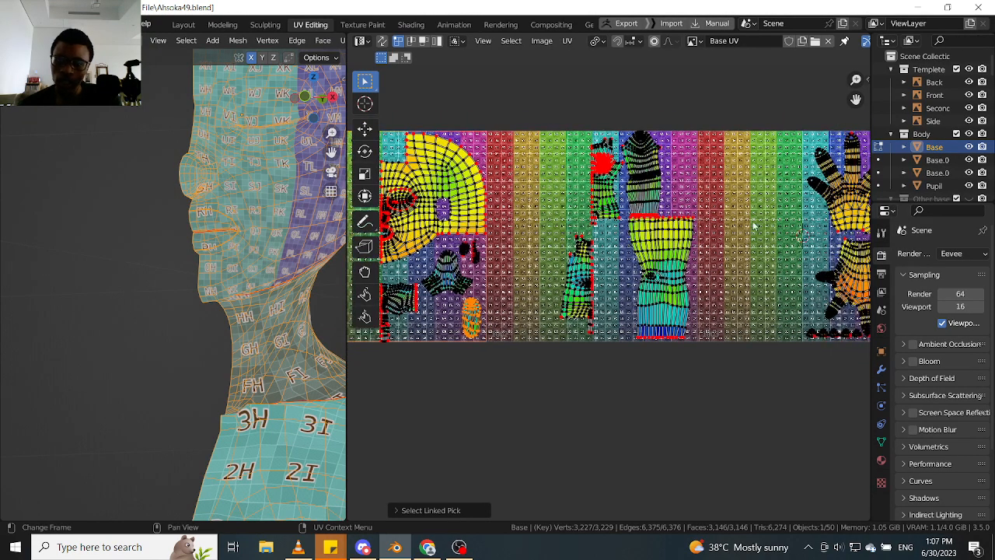
{"action": "middle_click_drag", "start_coordinate": [571, 225], "coordinate": [640, 224]}
{"action": "middle_click_drag", "start_coordinate": [740, 198], "coordinate": [659, 210]}
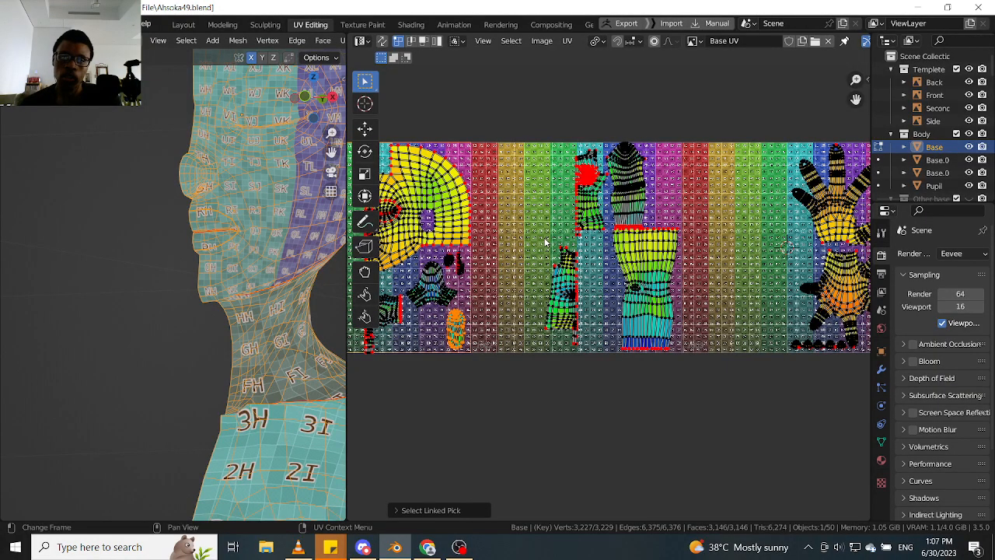
{"action": "scroll", "coordinate": [581, 210], "scroll_direction": "up", "scroll_amount": 4}
{"action": "scroll", "coordinate": [579, 233], "scroll_direction": "down", "scroll_amount": 2}
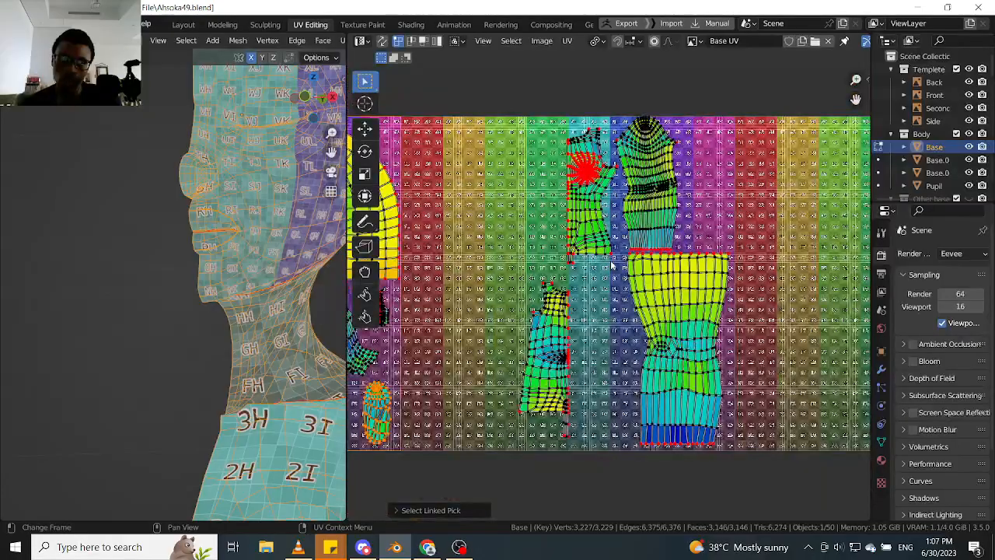
{"action": "scroll", "coordinate": [698, 253], "scroll_direction": "down", "scroll_amount": 2}
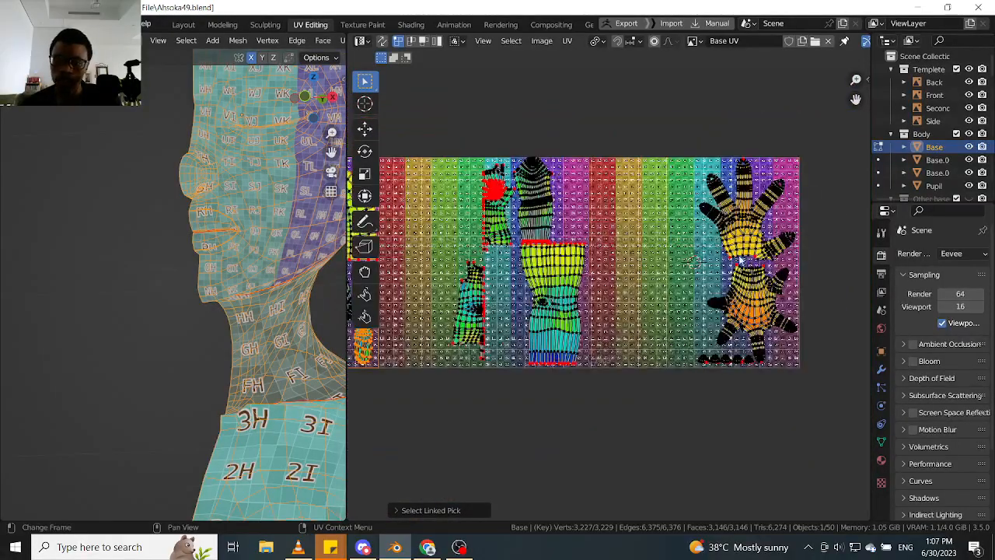
{"action": "scroll", "coordinate": [742, 237], "scroll_direction": "down", "scroll_amount": 2}
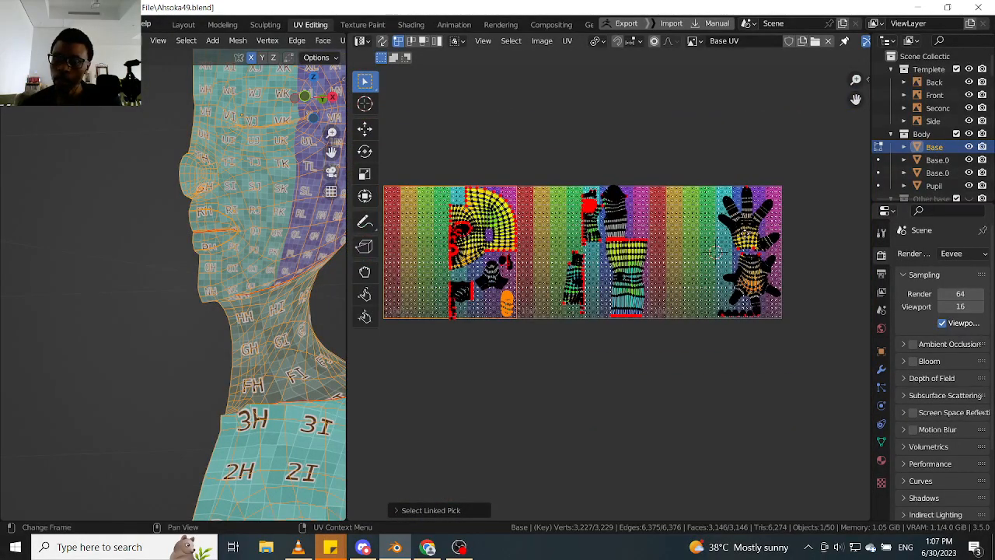
{"action": "scroll", "coordinate": [745, 237], "scroll_direction": "up", "scroll_amount": 2}
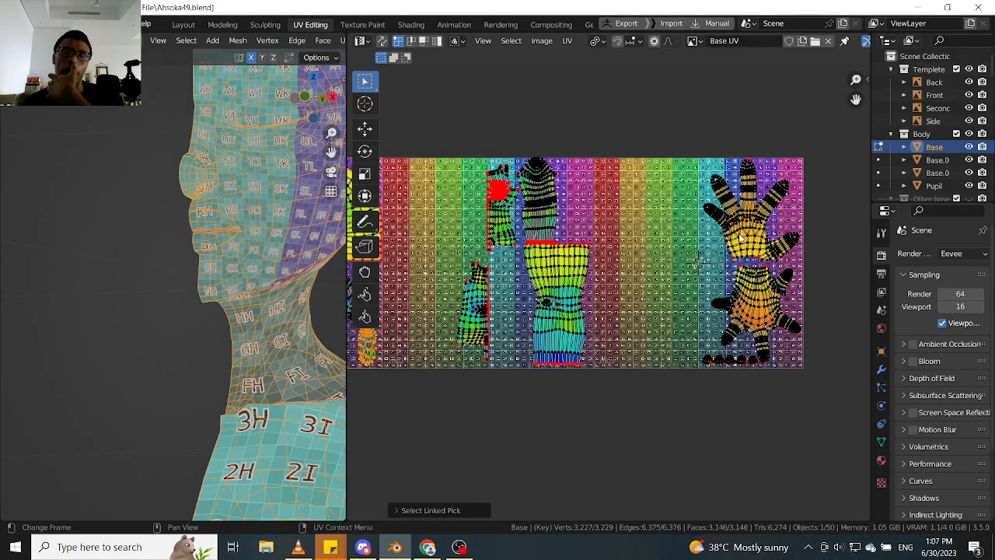
- Move the branched island up toward the head's lower edge and enlarge it slightly
{"action": "middle_click_drag", "start_coordinate": [604, 253], "coordinate": [729, 228]}
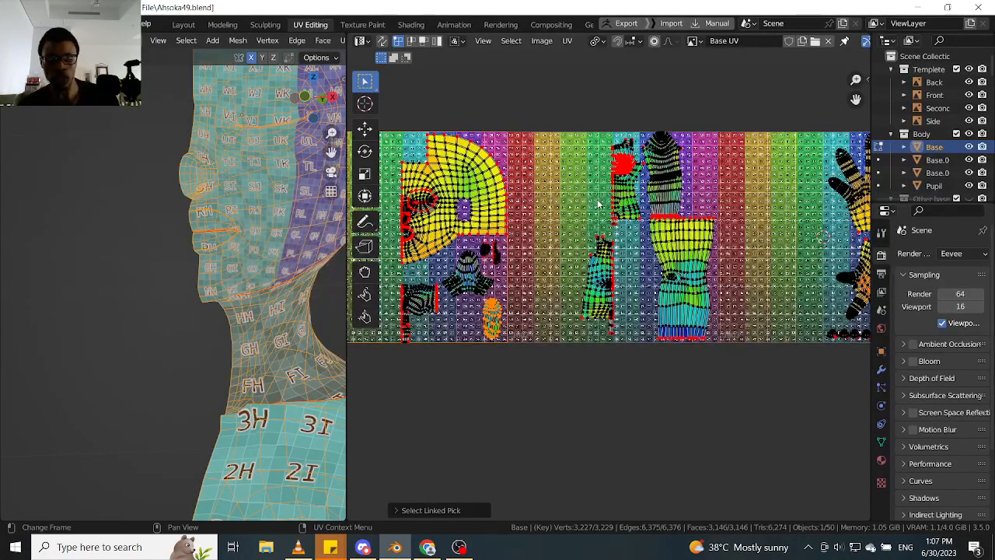
{"action": "key", "text": "t"}
{"action": "scroll", "coordinate": [460, 238], "scroll_direction": "up", "scroll_amount": 5}
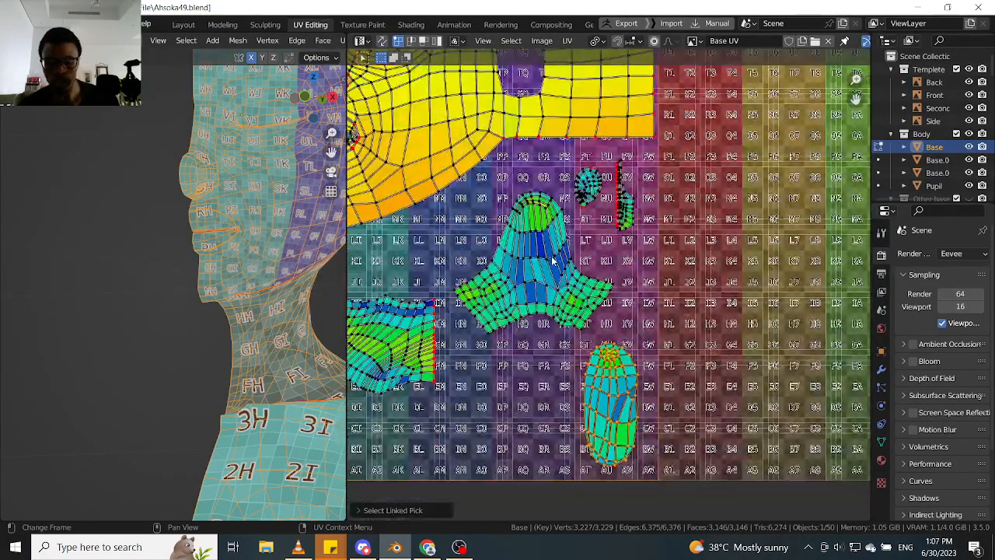
{"action": "key", "text": "g"}
{"action": "left_click", "coordinate": [547, 240]}
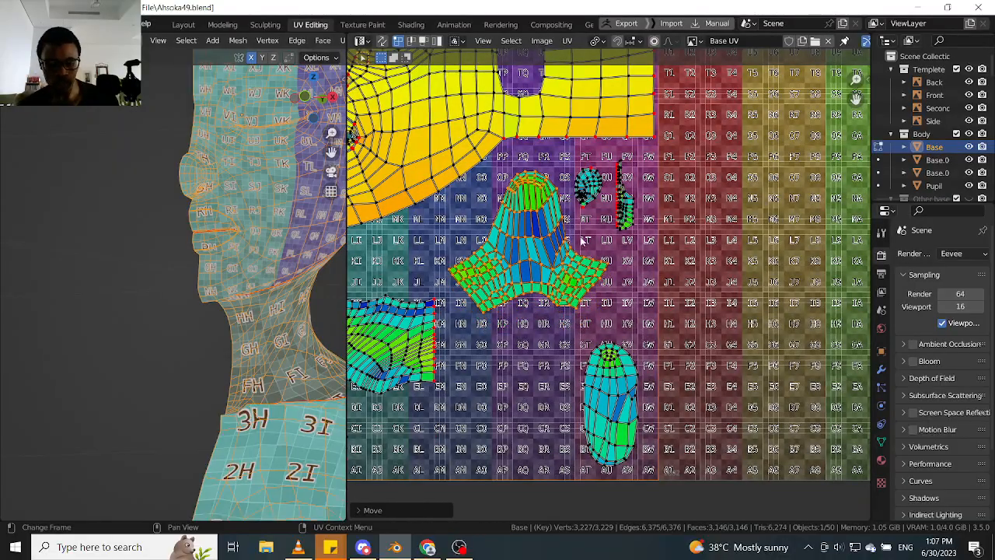
{"action": "key", "text": "s"}
{"action": "left_click", "coordinate": [626, 243]}
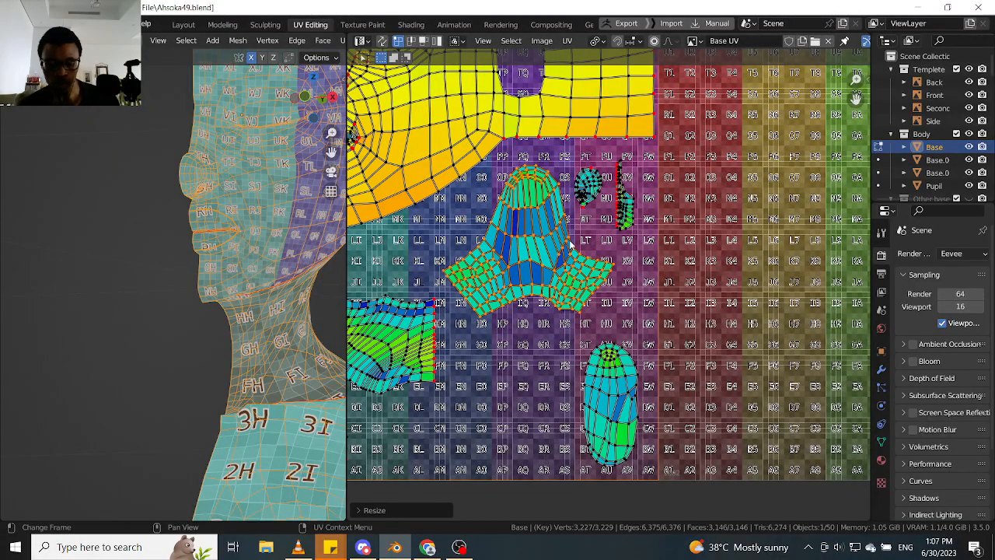
{"action": "key", "text": "Tab"}
{"action": "key", "text": "Tab"}
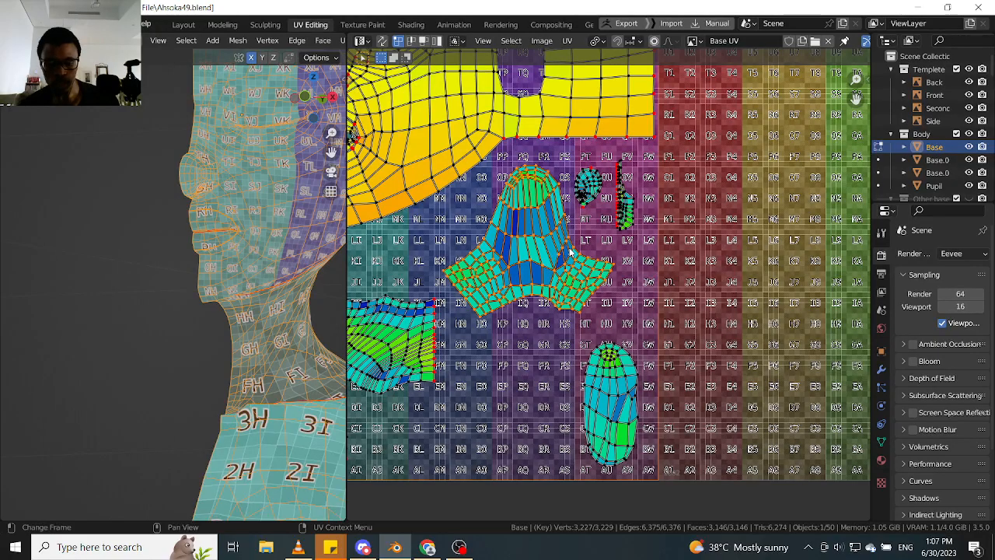
- Shift the enlarged branched island down and slightly sideways, clear of the head's lower edge
{"action": "key", "text": "g"}
{"action": "left_click", "coordinate": [571, 268]}
{"action": "key", "text": "g"}
{"action": "left_click", "coordinate": [579, 265]}
- Select the whole oval island and move it up beneath the branched island's outer arm
{"action": "left_click", "coordinate": [614, 356]}
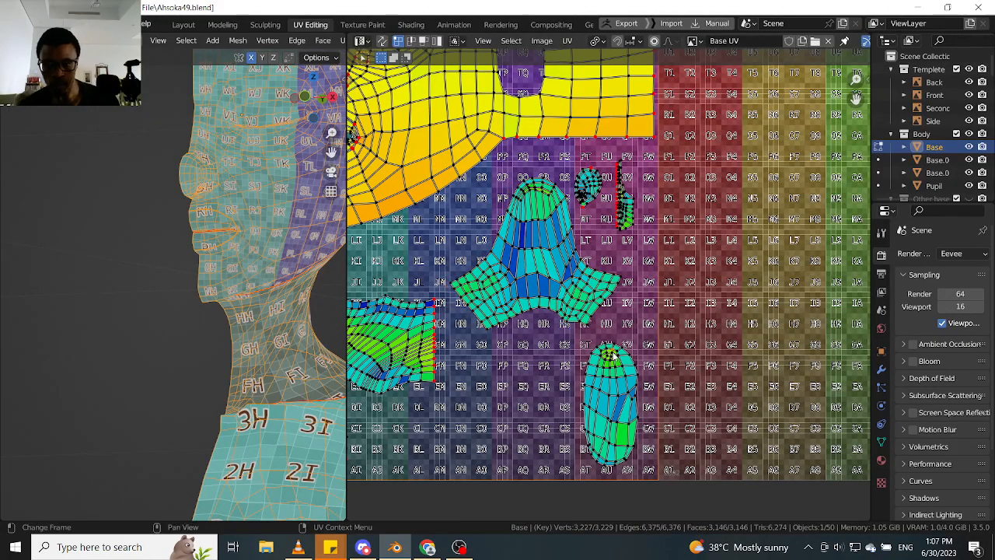
{"action": "key", "text": "l"}
{"action": "key", "text": "g"}
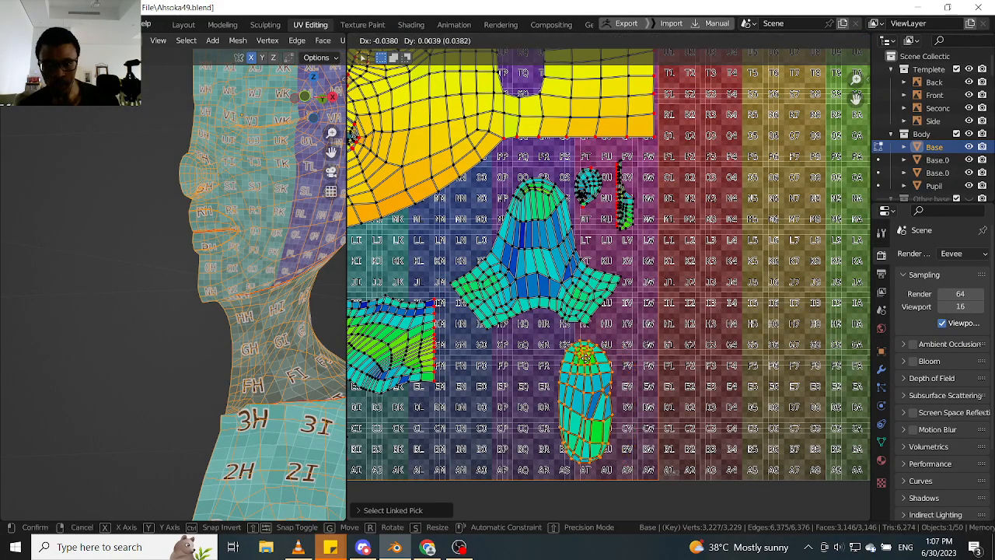
{"action": "left_click", "coordinate": [617, 343]}
- Select the whole branched island and move it straight up, closer to the head and ear islands
{"action": "left_click", "coordinate": [576, 288]}
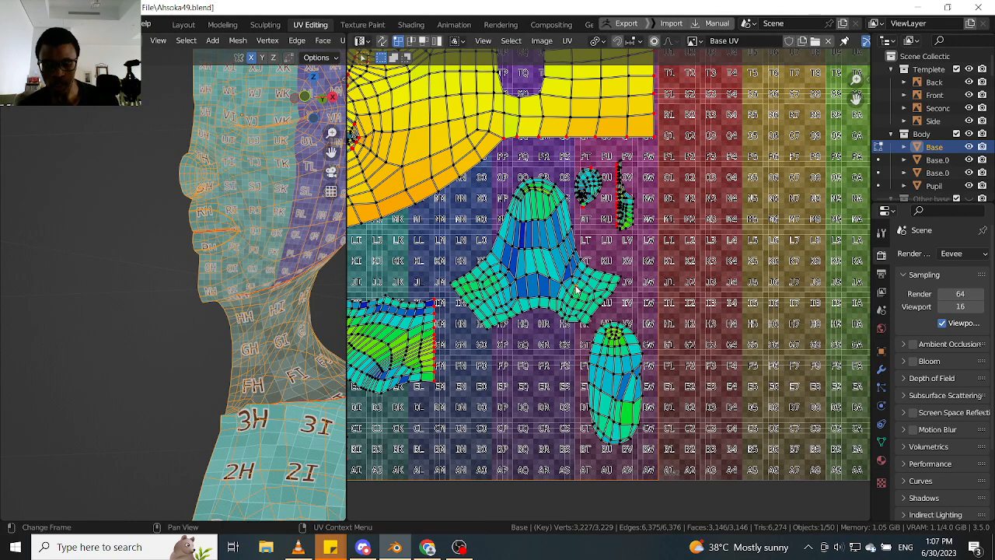
{"action": "right_click", "coordinate": [576, 288]}
{"action": "key", "text": "Escape"}
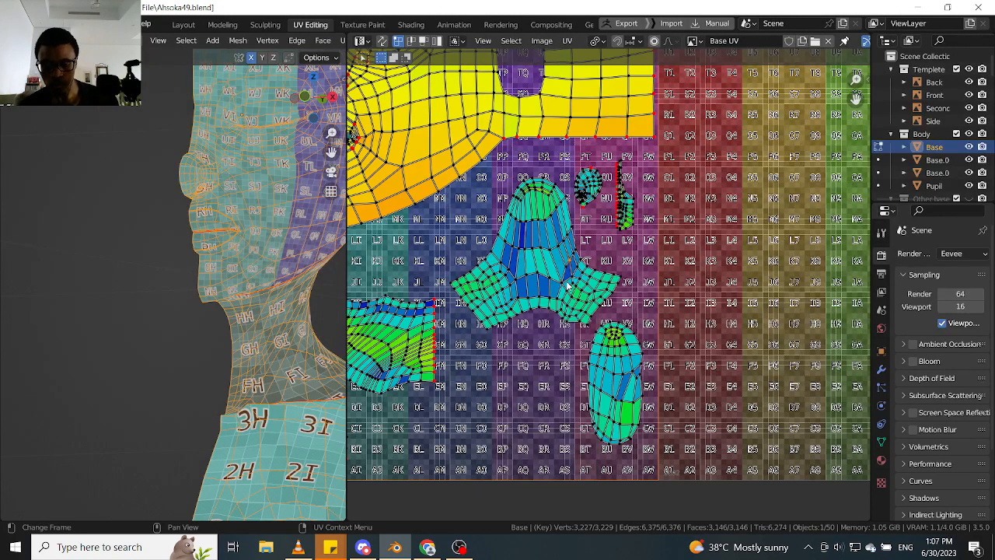
{"action": "key", "text": "l"}
{"action": "key", "text": "g"}
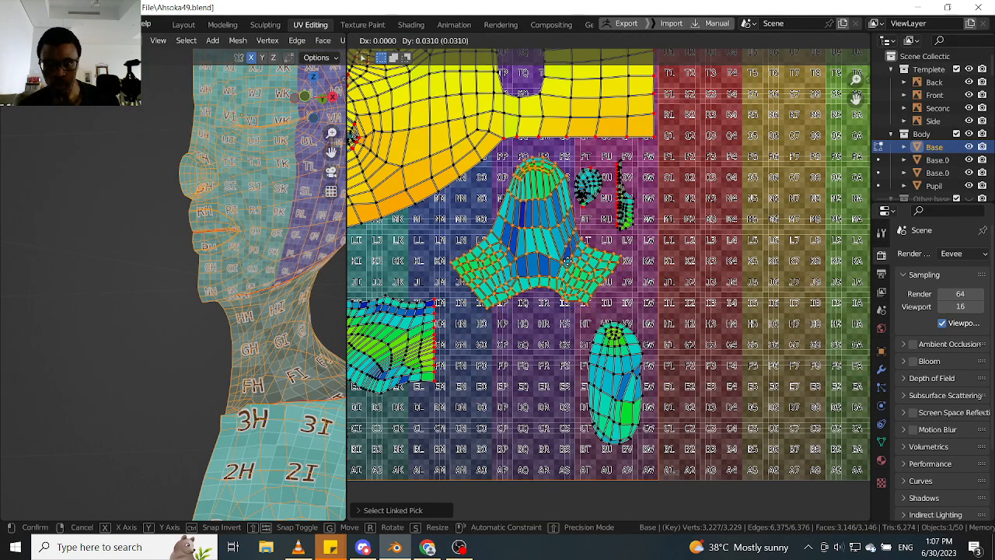
{"action": "left_click", "coordinate": [567, 256]}
{"action": "middle_click_drag", "start_coordinate": [541, 320], "coordinate": [557, 303]}
{"action": "left_click", "coordinate": [422, 316]}
{"action": "middle_click_drag", "start_coordinate": [429, 320], "coordinate": [509, 304]}
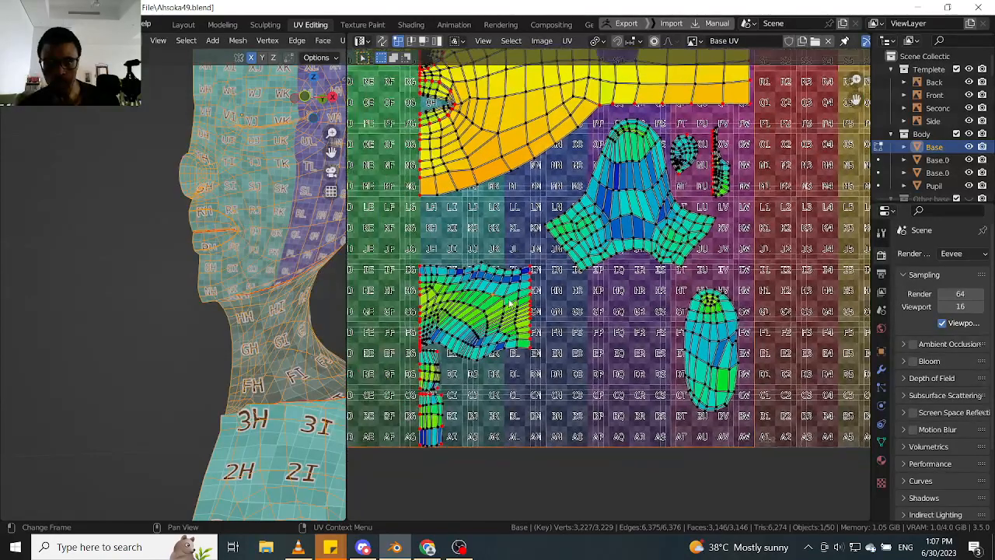
{"action": "key", "text": "l"}
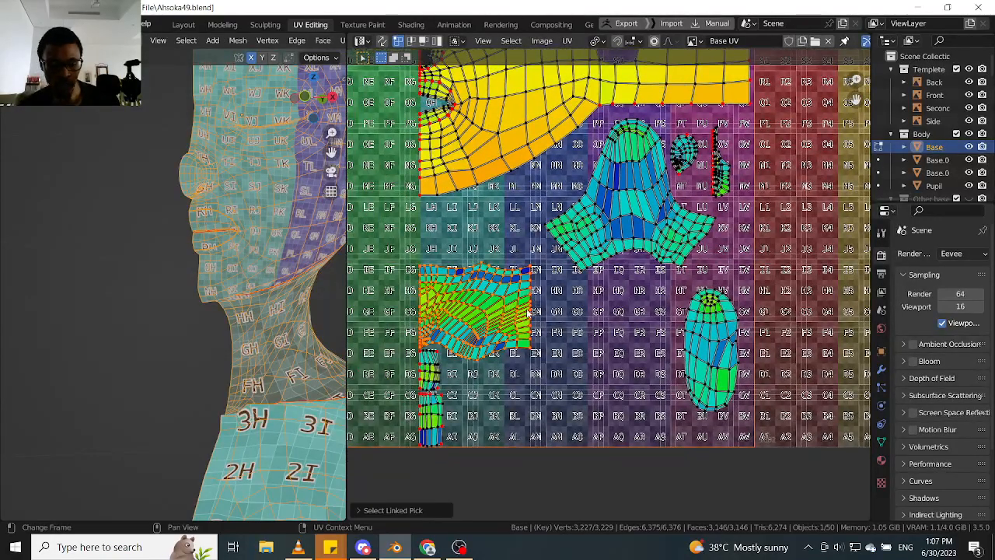
{"action": "key", "text": "s"}
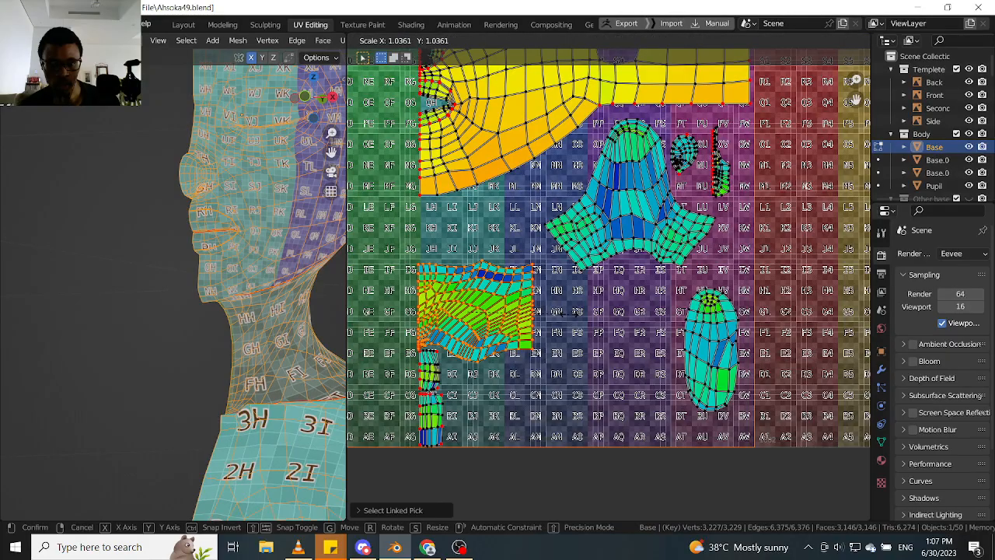
{"action": "right_click", "coordinate": [568, 319]}
{"action": "middle_click_drag", "start_coordinate": [430, 303], "coordinate": [467, 287]}
{"action": "scroll", "coordinate": [467, 287], "scroll_direction": "up", "scroll_amount": 1}
{"action": "scroll", "coordinate": [467, 288], "scroll_direction": "up", "scroll_amount": 1}
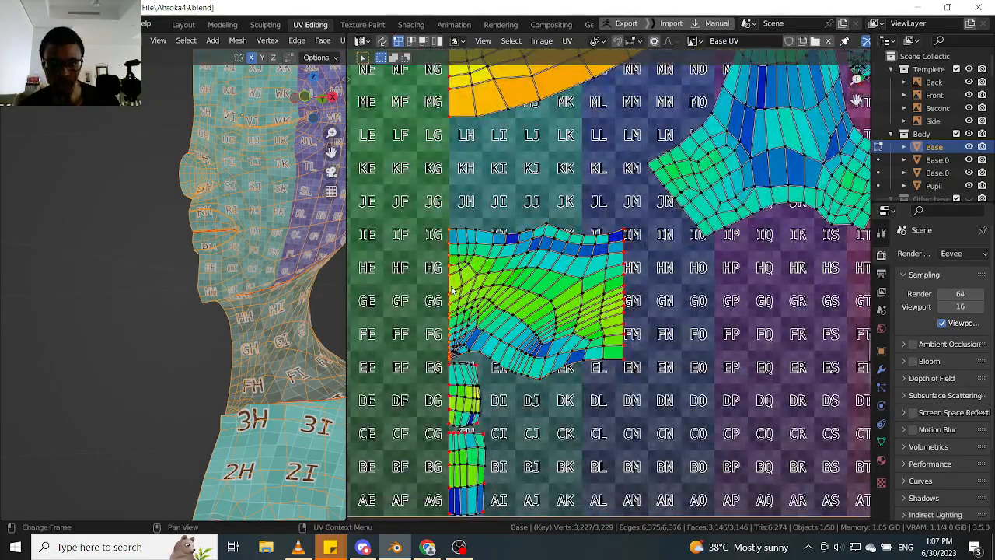
{"action": "scroll", "coordinate": [462, 289], "scroll_direction": "down", "scroll_amount": 4}
{"action": "scroll", "coordinate": [457, 289], "scroll_direction": "up", "scroll_amount": 2}
{"action": "key", "text": "shift+s"}
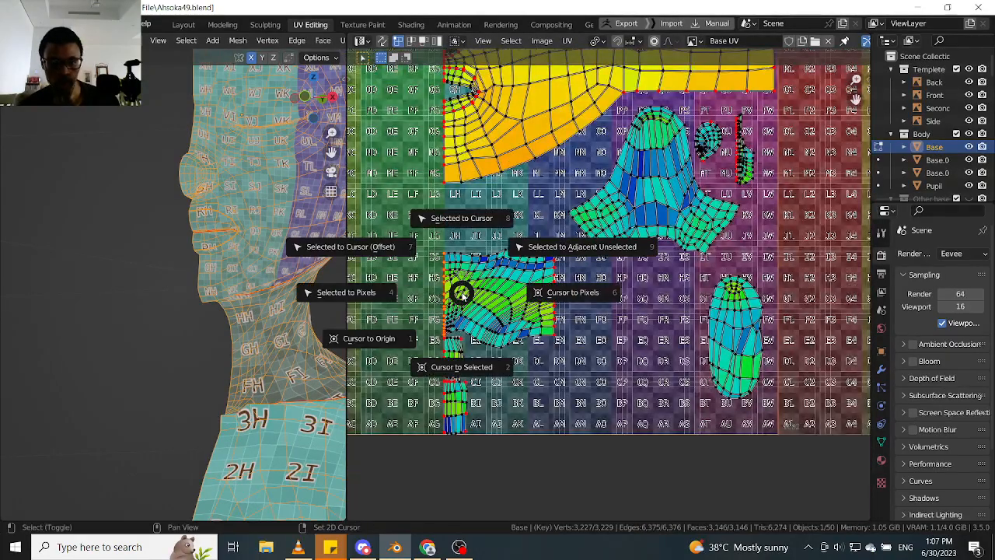
{"action": "right_click", "coordinate": [457, 297]}
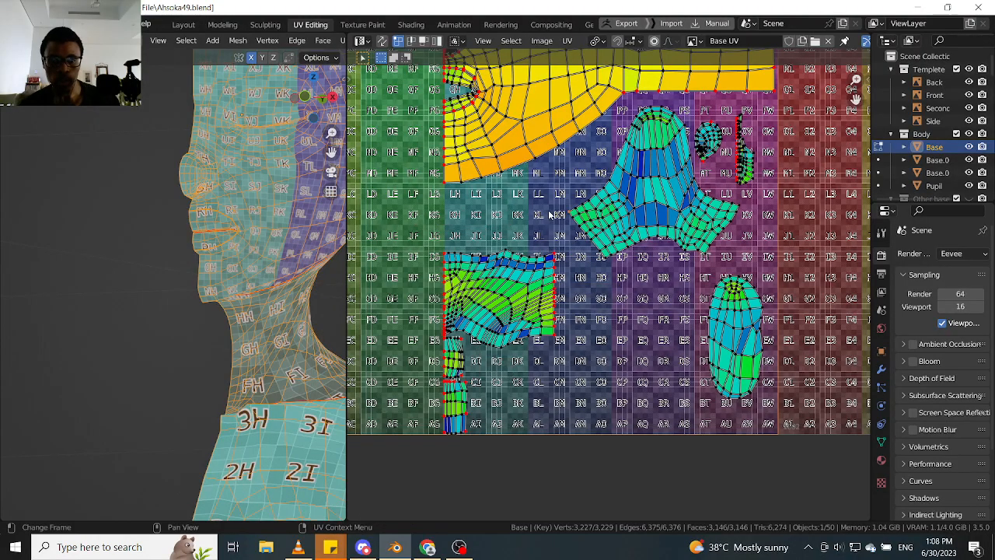
- Examine the image and UDIM tile settings alongside the first tile's islands and the checker pattern on the face
{"action": "scroll", "coordinate": [556, 226], "scroll_direction": "down", "scroll_amount": 1}
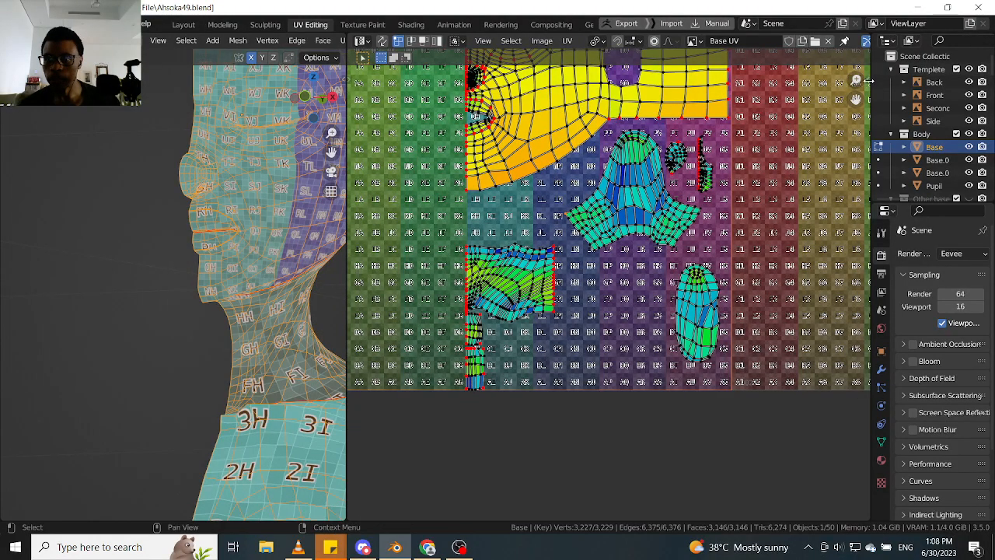
{"action": "left_click", "coordinate": [868, 81]}
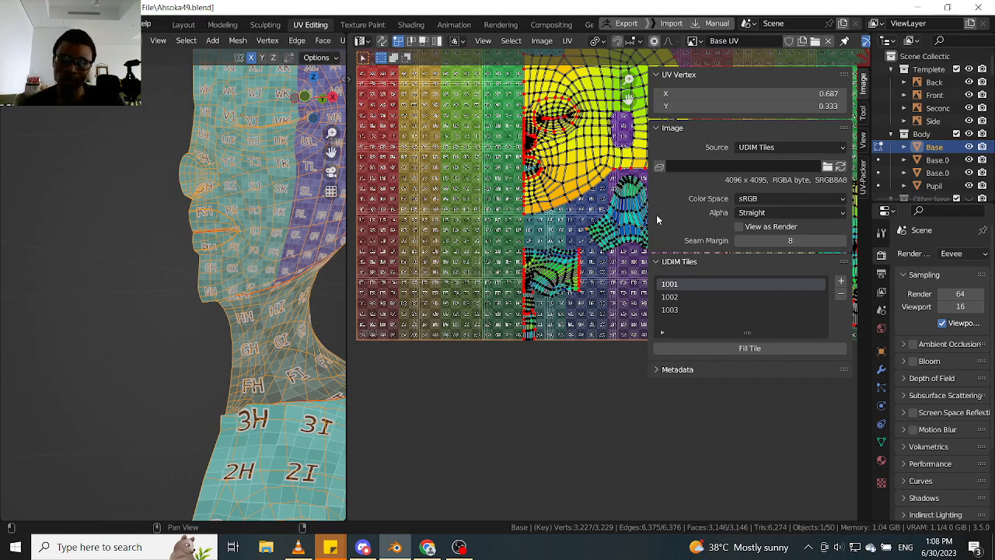
{"action": "scroll", "coordinate": [582, 256], "scroll_direction": "up", "scroll_amount": 5}
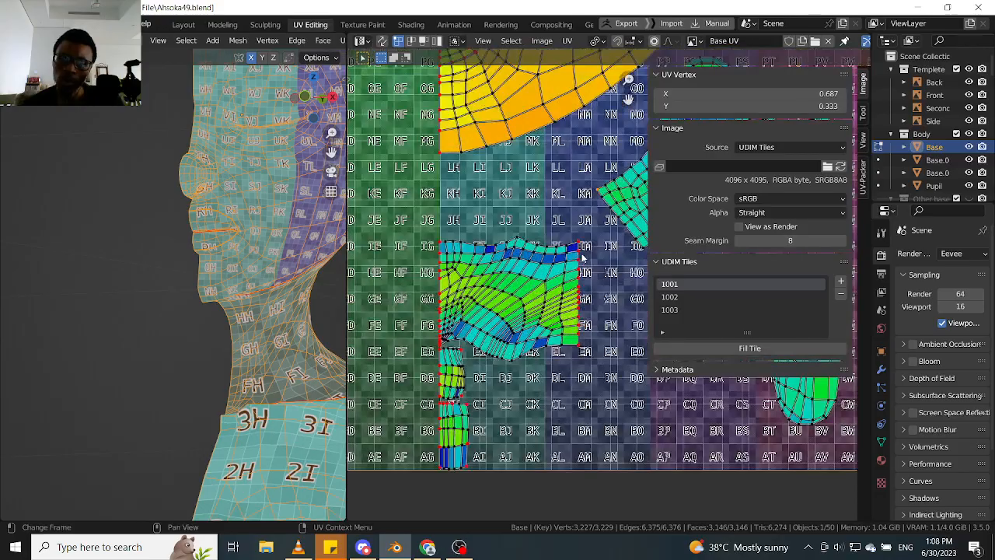
{"action": "scroll", "coordinate": [519, 283], "scroll_direction": "down", "scroll_amount": 3}
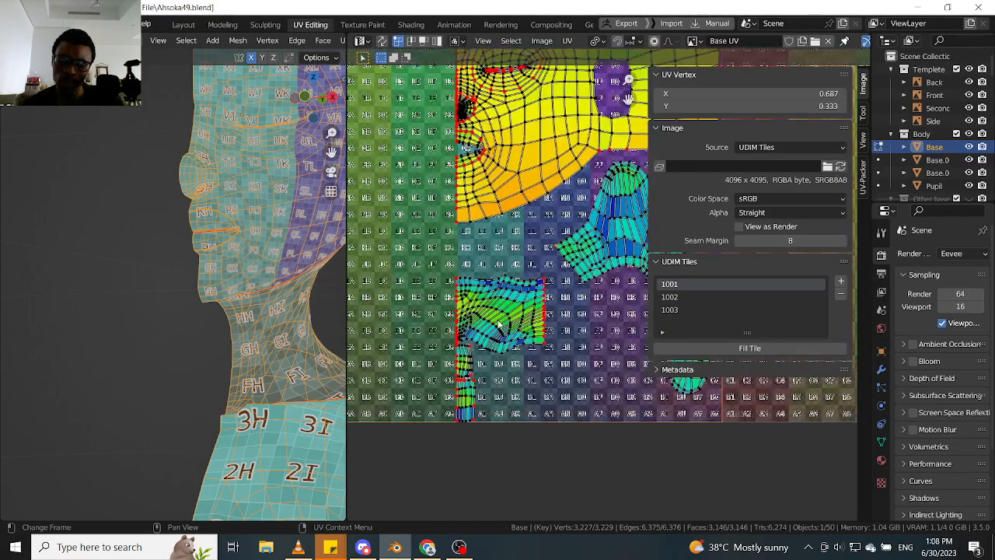
{"action": "middle_click_drag", "start_coordinate": [238, 317], "coordinate": [220, 300]}
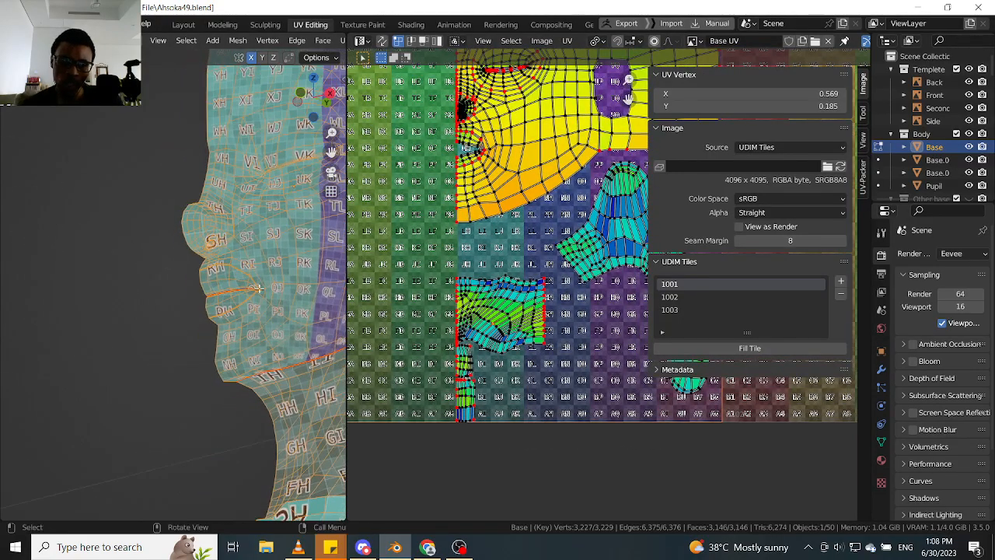
{"action": "scroll", "coordinate": [482, 244], "scroll_direction": "down", "scroll_amount": 3}
{"action": "scroll", "coordinate": [567, 207], "scroll_direction": "up", "scroll_amount": 3}
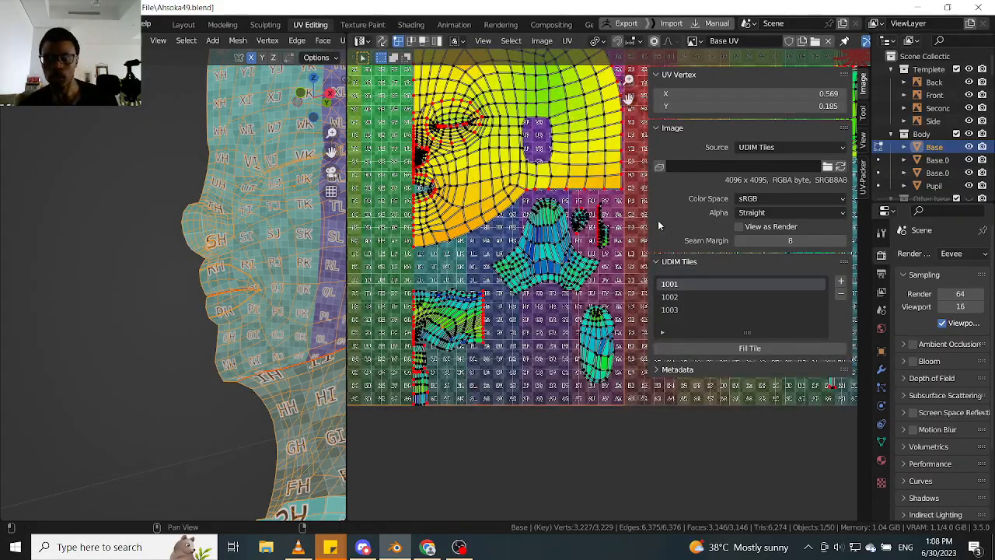
{"action": "left_click_drag", "start_coordinate": [648, 218], "coordinate": [801, 224]}
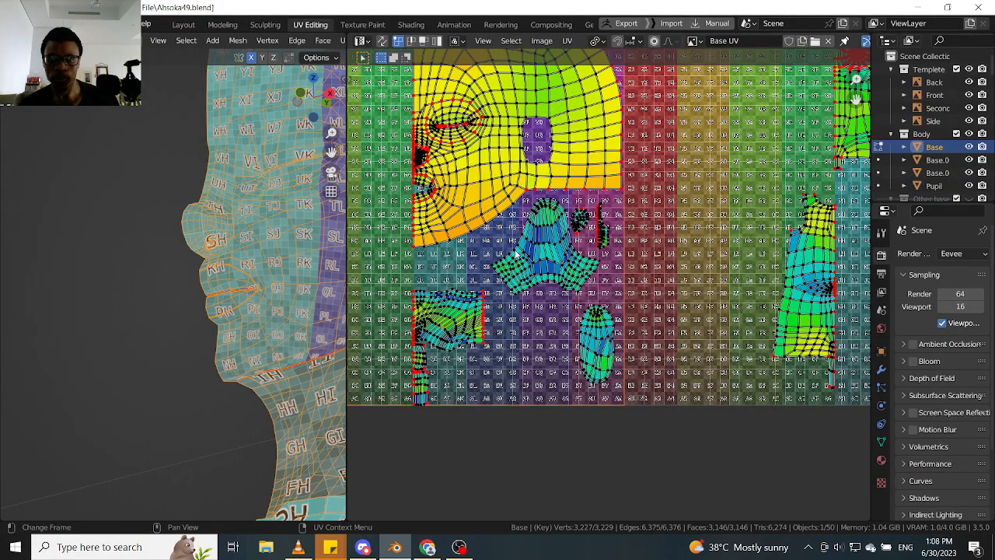
- Select the whole head and neck islands together in vertex selection mode
{"action": "key", "text": "Tab"}
{"action": "left_click", "coordinate": [724, 222]}
{"action": "key", "text": "Tab"}
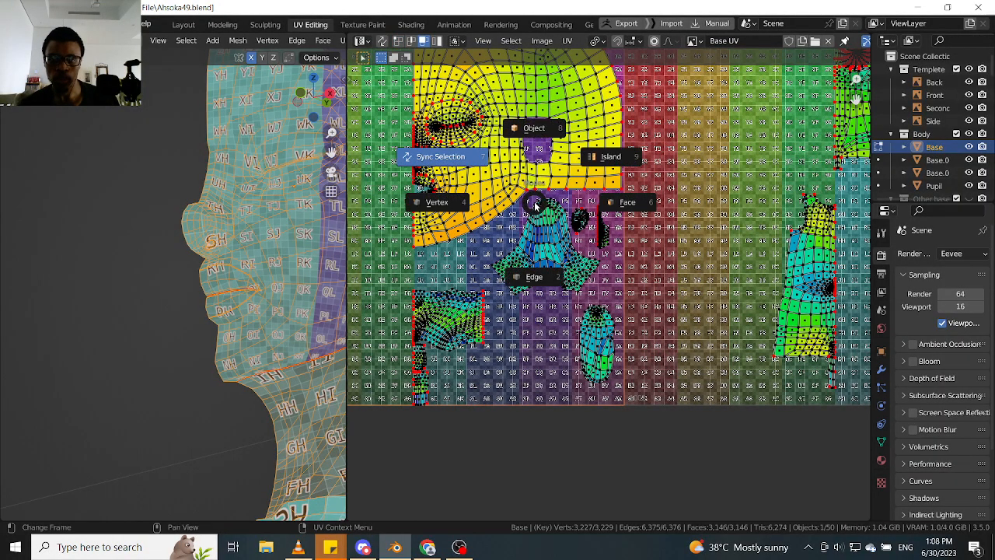
{"action": "left_click", "coordinate": [431, 204]}
{"action": "key", "text": "l"}
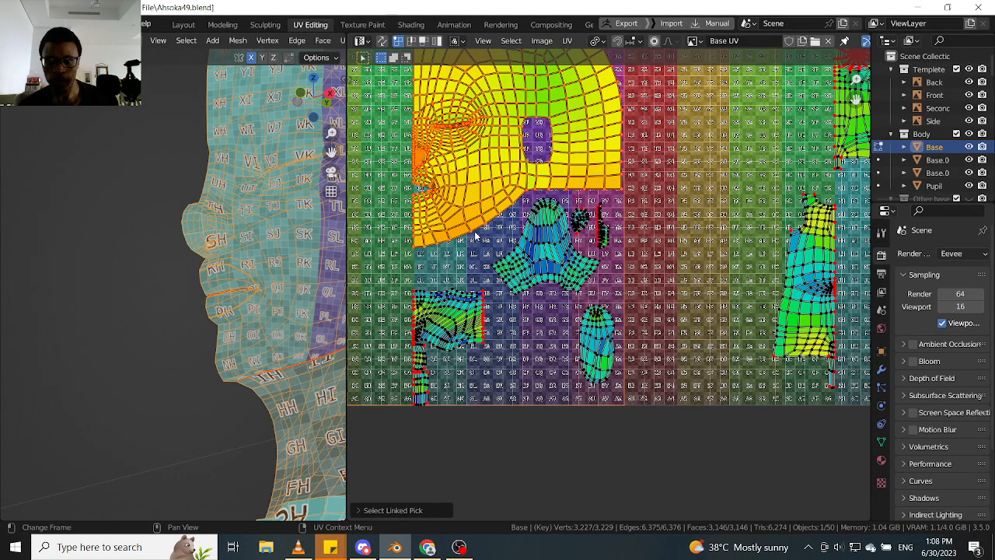
{"action": "key", "text": "l"}
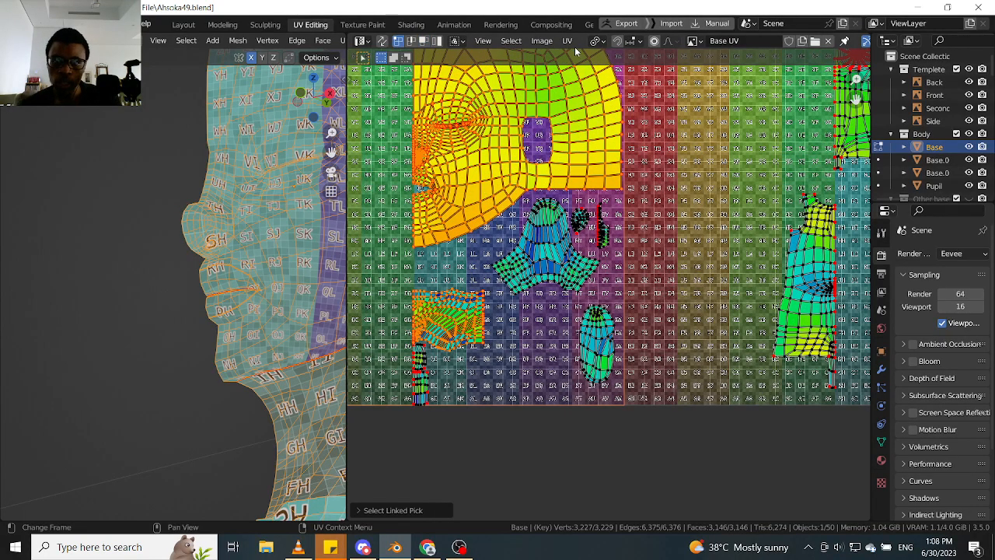
- Compare the isolated base body with the full costumed character, checking which head and neck areas remain exposed
{"action": "left_click", "coordinate": [572, 44]}
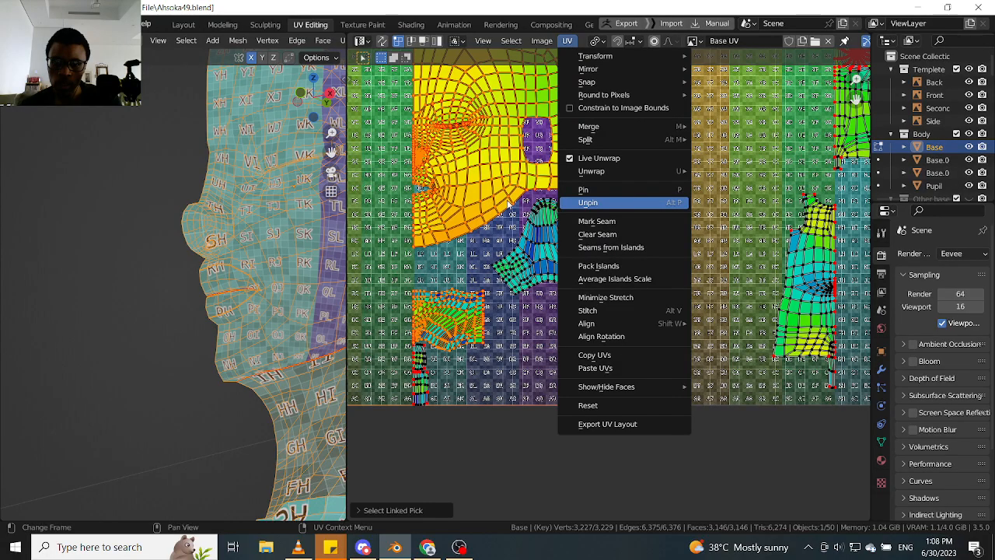
{"action": "scroll", "coordinate": [168, 298], "scroll_direction": "down", "scroll_amount": 5}
{"action": "middle_click_drag", "start_coordinate": [207, 361], "coordinate": [210, 328]}
{"action": "middle_click_drag", "start_coordinate": [250, 294], "coordinate": [240, 148], "text": "shift"}
{"action": "key", "text": "period"}
{"action": "key", "text": "Escape"}
{"action": "key", "text": "slash"}
{"action": "scroll", "coordinate": [241, 271], "scroll_direction": "down", "scroll_amount": 4}
{"action": "scroll", "coordinate": [240, 148], "scroll_direction": "down", "scroll_amount": 6}
{"action": "middle_click_drag", "start_coordinate": [238, 101], "coordinate": [238, 210], "text": "shift"}
{"action": "scroll", "coordinate": [238, 156], "scroll_direction": "up", "scroll_amount": 4}
{"action": "middle_click_drag", "start_coordinate": [238, 155], "coordinate": [231, 242]}
{"action": "scroll", "coordinate": [230, 243], "scroll_direction": "up", "scroll_amount": 3}
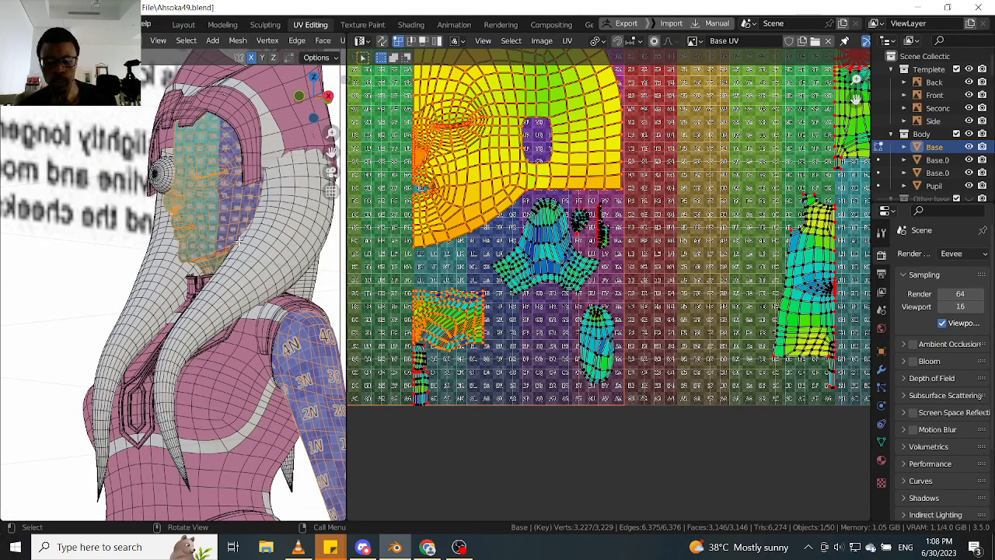
{"action": "key", "text": "period"}
{"action": "key", "text": "Escape"}
{"action": "key", "text": "slash"}
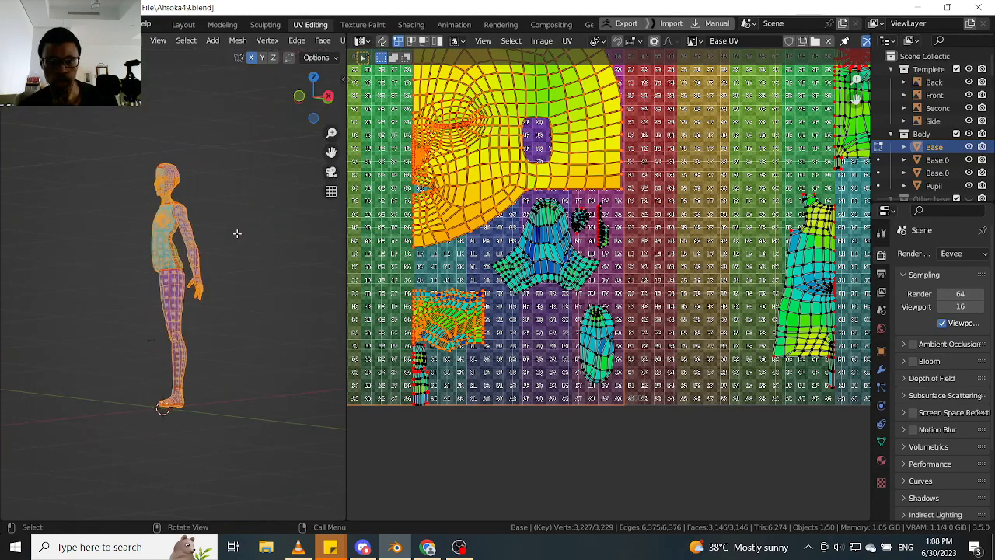
{"action": "middle_click_drag", "start_coordinate": [238, 233], "coordinate": [238, 295], "text": "shift"}
{"action": "scroll", "coordinate": [238, 295], "scroll_direction": "up", "scroll_amount": 5}
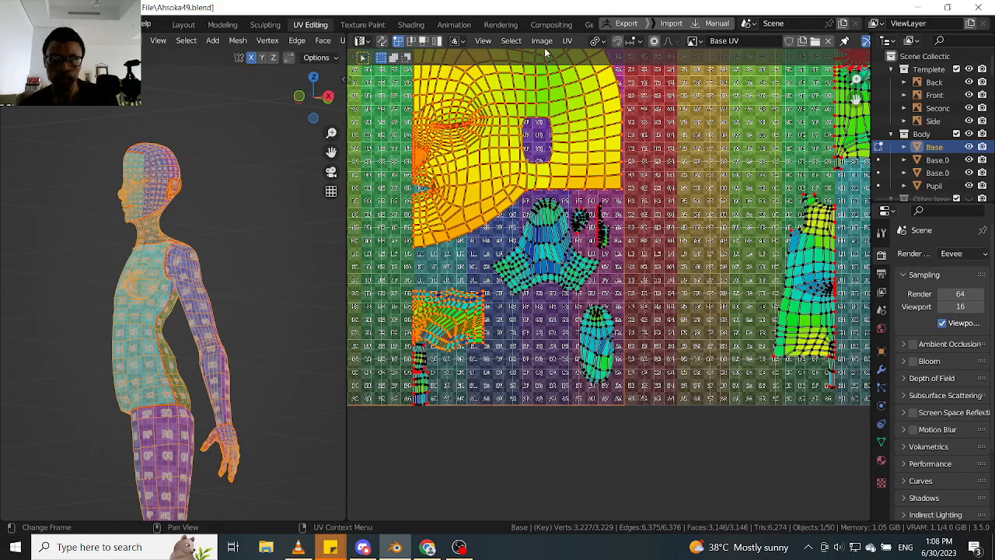
- Try averaging the scale of the selected head and neck islands, and undo the result
{"action": "left_click", "coordinate": [567, 41]}
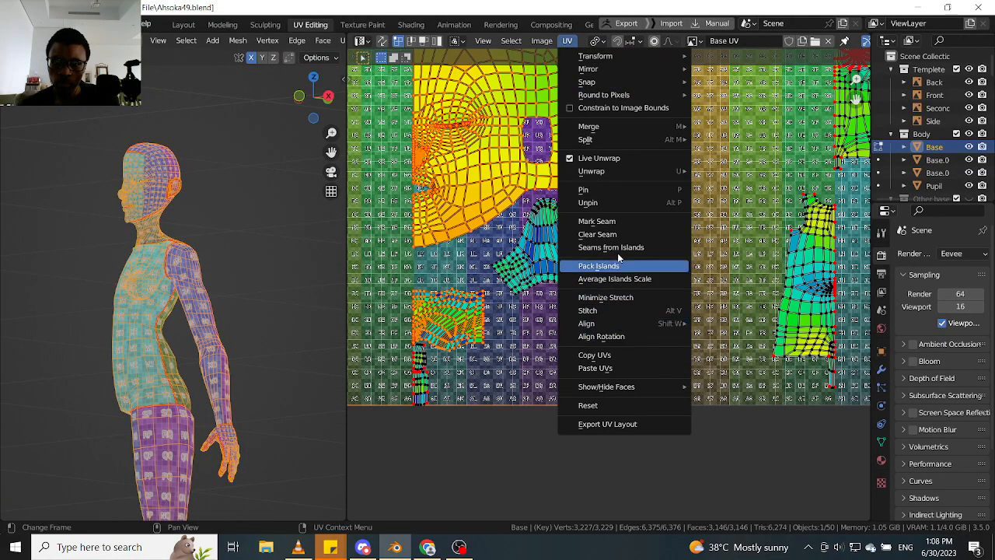
{"action": "left_click", "coordinate": [615, 278]}
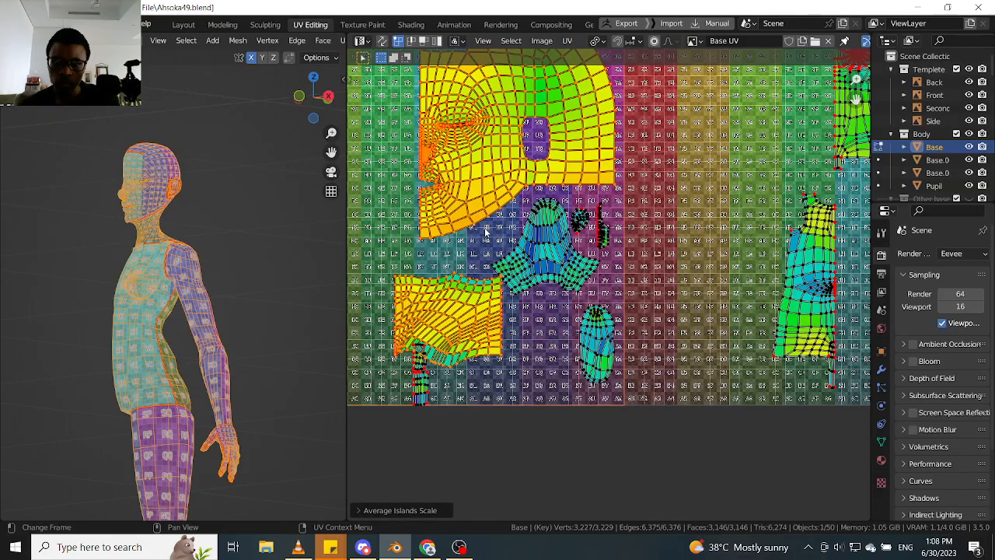
{"action": "scroll", "coordinate": [485, 231], "scroll_direction": "up", "scroll_amount": 3}
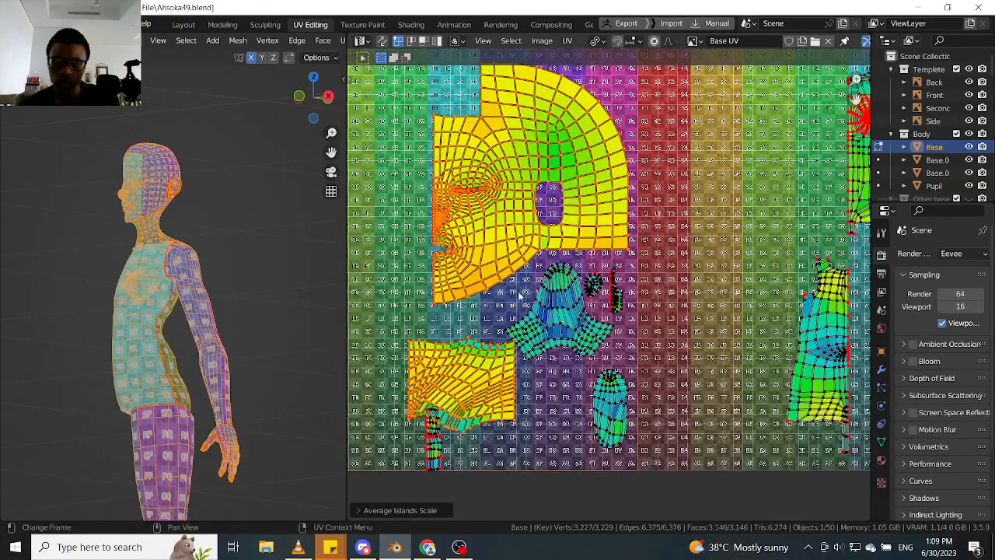
{"action": "middle_click_drag", "start_coordinate": [479, 256], "coordinate": [482, 267]}
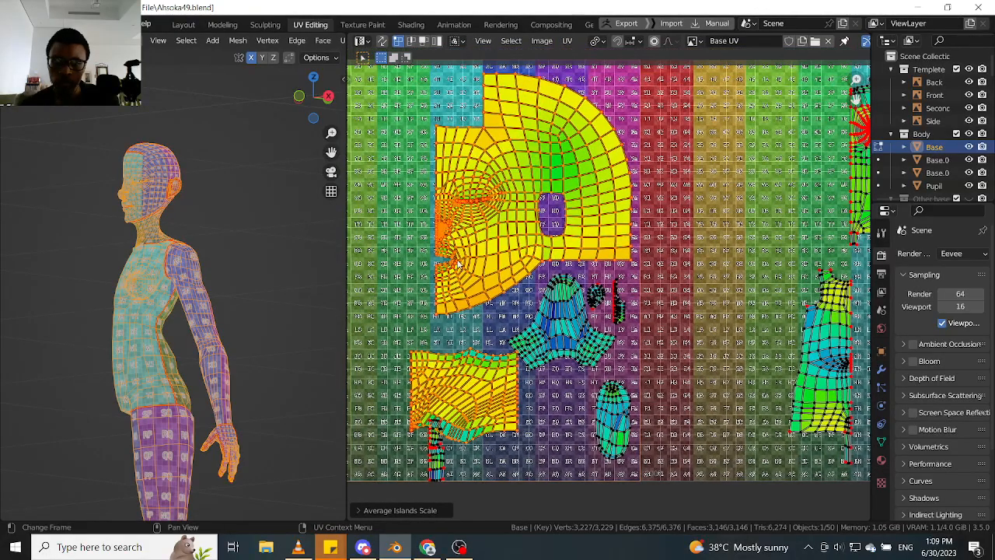
{"action": "key", "text": "ctrl+z"}
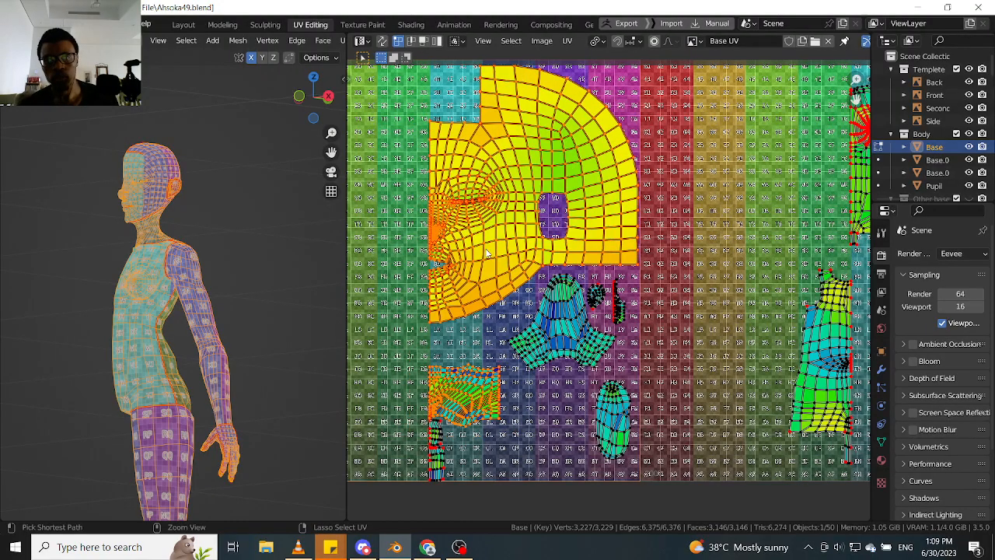
- Reapply the averaged scale to the head and neck islands for comparison, and undo it again
{"action": "middle_click_drag", "start_coordinate": [480, 350], "coordinate": [480, 336], "text": "shift"}
{"action": "key", "text": "ctrl+shift+z"}
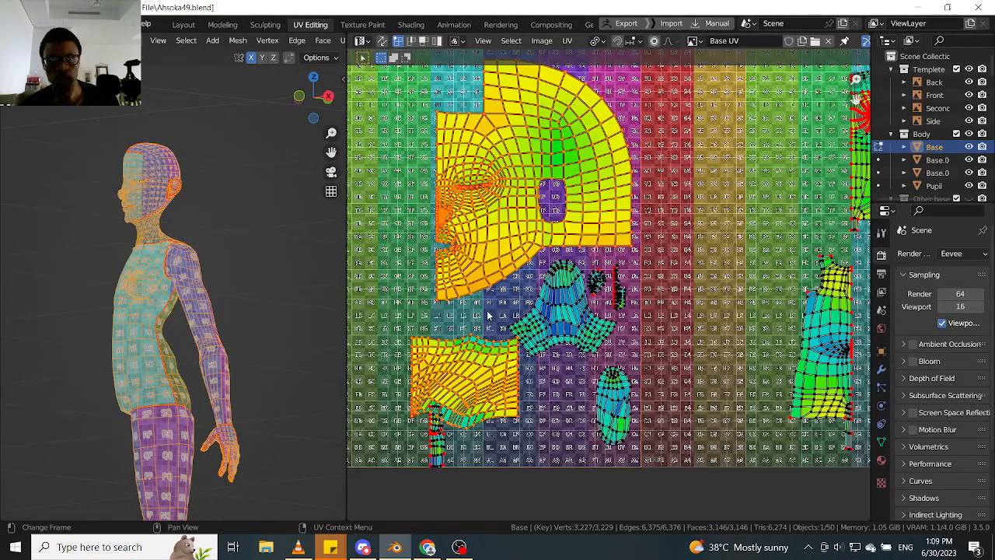
{"action": "middle_click_drag", "start_coordinate": [468, 238], "coordinate": [480, 280]}
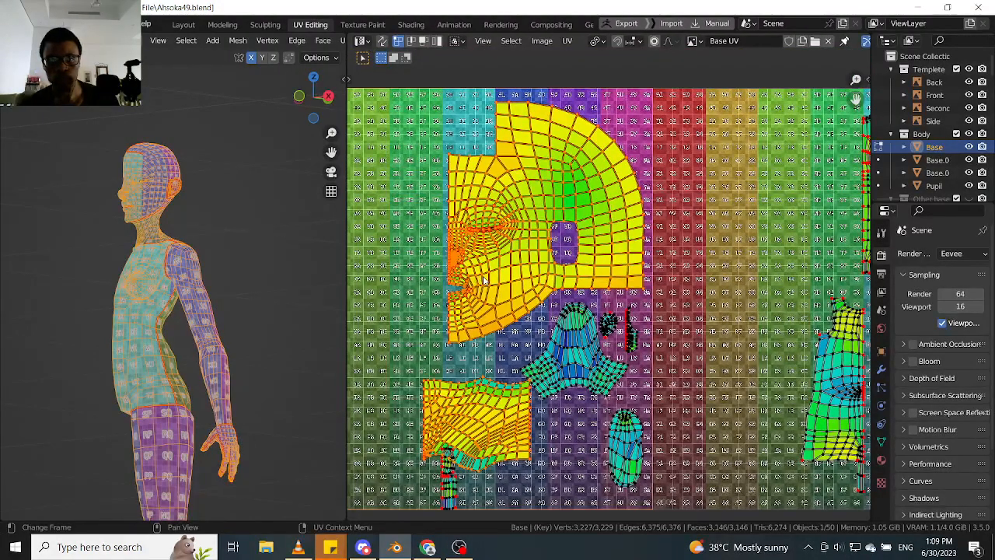
{"action": "key", "text": "ctrl+z"}
{"action": "scroll", "coordinate": [487, 331], "scroll_direction": "down", "scroll_amount": 3, "text": "shift"}
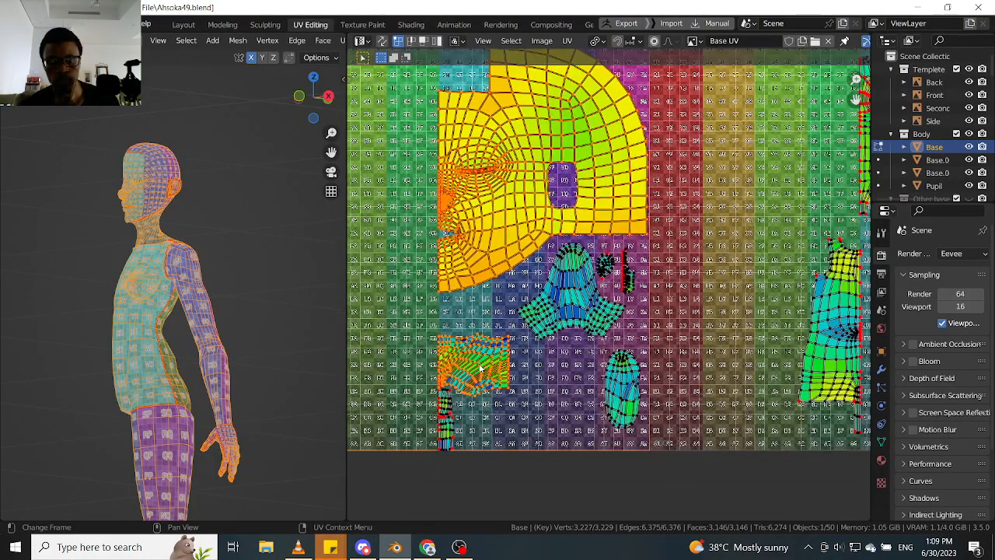
- Select only the whole neck island and scale it up uniformly, judging the size by the checker pattern on the neck
{"action": "scroll", "coordinate": [300, 348], "scroll_direction": "up", "scroll_amount": 8}
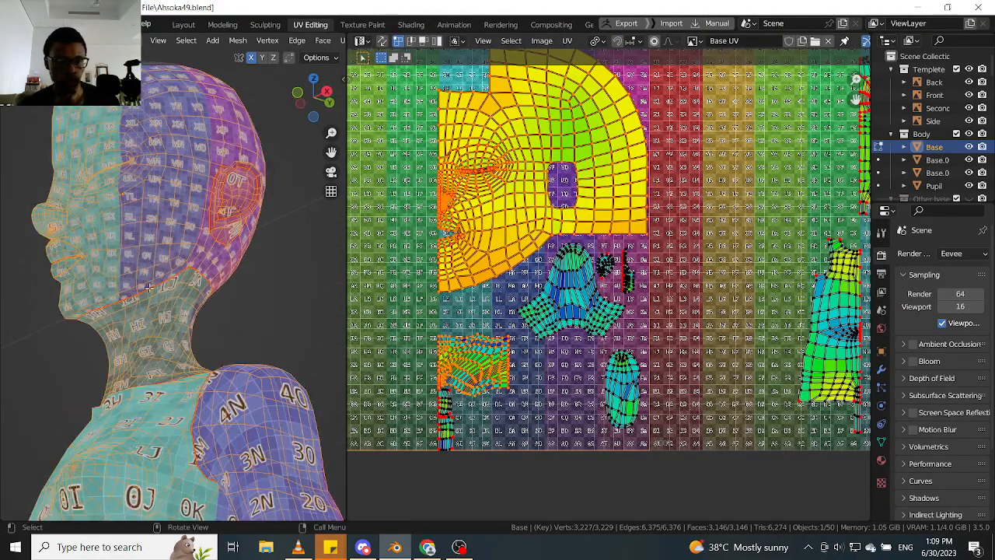
{"action": "left_click", "coordinate": [487, 365]}
{"action": "key", "text": "l"}
{"action": "key", "text": "s"}
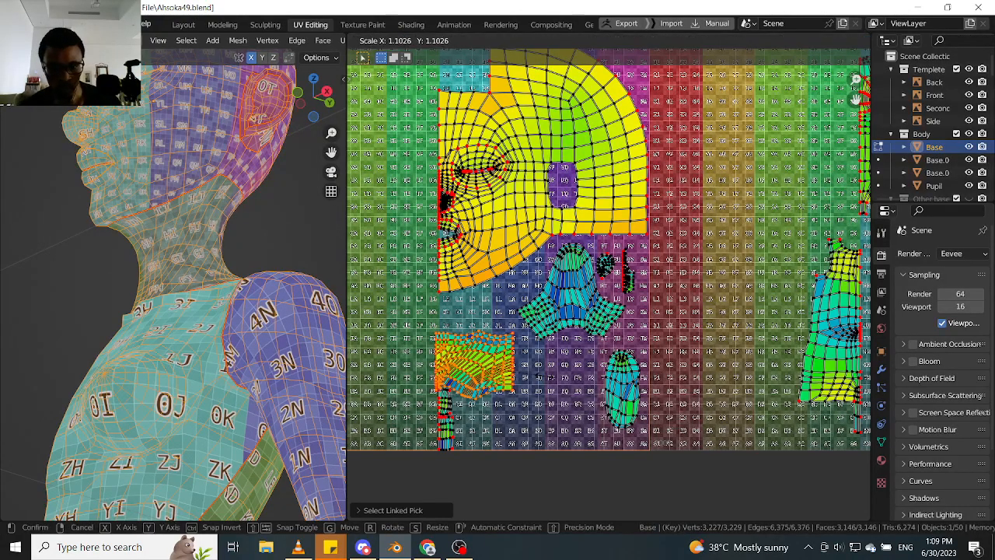
{"action": "left_click", "coordinate": [181, 193]}
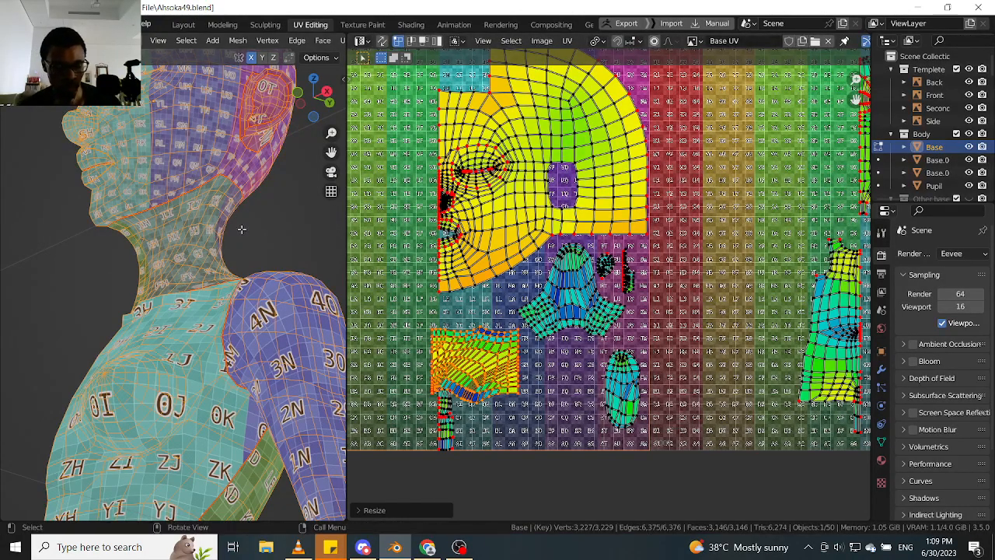
- Hide the 3D viewport overlays to inspect the neck's checker squares, and enlarge the neck island further by a factor of about 1.17
{"action": "key", "text": "shift+alt+z"}
{"action": "scroll", "coordinate": [233, 227], "scroll_direction": "up", "scroll_amount": 4}
{"action": "middle_click_drag", "start_coordinate": [222, 232], "coordinate": [194, 237]}
{"action": "key", "text": "s"}
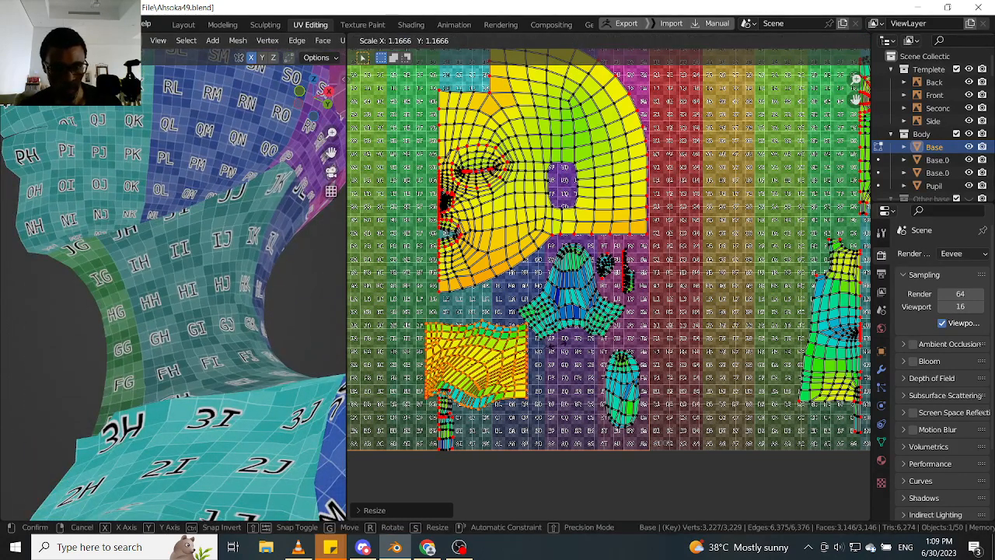
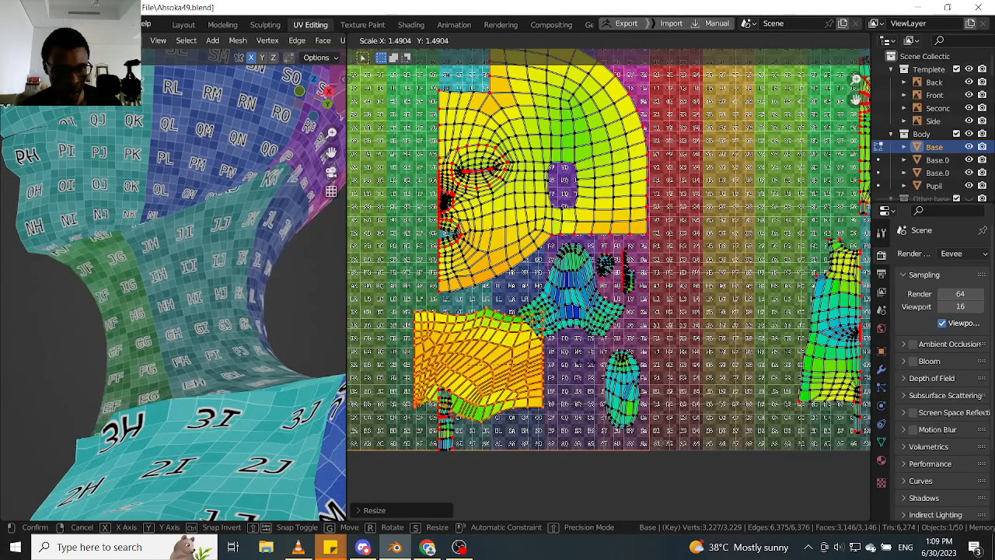
- Finish enlarging the neck UV island by a factor of about 1.49, and scale it up again by about 1.17
{"action": "left_click", "coordinate": [585, 359]}
{"action": "scroll", "coordinate": [156, 208], "scroll_direction": "up", "scroll_amount": 2}
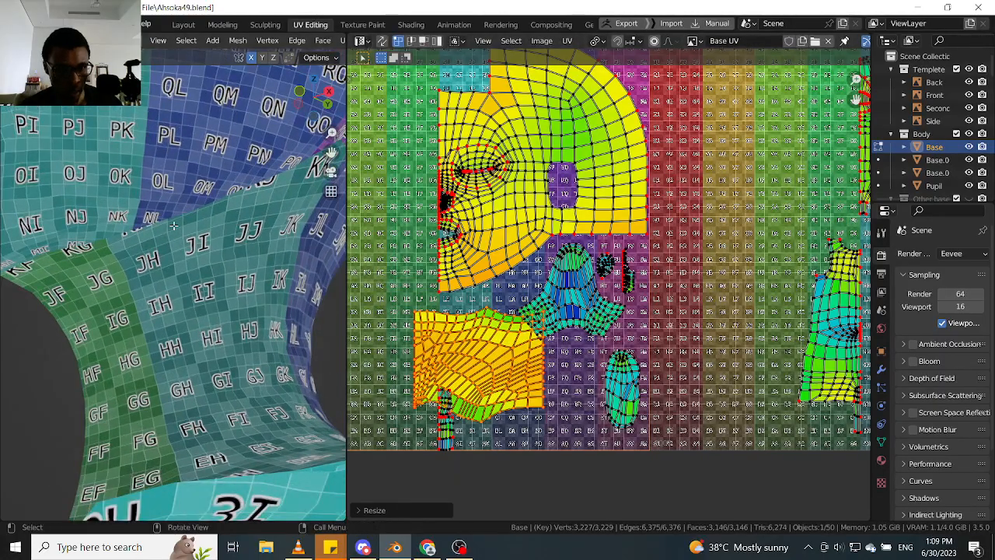
{"action": "key", "text": "s"}
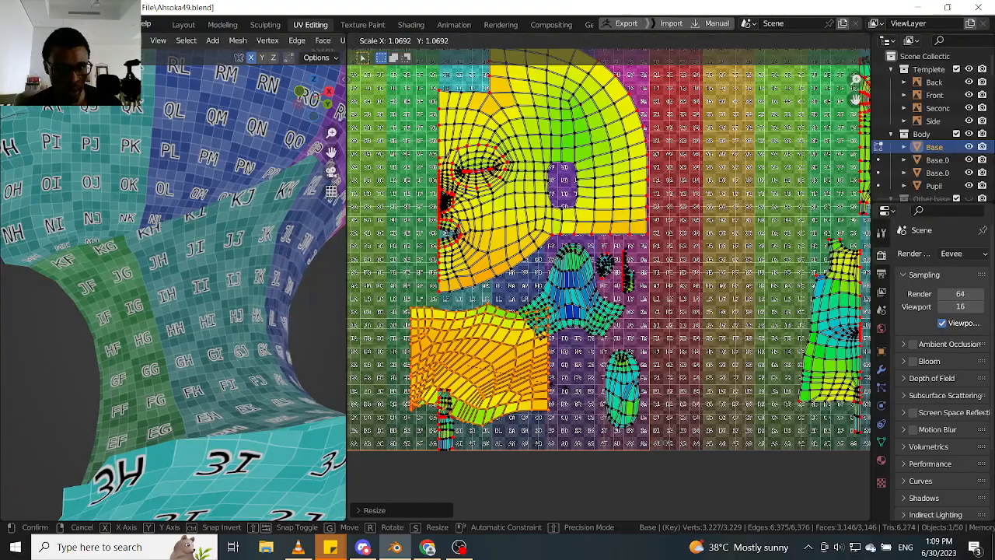
{"action": "left_click", "coordinate": [567, 392]}
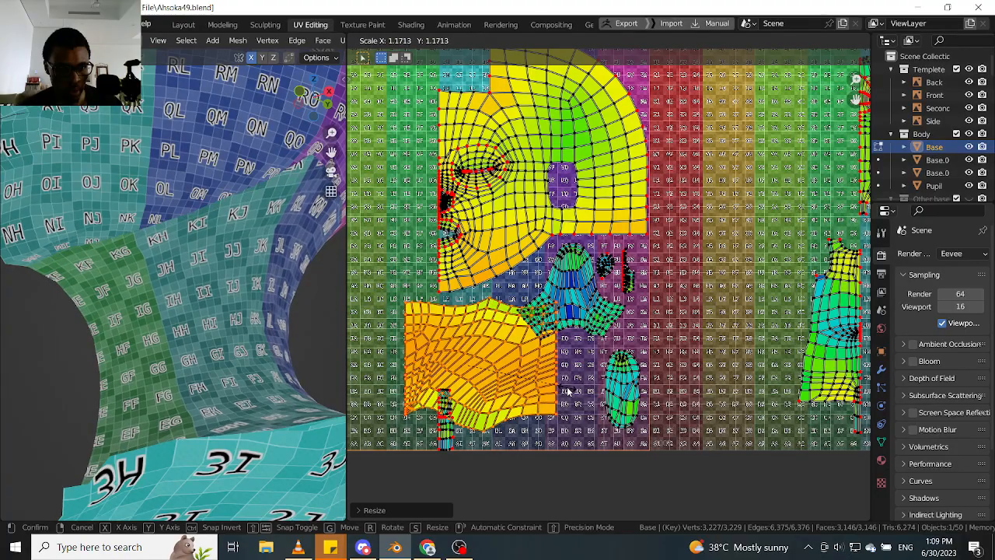
{"action": "middle_click_drag", "start_coordinate": [237, 248], "coordinate": [269, 248]}
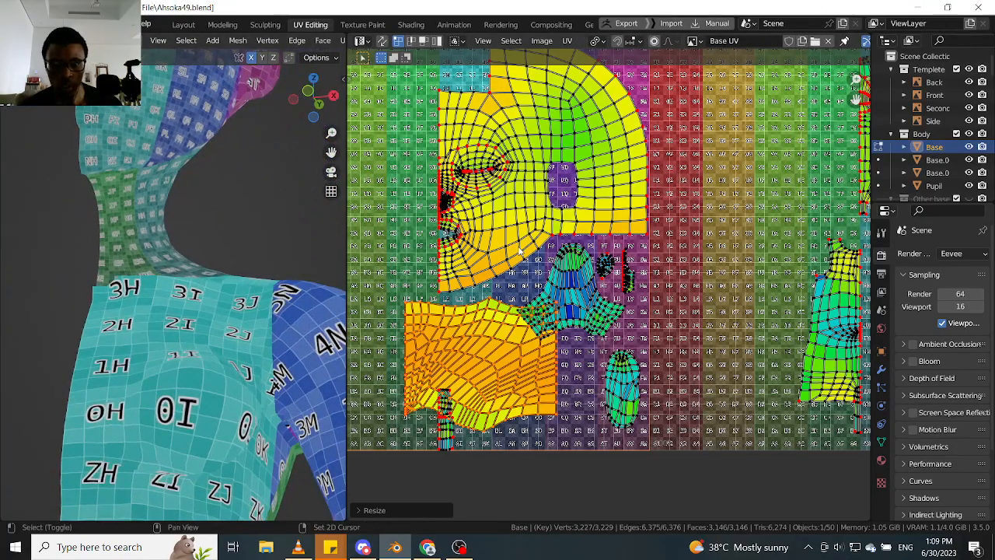
- Add the head island to the selection, try Average Islands Scale on head and neck, and undo it
{"action": "key", "text": "l"}
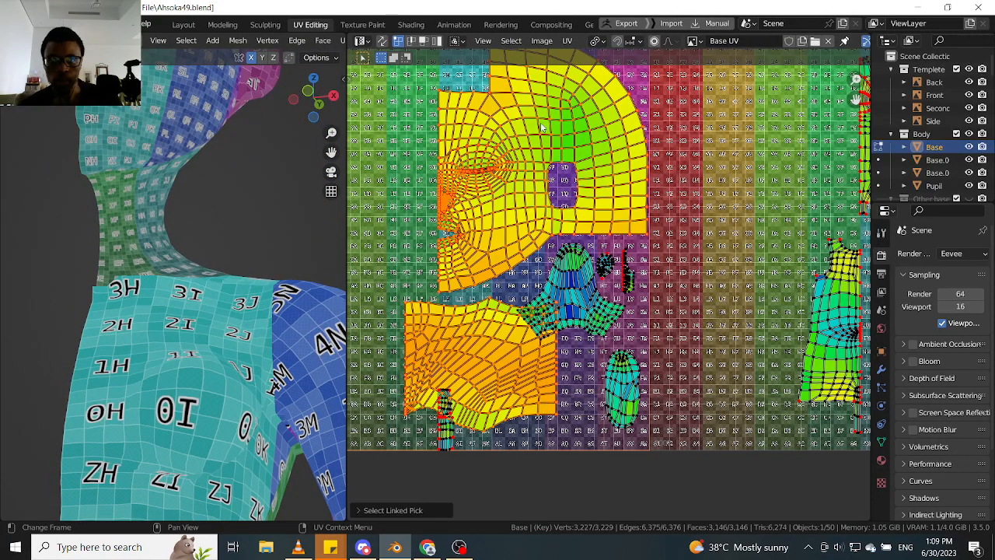
{"action": "left_click", "coordinate": [565, 42]}
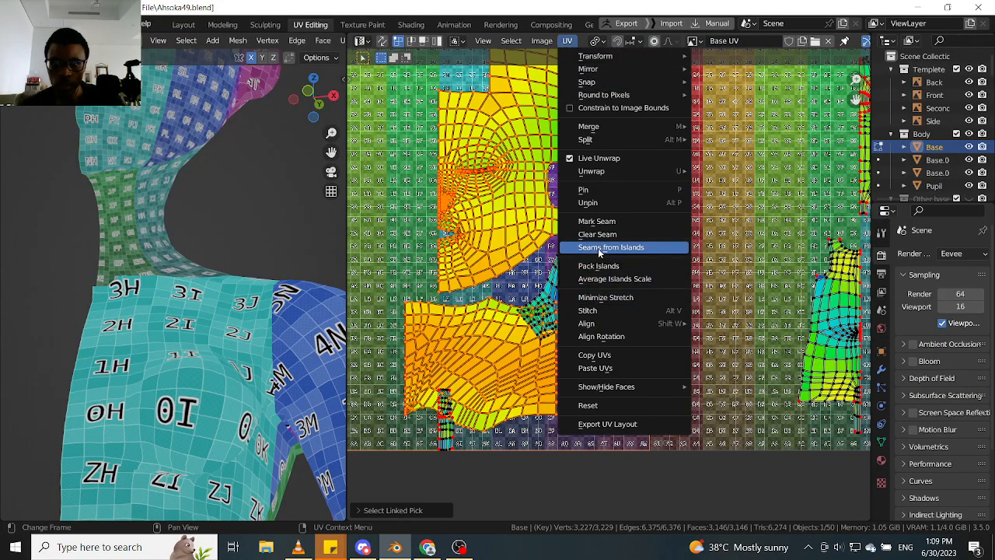
{"action": "left_click", "coordinate": [608, 279]}
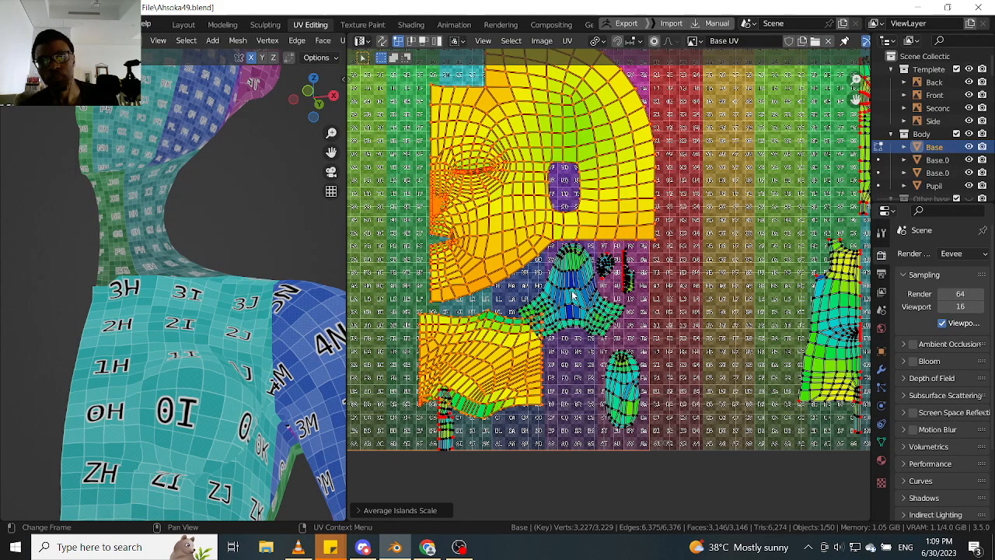
{"action": "scroll", "coordinate": [572, 295], "scroll_direction": "down", "scroll_amount": 1}
{"action": "key", "text": "ctrl+z"}
{"action": "scroll", "coordinate": [572, 295], "scroll_direction": "up", "scroll_amount": 1}
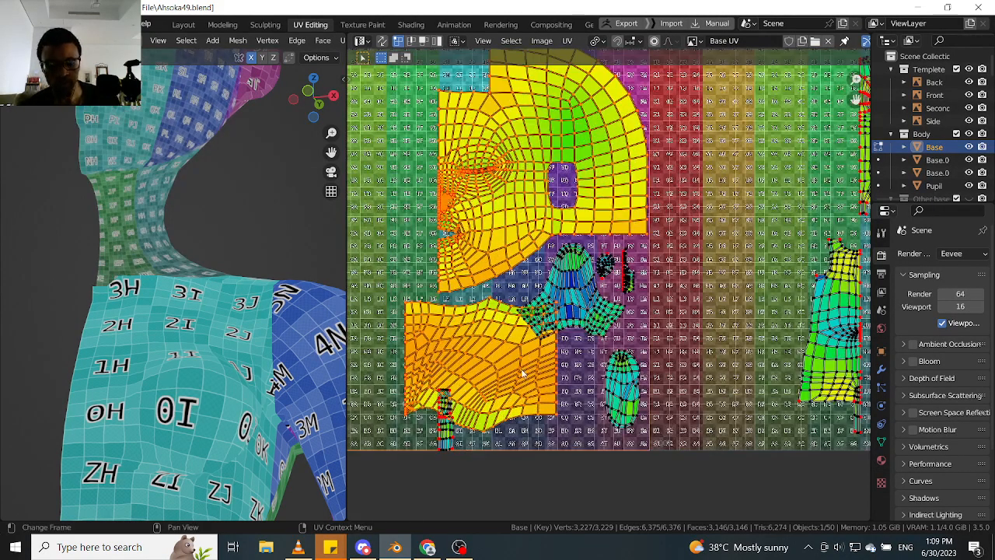
- Select only the neck island and scale it down slightly, judging by the checker pattern on the neck
{"action": "key", "text": "alt+a"}
{"action": "key", "text": "l"}
{"action": "key", "text": "s"}
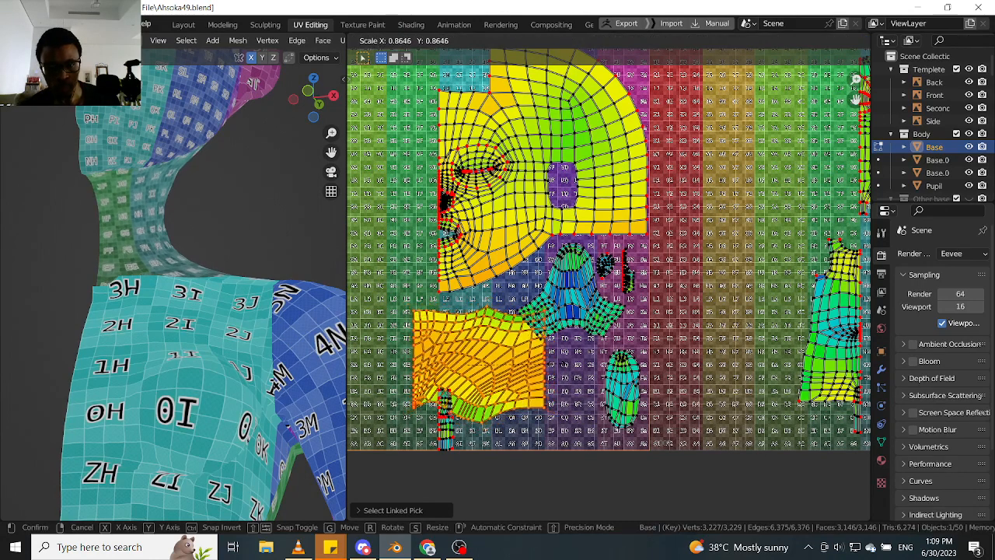
{"action": "left_click", "coordinate": [554, 366]}
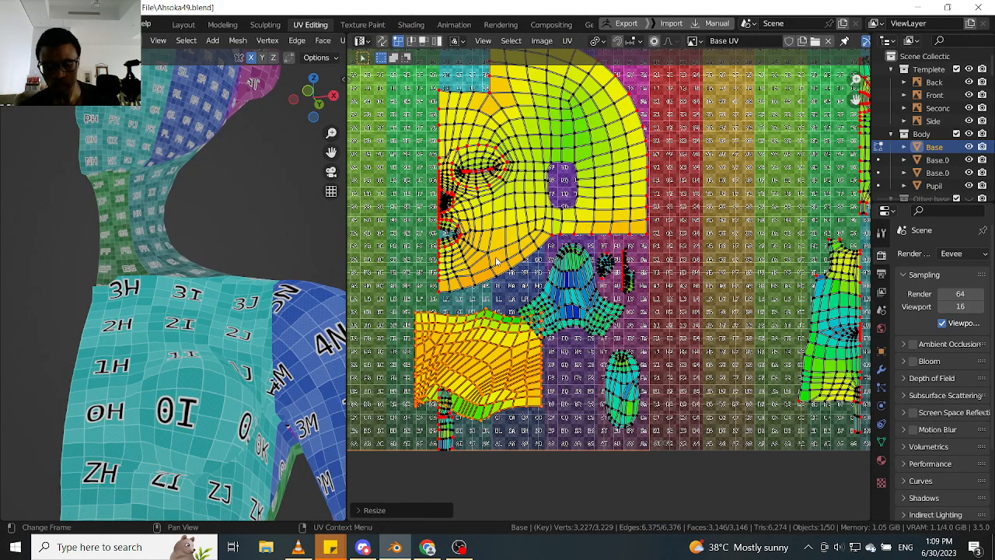
- Average the head and neck island scales twice to compare against the manual neck size, undoing each result and the head selection
{"action": "key", "text": "l"}
{"action": "left_click", "coordinate": [568, 41]}
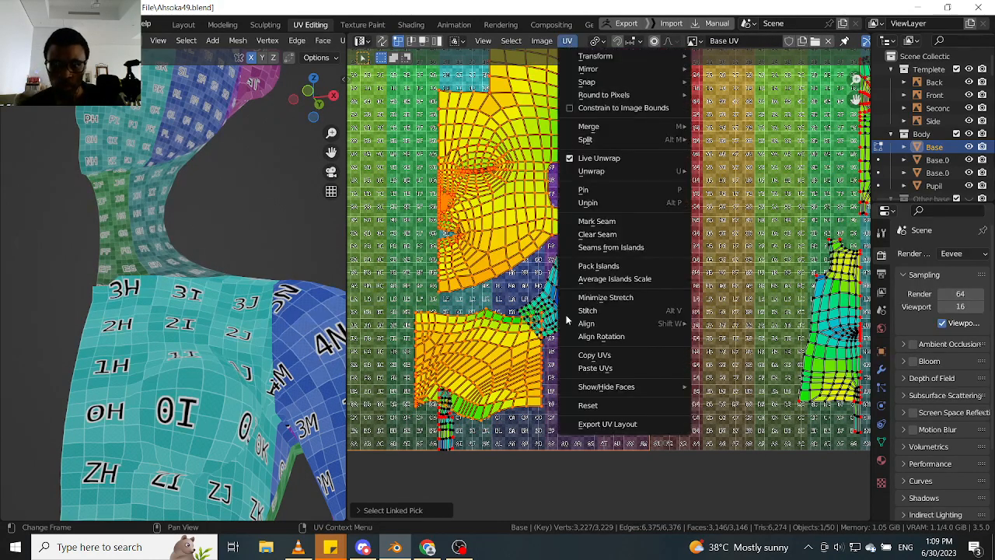
{"action": "left_click", "coordinate": [610, 278]}
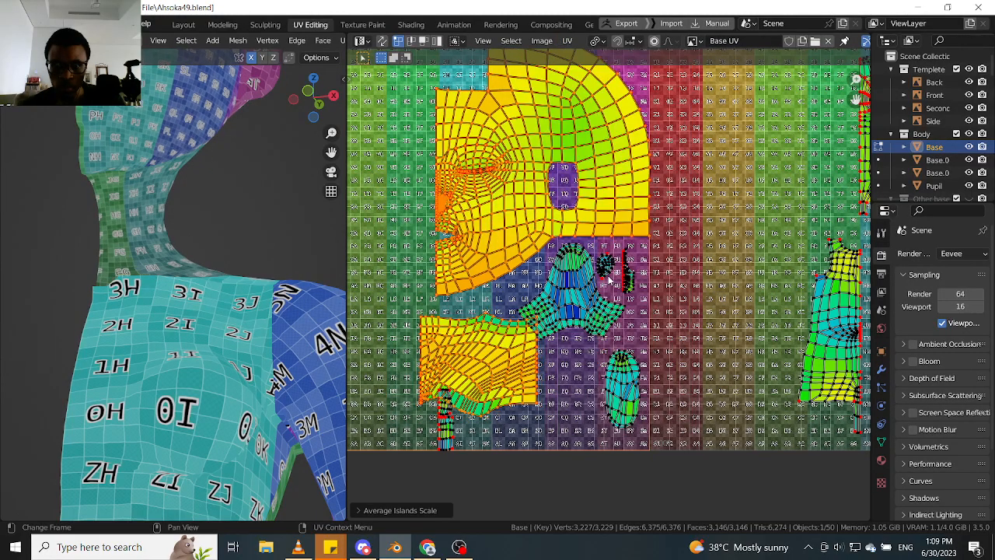
{"action": "key", "text": "ctrl+z"}
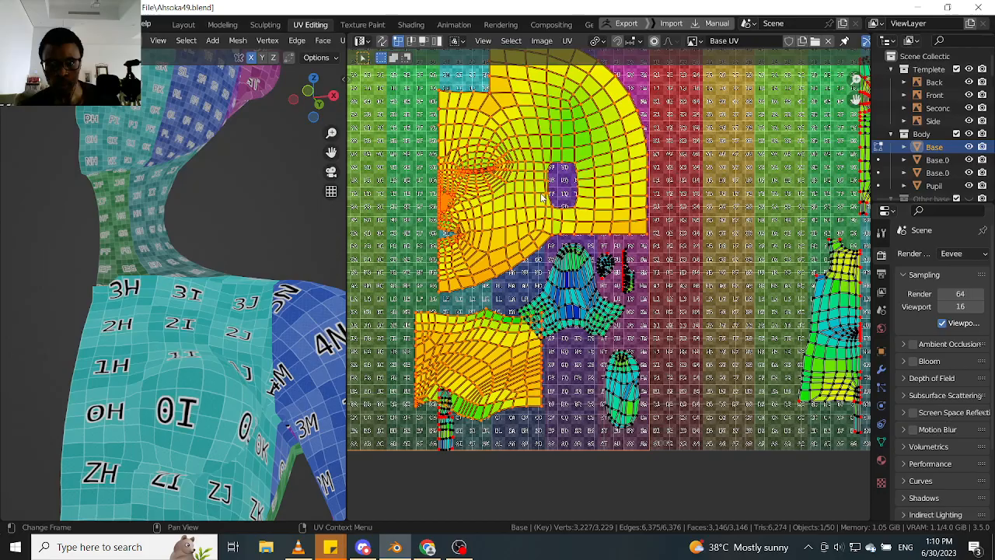
{"action": "left_click", "coordinate": [567, 40]}
{"action": "left_click", "coordinate": [612, 280]}
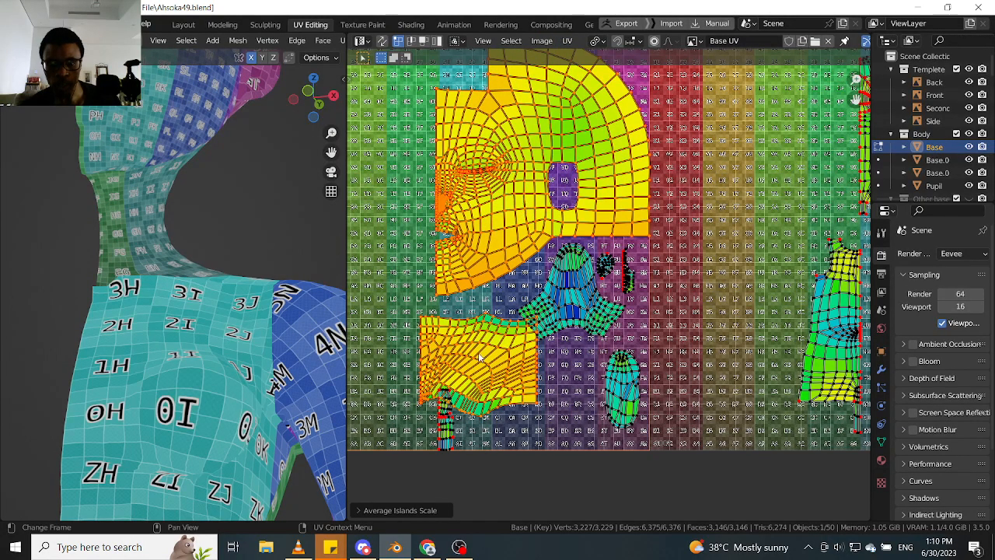
{"action": "key", "text": "ctrl+z"}
{"action": "key", "text": "ctrl+z"}
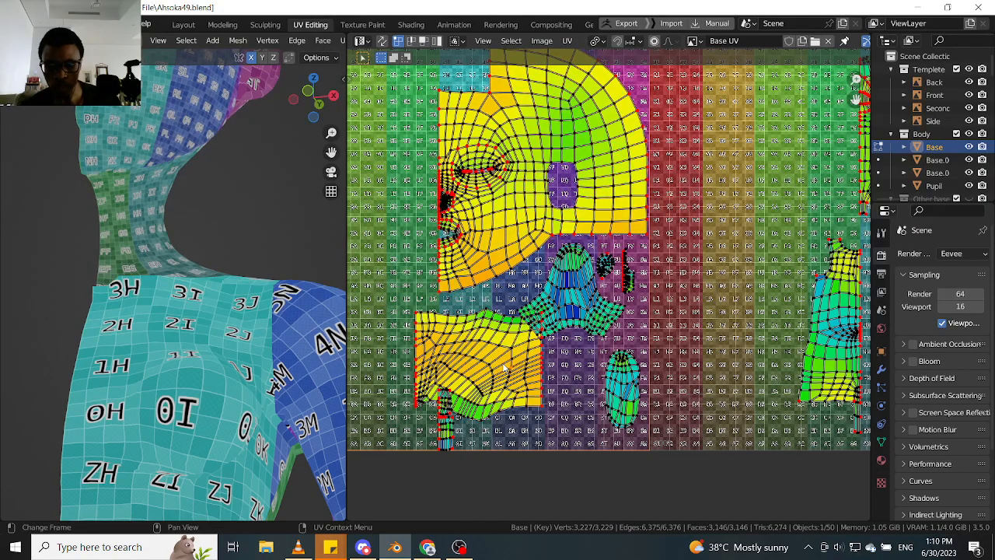
- Reselect the whole neck island and shrink it uniformly a little further
{"action": "key", "text": "l"}
{"action": "key", "text": "s"}
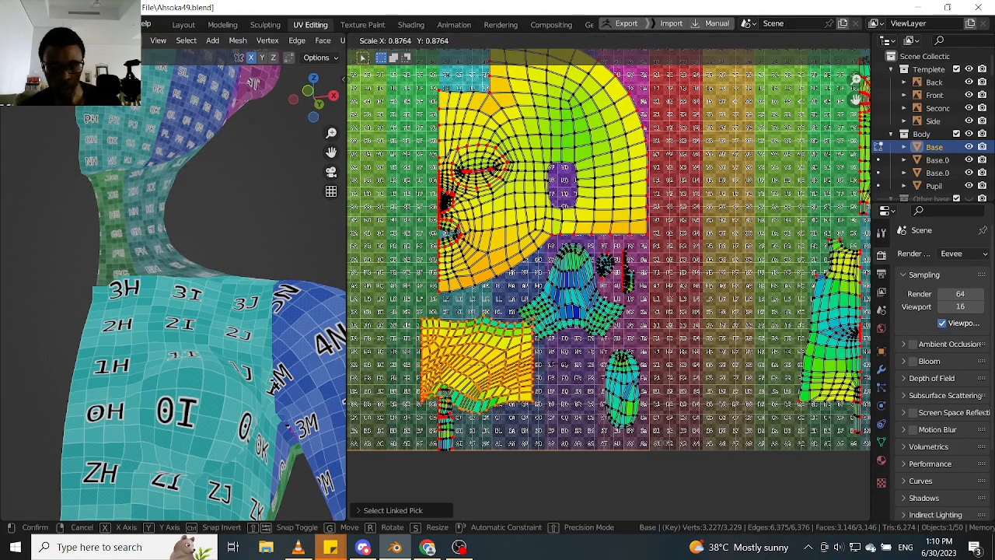
{"action": "left_click", "coordinate": [490, 282]}
- Include the head island and test Average Islands Scale against the smaller neck size, undoing the averaging
{"action": "key", "text": "l"}
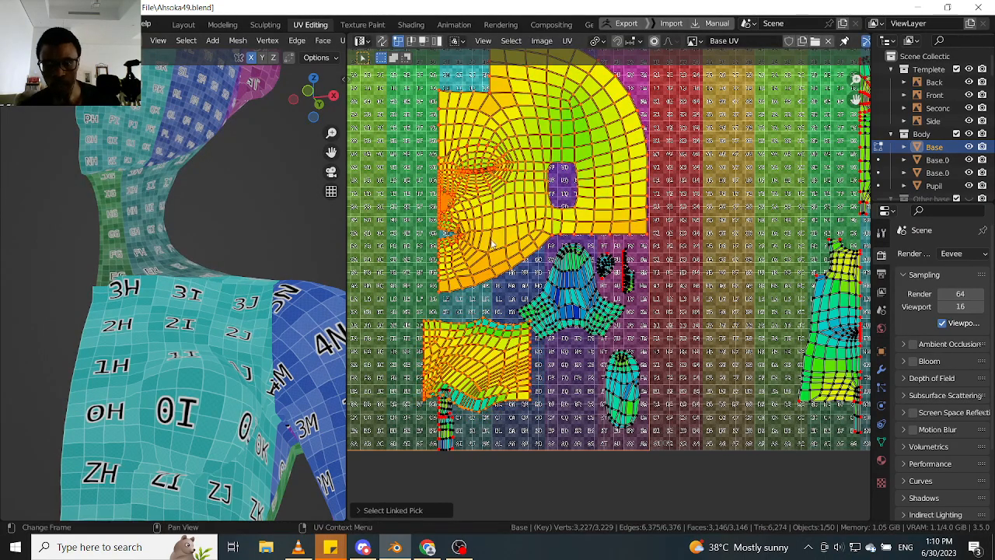
{"action": "left_click", "coordinate": [568, 41]}
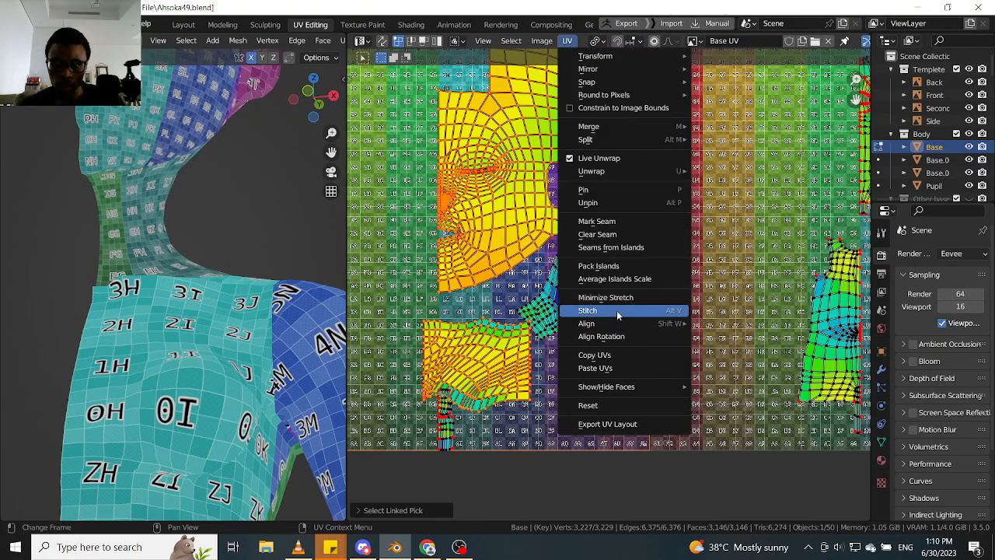
{"action": "left_click", "coordinate": [617, 280]}
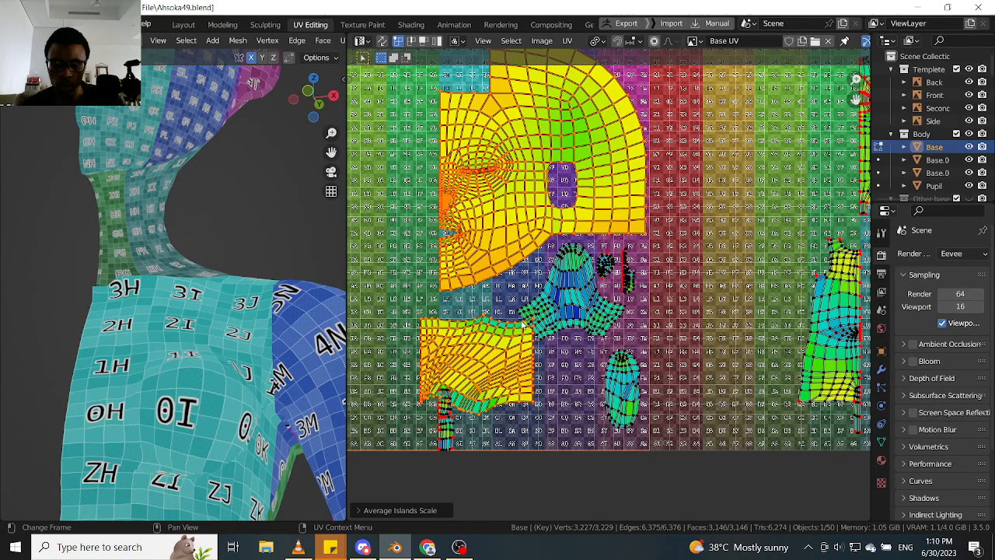
{"action": "key", "text": "ctrl+z"}
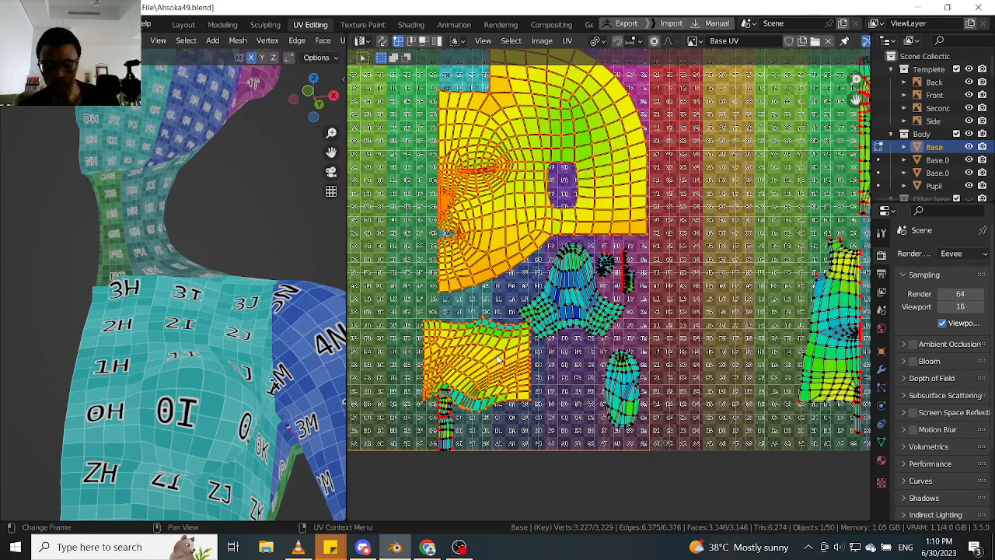
- Scale only the neck island up by a factor of about 1.03
{"action": "key", "text": "l"}
{"action": "key", "text": "s"}
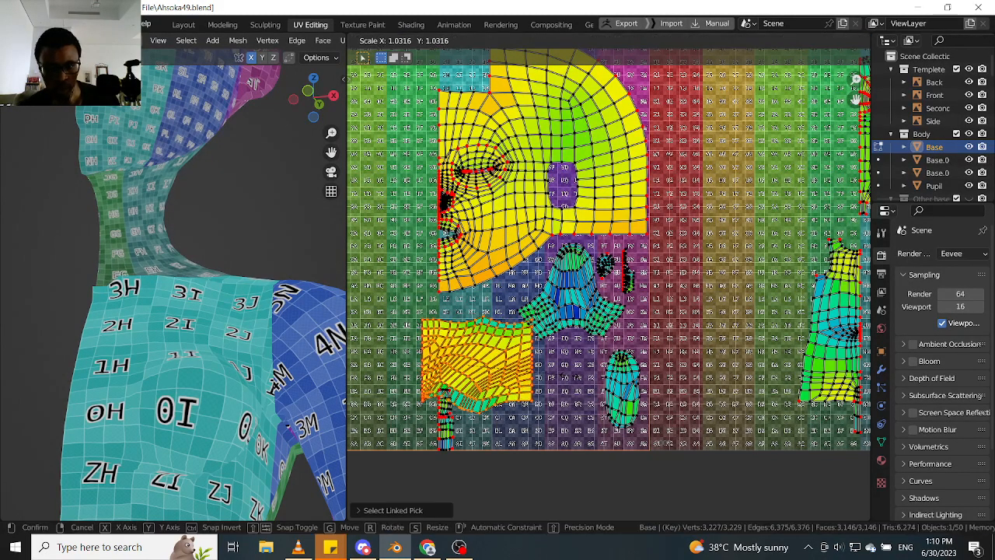
{"action": "left_click", "coordinate": [571, 379]}
- Check the neck's size once more by averaging its scale with the head island, and undo the averaging and the selection
{"action": "key", "text": "l"}
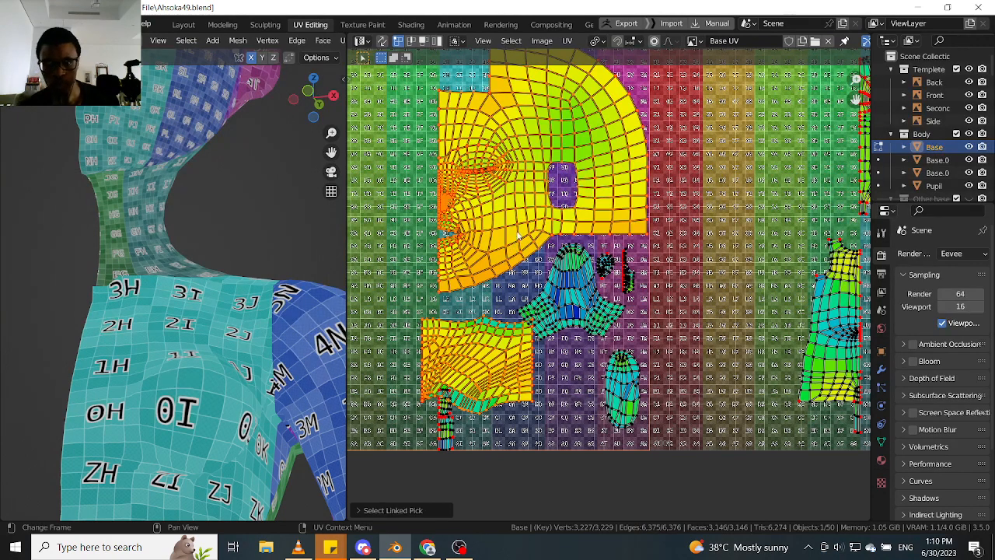
{"action": "left_click", "coordinate": [566, 41]}
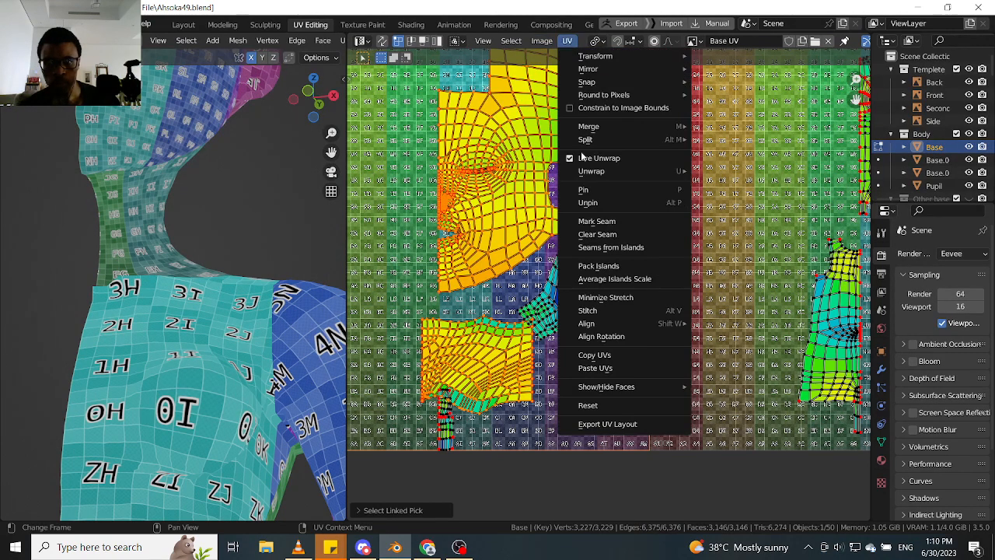
{"action": "left_click", "coordinate": [614, 278]}
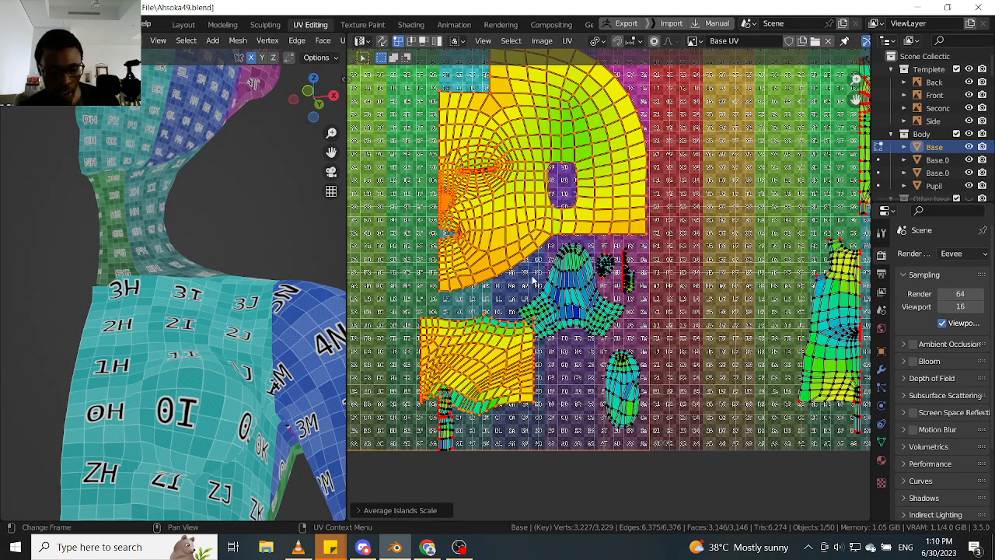
{"action": "key", "text": "ctrl+a"}
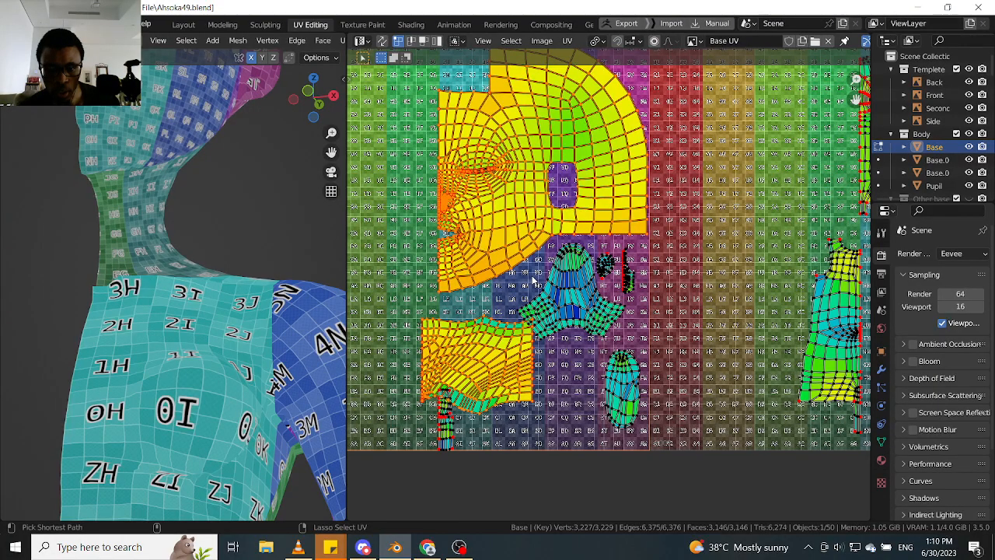
{"action": "key", "text": "ctrl+z"}
{"action": "key", "text": "ctrl+z"}
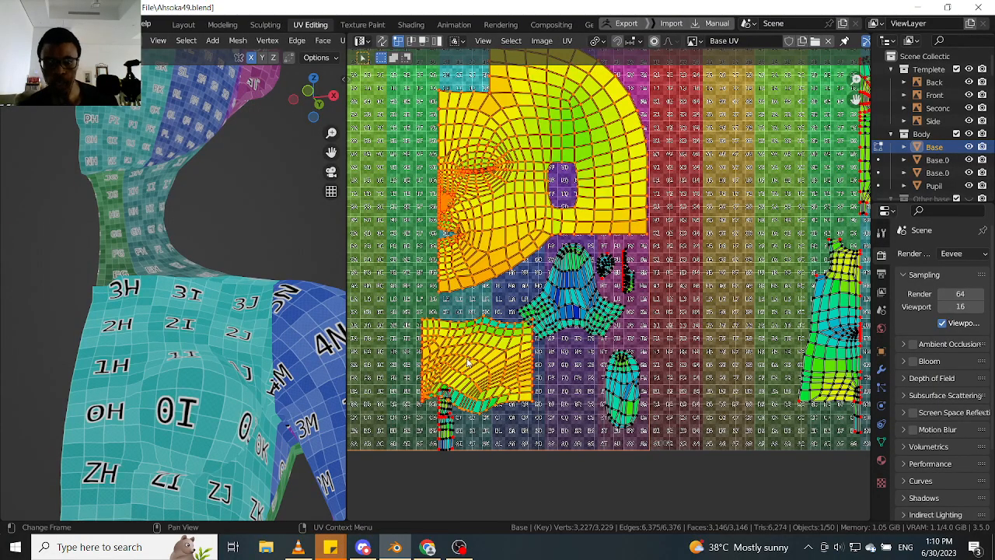
{"action": "key", "text": "ctrl+z"}
- Select the neck island and move it inside the first tile, below the head island and beside the tile's left boundary
{"action": "scroll", "coordinate": [515, 360], "scroll_direction": "up", "scroll_amount": 1}
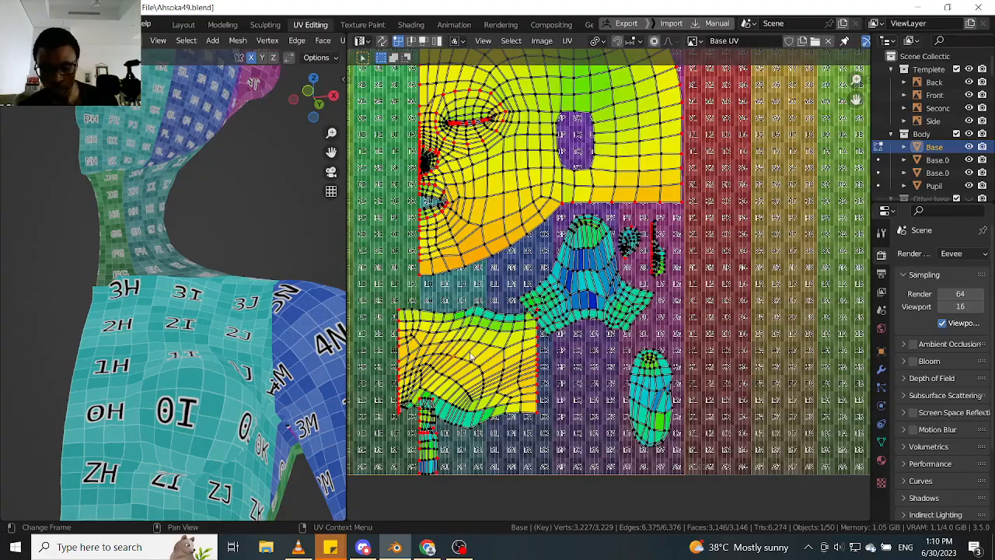
{"action": "key", "text": "l"}
{"action": "key", "text": "g"}
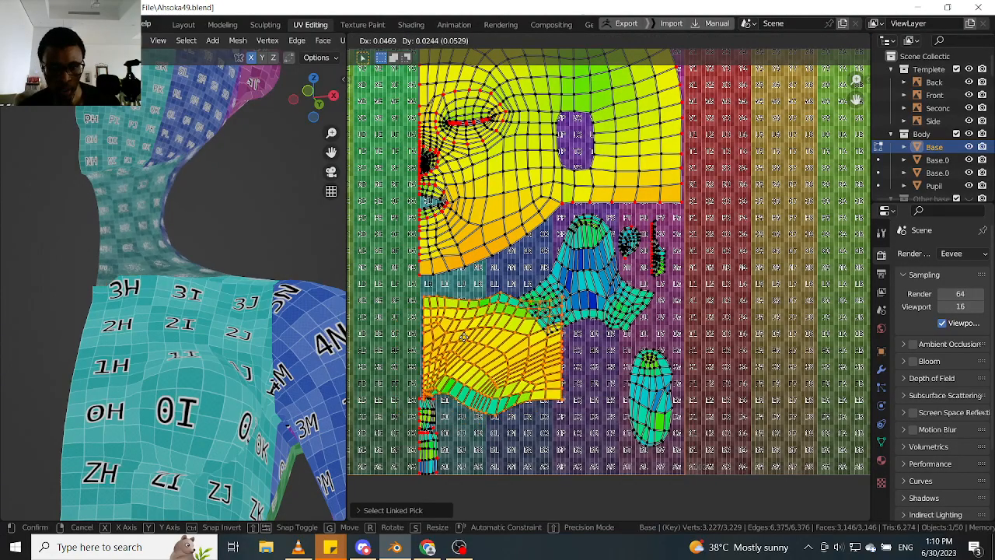
{"action": "left_click", "coordinate": [420, 305]}
- Nudge the neck island so its straight centre edge lines up with the tile's left boundary, and deselect everything
{"action": "scroll", "coordinate": [420, 305], "scroll_direction": "up", "scroll_amount": 5}
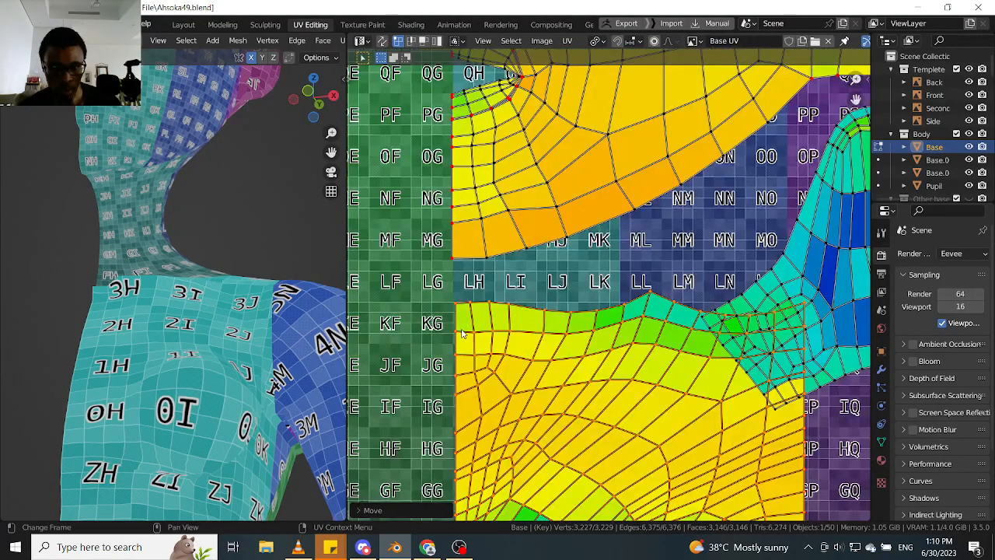
{"action": "scroll", "coordinate": [461, 333], "scroll_direction": "up", "scroll_amount": 3}
{"action": "key", "text": "g"}
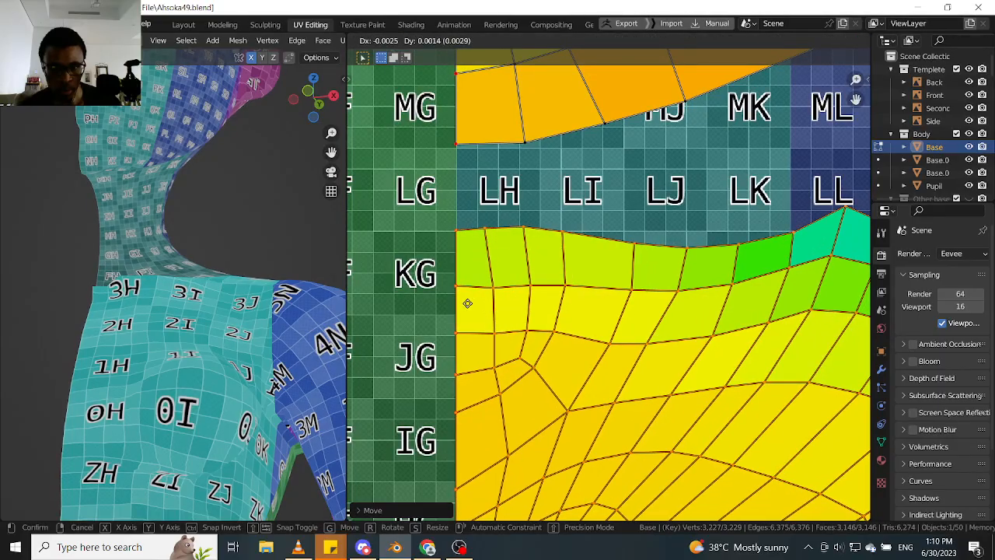
{"action": "left_click", "coordinate": [469, 306]}
{"action": "scroll", "coordinate": [469, 294], "scroll_direction": "down", "scroll_amount": 4}
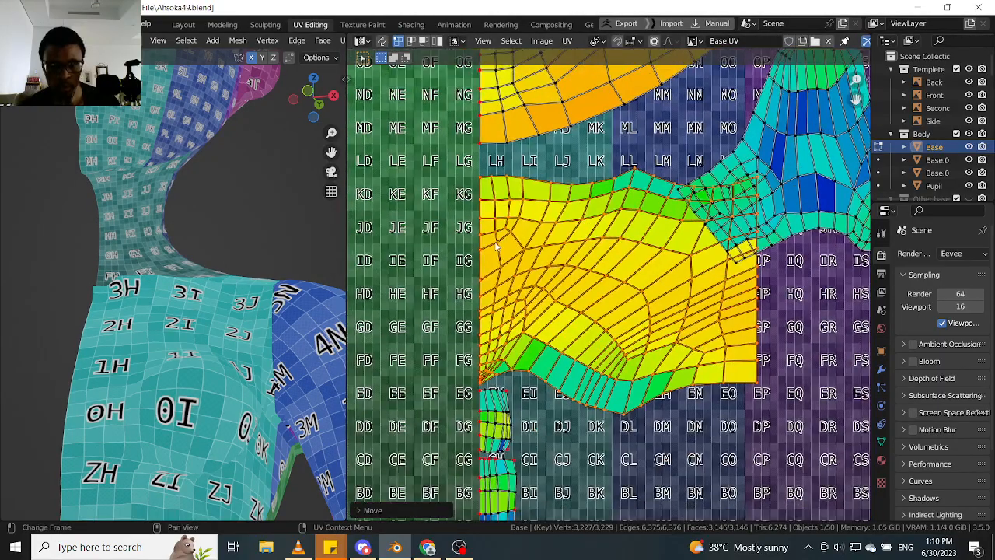
{"action": "key", "text": "alt+a"}
{"action": "scroll", "coordinate": [468, 329], "scroll_direction": "down", "scroll_amount": 4}
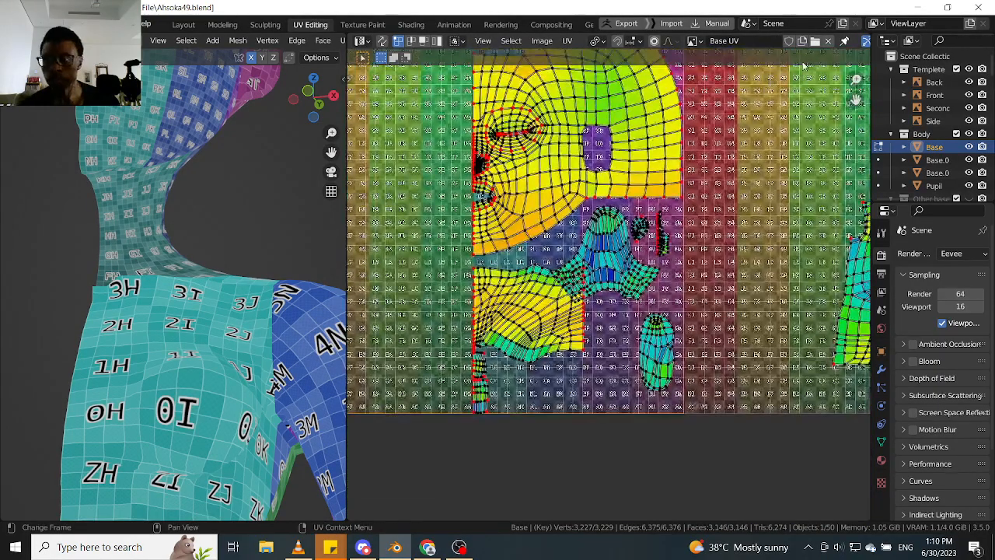
- Show the 2D cursor settings in the UV editor and set the cursor's X location to 0.5
{"action": "key", "text": "n"}
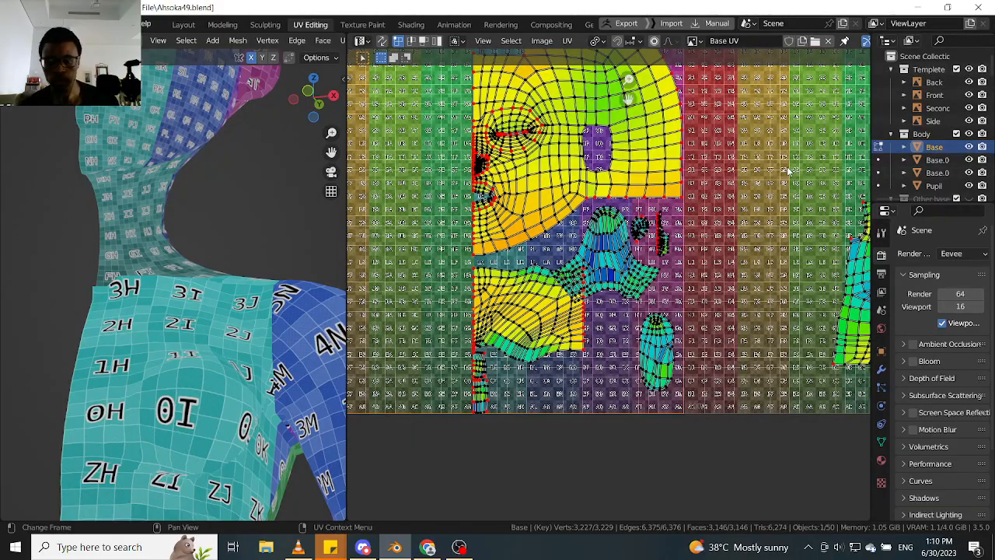
{"action": "left_click", "coordinate": [863, 141]}
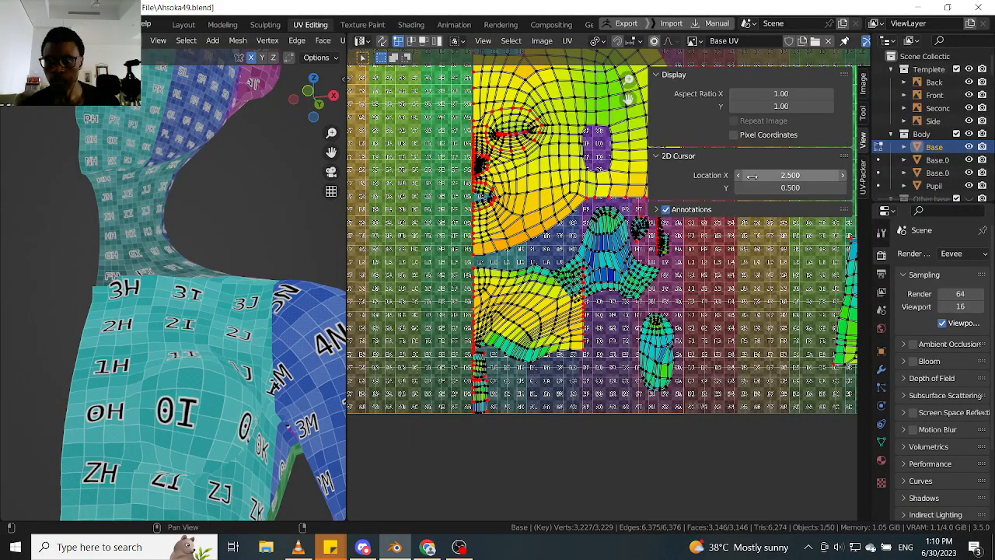
{"action": "left_click", "coordinate": [781, 176]}
{"action": "type", "text": "25"}
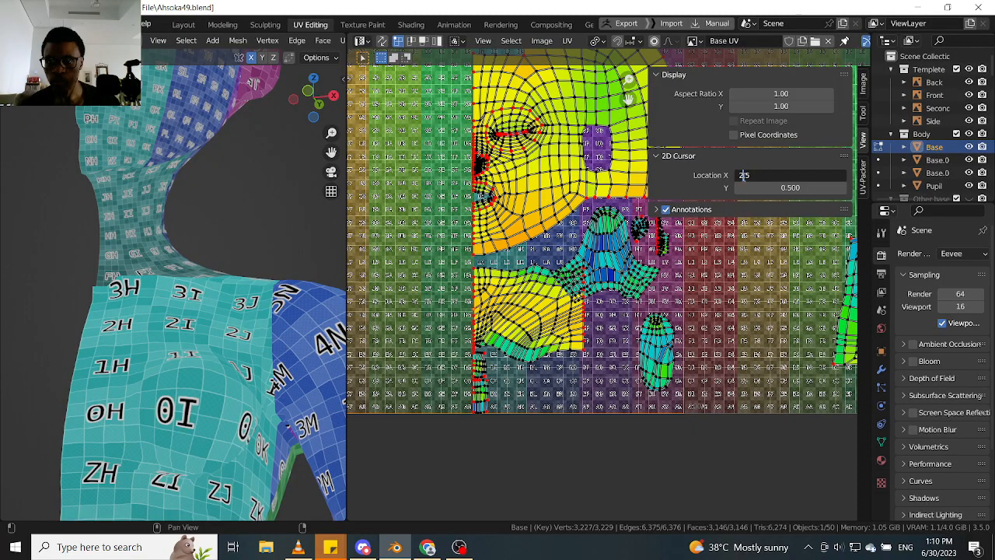
{"action": "key", "text": "Return"}
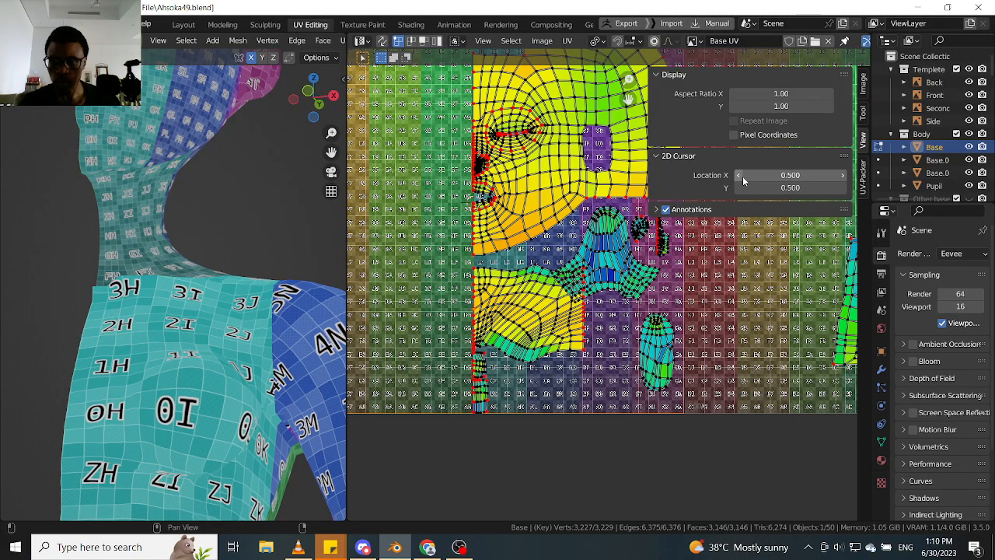
- Straighten the neck island's centre edge by scaling it to 0 along X about the 2D cursor
{"action": "scroll", "coordinate": [470, 301], "scroll_direction": "up", "scroll_amount": 3}
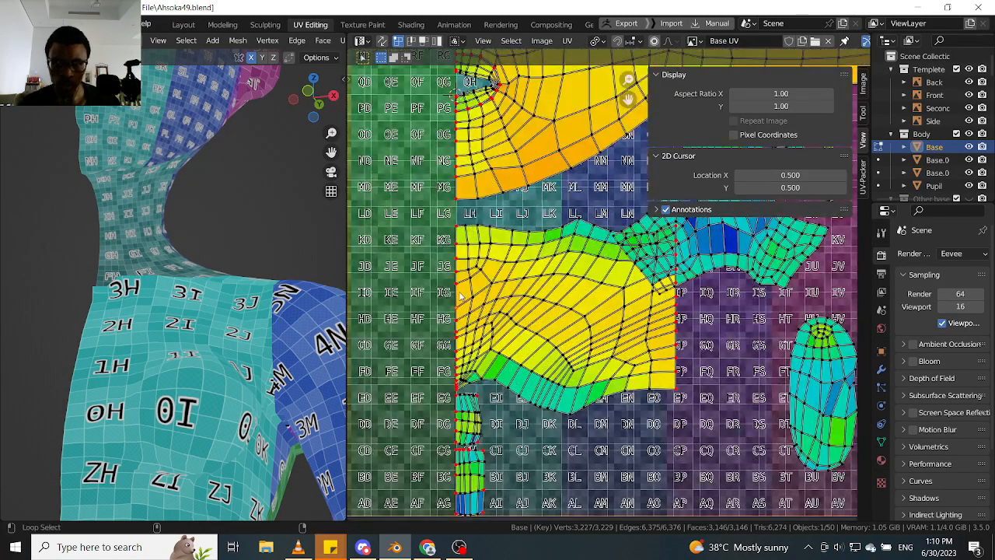
{"action": "key", "text": "s"}
{"action": "key", "text": "x"}
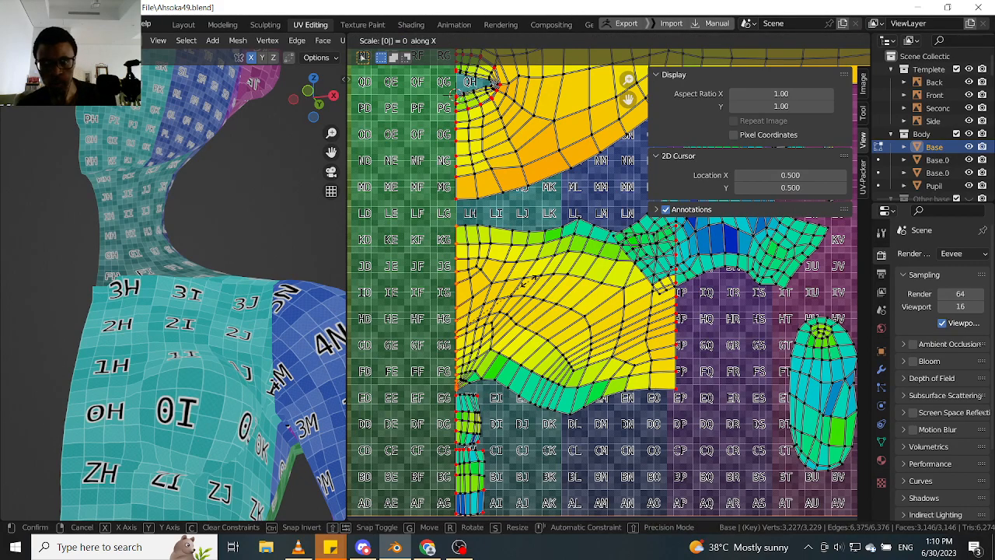
{"action": "key", "text": "Return"}
{"action": "scroll", "coordinate": [509, 338], "scroll_direction": "up", "scroll_amount": 1}
{"action": "scroll", "coordinate": [506, 341], "scroll_direction": "up", "scroll_amount": 1}
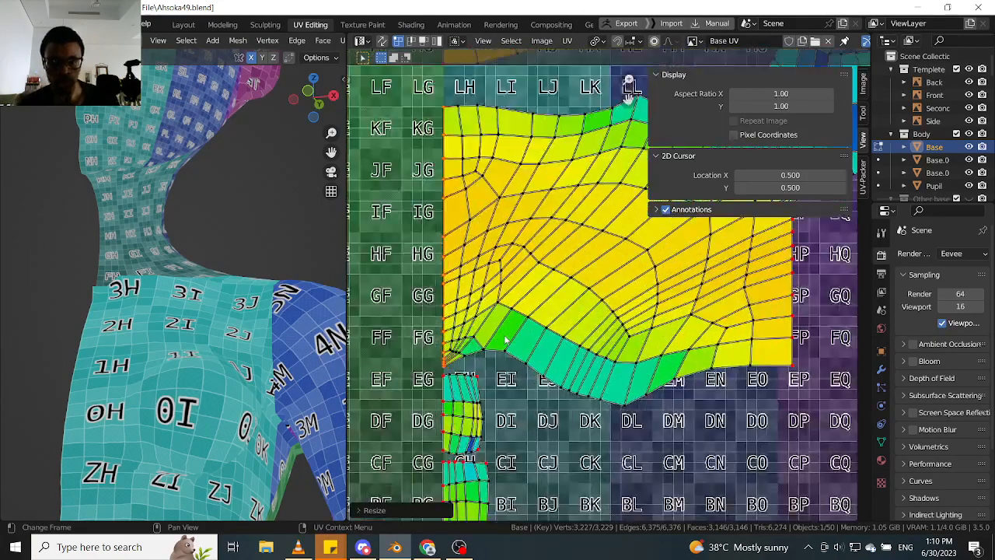
- Select the dome-shaped island with two side wings and move it clear of the neck island, within the first tile
{"action": "scroll", "coordinate": [505, 340], "scroll_direction": "down", "scroll_amount": 3}
{"action": "key", "text": "l"}
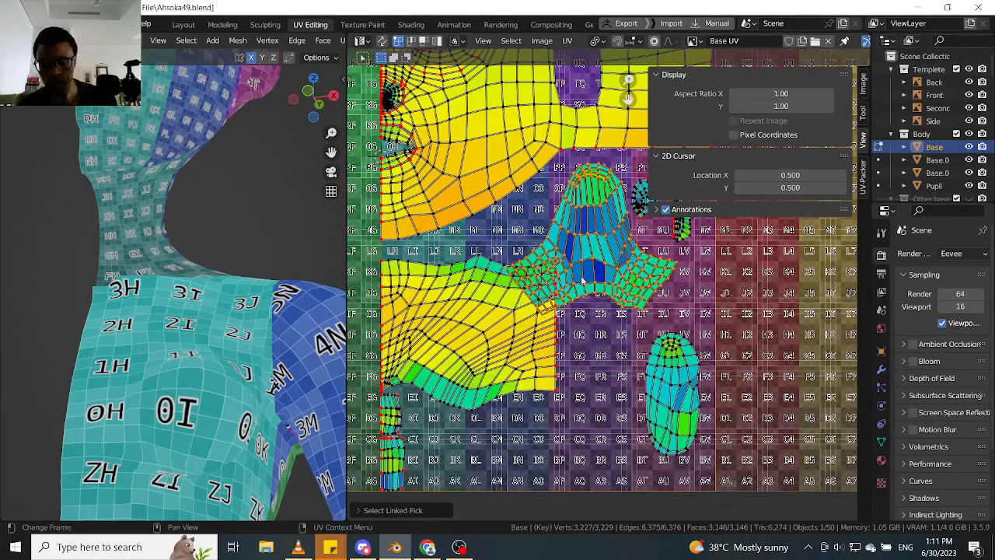
{"action": "scroll", "coordinate": [575, 276], "scroll_direction": "down", "scroll_amount": 3}
{"action": "scroll", "coordinate": [532, 249], "scroll_direction": "up", "scroll_amount": 2}
{"action": "middle_click_drag", "start_coordinate": [528, 244], "coordinate": [523, 277]}
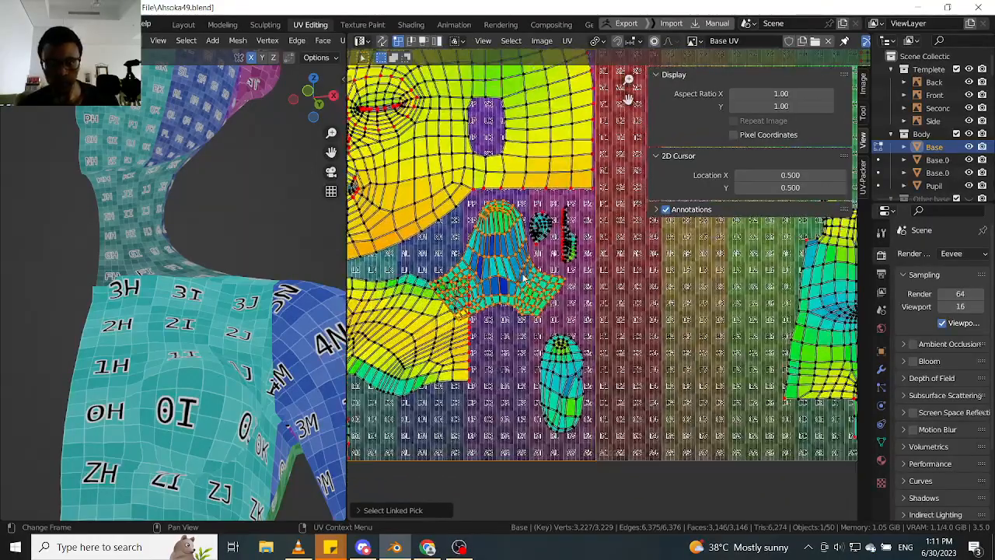
{"action": "key", "text": "g"}
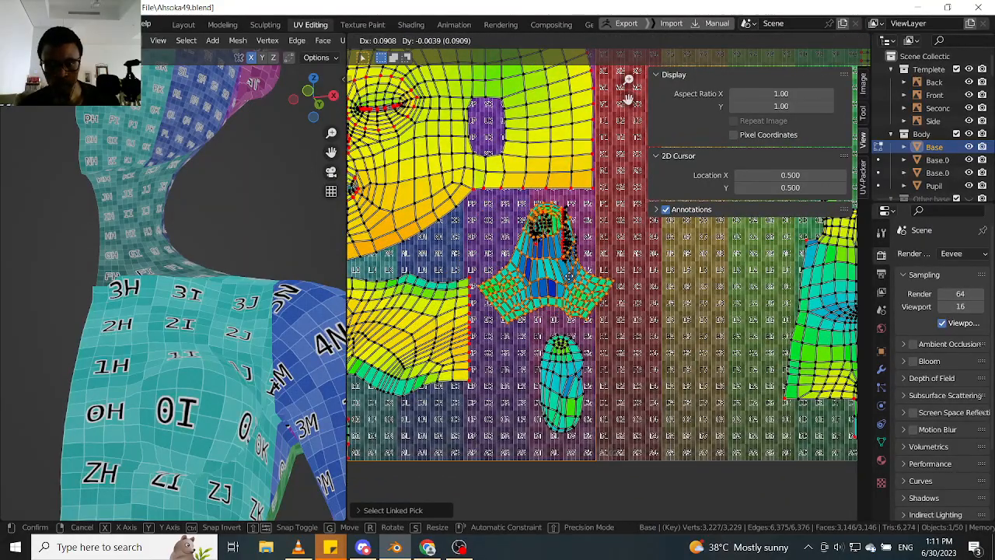
{"action": "left_click", "coordinate": [565, 277]}
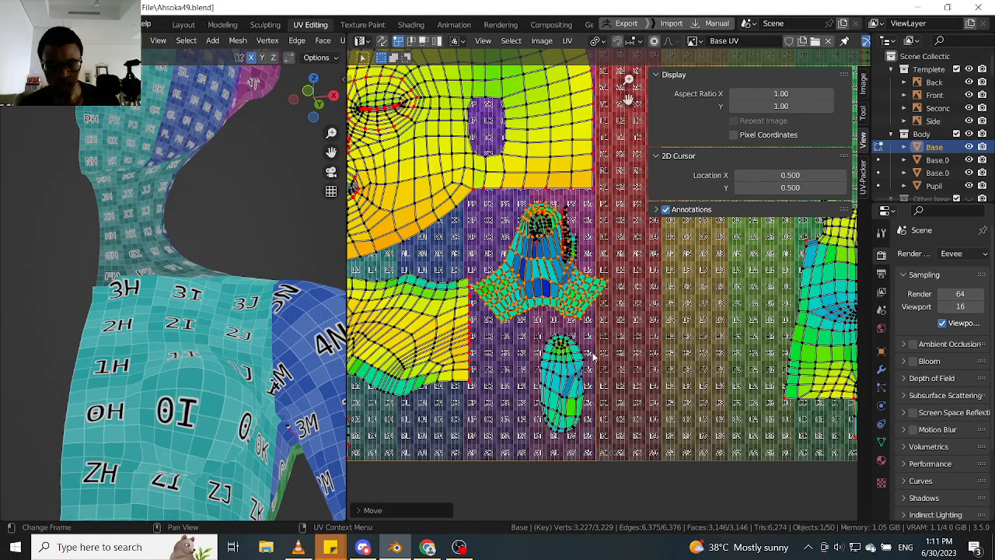
- Try scaling the winged and oval islands by about 0.93 and lowering the winged one, and undo these changes
{"action": "key", "text": "l"}
{"action": "key", "text": "s"}
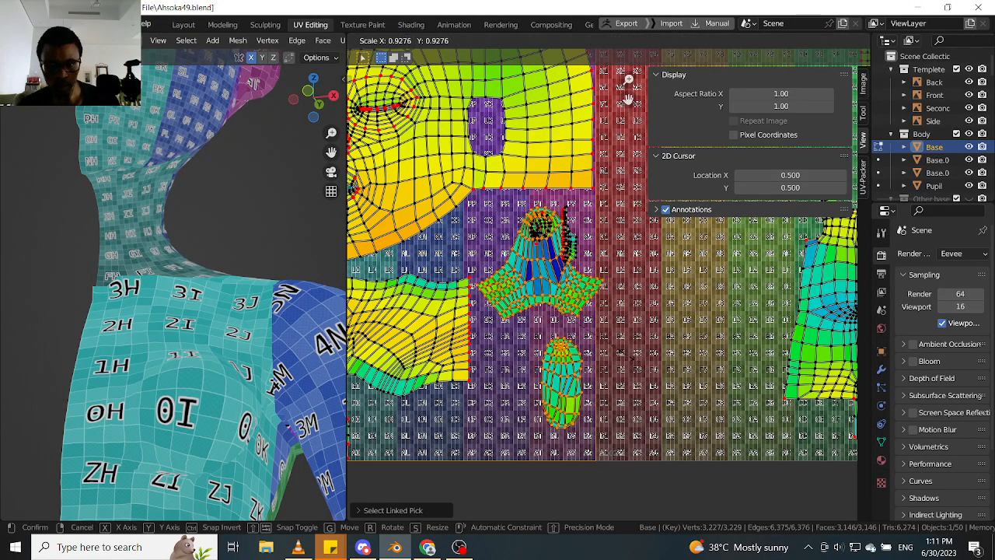
{"action": "left_click", "coordinate": [626, 359]}
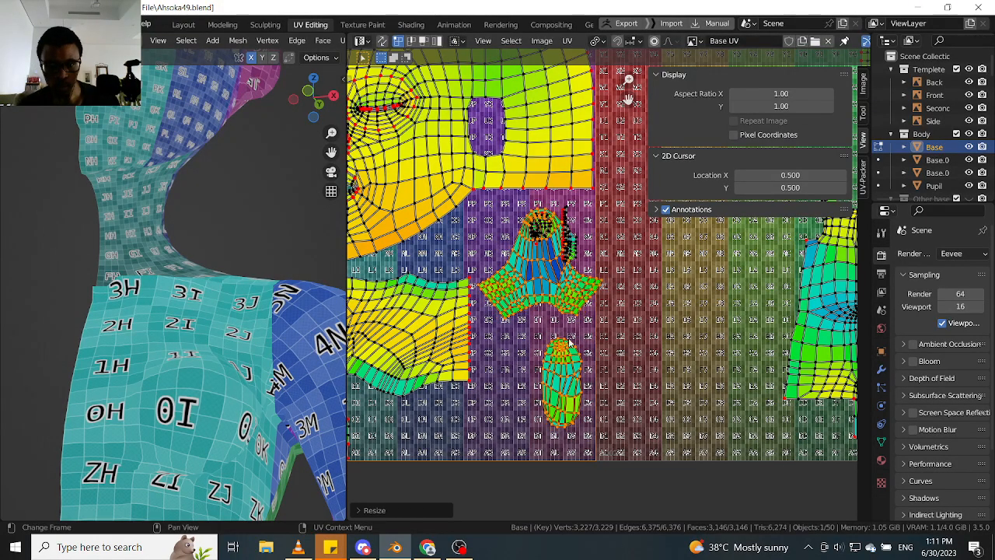
{"action": "left_click", "coordinate": [553, 288]}
{"action": "key", "text": "l"}
{"action": "key", "text": "g"}
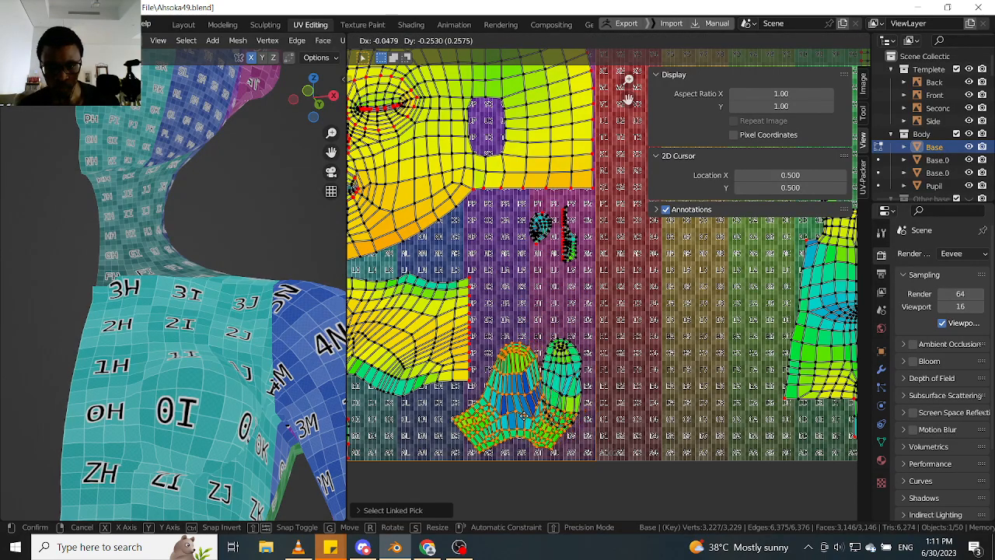
{"action": "left_click", "coordinate": [528, 412]}
{"action": "key", "text": "ctrl+z"}
{"action": "key", "text": "ctrl+z"}
{"action": "key", "text": "ctrl+z"}
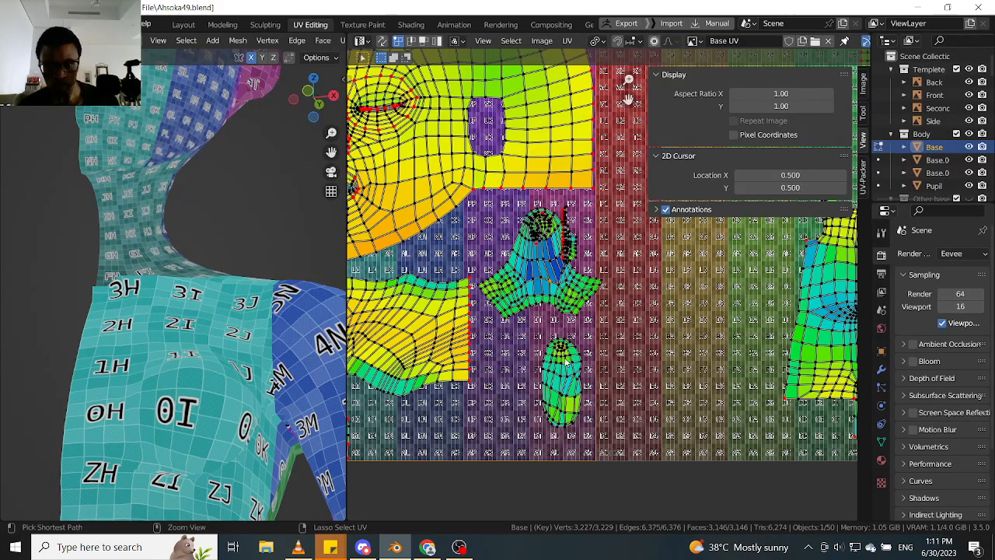
{"action": "key", "text": "alt+a"}
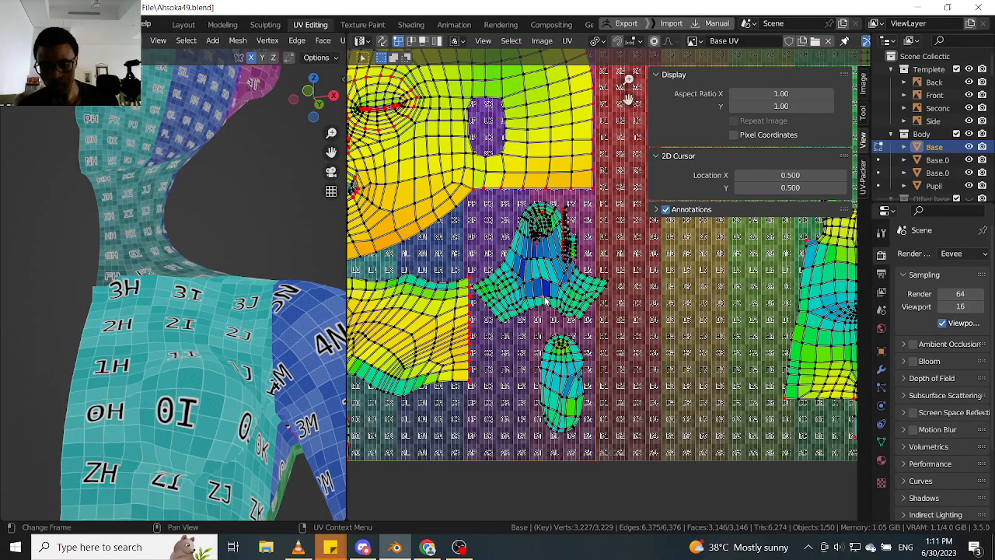
- Move the winged island down near the first tile's bottom edge, beside the neck island, and deselect it
{"action": "key", "text": "l"}
{"action": "key", "text": "g"}
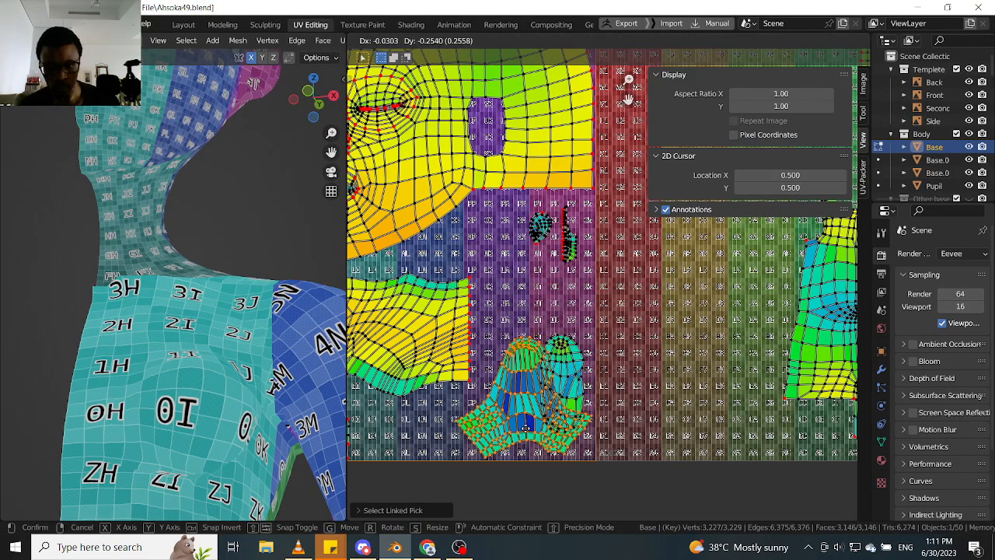
{"action": "left_click", "coordinate": [536, 398]}
{"action": "key", "text": "alt+a"}
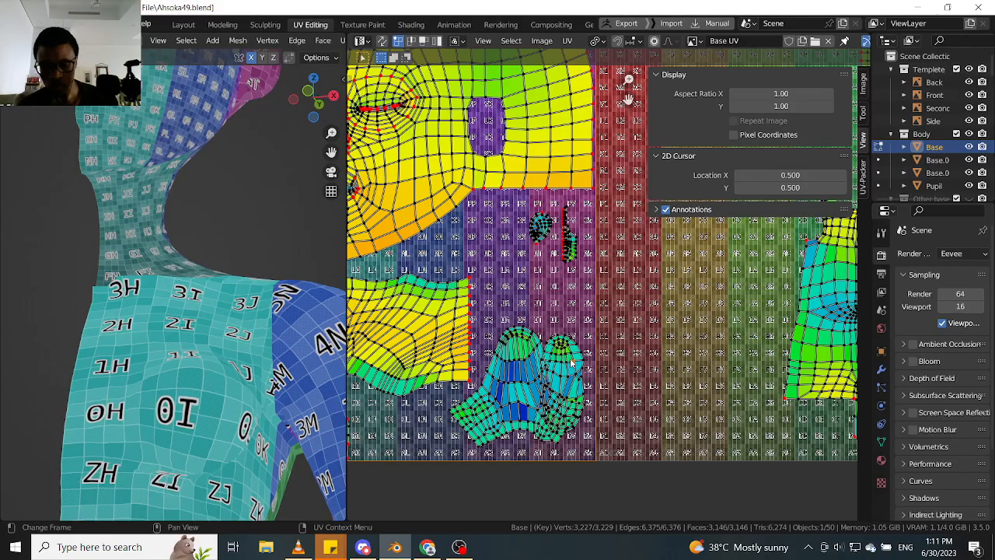
- Move the oval island up into the free space above the winged island and deselect it
{"action": "key", "text": "l"}
{"action": "key", "text": "g"}
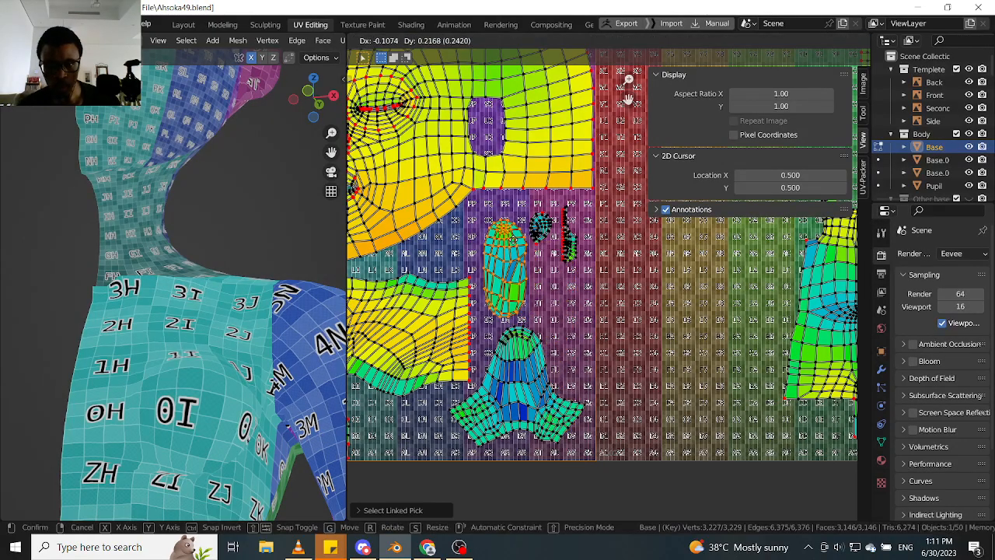
{"action": "left_click", "coordinate": [552, 231]}
{"action": "key", "text": "alt+a"}
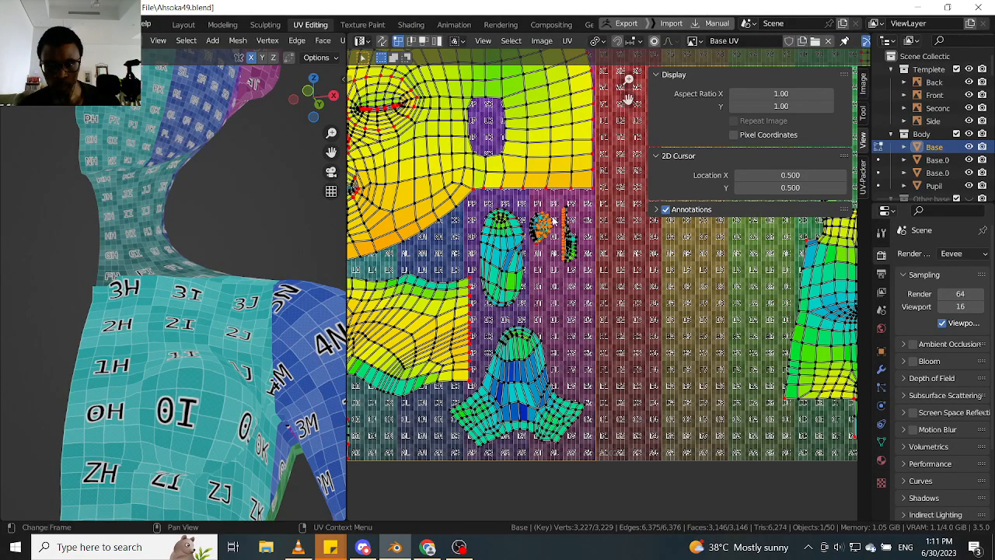
- Select the small round island and place it inside the hole in the head island
{"action": "key", "text": "l"}
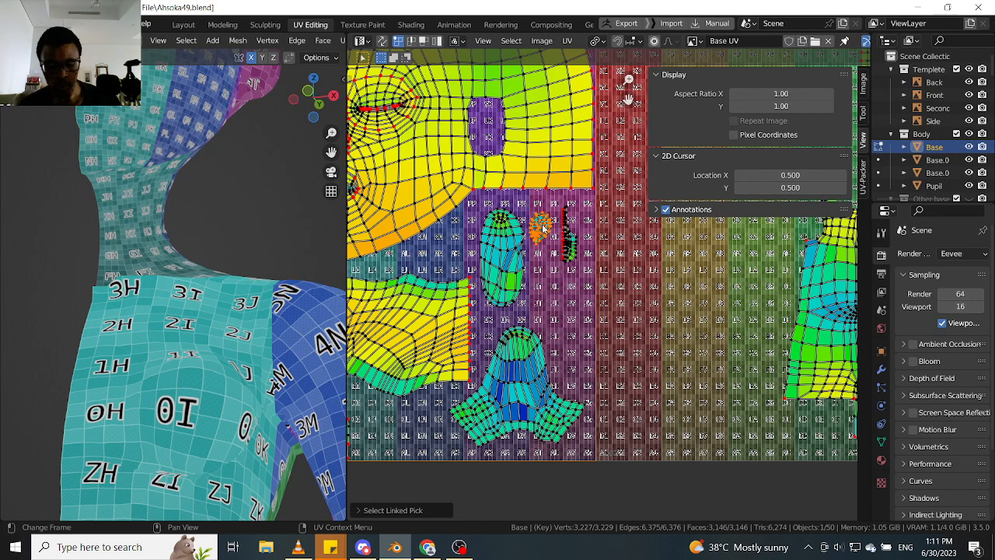
{"action": "key", "text": "g"}
{"action": "left_click", "coordinate": [516, 156]}
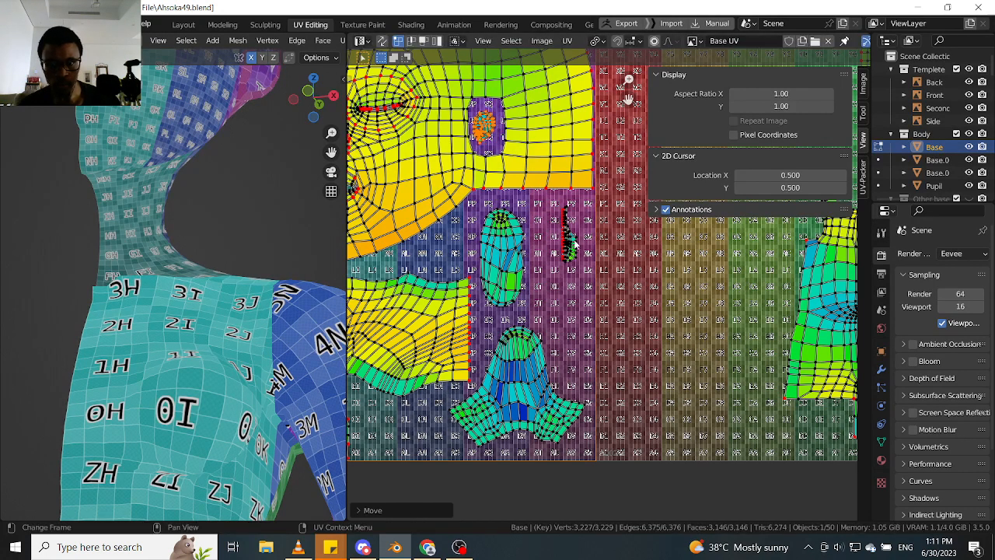
- Select only the narrow strip island and move it down into the gap between the oval and winged islands' outer sides
{"action": "key", "text": "alt+a"}
{"action": "key", "text": "l"}
{"action": "key", "text": "g"}
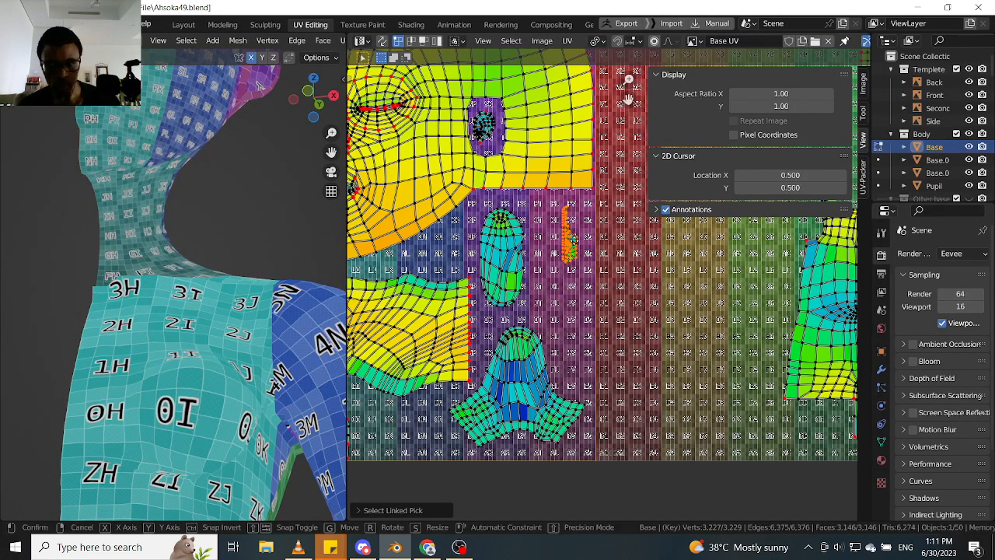
{"action": "left_click", "coordinate": [572, 299]}
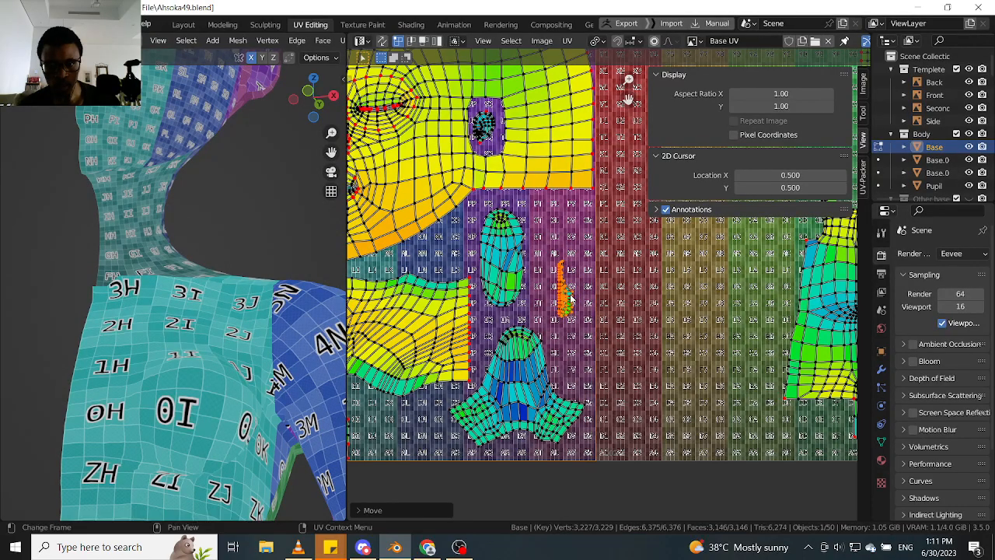
{"action": "key", "text": "g"}
{"action": "left_click", "coordinate": [542, 293]}
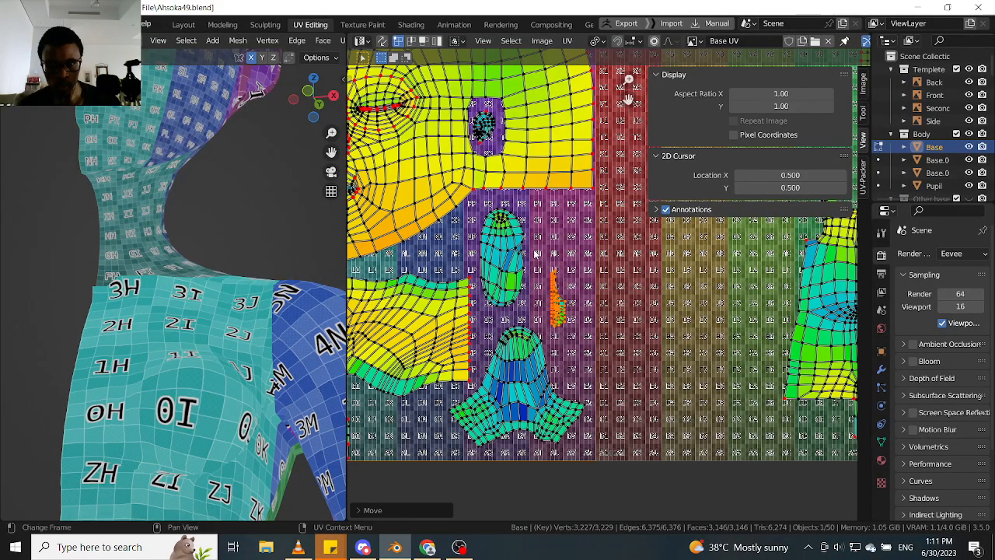
- Select the neck island and move it up along Y by about 0.02, closer to the head island
{"action": "middle_click_drag", "start_coordinate": [479, 199], "coordinate": [566, 185]}
{"action": "scroll", "coordinate": [488, 249], "scroll_direction": "down", "scroll_amount": 2}
{"action": "scroll", "coordinate": [519, 276], "scroll_direction": "up", "scroll_amount": 2}
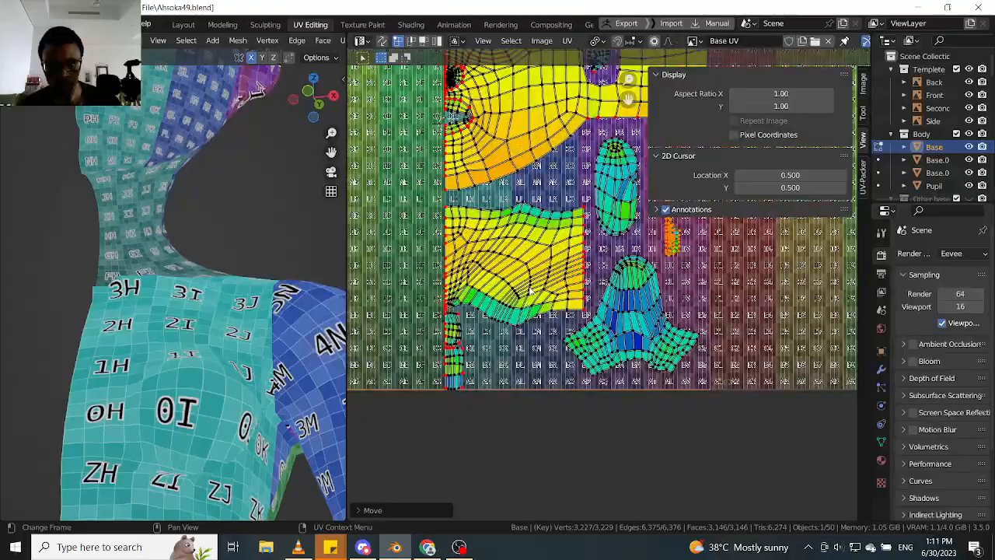
{"action": "scroll", "coordinate": [469, 381], "scroll_direction": "up", "scroll_amount": 4}
{"action": "scroll", "coordinate": [490, 268], "scroll_direction": "down", "scroll_amount": 2}
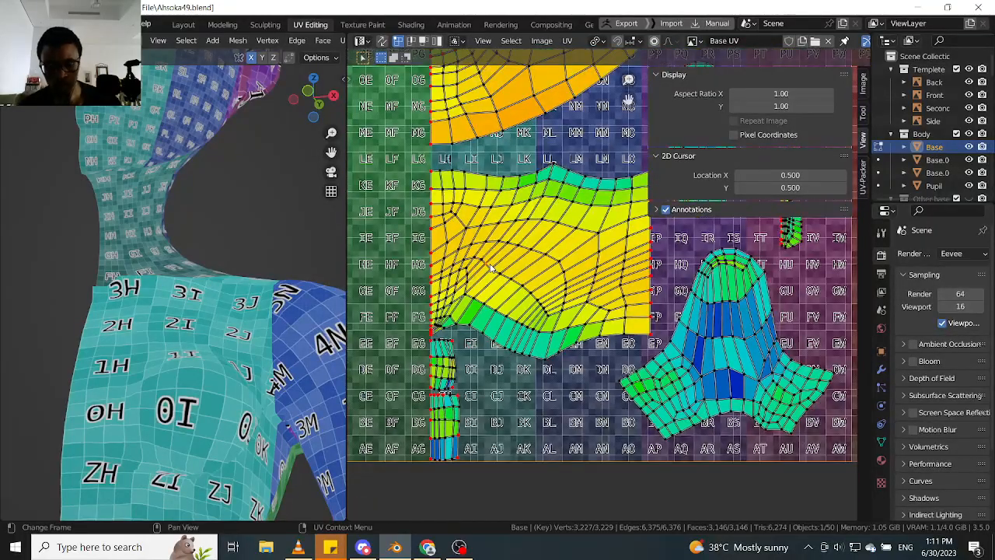
{"action": "key", "text": "l"}
{"action": "key", "text": "g"}
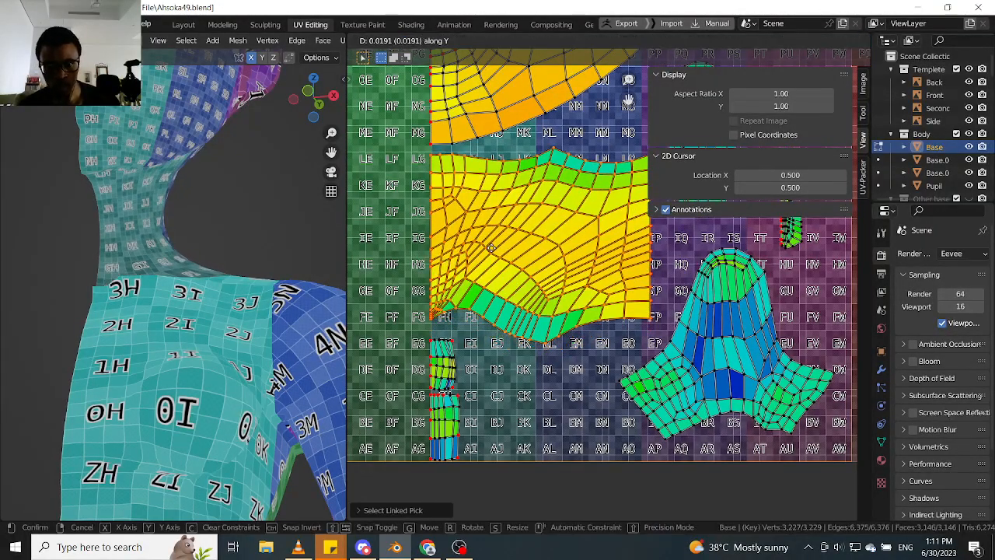
{"action": "left_click", "coordinate": [490, 249]}
- Move the two small islands below the neck up along Y off the tile's bottom edge, and adjust the lower one's height
{"action": "middle_click_drag", "start_coordinate": [457, 362], "coordinate": [471, 273]}
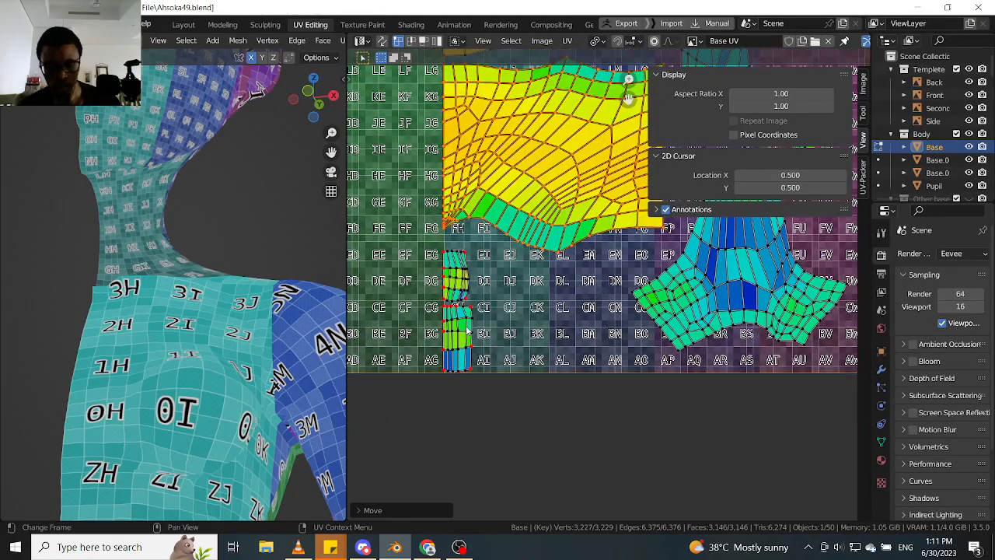
{"action": "key", "text": "alt+a"}
{"action": "key", "text": "l"}
{"action": "key", "text": "l"}
{"action": "key", "text": "g"}
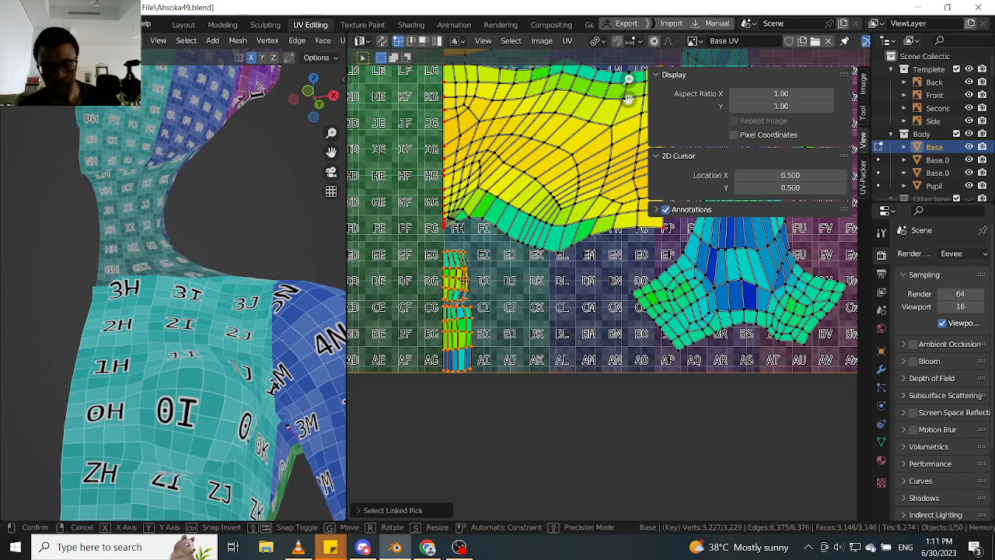
{"action": "left_click", "coordinate": [468, 330]}
{"action": "key", "text": "alt+a"}
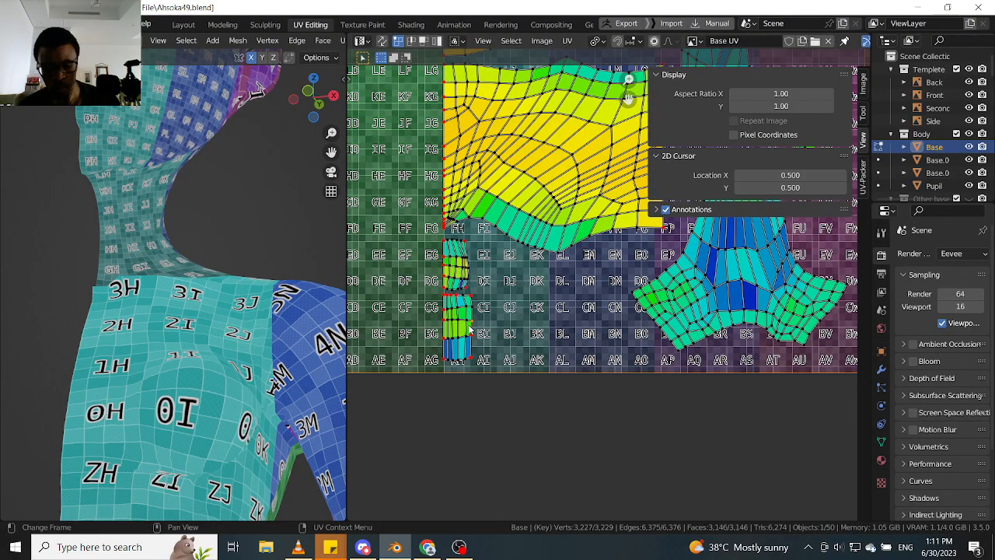
{"action": "key", "text": "l"}
{"action": "key", "text": "g"}
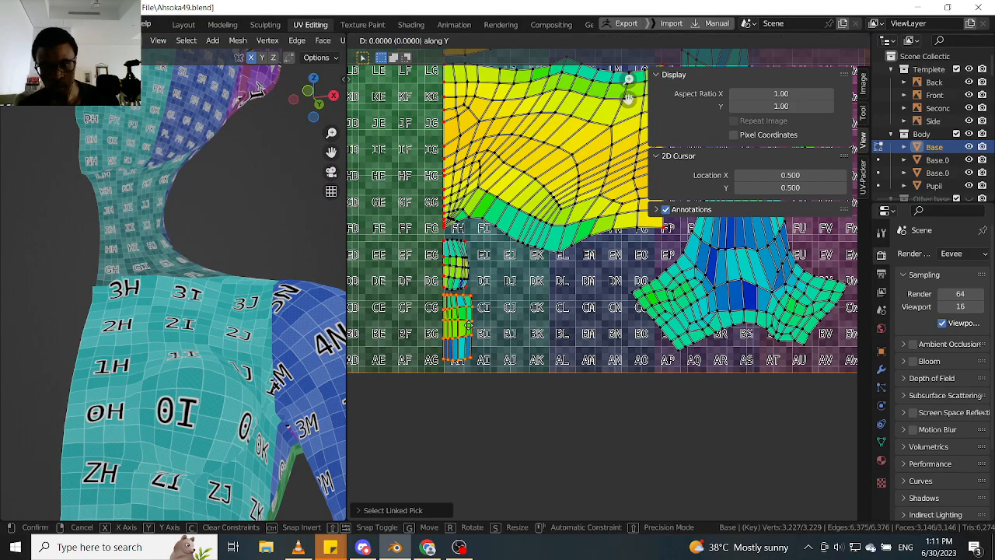
{"action": "left_click", "coordinate": [467, 332]}
- Nudge the oval island slightly up and outward, closer to the head island's lower edge
{"action": "scroll", "coordinate": [467, 332], "scroll_direction": "up", "scroll_amount": 5}
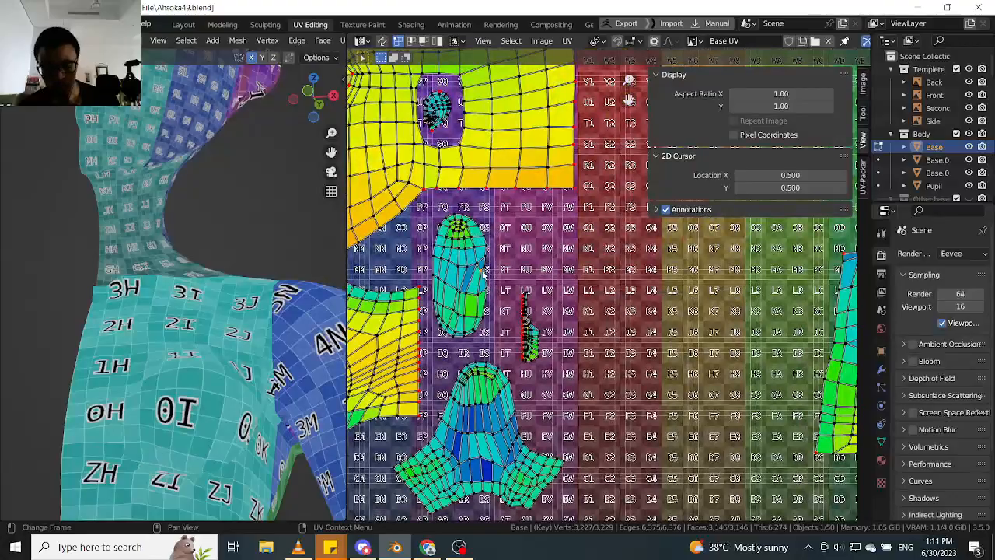
{"action": "key", "text": "l"}
{"action": "key", "text": "g"}
{"action": "left_click", "coordinate": [493, 261]}
{"action": "scroll", "coordinate": [493, 261], "scroll_direction": "down", "scroll_amount": 4}
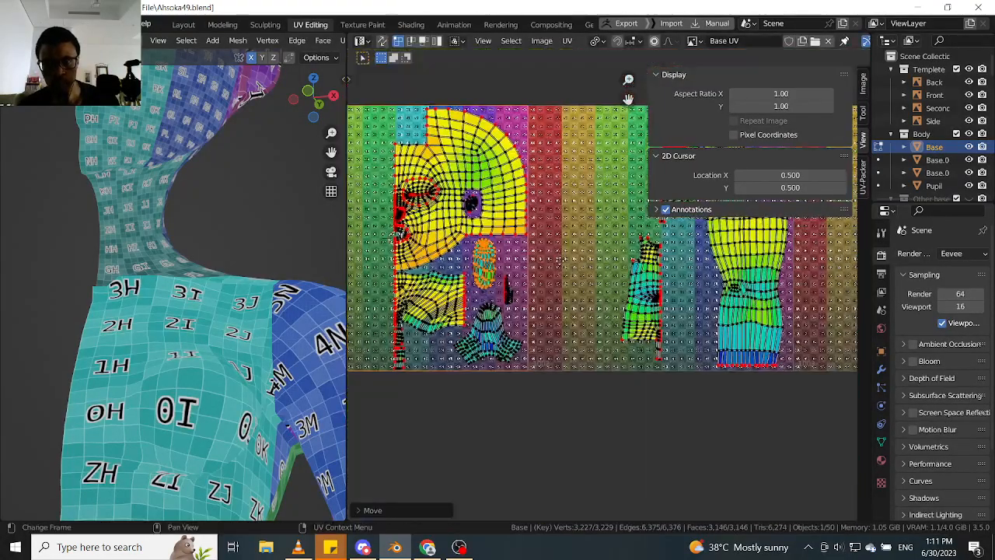
{"action": "middle_click_drag", "start_coordinate": [659, 150], "coordinate": [642, 161]}
{"action": "middle_click_drag", "start_coordinate": [631, 197], "coordinate": [547, 219]}
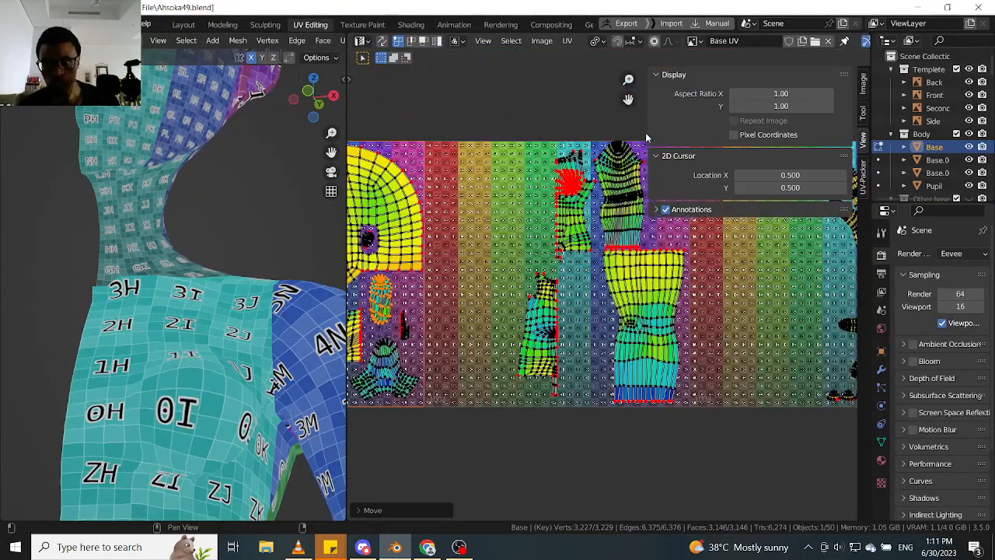
- Narrow the UV editor's sidebar and move the large leg island down along Y by about 0.01
{"action": "left_click_drag", "start_coordinate": [650, 137], "coordinate": [778, 140]}
{"action": "middle_click_drag", "start_coordinate": [668, 234], "coordinate": [589, 250]}
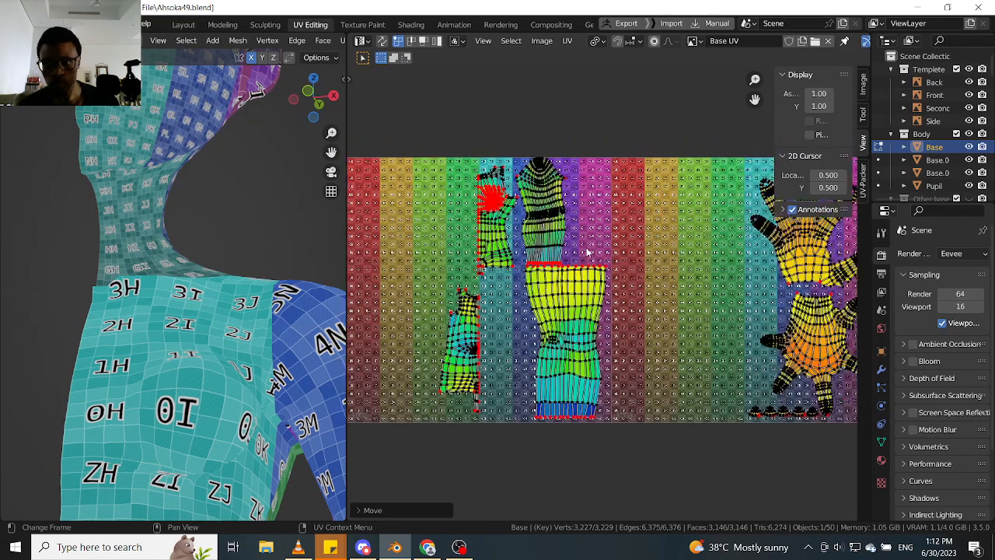
{"action": "scroll", "coordinate": [586, 249], "scroll_direction": "up", "scroll_amount": 5}
{"action": "scroll", "coordinate": [536, 313], "scroll_direction": "down", "scroll_amount": 3}
{"action": "middle_click_drag", "start_coordinate": [538, 313], "coordinate": [546, 294]}
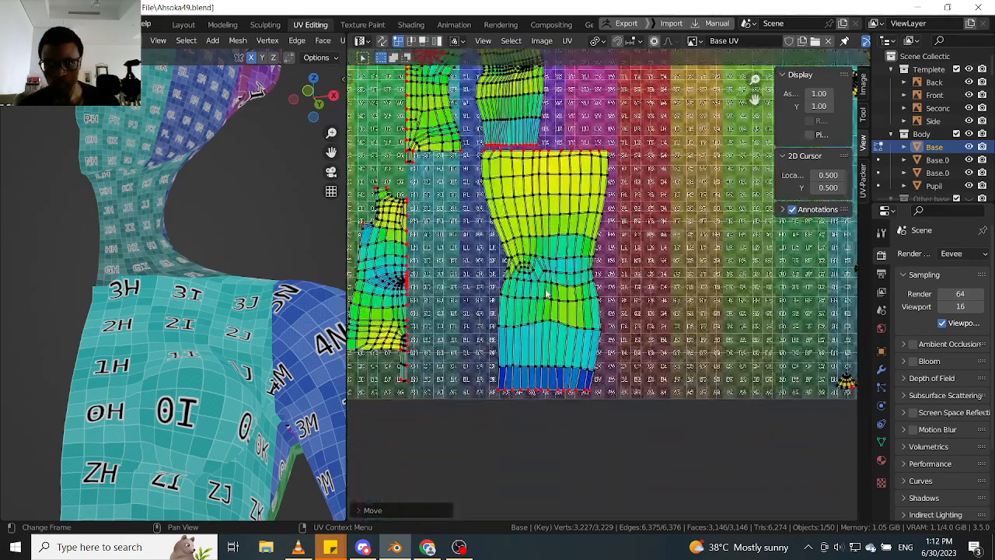
{"action": "key", "text": "l"}
{"action": "key", "text": "g"}
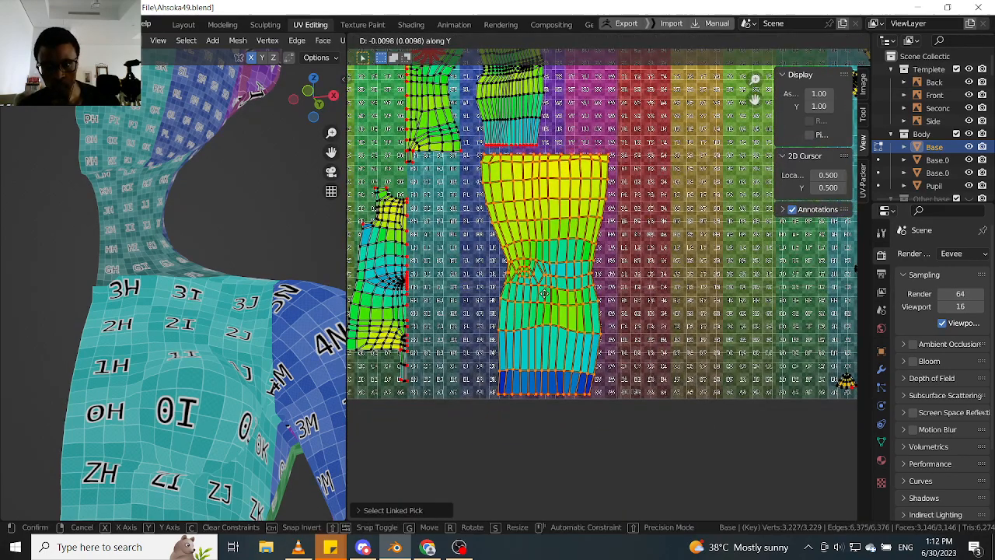
{"action": "left_click", "coordinate": [527, 225]}
- Select only the tall island above the leg island and move it along X away from the narrow island beside it
{"action": "middle_click_drag", "start_coordinate": [527, 225], "coordinate": [521, 346]}
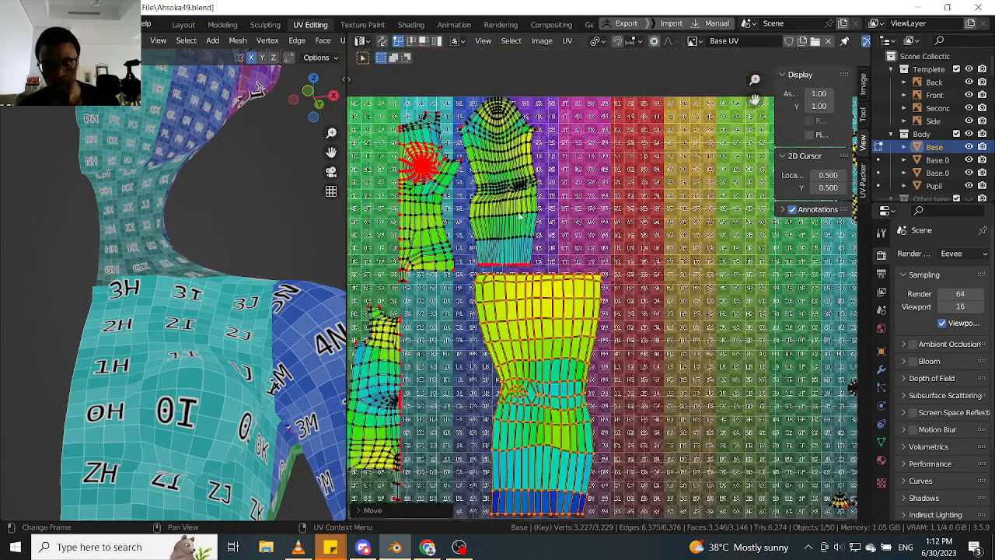
{"action": "middle_click_drag", "start_coordinate": [524, 200], "coordinate": [524, 218]}
{"action": "middle_click_drag", "start_coordinate": [461, 222], "coordinate": [470, 243]}
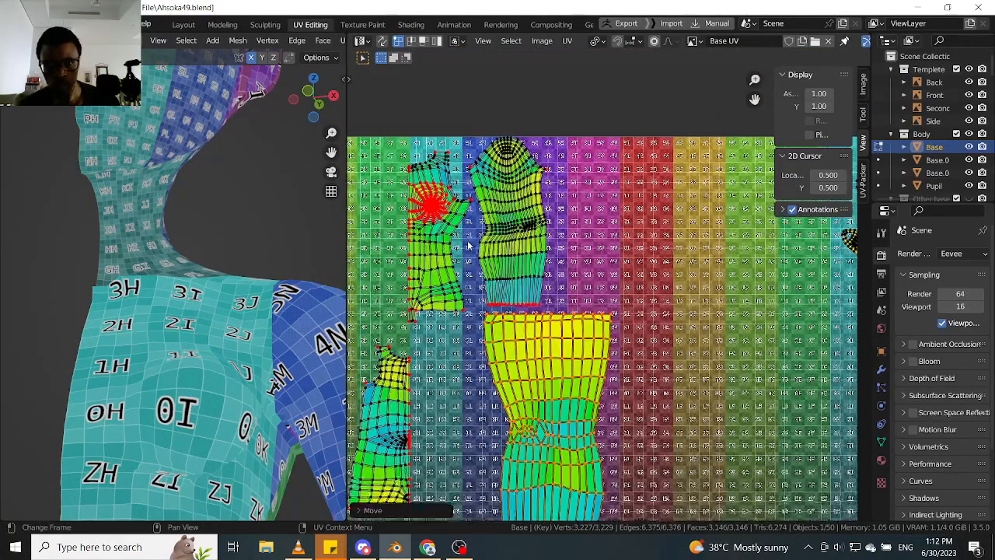
{"action": "key", "text": "l"}
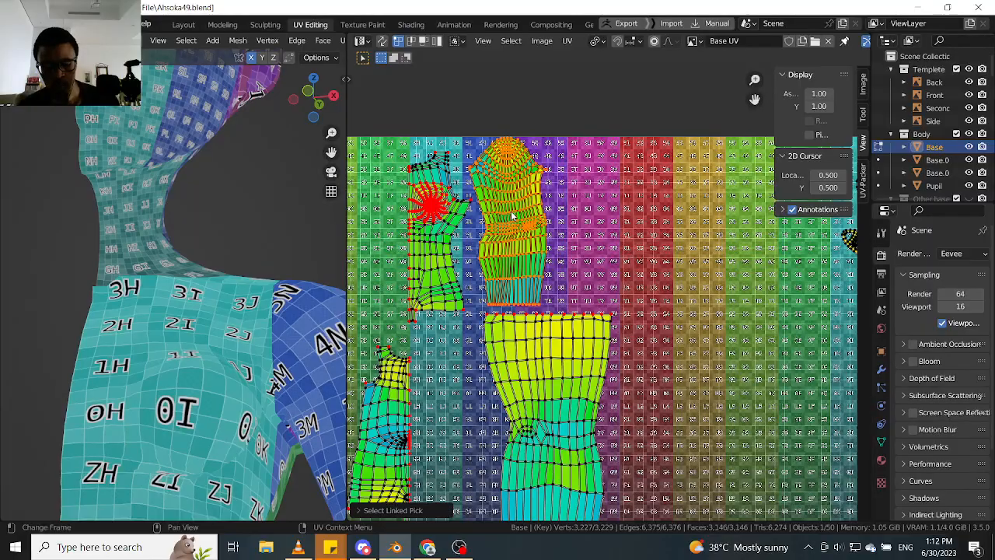
{"action": "key", "text": "g"}
{"action": "key", "text": "Escape"}
{"action": "key", "text": "g"}
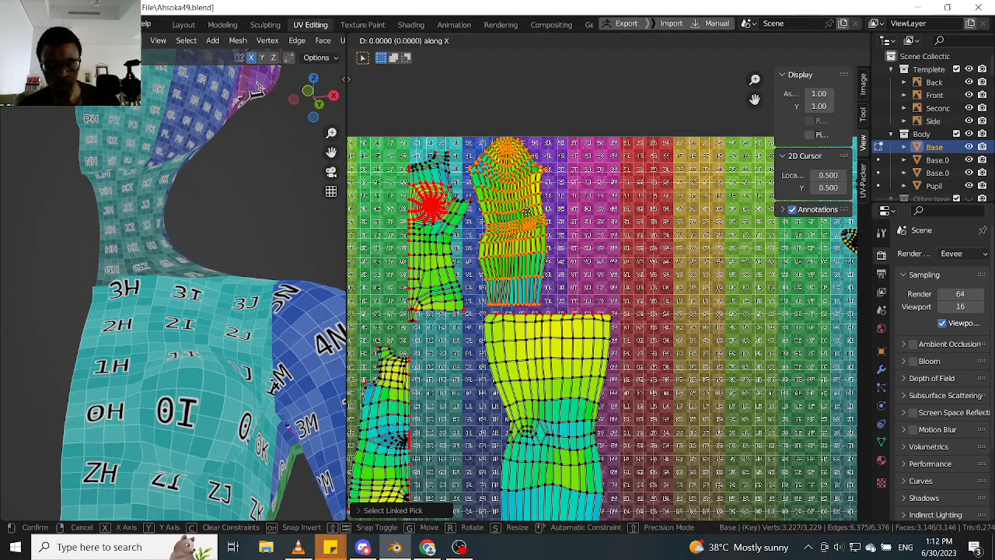
{"action": "left_click", "coordinate": [548, 215]}
{"action": "scroll", "coordinate": [496, 220], "scroll_direction": "down", "scroll_amount": 4}
{"action": "scroll", "coordinate": [599, 233], "scroll_direction": "up", "scroll_amount": 2}
{"action": "middle_click_drag", "start_coordinate": [496, 221], "coordinate": [516, 227]}
{"action": "scroll", "coordinate": [417, 243], "scroll_direction": "down", "scroll_amount": 1}
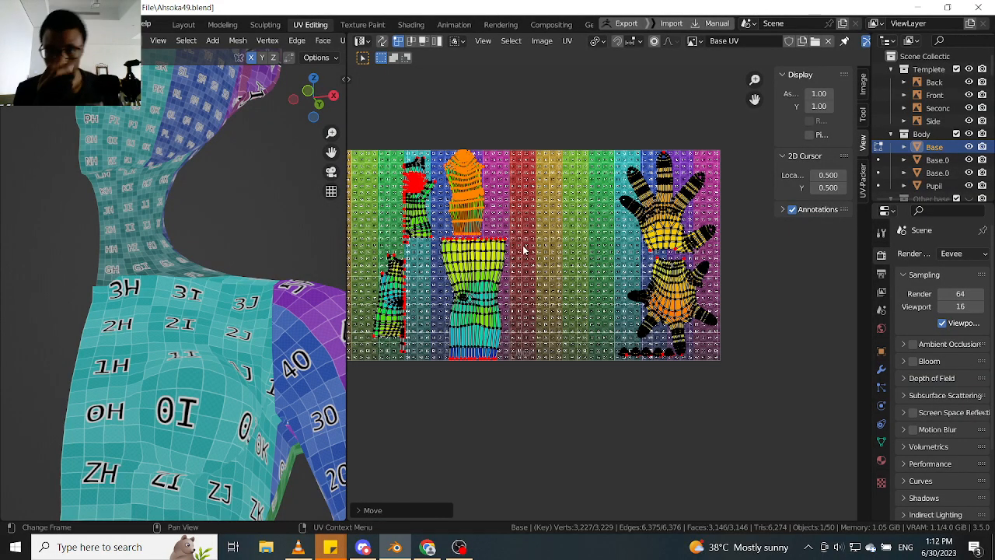
- Check the hand and small islands in the third tile and pin the selected UVs
{"action": "scroll", "coordinate": [671, 317], "scroll_direction": "up", "scroll_amount": 8}
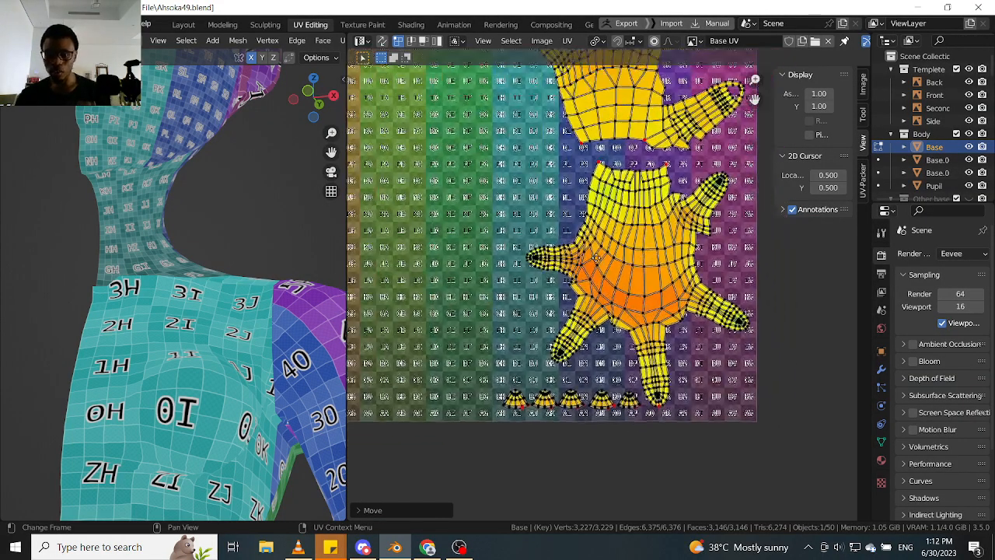
{"action": "scroll", "coordinate": [565, 200], "scroll_direction": "down", "scroll_amount": 7}
{"action": "middle_click_drag", "start_coordinate": [564, 201], "coordinate": [570, 352]}
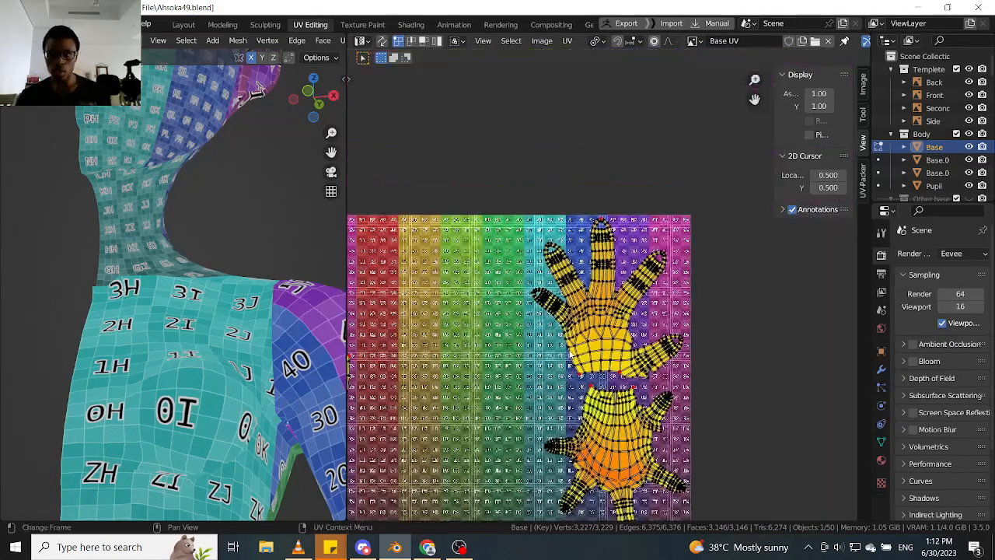
{"action": "scroll", "coordinate": [607, 315], "scroll_direction": "up", "scroll_amount": 2}
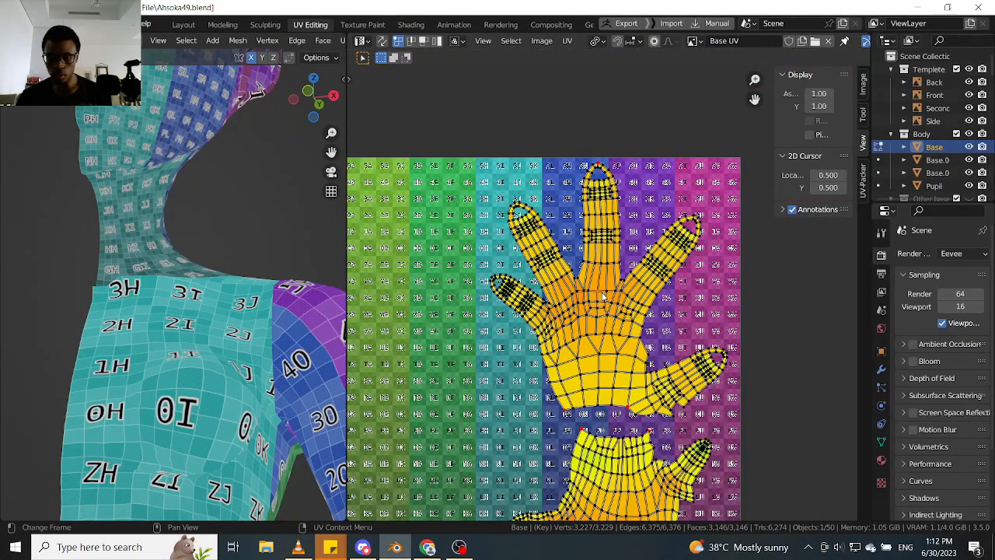
{"action": "key", "text": "p"}
{"action": "scroll", "coordinate": [603, 291], "scroll_direction": "down", "scroll_amount": 2}
{"action": "scroll", "coordinate": [602, 256], "scroll_direction": "up", "scroll_amount": 2}
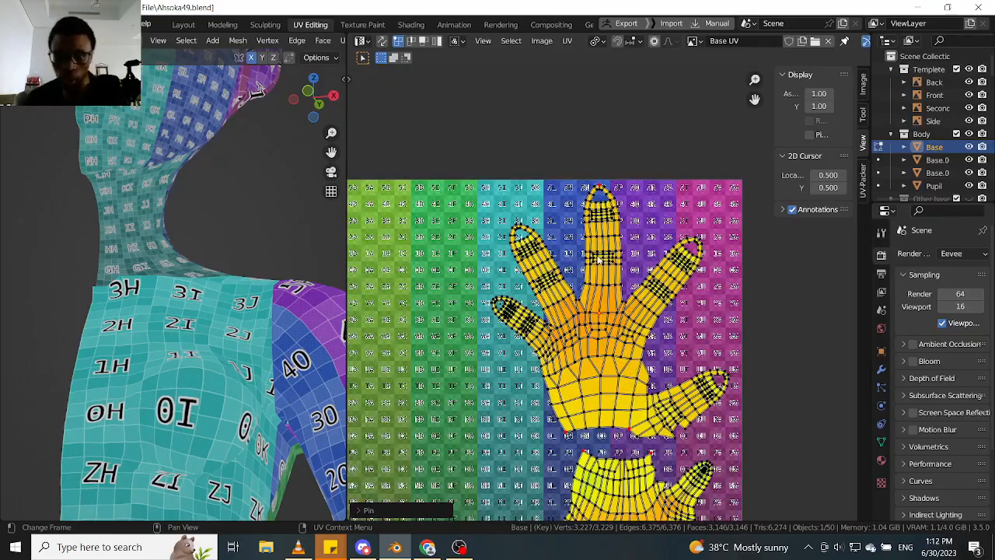
{"action": "scroll", "coordinate": [236, 364], "scroll_direction": "down", "scroll_amount": 4}
- Widen the 3D viewport and bring the character's arm and hand into view
{"action": "mouse_move", "coordinate": [236, 365]}
{"action": "middle_mouse_down"}
{"action": "mouse_move", "coordinate": [194, 375]}
{"action": "mouse_move", "coordinate": [226, 370]}
{"action": "middle_mouse_up"}
{"action": "scroll", "coordinate": [191, 272], "scroll_direction": "up", "scroll_amount": 4}
{"action": "middle_click_drag", "start_coordinate": [225, 370], "coordinate": [186, 249], "text": "shift"}
{"action": "scroll", "coordinate": [203, 325], "scroll_direction": "down", "scroll_amount": 4}
{"action": "middle_click_drag", "start_coordinate": [204, 325], "coordinate": [150, 221], "text": "shift"}
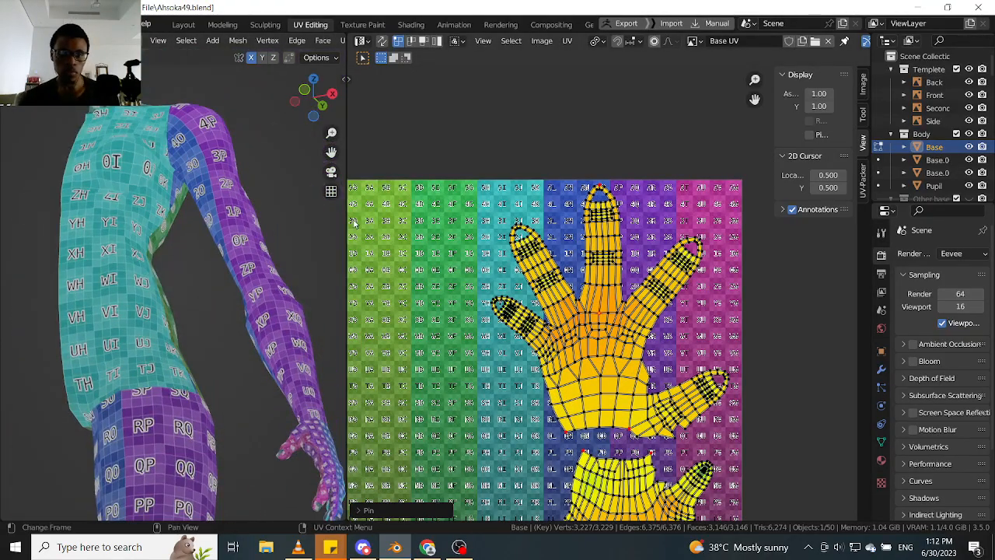
{"action": "left_click_drag", "start_coordinate": [346, 220], "coordinate": [593, 220]}
{"action": "scroll", "coordinate": [464, 371], "scroll_direction": "up", "scroll_amount": 4}
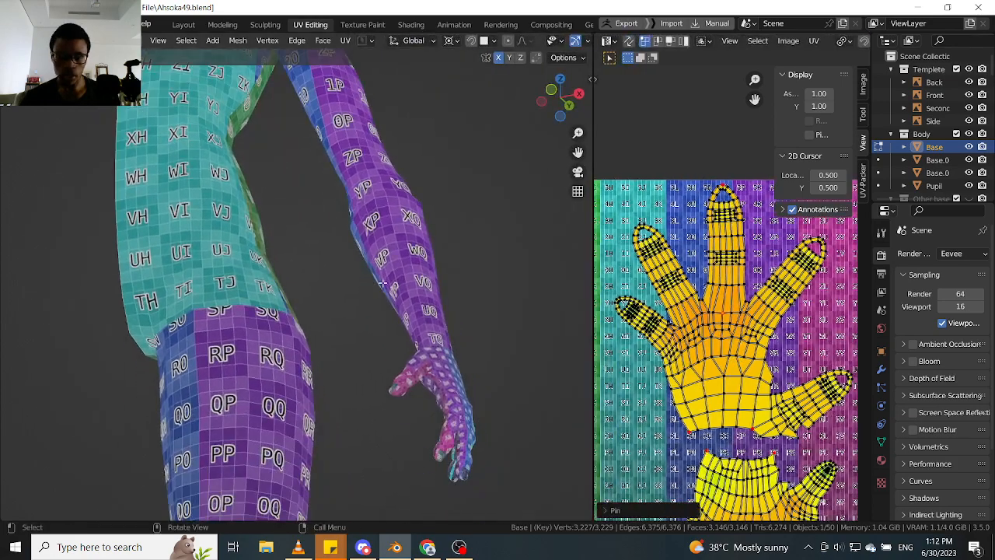
- Examine the checker pattern's size and seams around the thumb, the wrist, the forearm and the whole arm
{"action": "middle_click_drag", "start_coordinate": [466, 371], "coordinate": [414, 246], "text": "shift"}
{"action": "scroll", "coordinate": [399, 311], "scroll_direction": "up", "scroll_amount": 7}
{"action": "scroll", "coordinate": [397, 300], "scroll_direction": "down", "scroll_amount": 3}
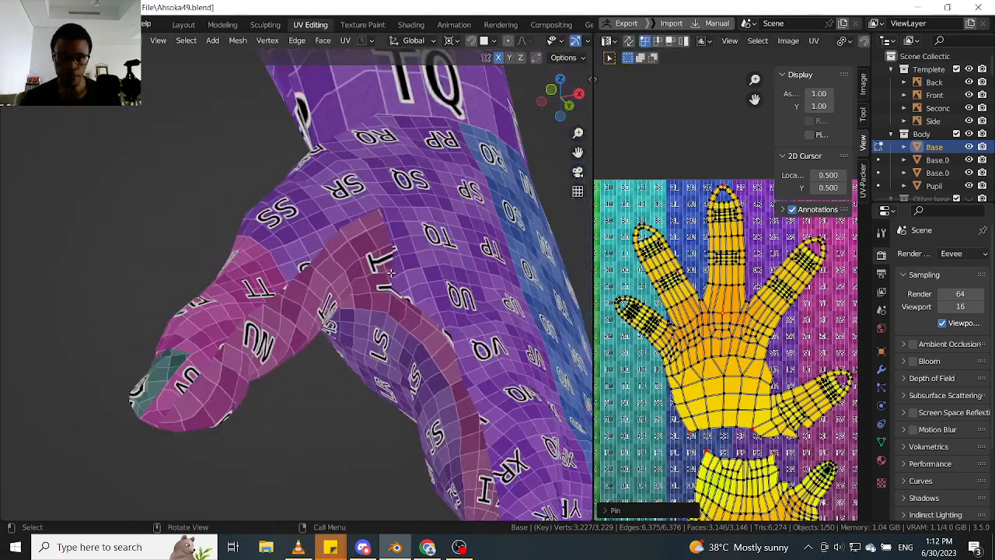
{"action": "middle_click_drag", "start_coordinate": [396, 298], "coordinate": [367, 278]}
{"action": "scroll", "coordinate": [367, 277], "scroll_direction": "up", "scroll_amount": 3}
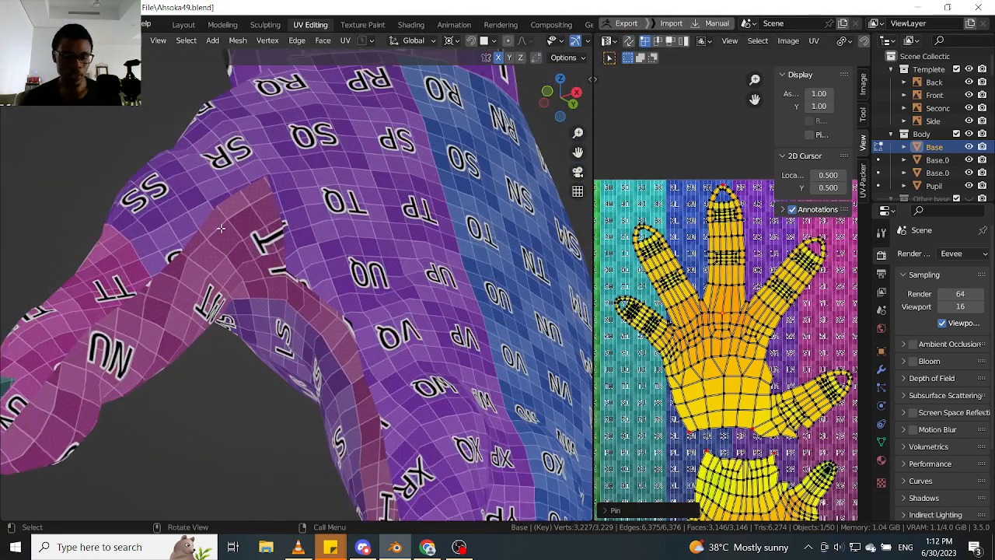
{"action": "scroll", "coordinate": [327, 291], "scroll_direction": "down", "scroll_amount": 2}
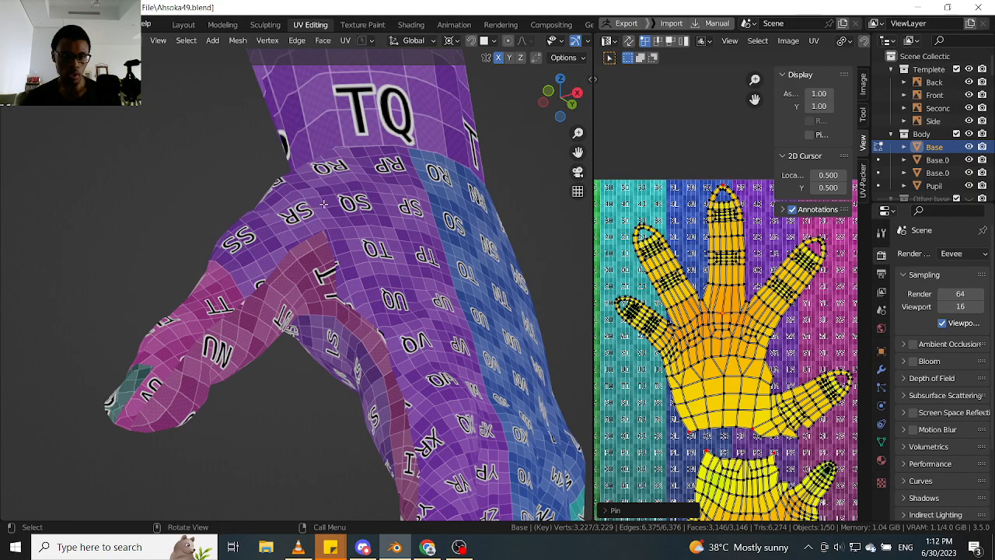
{"action": "middle_click_drag", "start_coordinate": [437, 360], "coordinate": [380, 326]}
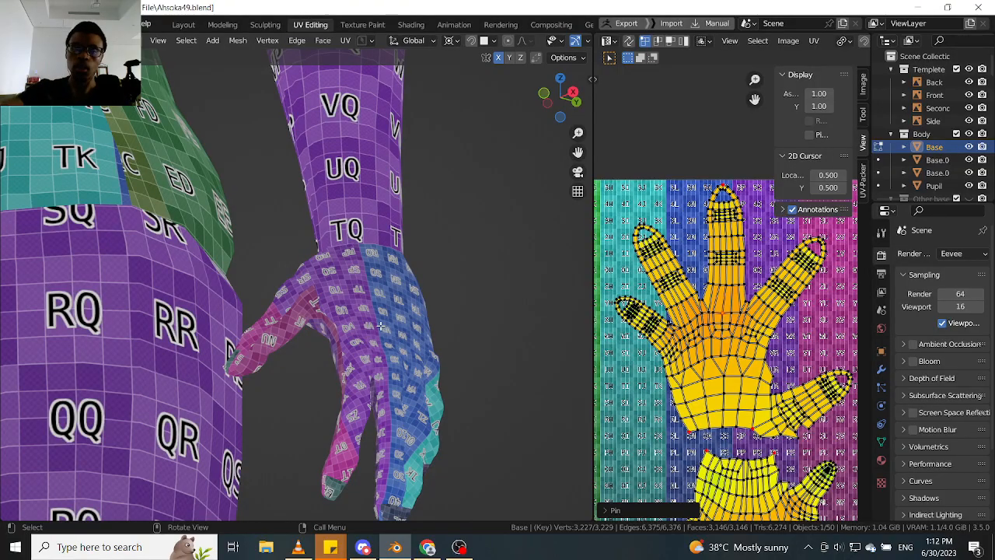
{"action": "scroll", "coordinate": [365, 306], "scroll_direction": "down", "scroll_amount": 4}
{"action": "middle_click_drag", "start_coordinate": [365, 306], "coordinate": [390, 329]}
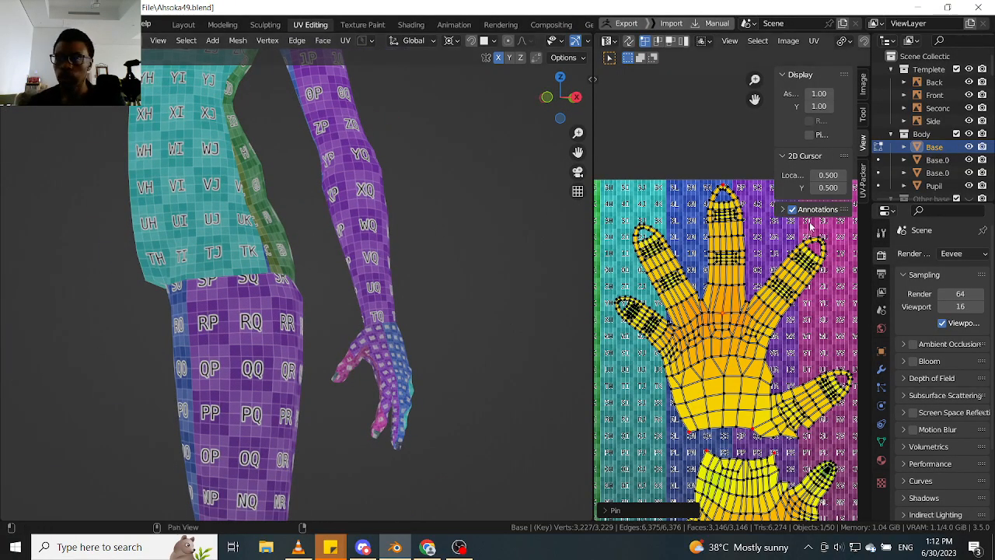
{"action": "scroll", "coordinate": [471, 239], "scroll_direction": "down", "scroll_amount": 4}
{"action": "middle_click_drag", "start_coordinate": [450, 237], "coordinate": [471, 231]}
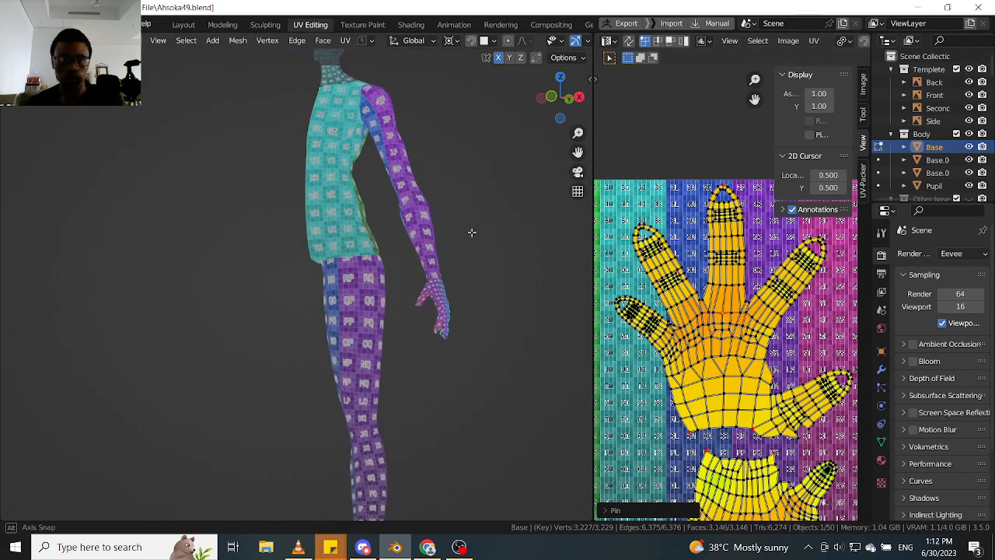
- Show the viewport overlays and switch the body mesh to Object Mode
{"action": "key", "text": "alt+shift+z"}
{"action": "scroll", "coordinate": [389, 306], "scroll_direction": "up", "scroll_amount": 4}
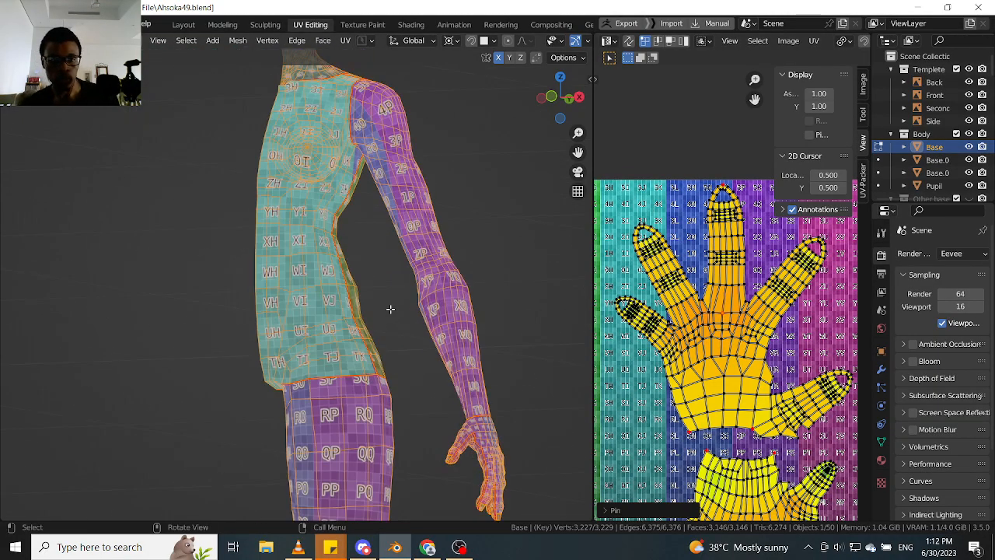
{"action": "middle_click_drag", "start_coordinate": [391, 309], "coordinate": [428, 281]}
{"action": "key", "text": "Tab"}
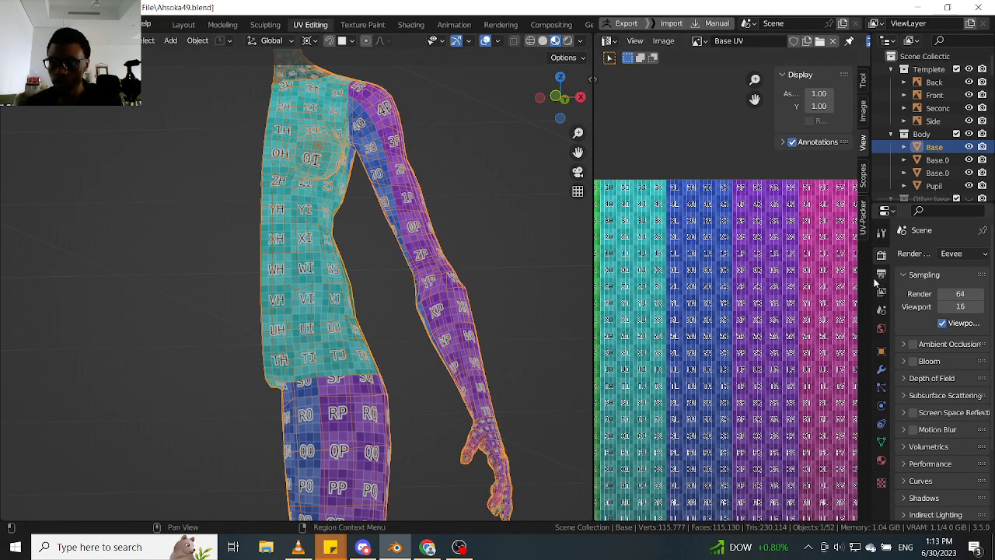
- Widen the properties editor, hide the image editor's sidebar, and enable the Mirror modifier's viewport display on the body mesh
{"action": "left_click_drag", "start_coordinate": [872, 278], "coordinate": [810, 278]}
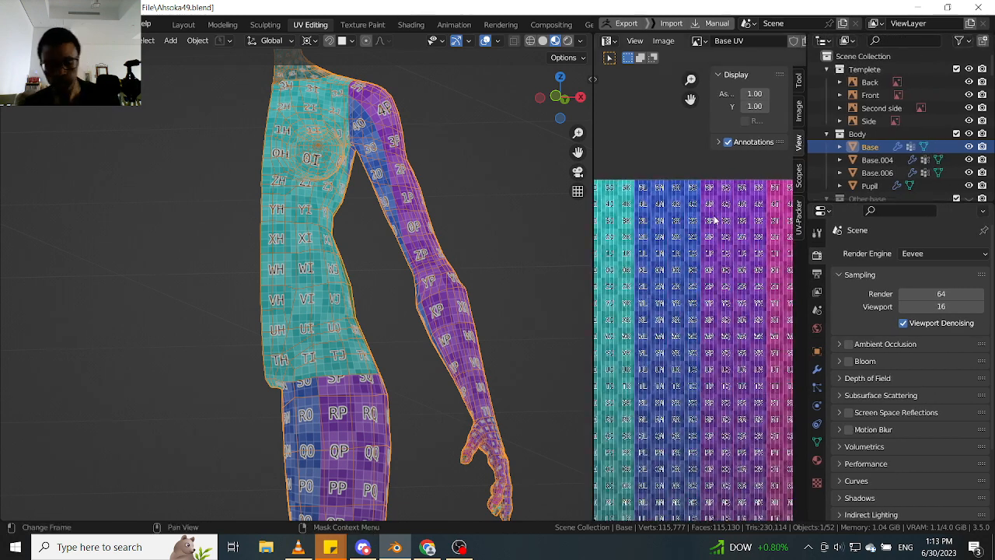
{"action": "key", "text": "n"}
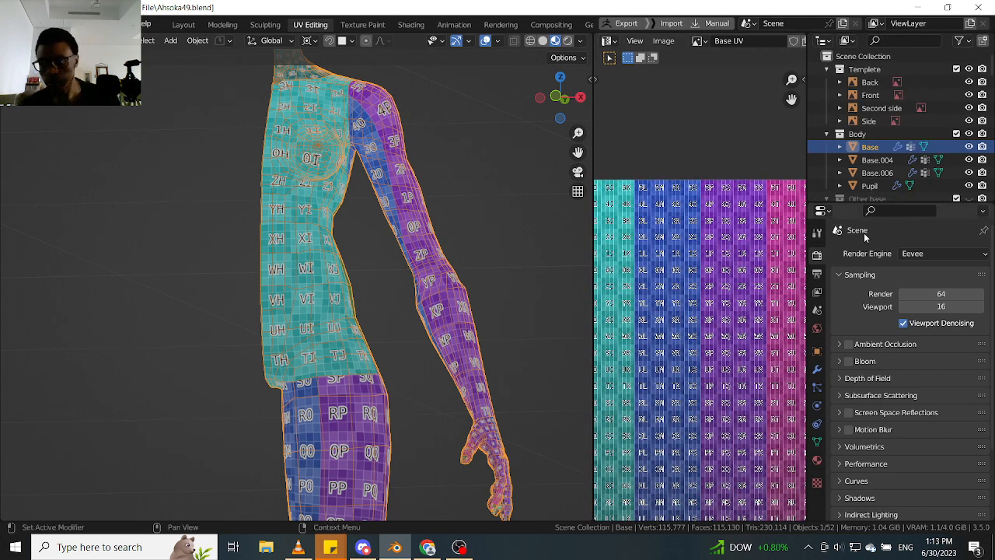
{"action": "left_click", "coordinate": [817, 369]}
{"action": "left_click", "coordinate": [928, 304]}
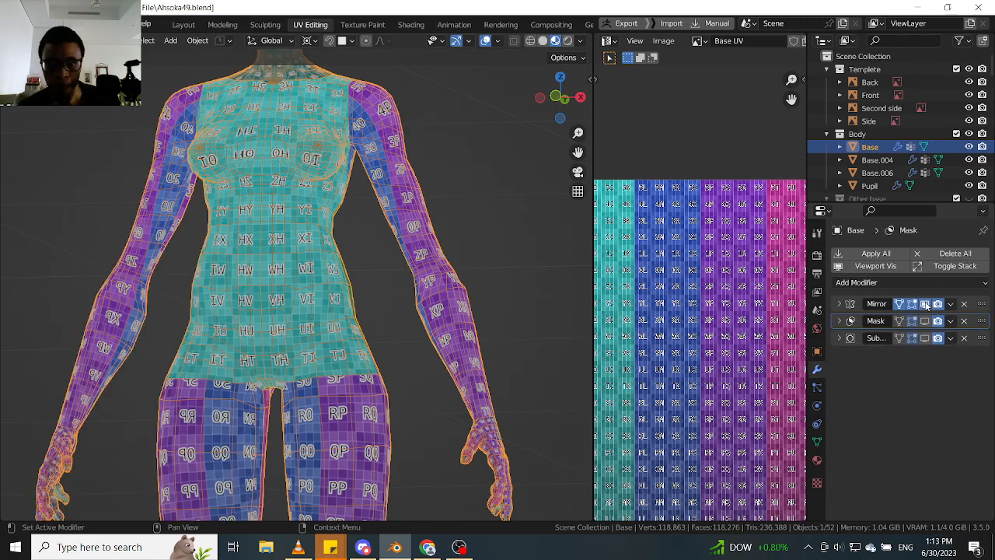
{"action": "scroll", "coordinate": [367, 323], "scroll_direction": "down", "scroll_amount": 2}
{"action": "middle_click_drag", "start_coordinate": [369, 325], "coordinate": [375, 354]}
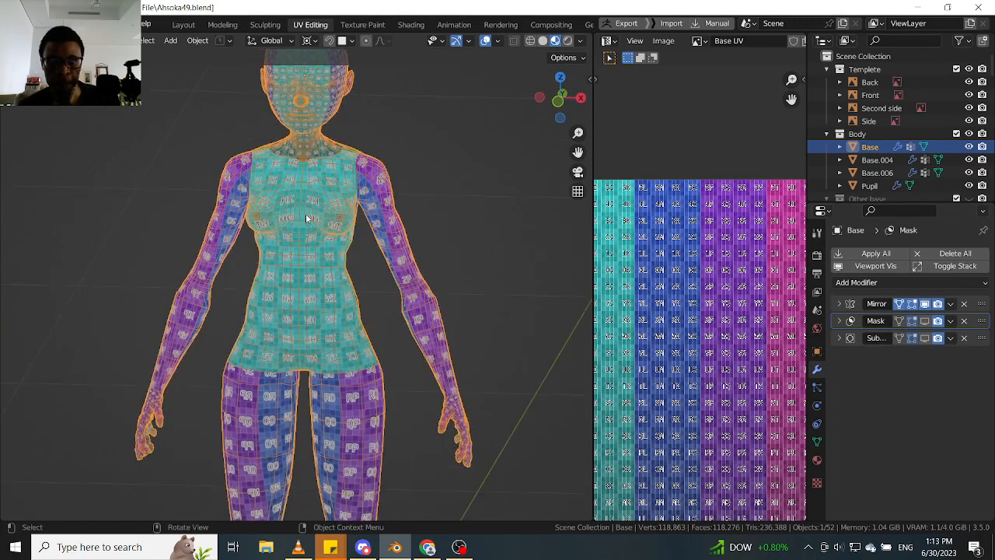
{"action": "scroll", "coordinate": [303, 209], "scroll_direction": "up", "scroll_amount": 1}
{"action": "middle_click_drag", "start_coordinate": [304, 89], "coordinate": [327, 254], "text": "shift"}
{"action": "scroll", "coordinate": [327, 253], "scroll_direction": "up", "scroll_amount": 1}
{"action": "scroll", "coordinate": [348, 312], "scroll_direction": "up", "scroll_amount": 3}
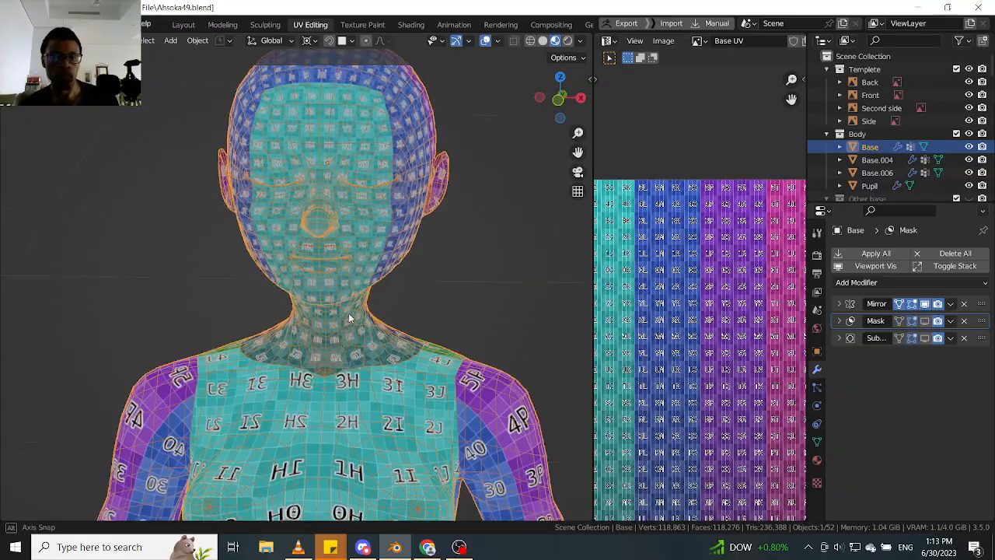
- Enable Mirror U in the Mirror modifier's data settings and check the texture across both body halves
{"action": "left_click", "coordinate": [838, 304]}
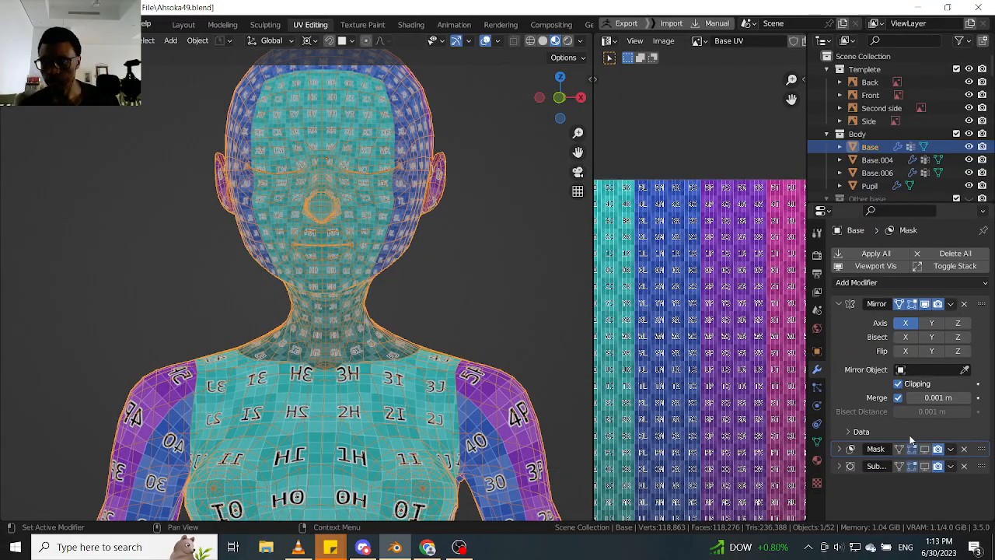
{"action": "left_click", "coordinate": [855, 433]}
{"action": "scroll", "coordinate": [869, 420], "scroll_direction": "down", "scroll_amount": 2}
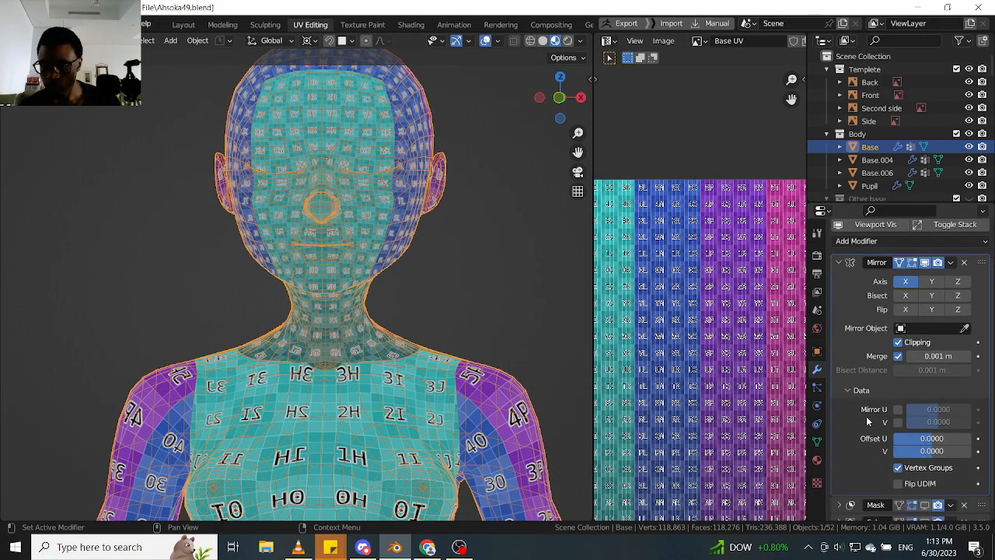
{"action": "left_click", "coordinate": [898, 410]}
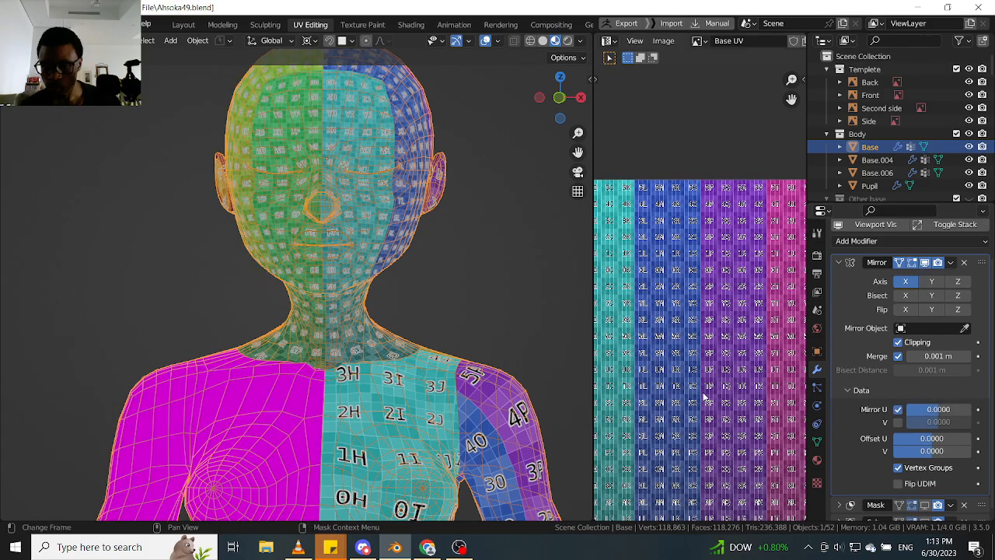
{"action": "scroll", "coordinate": [471, 360], "scroll_direction": "down", "scroll_amount": 2}
{"action": "middle_click_drag", "start_coordinate": [471, 360], "coordinate": [397, 370]}
{"action": "scroll", "coordinate": [401, 256], "scroll_direction": "down", "scroll_amount": 5}
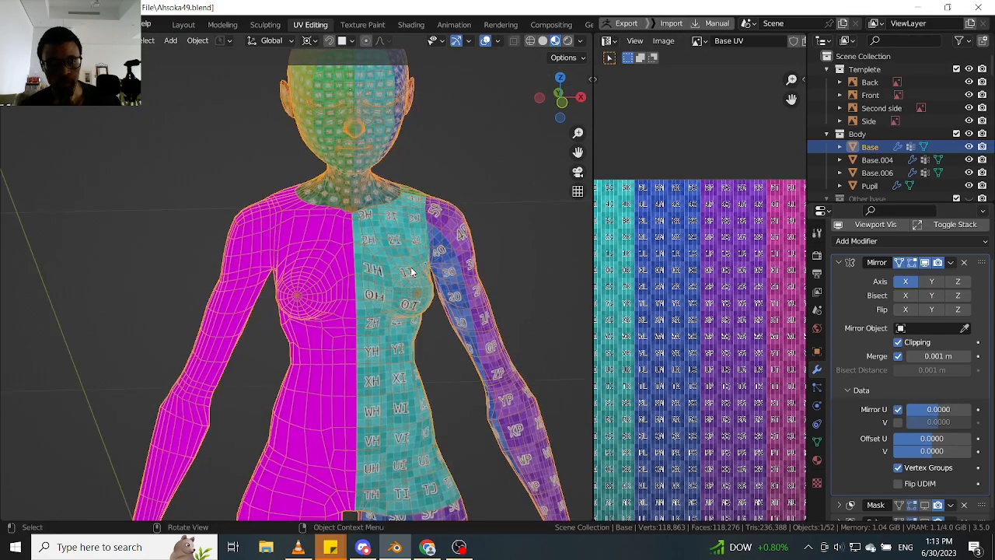
{"action": "middle_click_drag", "start_coordinate": [403, 284], "coordinate": [476, 279]}
{"action": "scroll", "coordinate": [390, 210], "scroll_direction": "up", "scroll_amount": 3}
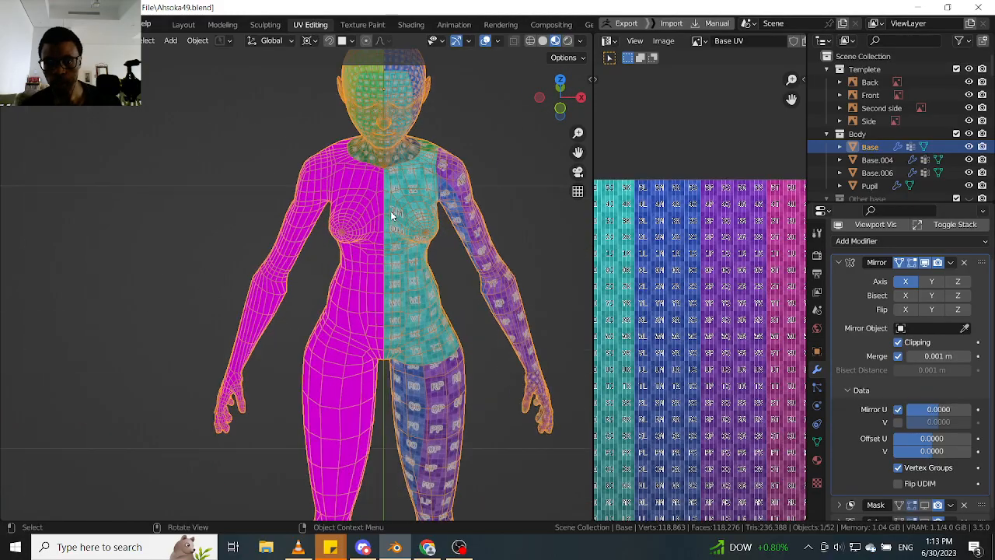
- Try mirroring the UVs along V instead of U and check the texture on the torso
{"action": "left_click", "coordinate": [898, 409]}
{"action": "left_click", "coordinate": [898, 422]}
{"action": "left_click", "coordinate": [897, 422]}
{"action": "left_click", "coordinate": [897, 422]}
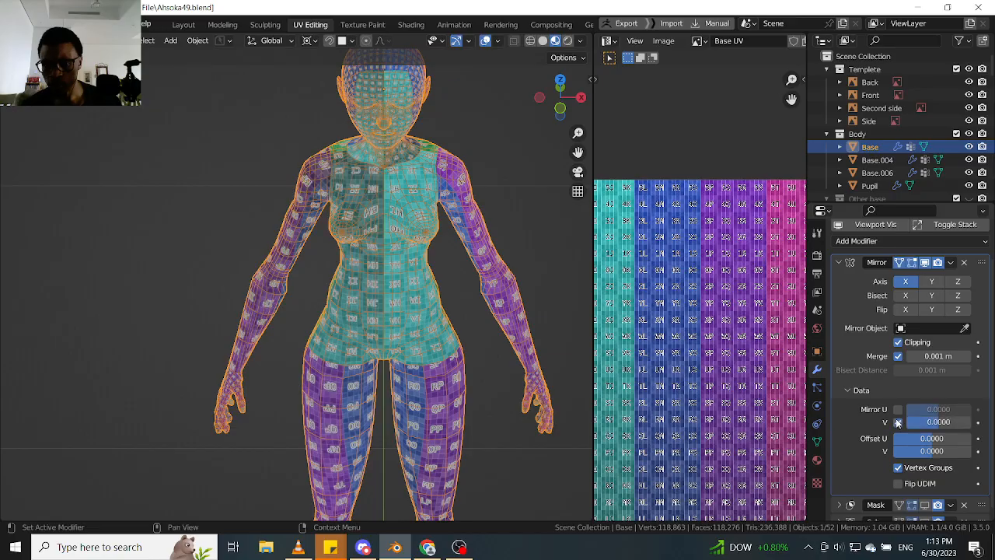
{"action": "scroll", "coordinate": [342, 267], "scroll_direction": "up", "scroll_amount": 6}
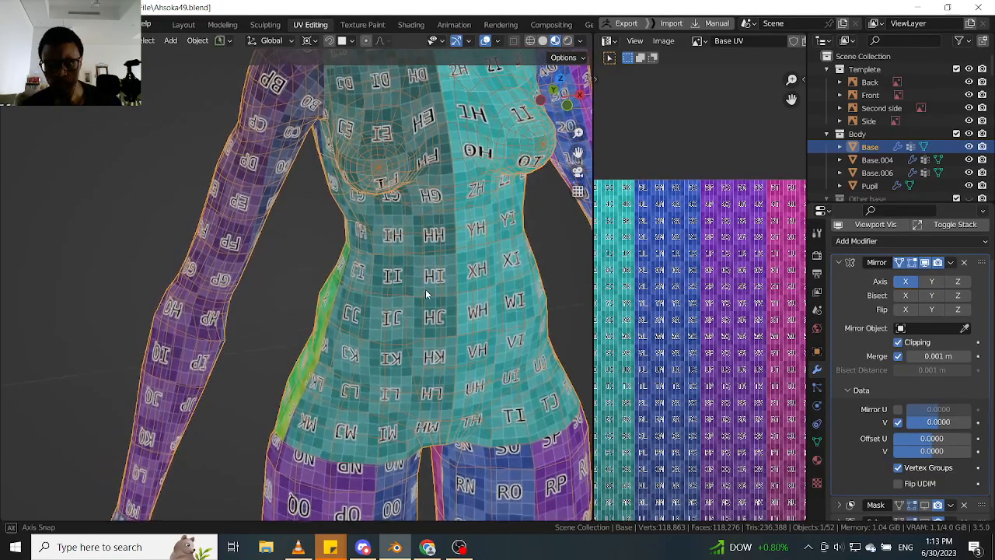
{"action": "middle_click_drag", "start_coordinate": [425, 289], "coordinate": [401, 281]}
- Turn Mirror V off and Mirror U back on, and view the full body
{"action": "left_click", "coordinate": [898, 422]}
{"action": "left_click", "coordinate": [897, 409]}
{"action": "scroll", "coordinate": [450, 289], "scroll_direction": "down", "scroll_amount": 3}
{"action": "scroll", "coordinate": [435, 283], "scroll_direction": "down", "scroll_amount": 2}
{"action": "middle_click_drag", "start_coordinate": [507, 292], "coordinate": [355, 217]}
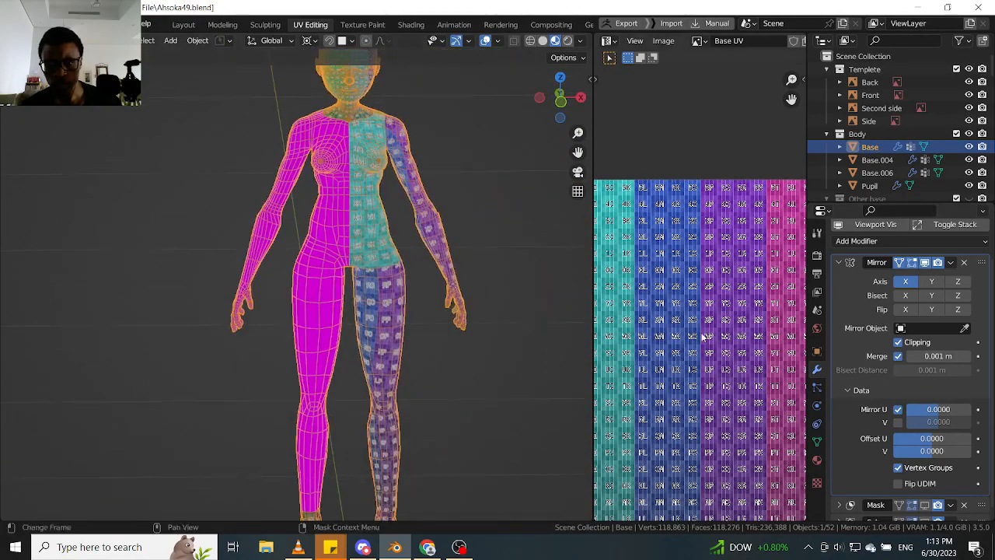
- View the whole mirrored body and enable Flip UDIM in the Mirror modifier's data settings
{"action": "scroll", "coordinate": [702, 337], "scroll_direction": "down", "scroll_amount": 7}
{"action": "middle_click_drag", "start_coordinate": [702, 338], "coordinate": [776, 314]}
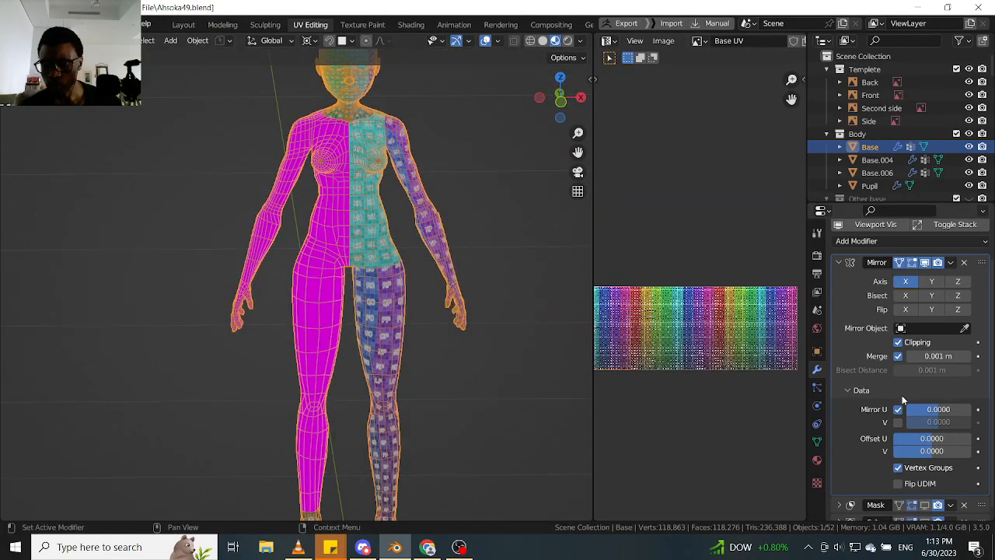
{"action": "scroll", "coordinate": [323, 178], "scroll_direction": "up", "scroll_amount": 3}
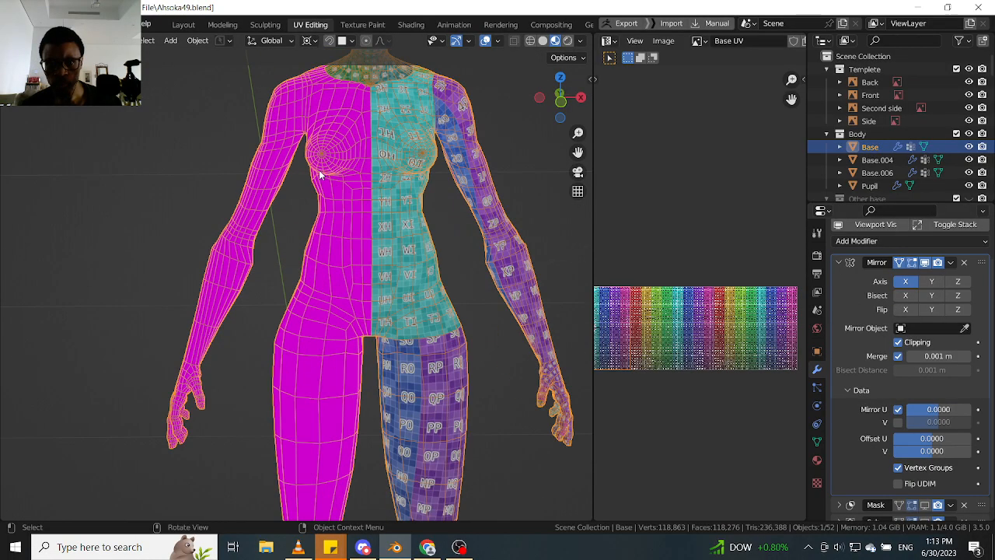
{"action": "middle_click_drag", "start_coordinate": [570, 282], "coordinate": [585, 408], "text": "shift"}
{"action": "scroll", "coordinate": [485, 226], "scroll_direction": "up", "scroll_amount": 2}
{"action": "middle_click_drag", "start_coordinate": [481, 244], "coordinate": [455, 233]}
{"action": "scroll", "coordinate": [459, 237], "scroll_direction": "down", "scroll_amount": 6}
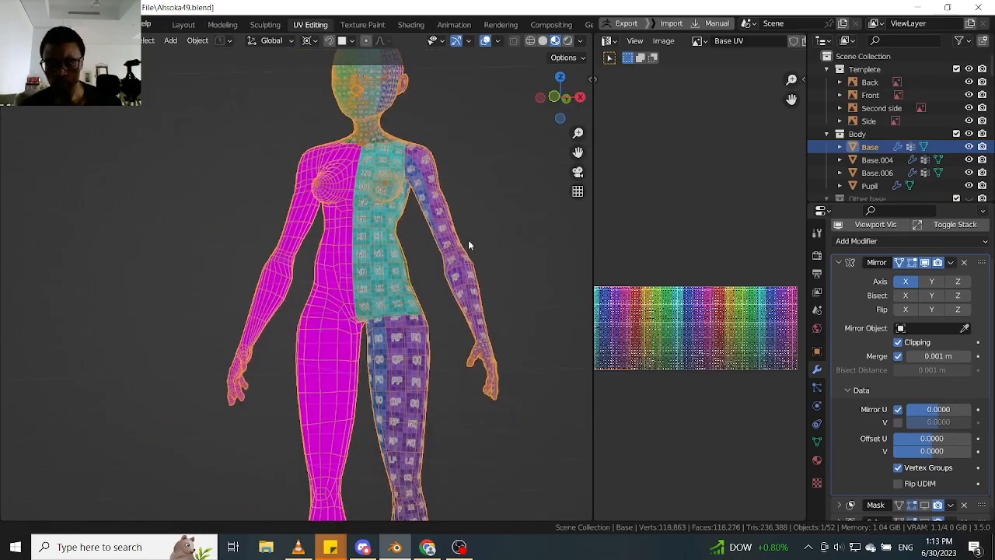
{"action": "scroll", "coordinate": [911, 466], "scroll_direction": "down", "scroll_amount": 1}
{"action": "left_click", "coordinate": [899, 474]}
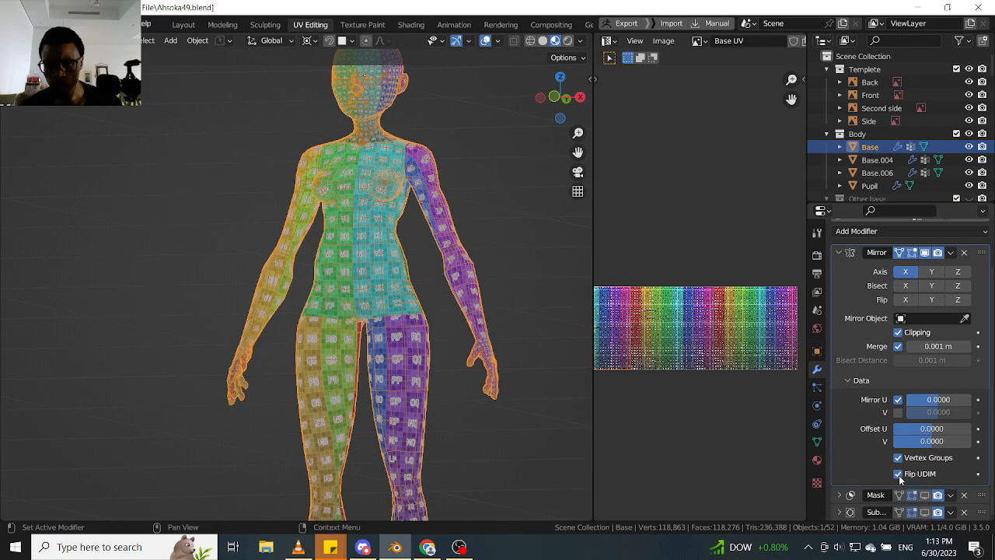
- Toggle Flip UDIM off and back on to compare the texture across both halves of the head and chest
{"action": "middle_click_drag", "start_coordinate": [433, 255], "coordinate": [455, 286]}
{"action": "scroll", "coordinate": [442, 281], "scroll_direction": "down", "scroll_amount": 3}
{"action": "scroll", "coordinate": [408, 257], "scroll_direction": "up", "scroll_amount": 4}
{"action": "mouse_move", "coordinate": [408, 257]}
{"action": "middle_mouse_down"}
{"action": "mouse_move", "coordinate": [242, 264]}
{"action": "mouse_move", "coordinate": [372, 291]}
{"action": "mouse_move", "coordinate": [424, 225]}
{"action": "mouse_move", "coordinate": [408, 237]}
{"action": "middle_mouse_up"}
{"action": "scroll", "coordinate": [372, 290], "scroll_direction": "down", "scroll_amount": 3}
{"action": "scroll", "coordinate": [362, 151], "scroll_direction": "up", "scroll_amount": 6}
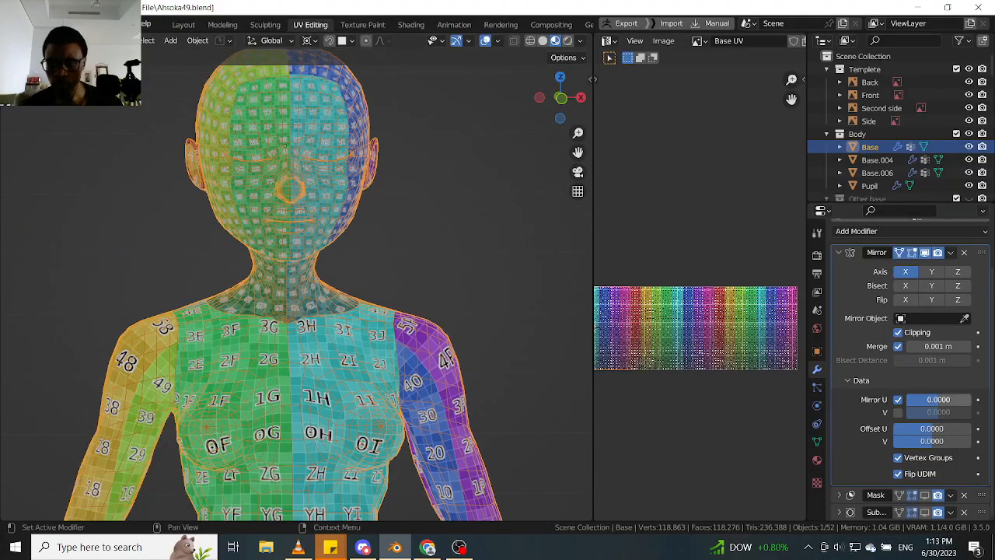
{"action": "left_click", "coordinate": [898, 474]}
{"action": "left_click", "coordinate": [898, 474]}
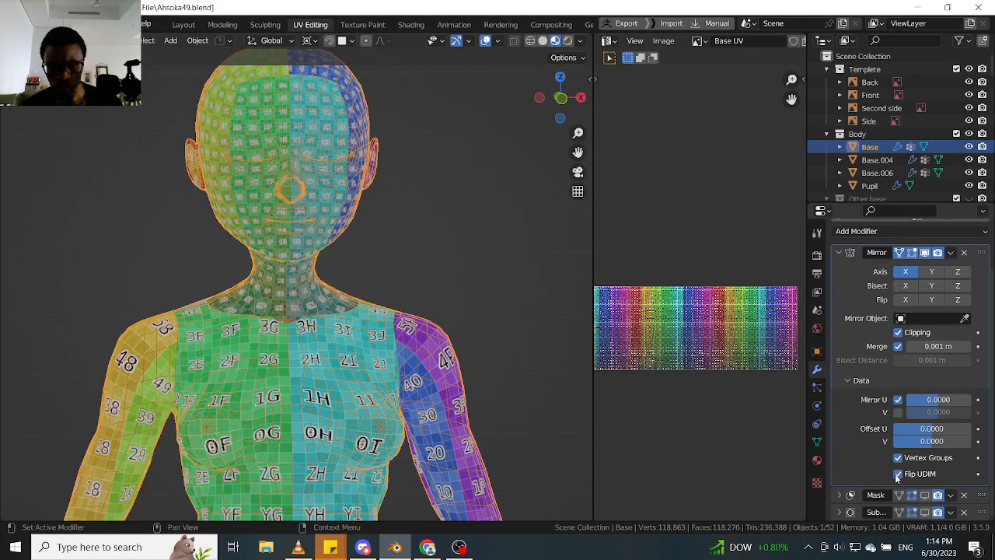
{"action": "left_click", "coordinate": [898, 474]}
{"action": "left_click", "coordinate": [898, 474]}
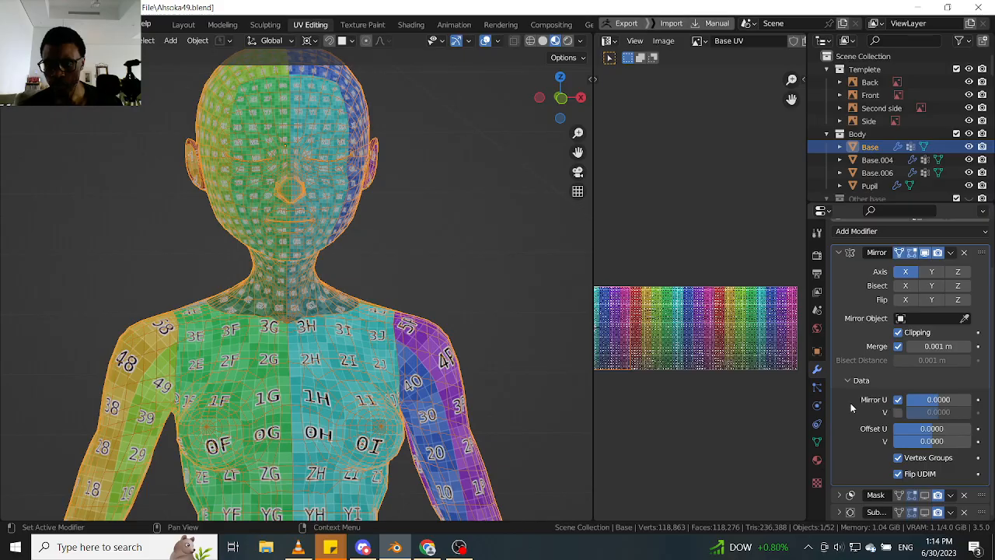
- Examine the mirrored checker texture on the torso, arms, legs and head from the front
{"action": "scroll", "coordinate": [389, 360], "scroll_direction": "down", "scroll_amount": 5}
{"action": "middle_click_drag", "start_coordinate": [404, 337], "coordinate": [424, 187], "text": "shift"}
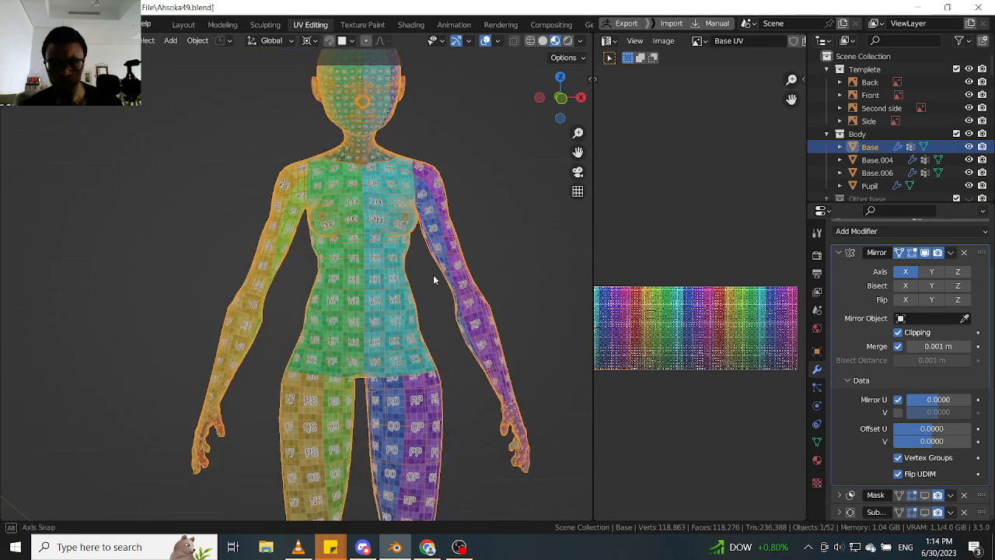
{"action": "middle_click_drag", "start_coordinate": [433, 274], "coordinate": [409, 272]}
{"action": "middle_click_drag", "start_coordinate": [412, 286], "coordinate": [415, 180], "text": "shift"}
{"action": "middle_click_drag", "start_coordinate": [428, 340], "coordinate": [359, 159], "text": "shift"}
{"action": "scroll", "coordinate": [342, 186], "scroll_direction": "up", "scroll_amount": 6}
{"action": "middle_click_drag", "start_coordinate": [327, 213], "coordinate": [346, 229]}
{"action": "middle_click_drag", "start_coordinate": [342, 138], "coordinate": [313, 334], "text": "shift"}
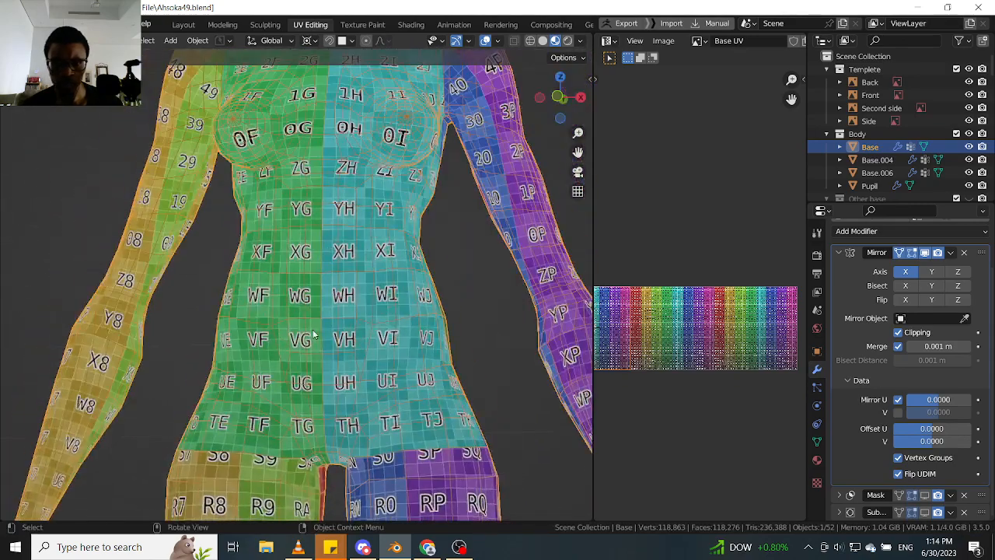
{"action": "middle_click_drag", "start_coordinate": [339, 223], "coordinate": [356, 238]}
{"action": "middle_click_drag", "start_coordinate": [365, 177], "coordinate": [367, 284], "text": "shift"}
{"action": "scroll", "coordinate": [358, 234], "scroll_direction": "down", "scroll_amount": 2}
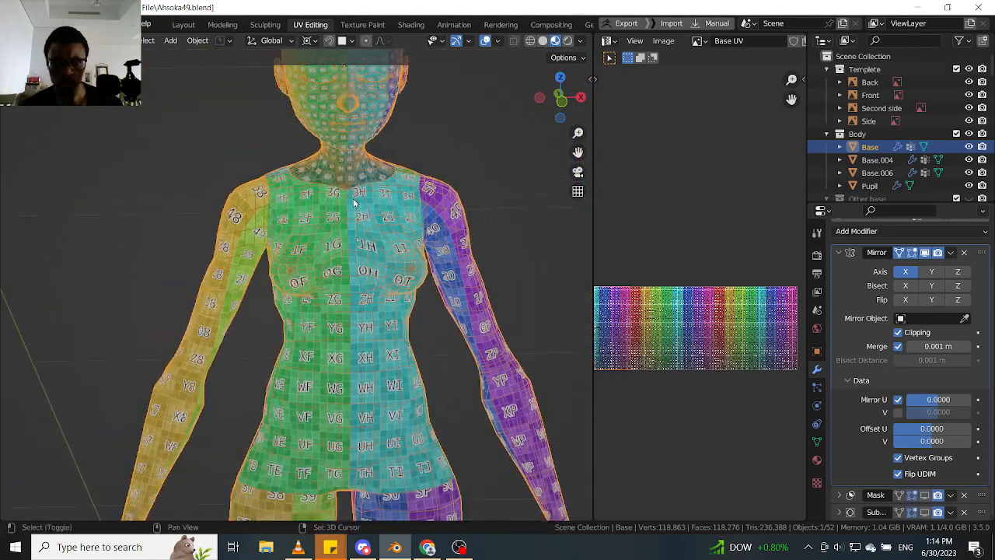
{"action": "middle_click_drag", "start_coordinate": [352, 202], "coordinate": [371, 268], "text": "shift"}
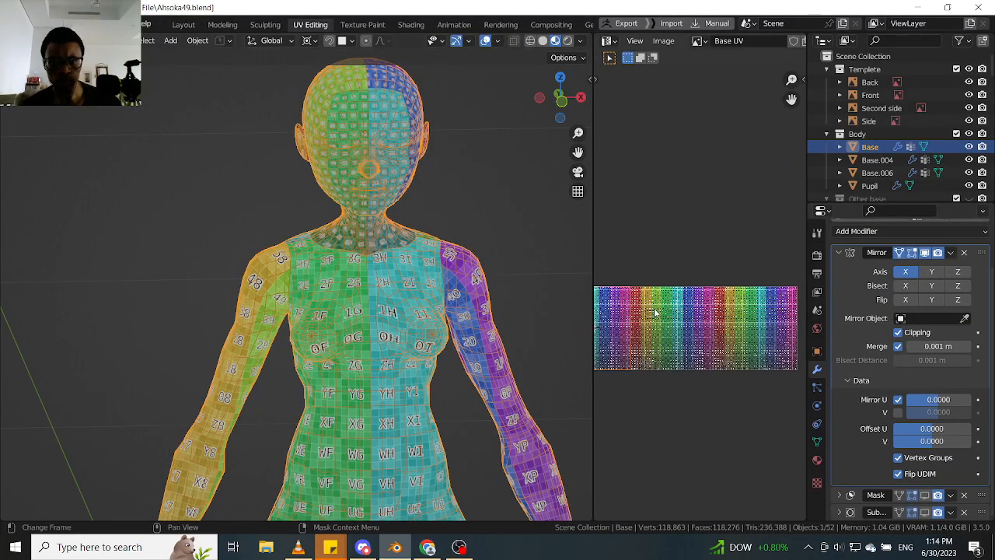
- Enter Edit Mode on the body mesh, select the linked geometry, and widen the UV editor
{"action": "key", "text": "Tab"}
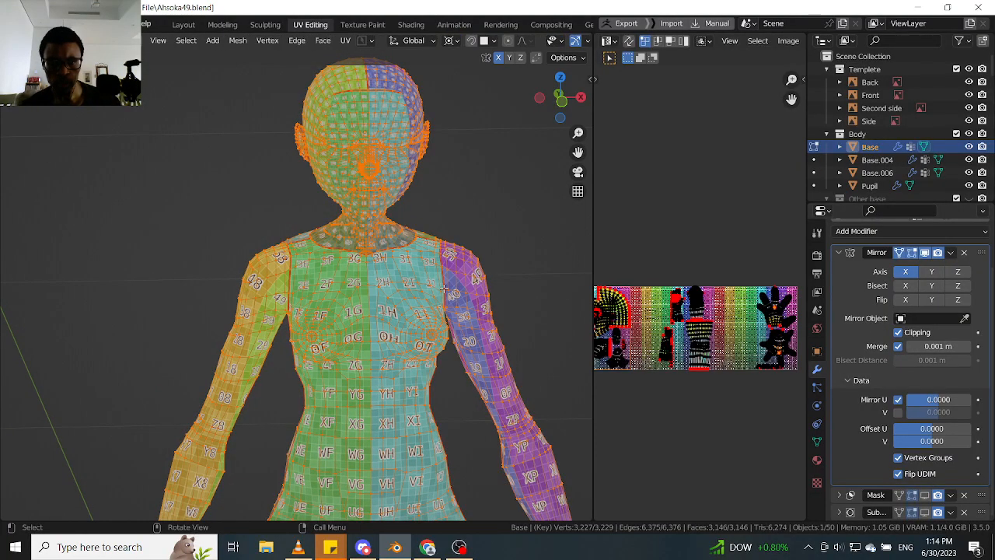
{"action": "key", "text": "l"}
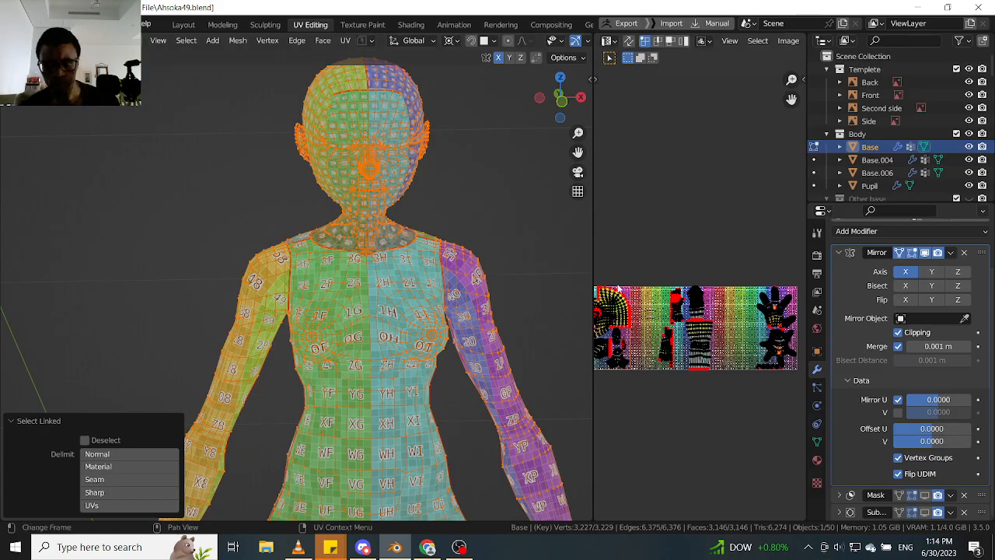
{"action": "middle_click_drag", "start_coordinate": [709, 324], "coordinate": [677, 316]}
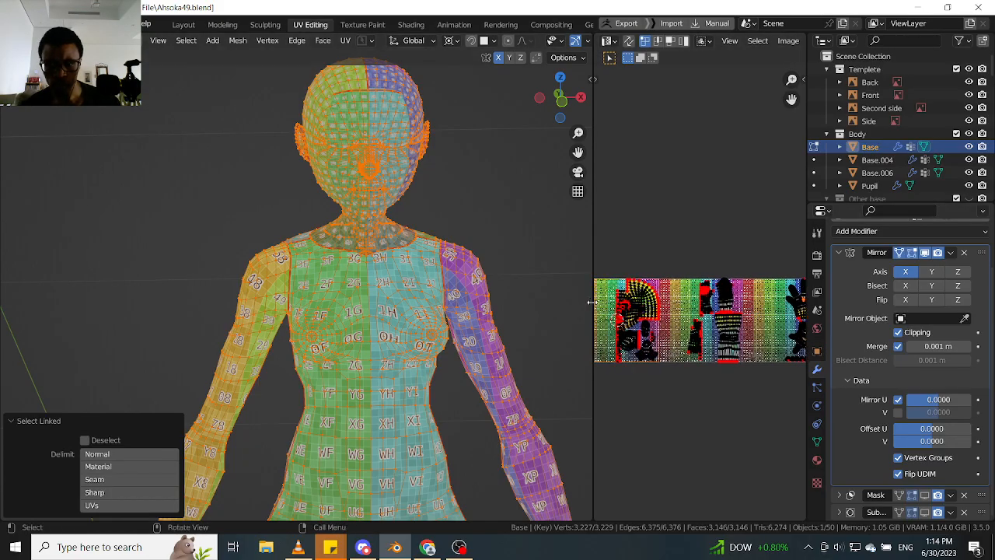
{"action": "left_click_drag", "start_coordinate": [593, 304], "coordinate": [411, 306]}
{"action": "scroll", "coordinate": [600, 303], "scroll_direction": "up", "scroll_amount": 6}
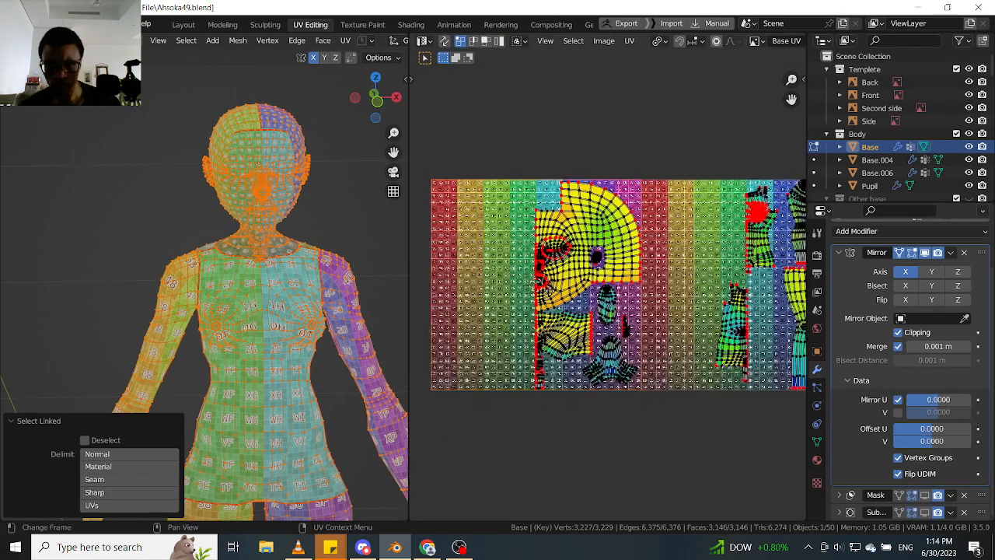
- Inspect the small UV islands below the head island and pin the selected UVs
{"action": "scroll", "coordinate": [600, 303], "scroll_direction": "down", "scroll_amount": 1}
{"action": "scroll", "coordinate": [600, 304], "scroll_direction": "up", "scroll_amount": 3}
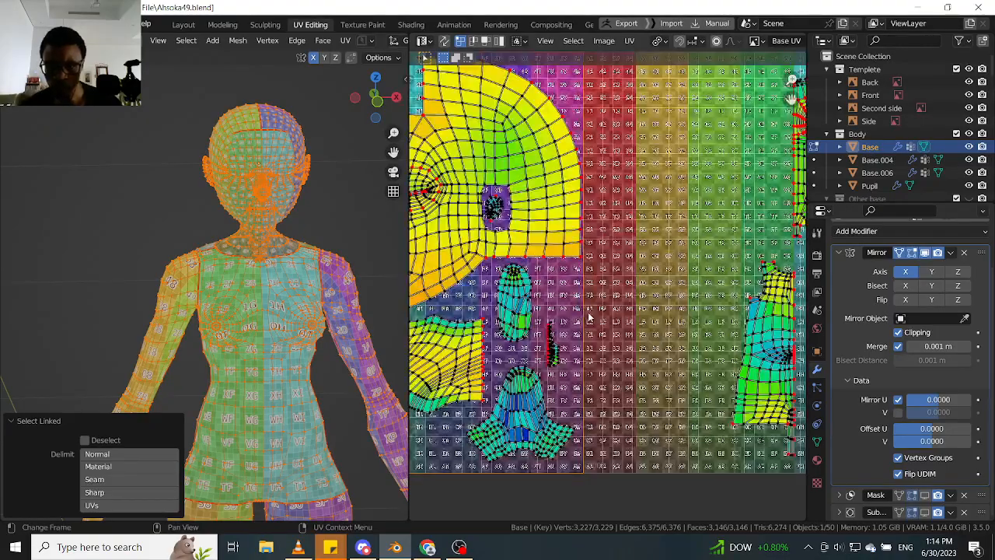
{"action": "scroll", "coordinate": [519, 318], "scroll_direction": "up", "scroll_amount": 2}
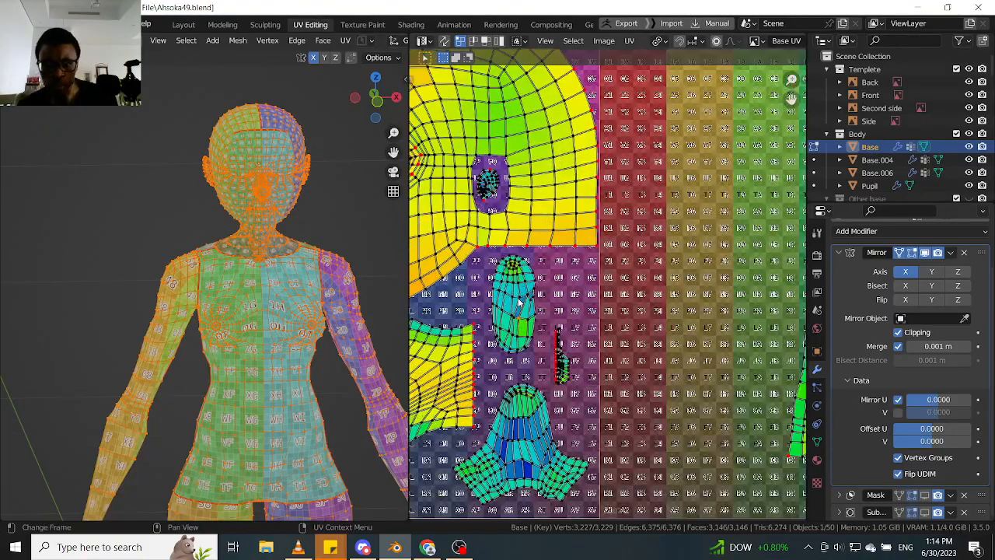
{"action": "scroll", "coordinate": [534, 275], "scroll_direction": "up", "scroll_amount": 1}
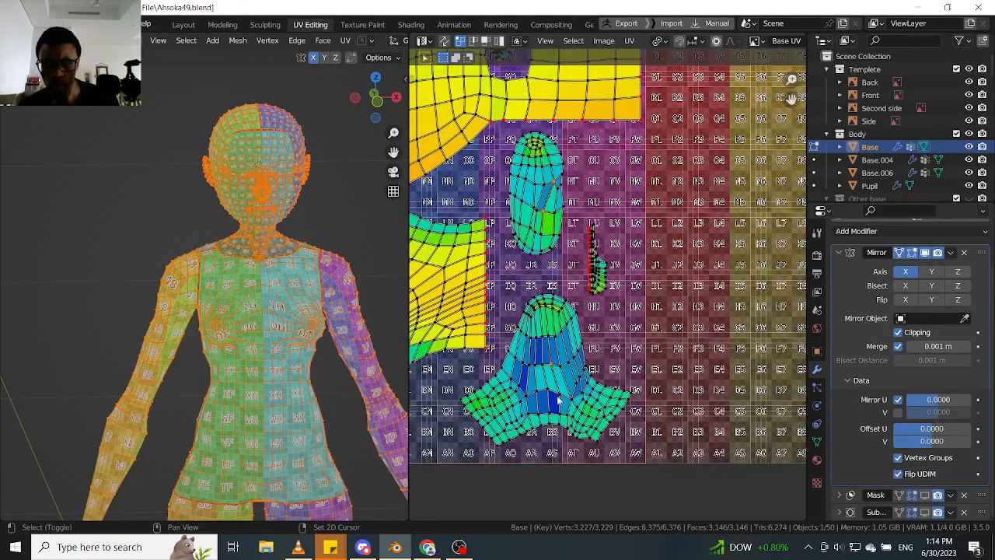
{"action": "key", "text": "p"}
{"action": "scroll", "coordinate": [579, 347], "scroll_direction": "down", "scroll_amount": 8}
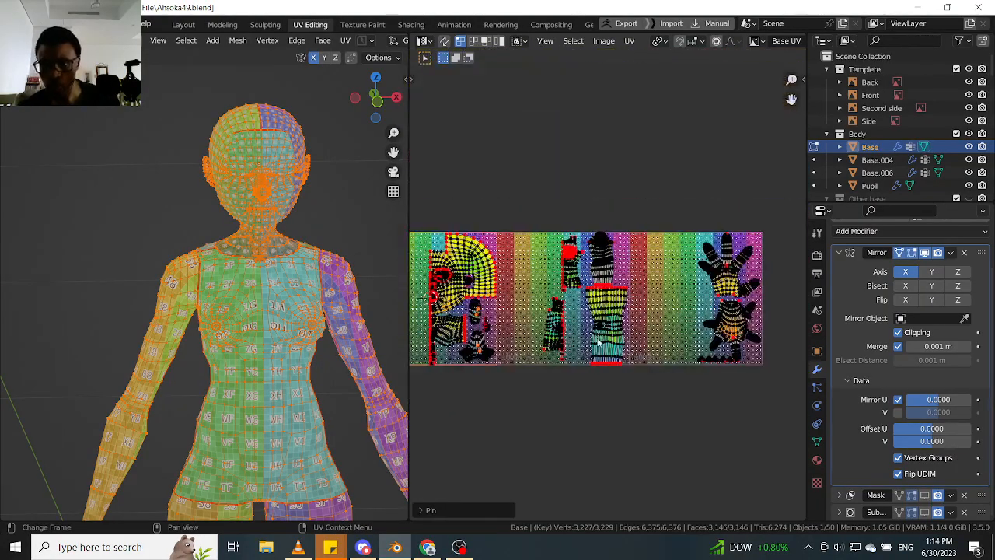
- Return the body mesh to Object Mode and try to apply its Mirror modifier
{"action": "left_click", "coordinate": [950, 253]}
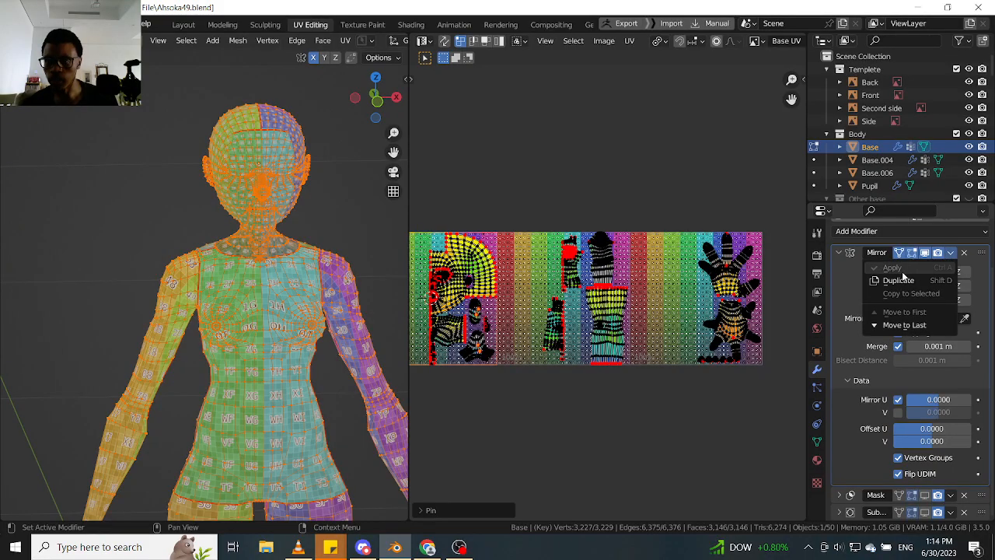
{"action": "key", "text": "Tab"}
{"action": "key", "text": "Tab"}
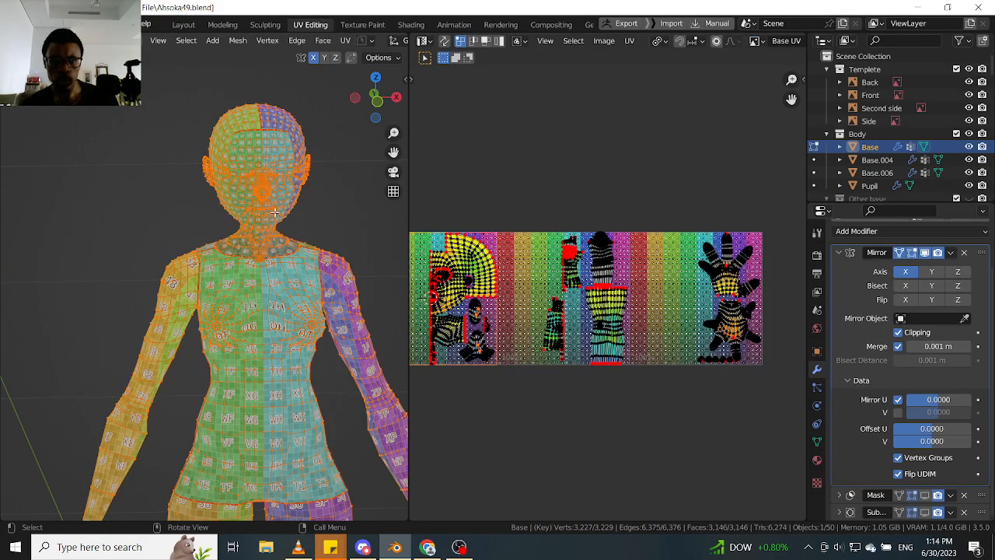
{"action": "key", "text": "Tab"}
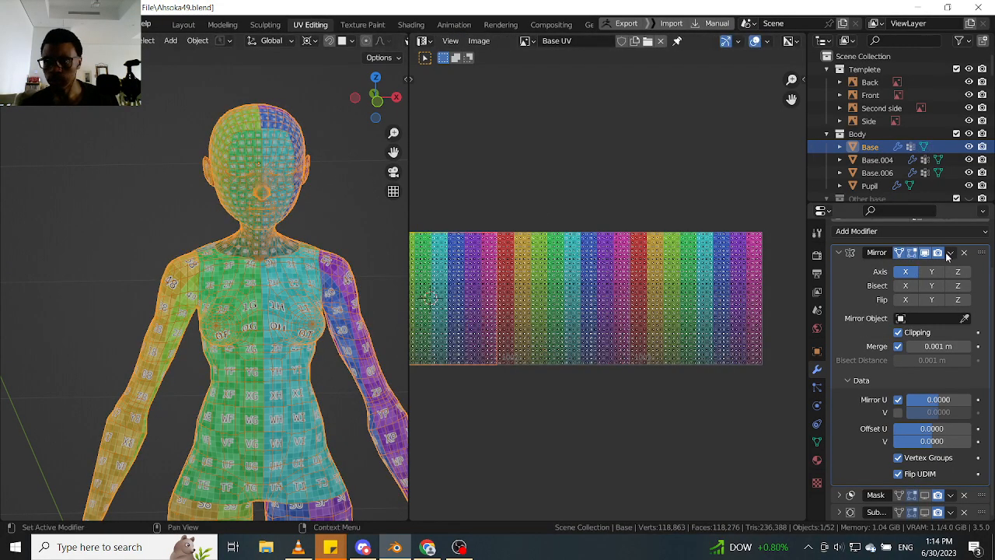
{"action": "left_click", "coordinate": [948, 253]}
{"action": "left_click", "coordinate": [915, 264]}
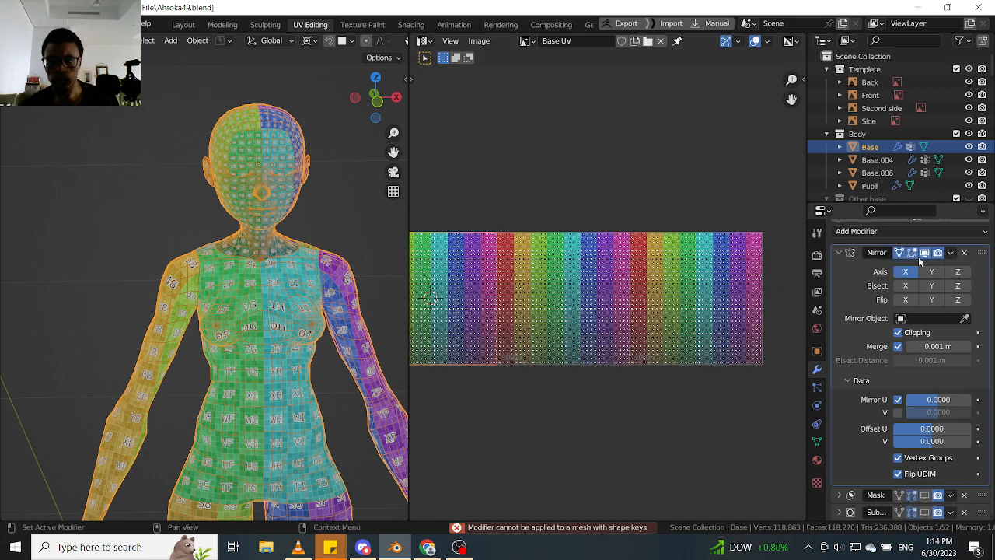
{"action": "left_click", "coordinate": [950, 252]}
{"action": "left_click", "coordinate": [915, 266]}
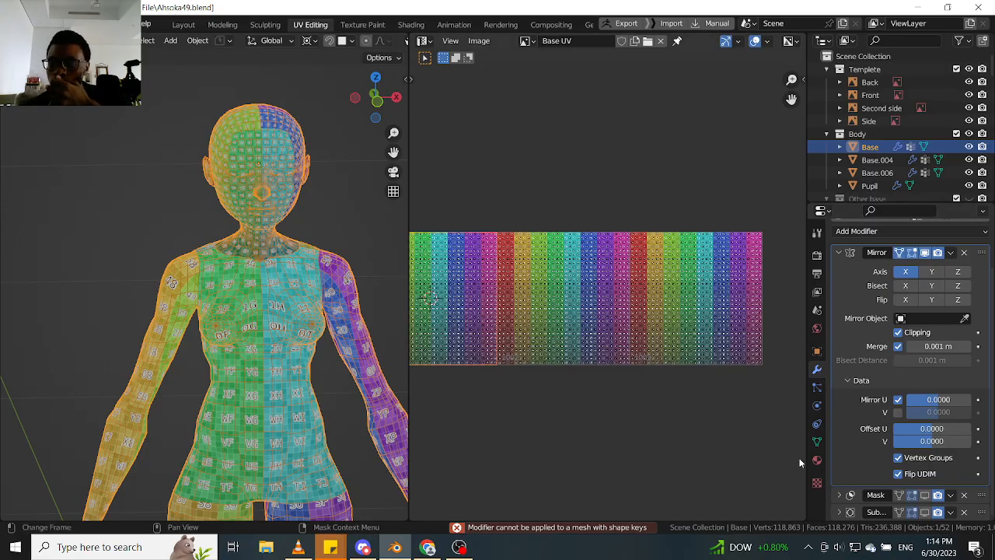
- Show the body mesh's shape keys, turn the view to the face, and set the Key 1 value to 0
{"action": "left_click", "coordinate": [816, 441]}
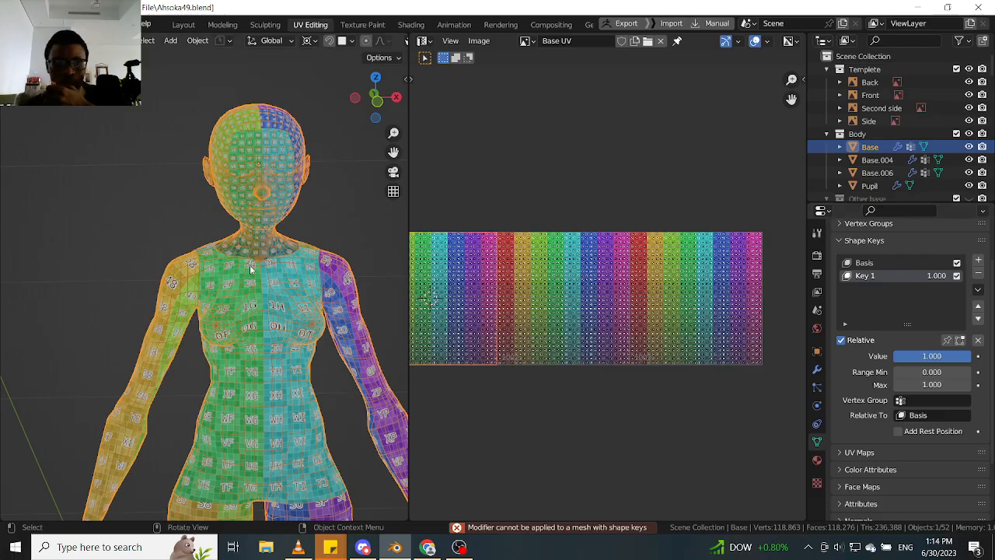
{"action": "middle_click_drag", "start_coordinate": [322, 259], "coordinate": [279, 262]}
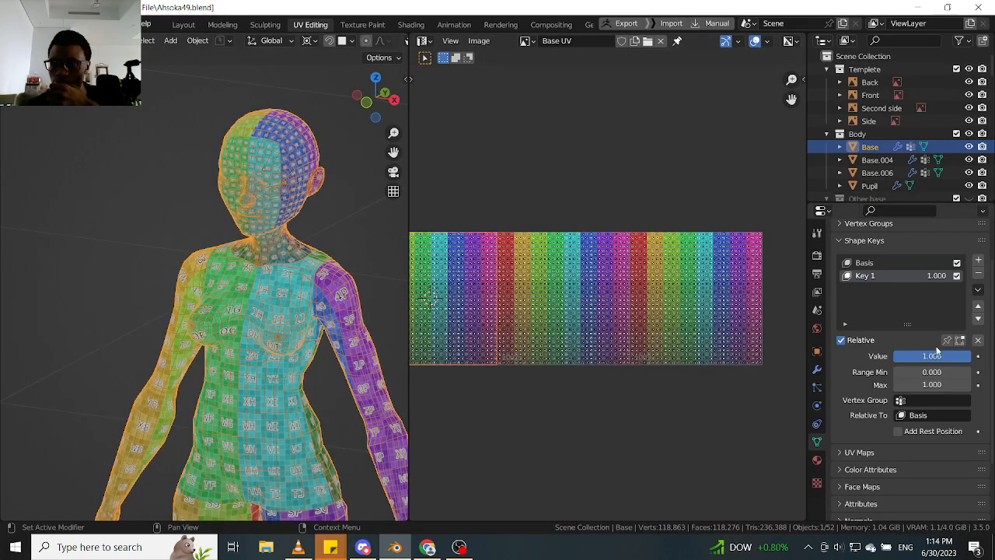
{"action": "middle_click_drag", "start_coordinate": [351, 288], "coordinate": [364, 287]}
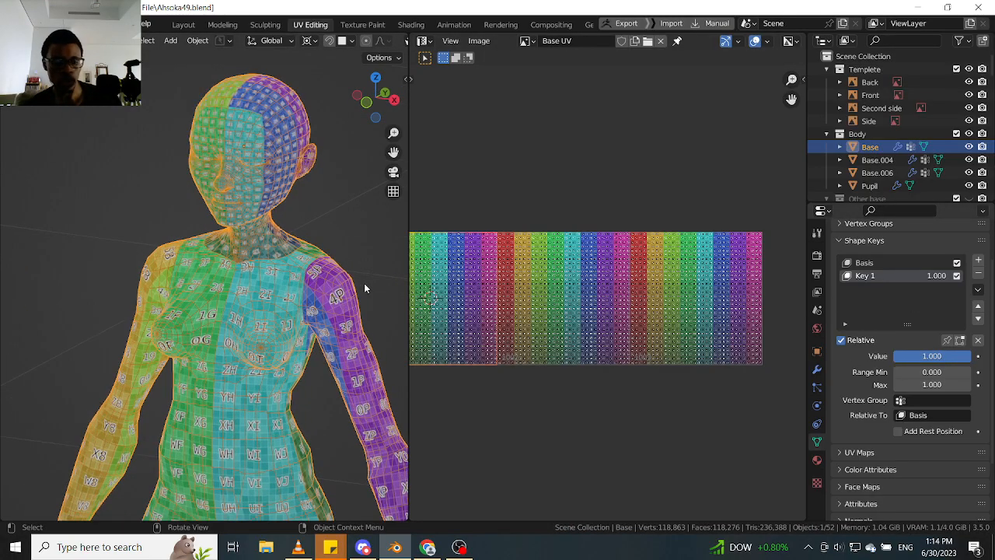
{"action": "left_click_drag", "start_coordinate": [958, 357], "coordinate": [860, 352]}
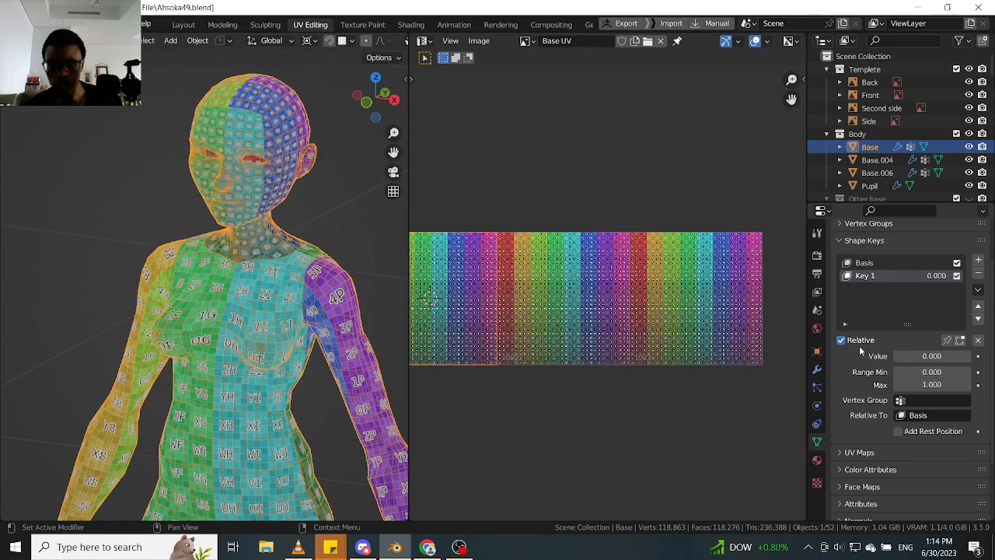
- Try again to apply the Mirror modifier with the Key 1 shape key at 0
{"action": "left_click", "coordinate": [817, 369]}
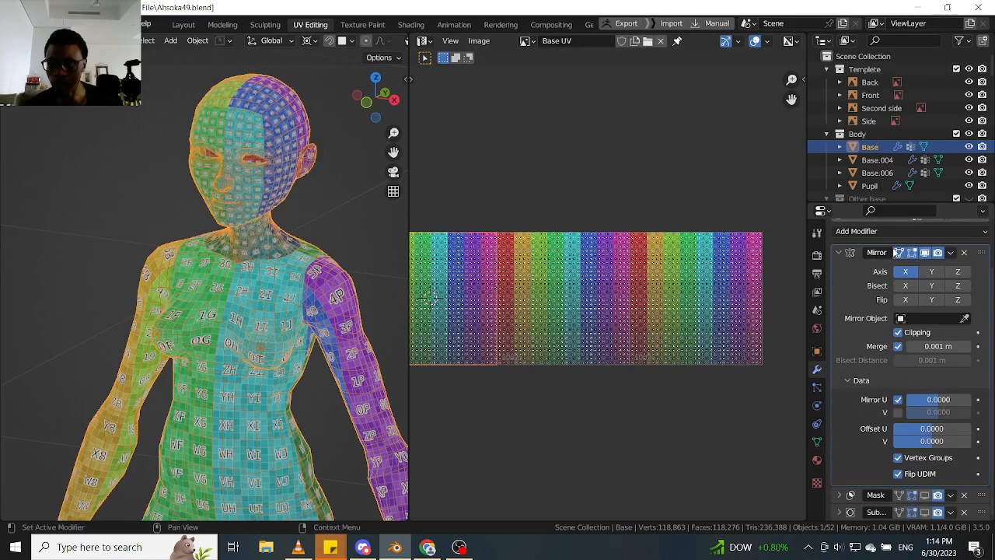
{"action": "left_click", "coordinate": [950, 253]}
{"action": "left_click", "coordinate": [886, 267]}
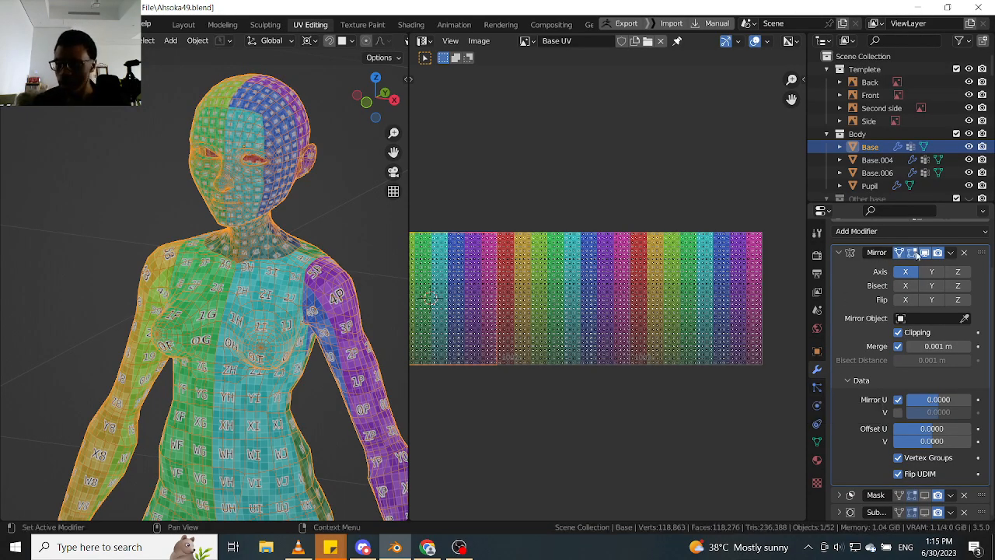
- Save the blend file, return to the Mirror modifier settings, and inspect the head and chest in profile
{"action": "left_click", "coordinate": [816, 446]}
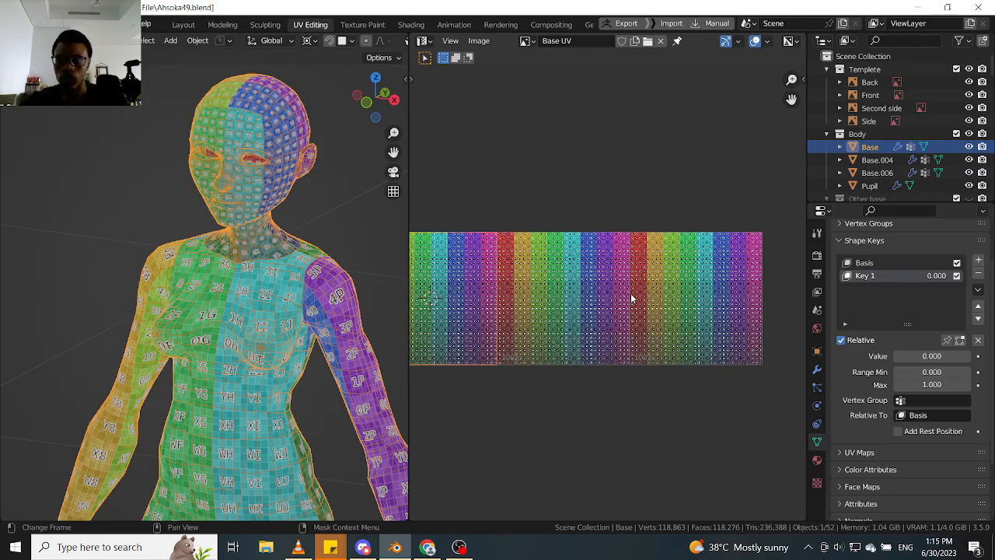
{"action": "key", "text": "ctrl+s"}
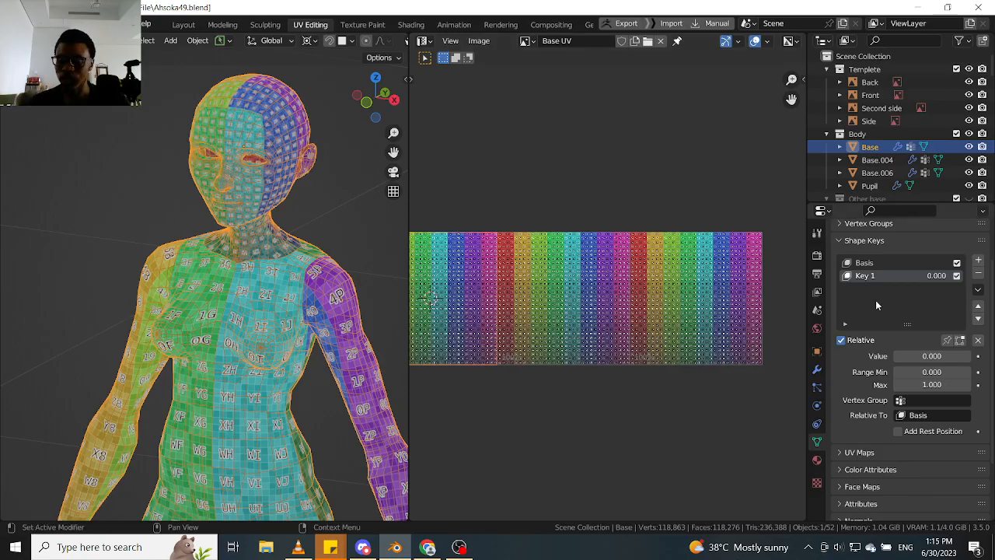
{"action": "left_click", "coordinate": [817, 370]}
{"action": "scroll", "coordinate": [228, 162], "scroll_direction": "up", "scroll_amount": 3}
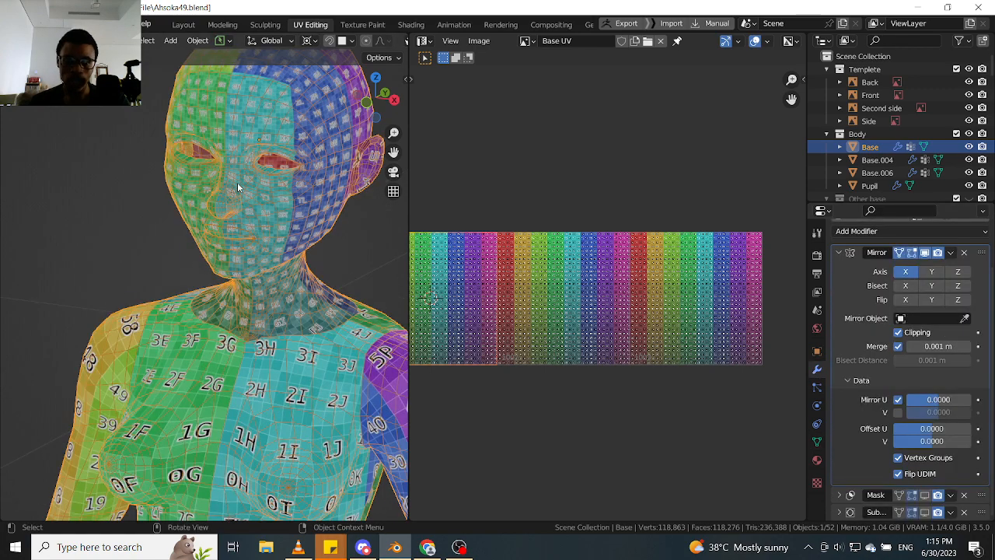
{"action": "middle_click_drag", "start_coordinate": [237, 181], "coordinate": [276, 172]}
{"action": "middle_click_drag", "start_coordinate": [299, 230], "coordinate": [251, 204]}
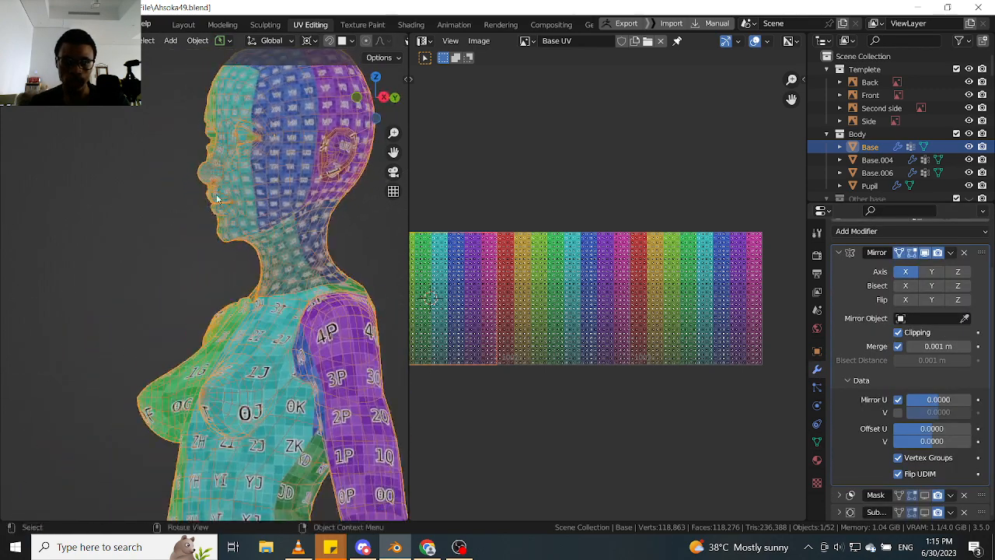
{"action": "middle_click_drag", "start_coordinate": [144, 193], "coordinate": [155, 194]}
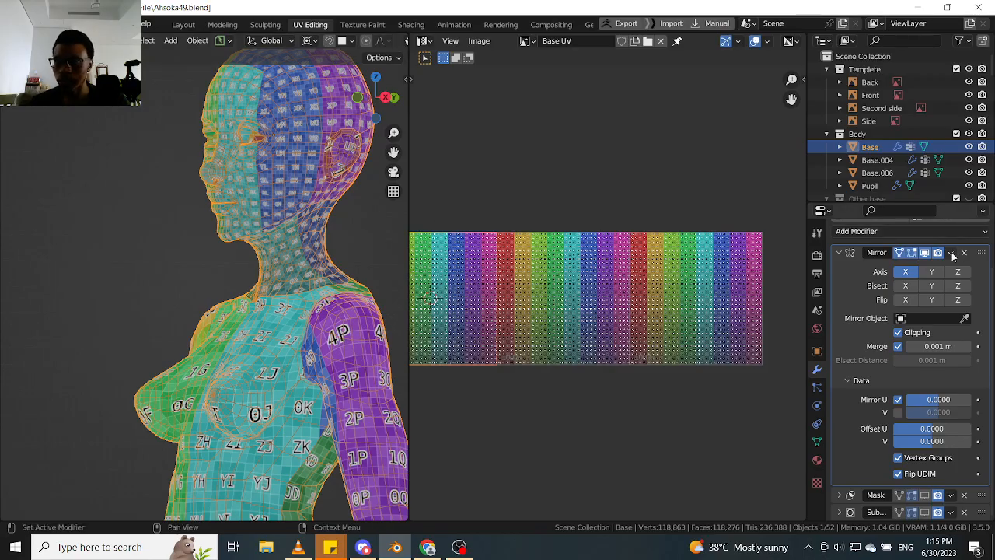
- Widen the 3D viewport and remove the Key 1 and Basis shape keys from the body mesh
{"action": "middle_click_drag", "start_coordinate": [334, 247], "coordinate": [413, 239]}
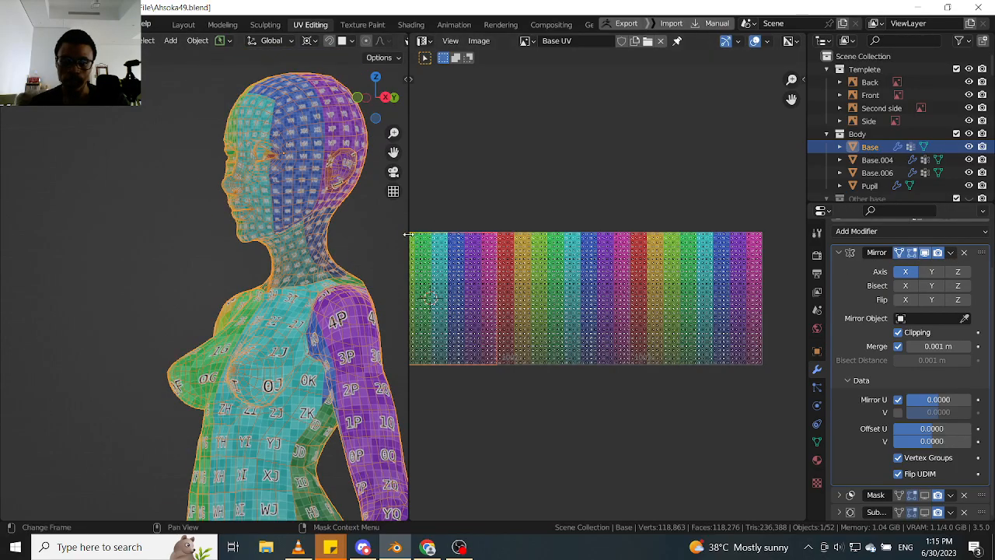
{"action": "left_click_drag", "start_coordinate": [407, 234], "coordinate": [454, 234]}
{"action": "middle_click_drag", "start_coordinate": [321, 236], "coordinate": [379, 235]}
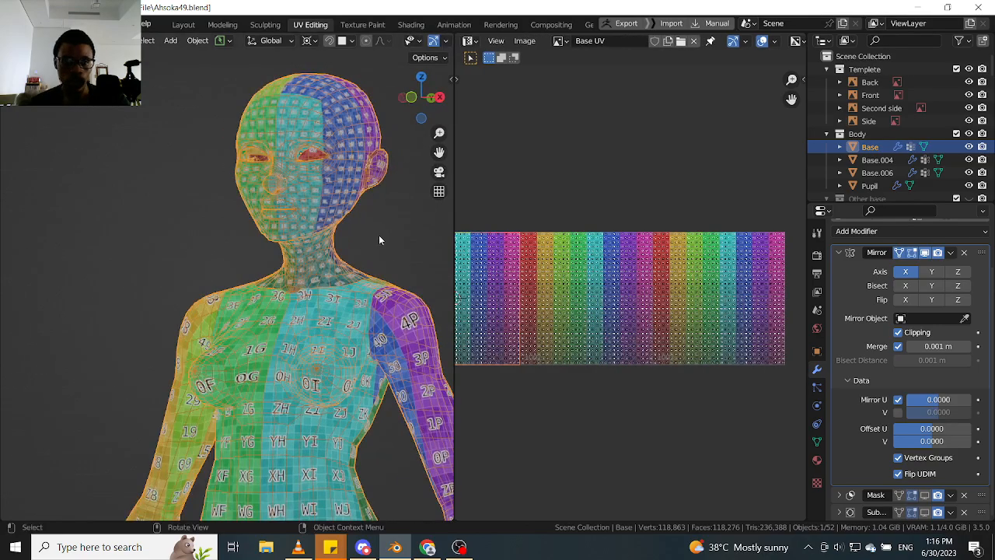
{"action": "left_click", "coordinate": [378, 235]}
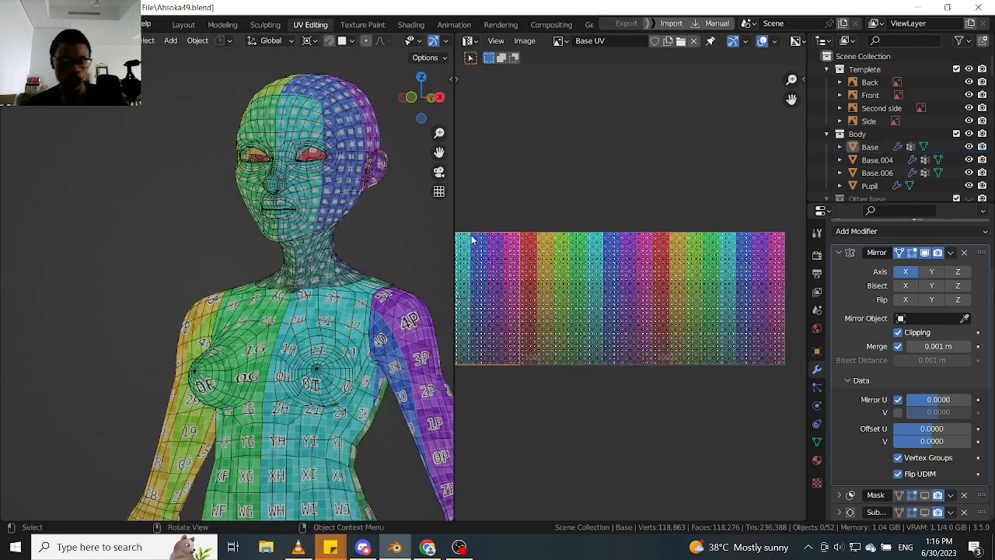
{"action": "left_click", "coordinate": [816, 440]}
{"action": "left_click", "coordinate": [978, 274]}
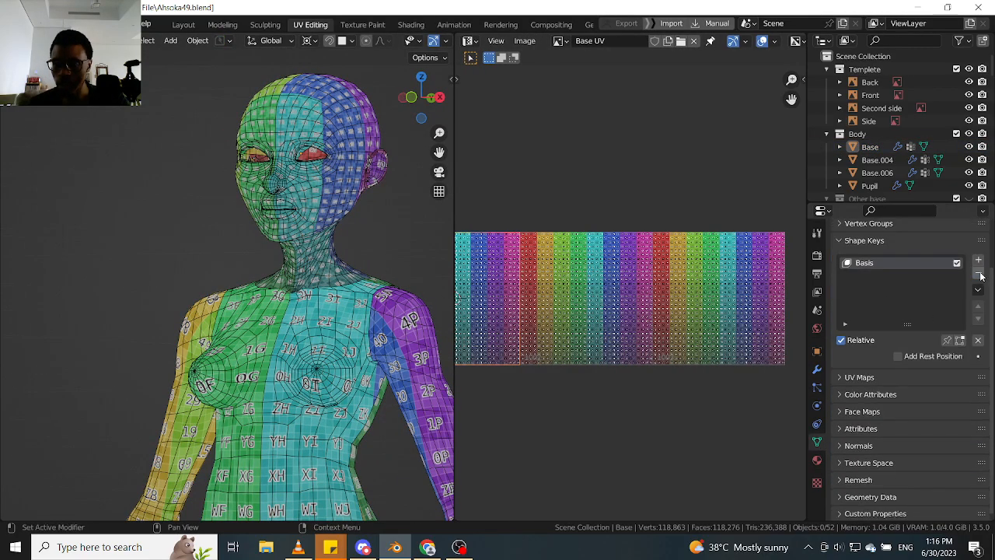
{"action": "left_click", "coordinate": [979, 274]}
- Select the body mesh and apply its Mirror modifier
{"action": "left_click", "coordinate": [331, 232]}
{"action": "scroll", "coordinate": [328, 247], "scroll_direction": "up", "scroll_amount": 2}
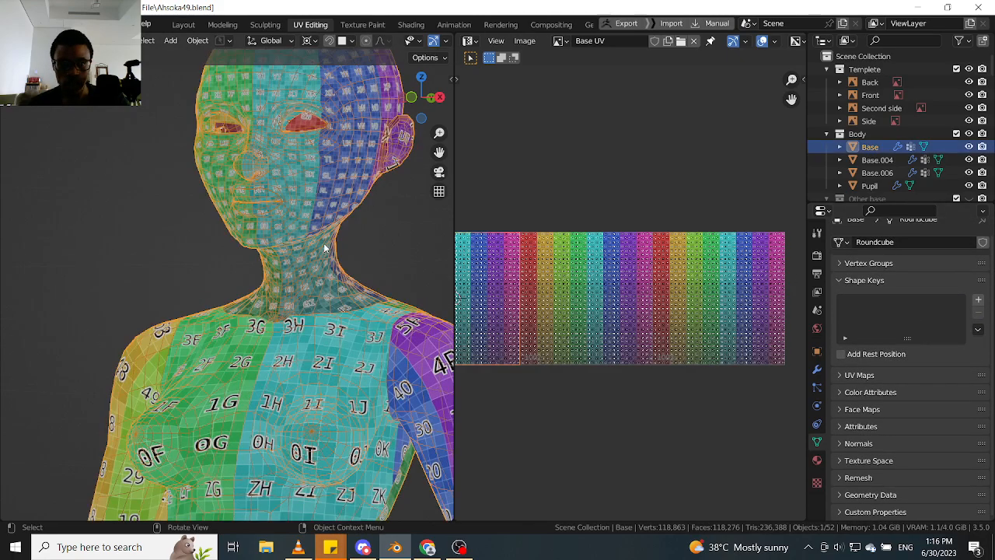
{"action": "left_click", "coordinate": [817, 369]}
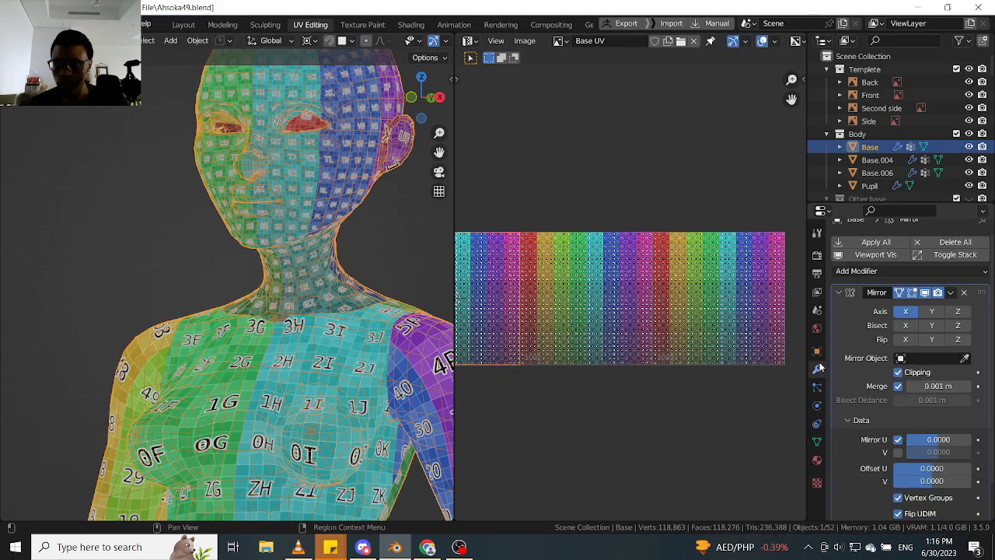
{"action": "left_click", "coordinate": [955, 293]}
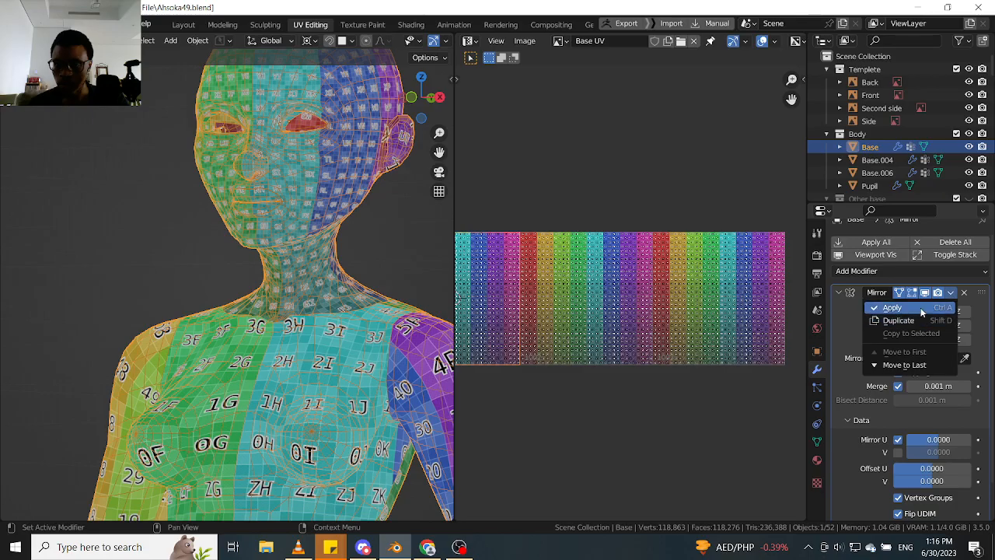
{"action": "left_click", "coordinate": [882, 308]}
{"action": "scroll", "coordinate": [166, 255], "scroll_direction": "down", "scroll_amount": 5}
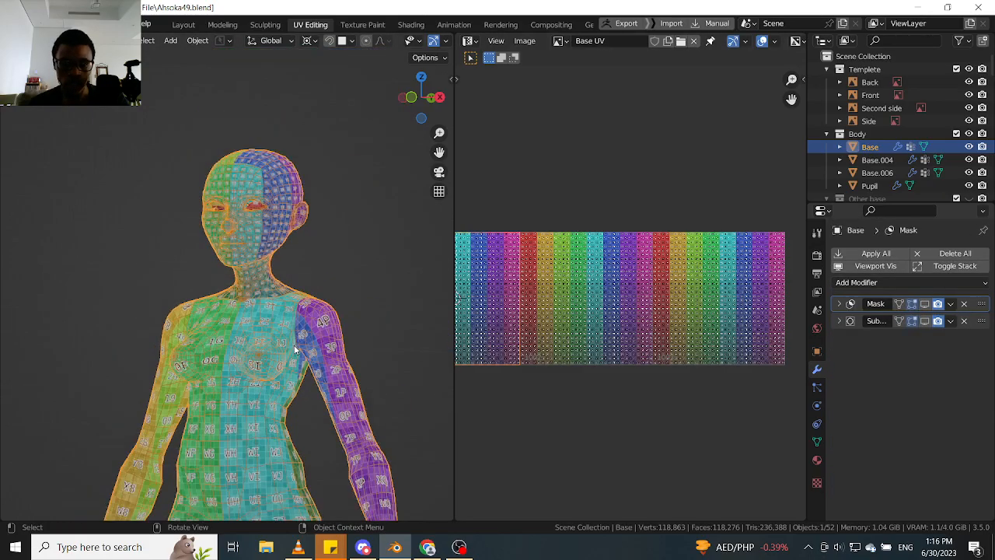
- Inspect the checker texture across the mirrored body and save the project as a new version, Ahsoka50.blend
{"action": "middle_click_drag", "start_coordinate": [293, 343], "coordinate": [311, 309]}
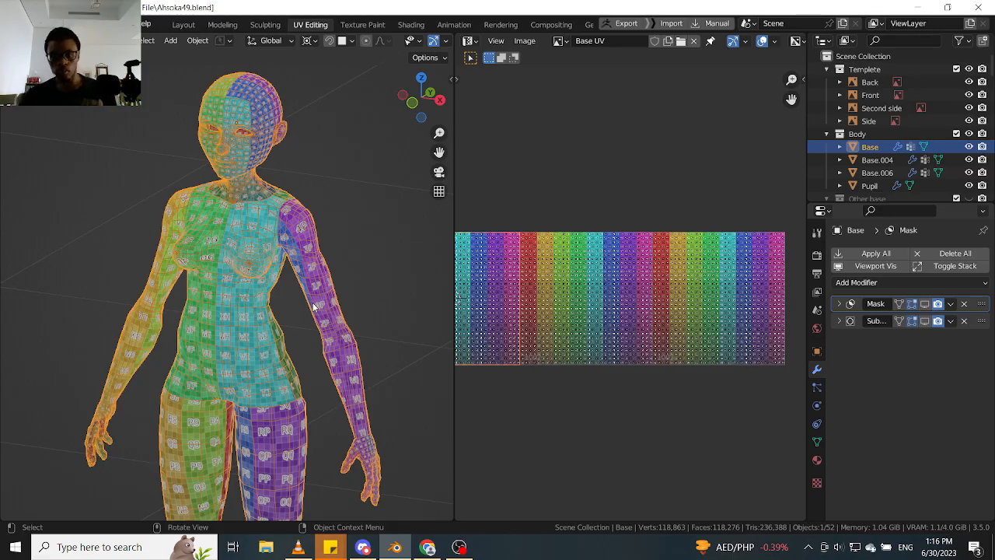
{"action": "scroll", "coordinate": [336, 350], "scroll_direction": "up", "scroll_amount": 5}
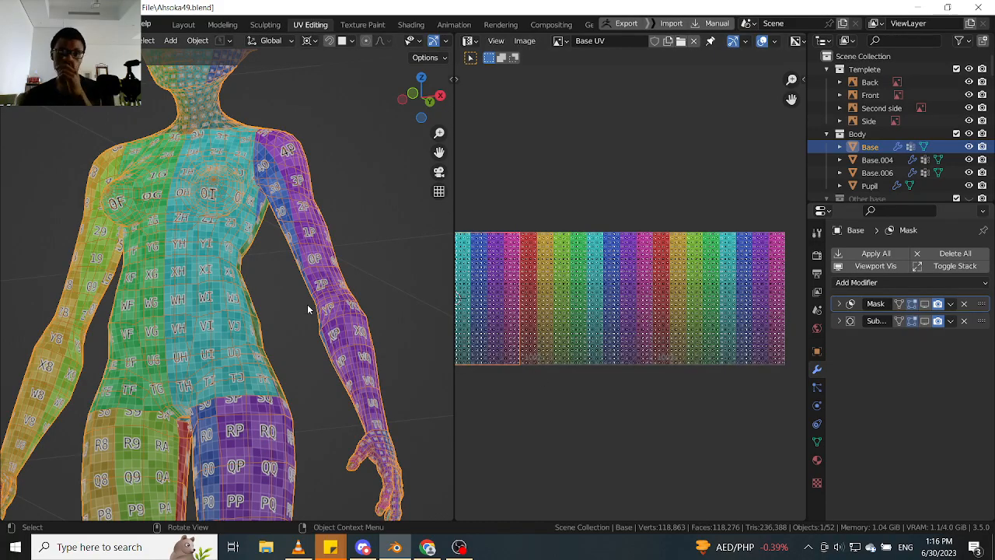
{"action": "middle_click_drag", "start_coordinate": [308, 309], "coordinate": [318, 309]}
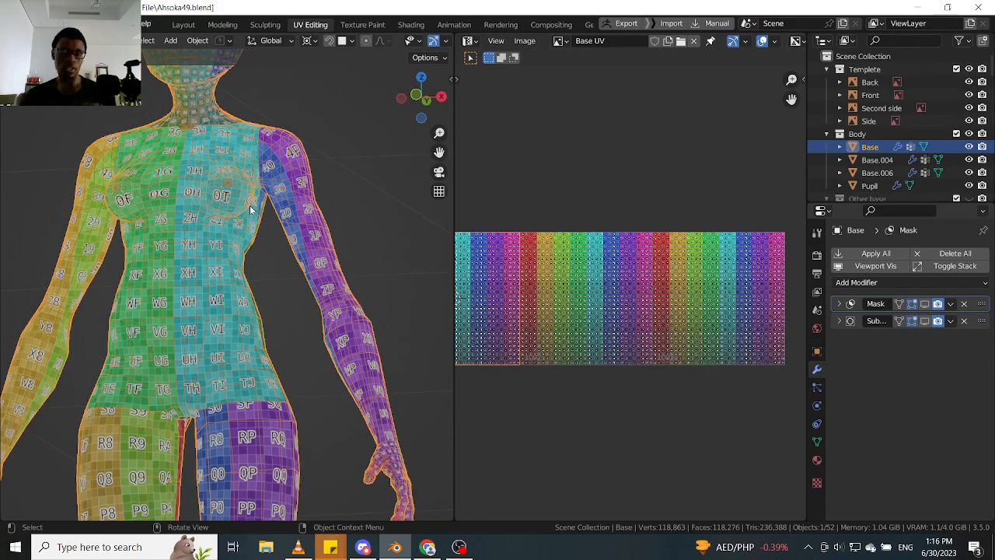
{"action": "middle_click_drag", "start_coordinate": [333, 253], "coordinate": [272, 187]}
{"action": "scroll", "coordinate": [312, 258], "scroll_direction": "down", "scroll_amount": 3}
{"action": "middle_click_drag", "start_coordinate": [272, 187], "coordinate": [251, 177]}
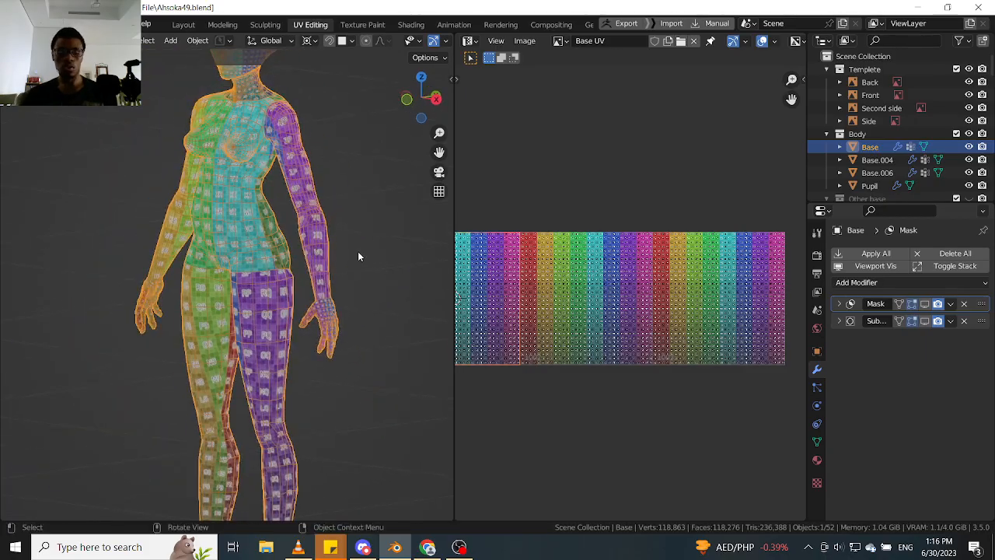
{"action": "key", "text": "ctrl+shift+s"}
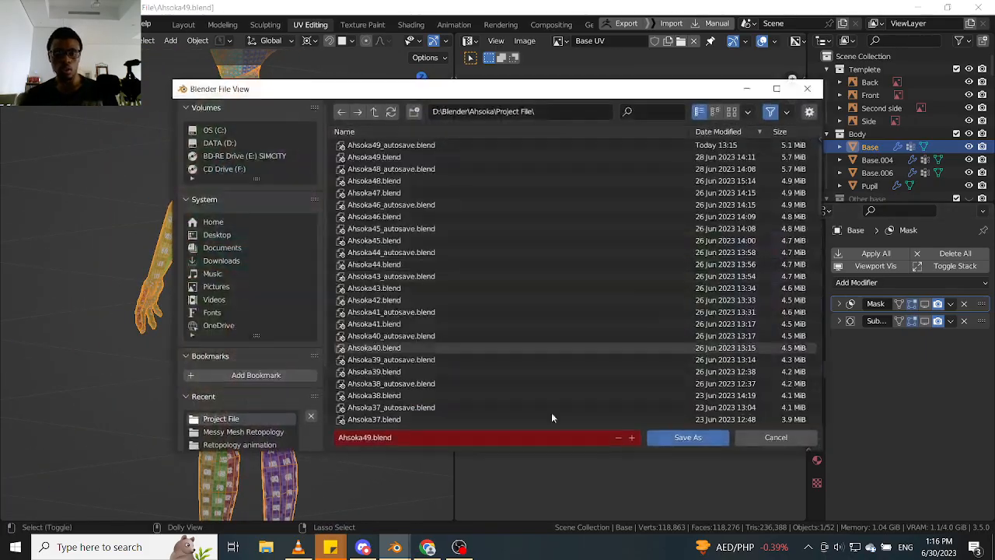
{"action": "left_click", "coordinate": [632, 436]}
{"action": "left_click", "coordinate": [684, 437]}
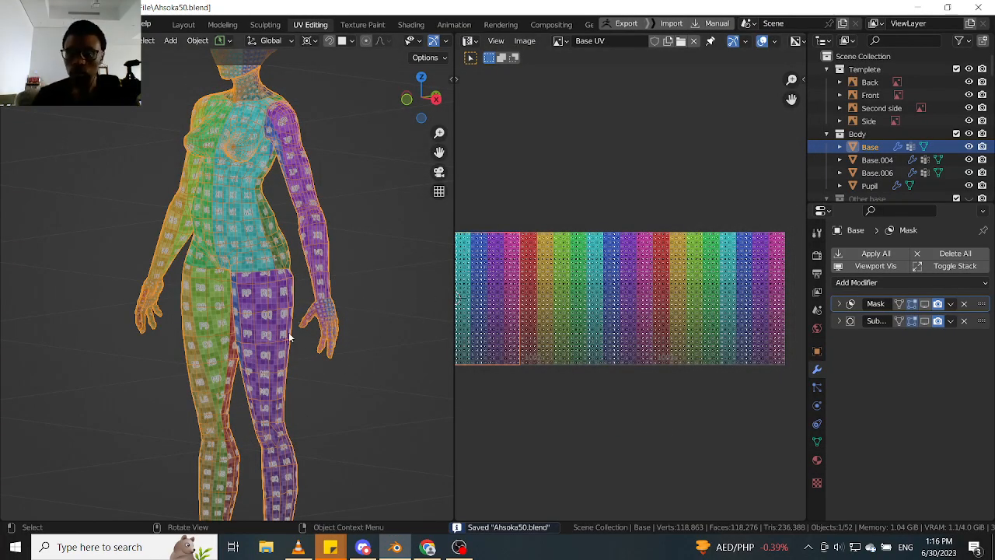
- Examine the checker pattern on the arms, hands and torso, comparing it with the Subdivision modifier shown and hidden in the viewport
{"action": "scroll", "coordinate": [346, 289], "scroll_direction": "up", "scroll_amount": 3}
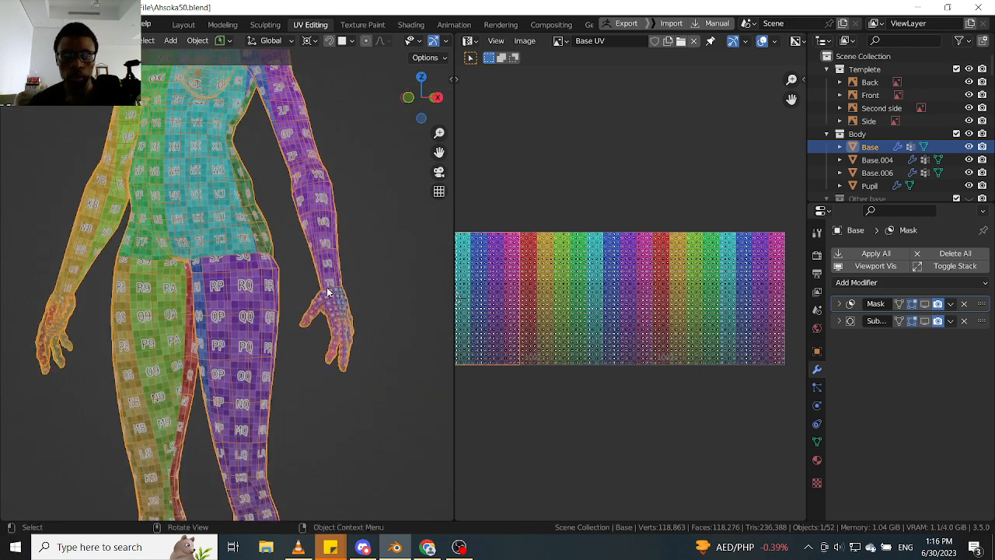
{"action": "scroll", "coordinate": [328, 292], "scroll_direction": "down", "scroll_amount": 3}
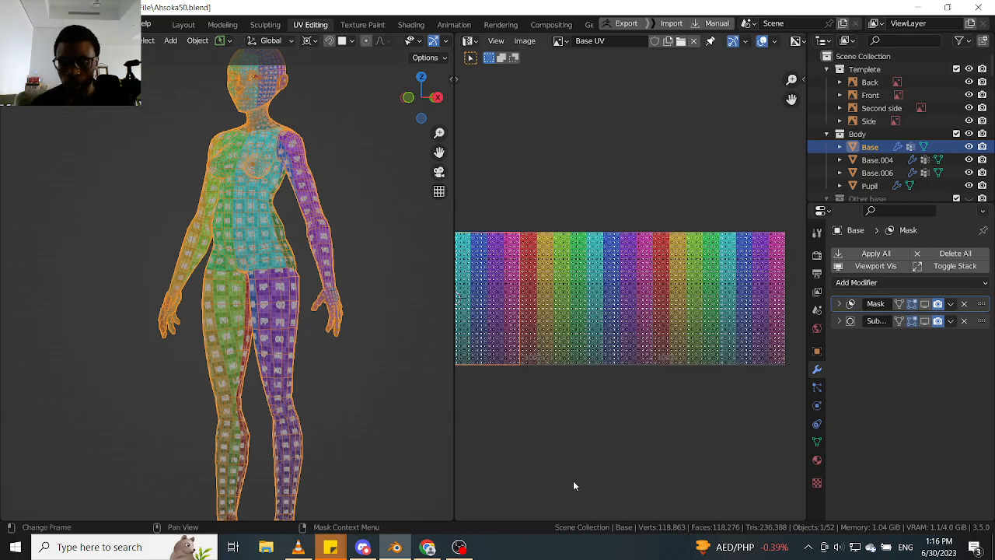
{"action": "scroll", "coordinate": [328, 295], "scroll_direction": "up", "scroll_amount": 5}
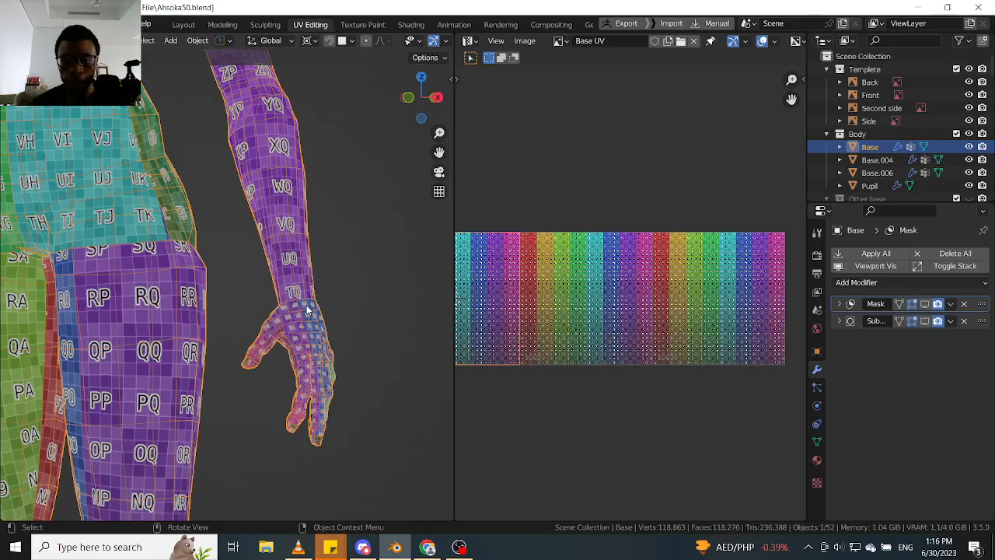
{"action": "scroll", "coordinate": [307, 311], "scroll_direction": "down", "scroll_amount": 5}
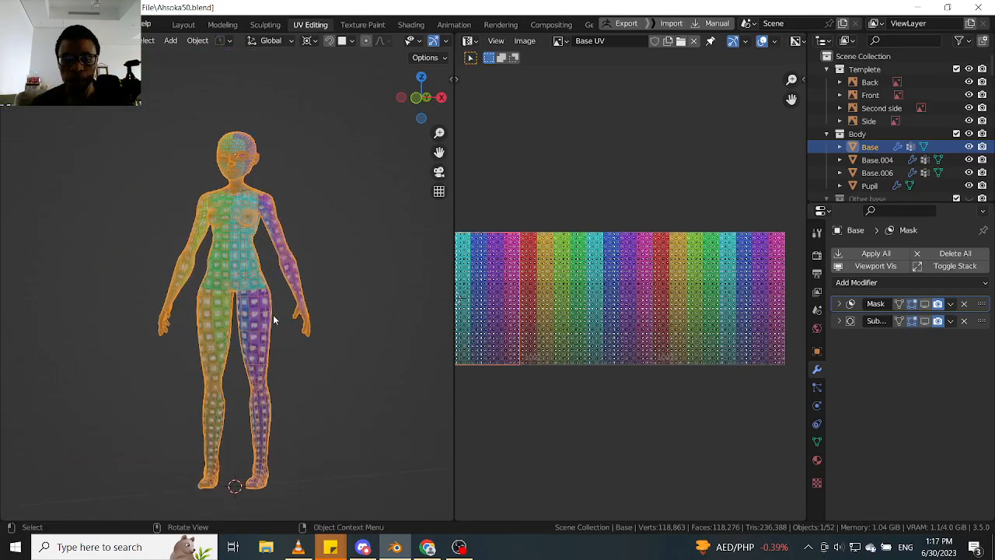
{"action": "scroll", "coordinate": [274, 319], "scroll_direction": "up", "scroll_amount": 3}
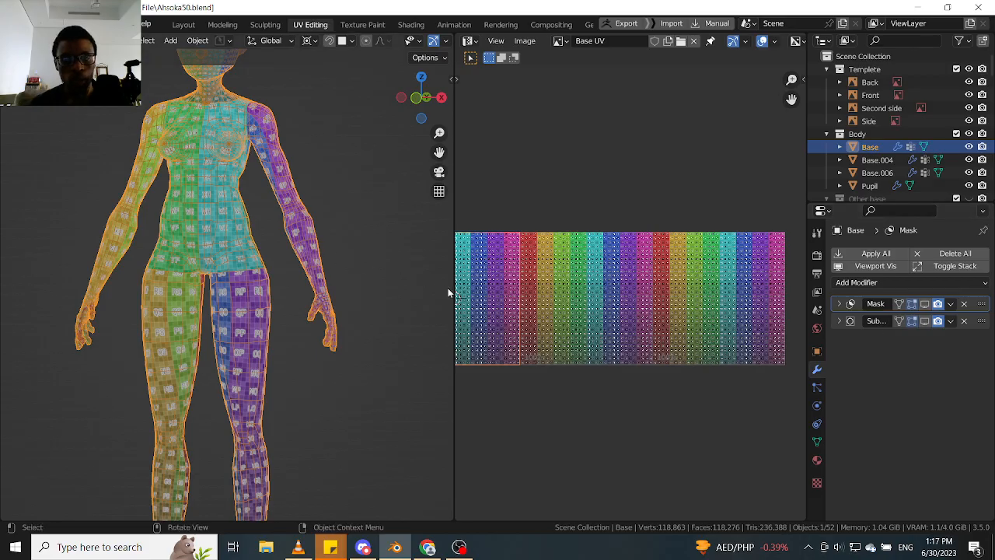
{"action": "left_click", "coordinate": [924, 321]}
{"action": "scroll", "coordinate": [218, 199], "scroll_direction": "up", "scroll_amount": 5}
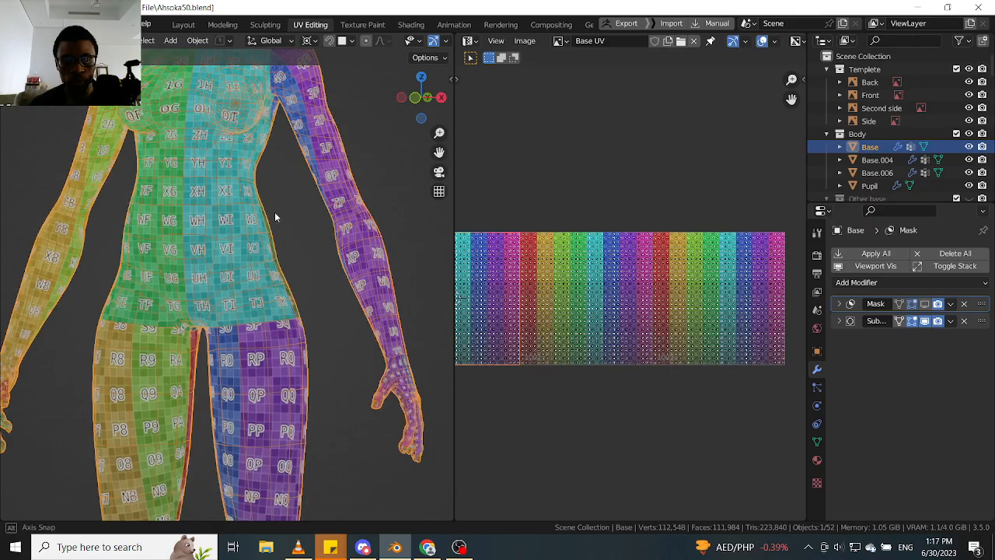
{"action": "mouse_move", "coordinate": [275, 217]}
{"action": "middle_mouse_down"}
{"action": "mouse_move", "coordinate": [186, 198]}
{"action": "mouse_move", "coordinate": [272, 222]}
{"action": "middle_mouse_up"}
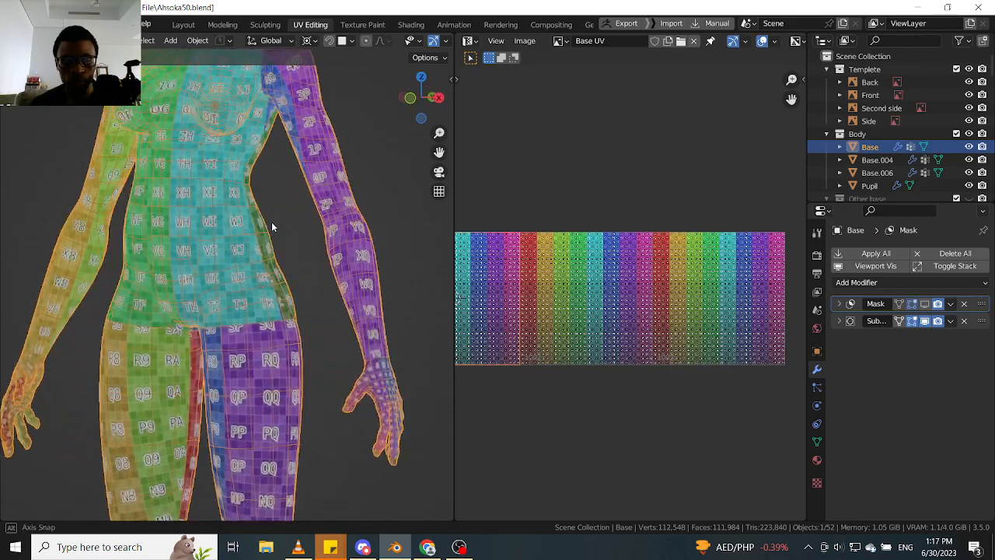
{"action": "left_click", "coordinate": [924, 321]}
{"action": "scroll", "coordinate": [262, 260], "scroll_direction": "down", "scroll_amount": 3}
{"action": "scroll", "coordinate": [282, 264], "scroll_direction": "up", "scroll_amount": 5}
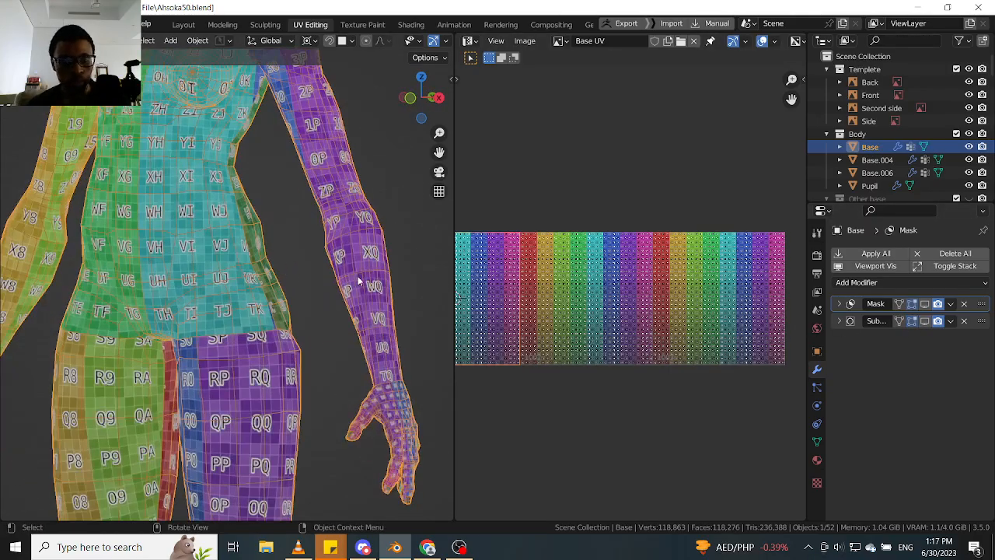
{"action": "scroll", "coordinate": [340, 269], "scroll_direction": "down", "scroll_amount": 4}
- Deselect the body mesh, save the blend file, and start a new default scene
{"action": "left_click", "coordinate": [381, 262]}
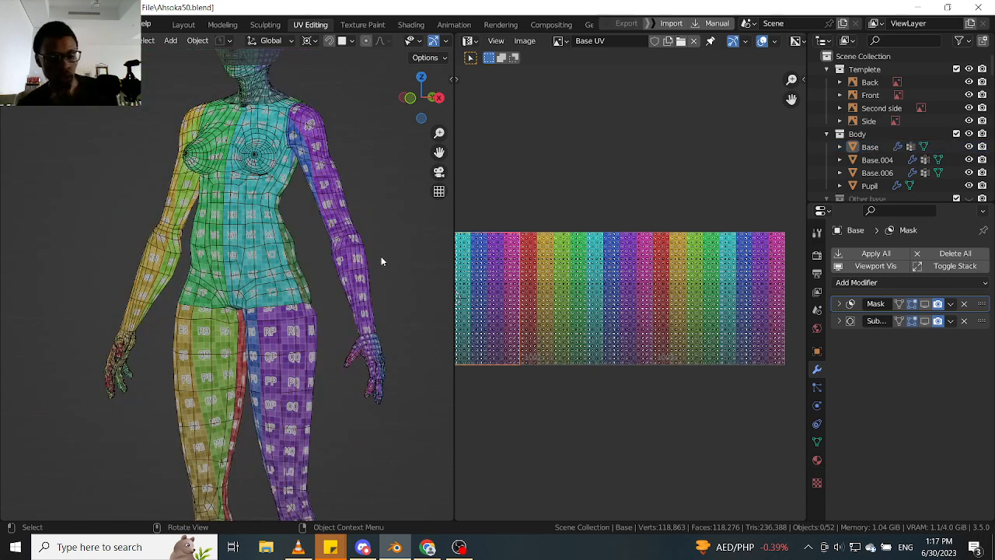
{"action": "key", "text": "ctrl+s"}
{"action": "left_click", "coordinate": [466, 257]}
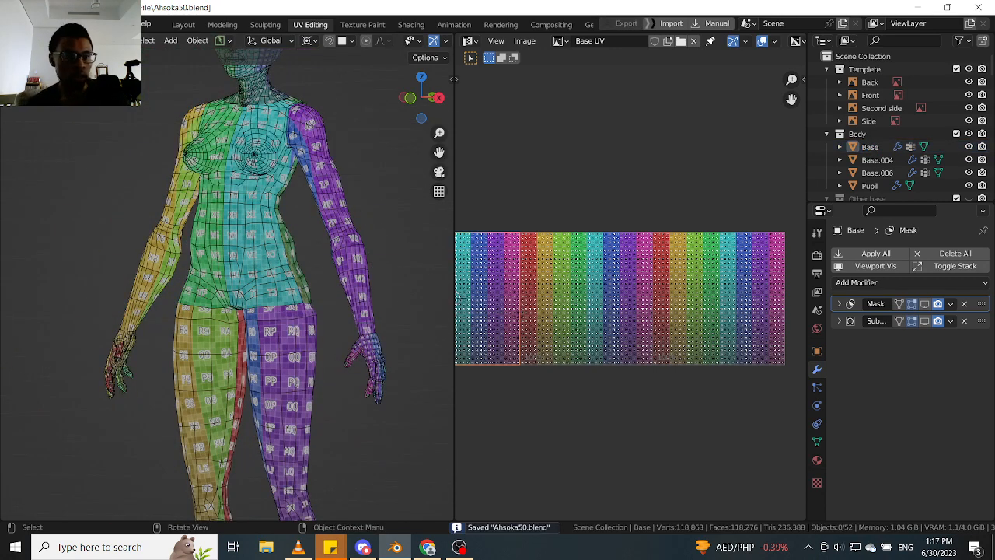
{"action": "left_click", "coordinate": [30, 24]}
{"action": "mouse_move", "coordinate": [30, 24]}
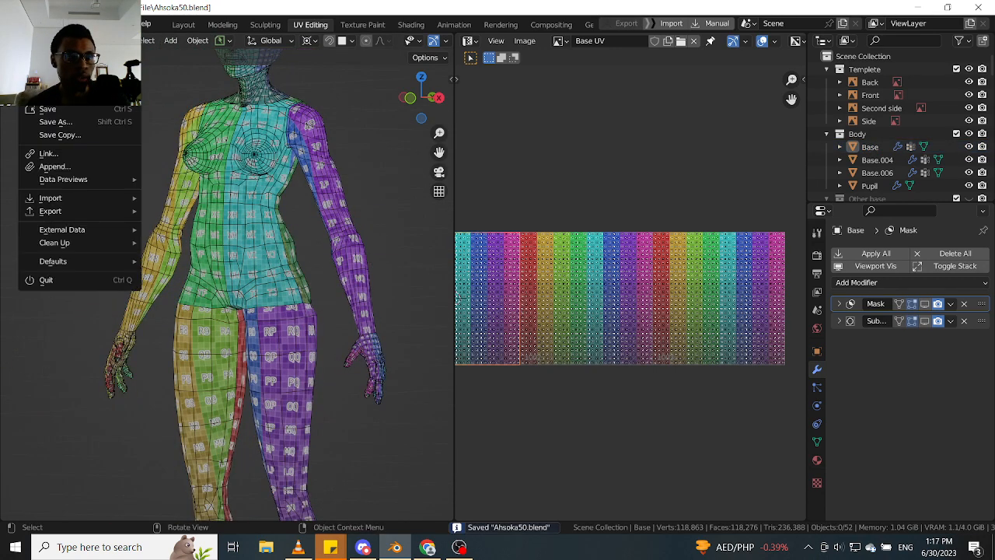
{"action": "mouse_move", "coordinate": [48, 37]}
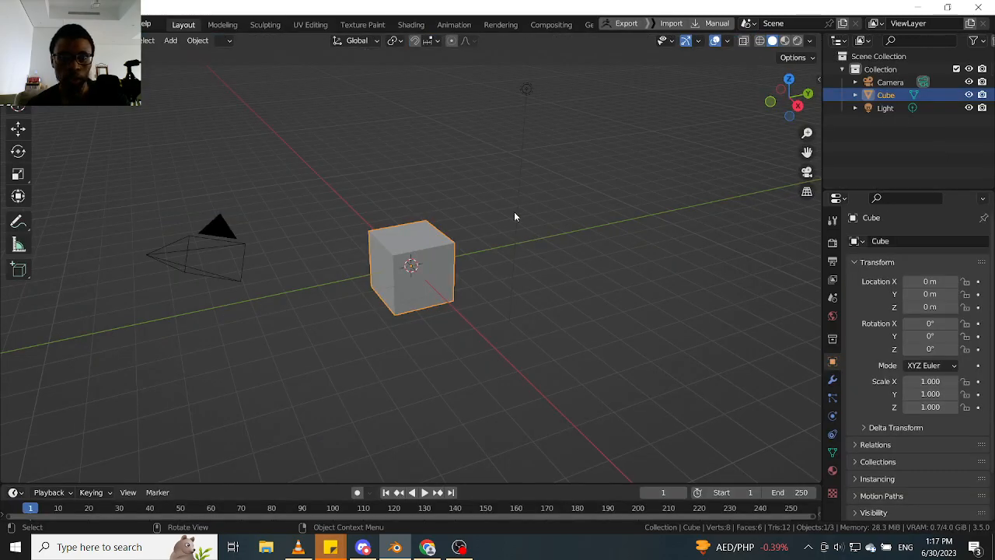
- Delete the default cube, camera and light from the new scene
{"action": "left_click_drag", "start_coordinate": [564, 129], "coordinate": [282, 403]}
{"action": "left_click_drag", "start_coordinate": [541, 162], "coordinate": [191, 321]}
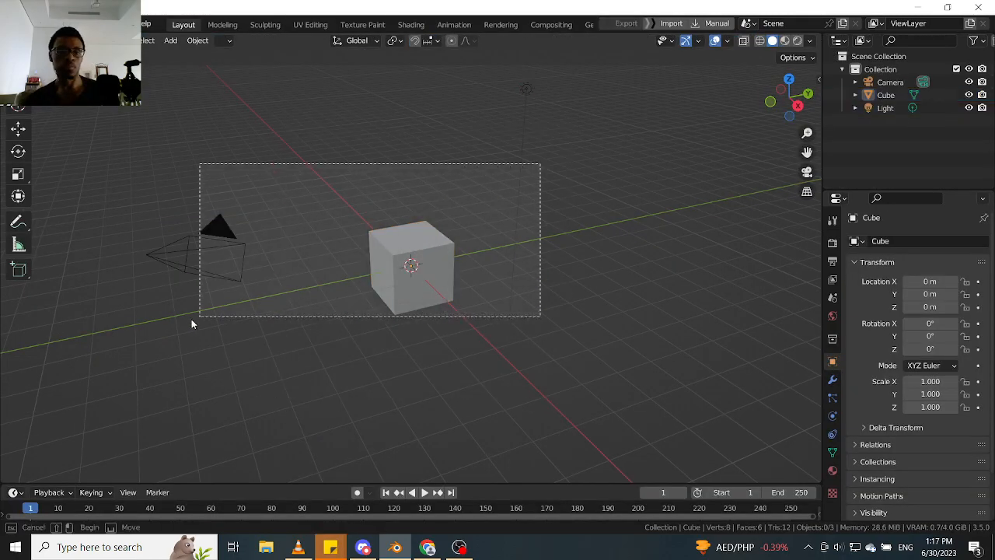
{"action": "key", "text": "x"}
{"action": "left_click", "coordinate": [281, 305]}
- Start appending data from another blend file and go to the D:\Blender folder
{"action": "middle_click_drag", "start_coordinate": [360, 189], "coordinate": [466, 260]}
{"action": "left_click", "coordinate": [29, 24]}
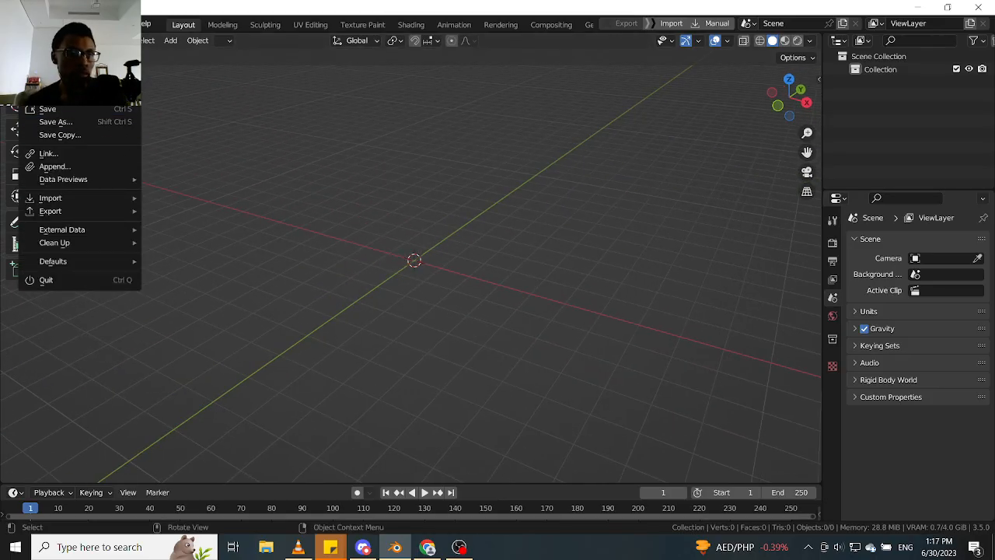
{"action": "left_click", "coordinate": [111, 166]}
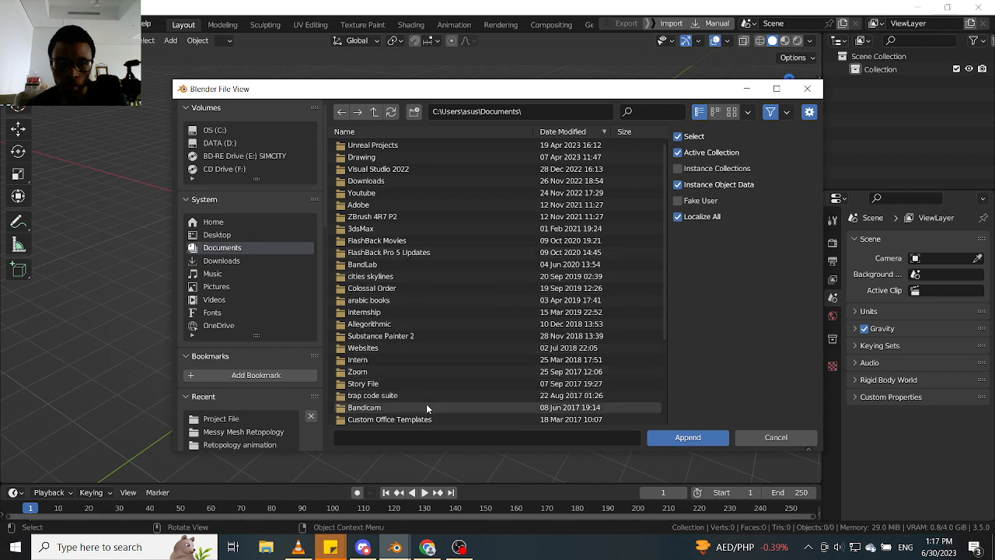
{"action": "left_click", "coordinate": [250, 140]}
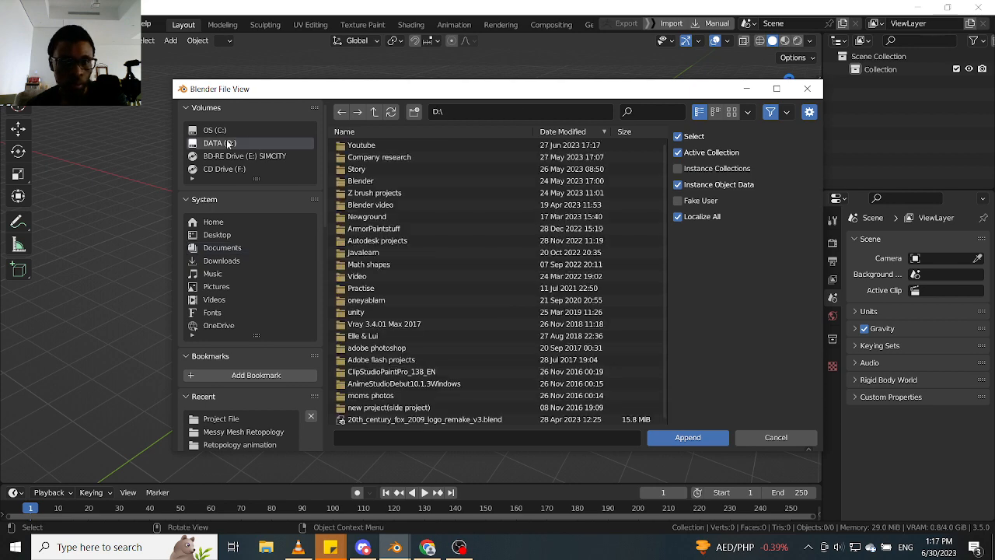
{"action": "double_click", "coordinate": [367, 184]}
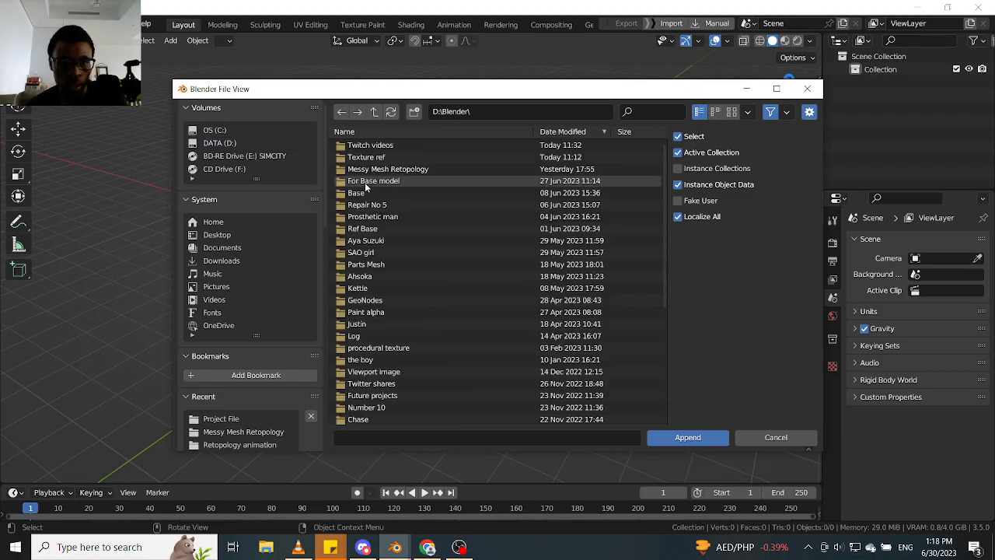
{"action": "scroll", "coordinate": [387, 278], "scroll_direction": "down", "scroll_amount": 6}
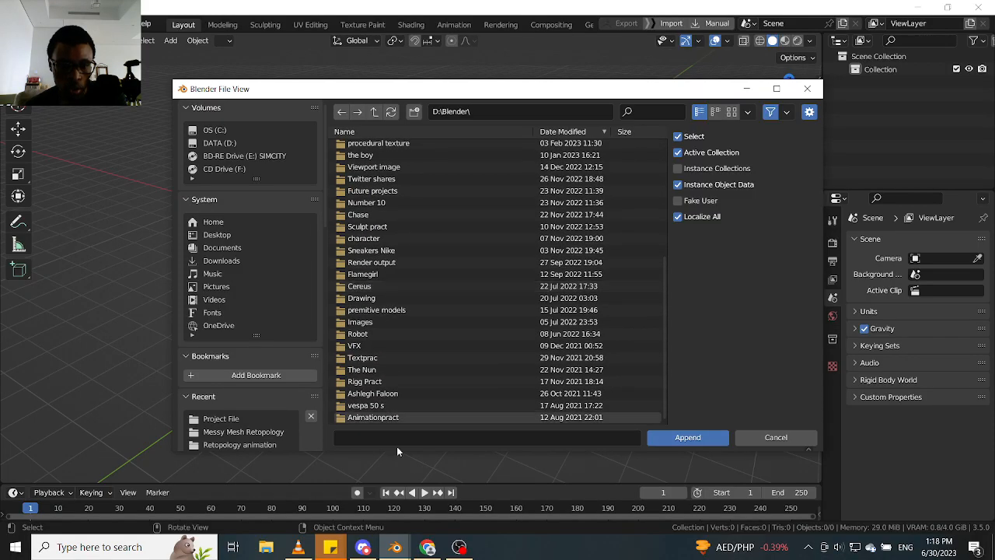
{"action": "scroll", "coordinate": [401, 377], "scroll_direction": "up", "scroll_amount": 6}
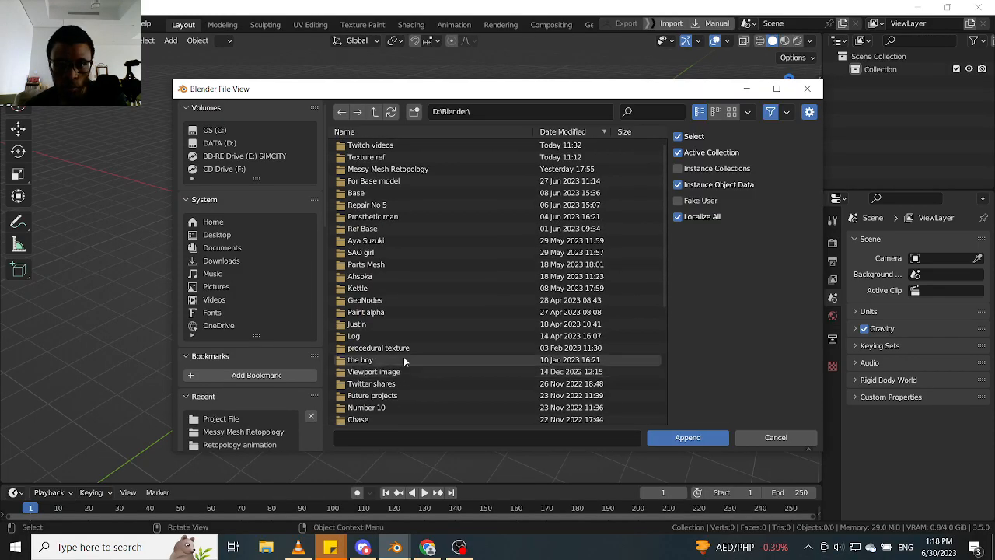
{"action": "left_click", "coordinate": [356, 133]}
{"action": "double_click", "coordinate": [378, 146]}
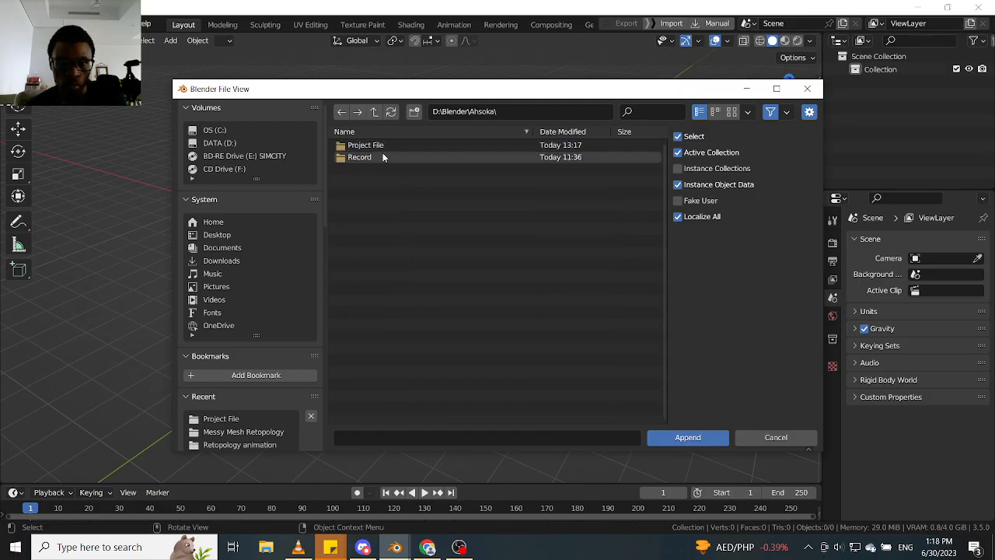
{"action": "double_click", "coordinate": [379, 146]}
{"action": "scroll", "coordinate": [381, 304], "scroll_direction": "down", "scroll_amount": 5}
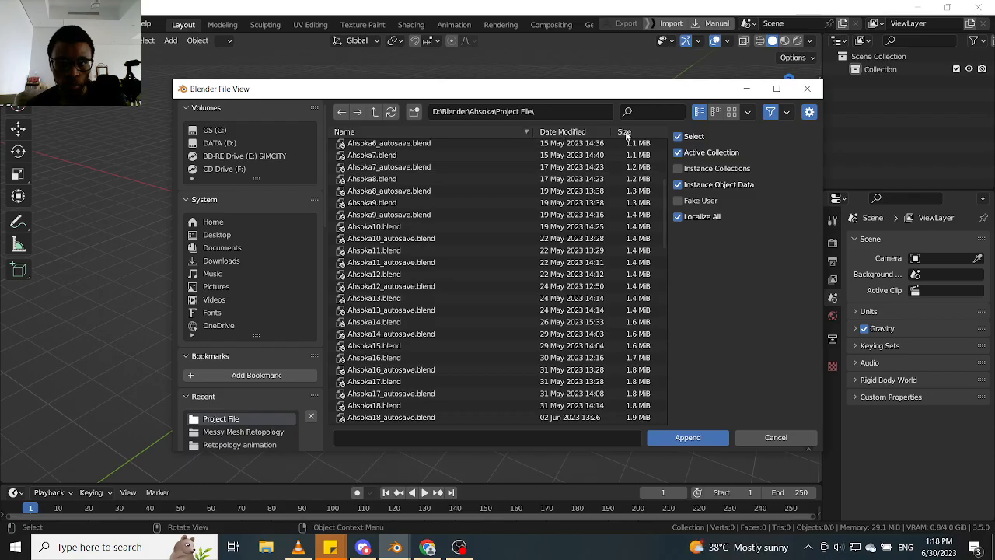
{"action": "left_click", "coordinate": [576, 132]}
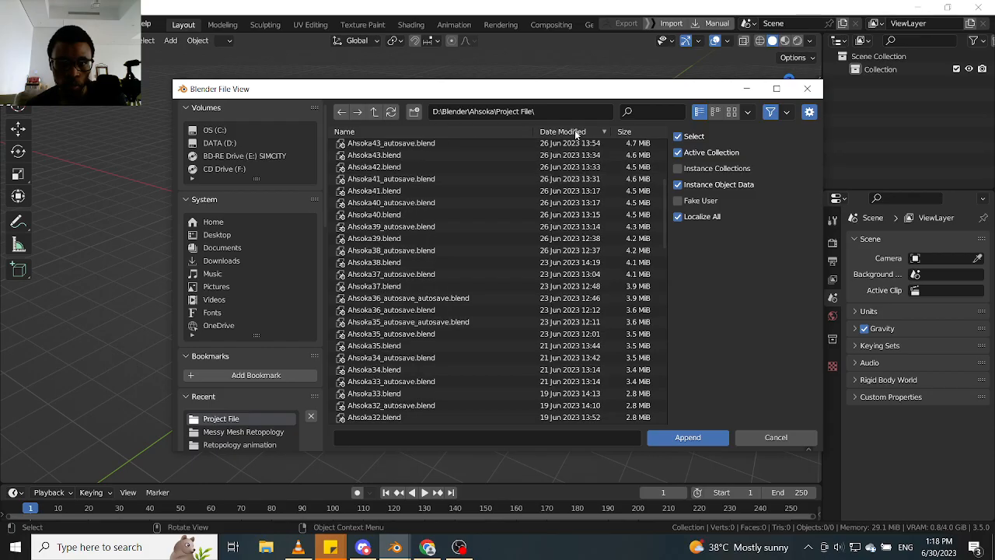
{"action": "left_click", "coordinate": [420, 155]}
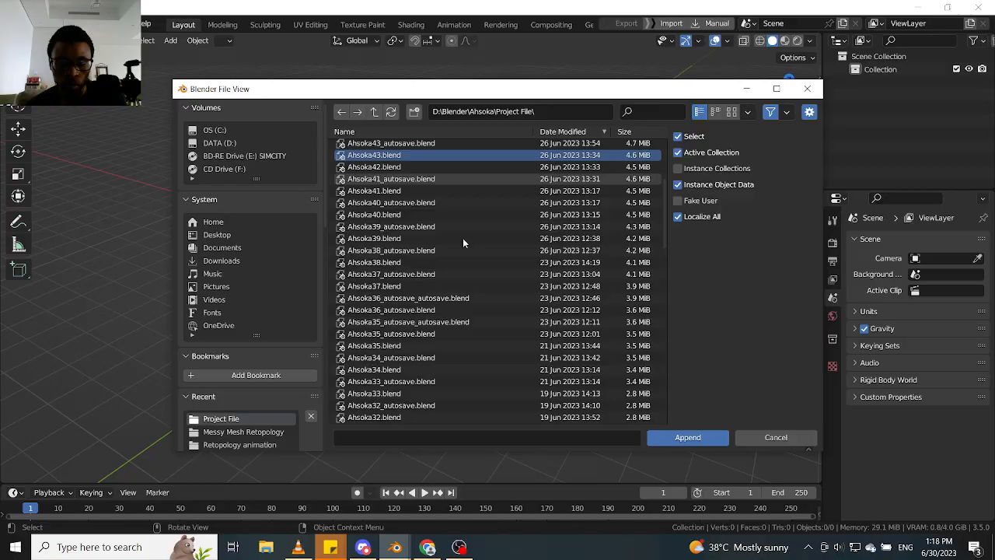
{"action": "left_click", "coordinate": [684, 438]}
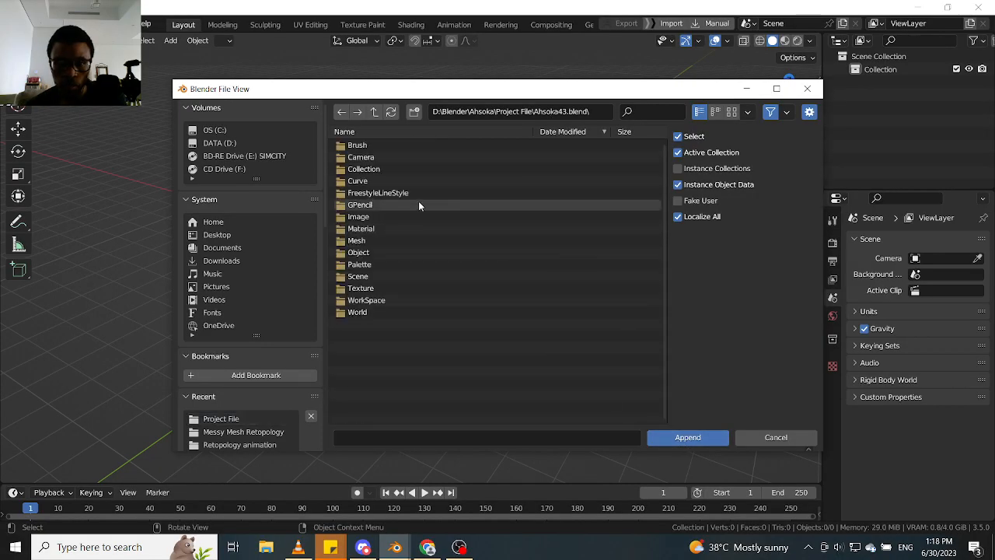
{"action": "double_click", "coordinate": [365, 252]}
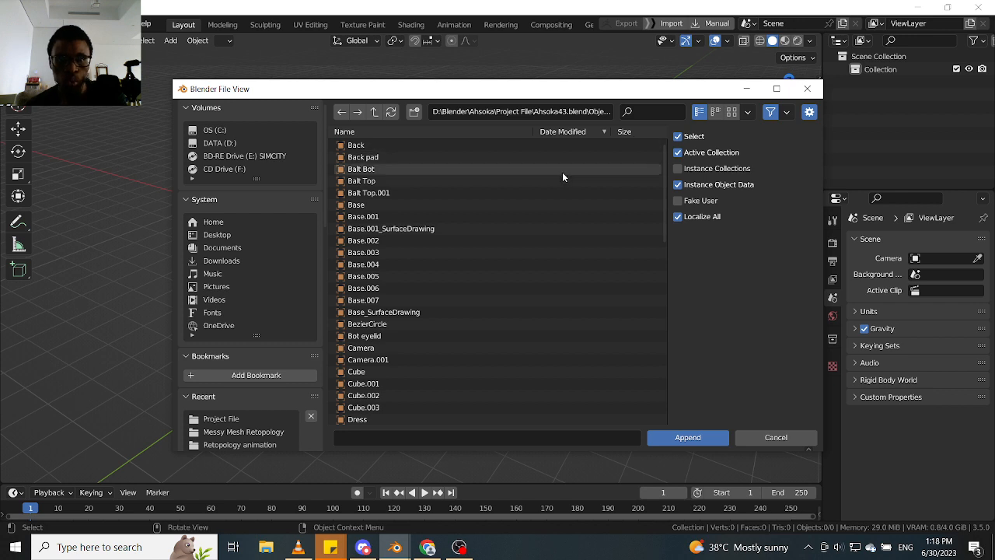
{"action": "scroll", "coordinate": [445, 296], "scroll_direction": "down", "scroll_amount": 4}
{"action": "scroll", "coordinate": [446, 294], "scroll_direction": "down", "scroll_amount": 2}
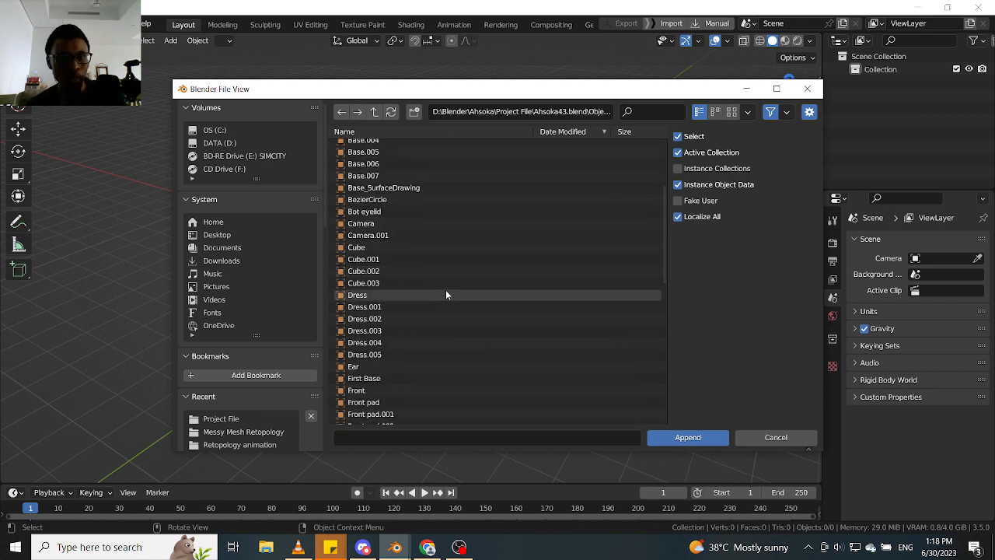
{"action": "scroll", "coordinate": [446, 294], "scroll_direction": "down", "scroll_amount": 20}
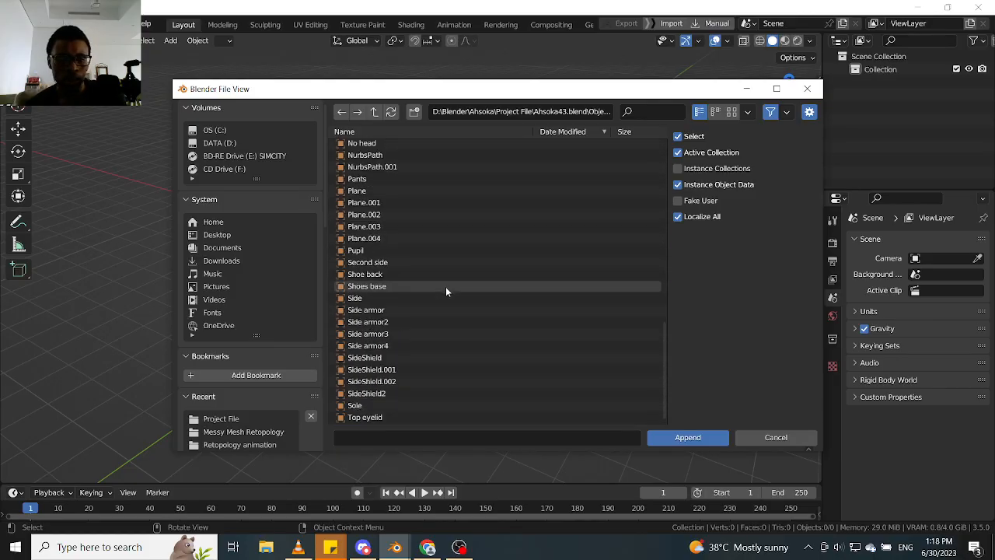
{"action": "scroll", "coordinate": [446, 287], "scroll_direction": "up", "scroll_amount": 20}
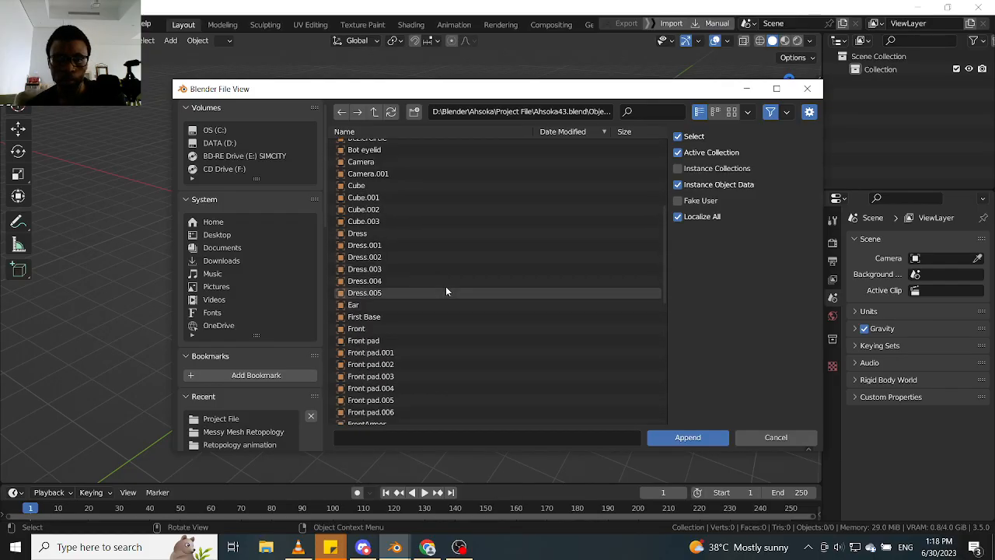
{"action": "scroll", "coordinate": [446, 290], "scroll_direction": "up", "scroll_amount": 1}
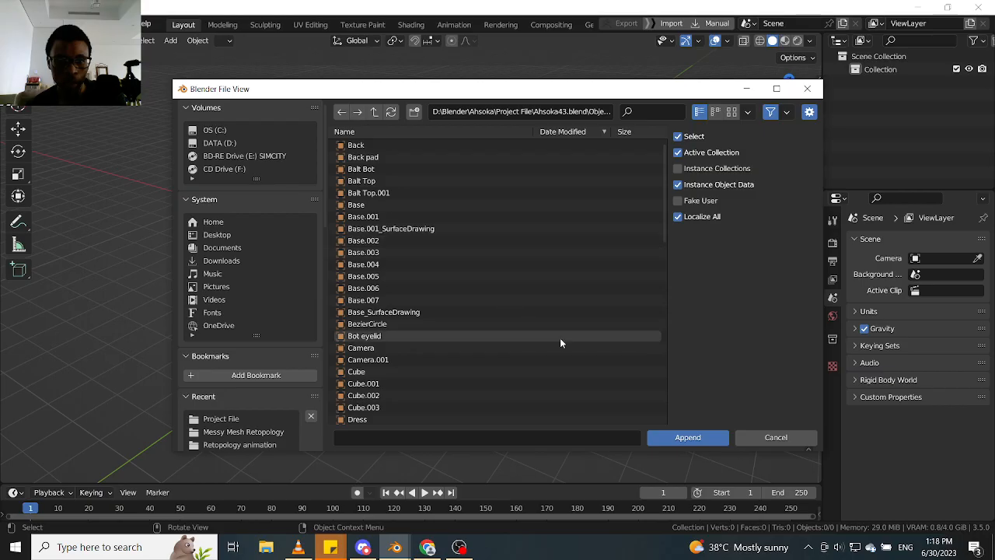
{"action": "left_click", "coordinate": [775, 437]}
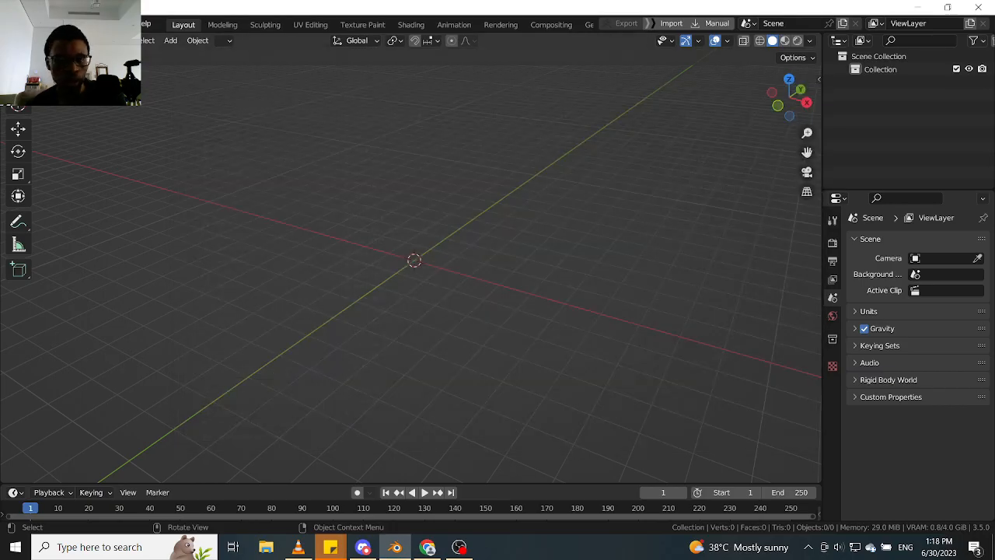
- Reopen the recent file Ahsoka50.blend, discarding the changes in the untitled scene
{"action": "left_click", "coordinate": [30, 24]}
{"action": "mouse_move", "coordinate": [63, 64]}
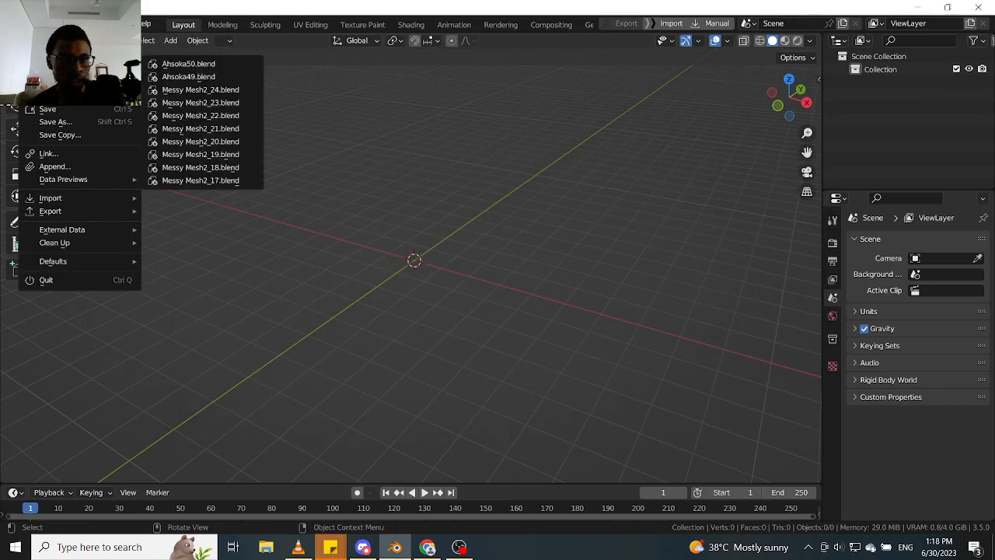
{"action": "left_click", "coordinate": [209, 65]}
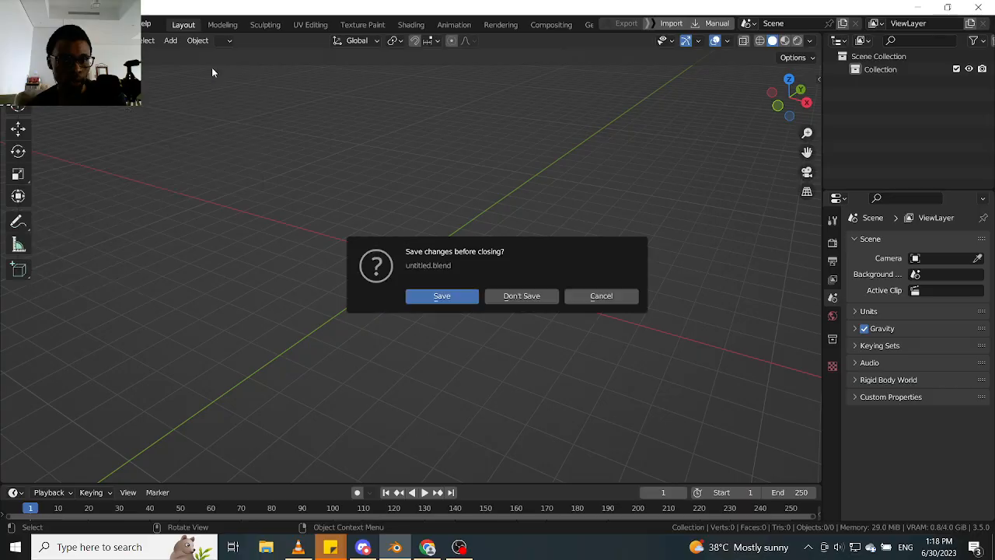
{"action": "left_click", "coordinate": [513, 300]}
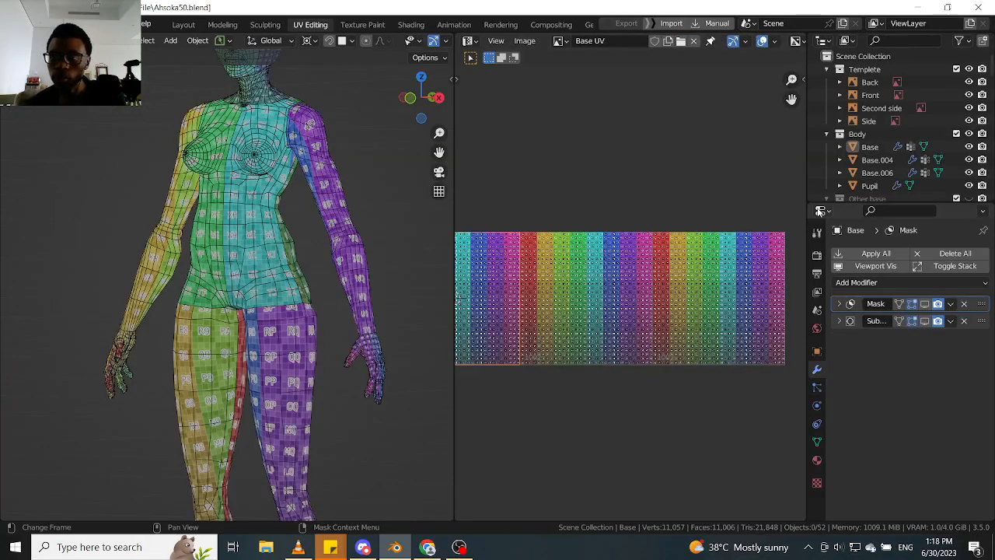
- Rename the body mesh object Base in the Body collection as "Base. Texture" and save the blend file
{"action": "scroll", "coordinate": [878, 160], "scroll_direction": "down", "scroll_amount": 2}
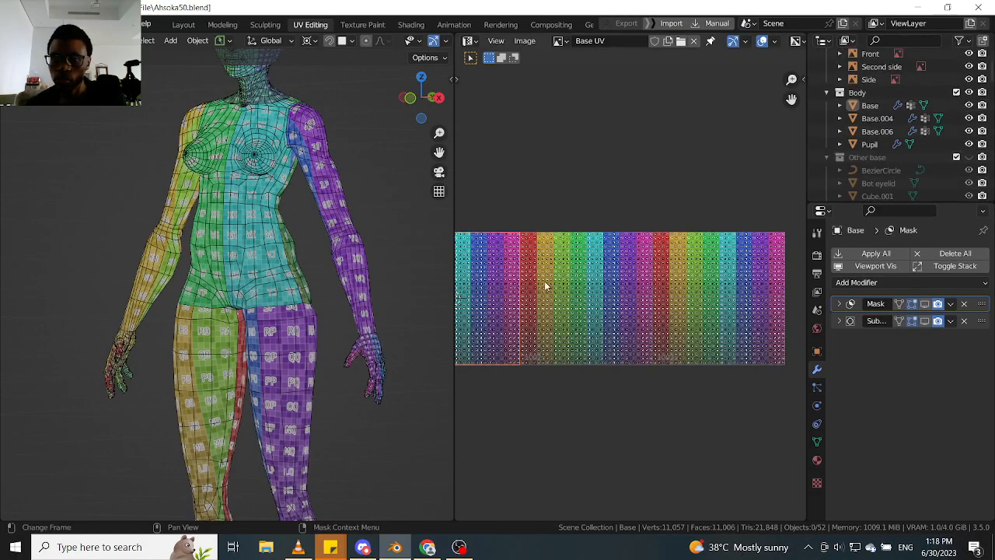
{"action": "left_click", "coordinate": [281, 230]}
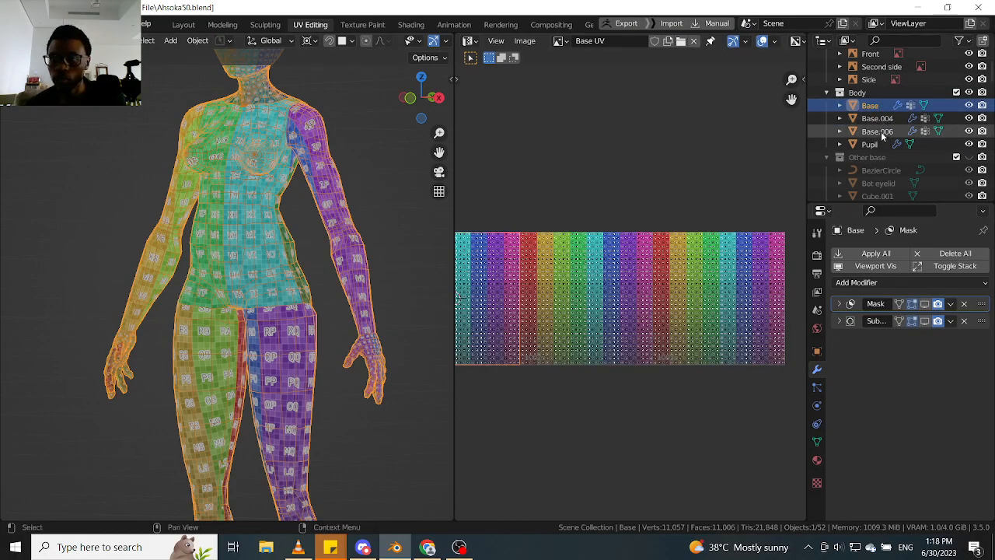
{"action": "scroll", "coordinate": [393, 195], "scroll_direction": "down", "scroll_amount": 4}
{"action": "middle_click_drag", "start_coordinate": [394, 196], "coordinate": [399, 239]}
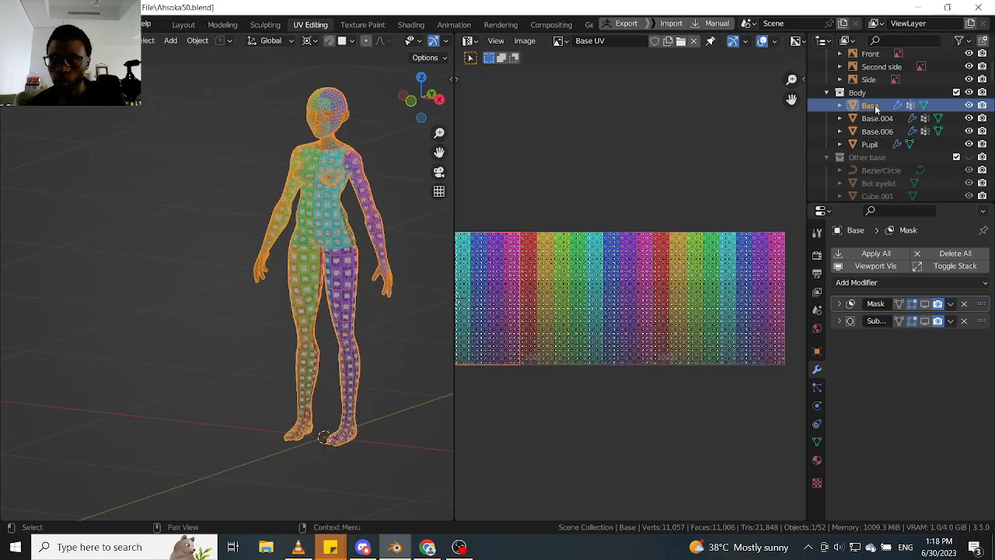
{"action": "scroll", "coordinate": [878, 113], "scroll_direction": "up", "scroll_amount": 1}
{"action": "double_click", "coordinate": [895, 120]}
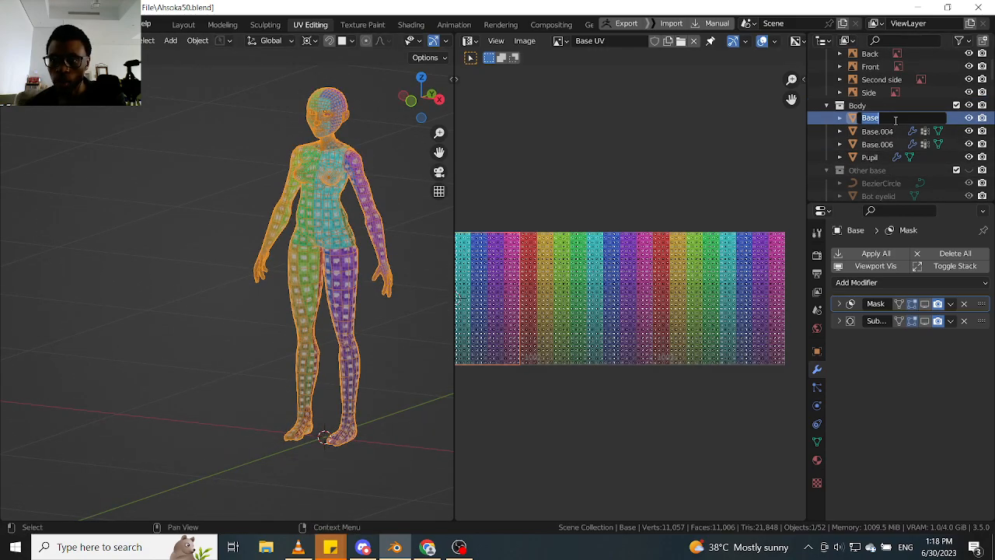
{"action": "type", "text": ". "}
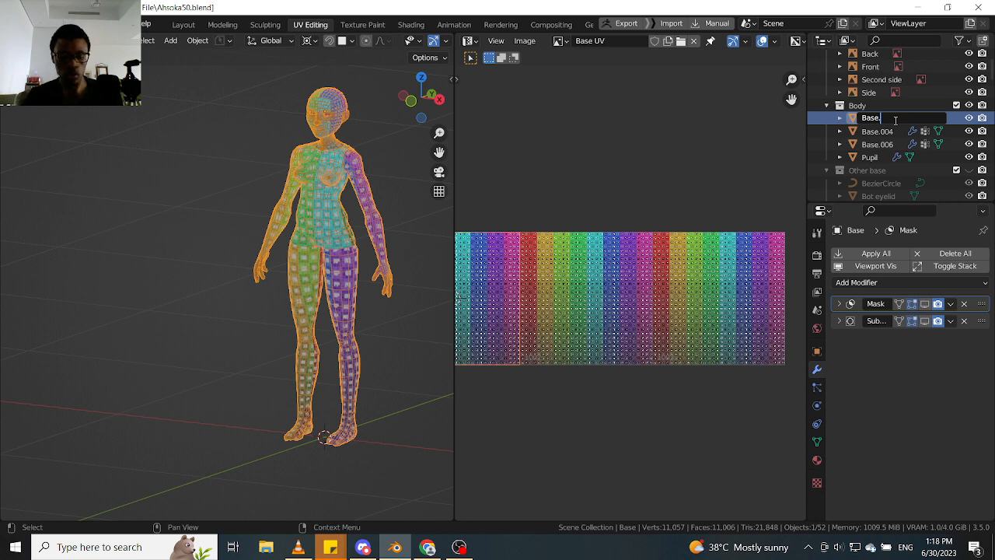
{"action": "type", "text": "Texture"}
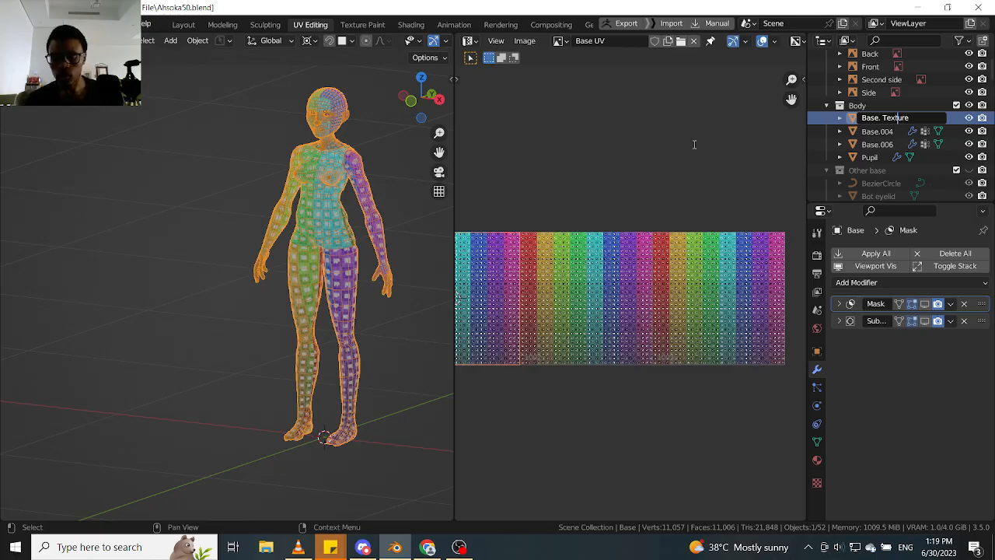
{"action": "key", "text": "Return"}
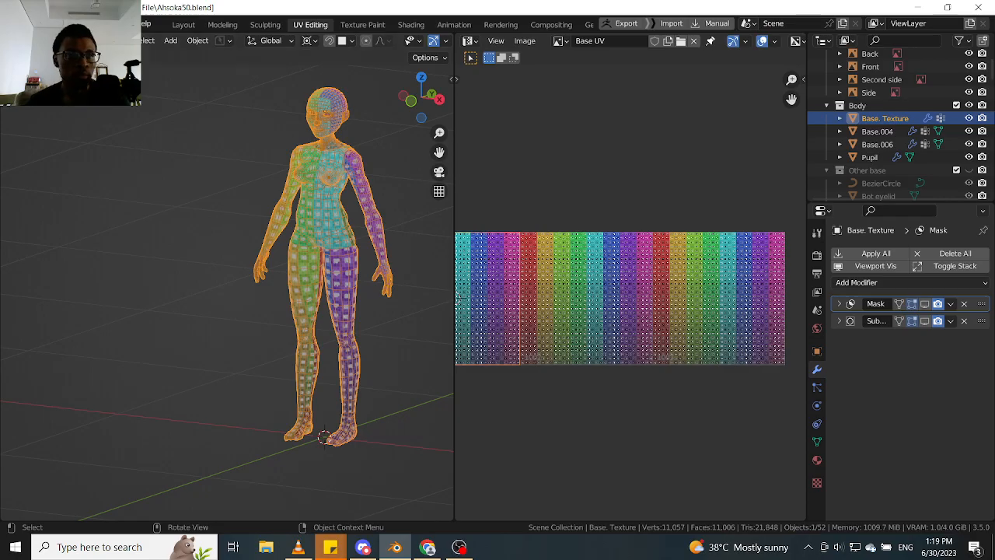
{"action": "key", "text": "ctrl+s"}
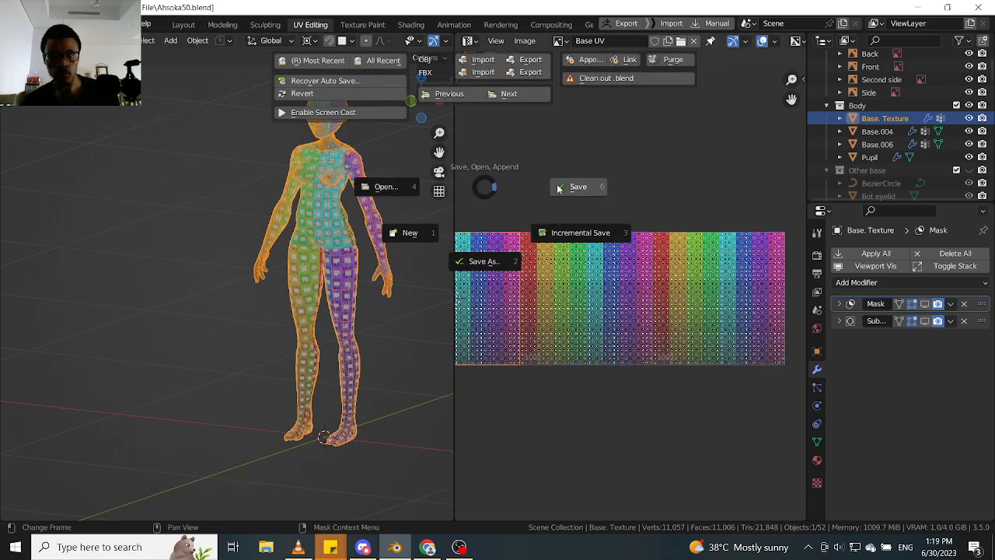
{"action": "left_click", "coordinate": [578, 187]}
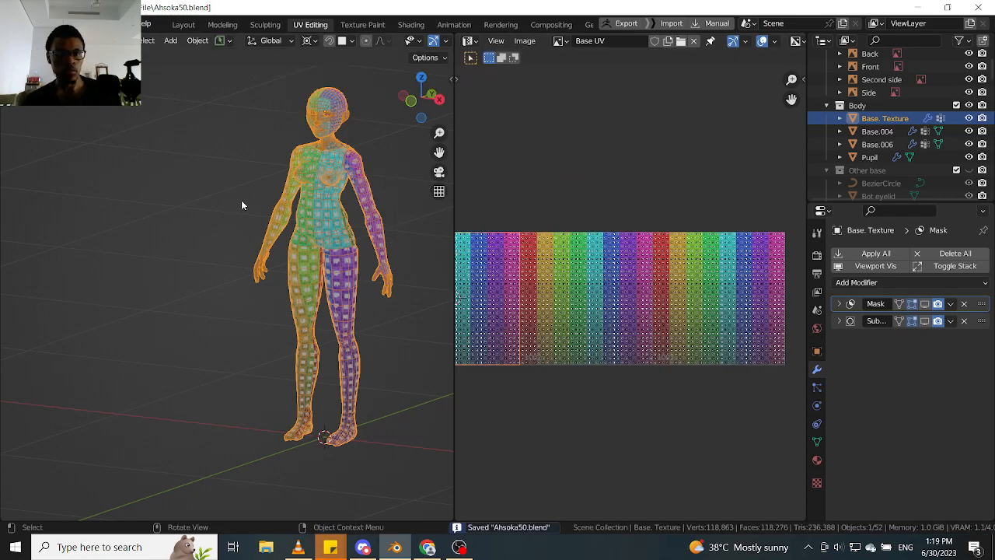
- Start a new General file and delete its default cube, camera and light
{"action": "key", "text": "ctrl+n"}
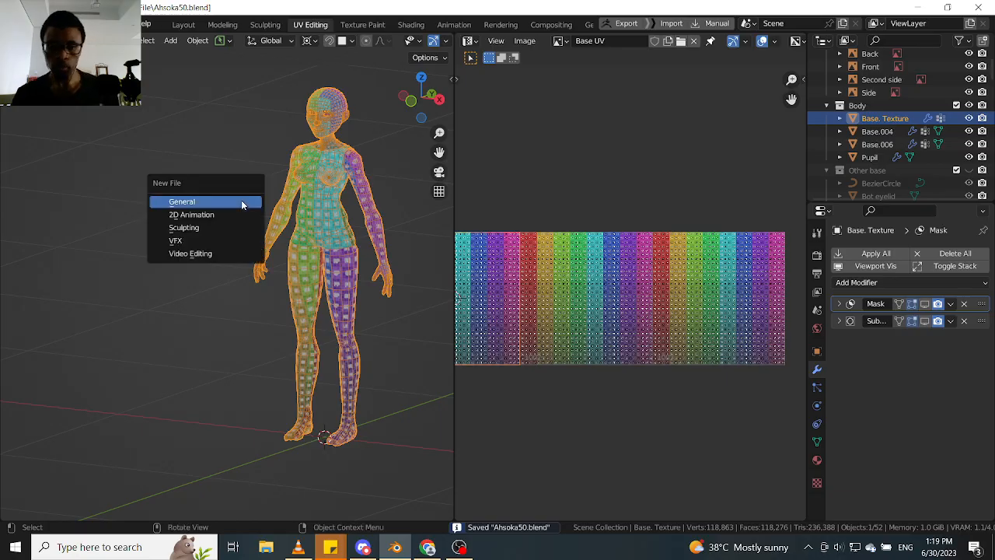
{"action": "left_click", "coordinate": [240, 200]}
{"action": "left_click_drag", "start_coordinate": [698, 147], "coordinate": [178, 395]}
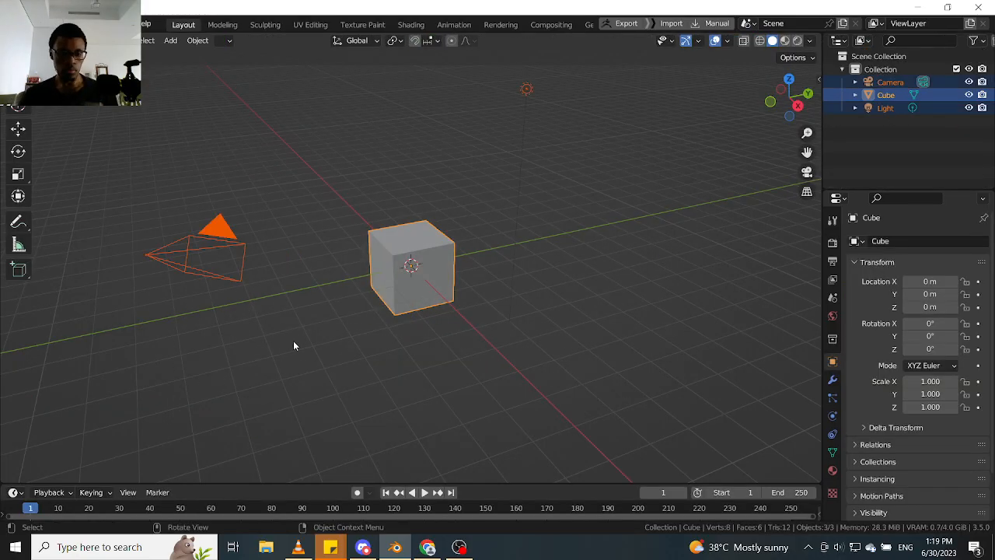
{"action": "key", "text": "Delete"}
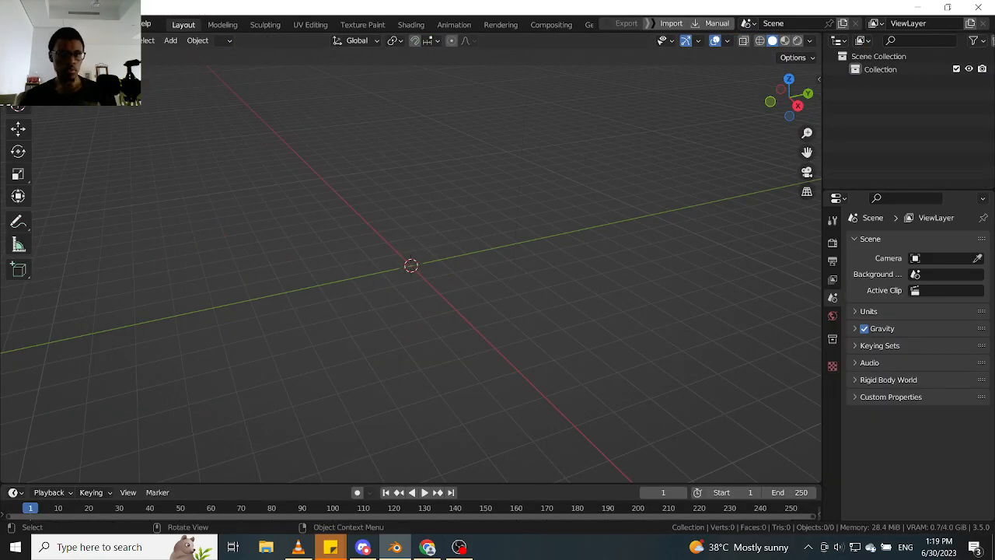
- Start appending from another blend file and go to the D:\Blender\Ahsoka\Project File folder
{"action": "key", "text": "F4"}
{"action": "left_click", "coordinate": [70, 167]}
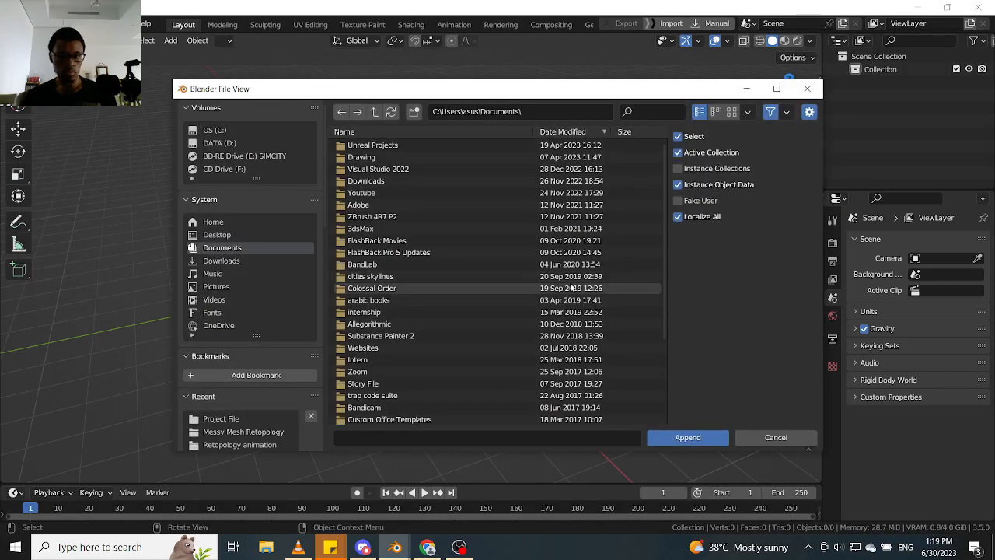
{"action": "left_click", "coordinate": [227, 142]}
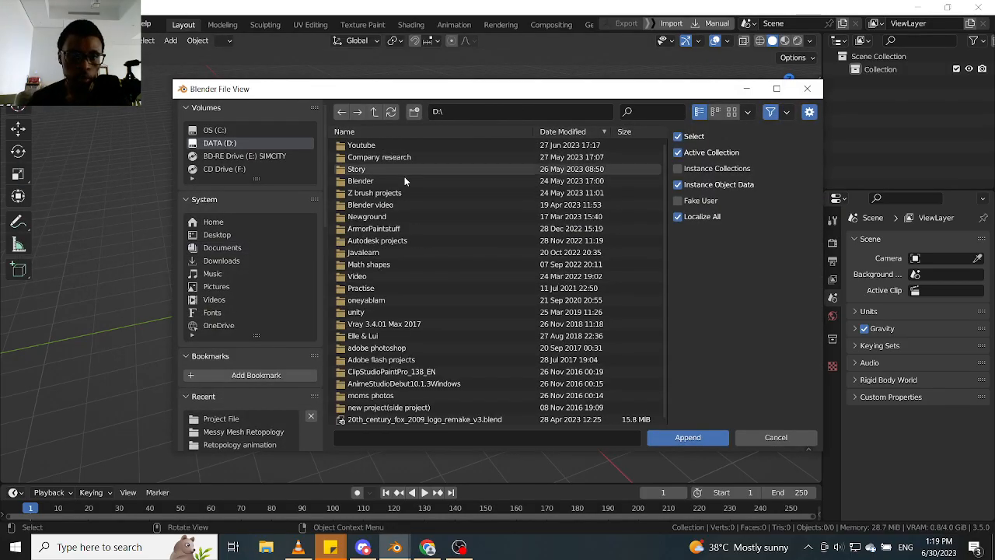
{"action": "double_click", "coordinate": [384, 178]}
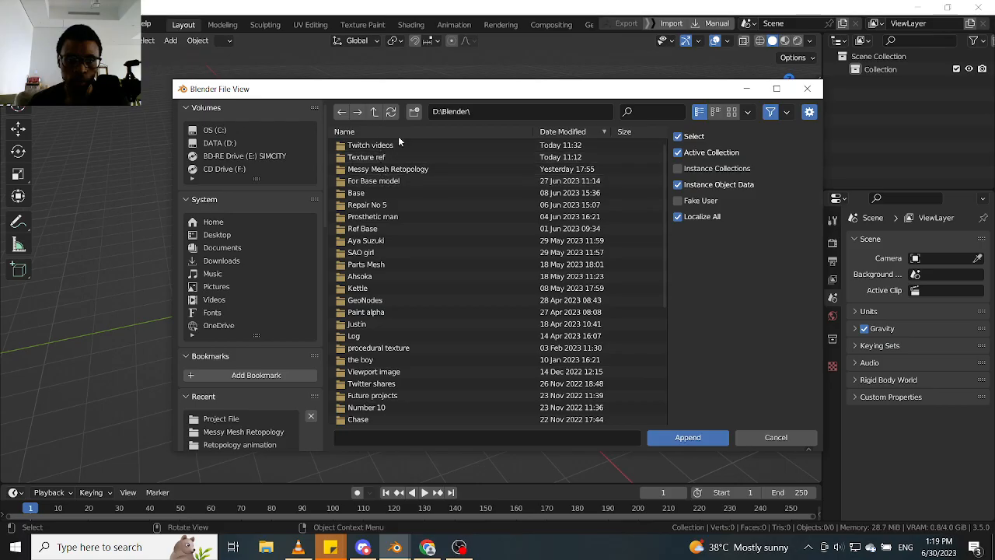
{"action": "left_click", "coordinate": [356, 132]}
{"action": "double_click", "coordinate": [370, 147]}
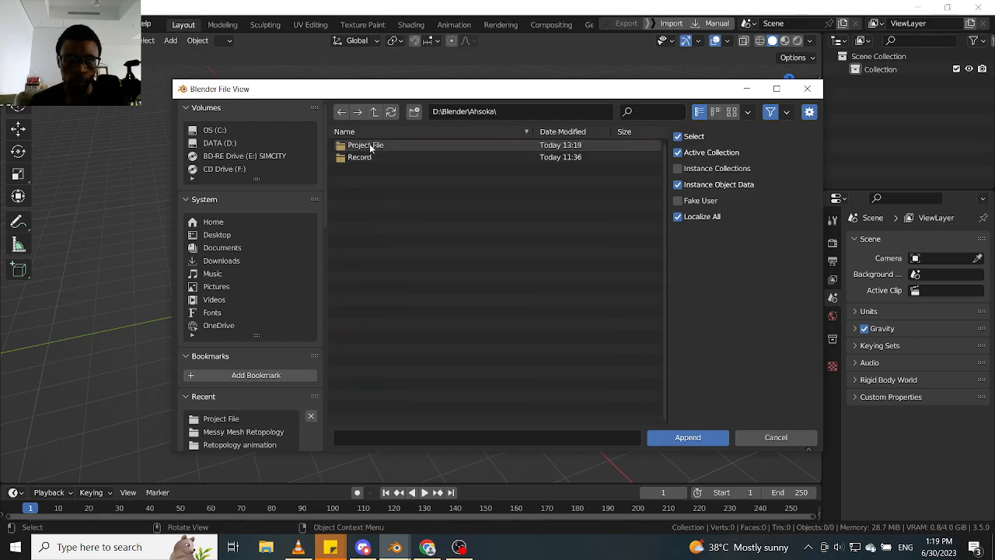
{"action": "double_click", "coordinate": [415, 148]}
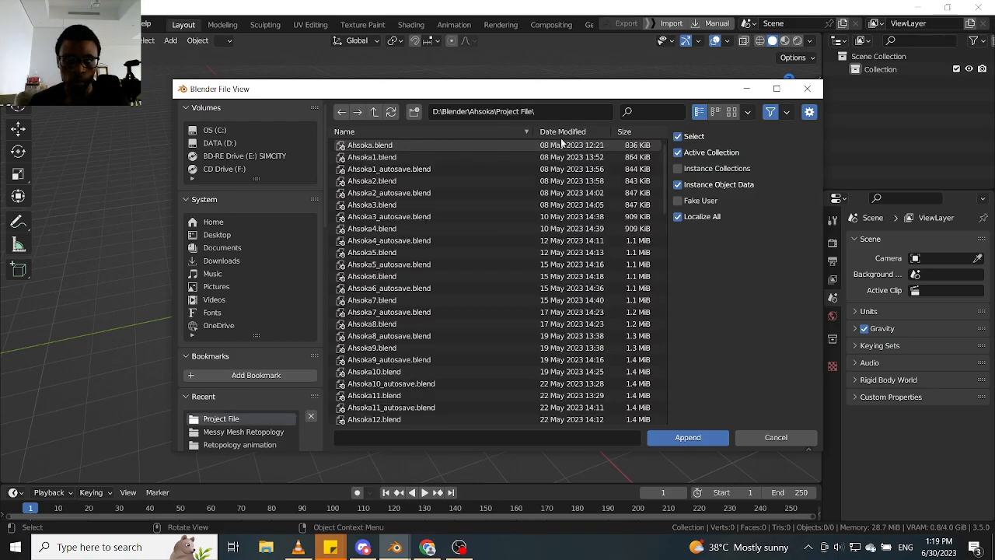
- Sort the project files with the newest first and open the contents of Ahsoka50.blend for appending
{"action": "left_click", "coordinate": [570, 132]}
{"action": "left_click", "coordinate": [389, 145]}
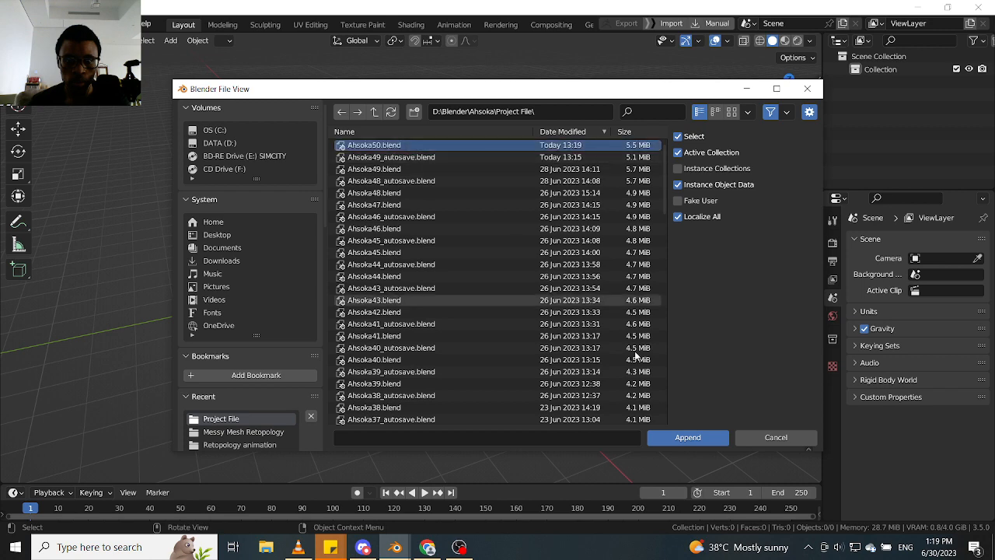
{"action": "left_click", "coordinate": [681, 437]}
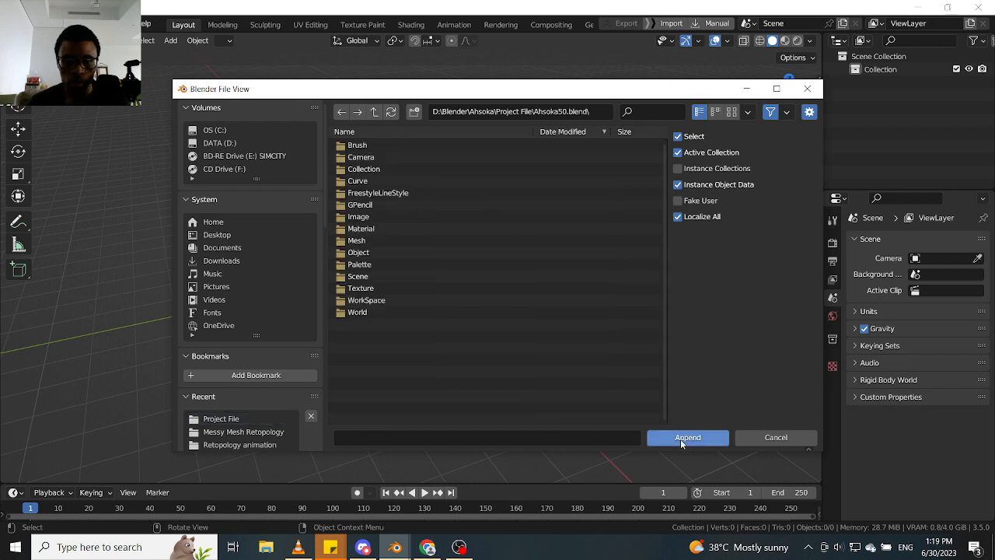
- Append the object "Base. Texture" from the blend file's Object data and select the body in the scene
{"action": "left_click", "coordinate": [368, 254]}
{"action": "double_click", "coordinate": [368, 254]}
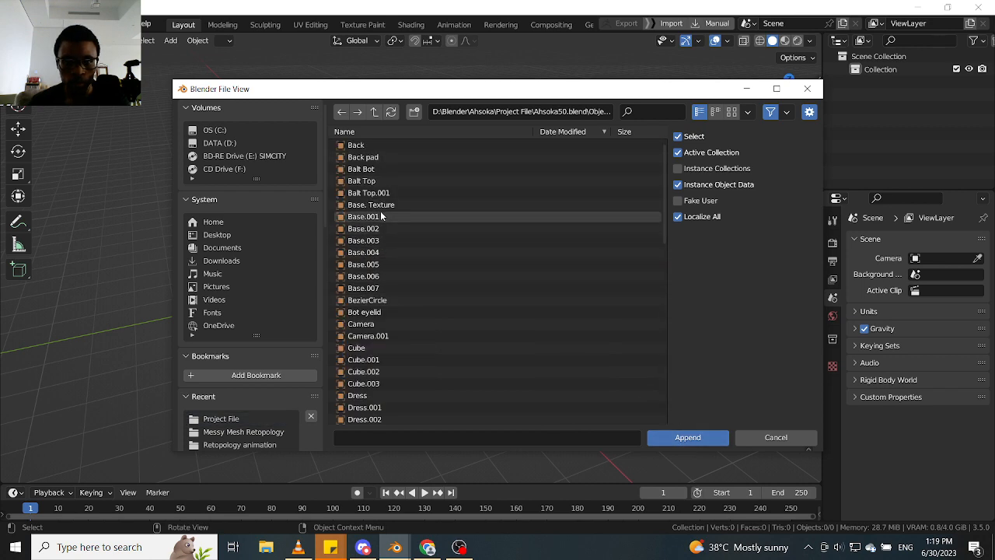
{"action": "left_click", "coordinate": [382, 206]}
{"action": "left_click", "coordinate": [688, 437]}
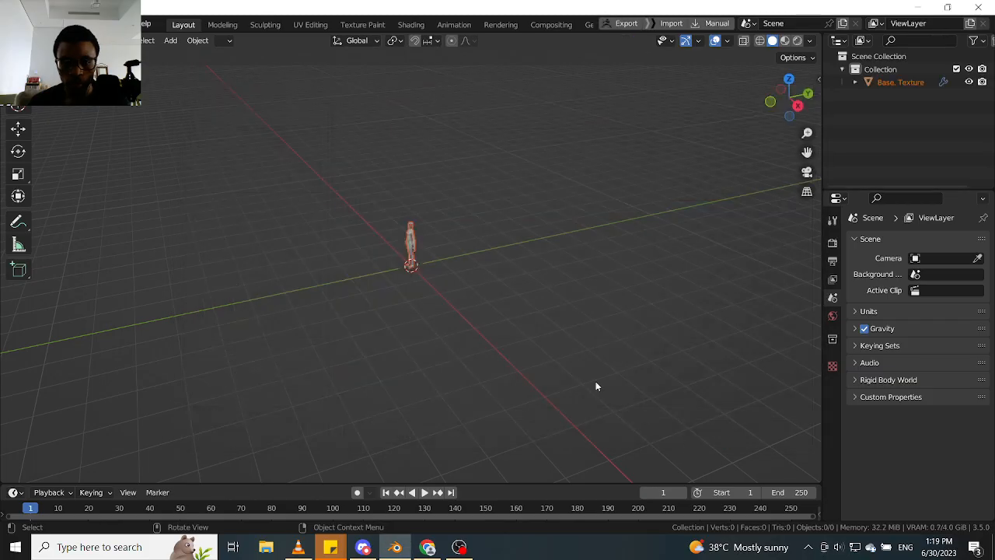
{"action": "scroll", "coordinate": [419, 265], "scroll_direction": "up", "scroll_amount": 7}
{"action": "middle_click_drag", "start_coordinate": [419, 264], "coordinate": [452, 256]}
{"action": "left_click", "coordinate": [447, 285]}
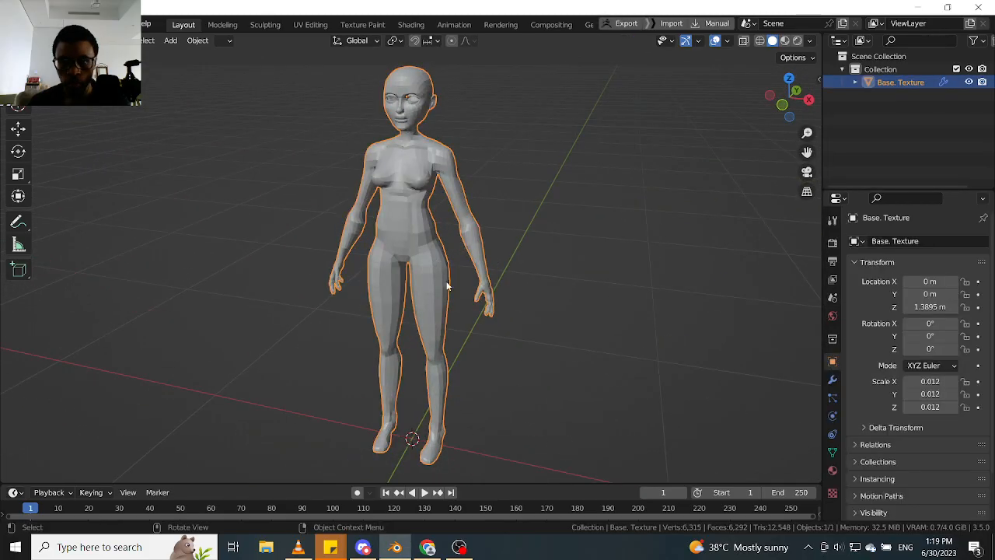
{"action": "middle_click_drag", "start_coordinate": [414, 168], "coordinate": [359, 186]}
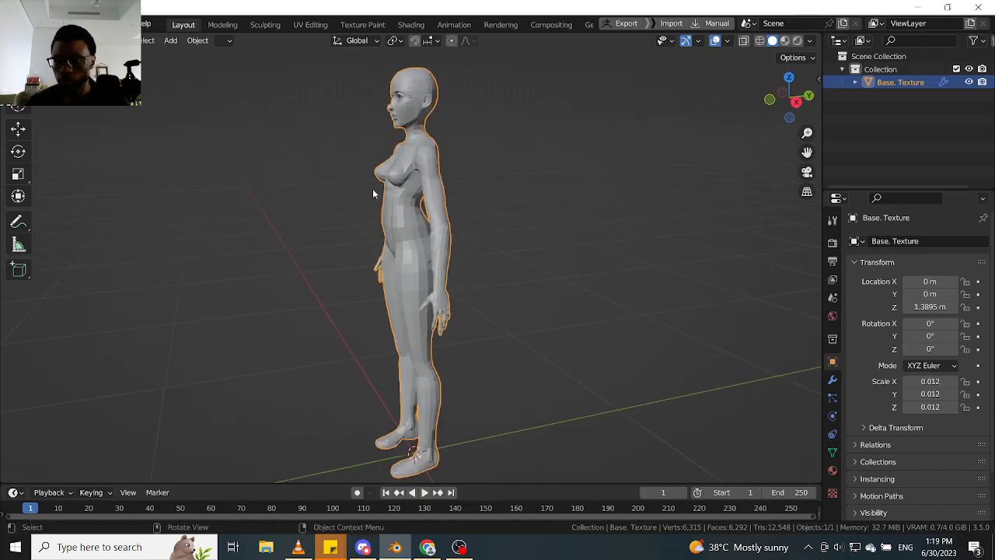
- Enable the viewport display of the body's Subdivision modifier
{"action": "left_click", "coordinate": [833, 452]}
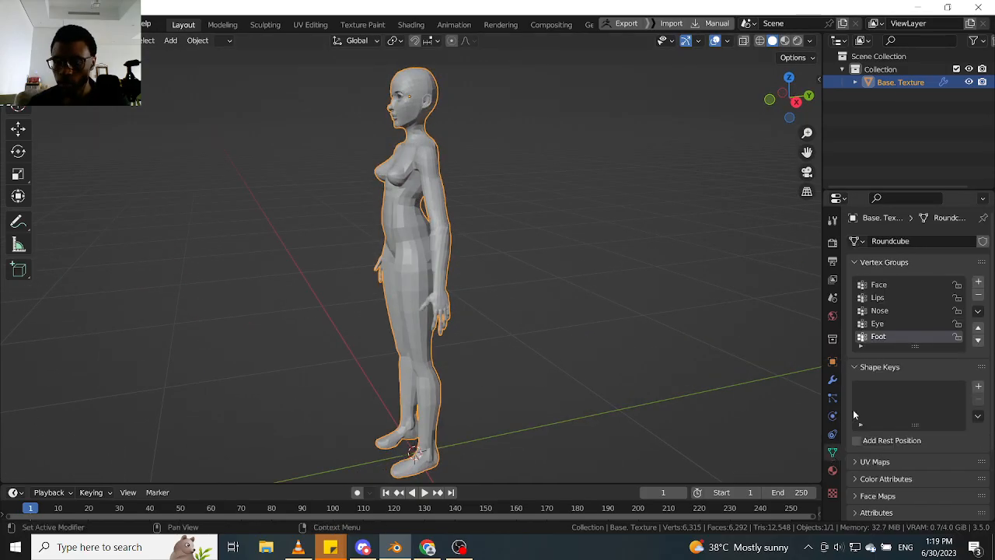
{"action": "scroll", "coordinate": [404, 153], "scroll_direction": "up", "scroll_amount": 3}
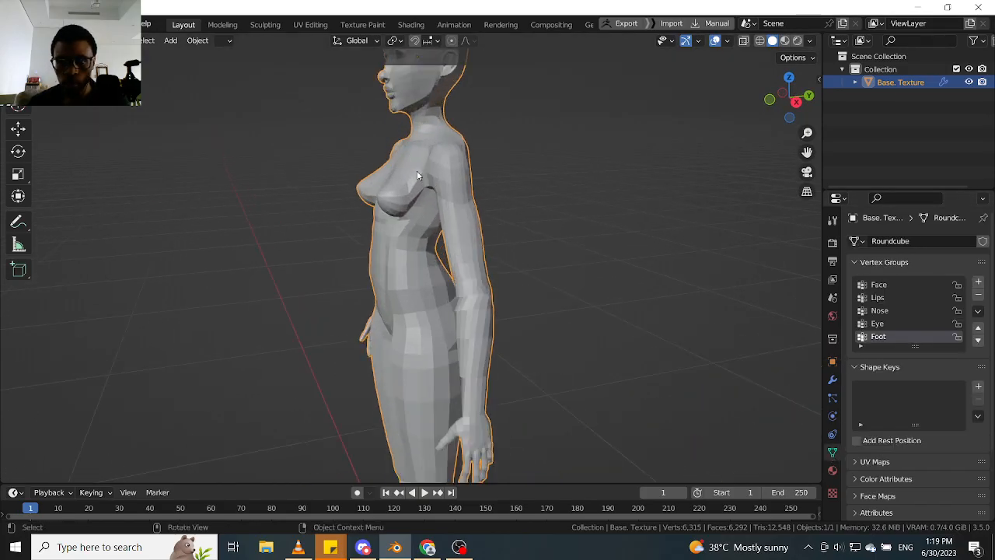
{"action": "middle_click_drag", "start_coordinate": [417, 175], "coordinate": [633, 211]}
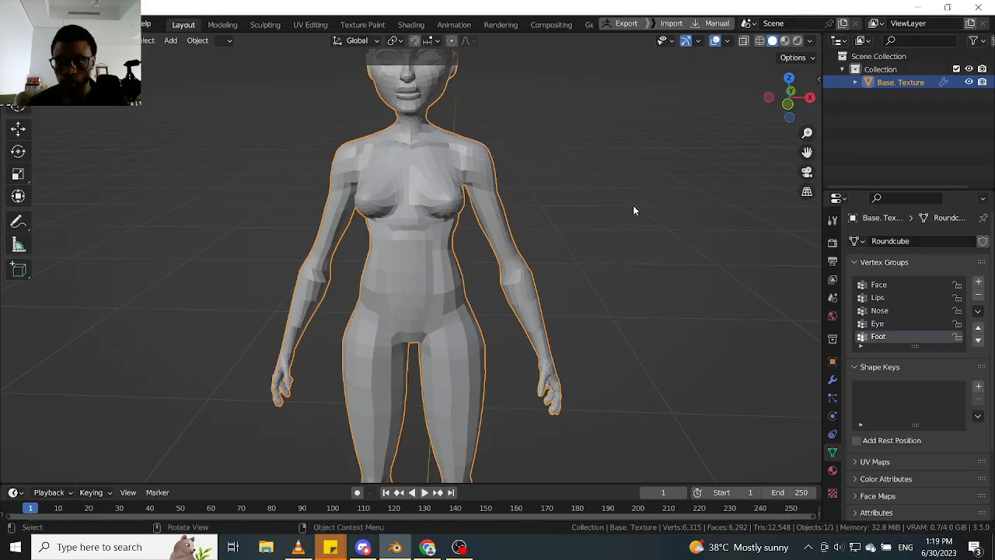
{"action": "left_click", "coordinate": [833, 380]}
{"action": "left_click", "coordinate": [930, 309]}
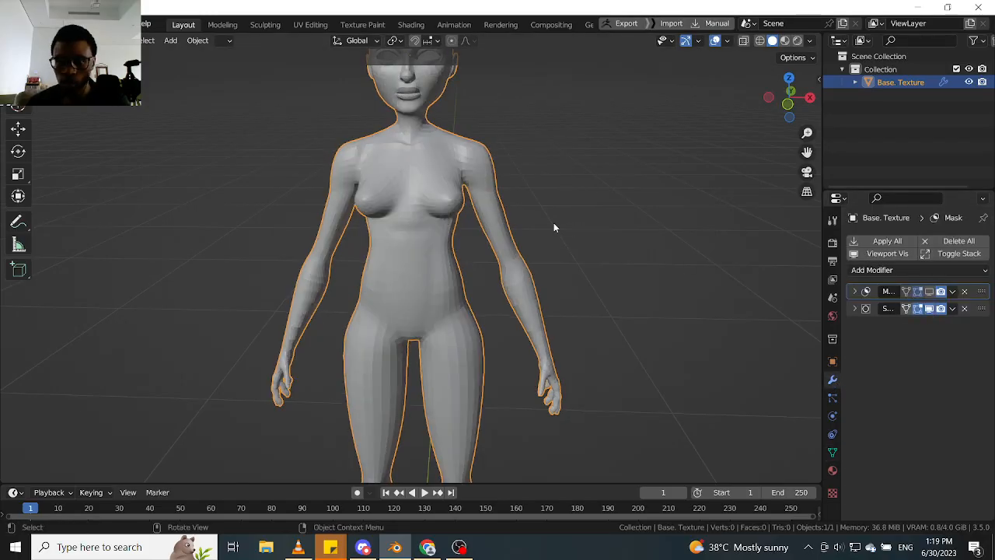
- Apply Shade Smooth to the body mesh
{"action": "middle_click_drag", "start_coordinate": [553, 222], "coordinate": [474, 248]}
{"action": "scroll", "coordinate": [405, 278], "scroll_direction": "up", "scroll_amount": 3}
{"action": "middle_click_drag", "start_coordinate": [405, 278], "coordinate": [423, 272]}
{"action": "right_click", "coordinate": [416, 252]}
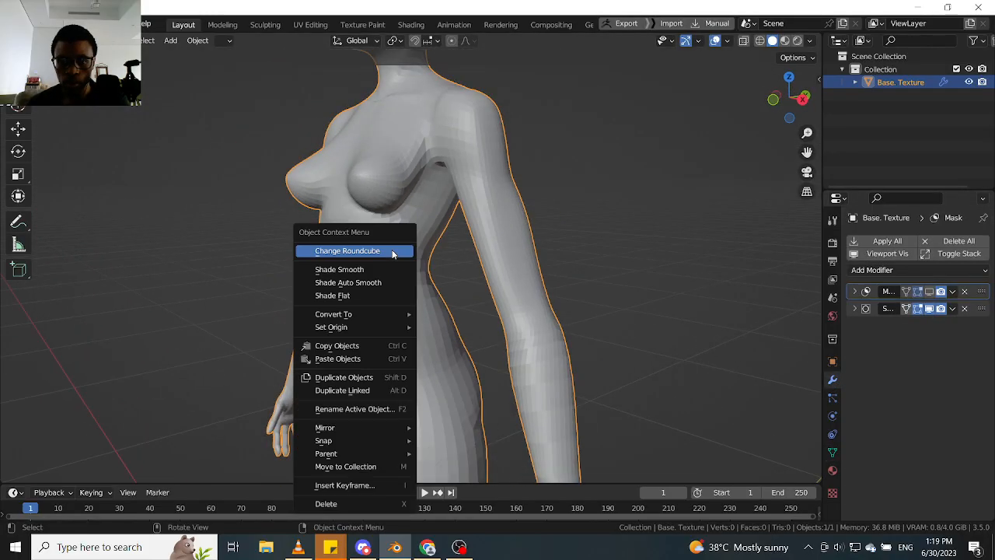
{"action": "left_click", "coordinate": [362, 266]}
- Examine the smooth-shaded body from several angles, checking the face, lips, chest, arm and torso
{"action": "scroll", "coordinate": [411, 233], "scroll_direction": "down", "scroll_amount": 2}
{"action": "middle_click_drag", "start_coordinate": [411, 233], "coordinate": [509, 256]}
{"action": "scroll", "coordinate": [383, 117], "scroll_direction": "up", "scroll_amount": 3}
{"action": "middle_click_drag", "start_coordinate": [413, 113], "coordinate": [441, 247], "text": "shift"}
{"action": "scroll", "coordinate": [381, 200], "scroll_direction": "up", "scroll_amount": 3}
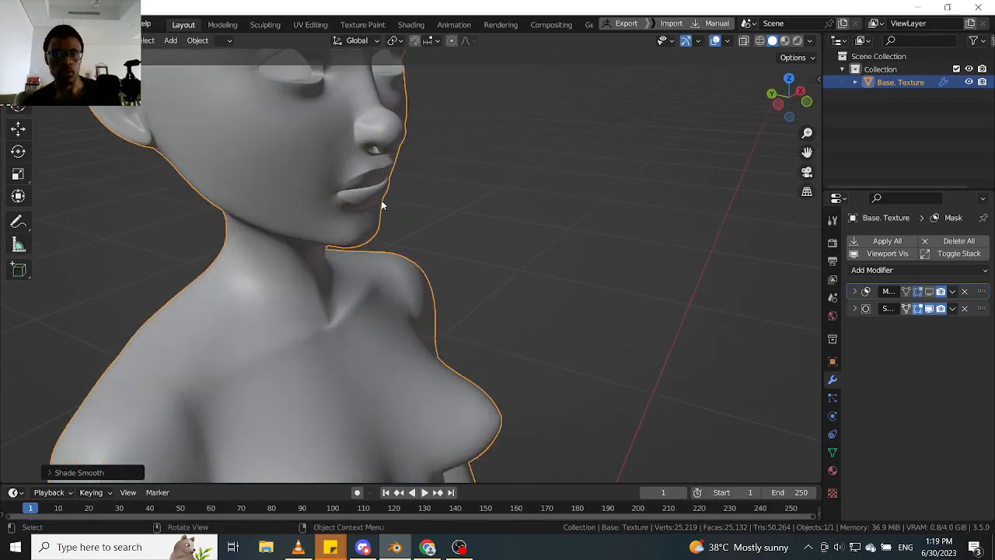
{"action": "middle_click_drag", "start_coordinate": [381, 201], "coordinate": [405, 234], "text": "shift"}
{"action": "scroll", "coordinate": [417, 281], "scroll_direction": "up", "scroll_amount": 3}
{"action": "scroll", "coordinate": [405, 234], "scroll_direction": "down", "scroll_amount": 5}
{"action": "scroll", "coordinate": [405, 229], "scroll_direction": "up", "scroll_amount": 5}
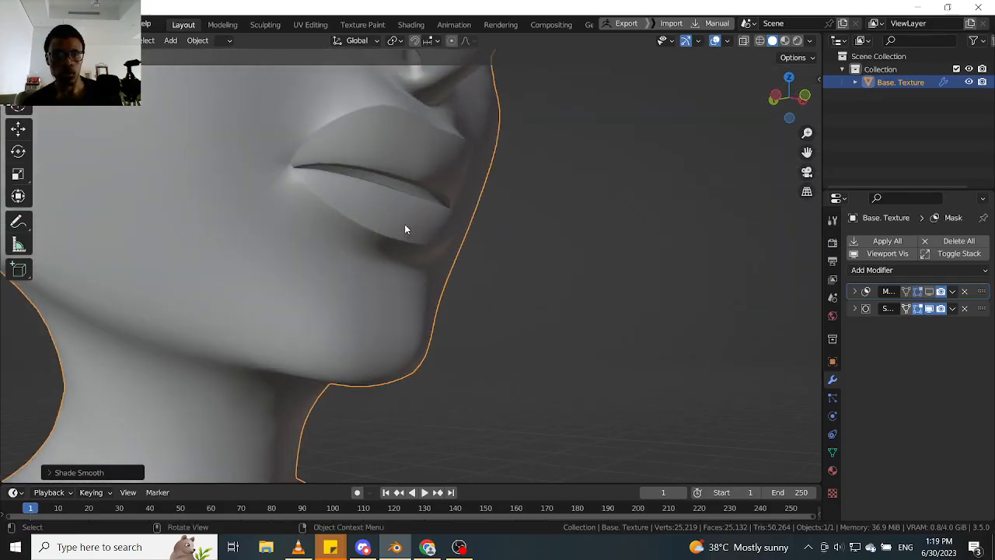
{"action": "scroll", "coordinate": [467, 251], "scroll_direction": "down", "scroll_amount": 5}
{"action": "middle_click_drag", "start_coordinate": [466, 251], "coordinate": [350, 282]}
{"action": "scroll", "coordinate": [477, 286], "scroll_direction": "down", "scroll_amount": 6}
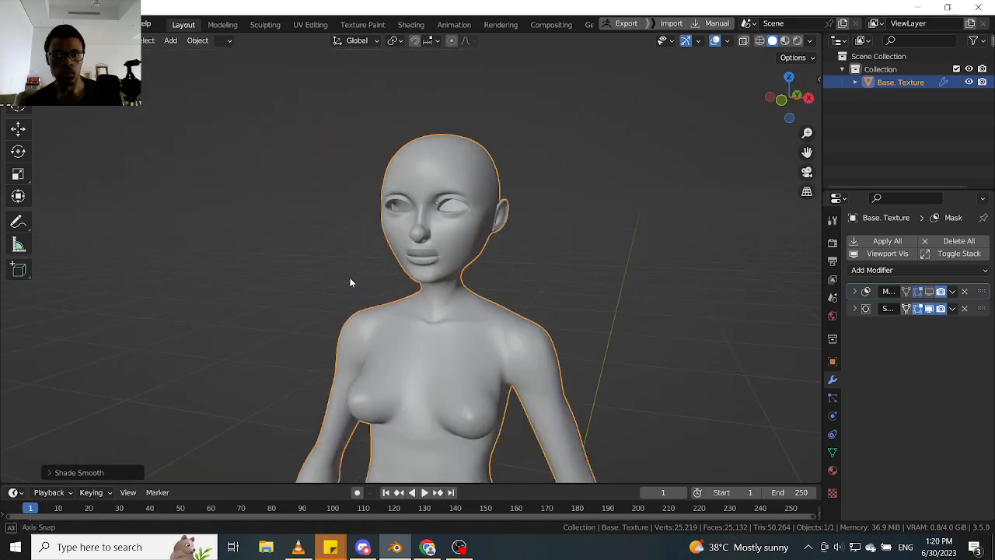
{"action": "scroll", "coordinate": [437, 216], "scroll_direction": "up", "scroll_amount": 3}
{"action": "scroll", "coordinate": [452, 254], "scroll_direction": "down", "scroll_amount": 1}
{"action": "middle_click_drag", "start_coordinate": [452, 255], "coordinate": [453, 257]}
{"action": "middle_click_drag", "start_coordinate": [414, 230], "coordinate": [400, 179], "text": "shift"}
{"action": "scroll", "coordinate": [389, 251], "scroll_direction": "down", "scroll_amount": 3}
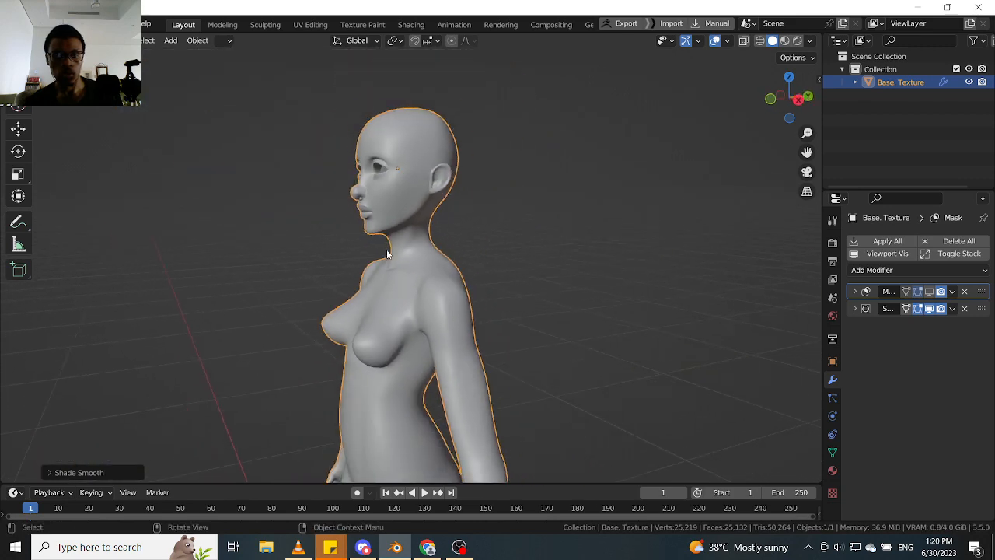
{"action": "middle_click_drag", "start_coordinate": [388, 251], "coordinate": [437, 236]}
{"action": "scroll", "coordinate": [446, 291], "scroll_direction": "down", "scroll_amount": 4}
{"action": "mouse_move", "coordinate": [437, 237]}
{"action": "middle_mouse_down"}
{"action": "mouse_move", "coordinate": [471, 244]}
{"action": "mouse_move", "coordinate": [418, 238]}
{"action": "middle_mouse_up"}
{"action": "scroll", "coordinate": [417, 329], "scroll_direction": "up", "scroll_amount": 6}
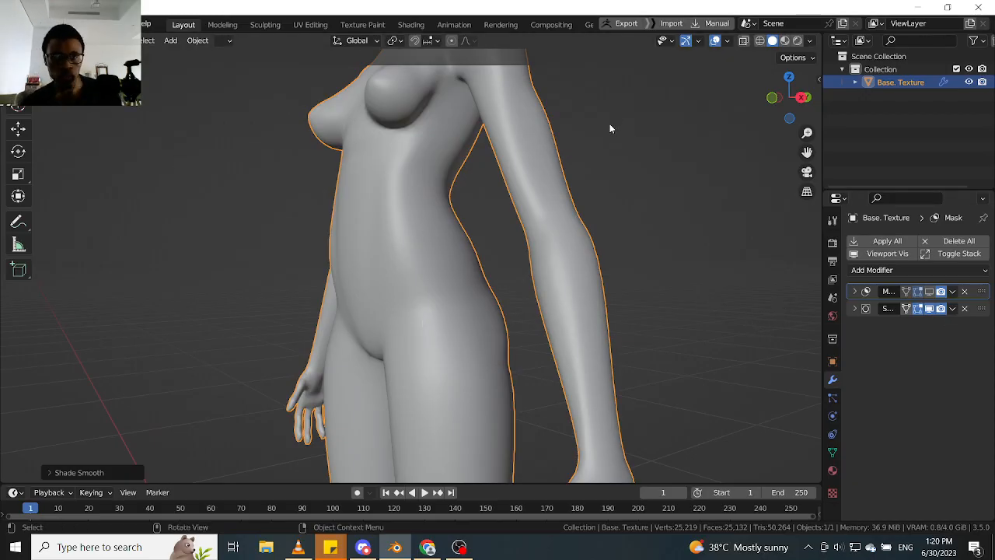
- Turn on the Statistics overlay in the 3D view
{"action": "left_click", "coordinate": [729, 41]}
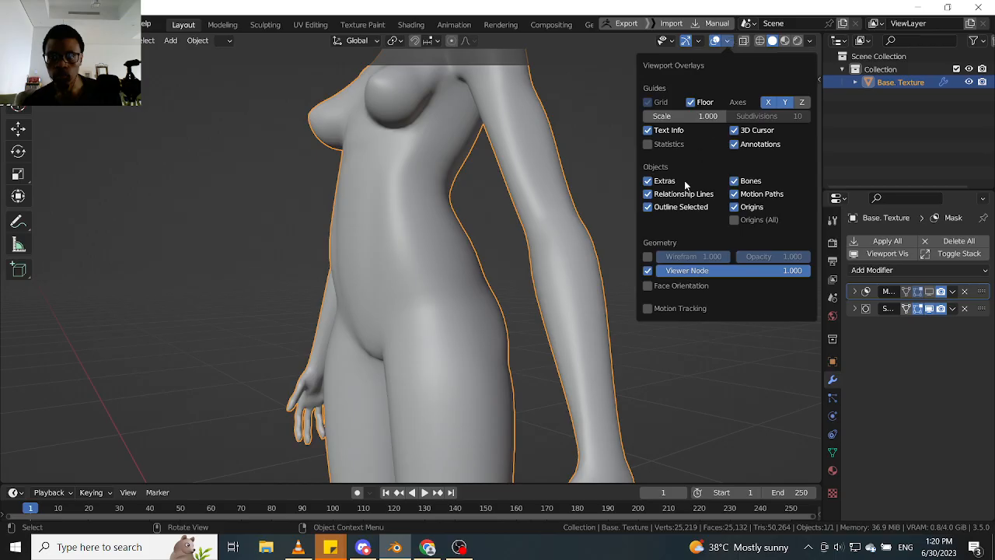
{"action": "left_click", "coordinate": [657, 144]}
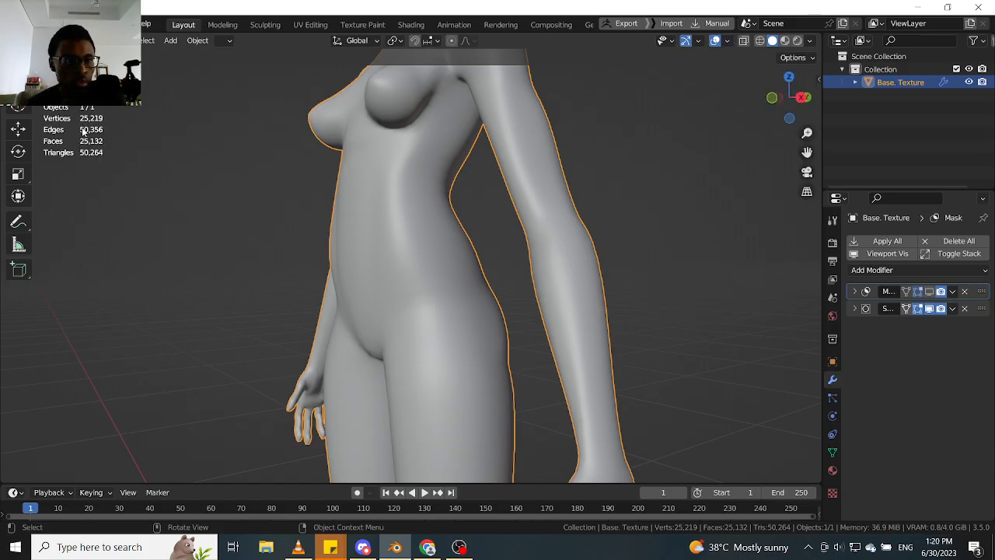
{"action": "middle_click_drag", "start_coordinate": [393, 262], "coordinate": [474, 260]}
- Raise the Subdivision modifier's viewport level to 3 and keep the body mesh selected
{"action": "left_click", "coordinate": [854, 309]}
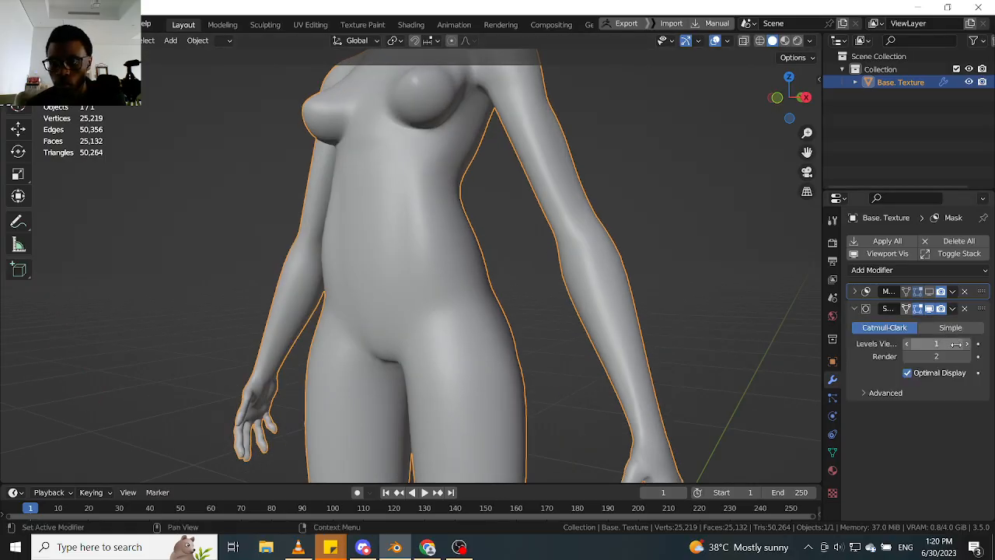
{"action": "left_click", "coordinate": [968, 344]}
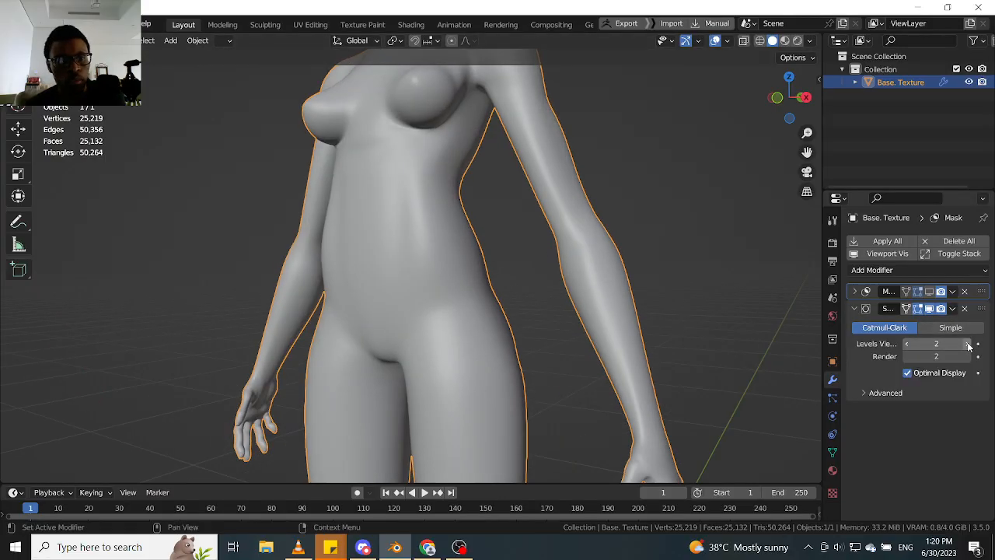
{"action": "left_click", "coordinate": [527, 327]}
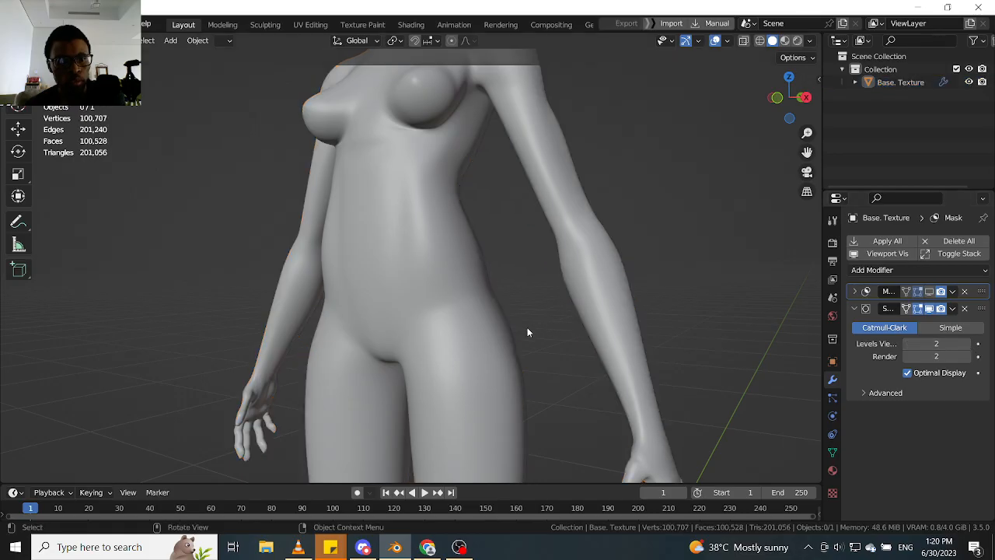
{"action": "left_click", "coordinate": [967, 345]}
{"action": "left_click", "coordinate": [441, 292]}
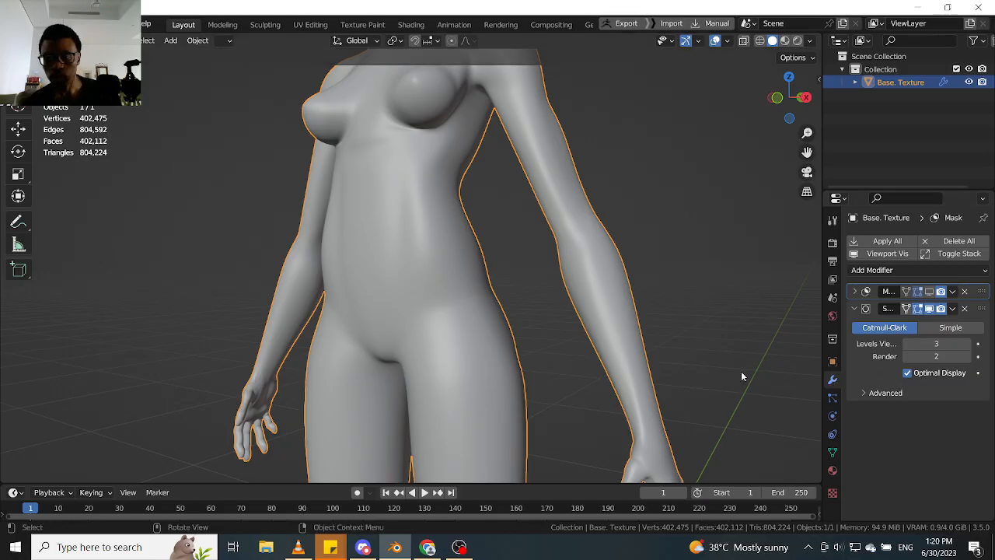
- Show the Wireframe overlay on the body and disable the Subdivision modifier's Optimal Display
{"action": "key", "text": "q"}
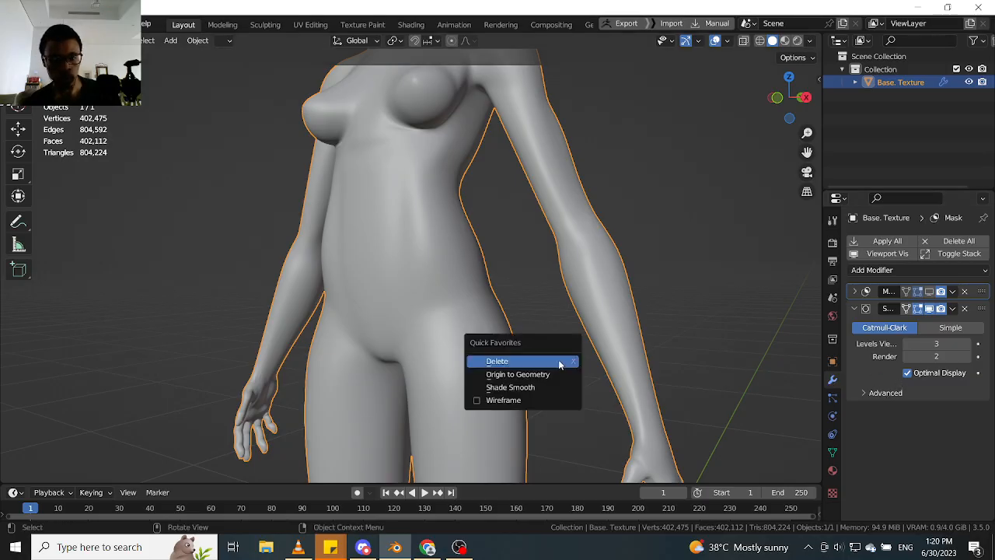
{"action": "left_click", "coordinate": [482, 401]}
{"action": "left_click", "coordinate": [907, 373]}
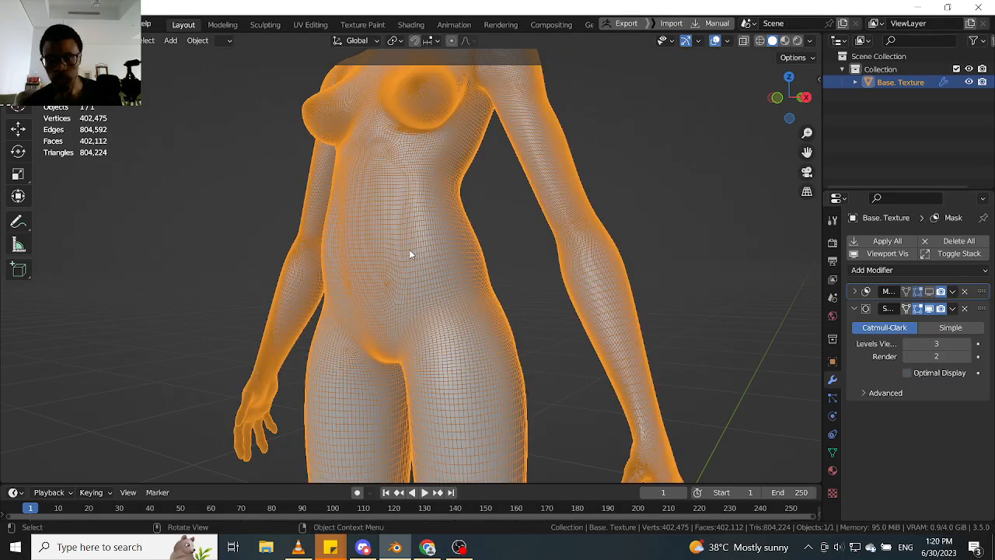
- Examine the density of the subdivided wireframe on the torso and around the eyes, nose and mouth
{"action": "scroll", "coordinate": [409, 255], "scroll_direction": "up", "scroll_amount": 1}
{"action": "middle_click_drag", "start_coordinate": [410, 254], "coordinate": [477, 347]}
{"action": "scroll", "coordinate": [456, 270], "scroll_direction": "down", "scroll_amount": 3}
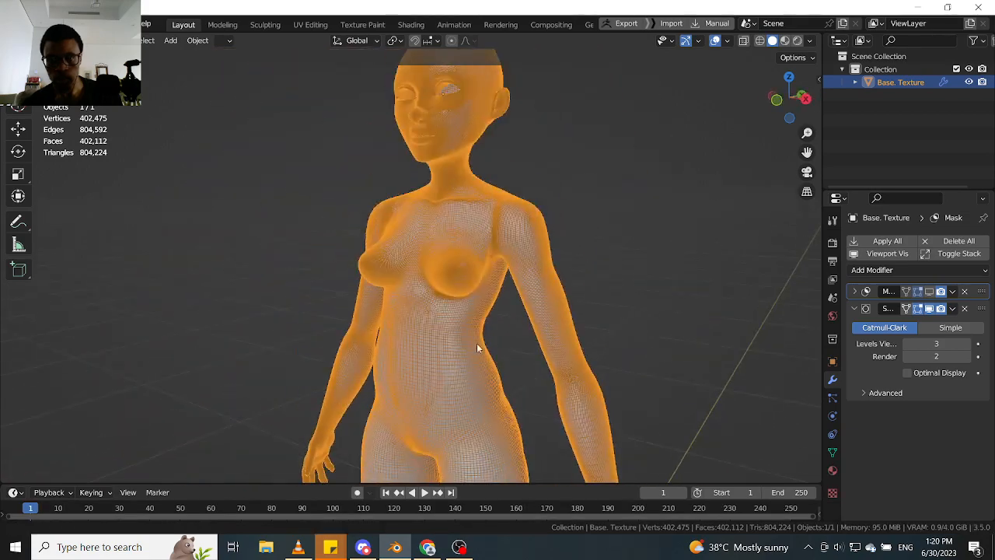
{"action": "scroll", "coordinate": [502, 272], "scroll_direction": "up", "scroll_amount": 3}
{"action": "middle_click_drag", "start_coordinate": [451, 182], "coordinate": [462, 391], "text": "shift"}
{"action": "scroll", "coordinate": [414, 246], "scroll_direction": "up", "scroll_amount": 3}
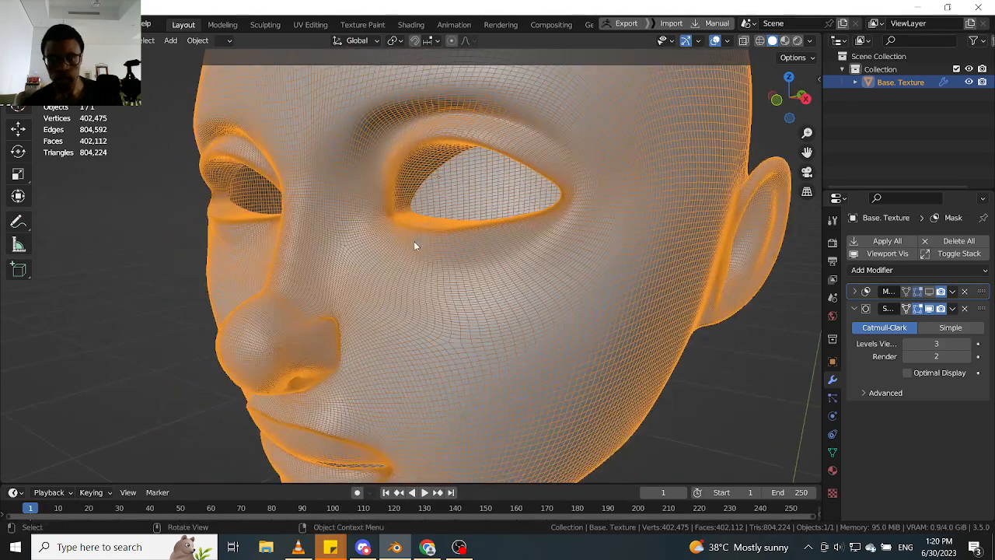
{"action": "scroll", "coordinate": [414, 245], "scroll_direction": "down", "scroll_amount": 3}
{"action": "middle_click_drag", "start_coordinate": [422, 285], "coordinate": [449, 284]}
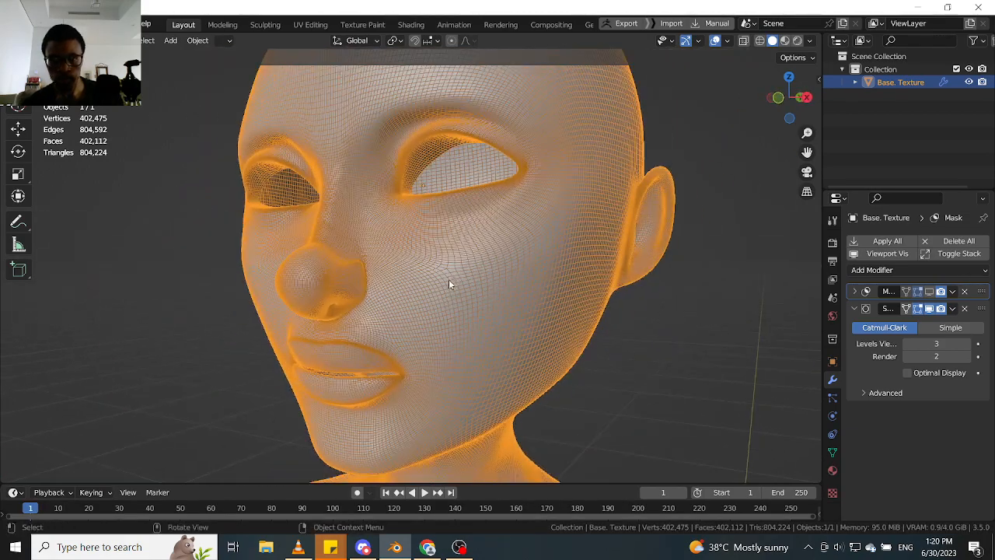
{"action": "scroll", "coordinate": [449, 285], "scroll_direction": "up", "scroll_amount": 1}
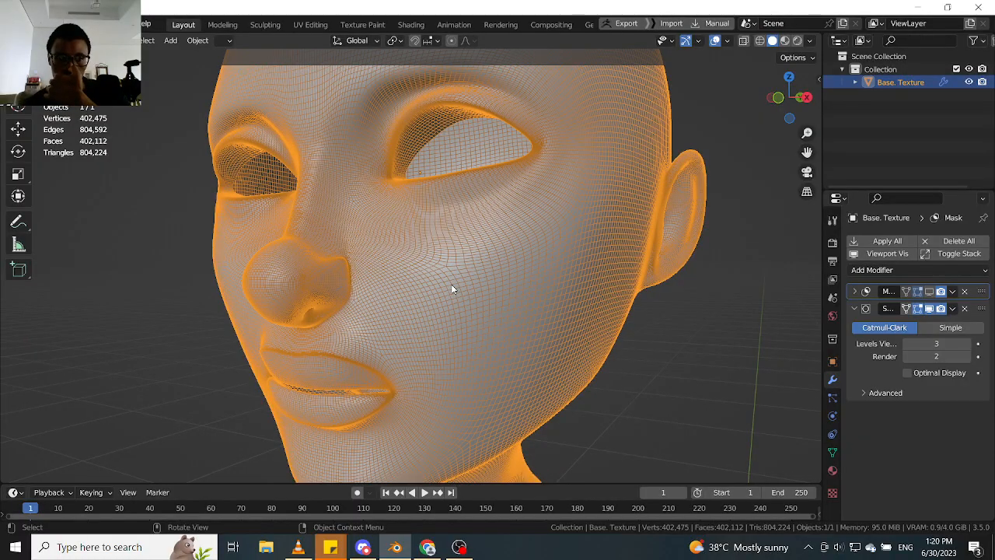
- Try a Subdivision viewport level of 4 and examine the wireframe density on the head and face
{"action": "left_click", "coordinate": [968, 345]}
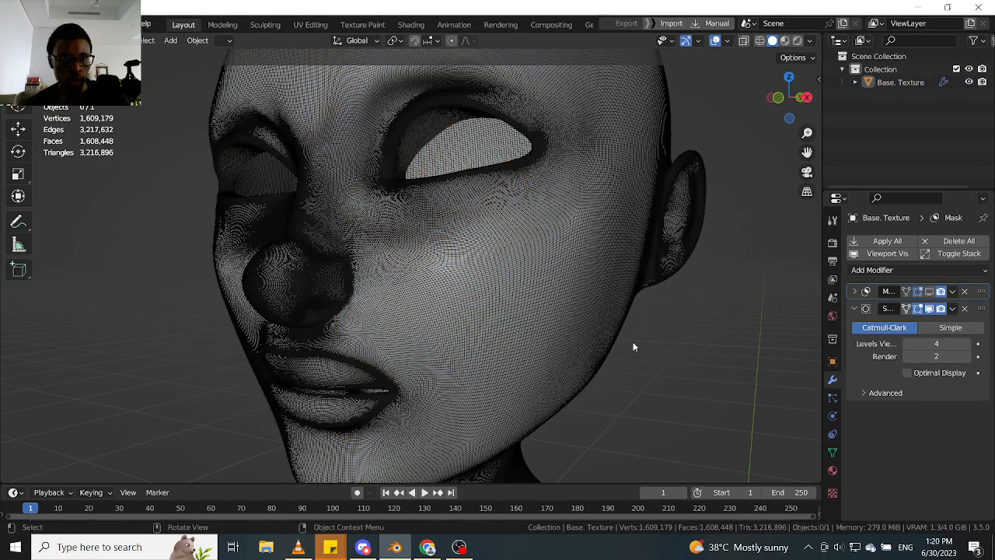
{"action": "middle_click_drag", "start_coordinate": [633, 341], "coordinate": [459, 305]}
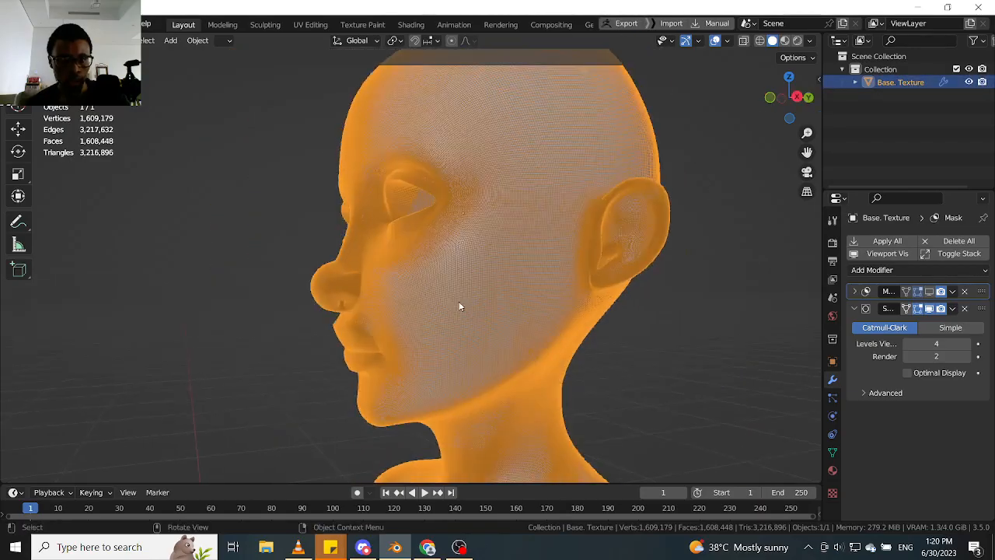
{"action": "scroll", "coordinate": [458, 306], "scroll_direction": "up", "scroll_amount": 5}
{"action": "scroll", "coordinate": [432, 251], "scroll_direction": "down", "scroll_amount": 2}
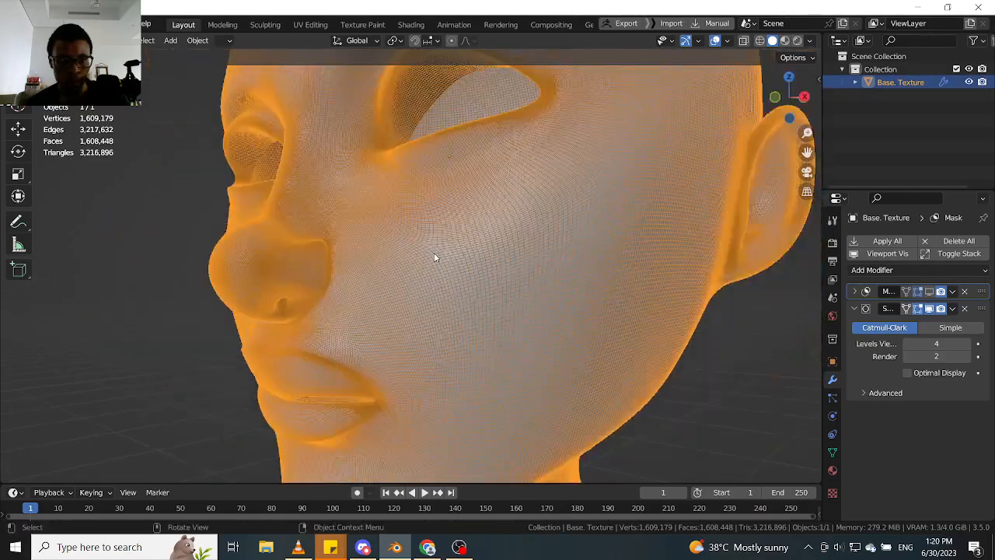
{"action": "middle_click_drag", "start_coordinate": [434, 257], "coordinate": [460, 269]}
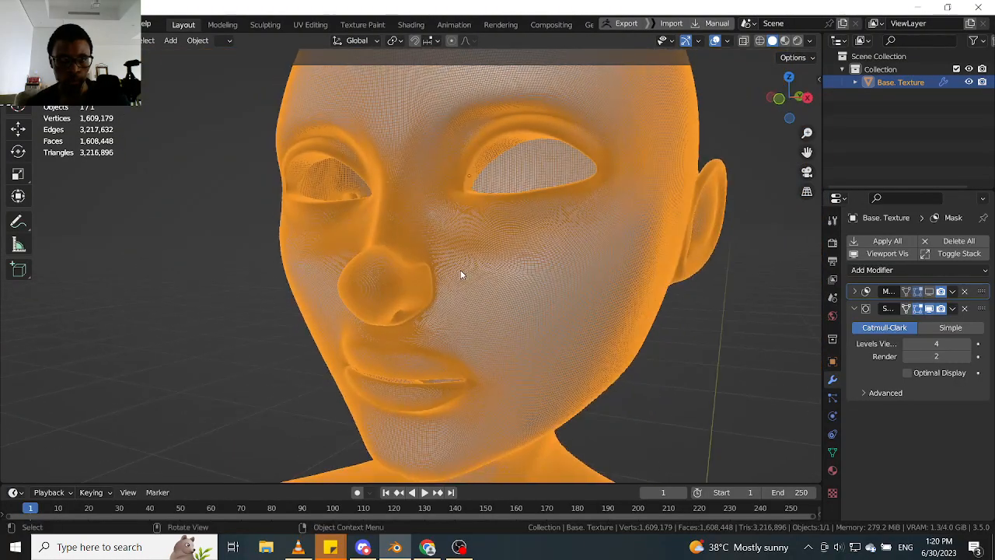
{"action": "scroll", "coordinate": [460, 270], "scroll_direction": "down", "scroll_amount": 3}
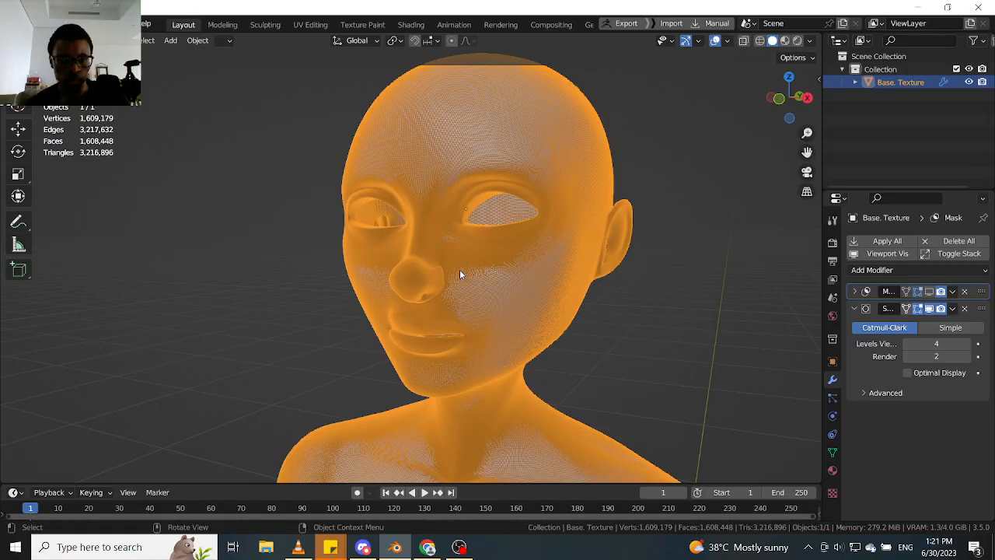
{"action": "middle_click_drag", "start_coordinate": [460, 275], "coordinate": [469, 292]}
{"action": "scroll", "coordinate": [448, 279], "scroll_direction": "up", "scroll_amount": 6}
{"action": "scroll", "coordinate": [472, 268], "scroll_direction": "up", "scroll_amount": 4}
{"action": "scroll", "coordinate": [469, 292], "scroll_direction": "up", "scroll_amount": 3}
{"action": "scroll", "coordinate": [469, 297], "scroll_direction": "down", "scroll_amount": 3}
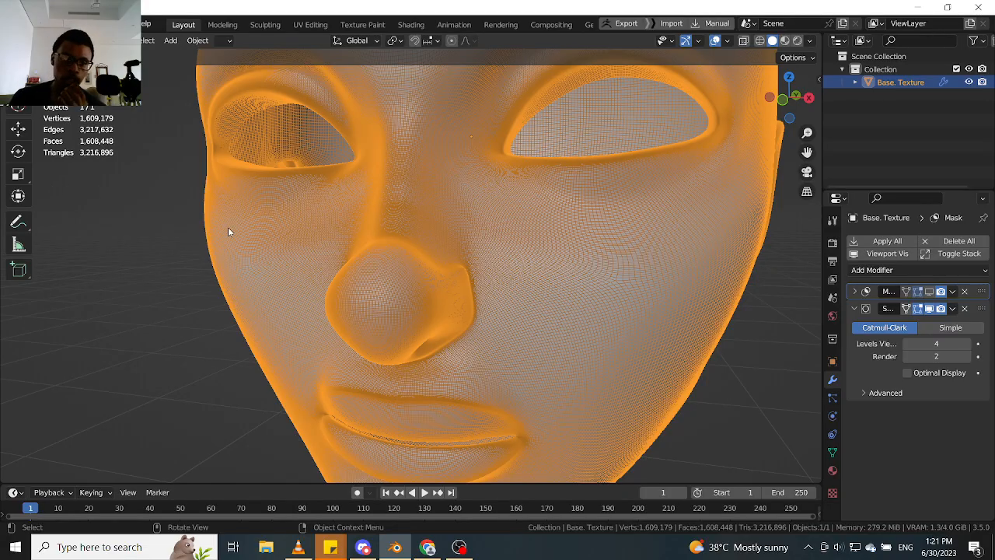
- Check the mesh around the nose and cheek and lower the Subdivision viewport level to 3
{"action": "scroll", "coordinate": [511, 282], "scroll_direction": "up", "scroll_amount": 4}
{"action": "scroll", "coordinate": [511, 283], "scroll_direction": "down", "scroll_amount": 4}
{"action": "middle_click_drag", "start_coordinate": [510, 283], "coordinate": [358, 269]}
{"action": "scroll", "coordinate": [357, 269], "scroll_direction": "up", "scroll_amount": 4}
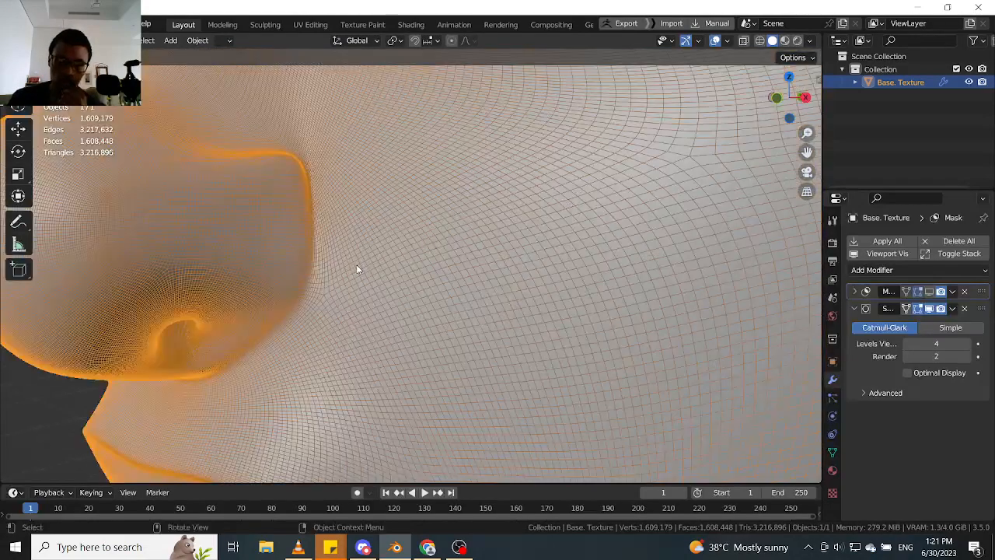
{"action": "scroll", "coordinate": [355, 270], "scroll_direction": "down", "scroll_amount": 6}
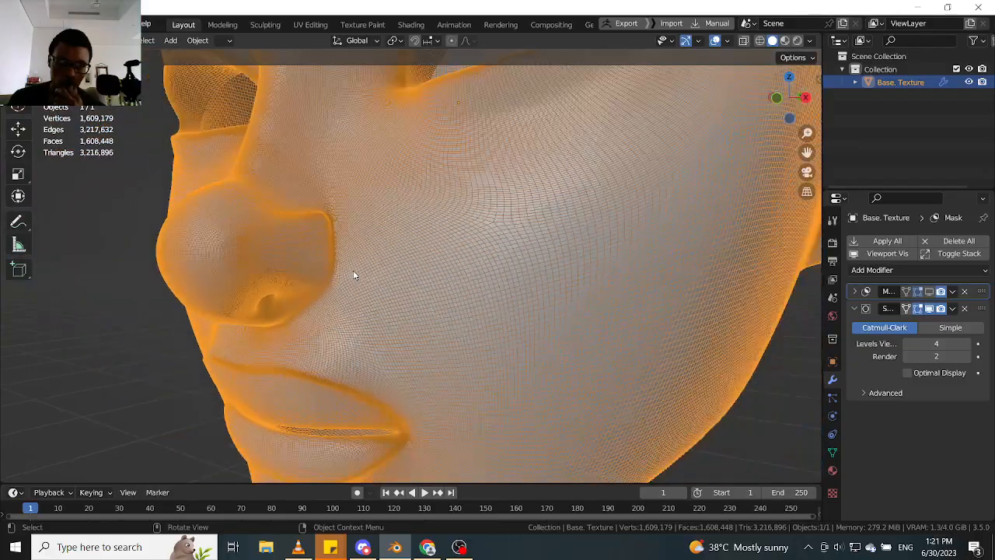
{"action": "left_click", "coordinate": [907, 344]}
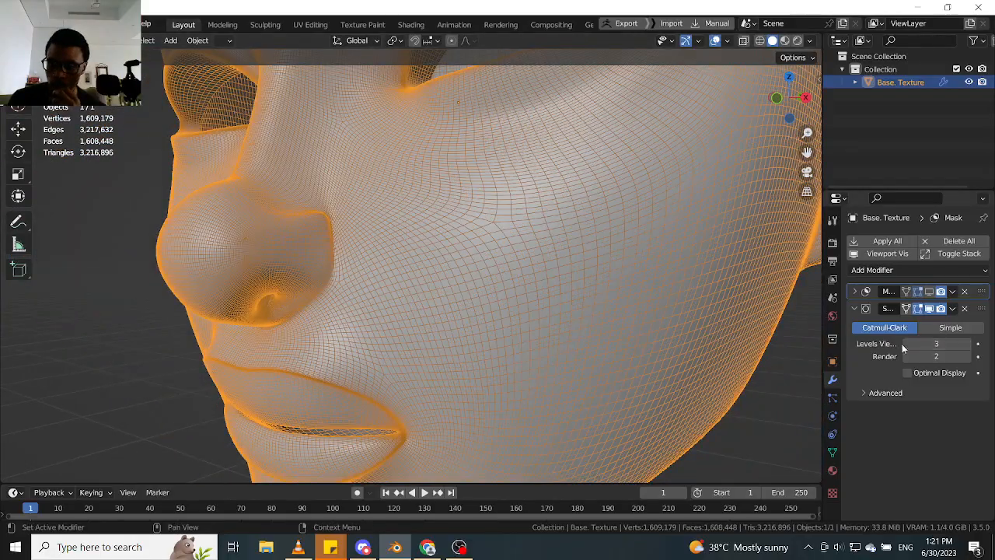
- Examine the level 3 subdivision wireframe density around the nose, cheek and lips and across the neck, shoulders and chest
{"action": "middle_click_drag", "start_coordinate": [399, 311], "coordinate": [421, 309]}
{"action": "scroll", "coordinate": [421, 309], "scroll_direction": "up", "scroll_amount": 5}
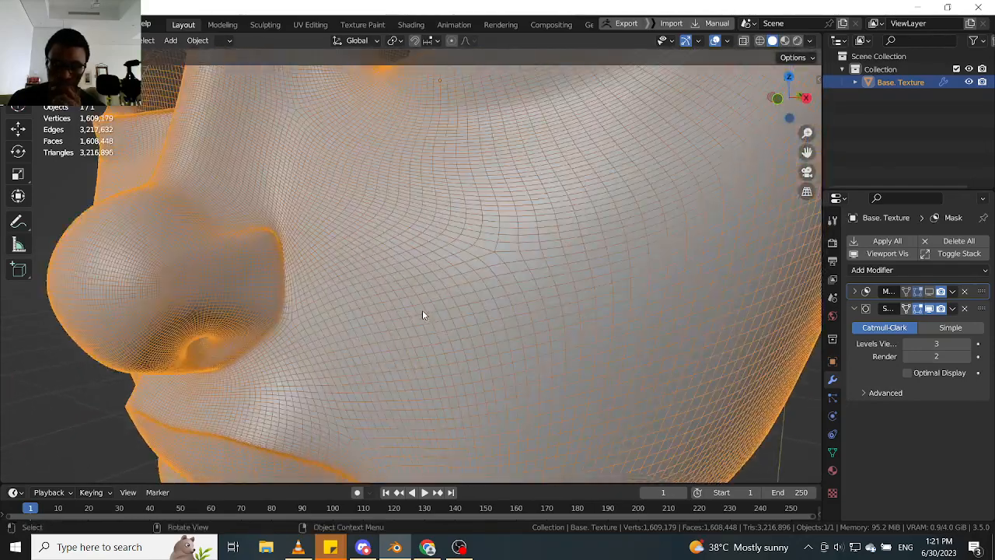
{"action": "scroll", "coordinate": [296, 284], "scroll_direction": "down", "scroll_amount": 5}
{"action": "scroll", "coordinate": [419, 342], "scroll_direction": "up", "scroll_amount": 4}
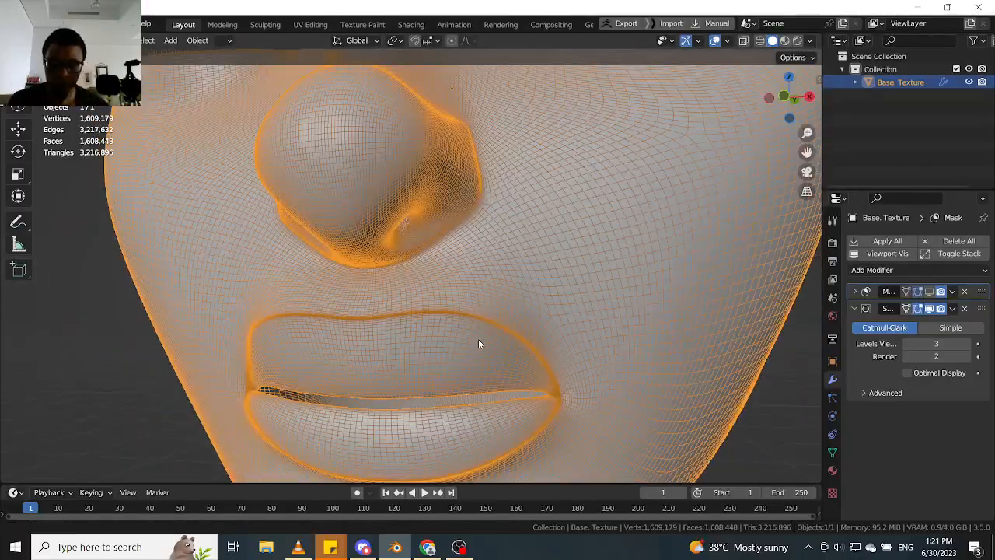
{"action": "scroll", "coordinate": [458, 311], "scroll_direction": "up", "scroll_amount": 3}
{"action": "scroll", "coordinate": [434, 264], "scroll_direction": "down", "scroll_amount": 10}
{"action": "middle_click_drag", "start_coordinate": [453, 226], "coordinate": [428, 234]}
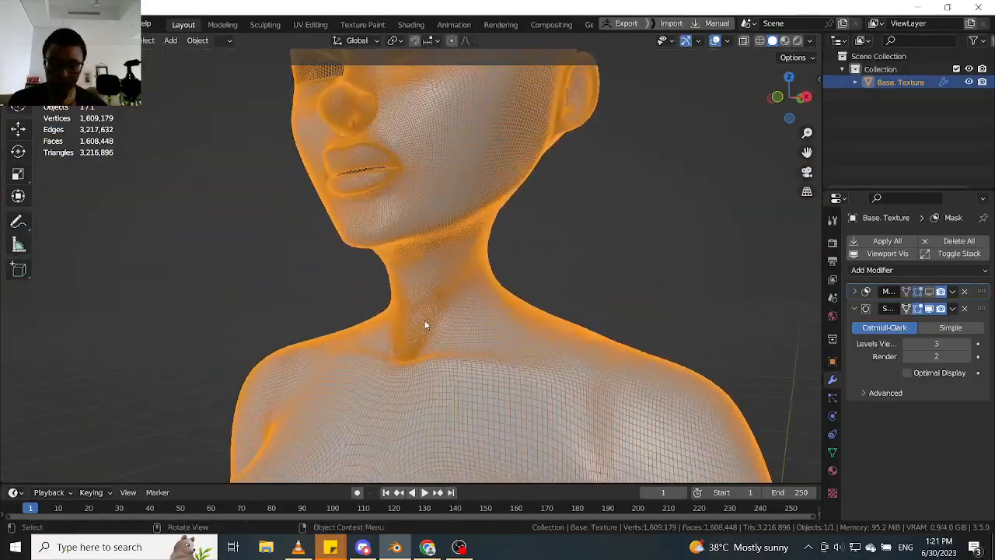
{"action": "scroll", "coordinate": [422, 332], "scroll_direction": "up", "scroll_amount": 4}
{"action": "middle_click_drag", "start_coordinate": [421, 336], "coordinate": [497, 225]}
{"action": "middle_click_drag", "start_coordinate": [422, 308], "coordinate": [509, 143]}
{"action": "scroll", "coordinate": [495, 326], "scroll_direction": "up", "scroll_amount": 2}
{"action": "middle_click_drag", "start_coordinate": [496, 77], "coordinate": [484, 295], "text": "shift"}
{"action": "scroll", "coordinate": [459, 146], "scroll_direction": "up", "scroll_amount": 2}
{"action": "middle_click_drag", "start_coordinate": [458, 144], "coordinate": [437, 149]}
{"action": "middle_click_drag", "start_coordinate": [437, 101], "coordinate": [451, 190], "text": "shift"}
{"action": "scroll", "coordinate": [450, 190], "scroll_direction": "up", "scroll_amount": 3}
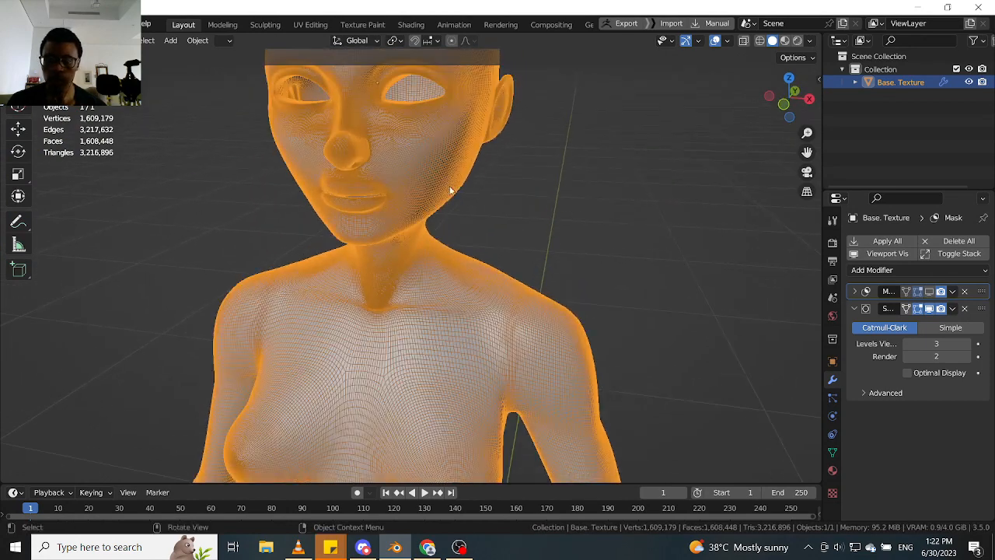
- Apply the Subdivision modifier to the body mesh and bring up the file-saving dialog
{"action": "left_click", "coordinate": [952, 309]}
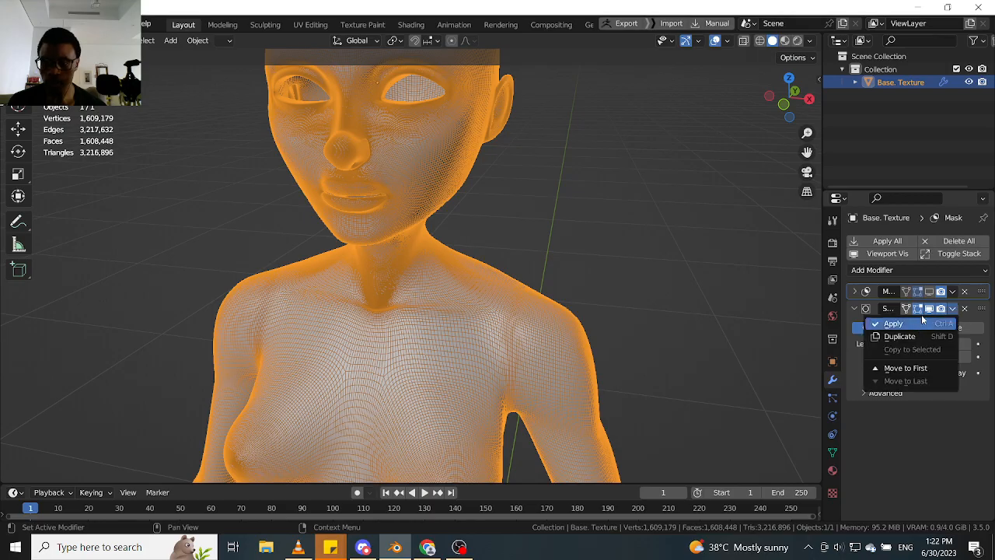
{"action": "left_click", "coordinate": [893, 323]}
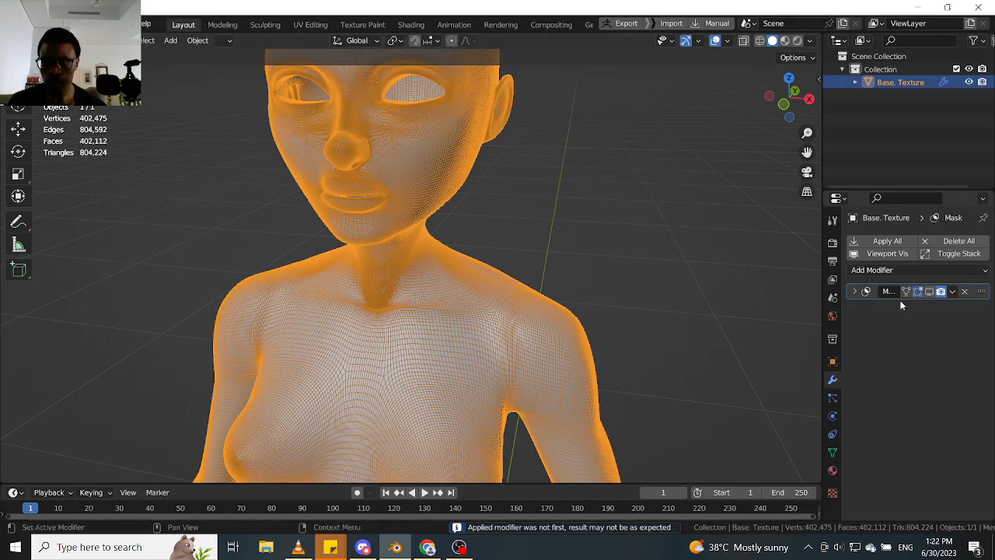
{"action": "key", "text": "ctrl+s"}
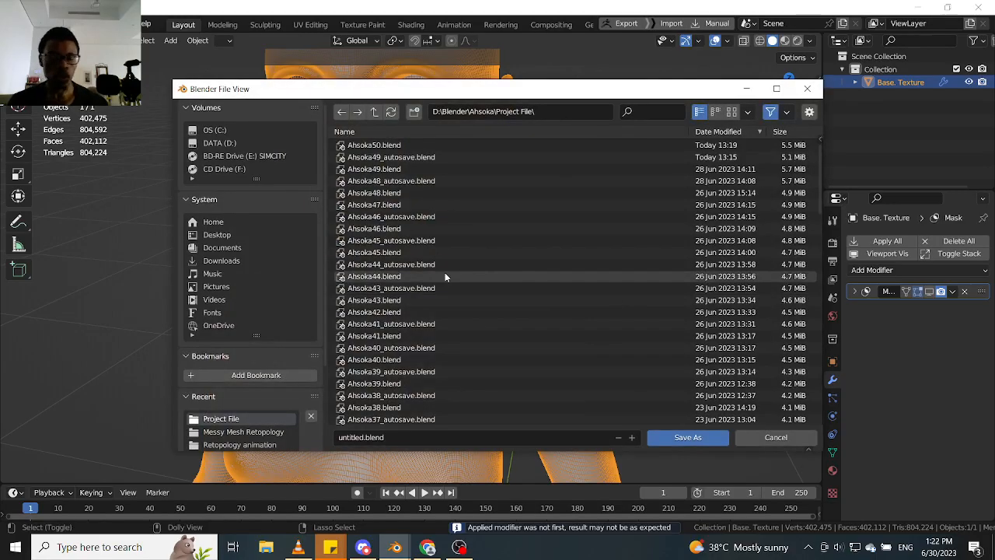
- Switch to File Explorer and create a folder named "HP Files" in D:\Blender\Ahsoka
{"action": "left_click", "coordinate": [266, 546]}
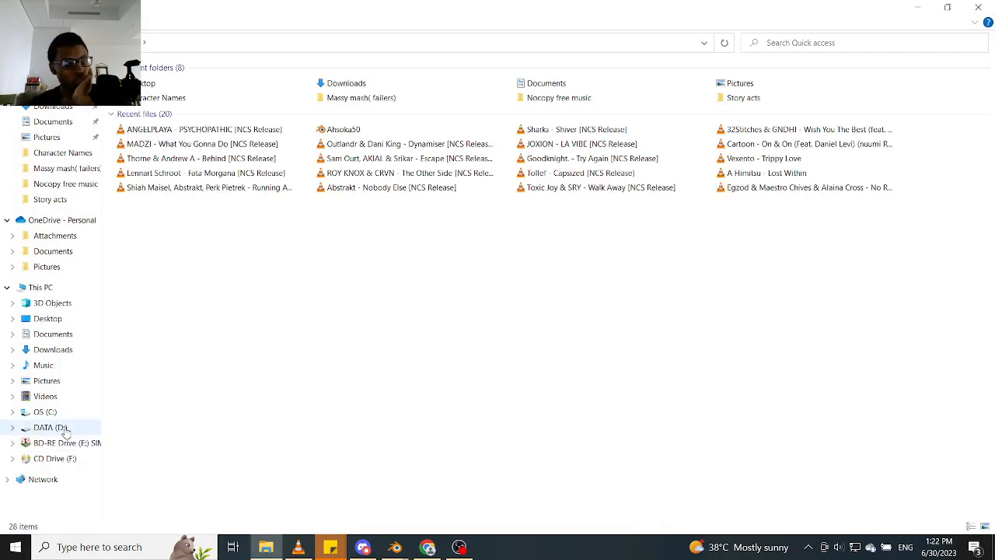
{"action": "left_click", "coordinate": [65, 431]}
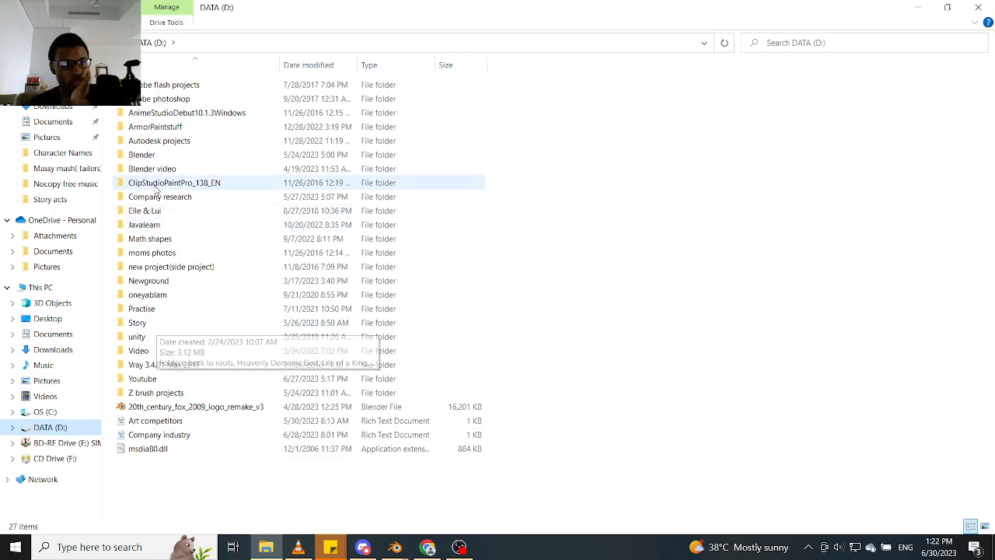
{"action": "double_click", "coordinate": [159, 156]}
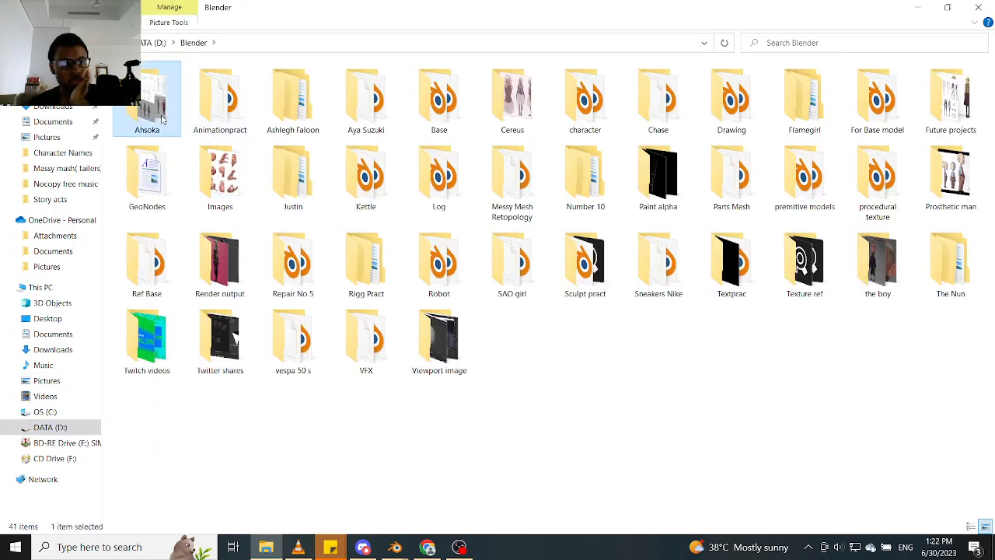
{"action": "double_click", "coordinate": [175, 125]}
{"action": "right_click", "coordinate": [216, 215]}
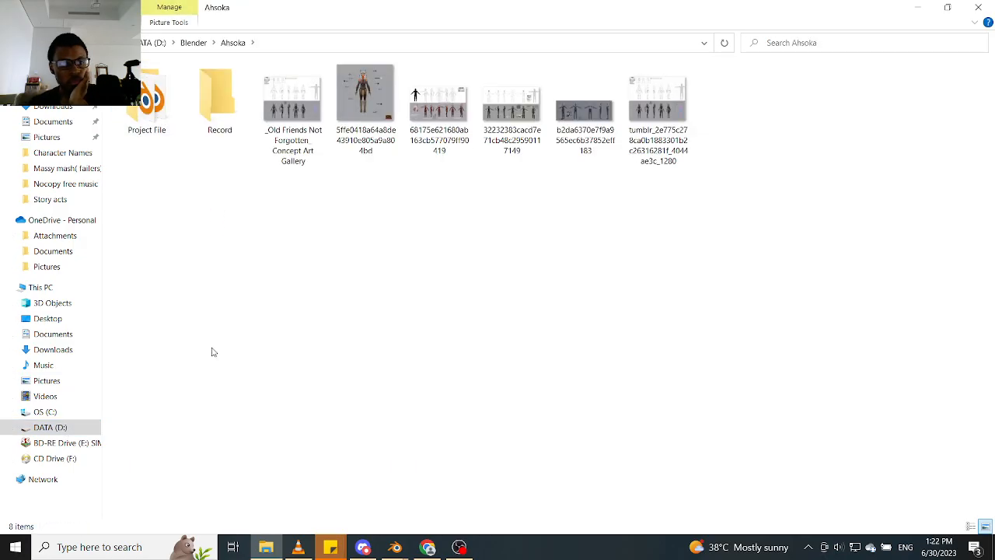
{"action": "mouse_move", "coordinate": [217, 425]}
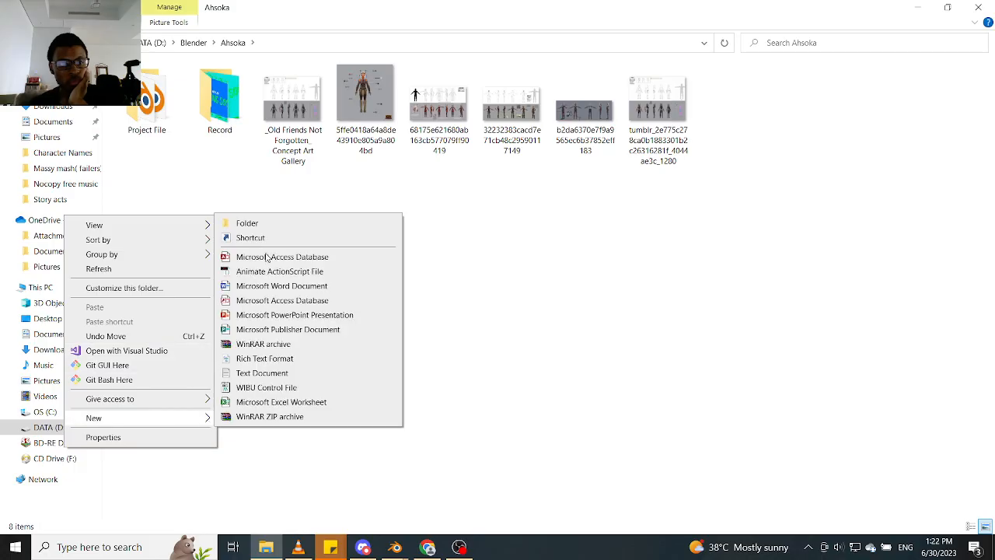
{"action": "left_click", "coordinate": [241, 223]}
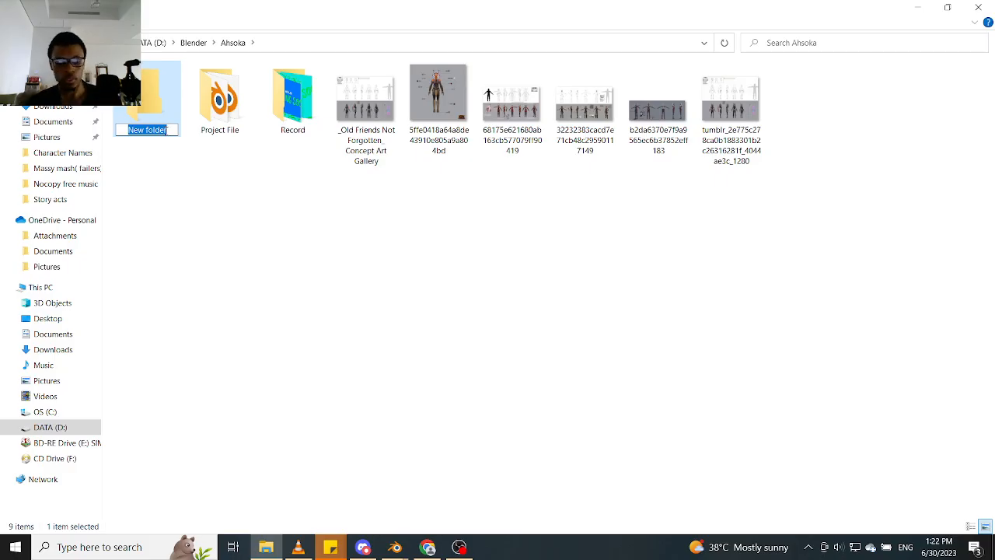
{"action": "type", "text": "HP"}
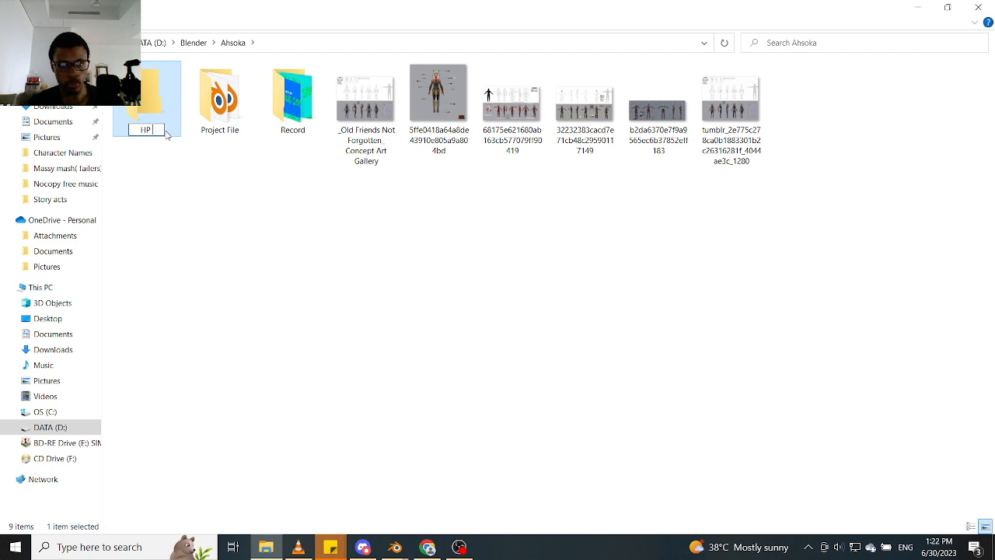
{"action": "type", "text": " Files"}
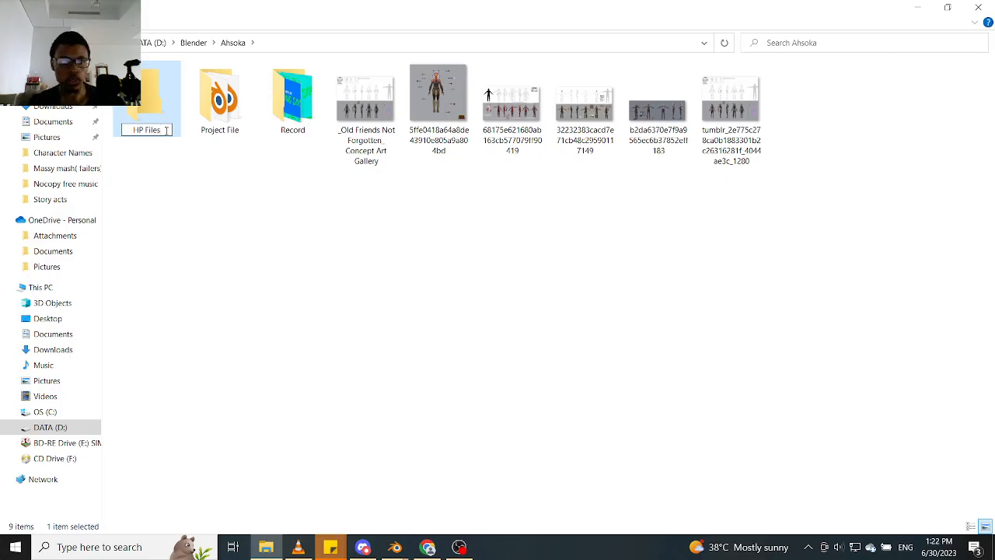
{"action": "key", "text": "Return"}
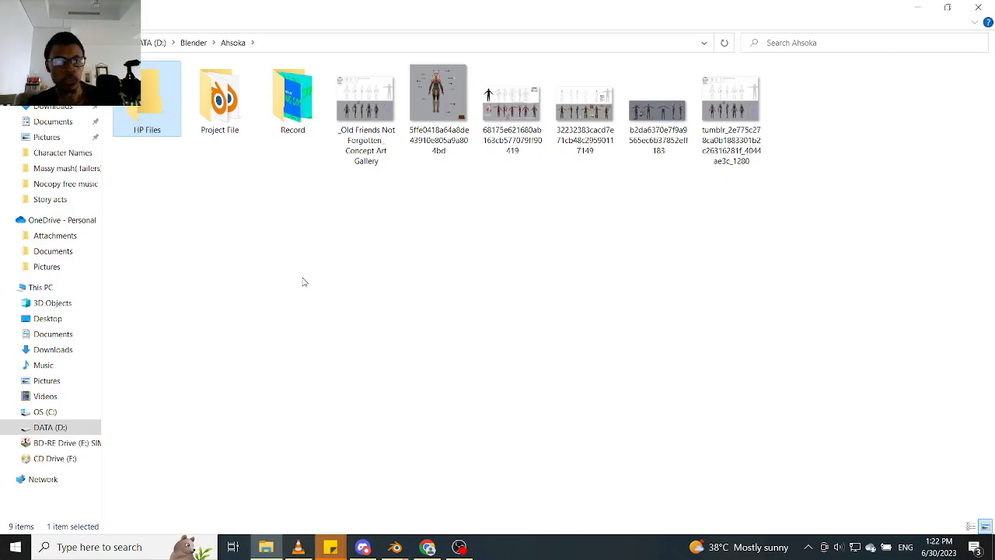
{"action": "left_click", "coordinate": [304, 280]}
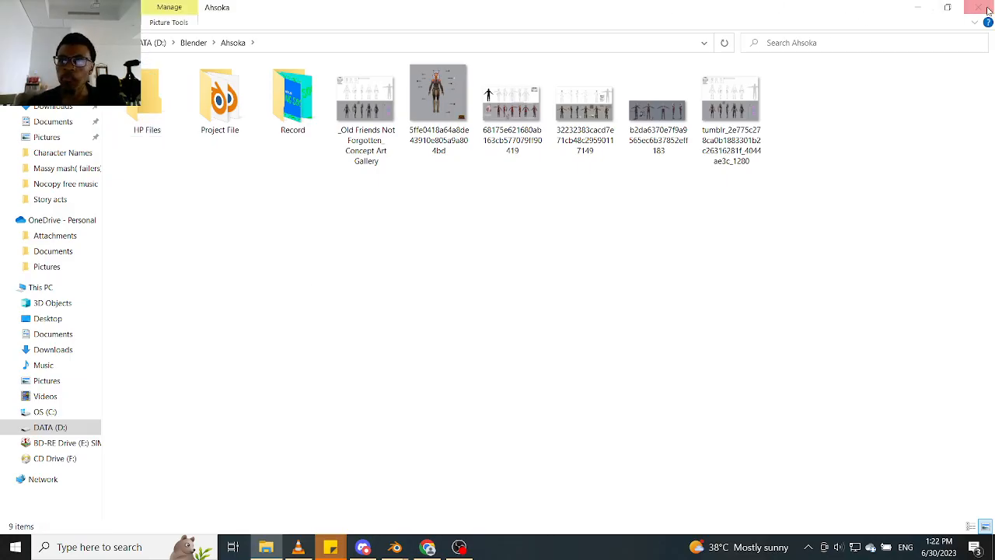
- Return to Blender and save the file as "Base _HP" in the D:\Blender\Ahsoka\HP Files folder
{"action": "left_click", "coordinate": [917, 7]}
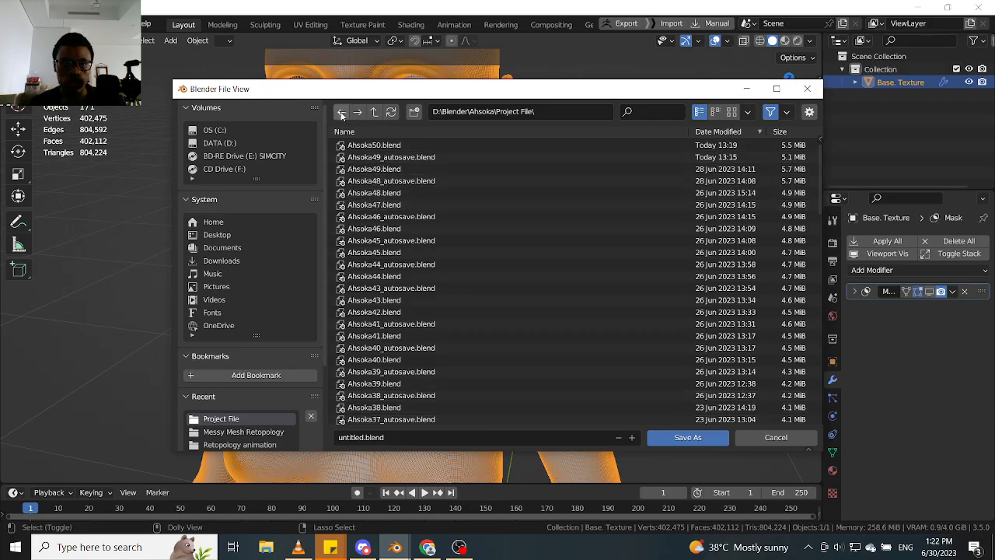
{"action": "left_click", "coordinate": [374, 112]}
{"action": "left_click", "coordinate": [362, 145]}
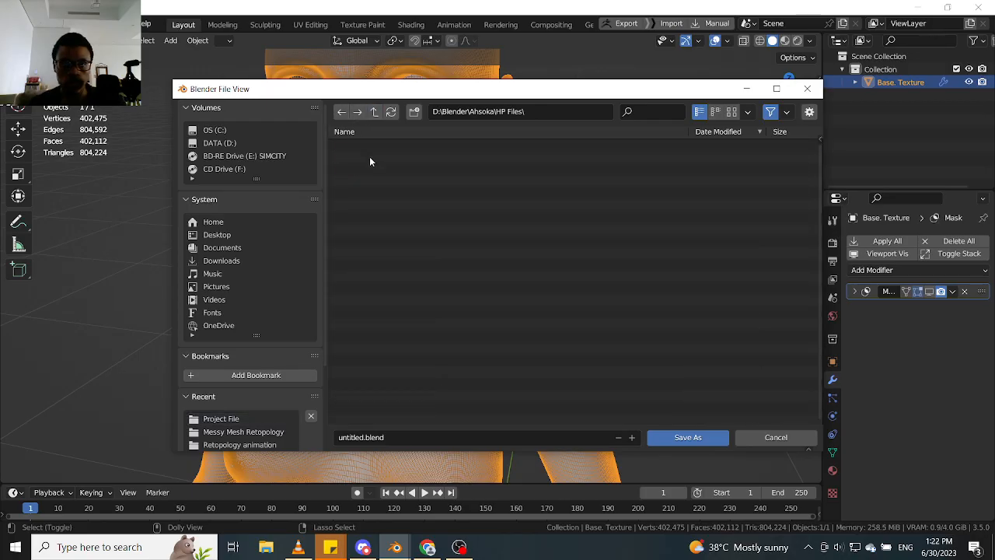
{"action": "left_click", "coordinate": [395, 437]}
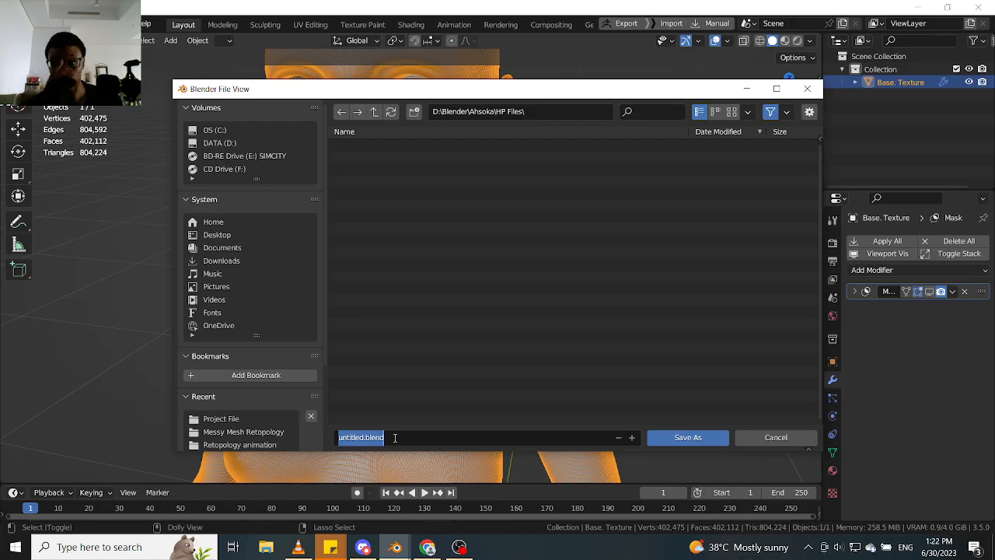
{"action": "type", "text": "BA"}
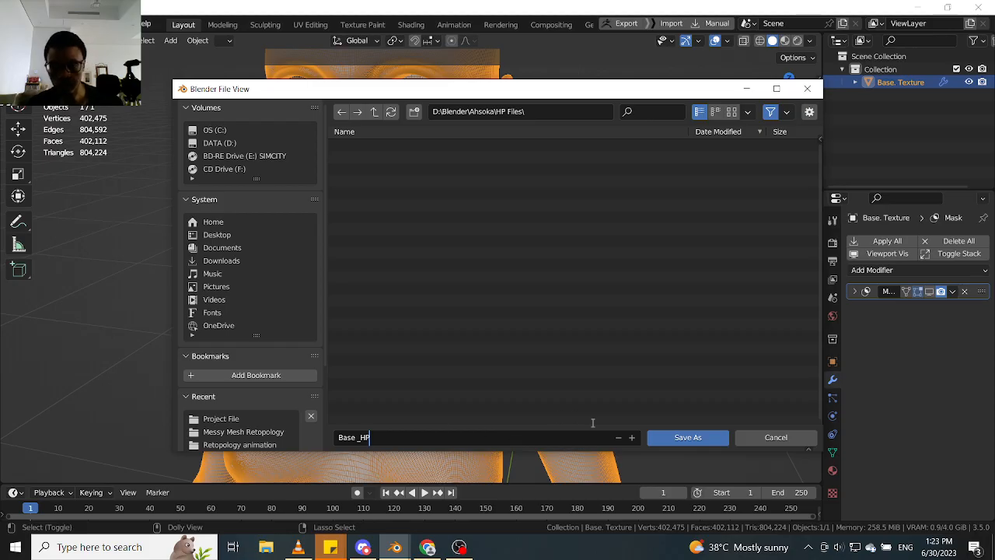
{"action": "key", "text": "Return"}
{"action": "left_click", "coordinate": [676, 436]}
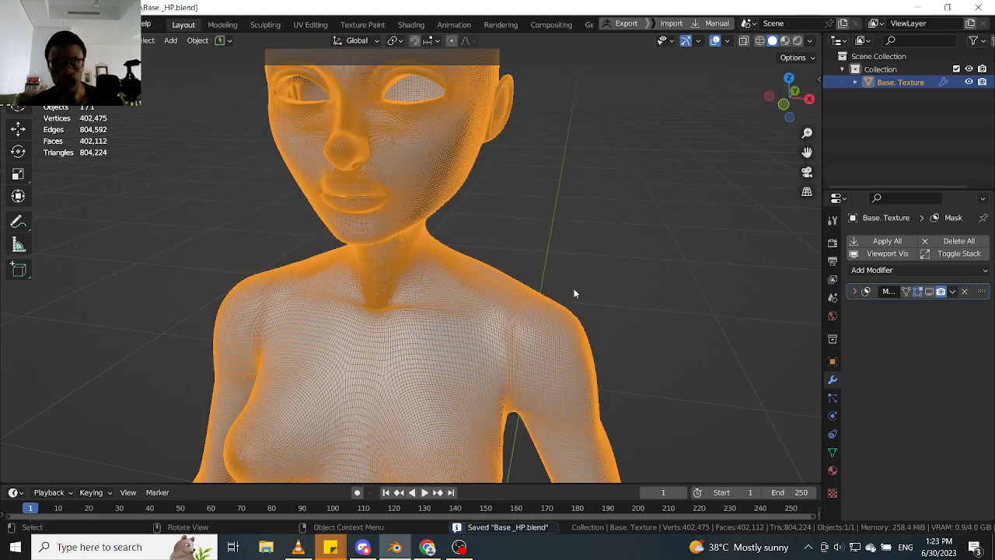
{"action": "middle_click_drag", "start_coordinate": [580, 313], "coordinate": [472, 306]}
{"action": "scroll", "coordinate": [473, 305], "scroll_direction": "up", "scroll_amount": 2}
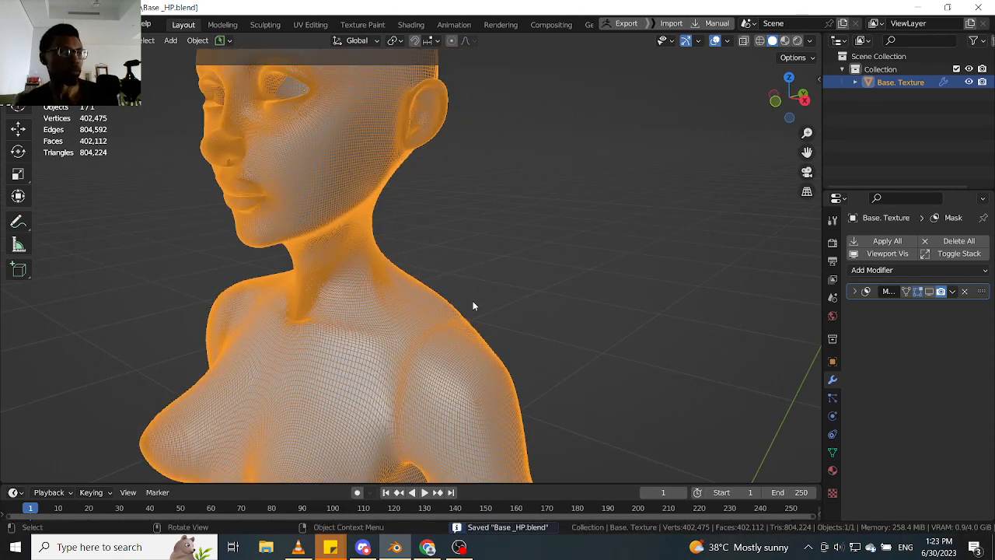
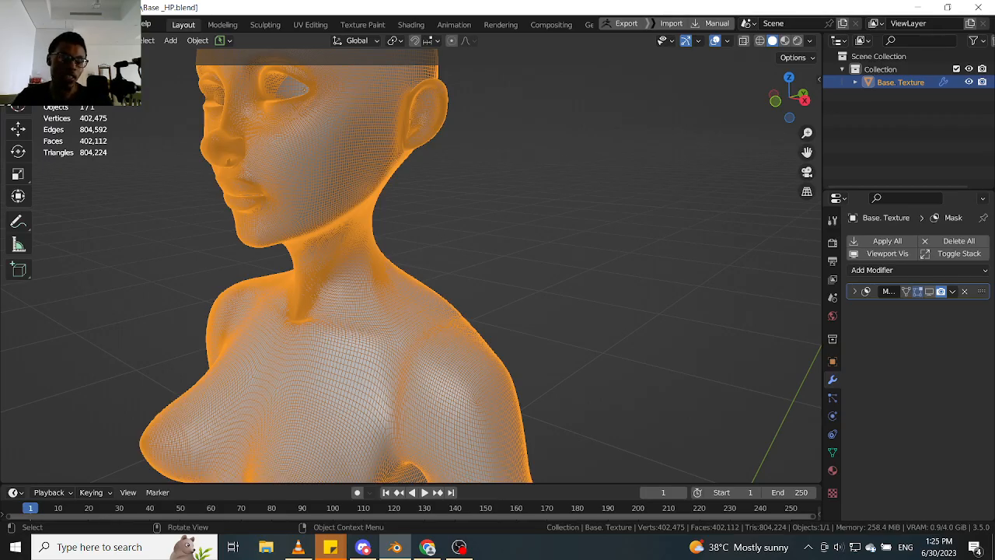
- Enable Emulate 3 Button Mouse in the Input preferences and close the preferences window
{"action": "left_click", "coordinate": [27, 24]}
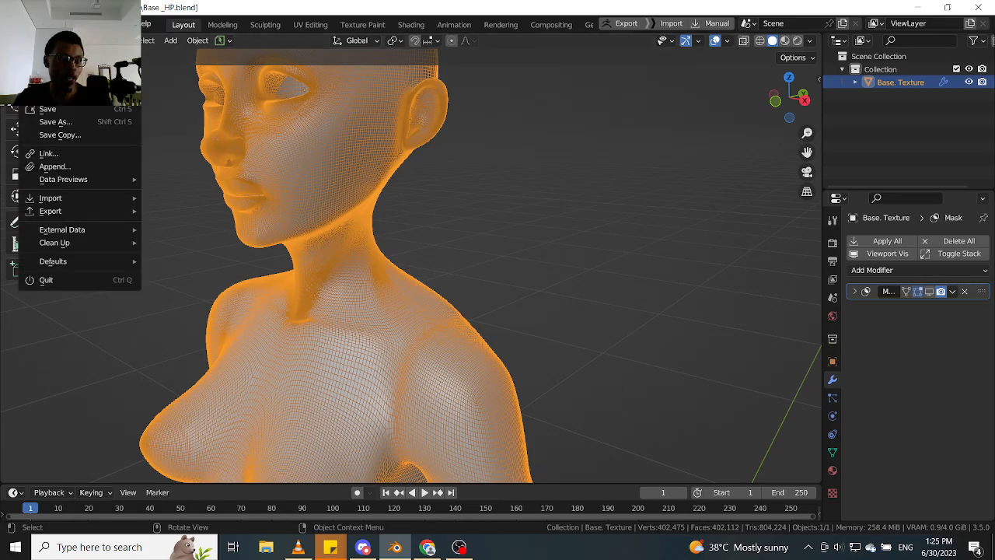
{"action": "mouse_move", "coordinate": [49, 24]}
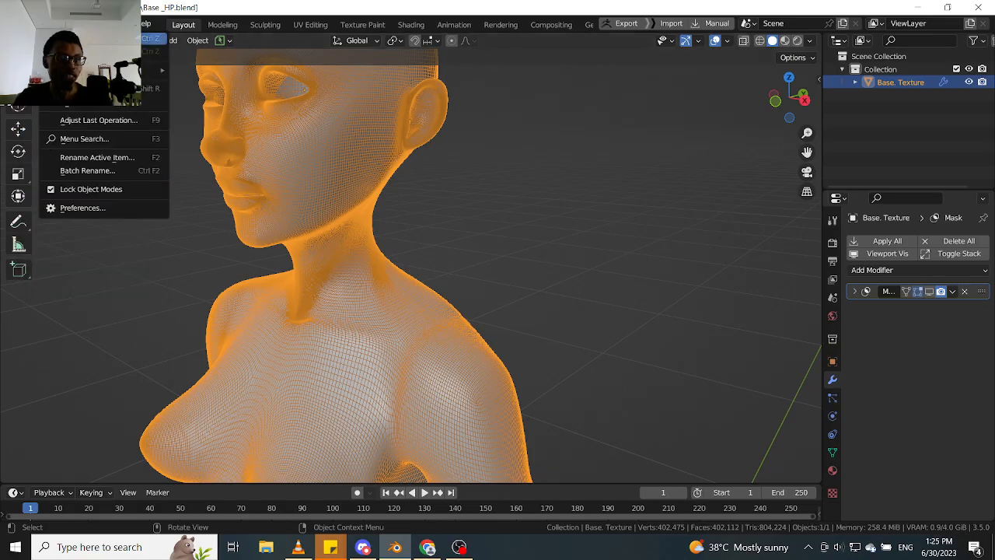
{"action": "left_click", "coordinate": [95, 208]}
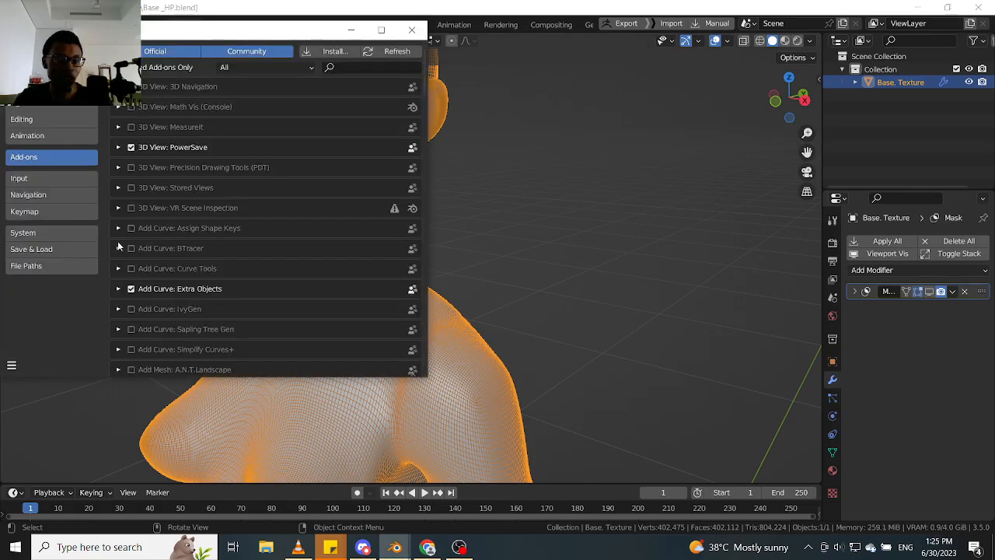
{"action": "left_click_drag", "start_coordinate": [285, 36], "coordinate": [339, 37]}
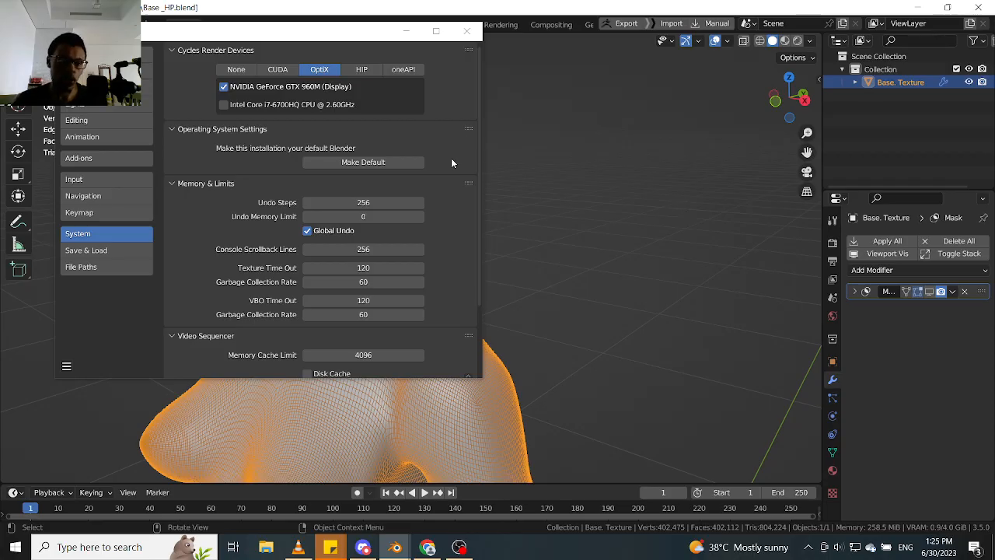
{"action": "left_click", "coordinate": [124, 197]}
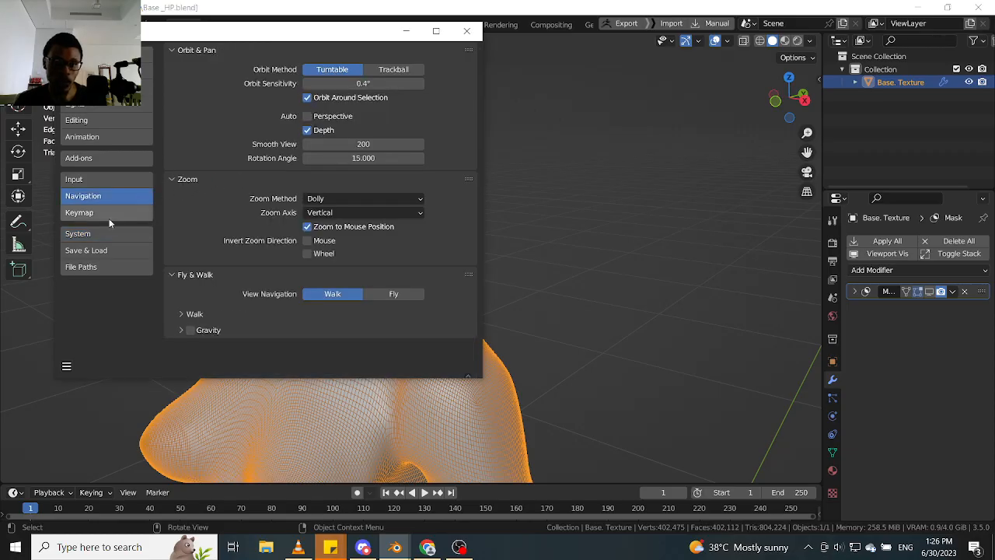
{"action": "left_click", "coordinate": [113, 214]}
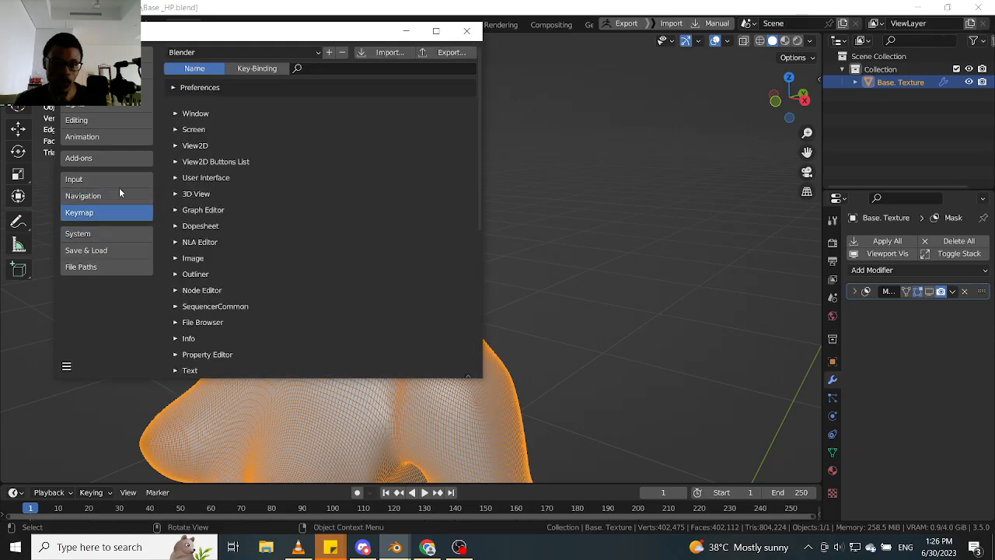
{"action": "left_click", "coordinate": [119, 192]}
{"action": "left_click", "coordinate": [121, 178]}
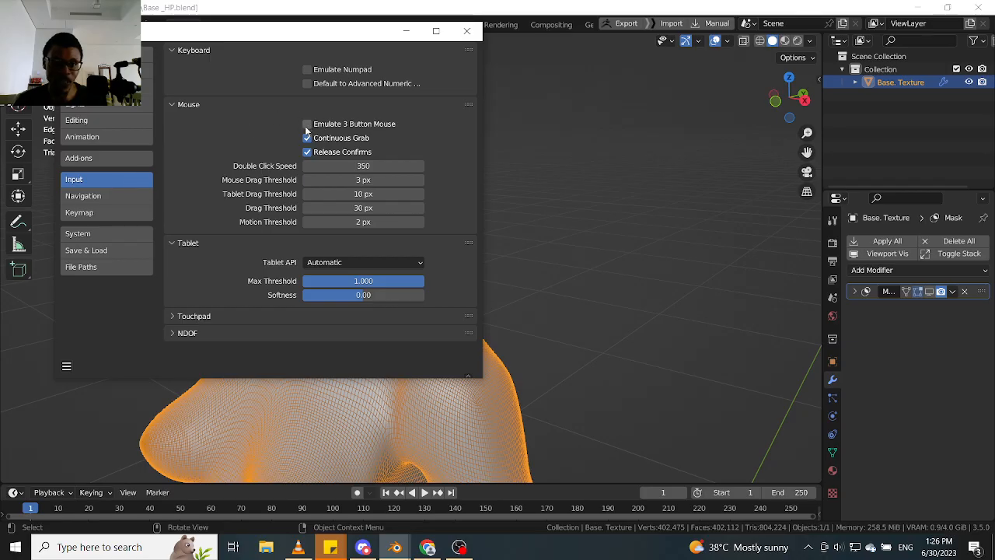
{"action": "left_click", "coordinate": [347, 122]}
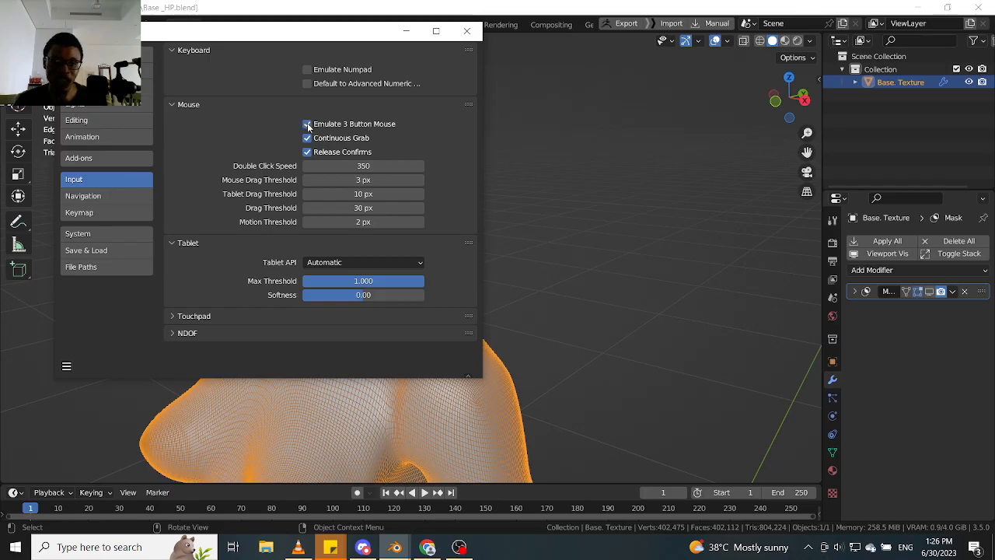
{"action": "left_click", "coordinate": [466, 32]}
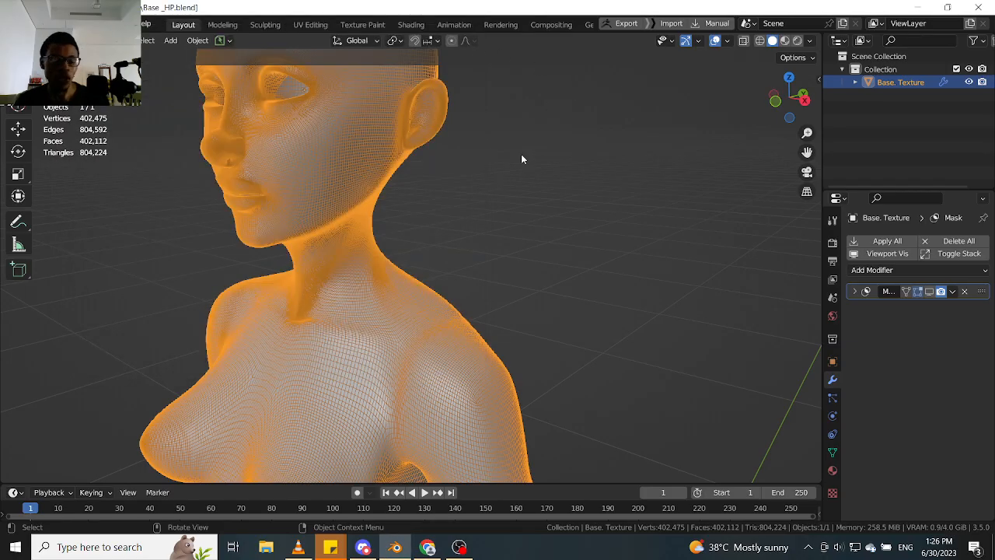
- Switch the body mesh "Base. Texture" from Object Mode to Sculpt Mode
{"action": "left_click_drag", "start_coordinate": [570, 197], "coordinate": [576, 238], "text": "alt"}
{"action": "key", "text": "Tab"}
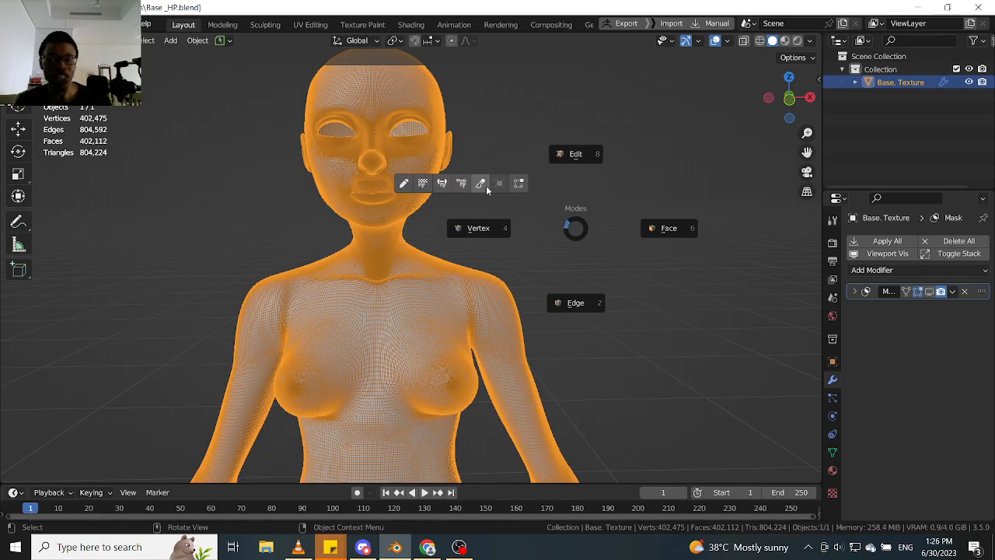
{"action": "left_click", "coordinate": [387, 176]}
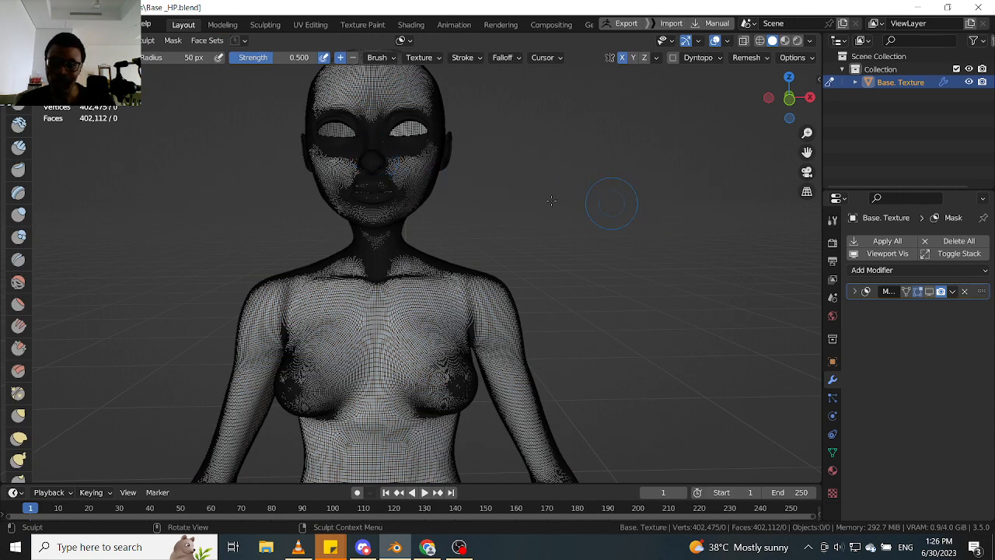
- Examine the high-poly wireframe across the chest, shoulders and neck, and up close around the eyes, nose, lips and ear
{"action": "mouse_move", "coordinate": [595, 229]}
{"action": "middle_mouse_down"}
{"action": "mouse_move", "coordinate": [606, 238]}
{"action": "mouse_move", "coordinate": [618, 226]}
{"action": "middle_mouse_up"}
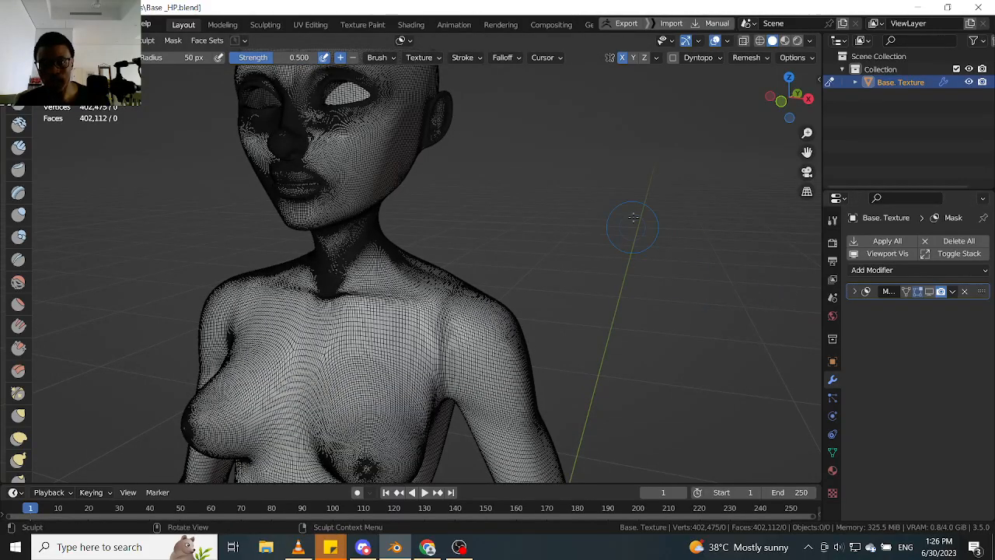
{"action": "left_click_drag", "start_coordinate": [620, 168], "coordinate": [619, 238], "text": "alt+shift"}
{"action": "left_click_drag", "start_coordinate": [513, 237], "coordinate": [563, 184], "text": "alt+shift"}
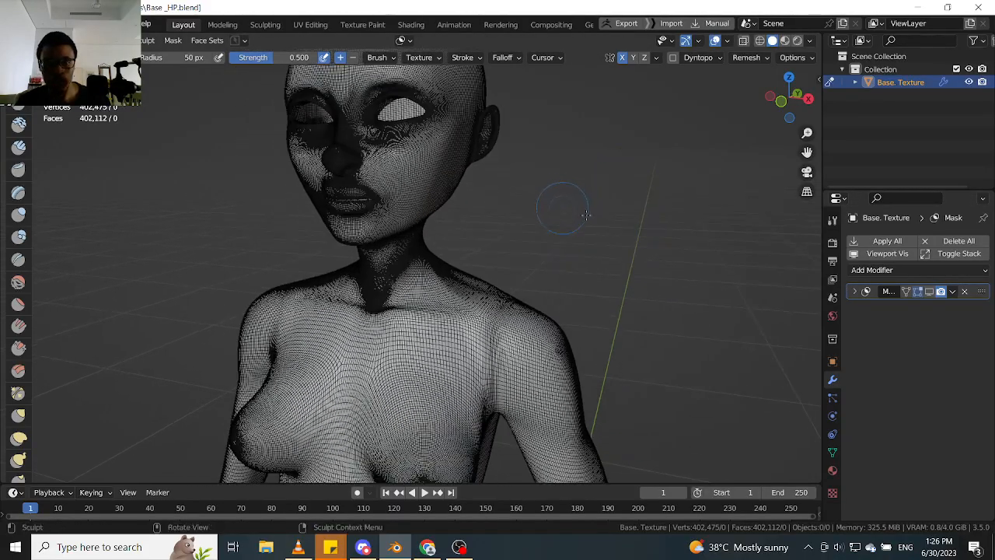
{"action": "middle_click_drag", "start_coordinate": [659, 233], "coordinate": [642, 231]}
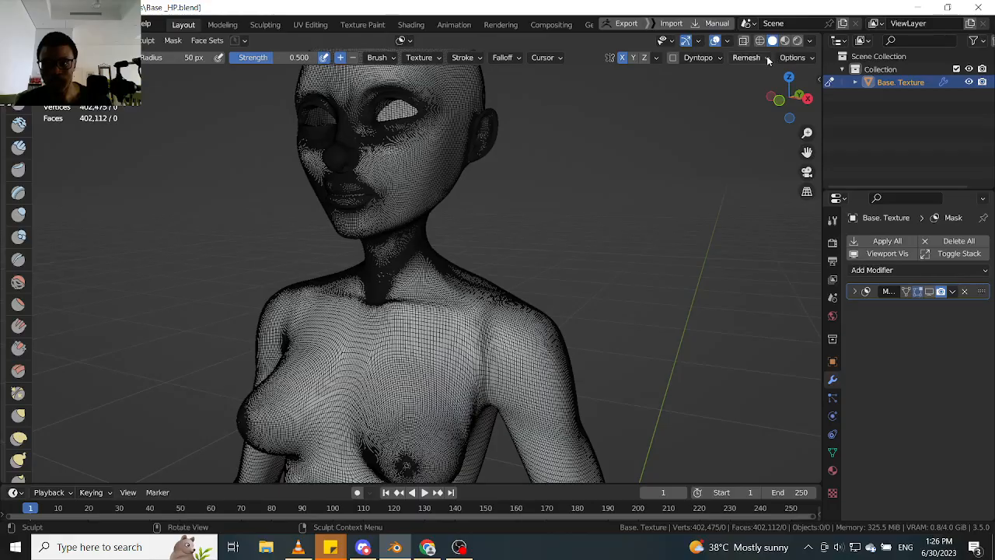
{"action": "left_click", "coordinate": [767, 59]}
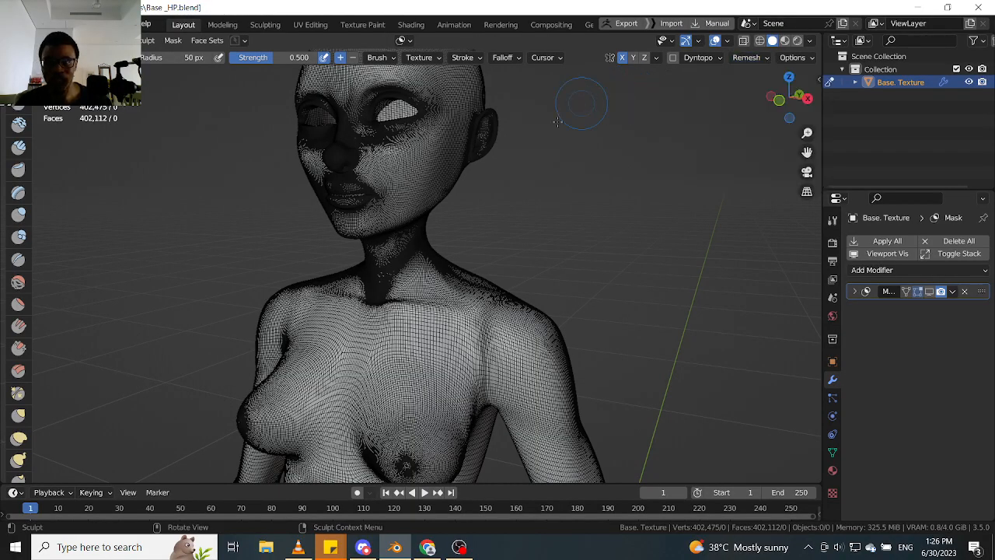
{"action": "mouse_move", "coordinate": [596, 225]}
{"action": "middle_mouse_down"}
{"action": "mouse_move", "coordinate": [622, 302]}
{"action": "mouse_move", "coordinate": [686, 220]}
{"action": "middle_mouse_up"}
{"action": "mouse_move", "coordinate": [645, 252]}
{"action": "left_mouse_down", "text": "alt"}
{"action": "mouse_move", "coordinate": [622, 257]}
{"action": "mouse_move", "coordinate": [685, 183]}
{"action": "mouse_move", "coordinate": [589, 306]}
{"action": "mouse_move", "coordinate": [575, 365]}
{"action": "mouse_move", "coordinate": [600, 214]}
{"action": "mouse_move", "coordinate": [601, 227]}
{"action": "mouse_move", "coordinate": [636, 231]}
{"action": "mouse_move", "coordinate": [622, 160]}
{"action": "left_mouse_up", "text": "alt"}
{"action": "left_click_drag", "start_coordinate": [579, 187], "coordinate": [647, 168], "text": "alt+shift"}
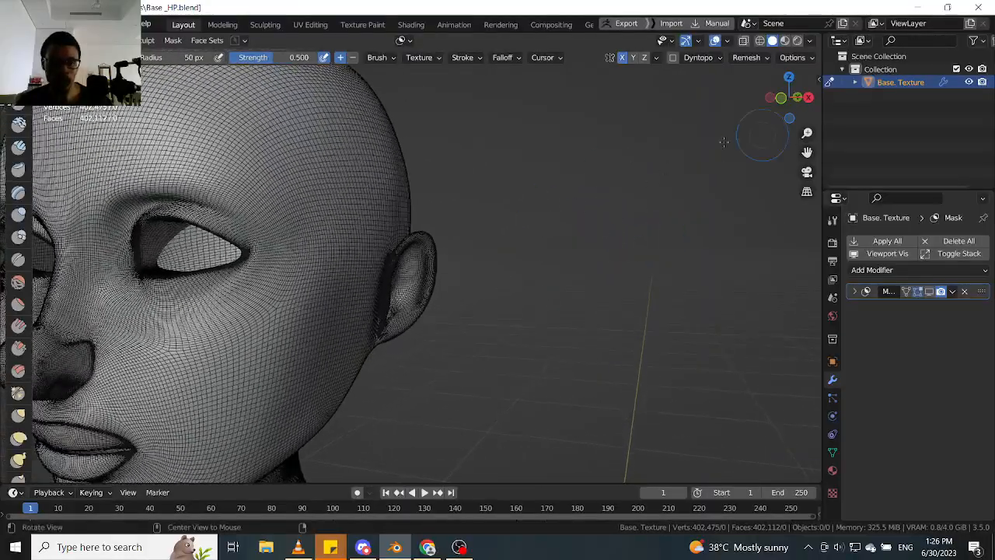
{"action": "left_click_drag", "start_coordinate": [746, 140], "coordinate": [536, 299], "text": "ctrl+alt"}
{"action": "mouse_move", "coordinate": [618, 243]}
{"action": "left_mouse_down", "text": "alt+shift"}
{"action": "mouse_move", "coordinate": [664, 232]}
{"action": "mouse_move", "coordinate": [554, 206]}
{"action": "left_mouse_up", "text": "alt+shift"}
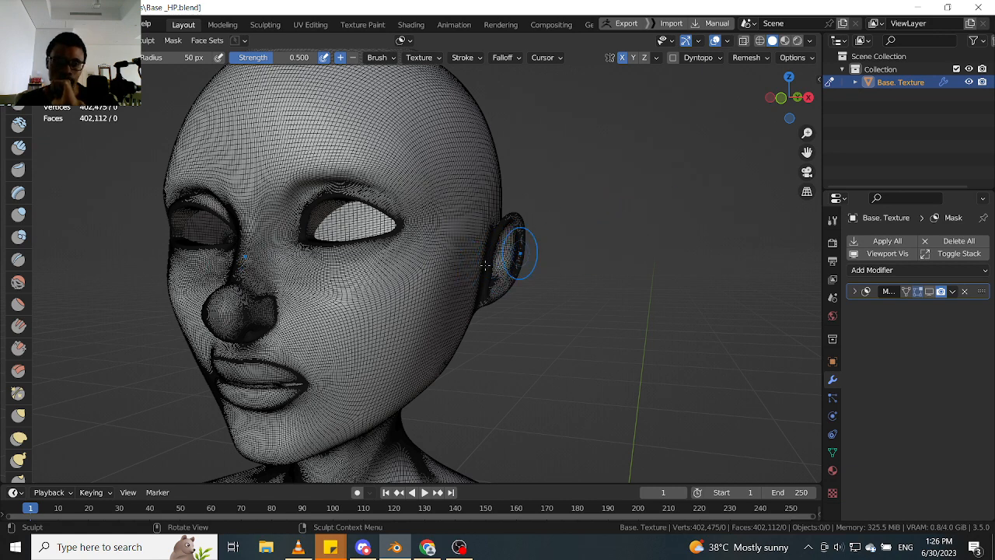
- Turn off the wireframe overlay on the body mesh in Sculpt Mode
{"action": "key", "text": "q"}
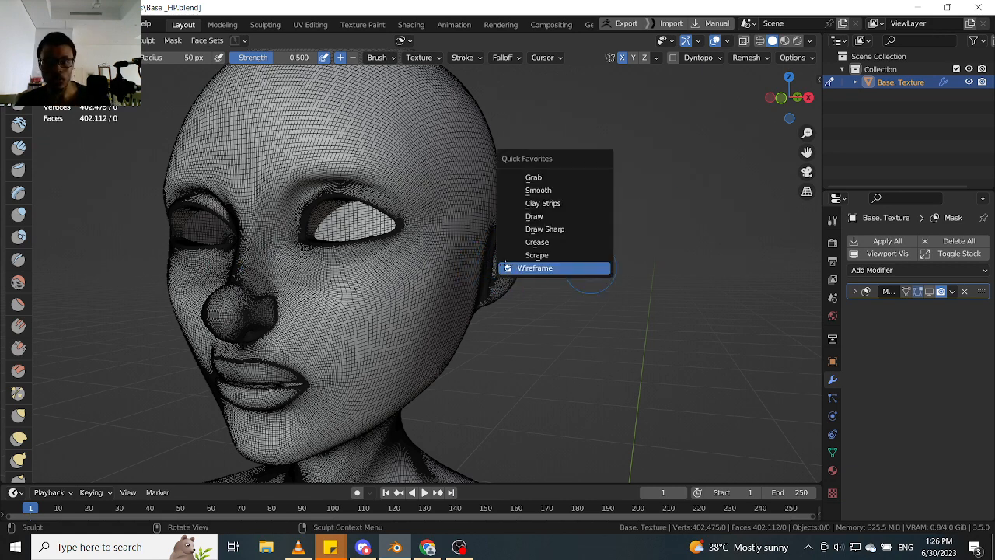
{"action": "left_click", "coordinate": [533, 267]}
{"action": "middle_click_drag", "start_coordinate": [623, 308], "coordinate": [614, 261]}
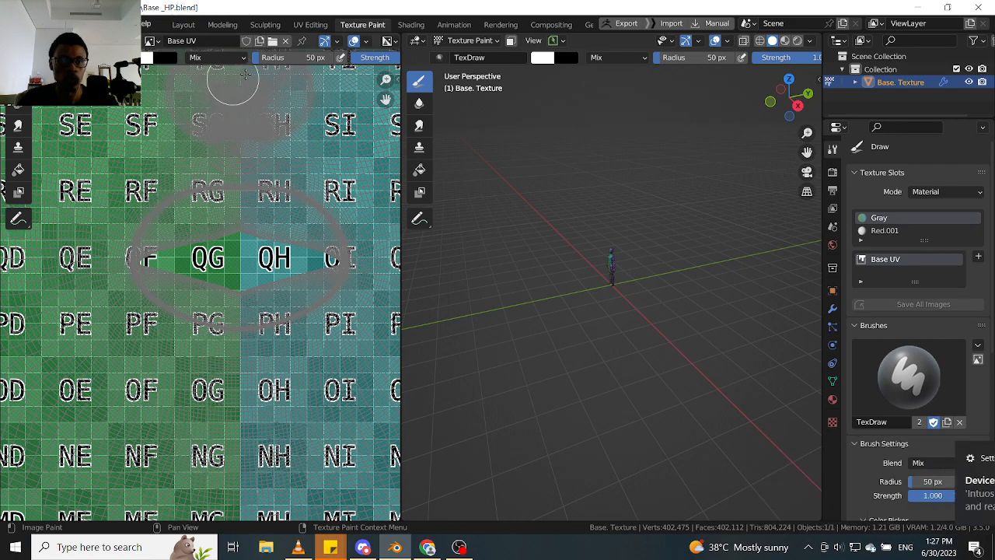
- Switch to the Modeling workspace and split off a second area from the 3D viewport as a Shader Editor
{"action": "left_click", "coordinate": [220, 27]}
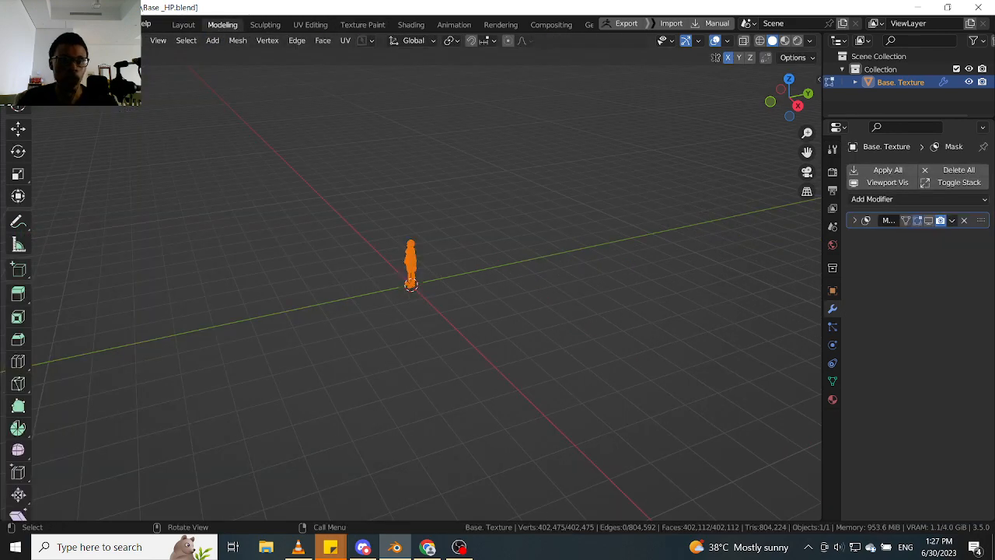
{"action": "left_click_drag", "start_coordinate": [2, 78], "coordinate": [225, 83]}
{"action": "left_click", "coordinate": [12, 58]}
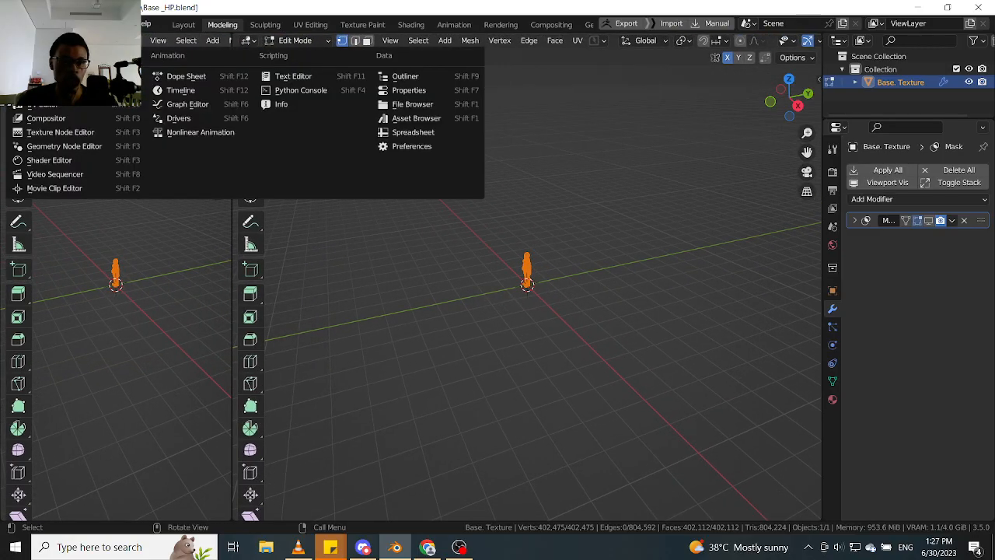
{"action": "left_click", "coordinate": [67, 161]}
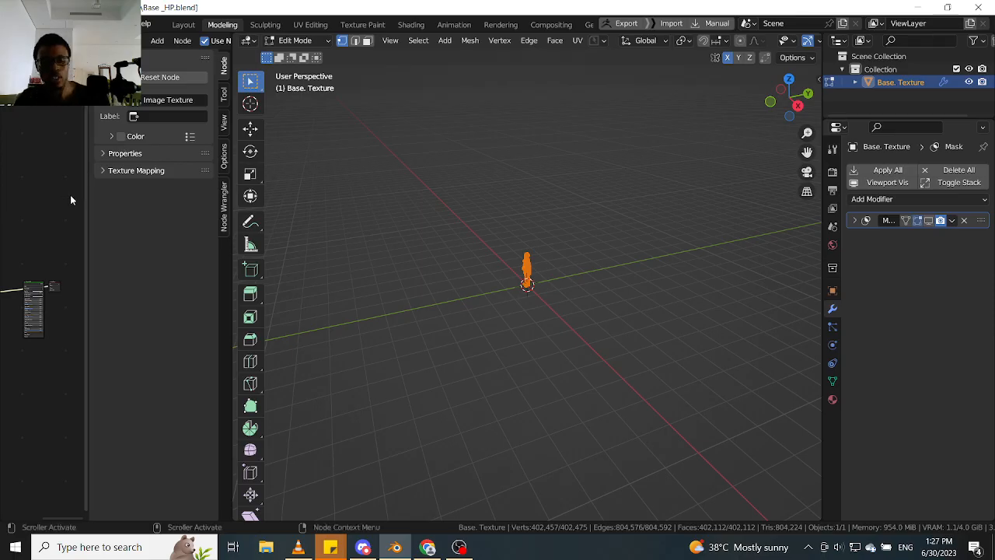
- Hide the Shader Editor's sidebar and widen the editor so the Gray material's texture nodes have more room
{"action": "key", "text": "b"}
{"action": "key", "text": "Escape"}
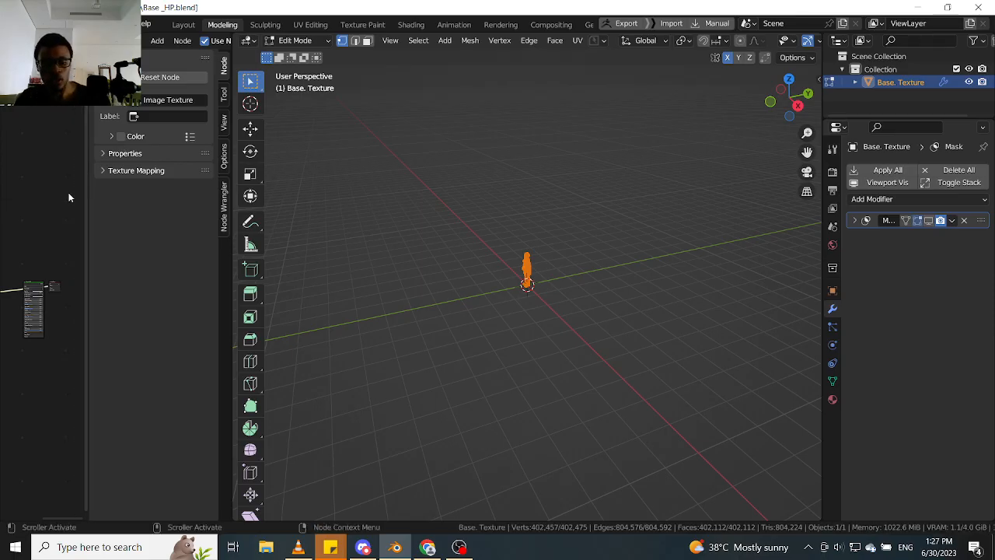
{"action": "key", "text": "n"}
{"action": "left_click_drag", "start_coordinate": [122, 387], "coordinate": [176, 249], "text": "alt"}
{"action": "left_click_drag", "start_coordinate": [134, 282], "coordinate": [227, 401], "text": "alt"}
{"action": "left_click_drag", "start_coordinate": [143, 325], "coordinate": [175, 229], "text": "ctrl+alt"}
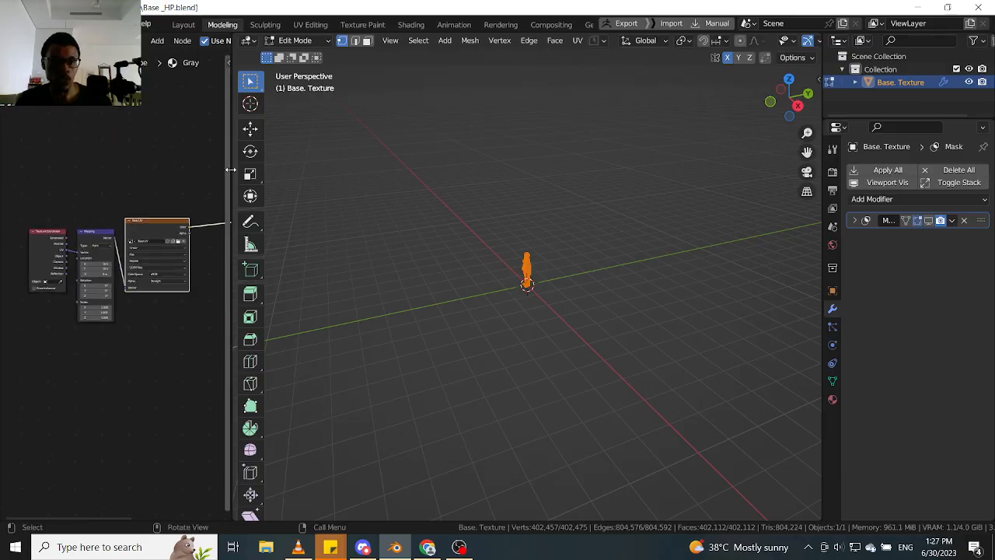
{"action": "left_click_drag", "start_coordinate": [231, 171], "coordinate": [314, 171]}
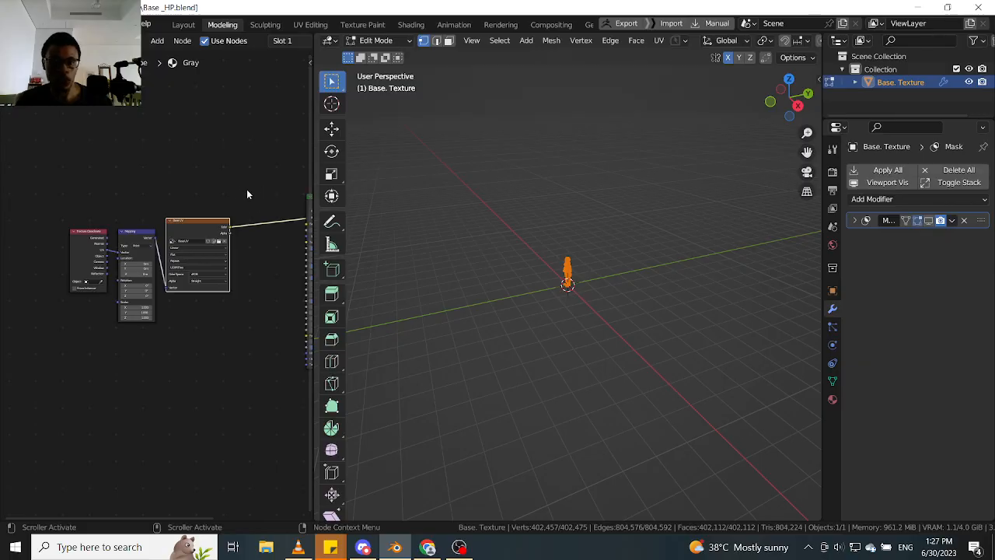
- Deselect all vertices of the body mesh and return to Object Mode with nothing selected
{"action": "left_click", "coordinate": [611, 274]}
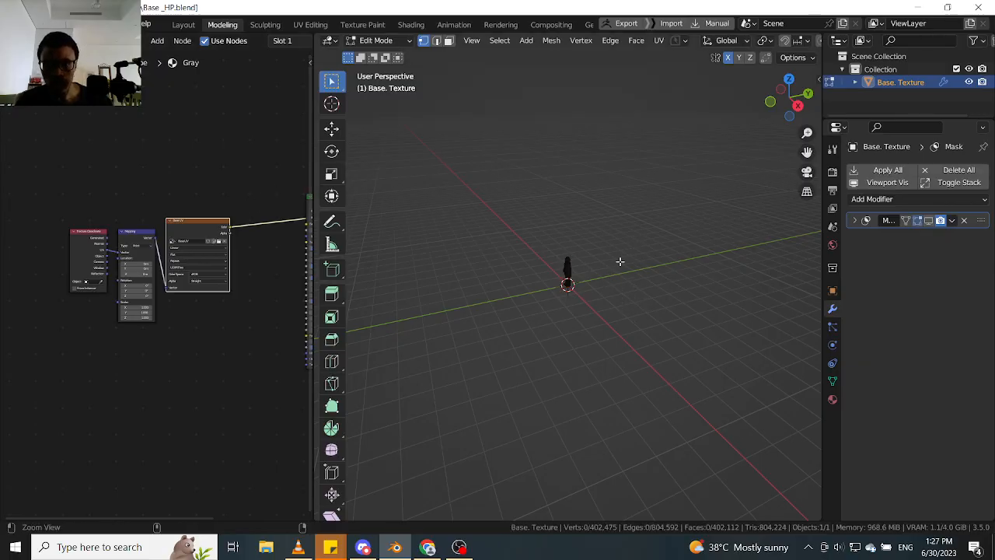
{"action": "left_click_drag", "start_coordinate": [620, 261], "coordinate": [702, 166], "text": "ctrl+alt"}
{"action": "left_click_drag", "start_coordinate": [580, 251], "coordinate": [618, 234], "text": "alt+shift"}
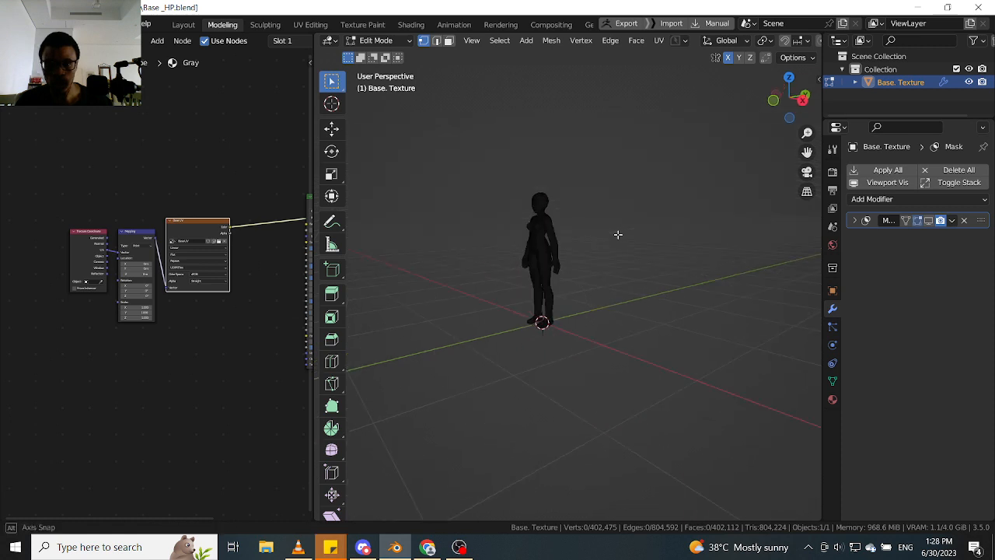
{"action": "middle_click_drag", "start_coordinate": [600, 244], "coordinate": [661, 153], "text": "ctrl"}
{"action": "middle_click_drag", "start_coordinate": [556, 228], "coordinate": [650, 220], "text": "shift"}
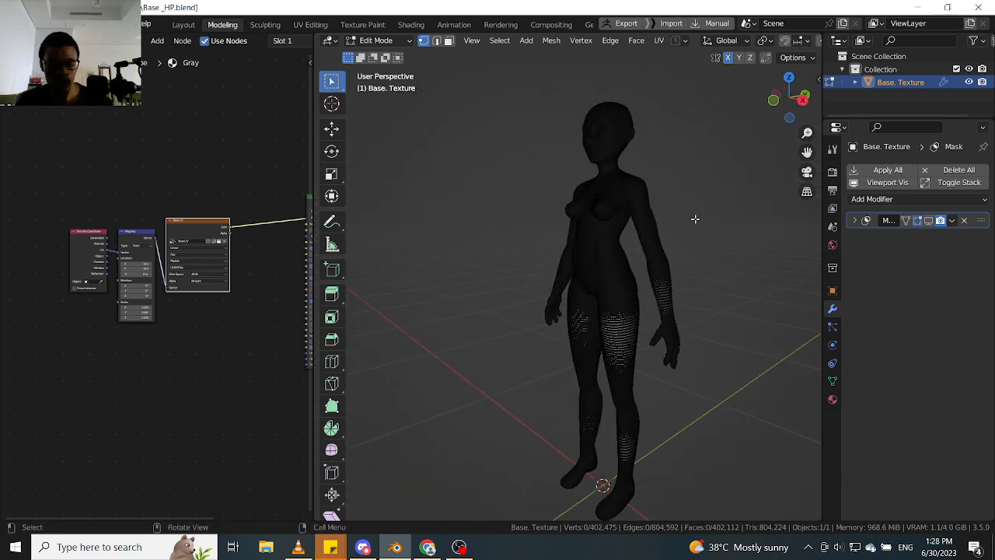
{"action": "key", "text": "q"}
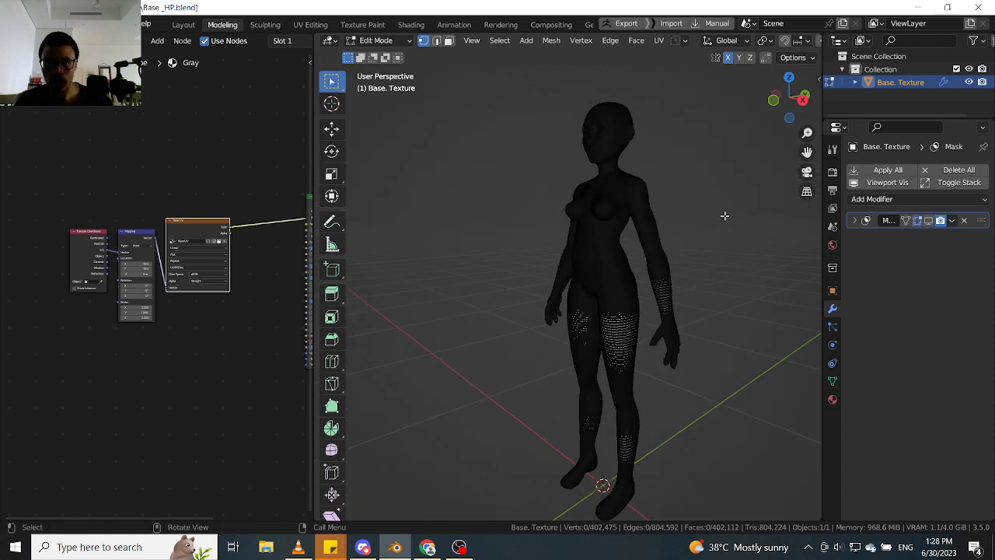
{"action": "mouse_move", "coordinate": [705, 223]}
{"action": "middle_mouse_down"}
{"action": "mouse_move", "coordinate": [722, 262]}
{"action": "mouse_move", "coordinate": [671, 272]}
{"action": "mouse_move", "coordinate": [680, 200]}
{"action": "mouse_move", "coordinate": [689, 226]}
{"action": "mouse_move", "coordinate": [697, 199]}
{"action": "mouse_move", "coordinate": [691, 220]}
{"action": "middle_mouse_up"}
{"action": "key", "text": "ctrl+Tab"}
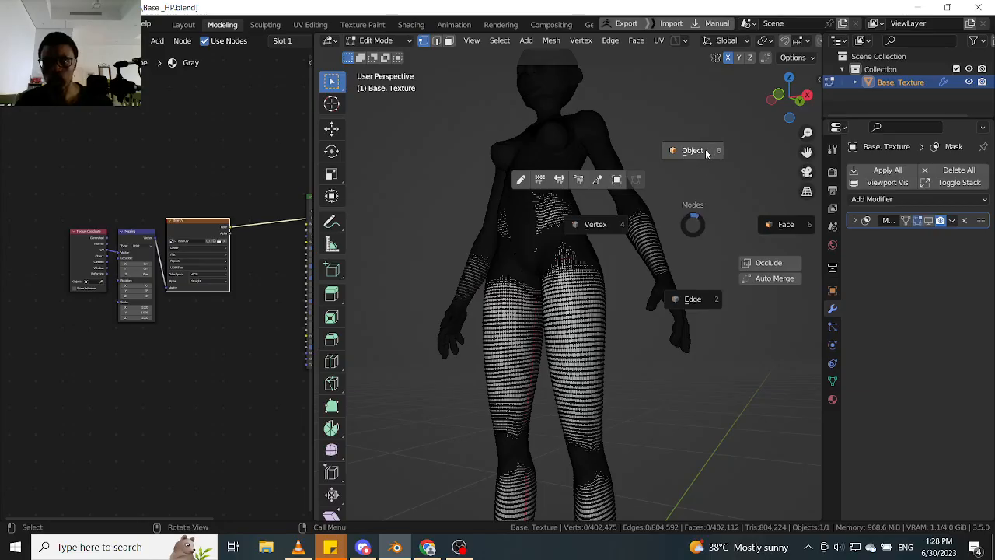
{"action": "left_click", "coordinate": [706, 151]}
{"action": "left_click", "coordinate": [702, 151]}
{"action": "left_click_drag", "start_coordinate": [681, 162], "coordinate": [675, 190], "text": "alt"}
{"action": "left_click_drag", "start_coordinate": [675, 190], "coordinate": [673, 258], "text": "ctrl+alt"}
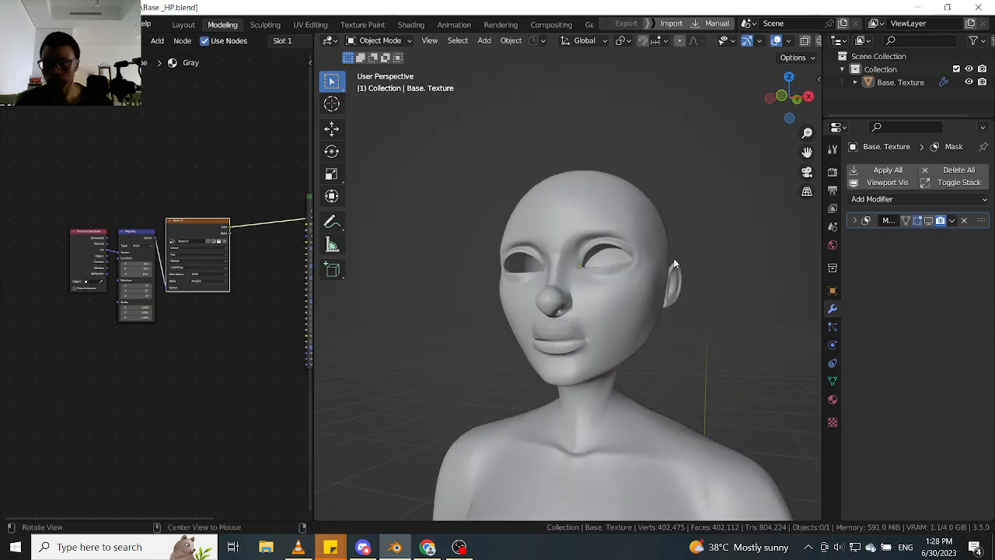
- Minimize Blender and launch PureRef from the desktop
{"action": "left_click", "coordinate": [834, 330]}
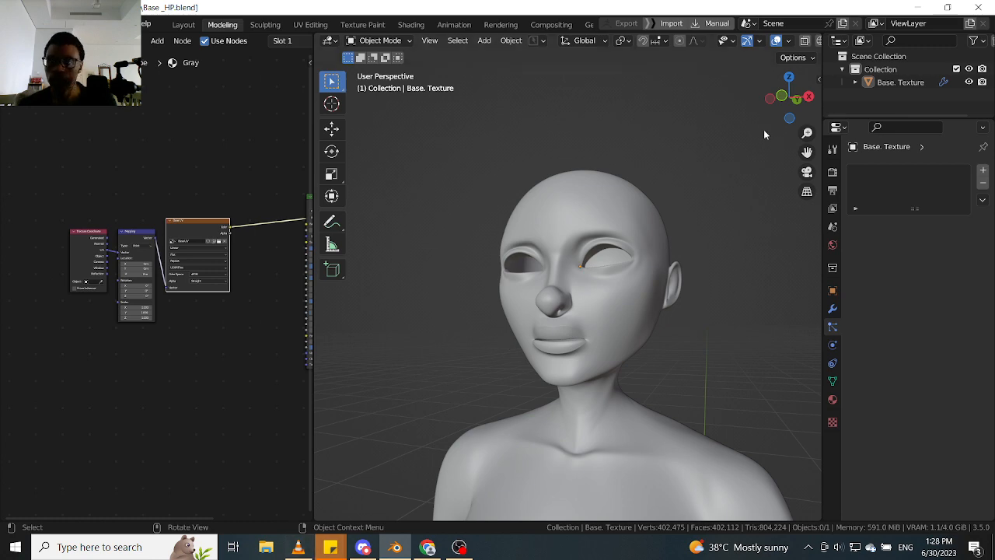
{"action": "left_click", "coordinate": [915, 7]}
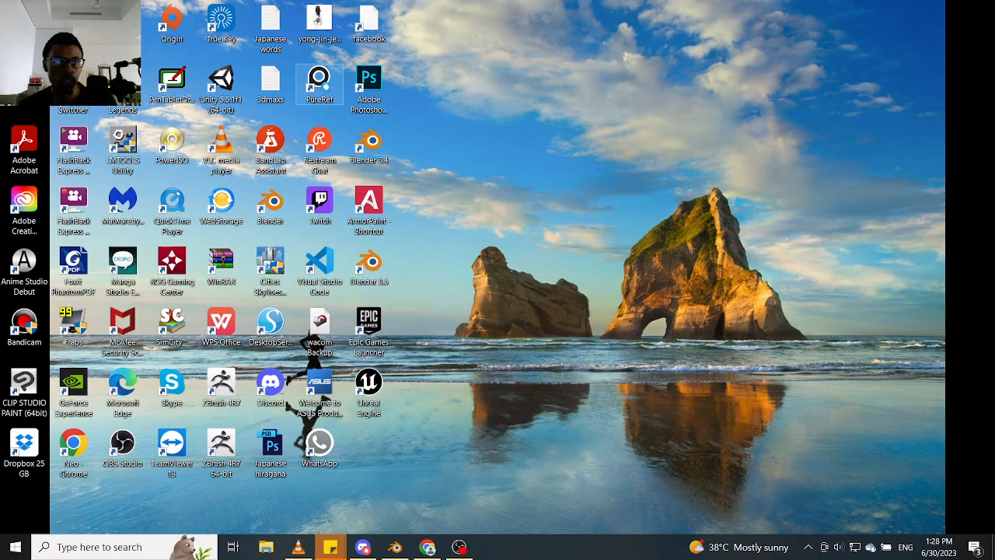
{"action": "right_click", "coordinate": [308, 85]}
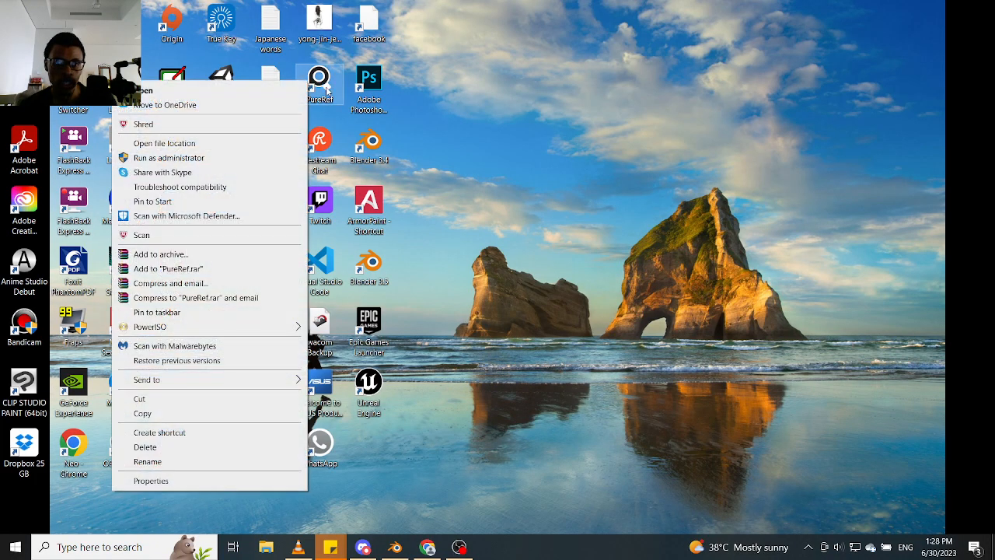
{"action": "left_click", "coordinate": [286, 93]}
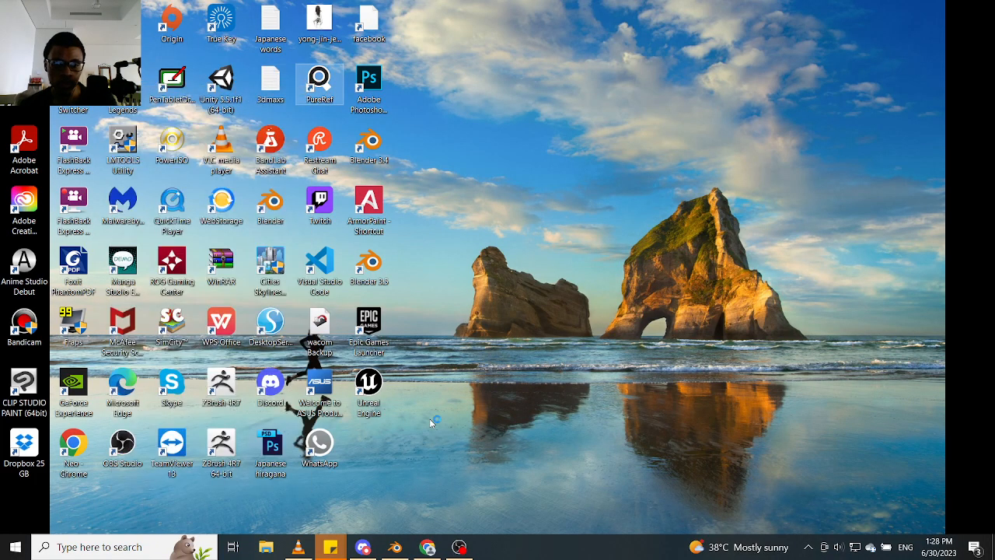
- Bring Blender back up behind PureRef, load the recent Ahsoka.pur reference board and move its window higher on the screen
{"action": "left_click", "coordinate": [394, 544]}
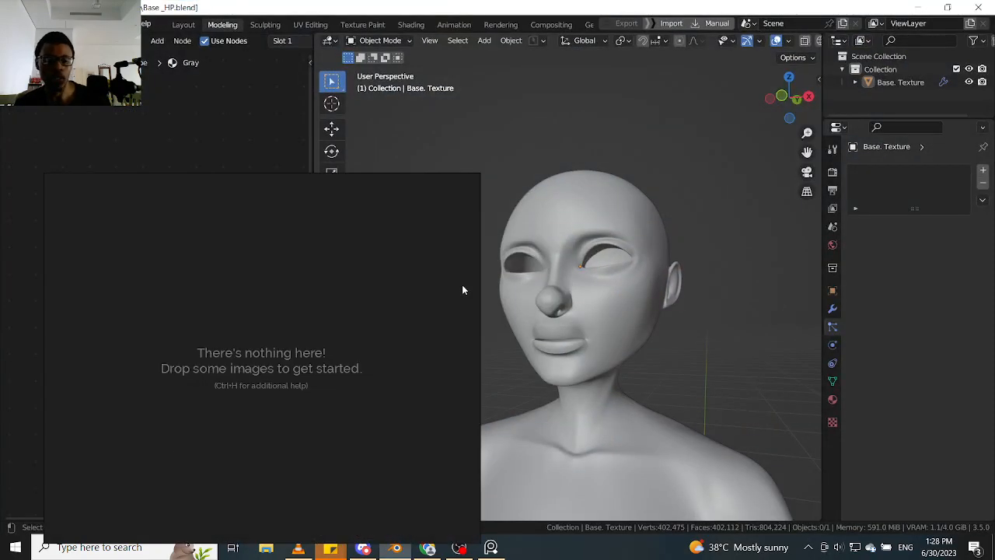
{"action": "right_click", "coordinate": [255, 362]}
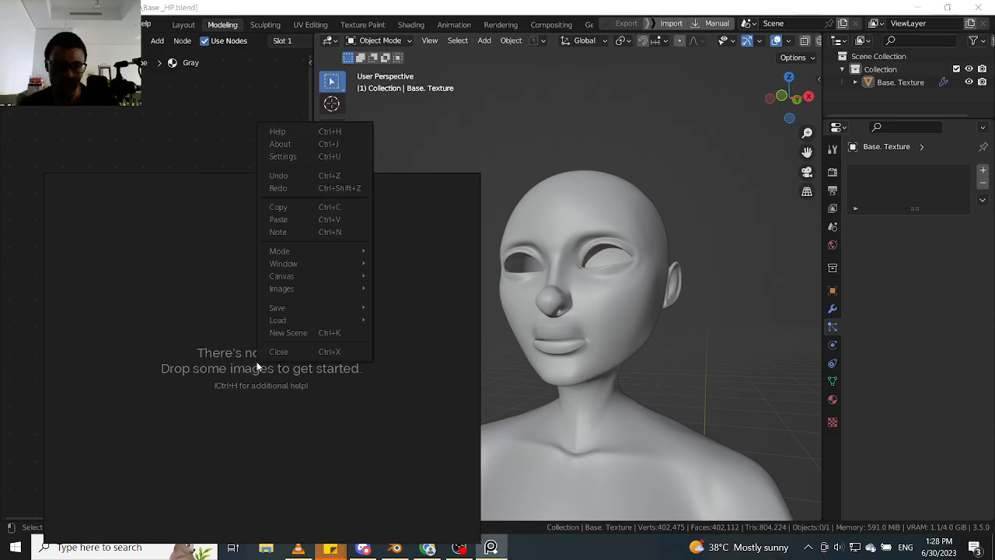
{"action": "mouse_move", "coordinate": [343, 320]}
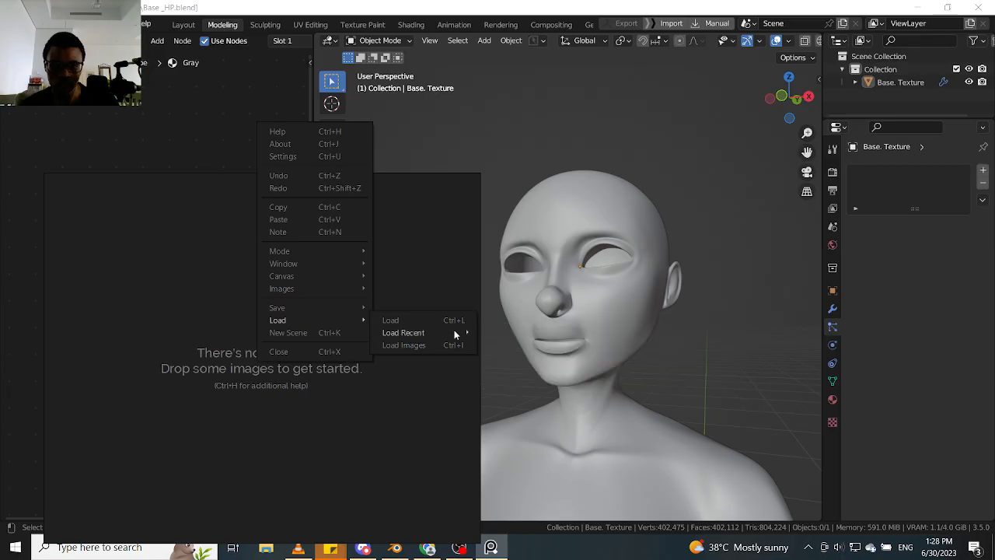
{"action": "mouse_move", "coordinate": [454, 331]}
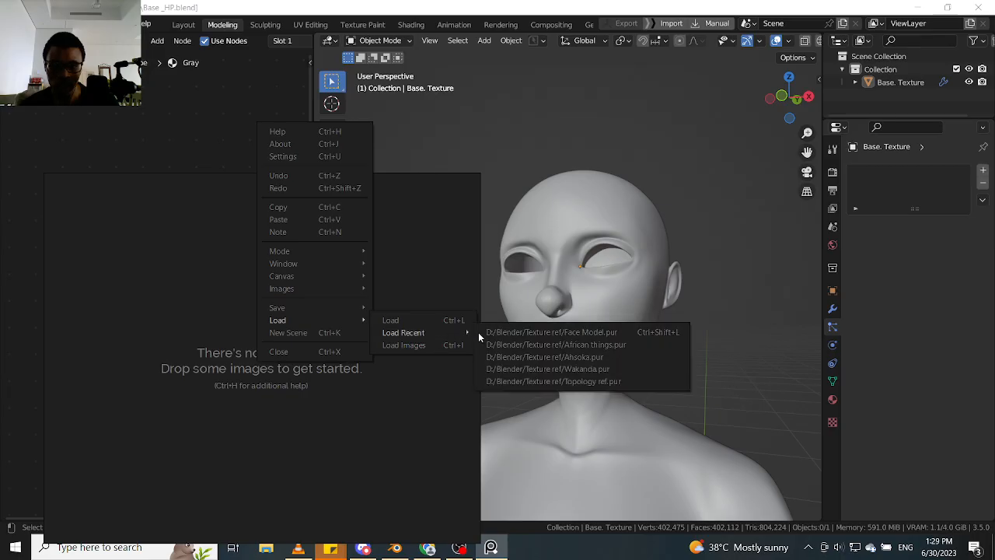
{"action": "left_click", "coordinate": [542, 355]}
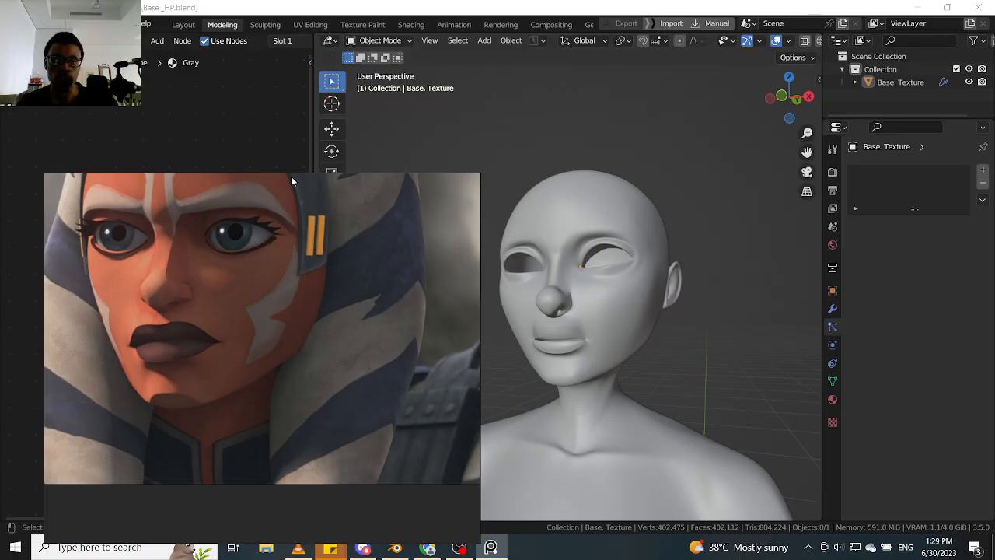
{"action": "right_click_drag", "start_coordinate": [298, 286], "coordinate": [336, 205]}
- Look over the Ahsoka reference images, comparing the skin shading, lips, face markings and headdress across the stills
{"action": "scroll", "coordinate": [199, 216], "scroll_direction": "up", "scroll_amount": 5}
{"action": "scroll", "coordinate": [302, 244], "scroll_direction": "down", "scroll_amount": 4}
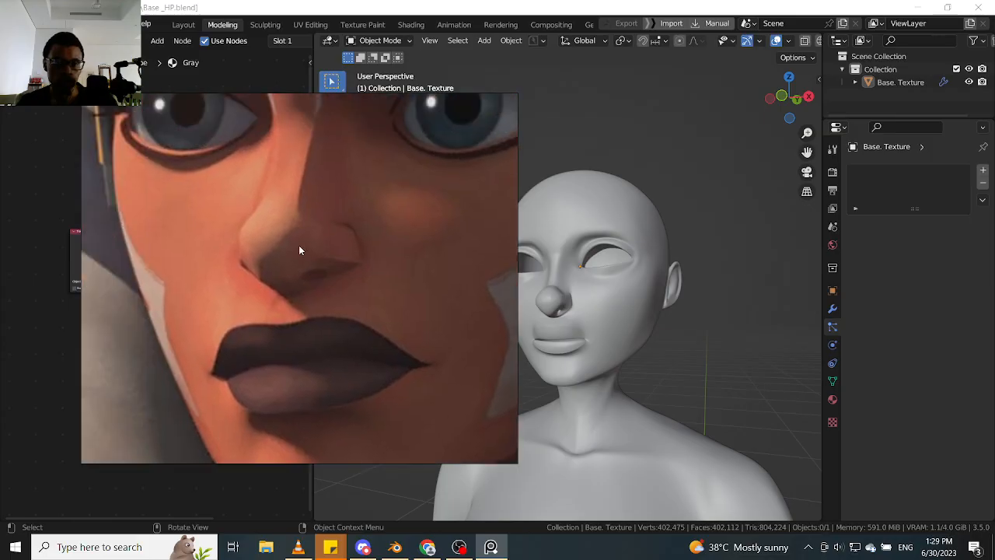
{"action": "right_click_drag", "start_coordinate": [309, 235], "coordinate": [225, 298]}
{"action": "scroll", "coordinate": [225, 295], "scroll_direction": "up", "scroll_amount": 6}
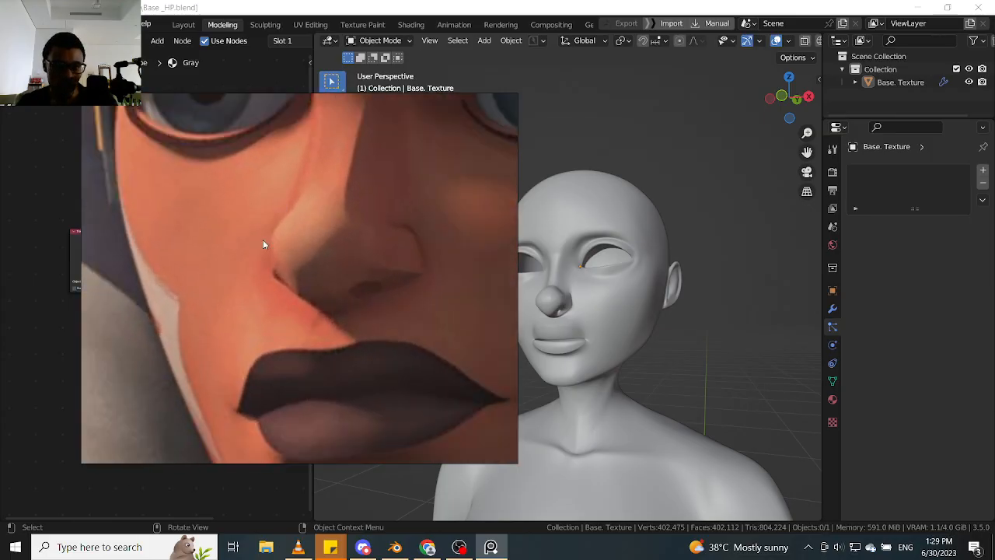
{"action": "scroll", "coordinate": [306, 227], "scroll_direction": "down", "scroll_amount": 4}
{"action": "middle_click_drag", "start_coordinate": [306, 227], "coordinate": [303, 248]}
{"action": "scroll", "coordinate": [309, 244], "scroll_direction": "down", "scroll_amount": 6}
{"action": "middle_click_drag", "start_coordinate": [367, 258], "coordinate": [322, 281]}
{"action": "scroll", "coordinate": [403, 220], "scroll_direction": "up", "scroll_amount": 5}
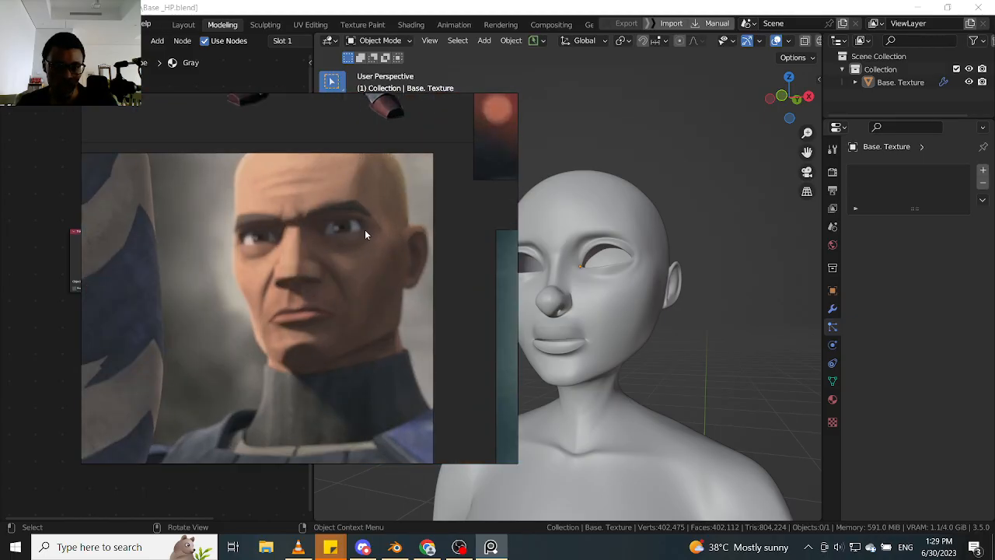
{"action": "scroll", "coordinate": [369, 247], "scroll_direction": "down", "scroll_amount": 5}
{"action": "middle_click_drag", "start_coordinate": [384, 245], "coordinate": [335, 241]}
{"action": "scroll", "coordinate": [435, 294], "scroll_direction": "up", "scroll_amount": 5}
{"action": "scroll", "coordinate": [436, 295], "scroll_direction": "down", "scroll_amount": 6}
{"action": "middle_click_drag", "start_coordinate": [435, 295], "coordinate": [410, 340]}
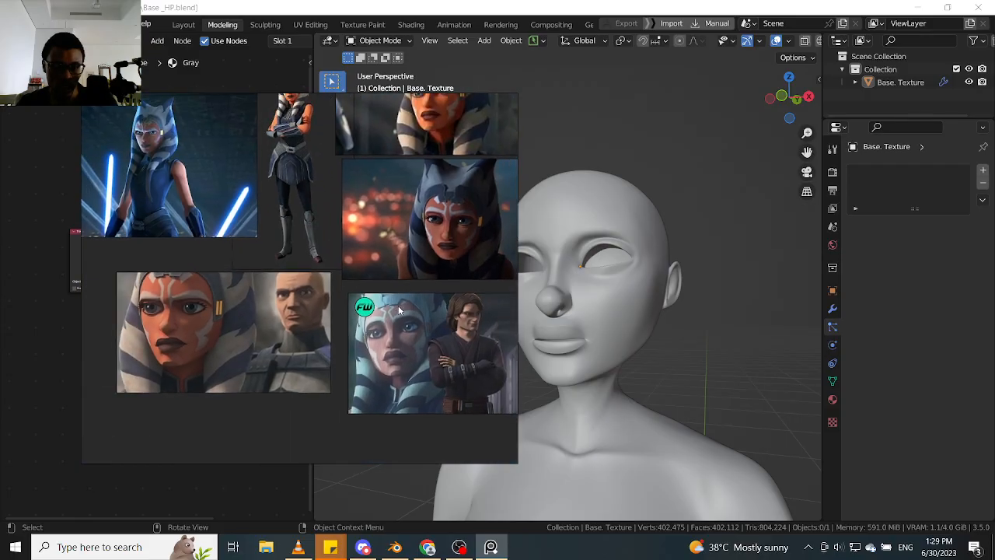
{"action": "scroll", "coordinate": [431, 234], "scroll_direction": "up", "scroll_amount": 2}
{"action": "scroll", "coordinate": [431, 234], "scroll_direction": "down", "scroll_amount": 1}
{"action": "middle_click_drag", "start_coordinate": [330, 220], "coordinate": [487, 293]}
{"action": "middle_click_drag", "start_coordinate": [314, 242], "coordinate": [342, 255]}
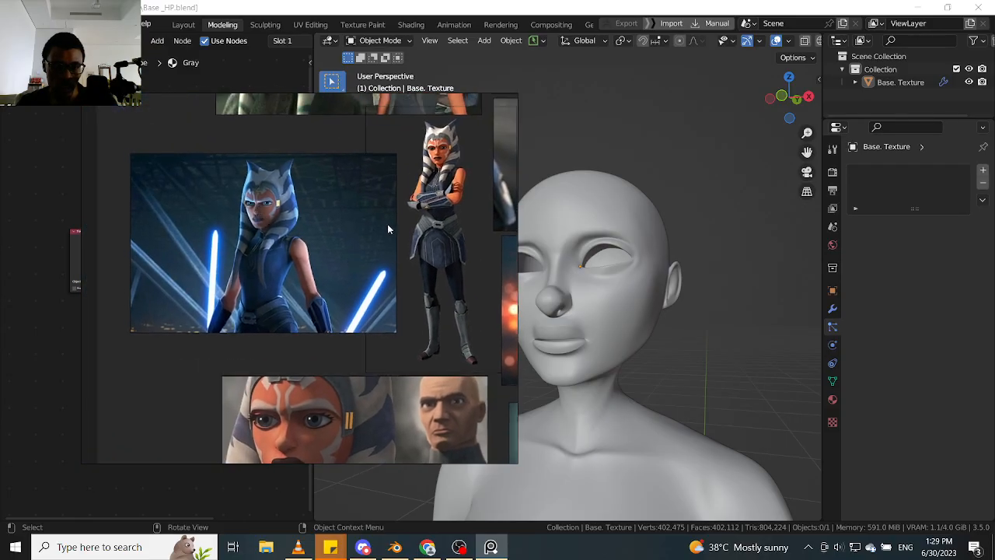
{"action": "middle_click_drag", "start_coordinate": [387, 224], "coordinate": [356, 261]}
{"action": "middle_click_drag", "start_coordinate": [337, 212], "coordinate": [339, 326]}
{"action": "scroll", "coordinate": [365, 180], "scroll_direction": "up", "scroll_amount": 4}
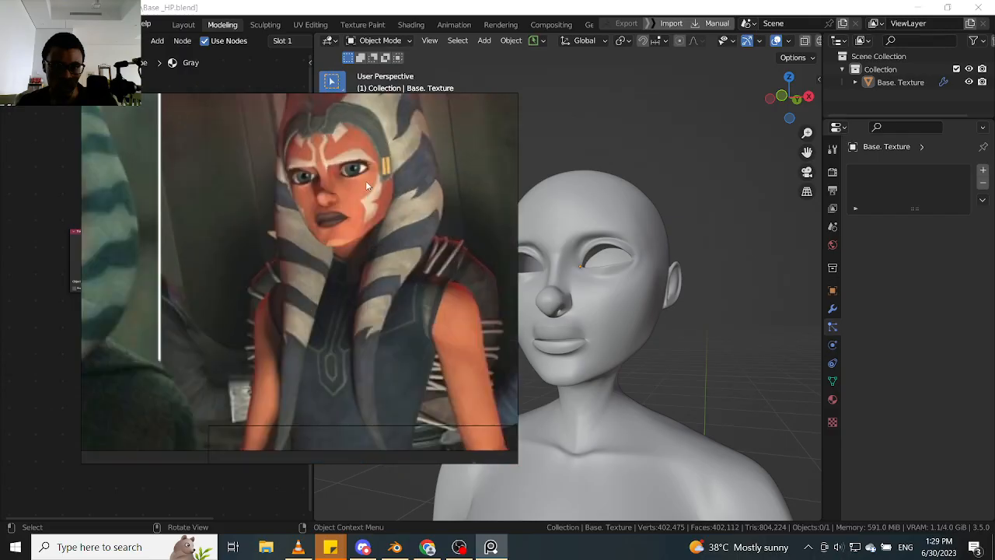
{"action": "scroll", "coordinate": [396, 200], "scroll_direction": "down", "scroll_amount": 2}
{"action": "mouse_move", "coordinate": [396, 200]}
{"action": "middle_mouse_down"}
{"action": "mouse_move", "coordinate": [288, 206]}
{"action": "mouse_move", "coordinate": [294, 214]}
{"action": "middle_mouse_up"}
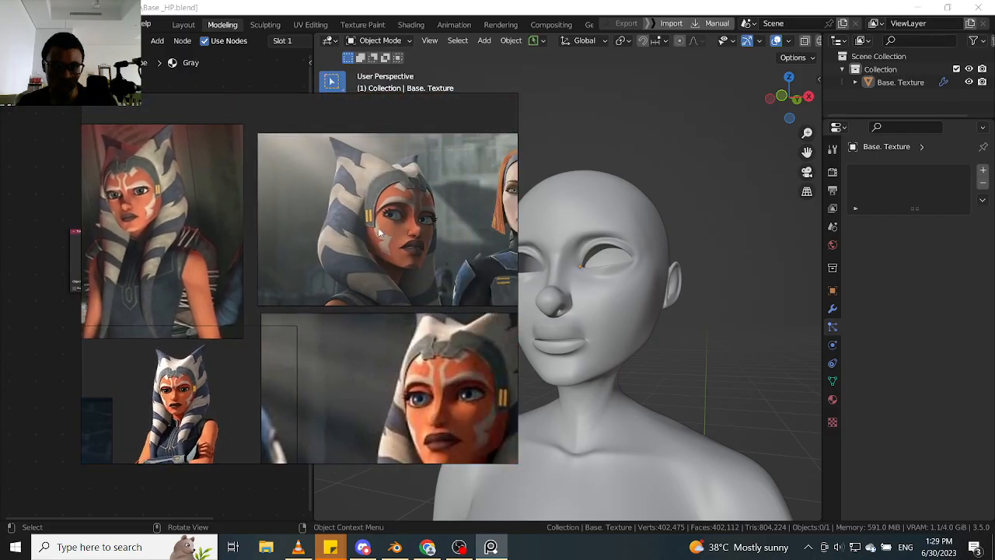
- Examine the still of Ahsoka beside the red-haired woman closely for nose and cheek colouring, white face markings and head-tail stripes
{"action": "scroll", "coordinate": [380, 227], "scroll_direction": "up", "scroll_amount": 7}
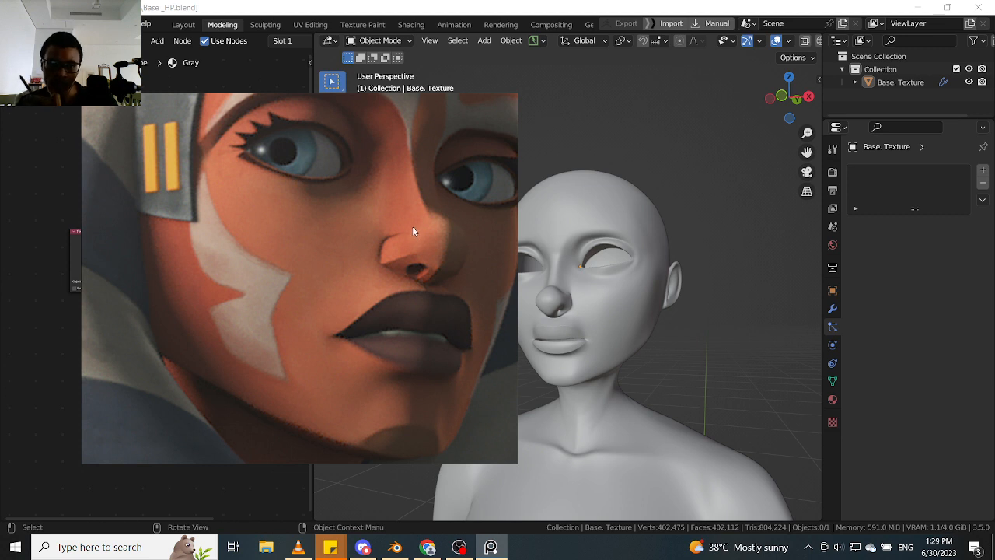
{"action": "scroll", "coordinate": [414, 225], "scroll_direction": "down", "scroll_amount": 2}
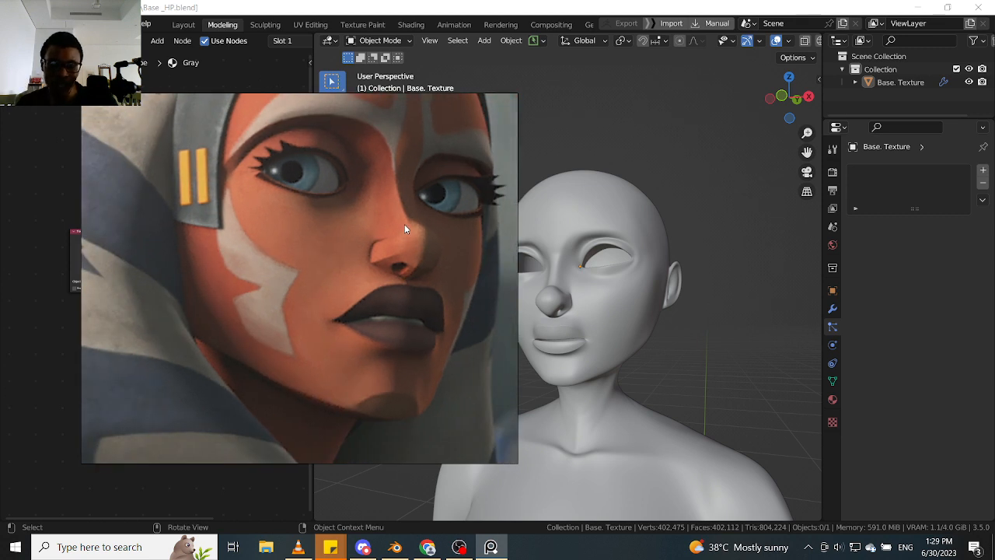
{"action": "scroll", "coordinate": [410, 231], "scroll_direction": "up", "scroll_amount": 2}
{"action": "scroll", "coordinate": [414, 257], "scroll_direction": "up", "scroll_amount": 2}
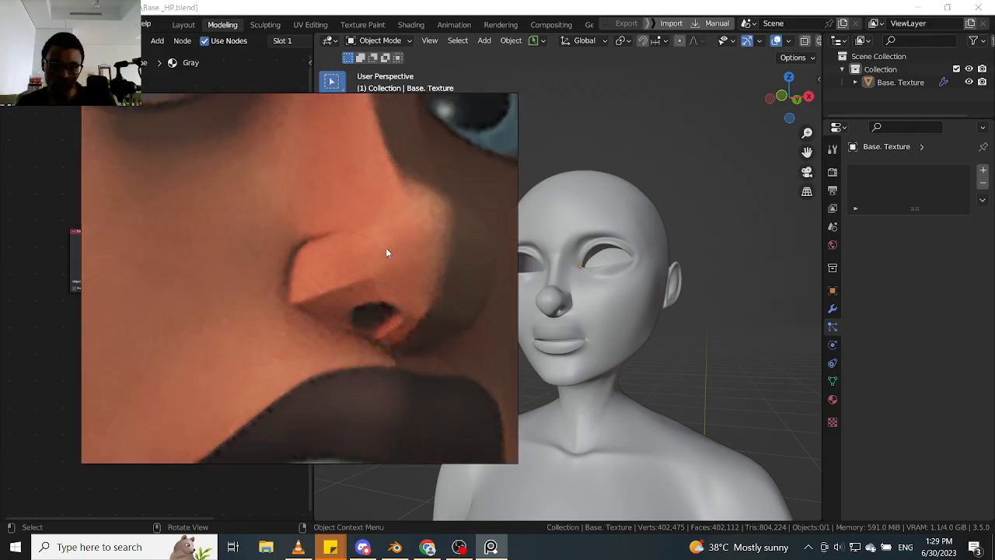
{"action": "scroll", "coordinate": [352, 266], "scroll_direction": "down", "scroll_amount": 3}
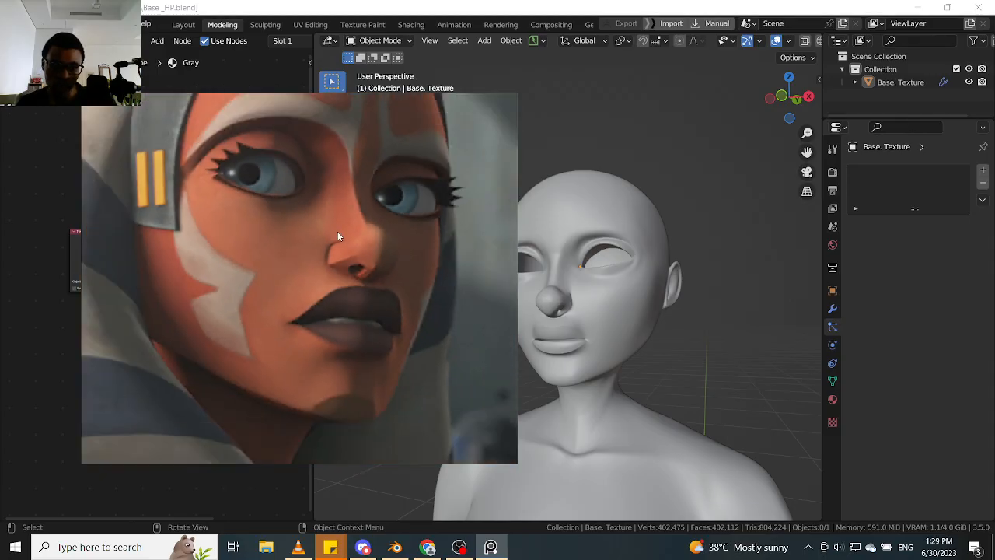
{"action": "scroll", "coordinate": [367, 229], "scroll_direction": "up", "scroll_amount": 1}
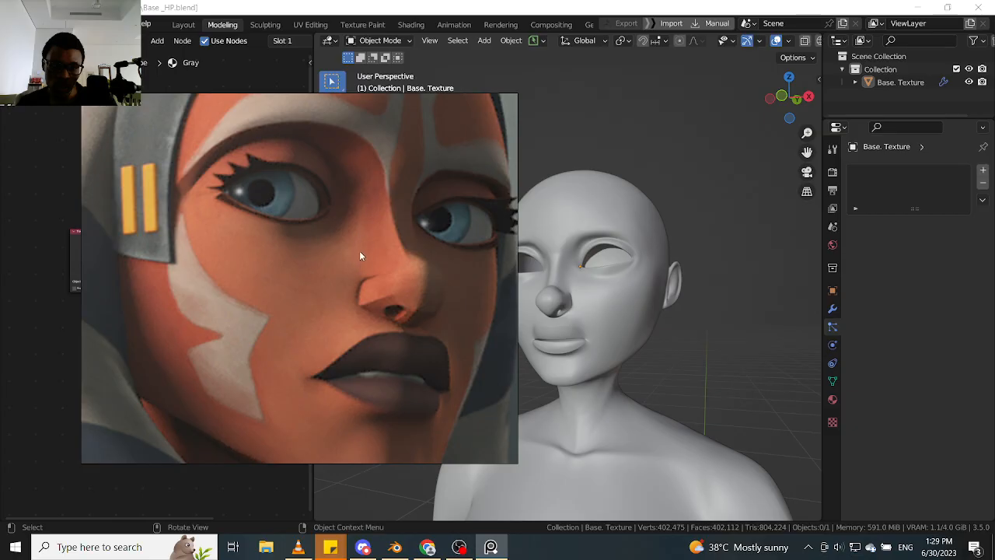
{"action": "scroll", "coordinate": [361, 251], "scroll_direction": "down", "scroll_amount": 2}
{"action": "scroll", "coordinate": [356, 249], "scroll_direction": "up", "scroll_amount": 2}
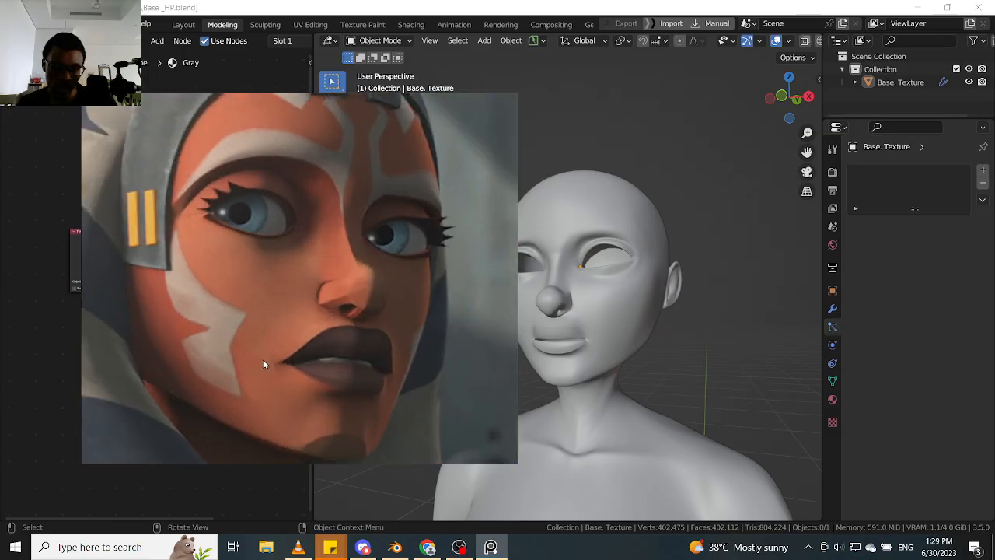
{"action": "scroll", "coordinate": [301, 333], "scroll_direction": "down", "scroll_amount": 3}
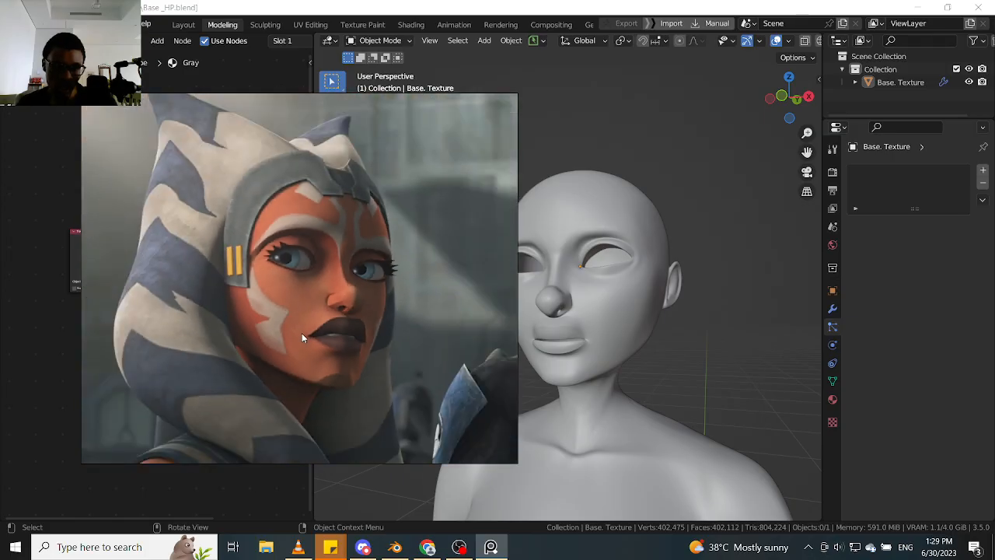
{"action": "scroll", "coordinate": [246, 311], "scroll_direction": "up", "scroll_amount": 4}
{"action": "middle_click_drag", "start_coordinate": [198, 298], "coordinate": [233, 310]}
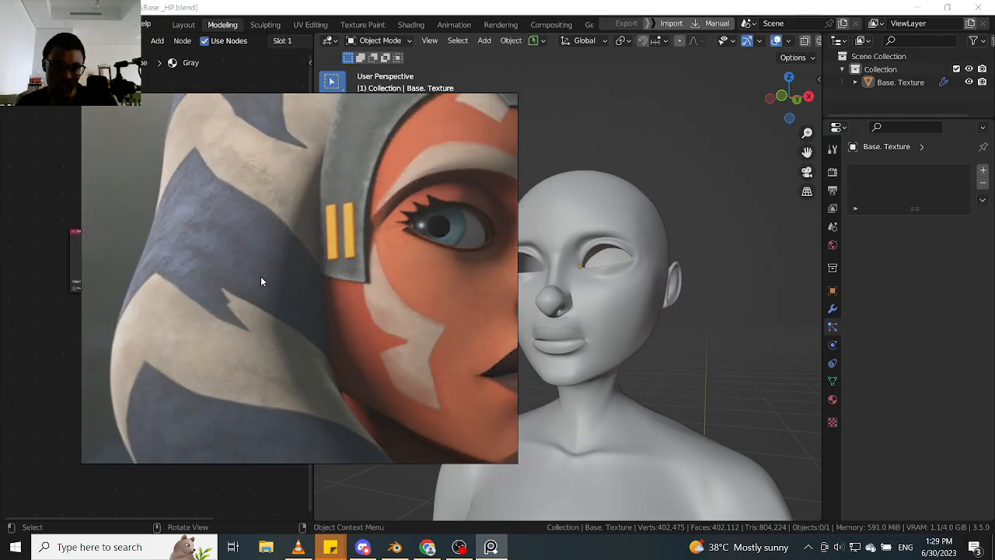
{"action": "scroll", "coordinate": [252, 273], "scroll_direction": "down", "scroll_amount": 5}
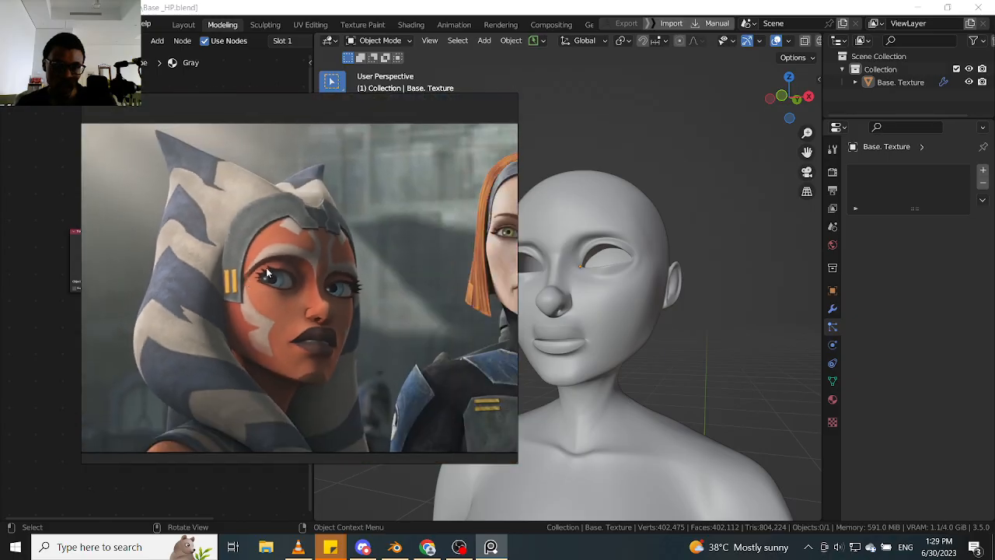
{"action": "scroll", "coordinate": [217, 249], "scroll_direction": "up", "scroll_amount": 3}
{"action": "middle_click_drag", "start_coordinate": [224, 232], "coordinate": [199, 241]}
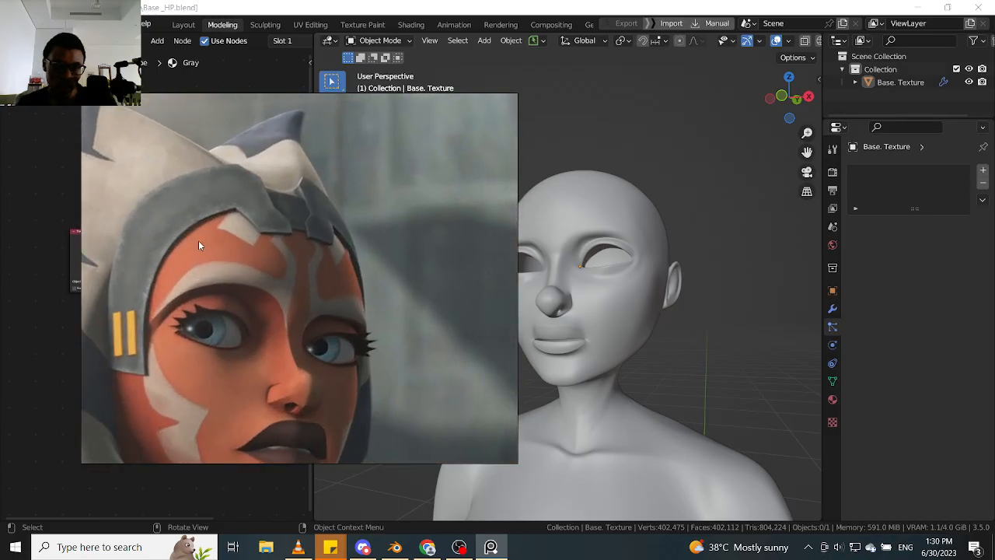
{"action": "scroll", "coordinate": [253, 245], "scroll_direction": "down", "scroll_amount": 2}
{"action": "middle_click_drag", "start_coordinate": [292, 248], "coordinate": [226, 247]}
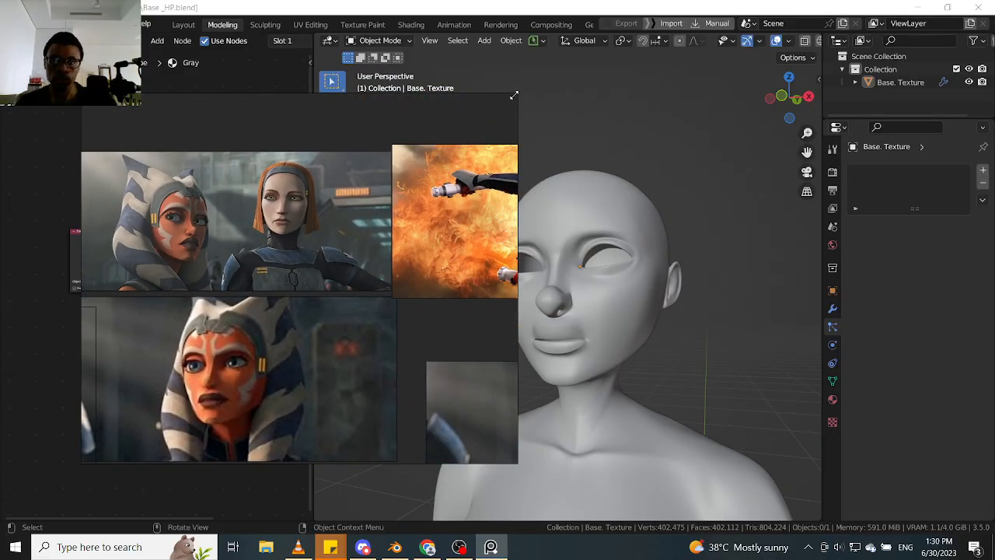
- Shrink the PureRef window to a narrow portrait shape and place it over the Outliner and Properties editor
{"action": "left_click_drag", "start_coordinate": [514, 95], "coordinate": [257, 153]}
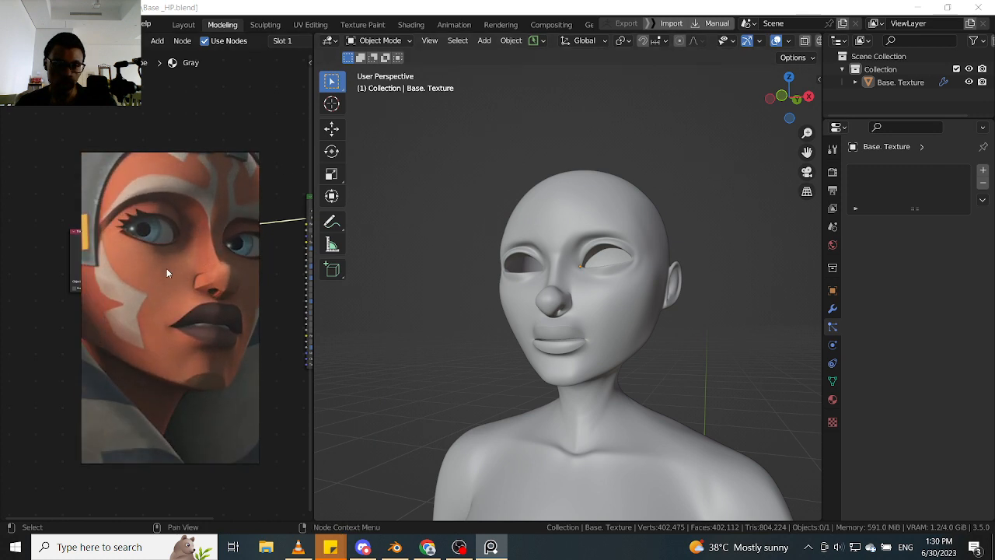
{"action": "left_click_drag", "start_coordinate": [155, 250], "coordinate": [877, 164]}
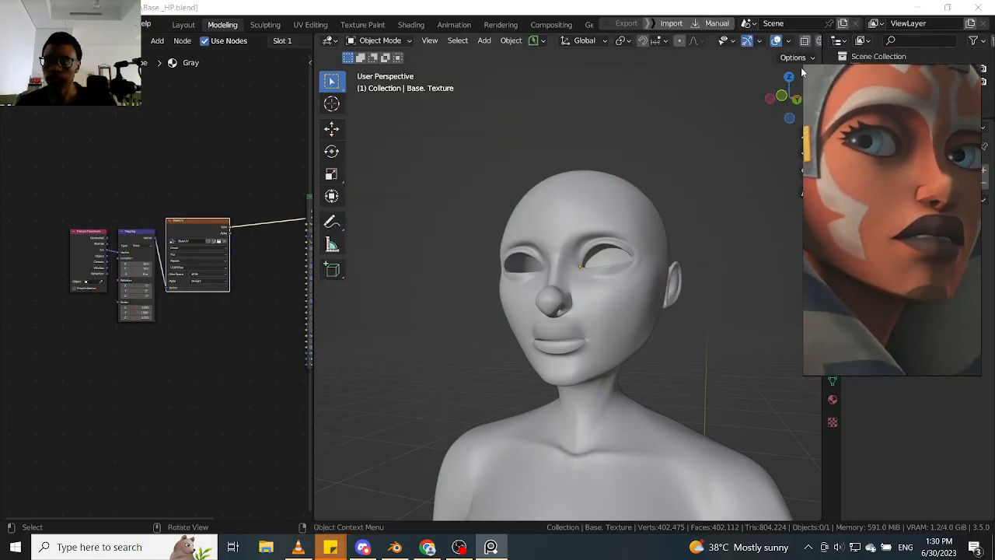
{"action": "left_click_drag", "start_coordinate": [802, 66], "coordinate": [825, 68]}
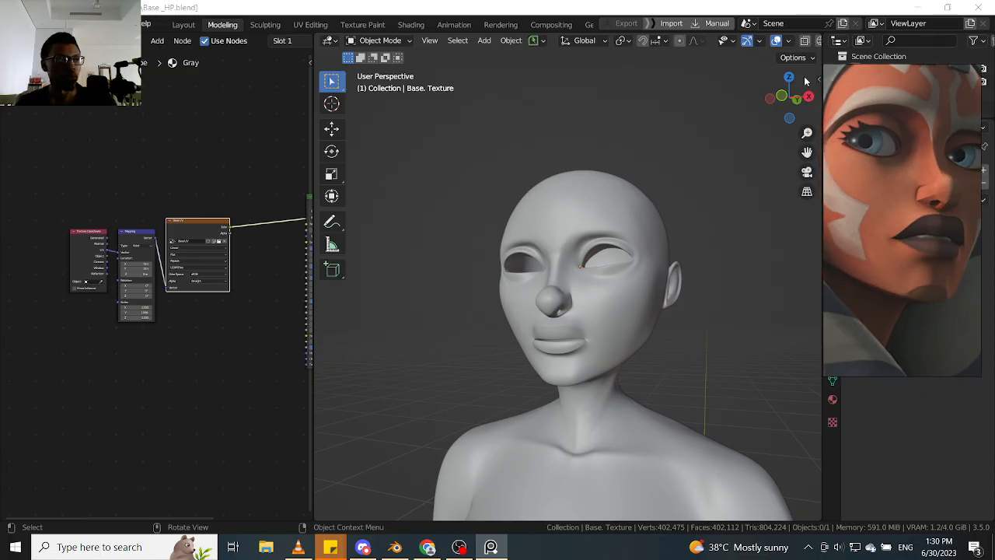
{"action": "right_click", "coordinate": [879, 179]}
{"action": "mouse_move", "coordinate": [871, 176]}
{"action": "left_mouse_down"}
{"action": "mouse_move", "coordinate": [906, 177]}
{"action": "mouse_move", "coordinate": [879, 176]}
{"action": "left_mouse_up"}
{"action": "right_click_drag", "start_coordinate": [879, 176], "coordinate": [886, 175]}
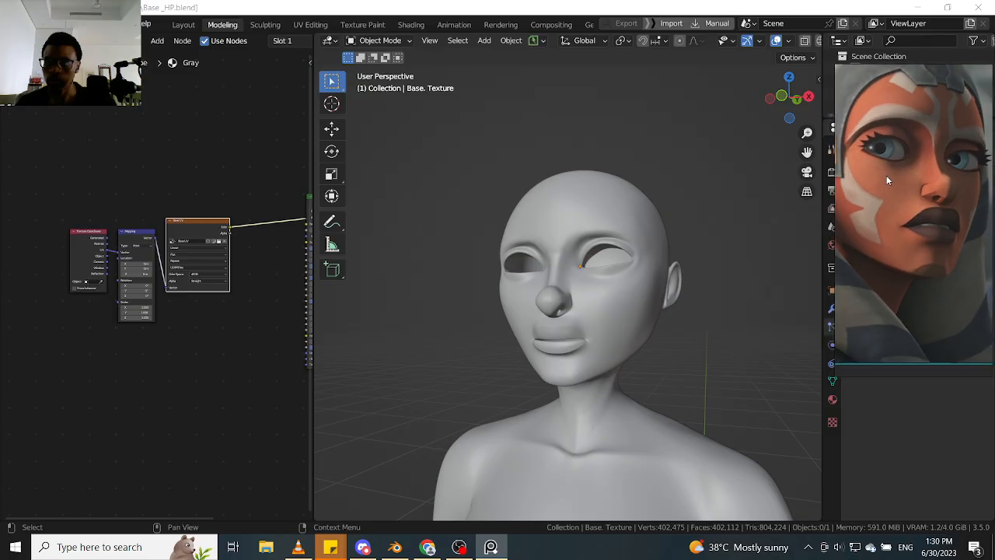
- Frame Ahsoka's whole face and headdress inside the narrowed reference window
{"action": "scroll", "coordinate": [894, 181], "scroll_direction": "down", "scroll_amount": 1}
{"action": "mouse_move", "coordinate": [899, 184]}
{"action": "middle_mouse_down"}
{"action": "mouse_move", "coordinate": [922, 202]}
{"action": "mouse_move", "coordinate": [889, 181]}
{"action": "middle_mouse_up"}
{"action": "scroll", "coordinate": [905, 180], "scroll_direction": "up", "scroll_amount": 2}
{"action": "scroll", "coordinate": [905, 180], "scroll_direction": "down", "scroll_amount": 2}
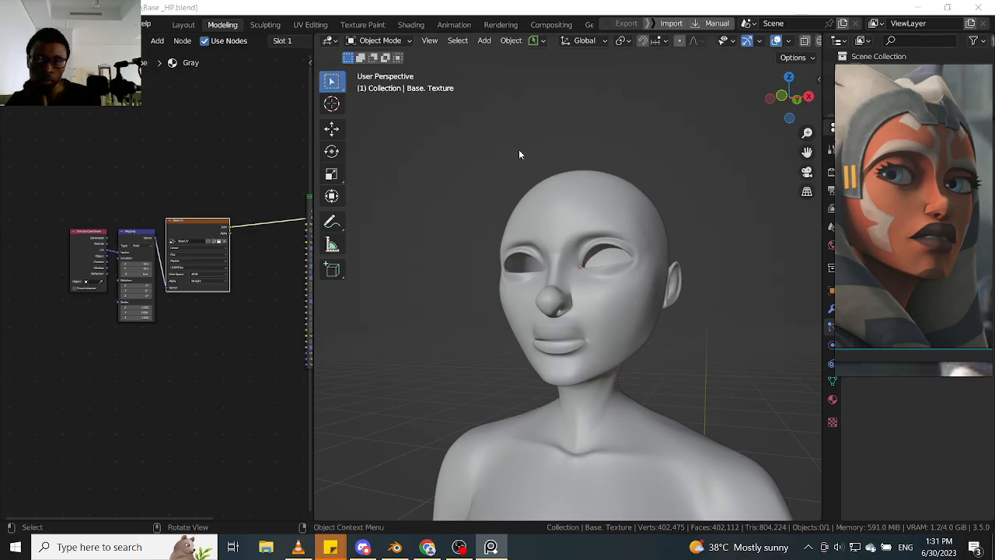
- Return to Blender, select the body mesh and turn the view to face the head more frontally
{"action": "left_click", "coordinate": [681, 307]}
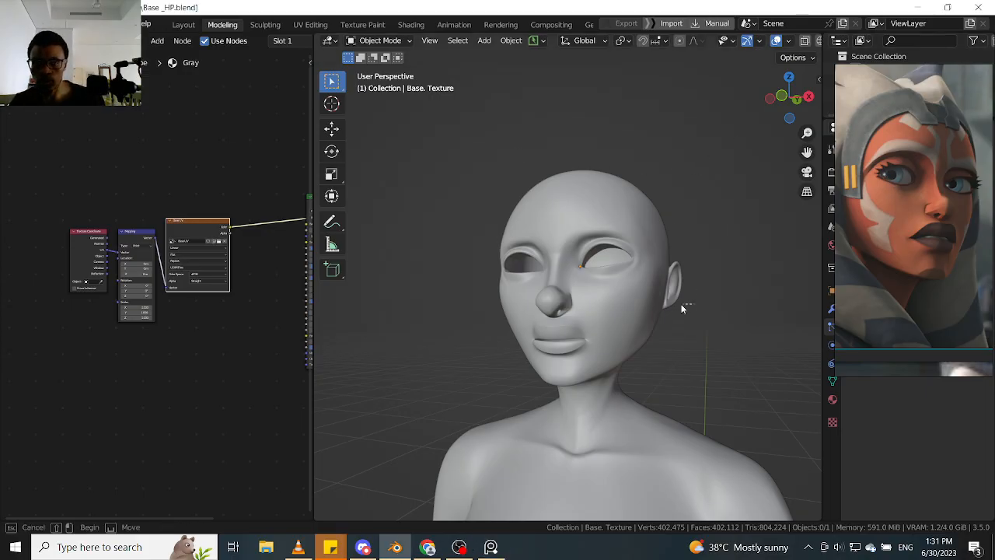
{"action": "middle_click_drag", "start_coordinate": [640, 306], "coordinate": [569, 305]}
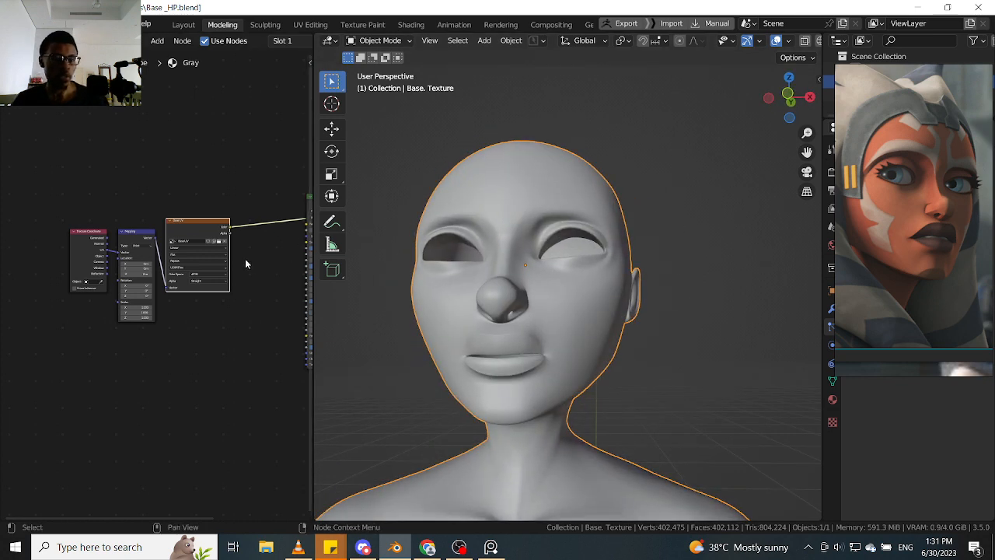
- Try deleting the Gray material's texture coordinate, mapping and image texture nodes, and undo the deletion
{"action": "left_click_drag", "start_coordinate": [68, 371], "coordinate": [239, 212]}
{"action": "key", "text": "ctrl+x"}
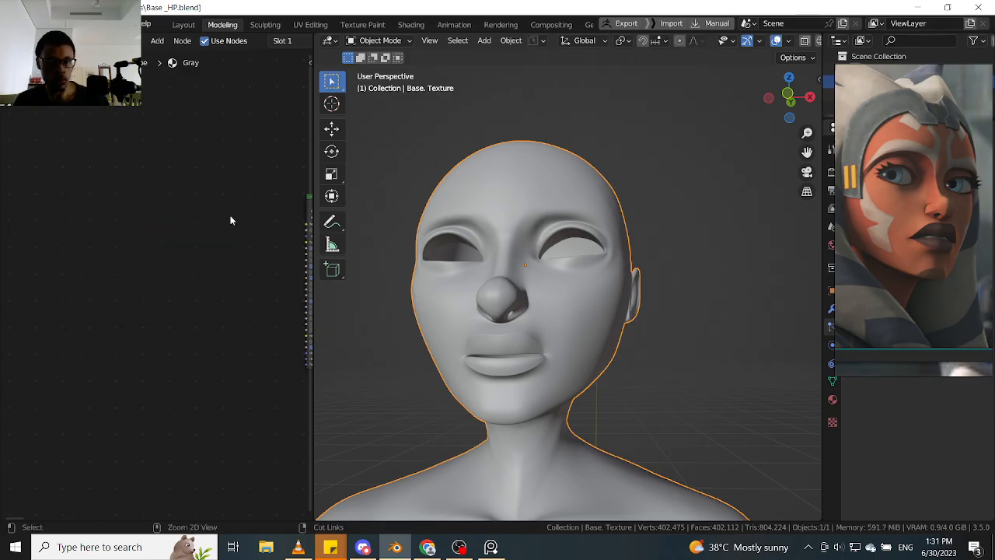
{"action": "key", "text": "ctrl+z"}
- Deselect the texture nodes and widen the Shader Editor to show the Gray material's complete node tree
{"action": "left_click_drag", "start_coordinate": [254, 271], "coordinate": [236, 343], "text": "ctrl+alt"}
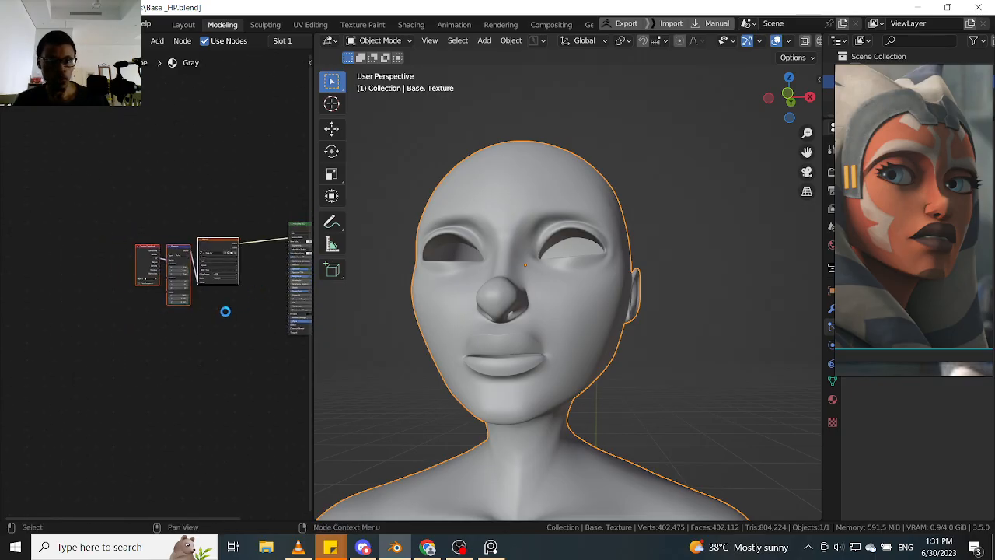
{"action": "left_click", "coordinate": [226, 311]}
{"action": "left_click_drag", "start_coordinate": [313, 205], "coordinate": [438, 204]}
{"action": "middle_click_drag", "start_coordinate": [312, 296], "coordinate": [267, 342]}
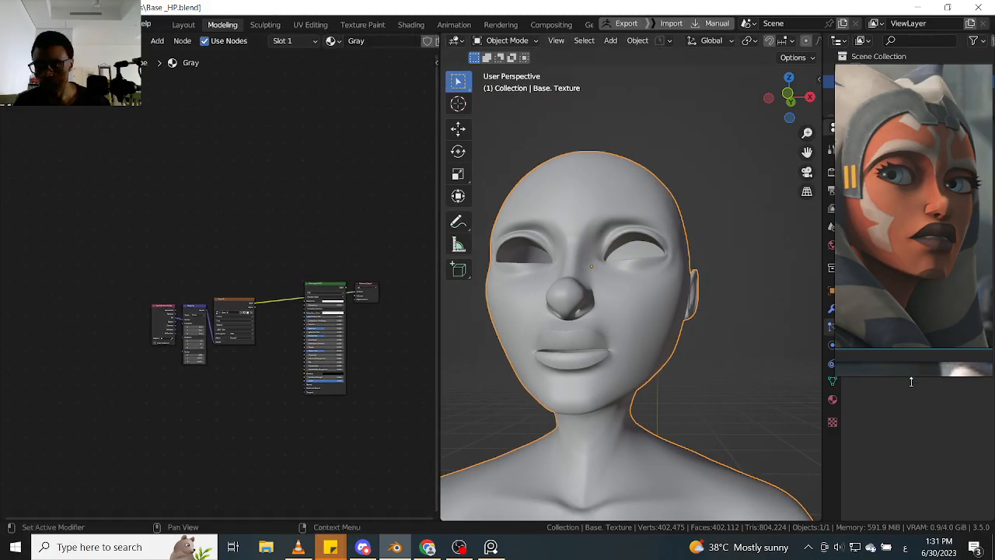
- Shorten the PureRef window to Ahsoka's face and move it over the Shader Editor, above the shader nodes
{"action": "left_click_drag", "start_coordinate": [911, 381], "coordinate": [902, 256]}
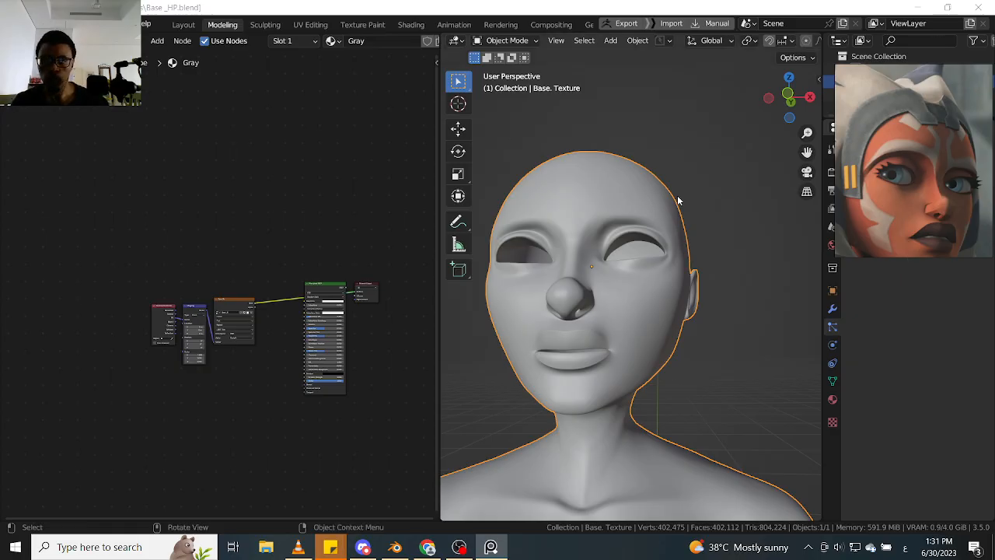
{"action": "left_click_drag", "start_coordinate": [935, 209], "coordinate": [374, 192]}
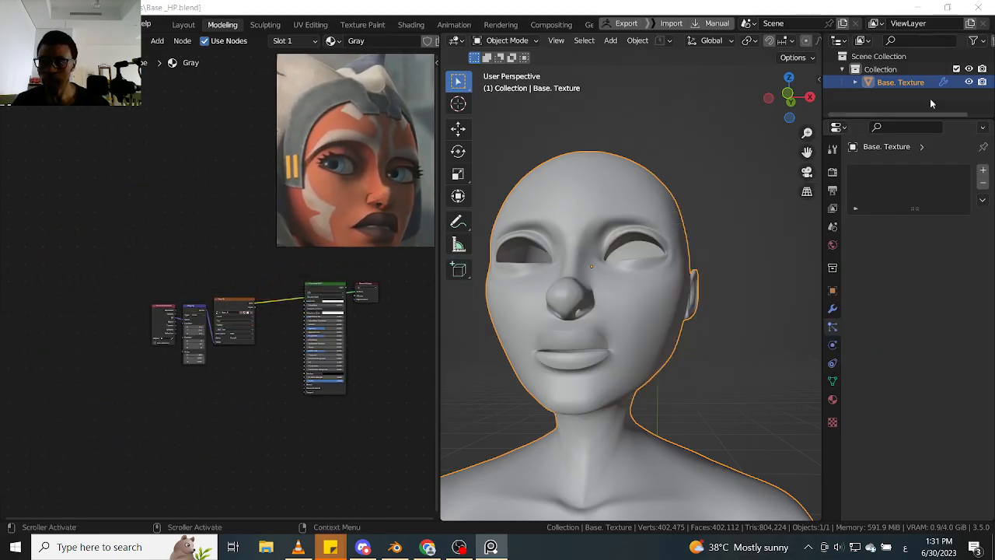
- Return to Blender, start adding a color attribute to the body mesh and set the keyboard language to English
{"action": "left_click", "coordinate": [930, 127]}
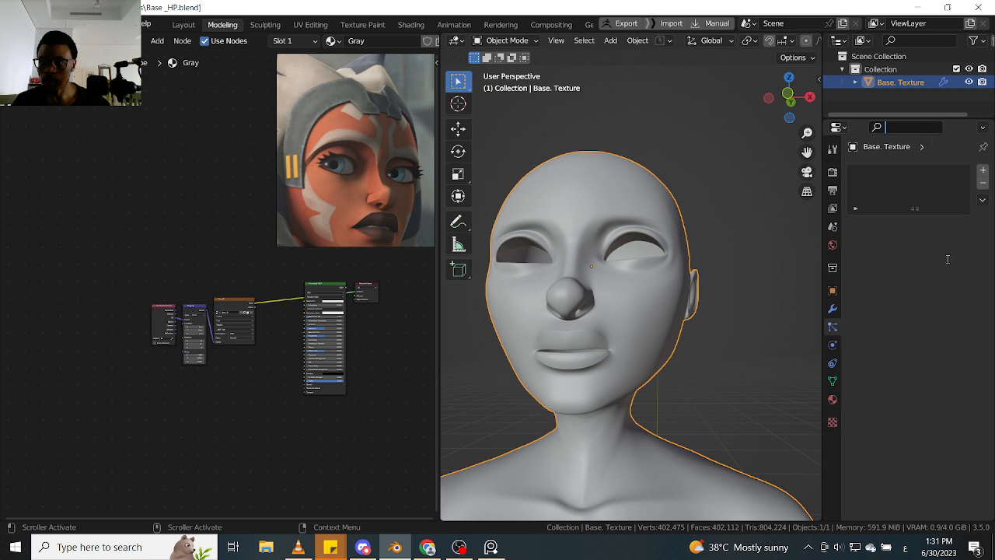
{"action": "left_click", "coordinate": [920, 119]}
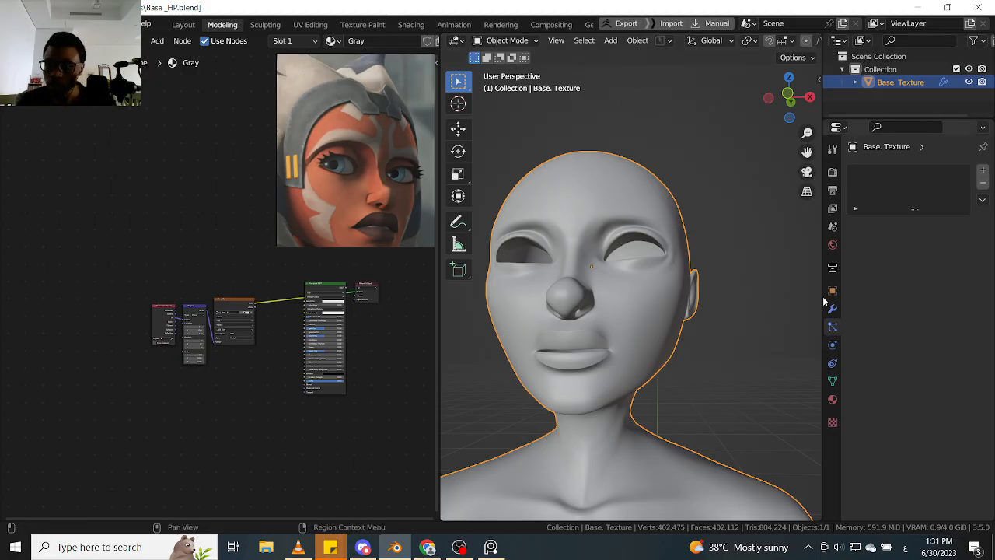
{"action": "left_click", "coordinate": [832, 380]}
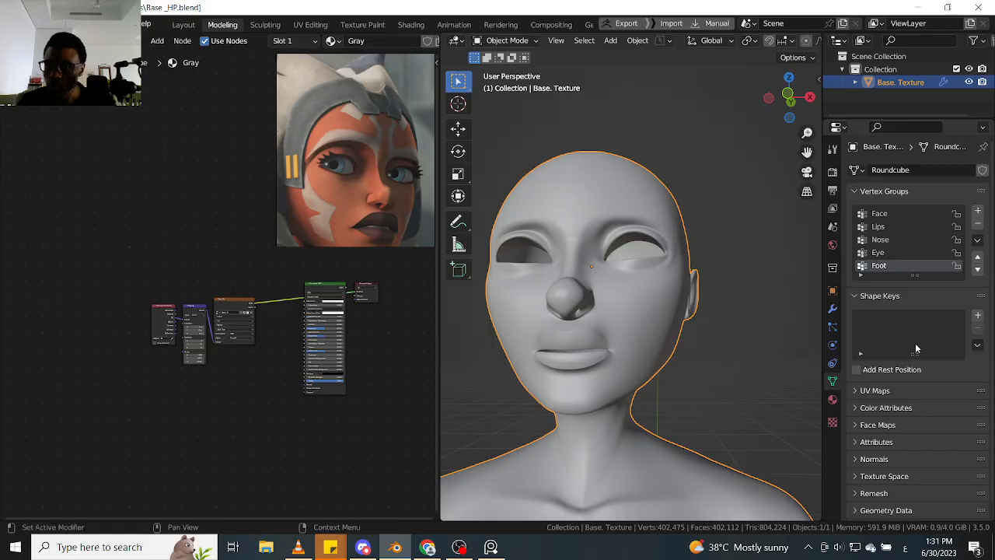
{"action": "left_click", "coordinate": [865, 407]}
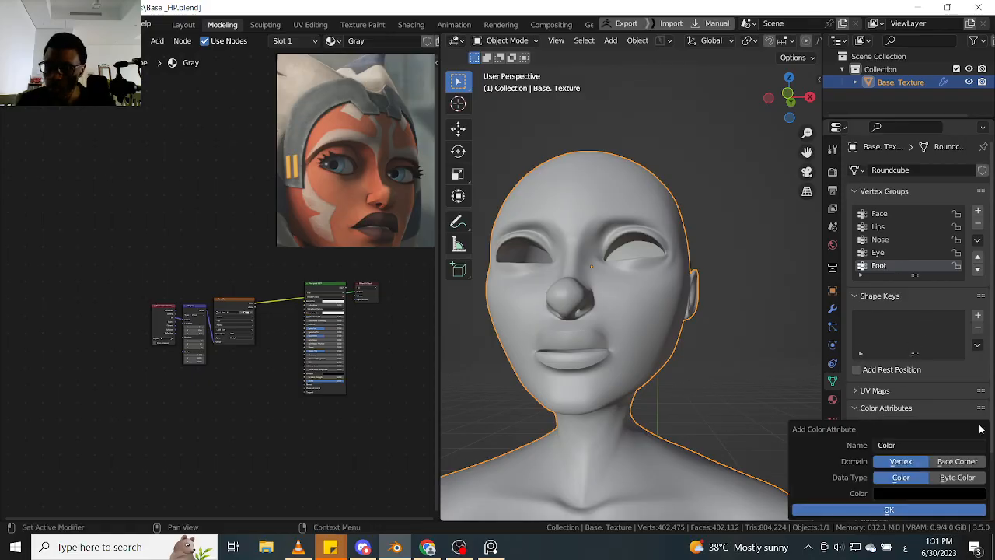
{"action": "left_click", "coordinate": [978, 428]}
{"action": "left_click", "coordinate": [933, 445]}
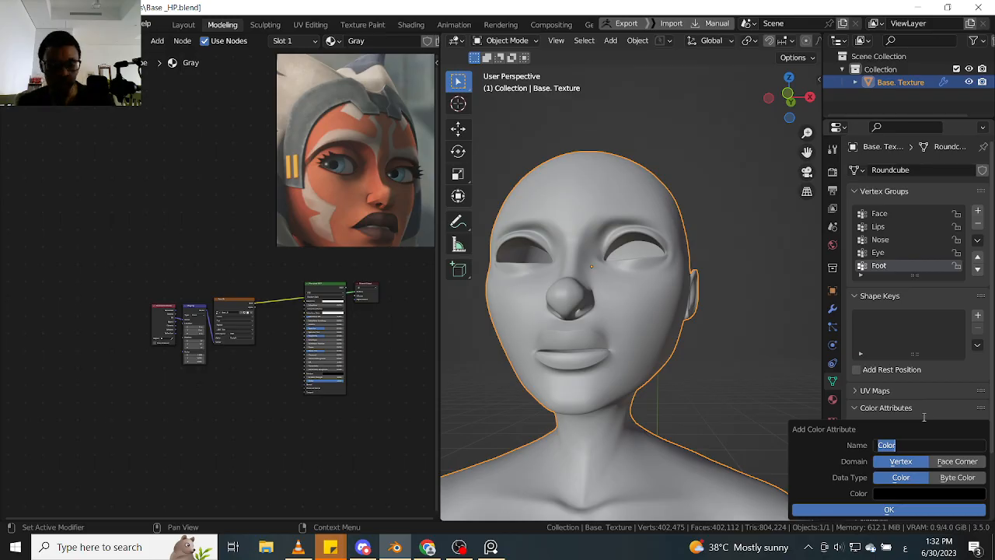
{"action": "type", "text": "مي"}
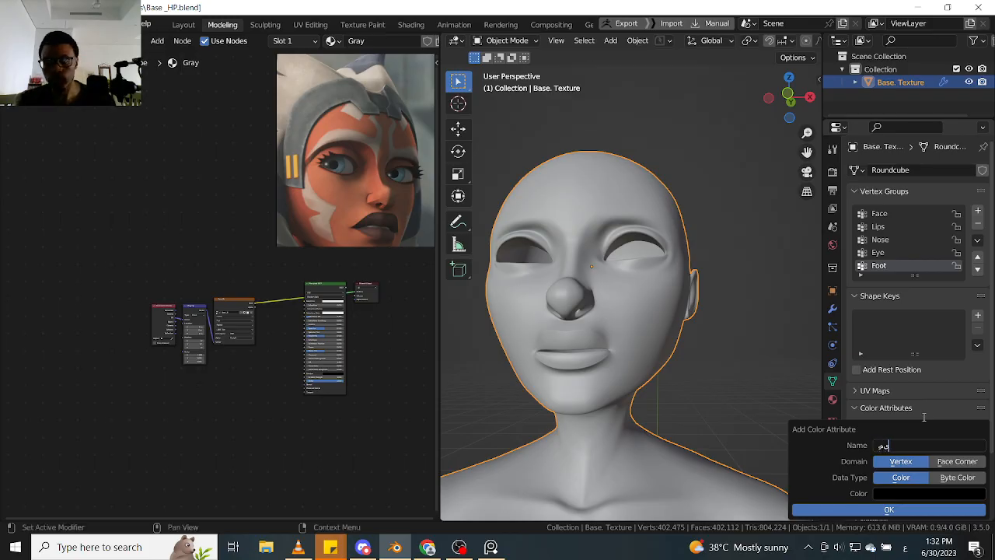
{"action": "key", "text": "BackSpace"}
{"action": "key", "text": "BackSpace"}
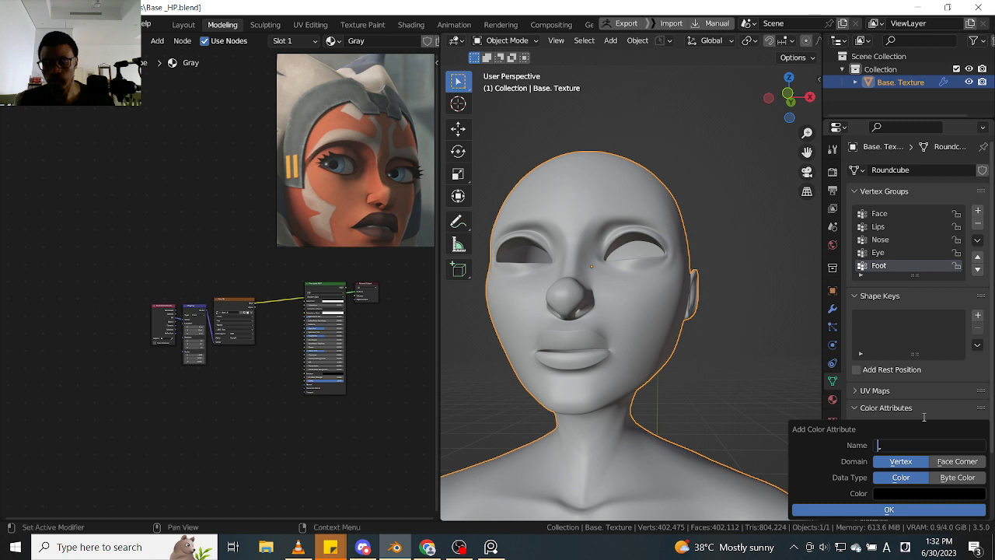
{"action": "key", "text": "alt+shift"}
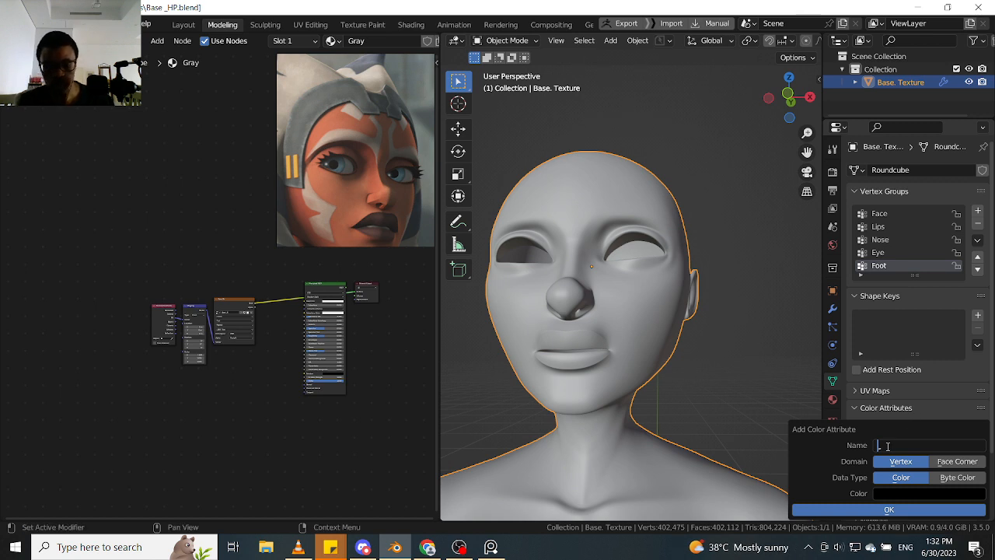
- Try naming the new color attribute "Skin", and clear the name
{"action": "type", "text": "Skin"}
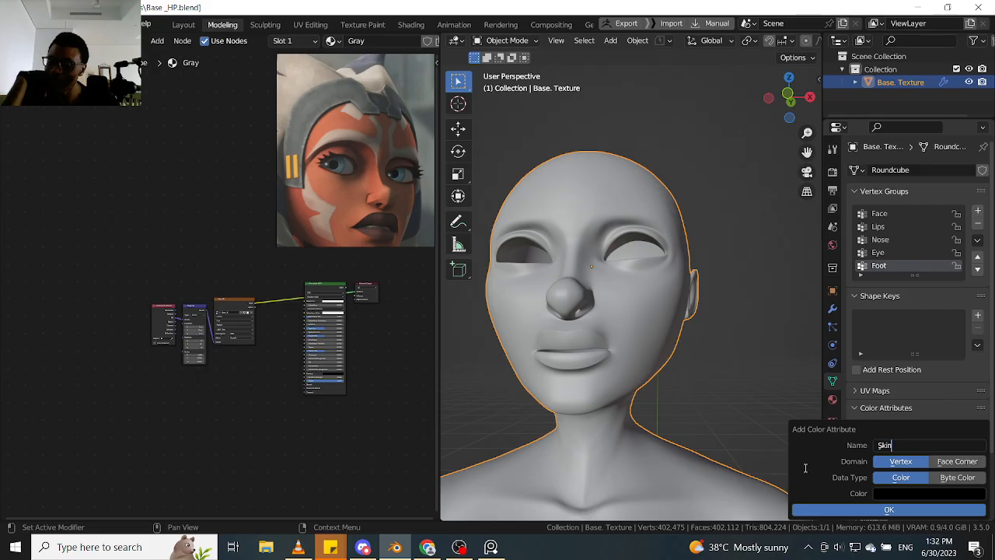
{"action": "type", "text": "\\"}
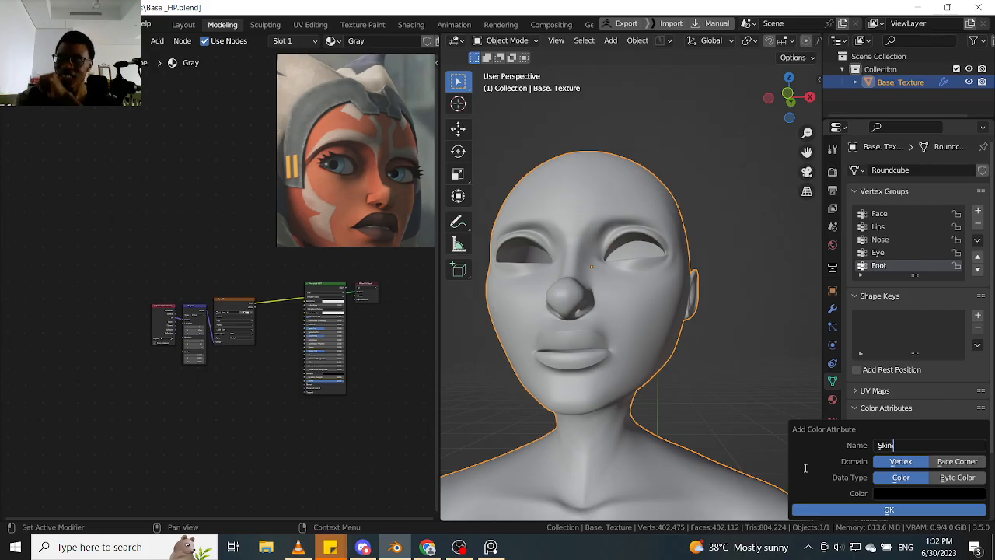
{"action": "key", "text": "BackSpace"}
{"action": "key", "text": "BackSpace"}
{"action": "key", "text": "BackSpace"}
{"action": "key", "text": "BackSpace"}
{"action": "key", "text": "BackSpace"}
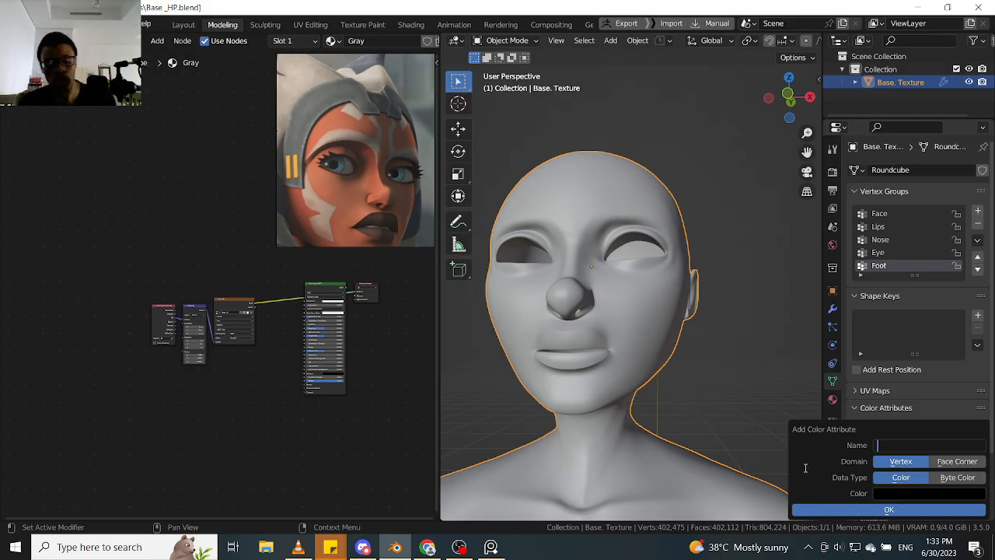
- Name the color attribute "Base Color" and create it with the Vertex domain and Color data type
{"action": "type", "text": "Base Color"}
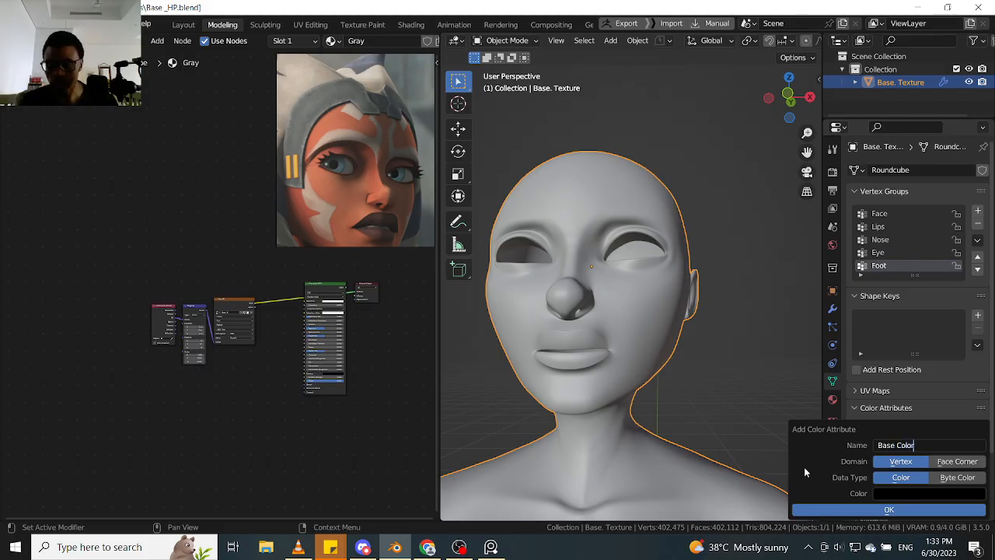
{"action": "key", "text": "Return"}
{"action": "key", "text": "Return"}
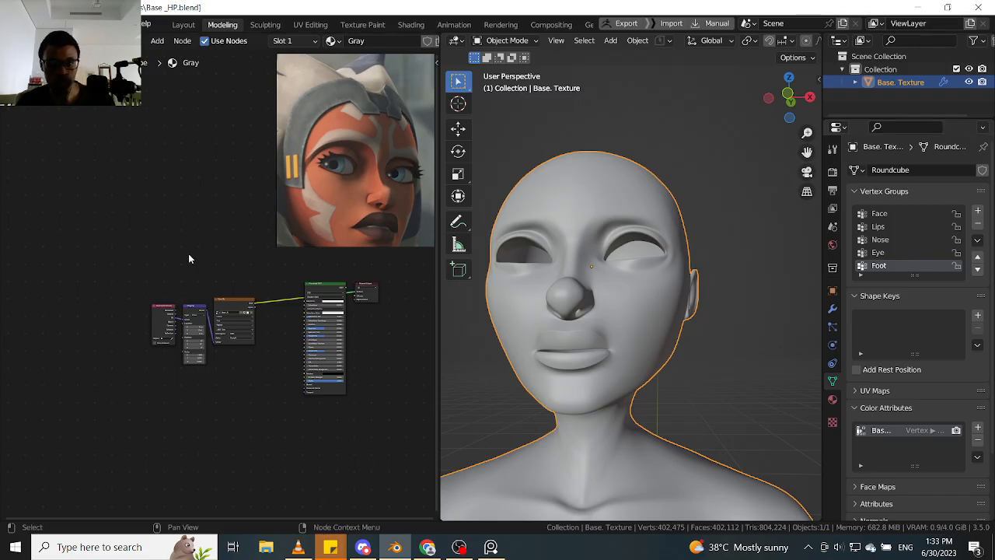
- Move the texture coordinate, mapping and image texture nodes up, and the Principled BSDF down and left of the Material Output
{"action": "left_click_drag", "start_coordinate": [143, 411], "coordinate": [232, 214]}
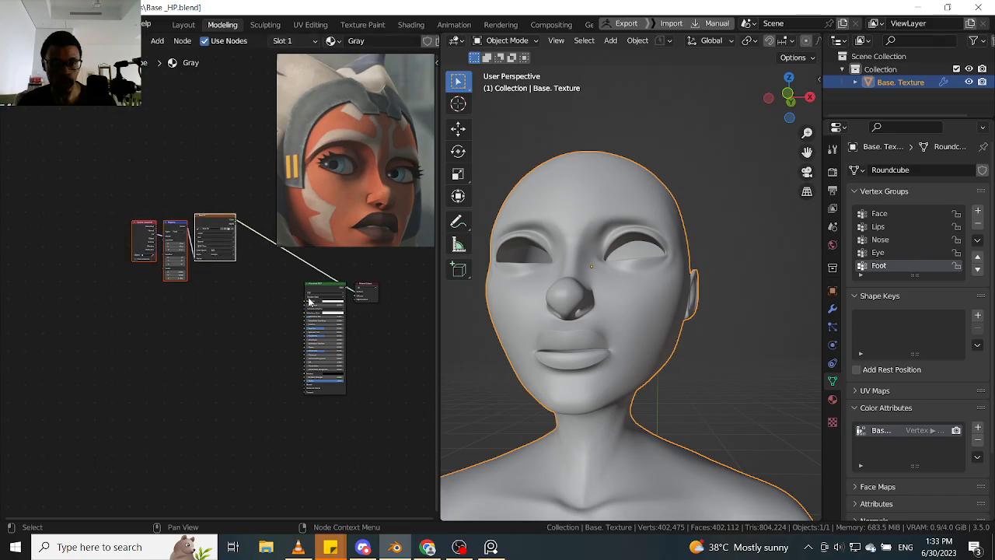
{"action": "left_click_drag", "start_coordinate": [322, 290], "coordinate": [297, 315]}
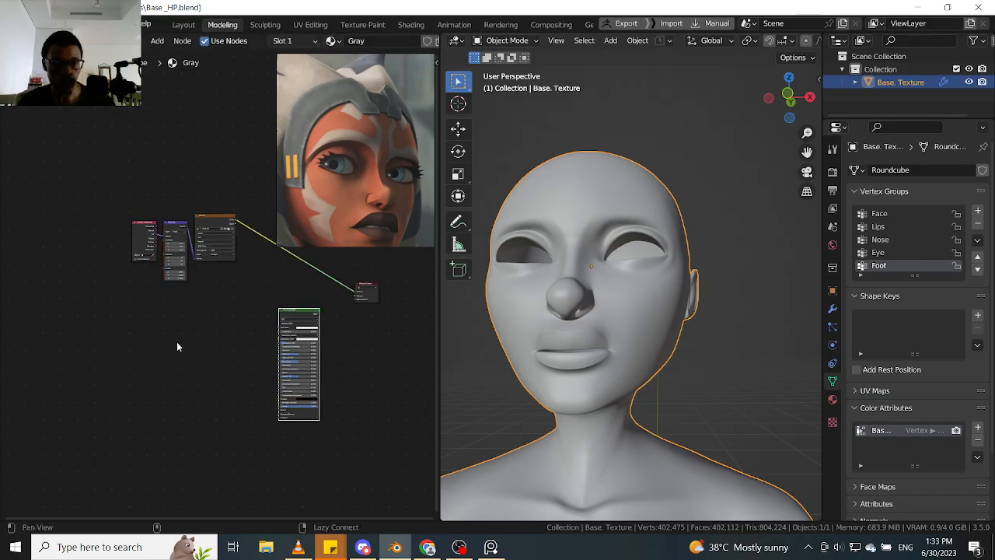
{"action": "middle_click_drag", "start_coordinate": [178, 345], "coordinate": [148, 377]}
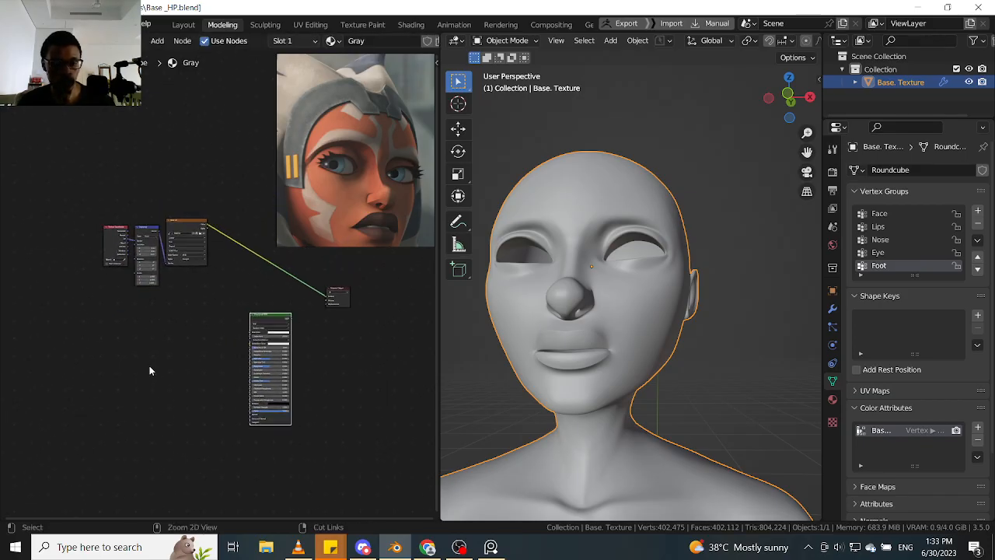
{"action": "left_click", "coordinate": [150, 366]}
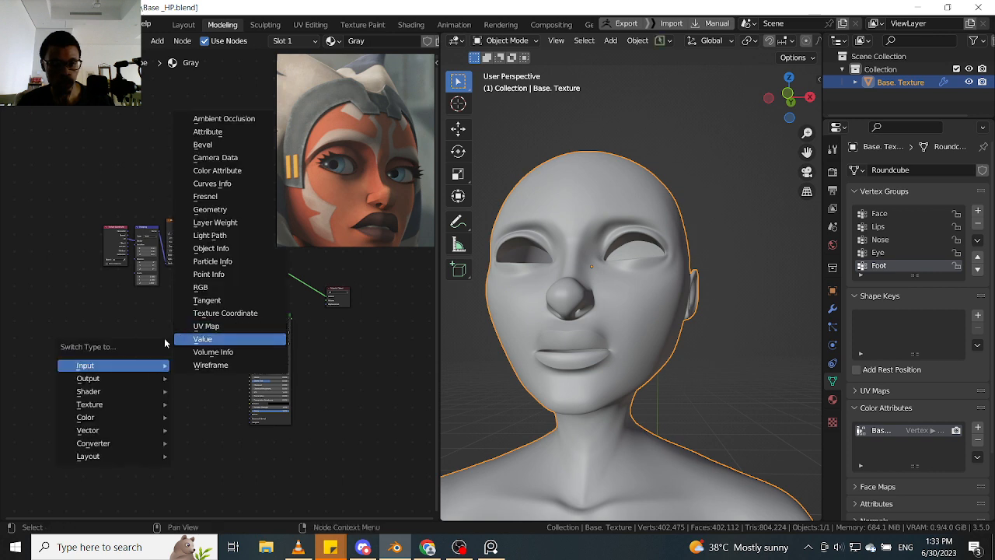
{"action": "left_click", "coordinate": [198, 339]}
{"action": "key", "text": "shift+a"}
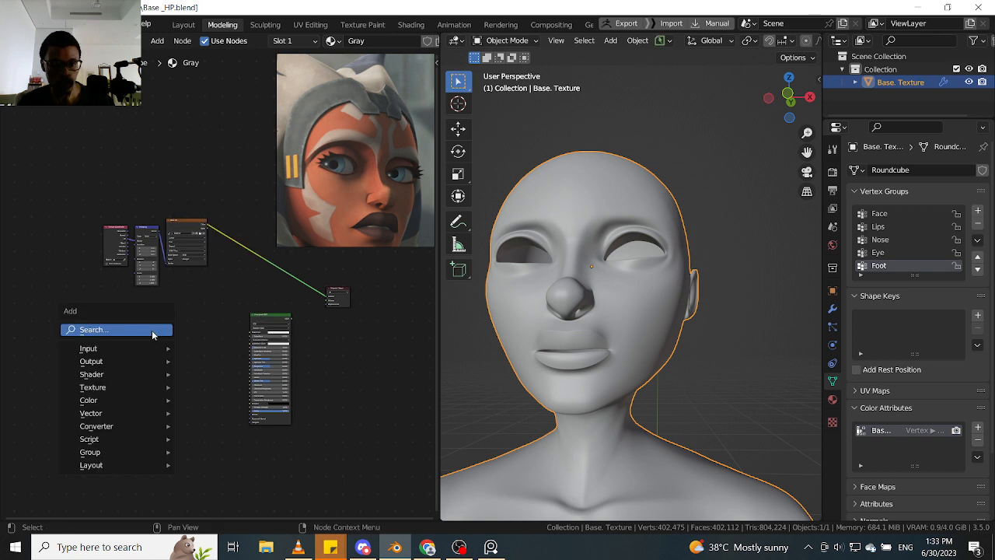
{"action": "key", "text": "Escape"}
- Add a Mix node and place it to the lower left of the Principled BSDF
{"action": "key", "text": "shift+a"}
{"action": "left_click", "coordinate": [153, 333]}
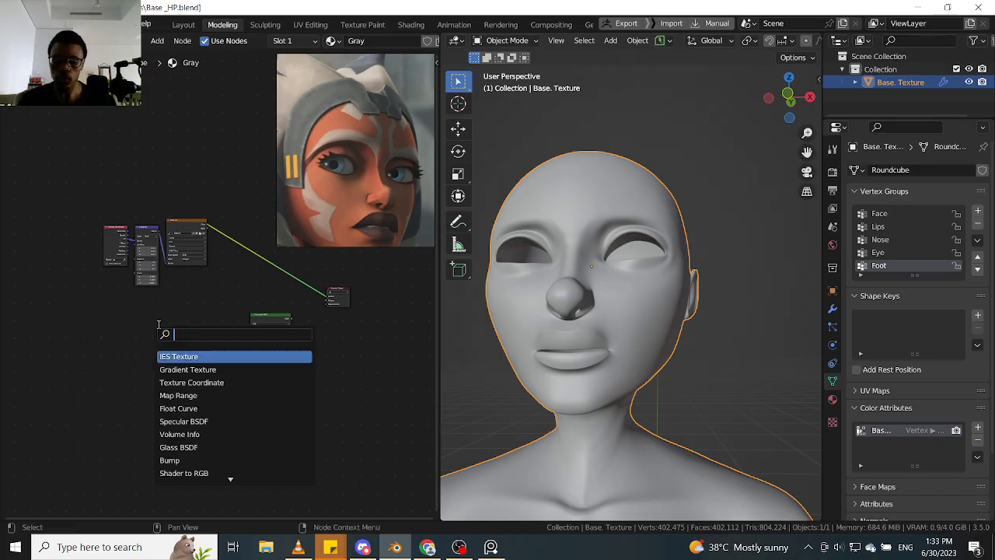
{"action": "type", "text": "mix"}
{"action": "key", "text": "BackSpace"}
{"action": "type", "text": "x"}
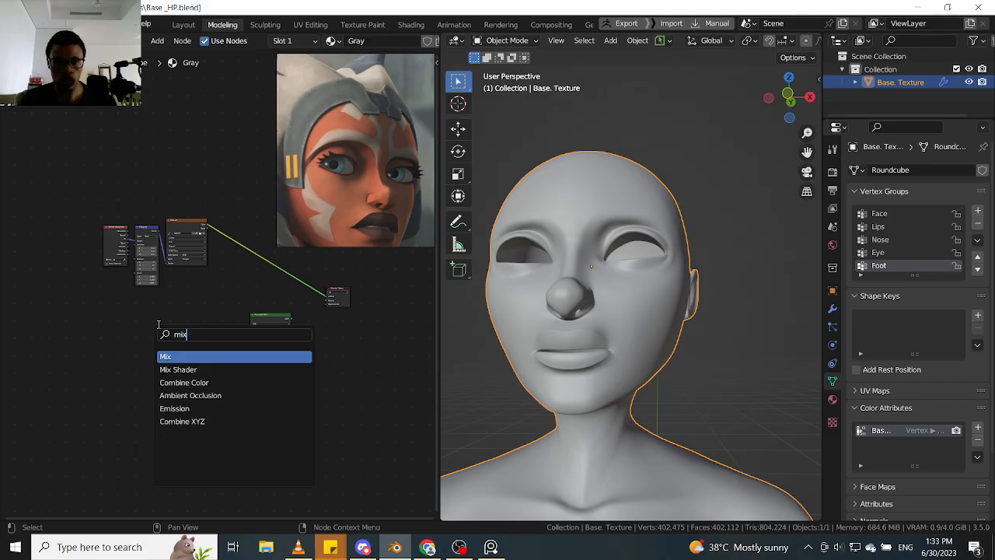
{"action": "key", "text": "Return"}
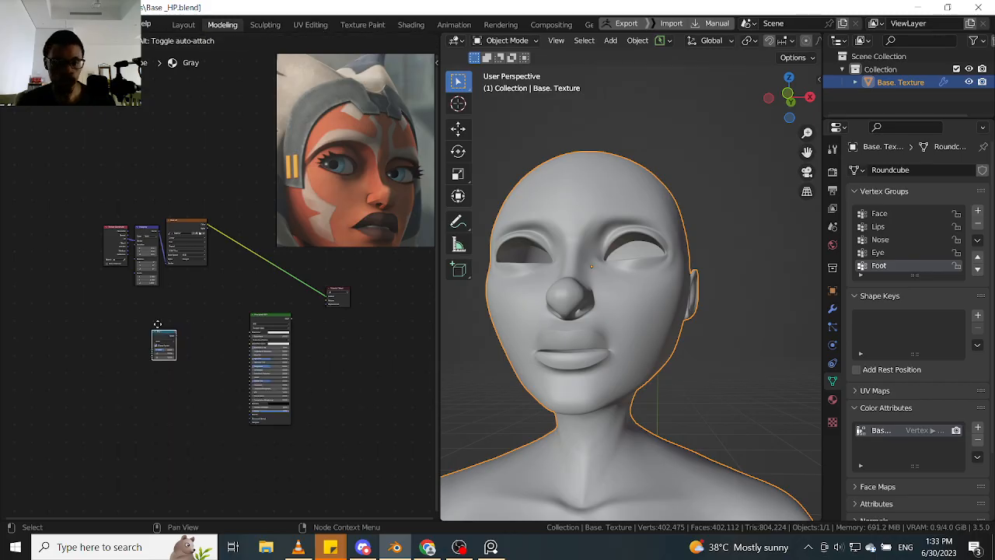
{"action": "left_click", "coordinate": [136, 393]}
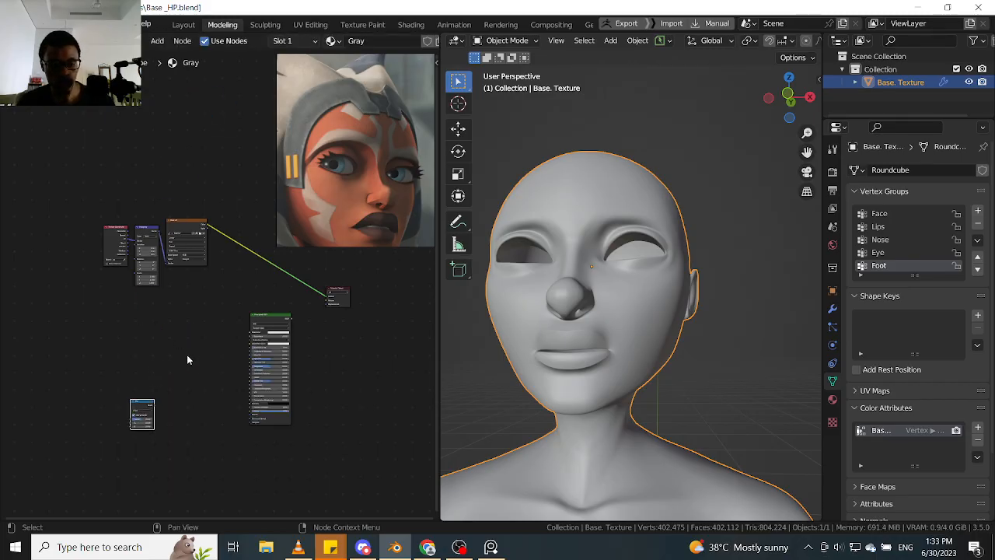
- Switch the Mix node's data type to Color and move the node up and to the right
{"action": "scroll", "coordinate": [187, 359], "scroll_direction": "up", "scroll_amount": 5}
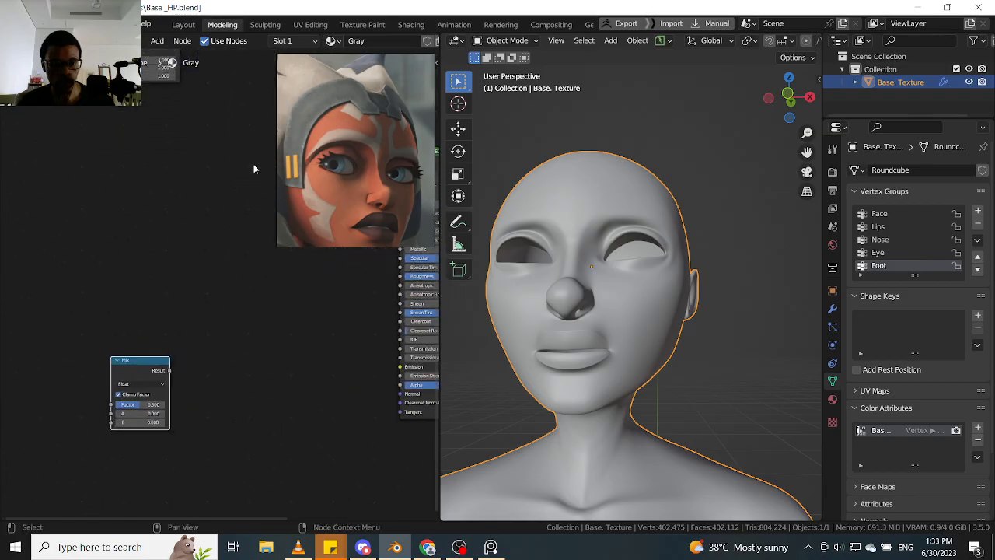
{"action": "left_click", "coordinate": [148, 385]}
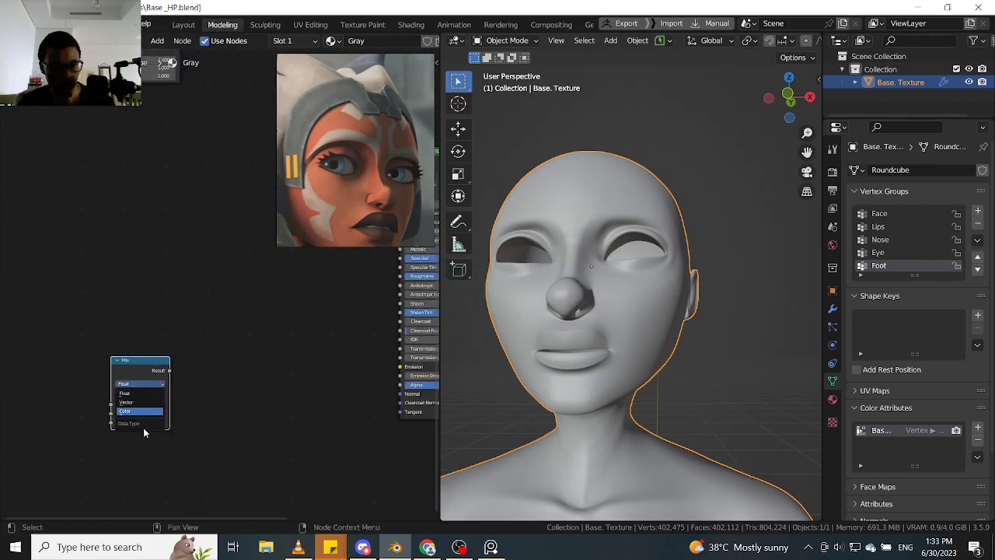
{"action": "left_click", "coordinate": [144, 410]}
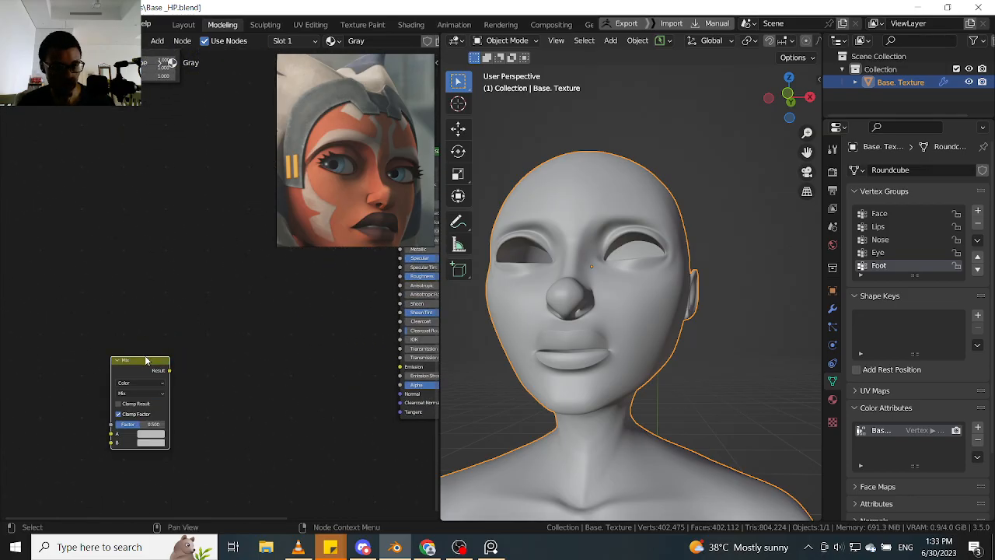
{"action": "left_click_drag", "start_coordinate": [146, 359], "coordinate": [223, 194]}
{"action": "left_click", "coordinate": [127, 340]}
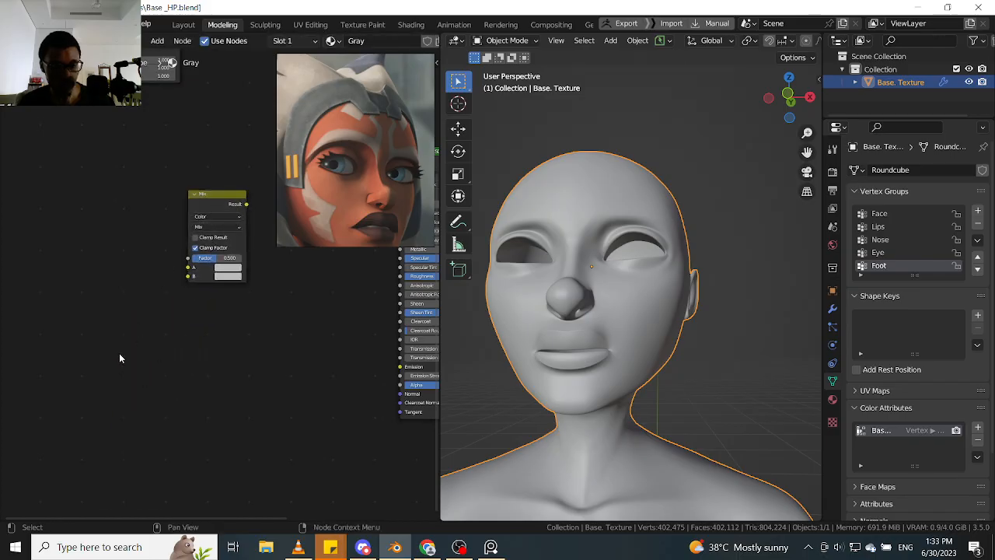
- Add an RGB node and place it below and to the left of the Mix node
{"action": "key", "text": "shift+a"}
{"action": "left_click", "coordinate": [119, 353]}
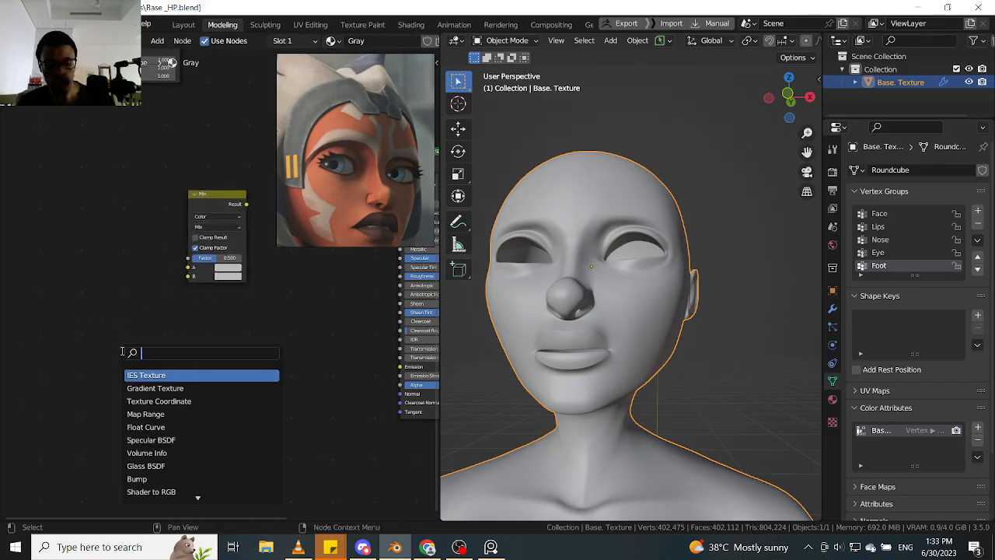
{"action": "type", "text": "rgb"}
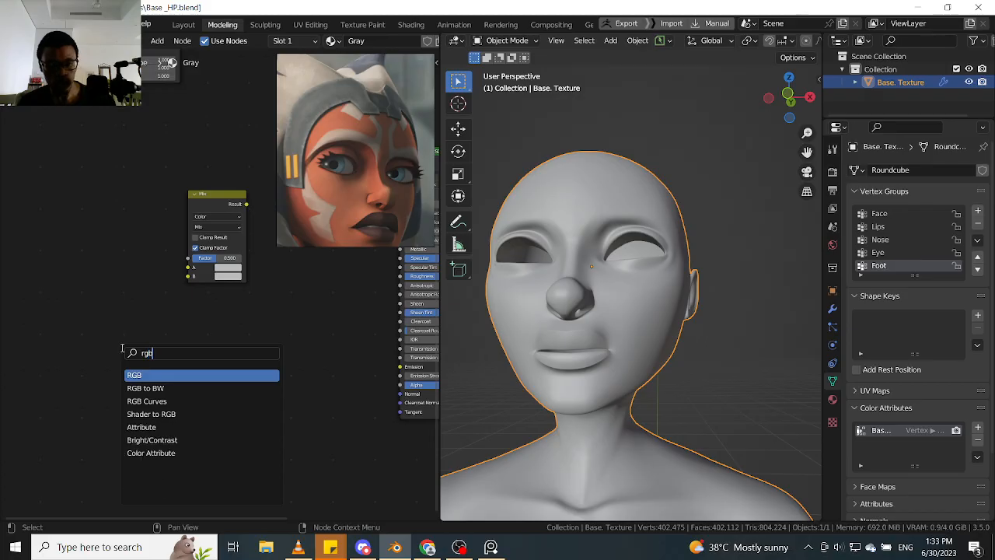
{"action": "left_click", "coordinate": [143, 376]}
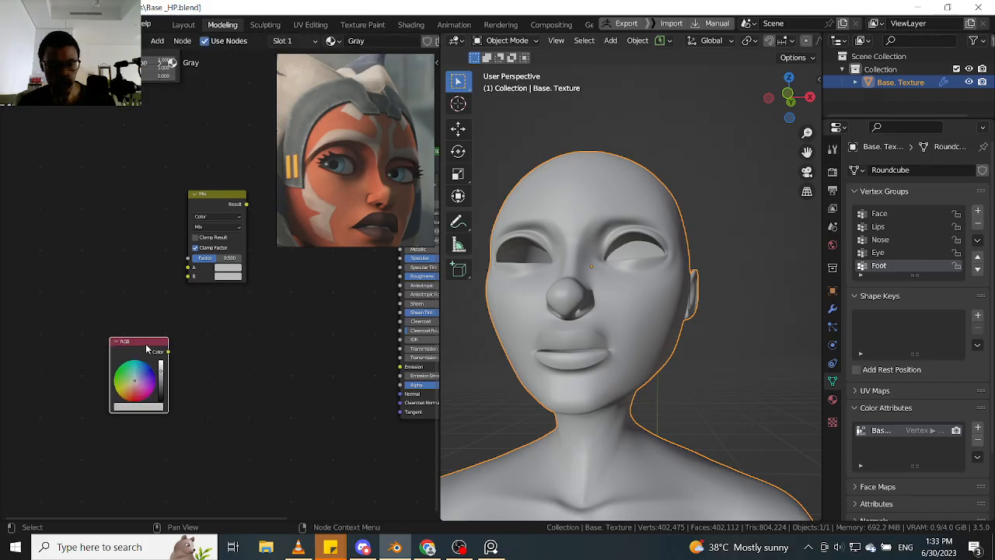
{"action": "left_click", "coordinate": [130, 317]}
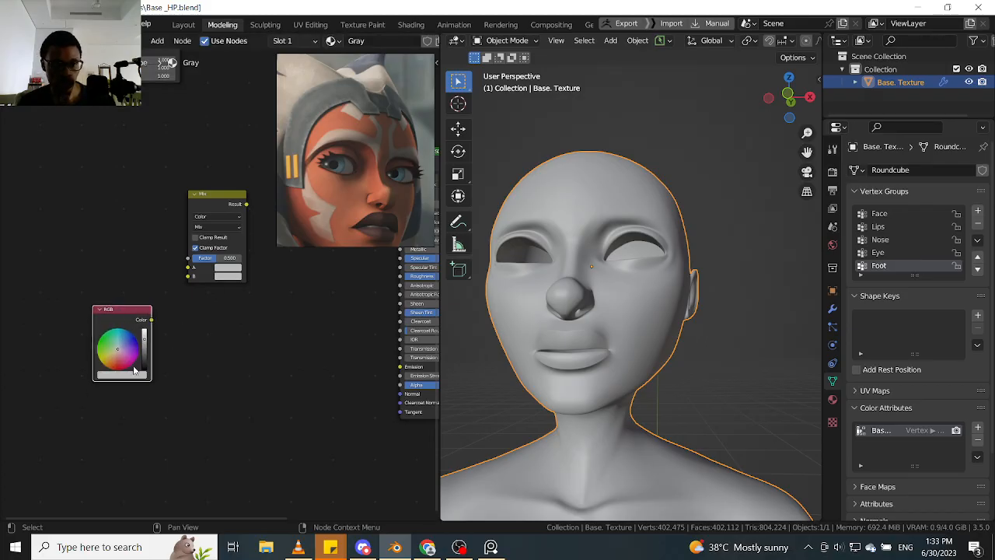
- Enlarge the PureRef window downwards and to the left, and zoom out to show more of the reference images
{"action": "left_click", "coordinate": [330, 181]}
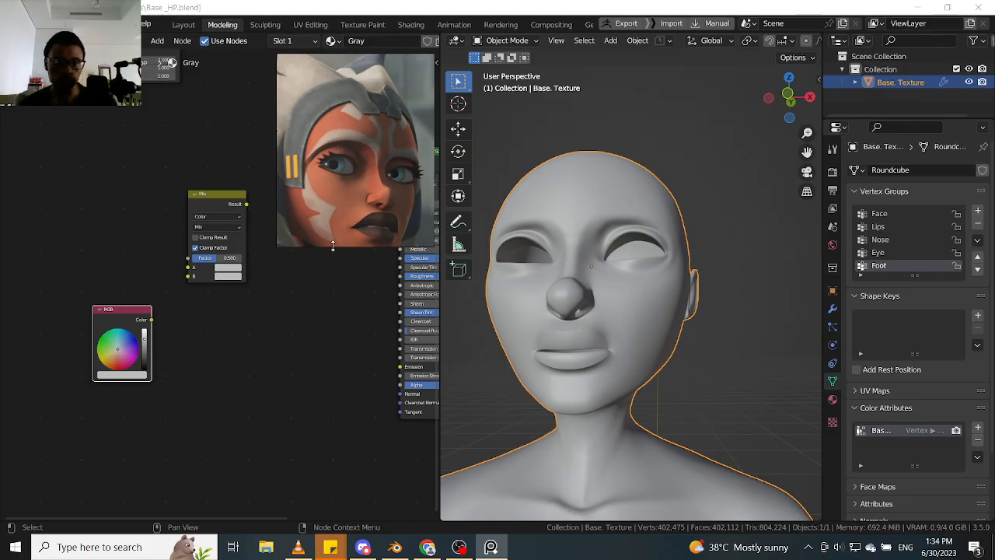
{"action": "left_click_drag", "start_coordinate": [332, 245], "coordinate": [332, 333]}
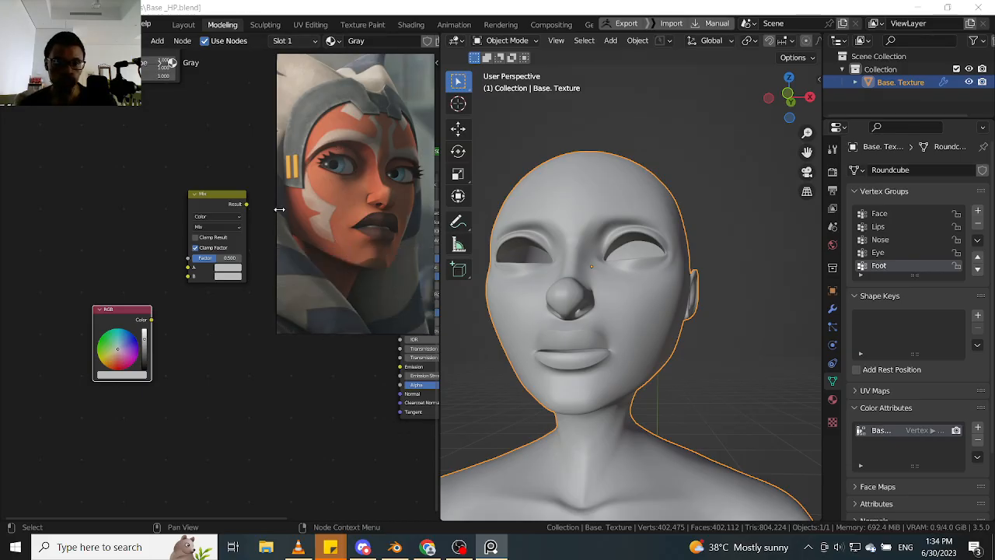
{"action": "left_click_drag", "start_coordinate": [279, 209], "coordinate": [154, 216]}
{"action": "scroll", "coordinate": [216, 197], "scroll_direction": "down", "scroll_amount": 6}
{"action": "scroll", "coordinate": [237, 191], "scroll_direction": "up", "scroll_amount": 2}
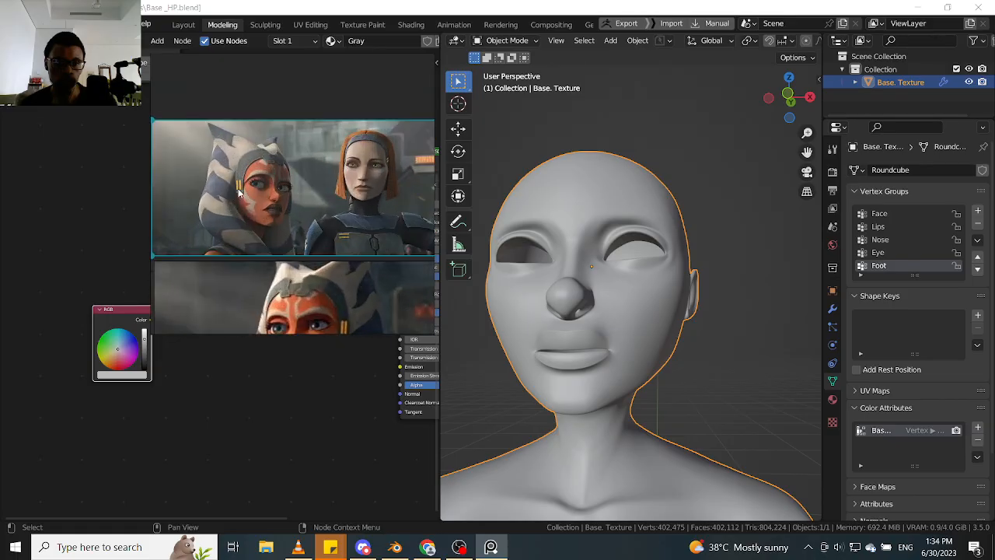
- Start exporting only the selected Ahsoka reference image from PureRef and browse to D:\Blender\Ahsoka as the destination
{"action": "right_click", "coordinate": [247, 187]}
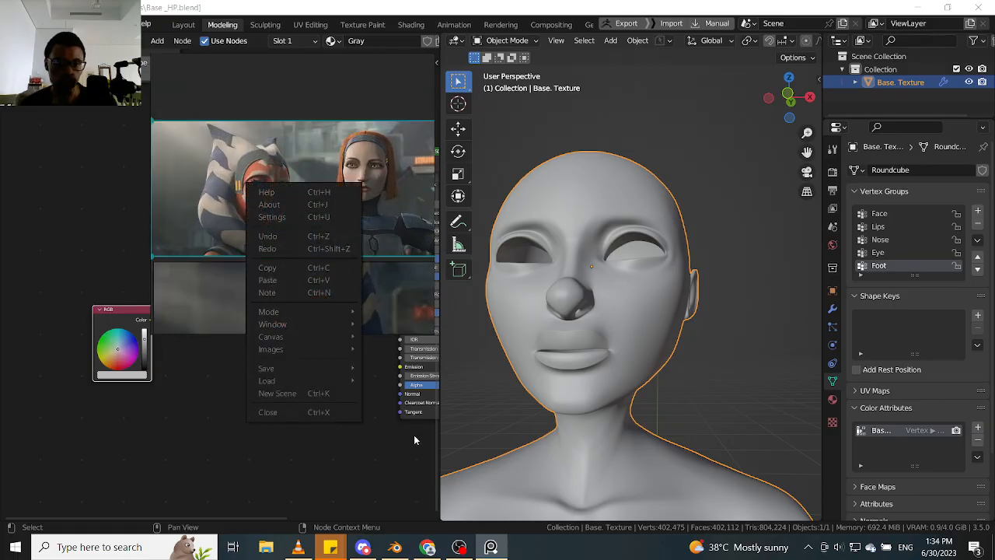
{"action": "mouse_move", "coordinate": [344, 381]}
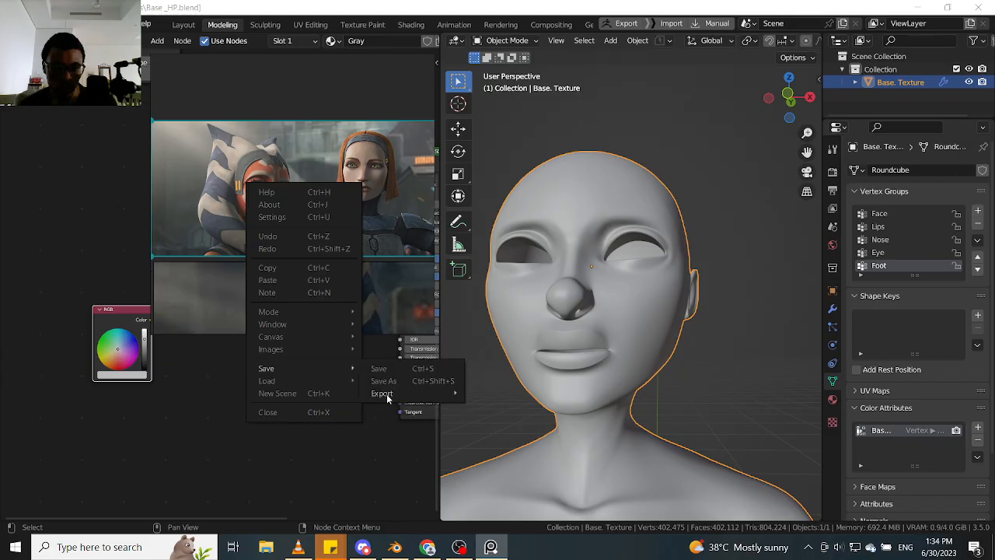
{"action": "mouse_move", "coordinate": [387, 393]}
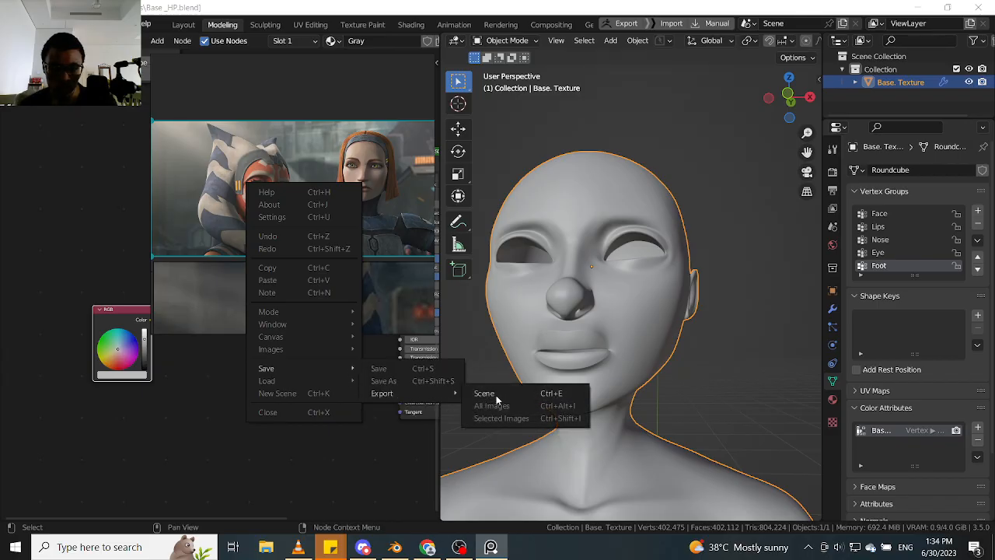
{"action": "left_click", "coordinate": [508, 419]}
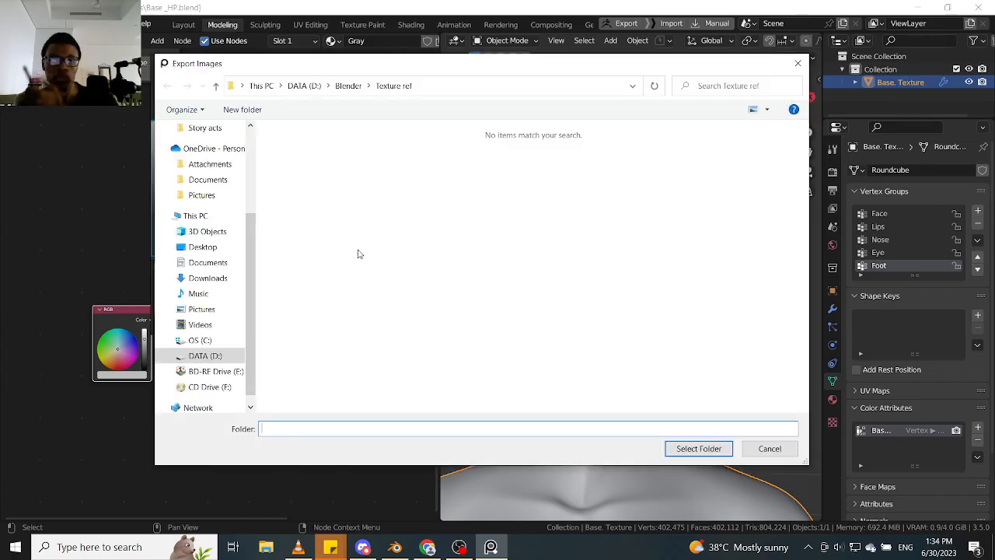
{"action": "left_click", "coordinate": [215, 356]}
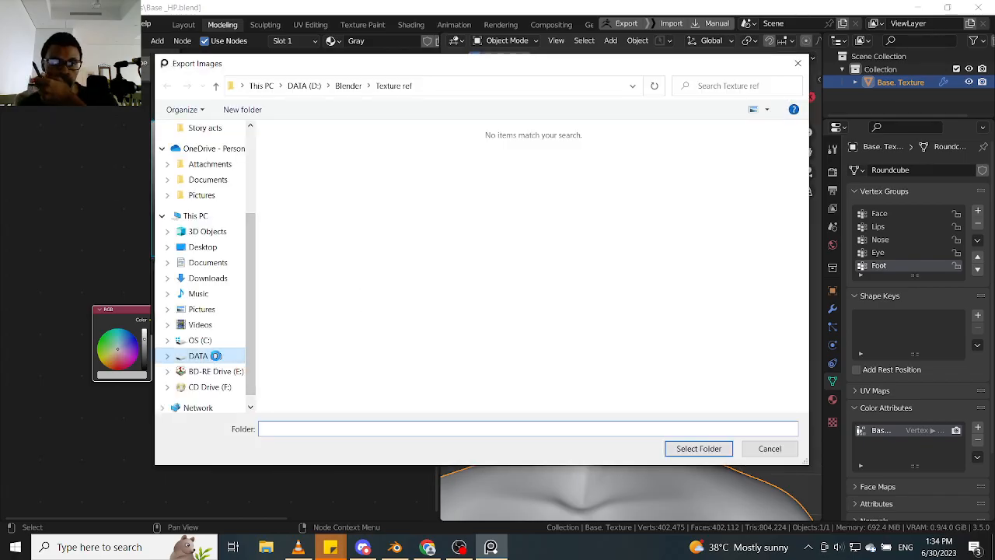
{"action": "left_click", "coordinate": [328, 219]}
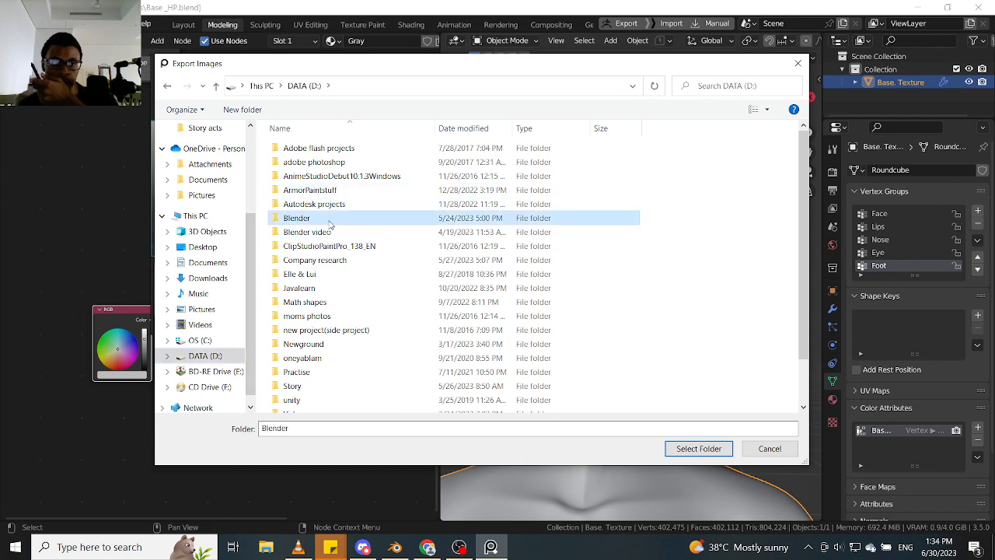
{"action": "double_click", "coordinate": [328, 220]}
{"action": "left_click", "coordinate": [313, 171]}
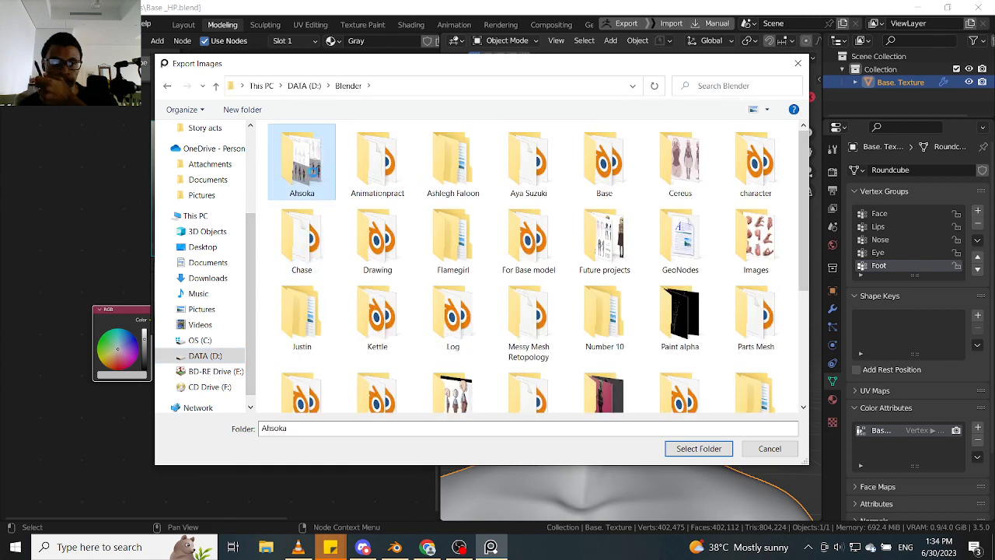
{"action": "double_click", "coordinate": [313, 171]}
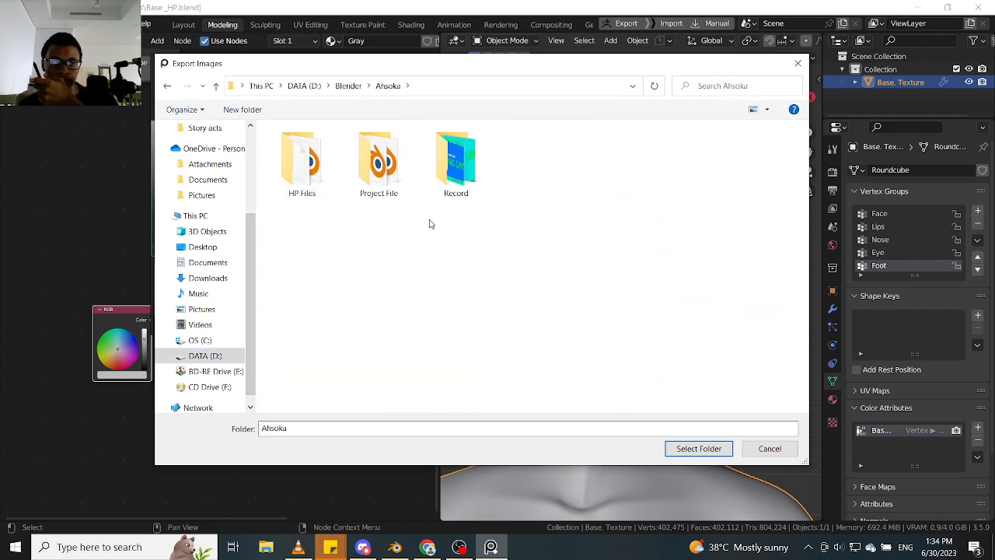
- Create a folder named "Textures" inside the Ahsoka folder and export the selected reference image into it with cropping kept on
{"action": "right_click", "coordinate": [337, 252]}
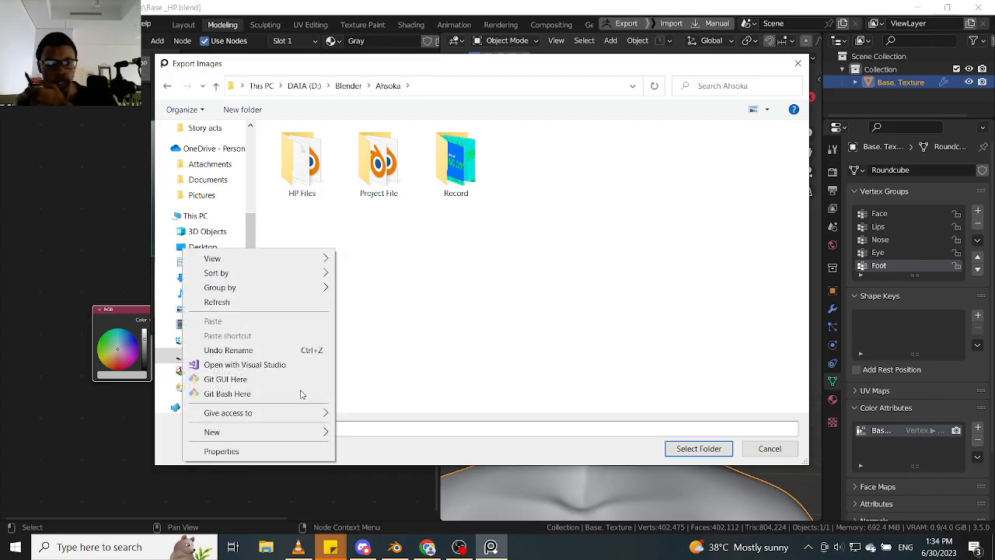
{"action": "mouse_move", "coordinate": [276, 441]}
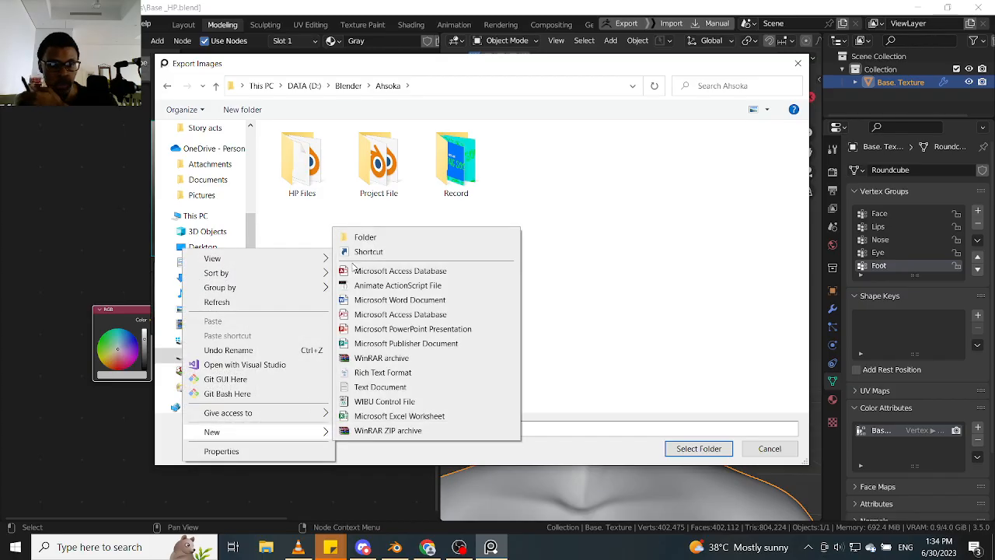
{"action": "left_click", "coordinate": [372, 234]}
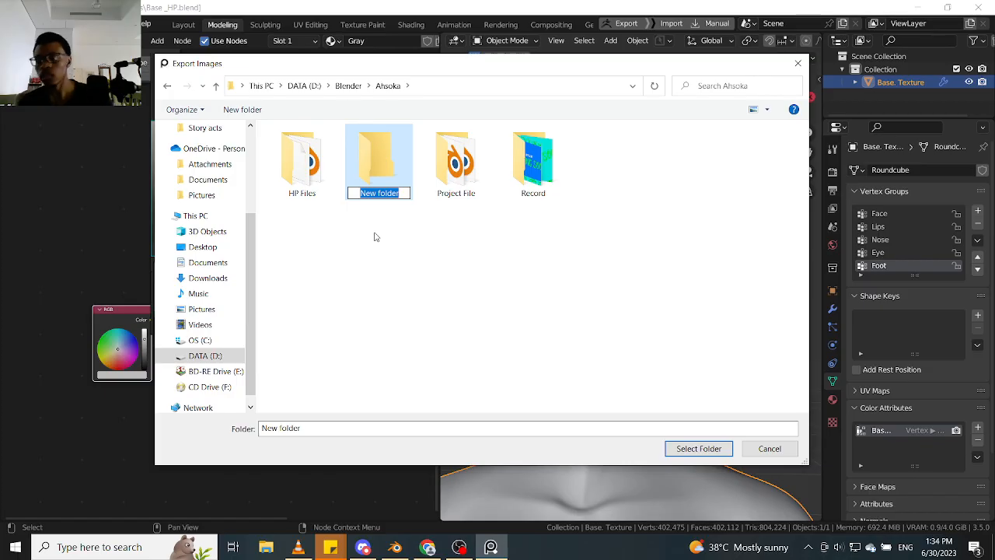
{"action": "type", "text": "T"}
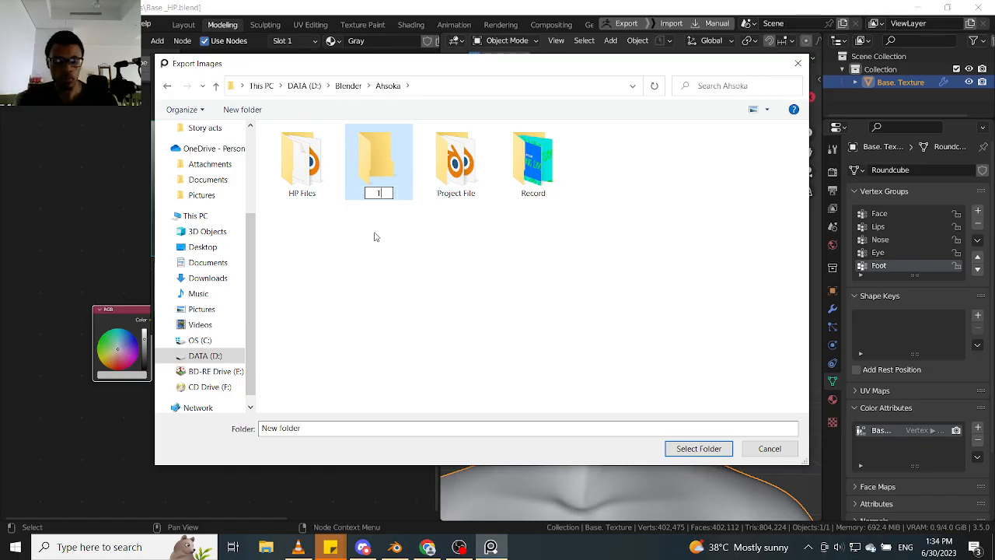
{"action": "type", "text": "extures"}
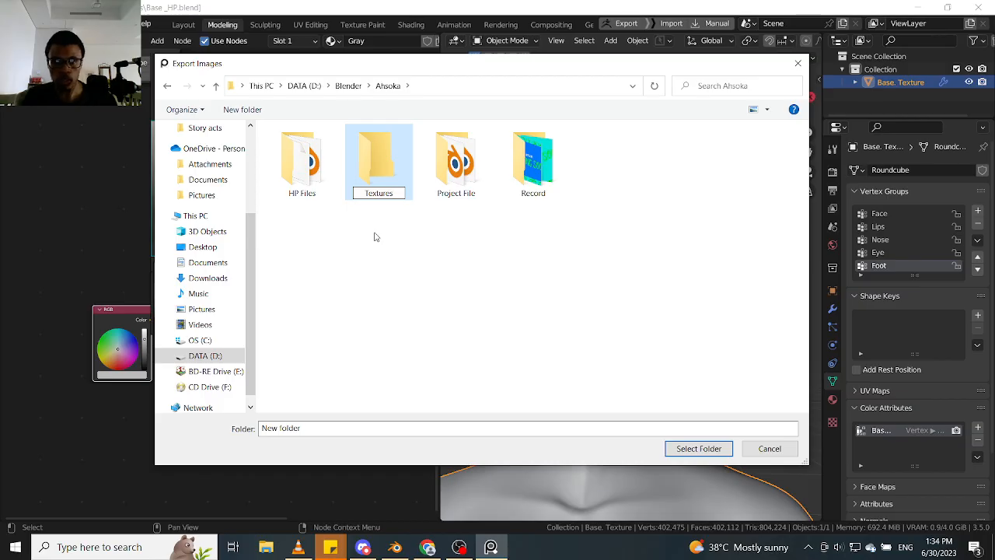
{"action": "key", "text": "Return"}
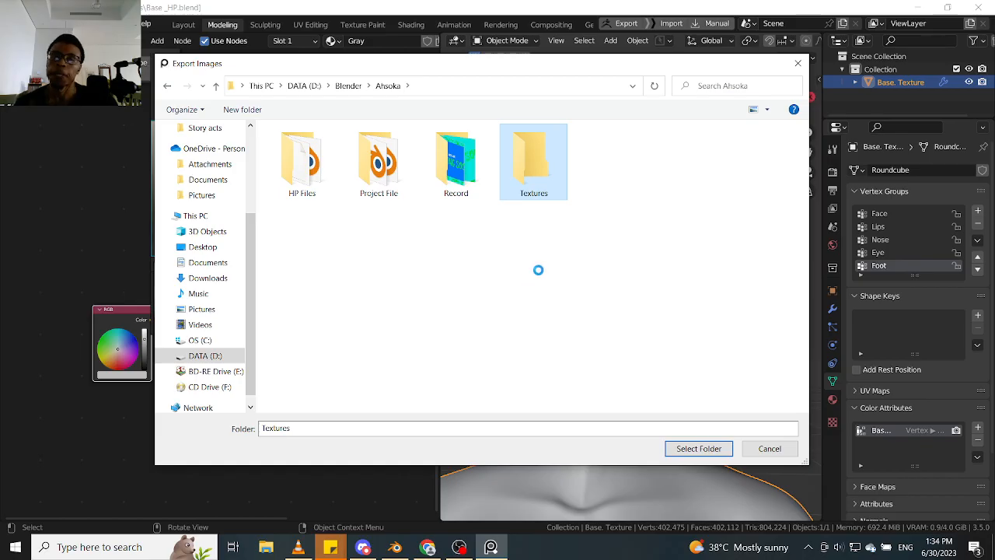
{"action": "left_click", "coordinate": [718, 456]}
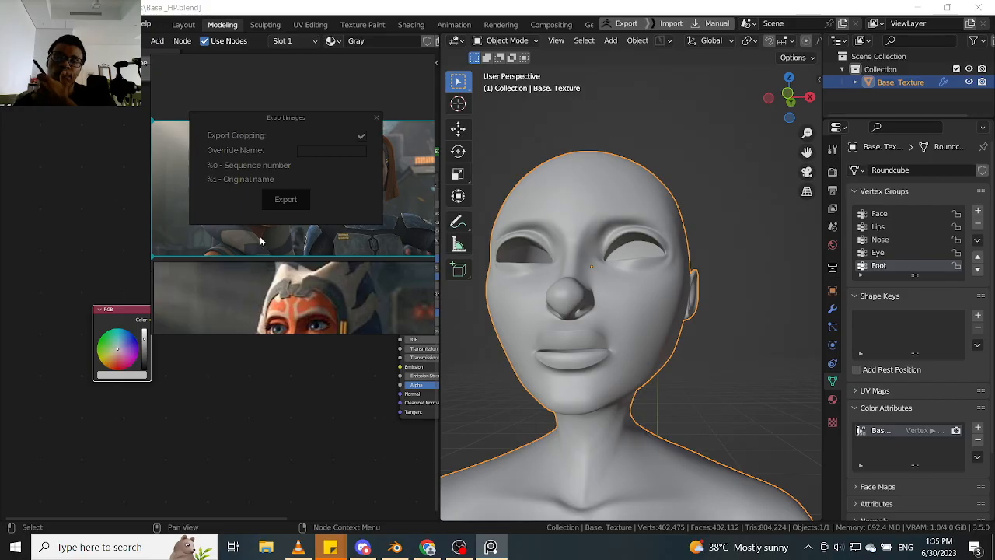
{"action": "left_click", "coordinate": [293, 204]}
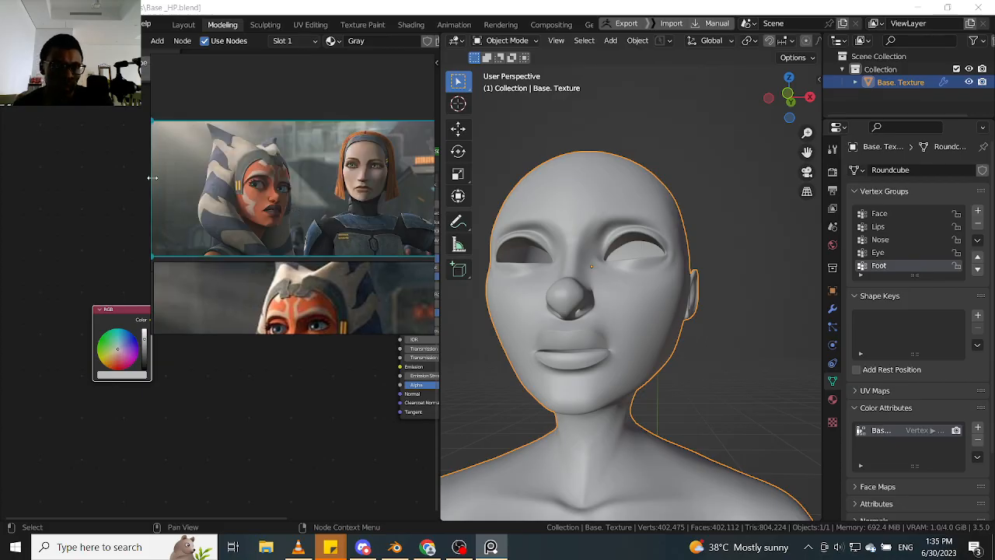
- Frame Ahsoka's face close up in PureRef and shrink its window around the face so the Mix node is uncovered
{"action": "left_click_drag", "start_coordinate": [152, 178], "coordinate": [216, 179]}
{"action": "middle_click_drag", "start_coordinate": [270, 194], "coordinate": [358, 211]}
{"action": "scroll", "coordinate": [358, 210], "scroll_direction": "up", "scroll_amount": 3}
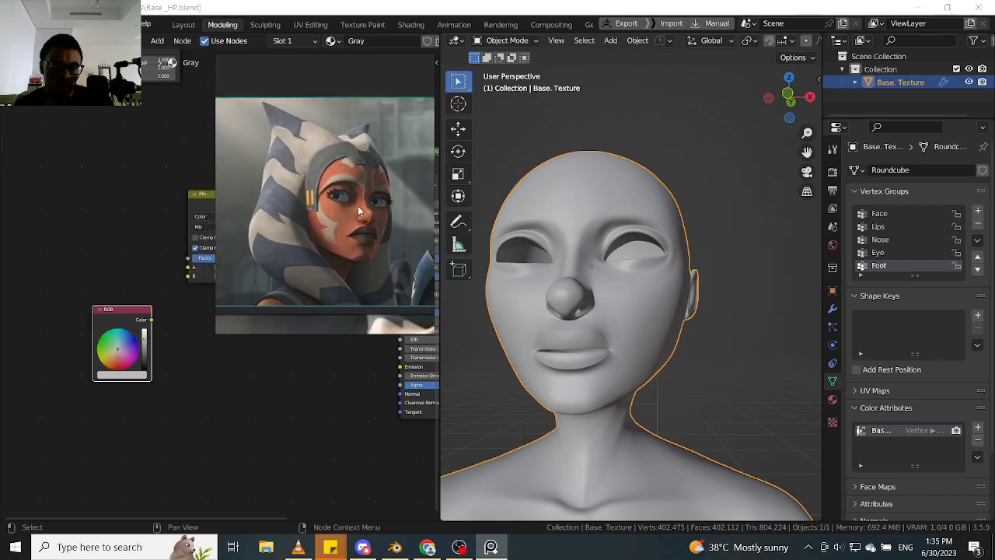
{"action": "scroll", "coordinate": [359, 211], "scroll_direction": "up", "scroll_amount": 5}
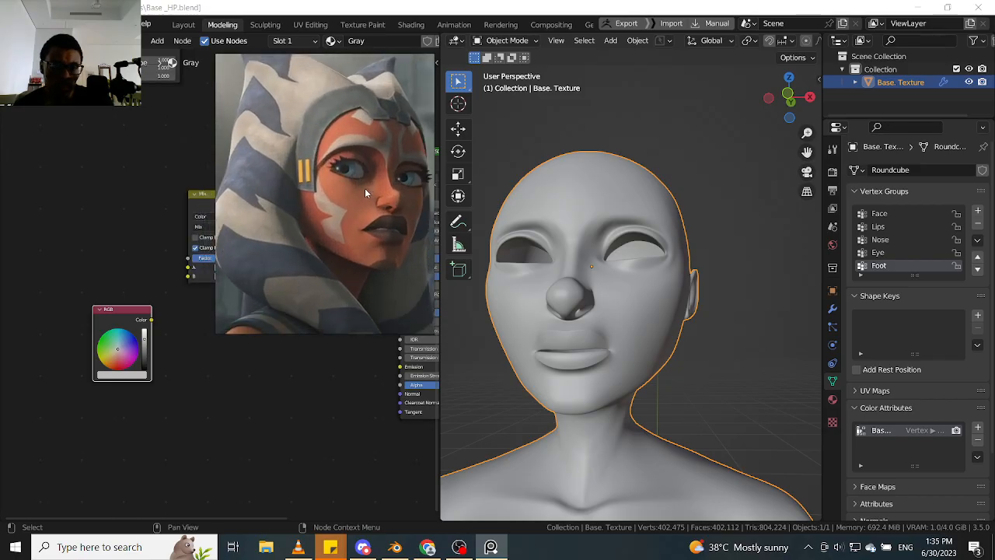
{"action": "scroll", "coordinate": [364, 188], "scroll_direction": "down", "scroll_amount": 1}
{"action": "left_click_drag", "start_coordinate": [218, 178], "coordinate": [261, 179]}
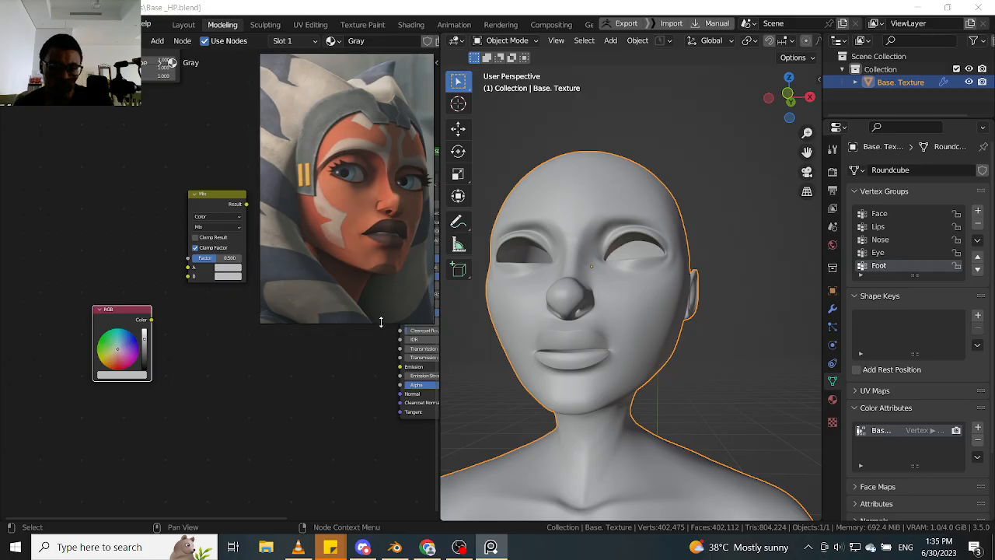
{"action": "left_click_drag", "start_coordinate": [387, 334], "coordinate": [390, 282]}
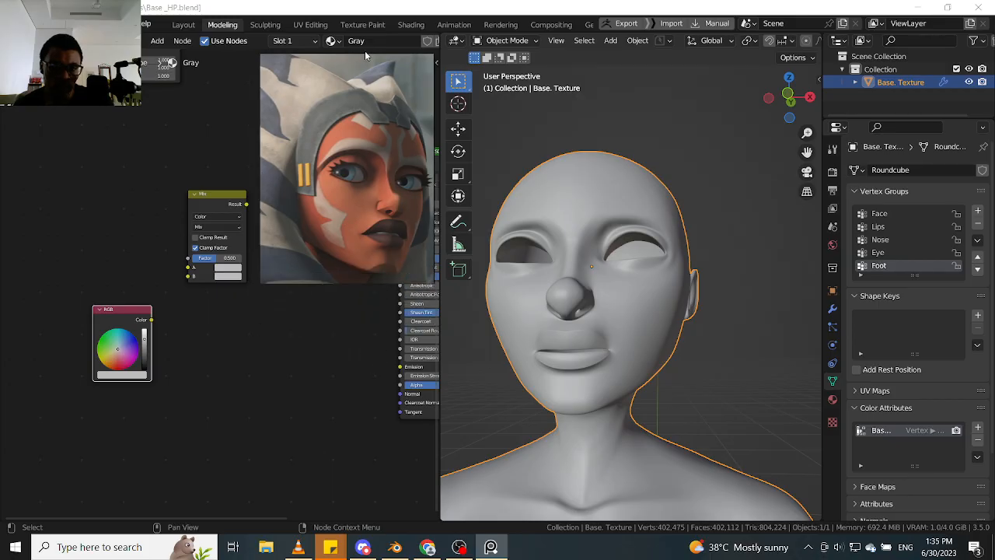
{"action": "left_click_drag", "start_coordinate": [364, 52], "coordinate": [364, 86]}
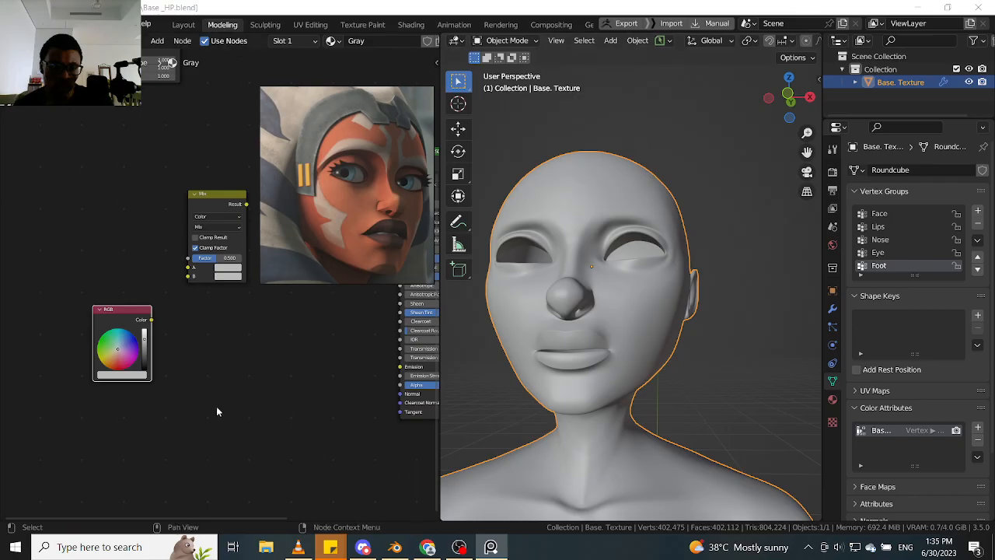
- Try bringing ie_47045 from D:\Blender\Ahsoka\Textures into Blender's shader nodes as an image texture, and delete that node
{"action": "left_click", "coordinate": [268, 548]}
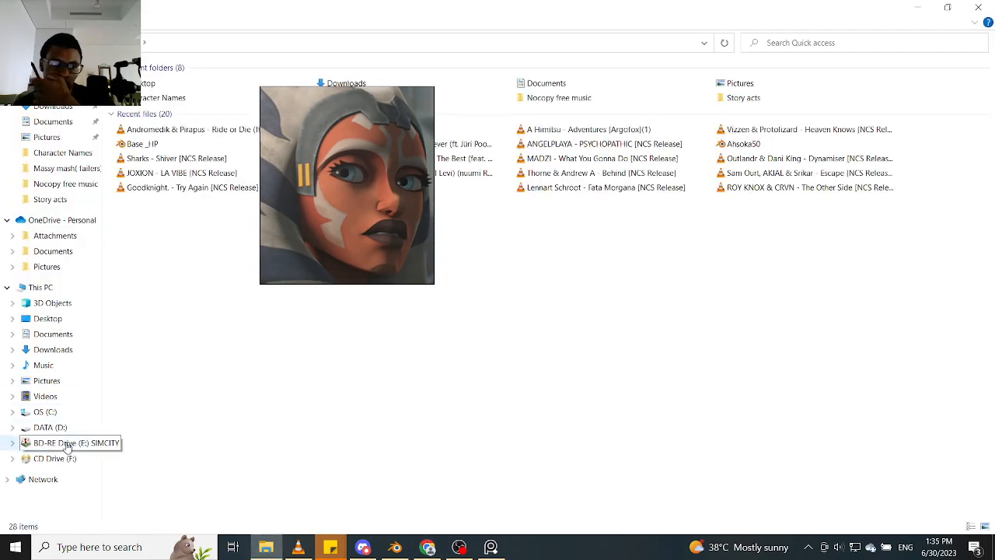
{"action": "left_click", "coordinate": [53, 427]}
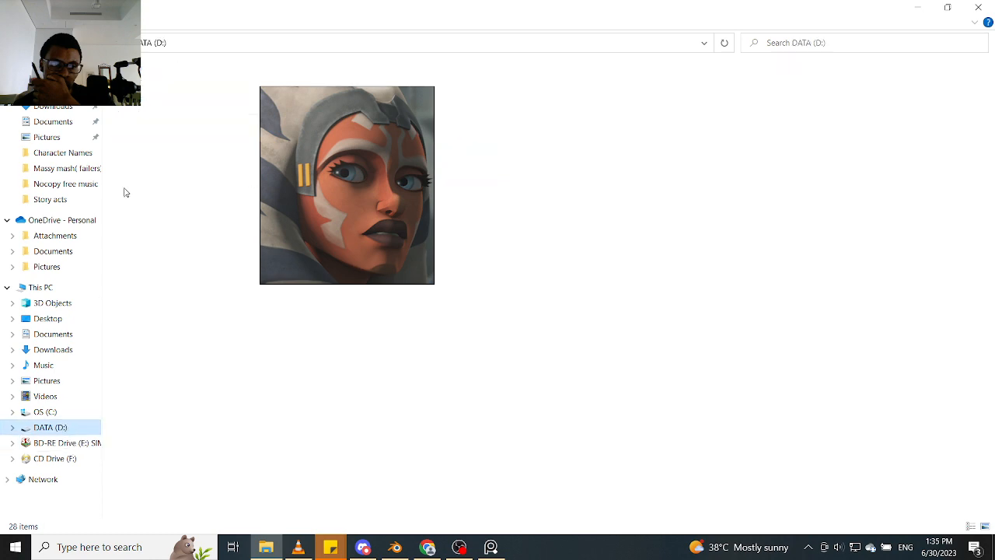
{"action": "double_click", "coordinate": [166, 156]}
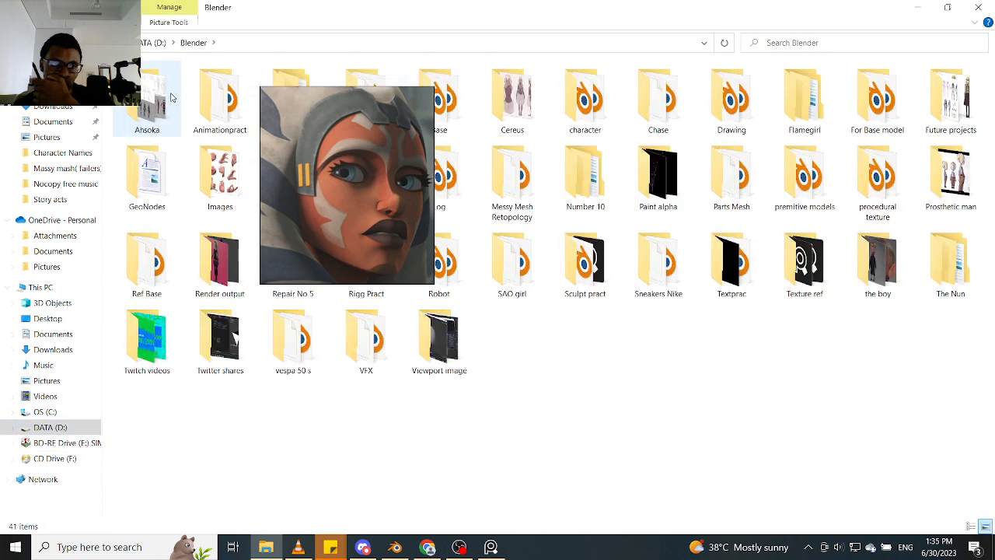
{"action": "double_click", "coordinate": [149, 98]}
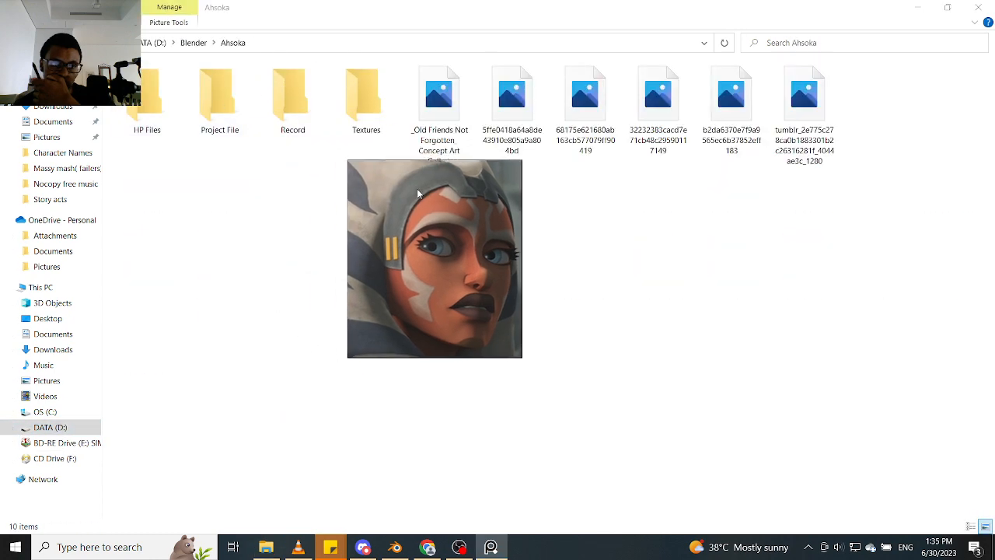
{"action": "double_click", "coordinate": [373, 109]}
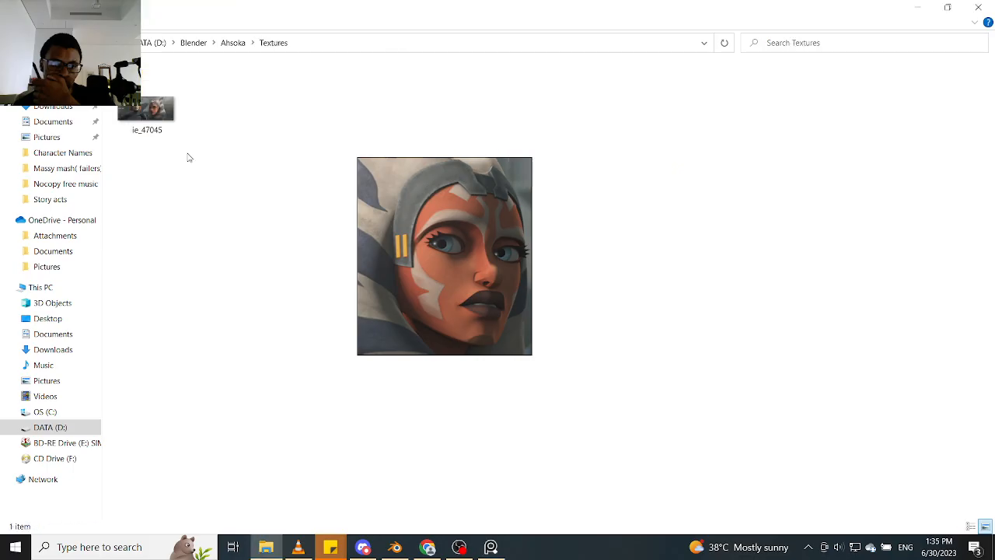
{"action": "left_click_drag", "start_coordinate": [161, 109], "coordinate": [223, 372]}
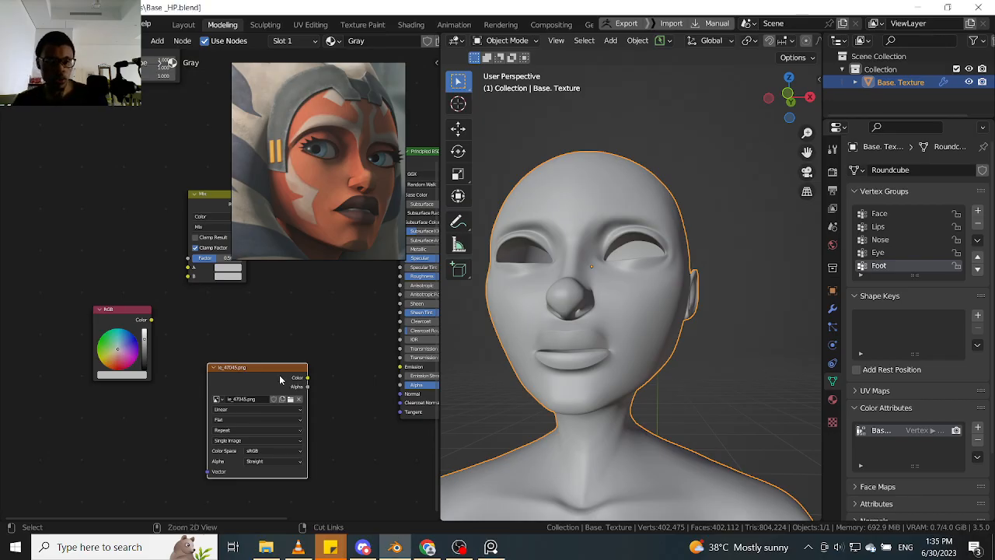
{"action": "key", "text": "x"}
- Add ie_47045.png from the Ahsoka Textures folder as a view-aligned reference image in the front view of the body
{"action": "scroll", "coordinate": [730, 325], "scroll_direction": "down", "scroll_amount": 6}
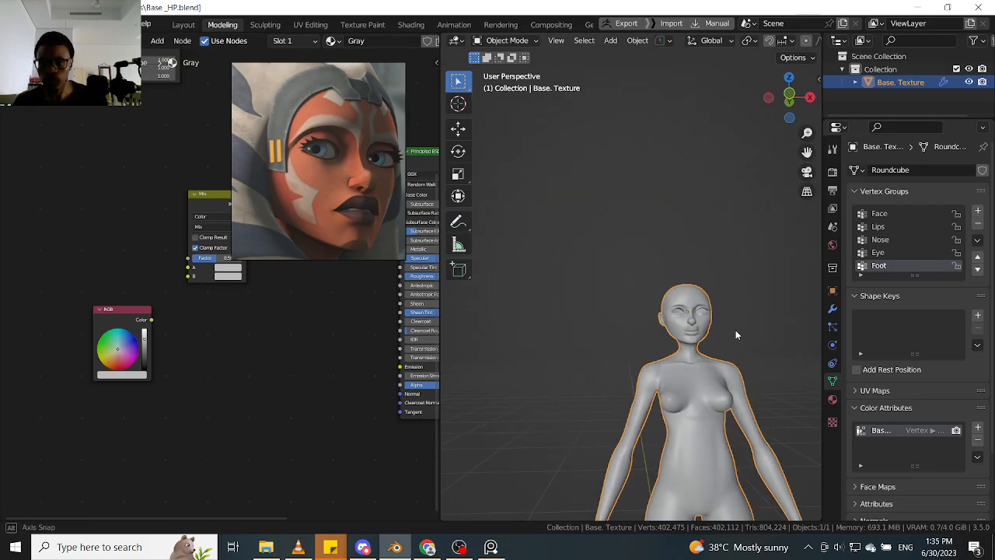
{"action": "key", "text": "KP_1"}
{"action": "scroll", "coordinate": [737, 327], "scroll_direction": "up", "scroll_amount": 4}
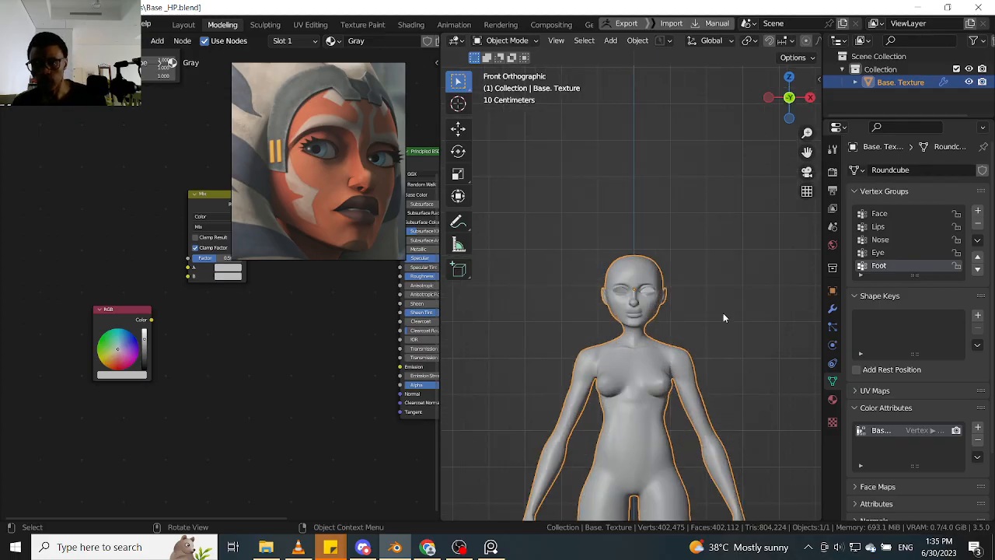
{"action": "key", "text": "shift+a"}
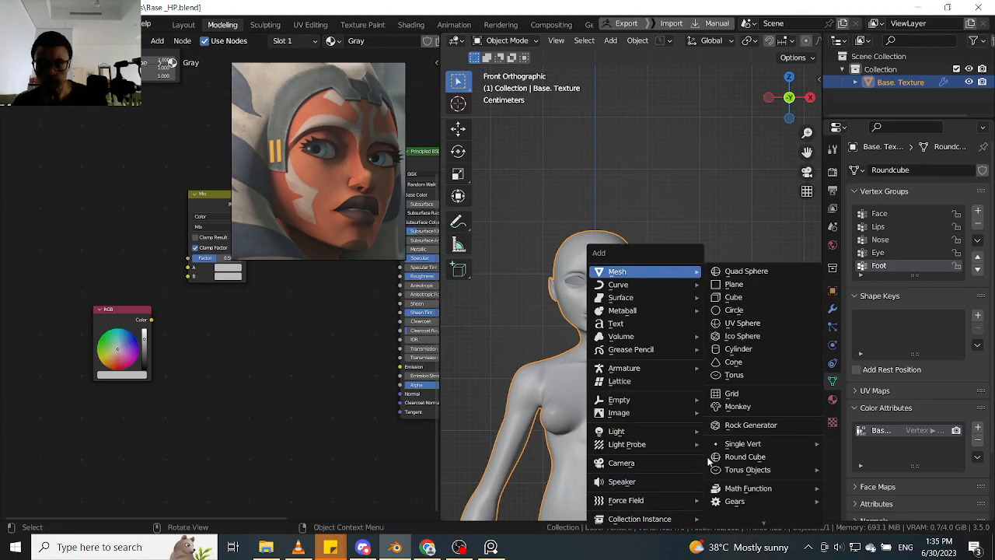
{"action": "mouse_move", "coordinate": [676, 400]}
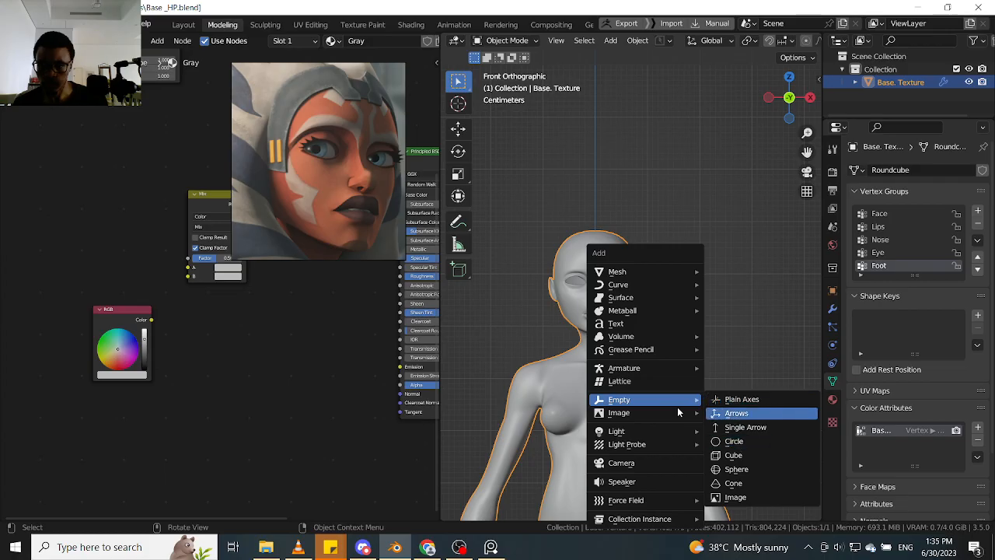
{"action": "left_click", "coordinate": [758, 413]}
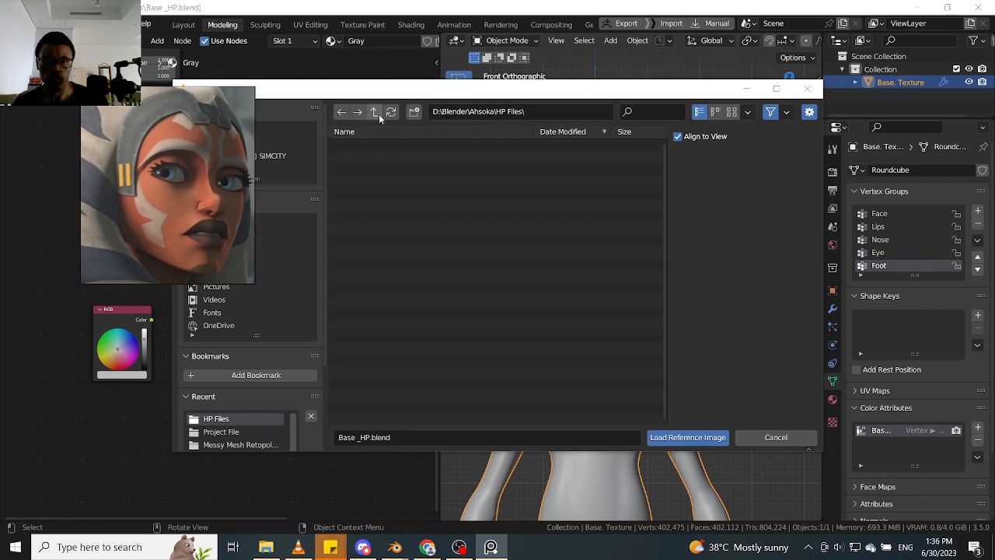
{"action": "left_click", "coordinate": [378, 114]}
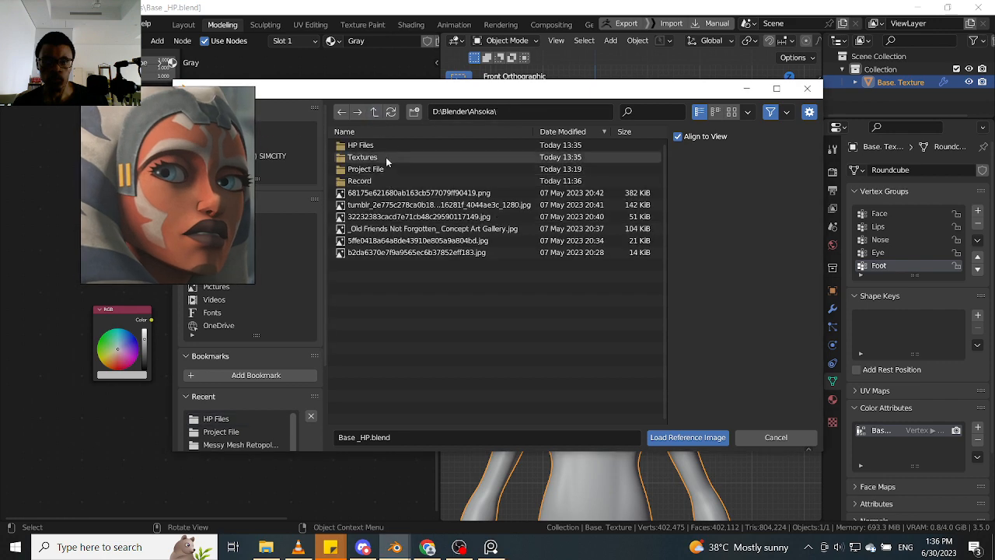
{"action": "left_click", "coordinate": [386, 157]}
{"action": "left_click", "coordinate": [373, 147]}
{"action": "left_click", "coordinate": [688, 436]}
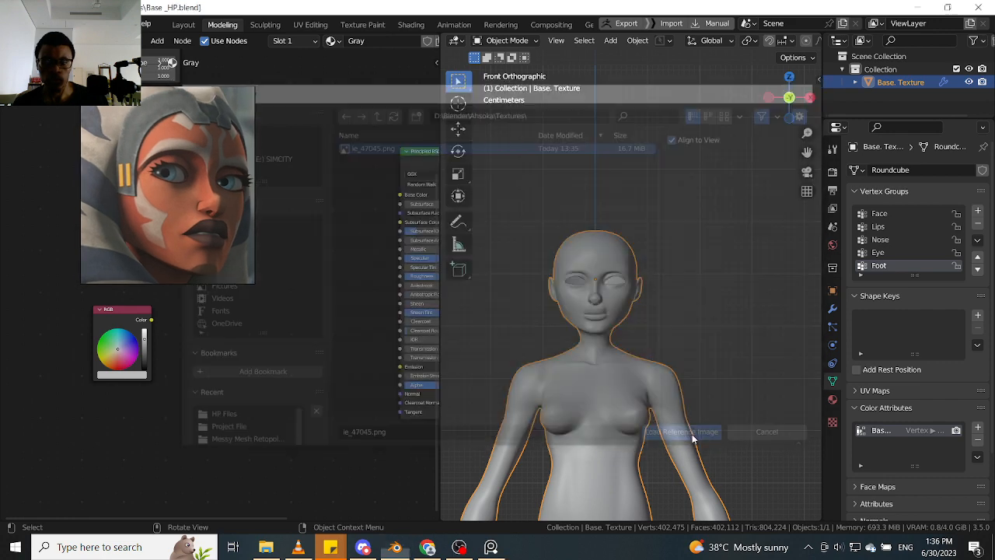
{"action": "scroll", "coordinate": [772, 402], "scroll_direction": "down", "scroll_amount": 5}
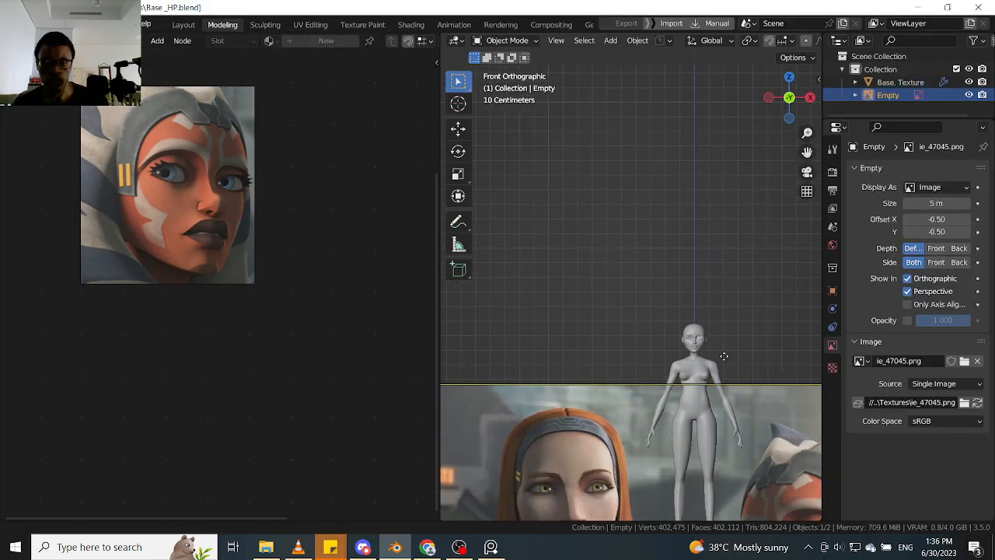
- Scale the ie_47045 reference image down to a fraction of its size and move it beside the body's head in front view
{"action": "scroll", "coordinate": [723, 356], "scroll_direction": "down", "scroll_amount": 3}
{"action": "left_click_drag", "start_coordinate": [712, 380], "coordinate": [698, 200]}
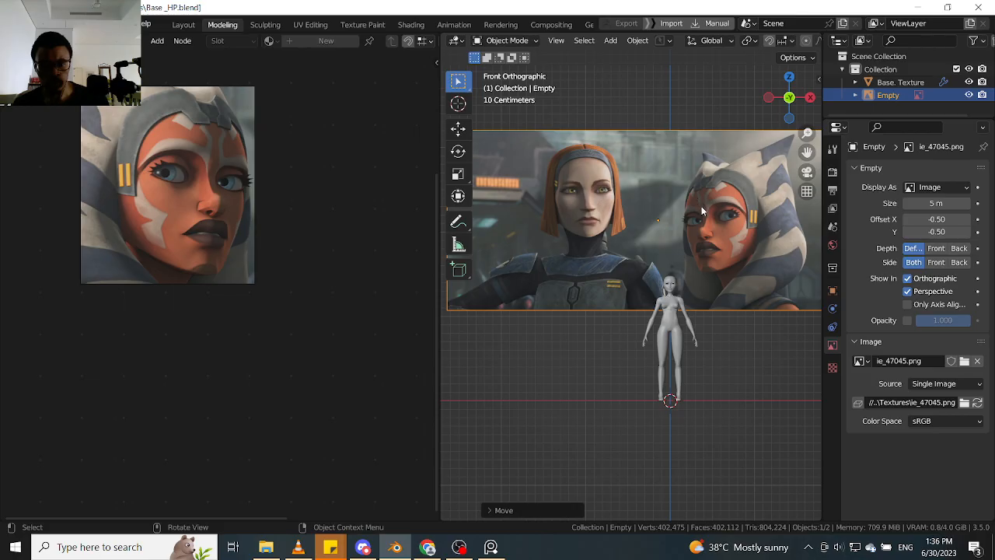
{"action": "key", "text": "s"}
{"action": "left_click", "coordinate": [671, 225]}
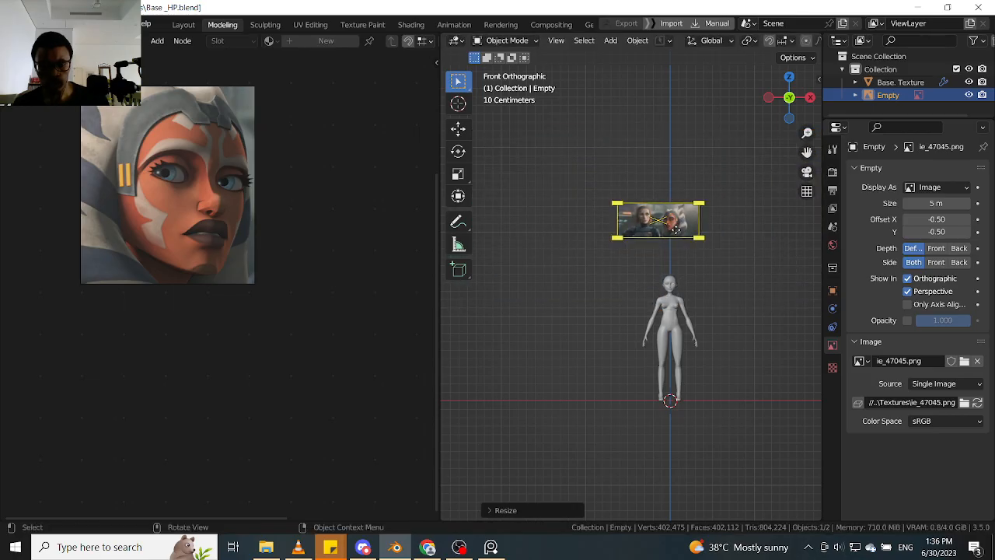
{"action": "key", "text": "g"}
{"action": "left_click", "coordinate": [638, 285]}
{"action": "scroll", "coordinate": [657, 279], "scroll_direction": "up", "scroll_amount": 8}
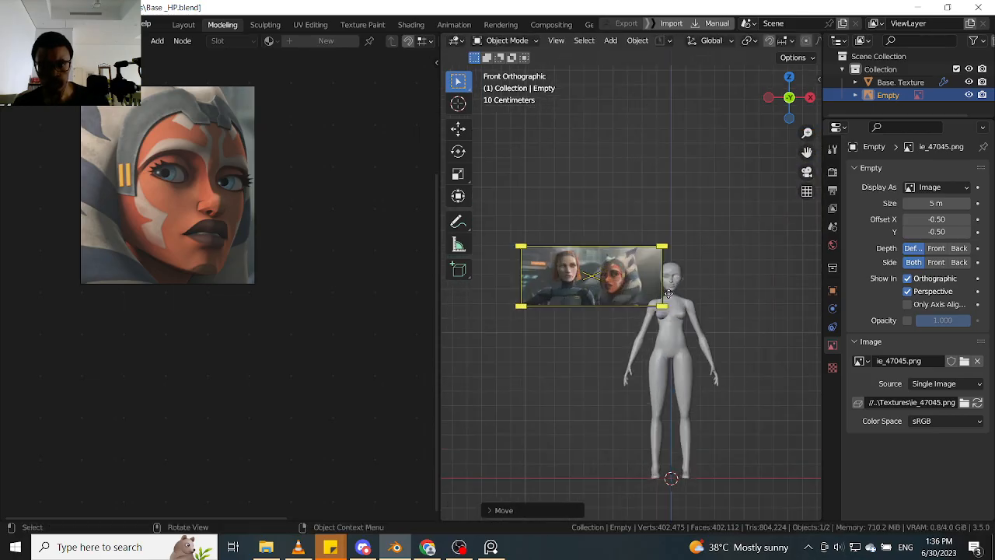
{"action": "scroll", "coordinate": [677, 251], "scroll_direction": "up", "scroll_amount": 3}
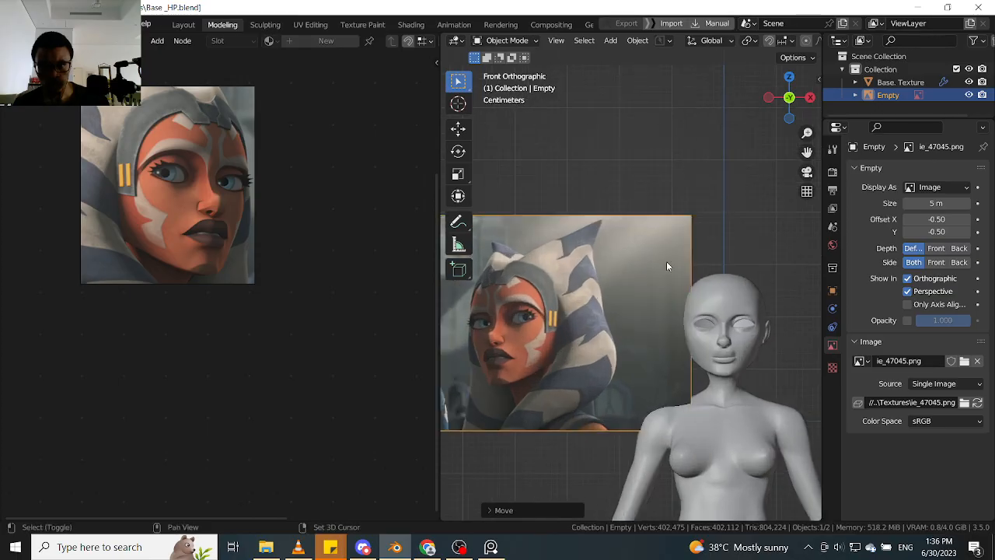
- Move the reference image along the Y axis so it sits behind the body, and return to the front view
{"action": "middle_click_drag", "start_coordinate": [692, 266], "coordinate": [609, 354]}
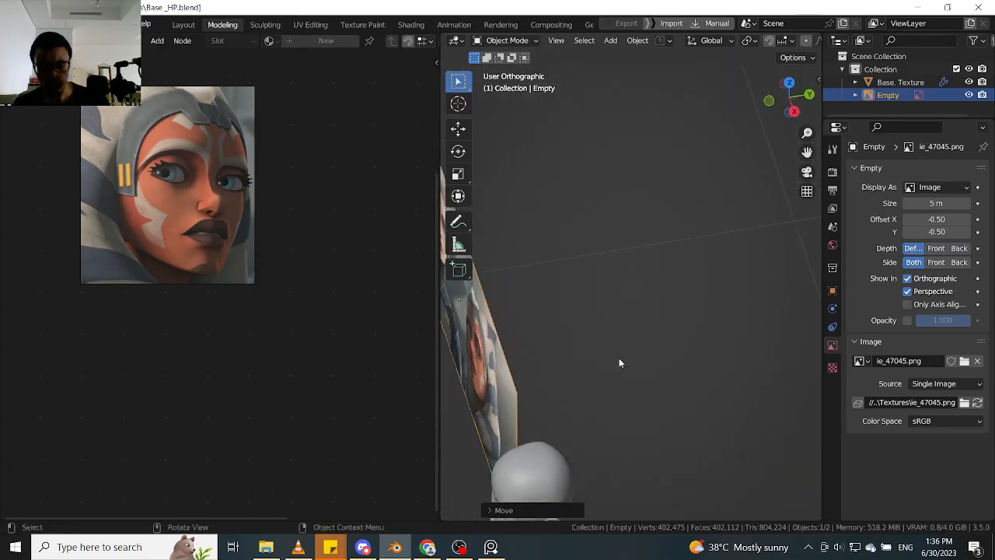
{"action": "key", "text": "g"}
{"action": "key", "text": "y"}
{"action": "left_click", "coordinate": [702, 316]}
{"action": "middle_click_drag", "start_coordinate": [700, 314], "coordinate": [644, 291]}
{"action": "scroll", "coordinate": [660, 299], "scroll_direction": "up", "scroll_amount": 4}
{"action": "middle_click_drag", "start_coordinate": [716, 299], "coordinate": [646, 303], "text": "shift"}
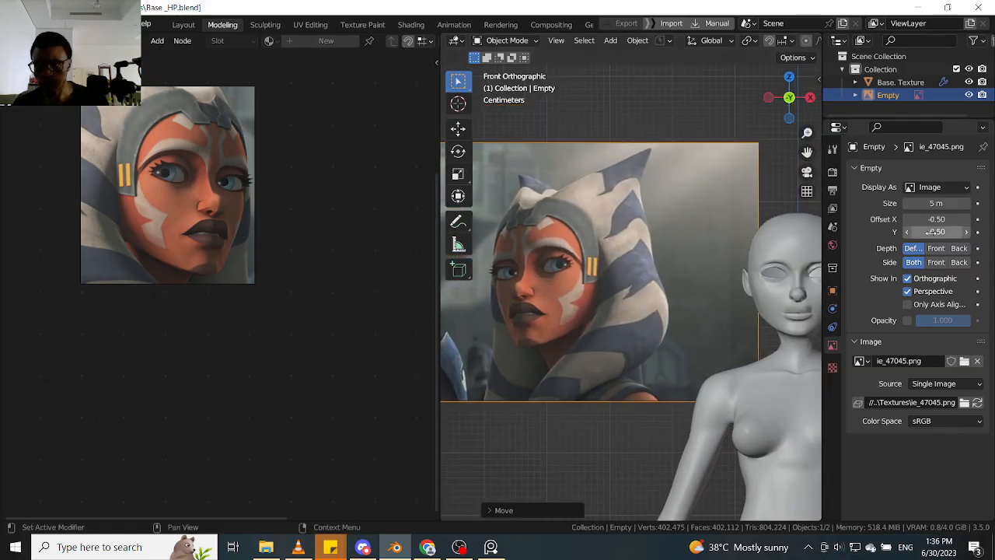
- Slide the reference image along X until Ahsoka's face is beside the head, and shift the floating face reference next to the 3D view
{"action": "middle_click_drag", "start_coordinate": [615, 263], "coordinate": [639, 259], "text": "shift"}
{"action": "middle_click_drag", "start_coordinate": [701, 291], "coordinate": [569, 283], "text": "shift"}
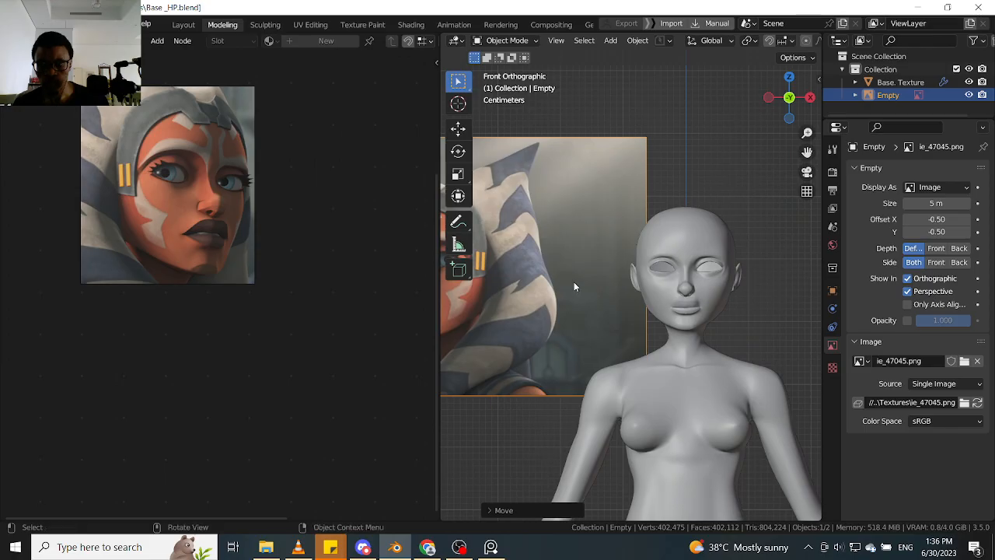
{"action": "key", "text": "g"}
{"action": "key", "text": "x"}
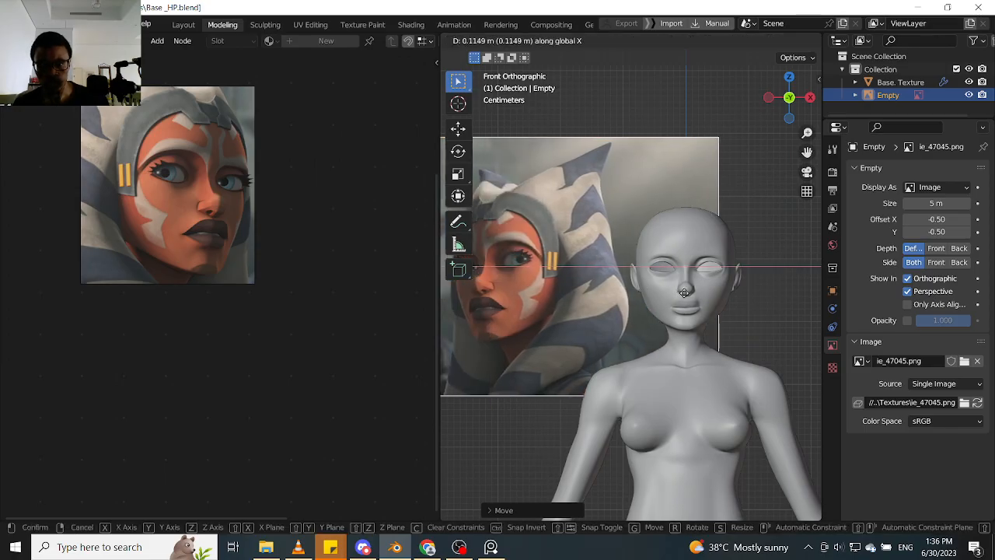
{"action": "left_click", "coordinate": [697, 296]}
{"action": "key", "text": "t"}
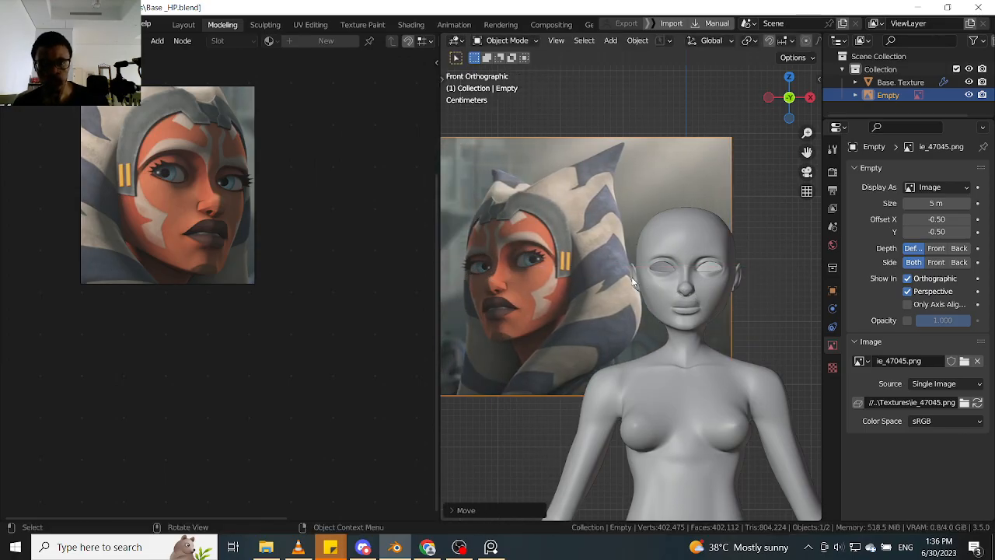
{"action": "left_click_drag", "start_coordinate": [189, 201], "coordinate": [354, 195]}
- Show the outliner's selectable toggles, make the reference Empty unselectable, and select the Base. Texture body
{"action": "left_click", "coordinate": [685, 364]}
{"action": "left_click", "coordinate": [626, 290]}
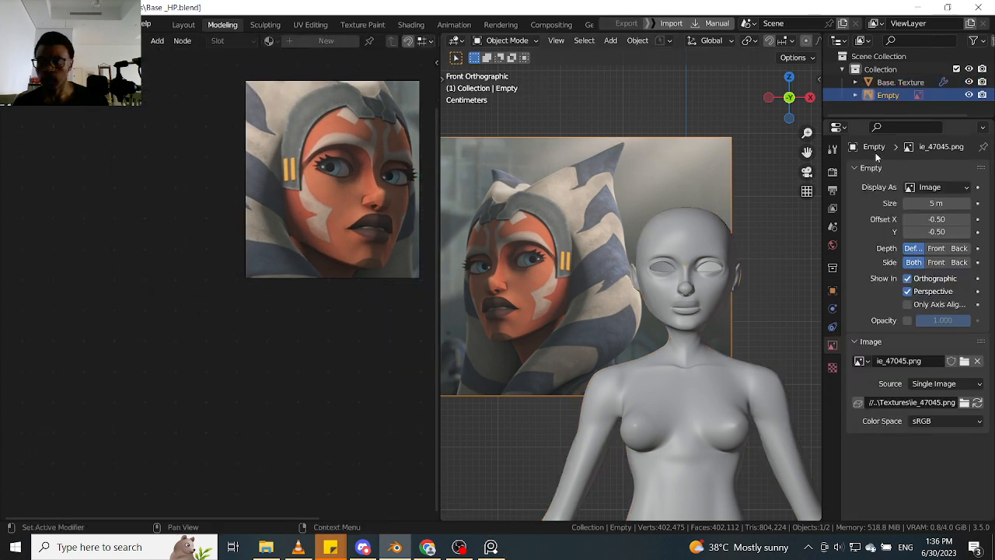
{"action": "left_click", "coordinate": [972, 40]}
{"action": "left_click", "coordinate": [873, 82]}
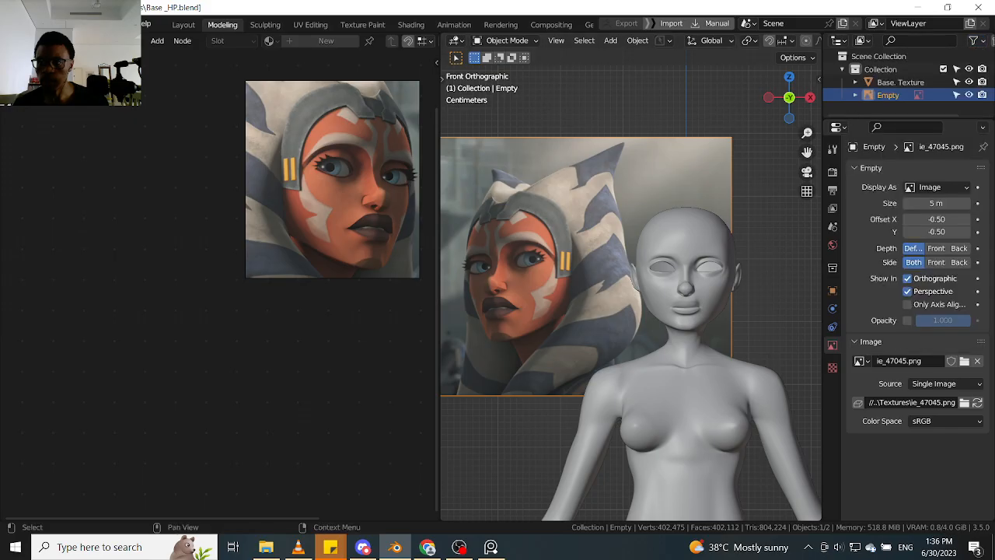
{"action": "left_click", "coordinate": [712, 319]}
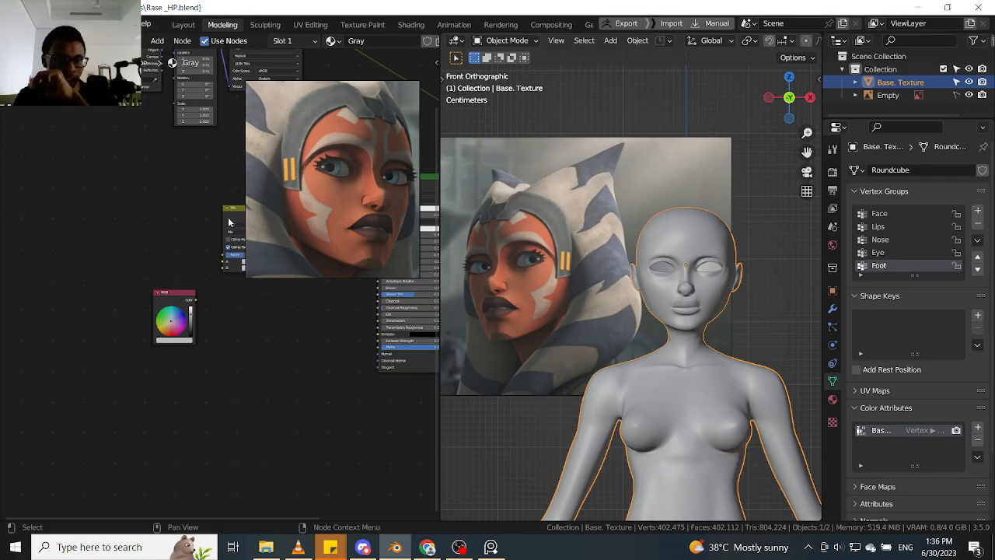
- Place the RGB node close beside the Mix node and link its Color output to the Mix node's A input
{"action": "middle_click_drag", "start_coordinate": [310, 338], "coordinate": [263, 436]}
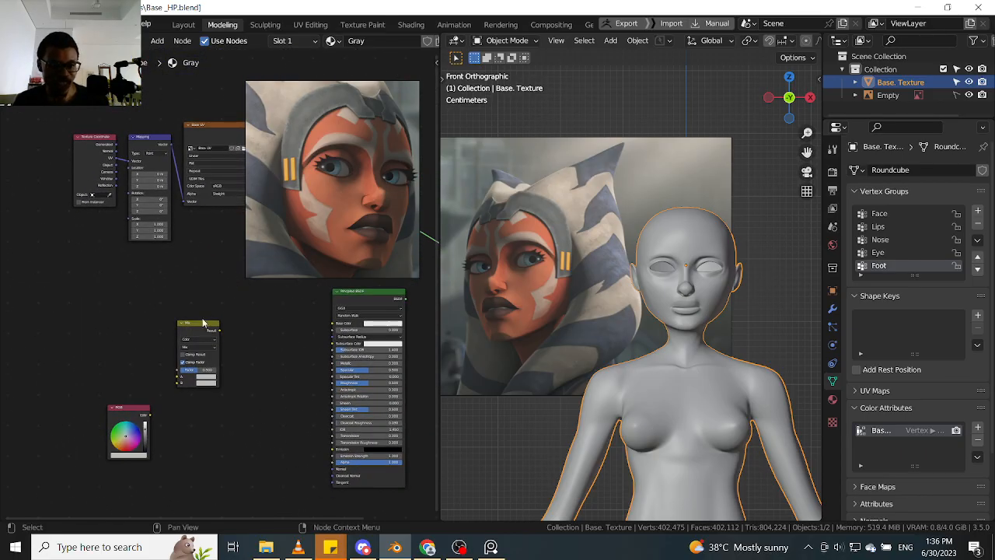
{"action": "left_click_drag", "start_coordinate": [203, 322], "coordinate": [220, 324]}
{"action": "left_click_drag", "start_coordinate": [142, 413], "coordinate": [167, 377]}
{"action": "left_click_drag", "start_coordinate": [224, 324], "coordinate": [229, 325]}
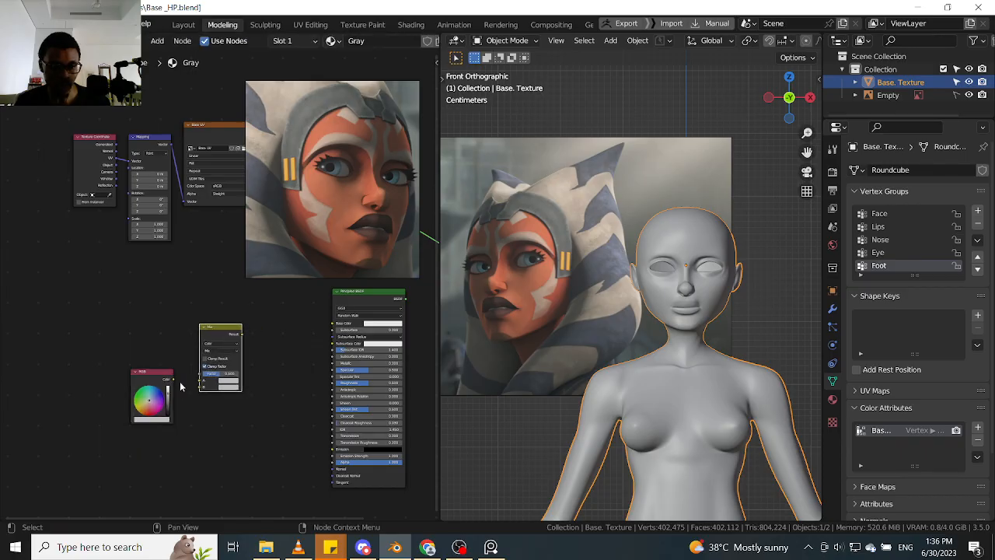
{"action": "left_click_drag", "start_coordinate": [171, 380], "coordinate": [200, 383]}
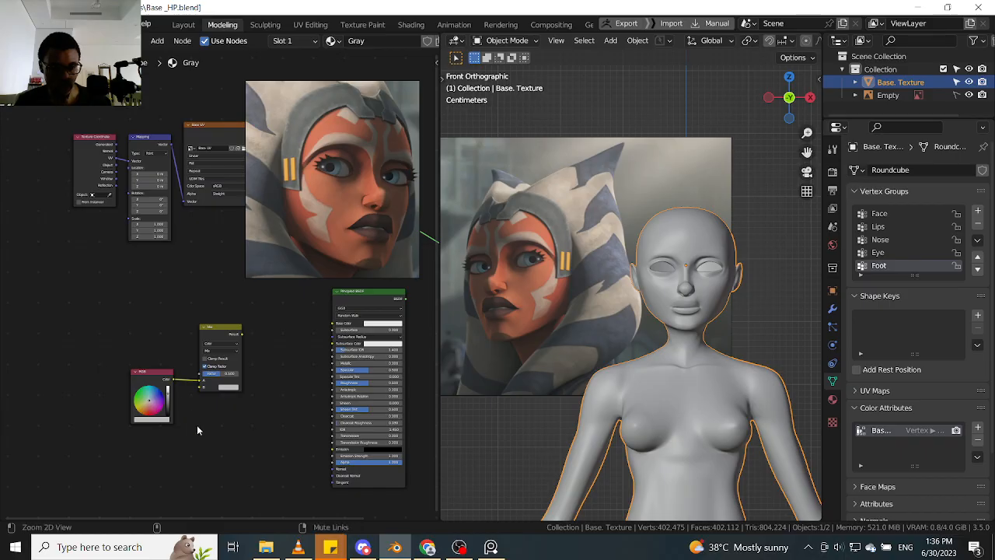
- Select the linked RGB and Mix nodes together and move them slightly lower in the node graph
{"action": "scroll", "coordinate": [196, 424], "scroll_direction": "up", "scroll_amount": 2}
{"action": "middle_click_drag", "start_coordinate": [293, 354], "coordinate": [304, 382]}
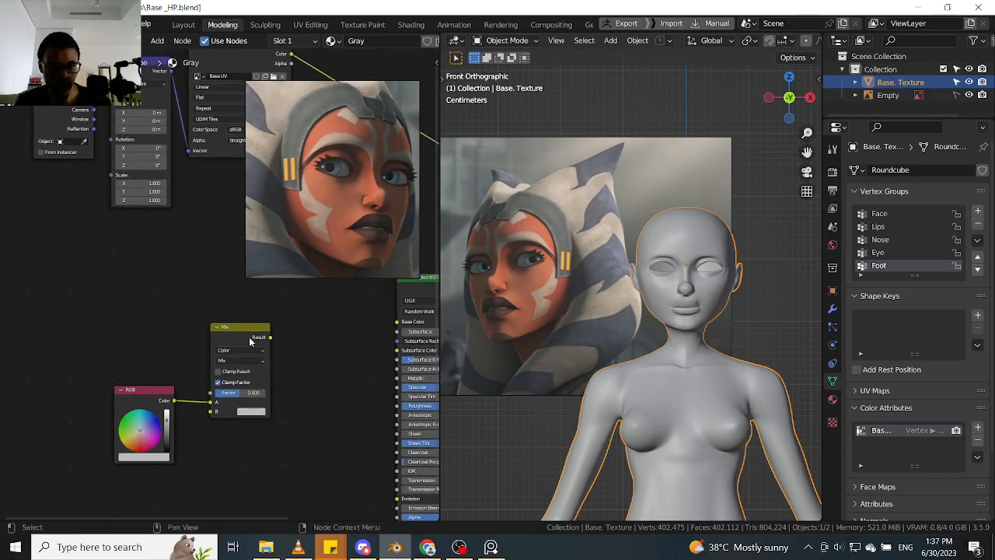
{"action": "left_click_drag", "start_coordinate": [250, 342], "coordinate": [250, 339]}
{"action": "left_click_drag", "start_coordinate": [306, 306], "coordinate": [135, 449]}
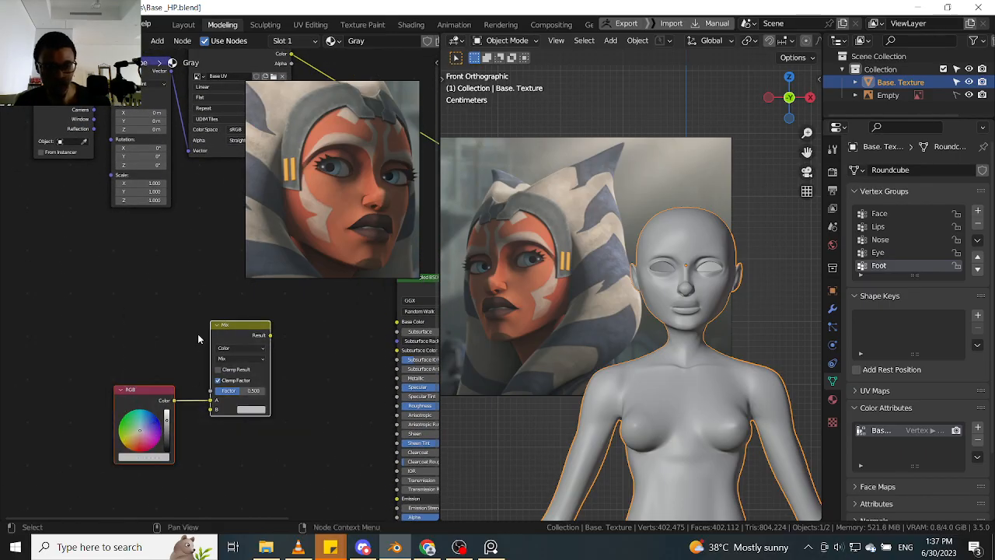
{"action": "key", "text": "g"}
{"action": "left_click", "coordinate": [191, 380]}
{"action": "middle_click_drag", "start_coordinate": [297, 396], "coordinate": [319, 350]}
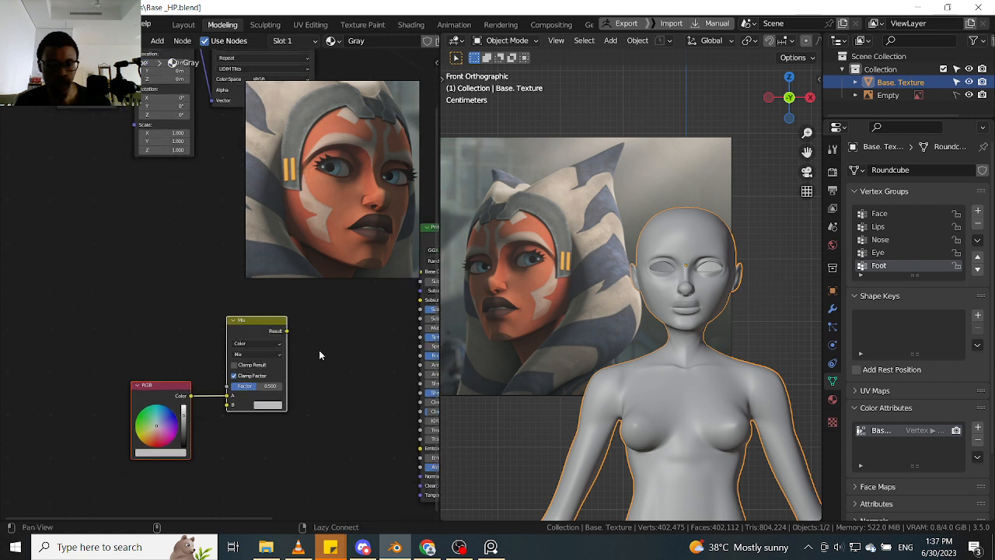
- Link the Mix node's Result to the Principled BSDF's Base Color and switch the viewport to Material Preview shading
{"action": "left_click", "coordinate": [323, 347]}
{"action": "left_click", "coordinate": [267, 326]}
{"action": "left_click_drag", "start_coordinate": [287, 331], "coordinate": [421, 271]}
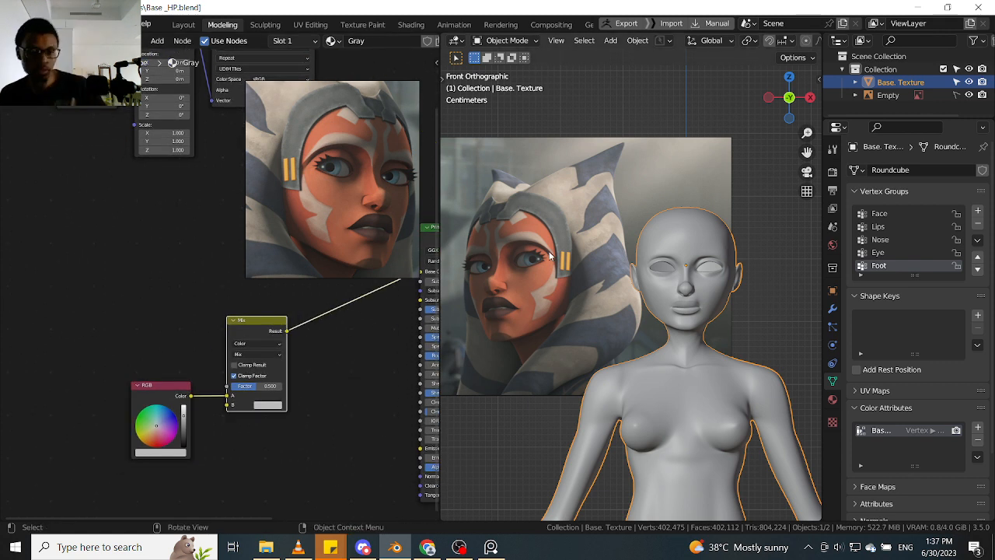
{"action": "key", "text": "z"}
{"action": "left_click", "coordinate": [549, 371]}
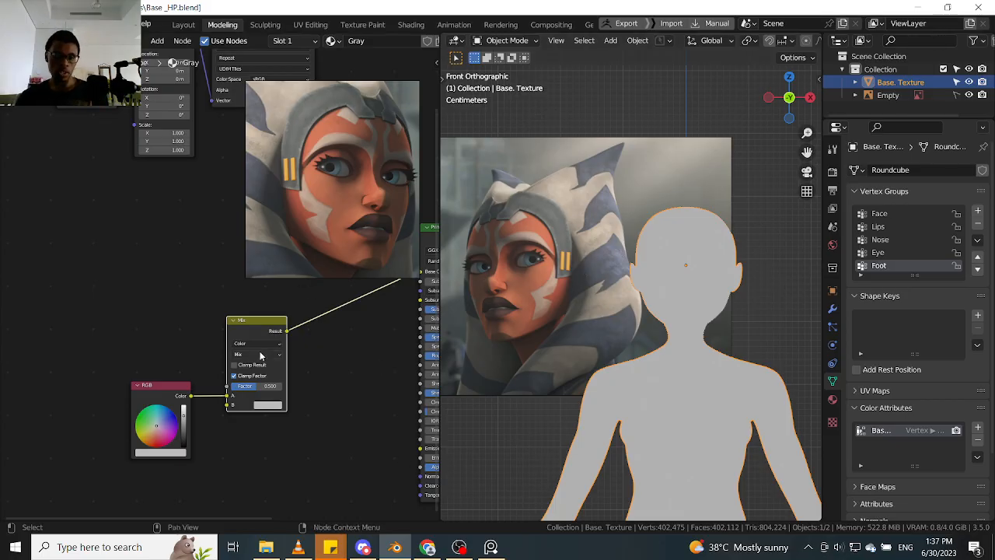
- Nudge the Mix and RGB nodes closer together to tidy the node layout
{"action": "left_click_drag", "start_coordinate": [264, 335], "coordinate": [259, 334]}
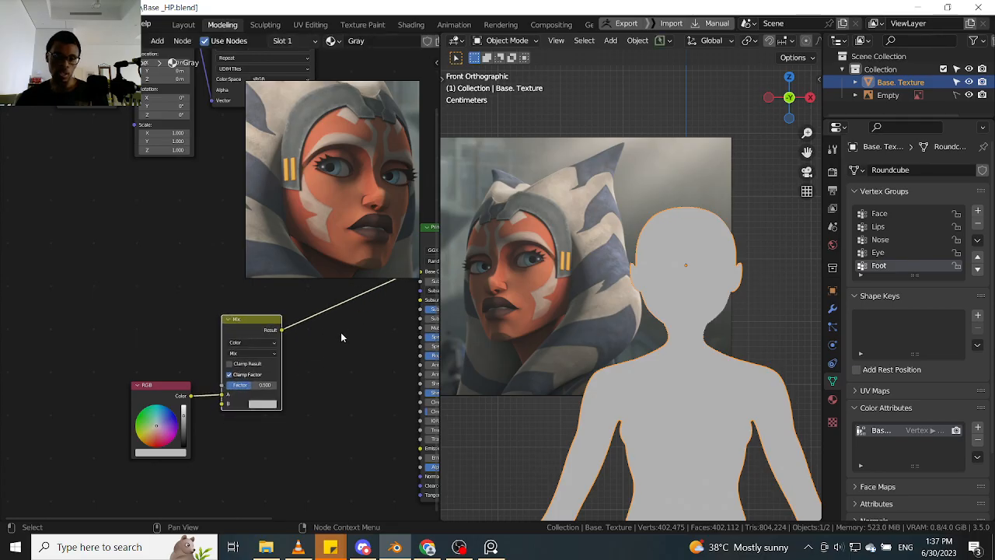
{"action": "scroll", "coordinate": [340, 337], "scroll_direction": "up", "scroll_amount": 1}
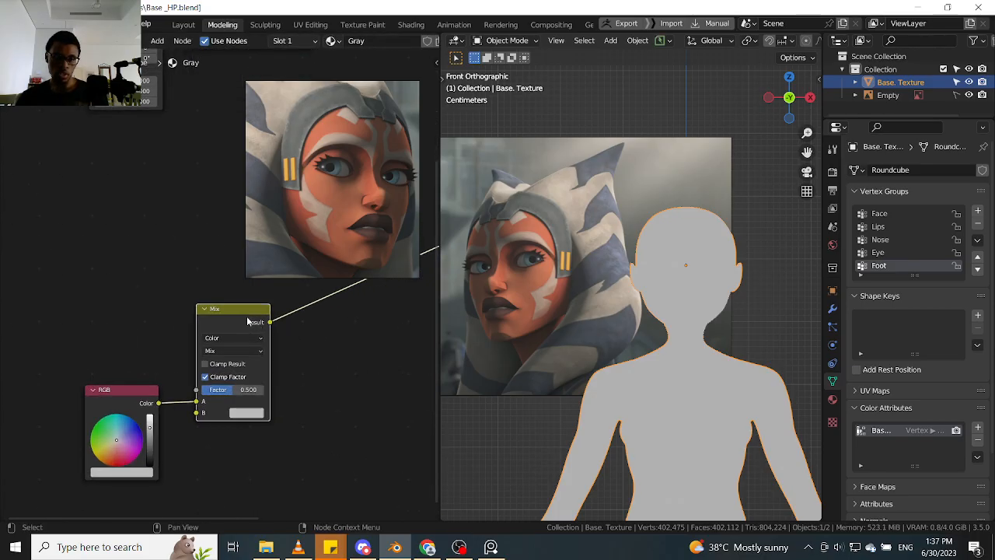
{"action": "mouse_move", "coordinate": [244, 316]}
{"action": "left_mouse_down"}
{"action": "mouse_move", "coordinate": [242, 331]}
{"action": "mouse_move", "coordinate": [234, 325]}
{"action": "left_mouse_up"}
{"action": "left_click_drag", "start_coordinate": [137, 399], "coordinate": [143, 409]}
{"action": "left_click", "coordinate": [217, 330]}
{"action": "left_click_drag", "start_coordinate": [215, 327], "coordinate": [215, 328]}
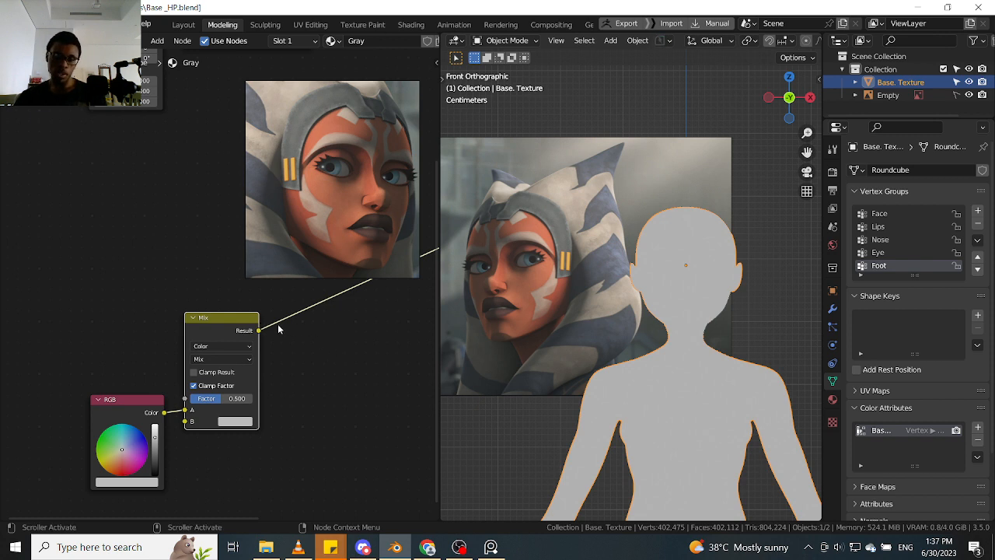
{"action": "left_click_drag", "start_coordinate": [252, 326], "coordinate": [247, 328]}
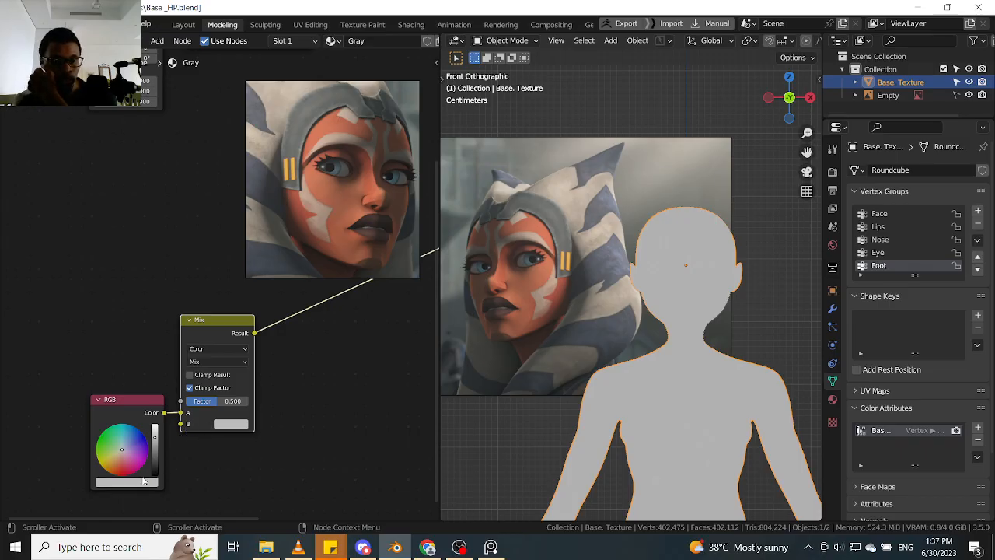
- Set the RGB node's color by sampling Ahsoka's orange skin near the jaw in the viewport reference image
{"action": "left_click", "coordinate": [146, 482]}
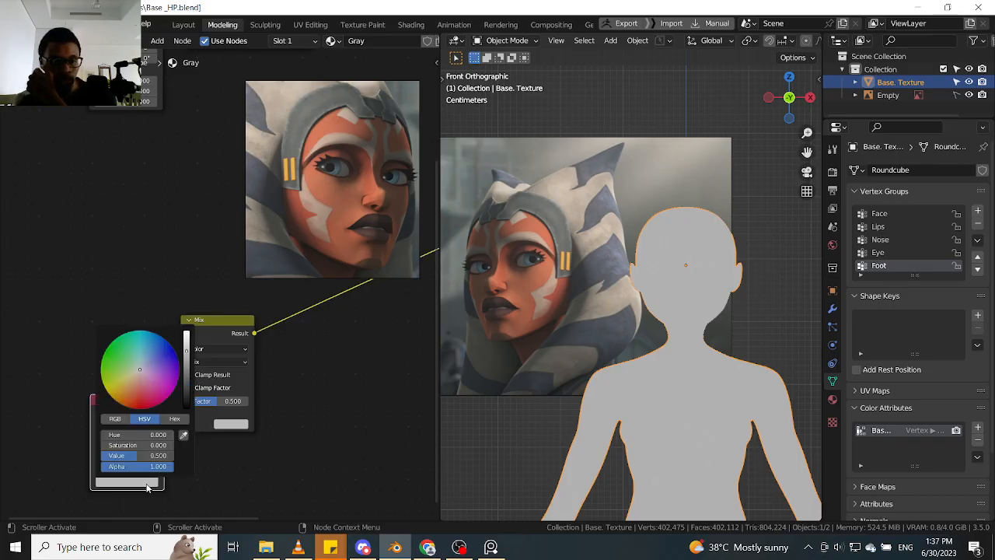
{"action": "left_click", "coordinate": [183, 435]}
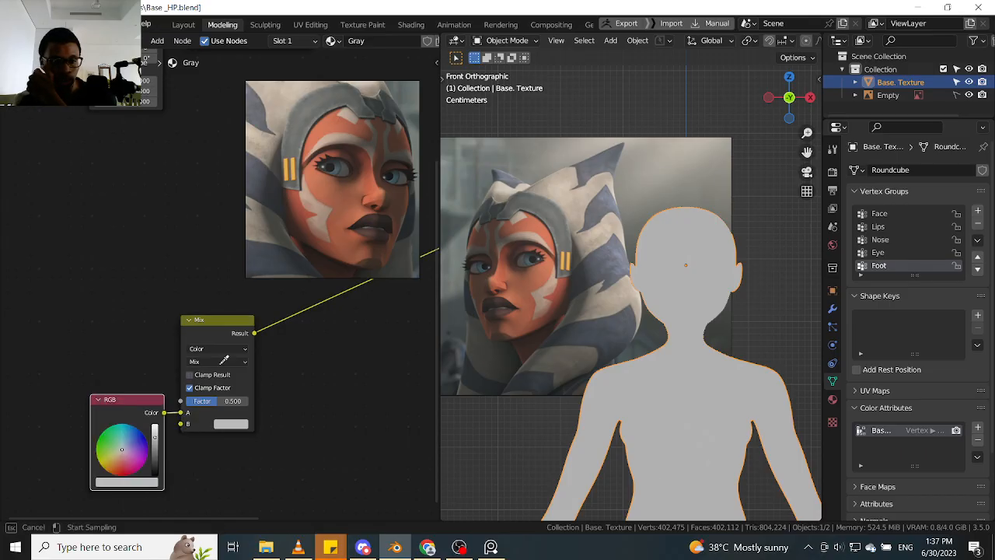
{"action": "left_click", "coordinate": [526, 312]}
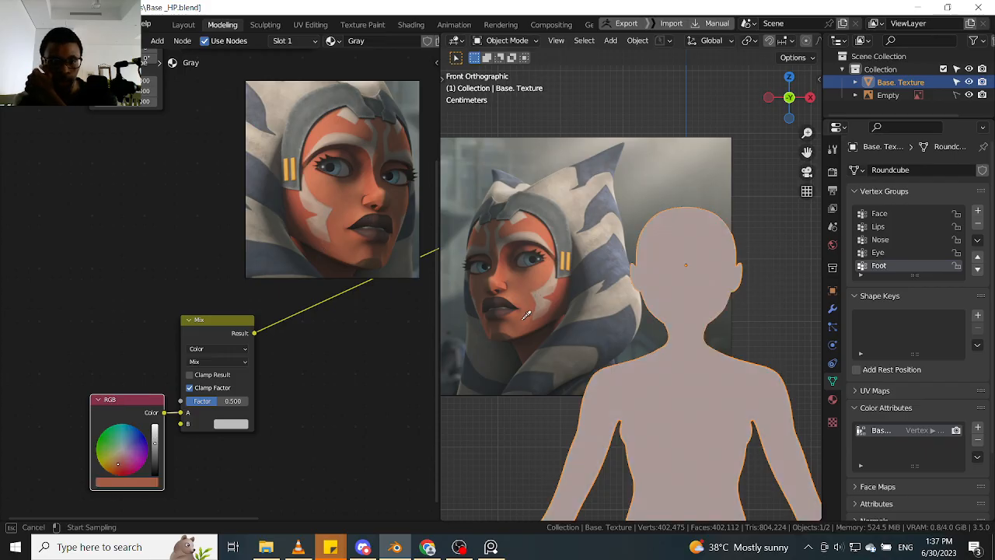
{"action": "left_click", "coordinate": [534, 303]}
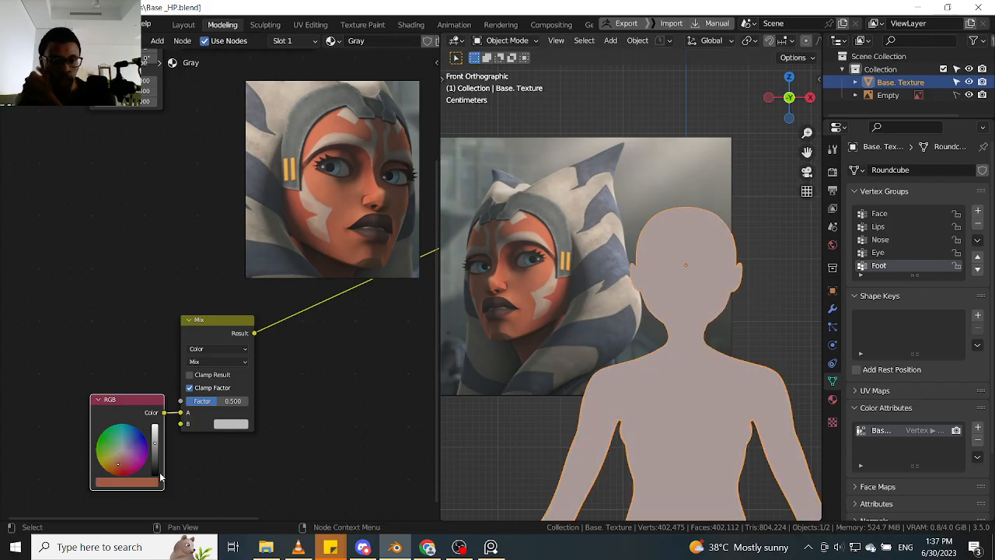
- Add a ColorRamp node above the Mix node and fill its gradient by sampling across Ahsoka's face in the viewport reference
{"action": "key", "text": "shift+a"}
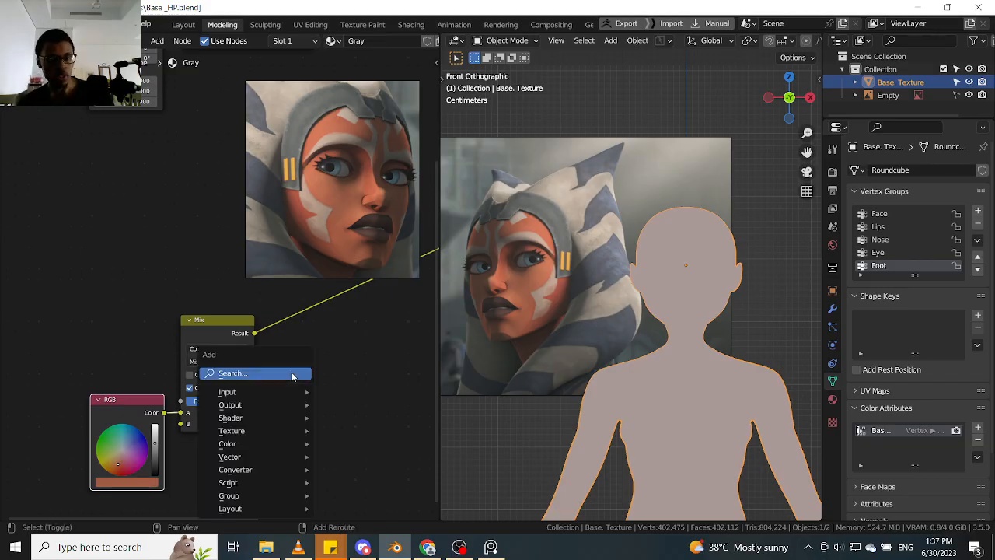
{"action": "left_click", "coordinate": [290, 373]}
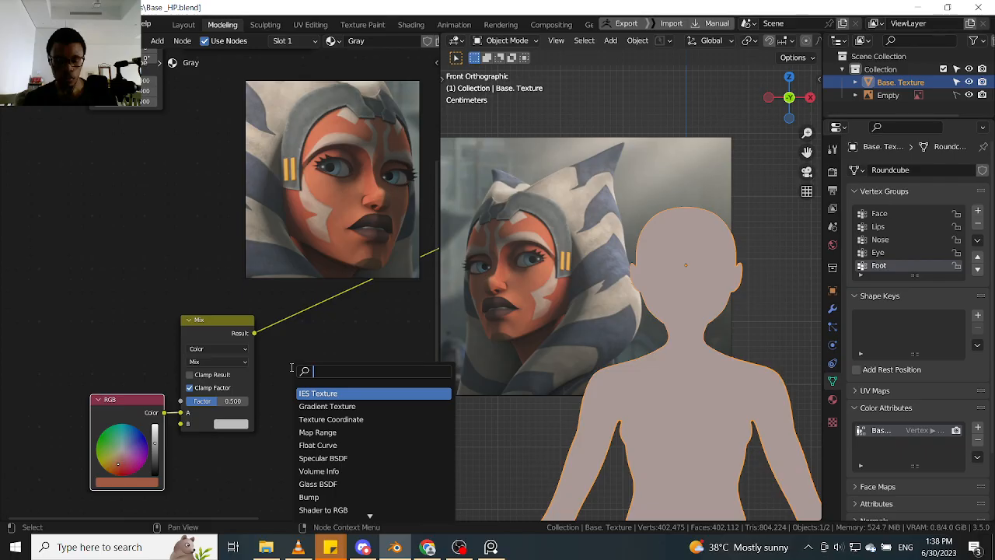
{"action": "type", "text": "colo"}
{"action": "key", "text": "Return"}
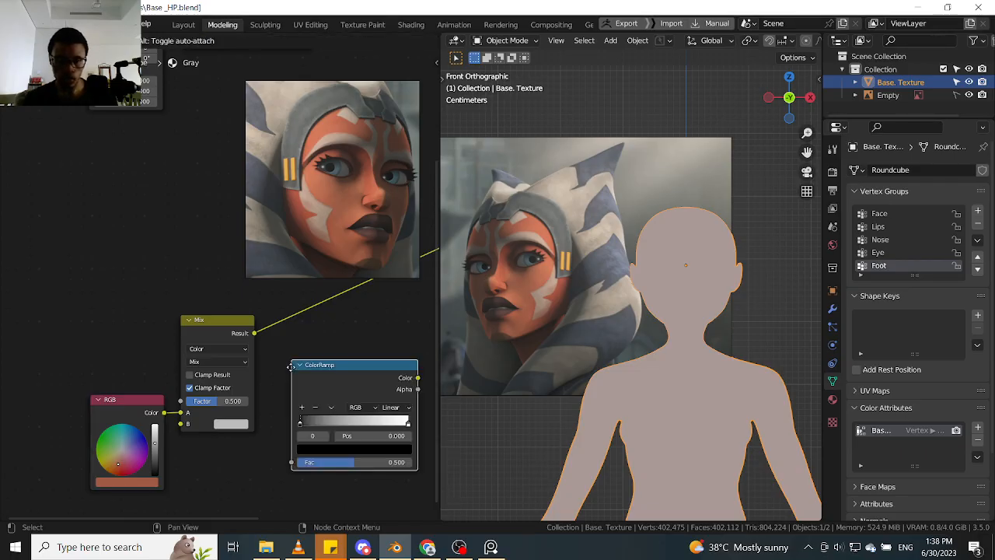
{"action": "left_click", "coordinate": [67, 196]}
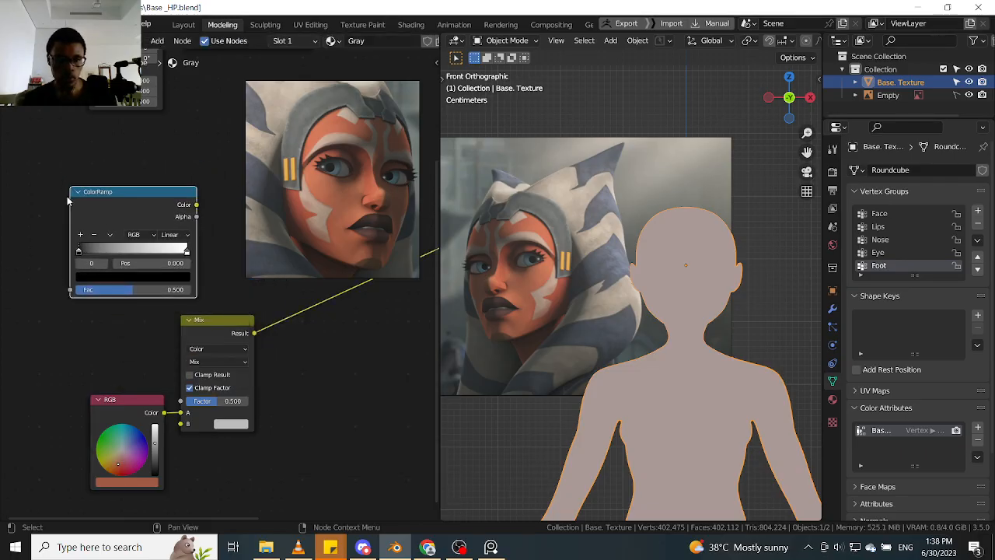
{"action": "key", "text": "e"}
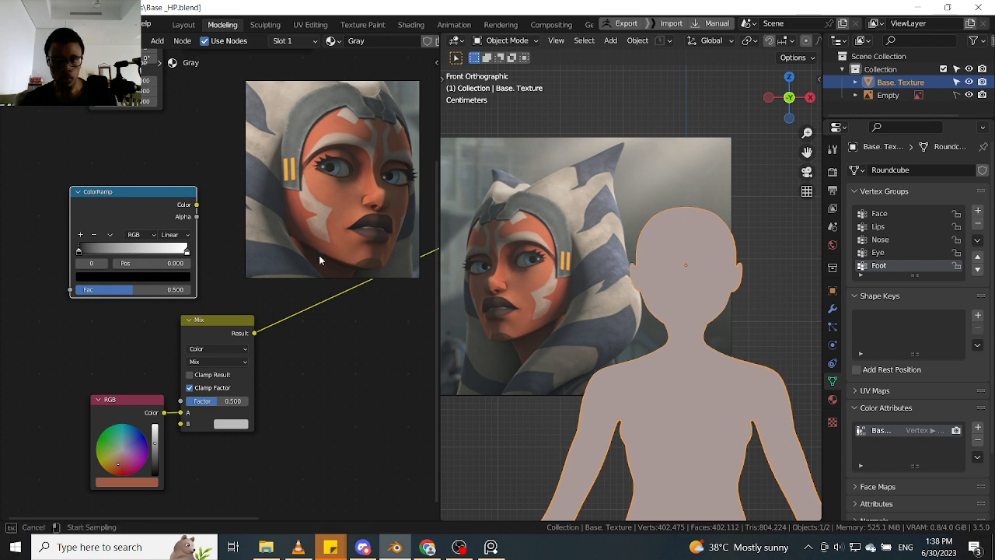
{"action": "mouse_move", "coordinate": [527, 283]}
{"action": "left_mouse_down"}
{"action": "mouse_move", "coordinate": [497, 323]}
{"action": "mouse_move", "coordinate": [526, 257]}
{"action": "left_mouse_up"}
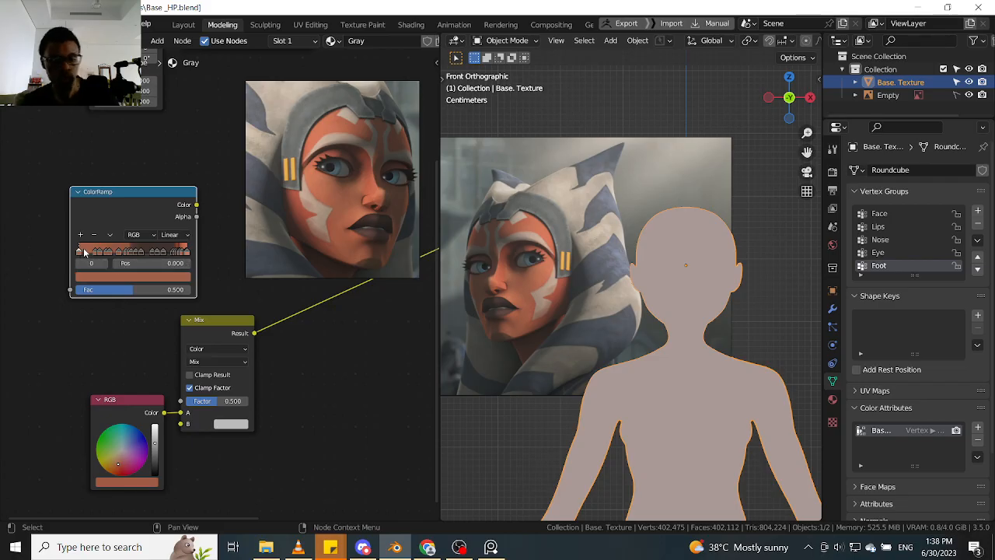
- Set the RGB node's color by sampling the orange tones at the start of the ColorRamp's gradient
{"action": "left_click", "coordinate": [121, 482]}
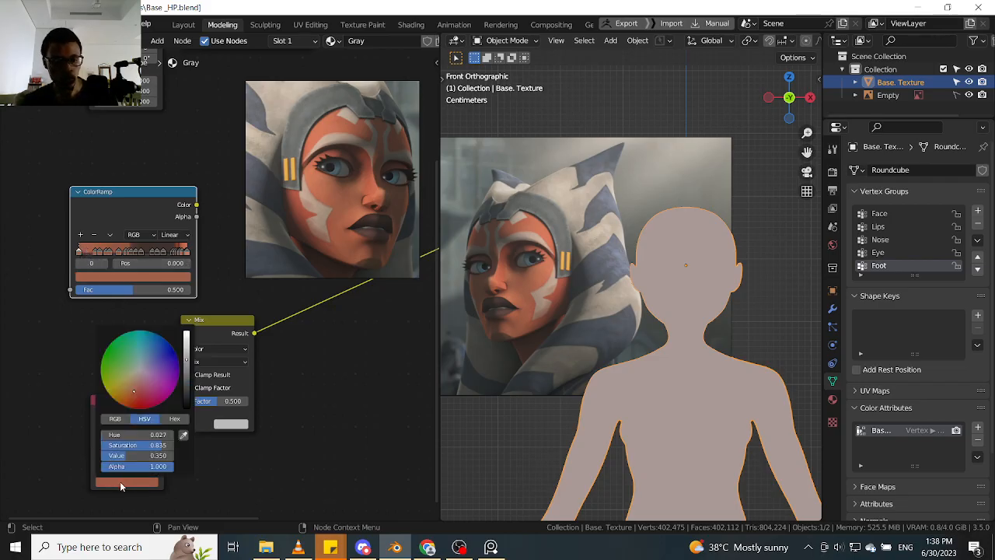
{"action": "left_click", "coordinate": [184, 436]}
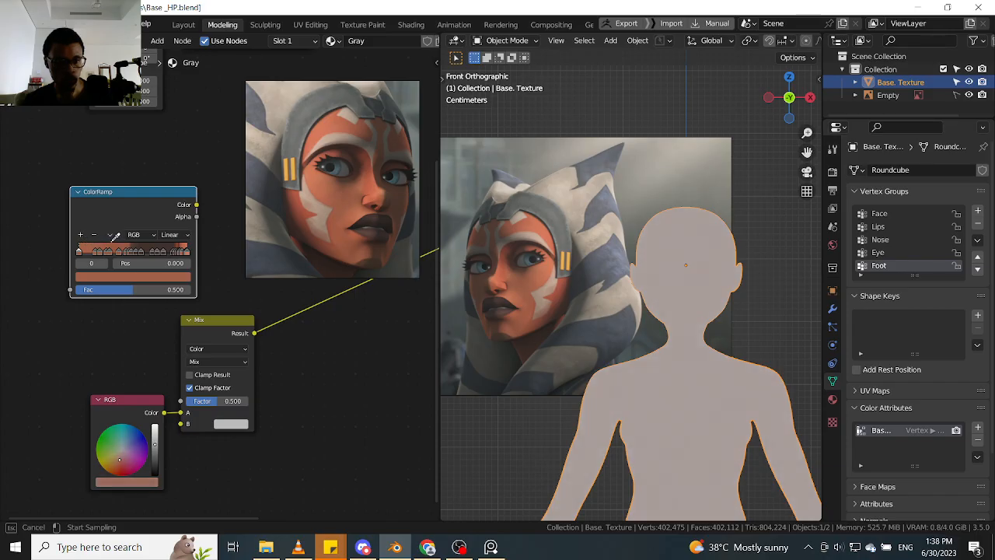
{"action": "left_click", "coordinate": [106, 247]}
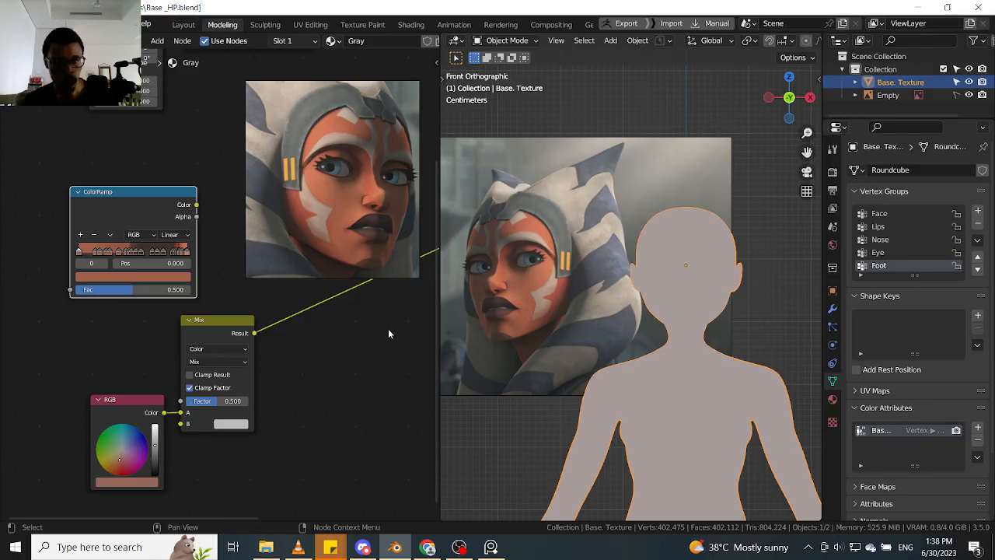
{"action": "middle_click_drag", "start_coordinate": [755, 309], "coordinate": [598, 310]}
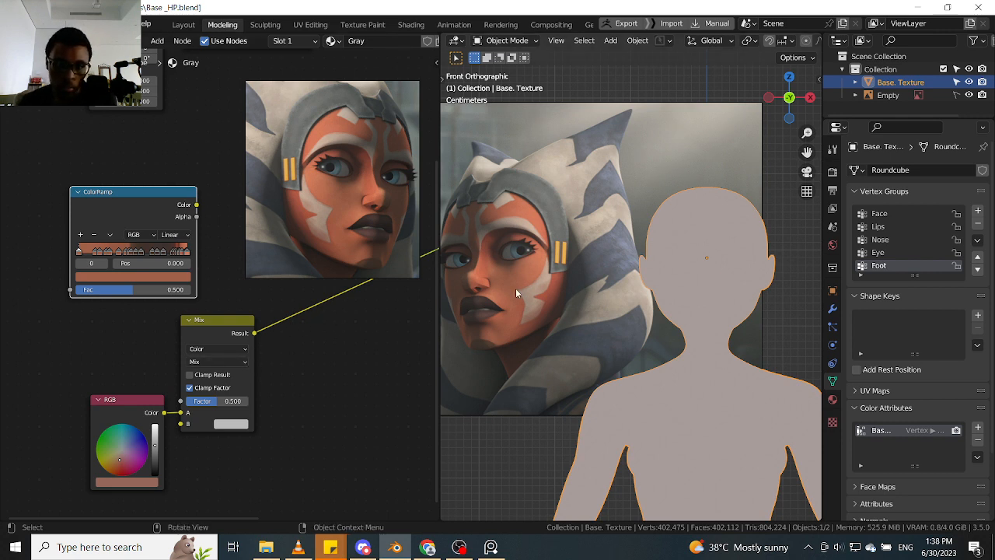
{"action": "left_click", "coordinate": [128, 482]}
{"action": "left_click", "coordinate": [181, 436]}
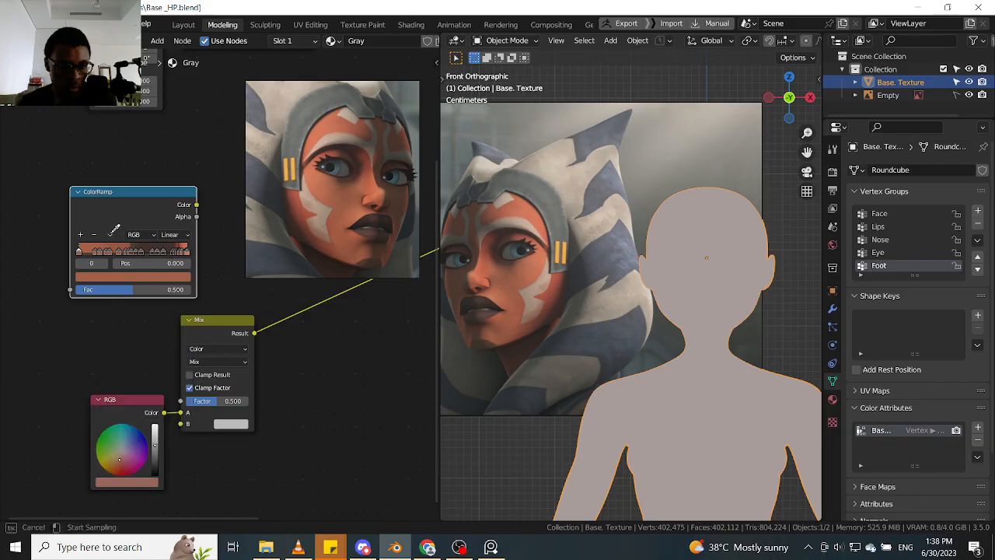
{"action": "left_click", "coordinate": [89, 250]}
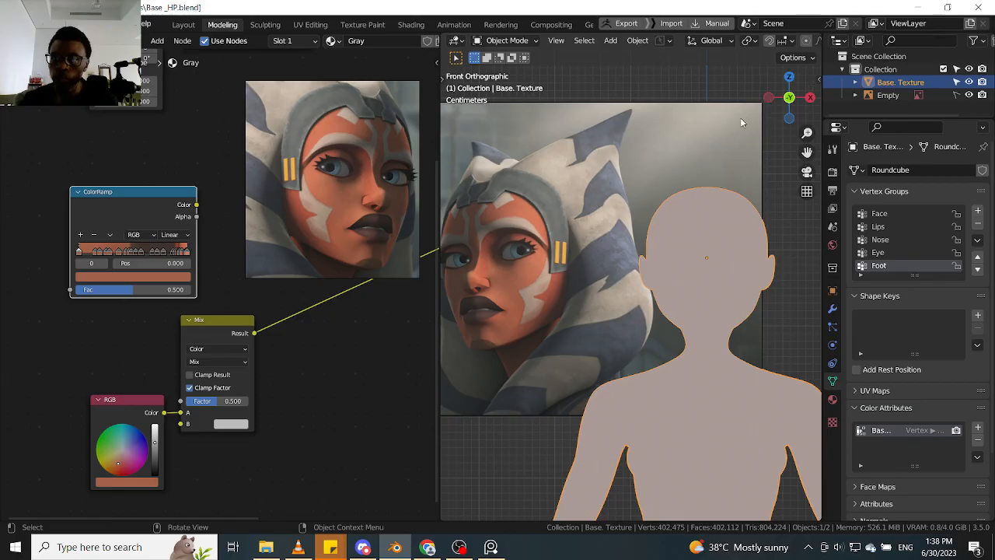
- Set the scene's color management View Transform to Standard and return to the mesh data properties
{"action": "left_click", "coordinate": [832, 171]}
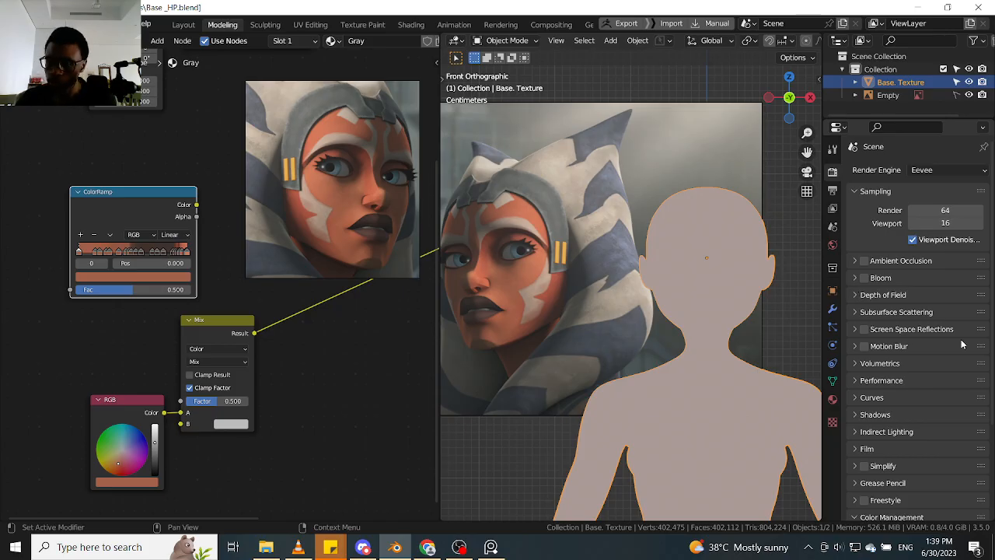
{"action": "scroll", "coordinate": [910, 417], "scroll_direction": "down", "scroll_amount": 4}
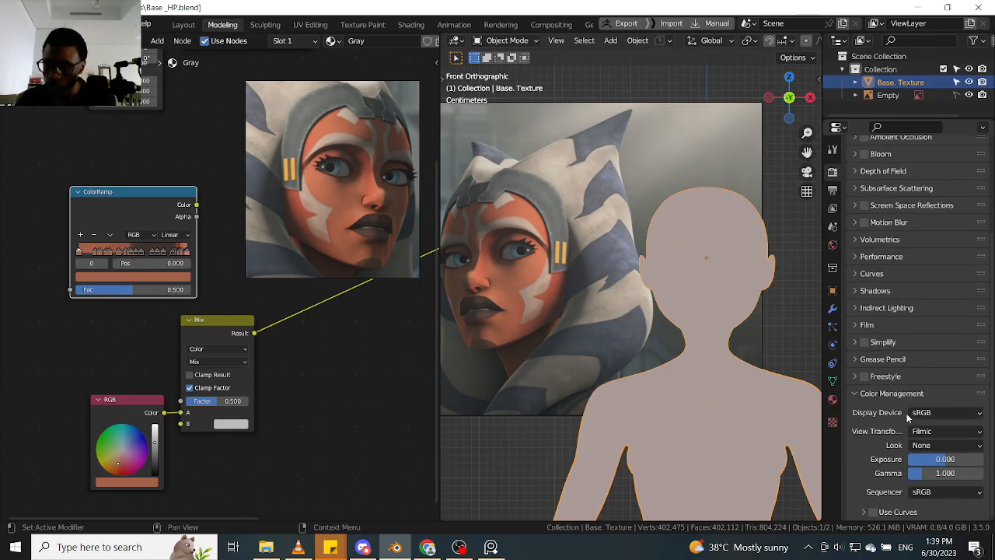
{"action": "left_click", "coordinate": [944, 432]}
{"action": "left_click", "coordinate": [925, 447]}
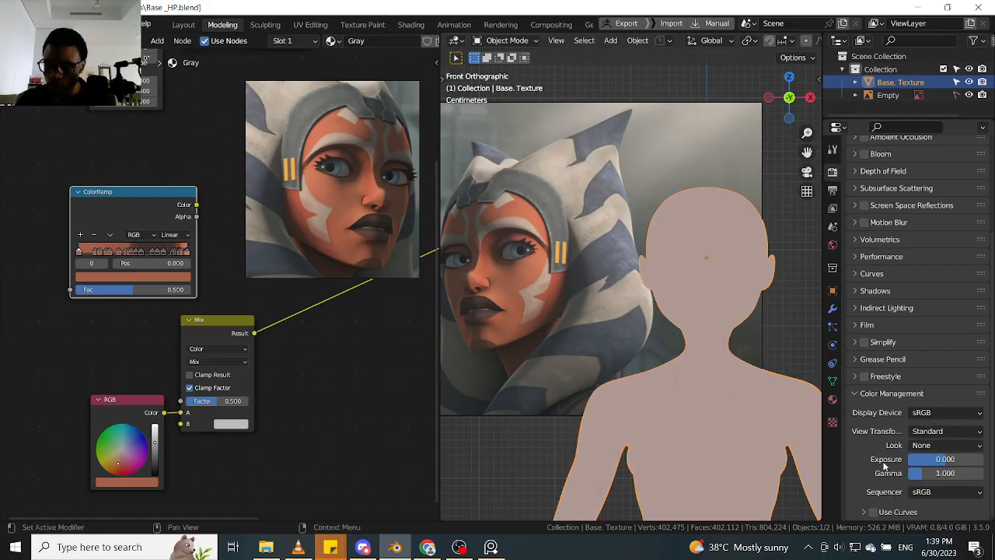
{"action": "scroll", "coordinate": [867, 465], "scroll_direction": "up", "scroll_amount": 5}
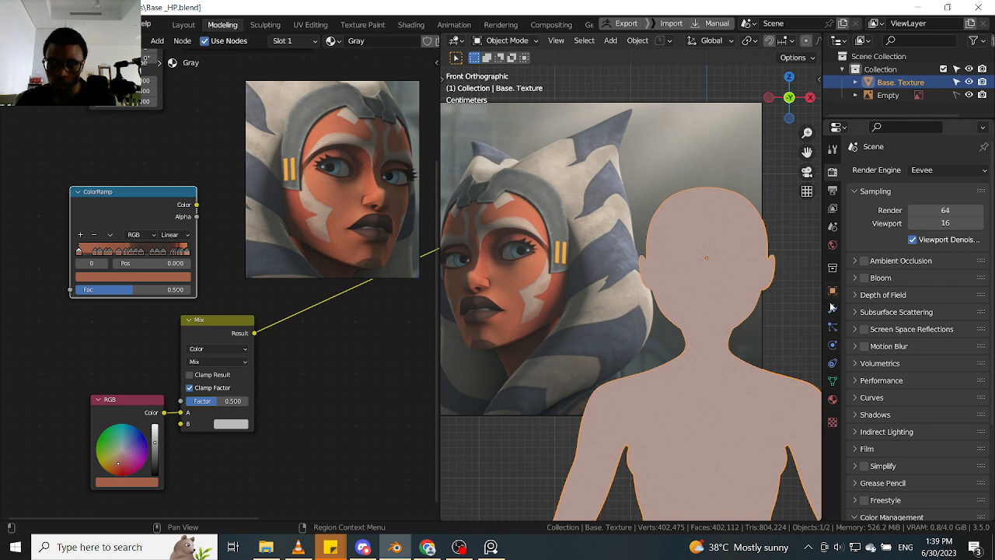
{"action": "left_click", "coordinate": [832, 380]}
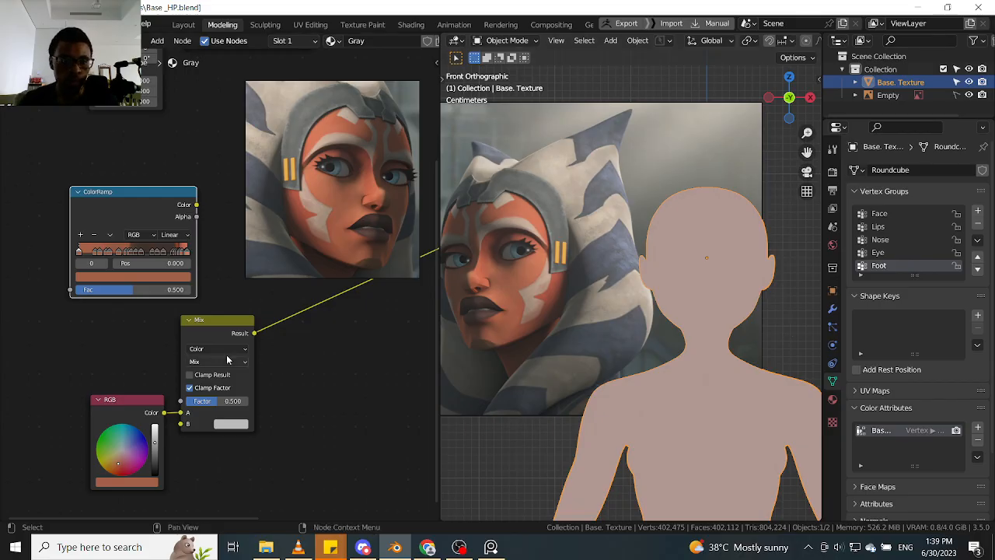
- Move the RGB node slightly away from the Mix node and widen the node editor to fit the Principled BSDF
{"action": "left_click", "coordinate": [138, 415]}
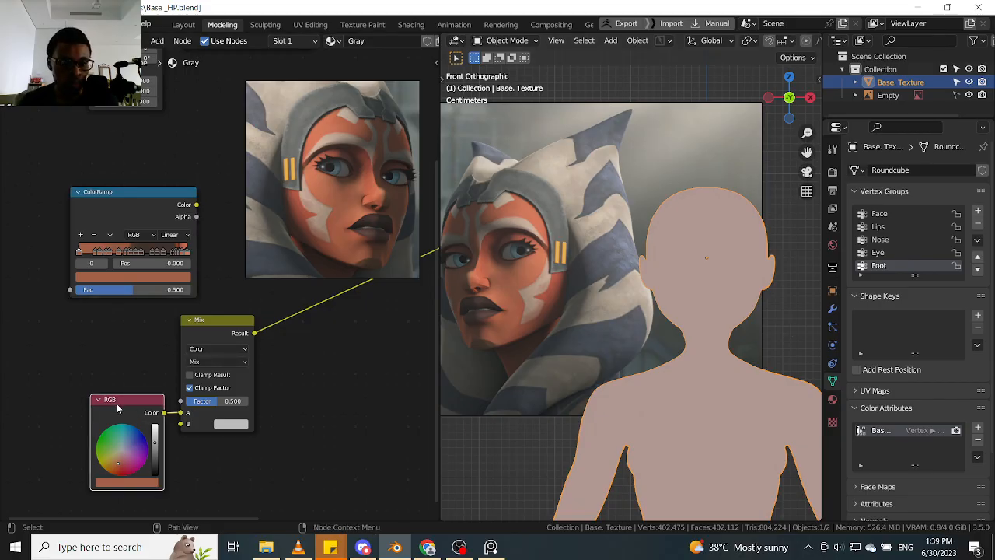
{"action": "left_click_drag", "start_coordinate": [117, 403], "coordinate": [104, 403]}
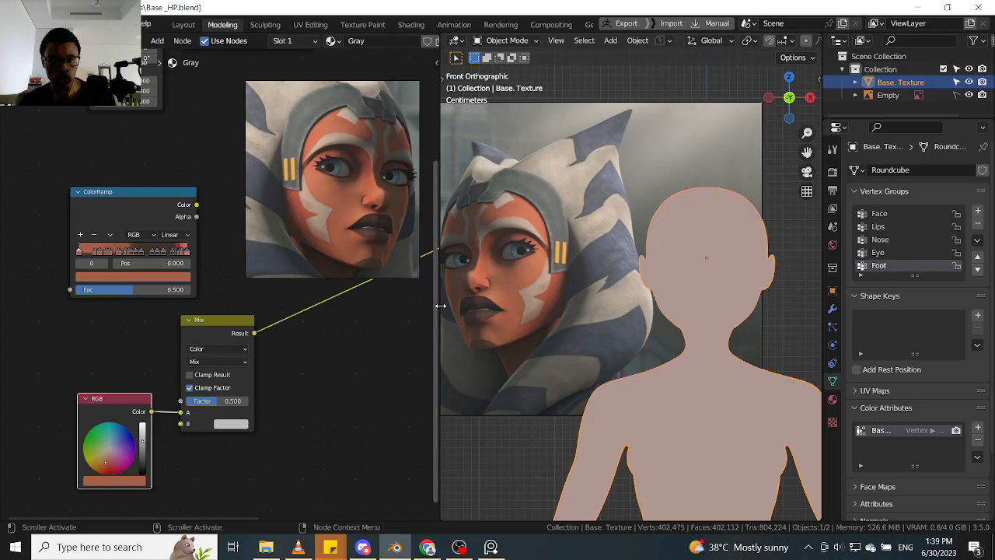
{"action": "left_click_drag", "start_coordinate": [439, 305], "coordinate": [479, 307]}
{"action": "left_click_drag", "start_coordinate": [391, 348], "coordinate": [249, 427], "text": "alt"}
{"action": "left_click_drag", "start_coordinate": [275, 388], "coordinate": [347, 332], "text": "alt"}
{"action": "left_click_drag", "start_coordinate": [347, 332], "coordinate": [302, 376], "text": "ctrl+alt"}
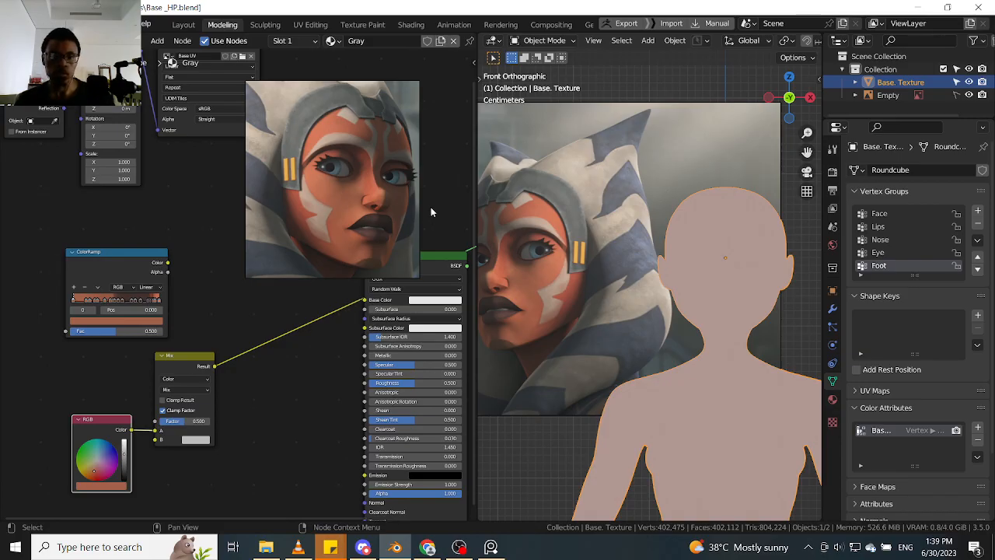
- Move the floating Ahsoka reference image clear of the Principled BSDF node
{"action": "left_click_drag", "start_coordinate": [324, 208], "coordinate": [400, 167], "text": "alt"}
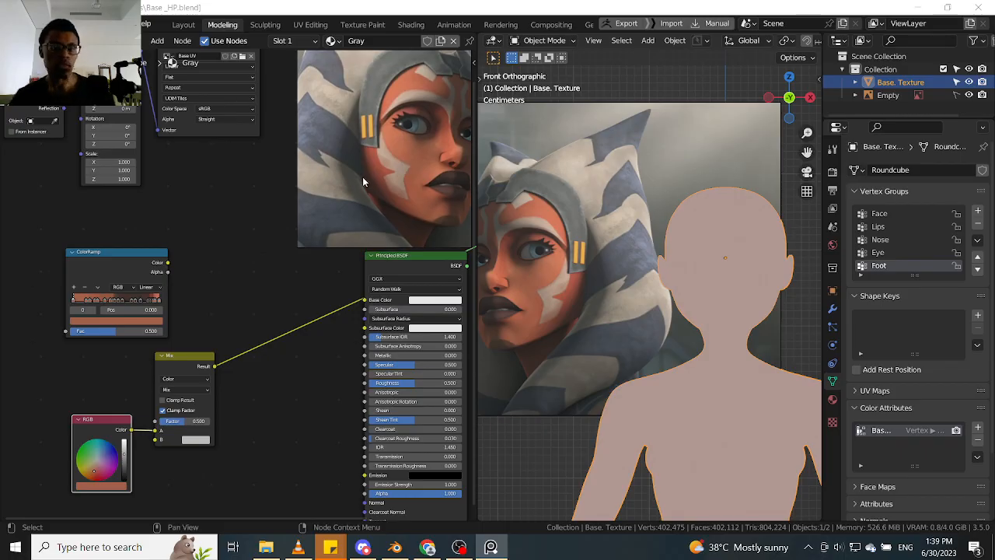
{"action": "left_click", "coordinate": [312, 350]}
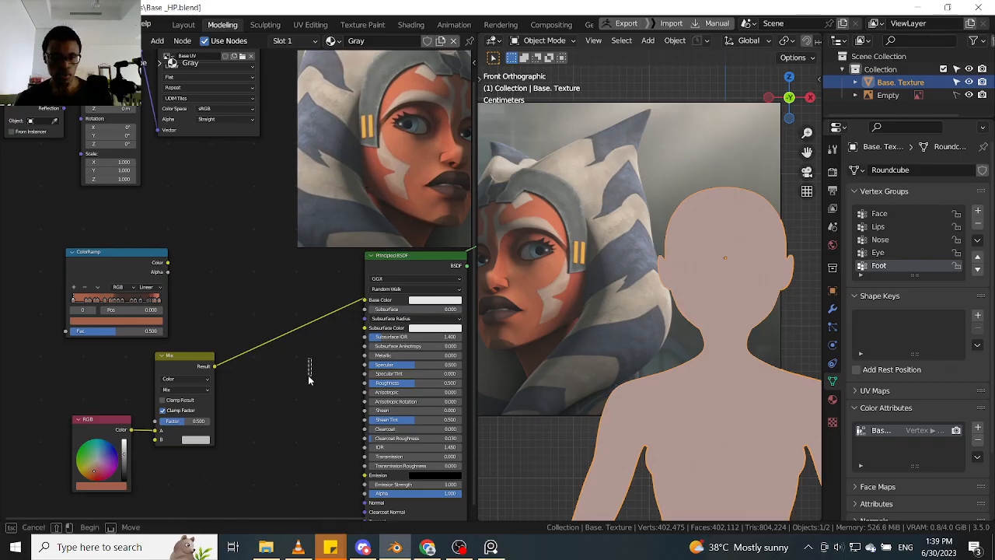
{"action": "scroll", "coordinate": [299, 358], "scroll_direction": "up", "scroll_amount": 3}
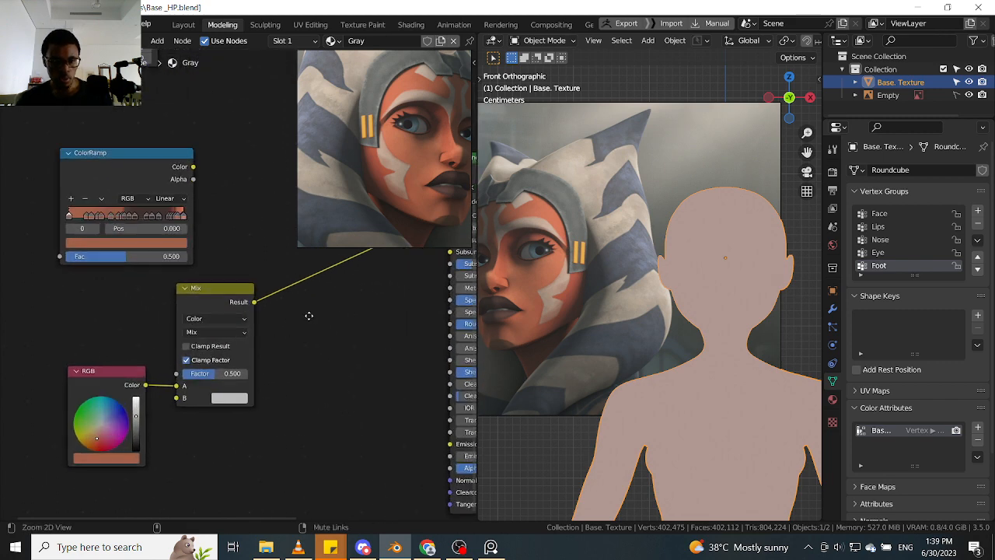
{"action": "middle_click_drag", "start_coordinate": [290, 354], "coordinate": [324, 409]}
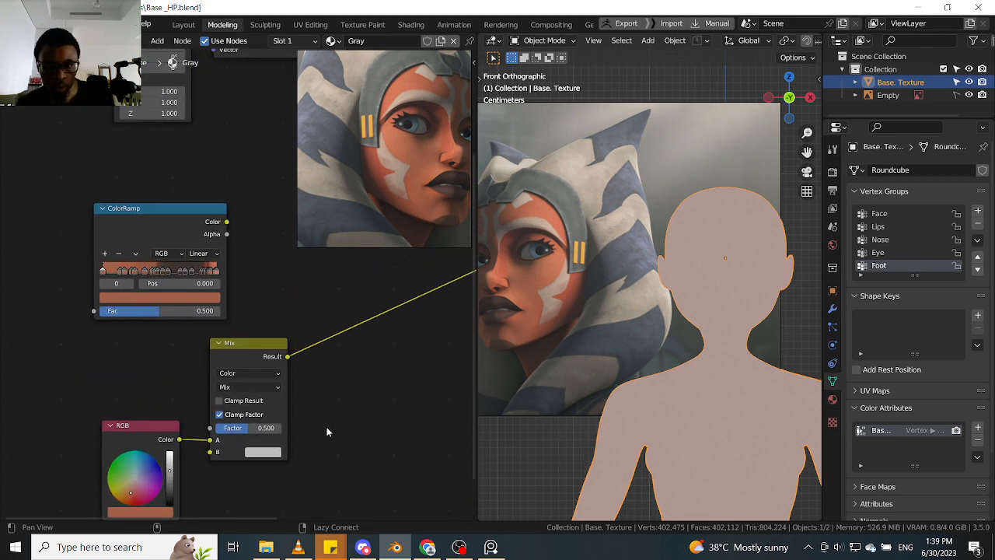
{"action": "middle_click_drag", "start_coordinate": [328, 428], "coordinate": [344, 407]}
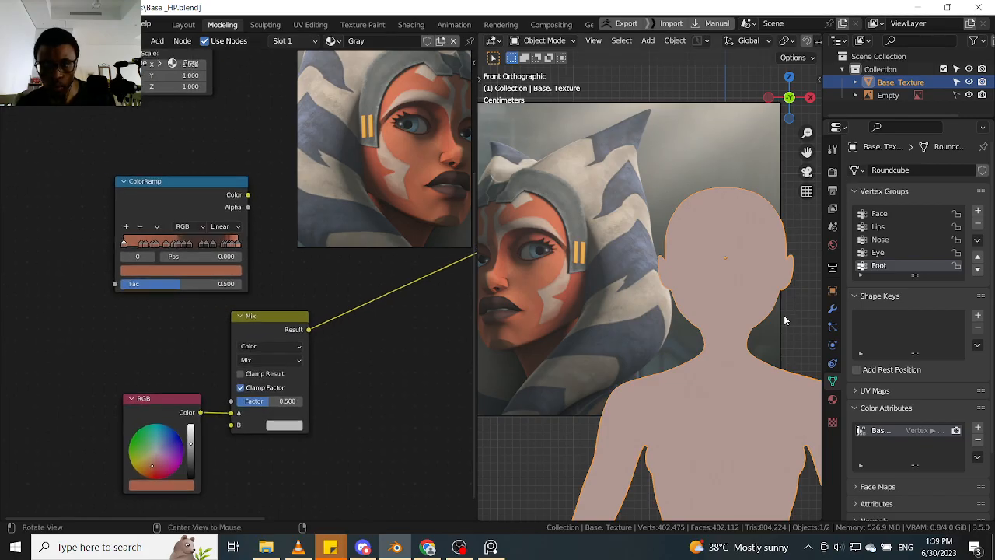
{"action": "middle_click_drag", "start_coordinate": [784, 315], "coordinate": [726, 345]}
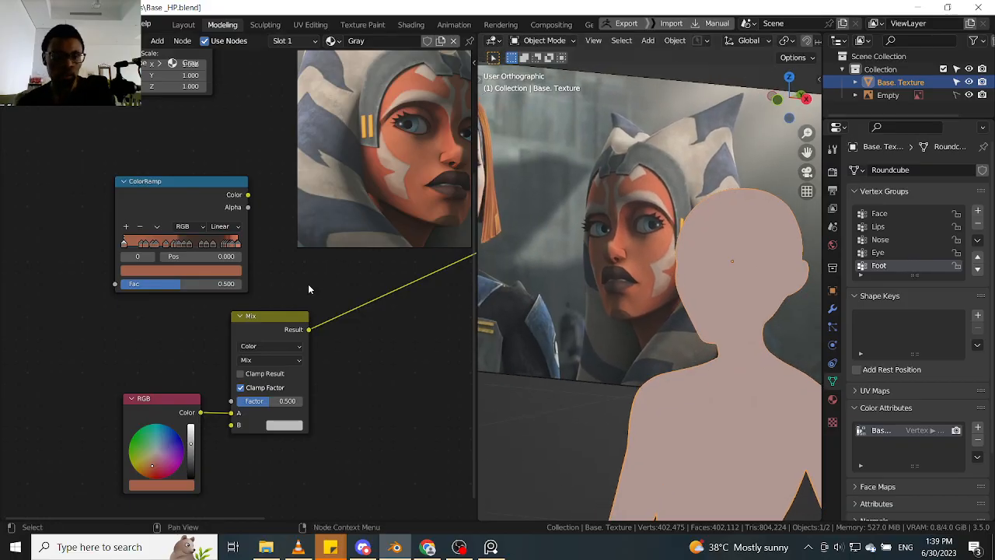
- Select the ColorRamp stop at position 0.281 and sample its orange color into the RGB node
{"action": "left_click", "coordinate": [147, 272]}
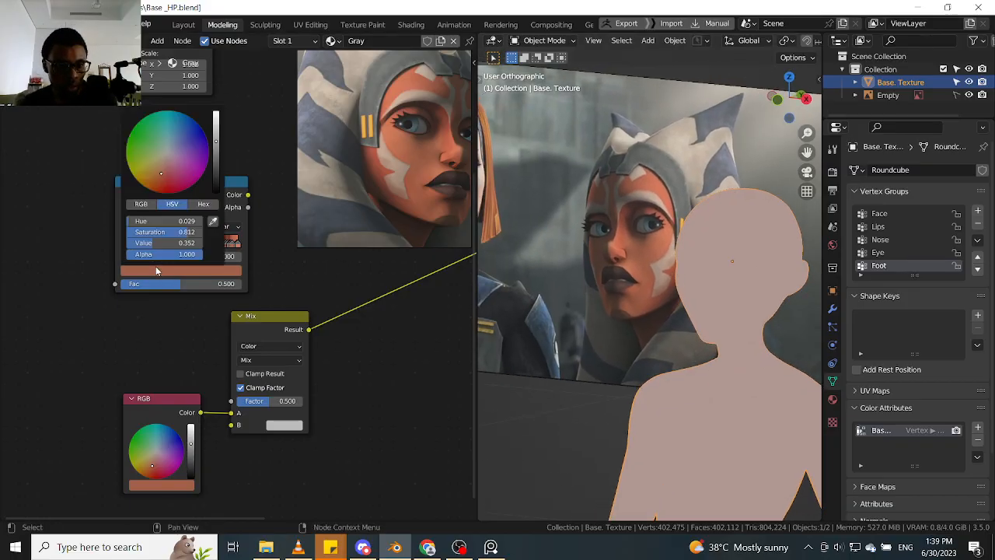
{"action": "left_click", "coordinate": [141, 245]}
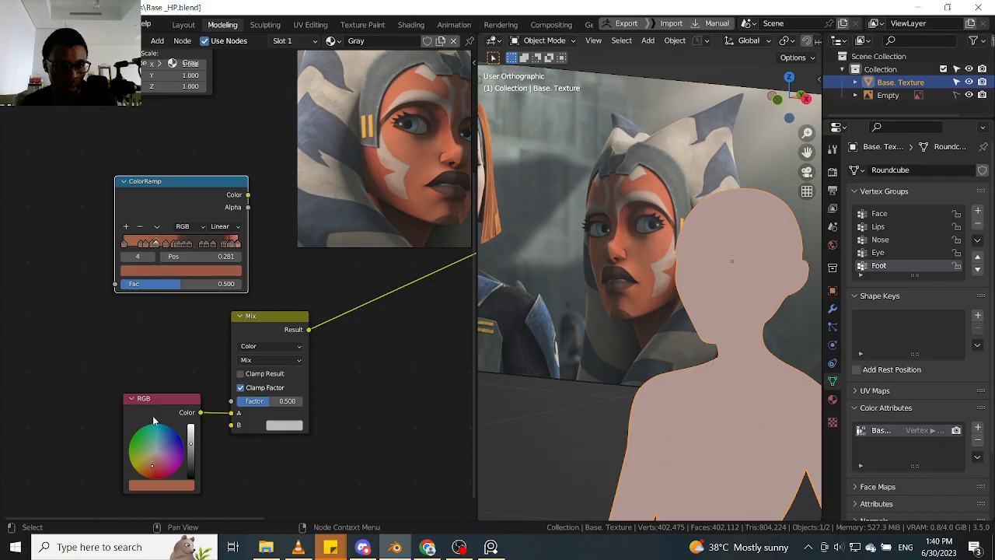
{"action": "left_click", "coordinate": [173, 485]}
{"action": "left_click", "coordinate": [221, 435]}
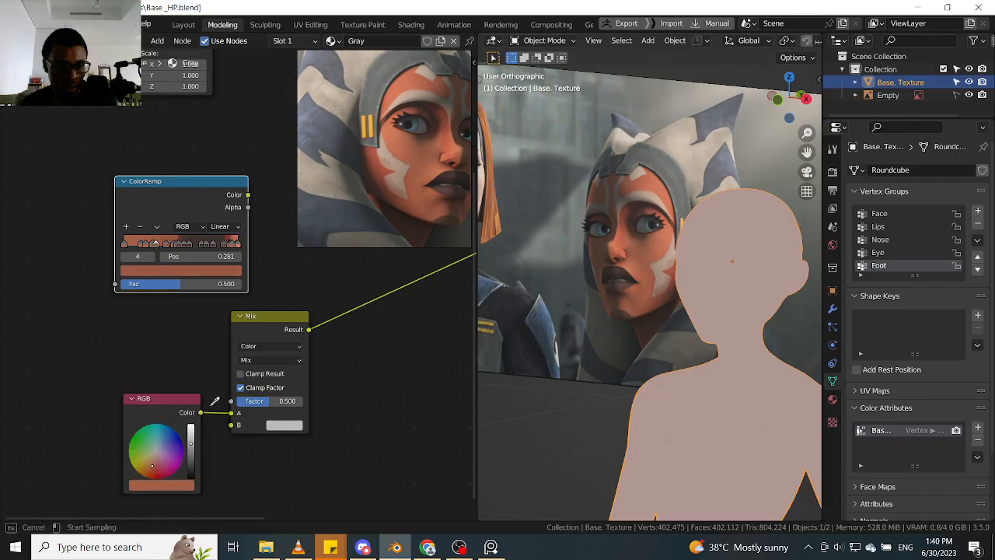
{"action": "left_click", "coordinate": [193, 268]}
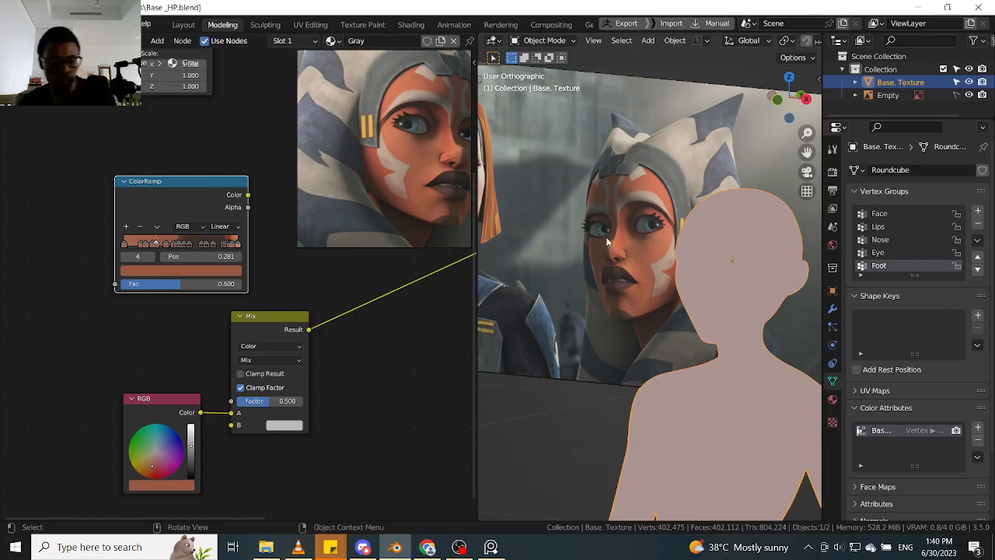
- Switch the body mesh to Sculpt Mode and activate the Paint brush
{"action": "key", "text": "ctrl+Tab"}
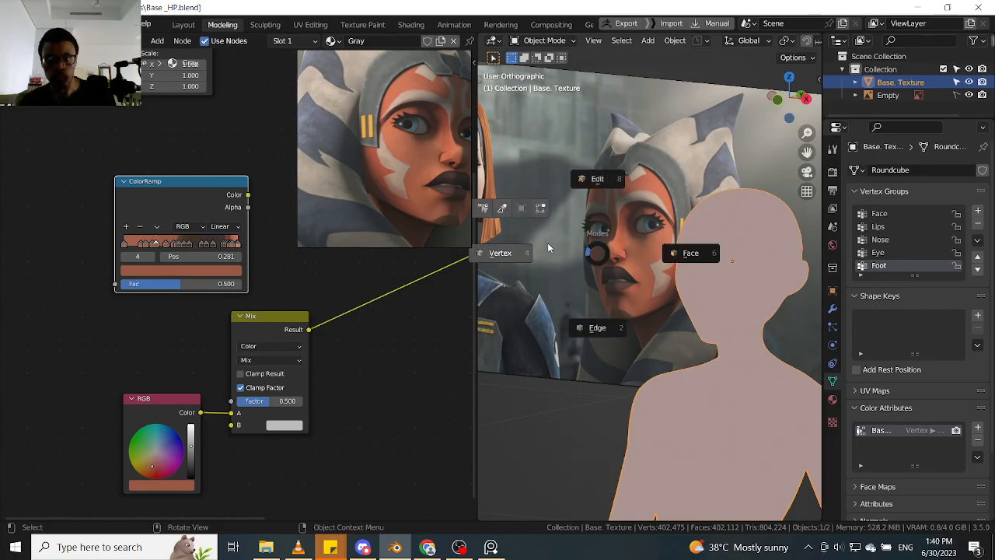
{"action": "left_click", "coordinate": [503, 212]}
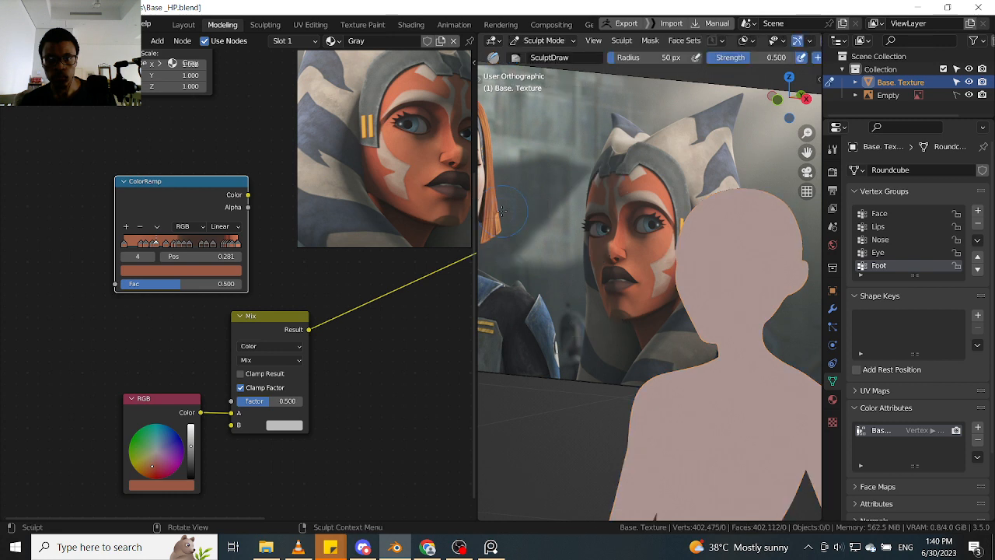
{"action": "key", "text": "t"}
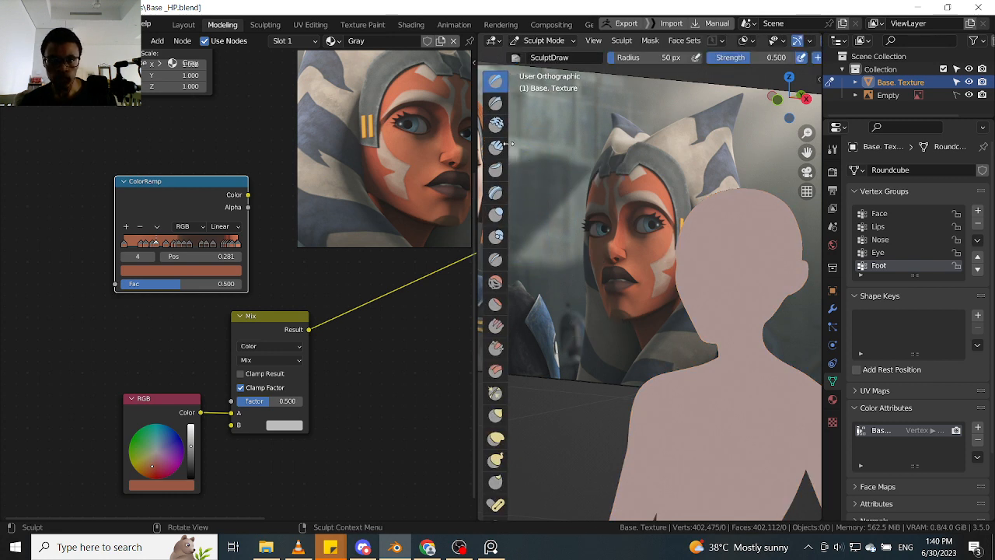
{"action": "scroll", "coordinate": [502, 211], "scroll_direction": "down", "scroll_amount": 10}
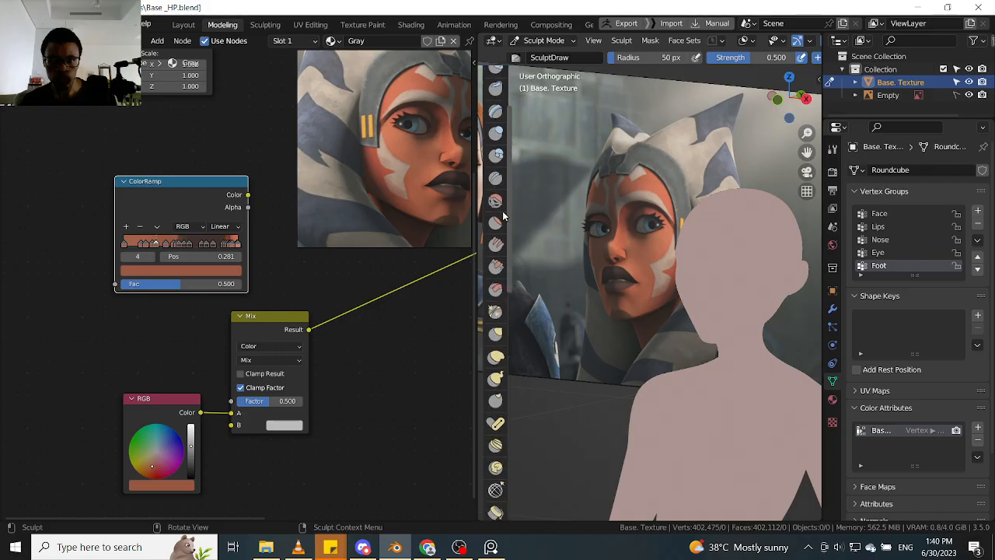
{"action": "left_click", "coordinate": [496, 302]}
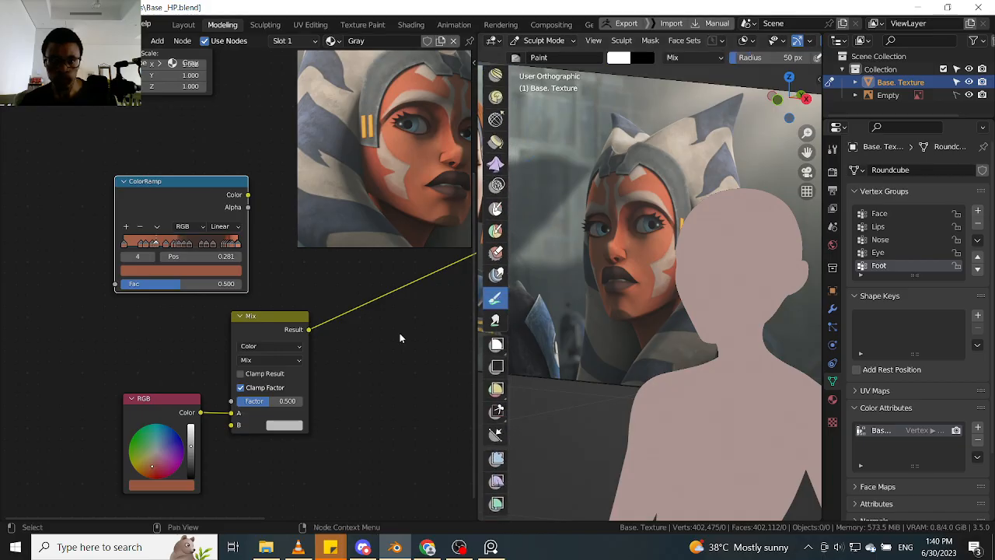
{"action": "key", "text": "t"}
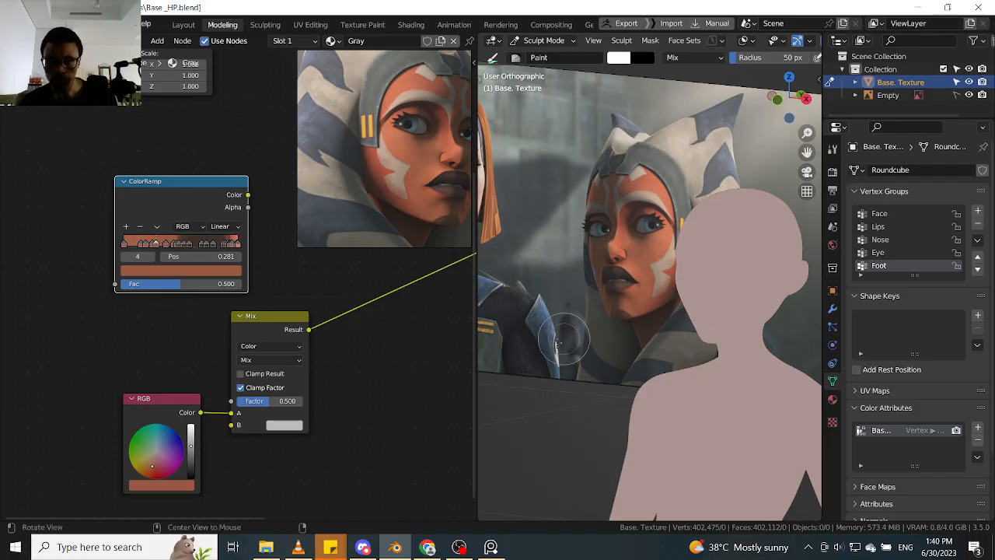
{"action": "middle_click_drag", "start_coordinate": [583, 268], "coordinate": [715, 294]}
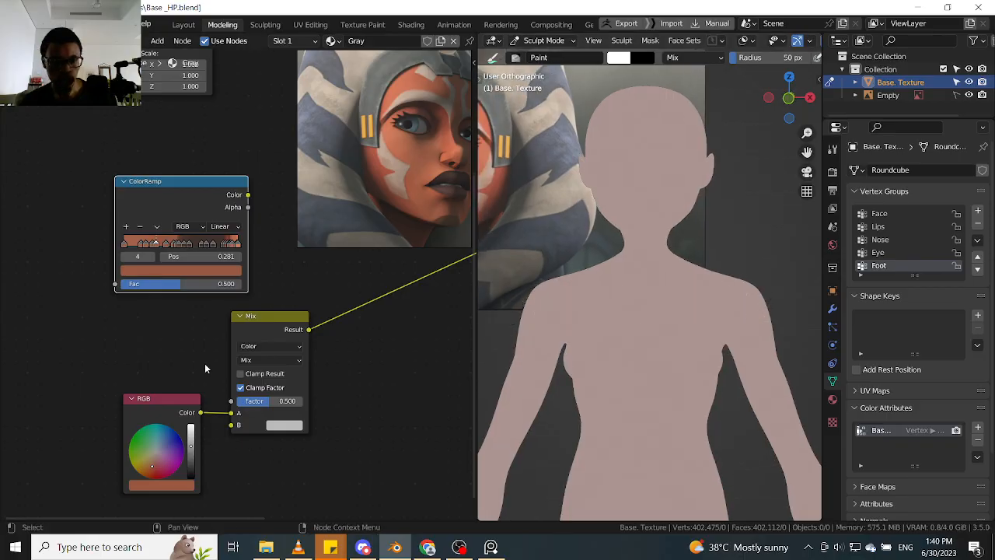
- Move the RGB node farther away from the Mix node
{"action": "left_click_drag", "start_coordinate": [178, 410], "coordinate": [142, 403]}
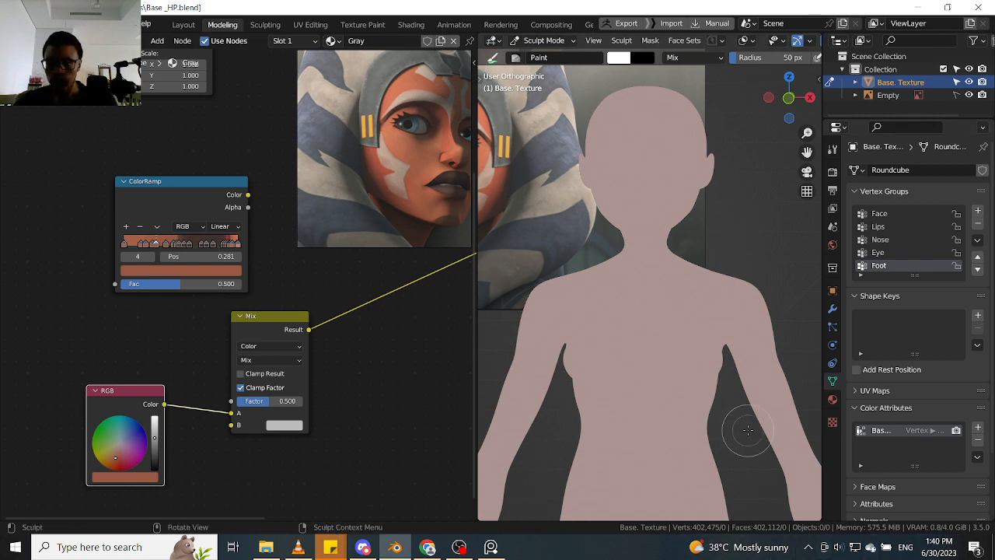
{"action": "scroll", "coordinate": [702, 223], "scroll_direction": "up", "scroll_amount": 3}
{"action": "scroll", "coordinate": [704, 225], "scroll_direction": "down", "scroll_amount": 1}
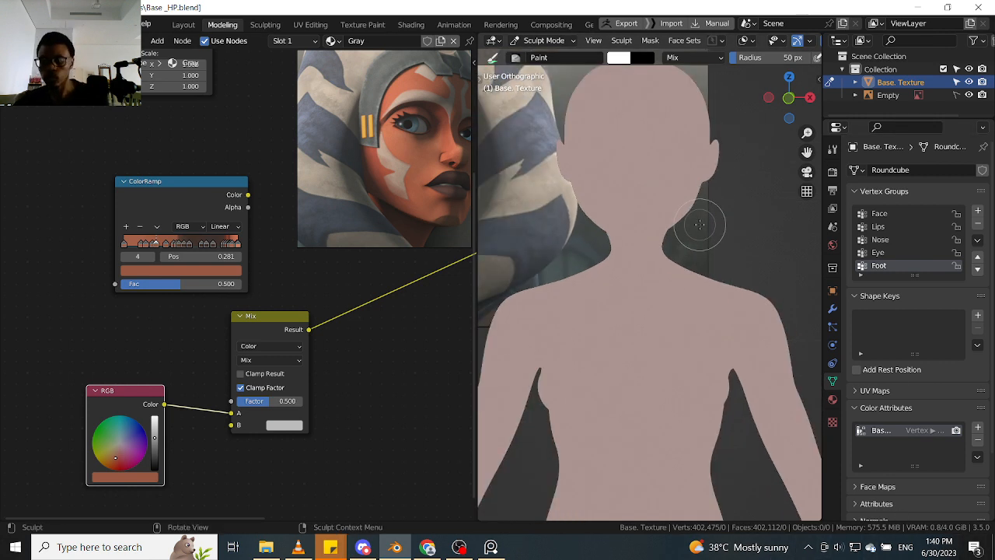
{"action": "scroll", "coordinate": [708, 233], "scroll_direction": "up", "scroll_amount": 2}
{"action": "key", "text": "q"}
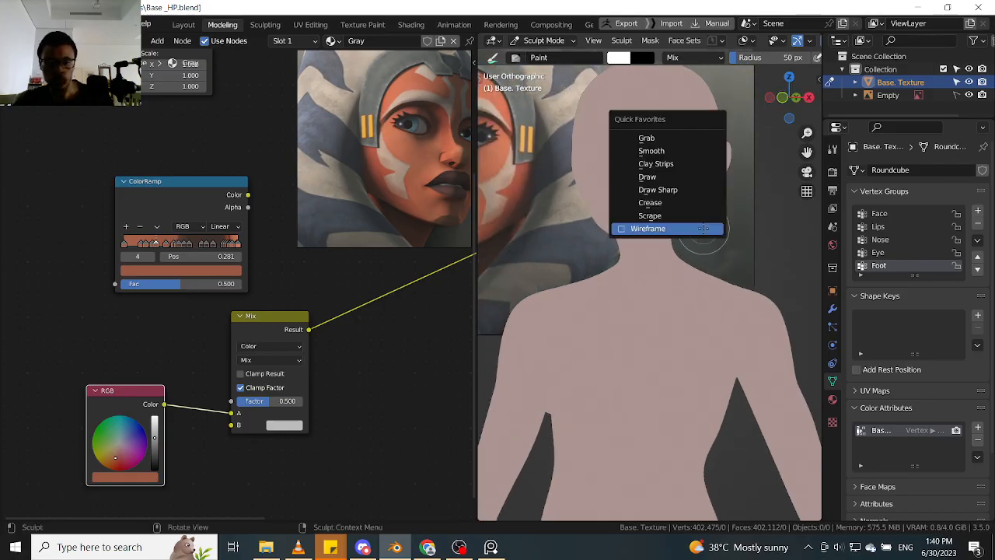
{"action": "key", "text": "Escape"}
{"action": "key", "text": "q"}
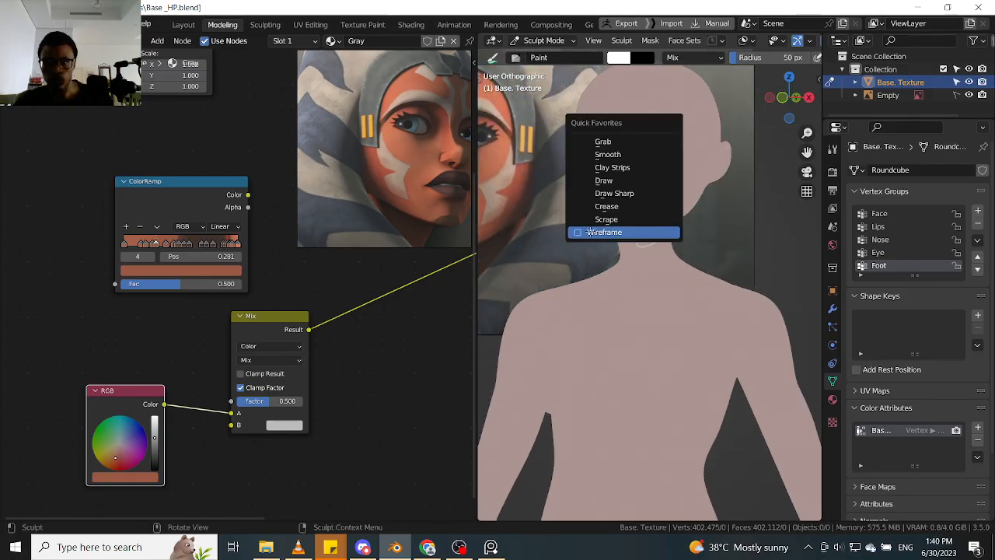
- Switch the body mesh to Edit Mode with face selection for working on the lips
{"action": "key", "text": "Tab"}
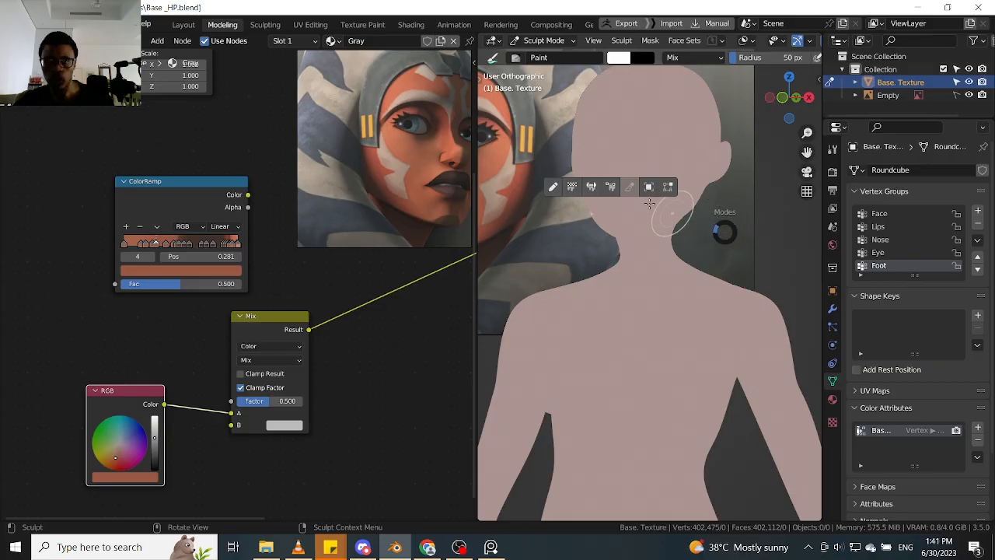
{"action": "left_click", "coordinate": [667, 188]}
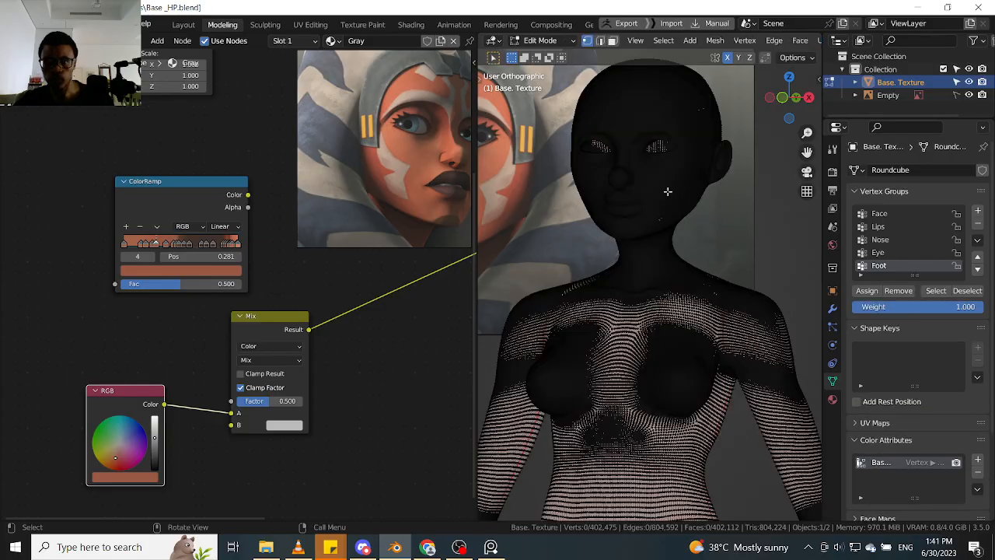
{"action": "scroll", "coordinate": [665, 193], "scroll_direction": "up", "scroll_amount": 3}
{"action": "middle_click_drag", "start_coordinate": [663, 210], "coordinate": [639, 211]}
{"action": "scroll", "coordinate": [624, 205], "scroll_direction": "up", "scroll_amount": 5}
{"action": "scroll", "coordinate": [624, 206], "scroll_direction": "up", "scroll_amount": 8}
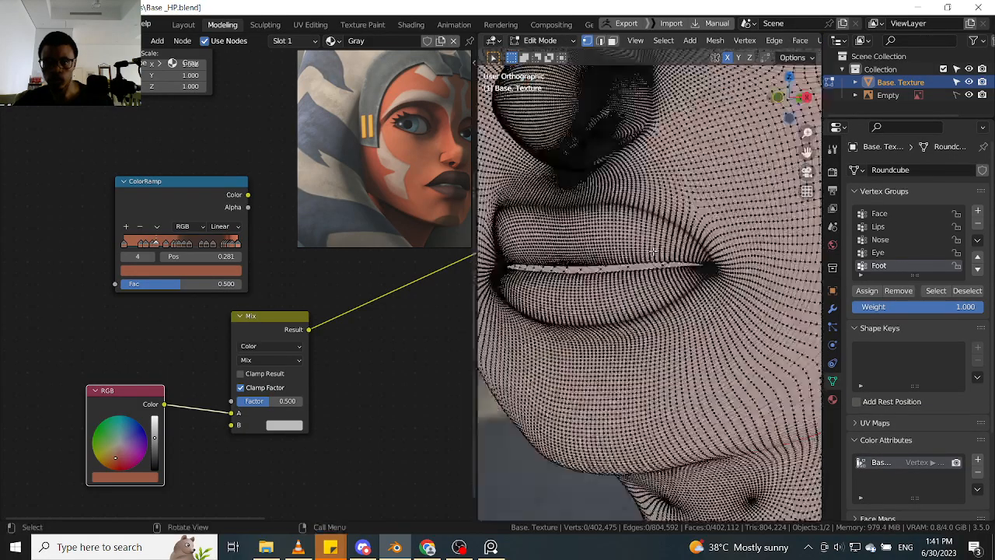
{"action": "key", "text": "Tab"}
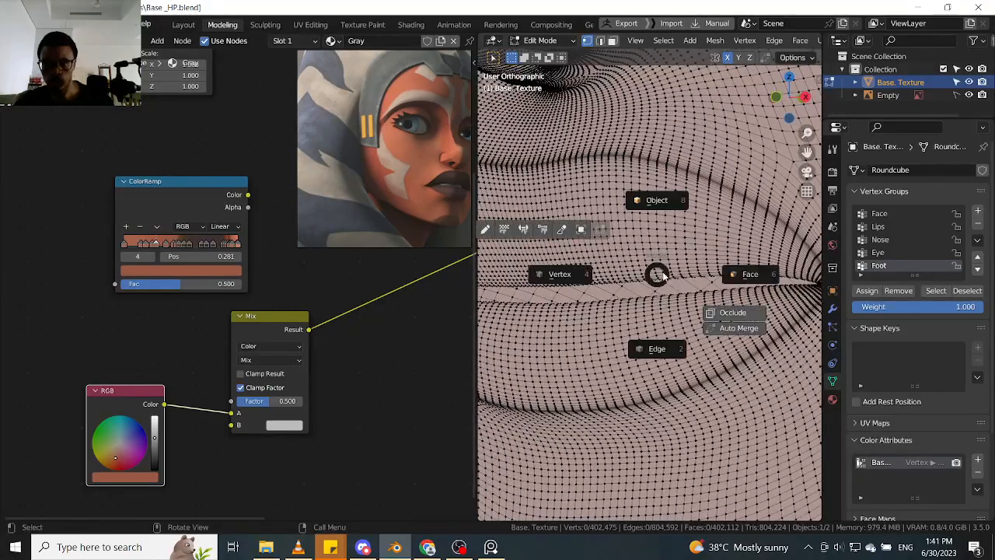
{"action": "left_click", "coordinate": [751, 275]}
- Examine the face topology around the mouth corner, the gap between the lips and the lower lip
{"action": "scroll", "coordinate": [622, 295], "scroll_direction": "down", "scroll_amount": 10}
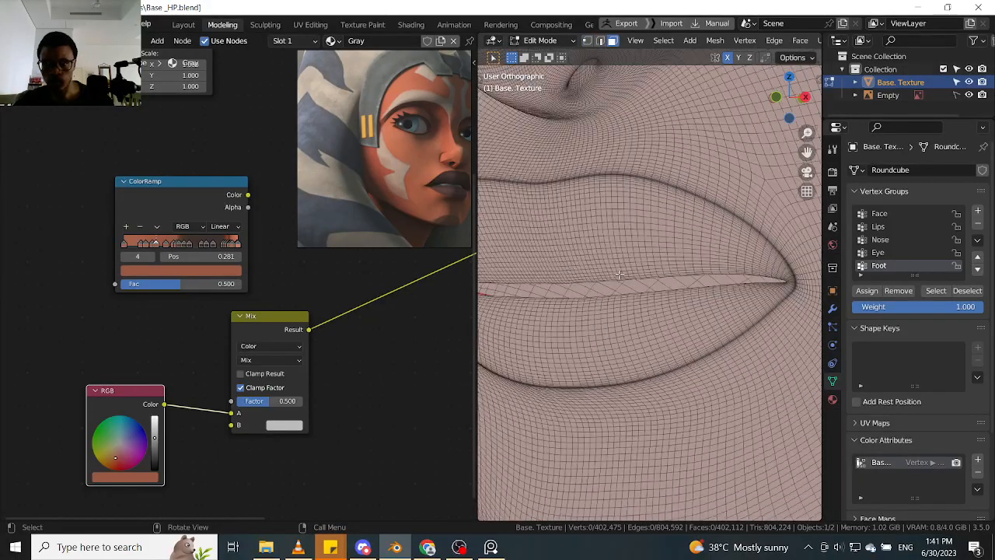
{"action": "middle_click_drag", "start_coordinate": [622, 296], "coordinate": [646, 225]}
{"action": "scroll", "coordinate": [576, 295], "scroll_direction": "up", "scroll_amount": 3}
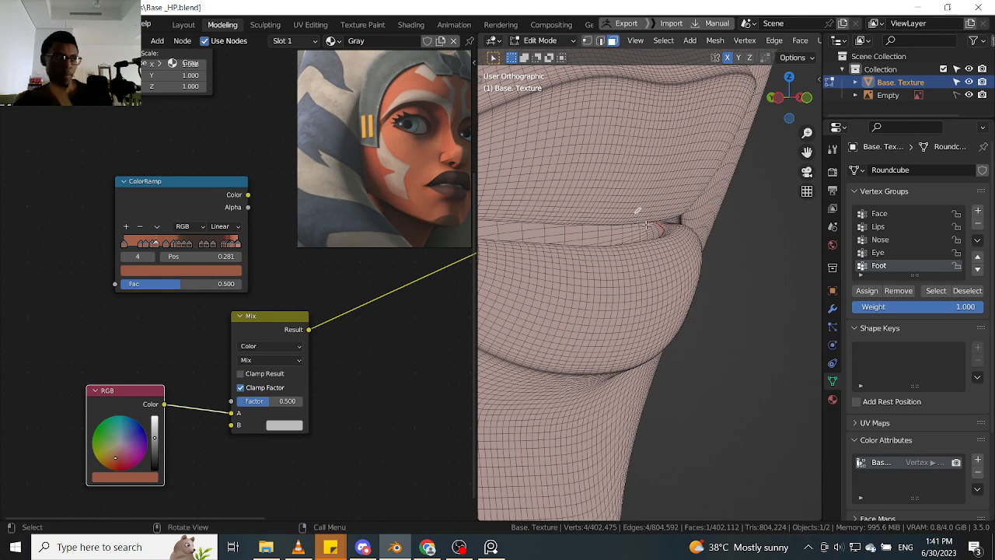
{"action": "scroll", "coordinate": [676, 241], "scroll_direction": "up", "scroll_amount": 3}
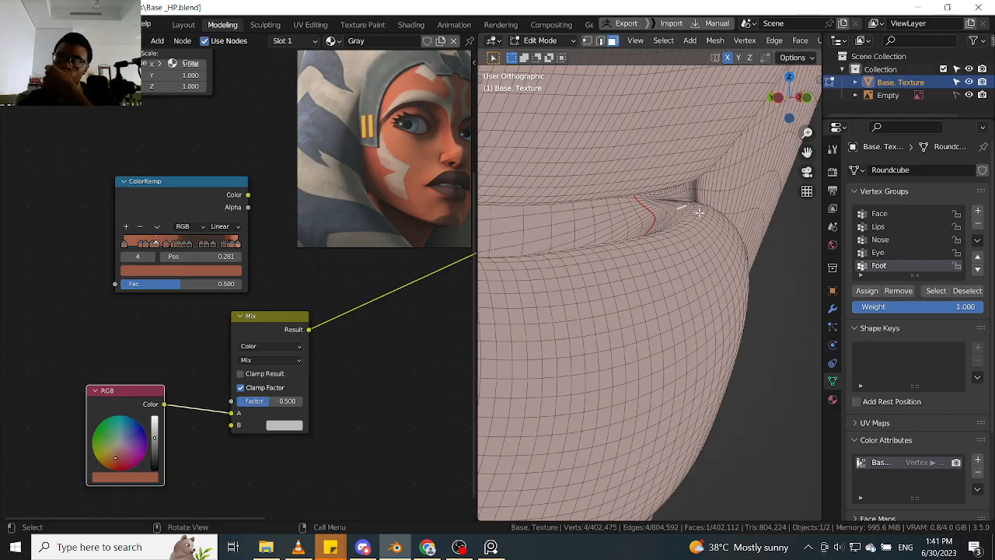
{"action": "scroll", "coordinate": [670, 212], "scroll_direction": "down", "scroll_amount": 5}
{"action": "middle_click_drag", "start_coordinate": [665, 210], "coordinate": [635, 213]}
{"action": "scroll", "coordinate": [635, 213], "scroll_direction": "up", "scroll_amount": 3}
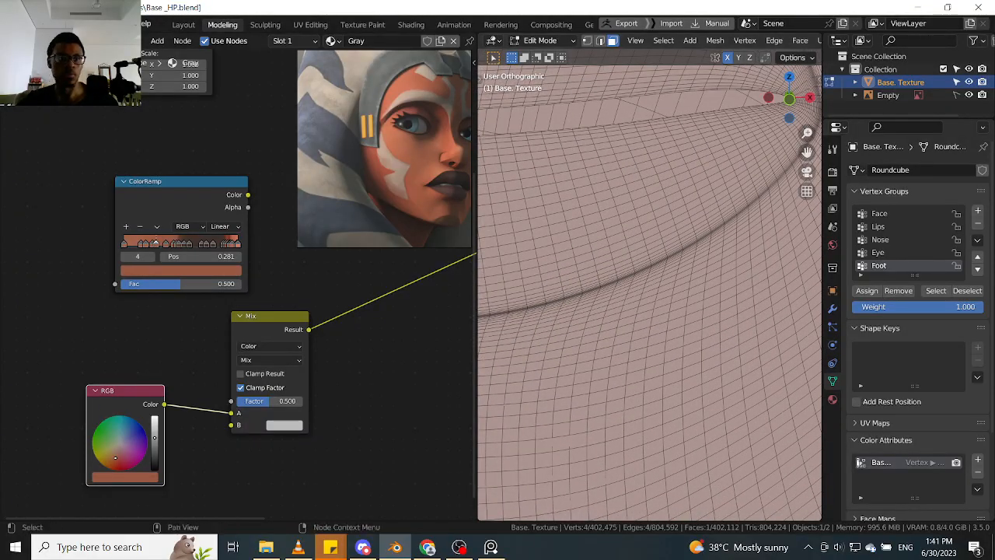
{"action": "left_click", "coordinate": [50, 24]}
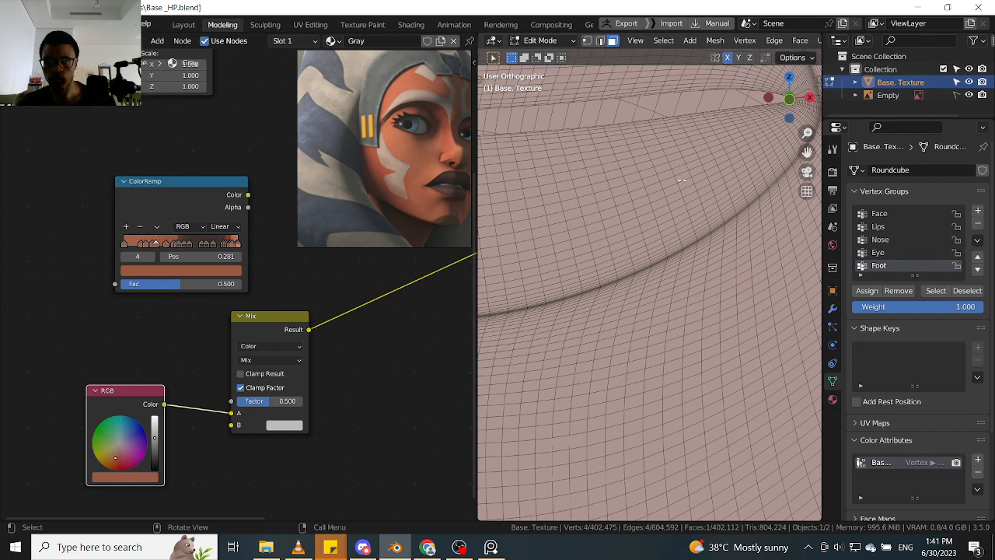
- Select the face loop running lengthwise around both lips and grow the selection across most of the lip surface
{"action": "left_click", "coordinate": [599, 168], "text": "ctrl"}
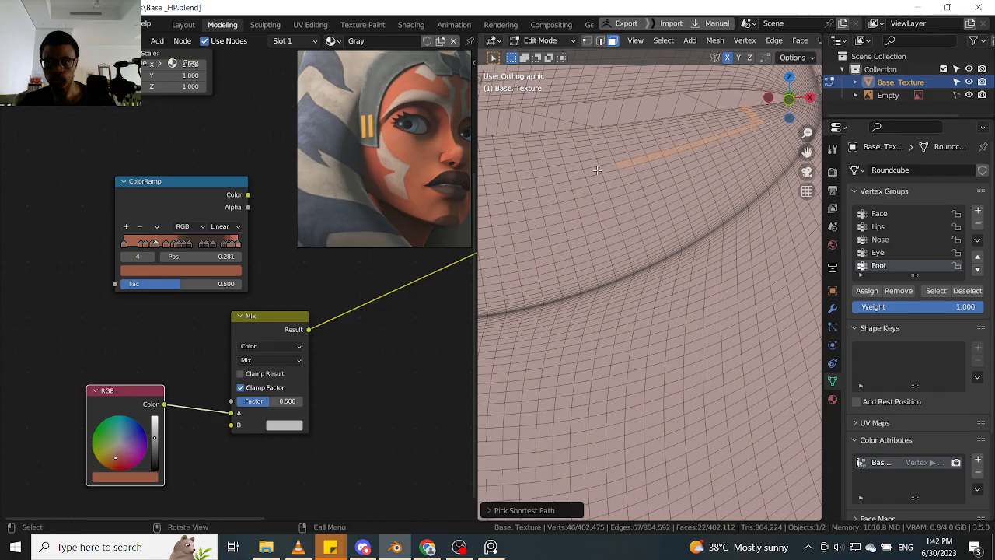
{"action": "left_click", "coordinate": [592, 171], "text": "ctrl"}
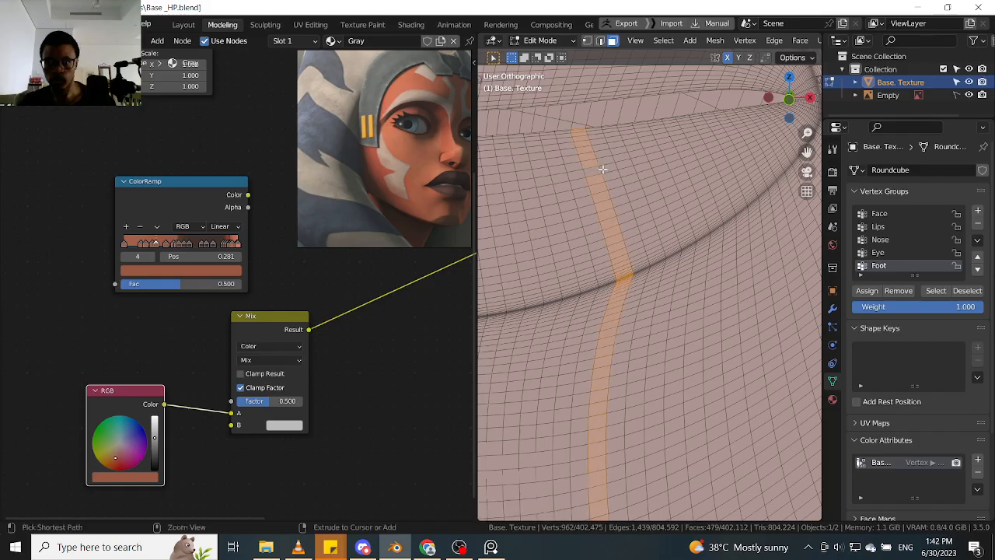
{"action": "left_click", "coordinate": [600, 169], "text": "alt"}
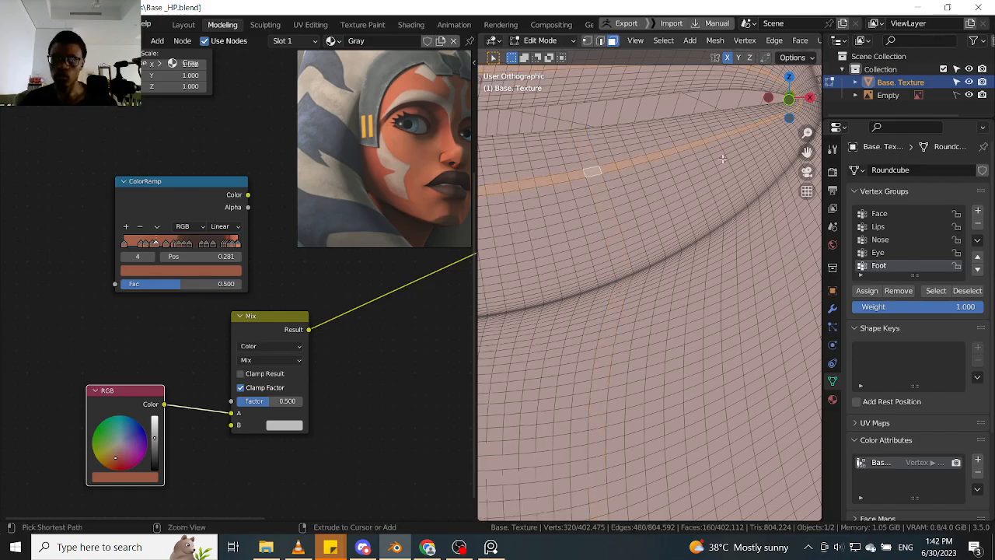
{"action": "key", "text": "ctrl+KP_Add"}
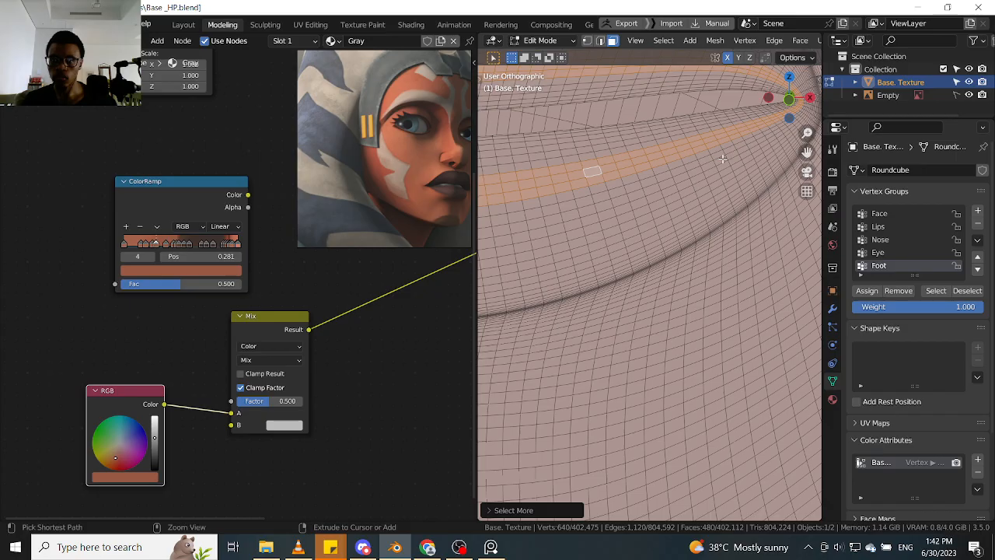
{"action": "key", "text": "ctrl+KP_Add"}
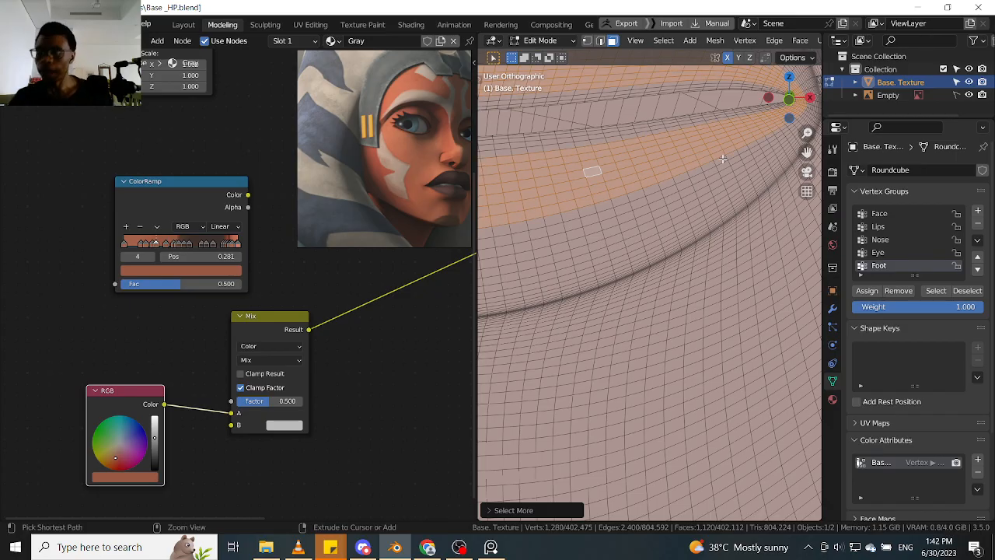
{"action": "key", "text": "ctrl+KP_Add"}
{"action": "key", "text": "ctrl+KP_Add"}
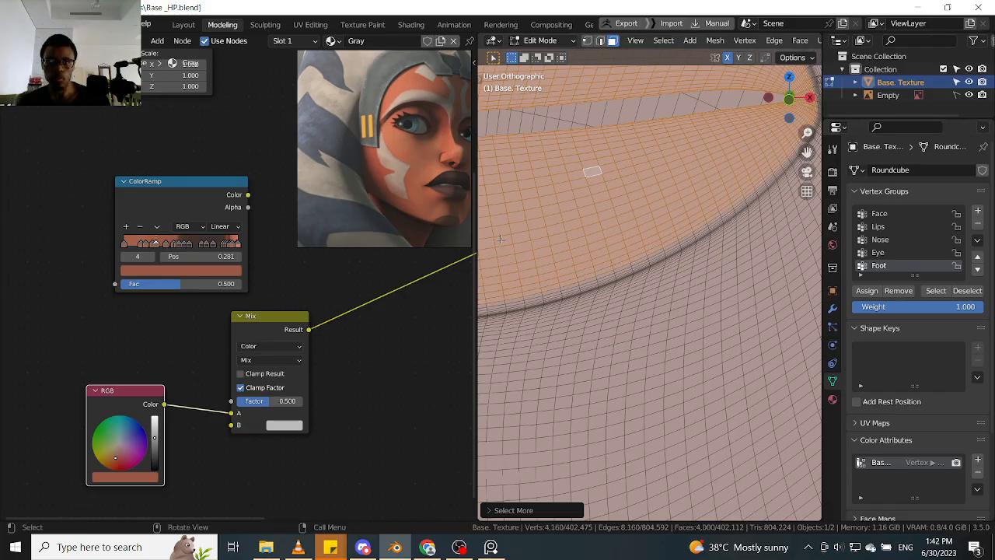
- Grow the lip face selection ring by ring up to the lips' outer border, checking it from the side
{"action": "left_click", "coordinate": [833, 228]}
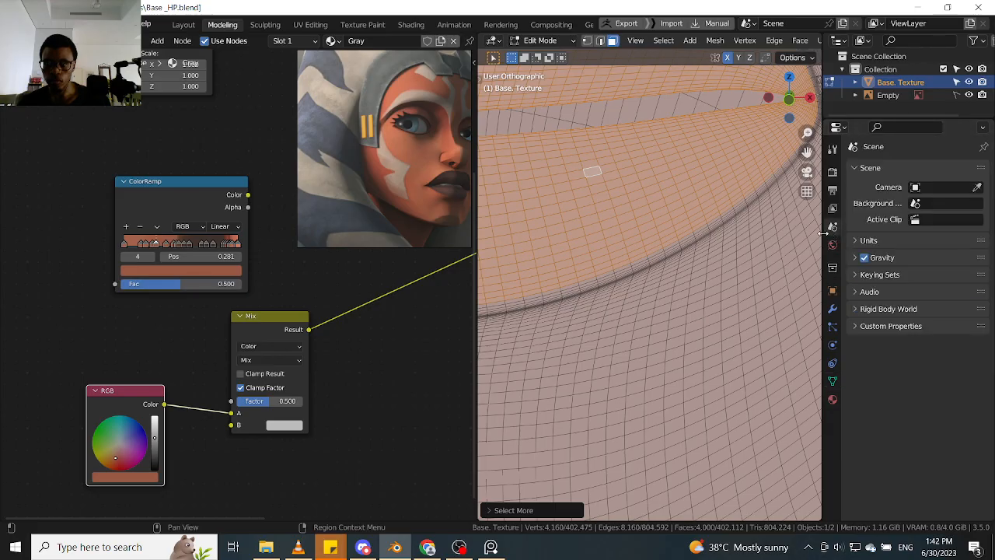
{"action": "left_click_drag", "start_coordinate": [822, 233], "coordinate": [898, 233]}
{"action": "scroll", "coordinate": [745, 300], "scroll_direction": "down", "scroll_amount": 4}
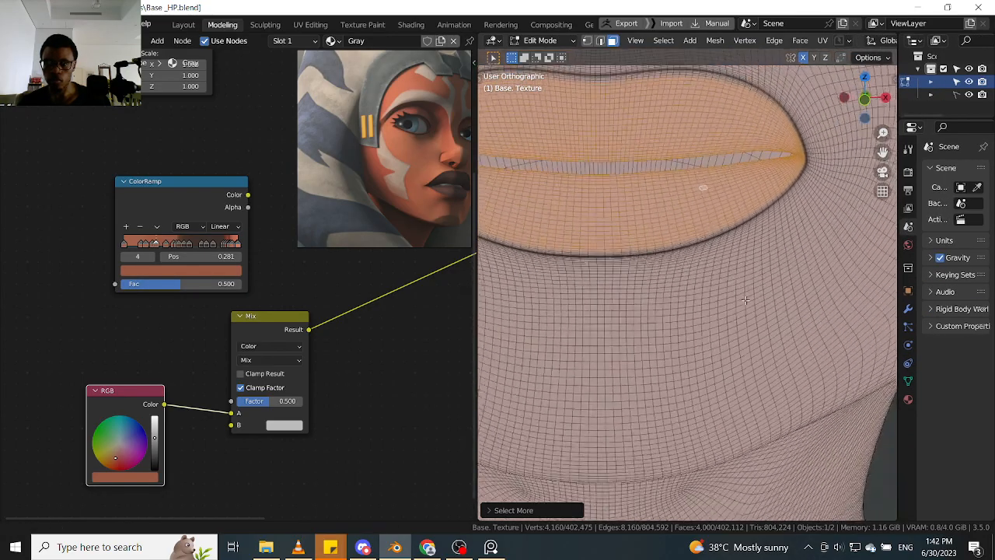
{"action": "middle_click_drag", "start_coordinate": [745, 300], "coordinate": [820, 201]}
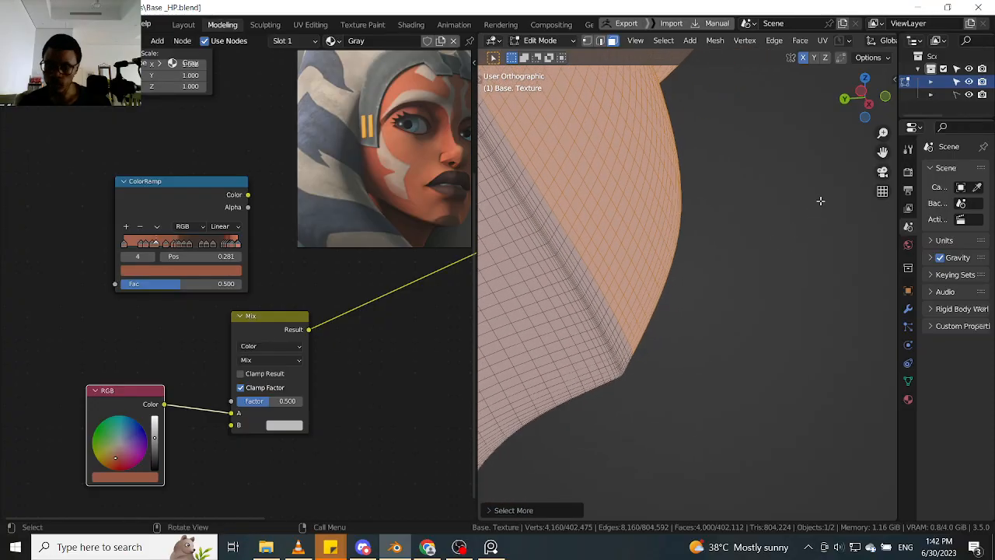
{"action": "key", "text": "ctrl+KP_Add"}
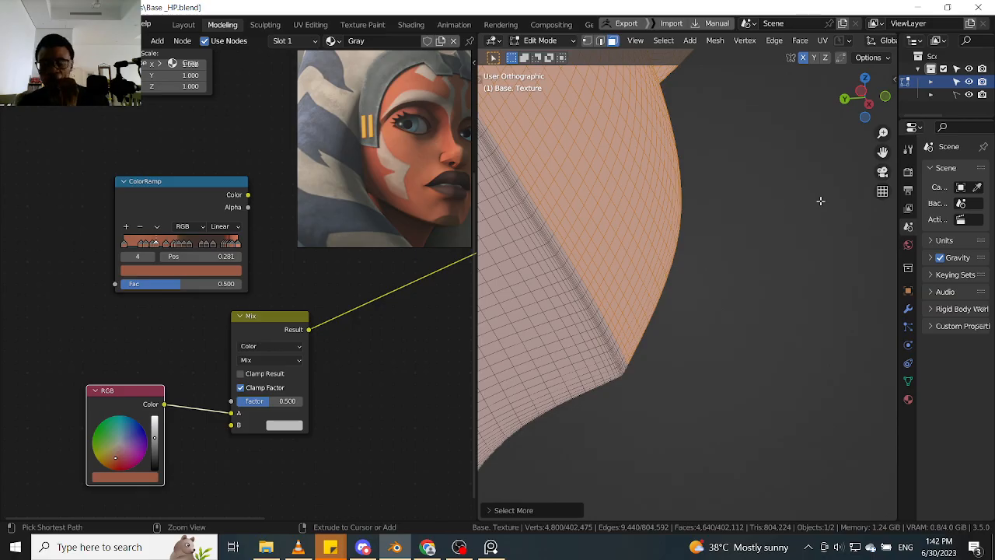
{"action": "key", "text": "ctrl+KP_Add"}
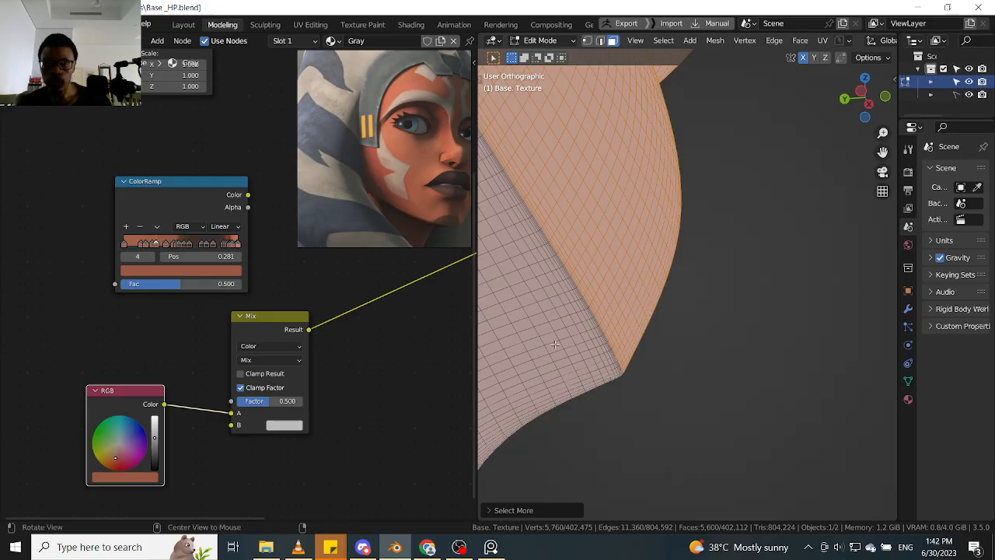
{"action": "mouse_move", "coordinate": [820, 200]}
{"action": "middle_mouse_down"}
{"action": "mouse_move", "coordinate": [722, 314]}
{"action": "mouse_move", "coordinate": [755, 298]}
{"action": "mouse_move", "coordinate": [801, 240]}
{"action": "mouse_move", "coordinate": [815, 202]}
{"action": "middle_mouse_up"}
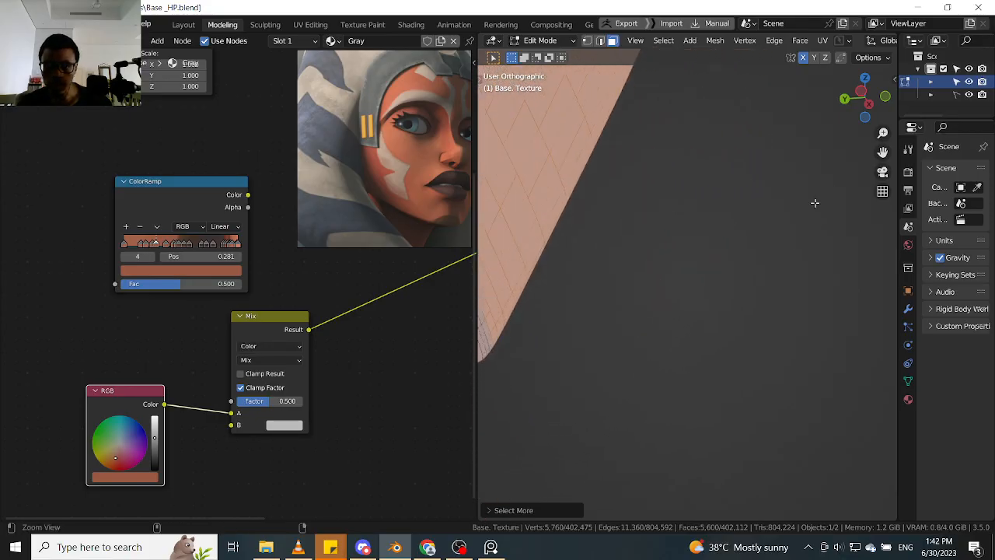
{"action": "middle_click_drag", "start_coordinate": [715, 256], "coordinate": [748, 240]}
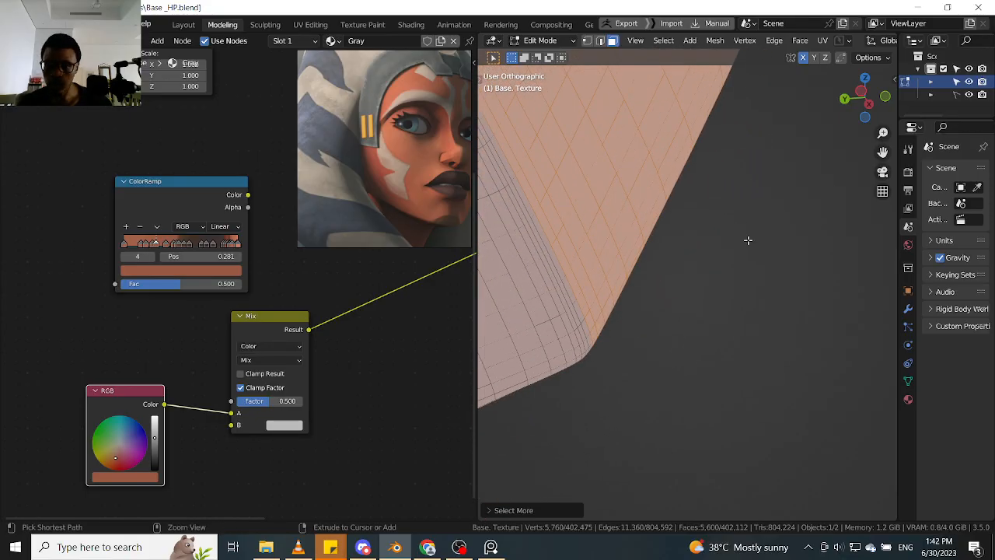
{"action": "key", "text": "ctrl+KP_Add"}
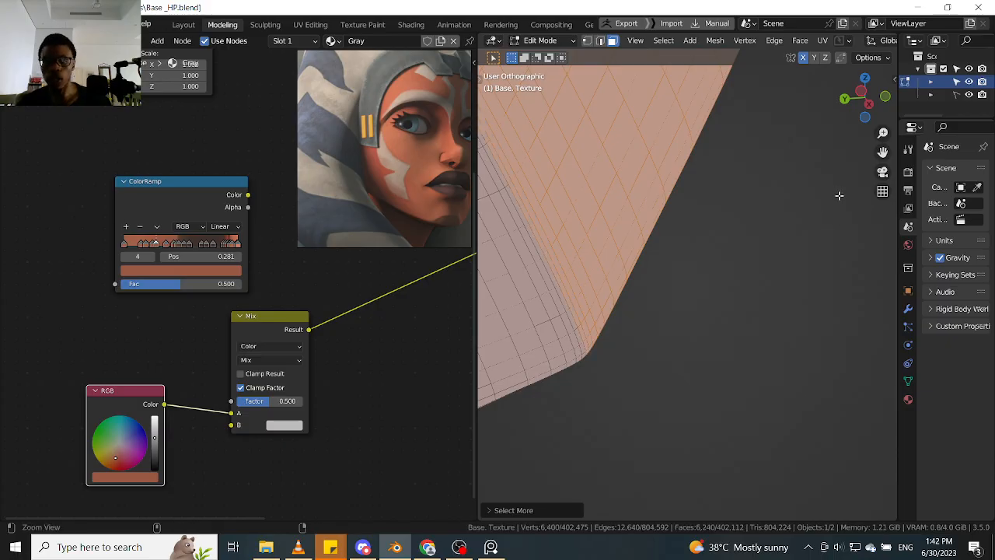
{"action": "middle_click_drag", "start_coordinate": [839, 195], "coordinate": [782, 358]}
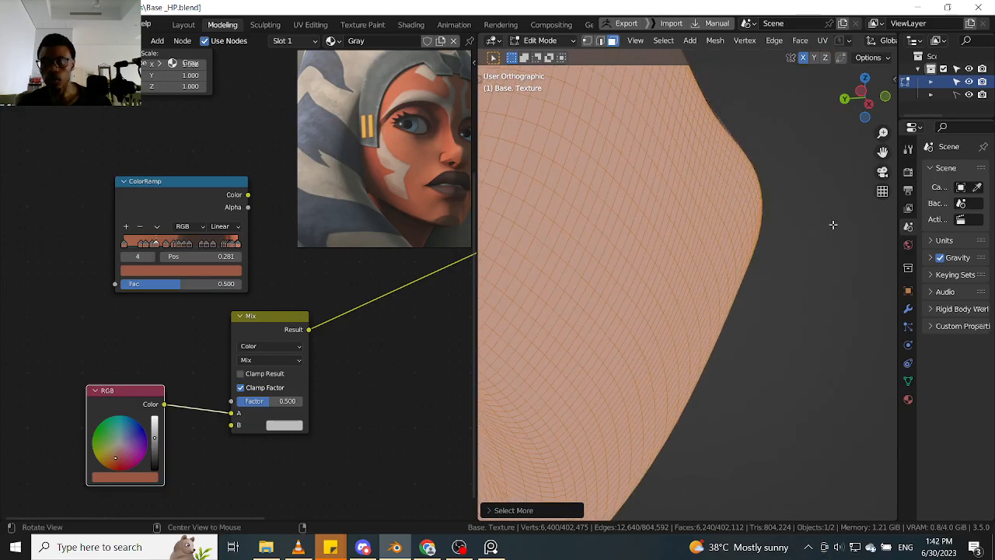
{"action": "middle_click_drag", "start_coordinate": [832, 225], "coordinate": [873, 274]}
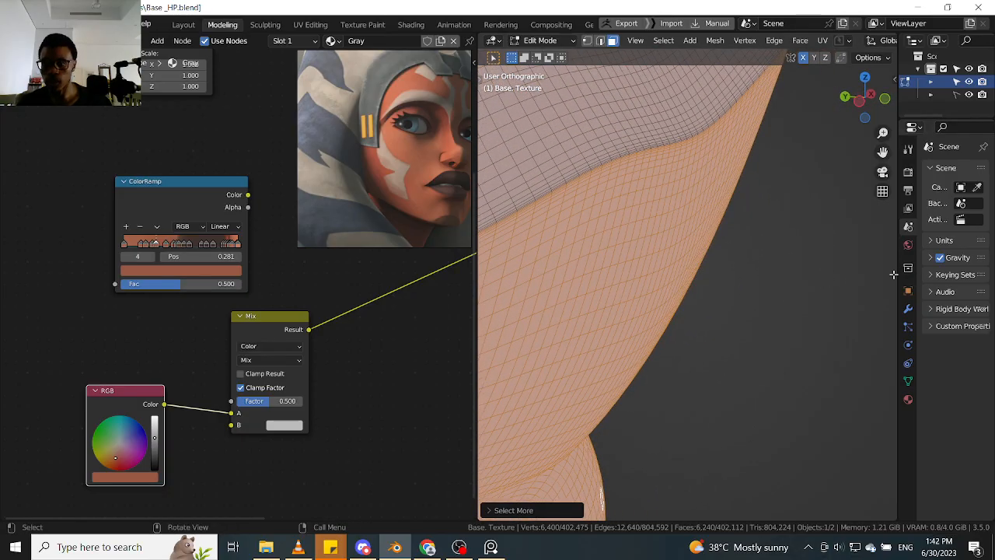
- Replace the mesh's existing color attribute with a new one named Lips, using the Vertex domain and Color data type
{"action": "left_click_drag", "start_coordinate": [896, 276], "coordinate": [857, 284]}
{"action": "left_click", "coordinate": [858, 380]}
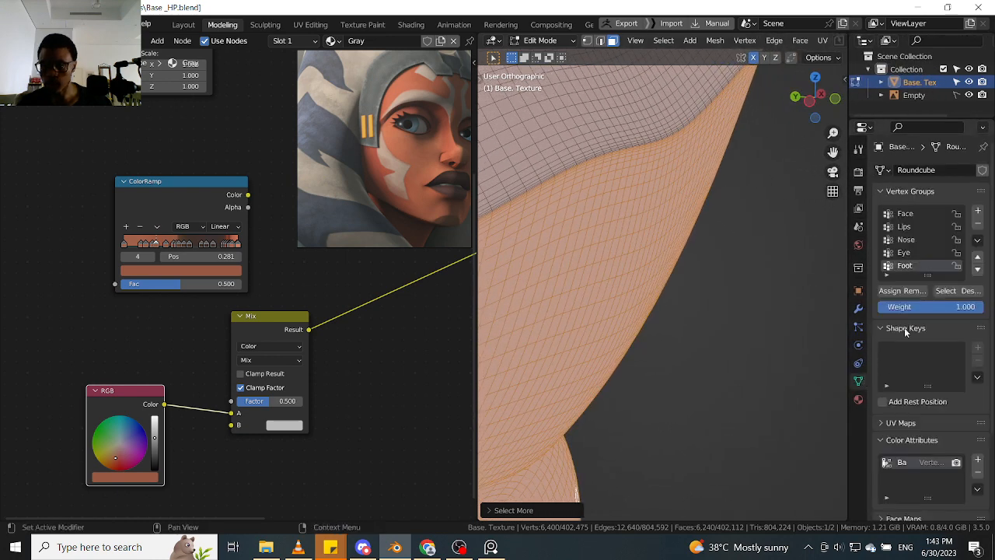
{"action": "left_click", "coordinate": [979, 474]}
{"action": "left_click", "coordinate": [978, 460]}
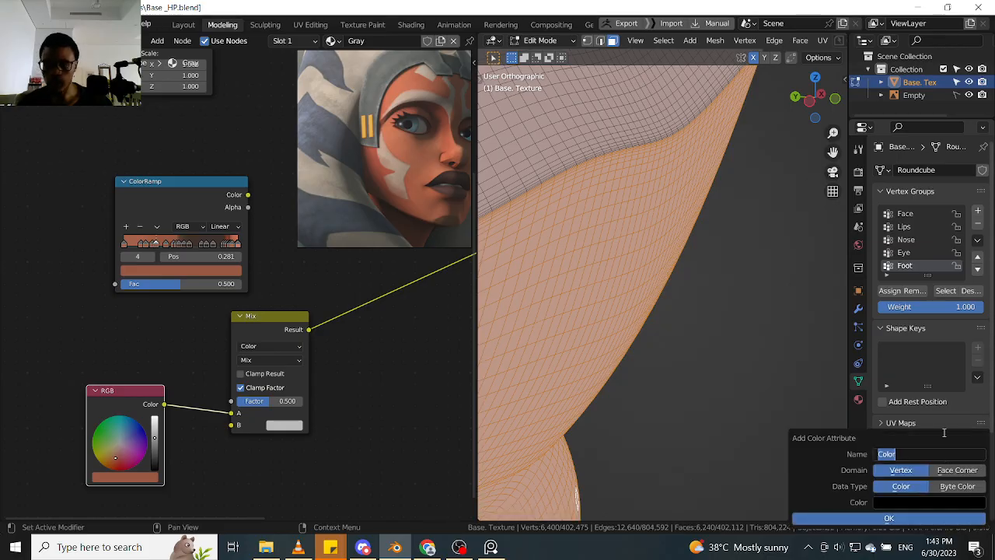
{"action": "type", "text": "Lips"}
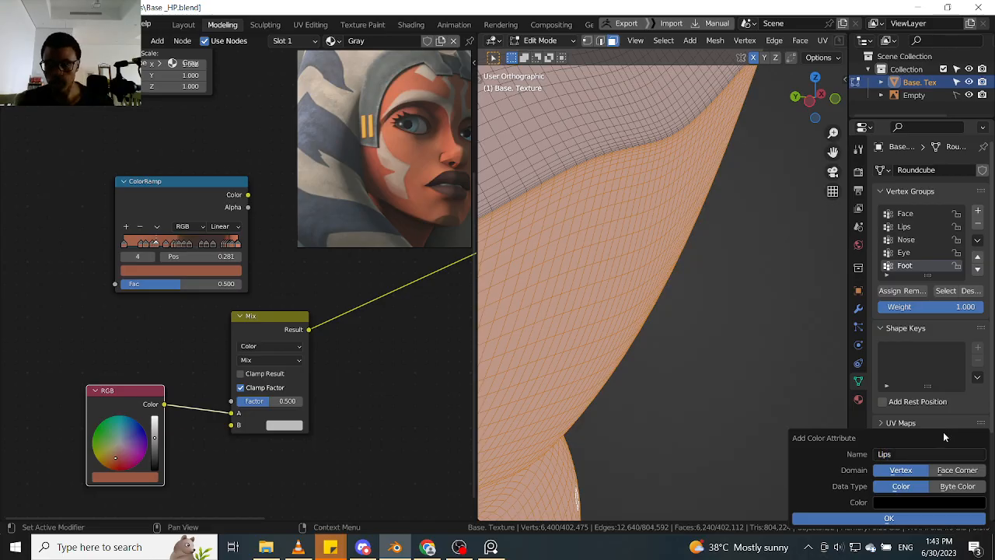
{"action": "key", "text": "Return"}
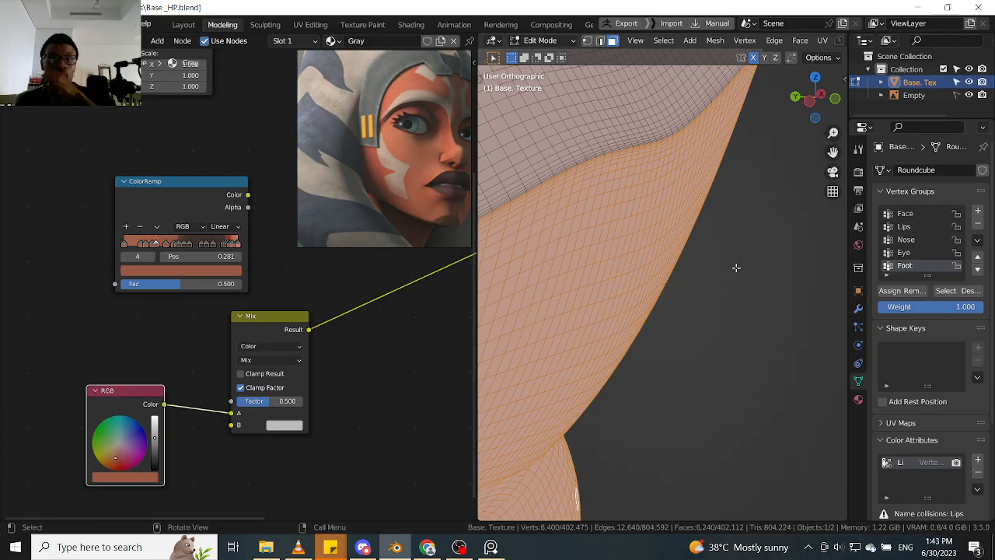
- Inspect the selected lip faces from several angles against the rest of the face
{"action": "left_click", "coordinate": [171, 348]}
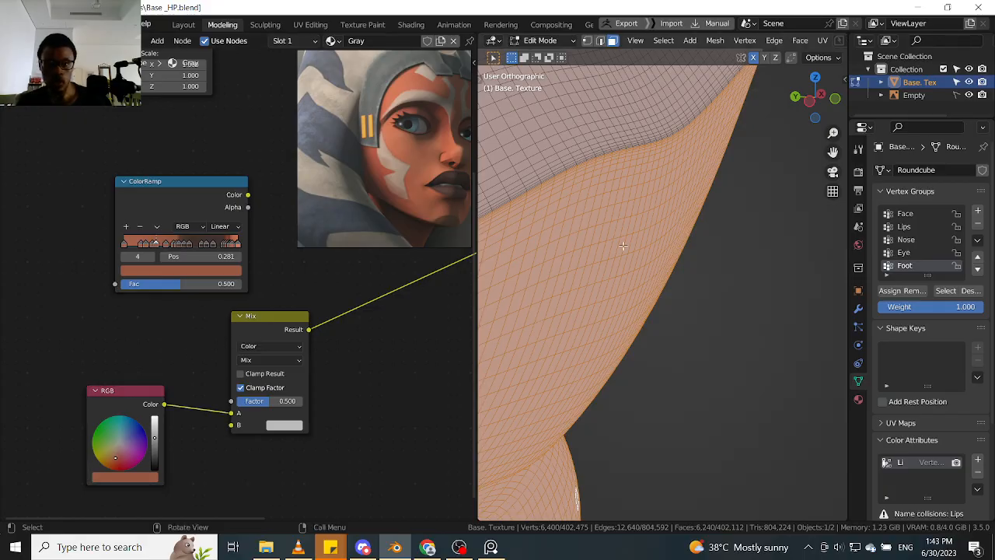
{"action": "middle_click_drag", "start_coordinate": [754, 247], "coordinate": [687, 411], "text": "ctrl"}
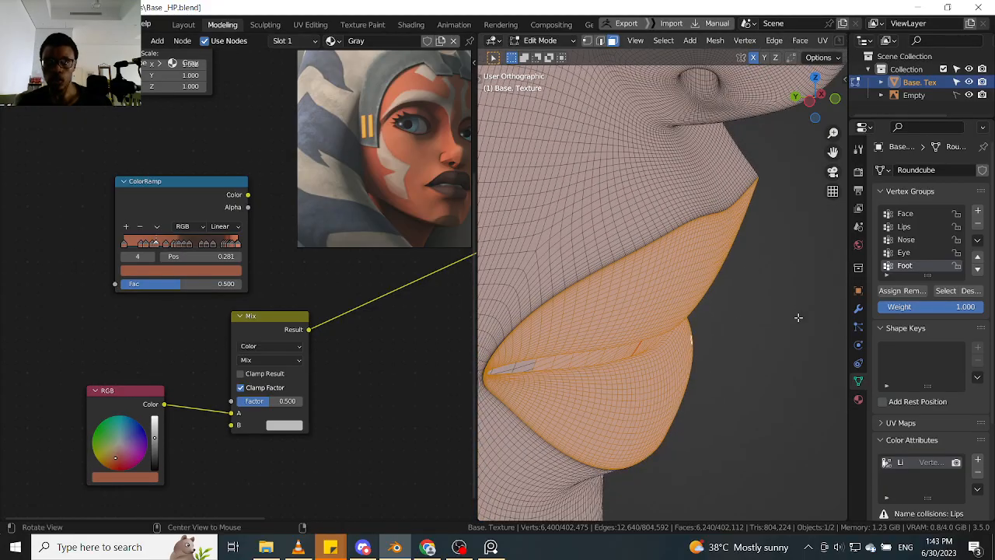
{"action": "middle_click_drag", "start_coordinate": [785, 310], "coordinate": [812, 298]}
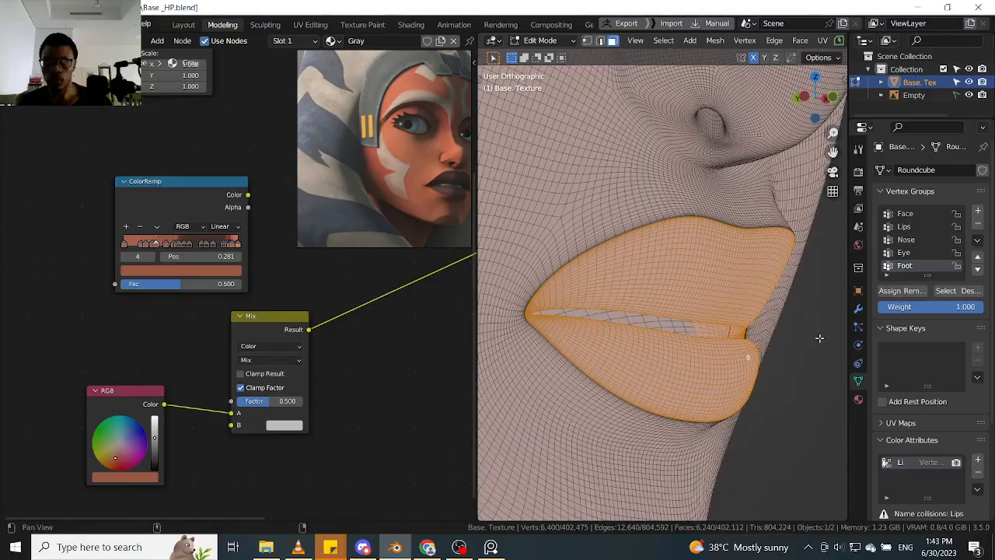
{"action": "middle_click_drag", "start_coordinate": [822, 335], "coordinate": [731, 433]}
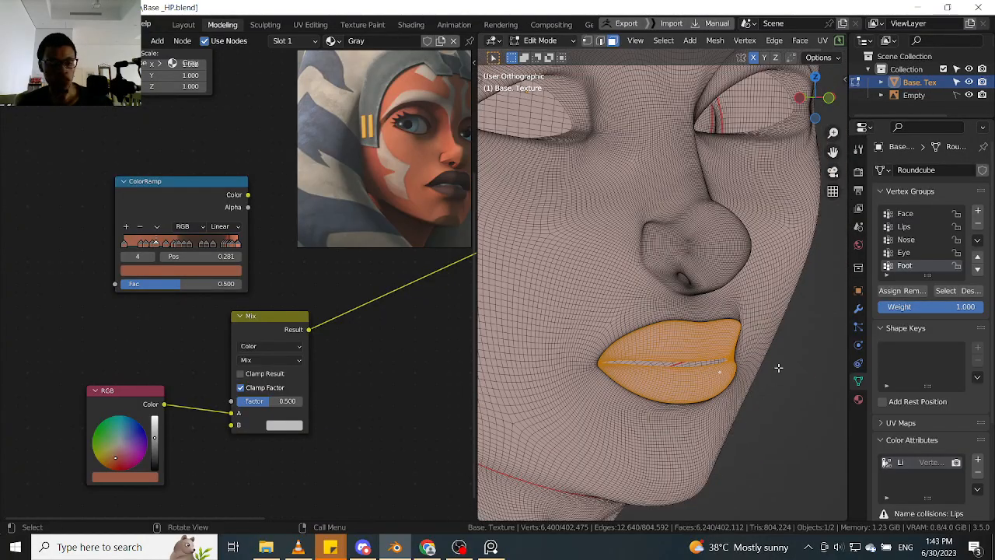
- Switch the body mesh to Vertex Paint mode and mask painting to the selected lip faces
{"action": "key", "text": "q"}
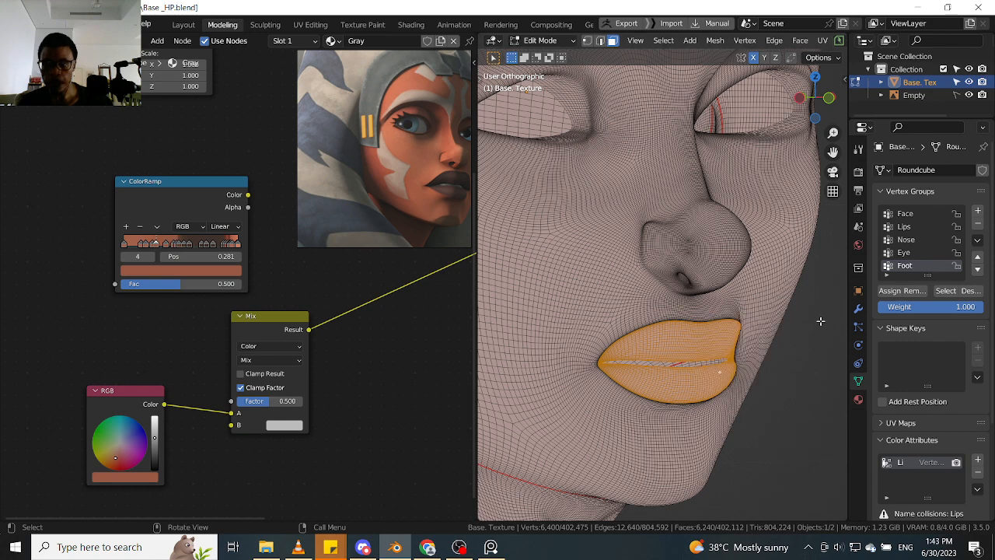
{"action": "key", "text": "ctrl+Tab"}
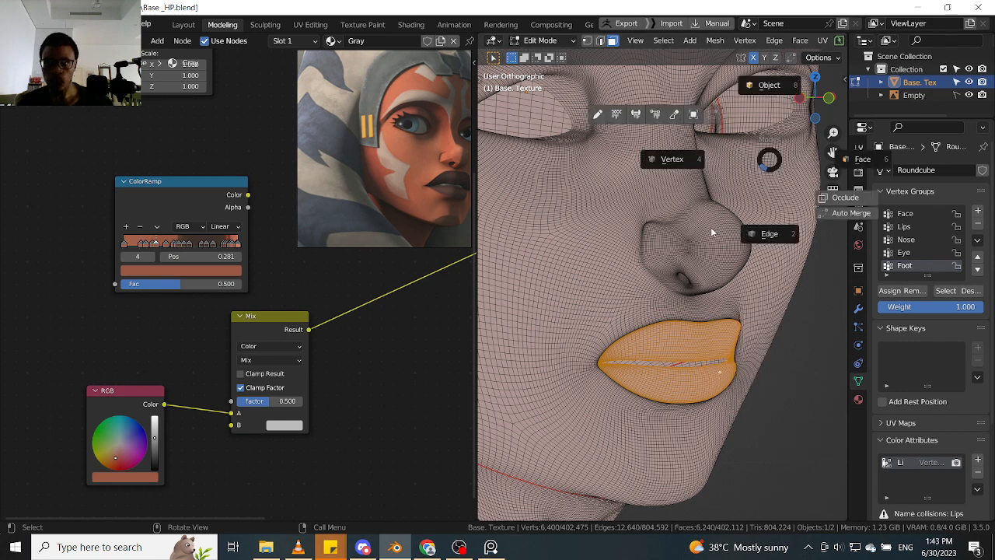
{"action": "left_click", "coordinate": [616, 117]}
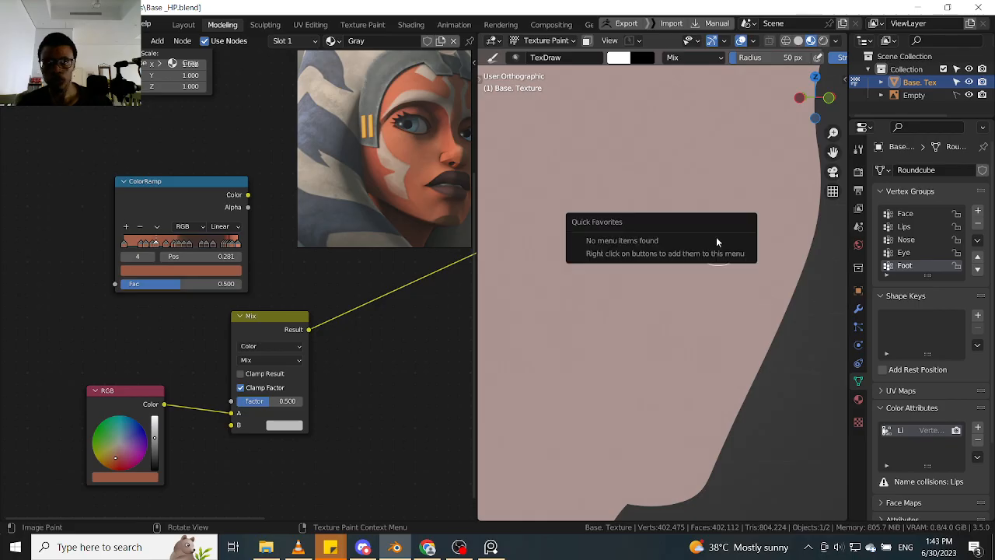
{"action": "key", "text": "q"}
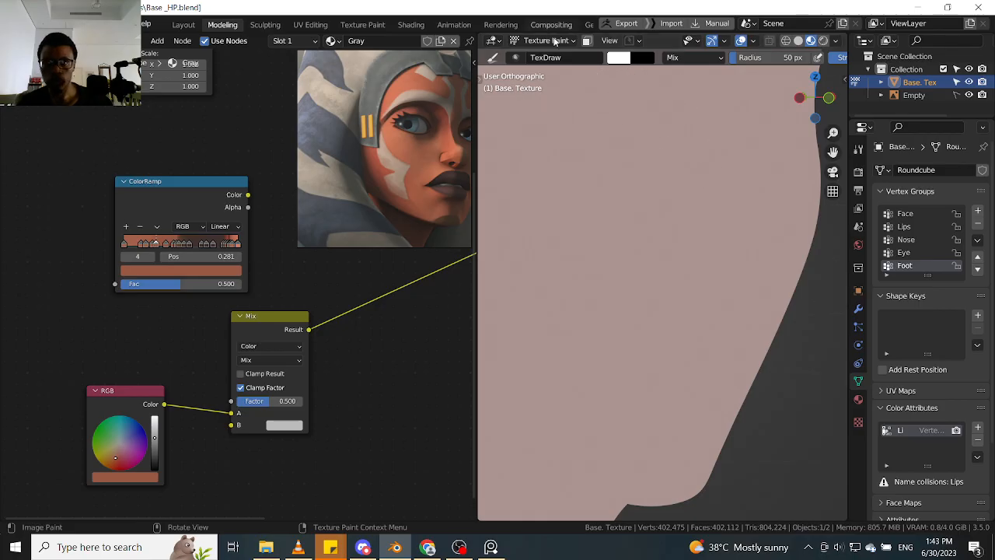
{"action": "key", "text": "Tab"}
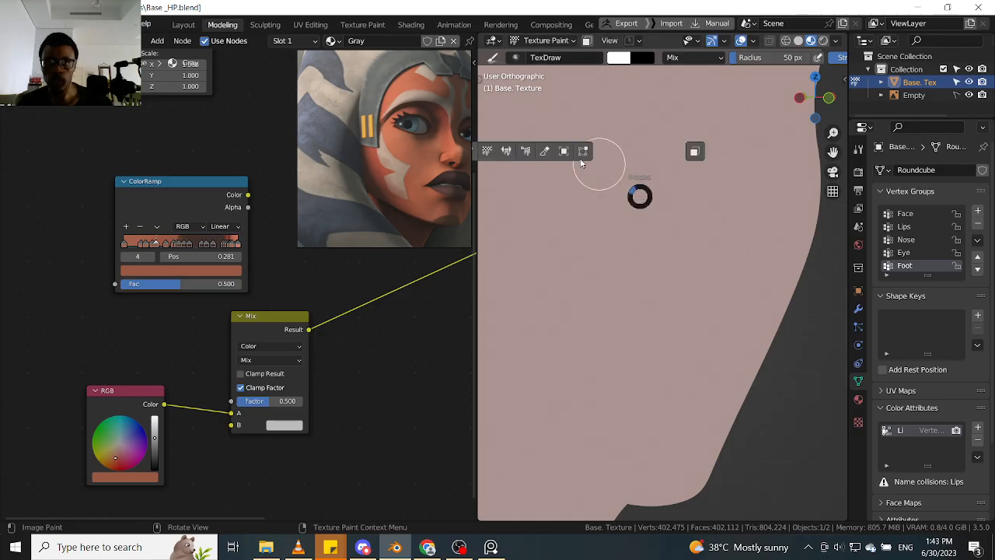
{"action": "left_click", "coordinate": [526, 152]}
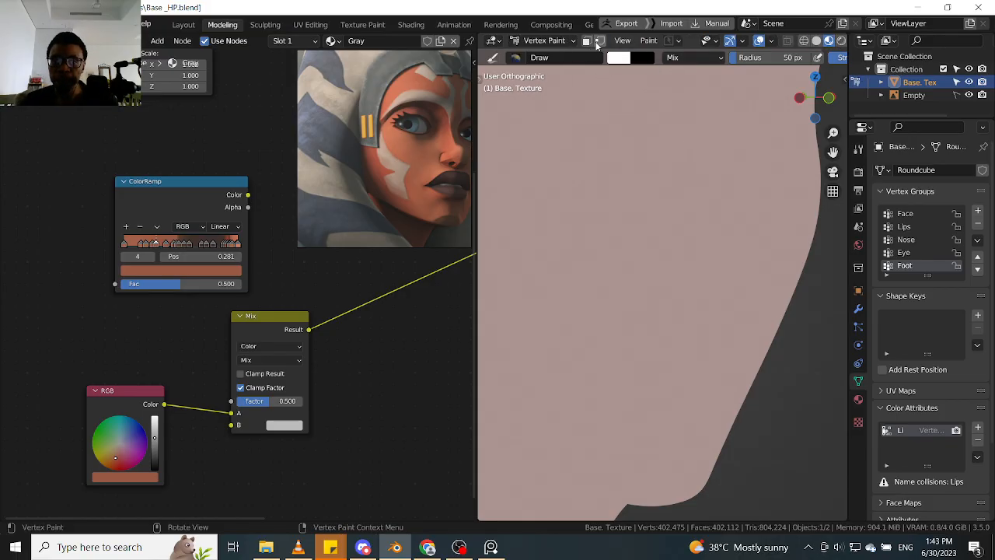
{"action": "left_click", "coordinate": [601, 42]}
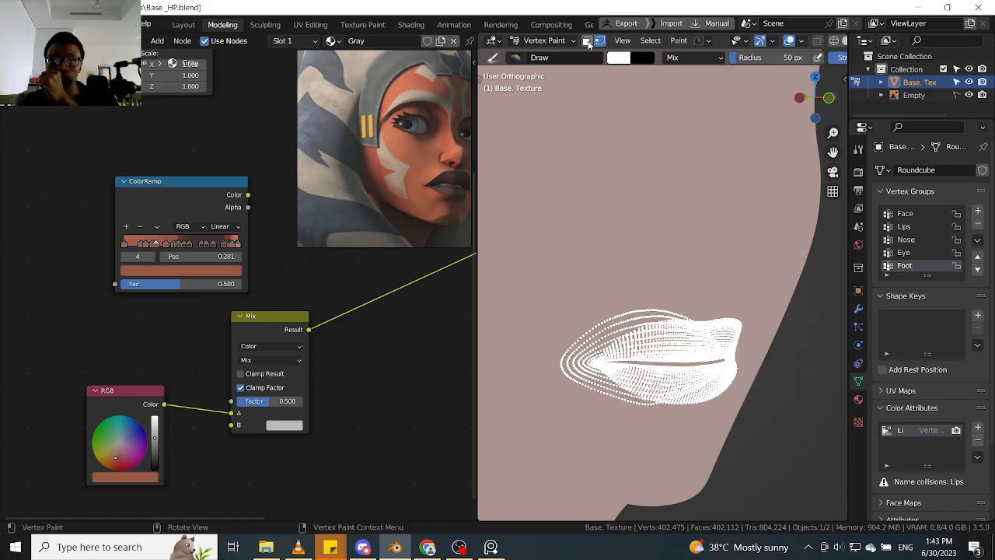
{"action": "left_click", "coordinate": [588, 42]}
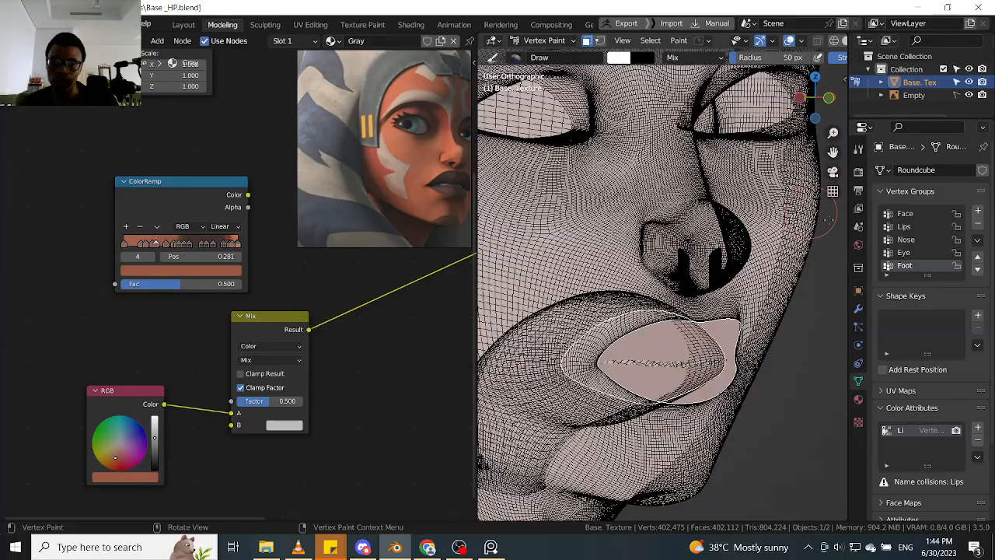
{"action": "middle_click_drag", "start_coordinate": [800, 350], "coordinate": [822, 296]}
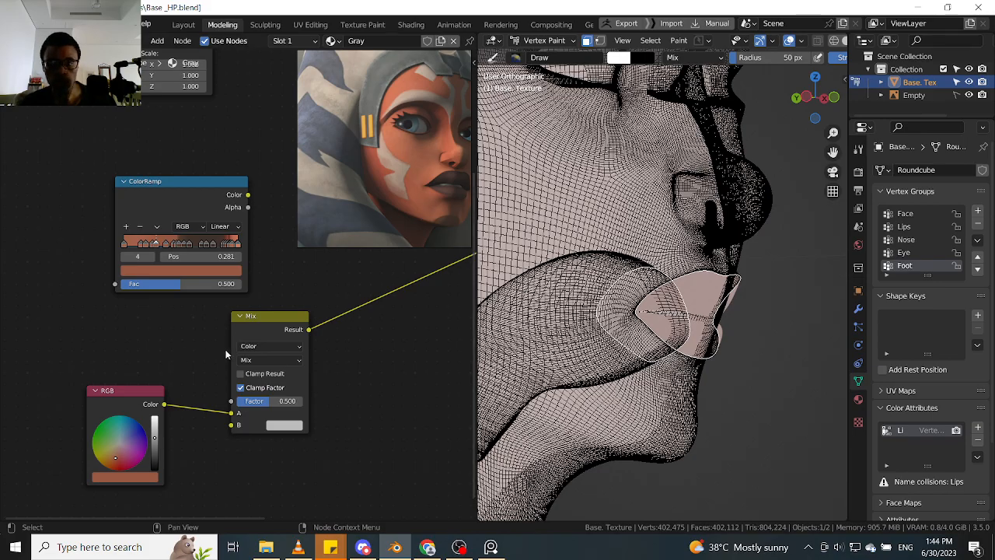
- Add an Attribute node named Lips above the RGB node and connect its Color output to the Mix node's Factor
{"action": "key", "text": "shift+a"}
{"action": "left_click", "coordinate": [184, 339]}
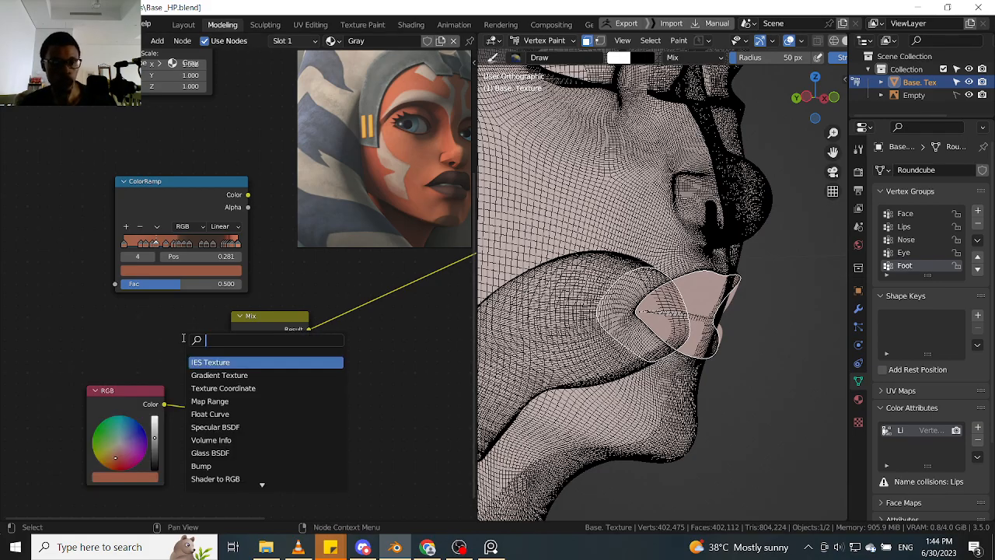
{"action": "type", "text": "attr"}
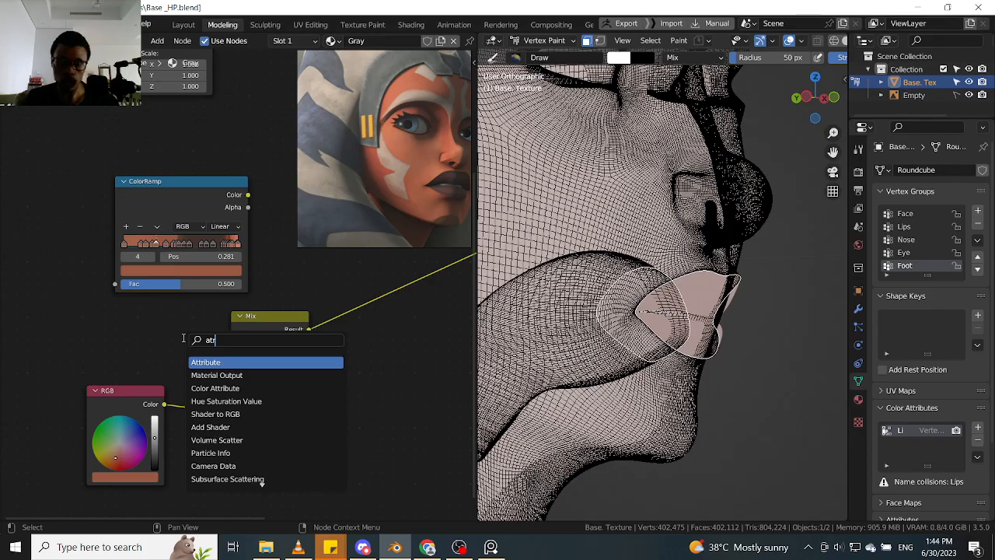
{"action": "key", "text": "Return"}
{"action": "left_click", "coordinate": [99, 325]}
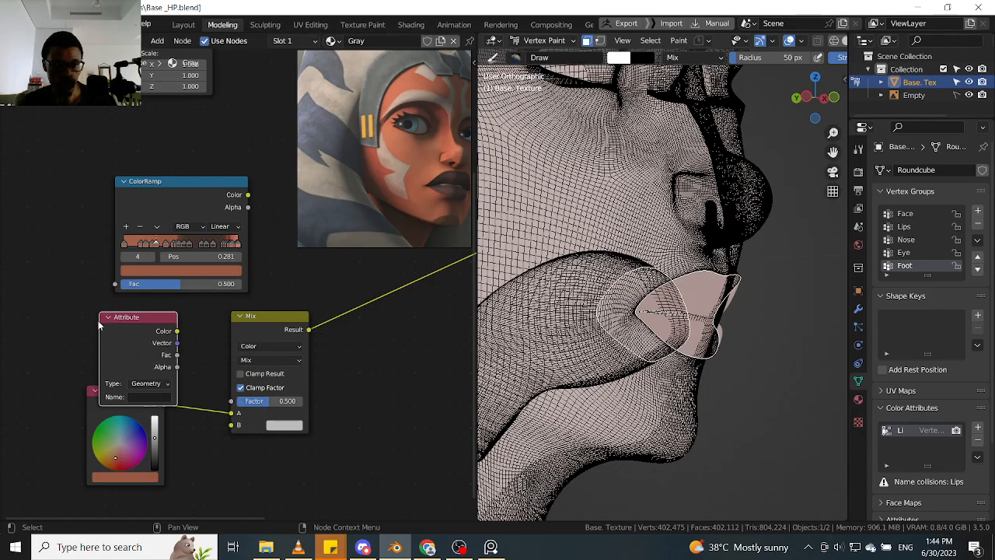
{"action": "left_click_drag", "start_coordinate": [95, 410], "coordinate": [108, 462]}
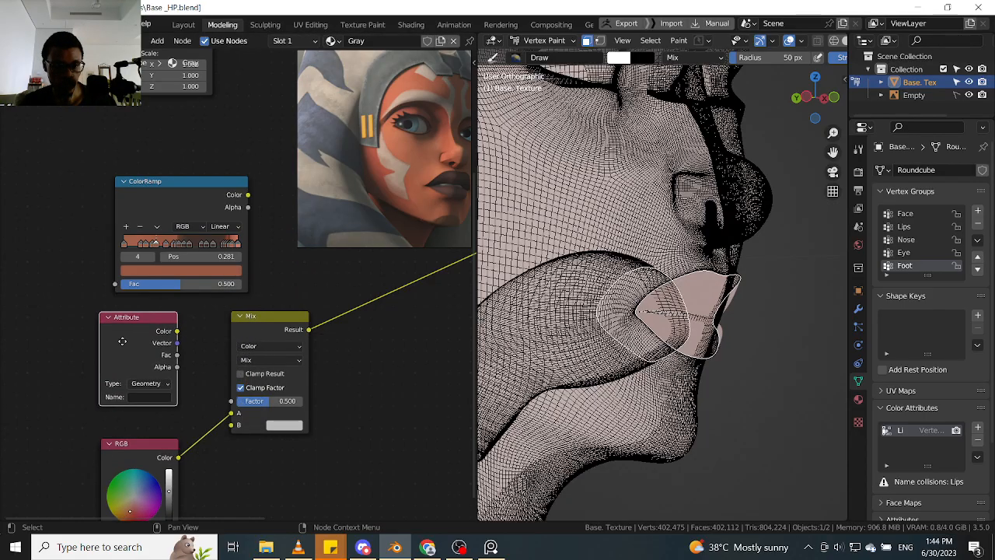
{"action": "left_click_drag", "start_coordinate": [122, 342], "coordinate": [108, 345]}
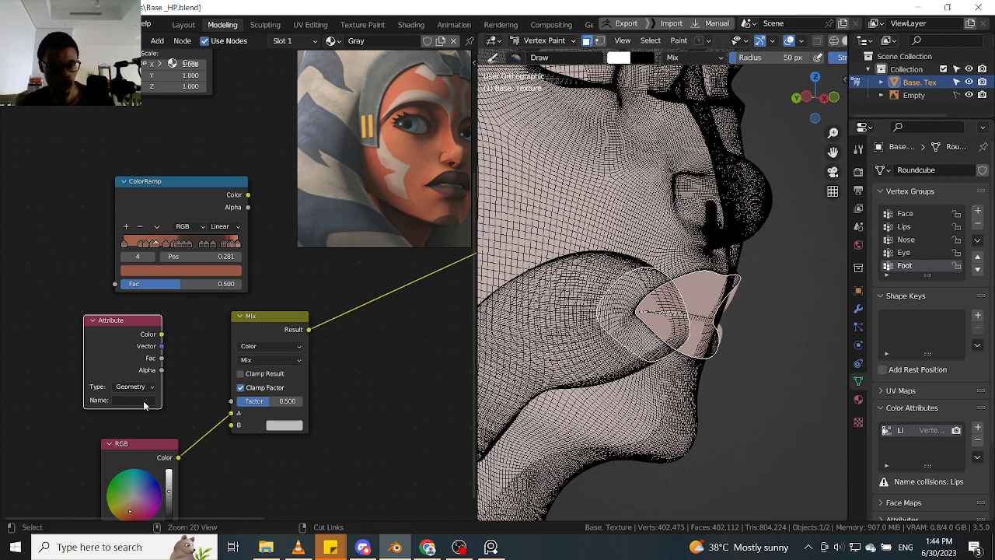
{"action": "type", "text": "Lips"}
{"action": "left_click_drag", "start_coordinate": [161, 335], "coordinate": [231, 400]}
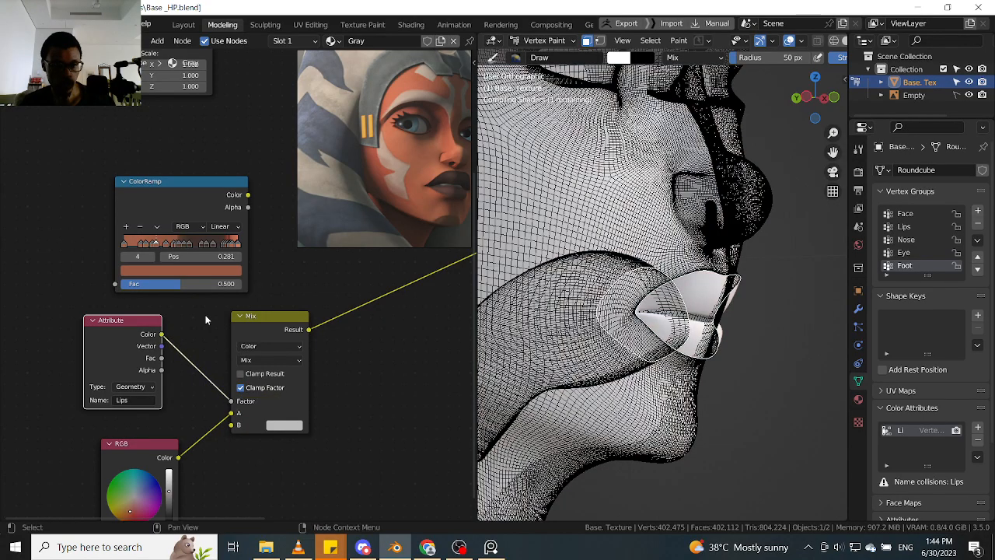
- Preview the Attribute node's Color output on the mesh and examine the lip area from several angles
{"action": "left_click", "coordinate": [148, 340], "text": "ctrl+shift"}
{"action": "middle_click_drag", "start_coordinate": [788, 321], "coordinate": [802, 269]}
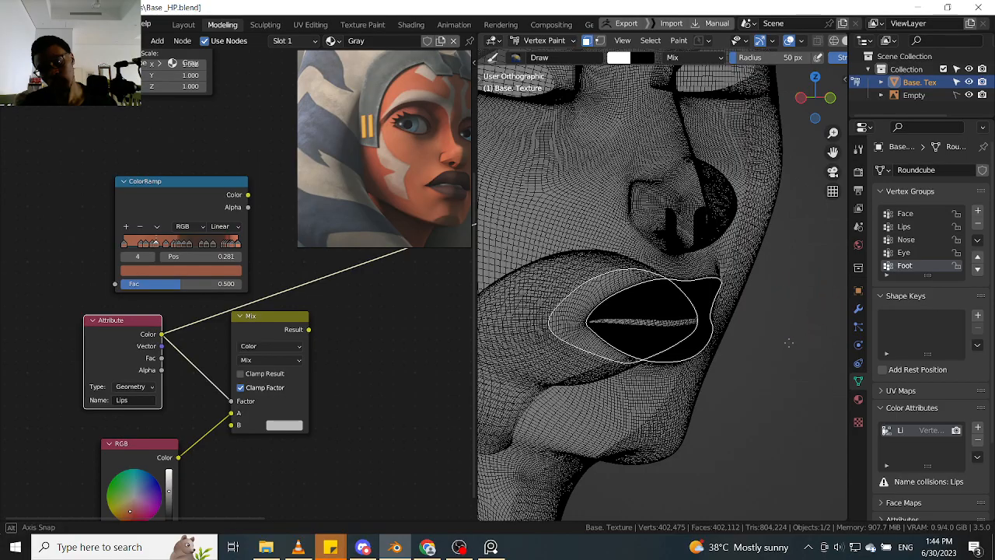
{"action": "mouse_move", "coordinate": [810, 292]}
{"action": "middle_mouse_down"}
{"action": "mouse_move", "coordinate": [806, 269]}
{"action": "mouse_move", "coordinate": [797, 330]}
{"action": "mouse_move", "coordinate": [768, 347]}
{"action": "mouse_move", "coordinate": [793, 351]}
{"action": "middle_mouse_up"}
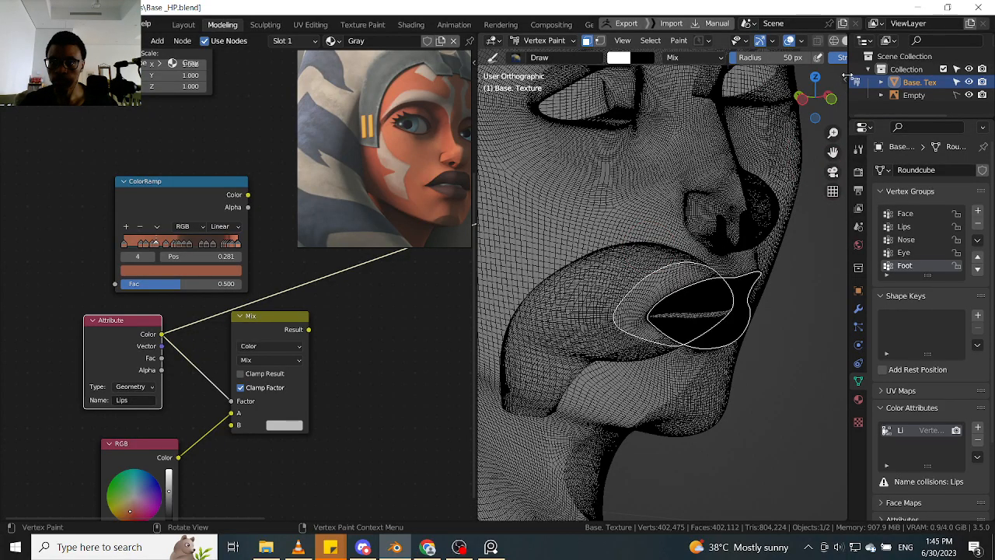
- Turn on the Screencast Keys overlay in the viewport
{"action": "key", "text": "n"}
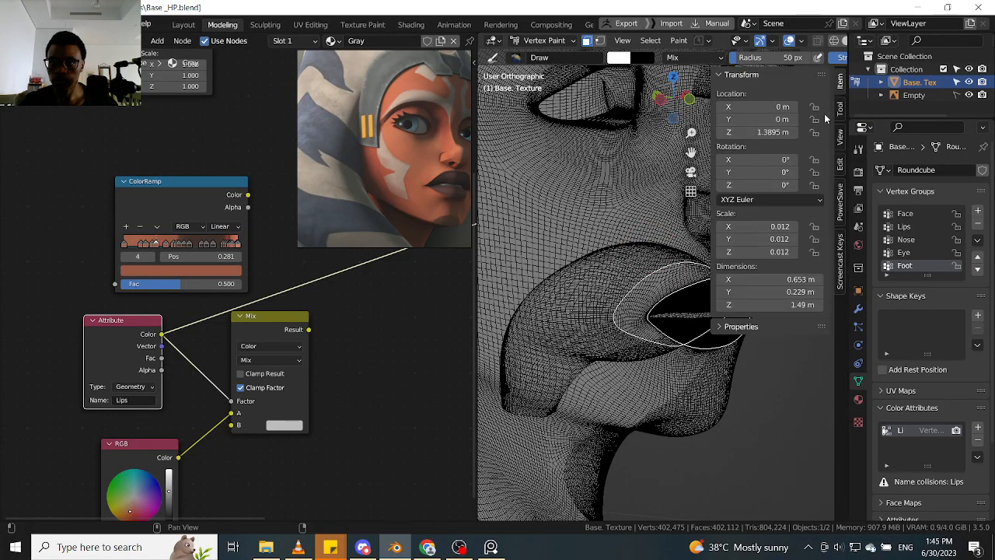
{"action": "left_click", "coordinate": [839, 253]}
{"action": "left_click", "coordinate": [728, 75]}
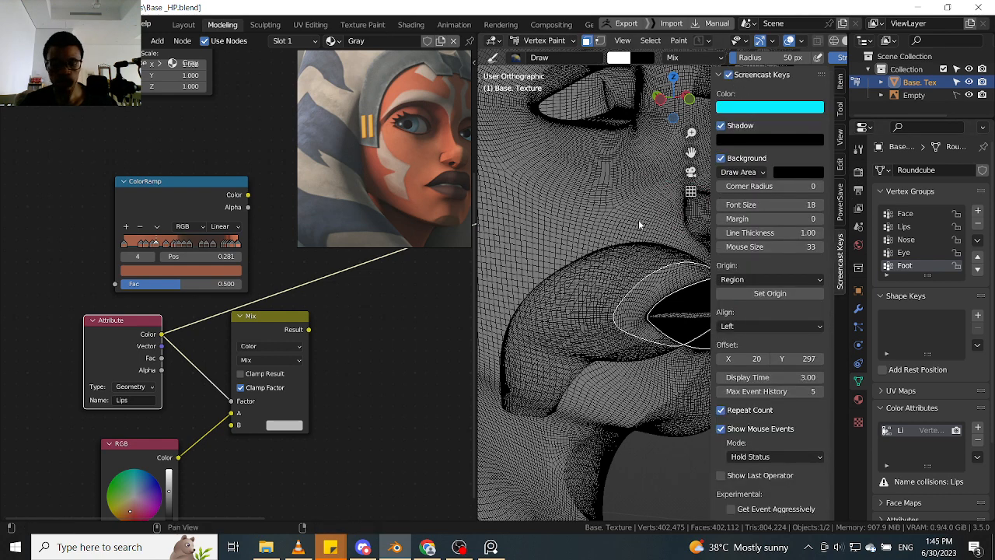
{"action": "key", "text": "n"}
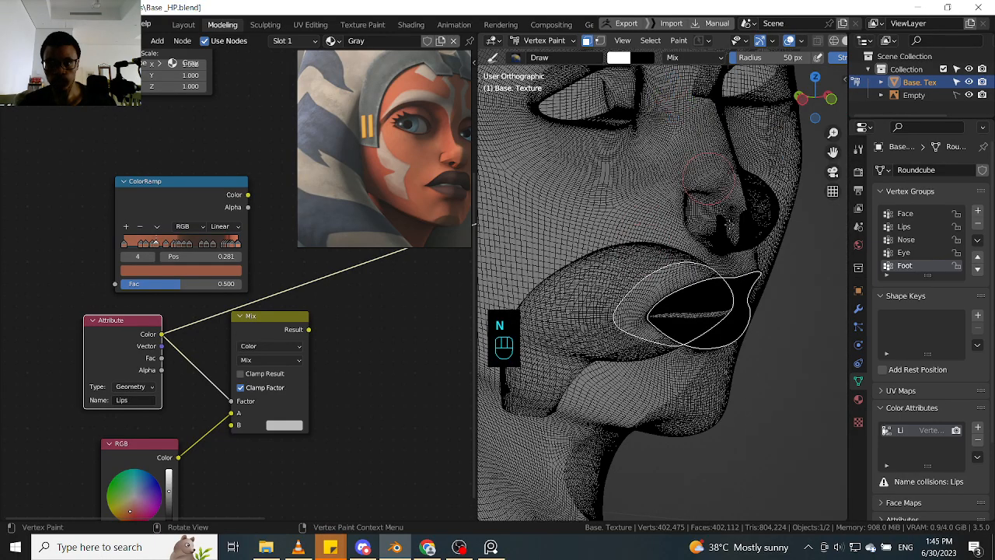
- Swap the brush colors to make black active and fill the masked lip faces with it
{"action": "key", "text": "x"}
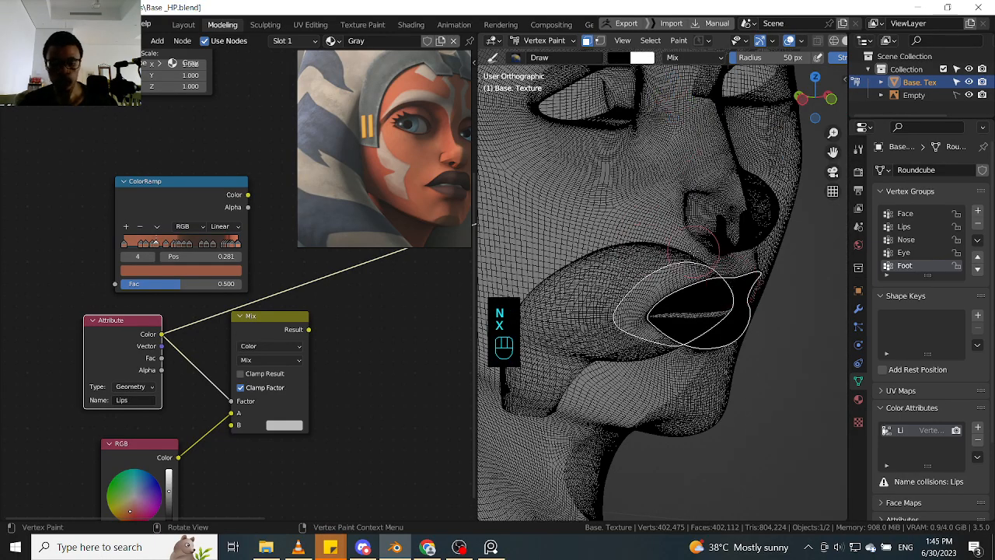
{"action": "key", "text": "shift+k"}
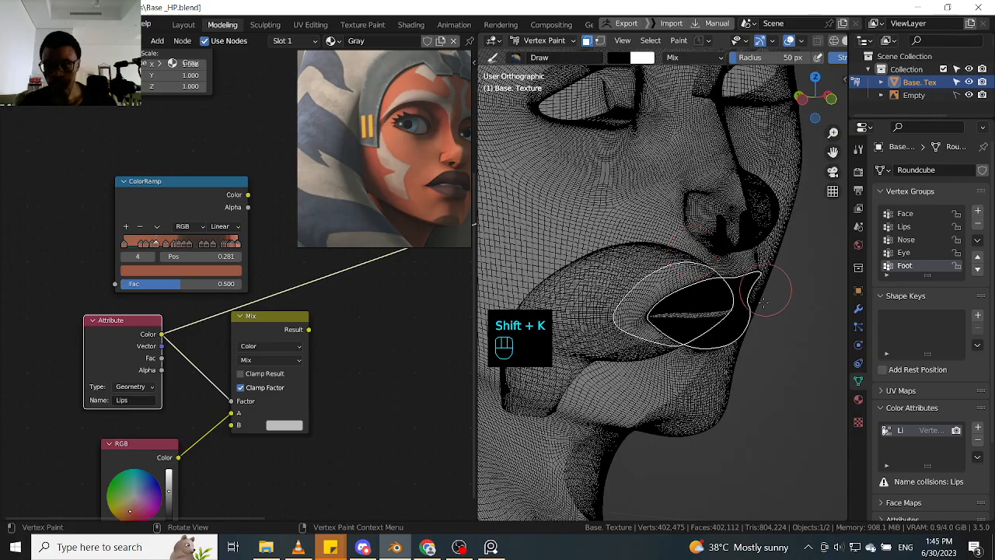
{"action": "middle_click_drag", "start_coordinate": [764, 302], "coordinate": [690, 311], "text": "ctrl"}
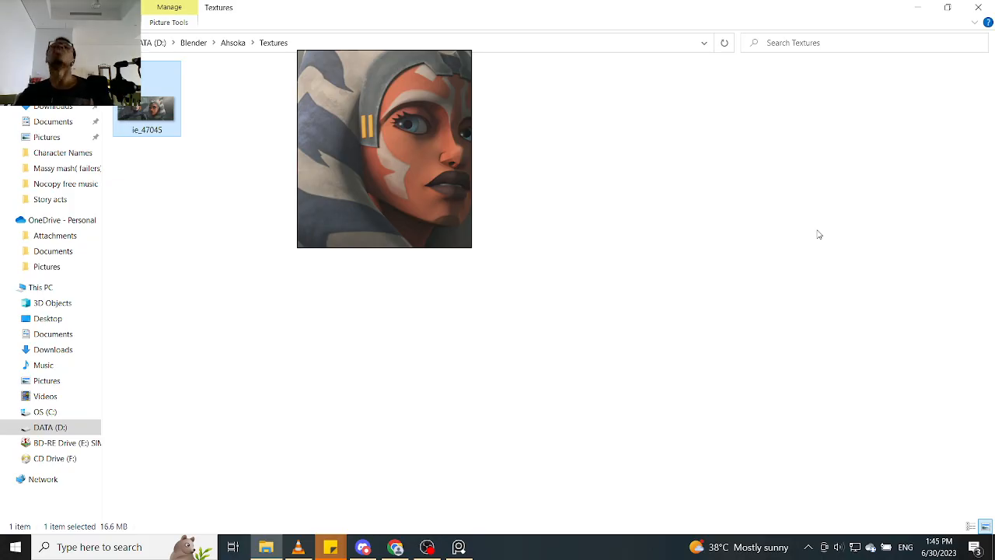
- Relaunch Blender 3.5 from the desktop, reopen the recent file Base_HP.blend and load its newer autosave
{"action": "left_click", "coordinate": [917, 7]}
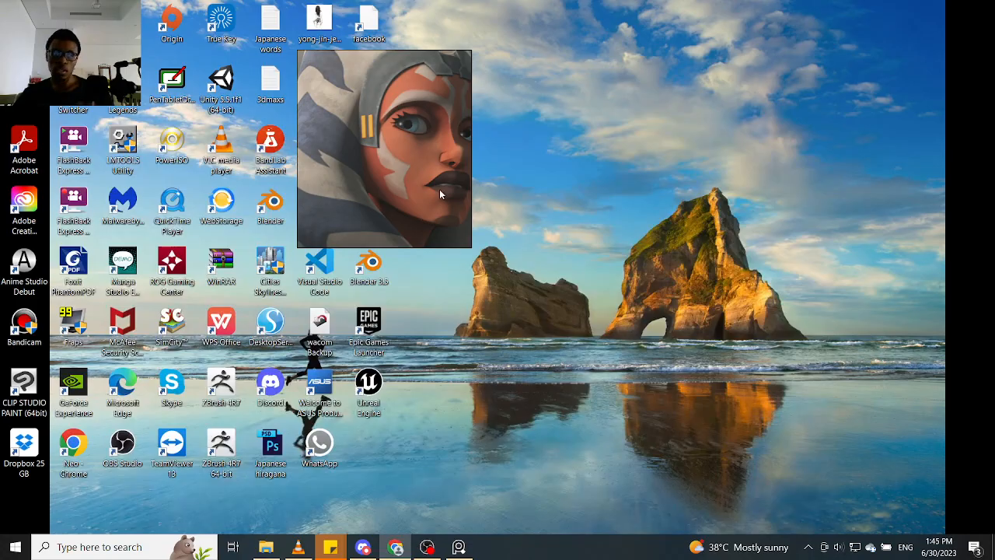
{"action": "double_click", "coordinate": [376, 264]}
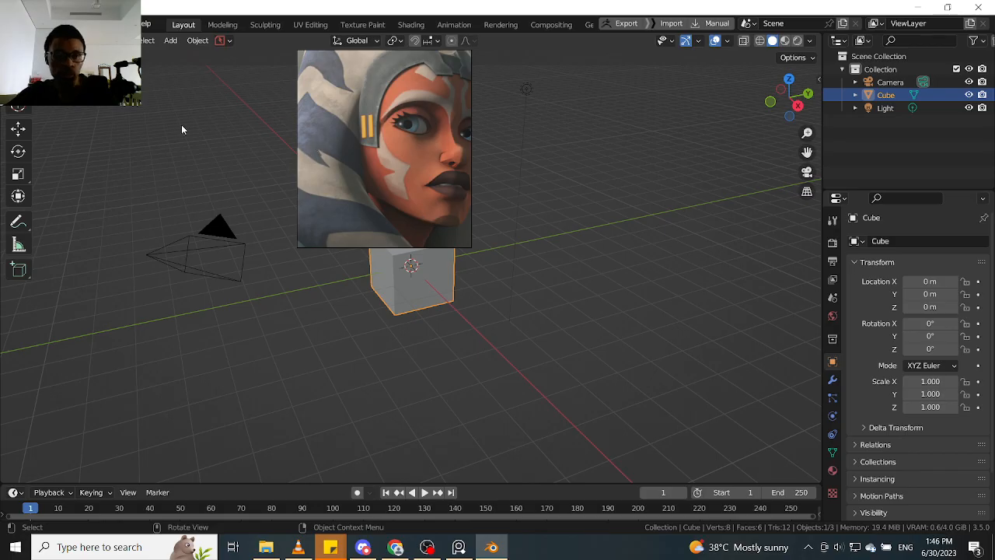
{"action": "left_click", "coordinate": [117, 40]}
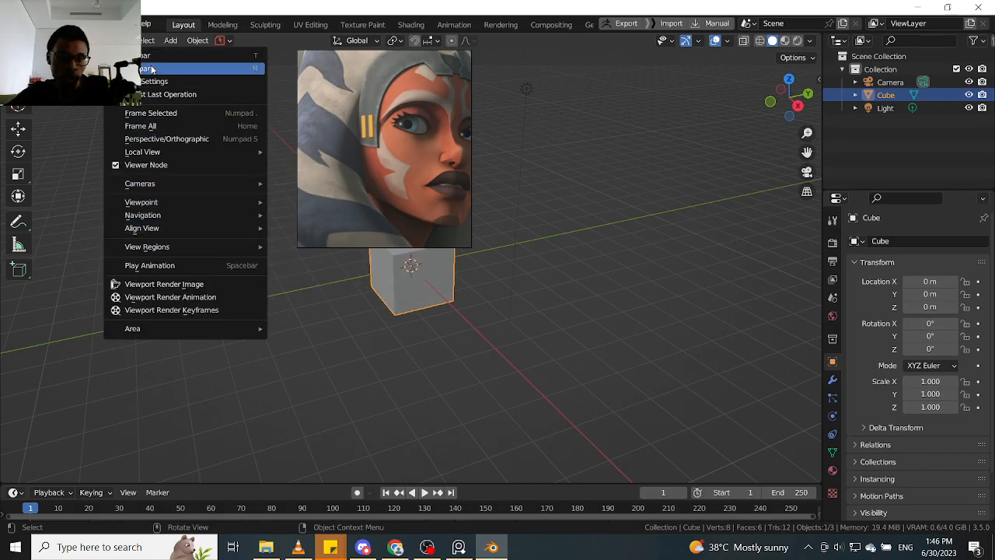
{"action": "left_click", "coordinate": [28, 23]}
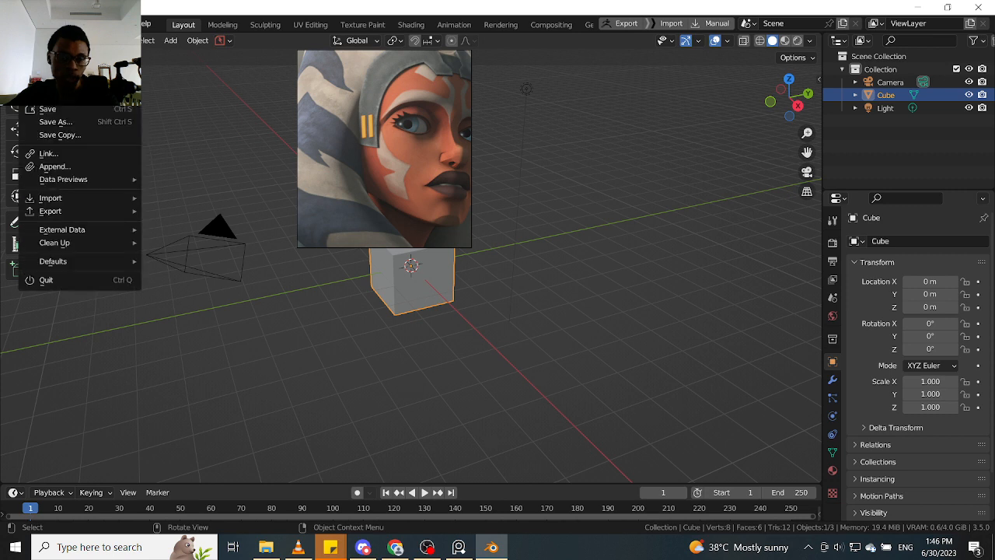
{"action": "mouse_move", "coordinate": [77, 96]}
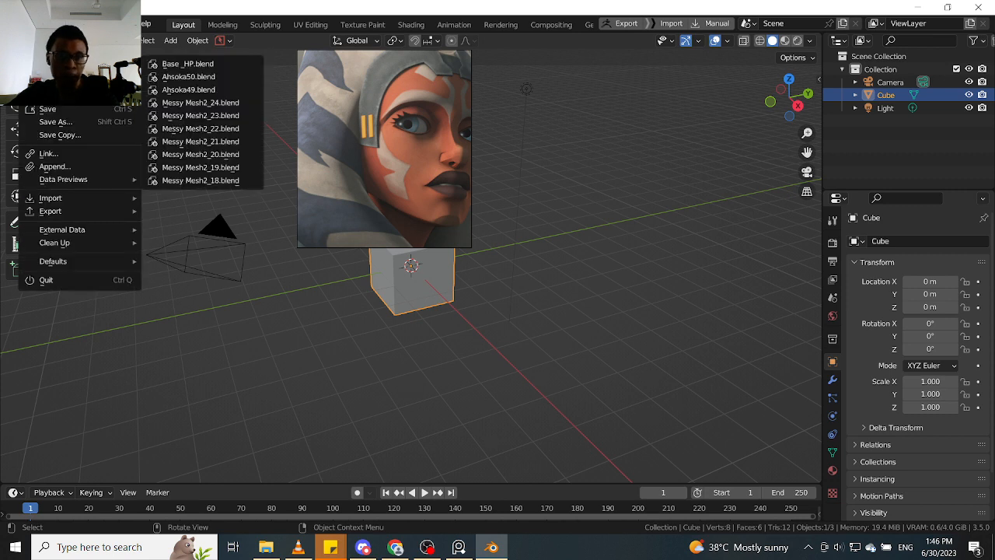
{"action": "left_click", "coordinate": [227, 67]}
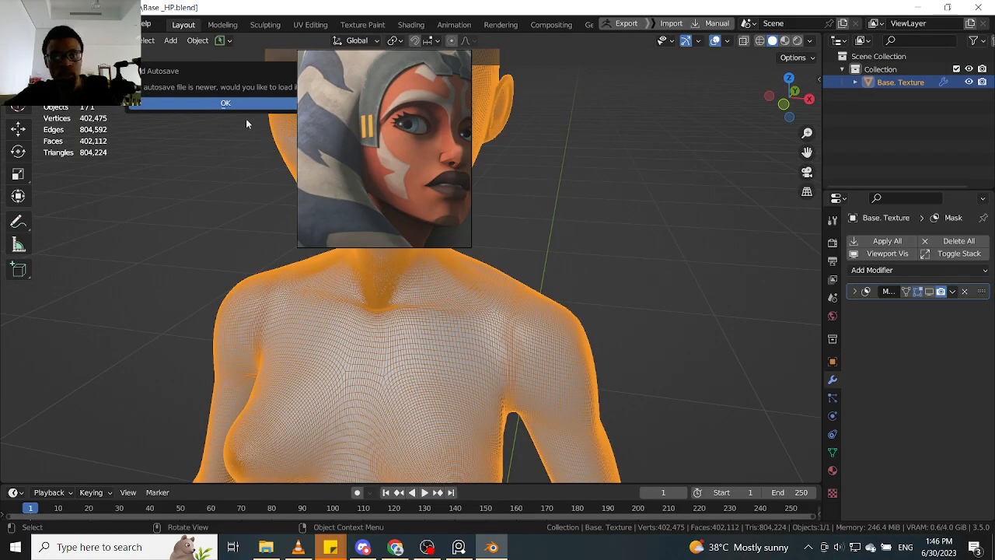
{"action": "left_click", "coordinate": [246, 103]}
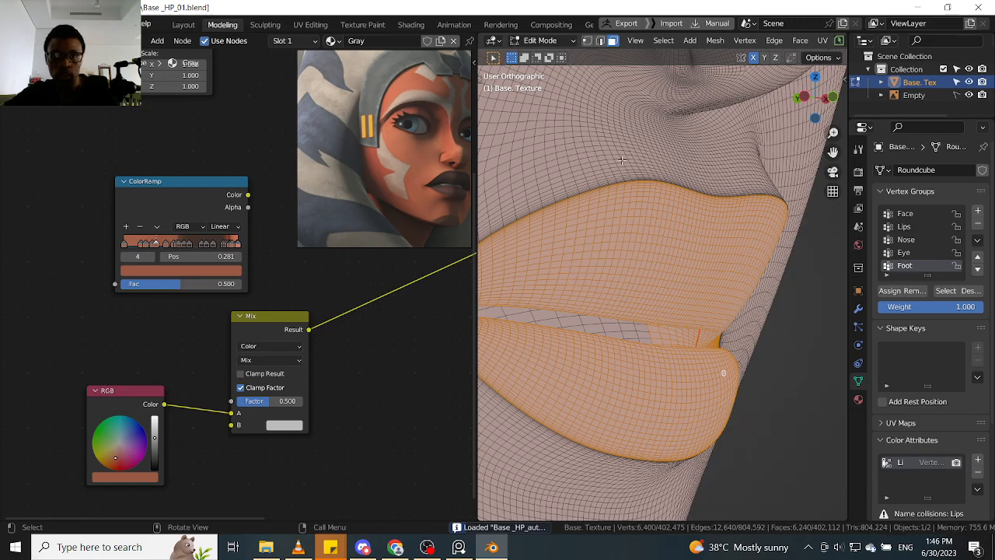
- Switch the recovered mesh to Vertex Paint mode and mask painting to the selected lip vertices
{"action": "key", "text": "Tab"}
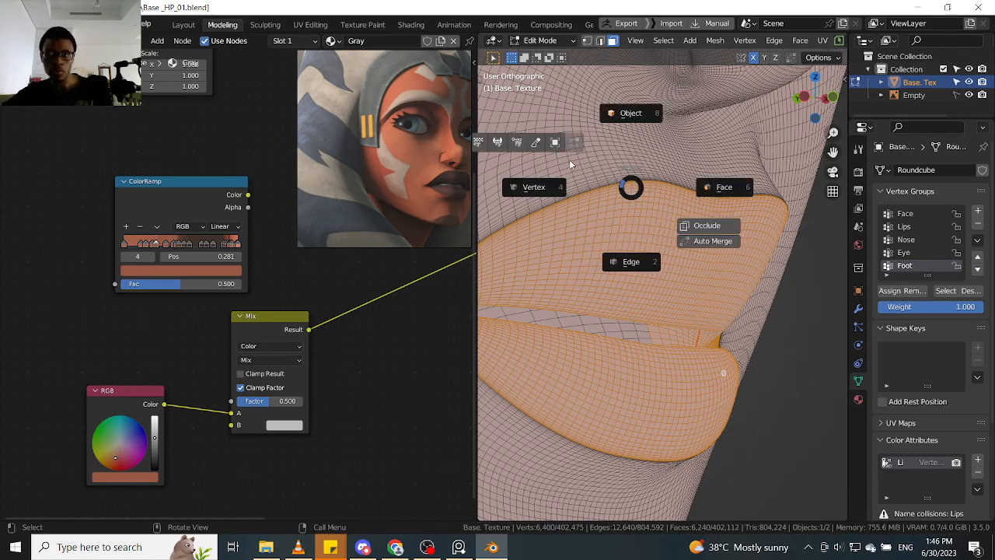
{"action": "left_click", "coordinate": [517, 143]}
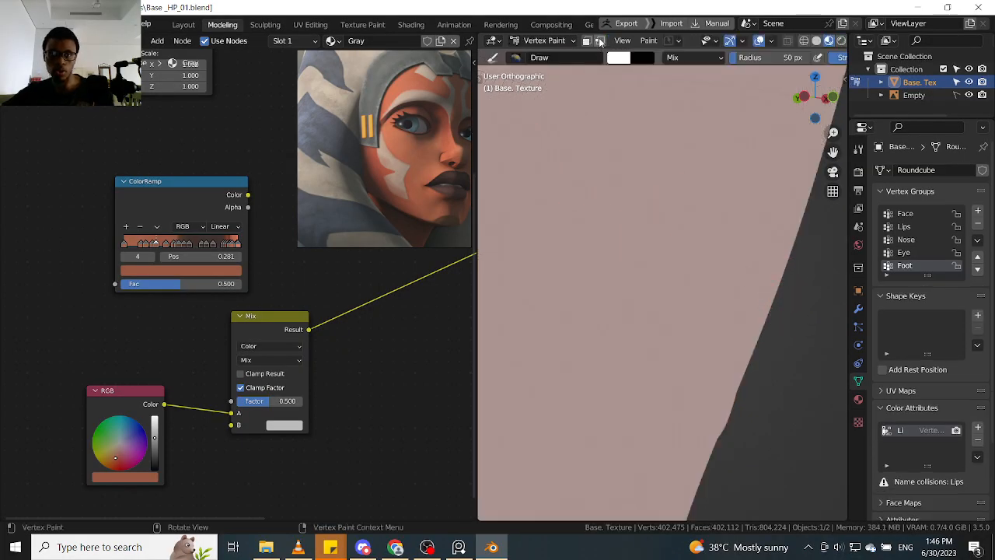
{"action": "left_click", "coordinate": [600, 42]}
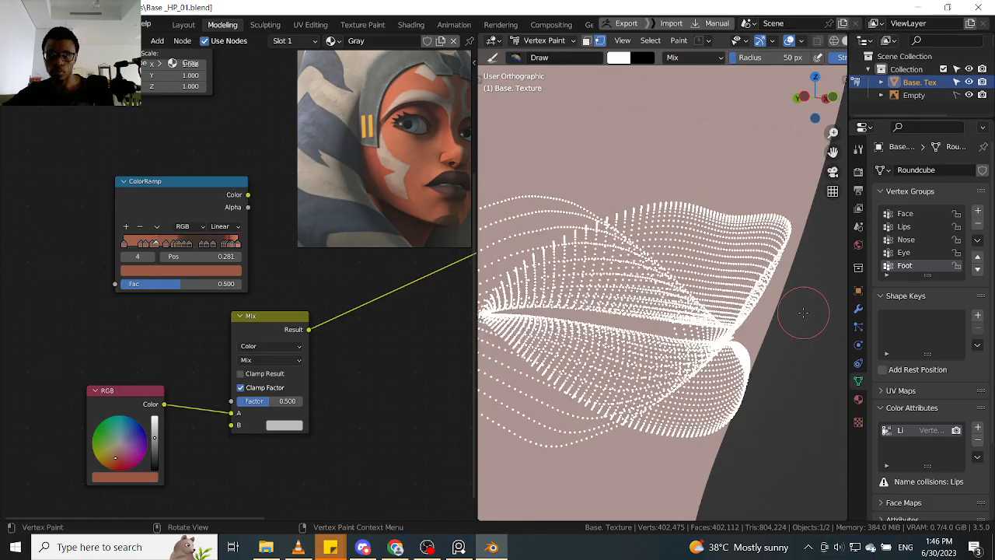
{"action": "scroll", "coordinate": [803, 311], "scroll_direction": "down", "scroll_amount": 3}
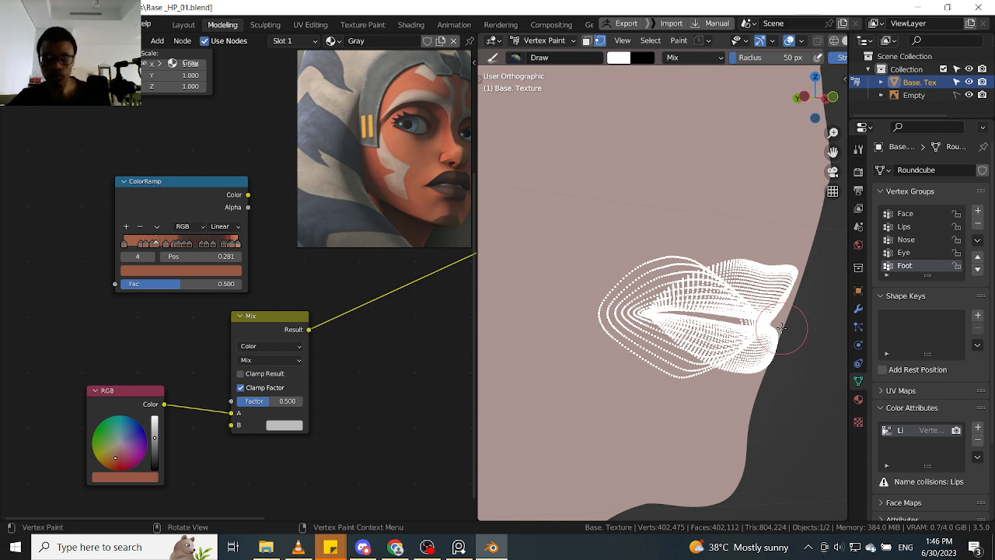
- Search the node list for an Attribute node to add beside the Mix node
{"action": "key", "text": "shift+a"}
{"action": "left_click", "coordinate": [113, 337]}
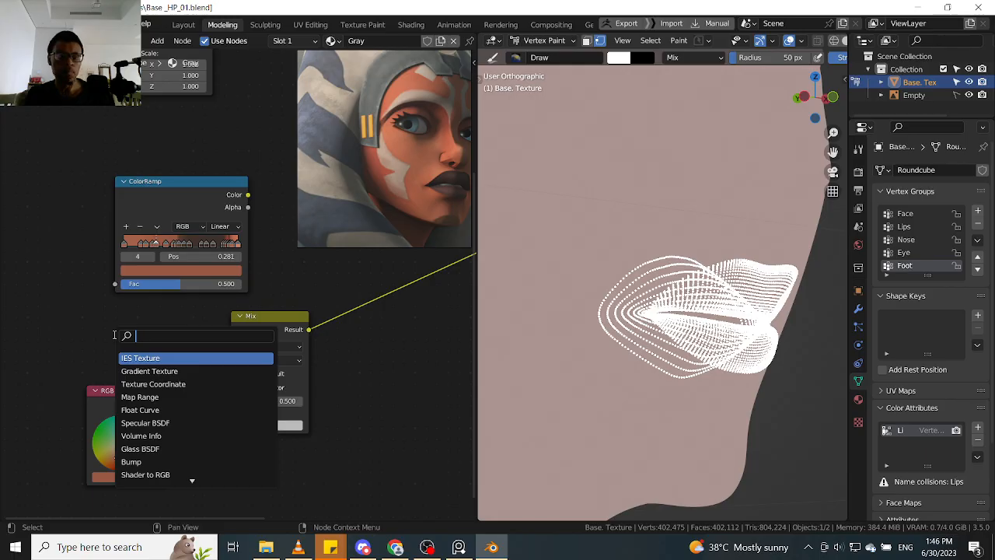
{"action": "type", "text": "i"}
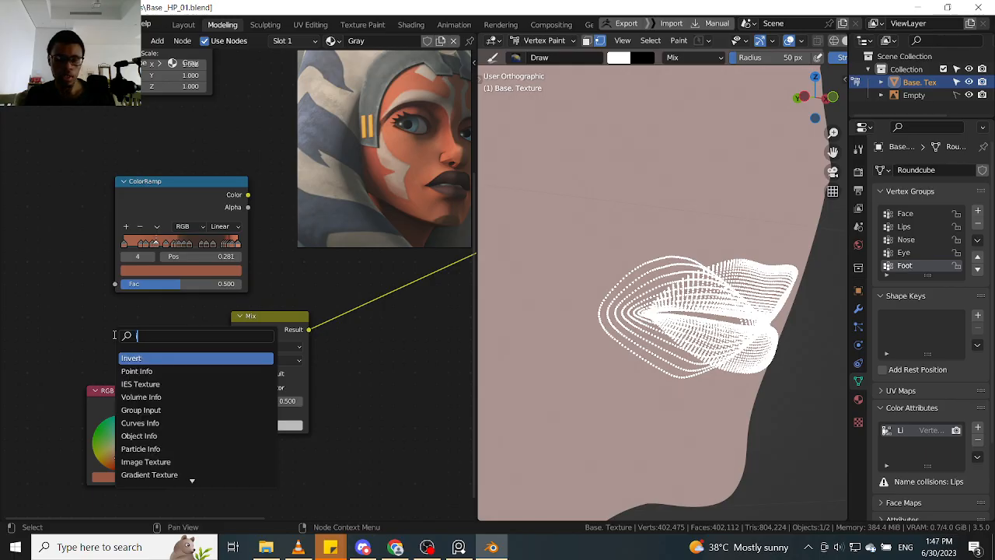
{"action": "key", "text": "BackSpace"}
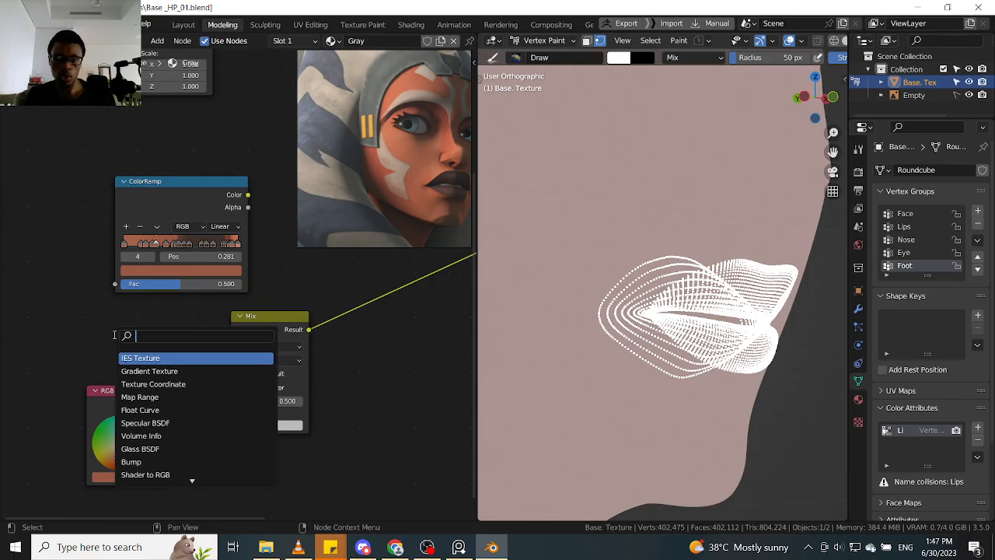
{"action": "type", "text": "at"}
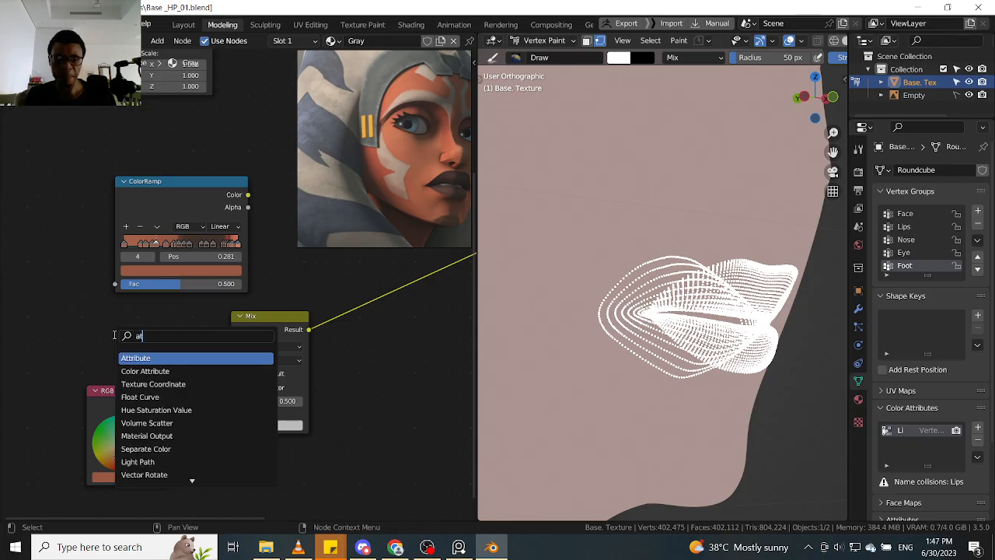
{"action": "key", "text": "BackSpace"}
{"action": "key", "text": "BackSpace"}
{"action": "type", "text": "ta"}
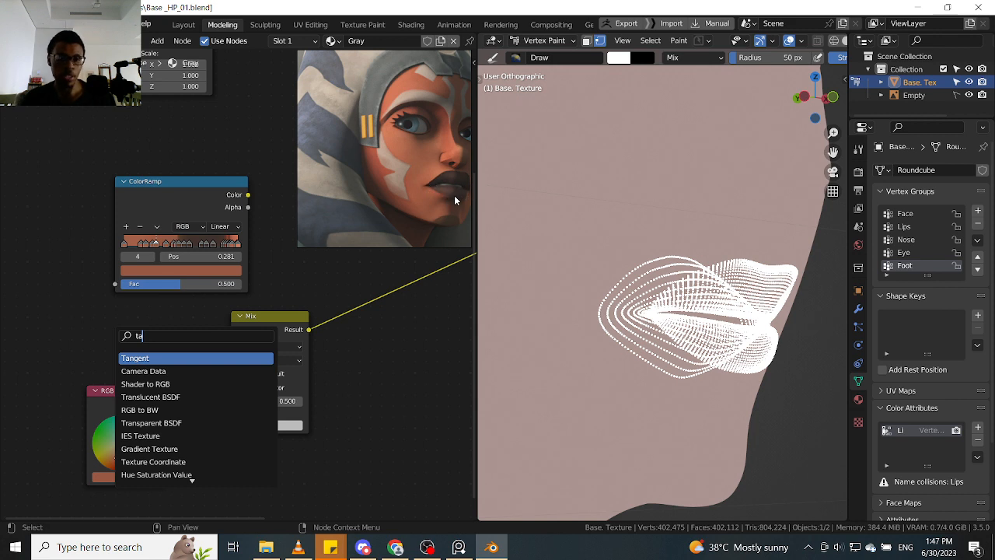
{"action": "key", "text": "BackSpace"}
{"action": "key", "text": "BackSpace"}
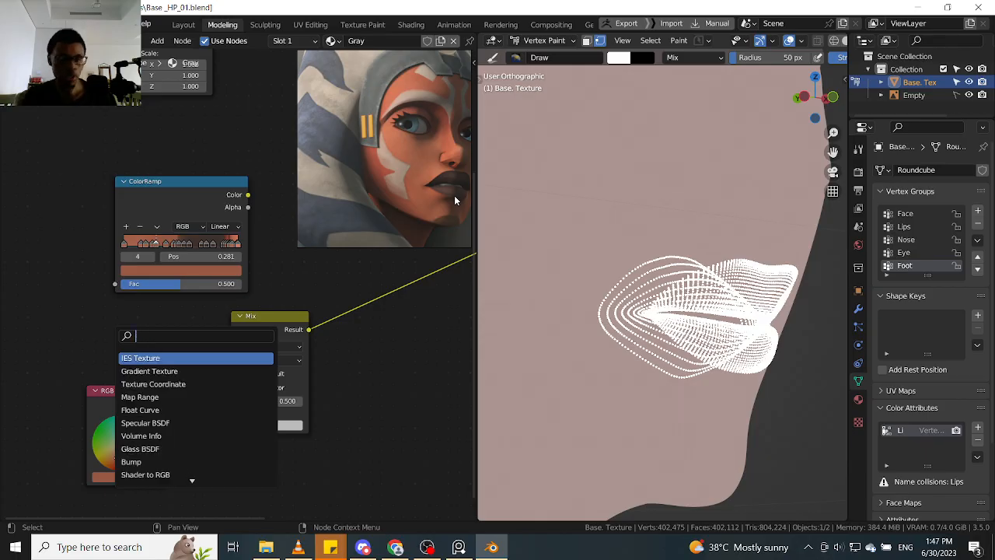
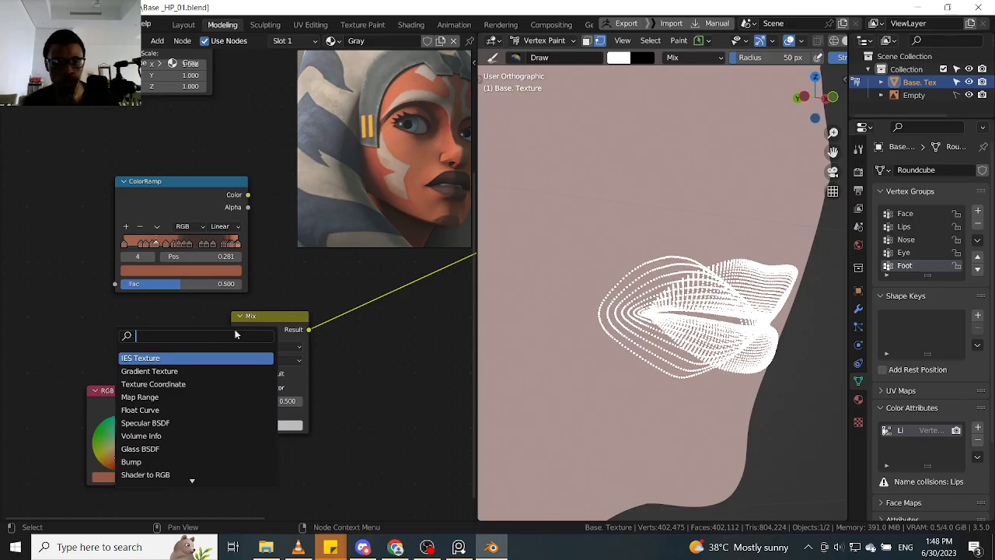
- Add an Attribute node to the material above the RGB node, beside the Mix node
{"action": "left_click", "coordinate": [199, 305]}
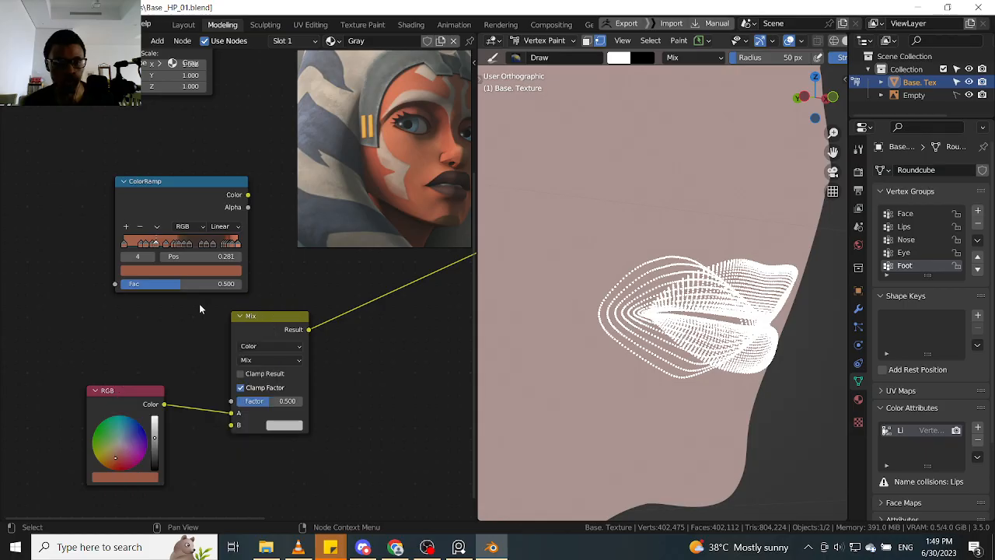
{"action": "key", "text": "shift+a"}
{"action": "left_click", "coordinate": [120, 336]}
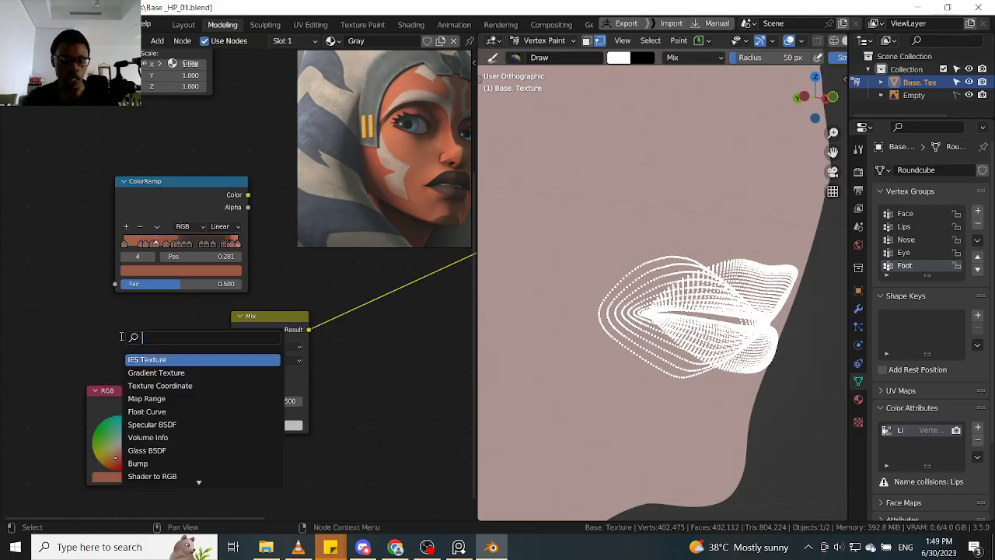
{"action": "type", "text": "in"}
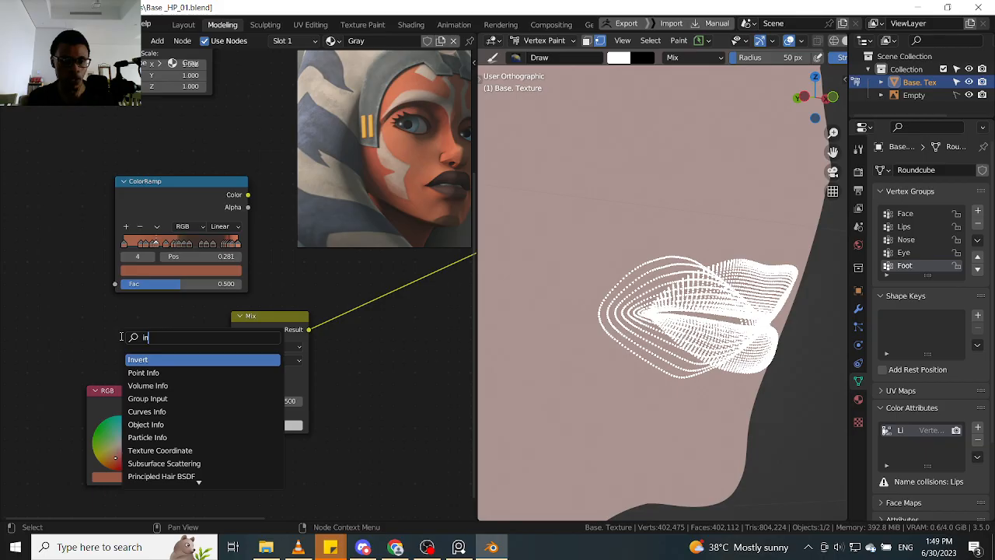
{"action": "key", "text": "BackSpace"}
{"action": "key", "text": "BackSpace"}
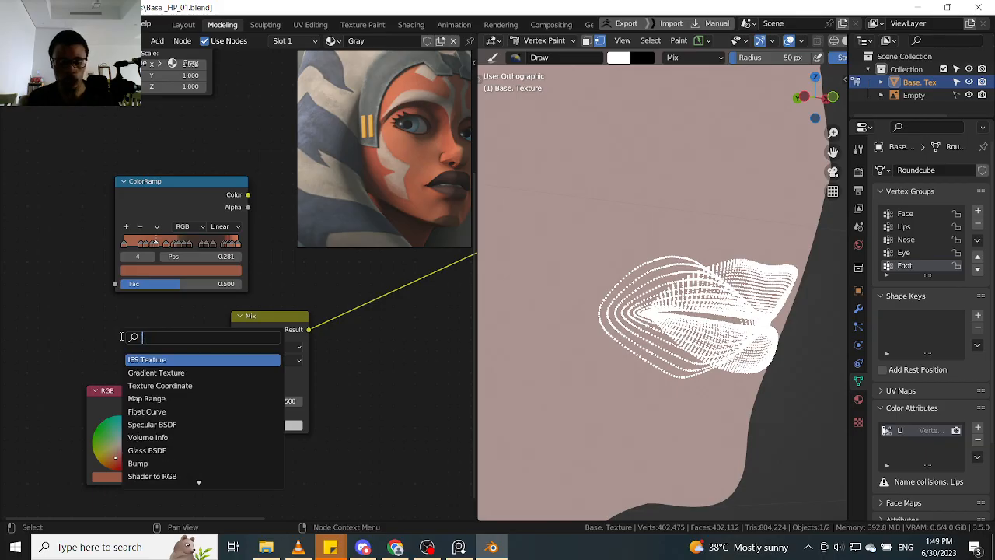
{"action": "type", "text": "attr"}
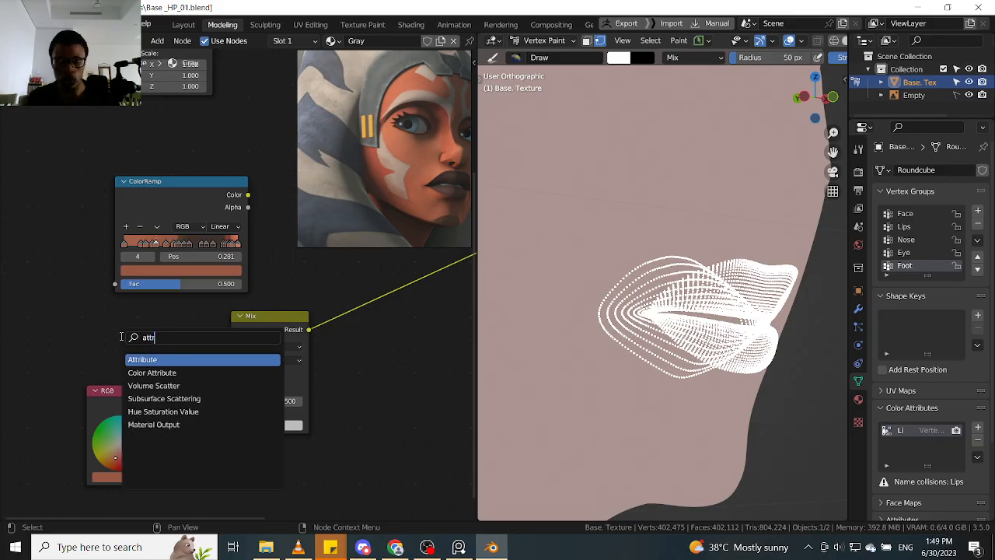
{"action": "key", "text": "Return"}
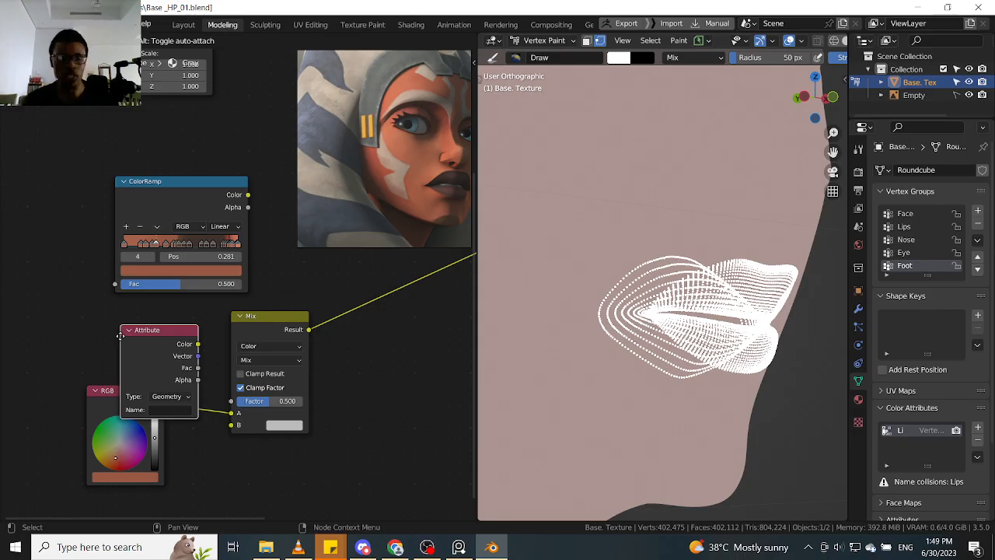
{"action": "left_click", "coordinate": [97, 329]}
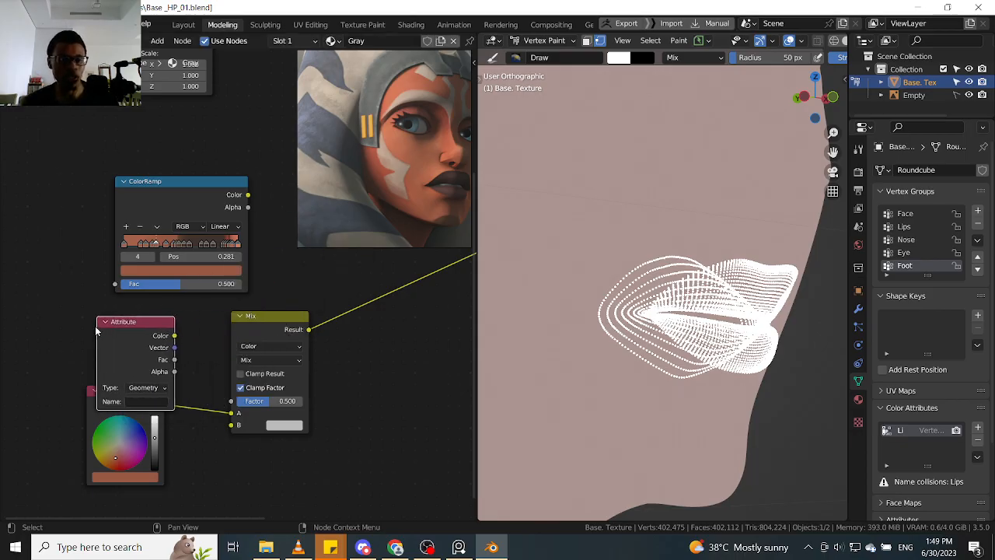
- Move the RGB node below the Attribute node and link the attribute's Color output to the Mix node's Factor
{"action": "left_click_drag", "start_coordinate": [92, 405], "coordinate": [107, 467]}
{"action": "left_click_drag", "start_coordinate": [137, 342], "coordinate": [118, 341]}
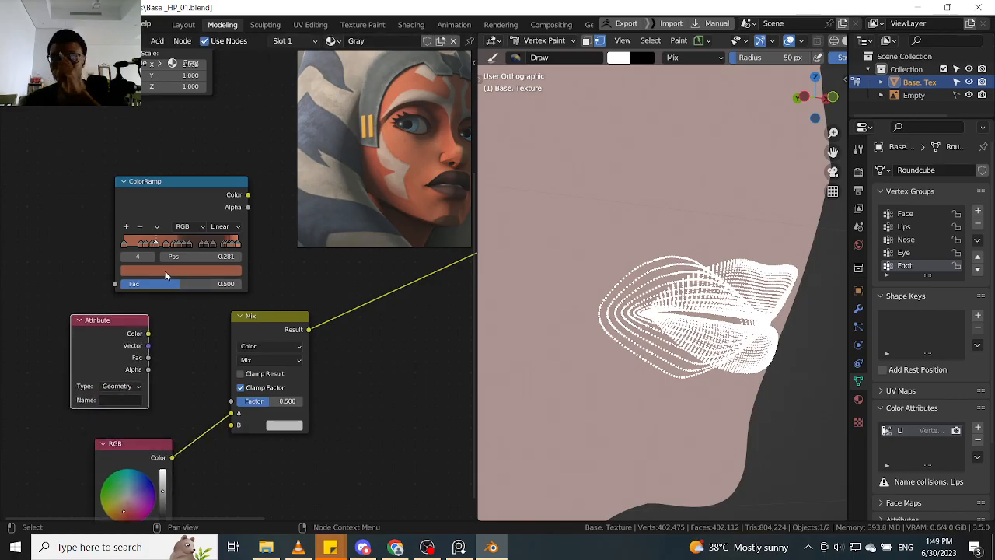
{"action": "mouse_move", "coordinate": [148, 334]}
{"action": "left_mouse_down"}
{"action": "mouse_move", "coordinate": [218, 405]}
{"action": "mouse_move", "coordinate": [231, 401]}
{"action": "left_mouse_up"}
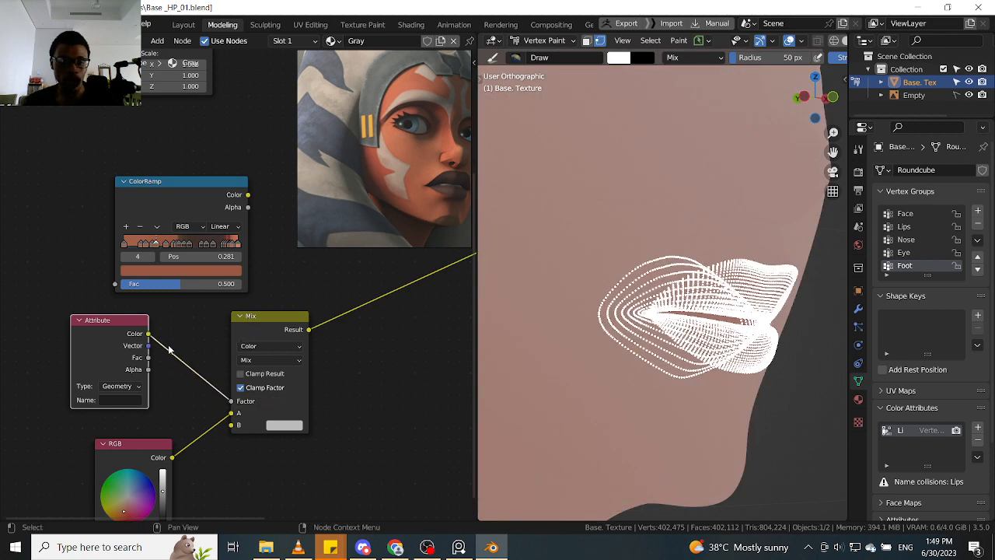
{"action": "left_click_drag", "start_coordinate": [107, 340], "coordinate": [132, 336]}
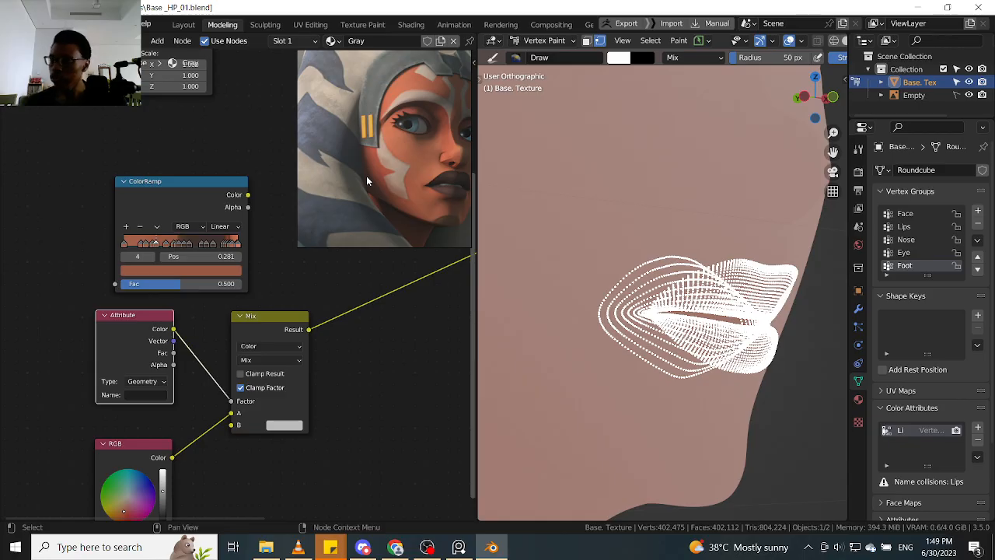
- Zoom the portrait reference image in on the lips to examine their color
{"action": "middle_click_drag", "start_coordinate": [448, 185], "coordinate": [391, 184]}
{"action": "scroll", "coordinate": [403, 185], "scroll_direction": "up", "scroll_amount": 6}
{"action": "scroll", "coordinate": [418, 171], "scroll_direction": "up", "scroll_amount": 1}
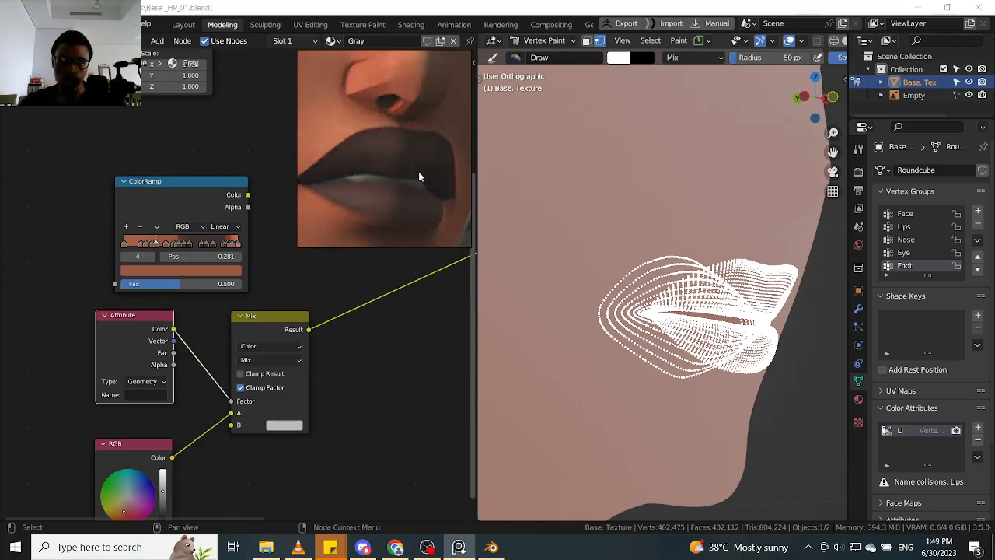
{"action": "scroll", "coordinate": [418, 171], "scroll_direction": "down", "scroll_amount": 1}
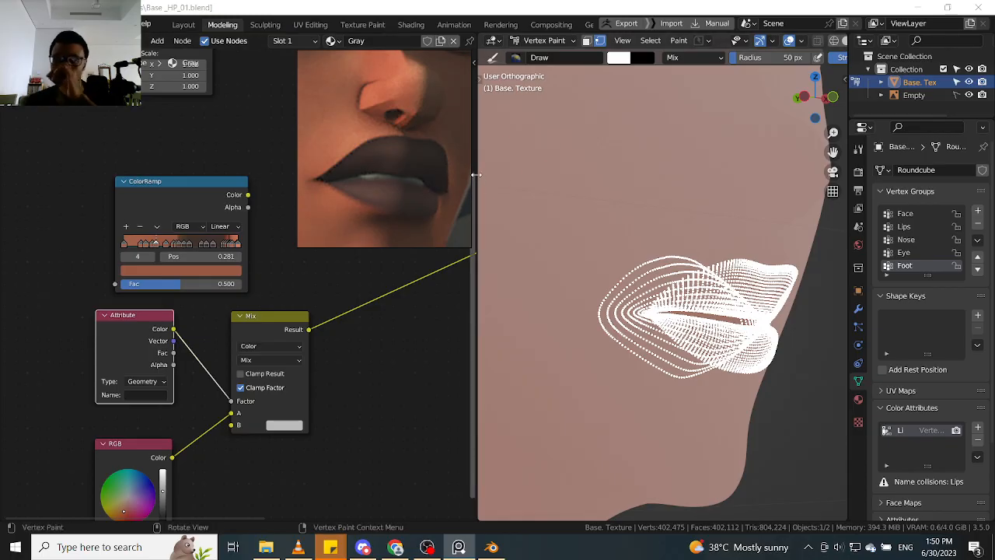
- Align the Attribute and RGB nodes beside the Mix node and set the Attribute node's name to Lips
{"action": "left_click_drag", "start_coordinate": [136, 335], "coordinate": [118, 350]}
{"action": "left_click_drag", "start_coordinate": [140, 446], "coordinate": [122, 432]}
{"action": "left_click_drag", "start_coordinate": [117, 356], "coordinate": [121, 352]}
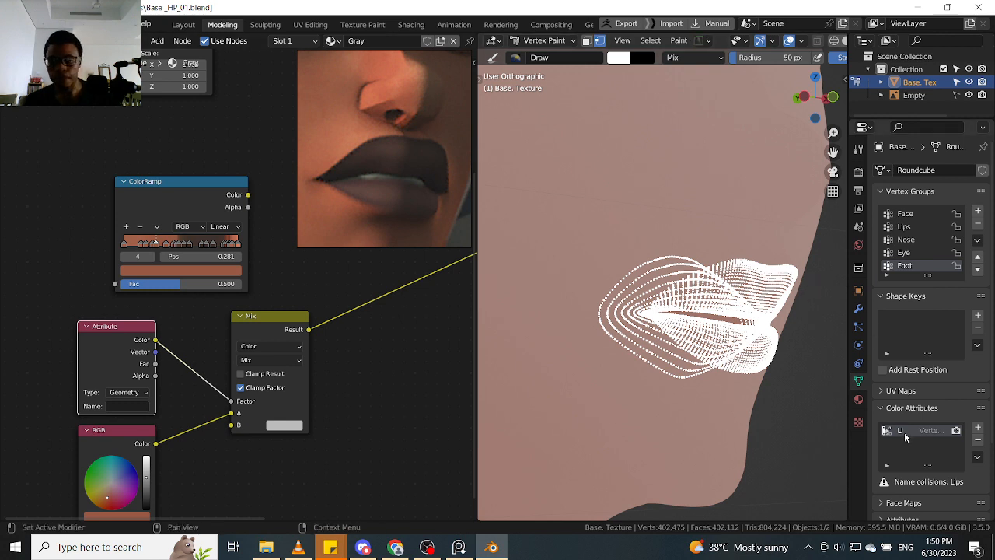
{"action": "left_click", "coordinate": [134, 407]}
{"action": "type", "text": "Lips"}
{"action": "key", "text": "Return"}
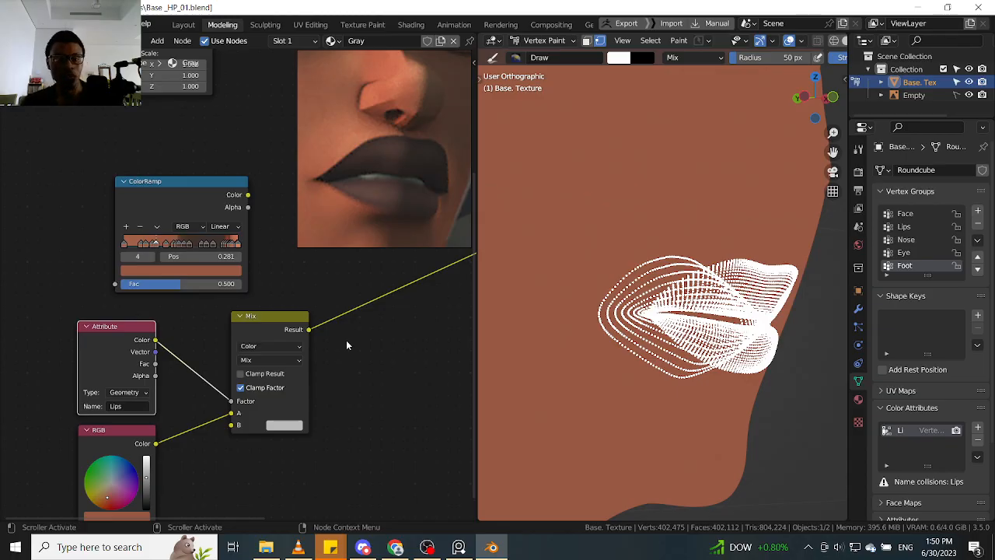
- Preview the Attribute node's Color output directly on the model and swap the brush colors to make black active
{"action": "left_click", "coordinate": [290, 330]}
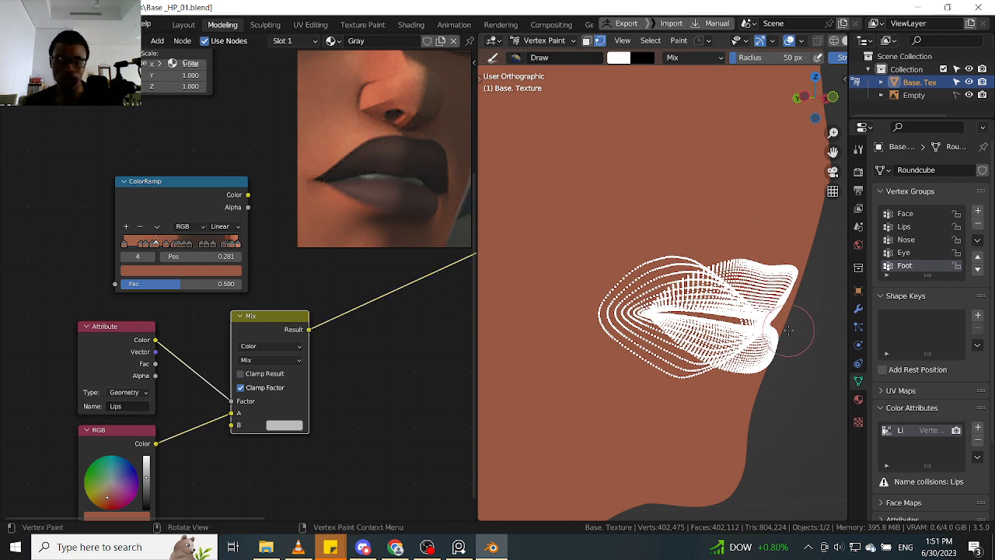
{"action": "left_click", "coordinate": [142, 342], "text": "ctrl+shift"}
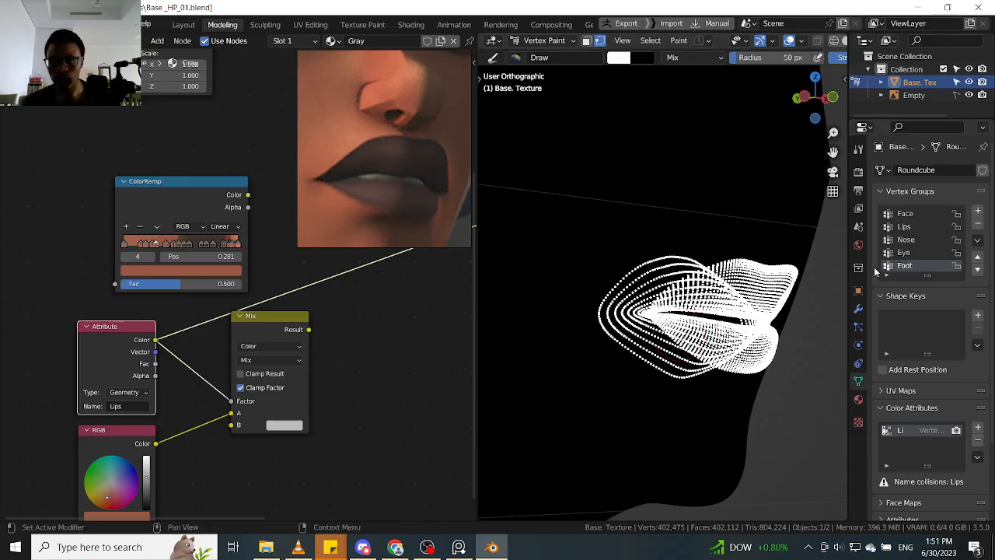
{"action": "key", "text": "x"}
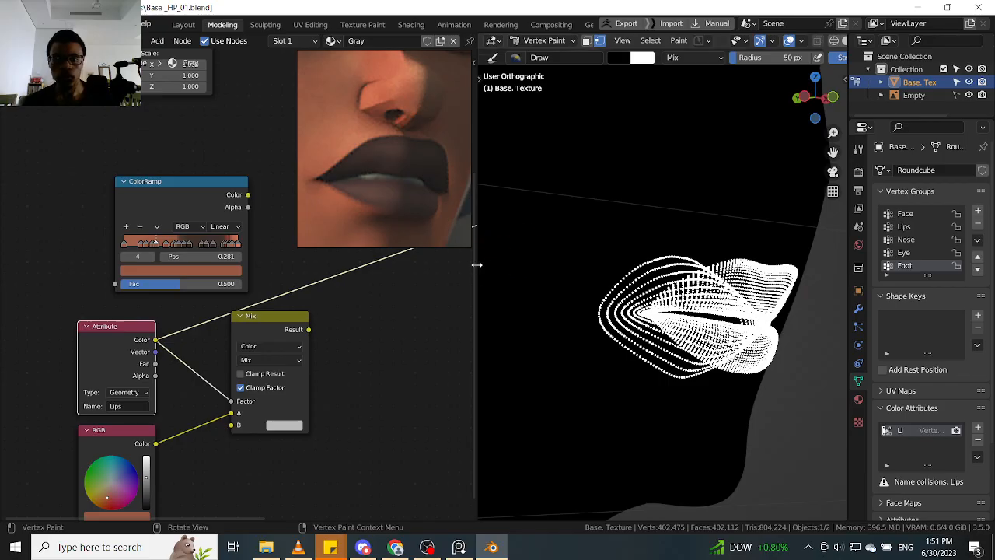
- Widen the 3D viewport with its tools shown and turn on the Screencast Keys display
{"action": "left_click", "coordinate": [859, 267]}
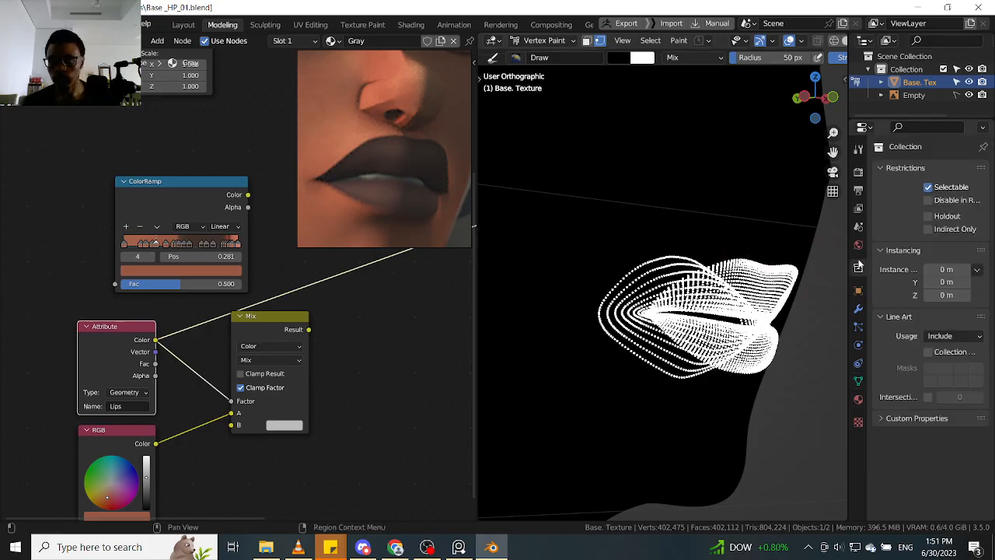
{"action": "left_click_drag", "start_coordinate": [852, 268], "coordinate": [933, 259]}
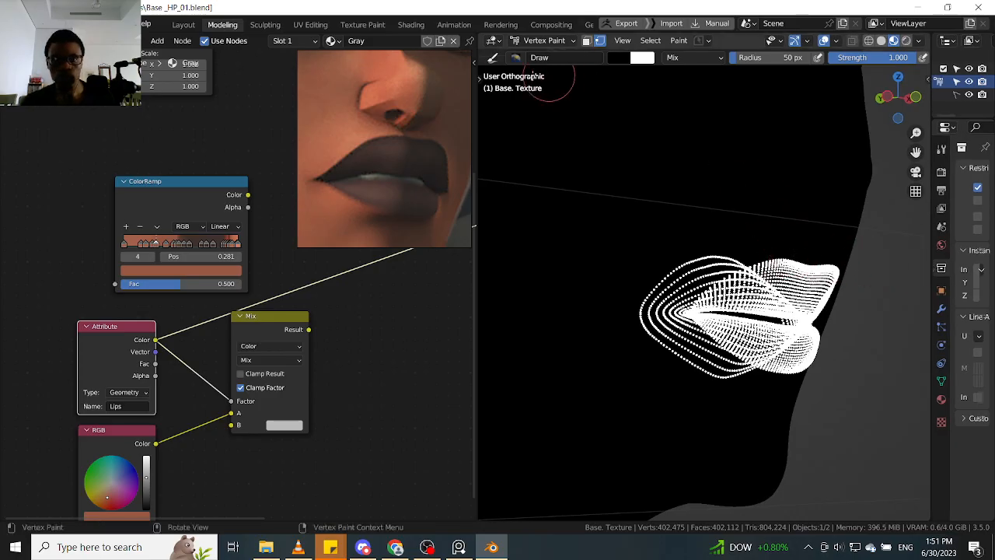
{"action": "left_click", "coordinate": [480, 79]}
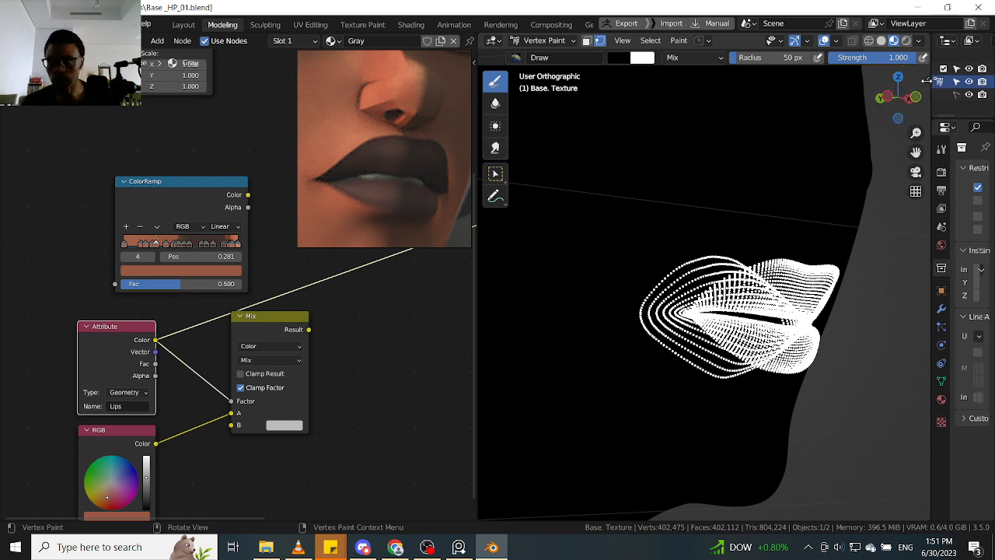
{"action": "left_click", "coordinate": [927, 79]}
{"action": "left_click", "coordinate": [923, 254]}
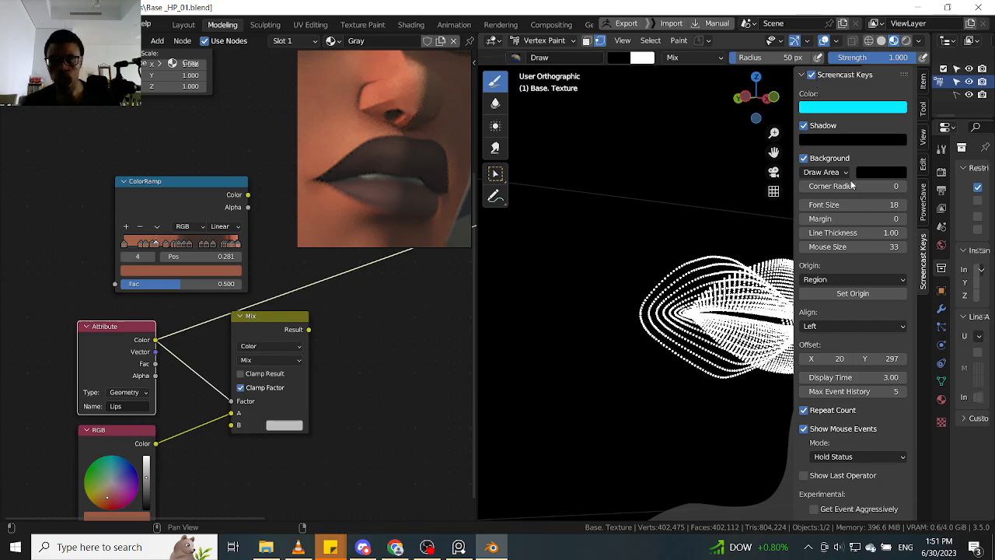
{"action": "left_click_drag", "start_coordinate": [792, 193], "coordinate": [917, 195]}
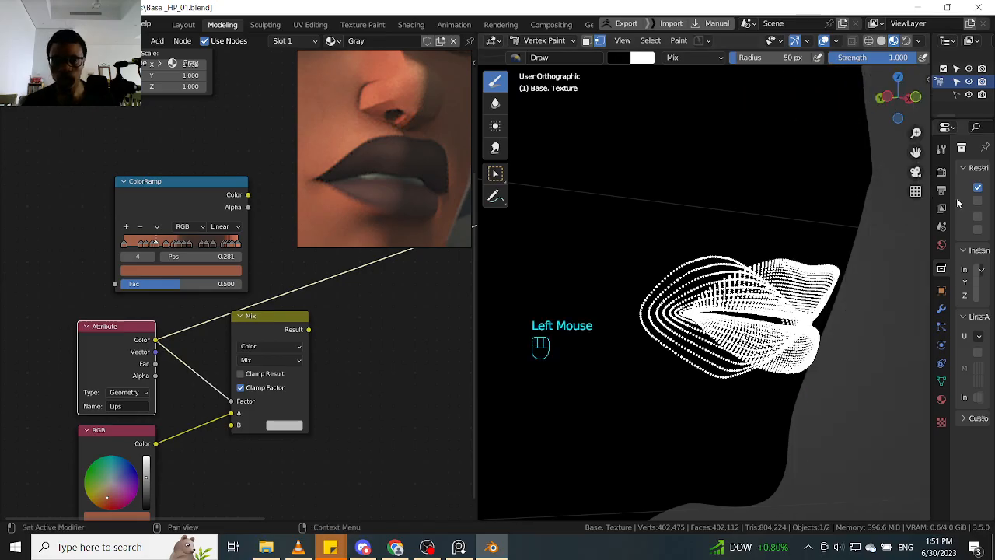
- Fill the masked lip vertices with black, and invert the vertex mask to fill the rest of the mesh with black
{"action": "key", "text": "shift+k"}
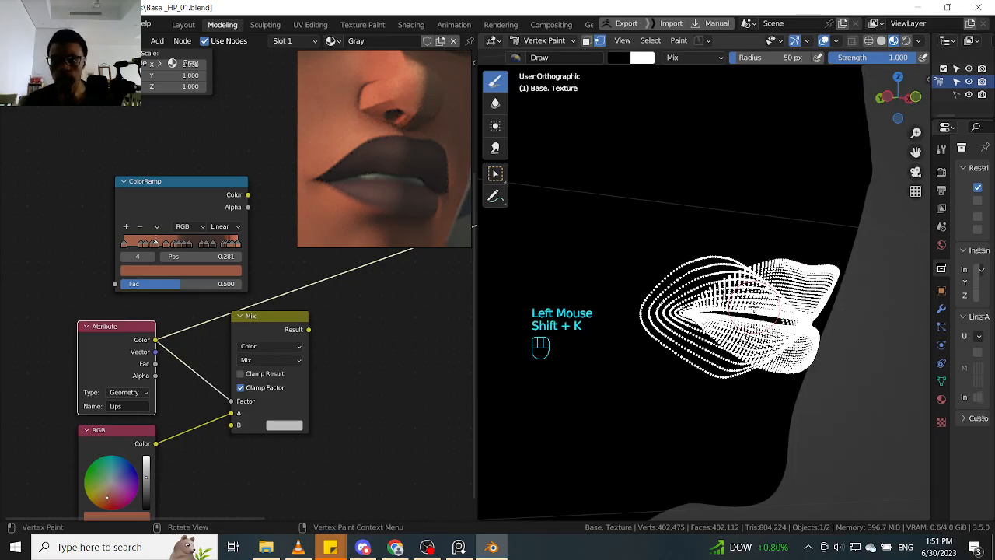
{"action": "key", "text": "ctrl+k"}
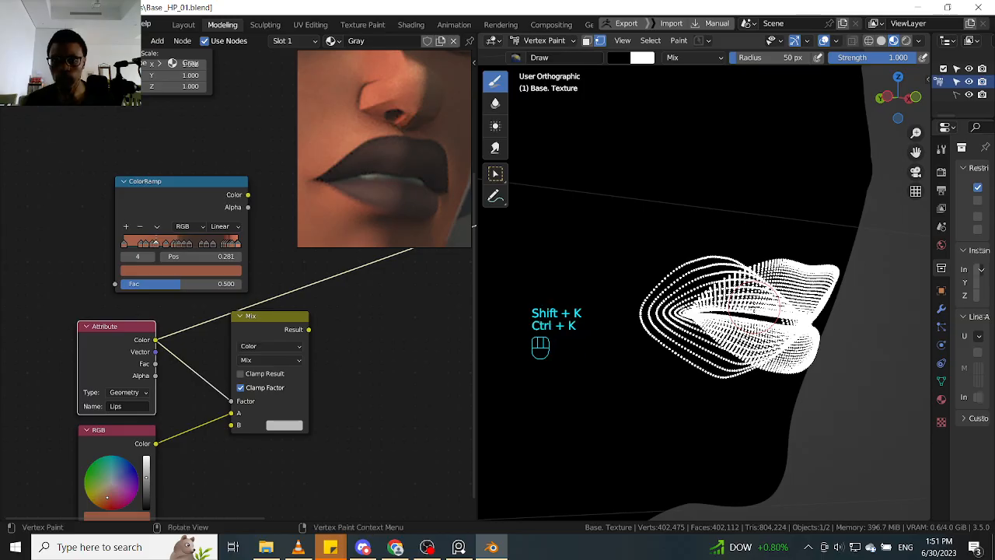
{"action": "key", "text": "ctrl"}
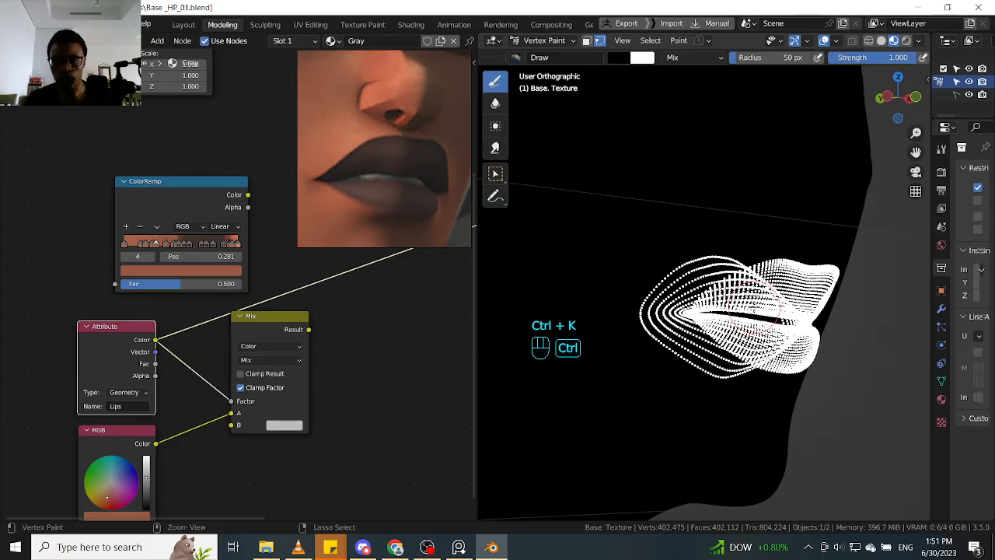
{"action": "key", "text": "ctrl+i"}
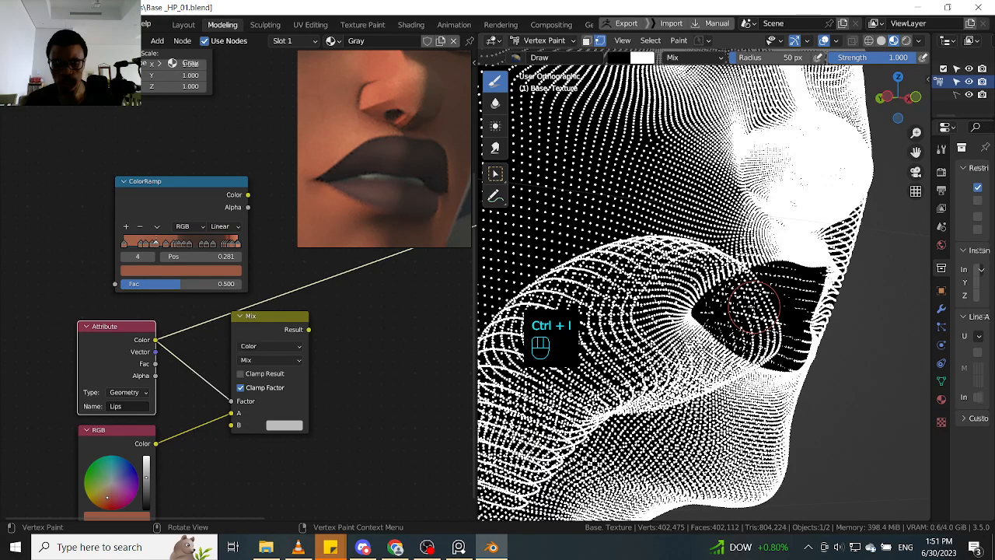
{"action": "key", "text": "shift+k"}
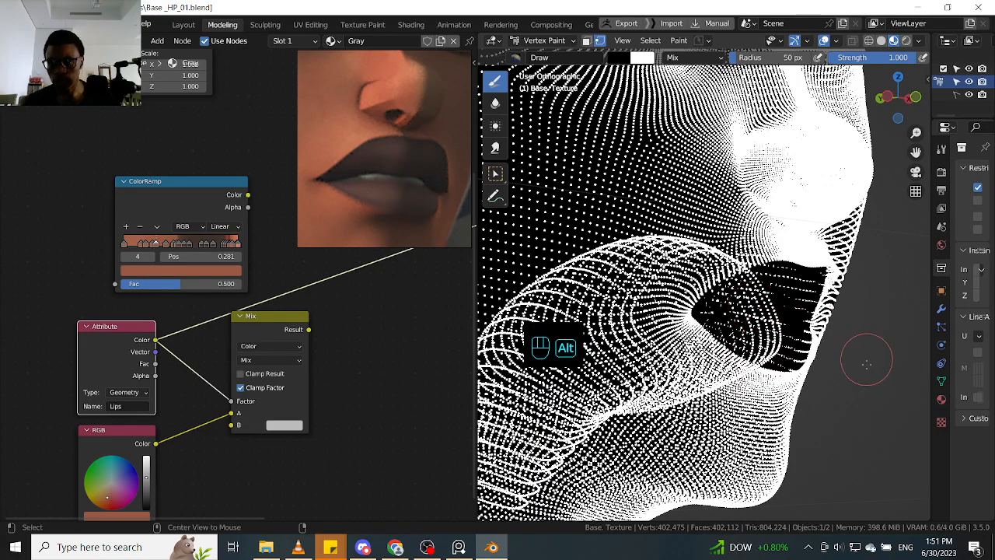
{"action": "left_click", "coordinate": [826, 378], "text": "alt"}
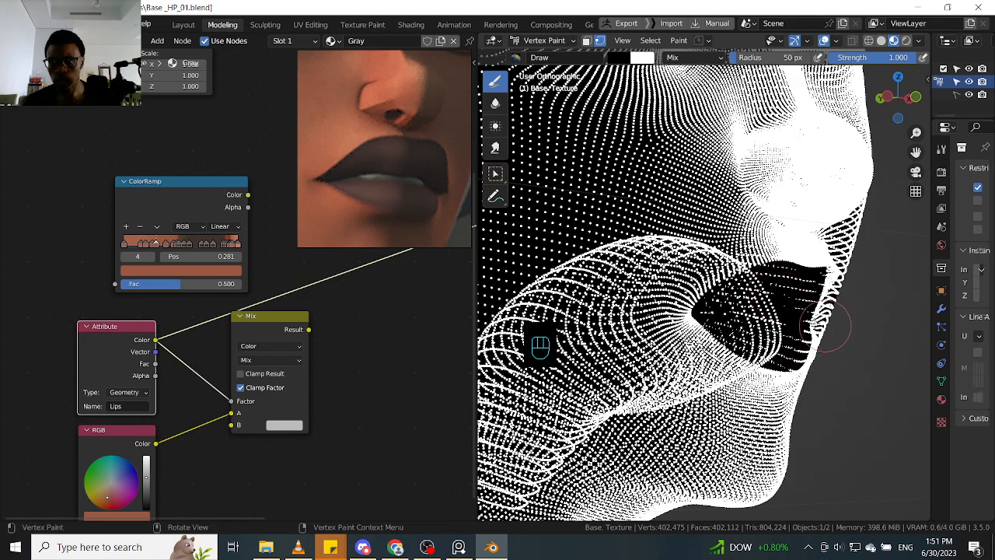
- Invert the paint mask again so that only the lip vertices are selected
{"action": "key", "text": "shift+i"}
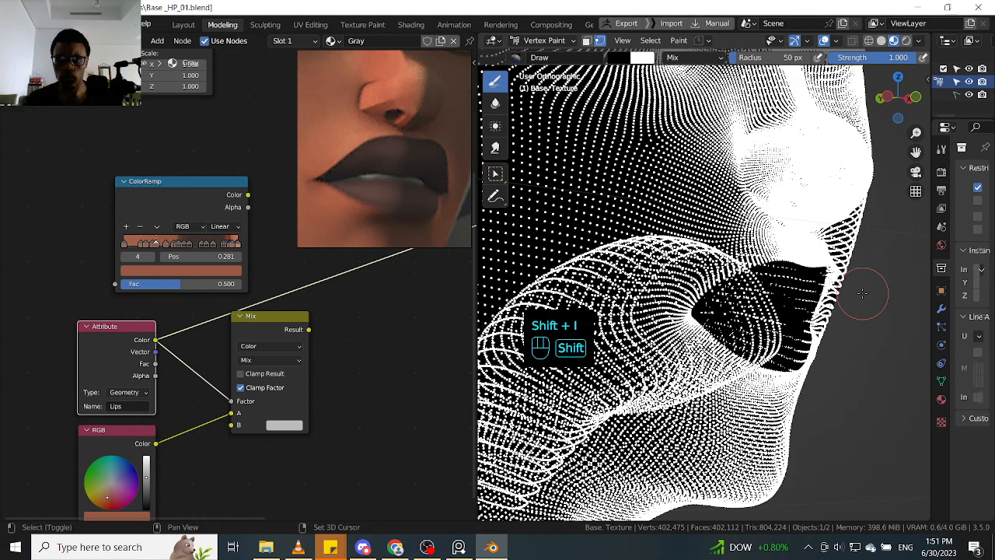
{"action": "key", "text": "ctrl"}
{"action": "key", "text": "ctrl+i"}
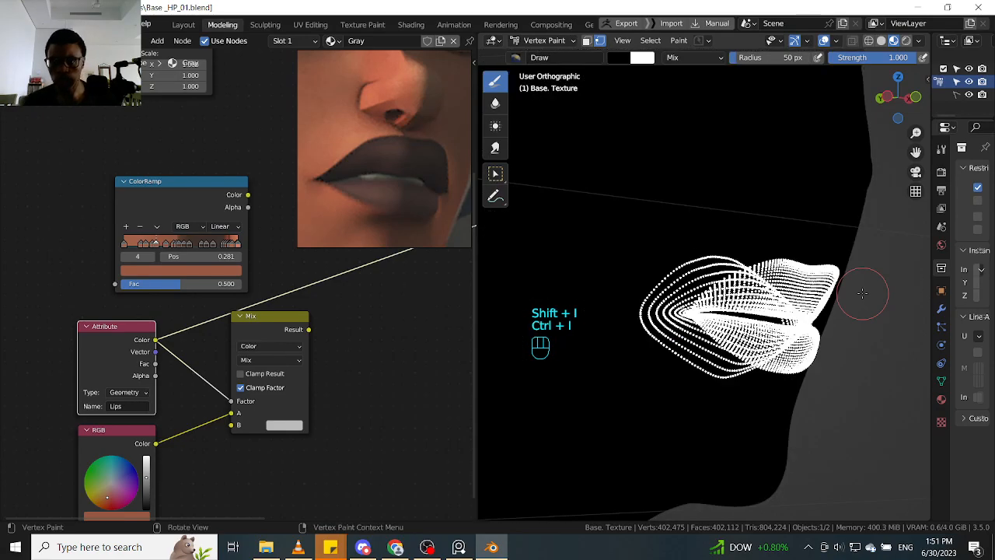
- Switch to face selection masking and fill the masked lip faces with white as the active brush color
{"action": "left_click", "coordinate": [586, 43]}
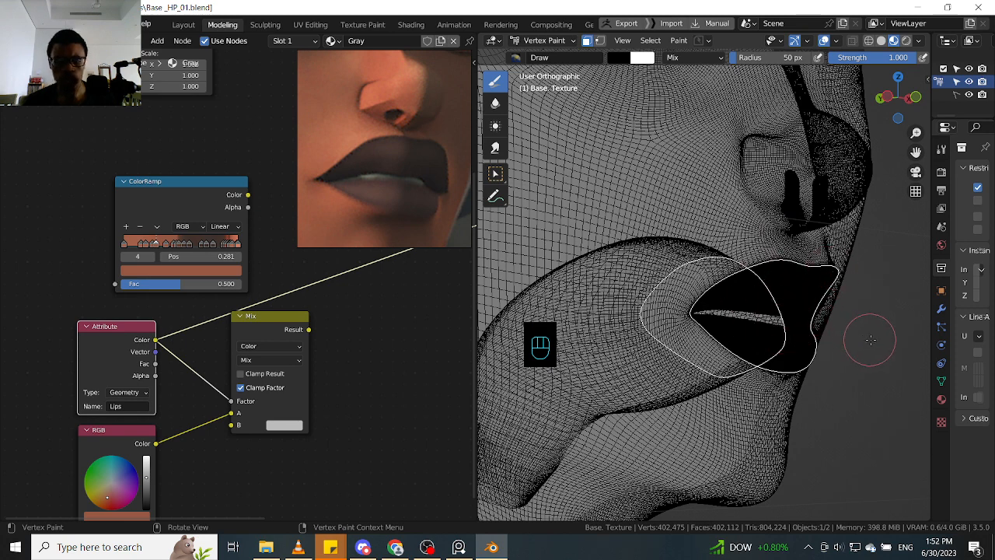
{"action": "key", "text": "z"}
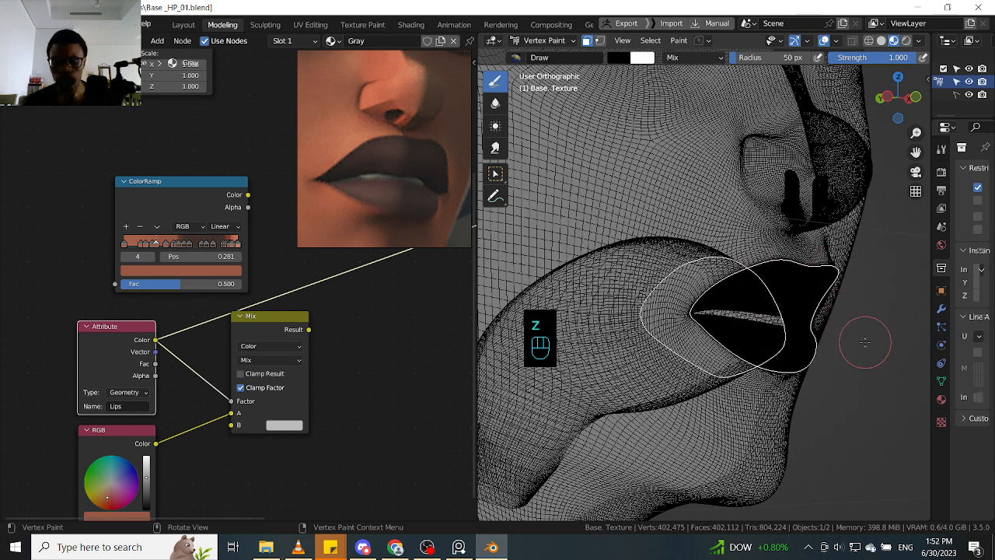
{"action": "key", "text": "shift+k"}
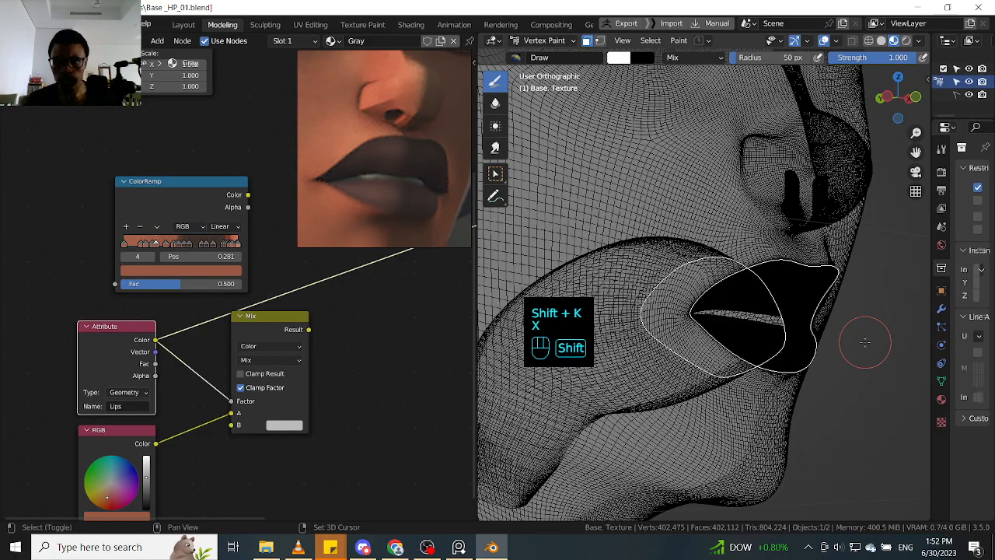
{"action": "key", "text": "shift+k"}
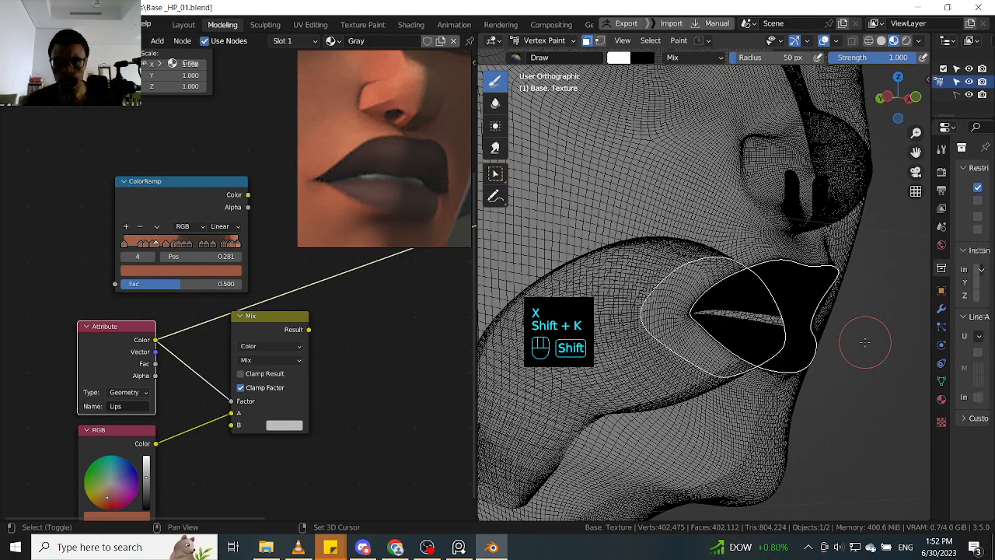
{"action": "key", "text": "shift+k"}
{"action": "key", "text": "shift+k"}
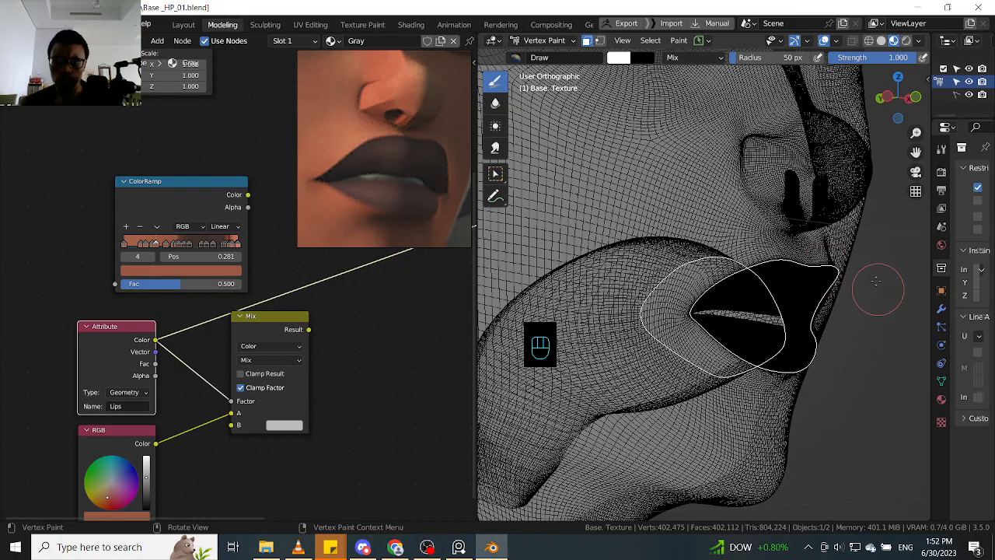
- Leave and re-enter Vertex Paint mode, and try to fill the masked lip faces with white
{"action": "key", "text": "alt"}
{"action": "left_click", "coordinate": [866, 340], "text": "alt"}
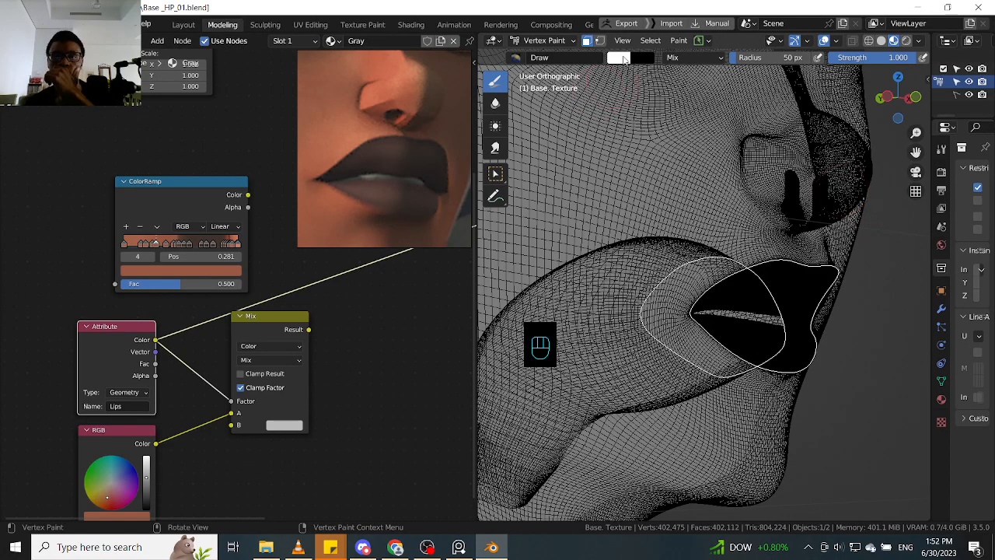
{"action": "key", "text": "Tab"}
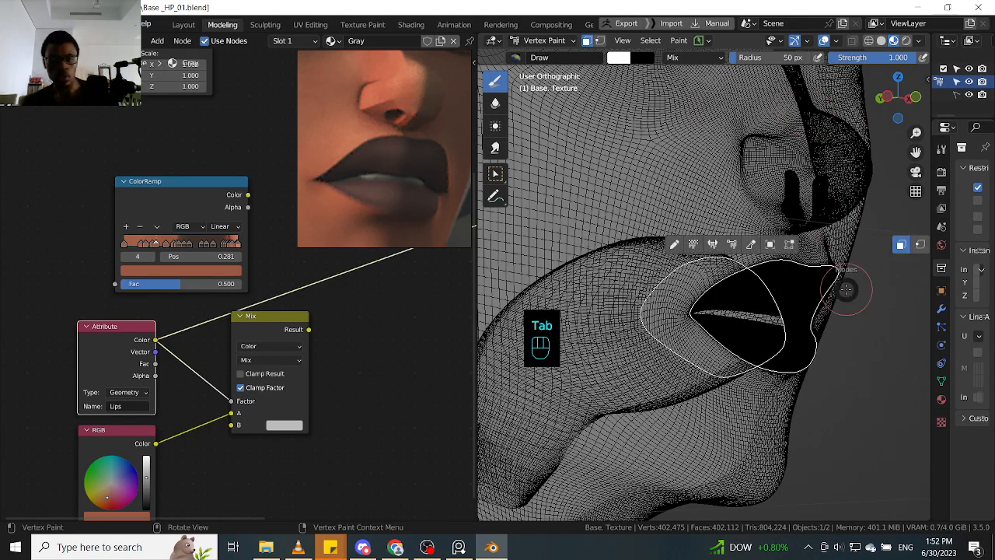
{"action": "left_click", "coordinate": [768, 245]}
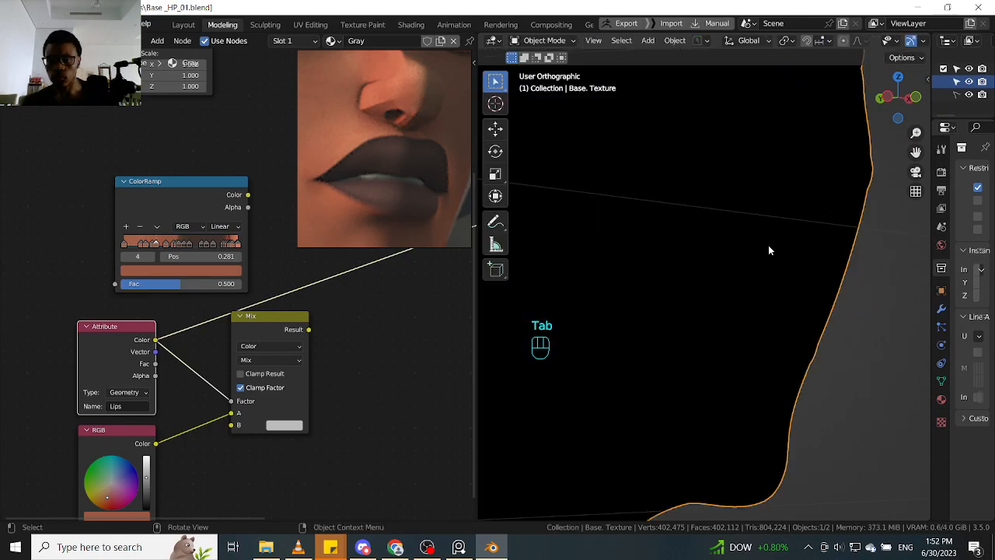
{"action": "key", "text": "Tab"}
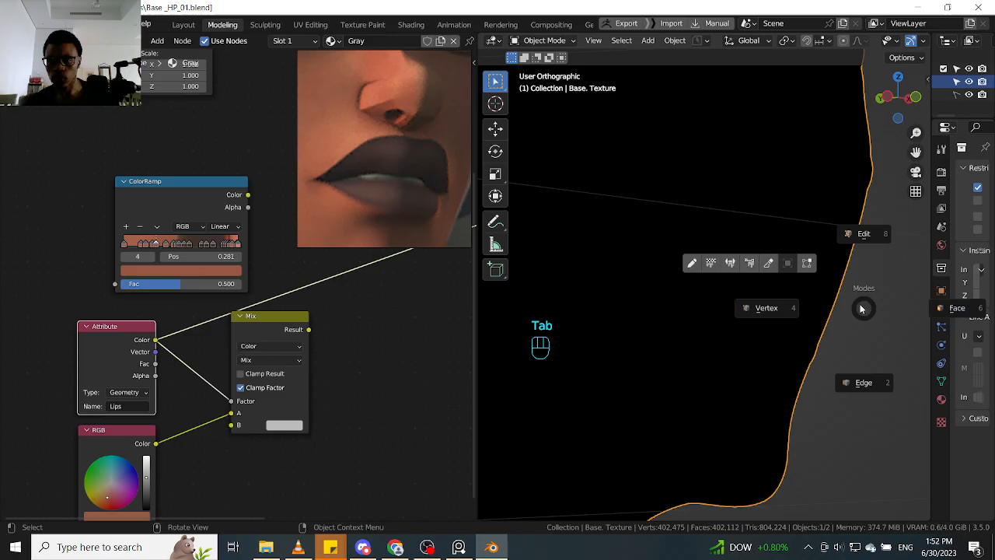
{"action": "left_click", "coordinate": [750, 265]}
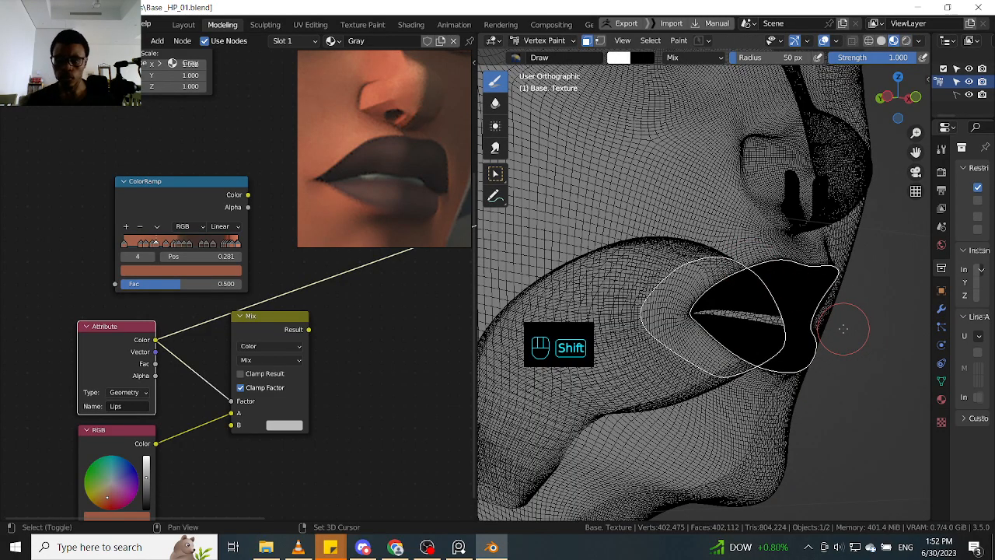
{"action": "key", "text": "shift+k"}
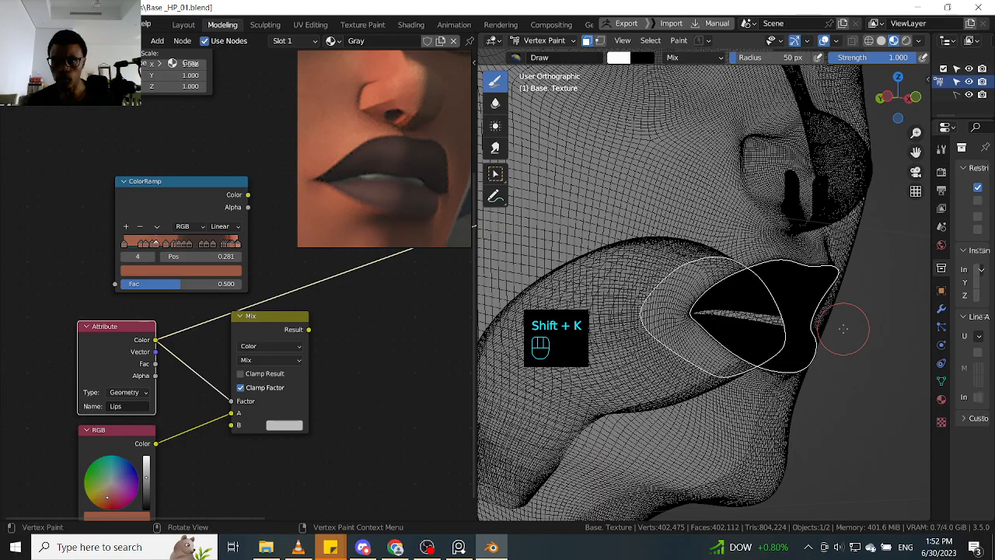
- Switch to Texture Paint mode and try to fill the lips with white using the Fill tool
{"action": "left_click", "coordinate": [573, 45]}
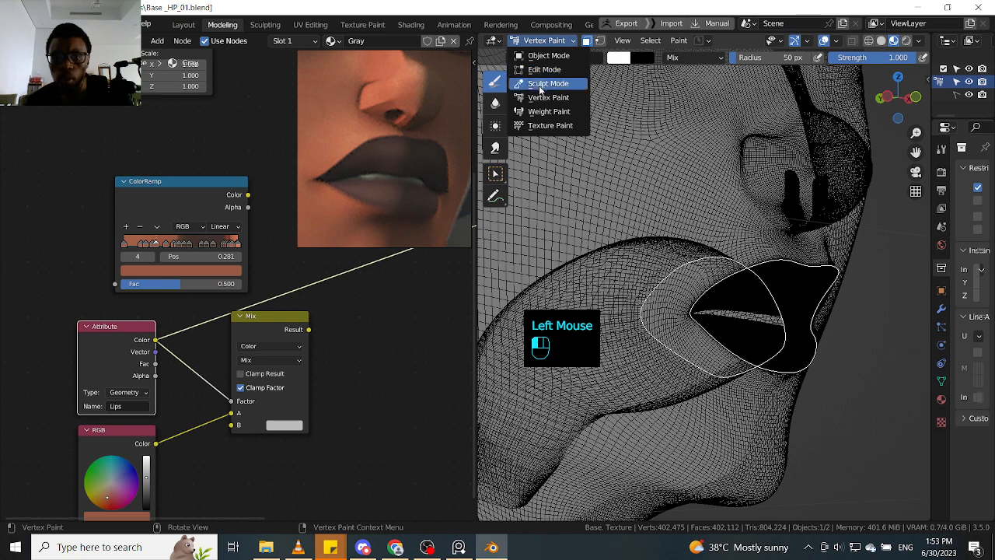
{"action": "left_click", "coordinate": [542, 127]}
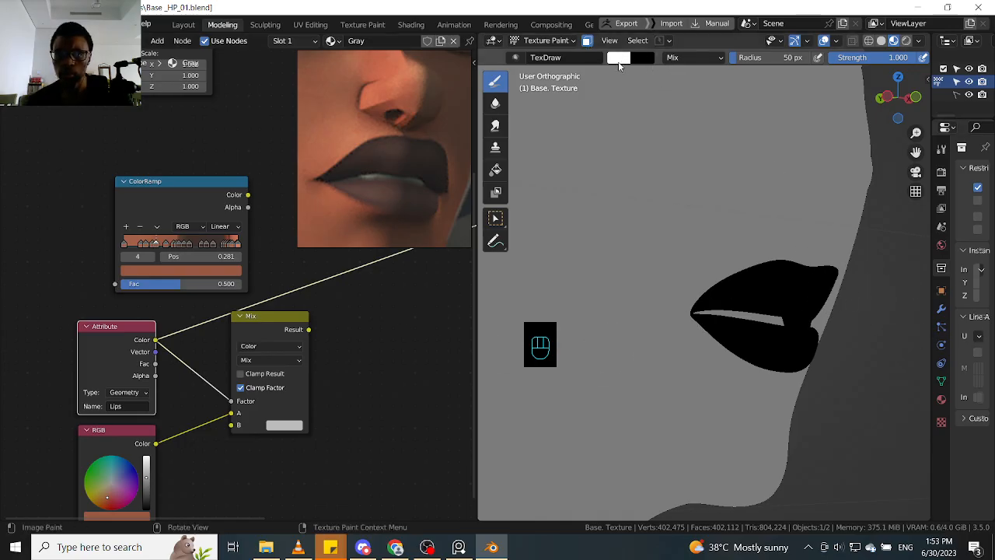
{"action": "key", "text": "shift+k"}
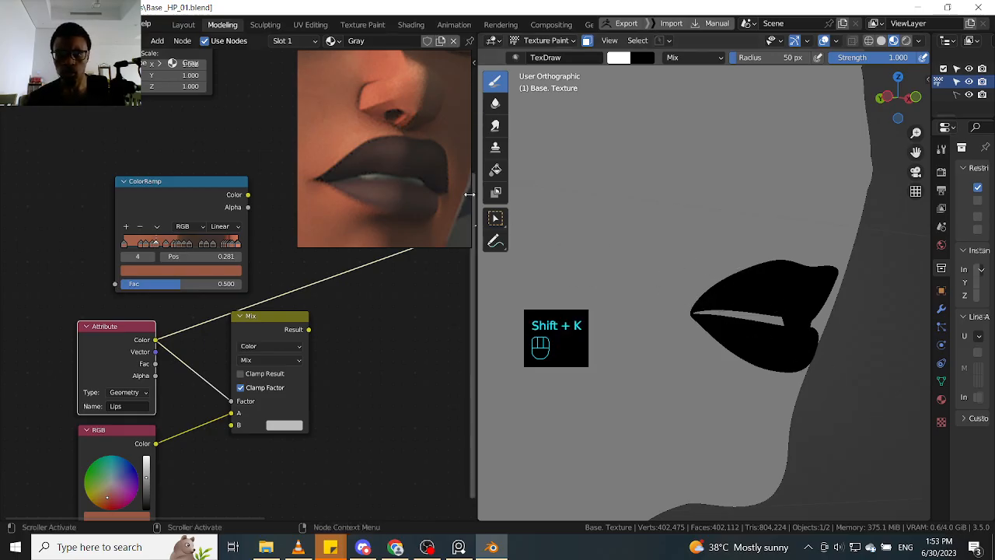
{"action": "left_click", "coordinate": [496, 171]}
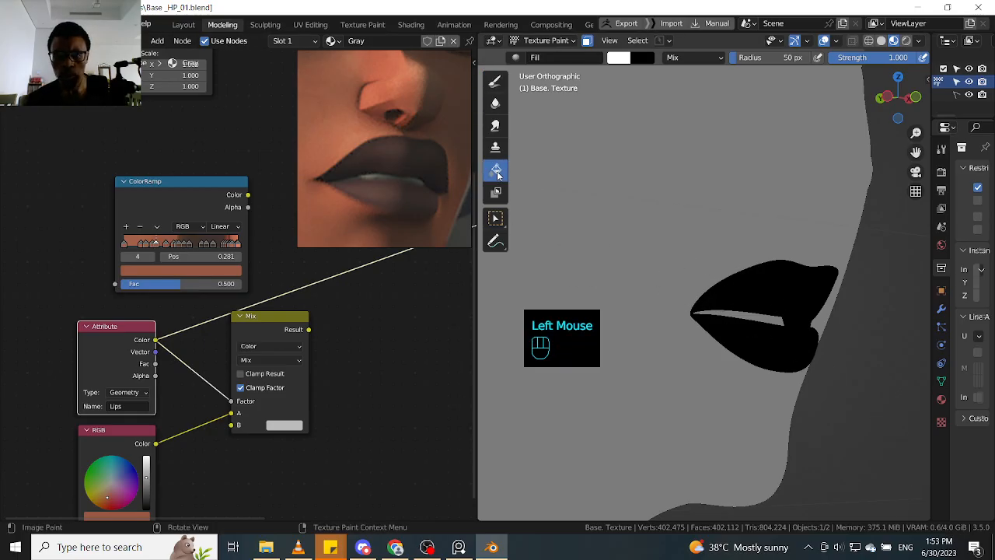
{"action": "left_click", "coordinate": [781, 296]}
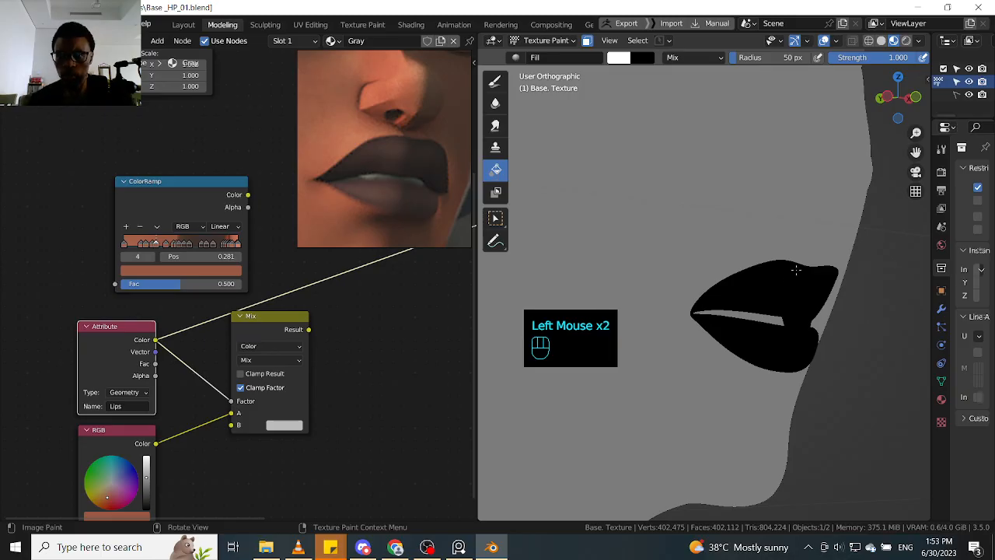
{"action": "double_click", "coordinate": [798, 284]}
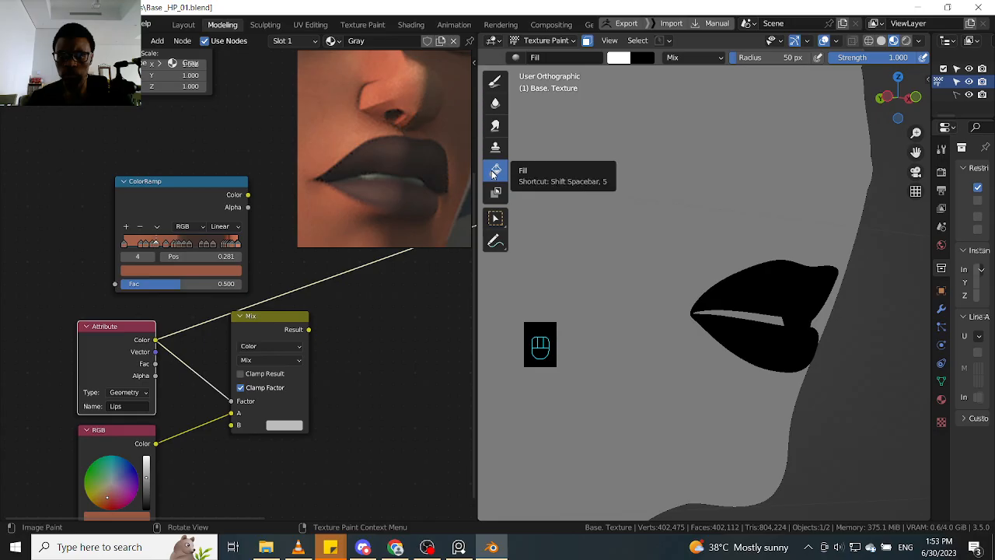
- Return to Vertex Paint mode with the Draw tool and try again to fill the masked lip faces with white
{"action": "left_click", "coordinate": [573, 43]}
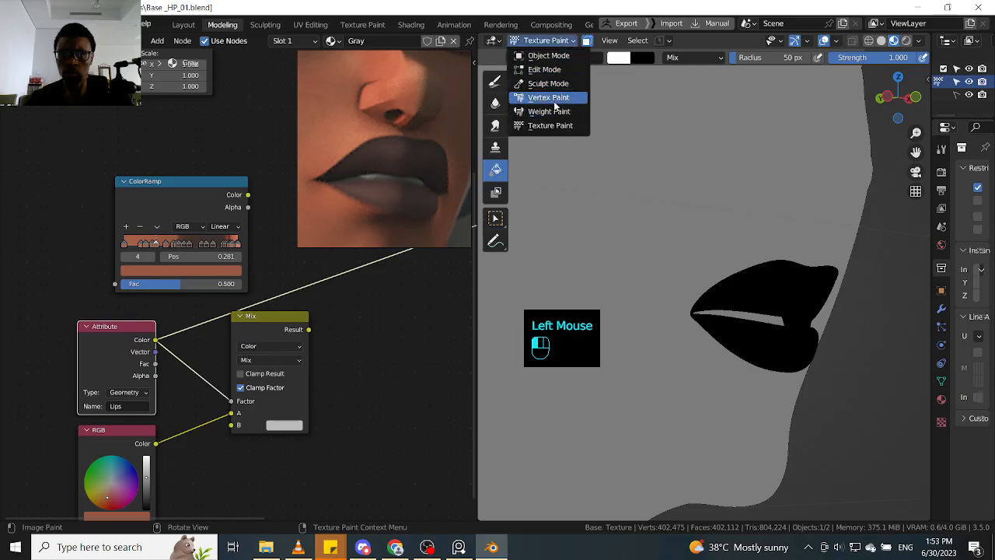
{"action": "left_click", "coordinate": [555, 102]}
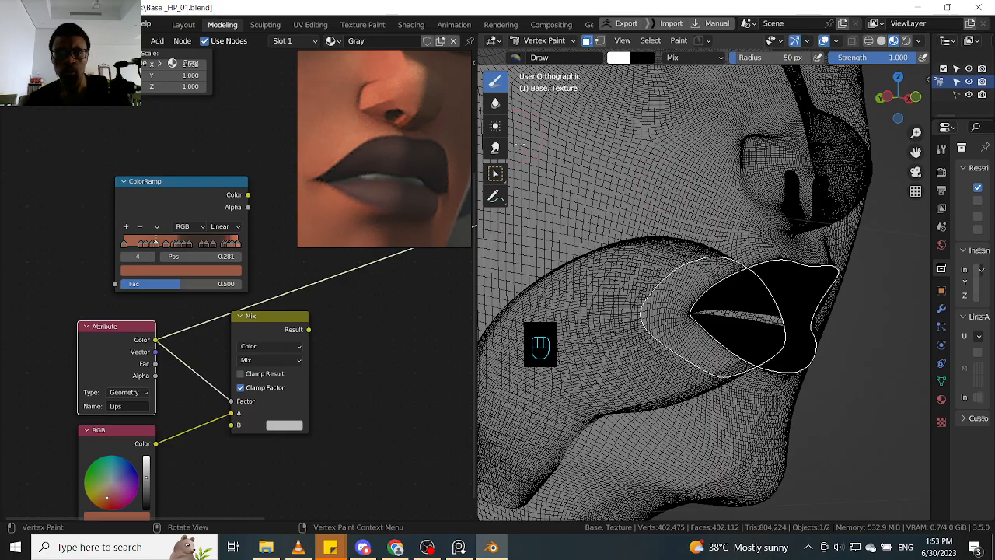
{"action": "key", "text": "shift+space"}
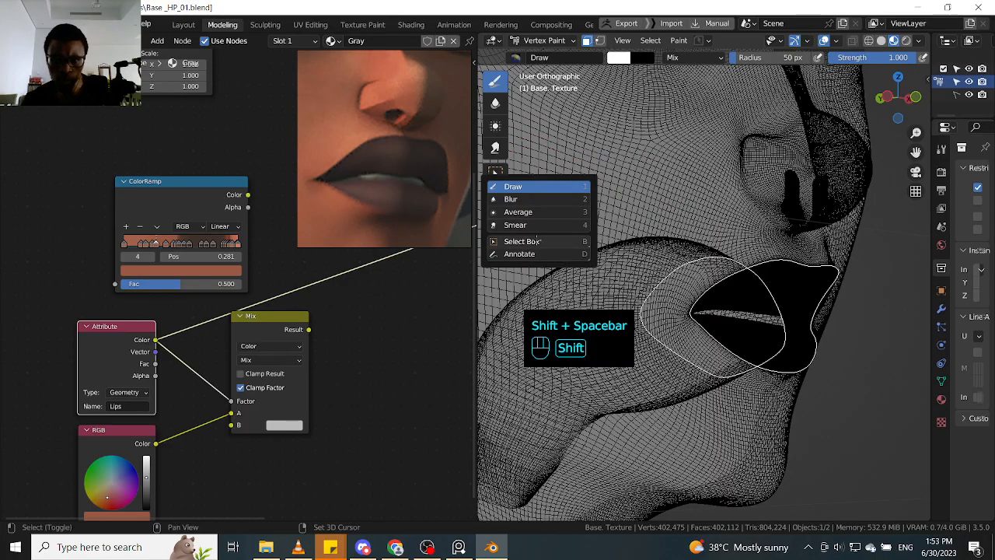
{"action": "left_click", "coordinate": [542, 187]}
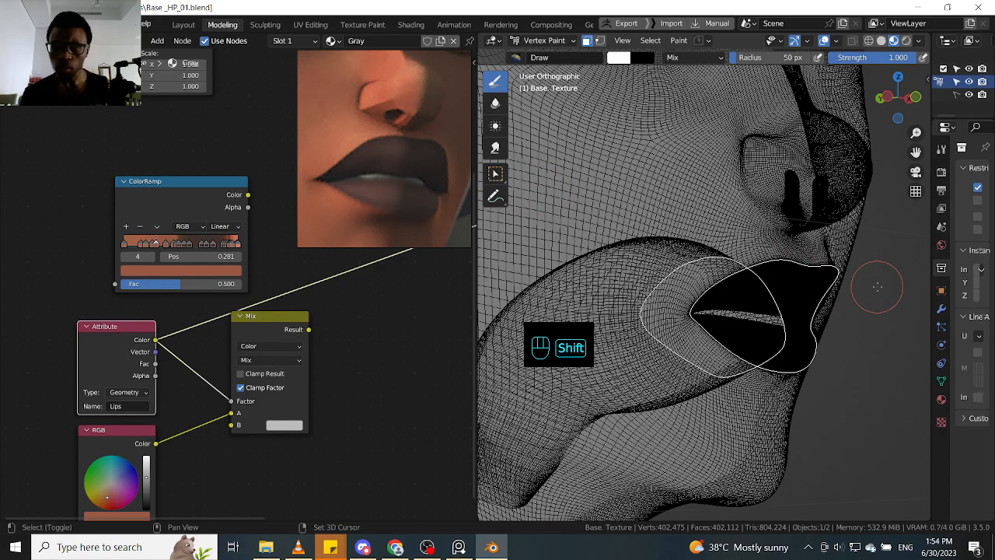
{"action": "key", "text": "shift+k"}
{"action": "key", "text": "ctrl+k"}
{"action": "key", "text": "alt+k"}
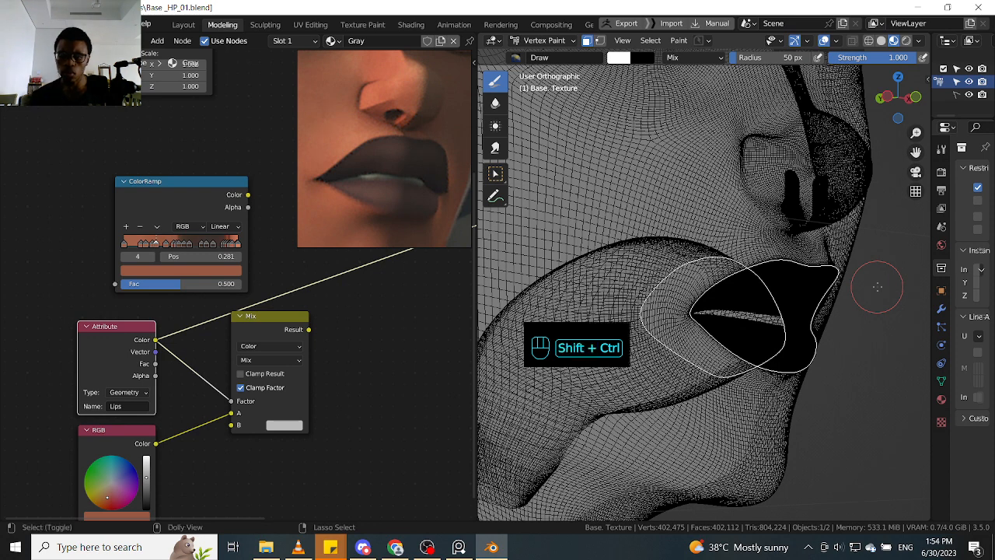
{"action": "key", "text": "ctrl+shift+k"}
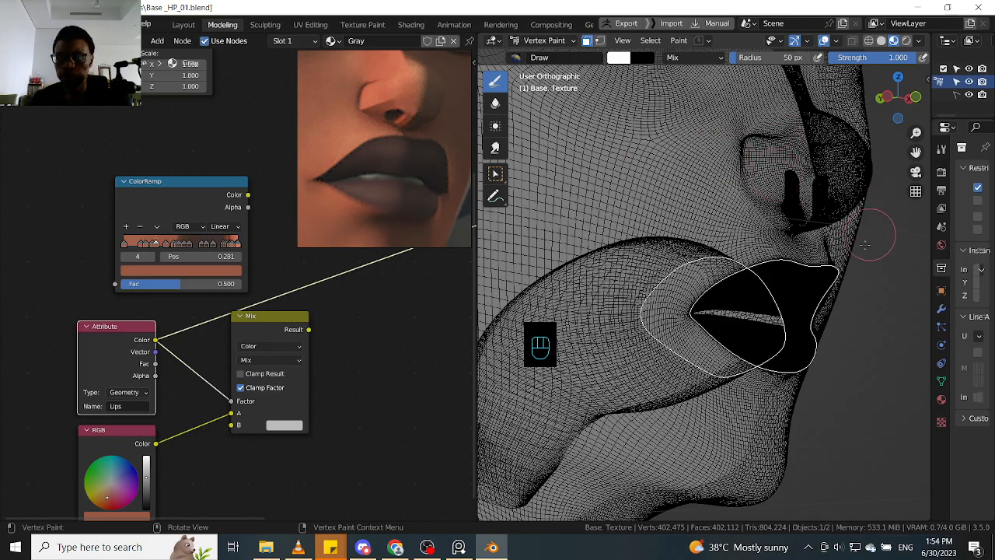
- Widen the Properties editor and show the body mesh's object data properties
{"action": "left_click", "coordinate": [939, 244]}
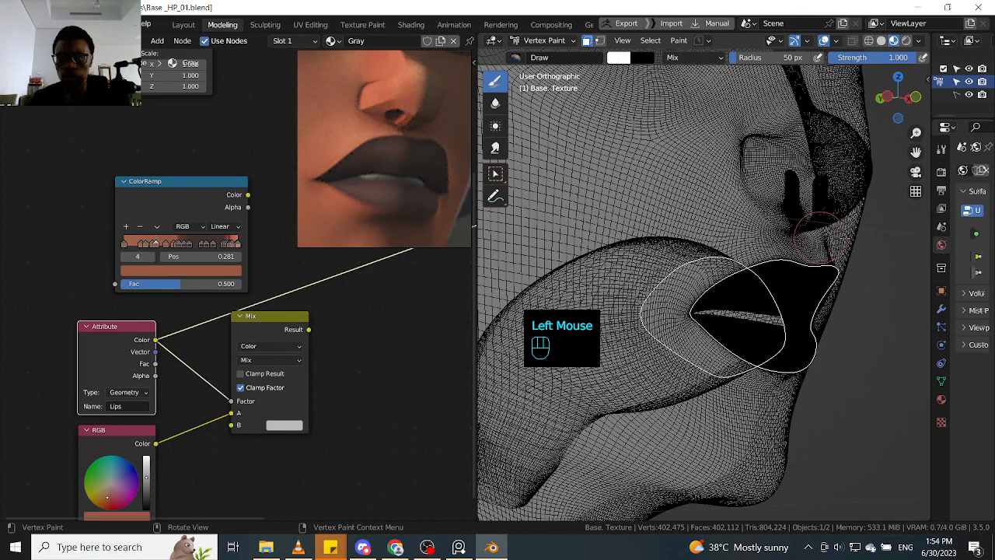
{"action": "mouse_move", "coordinate": [925, 242]}
{"action": "left_mouse_down"}
{"action": "mouse_move", "coordinate": [812, 252]}
{"action": "mouse_move", "coordinate": [880, 264]}
{"action": "left_mouse_up"}
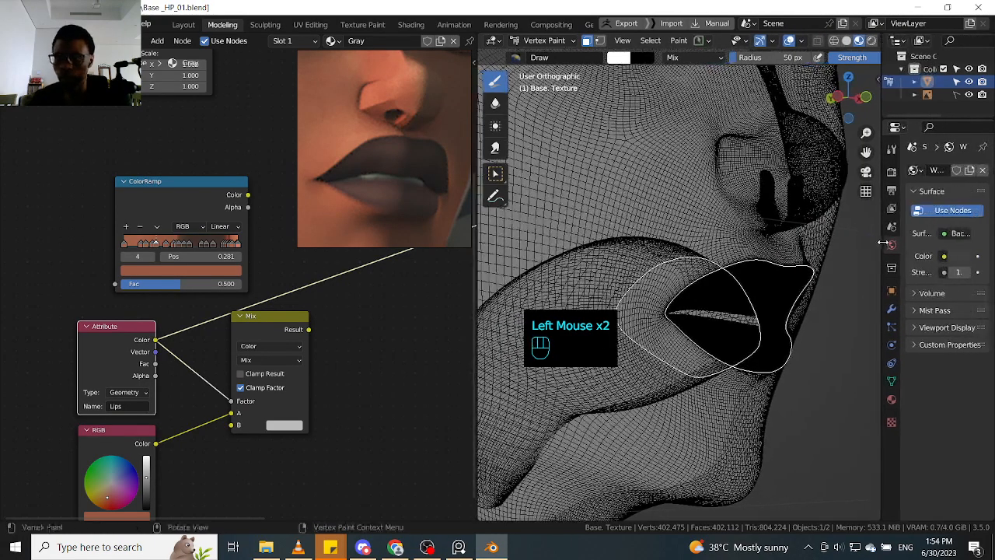
{"action": "left_click", "coordinate": [891, 400]}
{"action": "left_click", "coordinate": [892, 385]}
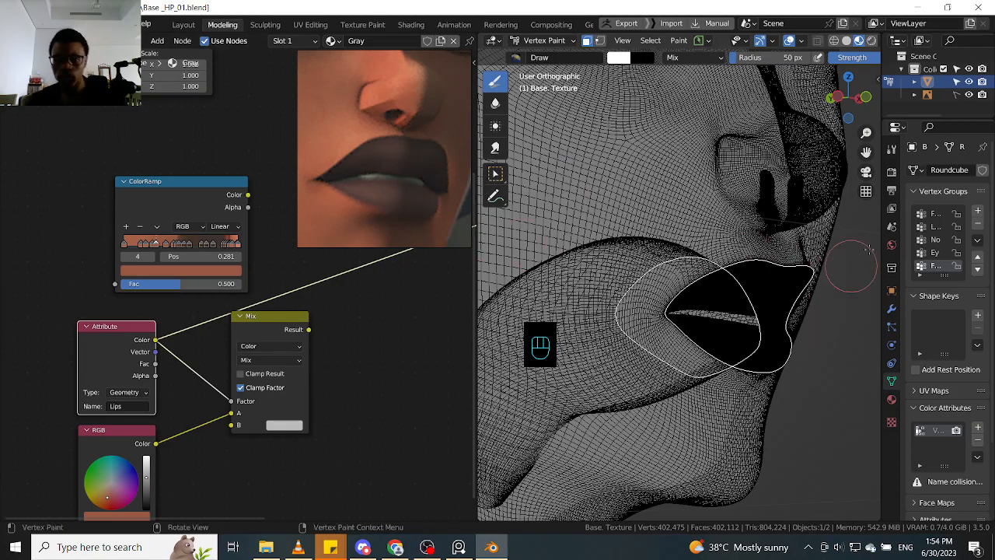
- Switch the body mesh from Vertex Paint through Object Mode to Edit Mode
{"action": "key", "text": "Tab"}
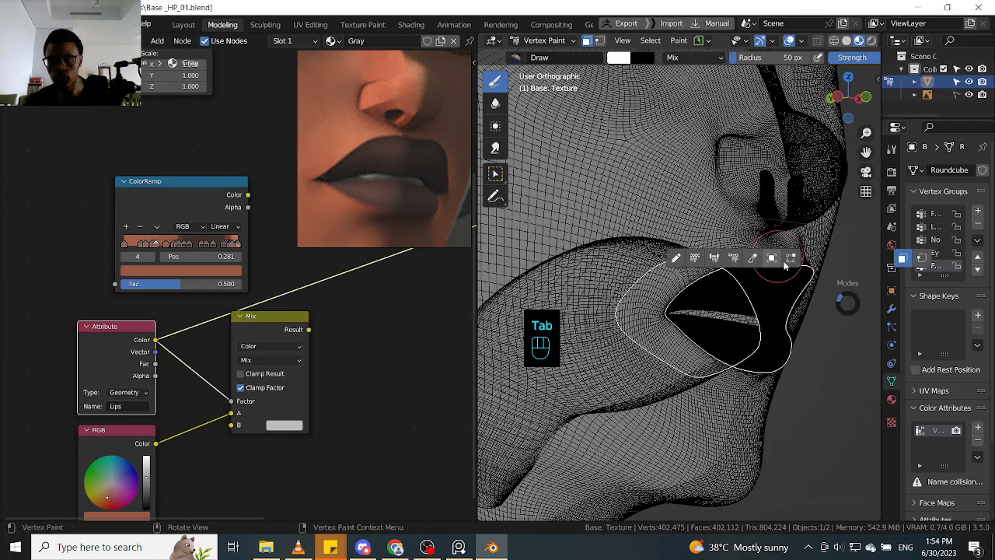
{"action": "left_click", "coordinate": [847, 315], "text": "ctrl+alt"}
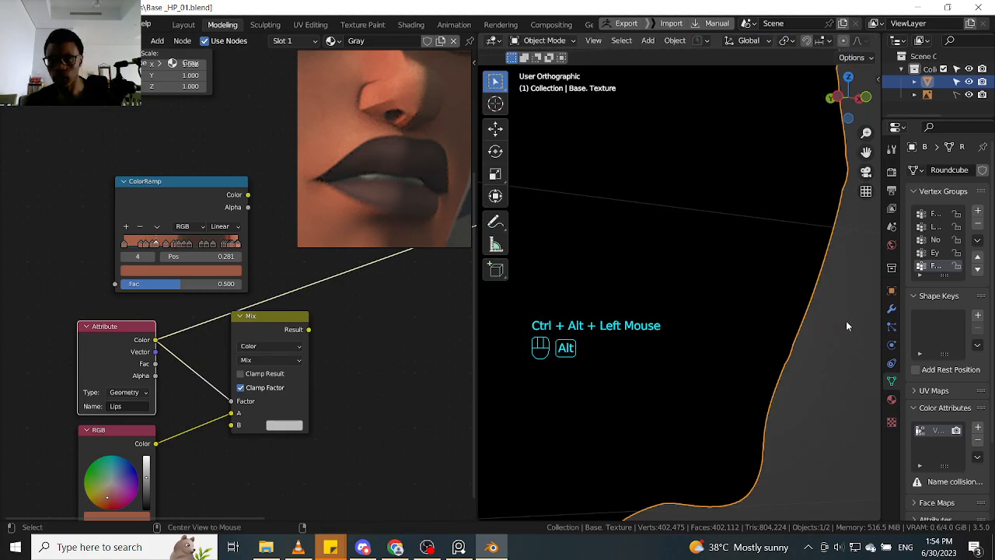
{"action": "left_click", "coordinate": [718, 427], "text": "alt"}
{"action": "key", "text": "Tab"}
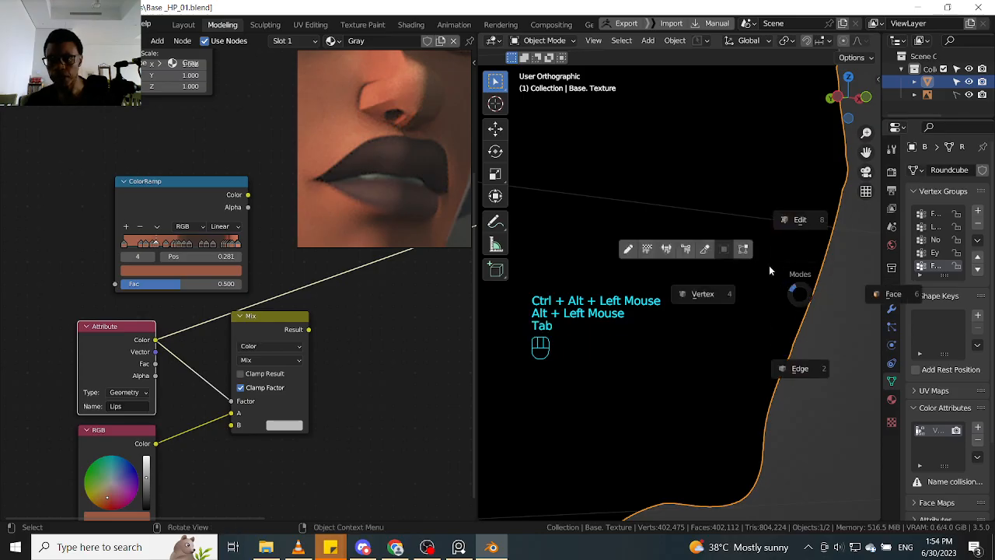
{"action": "left_click", "coordinate": [746, 252]}
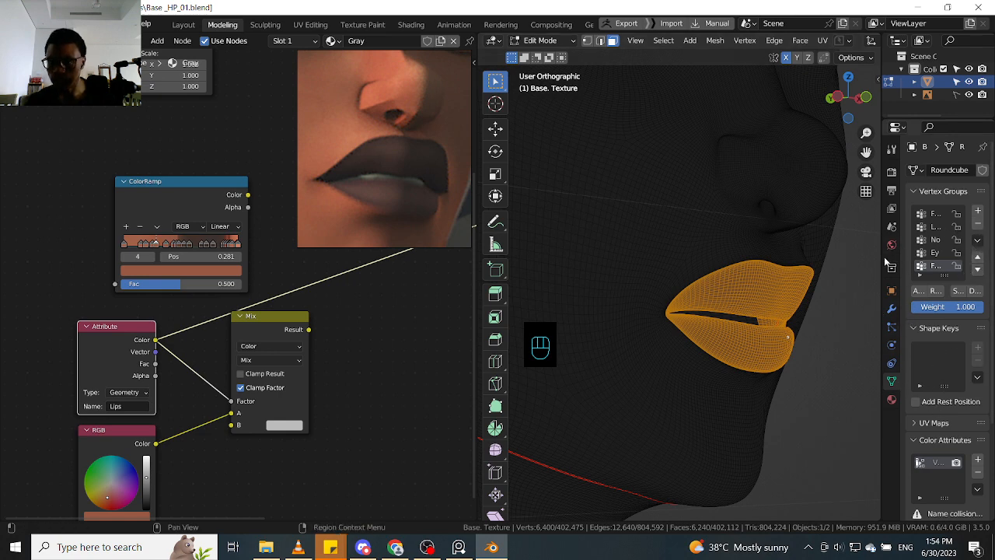
- Widen the Properties editor further and remove the Face, Lips, Nose, Eye and Foot vertex groups from the mesh
{"action": "left_click_drag", "start_coordinate": [882, 257], "coordinate": [801, 257]}
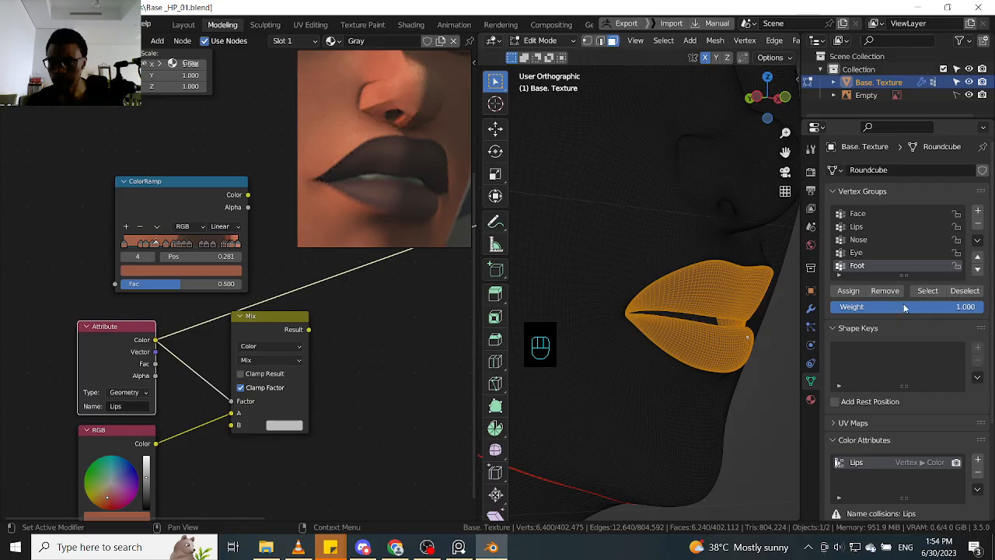
{"action": "left_click", "coordinate": [978, 225]}
{"action": "left_click", "coordinate": [978, 224]}
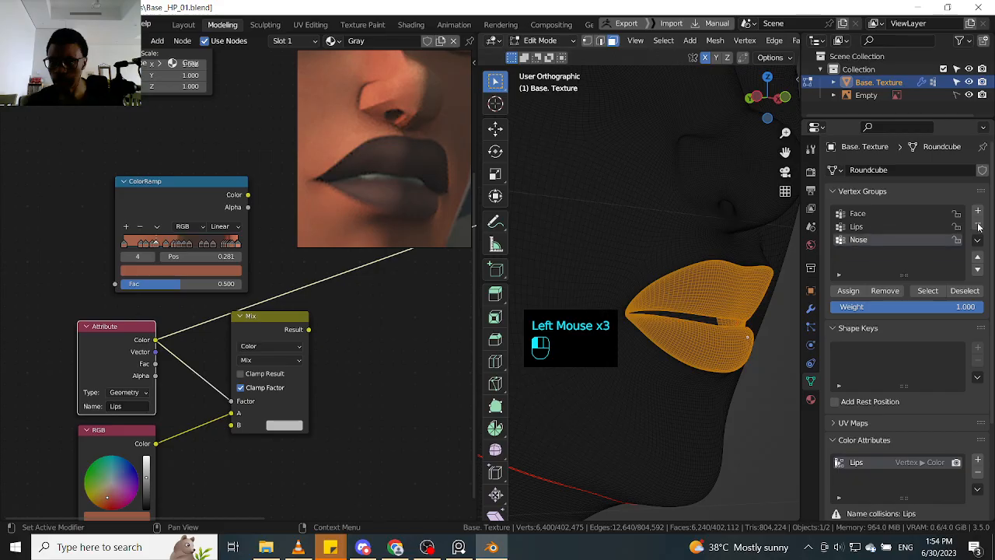
{"action": "left_click", "coordinate": [978, 225]}
{"action": "left_click", "coordinate": [978, 224]}
{"action": "left_click", "coordinate": [978, 225]}
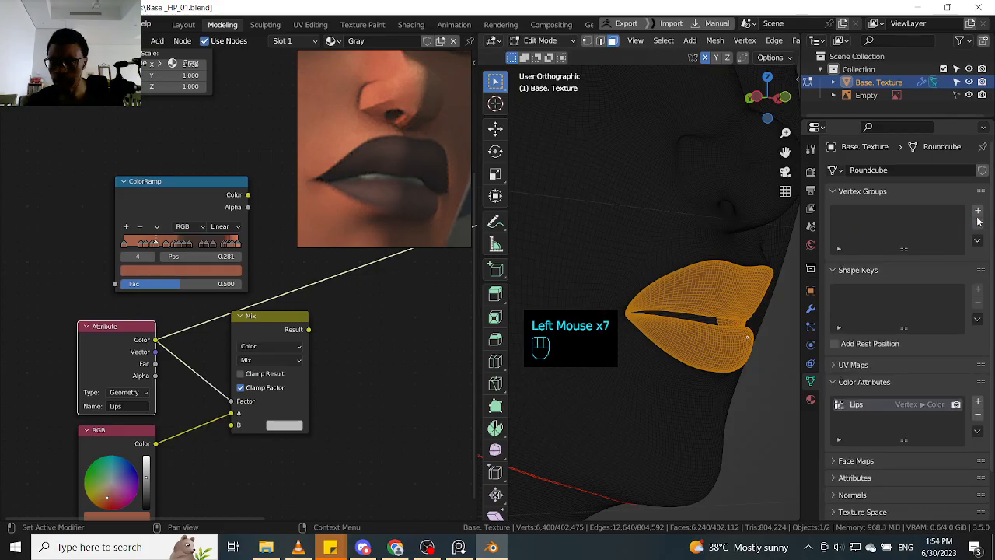
- Add a new vertex group to the mesh and name it Lips
{"action": "left_click", "coordinate": [977, 212]}
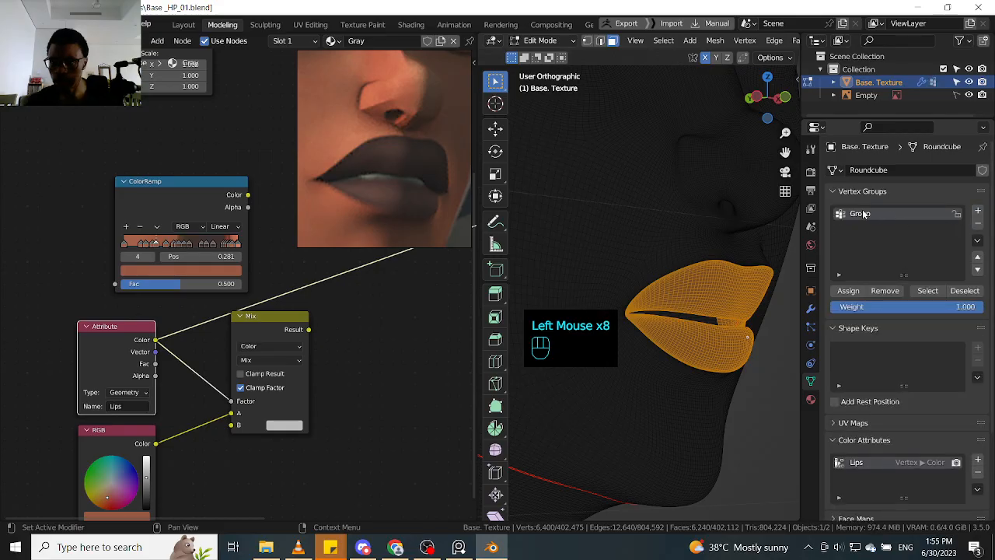
{"action": "double_click", "coordinate": [864, 213]}
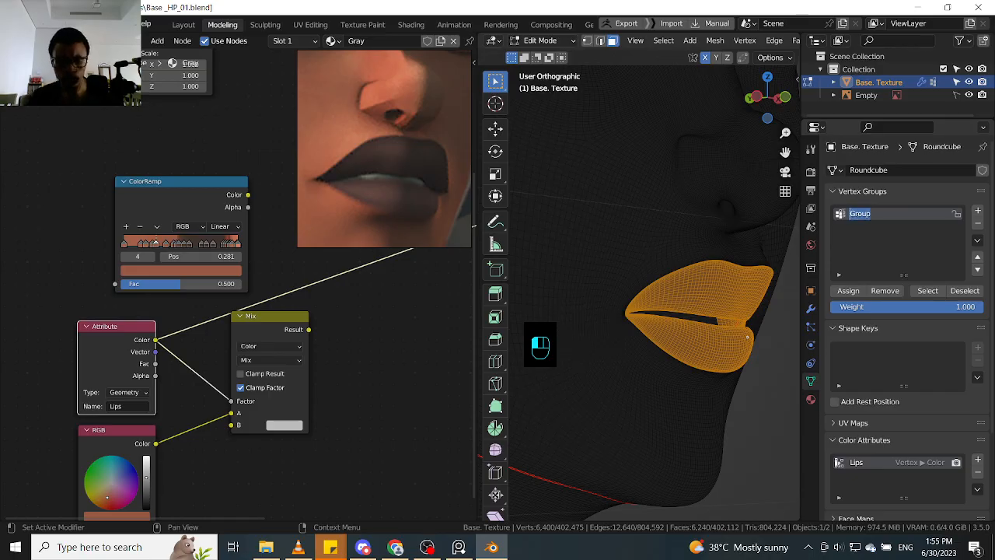
{"action": "type", "text": "Lips"}
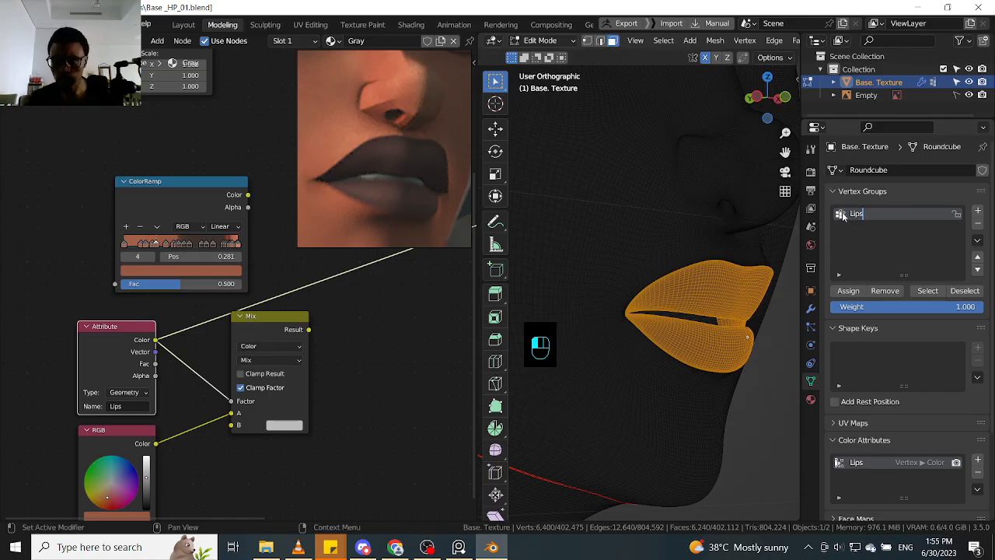
{"action": "left_click", "coordinate": [844, 216]}
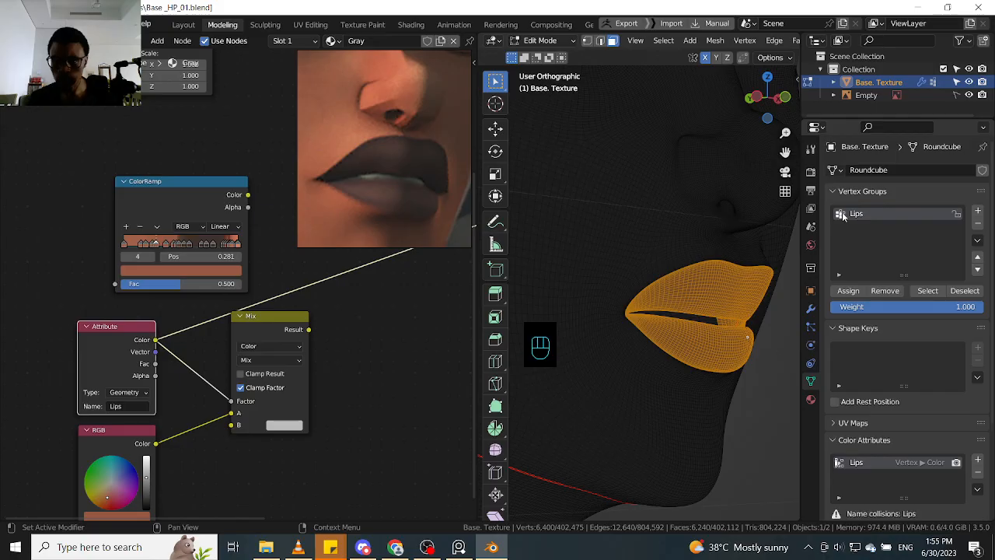
- Assign the selected lip faces to the Lips vertex group, and test the group by deselecting and reselecting its faces
{"action": "left_click", "coordinate": [852, 293]}
{"action": "left_click", "coordinate": [851, 292]}
{"action": "left_click", "coordinate": [852, 293]}
{"action": "left_click", "coordinate": [853, 293]}
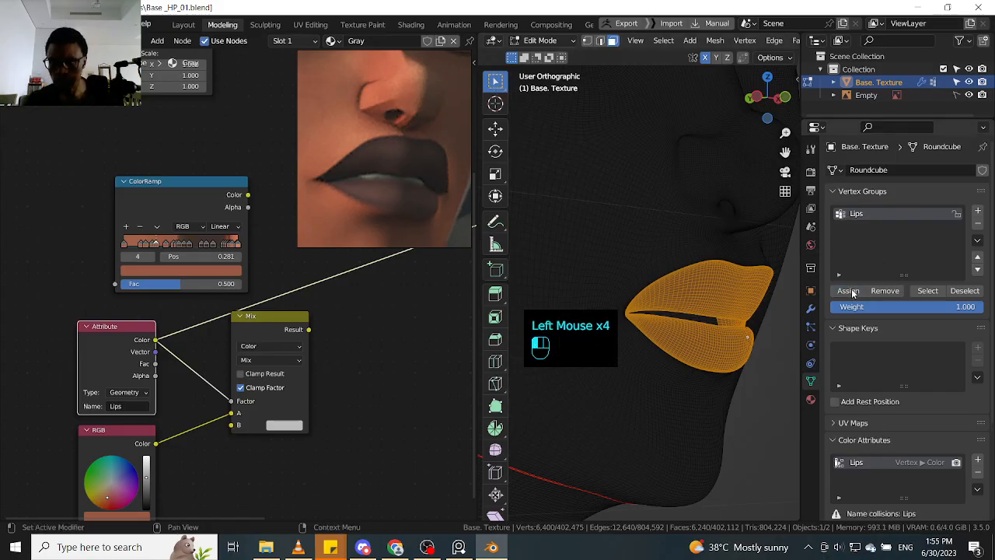
{"action": "left_click", "coordinate": [854, 294]}
{"action": "left_click", "coordinate": [855, 293]}
{"action": "left_click", "coordinate": [962, 293]}
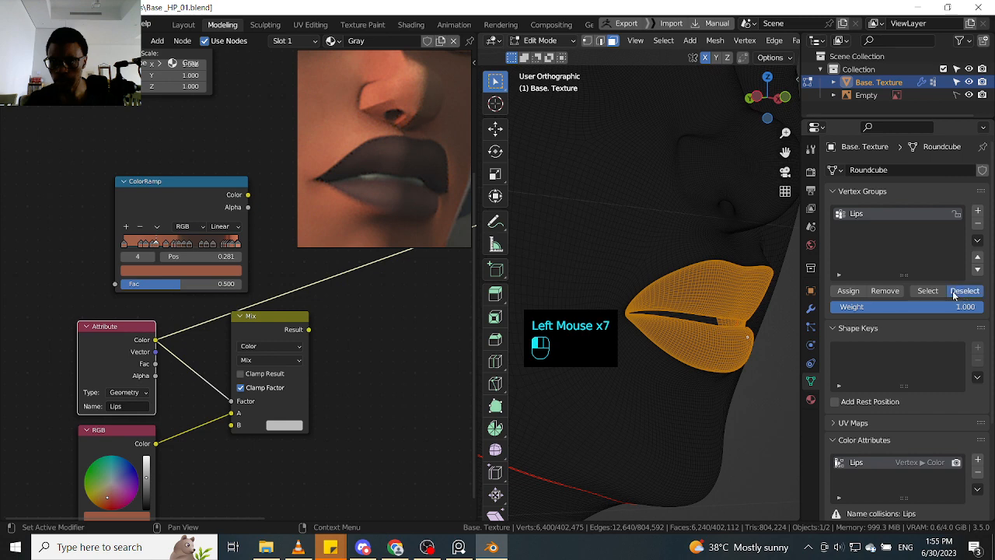
{"action": "left_click", "coordinate": [936, 292]}
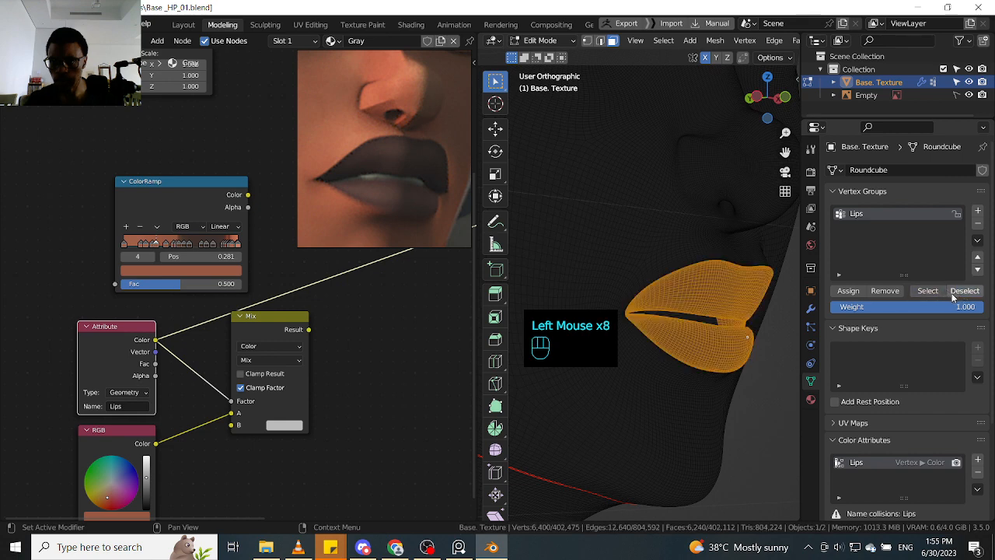
- Reselect and deselect the Lips vertex group's faces, and collapse the vertex group settings while narrowing the Properties editor
{"action": "left_click", "coordinate": [932, 291]}
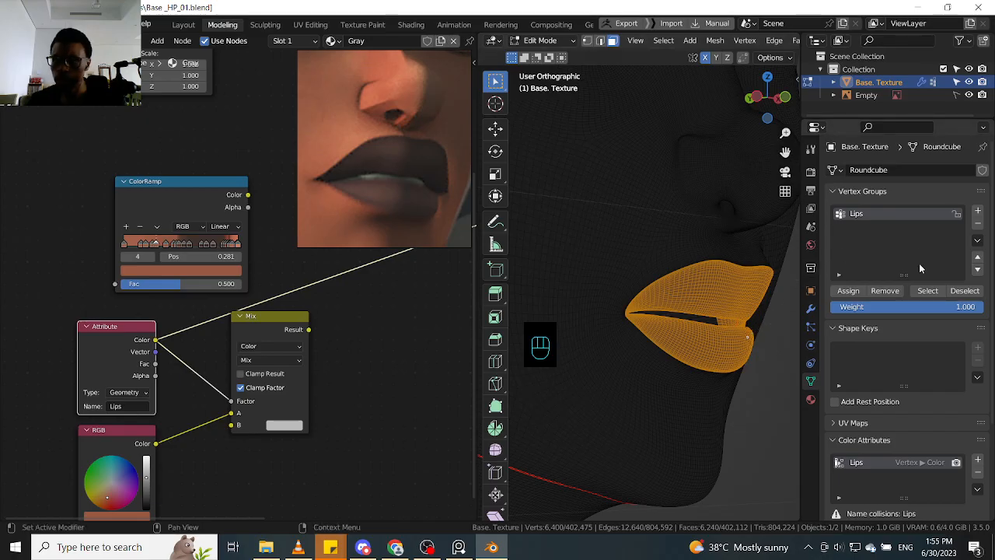
{"action": "left_click", "coordinate": [964, 291]}
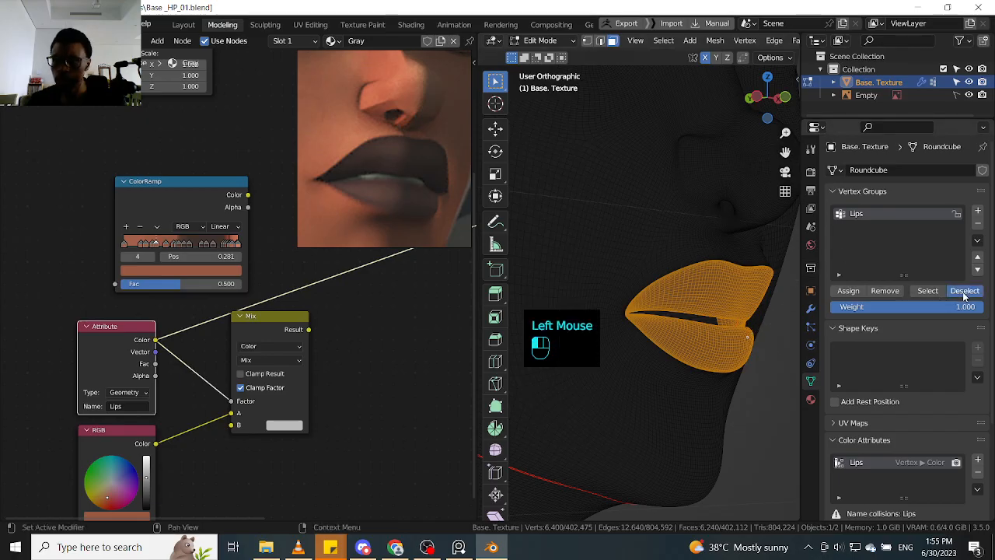
{"action": "left_click", "coordinate": [834, 191]}
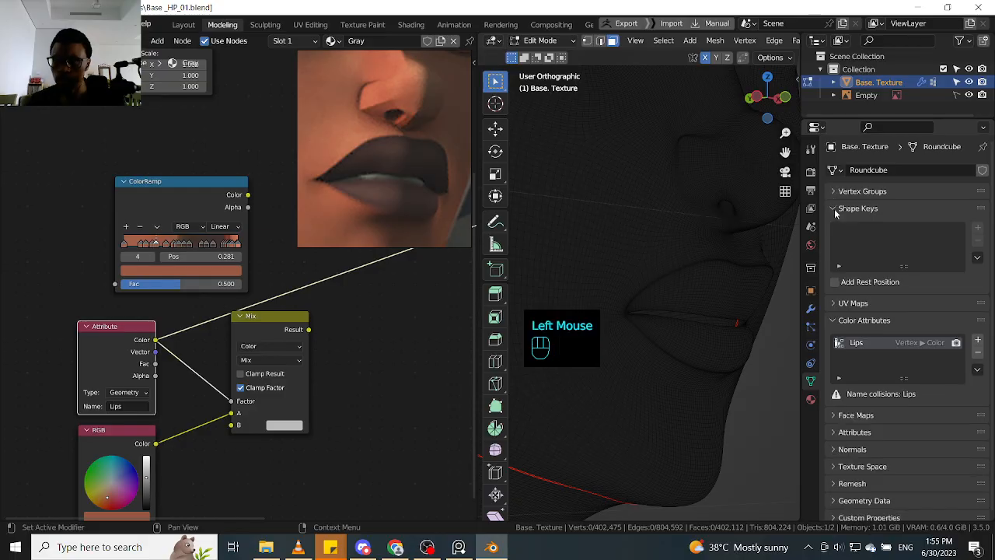
{"action": "left_click_drag", "start_coordinate": [803, 236], "coordinate": [890, 252]}
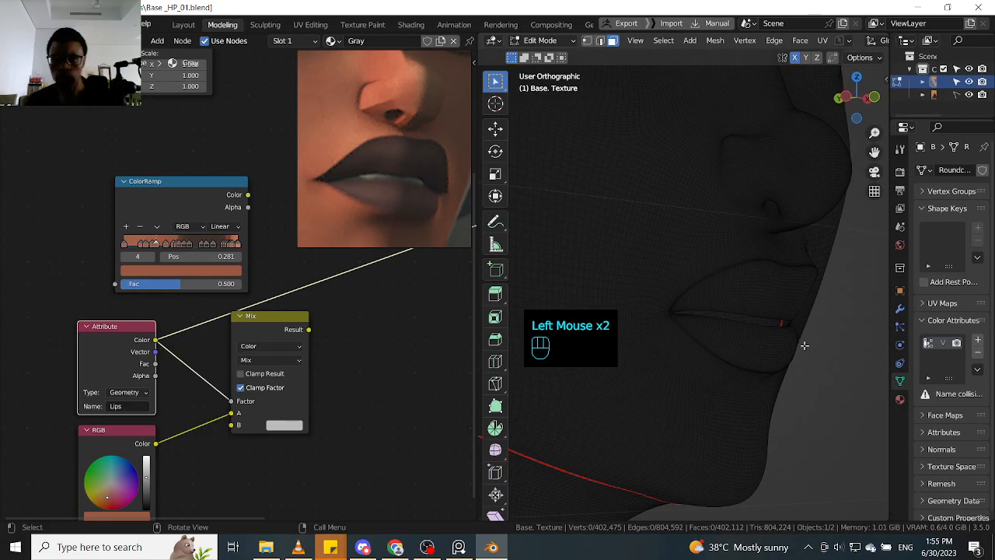
- Switch the body mesh from Edit Mode through Sculpt Mode to Vertex Paint, and try changing the face selection there
{"action": "key", "text": "Tab"}
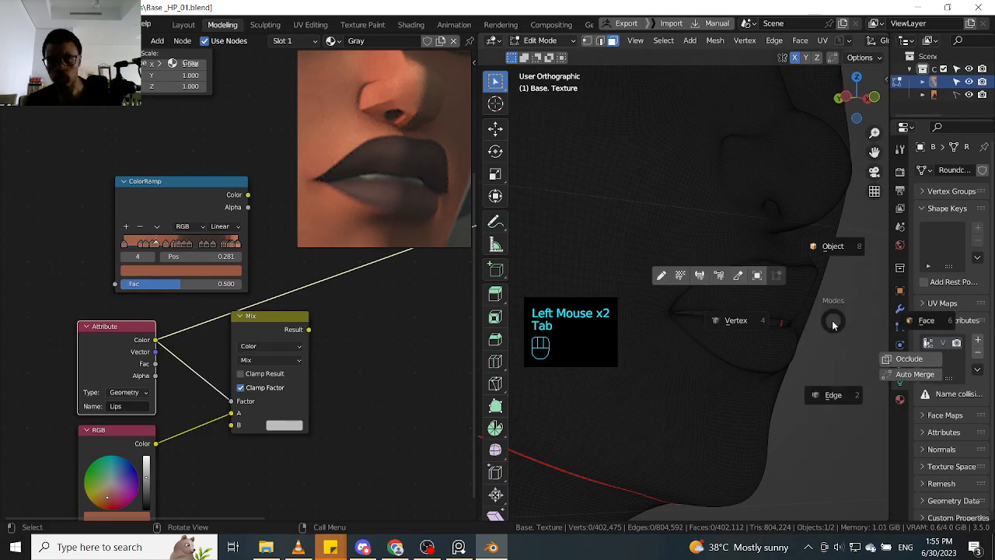
{"action": "left_click", "coordinate": [738, 280]}
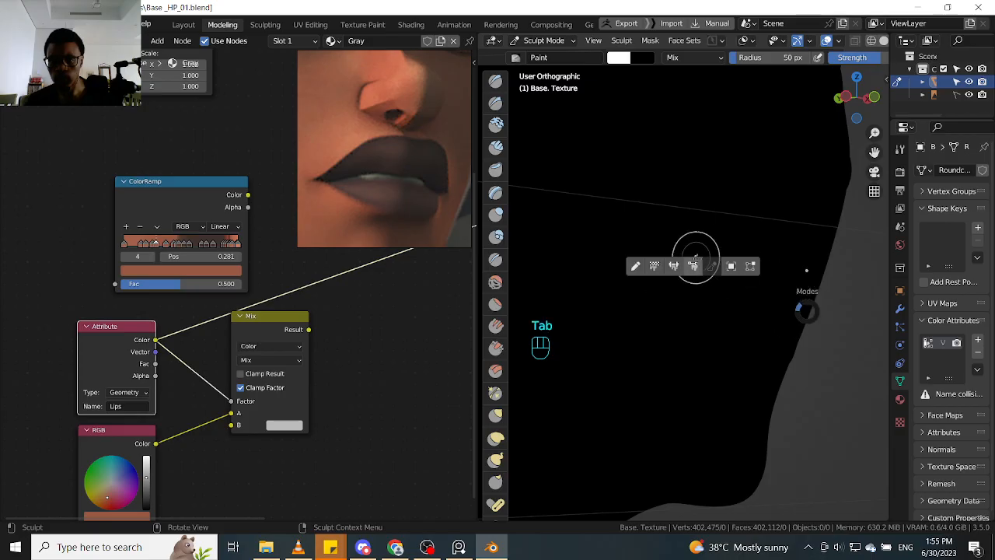
{"action": "left_click", "coordinate": [694, 267]}
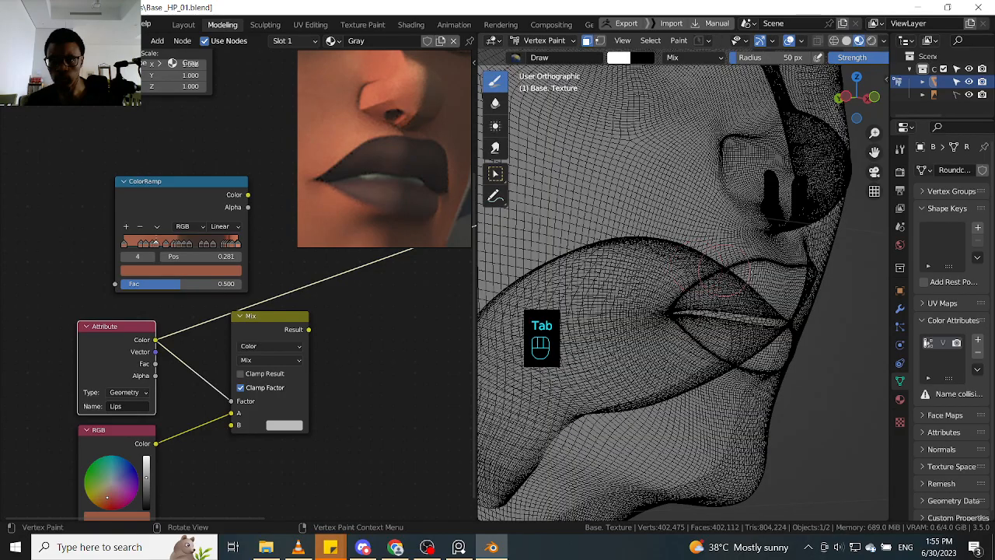
{"action": "left_click", "coordinate": [833, 319], "text": "ctrl+alt"}
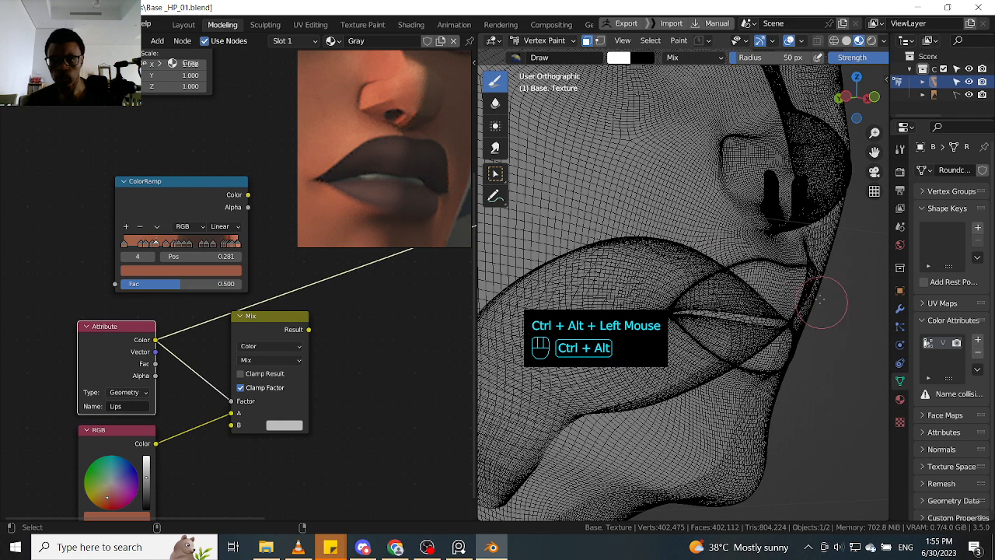
{"action": "left_click", "coordinate": [820, 337], "text": "alt"}
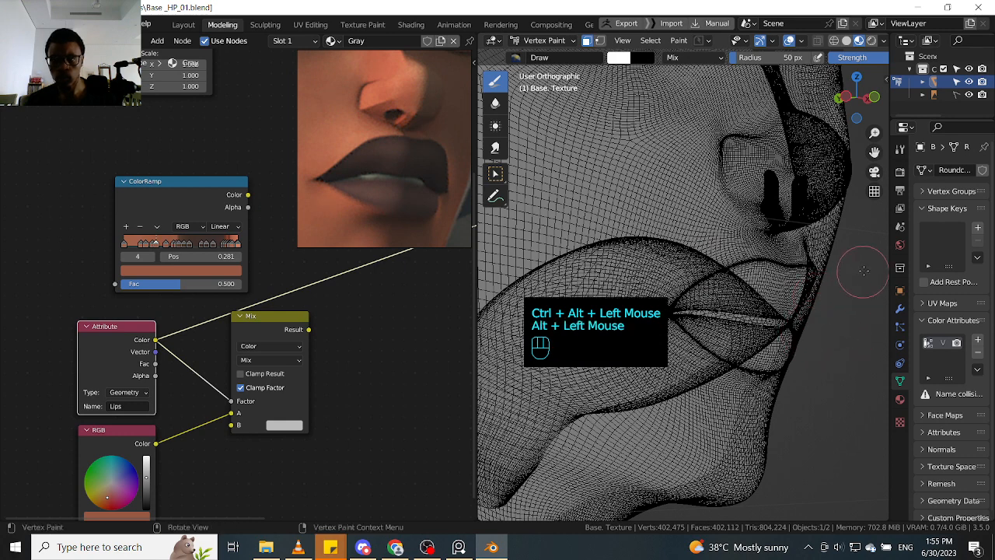
{"action": "left_click", "coordinate": [811, 344], "text": "alt"}
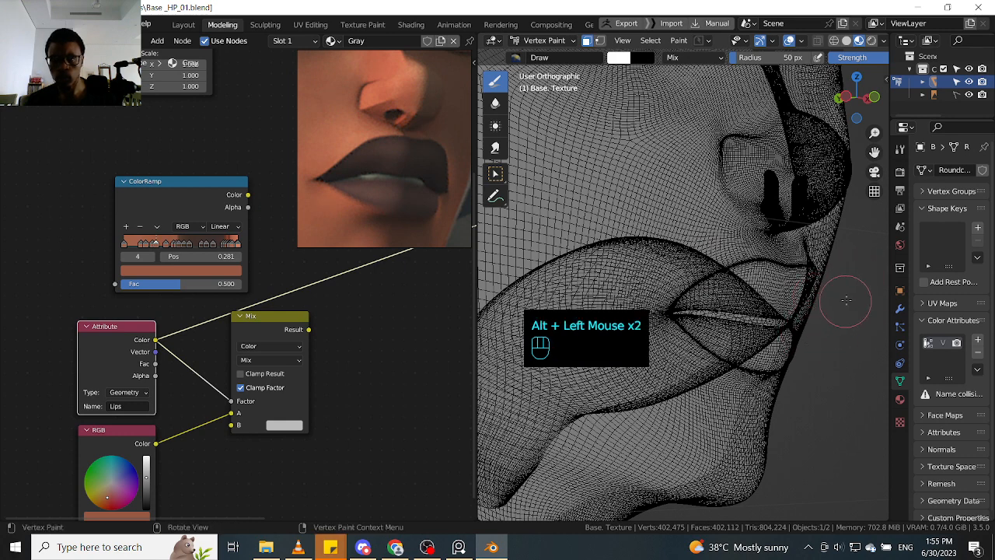
{"action": "key", "text": "q"}
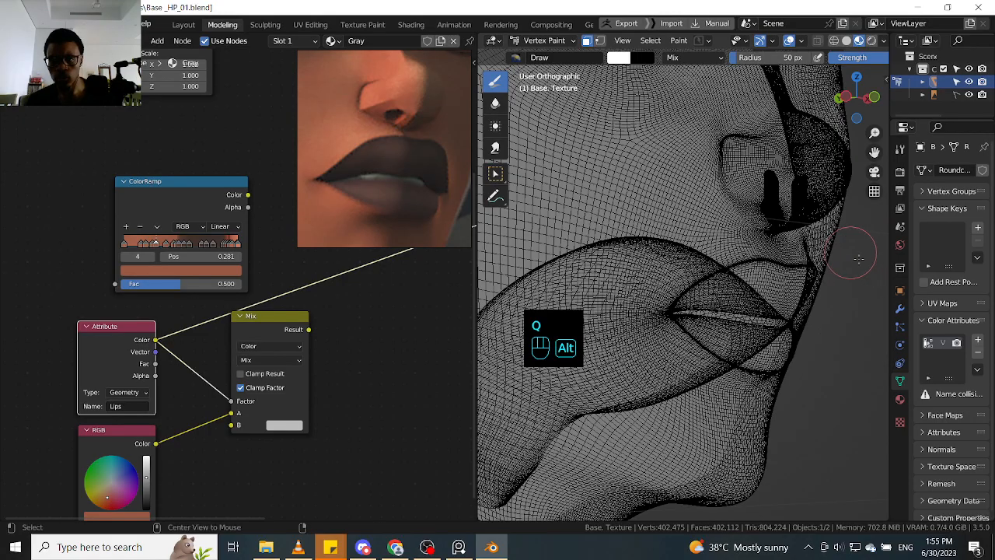
{"action": "left_click", "coordinate": [826, 344], "text": "alt"}
- Switch the body mesh to Object Mode and back through Sculpt Mode to Vertex Paint
{"action": "key", "text": "Tab"}
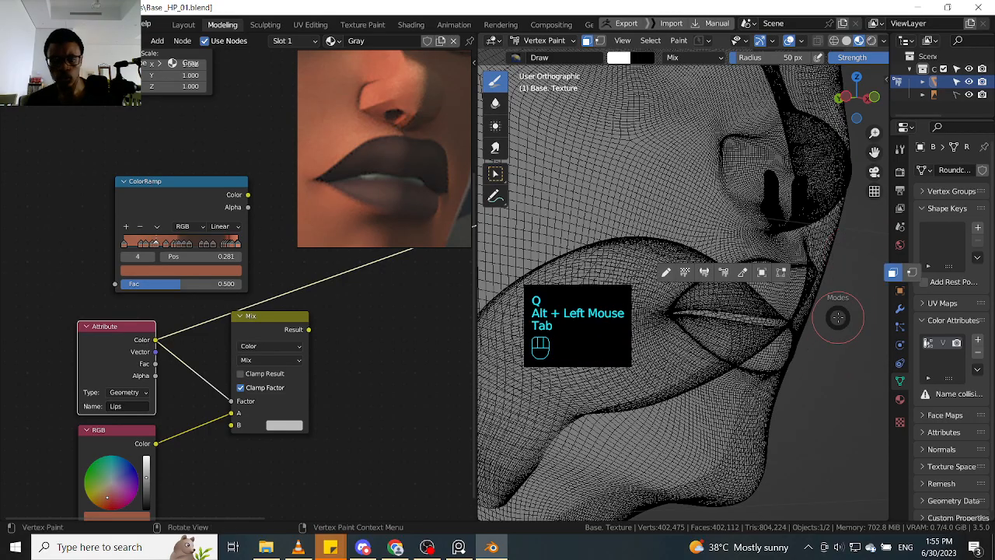
{"action": "left_click", "coordinate": [764, 273]}
{"action": "left_click", "coordinate": [838, 293], "text": "alt"}
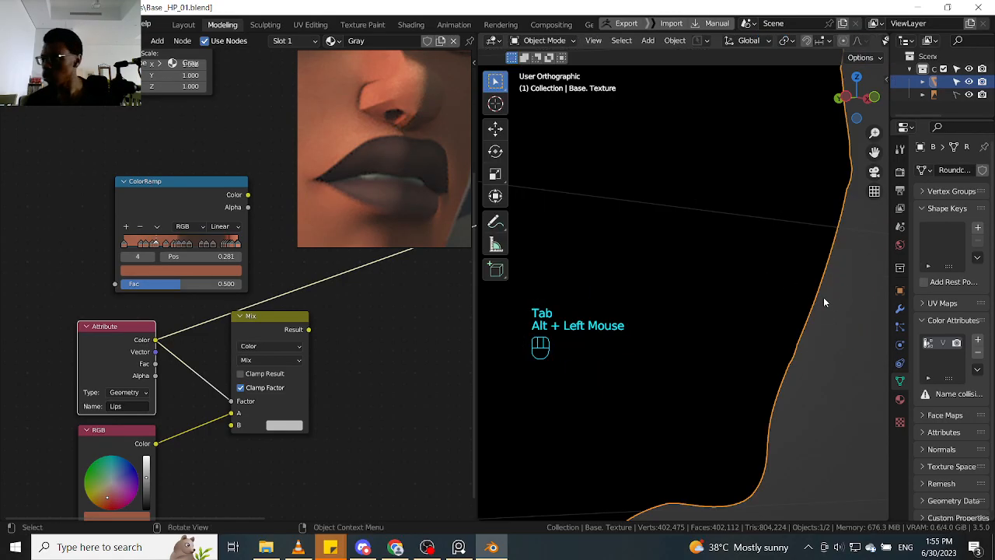
{"action": "scroll", "coordinate": [836, 335], "scroll_direction": "down", "scroll_amount": 4}
{"action": "middle_click_drag", "start_coordinate": [827, 366], "coordinate": [744, 369]}
{"action": "scroll", "coordinate": [743, 391], "scroll_direction": "up", "scroll_amount": 2}
{"action": "scroll", "coordinate": [718, 385], "scroll_direction": "down", "scroll_amount": 1}
{"action": "key", "text": "Tab"}
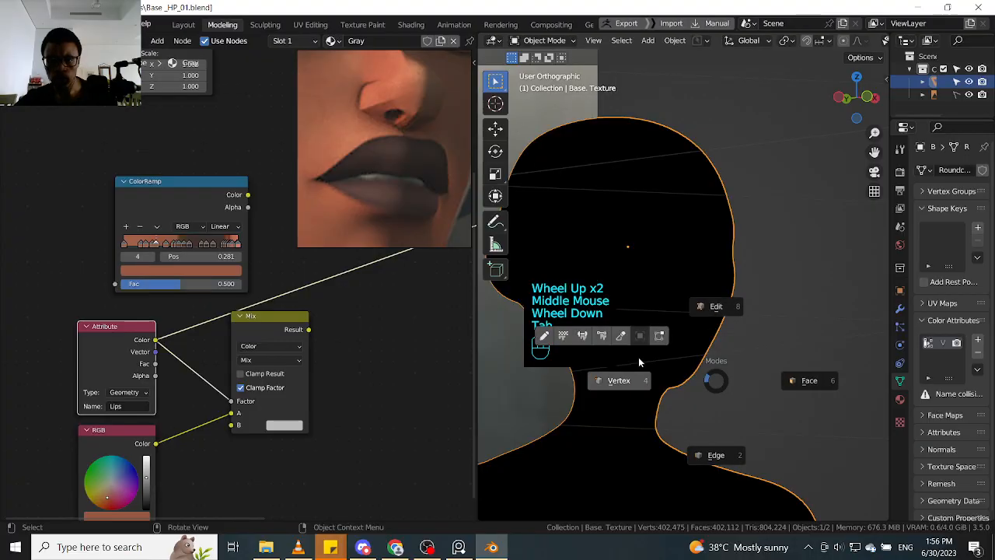
{"action": "left_click", "coordinate": [608, 338]}
{"action": "key", "text": "Tab"}
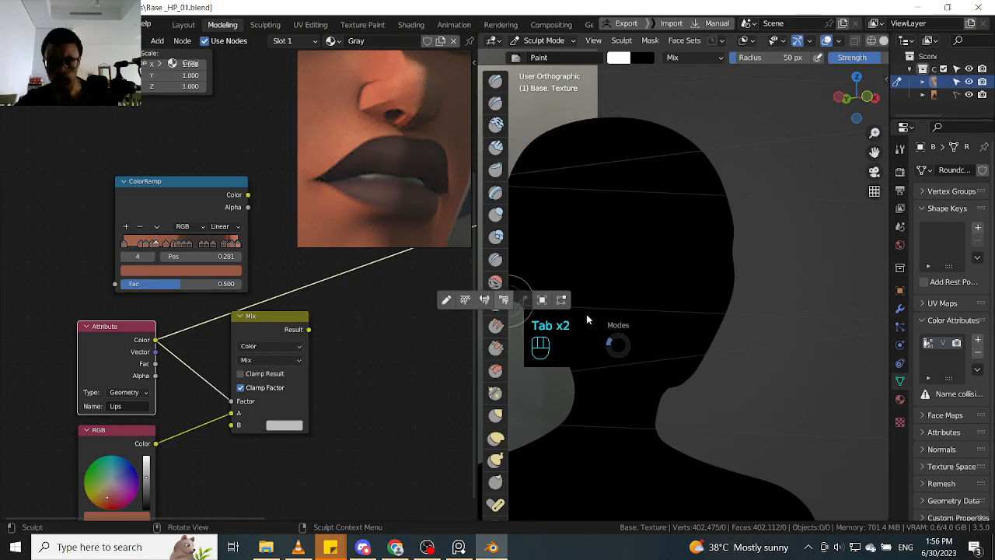
{"action": "left_click", "coordinate": [504, 300]}
- Try toggling X-ray display on the head in Vertex Paint
{"action": "scroll", "coordinate": [750, 351], "scroll_direction": "down", "scroll_amount": 2}
{"action": "mouse_move", "coordinate": [750, 350]}
{"action": "middle_mouse_down"}
{"action": "mouse_move", "coordinate": [772, 365]}
{"action": "mouse_move", "coordinate": [767, 351]}
{"action": "middle_mouse_up"}
{"action": "scroll", "coordinate": [772, 366], "scroll_direction": "up", "scroll_amount": 2}
{"action": "scroll", "coordinate": [772, 366], "scroll_direction": "up", "scroll_amount": 2}
{"action": "scroll", "coordinate": [772, 356], "scroll_direction": "down", "scroll_amount": 1}
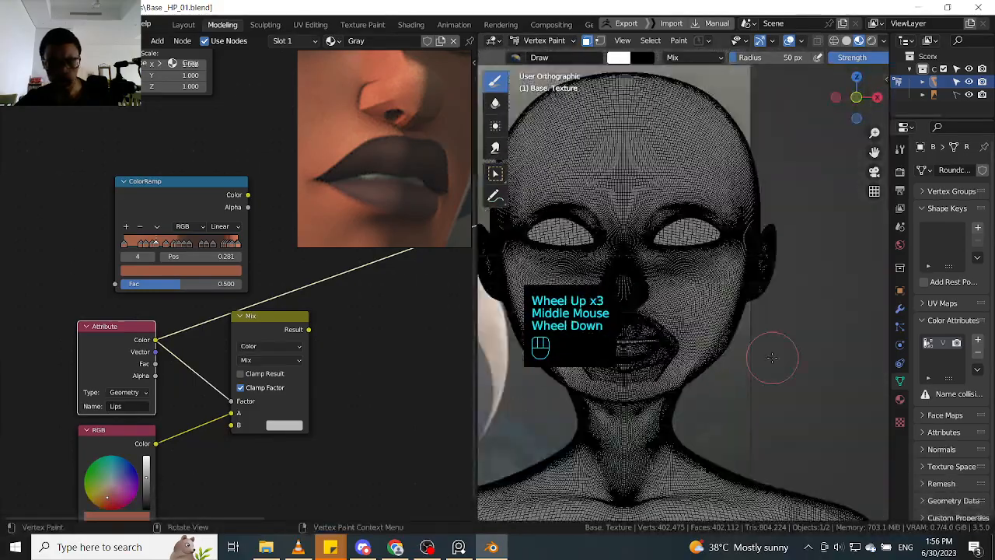
{"action": "key", "text": "alt+z"}
{"action": "key", "text": "alt+z"}
{"action": "scroll", "coordinate": [749, 365], "scroll_direction": "up", "scroll_amount": 1}
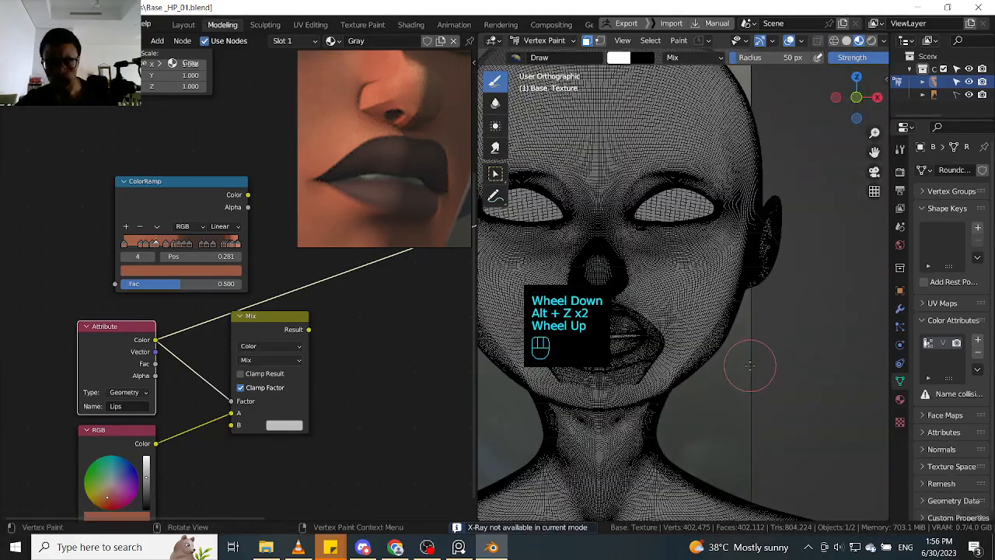
- Turn off the face selection paint mask for the body mesh in Vertex Paint
{"action": "scroll", "coordinate": [751, 365], "scroll_direction": "down", "scroll_amount": 1}
{"action": "middle_click_drag", "start_coordinate": [750, 365], "coordinate": [763, 342]}
{"action": "scroll", "coordinate": [755, 350], "scroll_direction": "up", "scroll_amount": 3}
{"action": "left_click", "coordinate": [587, 41]}
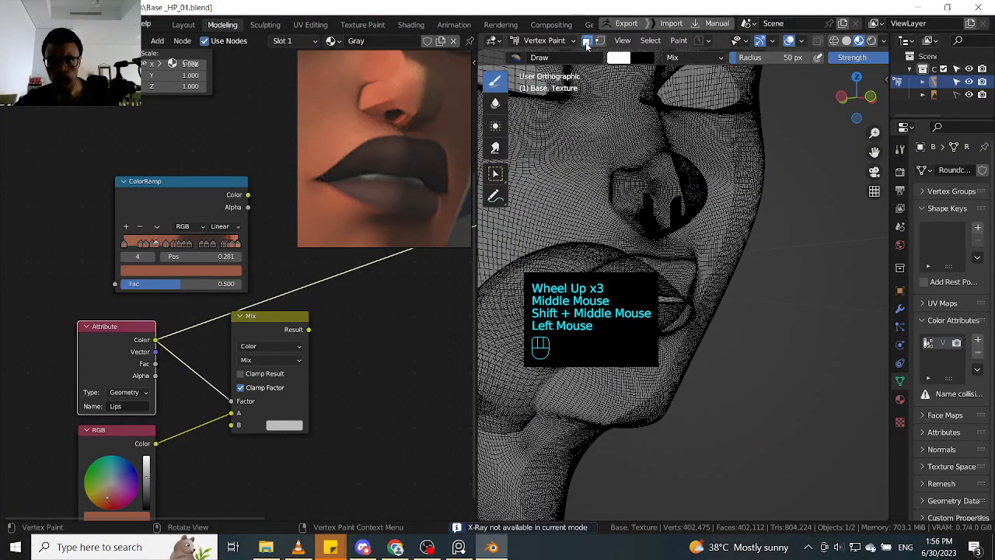
{"action": "left_click", "coordinate": [587, 41]}
{"action": "scroll", "coordinate": [733, 228], "scroll_direction": "down", "scroll_amount": 1}
{"action": "middle_click_drag", "start_coordinate": [733, 229], "coordinate": [768, 233]}
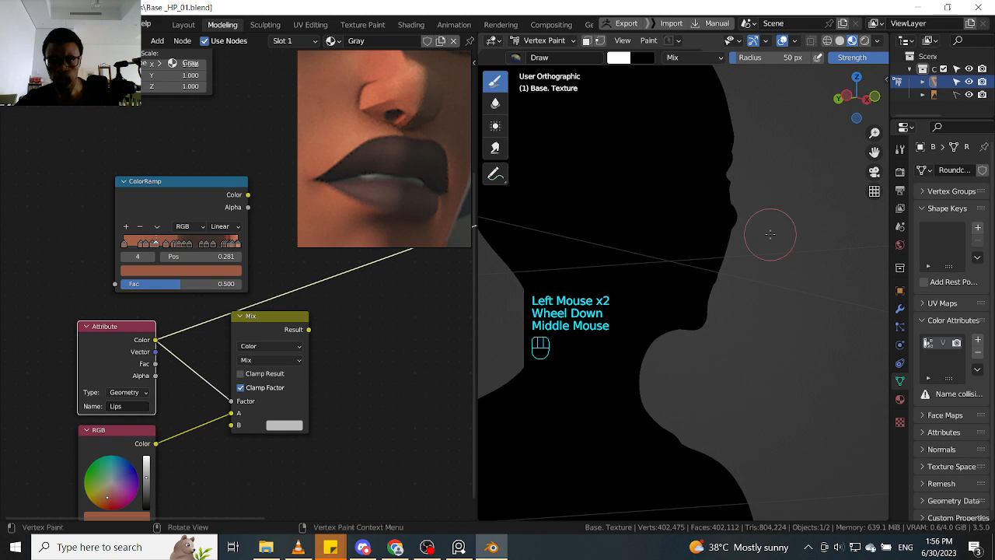
- Try filling the Lips color attribute with white and with black, and restore white as the brush color
{"action": "key", "text": "shift+k"}
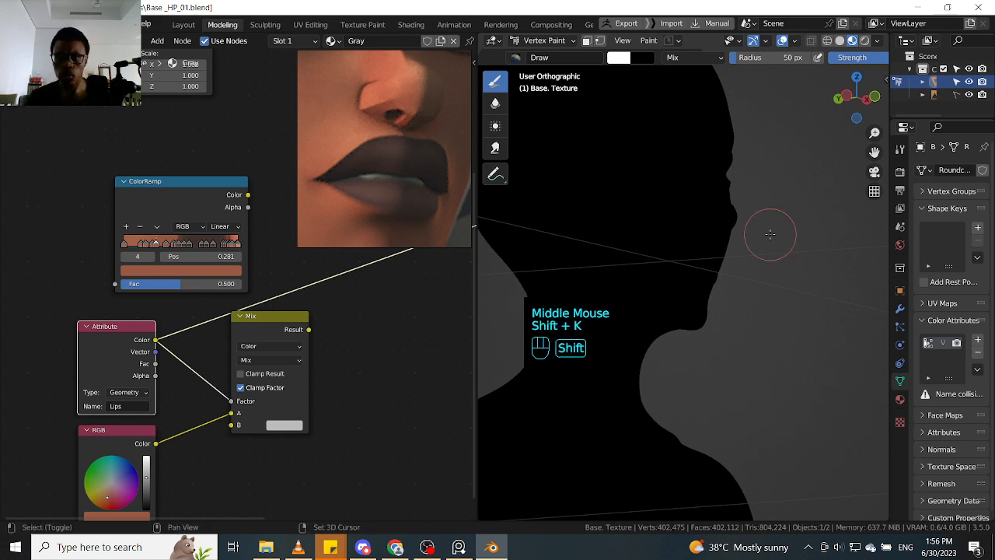
{"action": "key", "text": "ctrl+k"}
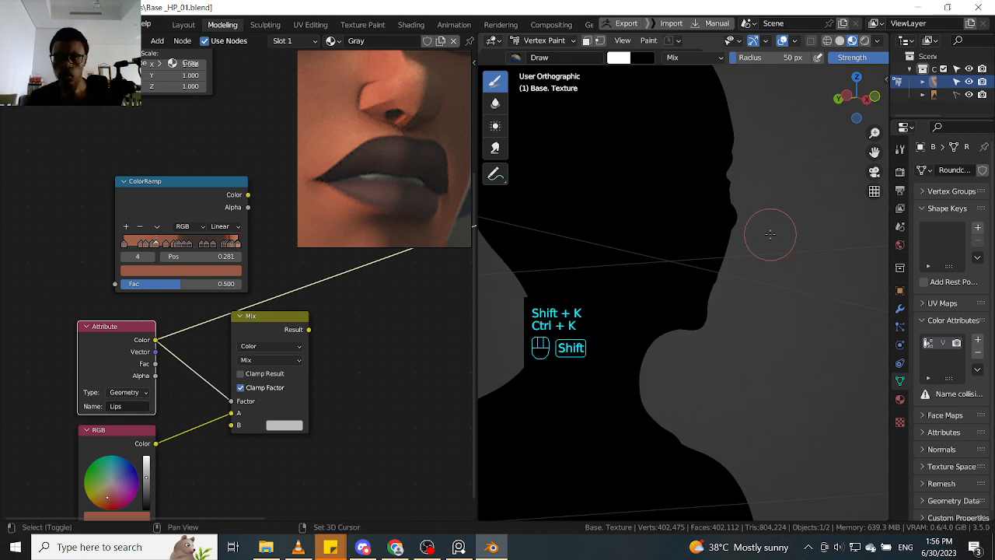
{"action": "key", "text": "shift+k"}
{"action": "key", "text": "shift+k"}
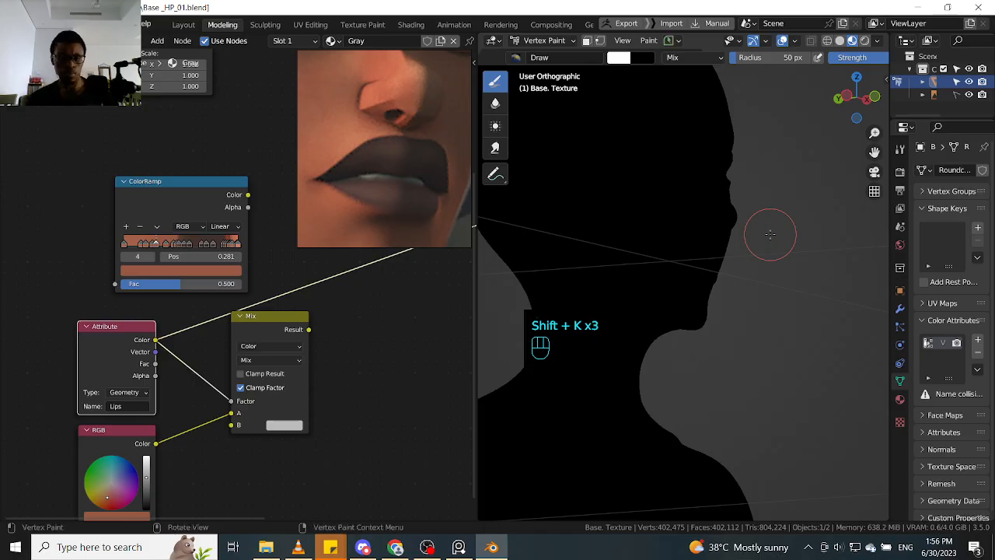
{"action": "key", "text": "x"}
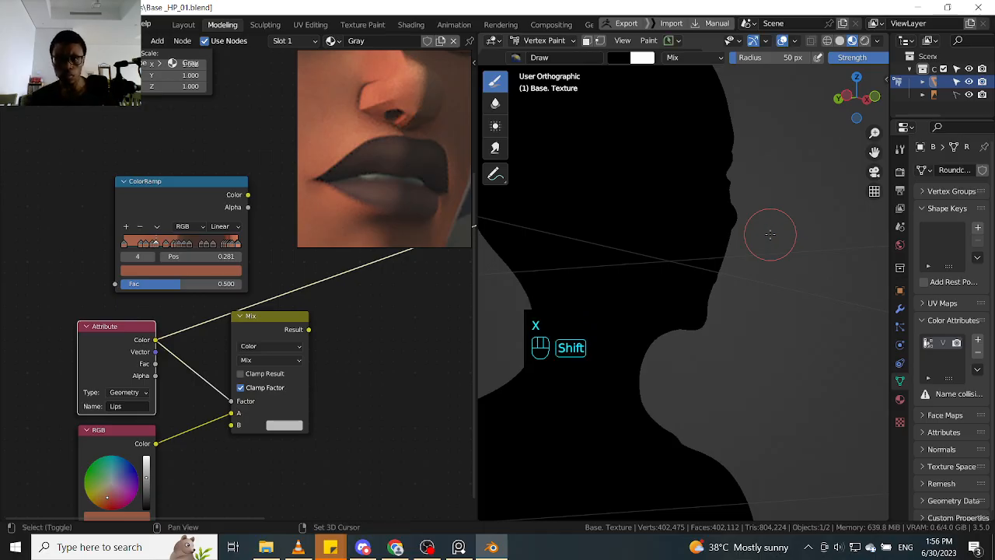
{"action": "key", "text": "shift+k"}
{"action": "key", "text": "shift+k"}
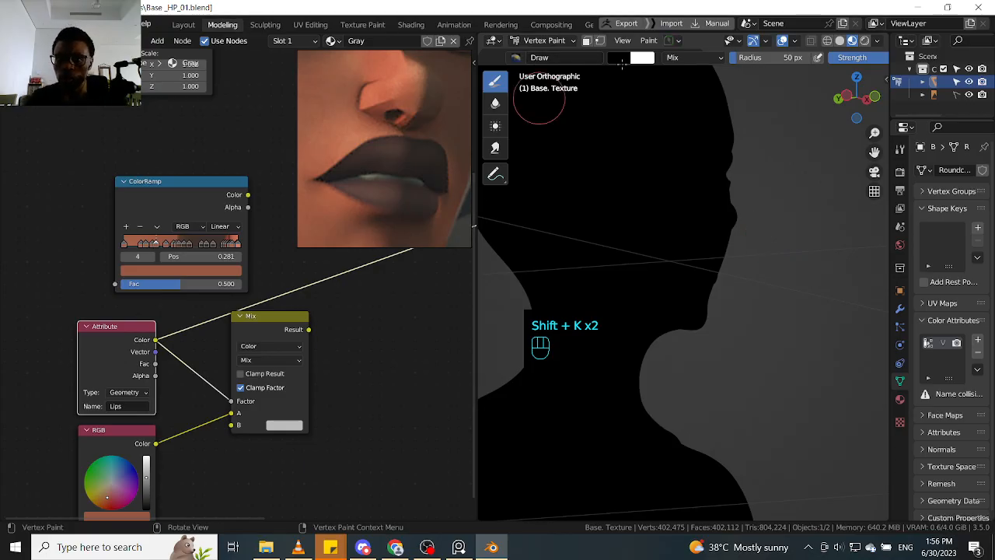
{"action": "left_click", "coordinate": [684, 59]}
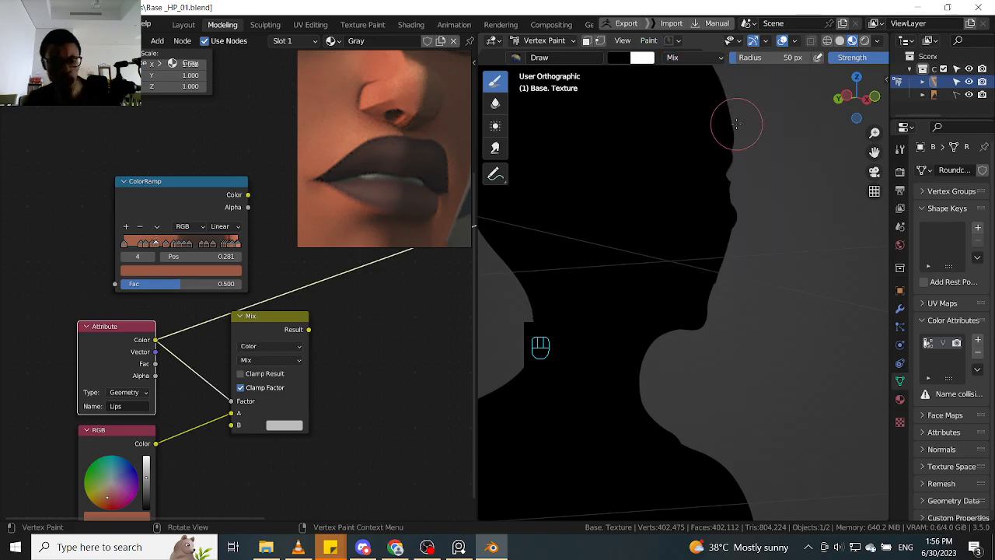
{"action": "key", "text": "x"}
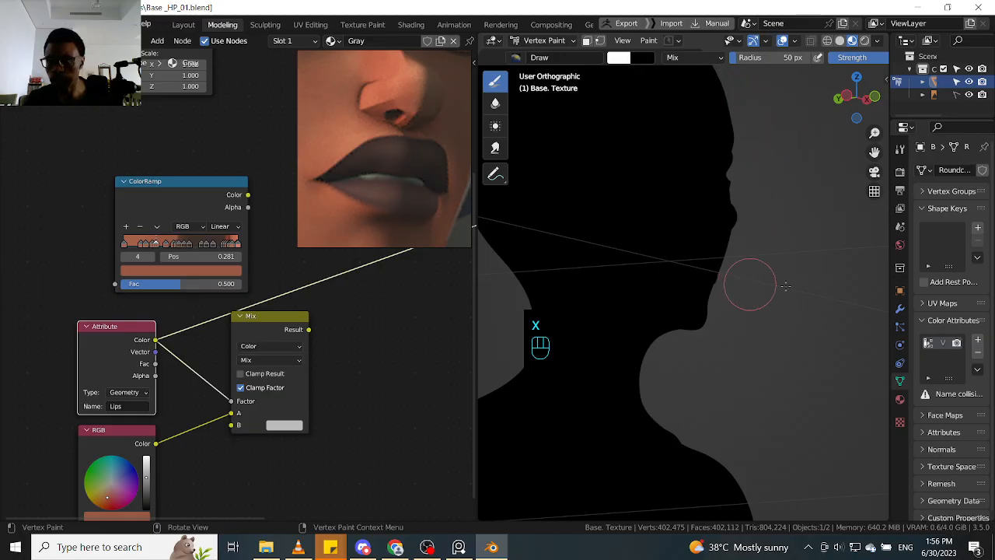
- Widen the Properties editor and rename the Lips vertex group to Lipss
{"action": "left_click_drag", "start_coordinate": [889, 255], "coordinate": [824, 252]}
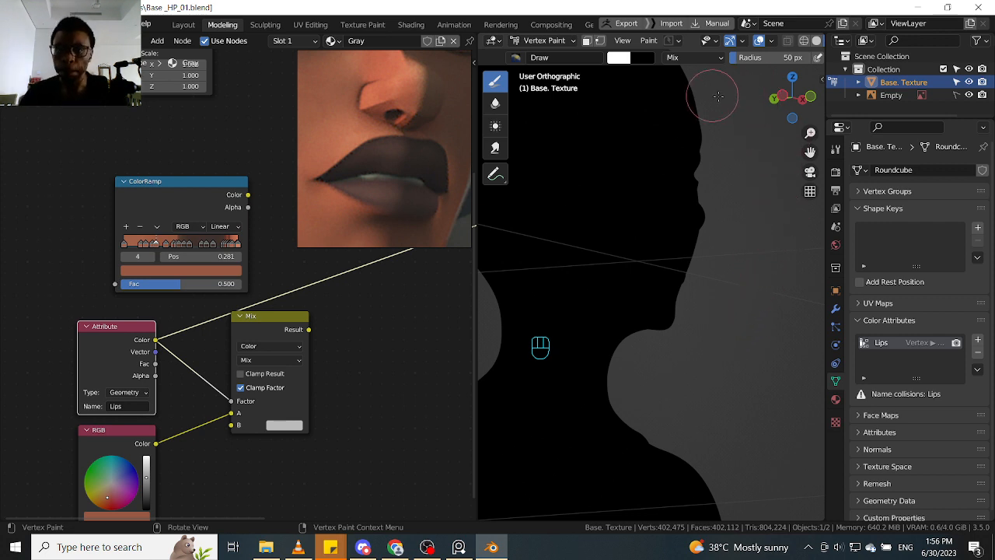
{"action": "left_click", "coordinate": [869, 192]}
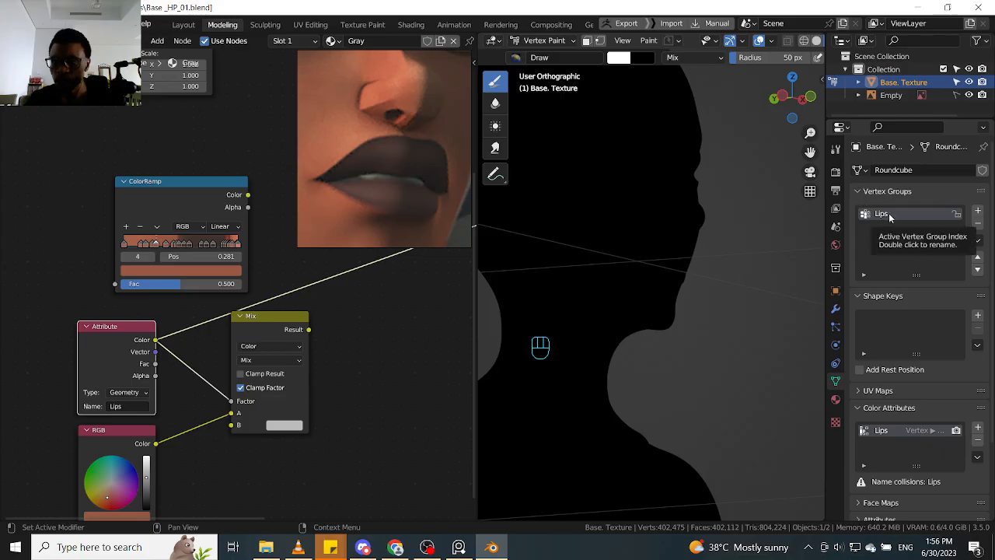
{"action": "double_click", "coordinate": [888, 215]}
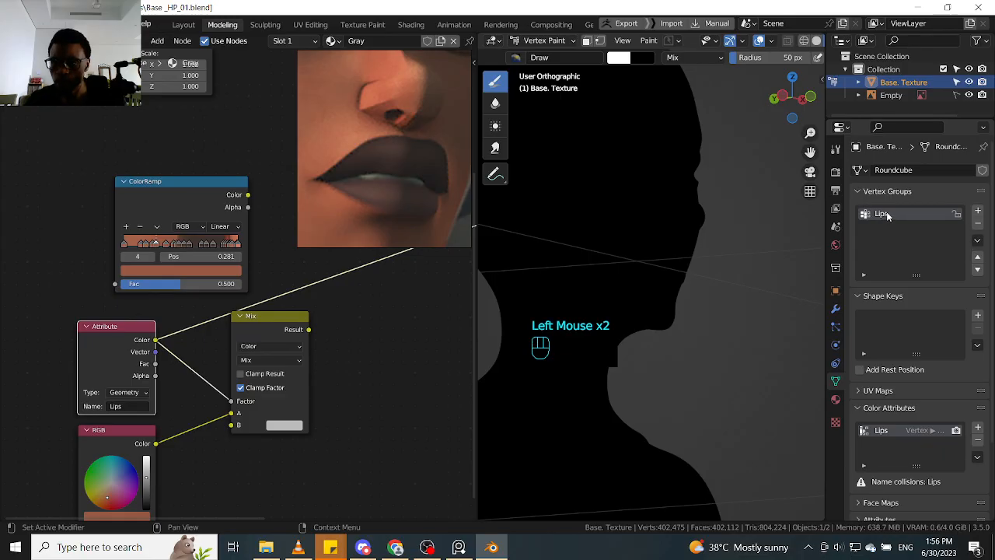
{"action": "left_click", "coordinate": [889, 216]}
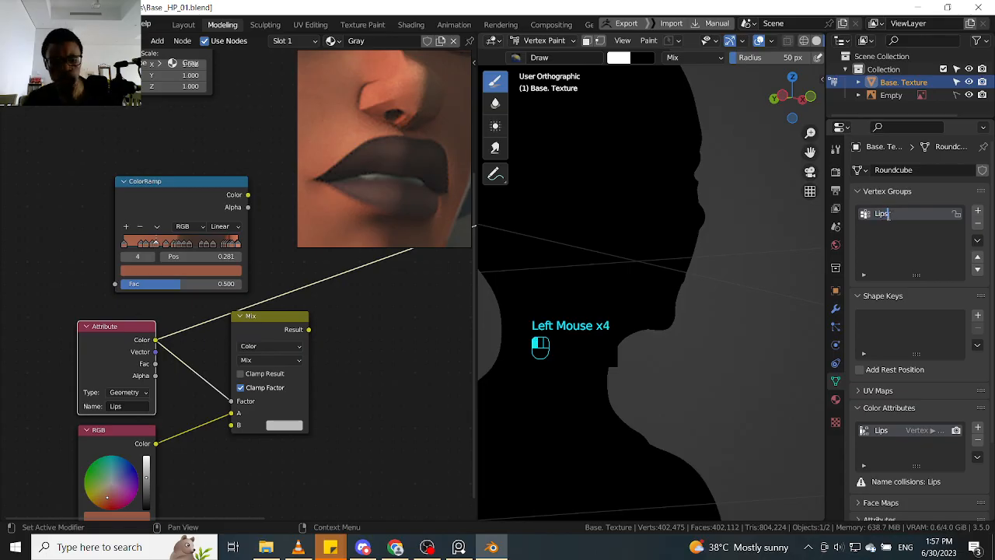
{"action": "key", "text": "Return"}
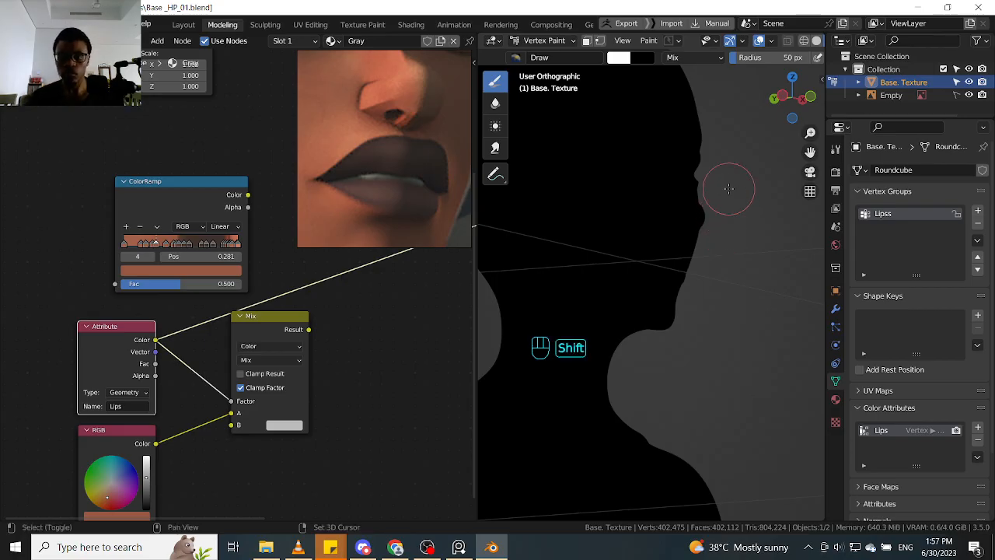
- Fill the Lips color attribute with white across the whole body mesh
{"action": "key", "text": "shift+k"}
{"action": "key", "text": "shift+k"}
{"action": "key", "text": "shift+k"}
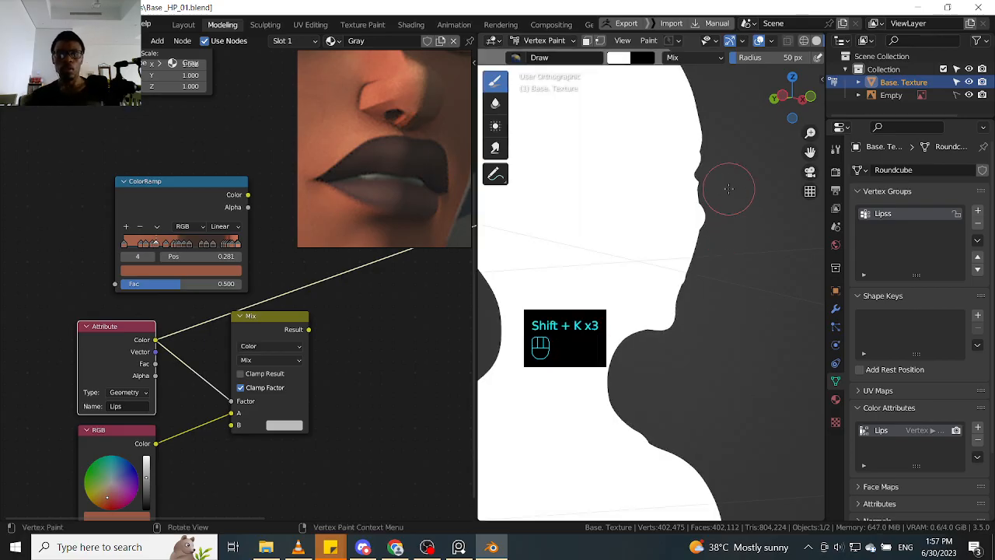
- Try filling the Lips color attribute with black and with white again across the whole body mesh
{"action": "key", "text": "ctrl+z"}
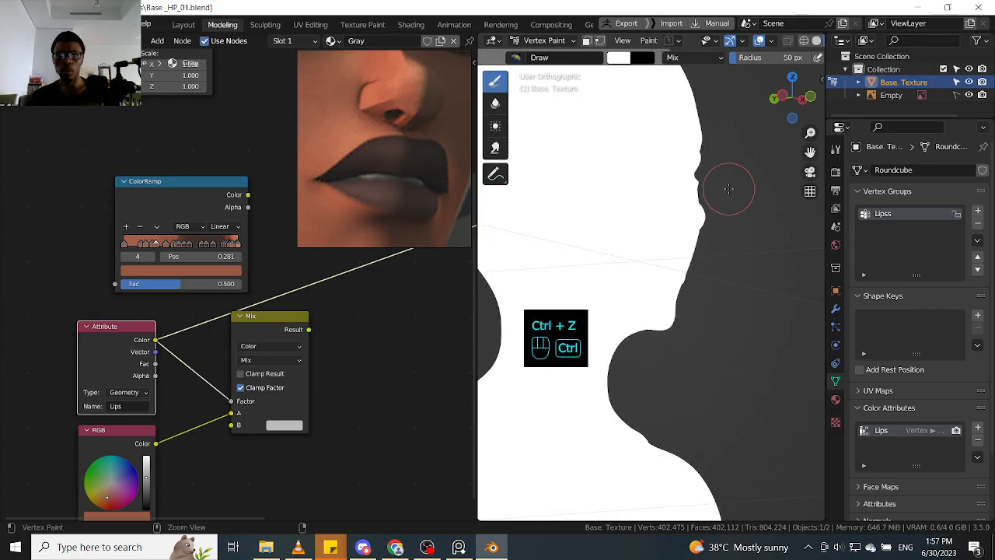
{"action": "key", "text": "ctrl+z"}
{"action": "key", "text": "ctrl+z"}
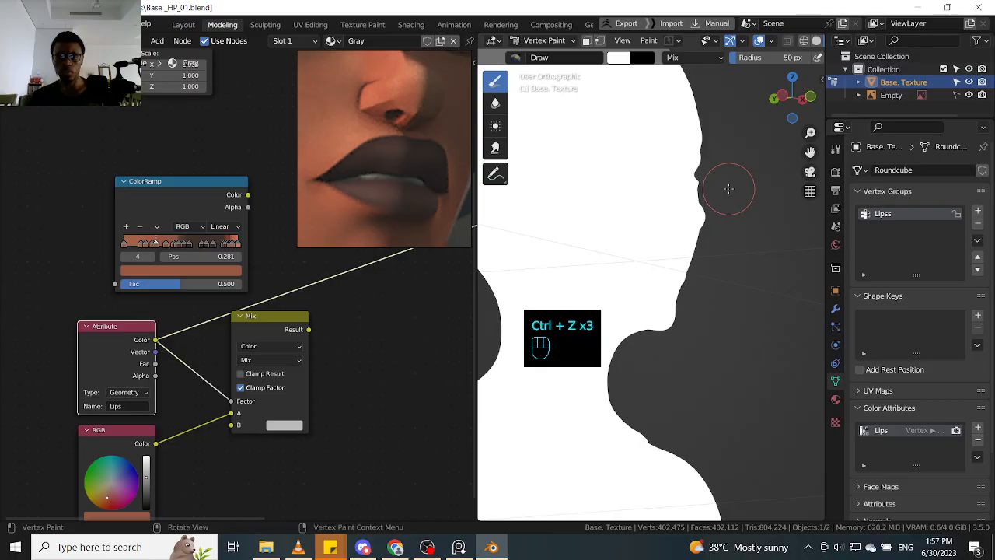
{"action": "key", "text": "x"}
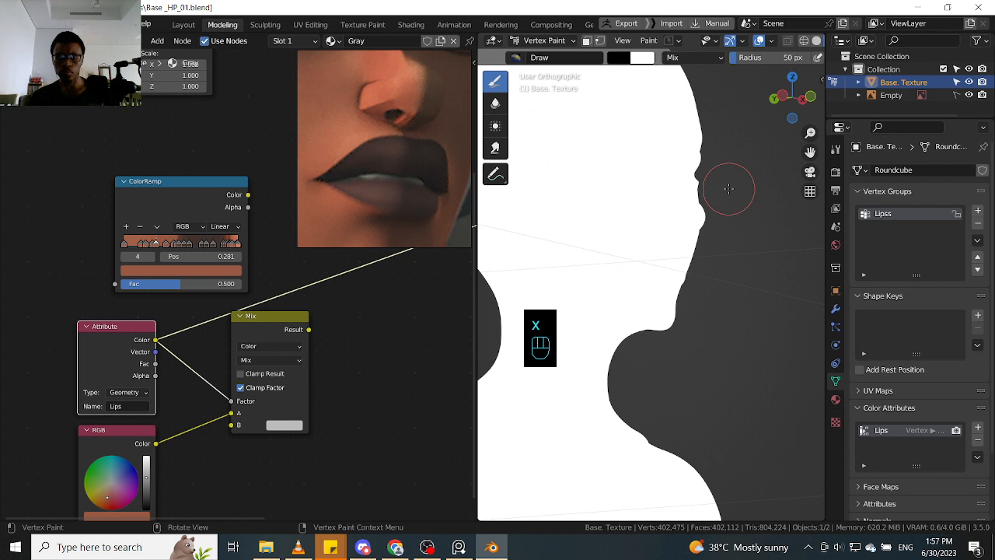
{"action": "key", "text": "shift+k"}
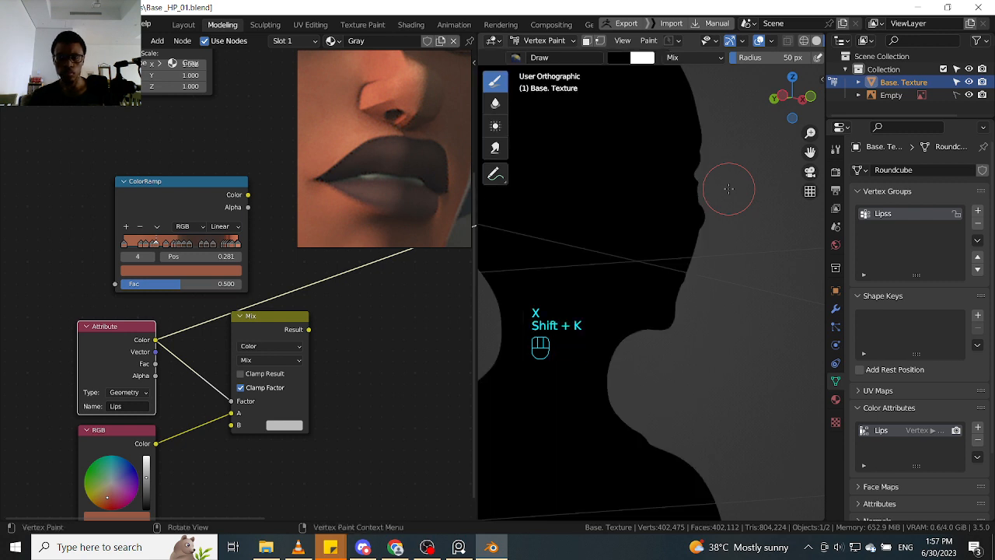
{"action": "key", "text": "x"}
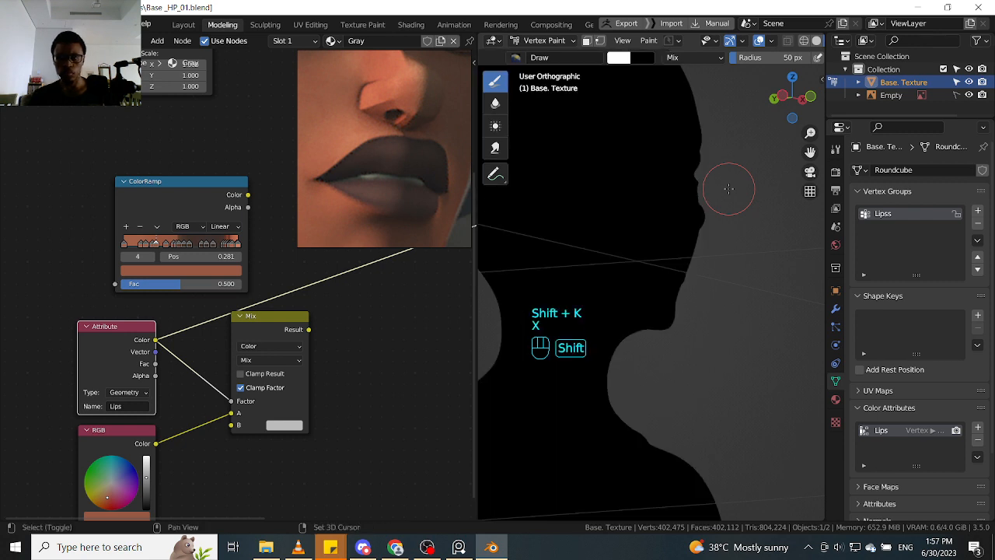
{"action": "key", "text": "shift+k"}
- Fill the Lips color attribute with black over the whole body mesh and restore white as the brush color
{"action": "key", "text": "shift+k"}
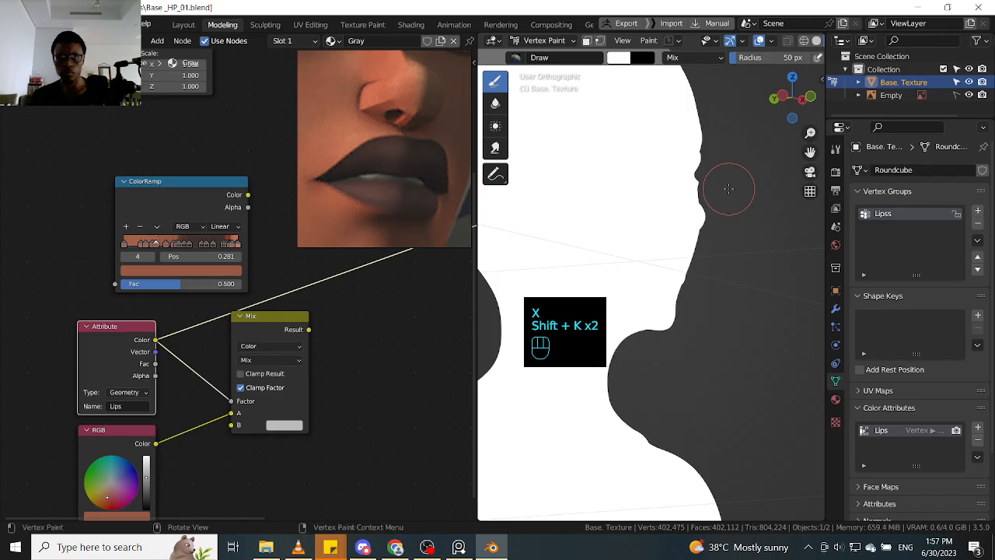
{"action": "key", "text": "x"}
{"action": "key", "text": "shift+k"}
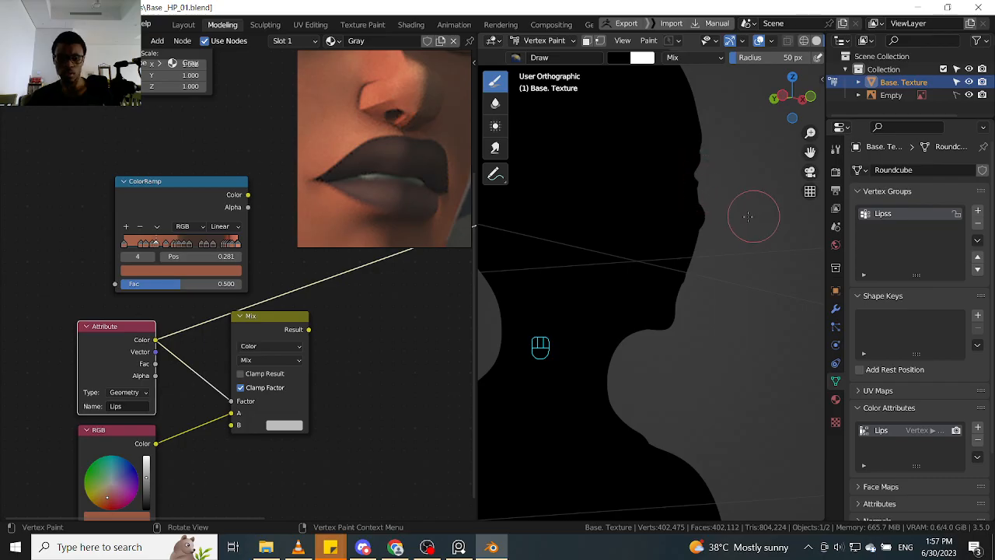
{"action": "key", "text": "x"}
- Switch the body mesh to Edit Mode and select the faces assigned to the Lipss vertex group
{"action": "key", "text": "Tab"}
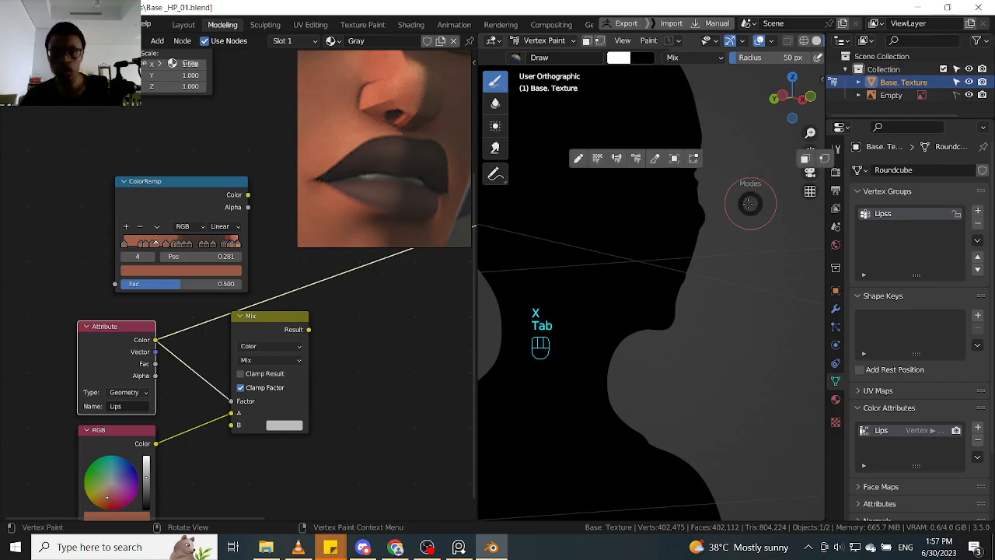
{"action": "left_click", "coordinate": [691, 159]}
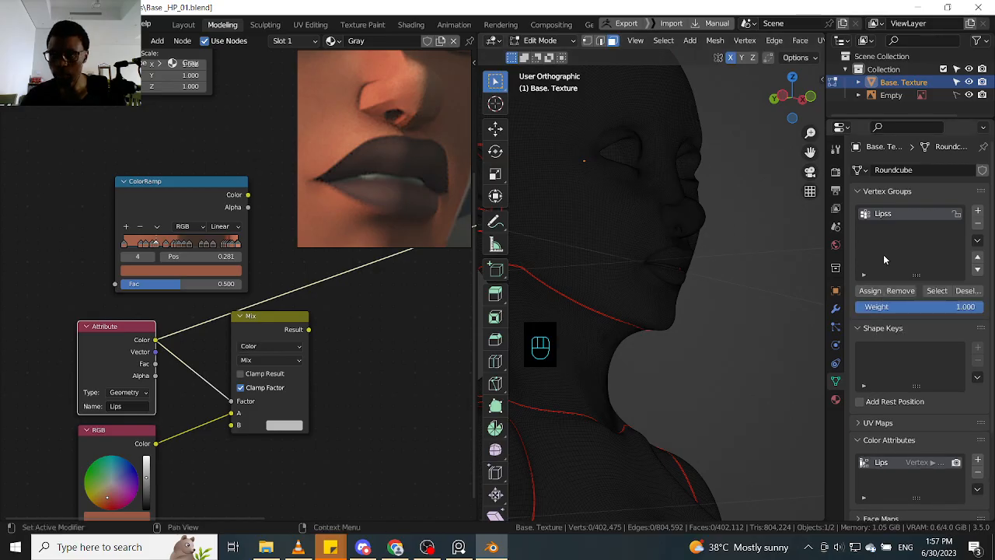
{"action": "left_click", "coordinate": [937, 291]}
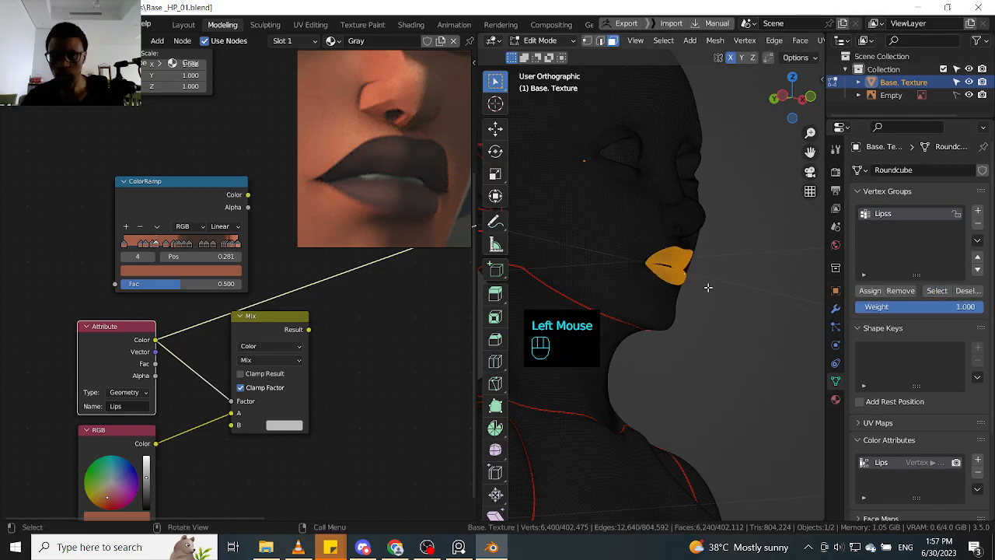
{"action": "left_click", "coordinate": [706, 327], "text": "alt"}
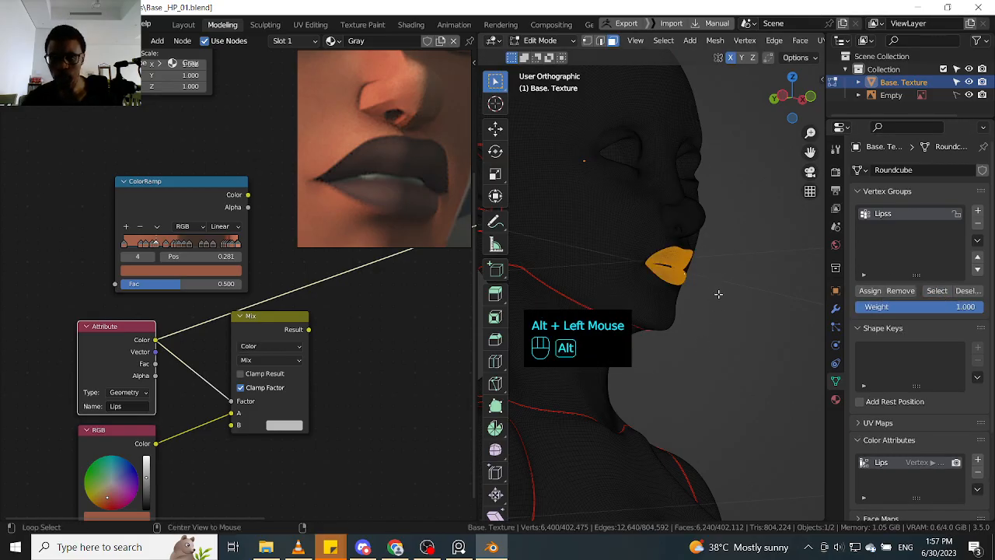
{"action": "left_click", "coordinate": [715, 327], "text": "alt"}
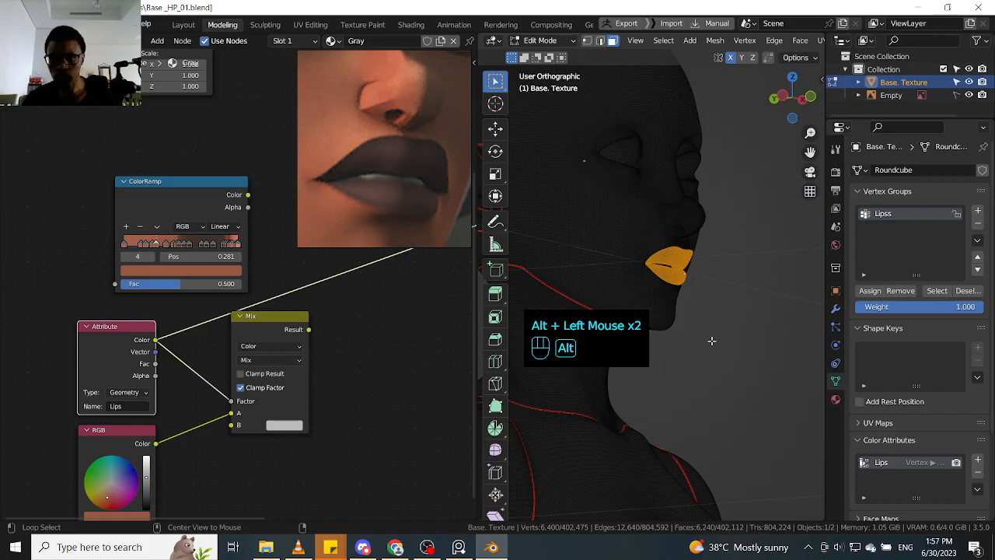
- Replace the vertex group selection with the face loop that runs through the middle of the upper and lower lips
{"action": "left_click", "coordinate": [735, 280]}
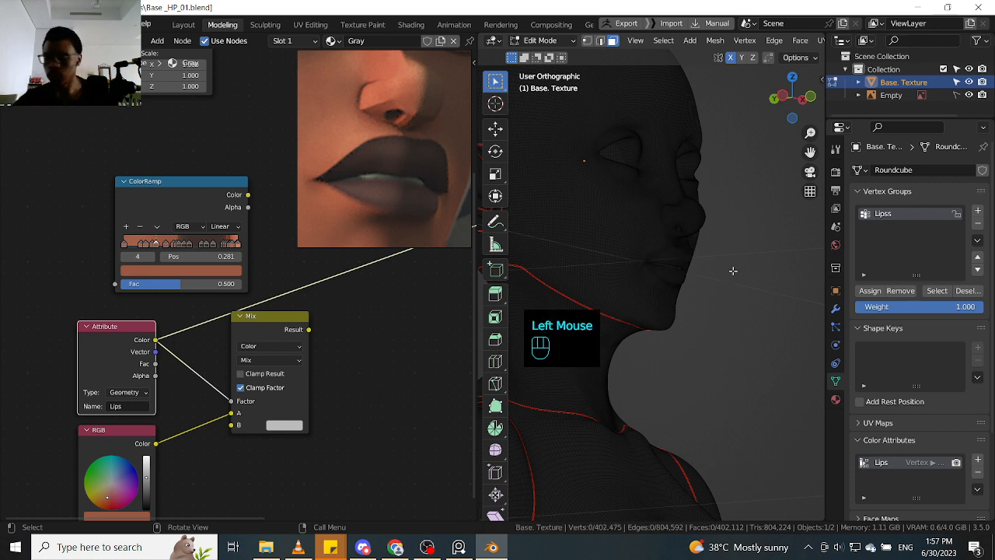
{"action": "scroll", "coordinate": [699, 278], "scroll_direction": "up", "scroll_amount": 5}
{"action": "mouse_move", "coordinate": [685, 291]}
{"action": "middle_mouse_down", "text": "shift"}
{"action": "mouse_move", "coordinate": [764, 338]}
{"action": "mouse_move", "coordinate": [753, 351]}
{"action": "mouse_move", "coordinate": [730, 306]}
{"action": "mouse_move", "coordinate": [702, 286]}
{"action": "middle_mouse_up", "text": "shift"}
{"action": "scroll", "coordinate": [764, 338], "scroll_direction": "up", "scroll_amount": 1}
{"action": "scroll", "coordinate": [765, 338], "scroll_direction": "down", "scroll_amount": 1}
{"action": "scroll", "coordinate": [731, 306], "scroll_direction": "up", "scroll_amount": 2}
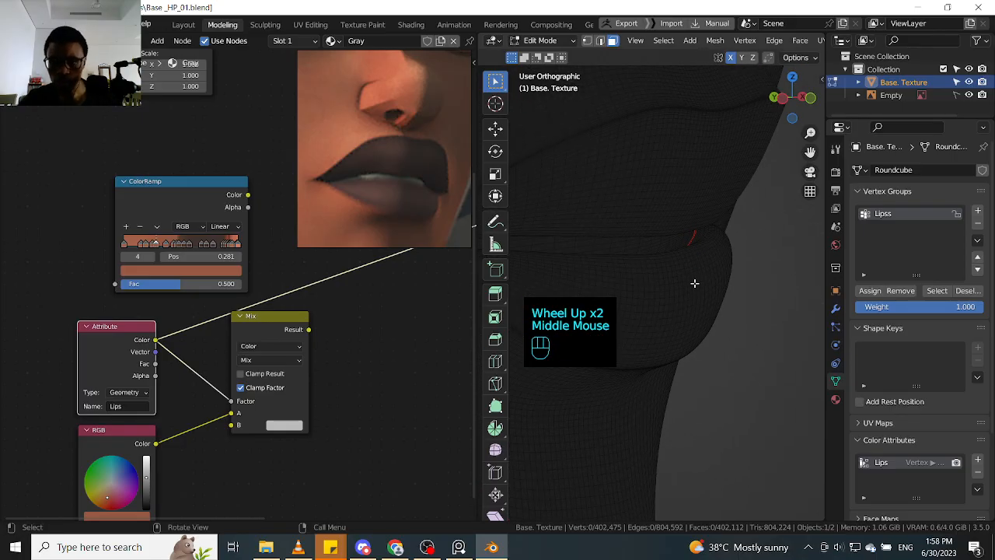
{"action": "key", "text": "ctrl"}
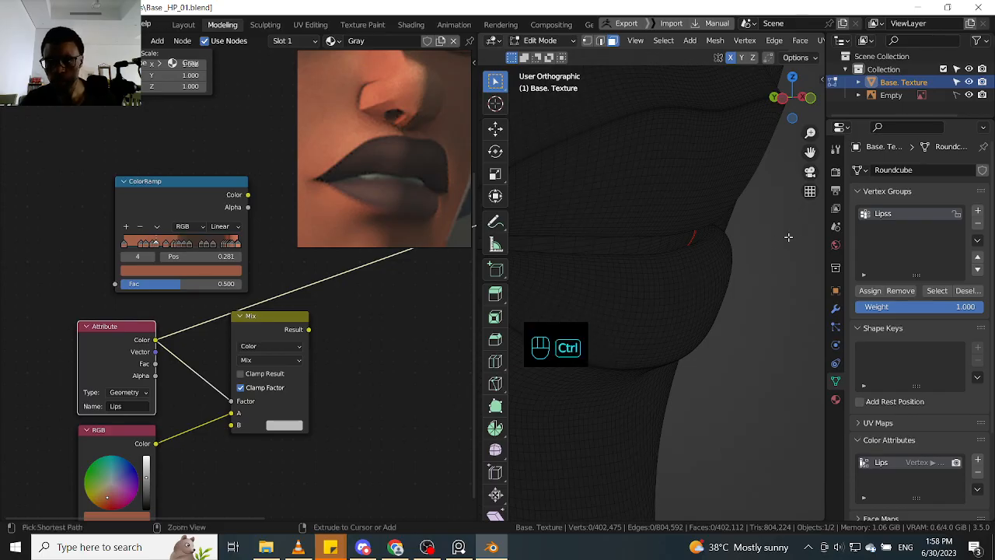
{"action": "key", "text": "ctrl+z"}
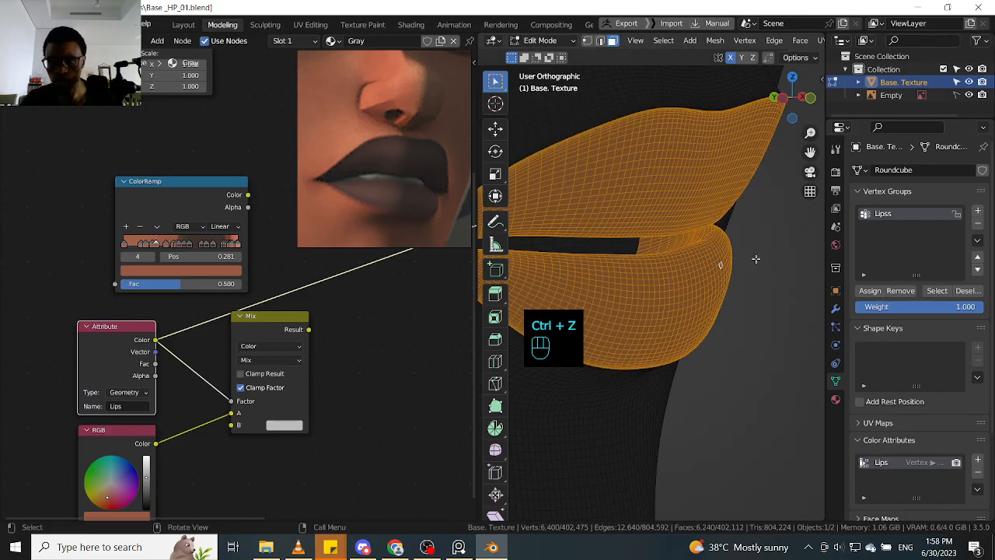
{"action": "left_click", "coordinate": [767, 257], "text": "alt"}
{"action": "left_click", "coordinate": [657, 243], "text": "alt"}
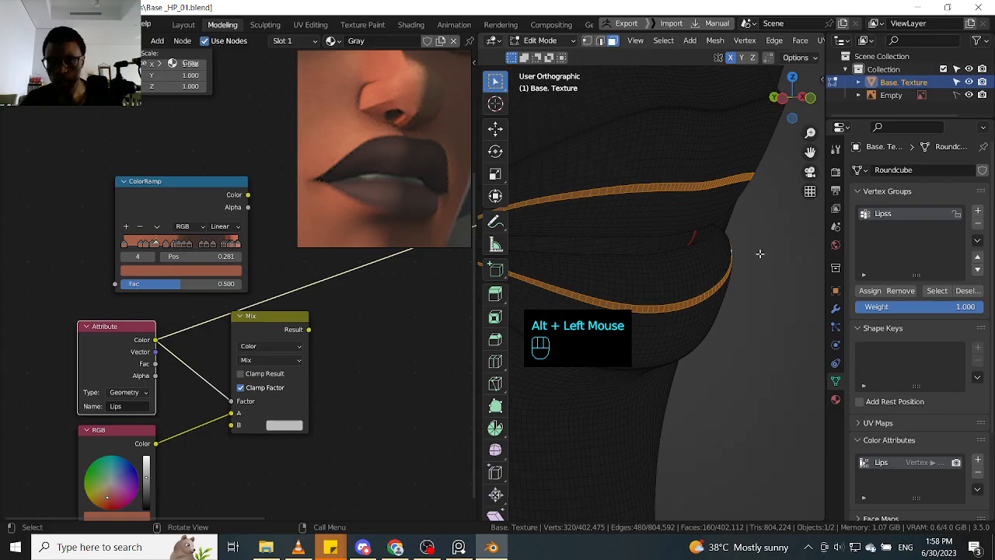
{"action": "left_click", "coordinate": [714, 289], "text": "alt+shift"}
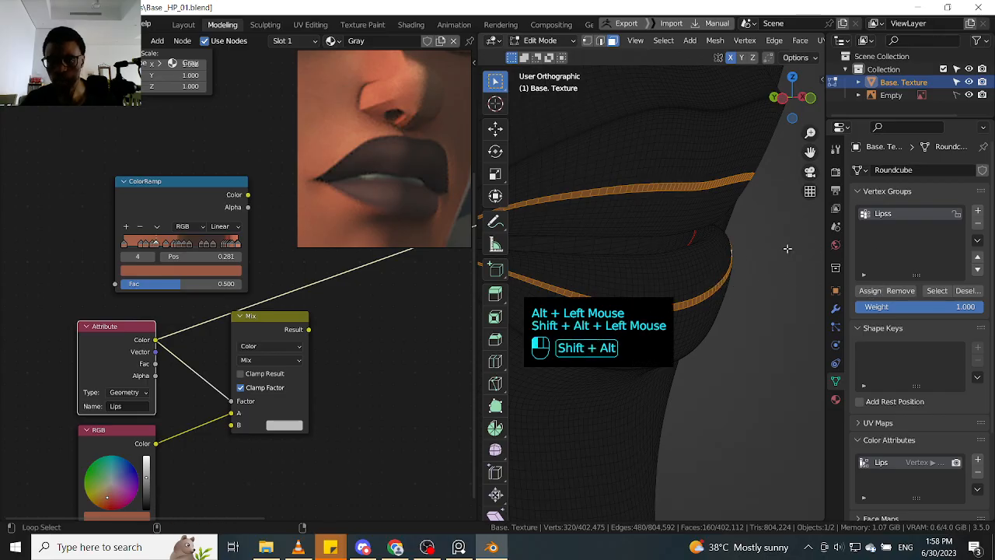
{"action": "left_click", "coordinate": [755, 270], "text": "alt+shift"}
{"action": "left_click", "coordinate": [749, 272], "text": "alt+shift"}
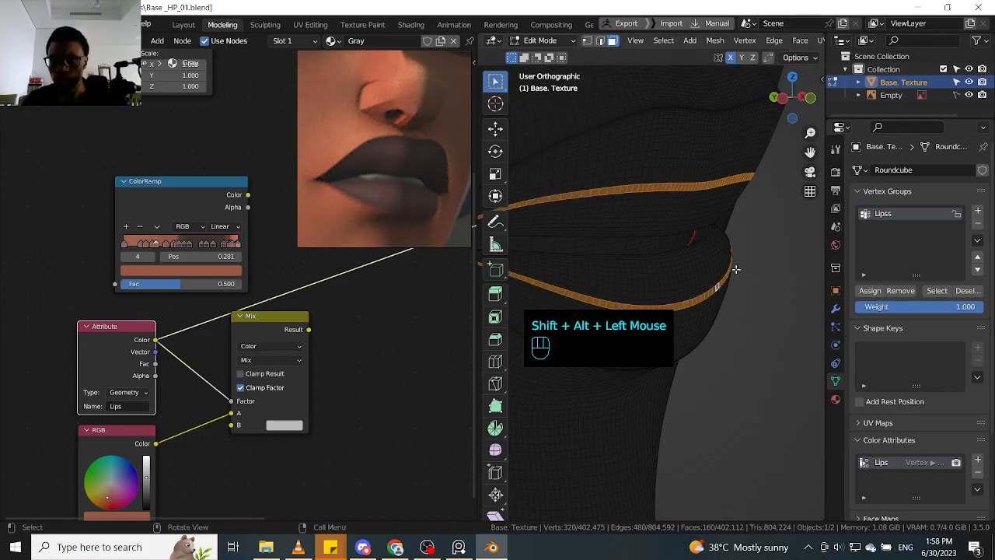
- Grow the lip face loop selection 15 times to cover the upper and lower lips
{"action": "key", "text": "ctrl+KP_Add"}
{"action": "key", "text": "ctrl+KP_Add"}
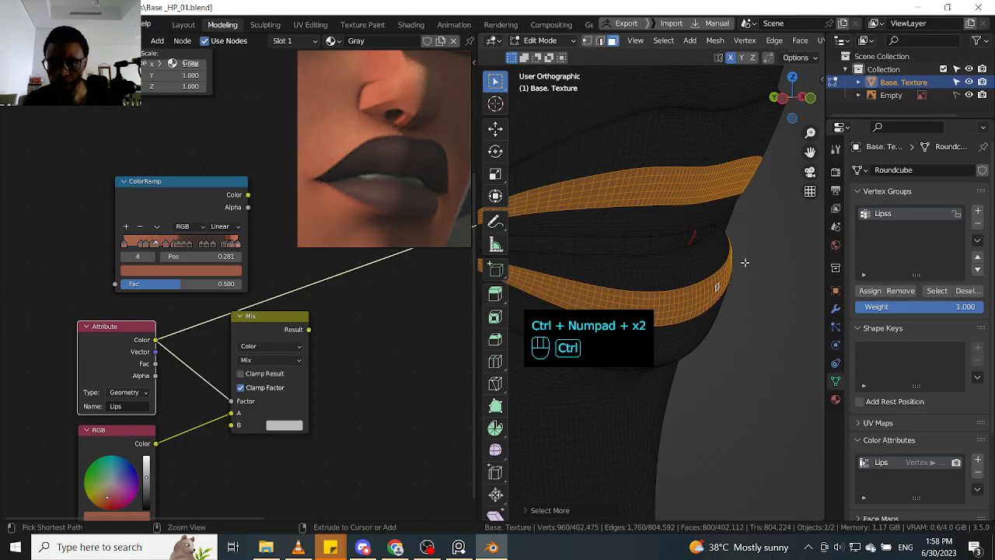
{"action": "key", "text": "ctrl+KP_Add"}
{"action": "key", "text": "ctrl+KP_Add"}
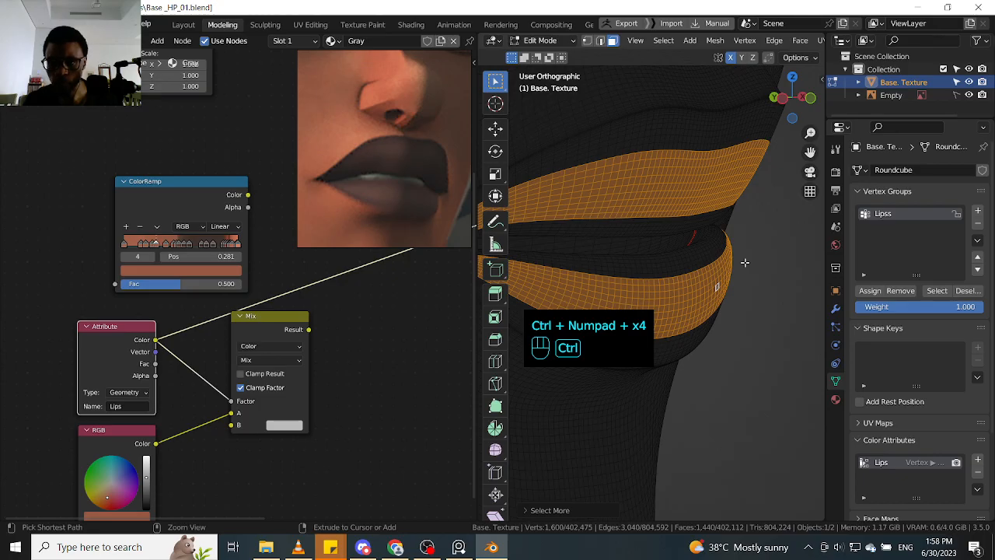
{"action": "key", "text": "ctrl+KP_Add"}
{"action": "key", "text": "ctrl+KP_Add"}
{"action": "key", "text": "ctrl+KP_Add"}
{"action": "key", "text": "ctrl+KP_Add"}
{"action": "key", "text": "ctrl+KP_Add"}
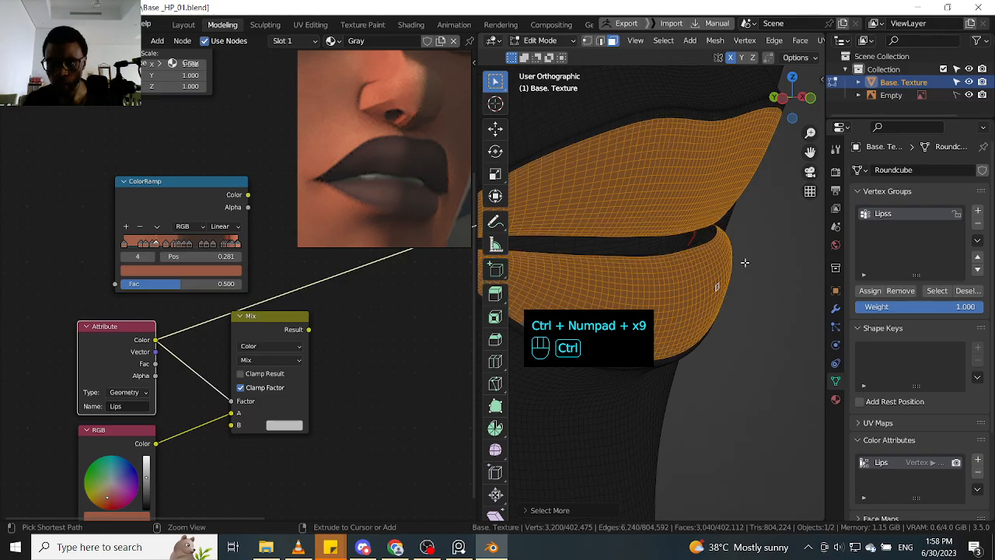
{"action": "key", "text": "ctrl+KP_Add"}
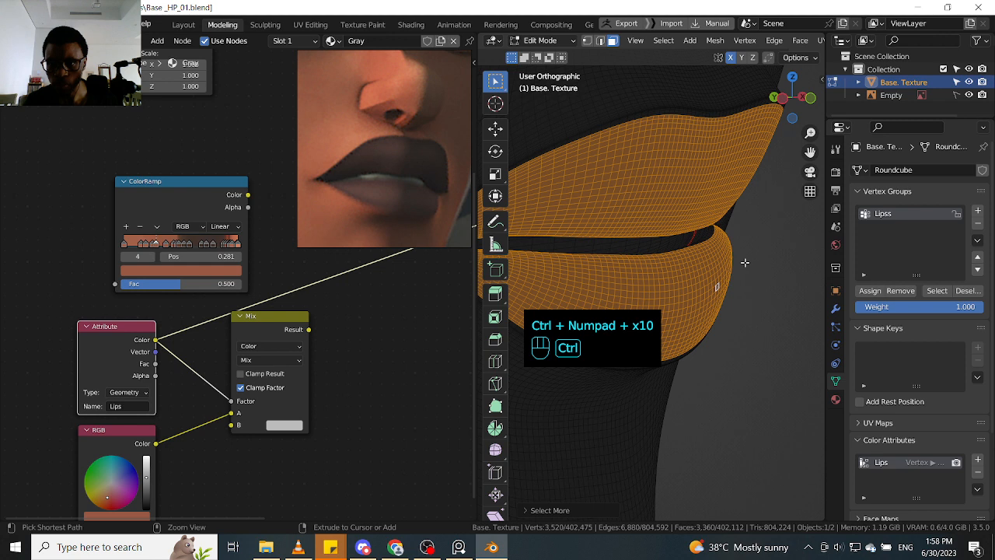
{"action": "key", "text": "ctrl+KP_Add"}
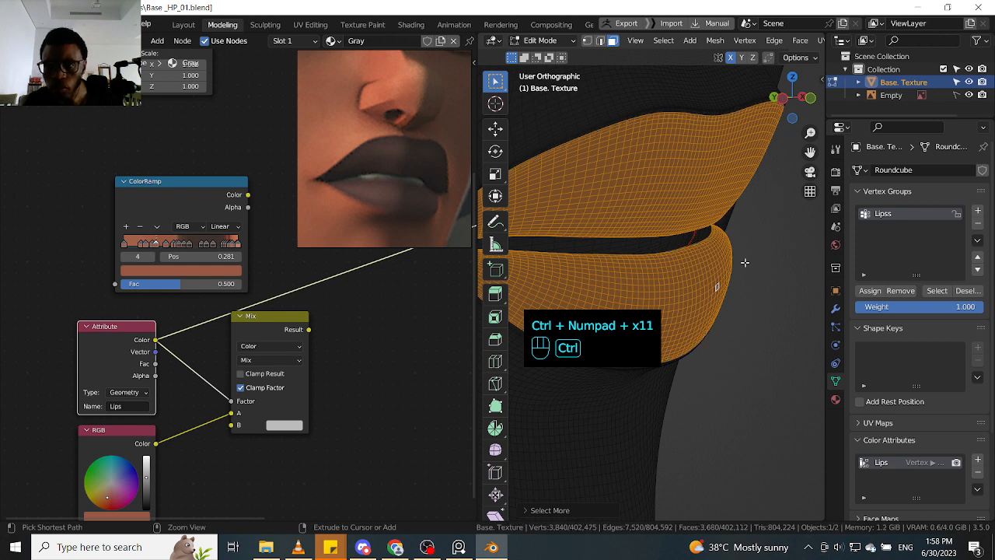
{"action": "key", "text": "ctrl+KP_Add"}
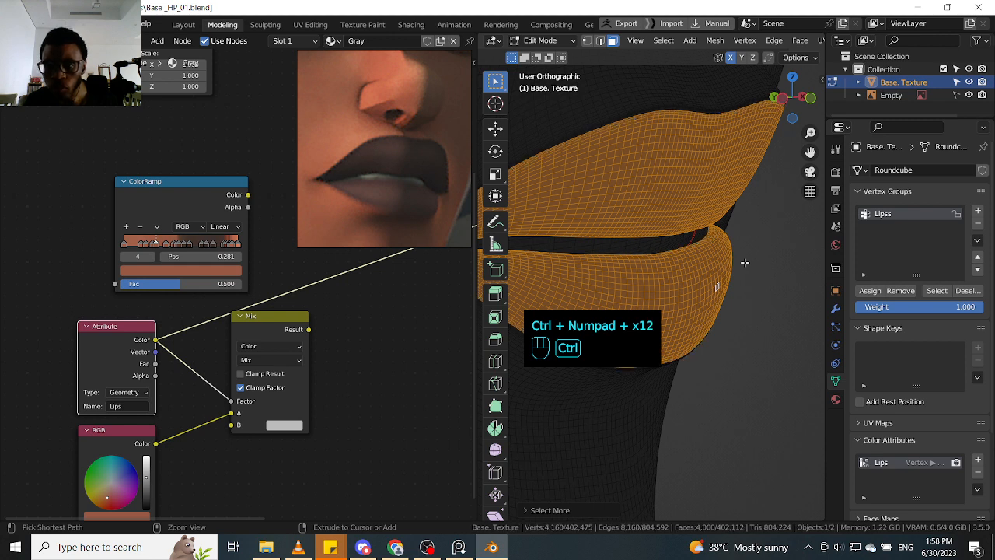
{"action": "key", "text": "ctrl+KP_Add"}
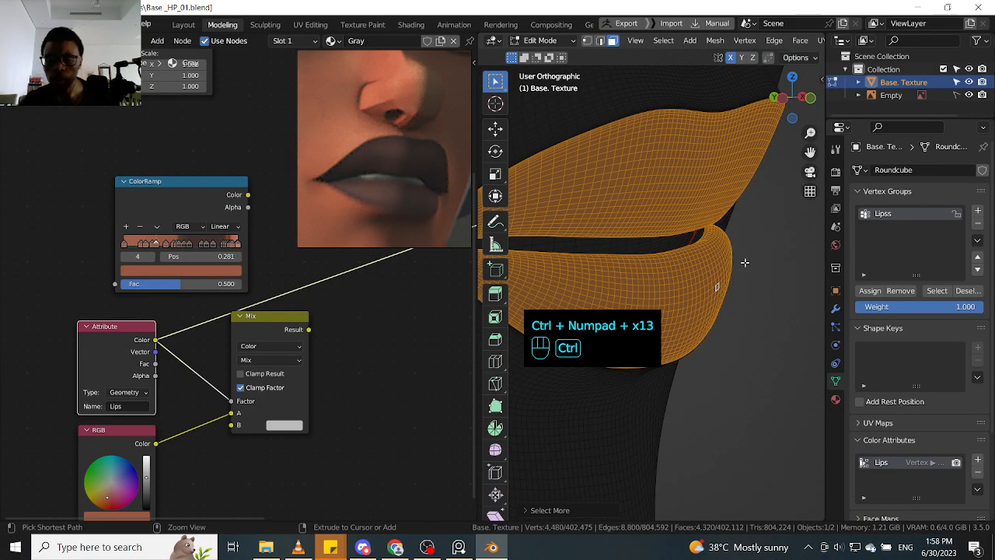
{"action": "key", "text": "ctrl+KP_Add"}
{"action": "left_click", "coordinate": [762, 267], "text": "alt"}
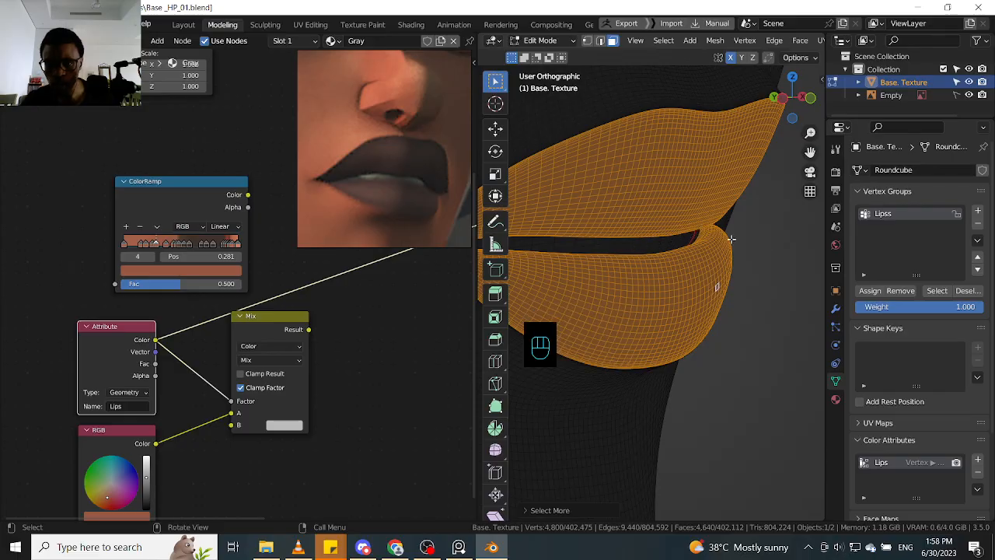
{"action": "key", "text": "ctrl+KP_Add"}
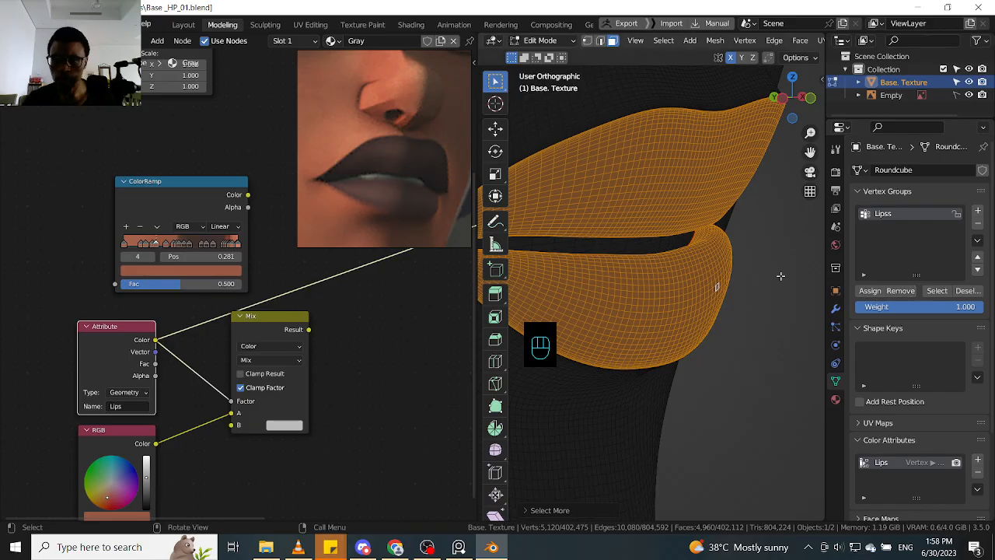
- Fill the selected lip faces with white in Vertex Paint using the face selection paint mask, and return to Object Mode
{"action": "key", "text": "Tab"}
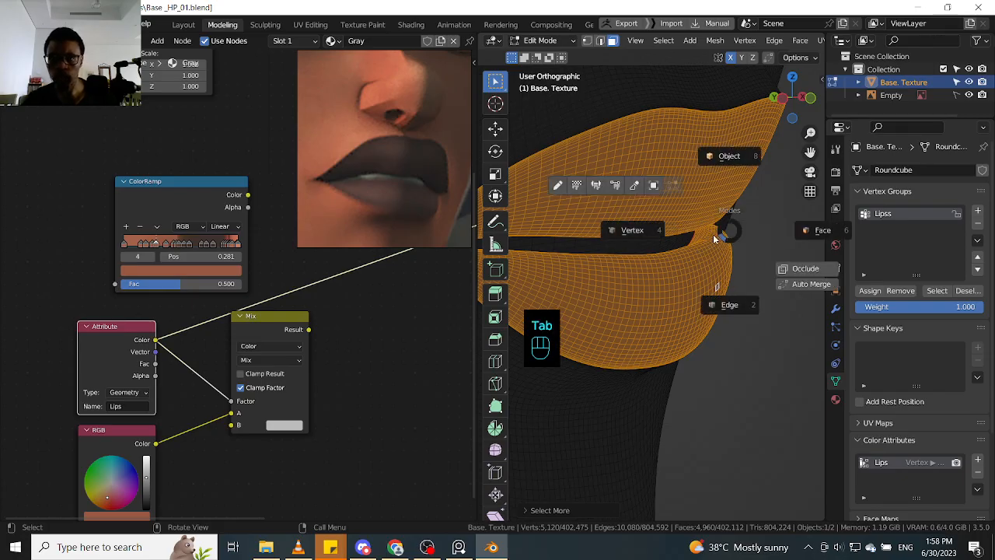
{"action": "left_click", "coordinate": [615, 187]}
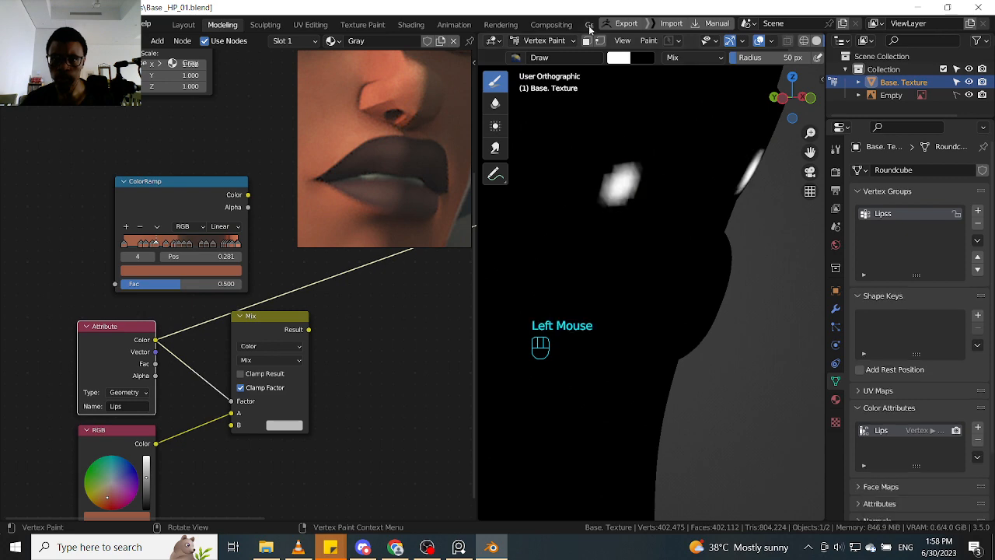
{"action": "key", "text": "ctrl+z"}
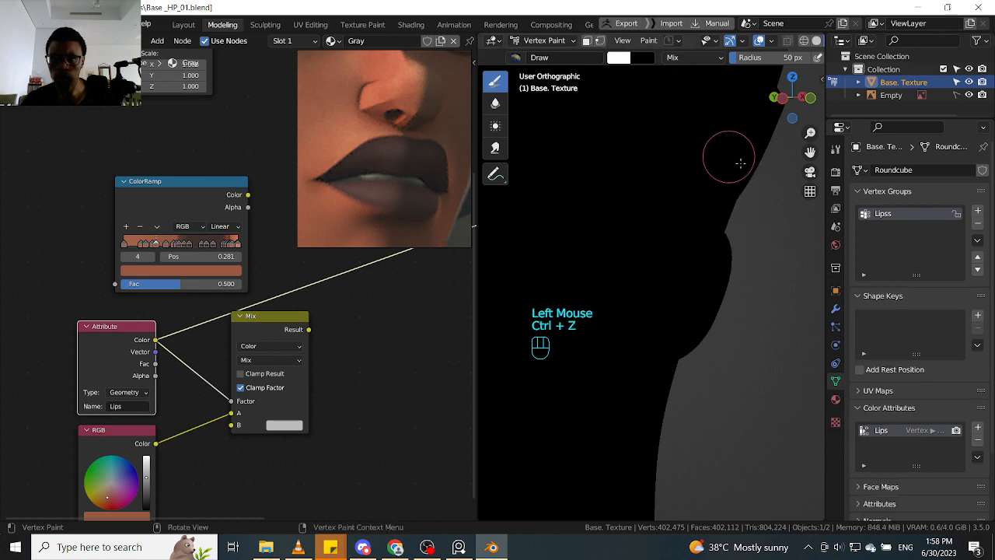
{"action": "left_click", "coordinate": [586, 41]}
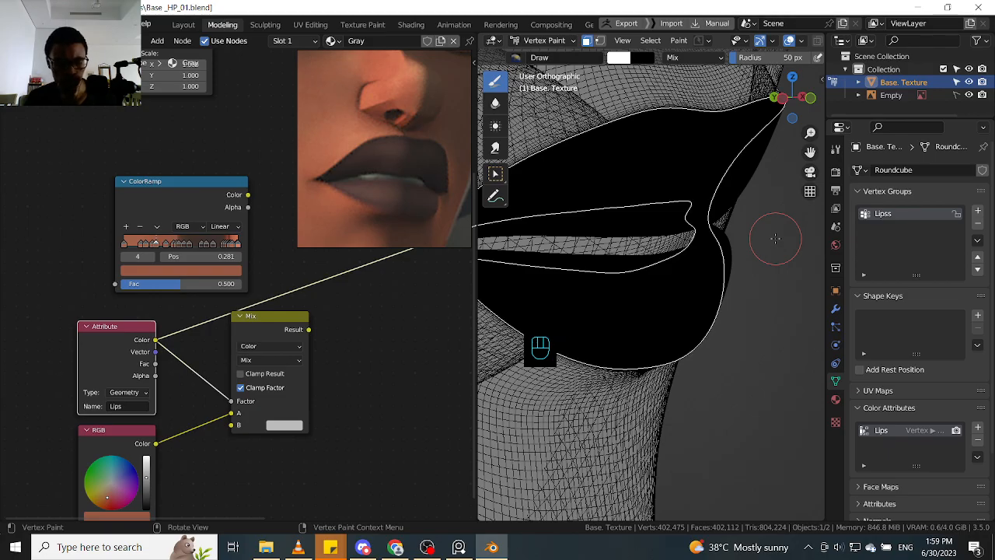
{"action": "key", "text": "shift+k"}
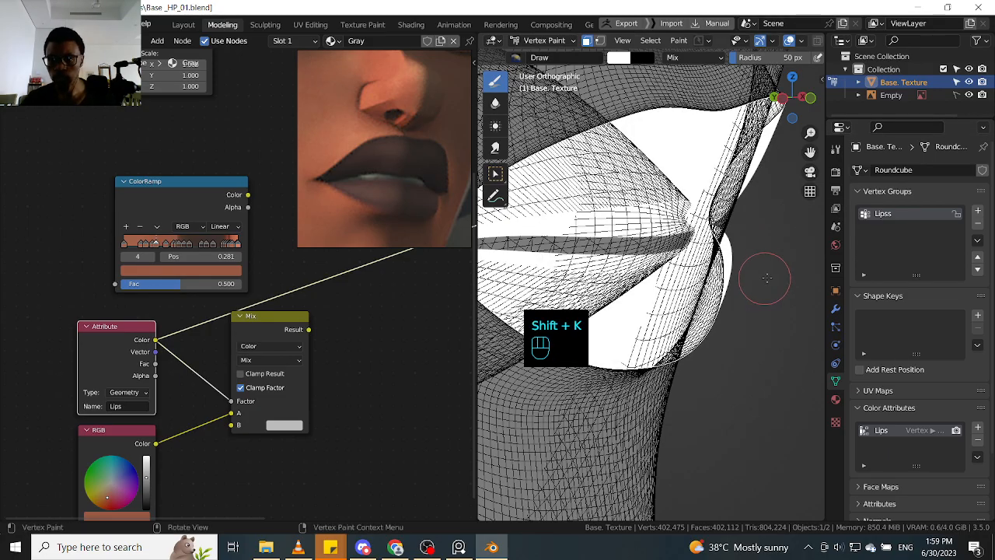
{"action": "key", "text": "Tab"}
{"action": "left_click", "coordinate": [691, 245]}
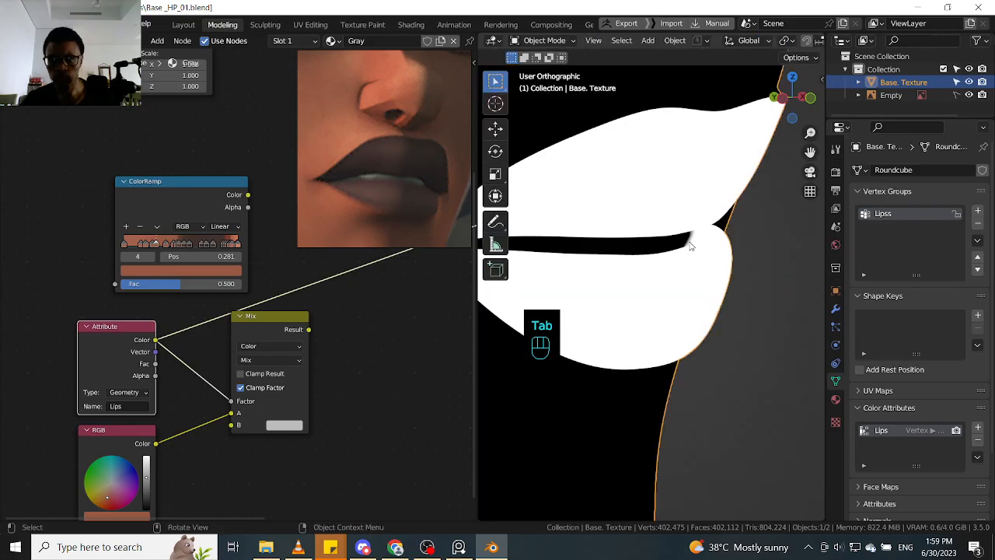
{"action": "left_click", "coordinate": [770, 312], "text": "alt"}
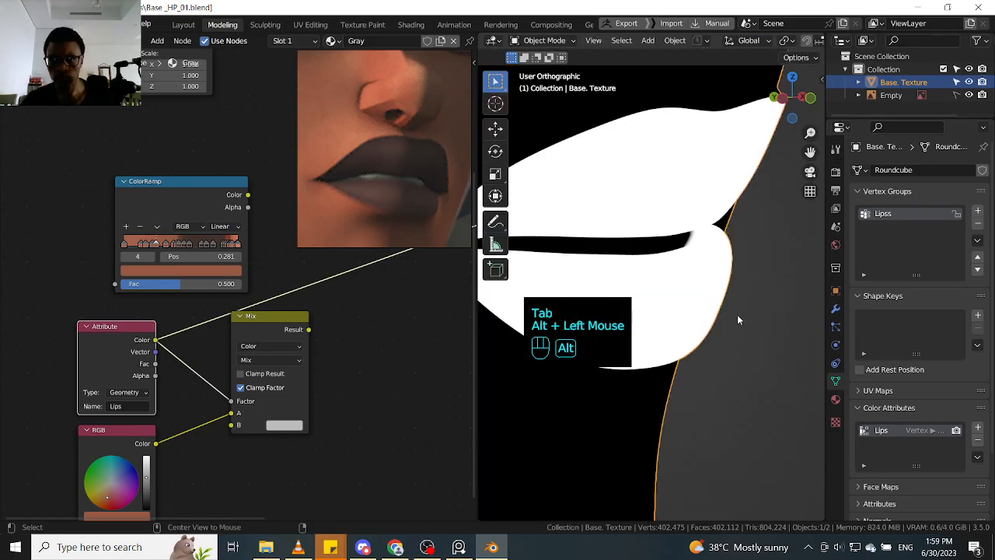
- Deselect all the lip faces of the body mesh in Edit Mode and return to Object Mode
{"action": "left_click", "coordinate": [763, 273], "text": "alt"}
{"action": "key", "text": "Tab"}
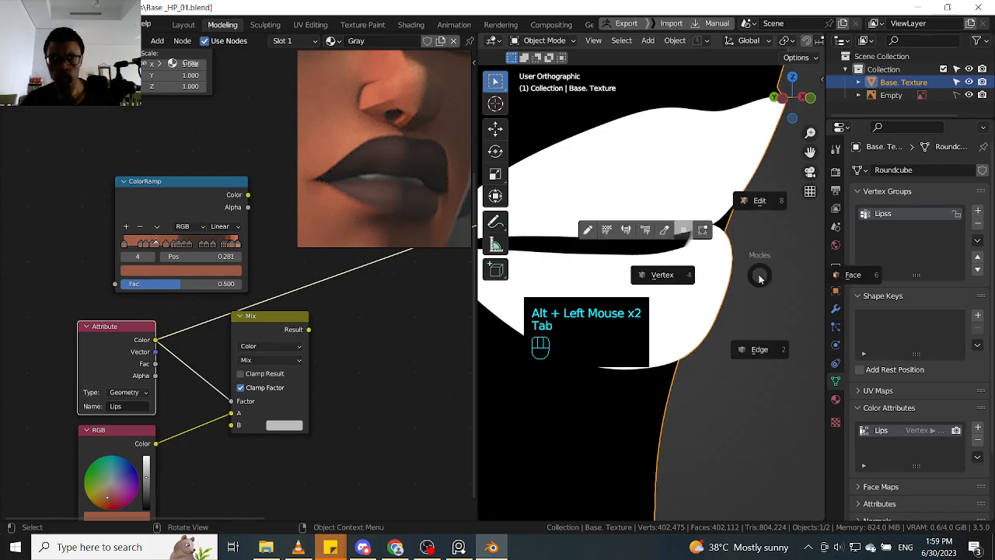
{"action": "key", "text": "Tab"}
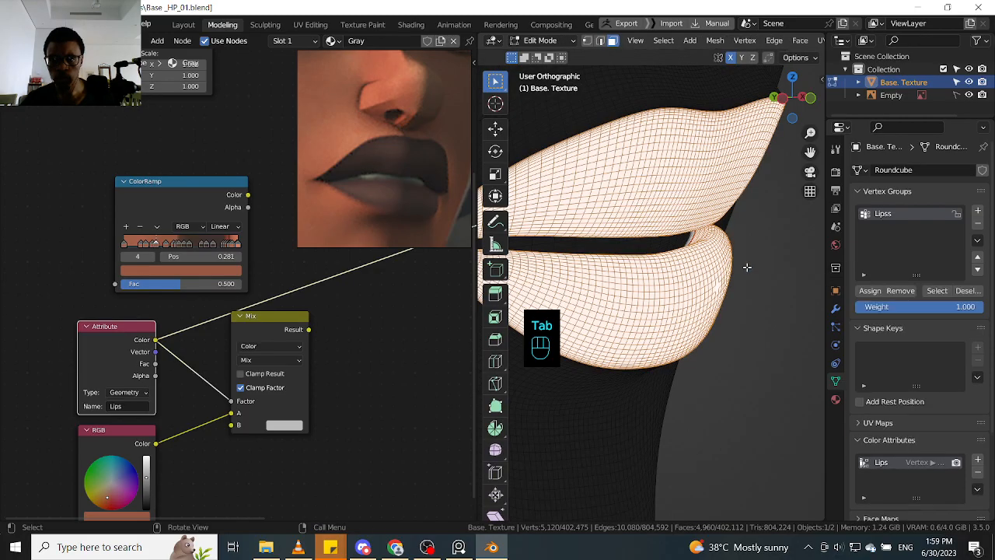
{"action": "left_click", "coordinate": [757, 269]}
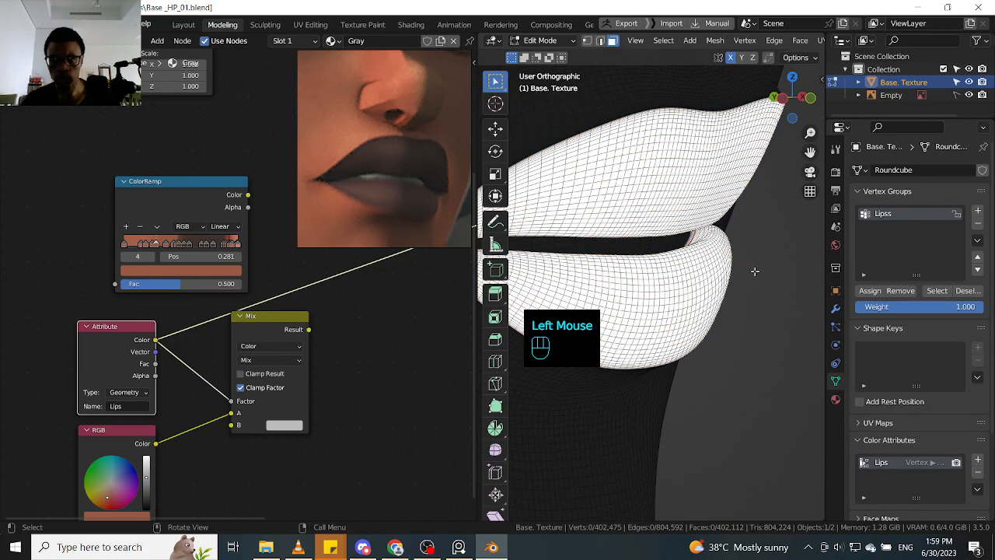
{"action": "key", "text": "Tab"}
{"action": "left_click", "coordinate": [746, 342], "text": "alt"}
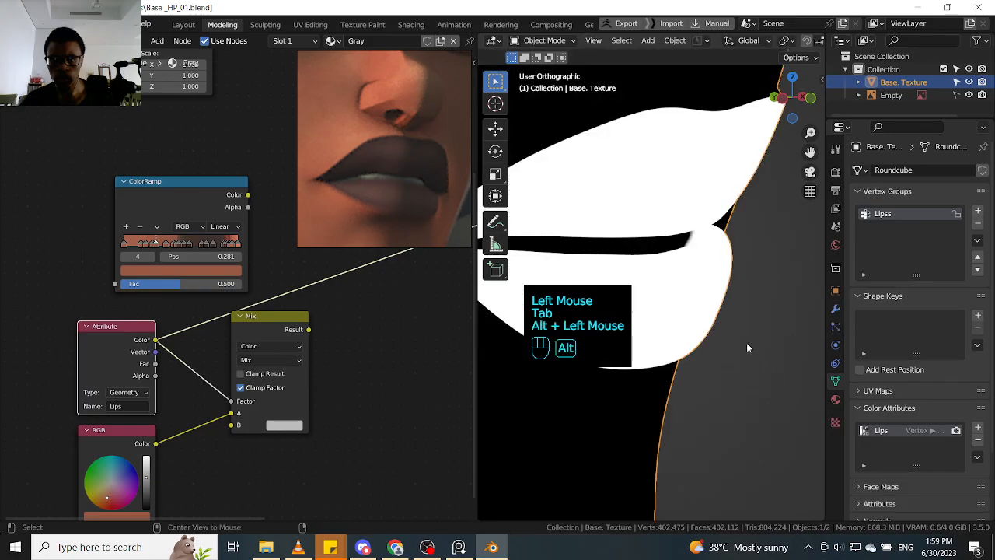
{"action": "left_click", "coordinate": [743, 372], "text": "alt"}
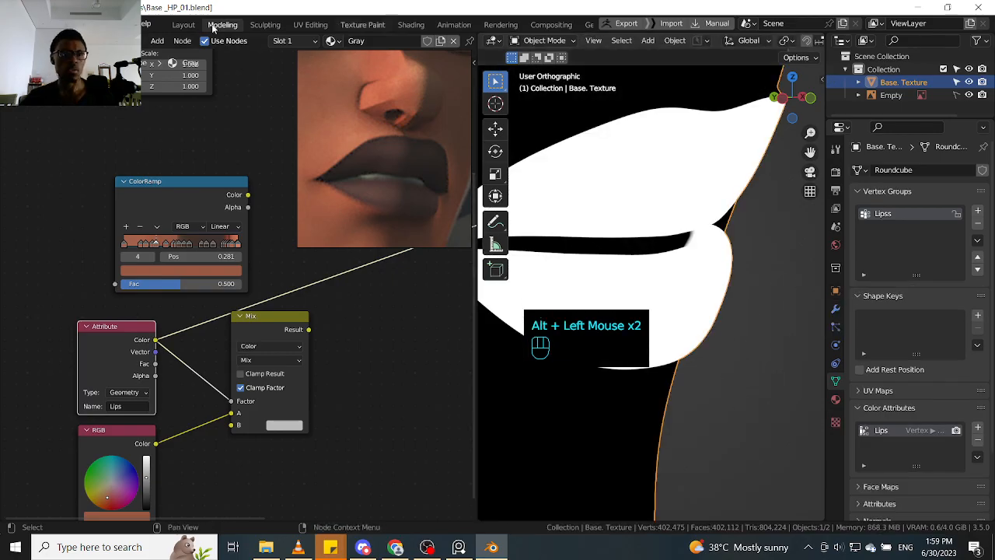
- Enable Emulate 3 Button Mouse in the Input preferences, save the preferences and close them
{"action": "left_click", "coordinate": [29, 25]}
{"action": "mouse_move", "coordinate": [52, 25]}
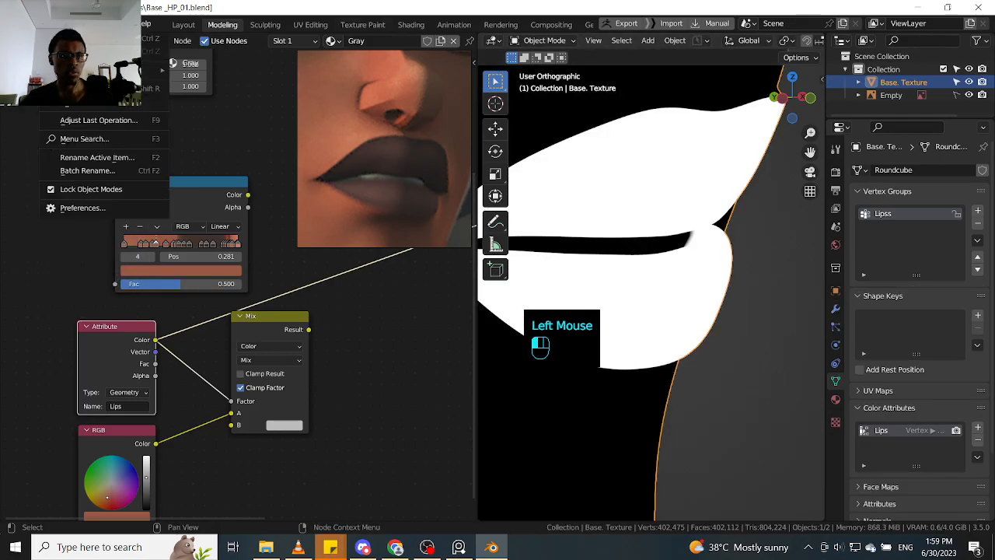
{"action": "left_click", "coordinate": [91, 210]}
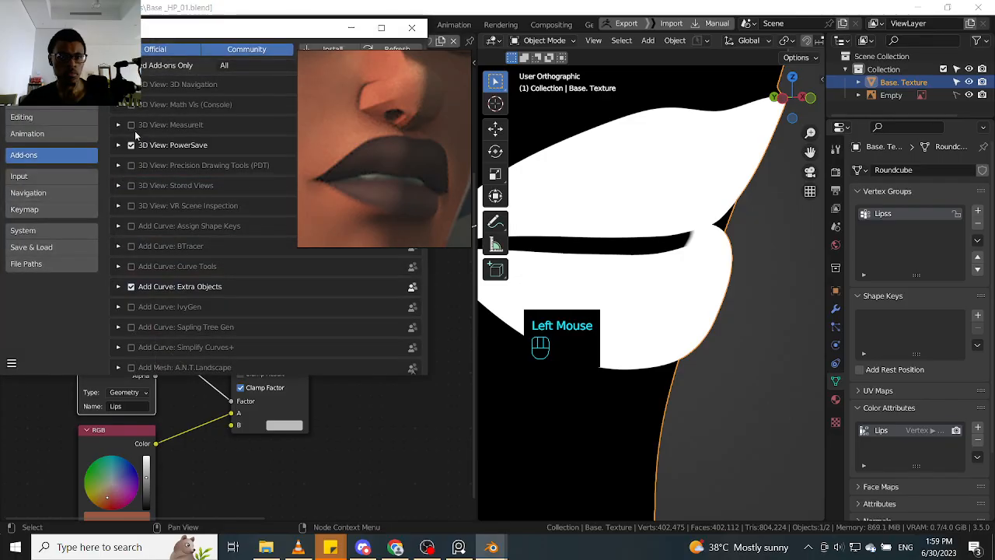
{"action": "left_click", "coordinate": [63, 193]}
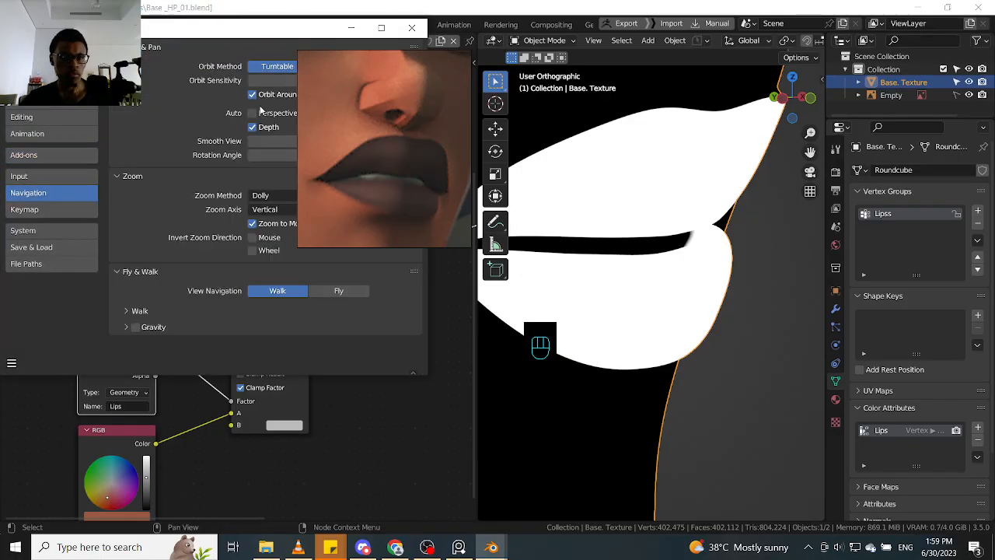
{"action": "left_click", "coordinate": [65, 207]}
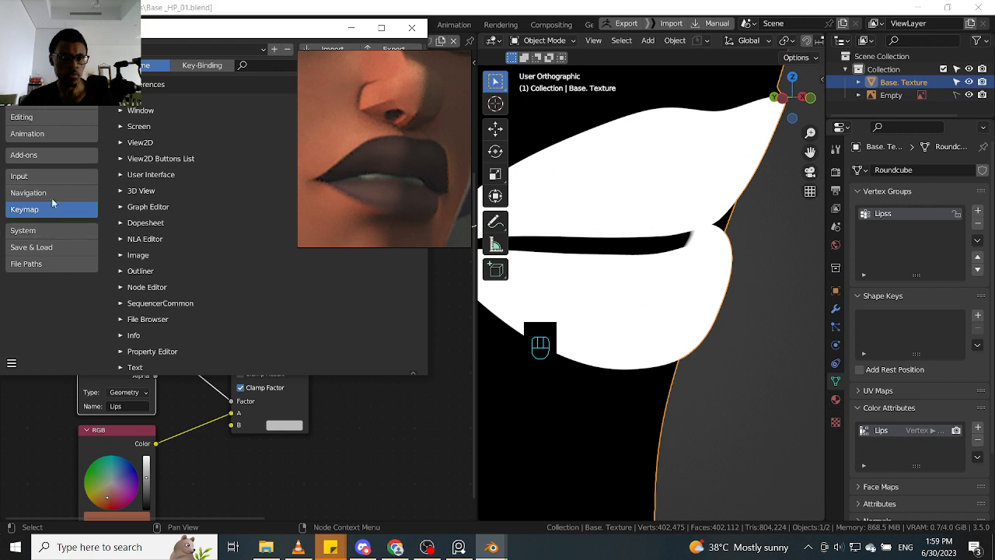
{"action": "left_click", "coordinate": [55, 177]}
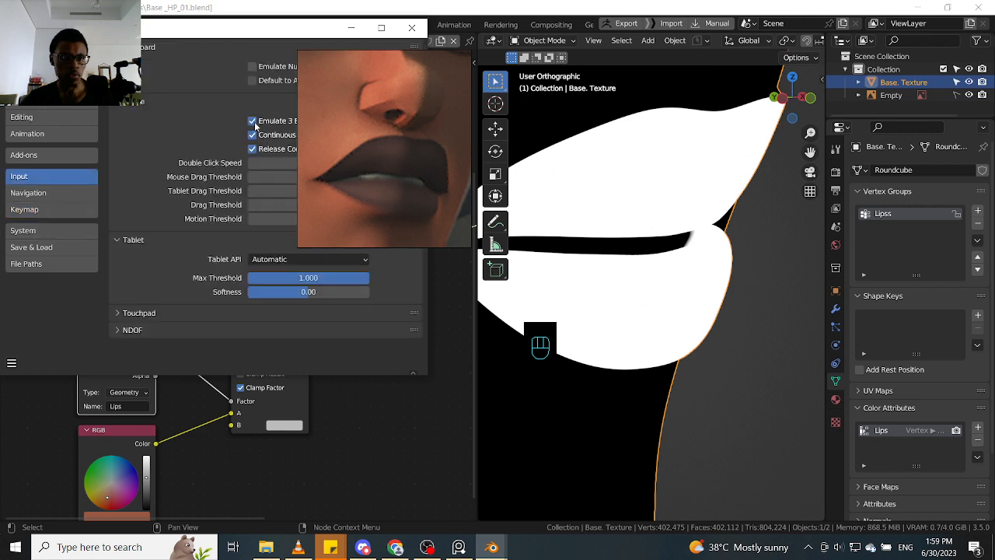
{"action": "left_click", "coordinate": [13, 364]}
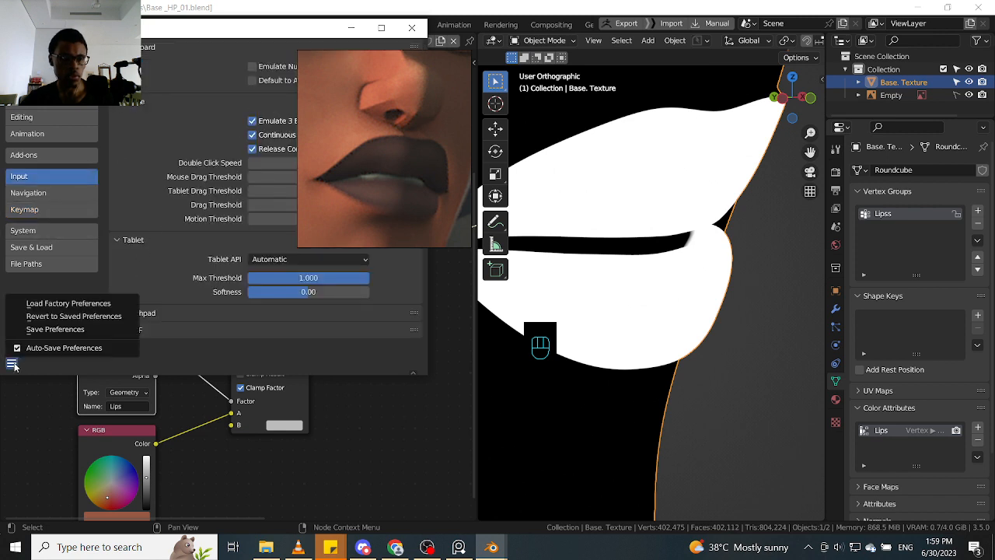
{"action": "left_click", "coordinate": [48, 327]}
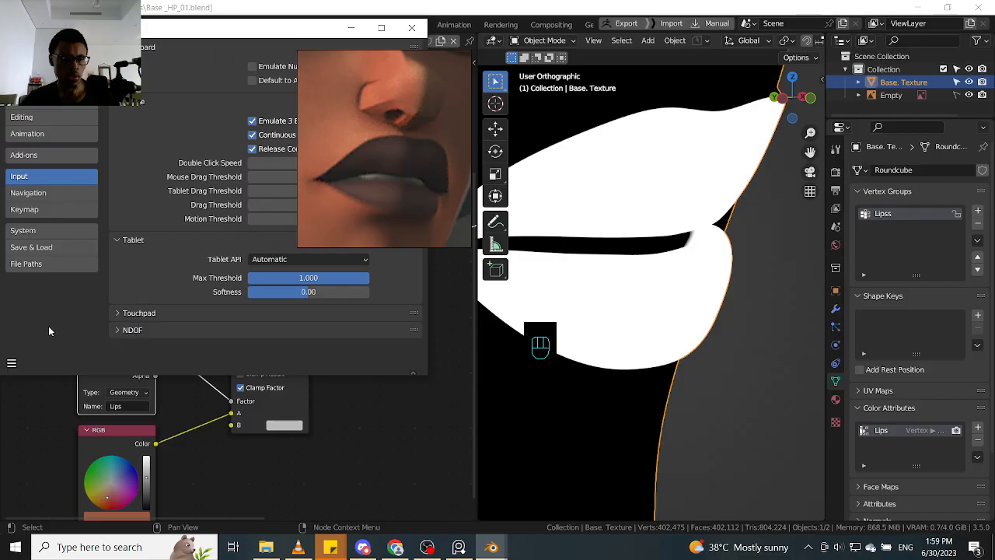
{"action": "left_click", "coordinate": [411, 27]}
- Examine the white lip mask on the black head from several angles
{"action": "middle_click_drag", "start_coordinate": [721, 295], "coordinate": [742, 309], "text": "alt"}
{"action": "middle_click_drag", "start_coordinate": [812, 317], "coordinate": [751, 339], "text": "ctrl+alt"}
{"action": "key", "text": "Tab"}
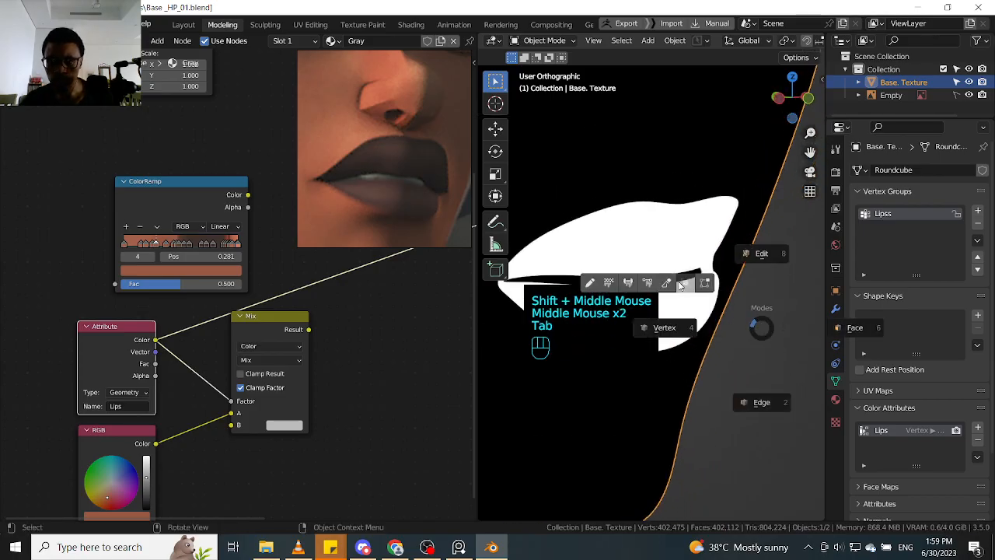
{"action": "key", "text": "Escape"}
{"action": "mouse_move", "coordinate": [744, 317]}
{"action": "middle_mouse_down", "text": "alt"}
{"action": "mouse_move", "coordinate": [773, 331]}
{"action": "mouse_move", "coordinate": [770, 312]}
{"action": "mouse_move", "coordinate": [793, 269]}
{"action": "mouse_move", "coordinate": [750, 304]}
{"action": "mouse_move", "coordinate": [767, 292]}
{"action": "mouse_move", "coordinate": [777, 298]}
{"action": "mouse_move", "coordinate": [753, 296]}
{"action": "mouse_move", "coordinate": [764, 280]}
{"action": "mouse_move", "coordinate": [757, 299]}
{"action": "middle_mouse_up", "text": "alt"}
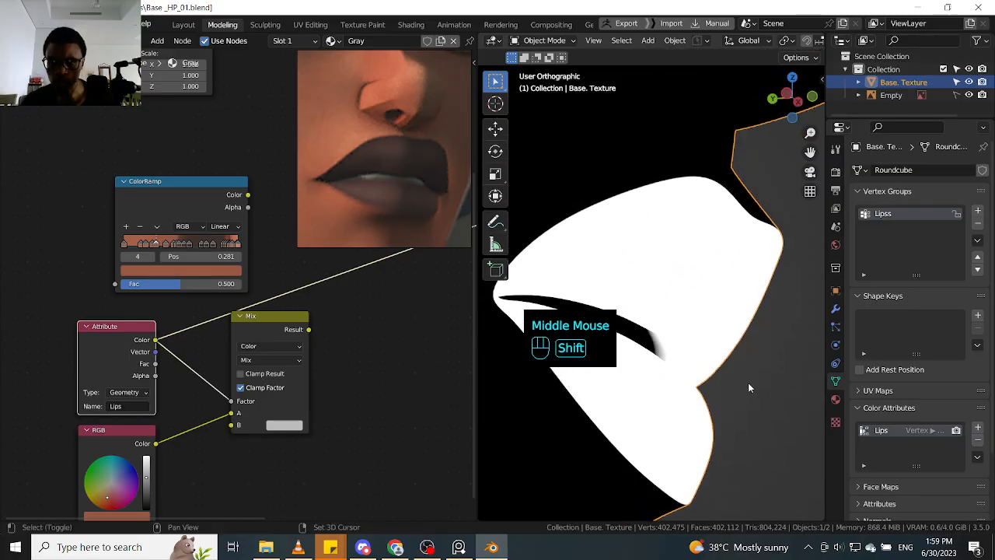
{"action": "left_click_drag", "start_coordinate": [752, 364], "coordinate": [782, 269], "text": "shift"}
{"action": "middle_click_drag", "start_coordinate": [777, 321], "coordinate": [803, 223], "text": "alt+shift"}
{"action": "mouse_move", "coordinate": [768, 326]}
{"action": "middle_mouse_down", "text": "alt+shift"}
{"action": "mouse_move", "coordinate": [785, 236]}
{"action": "mouse_move", "coordinate": [786, 261]}
{"action": "mouse_move", "coordinate": [696, 315]}
{"action": "mouse_move", "coordinate": [783, 235]}
{"action": "mouse_move", "coordinate": [801, 203]}
{"action": "mouse_move", "coordinate": [728, 359]}
{"action": "middle_mouse_up", "text": "alt+shift"}
- Turn on the wireframe display and inspect the mesh topology around the lips and the rest of the face
{"action": "key", "text": "q"}
{"action": "left_click", "coordinate": [714, 317]}
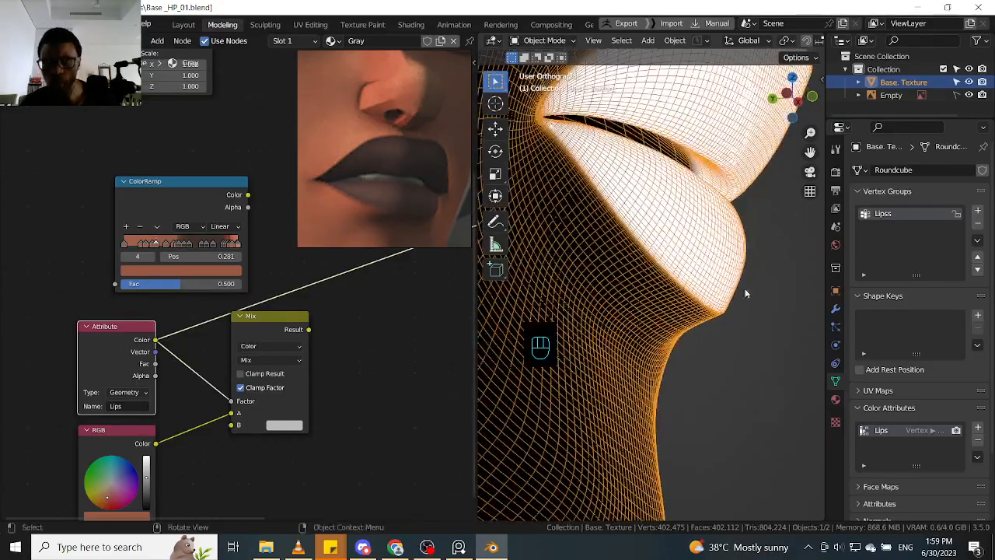
{"action": "middle_click_drag", "start_coordinate": [746, 293], "coordinate": [760, 404], "text": "alt+shift"}
{"action": "middle_click_drag", "start_coordinate": [755, 287], "coordinate": [750, 390], "text": "alt+shift"}
{"action": "middle_click_drag", "start_coordinate": [754, 350], "coordinate": [817, 186], "text": "ctrl+alt"}
{"action": "middle_click_drag", "start_coordinate": [723, 322], "coordinate": [695, 350], "text": "alt"}
{"action": "middle_click_drag", "start_coordinate": [698, 326], "coordinate": [698, 381], "text": "ctrl+alt"}
{"action": "middle_click_drag", "start_coordinate": [734, 238], "coordinate": [801, 323], "text": "alt"}
{"action": "middle_click_drag", "start_coordinate": [788, 237], "coordinate": [796, 376], "text": "ctrl+alt"}
{"action": "middle_click_drag", "start_coordinate": [800, 369], "coordinate": [763, 351], "text": "alt"}
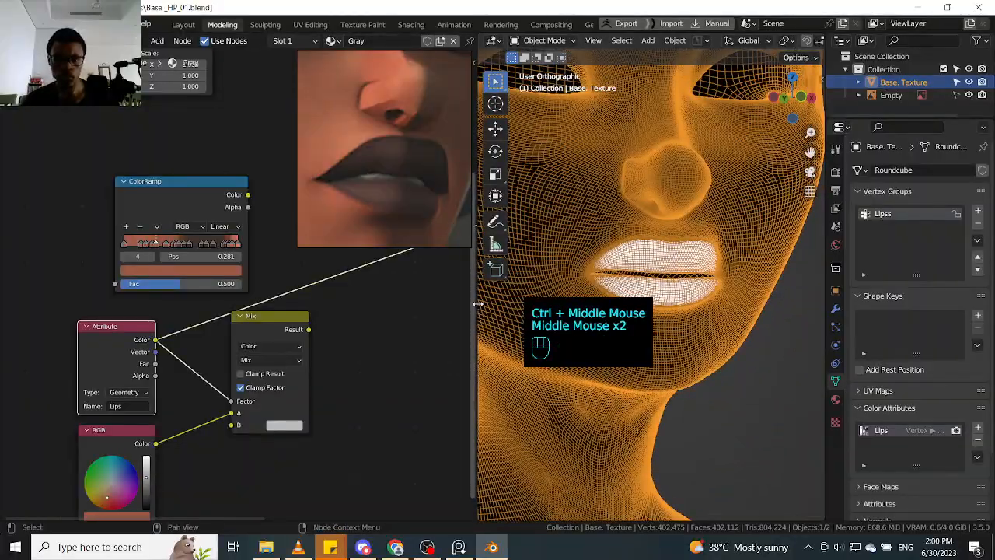
- Widen the 3D viewport at the node editor's expense and turn off the wireframe display
{"action": "left_click_drag", "start_coordinate": [472, 289], "coordinate": [328, 292]}
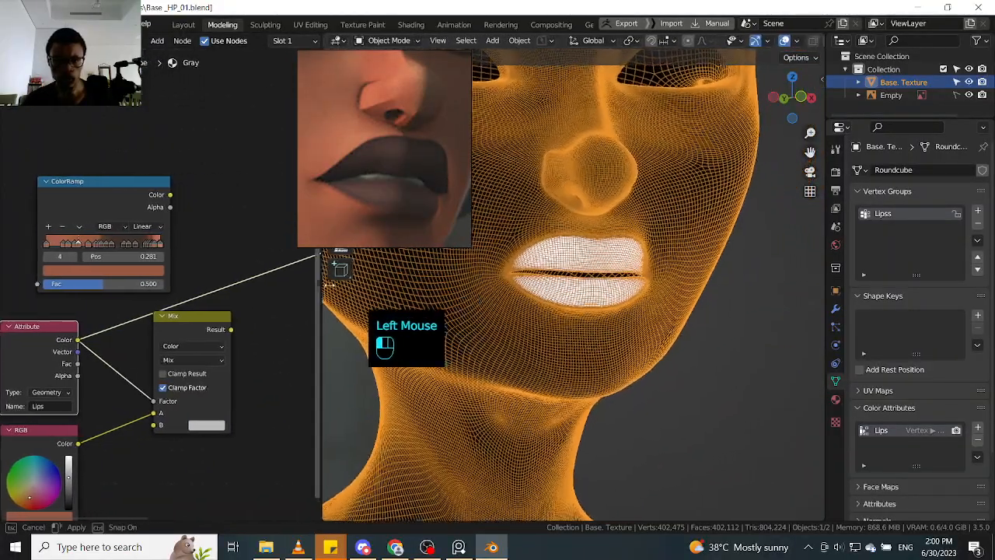
{"action": "mouse_move", "coordinate": [270, 357]}
{"action": "middle_mouse_down", "text": "ctrl+alt"}
{"action": "mouse_move", "coordinate": [269, 378]}
{"action": "mouse_move", "coordinate": [271, 365]}
{"action": "middle_mouse_up", "text": "ctrl+alt"}
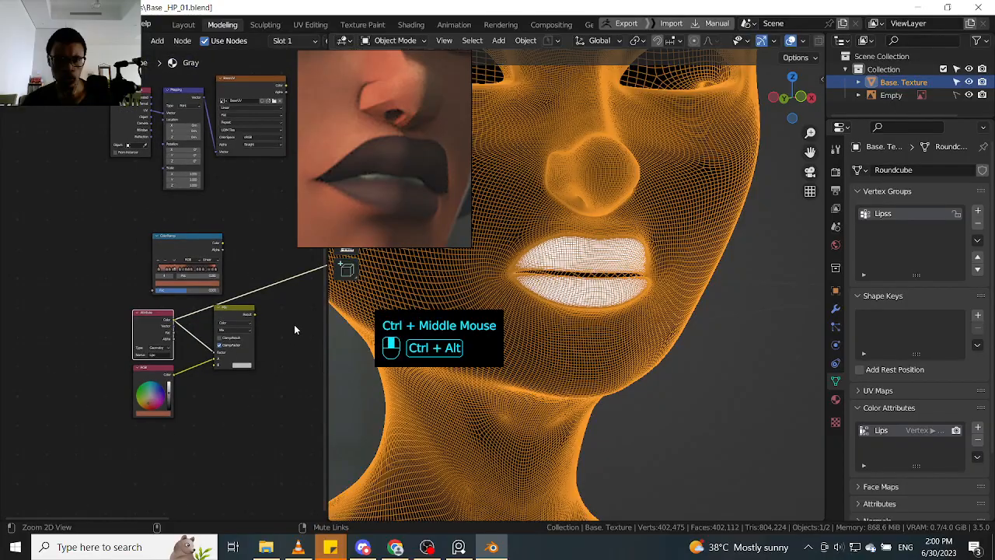
{"action": "middle_click_drag", "start_coordinate": [282, 322], "coordinate": [250, 333]}
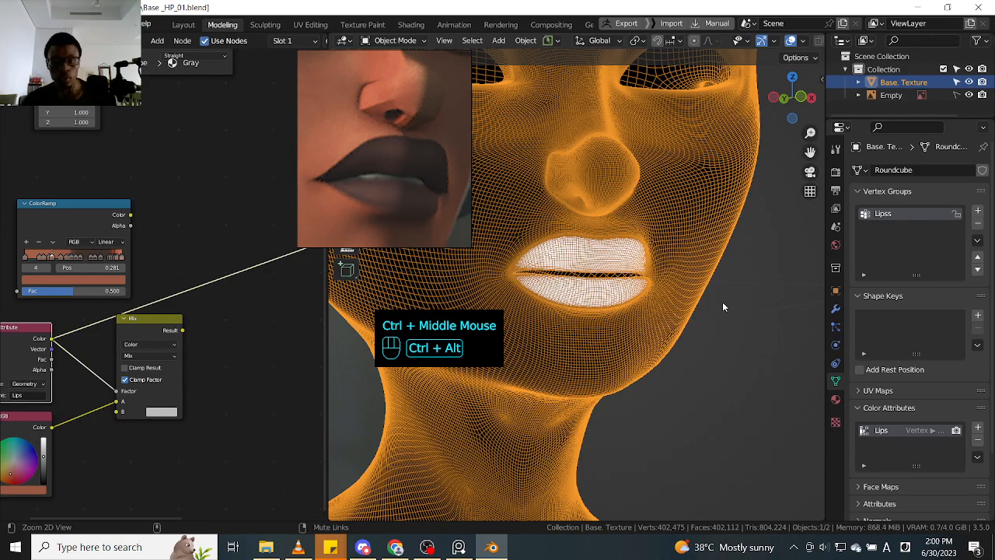
{"action": "middle_click_drag", "start_coordinate": [722, 306], "coordinate": [705, 308], "text": "ctrl"}
{"action": "key", "text": "q"}
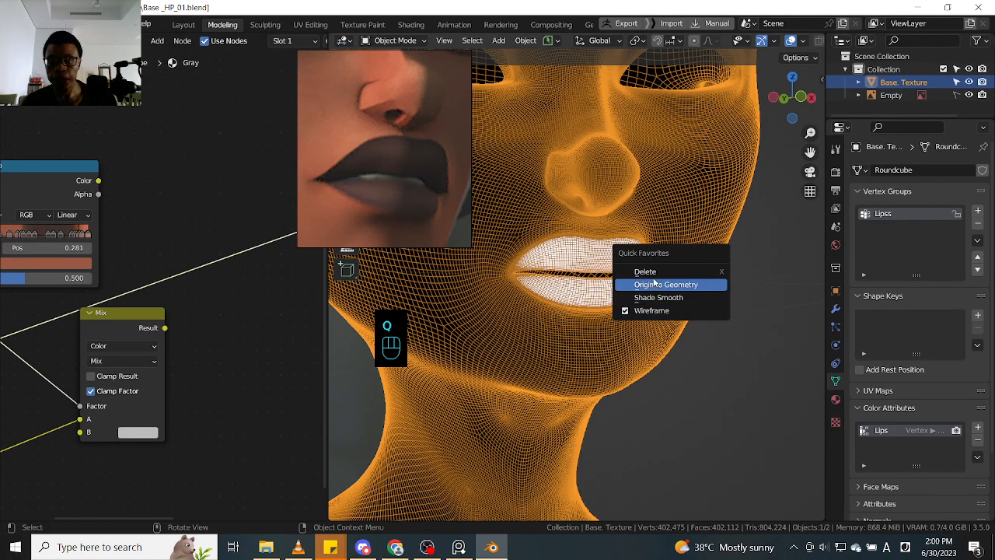
{"action": "left_click", "coordinate": [645, 310]}
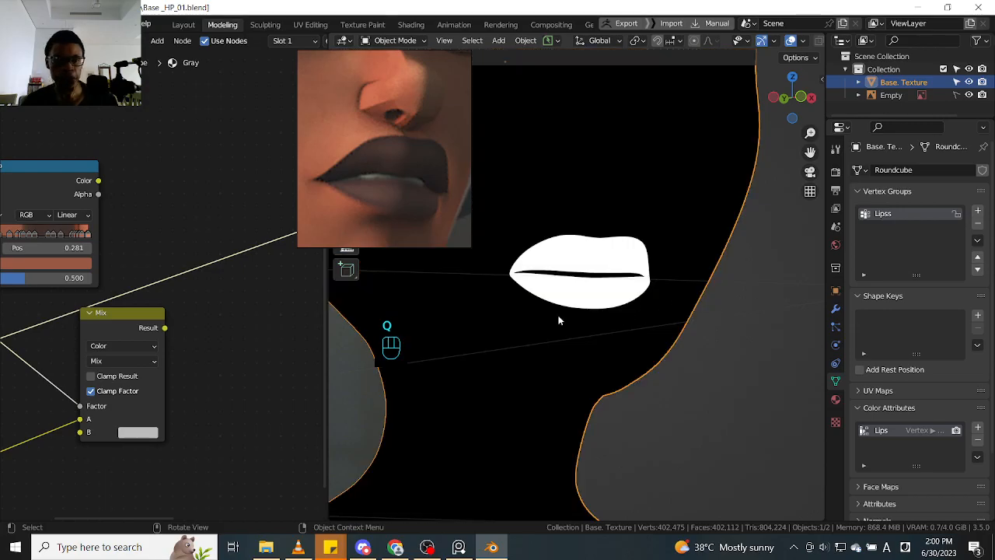
- Preview the Mix node's result on the body and check the lips against the skin colour
{"action": "left_click", "coordinate": [145, 323], "text": "ctrl+shift"}
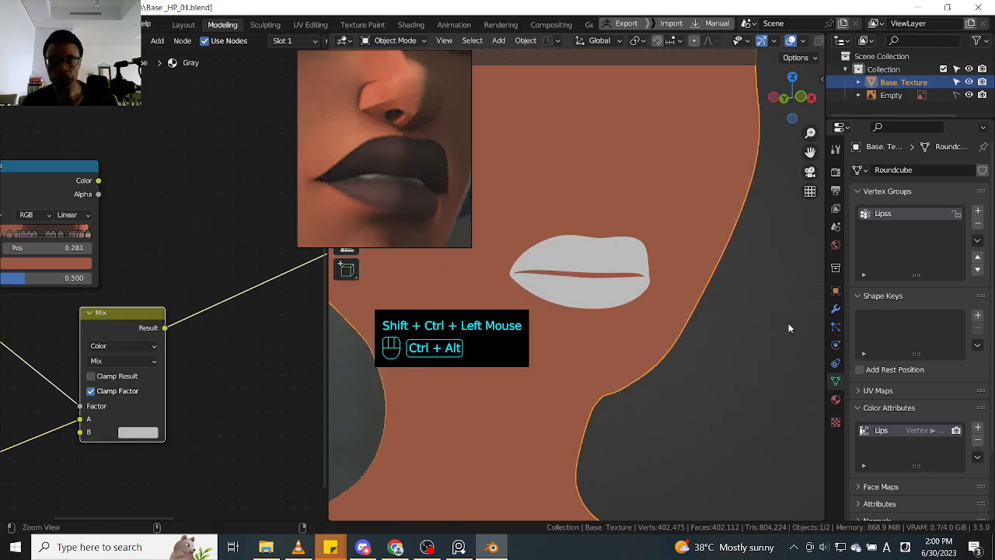
{"action": "middle_click_drag", "start_coordinate": [788, 328], "coordinate": [744, 349], "text": "ctrl"}
{"action": "middle_click_drag", "start_coordinate": [715, 389], "coordinate": [783, 301], "text": "shift"}
- Duplicate the skin-coloured RGB node and place the copy below the Mix node
{"action": "middle_click_drag", "start_coordinate": [175, 435], "coordinate": [218, 389], "text": "shift"}
{"action": "mouse_move", "coordinate": [210, 404]}
{"action": "middle_mouse_down", "text": "shift"}
{"action": "mouse_move", "coordinate": [238, 382]}
{"action": "mouse_move", "coordinate": [189, 382]}
{"action": "mouse_move", "coordinate": [200, 398]}
{"action": "middle_mouse_up", "text": "shift"}
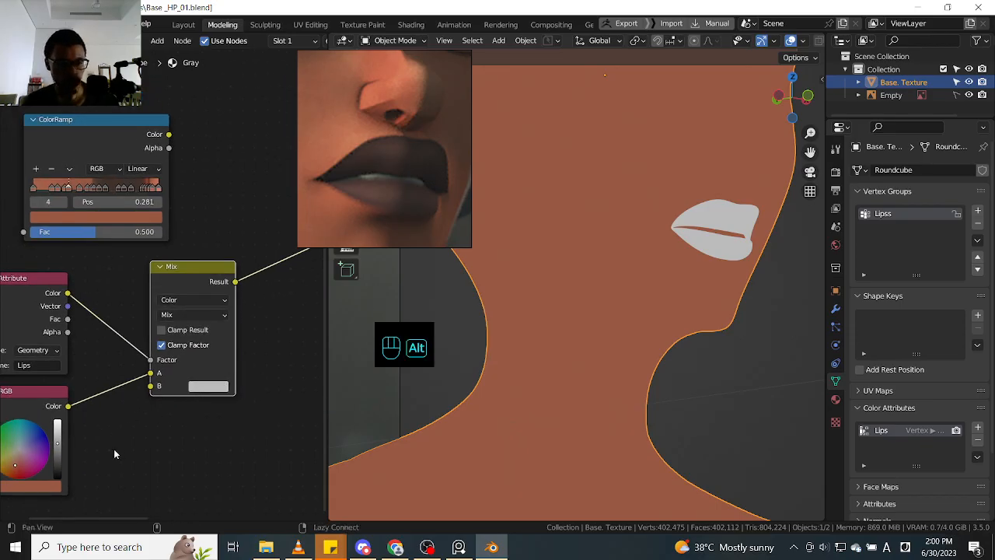
{"action": "middle_click_drag", "start_coordinate": [113, 449], "coordinate": [179, 390], "text": "shift"}
{"action": "left_click", "coordinate": [113, 359]}
{"action": "key", "text": "shift+d"}
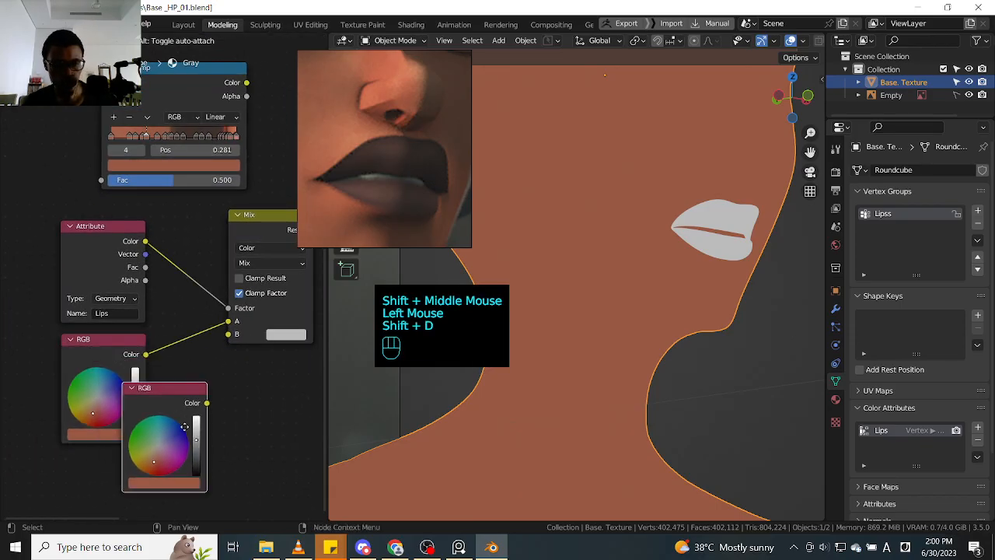
{"action": "left_click", "coordinate": [241, 400]}
- Sample the dark brown of ColorRamp stop 10 into the duplicated RGB node and connect it to the Mix node's B input
{"action": "left_click", "coordinate": [235, 467]}
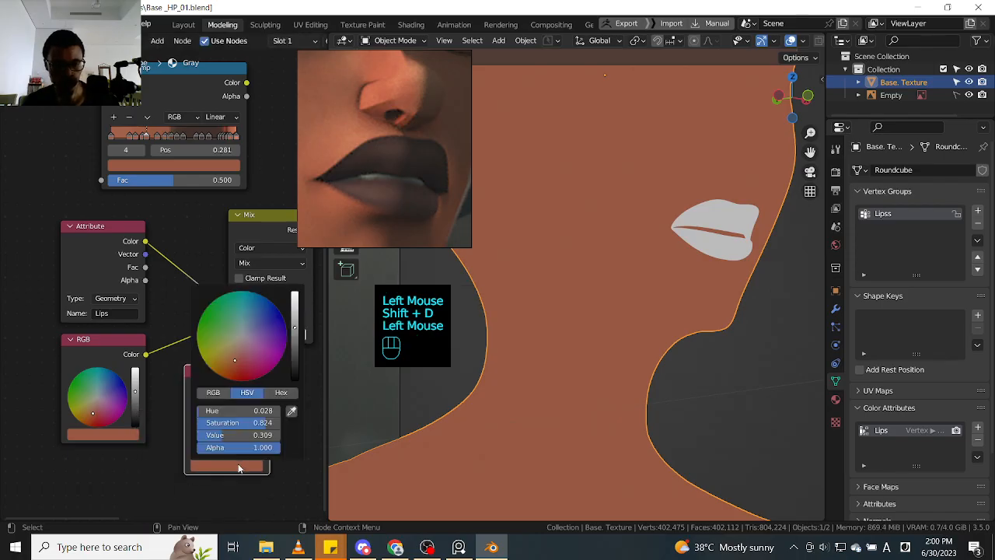
{"action": "left_click", "coordinate": [292, 409]}
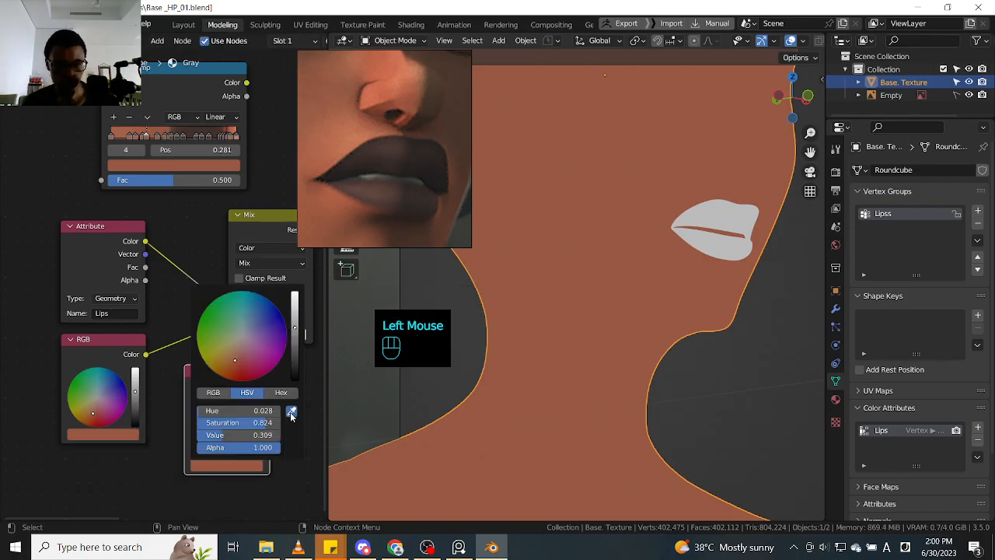
{"action": "left_click", "coordinate": [197, 122]}
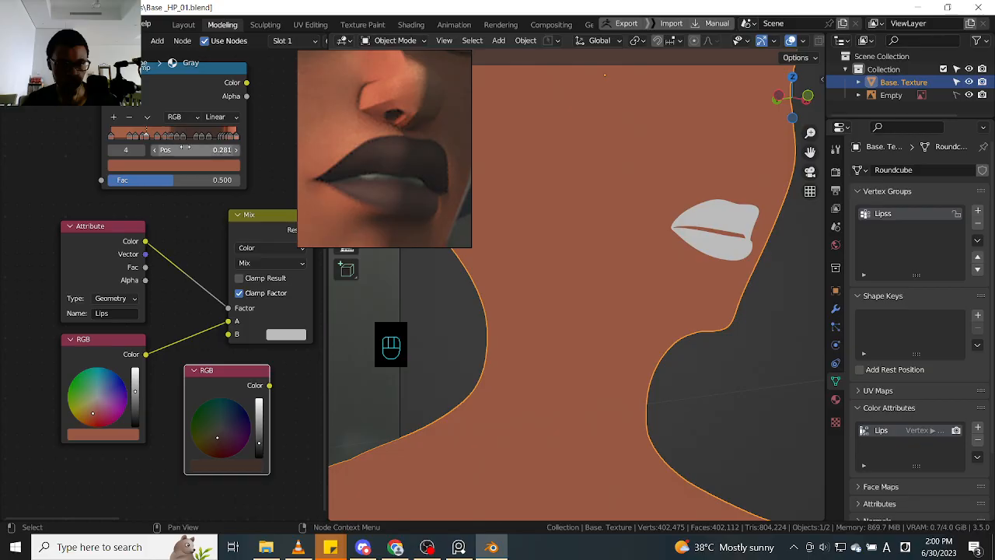
{"action": "left_click", "coordinate": [184, 138]}
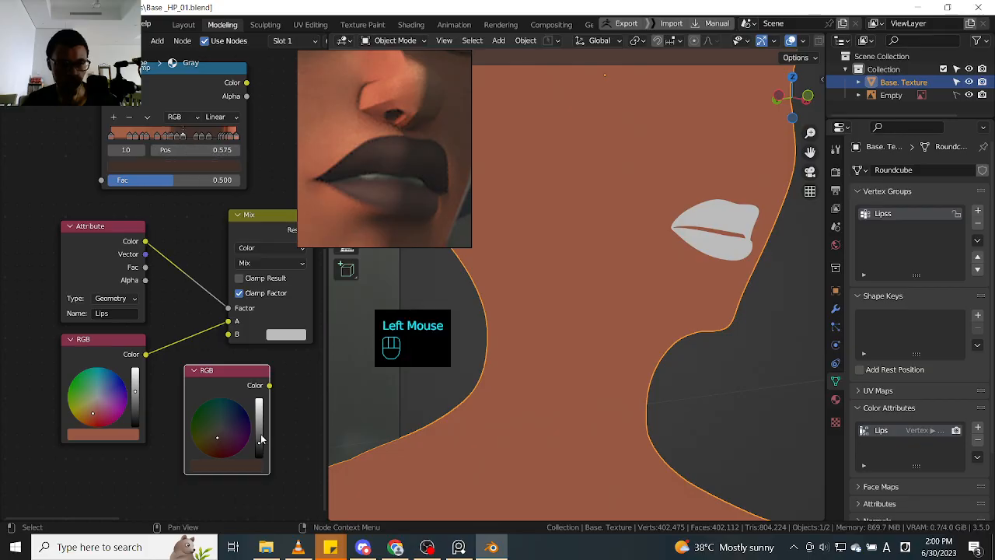
{"action": "left_click", "coordinate": [256, 468]}
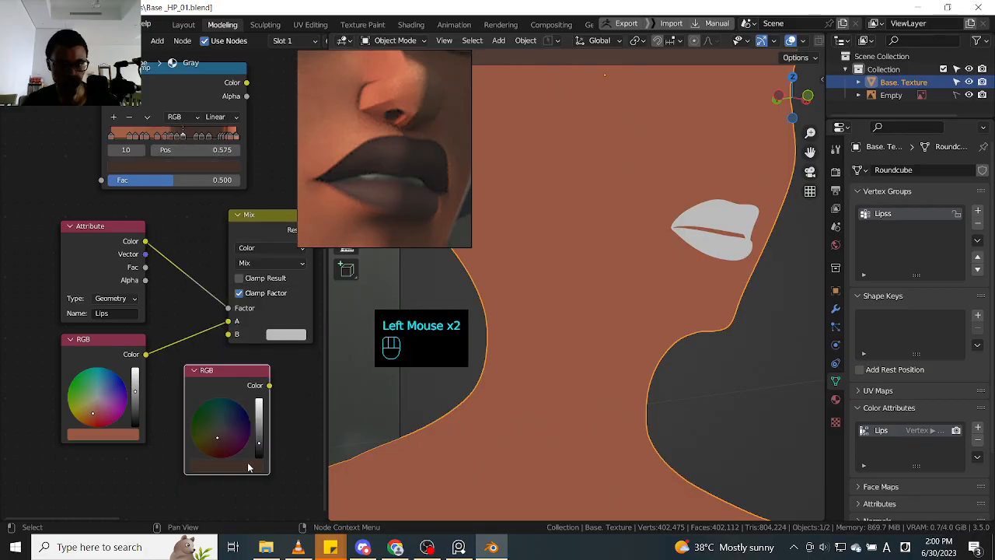
{"action": "left_click", "coordinate": [252, 470]}
{"action": "left_click", "coordinate": [291, 411]}
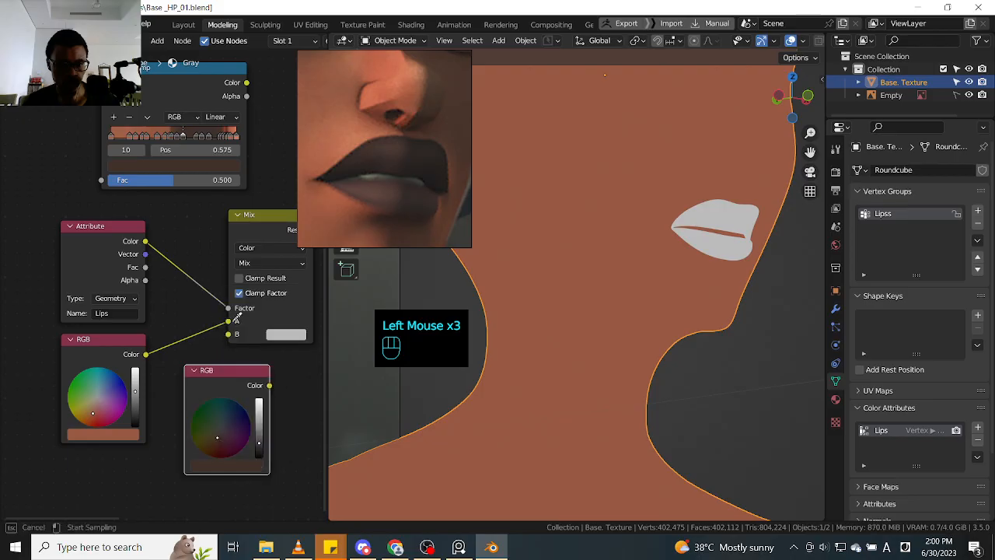
{"action": "left_click", "coordinate": [178, 158]}
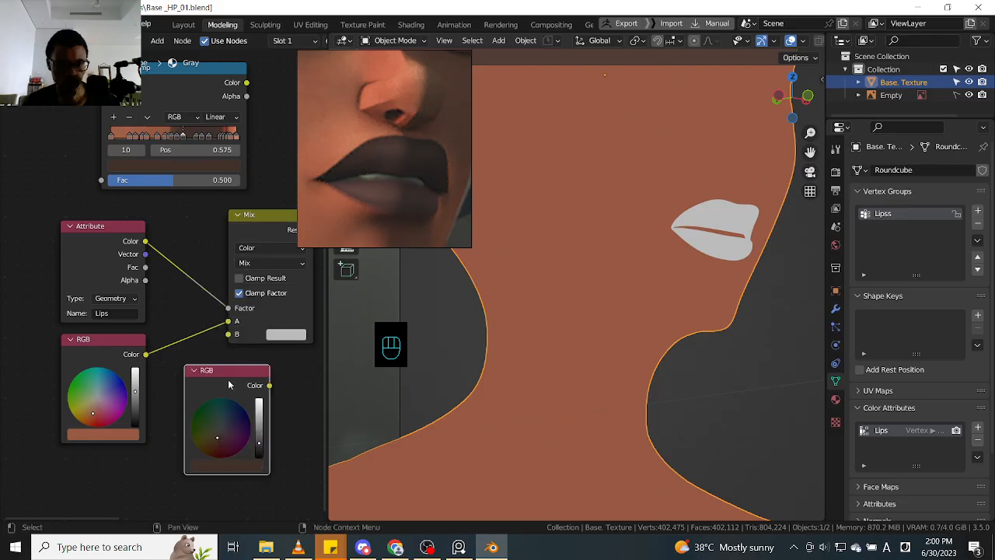
{"action": "left_click_drag", "start_coordinate": [227, 381], "coordinate": [229, 335]}
{"action": "middle_click_drag", "start_coordinate": [798, 313], "coordinate": [761, 317]}
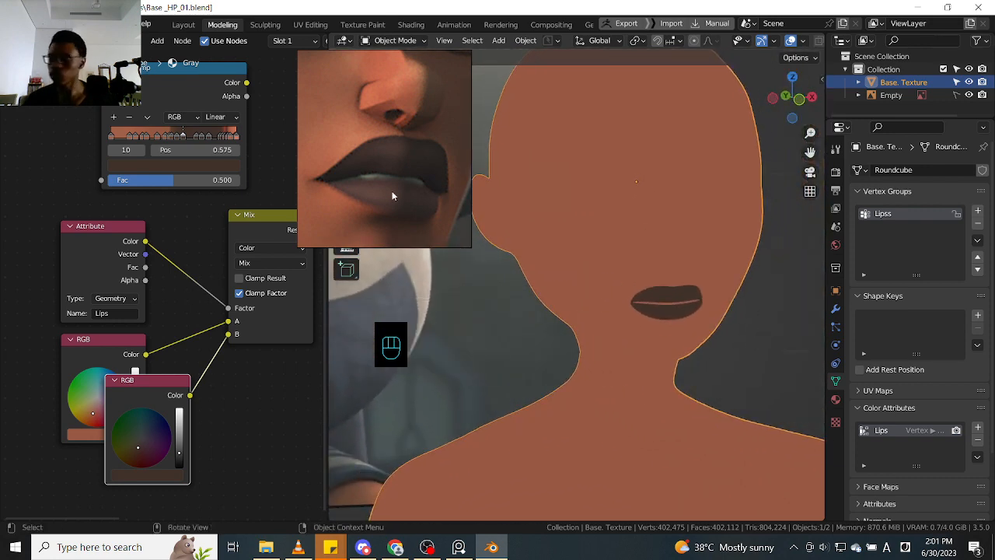
- Reframe the face reference image on the character's eyes, nose and upper lip
{"action": "scroll", "coordinate": [390, 196], "scroll_direction": "down", "scroll_amount": 2}
{"action": "middle_click_drag", "start_coordinate": [384, 177], "coordinate": [402, 198]}
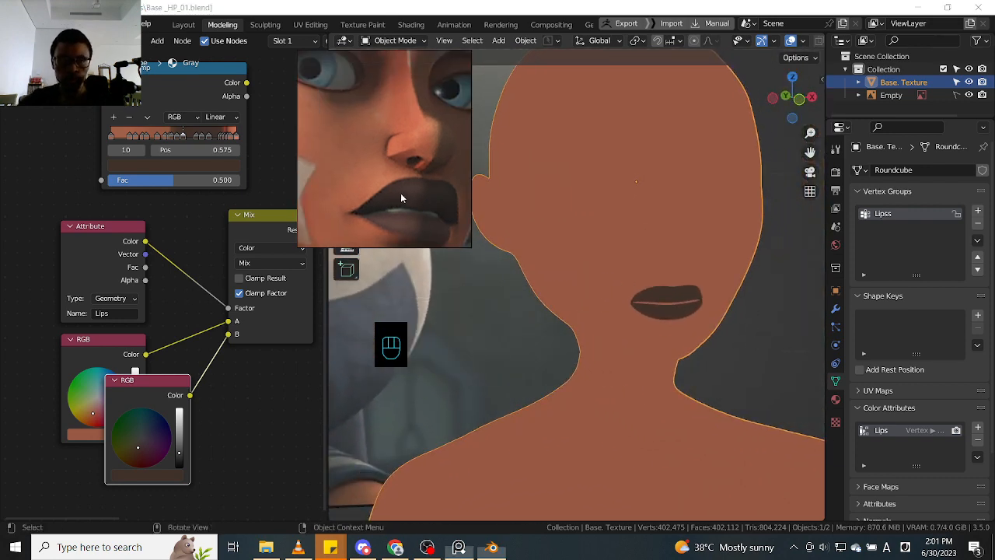
{"action": "middle_click_drag", "start_coordinate": [385, 138], "coordinate": [376, 166]}
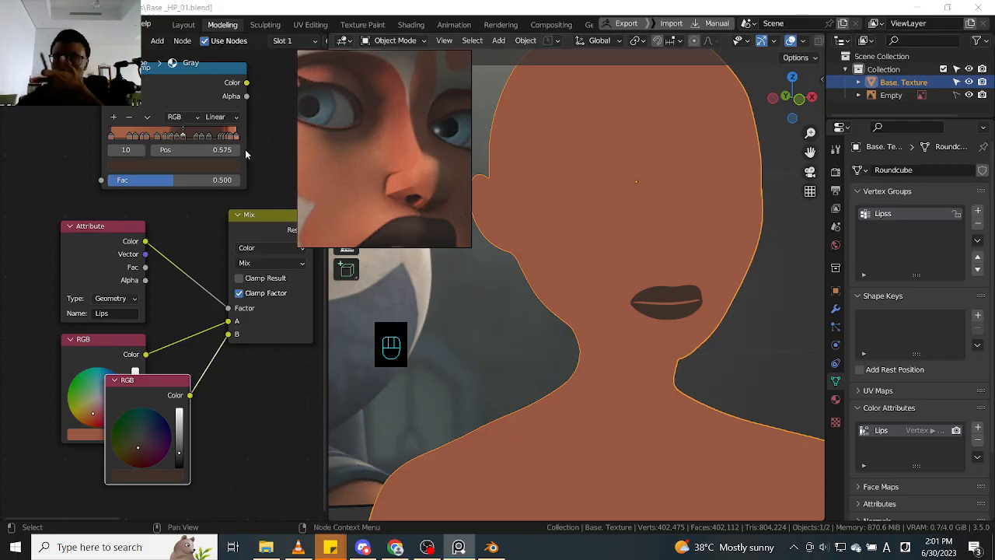
- Compare the skin tones of ColorRamp stops 0 and 1, moving stop 1 to 0.110, and delete stop 1
{"action": "left_click", "coordinate": [126, 142]}
{"action": "left_click", "coordinate": [113, 138]}
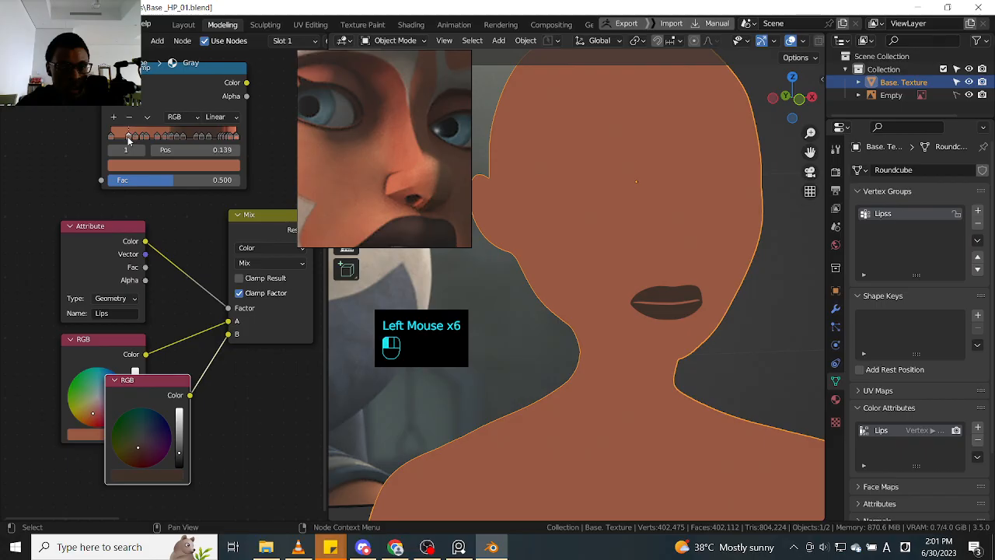
{"action": "left_click", "coordinate": [134, 168]}
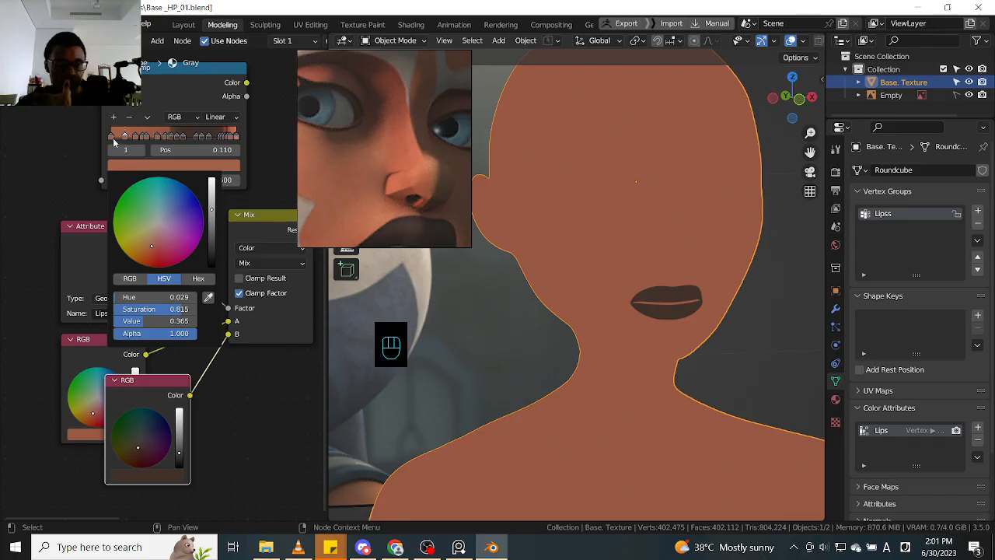
{"action": "left_click", "coordinate": [113, 142]}
{"action": "left_click", "coordinate": [128, 168]}
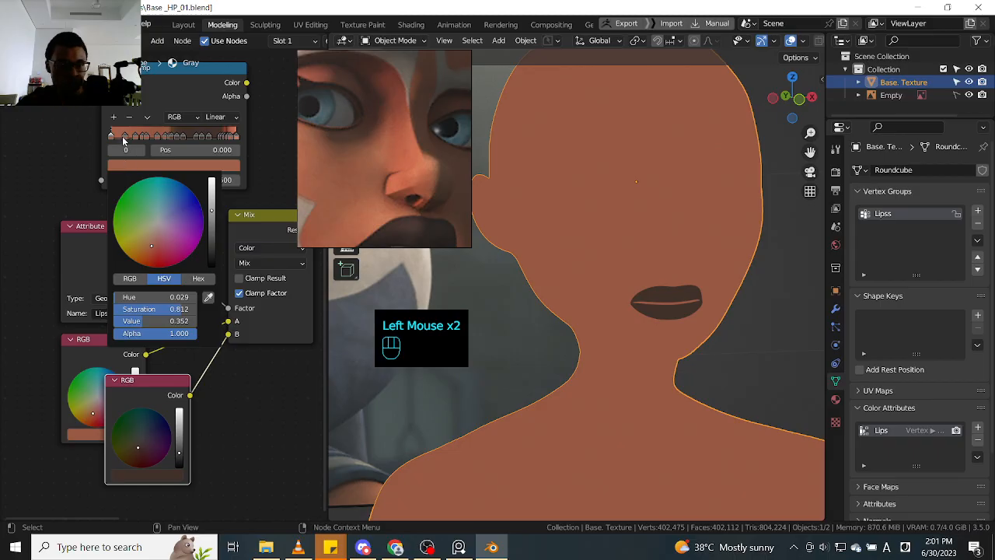
{"action": "left_click", "coordinate": [124, 138]}
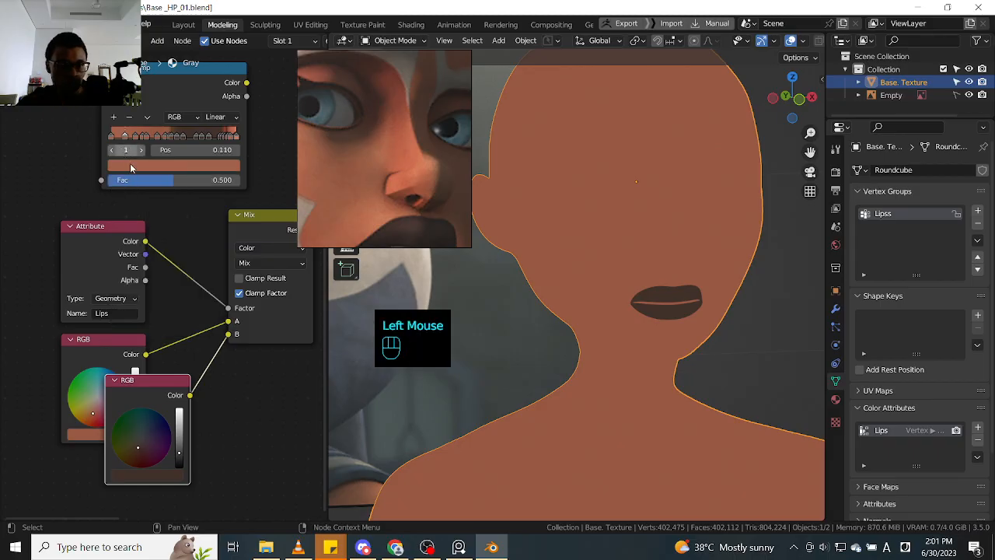
{"action": "left_click", "coordinate": [131, 168]}
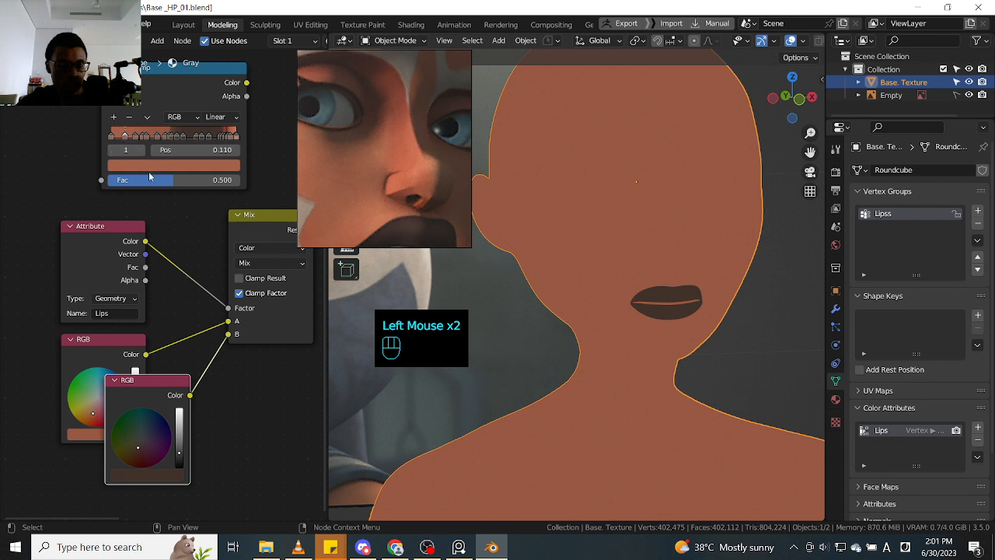
{"action": "left_click", "coordinate": [130, 117]}
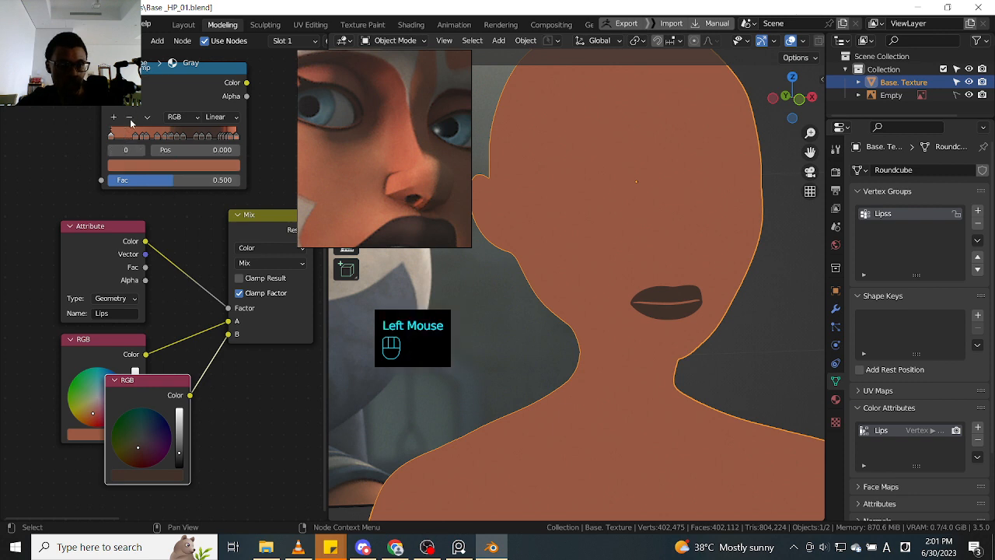
- Select the ColorRamp's new stop 1 and set the ramp's interpolation to Constant
{"action": "double_click", "coordinate": [136, 137]}
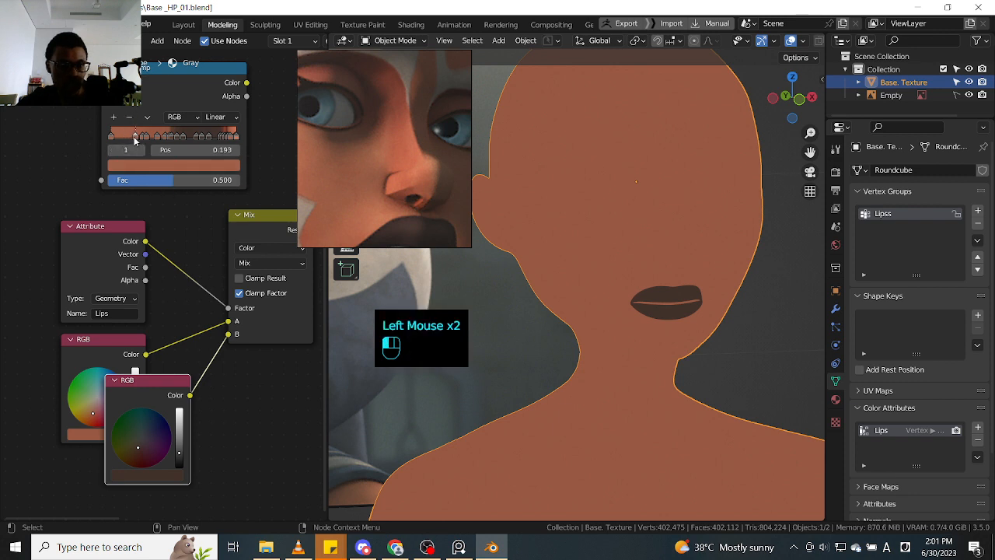
{"action": "left_click", "coordinate": [213, 118]}
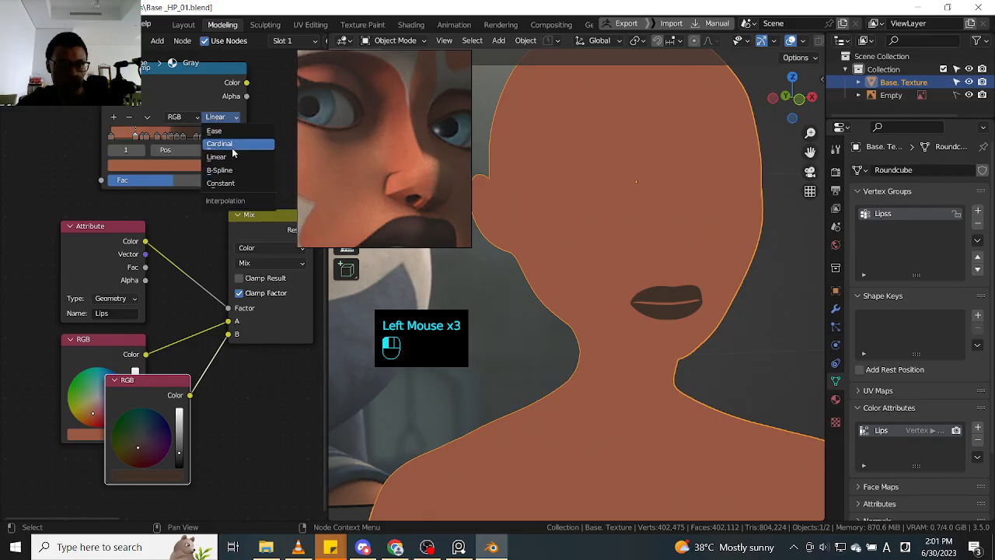
{"action": "left_click", "coordinate": [221, 183]}
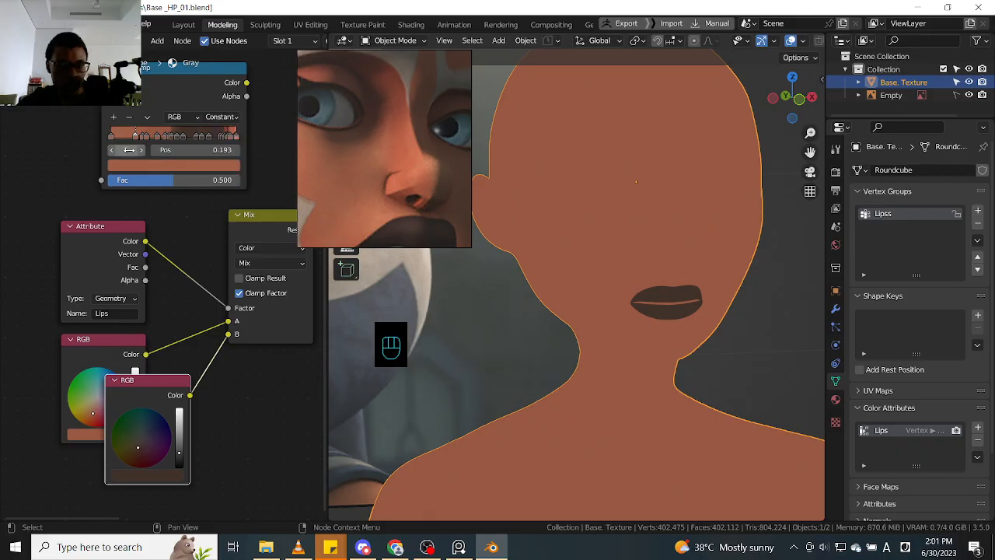
- Move the next three ColorRamp stops one at a time to about 0.138, check their skin tones against stop 0, and delete each one
{"action": "left_click_drag", "start_coordinate": [136, 138], "coordinate": [135, 138]}
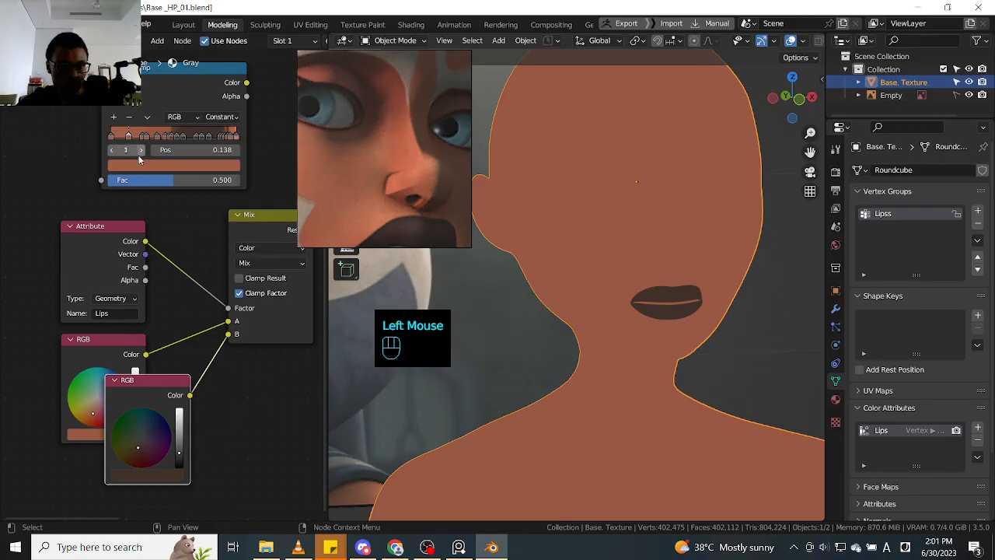
{"action": "left_click", "coordinate": [142, 165]}
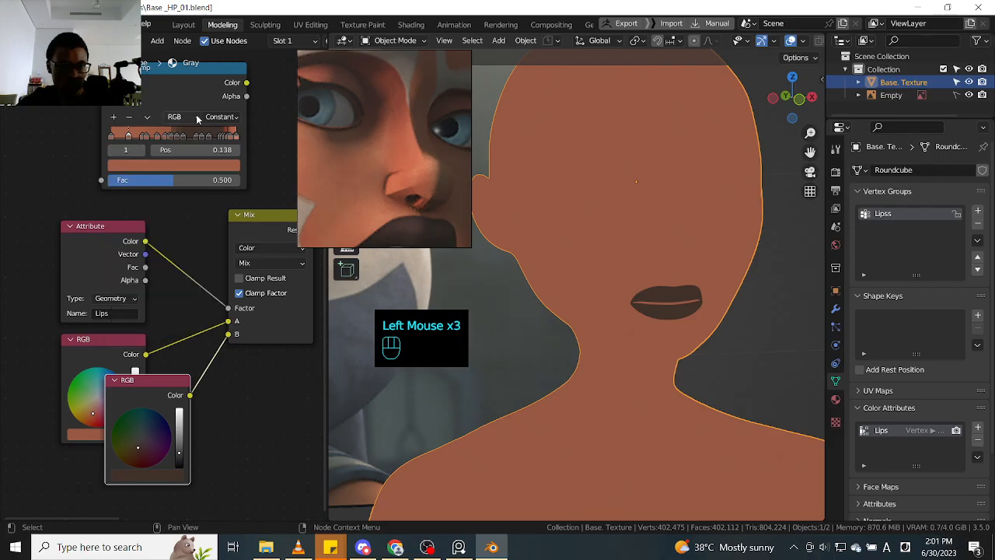
{"action": "left_click", "coordinate": [130, 118]}
{"action": "left_click", "coordinate": [142, 142]}
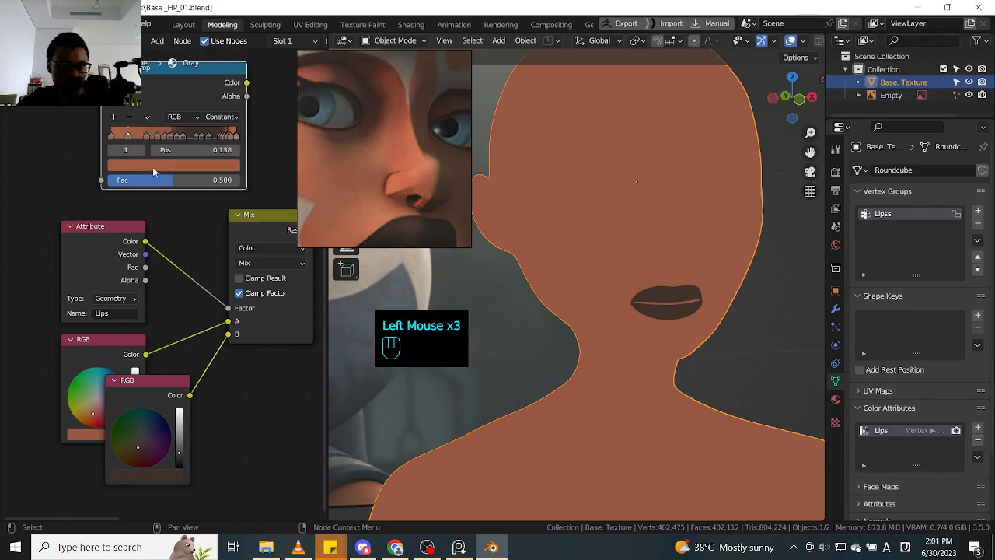
{"action": "left_click", "coordinate": [153, 168]}
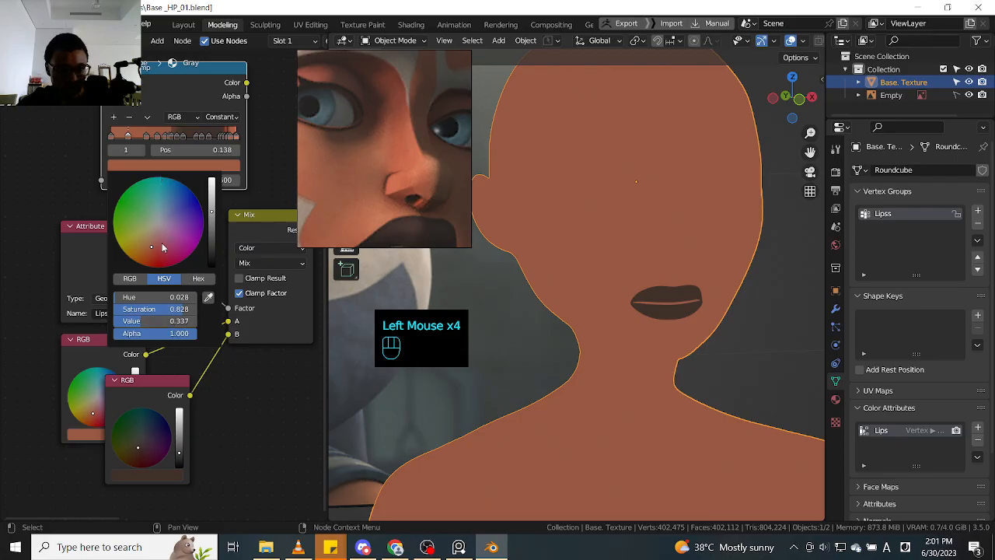
{"action": "left_click", "coordinate": [128, 133]}
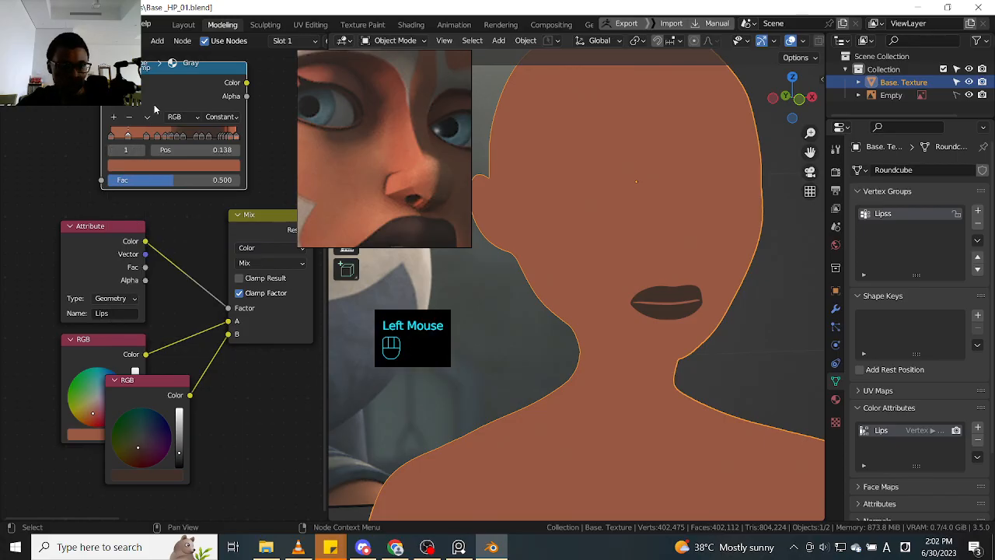
{"action": "left_click", "coordinate": [130, 117]}
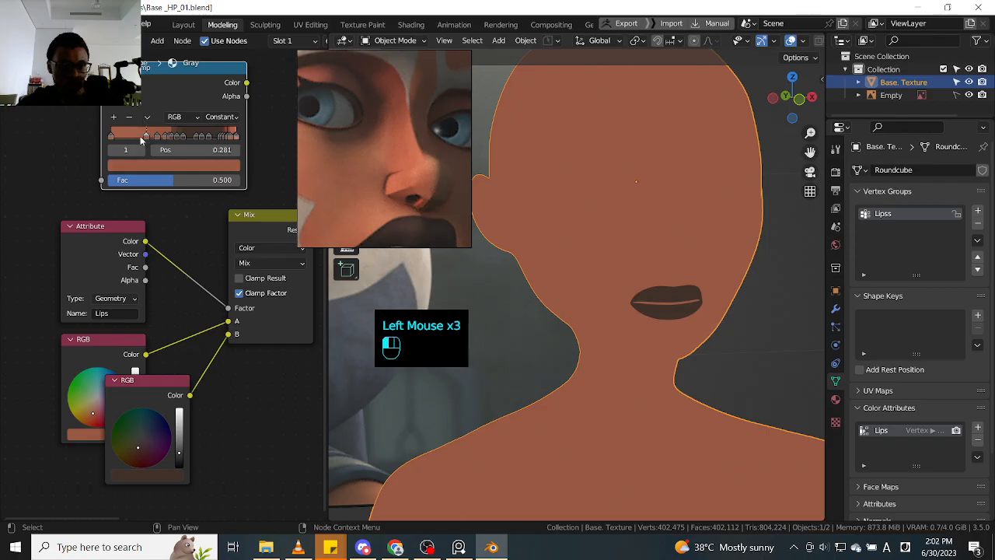
{"action": "left_click", "coordinate": [143, 166]}
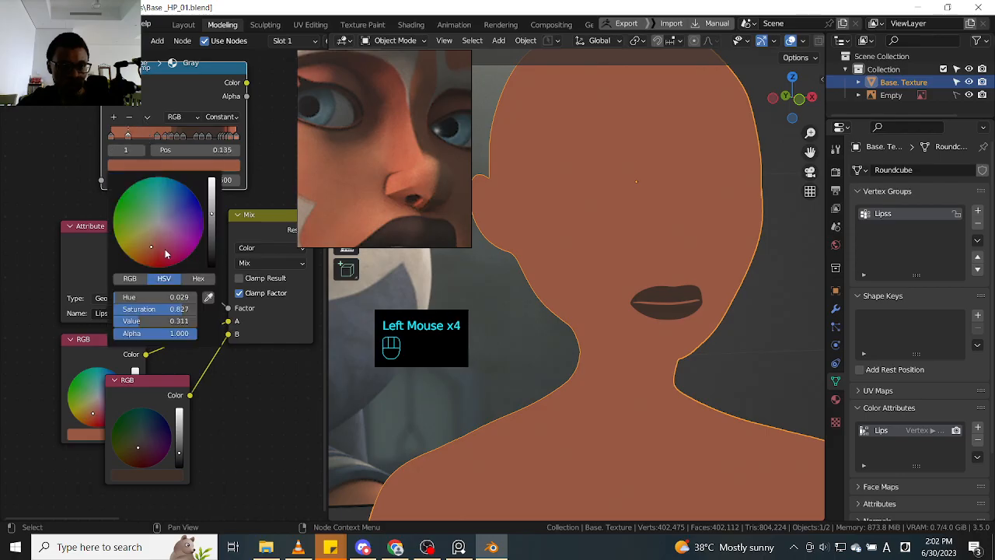
{"action": "left_click", "coordinate": [129, 118]}
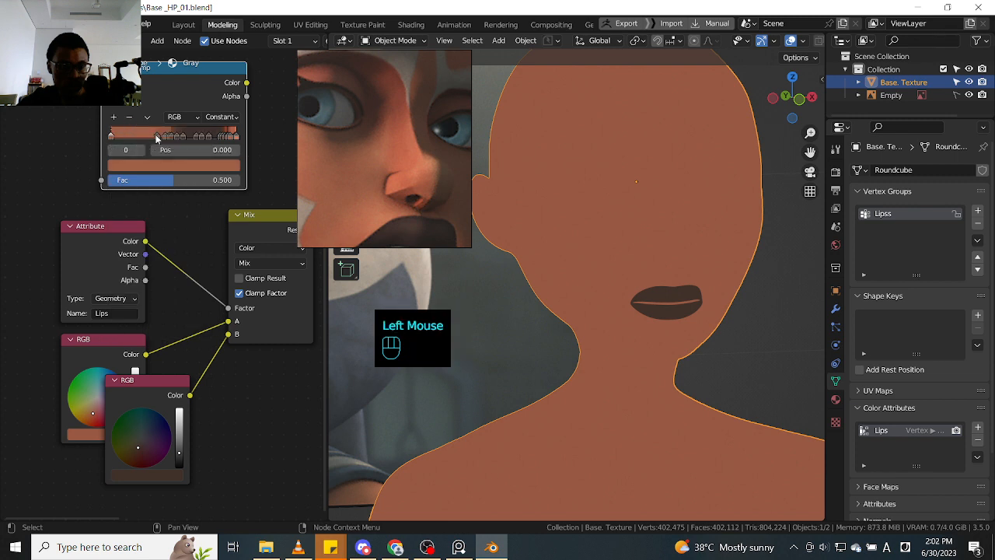
- Move ColorRamp stop 1 to 0.187, compare its HSV values with those of stop 0, and delete it
{"action": "left_click_drag", "start_coordinate": [155, 135], "coordinate": [134, 137]}
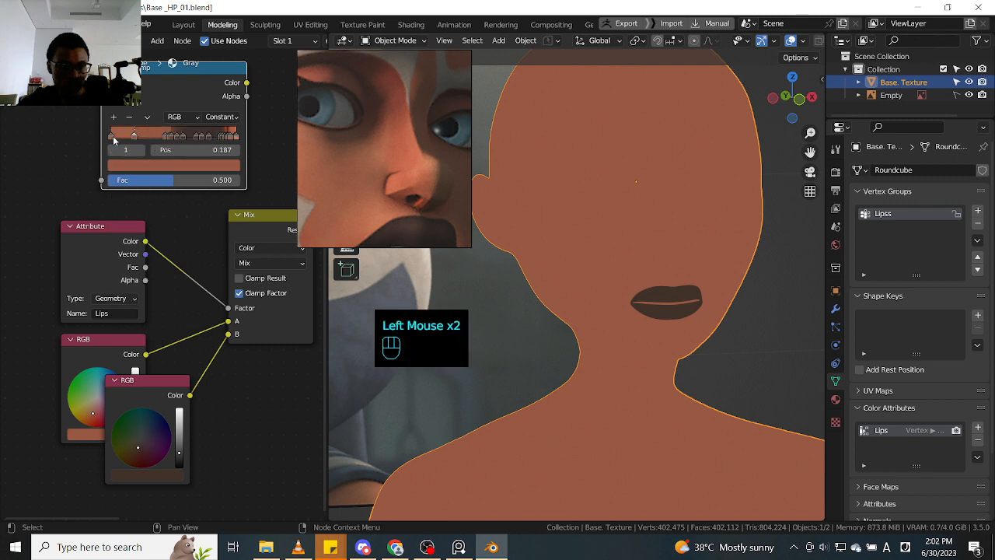
{"action": "left_click", "coordinate": [114, 138]}
{"action": "left_click", "coordinate": [135, 164]}
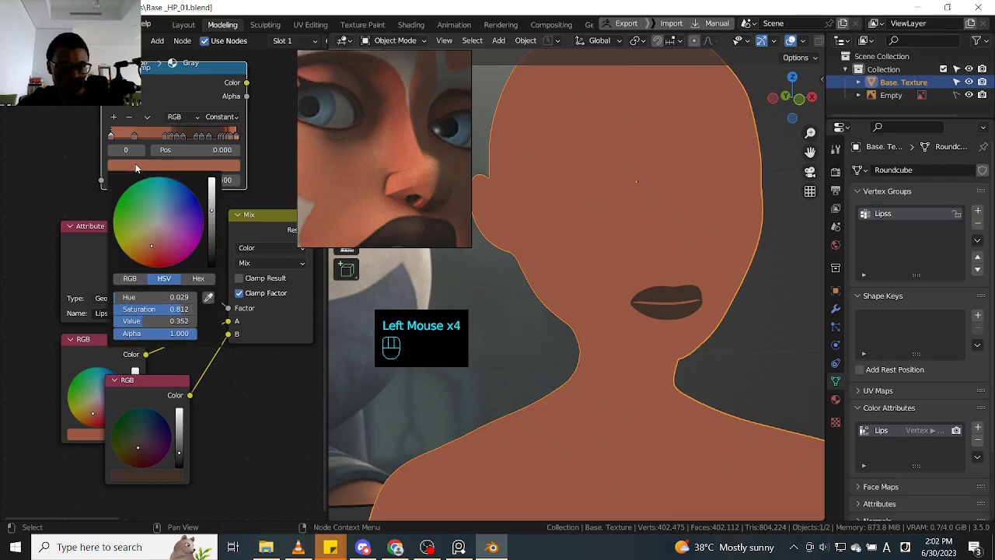
{"action": "left_click", "coordinate": [135, 136]}
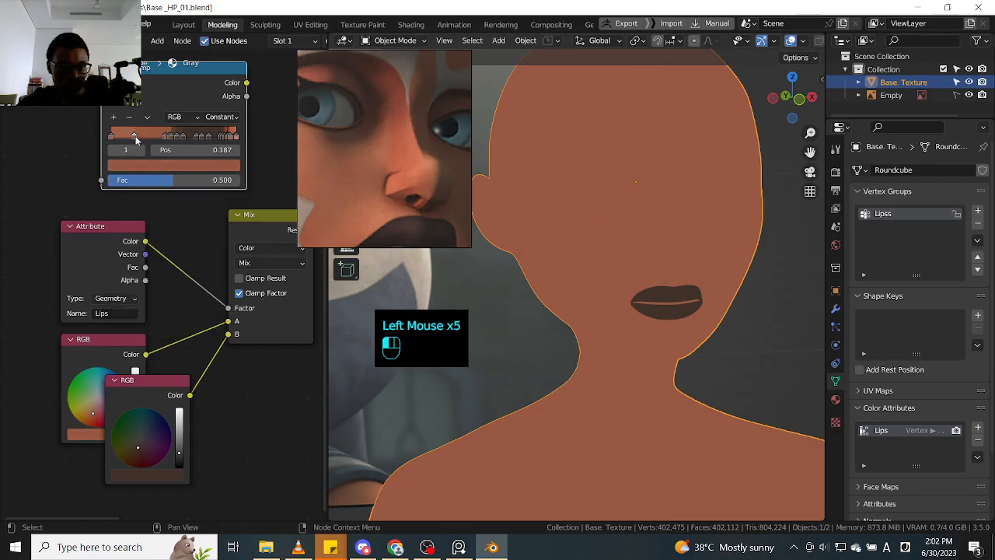
{"action": "left_click", "coordinate": [142, 166]}
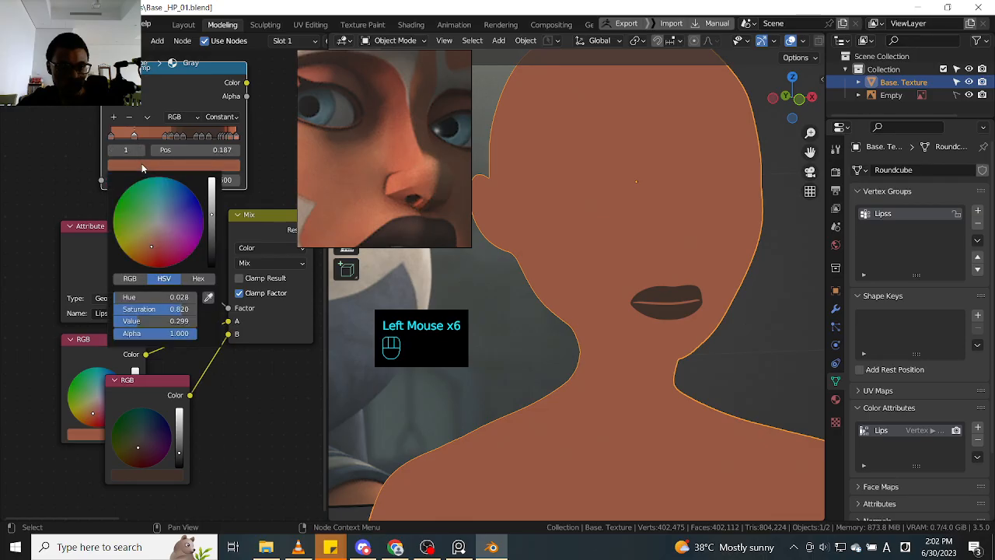
{"action": "left_click", "coordinate": [113, 139]}
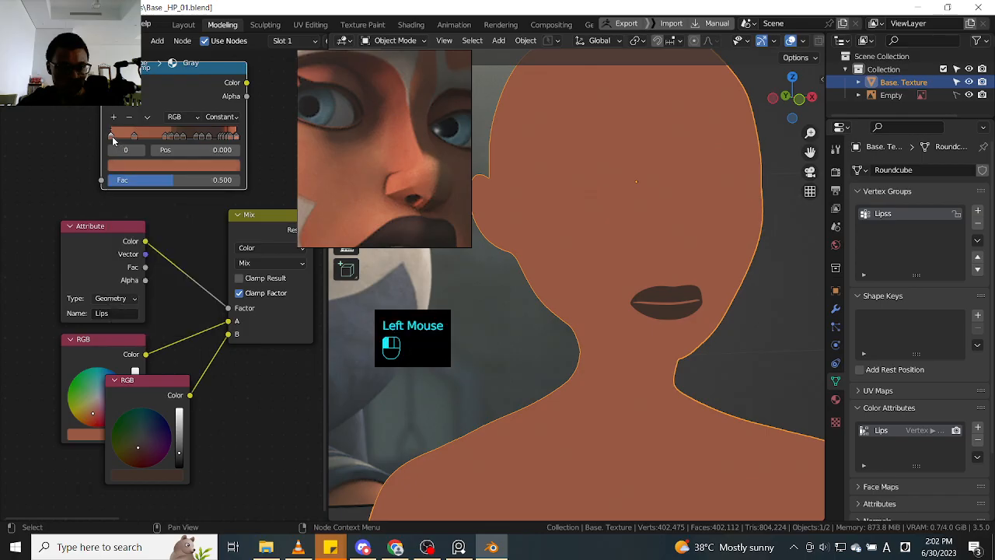
{"action": "left_click", "coordinate": [141, 165]}
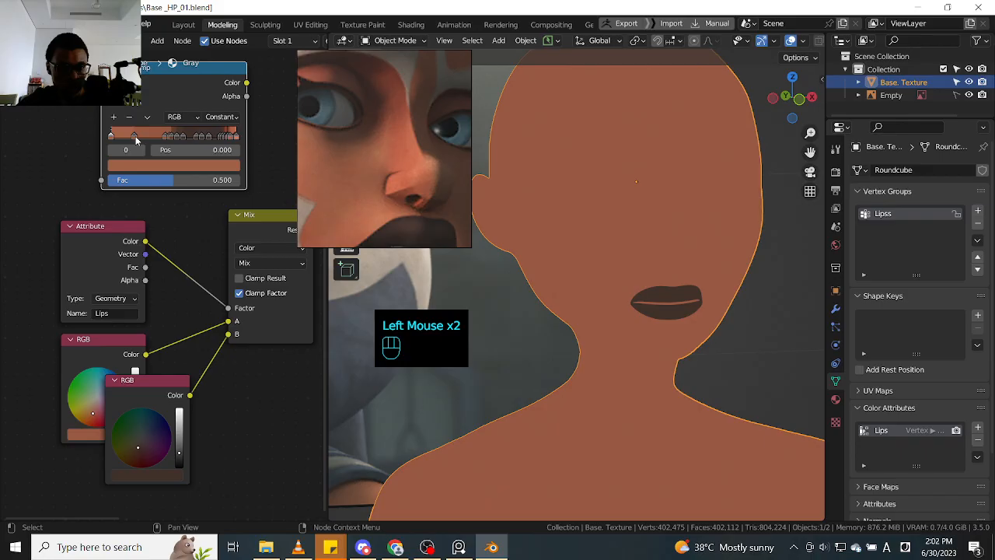
{"action": "left_click", "coordinate": [135, 136]}
{"action": "left_click", "coordinate": [155, 168]}
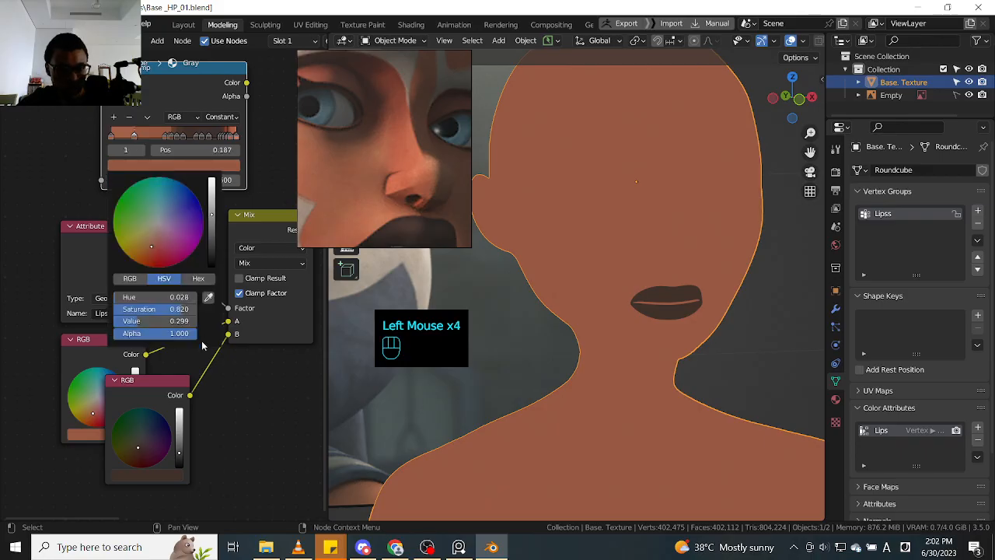
{"action": "left_click", "coordinate": [129, 119]}
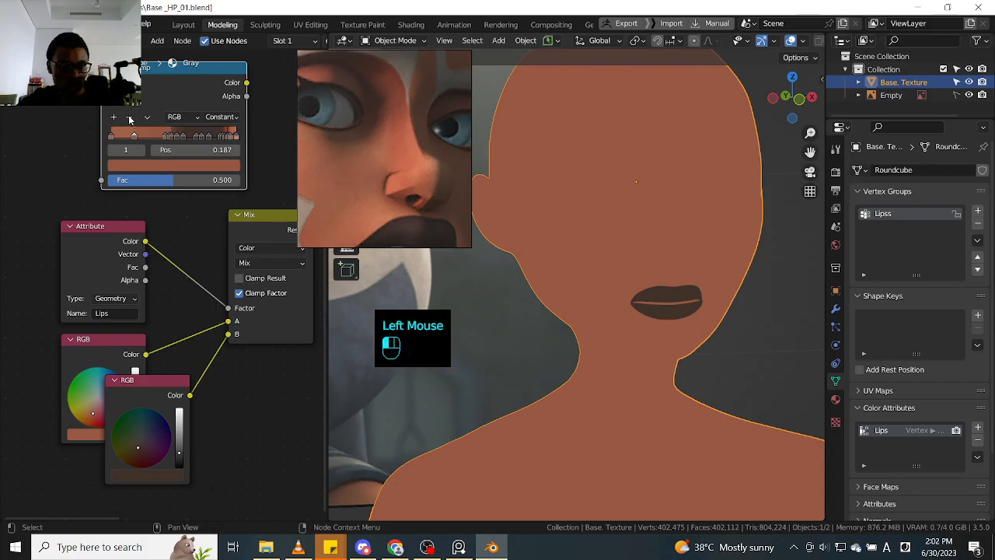
- Bring the next two skin-tone ColorRamp stops closer to stop 0, the first to 0.212, and delete both
{"action": "left_click", "coordinate": [165, 138]}
{"action": "left_click_drag", "start_coordinate": [165, 139], "coordinate": [130, 143]}
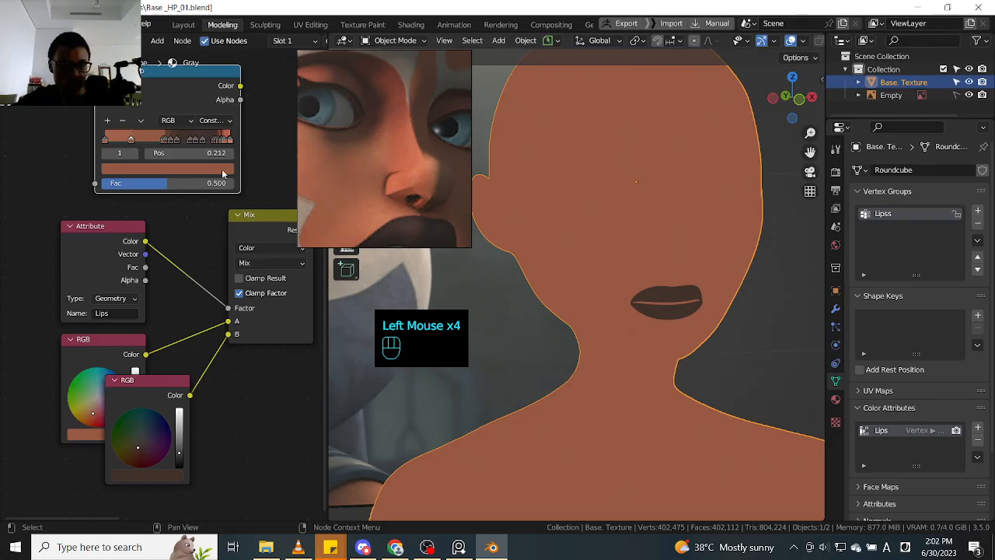
{"action": "left_click", "coordinate": [162, 145]}
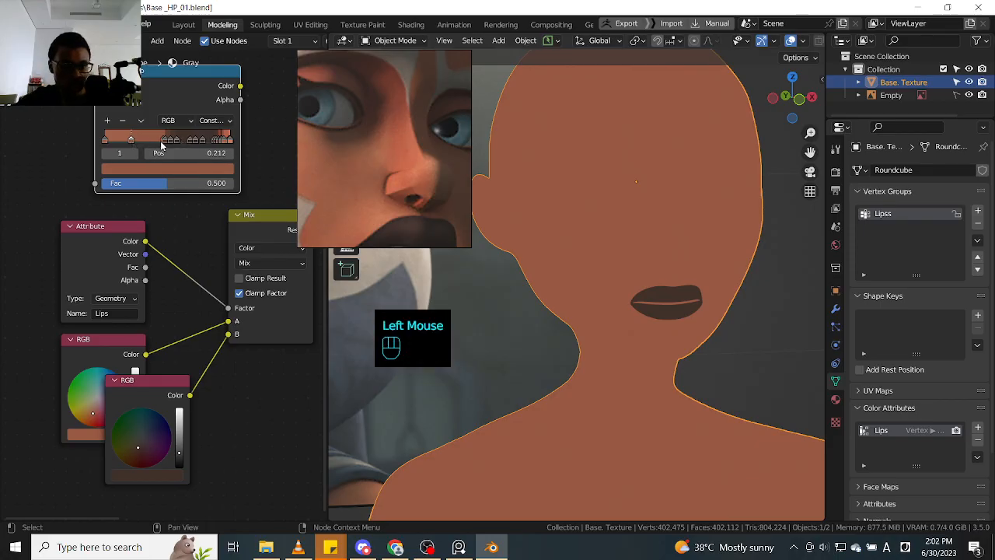
{"action": "left_click", "coordinate": [144, 169]}
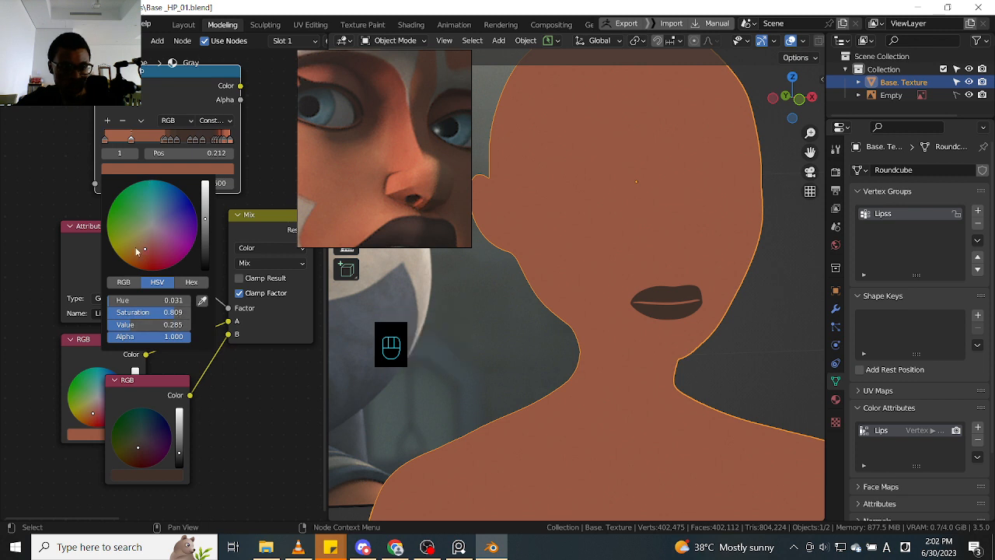
{"action": "left_click", "coordinate": [124, 122]}
{"action": "left_click", "coordinate": [161, 142]}
{"action": "left_click_drag", "start_coordinate": [162, 142], "coordinate": [130, 141]}
{"action": "left_click", "coordinate": [124, 122]}
- Place the next two dark brown ColorRamp stops at 0.148 and 0.326 and compare their HSV values
{"action": "left_click", "coordinate": [164, 142]}
{"action": "left_click", "coordinate": [140, 169]}
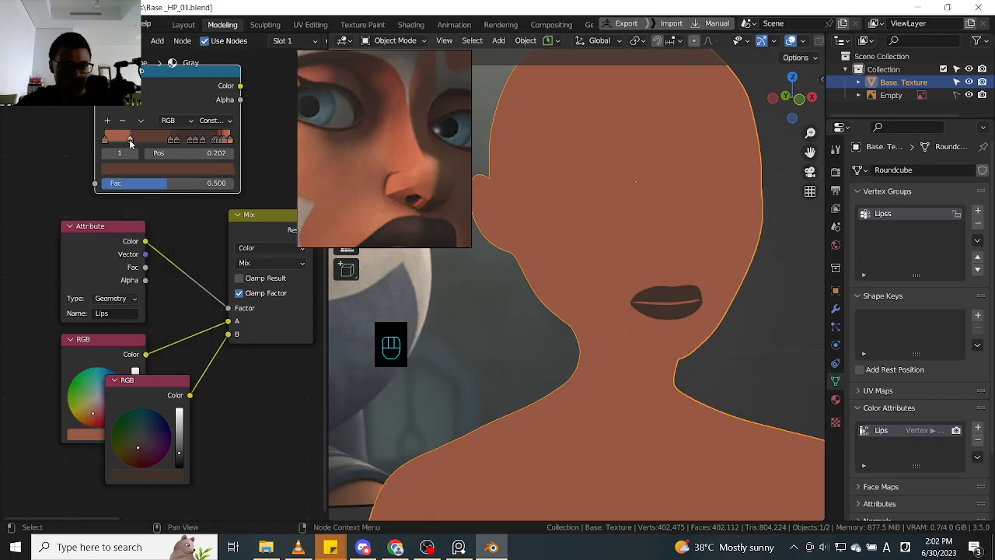
{"action": "left_click_drag", "start_coordinate": [130, 141], "coordinate": [146, 139]}
{"action": "left_click", "coordinate": [171, 141]}
{"action": "left_click", "coordinate": [124, 141]}
{"action": "left_click", "coordinate": [135, 170]}
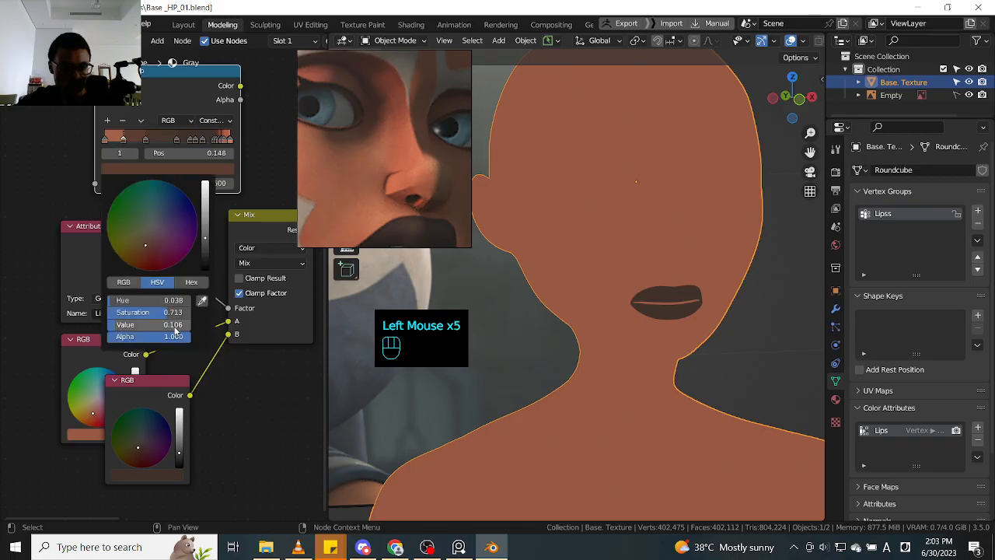
{"action": "left_click", "coordinate": [146, 139]}
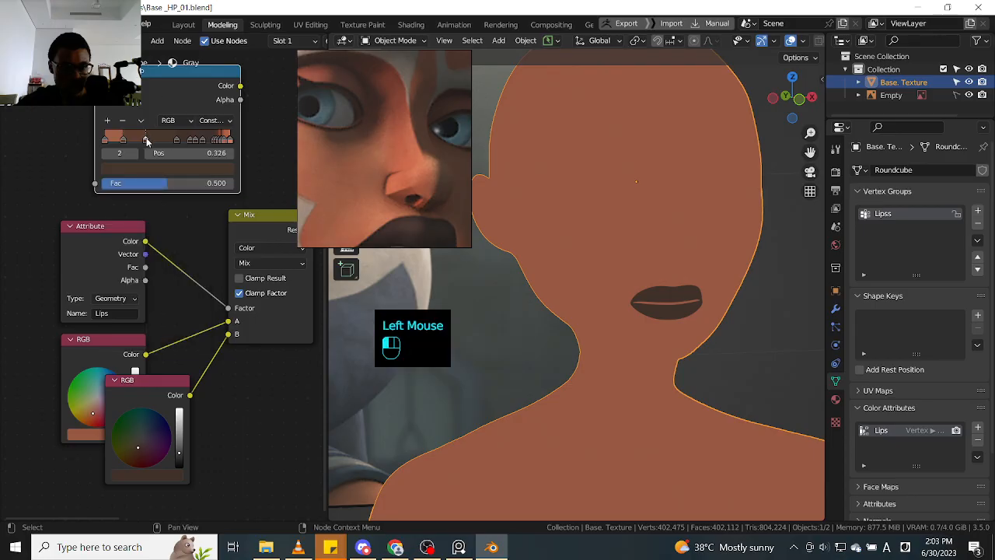
{"action": "left_click", "coordinate": [159, 170]}
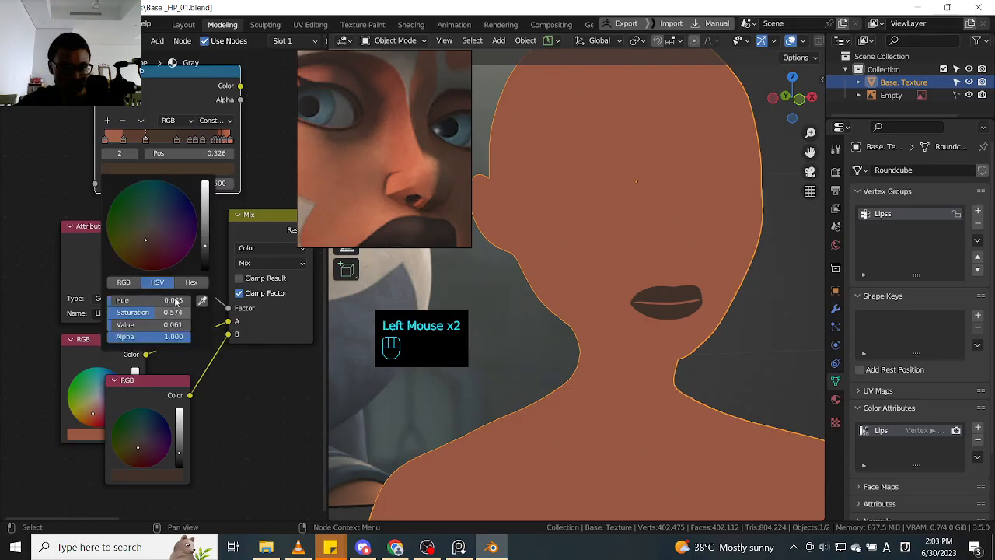
- Move ColorRamp stop 3 closer to stop 2 and check the HSV values of stop 2
{"action": "left_click", "coordinate": [176, 143]}
{"action": "left_click_drag", "start_coordinate": [176, 143], "coordinate": [164, 142]}
{"action": "left_click", "coordinate": [147, 141]}
{"action": "left_click", "coordinate": [153, 171]}
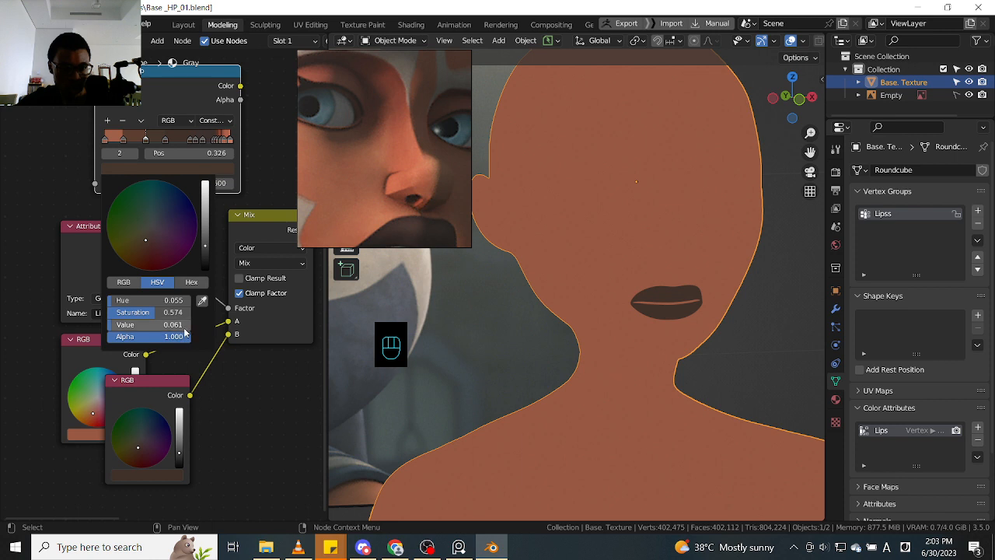
- Check the HSV values of ColorRamp stop 3 at position 0.484 and delete that stop
{"action": "left_click", "coordinate": [165, 142]}
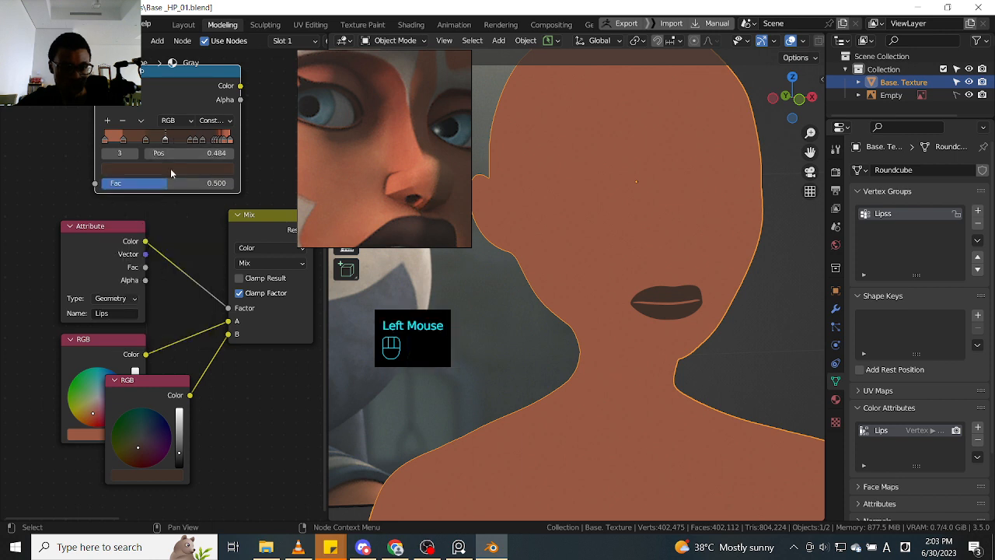
{"action": "left_click", "coordinate": [170, 168]}
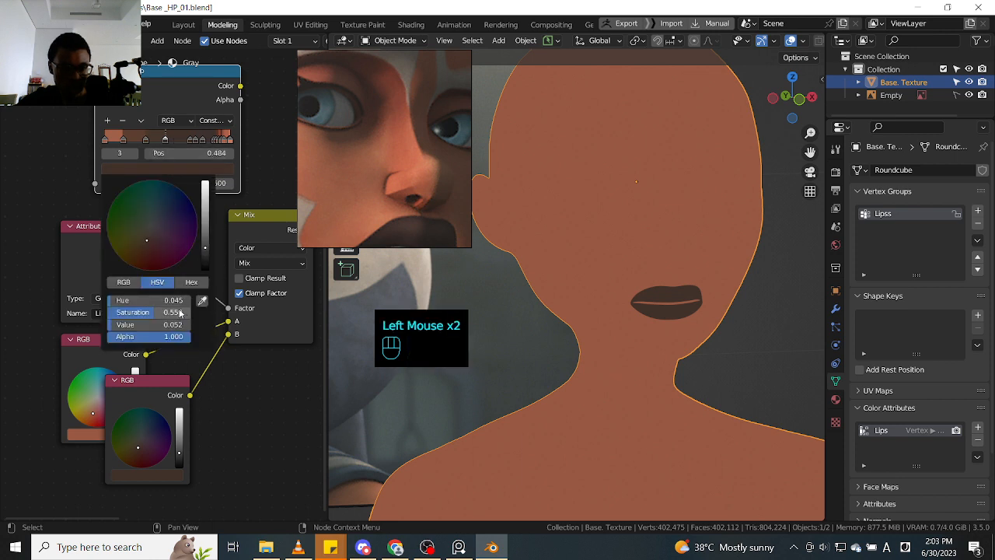
{"action": "left_click", "coordinate": [122, 120]}
- Move the next dark brown ColorRamp stop to 0.542, check its HSV values, and delete it
{"action": "left_click", "coordinate": [190, 142]}
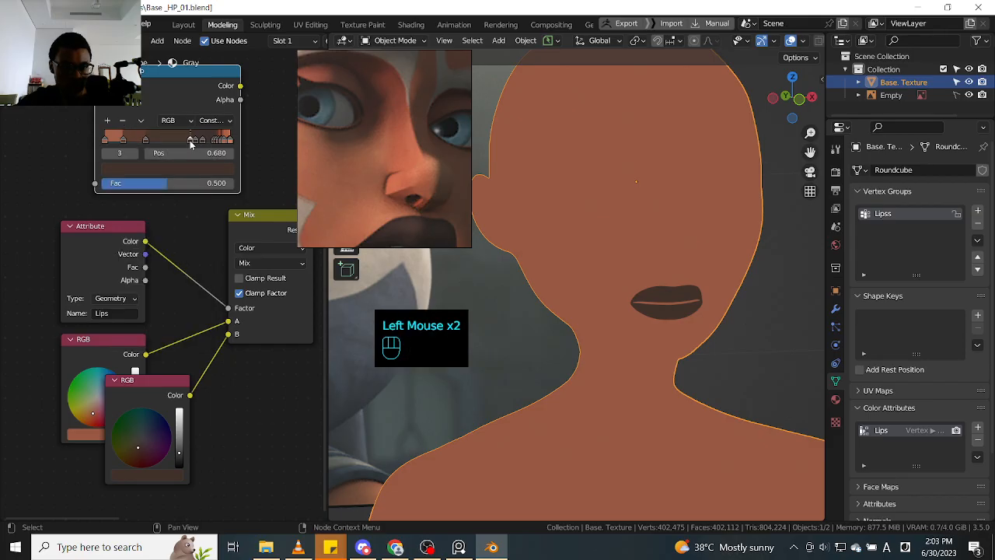
{"action": "left_click_drag", "start_coordinate": [190, 142], "coordinate": [173, 148]}
{"action": "left_click", "coordinate": [174, 176]}
{"action": "left_click", "coordinate": [174, 168]}
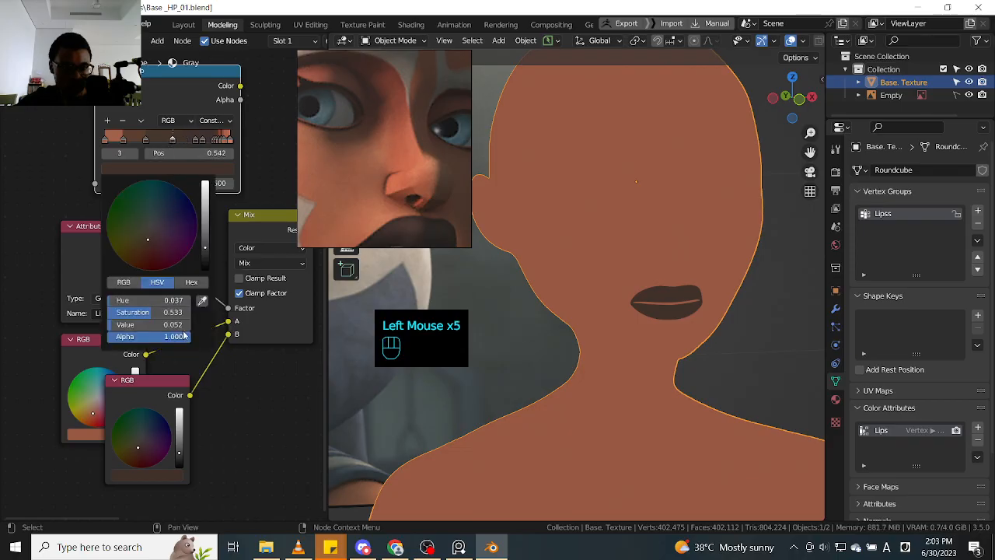
{"action": "left_click", "coordinate": [123, 121]}
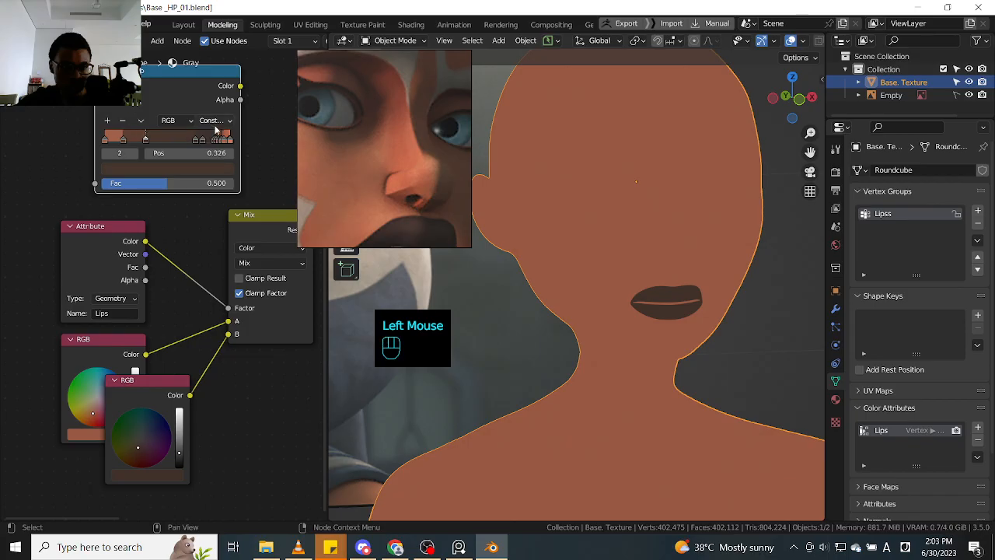
- Bring the following dark brown ColorRamp stop to 0.549 and delete it
{"action": "left_click", "coordinate": [194, 139]}
{"action": "left_click_drag", "start_coordinate": [195, 139], "coordinate": [174, 159]}
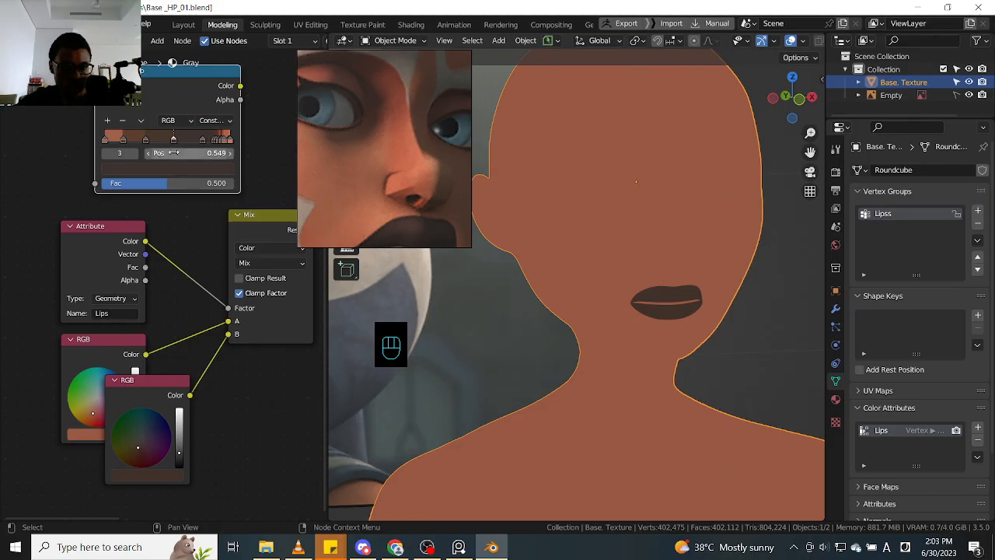
{"action": "left_click", "coordinate": [123, 121]}
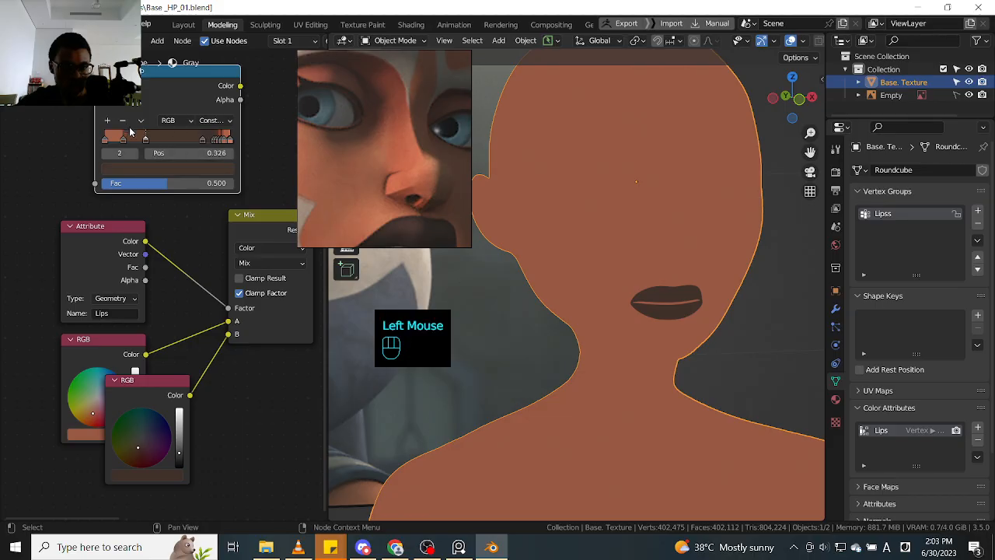
- Place ColorRamp stop 3 at 0.566 and the reddish-brown stop 4 at 0.698, checking the colour of each
{"action": "left_click_drag", "start_coordinate": [201, 145], "coordinate": [175, 144]}
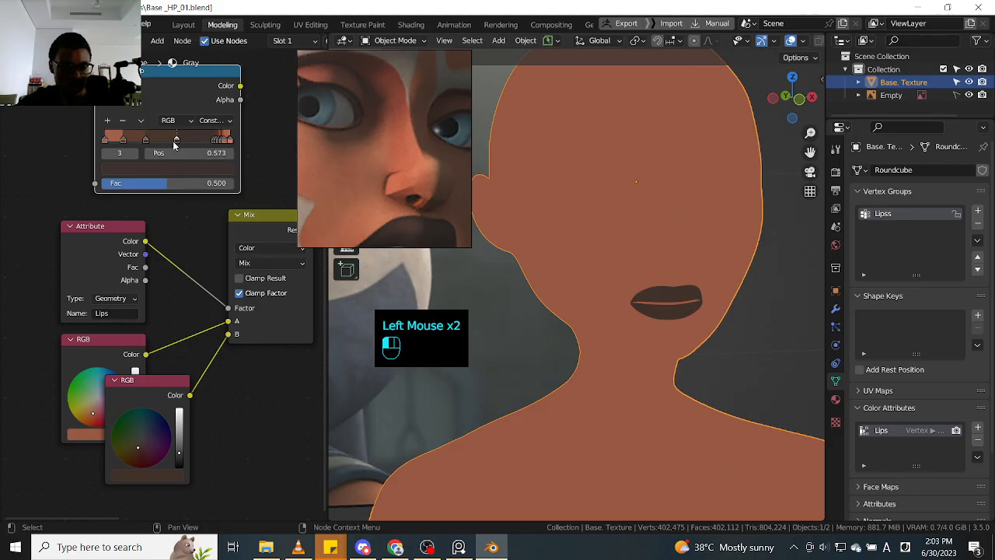
{"action": "left_click", "coordinate": [182, 168]}
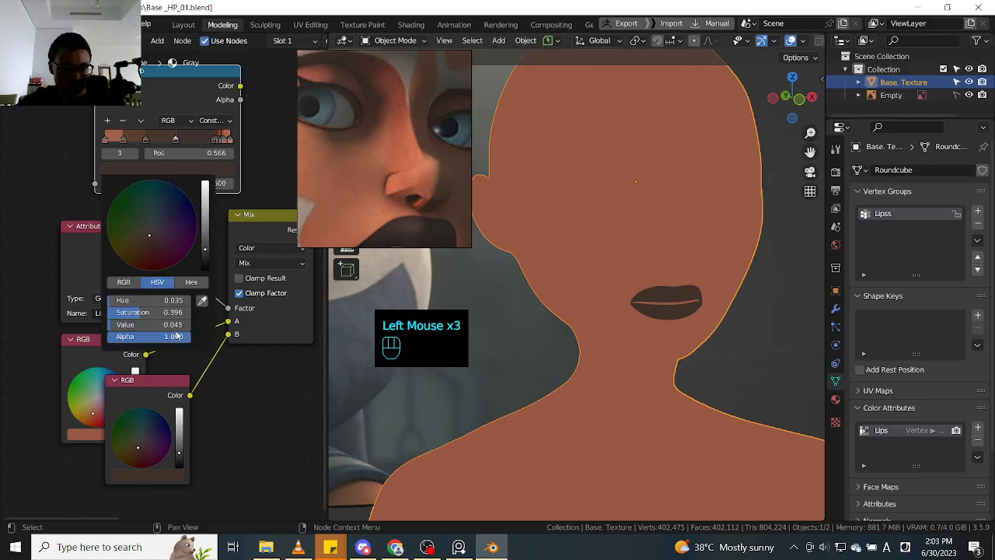
{"action": "left_click", "coordinate": [212, 141]}
{"action": "left_click_drag", "start_coordinate": [212, 141], "coordinate": [190, 140]}
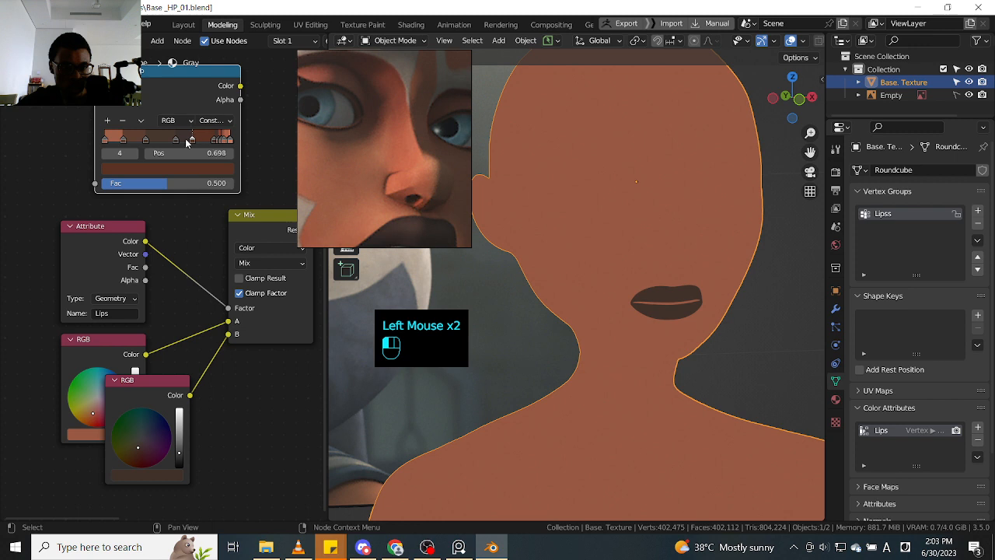
{"action": "left_click", "coordinate": [188, 172]}
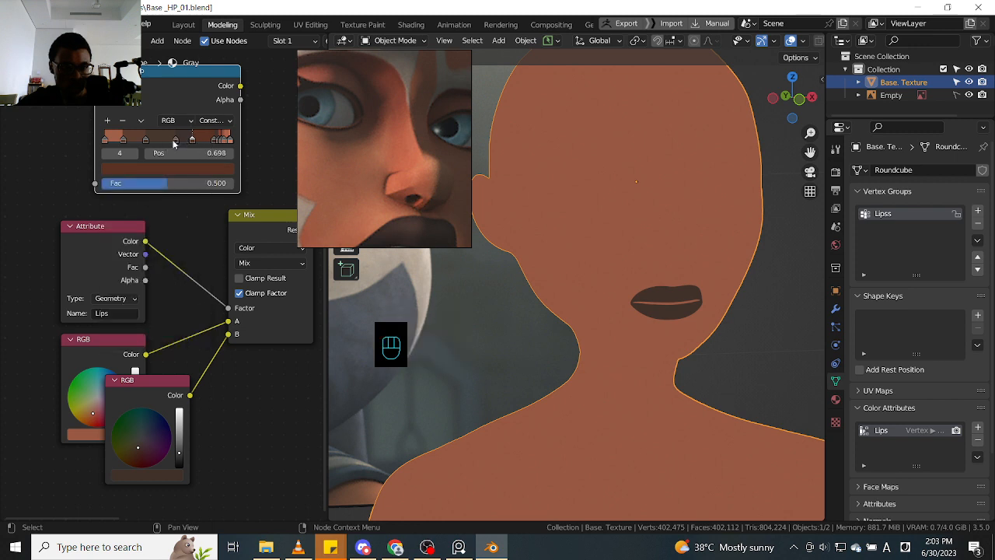
- Shift ColorRamp stops 2, 3 and 4 to lower positions so the dark brown bands are spaced more evenly
{"action": "left_click_drag", "start_coordinate": [174, 142], "coordinate": [131, 146]}
{"action": "left_click", "coordinate": [116, 143]}
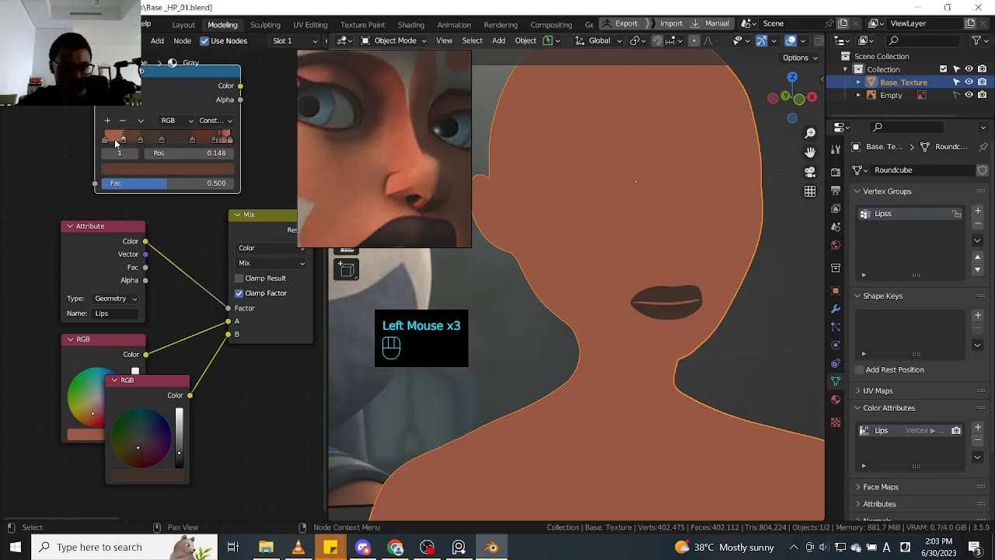
{"action": "mouse_move", "coordinate": [192, 143]}
{"action": "left_mouse_down"}
{"action": "mouse_move", "coordinate": [182, 143]}
{"action": "mouse_move", "coordinate": [197, 142]}
{"action": "left_mouse_up"}
- Move ColorRamp stop 5 to 0.742, check its dark brown colour, and delete it
{"action": "left_click", "coordinate": [213, 147]}
{"action": "left_click", "coordinate": [216, 141]}
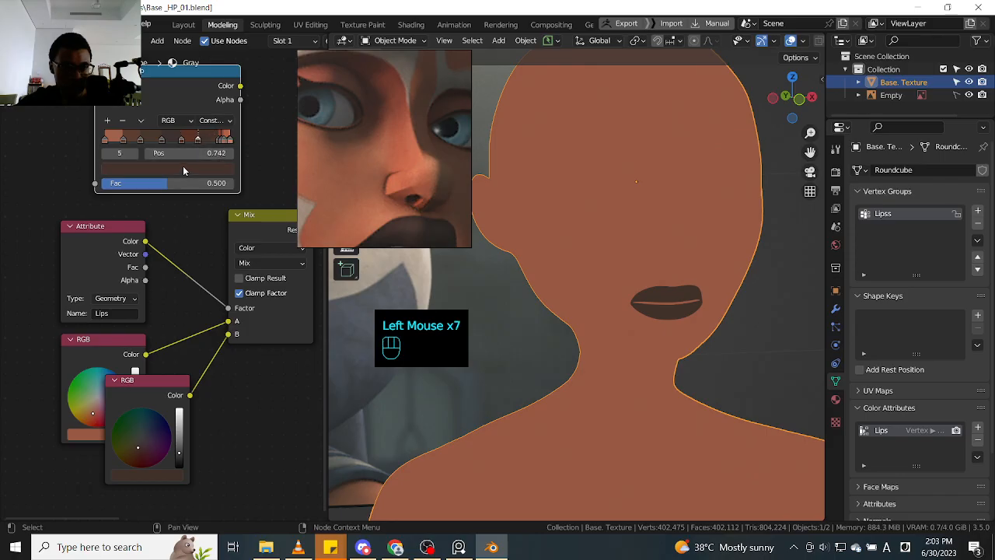
{"action": "left_click", "coordinate": [184, 169]}
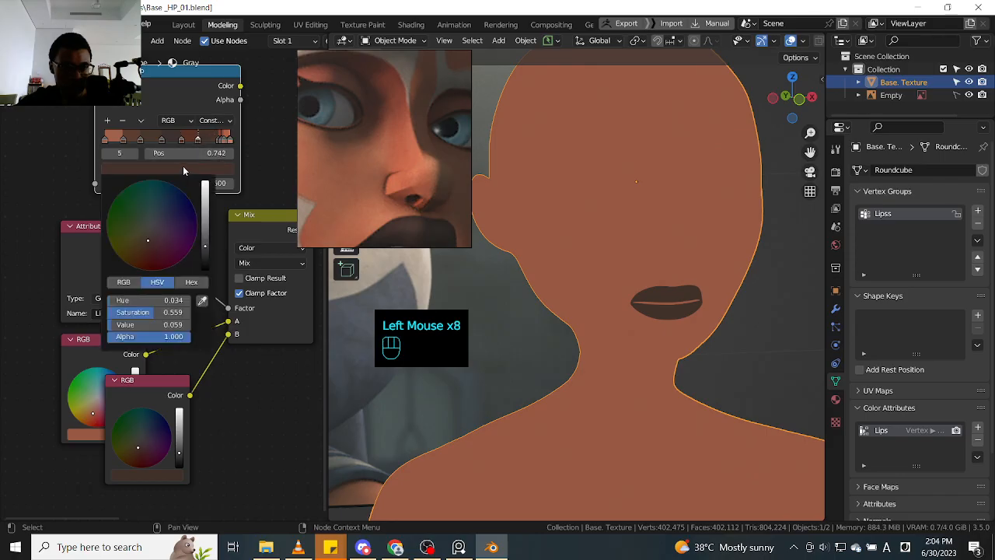
{"action": "left_click", "coordinate": [123, 122]}
- Move the red ColorRamp stop 5 to 0.773 and widen the ColorRamp node to separate the crowded end stops
{"action": "left_click", "coordinate": [218, 140]}
{"action": "left_click_drag", "start_coordinate": [218, 141], "coordinate": [200, 141]}
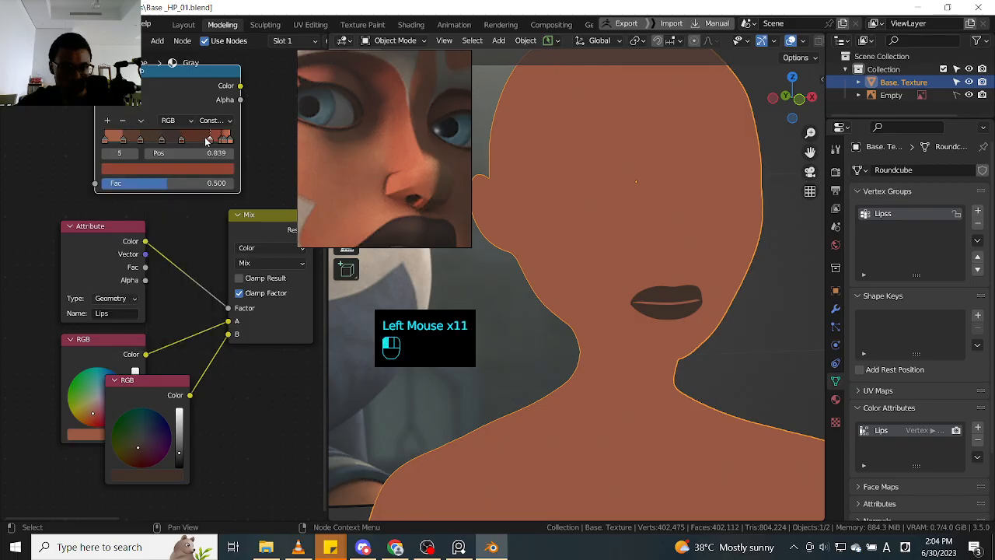
{"action": "middle_click_drag", "start_coordinate": [286, 149], "coordinate": [207, 179]}
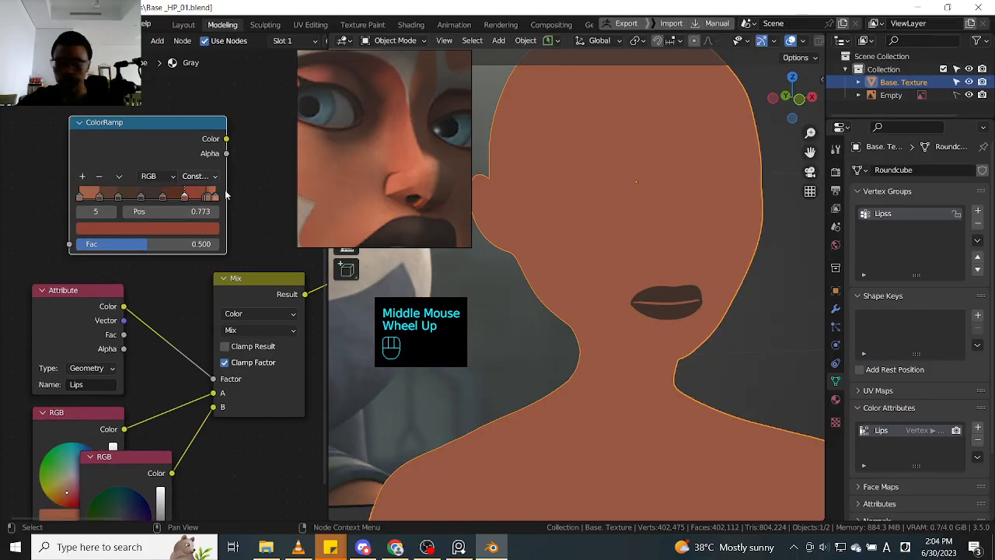
{"action": "scroll", "coordinate": [226, 194], "scroll_direction": "up", "scroll_amount": 1}
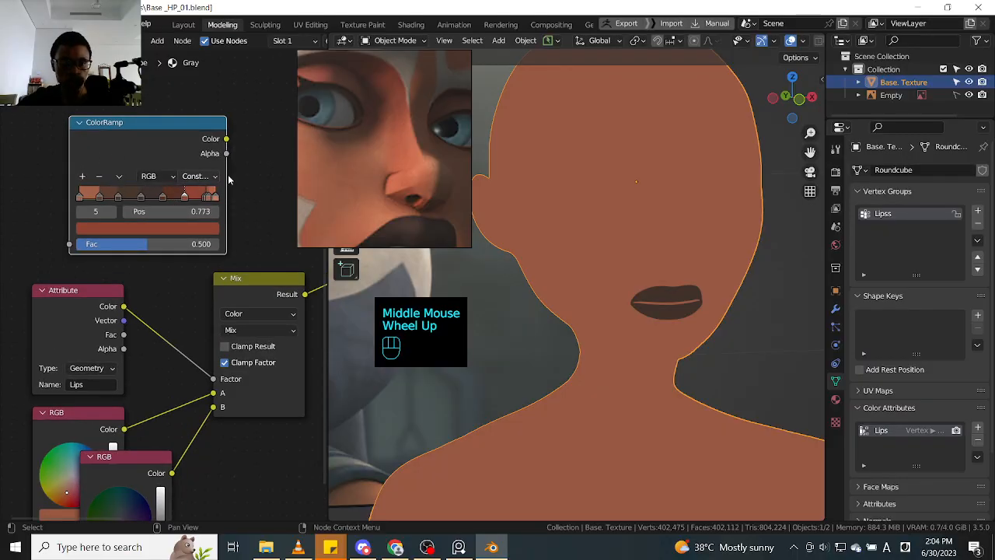
{"action": "scroll", "coordinate": [236, 180], "scroll_direction": "up", "scroll_amount": 1}
{"action": "middle_click_drag", "start_coordinate": [235, 180], "coordinate": [188, 252]}
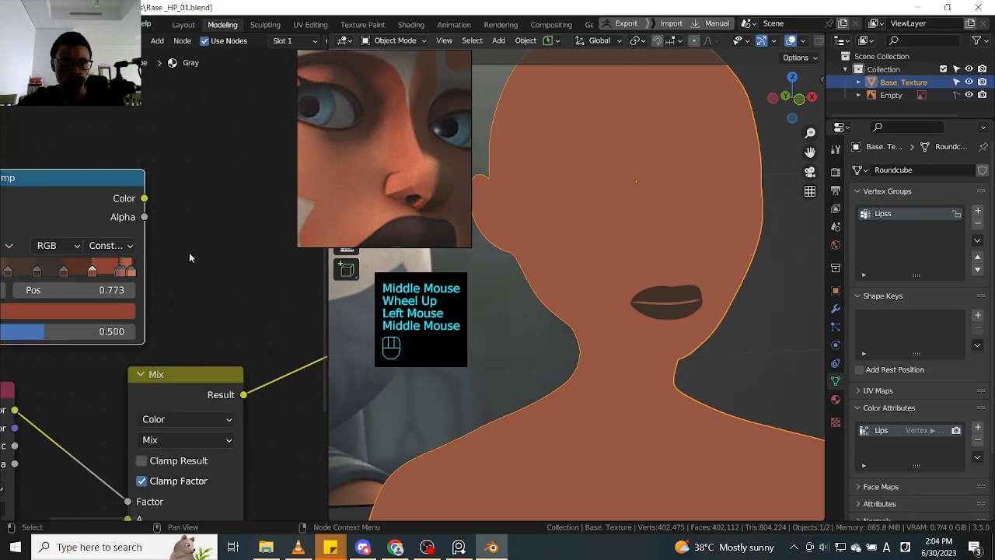
{"action": "left_click_drag", "start_coordinate": [141, 258], "coordinate": [306, 258]}
{"action": "middle_click_drag", "start_coordinate": [306, 258], "coordinate": [223, 261]}
{"action": "left_click", "coordinate": [222, 261]}
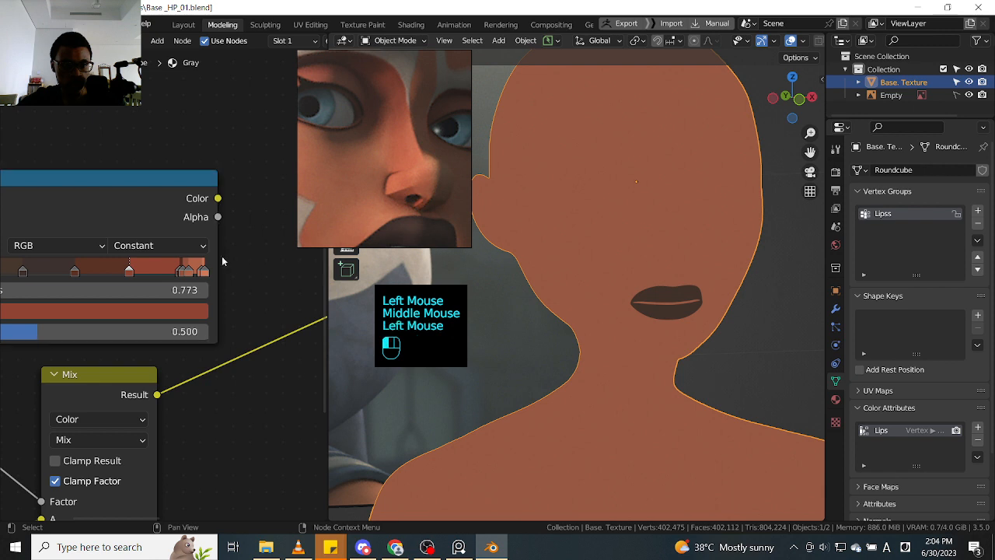
{"action": "left_click_drag", "start_coordinate": [218, 258], "coordinate": [298, 258]}
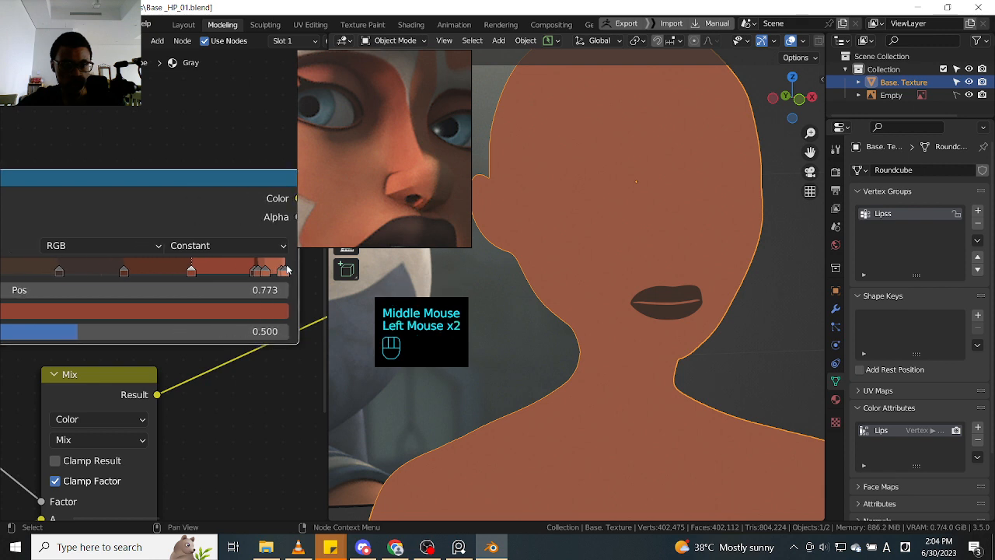
{"action": "middle_click_drag", "start_coordinate": [299, 258], "coordinate": [224, 278]}
- Move the dark red ColorRamp stop 6 to 0.833 and check its colour values
{"action": "left_click", "coordinate": [206, 277]}
{"action": "left_click", "coordinate": [208, 276]}
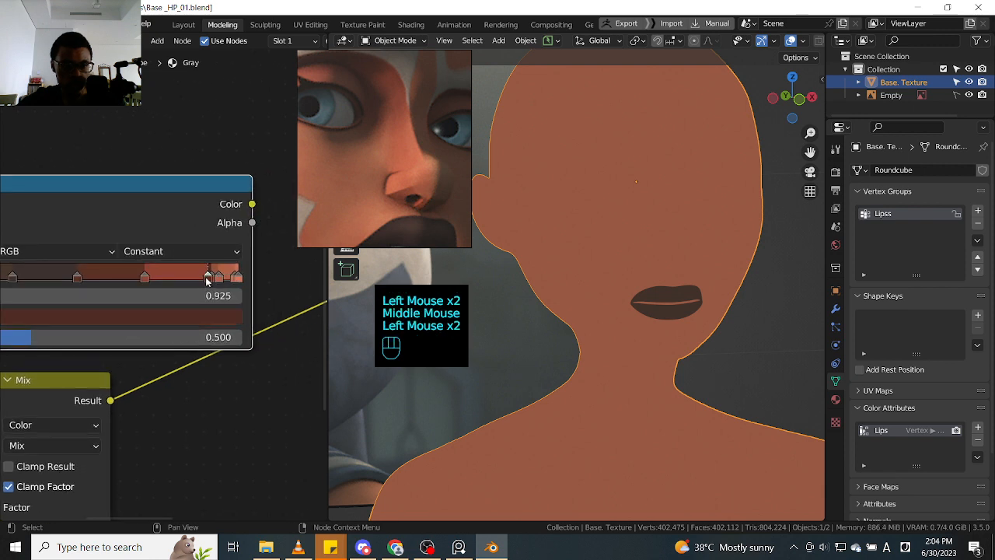
{"action": "left_click_drag", "start_coordinate": [208, 276], "coordinate": [178, 313]}
{"action": "left_click", "coordinate": [179, 316]}
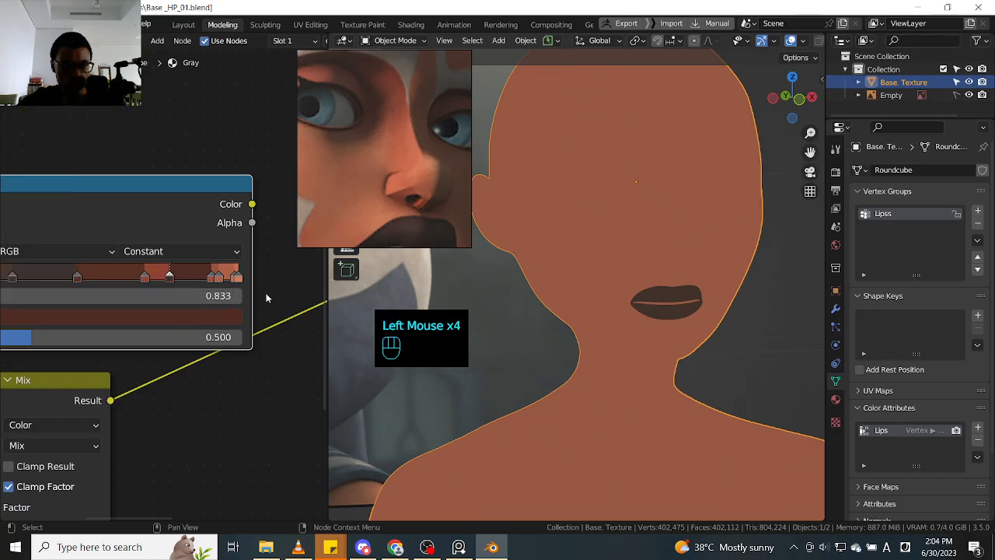
- Move ColorRamp stop 7 to 0.876 and check its HSV values
{"action": "middle_click_drag", "start_coordinate": [266, 298], "coordinate": [290, 297]}
{"action": "left_click", "coordinate": [221, 277]}
{"action": "left_click", "coordinate": [221, 277]}
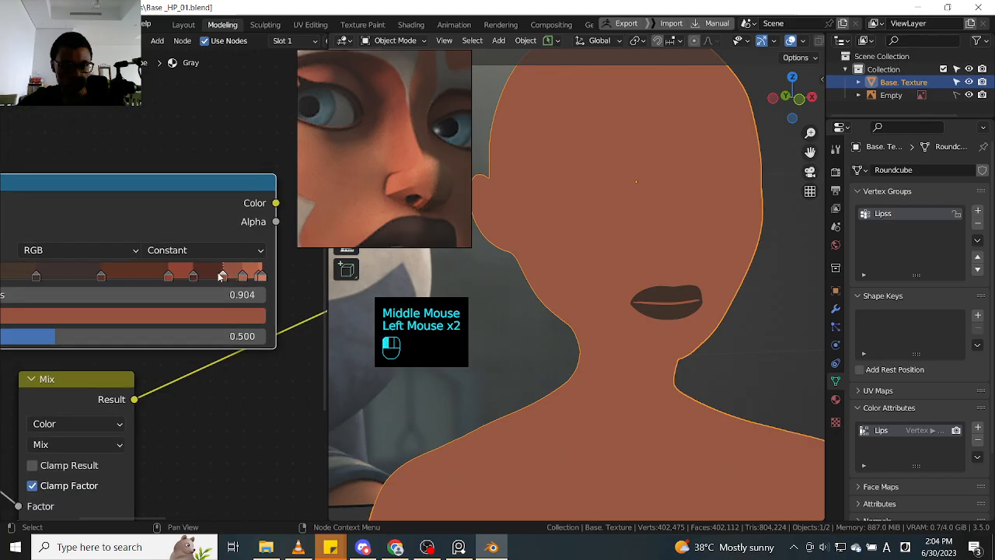
{"action": "left_click_drag", "start_coordinate": [221, 276], "coordinate": [218, 308]}
{"action": "left_click", "coordinate": [220, 313]}
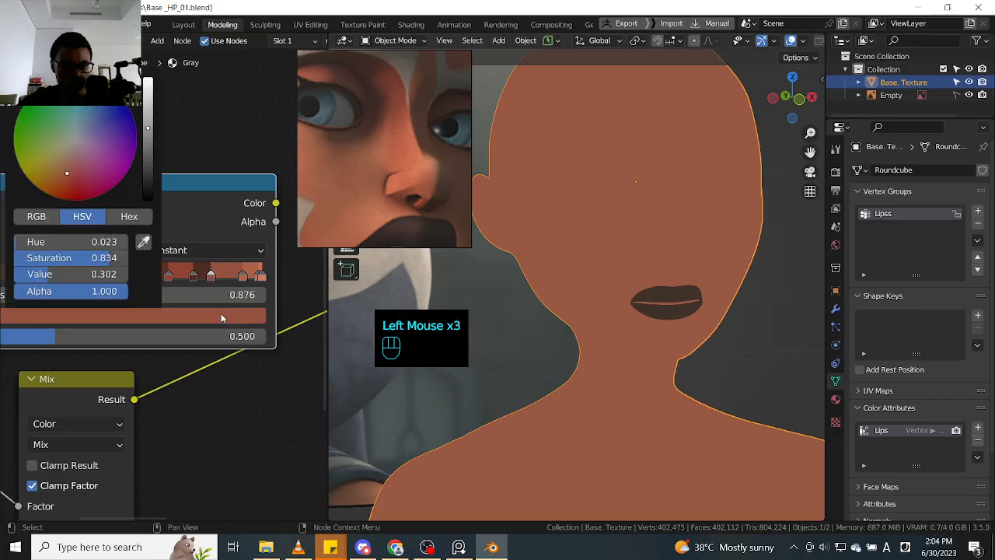
- Place ColorRamp stop 8 at 0.905 and stop 9 at 0.936, checking the HSV values of each
{"action": "left_click", "coordinate": [241, 276]}
{"action": "left_click_drag", "start_coordinate": [240, 276], "coordinate": [232, 276]}
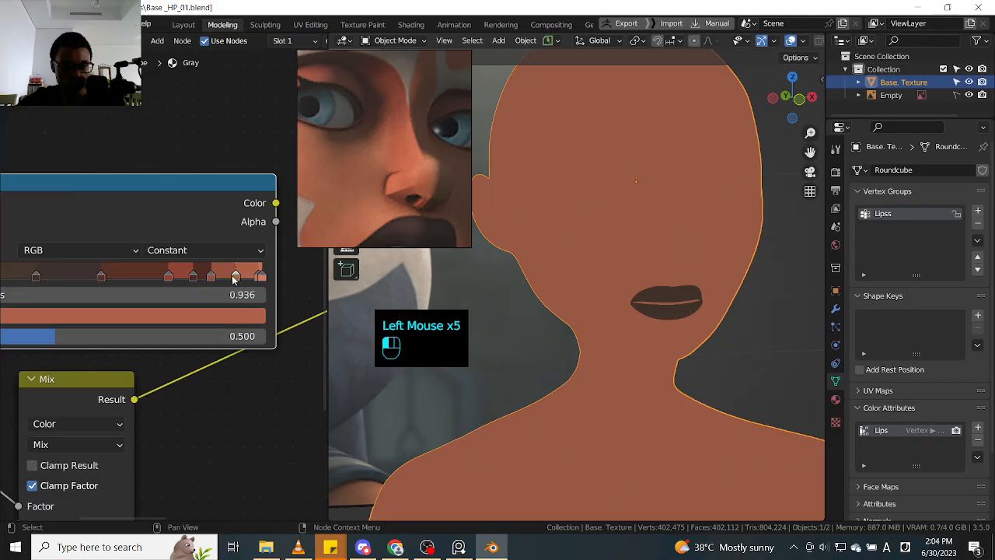
{"action": "left_click", "coordinate": [229, 314]}
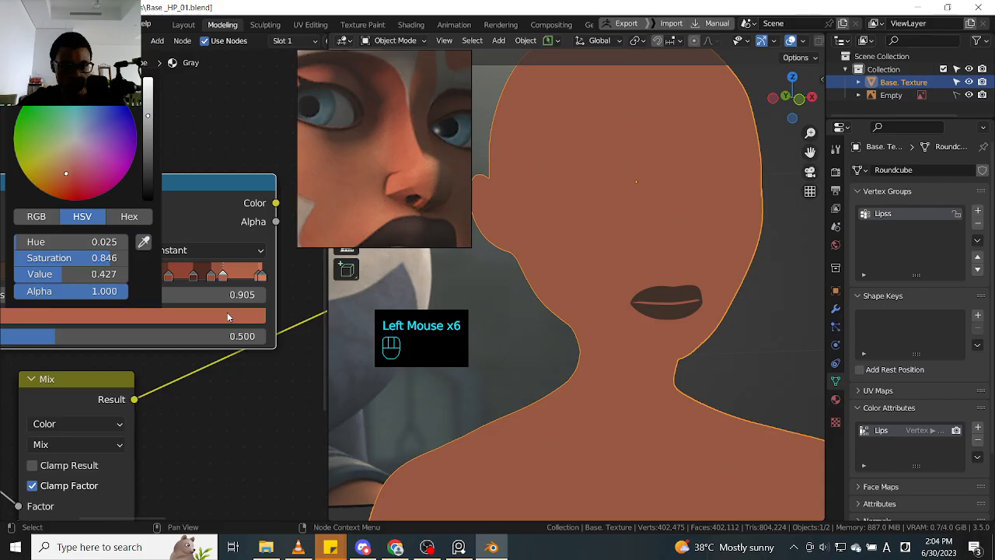
{"action": "left_click", "coordinate": [256, 277]}
{"action": "left_click_drag", "start_coordinate": [255, 278], "coordinate": [232, 277]}
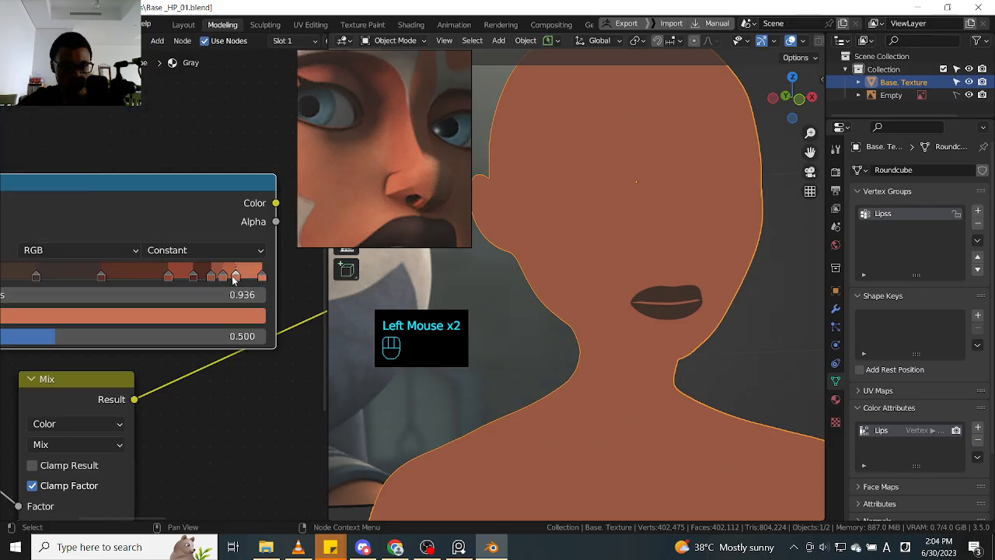
{"action": "left_click", "coordinate": [237, 315]}
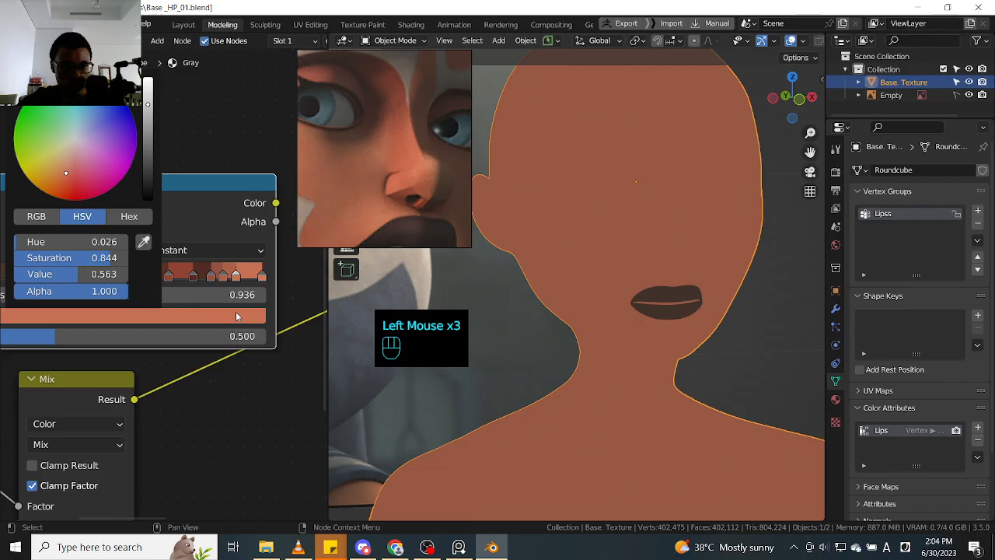
- Move the last ColorRamp stop to 0.980 and check its colour values
{"action": "left_click", "coordinate": [262, 278]}
{"action": "left_click_drag", "start_coordinate": [262, 277], "coordinate": [255, 278]}
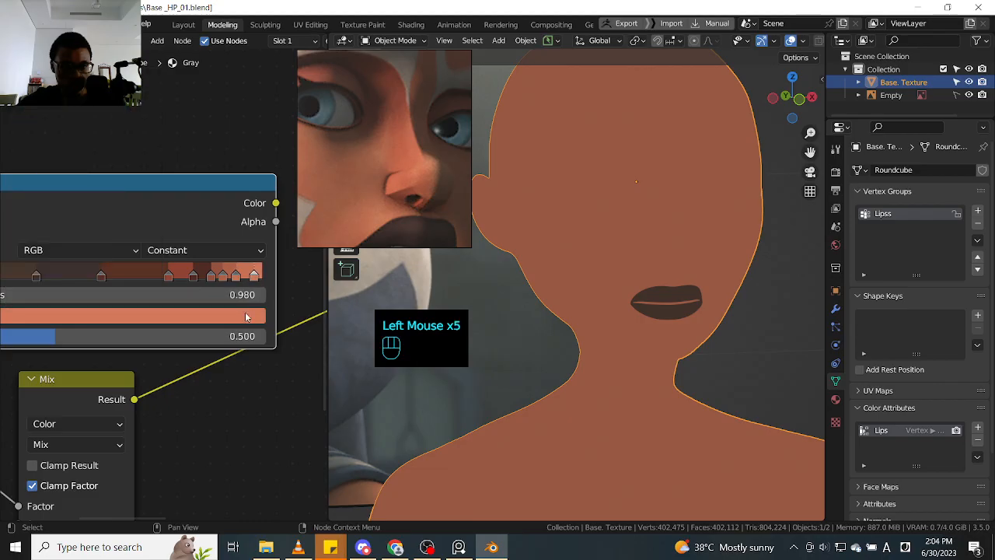
{"action": "left_click", "coordinate": [246, 316]}
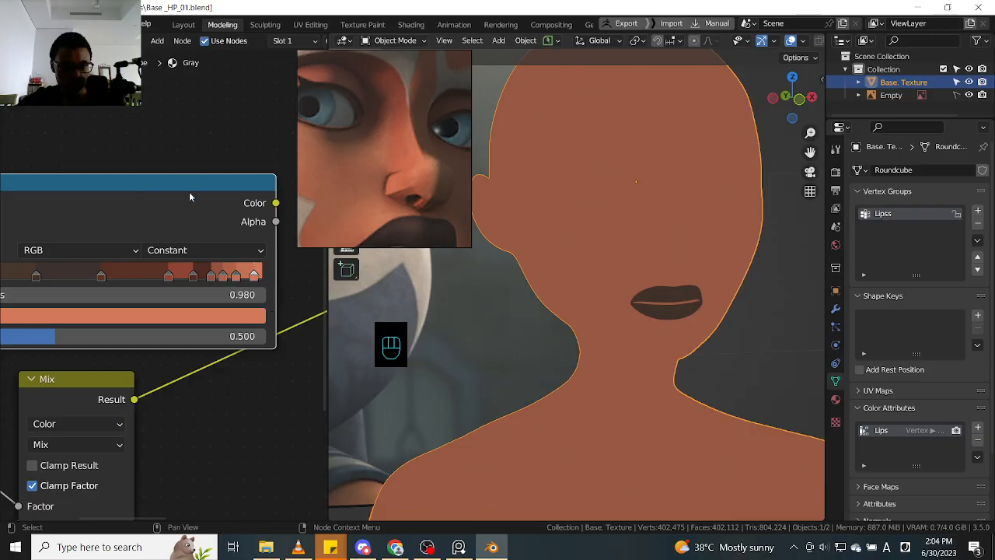
- Move the ColorRamp node higher above the Mix node and preview the Mix node's result on the model
{"action": "middle_click_drag", "start_coordinate": [189, 191], "coordinate": [234, 192]}
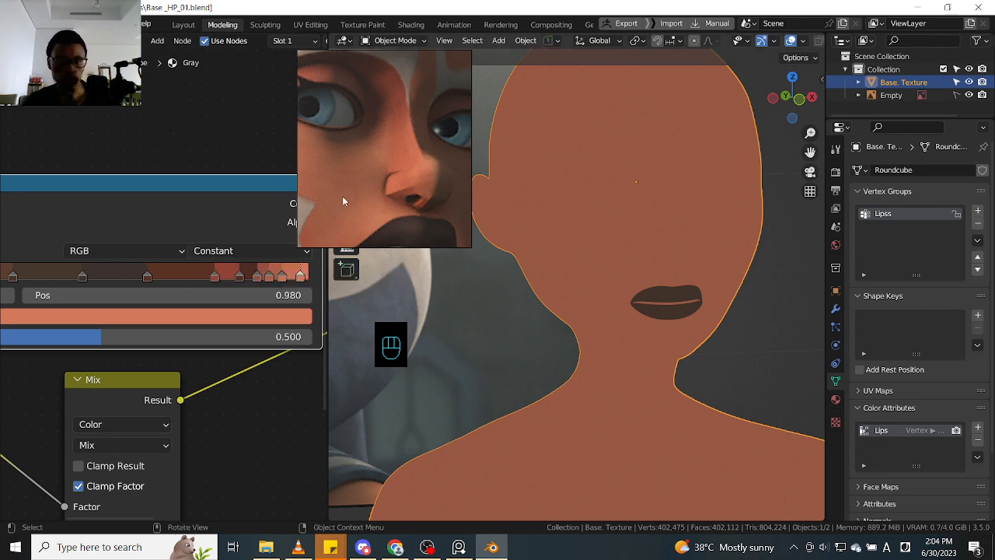
{"action": "middle_click_drag", "start_coordinate": [260, 155], "coordinate": [235, 199], "text": "ctrl"}
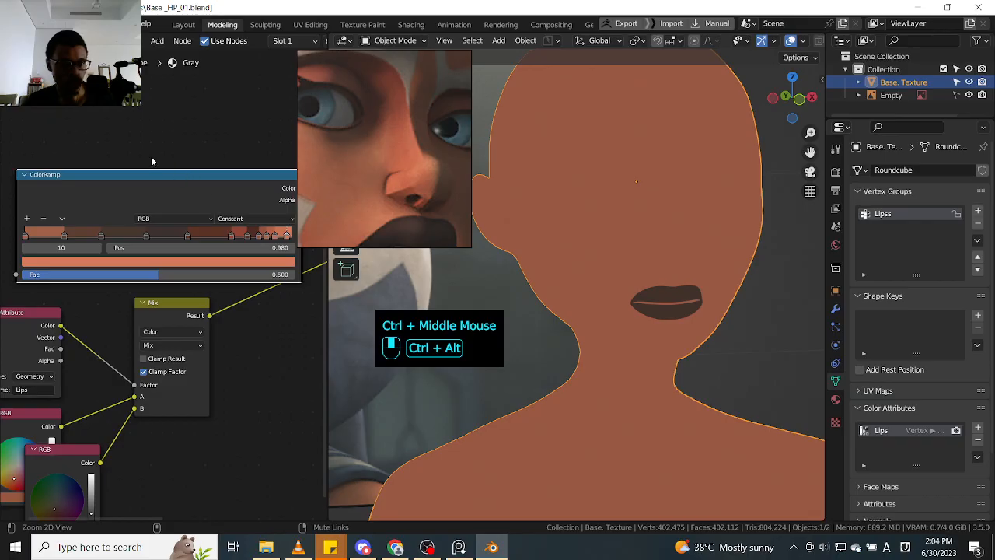
{"action": "left_click_drag", "start_coordinate": [152, 177], "coordinate": [151, 165]}
{"action": "left_click_drag", "start_coordinate": [151, 165], "coordinate": [119, 133]}
{"action": "left_click", "coordinate": [201, 311], "text": "ctrl+shift"}
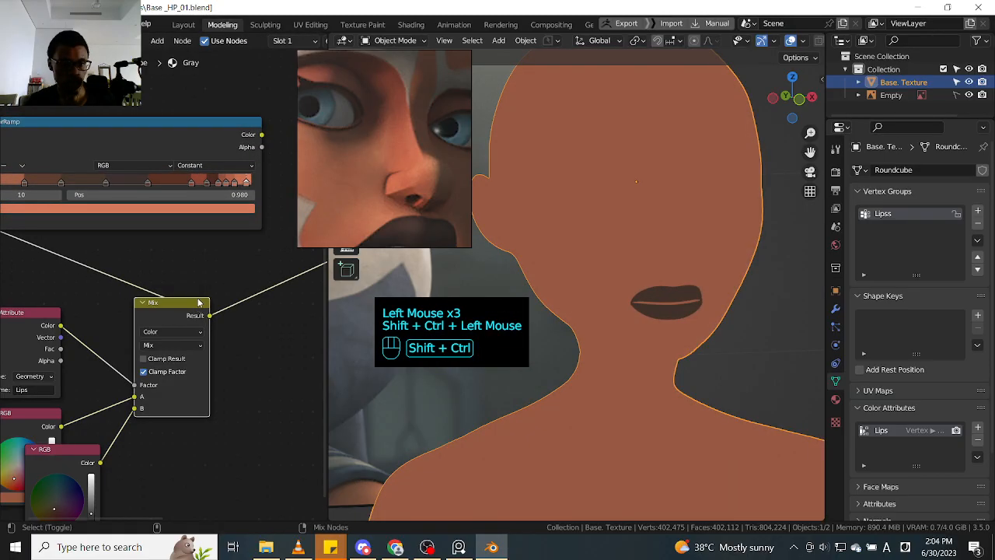
- Reposition the ColorRamp node above the Attribute and Mix nodes and make it narrower
{"action": "middle_click_drag", "start_coordinate": [110, 242], "coordinate": [181, 286], "text": "shift"}
{"action": "left_click_drag", "start_coordinate": [47, 265], "coordinate": [76, 317]}
{"action": "left_click_drag", "start_coordinate": [168, 179], "coordinate": [134, 175]}
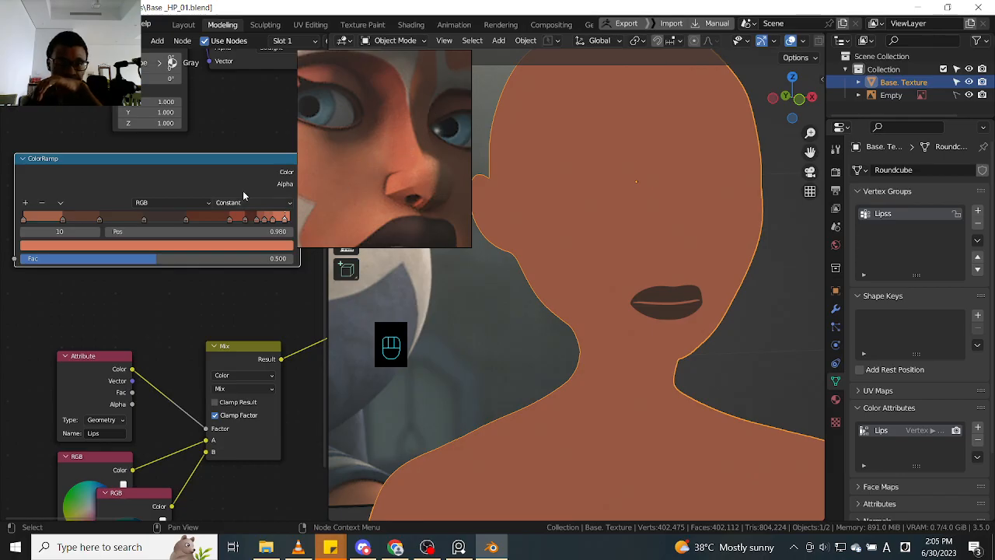
{"action": "left_click", "coordinate": [300, 264]}
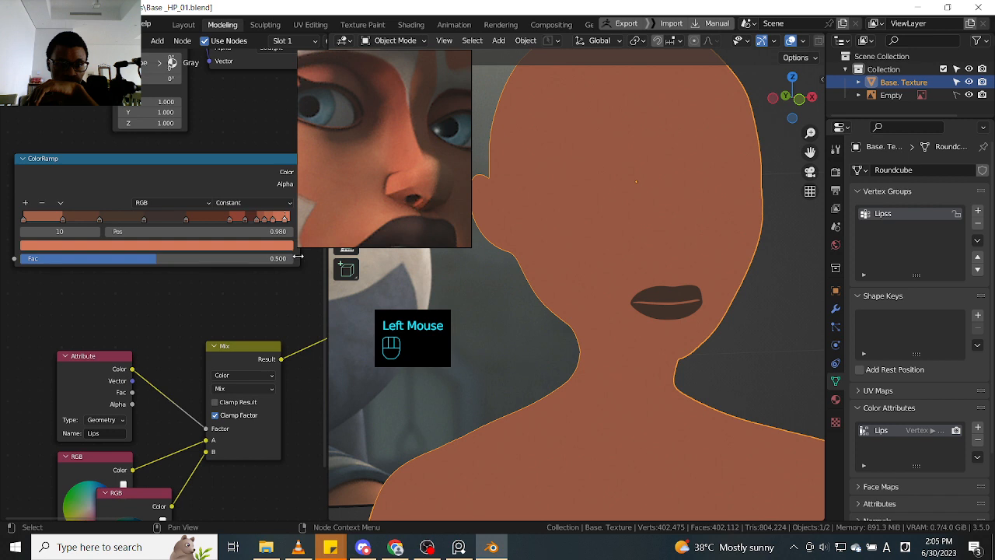
{"action": "left_click_drag", "start_coordinate": [298, 256], "coordinate": [249, 257]}
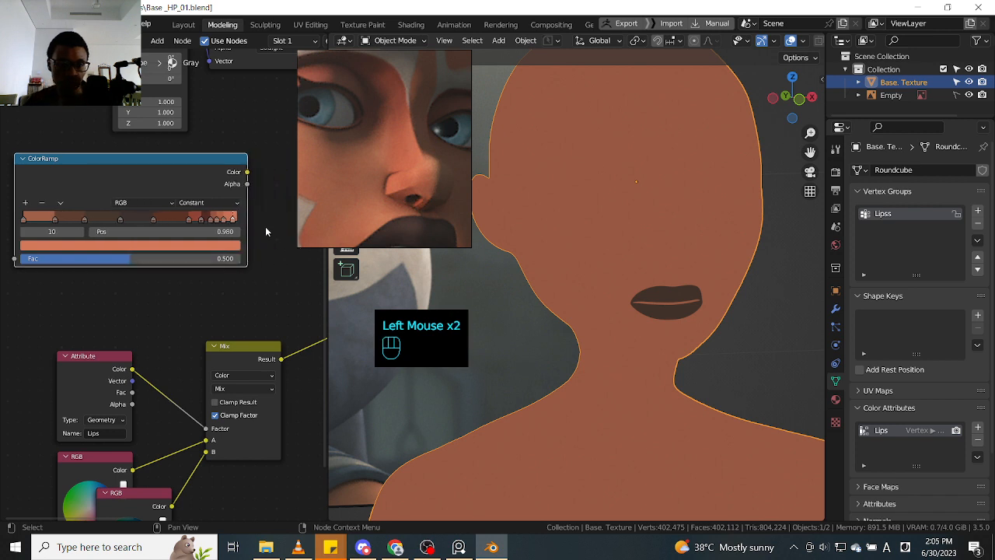
- Spread the lighter ColorRamp stops apart, placing stop 8 at 0.887
{"action": "mouse_move", "coordinate": [188, 220]}
{"action": "left_mouse_down"}
{"action": "mouse_move", "coordinate": [173, 222]}
{"action": "mouse_move", "coordinate": [199, 223]}
{"action": "left_mouse_up"}
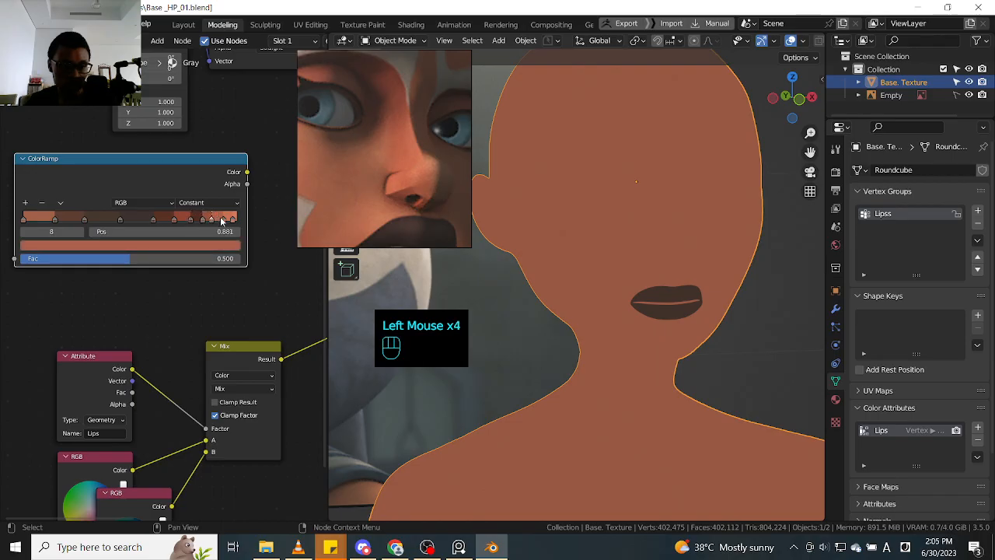
{"action": "left_click", "coordinate": [216, 223]}
{"action": "left_click", "coordinate": [211, 223]}
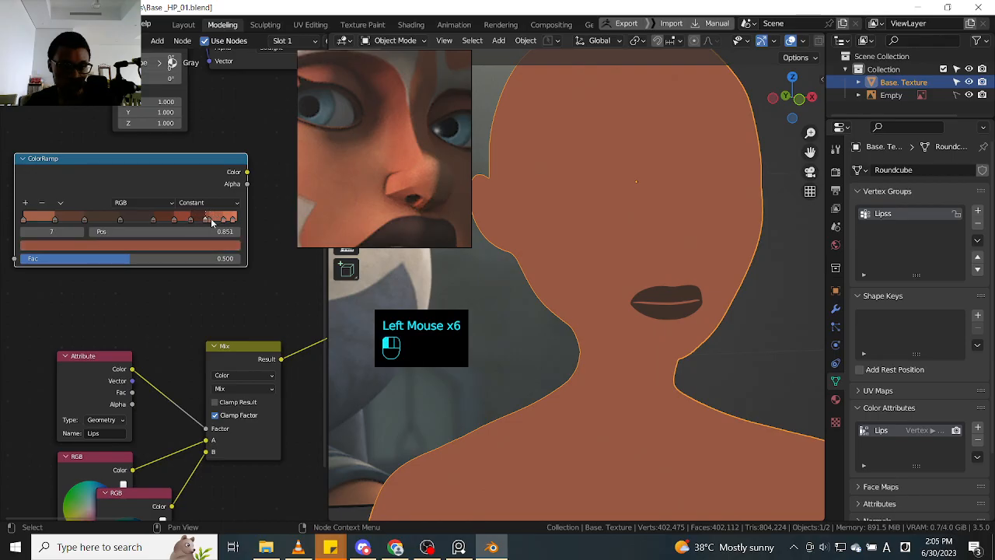
{"action": "left_click", "coordinate": [211, 221]}
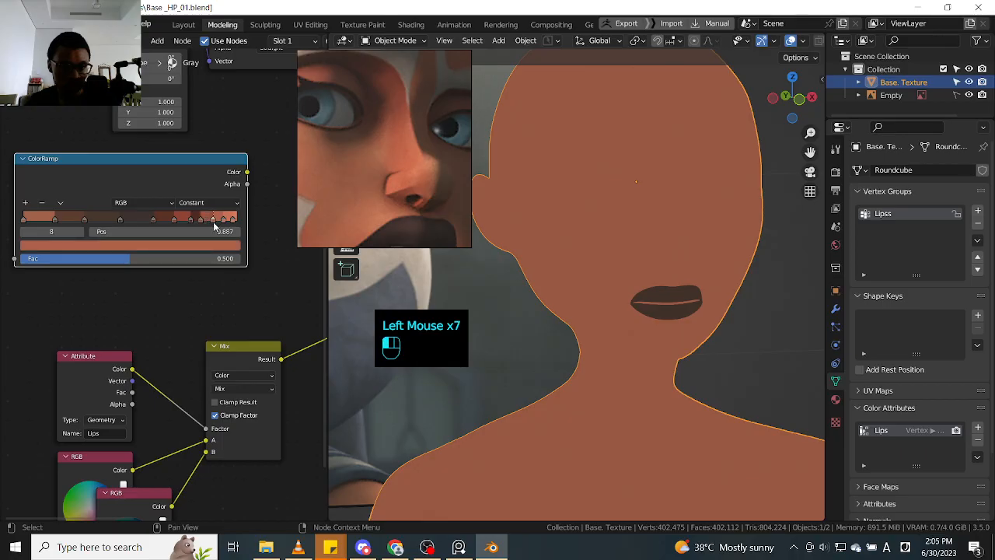
- Move ColorRamp stop 1 to 0.086 and redistribute the following stops at more even intervals along the ramp
{"action": "left_click", "coordinate": [84, 222]}
{"action": "left_click_drag", "start_coordinate": [85, 222], "coordinate": [40, 224]}
{"action": "left_click", "coordinate": [52, 220]}
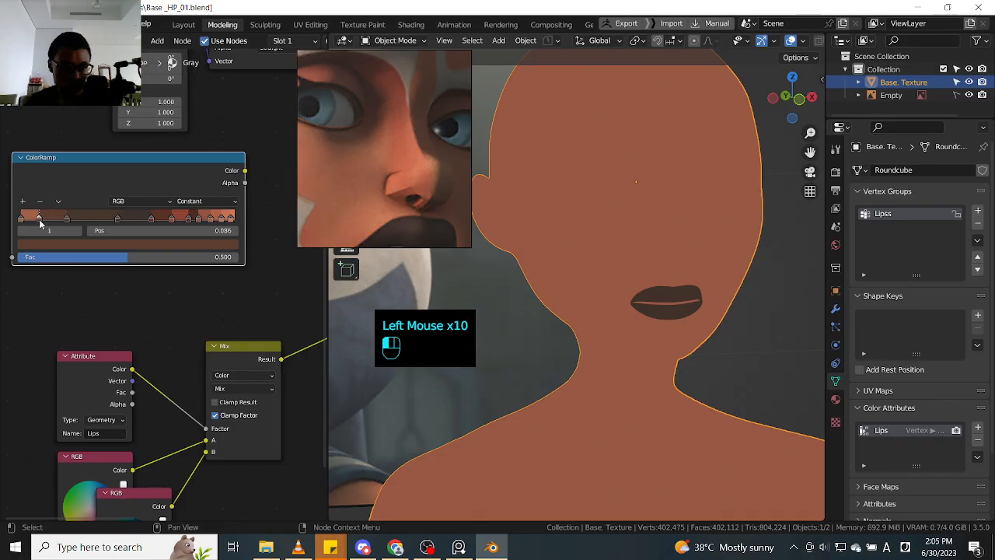
{"action": "left_click_drag", "start_coordinate": [118, 222], "coordinate": [210, 219]}
{"action": "left_click", "coordinate": [154, 221]}
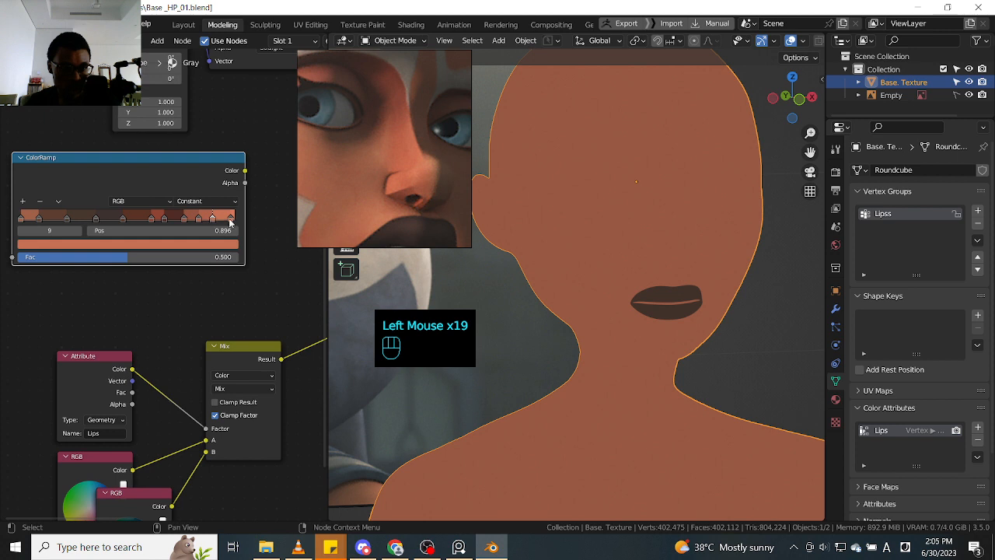
- Place ColorRamp stop 8 at 0.845 and stop 9 at 0.911
{"action": "left_click_drag", "start_coordinate": [214, 221], "coordinate": [217, 222]}
{"action": "double_click", "coordinate": [201, 222]}
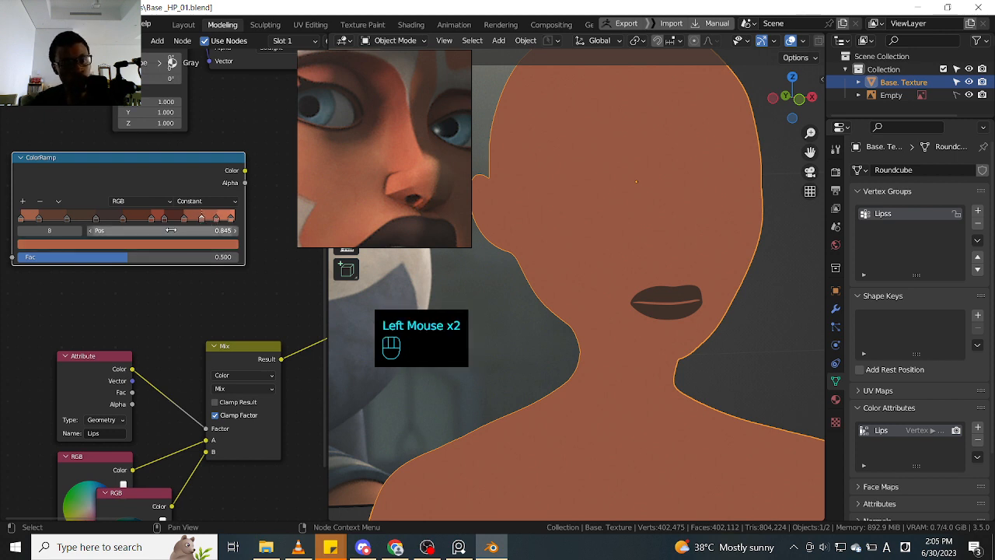
{"action": "left_click", "coordinate": [215, 221]}
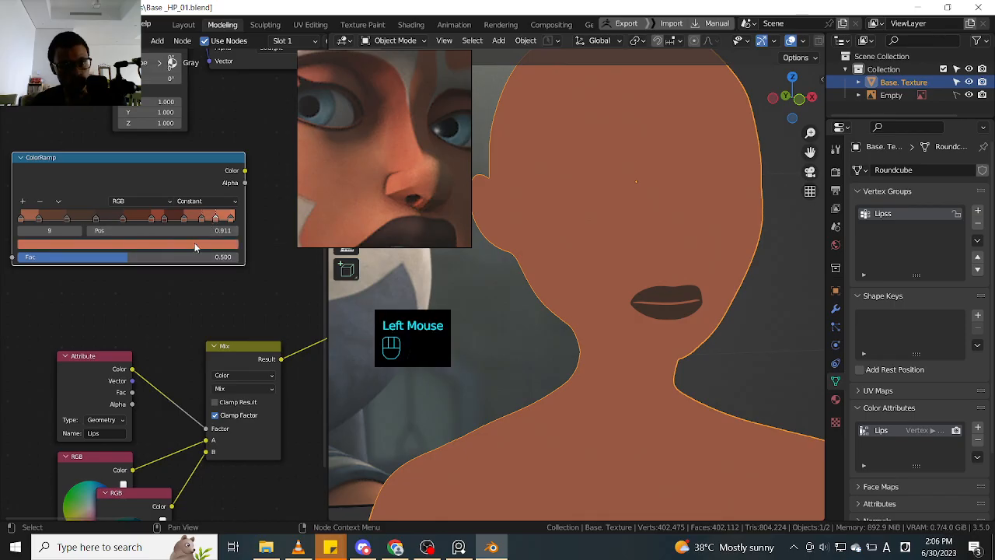
- Nudge ColorRamp stop 1 slightly towards the start and check the colours of stop 9 and stop 0
{"action": "left_click", "coordinate": [194, 243]}
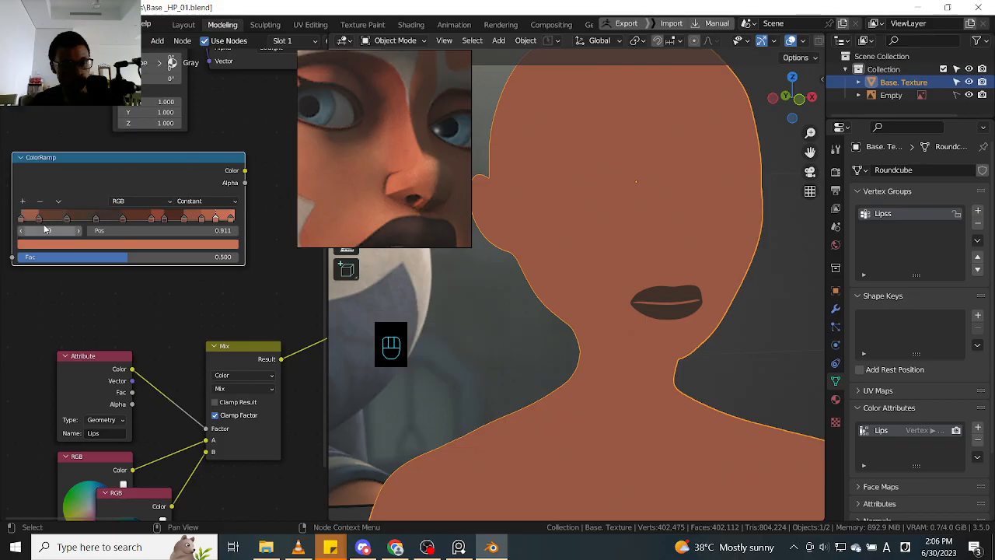
{"action": "left_click", "coordinate": [36, 218]}
{"action": "left_click", "coordinate": [22, 220]}
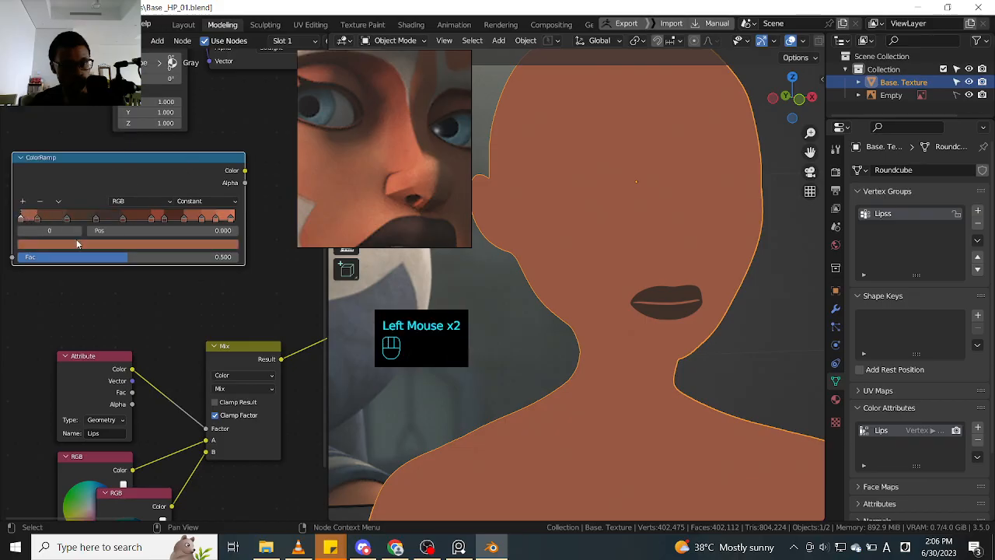
{"action": "left_click", "coordinate": [106, 246]}
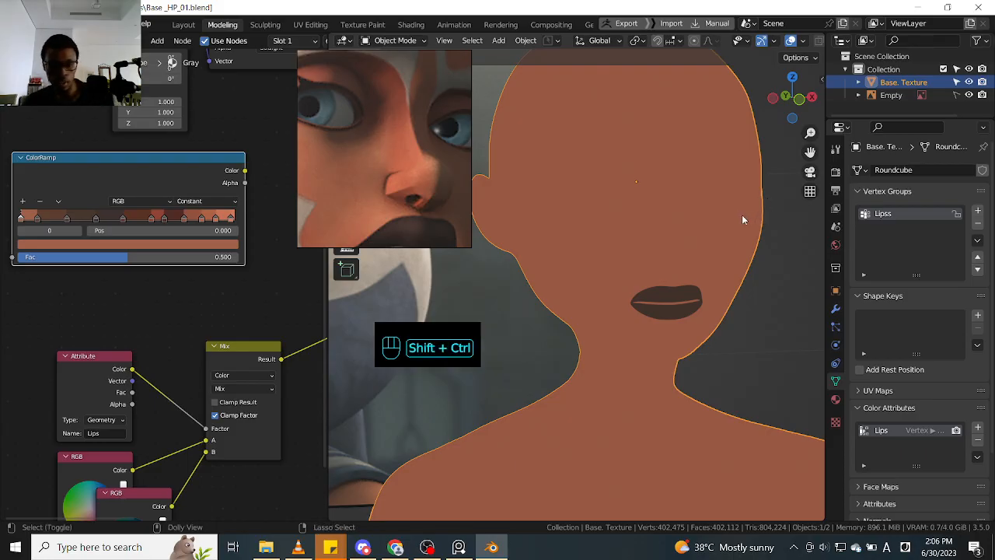
- Save the scene as a new incremented version named Base _HP_02.blend in the HP Files folder
{"action": "key", "text": "ctrl+shift+s"}
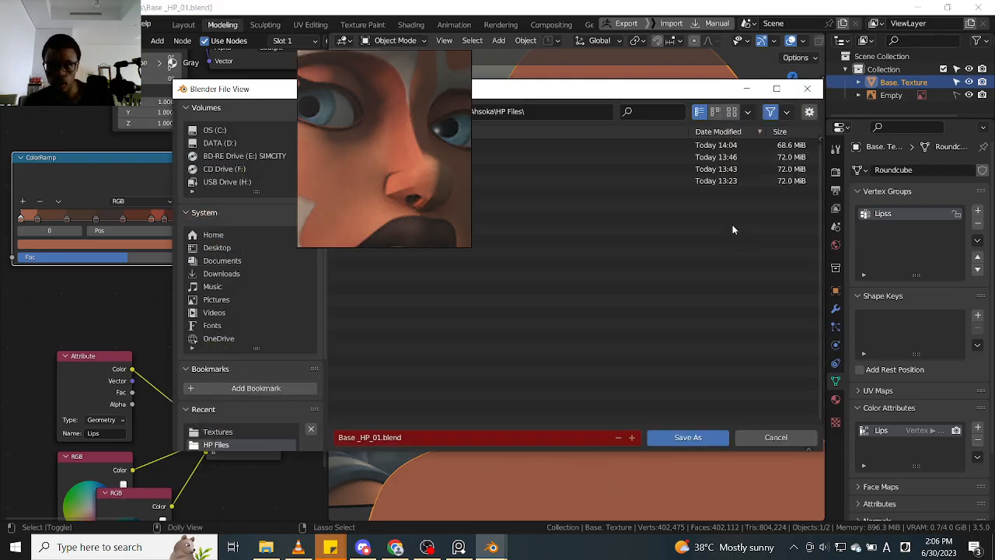
{"action": "left_click", "coordinate": [632, 438]}
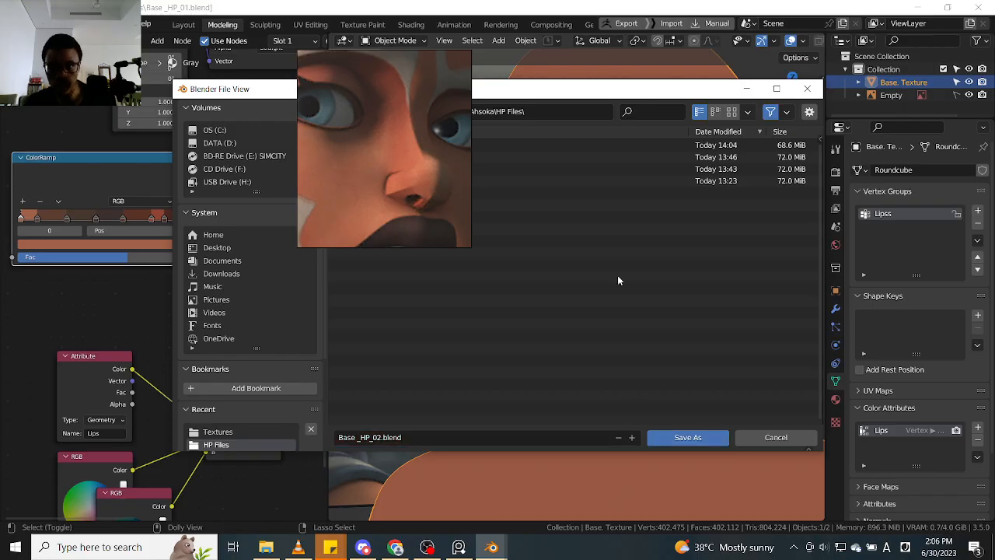
{"action": "left_click_drag", "start_coordinate": [533, 90], "coordinate": [514, 94]}
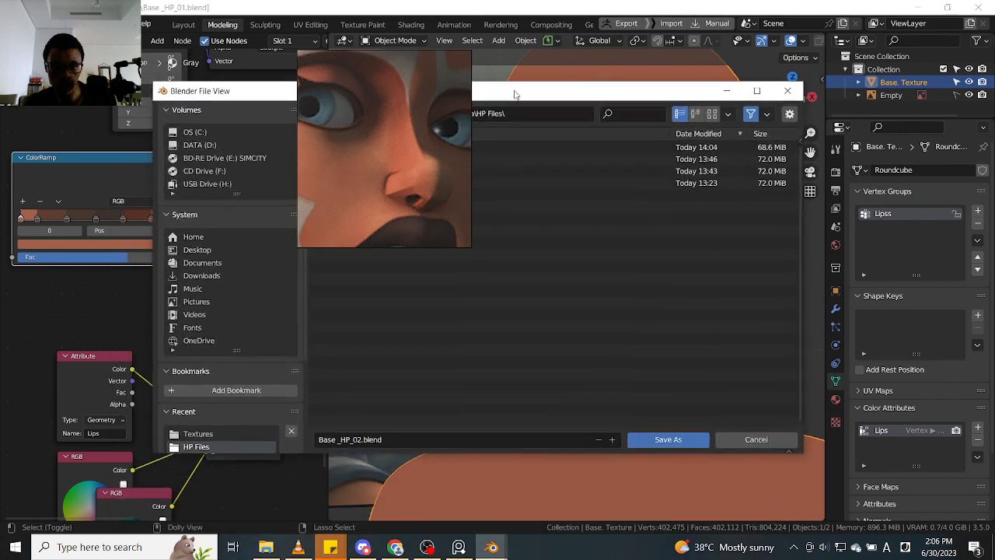
{"action": "left_click", "coordinate": [658, 434]}
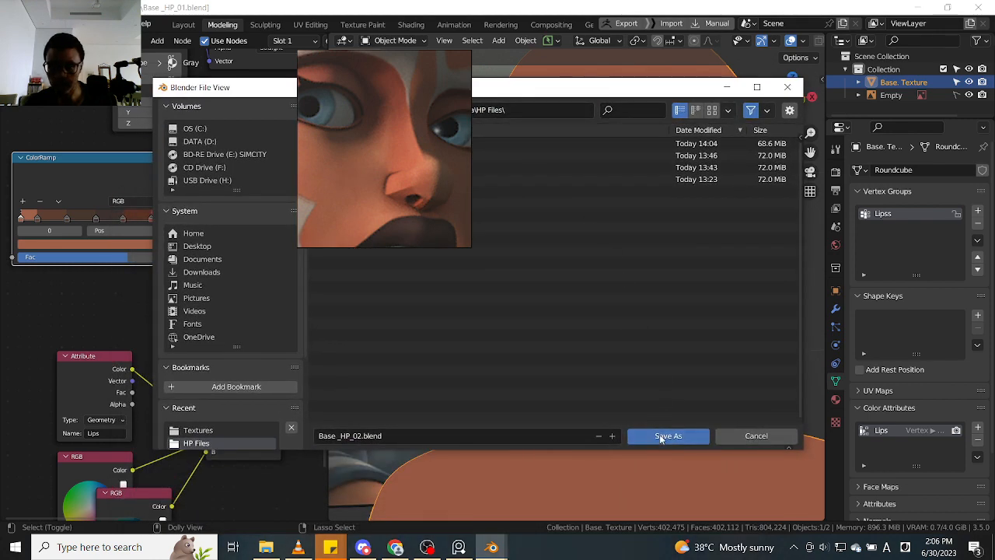
- Inspect the skin and lips colouring on the whole body and save the current file
{"action": "middle_click_drag", "start_coordinate": [772, 274], "coordinate": [691, 260], "text": "ctrl"}
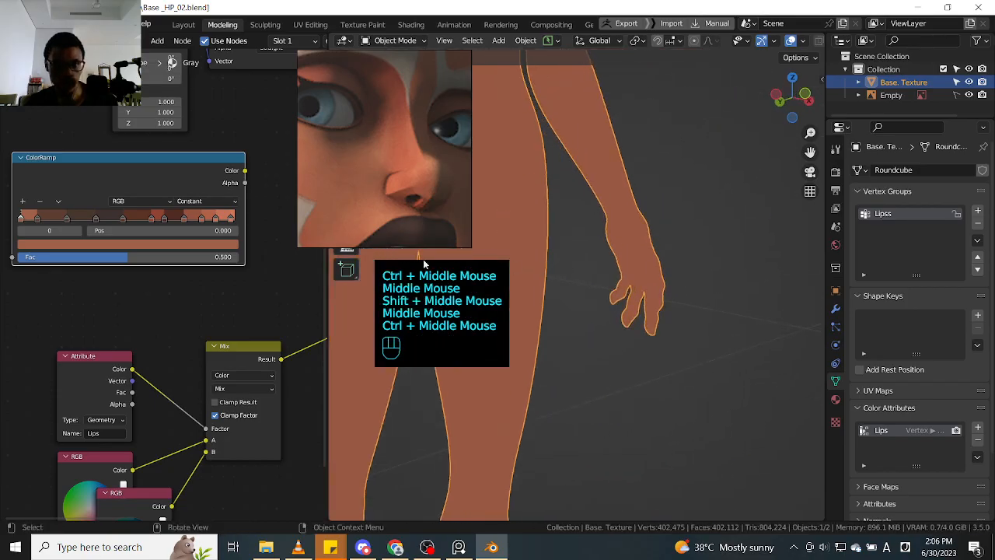
{"action": "middle_click_drag", "start_coordinate": [732, 222], "coordinate": [710, 272], "text": "ctrl"}
{"action": "middle_click_drag", "start_coordinate": [711, 272], "coordinate": [688, 412], "text": "shift"}
{"action": "middle_click_drag", "start_coordinate": [657, 291], "coordinate": [644, 239]}
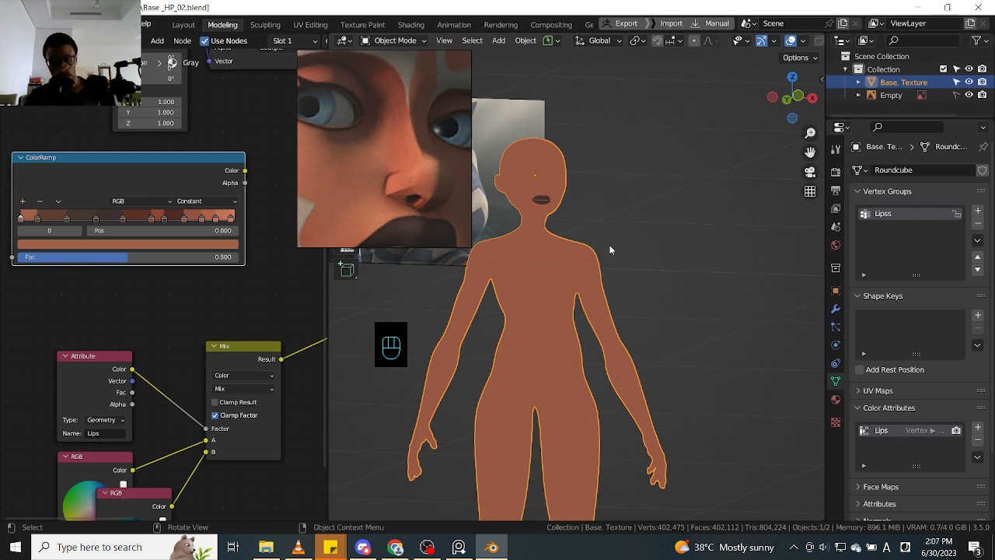
{"action": "key", "text": "ctrl+s"}
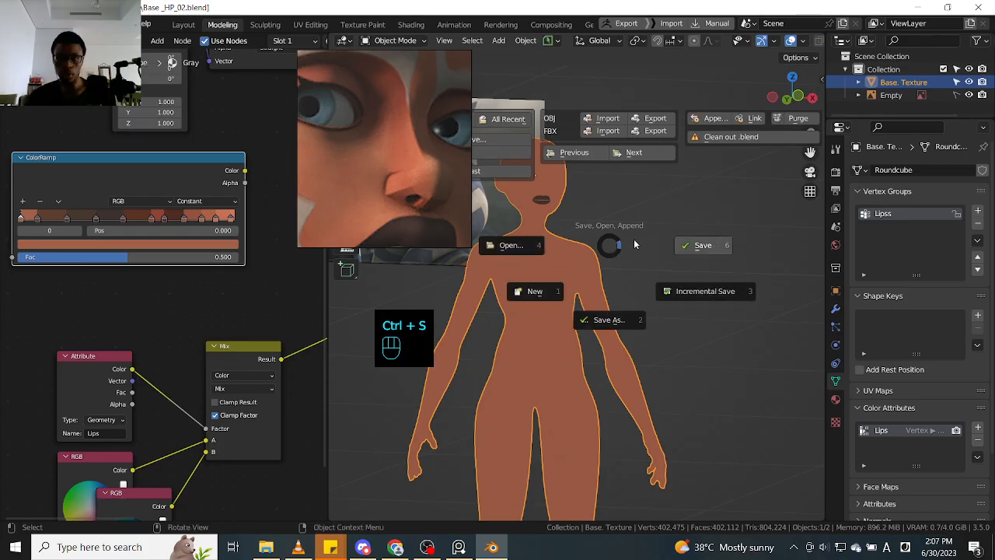
{"action": "left_click", "coordinate": [673, 245]}
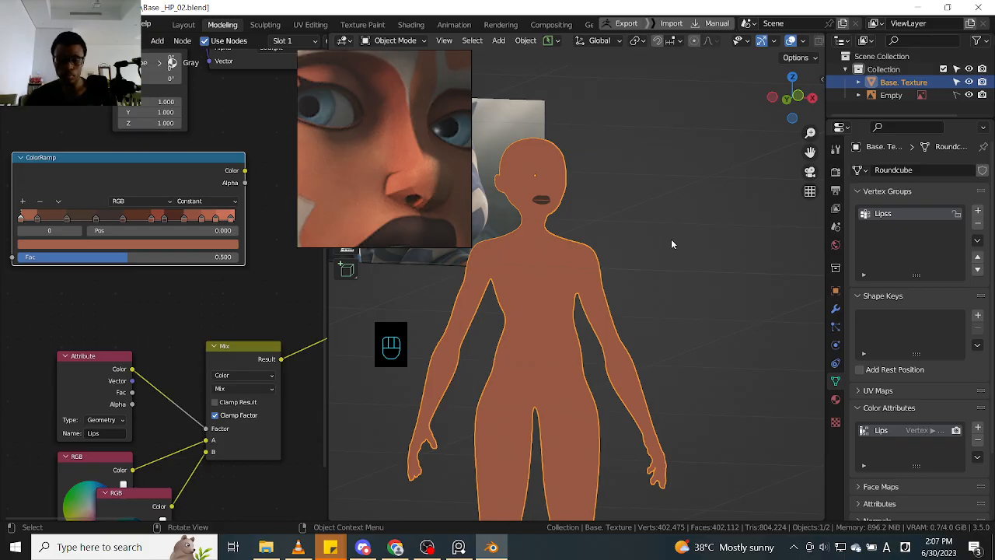
{"action": "key", "text": "alt+KP_Decimal"}
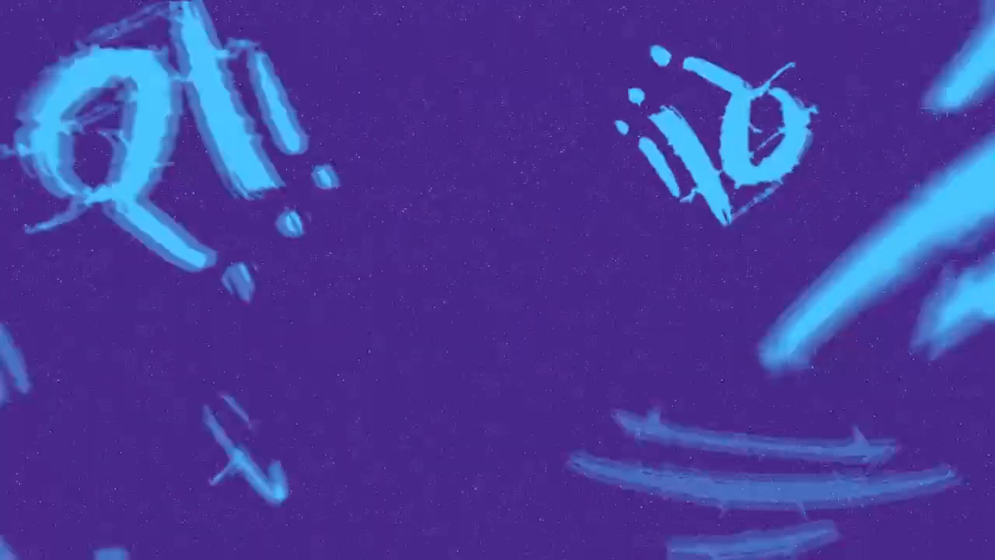